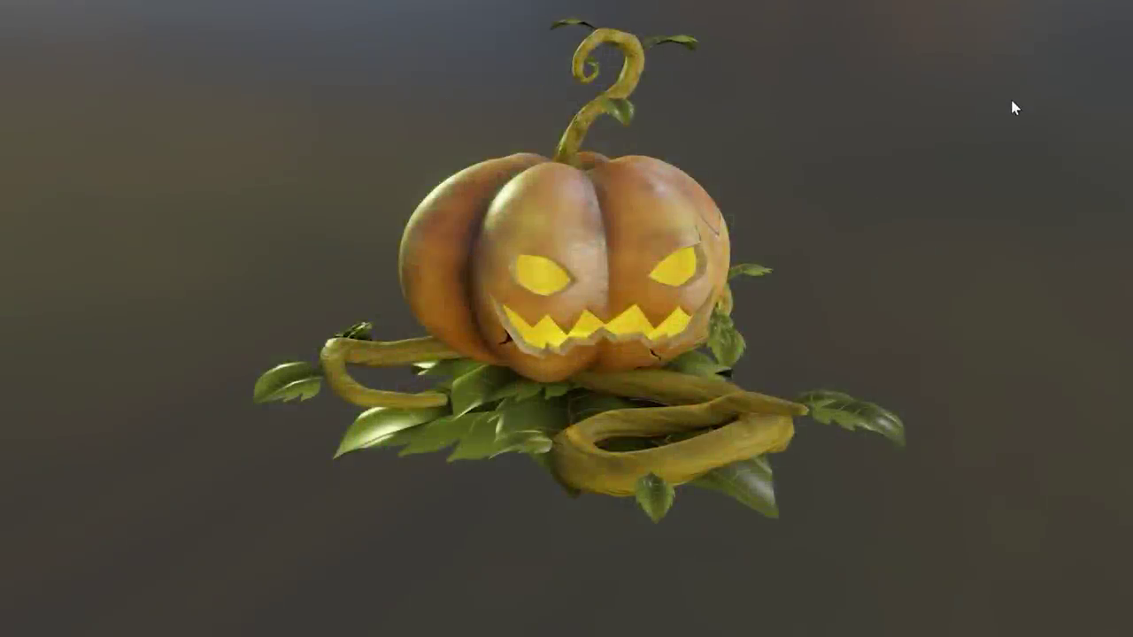
Step: Orbit around the finished pumpkin model to inspect it from several angles
drag(1038, 324, 852, 234)
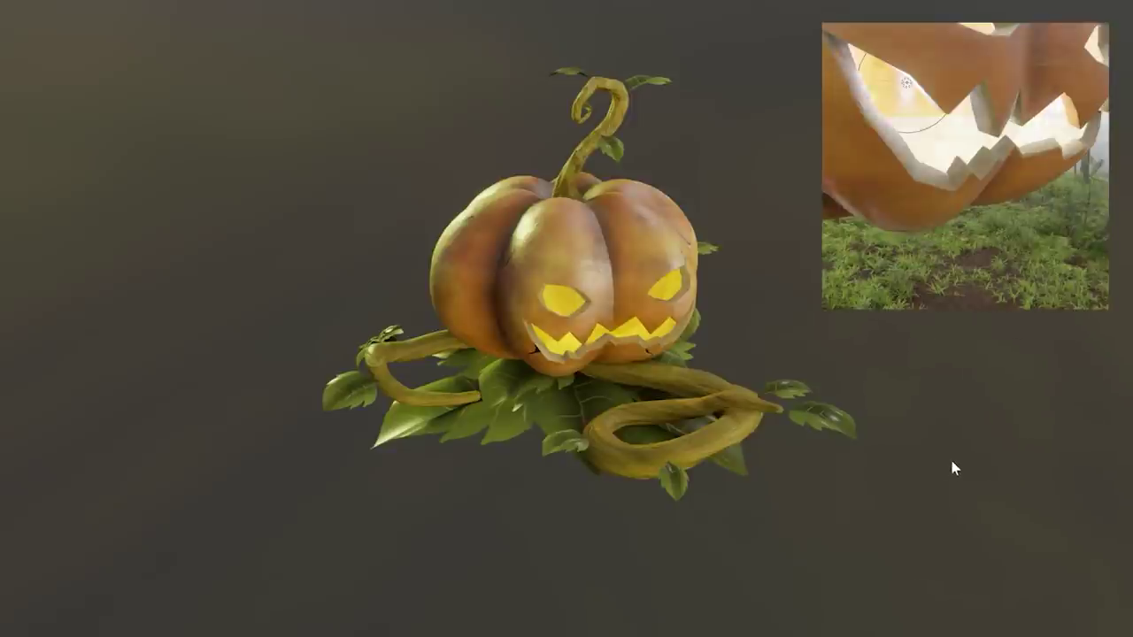
drag(842, 513, 713, 529)
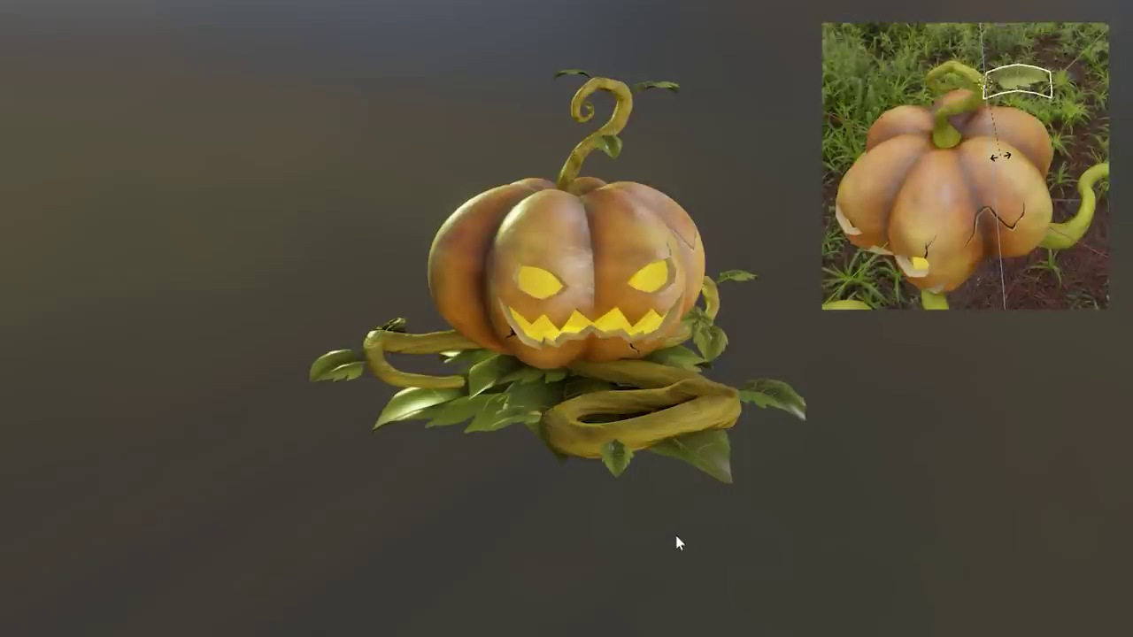
drag(677, 544, 693, 516)
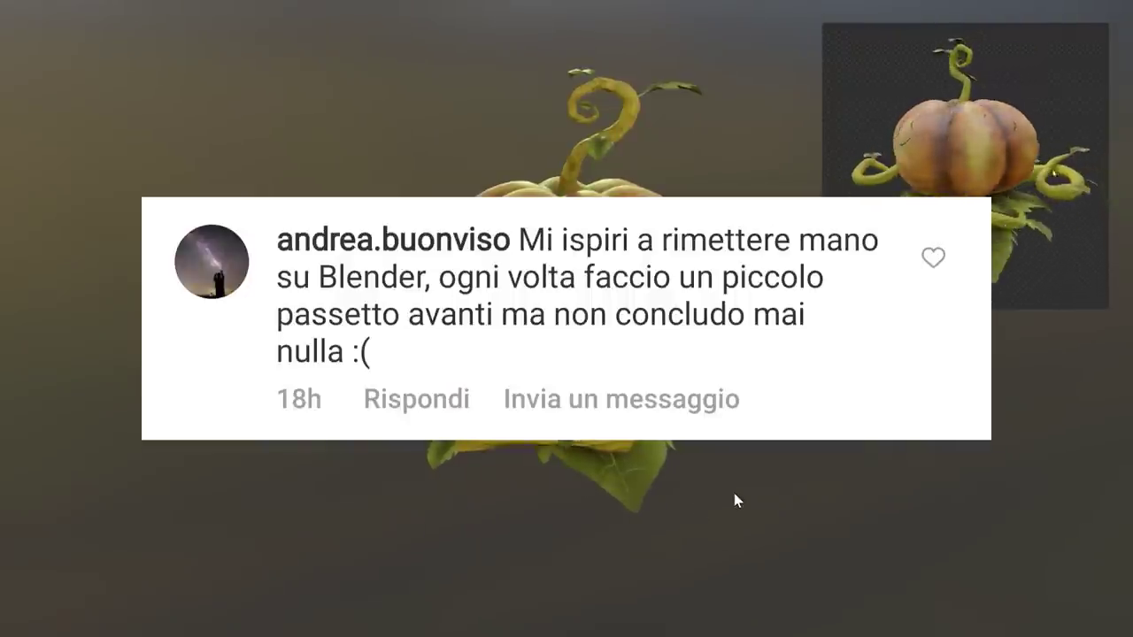
drag(286, 543, 366, 556)
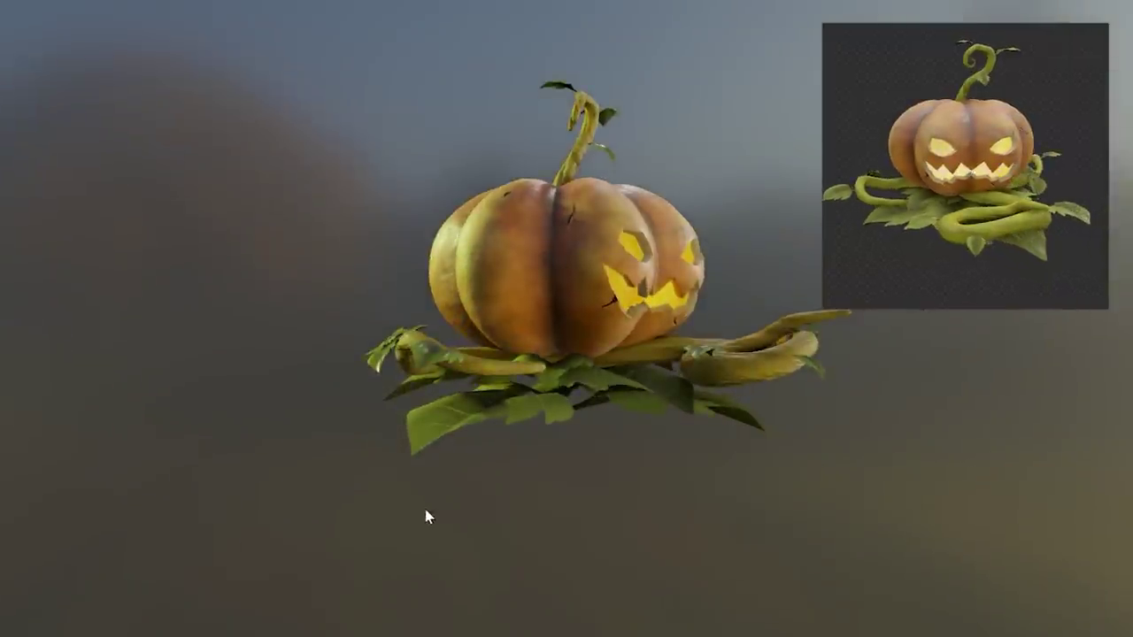
drag(426, 517, 983, 552)
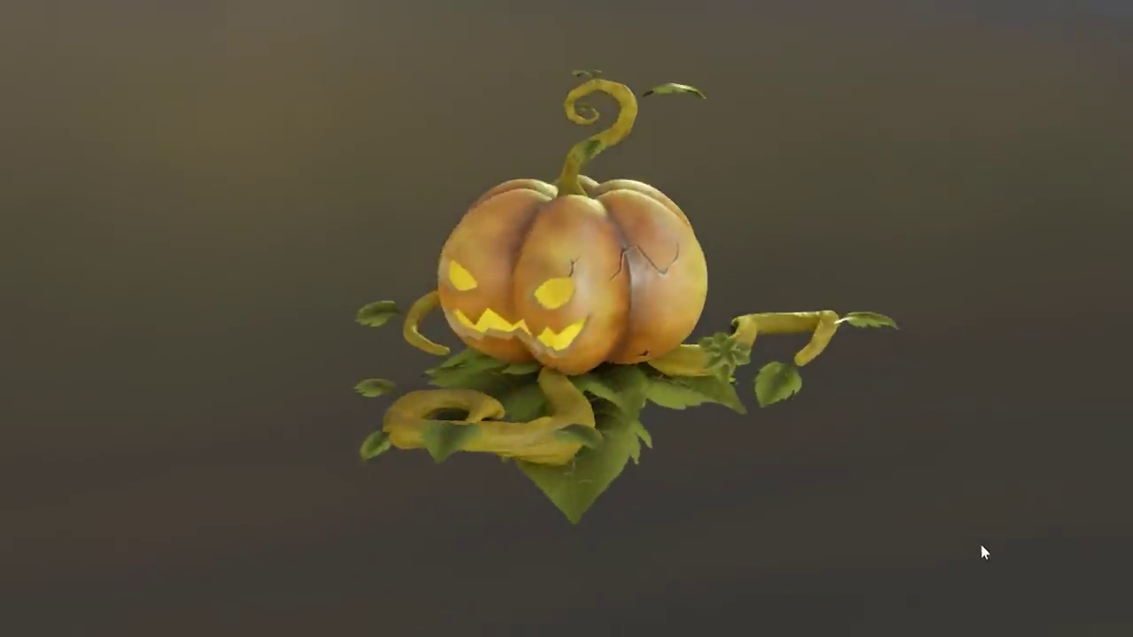
drag(809, 546, 905, 561)
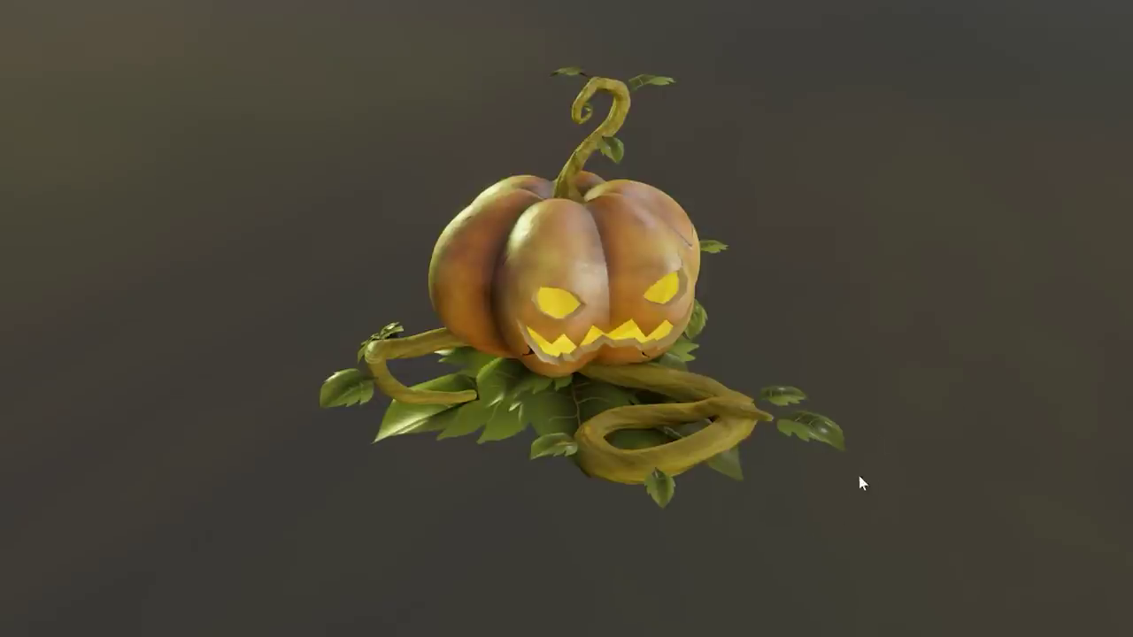
drag(860, 481, 1088, 554)
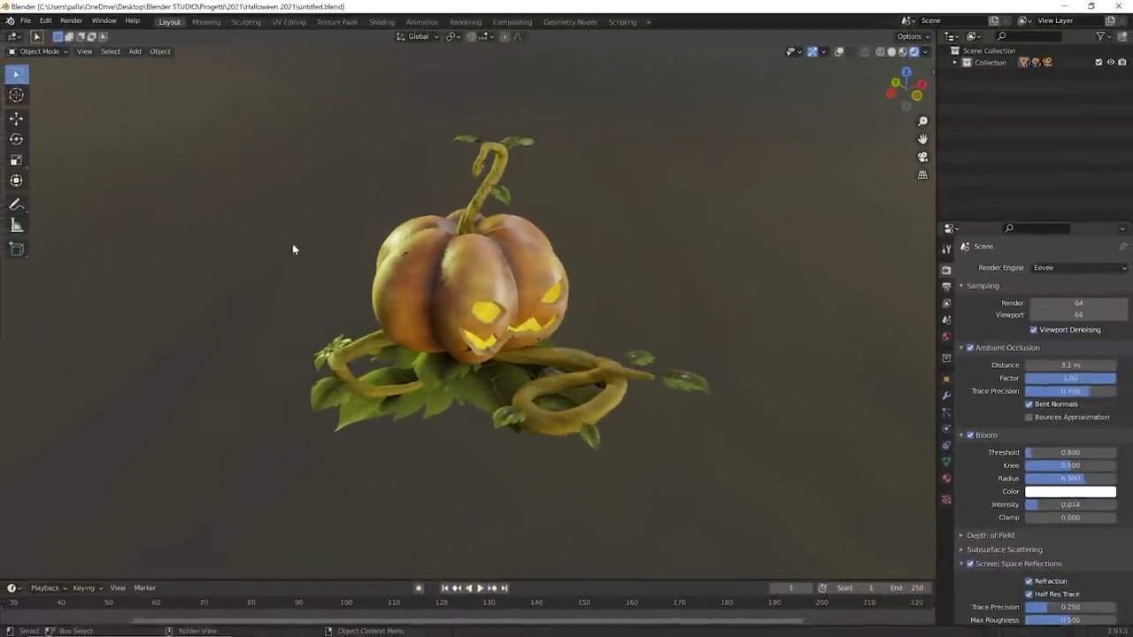
Step: Start a new General scene from the File menu
click(26, 20)
mouse_move(35, 35)
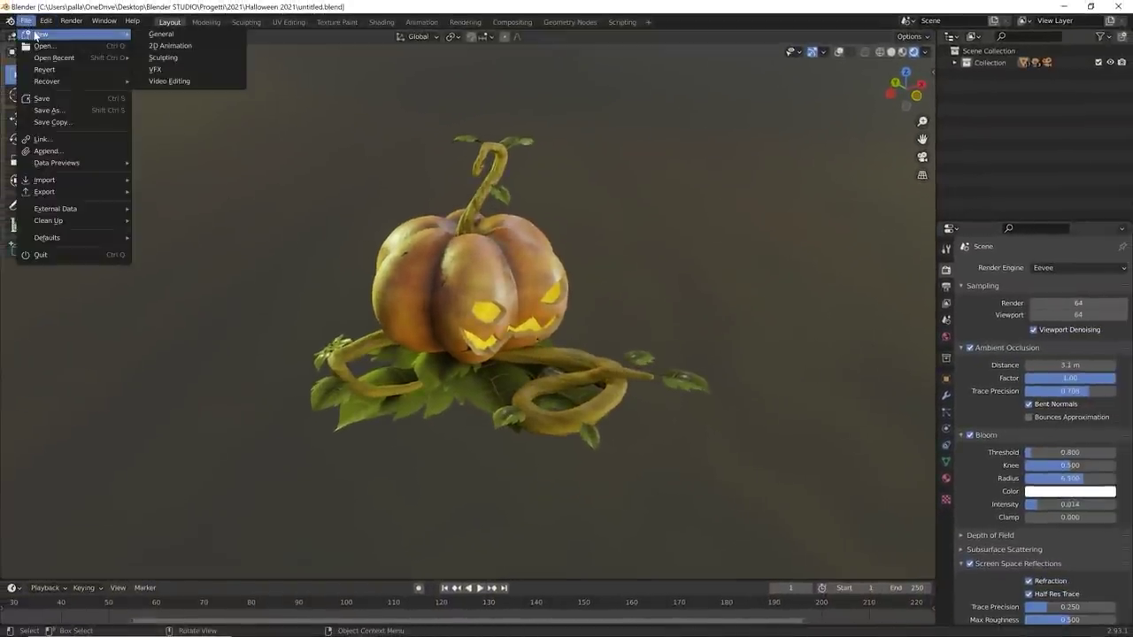
click(162, 34)
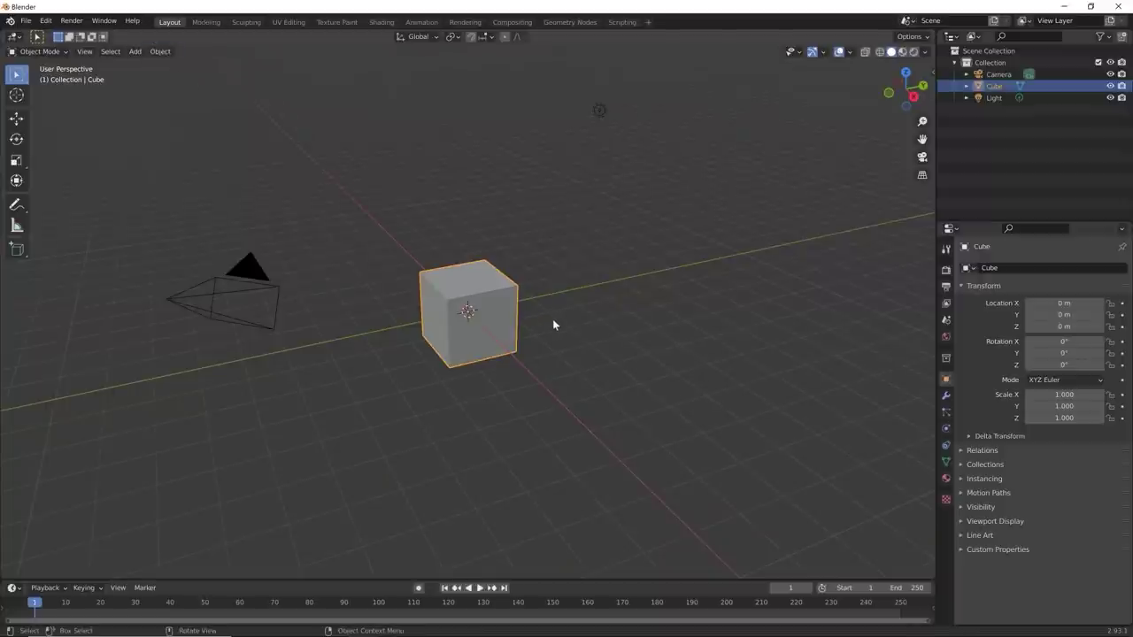
Step: Delete the default cube, leaving only the camera and light
key(s)
middle_drag(617, 327, 527, 333)
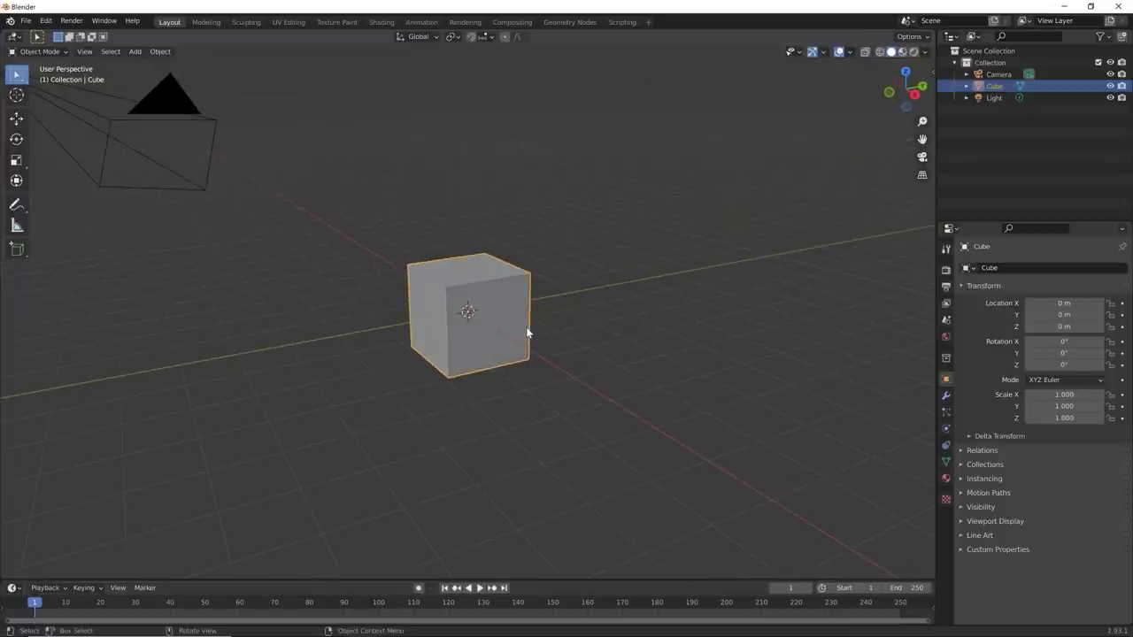
key(x)
click(526, 327)
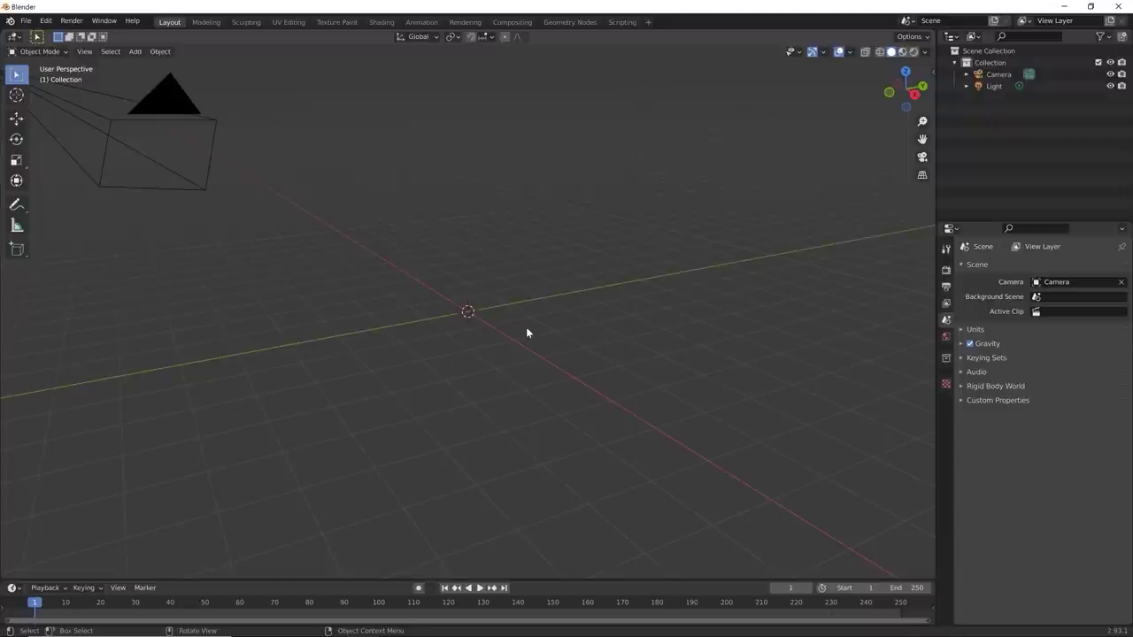
mouse_move(501, 301)
middle_down()
mouse_move(514, 306)
mouse_move(469, 309)
mouse_move(498, 294)
middle_up()
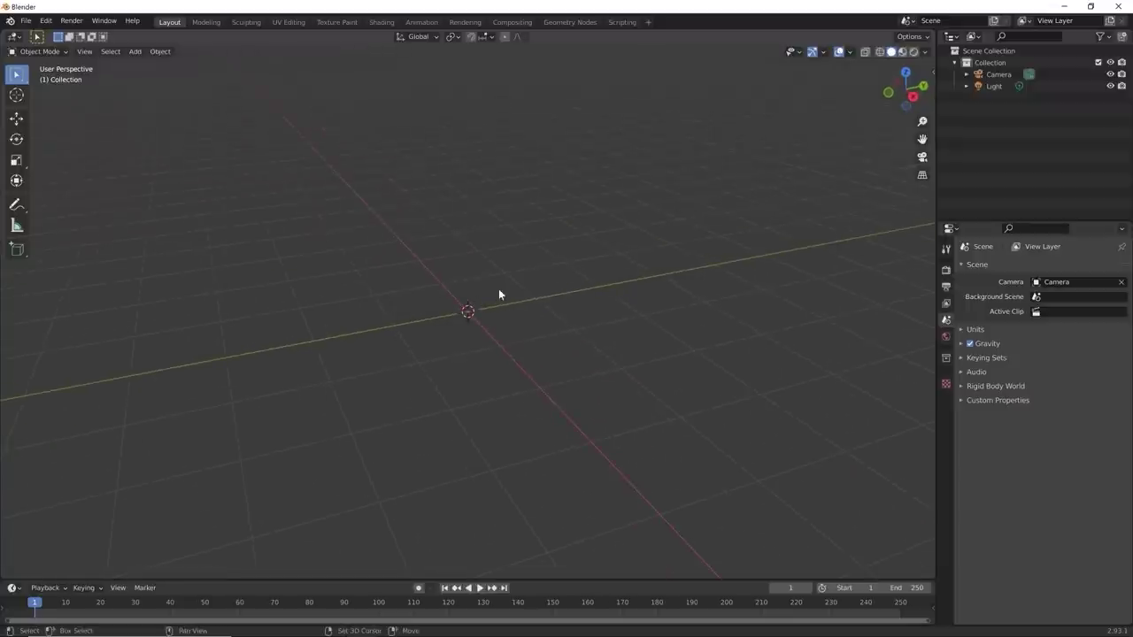
Step: Add an Ico Sphere mesh at the scene origin
key(shift+a)
mouse_move(499, 290)
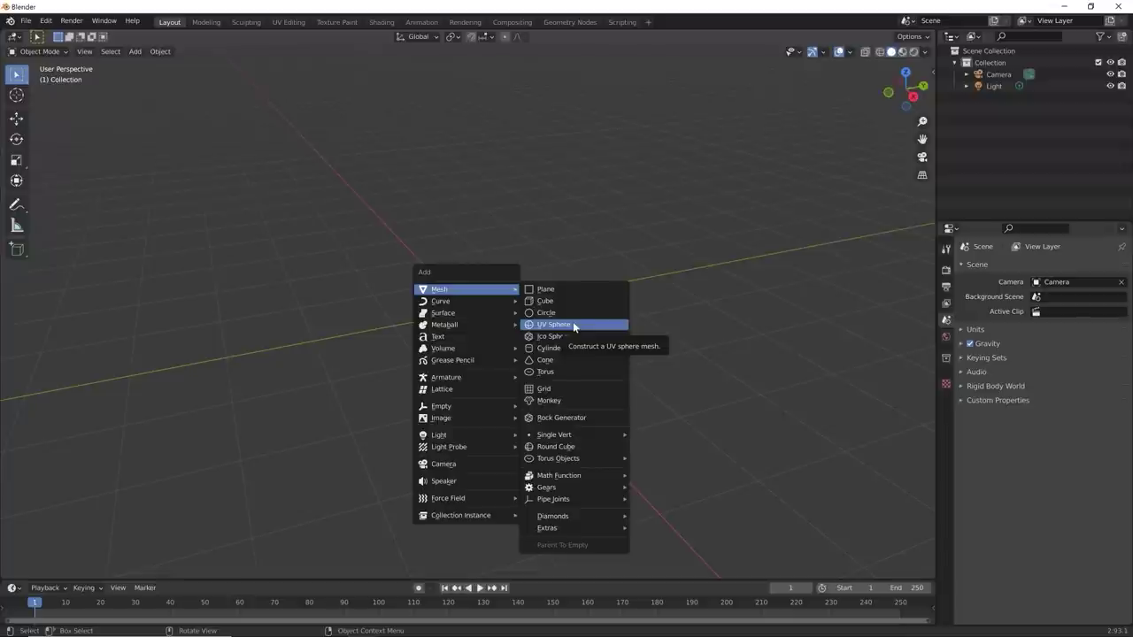
click(546, 337)
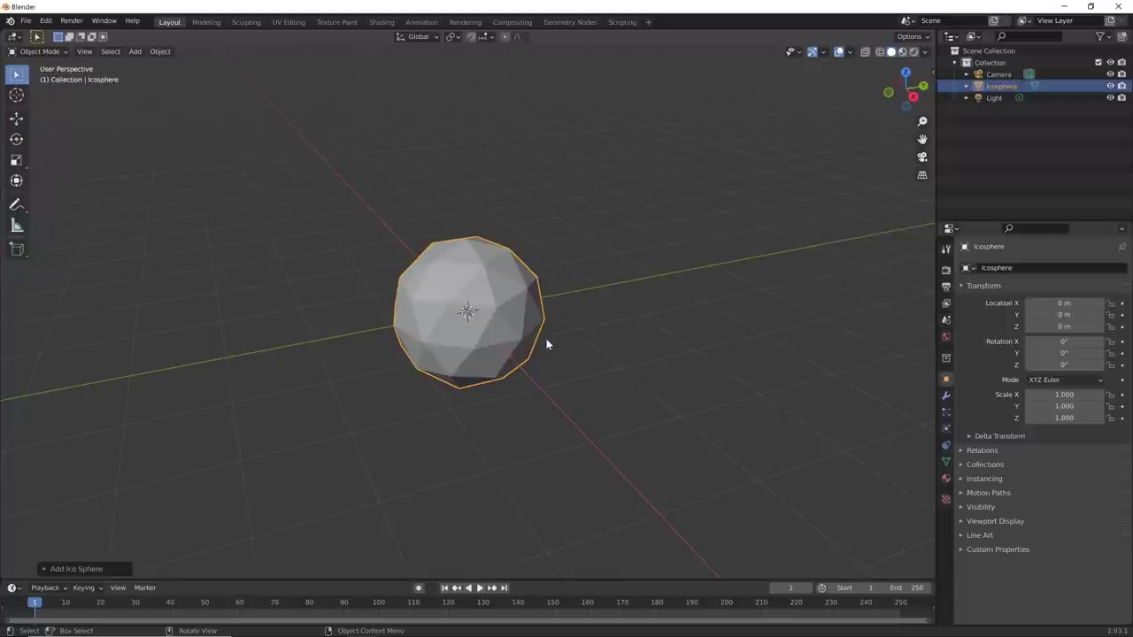
scroll(494, 308, up, 3)
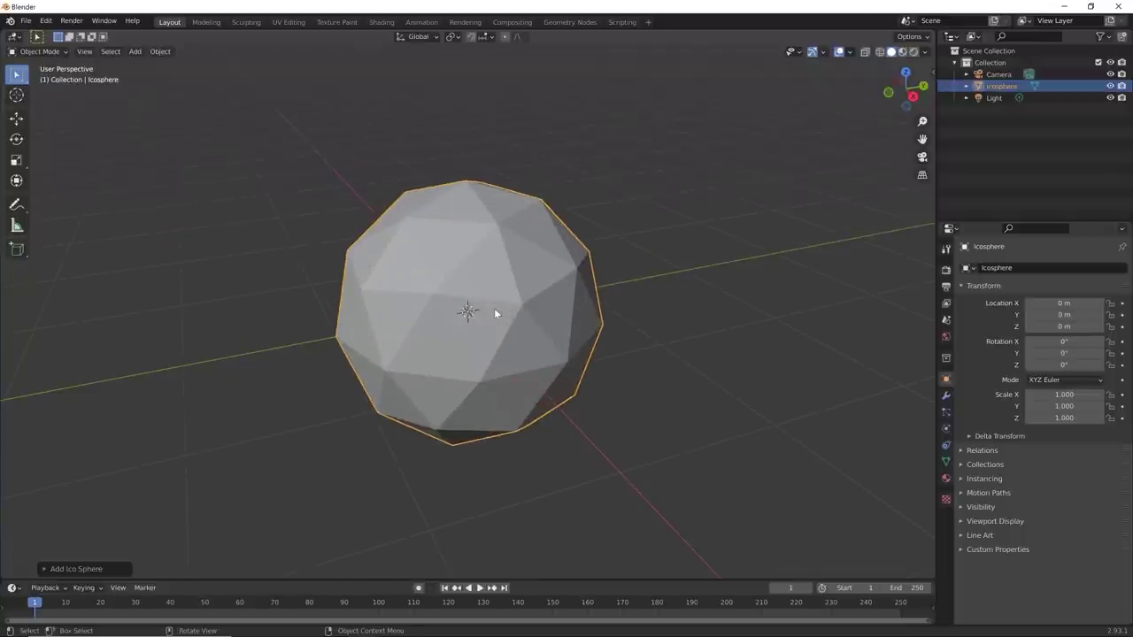
Step: Enter Edit Mode in face select mode with all faces deselected
key(Tab)
key(3)
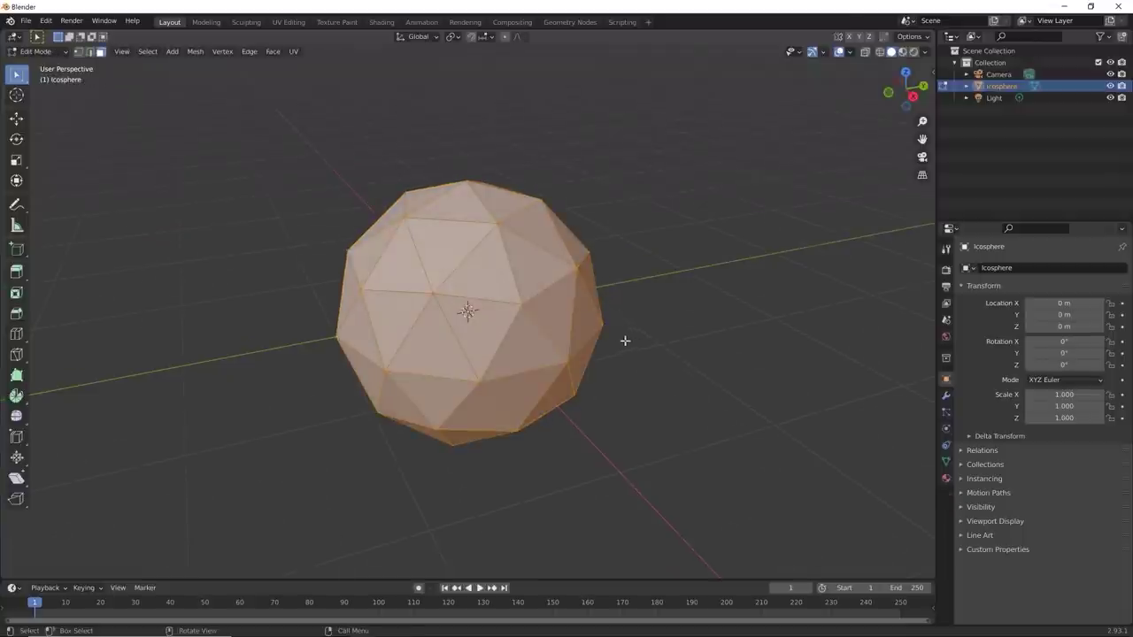
click(637, 319)
middle_drag(637, 334, 739, 366)
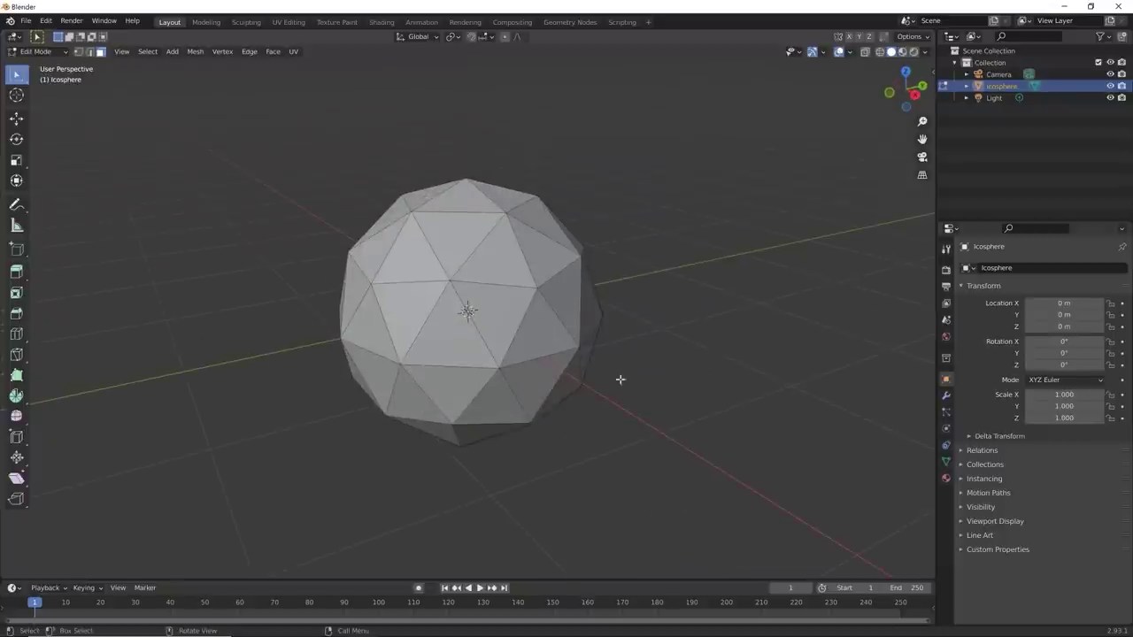
Step: Return to Object Mode and apply Shade Smooth to the icosphere
middle_drag(621, 380, 508, 397)
key(Tab)
right_click(494, 352)
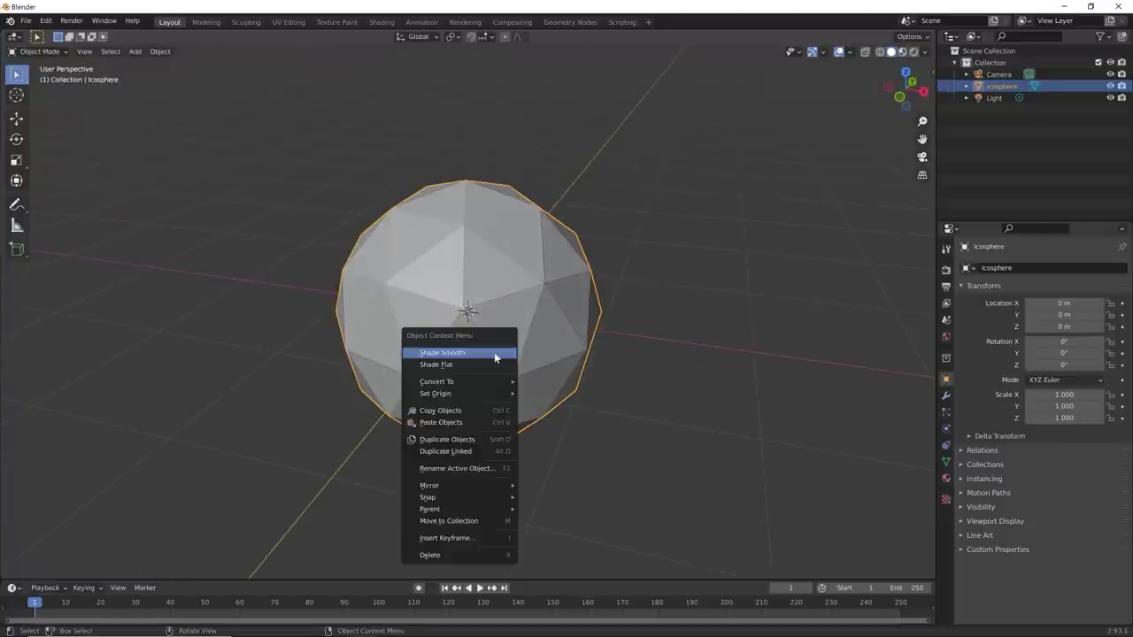
click(494, 352)
click(629, 362)
middle_drag(628, 375, 501, 351)
right_click(500, 352)
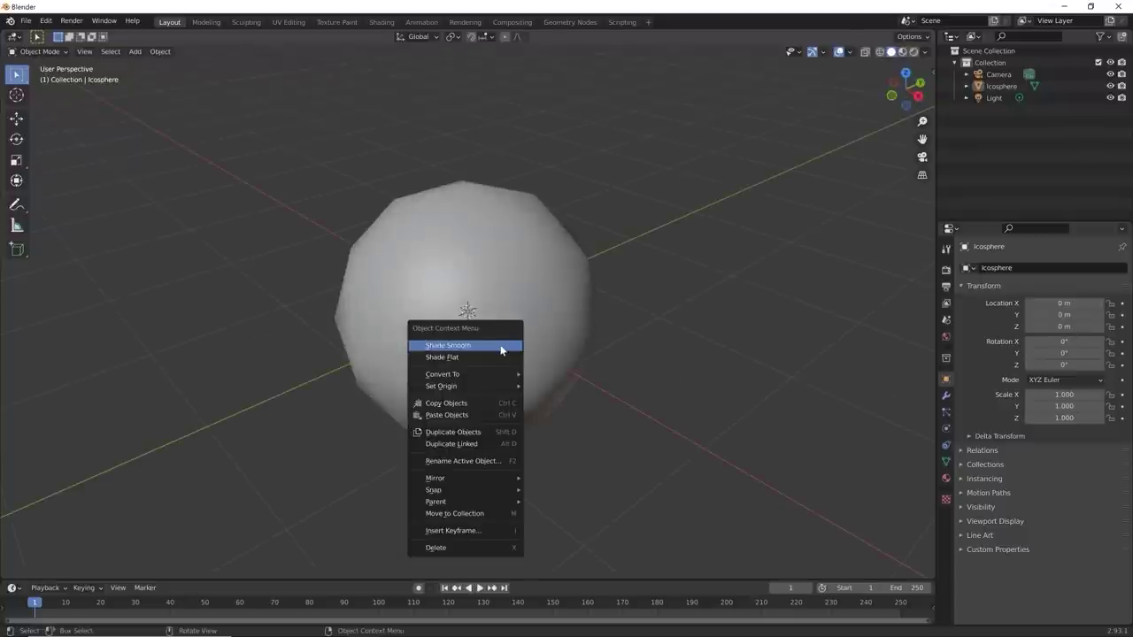
click(501, 351)
Step: Switch the icosphere to Shade Flat, then back to Shade Smooth
right_click(503, 284)
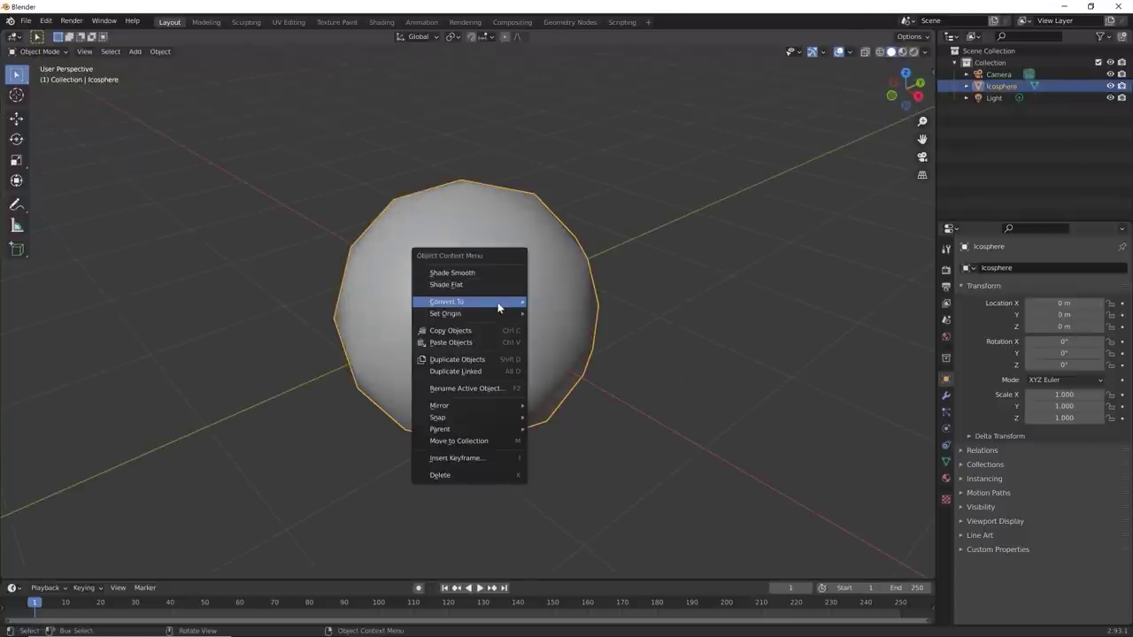
click(488, 287)
middle_drag(493, 342, 498, 298)
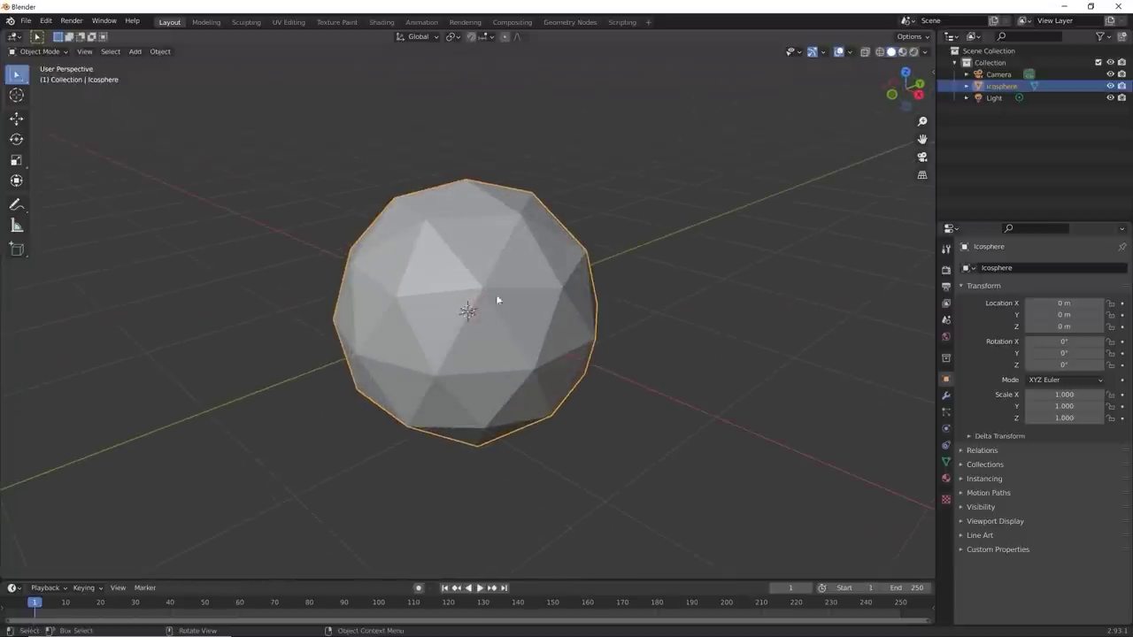
right_click(493, 275)
click(477, 258)
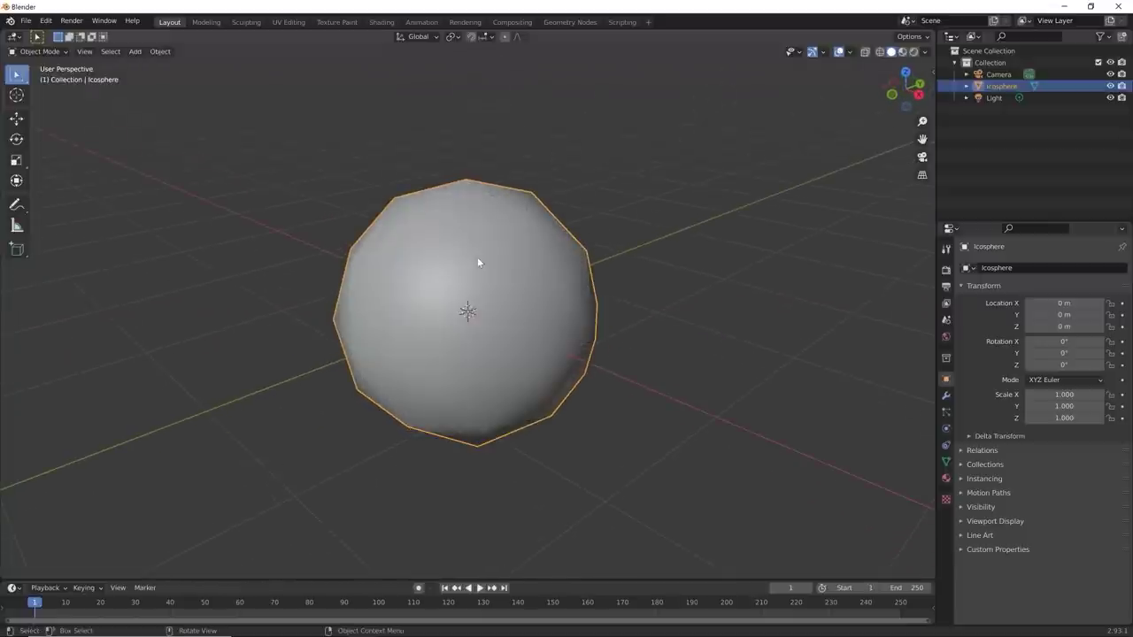
Step: Deselect the smooth-shaded icosphere, then select it again
click(479, 467)
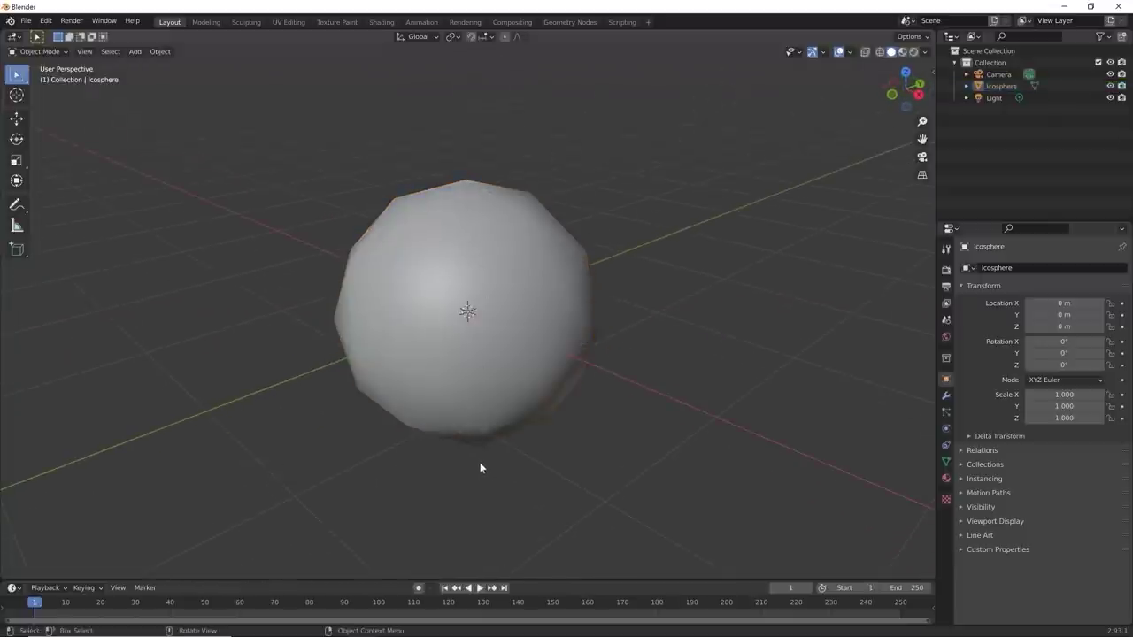
middle_drag(479, 467, 613, 482)
scroll(610, 460, up, 1)
scroll(611, 460, down, 4)
scroll(613, 481, up, 3)
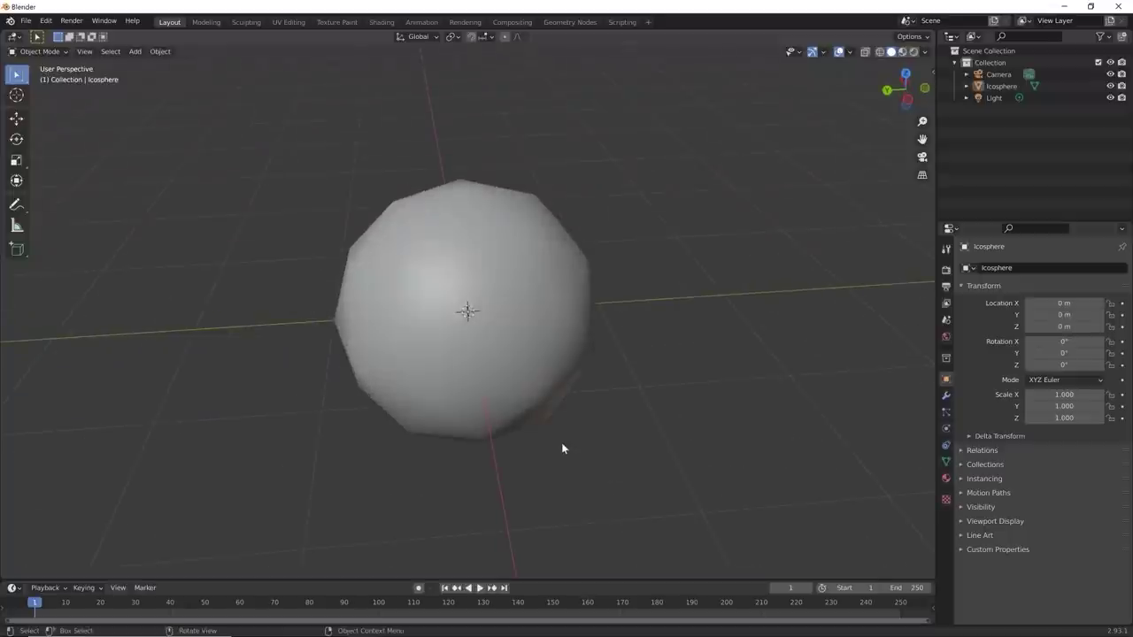
click(523, 365)
Step: Enter Edit Mode and orbit to inspect the icosphere's triangle mesh
key(Tab)
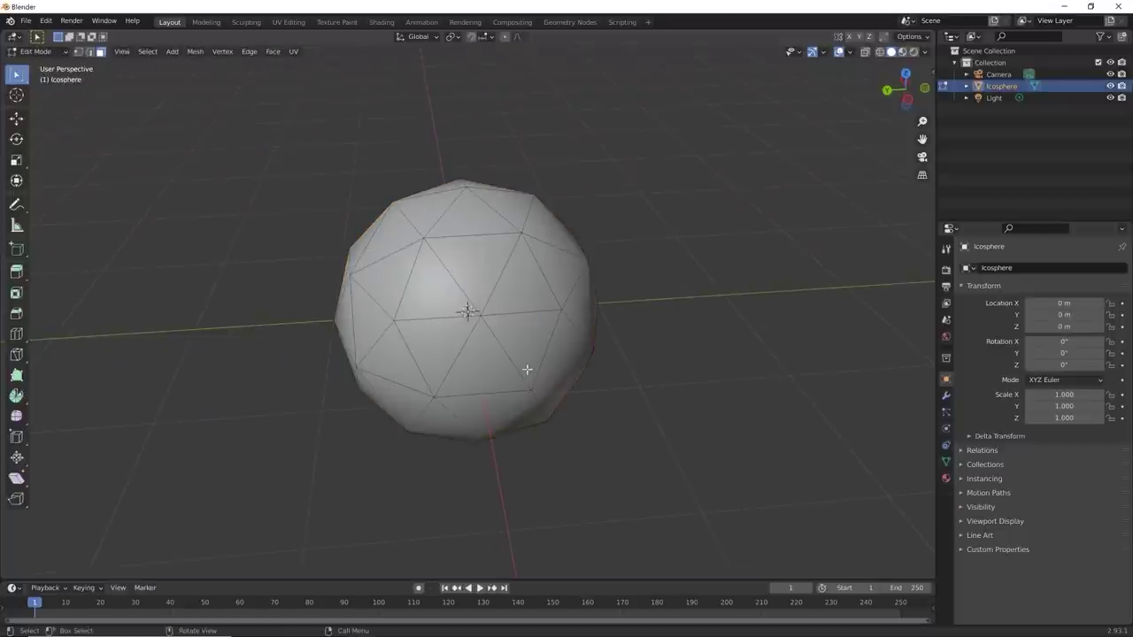
middle_drag(526, 369, 610, 386)
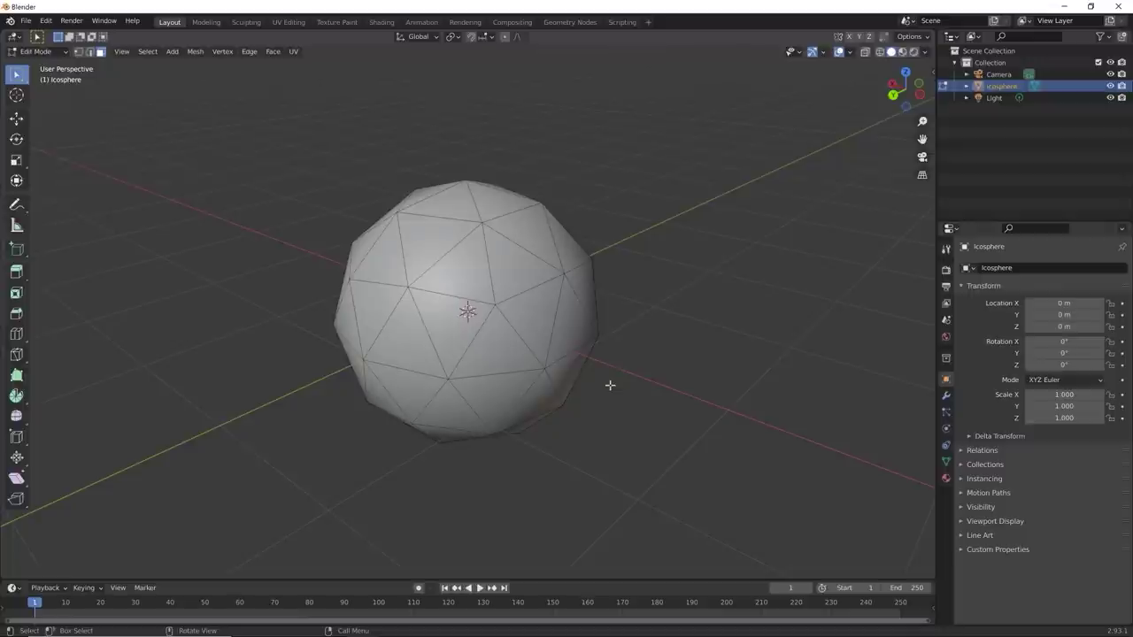
middle_drag(575, 409, 667, 417)
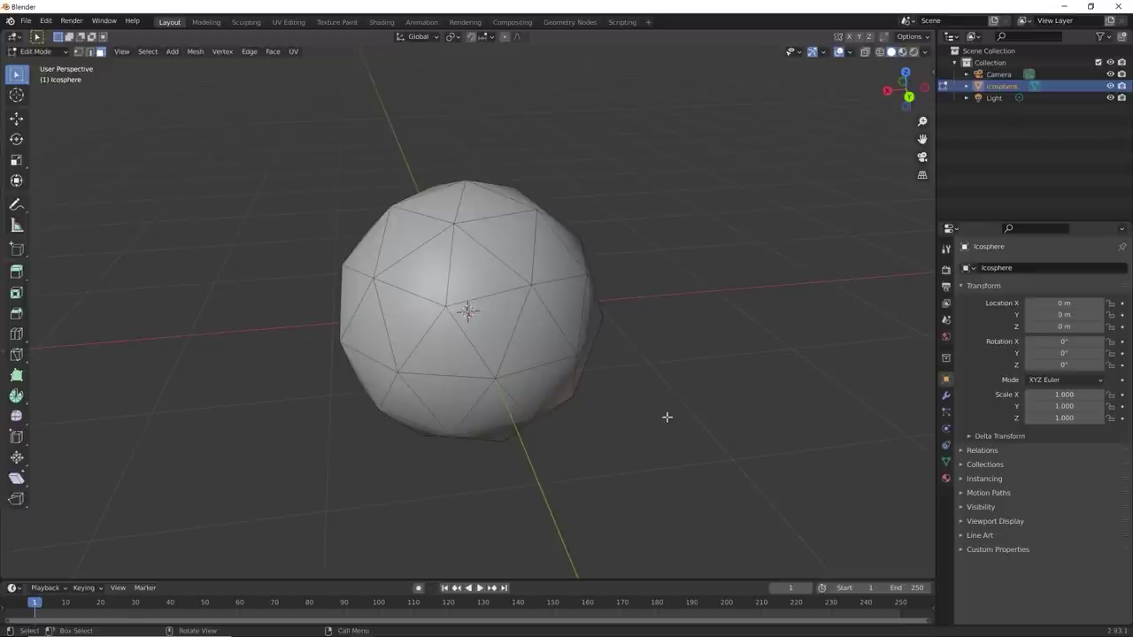
middle_drag(637, 428, 720, 433)
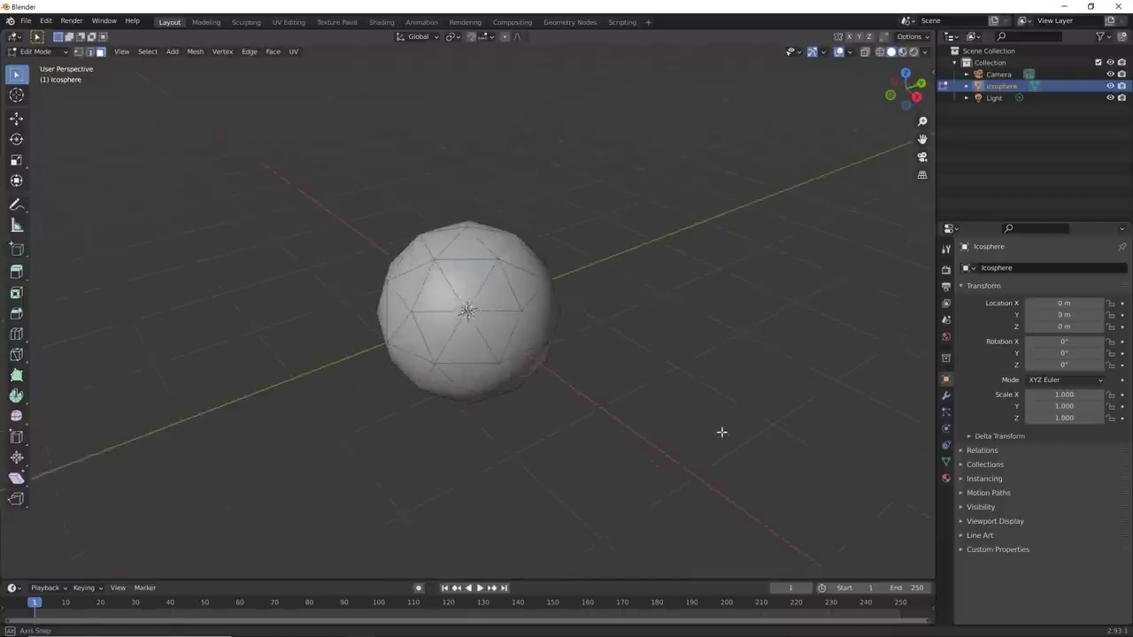
scroll(488, 434, up, 3)
middle_drag(541, 439, 609, 445)
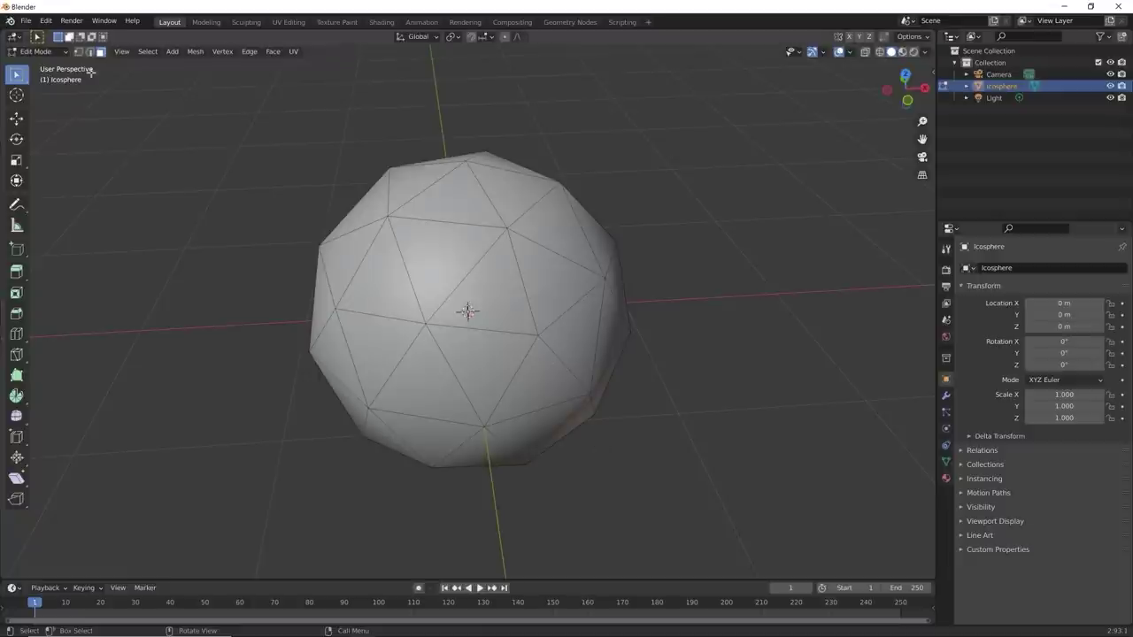
Step: Switch to Sculpt Mode, then return to Object Mode and toggle into Edit Mode
click(34, 51)
click(41, 91)
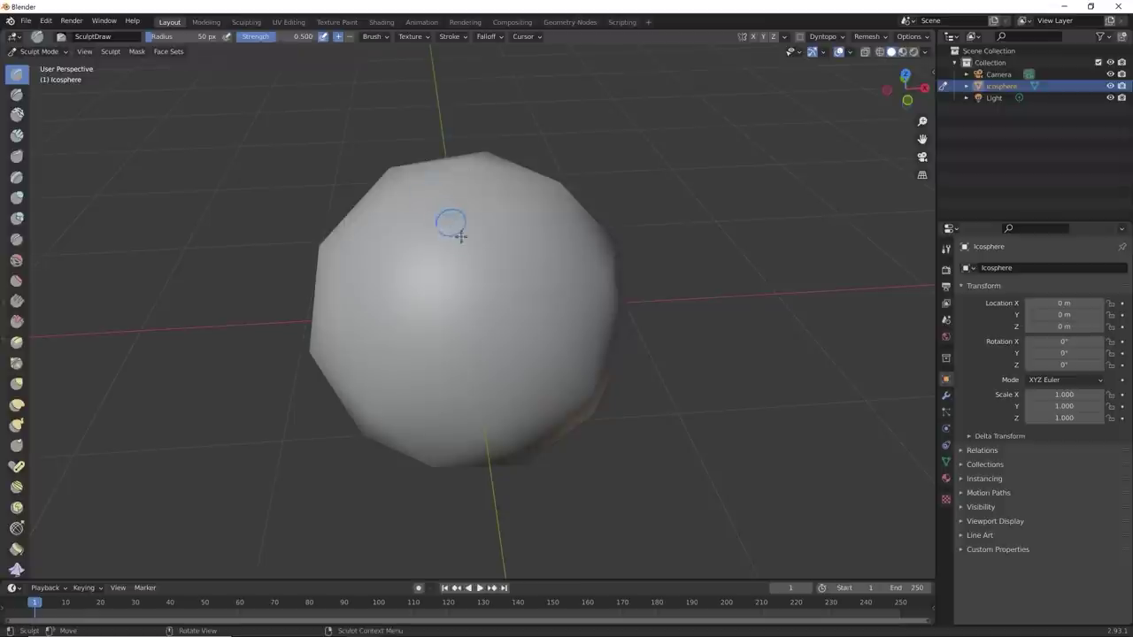
middle_drag(400, 299, 497, 281)
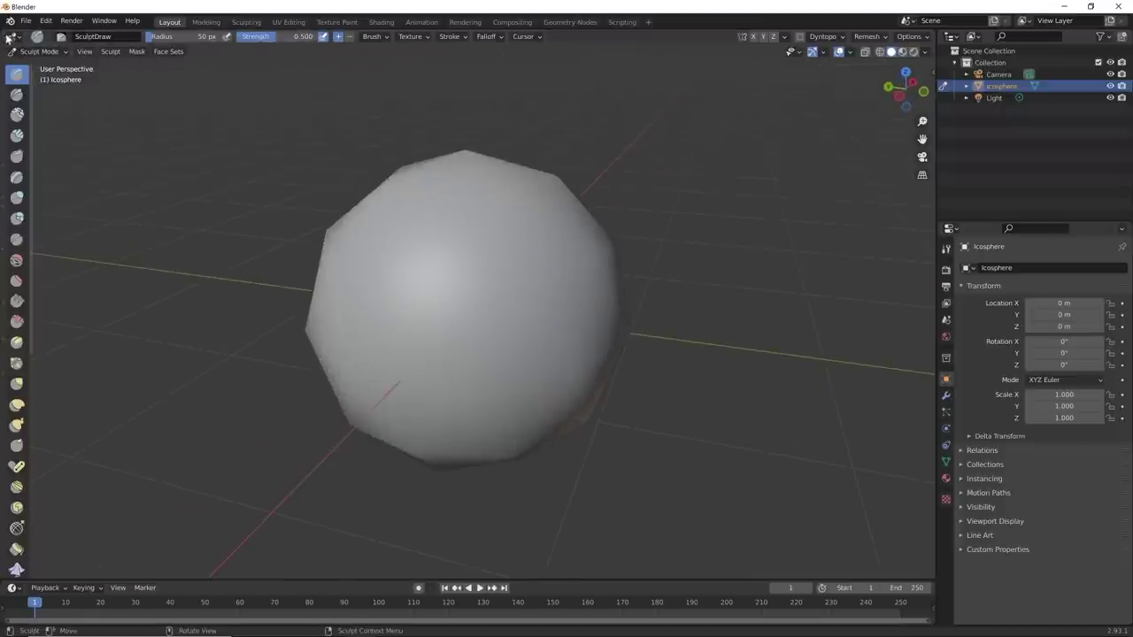
click(37, 52)
click(36, 65)
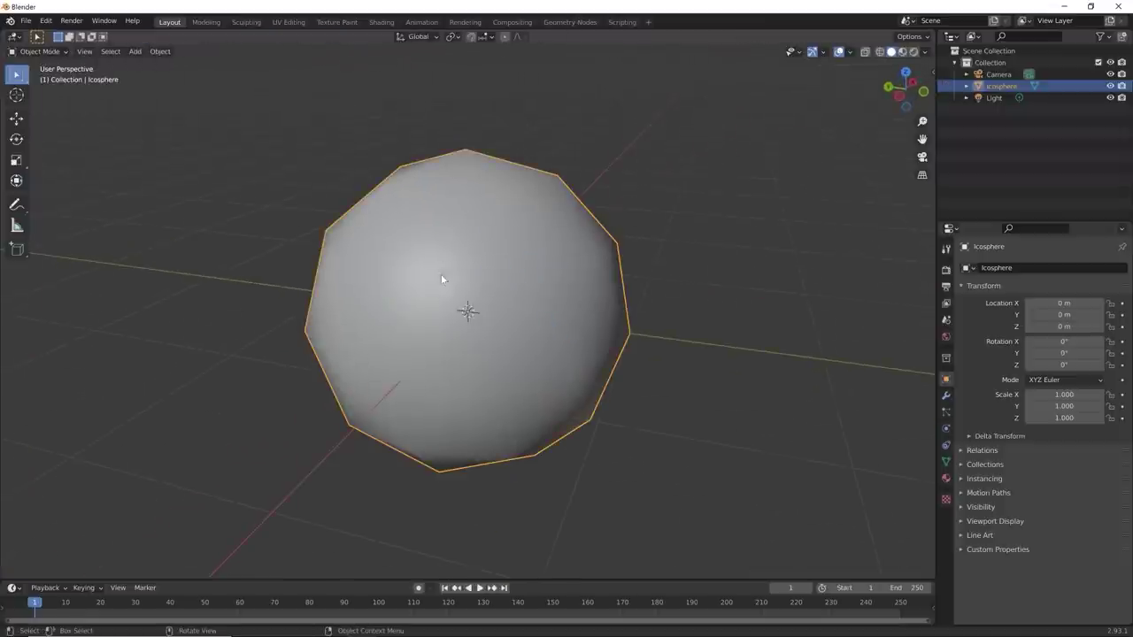
scroll(441, 274, down, 3)
middle_drag(441, 274, 493, 344)
key(Tab)
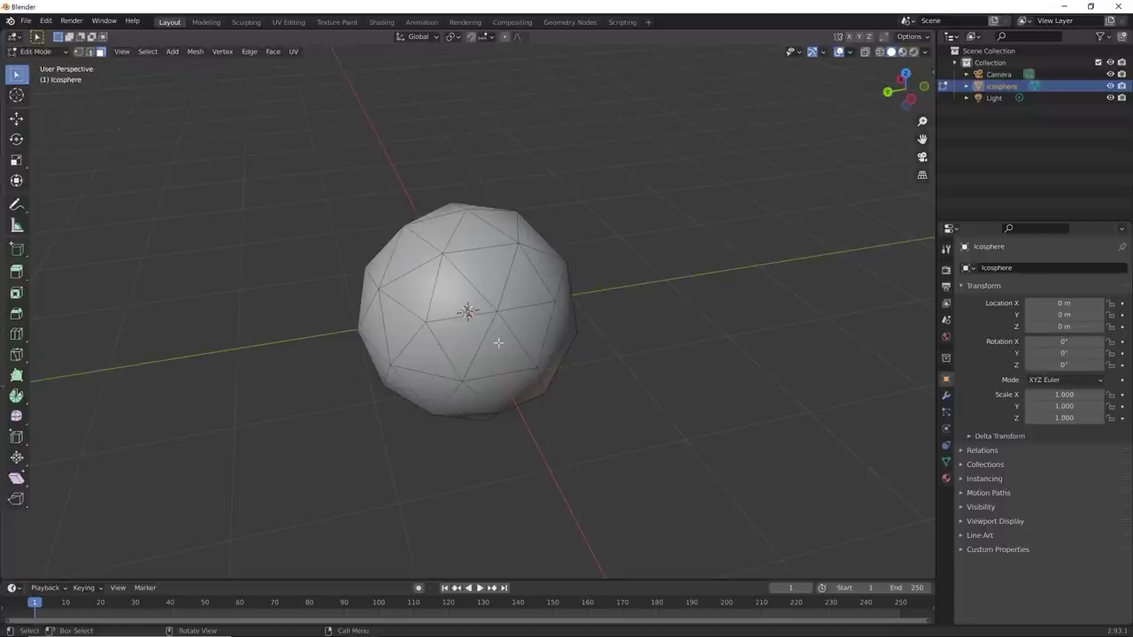
Step: Return to Object Mode and delete the icosphere
key(Tab)
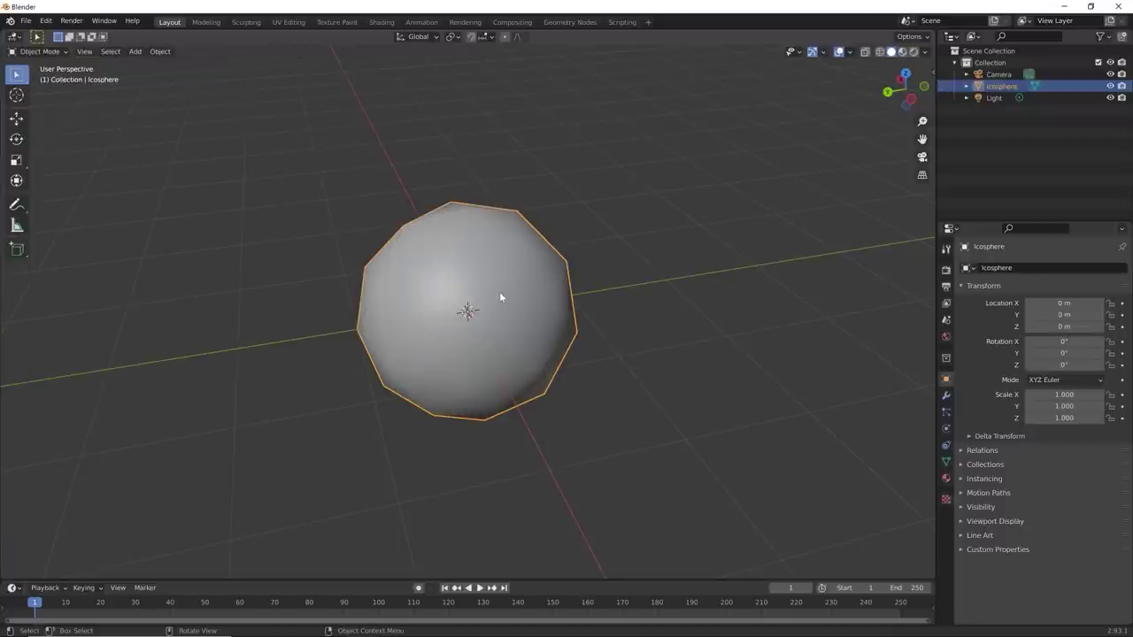
key(x)
click(500, 293)
Step: Add a UV Sphere and expand its Add UV Sphere settings panel
key(shift+a)
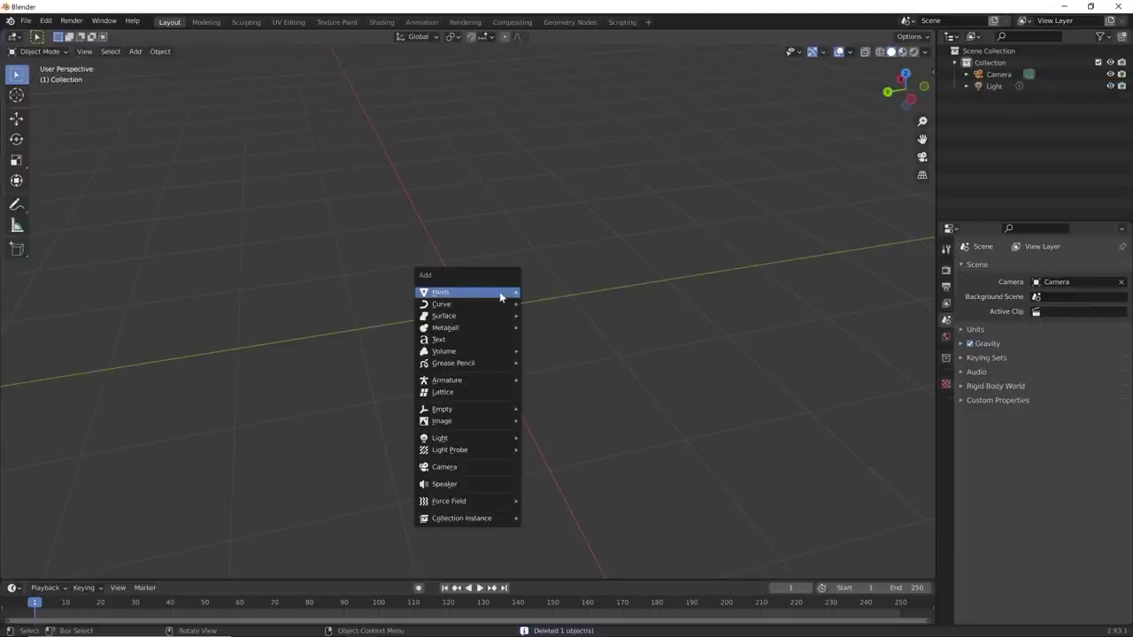
mouse_move(499, 292)
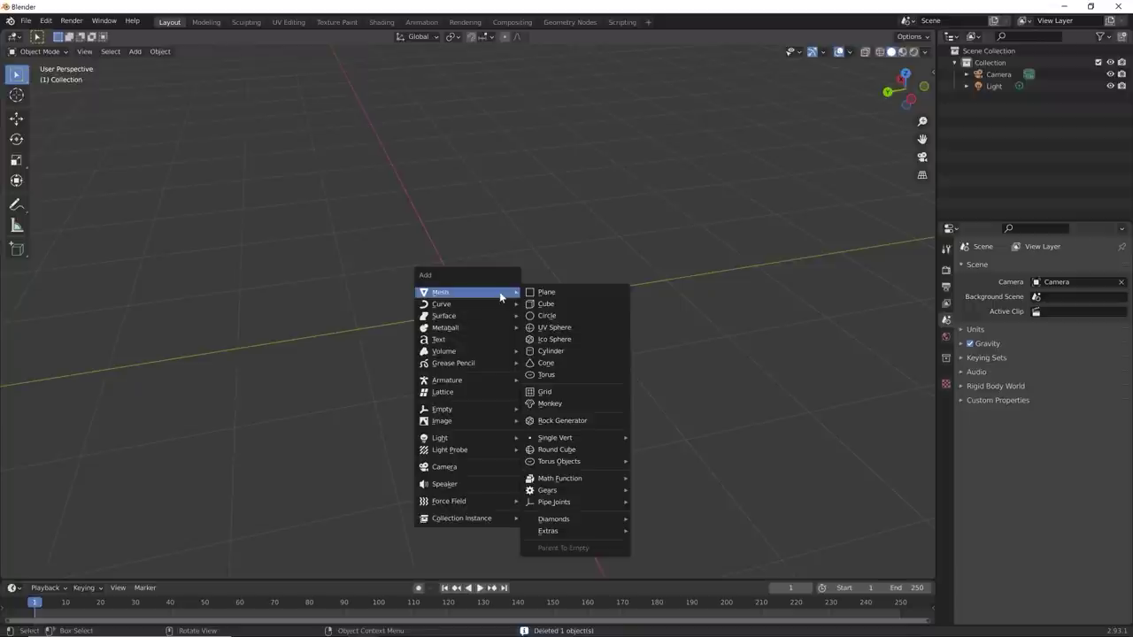
click(577, 327)
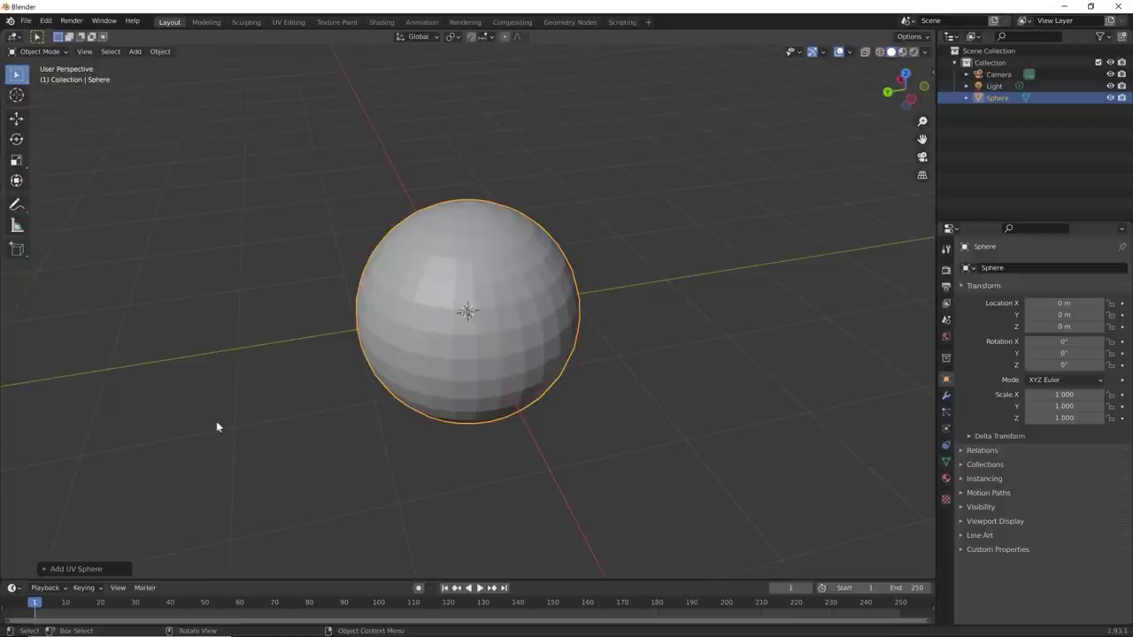
click(45, 569)
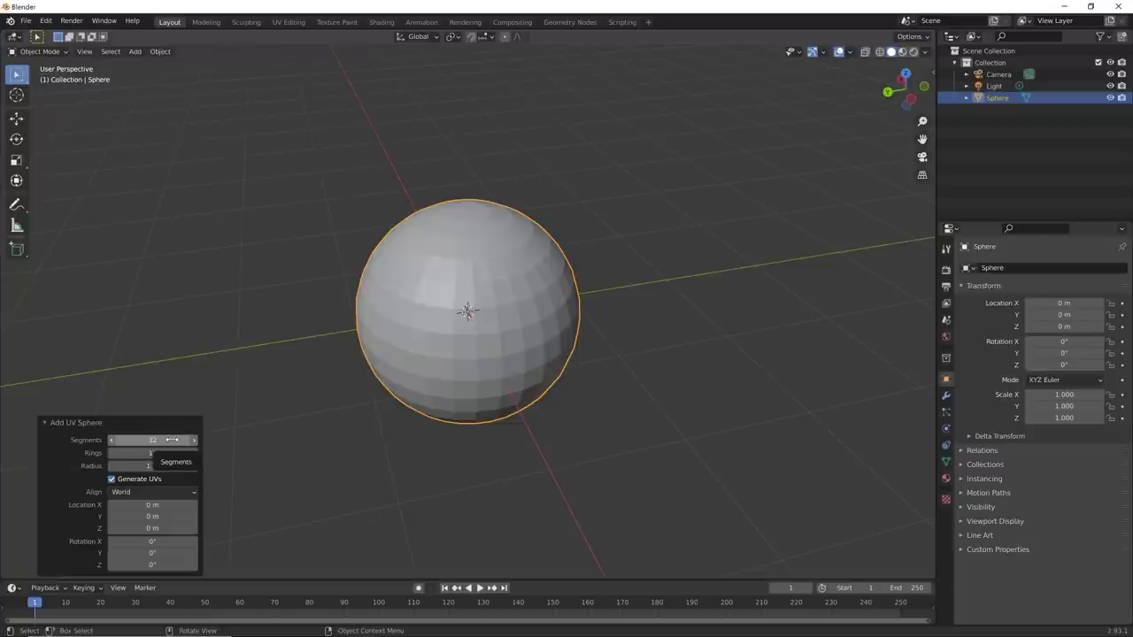
Step: Set the UV Sphere to 18 segments with 16 rings, check the top view, then enter Edit Mode
drag(171, 440, 172, 440)
click(172, 439)
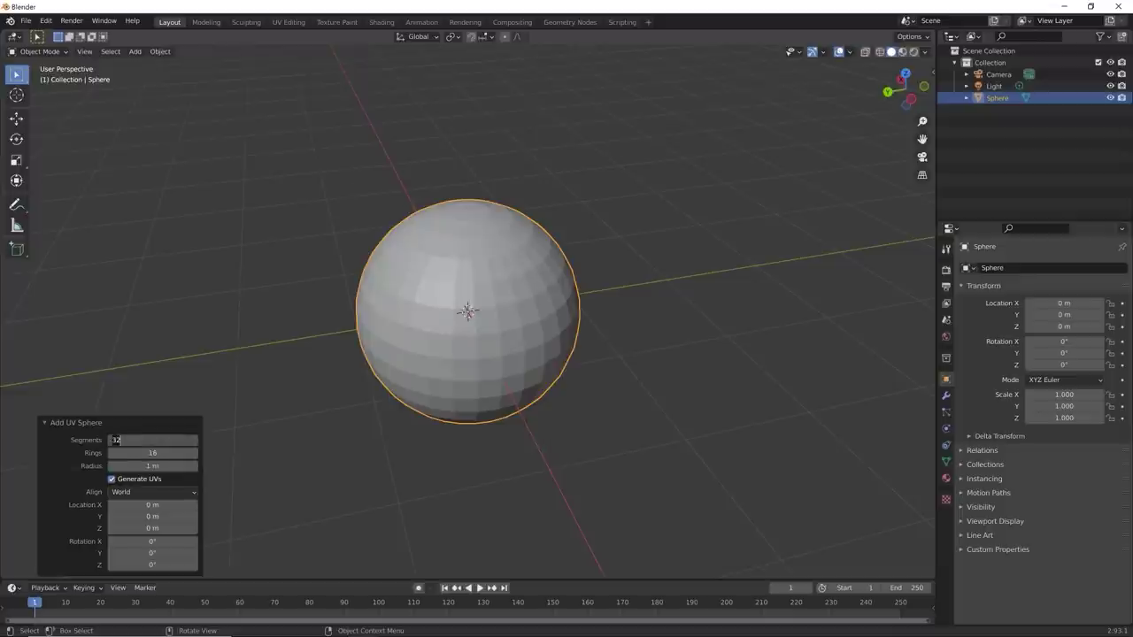
text(18)
key(Return)
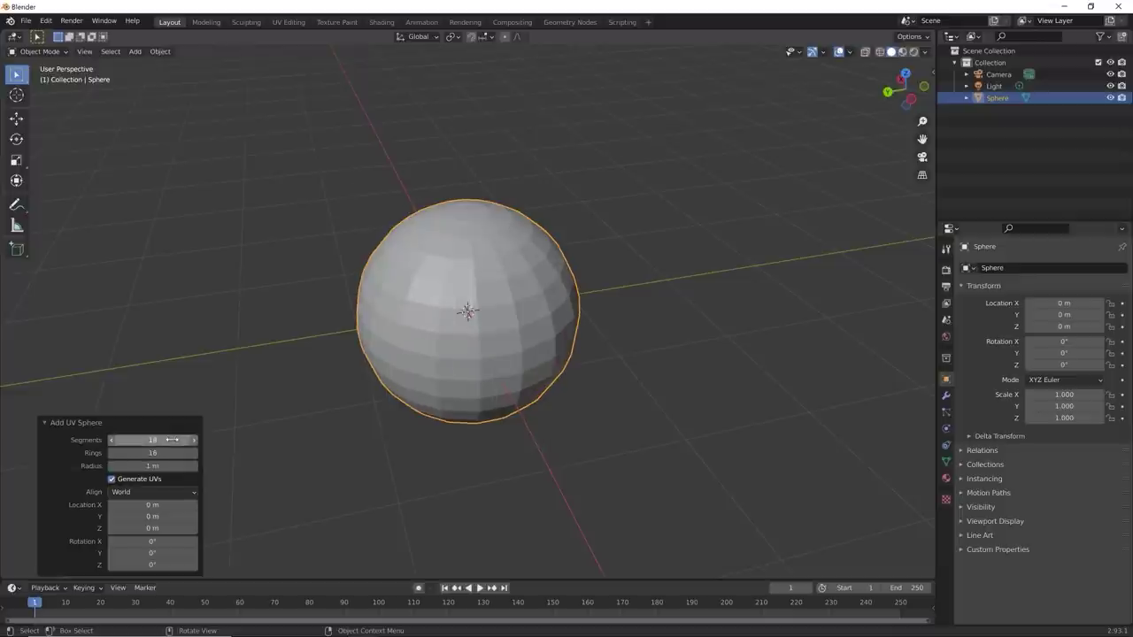
key(KP_7)
drag(172, 440, 159, 440)
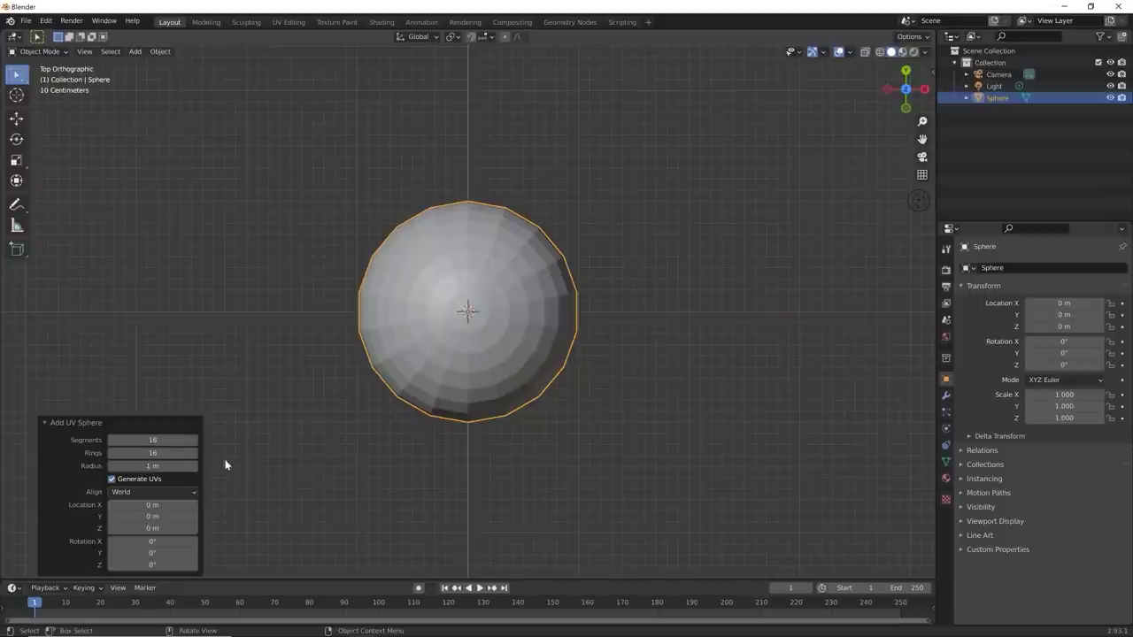
middle_drag(389, 477, 386, 408)
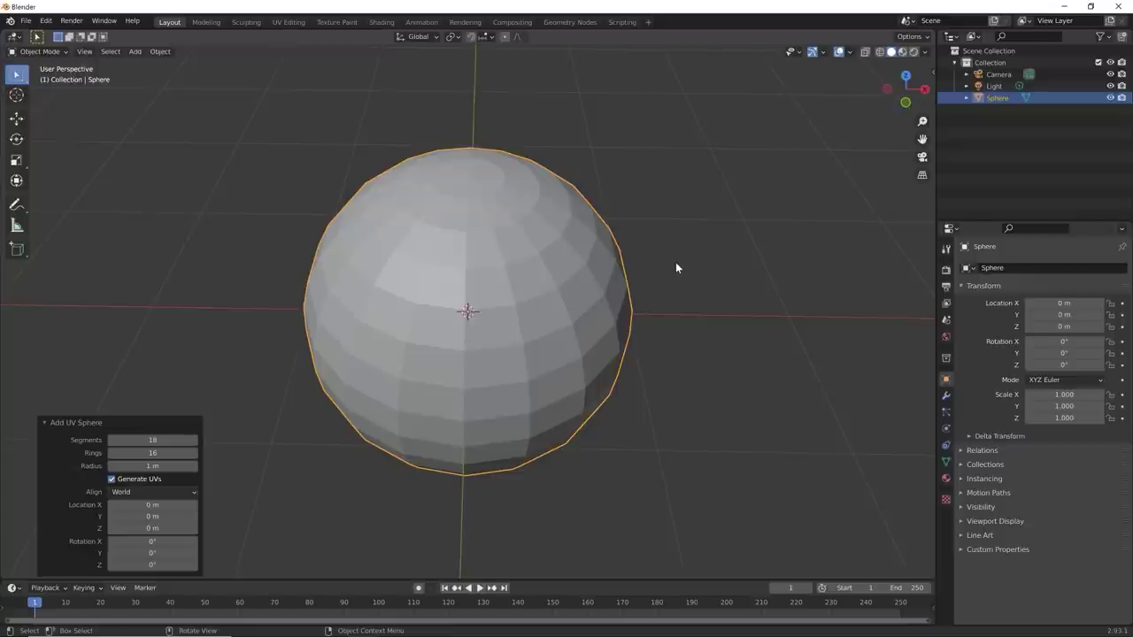
key(Tab)
key(alt+a)
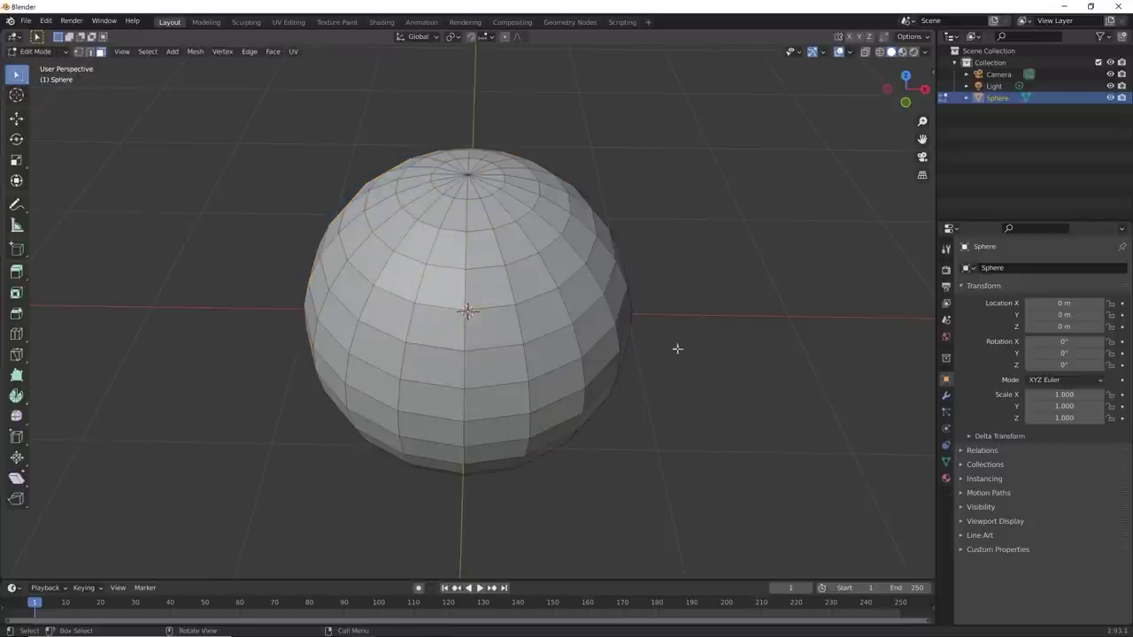
middle_drag(675, 346, 720, 336)
scroll(721, 337, up, 2)
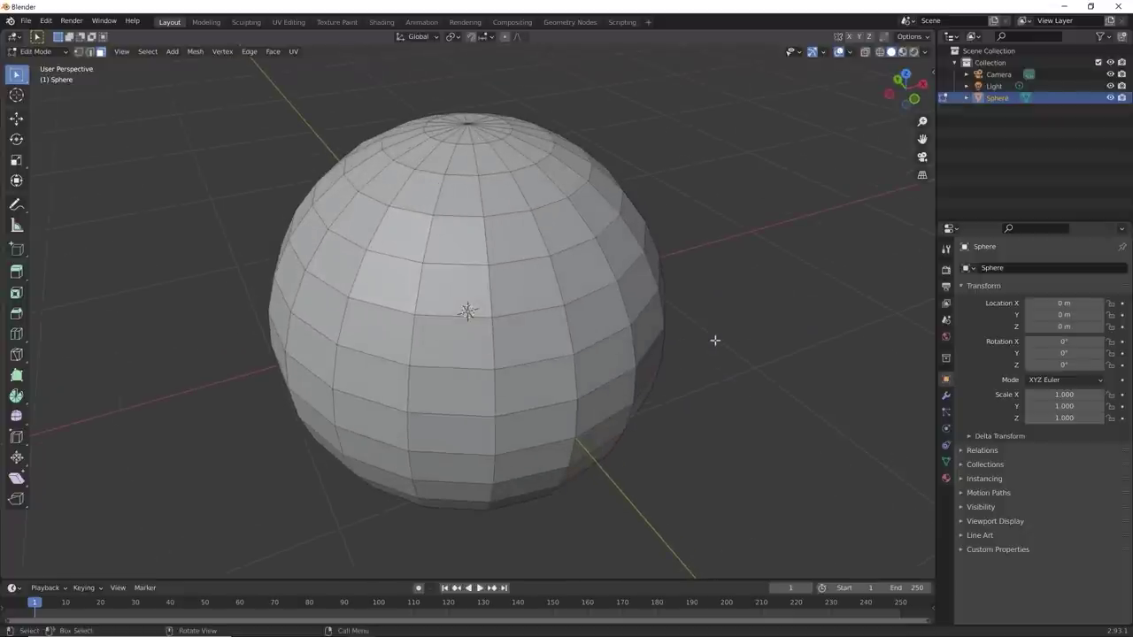
key(KP_1)
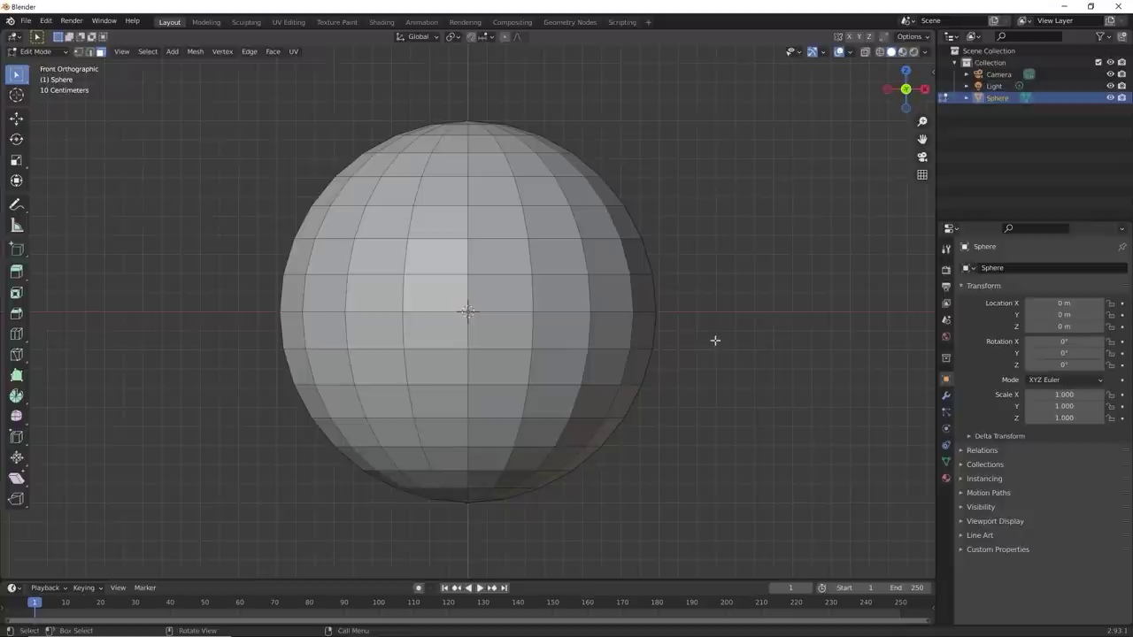
click(536, 298)
key(2)
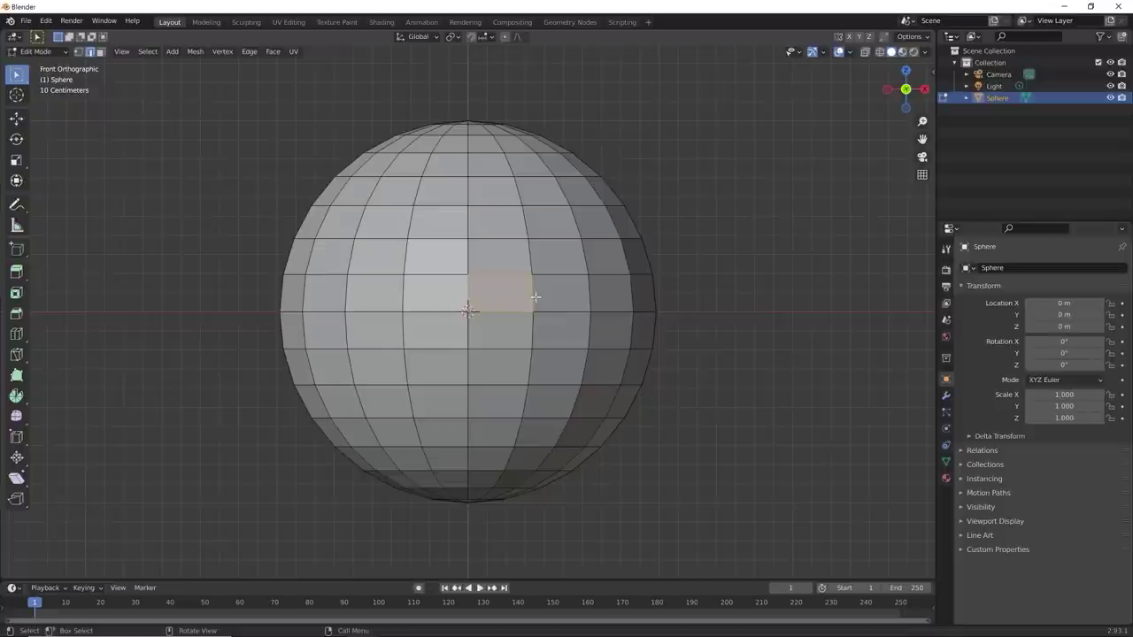
alt+click(535, 297)
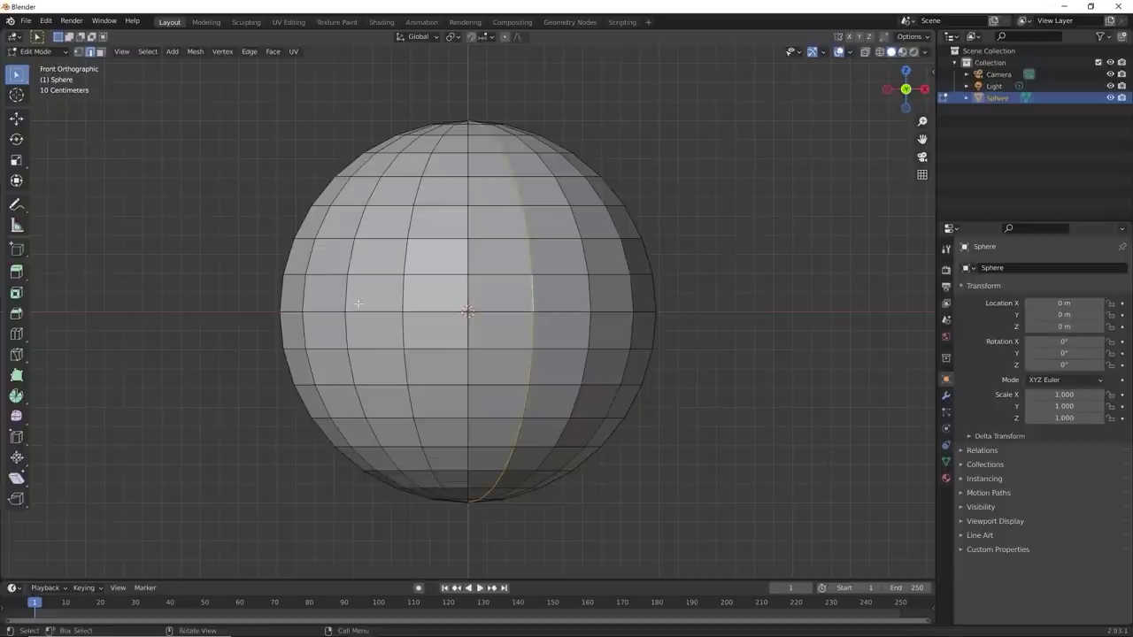
alt+click(353, 303)
click(533, 294)
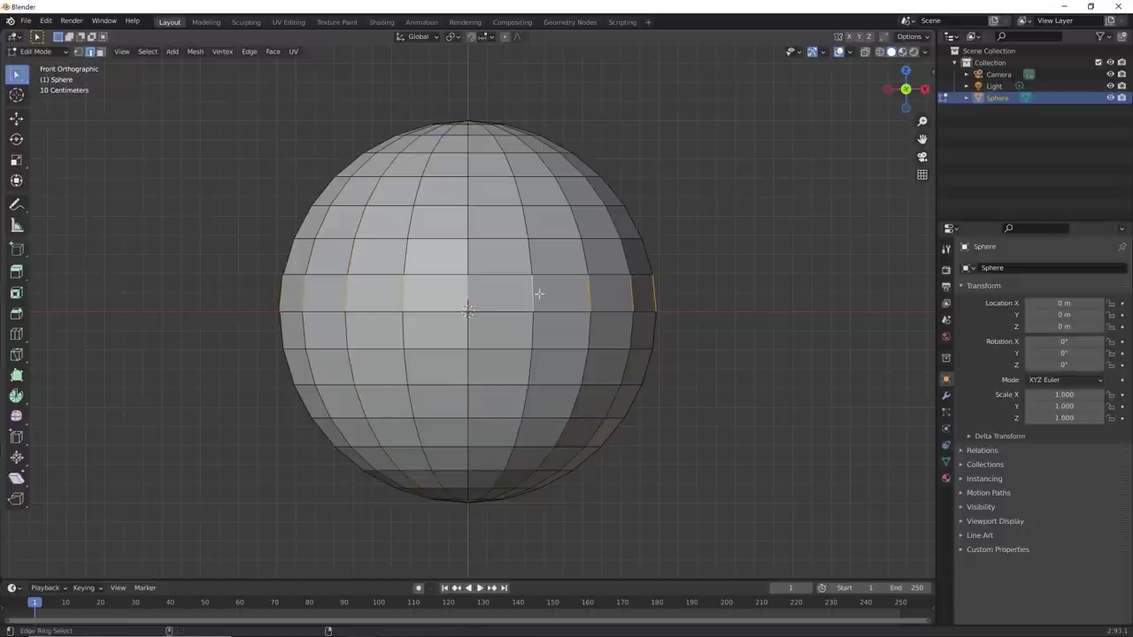
alt+click(534, 330)
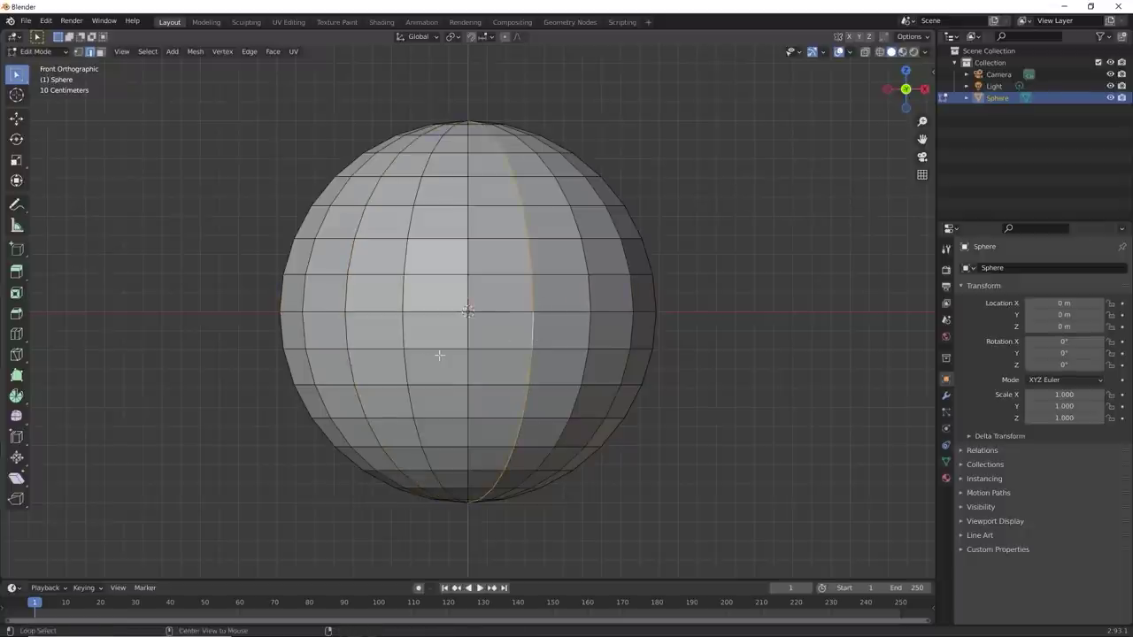
alt+shift+click(353, 339)
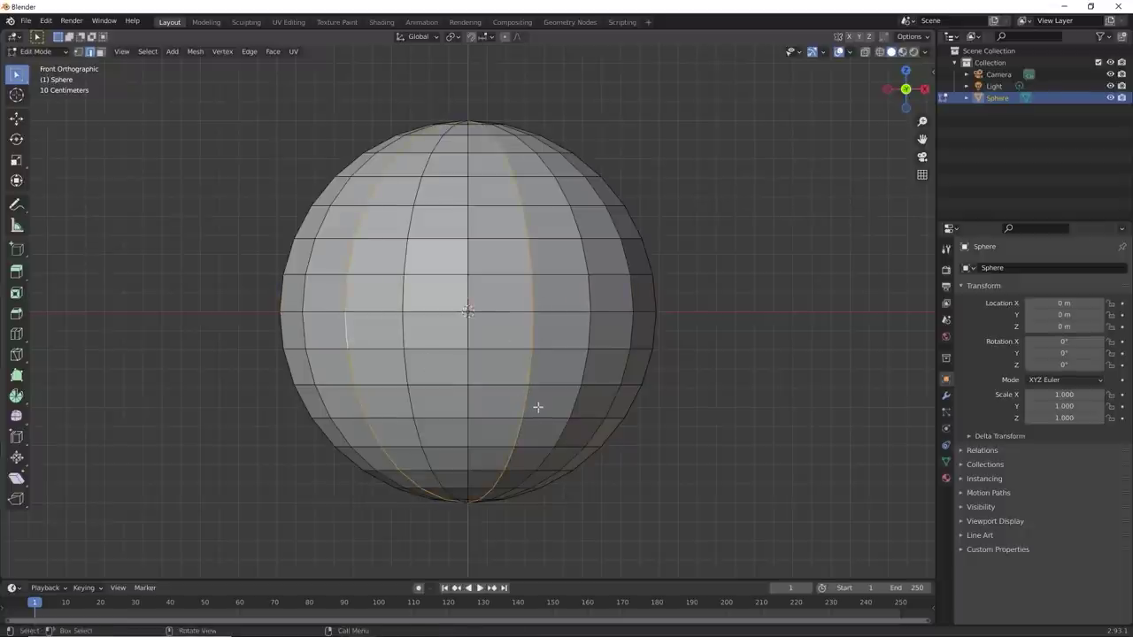
key(alt+a)
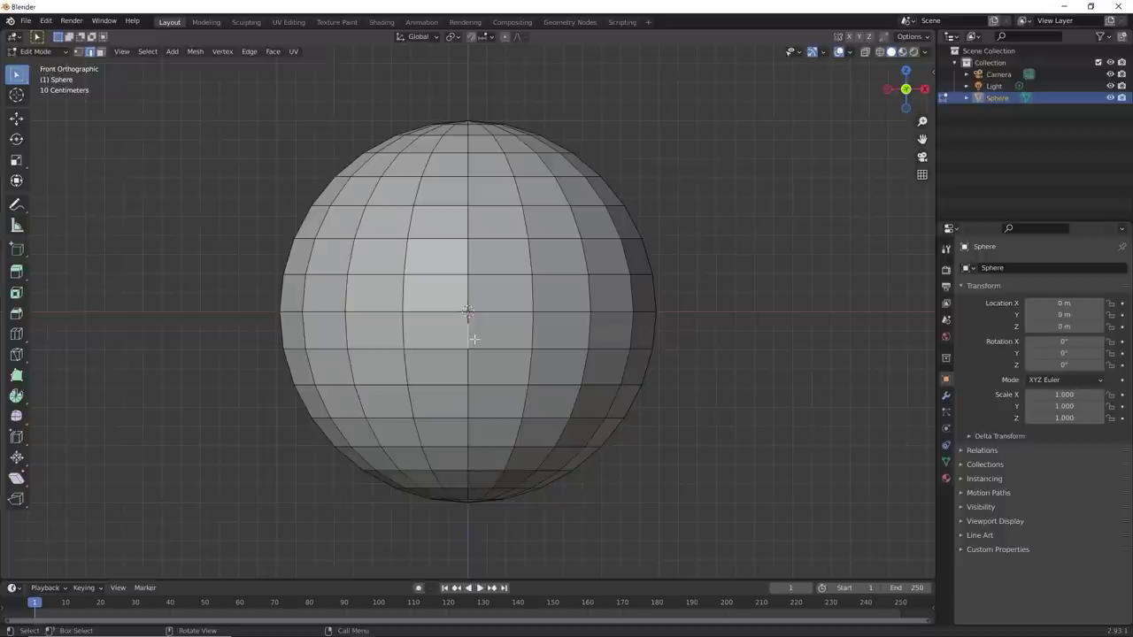
middle_drag(472, 331, 497, 396)
Step: Select edges along a meridian up to the sphere's top pole
scroll(504, 387, down, 3)
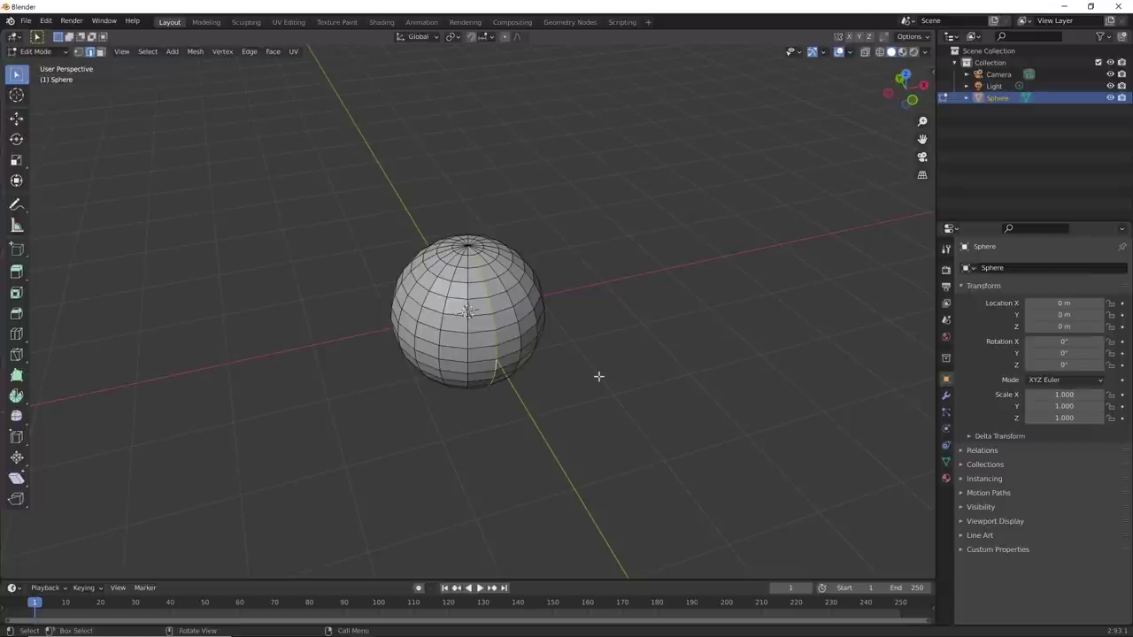
scroll(516, 374, up, 5)
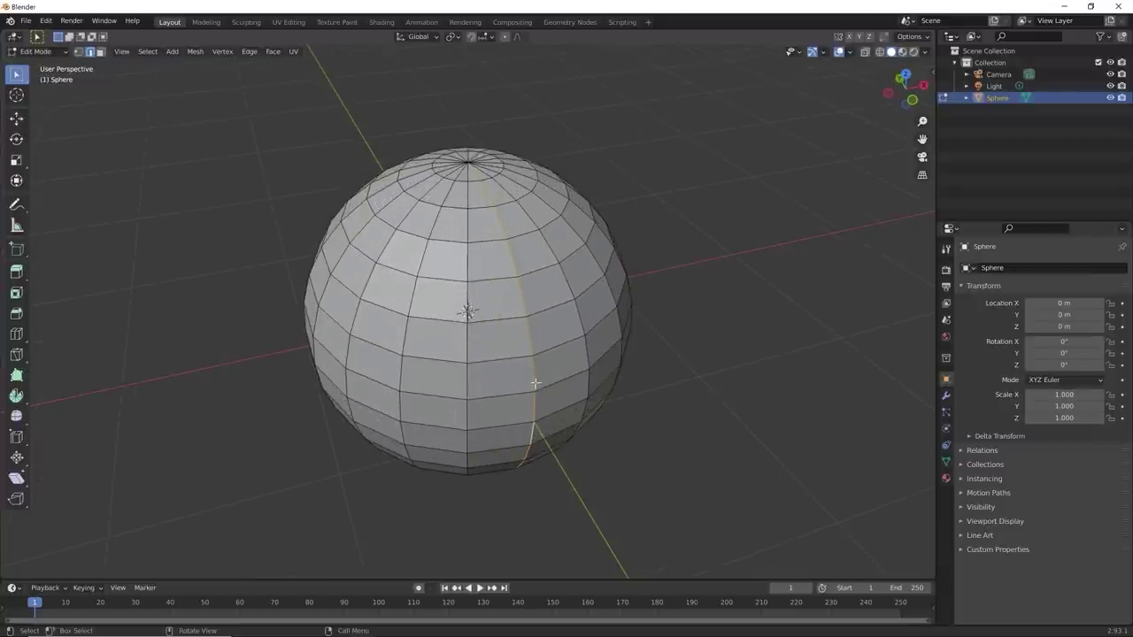
middle_drag(561, 387, 468, 383)
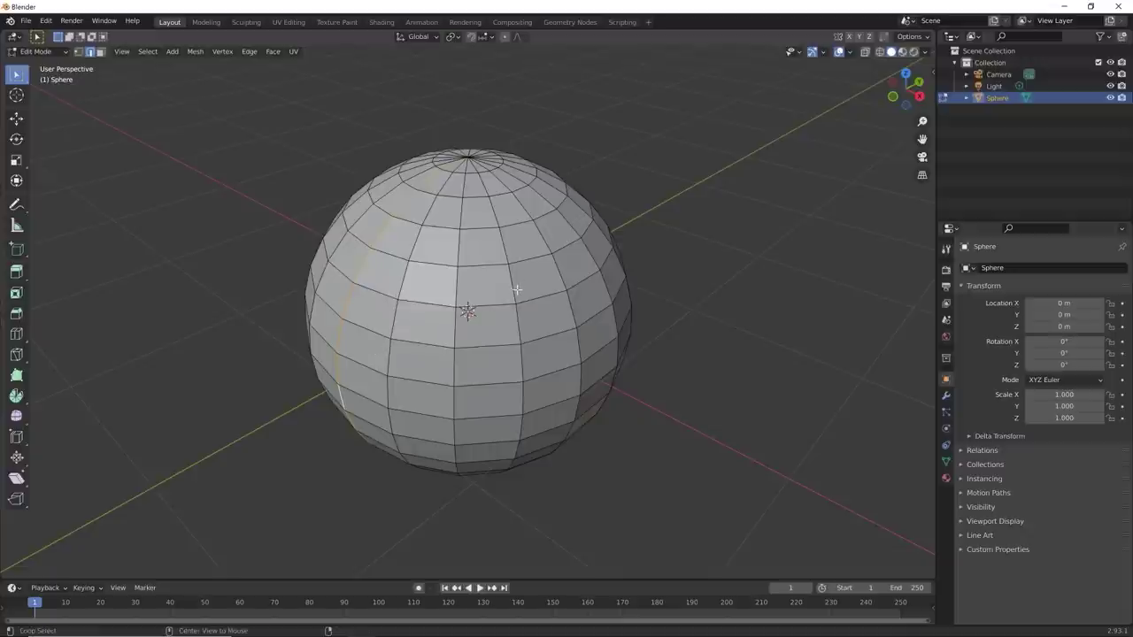
alt+shift+click(510, 344)
mouse_move(508, 343)
middle_down()
mouse_move(539, 298)
mouse_move(492, 344)
mouse_move(516, 339)
middle_up()
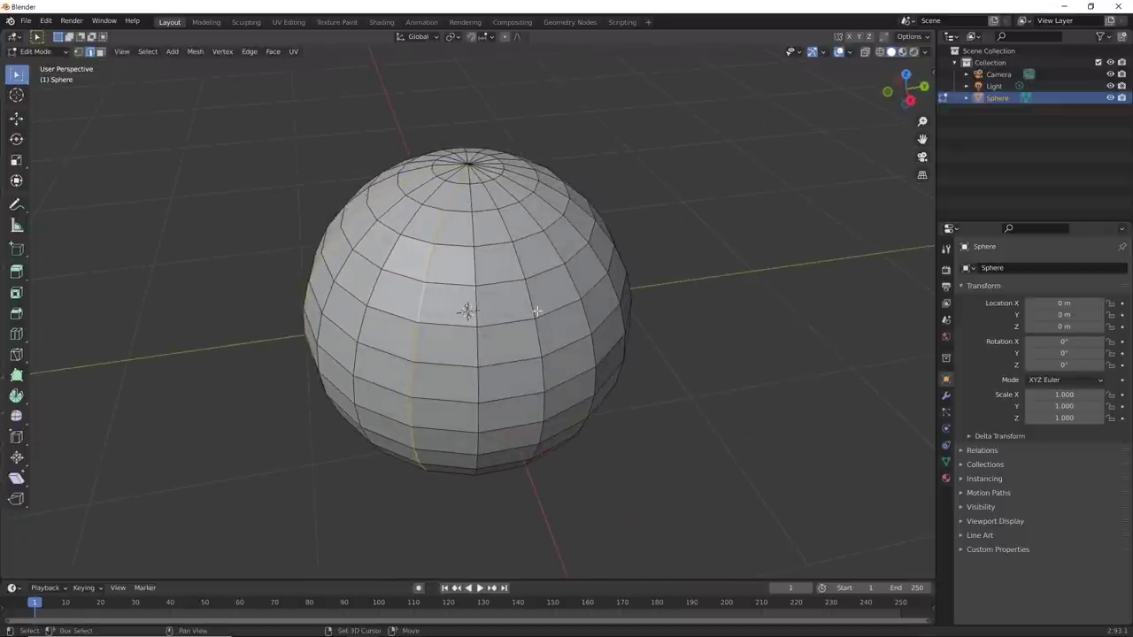
shift+click(534, 308)
shift+click(518, 262)
shift+click(505, 229)
shift+click(491, 199)
Step: Add edges down the front meridian toward the bottom pole
middle_drag(485, 189, 501, 202)
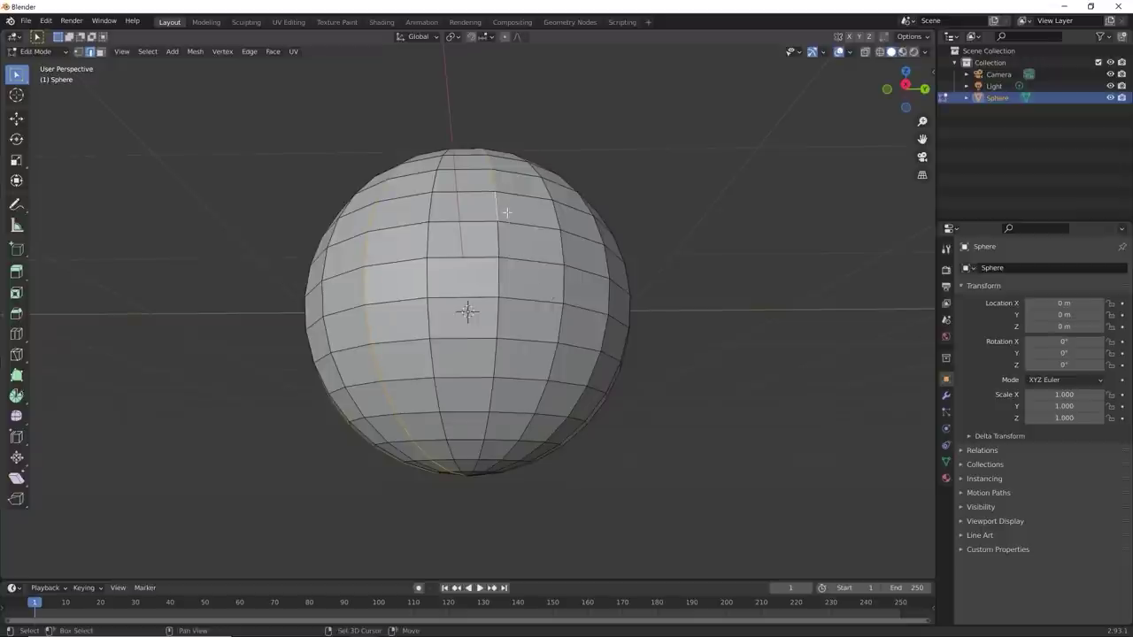
shift+click(499, 247)
shift+click(505, 278)
shift+click(507, 320)
shift+click(504, 363)
shift+click(500, 395)
middle_drag(518, 424, 513, 310)
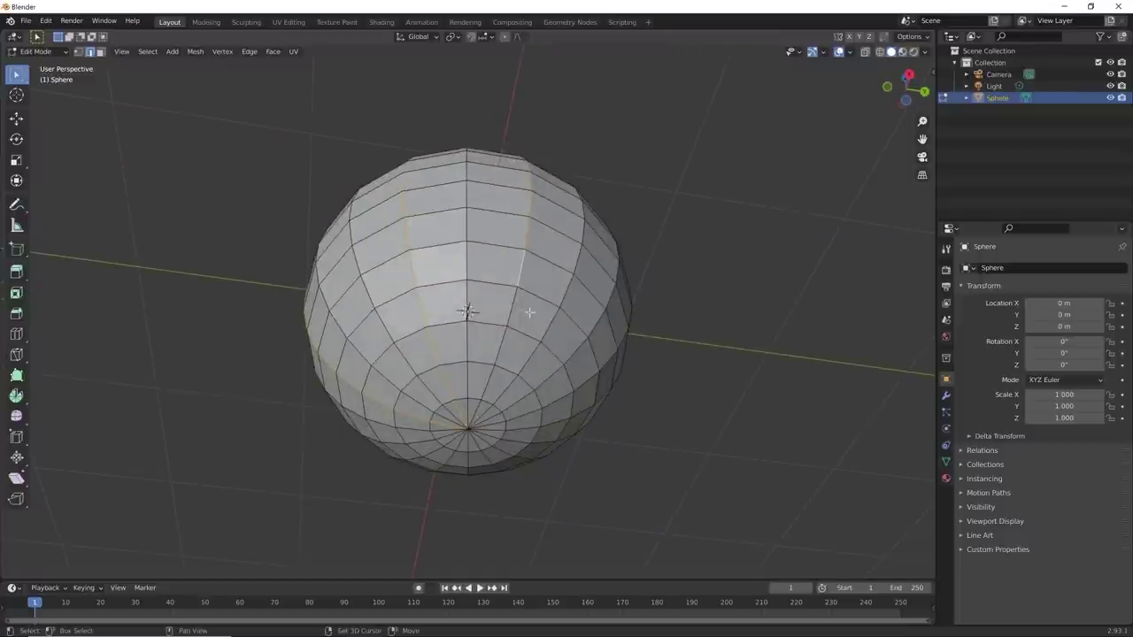
shift+click(495, 388)
shift+click(486, 409)
middle_drag(540, 299, 468, 381)
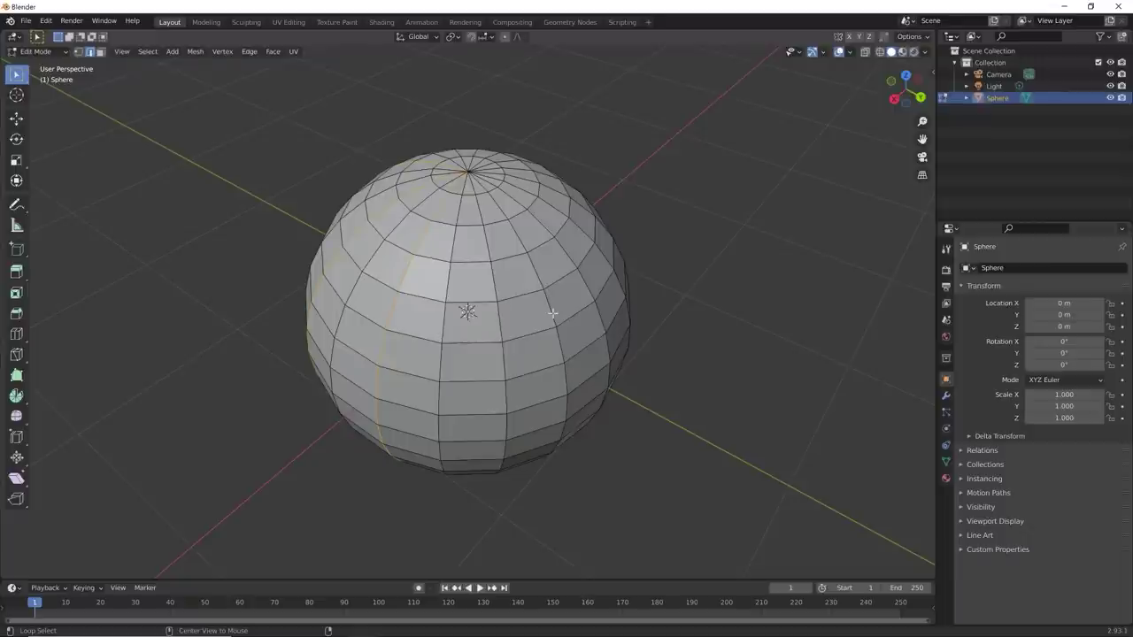
Step: Toggle an edge loop in and out of the selection, then return to the front view
alt+click(552, 312)
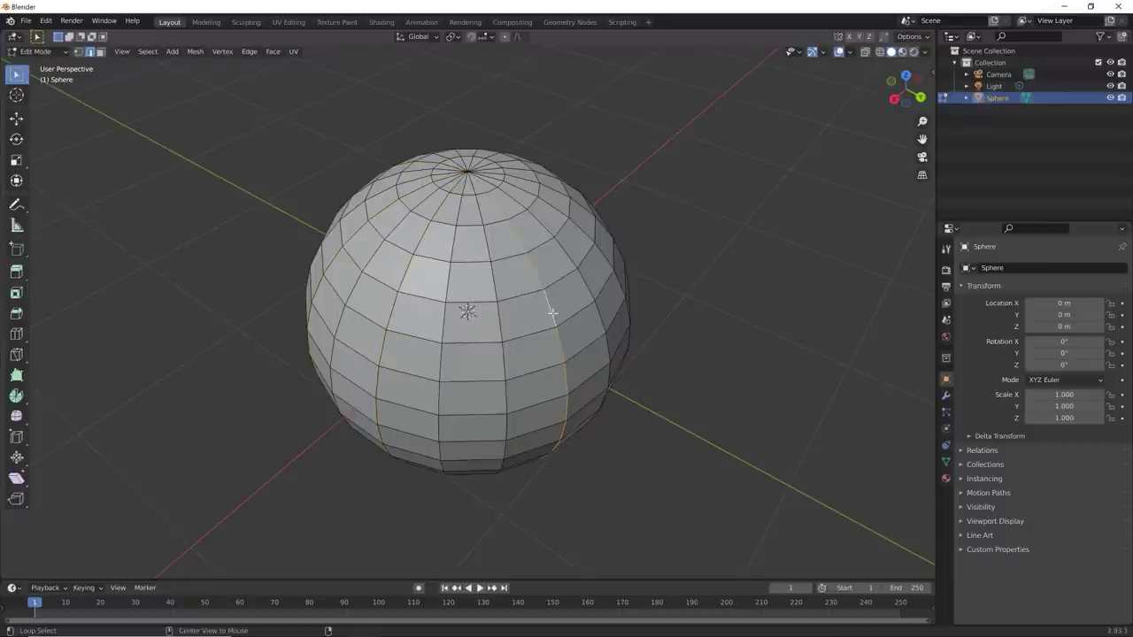
alt+shift+click(552, 312)
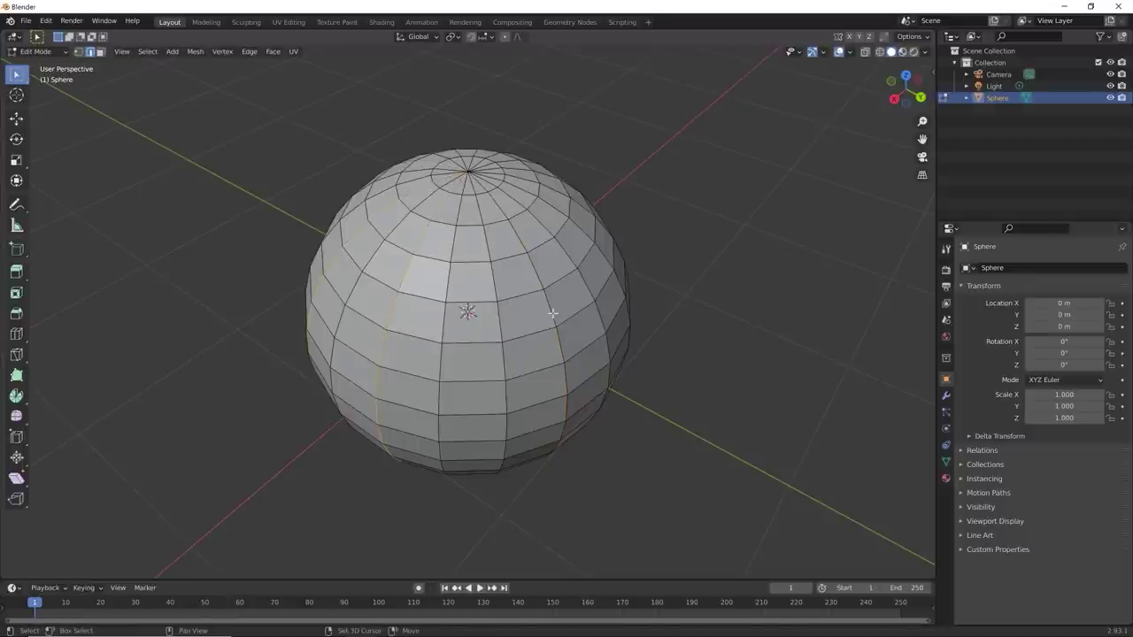
alt+shift+click(552, 313)
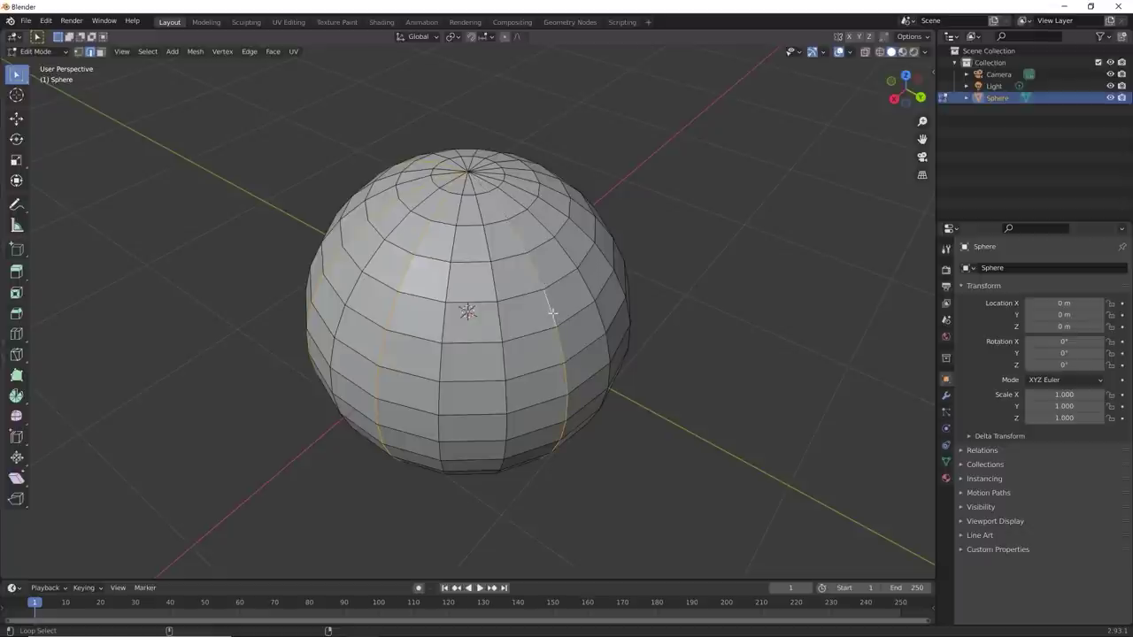
middle_drag(590, 329, 478, 334)
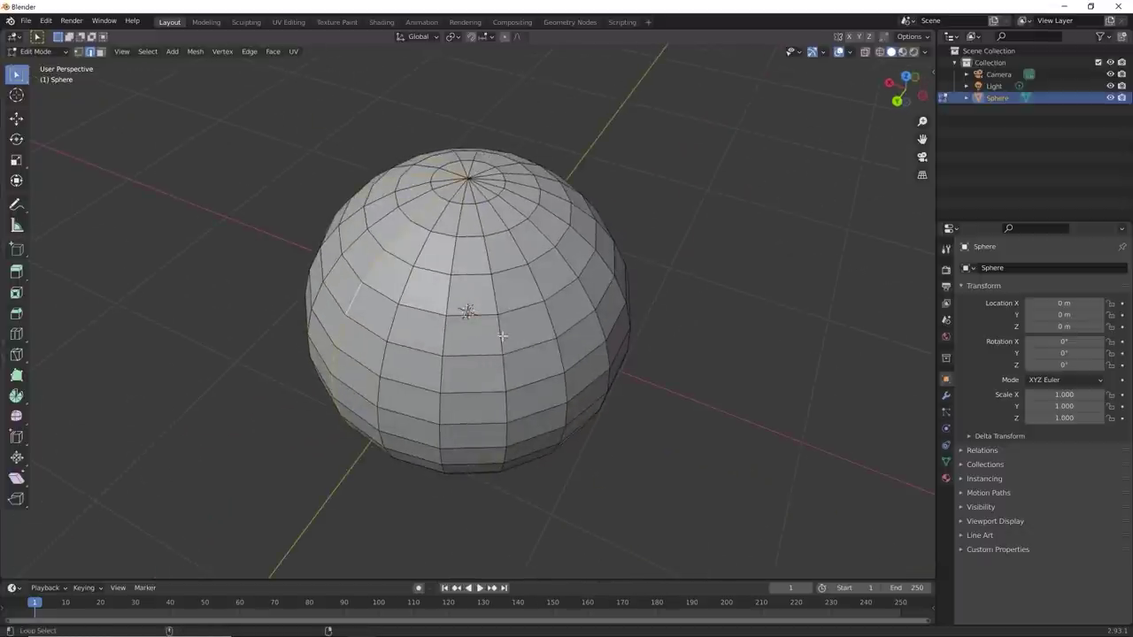
middle_drag(549, 360, 512, 384)
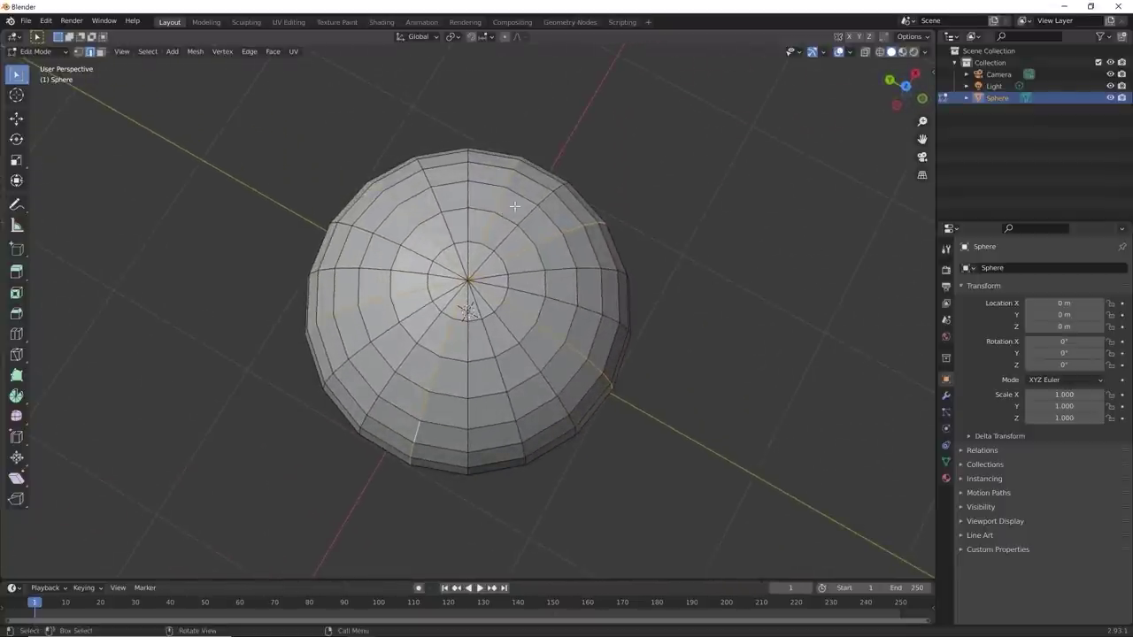
key(KP_1)
middle_drag(522, 220, 440, 254)
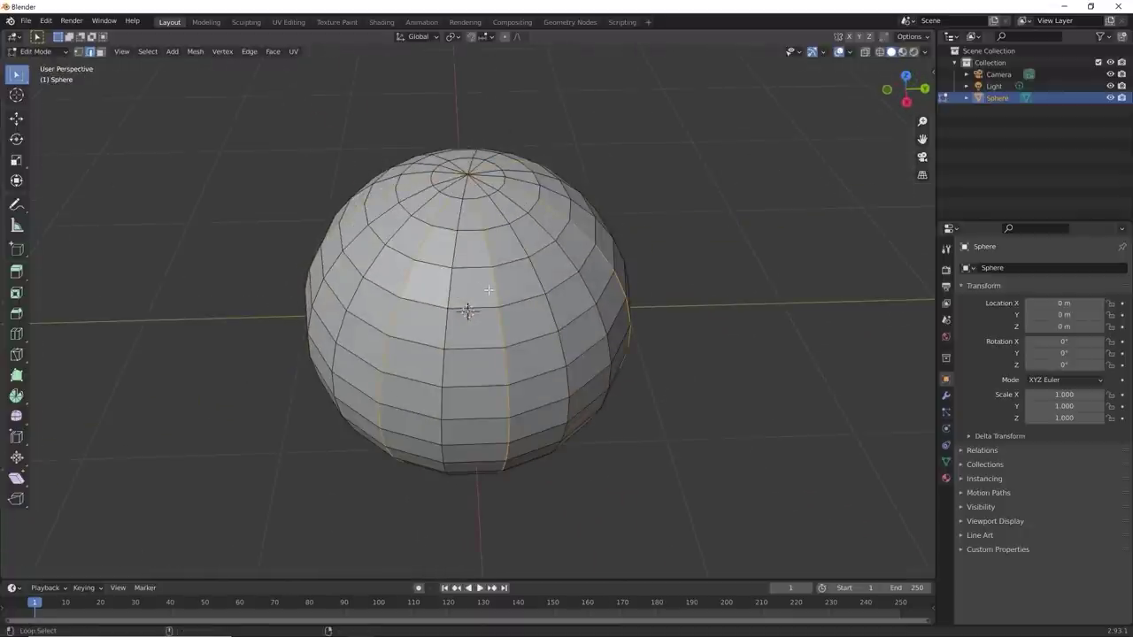
Step: Clear the selection and reselect alternating vertical loops, undoing a stray horizontal ring
key(alt+a)
alt+click(543, 285)
mouse_move(544, 285)
middle_down()
mouse_move(585, 285)
mouse_move(558, 283)
mouse_move(571, 287)
mouse_move(553, 299)
middle_up()
alt+click(561, 281)
alt+shift+click(552, 300)
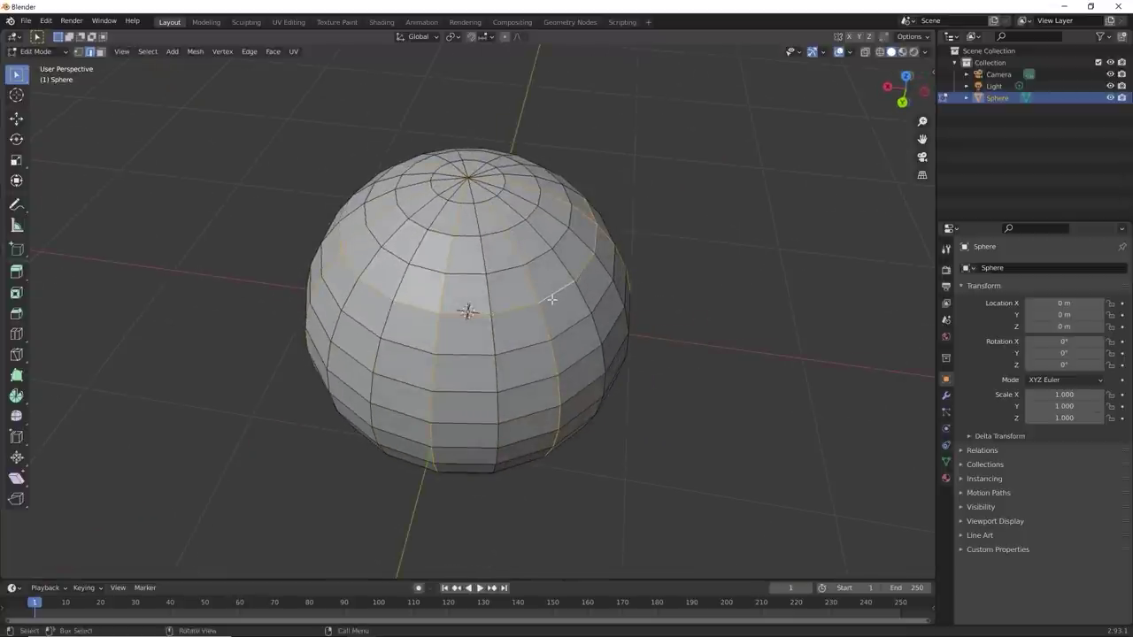
key(ctrl)
key(ctrl+z)
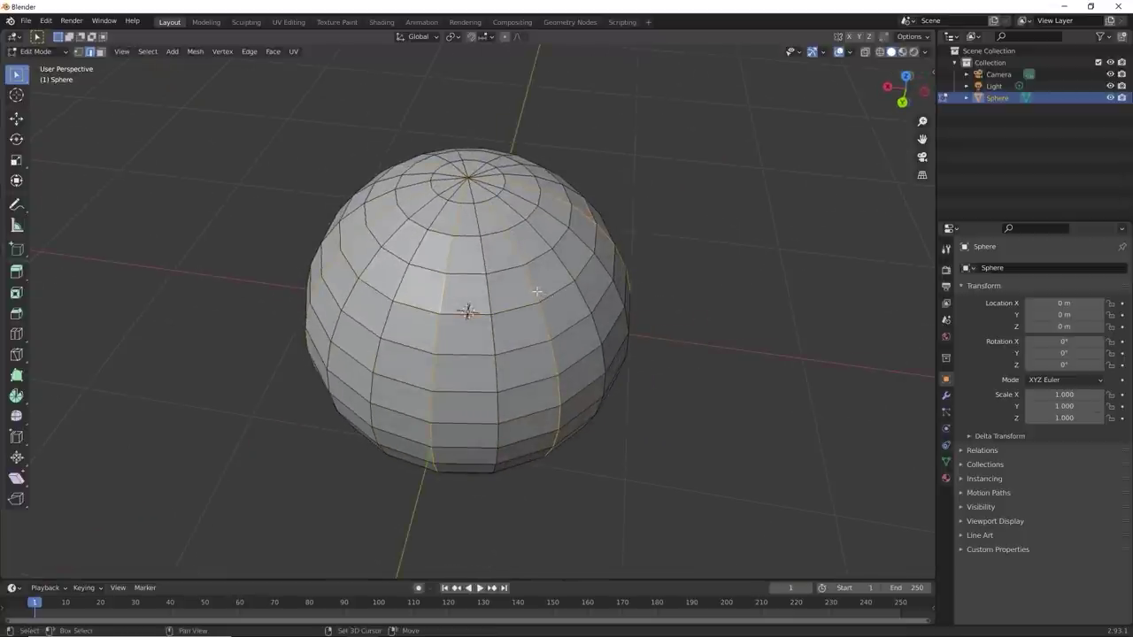
key(ctrl+z)
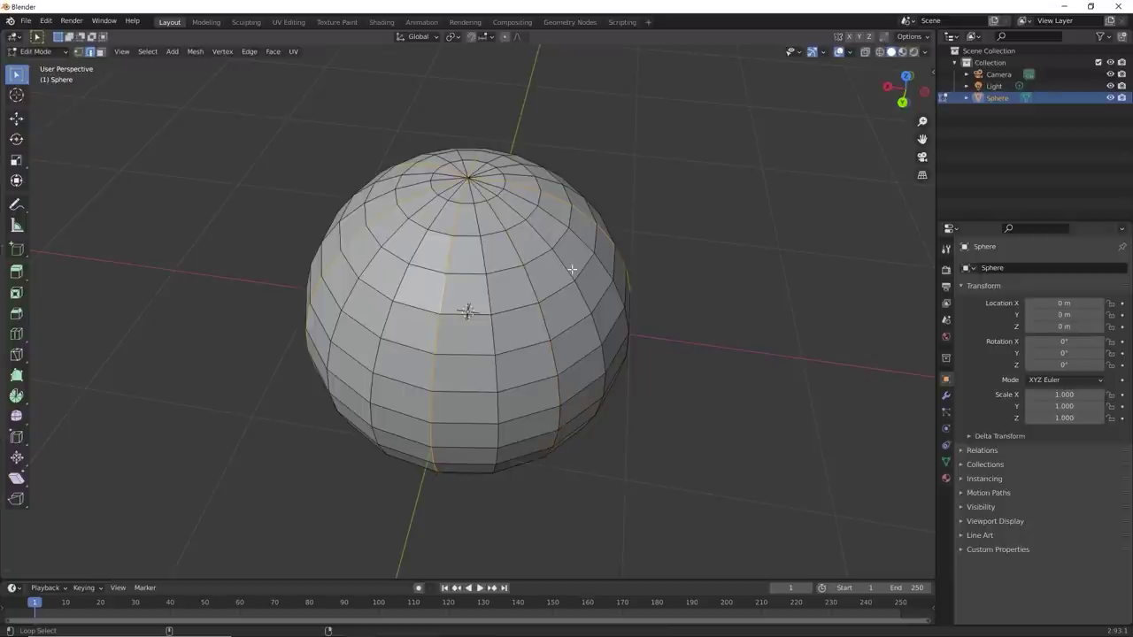
middle_drag(575, 299, 463, 309)
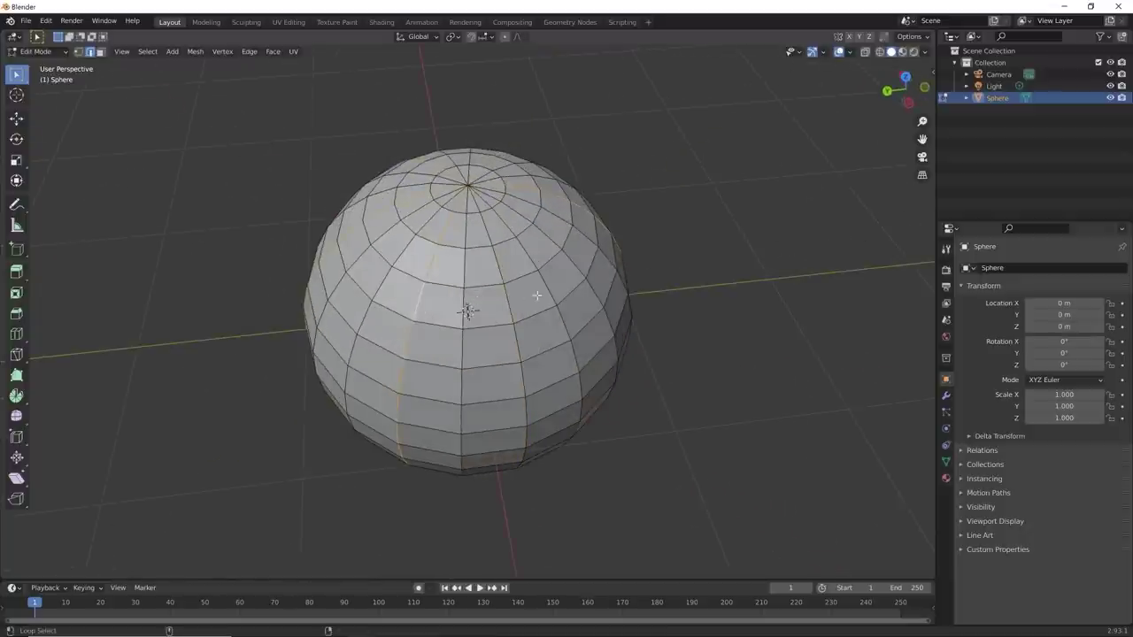
scroll(531, 384, down, 5)
middle_drag(531, 384, 661, 380)
scroll(625, 337, up, 3)
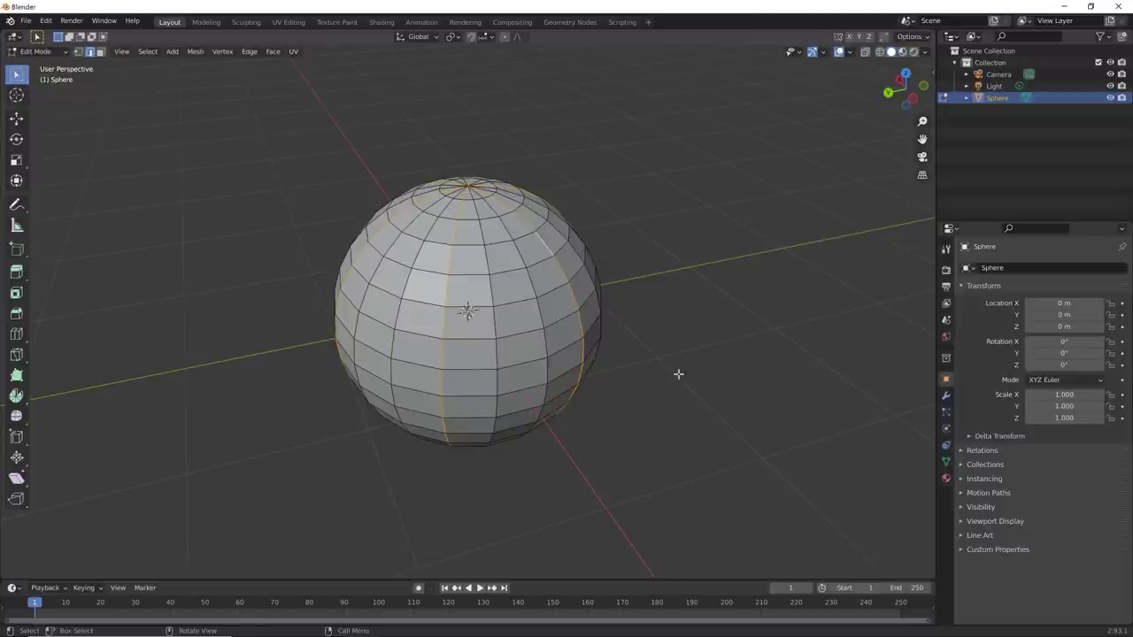
Step: Scale the selected vertical loops in to 0.800 to carve grooves between ribs
key(KP_1)
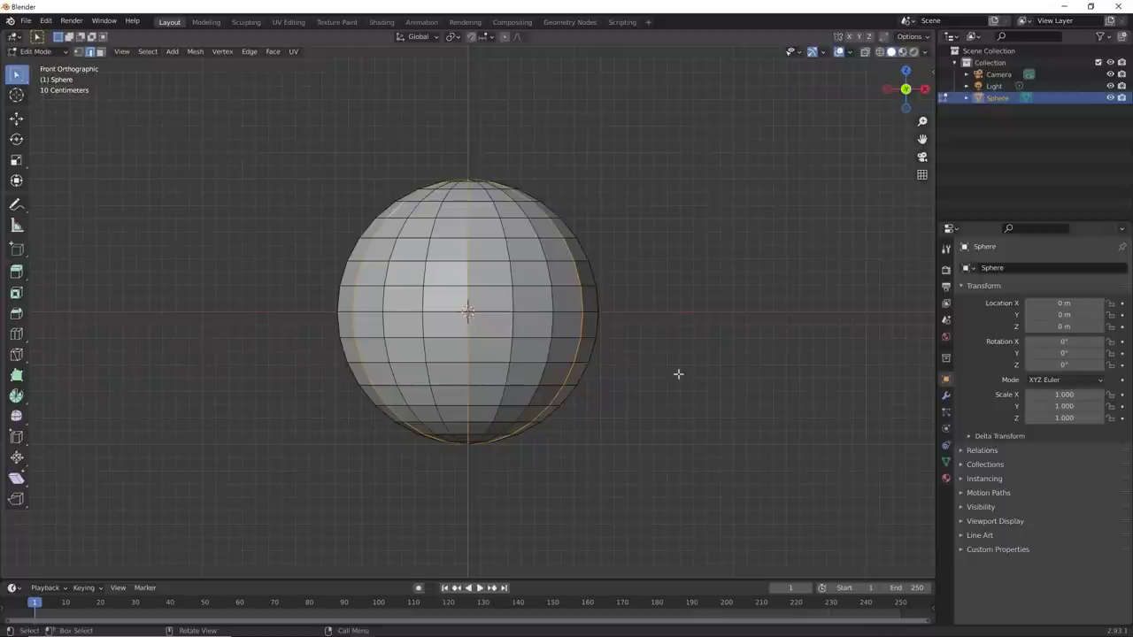
middle_drag(678, 374, 756, 323)
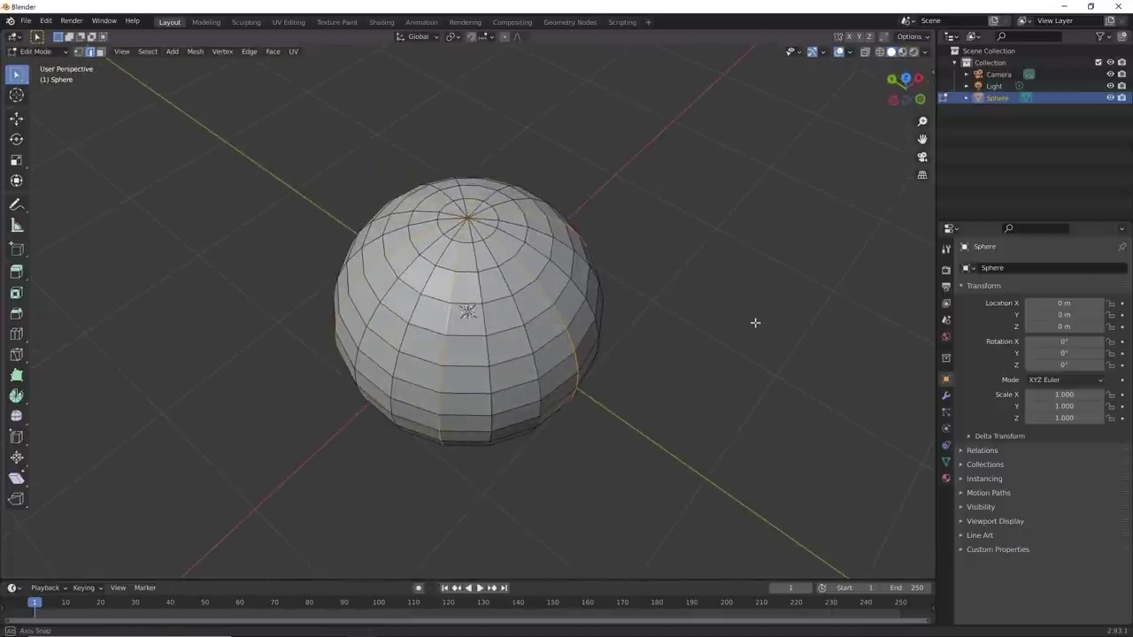
key(s)
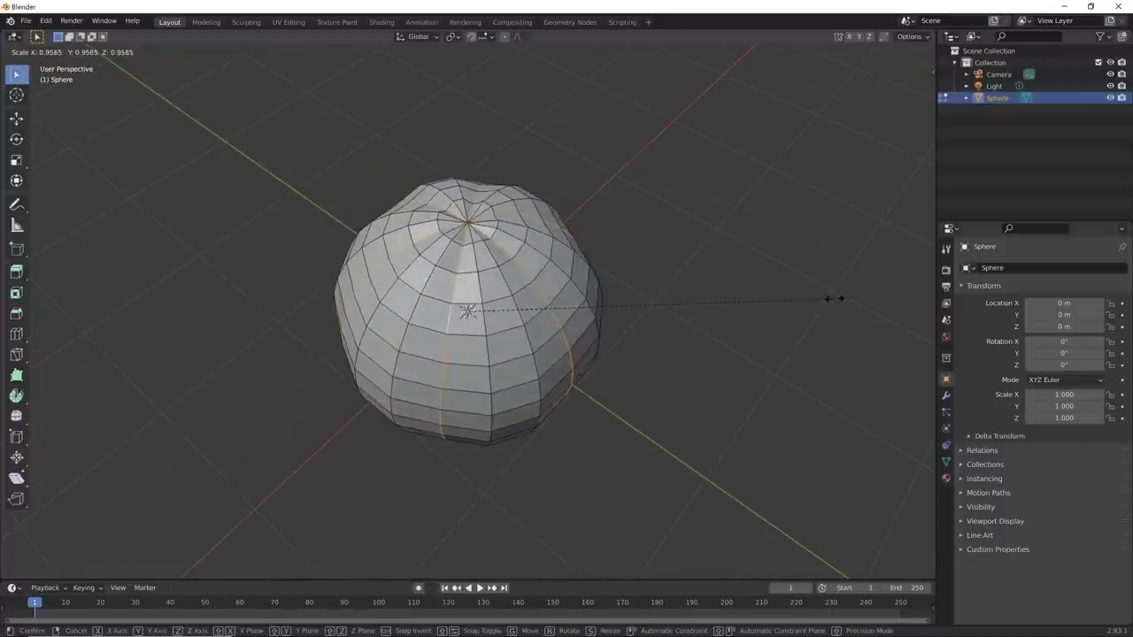
click(775, 300)
middle_drag(703, 369, 539, 76)
scroll(561, 291, up, 6)
scroll(584, 257, down, 4)
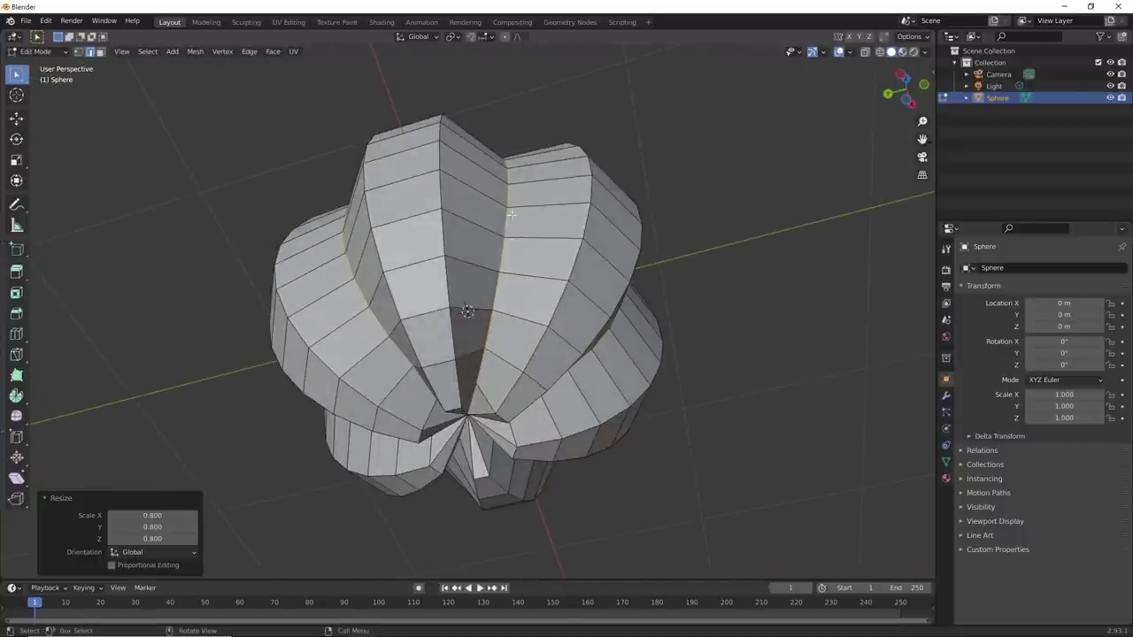
middle_drag(511, 213, 720, 346)
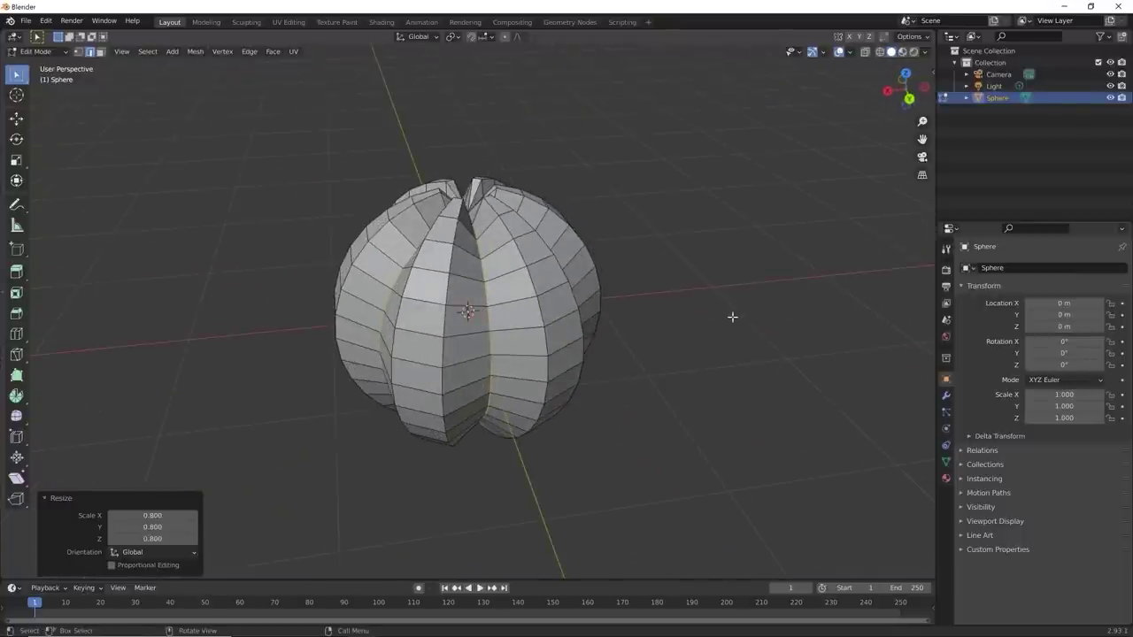
key(s)
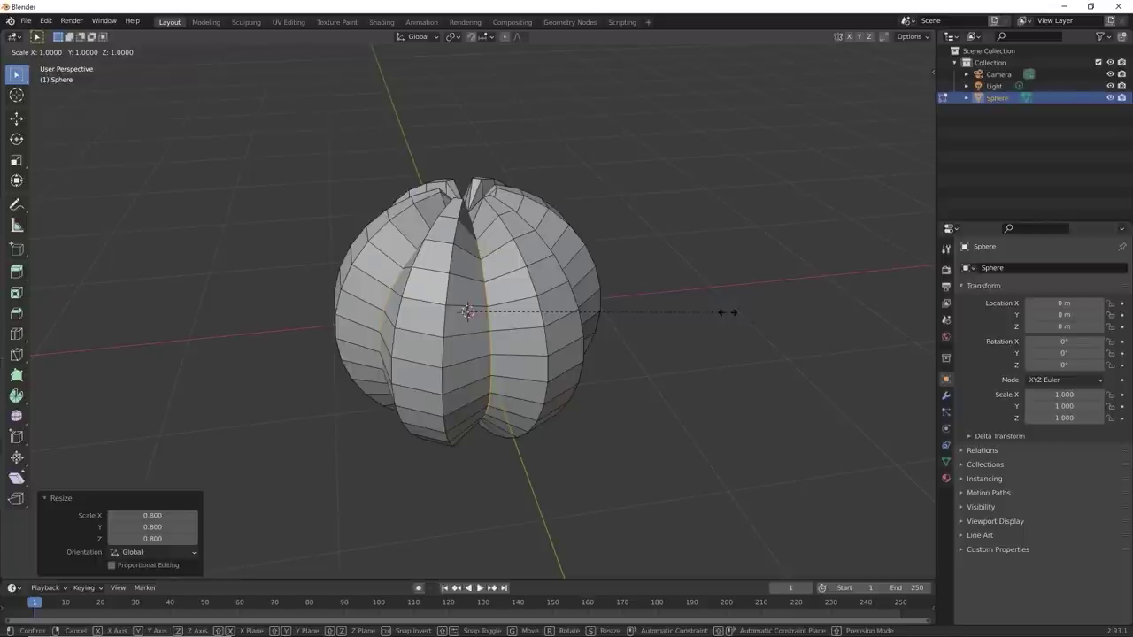
Step: Stretch the selected loops along the Z axis to 1.257
key(z)
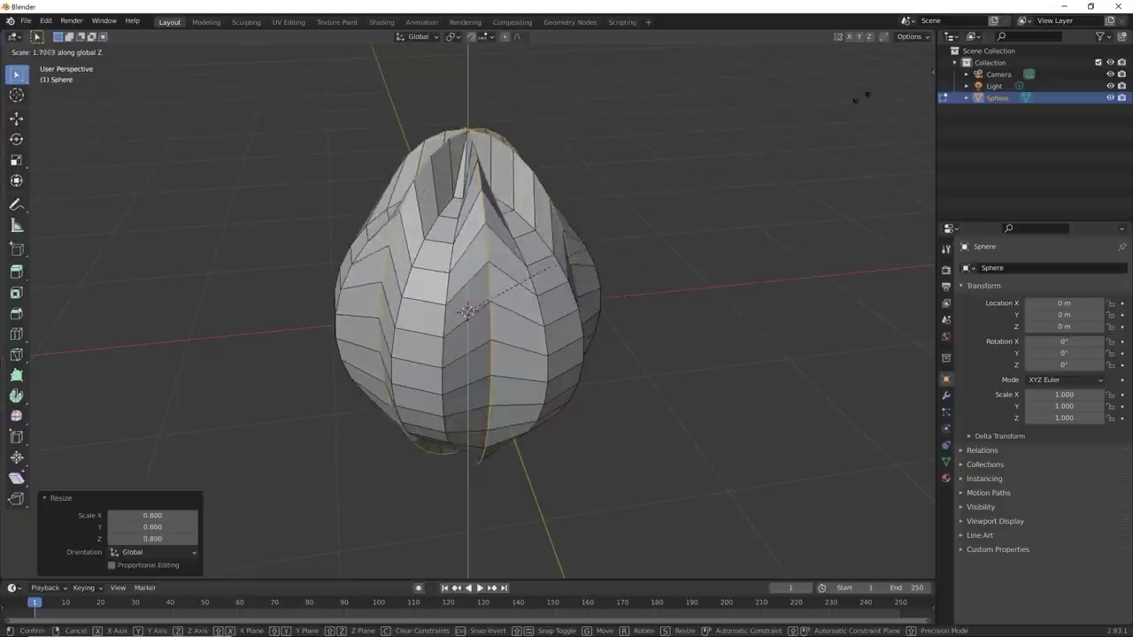
click(757, 149)
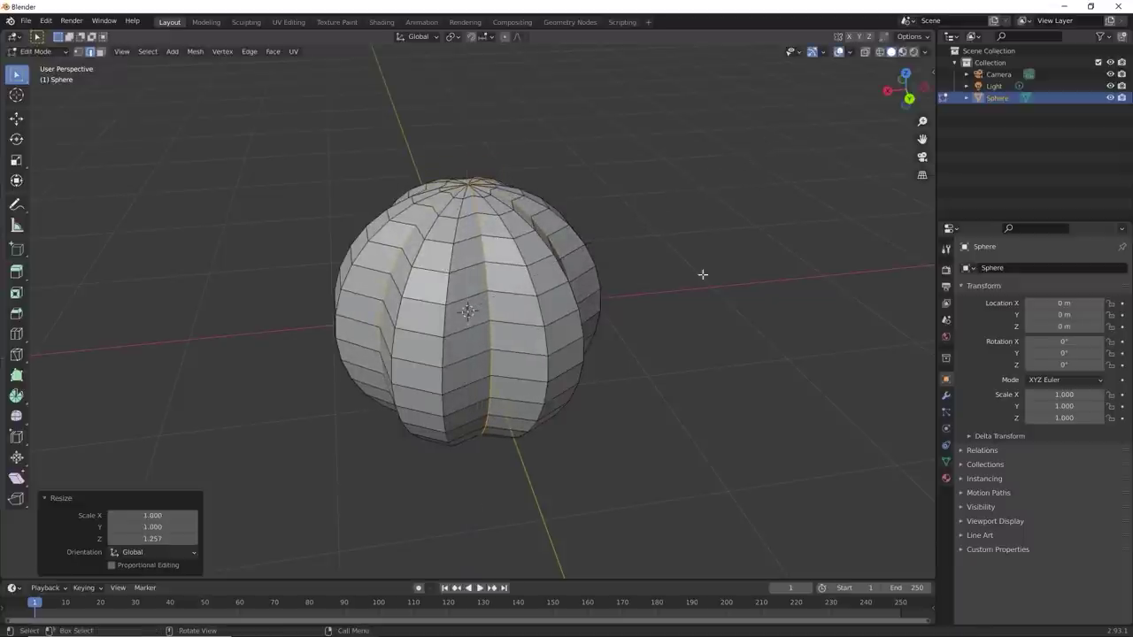
mouse_move(663, 372)
middle_down()
mouse_move(551, 398)
mouse_move(528, 319)
mouse_move(620, 298)
mouse_move(734, 399)
mouse_move(590, 455)
mouse_move(691, 434)
mouse_move(797, 448)
mouse_move(799, 427)
mouse_move(656, 413)
mouse_move(782, 387)
mouse_move(639, 407)
mouse_move(664, 392)
middle_up()
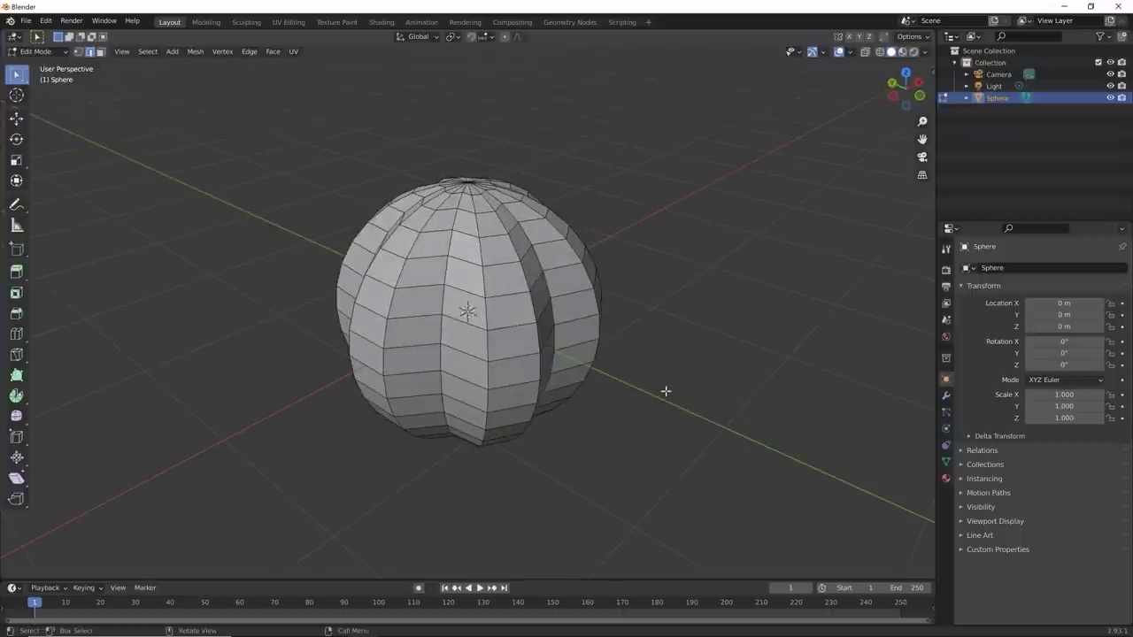
Step: Check the ribbed sphere from the front, top and right orthographic views
alt+middle_drag(622, 330, 812, 318)
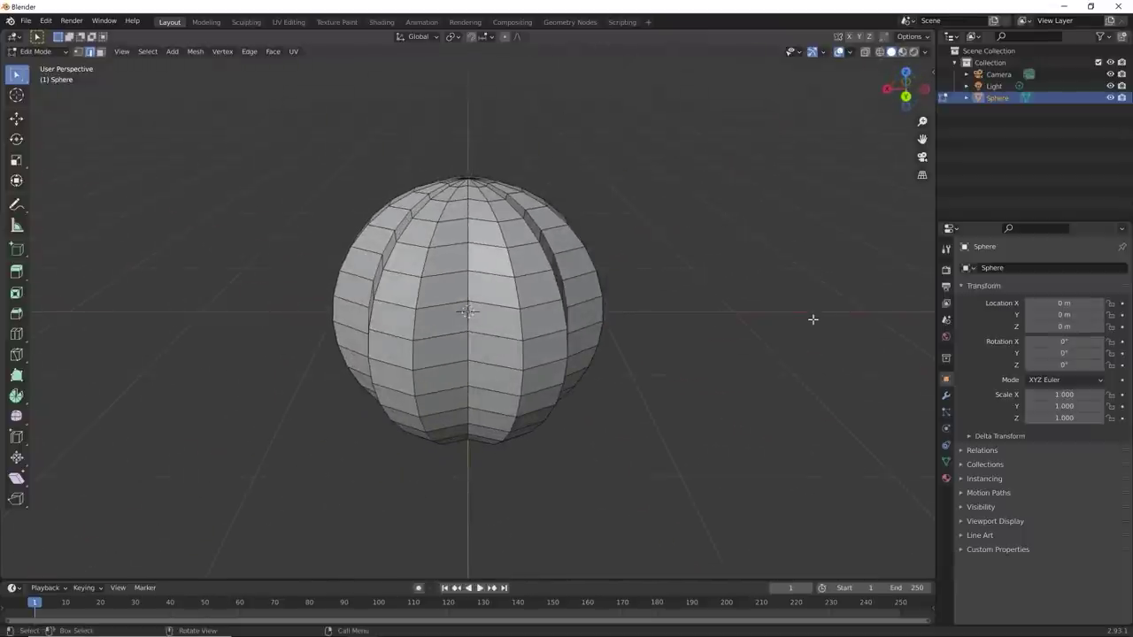
key(KP_1)
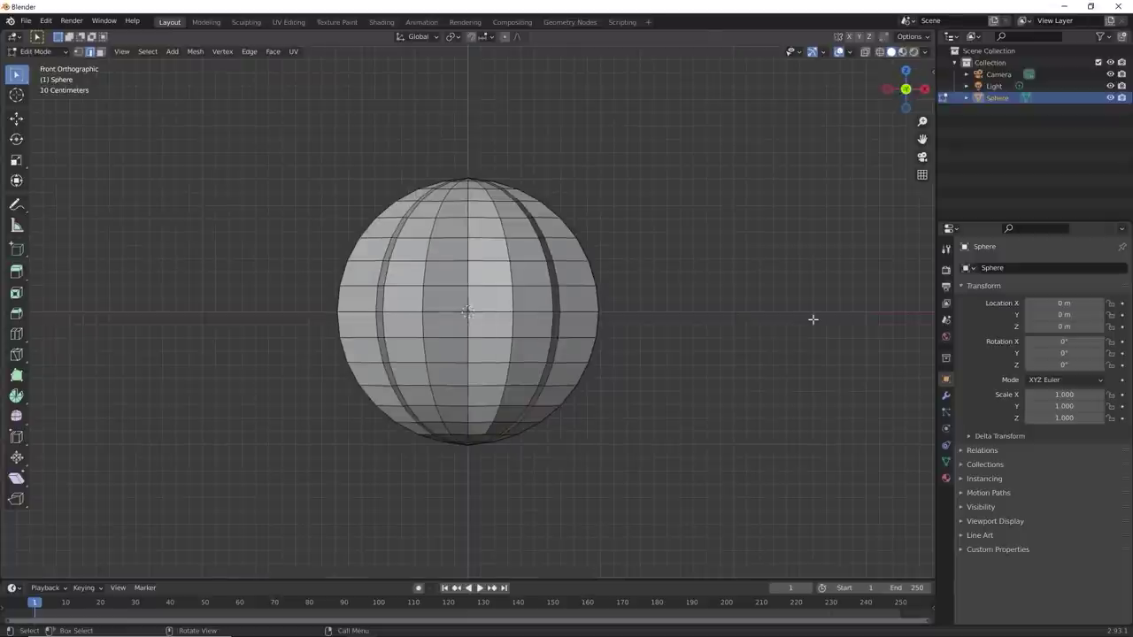
key(KP_7)
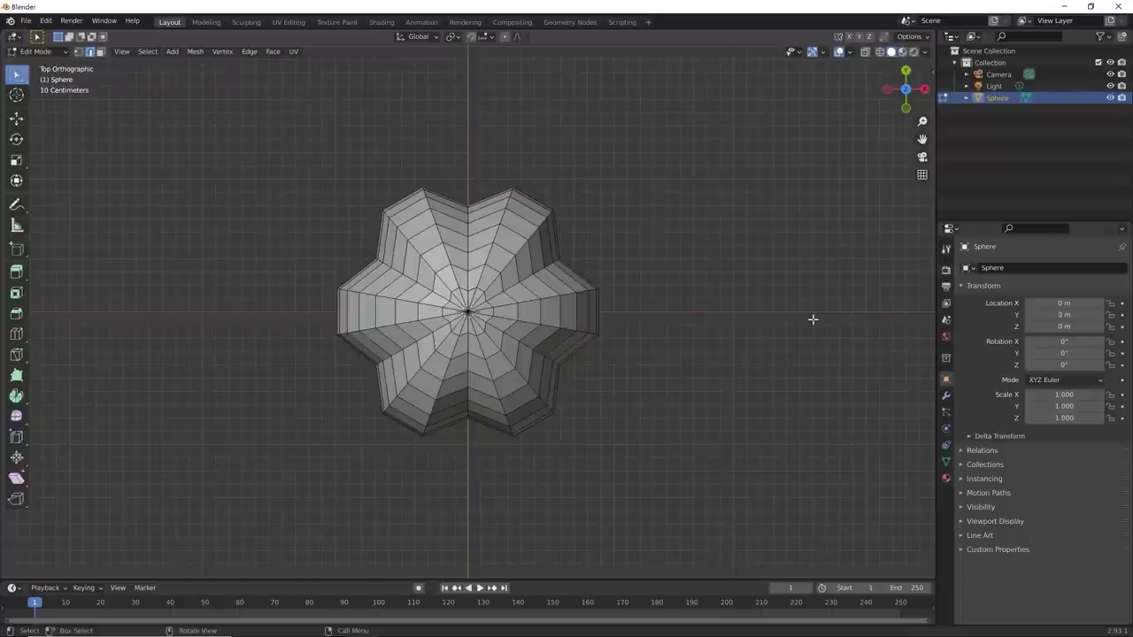
key(KP_3)
key(KP_1)
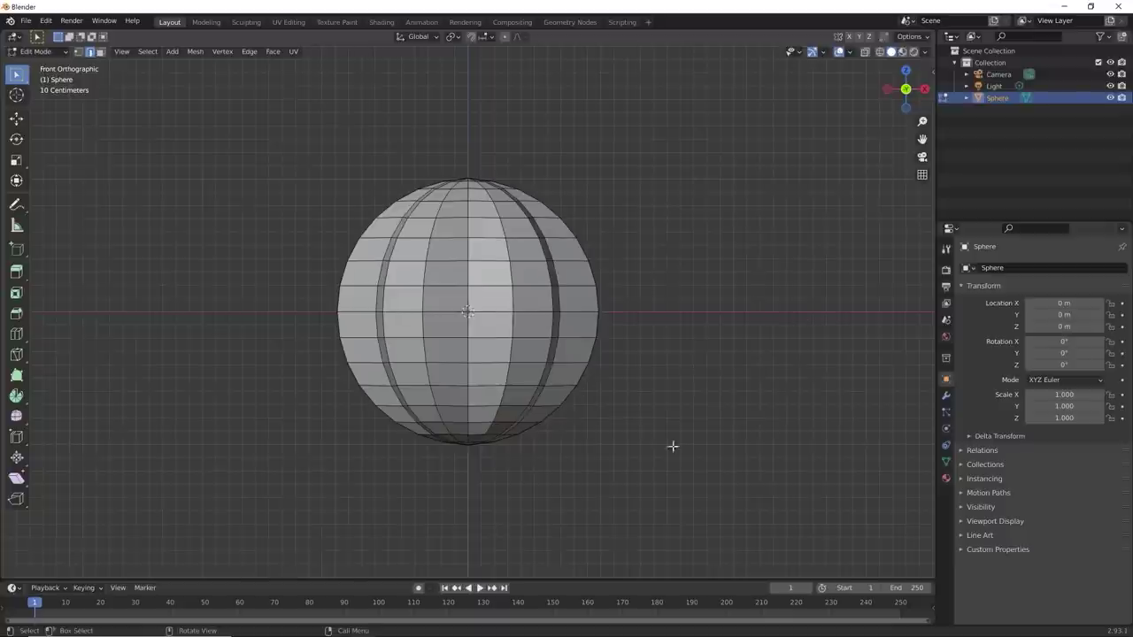
Step: Return to the front view and select the entire mesh
middle_drag(673, 448, 738, 506)
middle_drag(689, 474, 731, 502)
key(KP_1)
key(a)
middle_drag(677, 228, 592, 255)
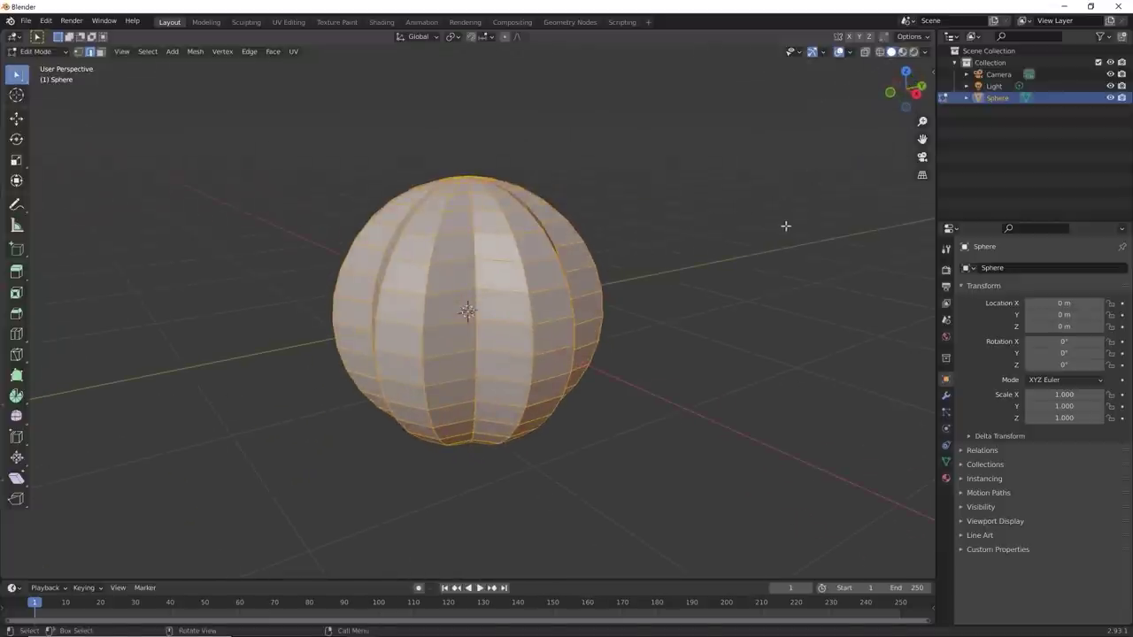
Step: Scale the whole mesh to 0.65 along Z, then deselect it
key(s)
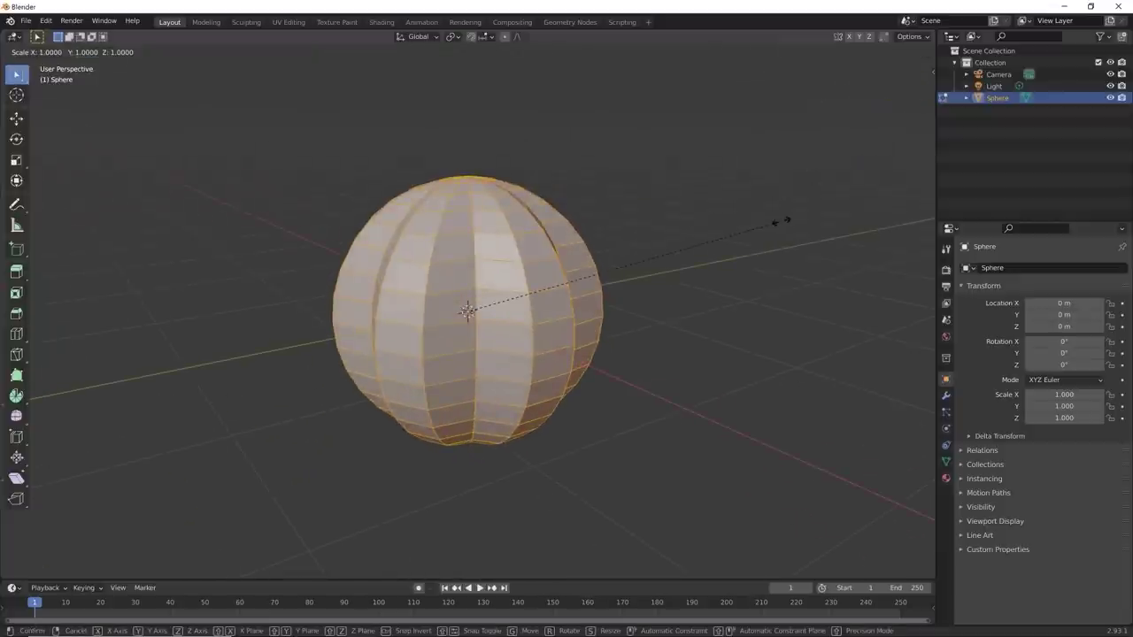
key(z)
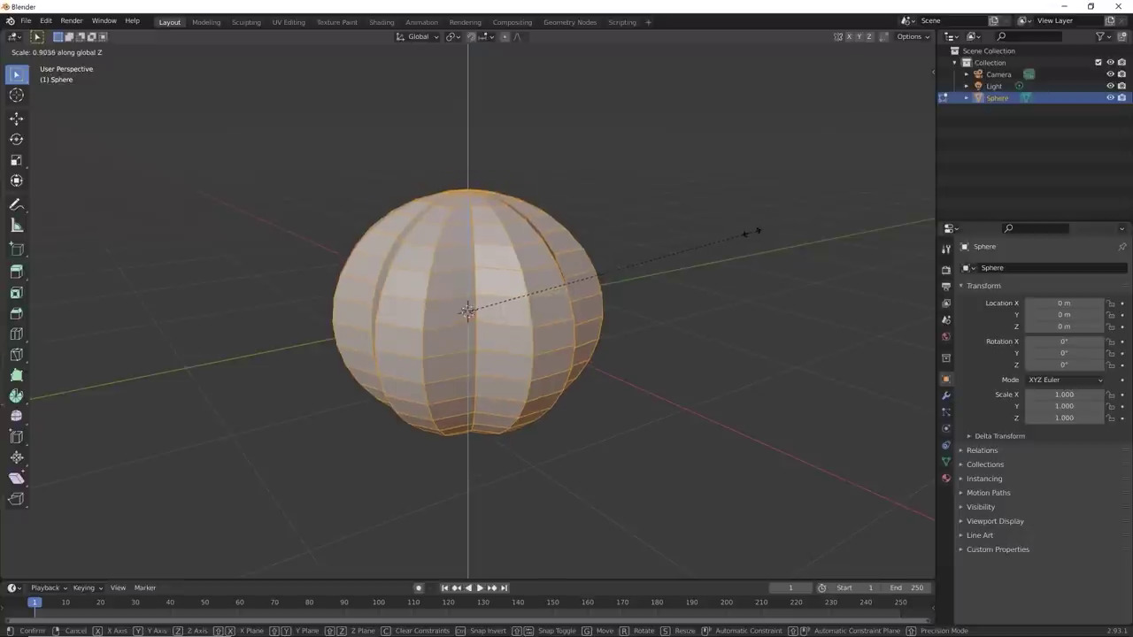
click(674, 252)
click(656, 347)
middle_drag(655, 352, 556, 410)
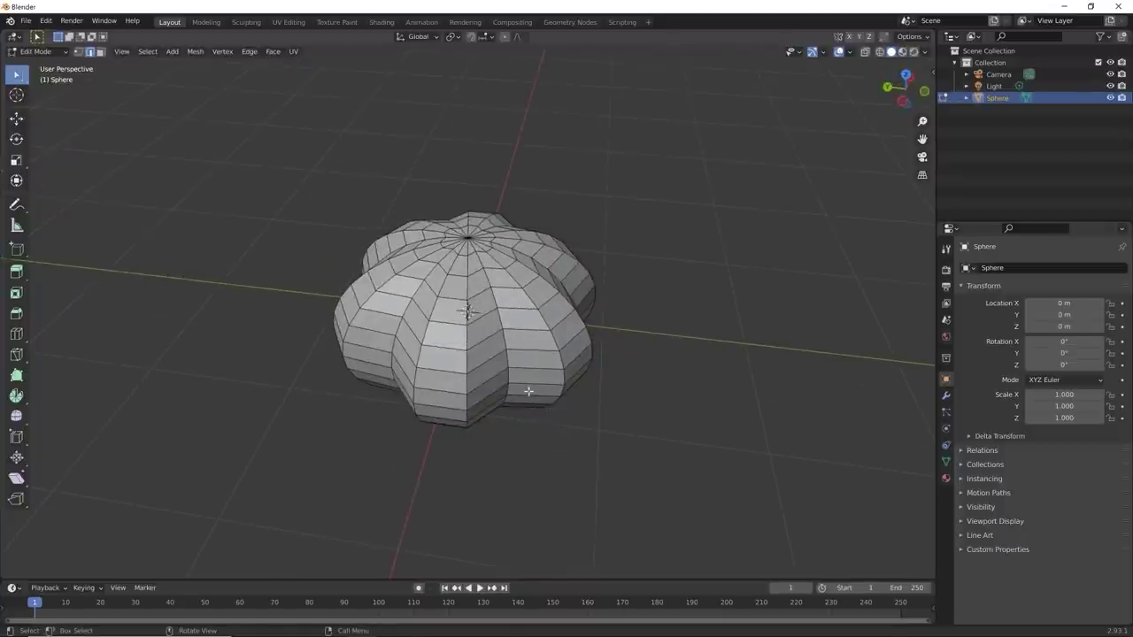
scroll(527, 392, up, 4)
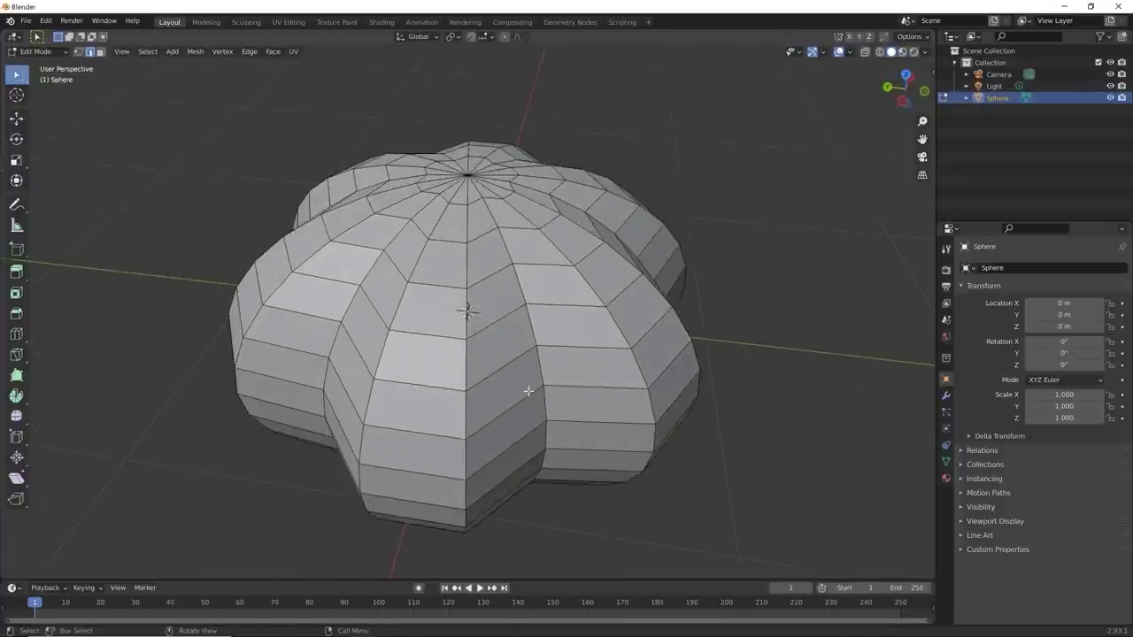
Step: Select a vertical edge loop on the flattened pumpkin mesh
alt+click(516, 301)
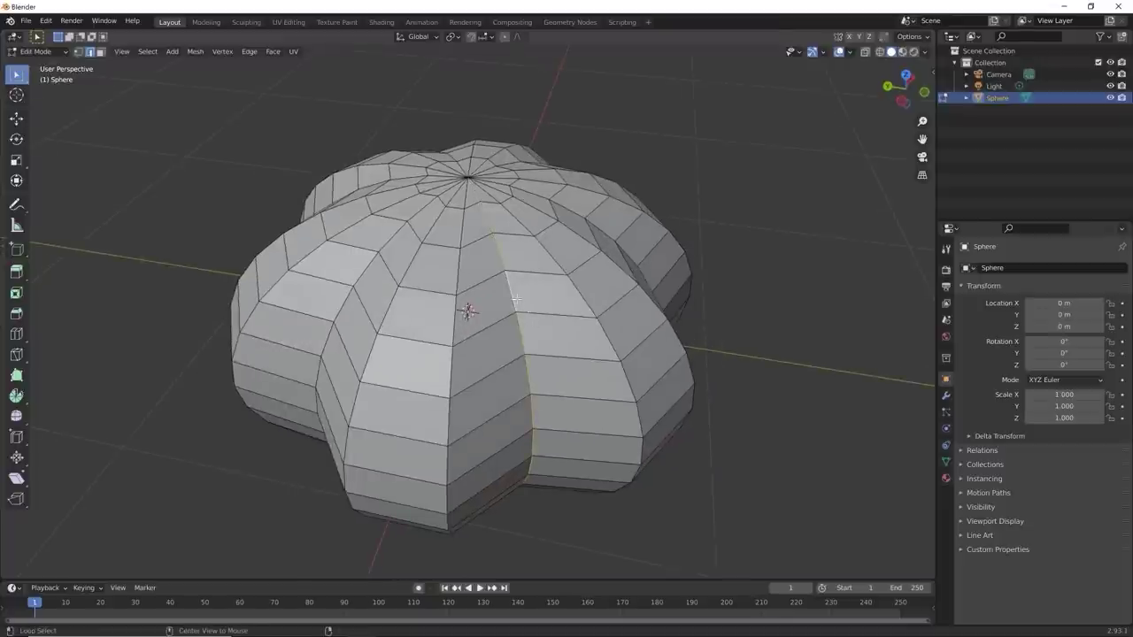
middle_drag(515, 301, 507, 360)
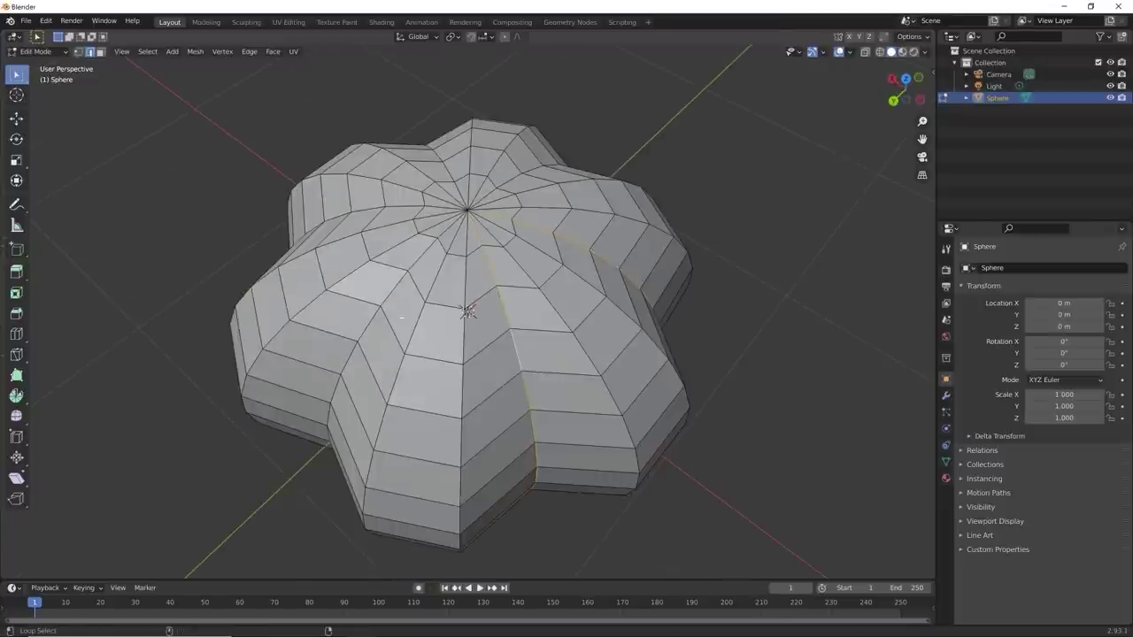
middle_drag(467, 311, 717, 365)
scroll(466, 228, up, 2)
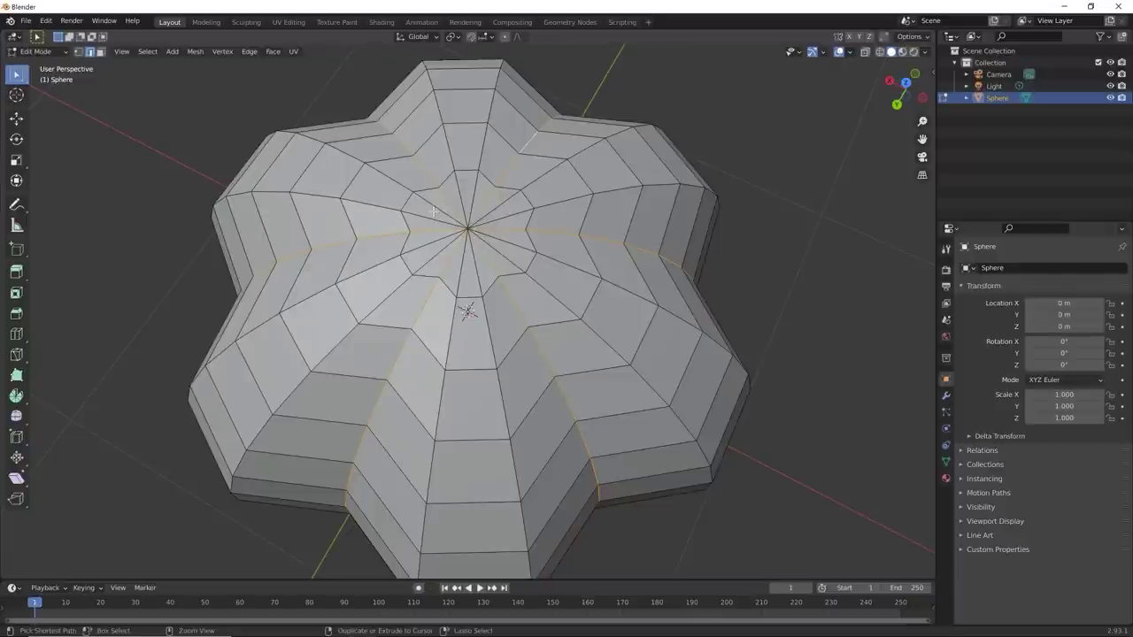
key(b)
key(Escape)
Step: Select an edge loop around the pumpkin and start a bevel about 0.0262 m wide
middle_drag(471, 230, 497, 264)
key(b)
key(Escape)
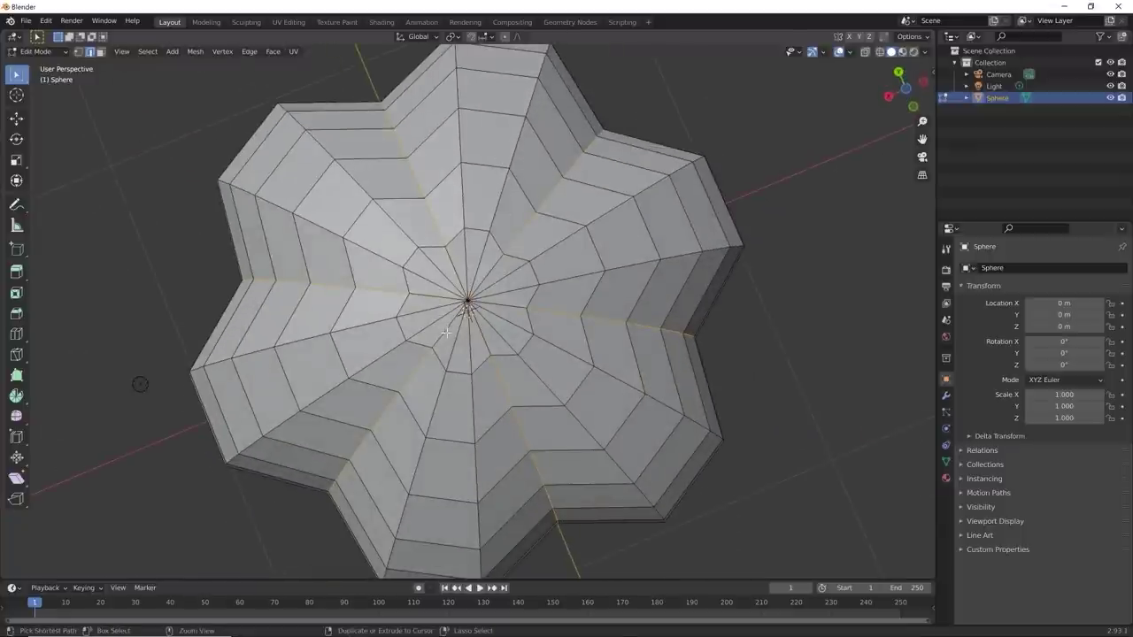
middle_drag(444, 334, 568, 420)
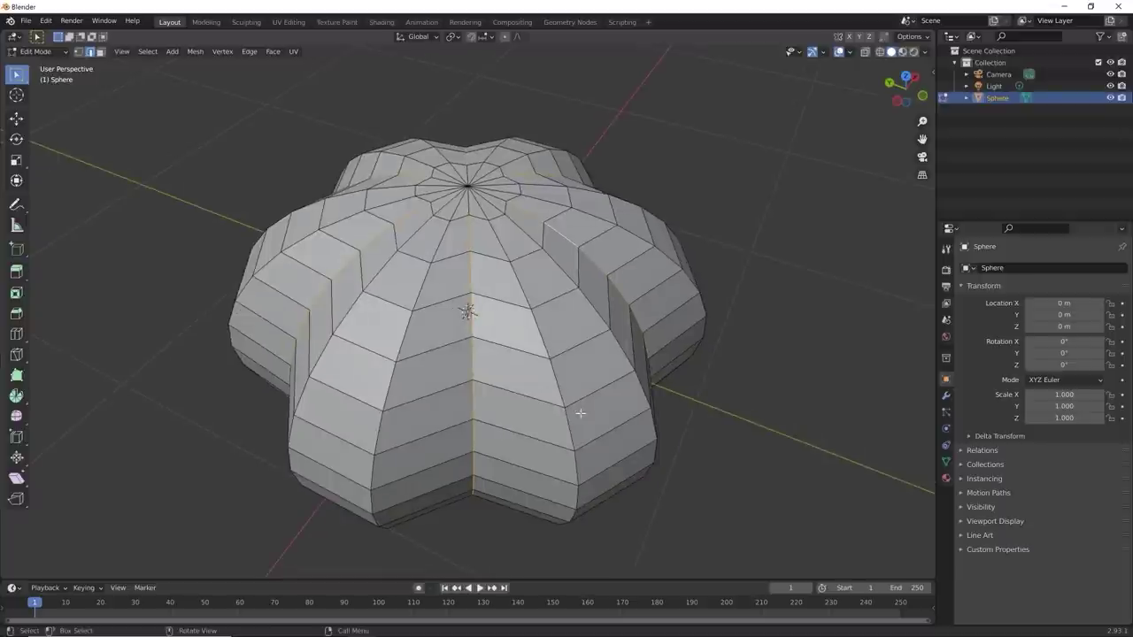
alt+click(580, 413)
key(ctrl+b)
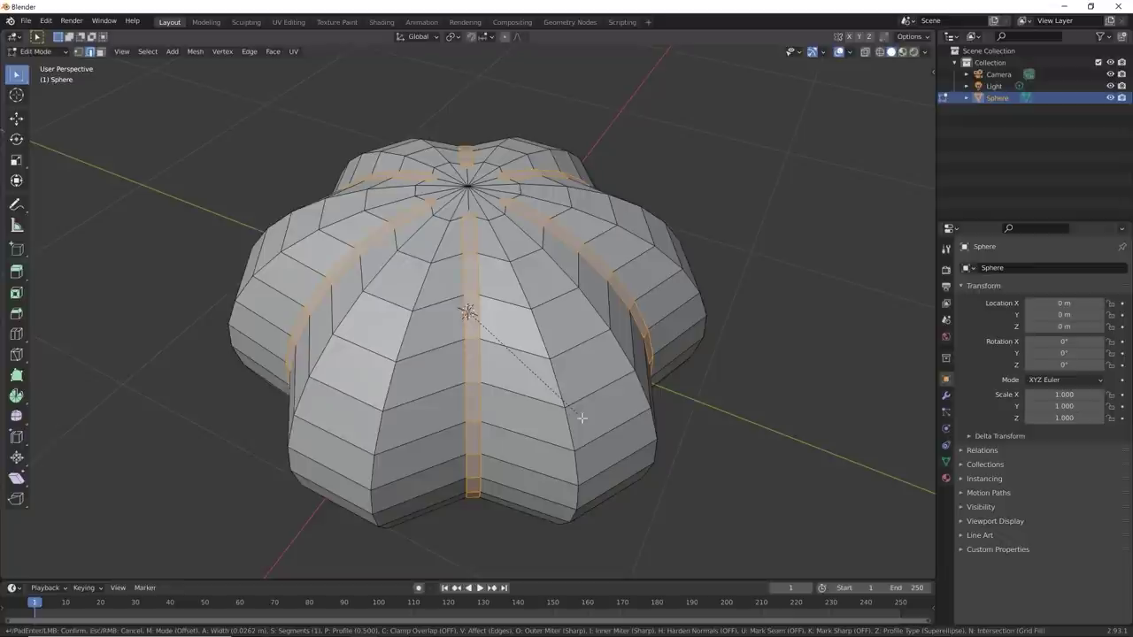
Step: Confirm a 0.0185 m, two-segment bevel on the groove loops and clear the selection
scroll(581, 418, up, 1)
scroll(581, 418, down, 1)
scroll(581, 418, up, 5)
scroll(582, 417, down, 3)
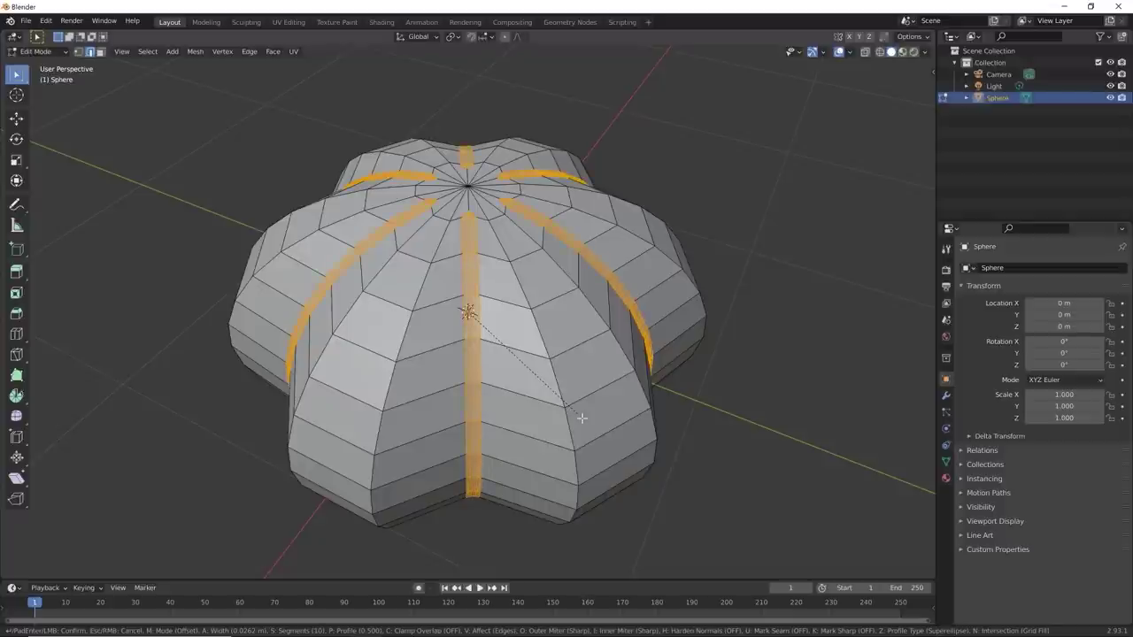
scroll(582, 418, down, 1)
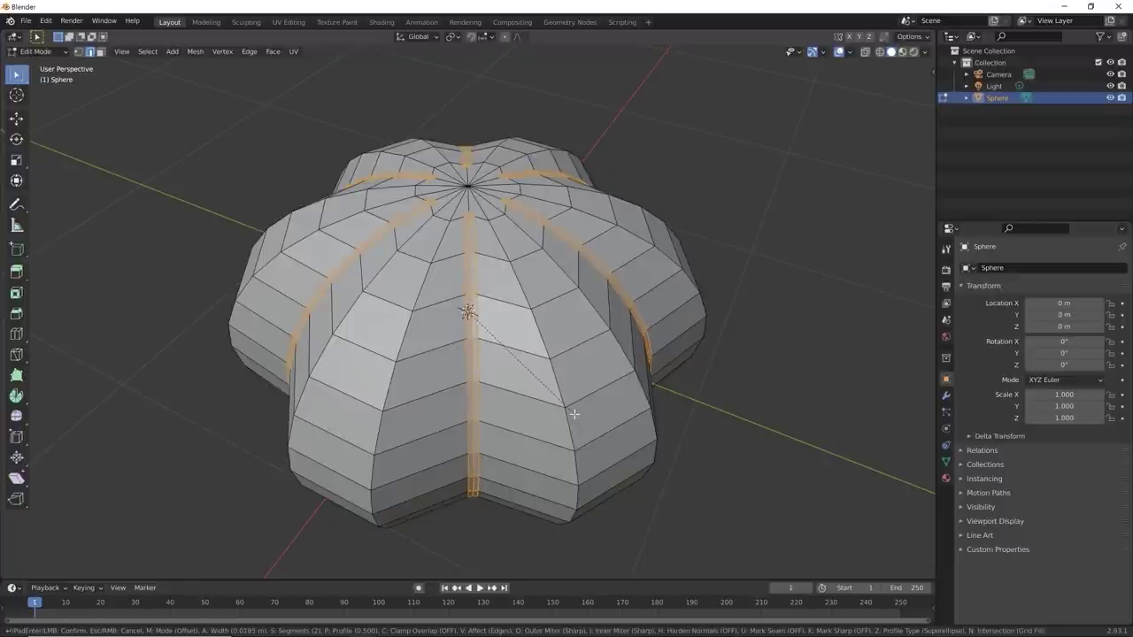
click(574, 413)
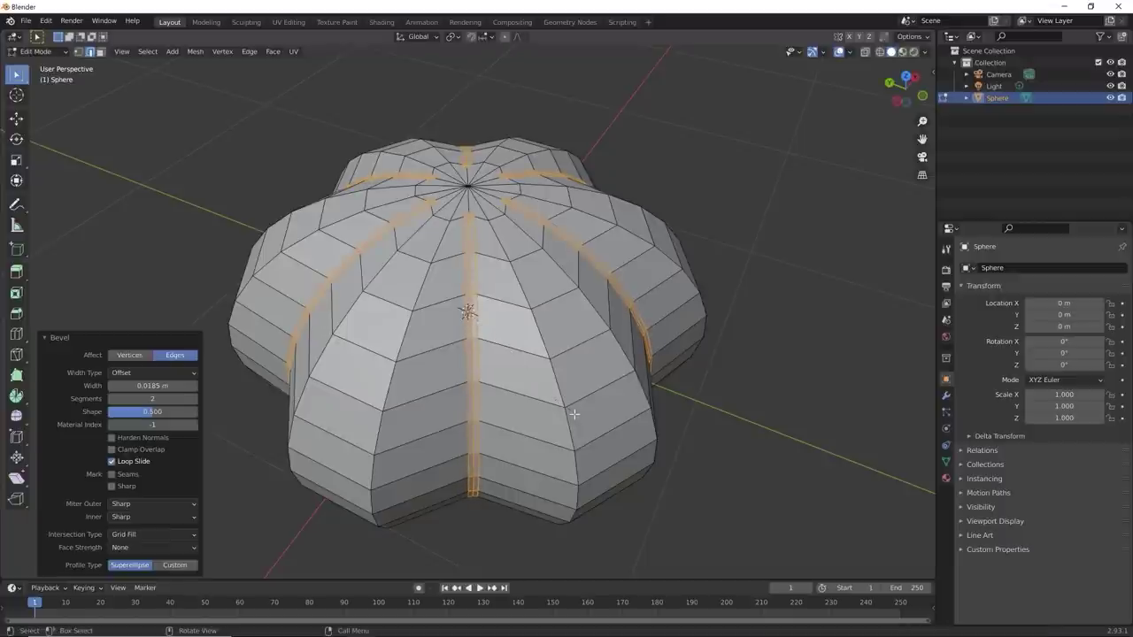
click(584, 409)
key(KP_7)
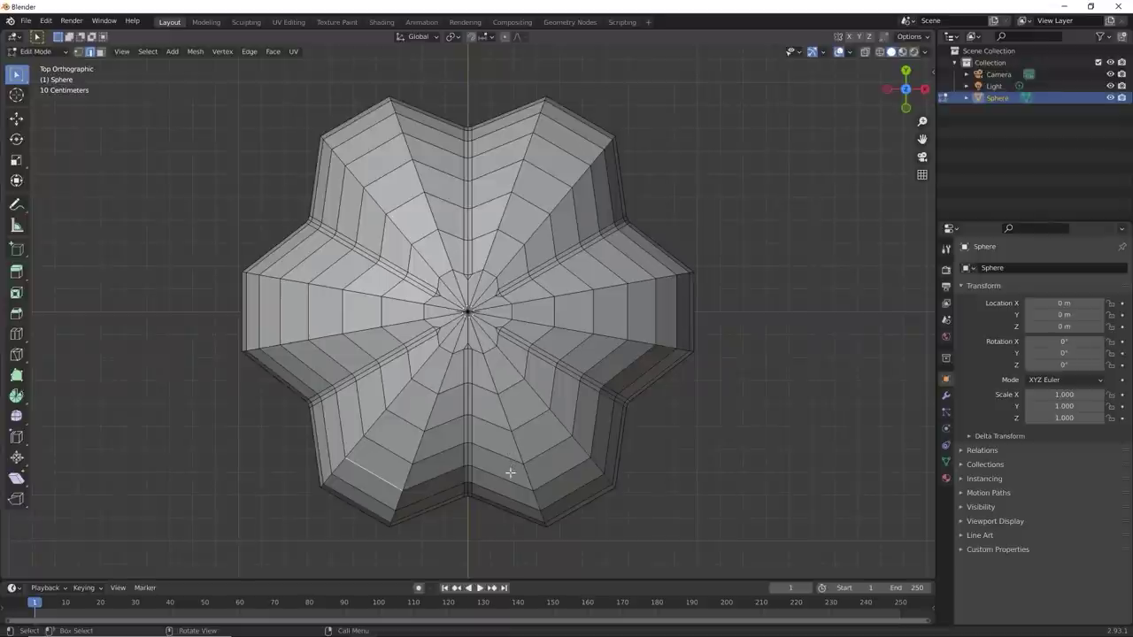
Step: Inspect the bevelled notch, selecting the bottom and upper vertical edge loops
shift+middle_drag(523, 467, 576, 440)
scroll(576, 441, up, 8)
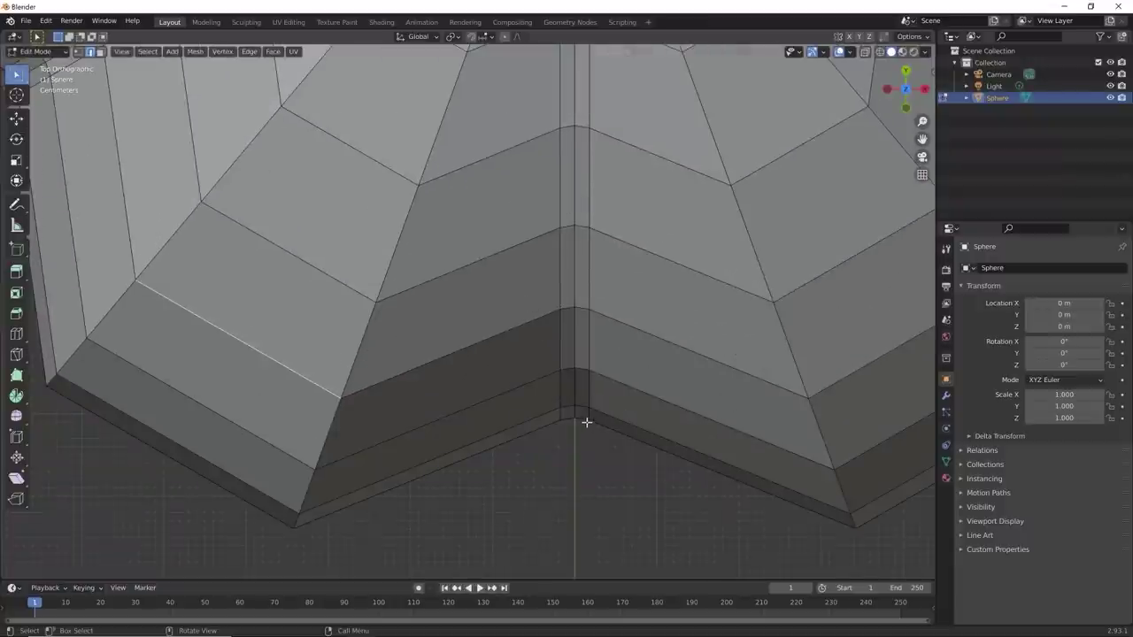
alt+click(577, 396)
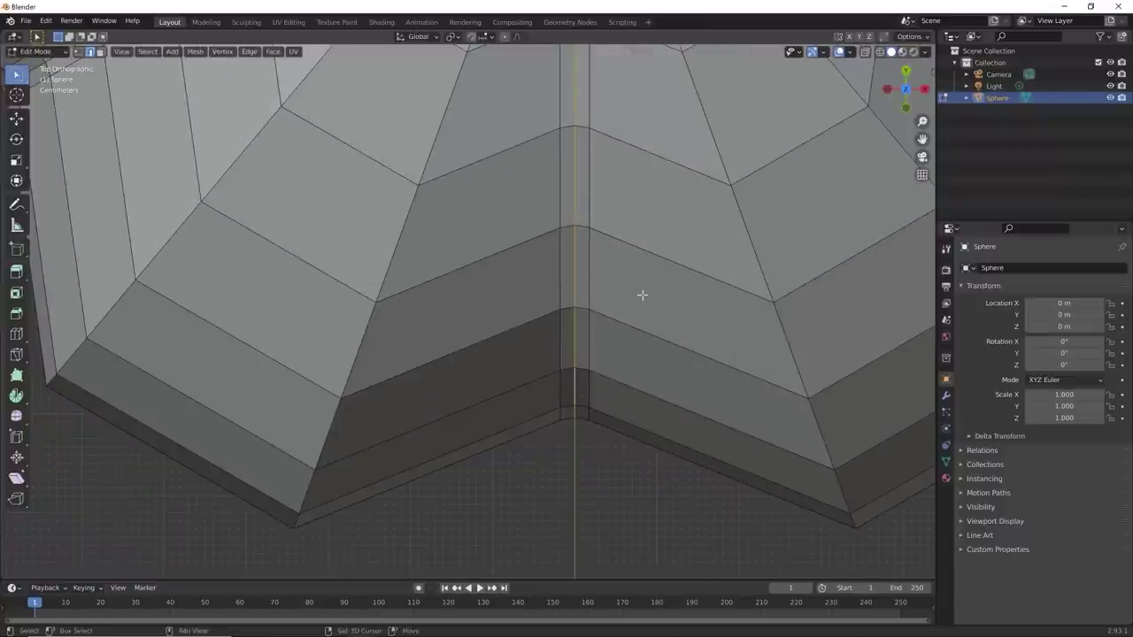
scroll(640, 293, down, 8)
scroll(563, 350, down, 2)
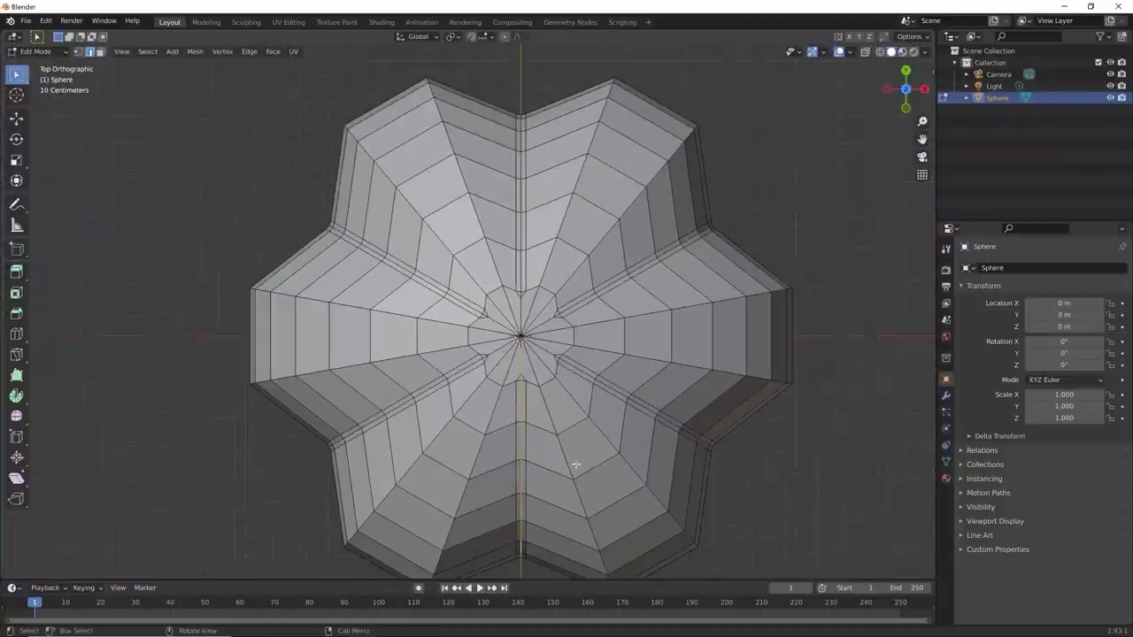
alt+click(525, 317)
middle_drag(525, 316, 557, 389)
scroll(554, 361, down, 3)
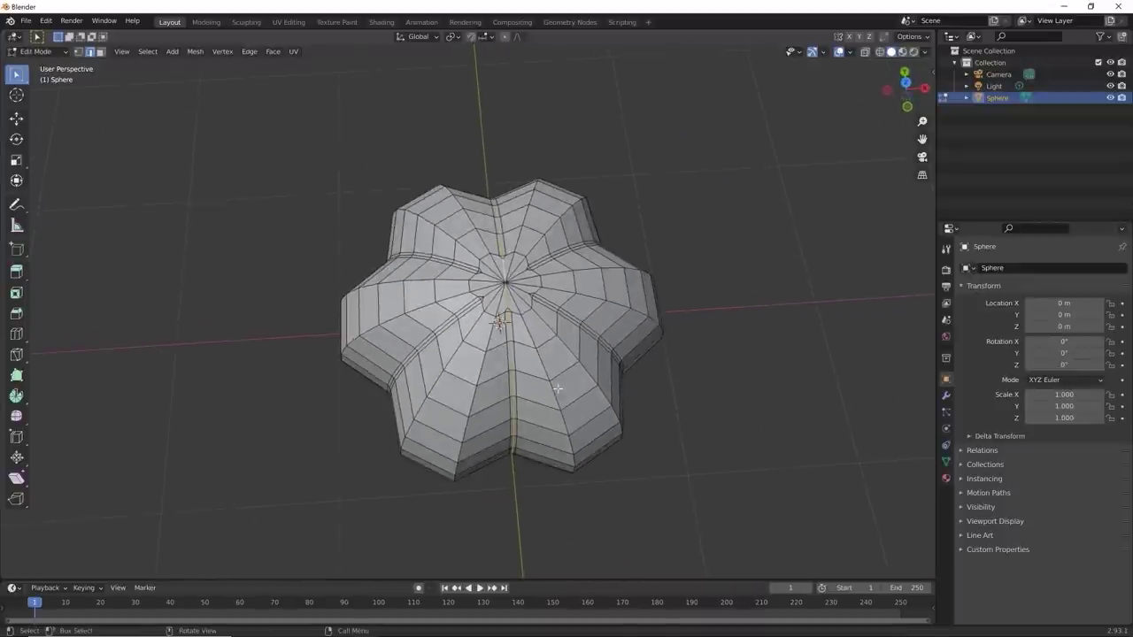
middle_drag(675, 410, 627, 380)
Step: Toggle between Edit and Object Mode to preview the pumpkin, ending in Object Mode
key(Tab)
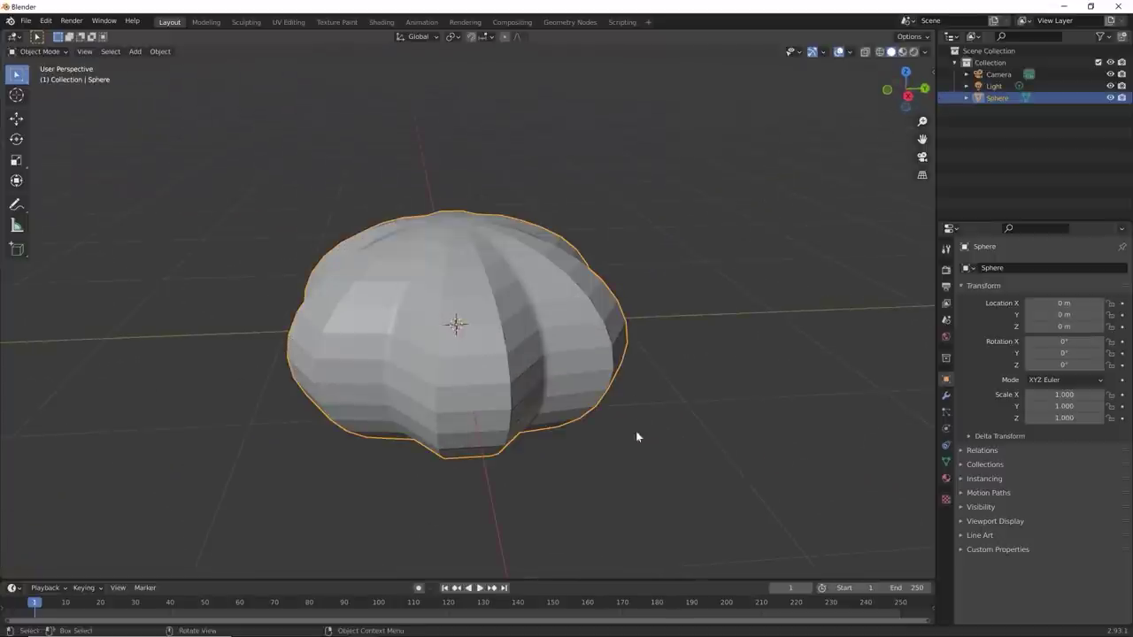
key(Tab)
key(Tab)
middle_drag(369, 490, 492, 538)
key(Tab)
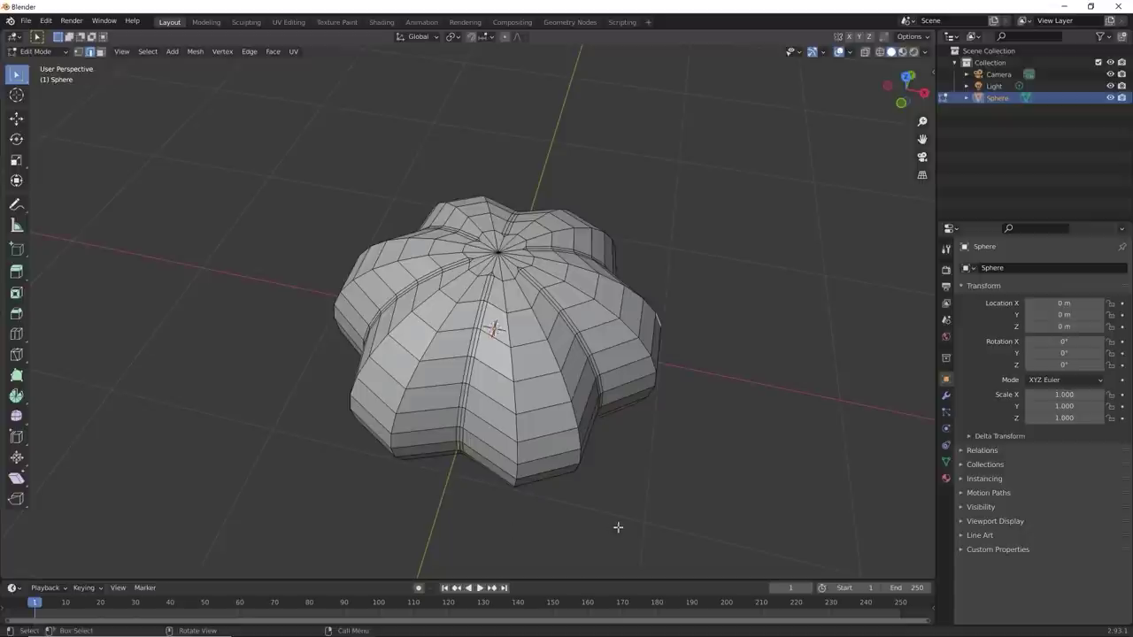
middle_drag(619, 523, 748, 456)
key(Tab)
Step: Apply Shade Smooth to the sphere, check the result, and reselect it
right_click(563, 357)
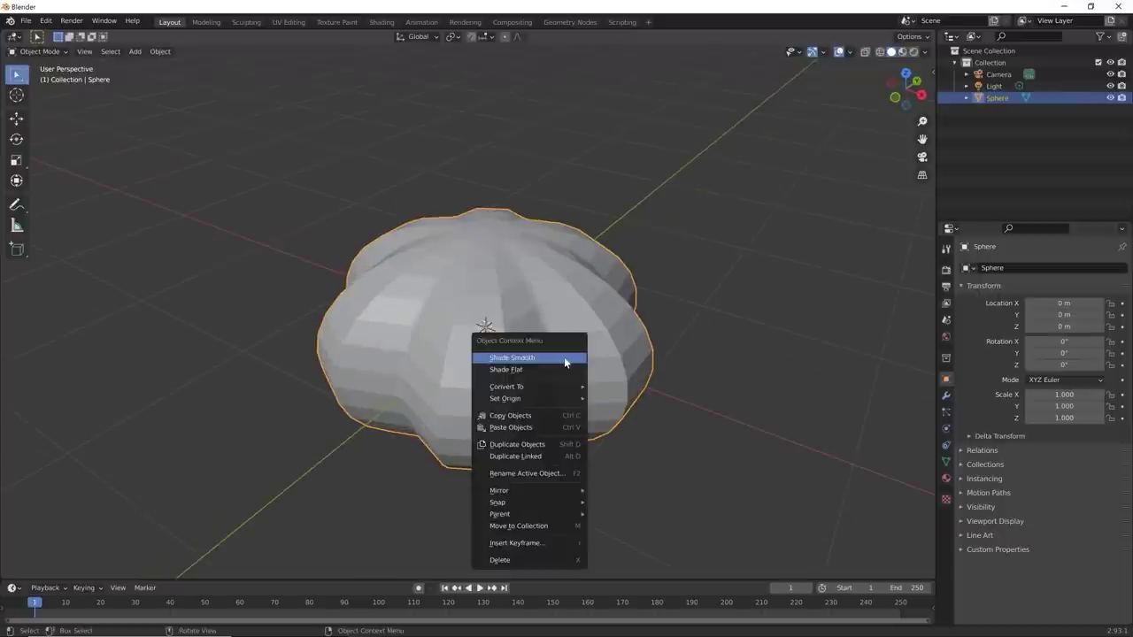
click(566, 361)
click(665, 468)
middle_drag(665, 468, 766, 423)
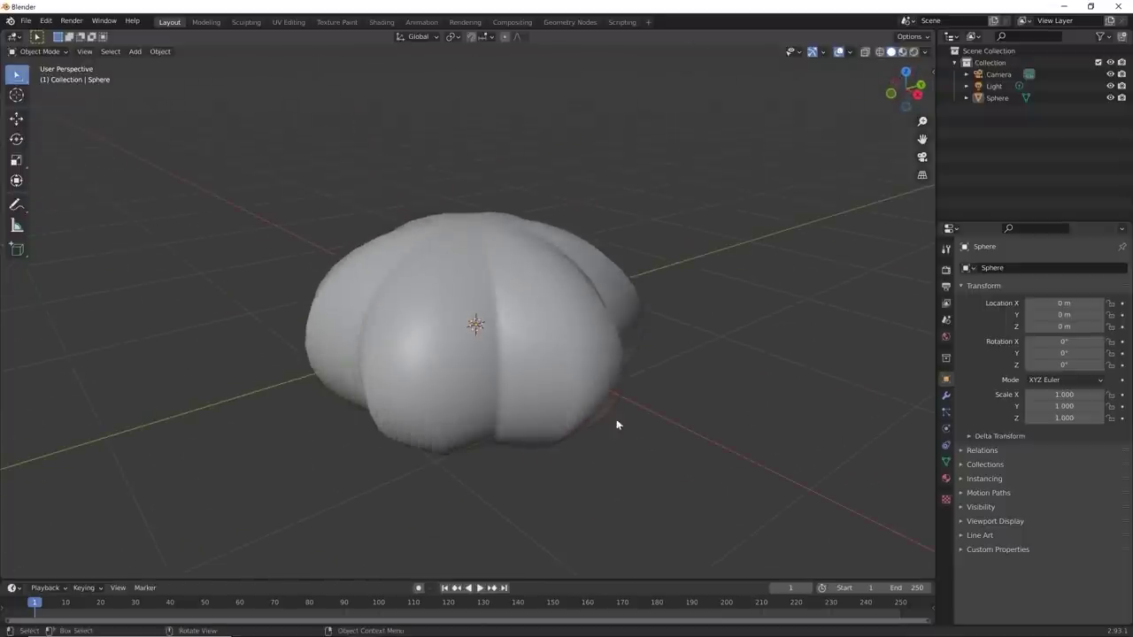
middle_drag(617, 419, 669, 463)
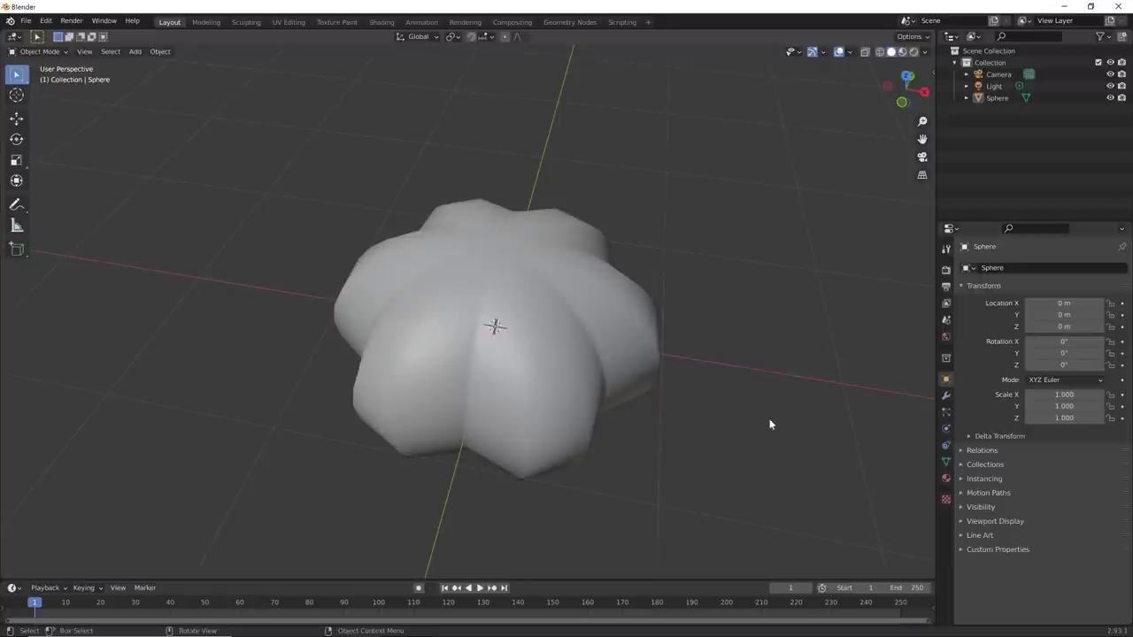
key(Tab)
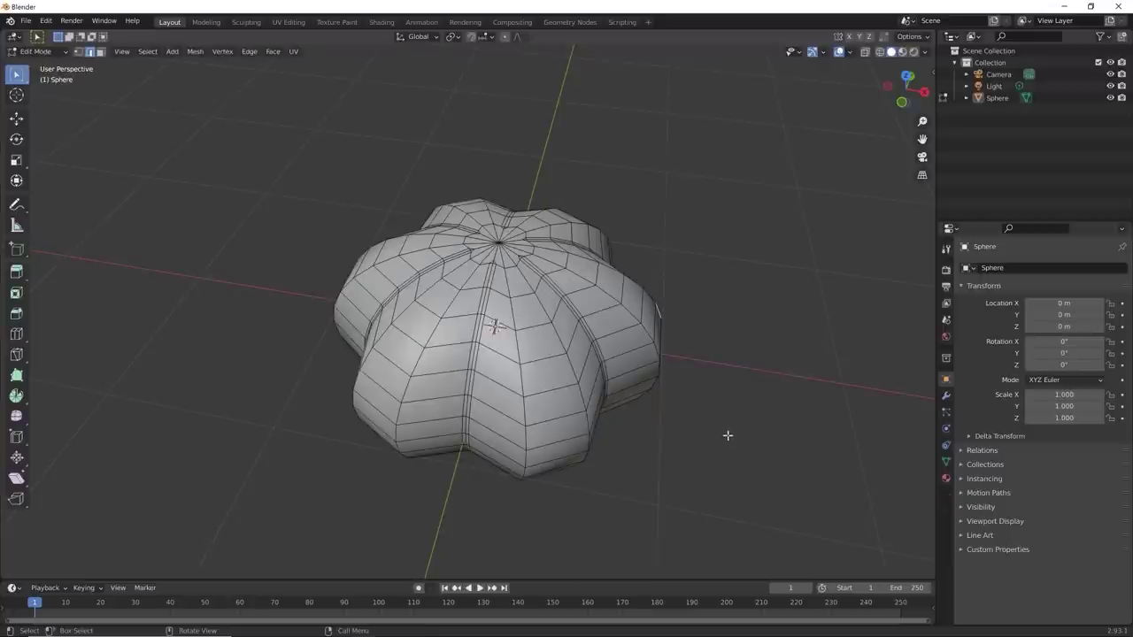
key(Tab)
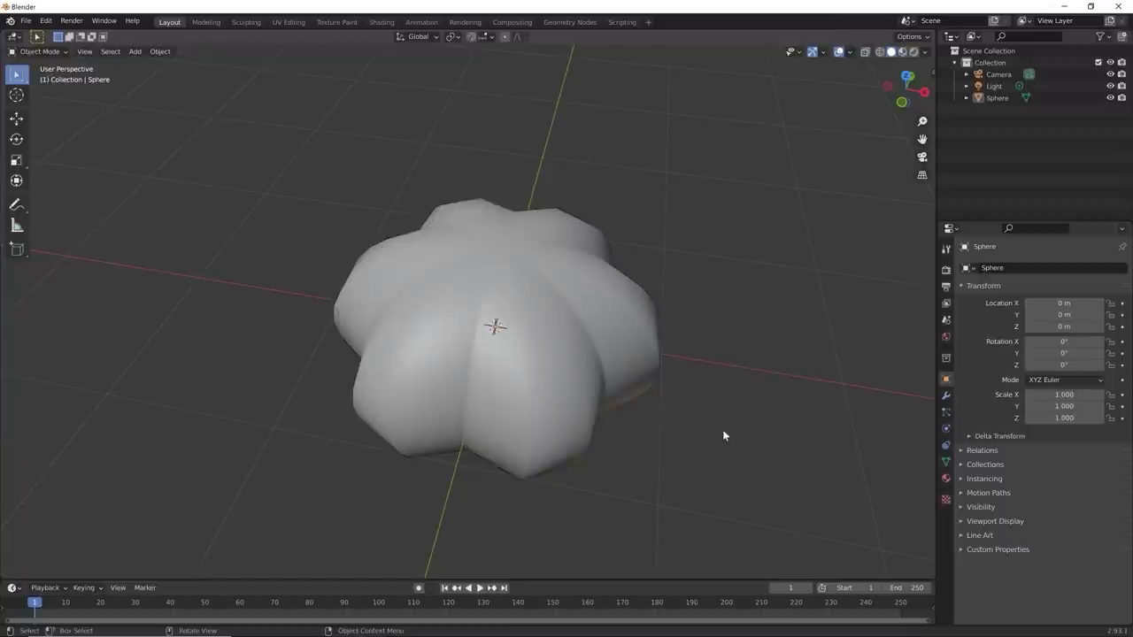
click(575, 356)
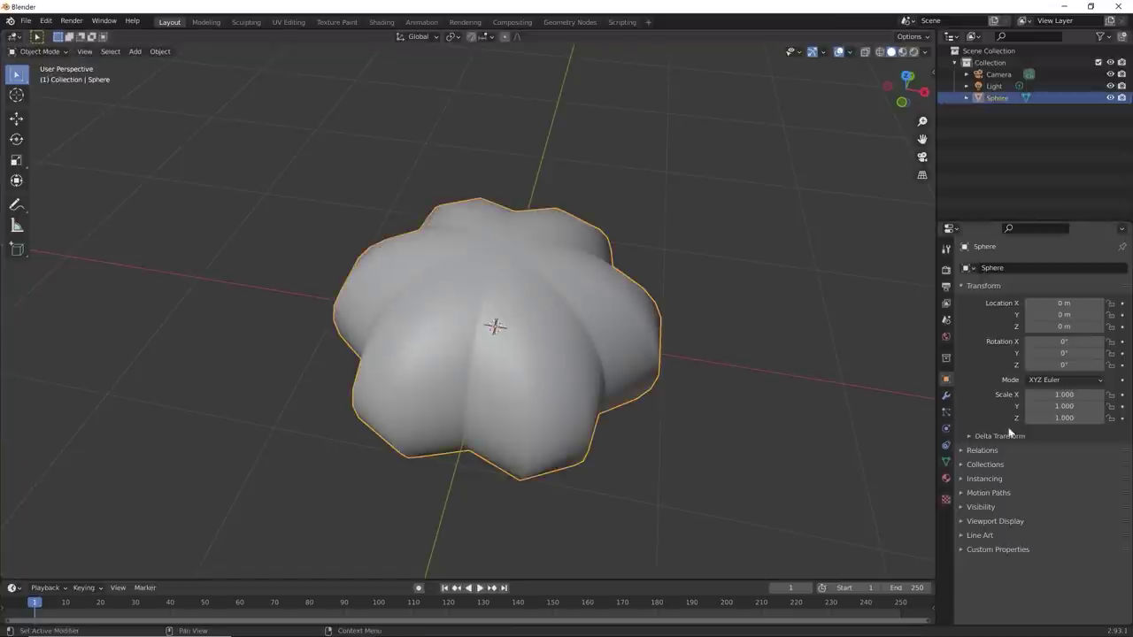
Step: Add a Subdivision Surface modifier to the sphere and inspect it in Edit Mode
click(946, 397)
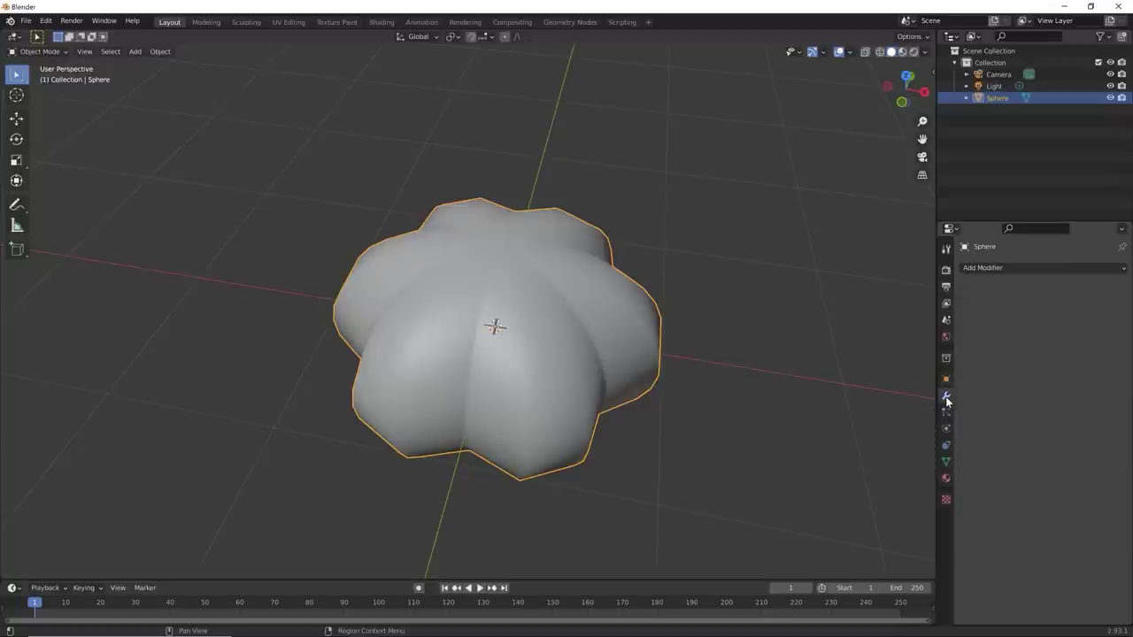
click(1003, 268)
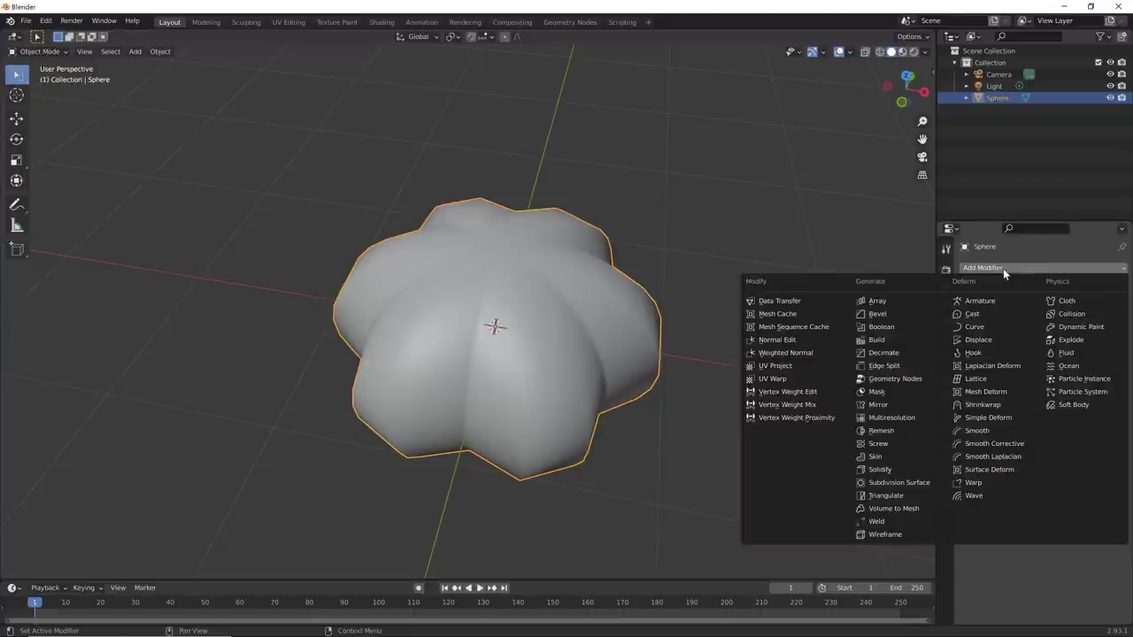
click(883, 483)
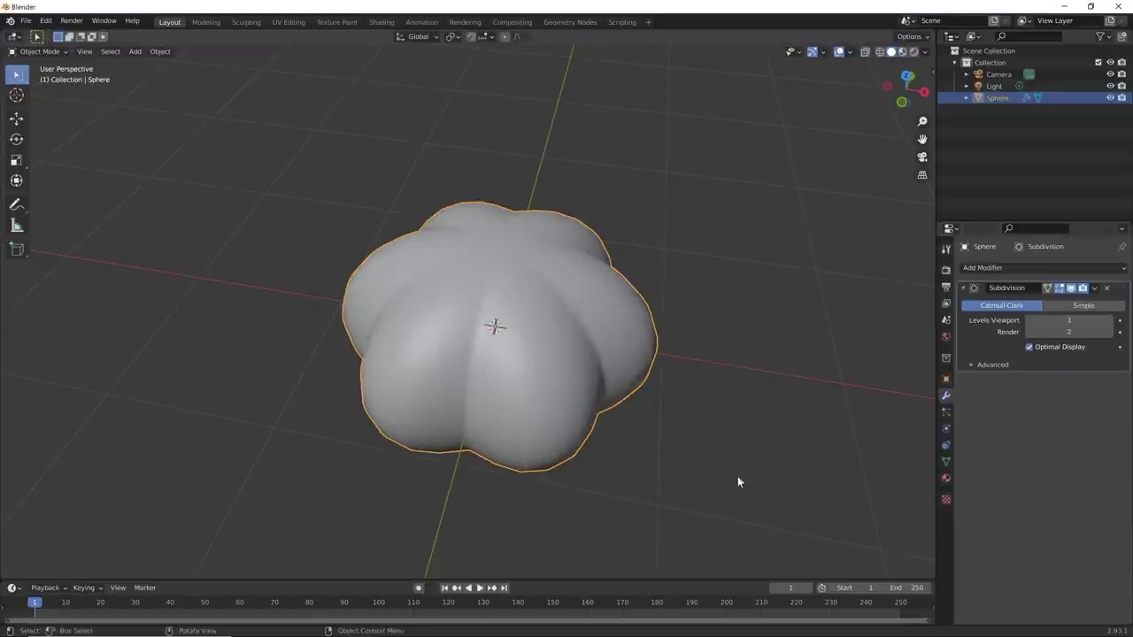
middle_drag(739, 481, 718, 467)
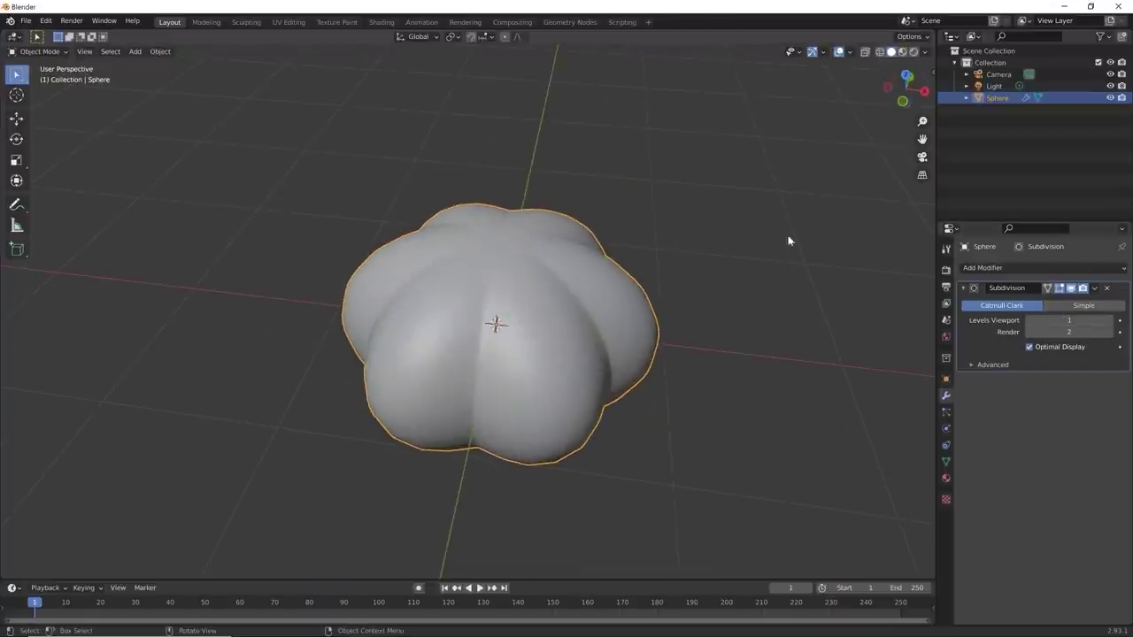
key(Tab)
middle_drag(685, 412, 649, 358)
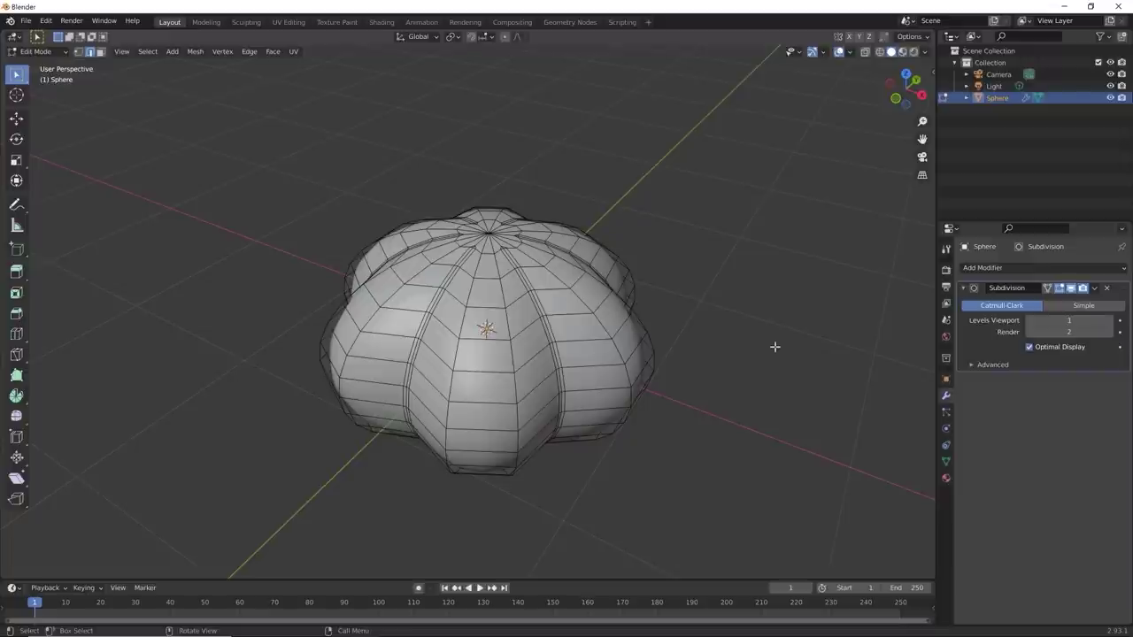
Step: Enable On Cage on the Subdivision modifier so the edit cage follows the smoothed surface
middle_drag(716, 372, 765, 405)
scroll(713, 404, up, 2)
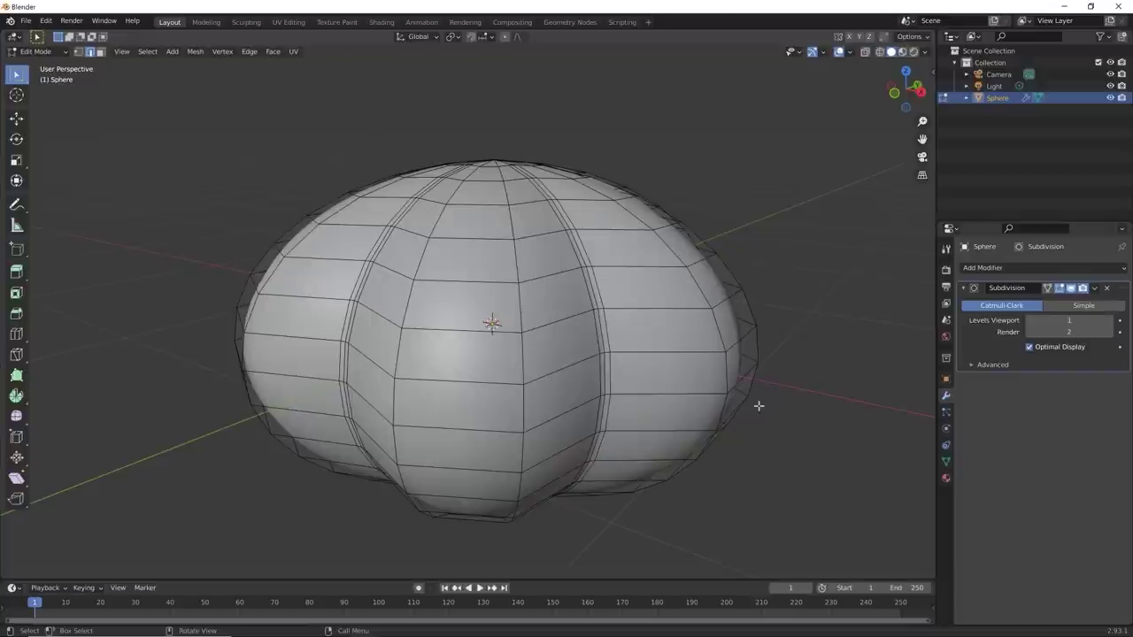
click(1048, 290)
middle_drag(892, 346, 805, 379)
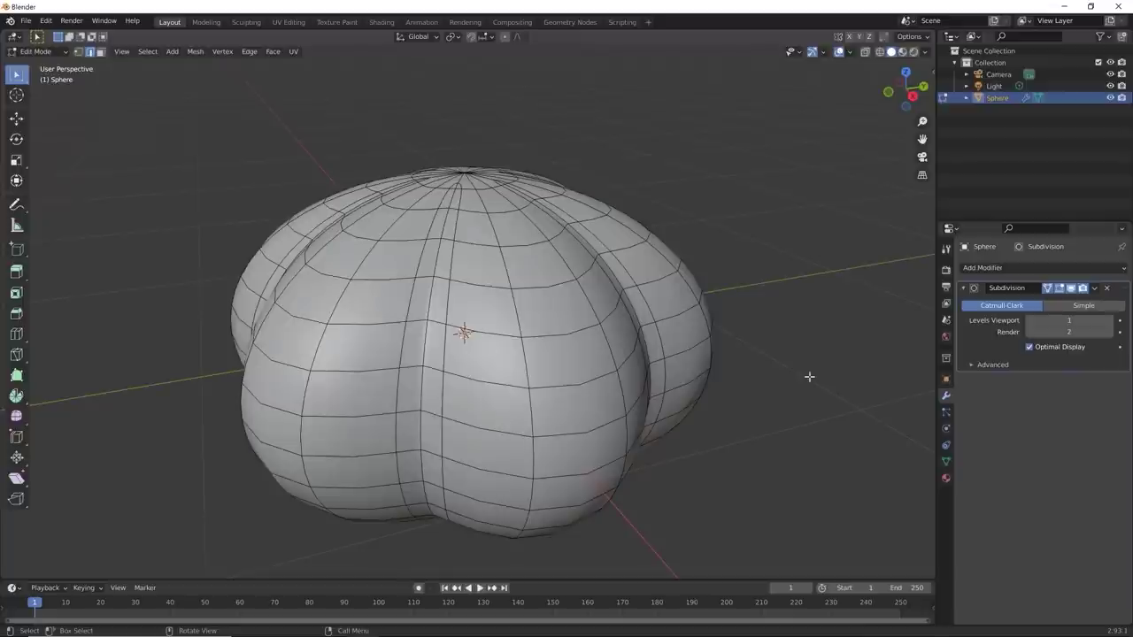
Step: Set the Subdivision modifier's viewport and render levels both to 1
click(1095, 287)
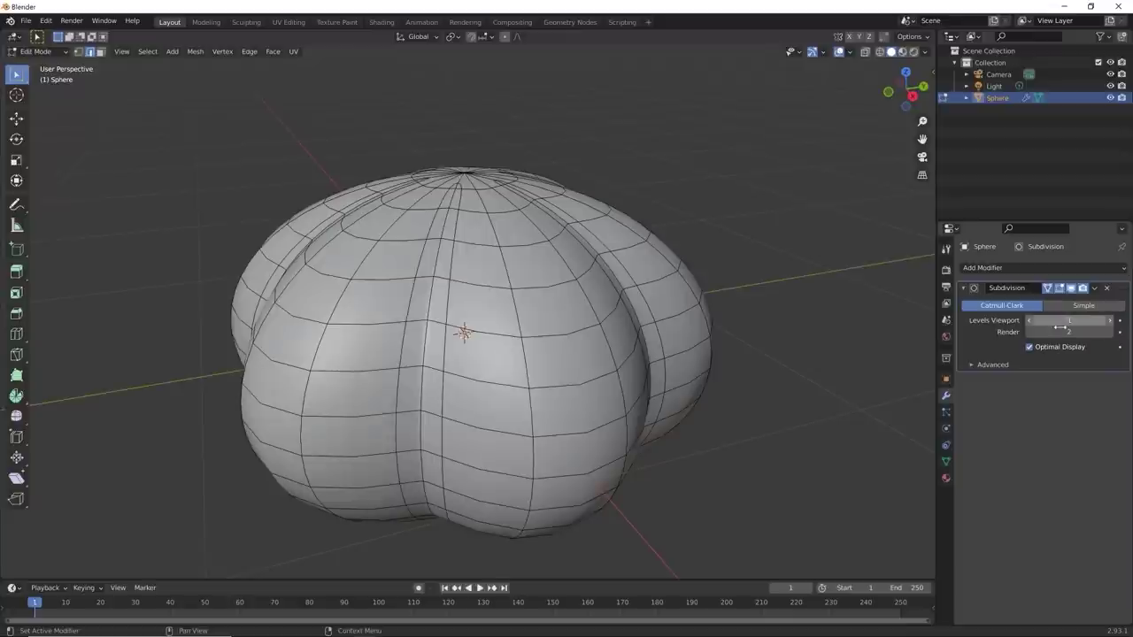
click(1112, 322)
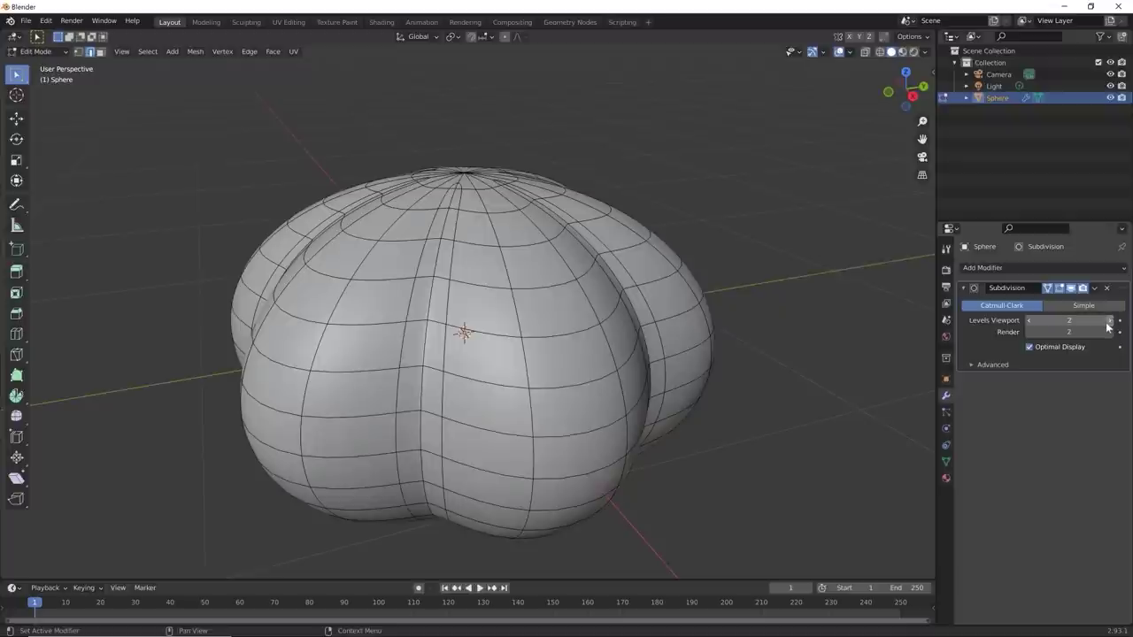
click(1029, 322)
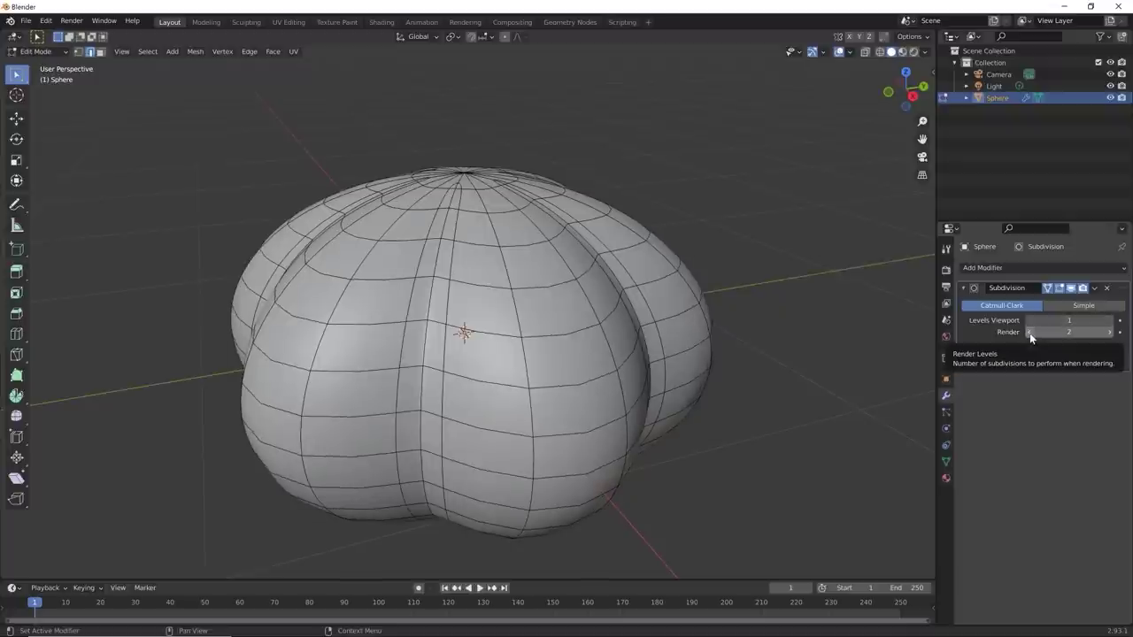
click(1030, 333)
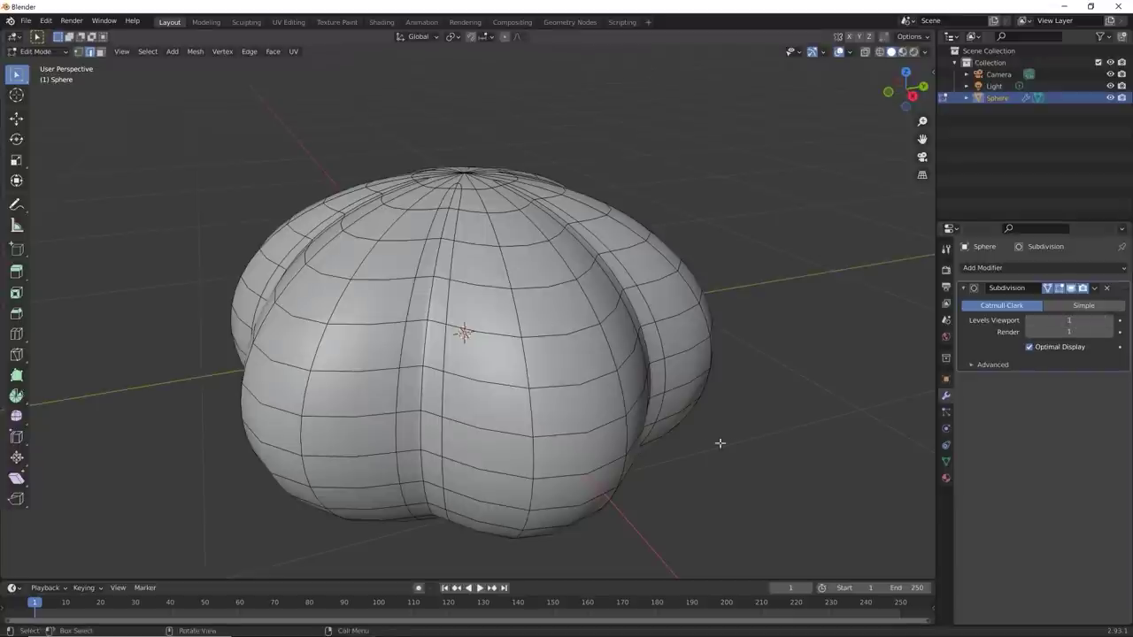
middle_drag(721, 445, 800, 446)
middle_drag(771, 437, 766, 437)
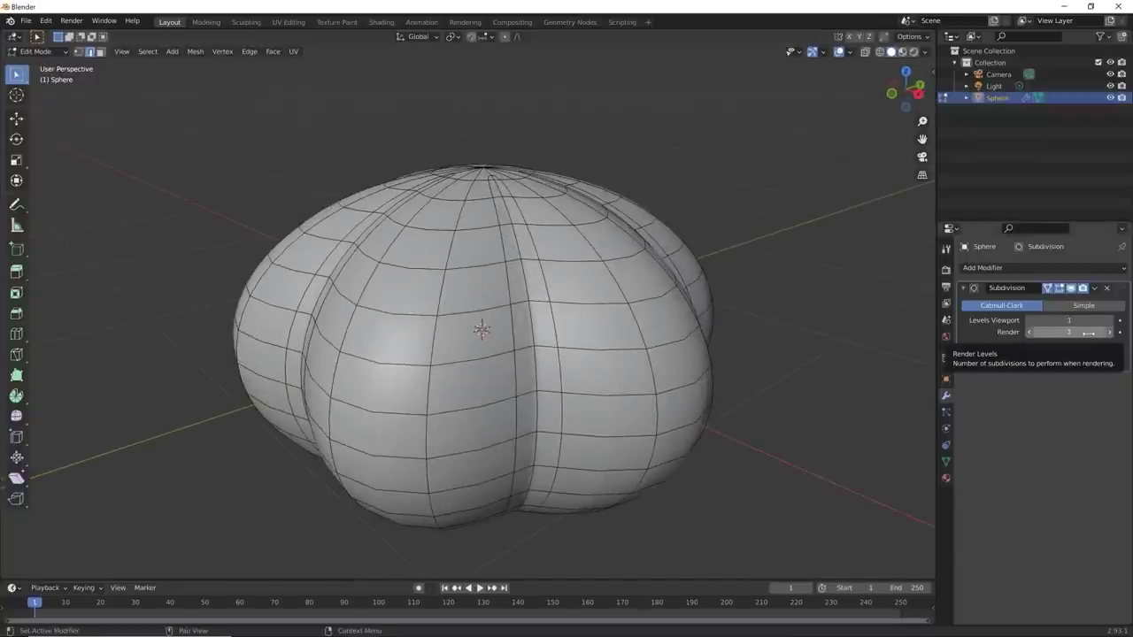
drag(1088, 333, 1062, 333)
middle_drag(653, 455, 635, 412)
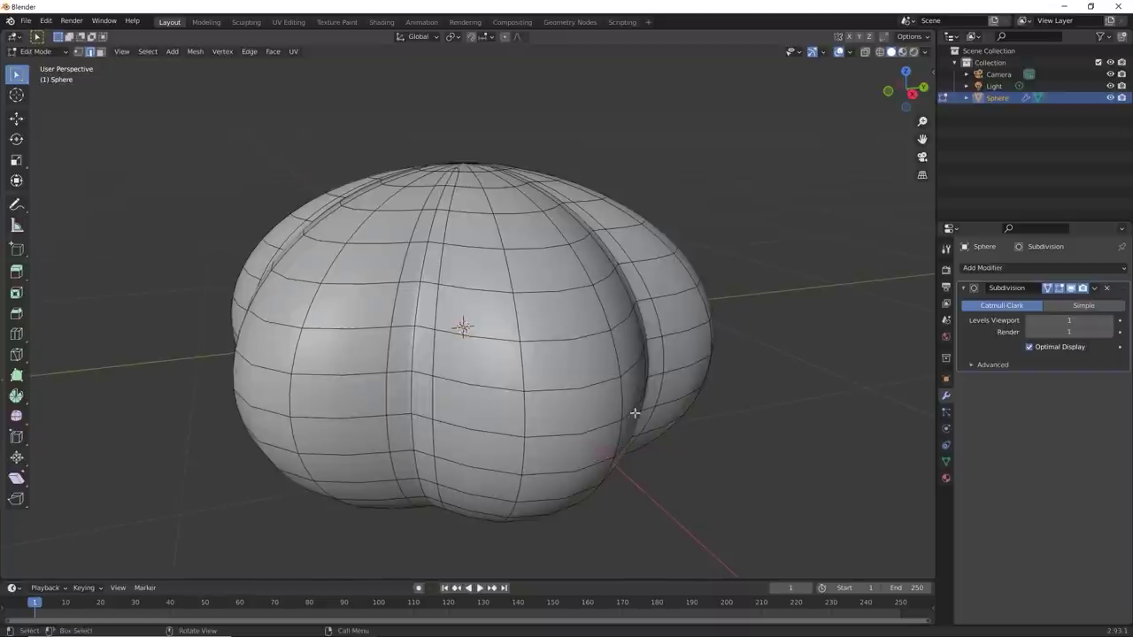
Step: Select and then clear a side face, orbiting to look down on the pumpkin's top
key(Tab)
key(Tab)
scroll(600, 392, up, 2)
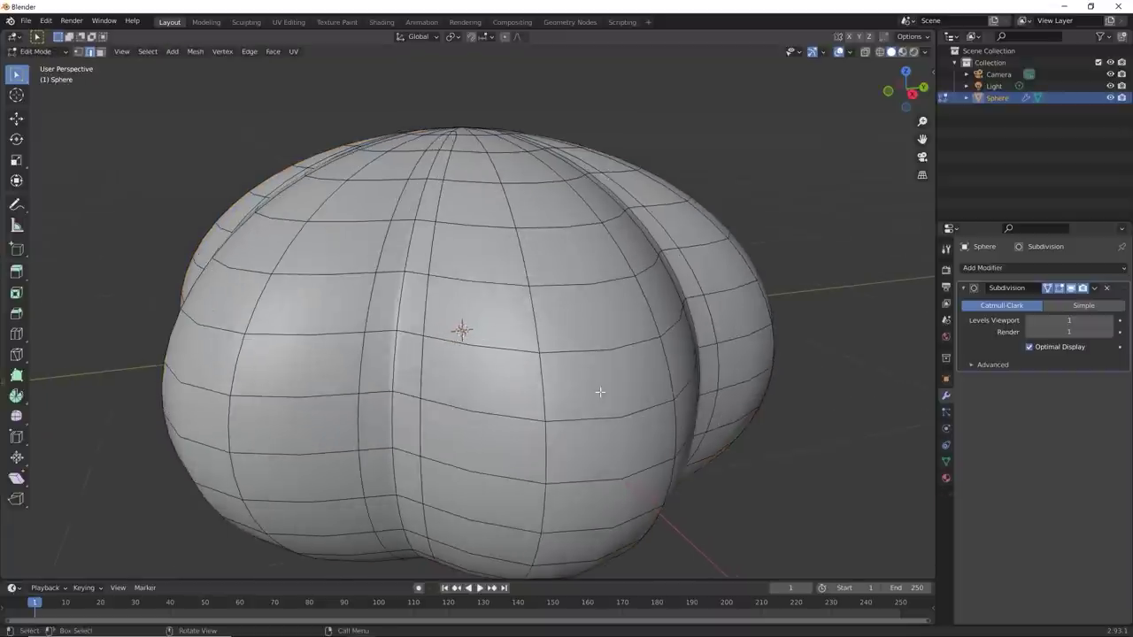
click(601, 337)
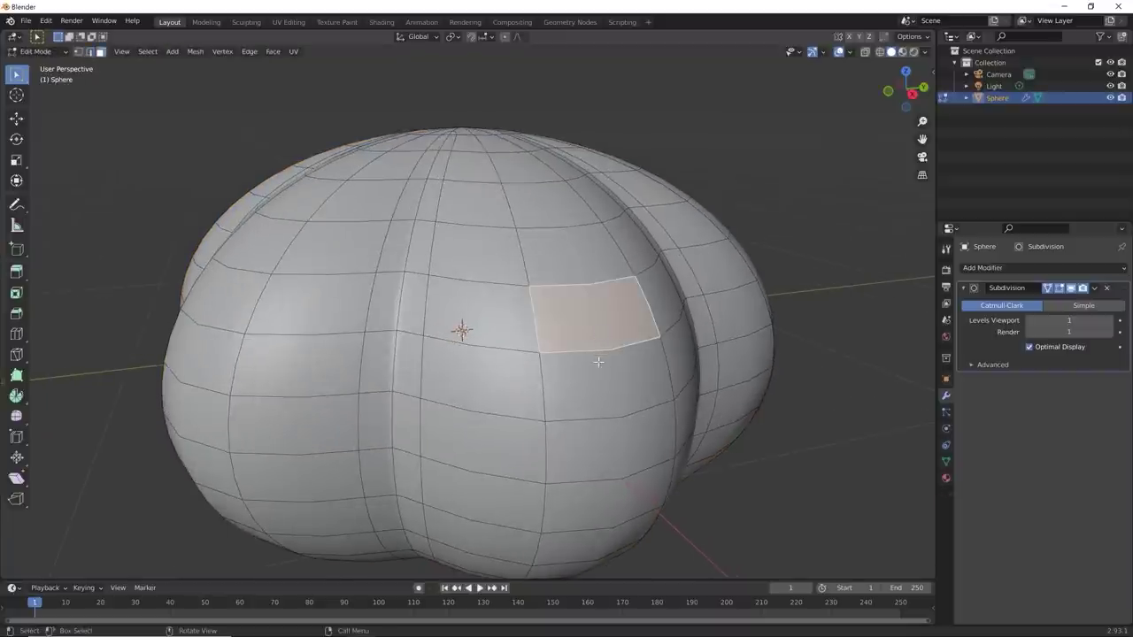
mouse_move(598, 362)
middle_down()
mouse_move(582, 369)
mouse_move(599, 361)
middle_up()
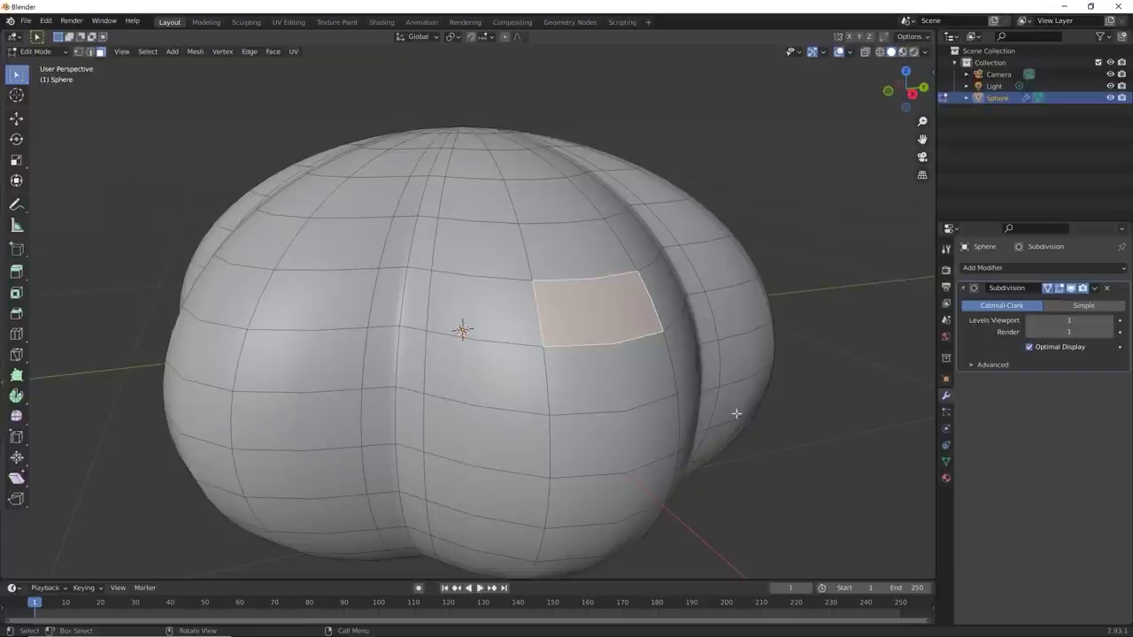
scroll(623, 316, down, 2)
click(851, 428)
scroll(620, 461, down, 3)
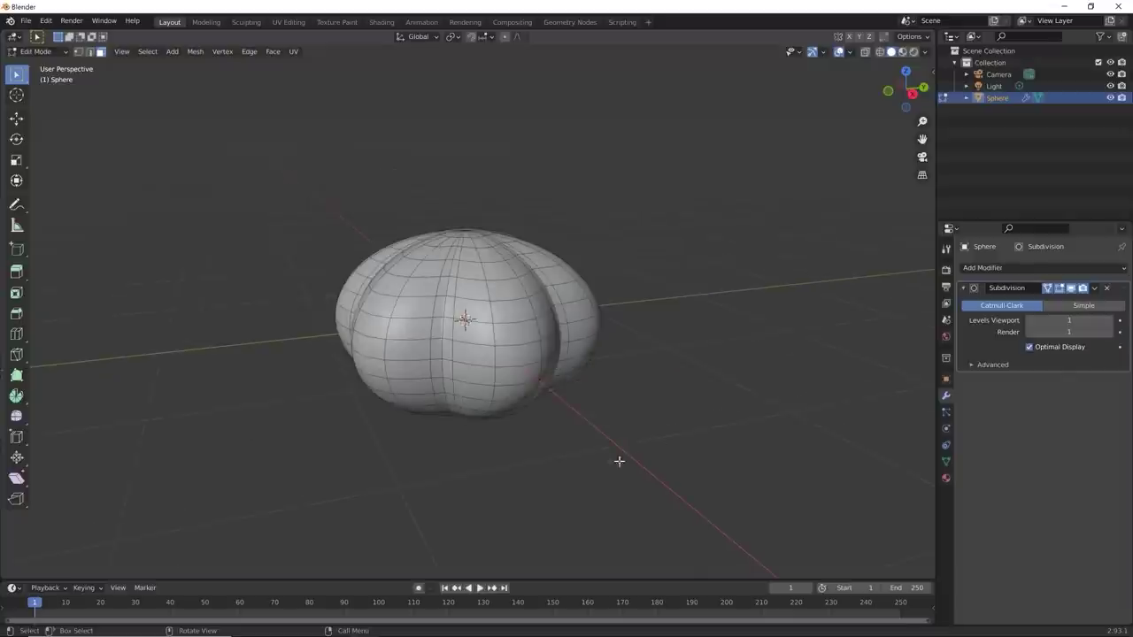
middle_drag(619, 460, 570, 355)
Step: Switch to Select Circle and paint-select the ring of faces around the top pole
scroll(572, 357, up, 4)
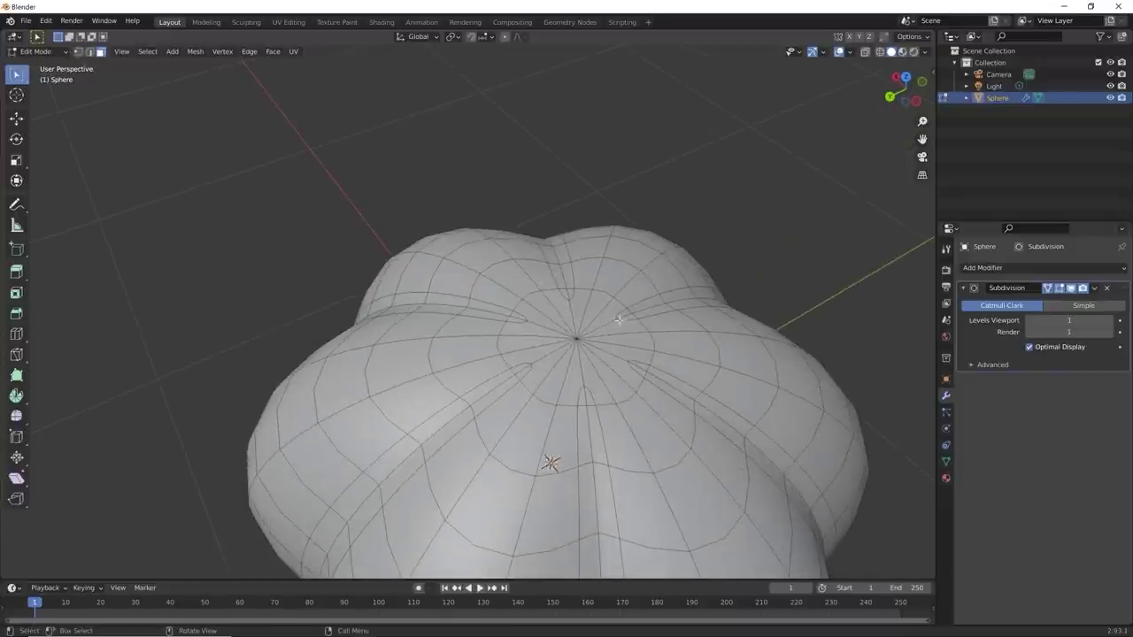
click(16, 74)
click(75, 126)
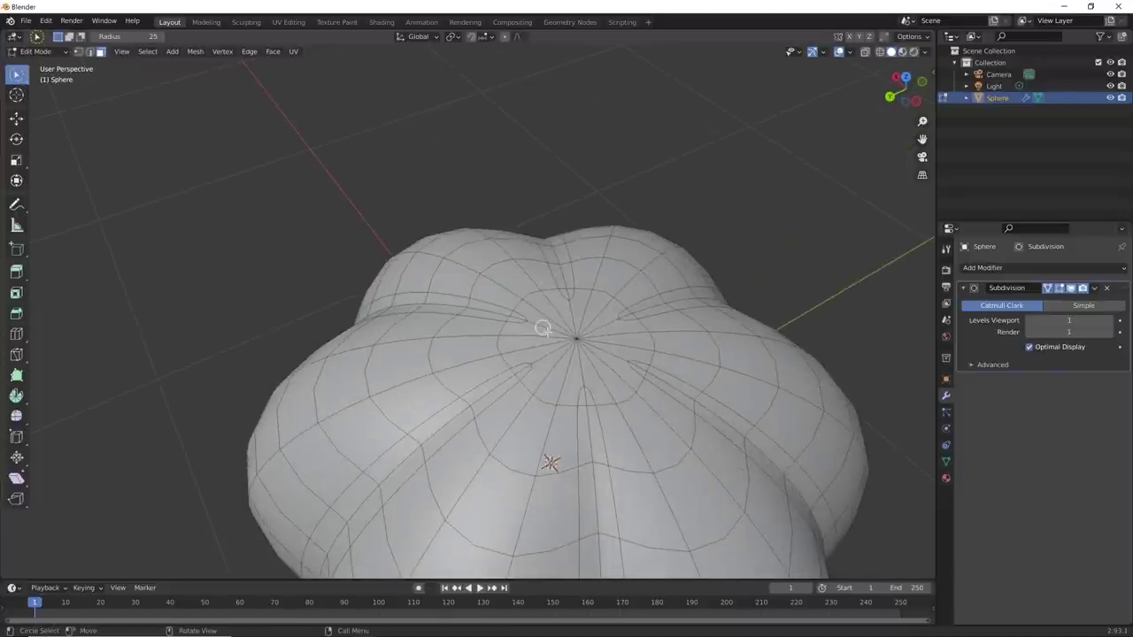
drag(544, 324, 567, 367)
mouse_move(521, 334)
mouse_down()
mouse_move(575, 305)
mouse_move(624, 327)
mouse_move(627, 367)
mouse_move(592, 386)
mouse_up()
mouse_move(574, 355)
middle_down()
mouse_move(577, 366)
mouse_move(511, 384)
middle_up()
scroll(569, 349, down, 4)
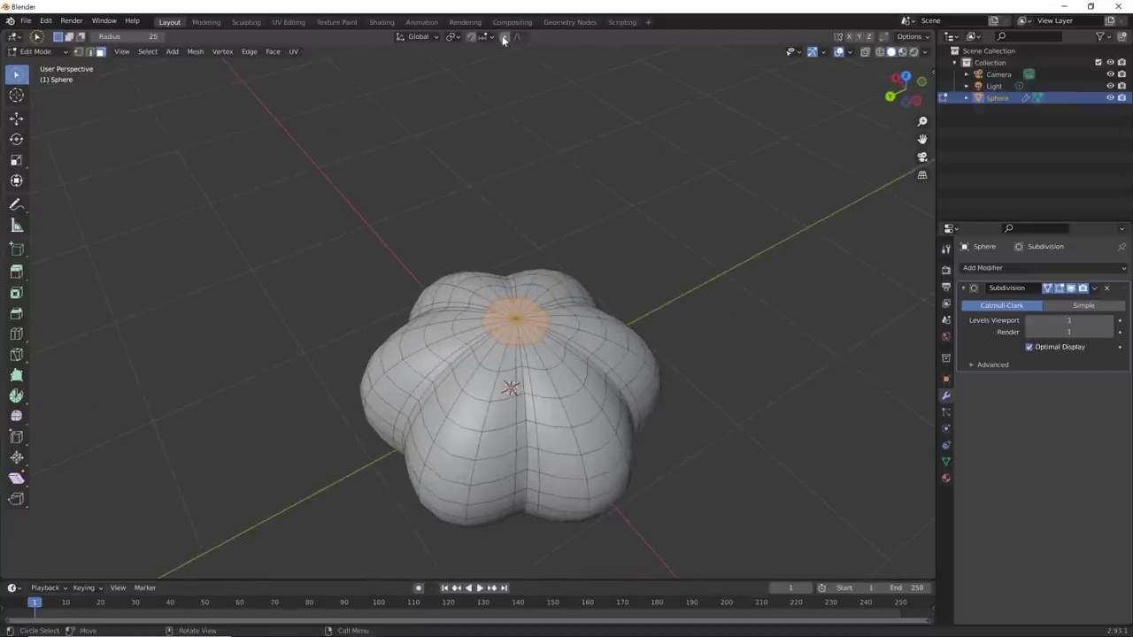
click(504, 37)
key(g)
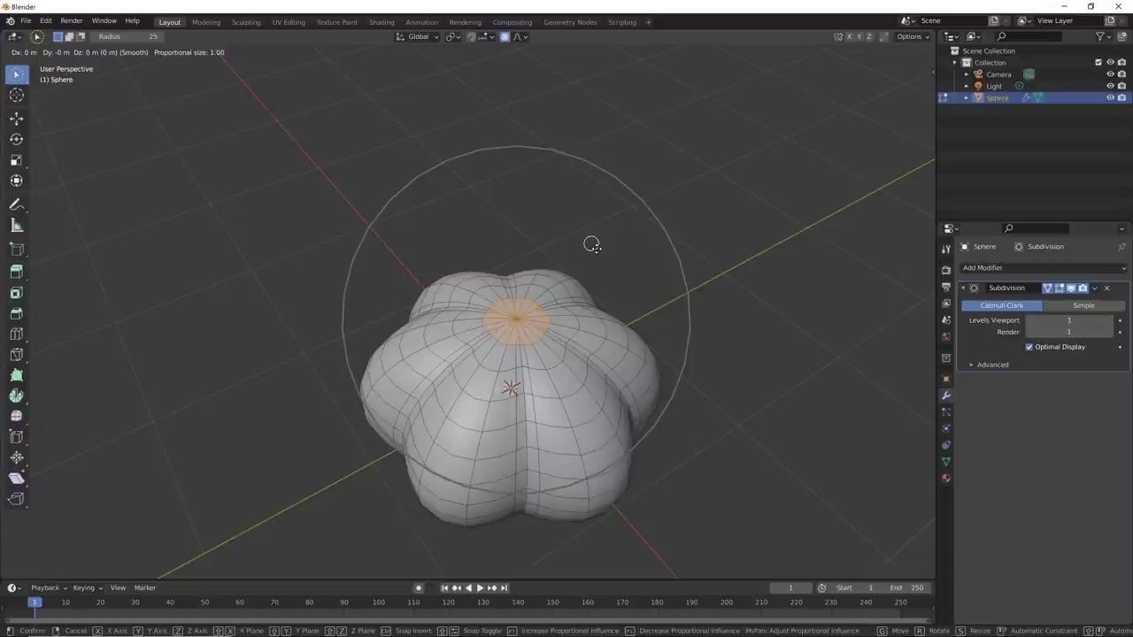
key(z)
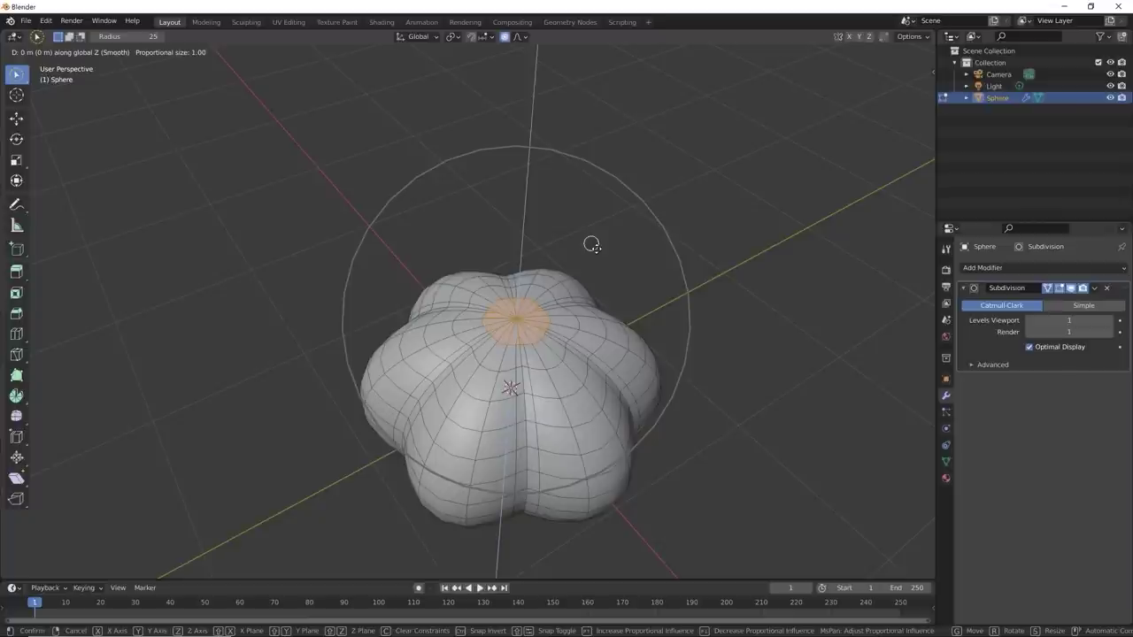
click(592, 245)
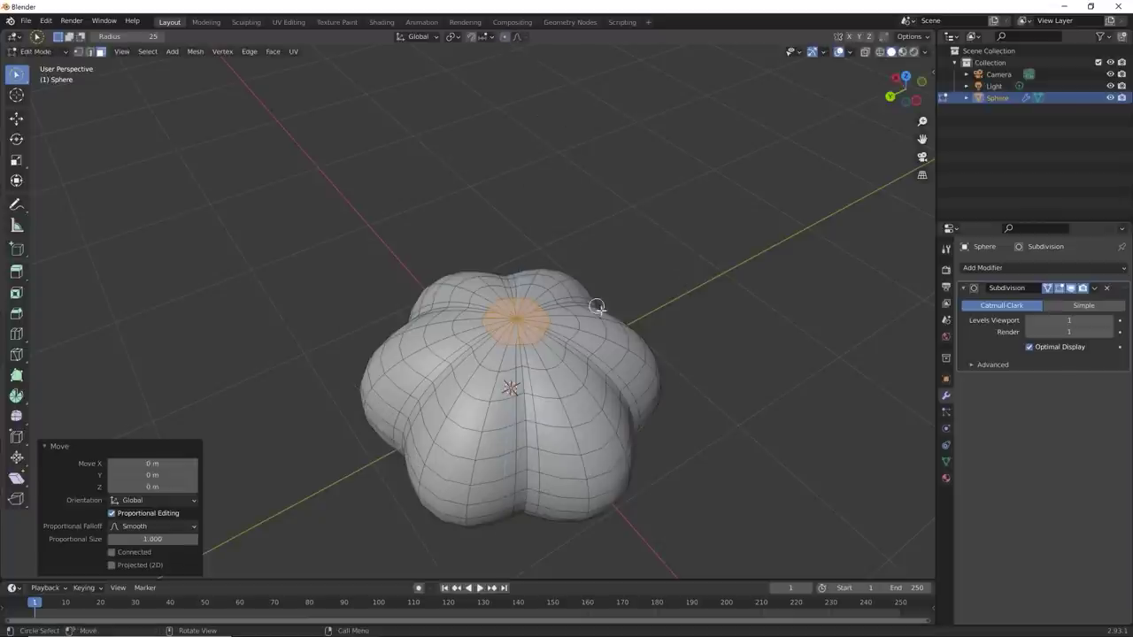
scroll(598, 306, up, 1)
key(g)
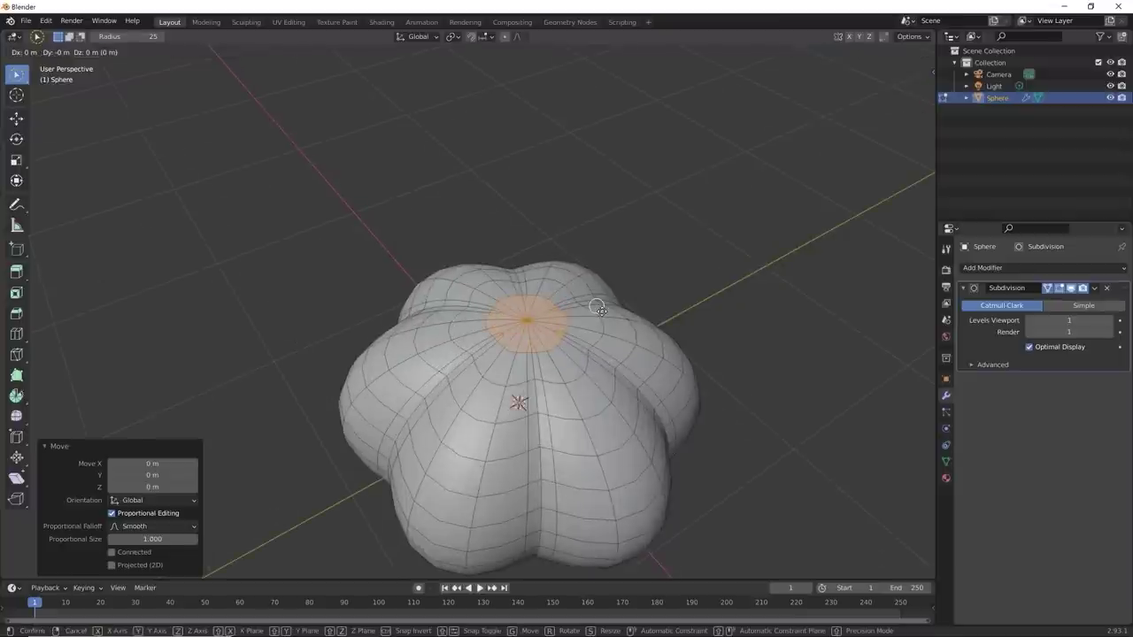
key(z)
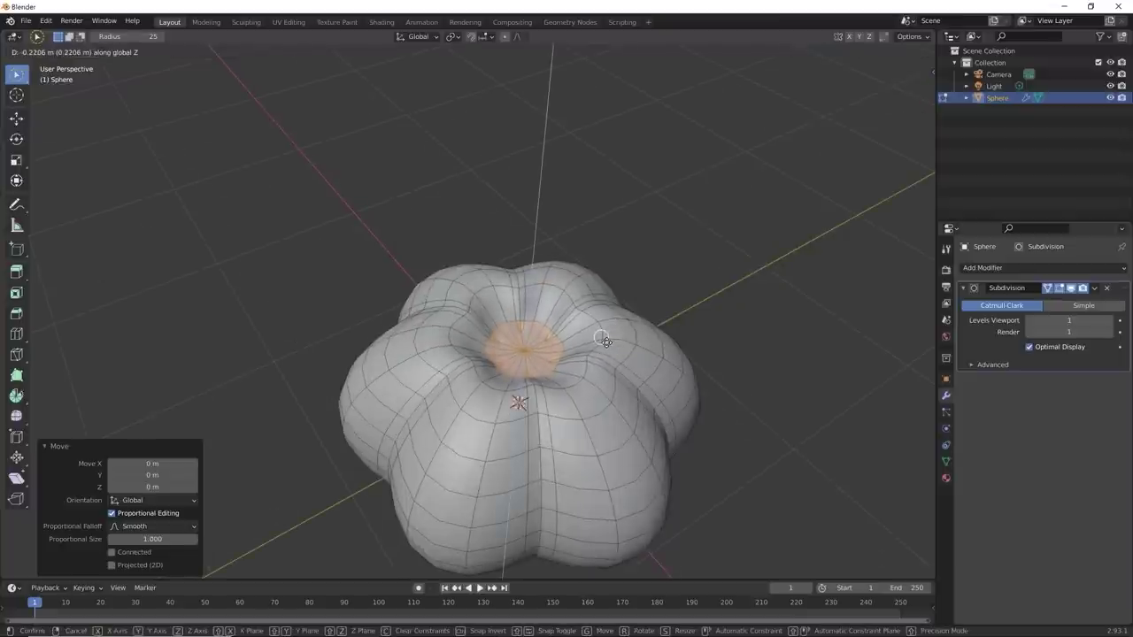
click(611, 339)
mouse_move(611, 338)
middle_down()
mouse_move(630, 307)
mouse_move(607, 342)
middle_up()
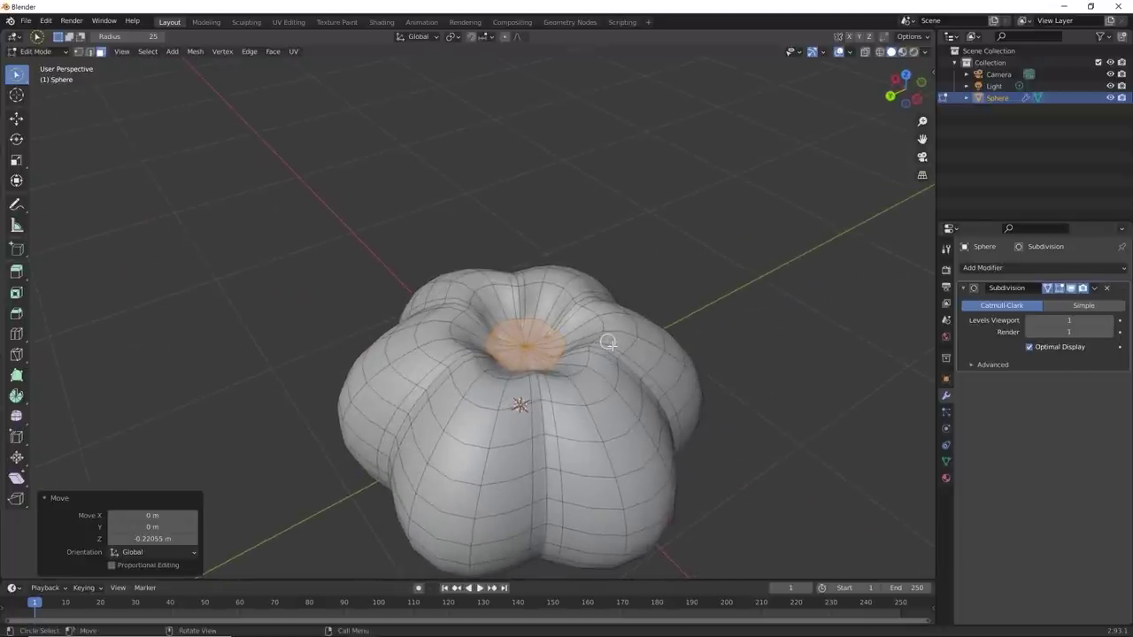
key(ctrl+z)
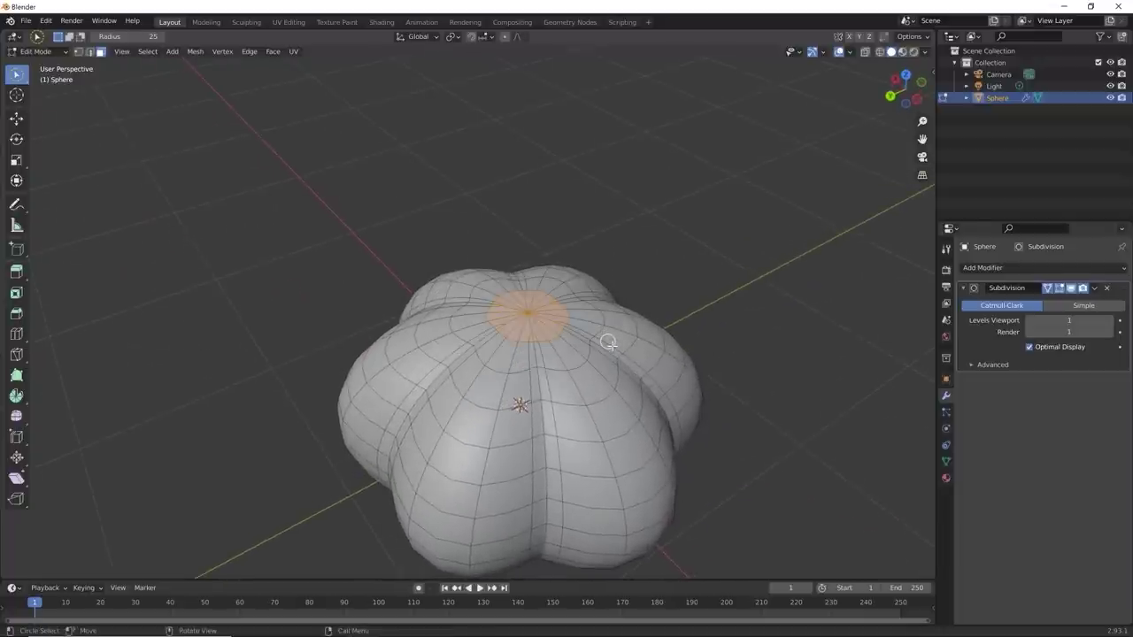
key(g)
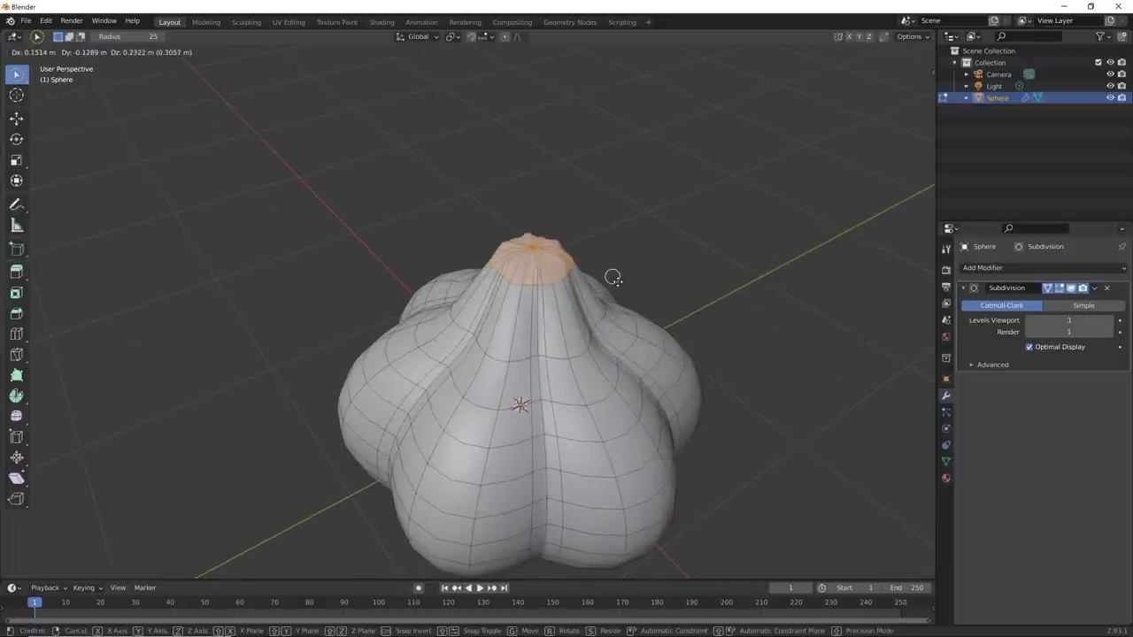
key(z)
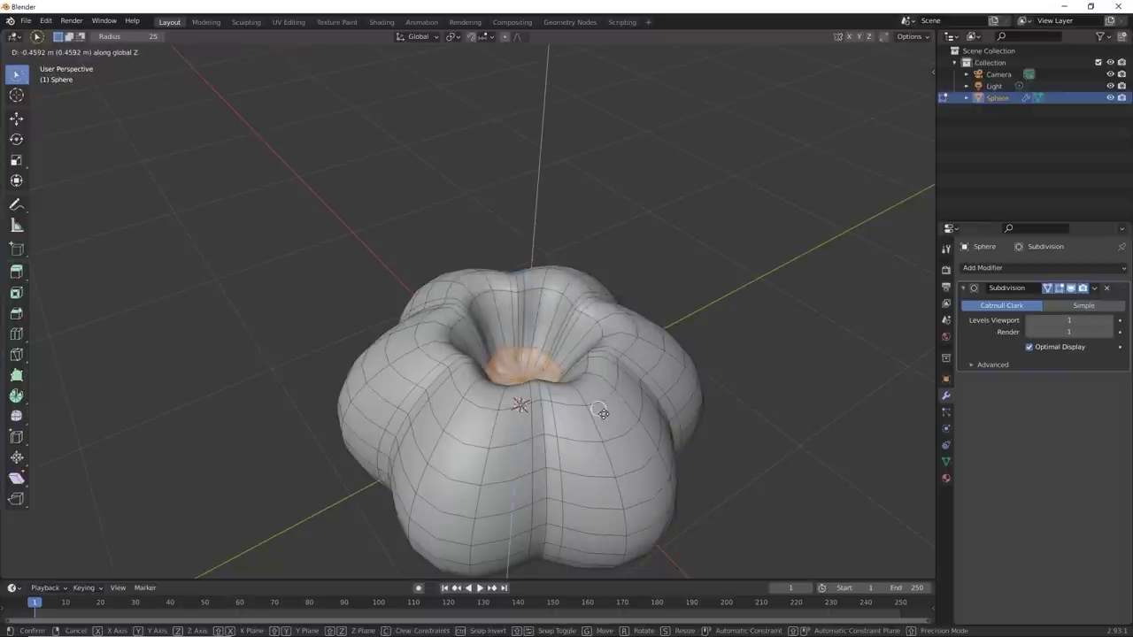
click(600, 412)
key(ctrl+z)
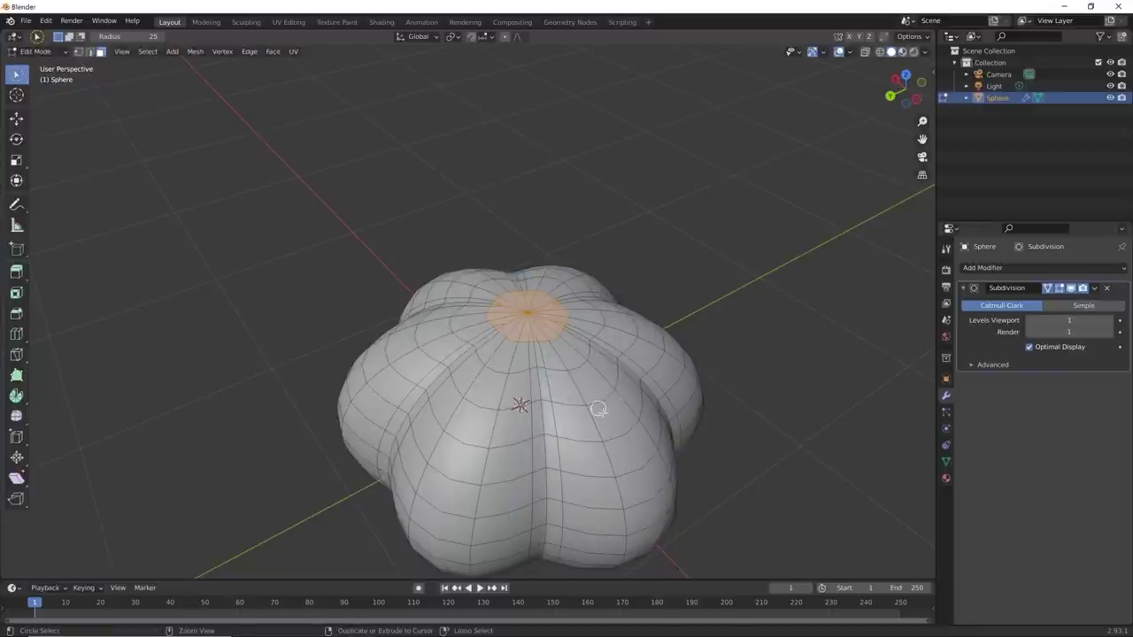
click(504, 37)
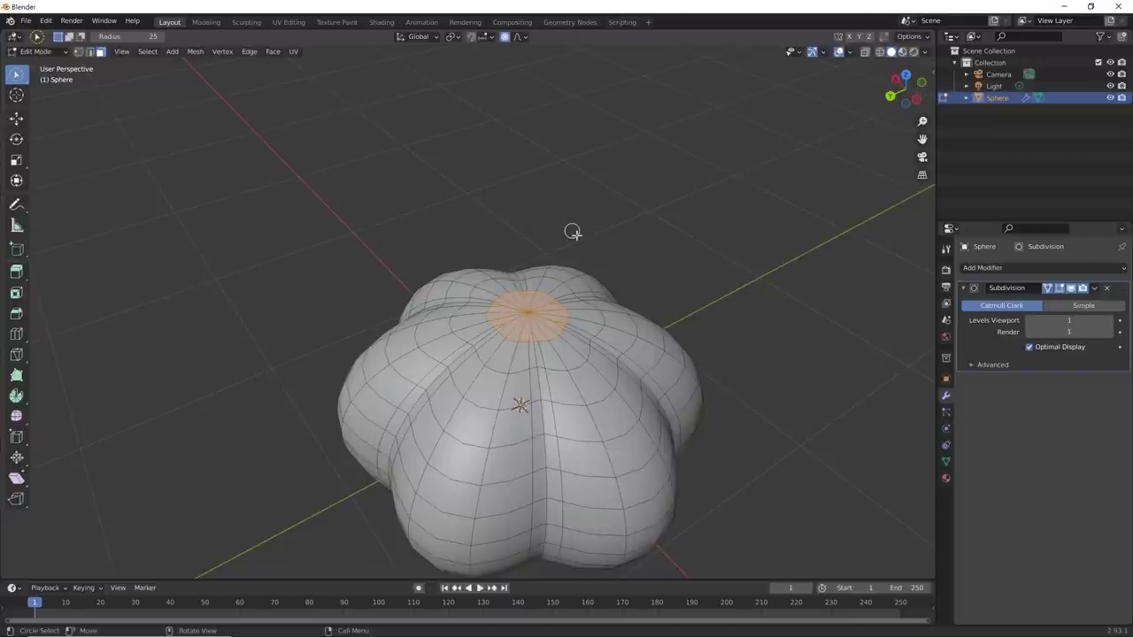
Step: Move the top faces about 0.16 m down along Z with a proportional size of about 0.07
key(g)
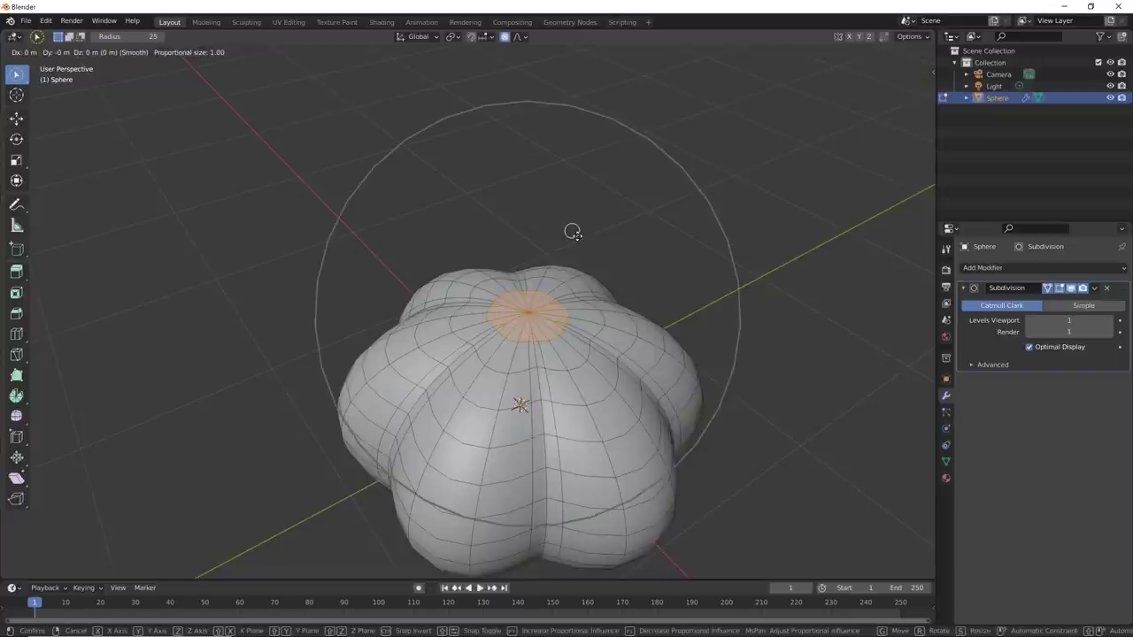
key(z)
scroll(573, 232, up, 4)
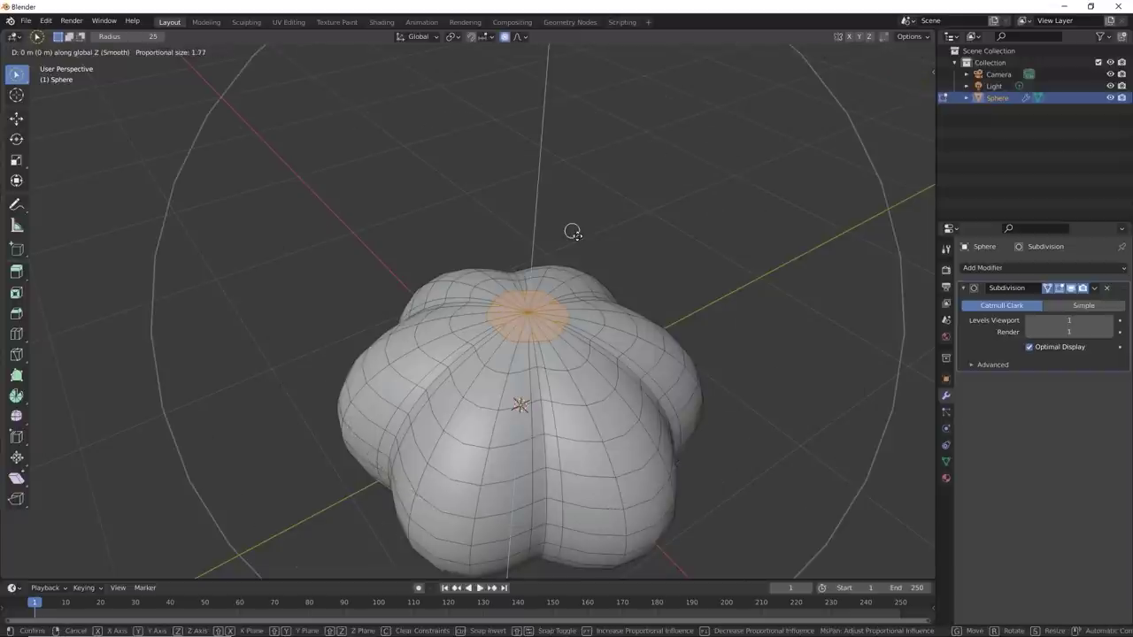
scroll(571, 232, down, 5)
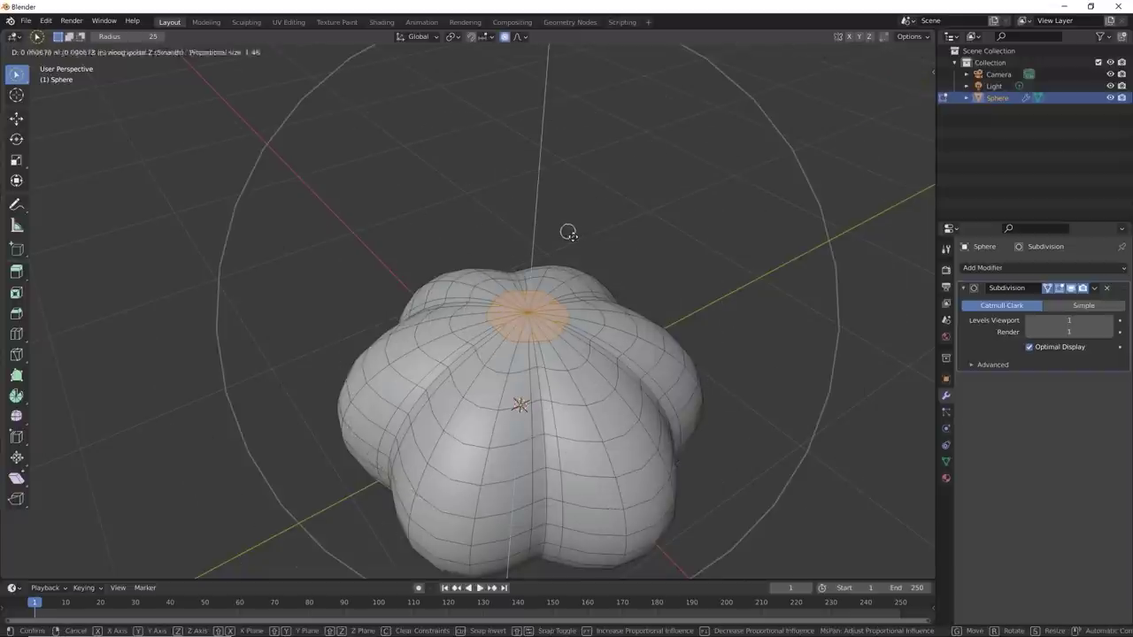
scroll(573, 274, up, 9)
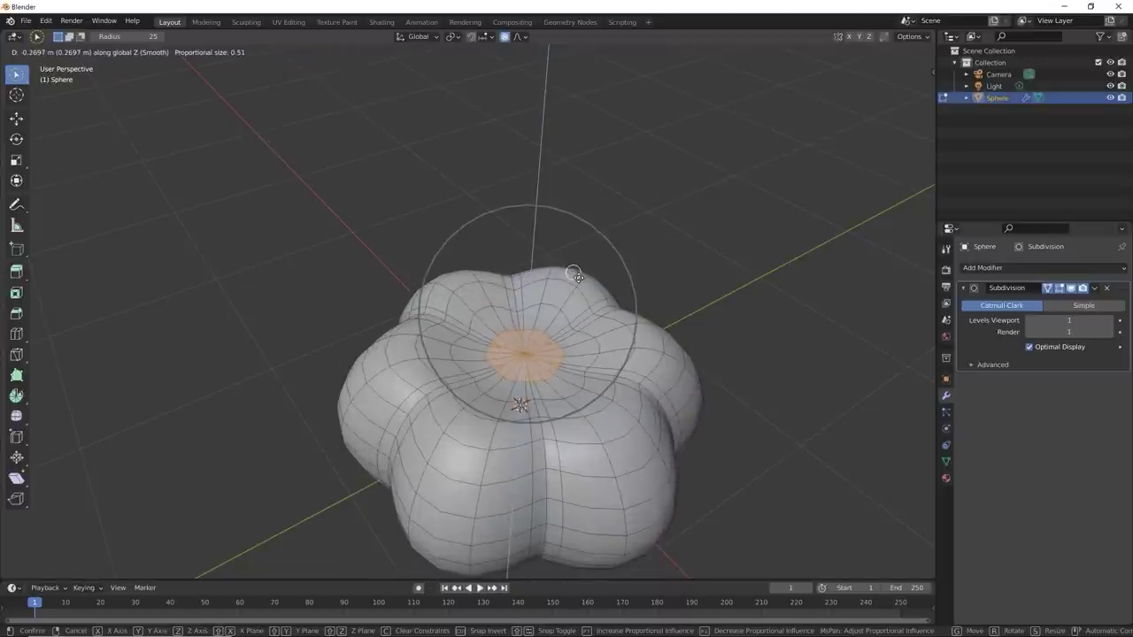
scroll(573, 274, down, 4)
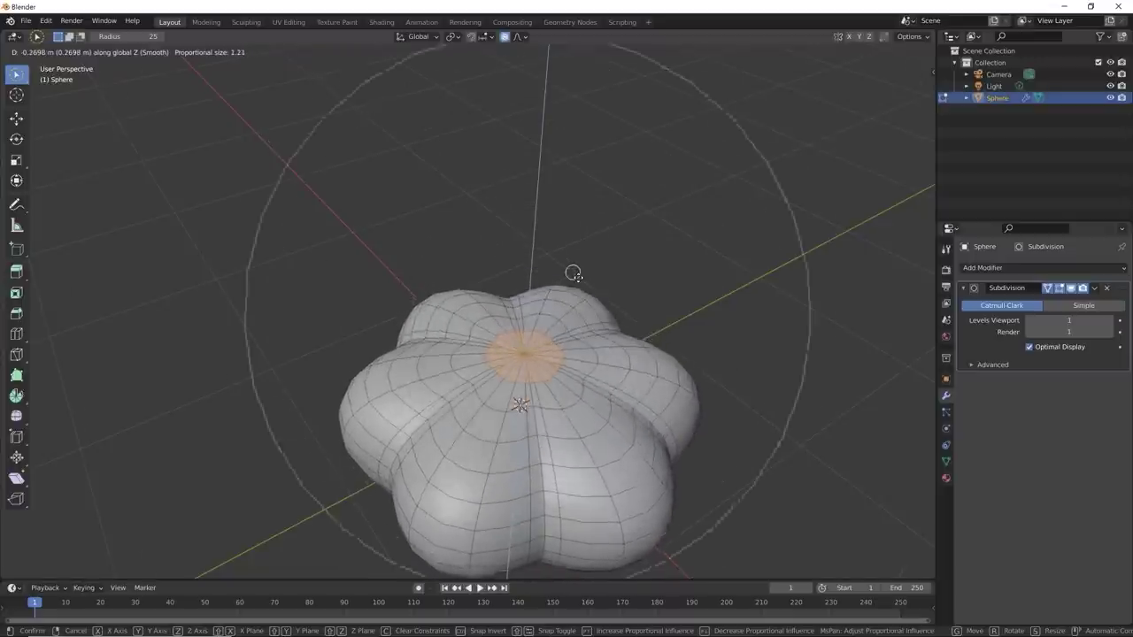
scroll(573, 273, up, 6)
scroll(574, 274, down, 3)
scroll(573, 273, up, 18)
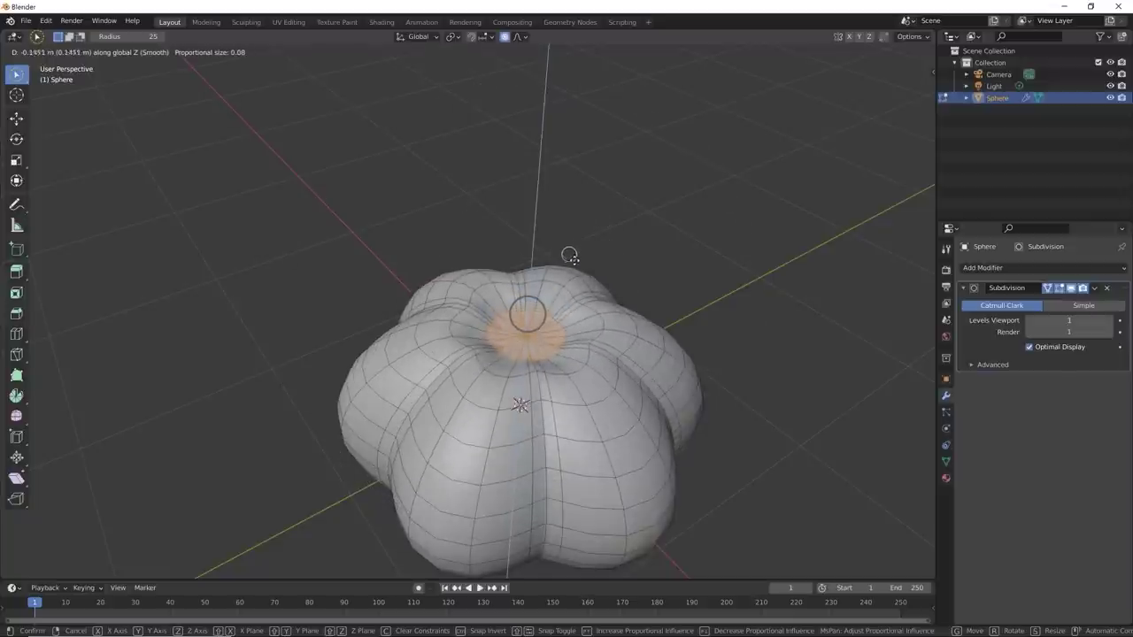
scroll(569, 255, up, 1)
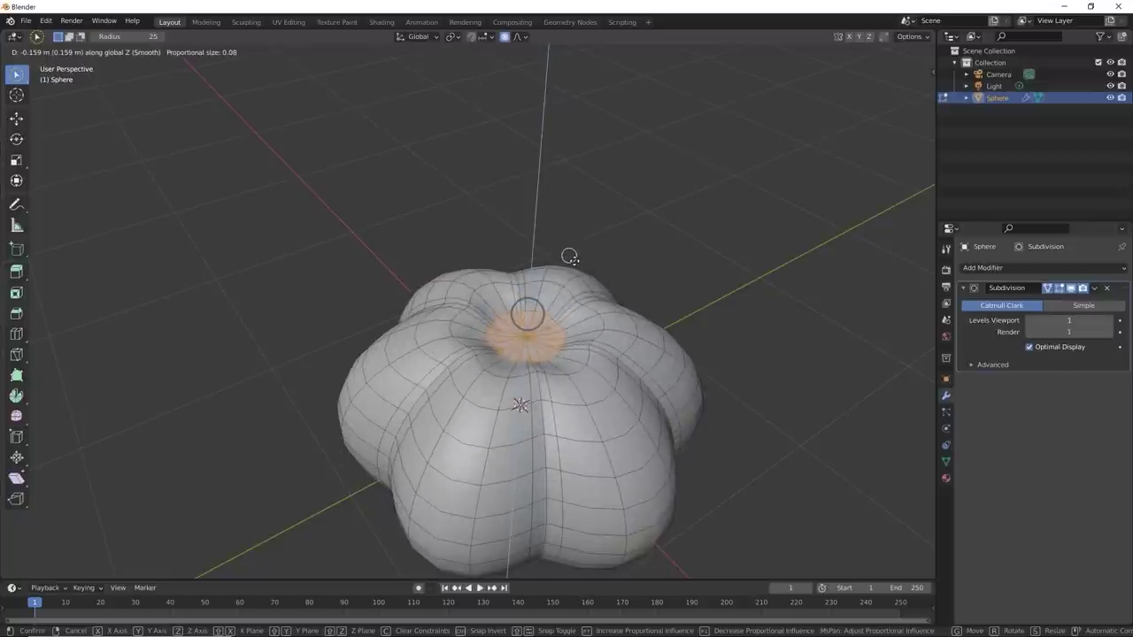
scroll(572, 256, up, 1)
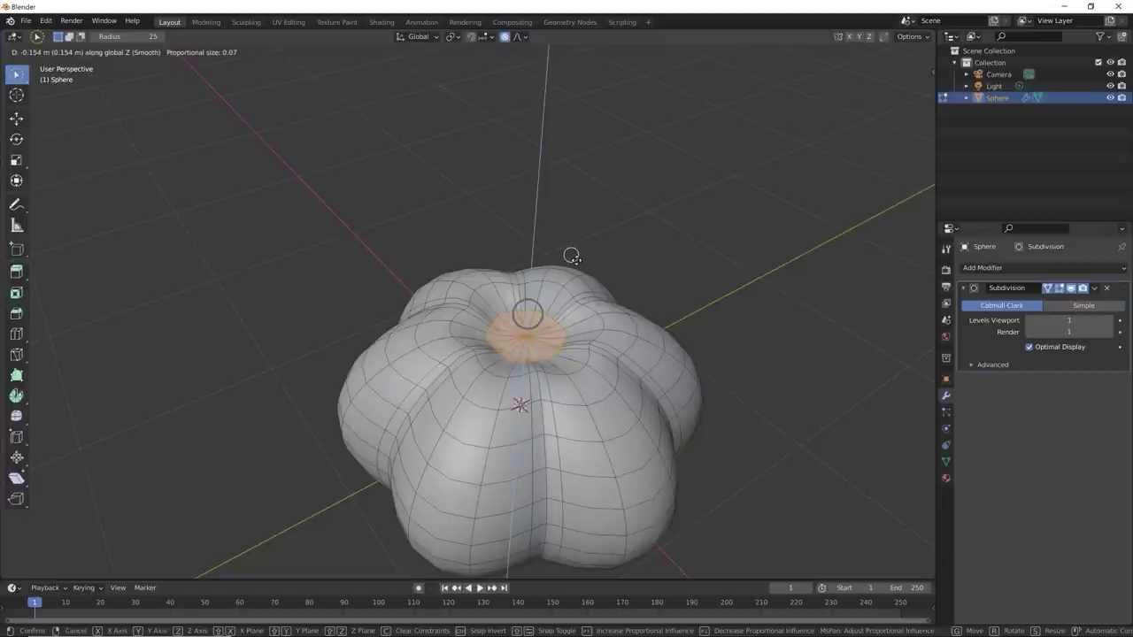
Step: Confirm the top dent and select the faces around the pumpkin's bottom pole
click(566, 257)
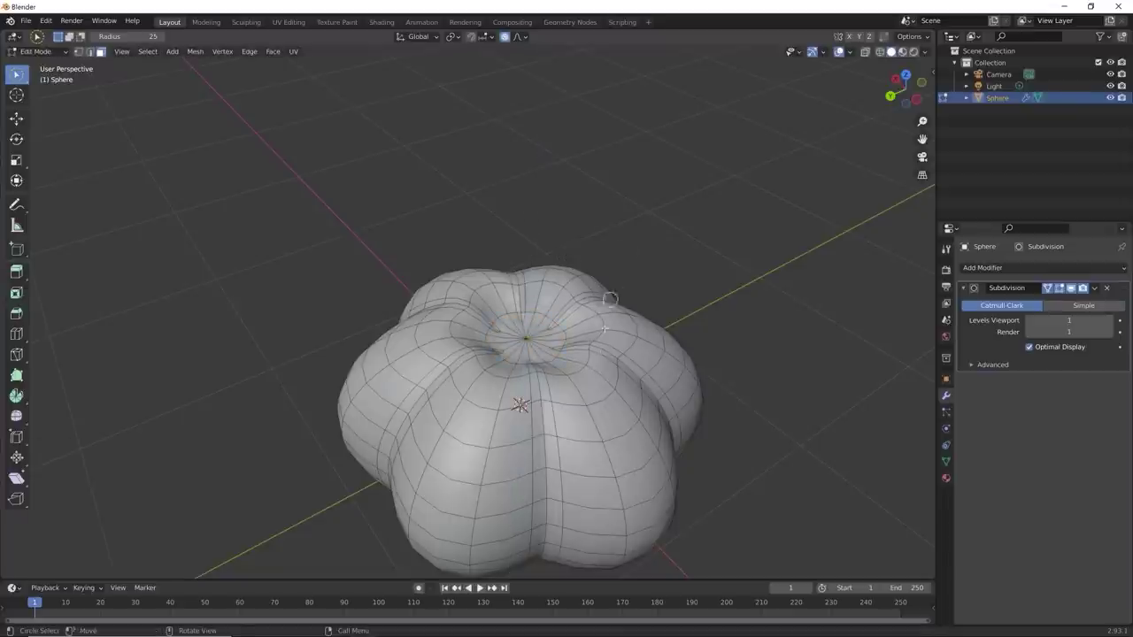
middle_drag(567, 261, 555, 321)
mouse_move(555, 321)
mouse_down()
mouse_move(580, 348)
mouse_move(539, 346)
mouse_move(554, 378)
mouse_move(587, 371)
mouse_move(605, 345)
mouse_move(546, 309)
mouse_up()
middle_drag(546, 310, 552, 428)
scroll(553, 428, down, 2)
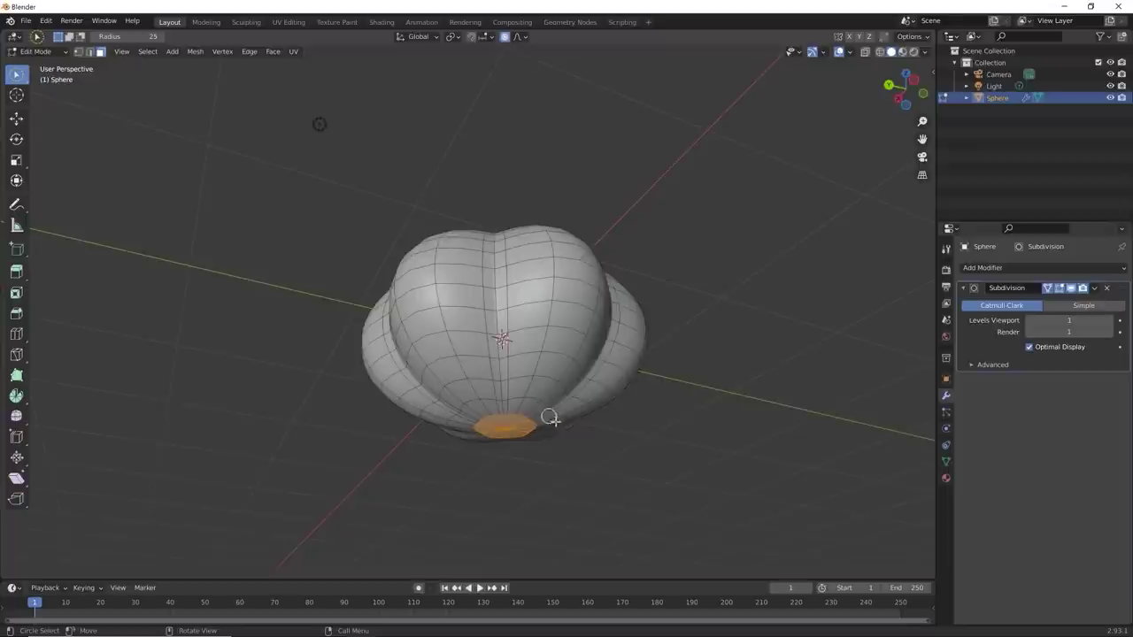
Step: Raise the bottom pole faces 0.26 m along Z with 0.39 smooth proportional falloff
key(g)
key(z)
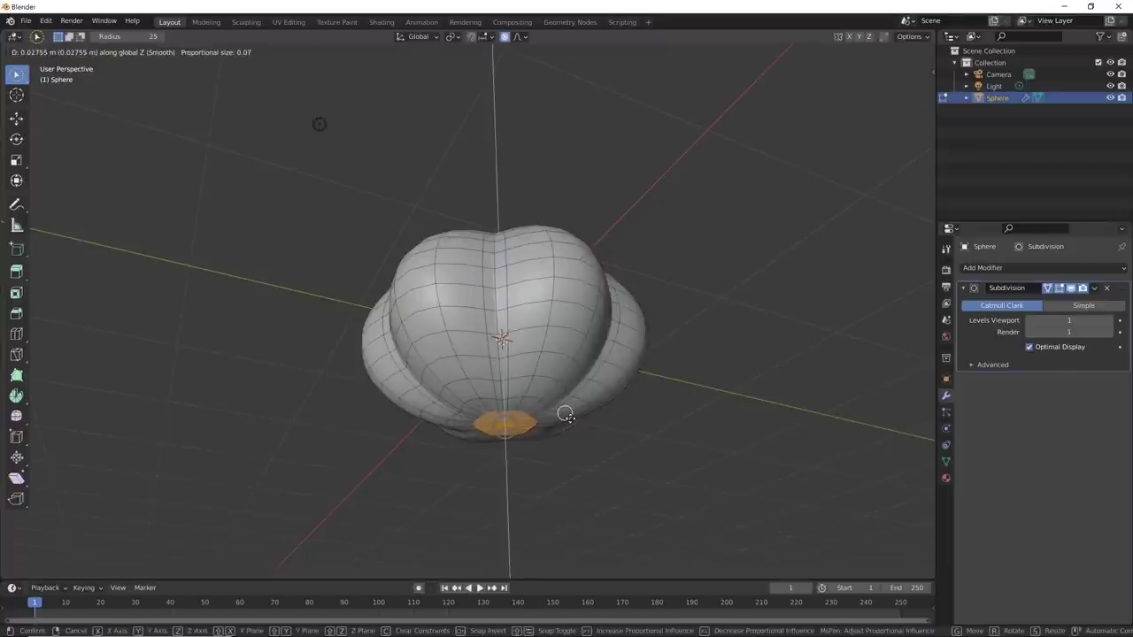
scroll(563, 411, down, 15)
scroll(576, 392, down, 2)
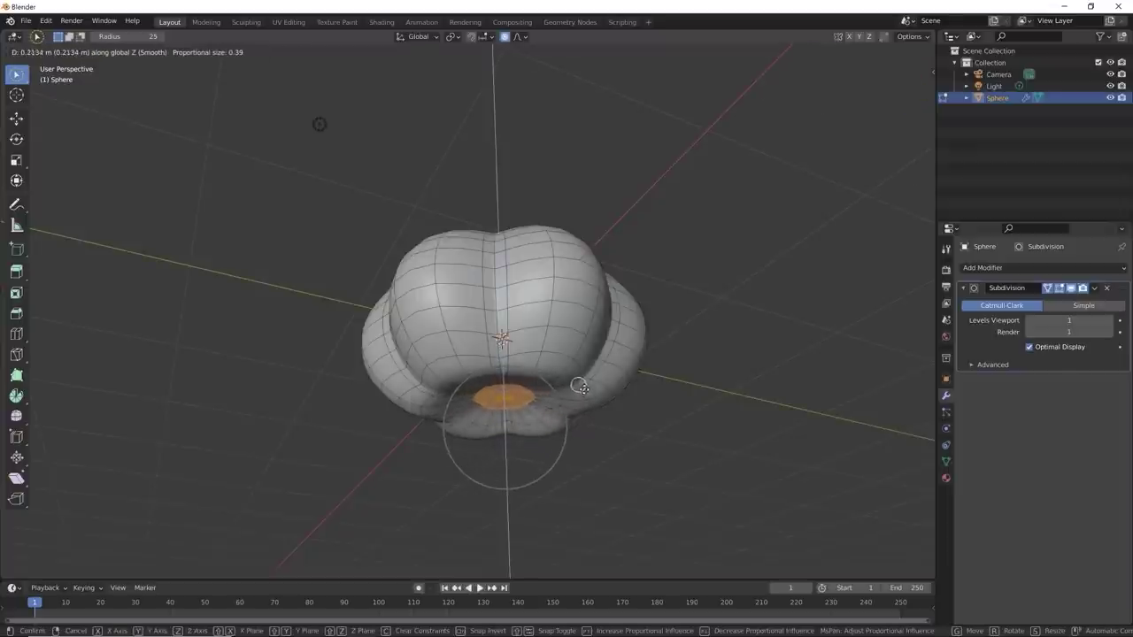
click(581, 380)
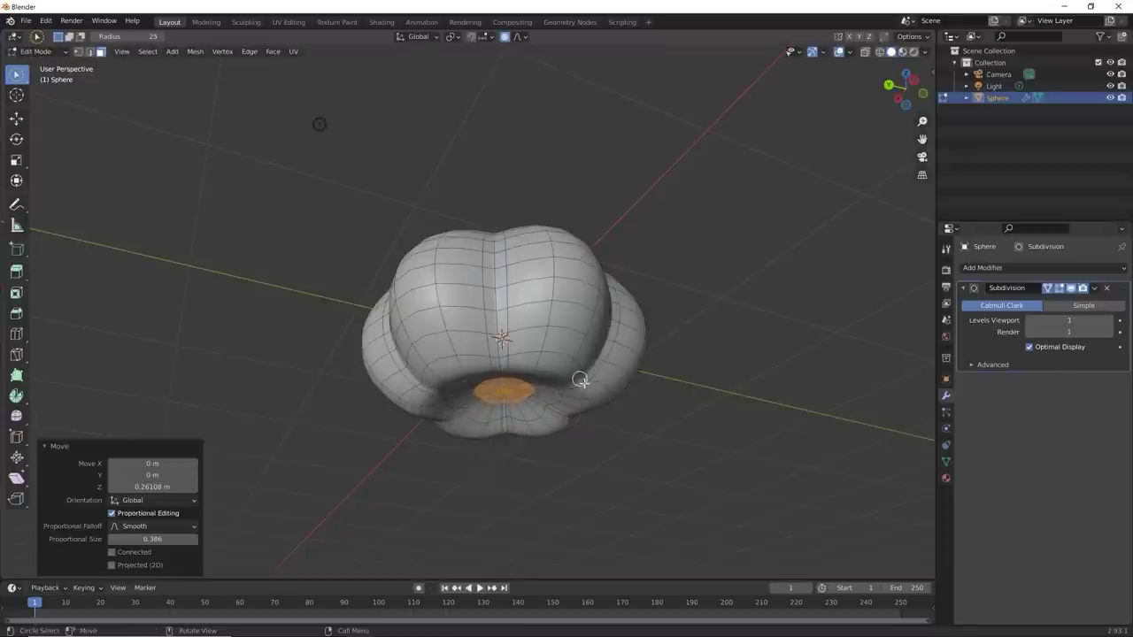
click(695, 254)
middle_drag(696, 253, 646, 360)
Step: Switch to a centered front orthographic view with X-Ray enabled
key(KP_5)
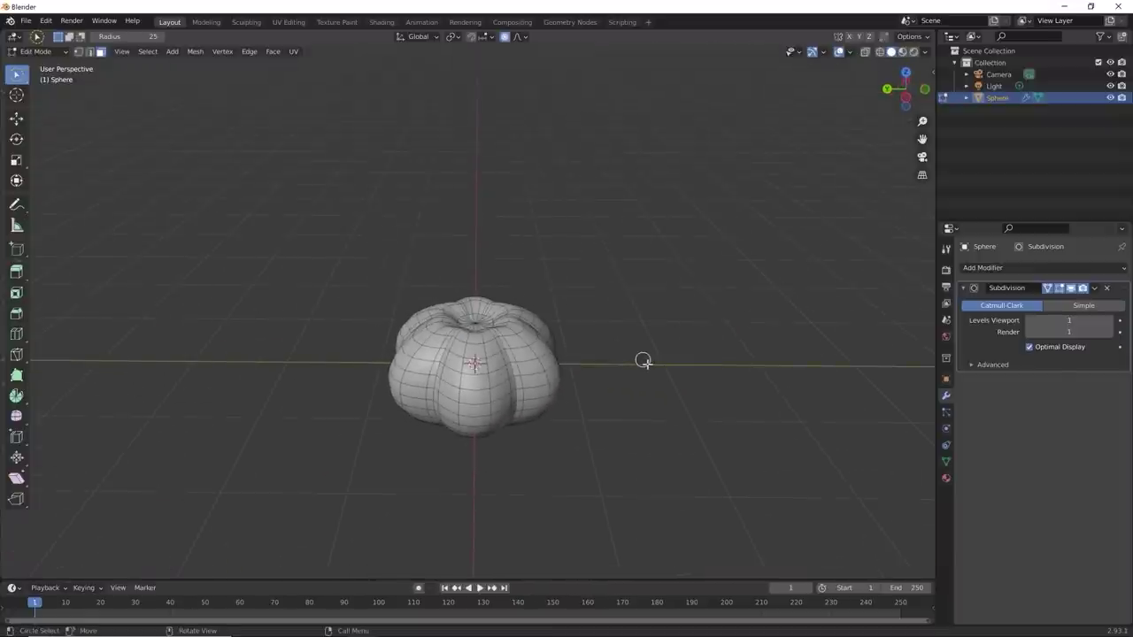
key(KP_1)
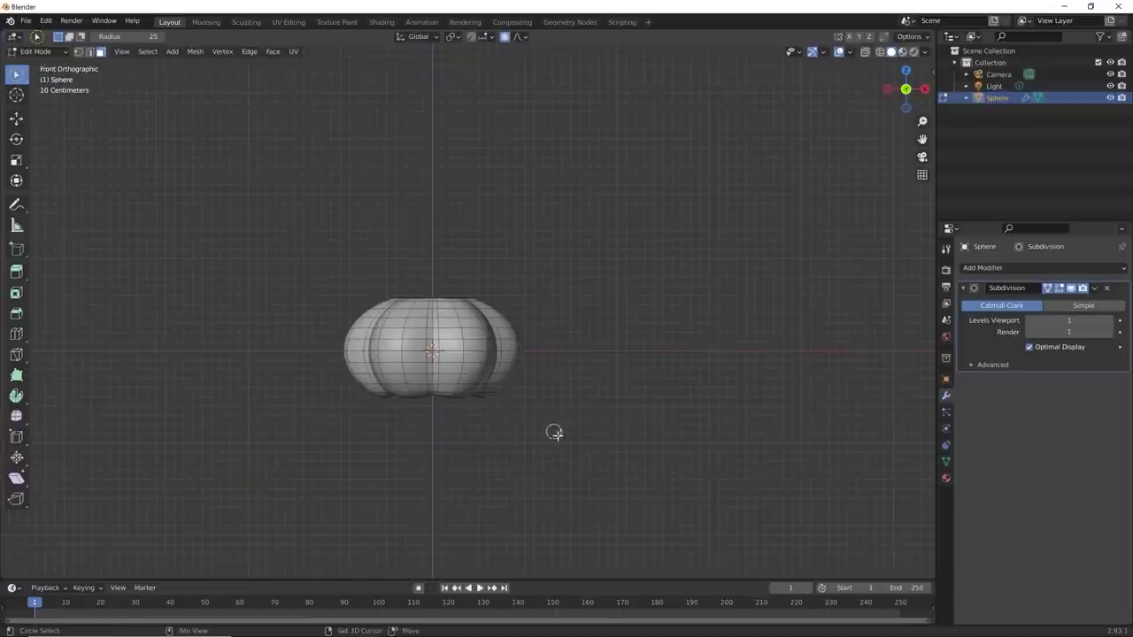
mouse_move(552, 433)
shift+middle_down()
mouse_move(634, 392)
mouse_move(526, 371)
mouse_move(537, 371)
mouse_move(543, 413)
shift+middle_up()
scroll(592, 374, up, 4)
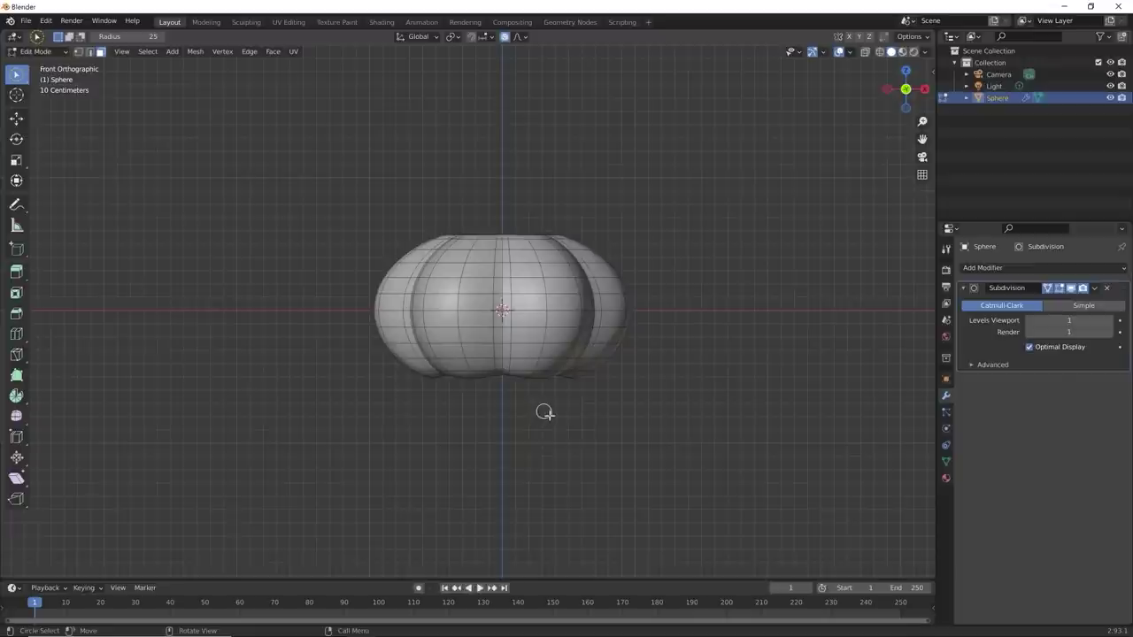
click(865, 51)
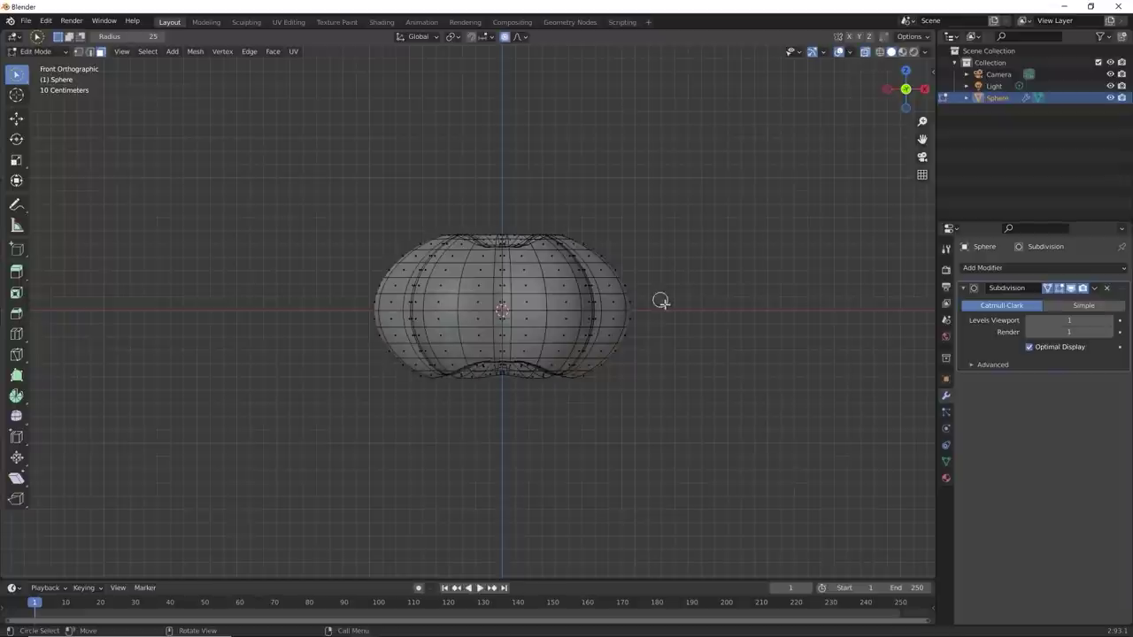
Step: Box-select the middle rows of faces through the whole sphere
click(18, 73)
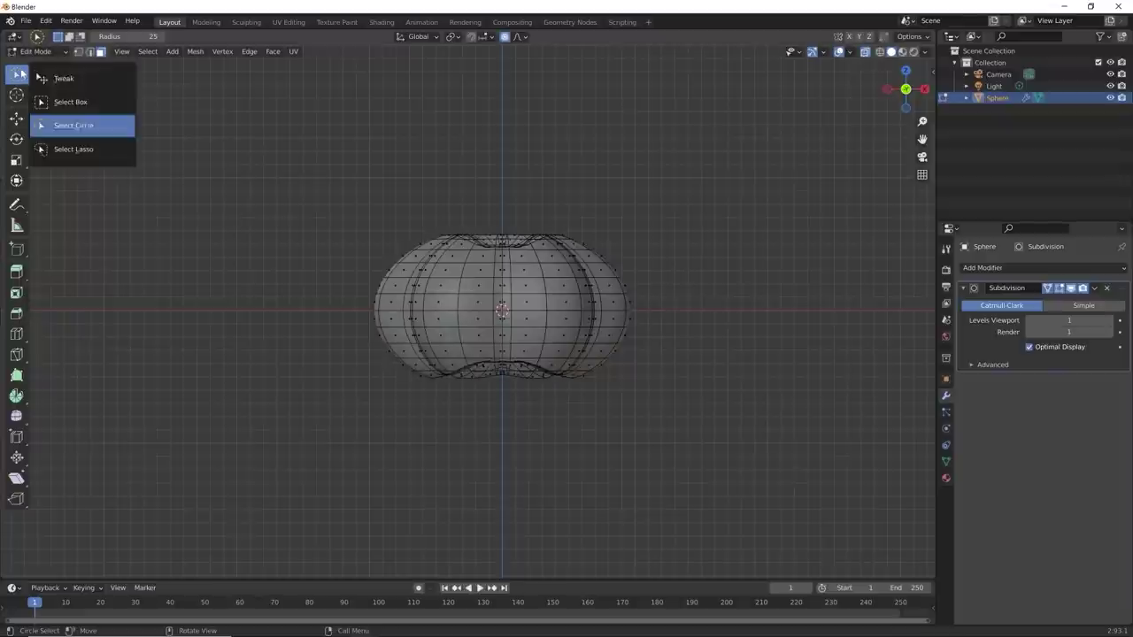
click(68, 105)
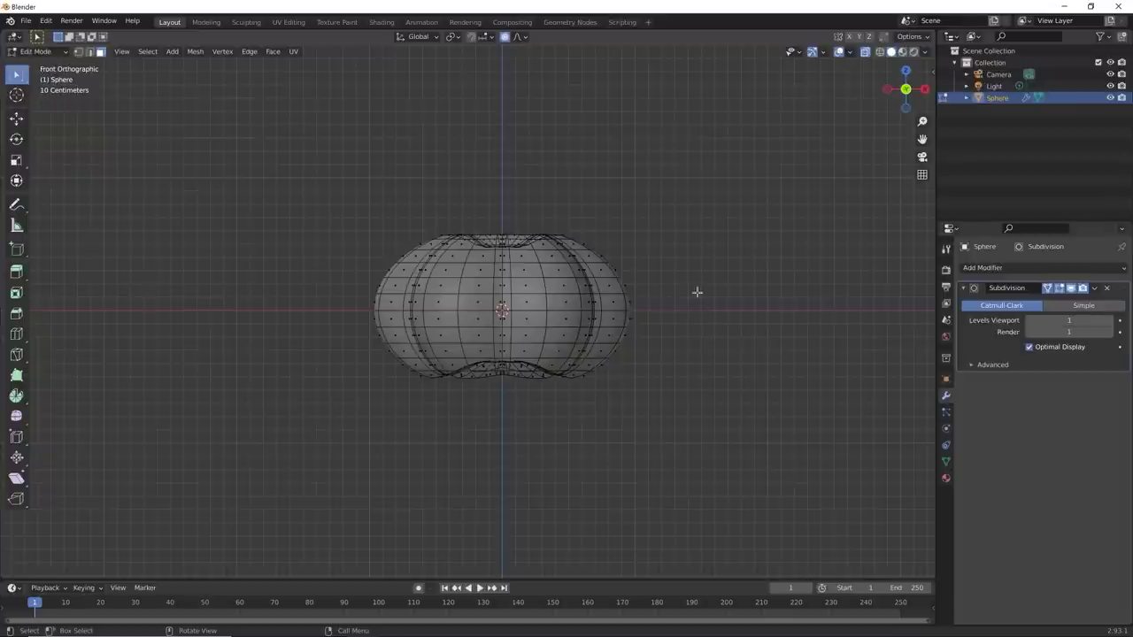
drag(670, 281, 347, 343)
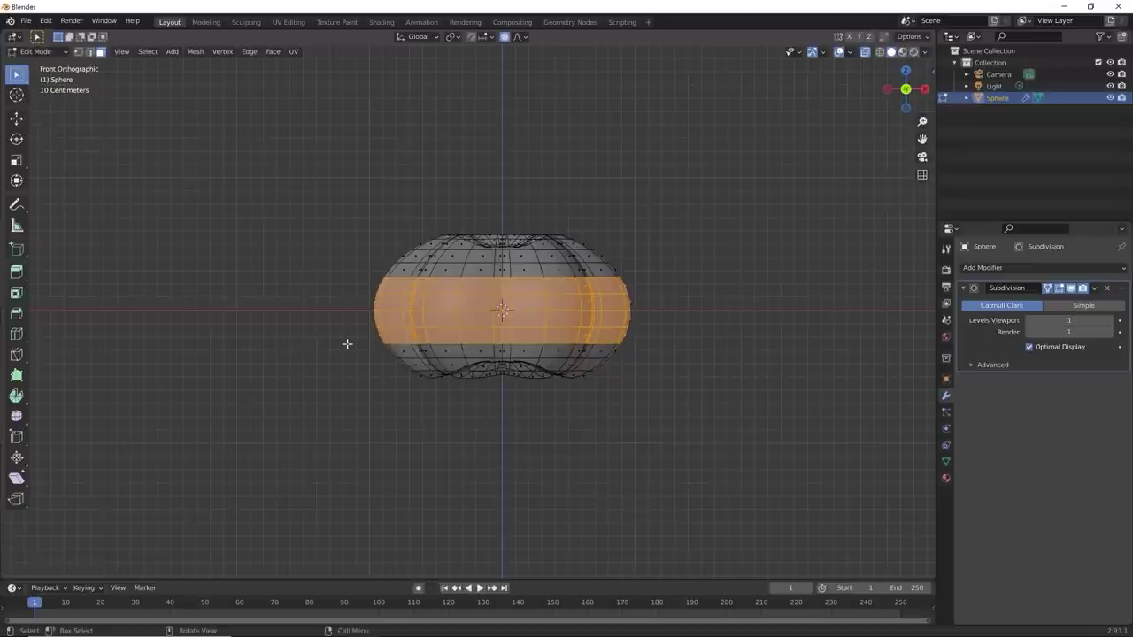
click(867, 52)
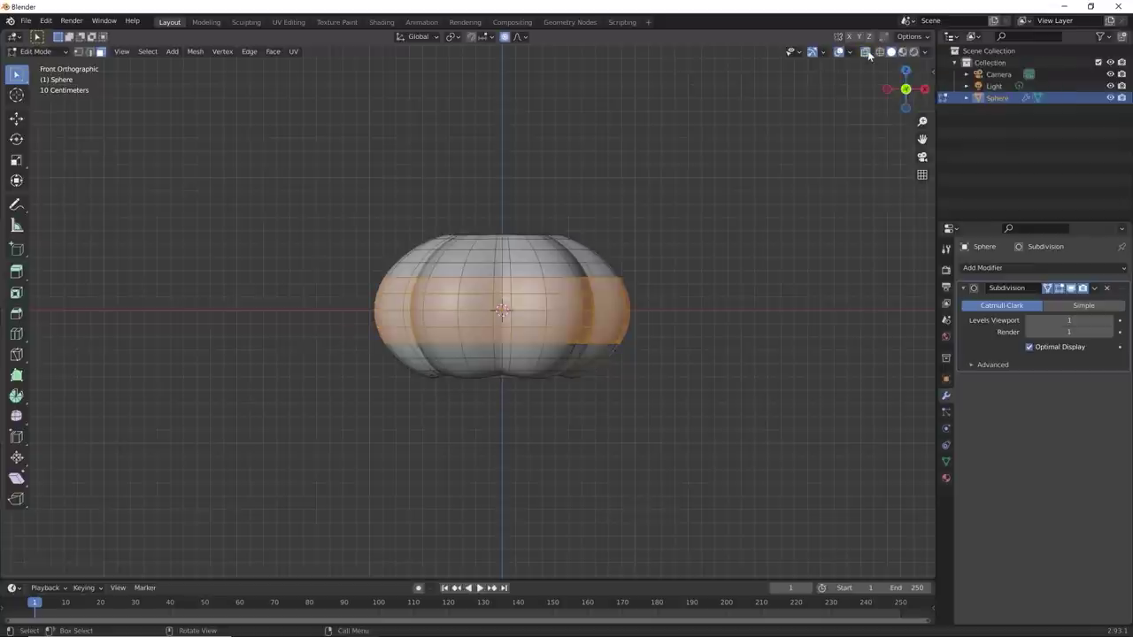
click(867, 52)
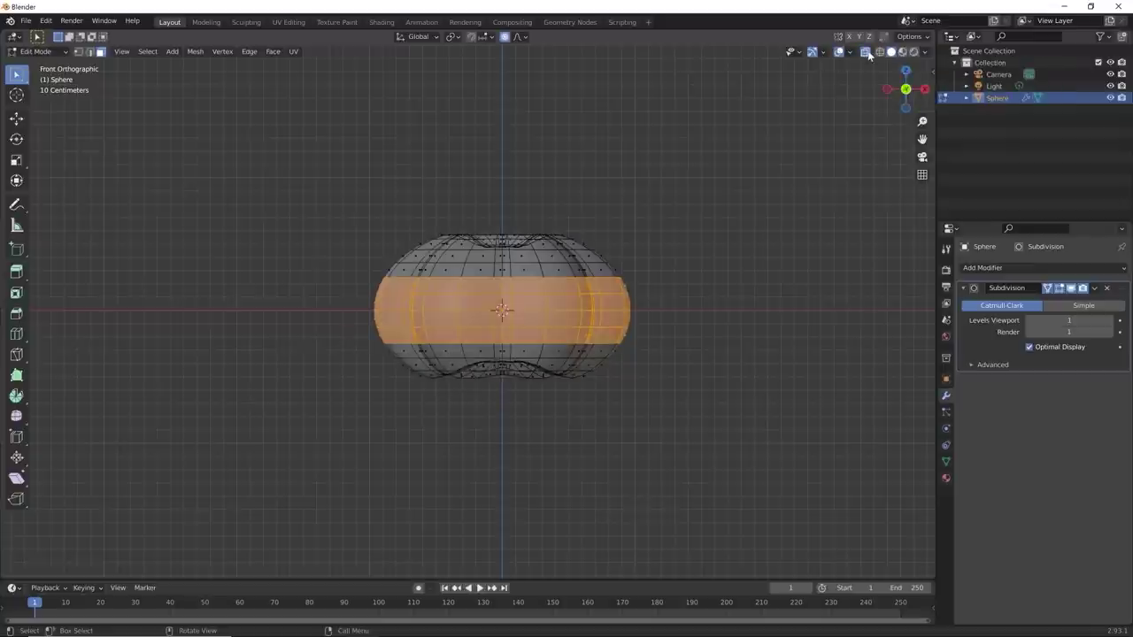
middle_drag(803, 194, 883, 85)
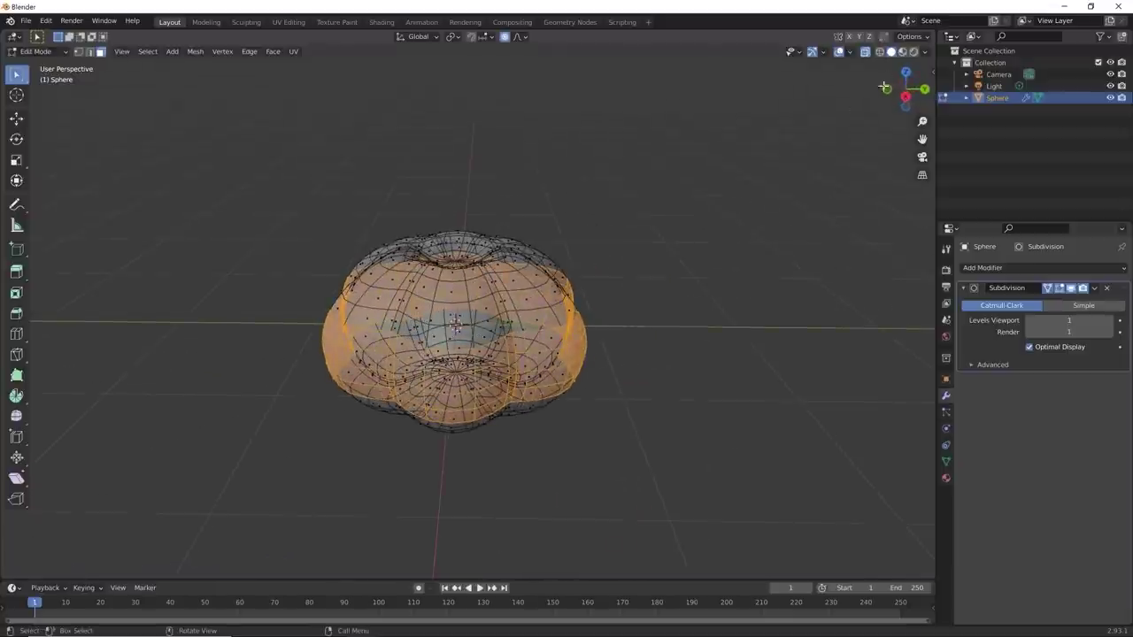
Step: Reselect the middle band of faces all the way around using X-Ray
click(865, 53)
mouse_move(729, 209)
middle_down()
mouse_move(599, 220)
mouse_move(506, 200)
mouse_move(769, 179)
middle_up()
key(KP_1)
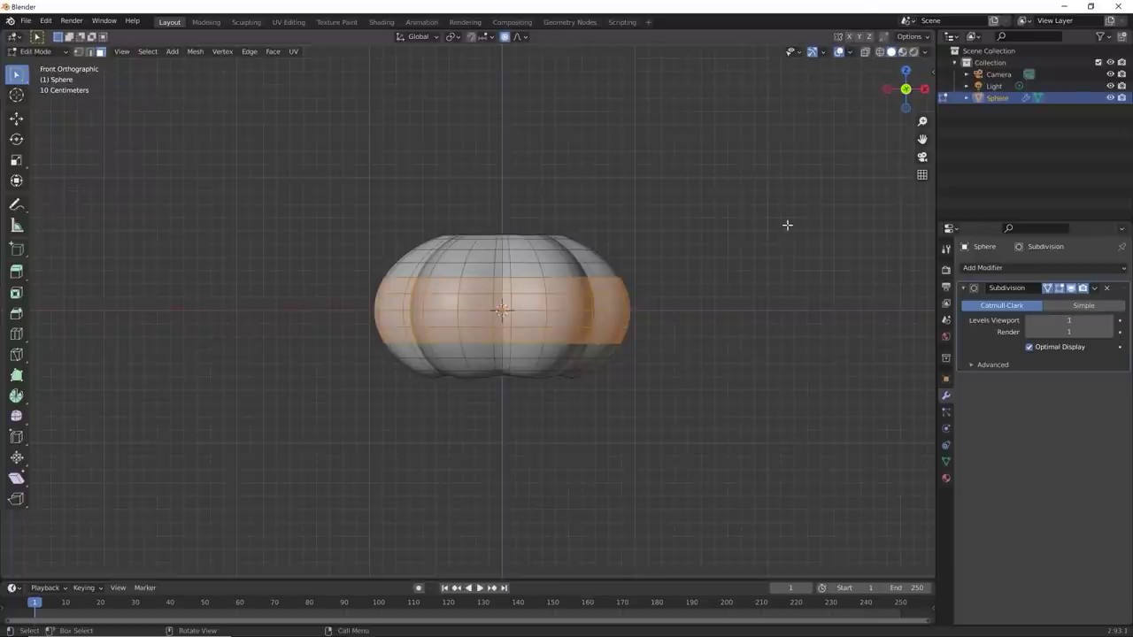
click(783, 218)
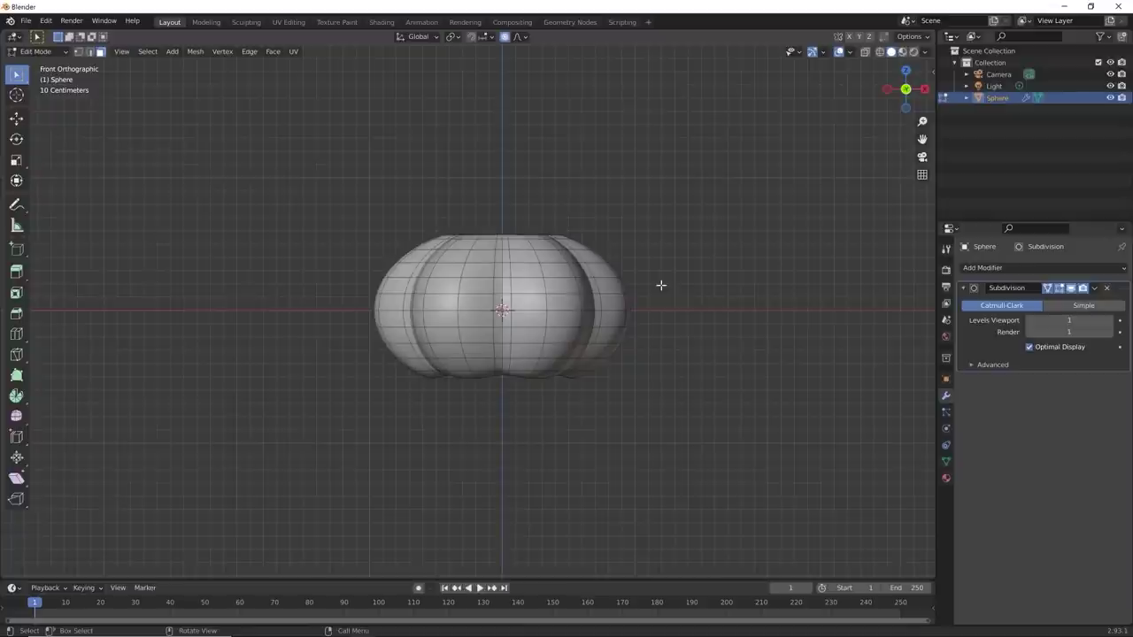
drag(666, 281, 342, 340)
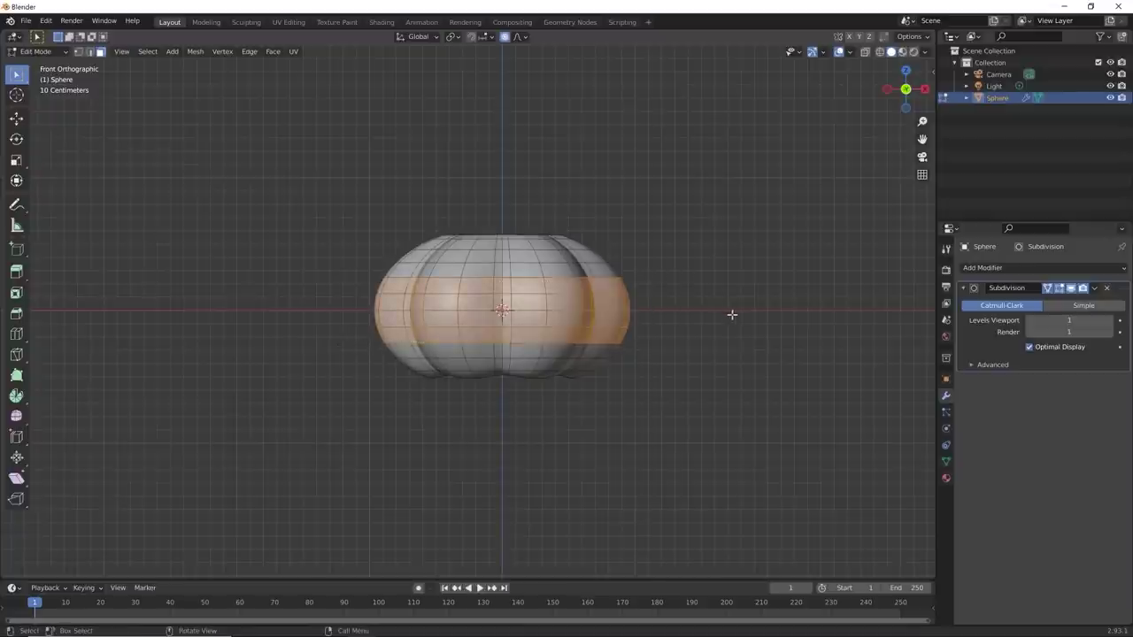
middle_drag(732, 315, 746, 339)
key(alt+a)
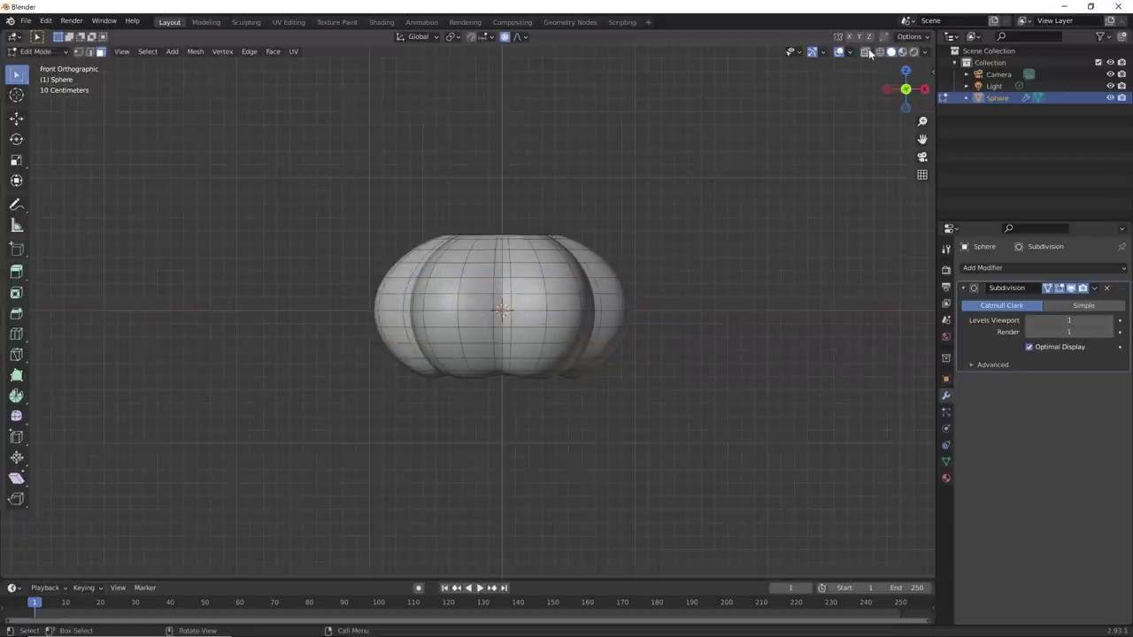
key(alt+z)
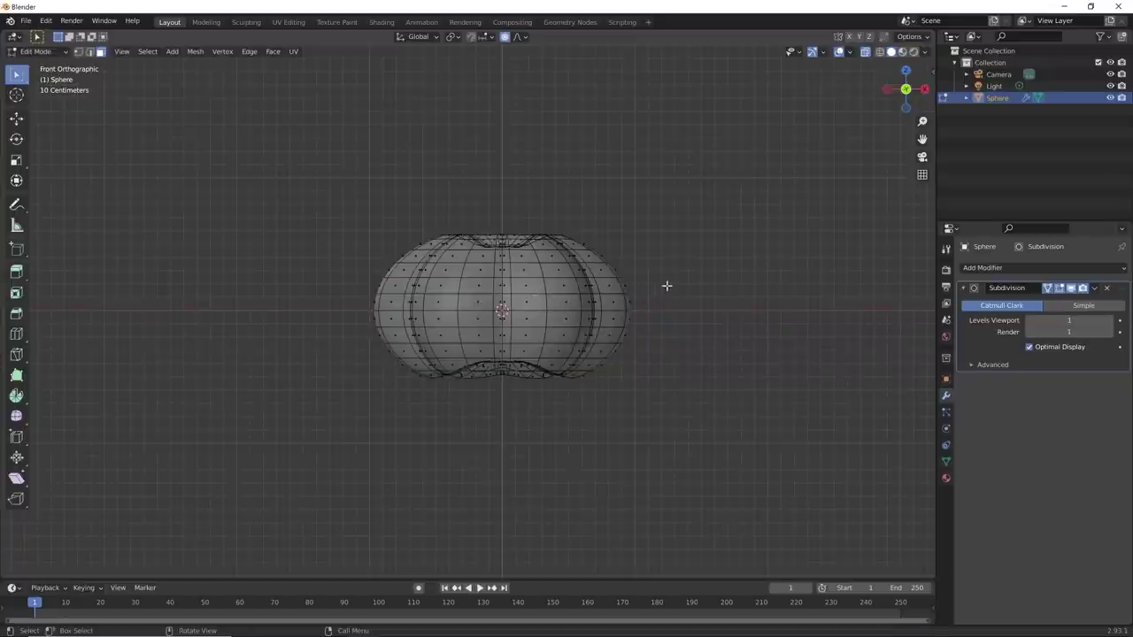
drag(664, 280, 309, 345)
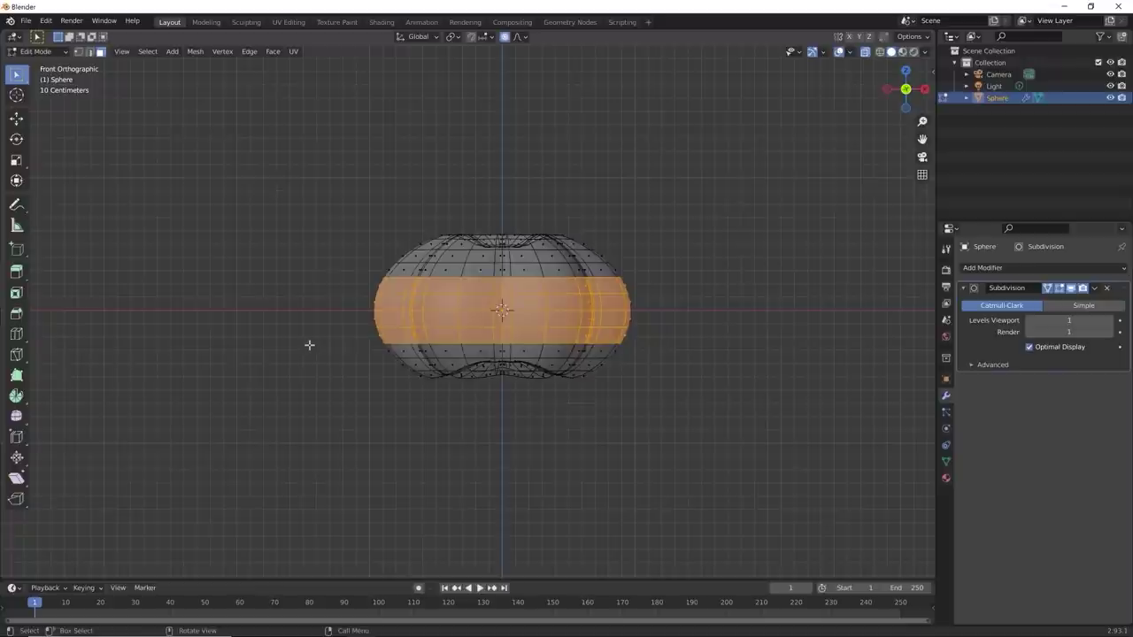
click(865, 51)
middle_drag(823, 159, 785, 268)
key(KP_1)
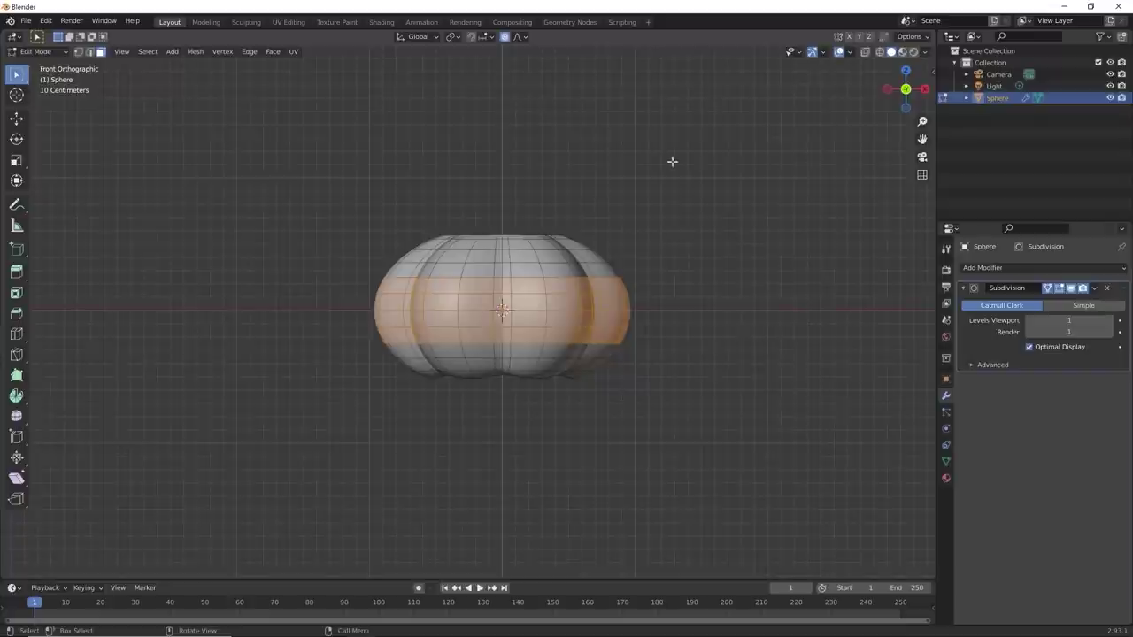
Step: With proportional editing off, scale the middle band 1.174 along Z
click(504, 37)
key(s)
key(z)
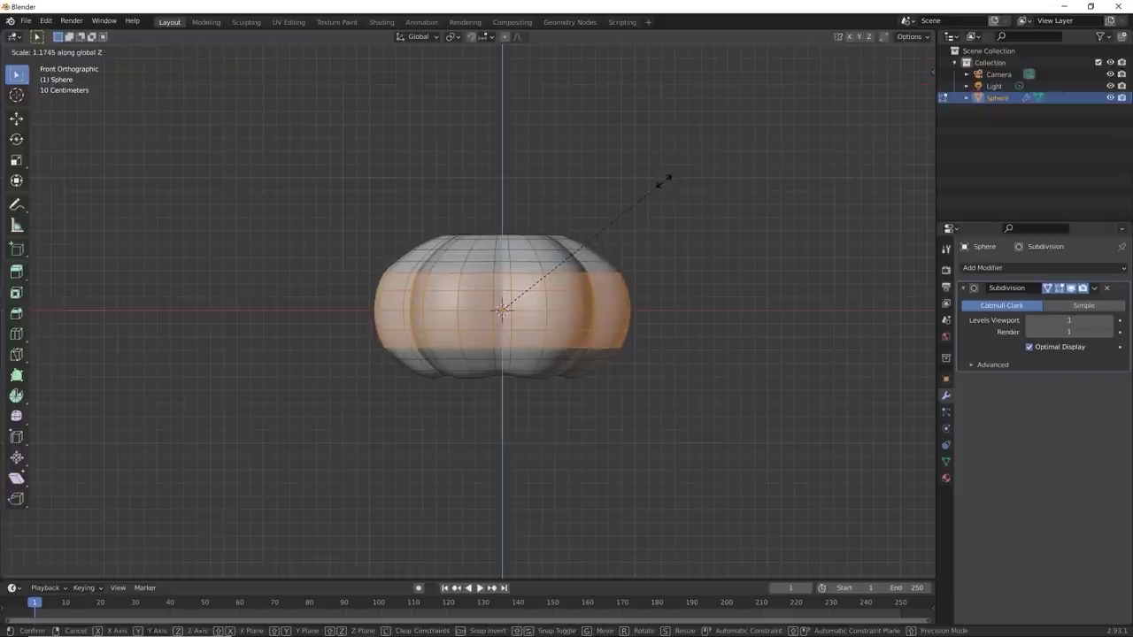
click(668, 186)
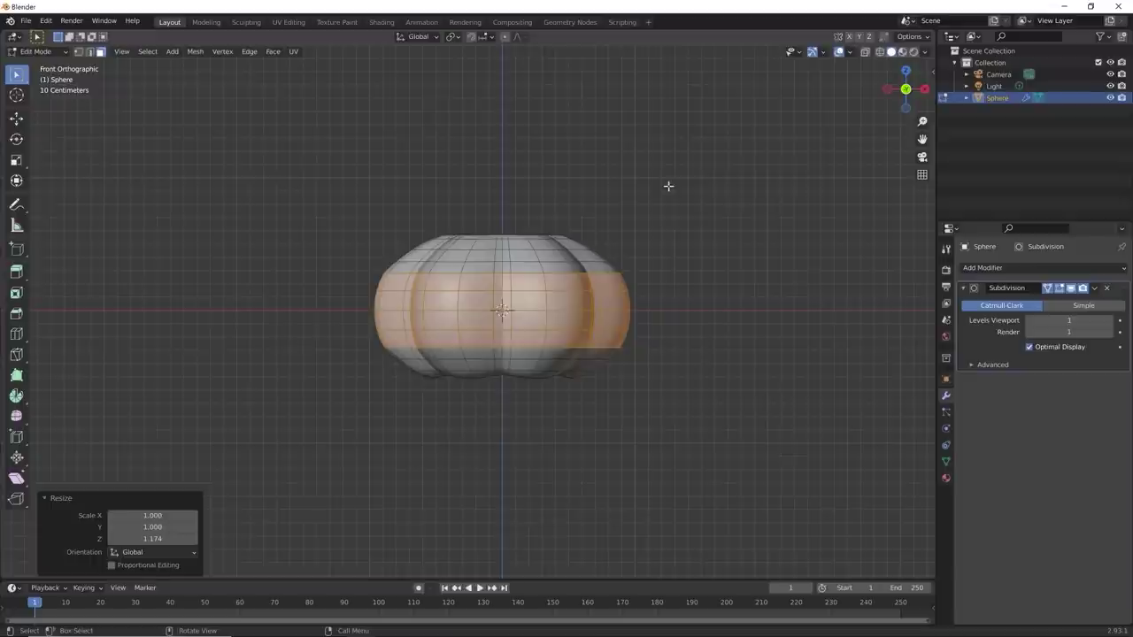
Step: Scale the band along Z again with smooth proportional falloff, then deselect all
click(505, 37)
key(s)
key(z)
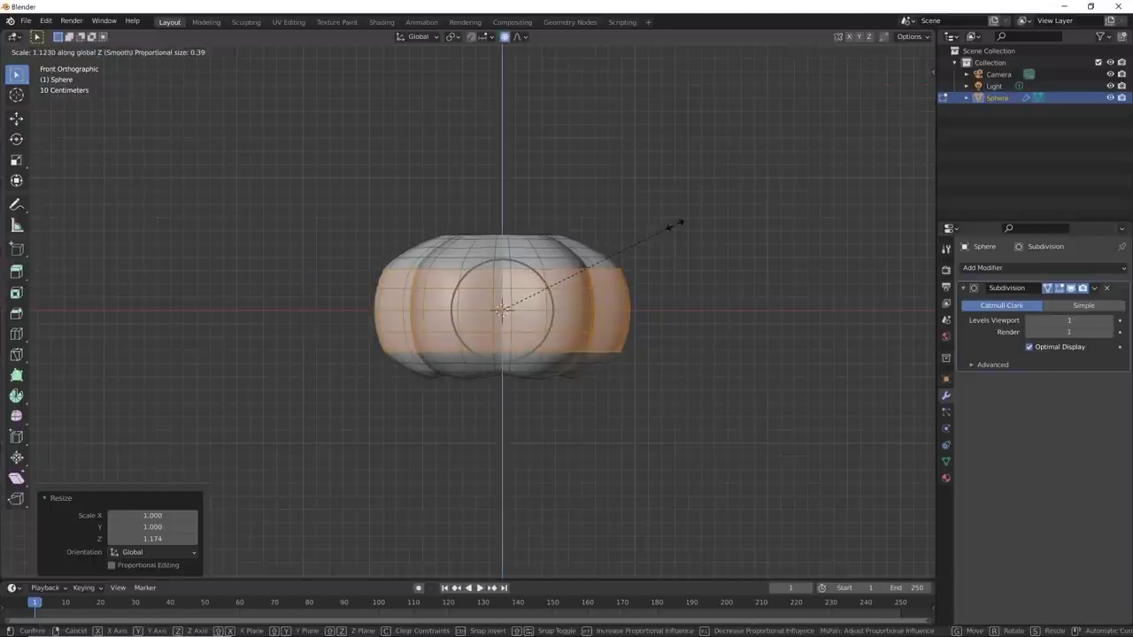
scroll(673, 224, down, 7)
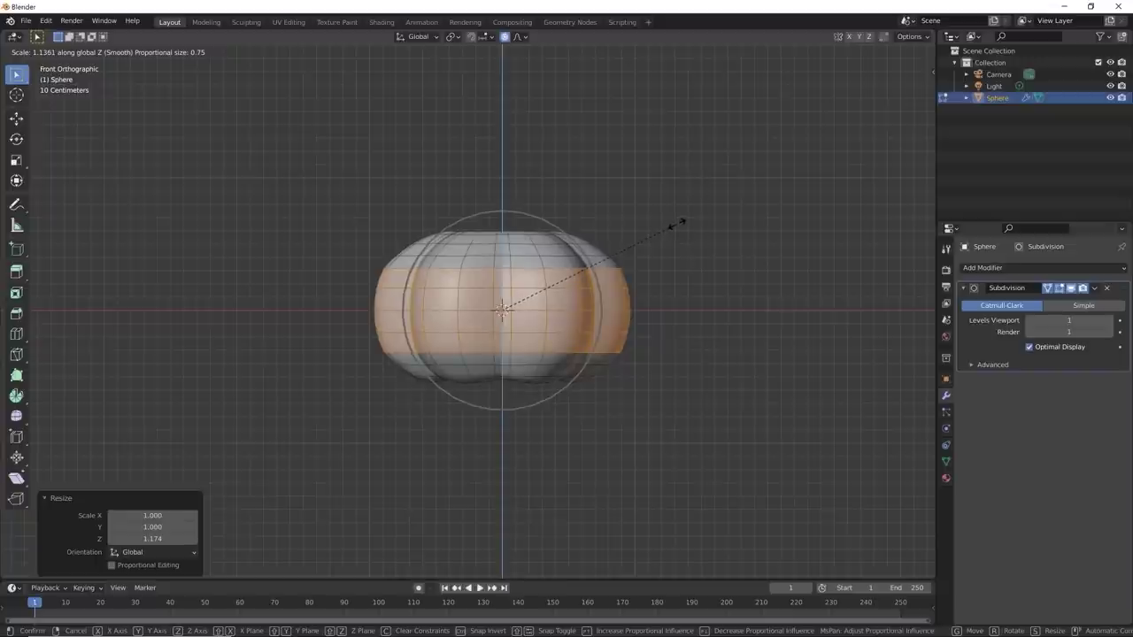
click(680, 222)
key(alt+a)
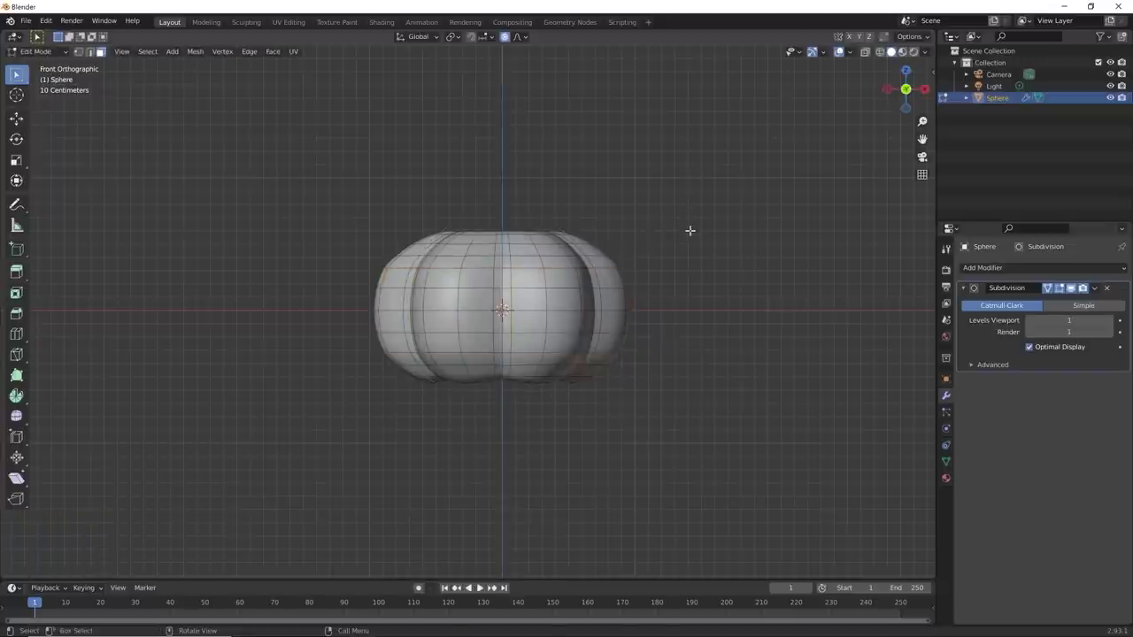
mouse_move(691, 230)
middle_down()
mouse_move(716, 257)
mouse_move(782, 275)
mouse_move(855, 275)
mouse_move(847, 230)
mouse_move(671, 233)
mouse_move(532, 257)
mouse_move(584, 233)
mouse_move(732, 286)
mouse_move(751, 280)
mouse_move(654, 279)
mouse_move(652, 246)
mouse_move(680, 236)
middle_up()
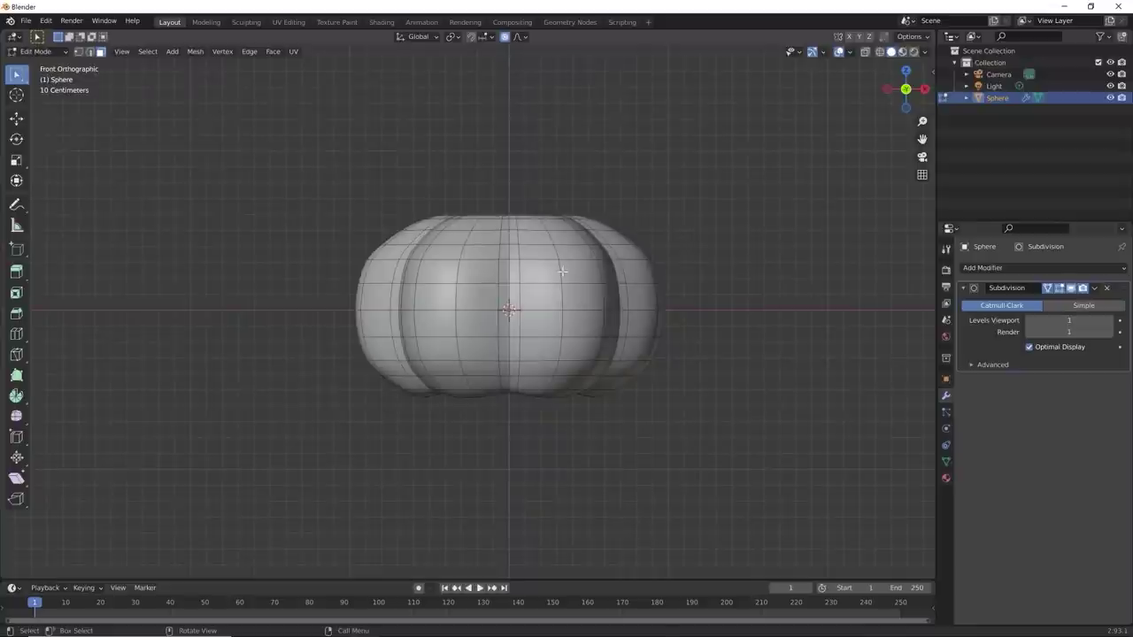
Step: In edge mode, shrink the area around the top dimple with 0.29 proportional falloff
key(2)
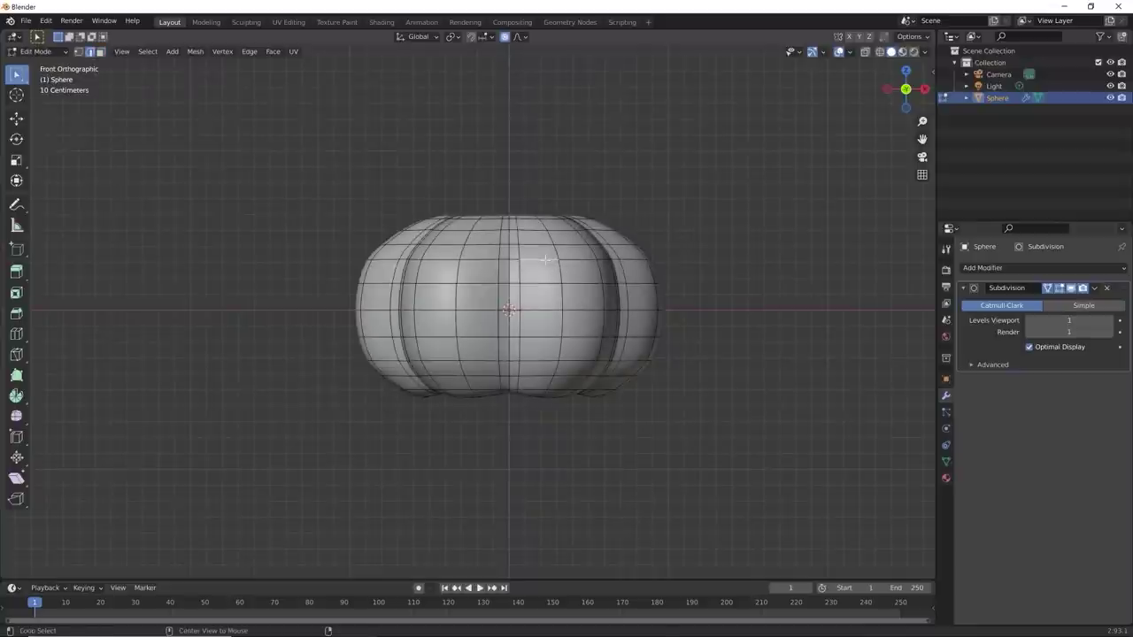
middle_drag(542, 260, 743, 275)
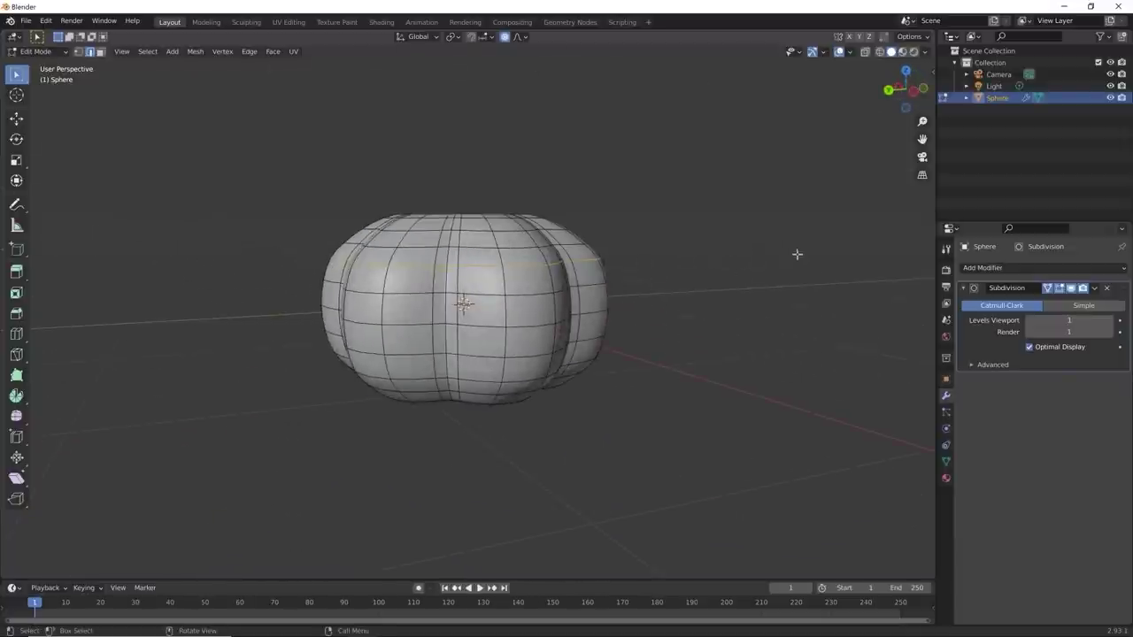
middle_drag(738, 339, 714, 398)
key(s)
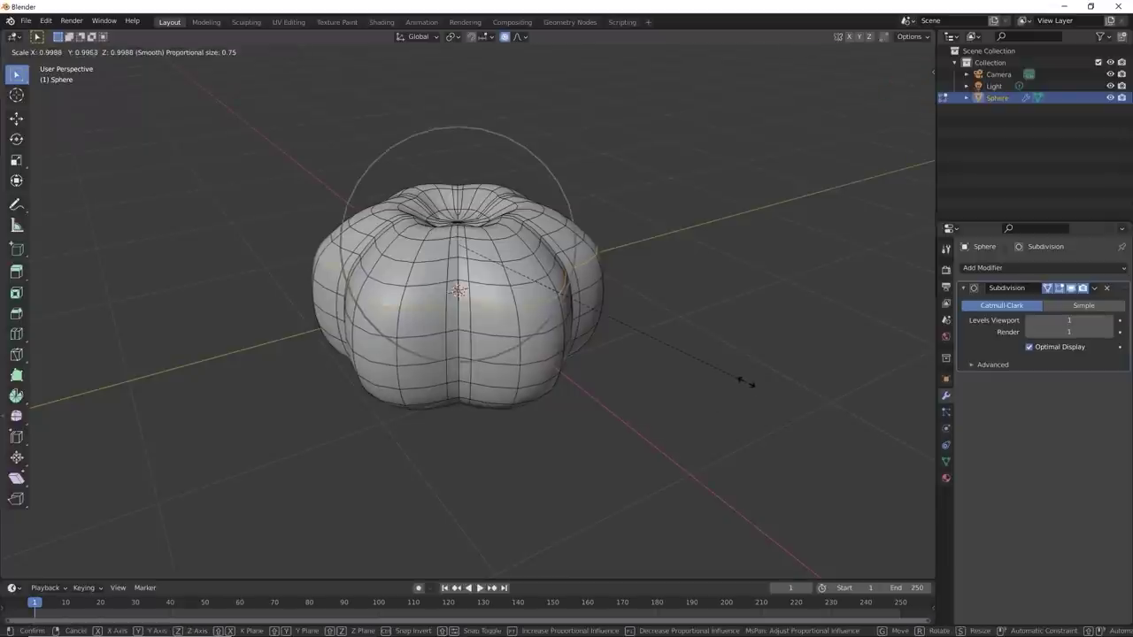
scroll(750, 384, up, 10)
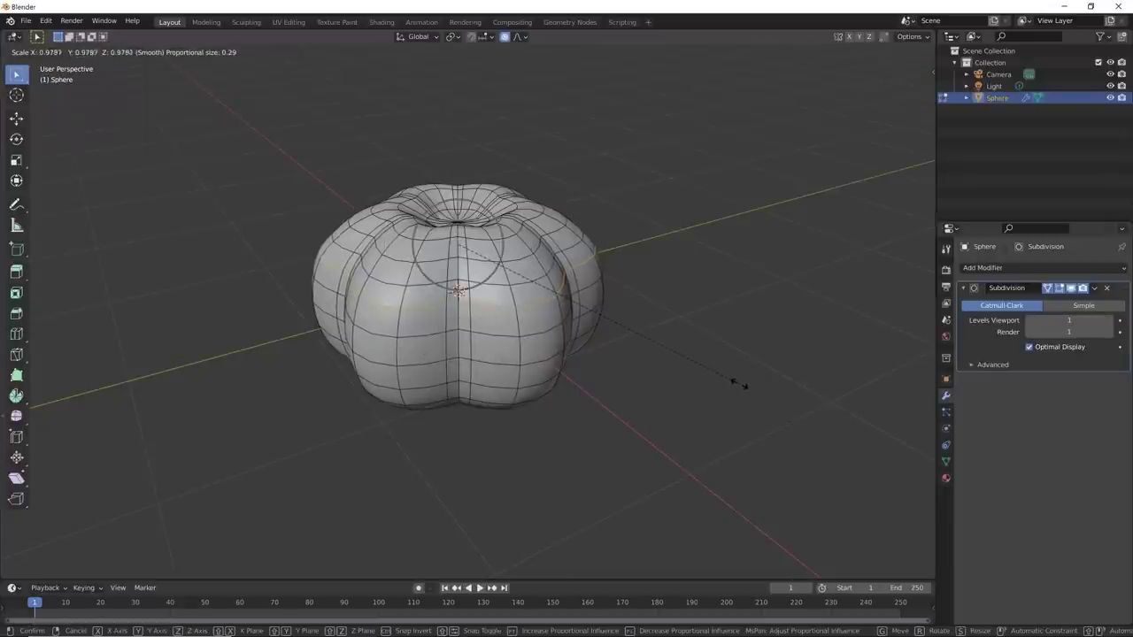
click(738, 385)
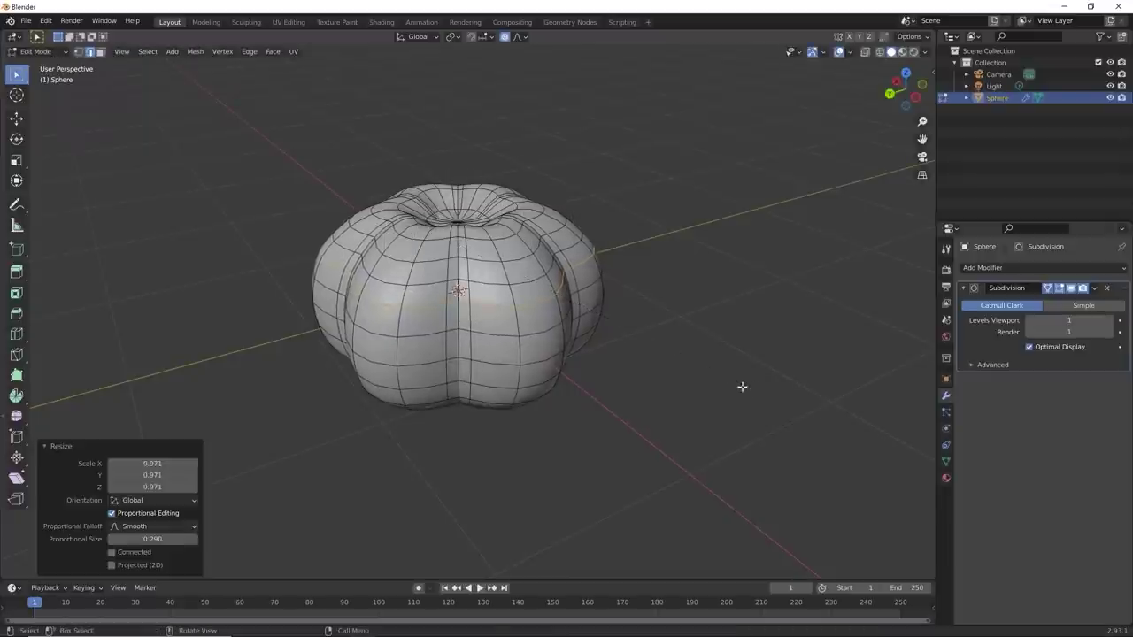
mouse_move(741, 387)
middle_down()
mouse_move(658, 387)
mouse_move(686, 348)
mouse_move(826, 372)
mouse_move(597, 458)
mouse_move(726, 406)
mouse_move(819, 457)
mouse_move(693, 451)
mouse_move(749, 446)
mouse_move(776, 413)
mouse_move(558, 461)
mouse_move(580, 439)
mouse_move(674, 447)
mouse_move(721, 472)
mouse_move(527, 245)
mouse_move(480, 235)
mouse_move(475, 216)
mouse_move(549, 550)
mouse_move(528, 84)
mouse_move(566, 268)
mouse_move(594, 245)
mouse_move(473, 268)
mouse_move(517, 309)
mouse_move(604, 274)
mouse_move(610, 241)
mouse_move(572, 229)
mouse_move(569, 182)
mouse_move(592, 347)
mouse_move(519, 349)
mouse_move(688, 412)
middle_up()
Step: Check the smooth pumpkin in Object Mode, then return to Edit Mode
key(Tab)
scroll(526, 245, up, 2)
key(Tab)
key(Tab)
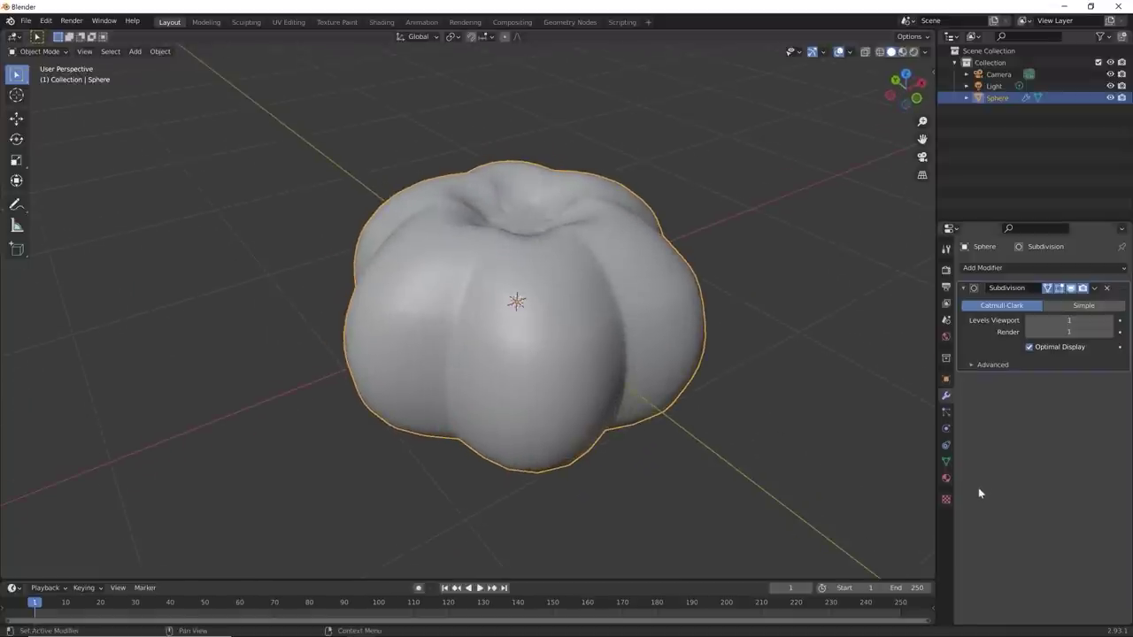
Step: Add a new orange material to the pumpkin and view it in material preview
click(946, 478)
click(998, 316)
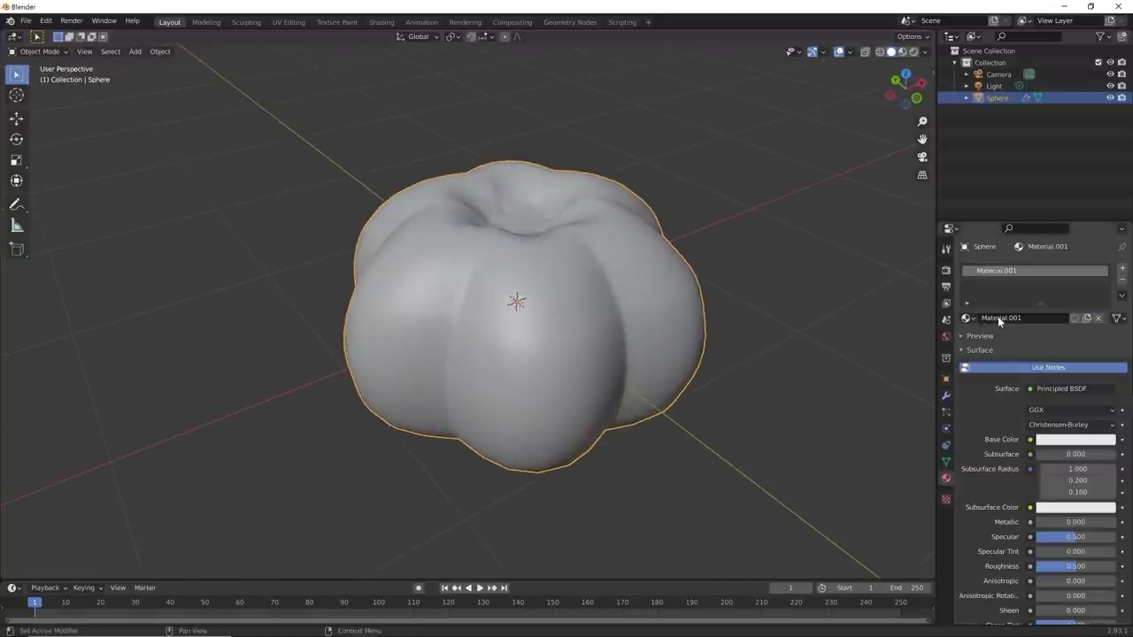
click(1051, 441)
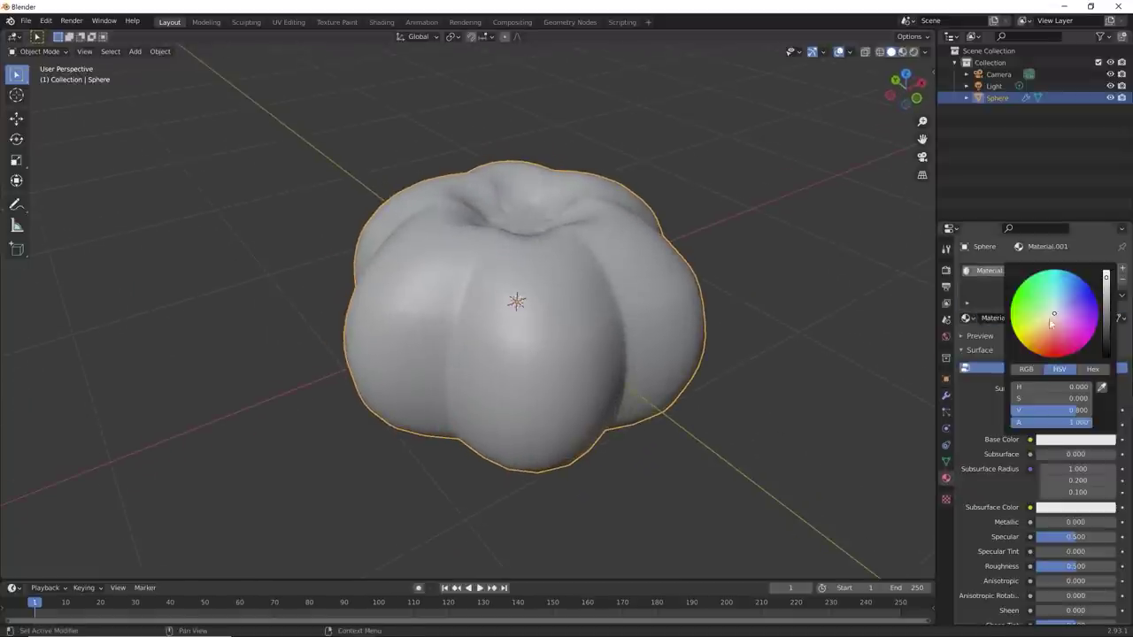
drag(1050, 324, 1038, 341)
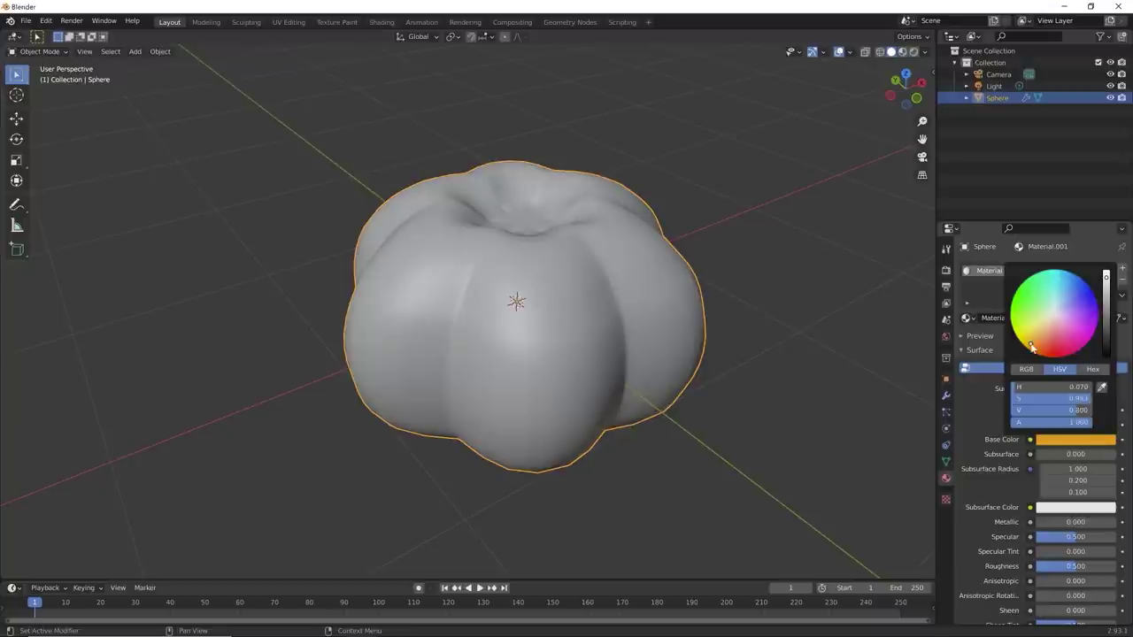
click(903, 51)
click(815, 270)
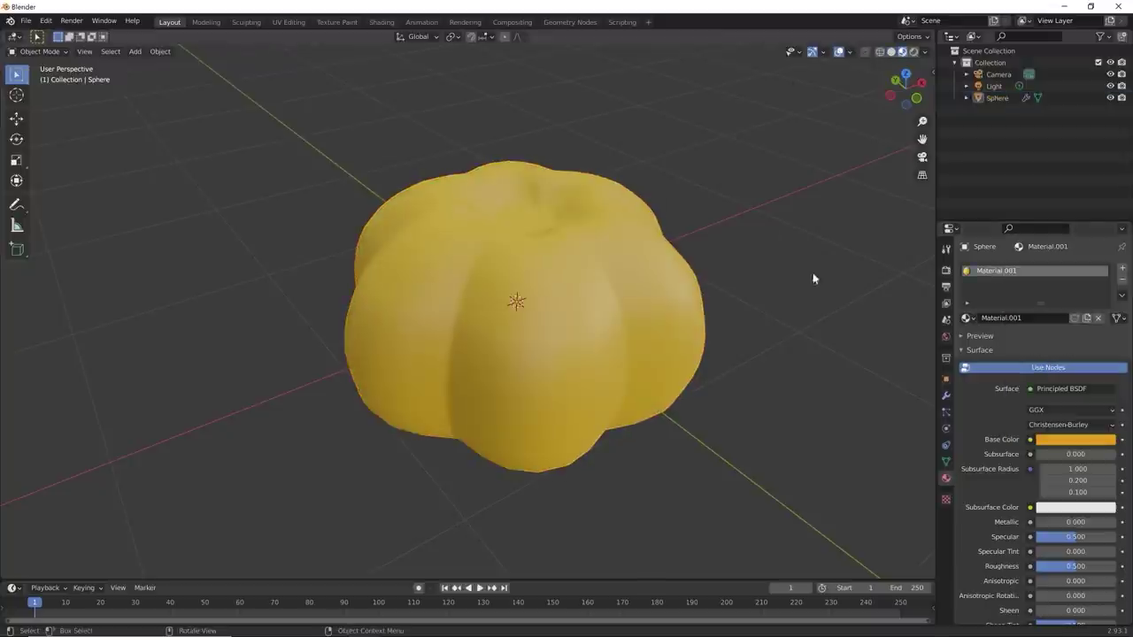
mouse_move(814, 279)
middle_down()
mouse_move(769, 384)
mouse_move(628, 380)
middle_up()
Step: Enable Scene Lights and the leftmost HDRI in the viewport shading options
click(925, 52)
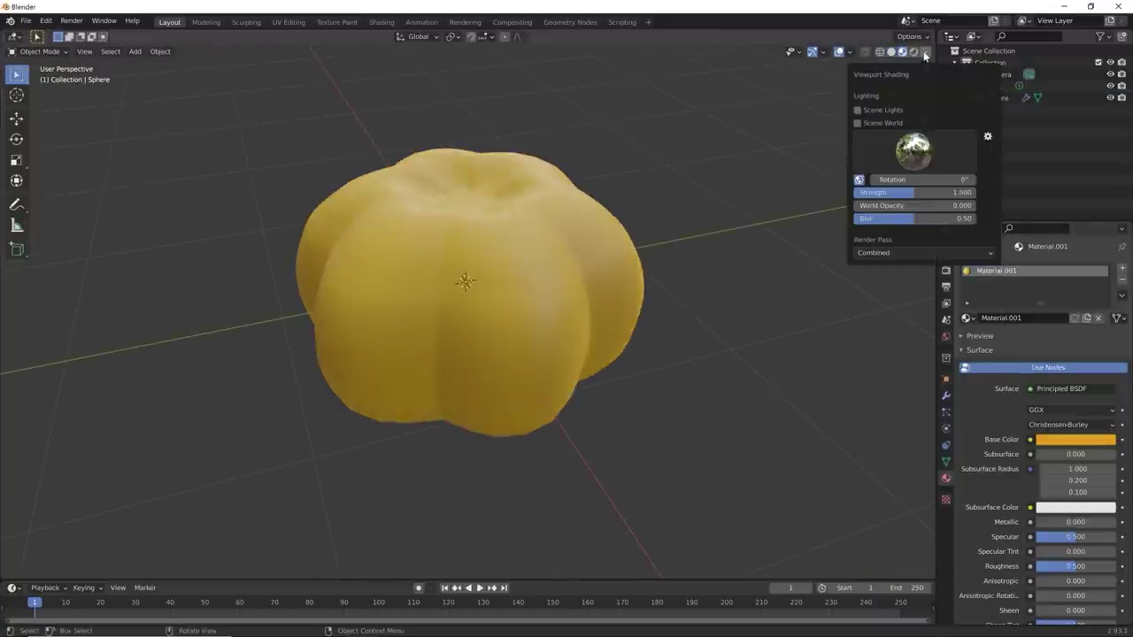
click(861, 123)
click(860, 123)
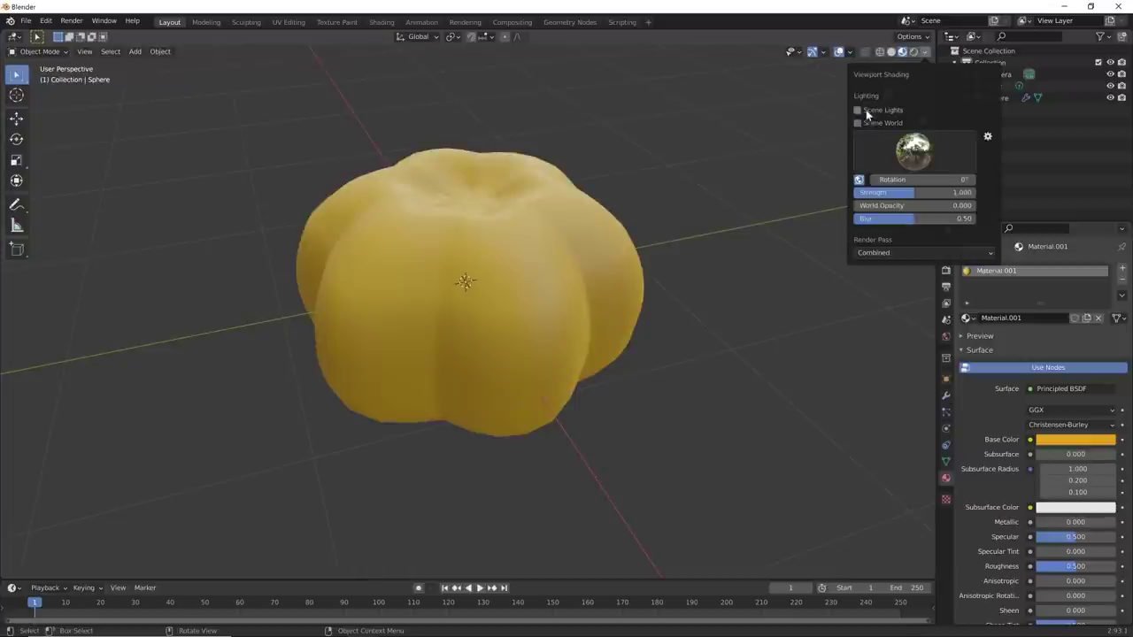
click(858, 110)
click(913, 150)
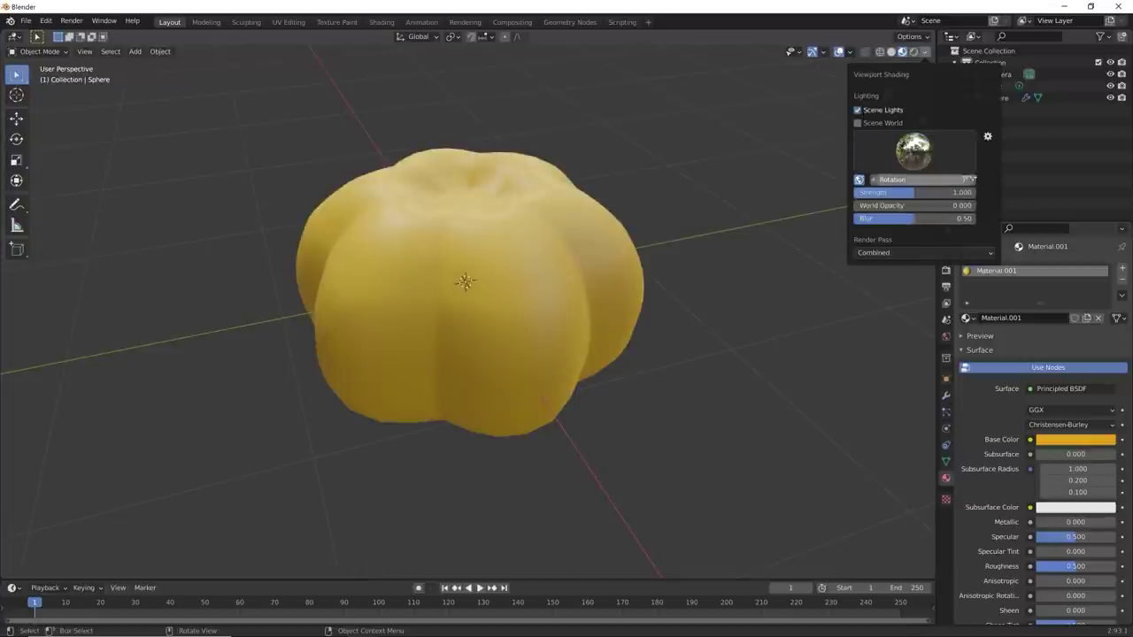
click(913, 151)
click(709, 193)
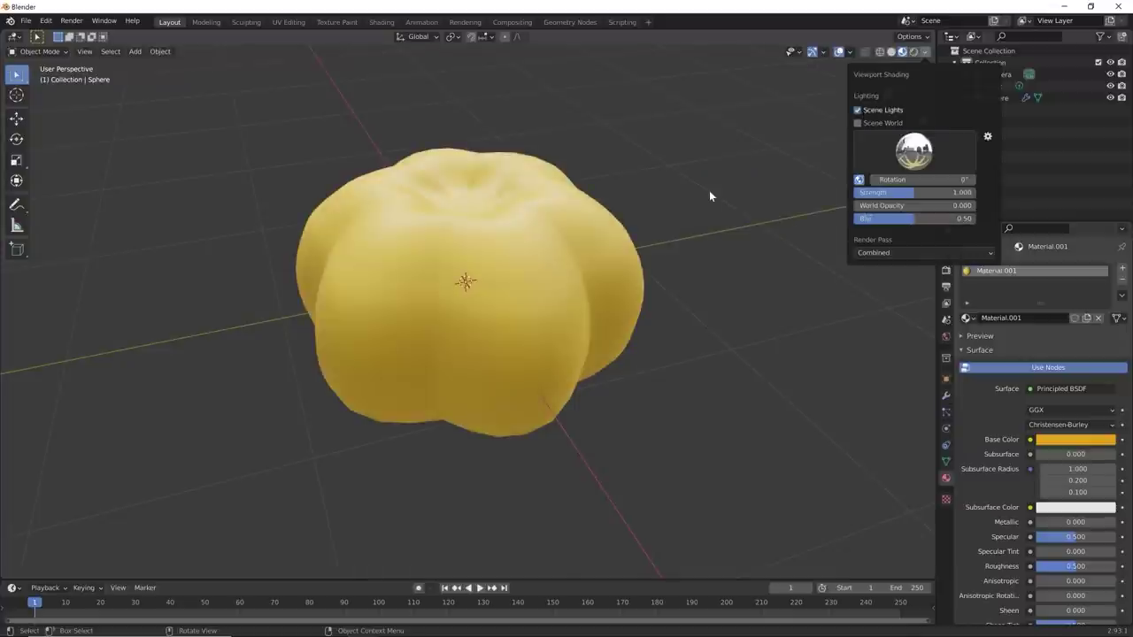
mouse_move(709, 192)
middle_down()
mouse_move(594, 278)
mouse_move(715, 280)
mouse_move(455, 339)
mouse_move(569, 389)
mouse_move(698, 384)
mouse_move(770, 363)
middle_up()
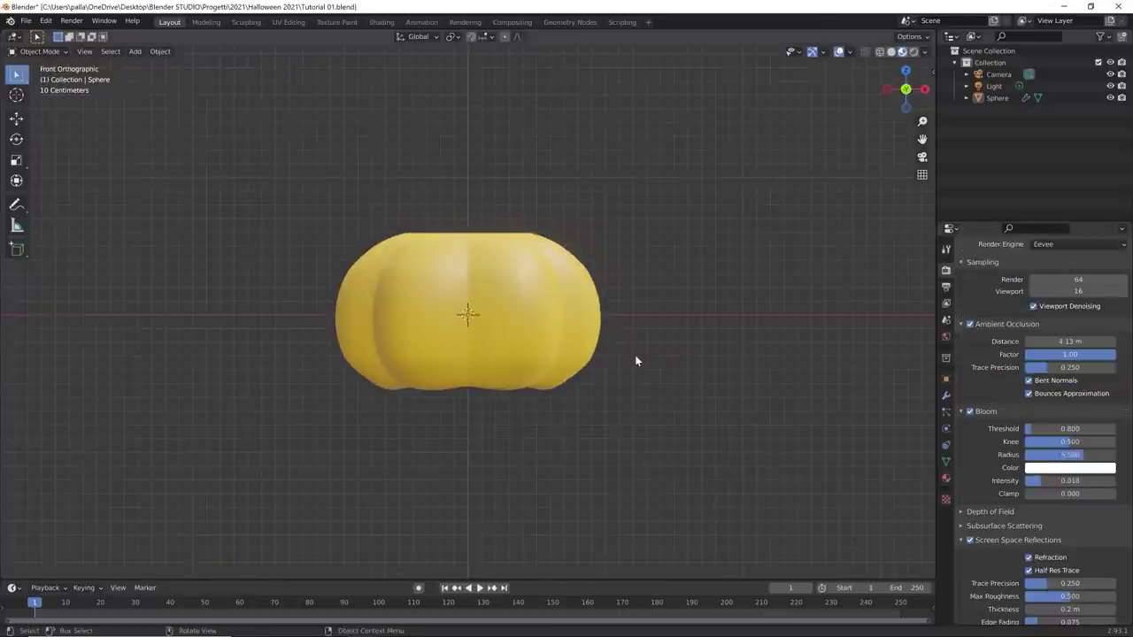
Step: Select the pumpkin and show its Subdivision modifier in Modifier Properties
click(546, 324)
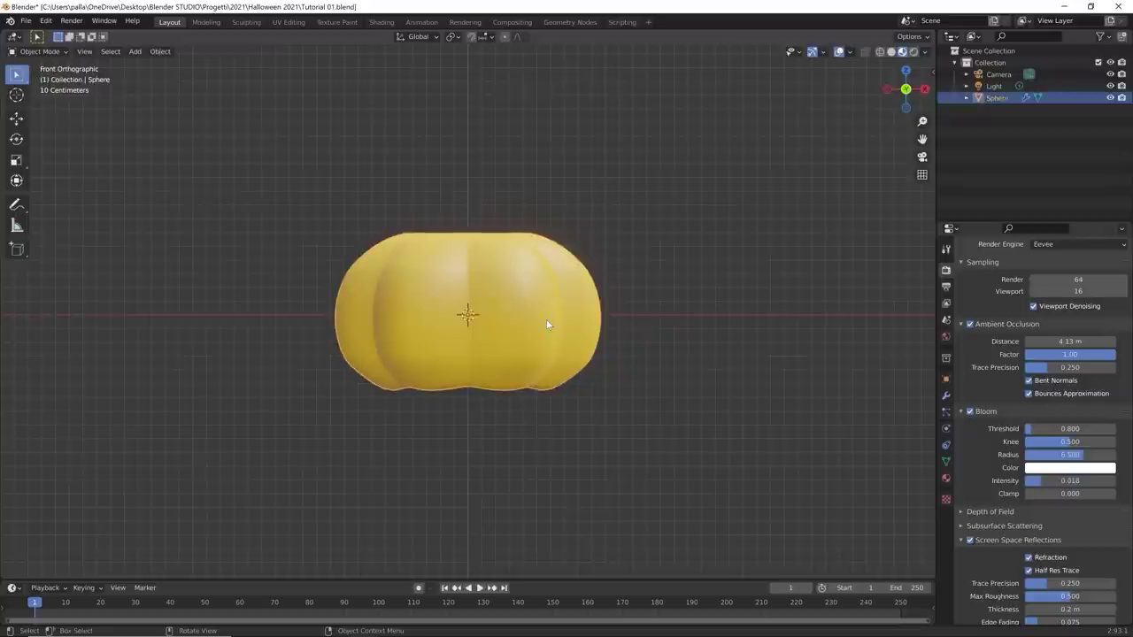
key(Tab)
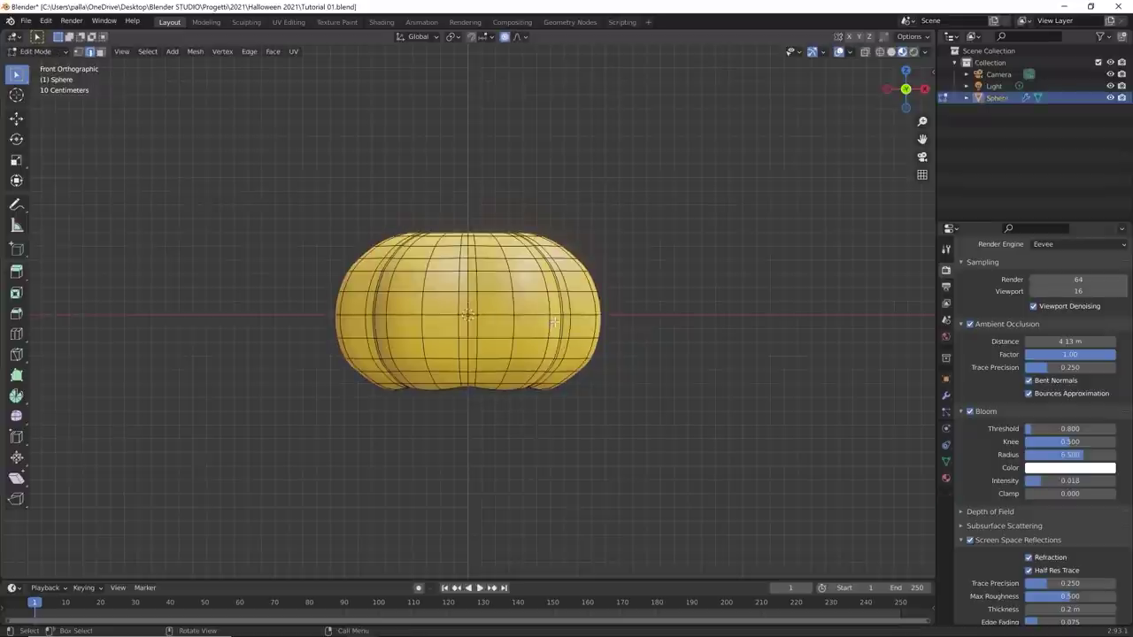
middle_drag(554, 324, 596, 359)
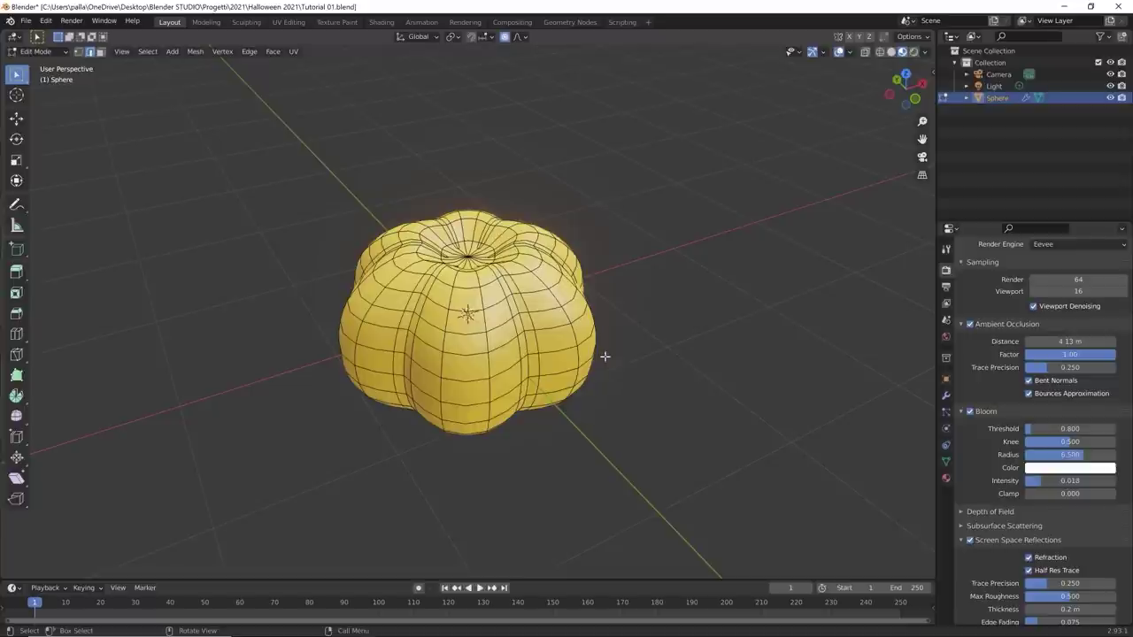
click(946, 396)
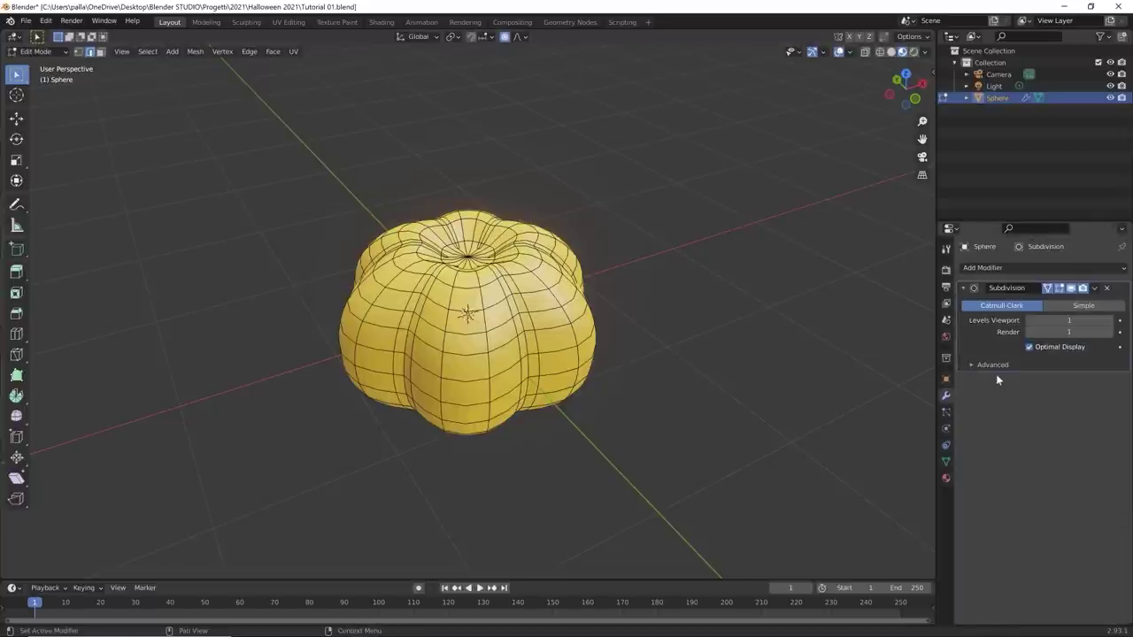
key(Tab)
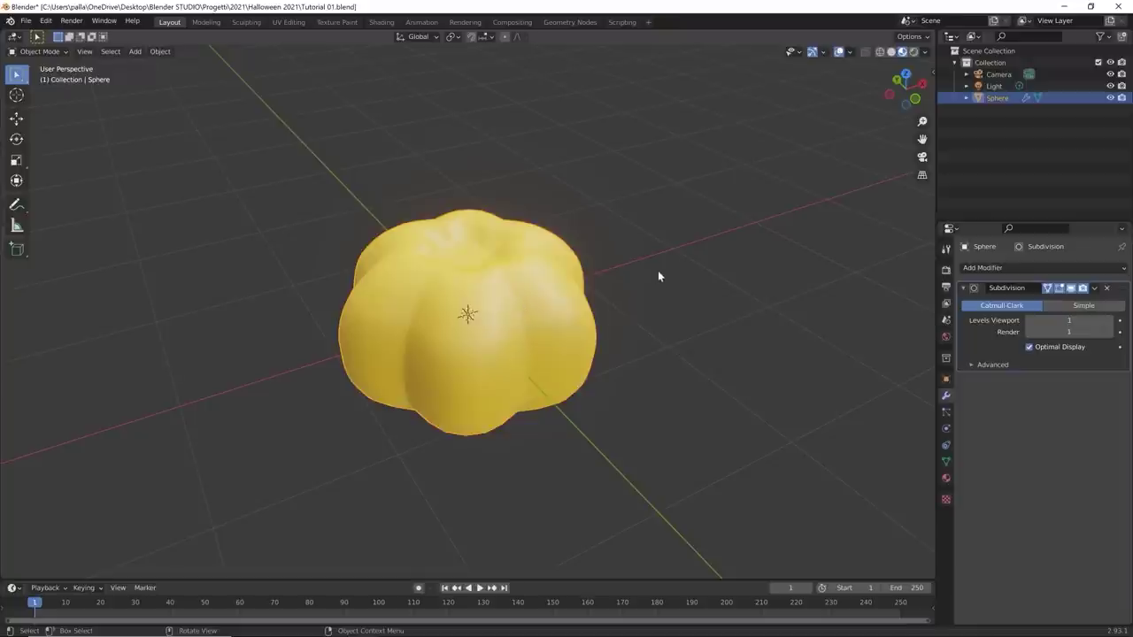
Step: Compare the wireframe mesh with the Subdivision viewport display toggled off and on
click(1069, 289)
middle_drag(761, 336, 668, 352)
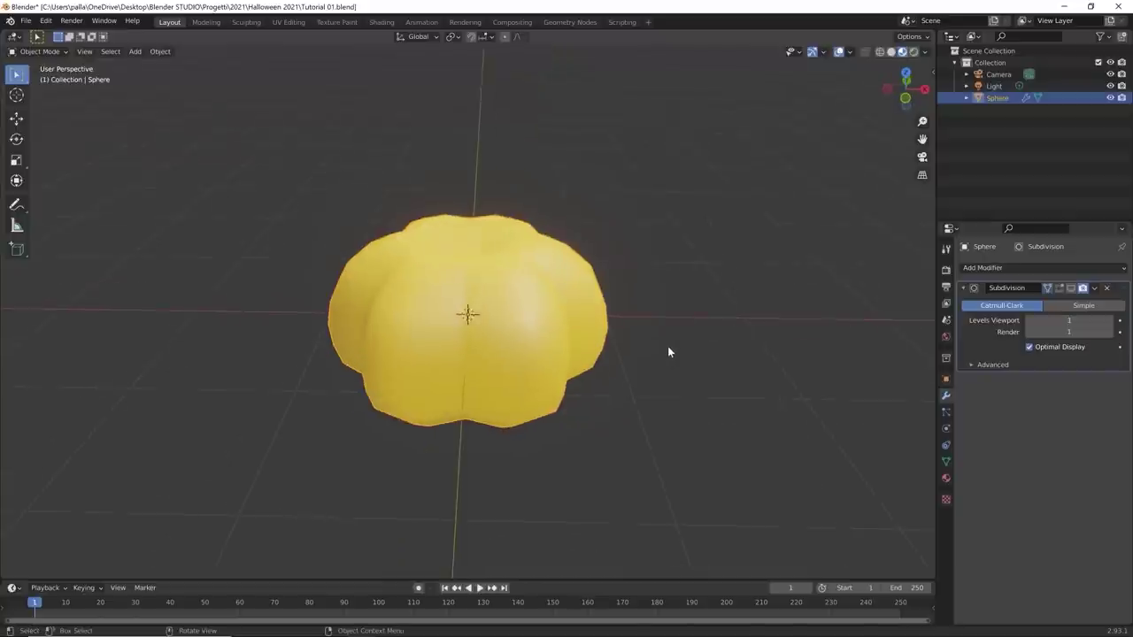
click(880, 51)
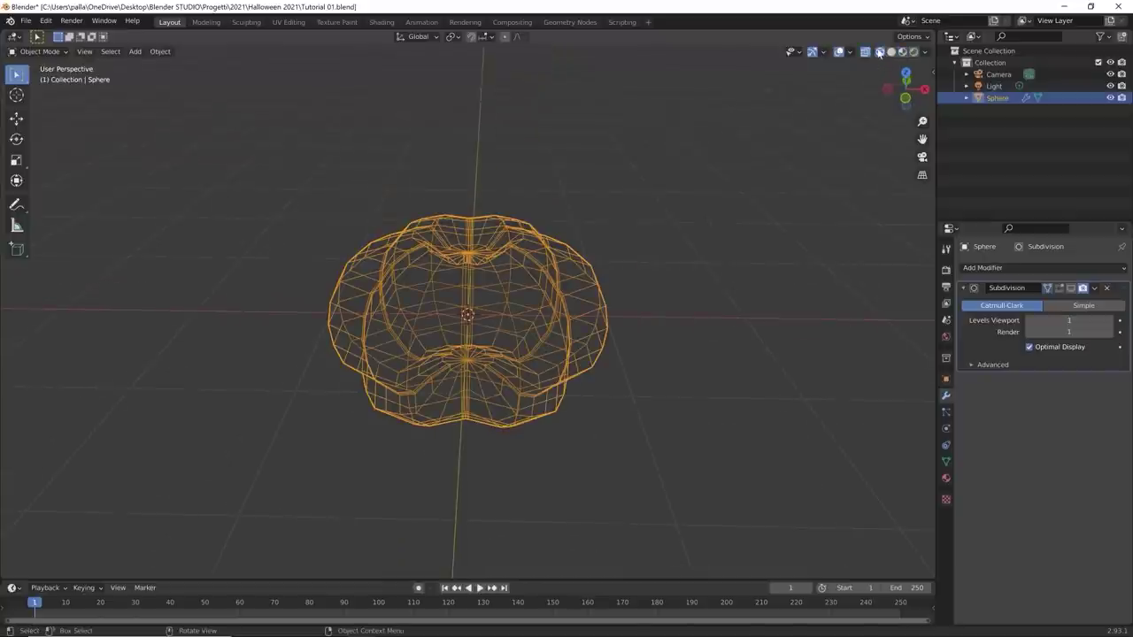
click(865, 51)
middle_drag(698, 218, 734, 265)
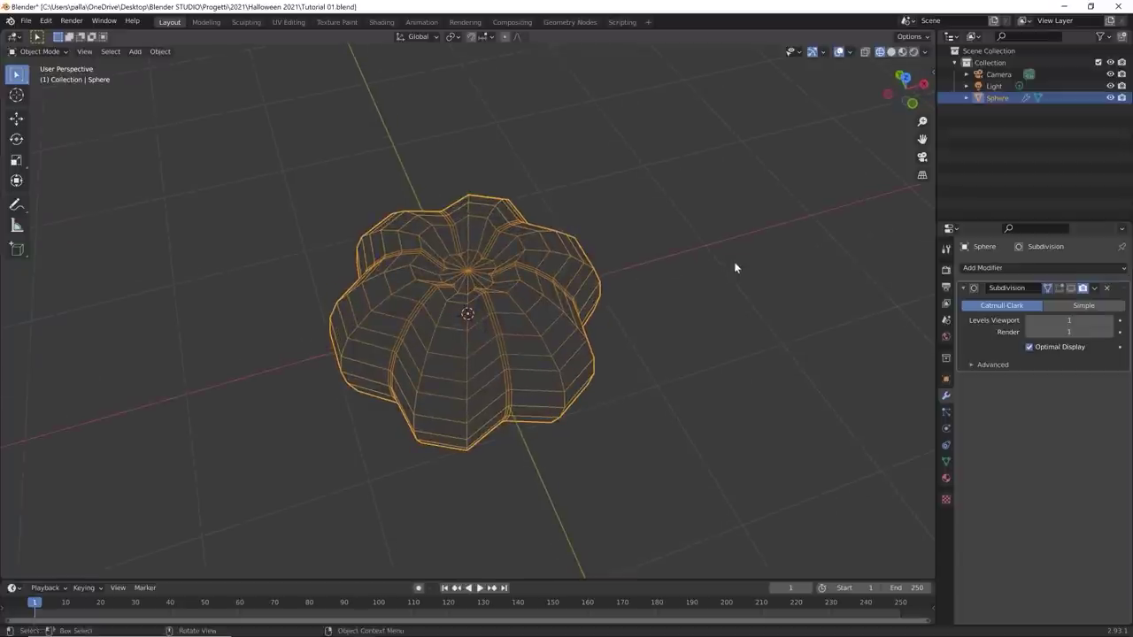
click(1071, 289)
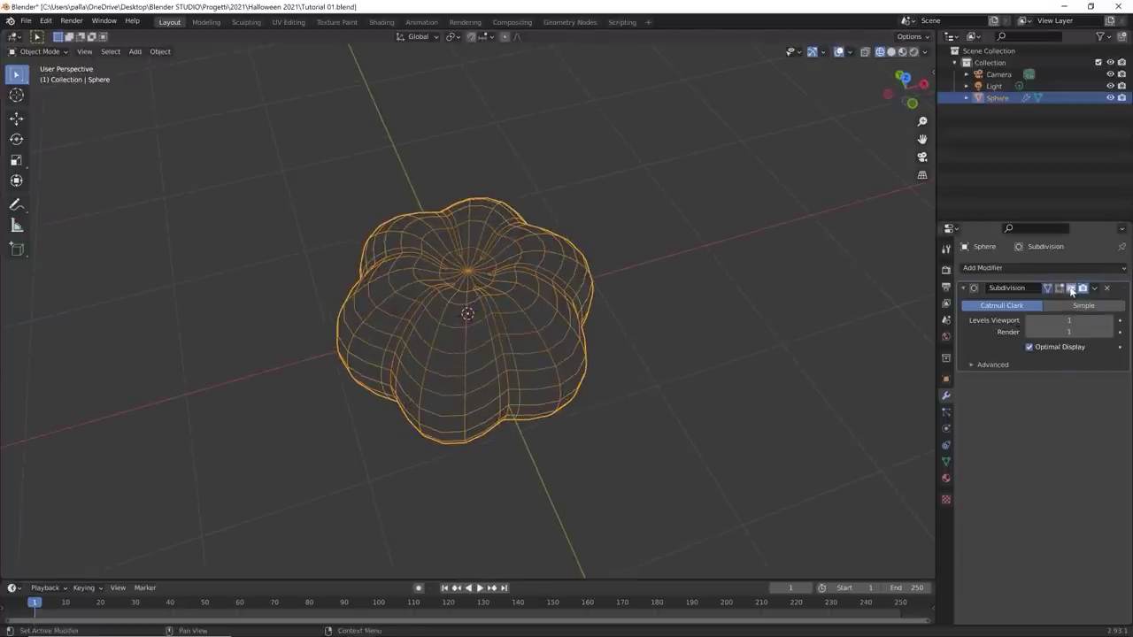
click(1071, 289)
click(1071, 289)
middle_drag(784, 345, 751, 306)
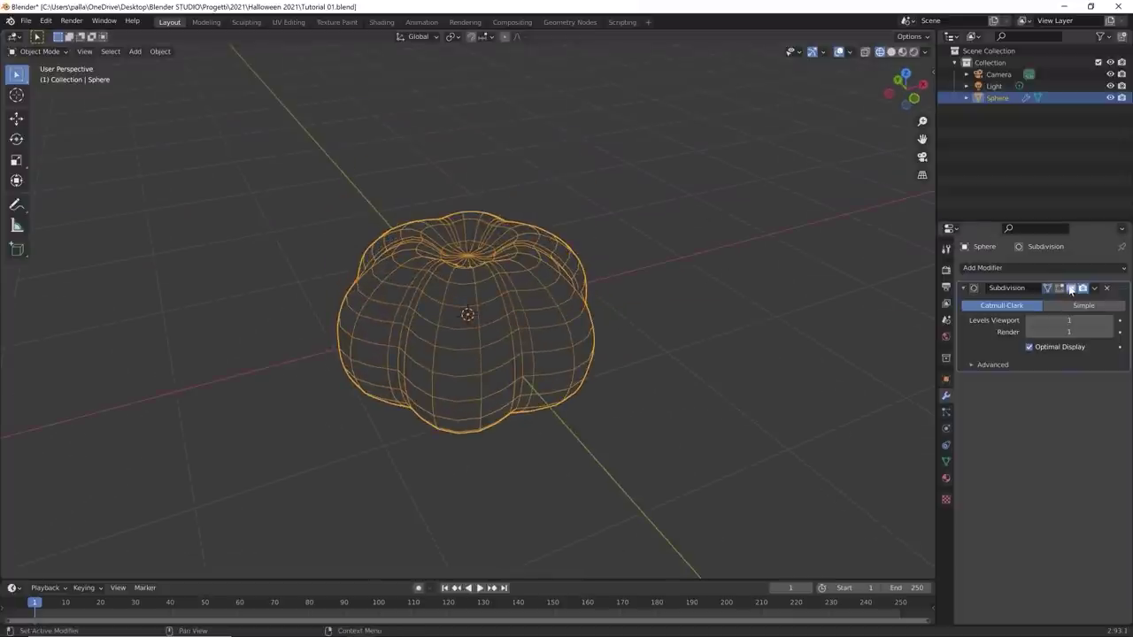
Step: Return the pumpkin to material preview shading
click(890, 52)
click(902, 51)
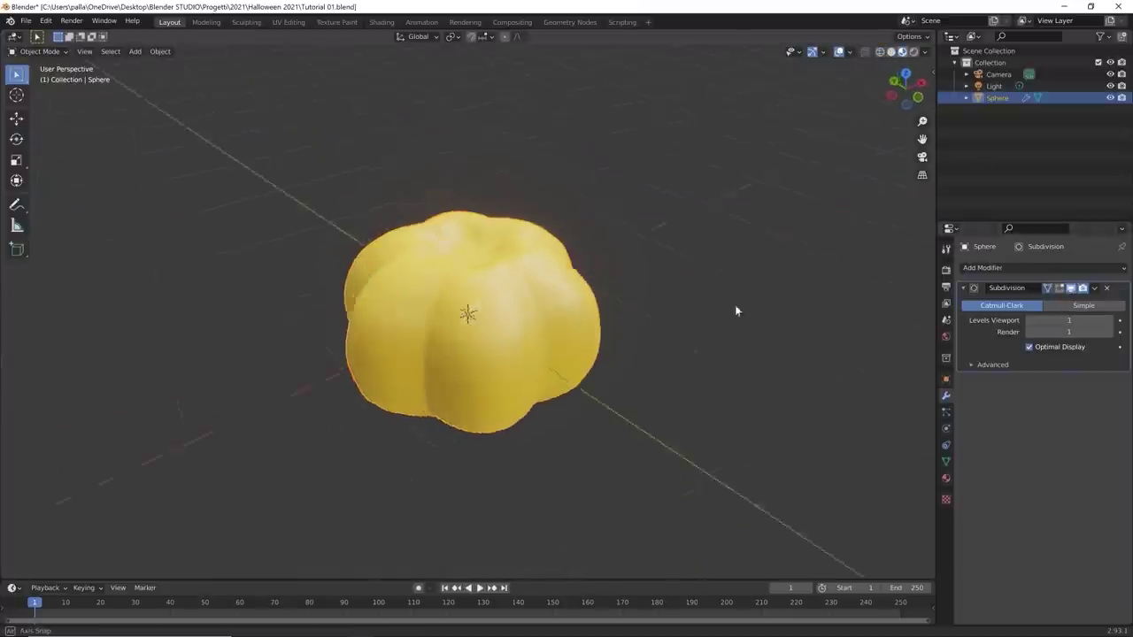
middle_drag(736, 311, 722, 395)
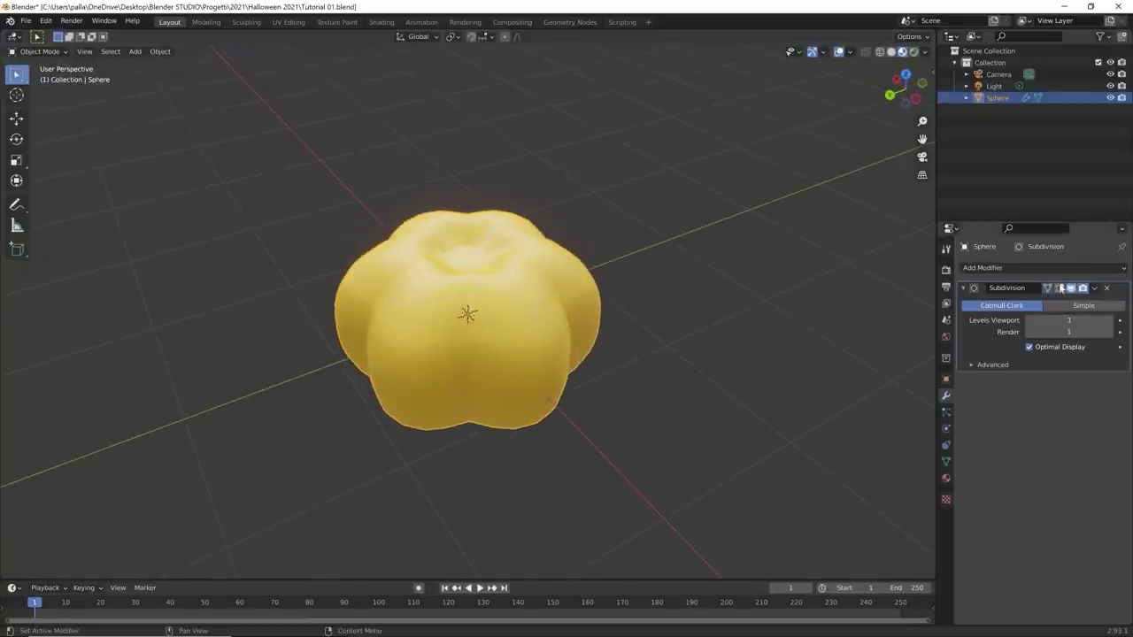
Step: Apply the Subdivision modifier so its smoothing becomes real mesh geometry
click(1095, 289)
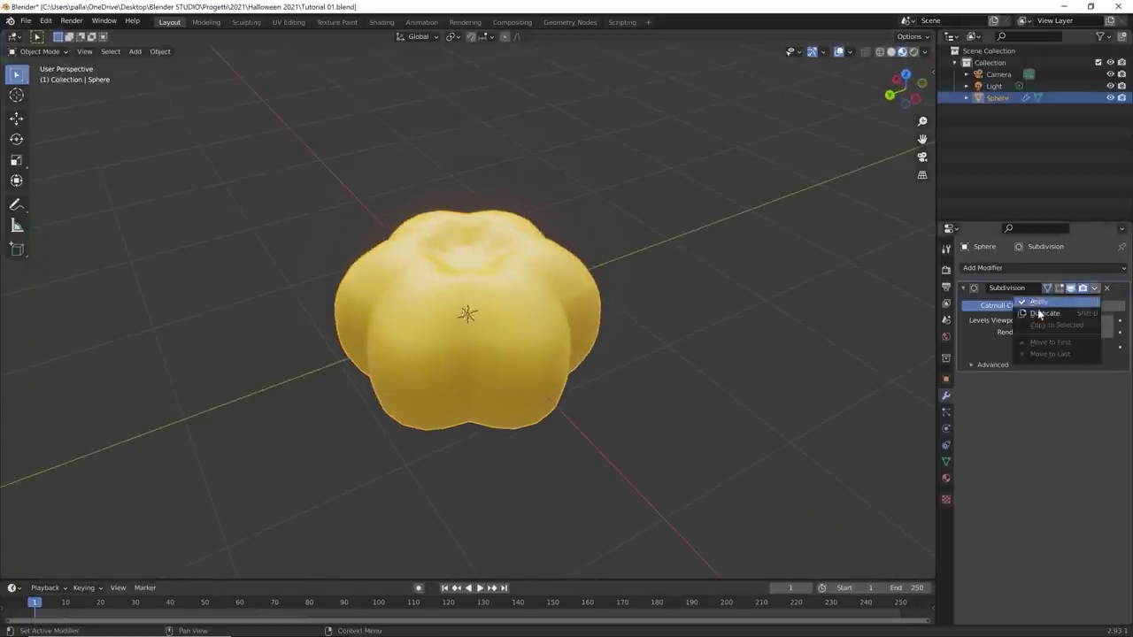
click(1040, 303)
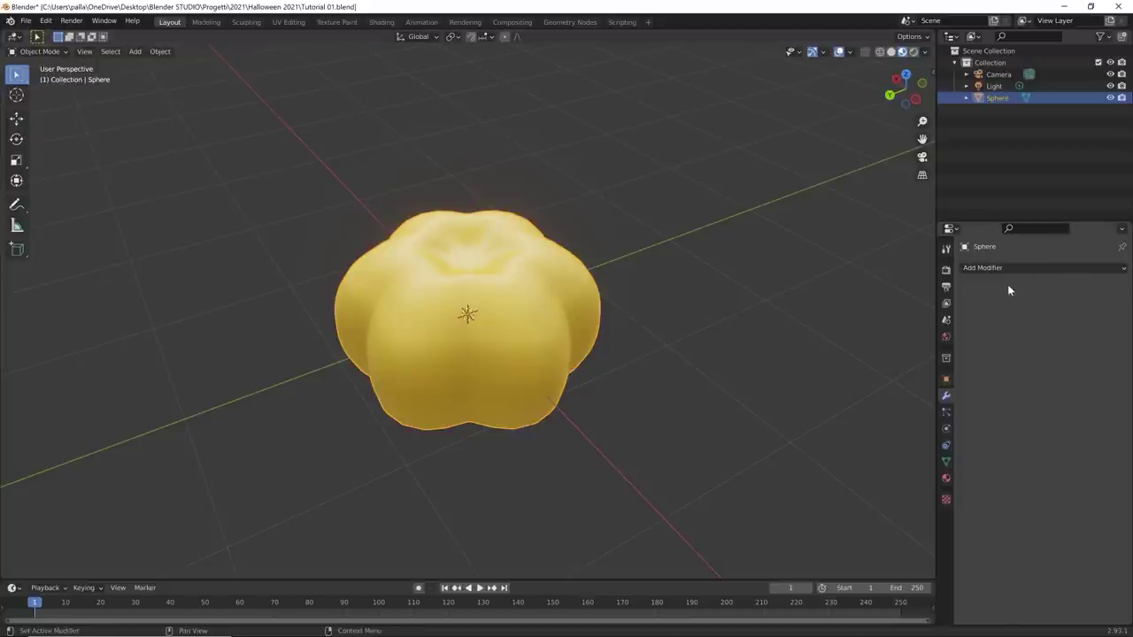
click(664, 298)
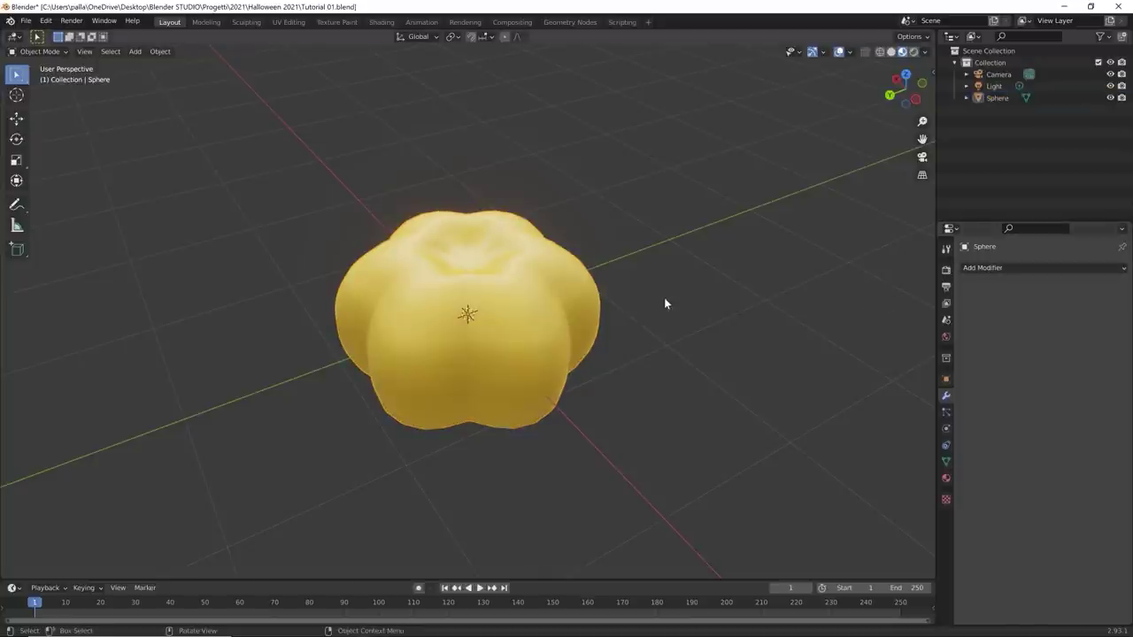
middle_drag(645, 315, 843, 295)
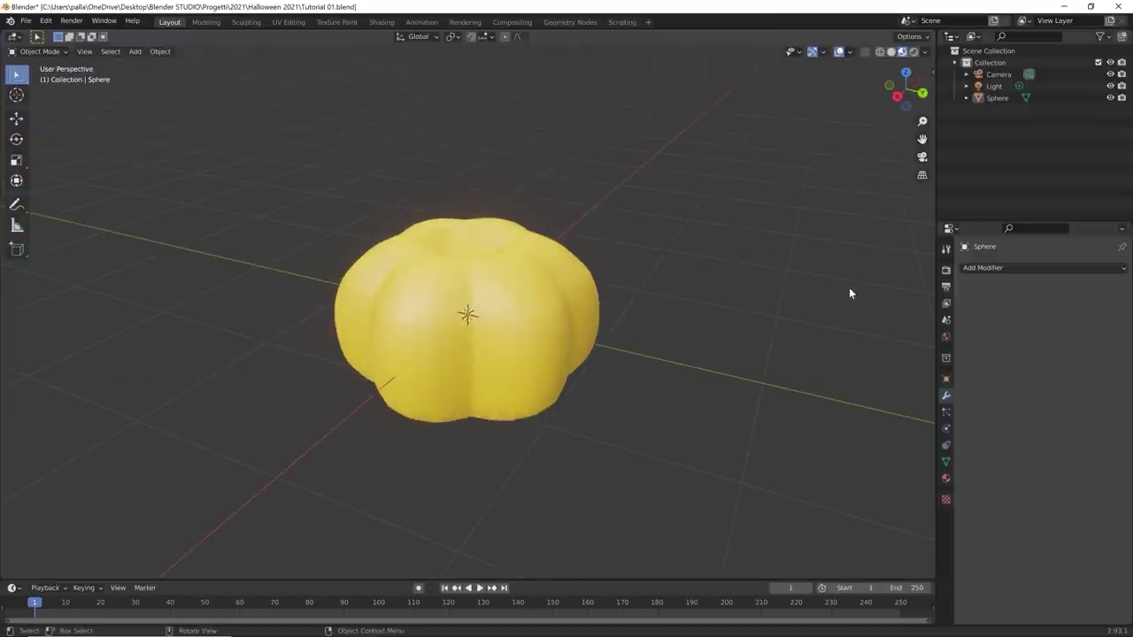
middle_drag(784, 347, 504, 382)
Step: Inspect the denser pumpkin mesh in Edit Mode, ending in front view
click(501, 383)
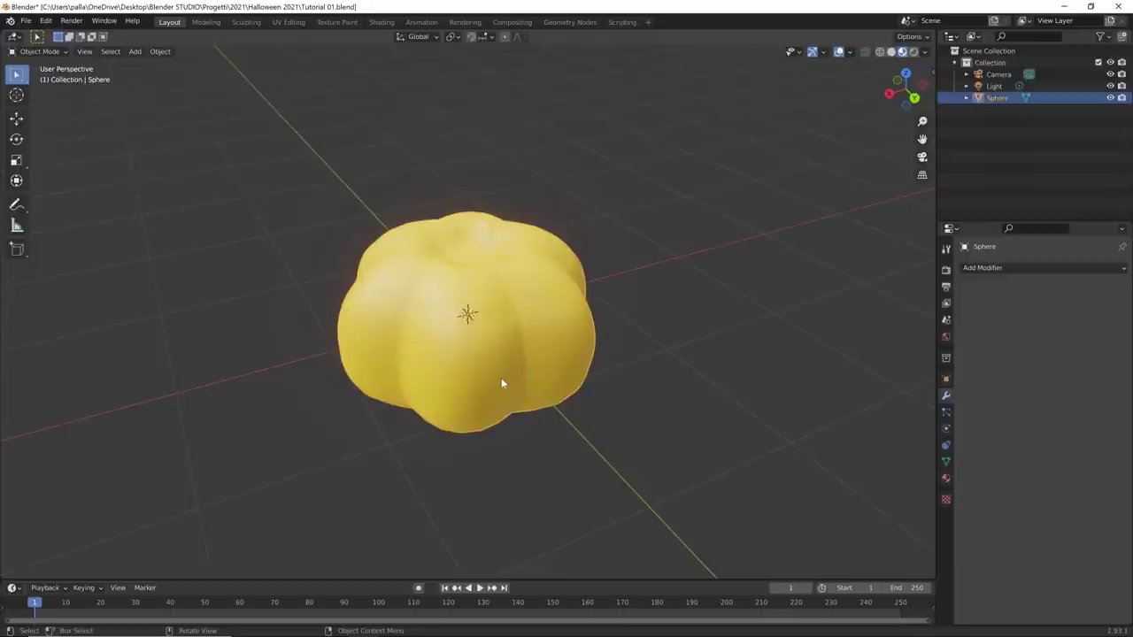
key(Tab)
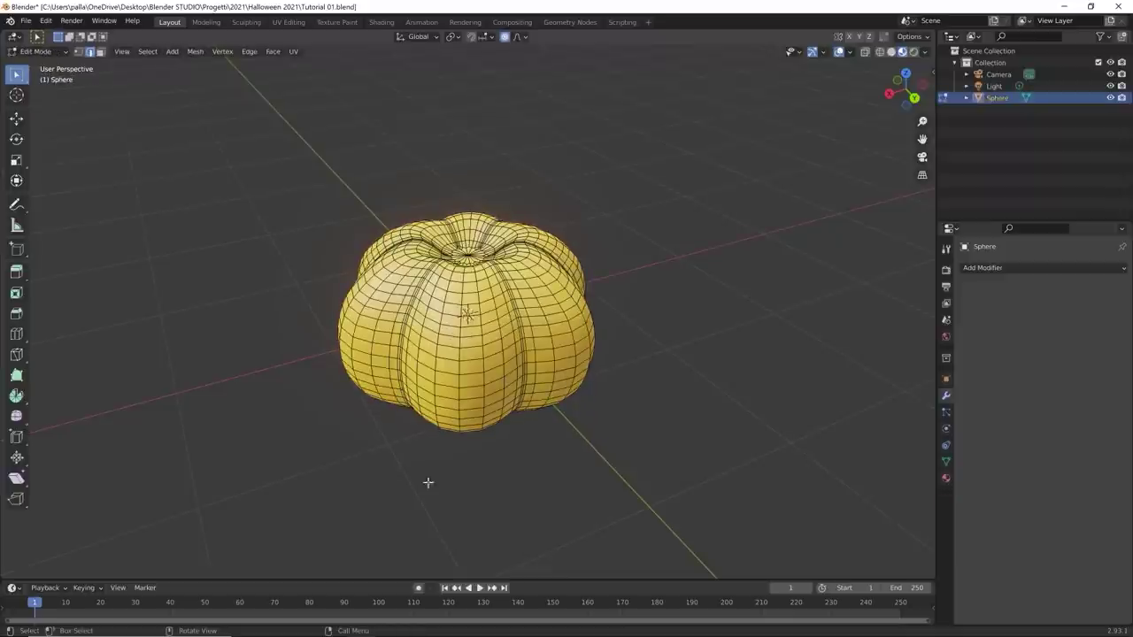
middle_drag(428, 481, 720, 468)
scroll(537, 471, up, 4)
scroll(546, 487, down, 4)
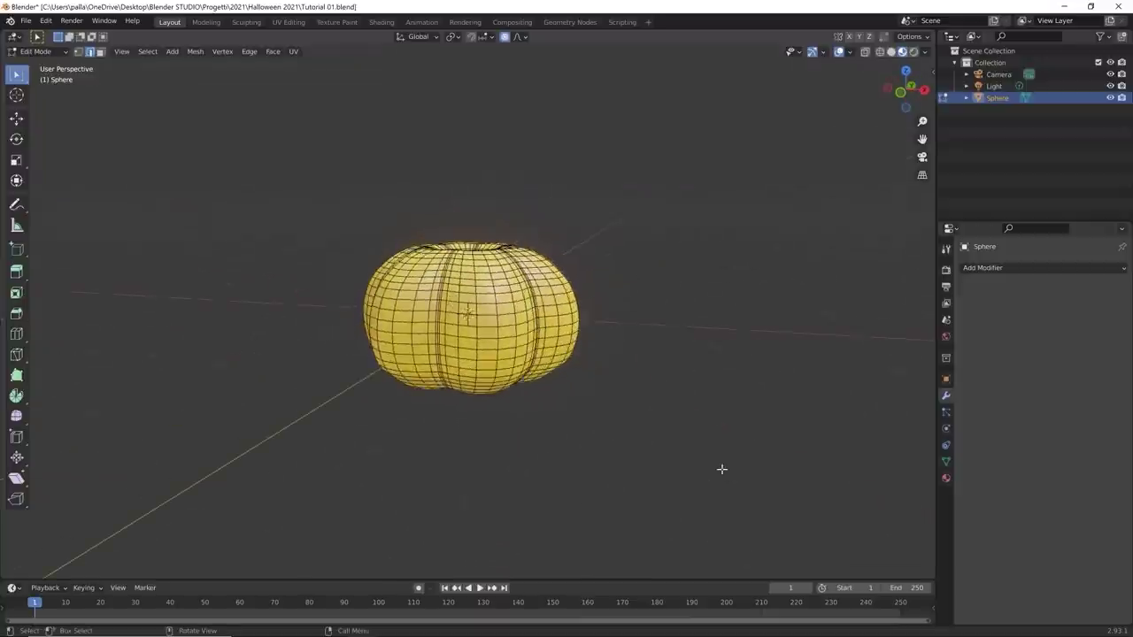
scroll(721, 469, down, 2)
middle_drag(488, 455, 653, 430)
scroll(493, 470, up, 3)
scroll(593, 483, up, 2)
scroll(585, 482, up, 4)
scroll(601, 429, down, 3)
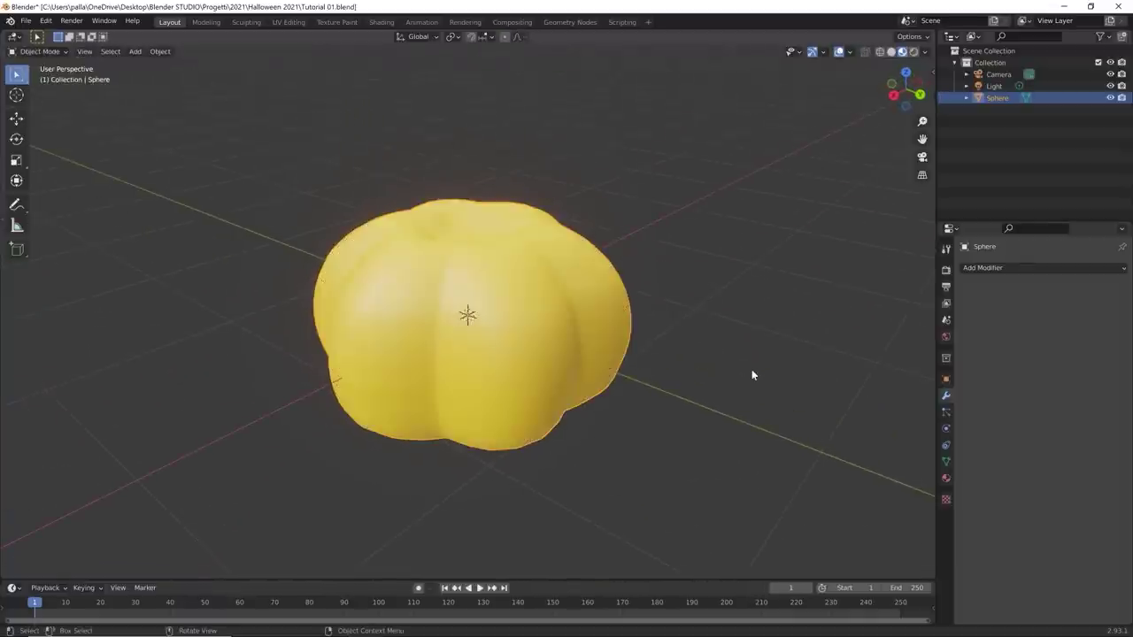
middle_drag(756, 374, 711, 391)
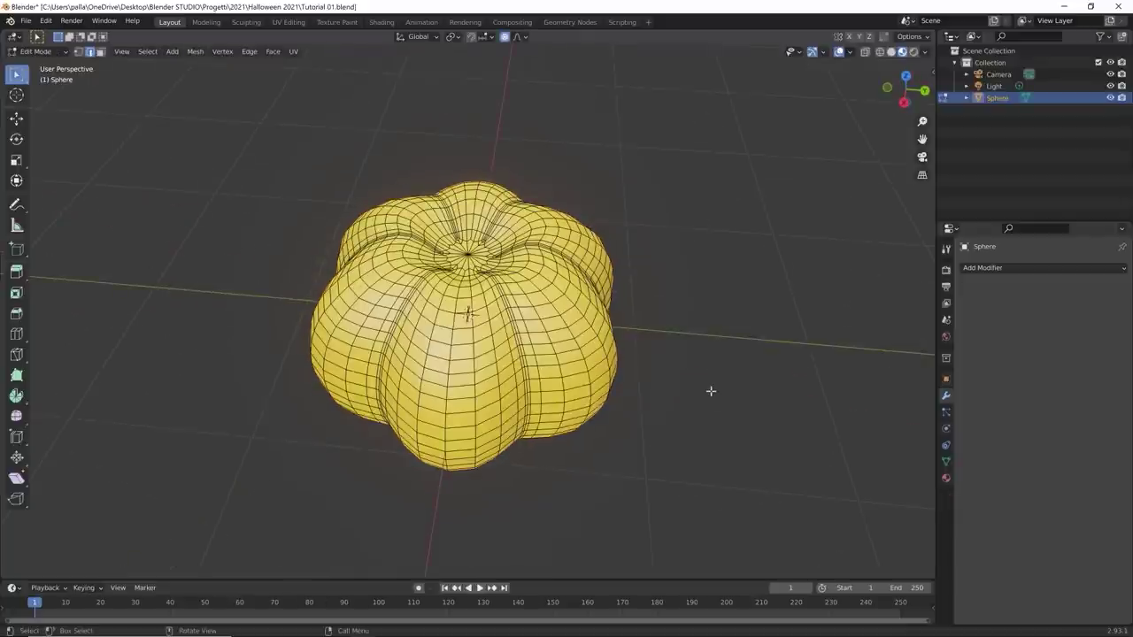
key(KP_1)
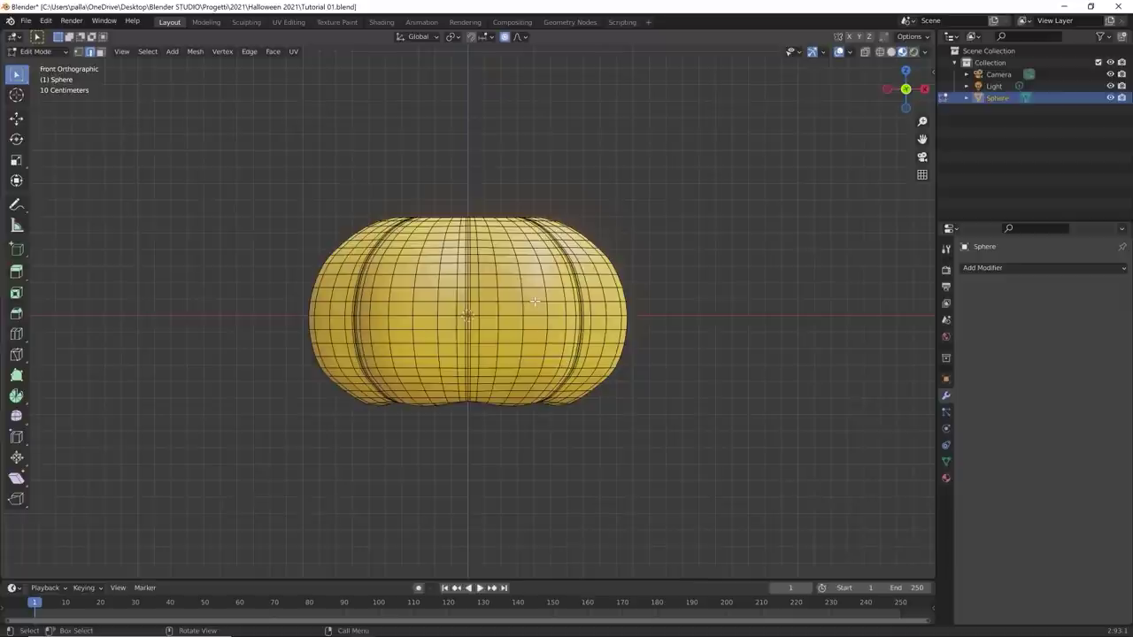
Step: Switch to Top Orthographic view and zoom in on the pumpkin's flower-shaped outline
key(KP_7)
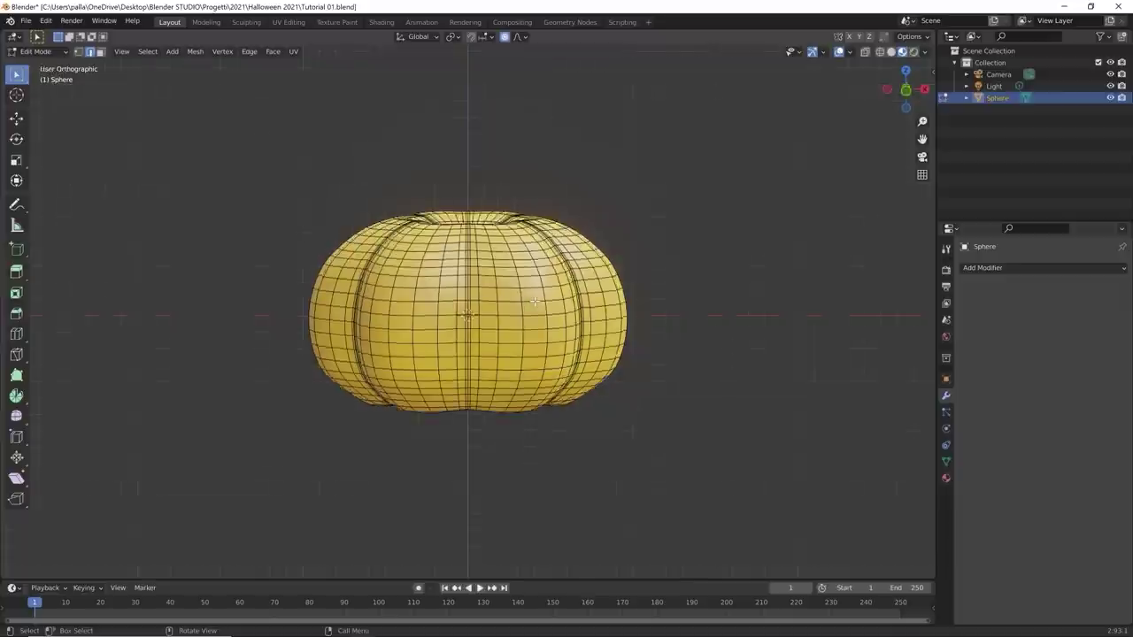
scroll(534, 302, up, 2)
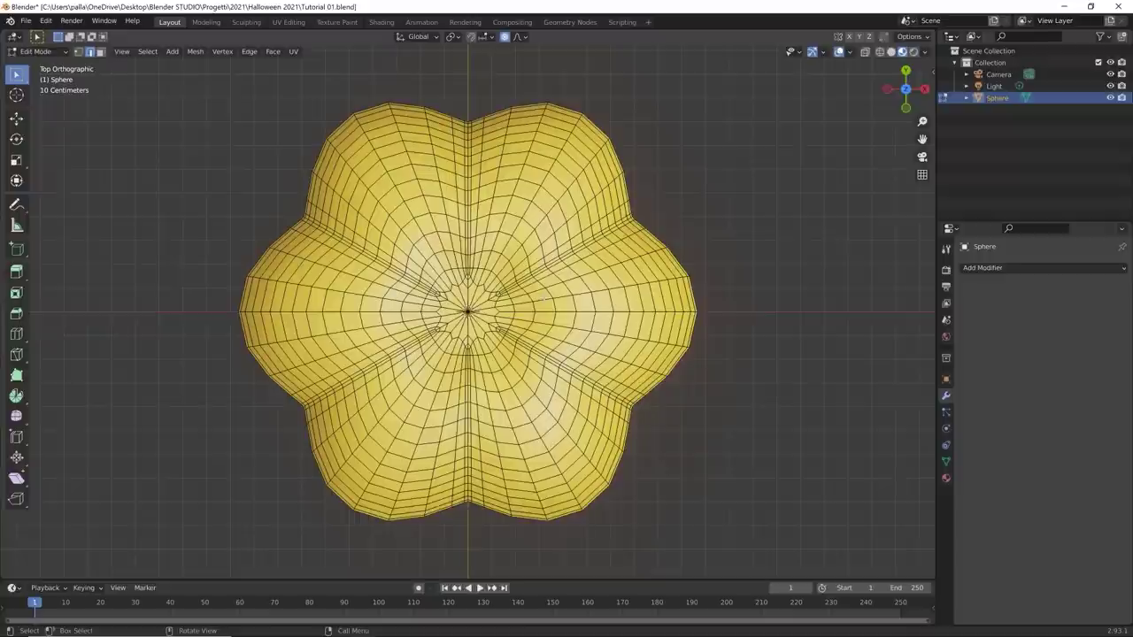
Step: Turn on X-Ray, use vertex select, and box-select every vertex on the pumpkin's left half
click(865, 52)
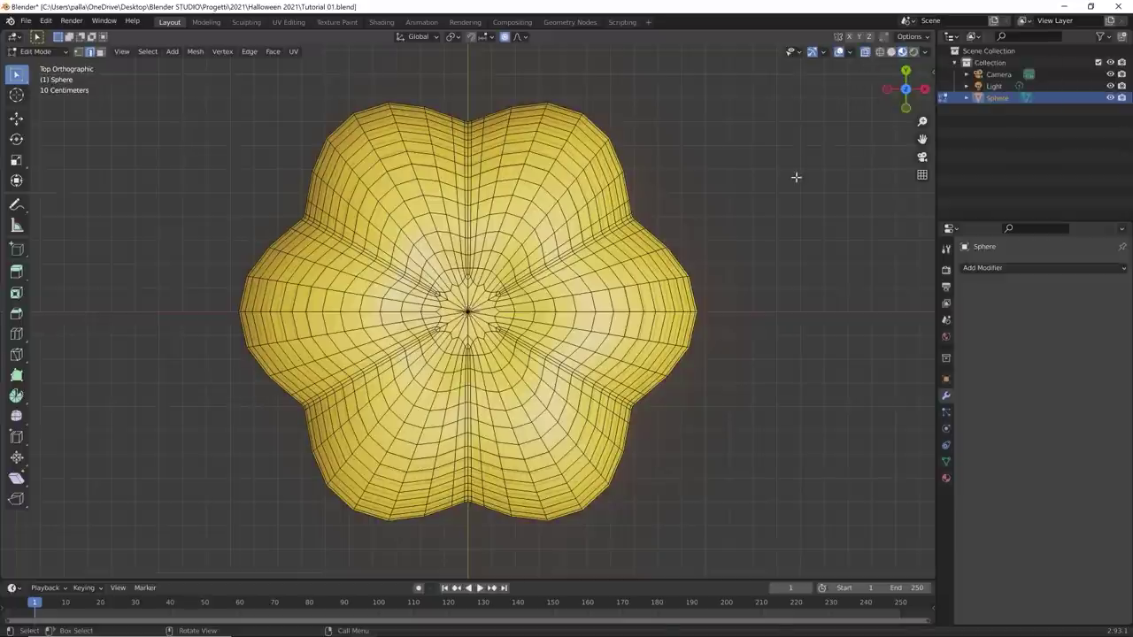
key(1)
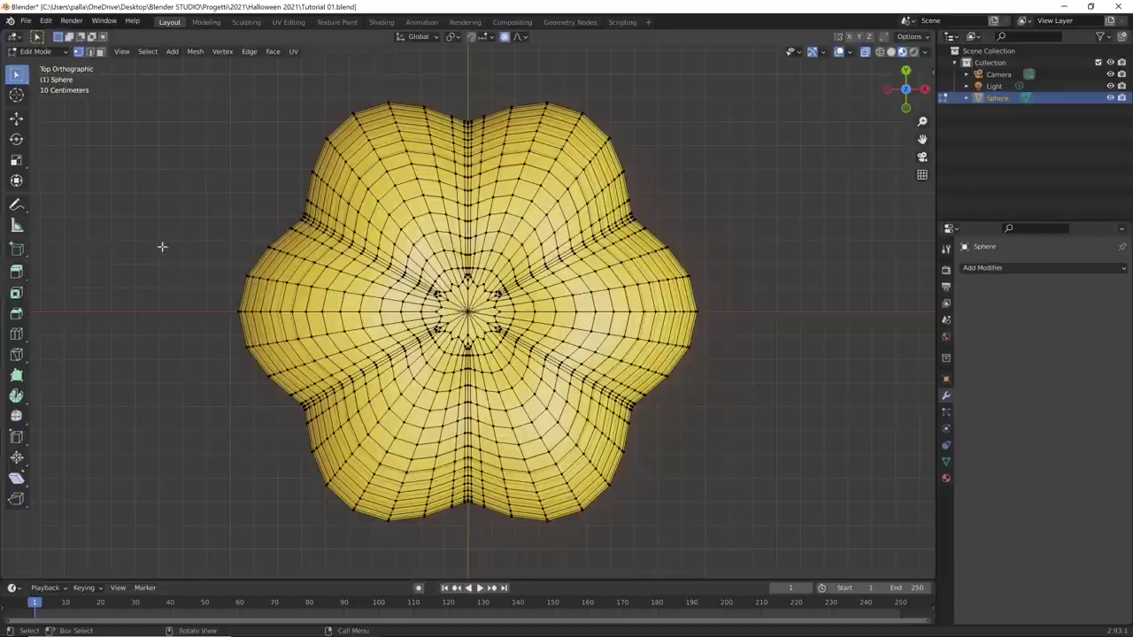
scroll(468, 311, up, 4)
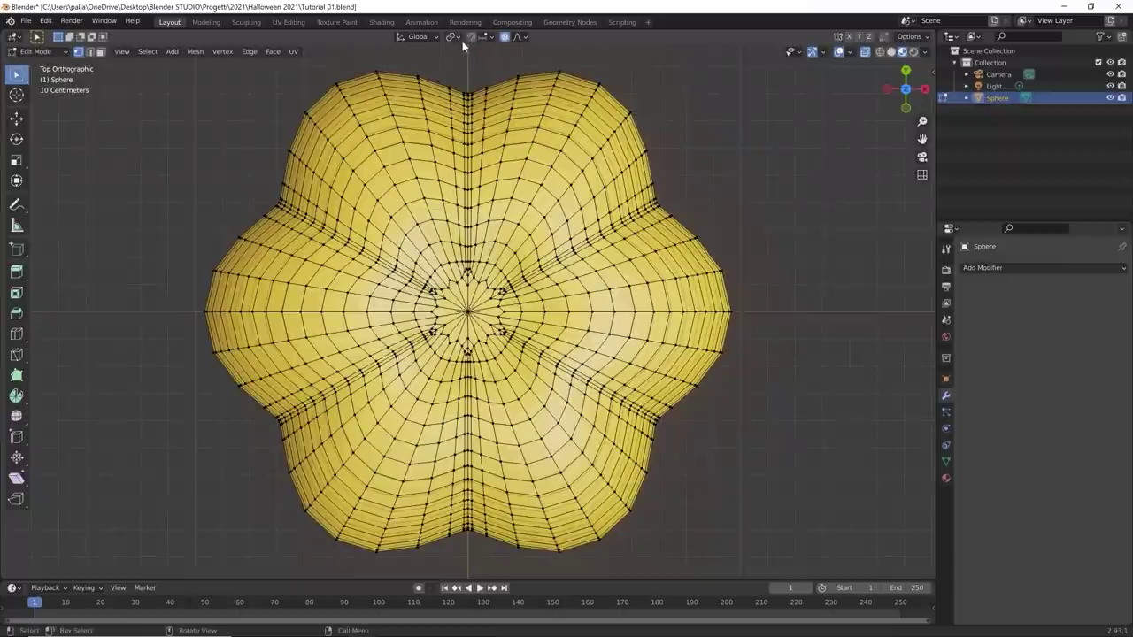
drag(467, 50, 189, 576)
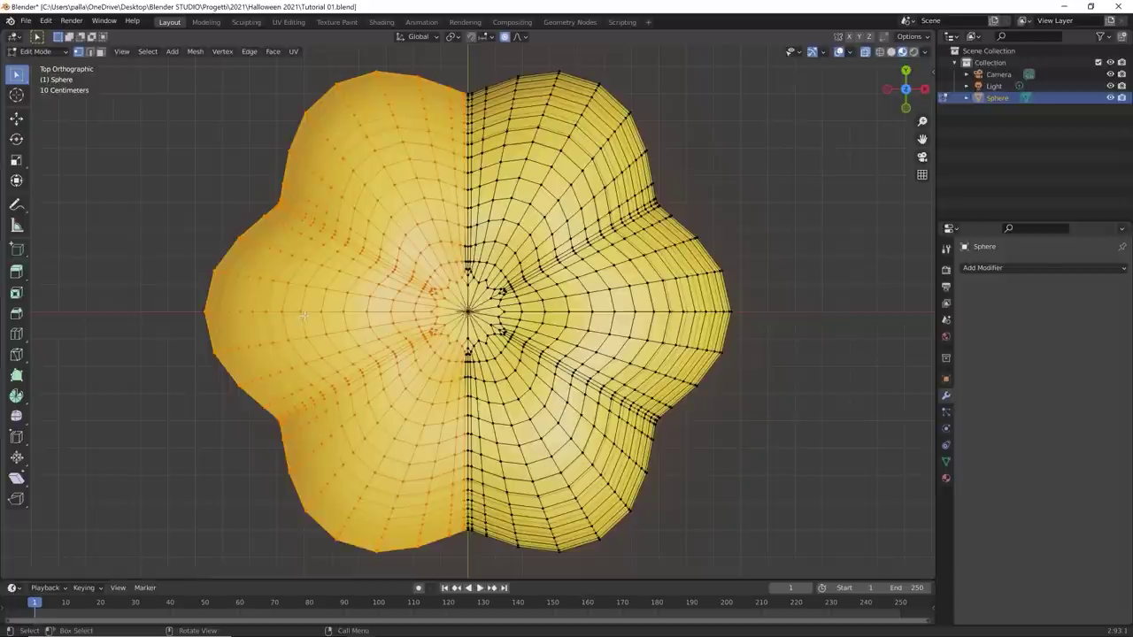
key(alt+a)
scroll(468, 311, up, 6)
shift+middle_drag(508, 281, 561, 396)
scroll(561, 396, up, 4)
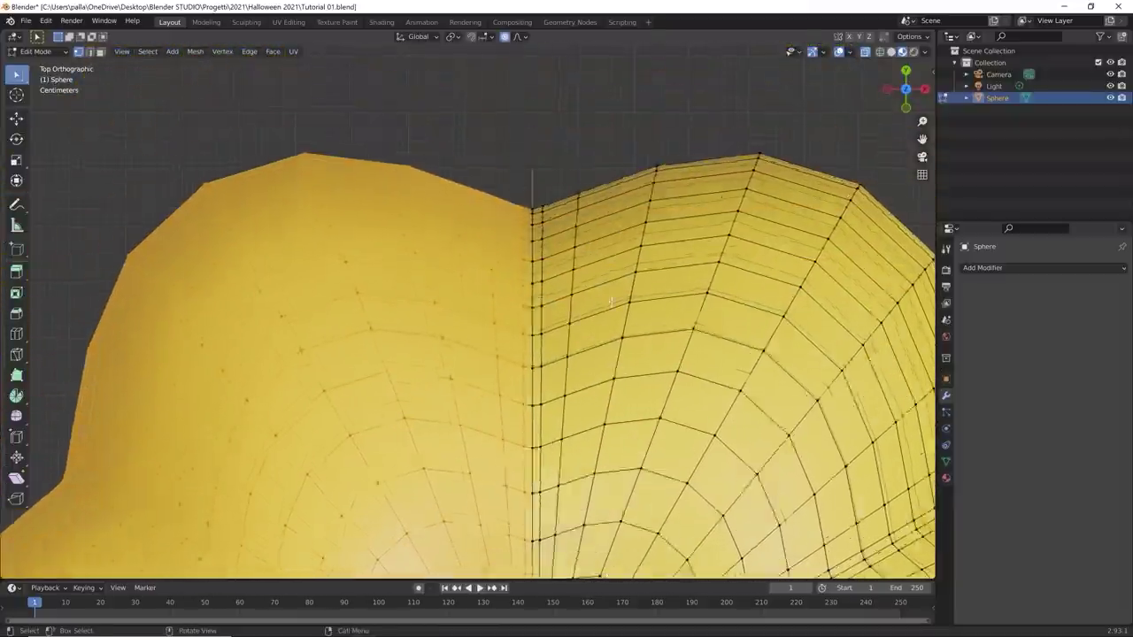
scroll(561, 396, up, 2)
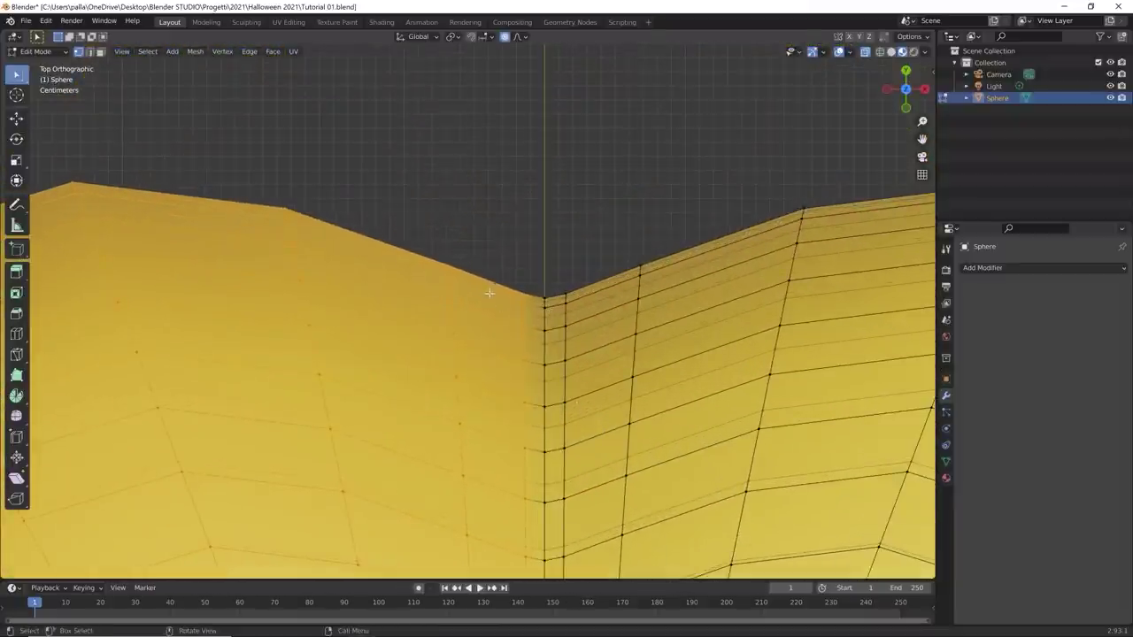
scroll(547, 308, down, 10)
scroll(509, 302, up, 3)
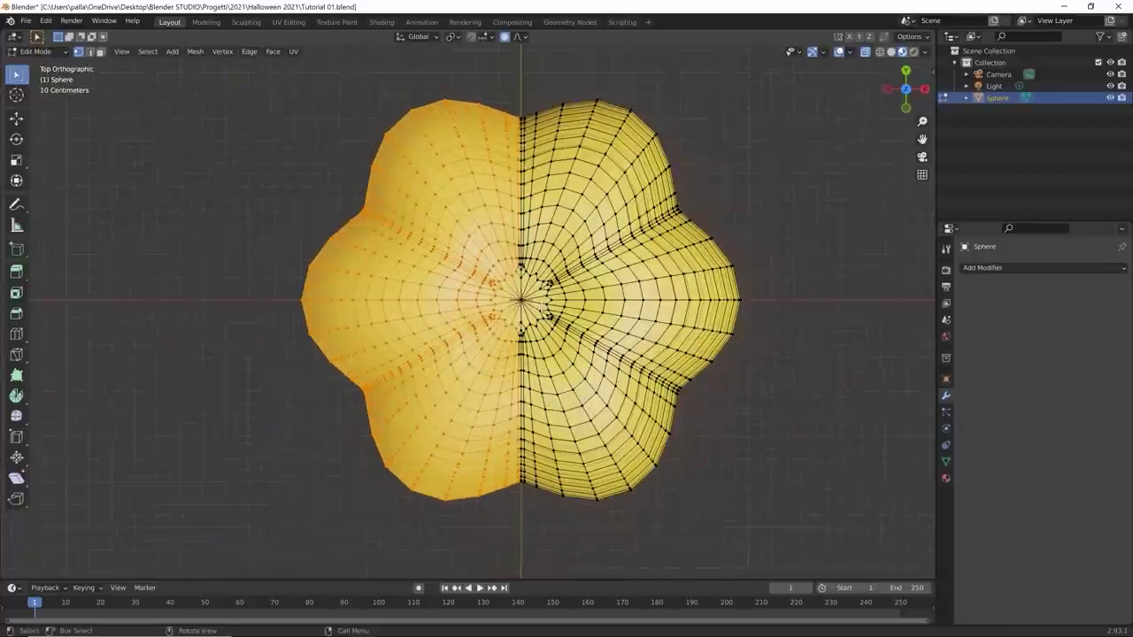
middle_drag(509, 302, 748, 234)
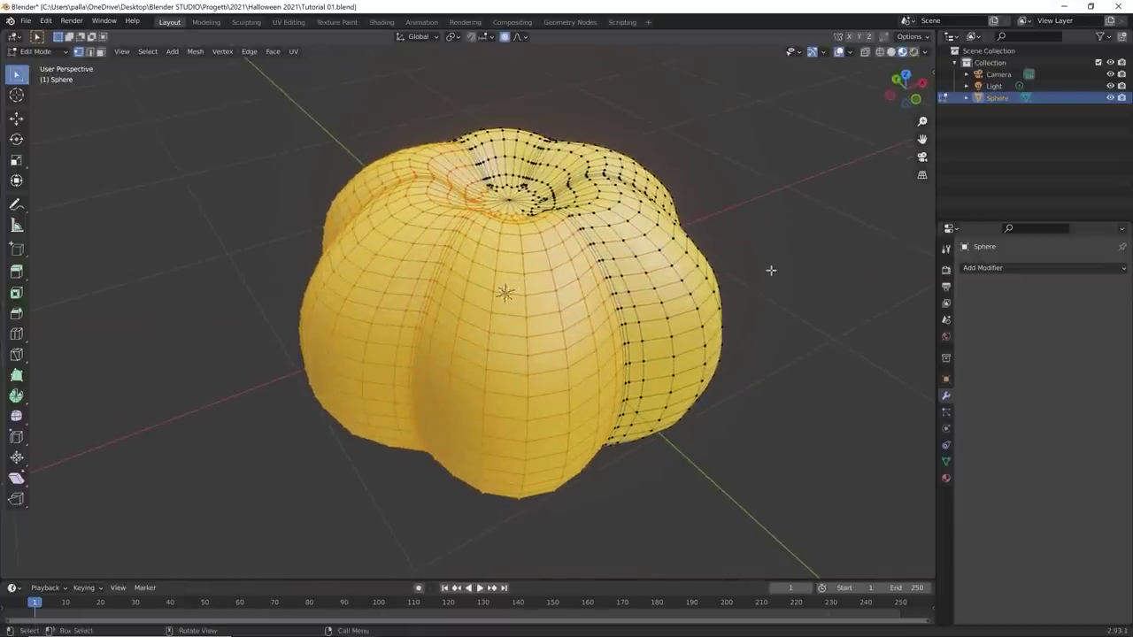
Step: Delete the selected left-half vertices, then orbit to view the cut side wall
key(x)
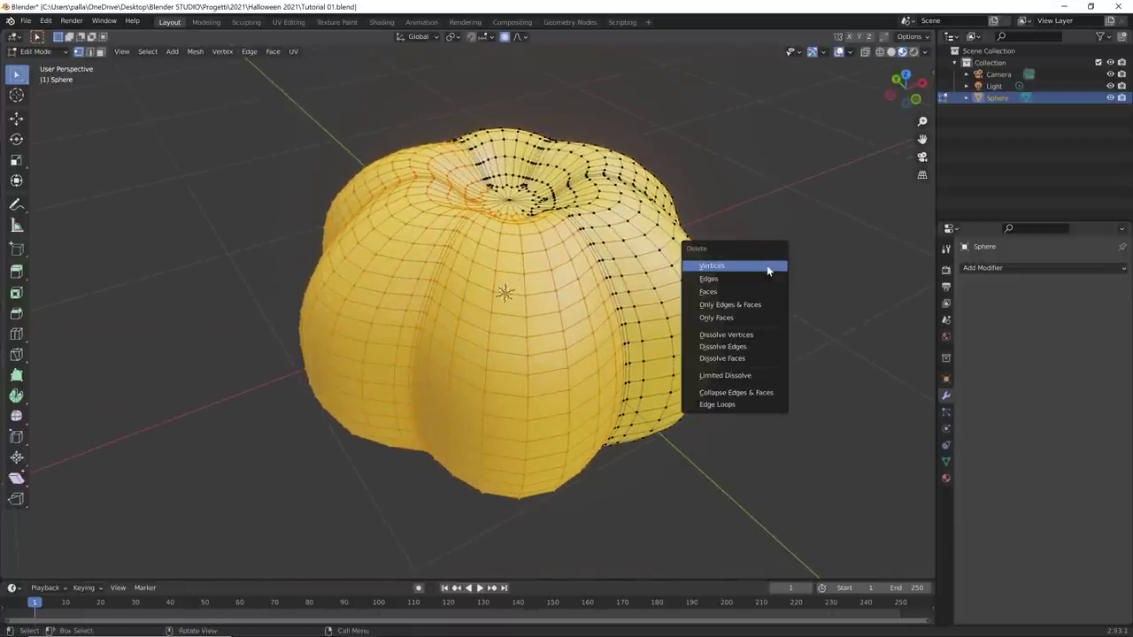
click(742, 268)
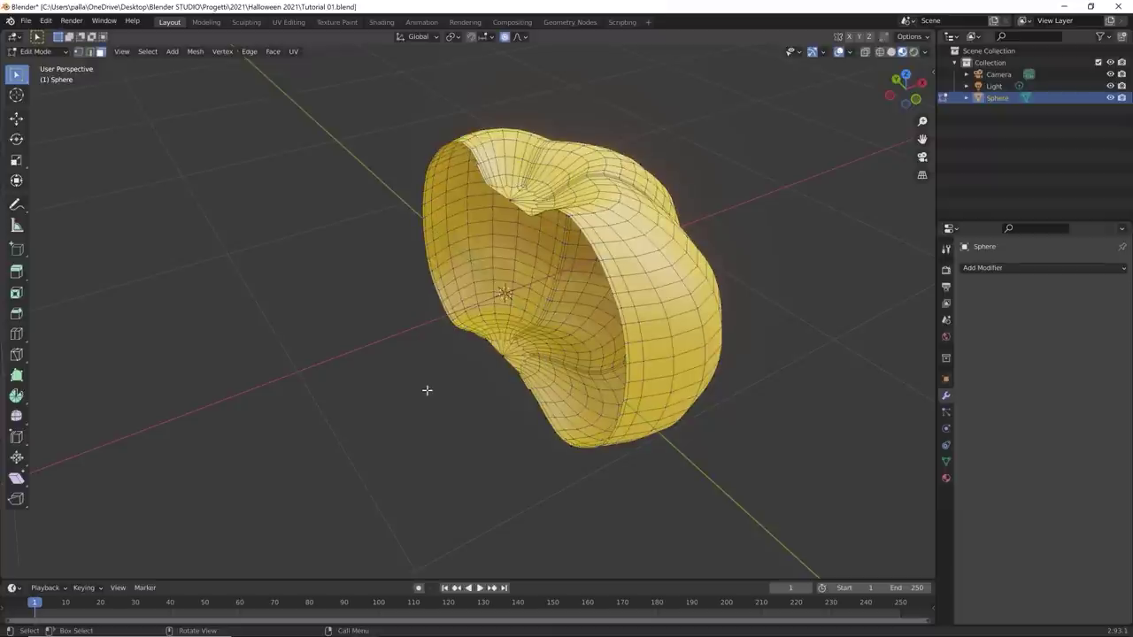
middle_drag(428, 389, 542, 368)
scroll(527, 344, up, 5)
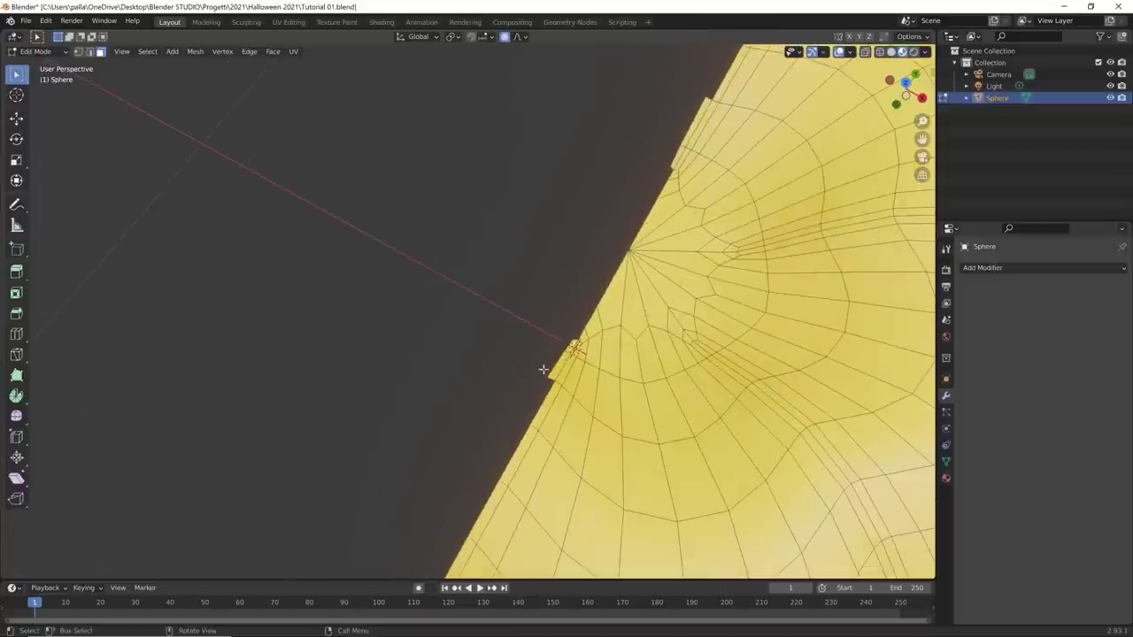
key(shift)
middle_drag(566, 345, 553, 290)
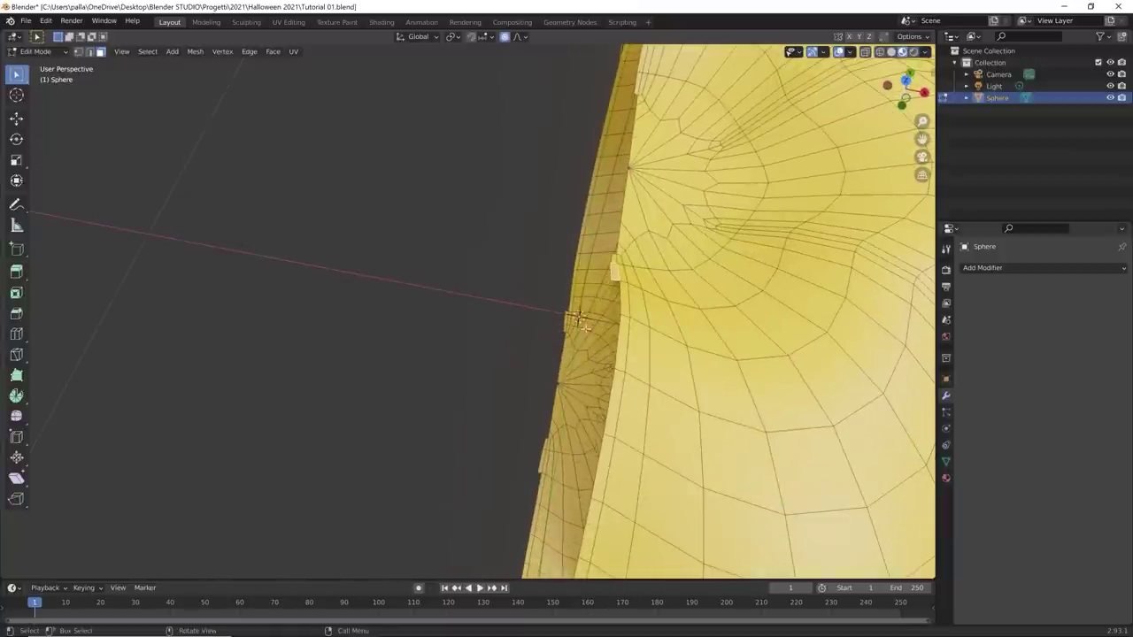
Step: Box-select the stray faces along the cut edge and delete them
key(b)
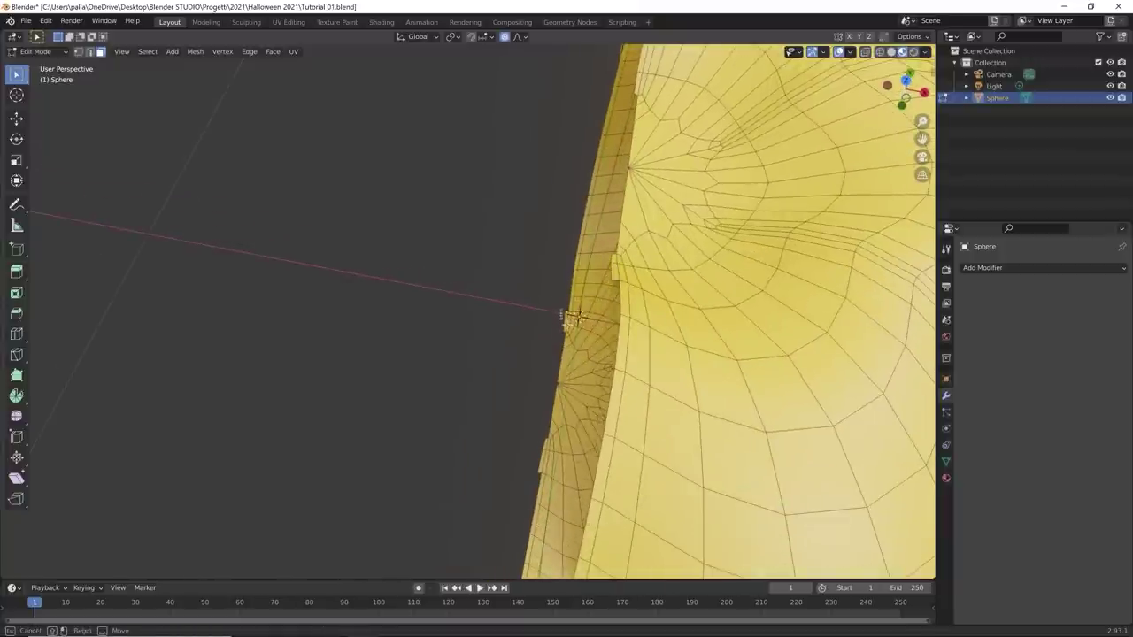
drag(566, 320, 536, 443)
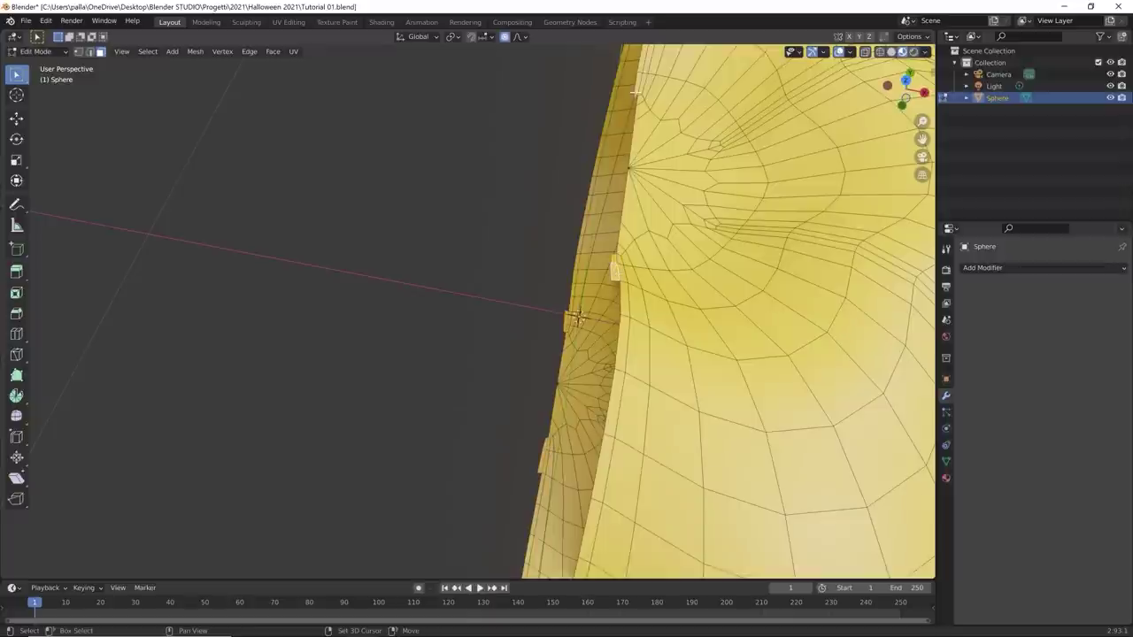
middle_drag(622, 115, 631, 163)
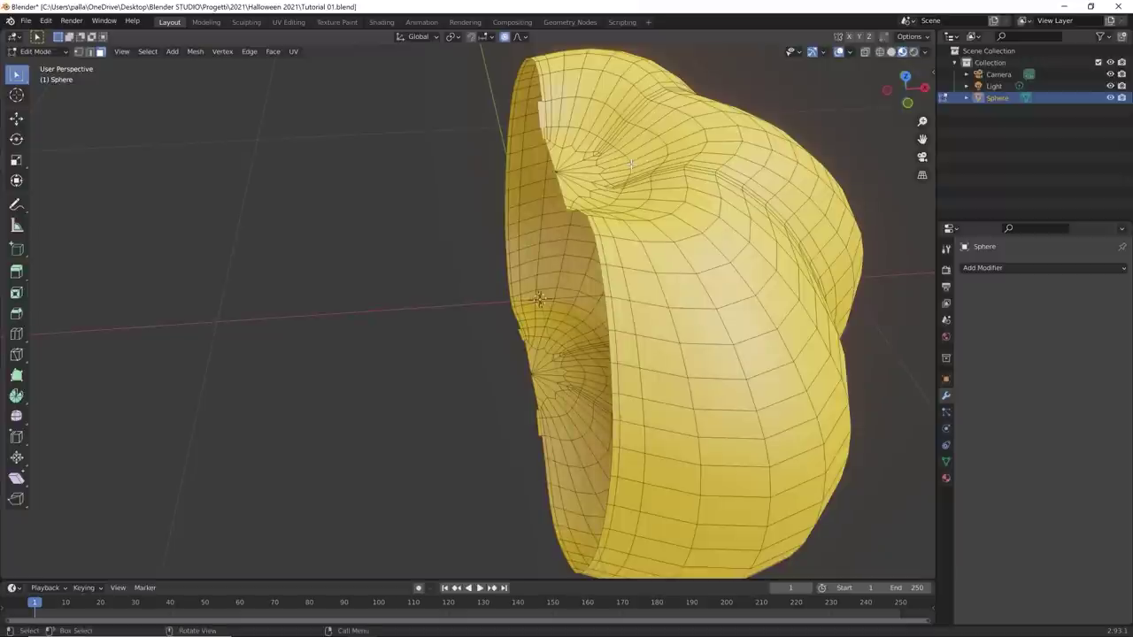
key(x)
click(580, 186)
scroll(440, 296, down, 4)
middle_drag(451, 326, 526, 307)
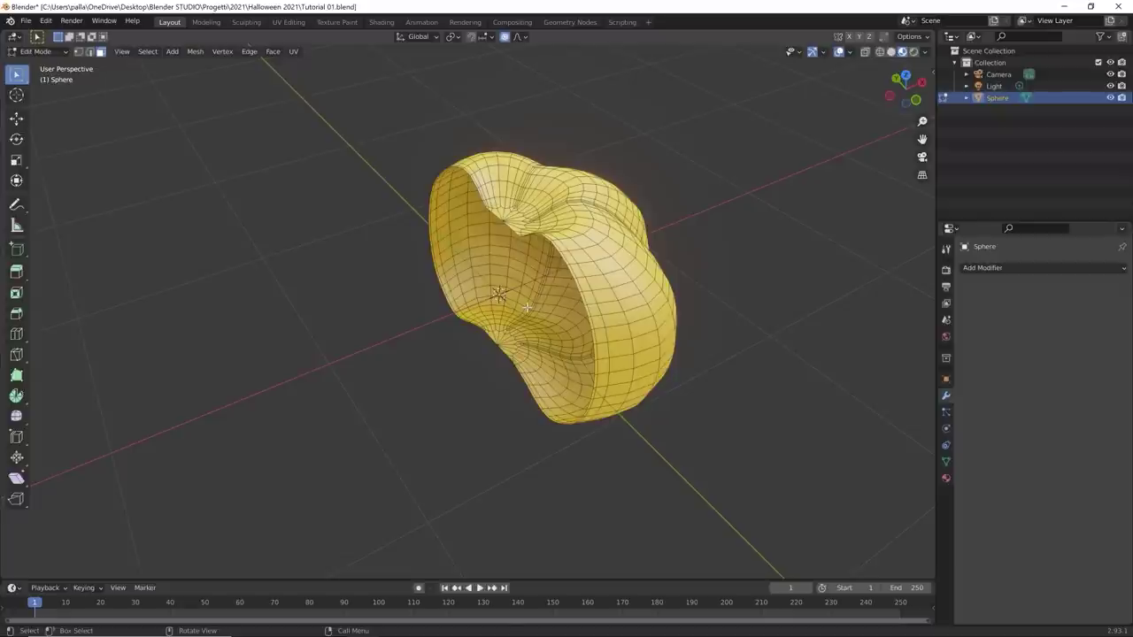
Step: Add an X-axis Mirror modifier and enable On Cage so the wireframe covers both halves
click(1009, 271)
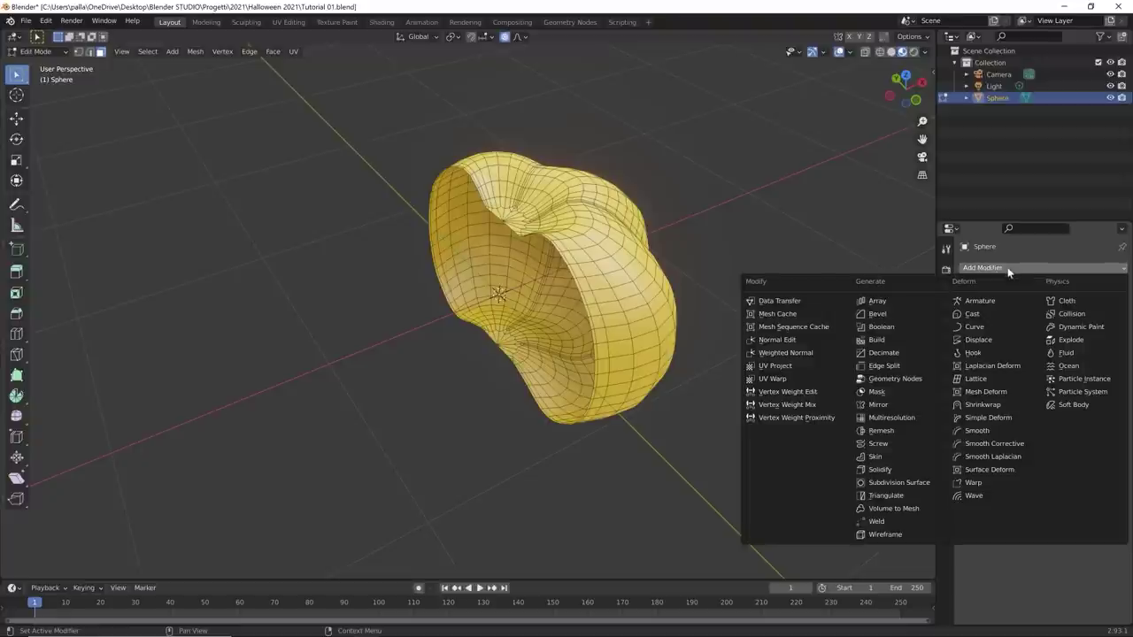
click(881, 413)
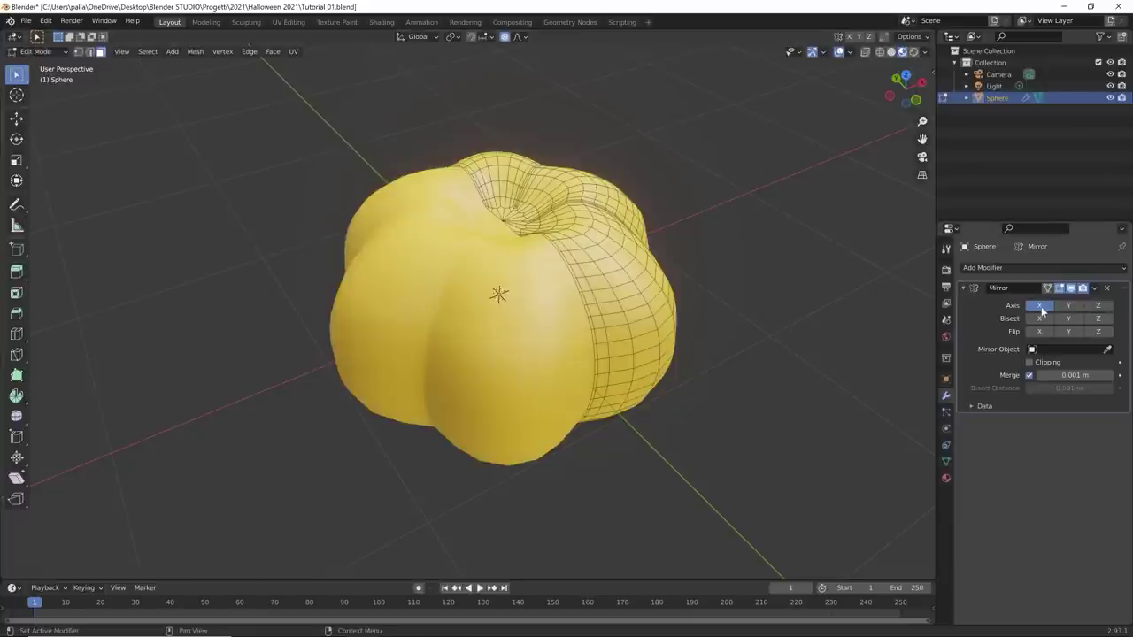
mouse_move(700, 450)
middle_down()
mouse_move(779, 465)
mouse_move(644, 424)
mouse_move(682, 450)
middle_up()
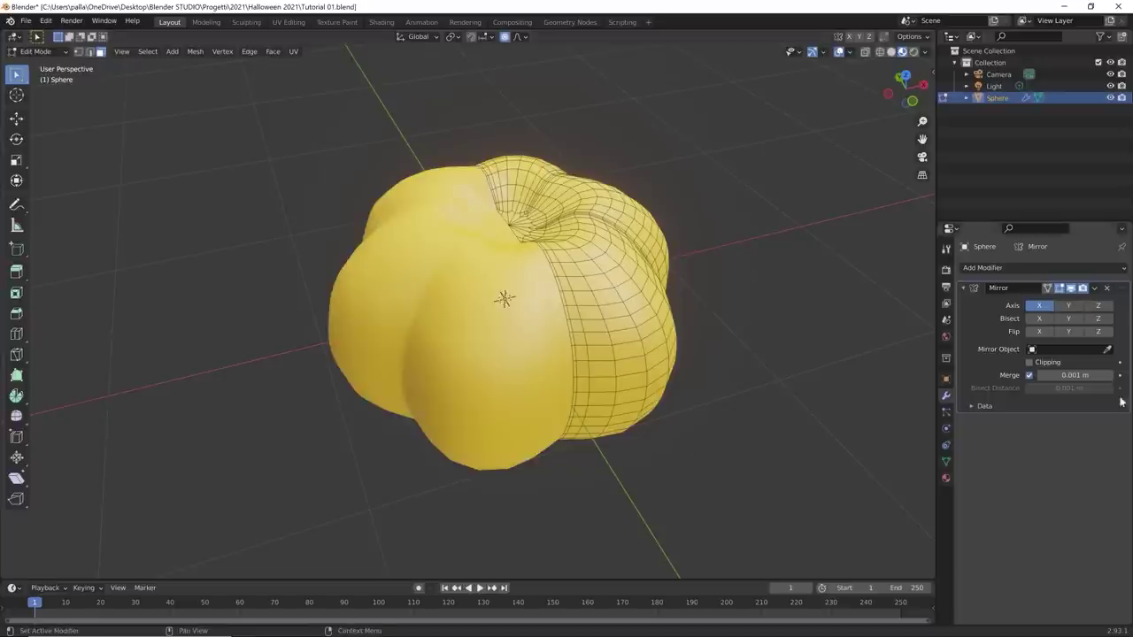
click(1048, 292)
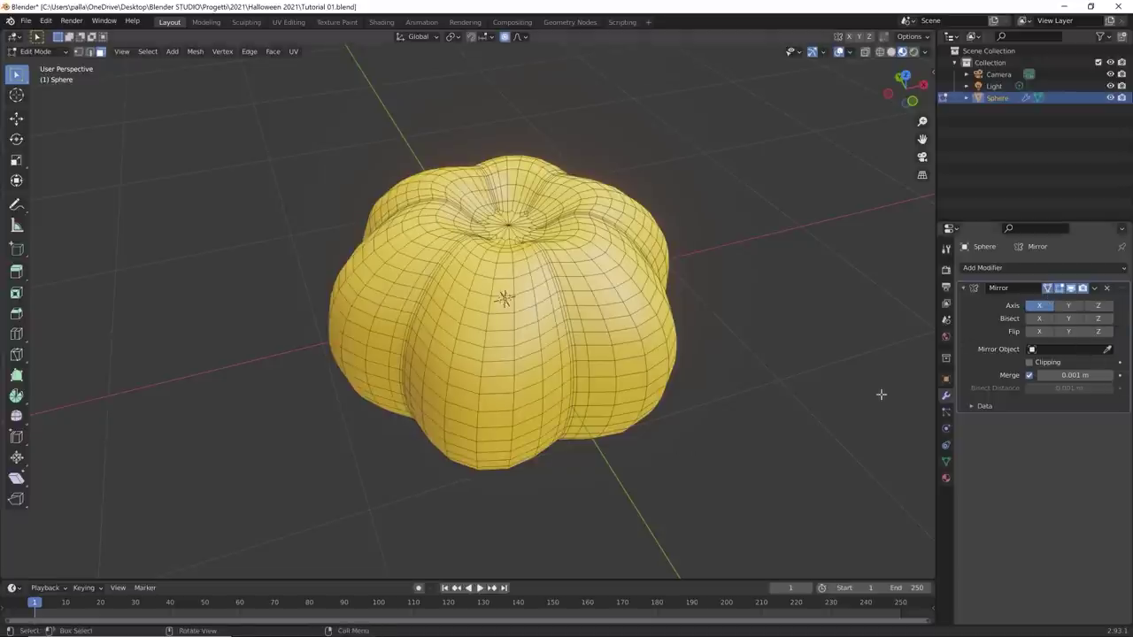
middle_drag(879, 392, 534, 534)
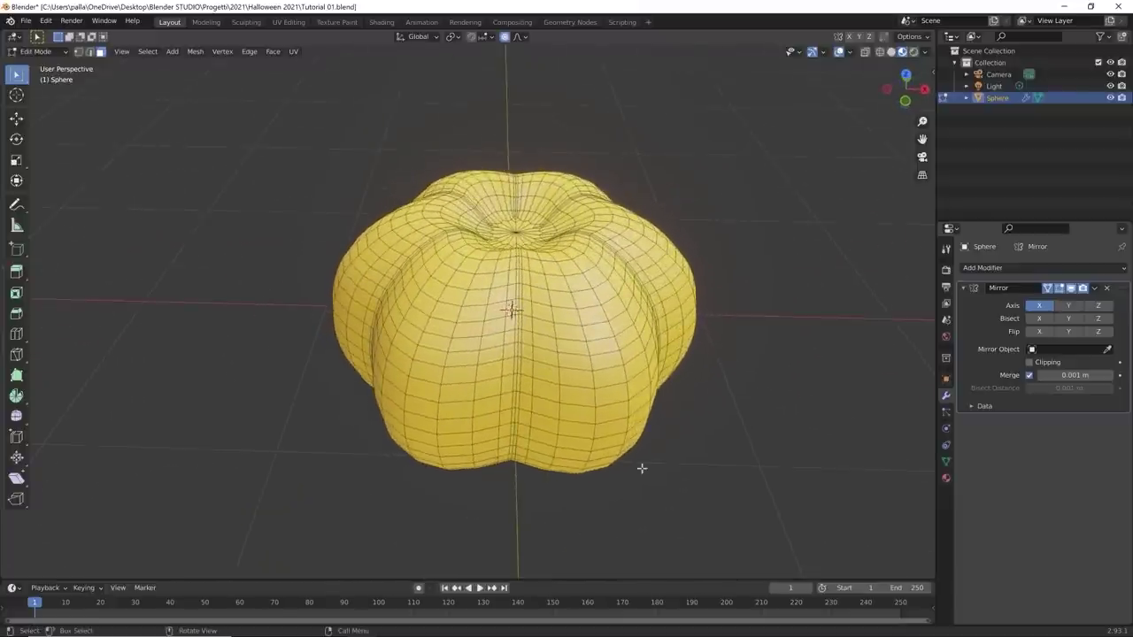
Step: Test-move the seam vertices and inspect how the mirror seam tears open
scroll(640, 467, up, 3)
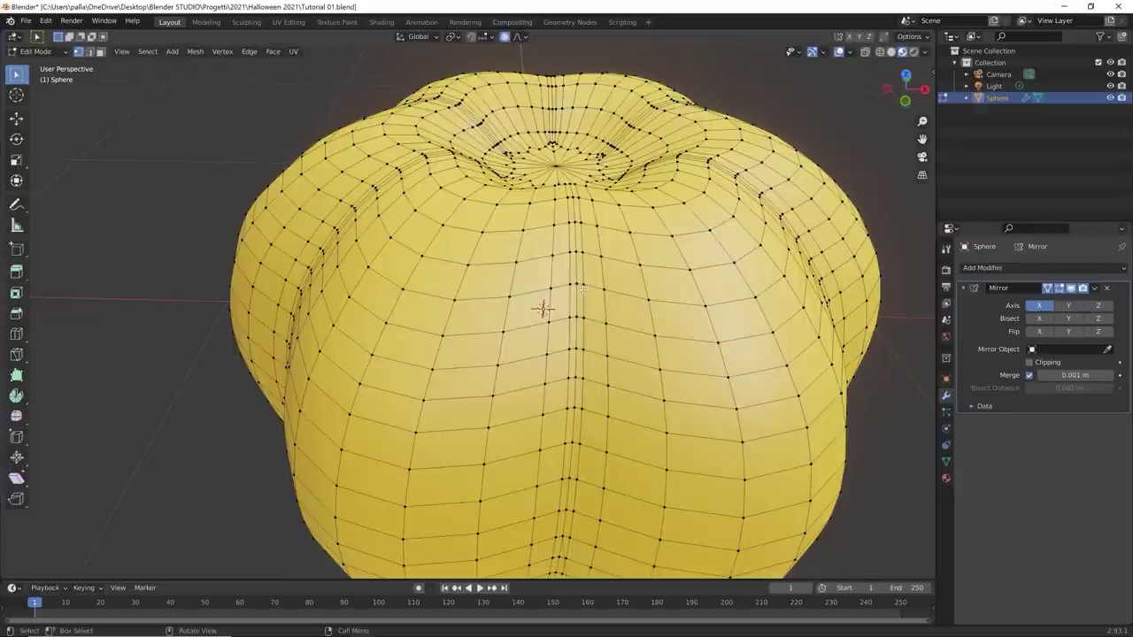
key(g)
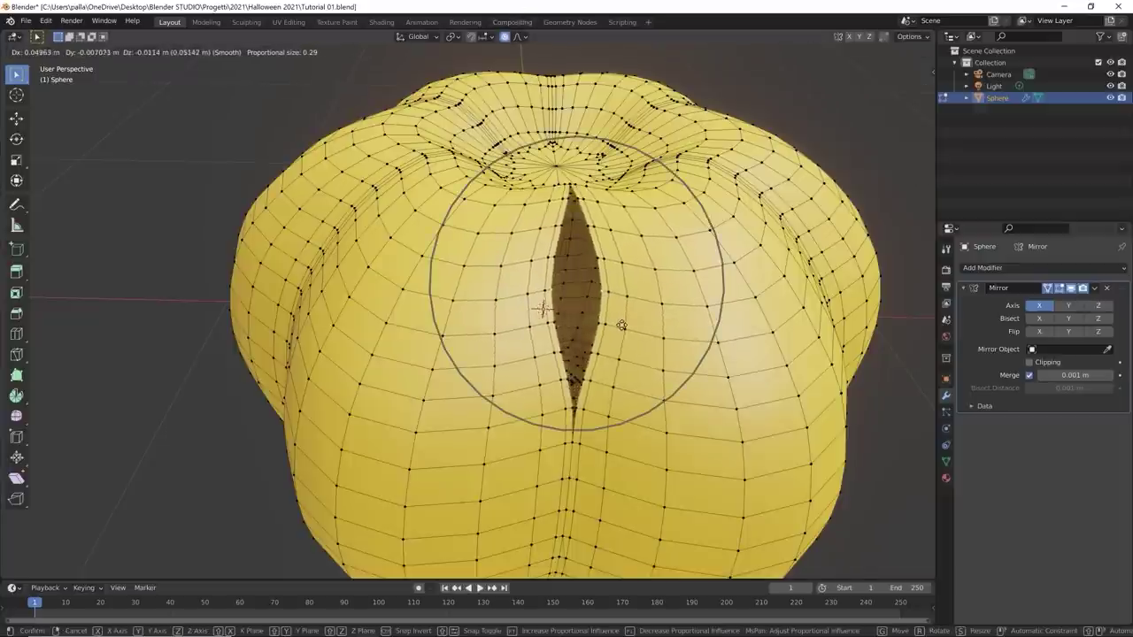
click(650, 326)
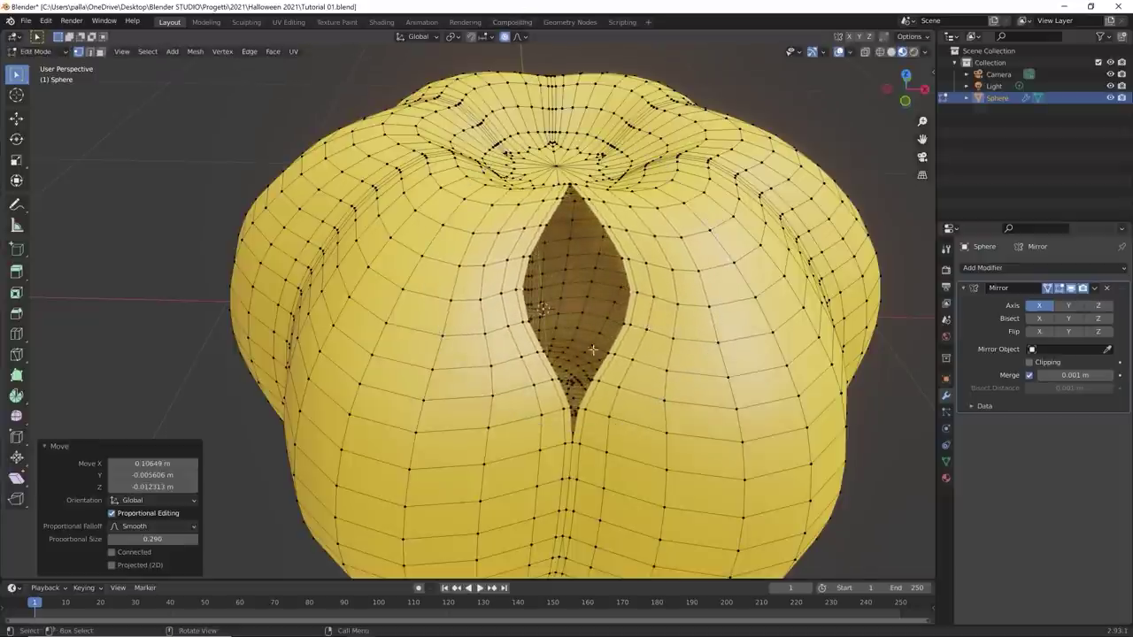
scroll(655, 332, down, 5)
middle_drag(655, 332, 612, 371)
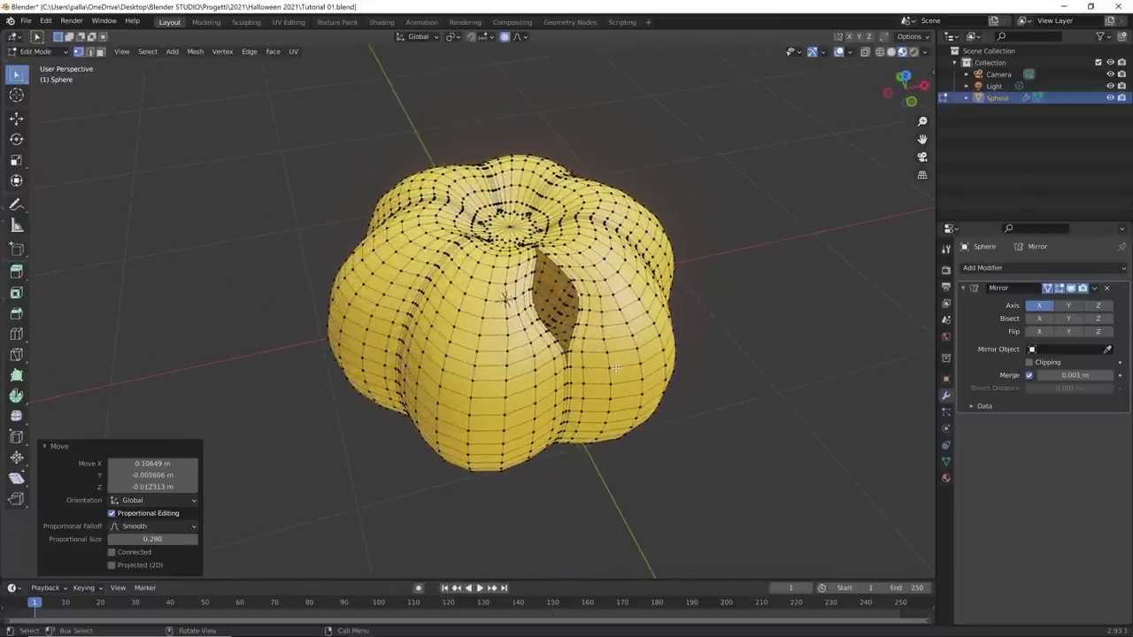
Step: Undo the test move and tick Clipping in the Mirror modifier
scroll(522, 294, up, 4)
scroll(531, 292, down, 2)
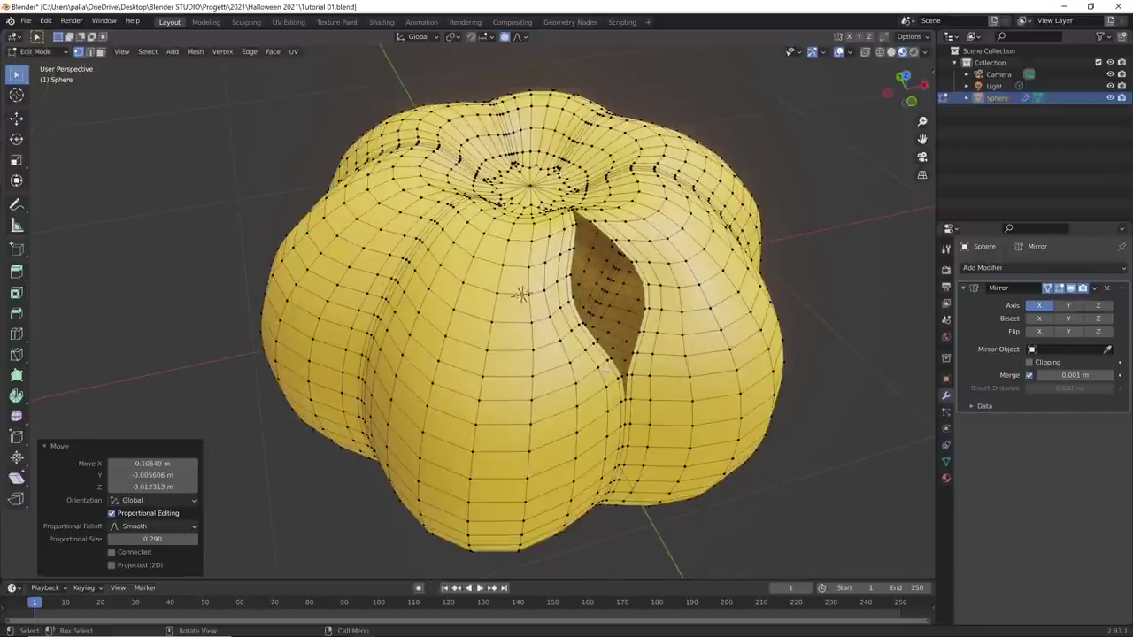
key(ctrl+z)
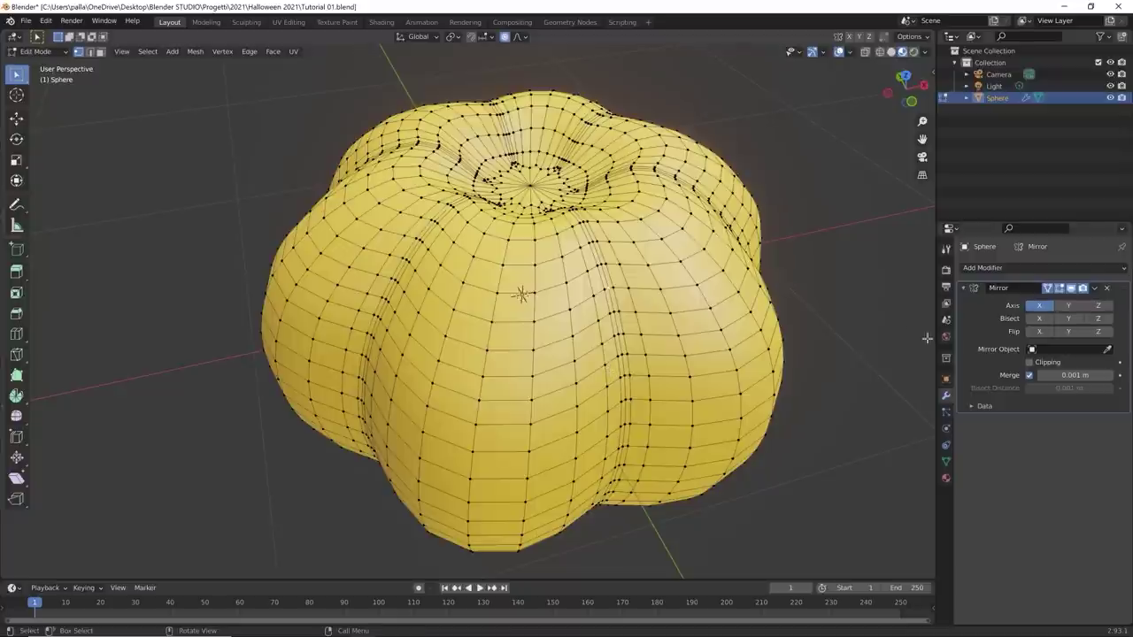
click(1030, 363)
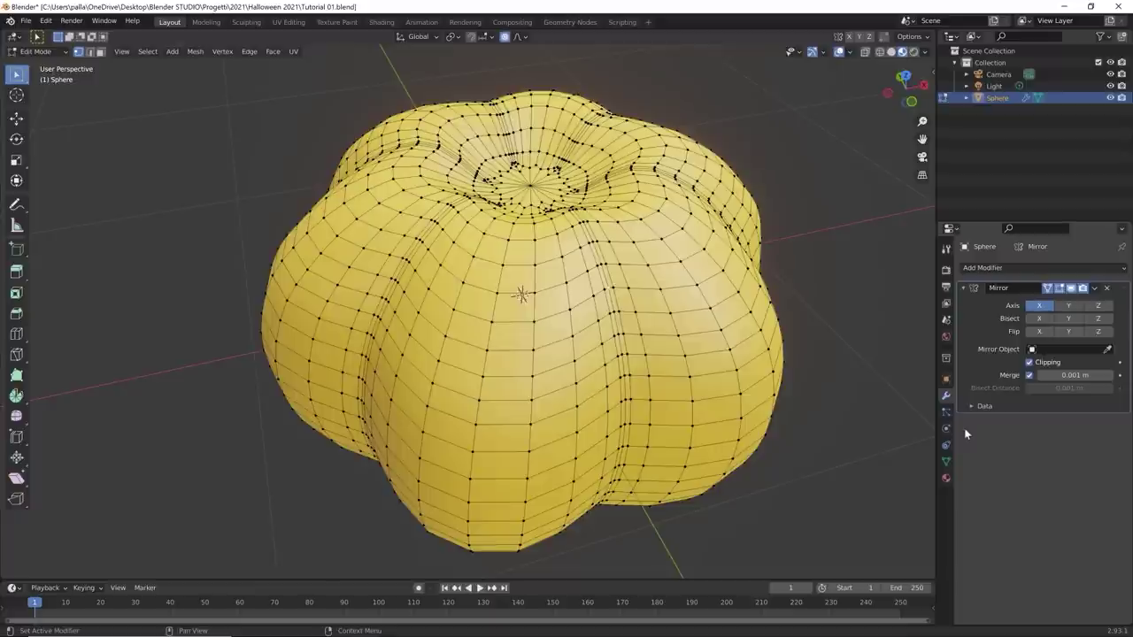
Step: Nudge a front patch with proportional editing and check that the centre seam stays closed
scroll(531, 310, up, 5)
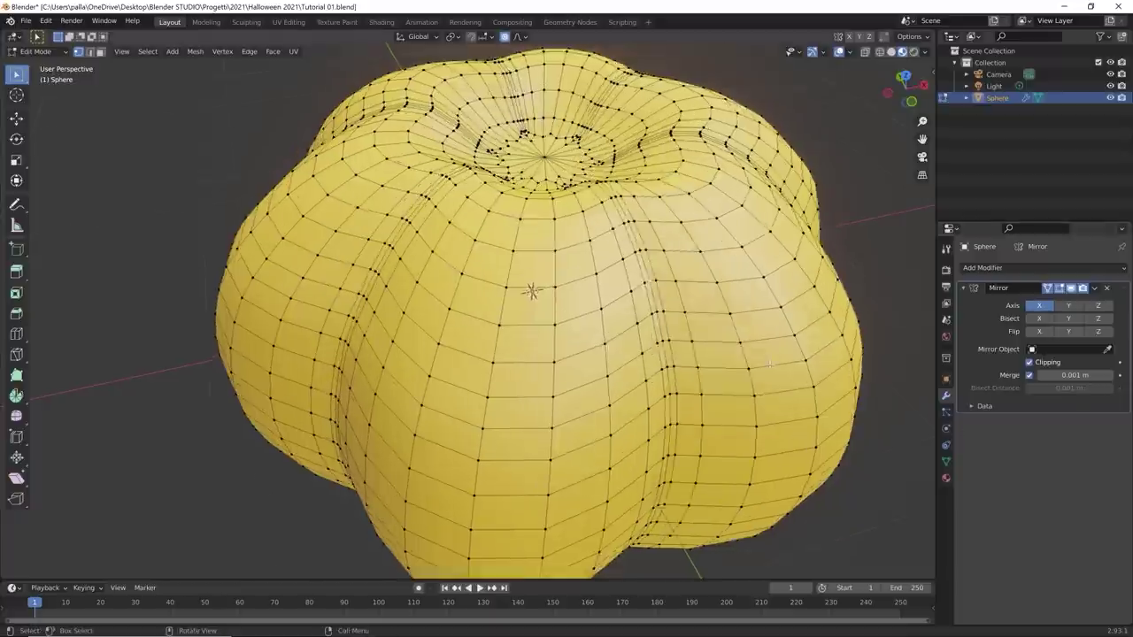
scroll(531, 309, down, 2)
key(g)
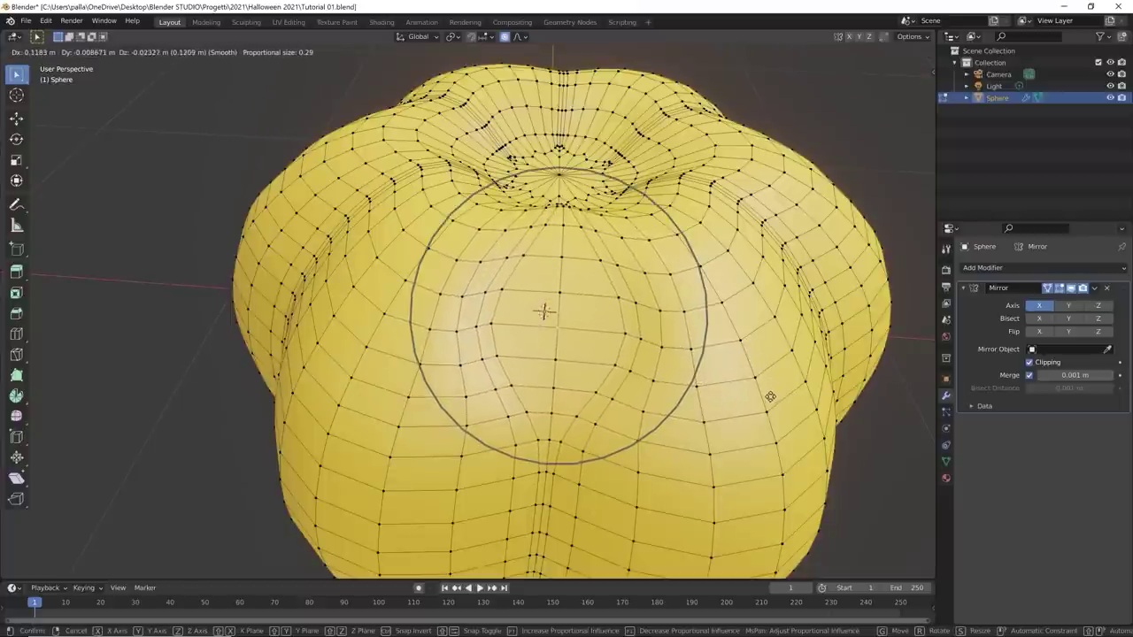
click(771, 397)
middle_drag(771, 397, 719, 375)
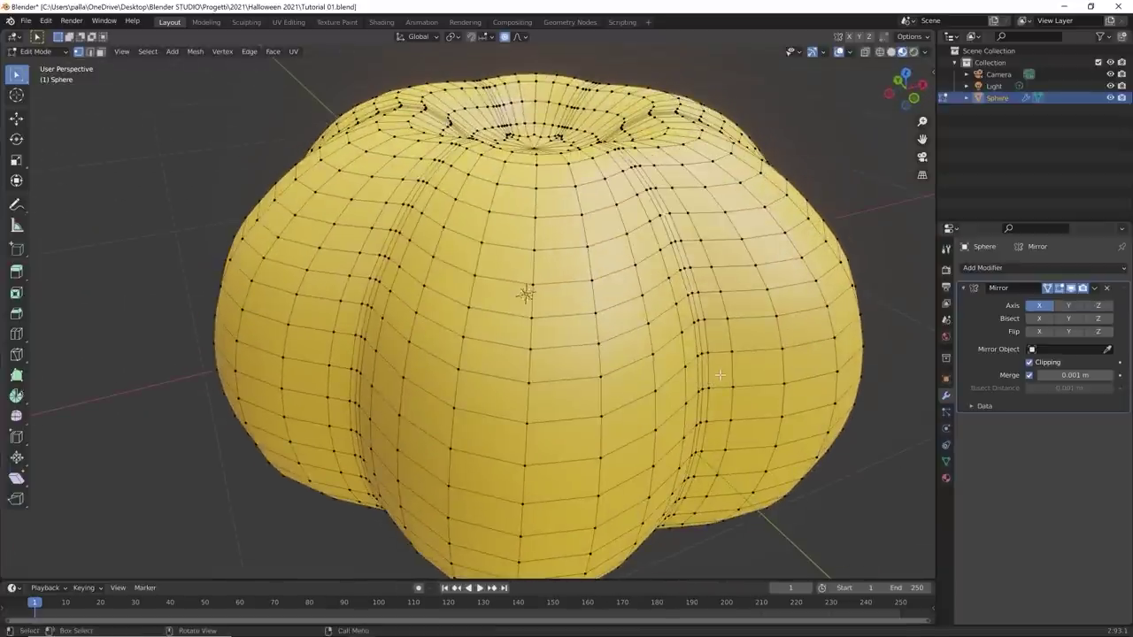
scroll(708, 381, down, 3)
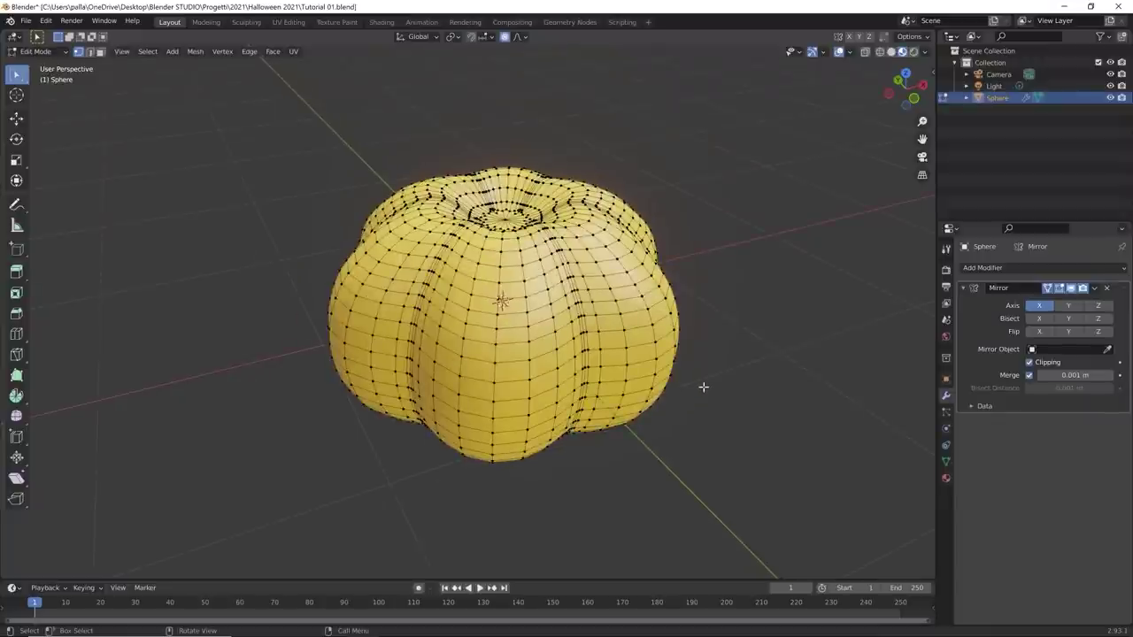
middle_drag(678, 382, 640, 388)
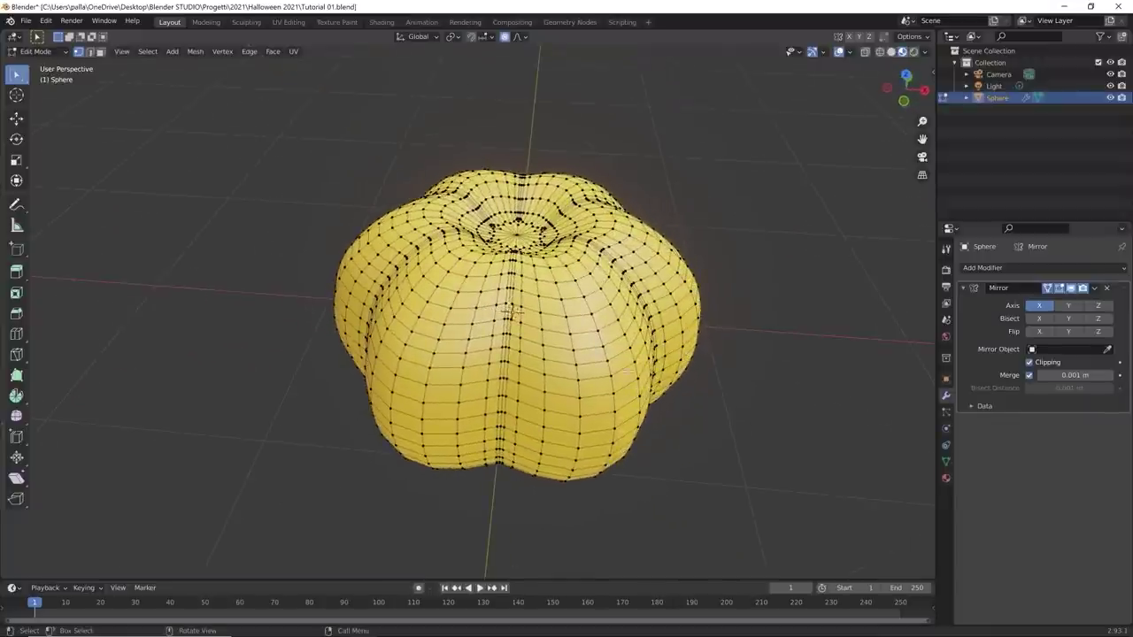
Step: Pull two vertices up into trial horn spikes, then undo them
key(g)
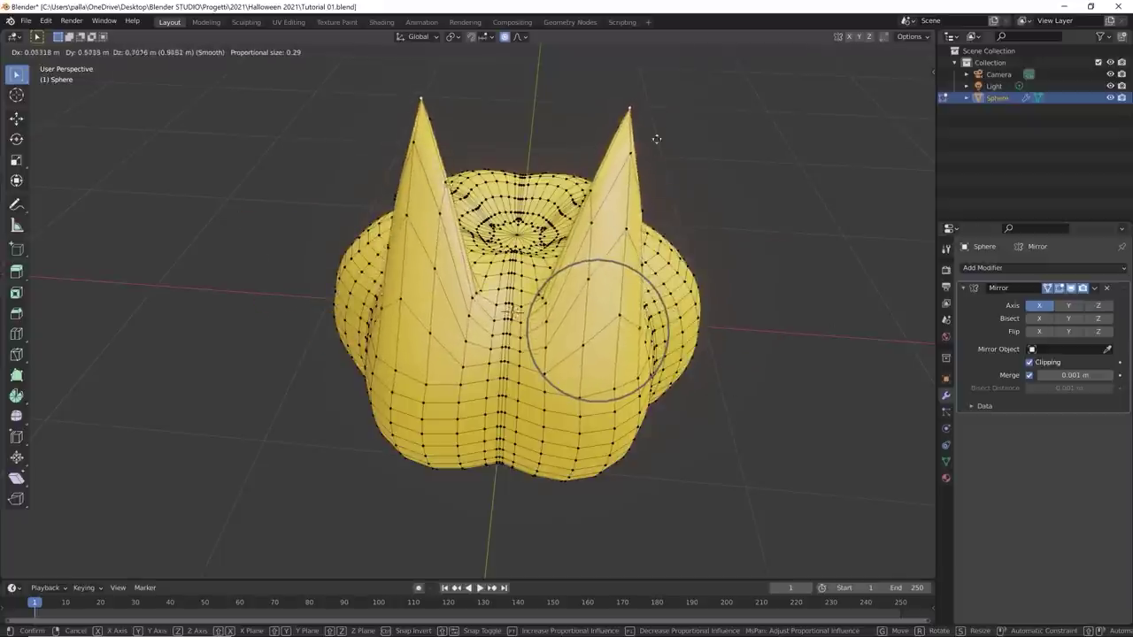
click(814, 168)
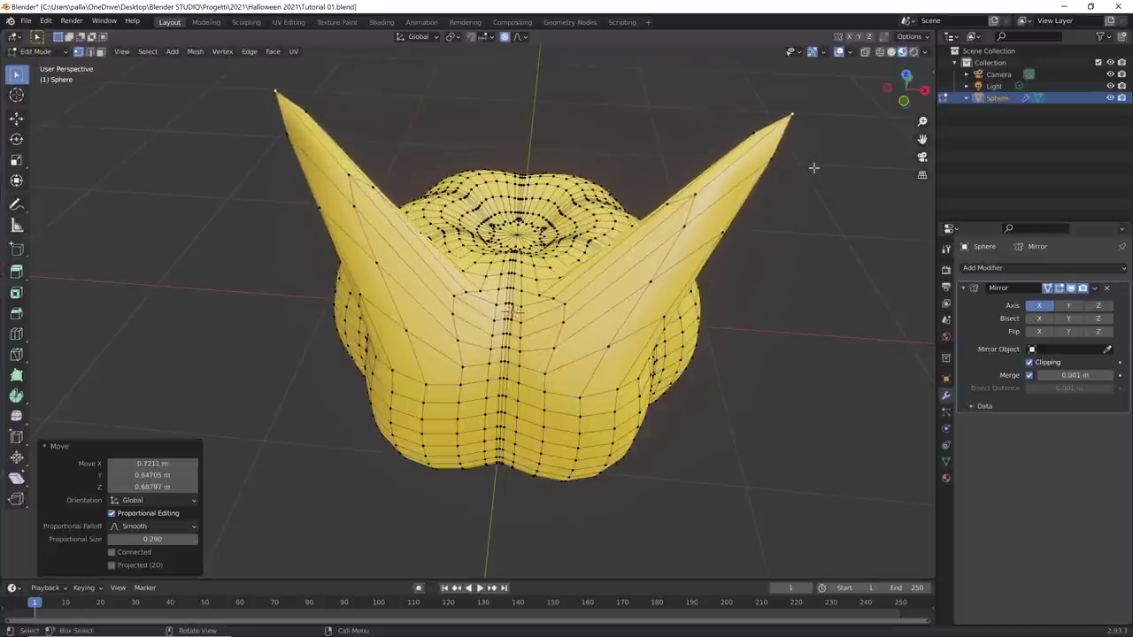
scroll(690, 458, down, 4)
middle_drag(556, 458, 642, 405)
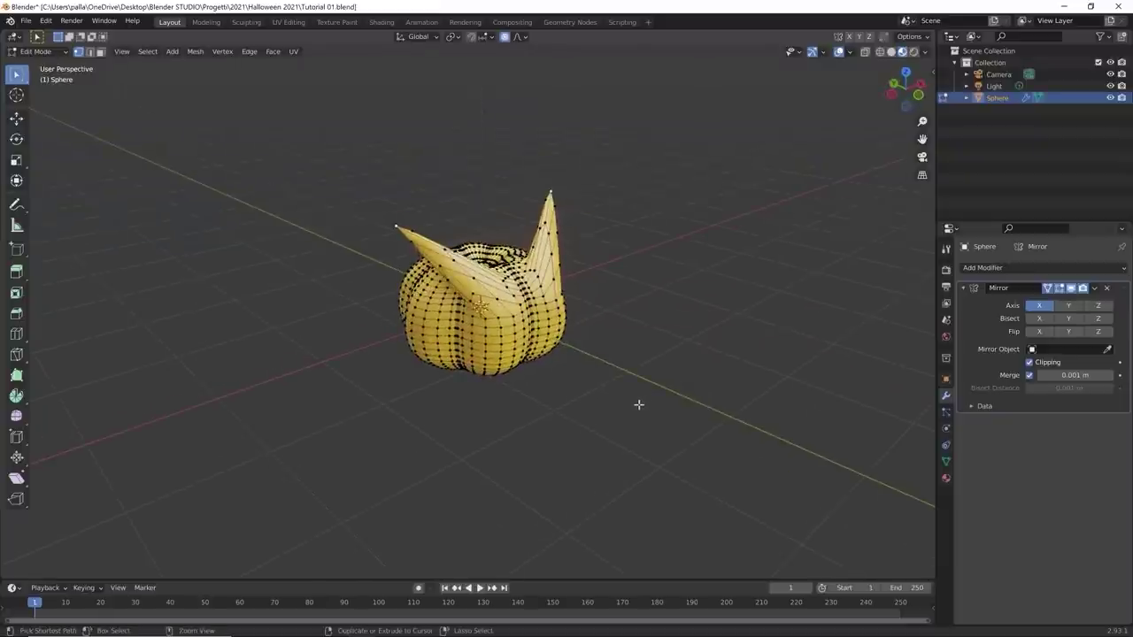
key(ctrl+z)
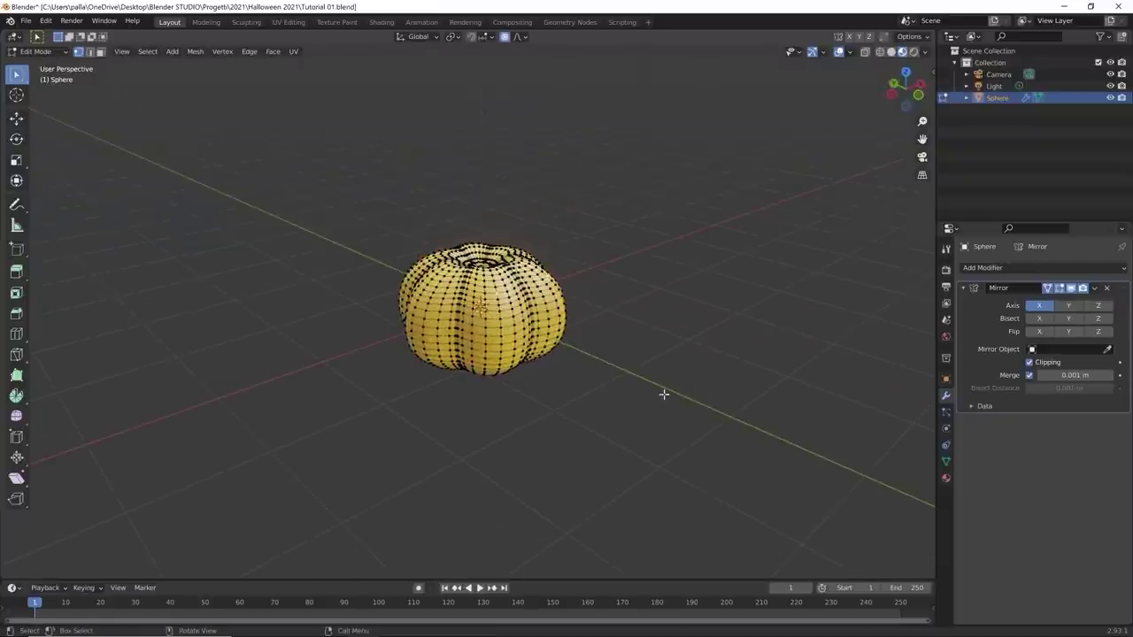
Step: Switch to face select mode and return to the front view
key(3)
scroll(614, 366, up, 3)
middle_drag(614, 365, 560, 400)
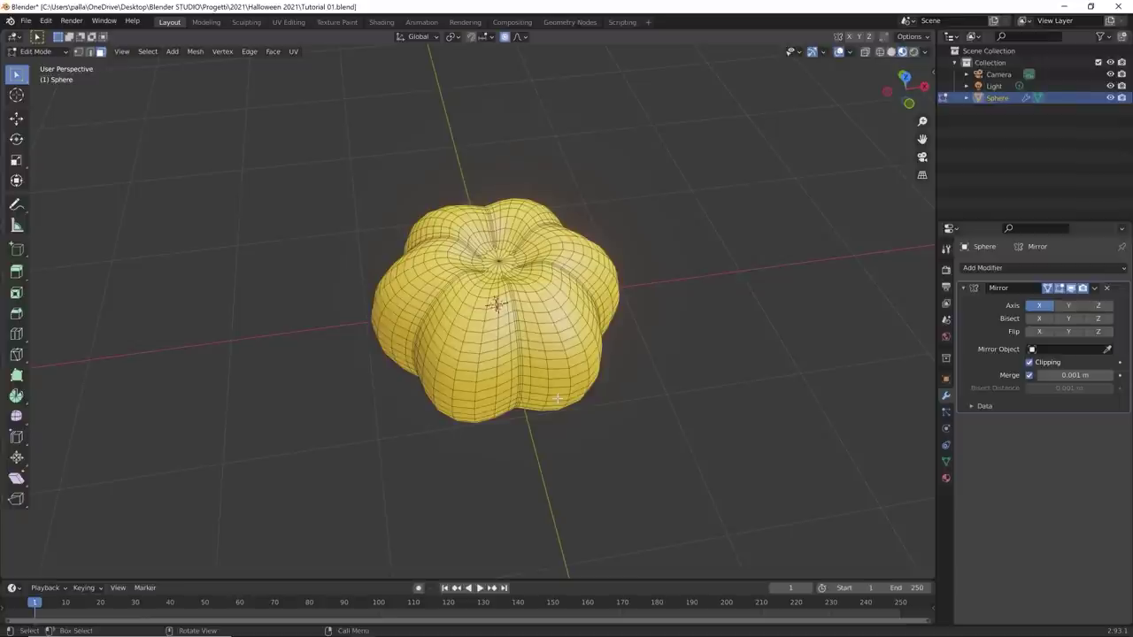
key(KP_1)
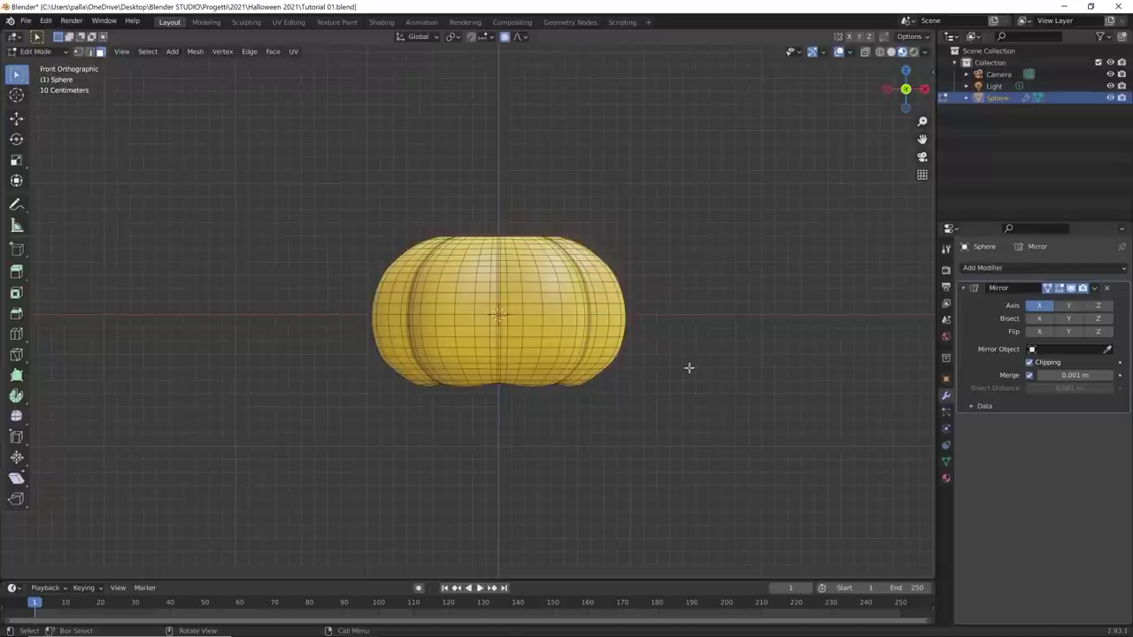
Step: Zoom in and centre the pumpkin's front, then activate the Knife tool with K
ctrl+middle_drag(688, 369, 780, 276)
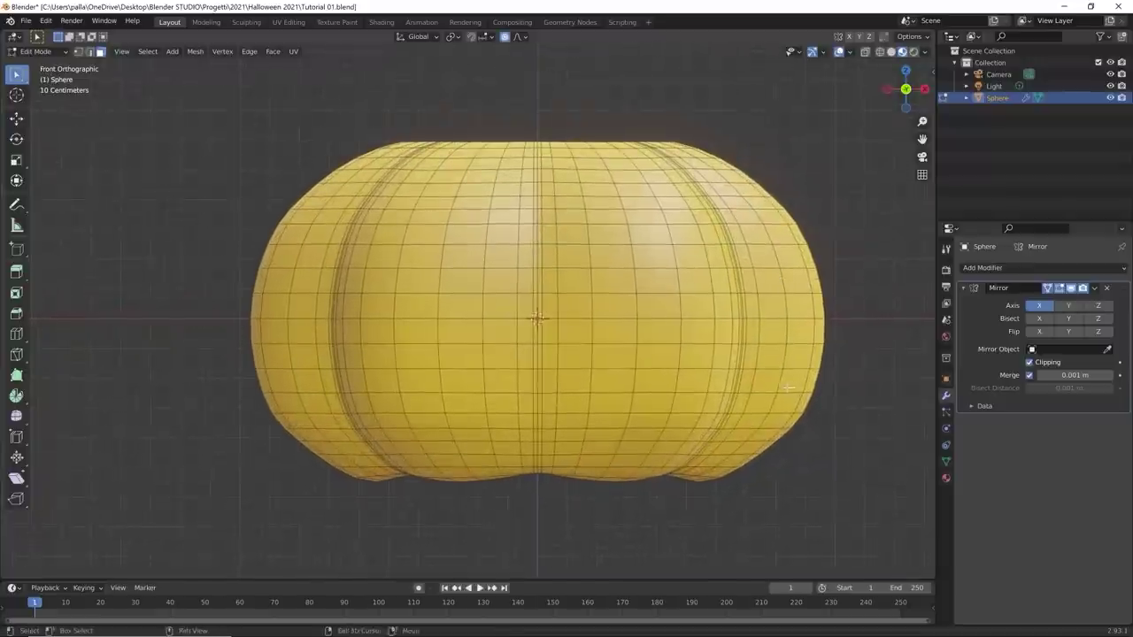
shift+middle_drag(784, 386, 733, 385)
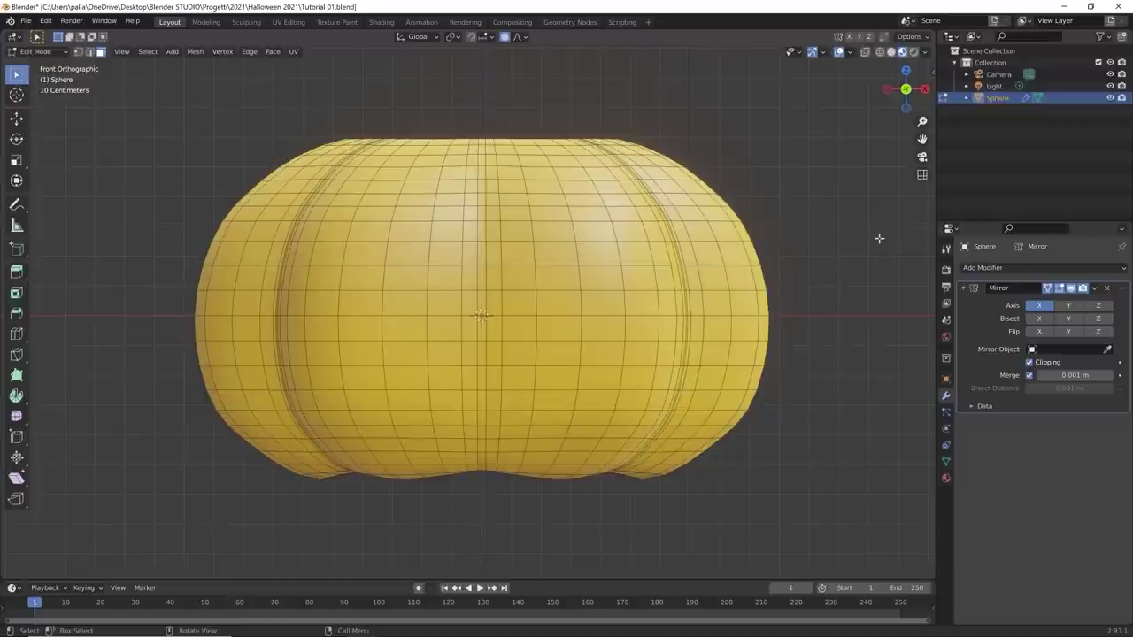
key(k)
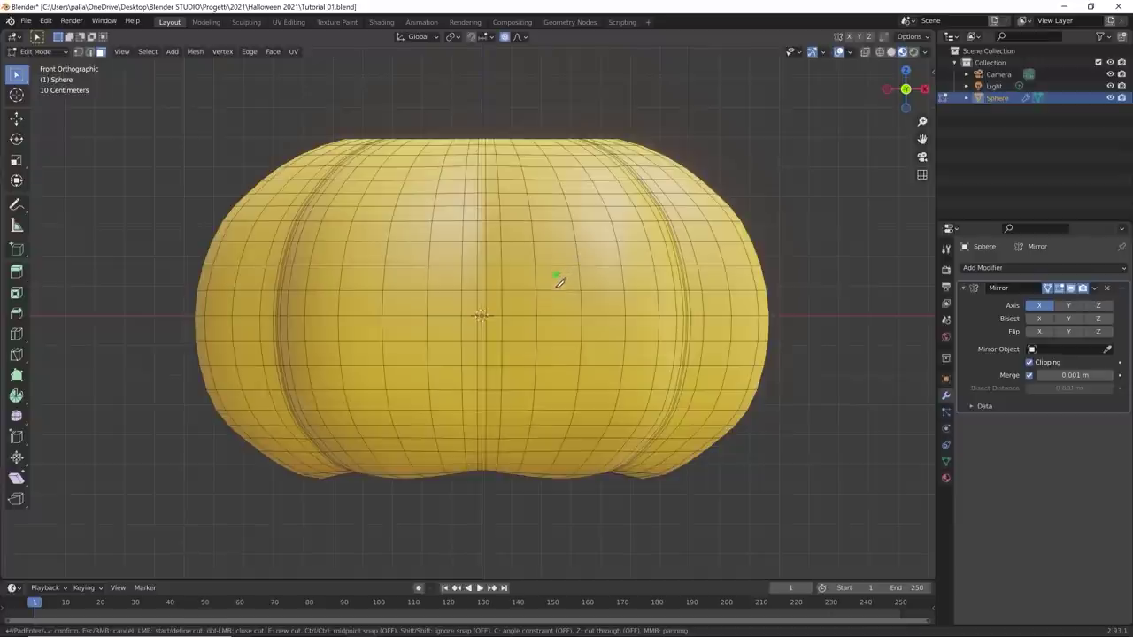
Step: Knife-cut a slanted edge between two front points marking each eye's inner side
click(536, 291)
click(576, 243)
key(Return)
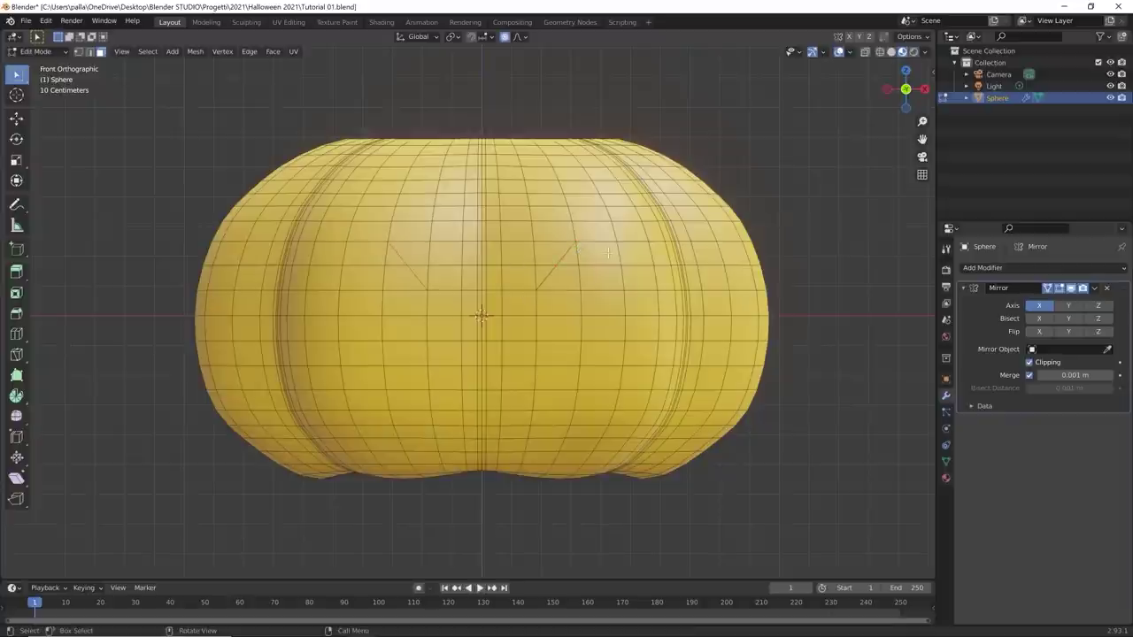
key(k)
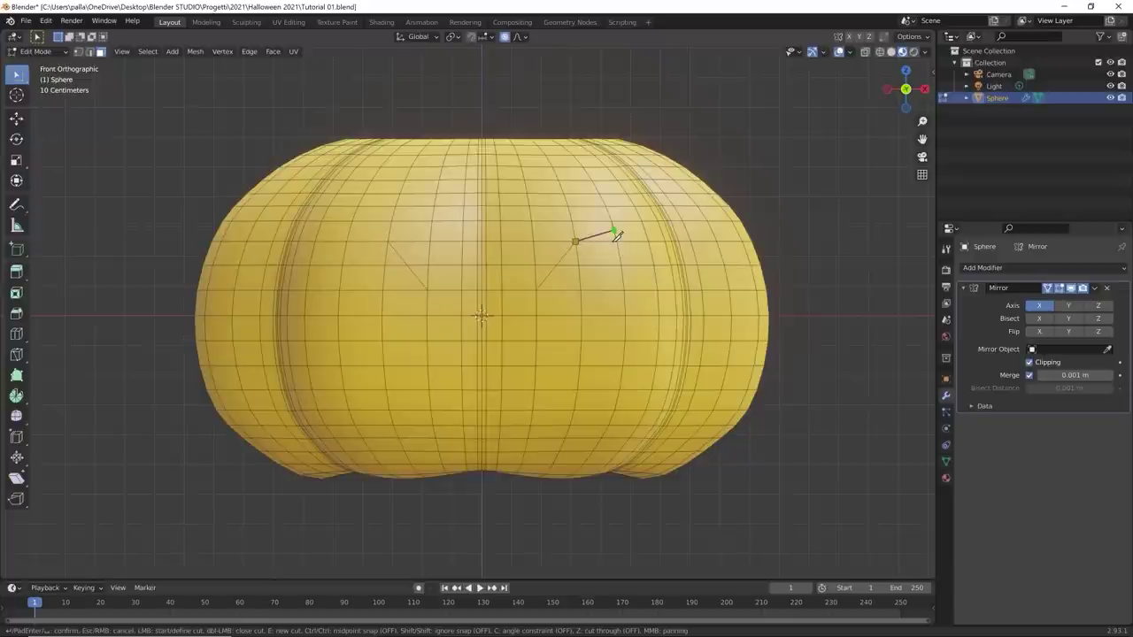
Step: Extend the knife cut sideways to the eye's outer corner, completing the triangular eye outline
click(617, 242)
click(642, 221)
key(e)
click(641, 222)
key(Return)
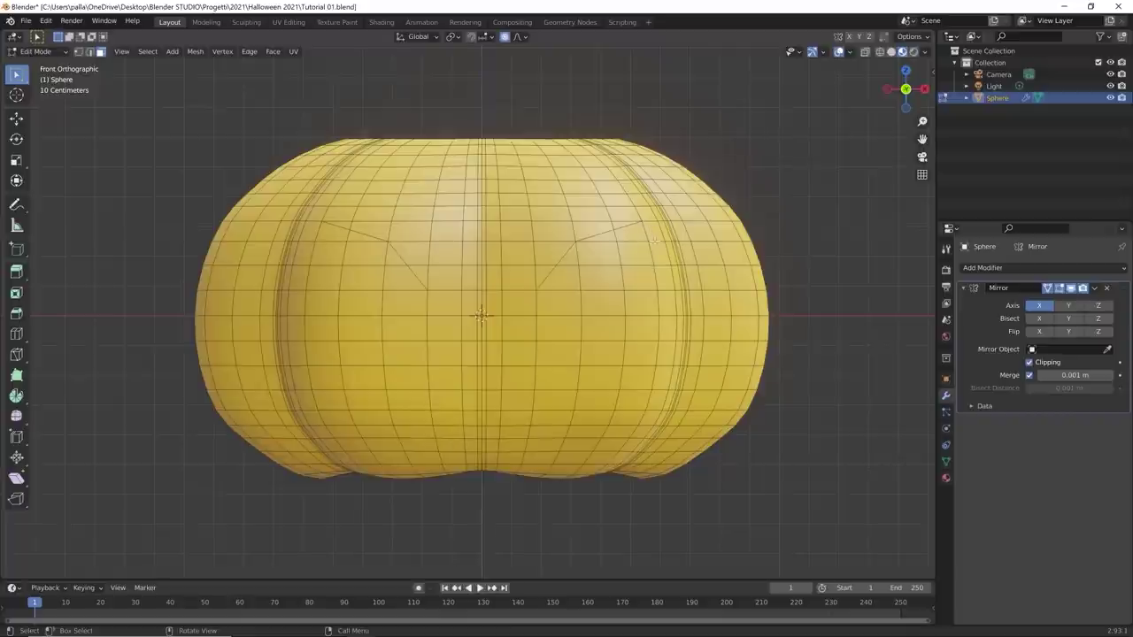
Step: Select an edge beside the eye, start and cancel another knife cut, then check the cuts
key(2)
click(649, 259)
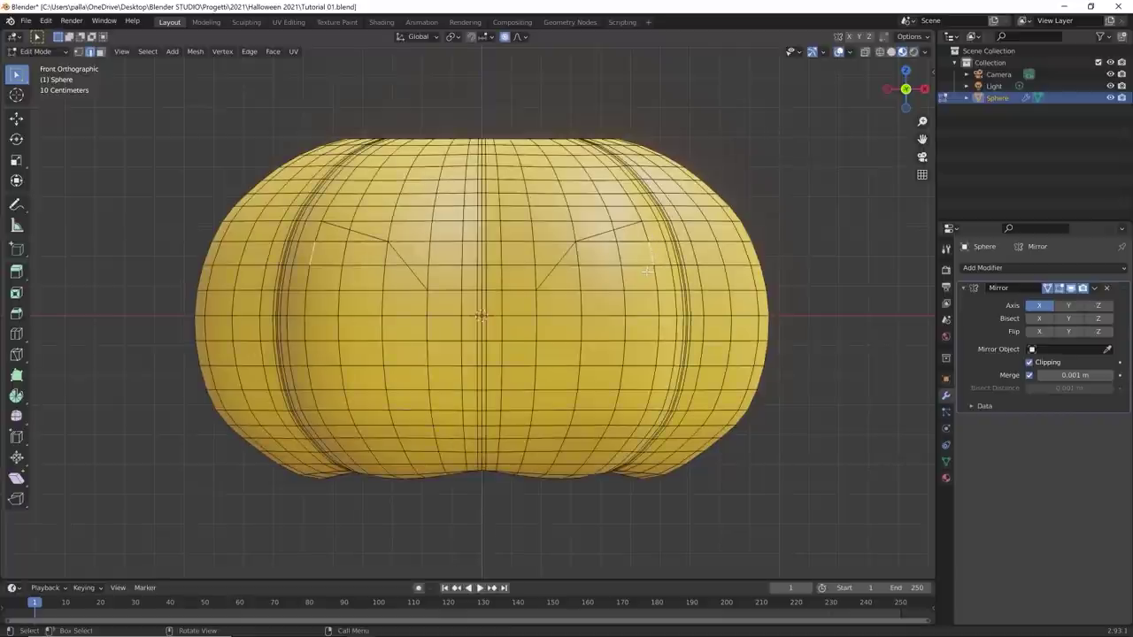
key(k)
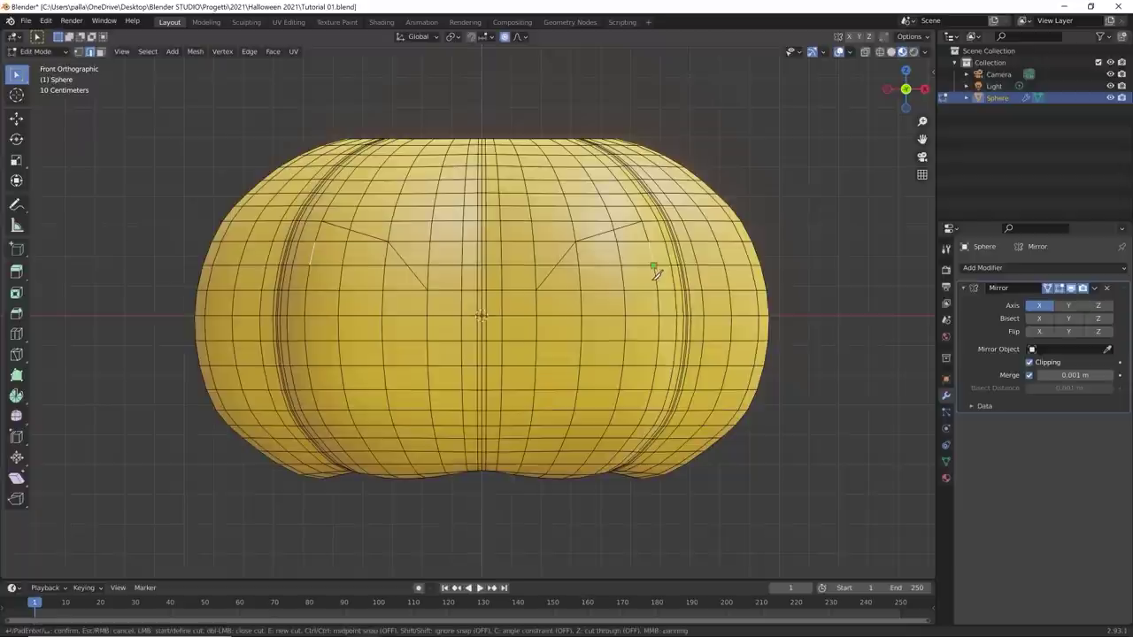
click(655, 267)
key(e)
middle_drag(571, 312, 486, 316)
scroll(715, 248, down, 4)
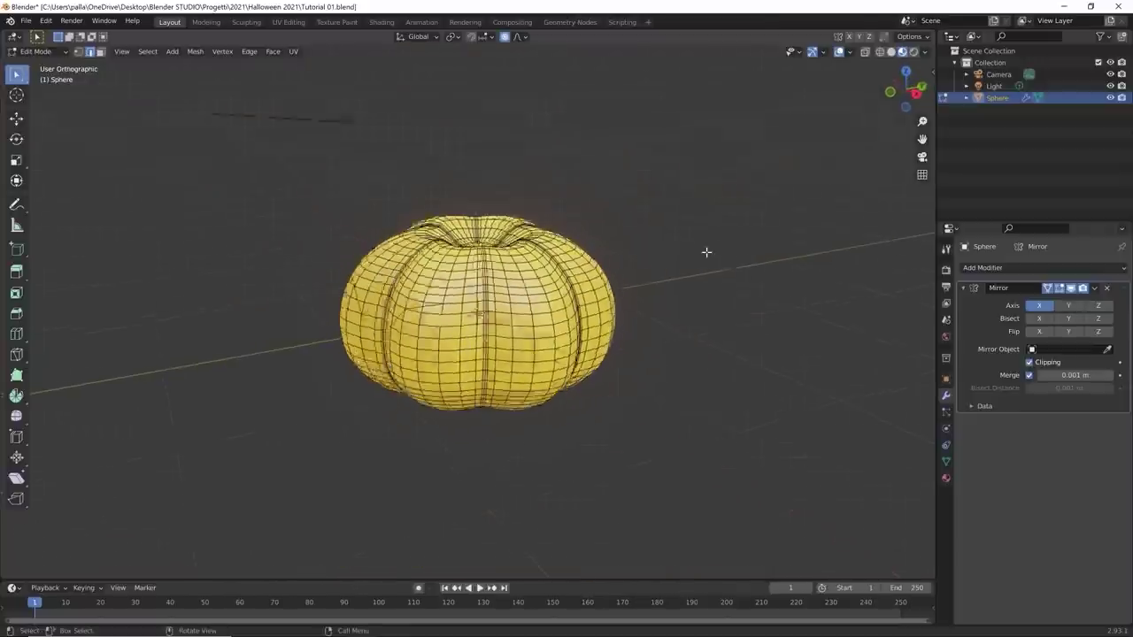
key(KP_1)
scroll(682, 263, up, 5)
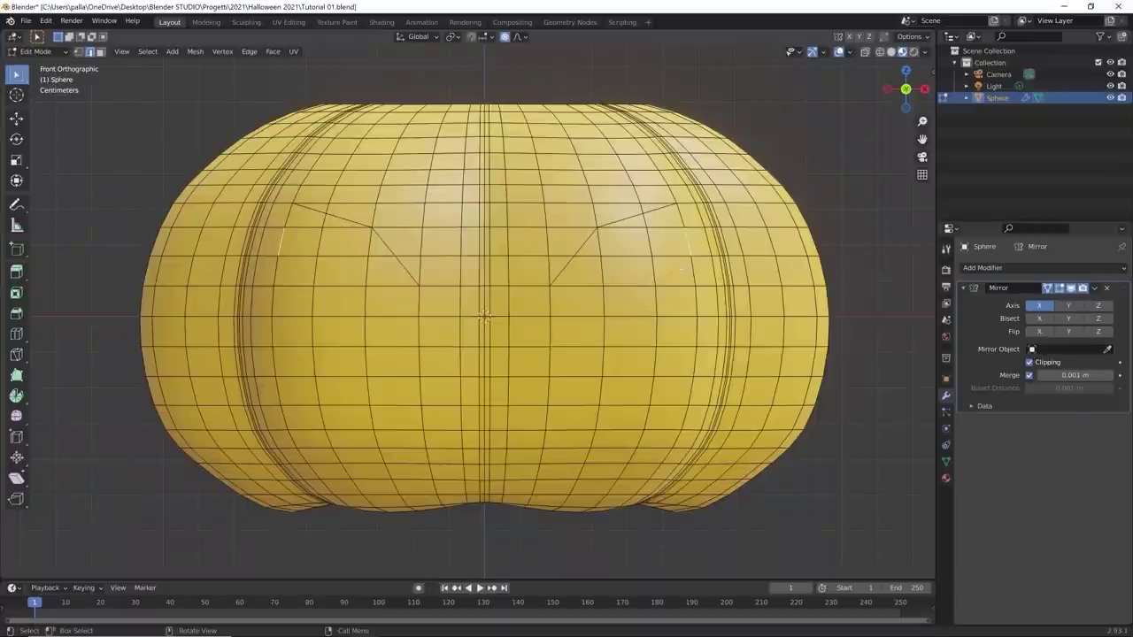
key(2)
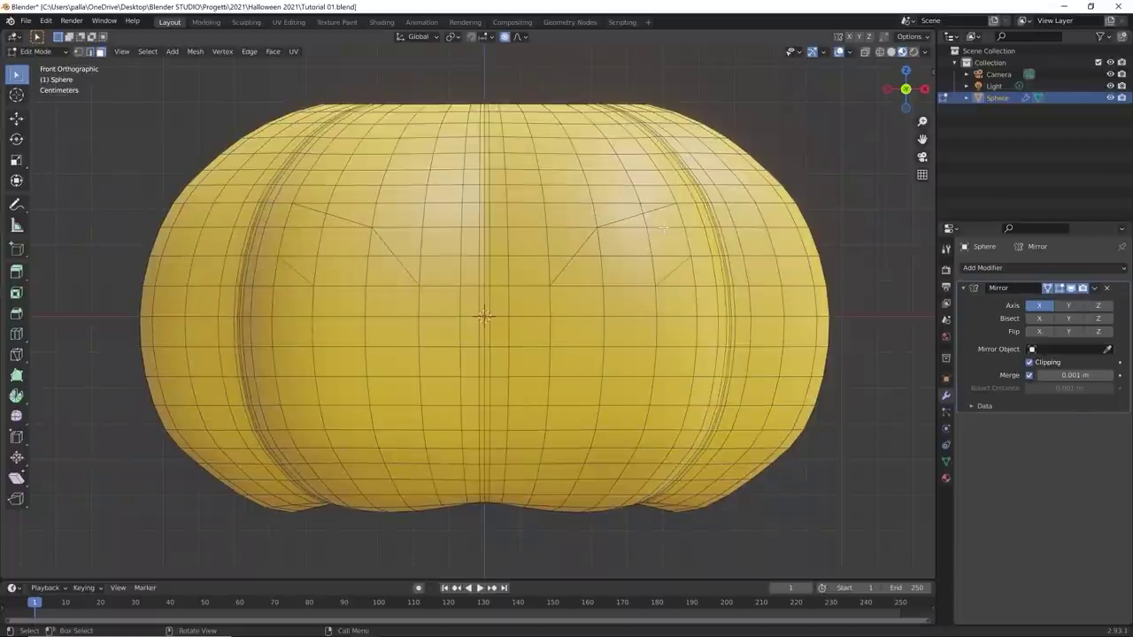
click(662, 217)
shift+click(665, 243)
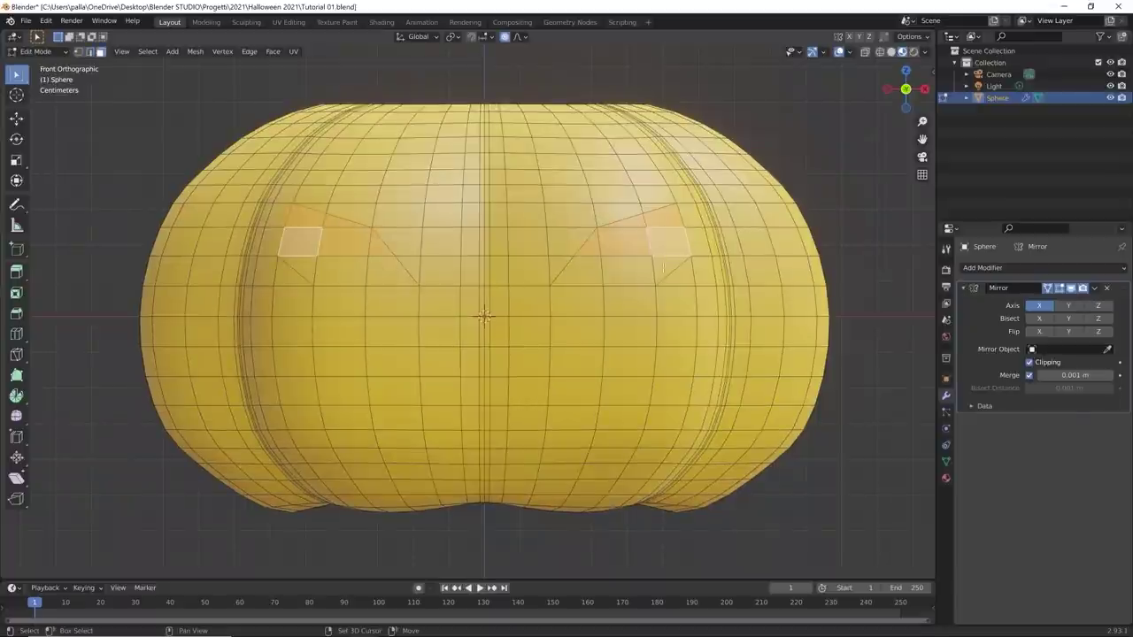
click(669, 270)
click(624, 270)
click(577, 271)
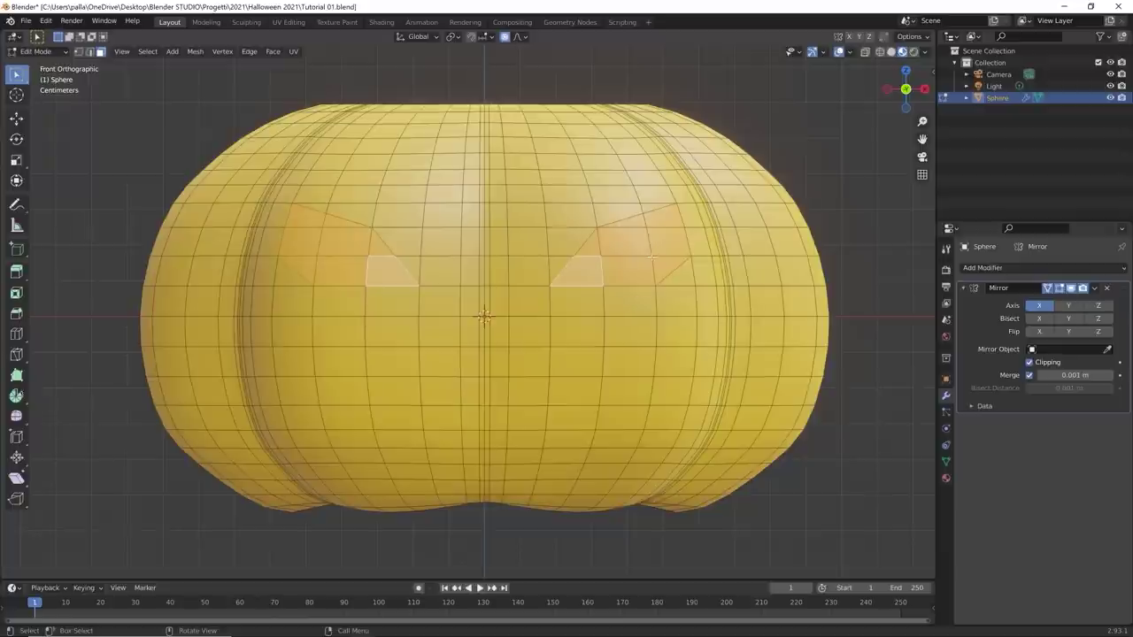
click(776, 143)
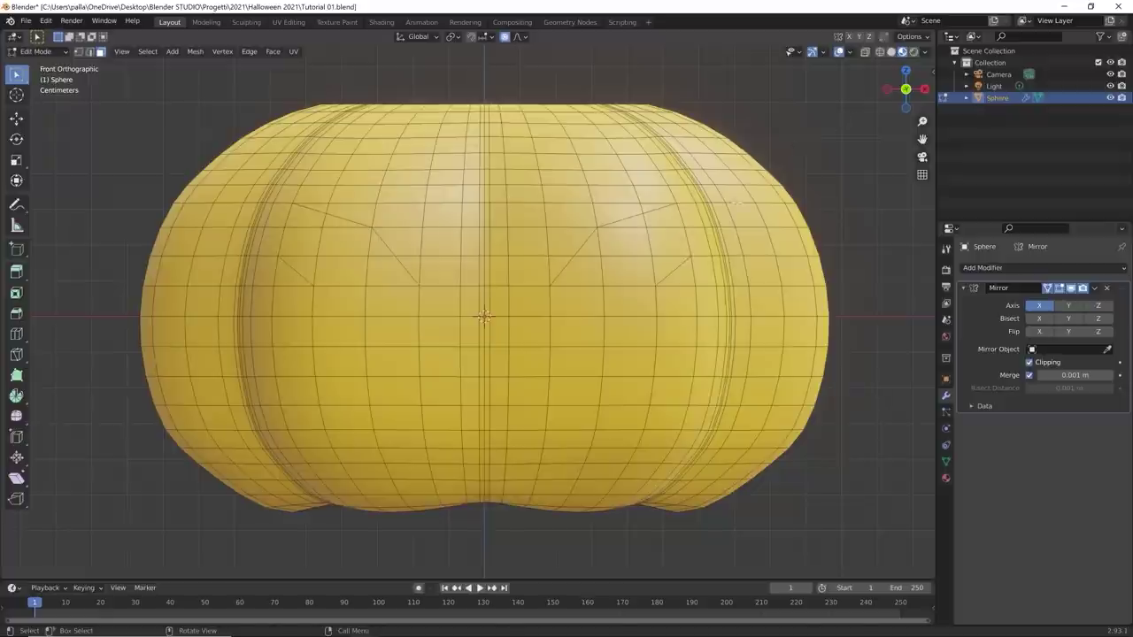
scroll(651, 392, down, 2)
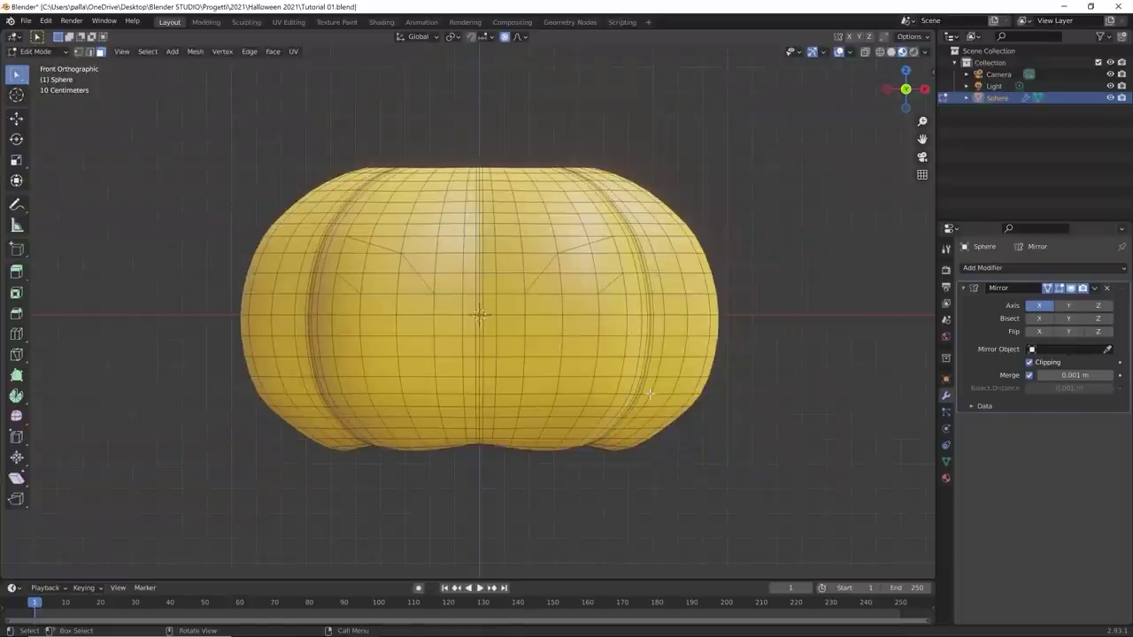
Step: Knife-cut the upper zigzag edge of the mouth, from its outer corner to the centre seam
key(k)
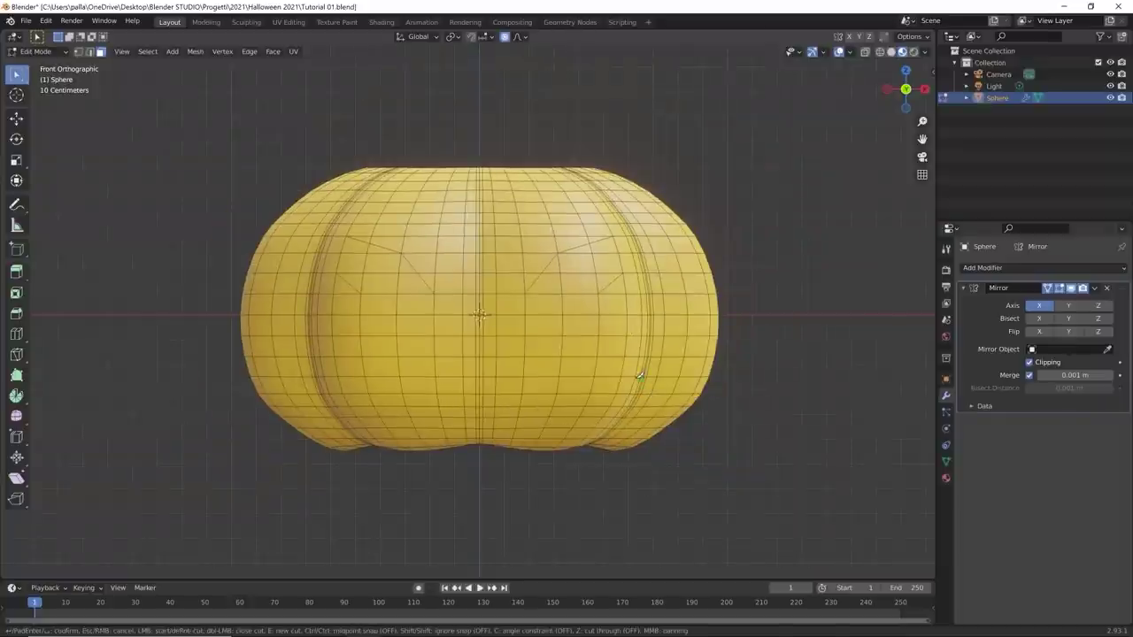
click(642, 316)
click(627, 336)
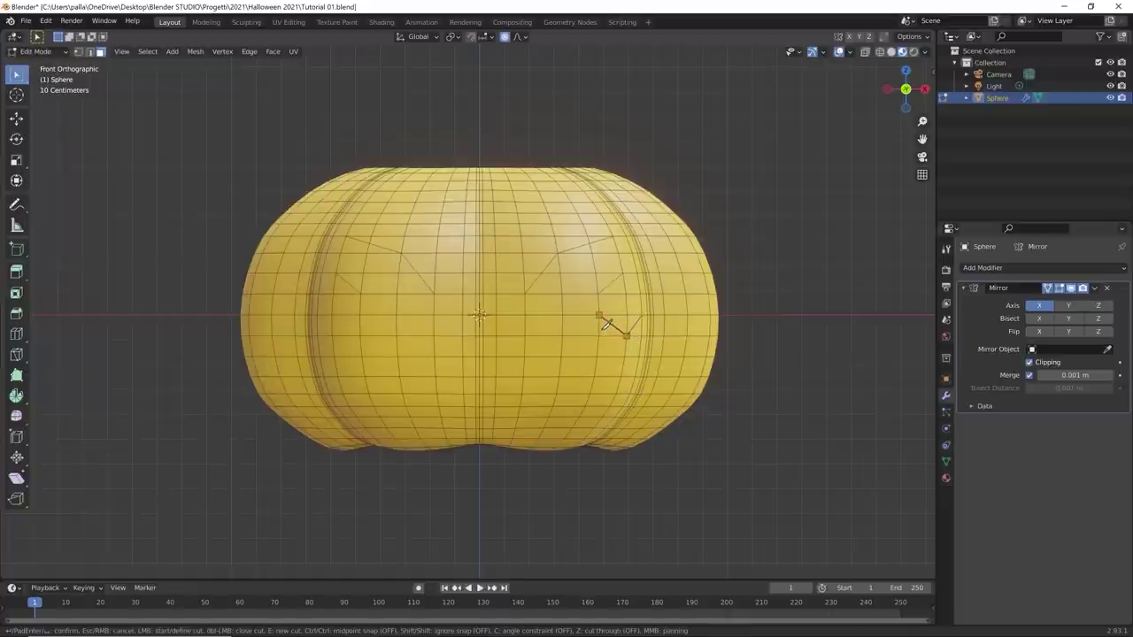
click(600, 316)
click(563, 358)
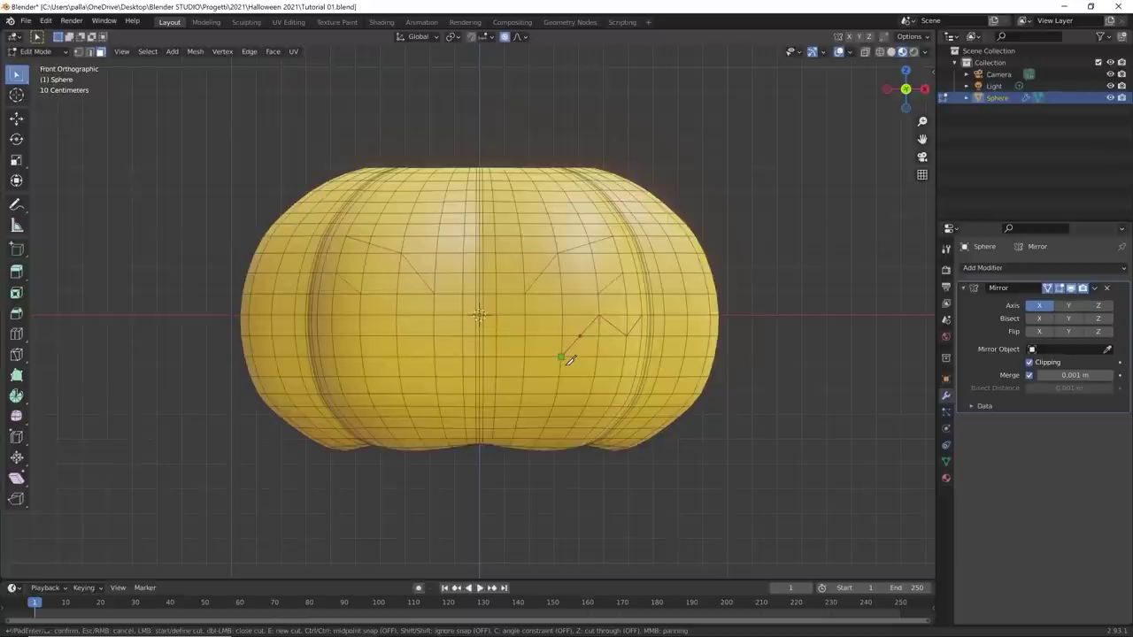
click(524, 315)
click(479, 337)
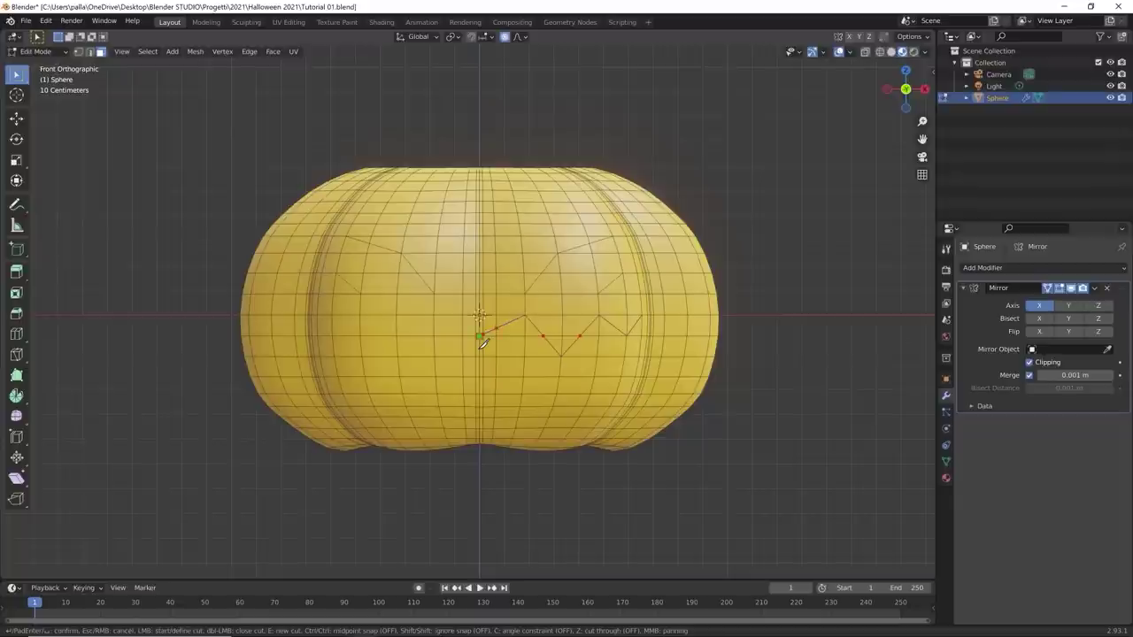
key(Return)
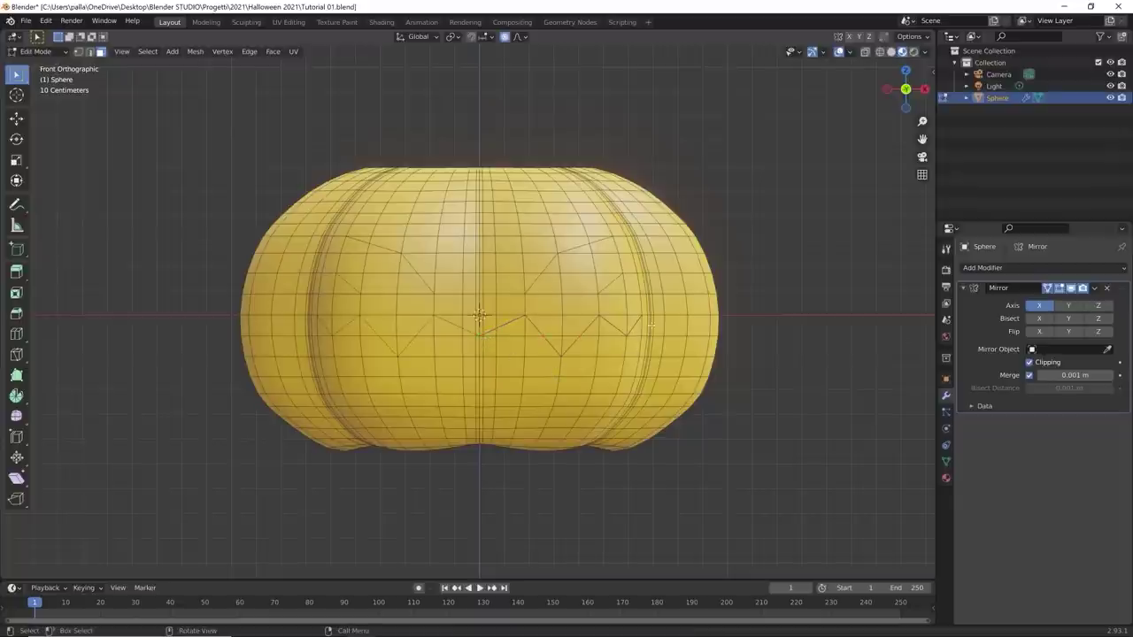
Step: Knife-cut a second, lower jagged mouth line ending near the centre line
key(k)
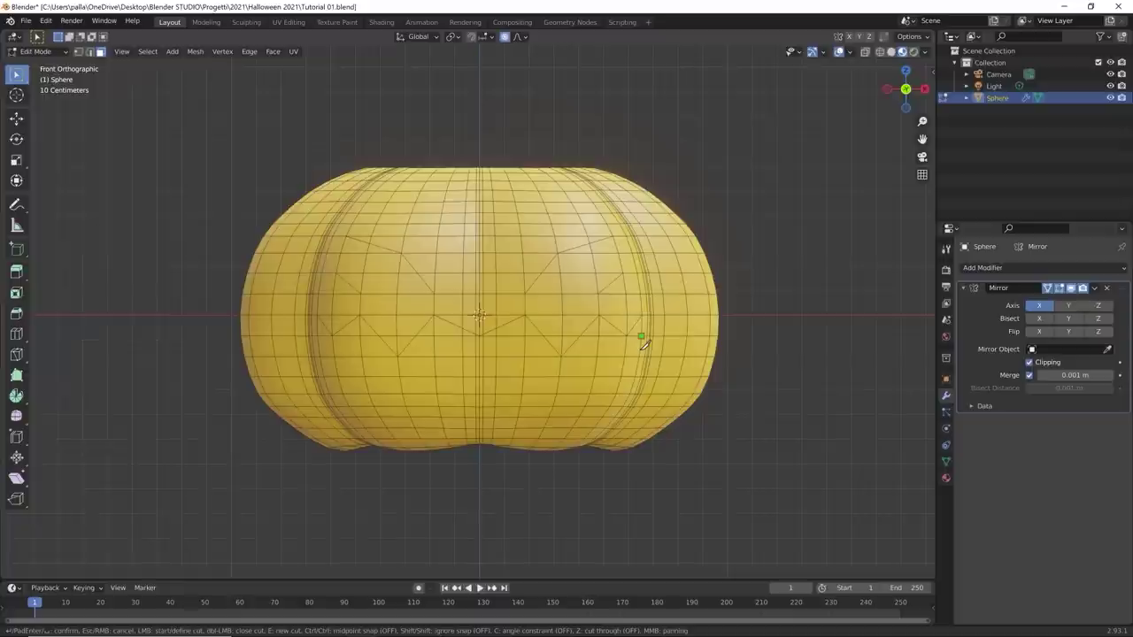
click(640, 337)
click(622, 377)
click(598, 359)
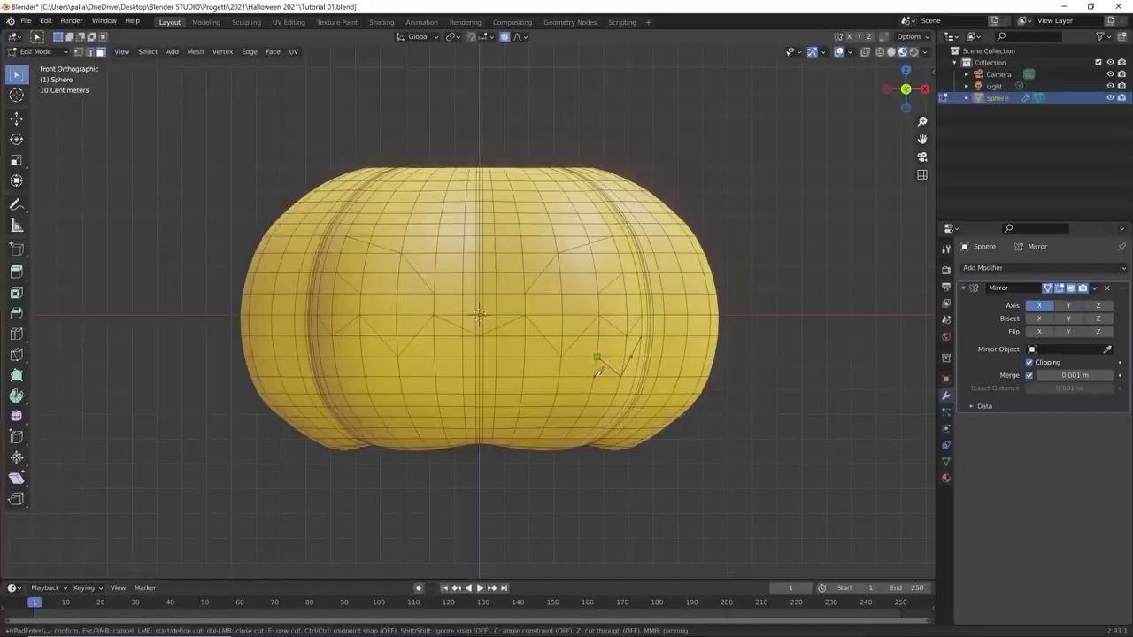
click(555, 406)
click(522, 394)
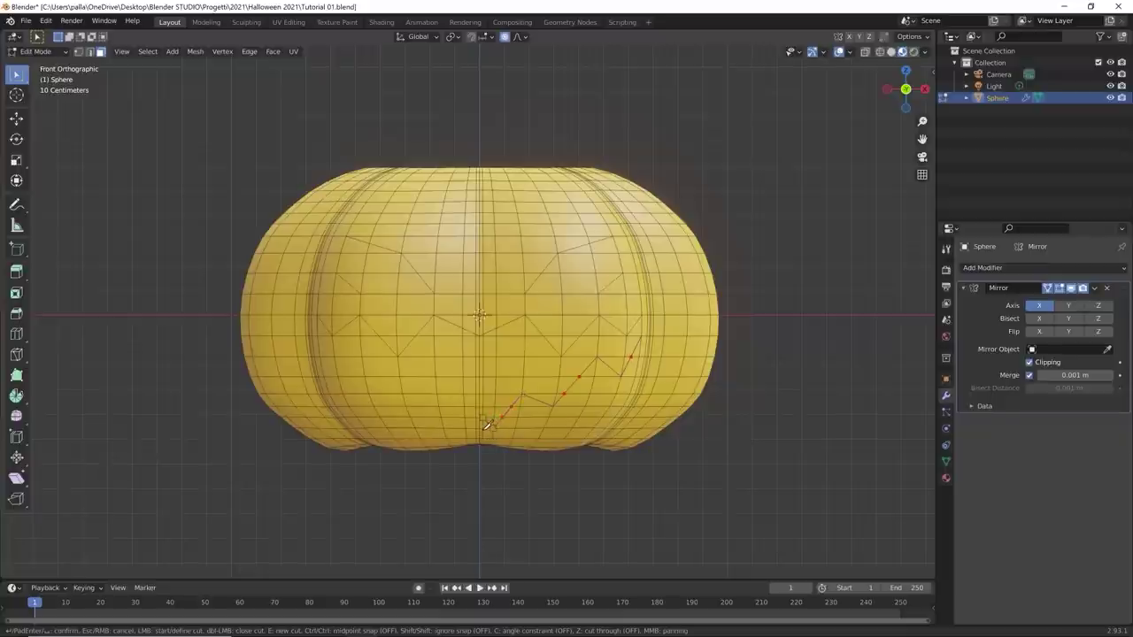
click(486, 422)
key(Return)
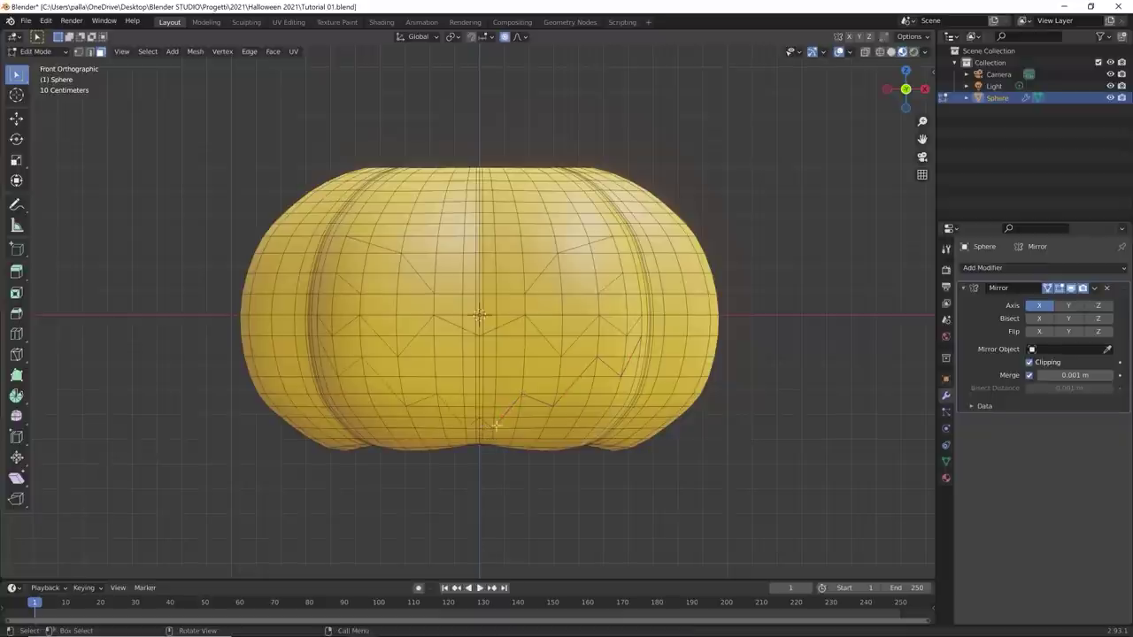
scroll(567, 427, up, 2)
scroll(567, 425, up, 1)
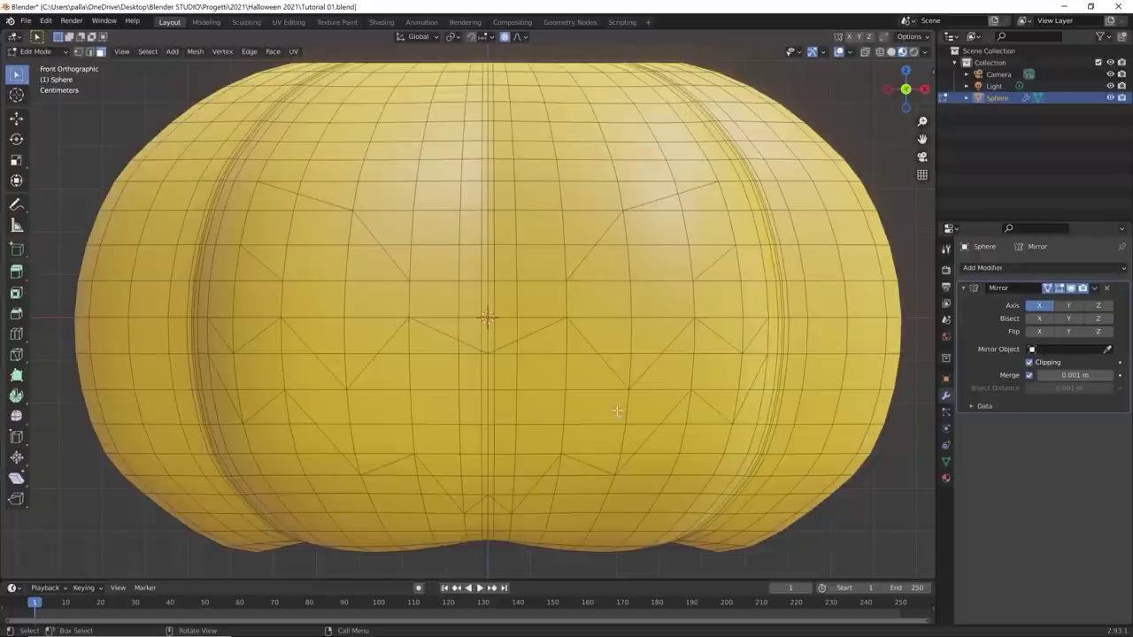
Step: Apply the Mirror modifier in Object Mode, then return to Edit Mode in Front view
scroll(614, 410, down, 5)
middle_drag(592, 405, 571, 452)
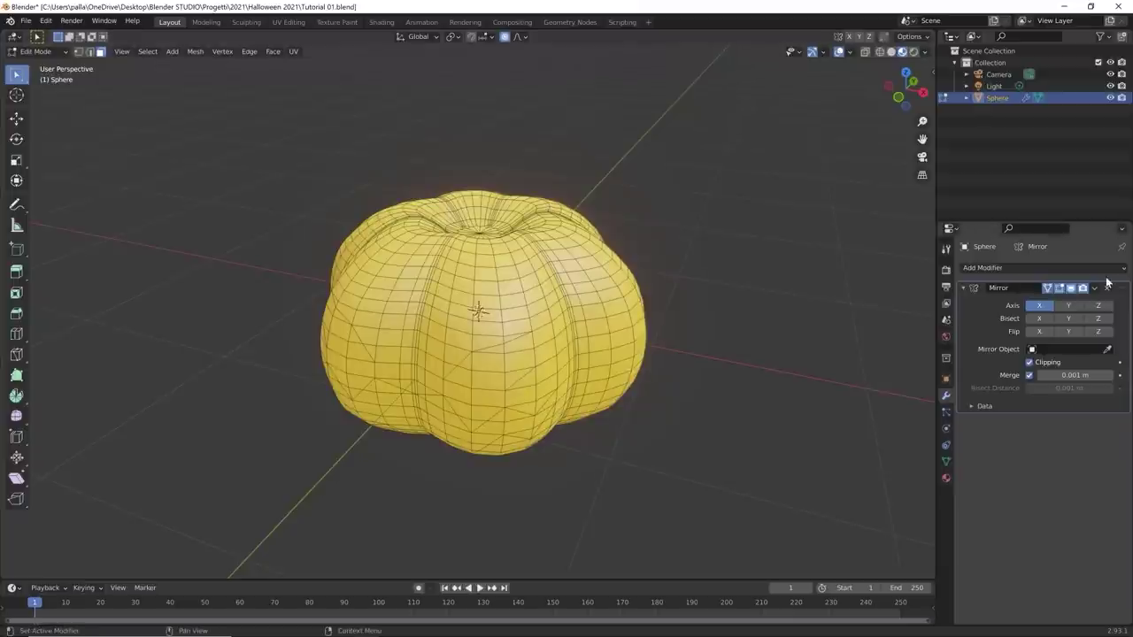
key(Tab)
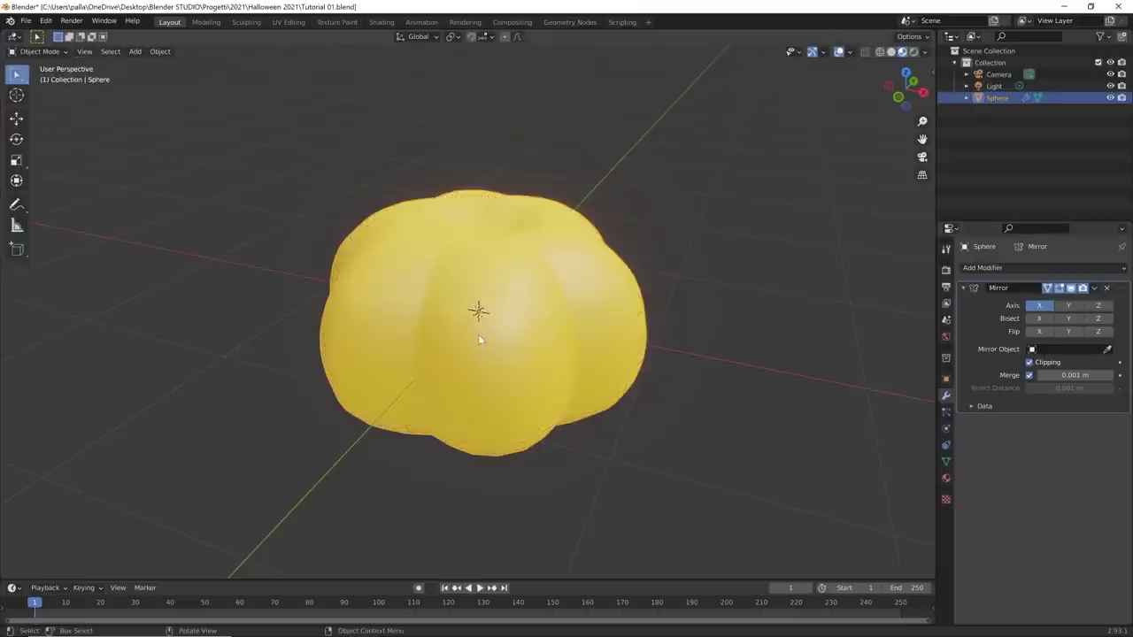
middle_drag(478, 339, 540, 328)
click(1095, 287)
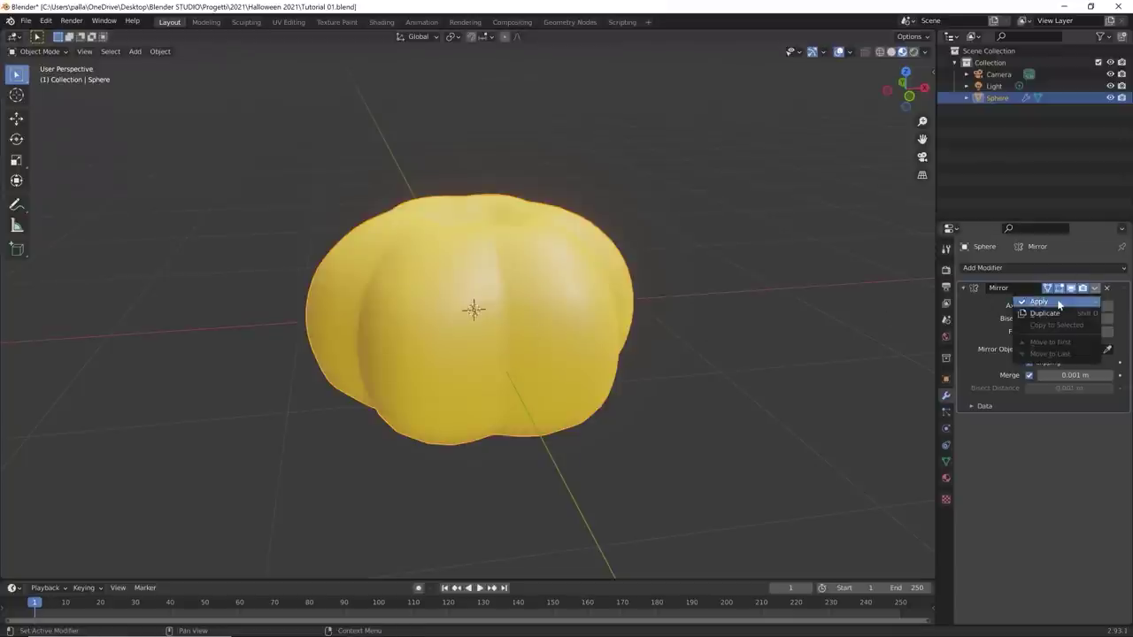
click(1059, 303)
key(Tab)
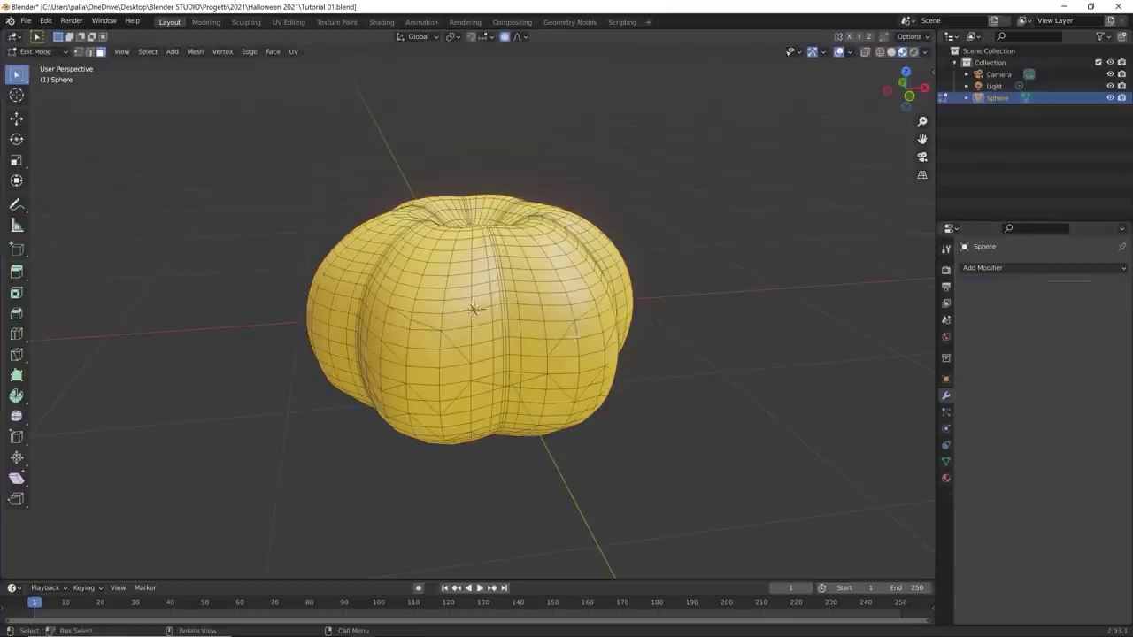
key(KP_1)
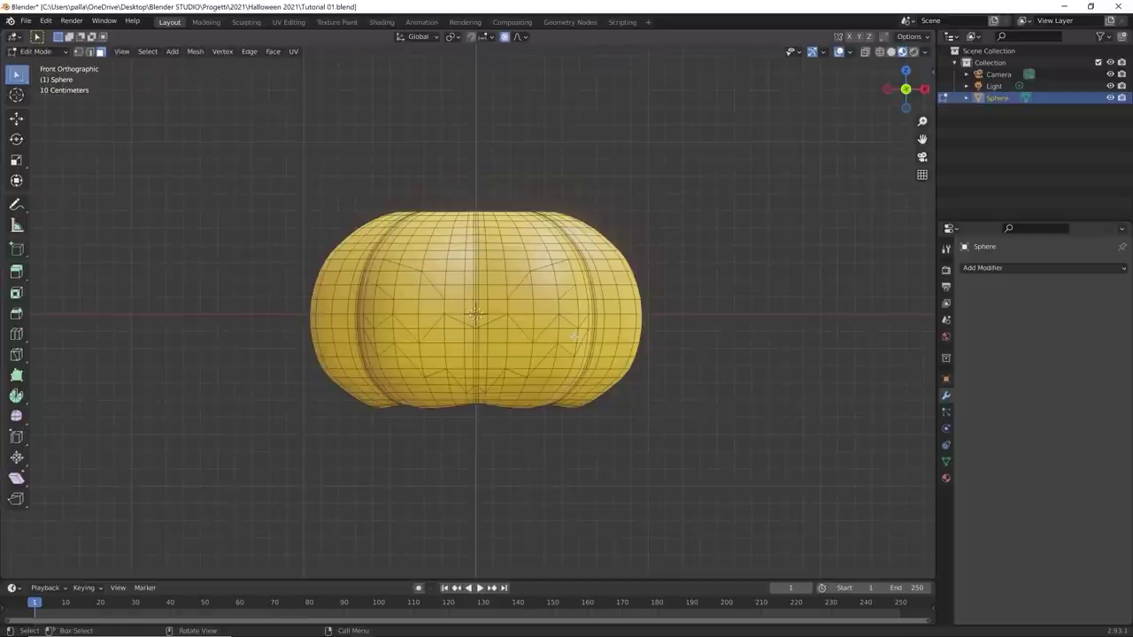
Step: Select the faces inside the right eye cut
scroll(574, 337, up, 3)
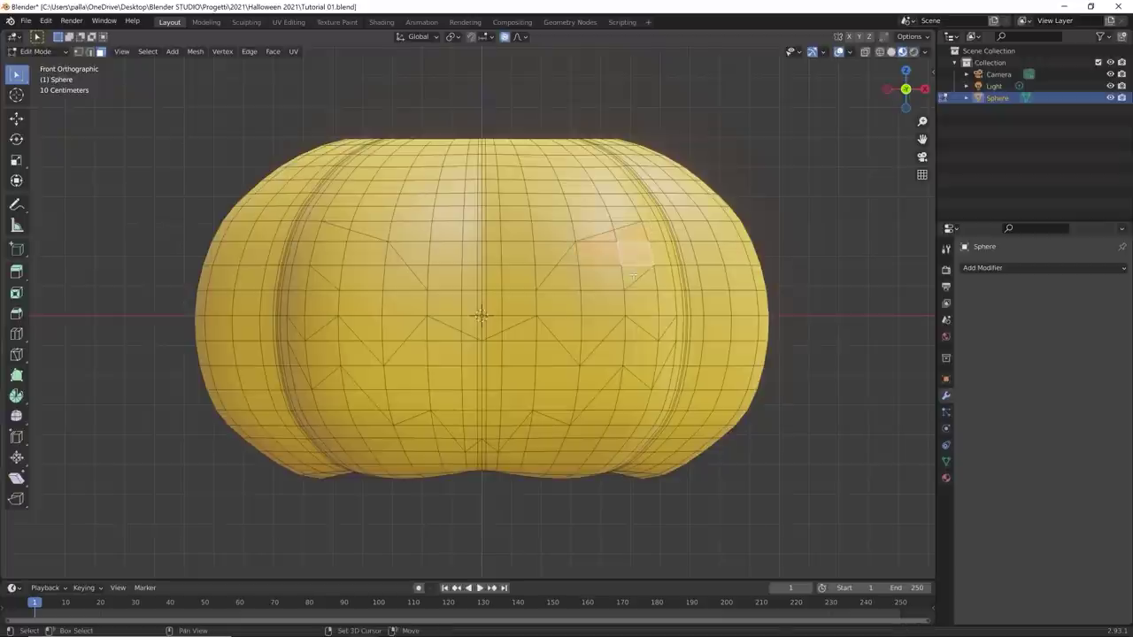
shift+click(566, 259)
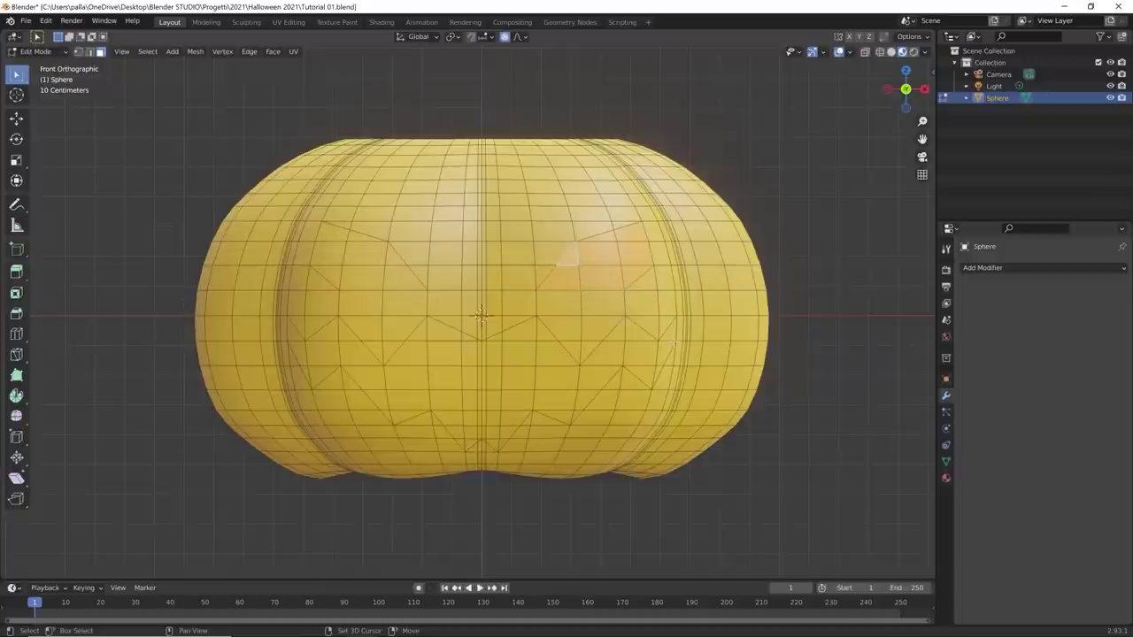
shift+click(671, 337)
shift+click(648, 356)
shift+click(644, 335)
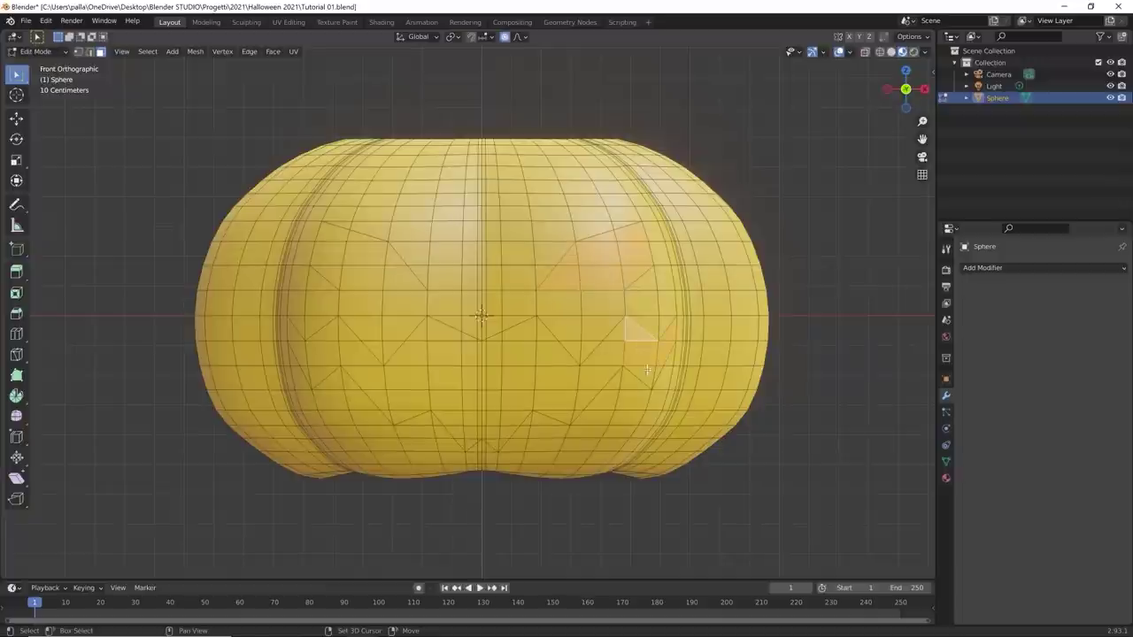
Step: Add the upper mouth faces to the selection, extending toward the centre
shift+click(646, 375)
shift+click(603, 354)
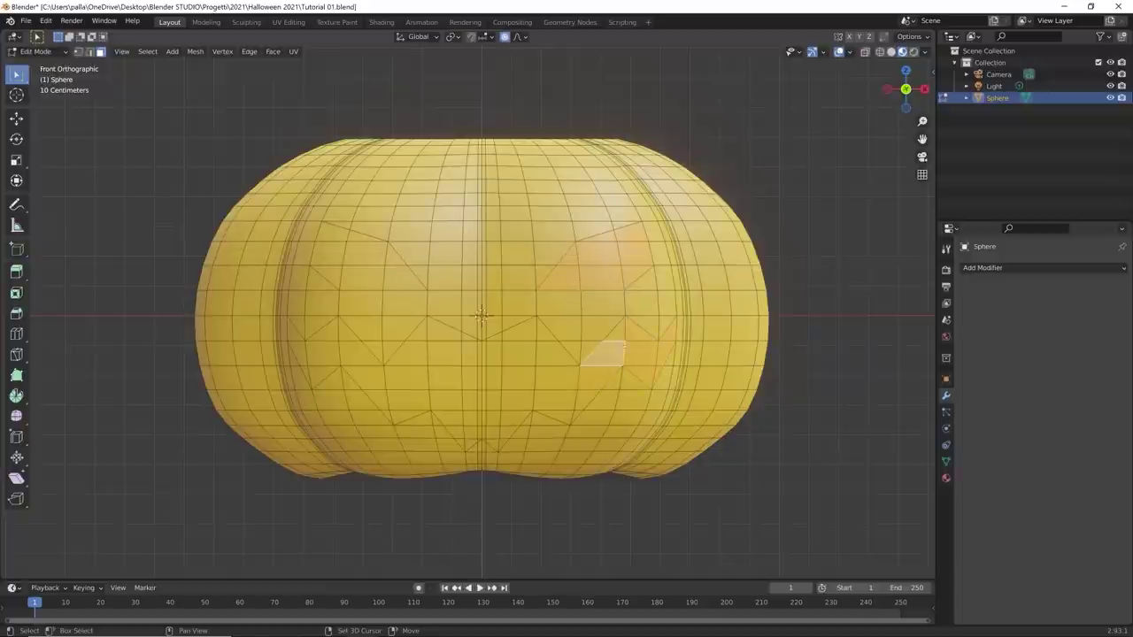
shift+click(604, 354)
shift+click(558, 382)
shift+click(582, 398)
shift+click(570, 418)
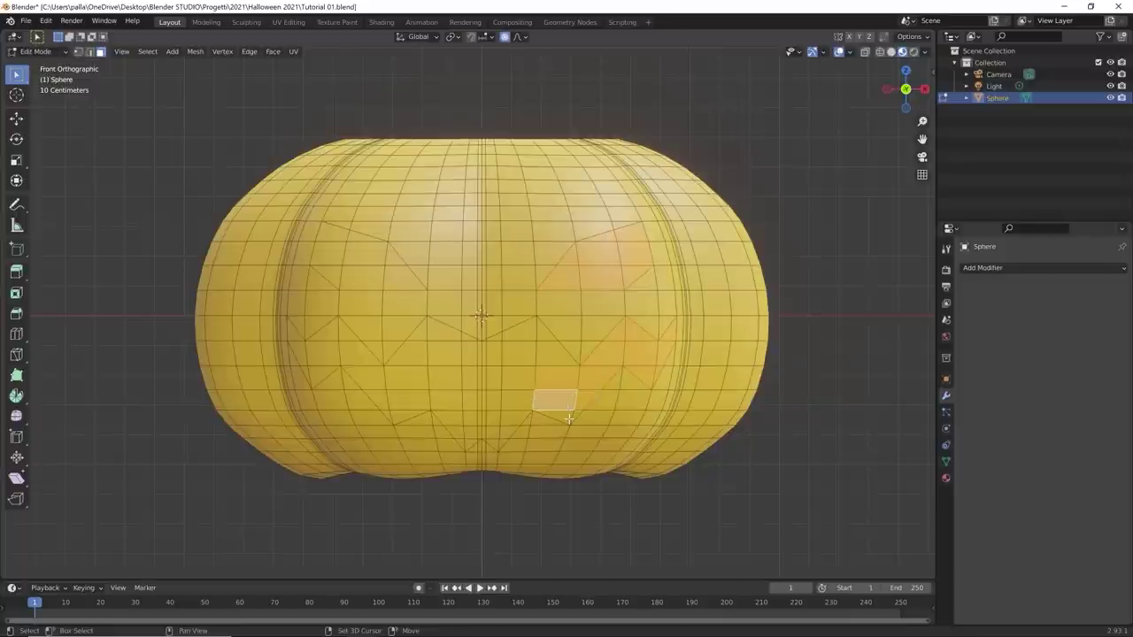
shift+click(576, 419)
shift+click(550, 337)
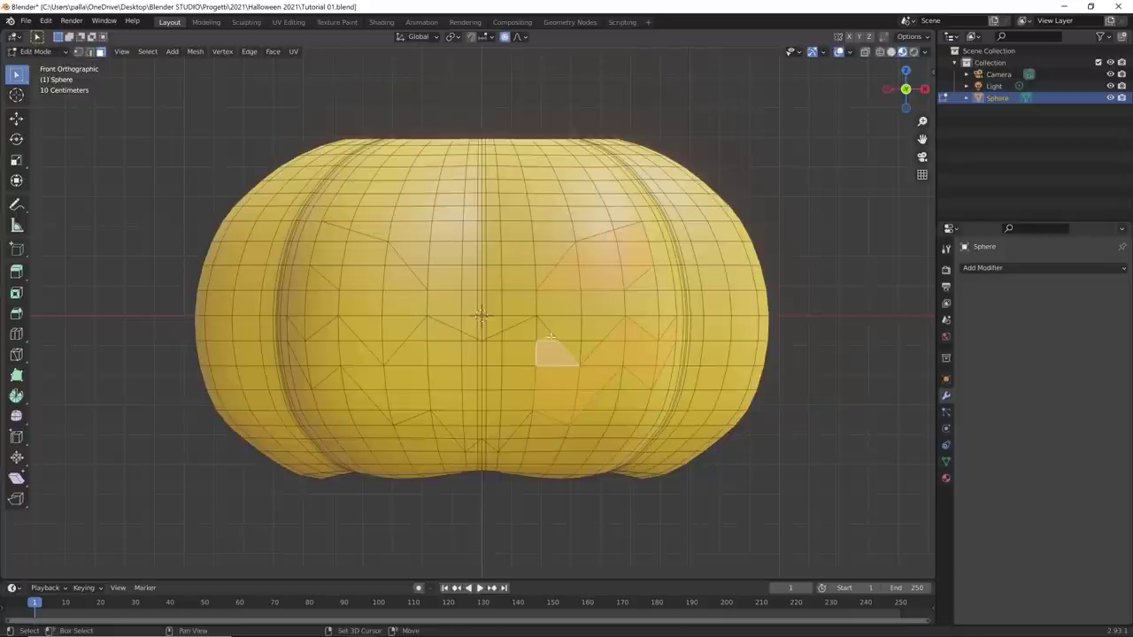
shift+click(544, 329)
shift+click(521, 330)
shift+click(494, 354)
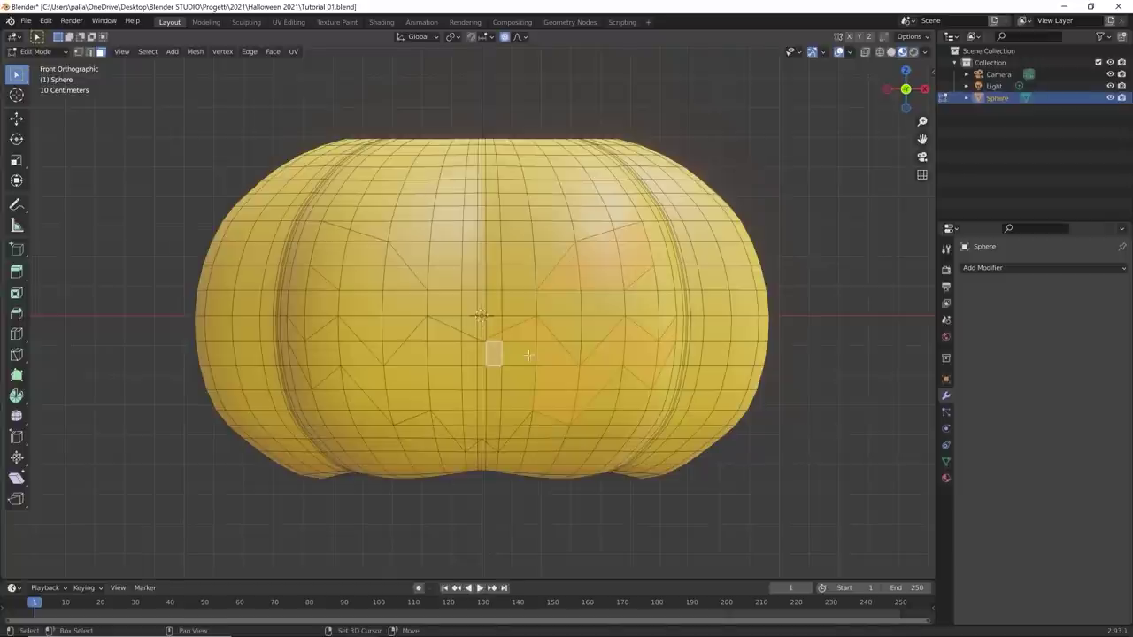
Step: Add the lower and bottom mouth faces to the selection
shift+click(524, 377)
shift+click(497, 383)
shift+click(520, 409)
shift+click(521, 419)
shift+click(497, 422)
shift+click(501, 435)
shift+click(503, 444)
Step: Add the narrow centre-line faces down the mouth, including the small bottom triangle
scroll(503, 444, up, 3)
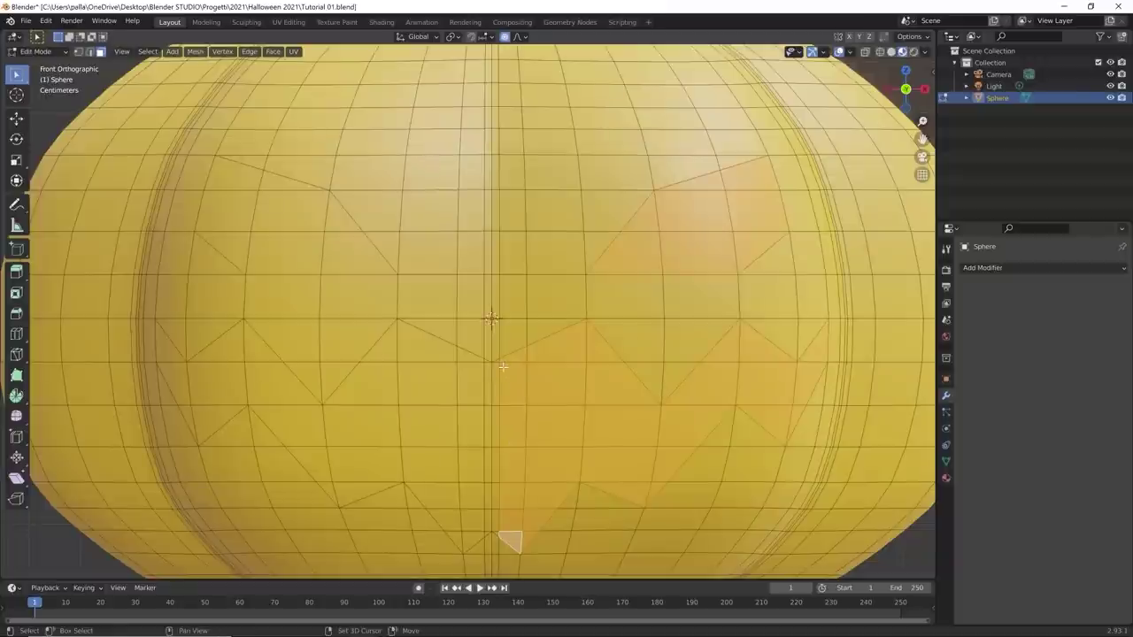
shift+click(497, 377)
shift+click(499, 430)
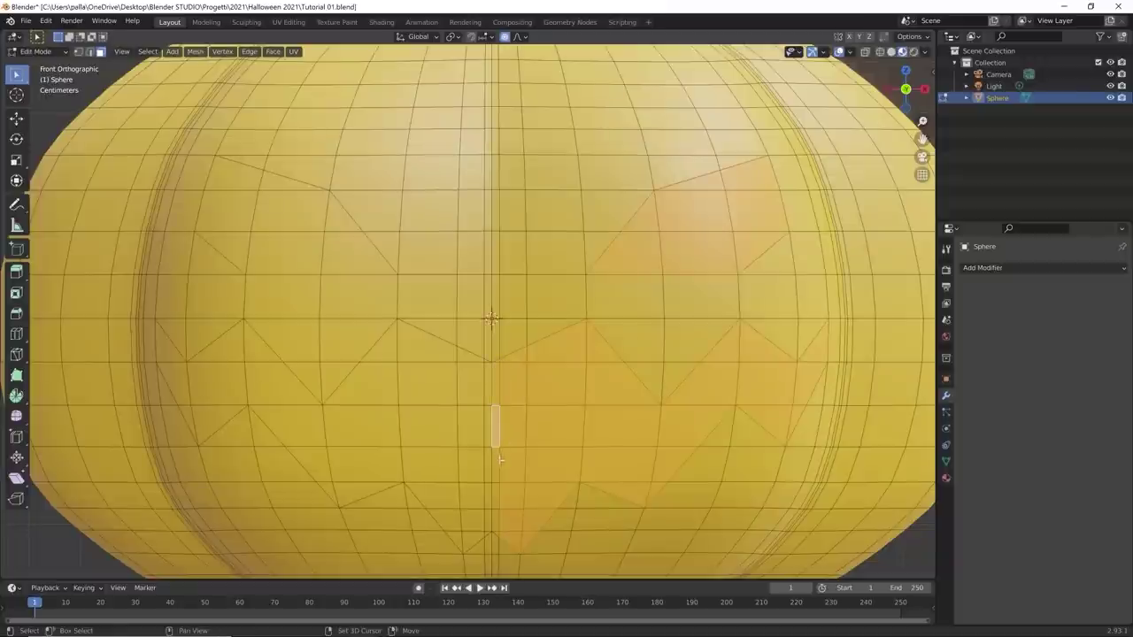
shift+click(501, 468)
shift+click(501, 496)
shift+click(501, 524)
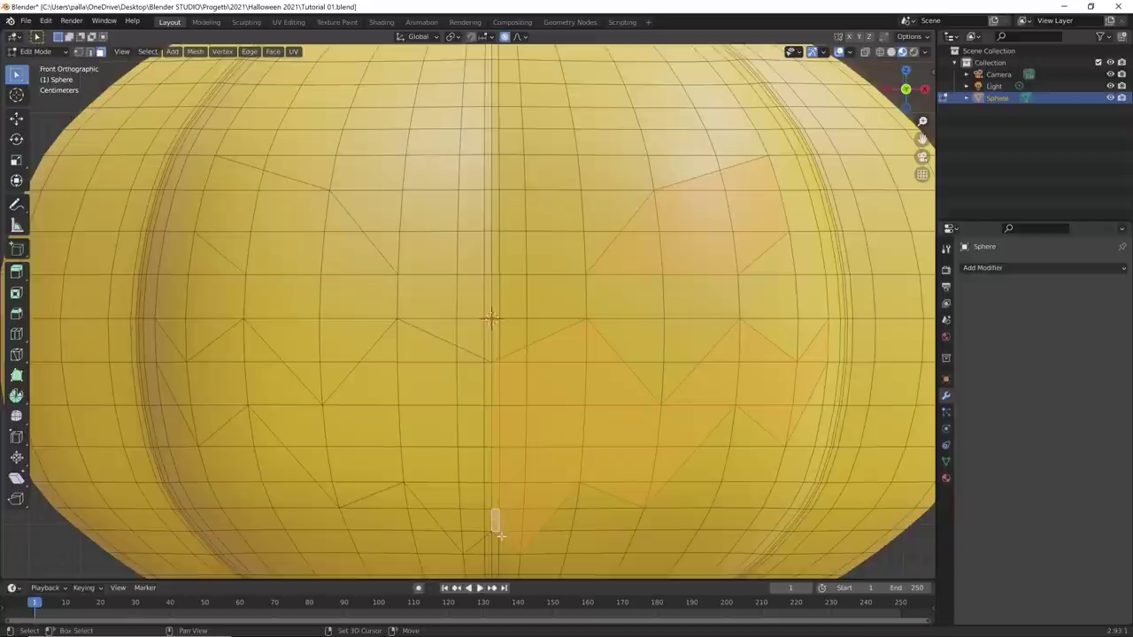
shift+click(500, 534)
Step: In perspective view, box-select a face patch on the pumpkin front
scroll(600, 458, down, 5)
mouse_move(600, 458)
middle_down()
mouse_move(633, 472)
mouse_move(586, 478)
mouse_move(605, 470)
middle_up()
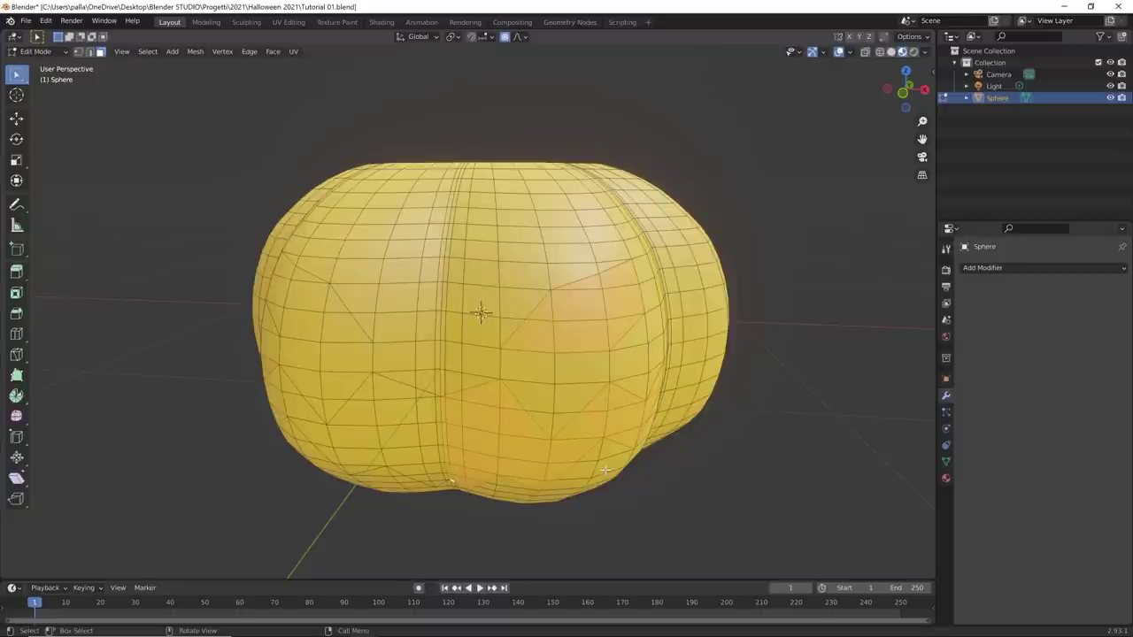
scroll(605, 470, down, 3)
middle_drag(592, 472, 482, 463)
scroll(517, 393, up, 5)
scroll(511, 470, down, 3)
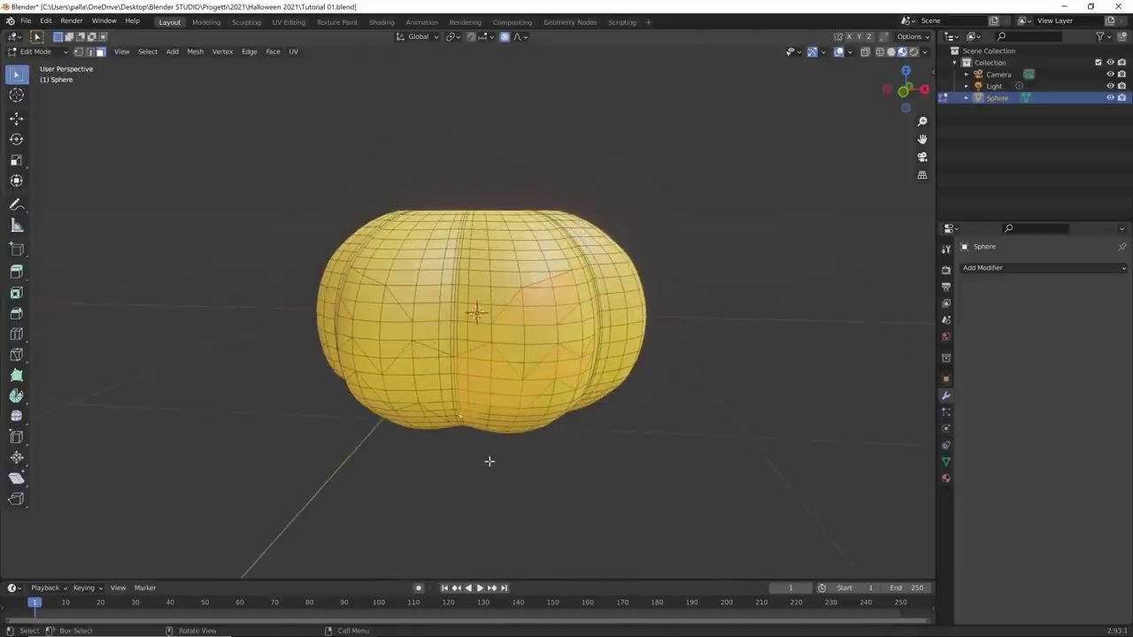
scroll(462, 372, up, 2)
middle_drag(462, 372, 461, 376)
drag(376, 295, 400, 348)
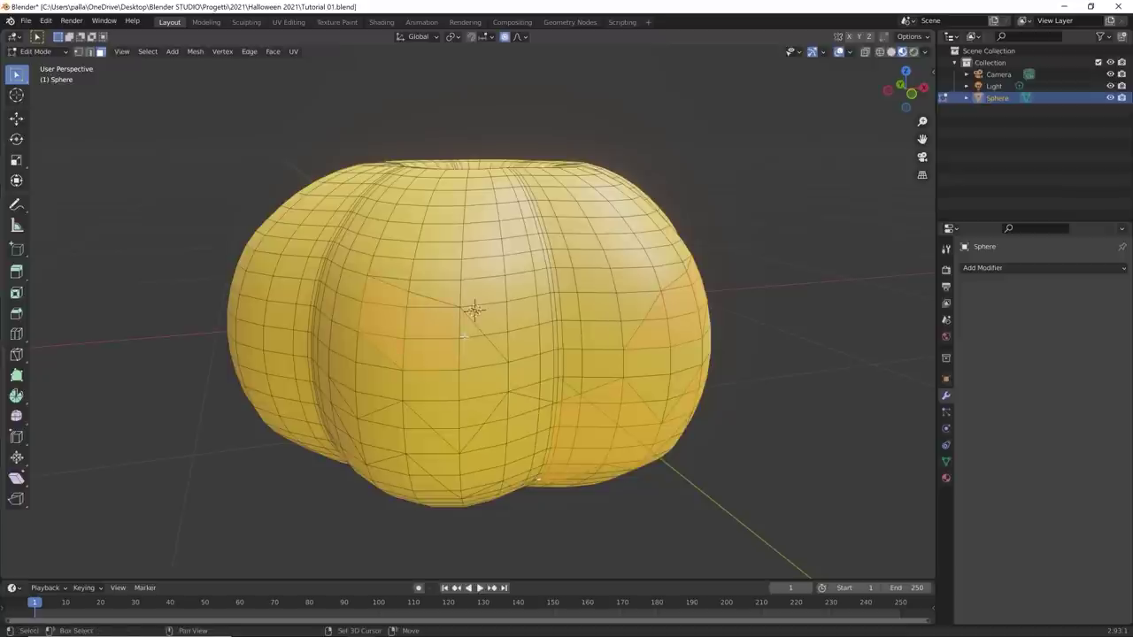
click(472, 345)
middle_drag(551, 416, 531, 403)
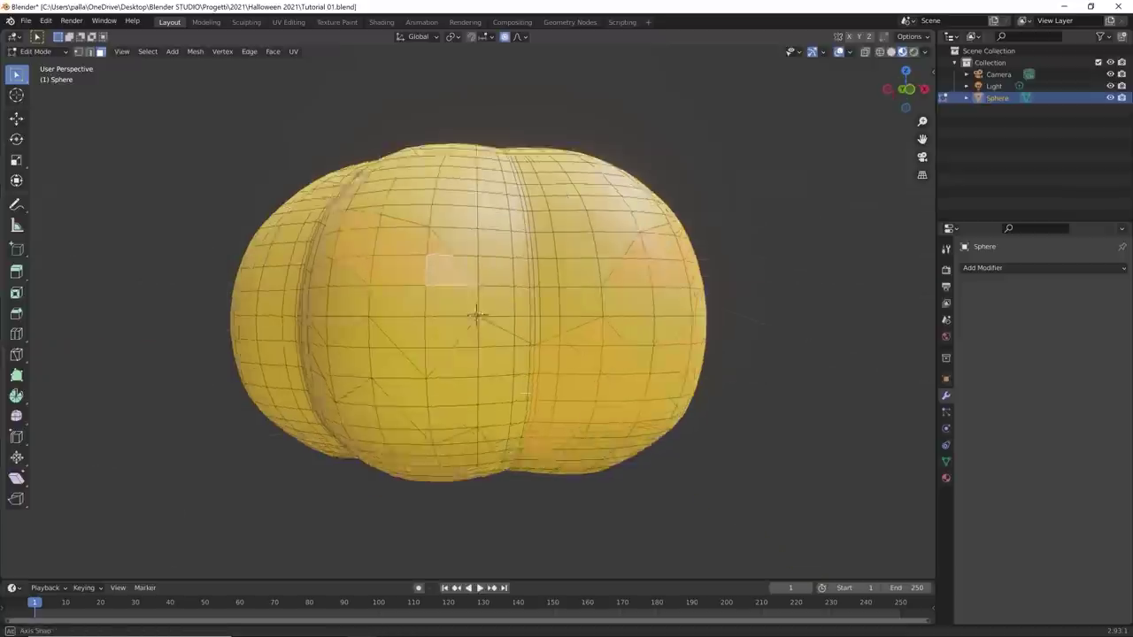
scroll(517, 382, up, 3)
key(shift)
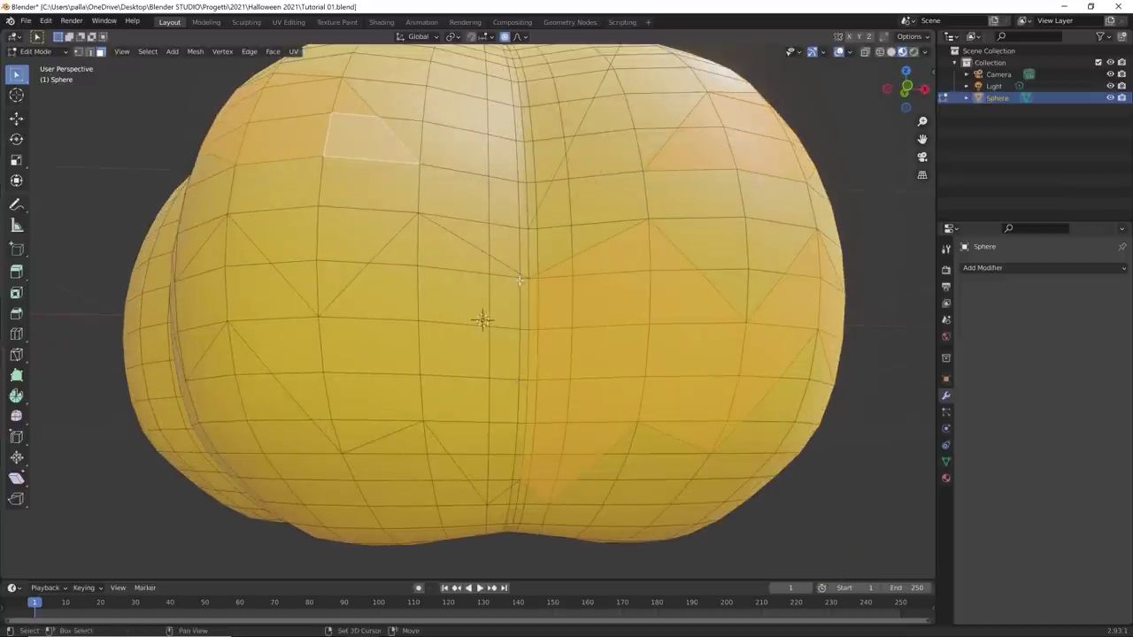
key(ctrl)
Step: Pick the small faces within the carved outline, working upward
click(524, 282)
click(515, 299)
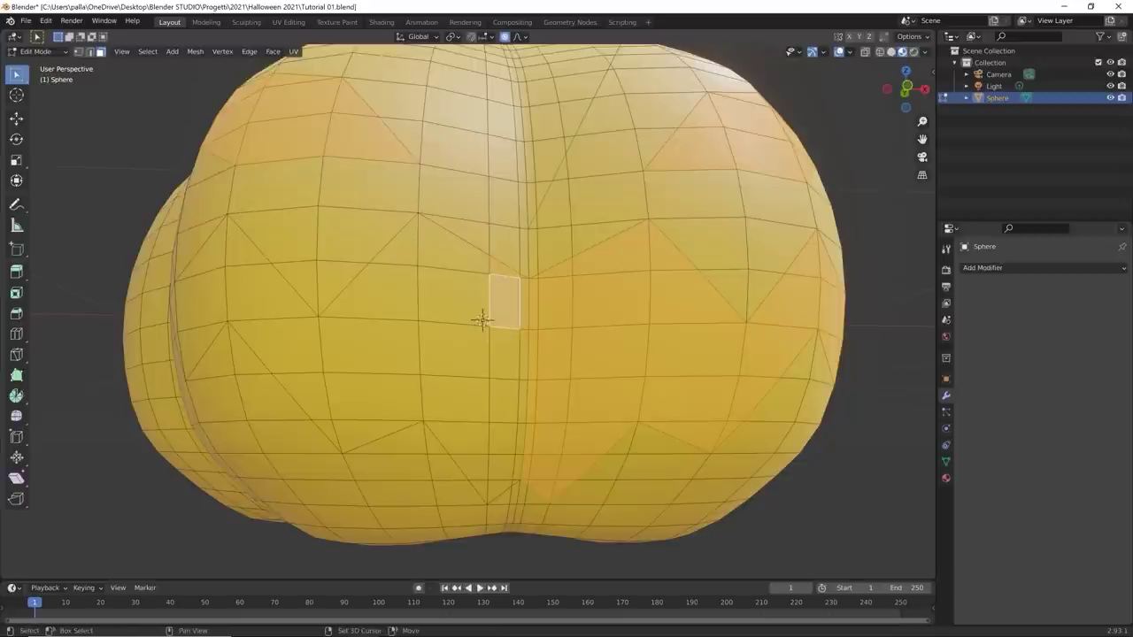
click(504, 487)
click(516, 484)
click(474, 462)
click(462, 436)
click(453, 348)
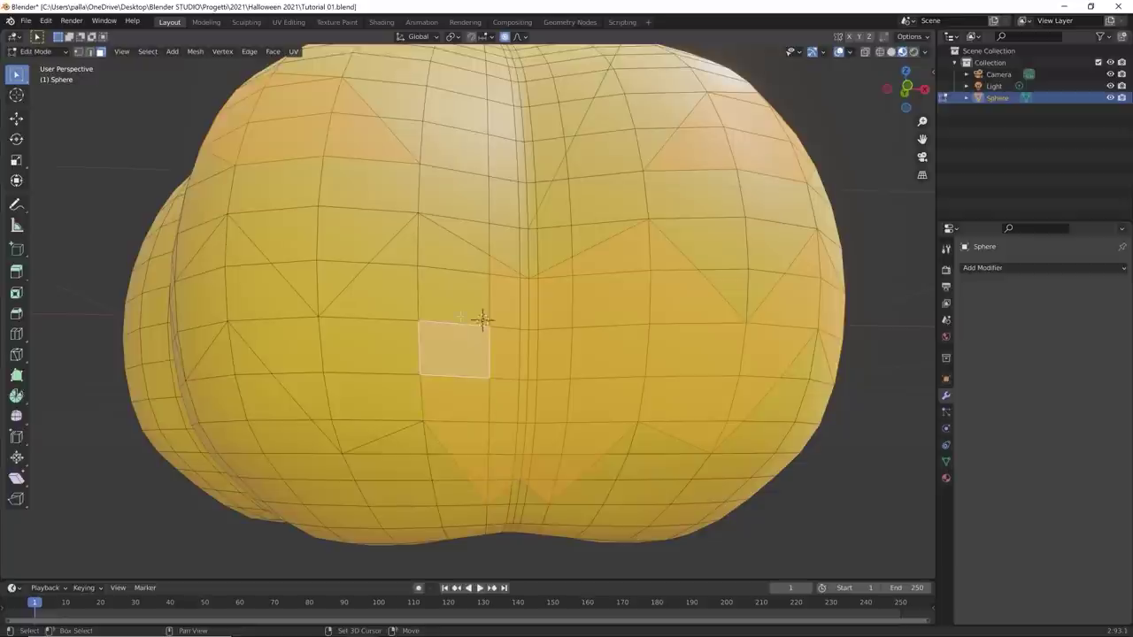
click(455, 279)
Step: Extend the face selection left and down around the carved outline
click(448, 257)
click(394, 253)
click(409, 292)
click(389, 346)
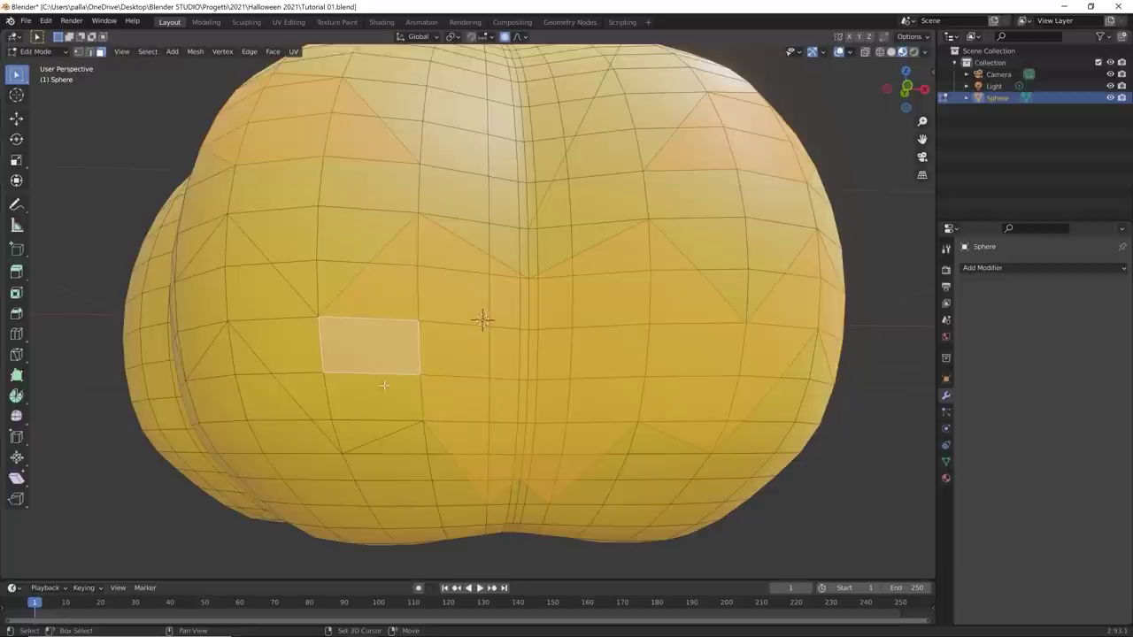
click(383, 403)
click(381, 435)
click(312, 394)
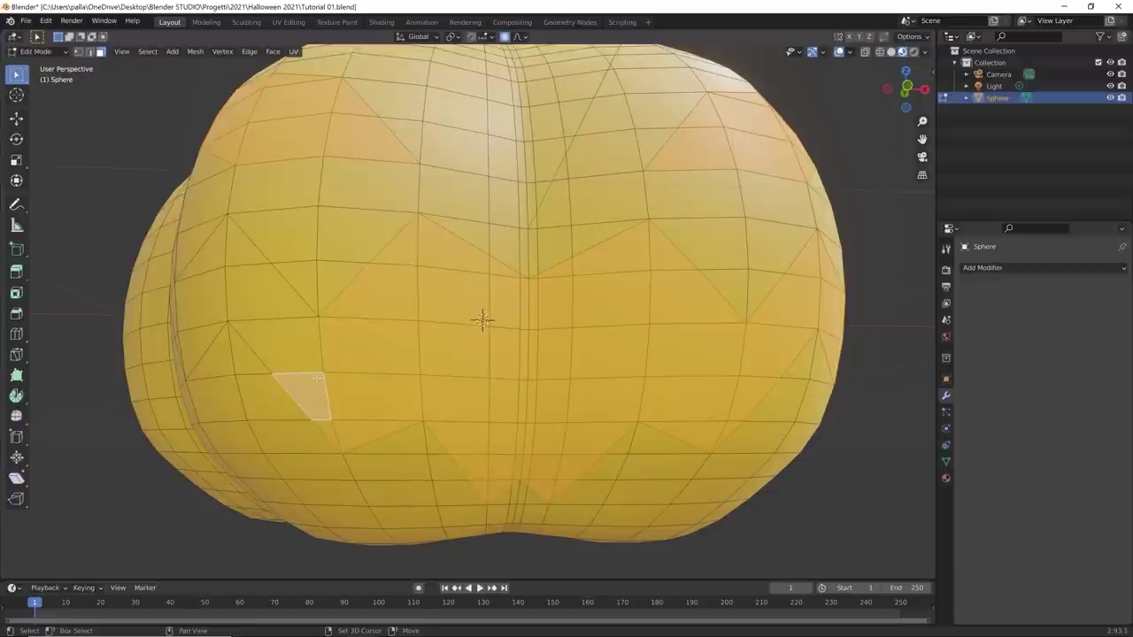
click(306, 353)
Step: From the other side, add the triangle faces stepping down and left
middle_drag(273, 296, 517, 329)
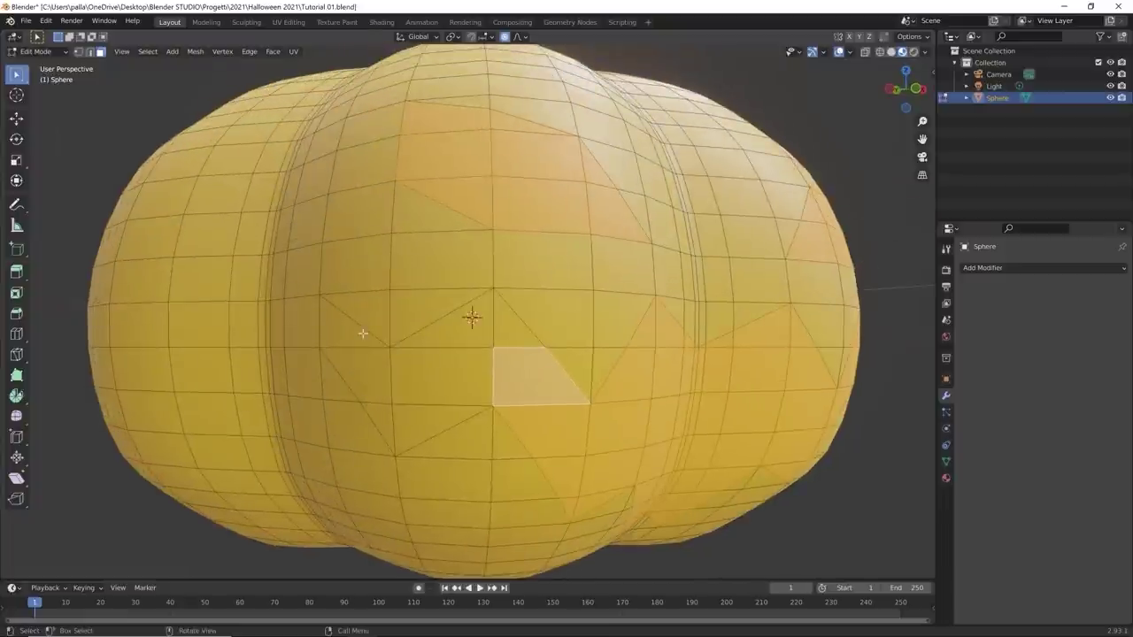
click(518, 329)
click(462, 365)
click(440, 412)
click(388, 409)
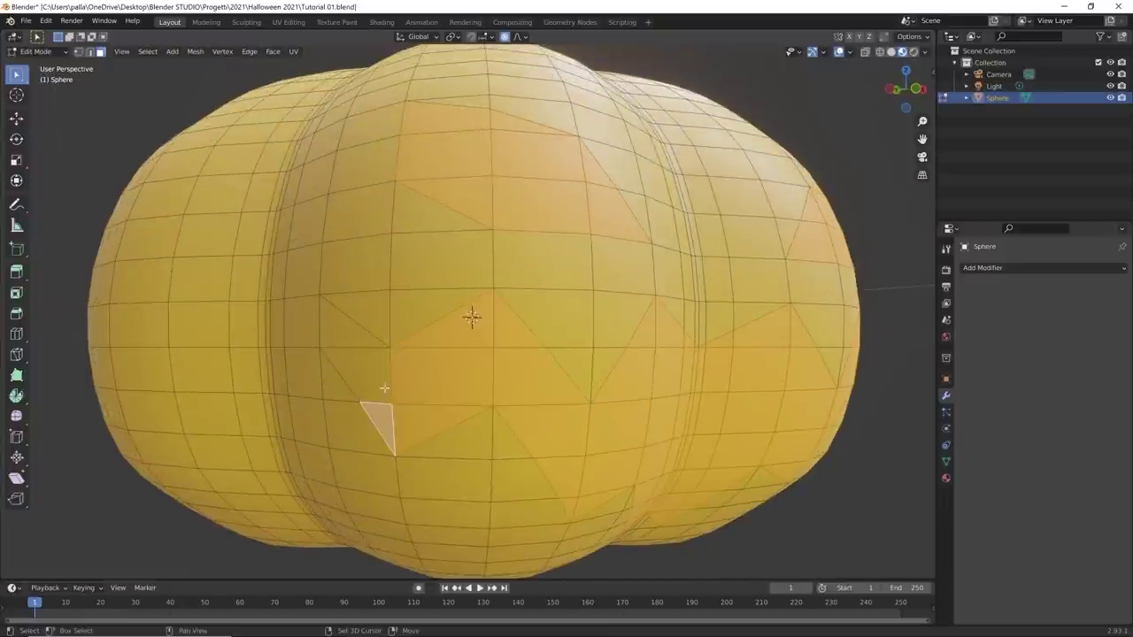
click(376, 370)
click(355, 333)
scroll(634, 362, down, 6)
middle_drag(635, 362, 617, 381)
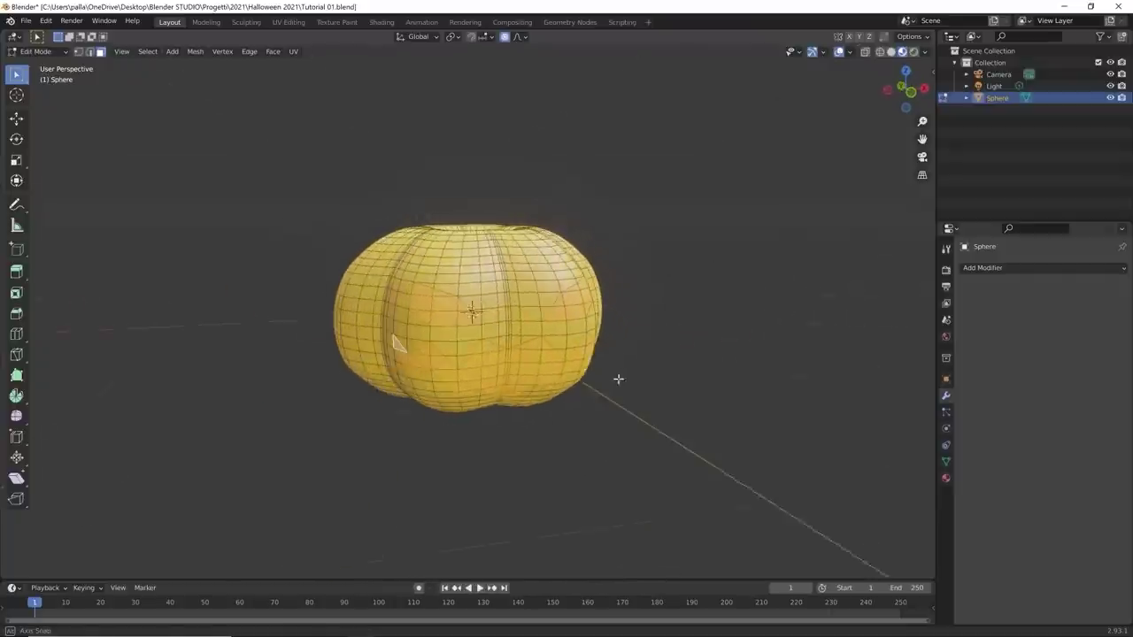
scroll(589, 369, up, 4)
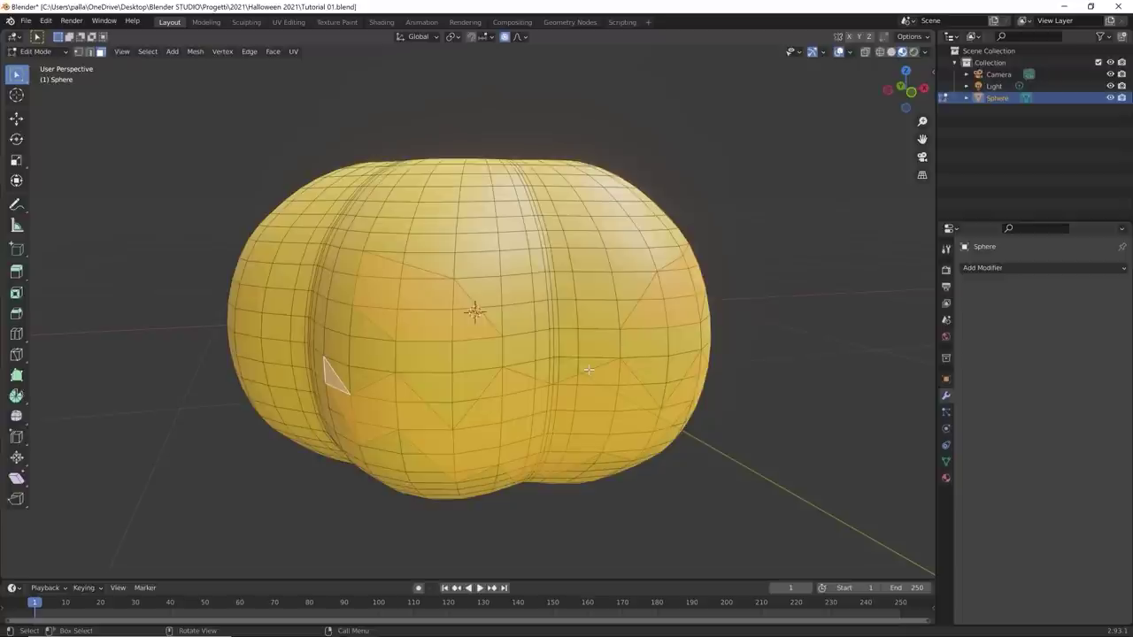
Step: Delete the selected eye and mouth faces and orbit to inspect the open holes
key(x)
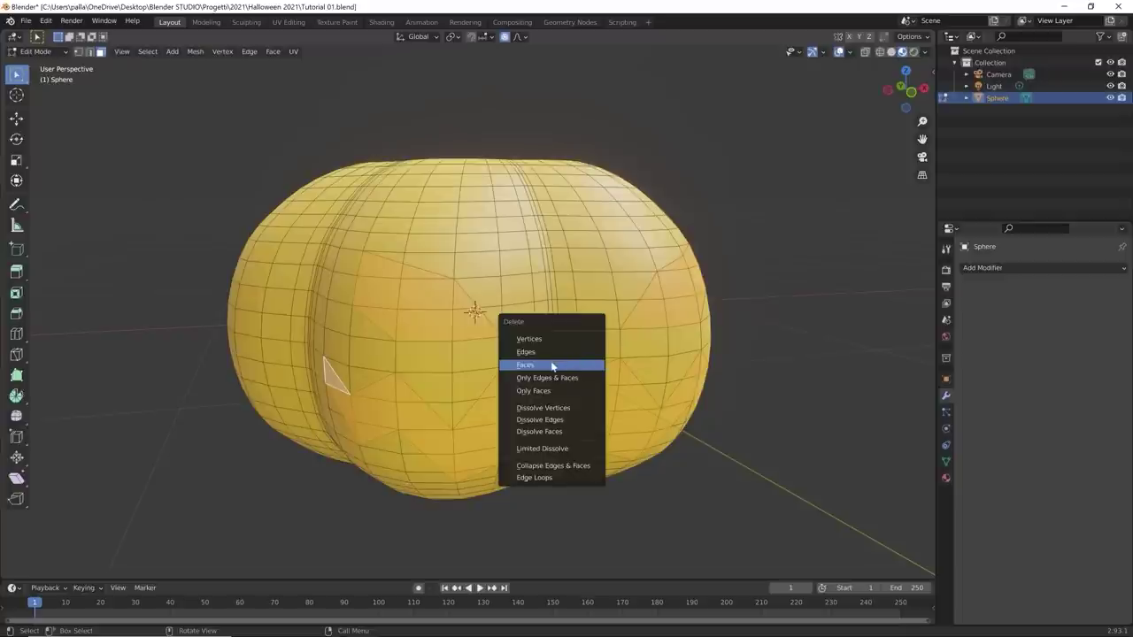
click(548, 365)
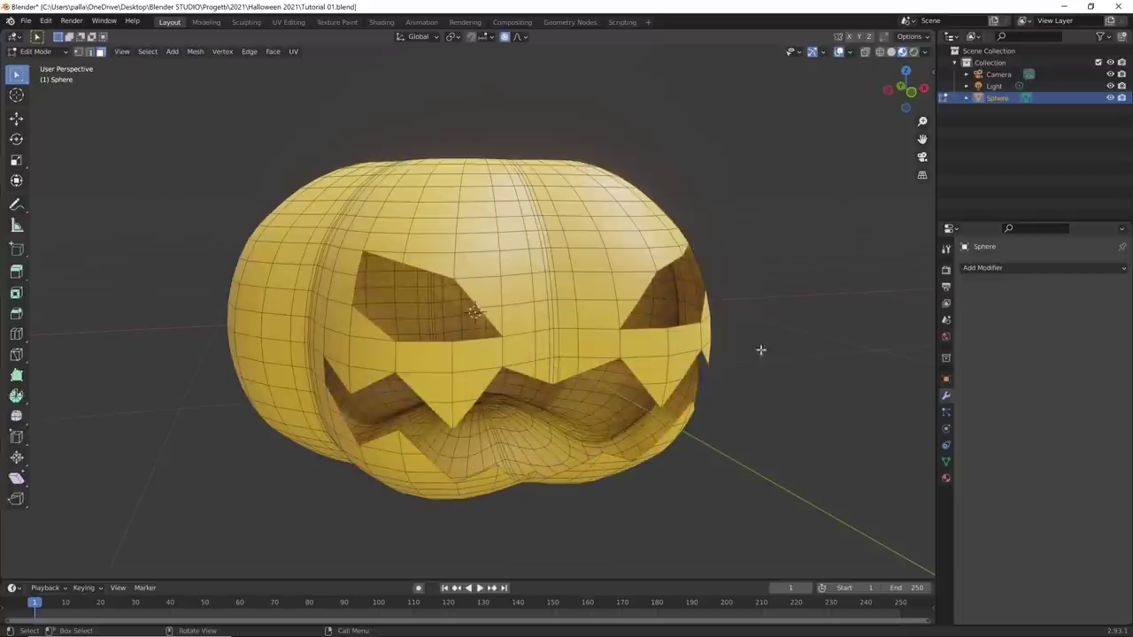
scroll(758, 348, down, 3)
middle_drag(590, 401, 471, 400)
middle_drag(472, 378, 673, 458)
scroll(628, 423, up, 5)
scroll(631, 434, down, 3)
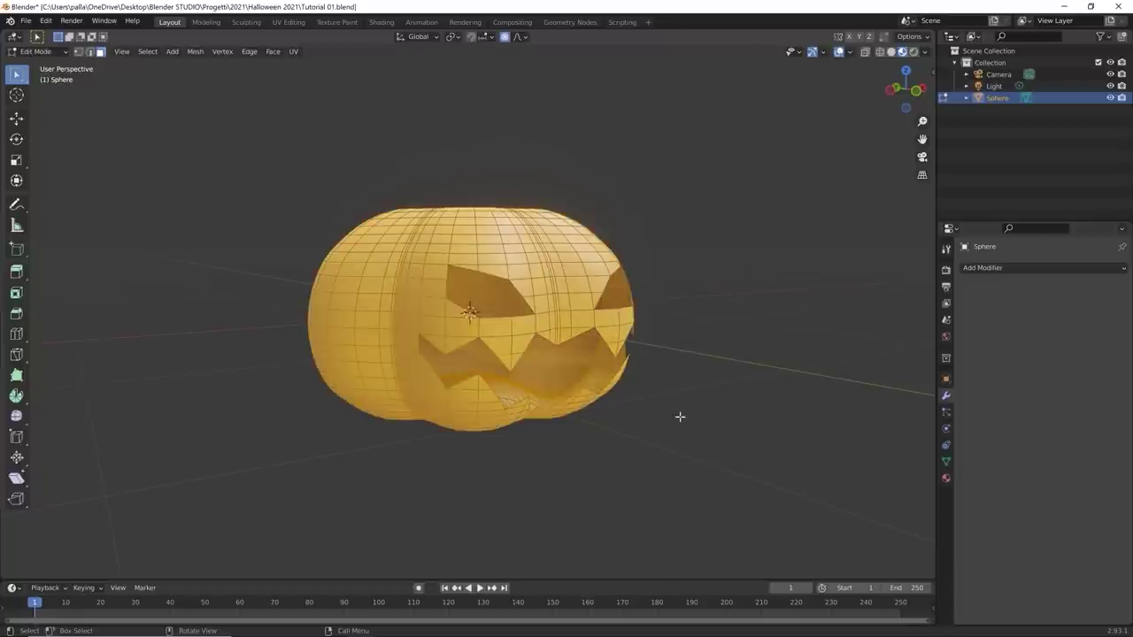
Step: Cycle through vertex, edge and face select modes, then select all faces
middle_drag(680, 417, 621, 317)
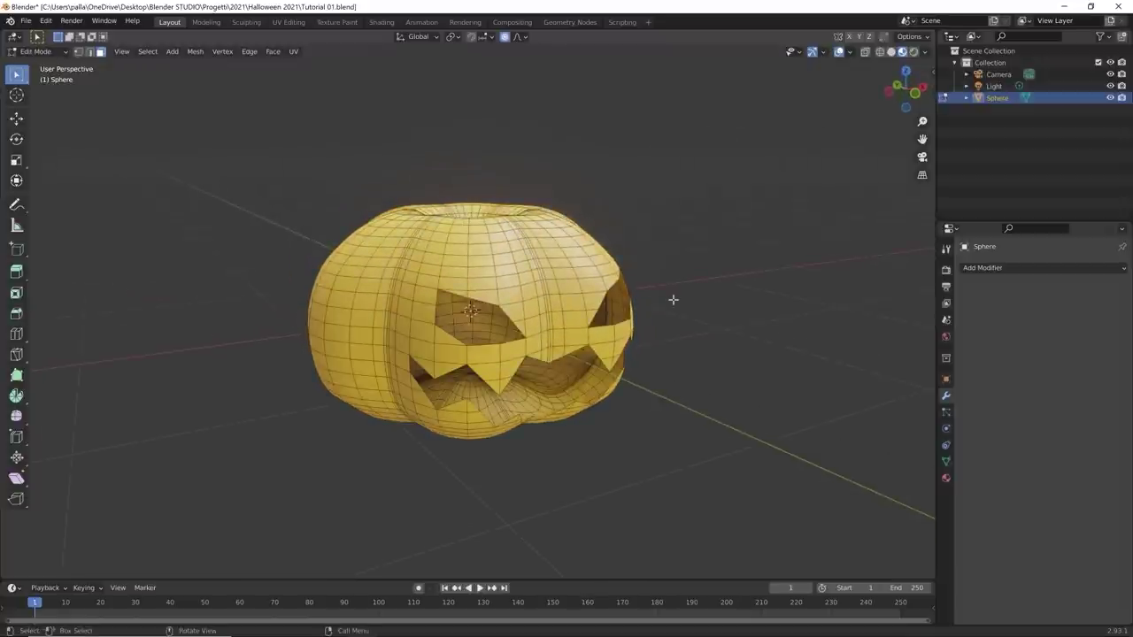
key(1)
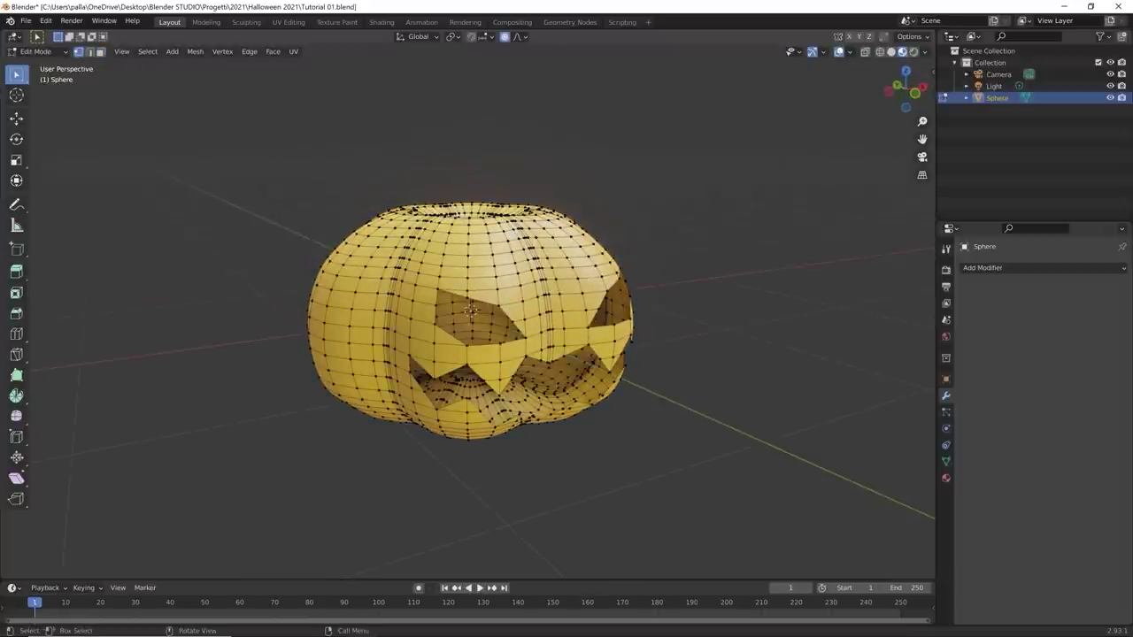
key(3)
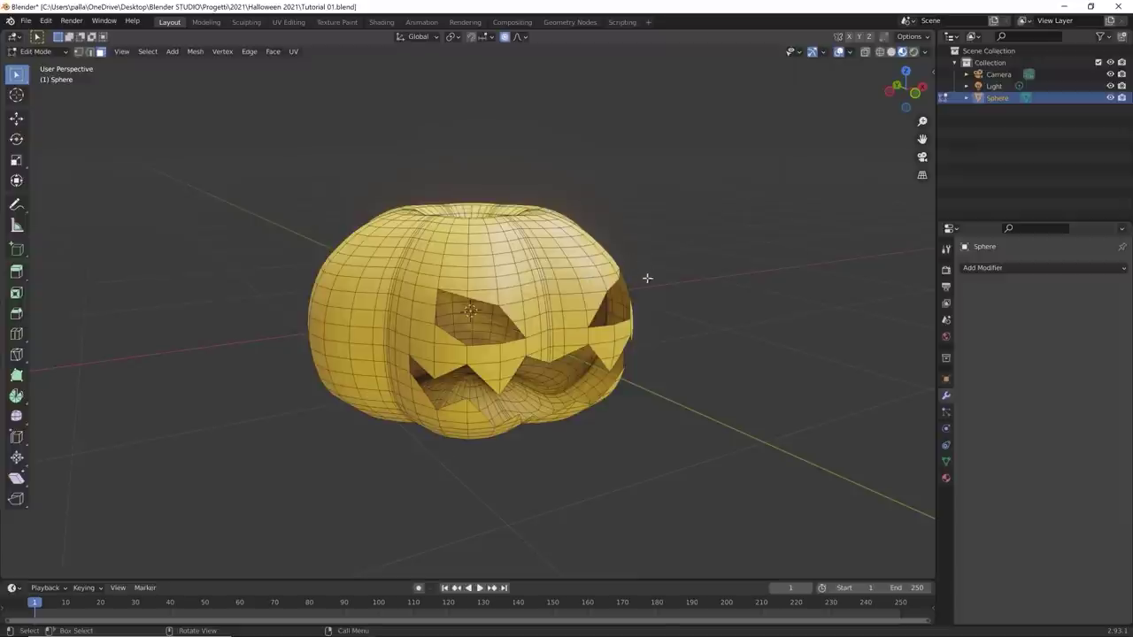
scroll(646, 278, up, 2)
key(1)
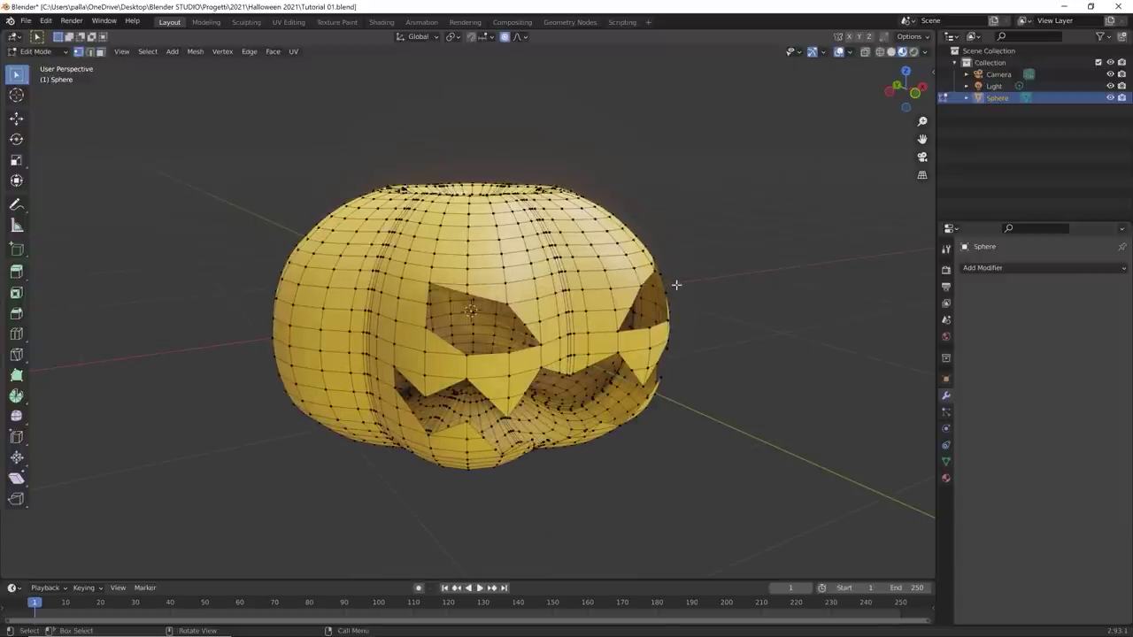
key(2)
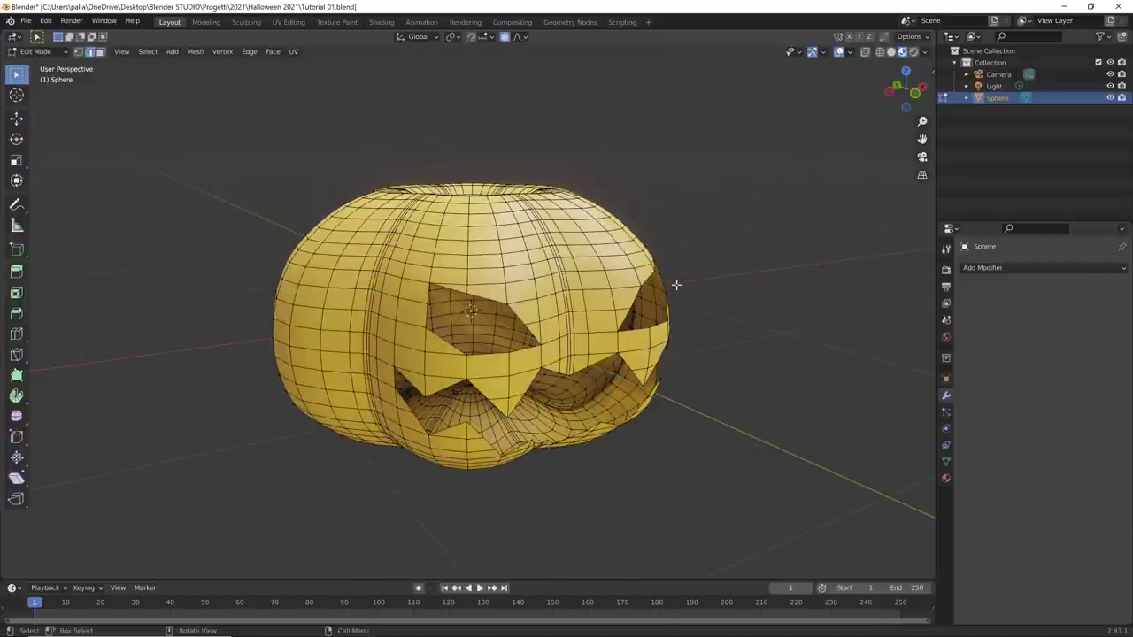
key(3)
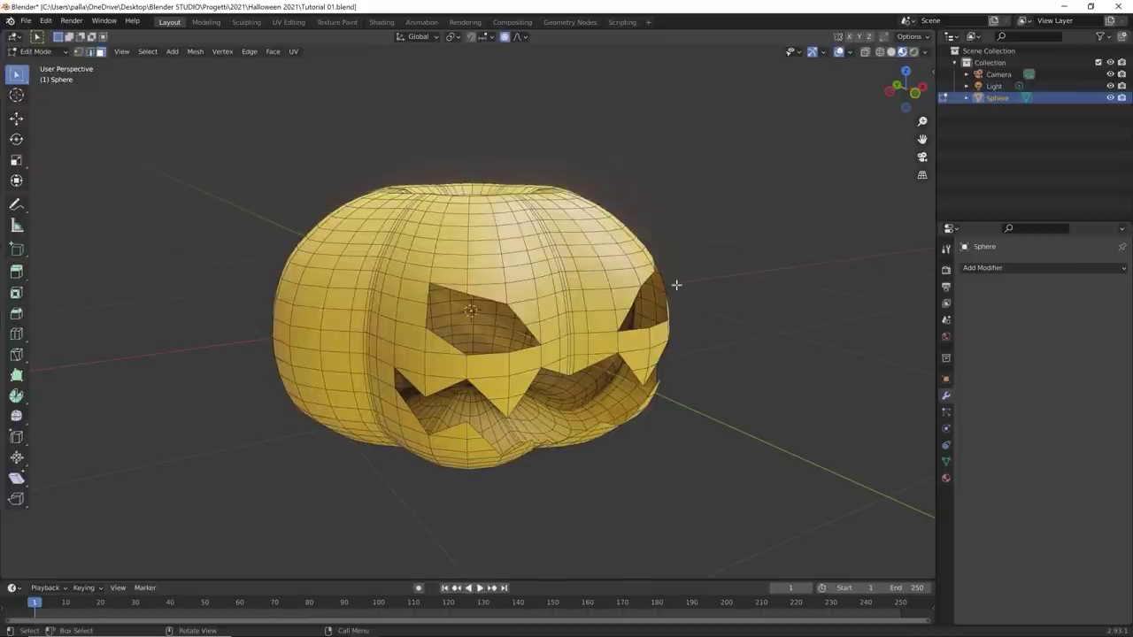
key(a)
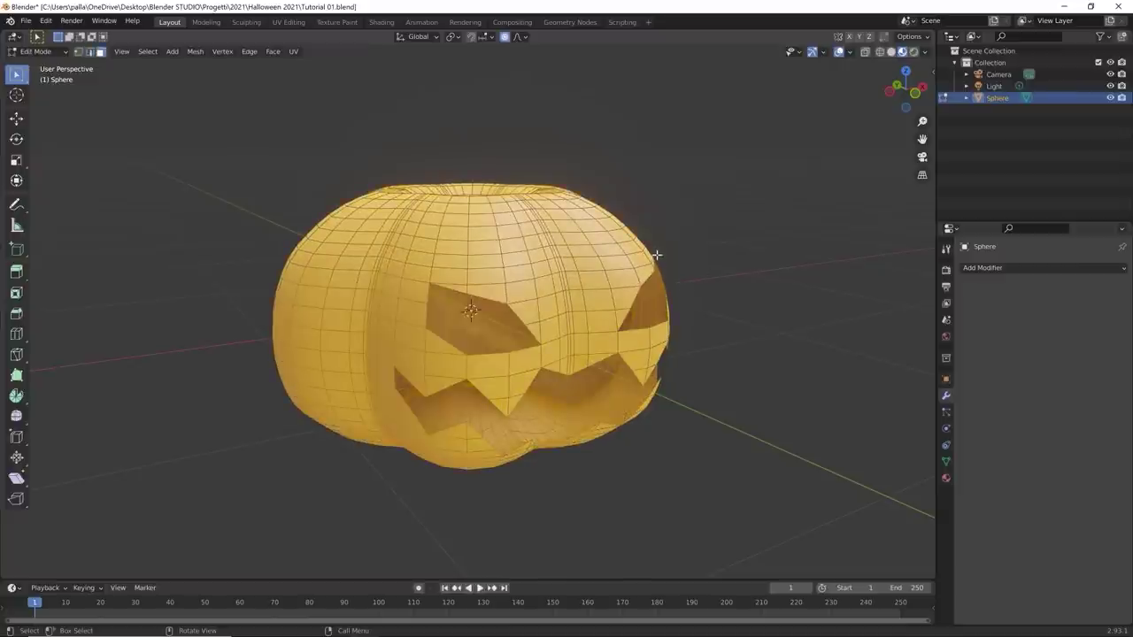
right_click(701, 239)
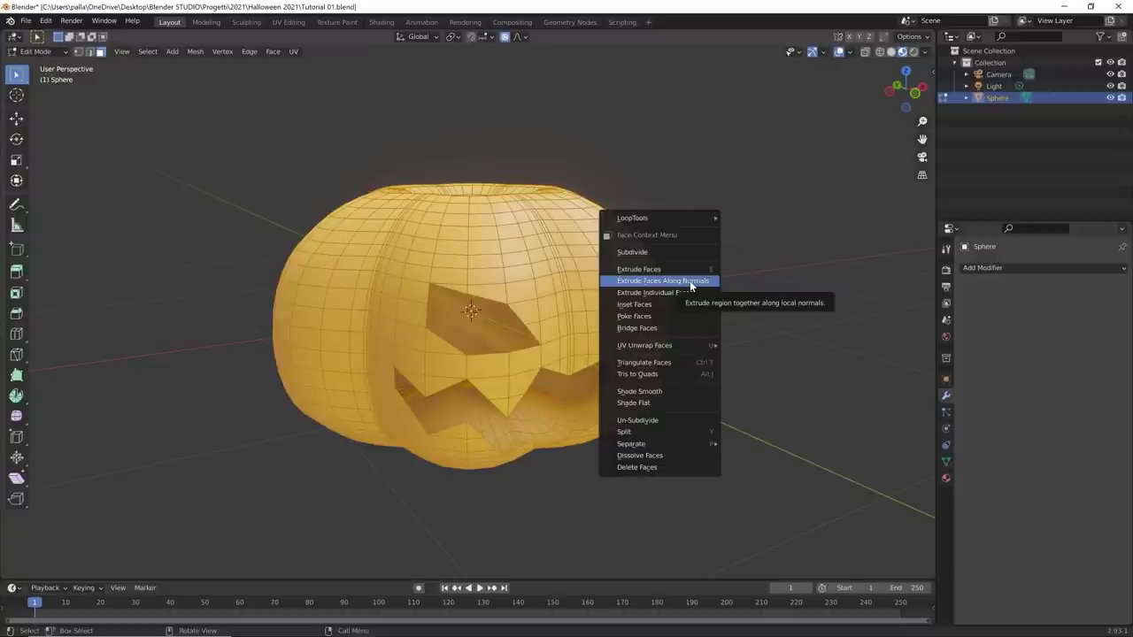
click(672, 281)
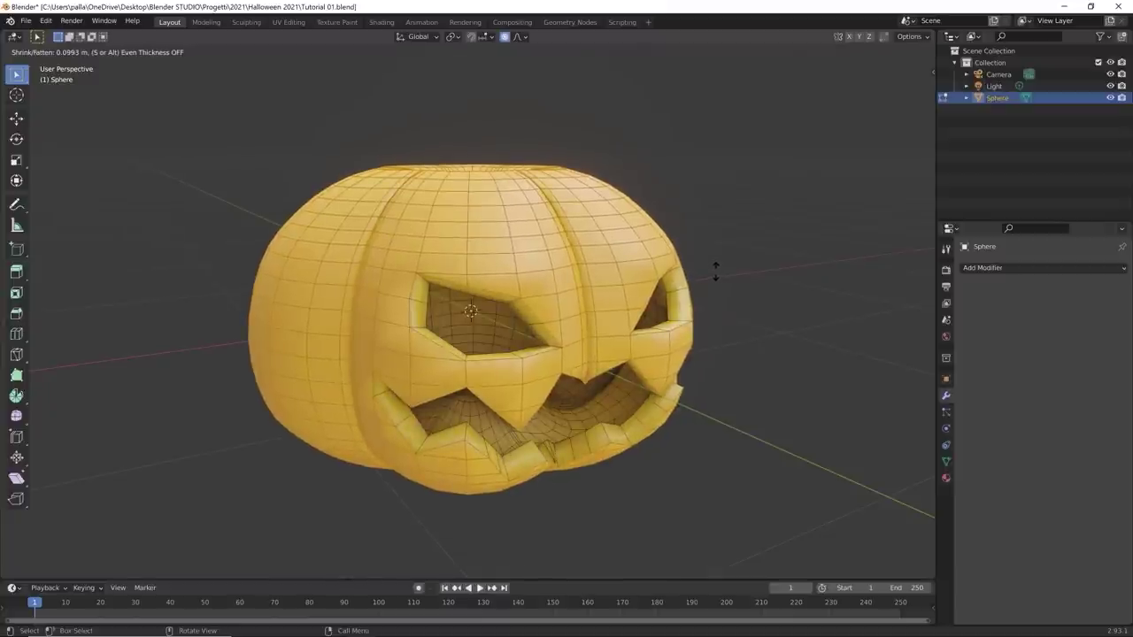
click(715, 271)
middle_drag(741, 200, 556, 250)
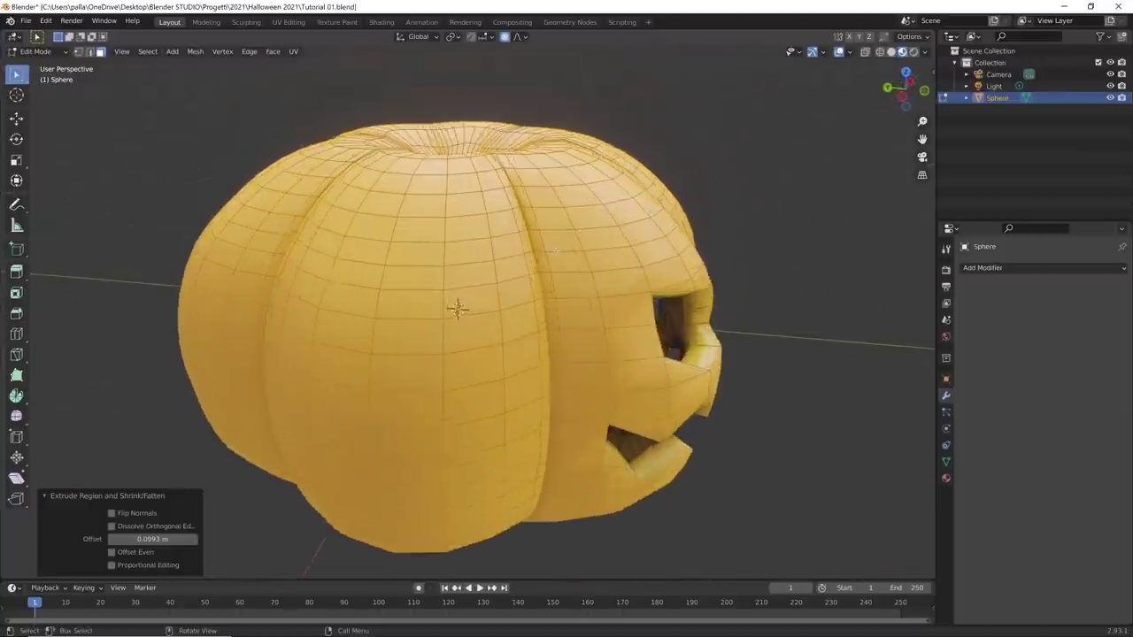
scroll(556, 250, up, 3)
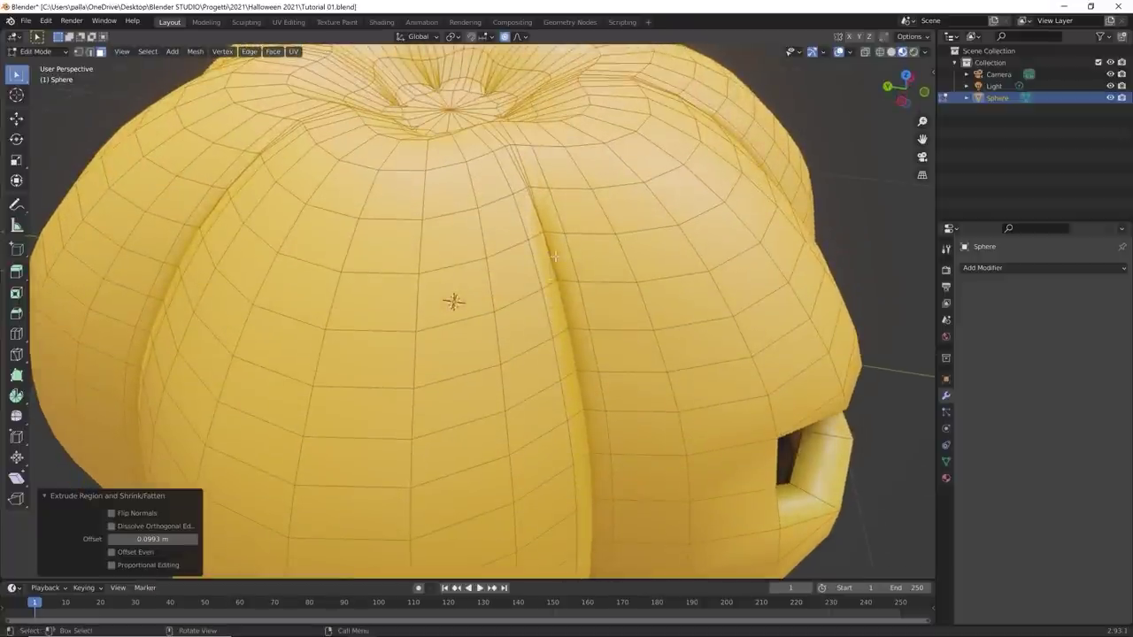
middle_drag(556, 260, 451, 262)
scroll(473, 310, down, 4)
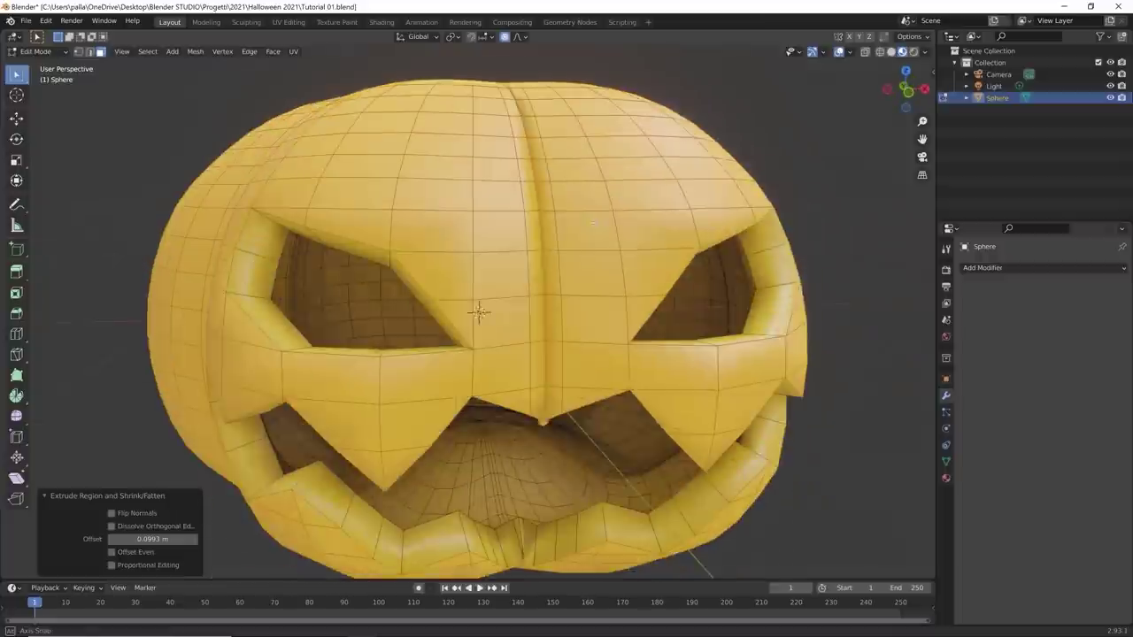
middle_drag(474, 310, 658, 299)
key(ctrl+z)
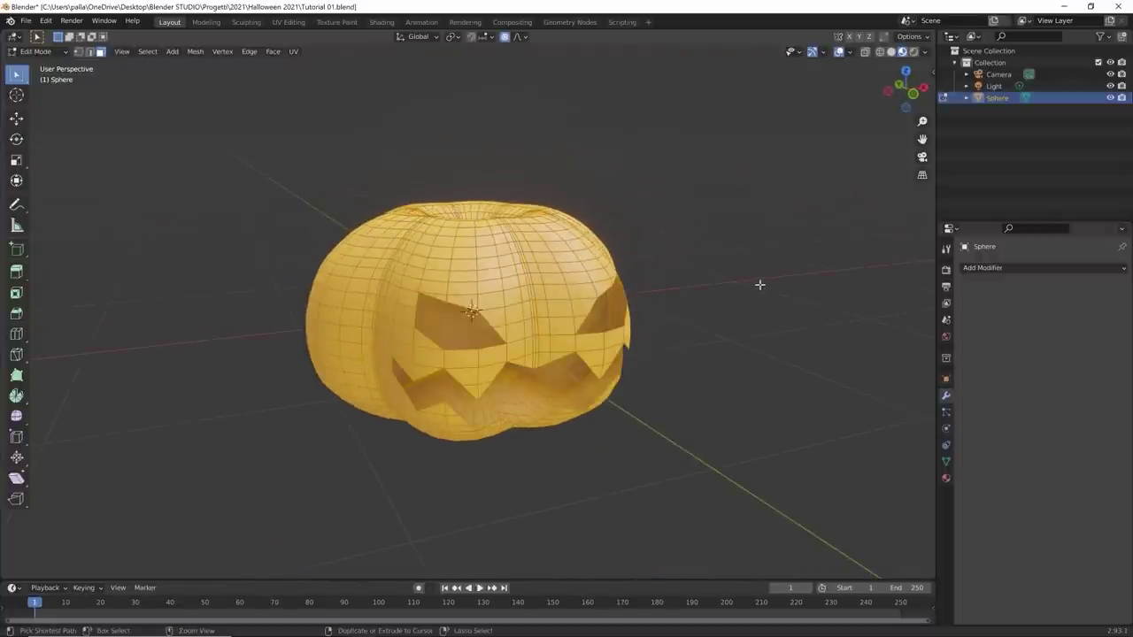
right_click(783, 324)
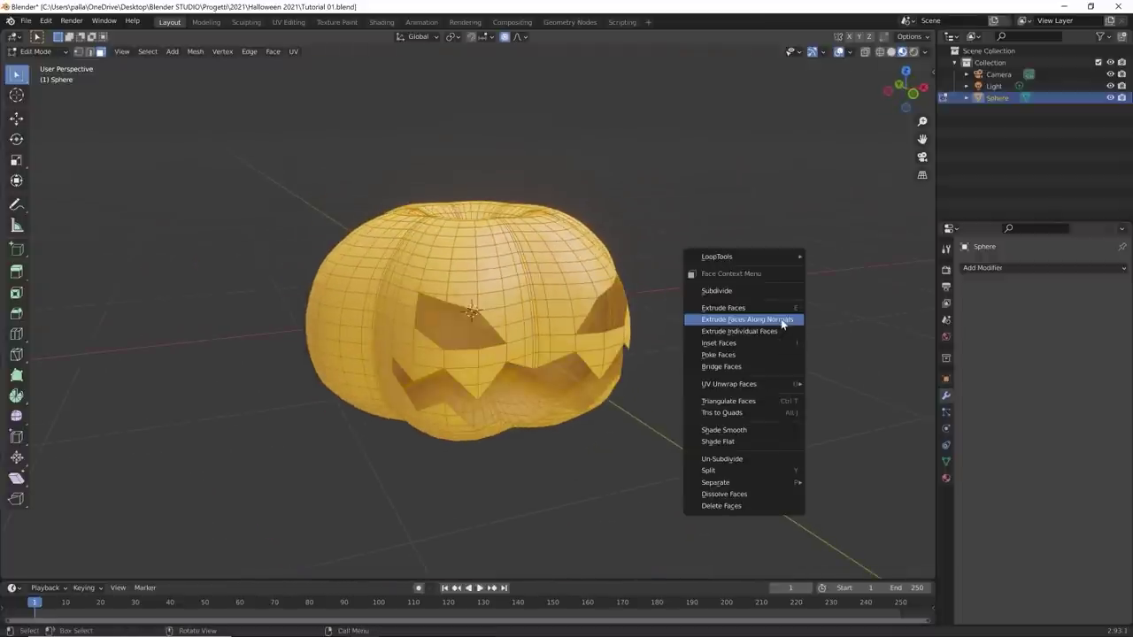
click(782, 319)
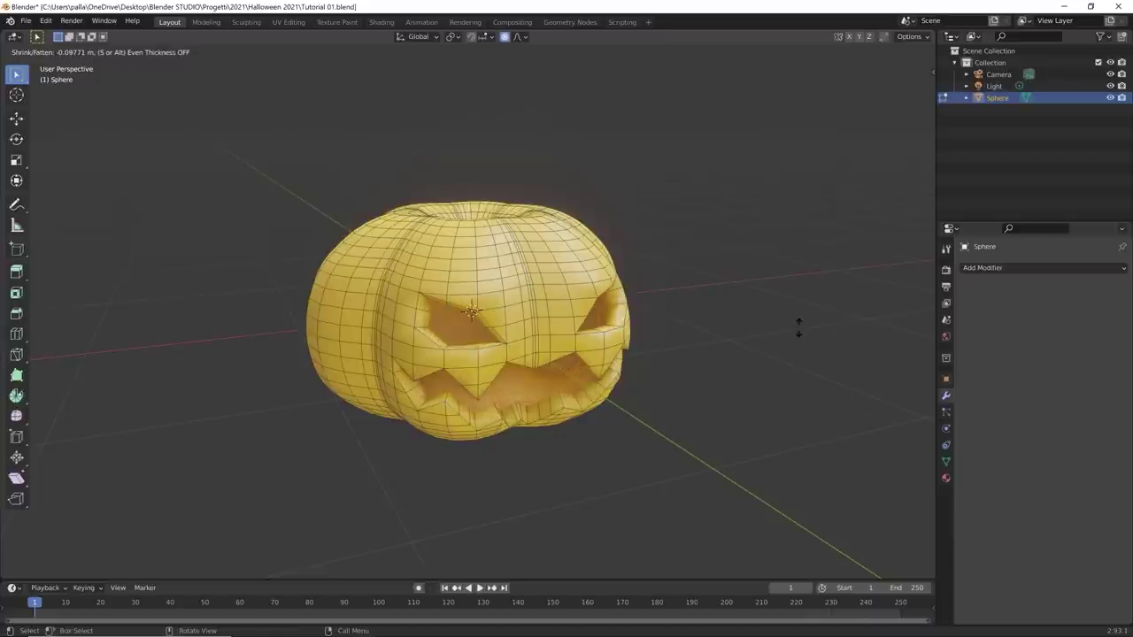
click(793, 324)
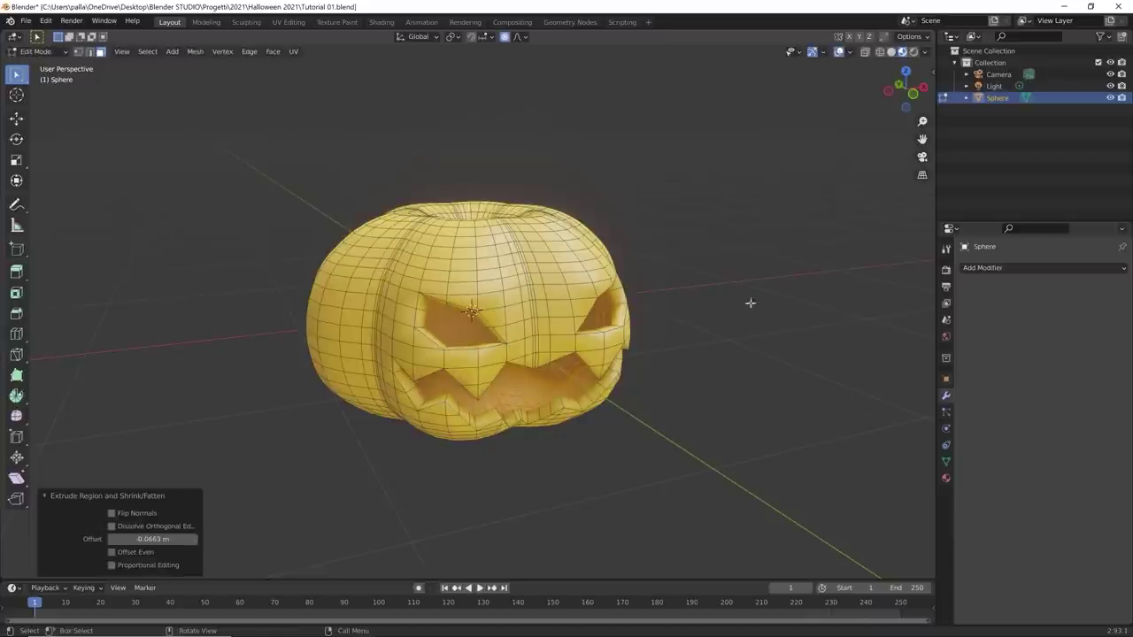
mouse_move(731, 311)
middle_down()
mouse_move(667, 275)
mouse_move(620, 292)
mouse_move(714, 307)
middle_up()
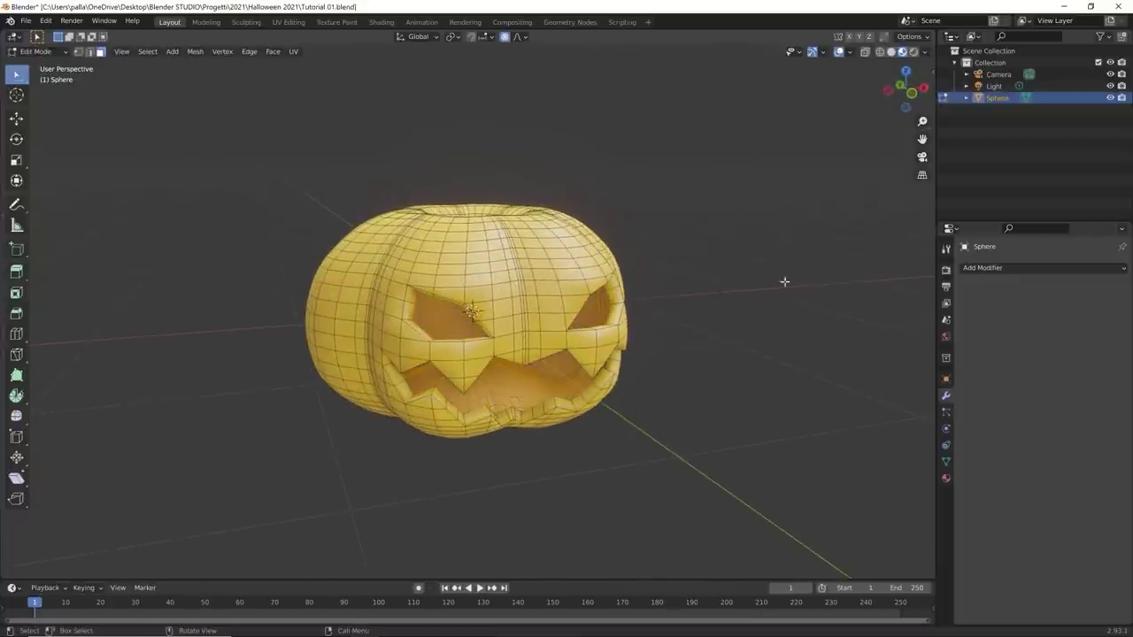
mouse_move(708, 345)
middle_down()
mouse_move(783, 316)
mouse_move(713, 343)
middle_up()
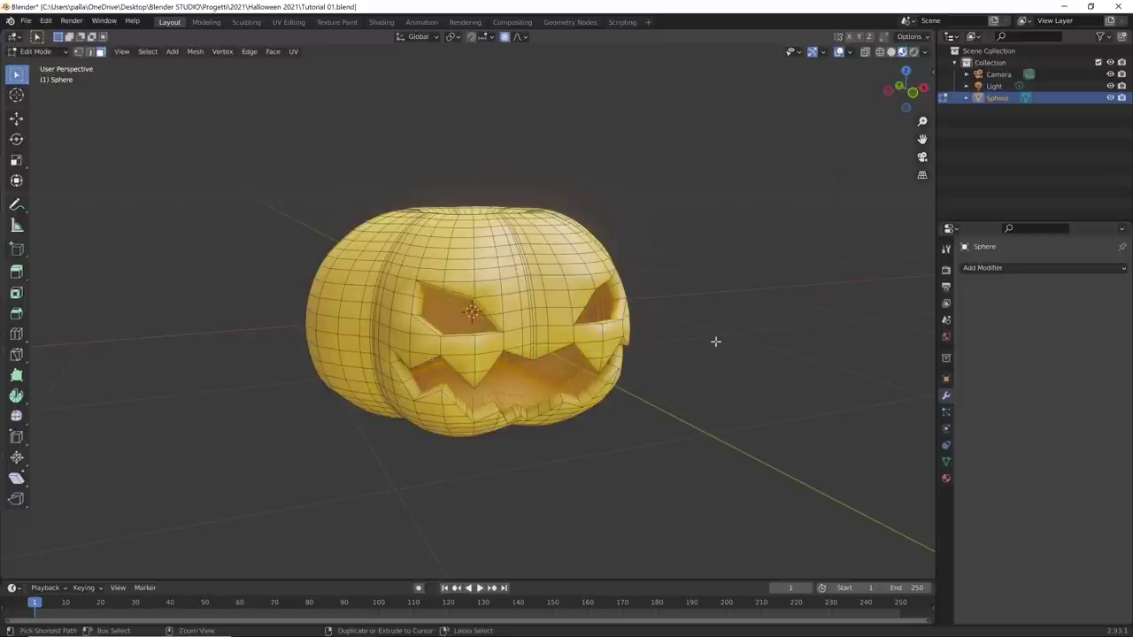
key(ctrl+z)
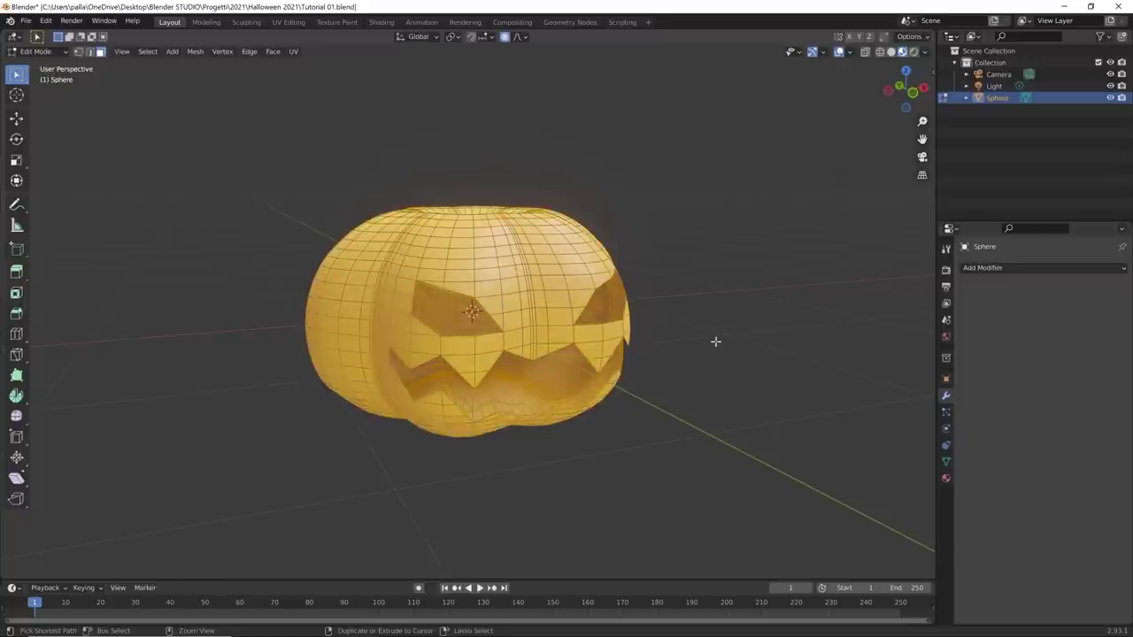
Step: Extrude the faces along normals inward by -0.0839 m and inspect the thickened shell
middle_drag(683, 374, 721, 374)
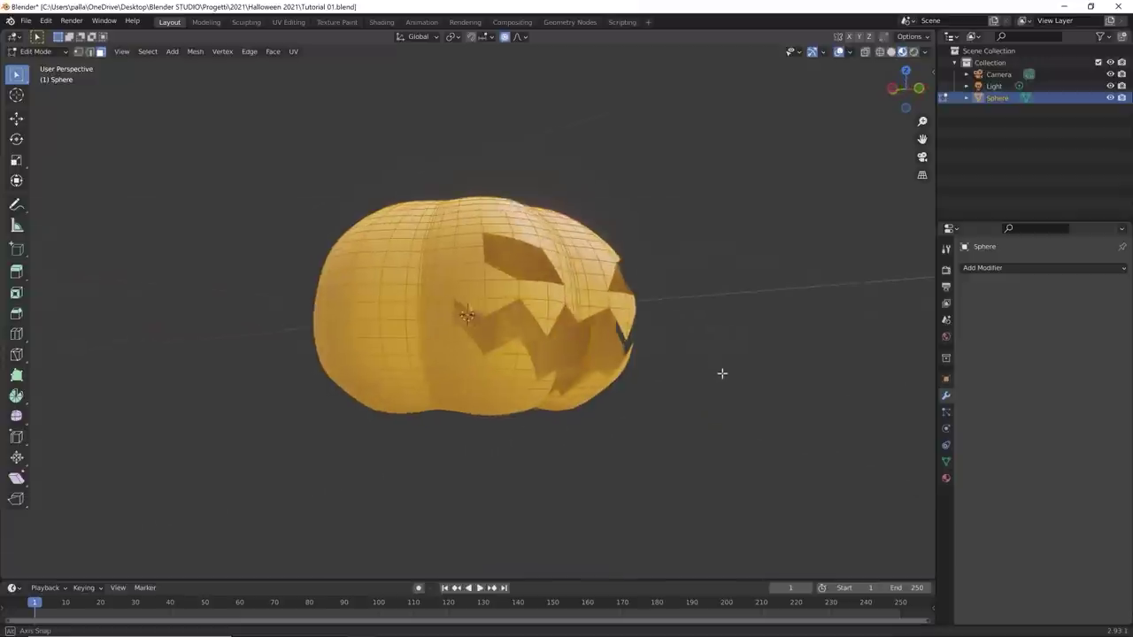
right_click(718, 374)
click(719, 372)
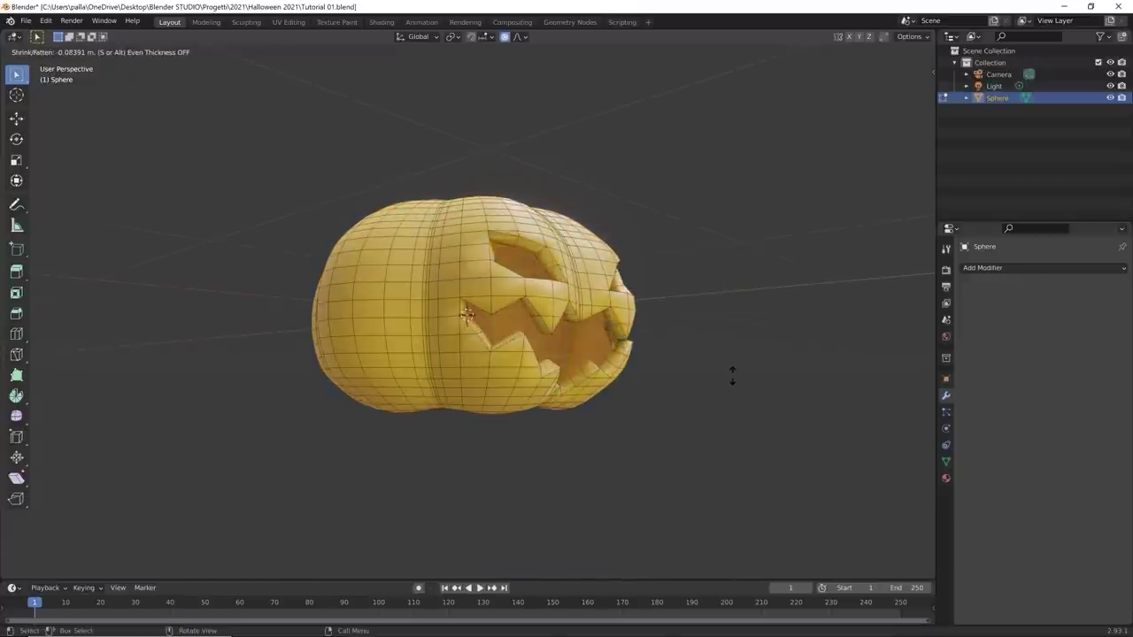
click(732, 374)
middle_drag(693, 399, 653, 379)
scroll(653, 378, up, 8)
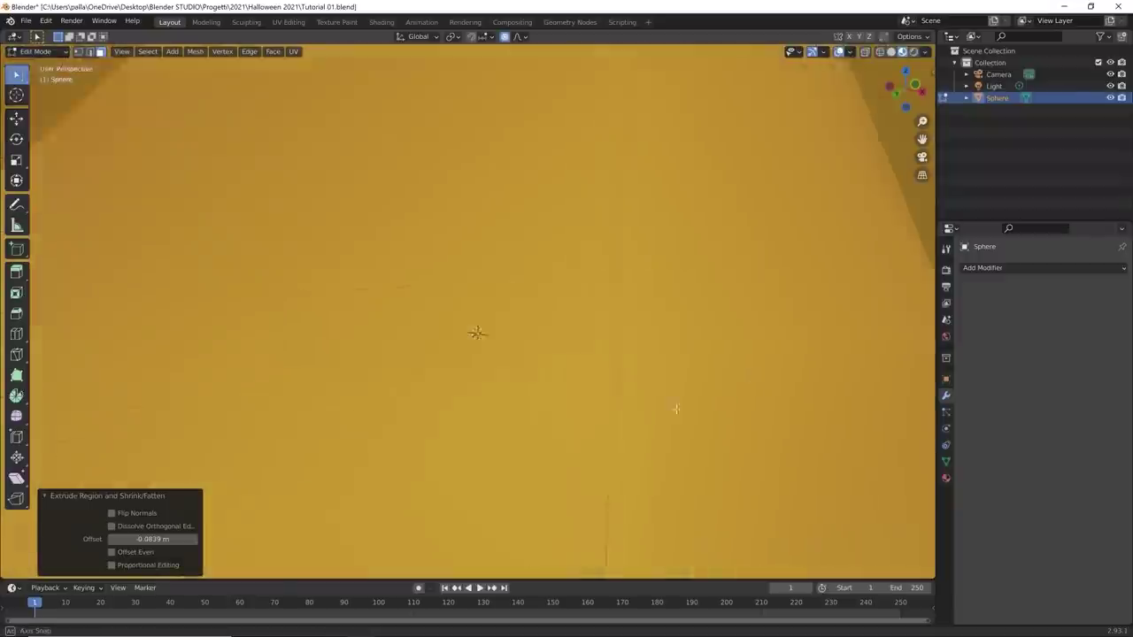
scroll(675, 408, down, 5)
middle_drag(675, 423, 645, 413)
scroll(645, 413, down, 4)
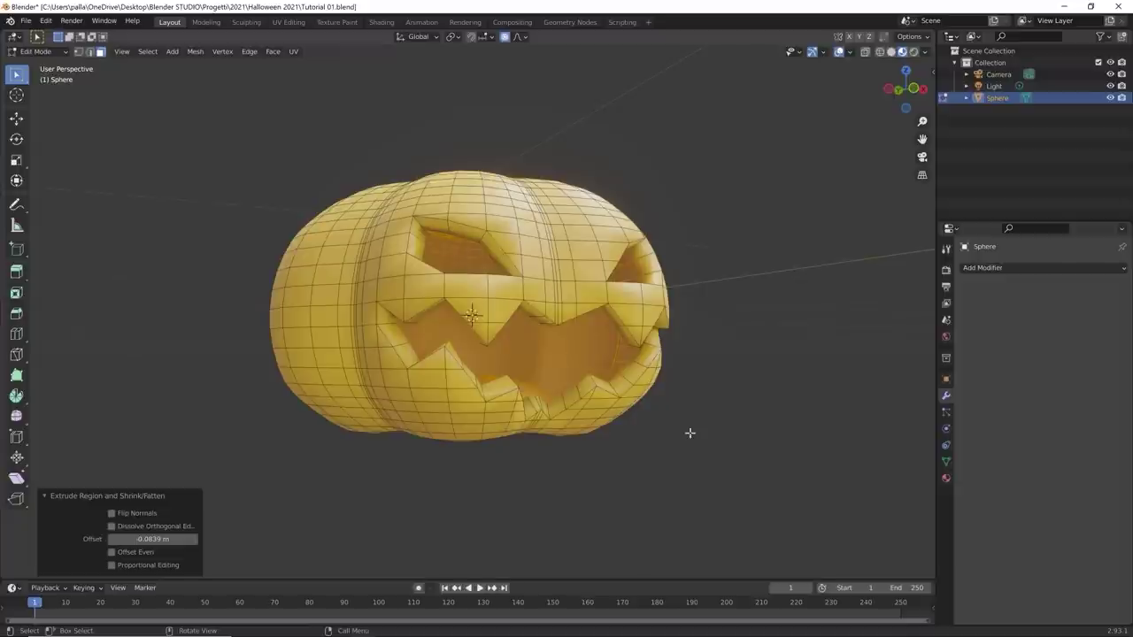
middle_drag(607, 463, 558, 464)
middle_drag(621, 478, 622, 478)
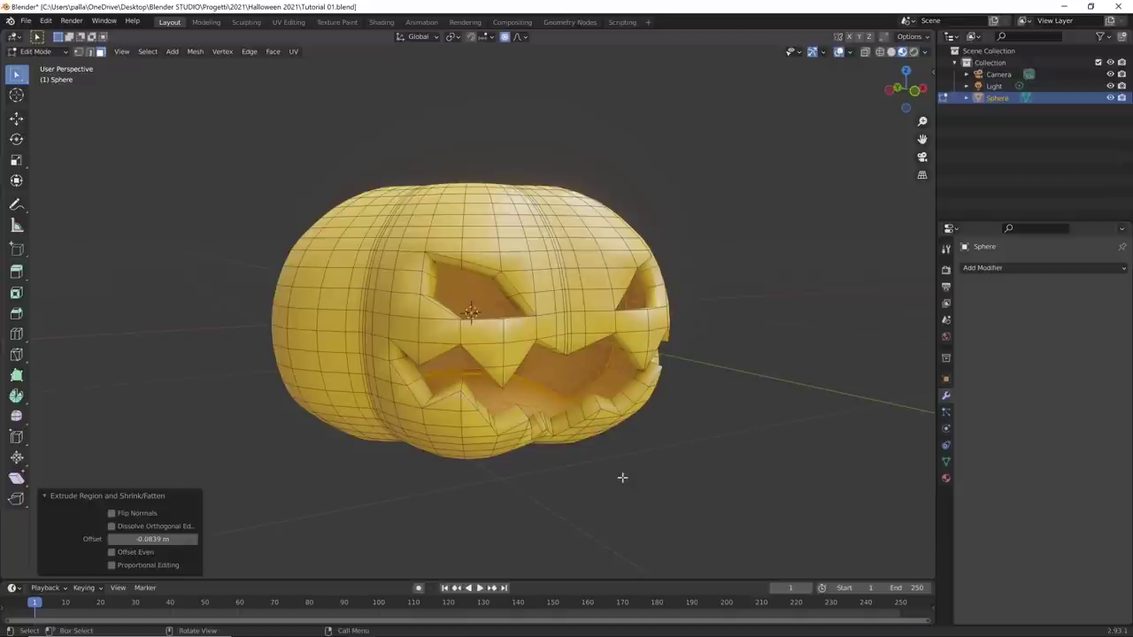
click(945, 478)
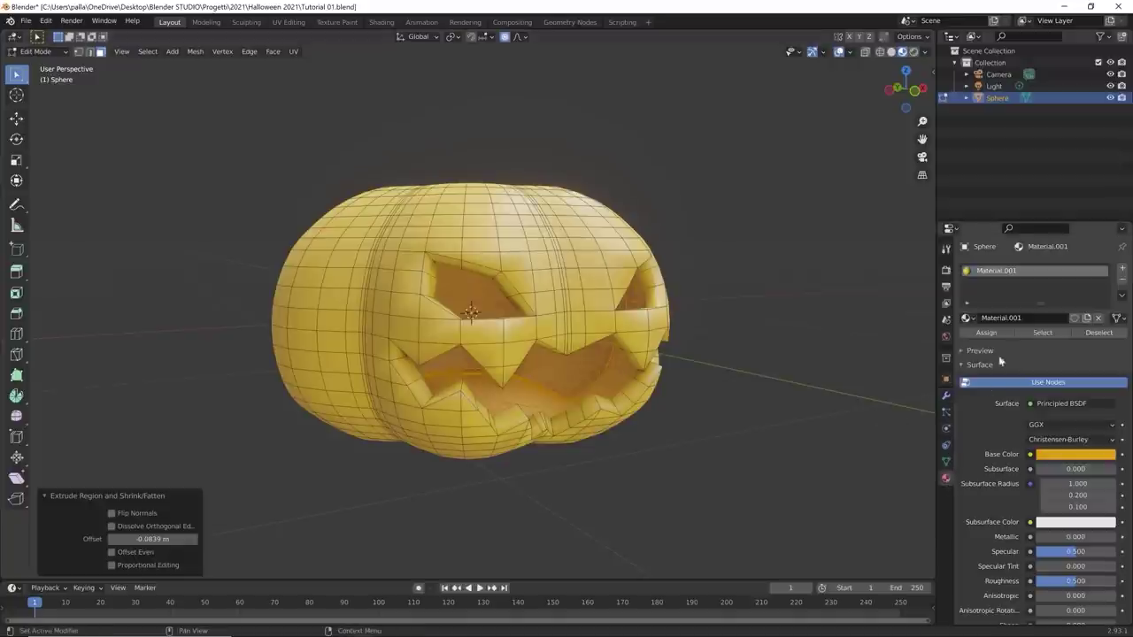
click(1122, 268)
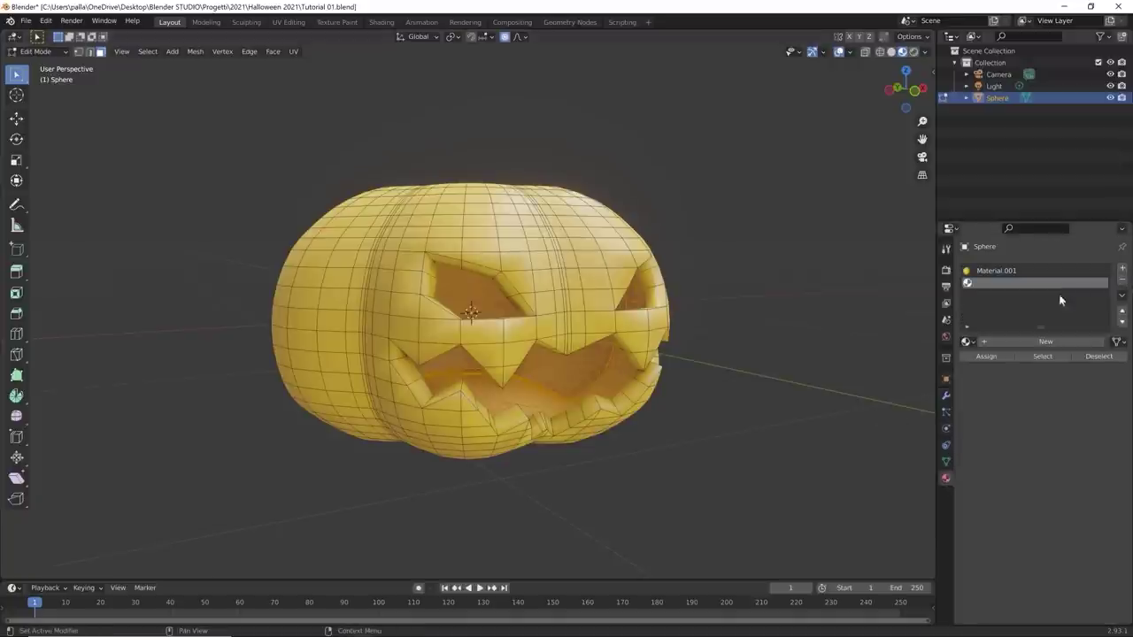
click(997, 343)
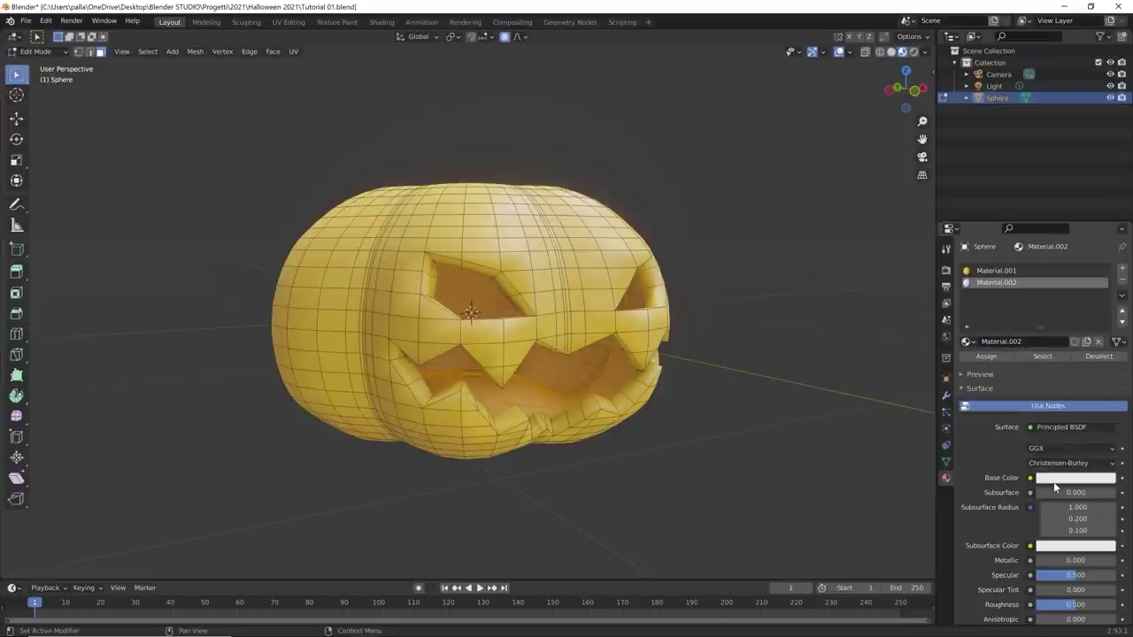
click(1054, 482)
mouse_move(1052, 356)
mouse_down()
mouse_move(1034, 359)
mouse_move(1046, 357)
mouse_up()
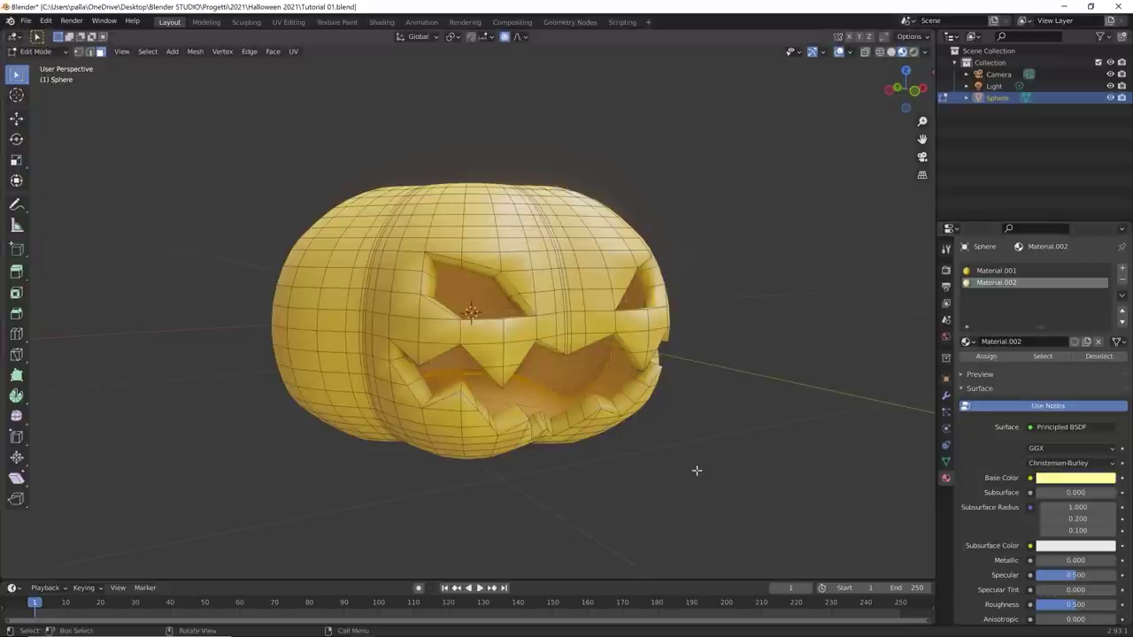
middle_drag(709, 468, 630, 404)
scroll(699, 385, up, 5)
scroll(654, 398, down, 5)
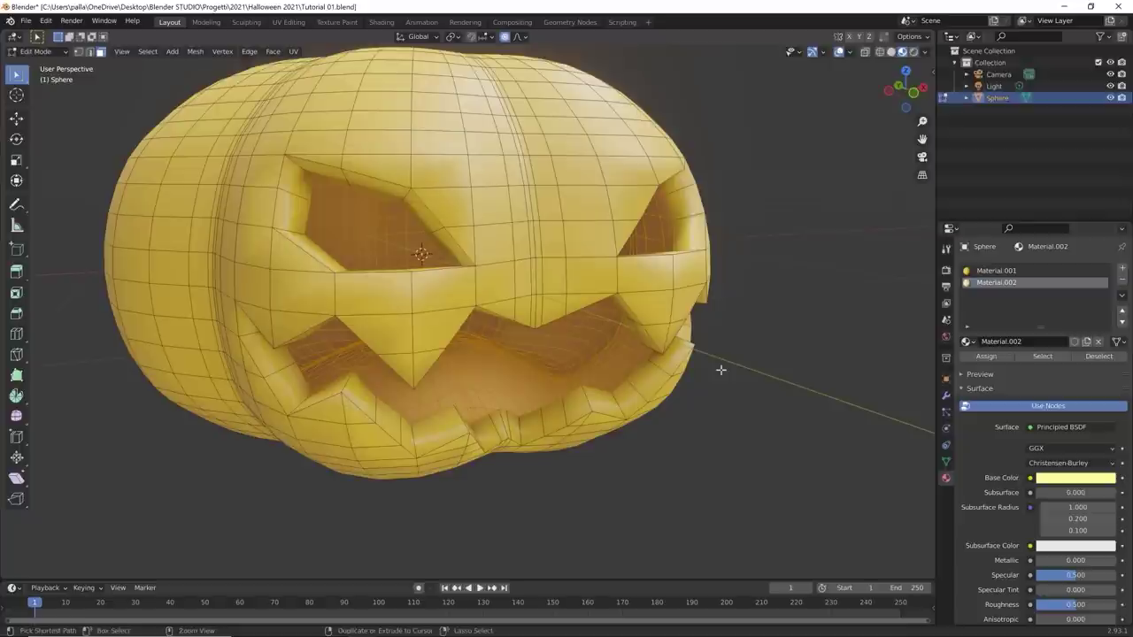
Step: Grow the face selection with Select More/Less over the inner eye and mouth rims
key(ctrl+KP_Add)
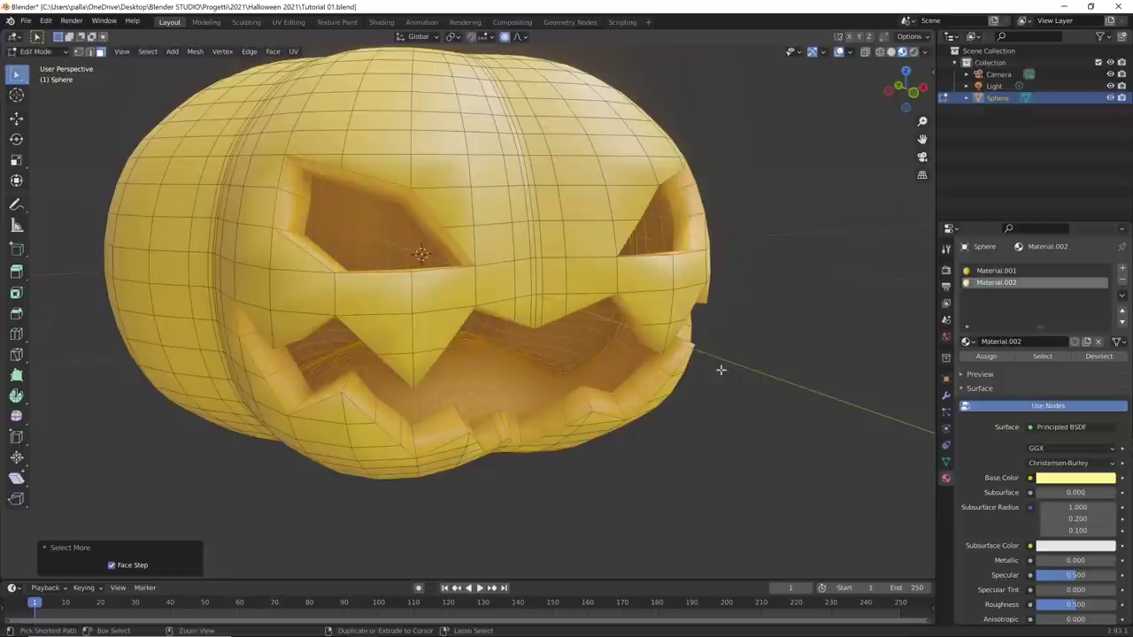
key(ctrl+KP_Add)
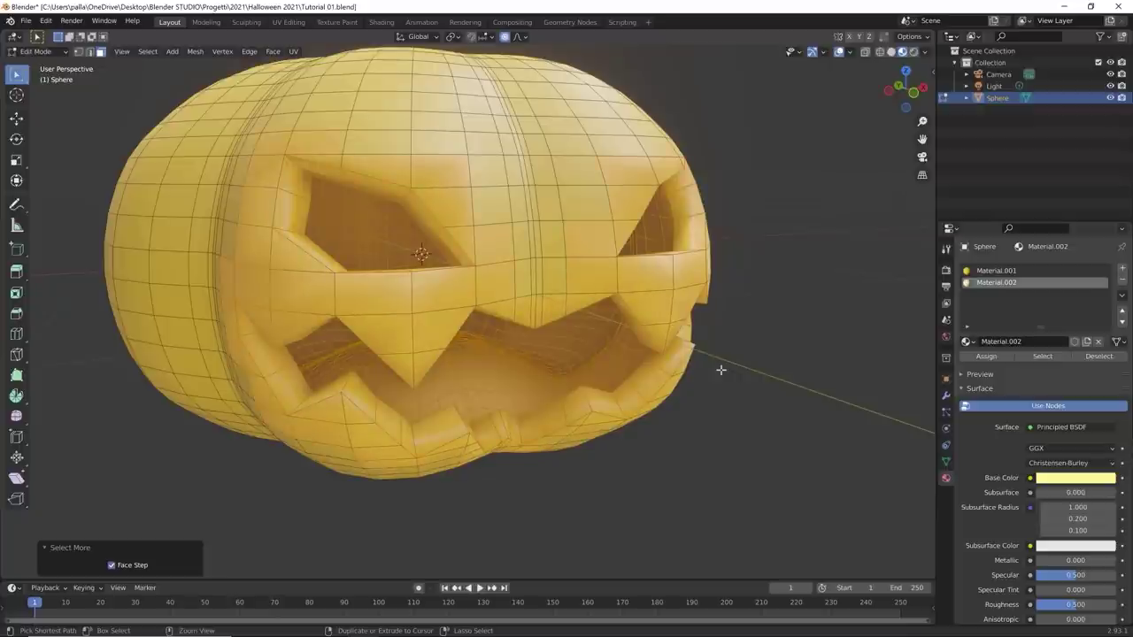
key(ctrl+KP_Subtract)
mouse_move(615, 421)
middle_down()
mouse_move(665, 405)
mouse_move(632, 413)
middle_up()
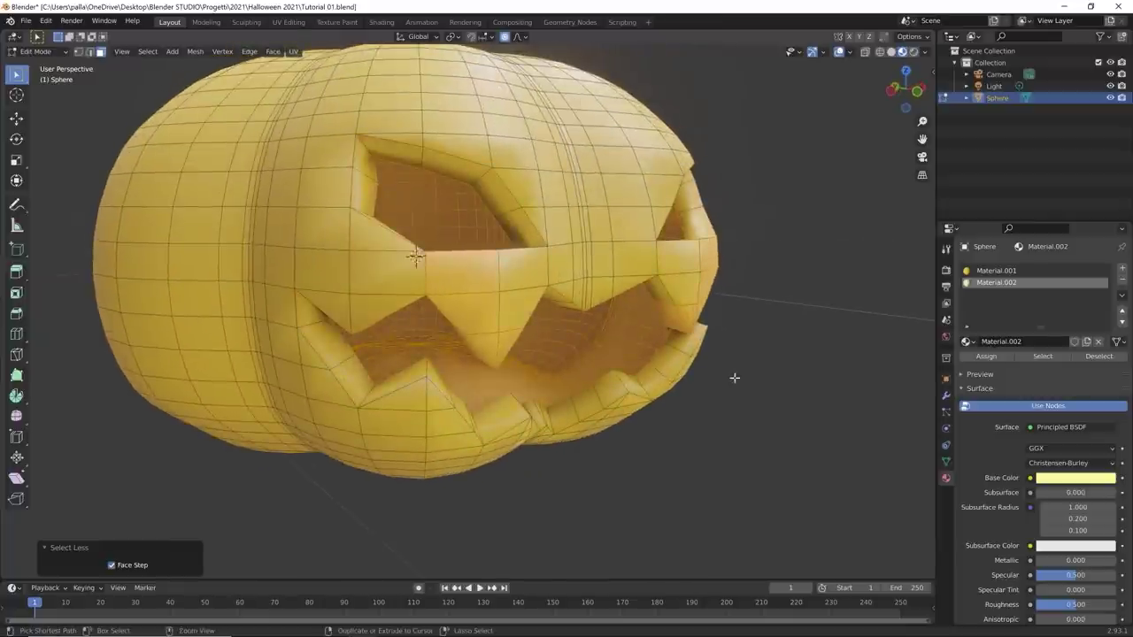
key(ctrl+KP_Add)
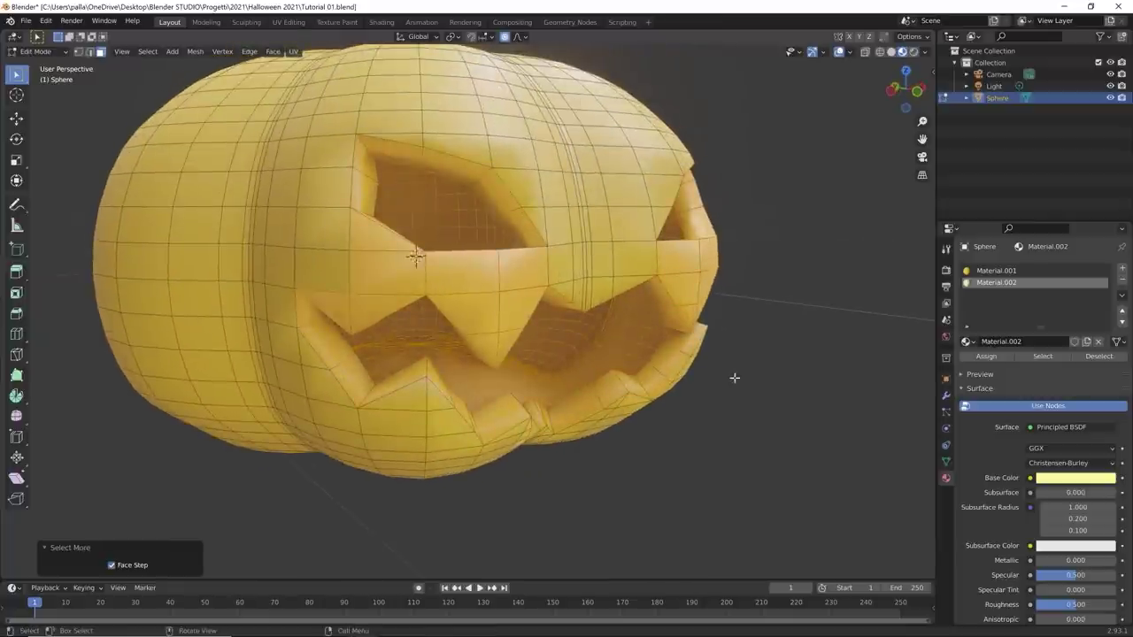
middle_drag(734, 377, 693, 373)
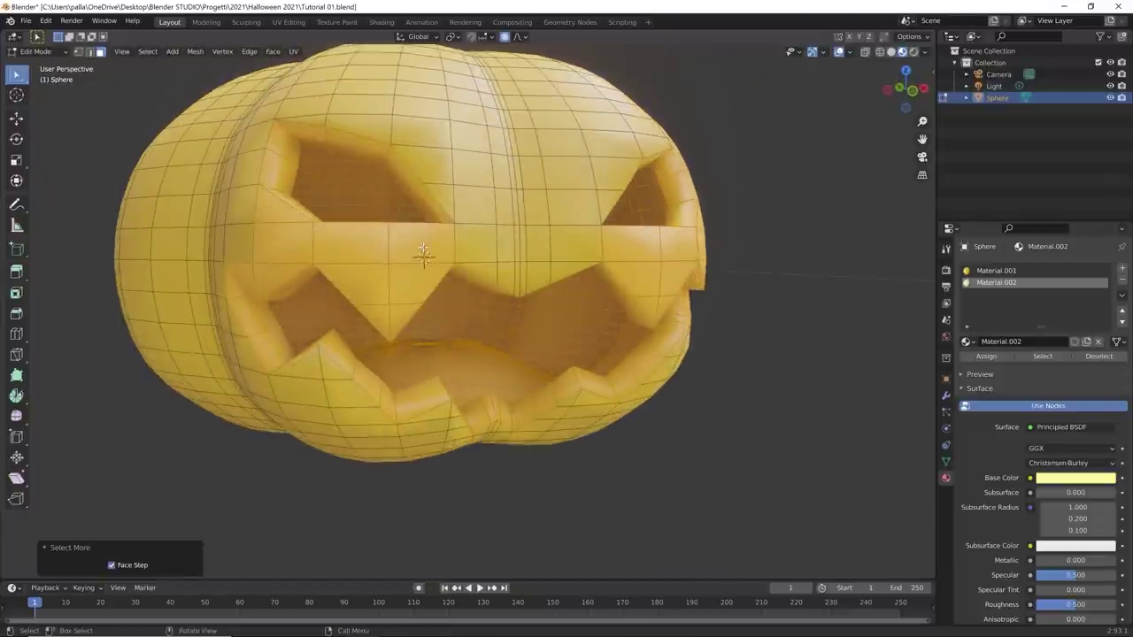
key(ctrl+z)
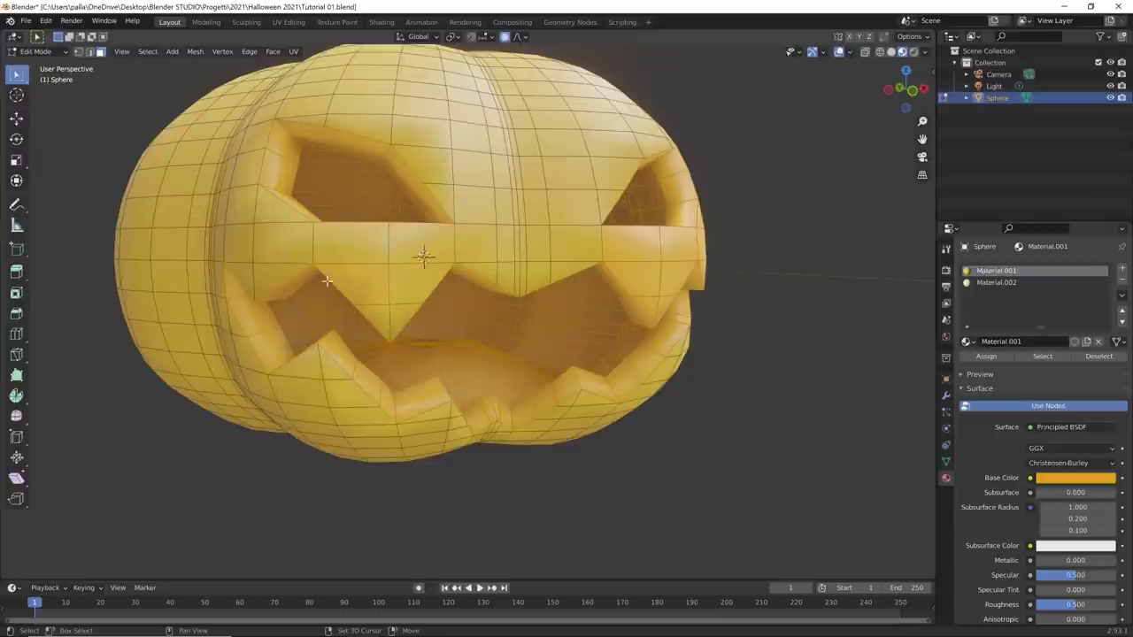
middle_drag(249, 324, 528, 304)
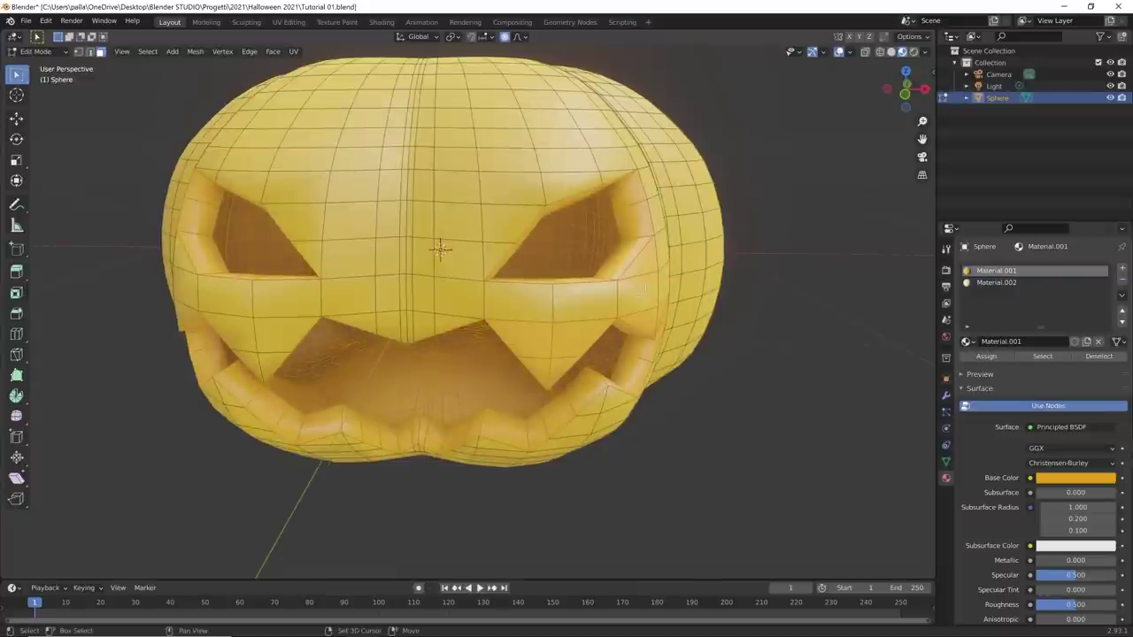
middle_drag(440, 250, 447, 248)
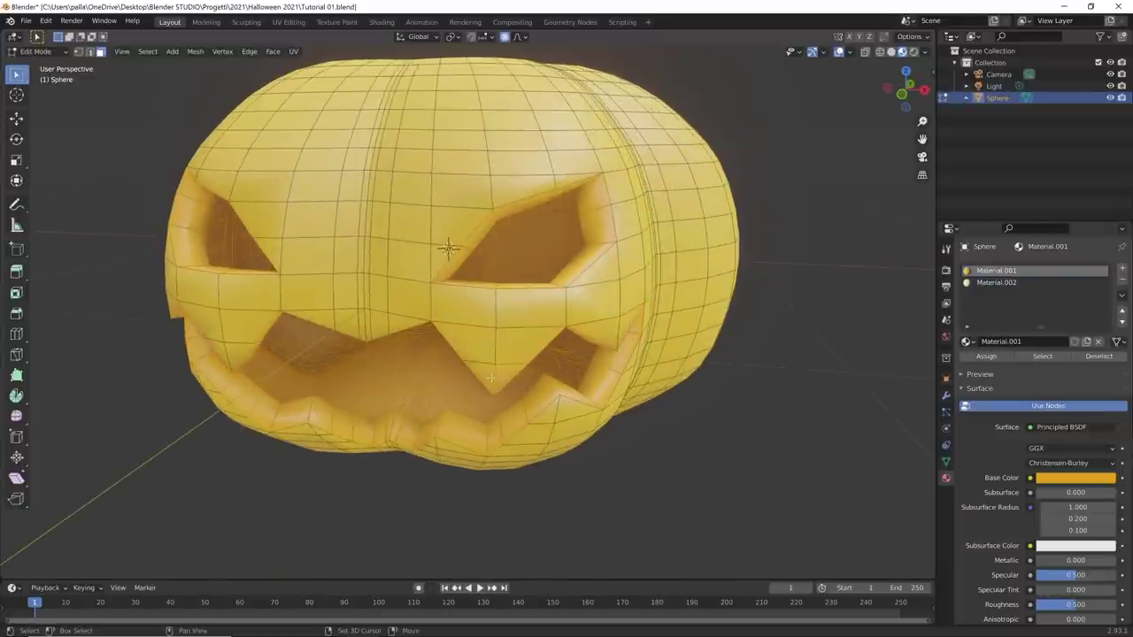
scroll(509, 378, down, 3)
middle_drag(501, 422, 620, 381)
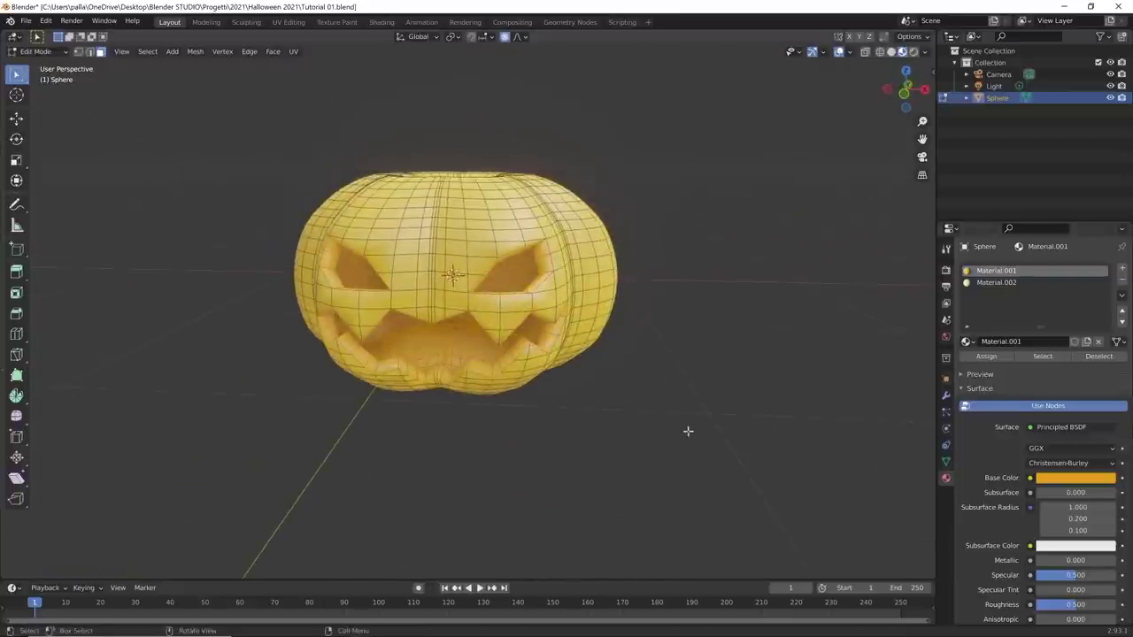
middle_drag(685, 430, 770, 424)
scroll(690, 430, up, 4)
Step: Assign Material.002 to the selected inner eye and mouth faces, then return to Object Mode
click(1006, 281)
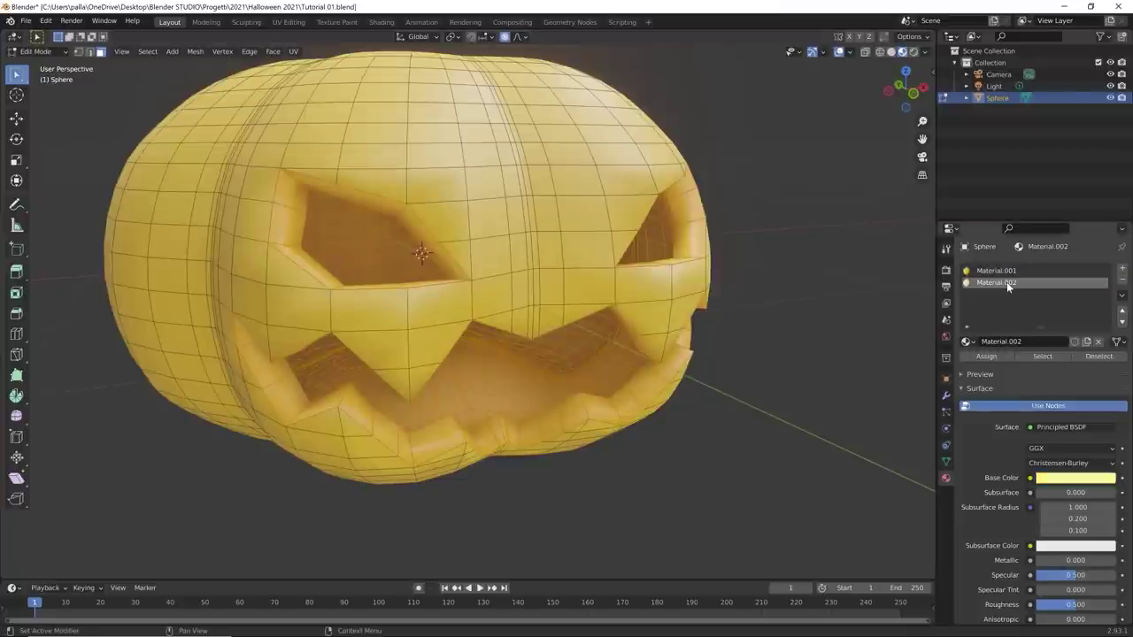
click(989, 357)
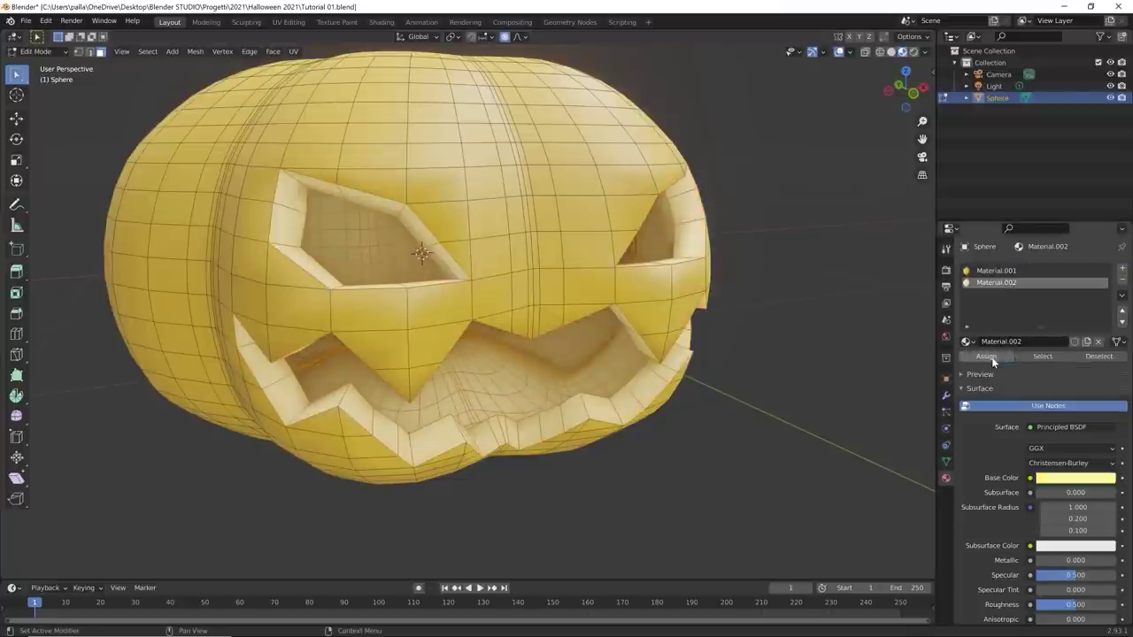
middle_drag(746, 417, 576, 407)
scroll(731, 418, down, 3)
key(Tab)
scroll(547, 419, up, 3)
Step: Set ambient occlusion distance to 4.92 m and view the pumpkin in Rendered shading
click(947, 269)
drag(1066, 365, 1098, 365)
click(913, 52)
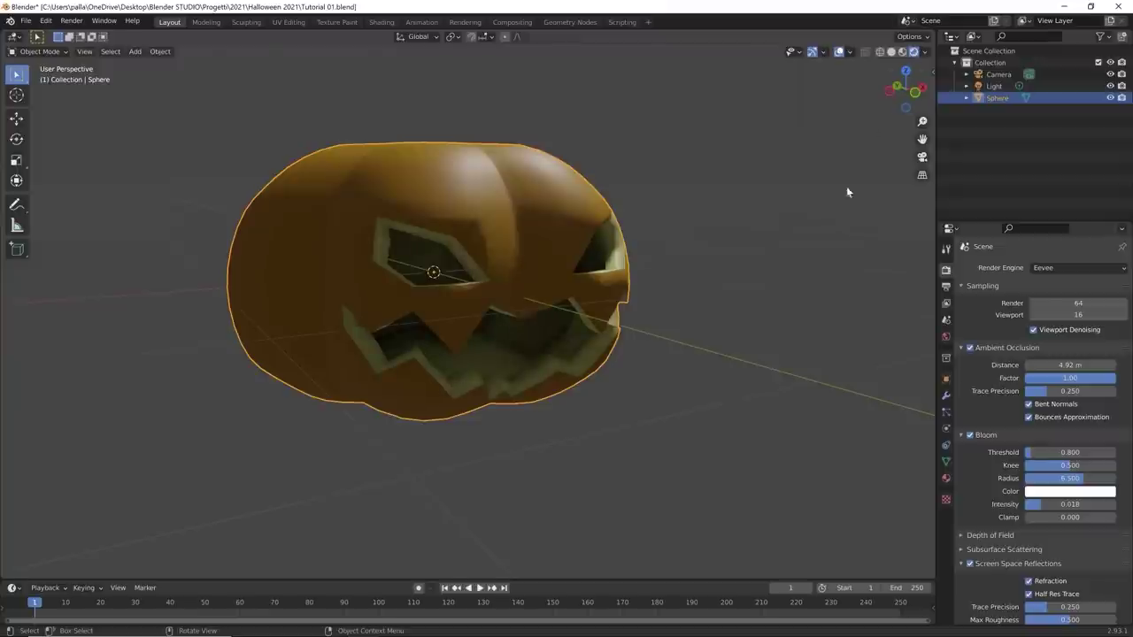
middle_drag(846, 191, 734, 274)
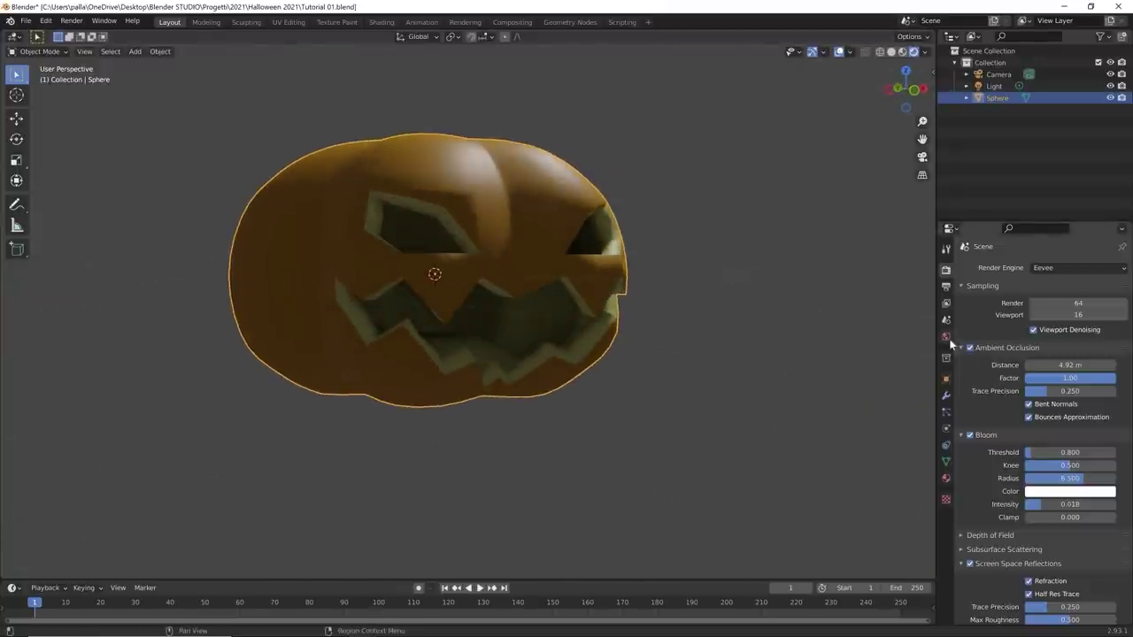
mouse_move(746, 354)
middle_down()
mouse_move(685, 364)
mouse_move(761, 347)
middle_up()
Step: Turn off Scene World in the viewport shading and show the mesh's Object Data Properties
click(925, 52)
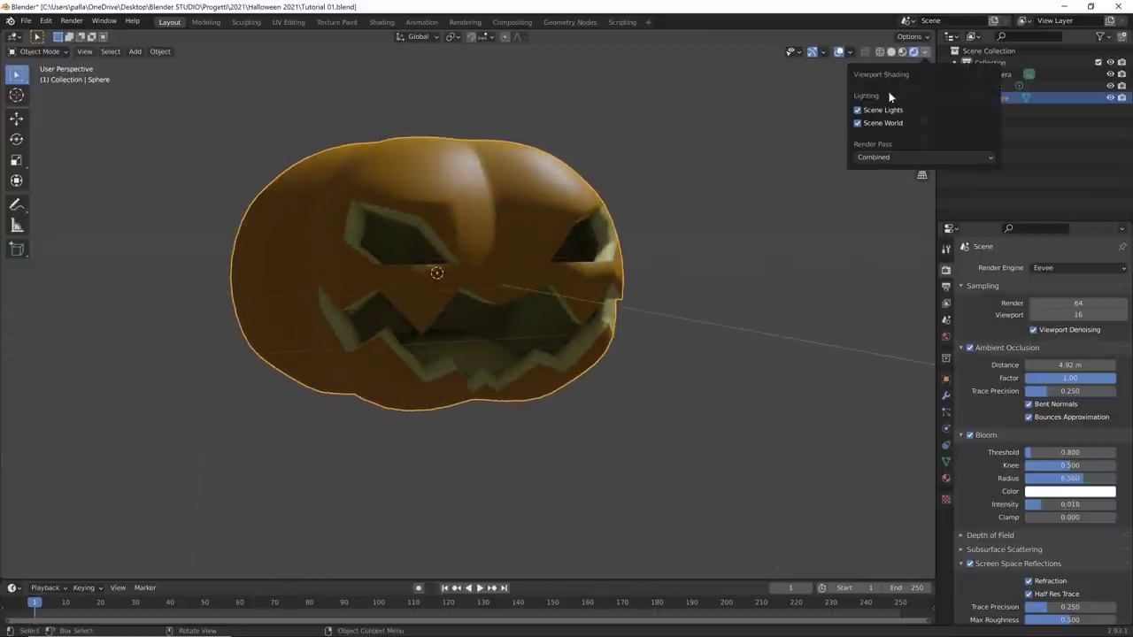
click(856, 124)
middle_drag(779, 199, 713, 261)
scroll(671, 296, down, 4)
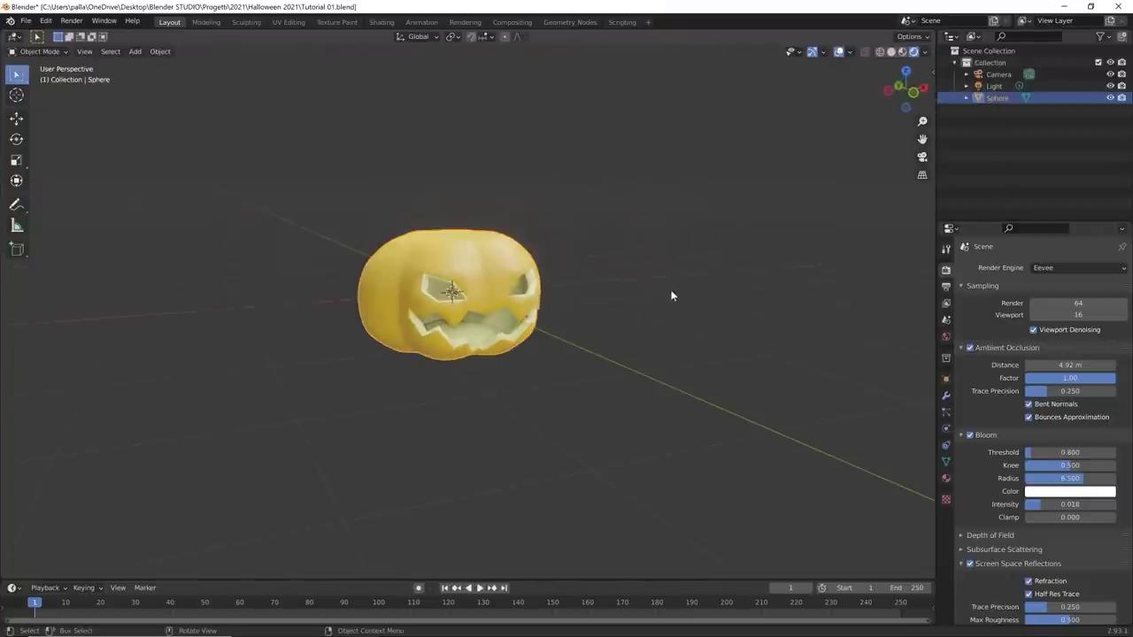
middle_drag(671, 296, 568, 173)
scroll(589, 255, up, 4)
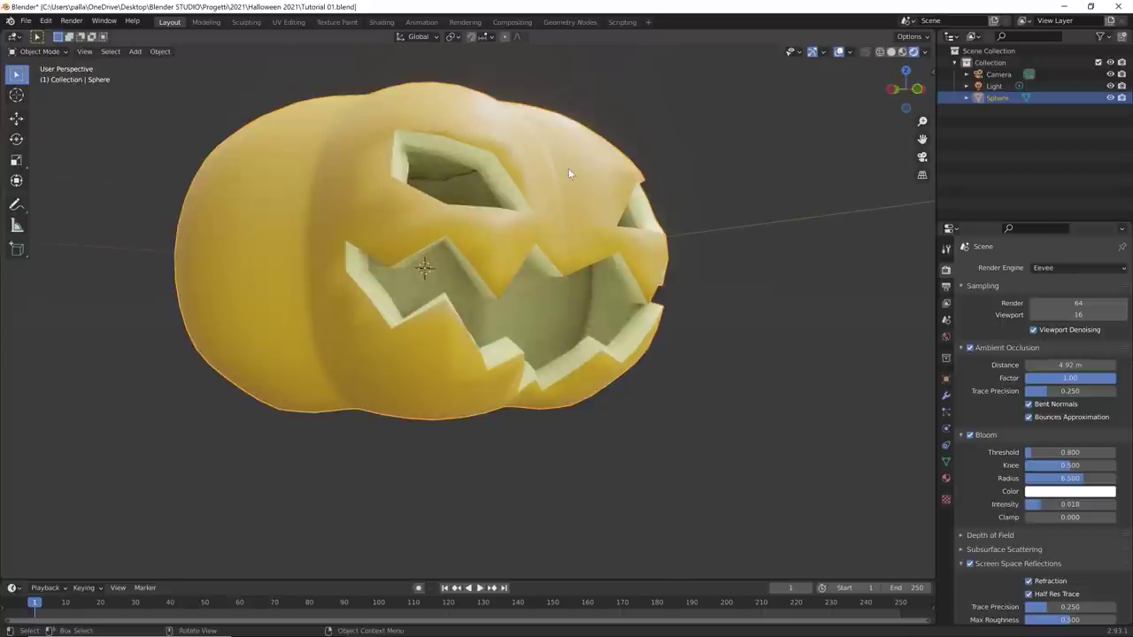
click(945, 461)
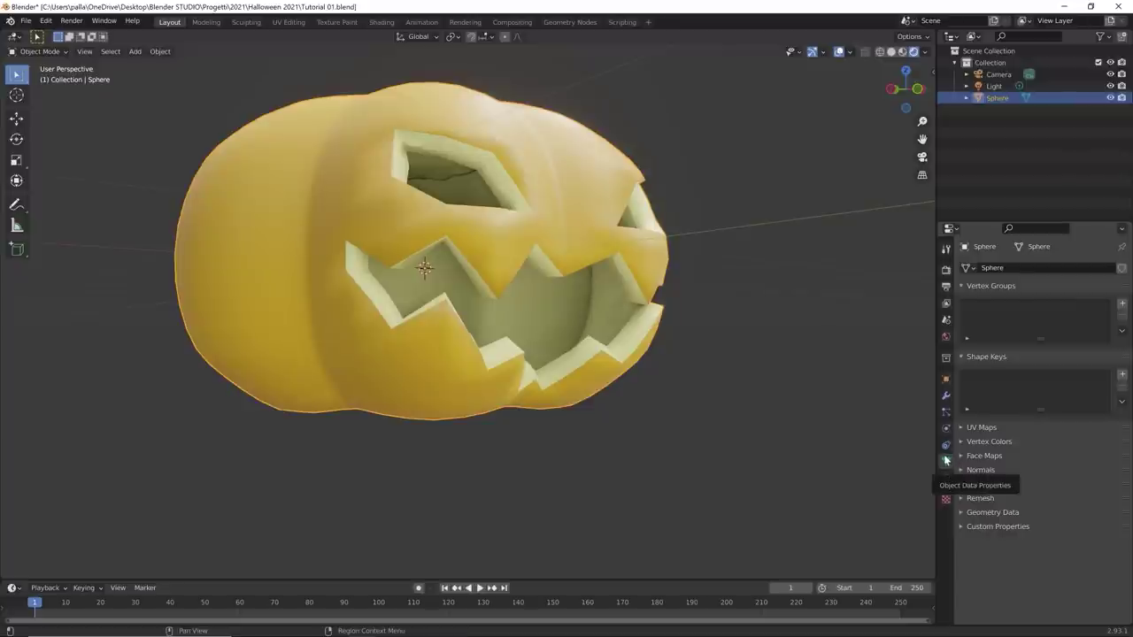
Step: Enable Auto Smooth normals at about 30° and check the mesh in Edit Mode and back
click(965, 472)
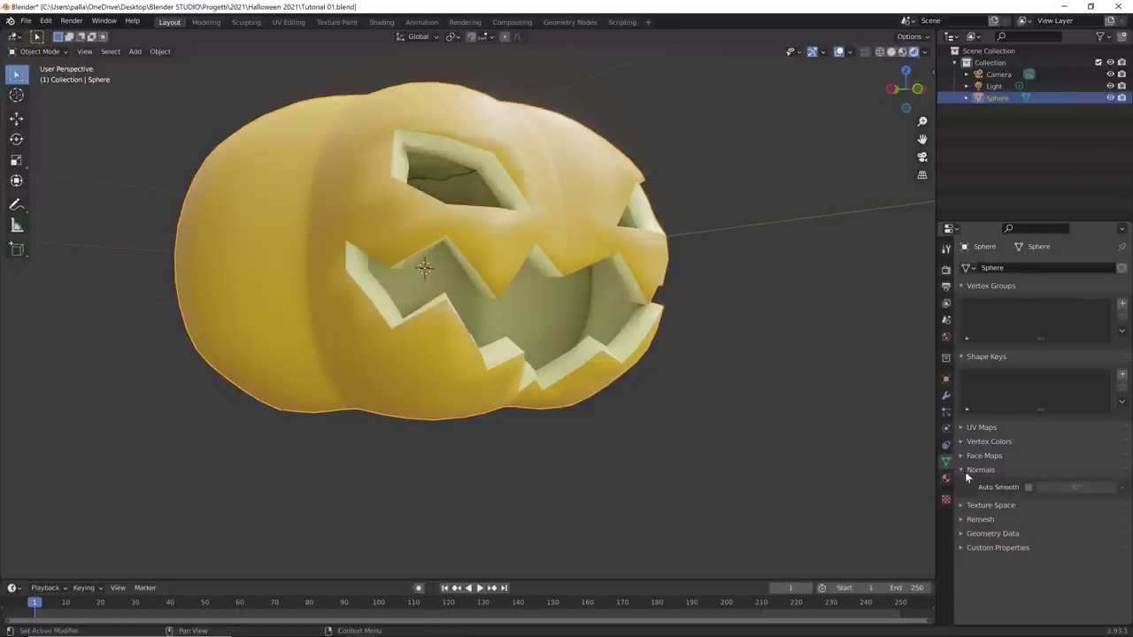
click(1028, 487)
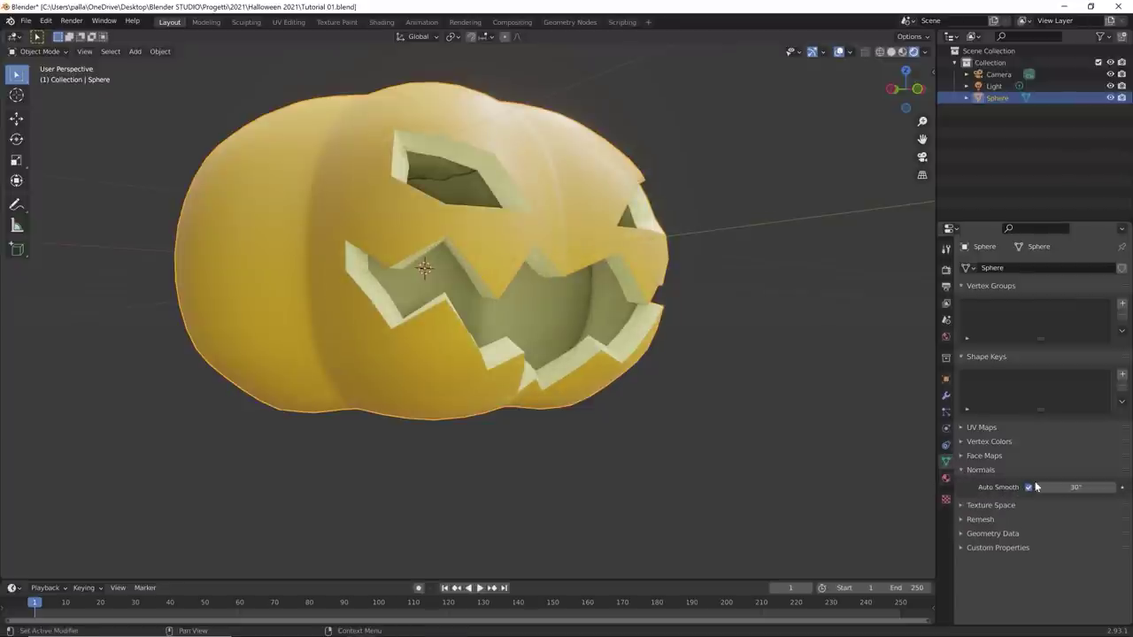
mouse_move(1075, 488)
mouse_down()
mouse_move(1097, 487)
mouse_move(1027, 487)
mouse_move(1084, 488)
mouse_up()
middle_drag(599, 357, 593, 306)
key(Tab)
scroll(653, 410, down, 2)
middle_drag(652, 410, 551, 254)
scroll(628, 410, up, 2)
key(Tab)
Step: Add a Bevel modifier to the pumpkin with a 0.02 m amount
click(947, 397)
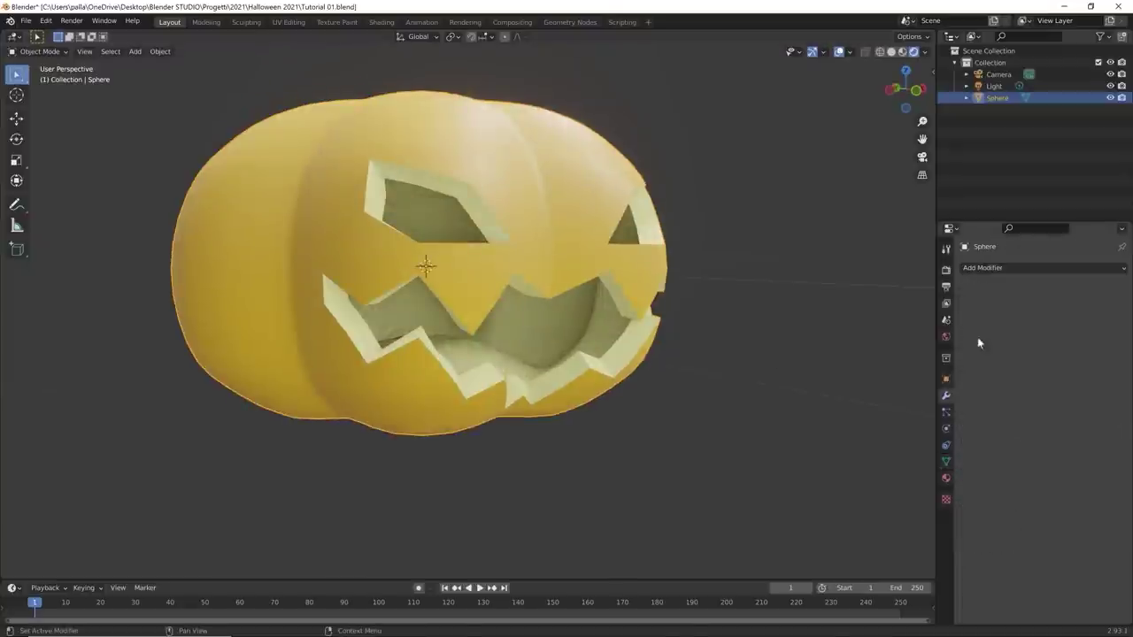
click(996, 268)
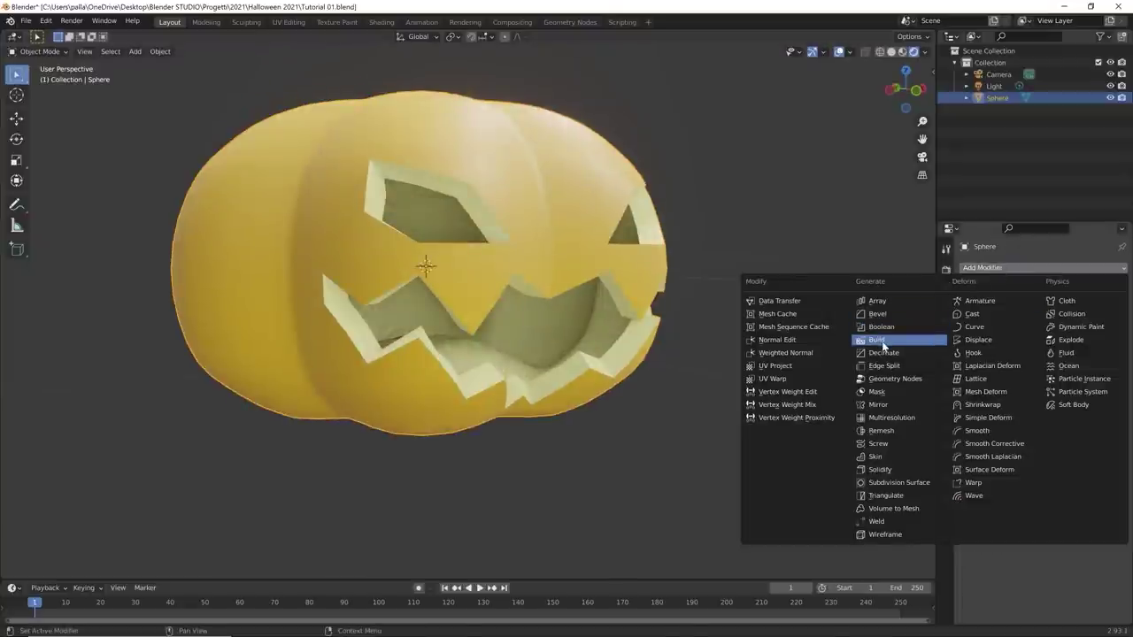
click(877, 314)
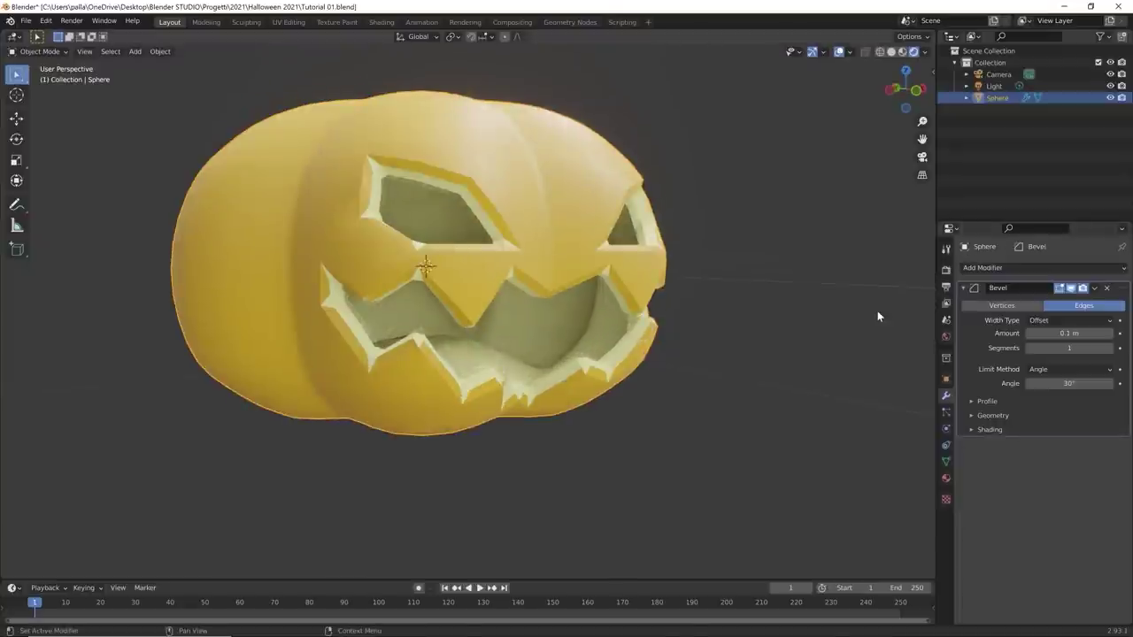
click(1041, 332)
text(0.01)
key(Return)
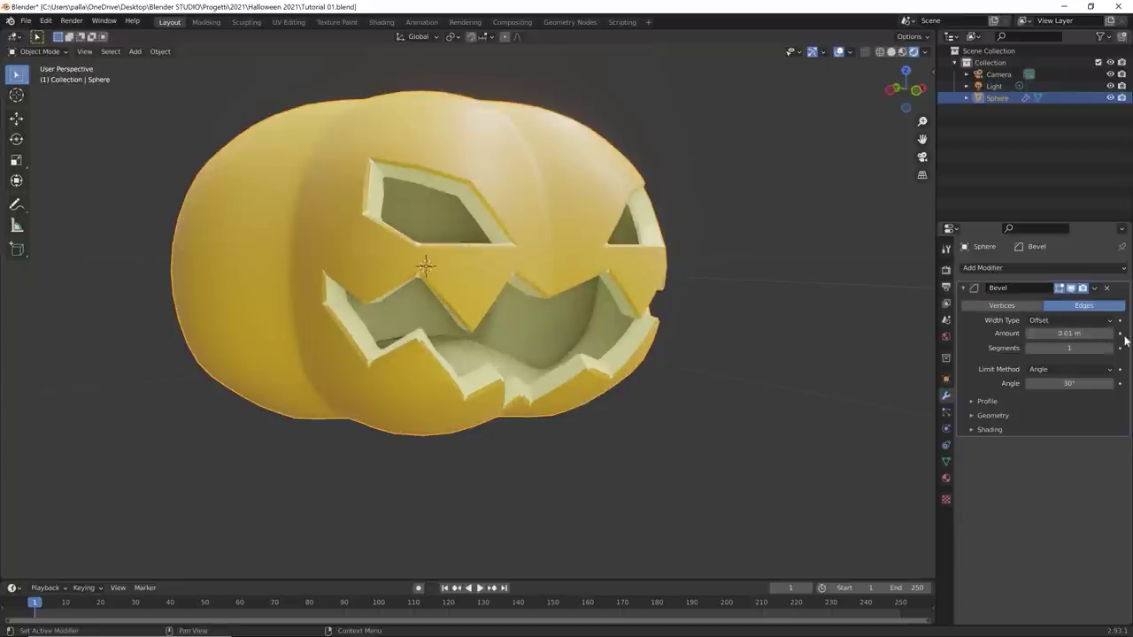
click(1112, 333)
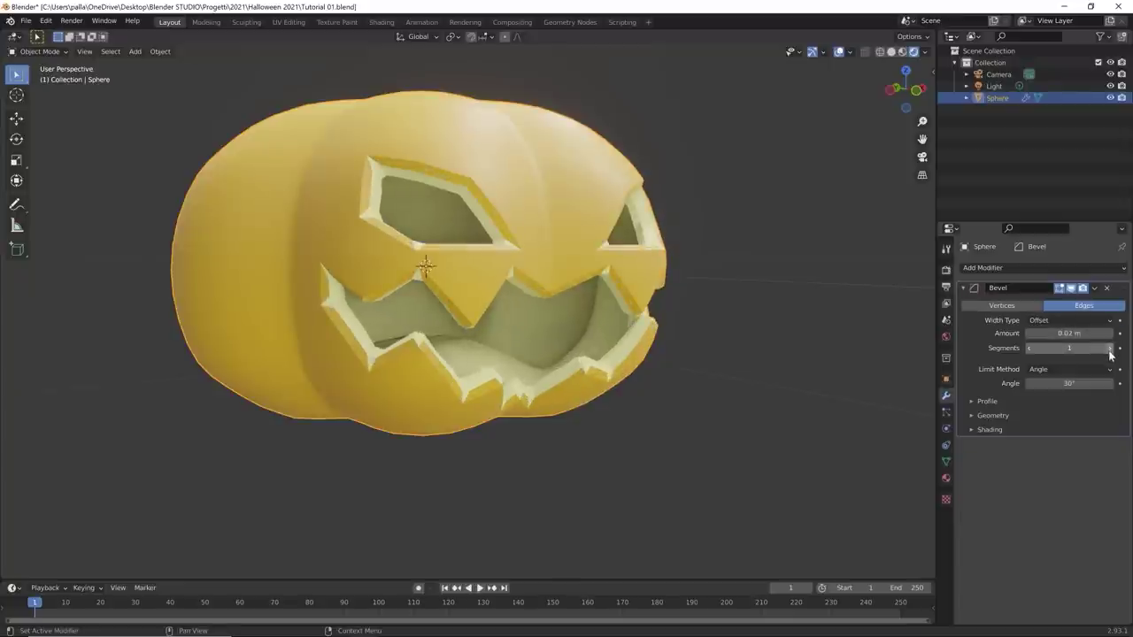
Step: Try 3 bevel segments, settle on 2, and inspect the bevelled cut edges
click(1112, 350)
click(1111, 349)
middle_drag(763, 370, 655, 399)
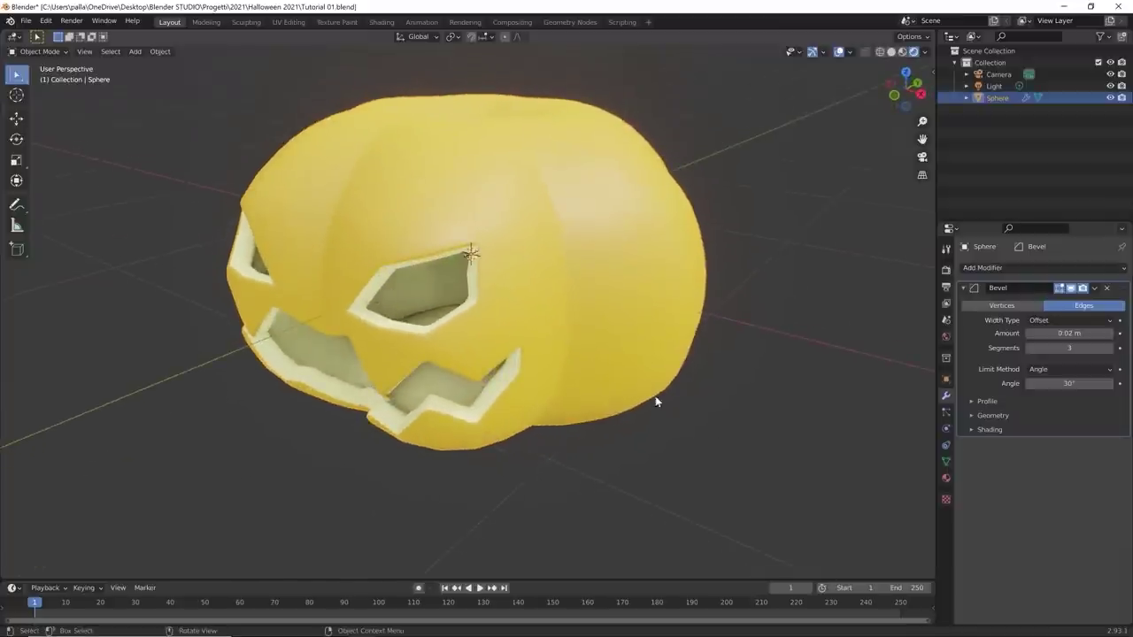
click(1030, 349)
middle_drag(569, 456, 612, 448)
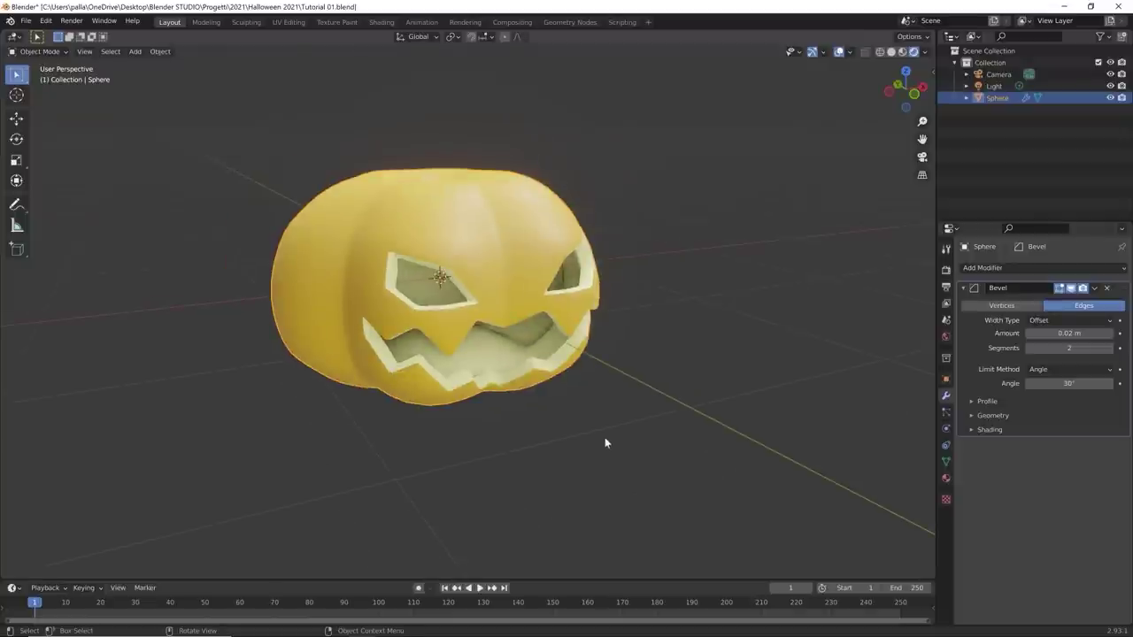
key(Tab)
key(Tab)
middle_drag(539, 446, 760, 407)
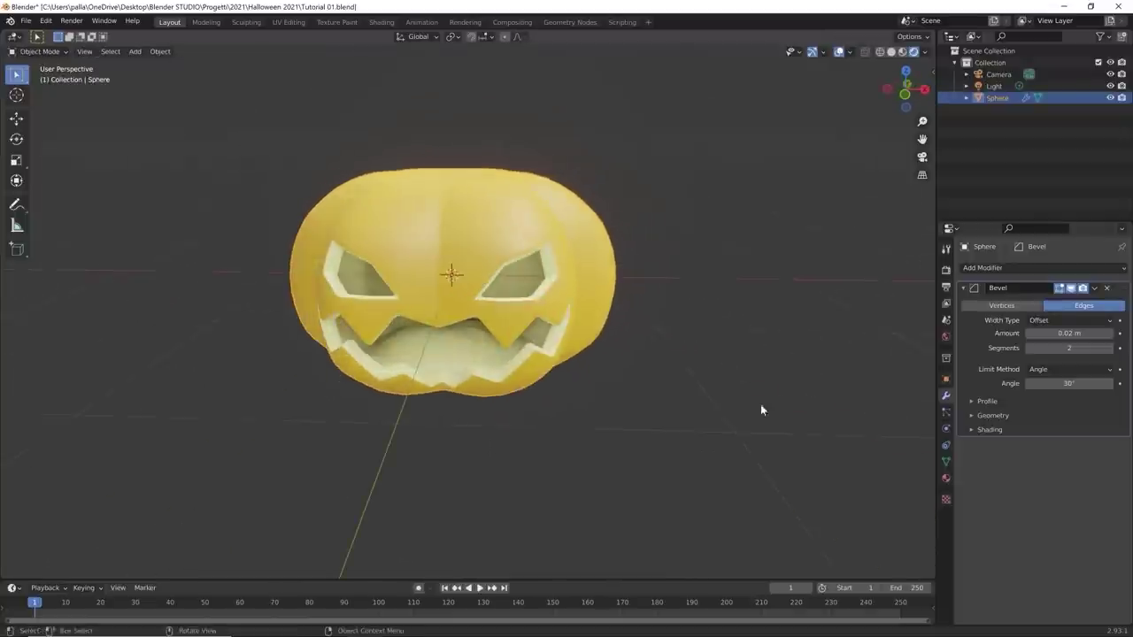
Step: Delete the trial Bevel modifier and put the pumpkin back in Edit Mode
click(1107, 289)
middle_drag(499, 427, 564, 445)
key(Tab)
key(Tab)
key(Tab)
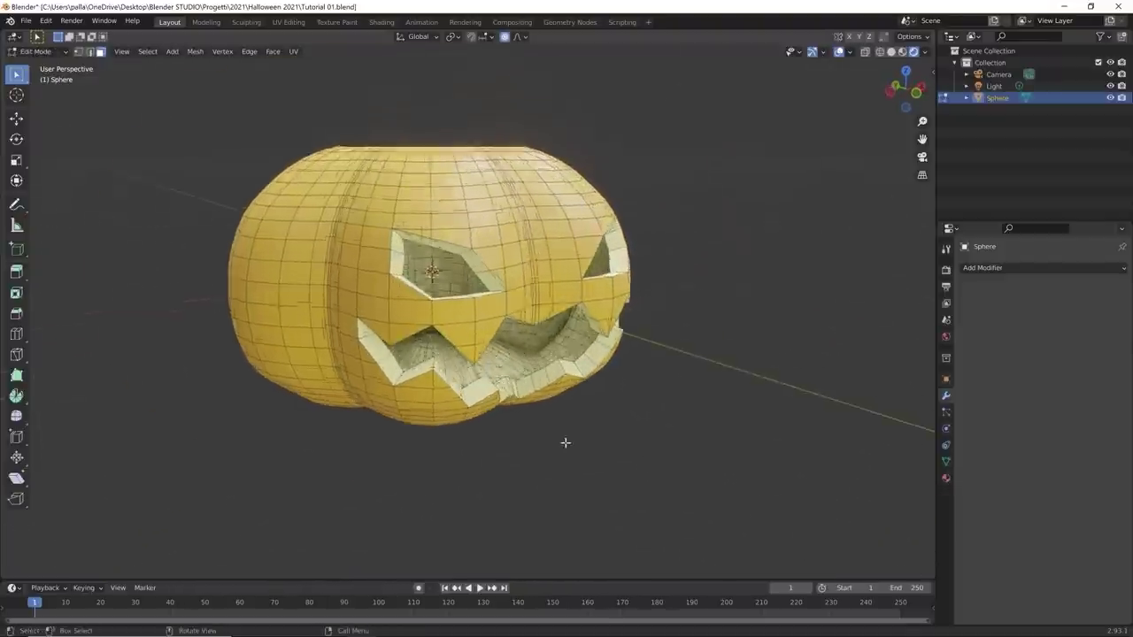
Step: Cut two centred edge loops into the pumpkin mesh with Ctrl+R
scroll(593, 452, up, 5)
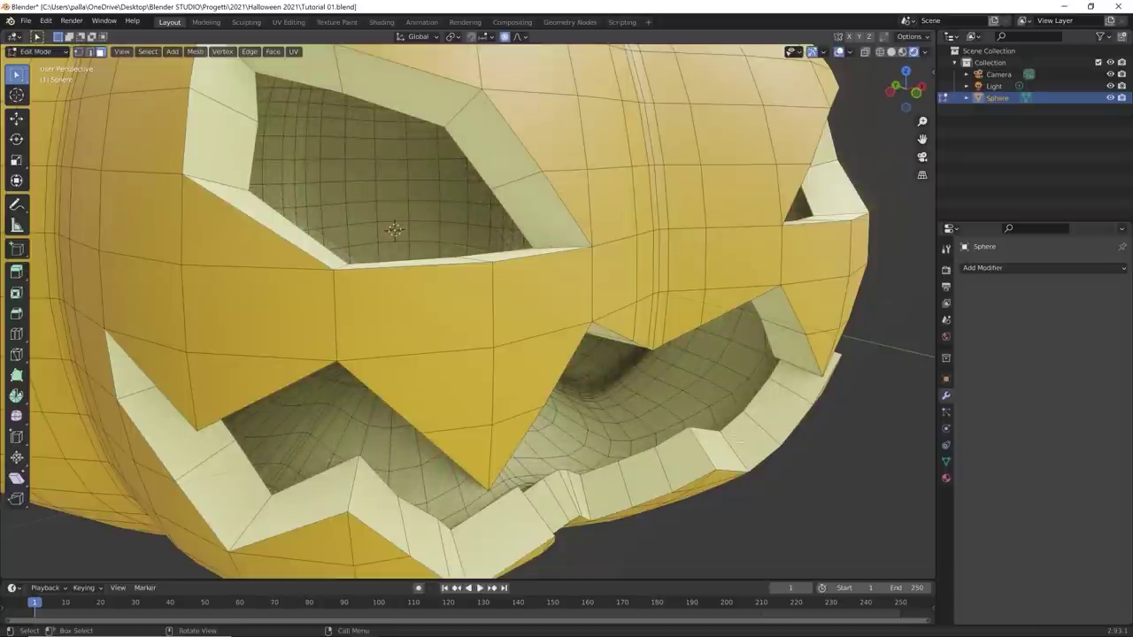
key(ctrl+r)
click(733, 442)
right_click(796, 488)
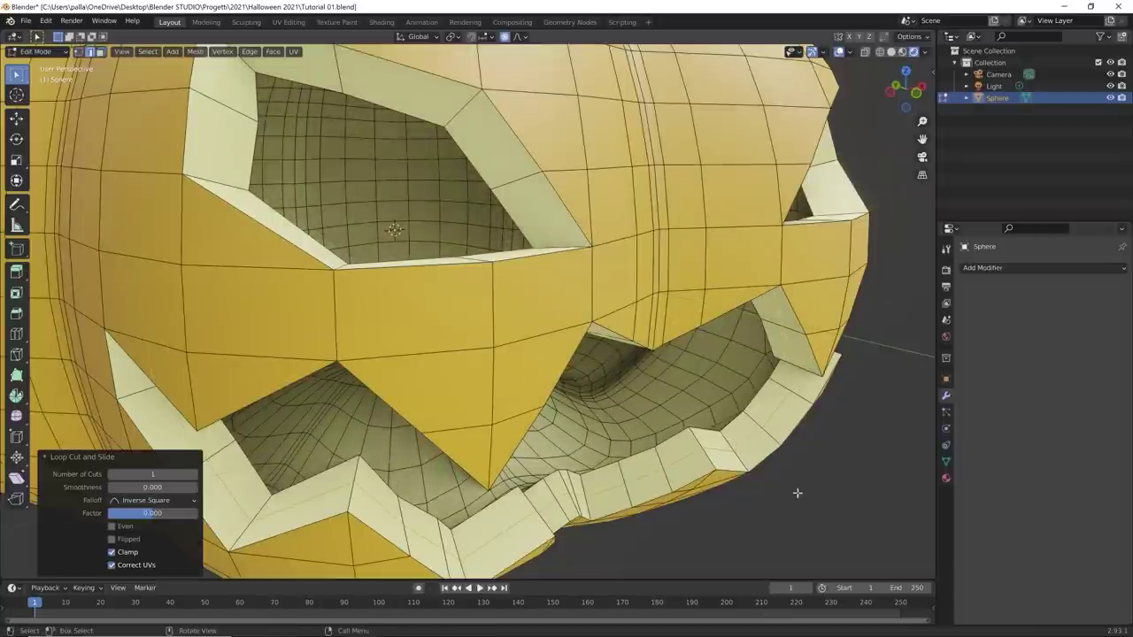
scroll(744, 465, down, 6)
middle_drag(688, 443, 590, 472)
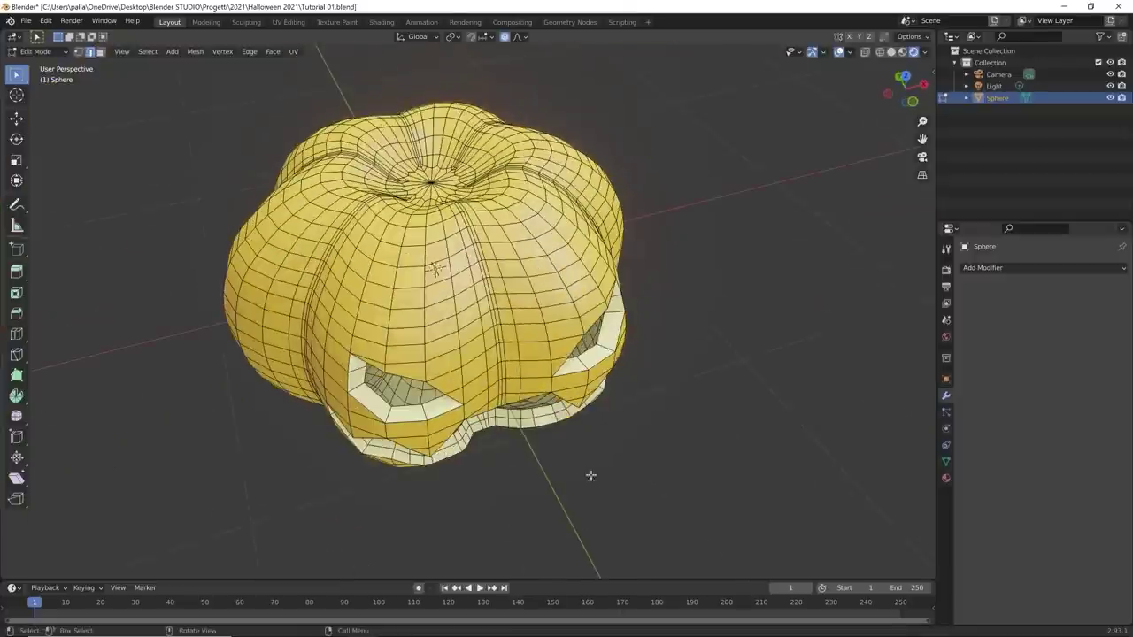
key(ctrl+r)
click(609, 351)
right_click(609, 350)
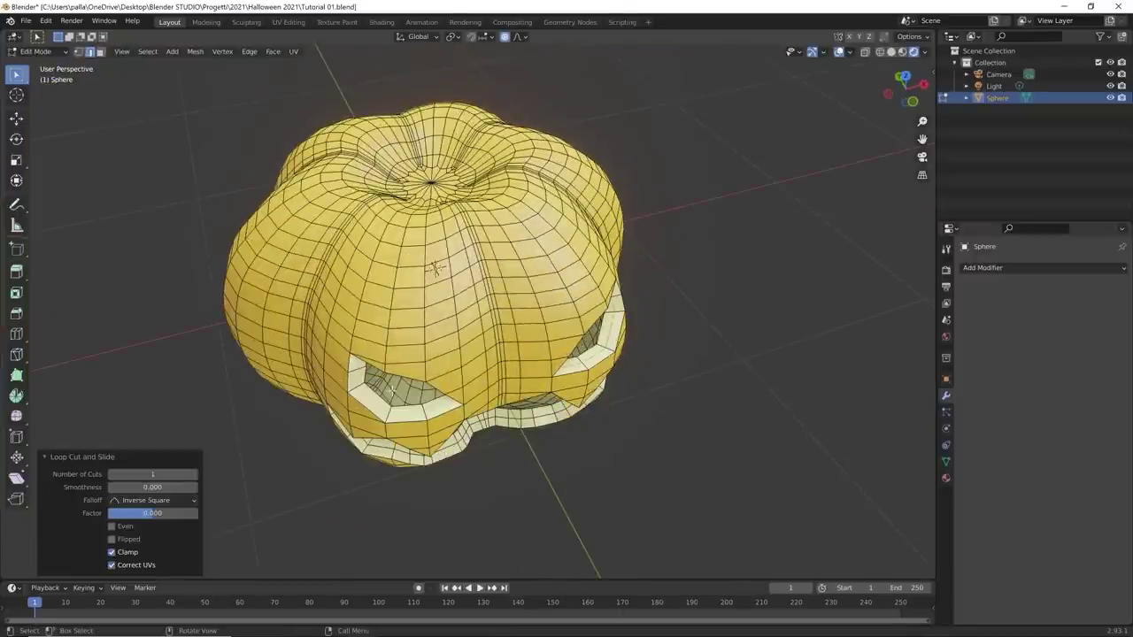
right_click(386, 412)
middle_drag(670, 434, 597, 352)
Step: Inspect the new loops, toggling between Edit and Object Mode while orbiting the carved face
key(Tab)
key(Tab)
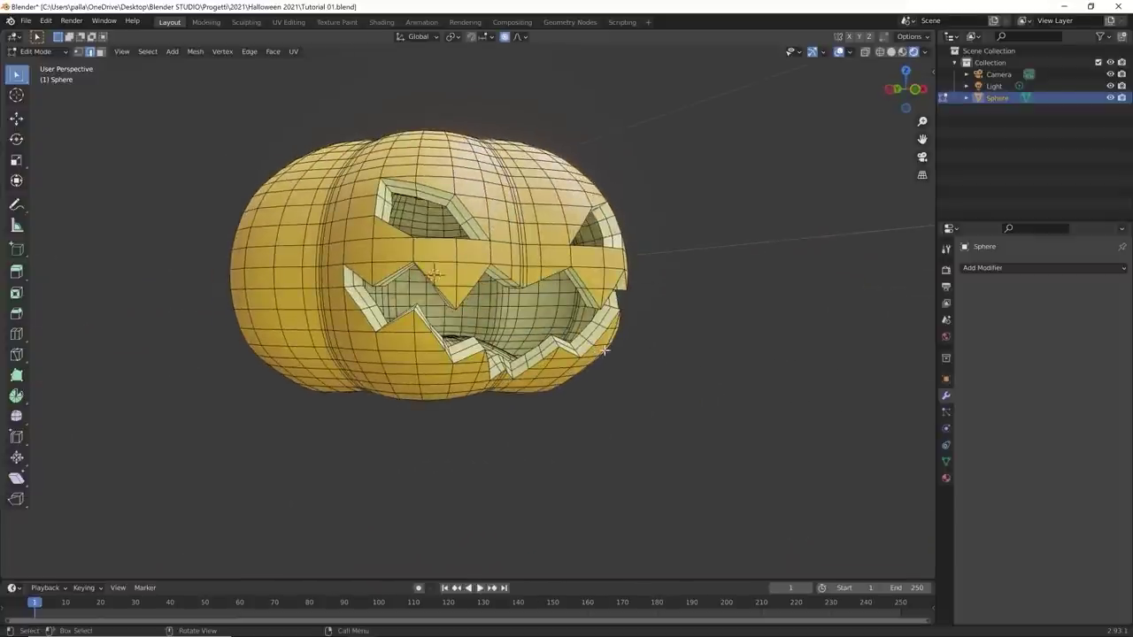
scroll(539, 375, down, 3)
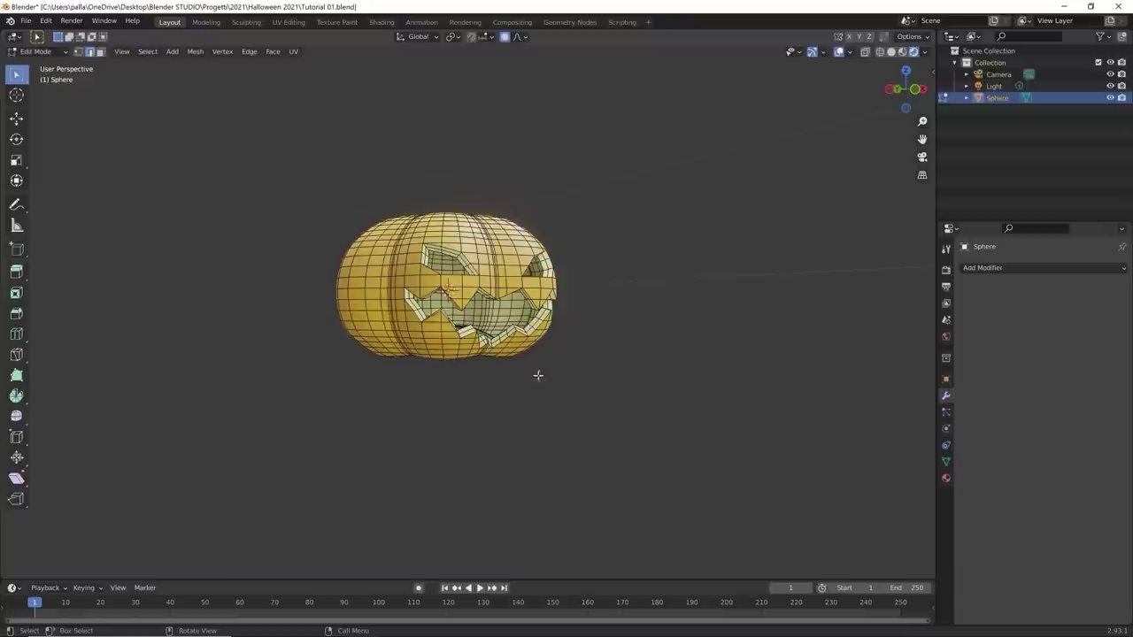
mouse_move(571, 381)
middle_down()
mouse_move(559, 410)
mouse_move(452, 420)
mouse_move(522, 461)
mouse_move(626, 430)
mouse_move(536, 393)
mouse_move(640, 429)
mouse_move(581, 419)
mouse_move(667, 466)
mouse_move(551, 419)
mouse_move(472, 404)
mouse_move(476, 433)
mouse_move(501, 442)
mouse_move(404, 443)
mouse_move(478, 408)
mouse_move(528, 433)
mouse_move(488, 435)
mouse_move(555, 445)
mouse_move(458, 412)
mouse_move(508, 402)
mouse_move(522, 444)
middle_up()
key(Tab)
scroll(549, 415, up, 2)
key(Tab)
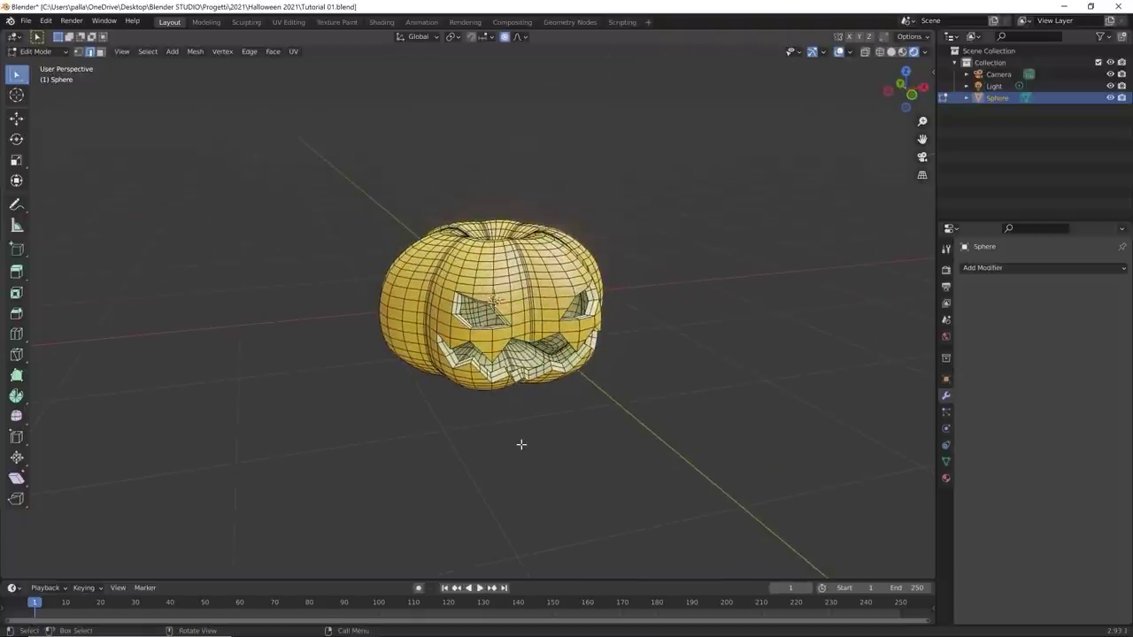
scroll(545, 450, up, 3)
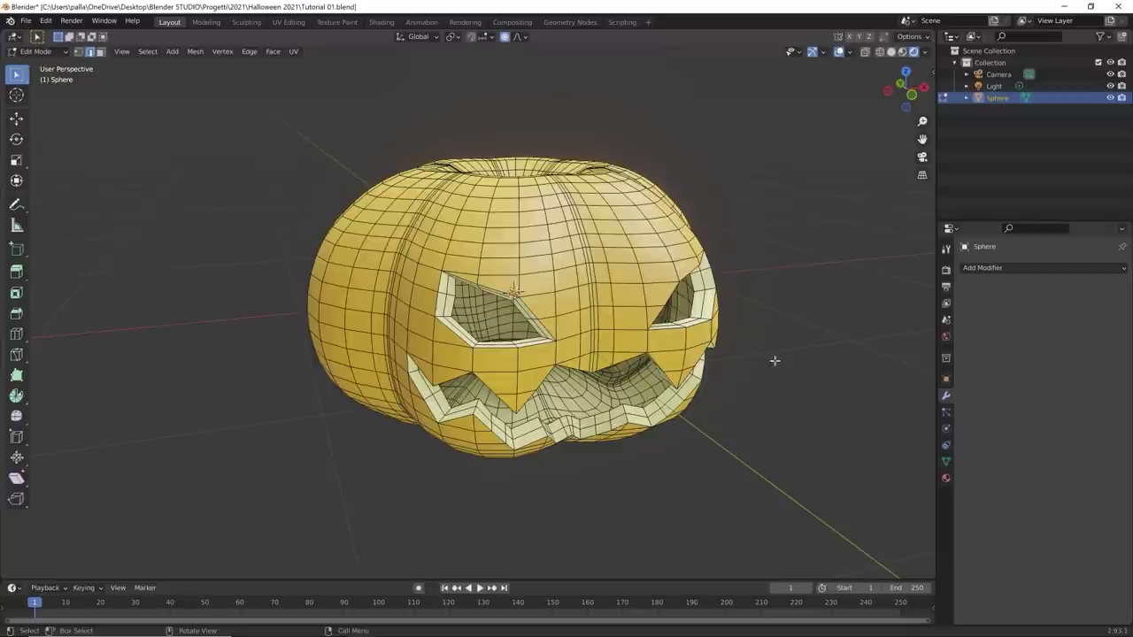
middle_drag(549, 399, 408, 400)
scroll(539, 269, up, 6)
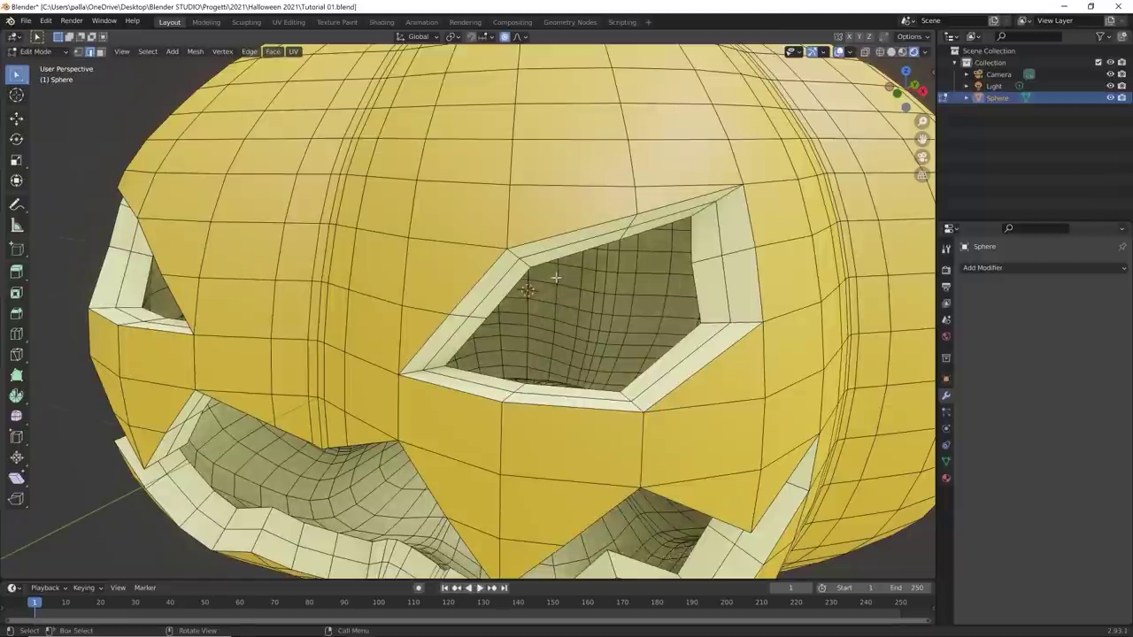
scroll(493, 241, down, 8)
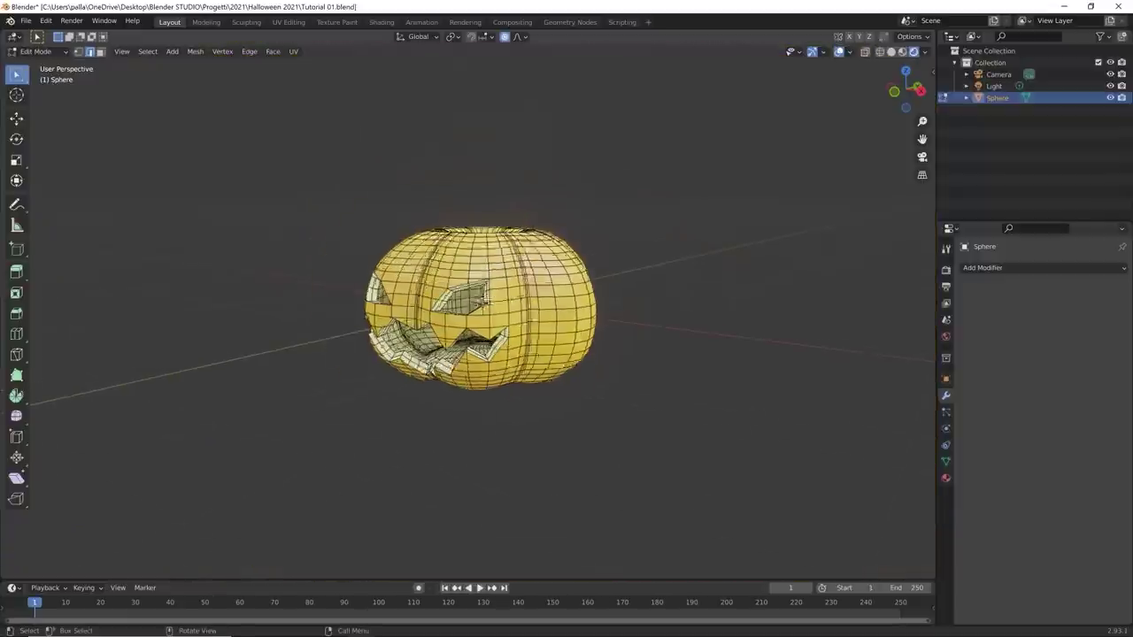
middle_drag(493, 241, 612, 338)
scroll(589, 341, up, 3)
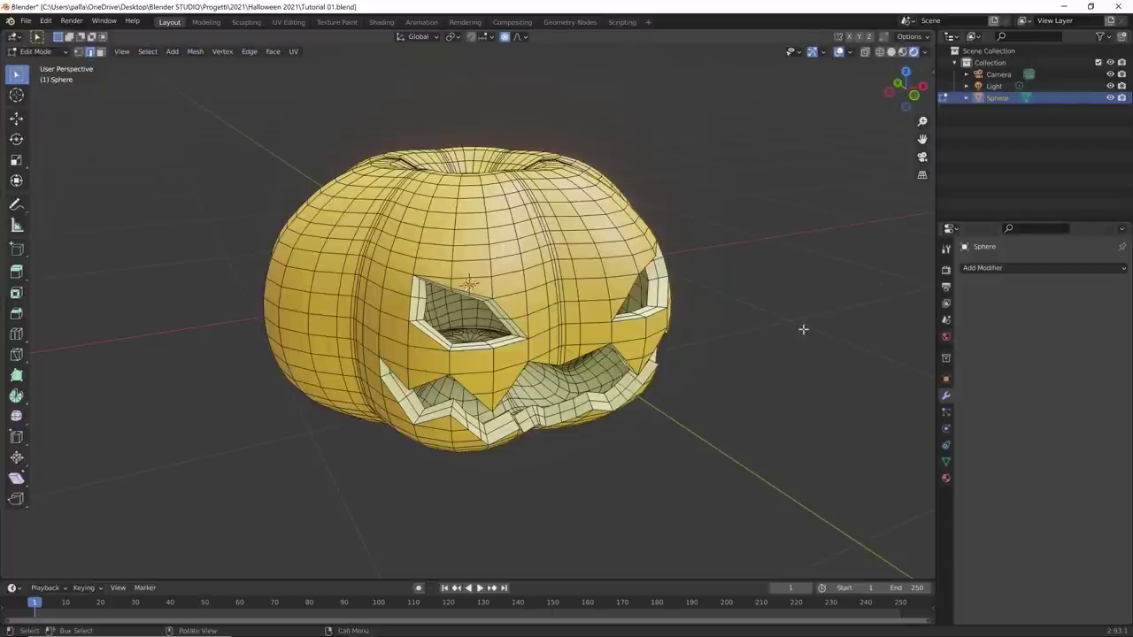
Step: Return to Object Mode, orbit around the smooth-shaded pumpkin, and deselect it
key(Tab)
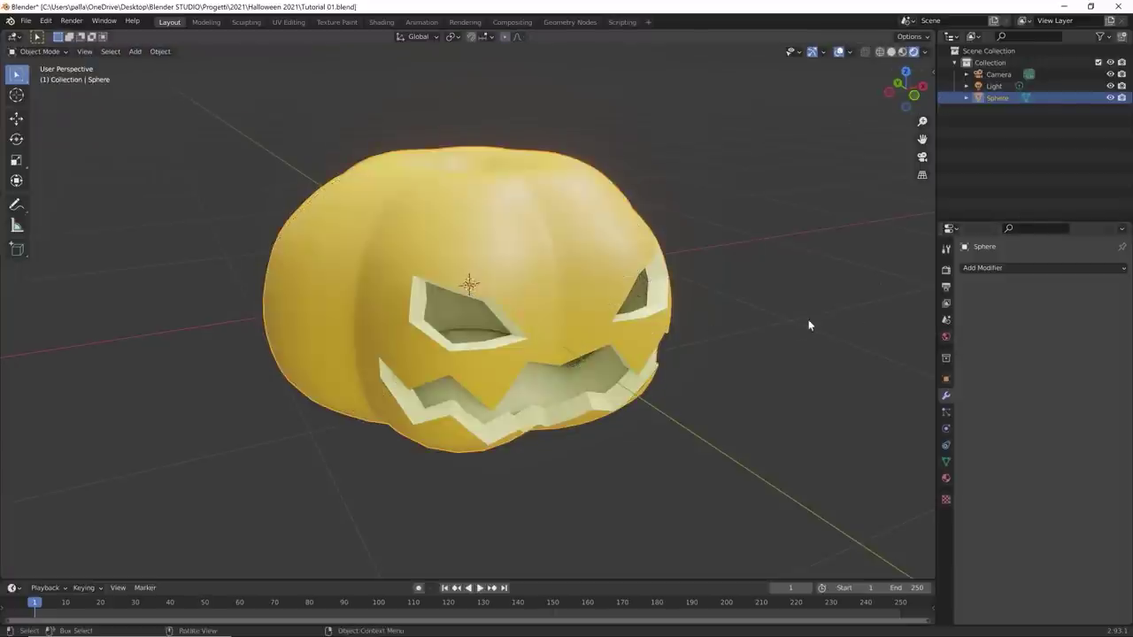
scroll(718, 346, down, 4)
middle_drag(718, 346, 617, 373)
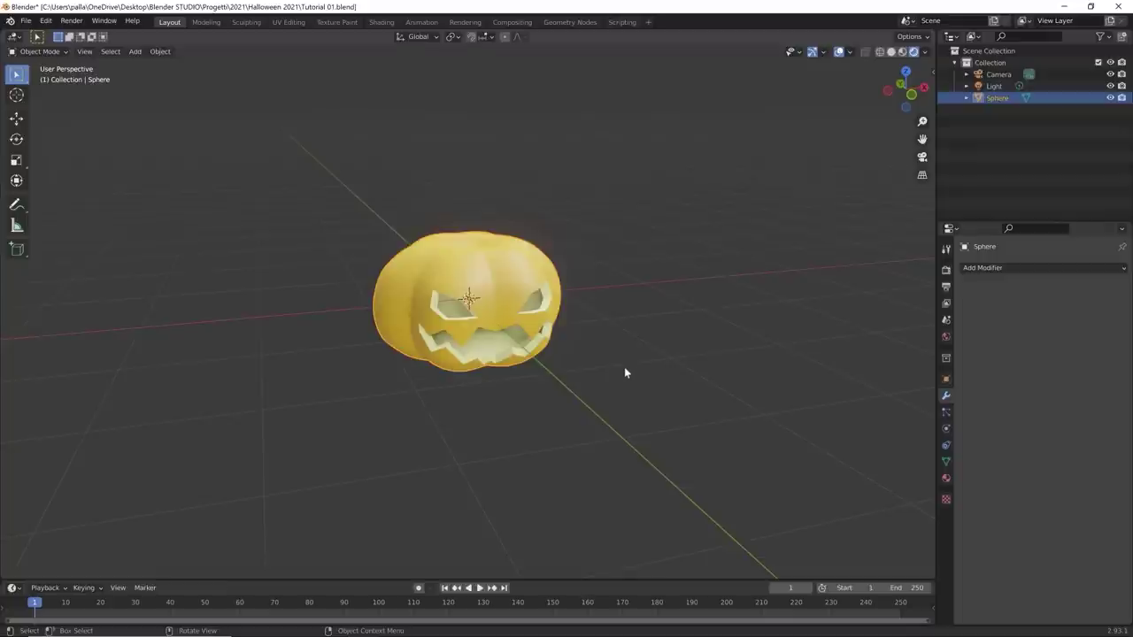
scroll(611, 376, up, 3)
middle_drag(593, 384, 551, 387)
click(641, 378)
scroll(562, 367, up, 2)
scroll(560, 369, down, 3)
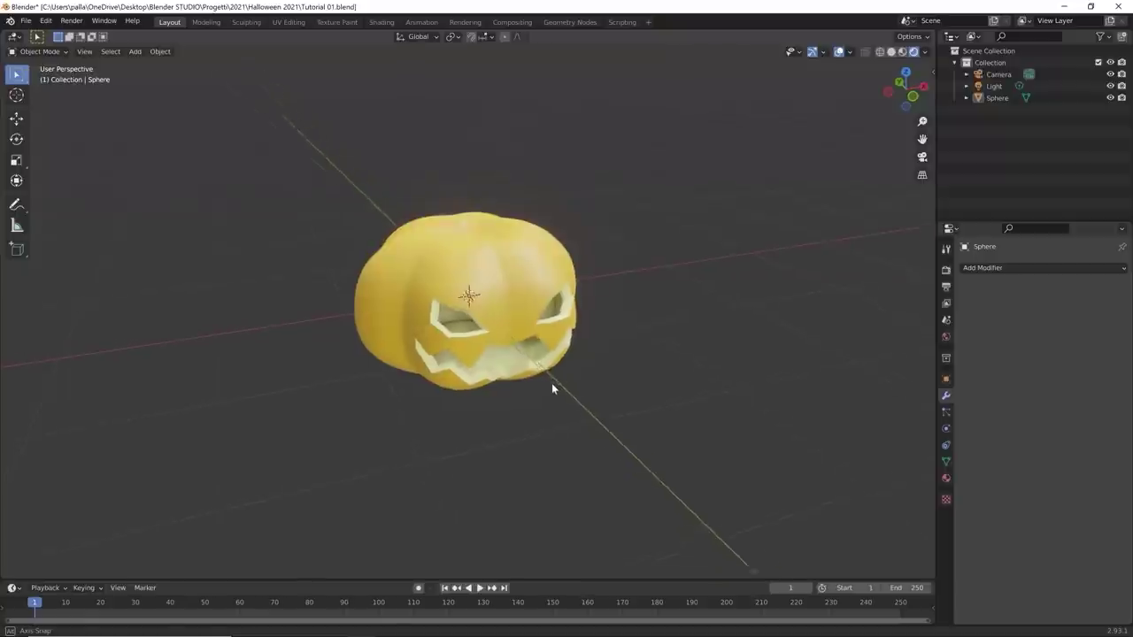
scroll(558, 386, up, 2)
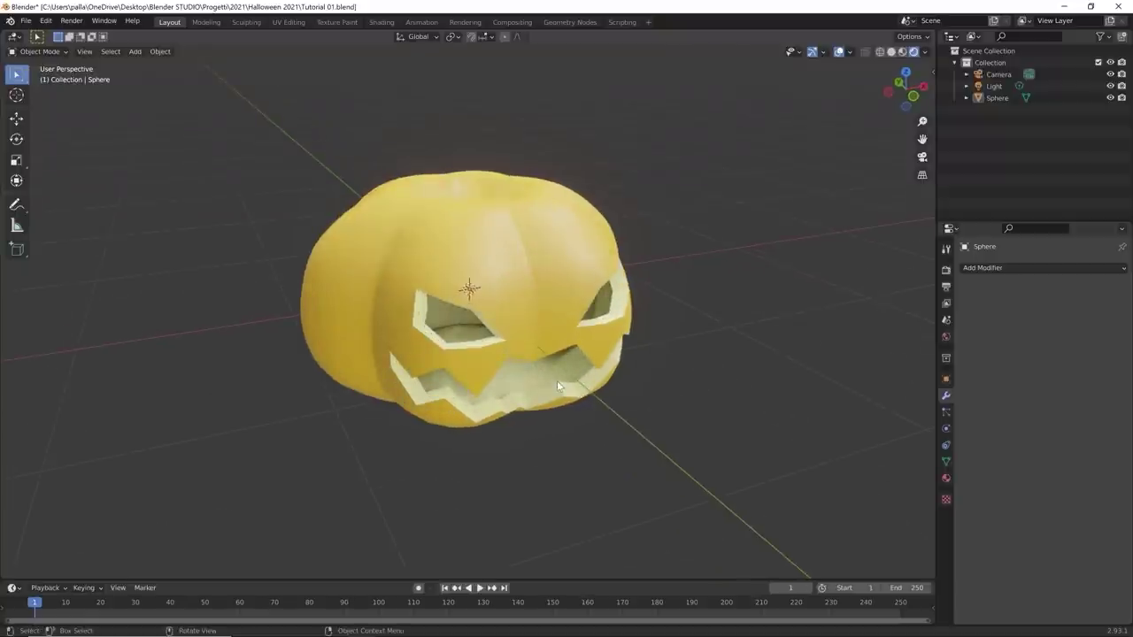
scroll(559, 380, up, 2)
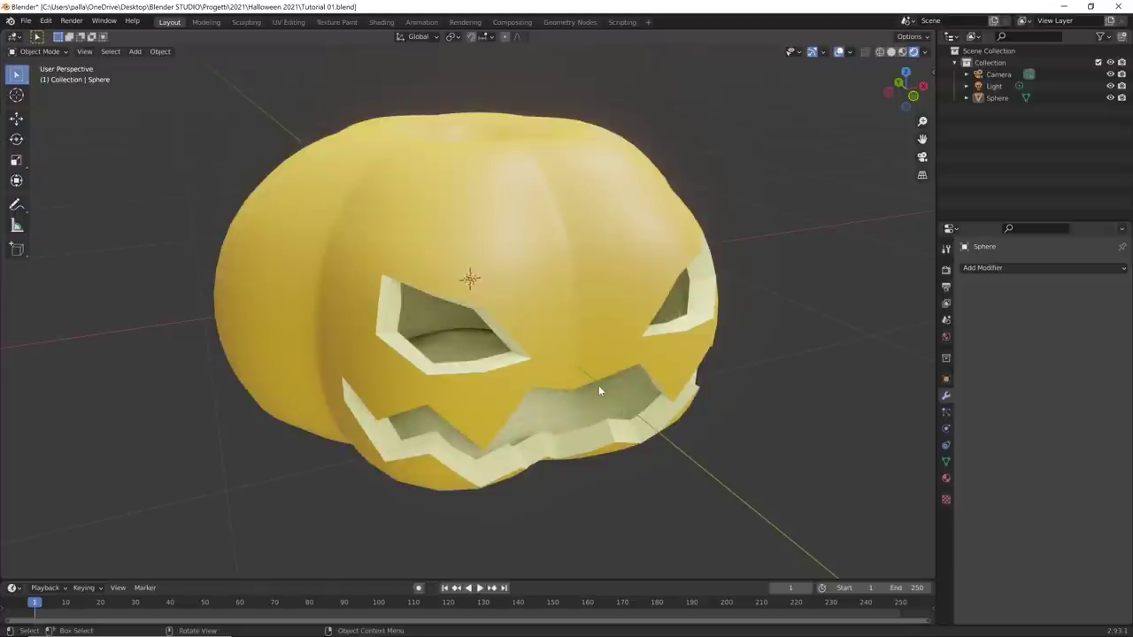
Step: Enter Edit Mode, inspect the mesh, and split the viewport into two side-by-side 3D views
key(Tab)
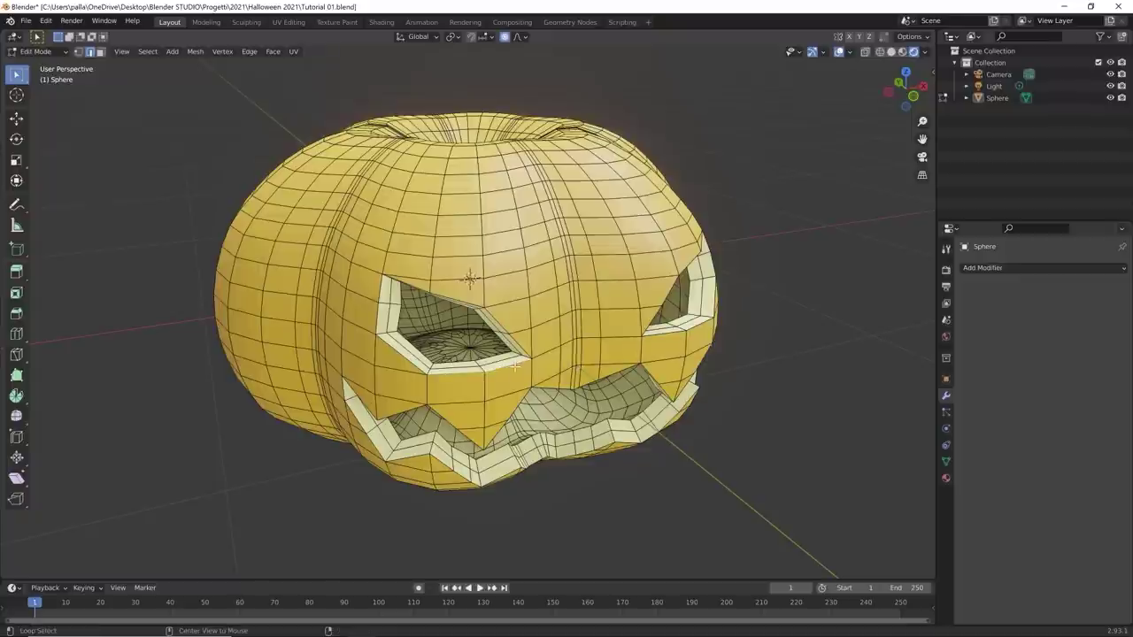
middle_drag(771, 375, 747, 313)
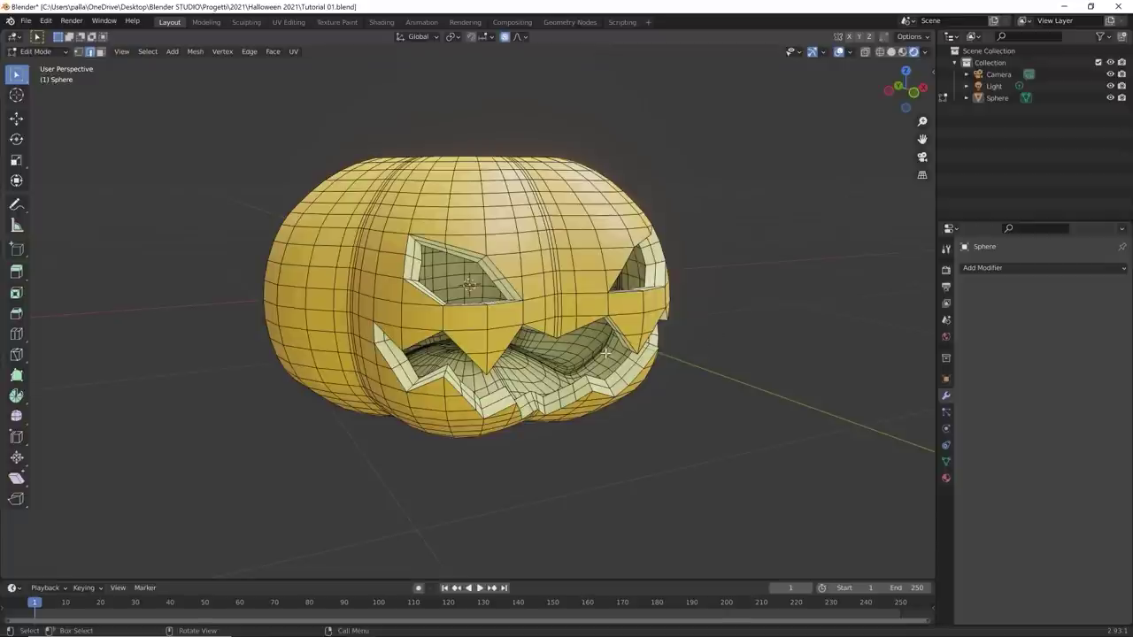
middle_drag(593, 335, 601, 356)
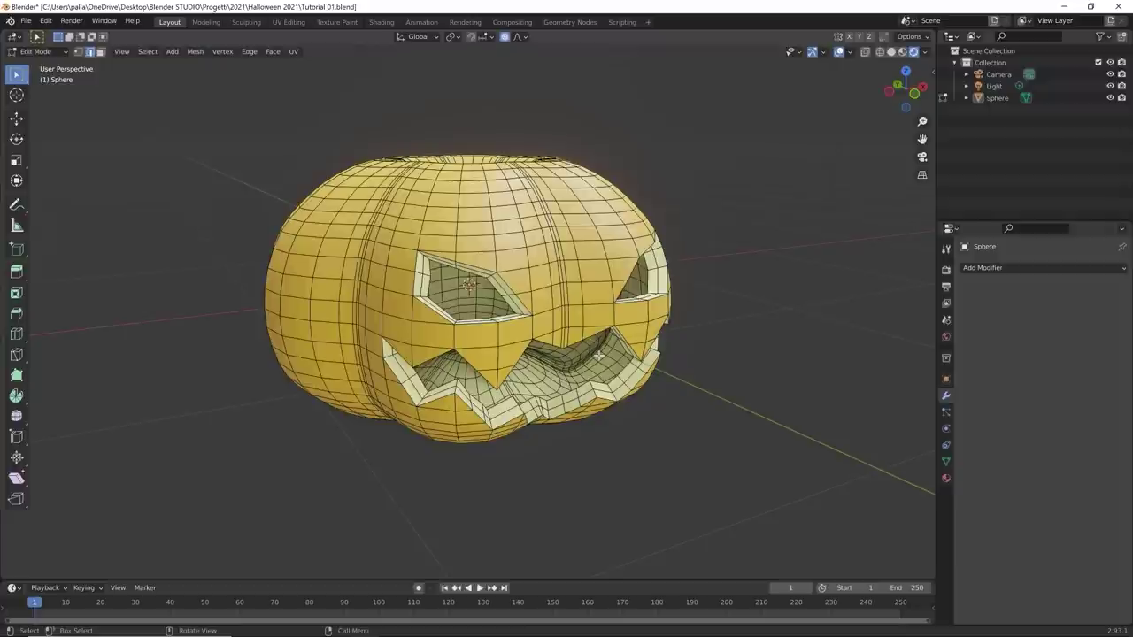
scroll(585, 361, down, 3)
mouse_move(576, 425)
middle_down()
mouse_move(594, 445)
mouse_move(663, 437)
mouse_move(678, 451)
mouse_move(619, 447)
mouse_move(523, 409)
mouse_move(559, 415)
middle_up()
scroll(565, 431, up, 3)
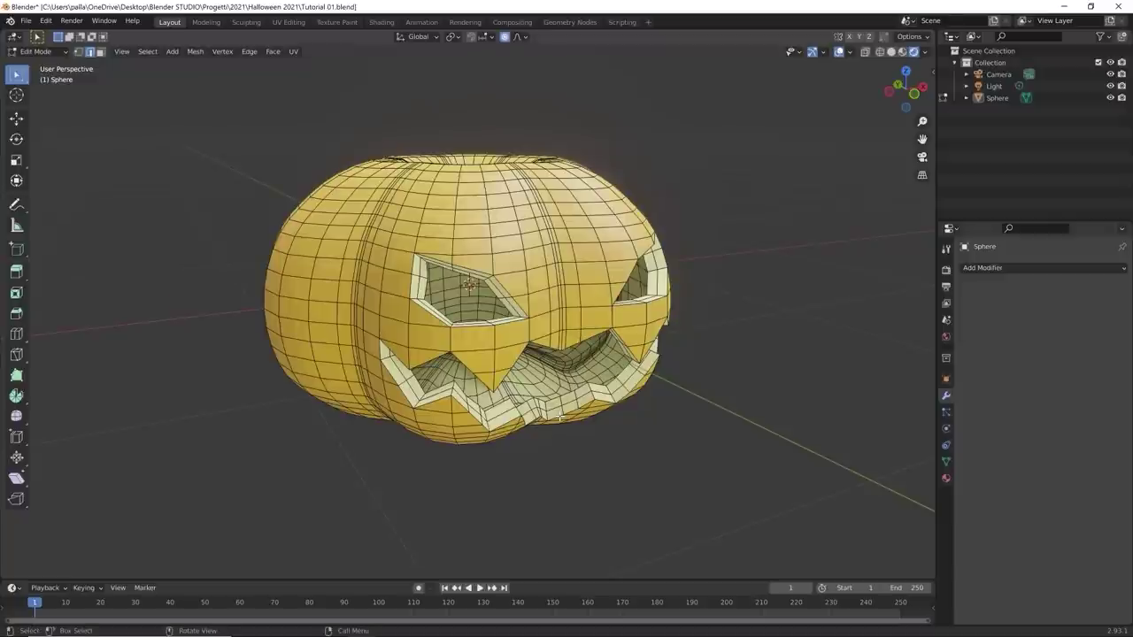
scroll(560, 416, up, 2)
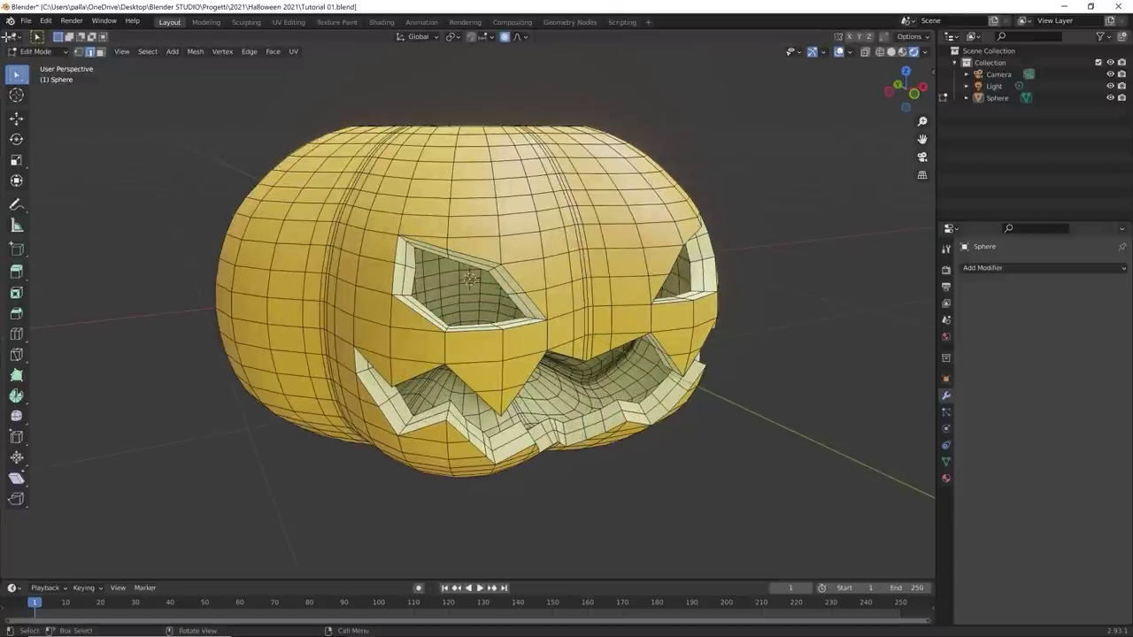
drag(7, 34, 398, 124)
scroll(686, 411, down, 4)
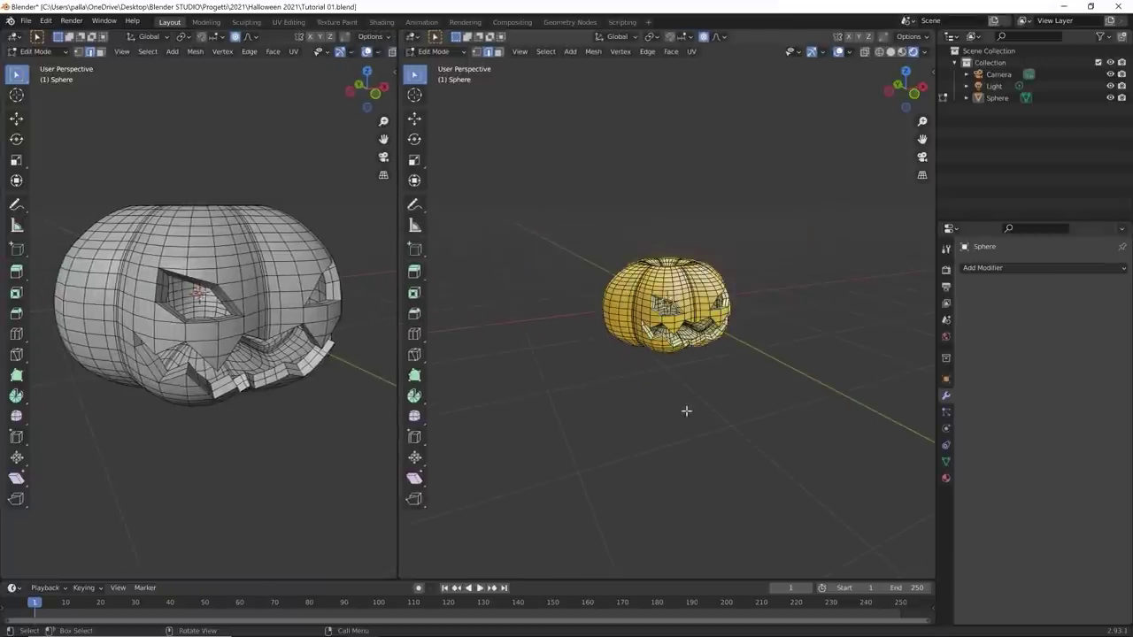
Step: Reselect the pumpkin in Edit Mode, turn the left area into a UV Editor, and select all
middle_drag(686, 411, 772, 397)
key(Tab)
scroll(748, 370, up, 4)
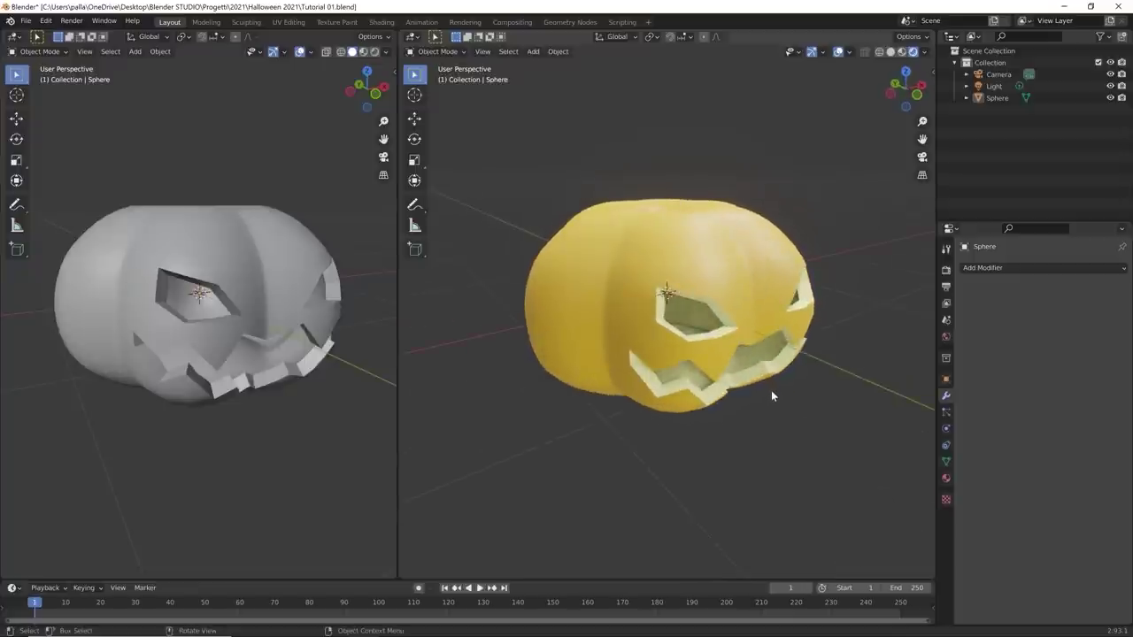
click(712, 242)
key(Tab)
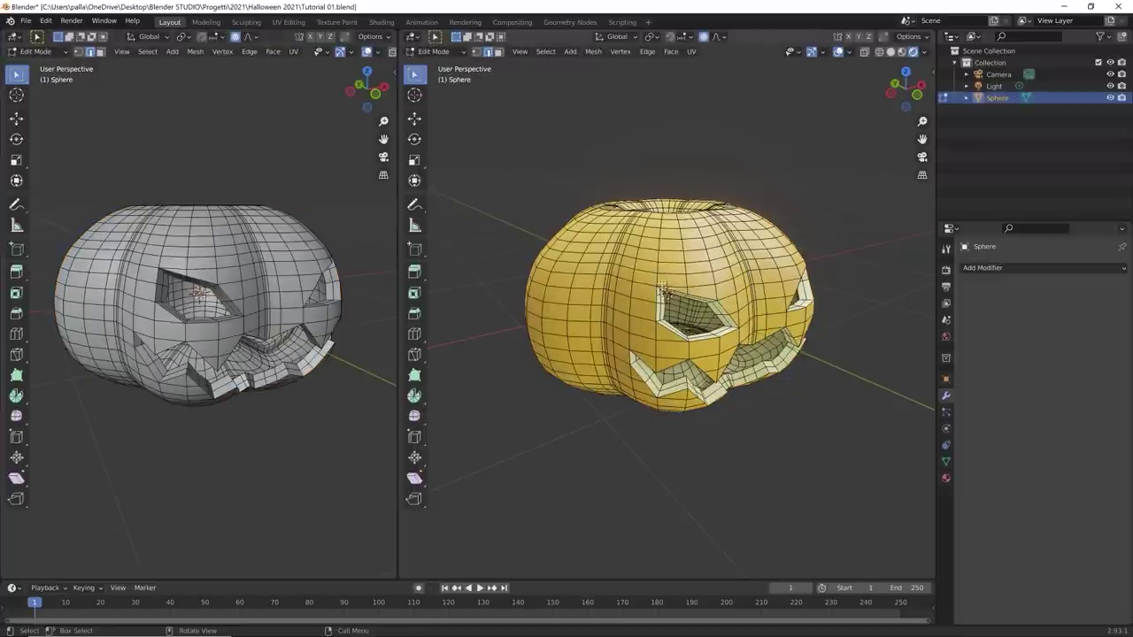
click(21, 38)
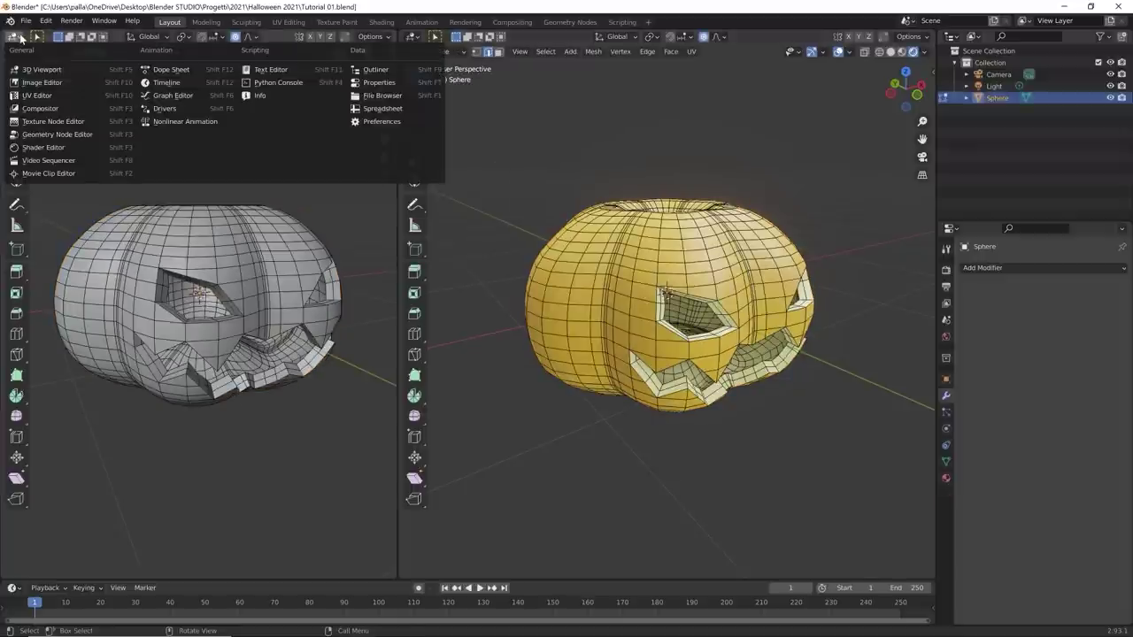
click(72, 94)
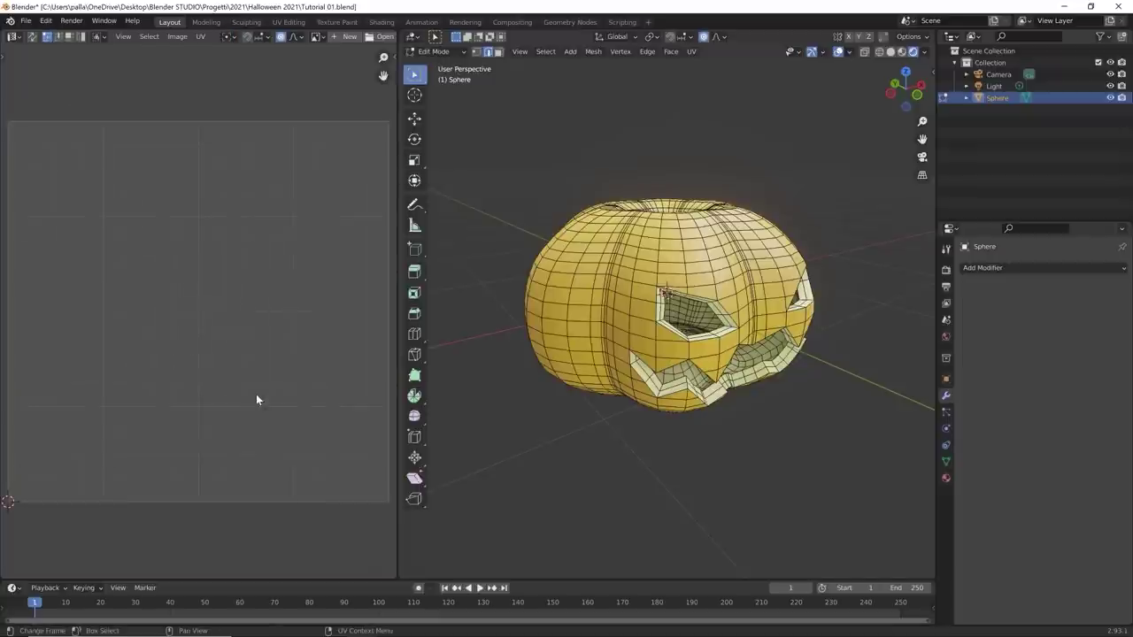
key(a)
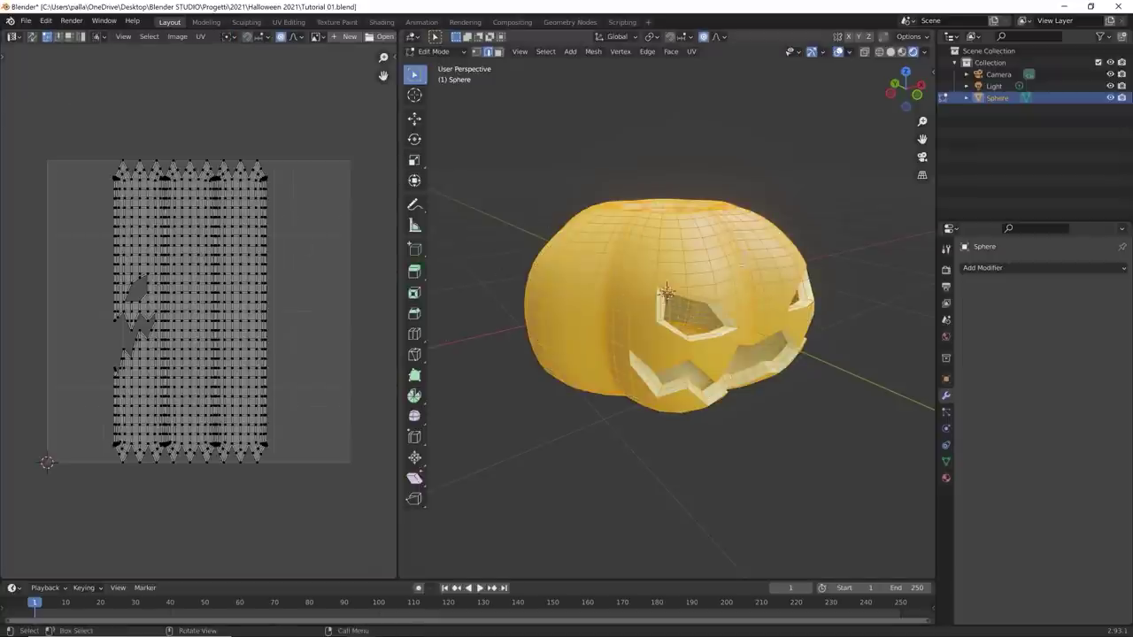
mouse_move(666, 293)
middle_down()
mouse_move(620, 287)
mouse_move(611, 274)
mouse_move(638, 263)
mouse_move(664, 292)
middle_up()
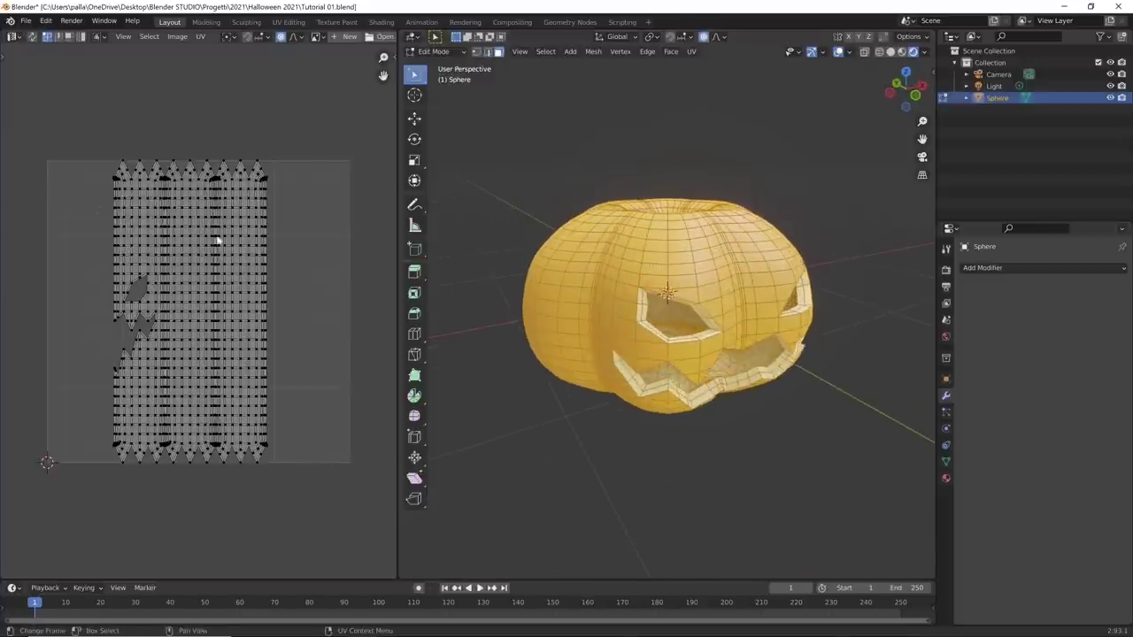
scroll(227, 246, up, 4)
scroll(226, 247, down, 3)
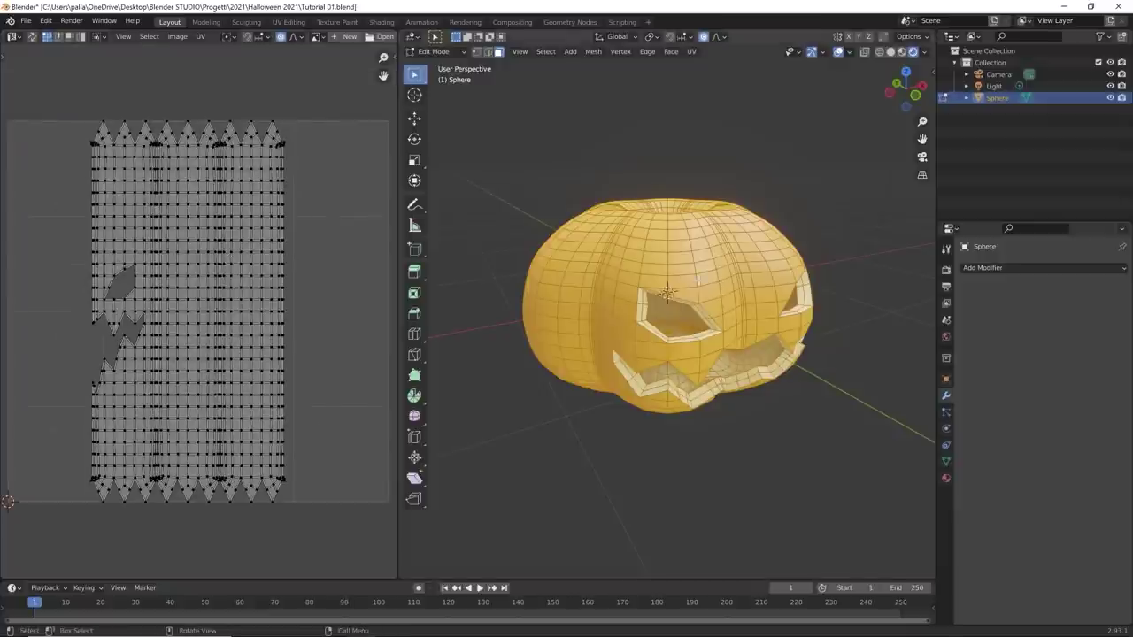
Step: Unwrap the pumpkin with Smart UV Project at default settings and zoom to inspect the islands
key(u)
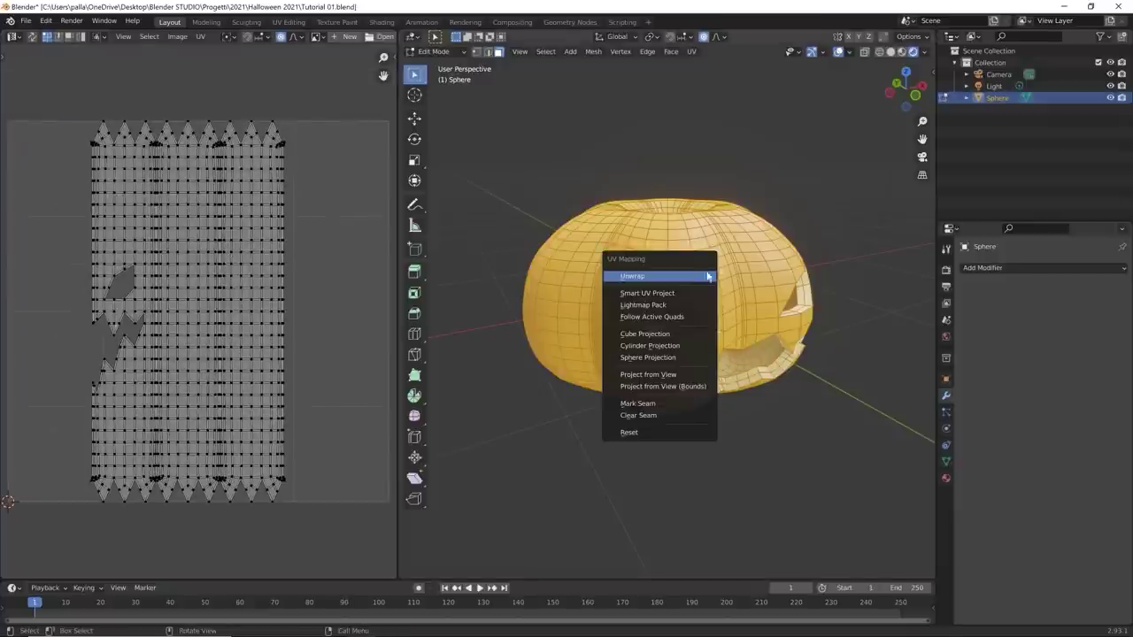
click(653, 293)
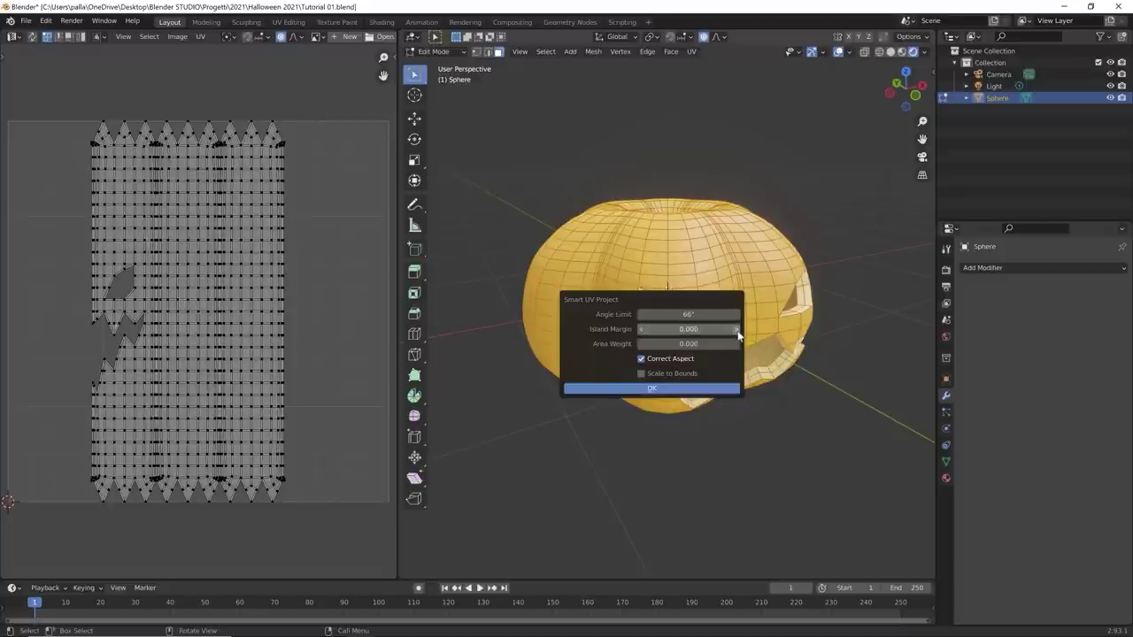
click(671, 391)
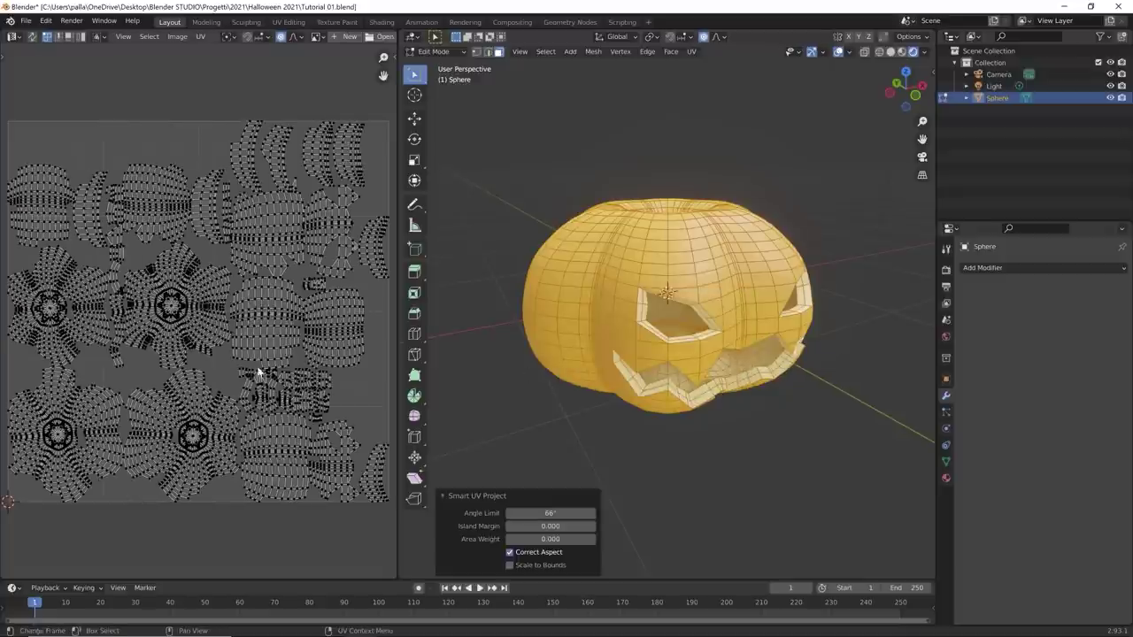
scroll(258, 372, down, 1)
scroll(290, 368, up, 2)
scroll(291, 368, down, 1)
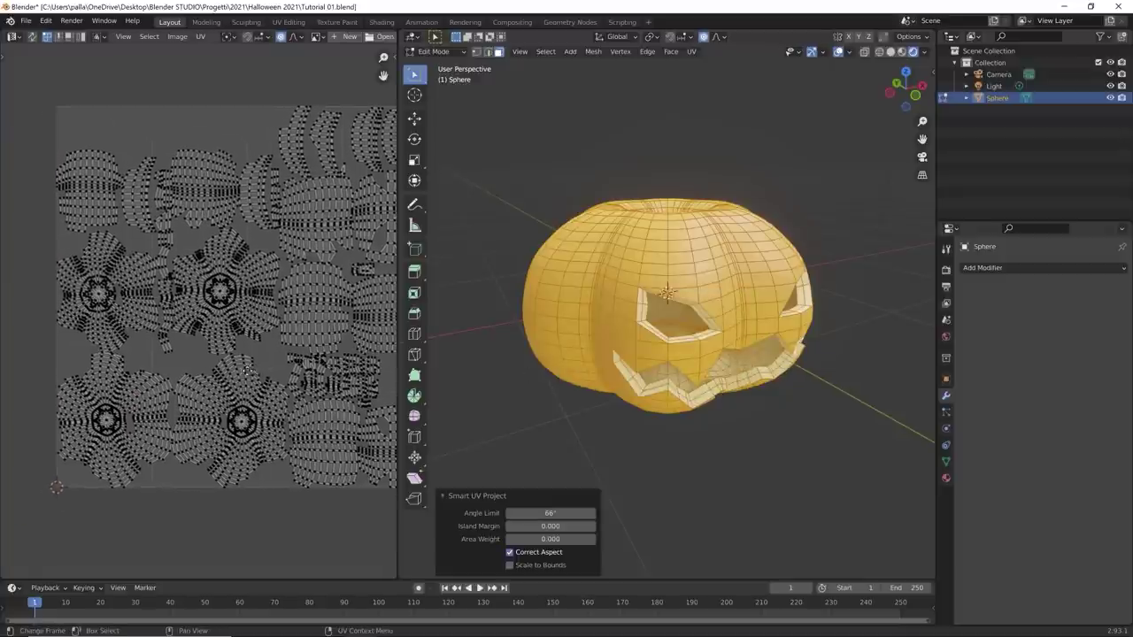
scroll(261, 335, up, 3)
scroll(260, 332, up, 2)
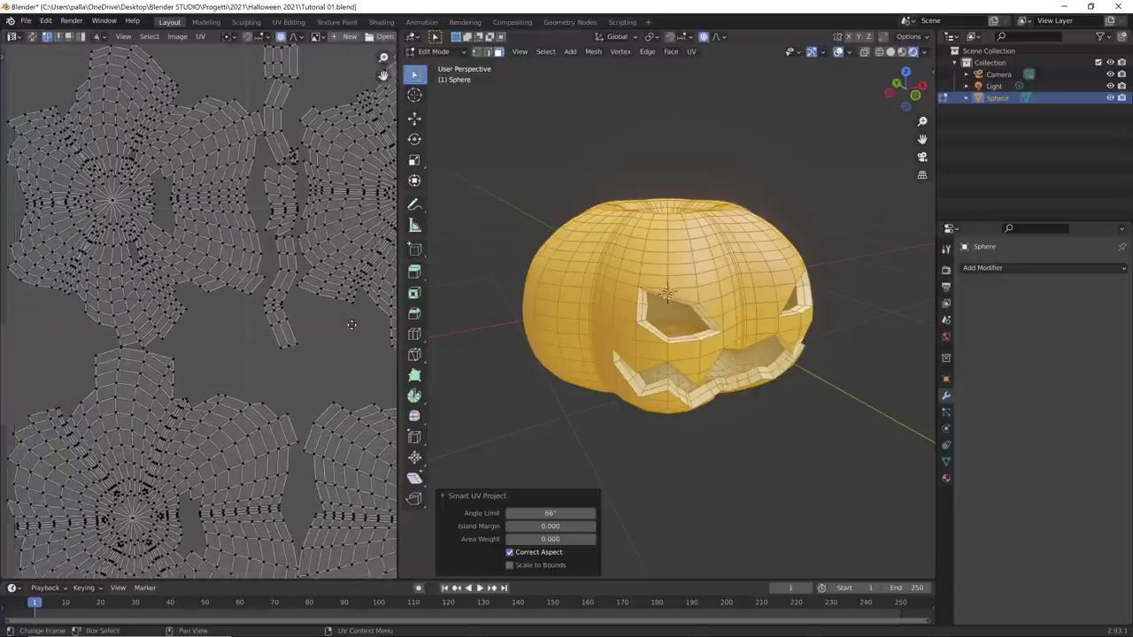
scroll(351, 325, down, 3)
scroll(312, 339, up, 4)
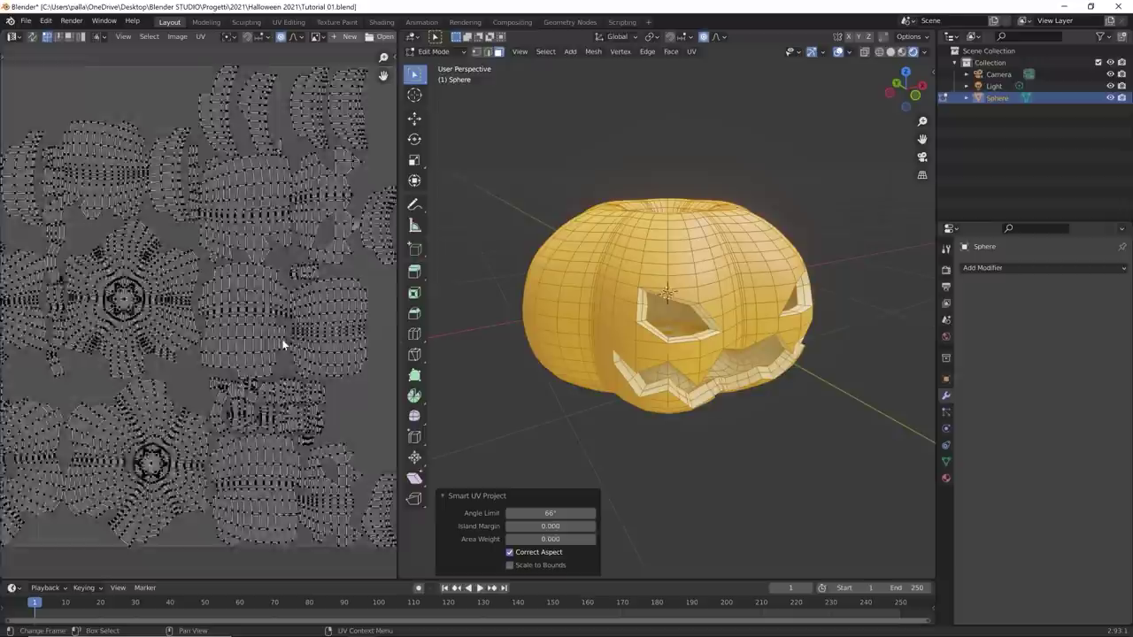
scroll(282, 339, up, 3)
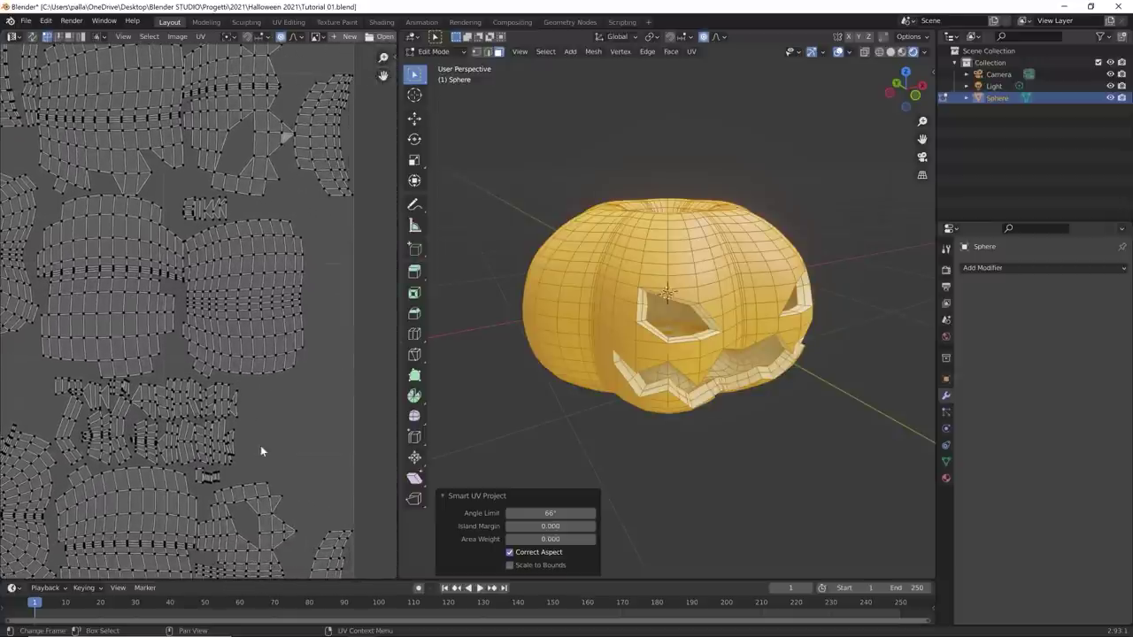
scroll(260, 443, up, 5)
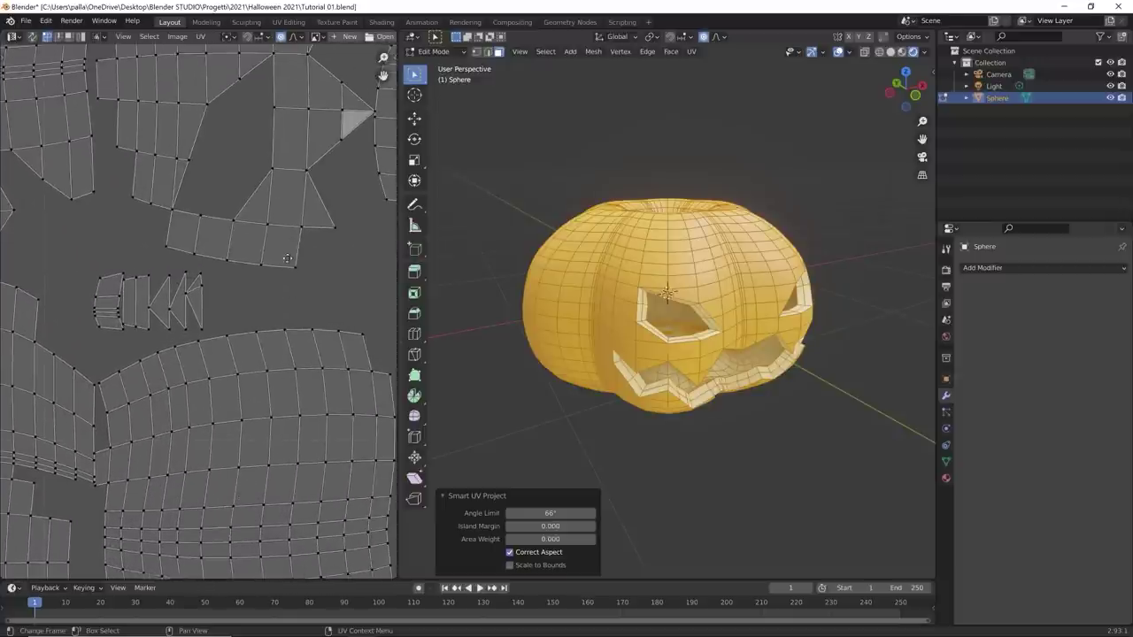
scroll(253, 328, down, 7)
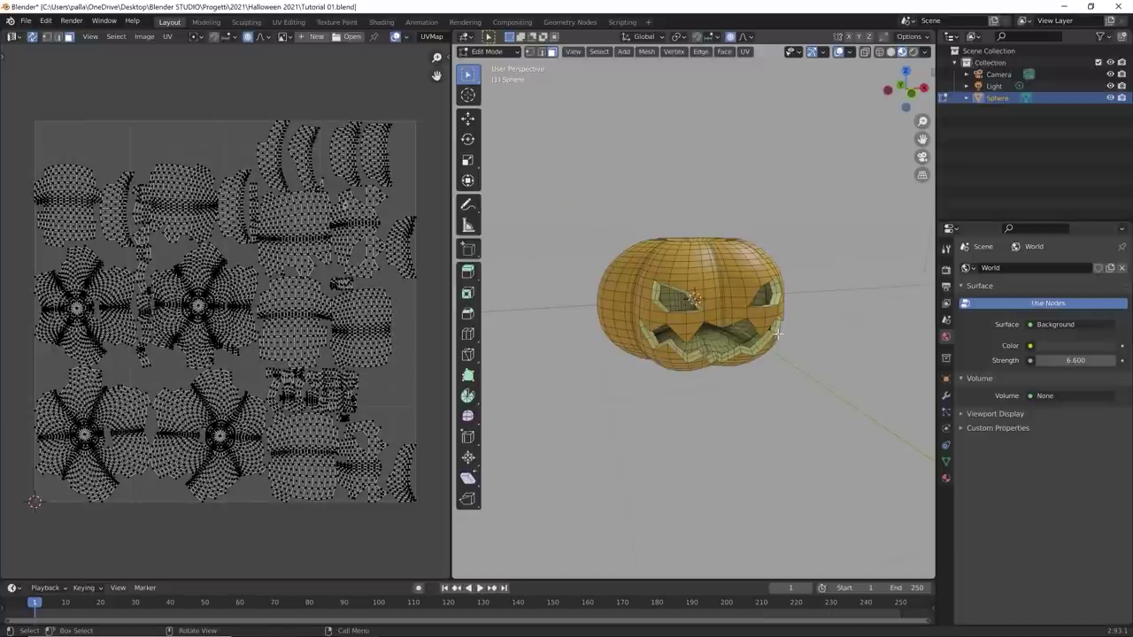
scroll(784, 332, up, 5)
middle_drag(779, 330, 774, 352)
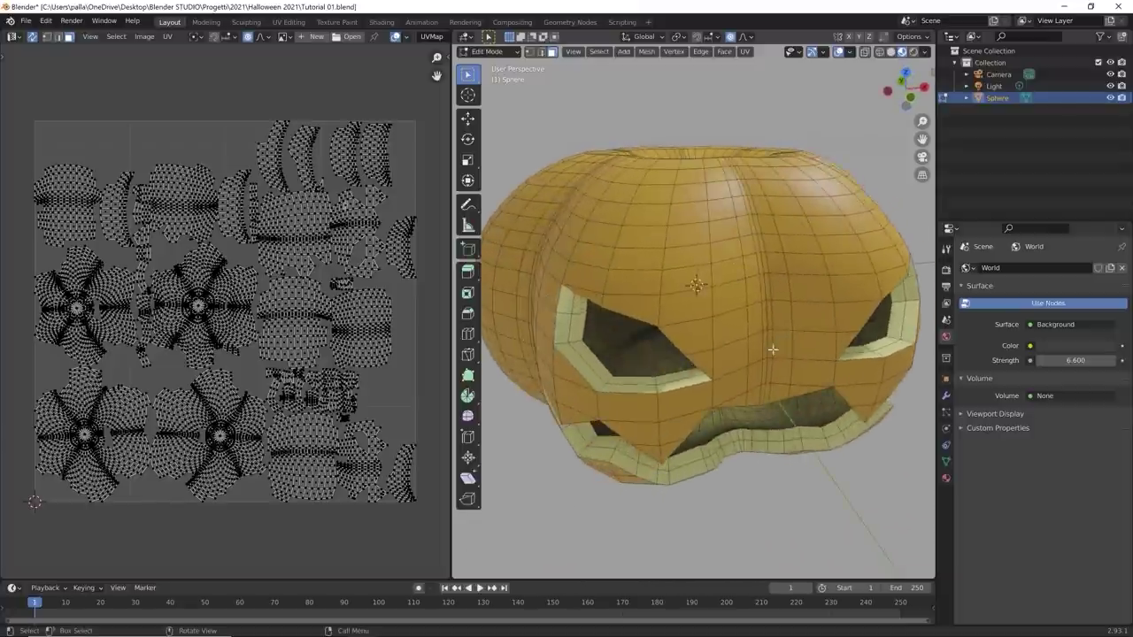
scroll(772, 351, down, 3)
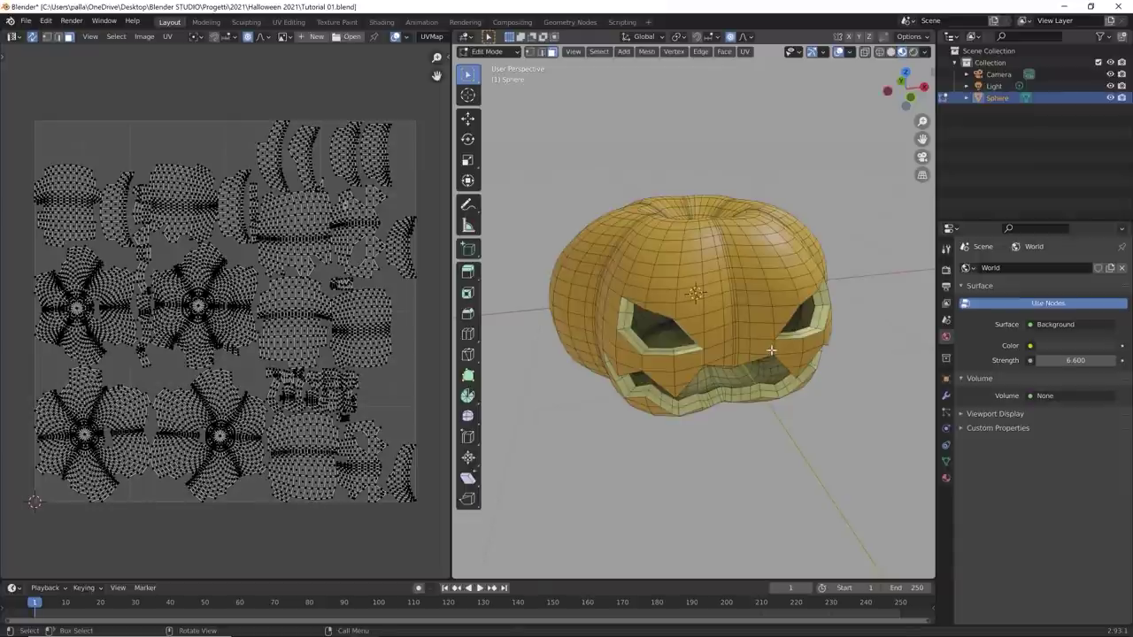
middle_drag(769, 351, 776, 420)
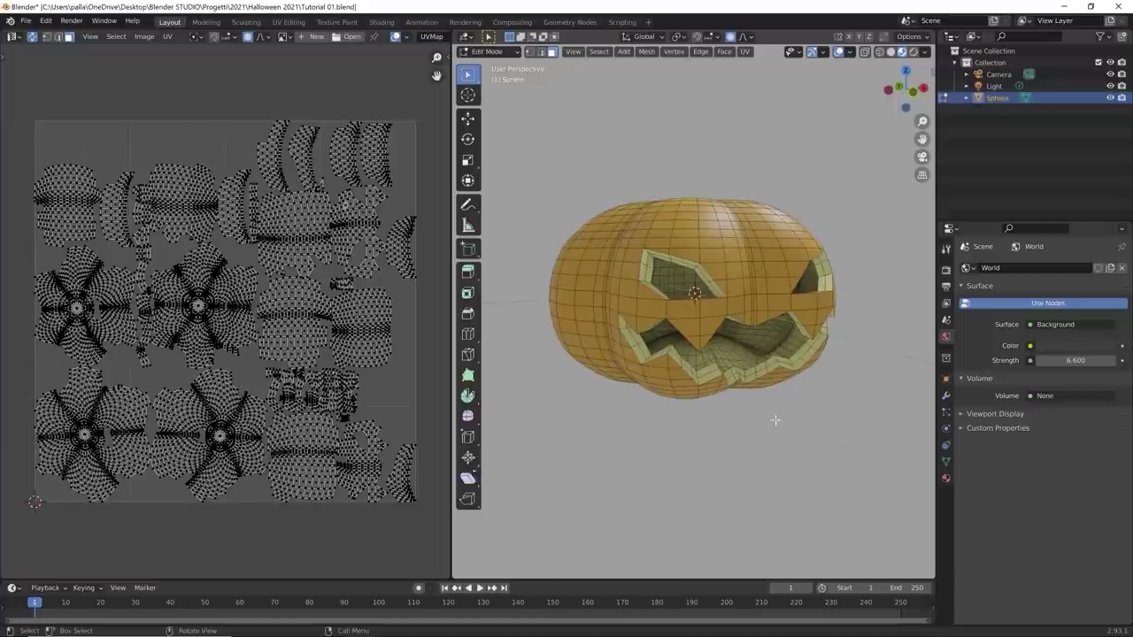
middle_drag(834, 309, 809, 292)
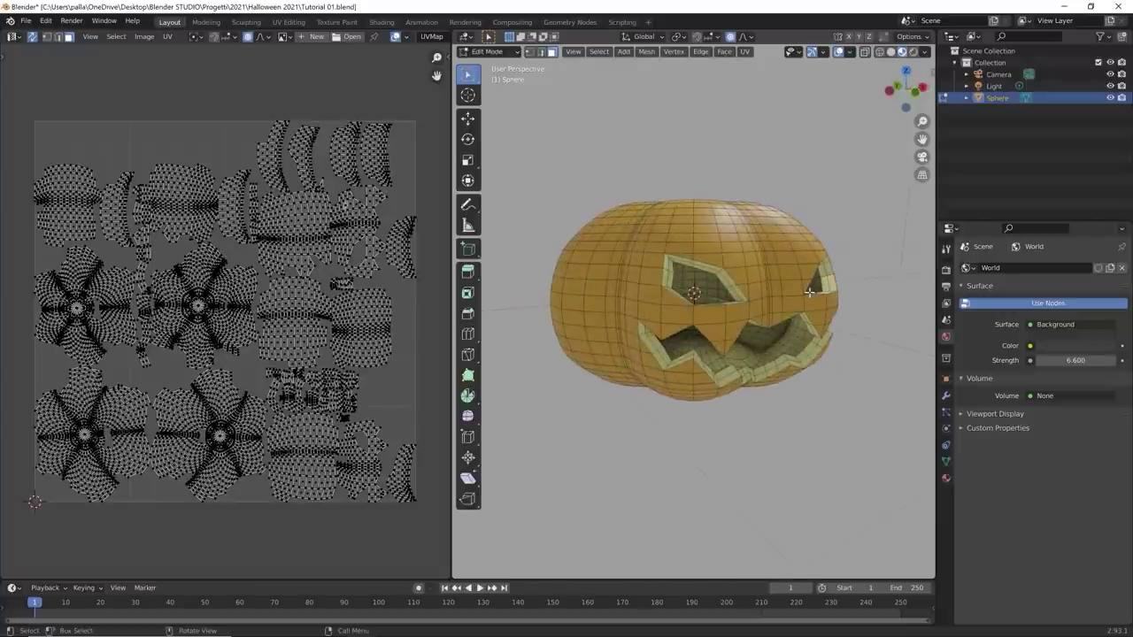
scroll(809, 293, up, 5)
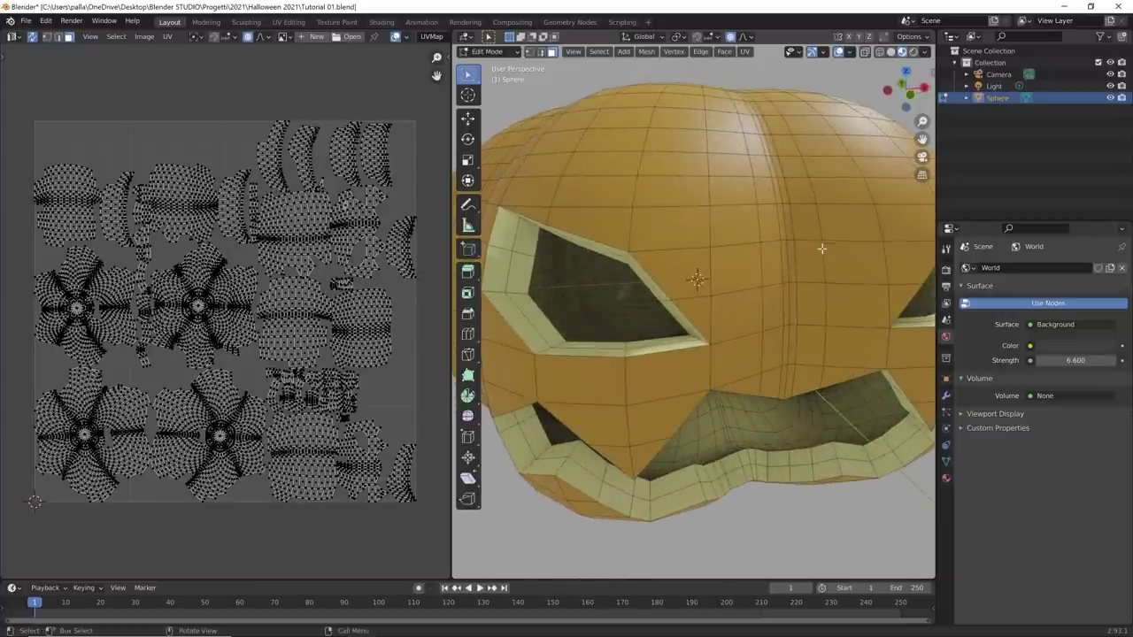
middle_drag(835, 243, 749, 251)
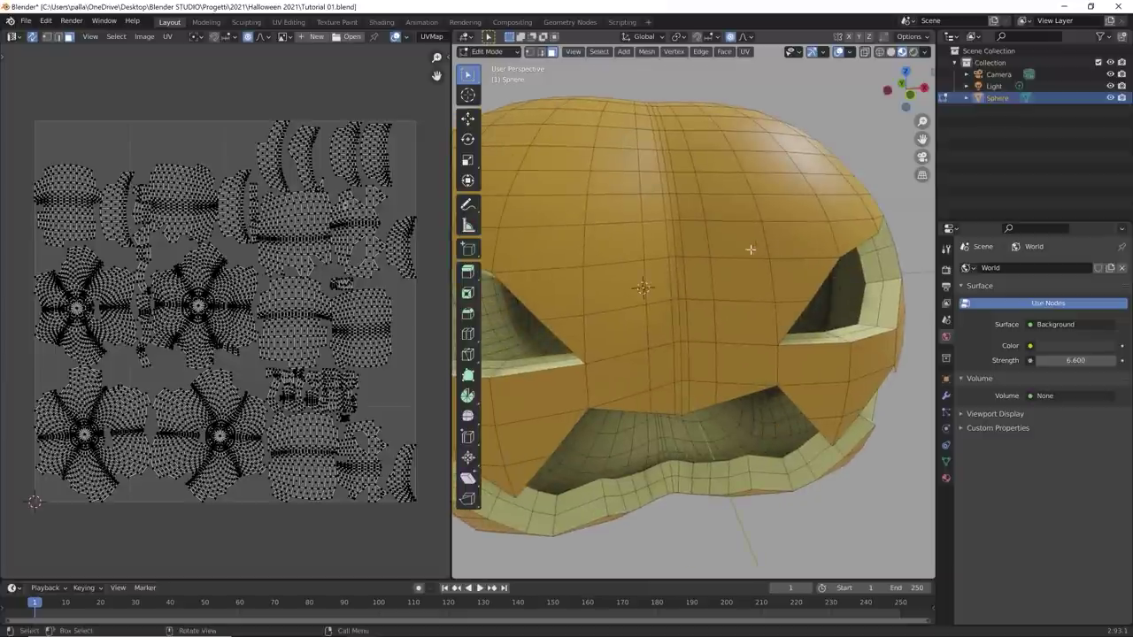
Step: Select a face above the pumpkin's eye and center its UVs in the UV Editor
click(750, 249)
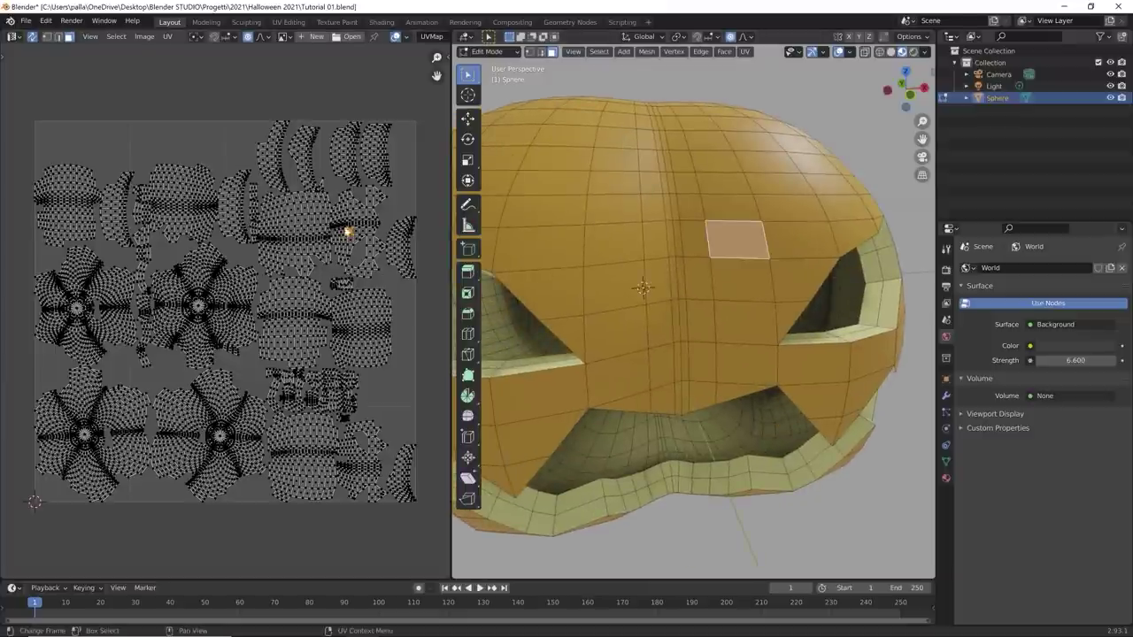
scroll(362, 245, up, 5)
scroll(256, 293, down, 3)
middle_drag(342, 247, 237, 312)
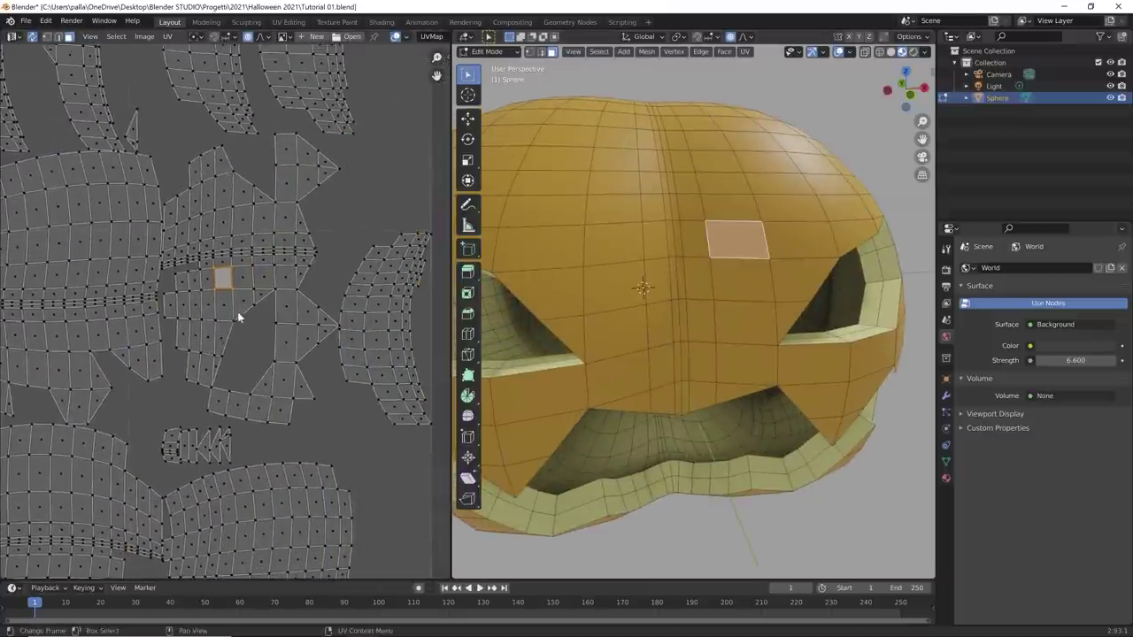
scroll(262, 312, up, 5)
Step: Select the neighbouring faces one by one to compare where their UVs sit
click(783, 236)
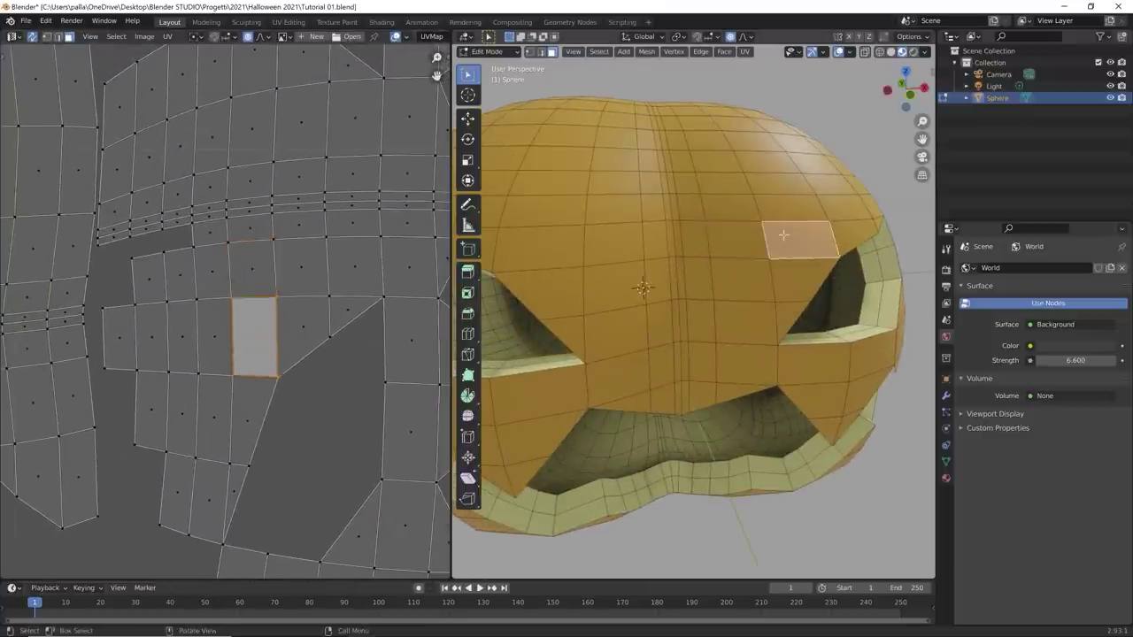
click(744, 242)
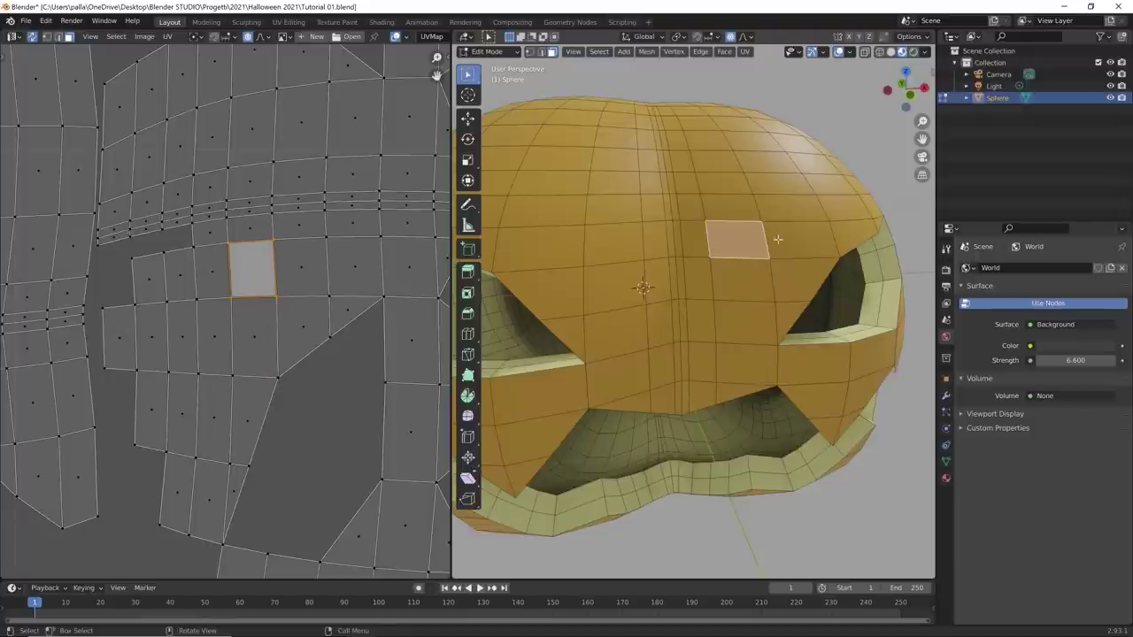
click(781, 239)
click(745, 239)
click(736, 212)
click(778, 210)
click(746, 247)
Step: With UV Sync Selection off, select several faces near the top and compare their UVs
click(33, 37)
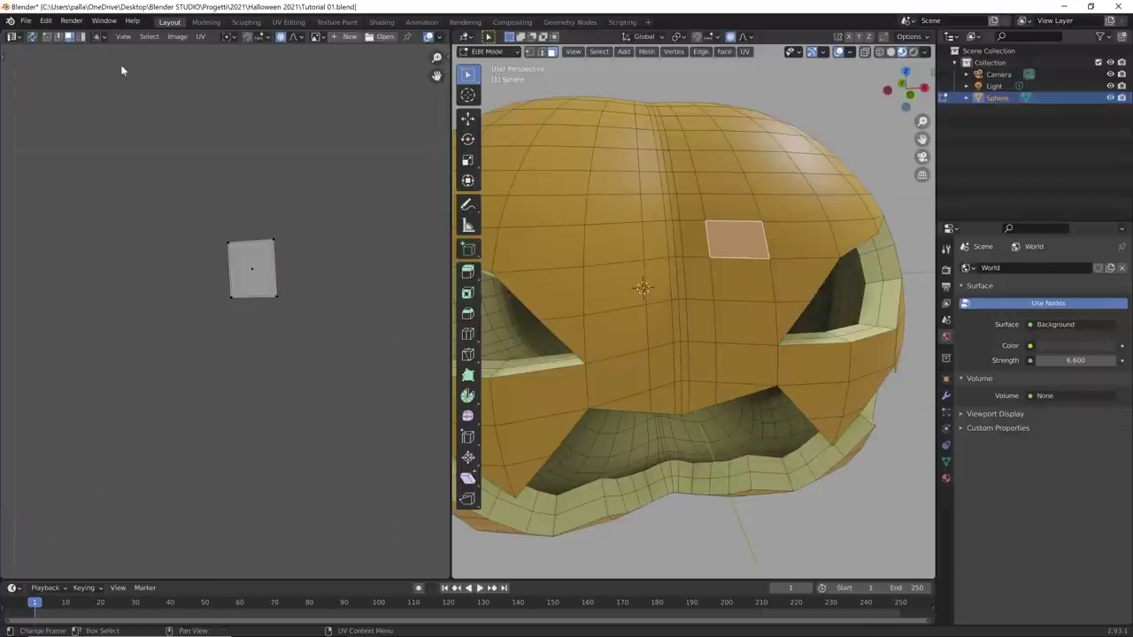
click(734, 204)
click(731, 186)
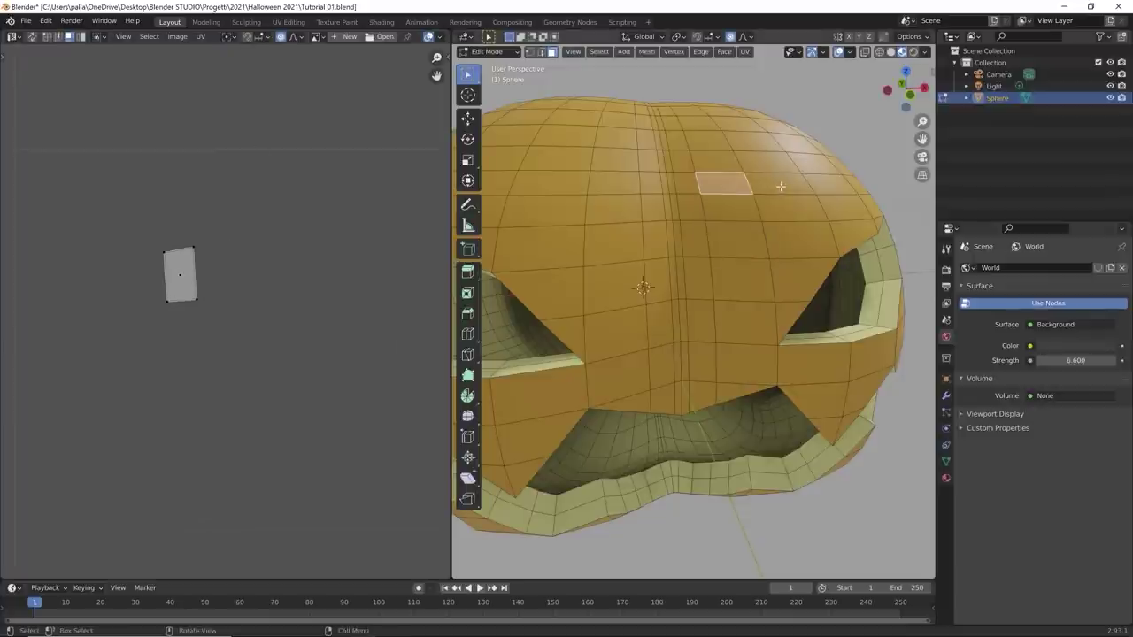
click(781, 186)
key(alt+a)
click(690, 225)
click(733, 207)
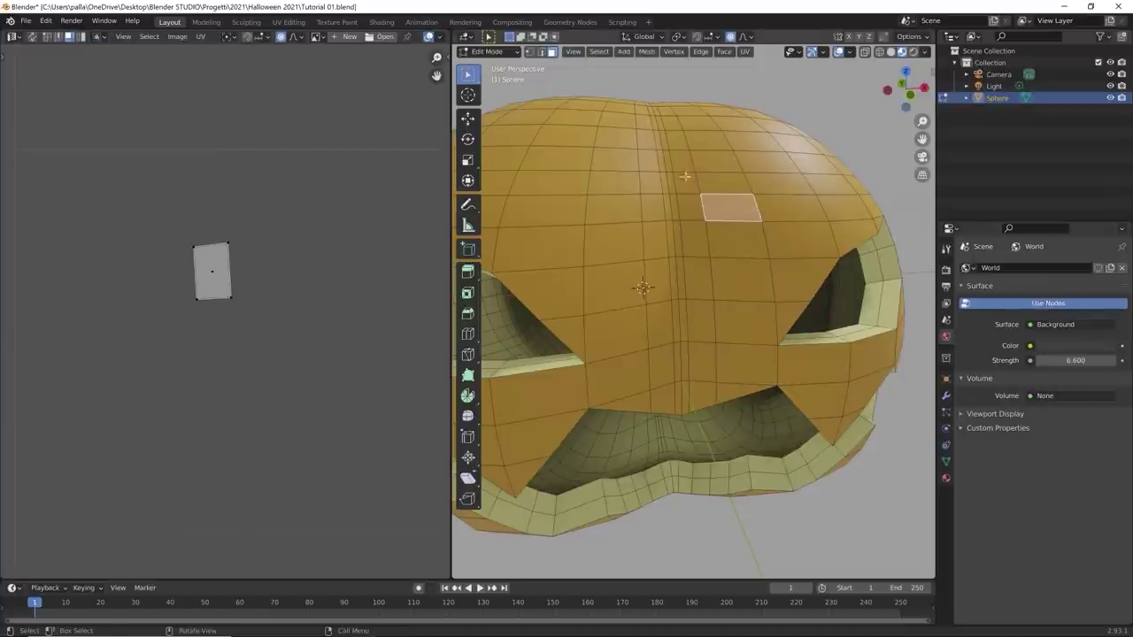
Step: Turn UV Sync Selection back on and select the face above the right eye
click(31, 37)
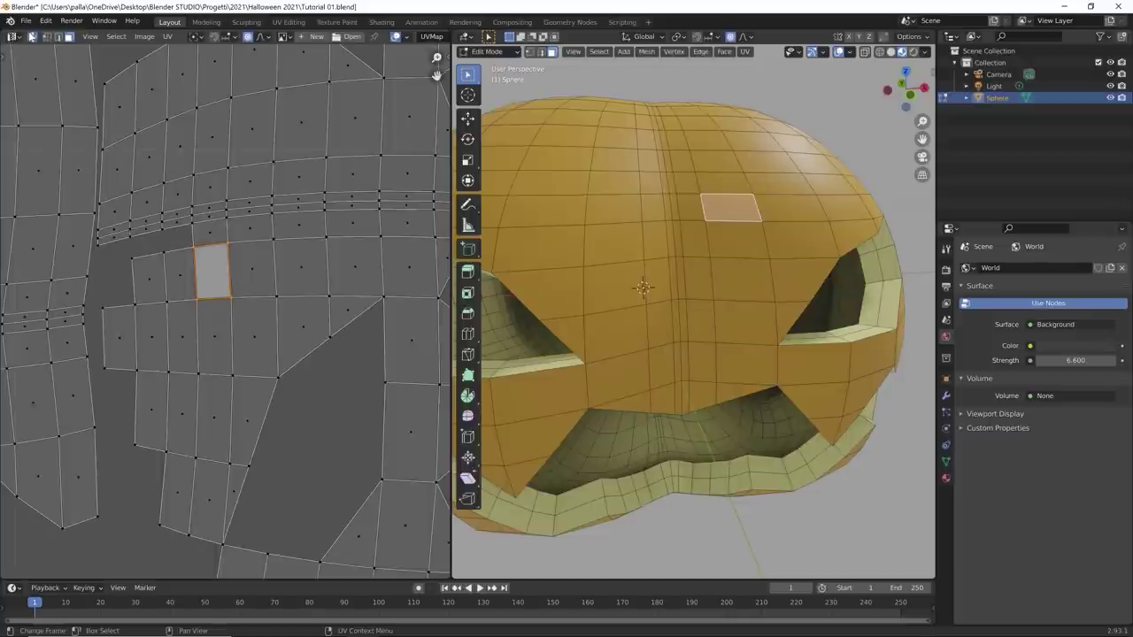
click(722, 186)
click(766, 184)
click(737, 214)
click(752, 245)
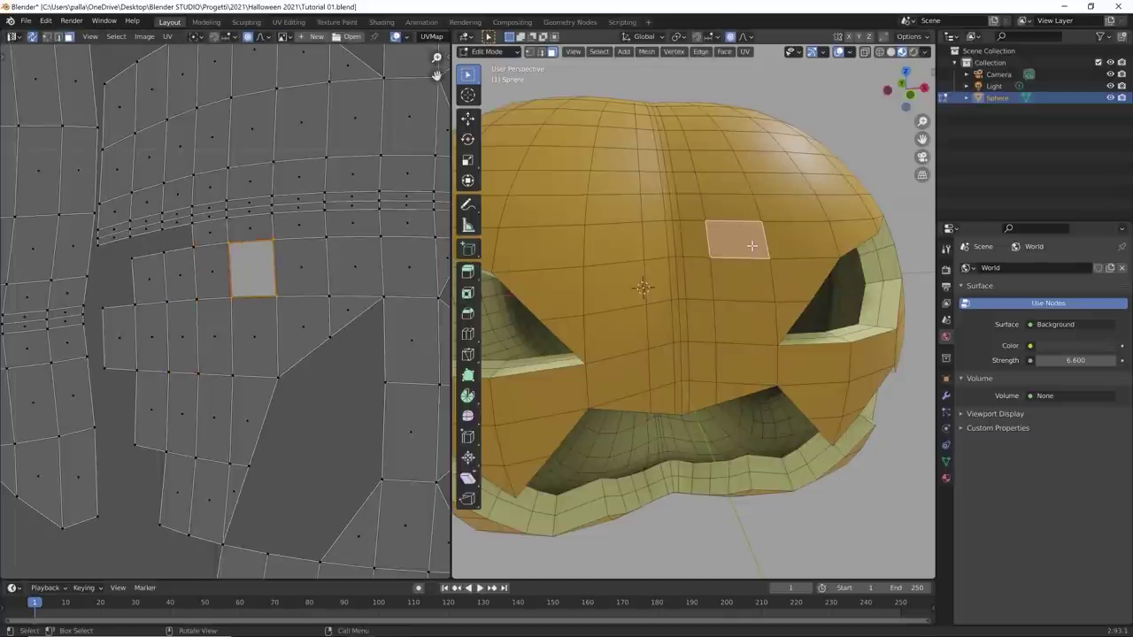
click(772, 217)
click(787, 239)
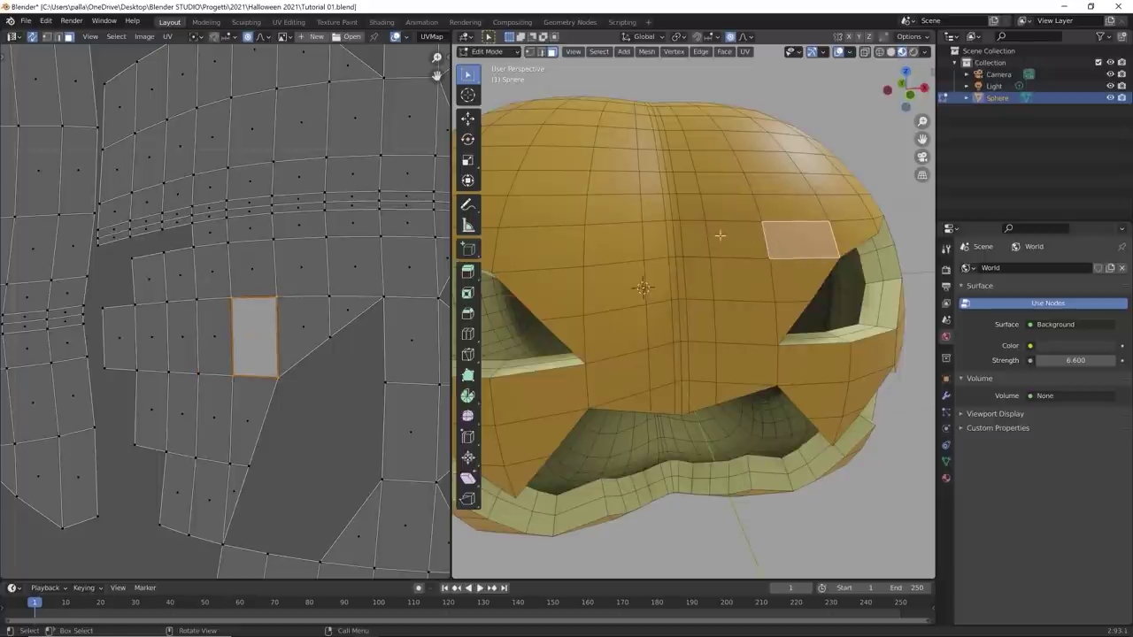
Step: Orbit to view the pumpkin's right side and eye
scroll(263, 265, down, 5)
scroll(264, 268, down, 5)
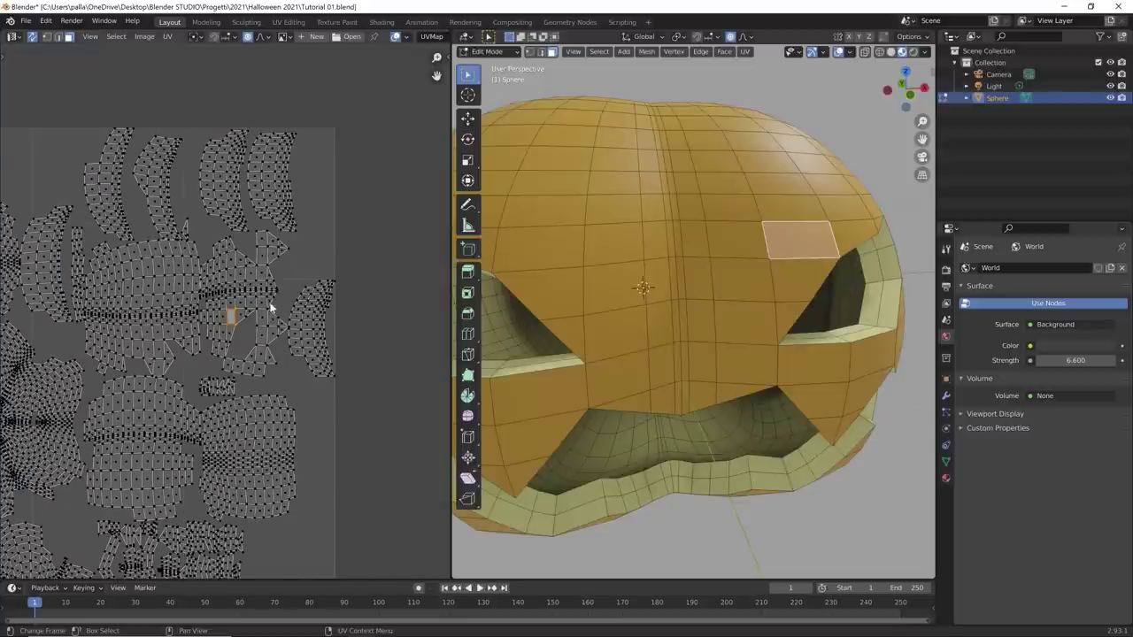
scroll(345, 265, down, 5)
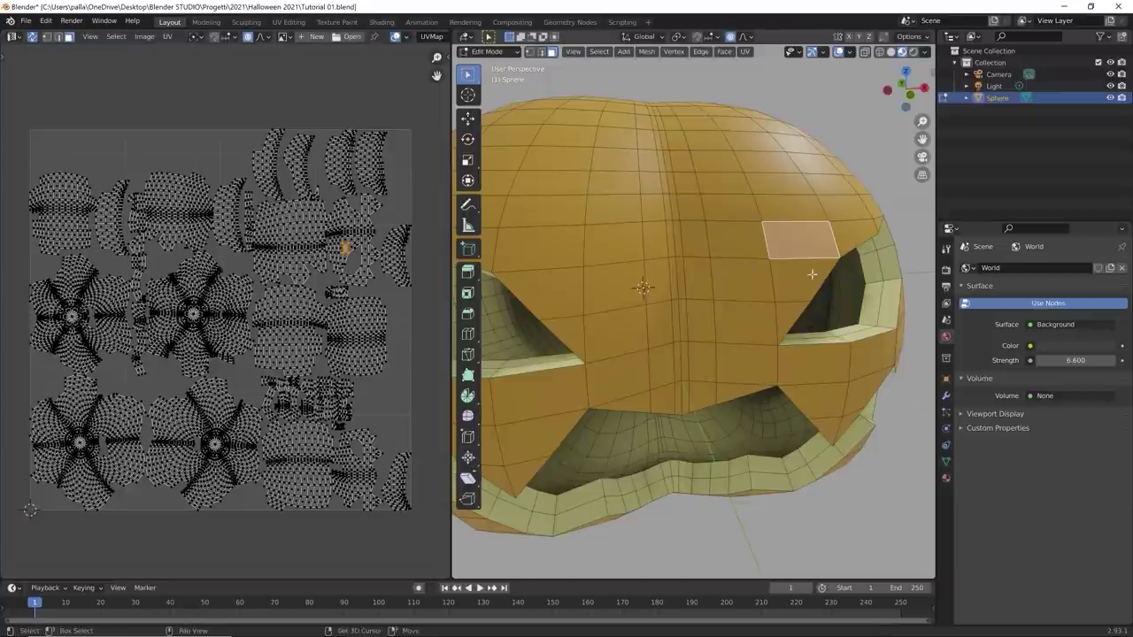
middle_drag(785, 264, 683, 301)
Step: Zoom the UV Editor in on the selected face's UVs, then show the whole layout
scroll(682, 301, up, 3)
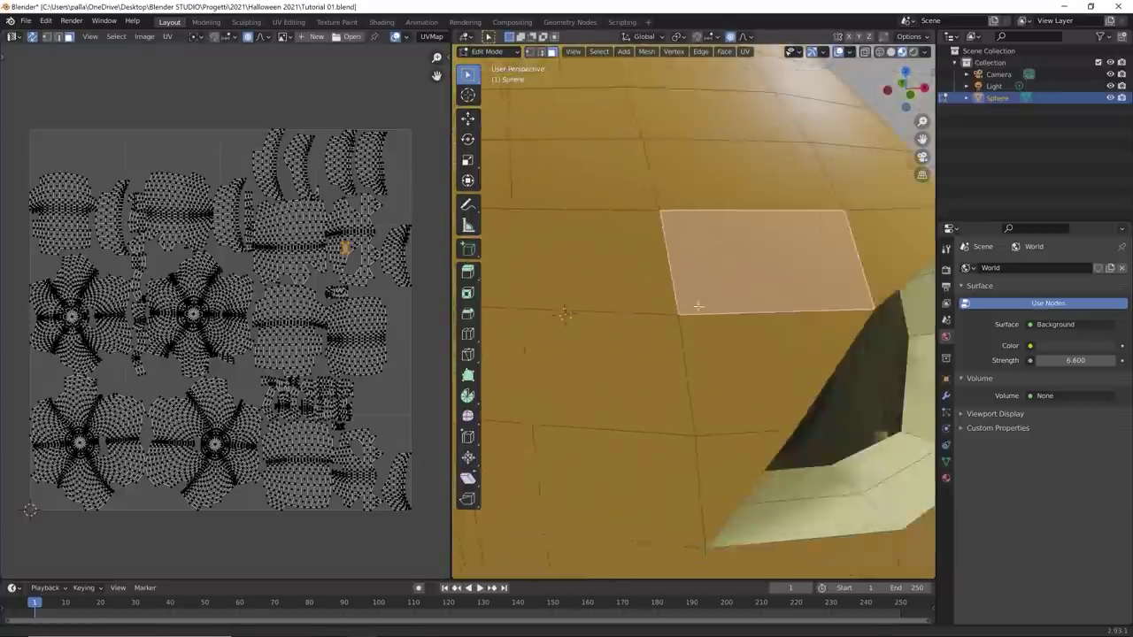
scroll(693, 306, down, 2)
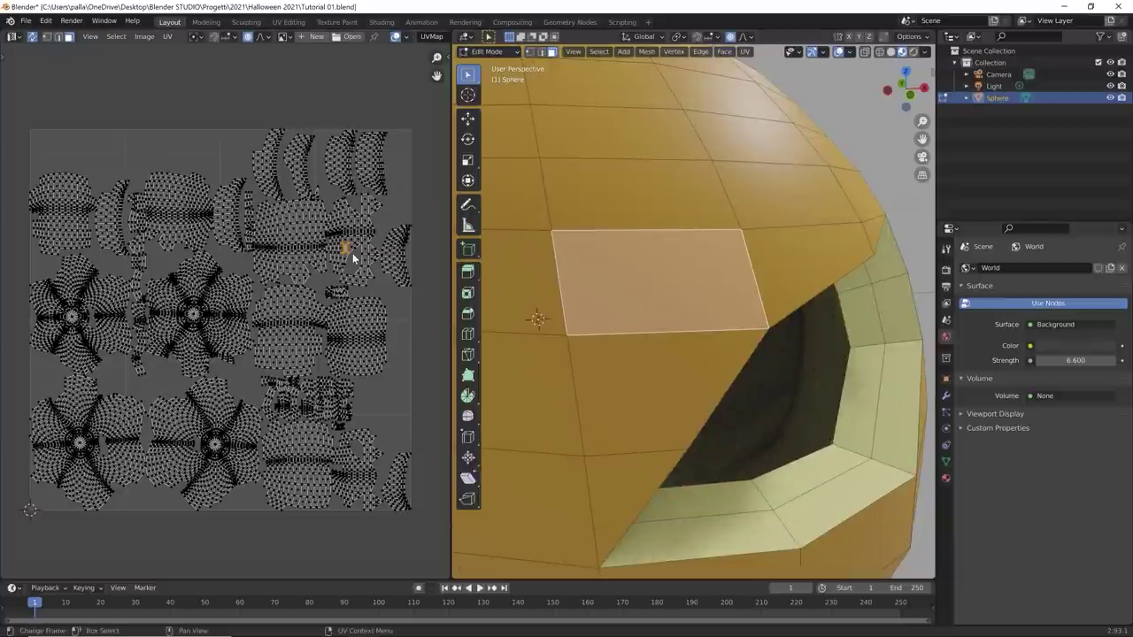
scroll(352, 253, up, 6)
scroll(199, 325, down, 8)
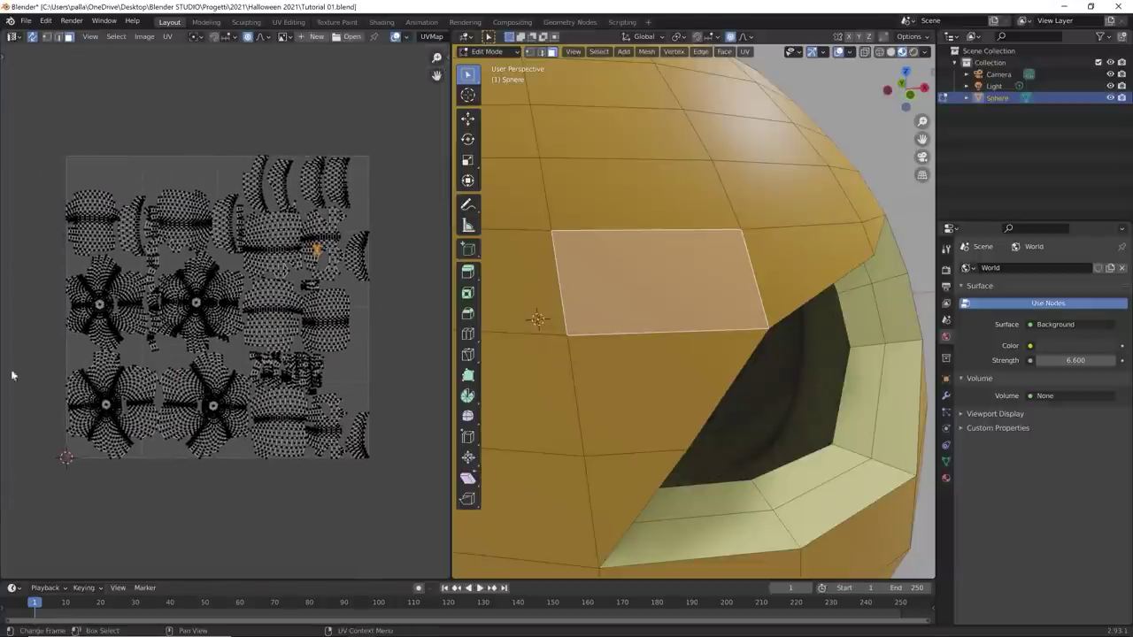
scroll(335, 241, up, 8)
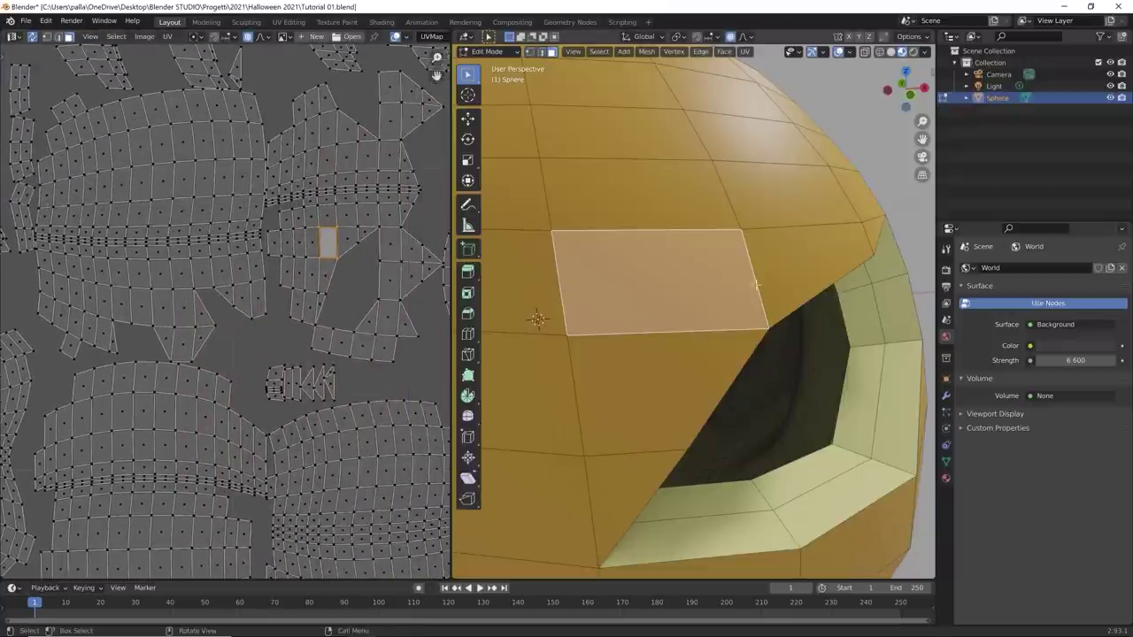
scroll(274, 294, up, 3)
middle_drag(273, 288, 155, 319)
scroll(316, 265, up, 2)
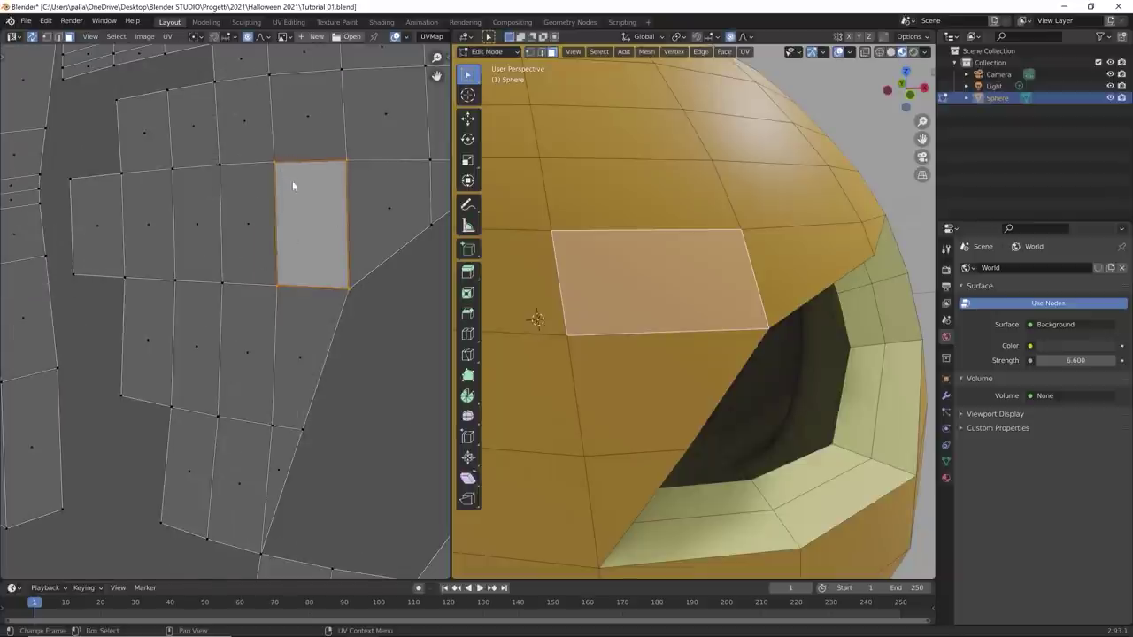
scroll(295, 221, down, 10)
middle_drag(295, 293, 421, 203)
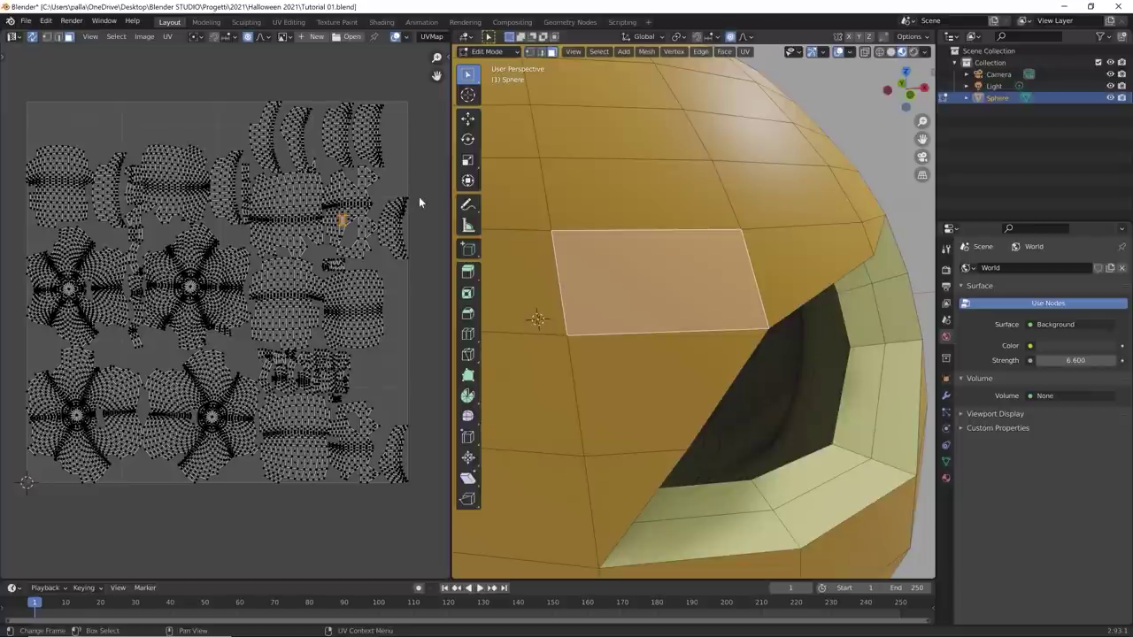
Step: Maximize the 3D viewport, return to Object Mode and deselect the pumpkin
key(Home)
key(Home)
middle_drag(683, 310, 788, 334)
scroll(305, 248, up, 3)
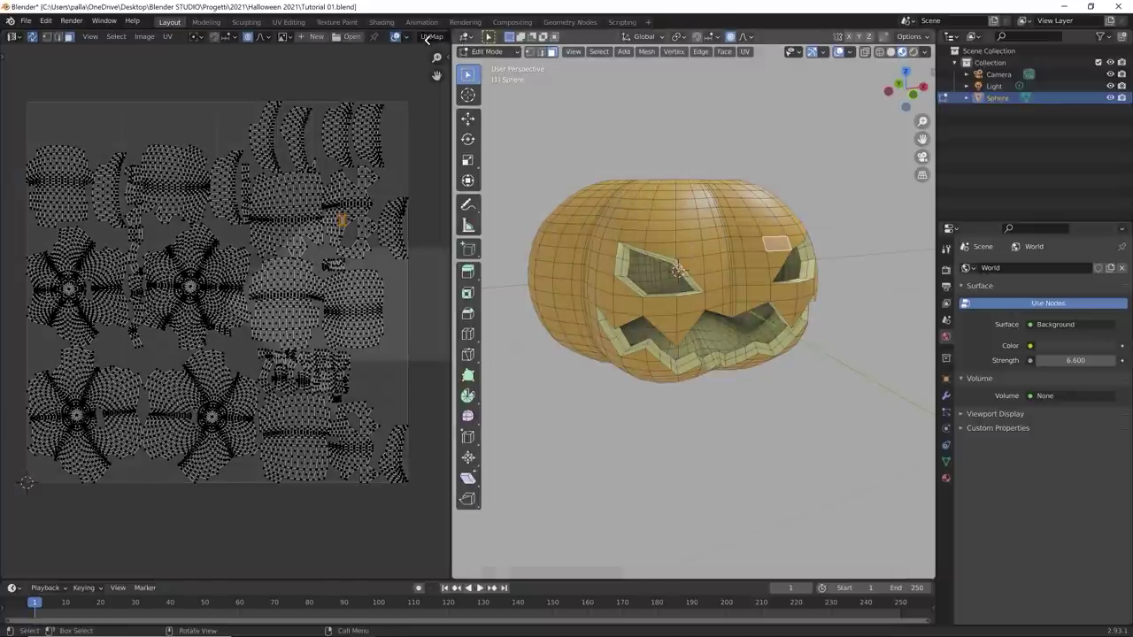
key(ctrl+space)
middle_drag(632, 303, 663, 299)
key(Tab)
click(669, 260)
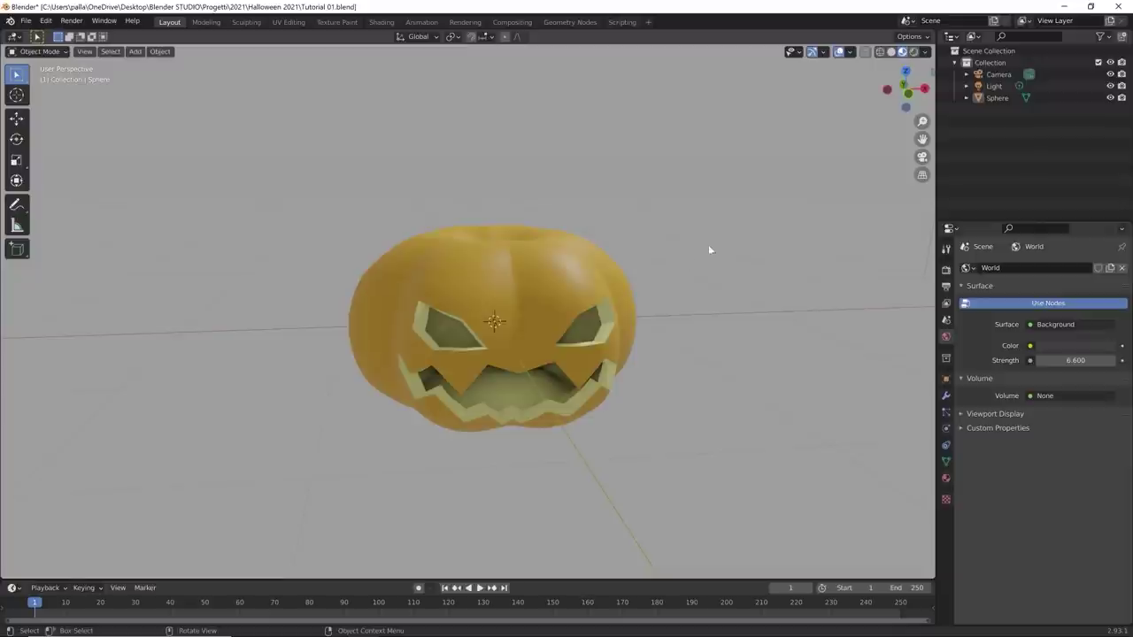
Step: Add a new 2 m mesh plane to the scene
middle_drag(708, 250, 617, 261)
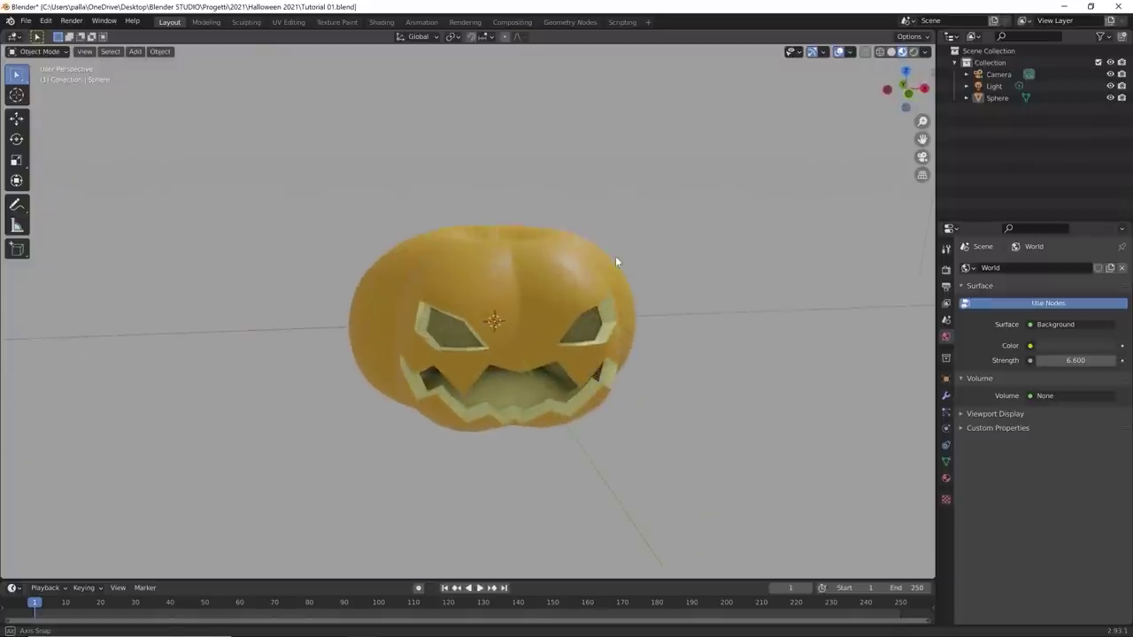
key(shift+a)
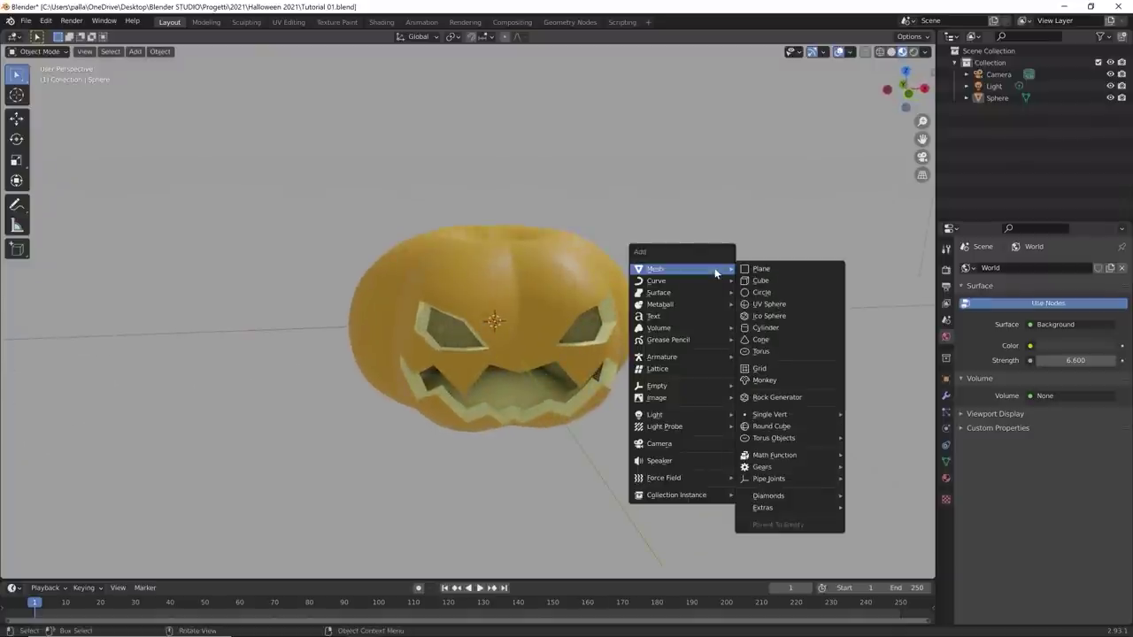
click(763, 270)
Step: Move the plane up on Z about 1.07 m above the pumpkin
middle_drag(704, 336, 721, 345)
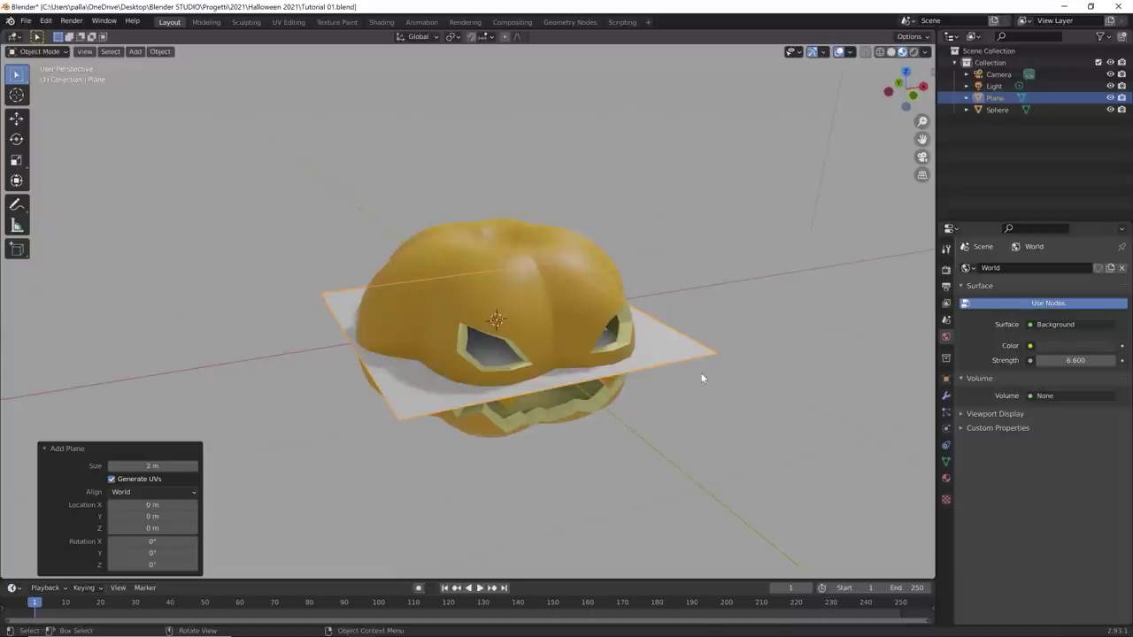
key(g)
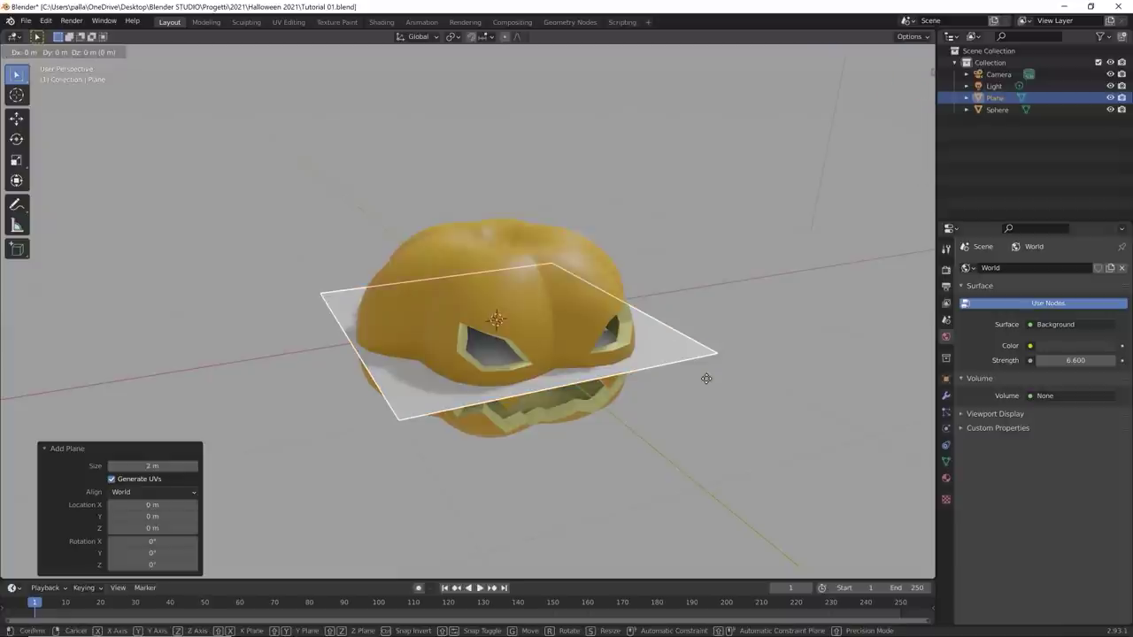
key(z)
click(676, 248)
middle_drag(676, 248, 681, 284)
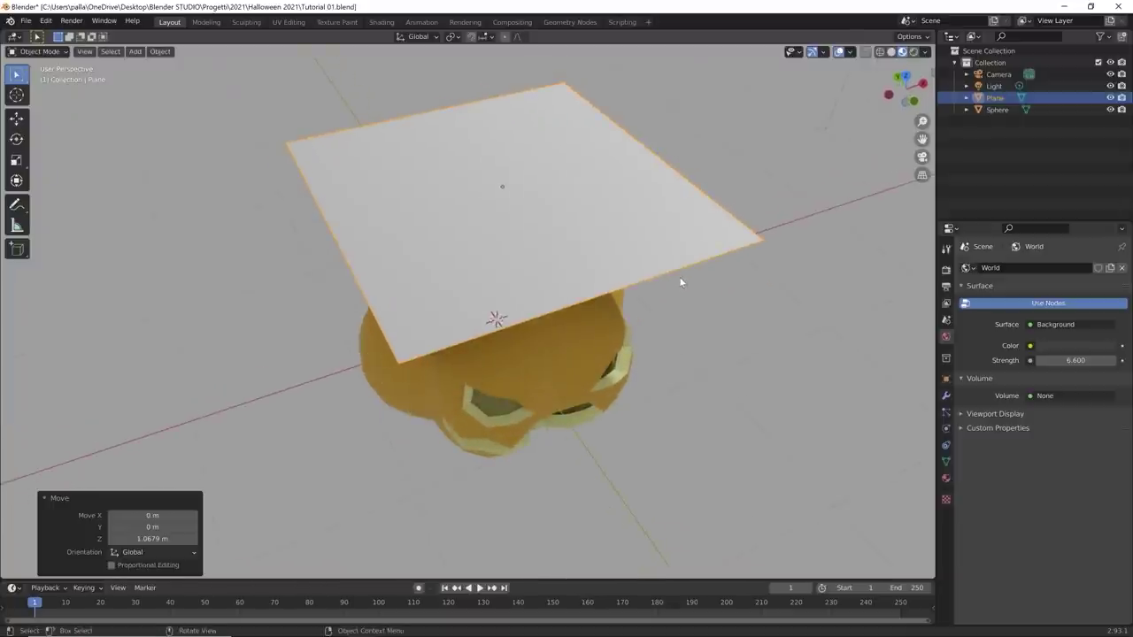
Step: Enter Edit Mode on the plane in vertex select mode and select all its vertices
key(Tab)
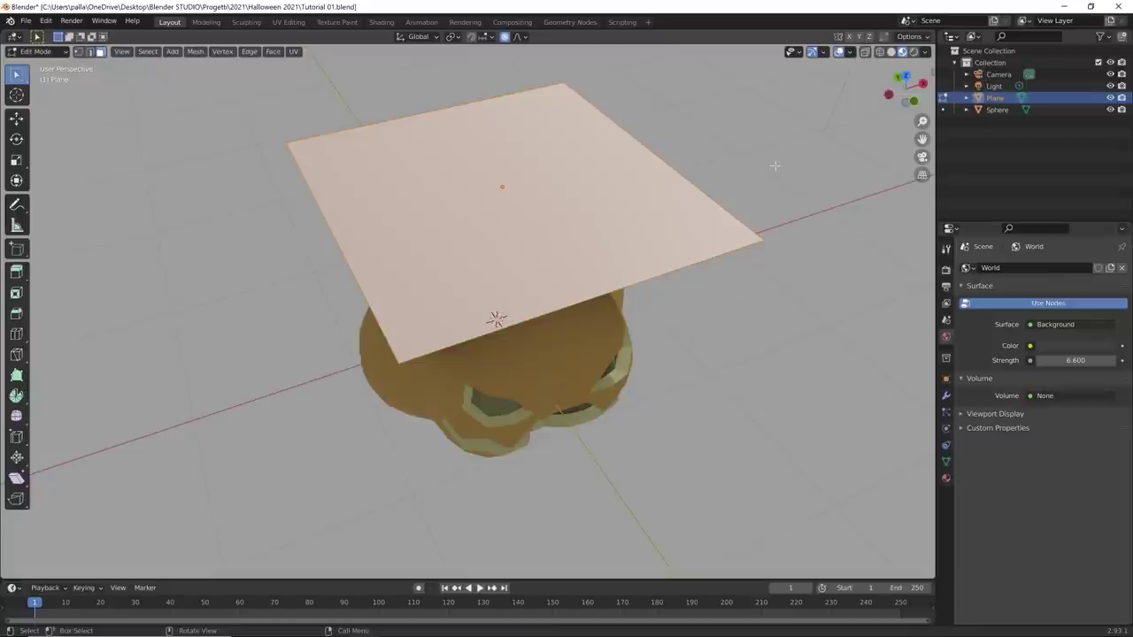
key(1)
middle_drag(774, 164, 637, 293)
scroll(638, 292, up, 4)
middle_drag(620, 354, 543, 395)
scroll(478, 412, down, 8)
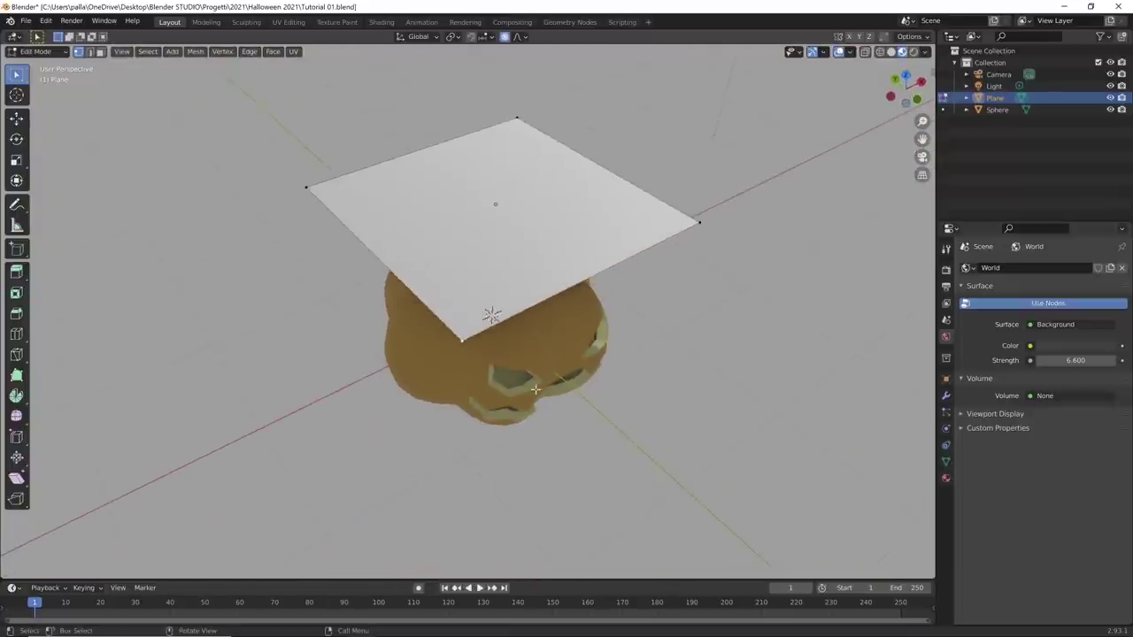
key(a)
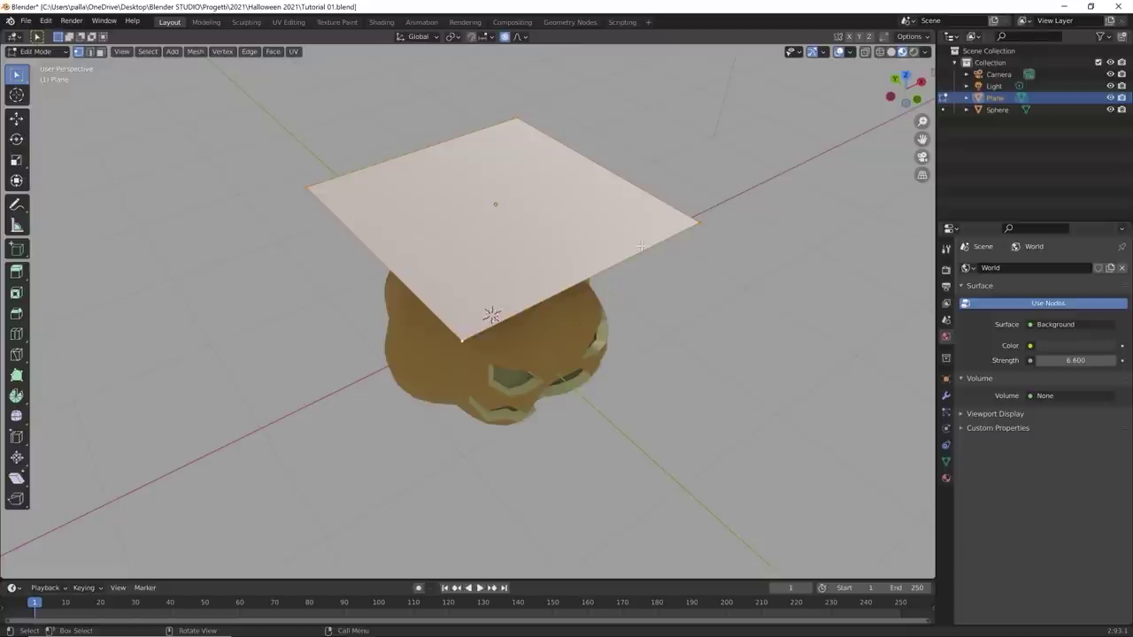
Step: Merge the plane's vertices At Center into one vertex, then deselect it
mouse_move(636, 291)
middle_down()
mouse_move(615, 267)
mouse_move(623, 283)
middle_up()
key(m)
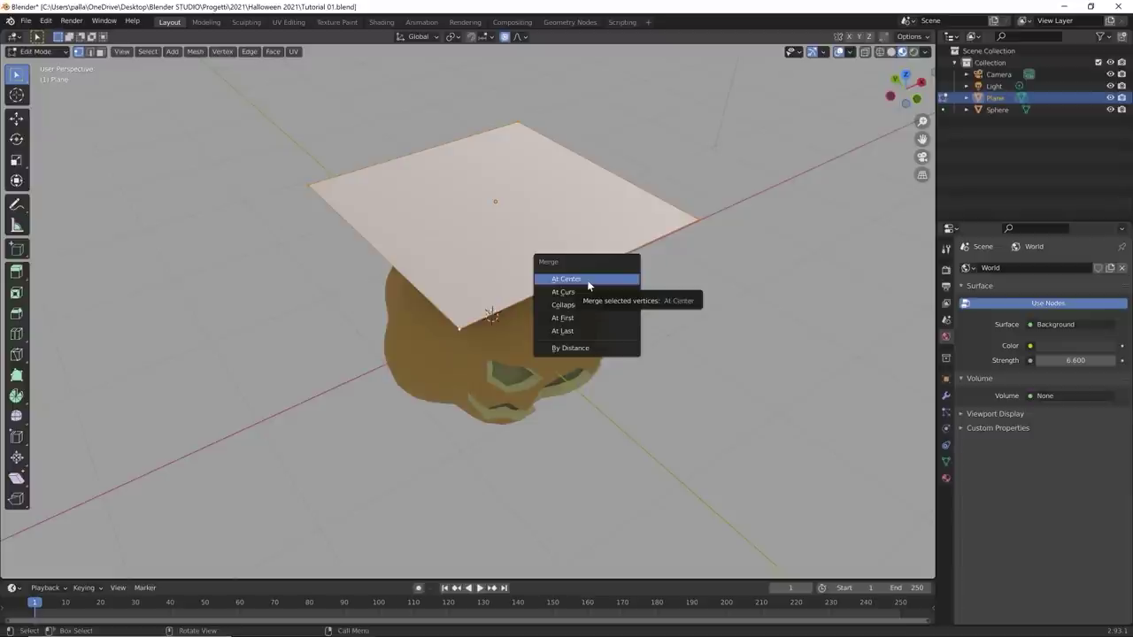
click(587, 280)
scroll(545, 226, up, 5)
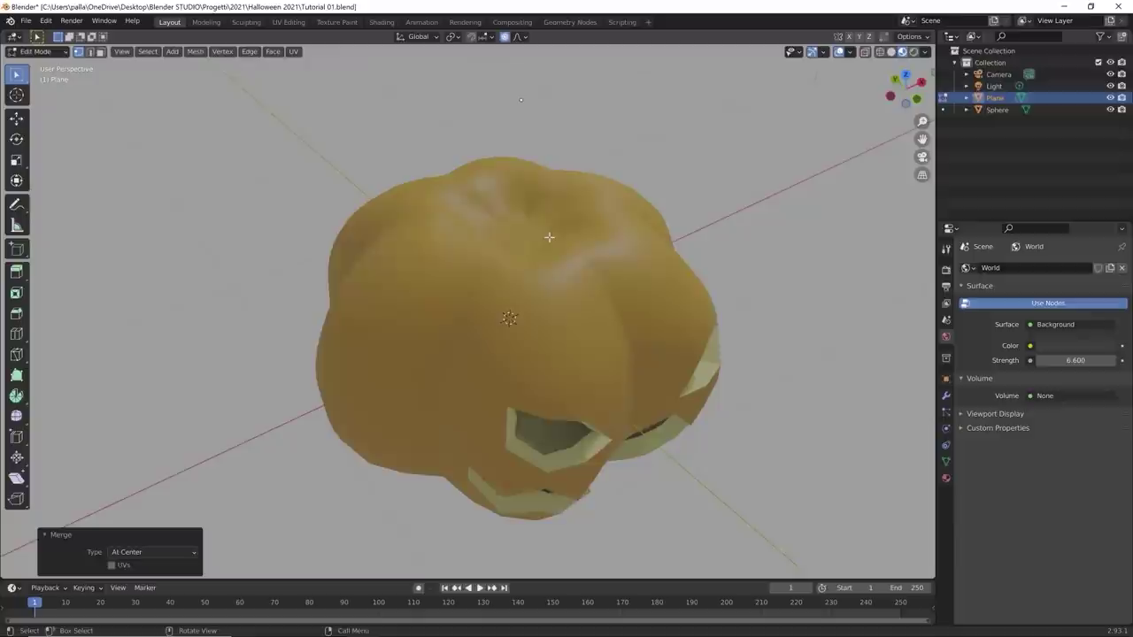
middle_drag(544, 226, 550, 186)
click(535, 90)
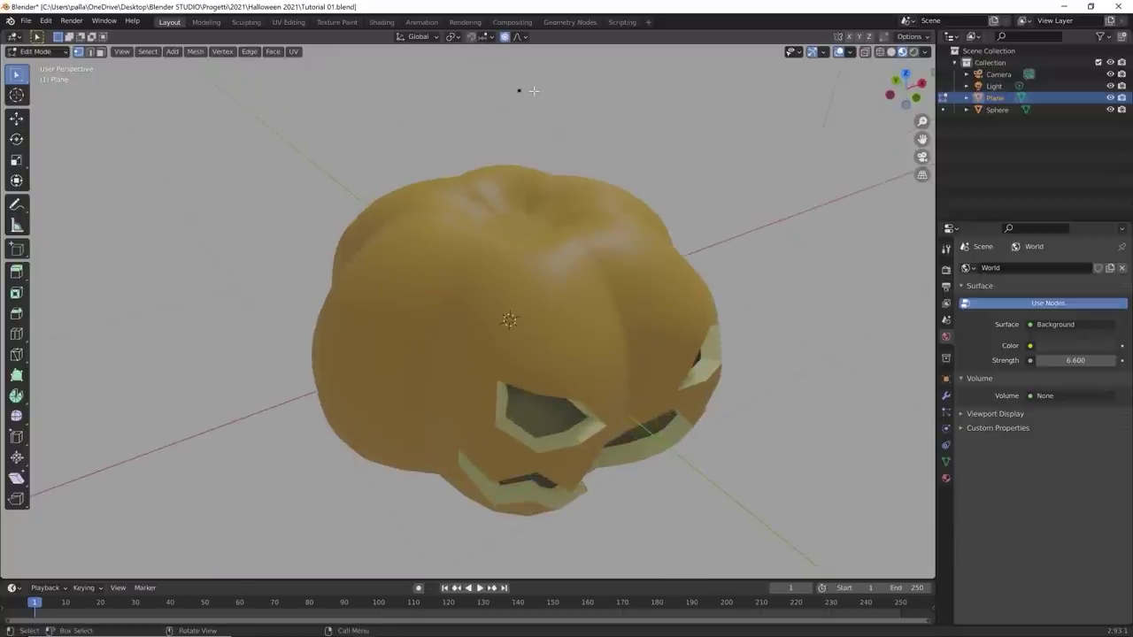
scroll(551, 223, down, 4)
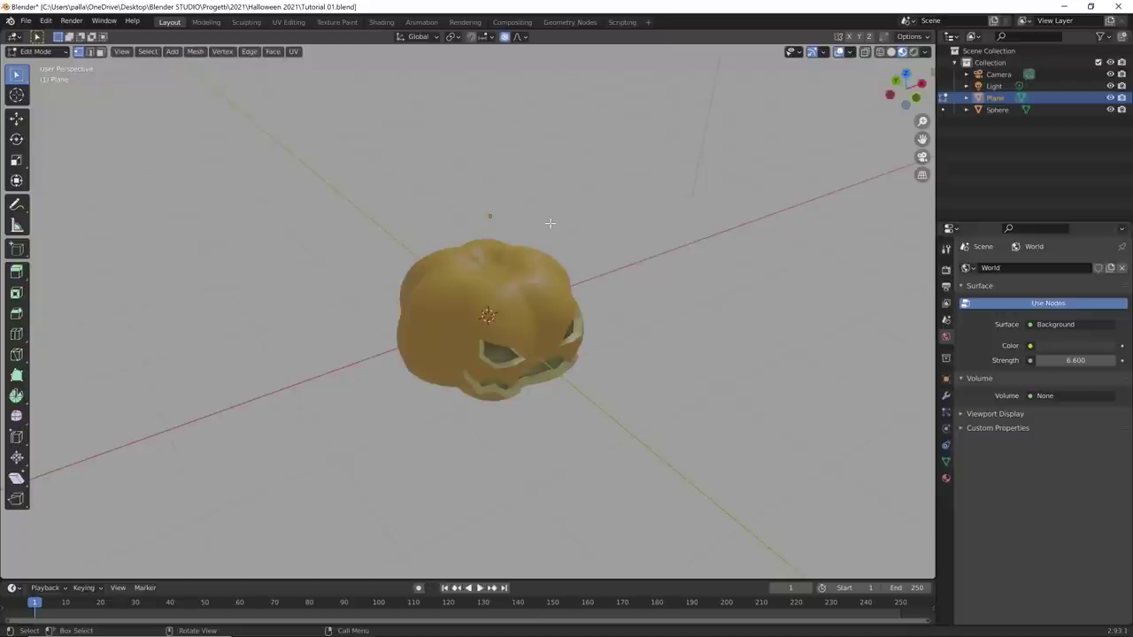
middle_drag(550, 224, 499, 192)
Step: In Front view, move the single vertex vertically along Z
key(KP_1)
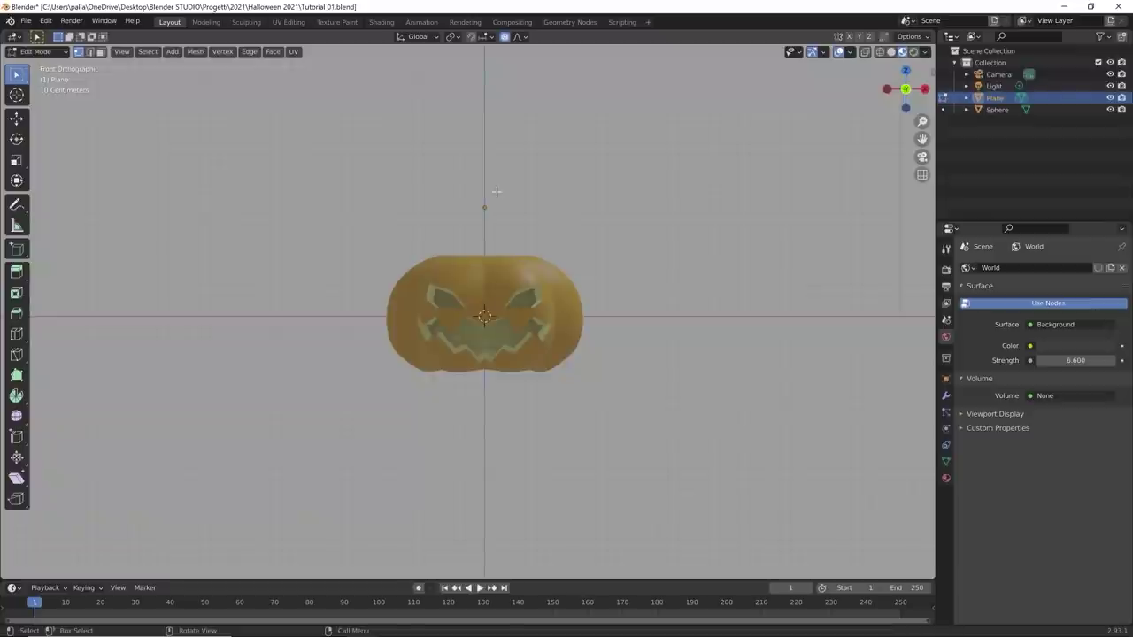
key(g)
key(z)
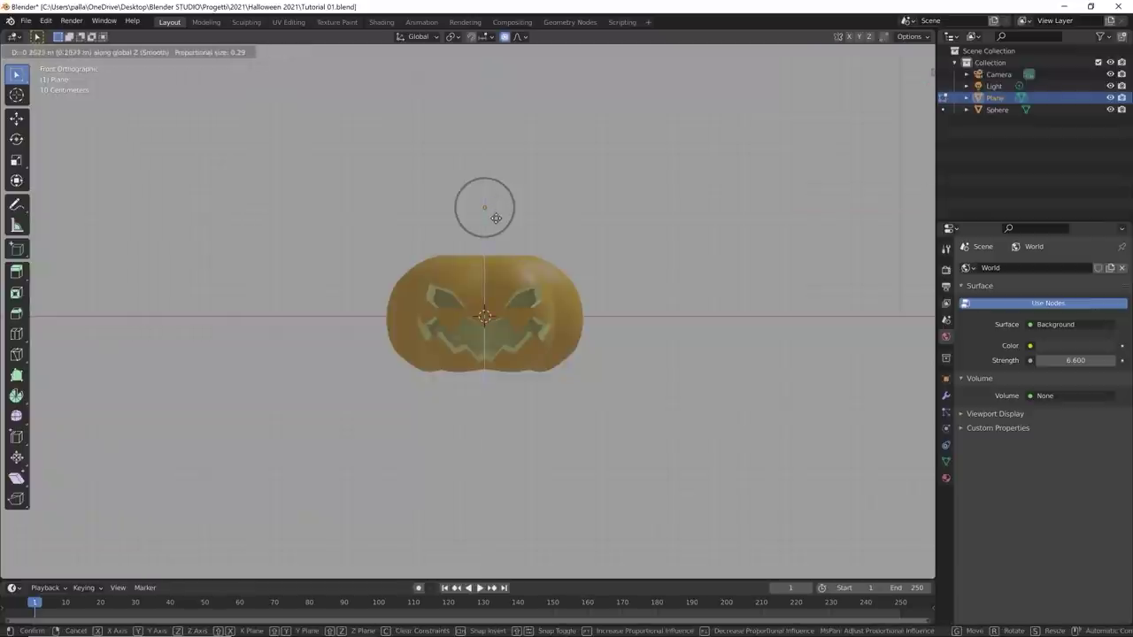
click(498, 148)
key(g)
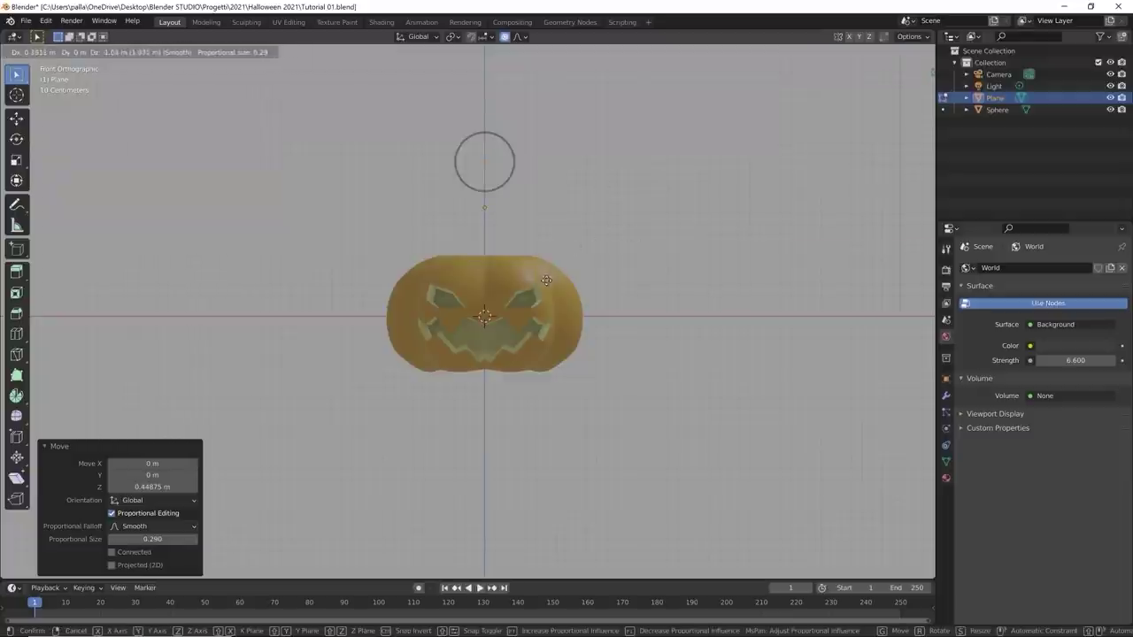
click(524, 237)
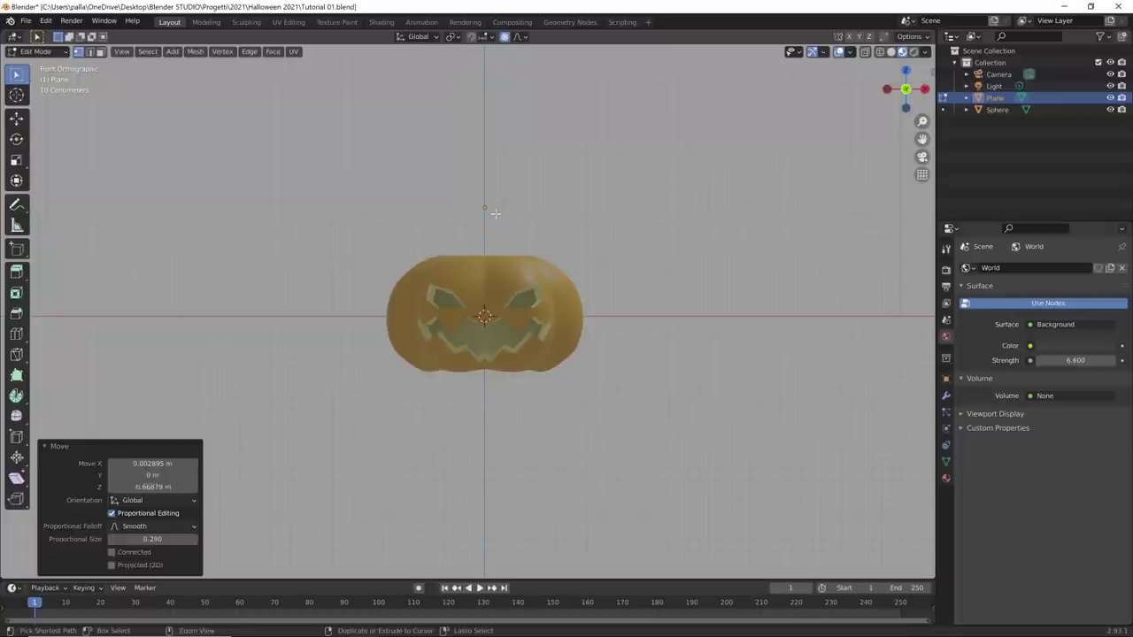
Step: Reselect the vertex and lower it on Z to -0.0785 m, just above the pumpkin
click(496, 213)
key(g)
key(z)
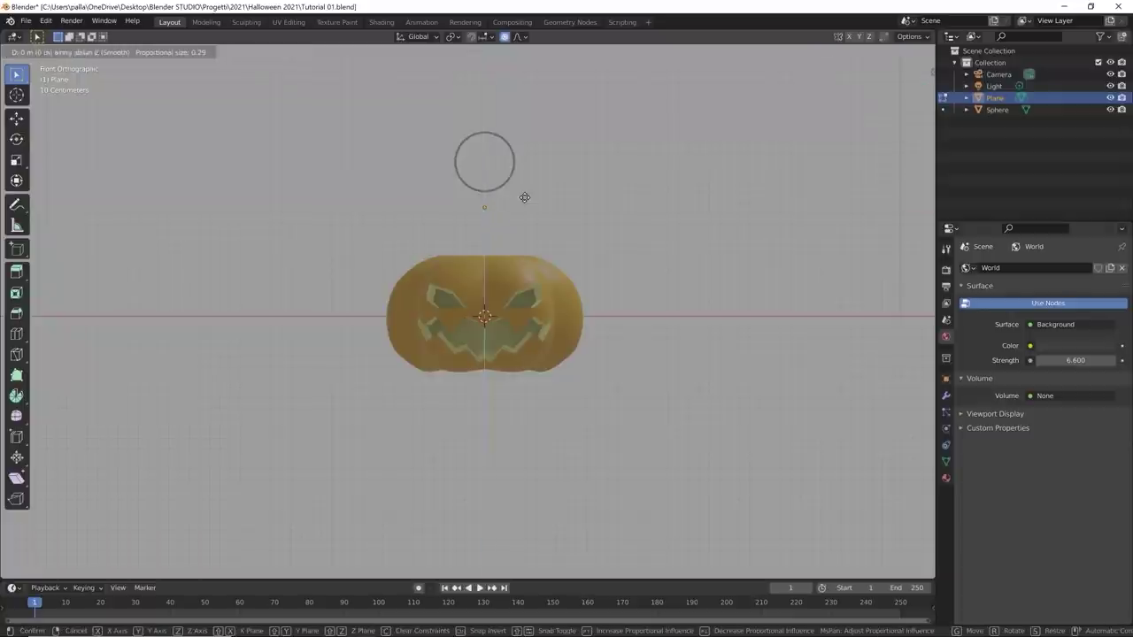
click(524, 295)
middle_drag(524, 295, 538, 346)
scroll(538, 345, up, 4)
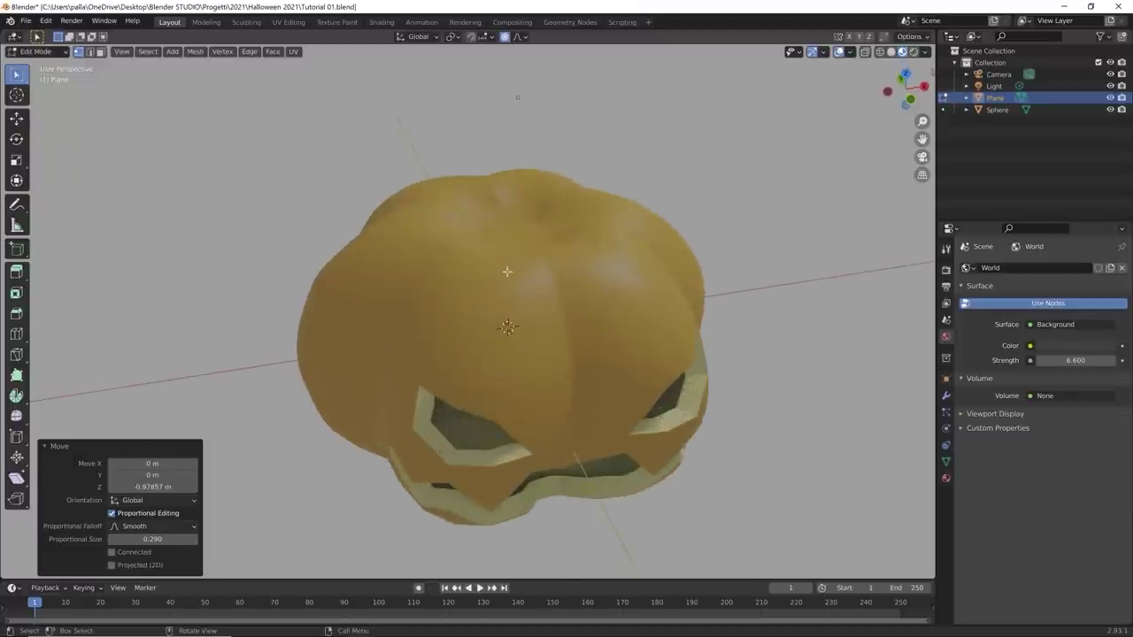
key(g)
key(z)
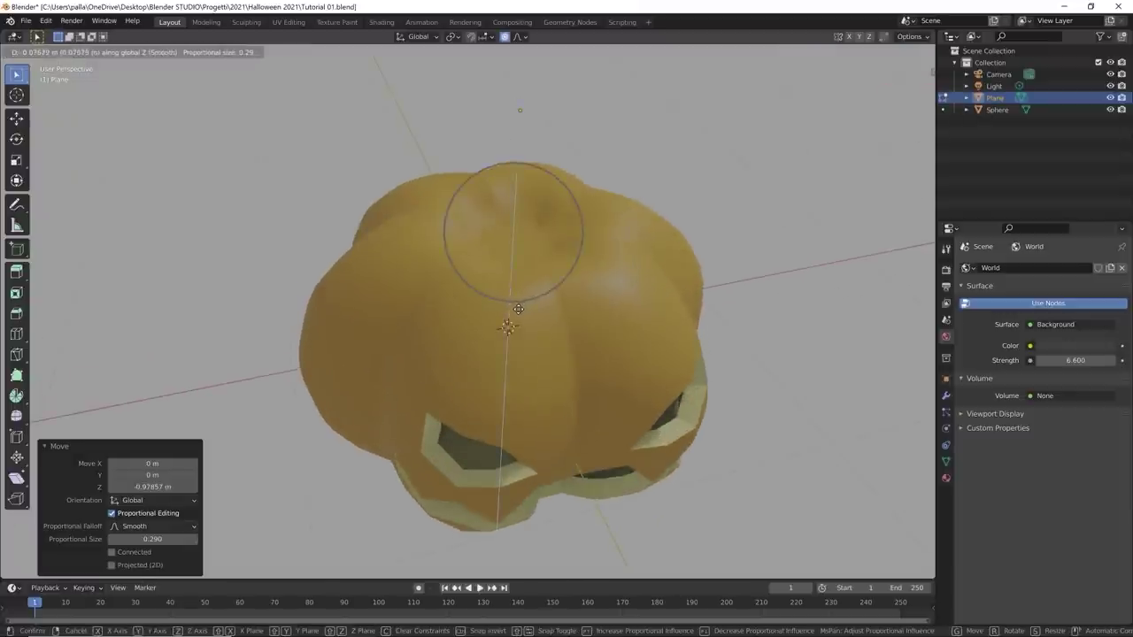
click(517, 308)
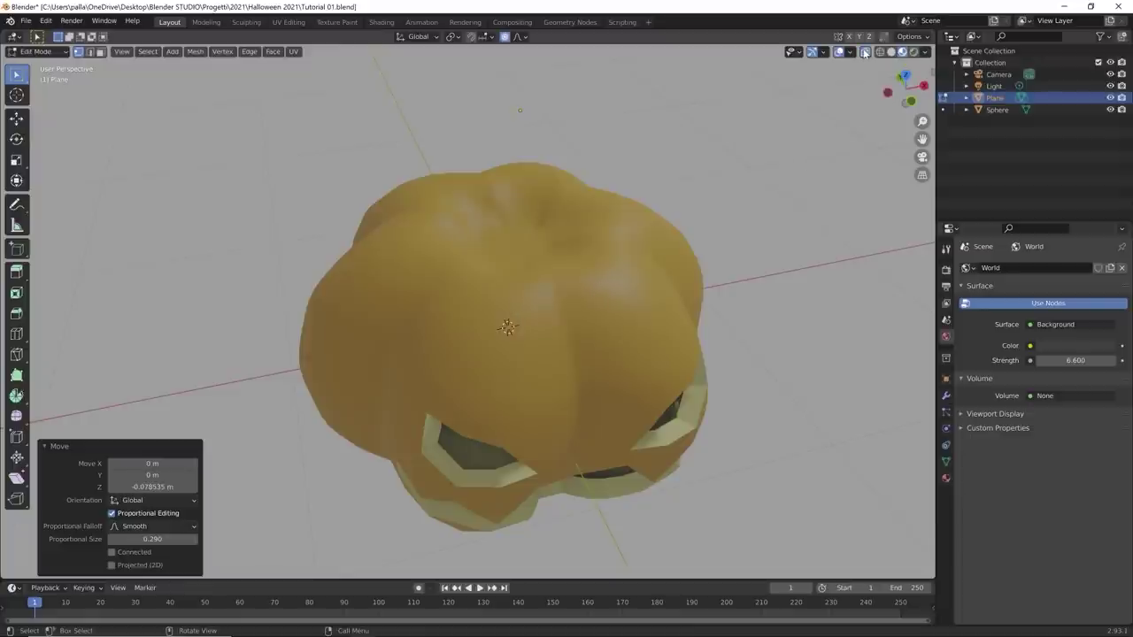
Step: Enable X-ray display and frame the vertex in Front view
click(864, 52)
middle_drag(859, 74, 705, 178)
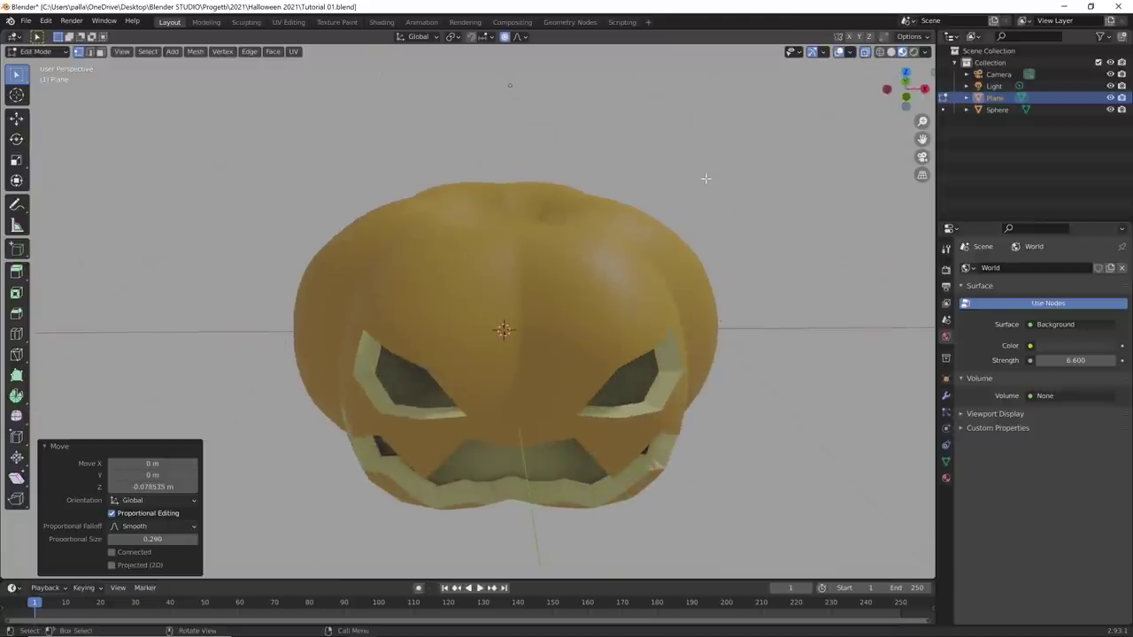
key(KP_1)
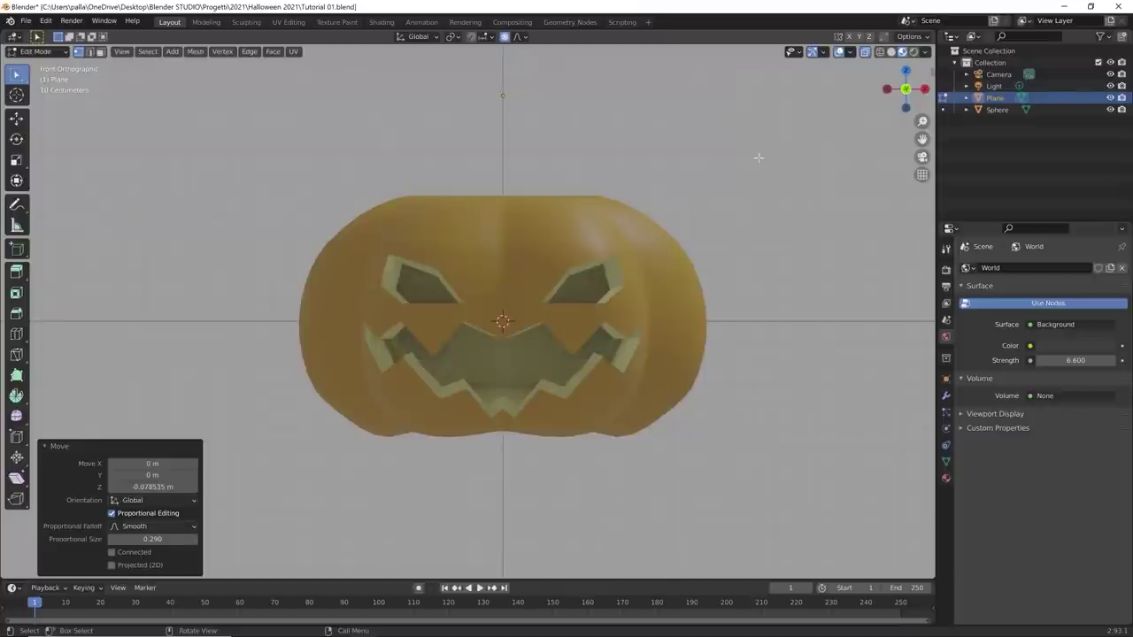
scroll(624, 217, down, 2)
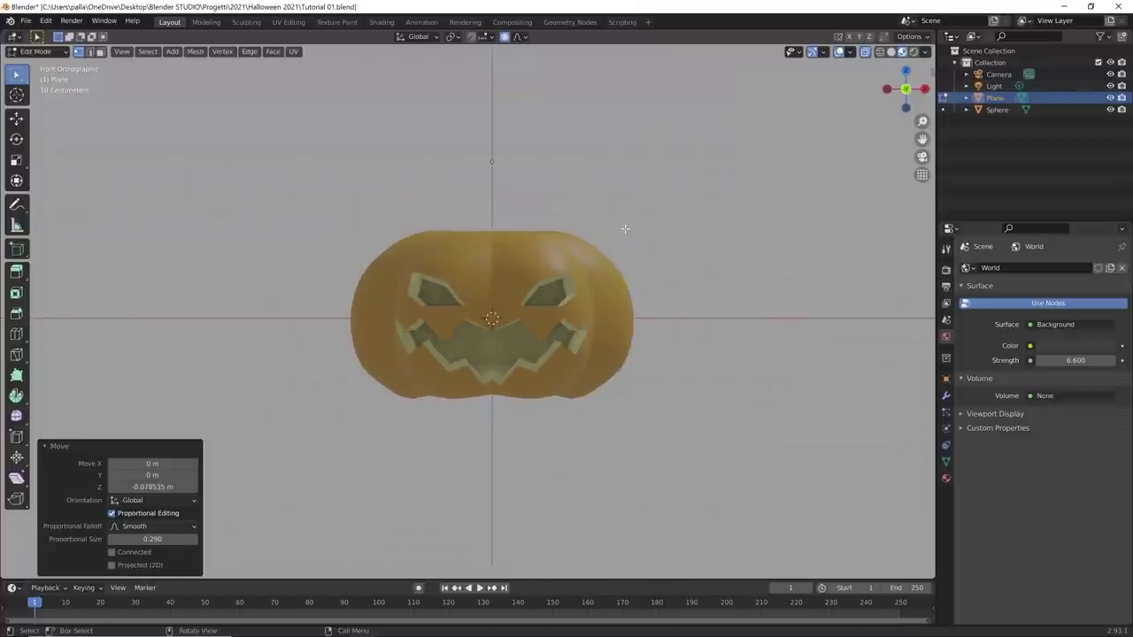
shift+middle_drag(624, 228, 638, 316)
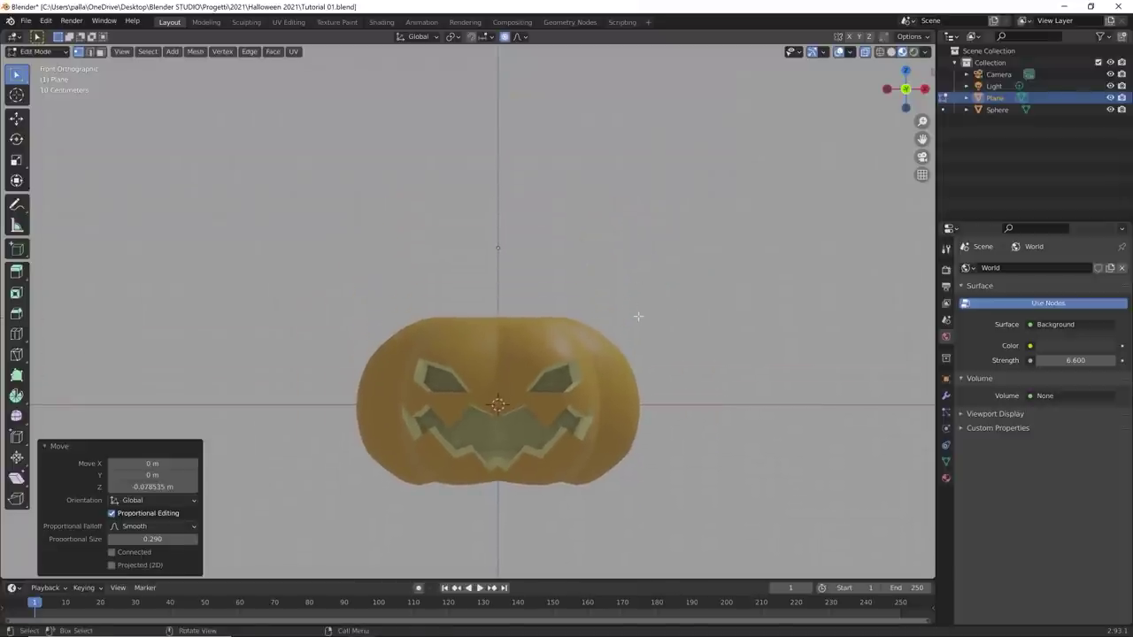
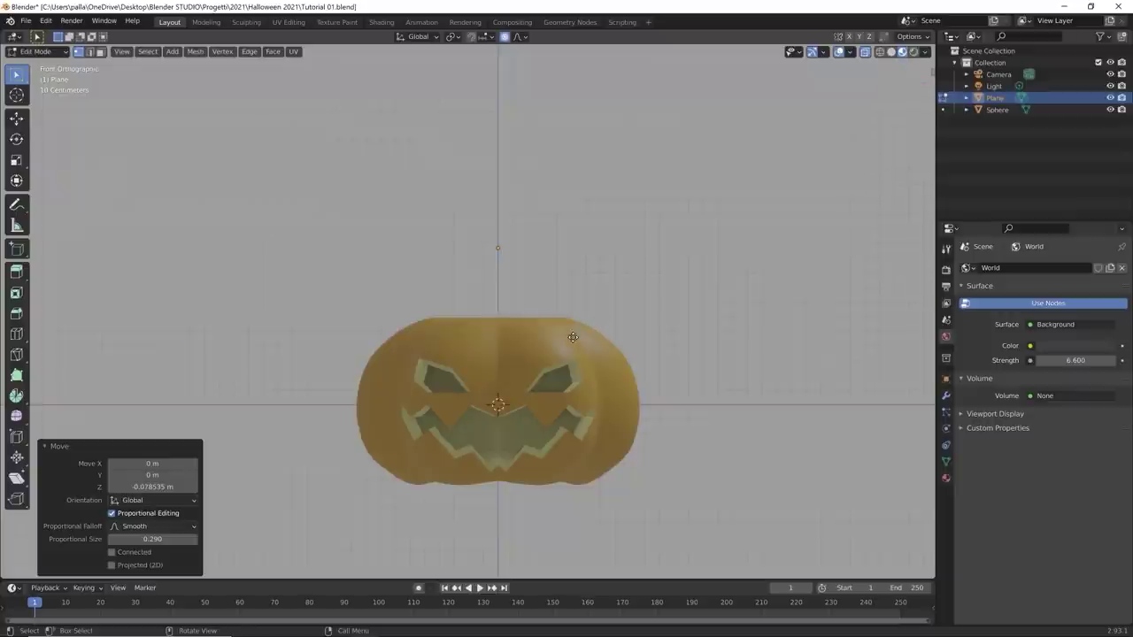
Step: Reposition the stem's end vertex, then extrude five vertices rising upward to begin the curl
key(g)
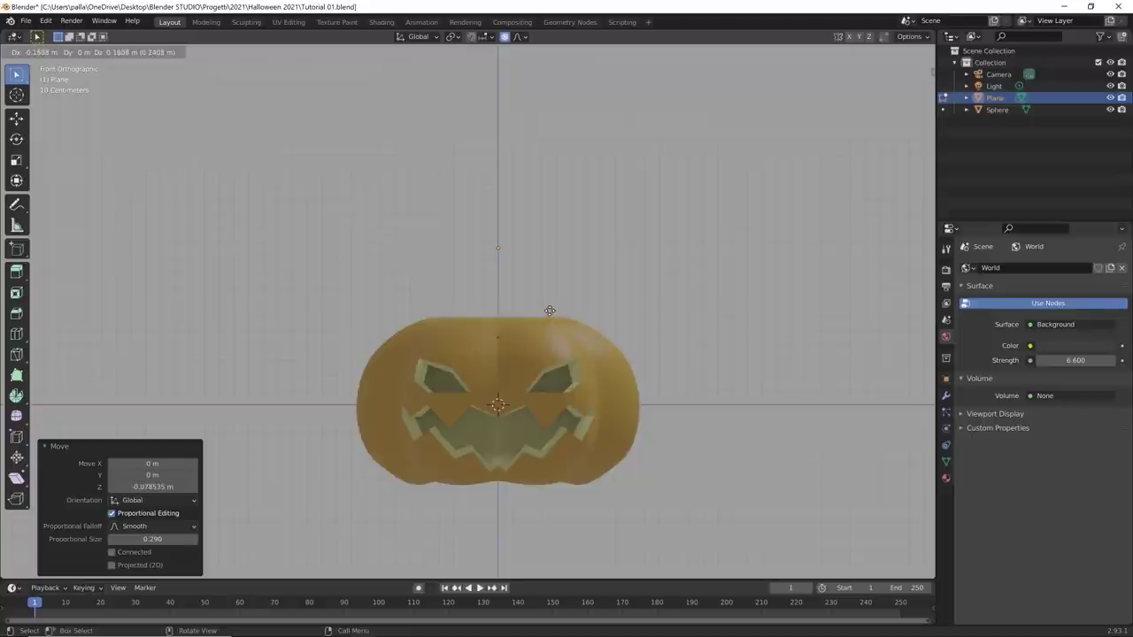
click(547, 311)
key(e)
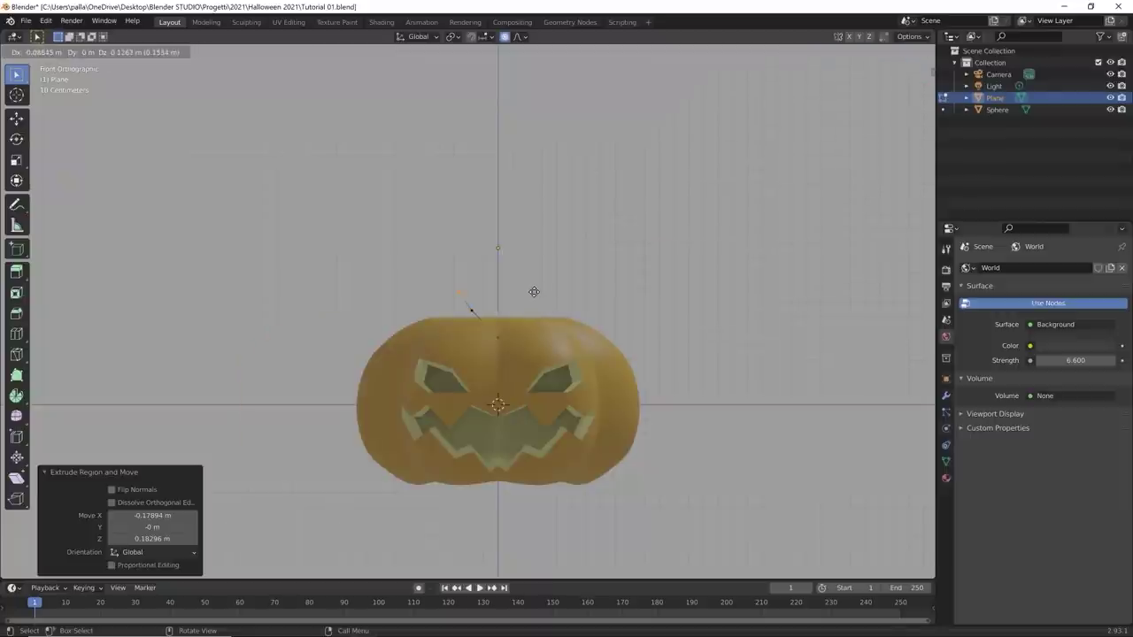
click(532, 288)
key(e)
click(528, 259)
key(e)
click(539, 239)
key(e)
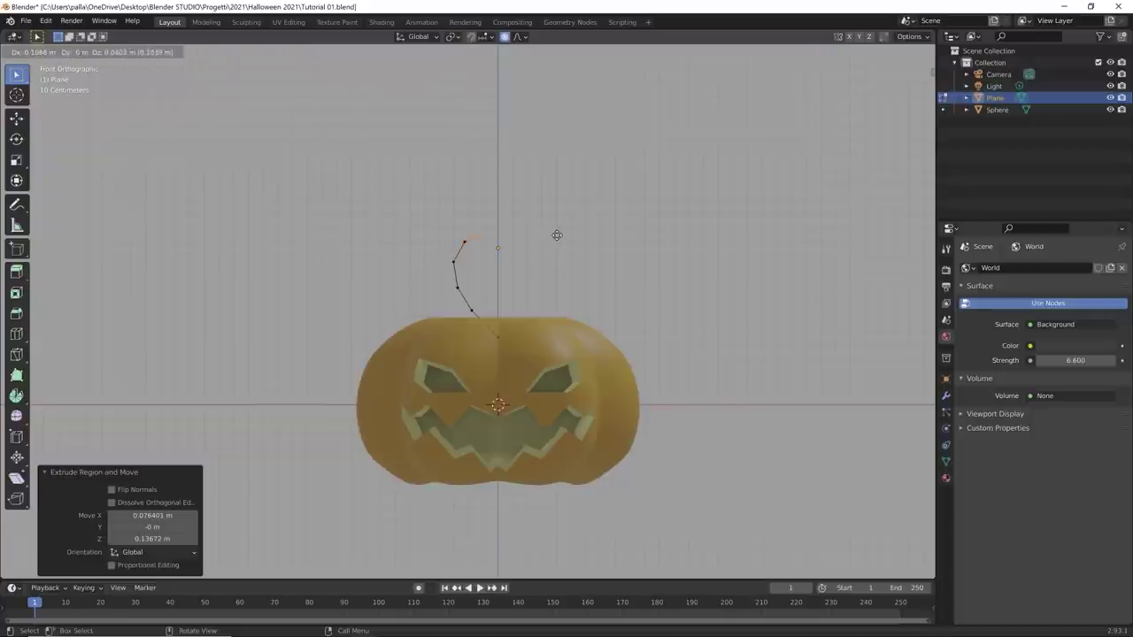
click(563, 233)
key(e)
click(584, 233)
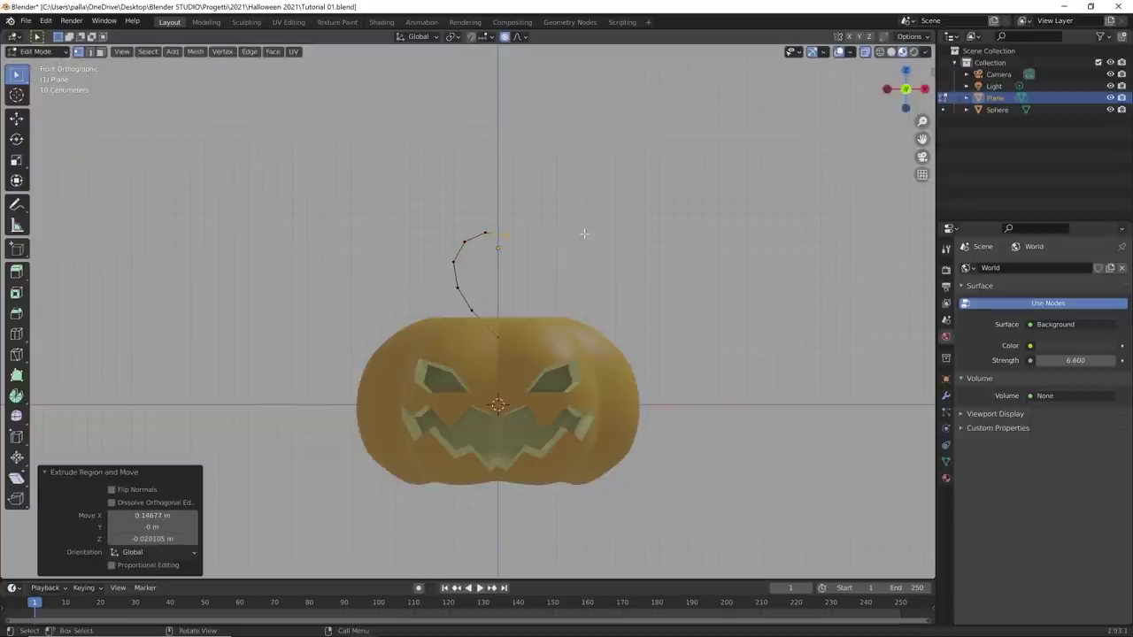
Step: Extrude four vertices curving the stem down and back around the outer loop
key(e)
click(604, 252)
key(e)
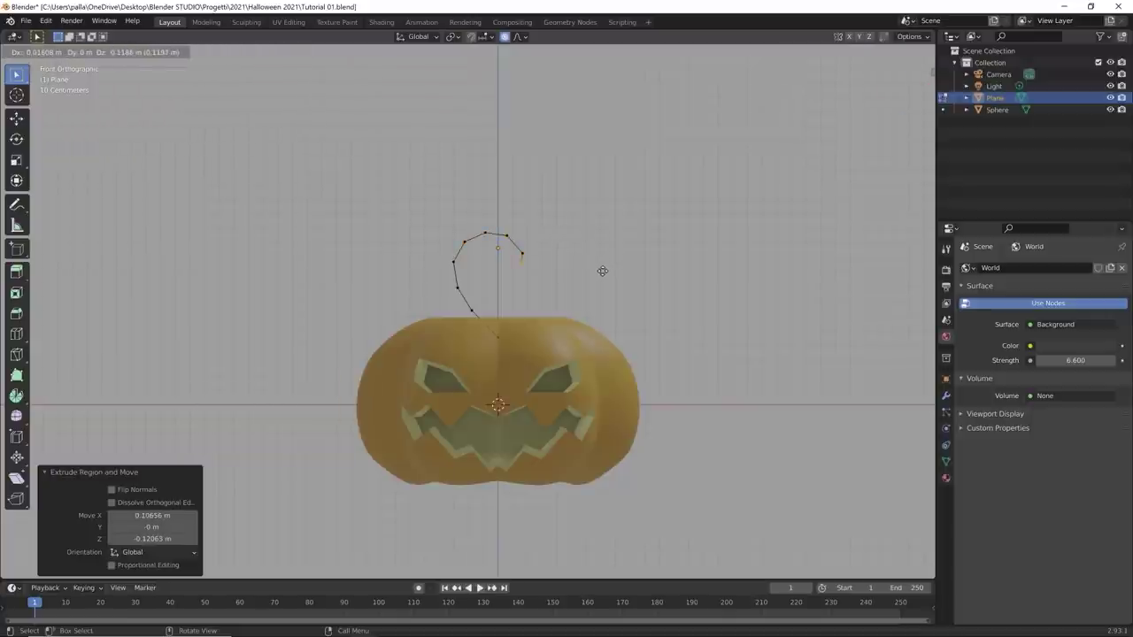
click(602, 270)
key(e)
click(579, 282)
key(e)
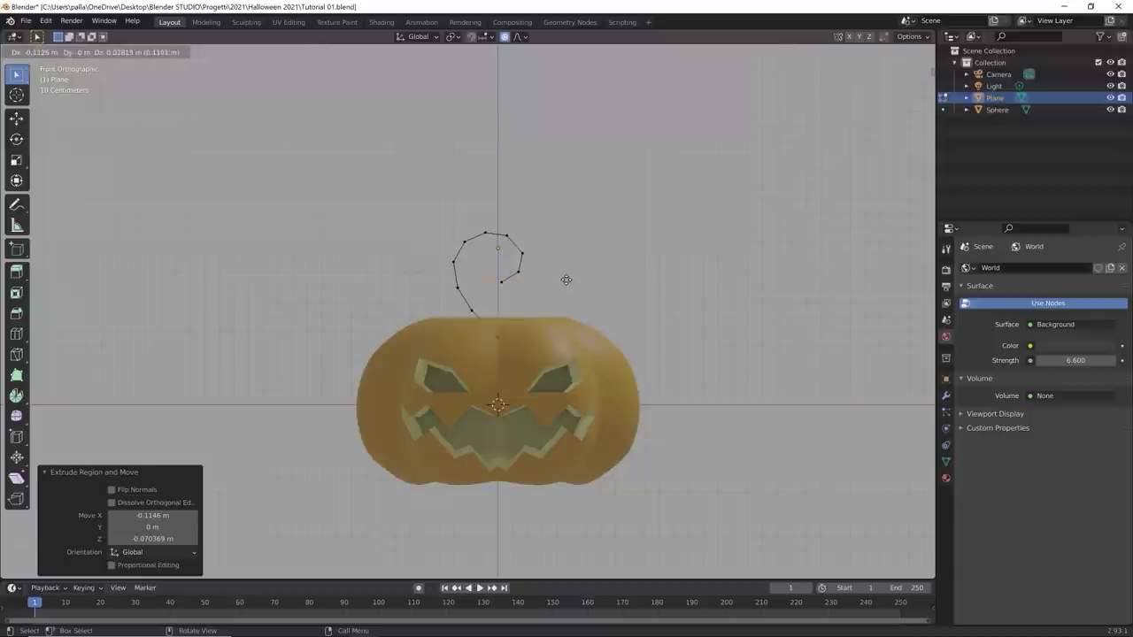
click(565, 278)
Step: Extrude five more vertices spiralling inward and back out to finish the tendril
key(e)
click(563, 260)
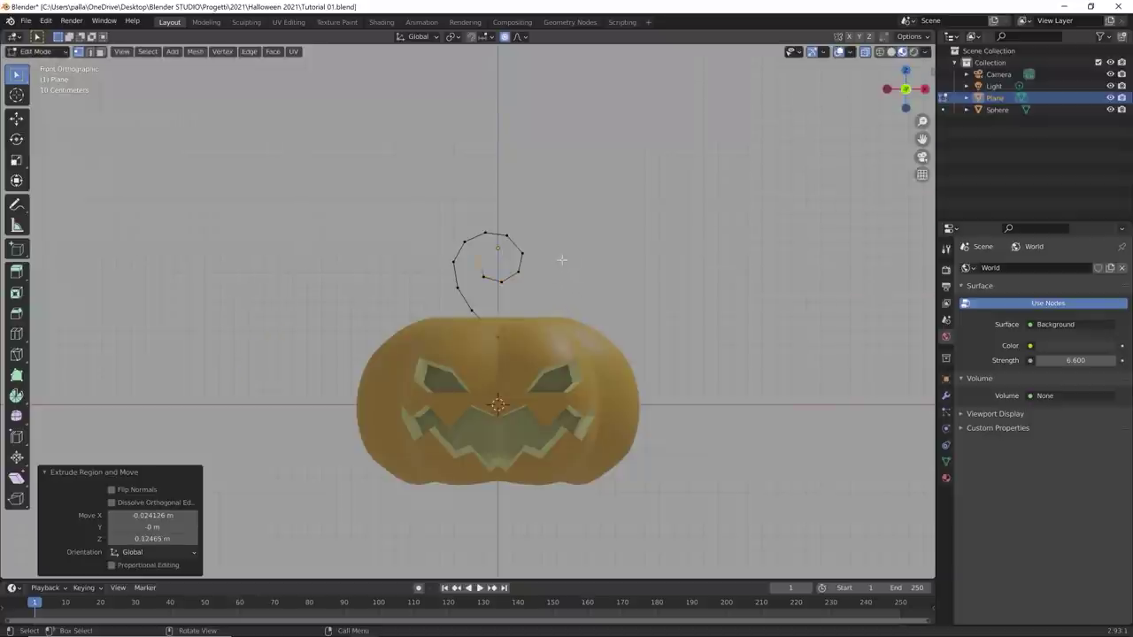
key(e)
click(572, 242)
key(e)
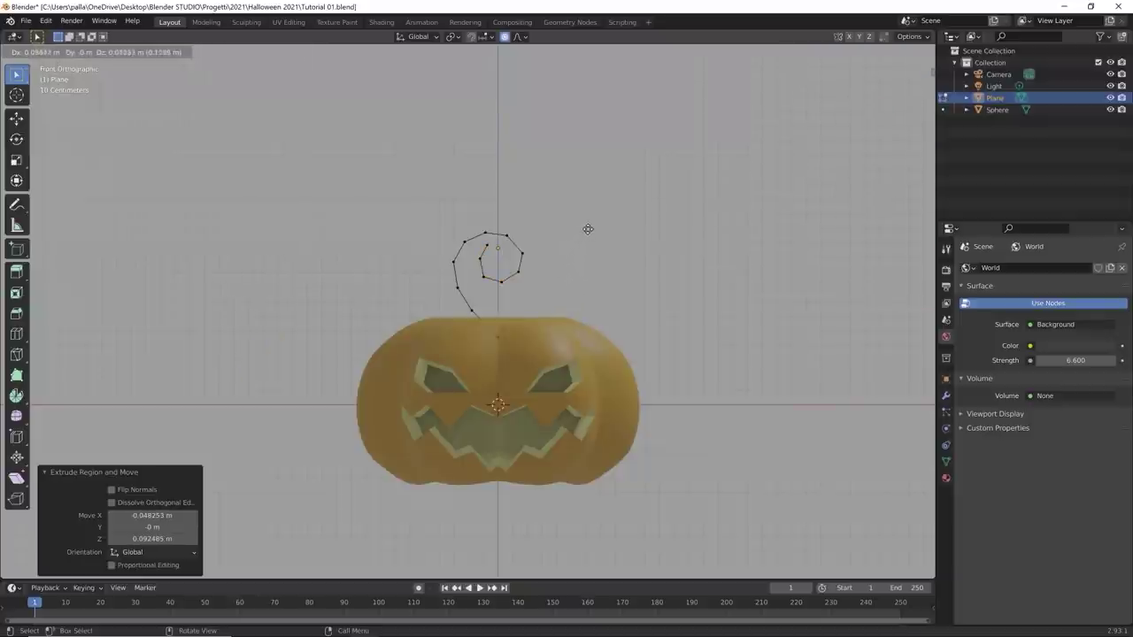
click(593, 224)
key(e)
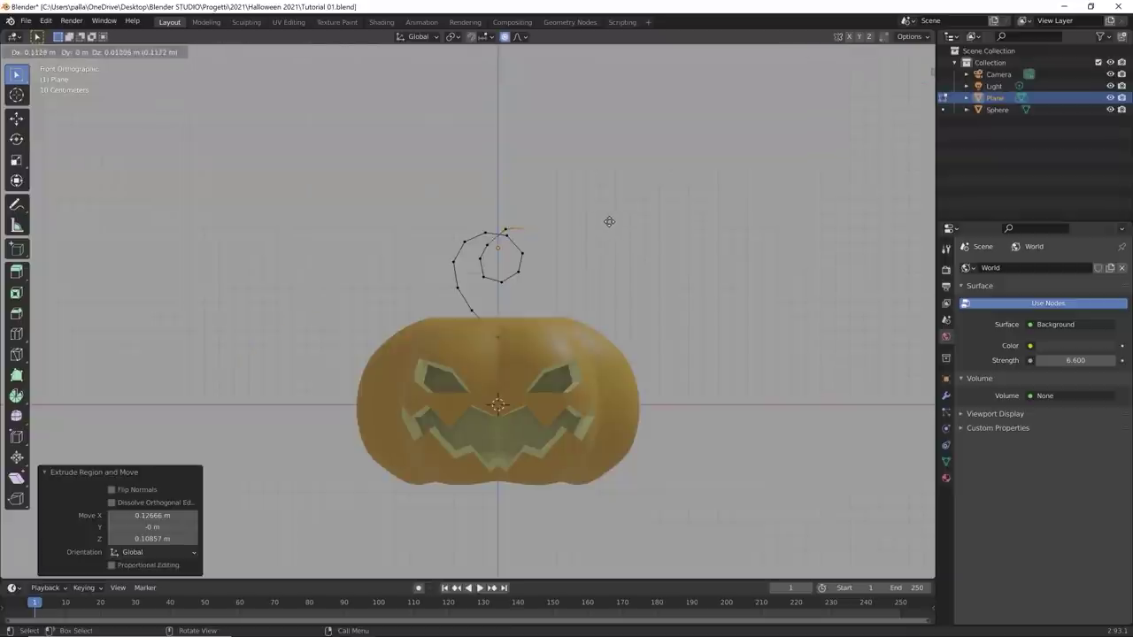
click(609, 219)
key(e)
click(625, 226)
Step: Orbit to a perspective view and reposition the stem's lower vertex
middle_drag(628, 212, 489, 267)
scroll(489, 267, up, 2)
click(523, 201)
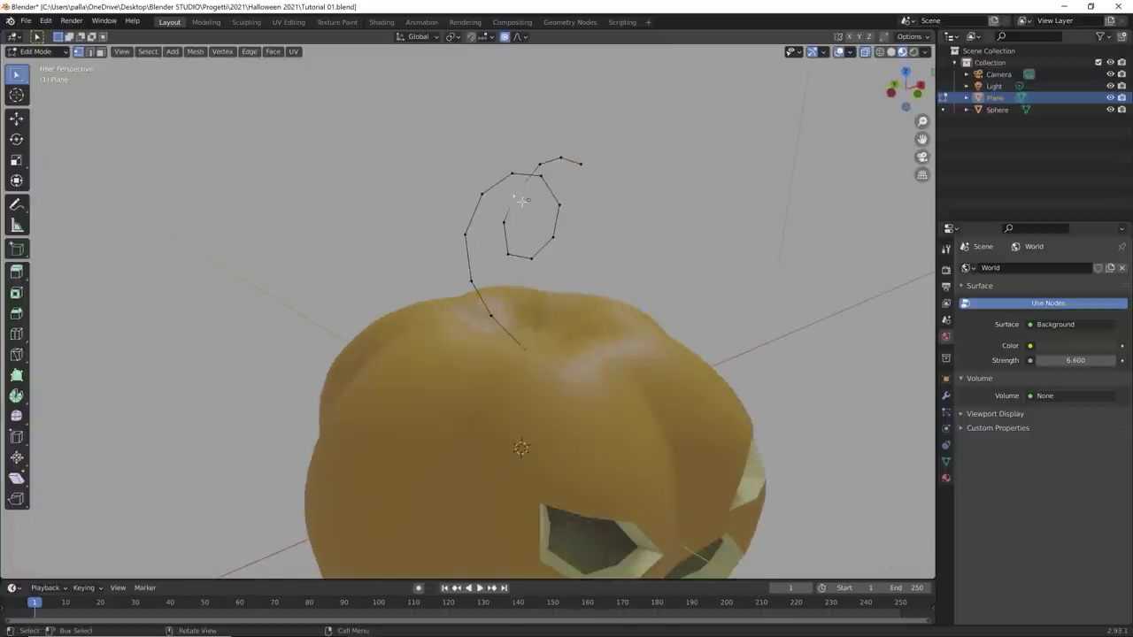
middle_drag(529, 231, 504, 315)
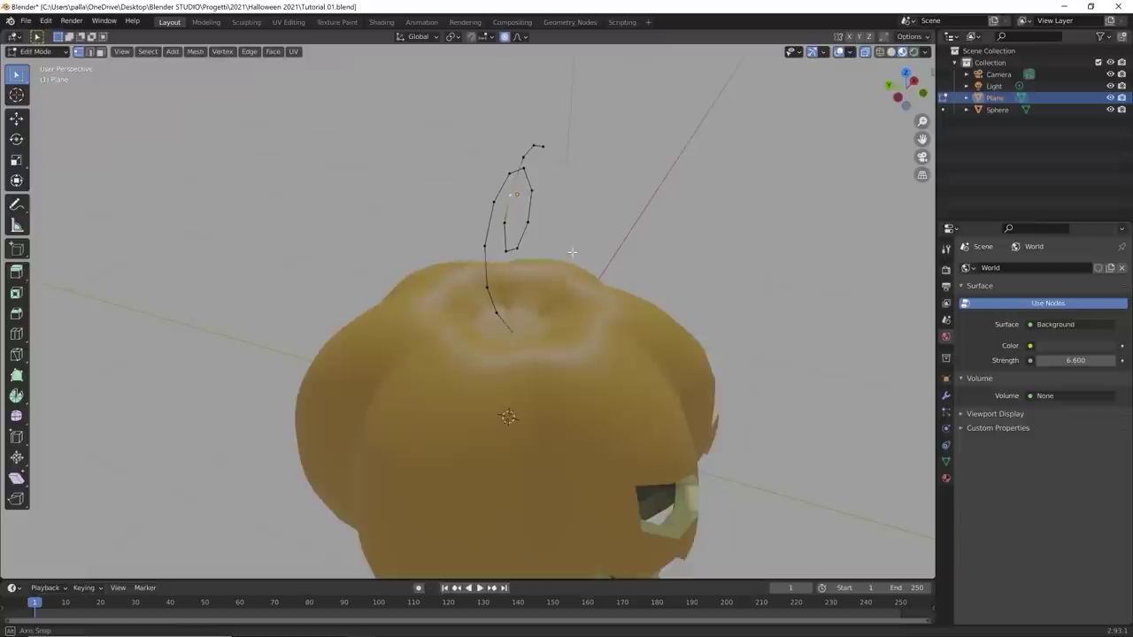
click(500, 315)
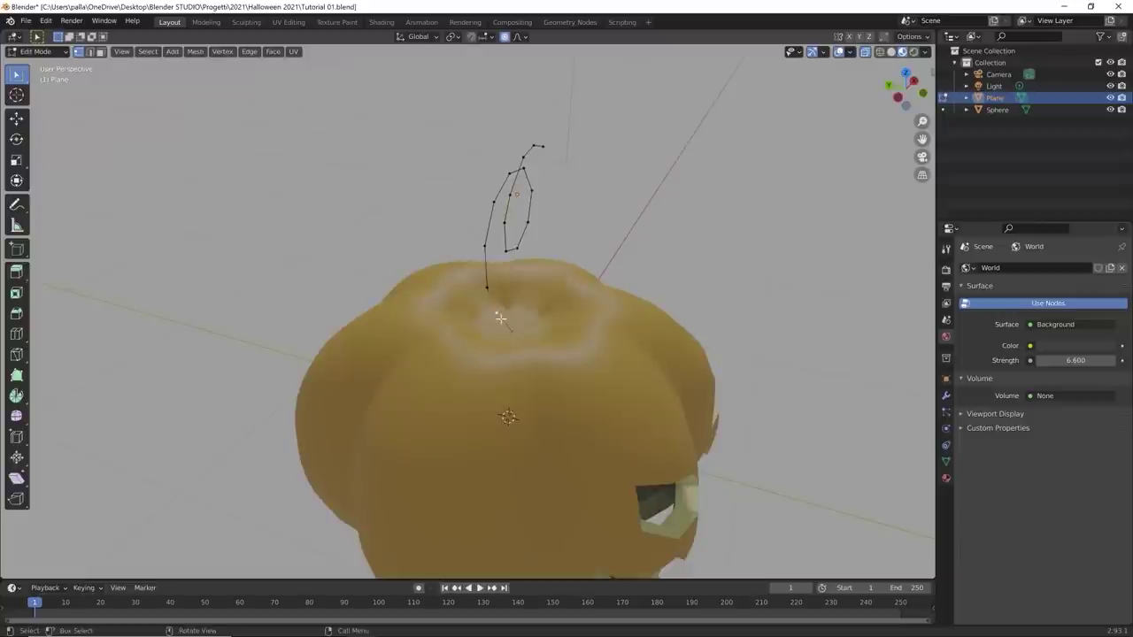
key(g)
click(476, 296)
Step: Shift stem vertices along Y with proportional editing for a smooth bend
click(479, 290)
key(g)
key(y)
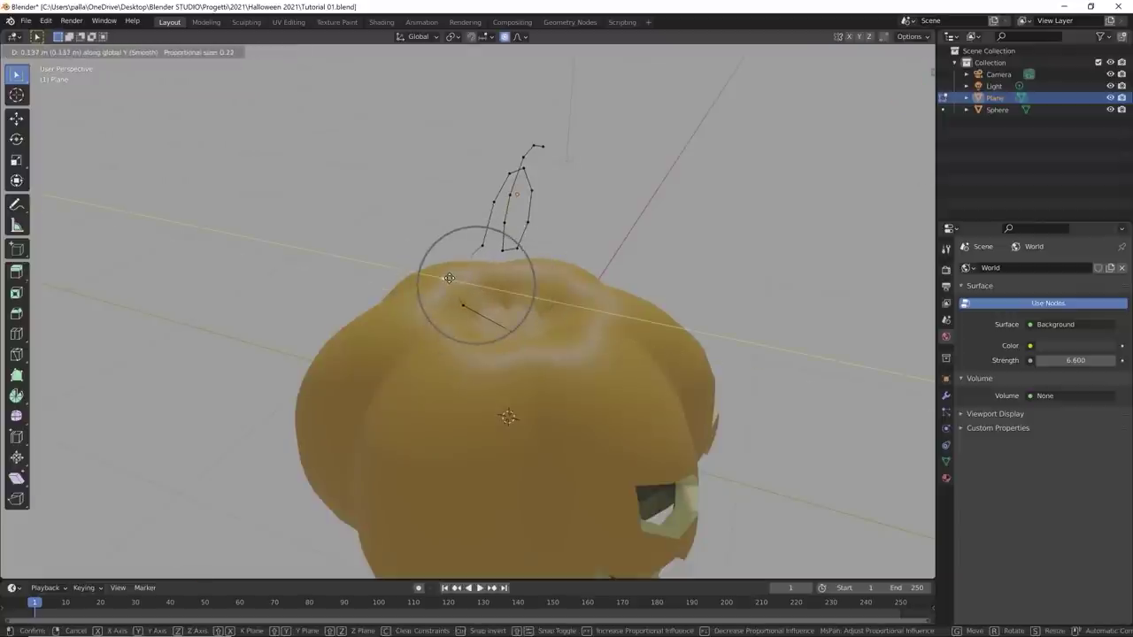
scroll(448, 278, down, 17)
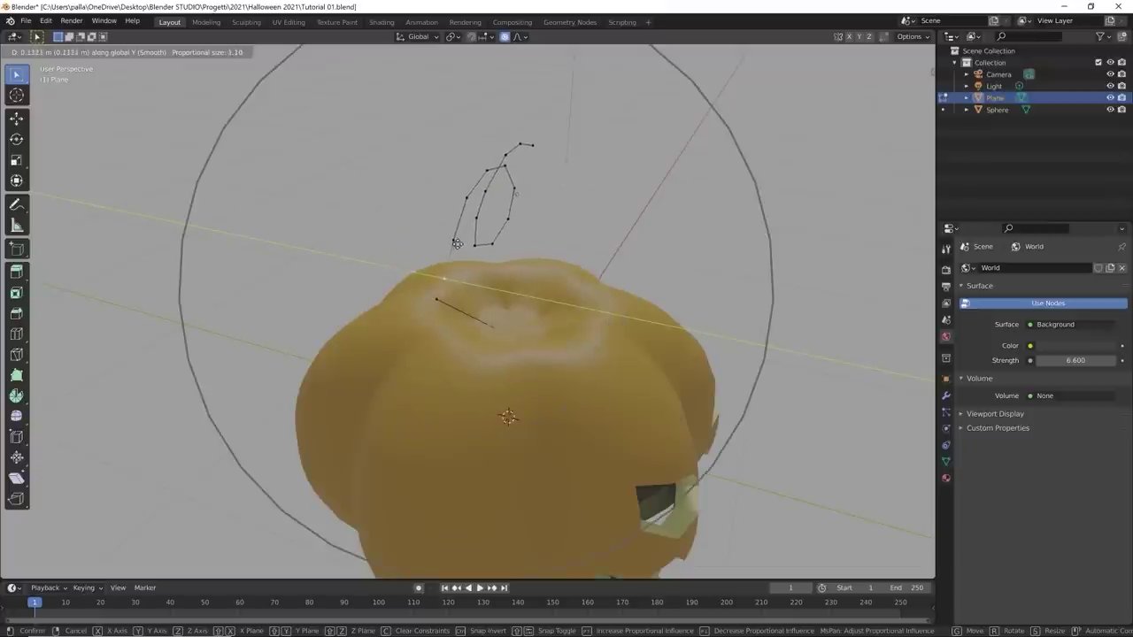
scroll(457, 243, up, 17)
click(480, 249)
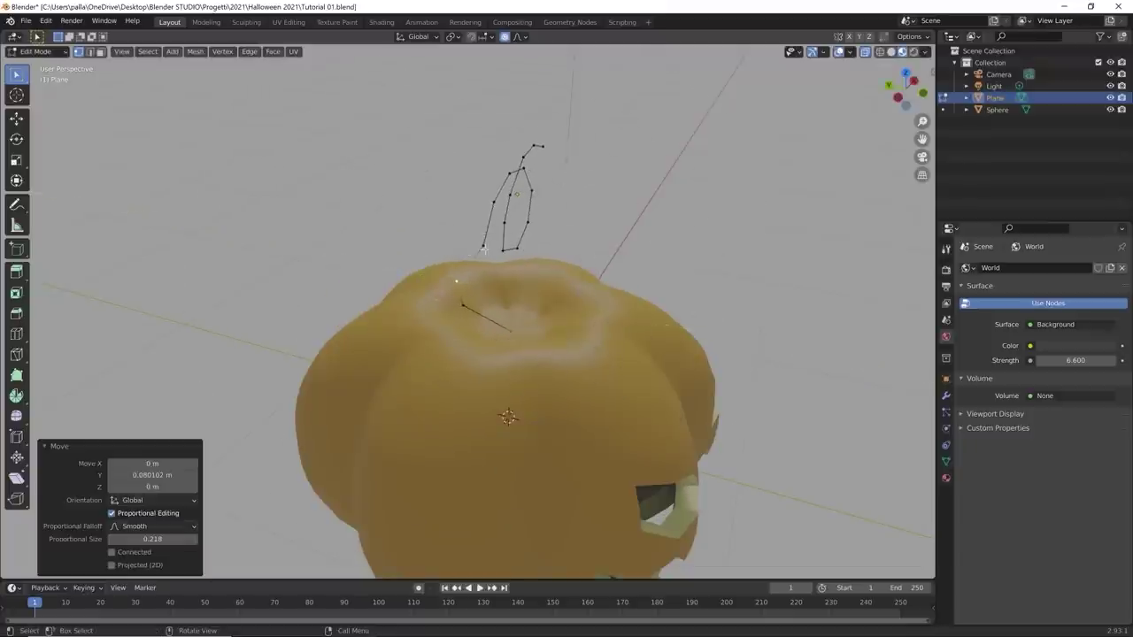
key(g)
key(y)
click(461, 242)
mouse_move(461, 242)
middle_down()
mouse_move(496, 177)
mouse_move(450, 234)
middle_up()
Step: Turn proportional editing off and nudge individual curl vertices along Y
key(o)
key(g)
key(y)
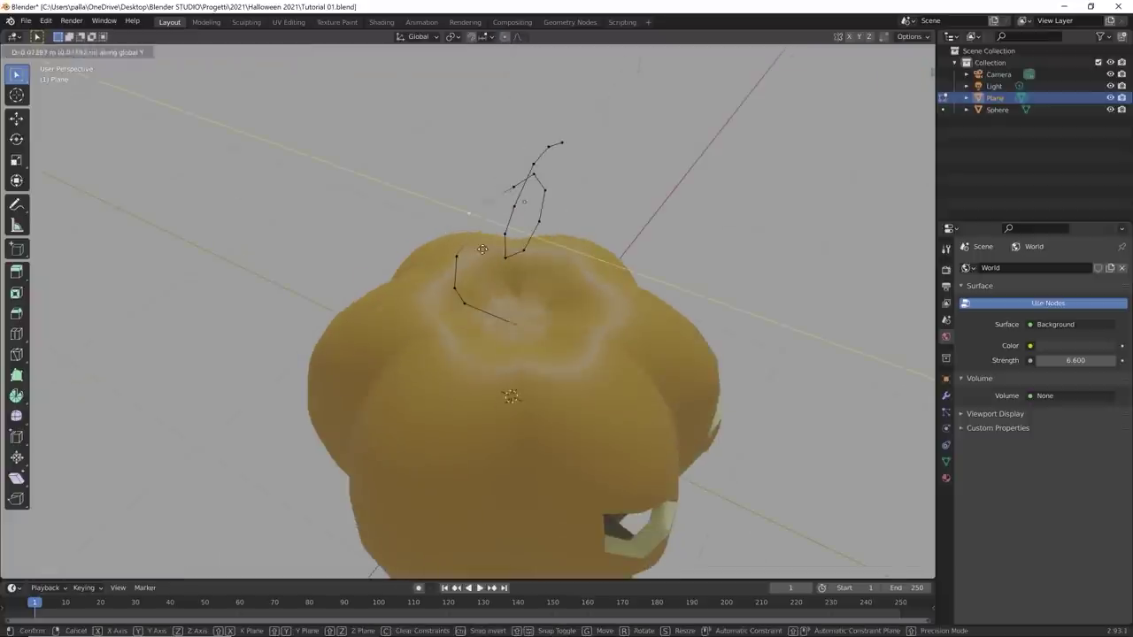
click(476, 242)
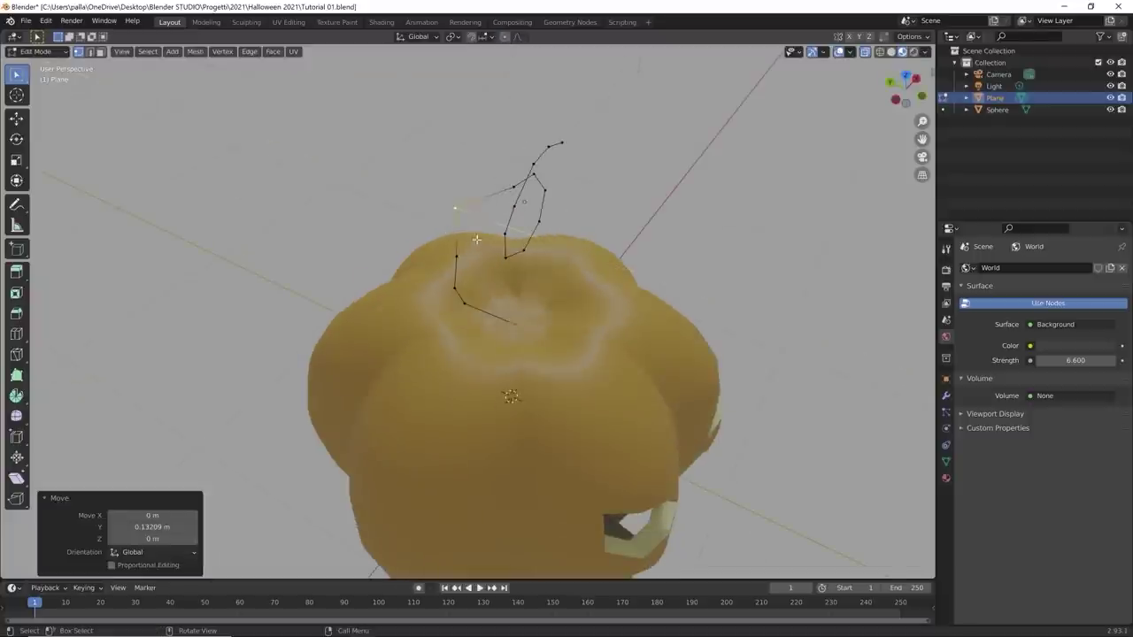
ctrl+right_click(495, 193)
key(ctrl+z)
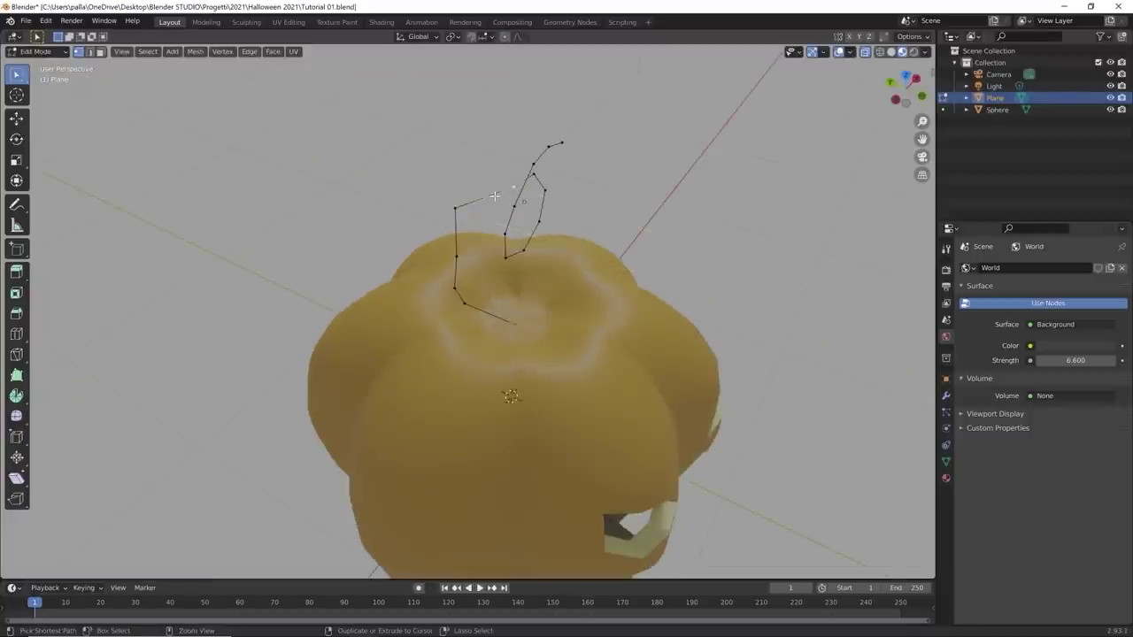
key(g)
key(y)
click(473, 182)
middle_drag(474, 182, 465, 204)
Step: Move two more curl vertices, constraining the second to the Y axis
key(g)
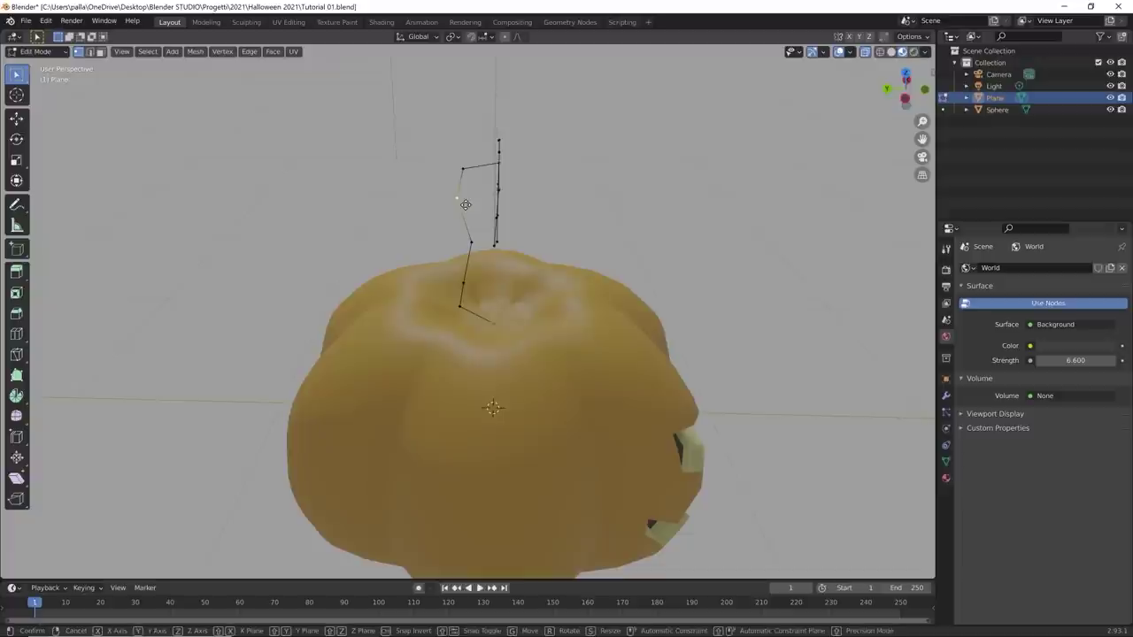
click(469, 203)
key(g)
key(y)
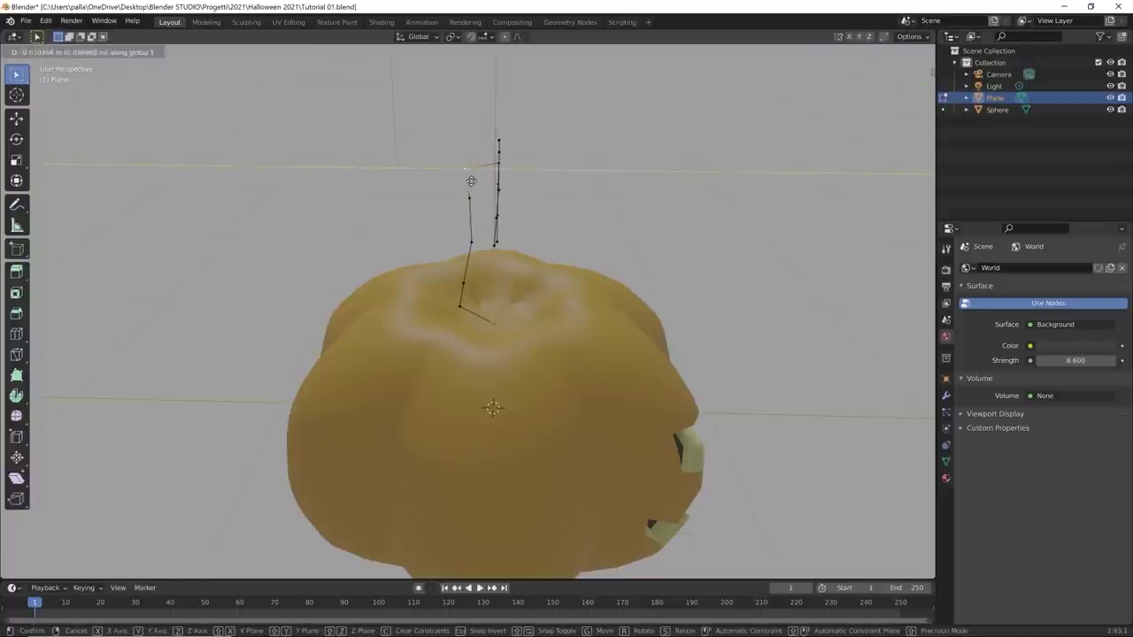
click(472, 181)
mouse_move(472, 181)
middle_down()
mouse_move(522, 188)
mouse_move(490, 176)
middle_up()
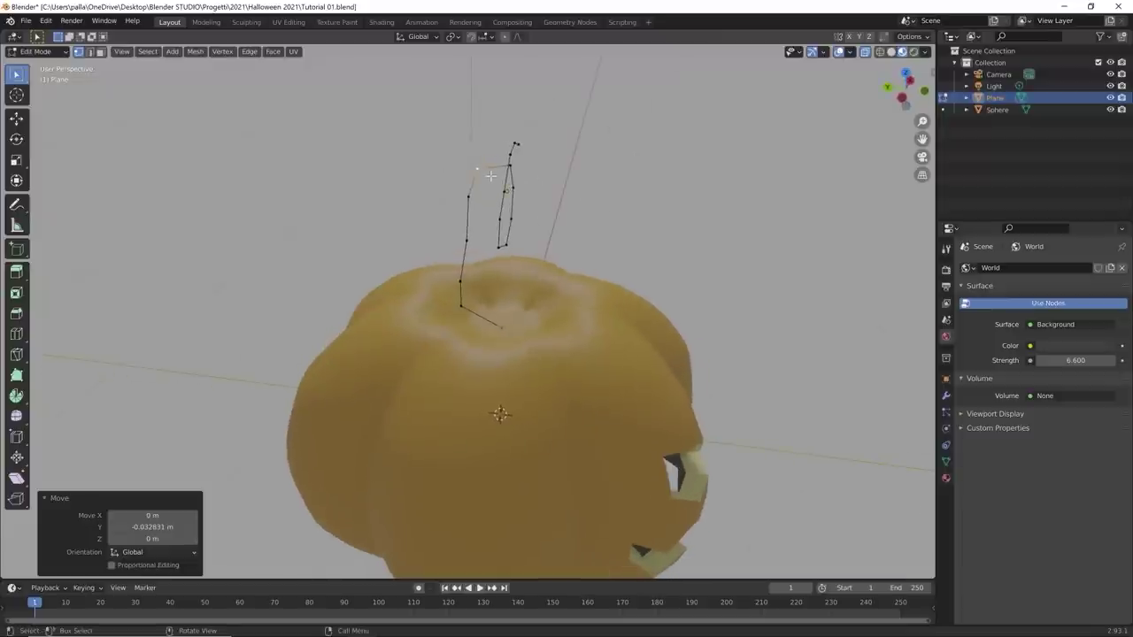
Step: Shift the upper curl vertices left and along Y to give the spiral depth
click(515, 170)
key(g)
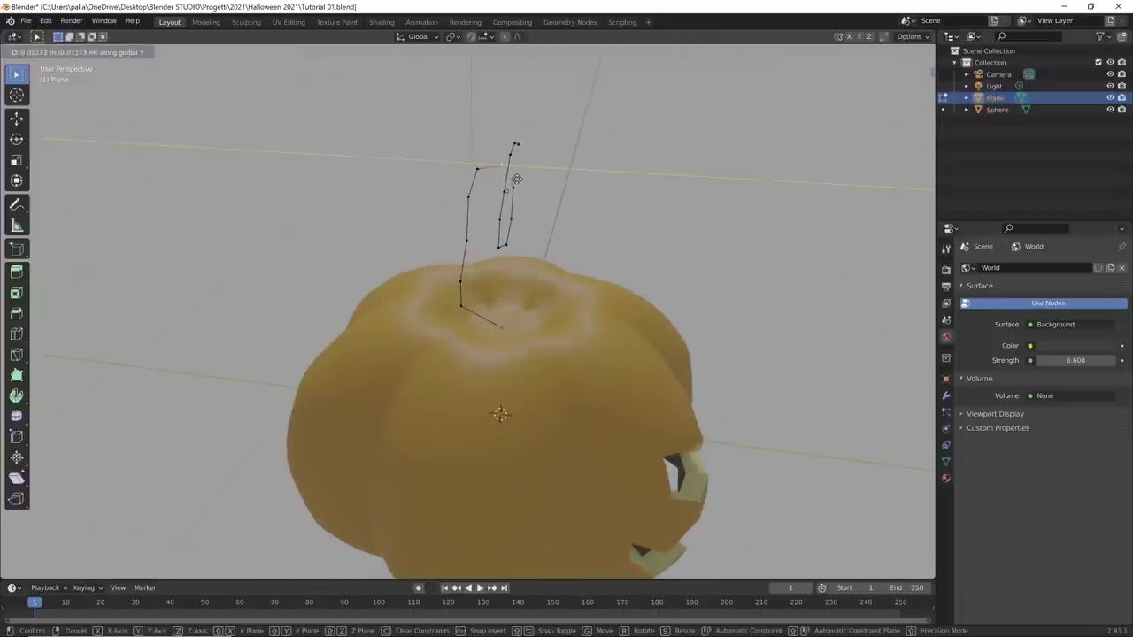
click(520, 188)
click(523, 191)
key(g)
key(y)
click(515, 188)
middle_drag(534, 248, 472, 234)
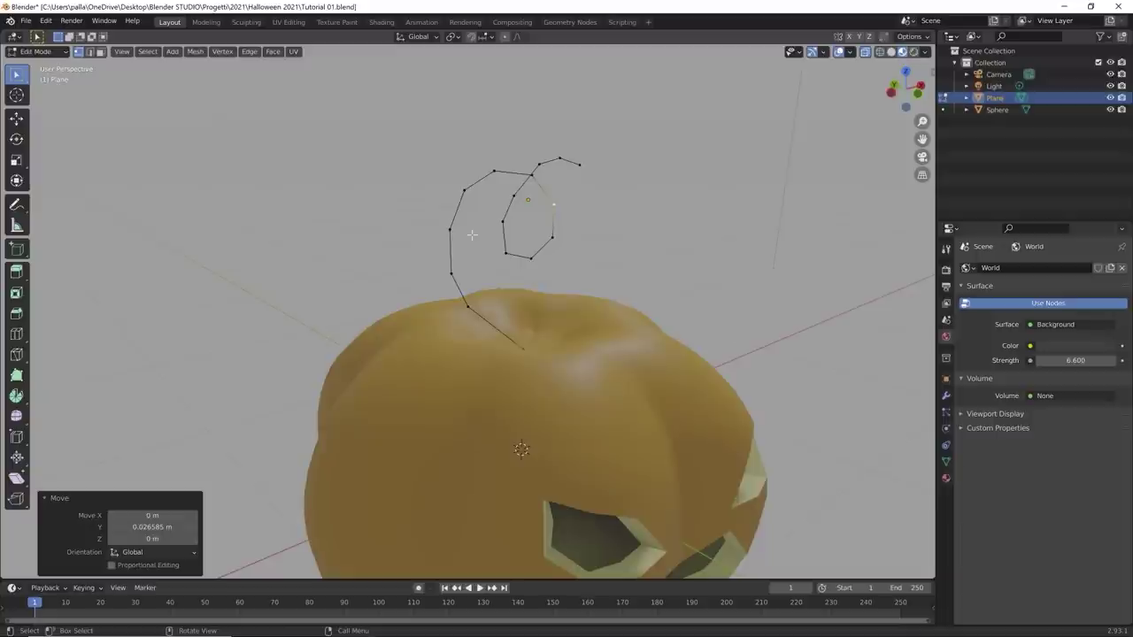
Step: Enable the move gizmo for selections and pull a curl vertex downward
click(824, 52)
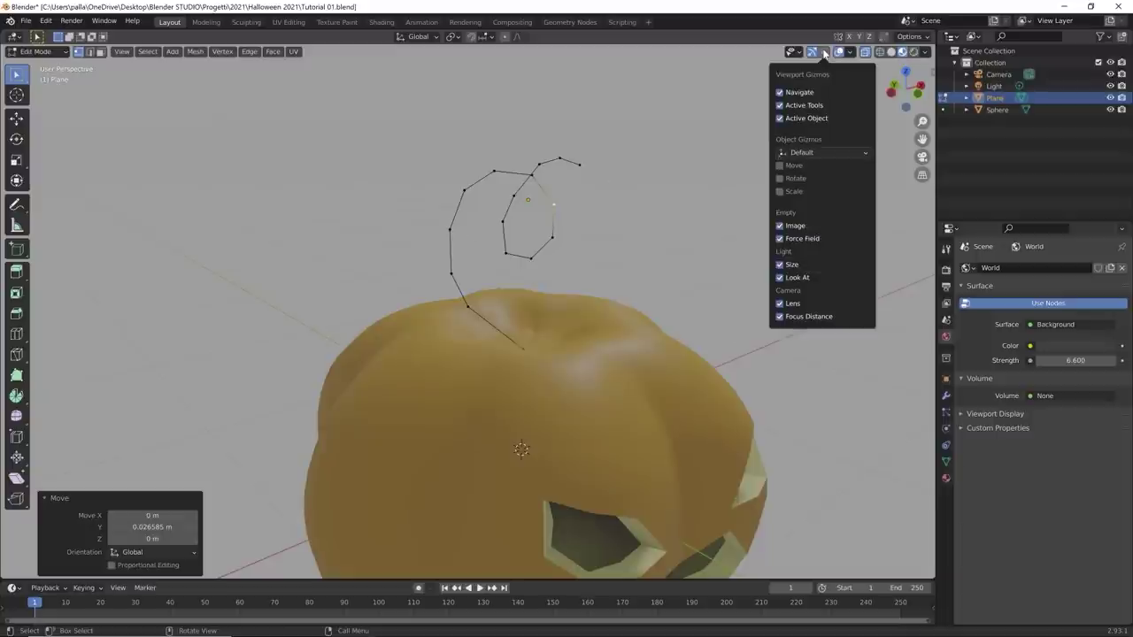
click(779, 167)
middle_drag(567, 230, 486, 198)
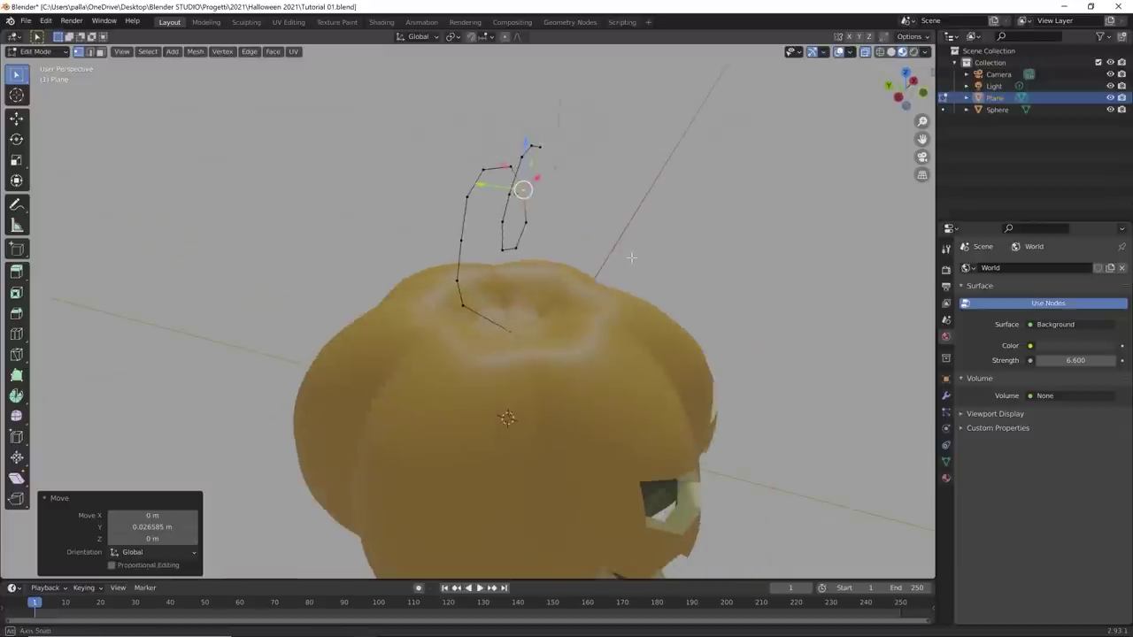
drag(486, 189, 473, 225)
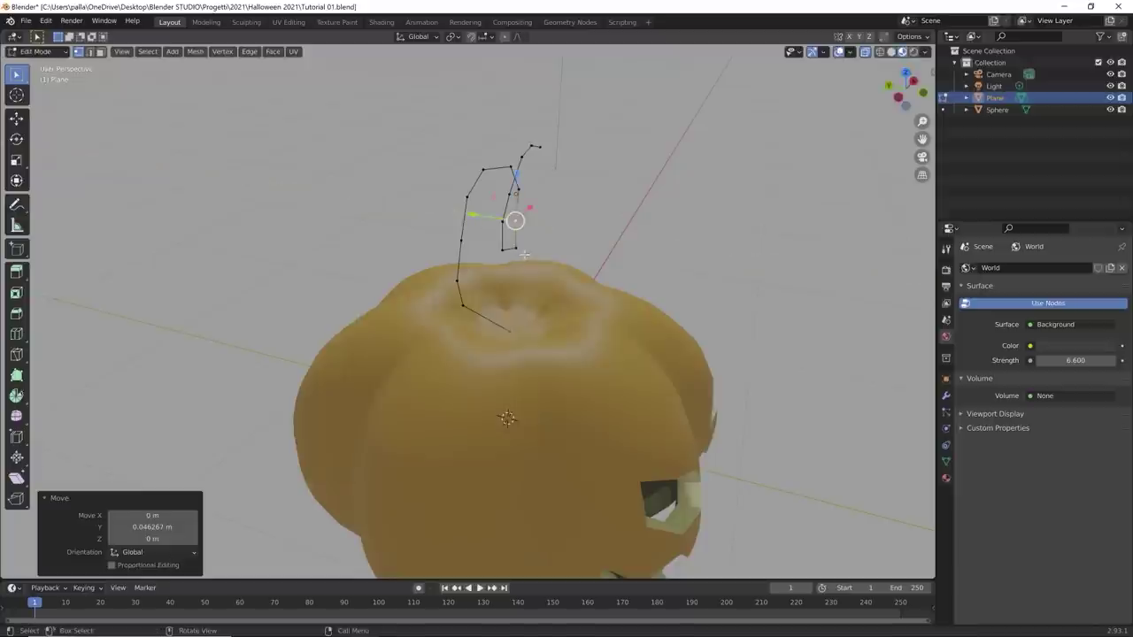
Step: Reposition the lower curl point and nudge two higher curl vertices
click(517, 249)
key(g)
click(461, 245)
middle_drag(478, 246, 493, 245)
click(476, 249)
drag(475, 249, 462, 221)
click(453, 220)
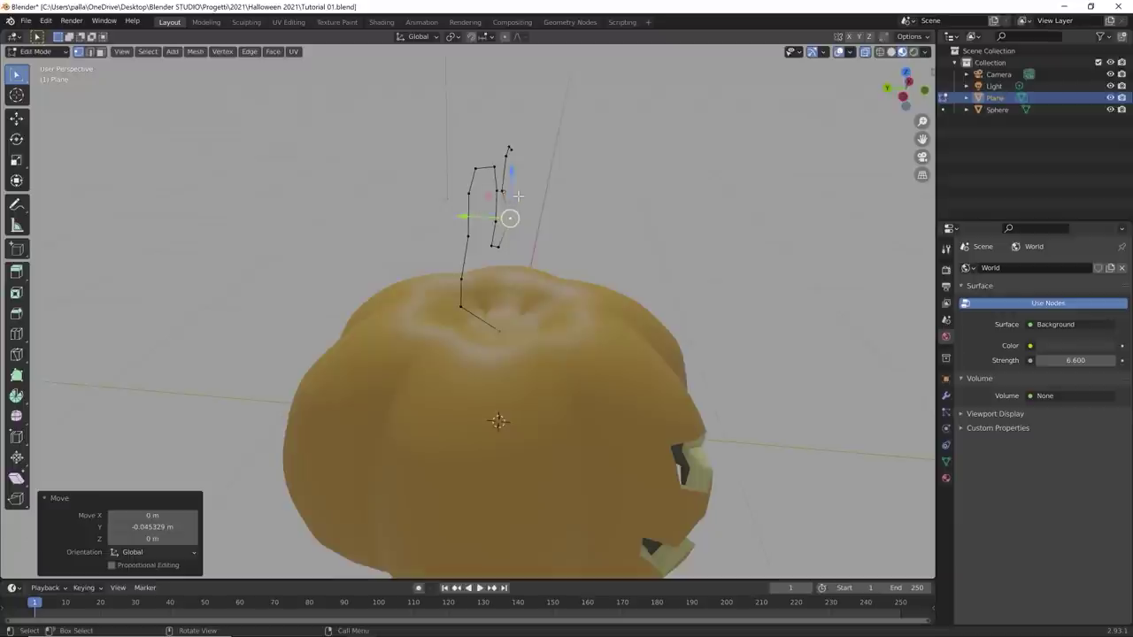
click(501, 191)
key(g)
click(503, 170)
Step: Adjust the stem's top vertex and the neighbouring curl vertices
click(505, 156)
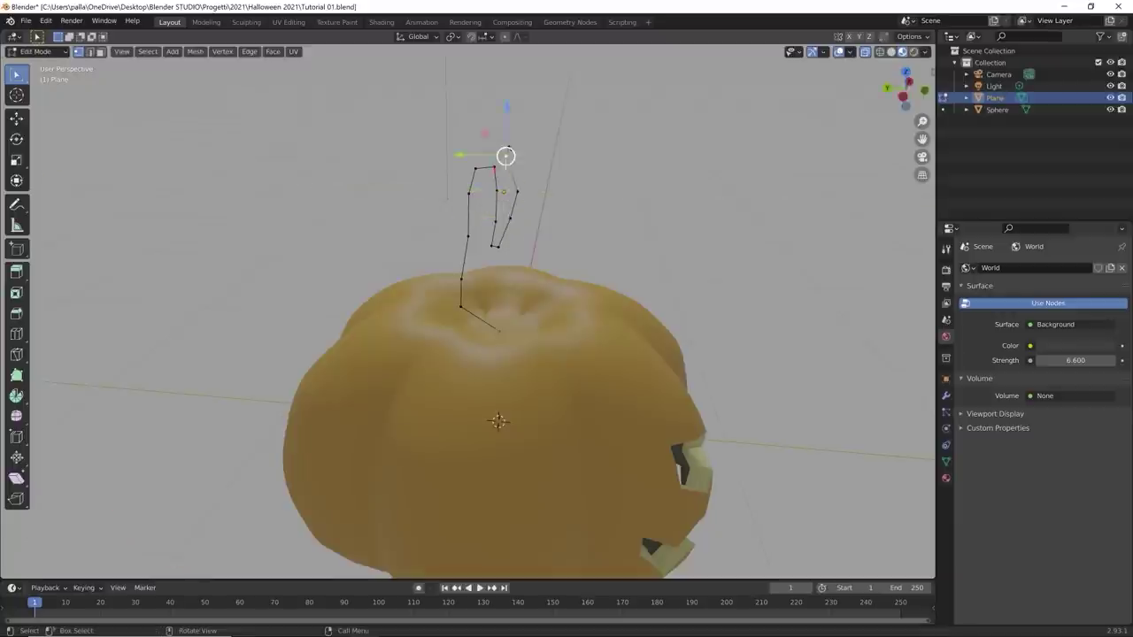
key(g)
click(522, 158)
click(511, 149)
key(g)
click(488, 147)
click(494, 166)
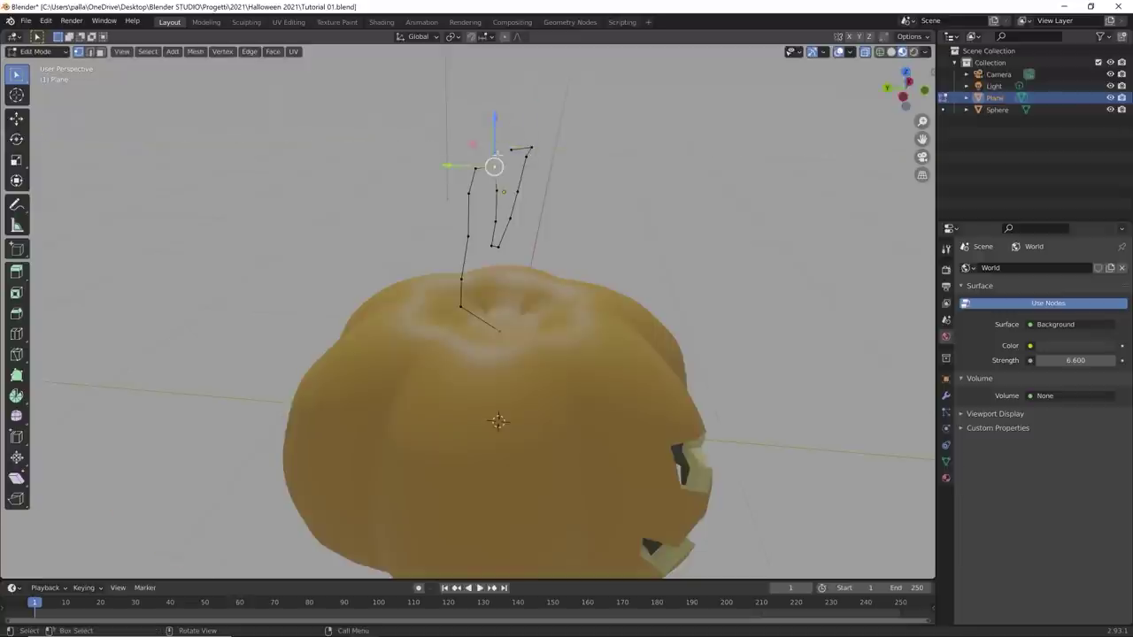
click(513, 152)
key(g)
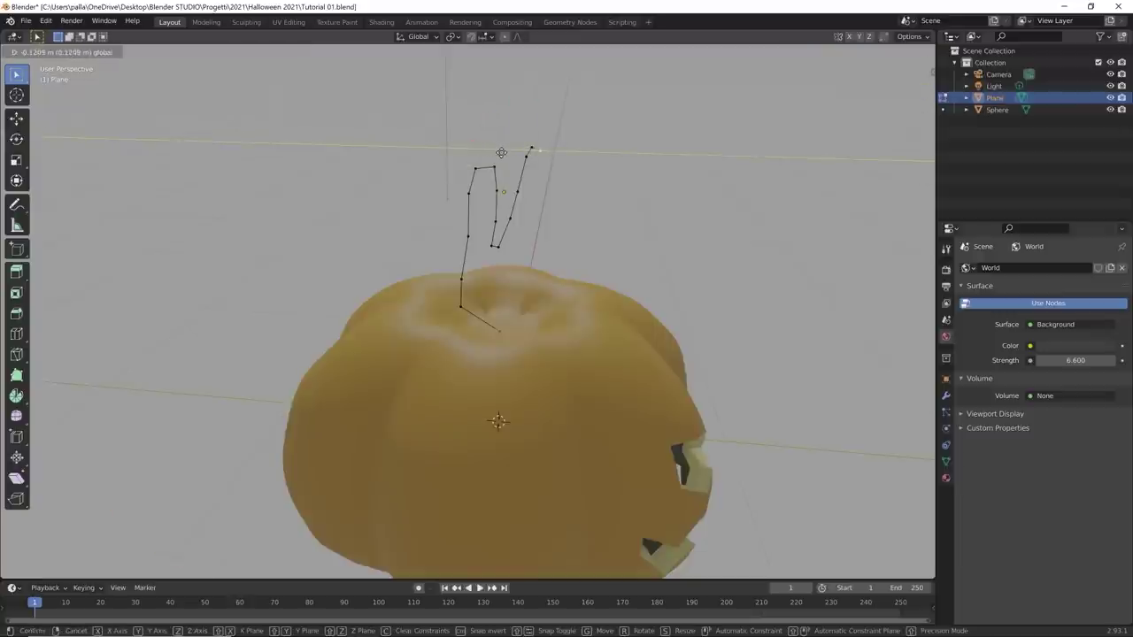
click(509, 152)
middle_drag(509, 152, 380, 271)
Step: Shift two lower stem-curve vertices along the Y axis
click(469, 269)
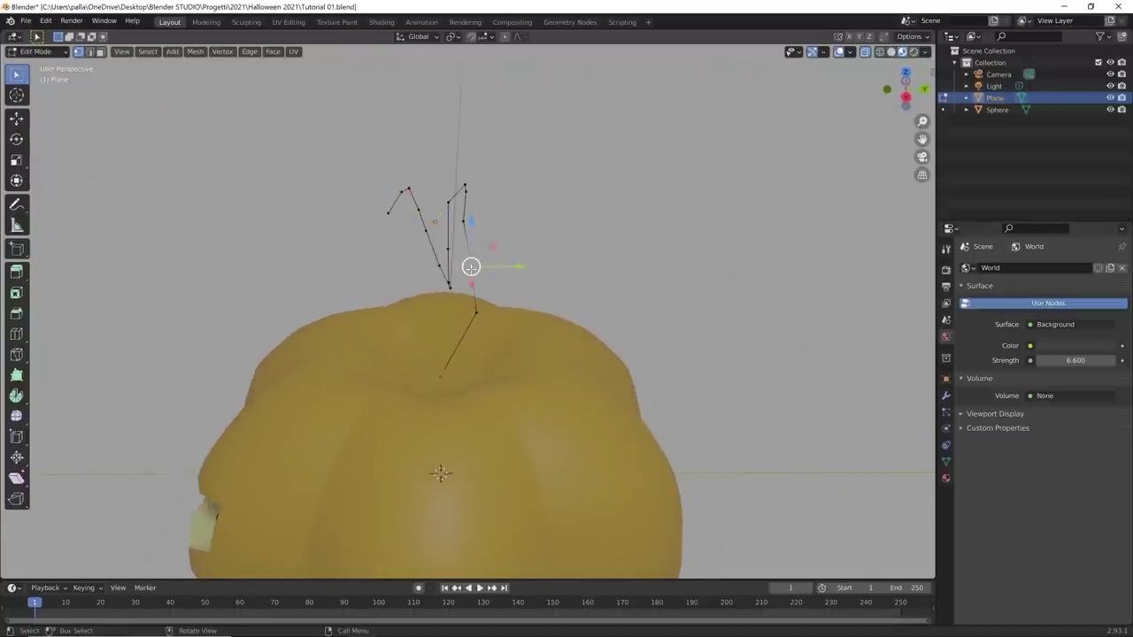
key(g)
key(y)
click(543, 266)
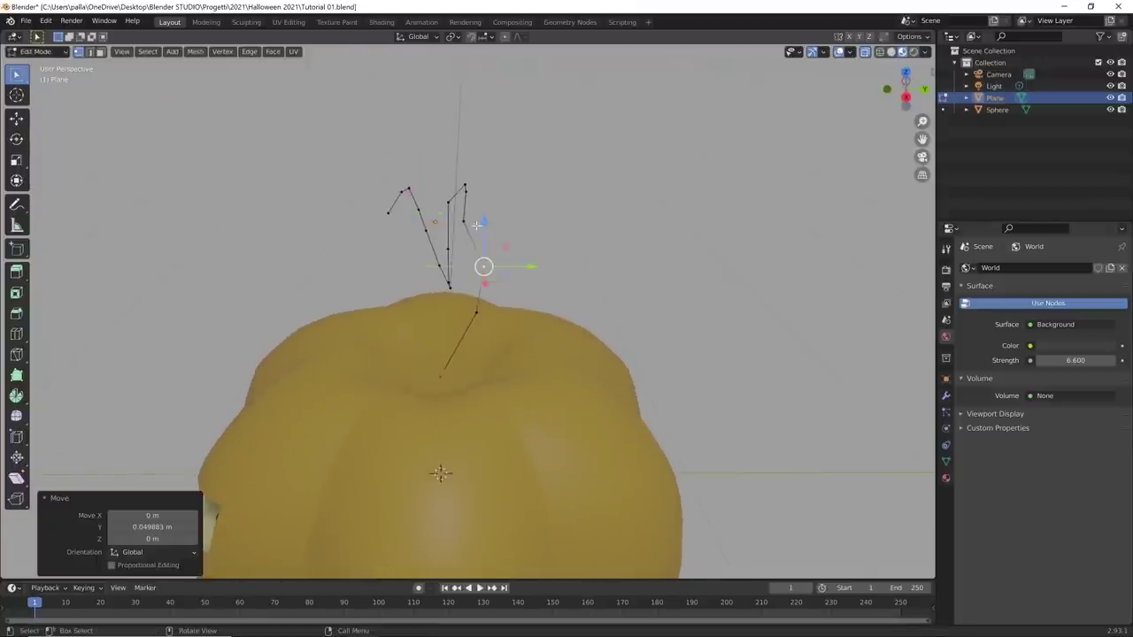
click(463, 220)
key(g)
key(y)
click(534, 220)
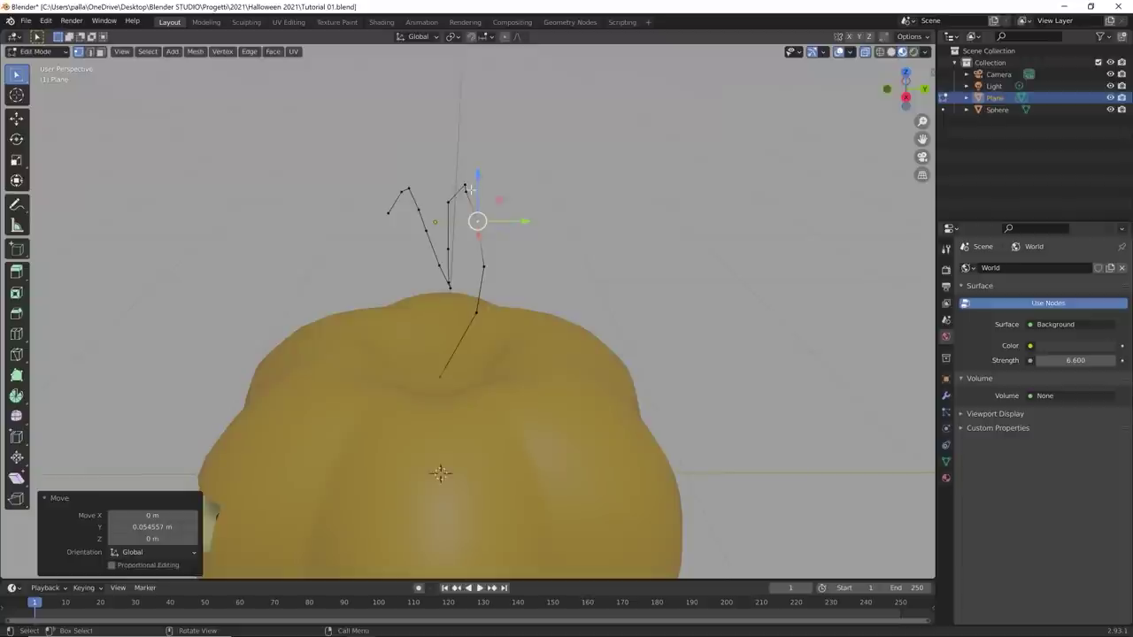
Step: Shift the top curl vertices along Y, the last by 0.024805 m, and inspect the loop
click(466, 189)
key(g)
key(y)
click(522, 192)
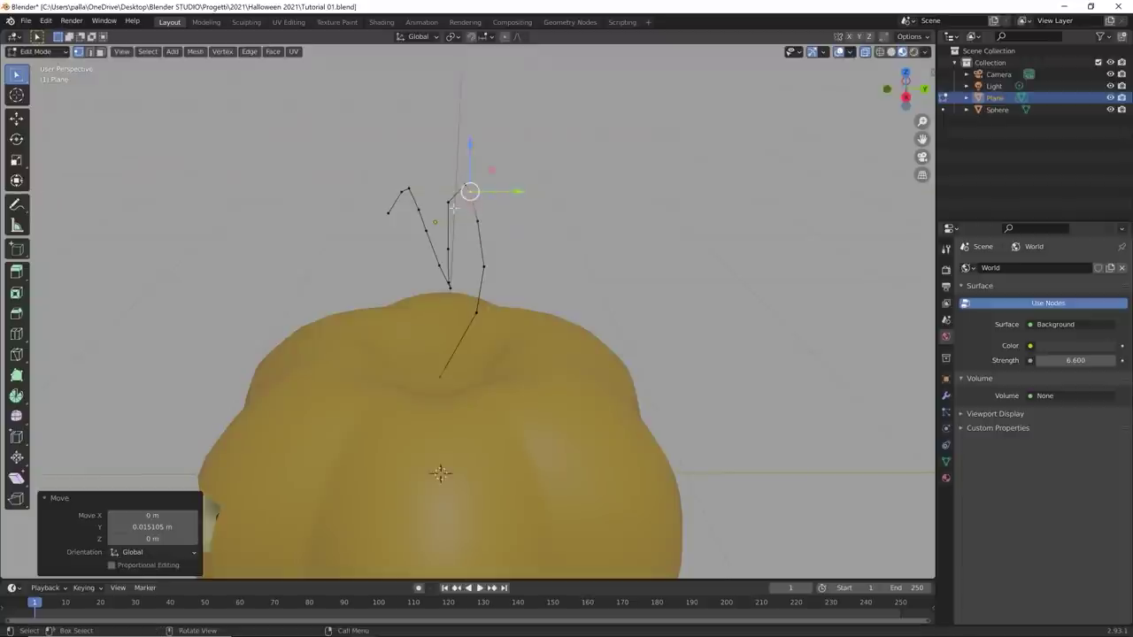
click(501, 209)
key(g)
key(y)
click(506, 209)
middle_drag(471, 296, 526, 286)
middle_drag(624, 286, 606, 256)
scroll(605, 256, down, 3)
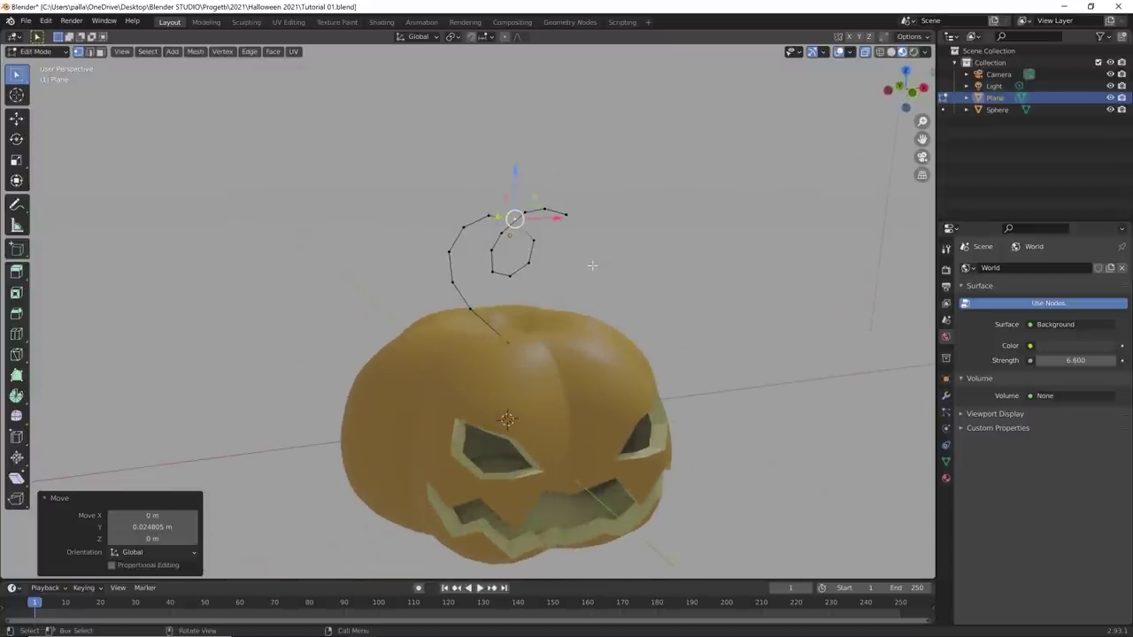
Step: Switch to Object Mode and add a Skin modifier to the stem curve
click(823, 51)
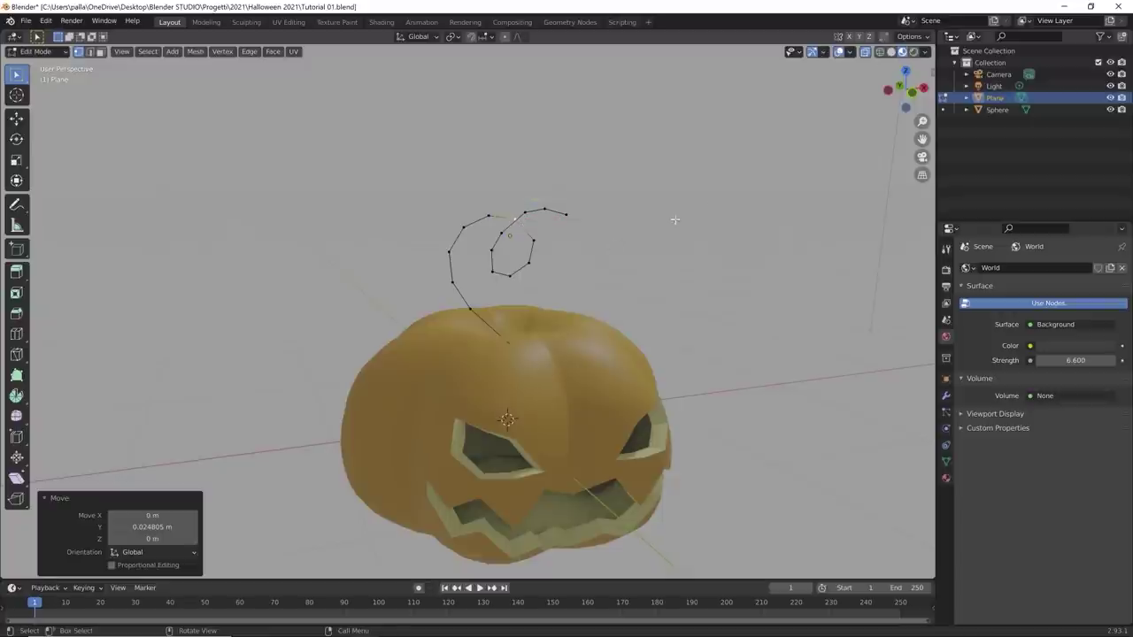
key(Tab)
middle_drag(643, 236, 589, 301)
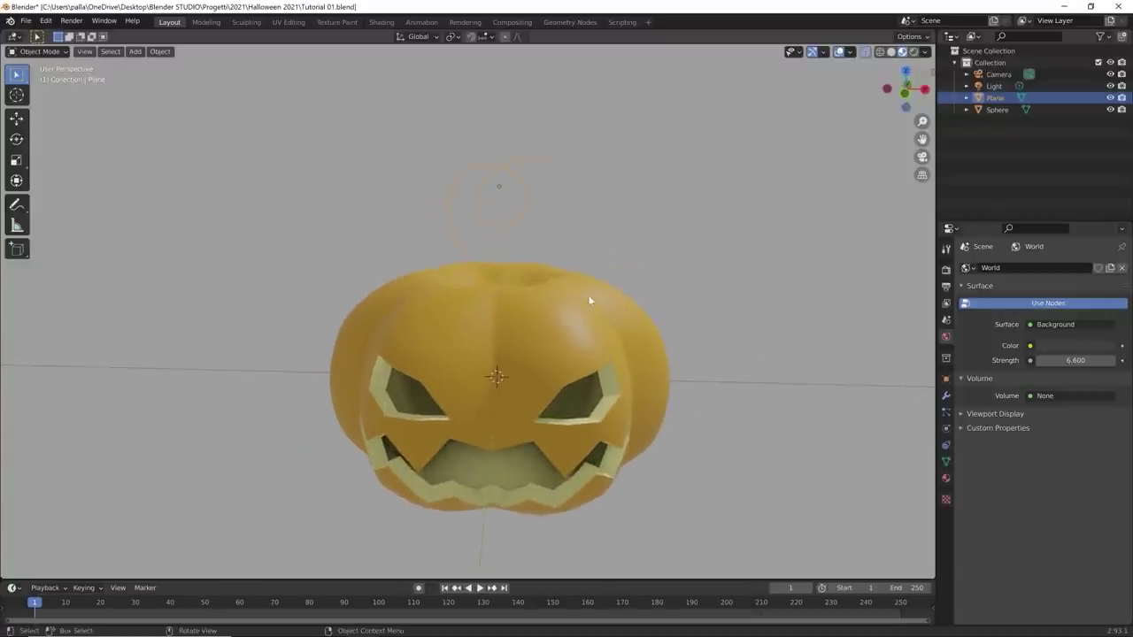
click(945, 397)
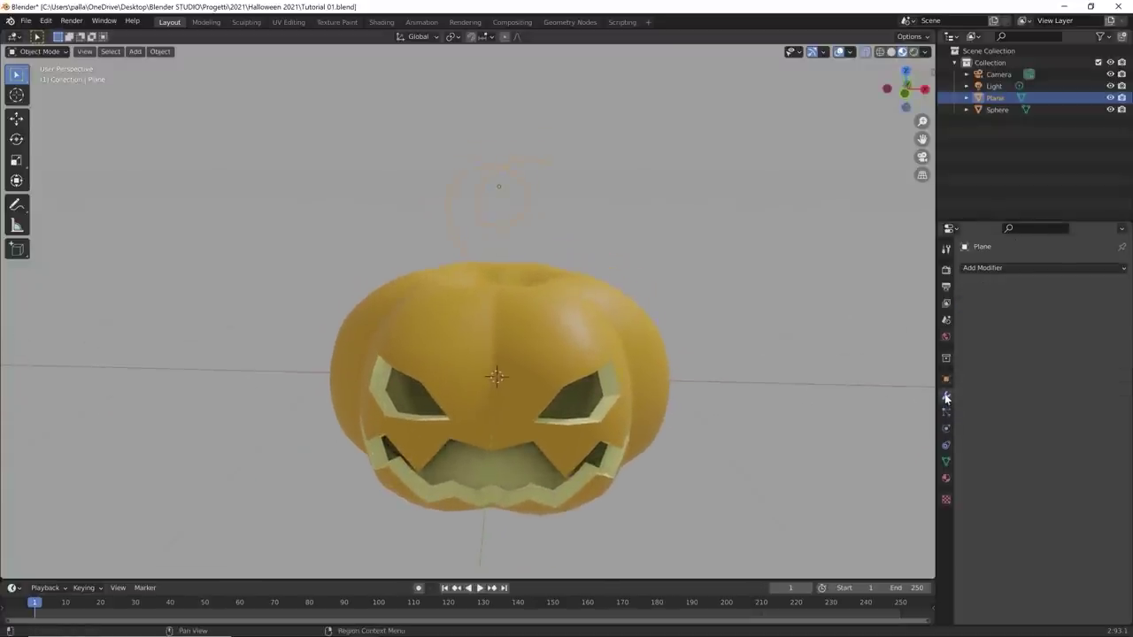
click(1020, 267)
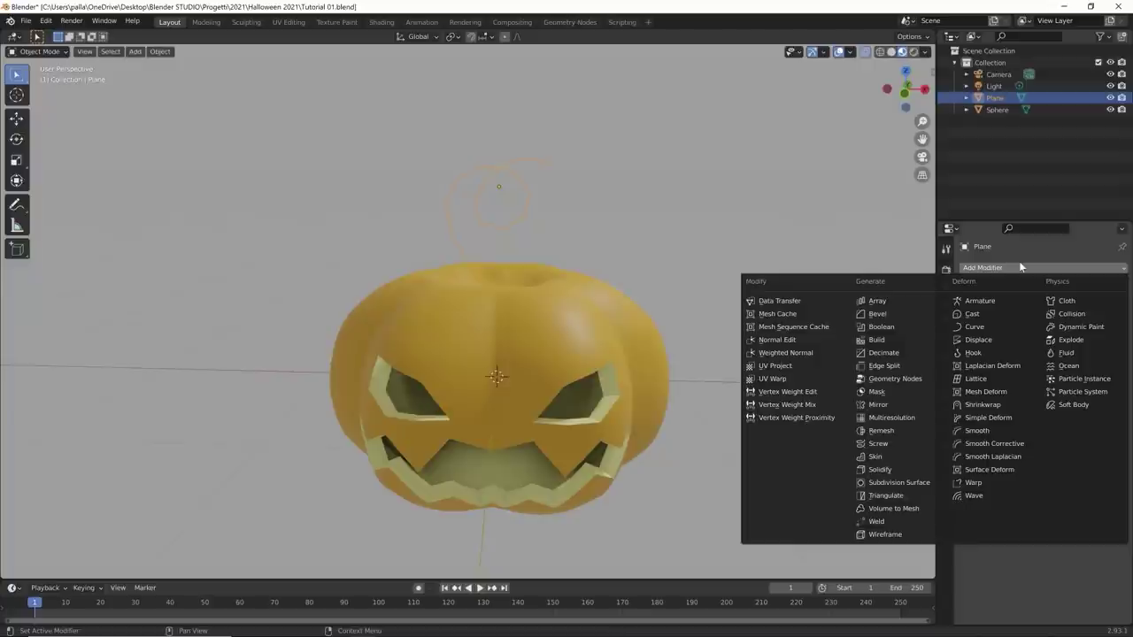
click(898, 458)
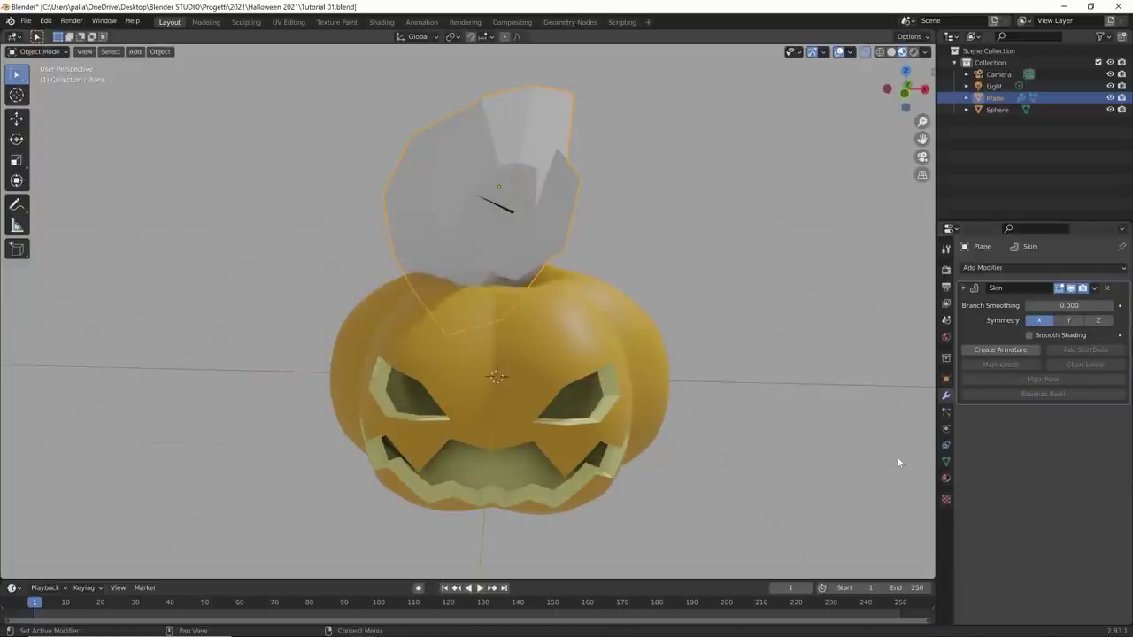
middle_drag(620, 374, 486, 345)
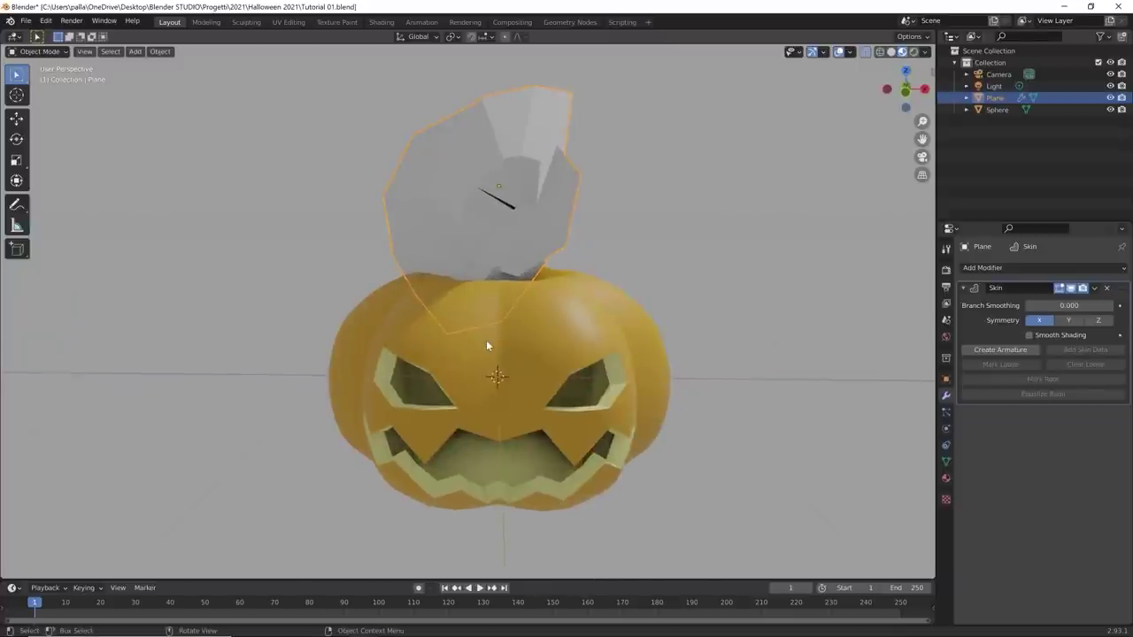
click(869, 52)
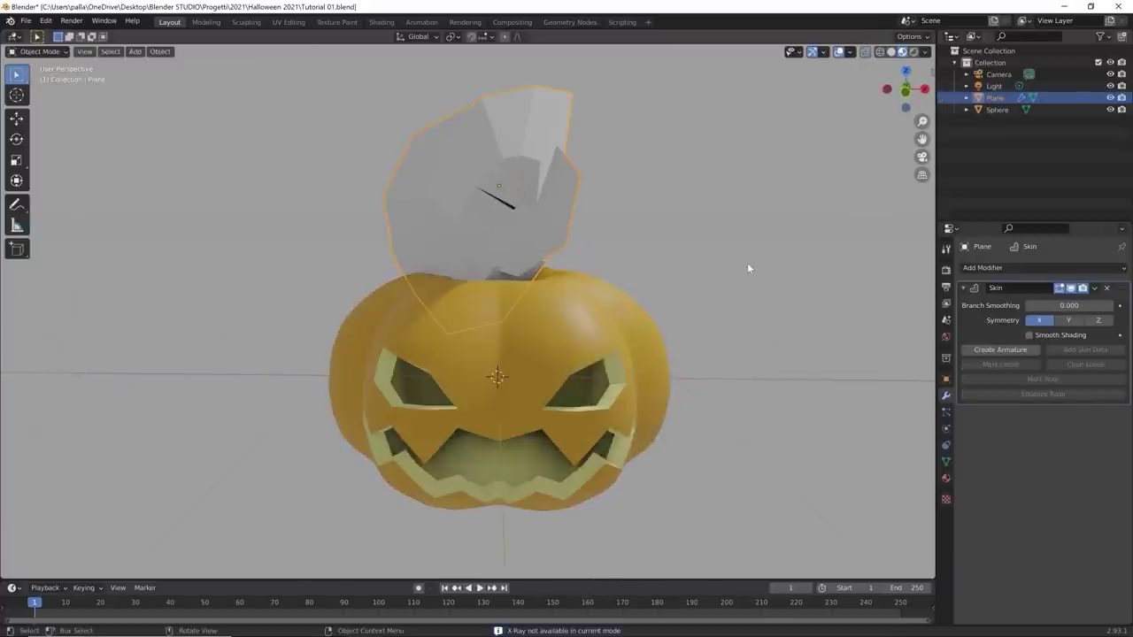
click(879, 53)
click(864, 53)
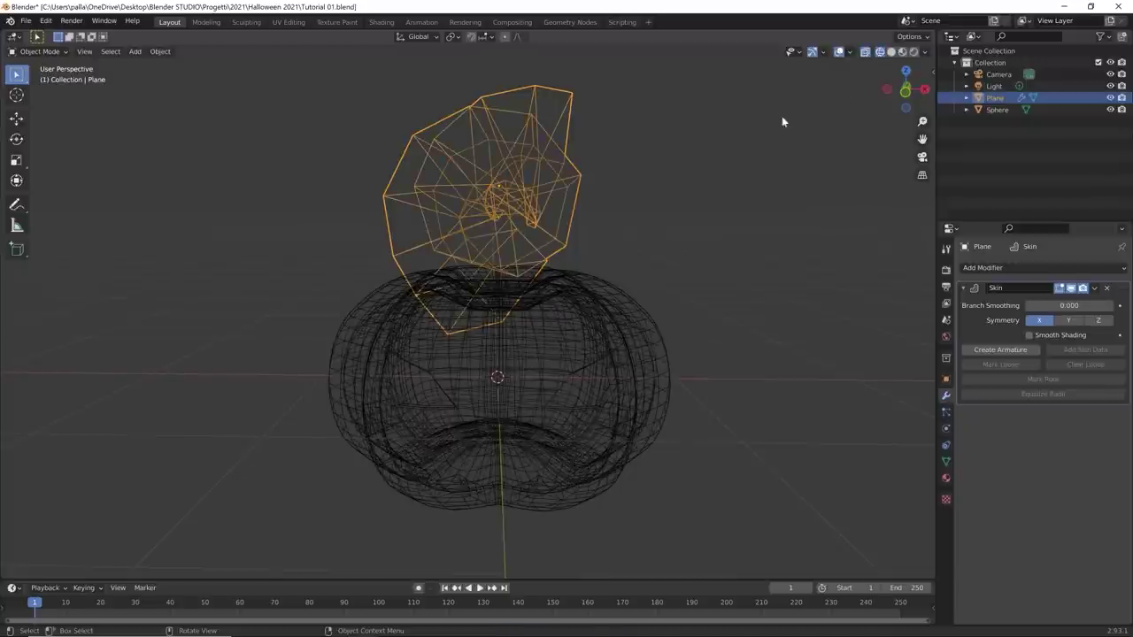
click(891, 52)
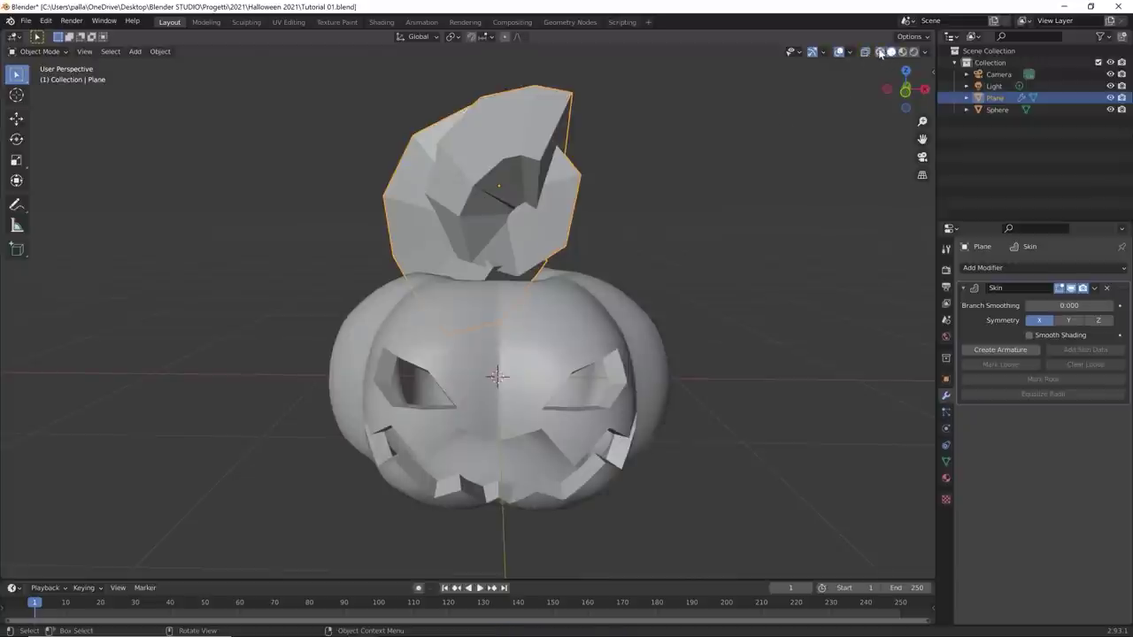
click(902, 51)
key(Tab)
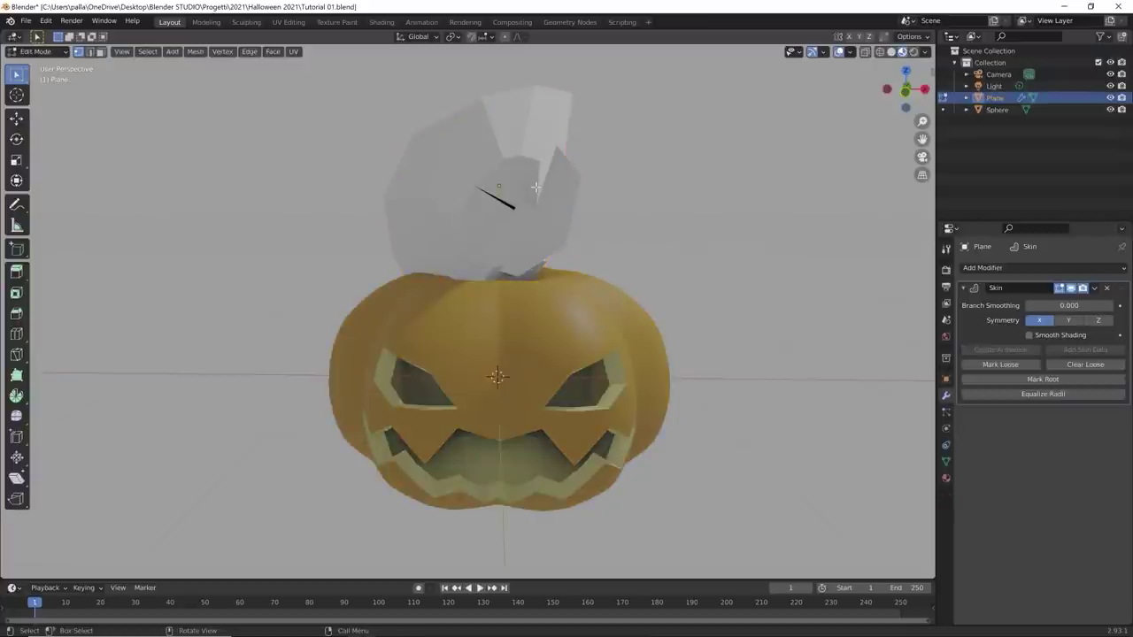
key(Tab)
click(866, 53)
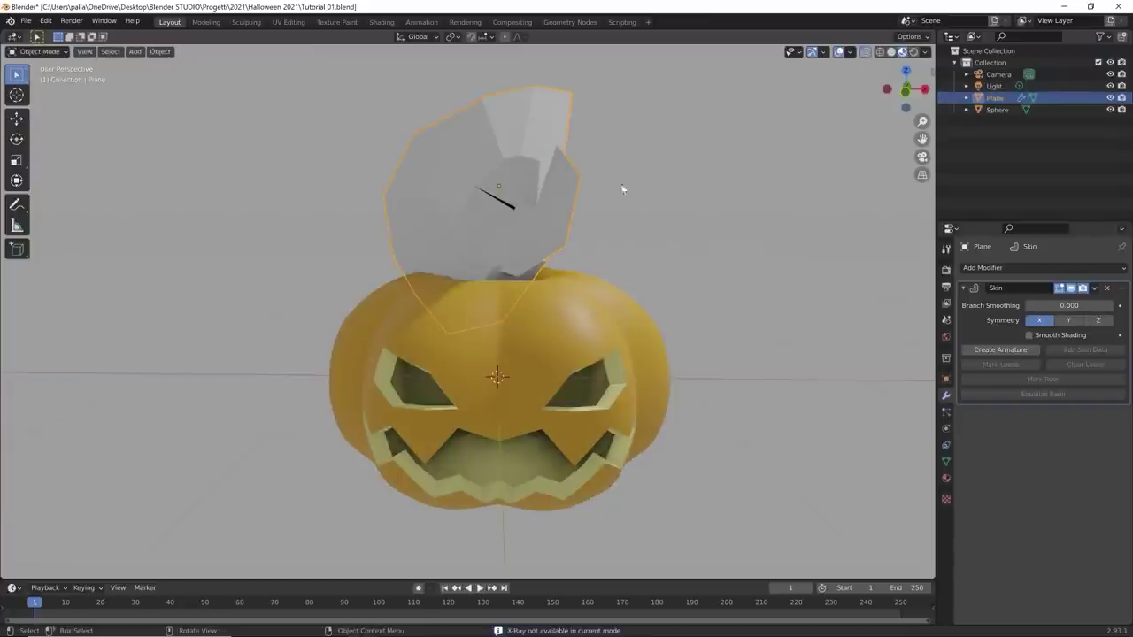
middle_drag(622, 187, 419, 234)
key(Tab)
key(KP_1)
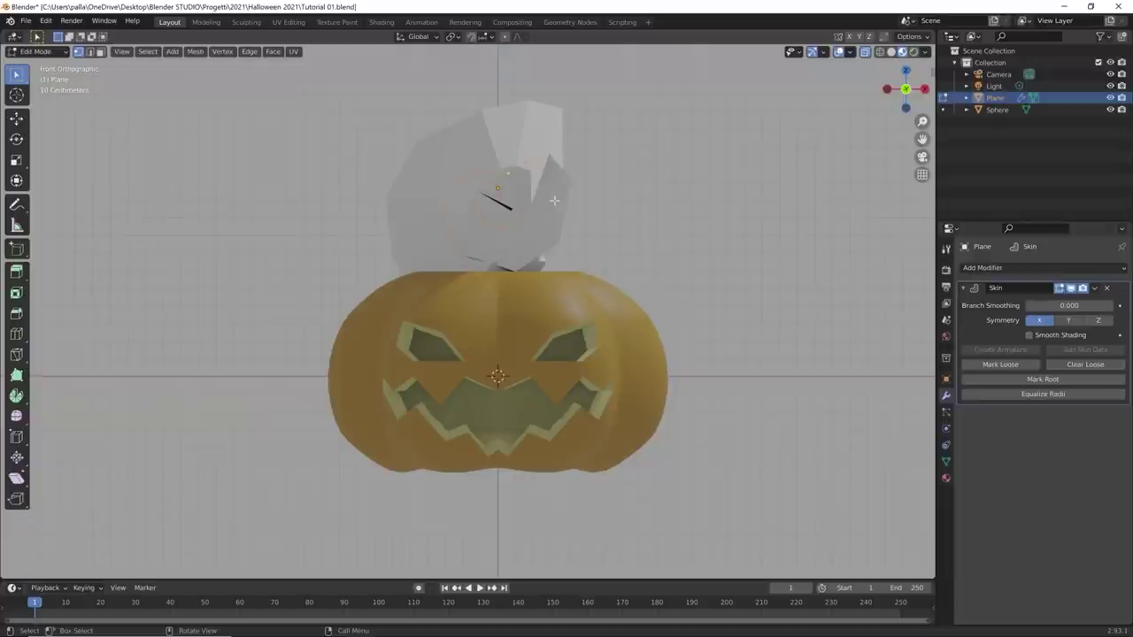
Step: Skin-resize the whole stem down to 0.215 so it becomes a slim spiral
key(ctrl)
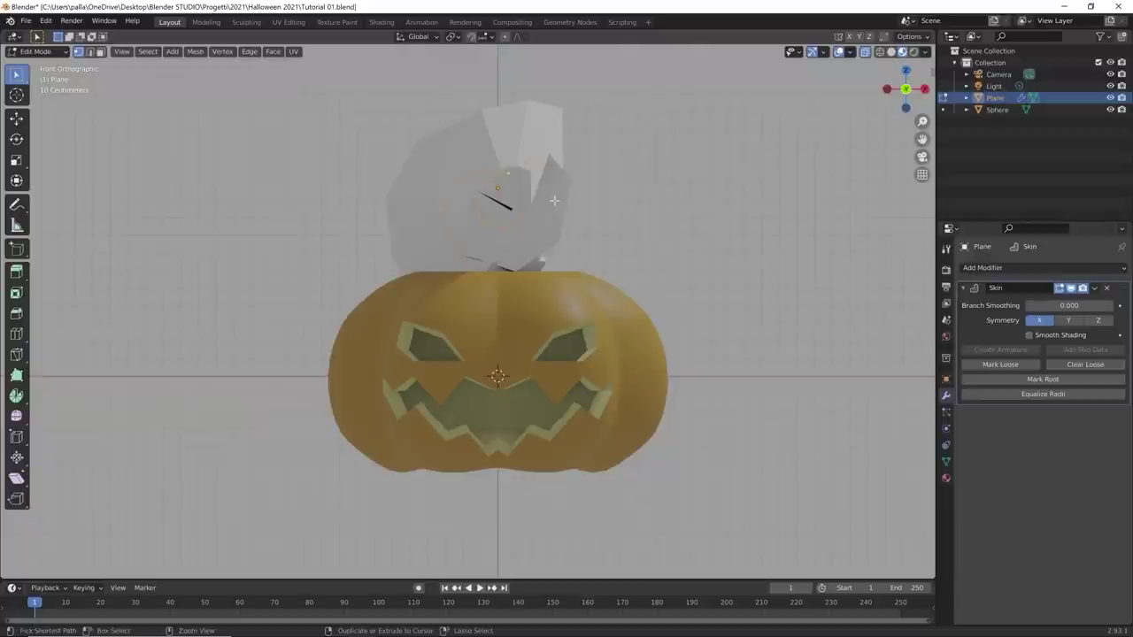
key(ctrl+a)
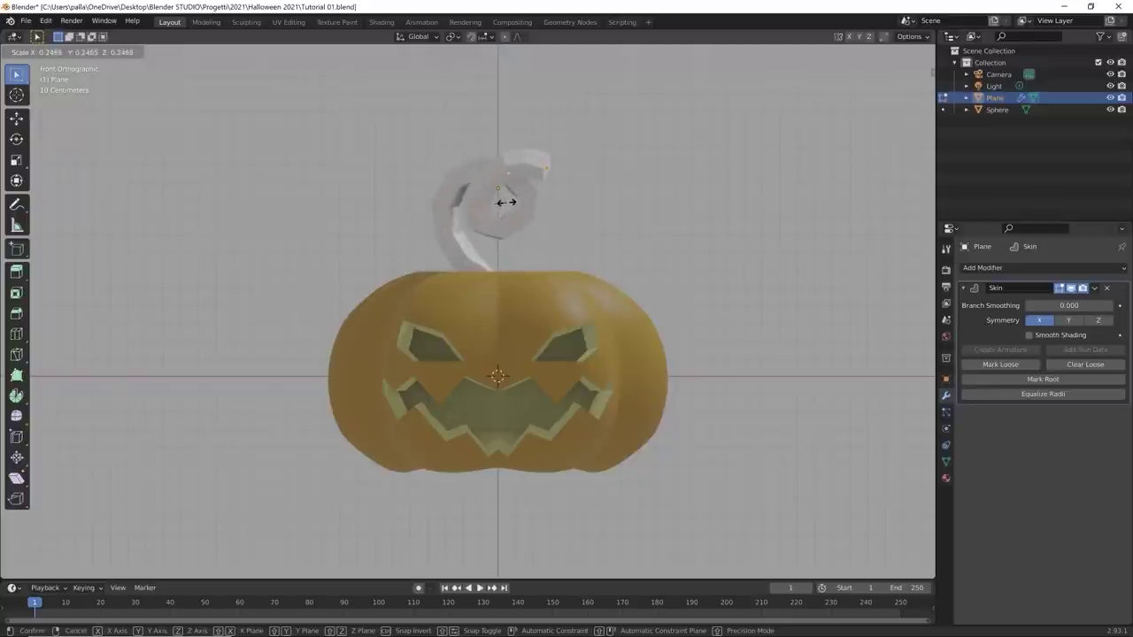
click(505, 202)
middle_drag(547, 246, 551, 187)
Step: Thicken the stem base and adjust the skin of the next lower stem vertices
click(560, 167)
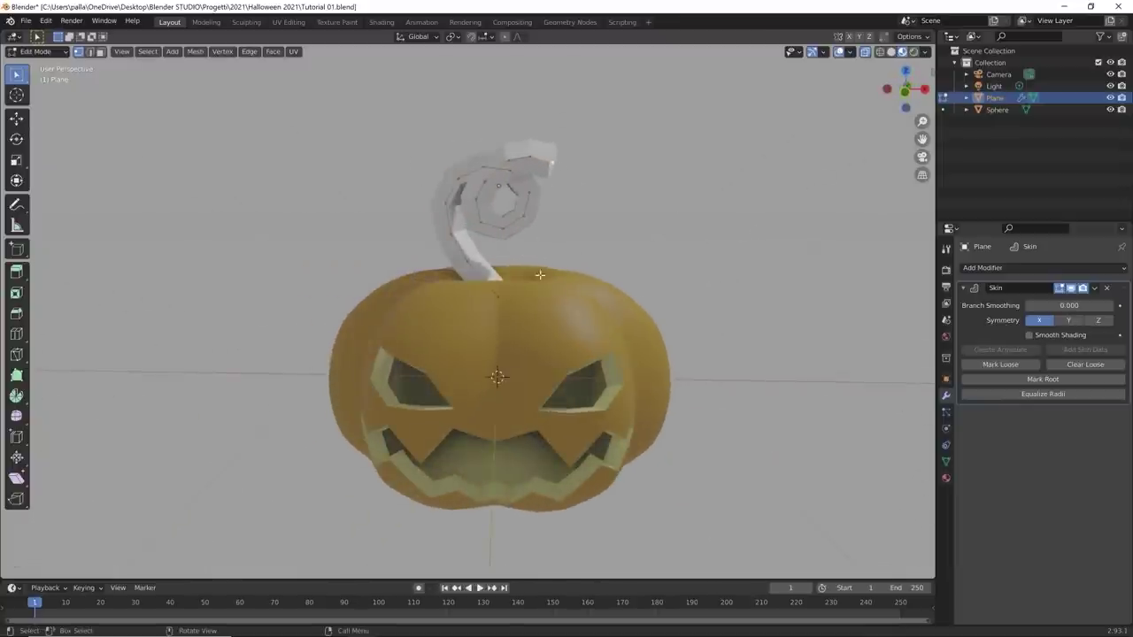
key(ctrl+a)
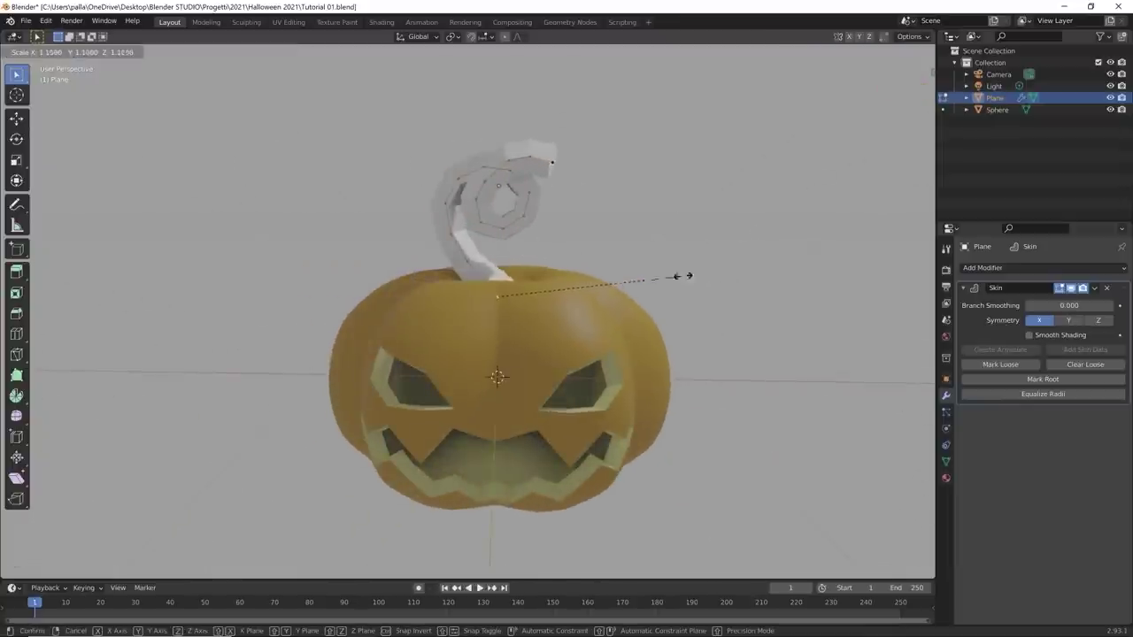
click(698, 279)
click(465, 270)
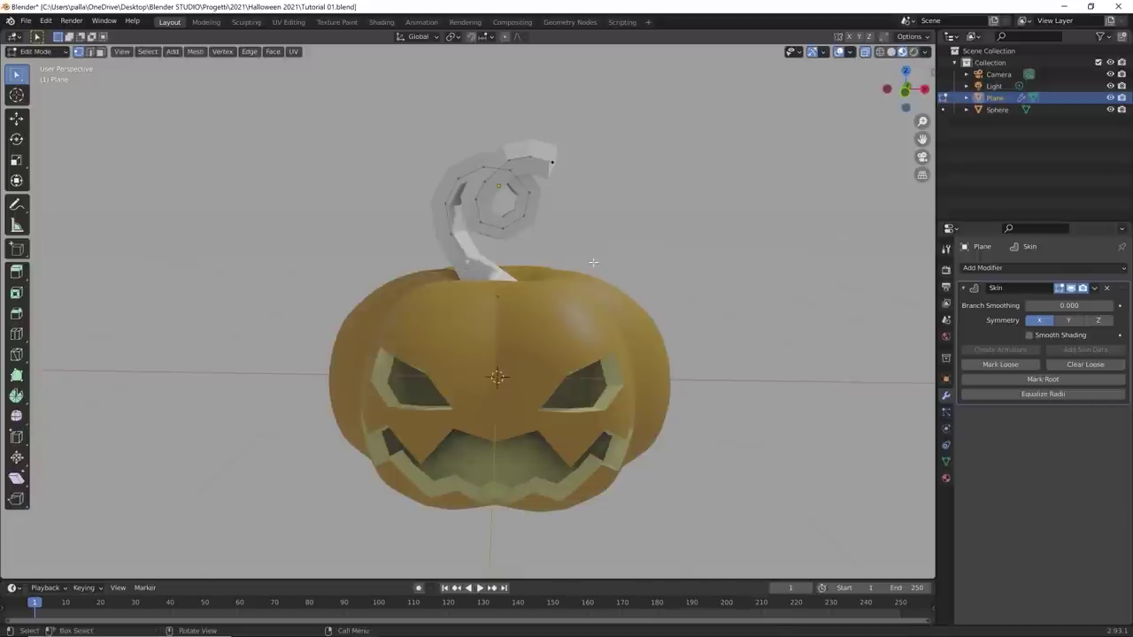
key(ctrl+a)
click(612, 256)
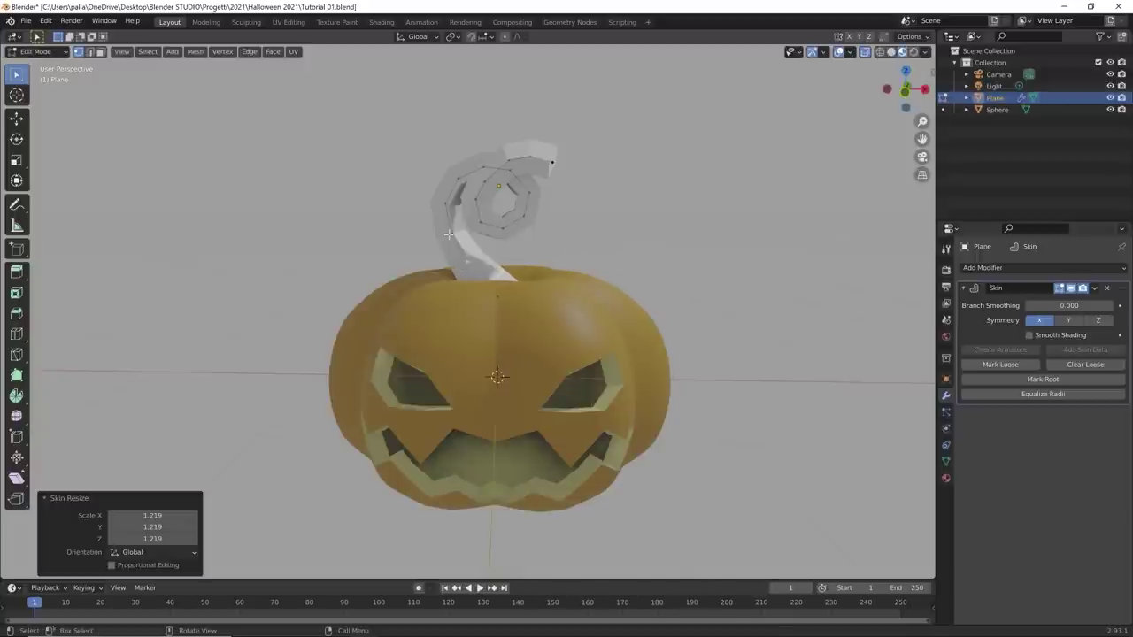
click(450, 234)
key(ctrl+a)
click(506, 234)
Step: Thin the skin of the vertices near the top of the curl
middle_drag(467, 213, 521, 217)
click(452, 177)
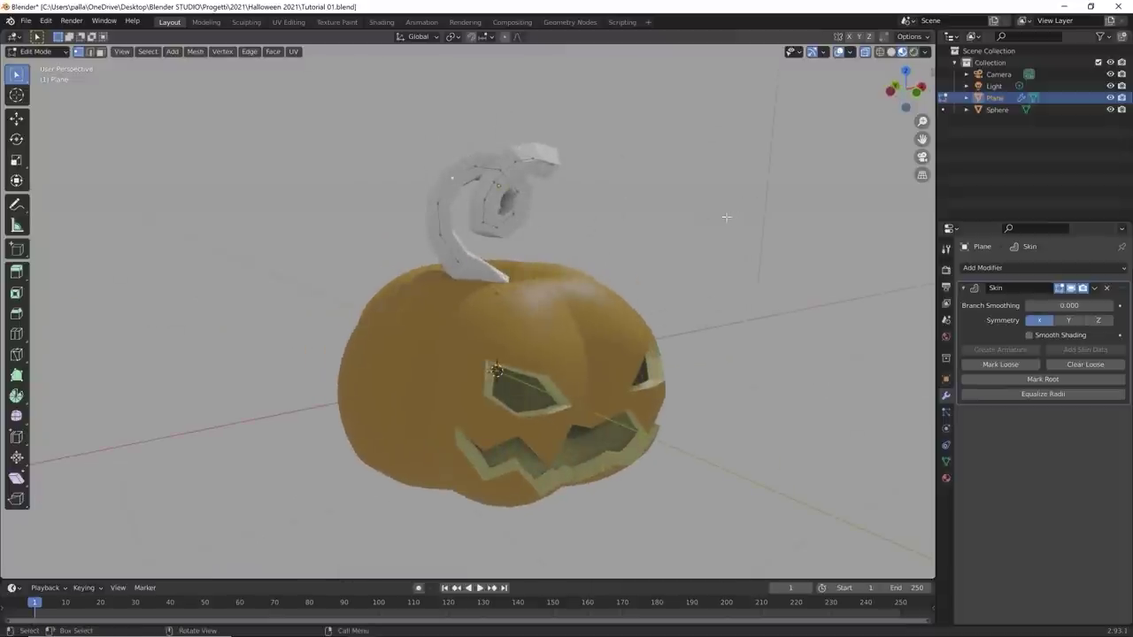
key(ctrl+a)
click(649, 205)
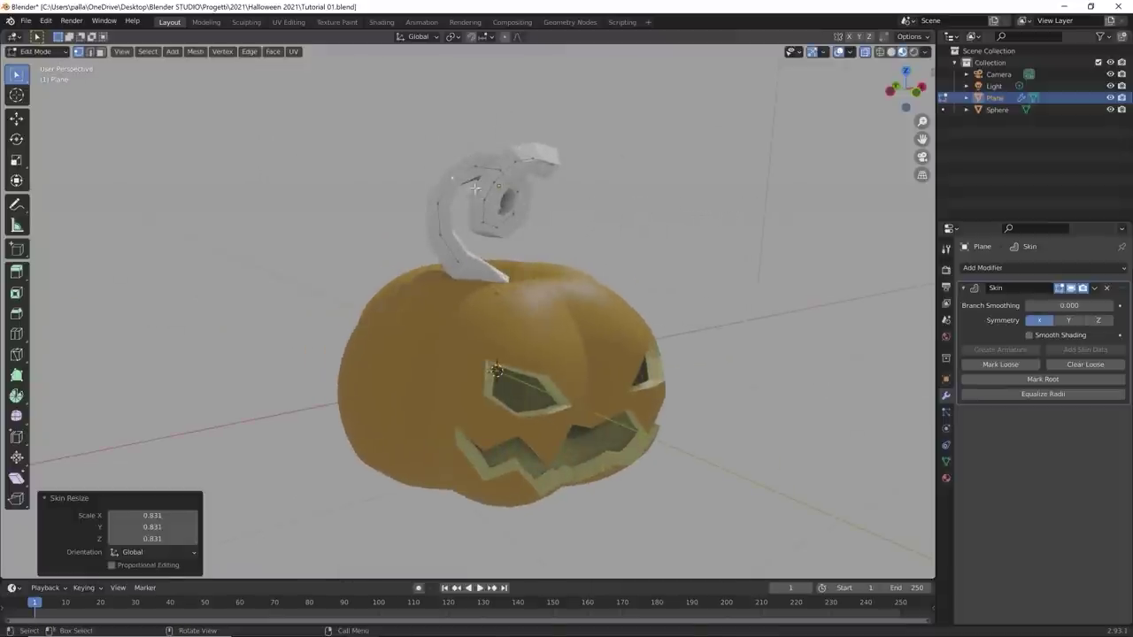
click(471, 168)
key(ctrl+a)
click(620, 223)
key(ctrl+a)
click(582, 230)
key(ctrl+a)
click(668, 224)
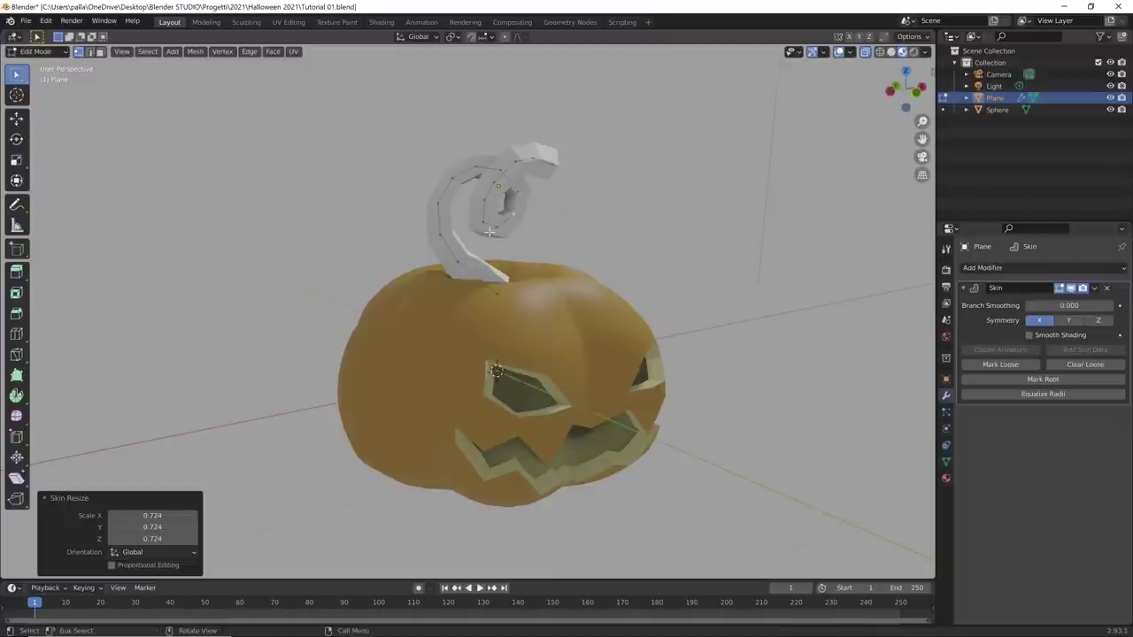
Step: Taper the curl's skin progressively until the tip is very thin
key(ctrl+a)
click(691, 240)
key(ctrl+a)
click(668, 231)
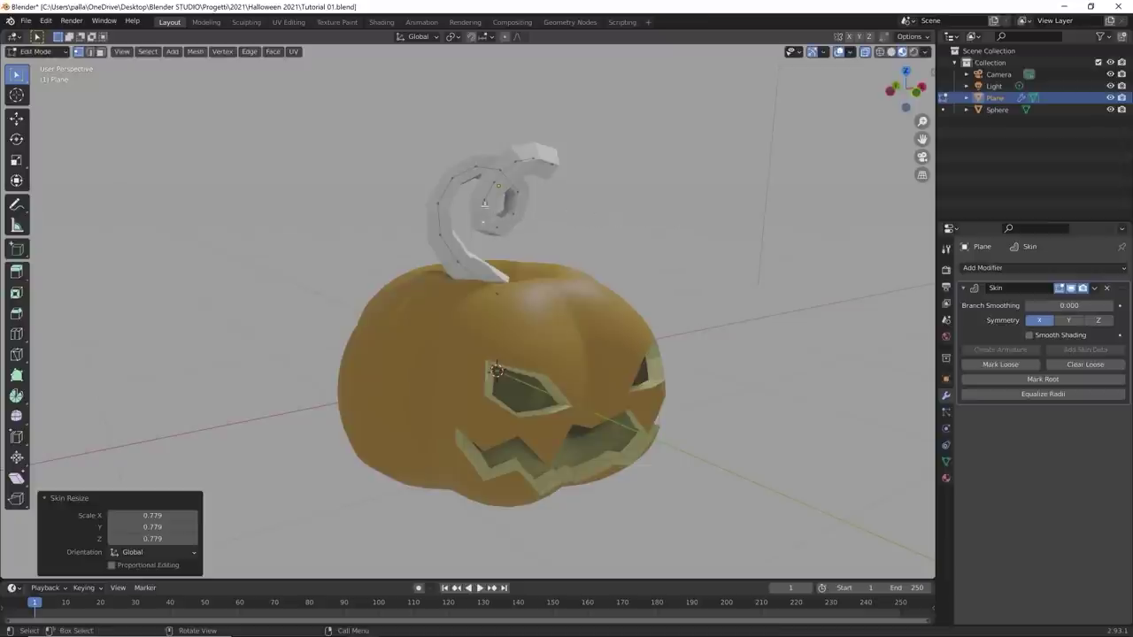
key(ctrl+a)
click(630, 216)
key(ctrl+a)
click(728, 202)
key(ctrl+a)
click(658, 217)
key(ctrl+a)
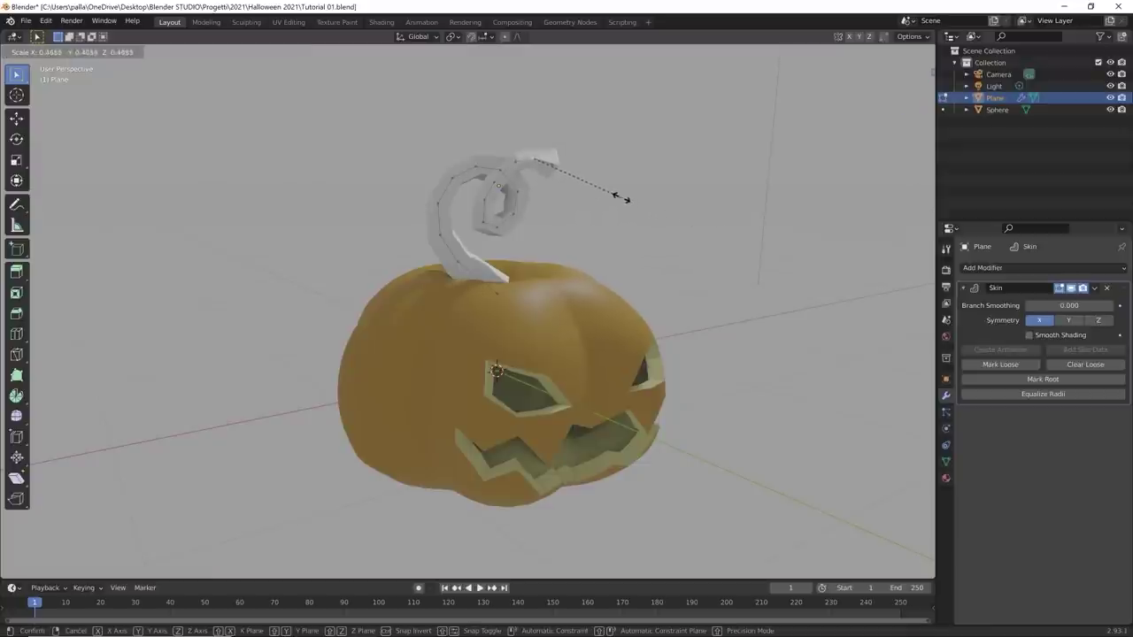
click(602, 190)
key(ctrl+a)
click(594, 189)
Step: Return to Object Mode and reselect the stem object
middle_drag(594, 189, 659, 288)
key(Tab)
click(666, 253)
click(494, 214)
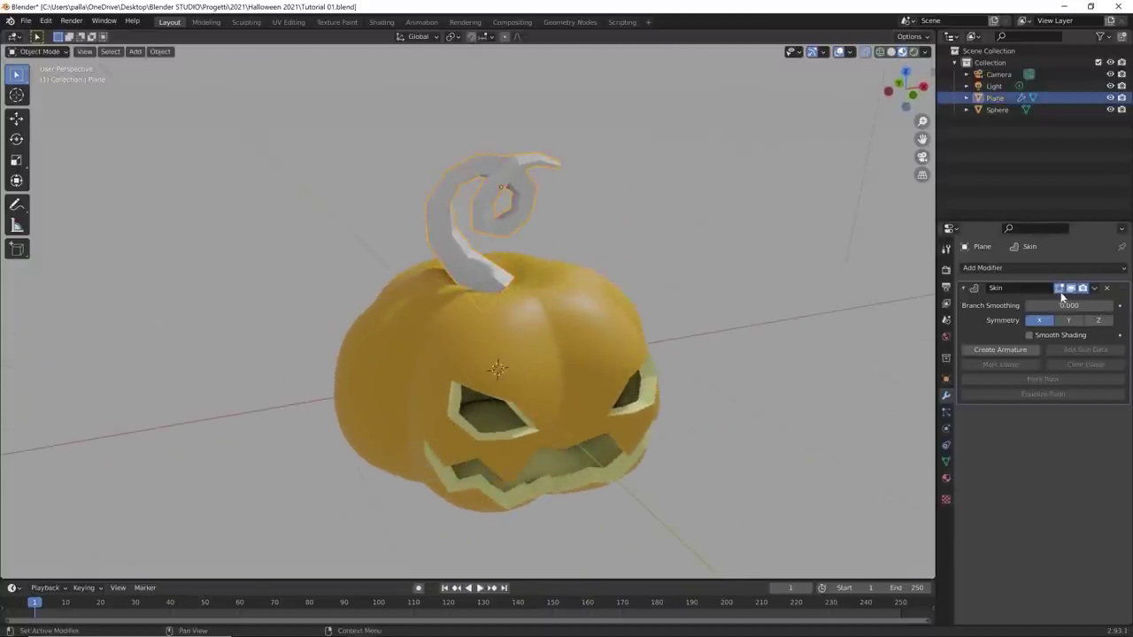
Step: Add a Subdivision Surface modifier below the stem's Skin modifier to round the curl
middle_drag(540, 378, 494, 395)
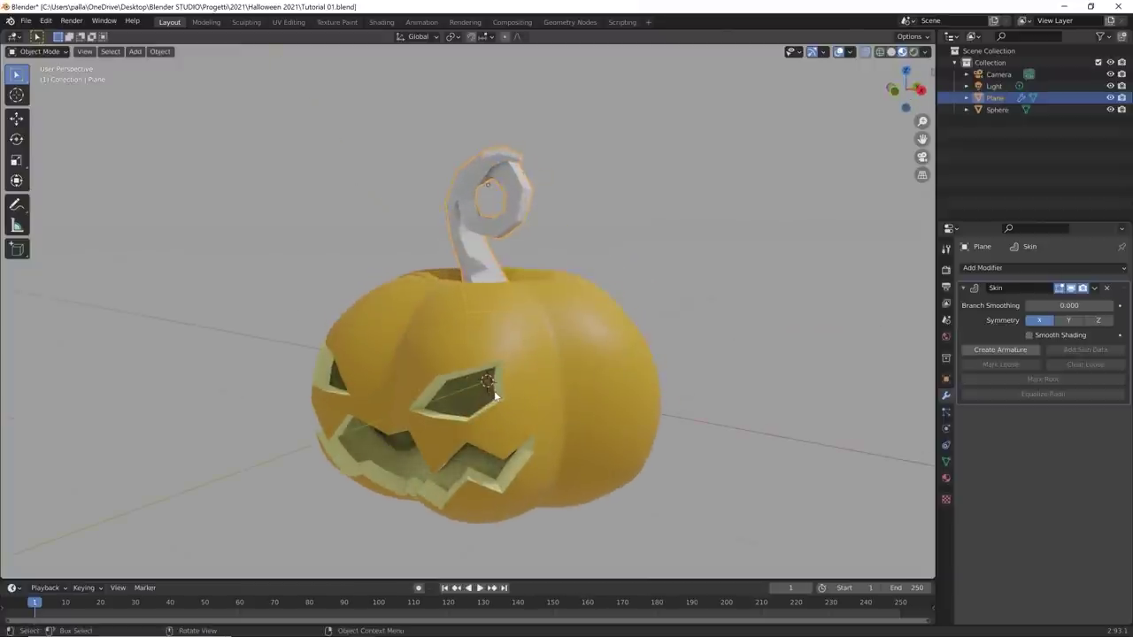
click(1032, 269)
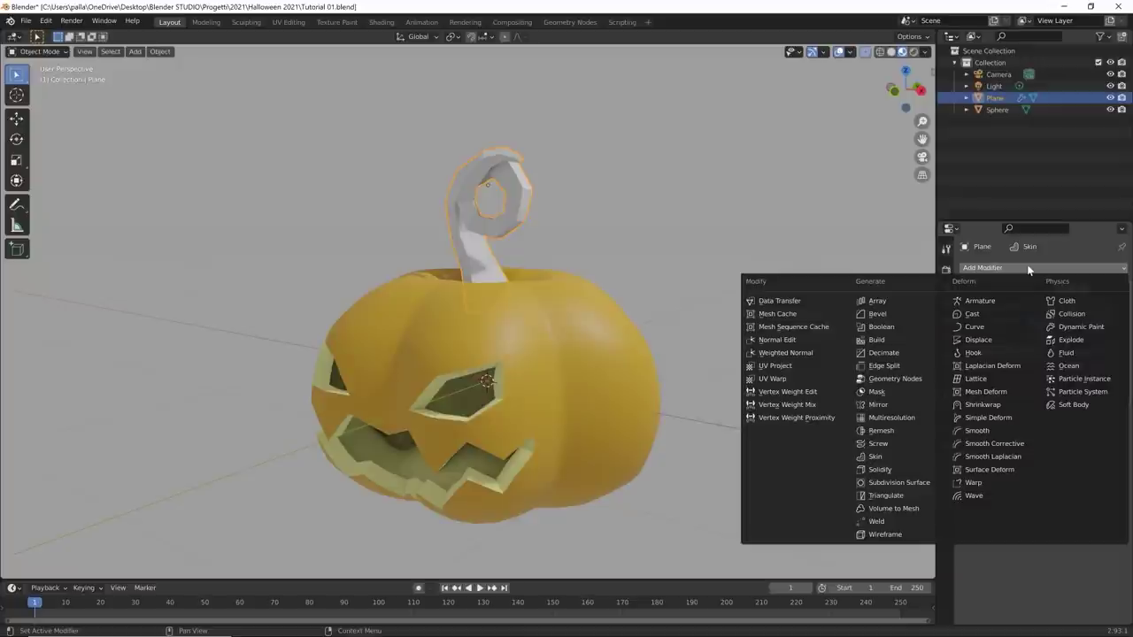
click(876, 456)
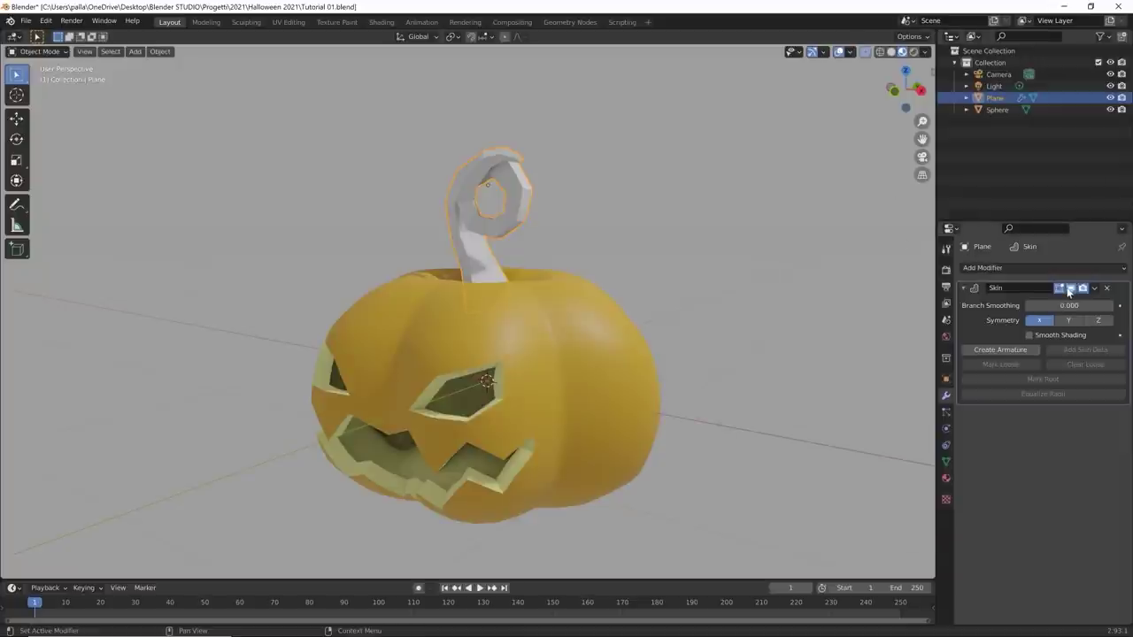
click(1040, 269)
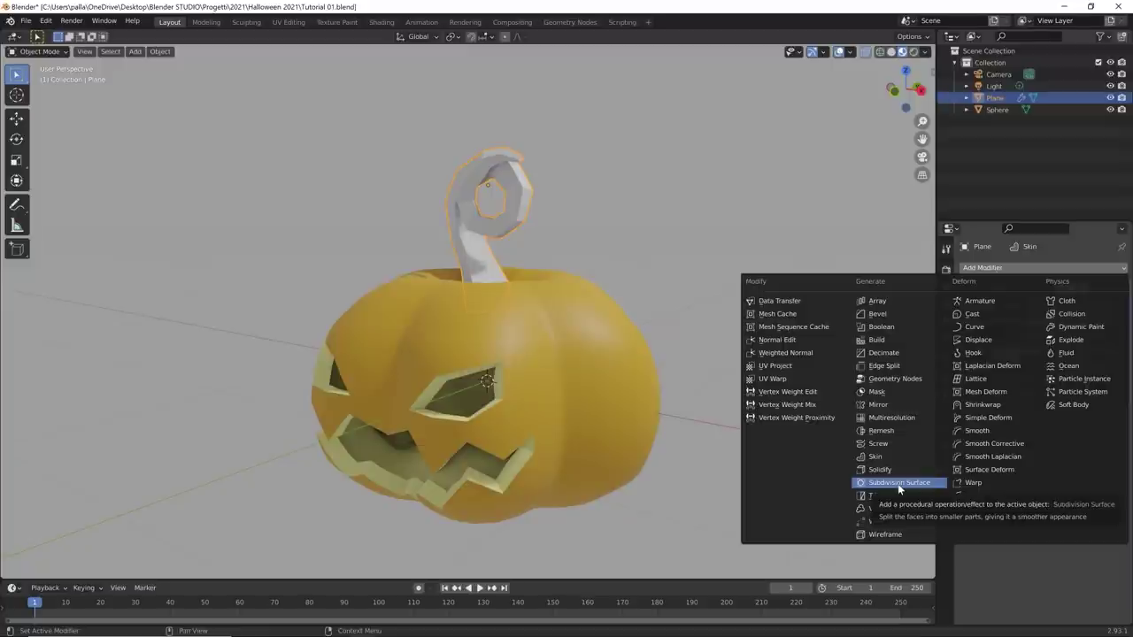
click(898, 483)
middle_drag(513, 370, 576, 362)
Step: In Edit Mode, extrude a new vertex from the stem's base down toward the pumpkin
key(Tab)
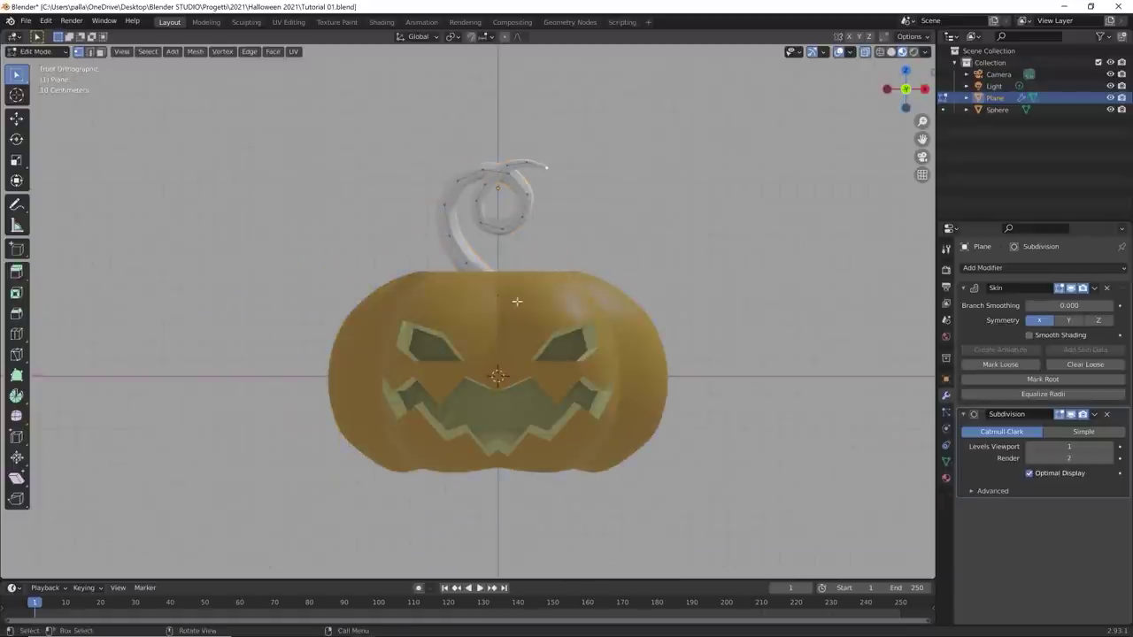
key(e)
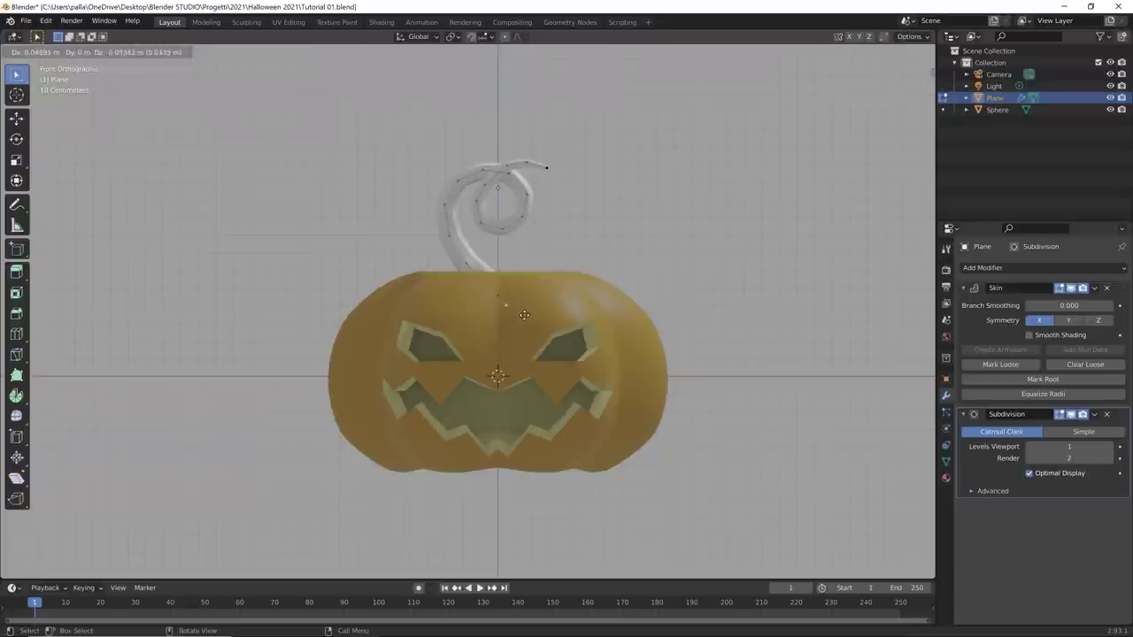
click(524, 326)
key(g)
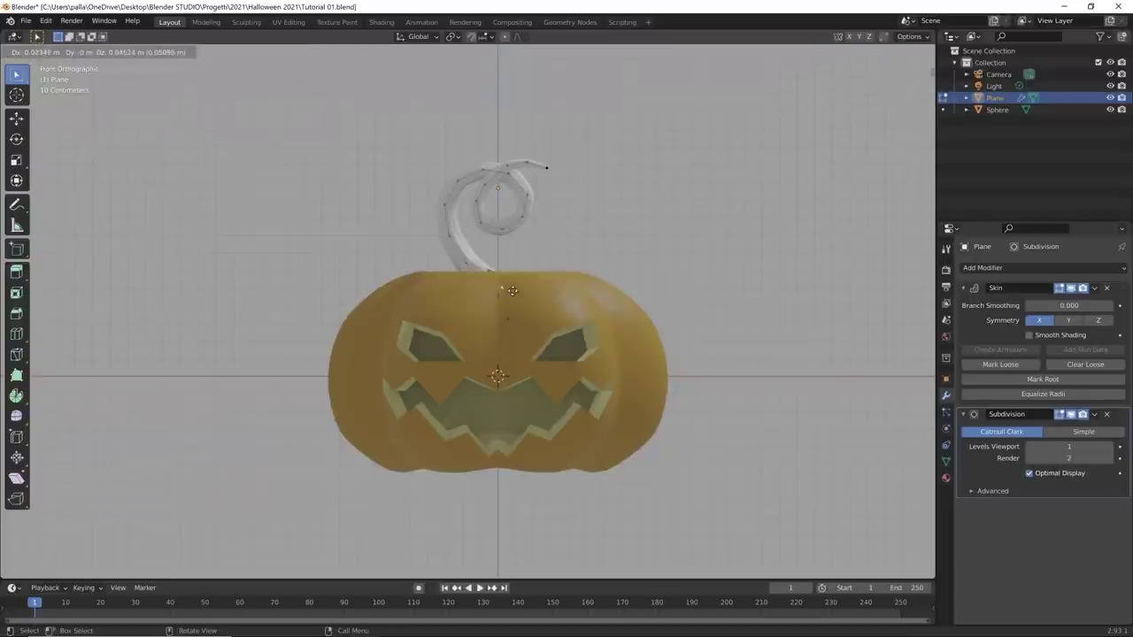
click(513, 286)
key(g)
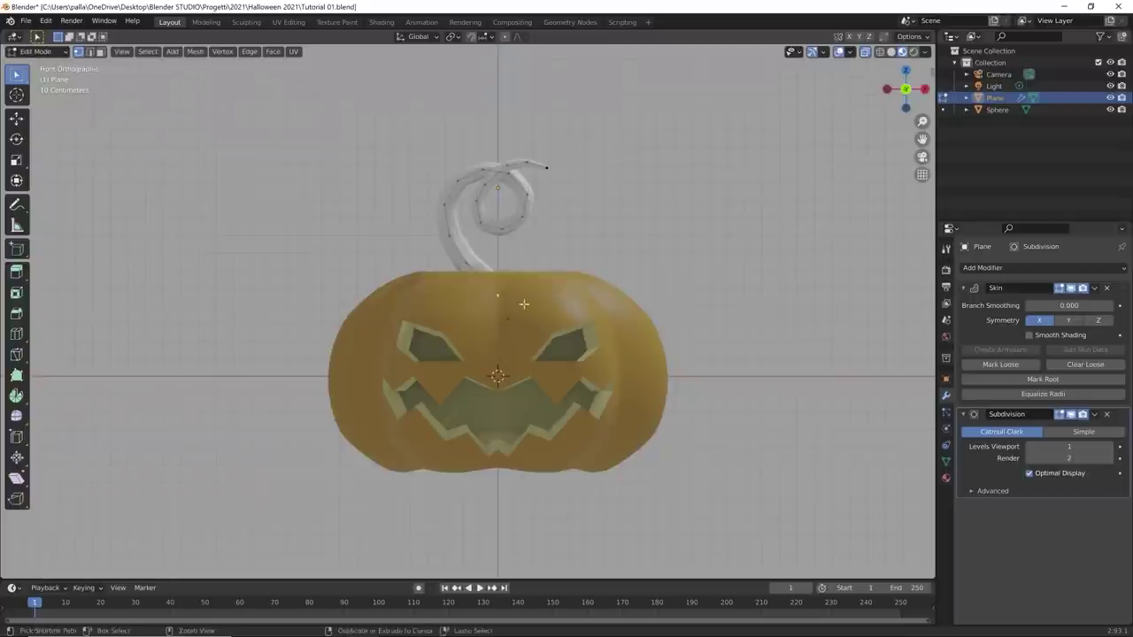
click(524, 295)
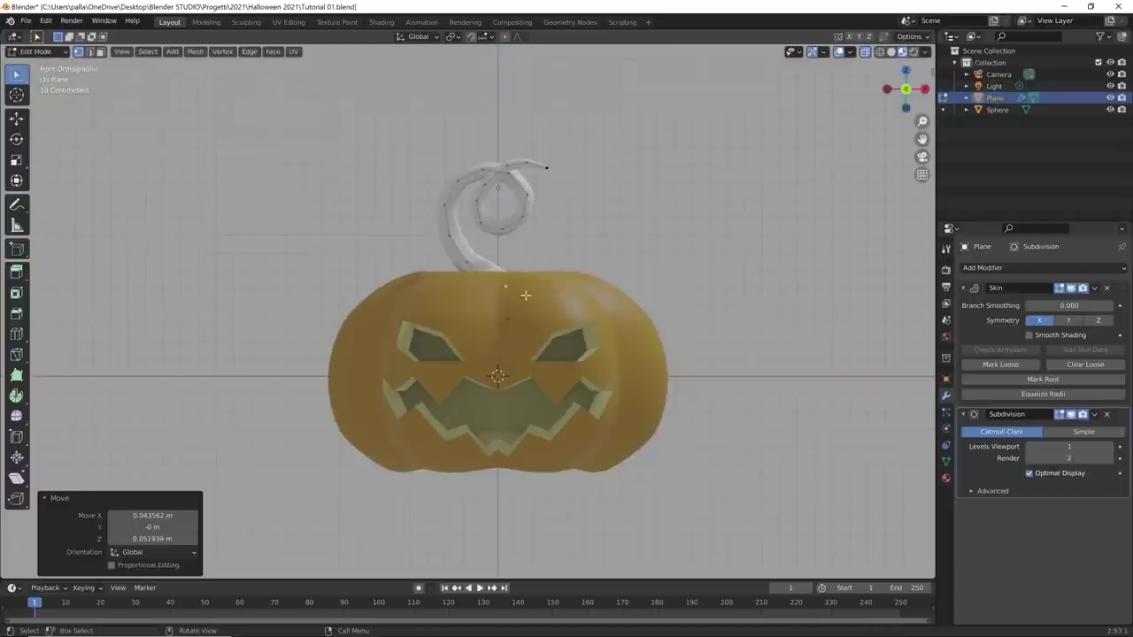
Step: Fine-tune the base vertex so the stem rises cleanly from the pumpkin top, viewed from front
middle_drag(524, 295, 519, 323)
key(g)
click(522, 305)
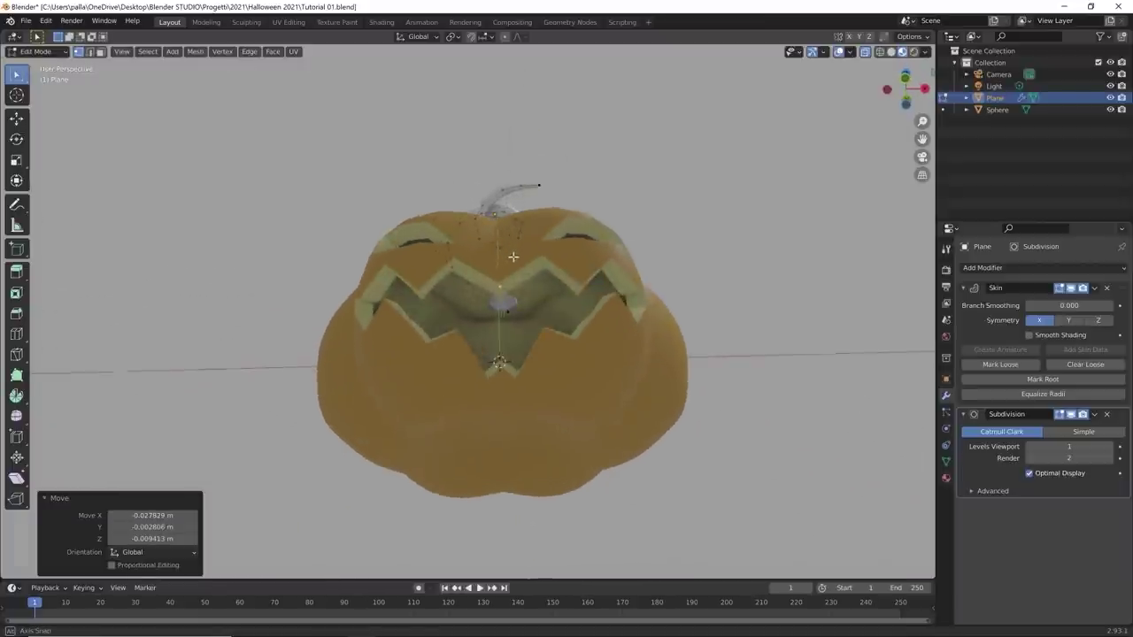
click(520, 323)
key(g)
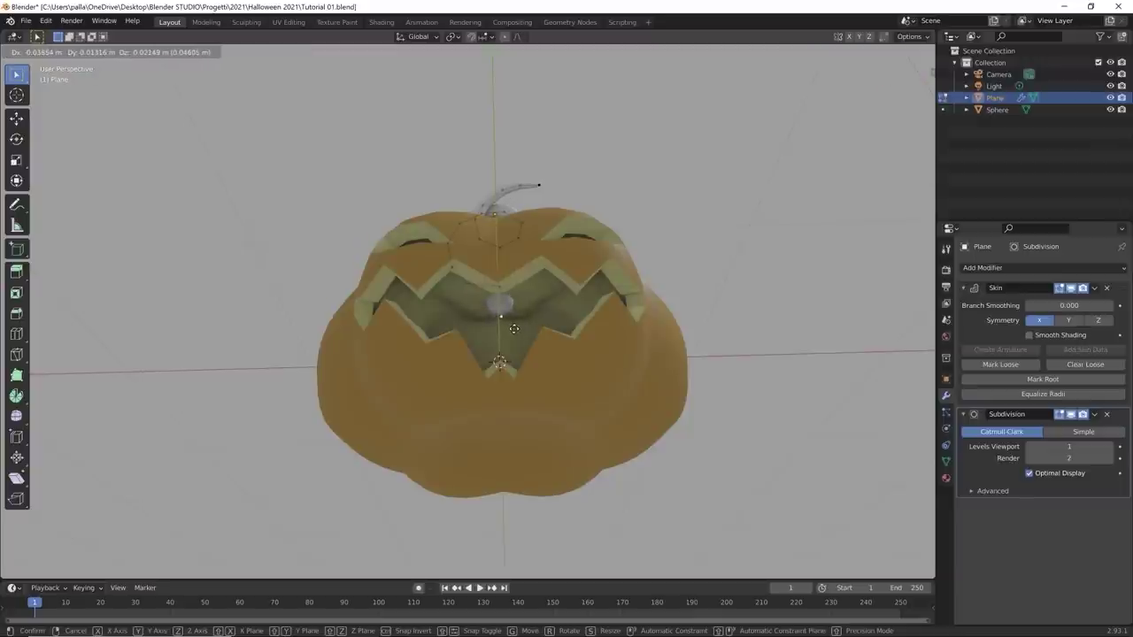
click(513, 328)
middle_drag(688, 210, 550, 358)
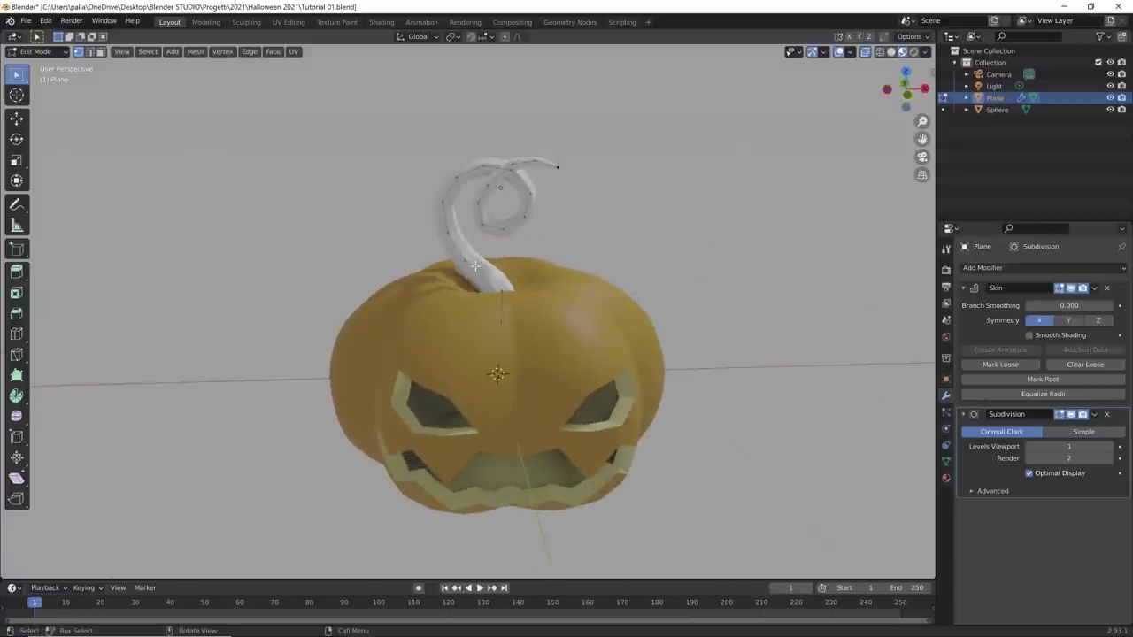
key(KP_1)
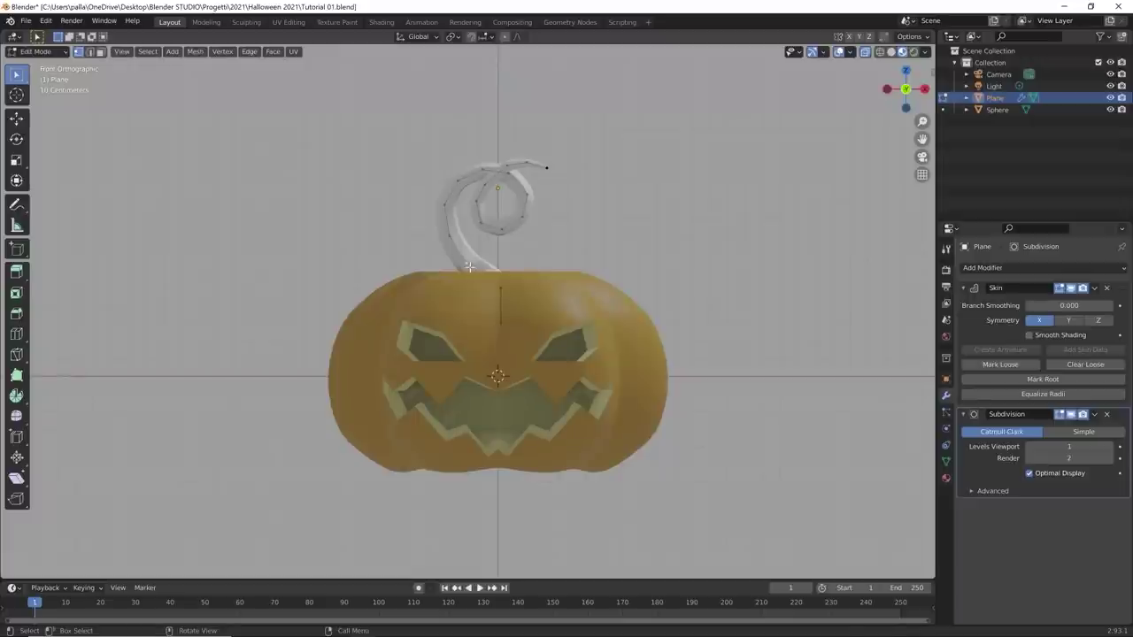
Step: Reposition the stem's base and lower vertices up to the tip
key(g)
click(474, 266)
key(g)
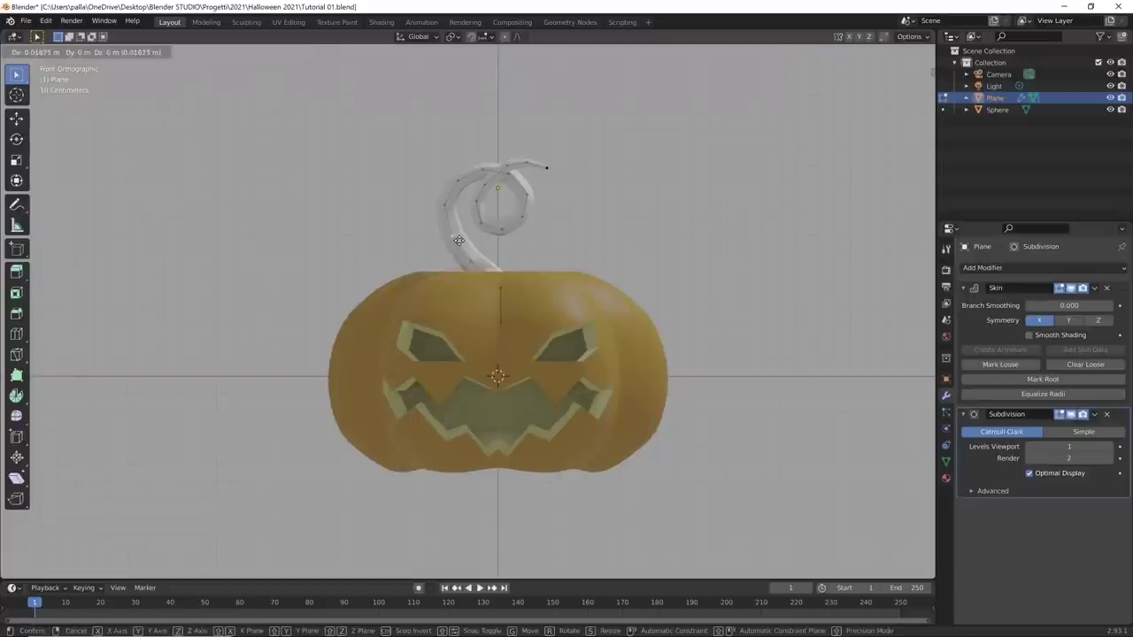
click(456, 232)
key(g)
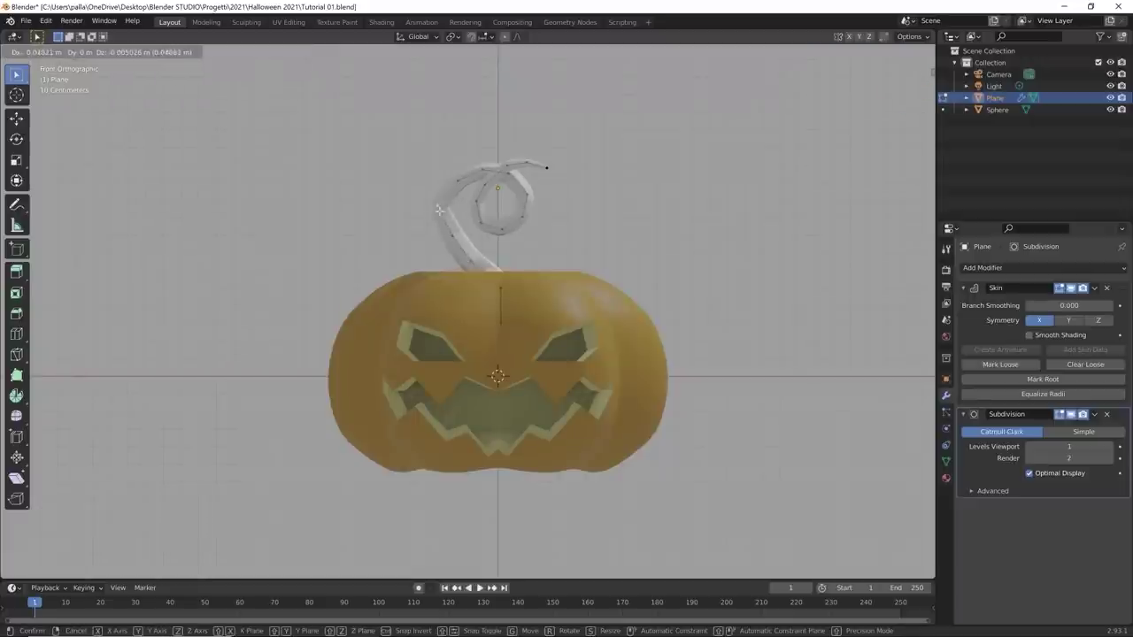
click(447, 218)
key(g)
click(437, 241)
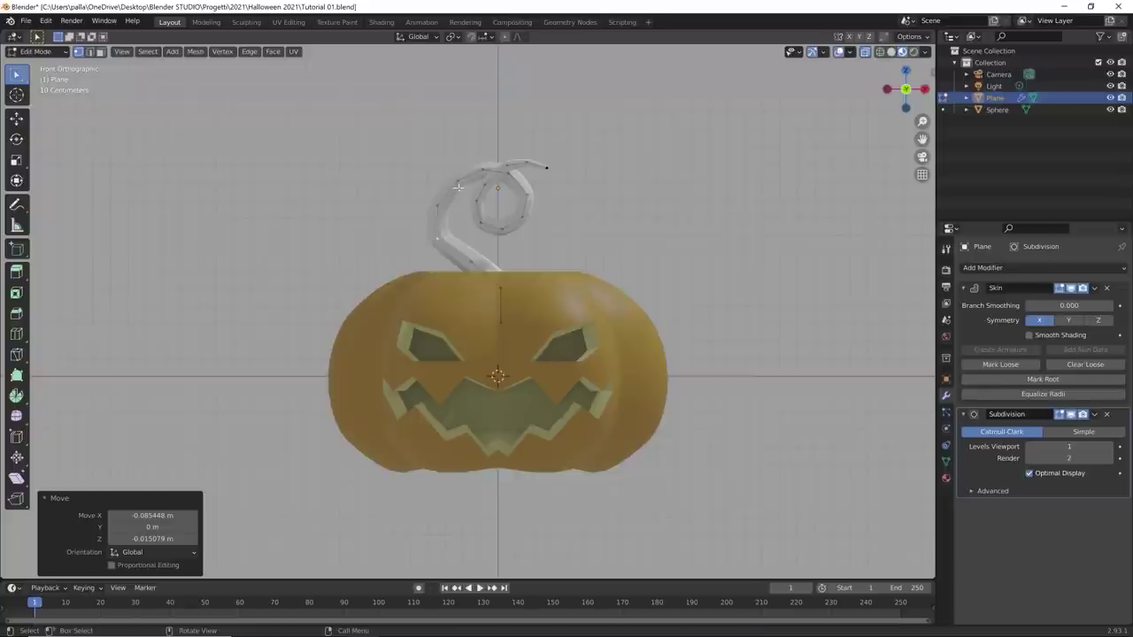
key(g)
click(461, 176)
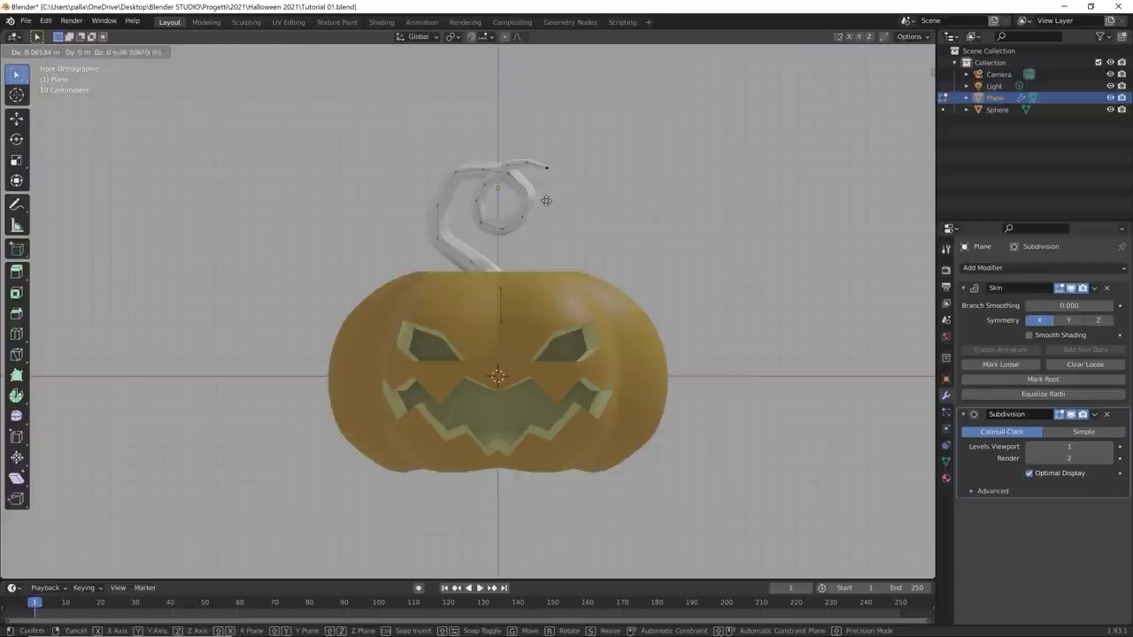
Step: Reshape the curl vertices into a tighter spiral and check it in front view
key(g)
click(535, 187)
key(g)
click(534, 236)
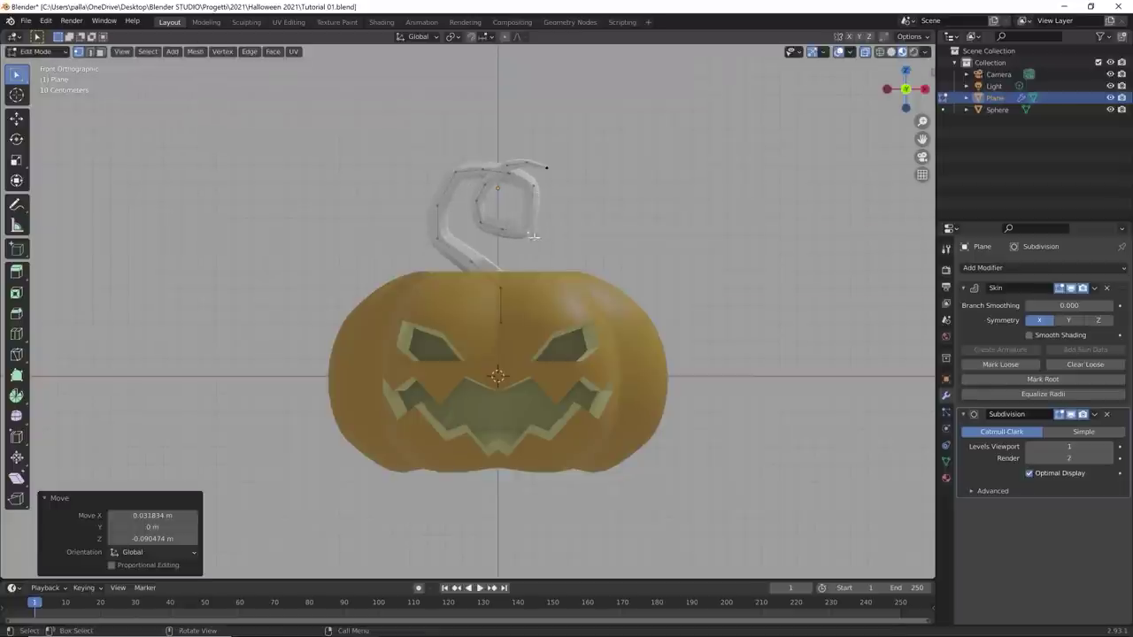
key(g)
click(482, 235)
key(g)
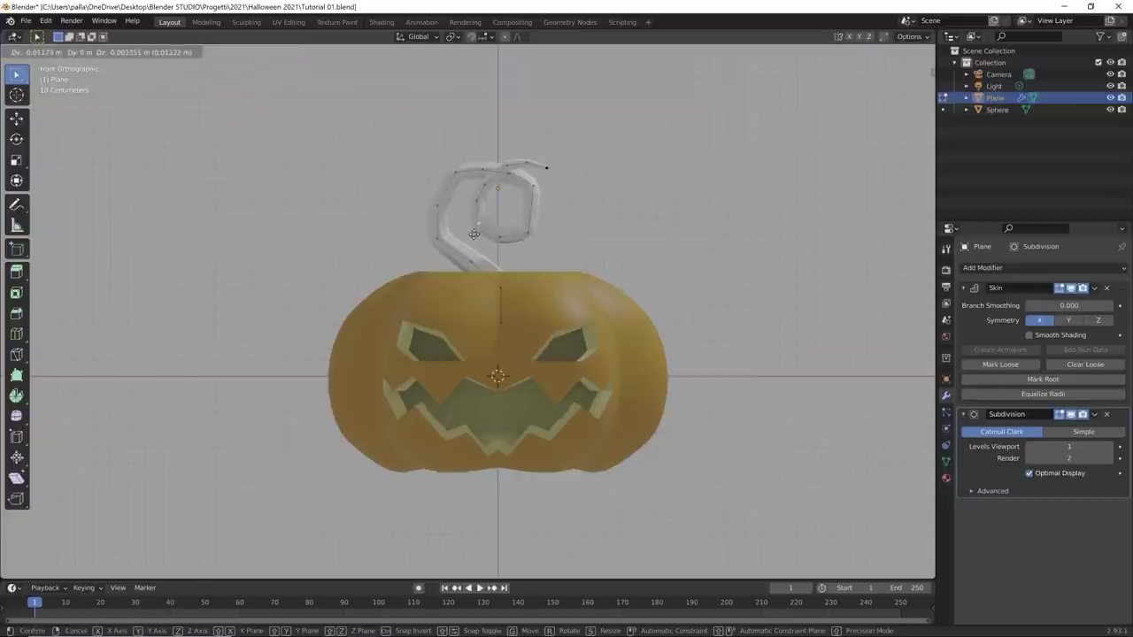
click(469, 235)
key(g)
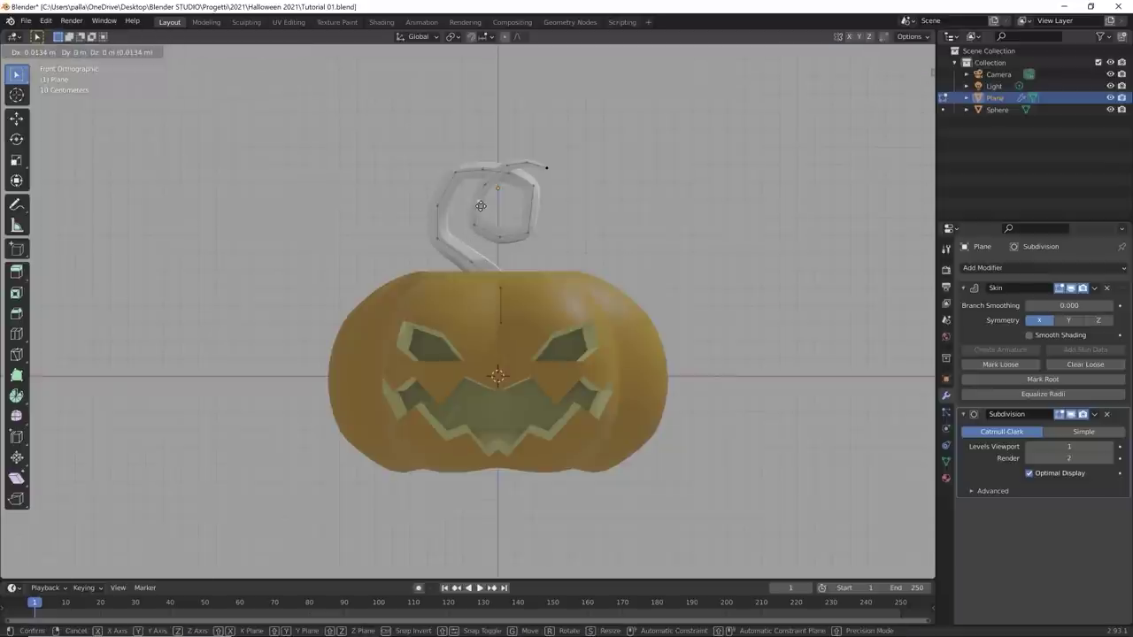
click(486, 217)
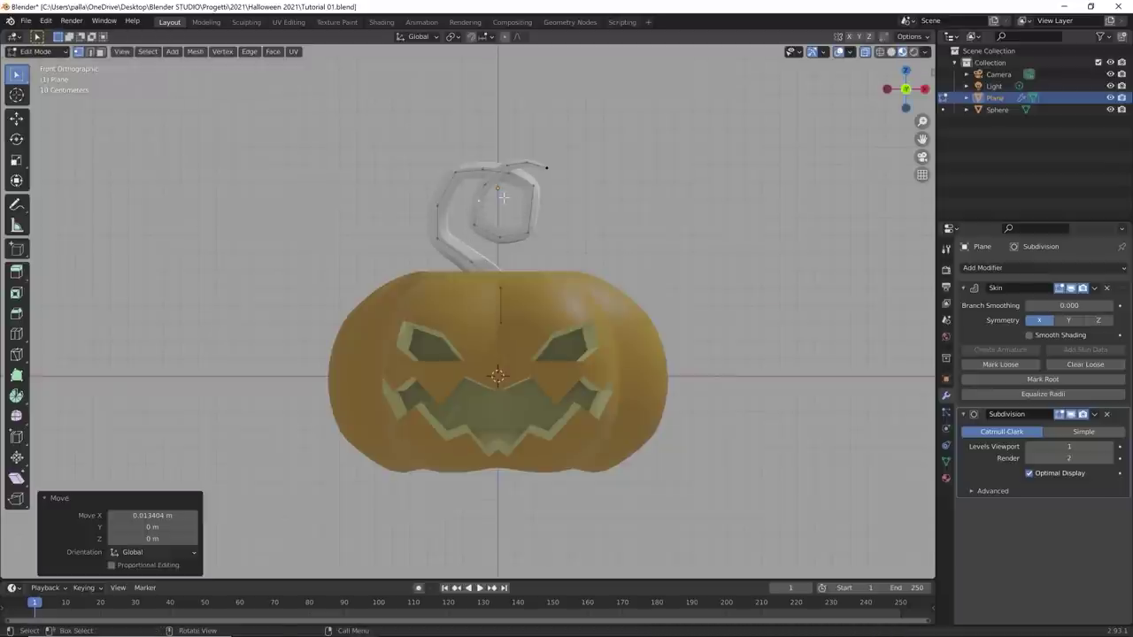
middle_drag(523, 184, 608, 217)
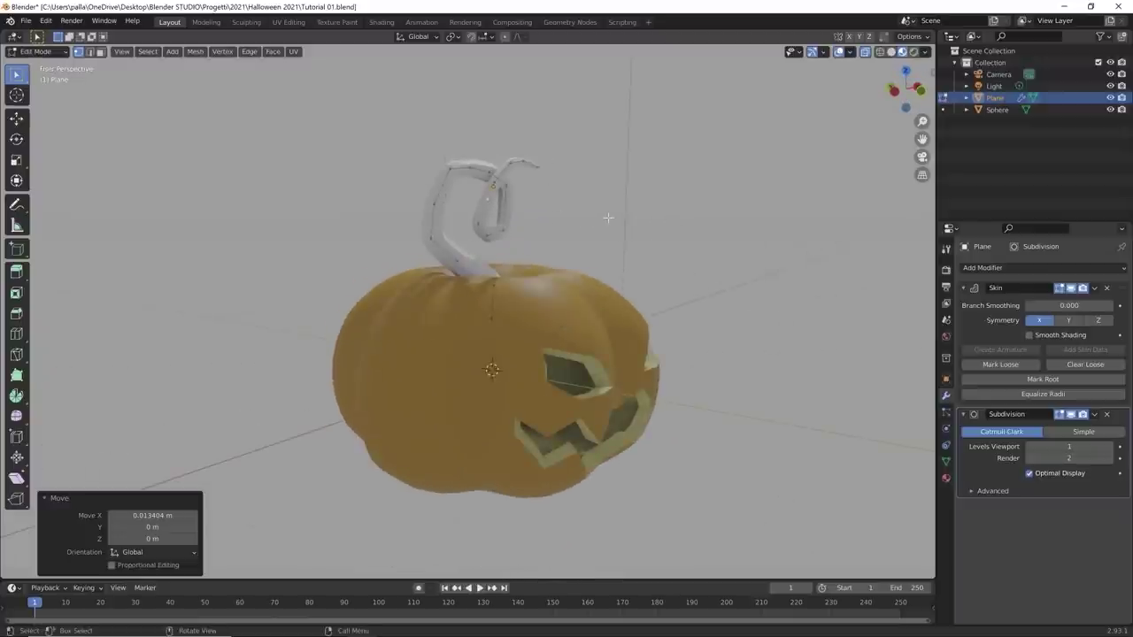
key(KP_1)
Step: Adjust the stem tip and a curl vertex, then dissolve a vertex near the stem top
key(g)
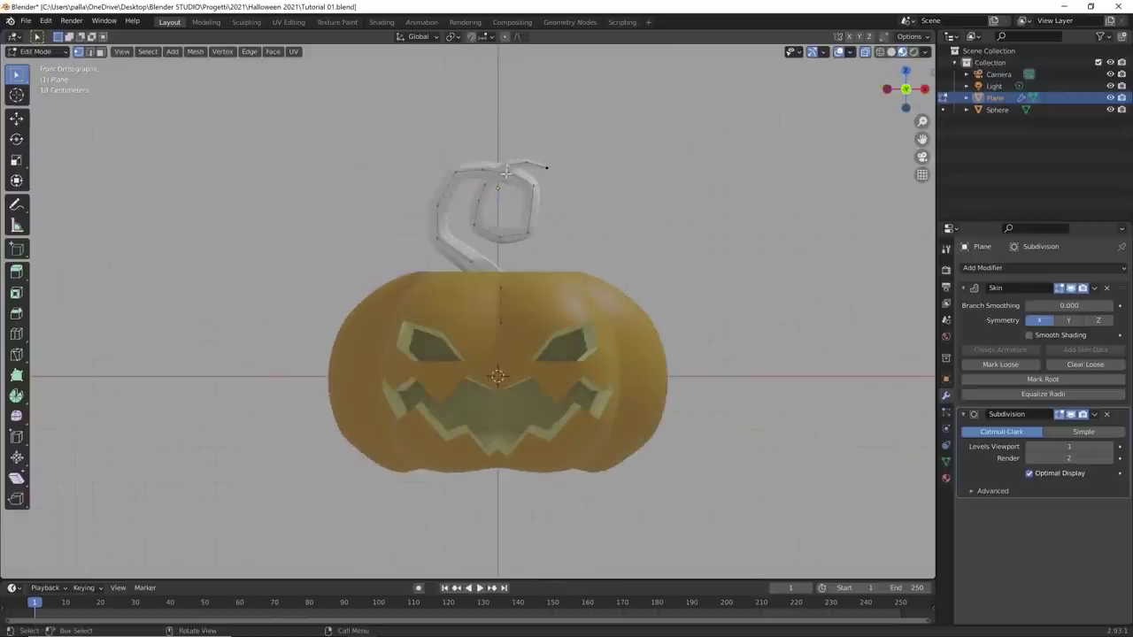
key(g)
click(534, 162)
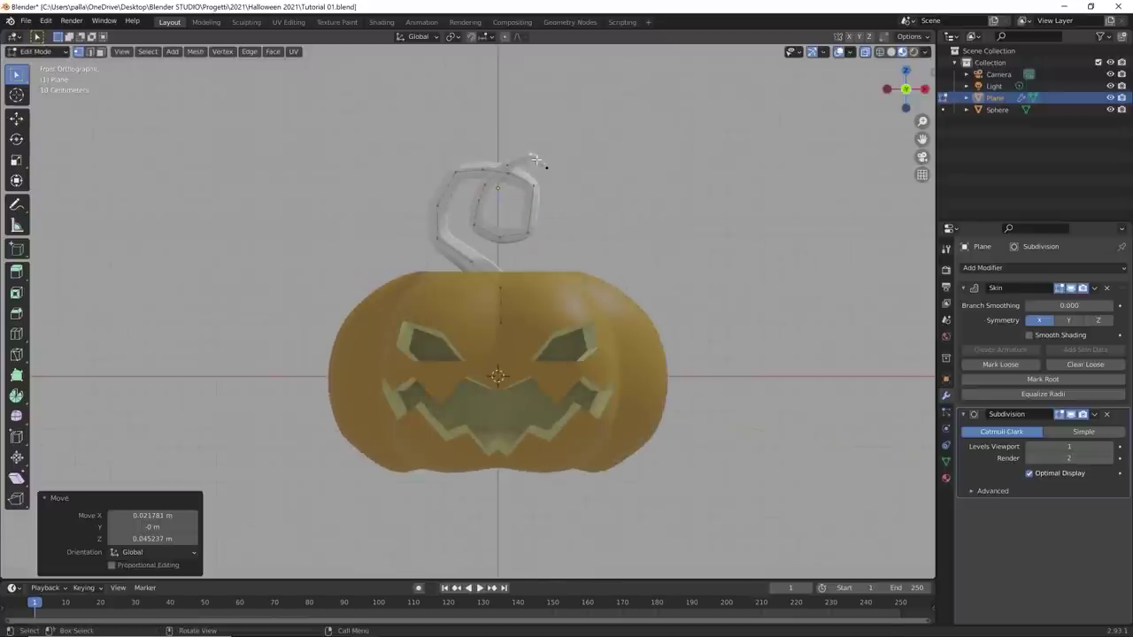
key(g)
click(549, 173)
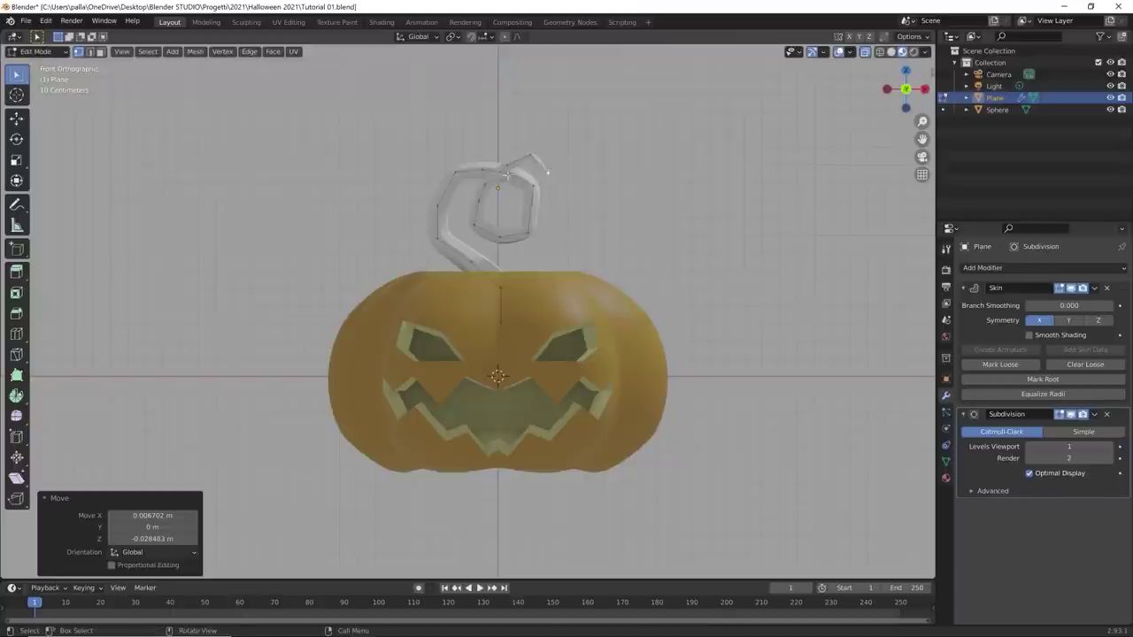
key(g)
click(486, 202)
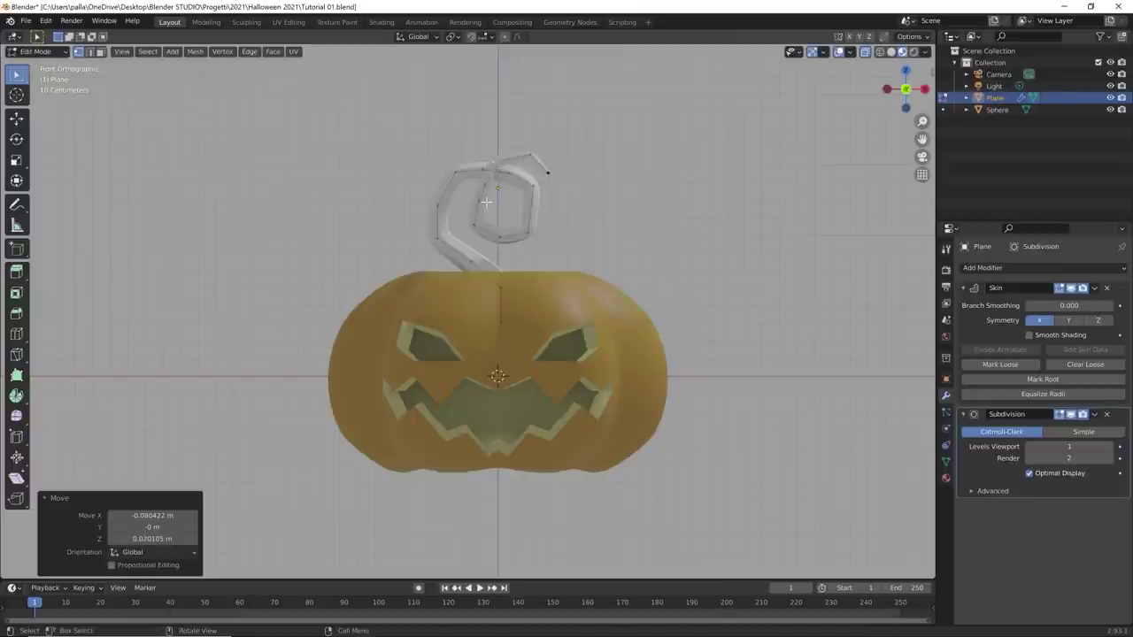
click(480, 205)
right_click(476, 205)
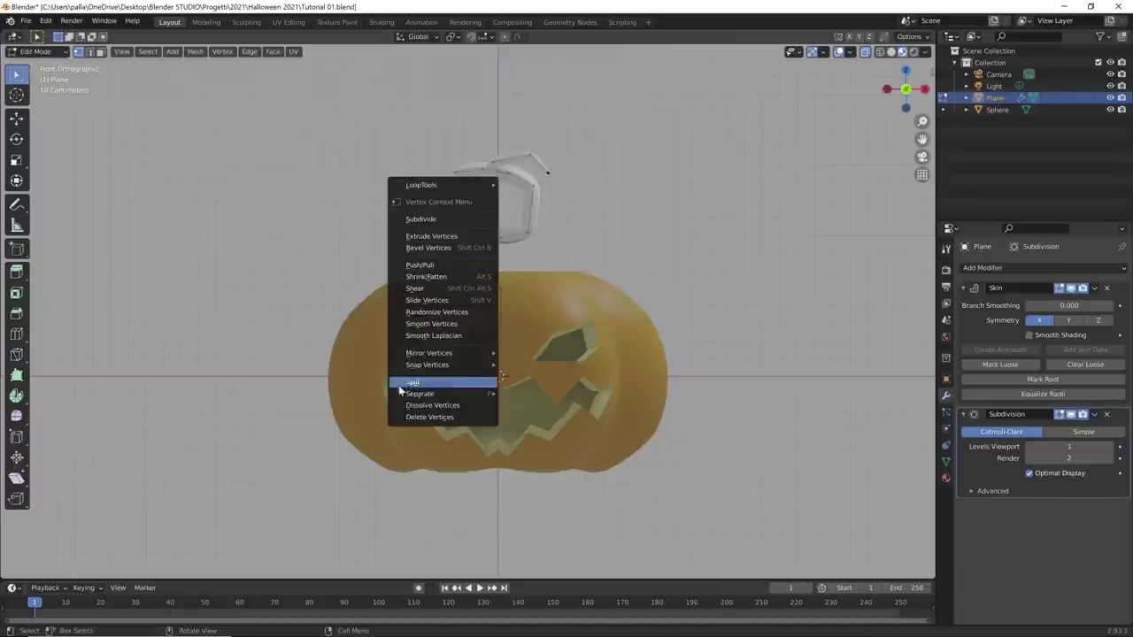
click(434, 403)
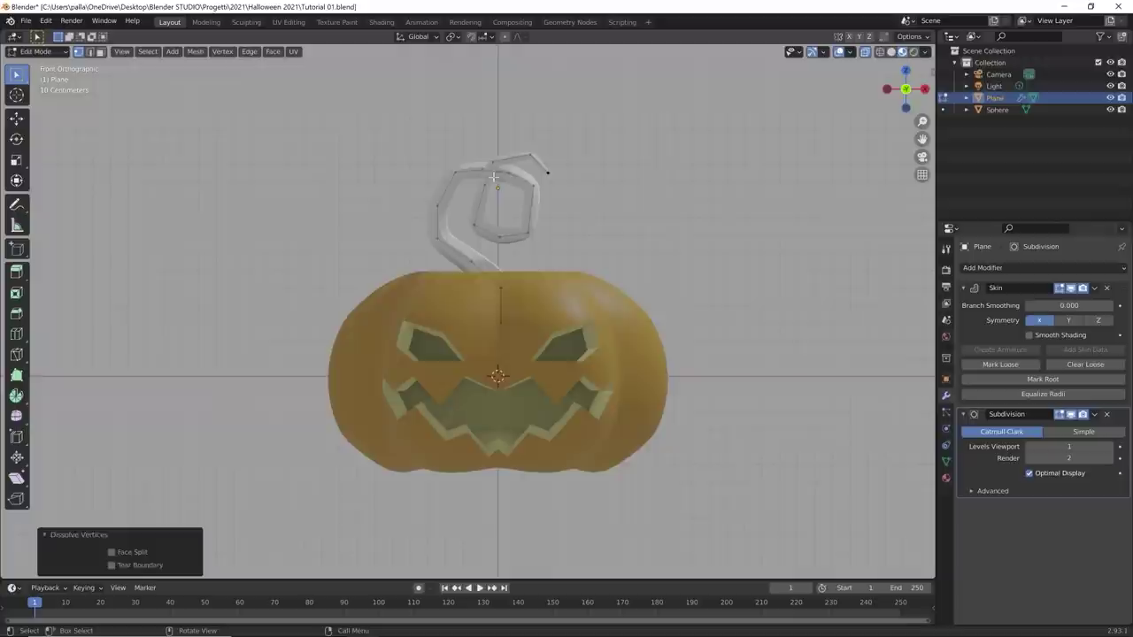
Step: Lift a top-curve vertex along Z and nudge two other stem vertices
click(493, 166)
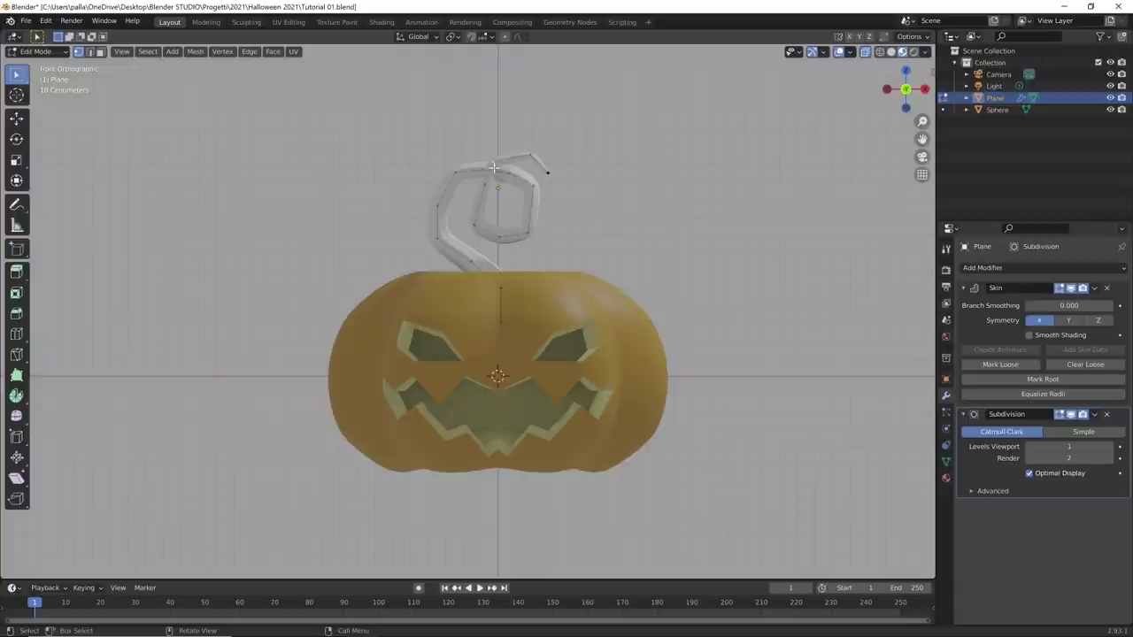
key(g)
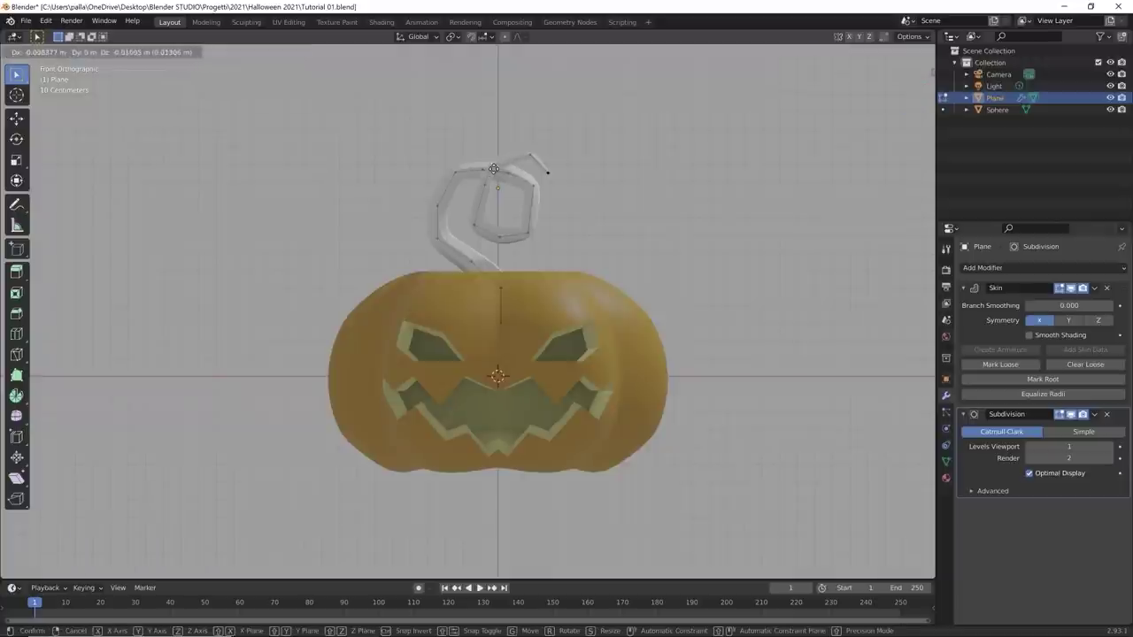
key(z)
click(493, 170)
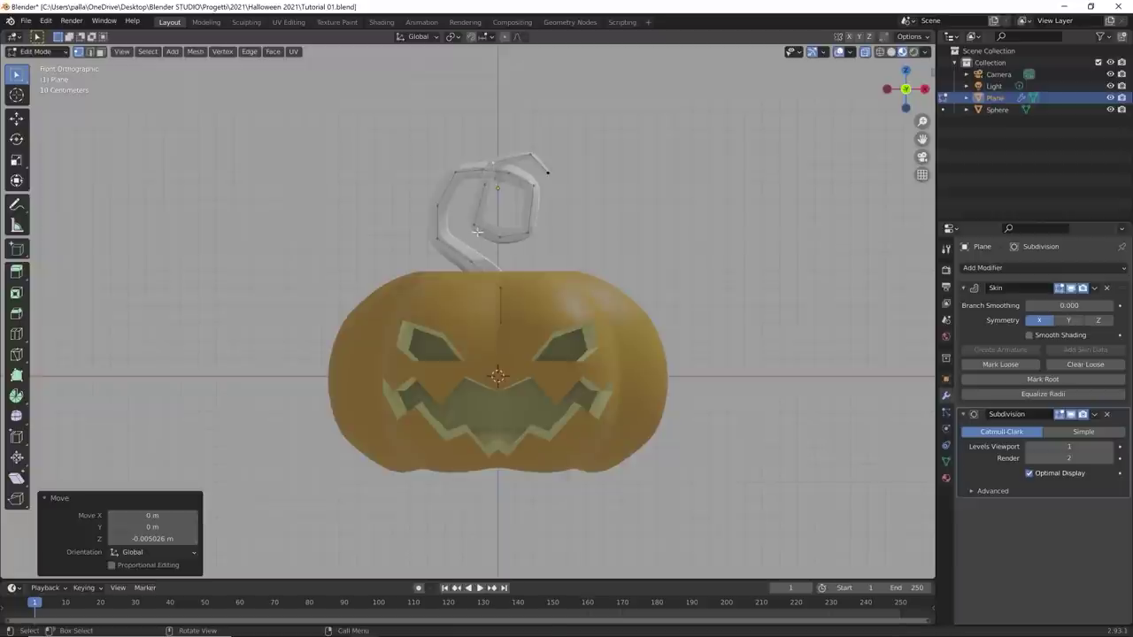
key(g)
click(470, 222)
click(500, 234)
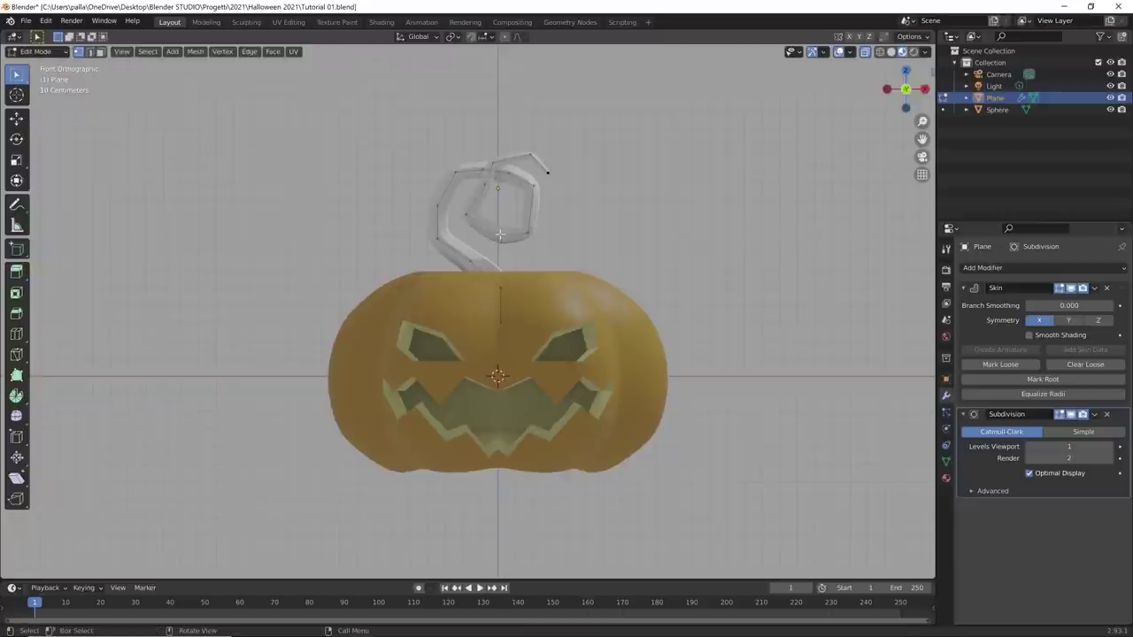
key(g)
click(500, 238)
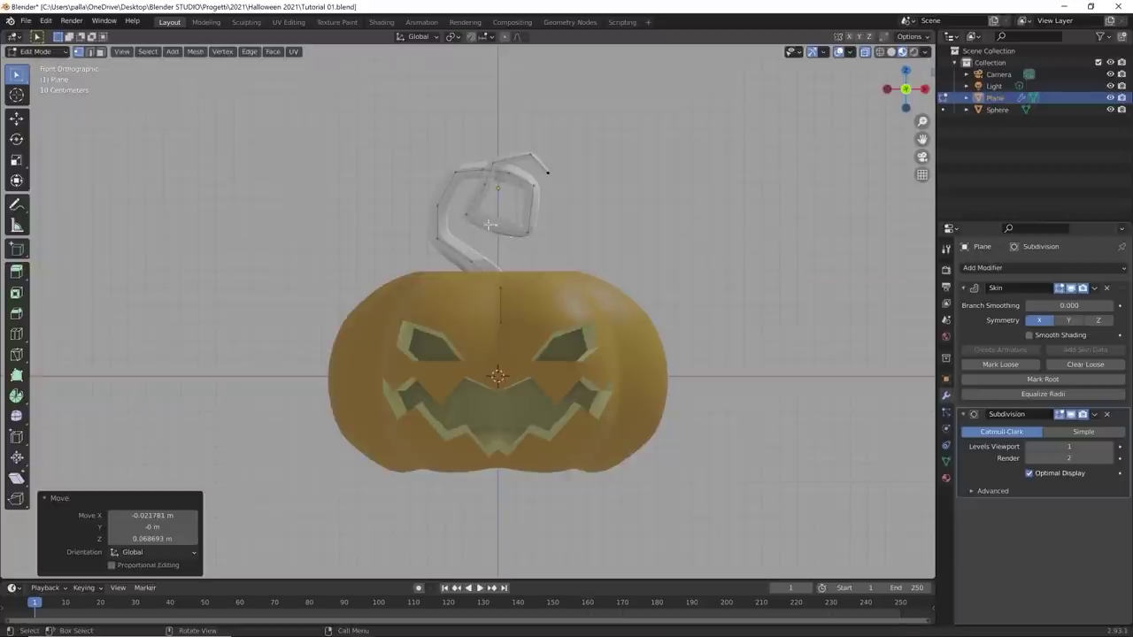
middle_drag(501, 238, 545, 185)
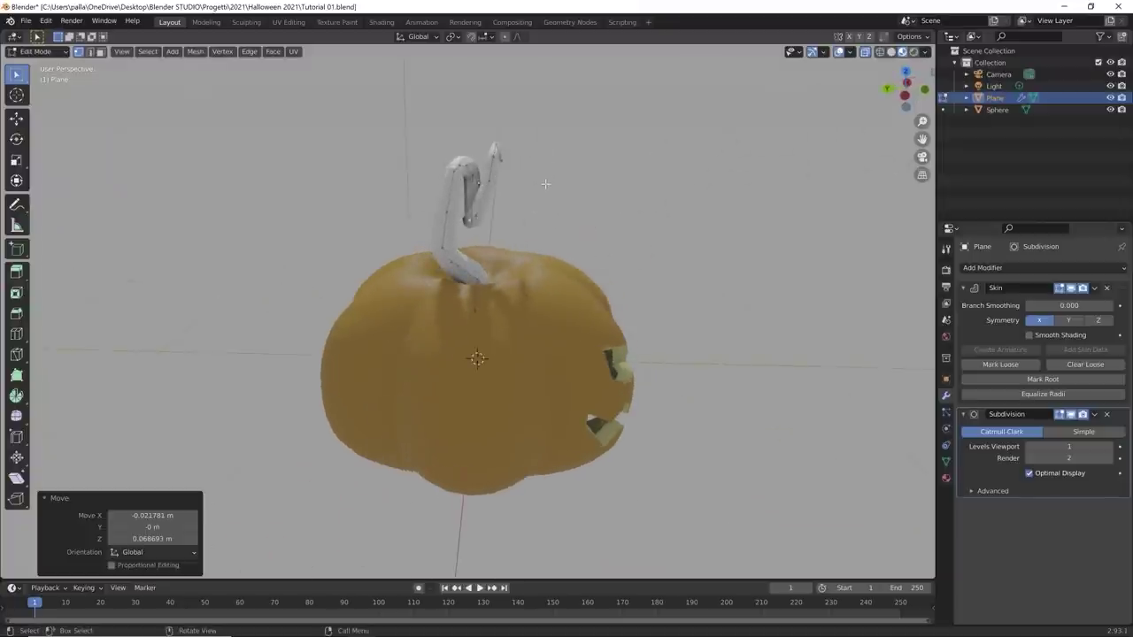
Step: Move the stem tip and another stem vertex along the Y axis
click(483, 226)
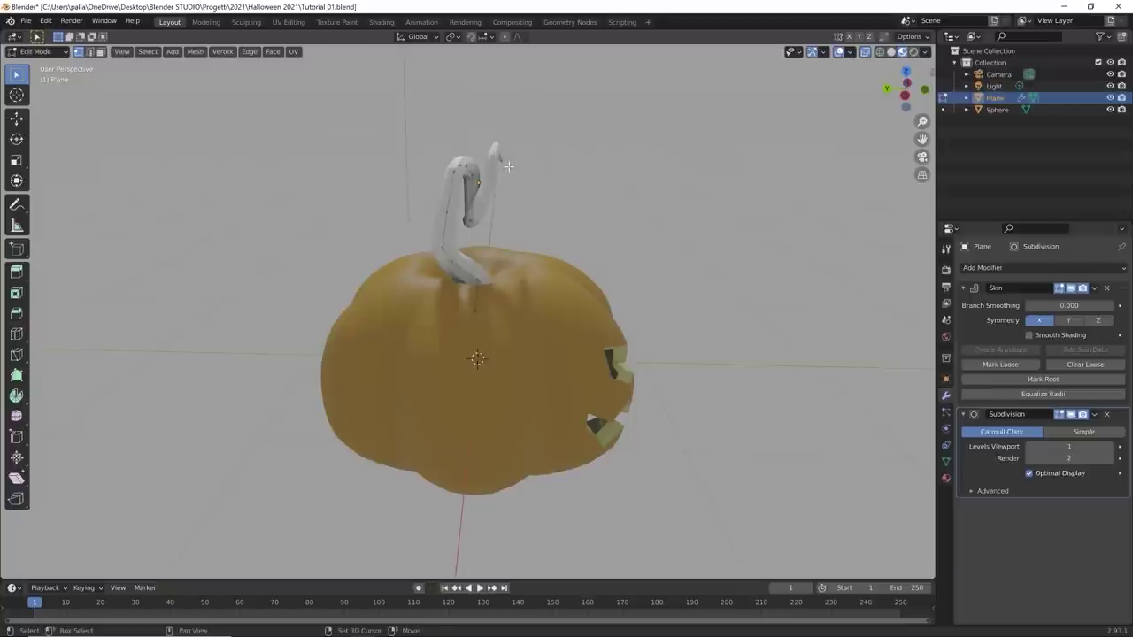
key(g)
key(y)
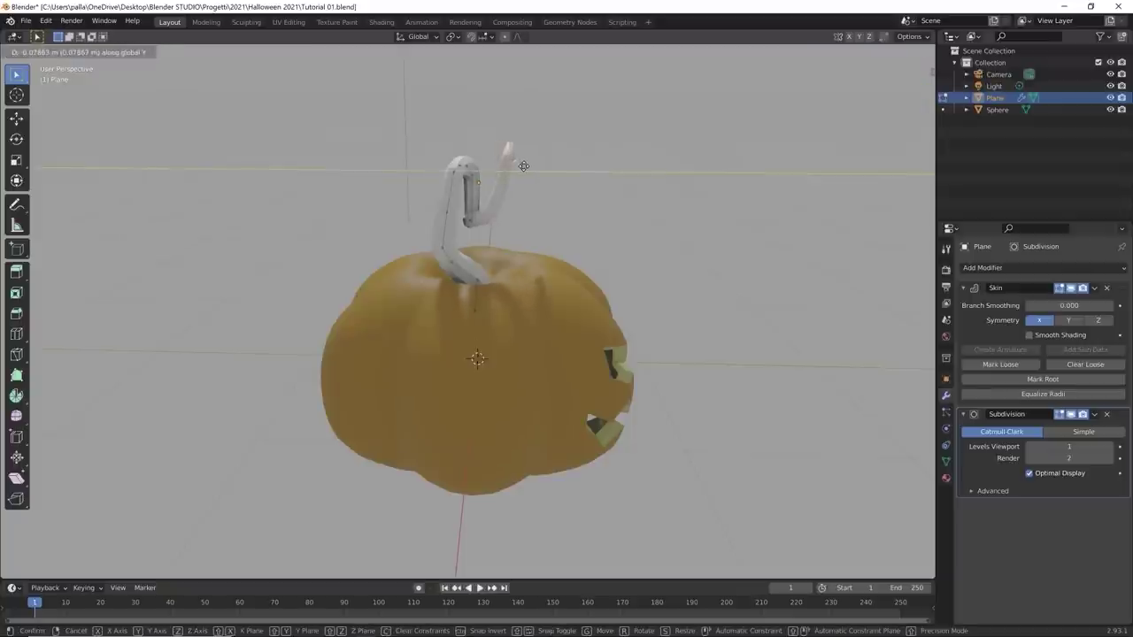
click(518, 170)
middle_drag(518, 170, 460, 332)
key(g)
key(y)
click(296, 187)
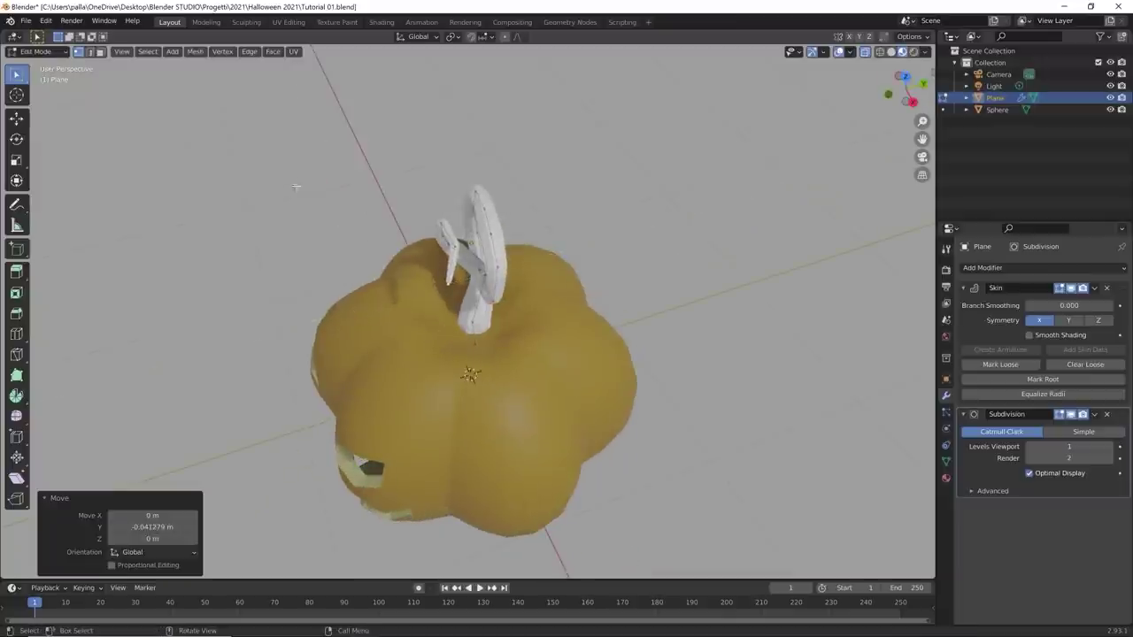
middle_drag(295, 187, 439, 207)
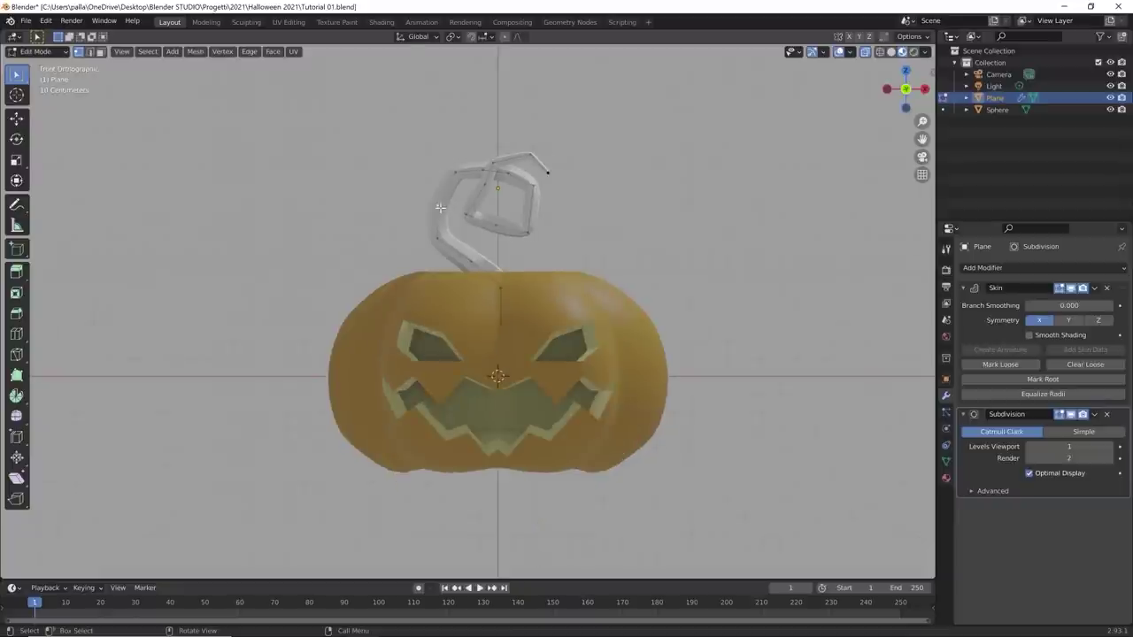
Step: Refine the remaining stem vertices with Y-axis moves, one of 0.072467 m, into a squarish spiral
key(g)
click(448, 206)
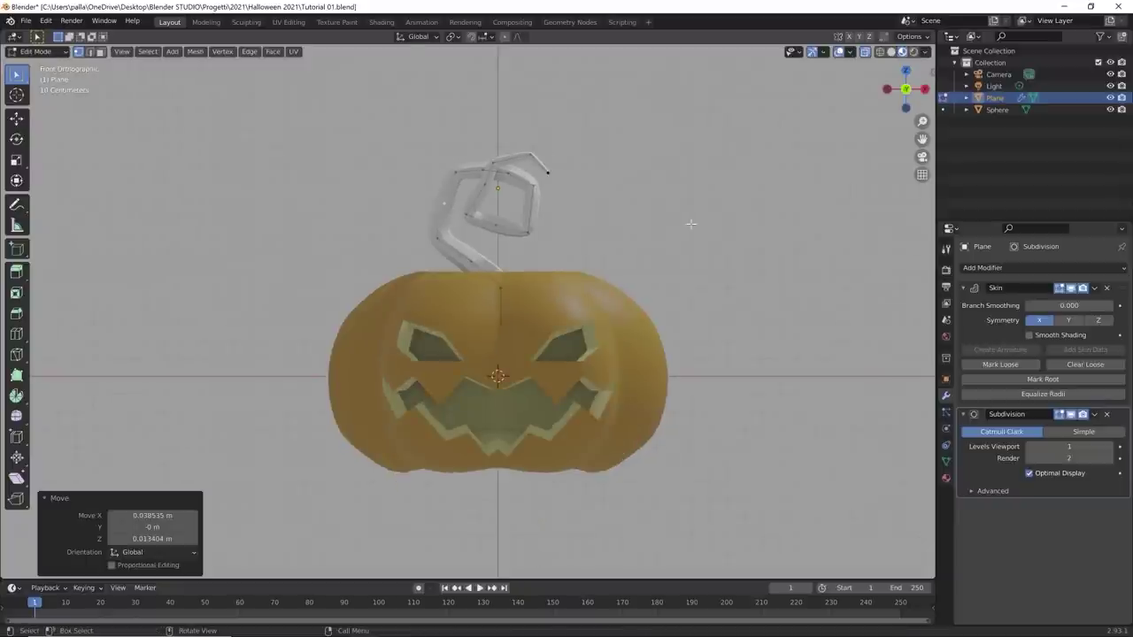
key(g)
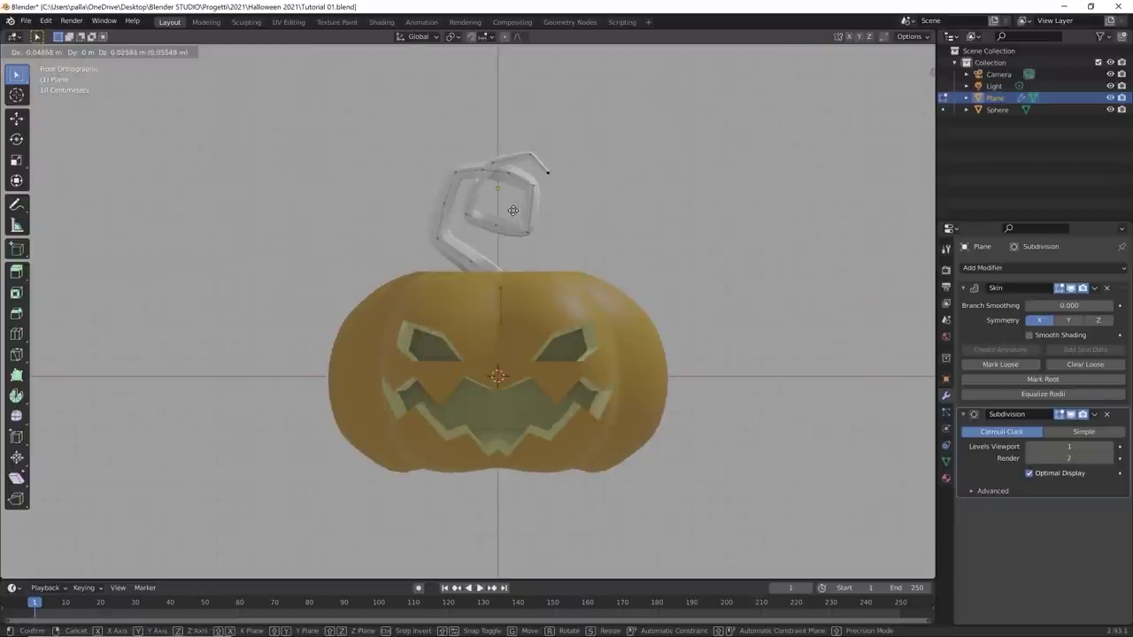
click(519, 199)
middle_drag(590, 228, 437, 256)
key(g)
key(y)
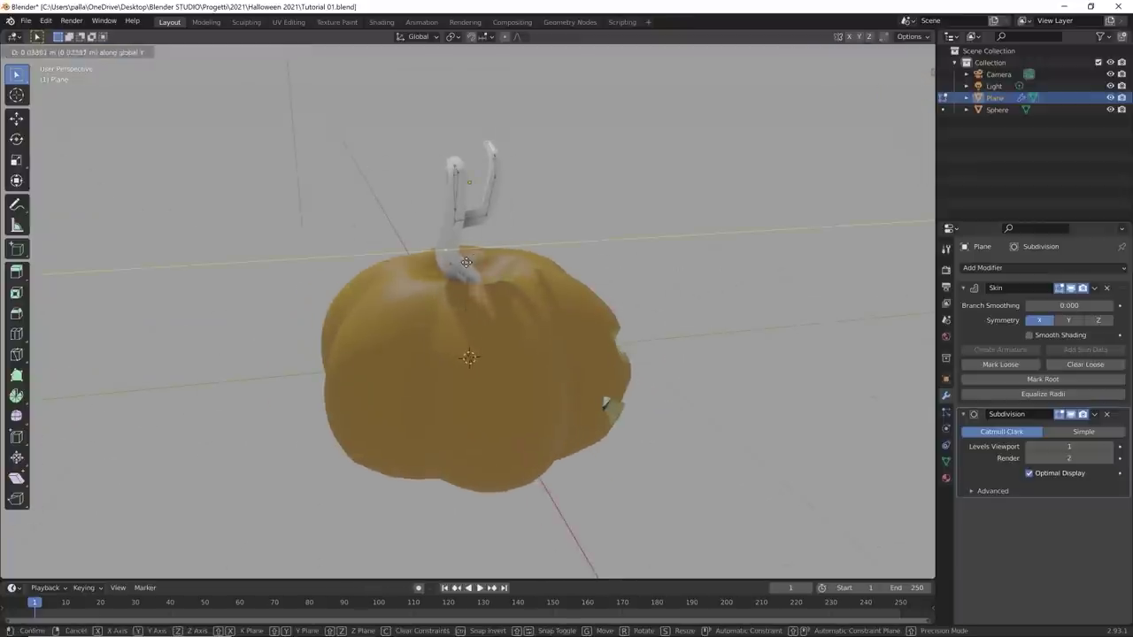
click(459, 263)
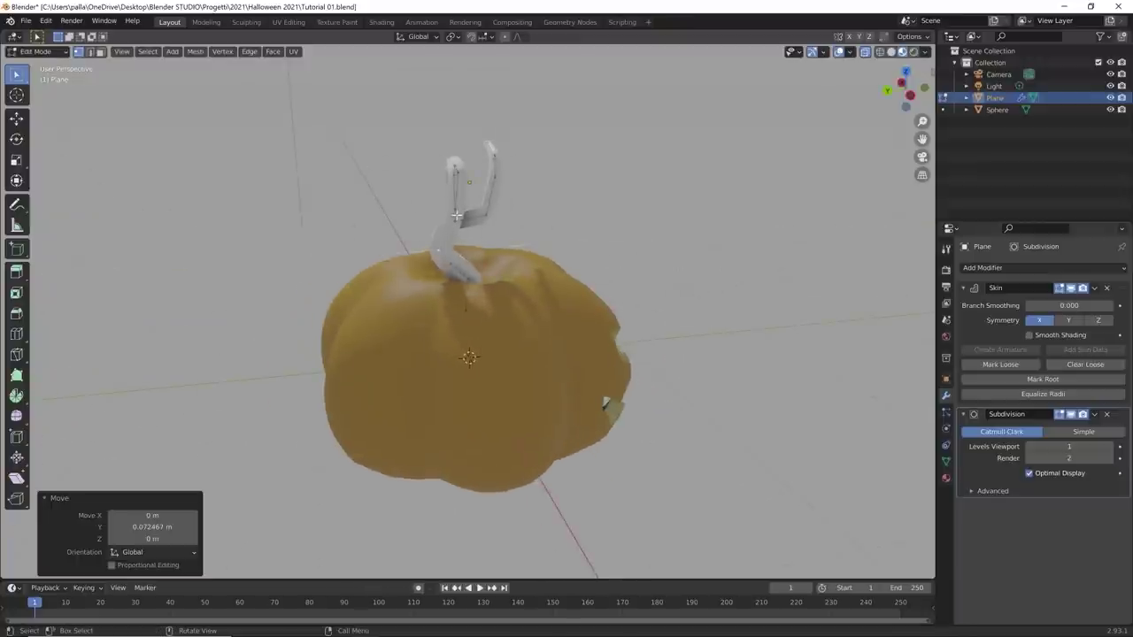
middle_drag(469, 246, 700, 268)
key(g)
key(y)
click(436, 247)
Step: Move the whole stem object slightly along the Y axis on top of the pumpkin
key(Tab)
click(679, 310)
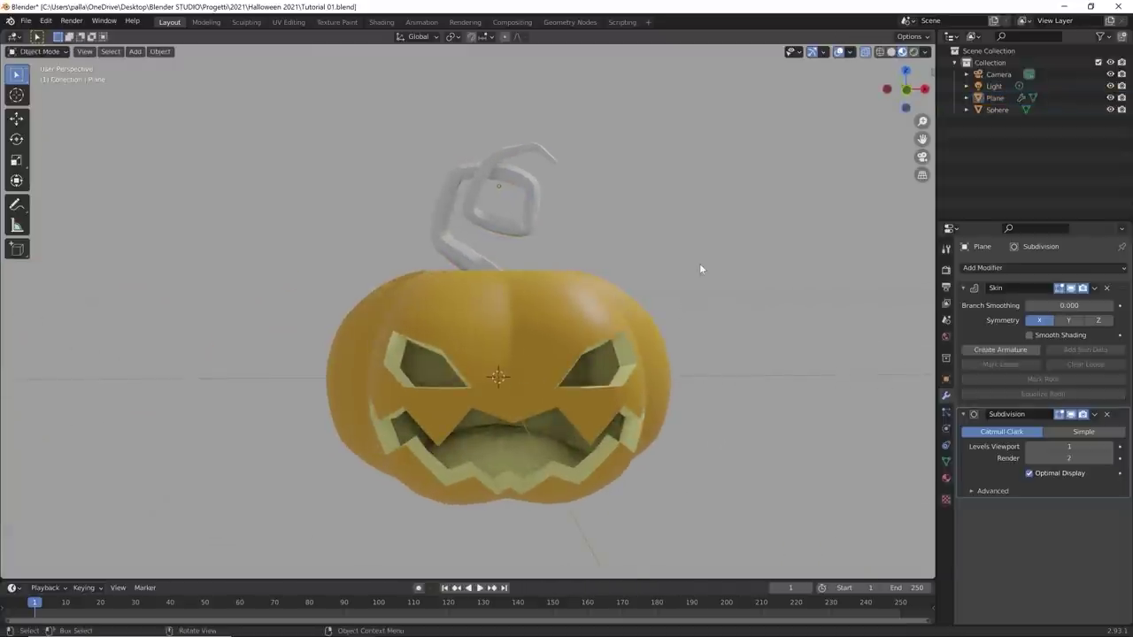
scroll(771, 243, down, 3)
middle_drag(638, 309, 560, 376)
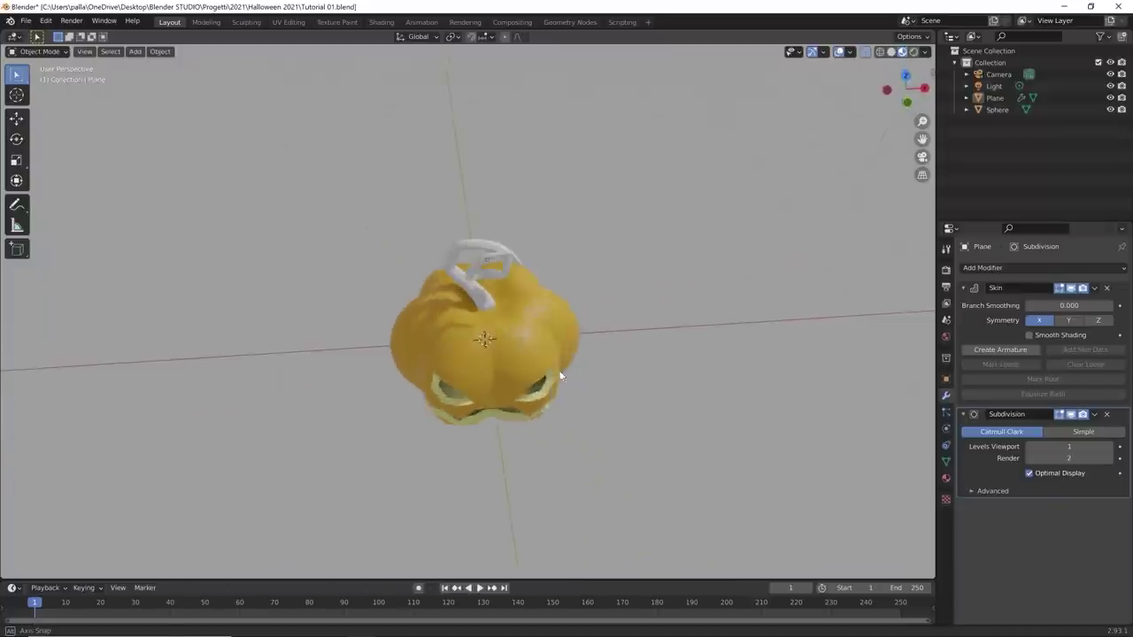
scroll(531, 346, up, 5)
click(509, 299)
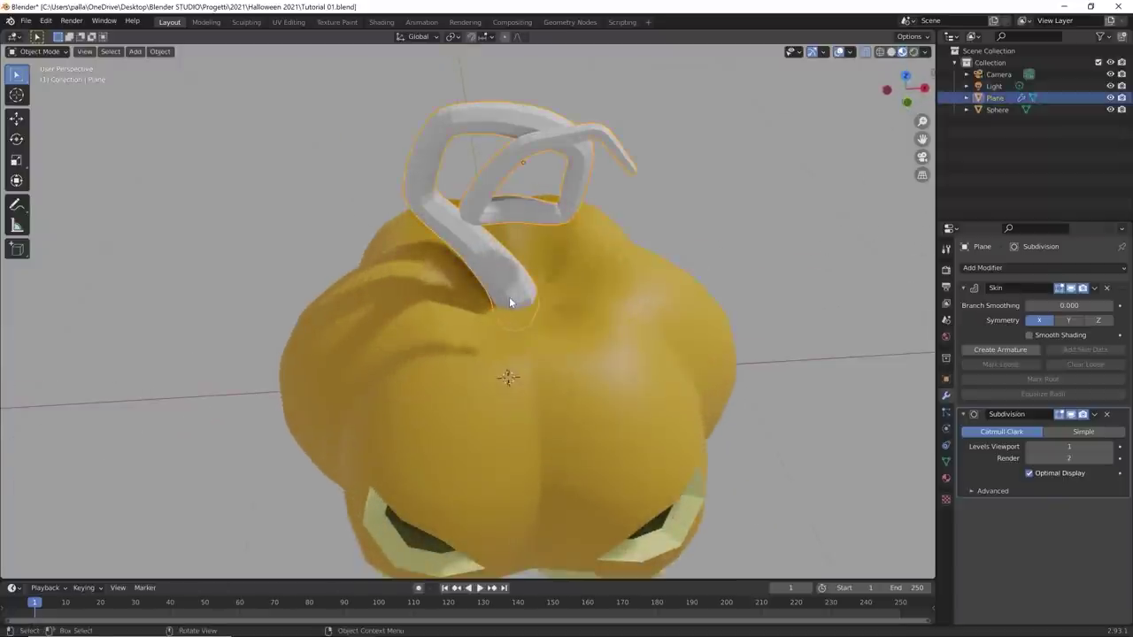
key(g)
key(y)
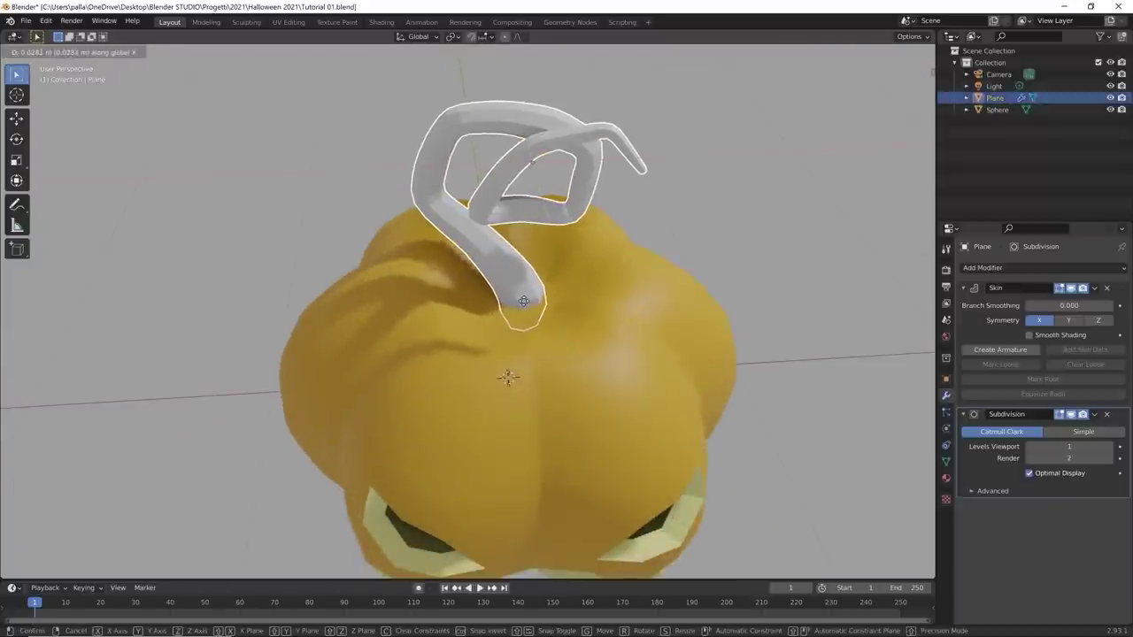
click(517, 304)
middle_drag(517, 305, 539, 346)
Step: Try rescaling the stem vertices in Edit Mode, cancel the trial scales, and return to Object Mode
key(Tab)
key(s)
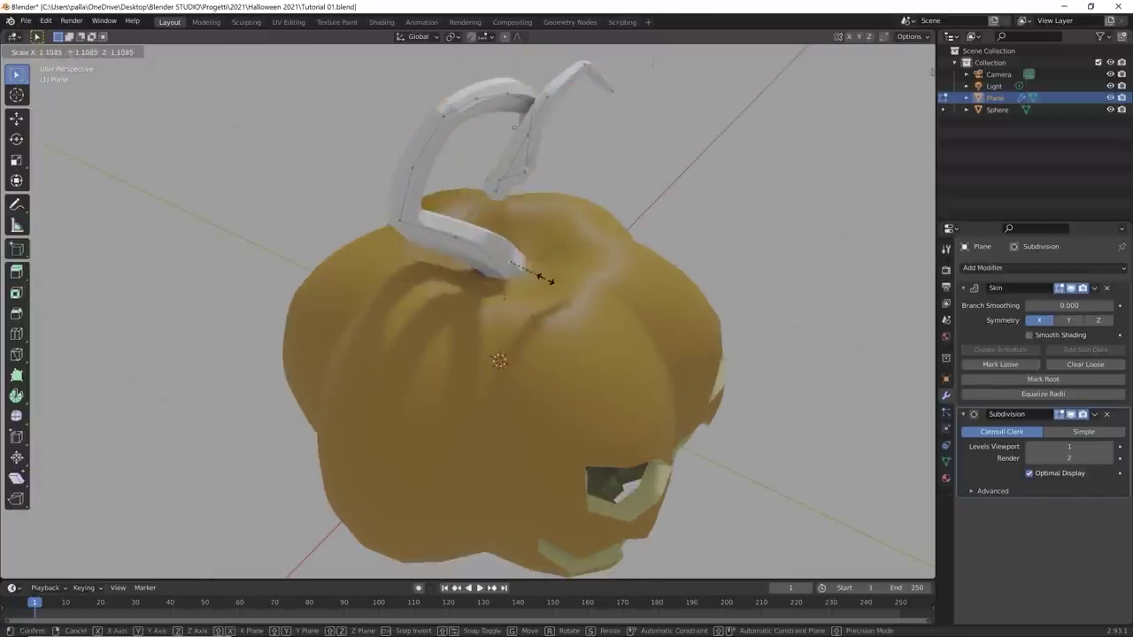
click(546, 285)
key(s)
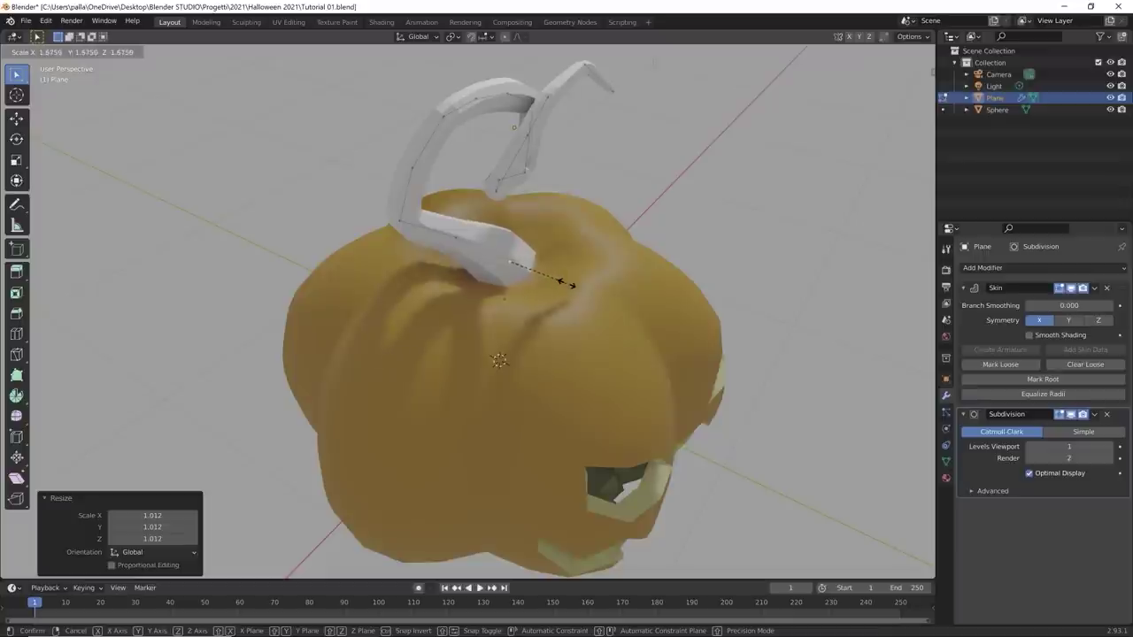
right_click(571, 287)
middle_drag(583, 331, 530, 288)
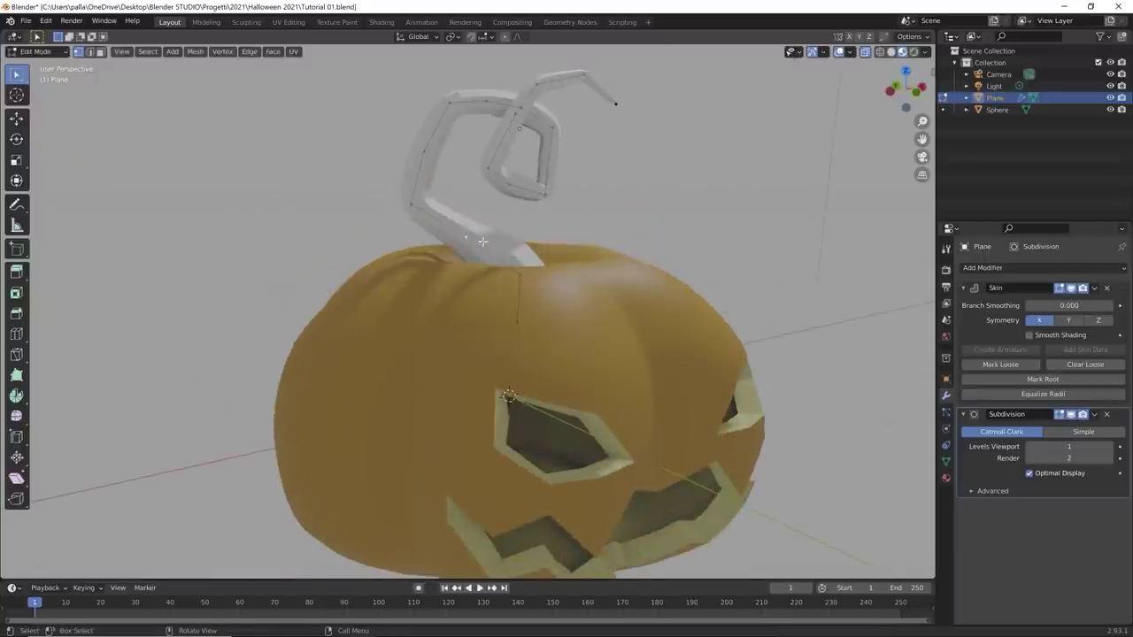
key(s)
click(539, 235)
key(s)
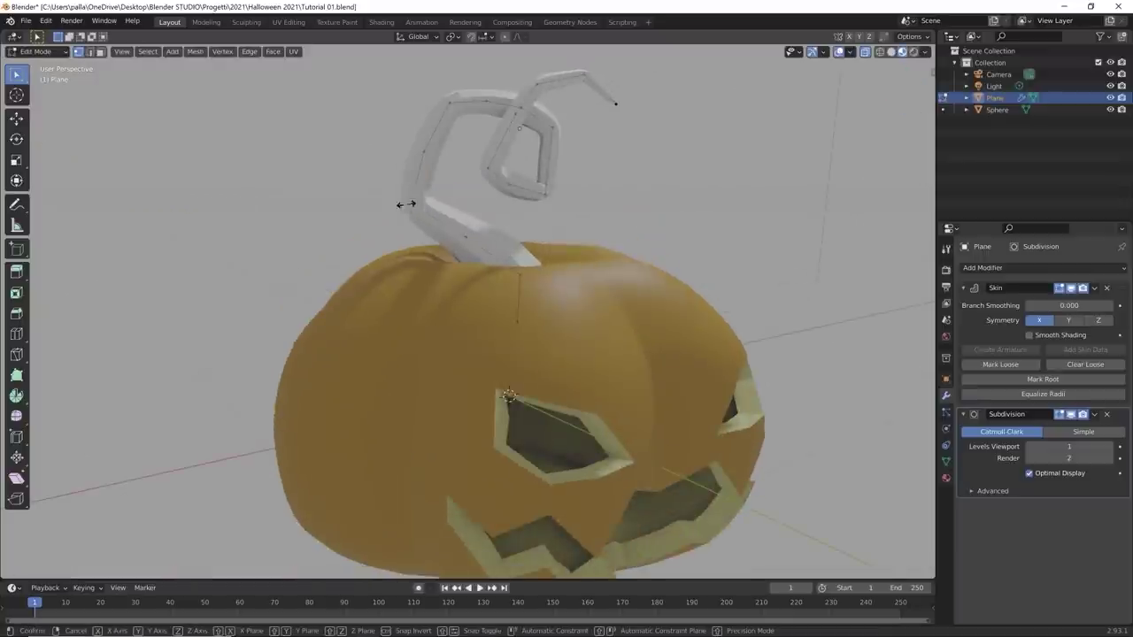
right_click(406, 204)
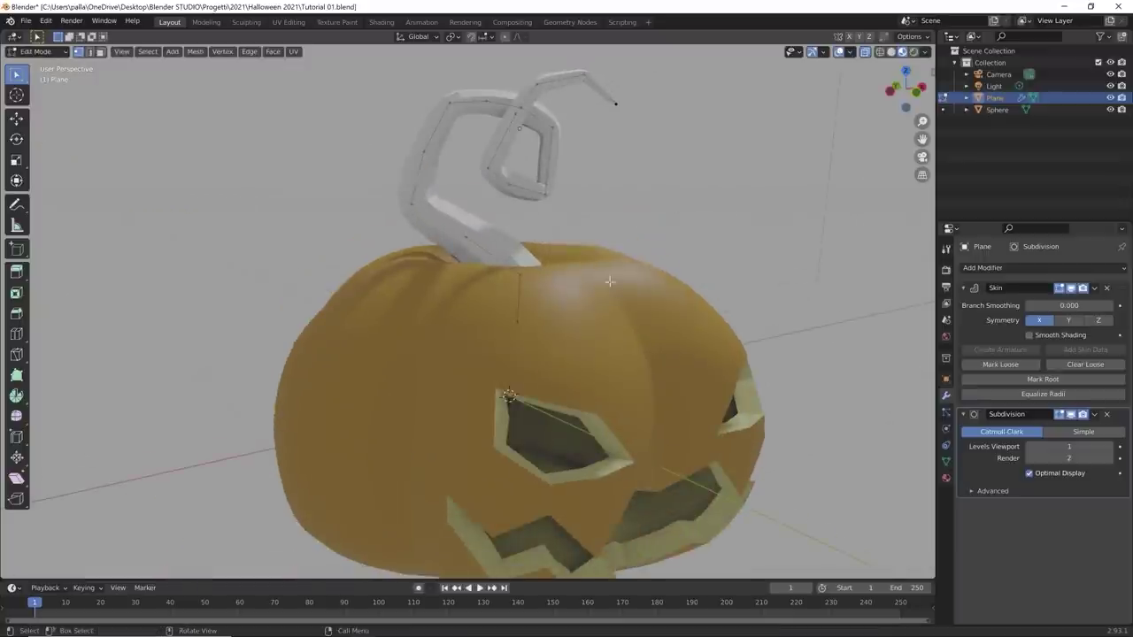
scroll(609, 282, down, 5)
key(Tab)
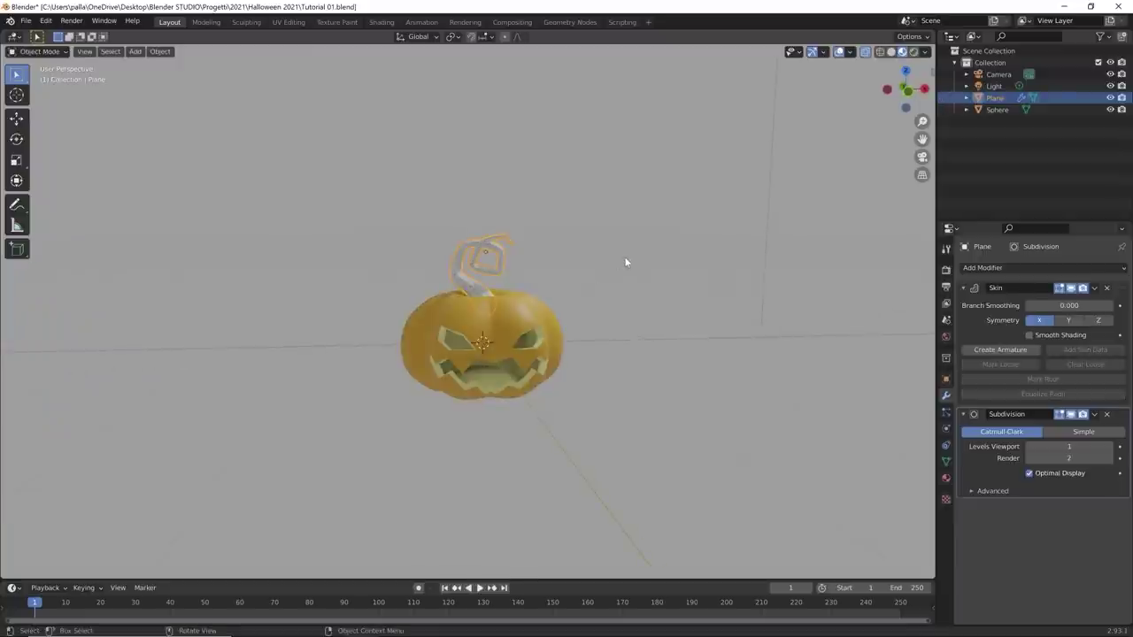
Step: Apply the stem's Skin modifier and then its Subdivision modifier, leaving an empty modifier stack
mouse_move(581, 291)
middle_down()
mouse_move(438, 292)
mouse_move(665, 296)
mouse_move(498, 291)
mouse_move(584, 299)
middle_up()
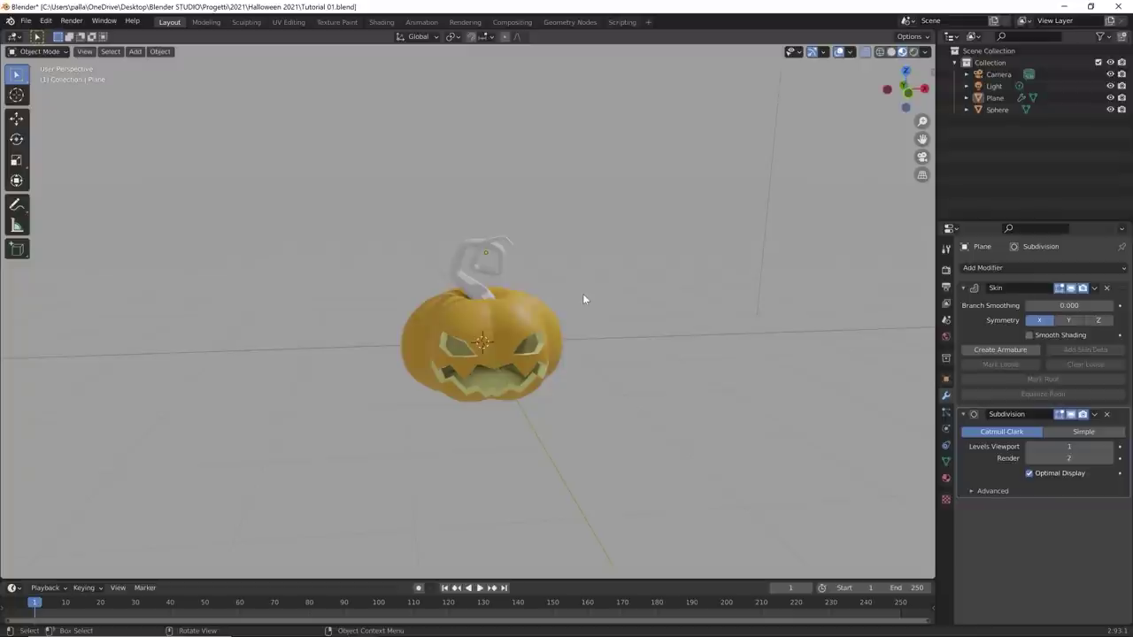
scroll(465, 337, up, 6)
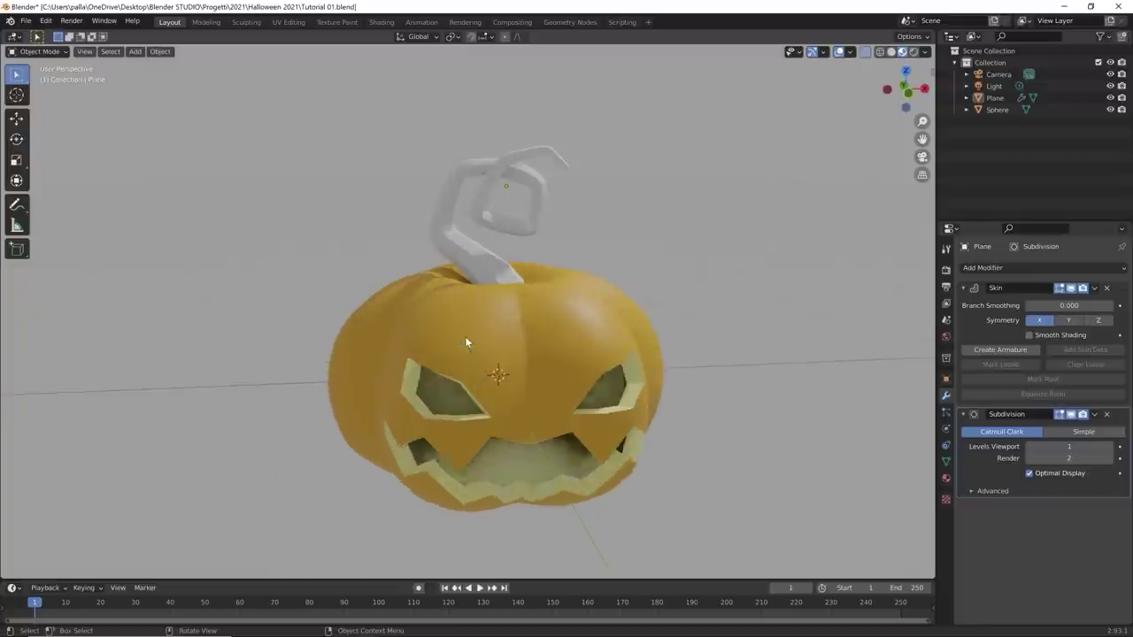
click(476, 270)
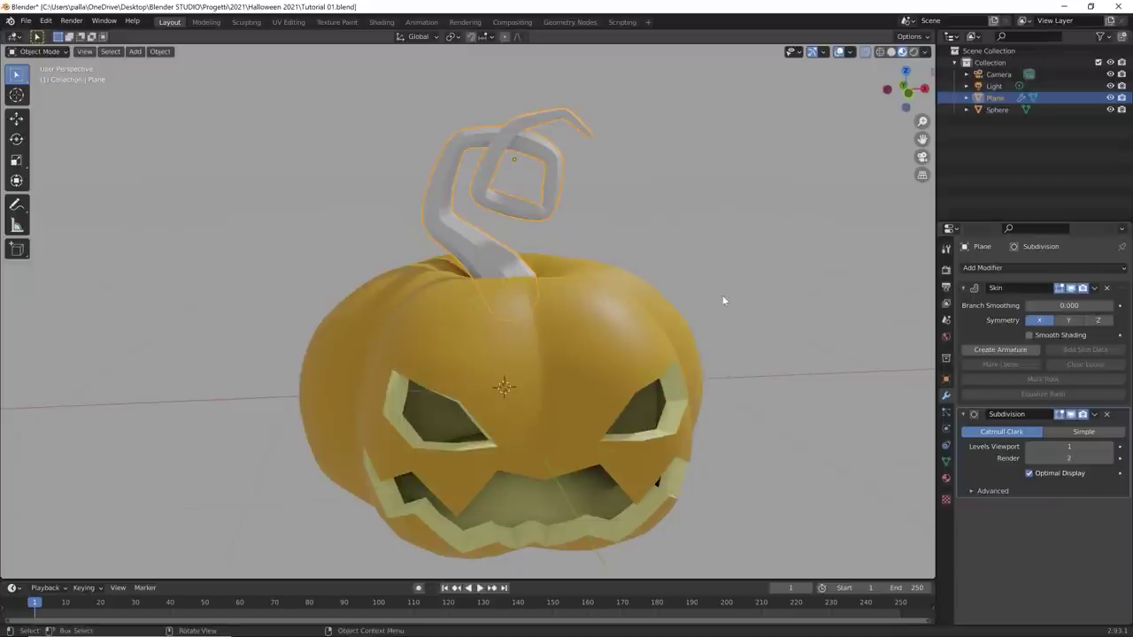
click(1094, 288)
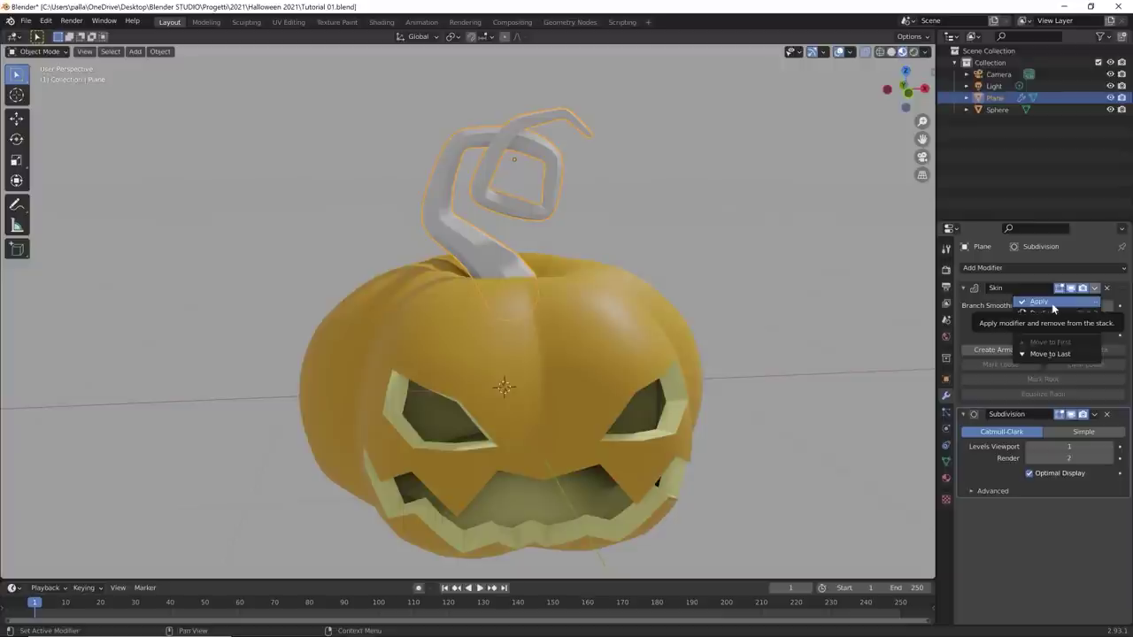
click(1052, 305)
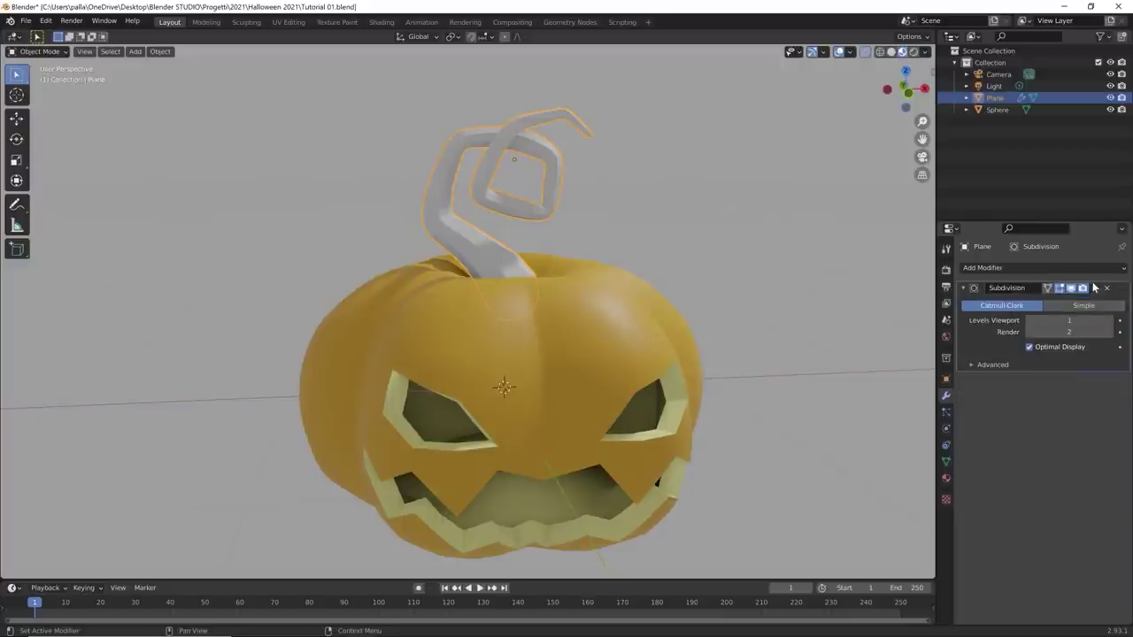
click(1095, 288)
click(1052, 305)
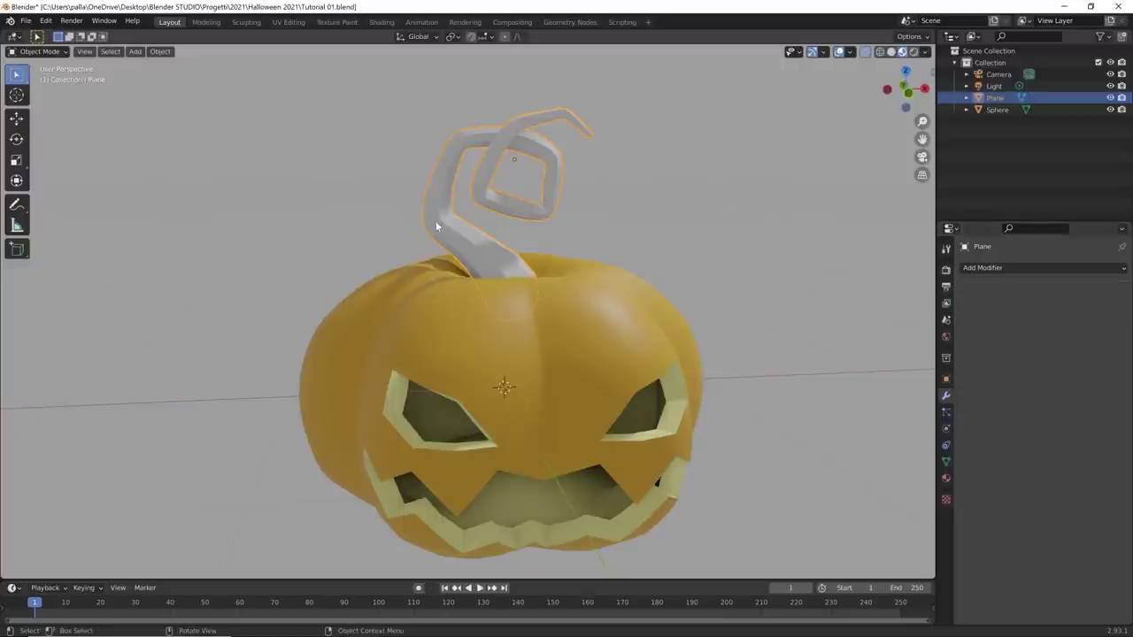
Step: Open the stem mesh in Edit Mode, zoom to its base, and switch to the Annotate tool
key(Tab)
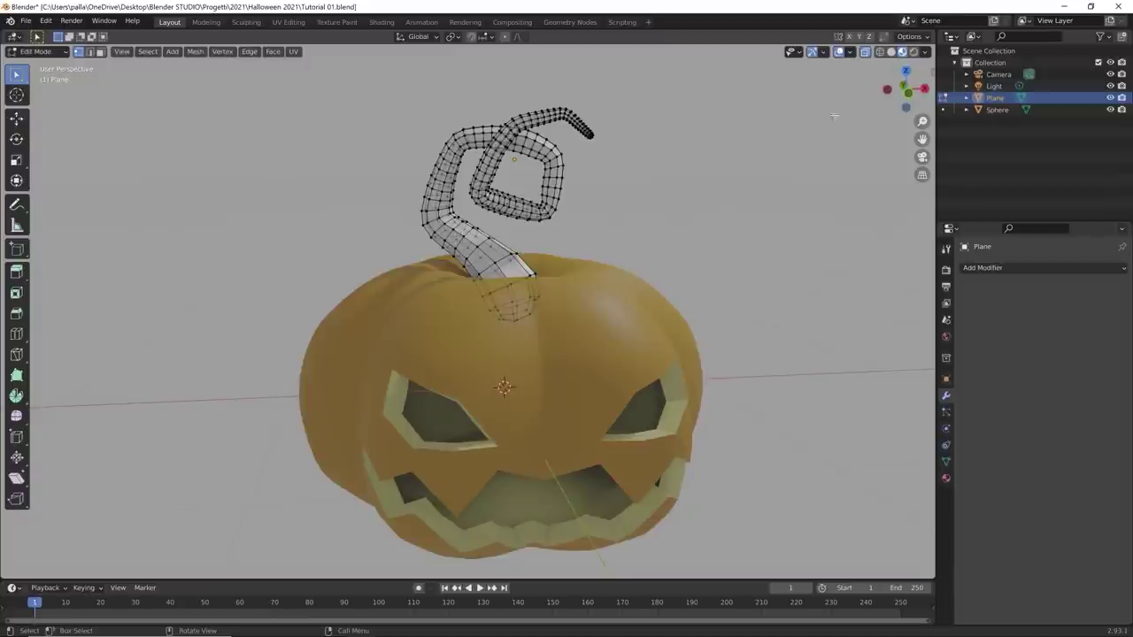
middle_drag(607, 198, 491, 214)
scroll(489, 215, up, 5)
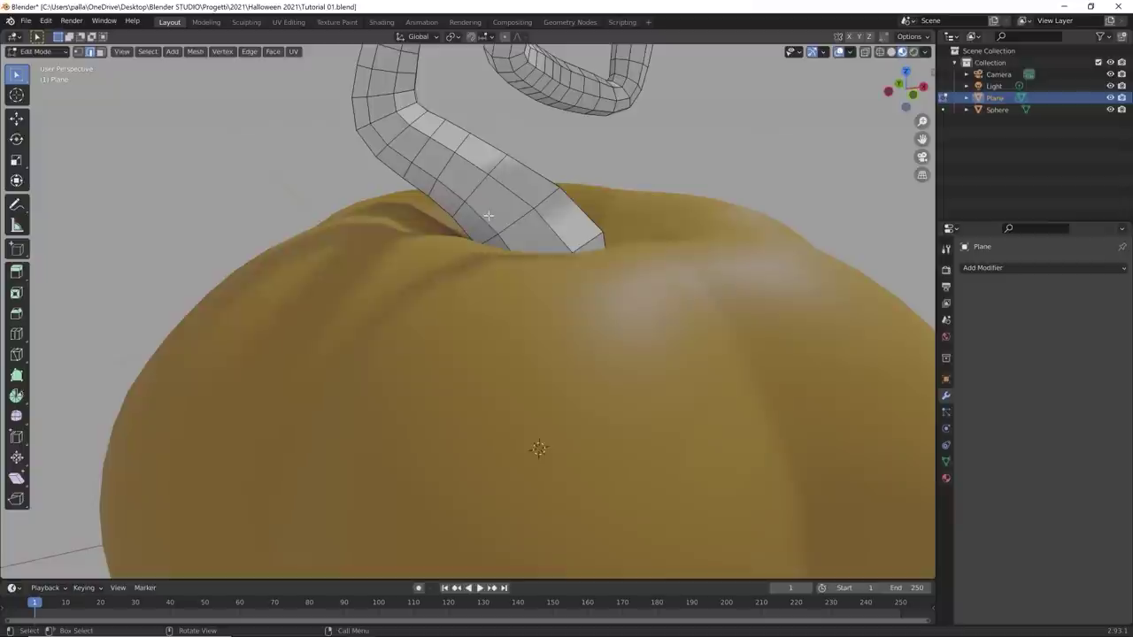
right_click(443, 169)
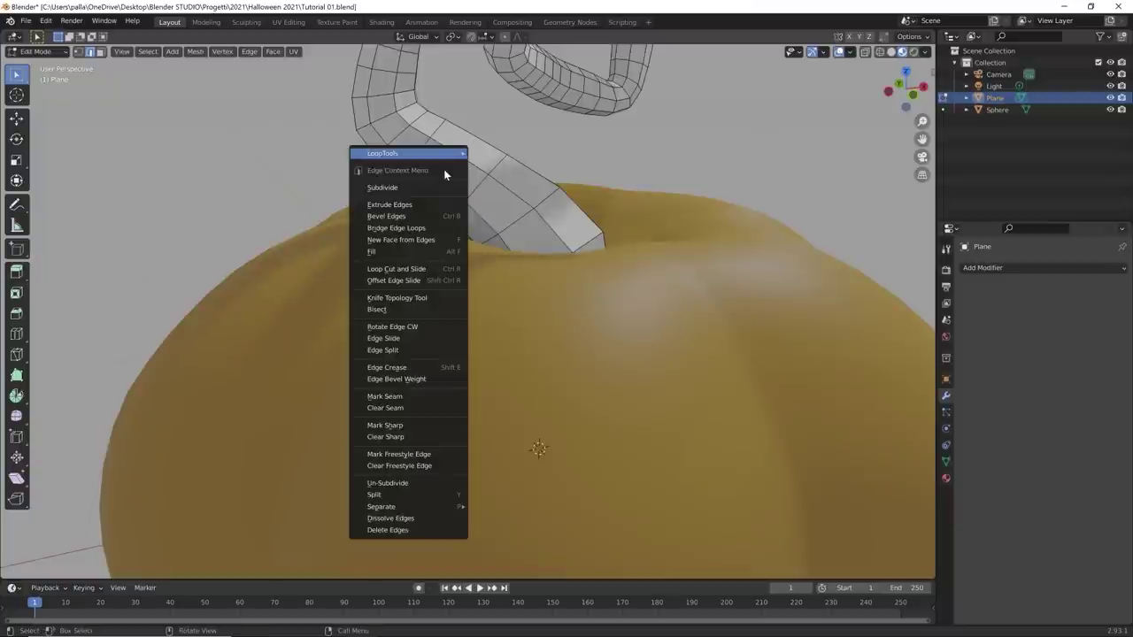
click(394, 468)
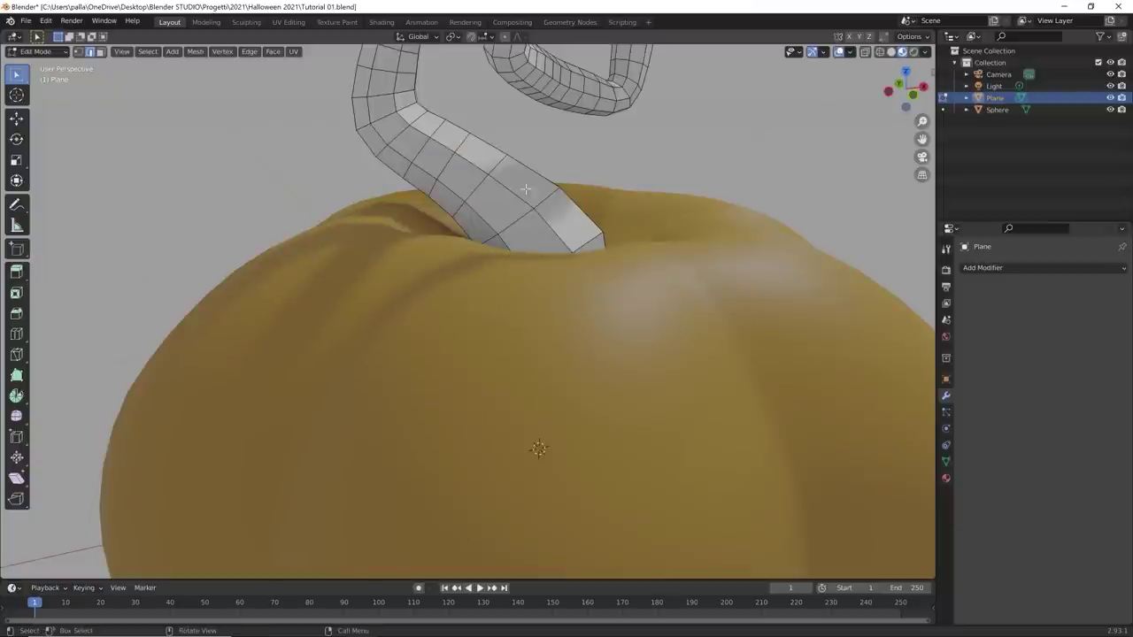
middle_drag(526, 190, 550, 203)
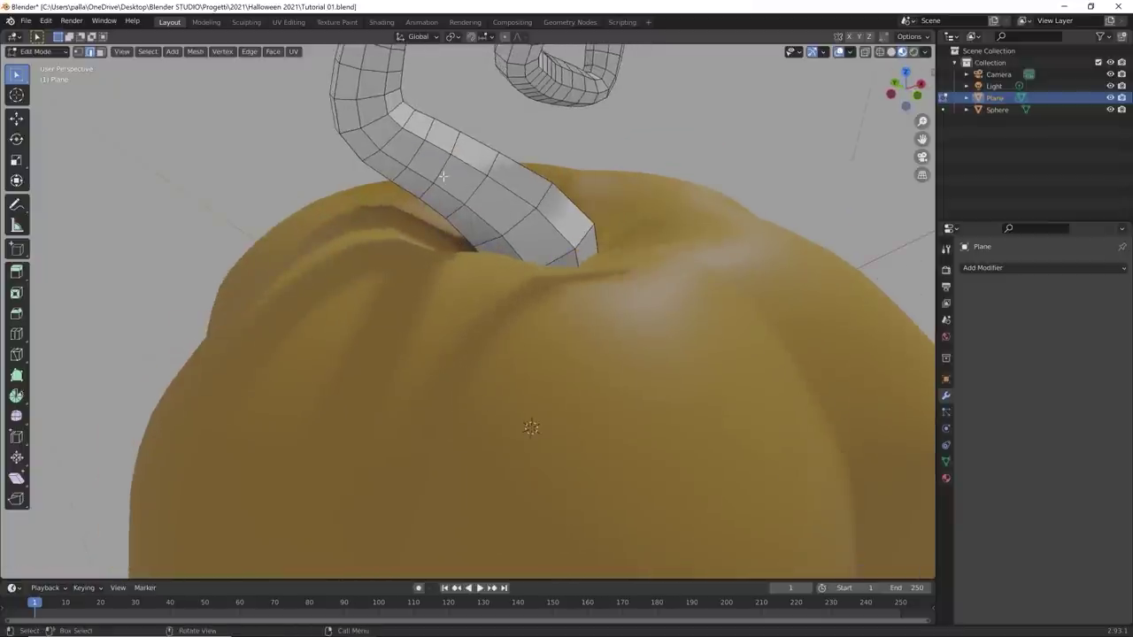
key(alt)
middle_drag(445, 175, 453, 137)
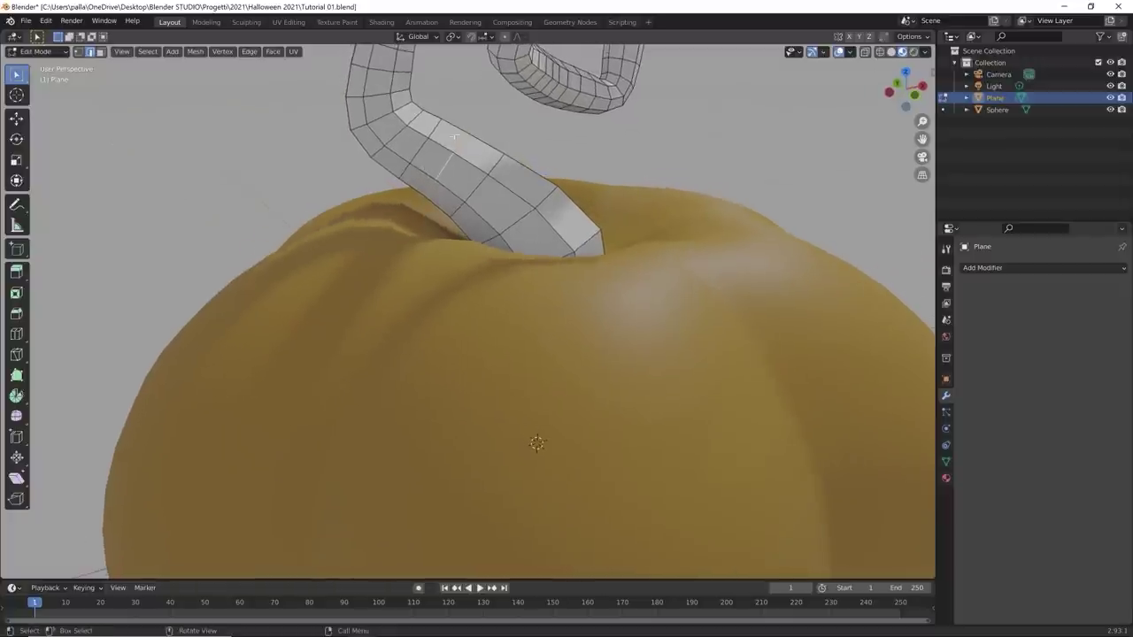
click(16, 204)
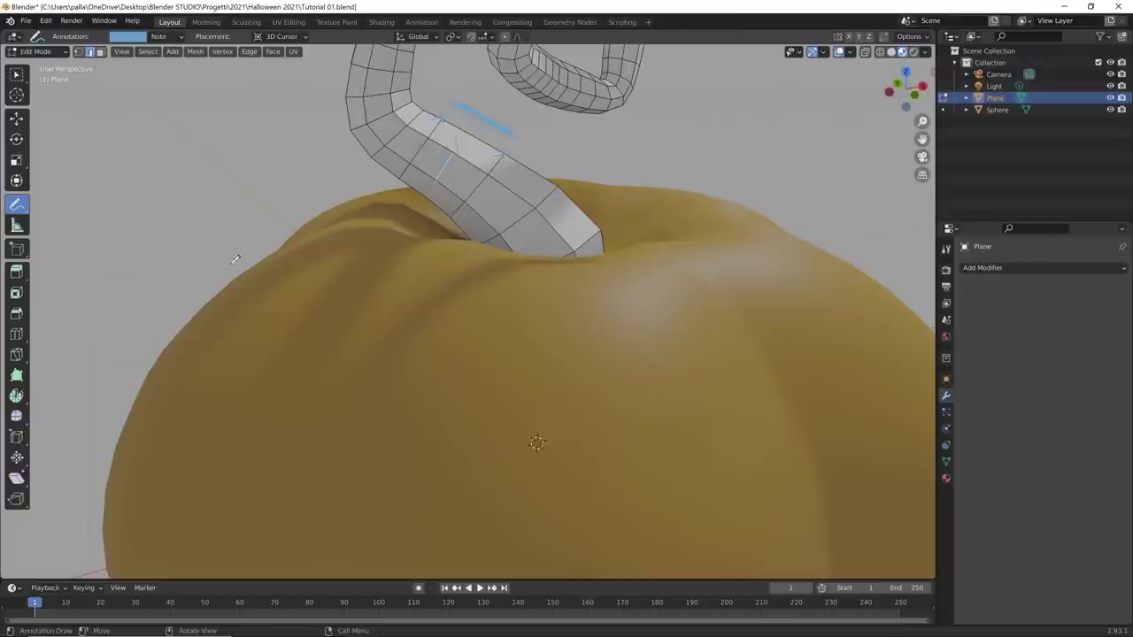
Step: Erase the annotation strokes, return to selection, and dissolve the first two edge loops on the stem
drag(24, 204, 68, 288)
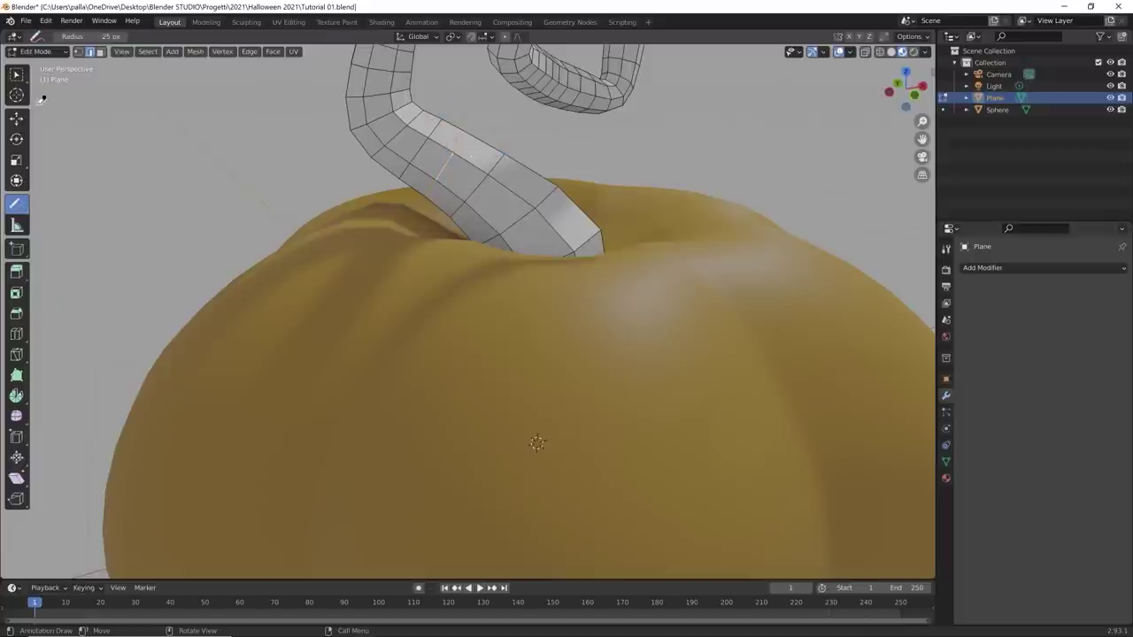
click(16, 78)
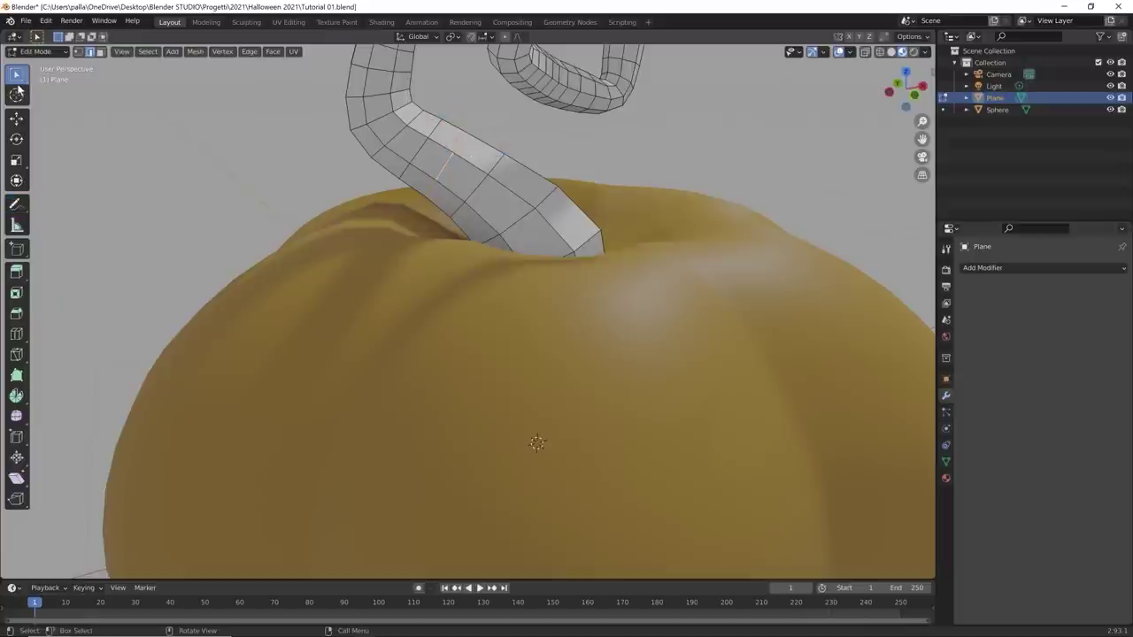
right_click(452, 174)
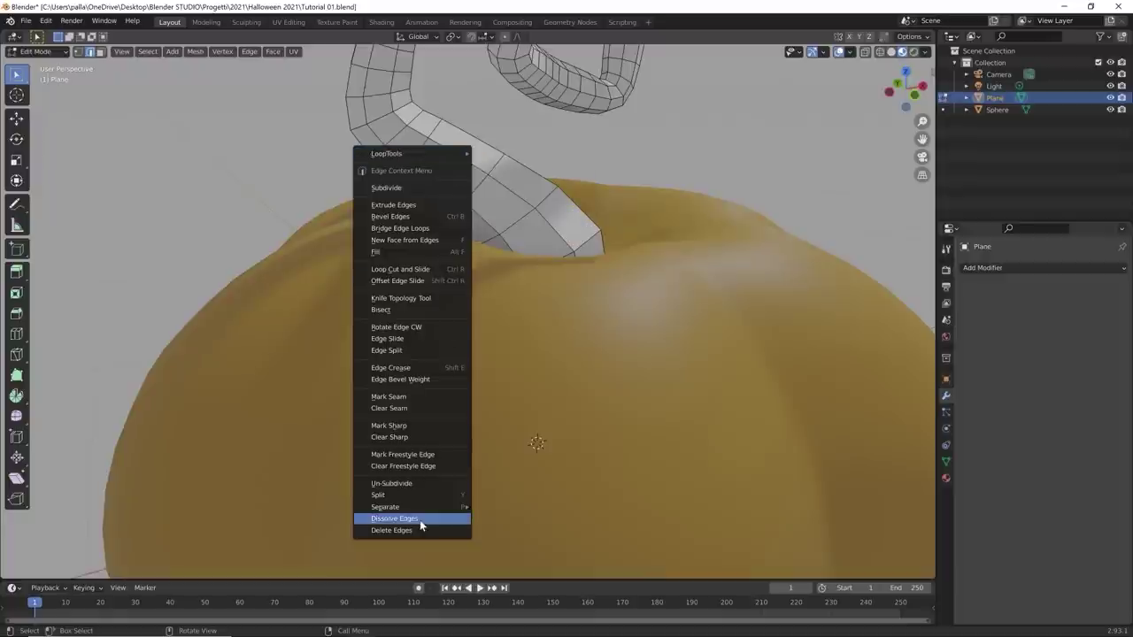
click(424, 524)
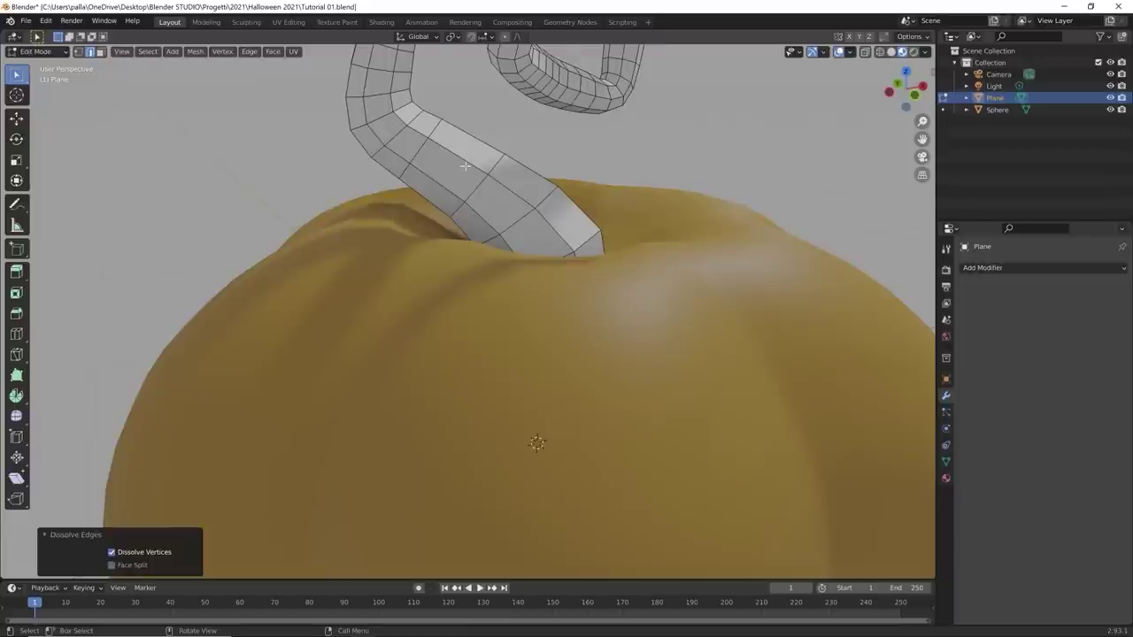
scroll(465, 166, down, 5)
middle_drag(448, 152, 422, 133)
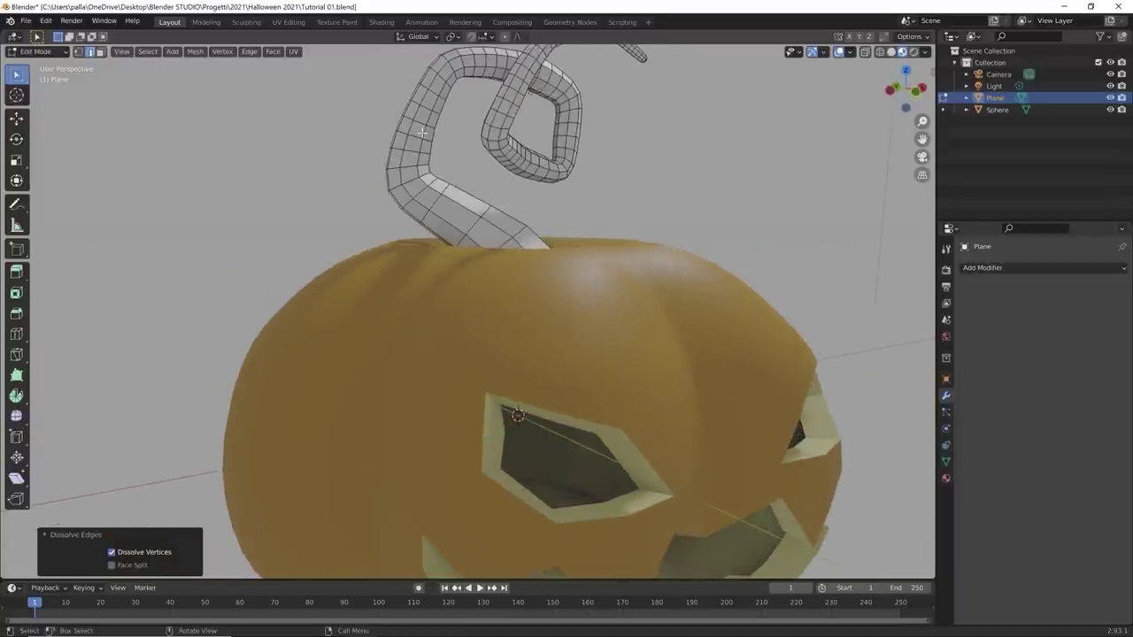
click(420, 137)
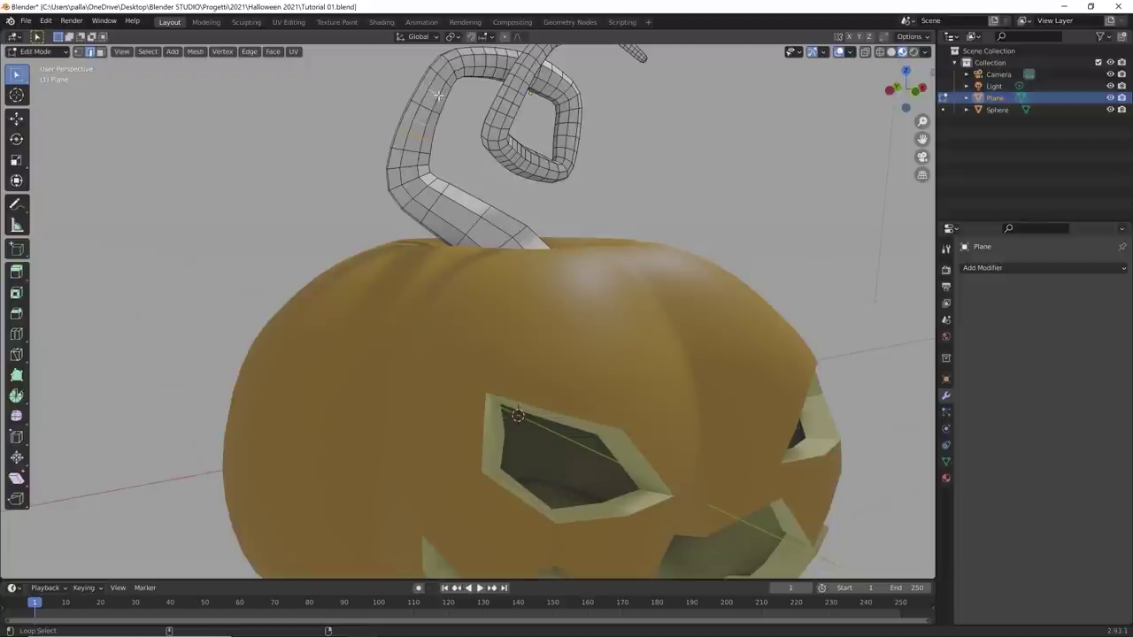
right_click(396, 392)
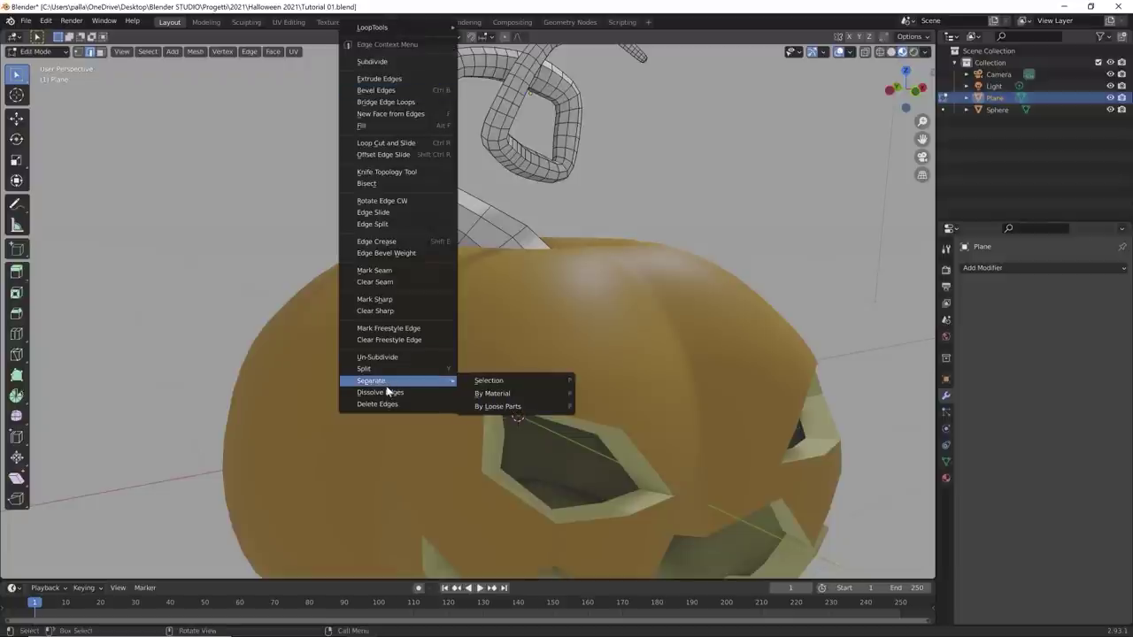
click(387, 392)
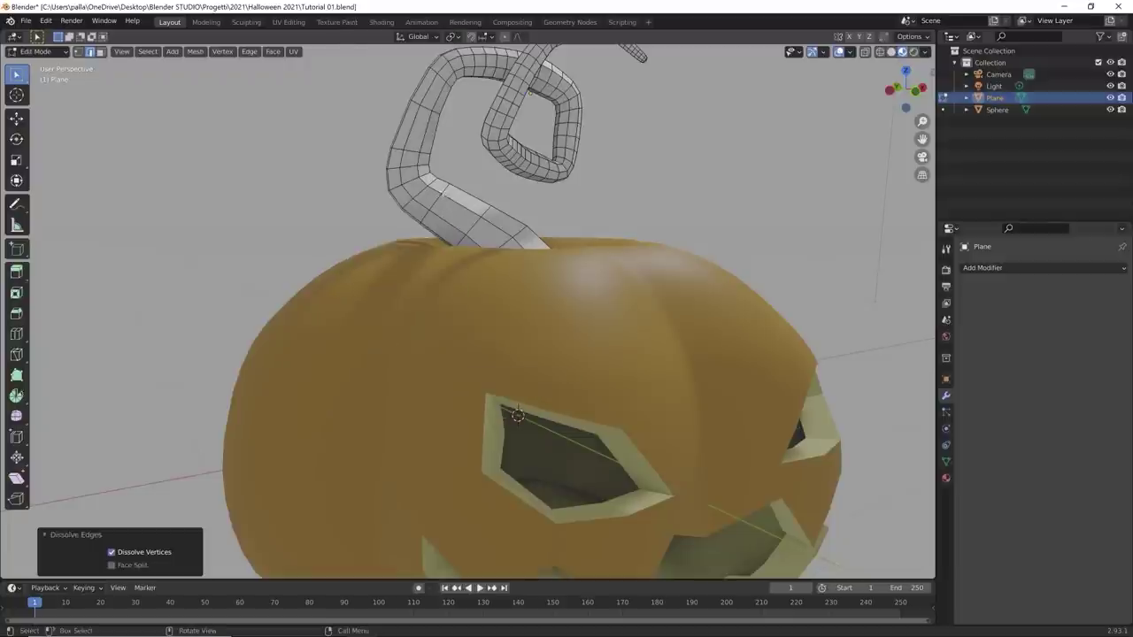
Step: Dissolve two more ring loops further along the stem
middle_drag(443, 190, 505, 168)
scroll(492, 133, up, 2)
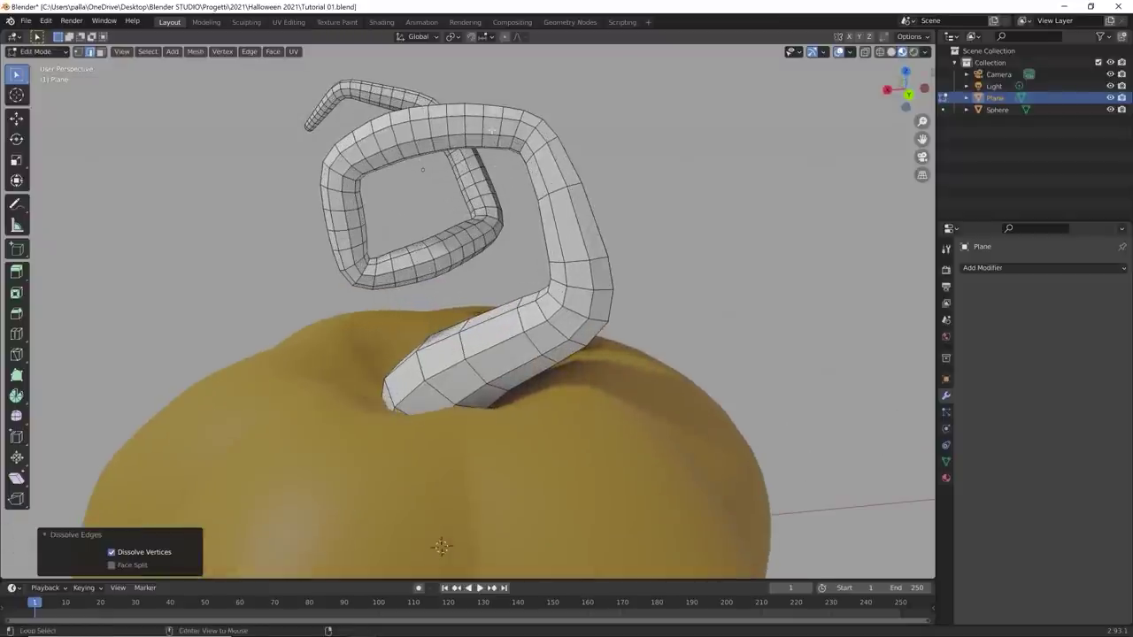
alt+click(485, 130)
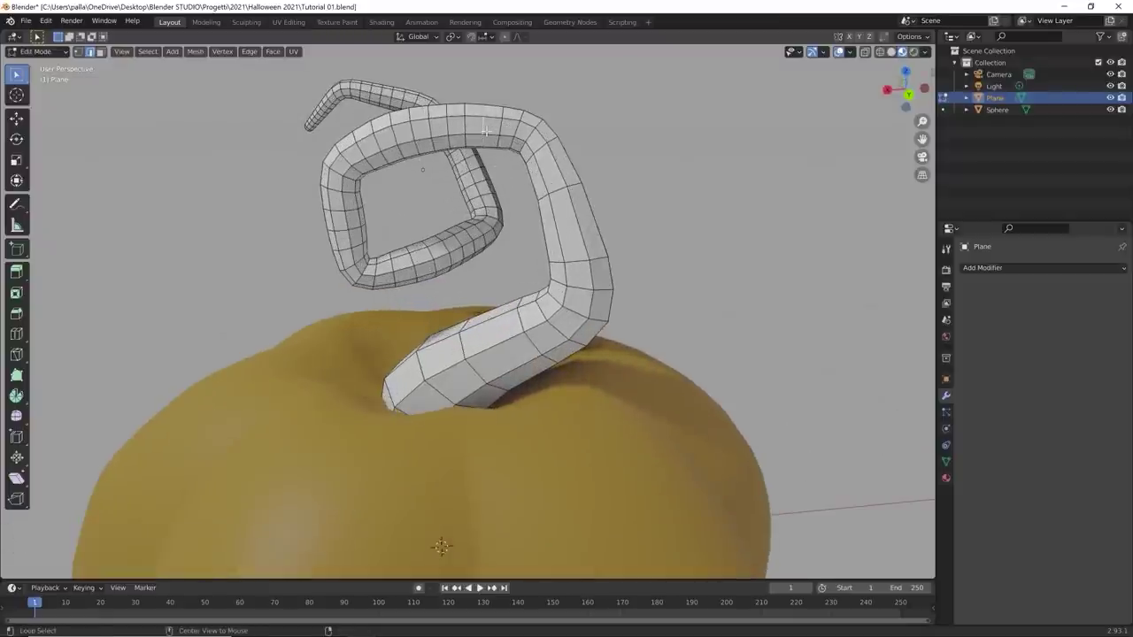
alt+click(469, 129)
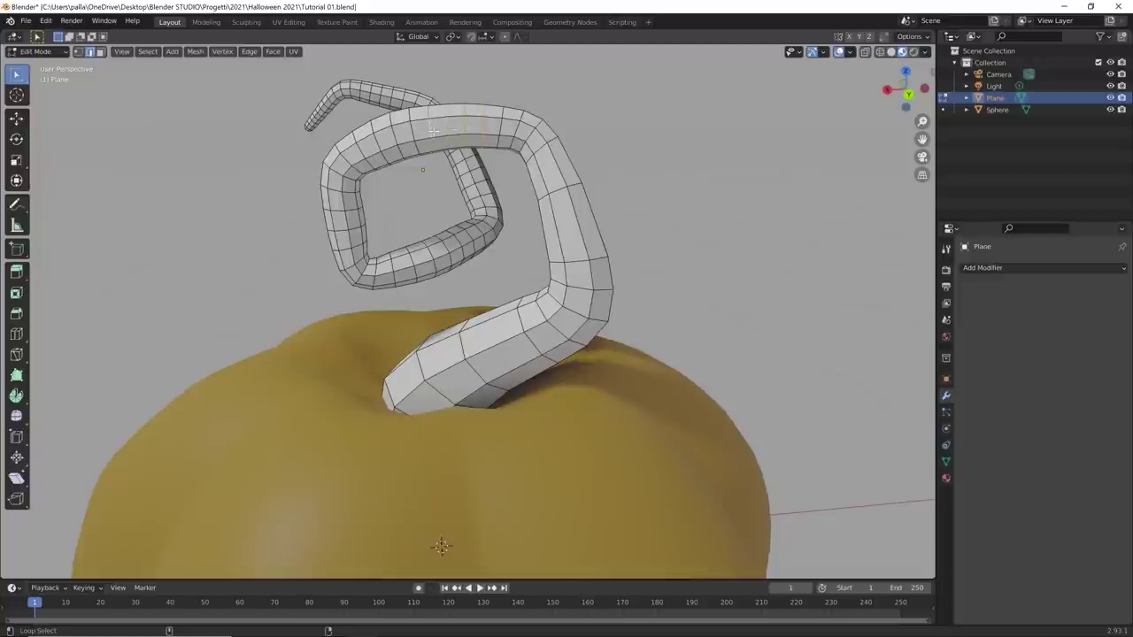
right_click(435, 131)
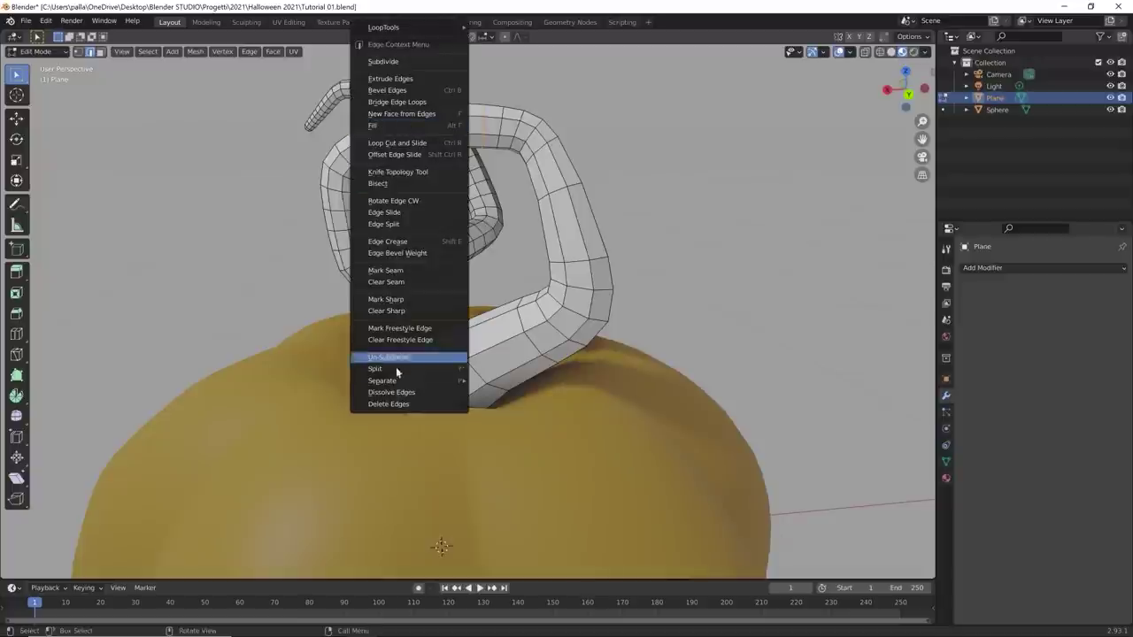
click(405, 395)
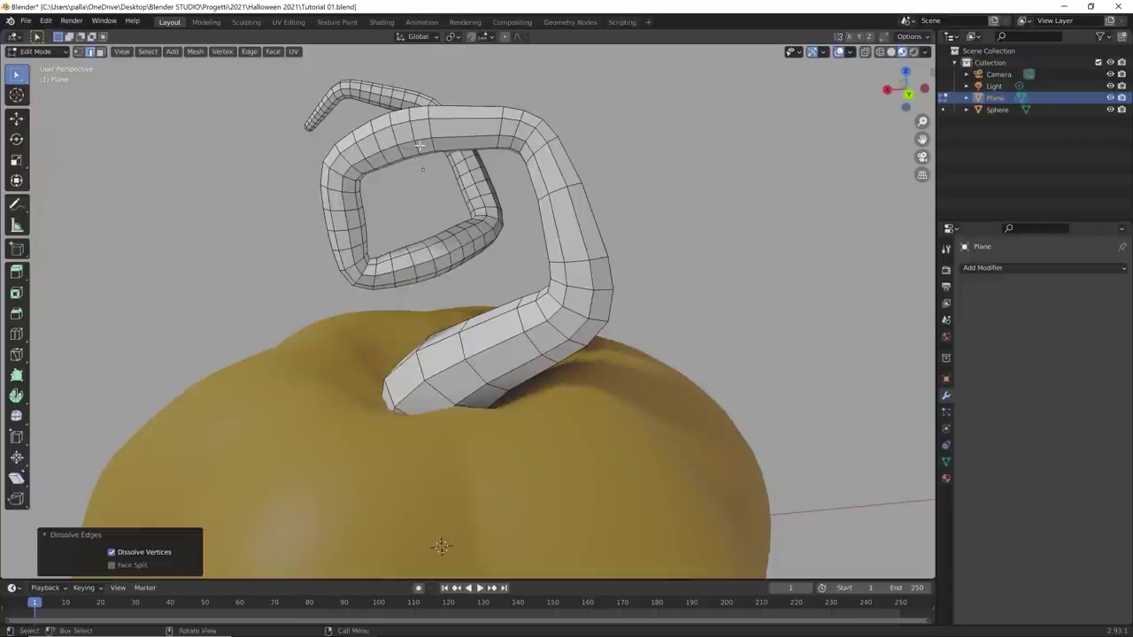
middle_drag(419, 144, 390, 139)
alt+click(365, 152)
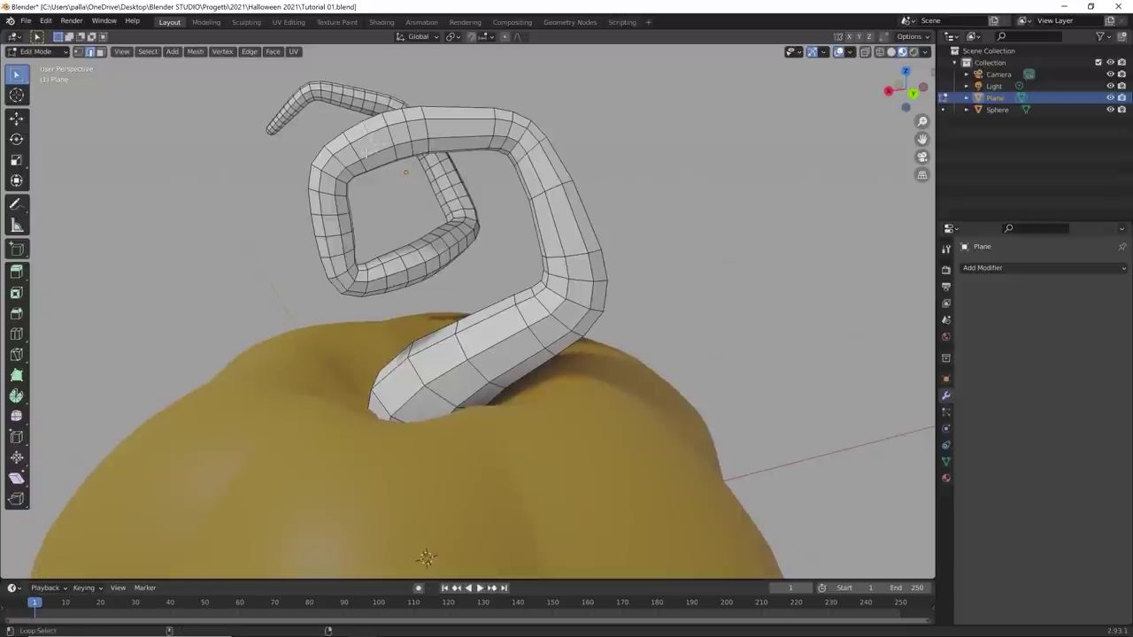
right_click(362, 154)
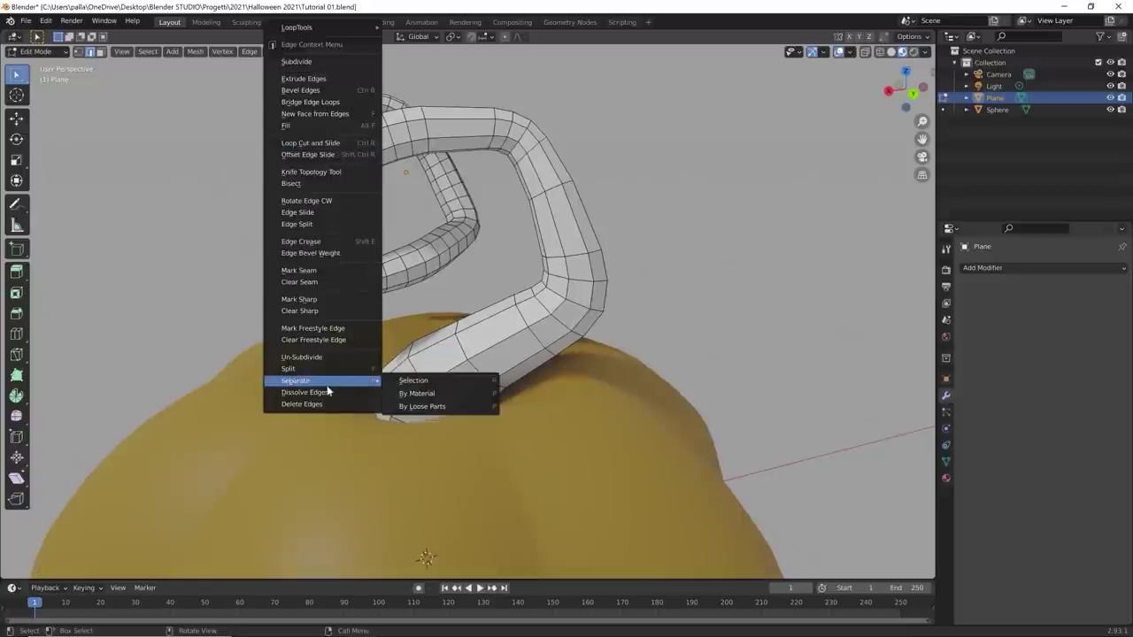
click(326, 393)
Step: Dissolve two edge loops on the stem's curl
middle_drag(302, 278, 598, 239)
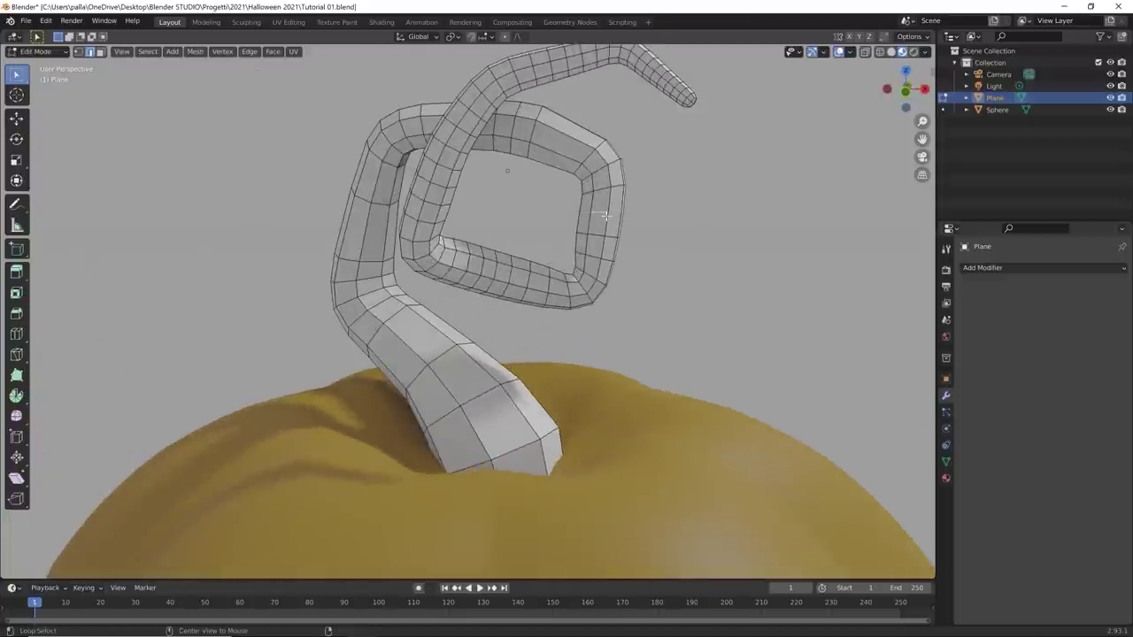
alt+click(598, 241)
right_click(597, 242)
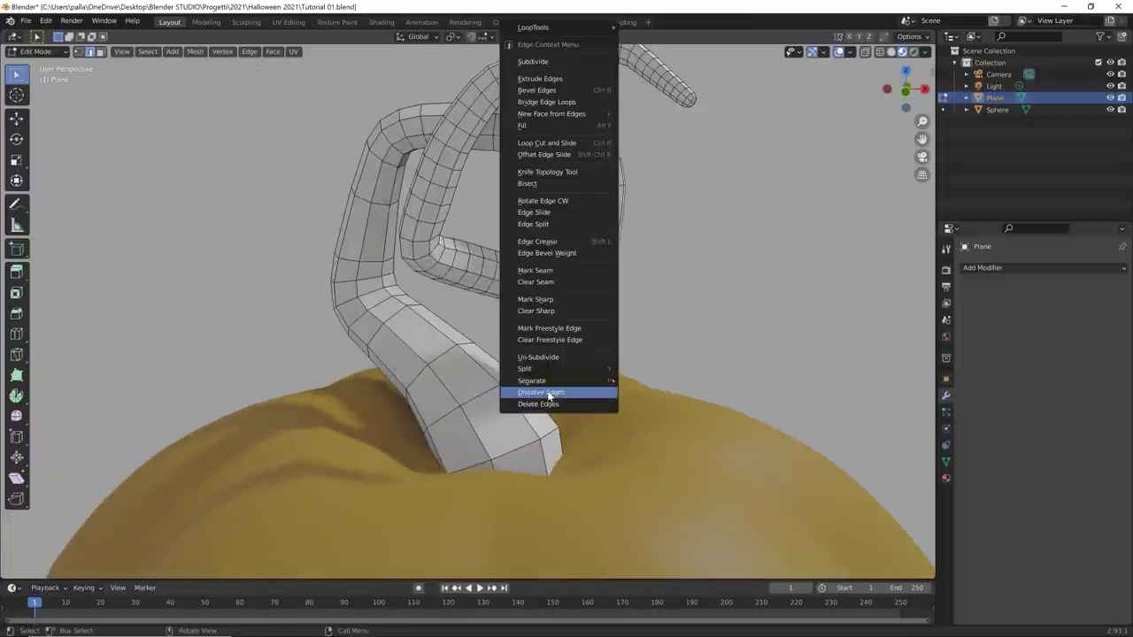
click(565, 392)
middle_drag(528, 302, 443, 257)
alt+click(441, 254)
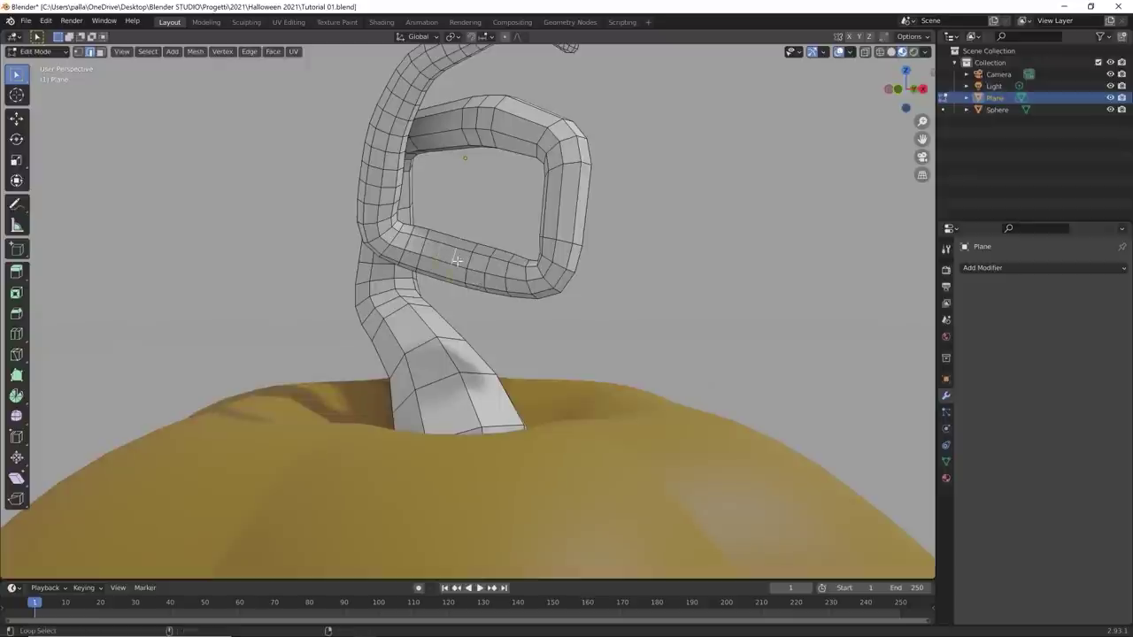
right_click(456, 260)
click(451, 399)
Step: Dissolve another edge loop along the inner part of the stem
middle_drag(451, 399, 618, 345)
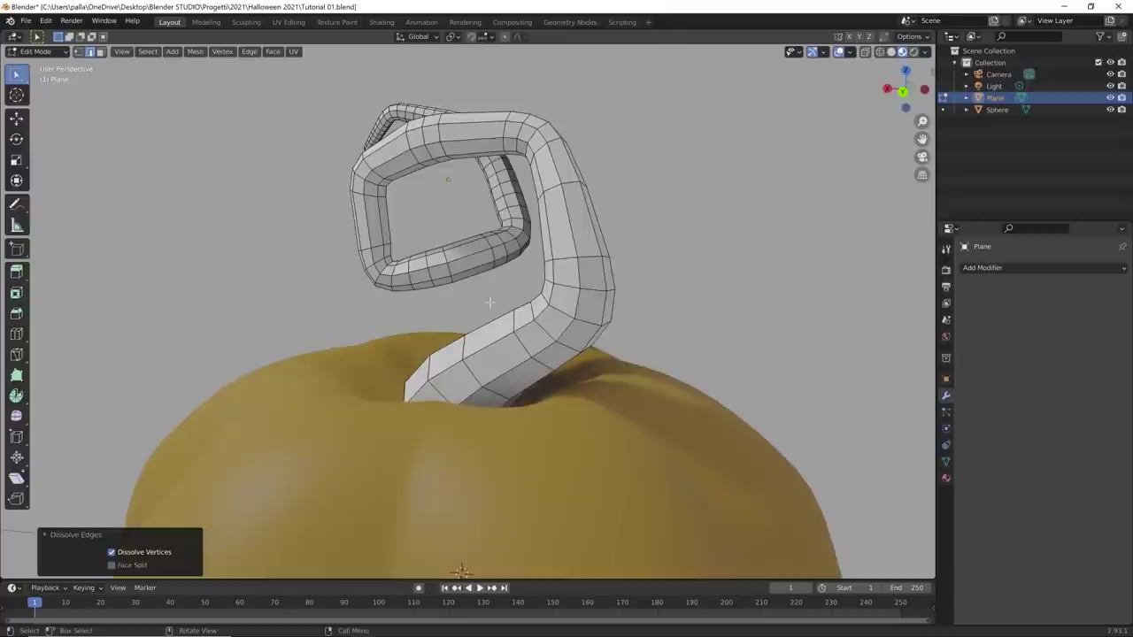
middle_drag(489, 303, 571, 310)
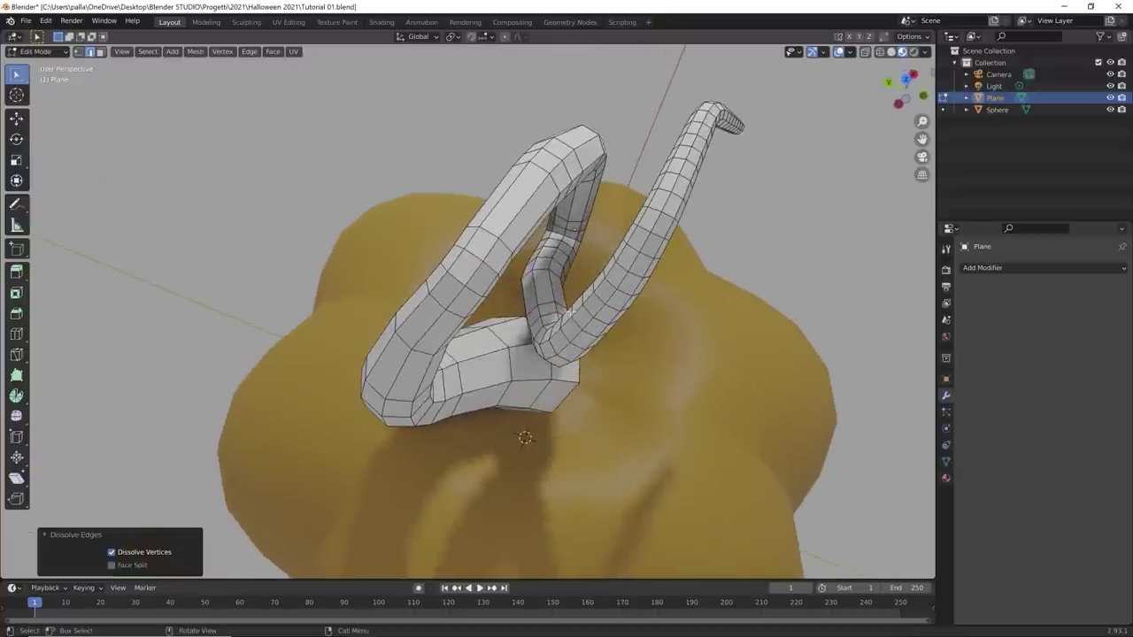
scroll(549, 283, up, 2)
click(565, 279)
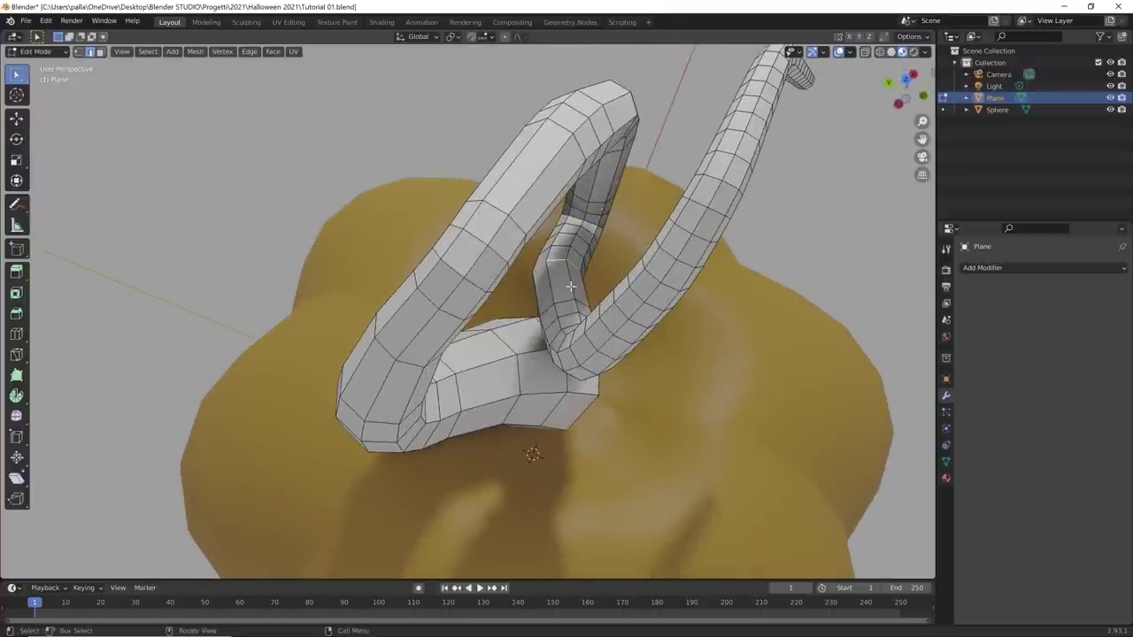
middle_drag(571, 286, 476, 195)
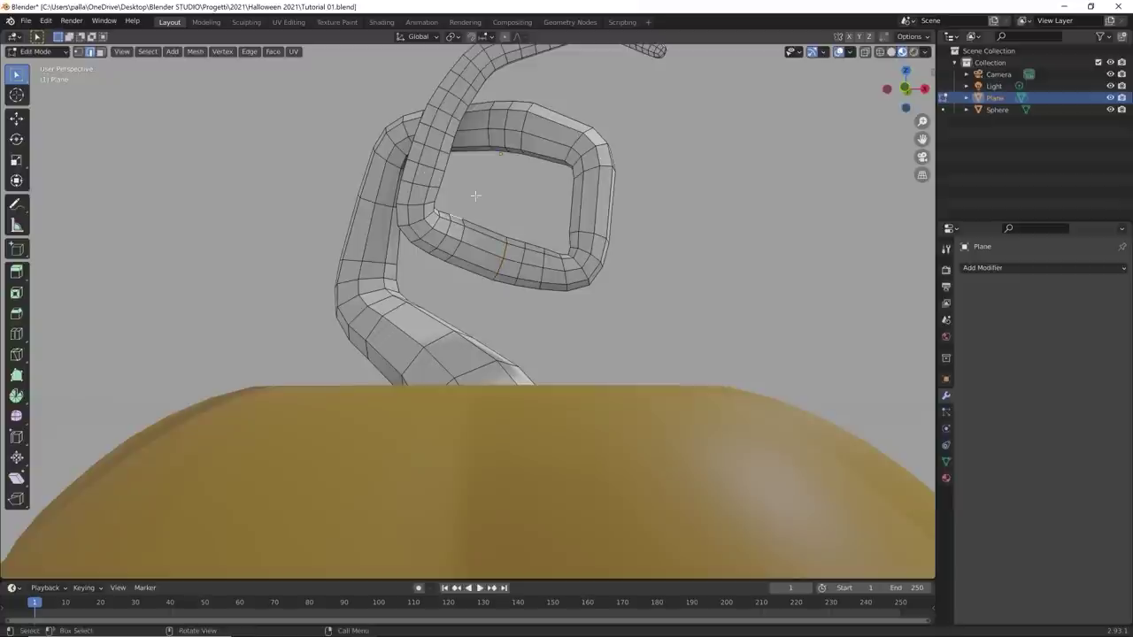
alt+click(454, 184)
alt+click(432, 168)
right_click(442, 136)
click(390, 392)
Step: Dissolve the edge loops near the stem tip, then view the whole pumpkin
middle_drag(483, 206, 504, 192)
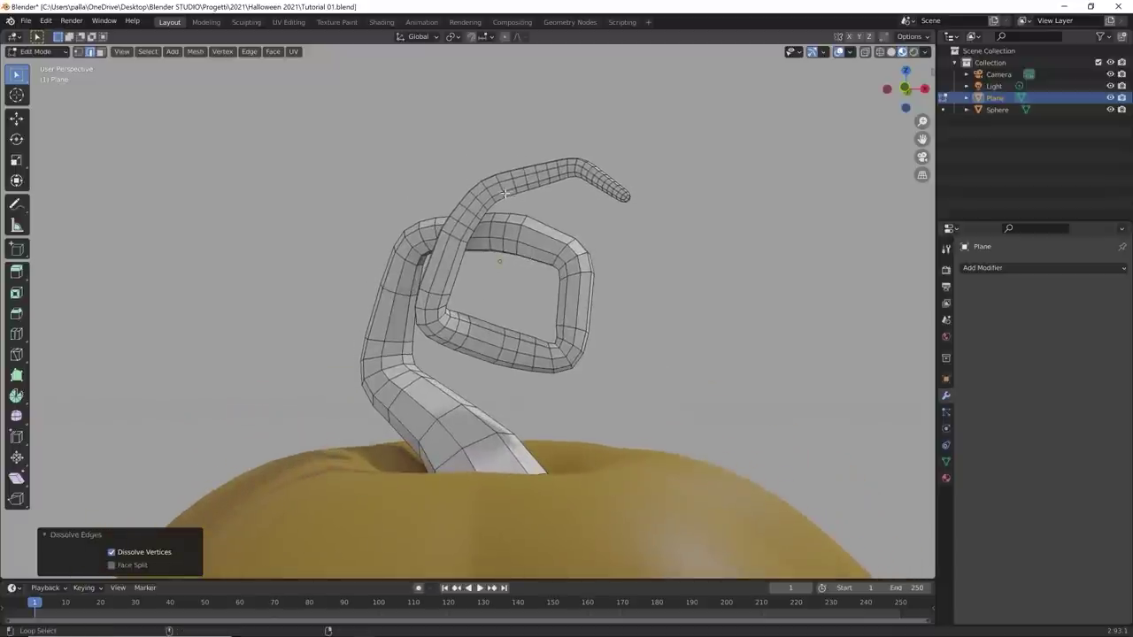
click(515, 186)
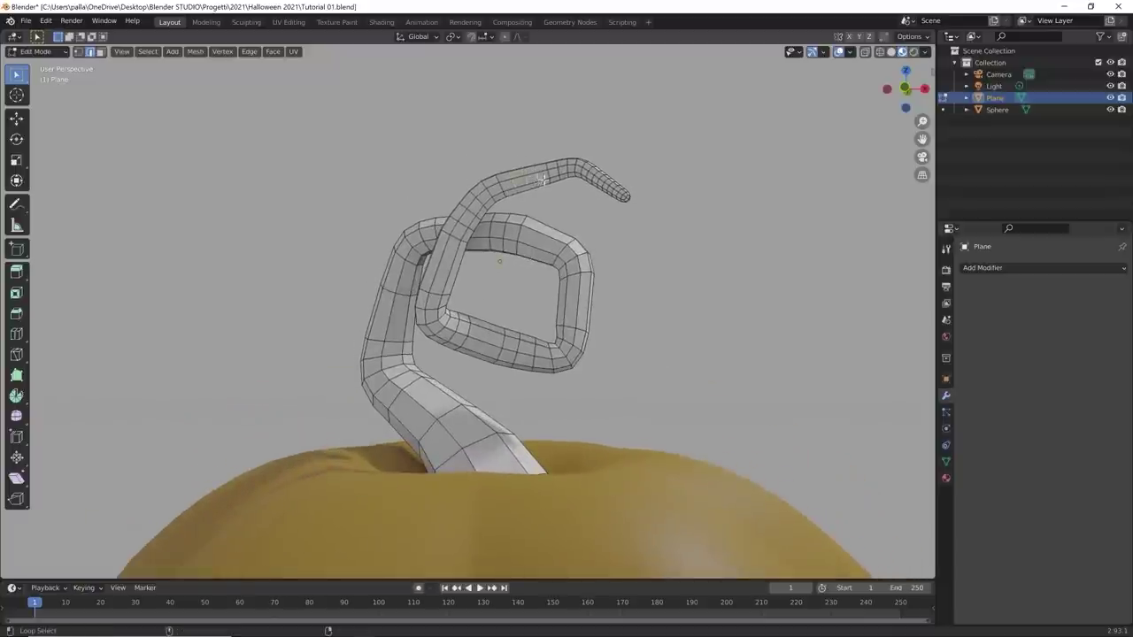
right_click(561, 176)
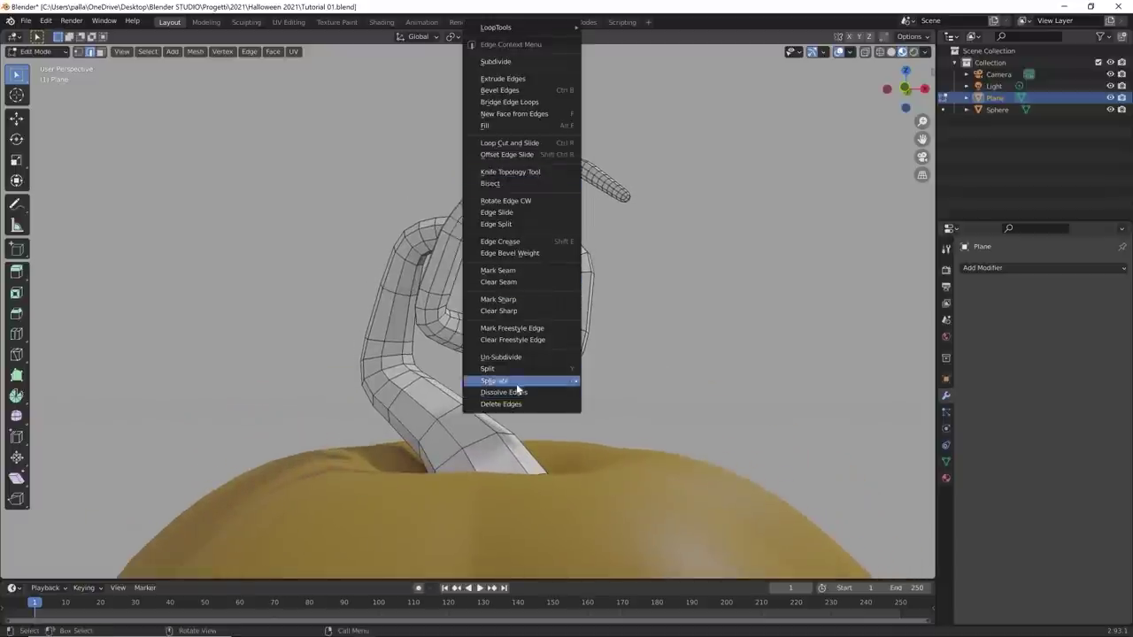
click(553, 379)
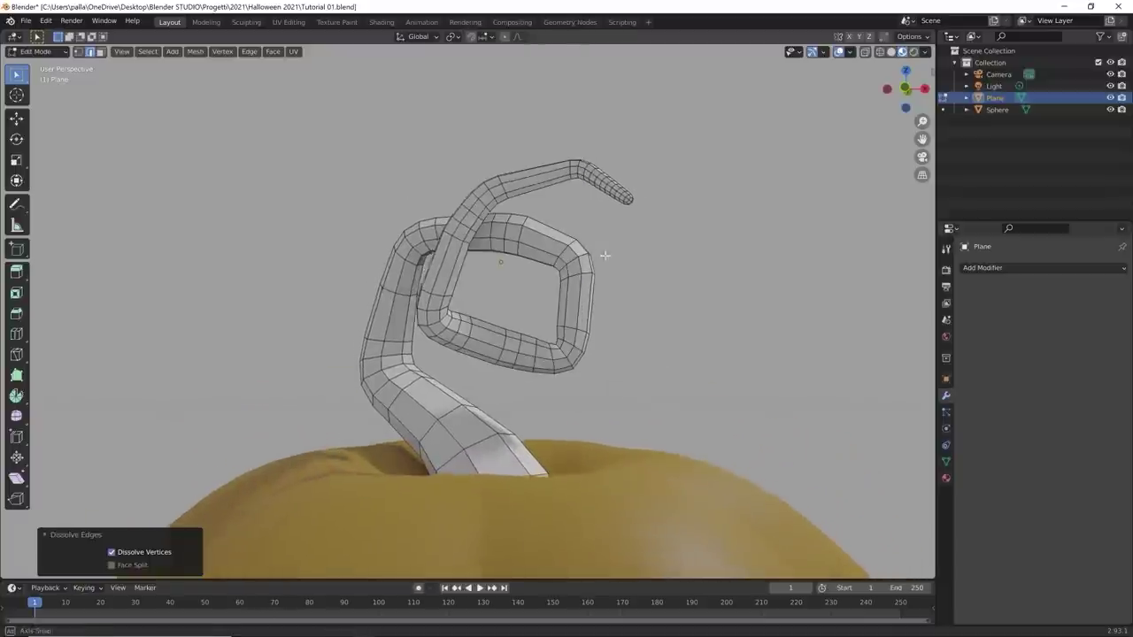
scroll(605, 256, up, 8)
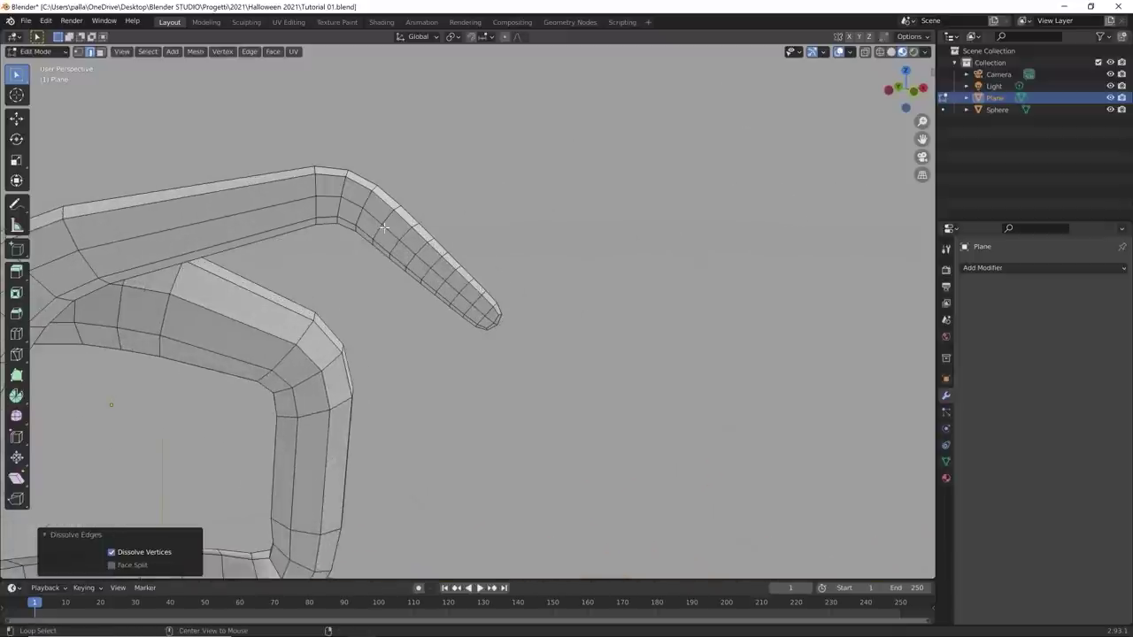
alt+click(386, 223)
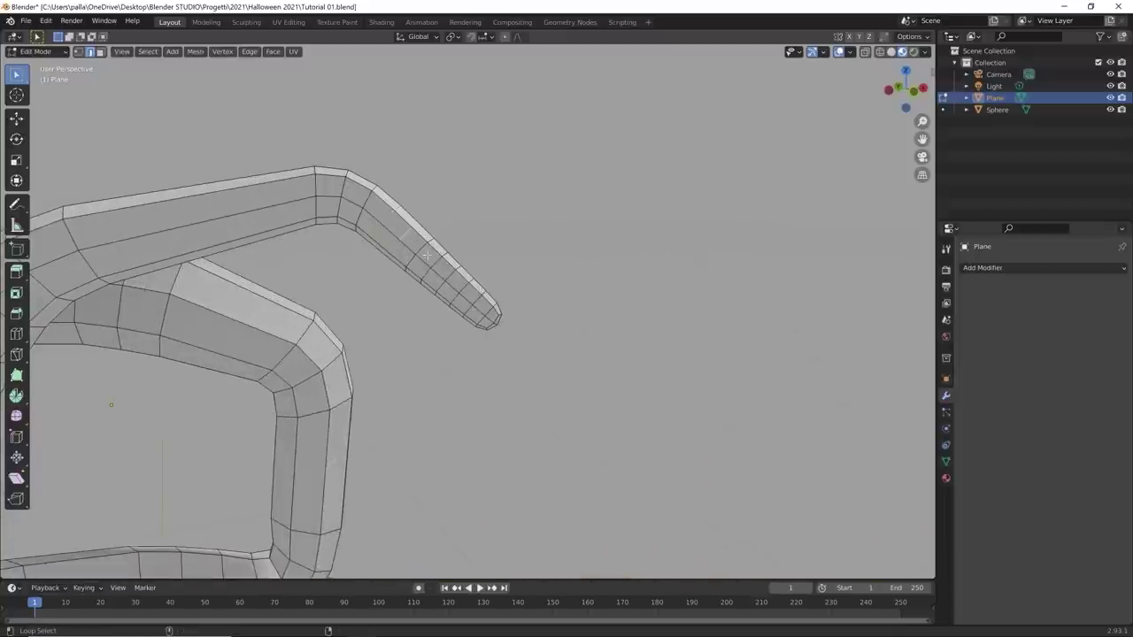
alt+click(437, 263)
key(x)
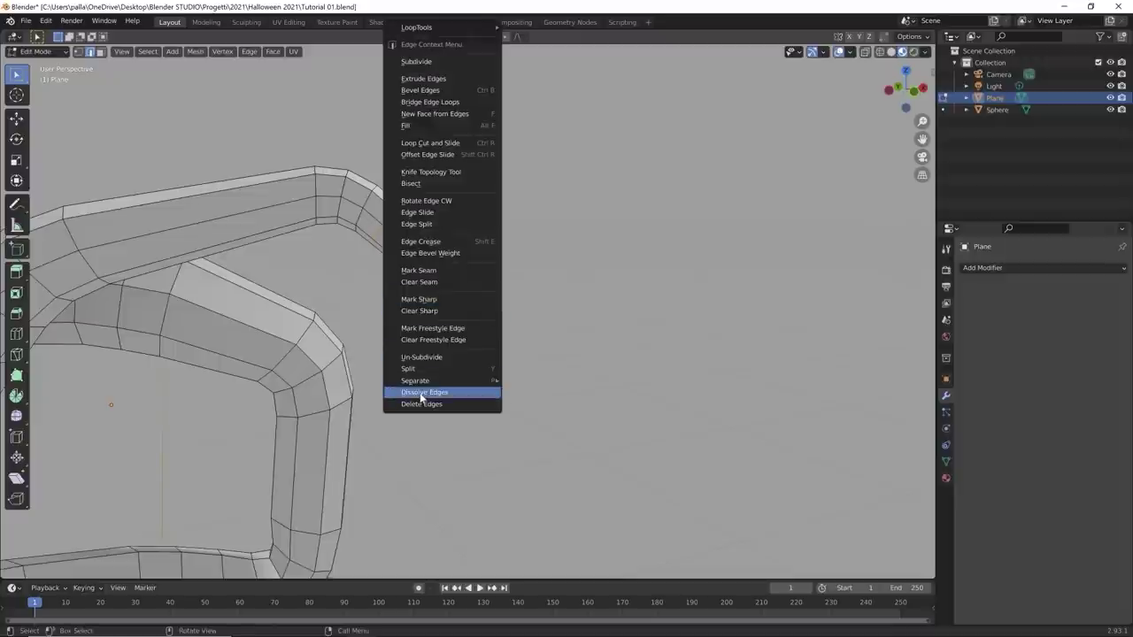
click(423, 393)
middle_drag(561, 286, 404, 394)
scroll(366, 354, down, 3)
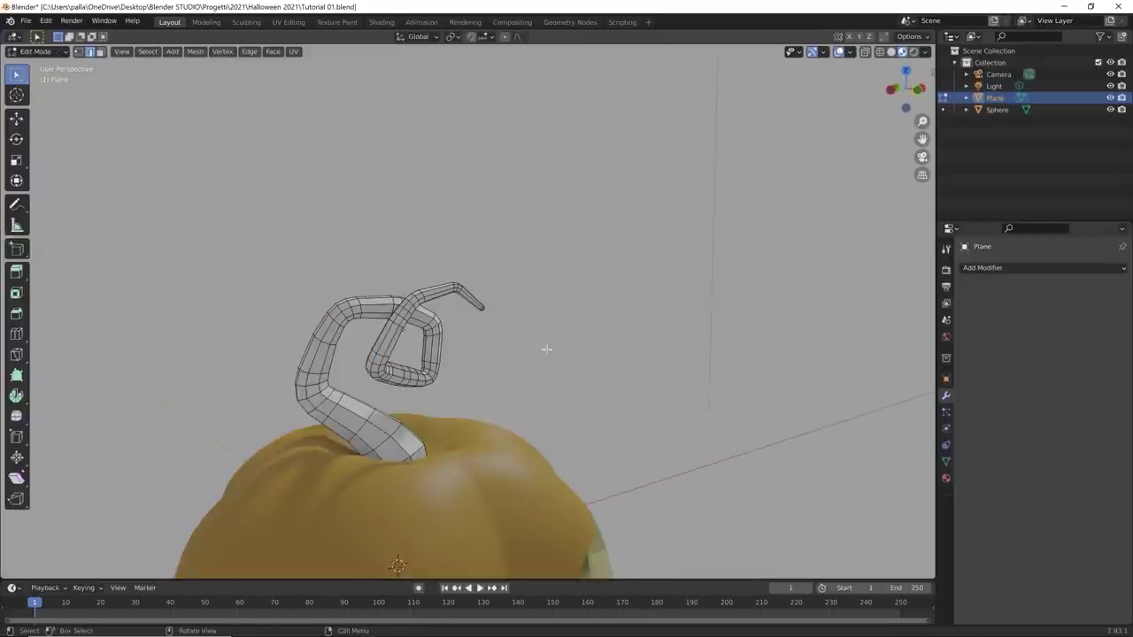
scroll(546, 349, down, 6)
scroll(475, 442, up, 5)
scroll(456, 407, up, 3)
Step: Delete the stem's bottom cap faces
scroll(401, 426, up, 4)
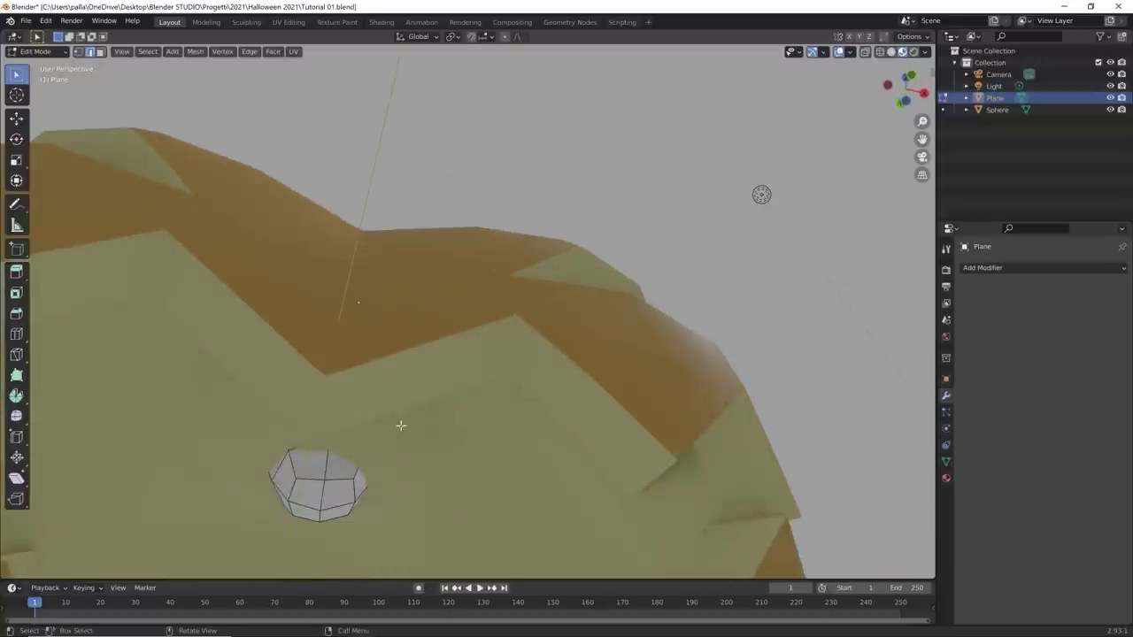
middle_drag(399, 433, 421, 406)
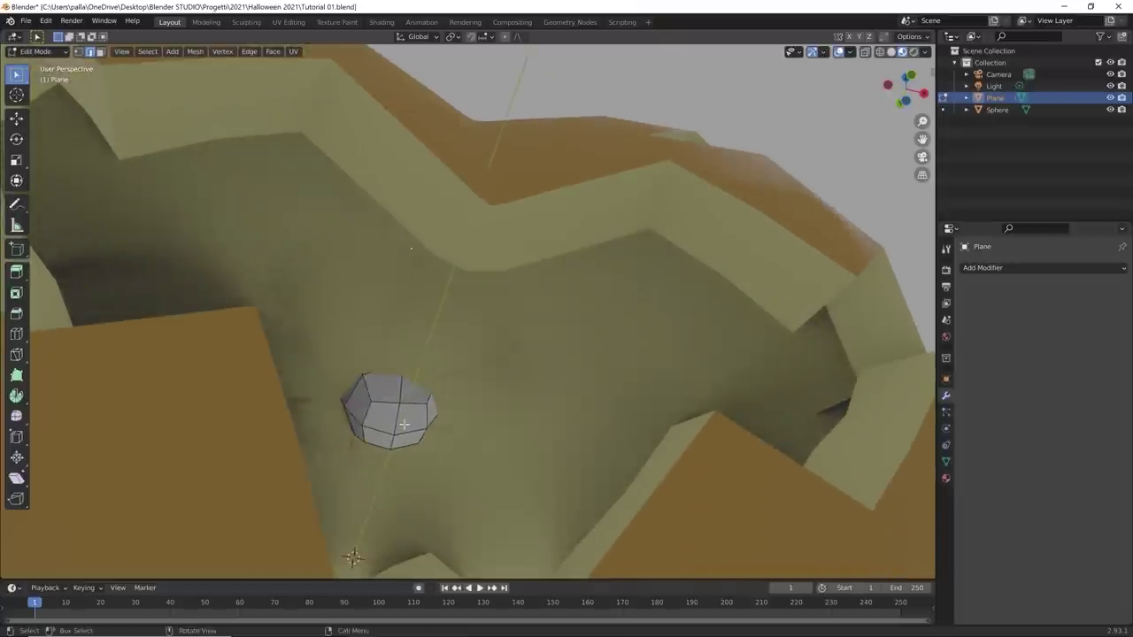
scroll(394, 431, up, 2)
key(3)
click(376, 435)
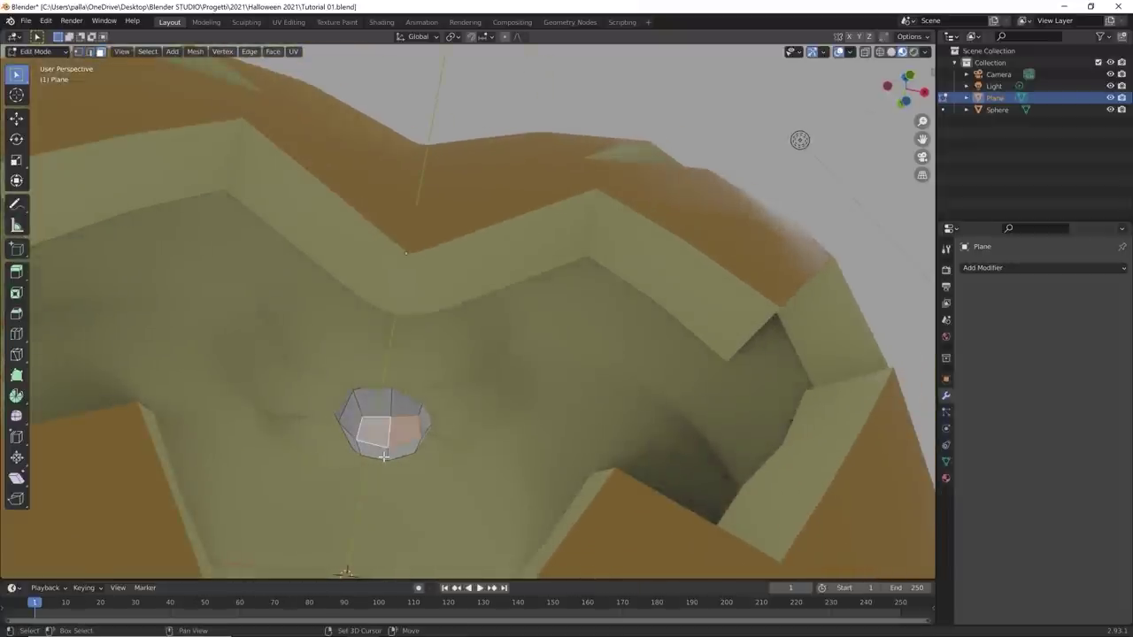
shift+click(370, 447)
shift+click(399, 455)
key(x)
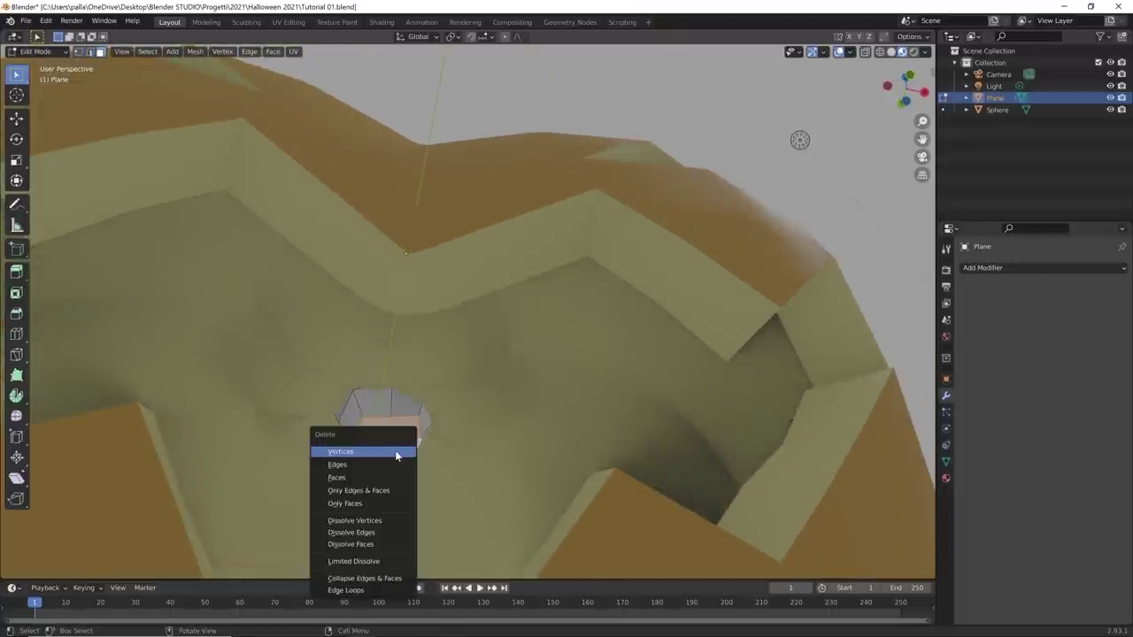
click(340, 478)
Step: Scale the open base edge loop of the stem up by 1.51
click(373, 419)
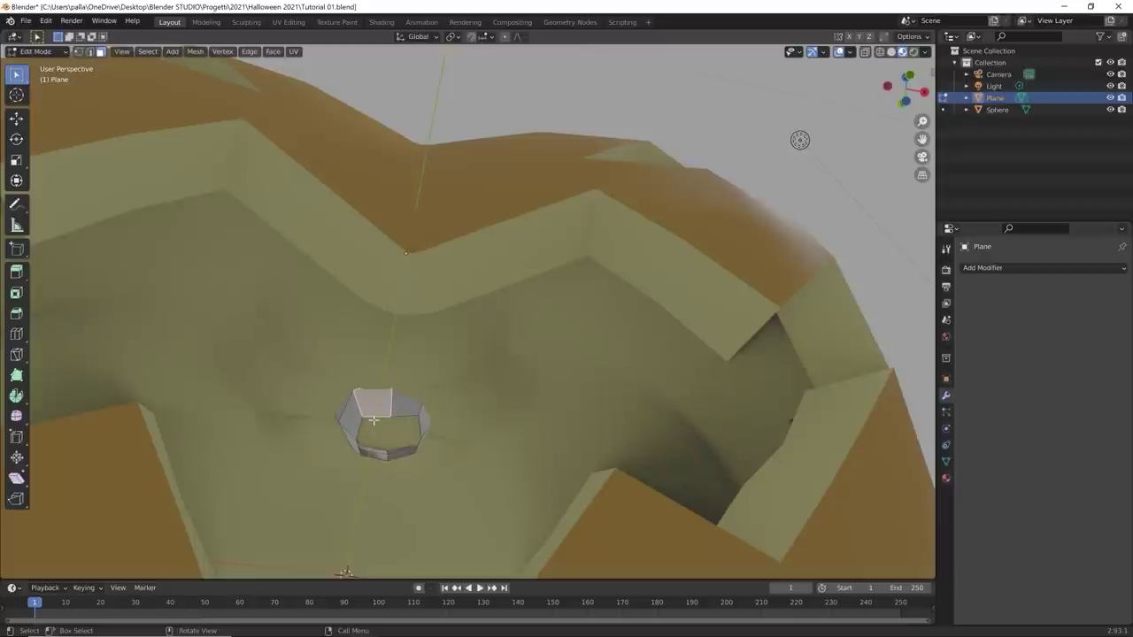
key(2)
alt+click(376, 422)
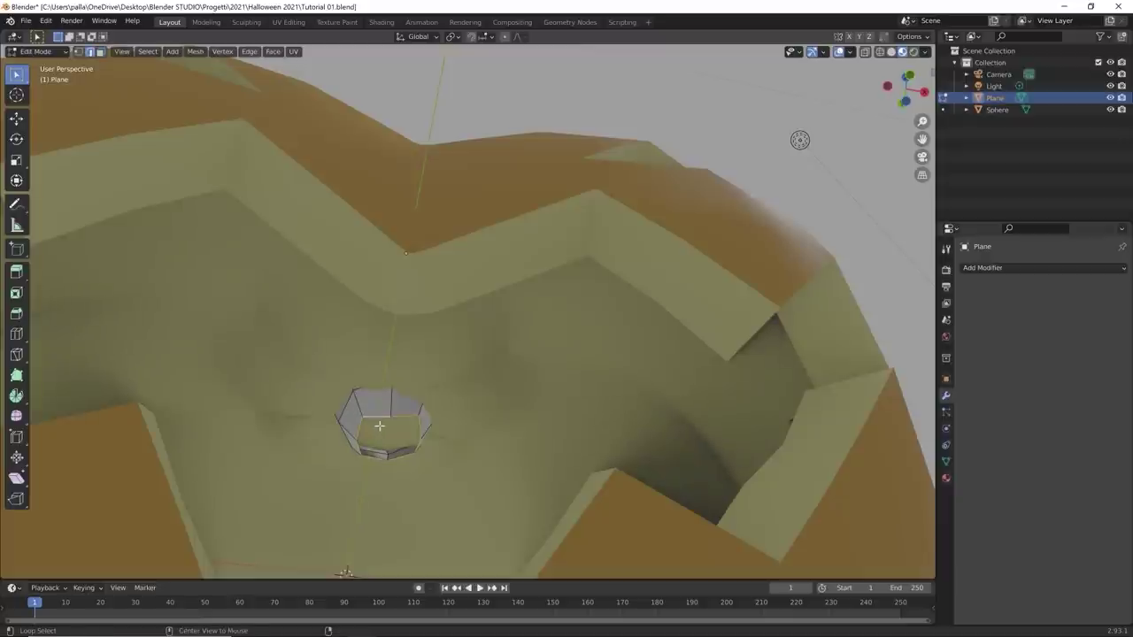
key(s)
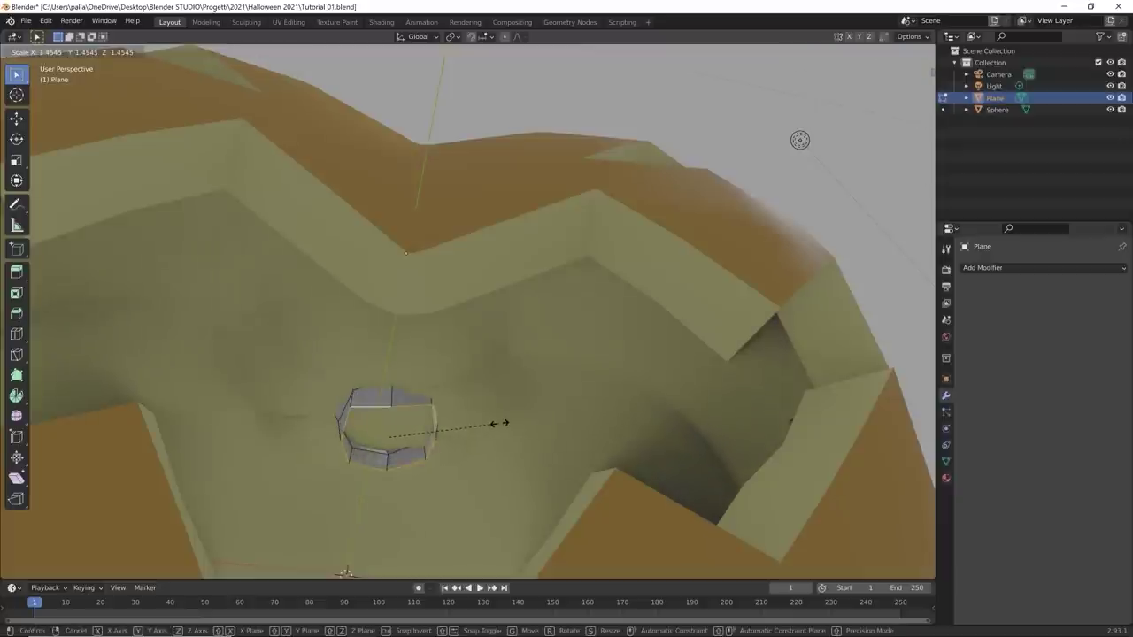
click(502, 425)
scroll(493, 430, down, 6)
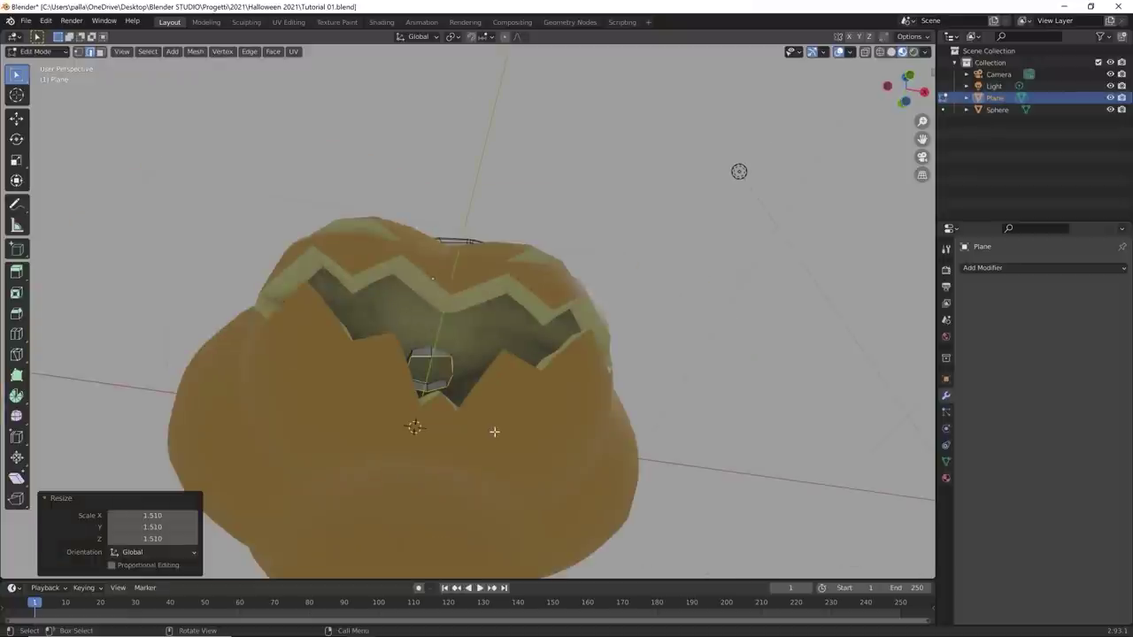
middle_drag(480, 452, 567, 420)
Step: Apply Shade Smooth to the stem and reopen its mesh in Edit Mode
key(Tab)
key(Tab)
middle_drag(602, 349, 561, 334)
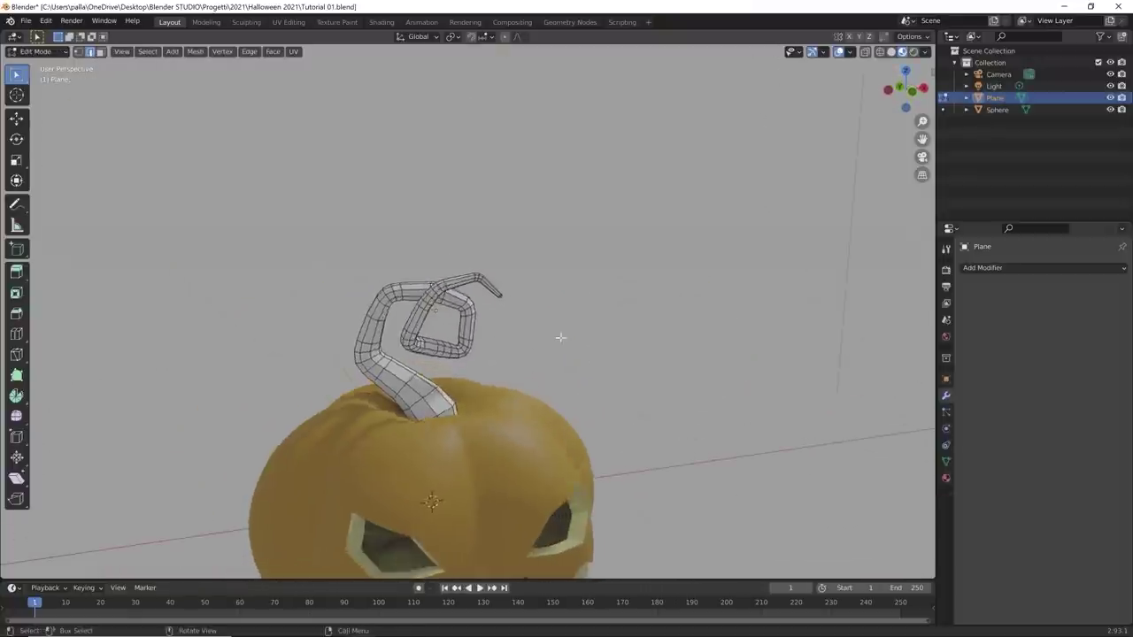
key(Tab)
middle_drag(399, 393, 471, 303)
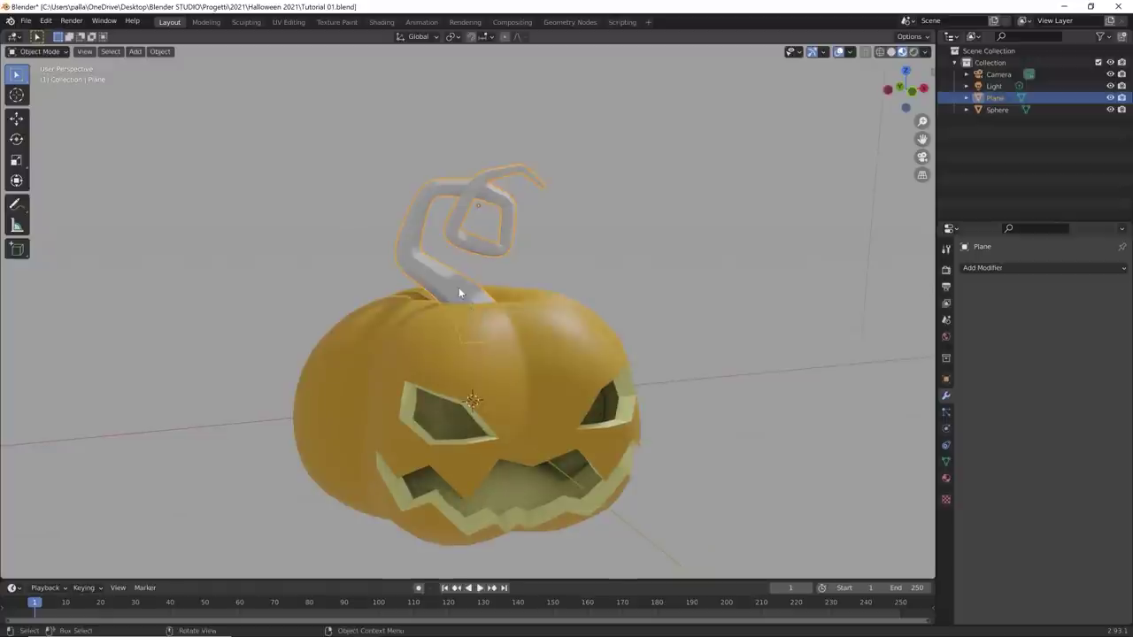
right_click(457, 290)
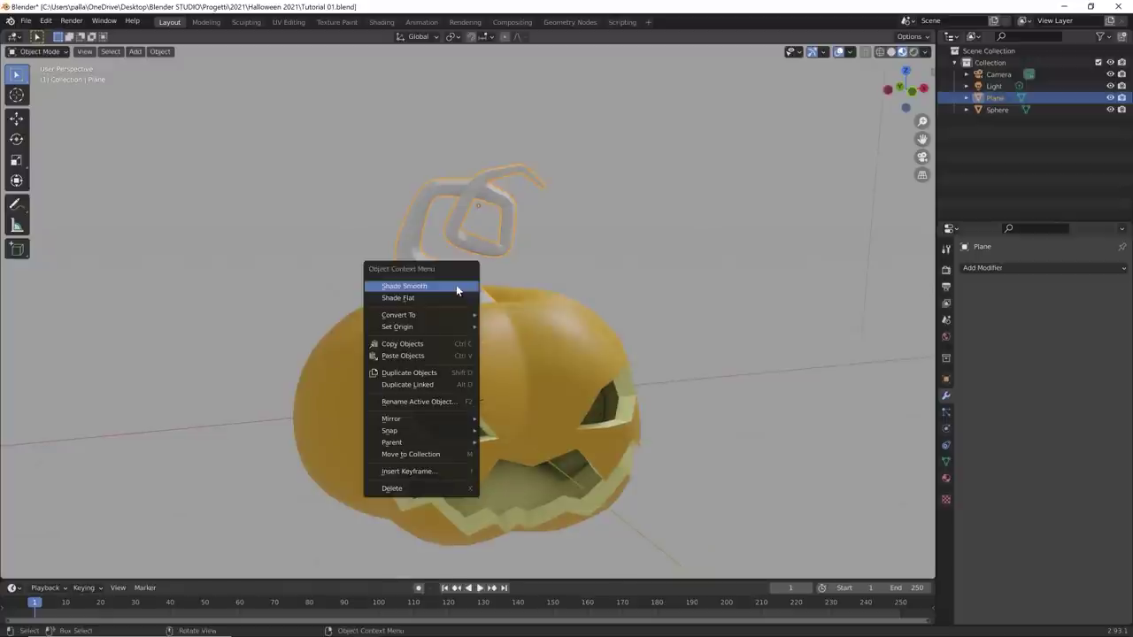
click(456, 285)
click(561, 252)
middle_drag(561, 252, 486, 234)
key(Tab)
Step: Delete the tip faces at the end of the stem's upper curl
scroll(486, 234, down, 2)
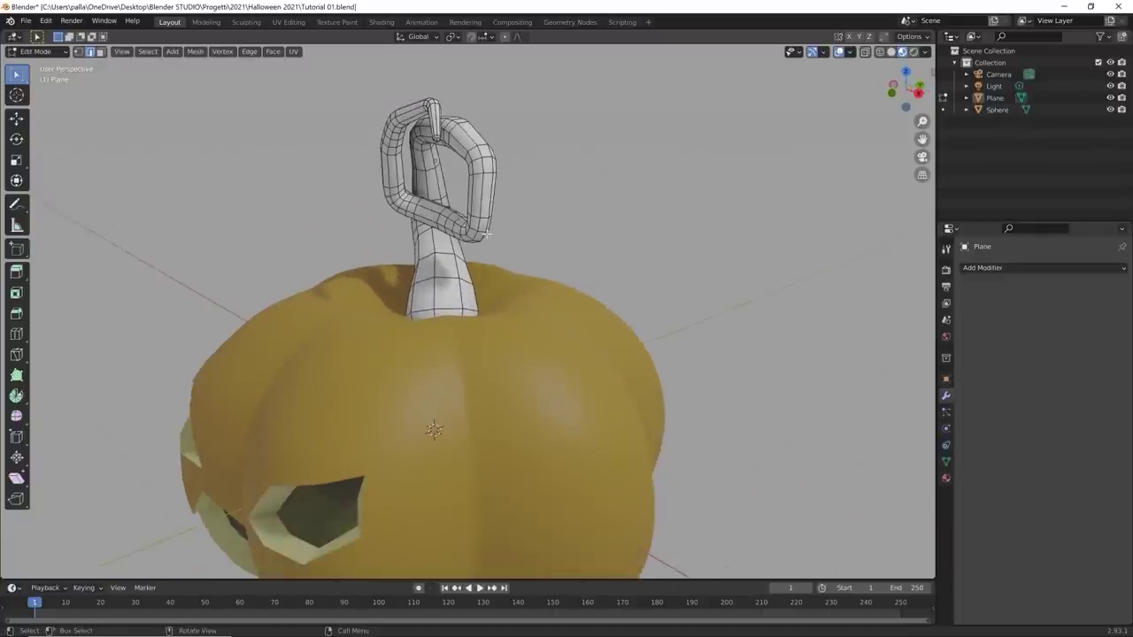
scroll(485, 234, up, 6)
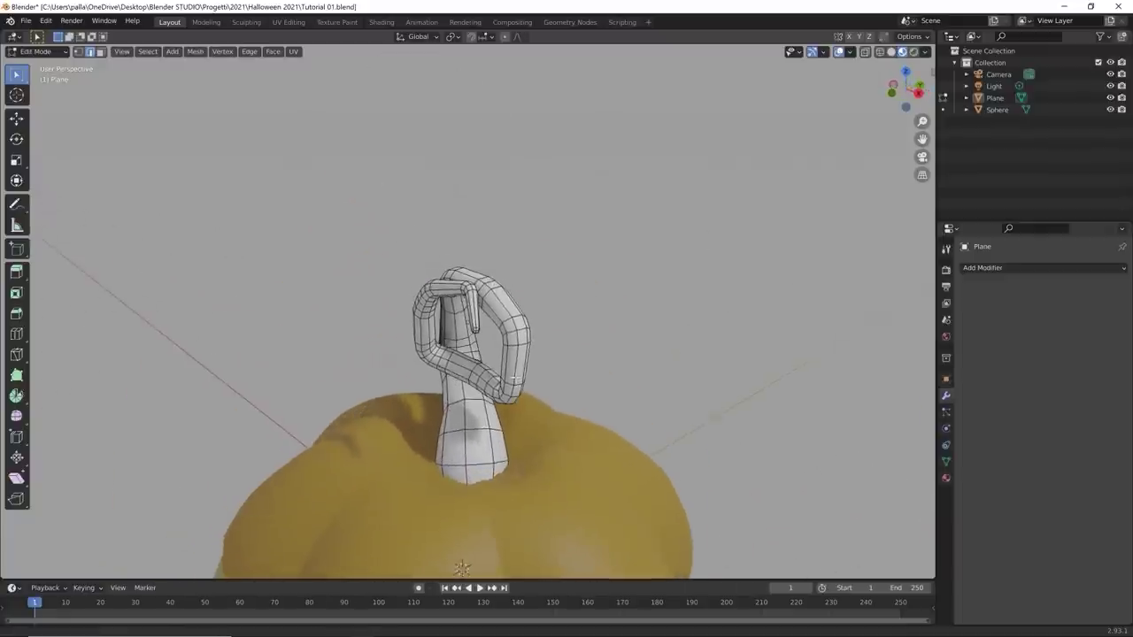
middle_drag(515, 351, 520, 252)
click(506, 246)
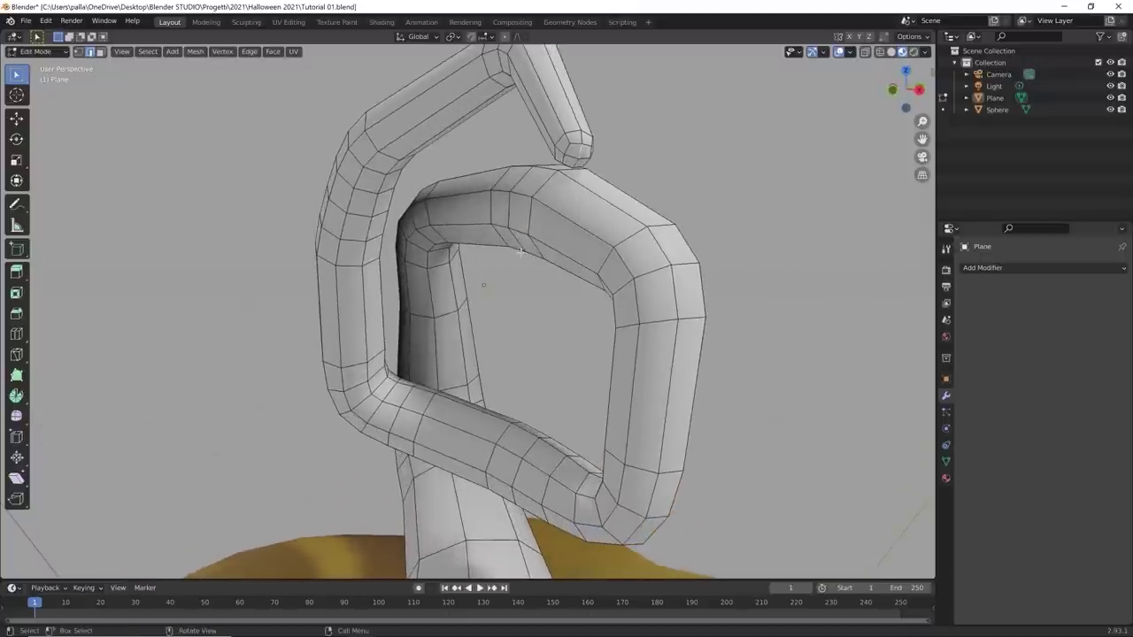
click(576, 160)
right_click(574, 163)
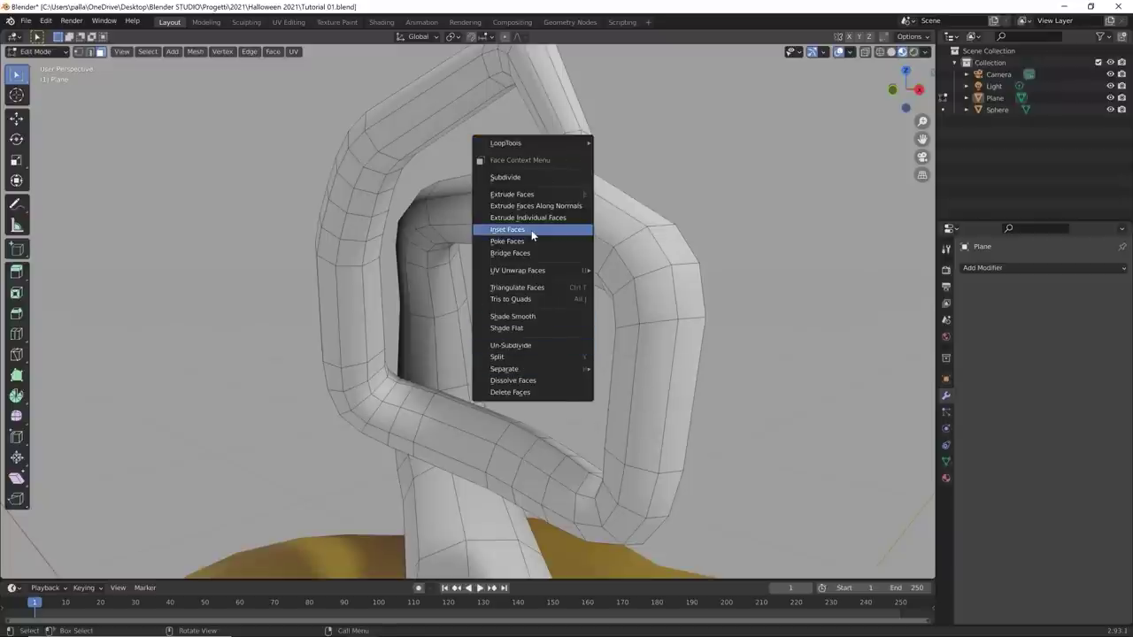
key(x)
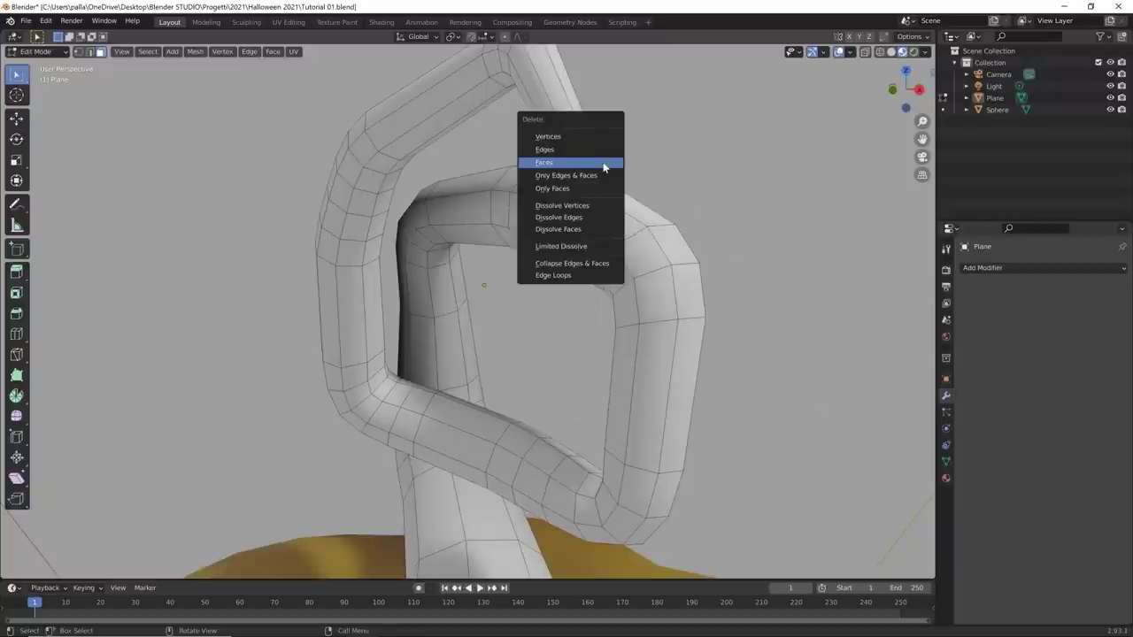
click(604, 165)
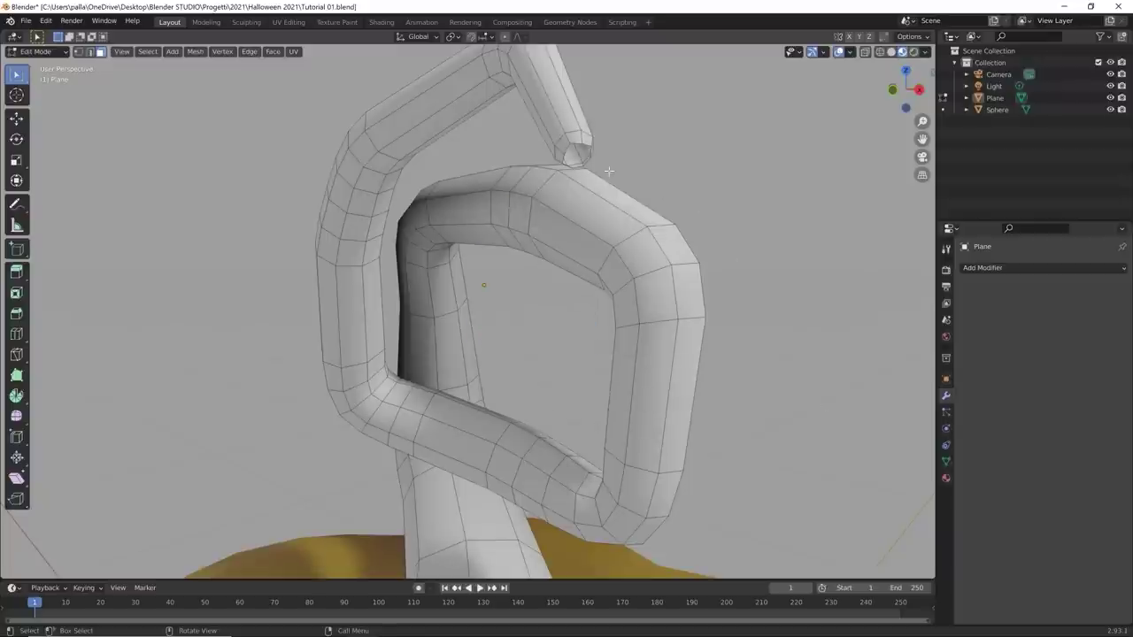
Step: Select the edge loop around the curl's open tube end and inspect the reworked end
key(2)
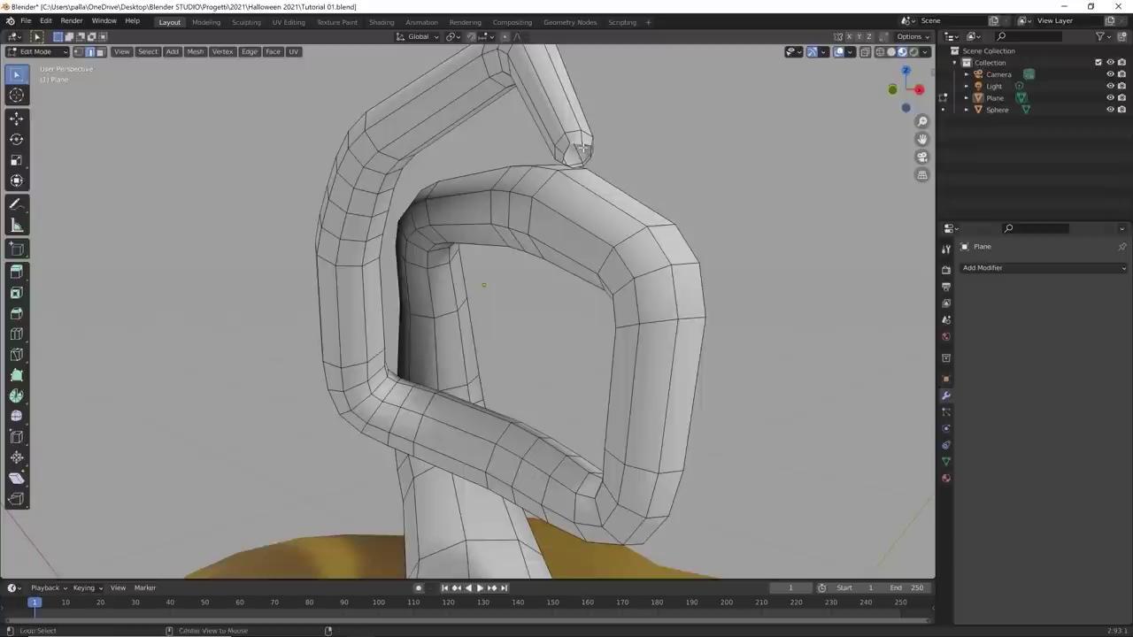
alt+click(582, 153)
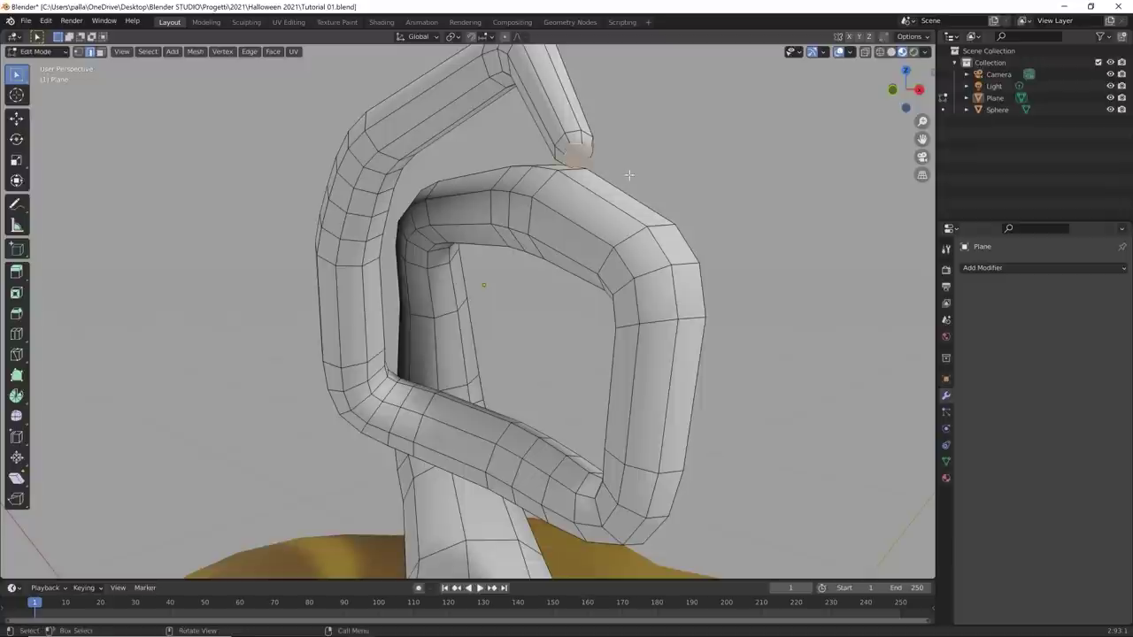
middle_drag(624, 172, 597, 213)
scroll(541, 213, up, 4)
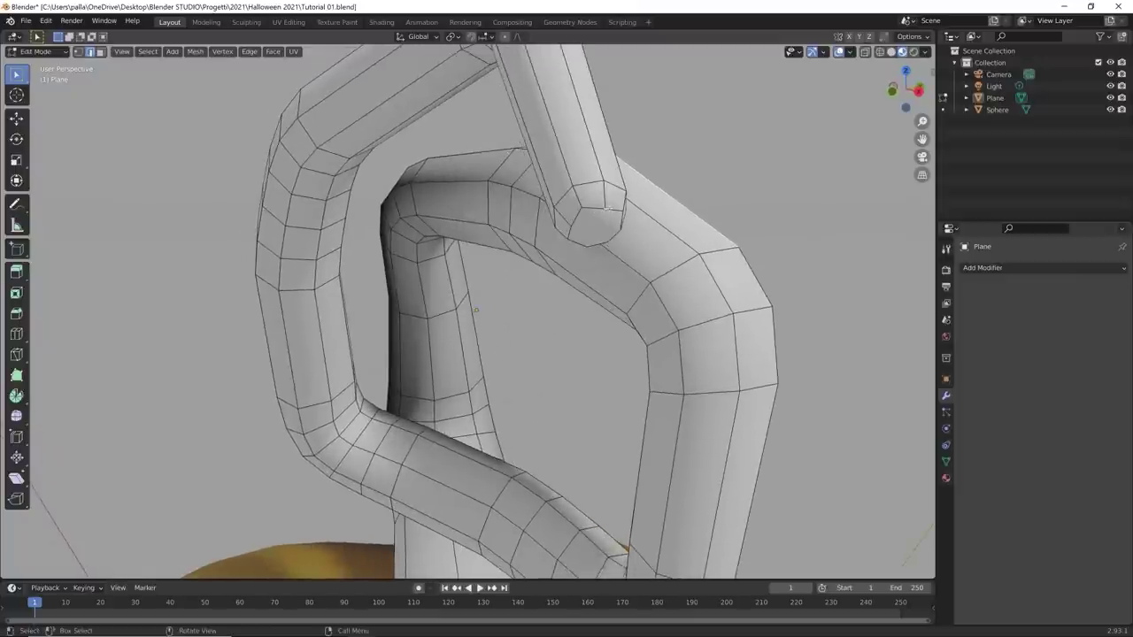
click(595, 216)
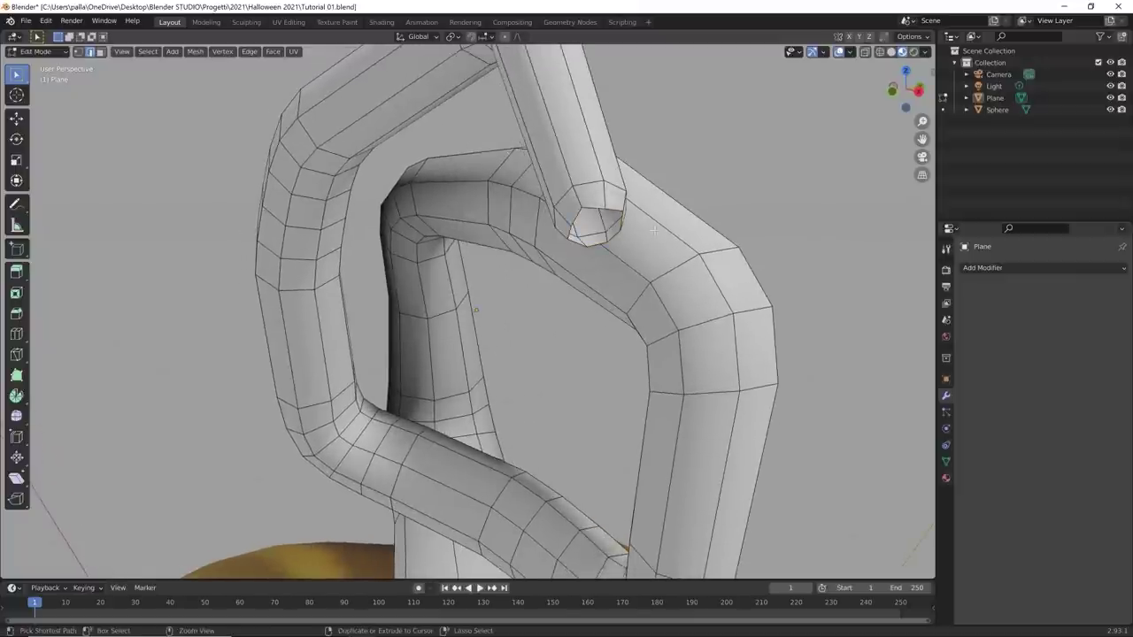
key(3)
scroll(651, 251, down, 2)
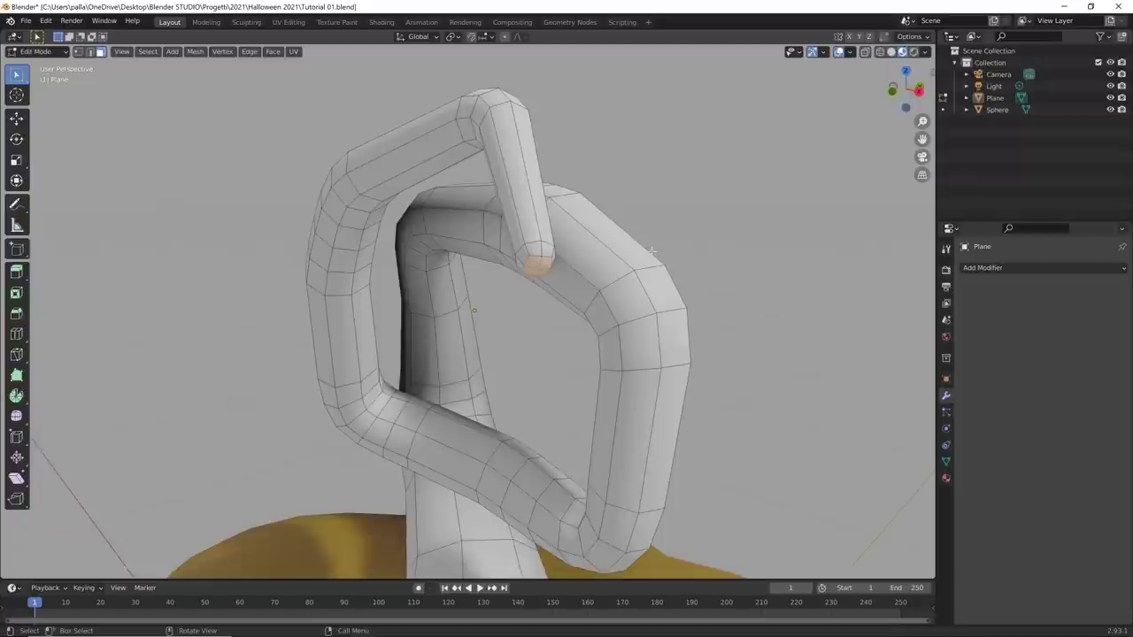
scroll(746, 358, down, 4)
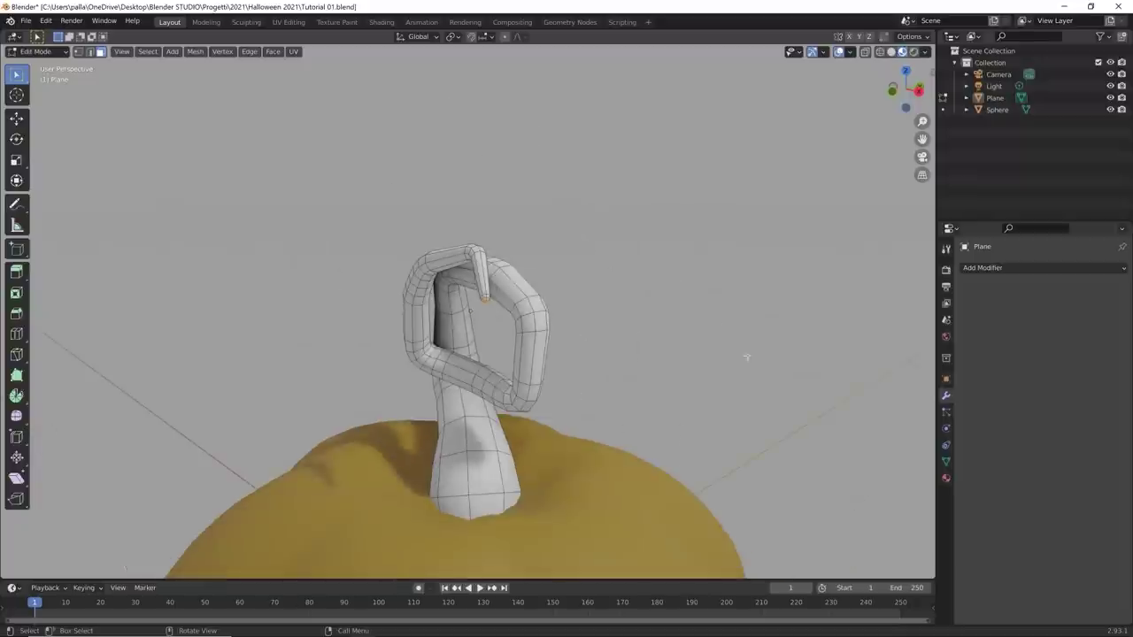
middle_drag(621, 359, 664, 365)
scroll(670, 337, down, 5)
scroll(588, 531, up, 4)
scroll(584, 478, up, 3)
key(2)
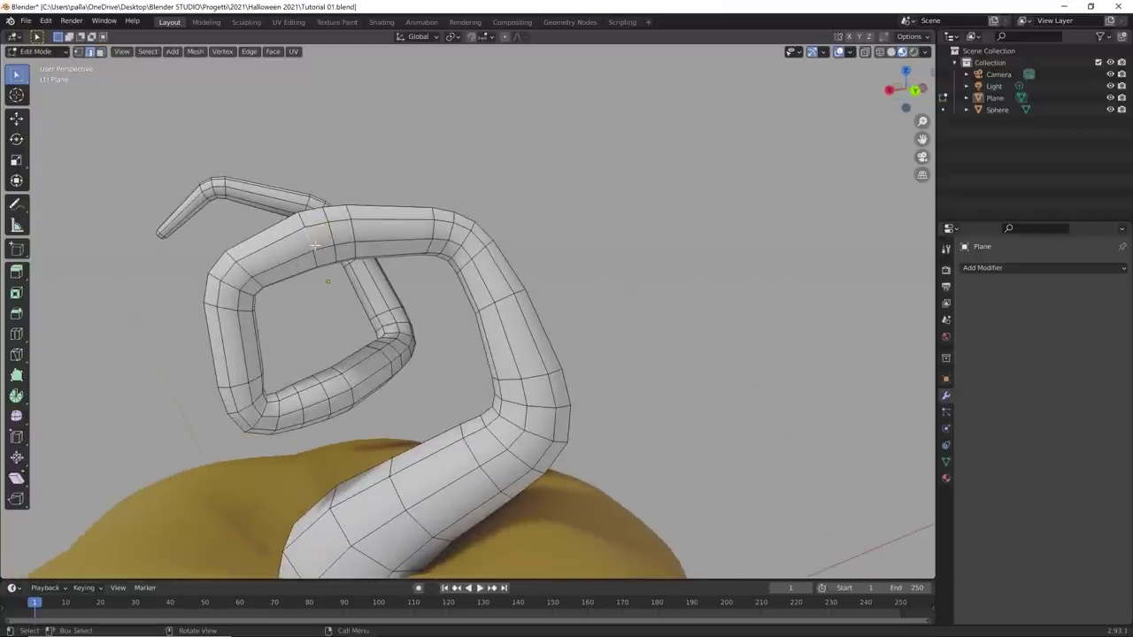
Step: Shrink the first two edge loops of the stem tube, the first to 0.921
alt+click(315, 246)
key(s)
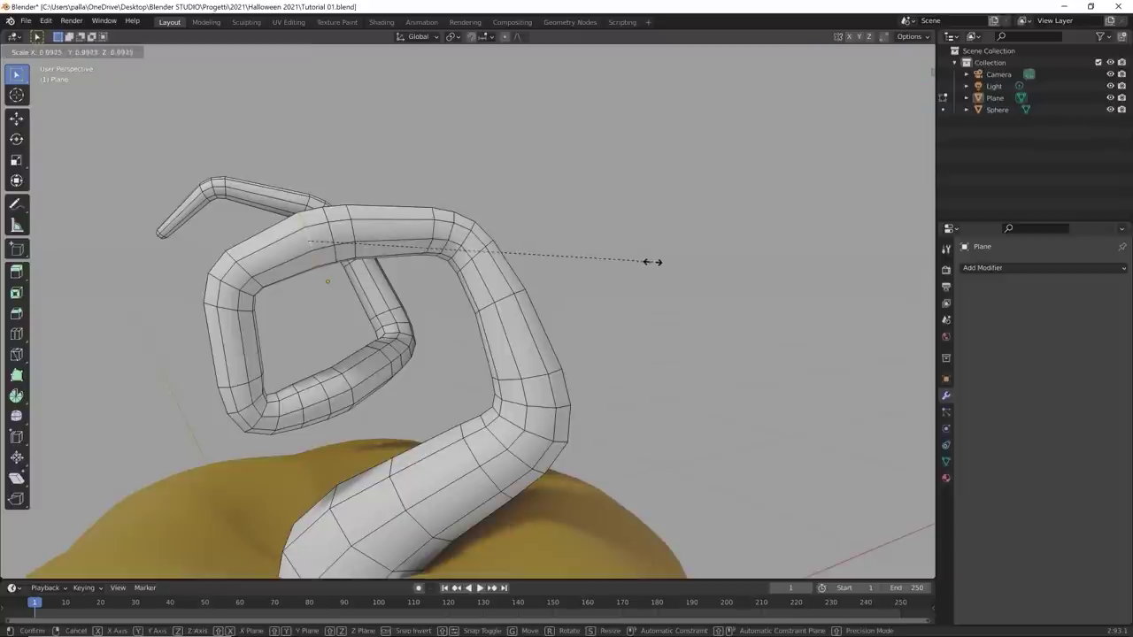
click(627, 256)
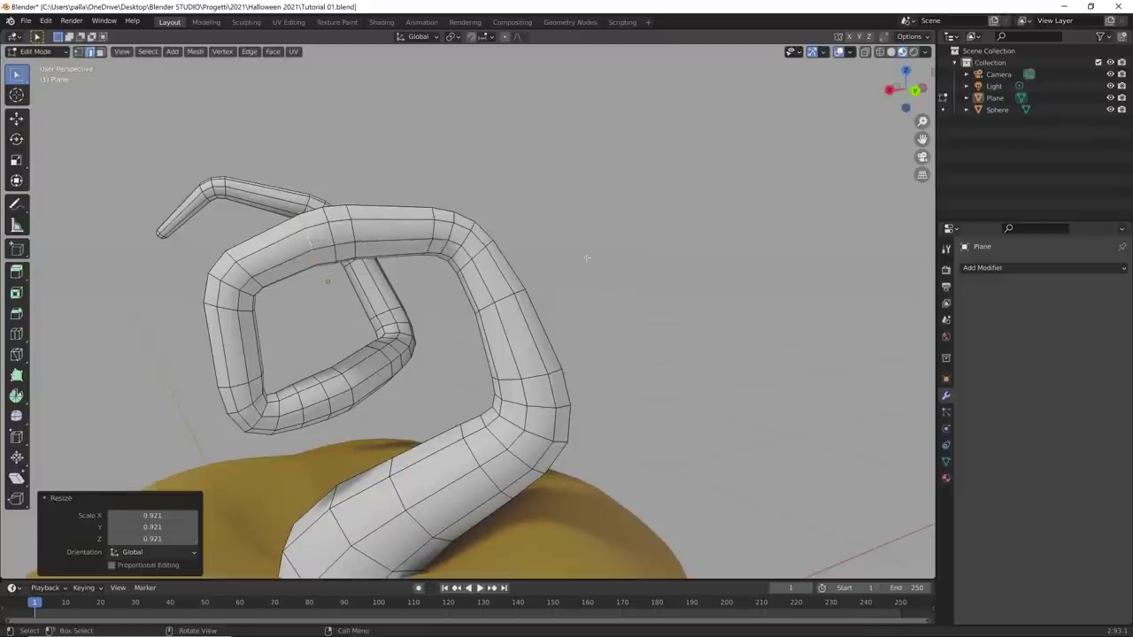
alt+click(330, 236)
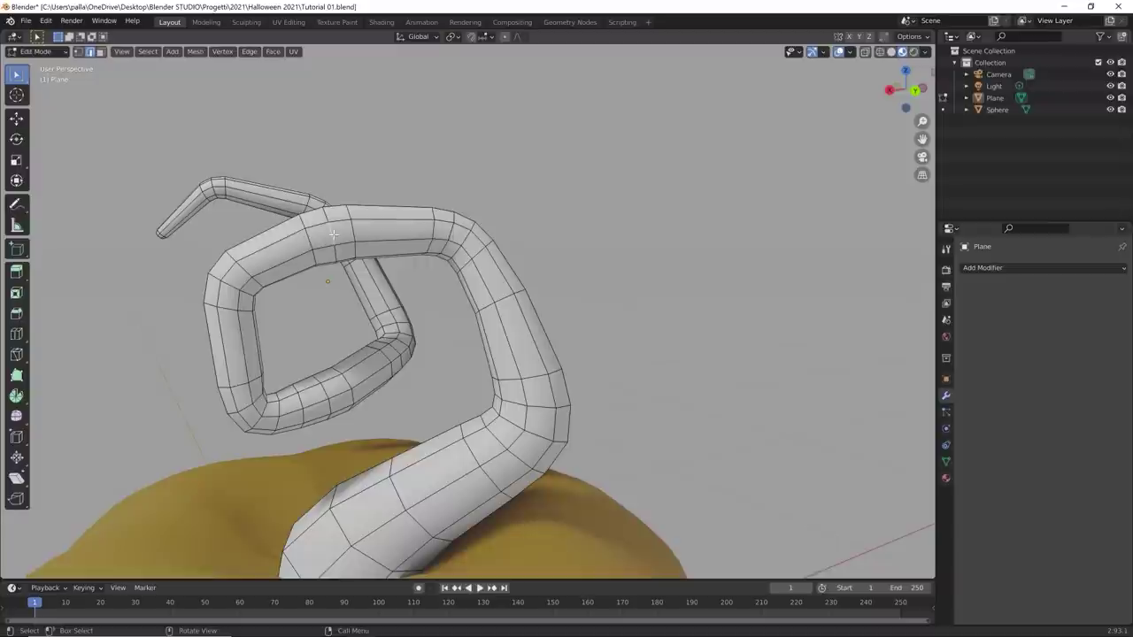
key(s)
click(663, 249)
middle_drag(393, 321, 515, 314)
middle_drag(555, 312, 561, 349)
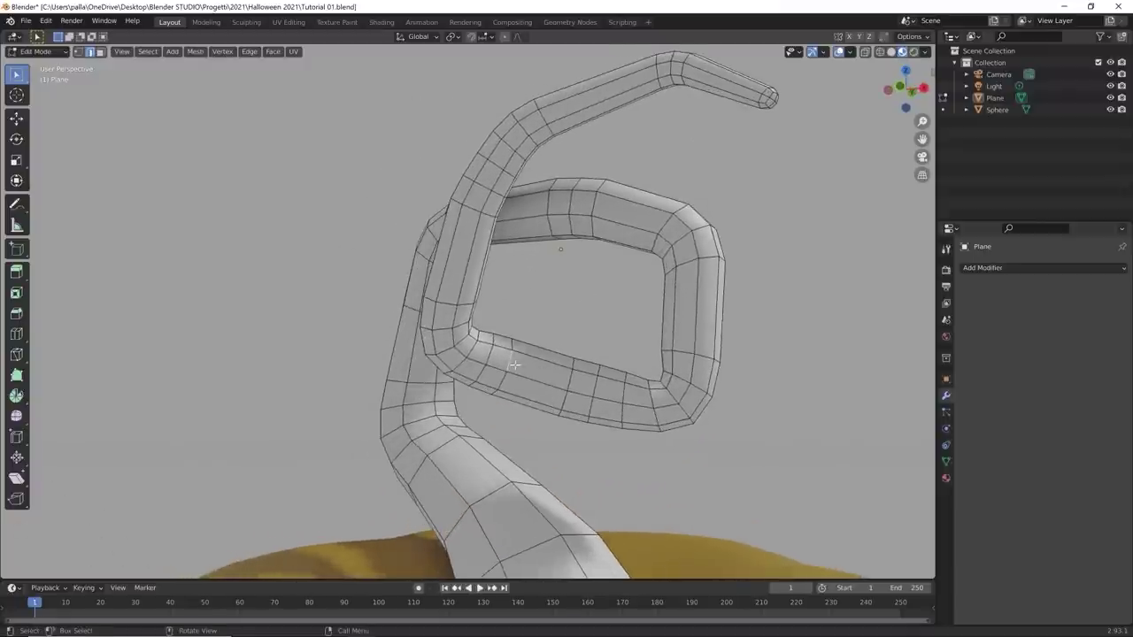
Step: Rescale the next three edge loops along the curl, enlarging the last one
key(s)
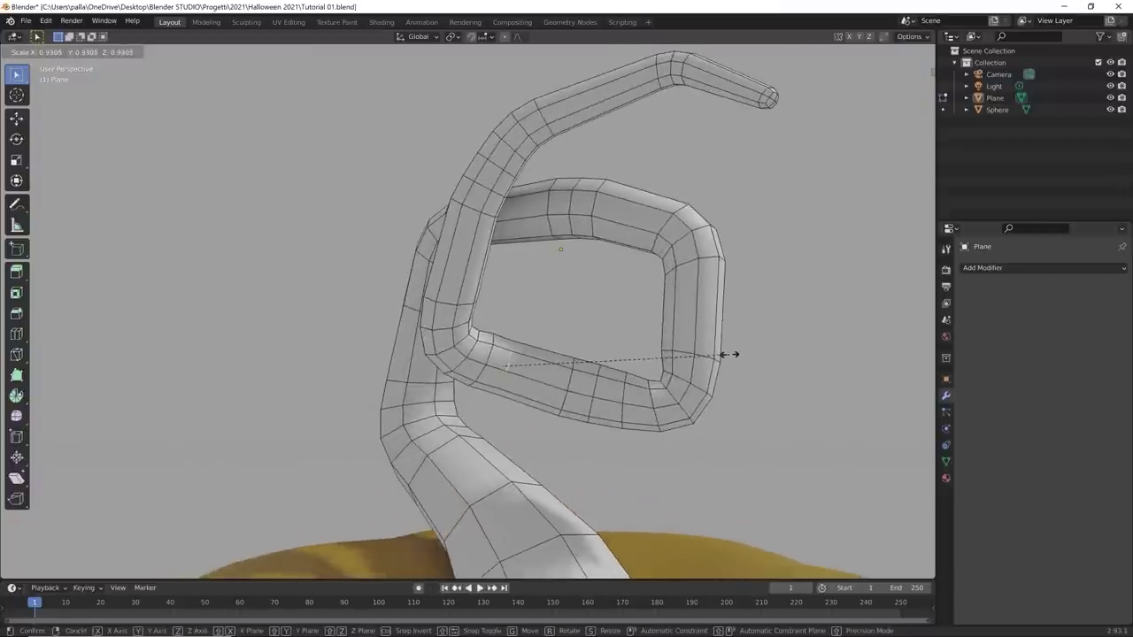
click(731, 354)
click(493, 361)
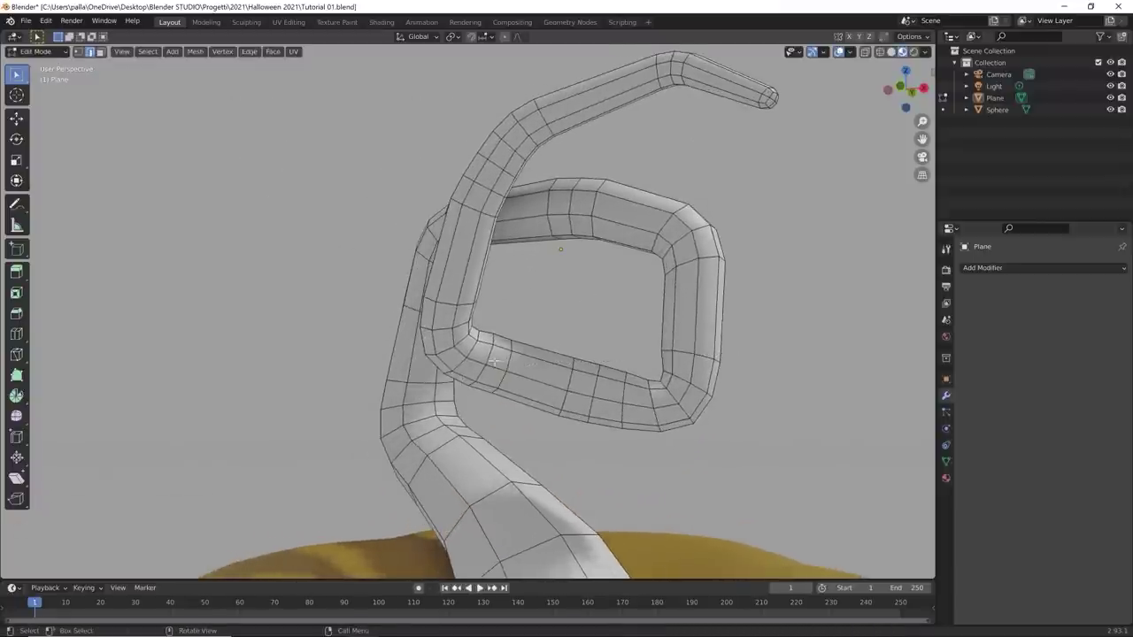
key(s)
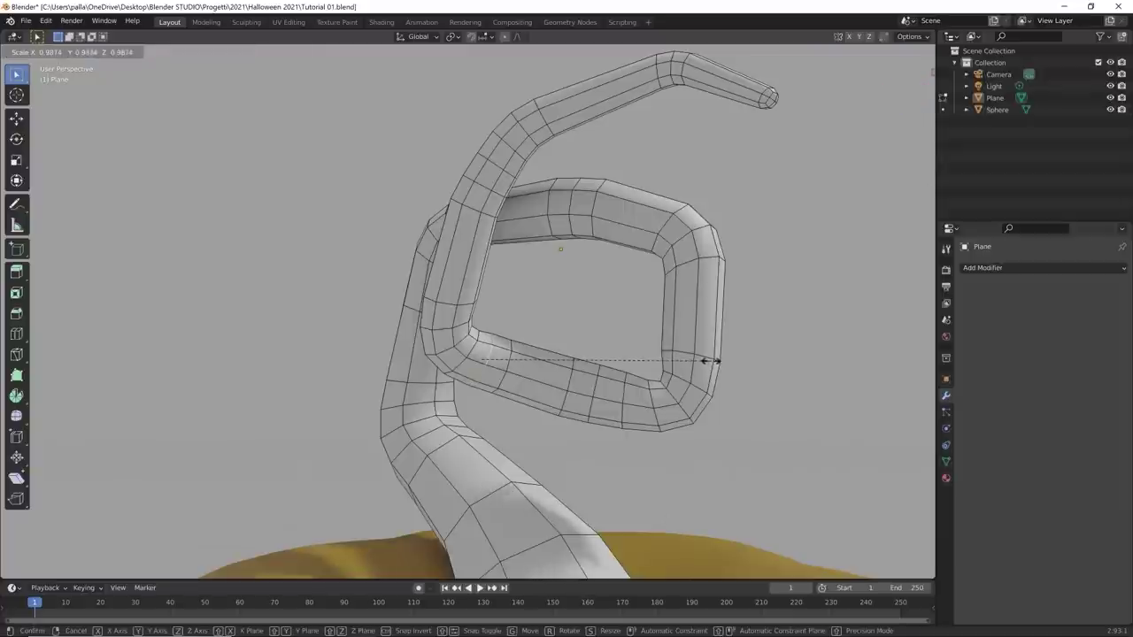
click(704, 364)
click(673, 380)
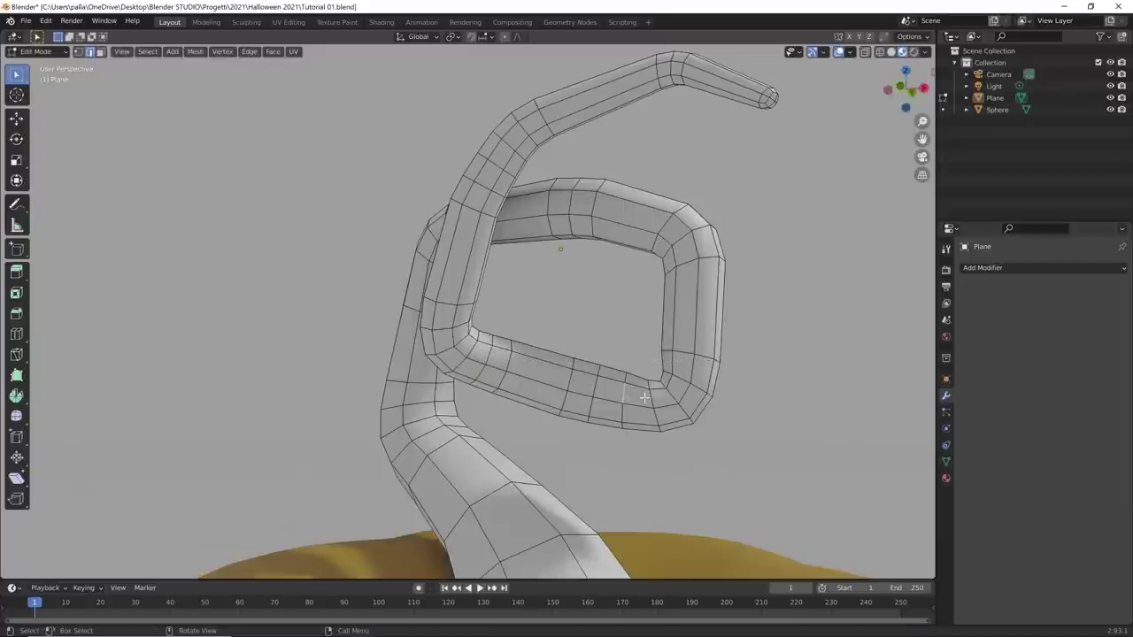
key(s)
click(779, 394)
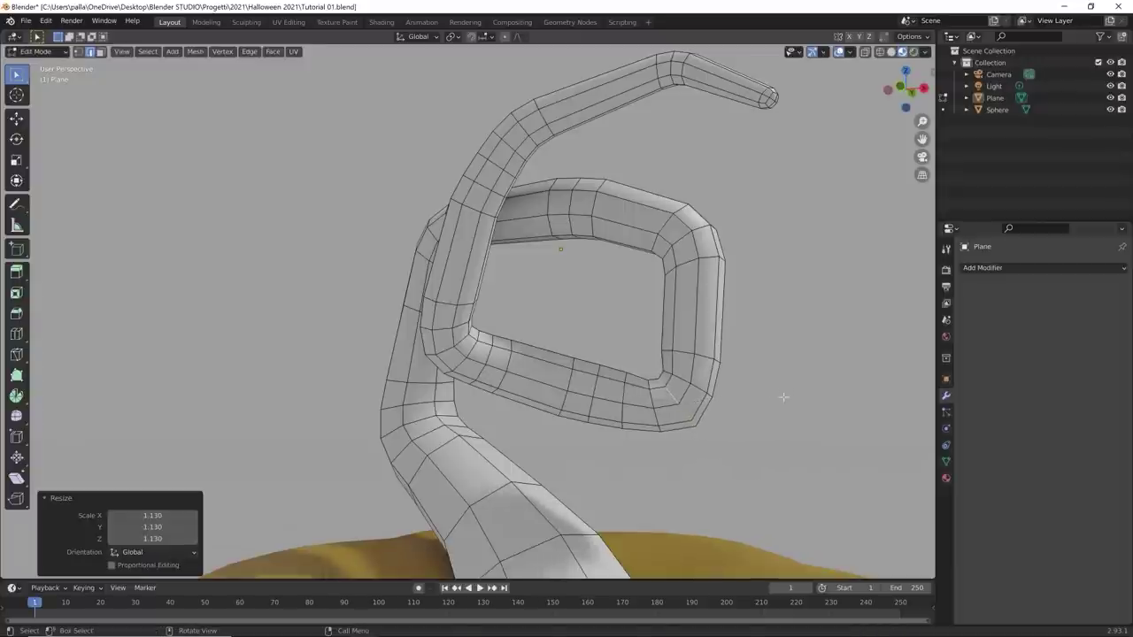
click(679, 405)
Step: Give the stem's square loop one more slight rescale
scroll(683, 407, down, 3)
scroll(589, 342, up, 5)
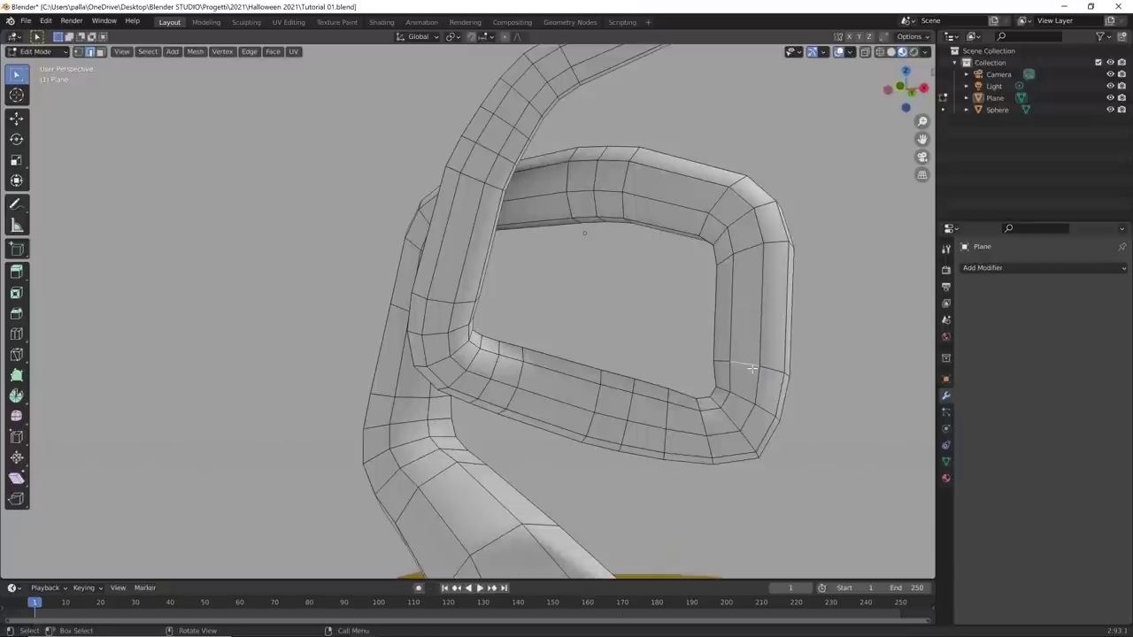
key(s)
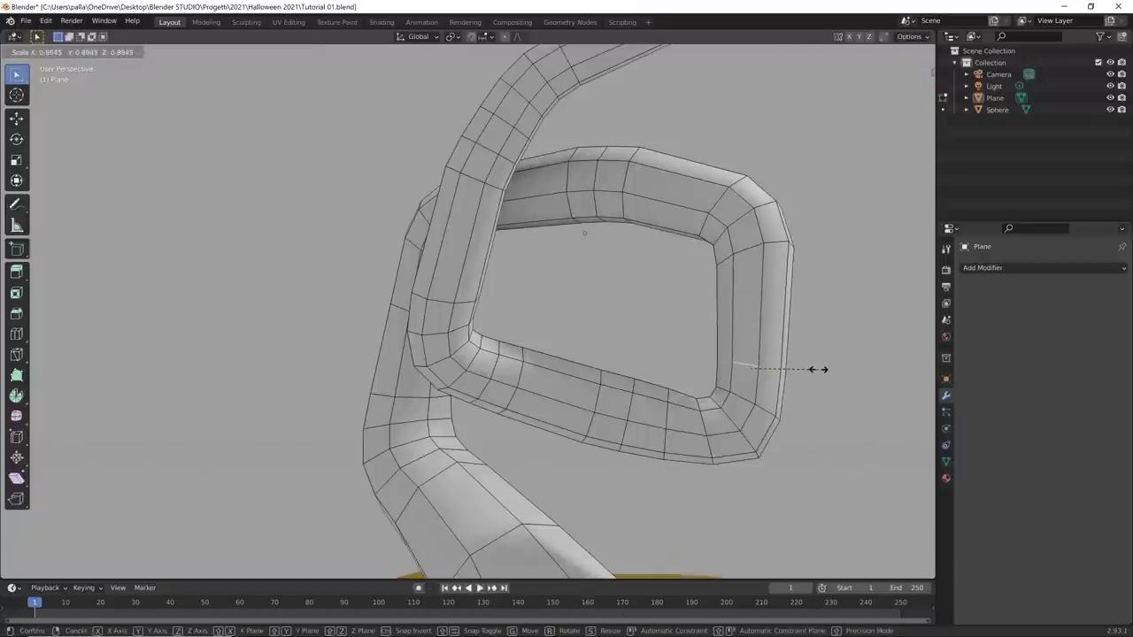
click(818, 369)
click(809, 374)
Step: Inspect the carved face and curly stem from several angles and the top view, then leave Edit Mode
scroll(687, 387, down, 4)
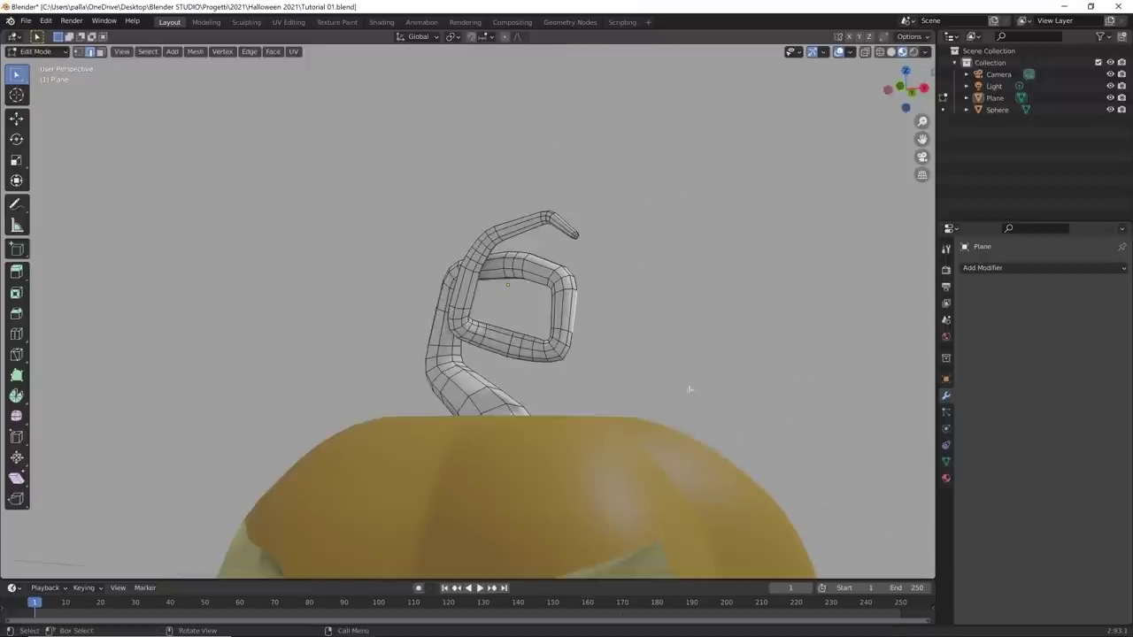
middle_drag(673, 375, 504, 442)
scroll(655, 433, down, 1)
middle_drag(655, 433, 665, 418)
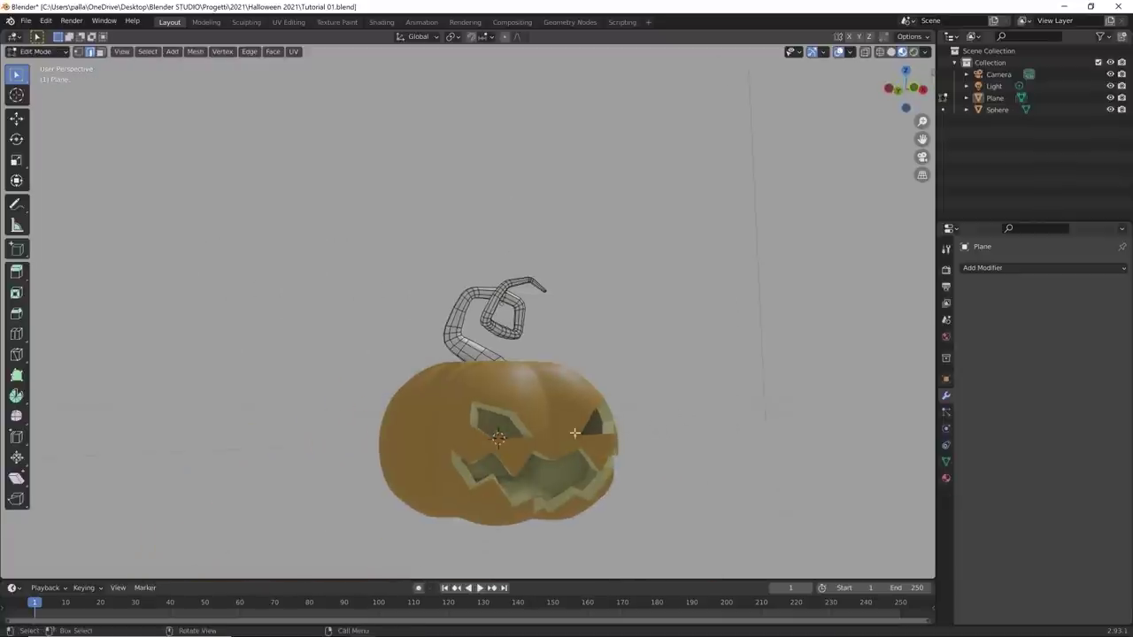
middle_drag(660, 373, 597, 368)
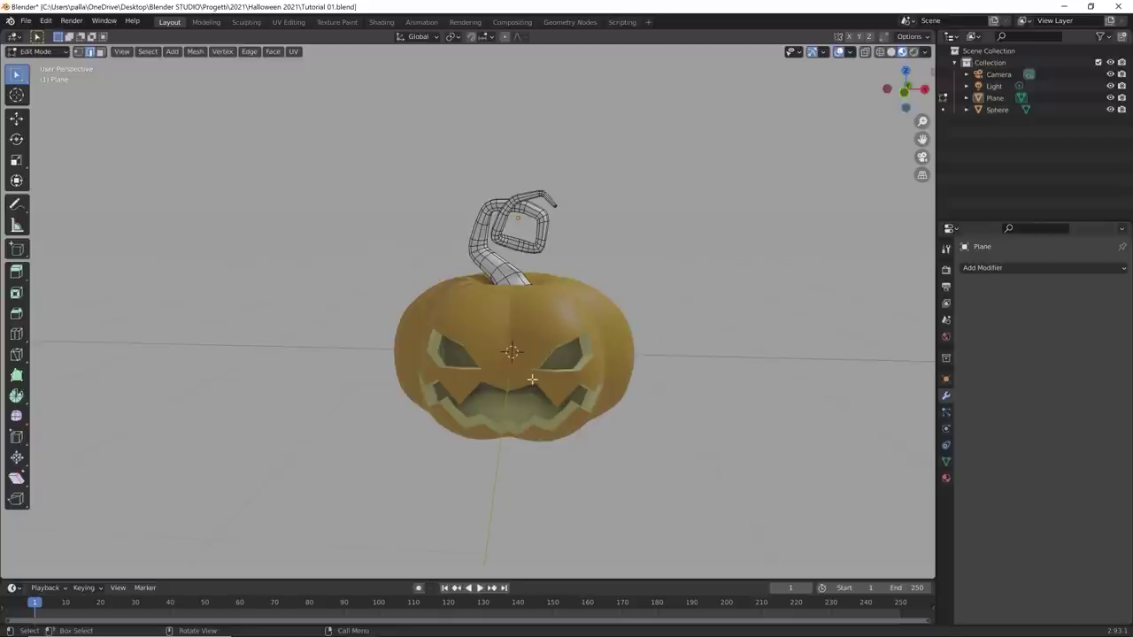
mouse_move(532, 379)
middle_down()
mouse_move(589, 377)
mouse_move(524, 366)
middle_up()
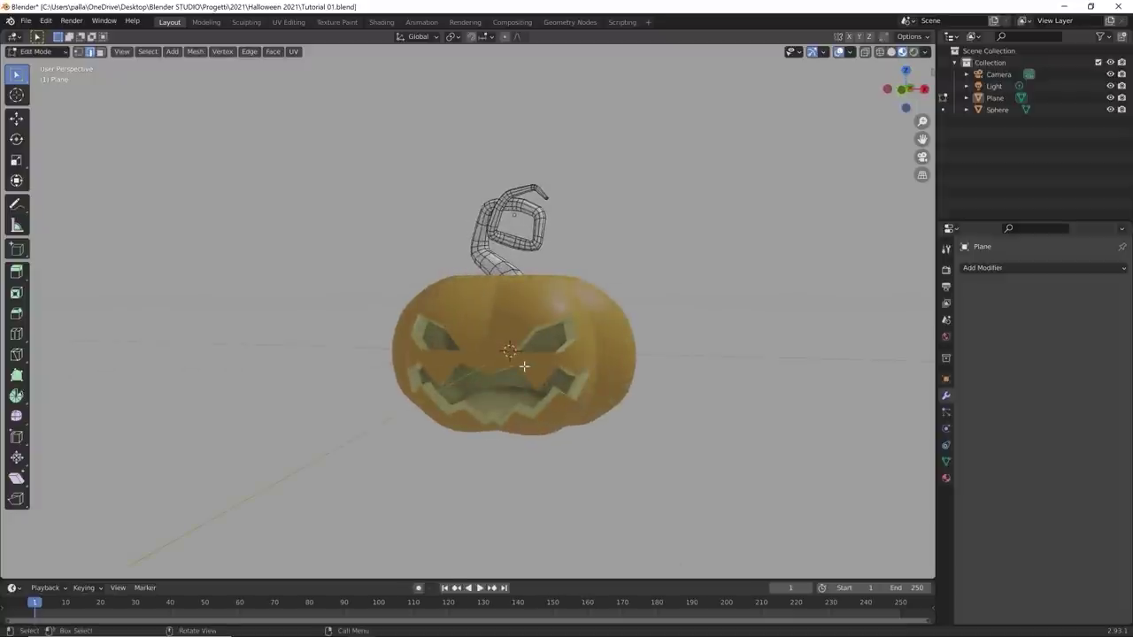
key(KP_7)
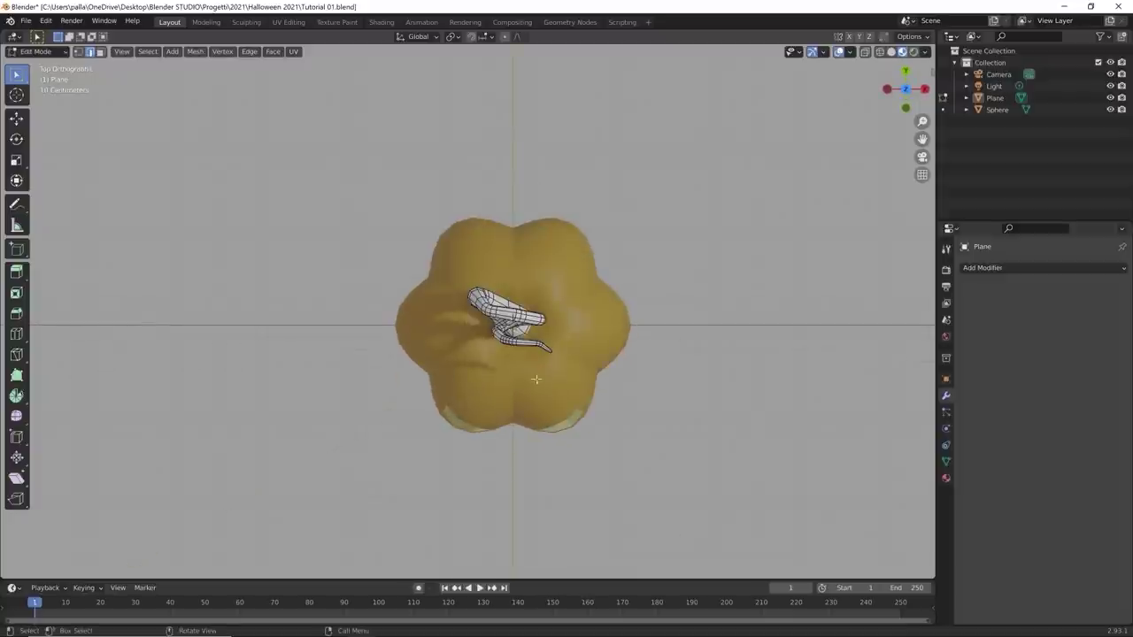
middle_drag(535, 379, 642, 261)
key(Tab)
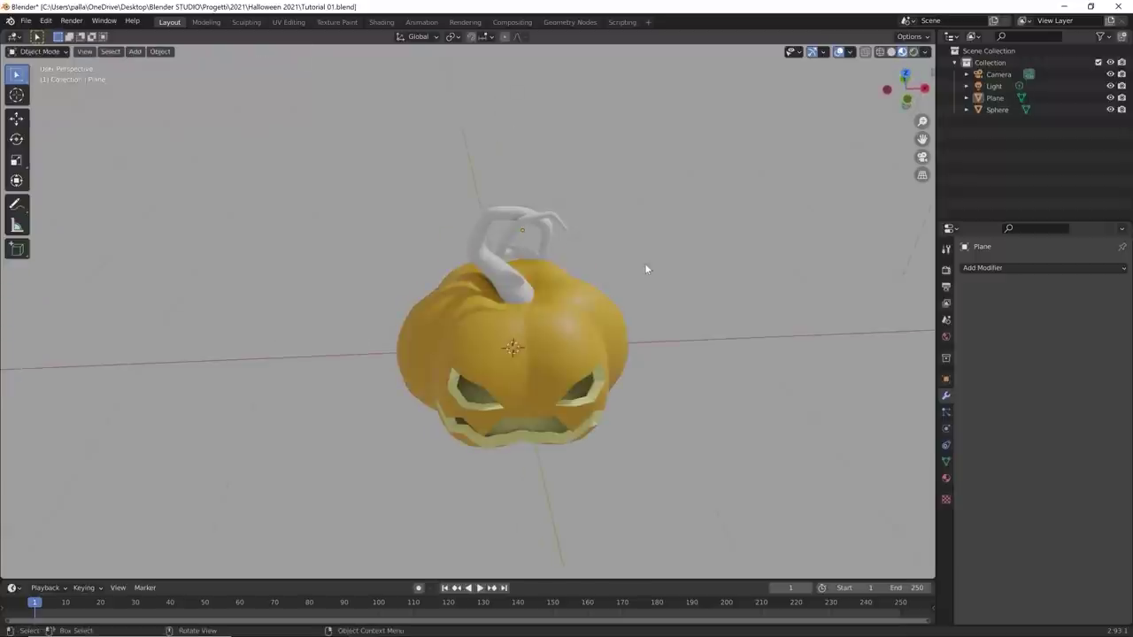
Step: Add a new plane and raise it 1.6703 m along Z above the pumpkin
key(shift+a)
mouse_move(651, 273)
click(692, 276)
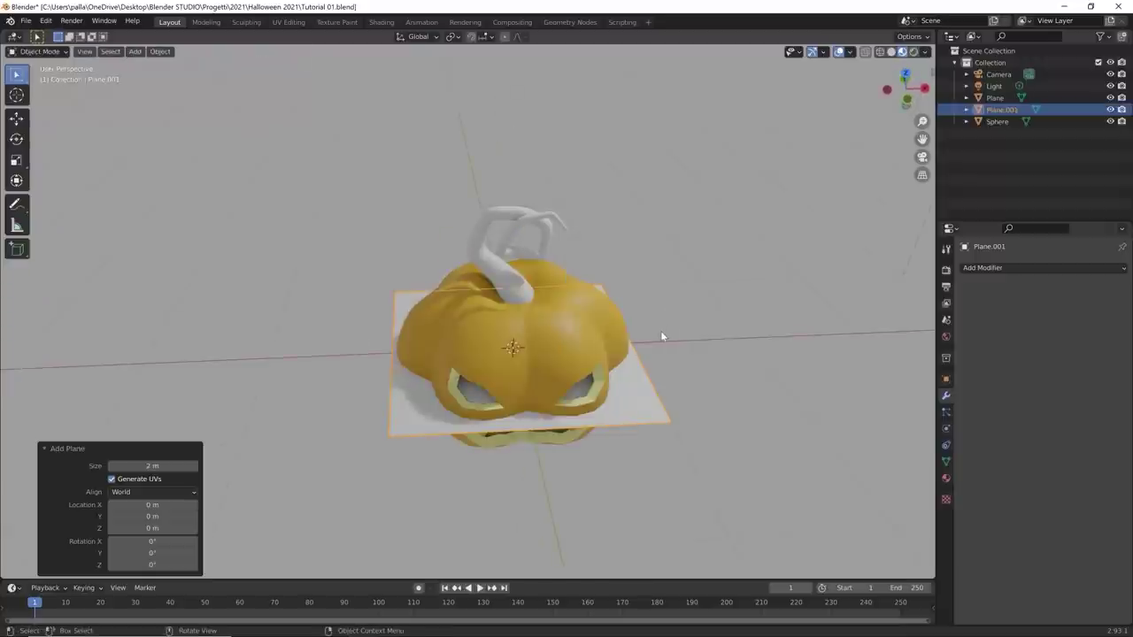
key(g)
key(z)
click(654, 142)
middle_drag(654, 142, 629, 225)
scroll(627, 227, down, 4)
Step: Rename the stem object to 'Picciolo' and the Sphere to 'Zucca testa'
click(993, 99)
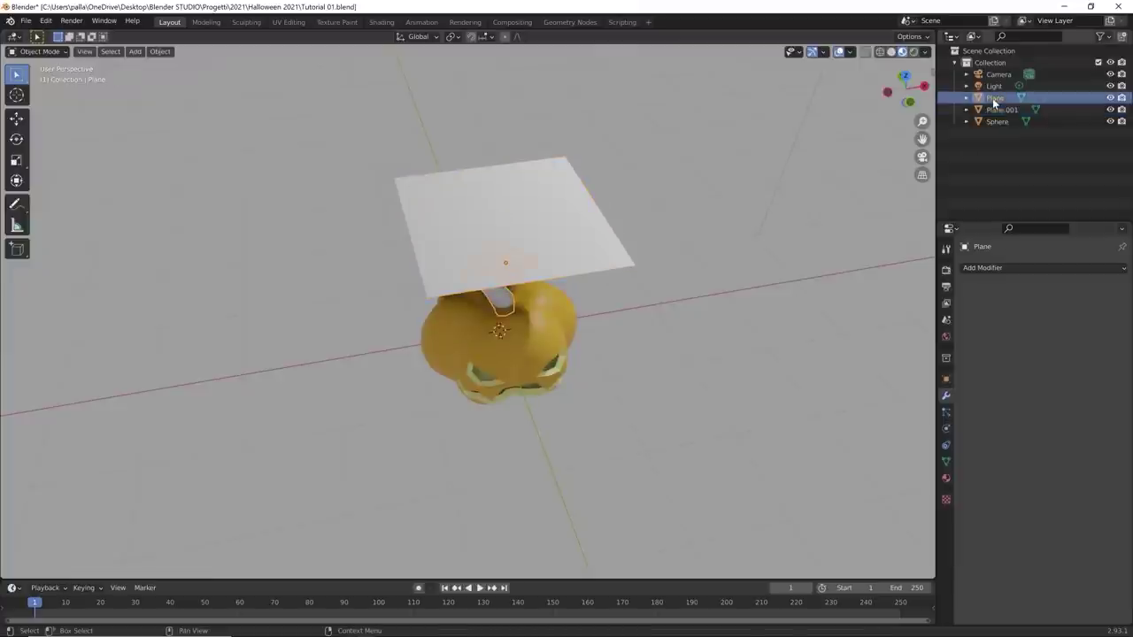
double_click(993, 98)
text(Pl)
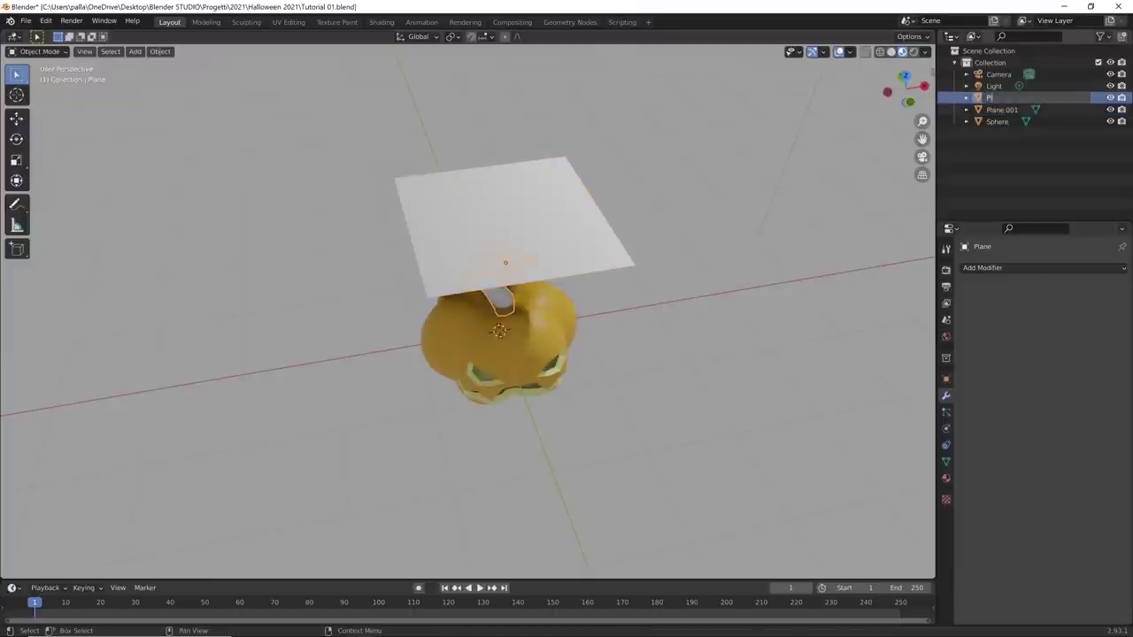
key(Return)
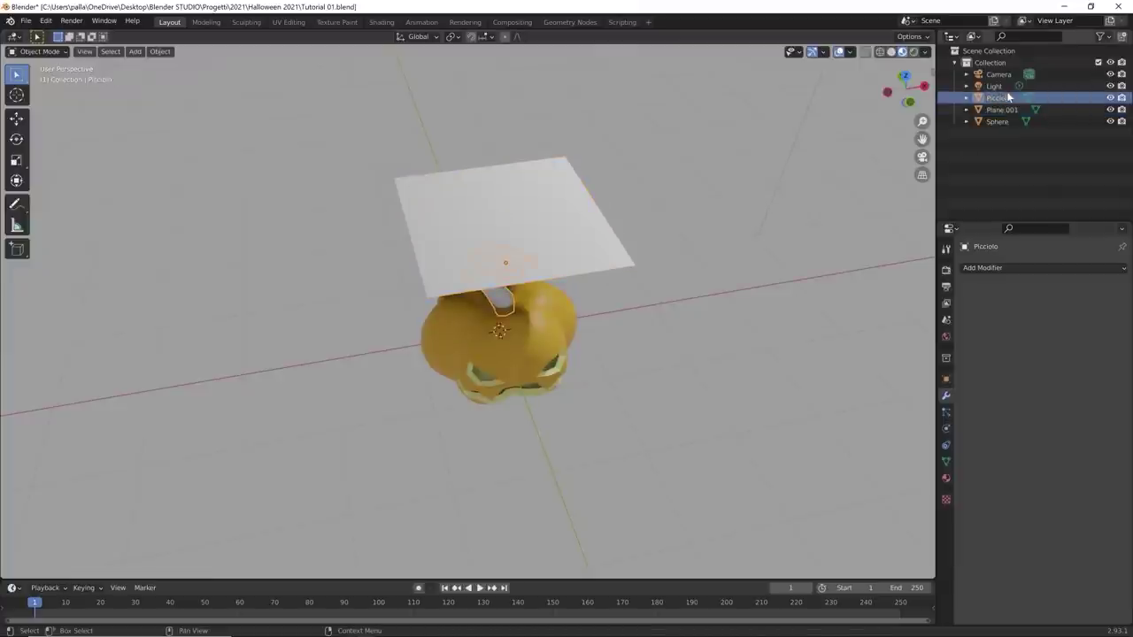
double_click(997, 121)
key(BackSpace)
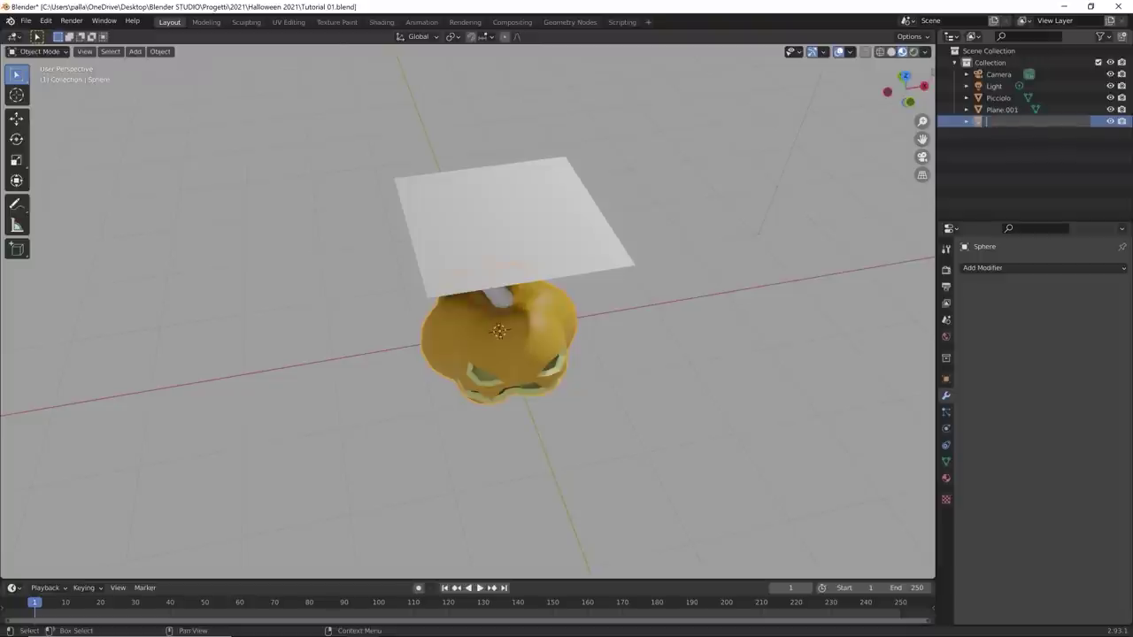
text(Zucca testa)
key(Return)
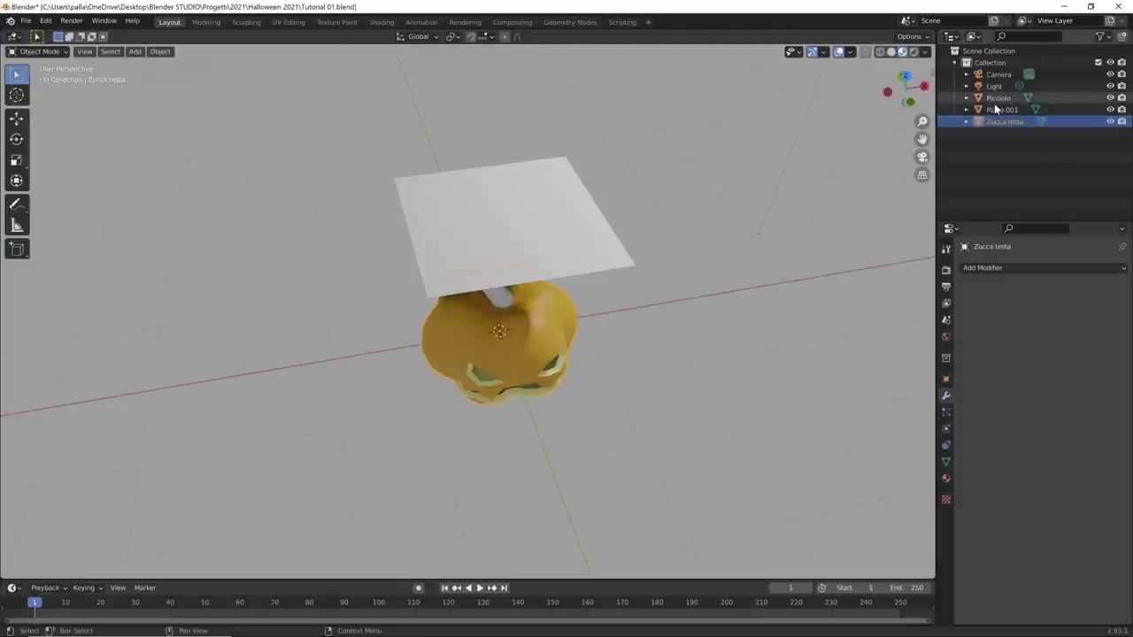
Step: Rename Plane.001 to 'Braccio sinistro'
click(992, 110)
double_click(992, 110)
text(accio)
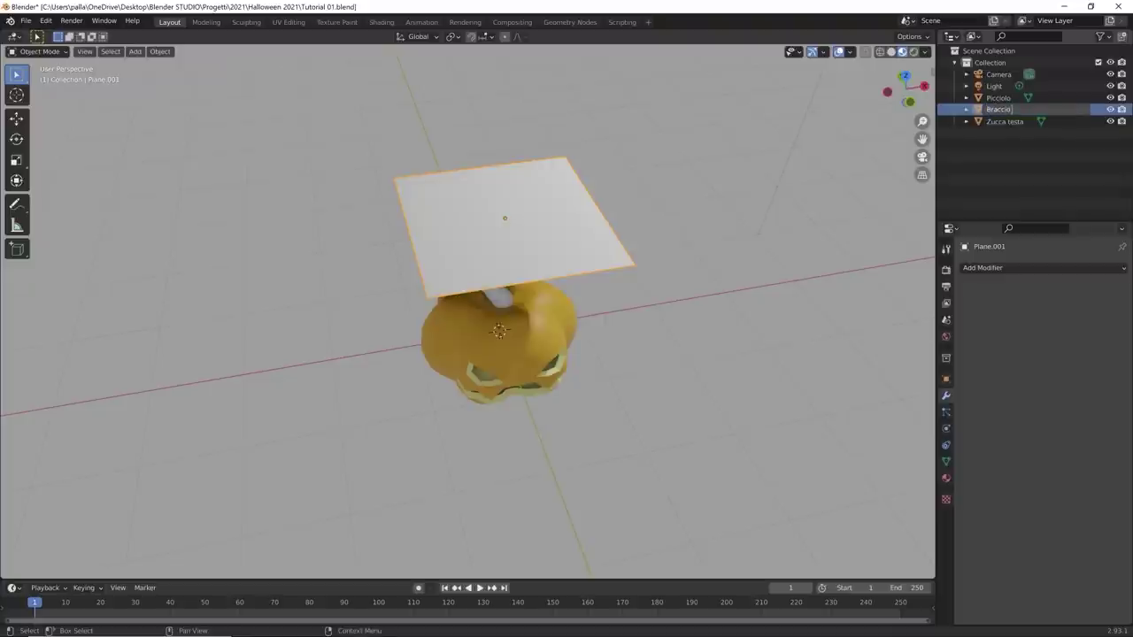
text(raccio sinistro)
key(Return)
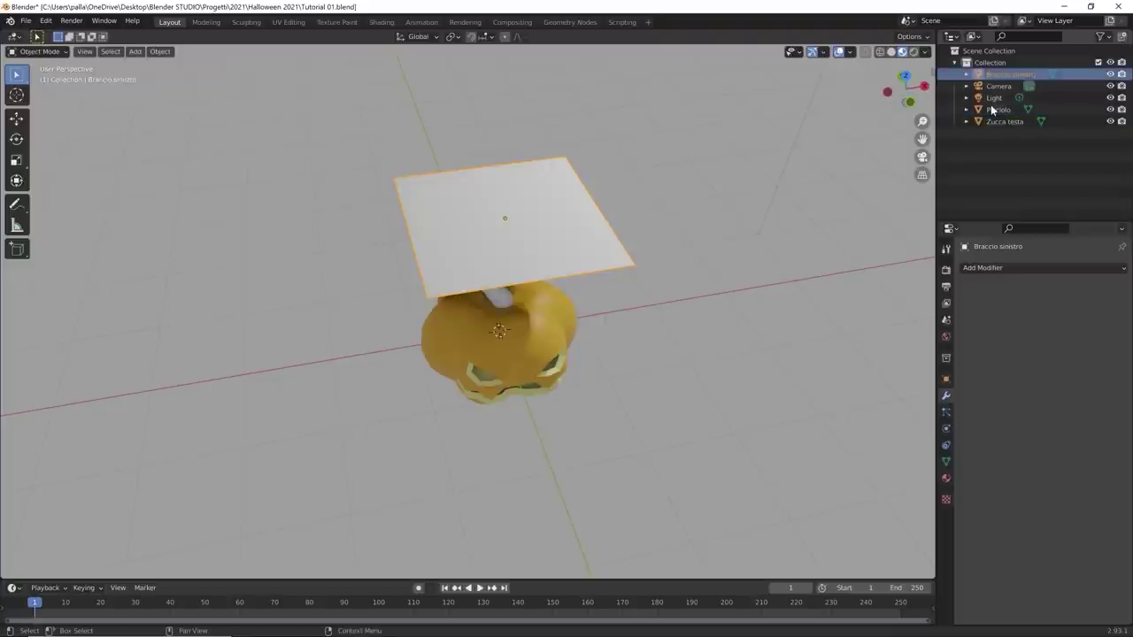
Step: In Edit Mode, merge all of the plane's vertices into one point at center
mouse_move(638, 222)
middle_down()
mouse_move(630, 182)
mouse_move(642, 195)
mouse_move(483, 177)
mouse_move(372, 183)
mouse_move(642, 213)
middle_up()
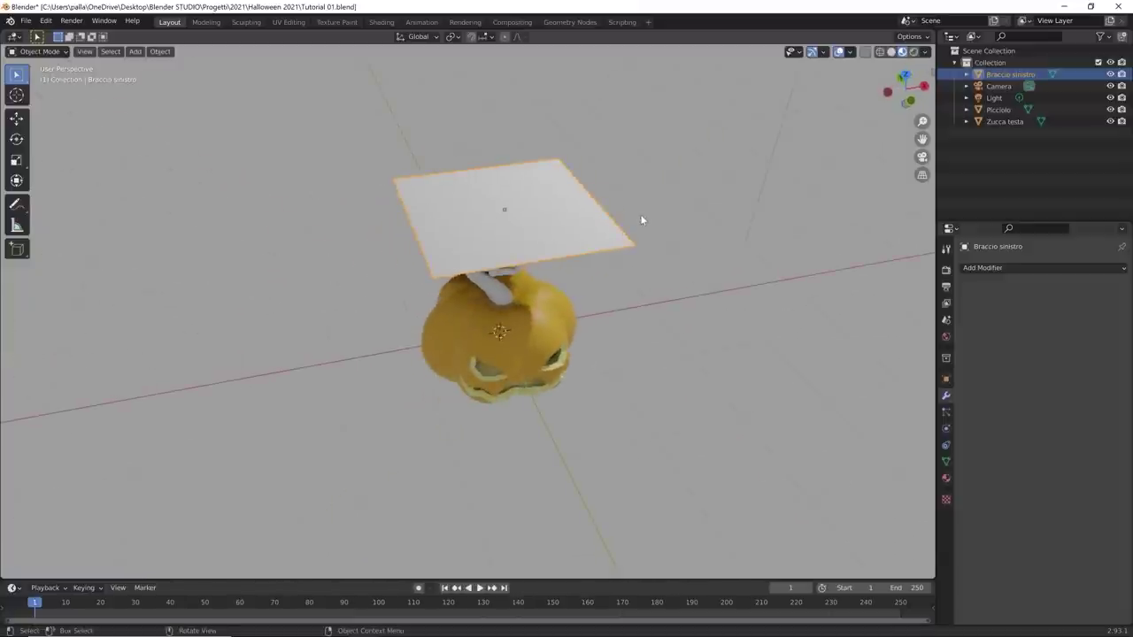
key(Tab)
mouse_move(581, 209)
middle_down()
mouse_move(593, 206)
mouse_move(580, 196)
middle_up()
key(alt+a)
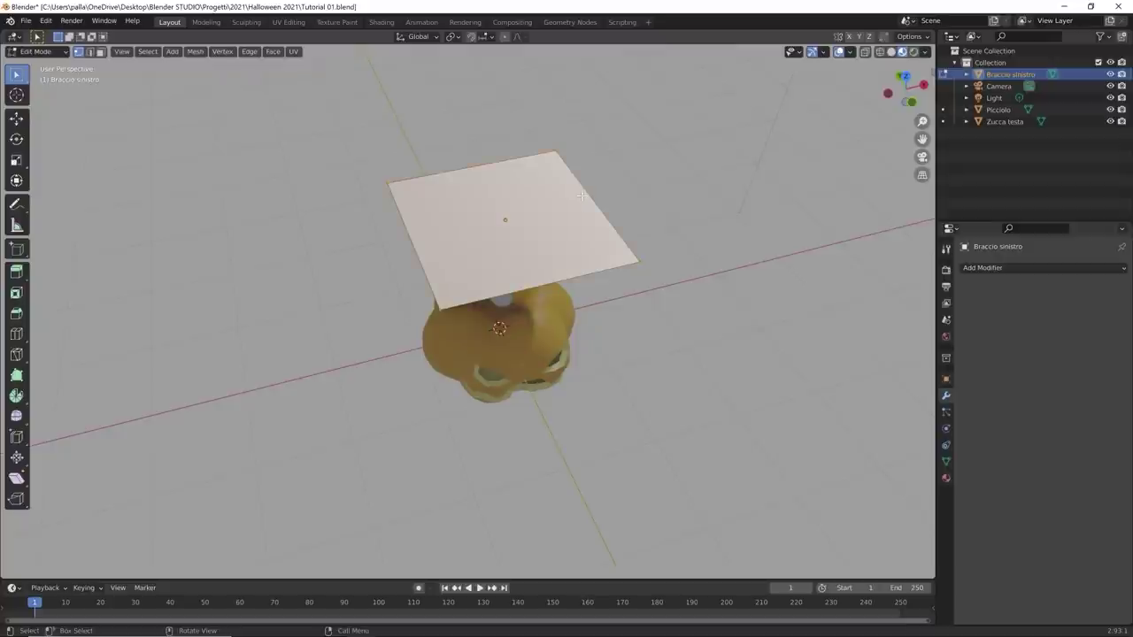
key(m)
click(521, 188)
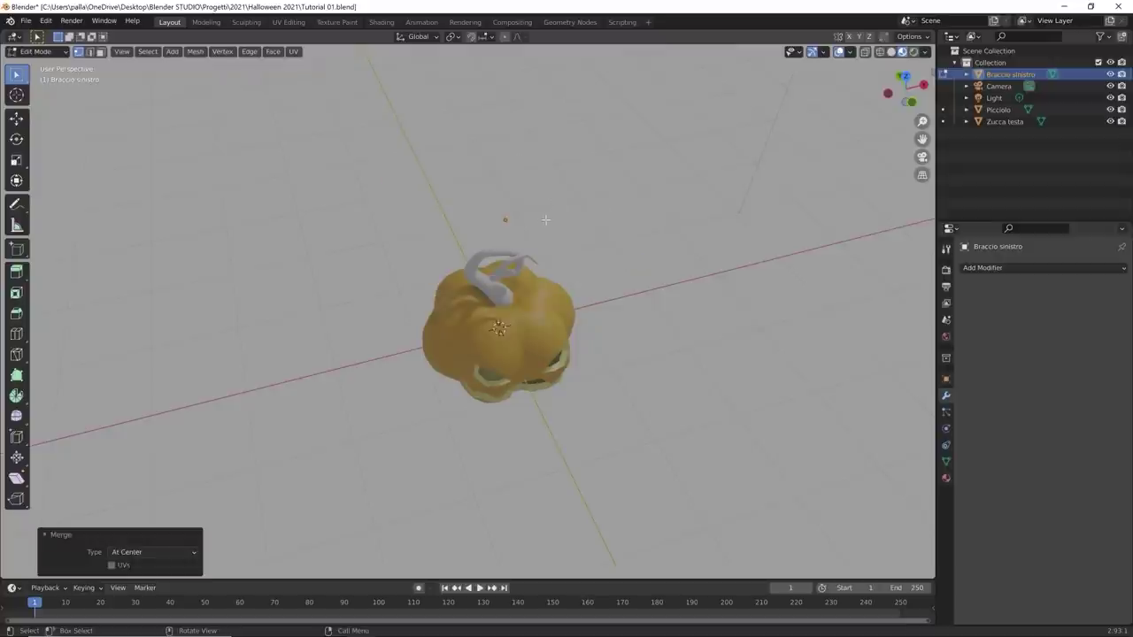
Step: Lower the merged point 2.2756 m along Z and nudge it just below the pumpkin
middle_drag(545, 219, 540, 158)
key(g)
key(z)
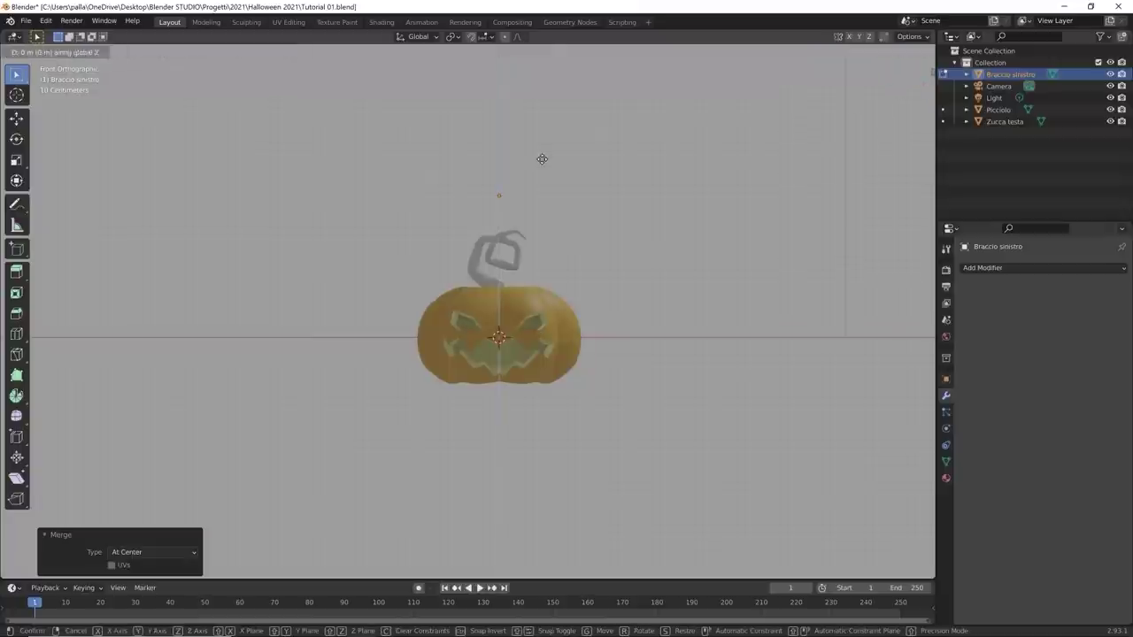
click(558, 351)
scroll(516, 406, up, 5)
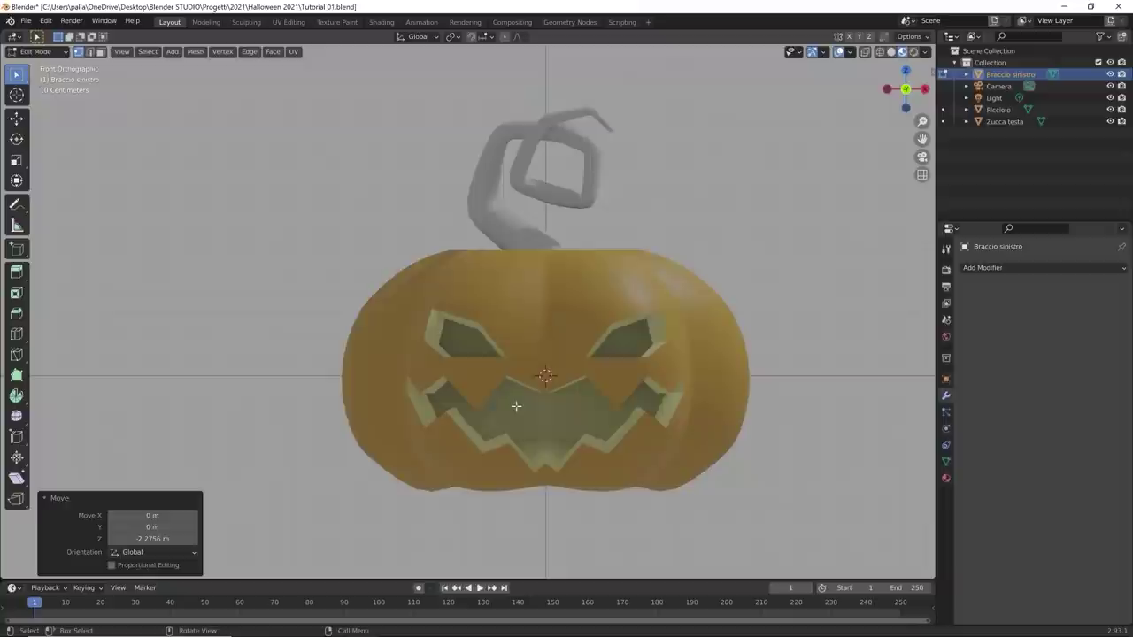
key(KP_Decimal)
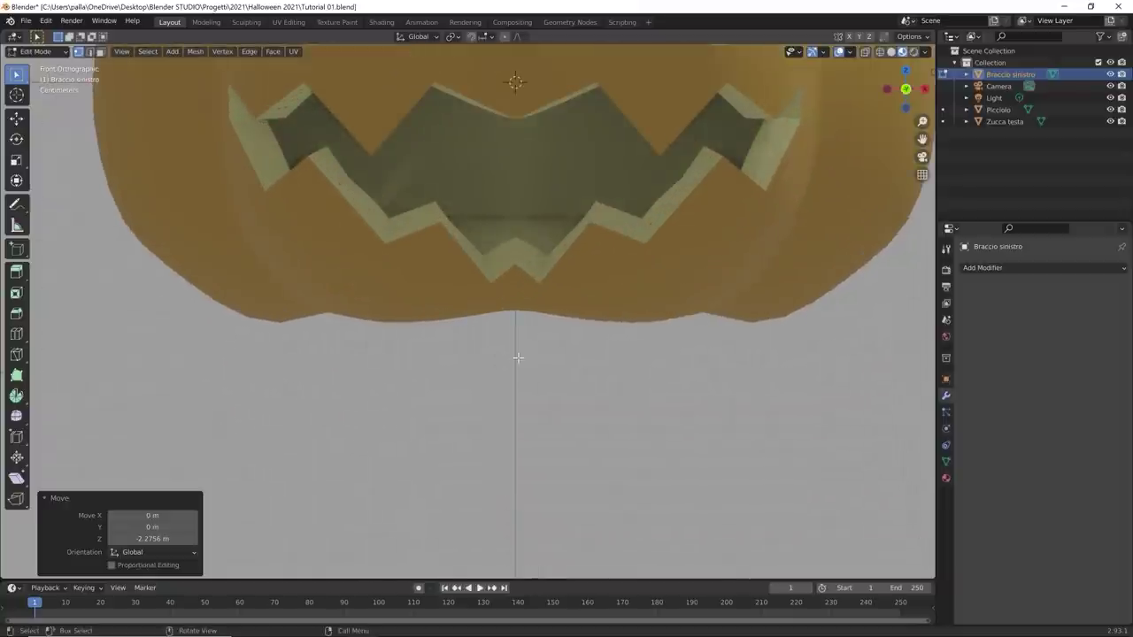
key(g)
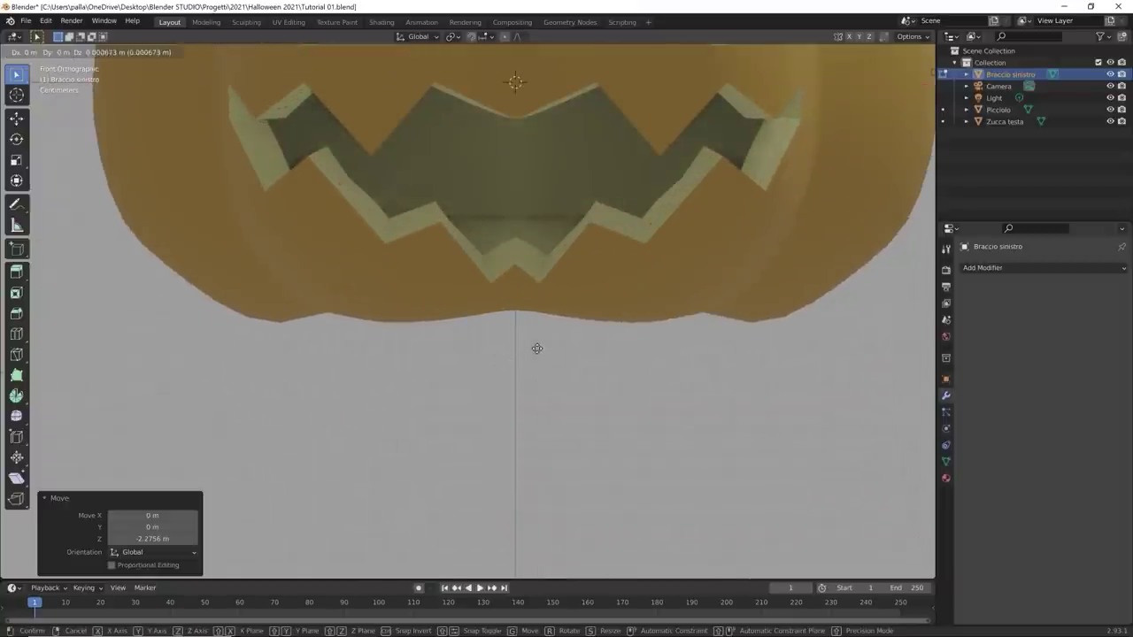
click(541, 322)
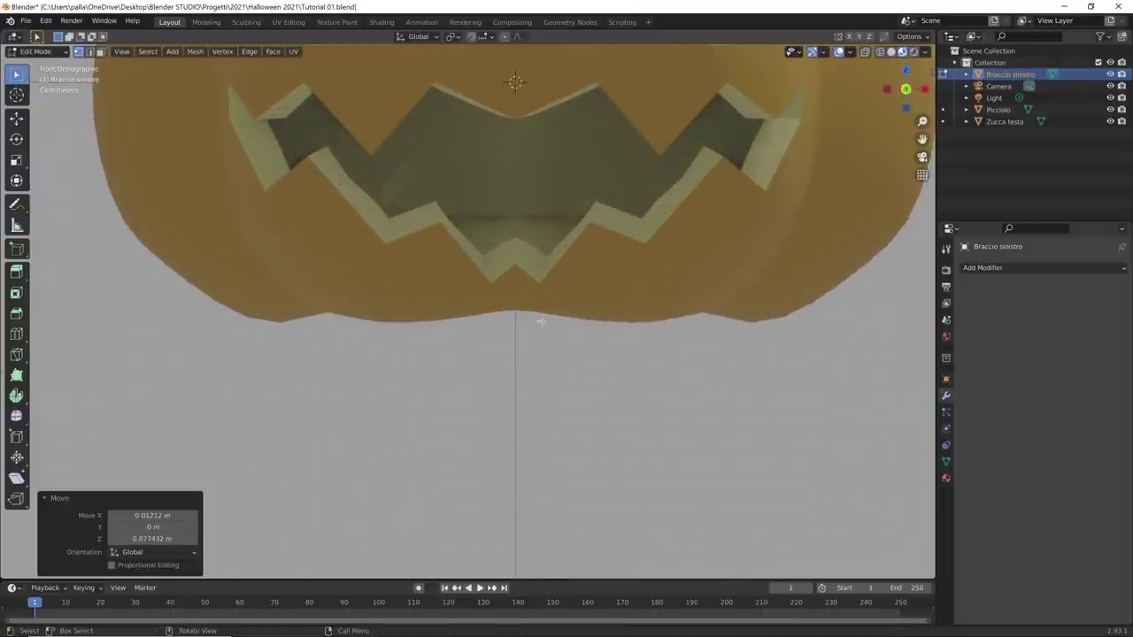
scroll(552, 360, down, 6)
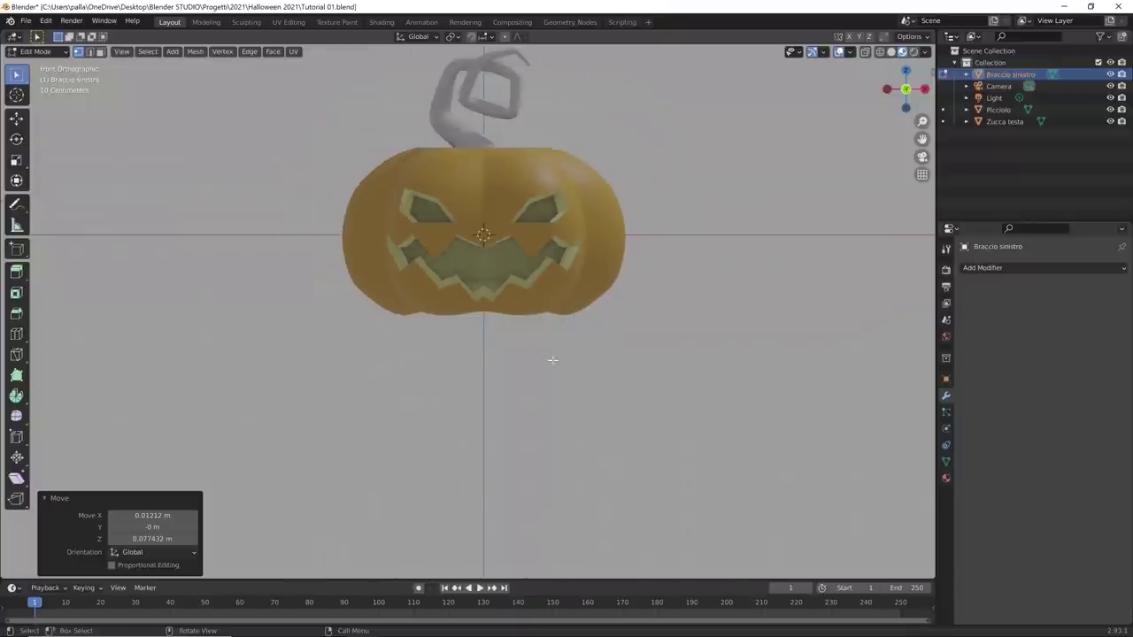
Step: Save Tutorial 01.blend and return to Object Mode
key(KP_7)
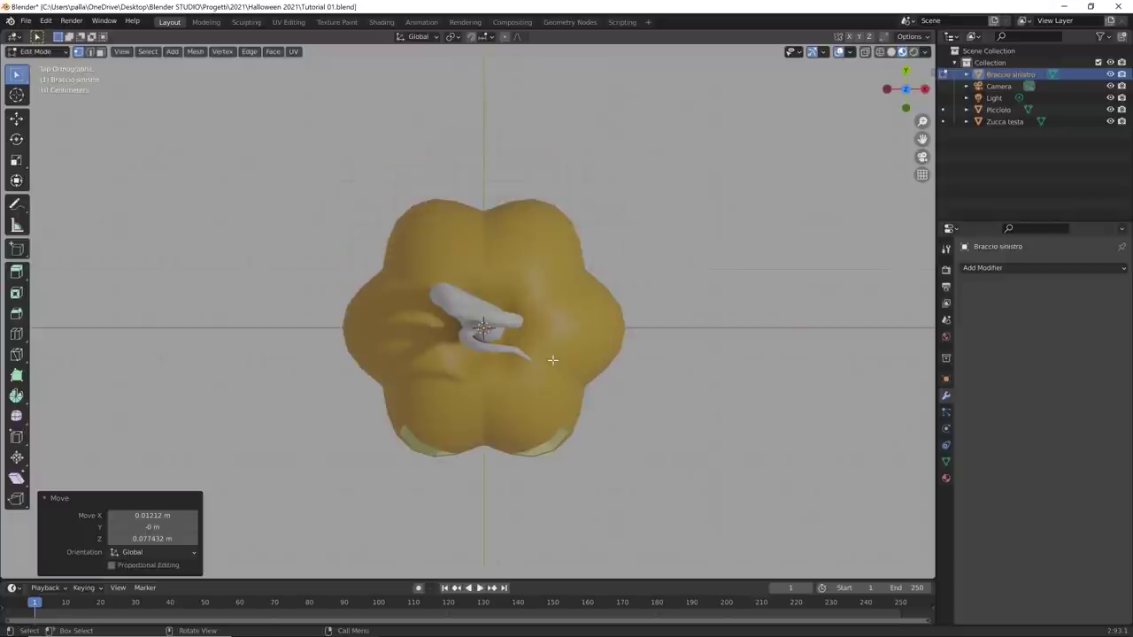
key(ctrl+s)
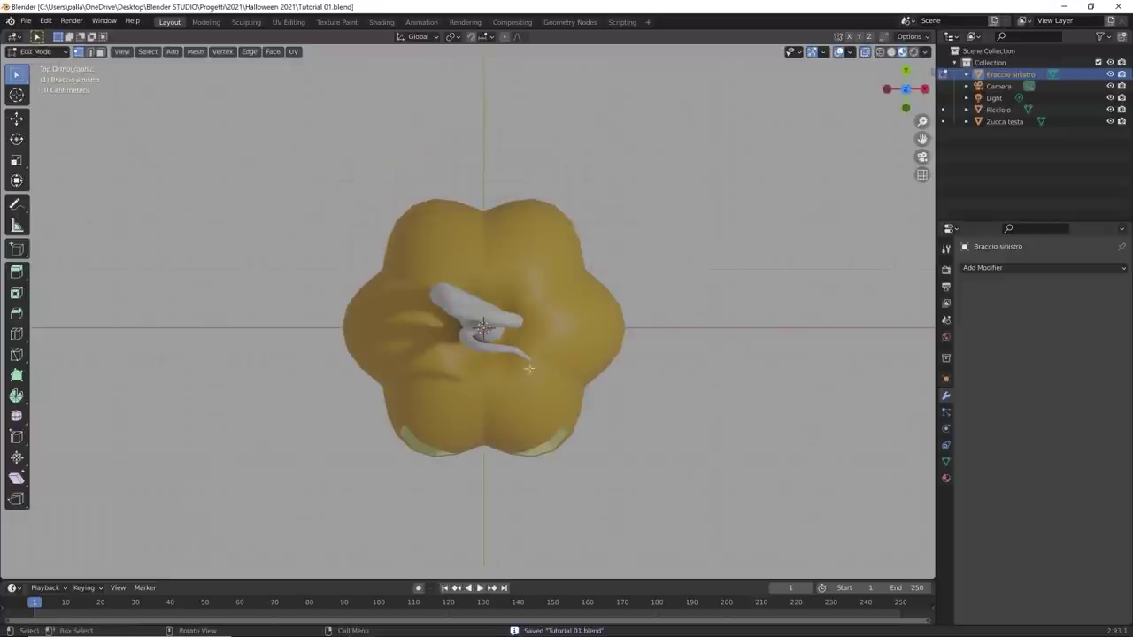
key(Tab)
Step: Check the pumpkin from top, bottom and front, and select the Braccio sinistro and Zucca testa objects
middle_drag(526, 358, 520, 180)
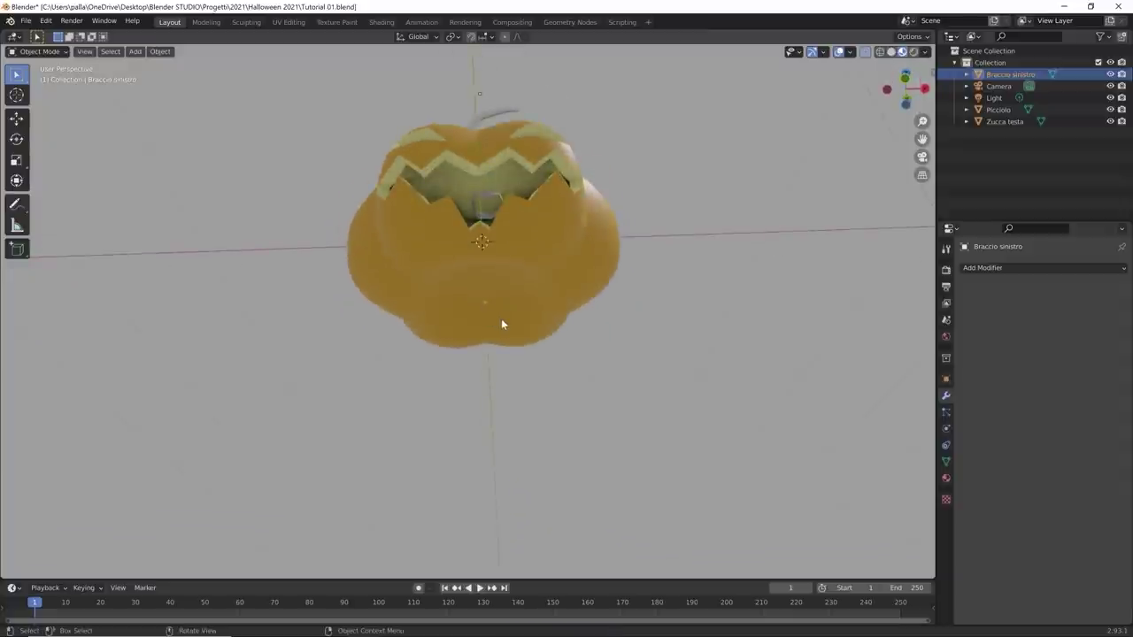
key(ctrl+KP_7)
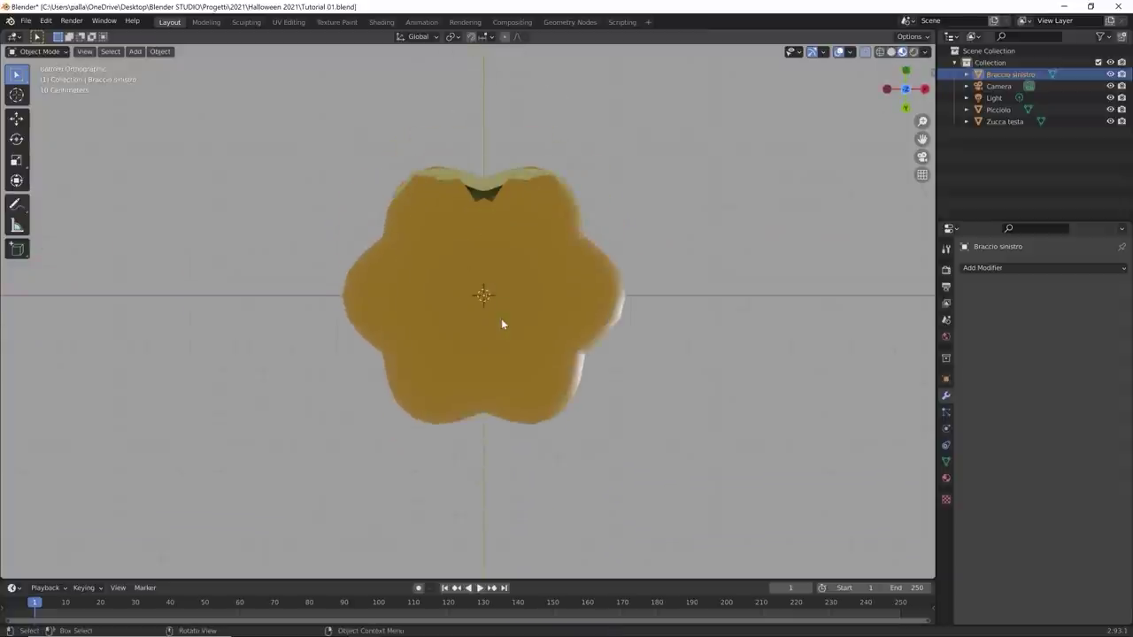
key(KP_7)
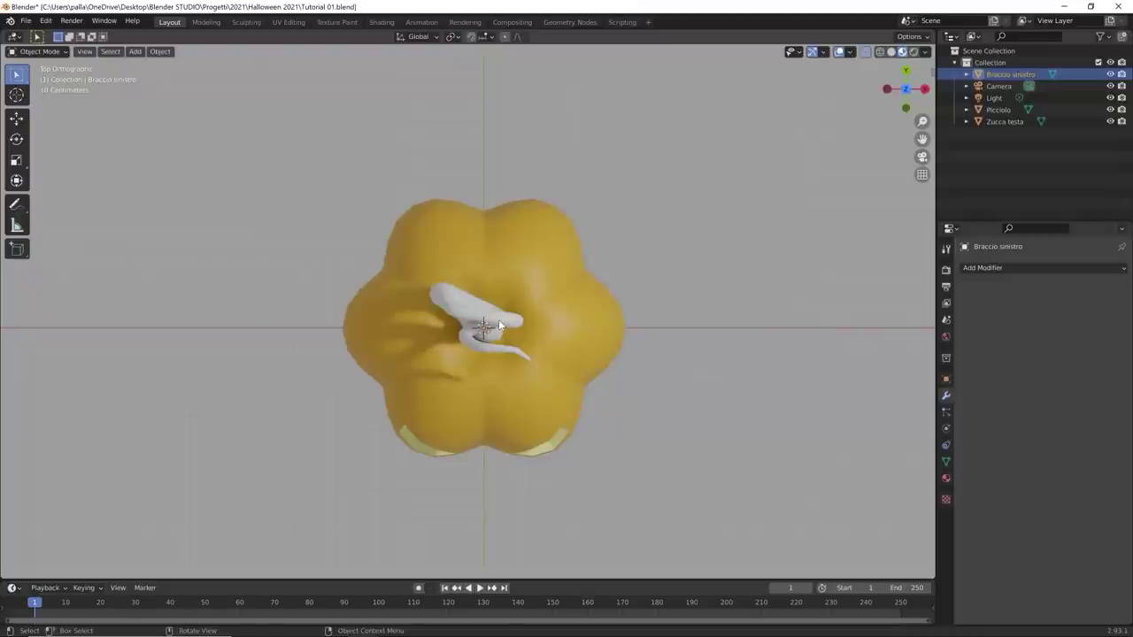
click(614, 273)
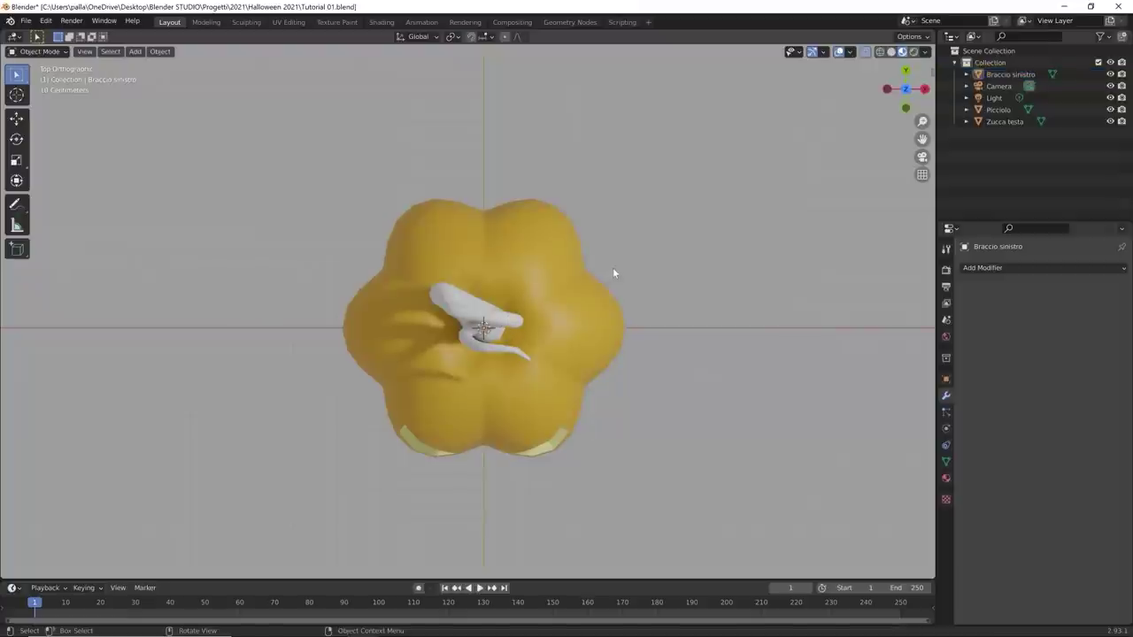
click(556, 366)
middle_drag(556, 367, 551, 206)
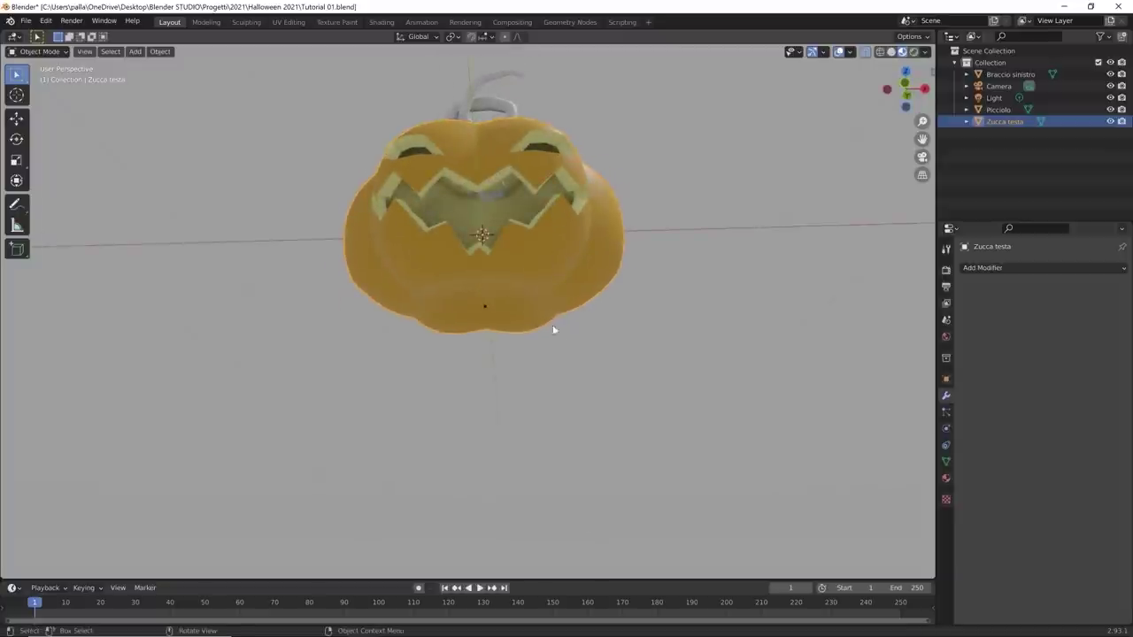
click(487, 306)
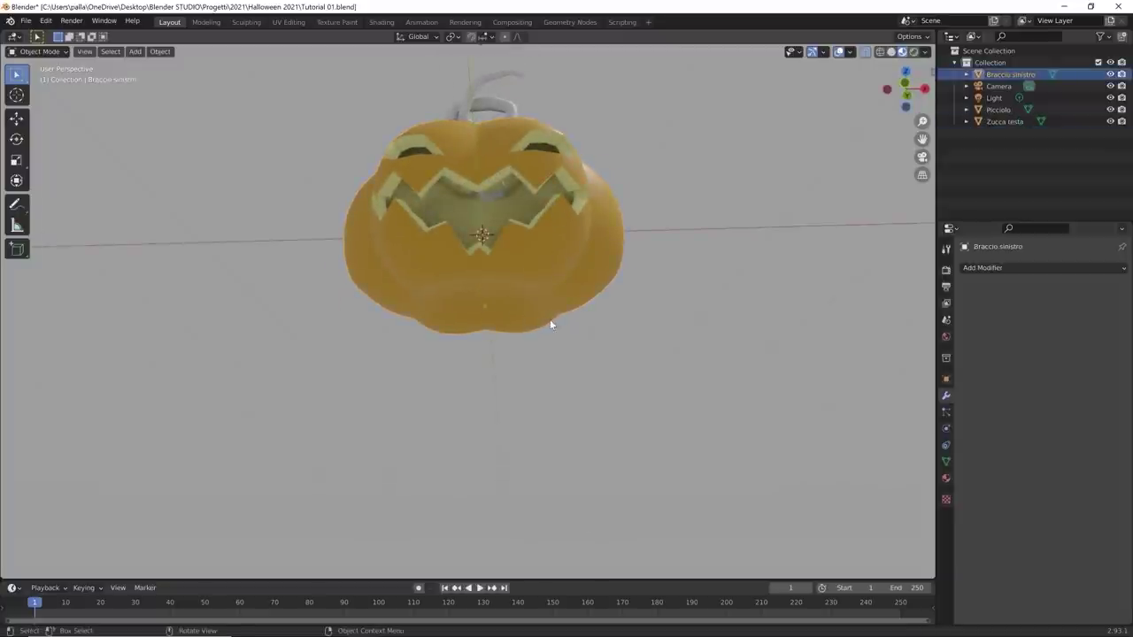
click(514, 308)
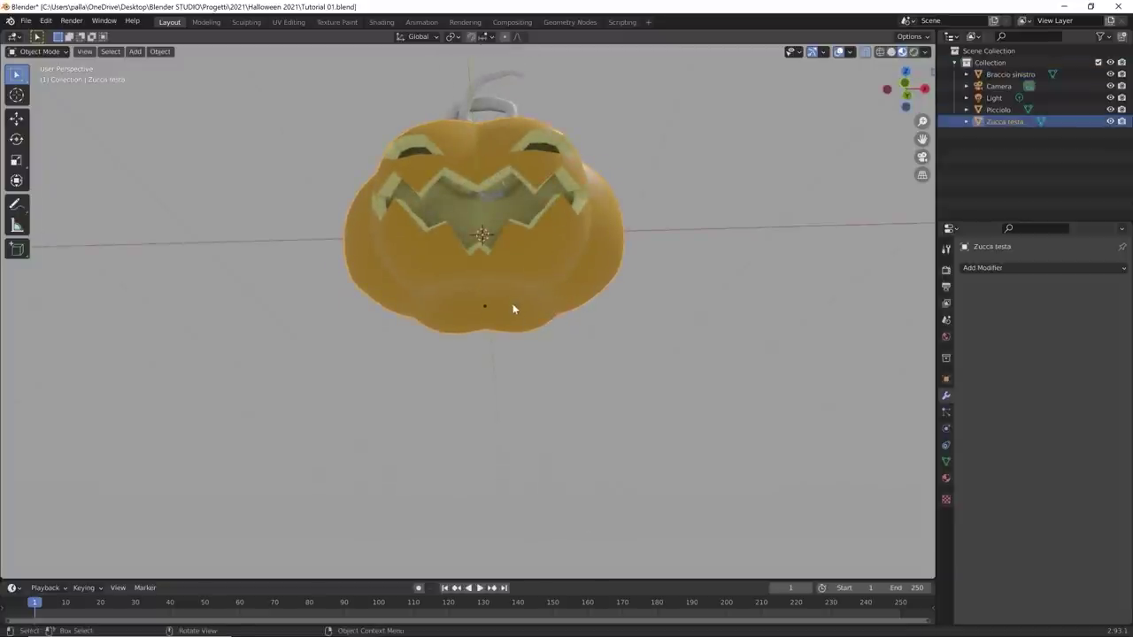
Step: Enter Edit Mode on Braccio sinistro, extrude a first vertex rightward, and switch to top view
click(484, 307)
key(Tab)
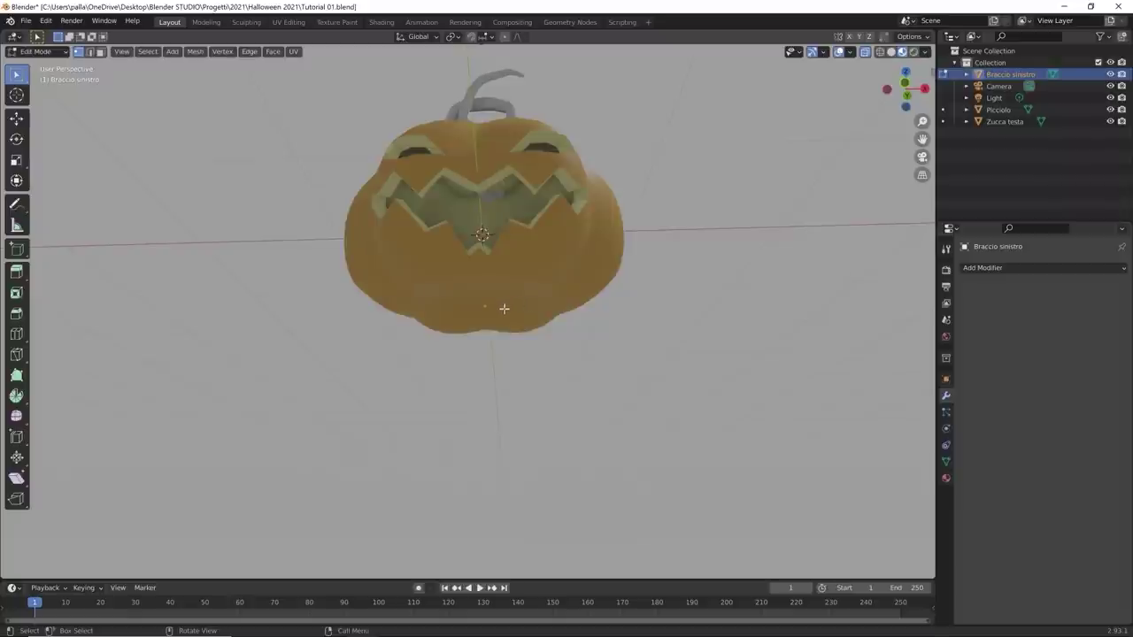
key(e)
click(549, 306)
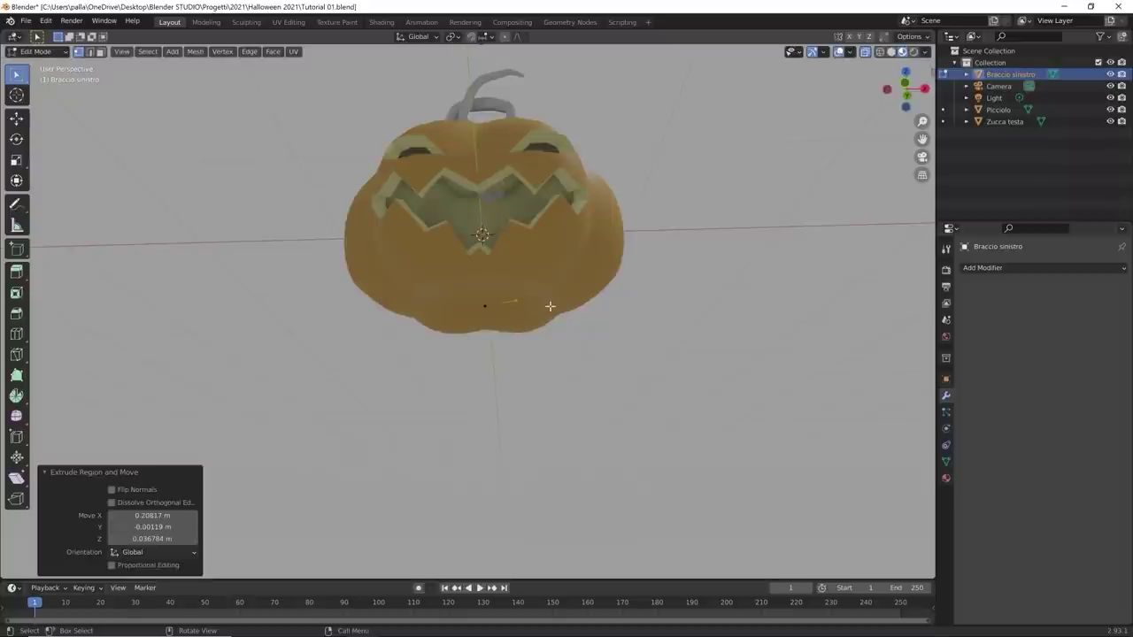
key(KP_7)
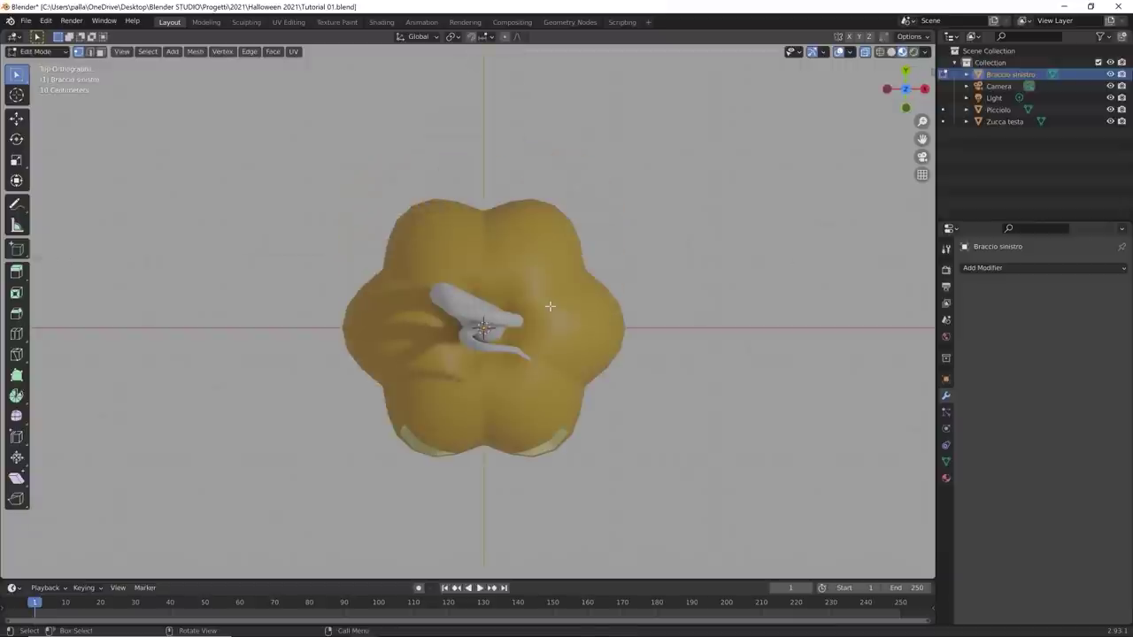
Step: Extrude vine vertices out to the right of the pumpkin and down-right
key(e)
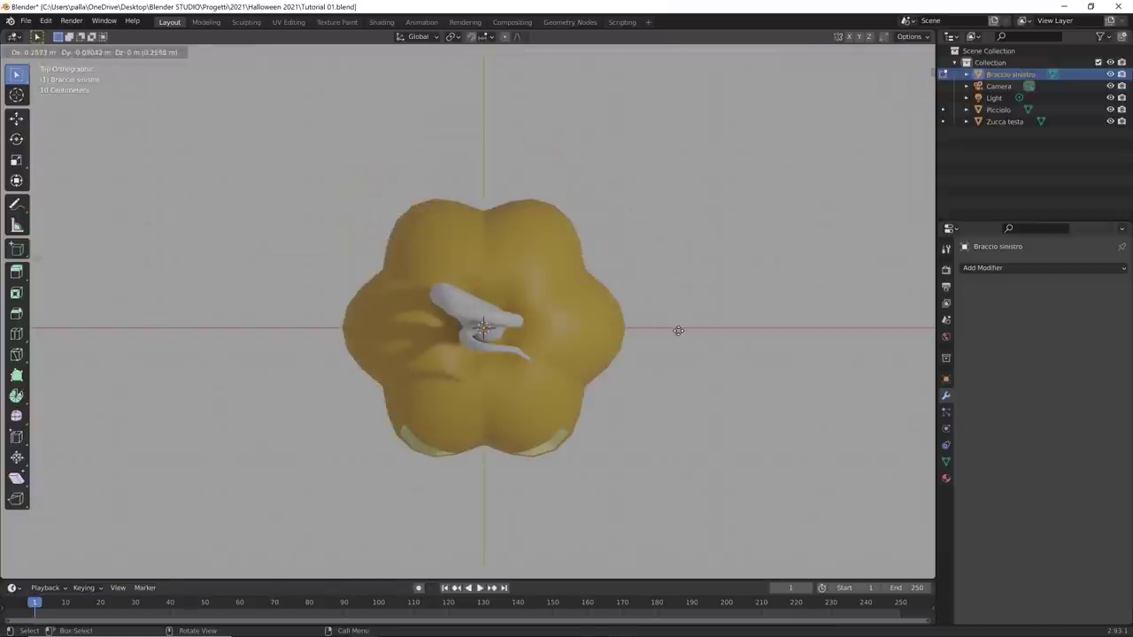
click(677, 330)
key(e)
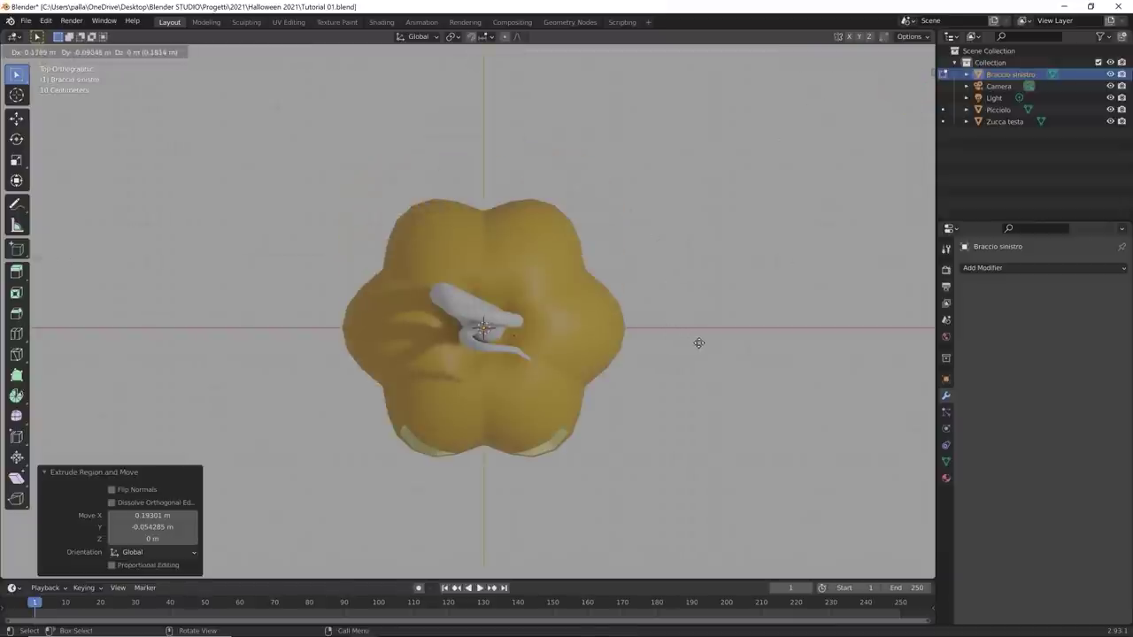
click(703, 340)
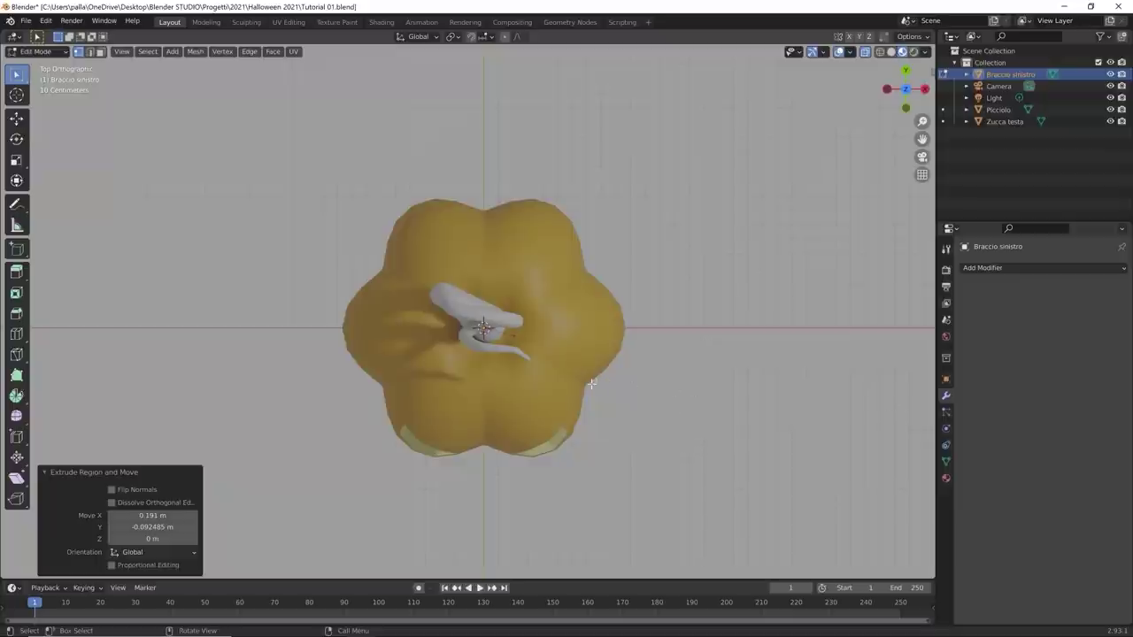
key(e)
click(634, 379)
key(e)
click(693, 412)
scroll(694, 412, down, 2)
Step: Continue extruding the vine downward, curving it toward the left
key(e)
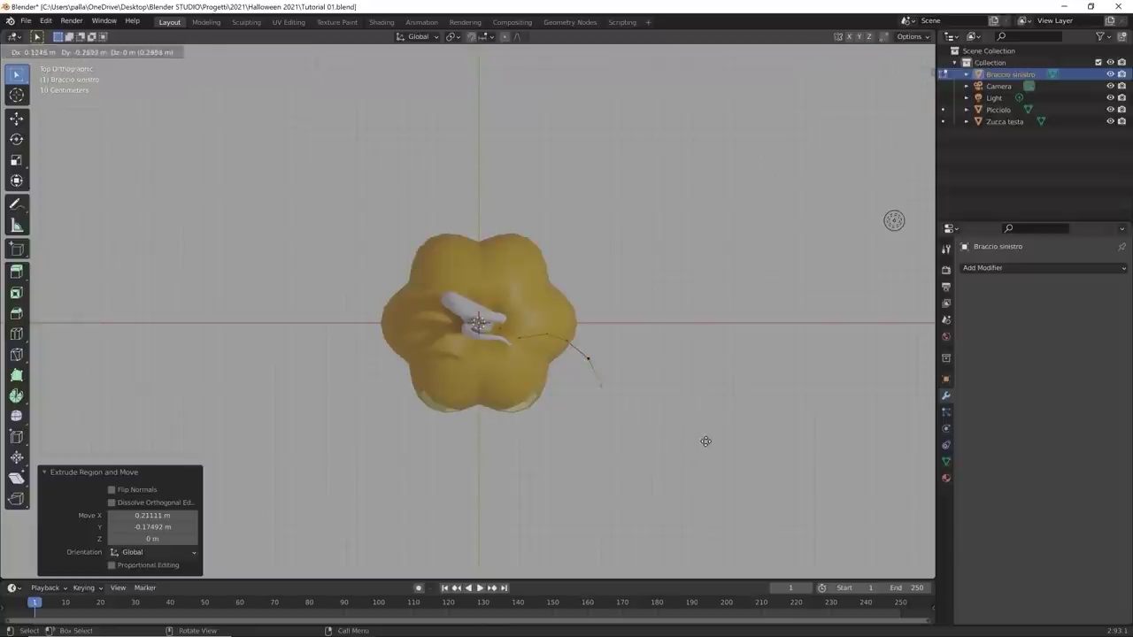
click(705, 448)
key(e)
click(702, 467)
key(e)
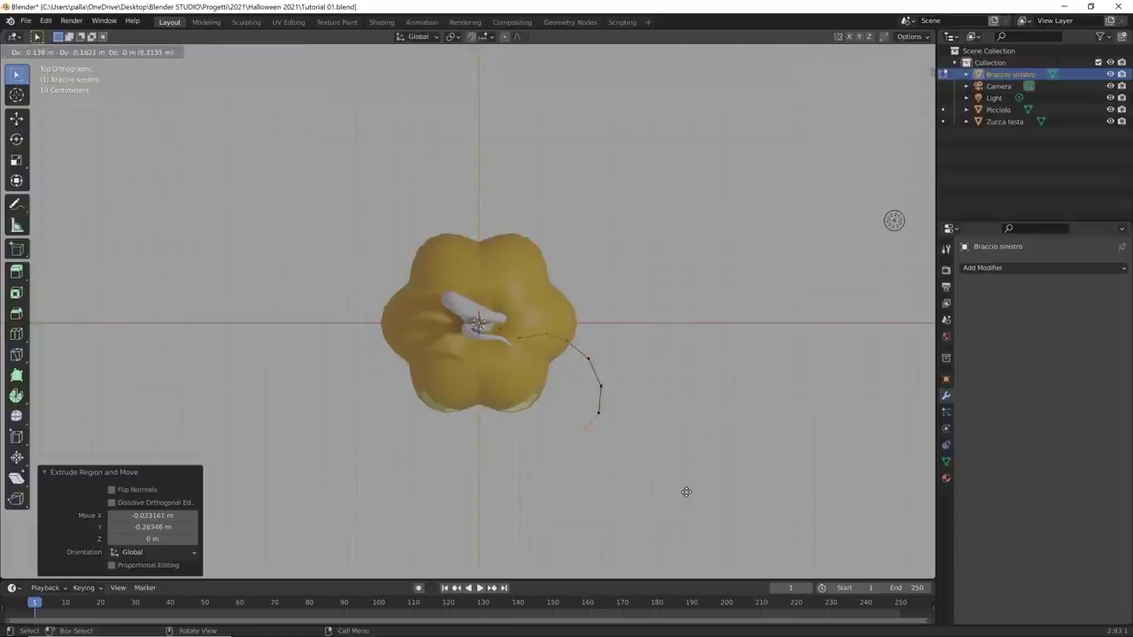
click(684, 491)
key(e)
click(656, 505)
key(e)
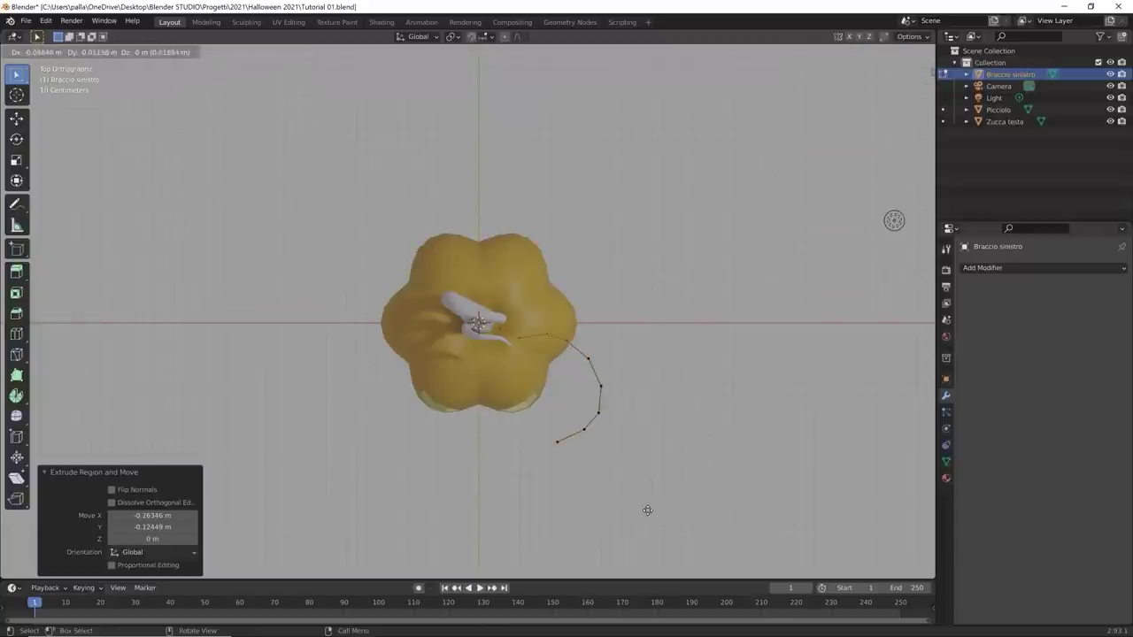
click(636, 534)
key(e)
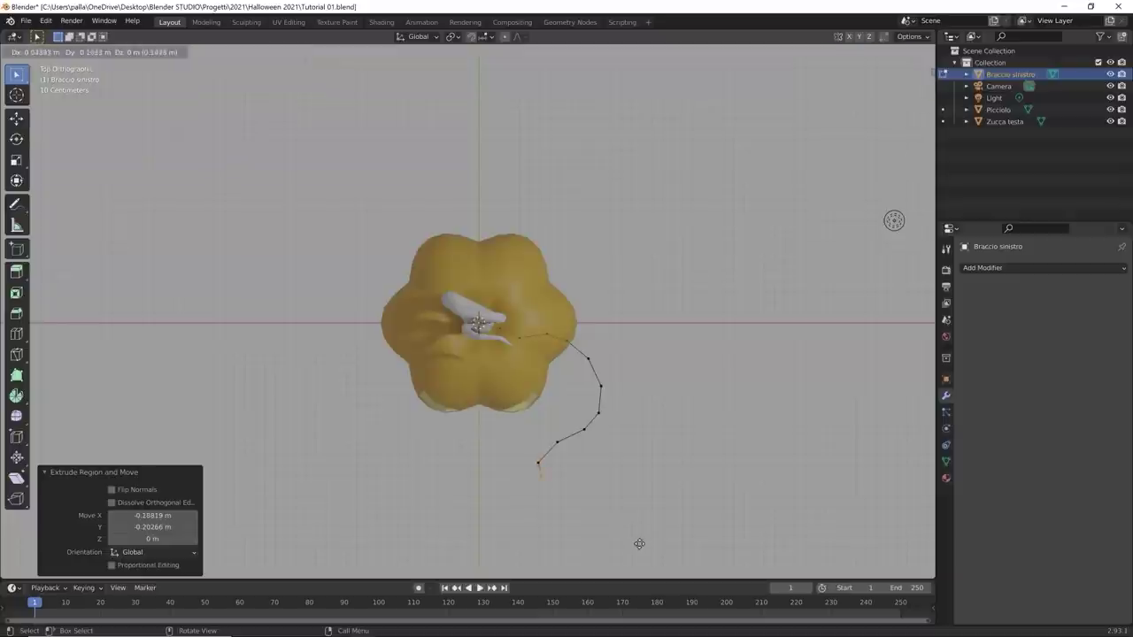
click(643, 558)
Step: Extrude vertices curling the vine end into a closed loop with a final vertex leftward
key(e)
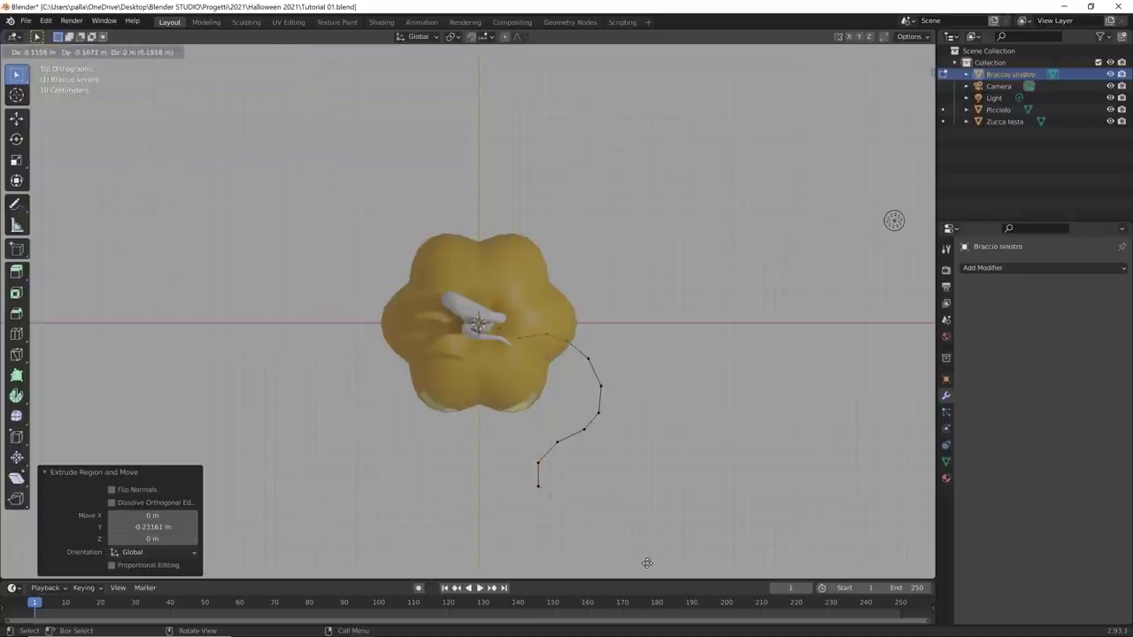
click(655, 563)
key(e)
click(672, 560)
key(e)
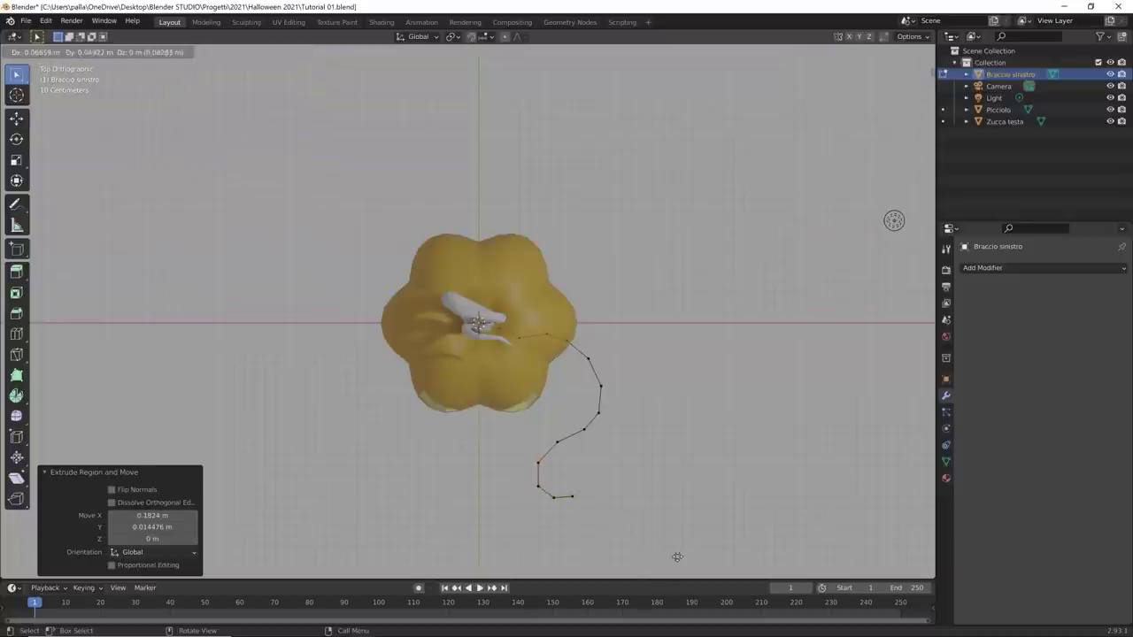
click(679, 541)
key(e)
click(670, 519)
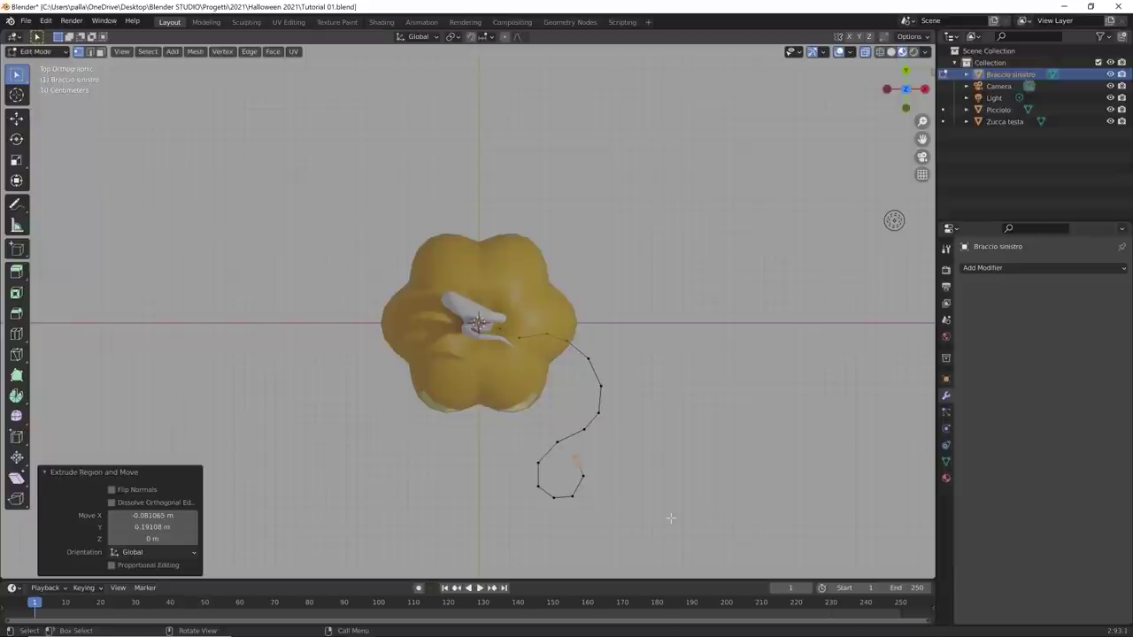
key(e)
click(655, 514)
key(e)
click(625, 507)
key(e)
click(595, 513)
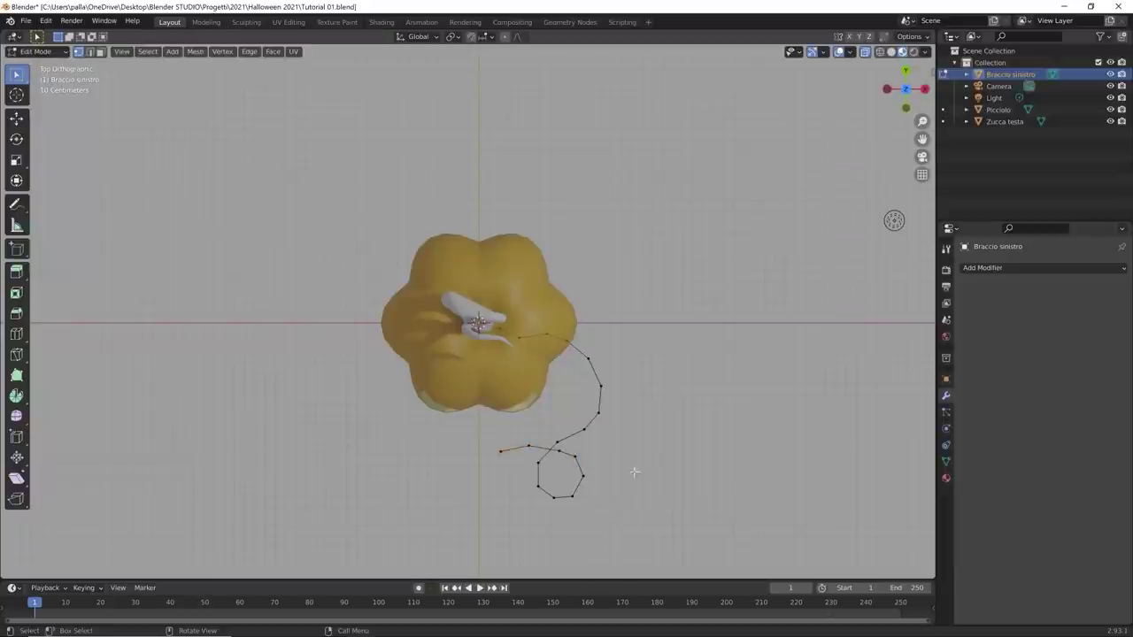
middle_drag(634, 472, 648, 331)
Step: In top view, move the branch's starting vertex to the pumpkin's left side
scroll(507, 307, up, 5)
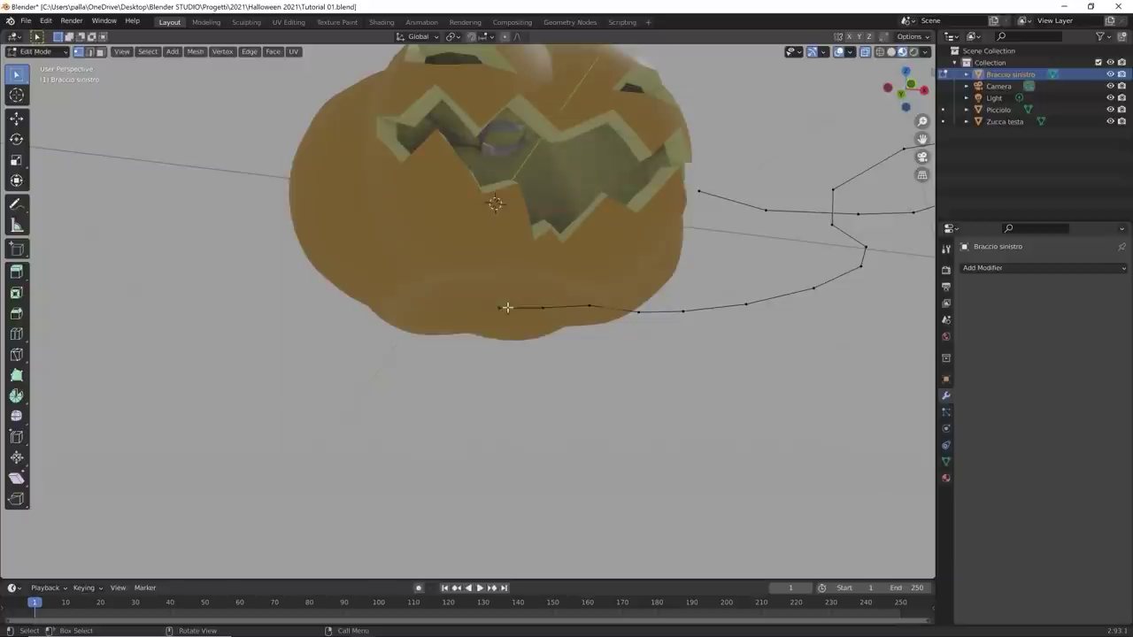
middle_drag(507, 307, 507, 355)
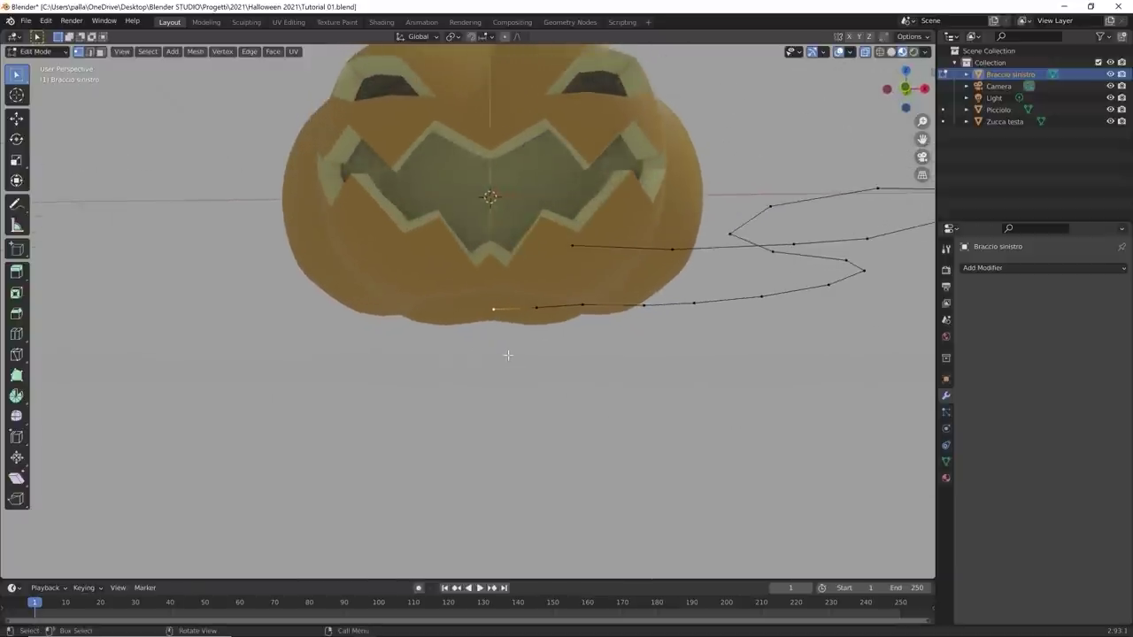
key(KP_7)
scroll(458, 372, down, 3)
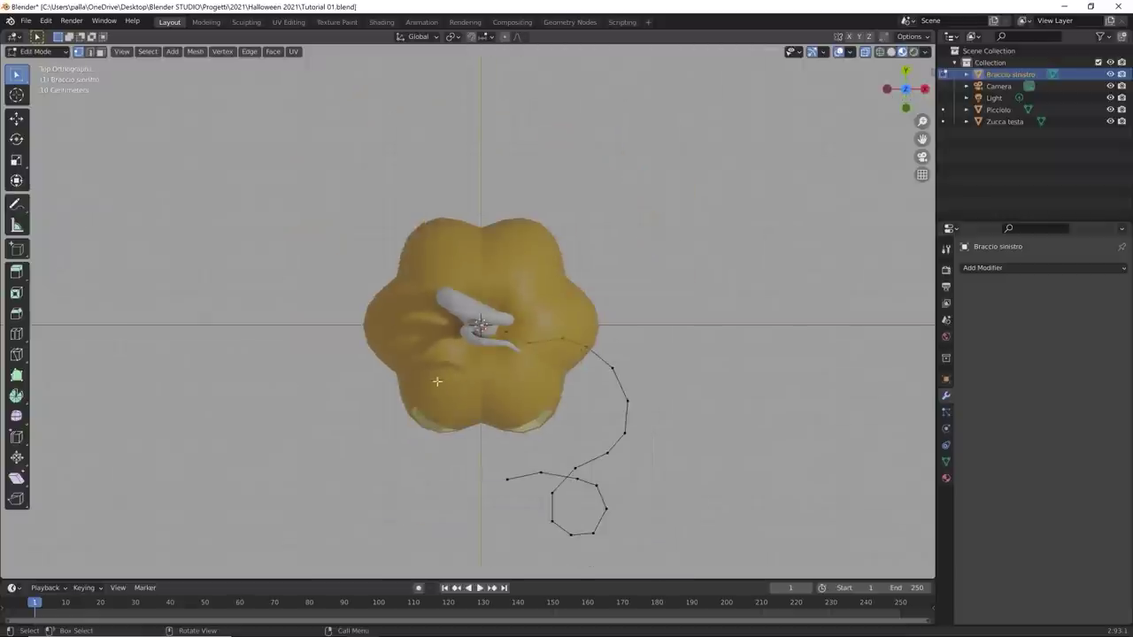
key(g)
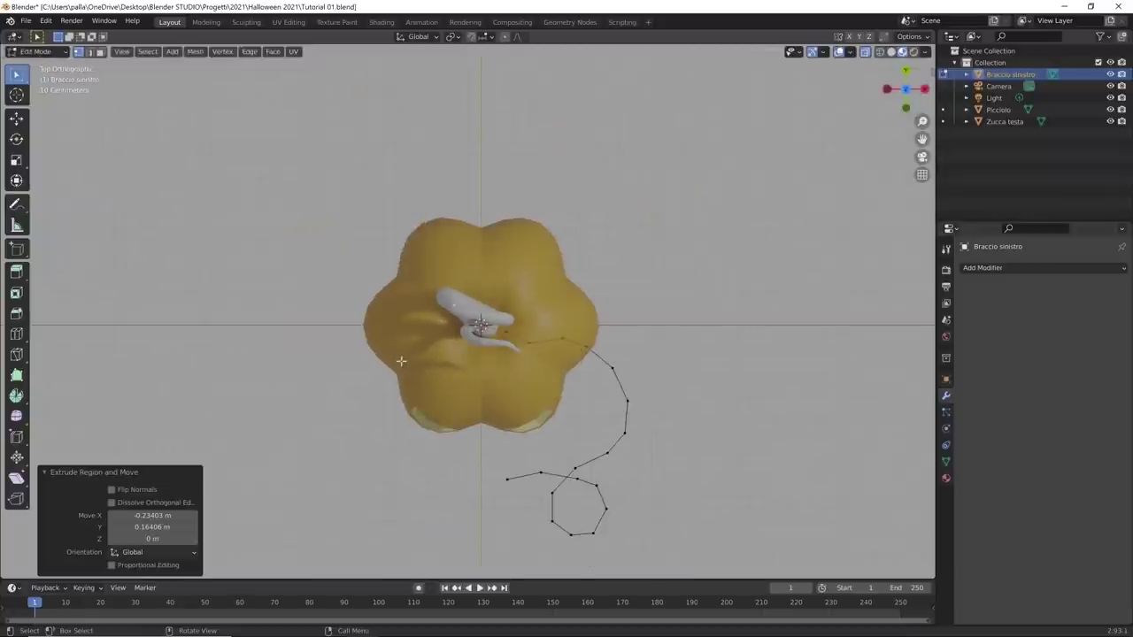
click(405, 362)
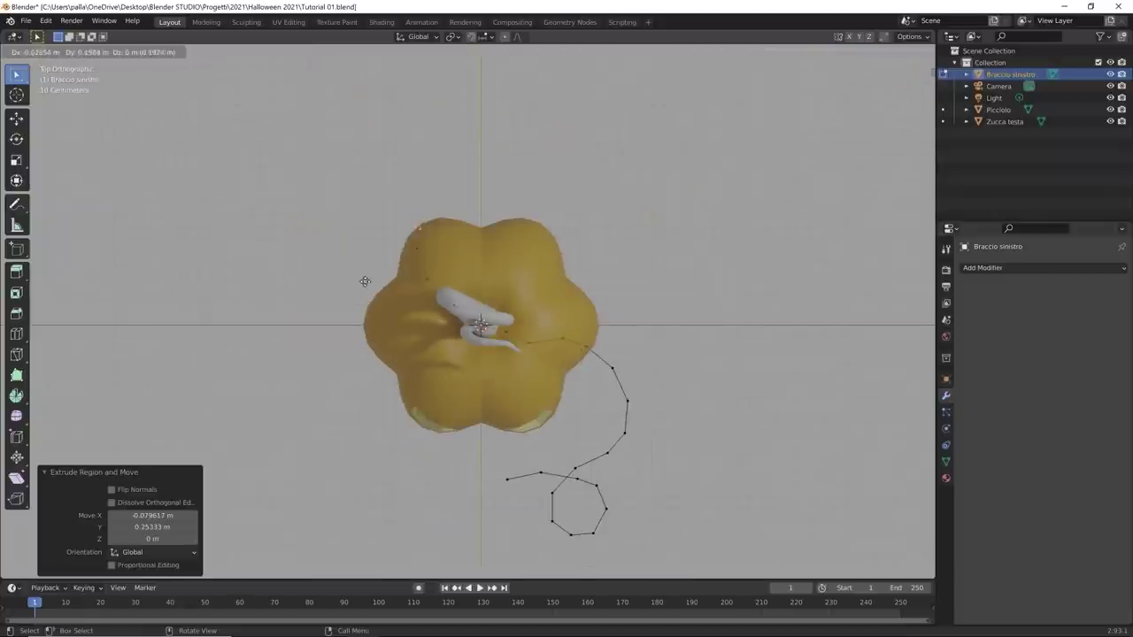
Step: Extrude the branch up past the pumpkin's top-left and along the top curve to the right
key(e)
click(387, 248)
key(e)
click(412, 239)
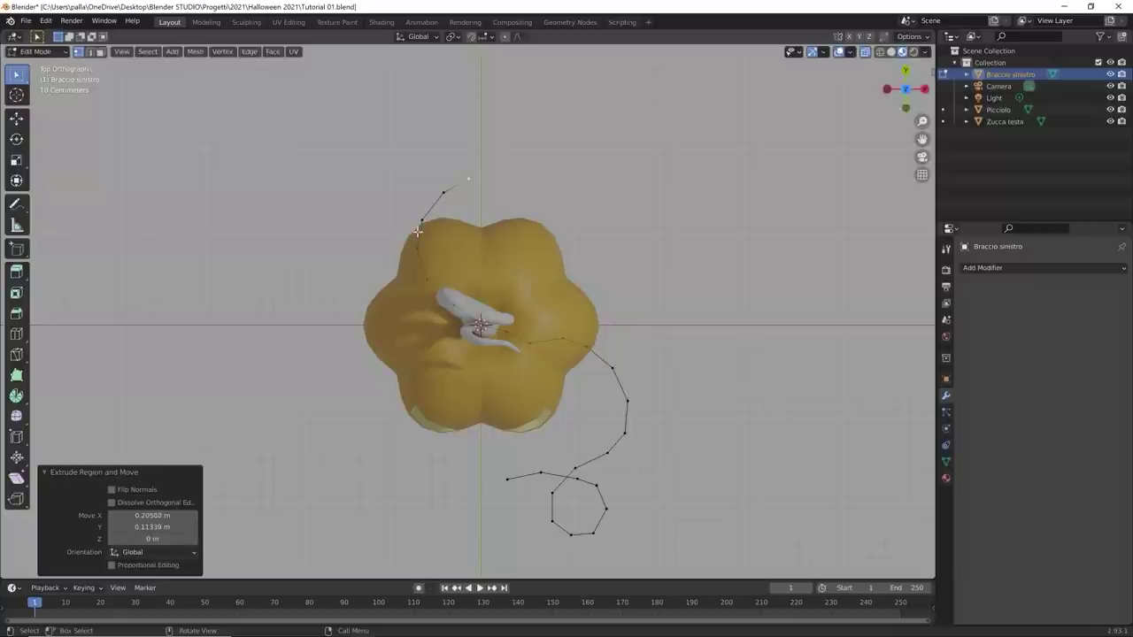
key(e)
click(455, 224)
key(e)
click(469, 226)
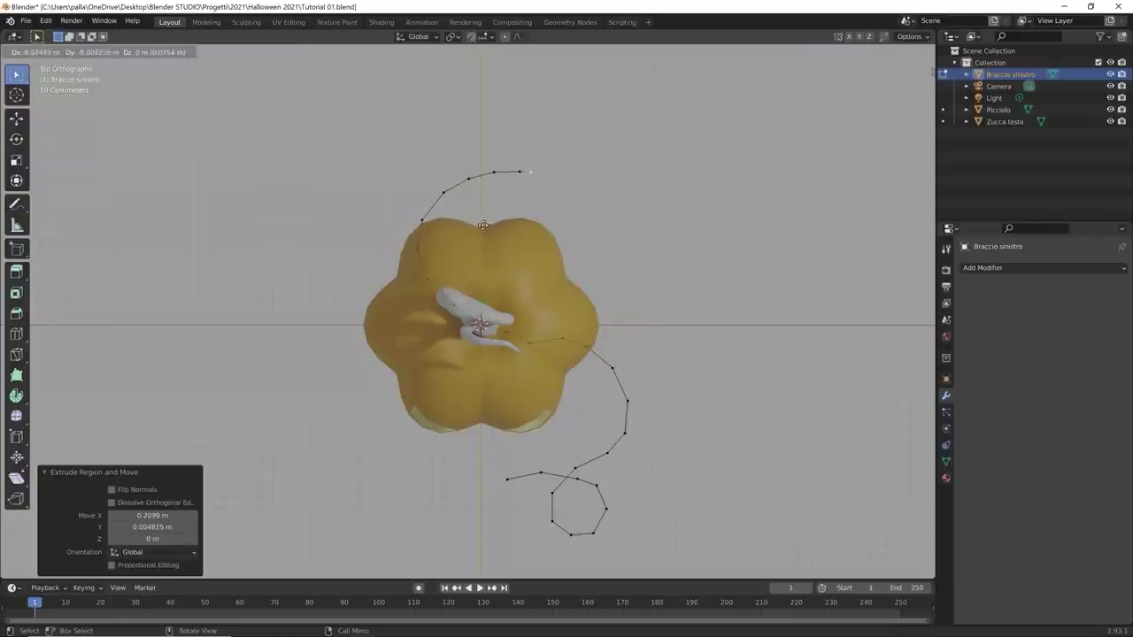
key(e)
click(492, 221)
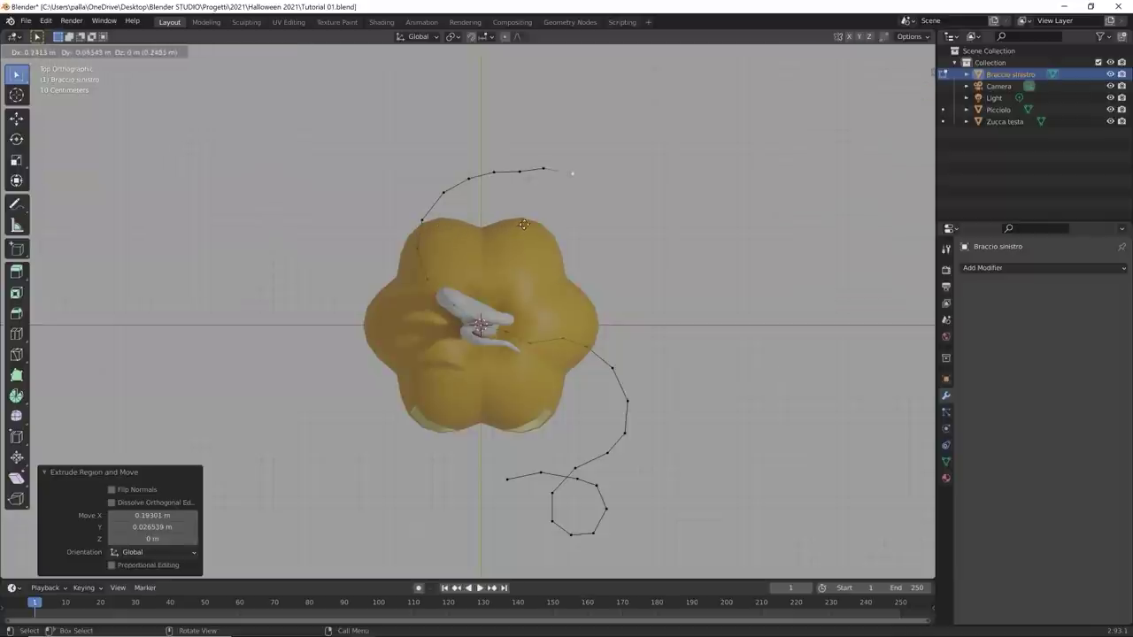
Step: Extrude the tip upward and curl it back left into a hook above the pumpkin
key(e)
click(516, 206)
key(e)
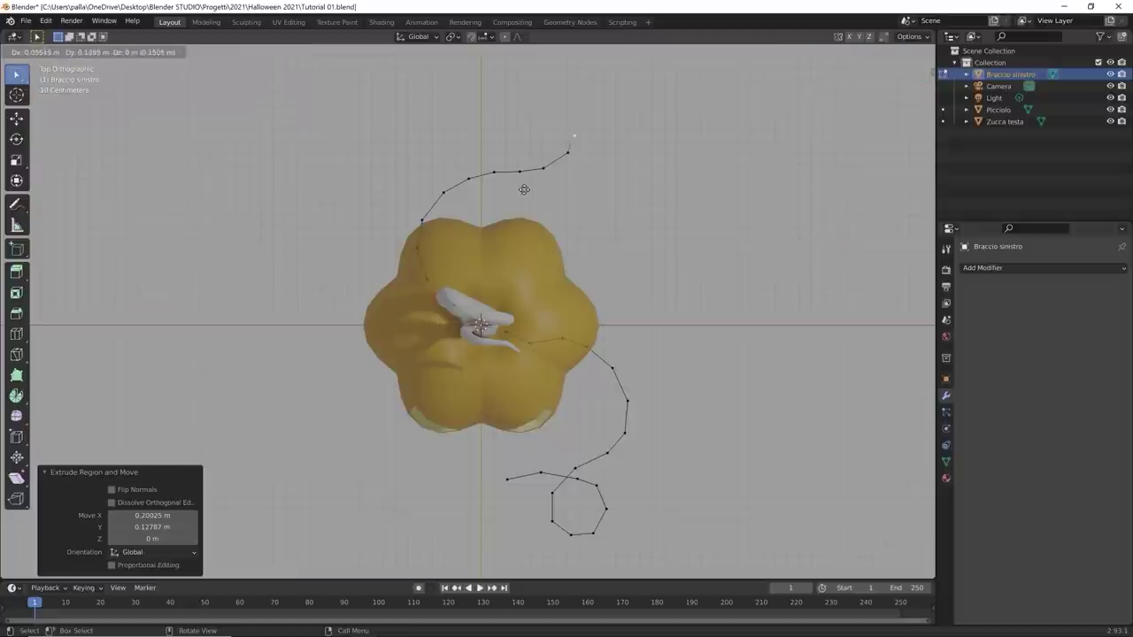
click(524, 186)
key(e)
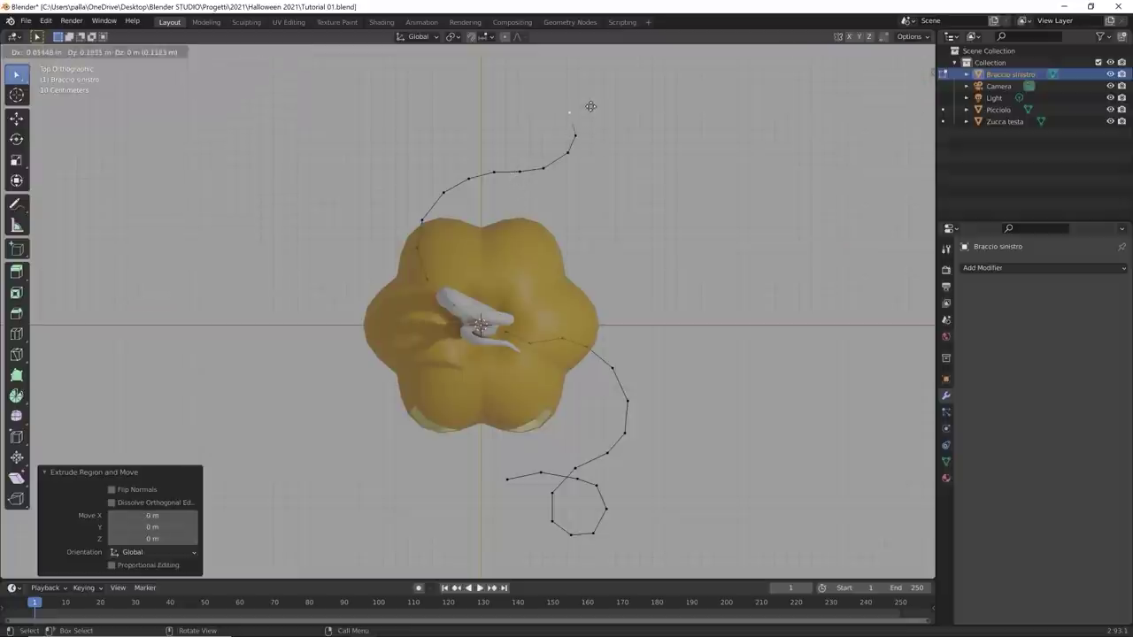
click(583, 105)
key(e)
click(546, 105)
key(e)
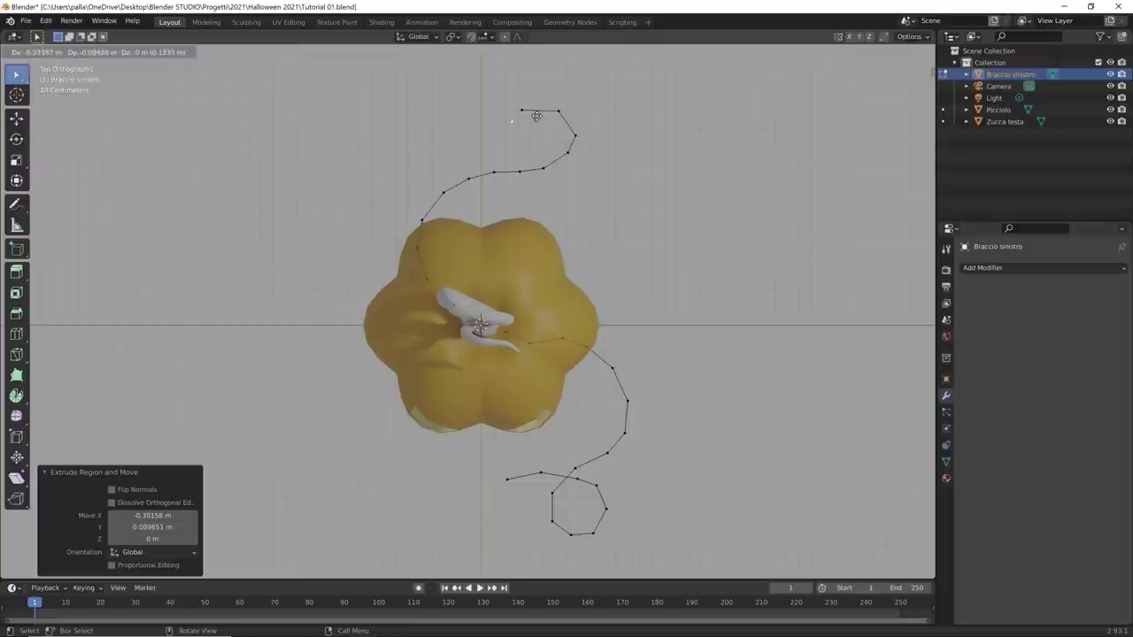
click(524, 124)
middle_drag(524, 123, 429, 203)
Step: Select the vine vertex at the pumpkin's left and move it down-left in top view
click(484, 305)
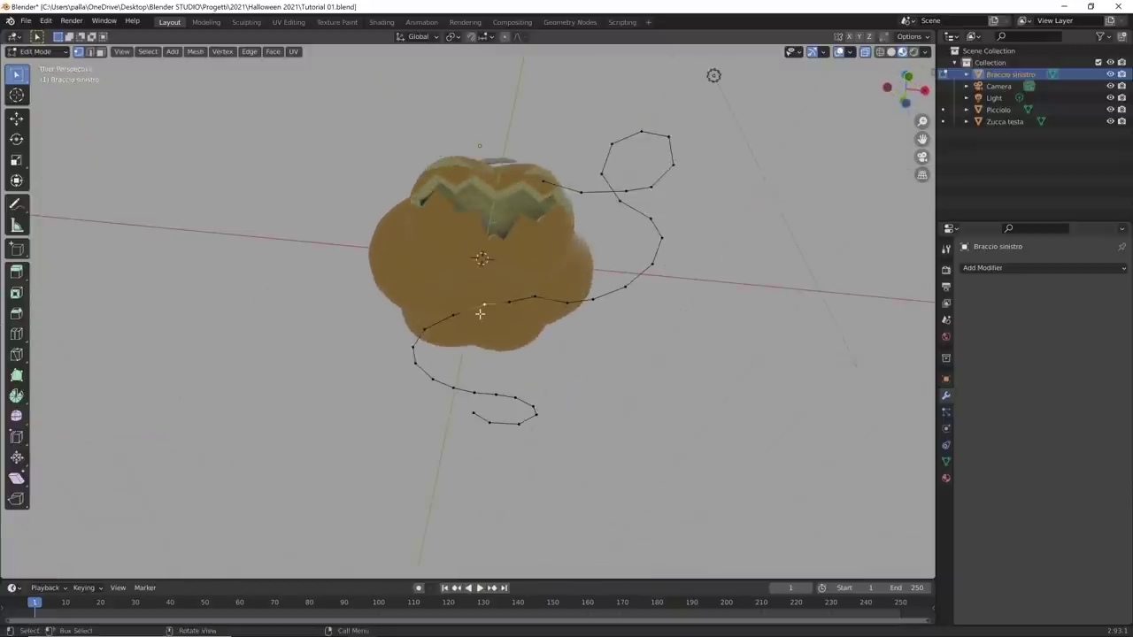
key(KP_1)
key(KP_7)
key(g)
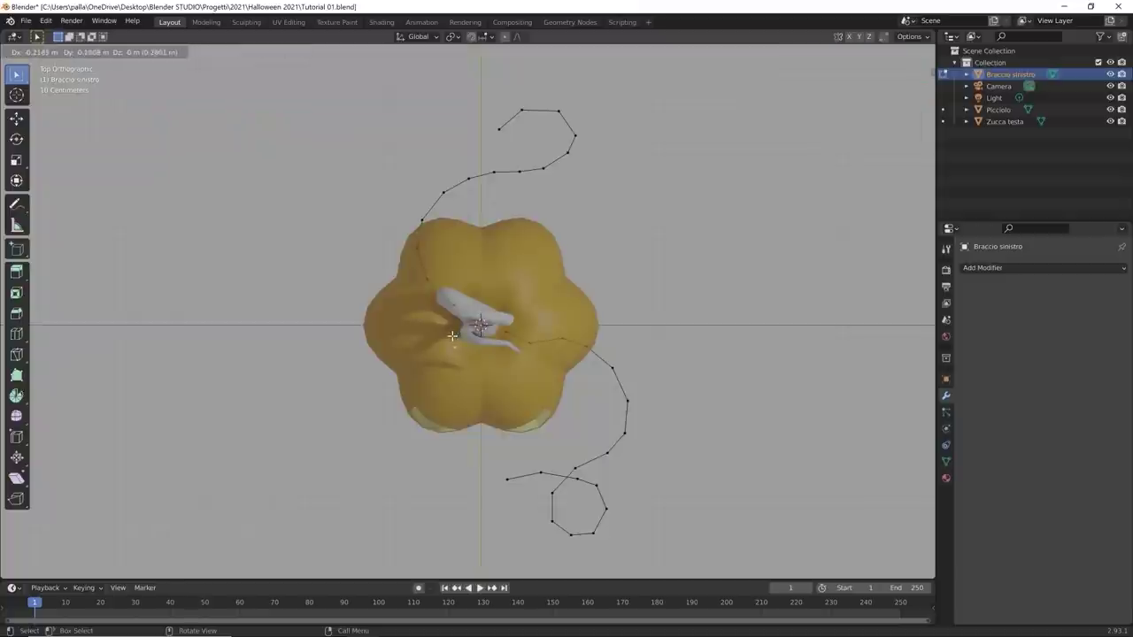
click(453, 338)
Step: Extrude a new branch curving down-left that curls back to the right
key(e)
key(e)
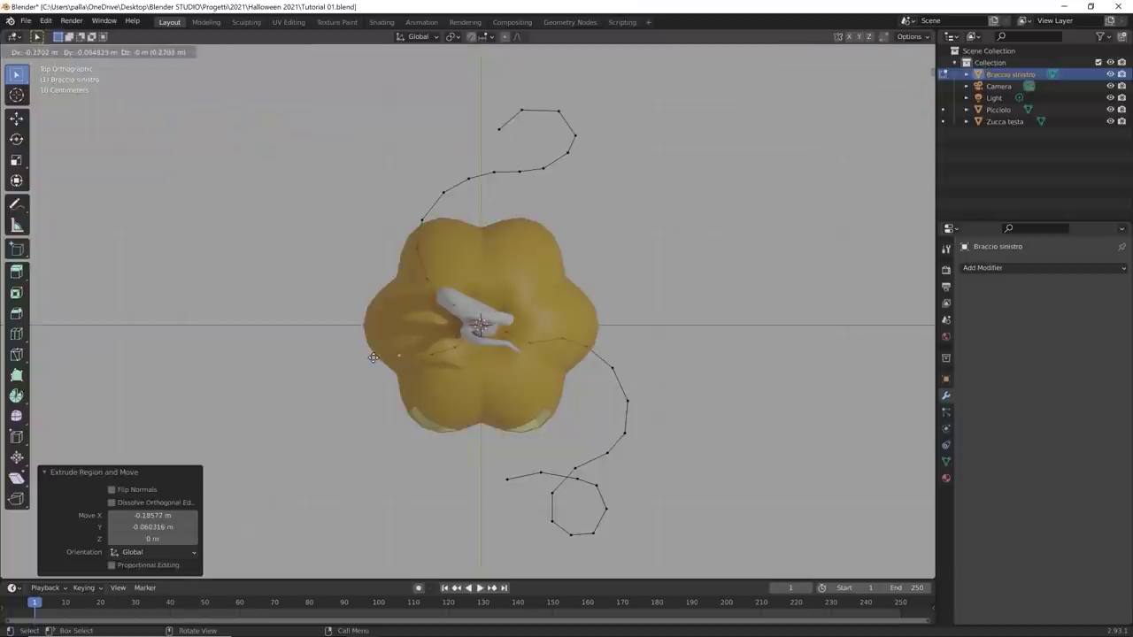
click(346, 373)
key(e)
click(332, 392)
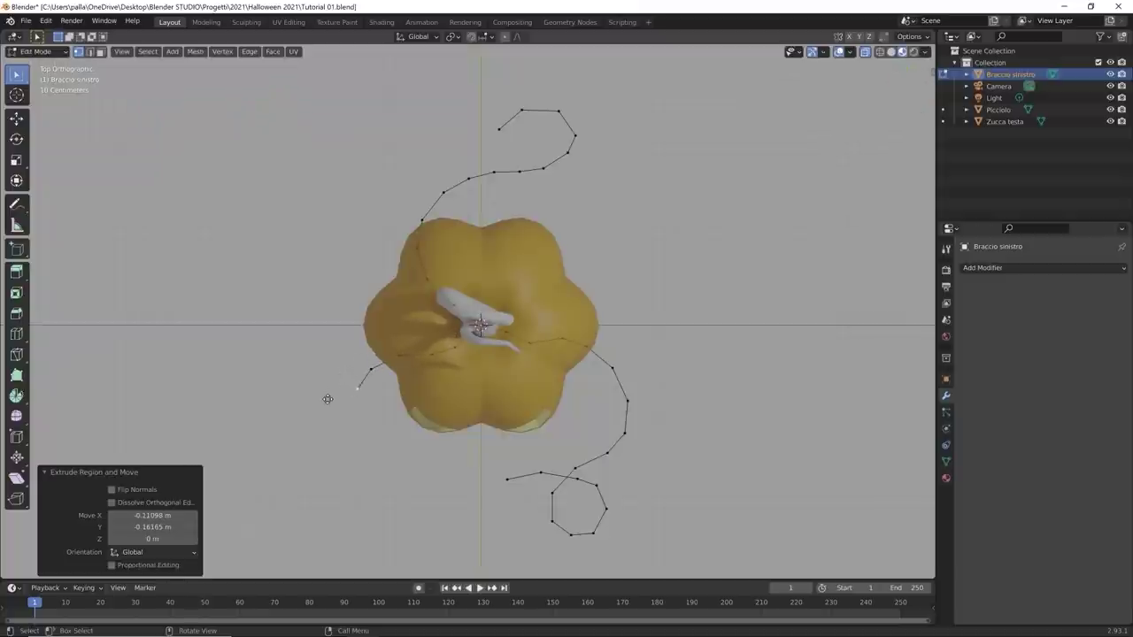
key(e)
click(319, 416)
key(e)
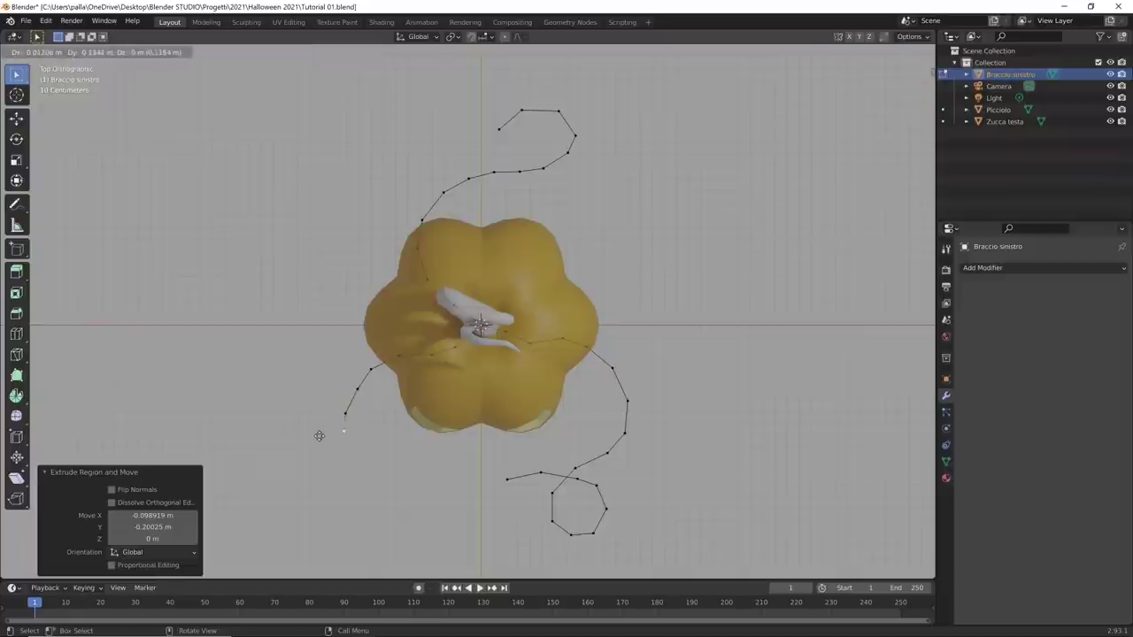
click(320, 439)
key(e)
click(329, 459)
key(e)
click(348, 472)
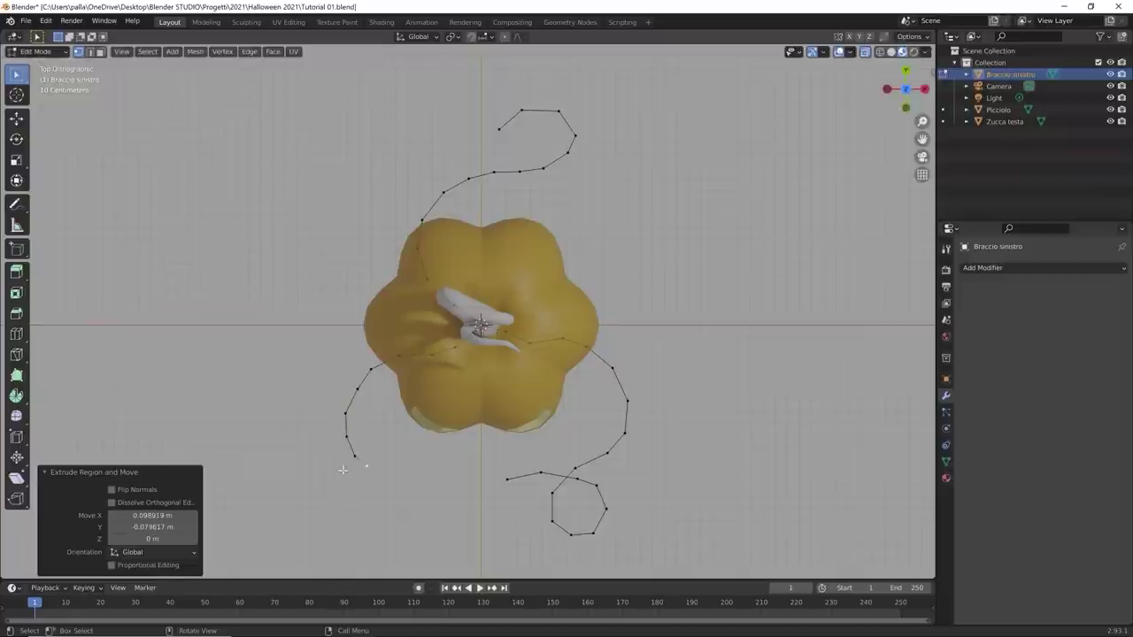
key(e)
click(364, 476)
key(e)
click(387, 474)
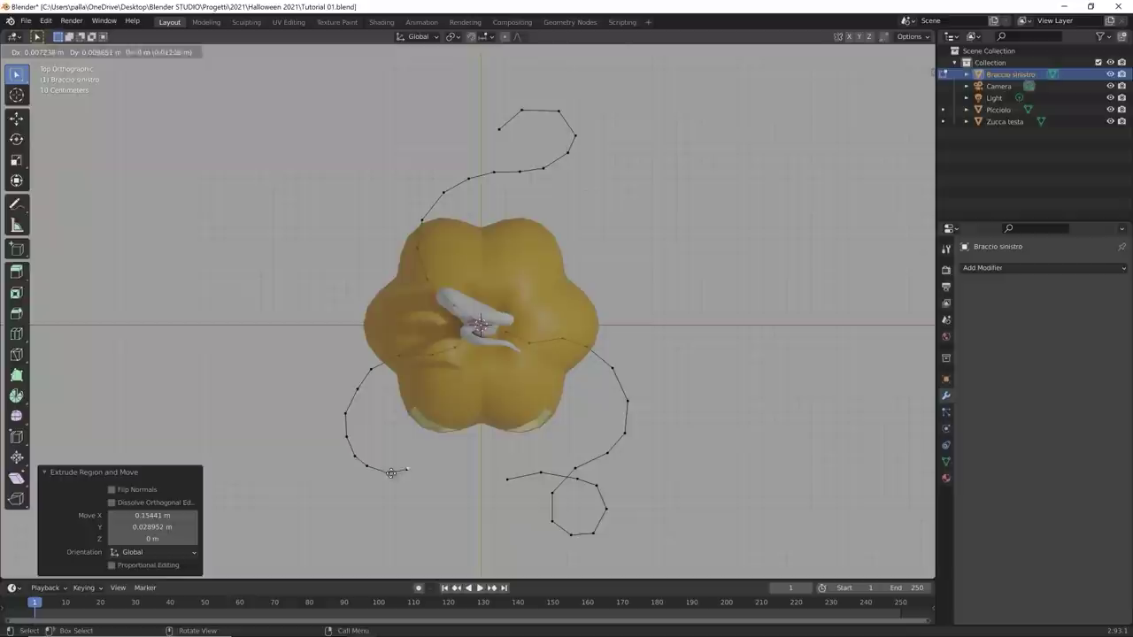
key(e)
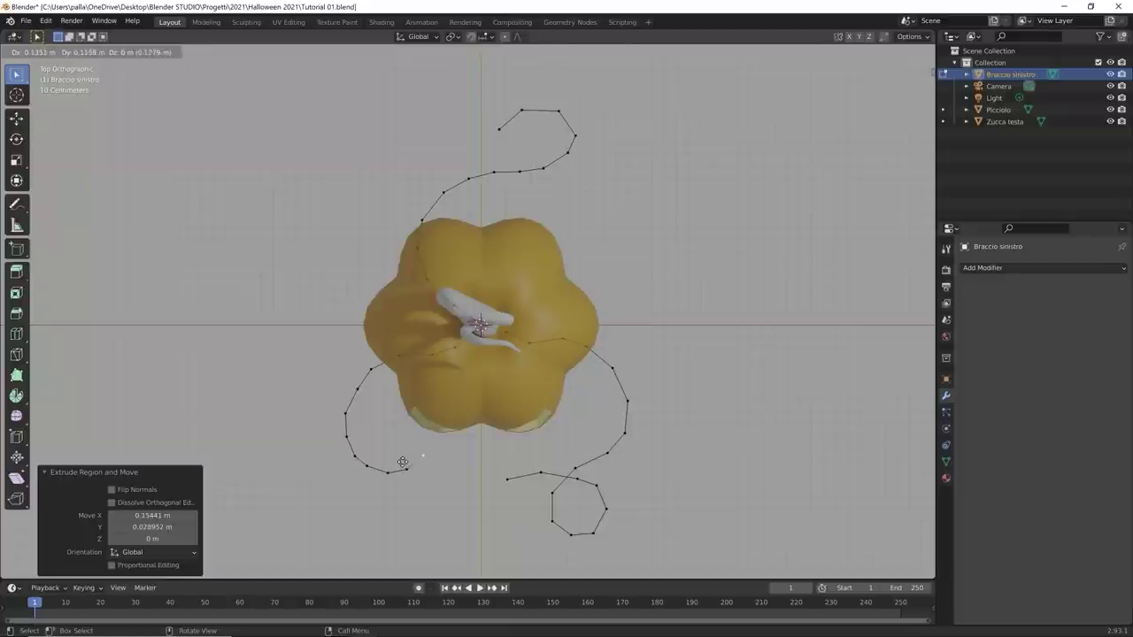
click(403, 466)
Step: Raise vertices on the right coil and the next vine vertex along Z
middle_drag(479, 480, 593, 412)
scroll(593, 413, up, 1)
click(675, 363)
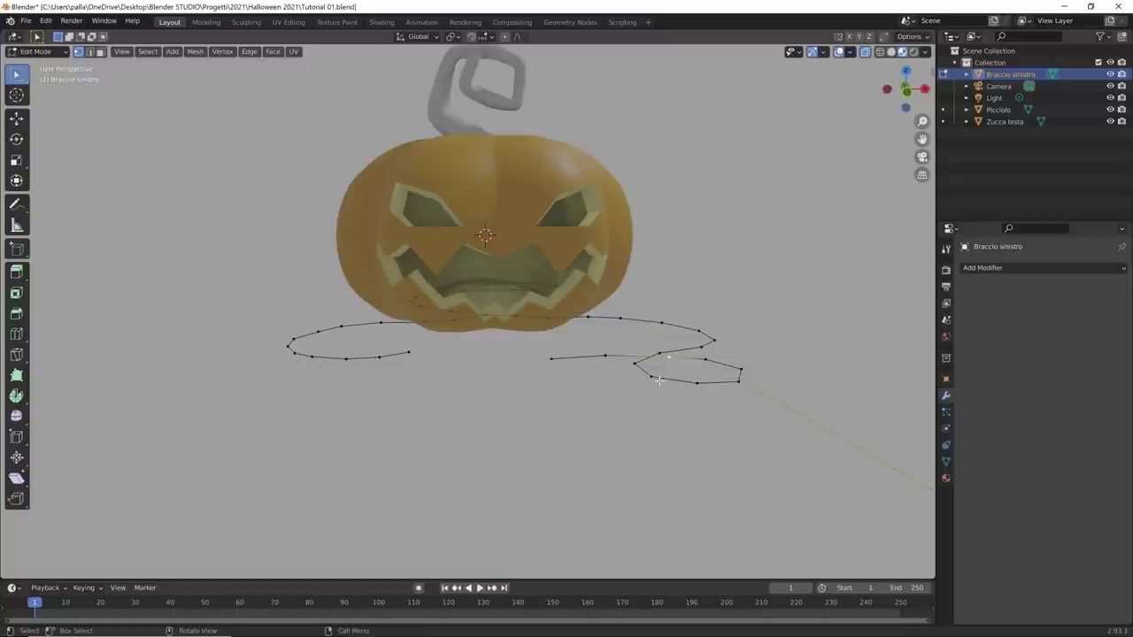
middle_drag(648, 390, 501, 413)
key(g)
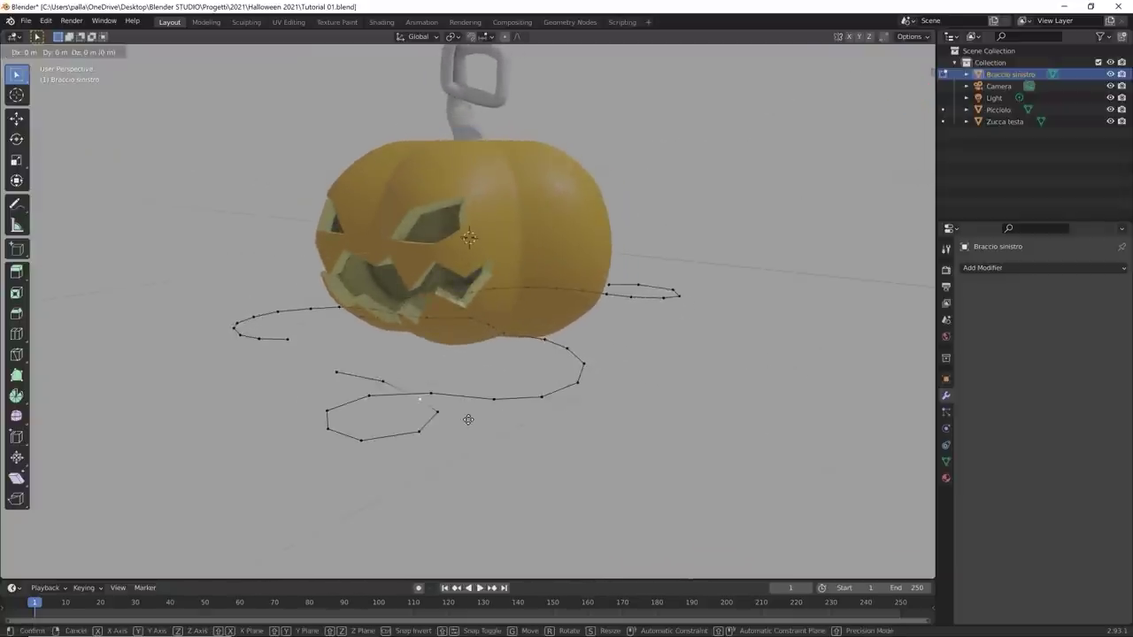
key(z)
click(491, 388)
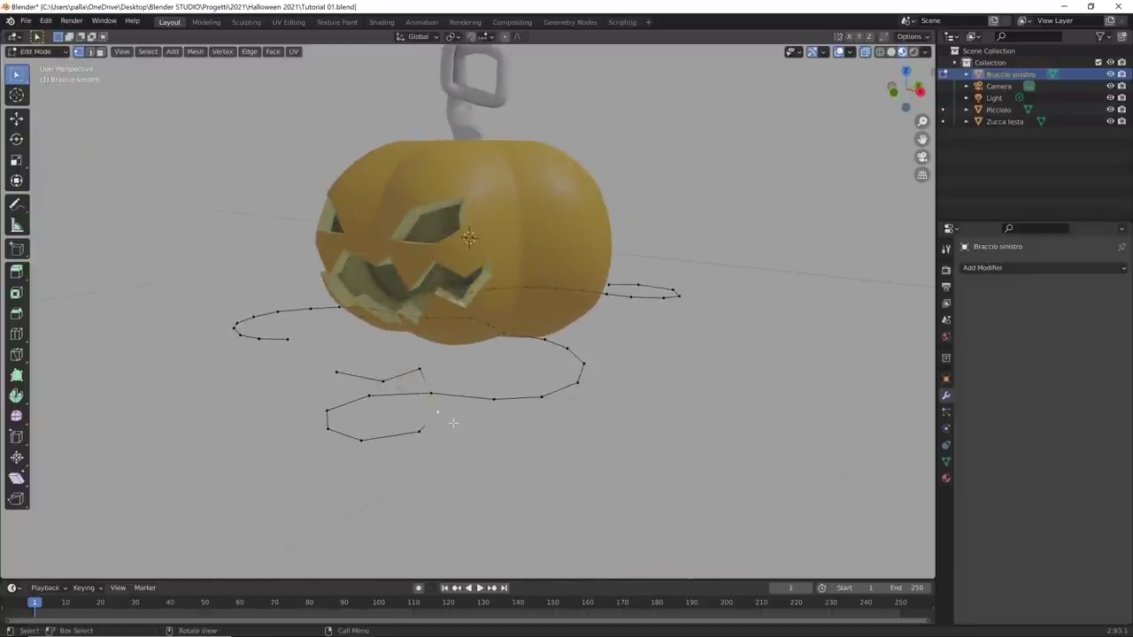
key(g)
key(z)
click(491, 408)
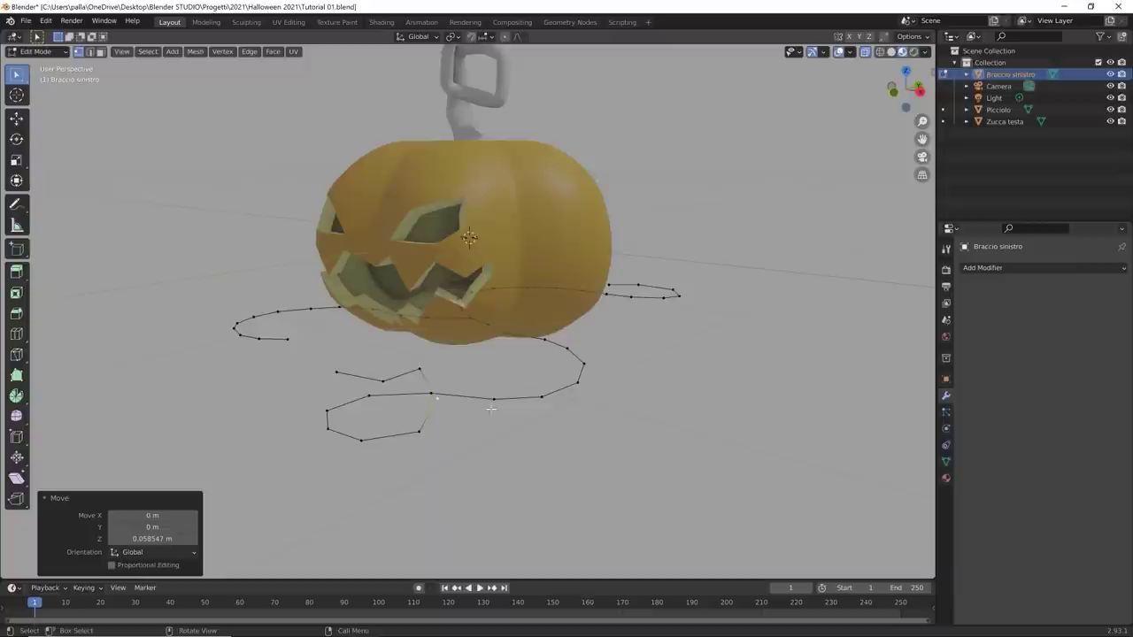
click(391, 382)
key(g)
key(z)
click(433, 367)
middle_drag(434, 372, 423, 411)
Step: Move two more vine vertices to new positions to shape the vine
click(441, 400)
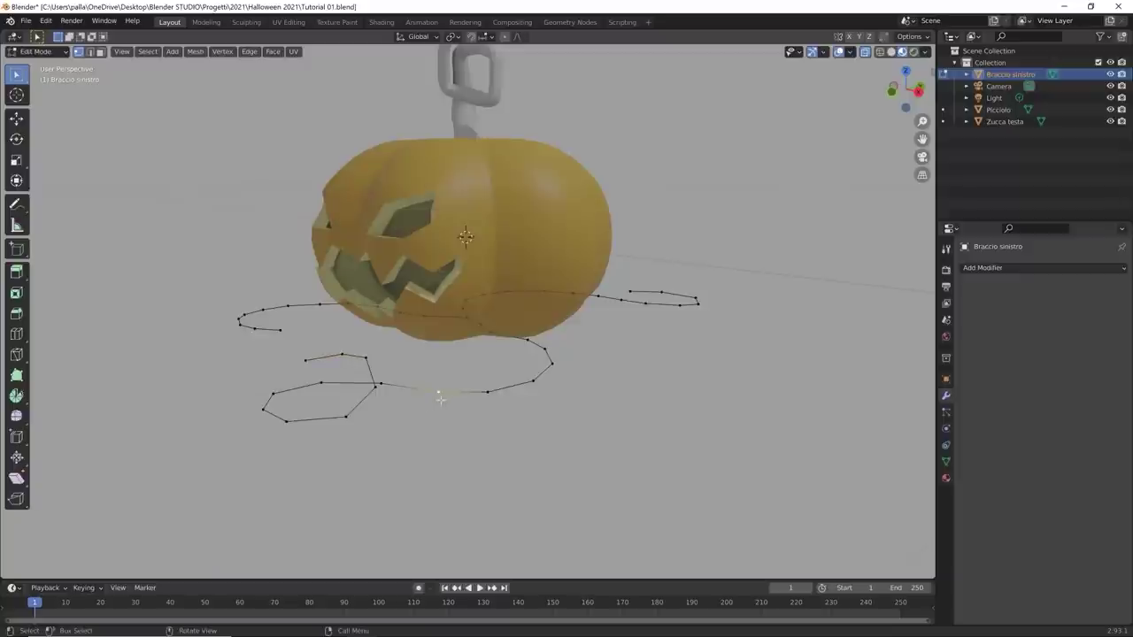
key(g)
click(468, 390)
key(g)
click(518, 379)
click(536, 384)
key(g)
click(549, 363)
middle_drag(549, 363, 347, 339)
Step: Lift further vine vertices vertically, one by 0.14751 m
click(411, 359)
key(g)
key(z)
click(453, 344)
key(g)
key(z)
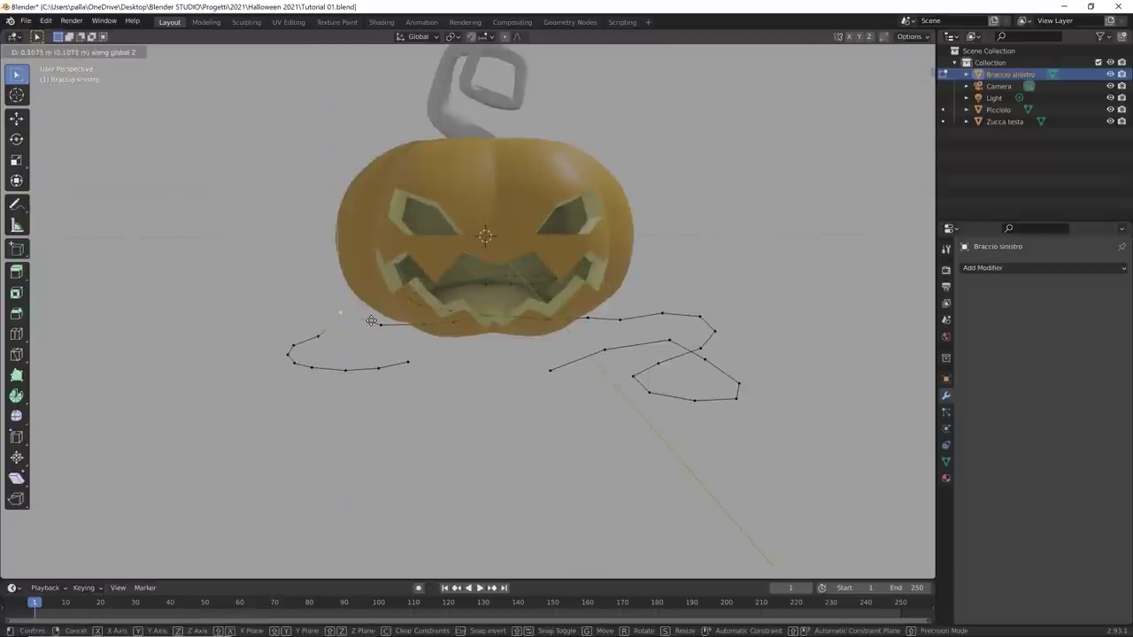
click(354, 321)
key(g)
key(z)
click(329, 321)
middle_drag(336, 326, 287, 381)
Step: Lift two vine vertices along Z with smooth proportional falloff, adjusting the falloff radius
key(g)
key(z)
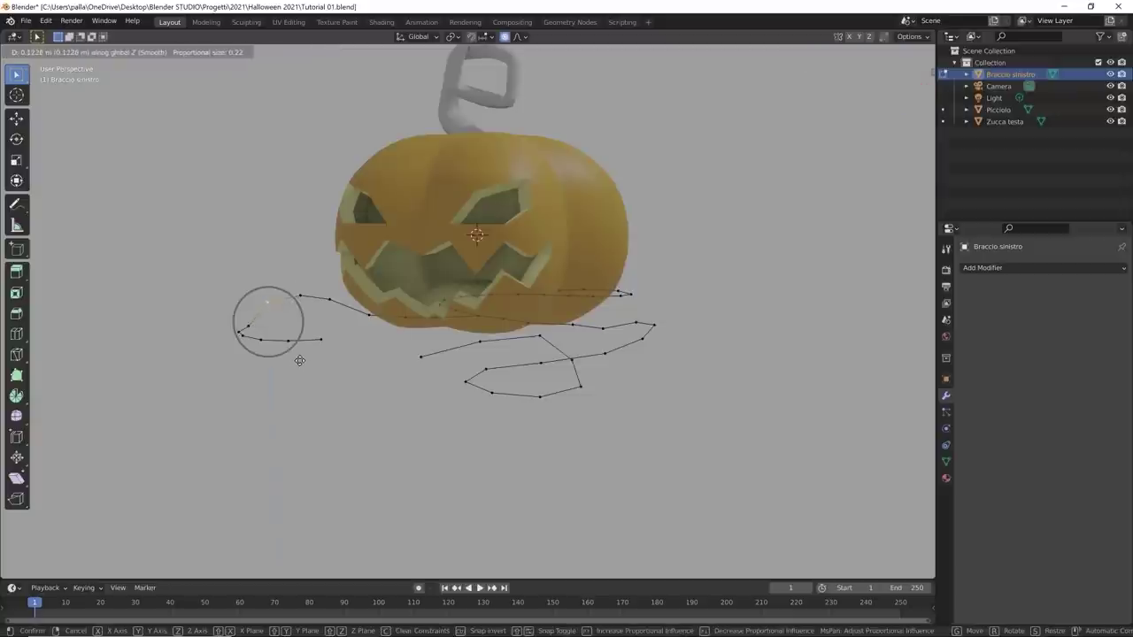
scroll(298, 358, down, 5)
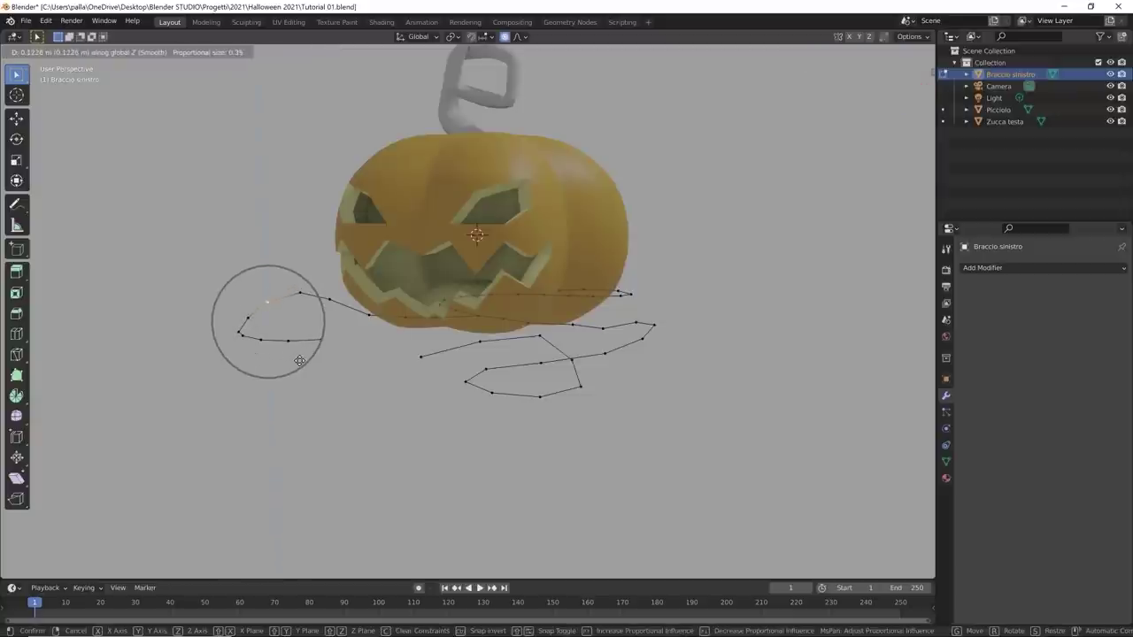
click(299, 360)
click(301, 295)
key(g)
key(z)
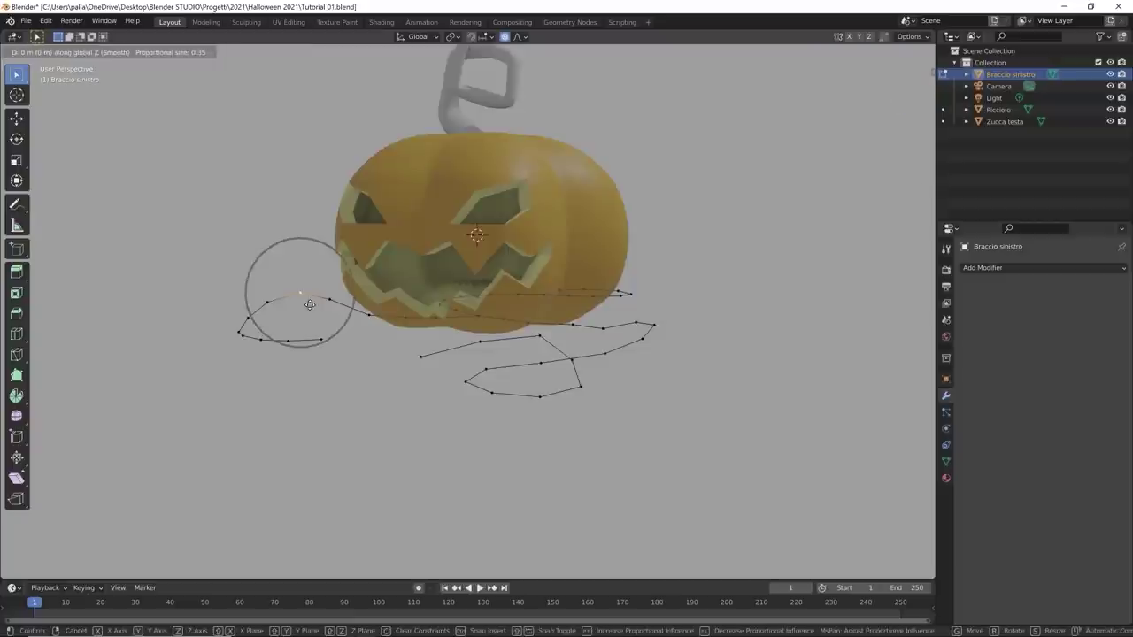
scroll(305, 306, up, 4)
click(304, 306)
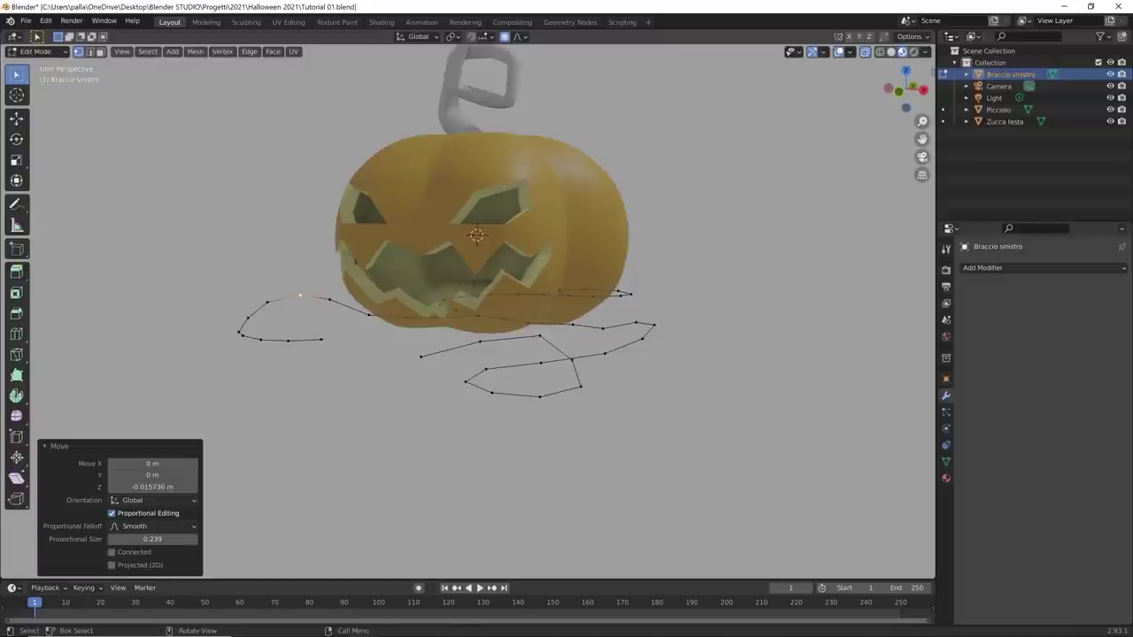
middle_drag(304, 306, 351, 379)
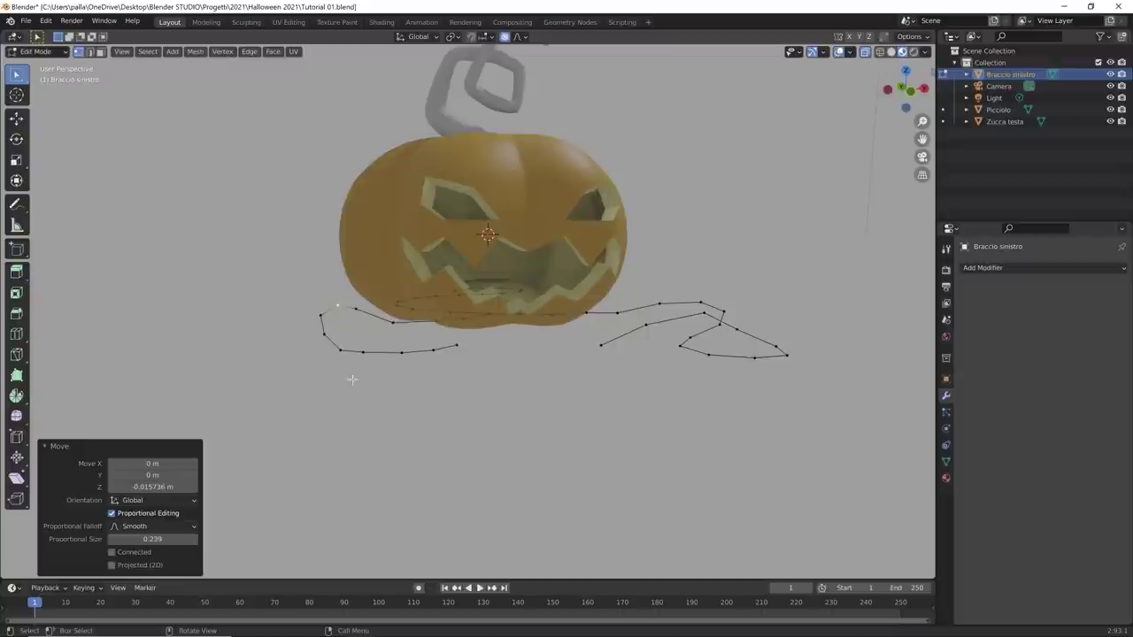
Step: Raise a vertex on the front of the vine vertically with a smaller falloff
click(454, 349)
key(g)
key(z)
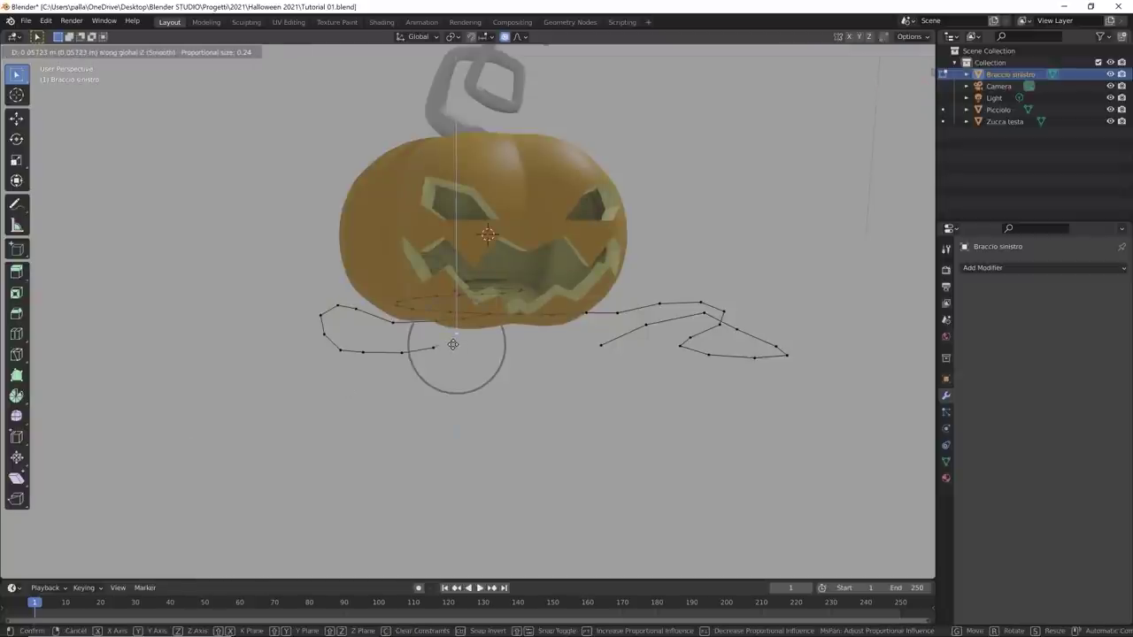
scroll(450, 349, down, 3)
click(450, 334)
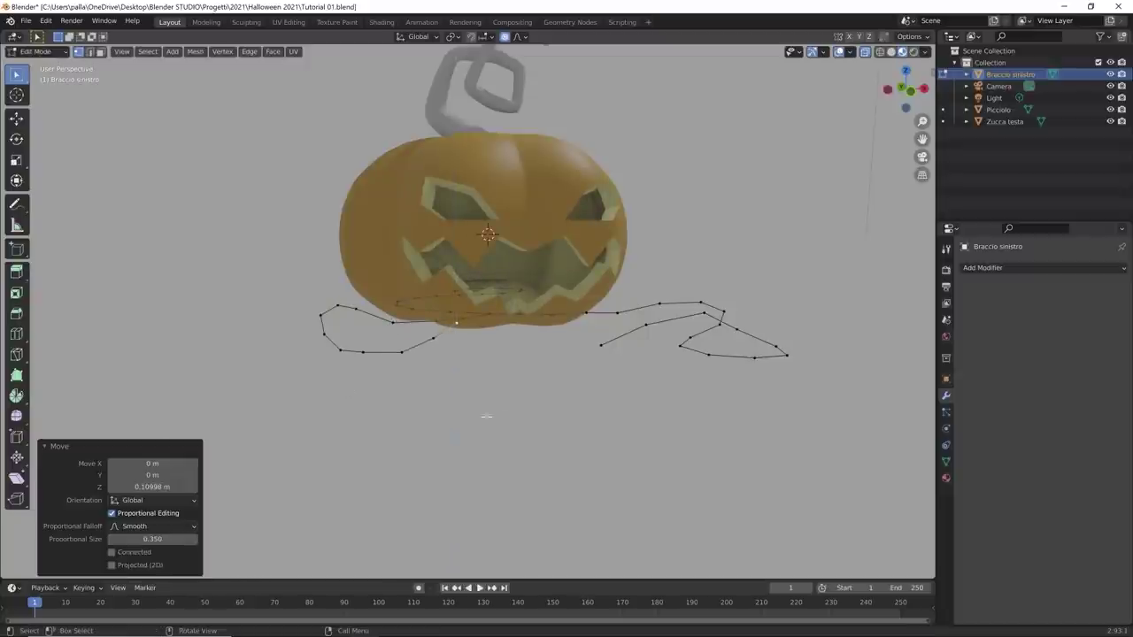
middle_drag(473, 430, 599, 360)
Step: Raise a vertex on the right vine branch vertically with proportional falloff
click(620, 317)
middle_drag(620, 316, 607, 351)
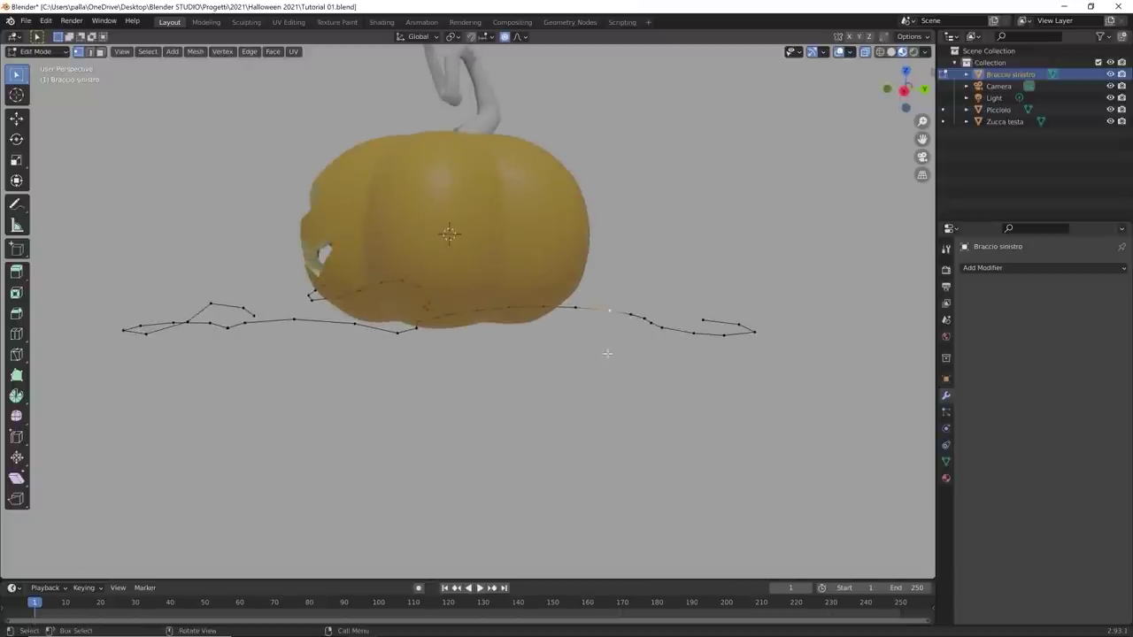
key(g)
key(z)
scroll(630, 344, down, 10)
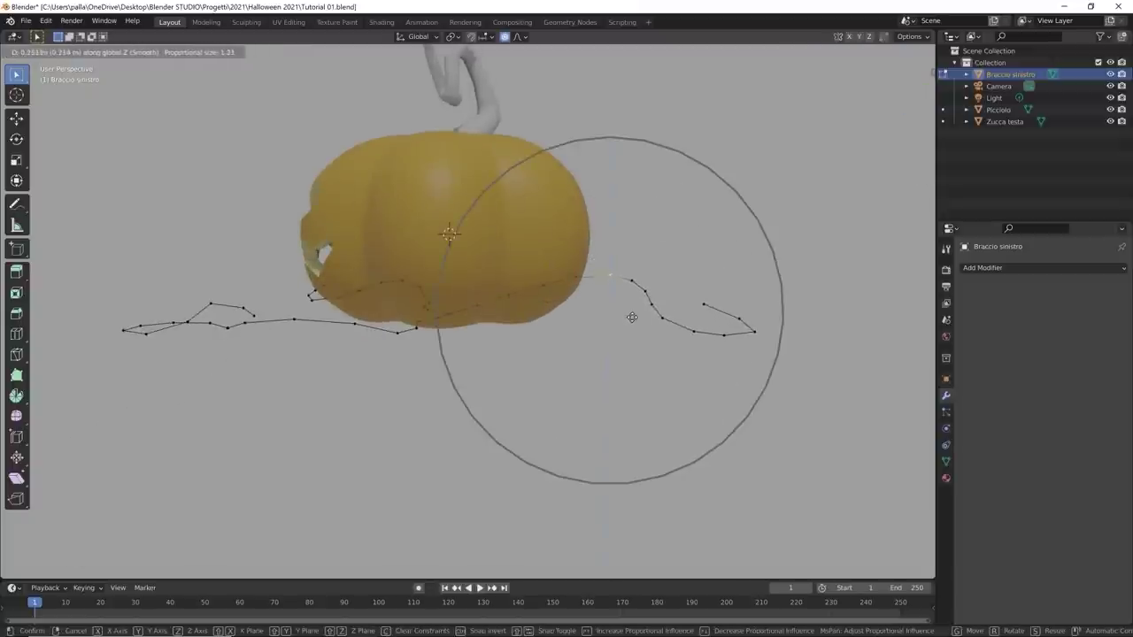
scroll(630, 317, up, 2)
scroll(630, 317, up, 13)
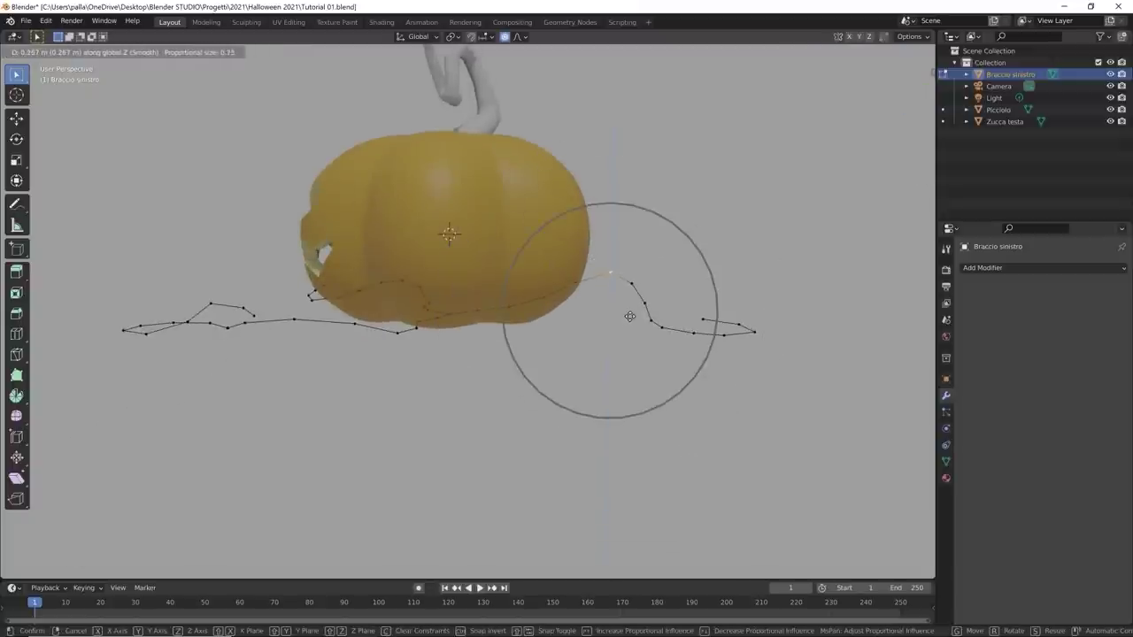
click(630, 316)
middle_drag(629, 316, 399, 358)
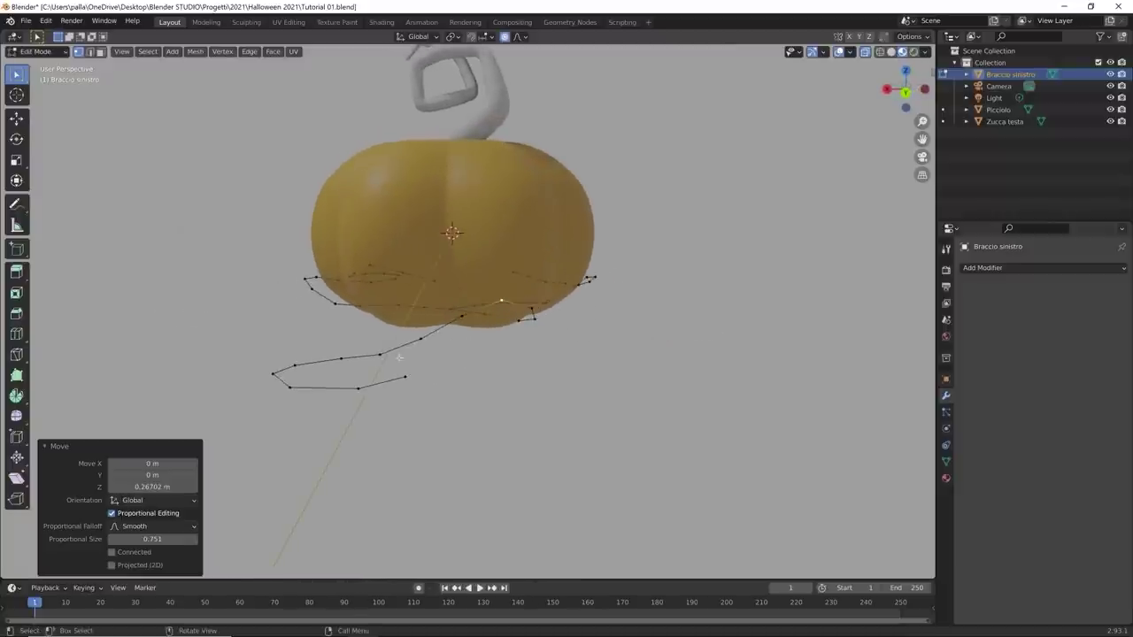
Step: Lift the lower curve's left end vertex along Z with smooth falloff
click(293, 365)
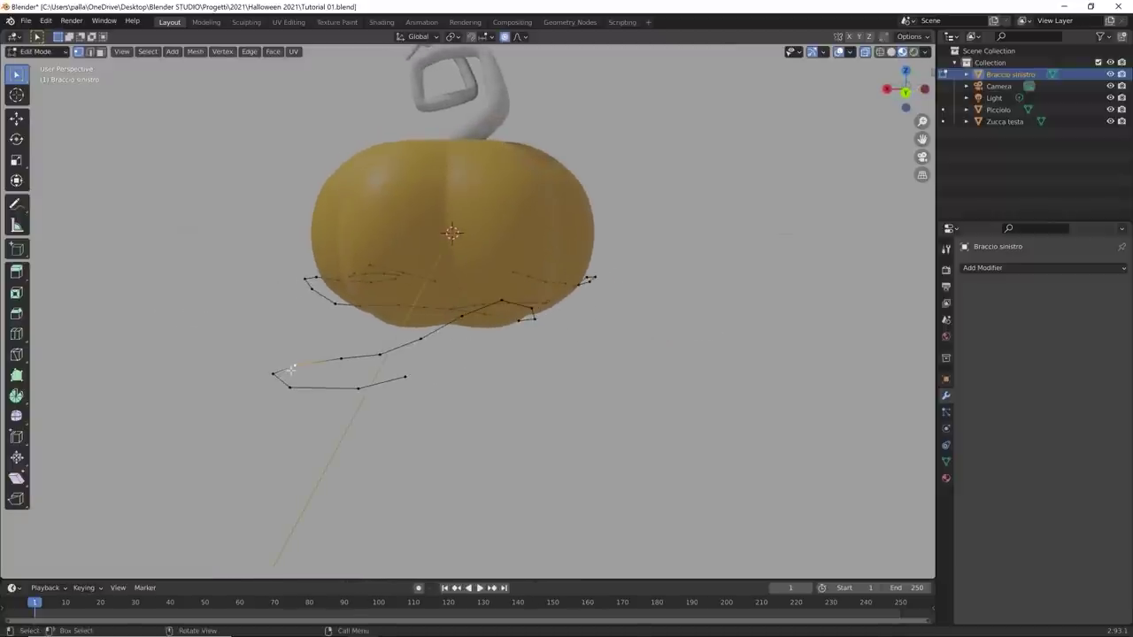
key(g)
key(z)
scroll(301, 344, up, 4)
click(298, 333)
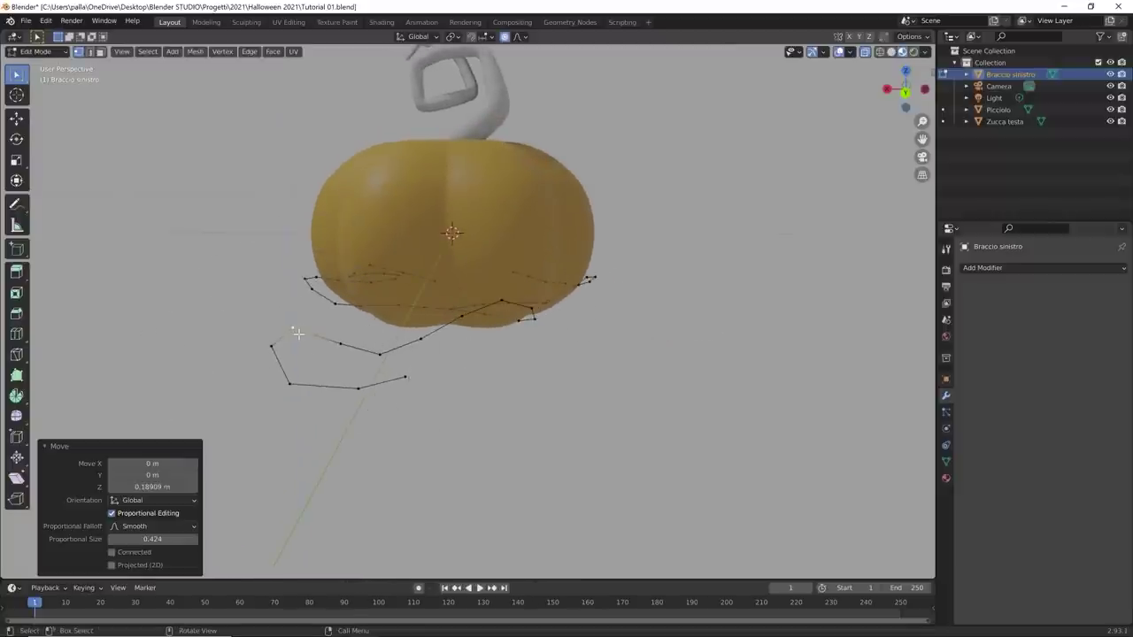
Step: Lift two more vine path vertices vertically, the last by 0.034236 m
click(410, 386)
key(g)
key(z)
scroll(411, 382, up, 4)
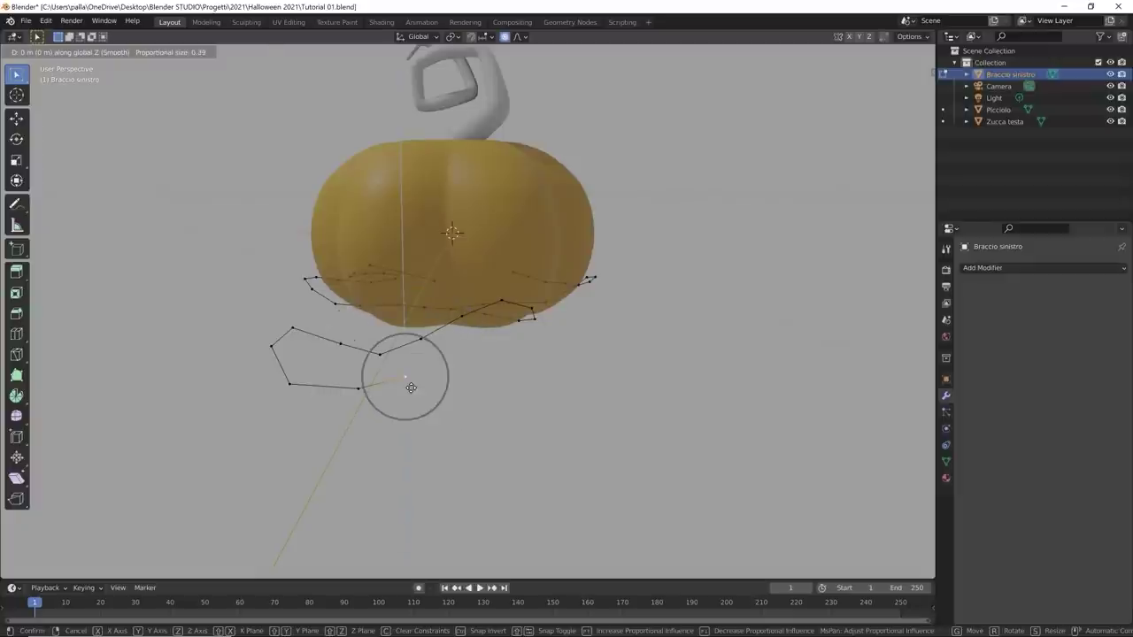
click(417, 373)
click(358, 384)
key(g)
key(z)
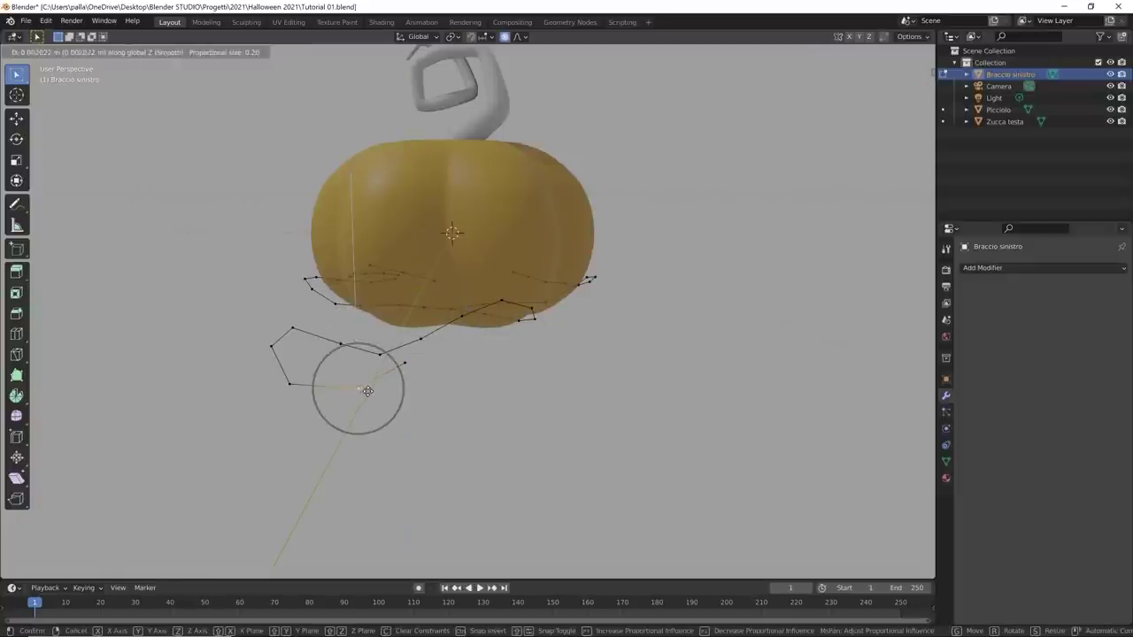
click(382, 386)
middle_drag(386, 394, 628, 360)
scroll(682, 452, up, 4)
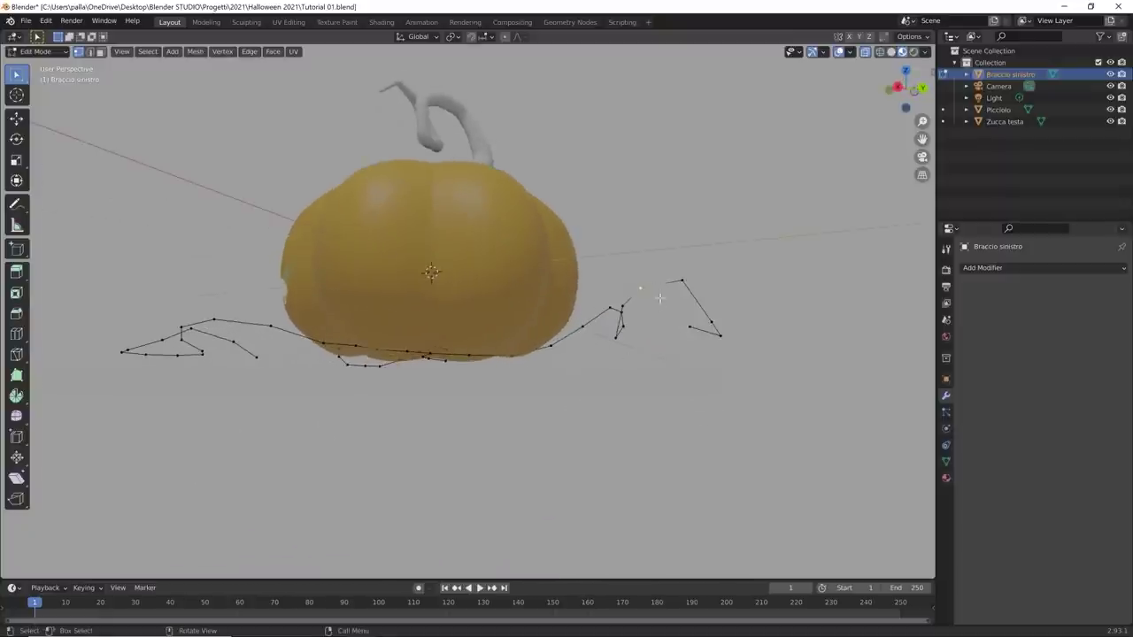
Step: Reposition the selected vine vertex from the right side view
middle_drag(660, 299, 655, 333)
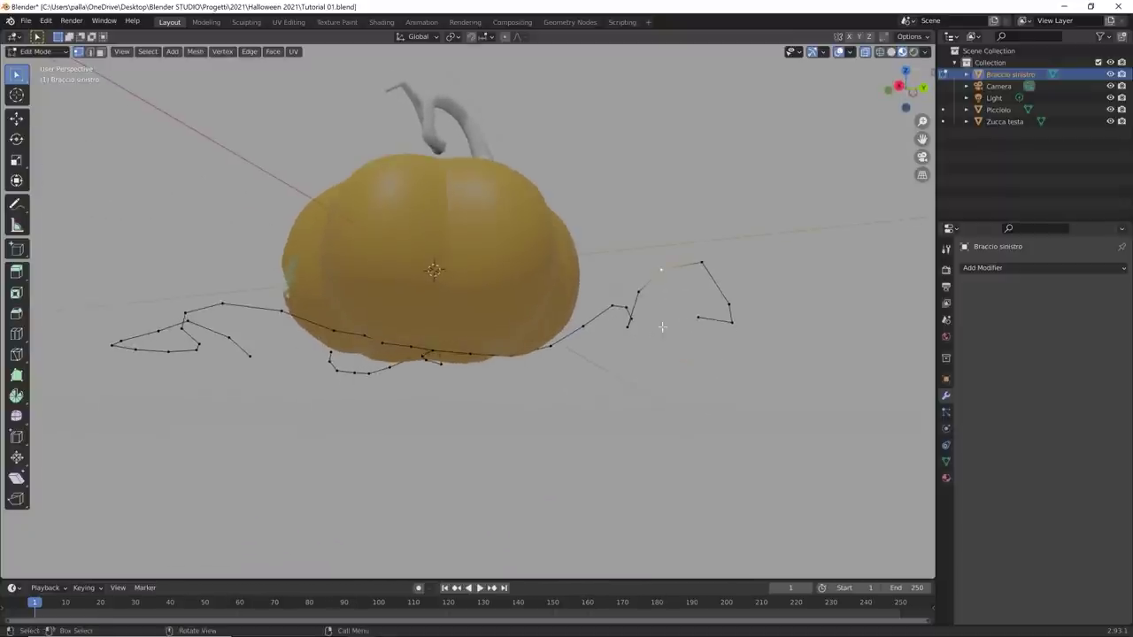
key(KP_1)
key(KP_3)
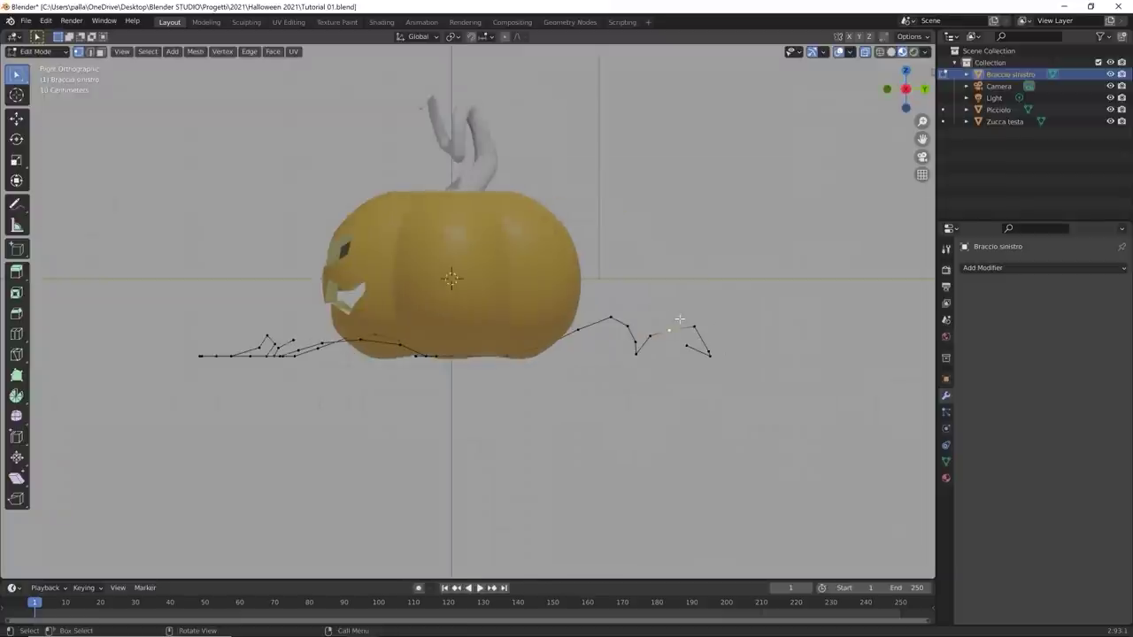
key(g)
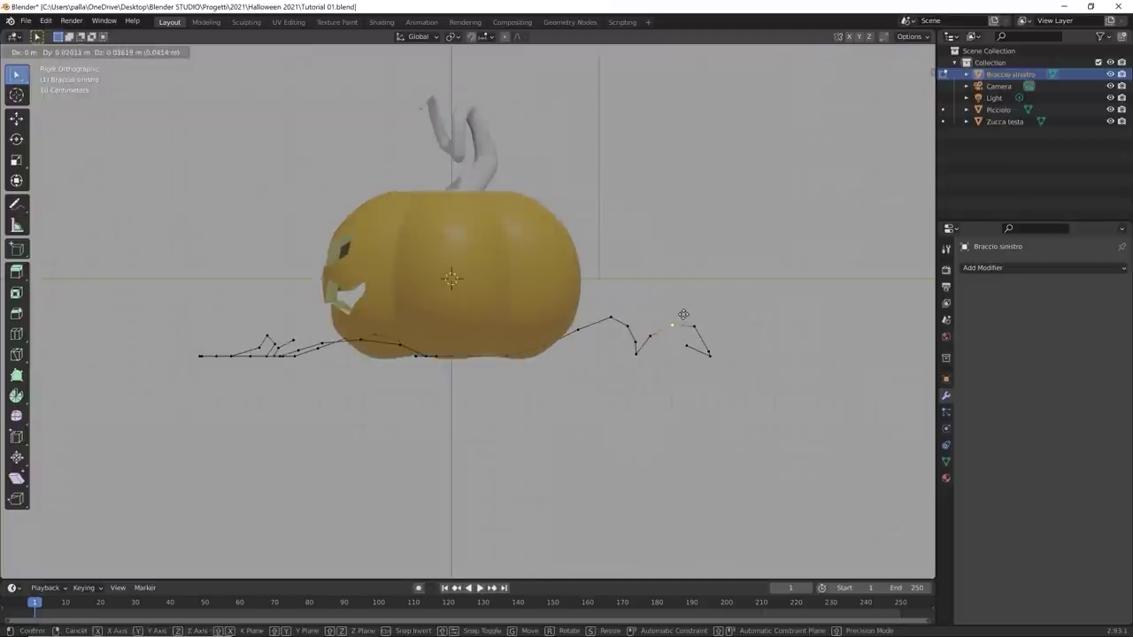
click(695, 323)
middle_drag(688, 369, 668, 271)
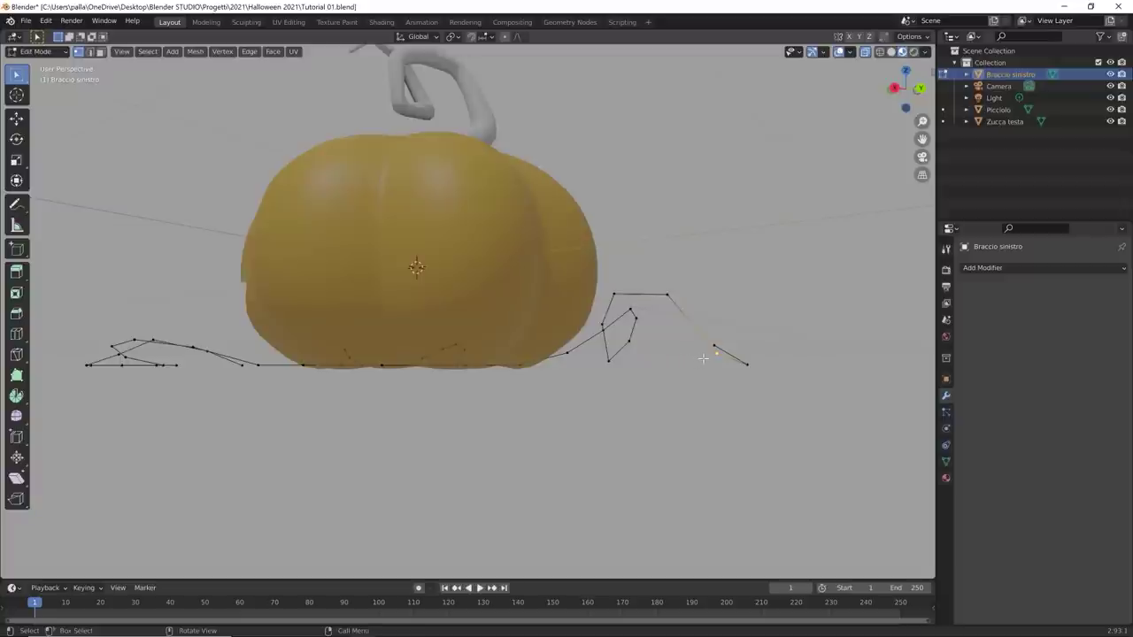
Step: Move the vine's end vertices so the path reaches further out to the right
key(g)
click(684, 334)
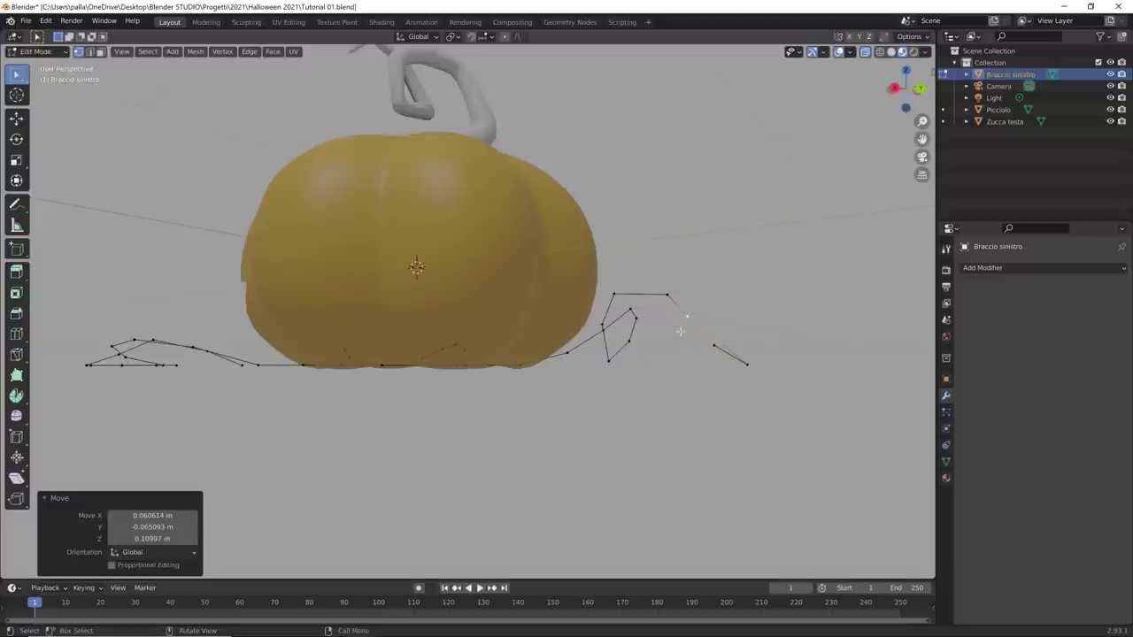
middle_drag(678, 329, 636, 381)
key(g)
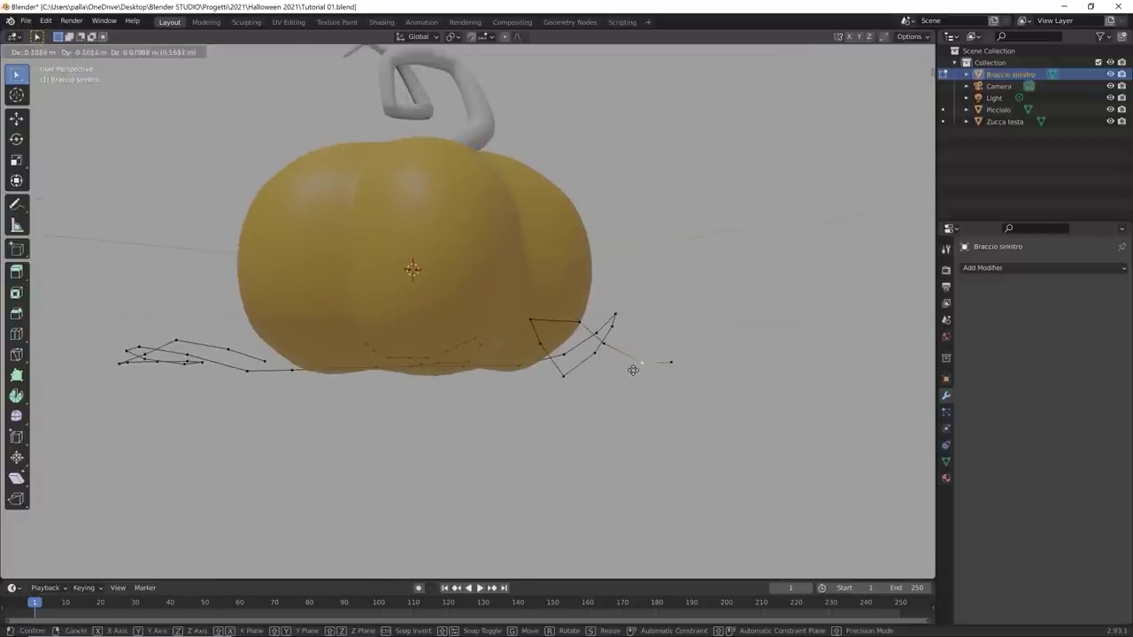
click(670, 361)
click(670, 366)
key(g)
click(661, 370)
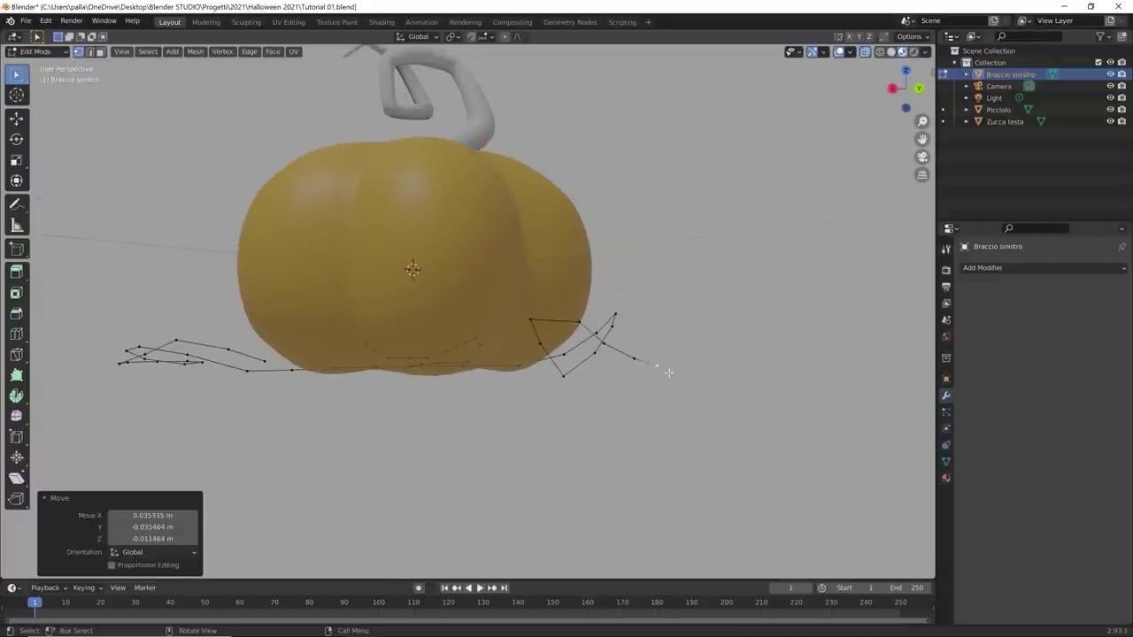
key(g)
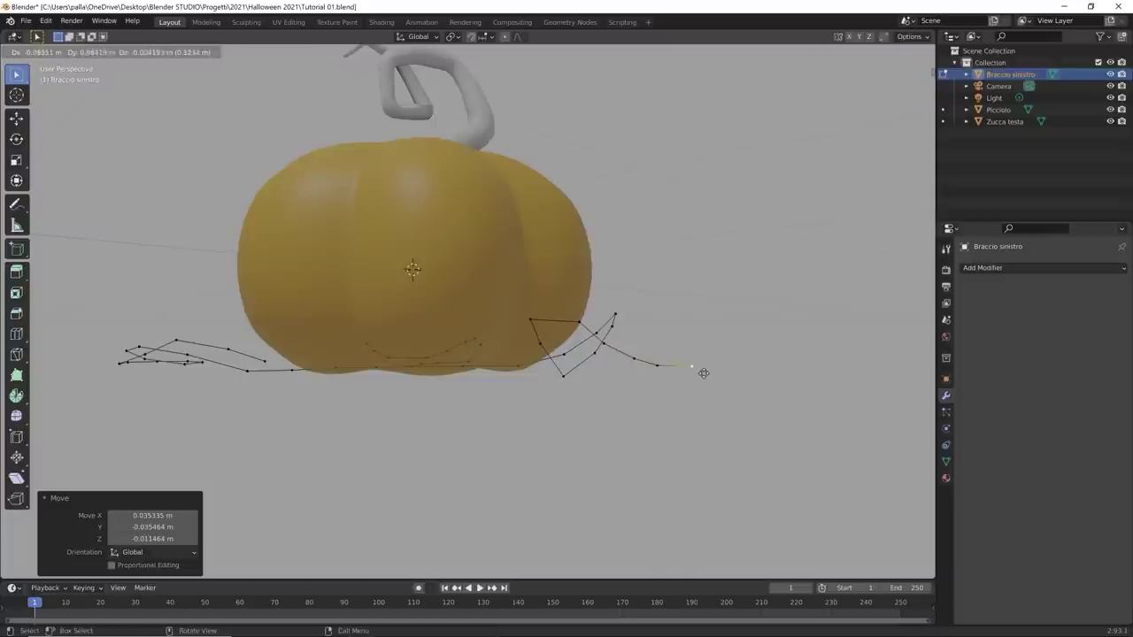
click(703, 372)
middle_drag(576, 425, 576, 430)
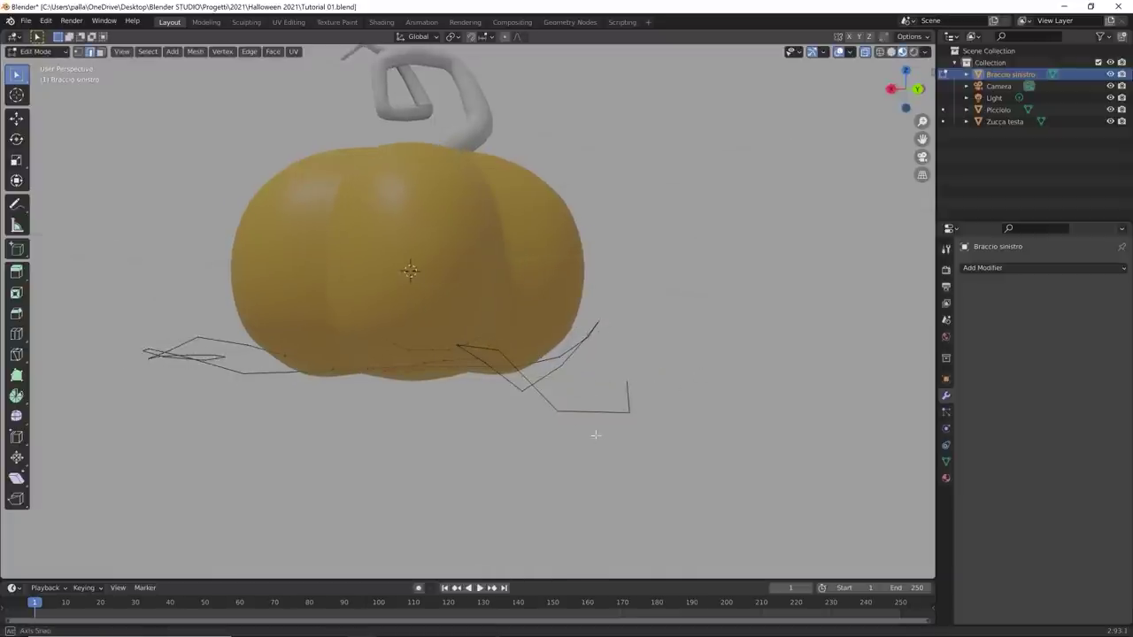
middle_drag(594, 435, 624, 400)
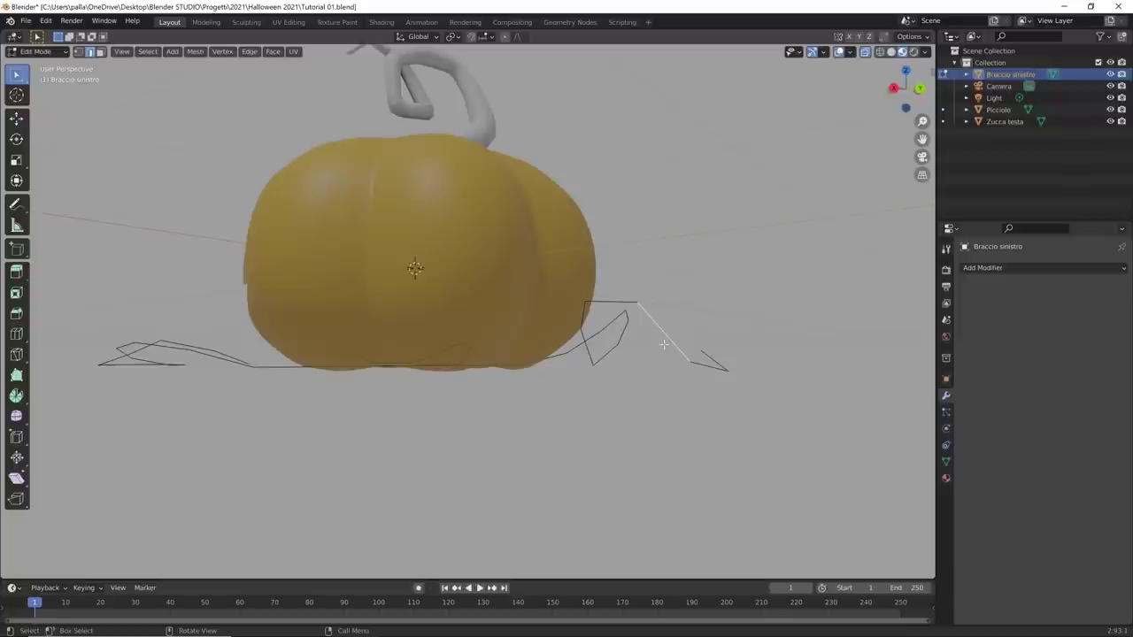
Step: Add a centred loop cut on a vine edge, then switch to vertex select mode
key(ctrl+r)
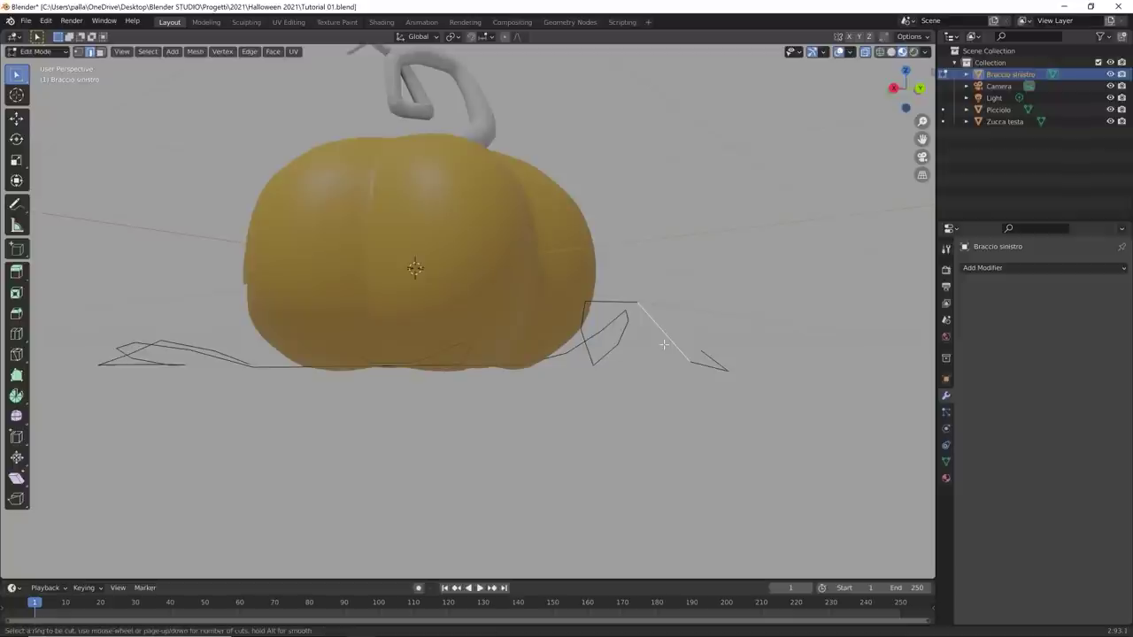
click(664, 344)
right_click(664, 344)
key(1)
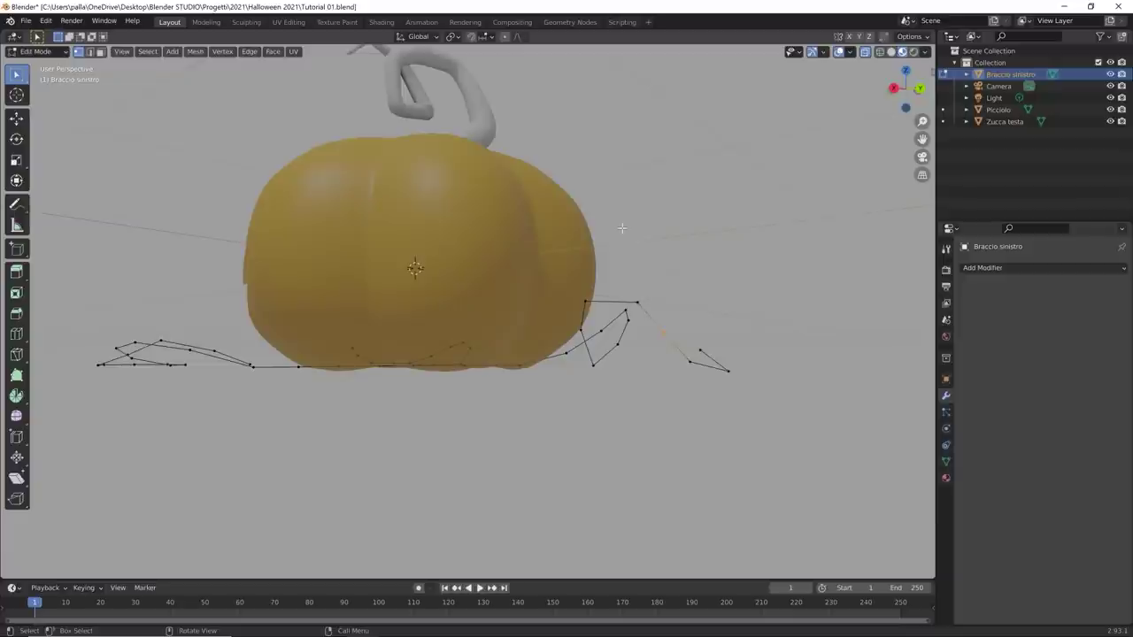
middle_drag(589, 257, 645, 299)
key(Tab)
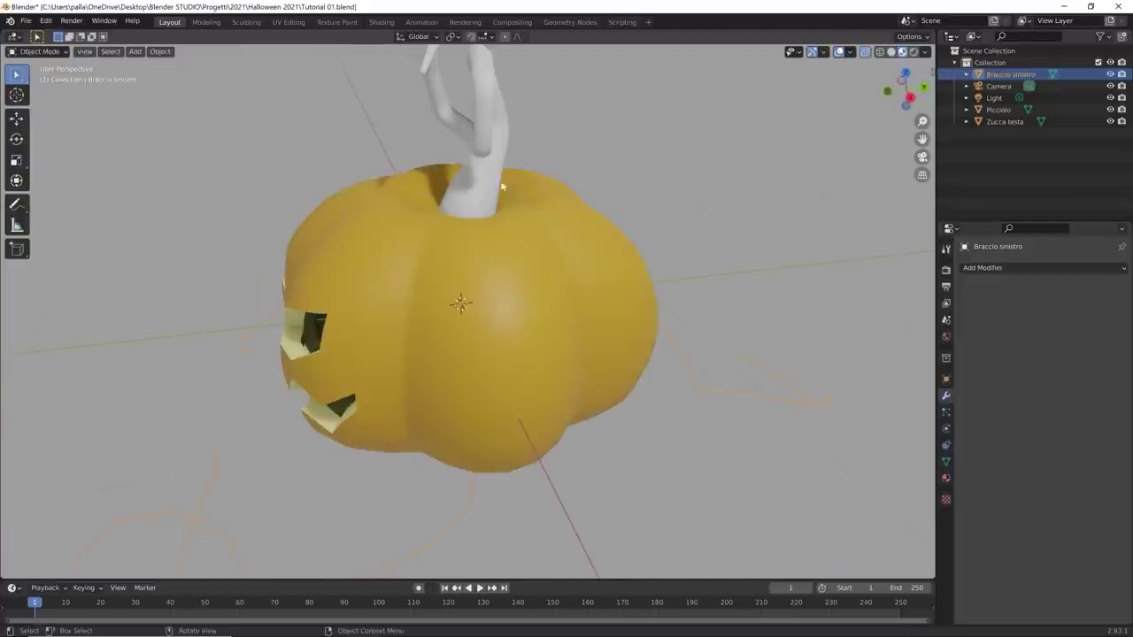
click(503, 205)
middle_drag(504, 205, 580, 228)
key(Tab)
click(866, 52)
scroll(584, 265, up, 3)
key(3)
scroll(587, 251, down, 3)
scroll(581, 228, up, 2)
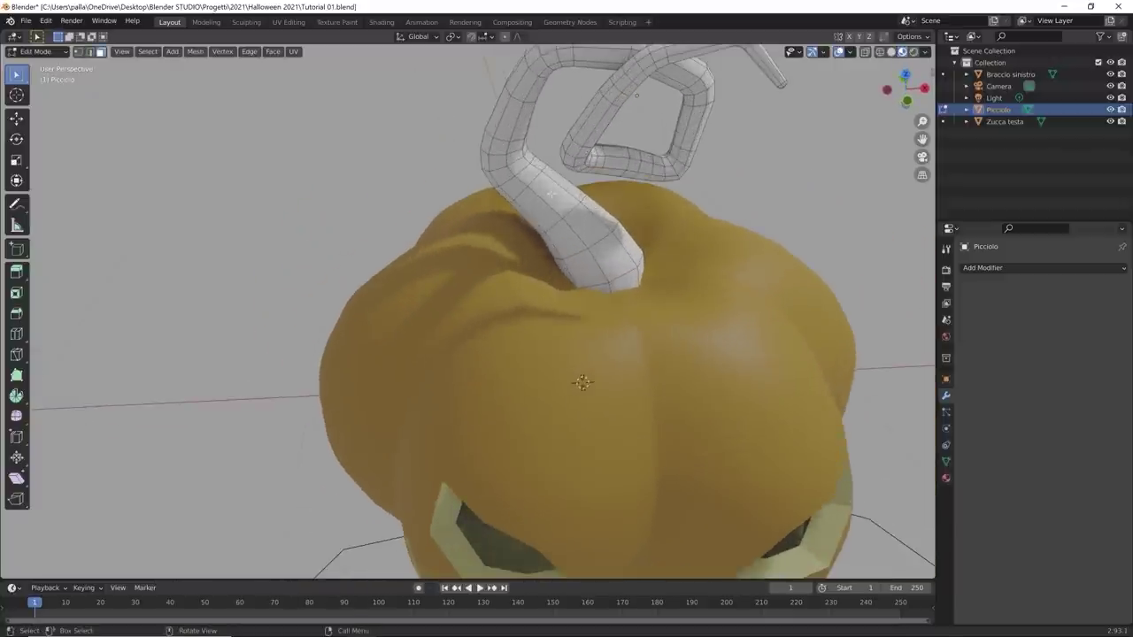
key(ctrl)
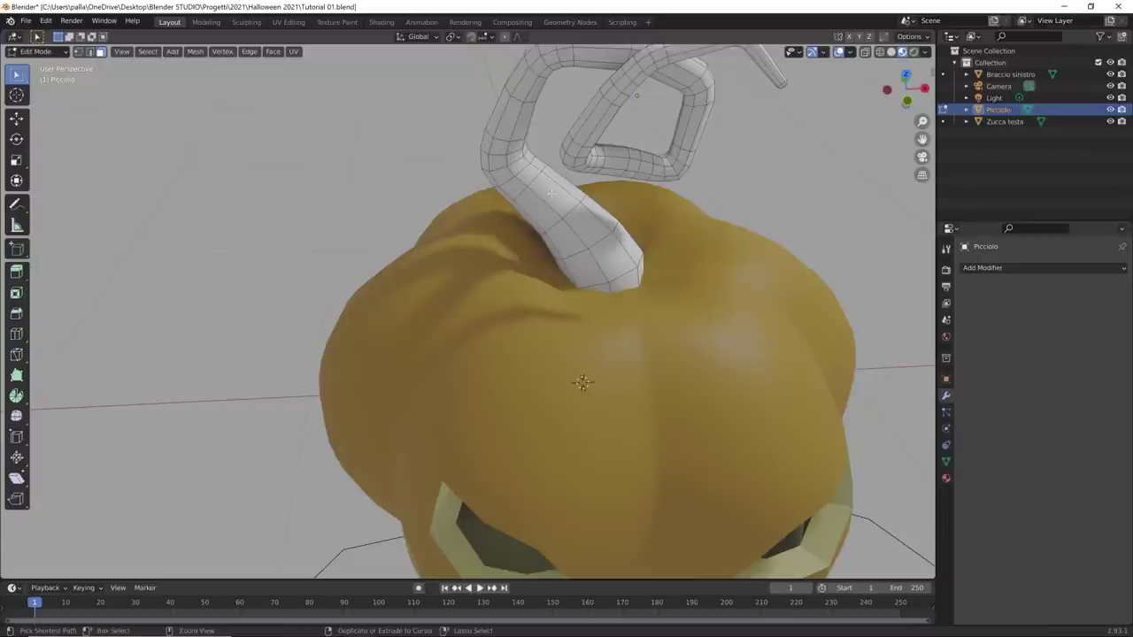
key(ctrl+r)
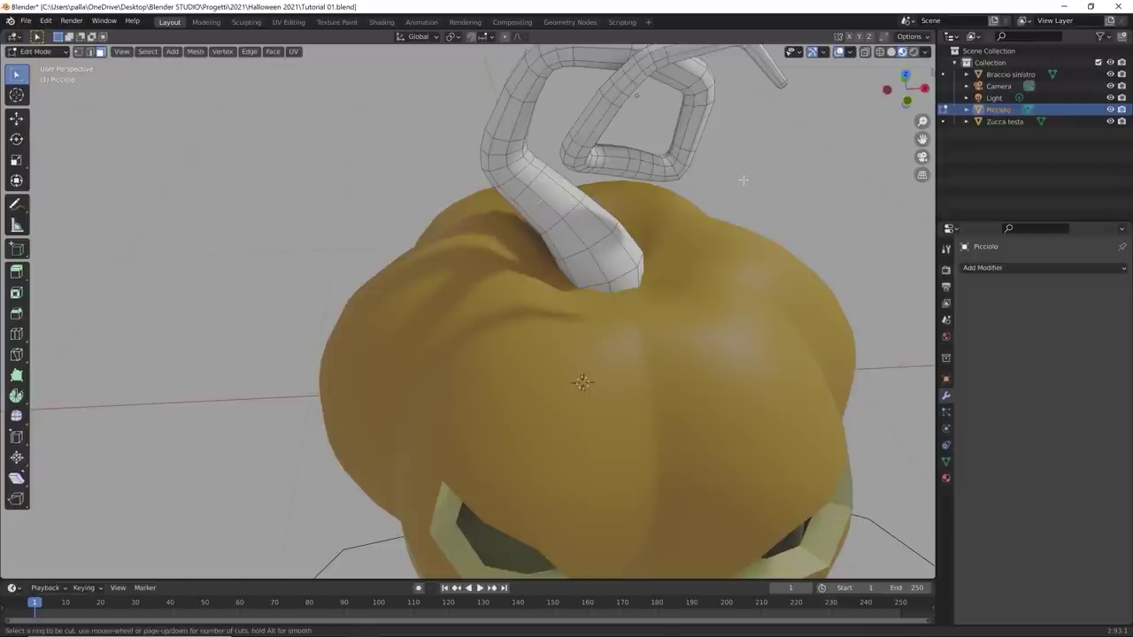
right_click(671, 354)
scroll(668, 372, down, 8)
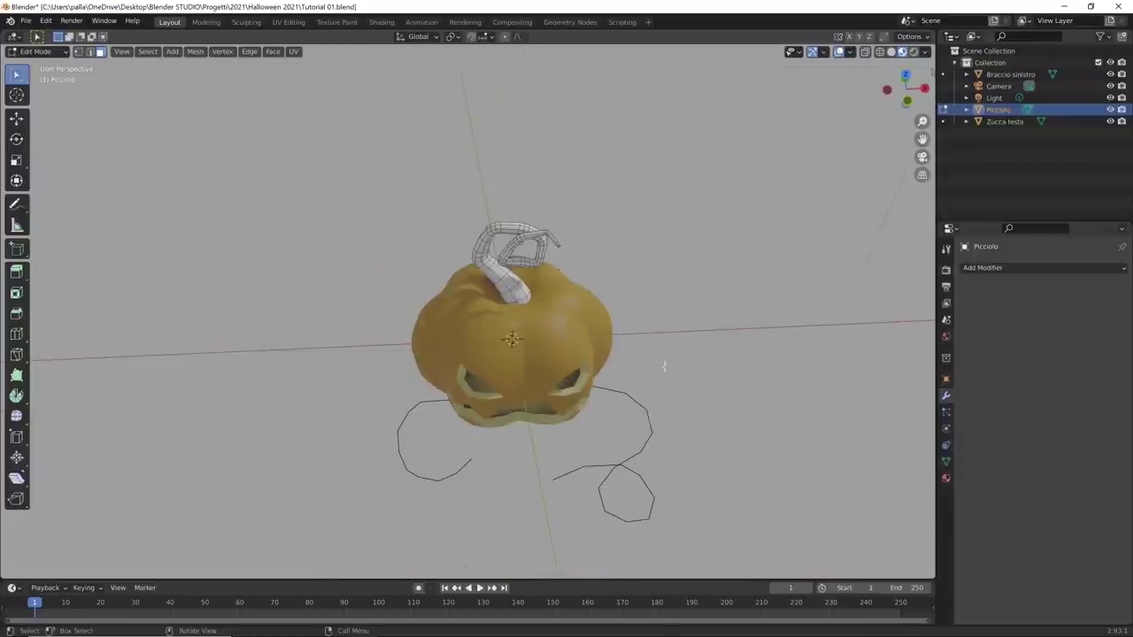
middle_drag(663, 381, 626, 416)
key(alt+q)
key(Tab)
Step: Add a Skin modifier to Braccio sinistro and enter Edit Mode on the vine mesh
scroll(627, 416, up, 2)
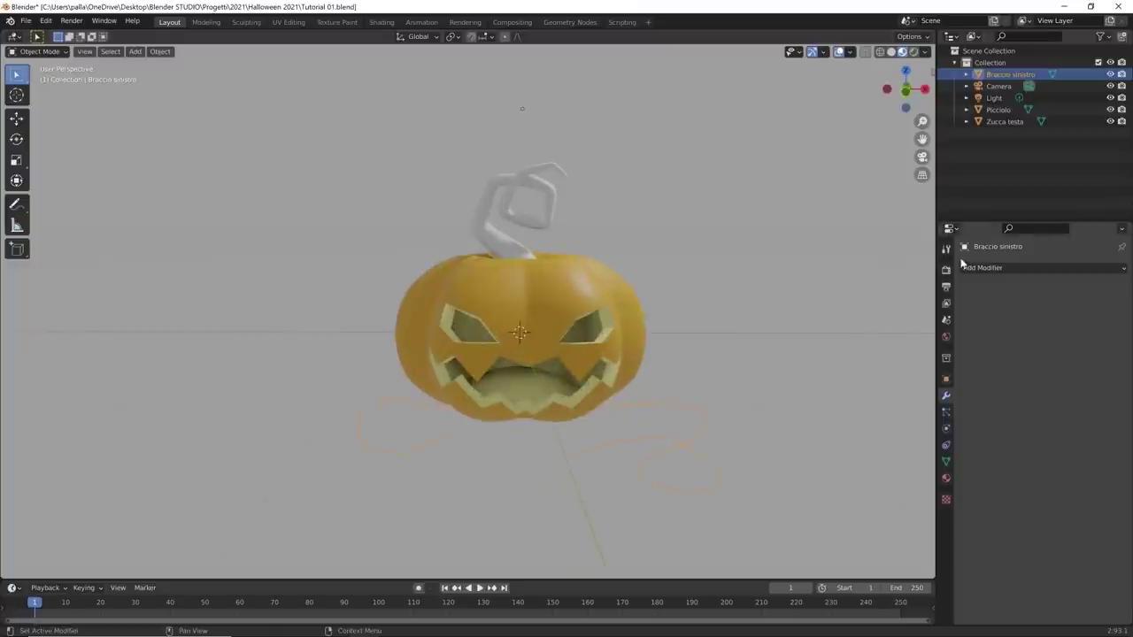
click(971, 270)
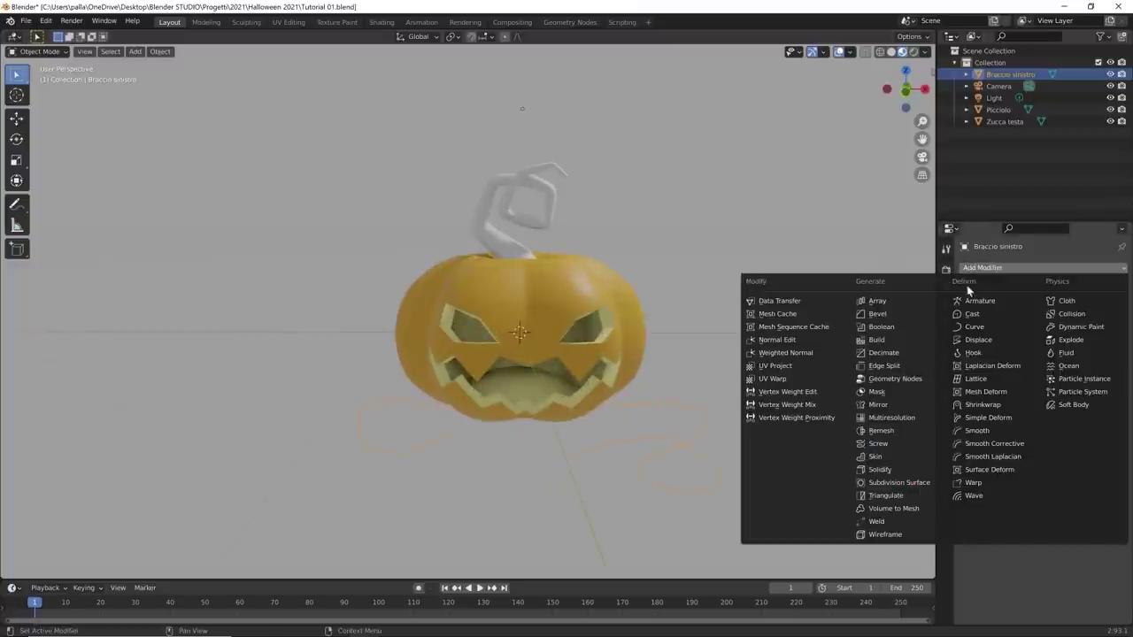
click(896, 458)
scroll(680, 432, down, 3)
middle_drag(679, 432, 705, 439)
key(Tab)
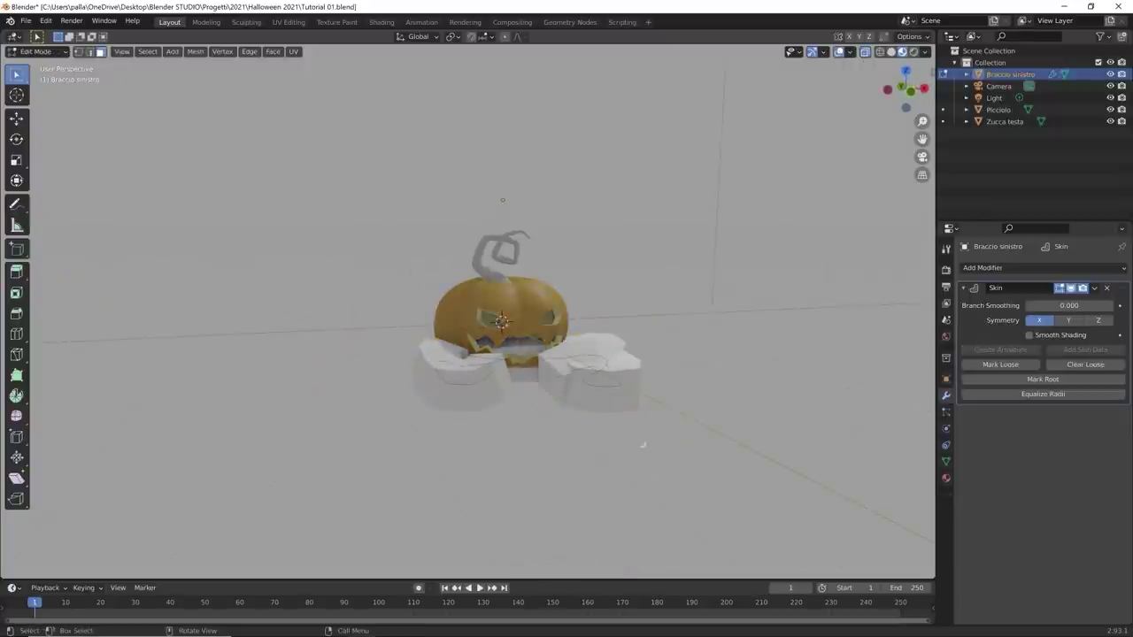
scroll(643, 445, up, 3)
middle_drag(643, 445, 665, 392)
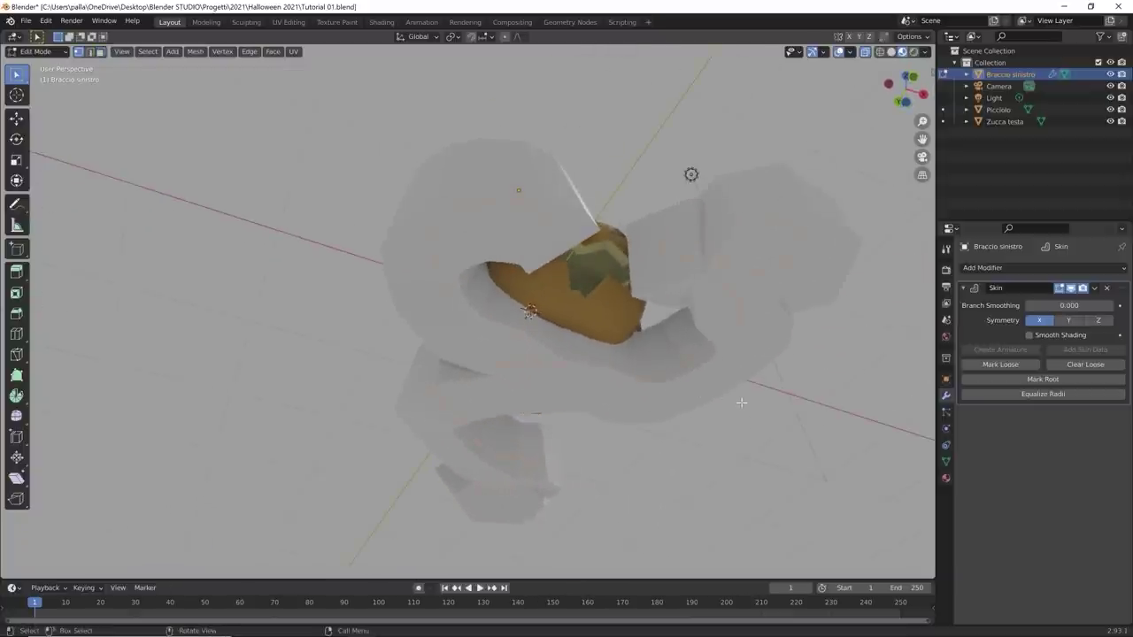
Step: Shrink the vine's skin thickness to a radius of 0.432
key(s)
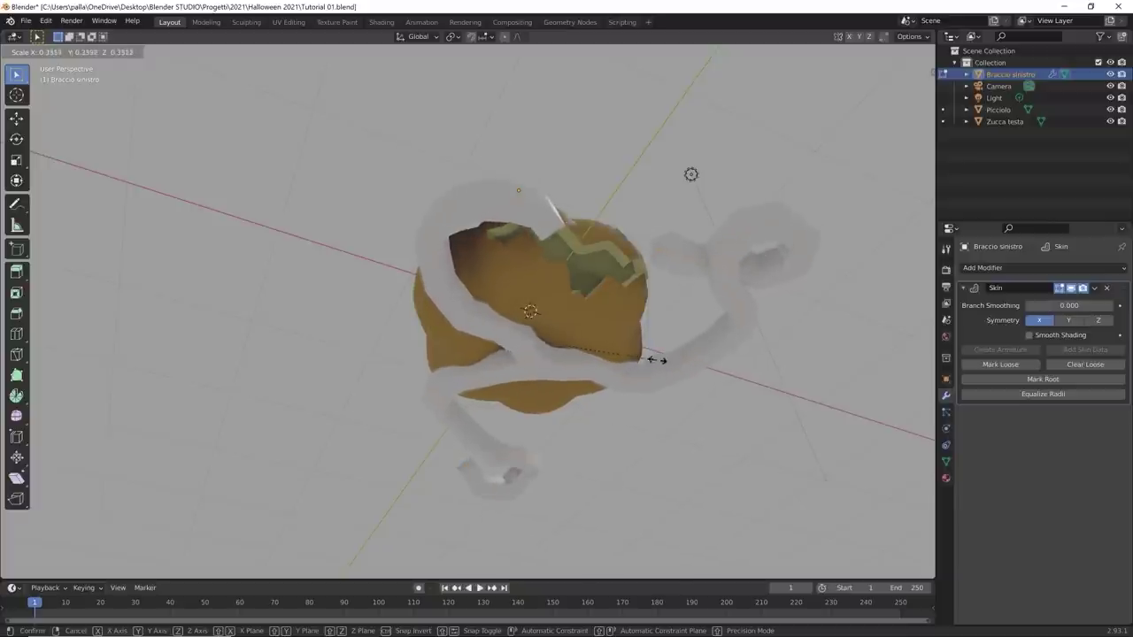
click(678, 361)
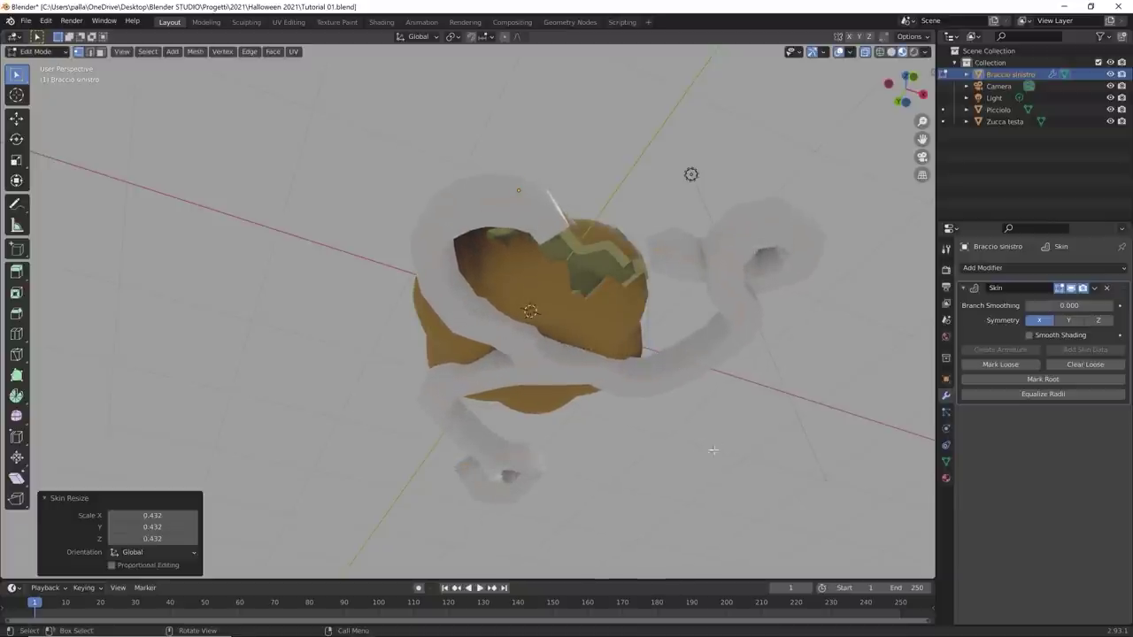
middle_drag(678, 361, 697, 476)
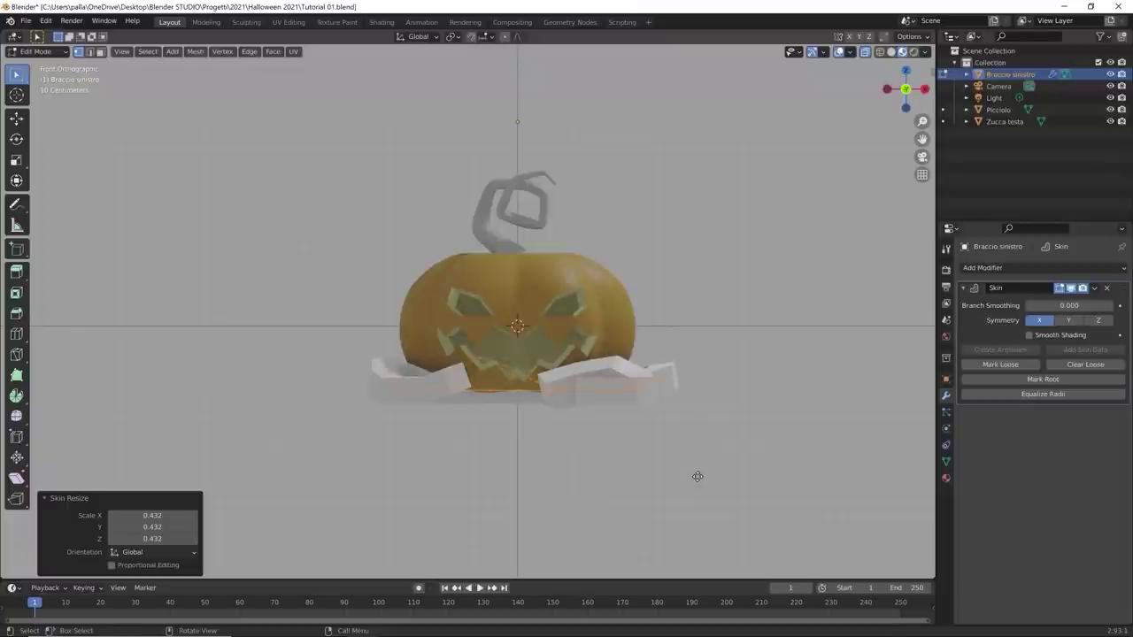
Step: Lower the vine geometry 0.19 m along Z
key(g)
key(z)
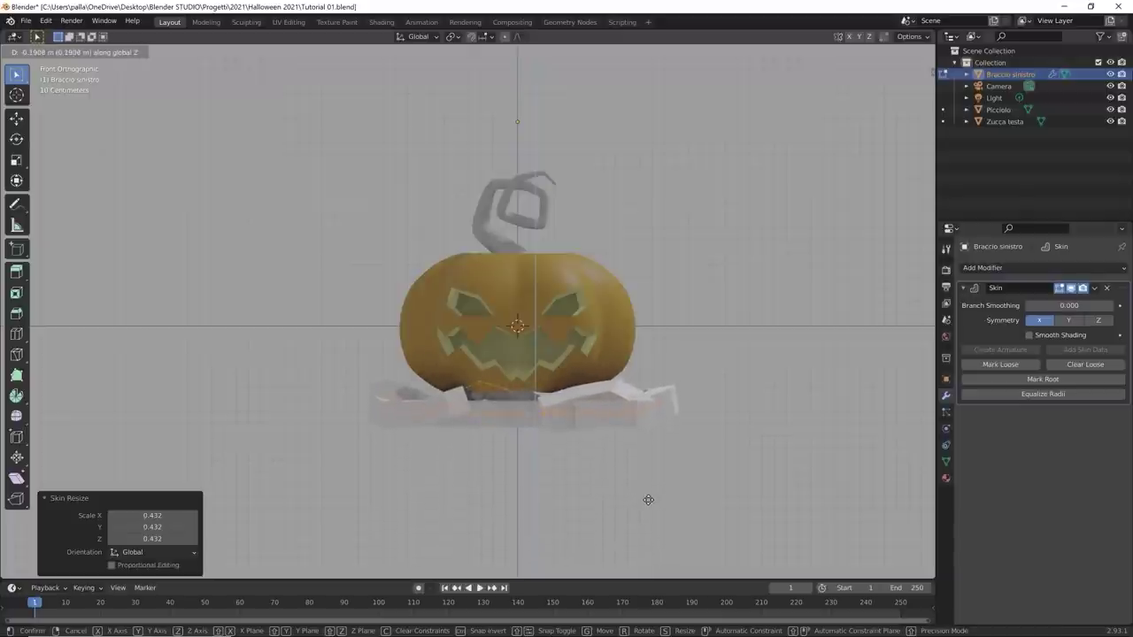
click(647, 498)
middle_drag(648, 498, 571, 450)
Step: Move selected vine path vertices vertically and inspect the pumpkin's side
click(535, 455)
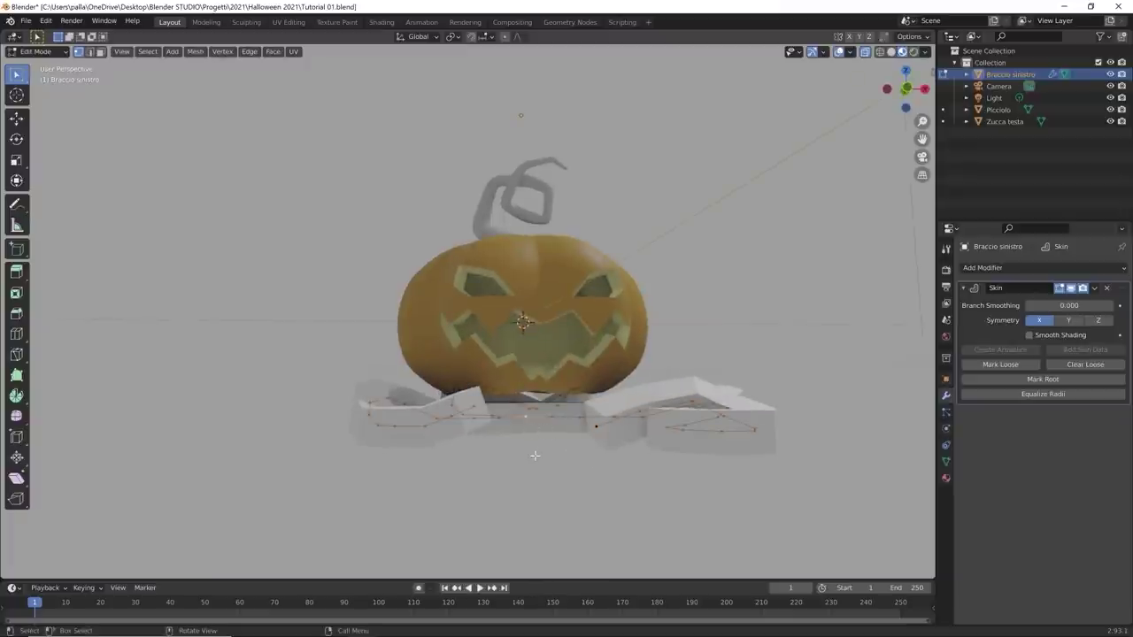
key(g)
key(z)
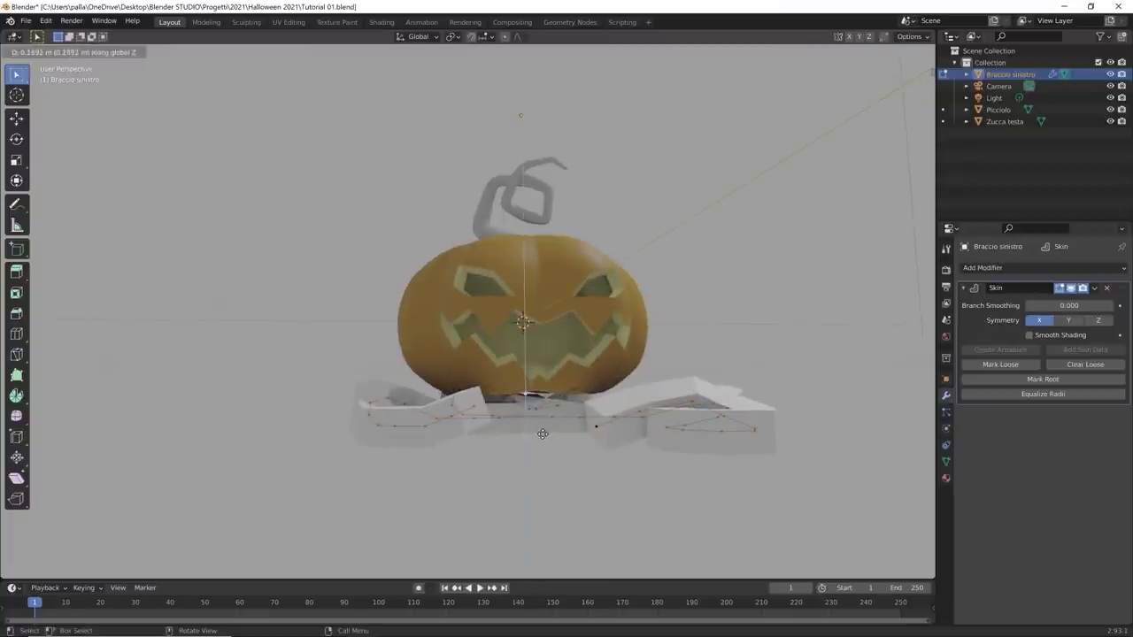
click(545, 427)
middle_drag(545, 428, 452, 523)
scroll(603, 498, down, 3)
scroll(561, 489, up, 4)
scroll(522, 505, down, 3)
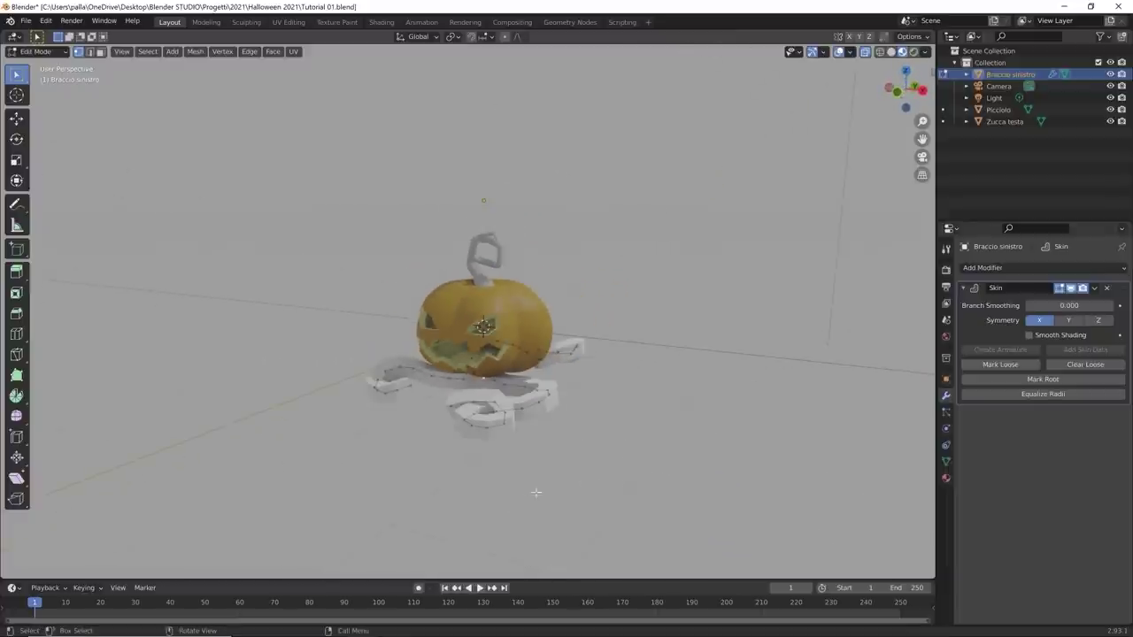
middle_drag(536, 492, 656, 458)
scroll(620, 451, up, 3)
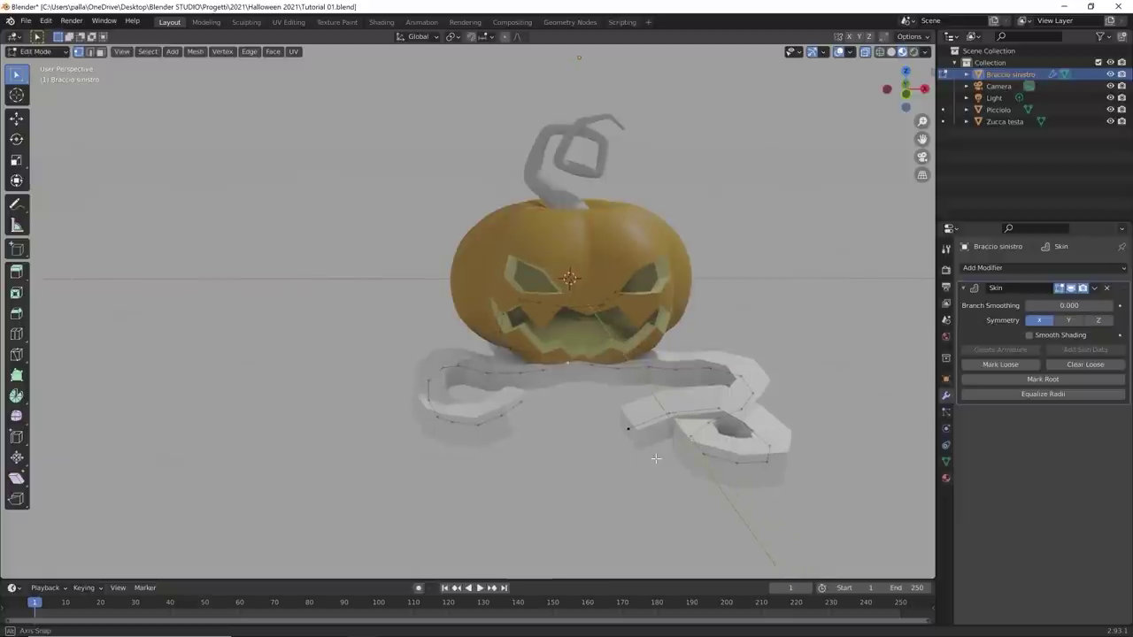
Step: Add a Subdivision Surface modifier (Catmull-Clark, viewport 1, render 2) to smooth the vines
click(1009, 268)
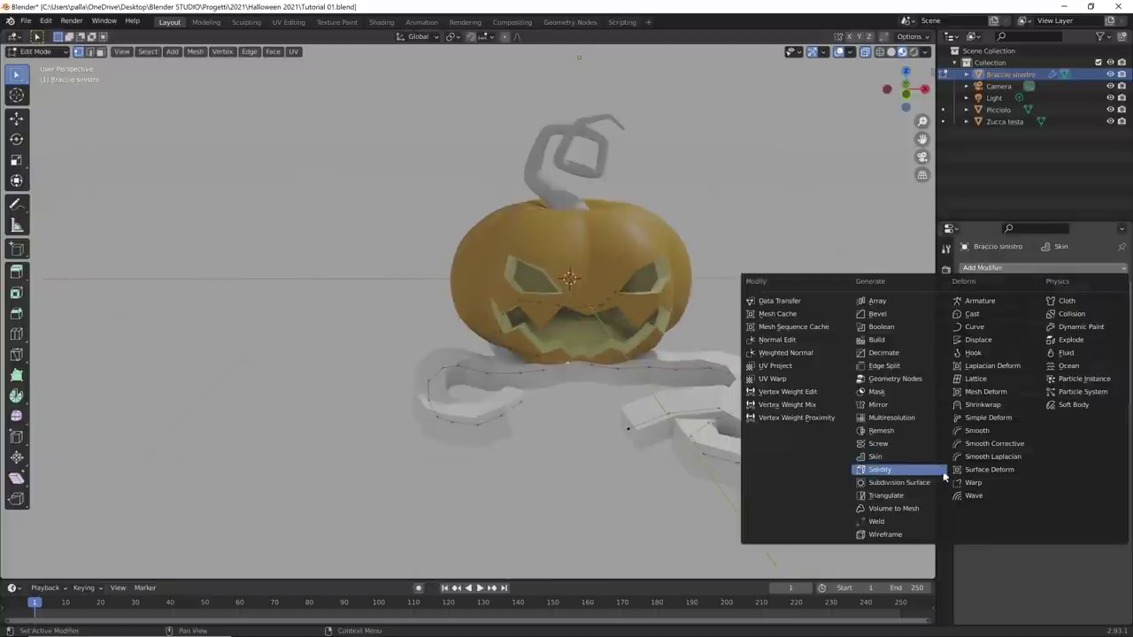
click(909, 486)
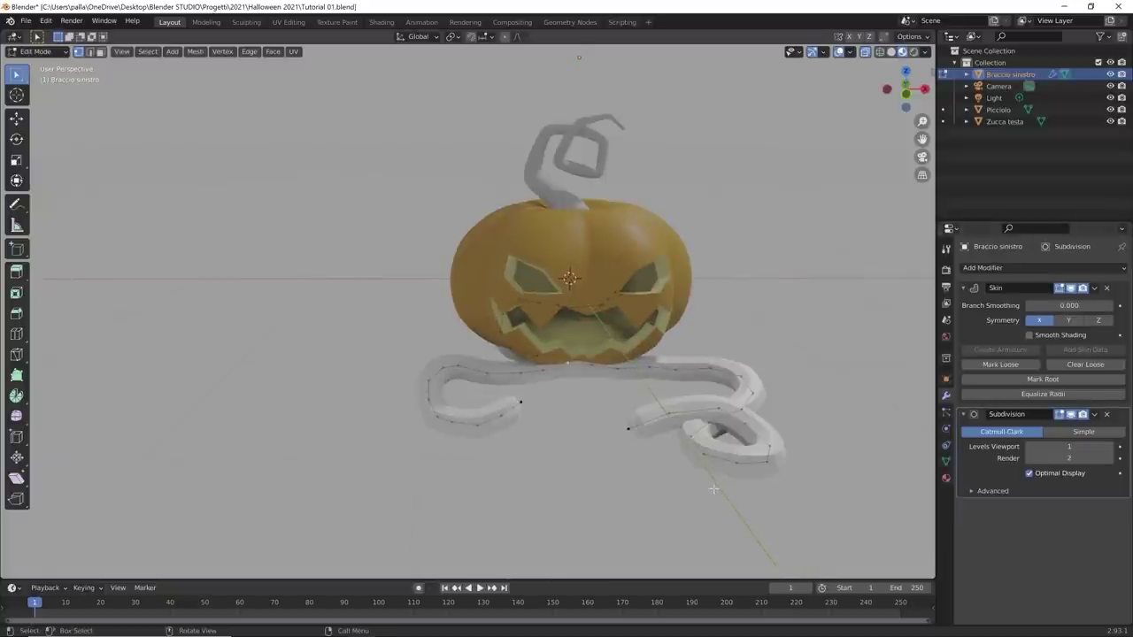
middle_drag(713, 489, 621, 453)
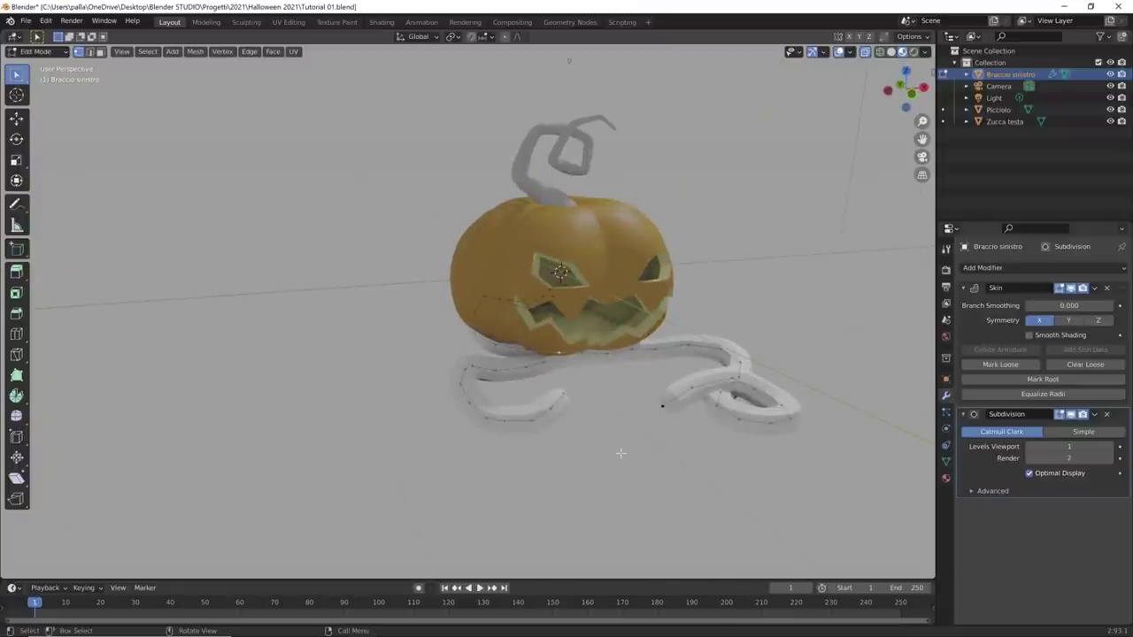
Step: Resize the vine tube thickness by scaling and adjusting skin radius at selected points
key(s)
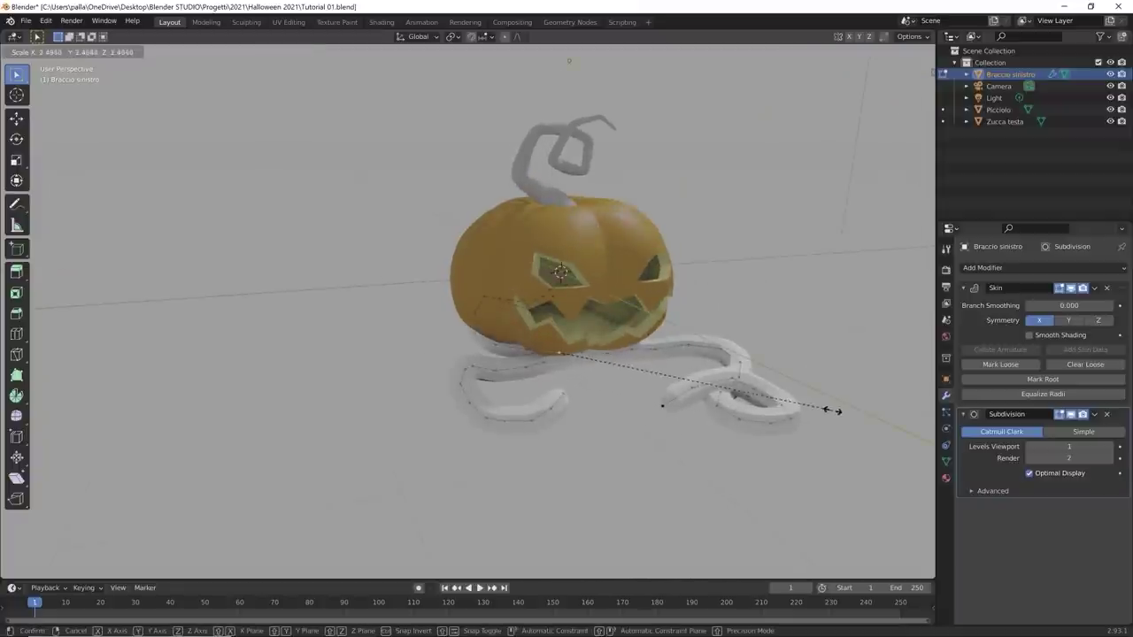
click(705, 452)
middle_drag(728, 466, 647, 379)
key(ctrl+a)
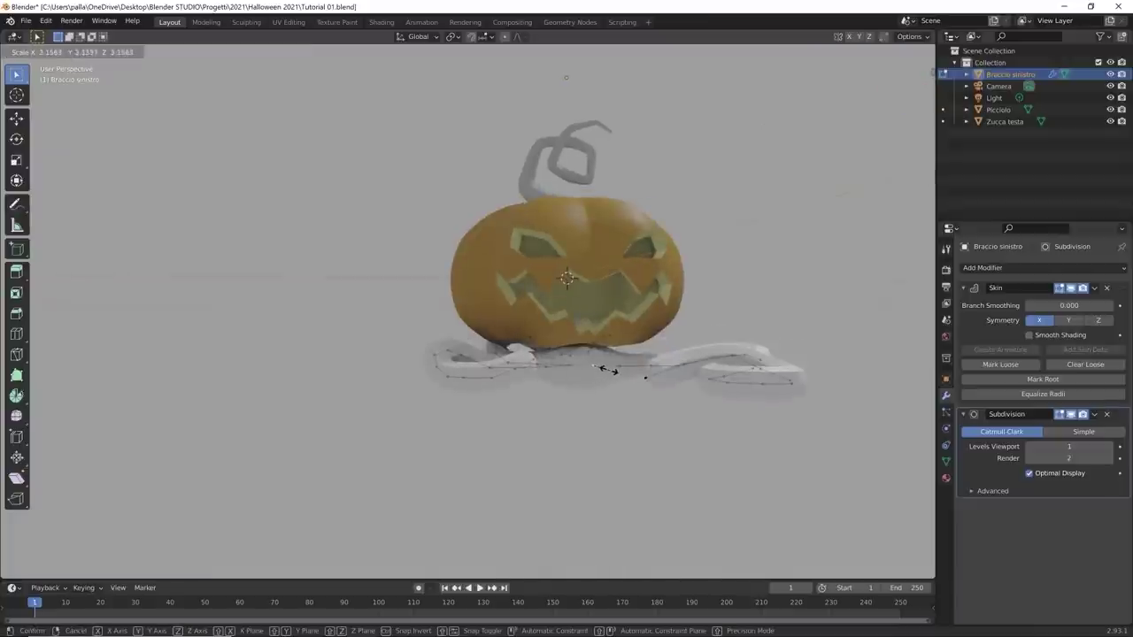
click(607, 371)
key(ctrl+a)
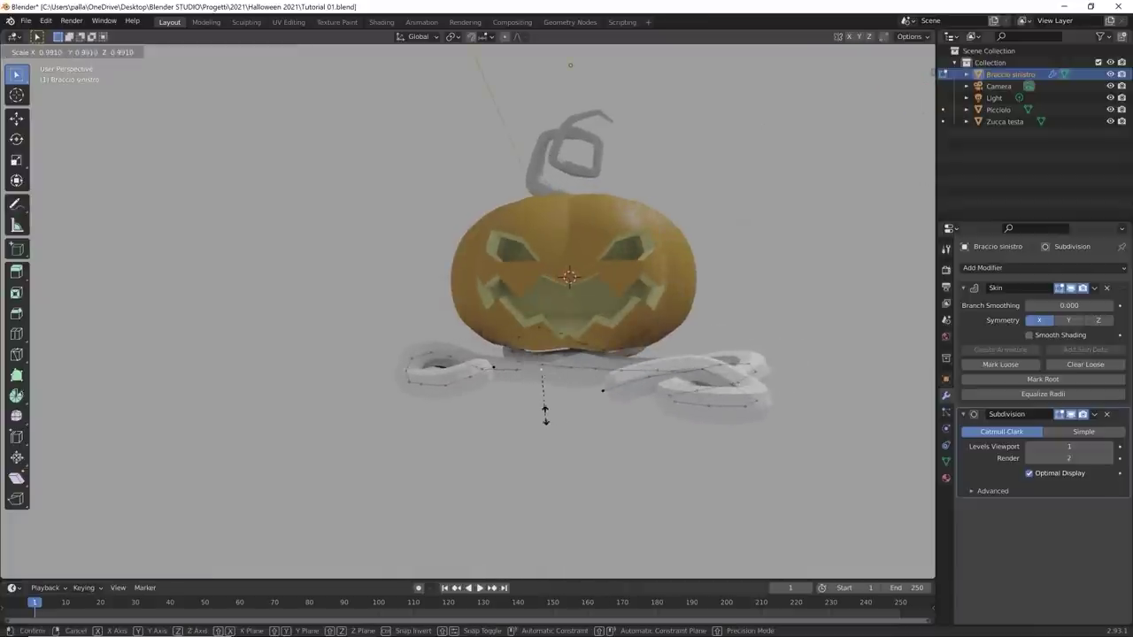
click(577, 433)
middle_drag(577, 434, 712, 418)
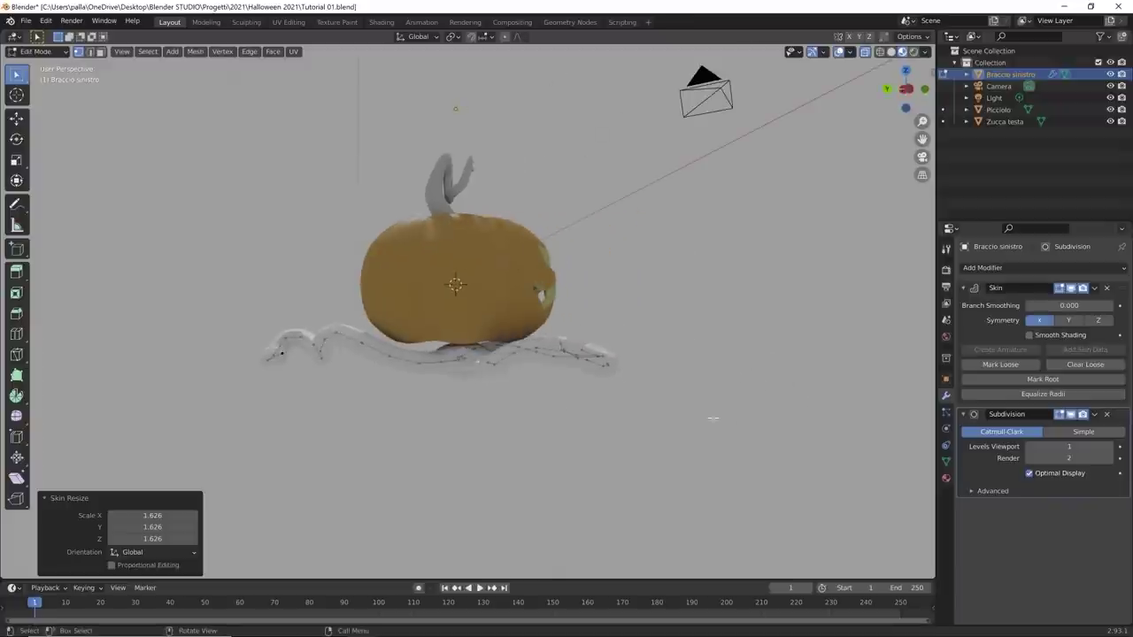
Step: Vary the skin radius at further vine points to round the tendrils
key(ctrl+a)
click(506, 403)
middle_drag(506, 403, 490, 339)
key(ctrl+a)
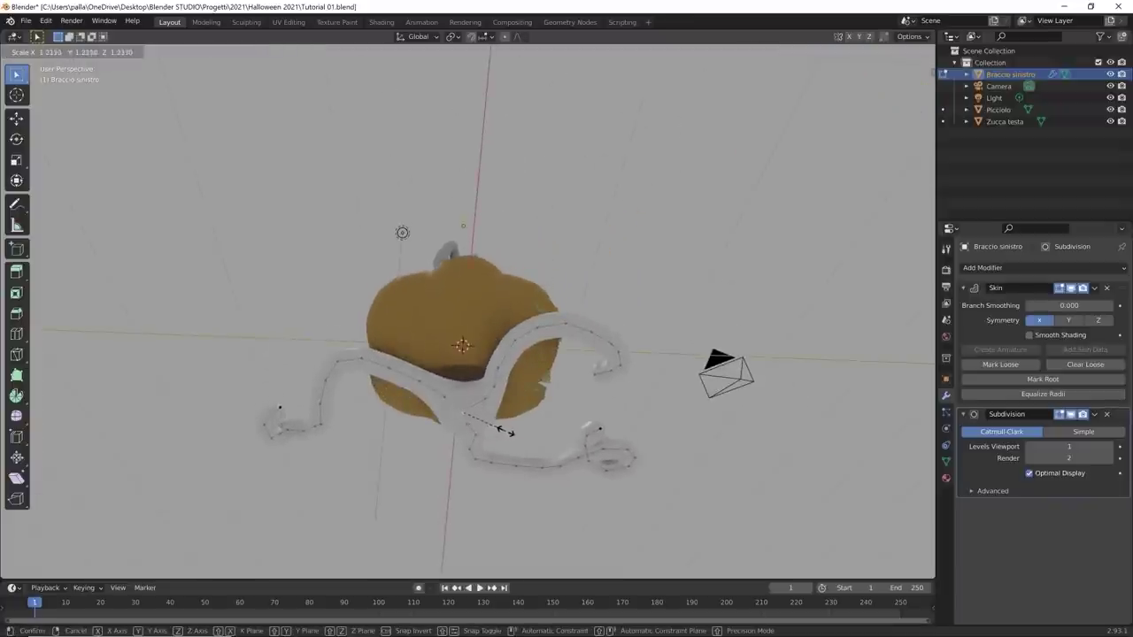
click(512, 432)
middle_drag(512, 432, 456, 447)
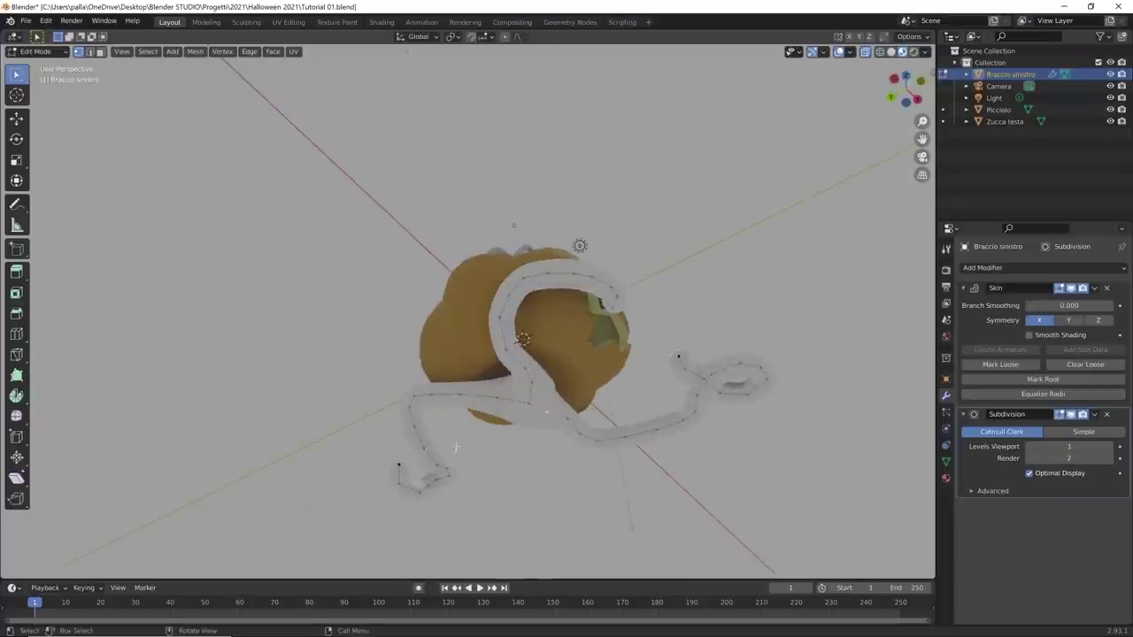
key(ctrl+a)
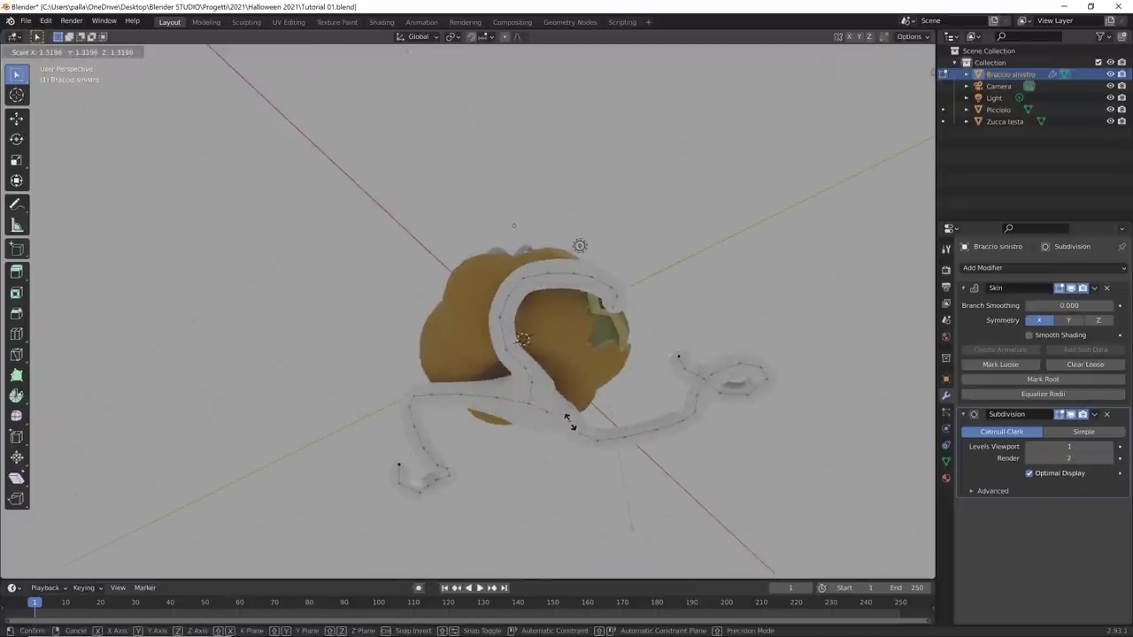
click(570, 426)
click(611, 427)
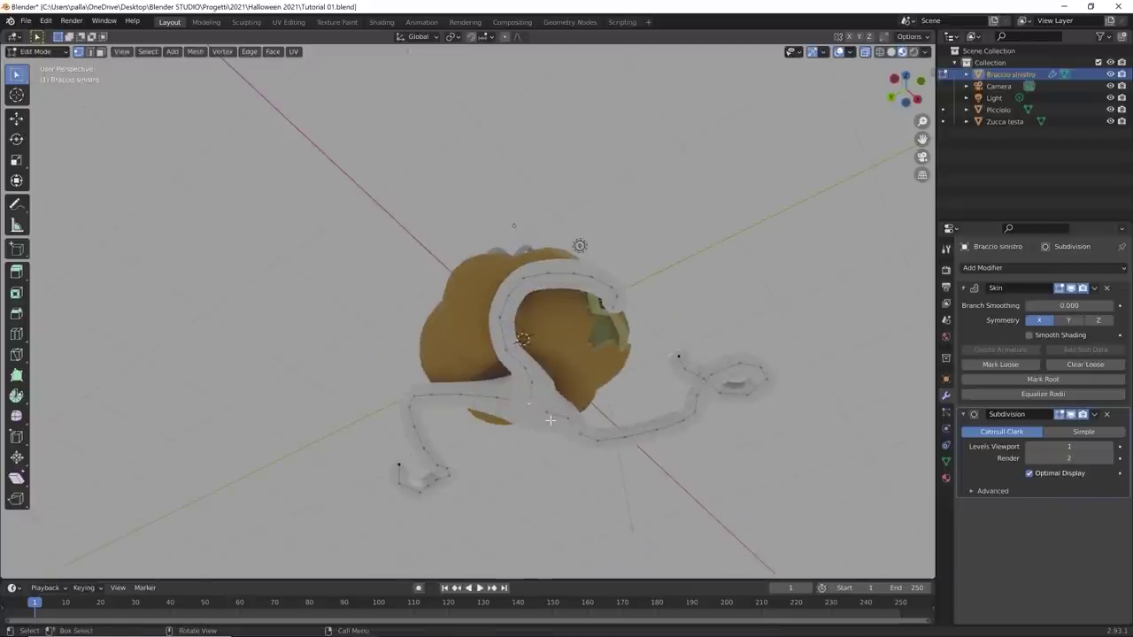
key(ctrl+a)
click(606, 415)
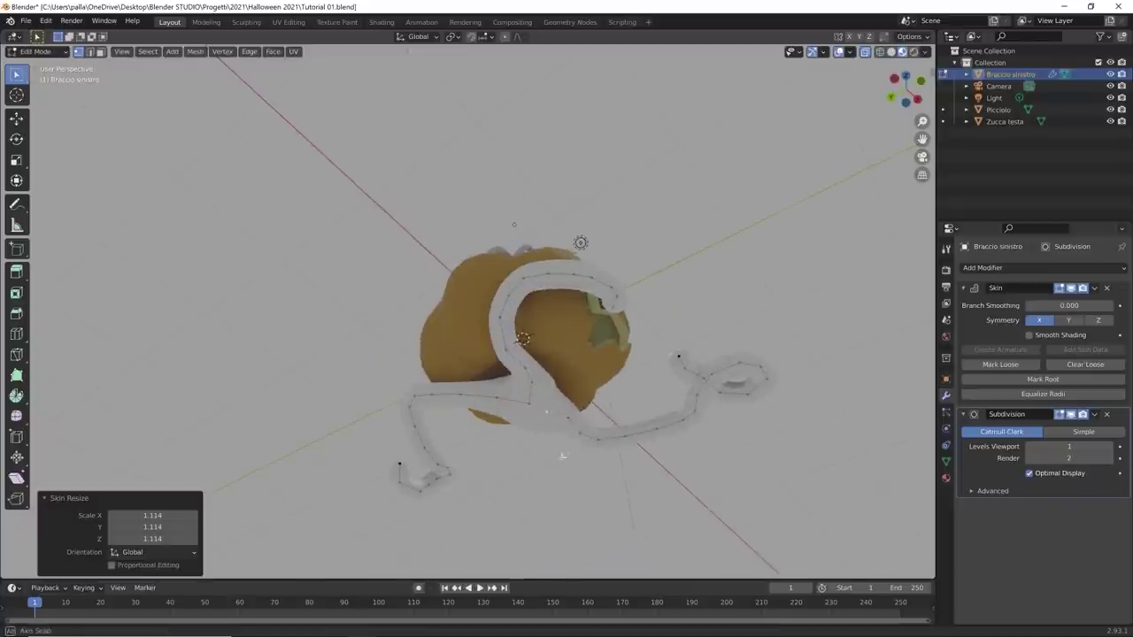
middle_drag(562, 457, 518, 536)
Step: Skin-resize the first vine vertices, setting one to exactly 1.25
key(ctrl+a)
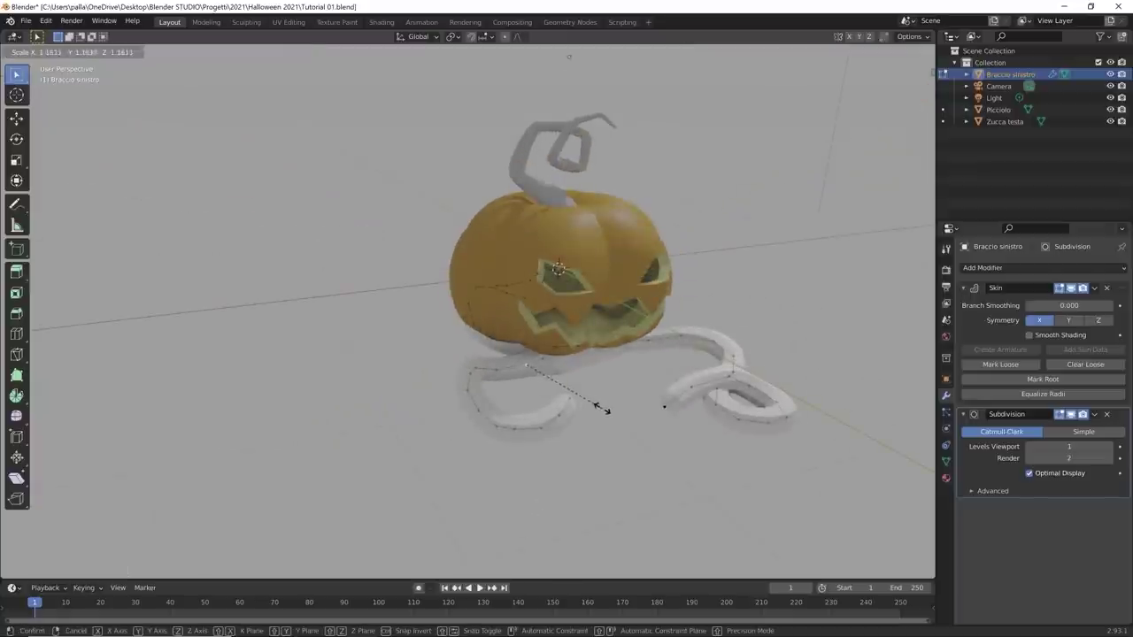
click(631, 405)
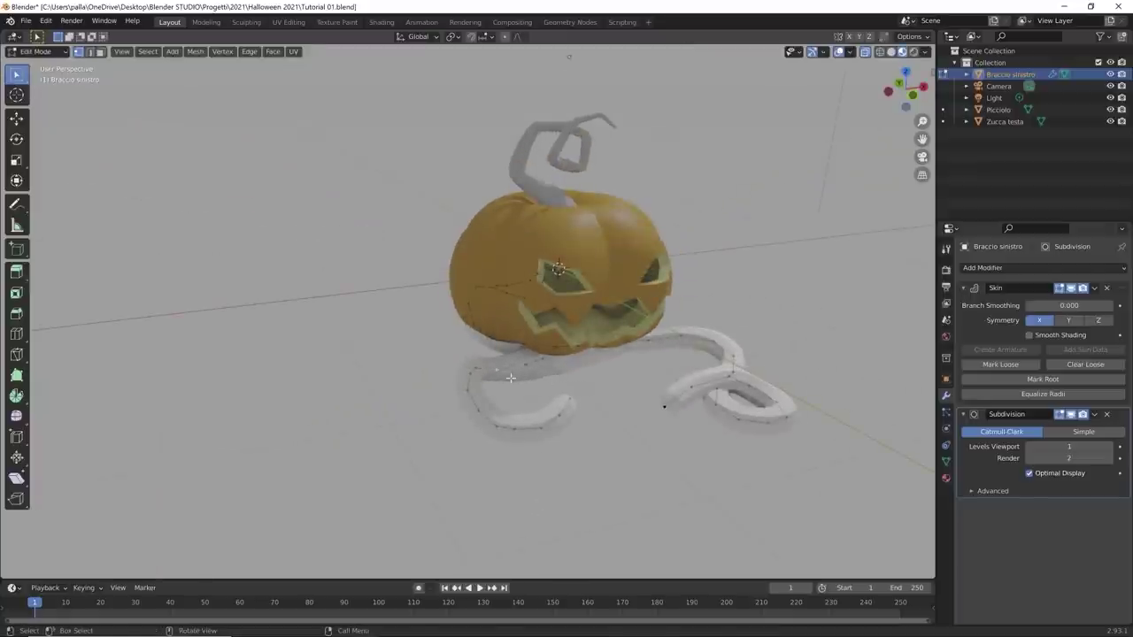
key(ctrl+a)
text(1.25)
key(Return)
Step: From the front, thin the next vine points, ending at a 0.723 skin scale
middle_drag(570, 390, 597, 384)
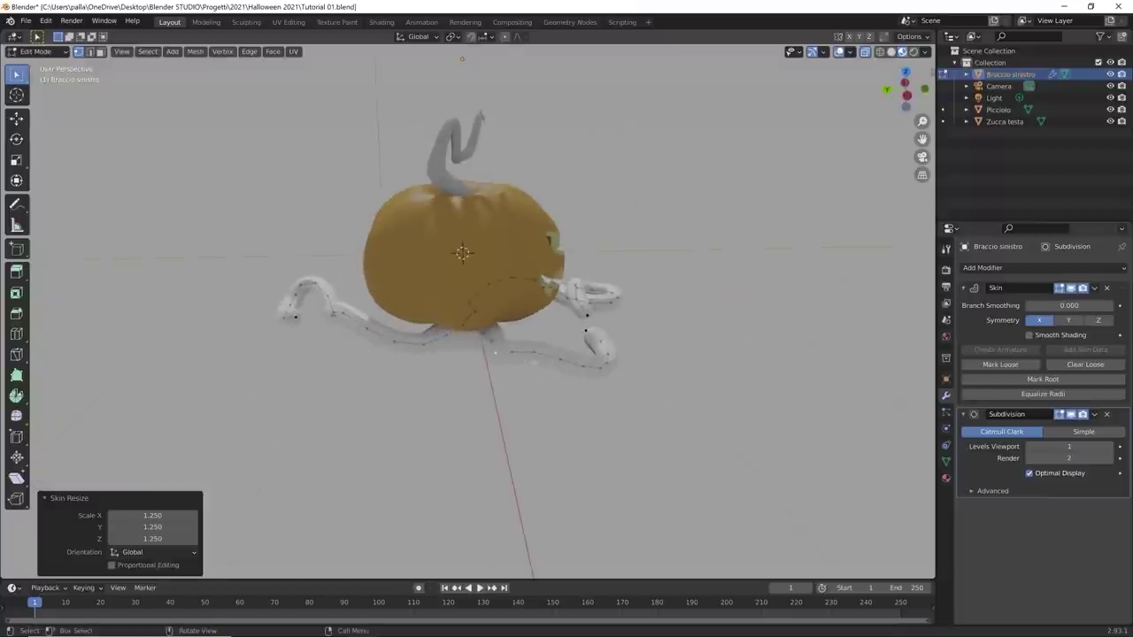
key(ctrl+a)
click(543, 358)
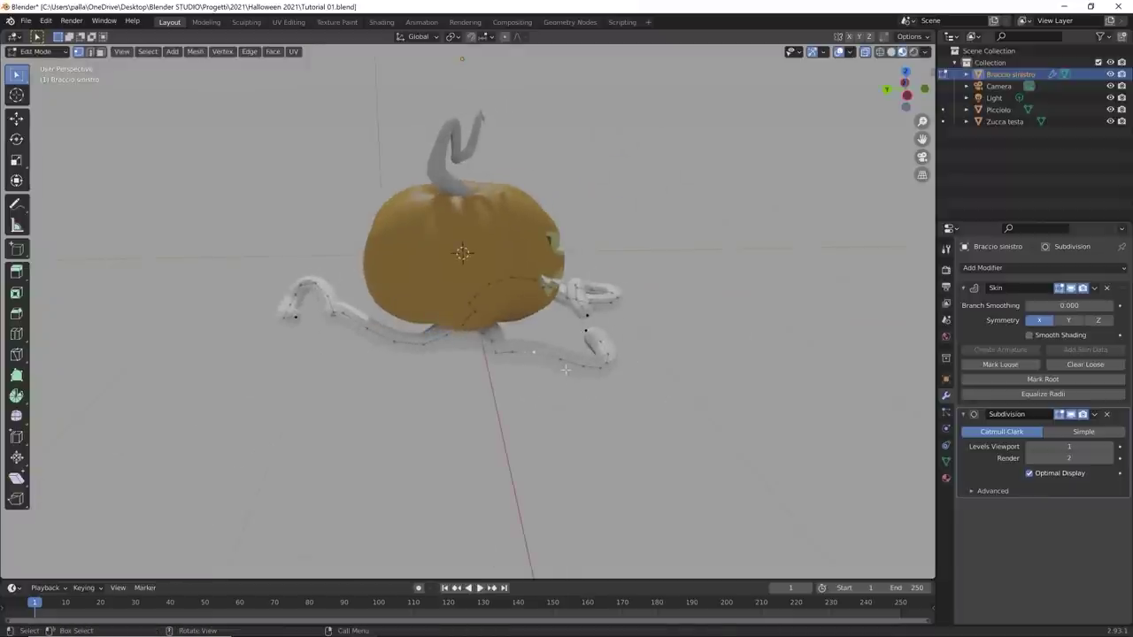
key(ctrl+a)
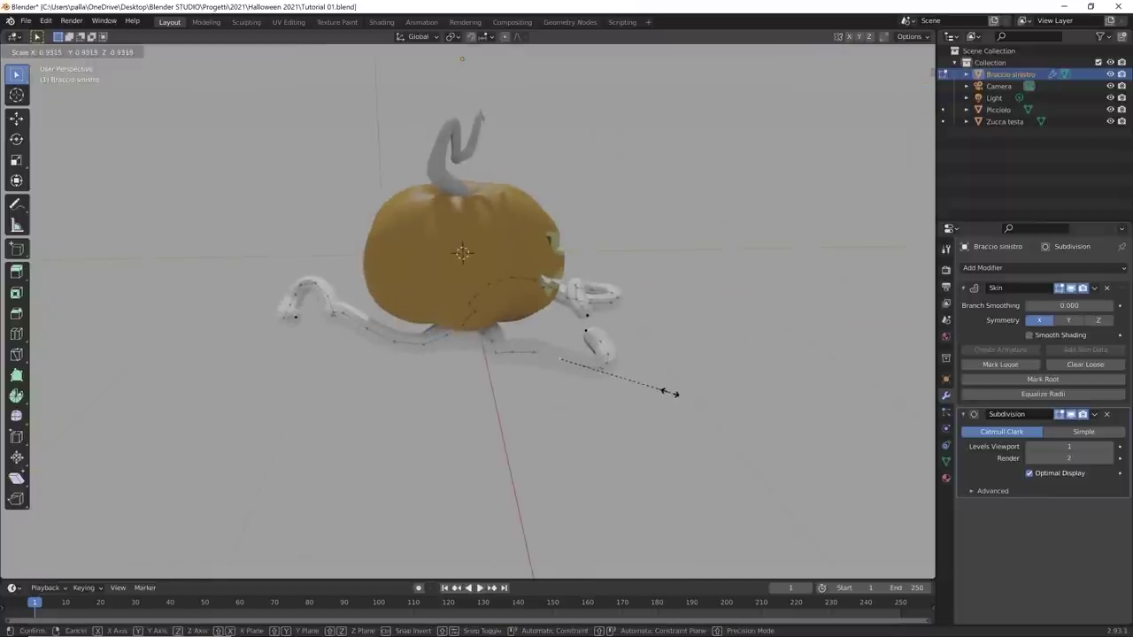
click(639, 386)
key(ctrl+a)
click(658, 389)
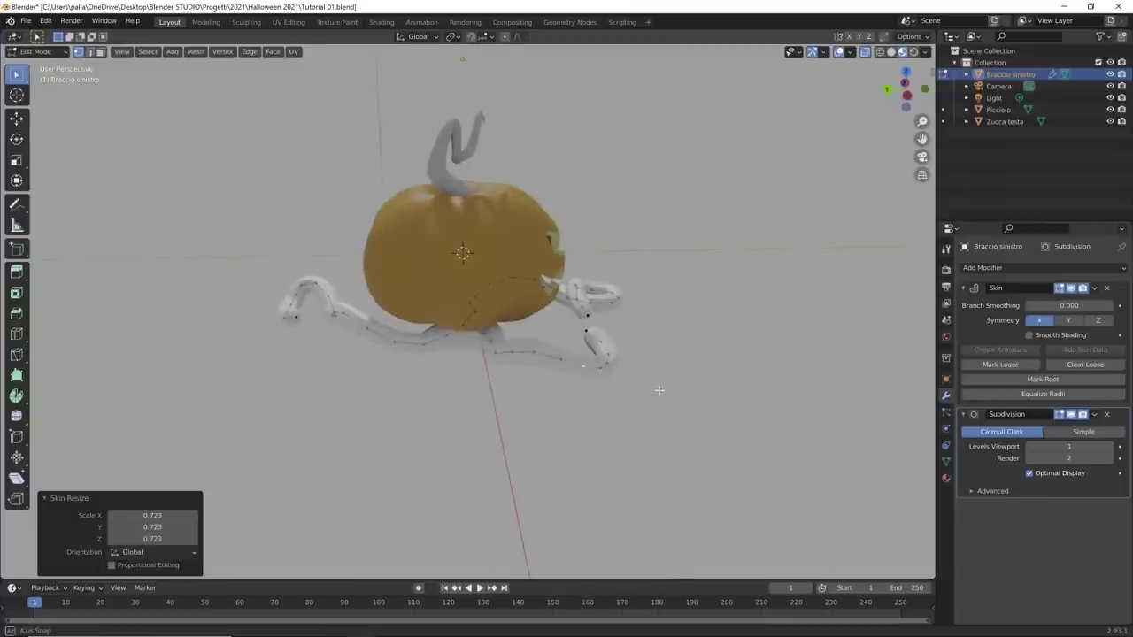
Step: Thin the first two points along the lower vine with Skin Resize
middle_drag(658, 389, 571, 424)
click(540, 426)
key(ctrl+a)
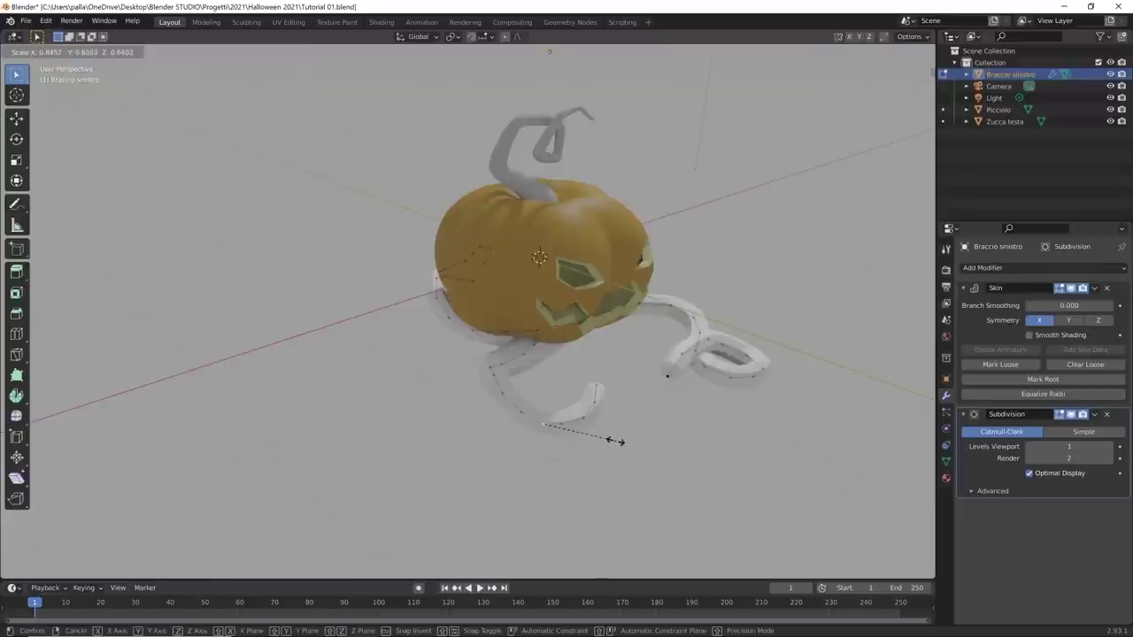
click(615, 439)
click(567, 430)
key(ctrl+a)
click(624, 444)
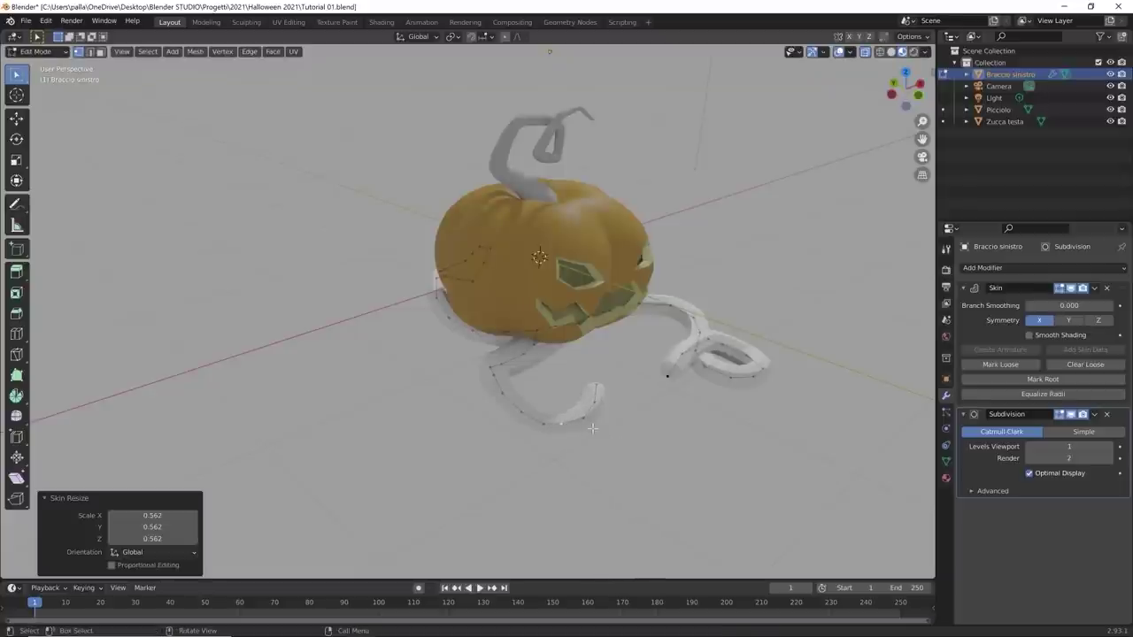
Step: Skin-resize two more points farther along the lower vine
click(586, 419)
key(ctrl+a)
click(657, 427)
click(600, 404)
key(ctrl+a)
click(656, 429)
Step: Taper the vine toward its tip with skin scales of 0.640 and 0.623
middle_drag(655, 430, 524, 412)
click(525, 411)
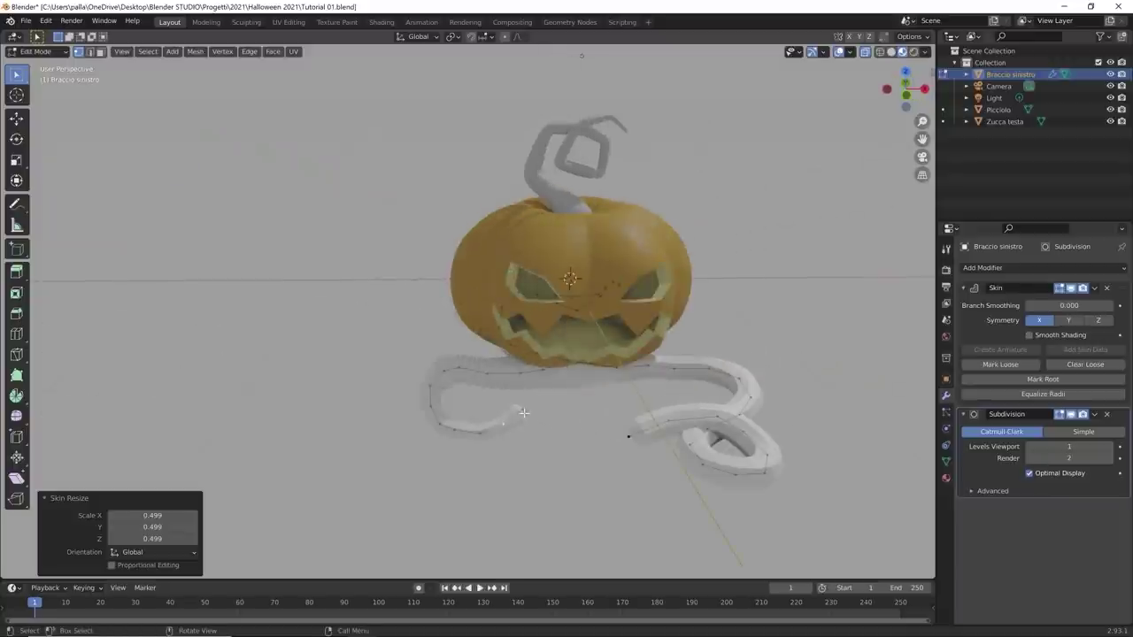
key(ctrl+a)
click(567, 407)
key(ctrl+a)
click(535, 450)
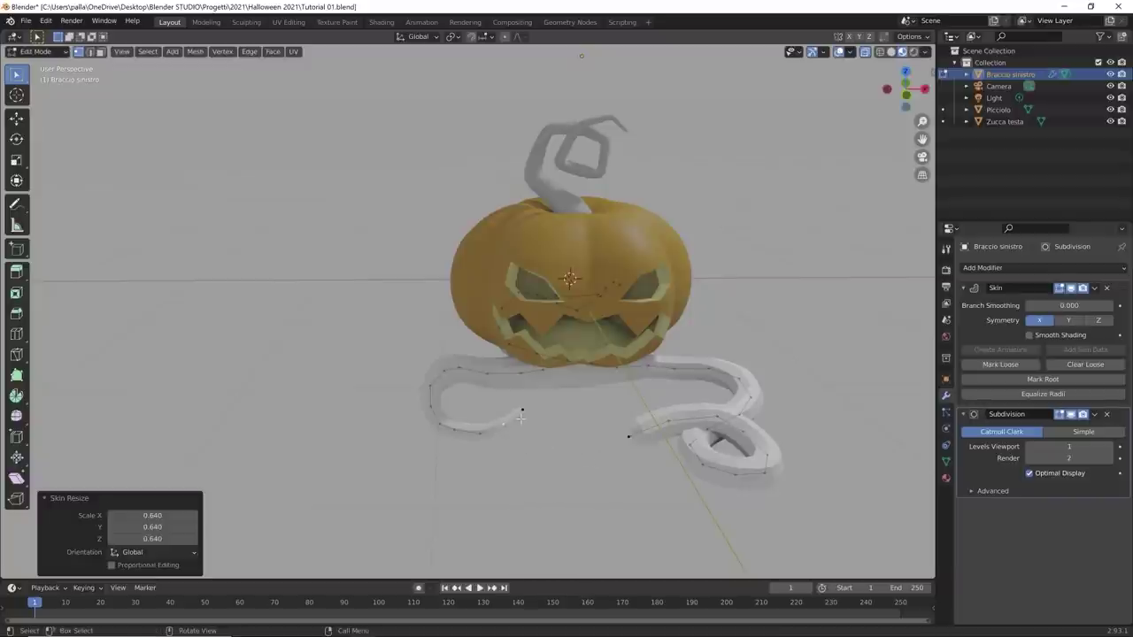
click(548, 414)
key(ctrl+a)
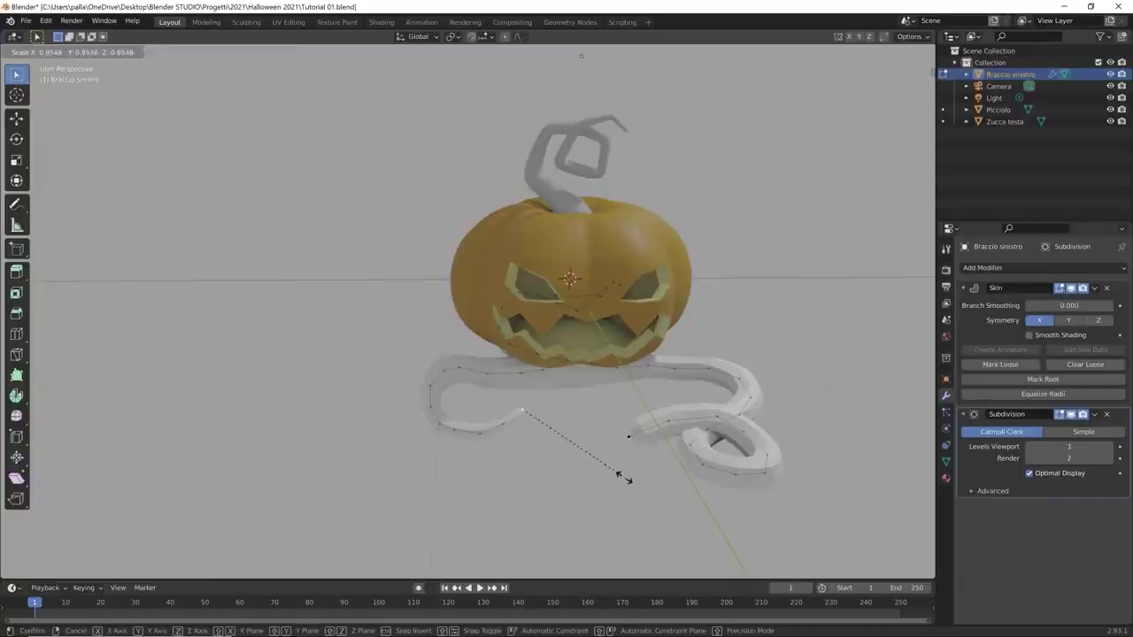
click(580, 465)
Step: Thicken a point on the front vine to a 1.127 skin scale
middle_drag(579, 464, 477, 492)
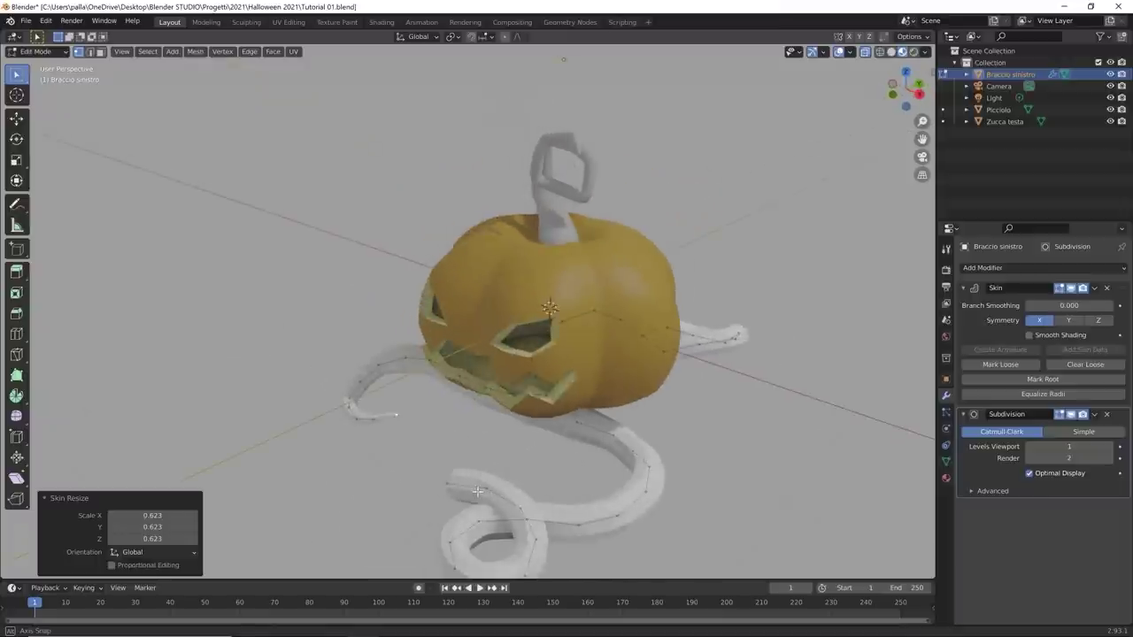
click(625, 442)
middle_drag(625, 443, 673, 416)
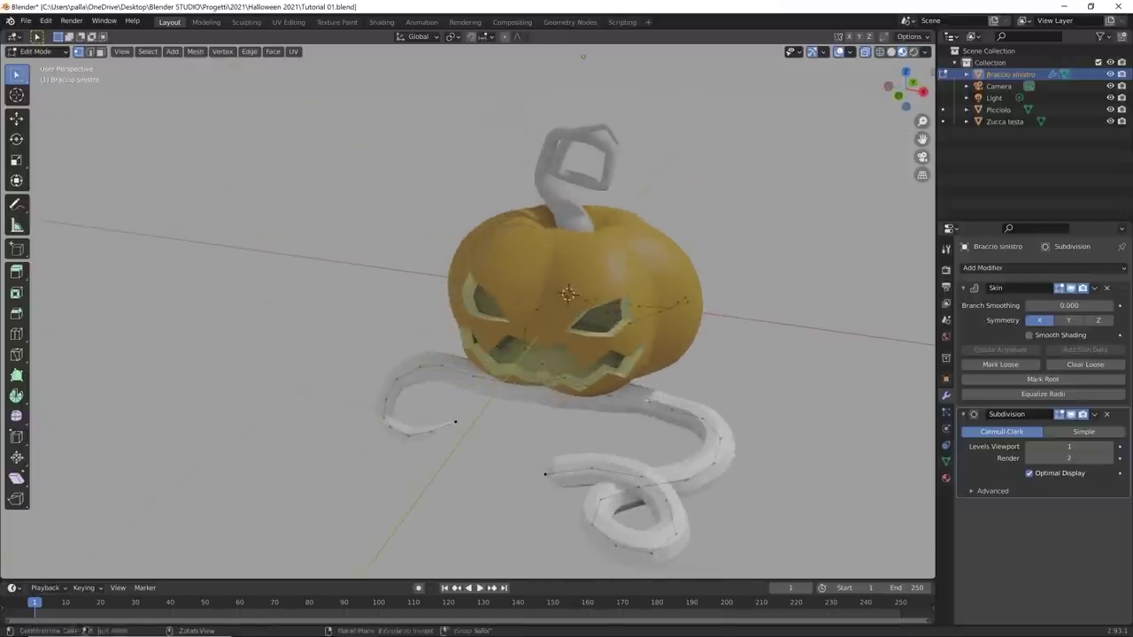
key(ctrl+a)
click(689, 423)
key(ctrl+a)
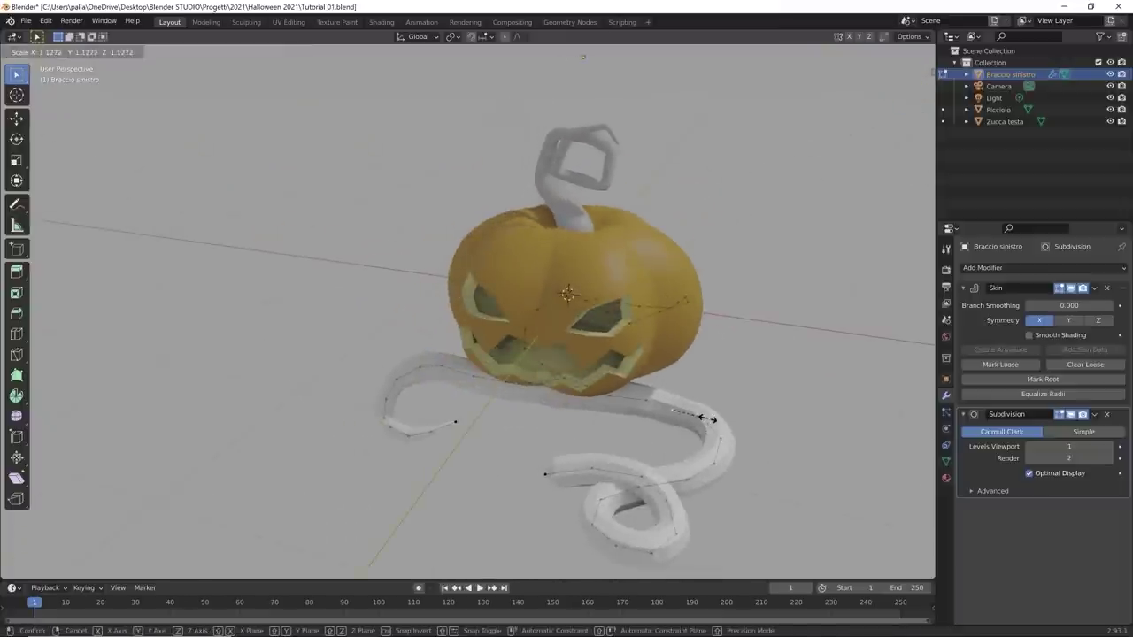
click(710, 423)
Step: Thin the front vine toward its tip, reaching a 0.694 skin scale
key(ctrl+a)
click(771, 435)
click(810, 456)
key(ctrl+a)
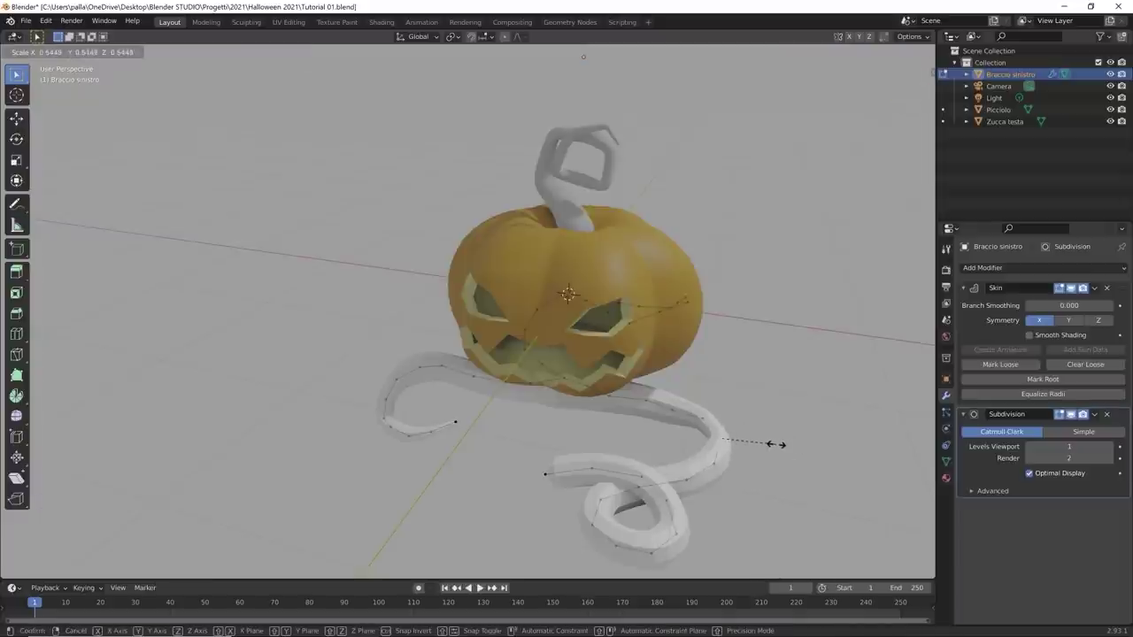
click(776, 450)
key(ctrl+a)
Step: Skin-resize the curl's vertices at scales 0.610, 0.729 and 0.754
click(770, 476)
key(ctrl+a)
click(753, 481)
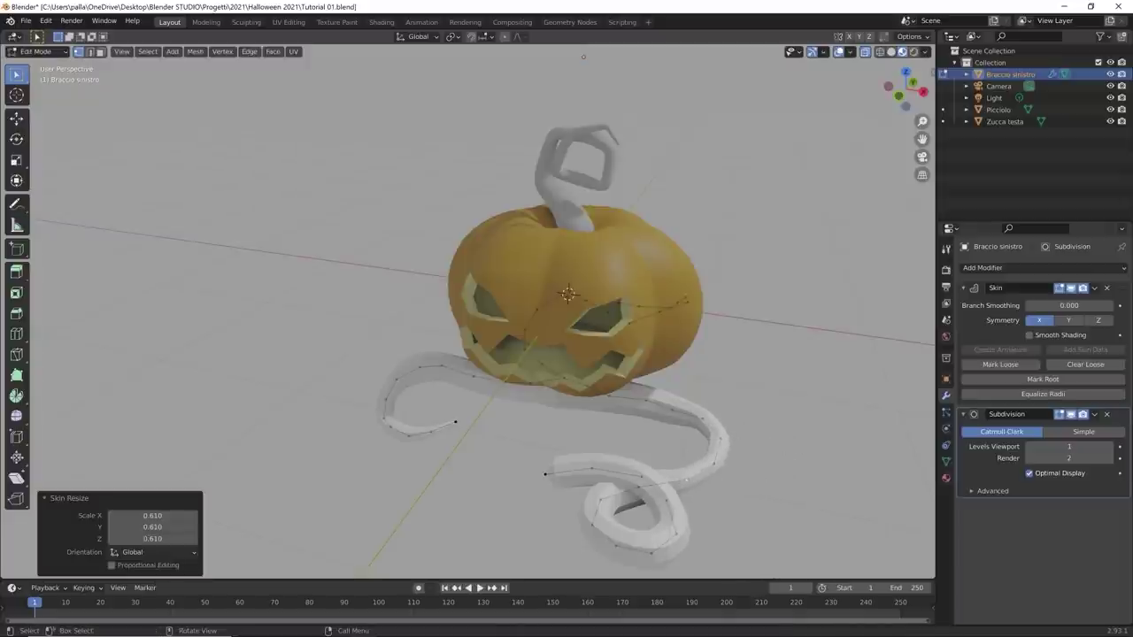
key(ctrl+a)
click(736, 485)
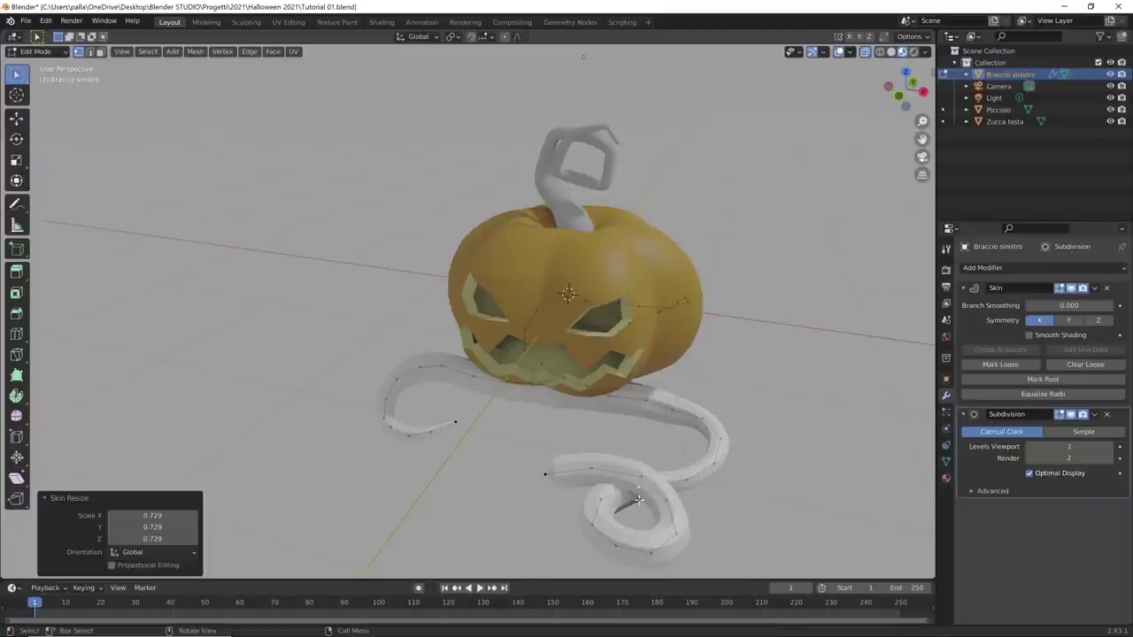
key(ctrl+a)
click(706, 496)
key(ctrl+a)
click(739, 519)
Step: Shrink further vine vertices to skin thicknesses of 0.515 and 0.617
key(ctrl+a)
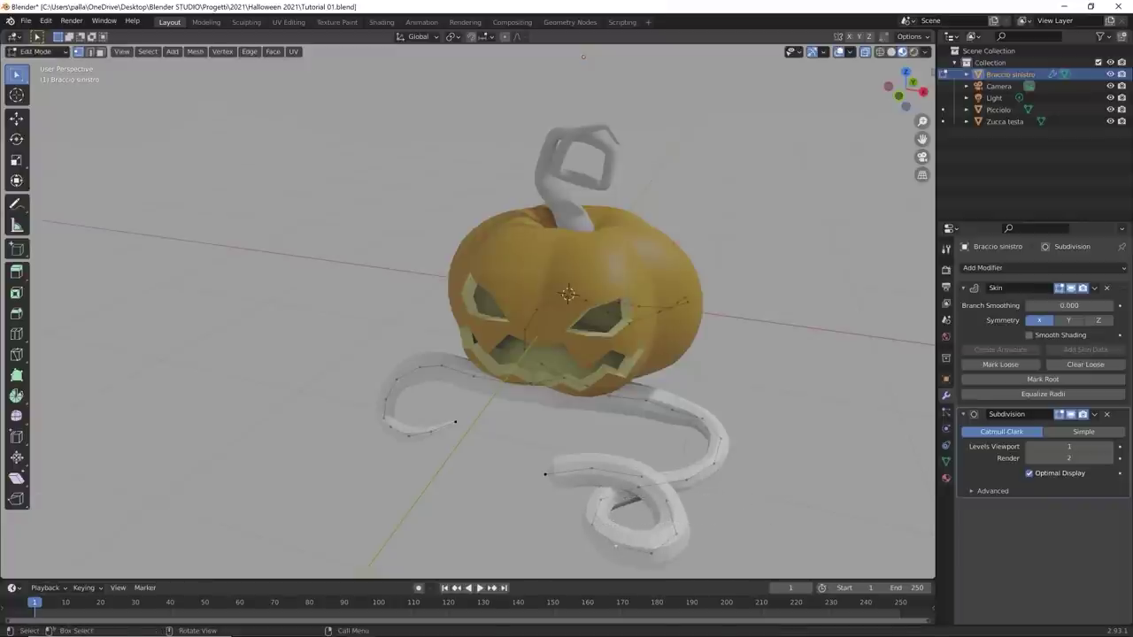
click(717, 512)
key(ctrl+a)
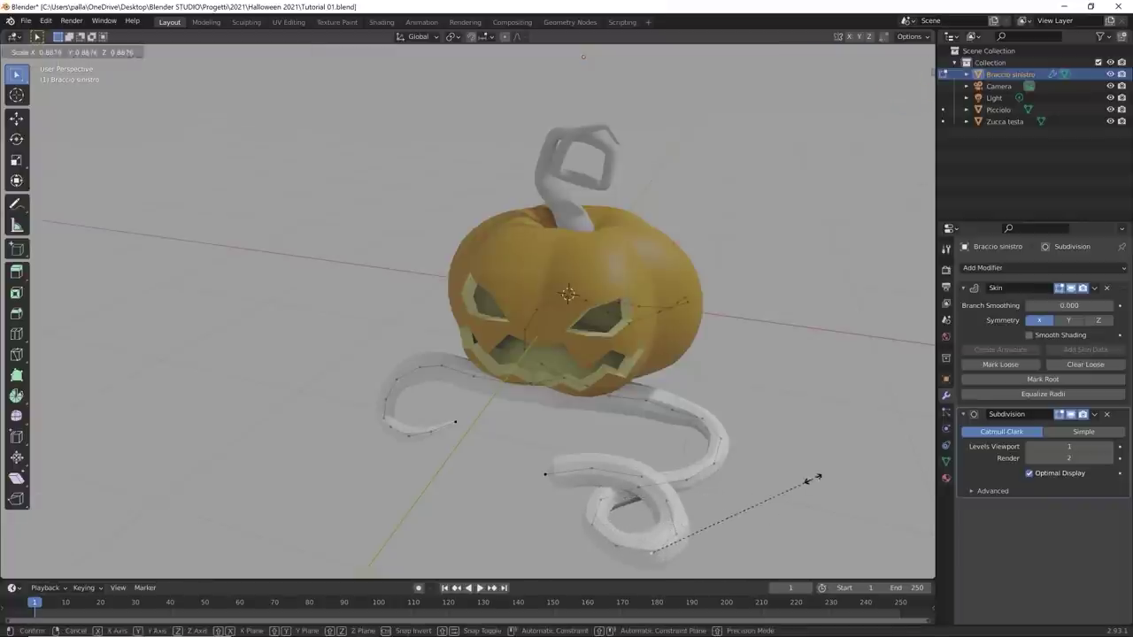
click(749, 506)
key(ctrl+a)
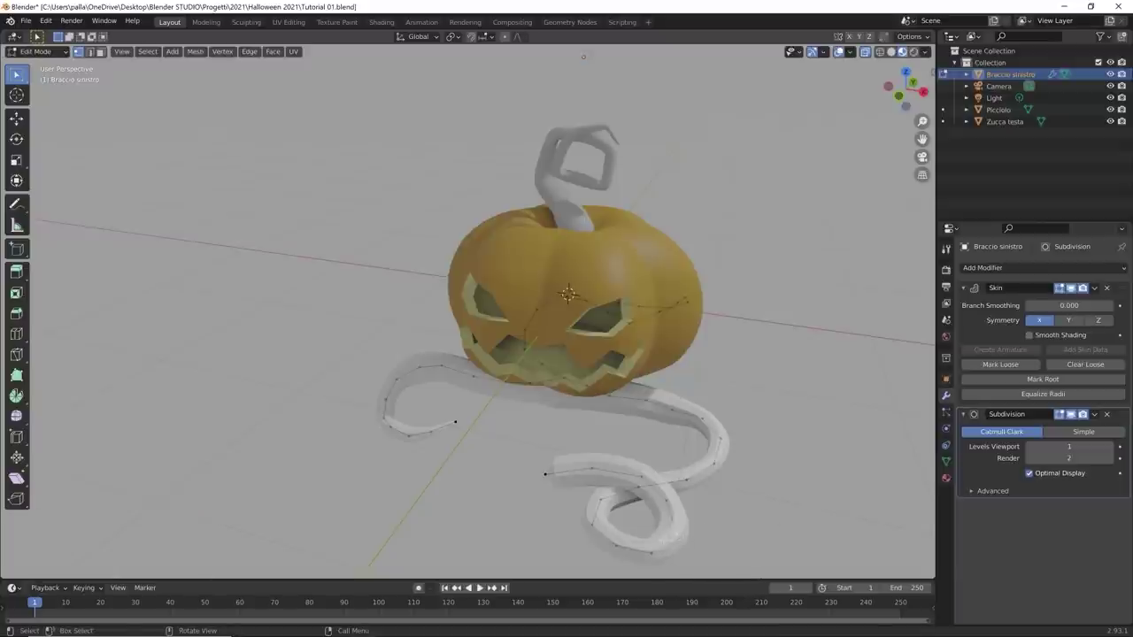
click(746, 523)
key(ctrl+a)
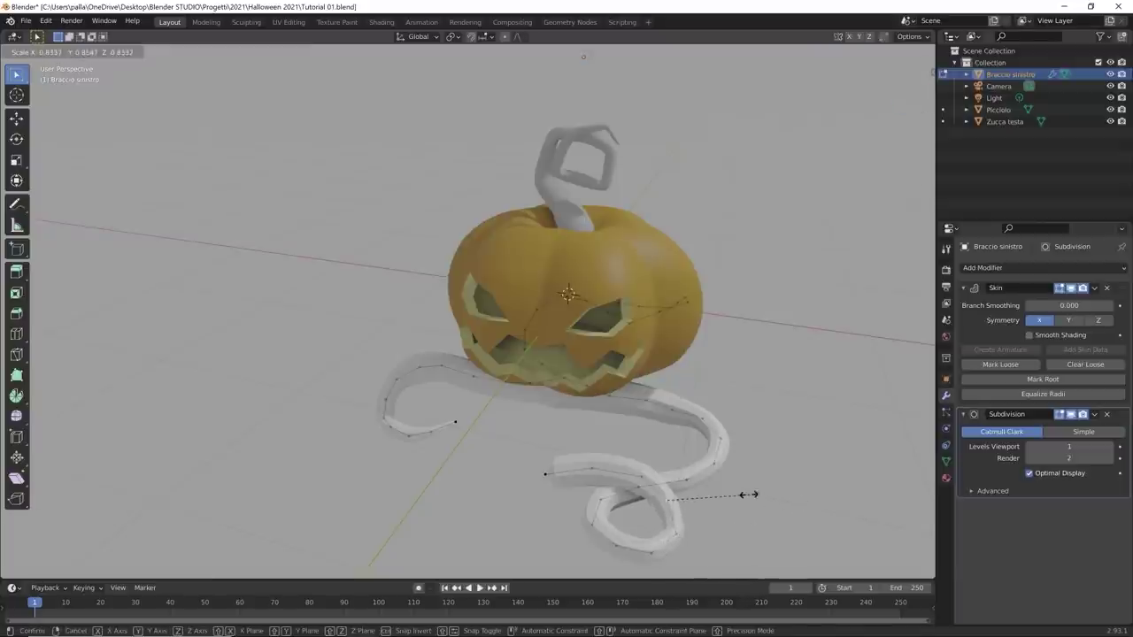
click(745, 500)
Step: Resize the next vertices along the vine to 0.4469 and 0.879
key(ctrl+a)
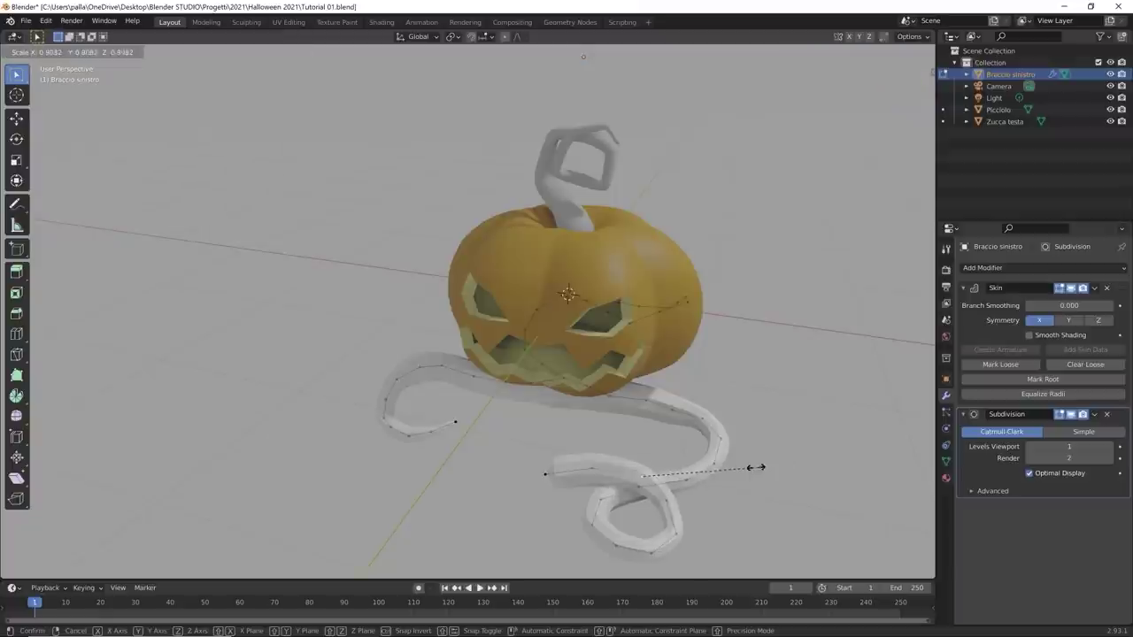
click(735, 469)
key(ctrl+a)
key(ctrl+a)
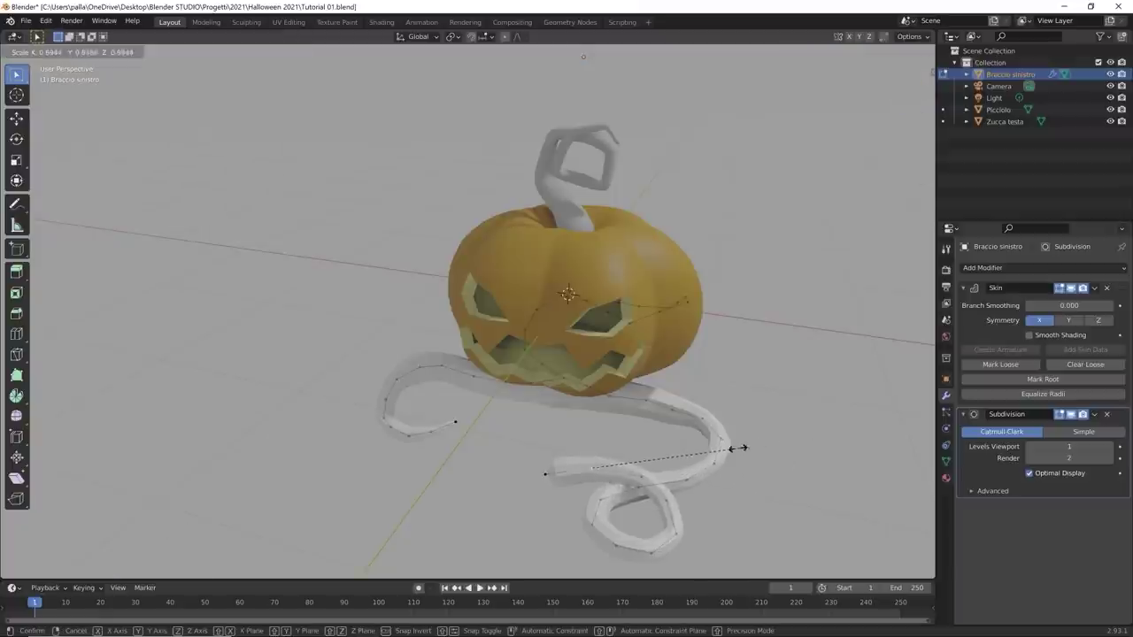
click(686, 461)
key(ctrl+a)
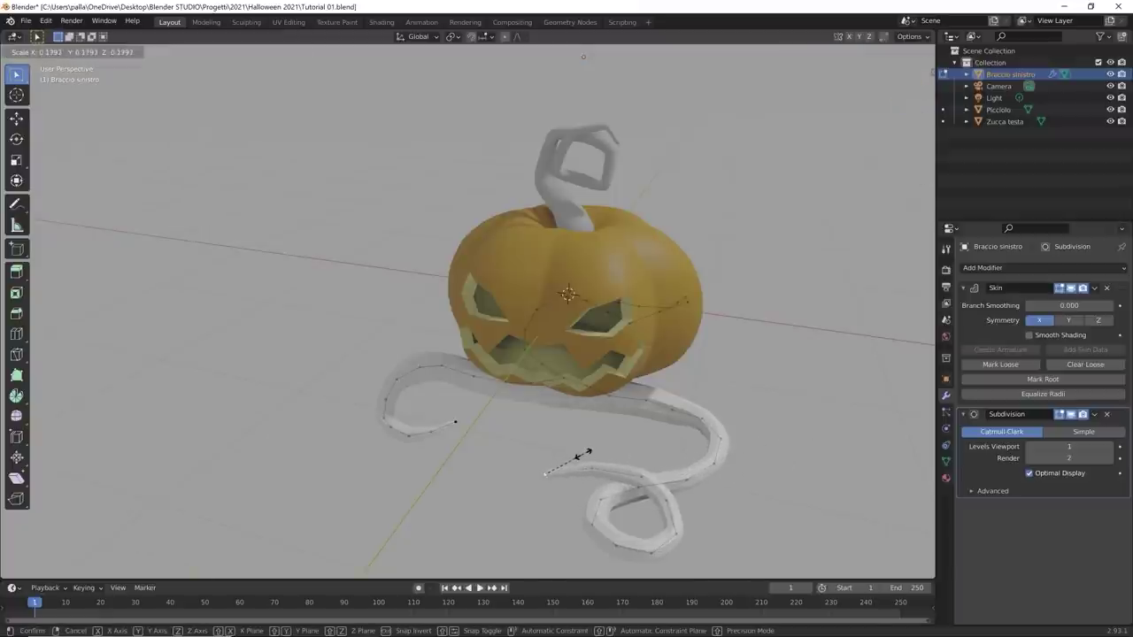
click(584, 454)
key(ctrl+a)
click(598, 448)
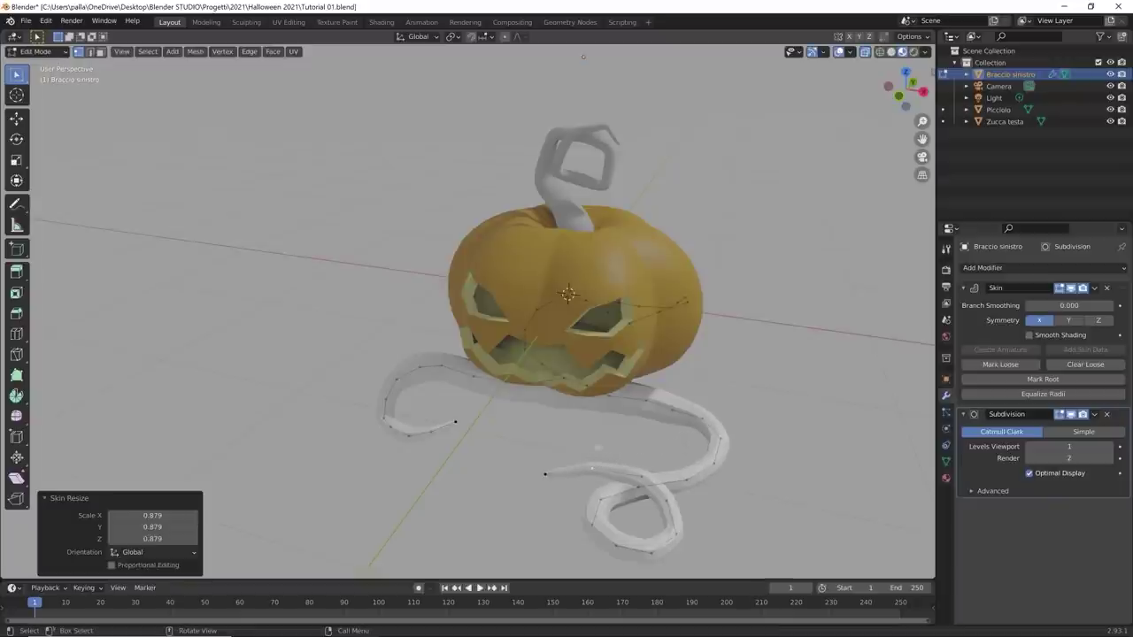
Step: Under the pumpkin, thin the vine skin to 0.476 and 0.673
middle_drag(545, 473, 672, 461)
key(s)
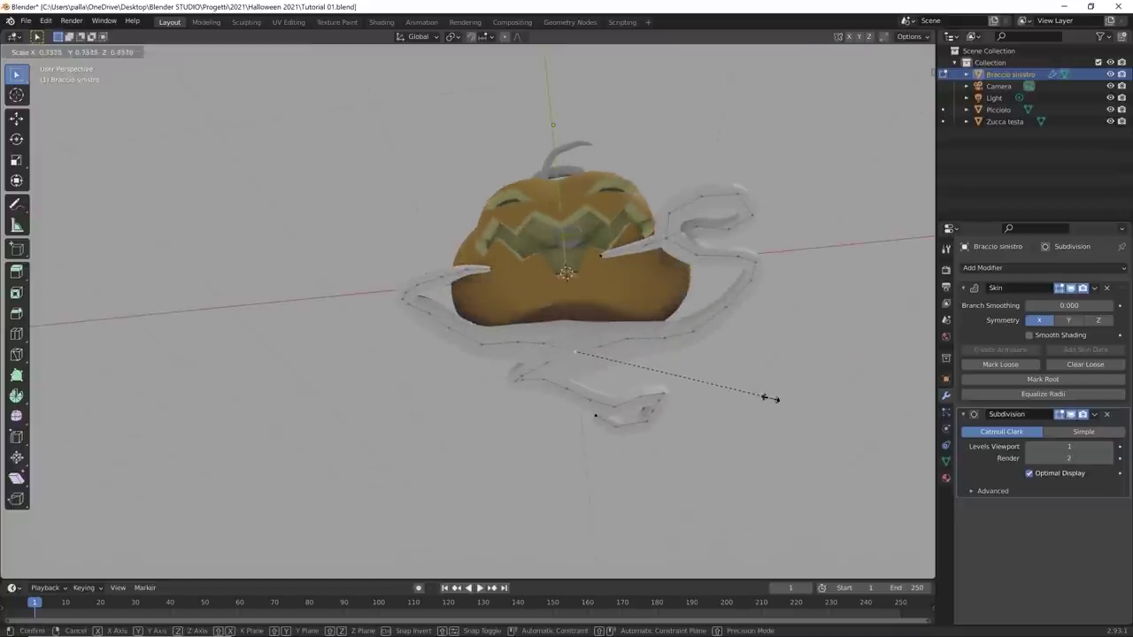
click(694, 402)
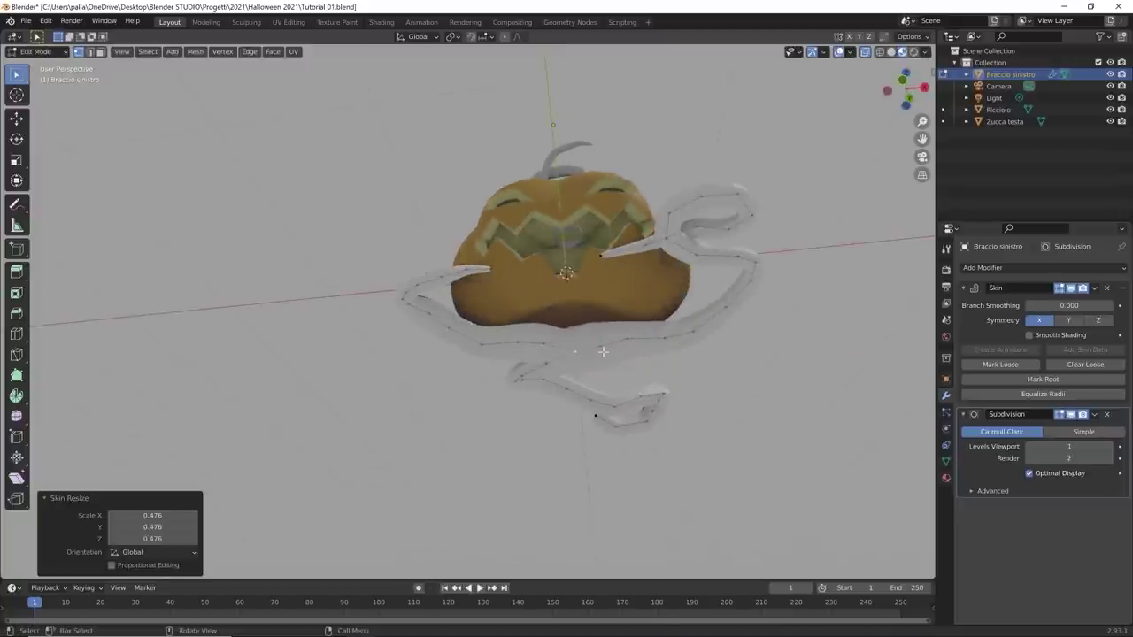
key(ctrl+a)
click(736, 386)
middle_drag(779, 388, 562, 387)
Step: Extrude a vertex straight up along Z and enlarge its skin
scroll(571, 394, up, 2)
key(g)
key(z)
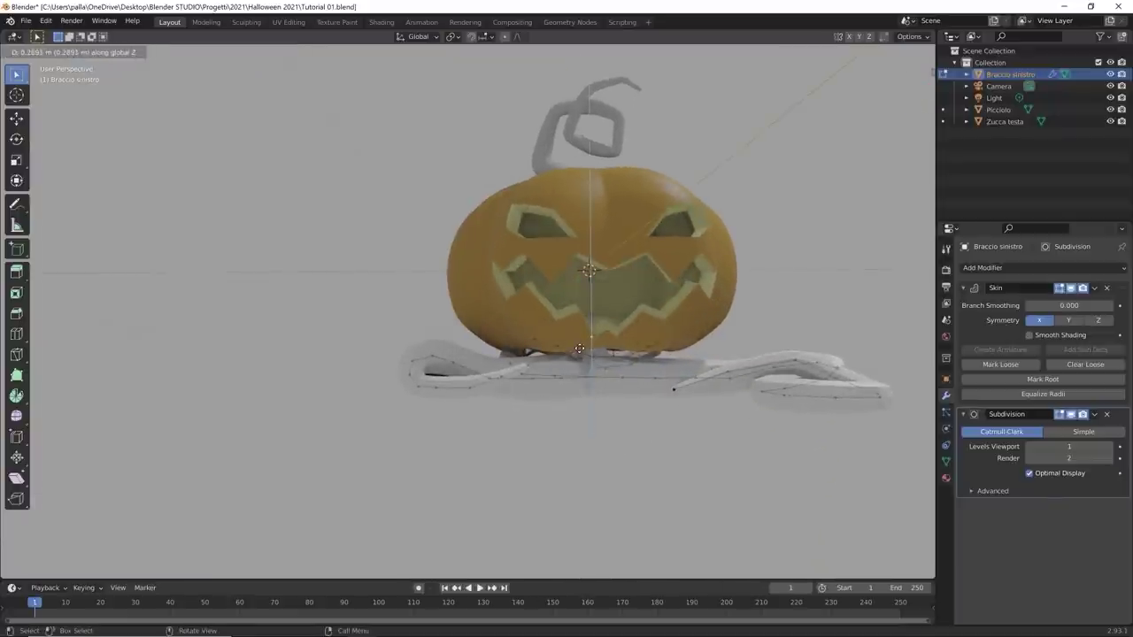
click(579, 348)
key(ctrl+a)
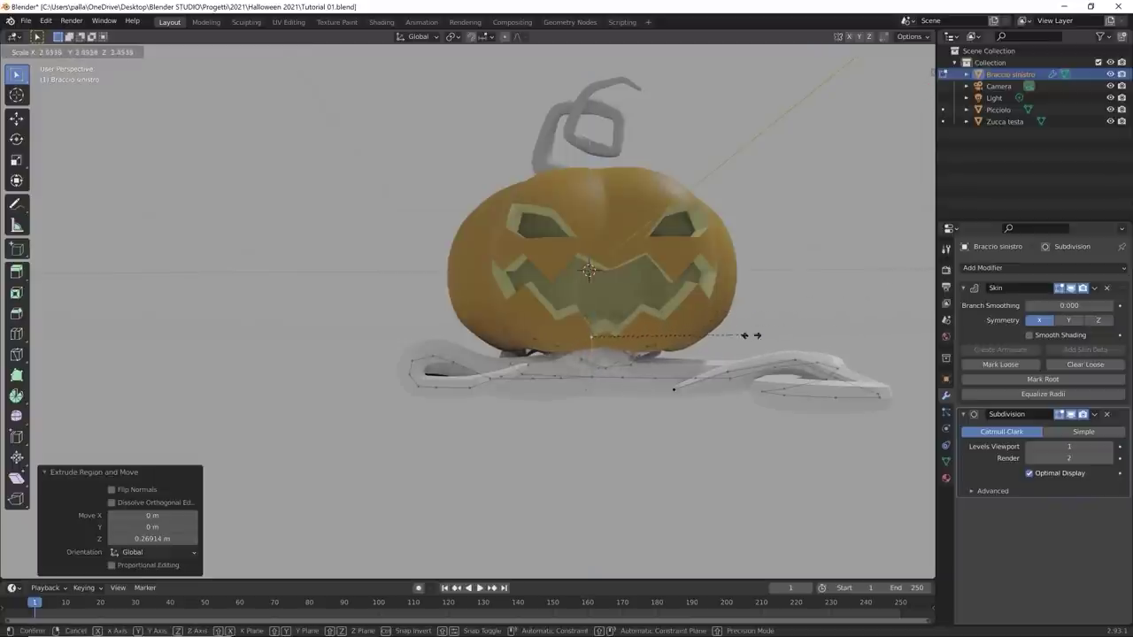
click(717, 331)
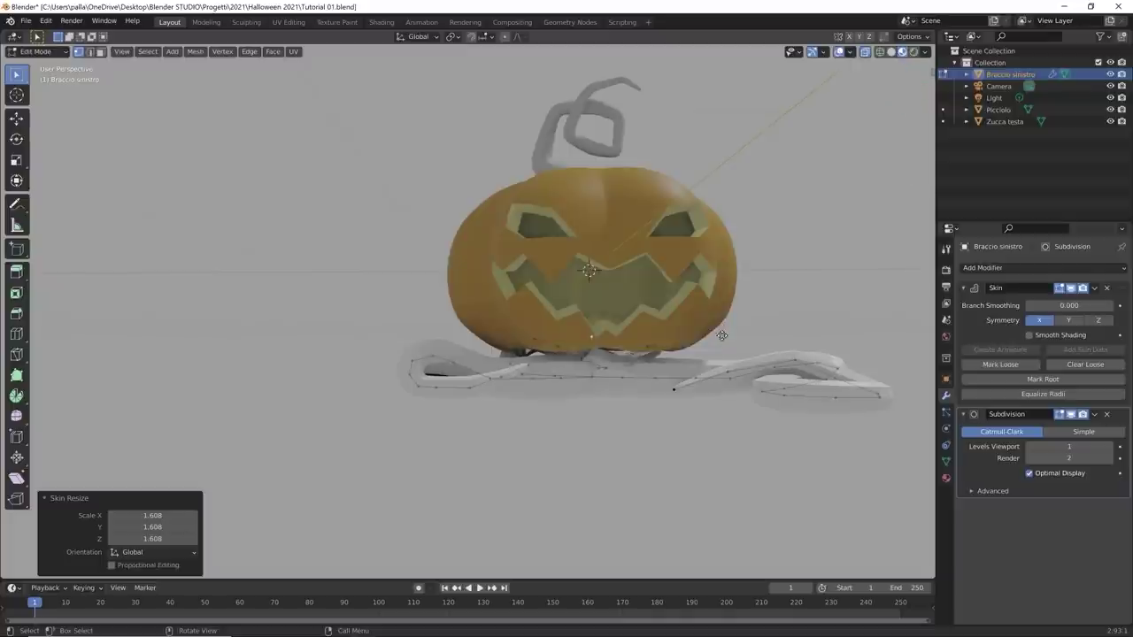
Step: Extrude a short segment below the pumpkin and save the file
key(e)
click(581, 382)
middle_drag(581, 382, 557, 333)
key(ctrl+s)
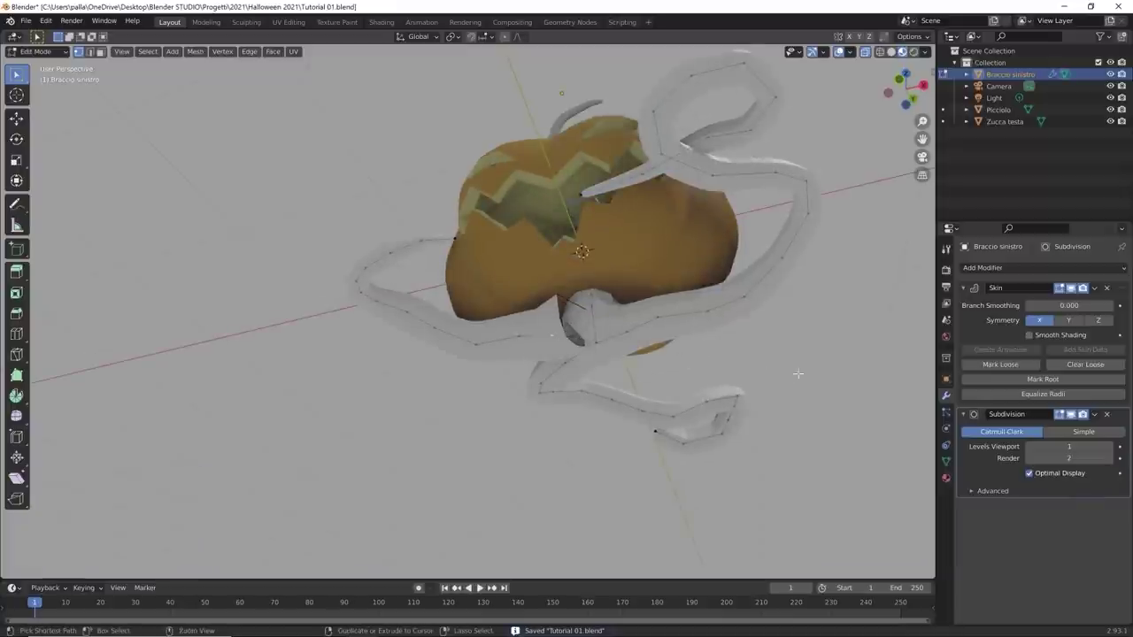
Step: Resize vine vertex skins to 0.703, 0.7587 and 0.823
key(s)
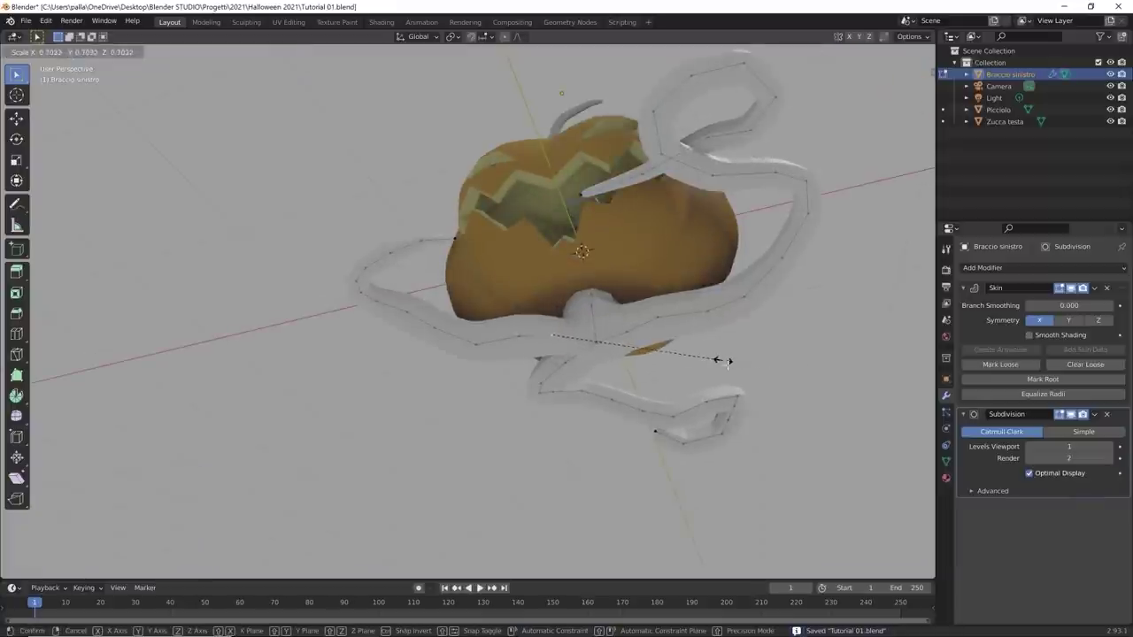
click(721, 360)
key(ctrl+a)
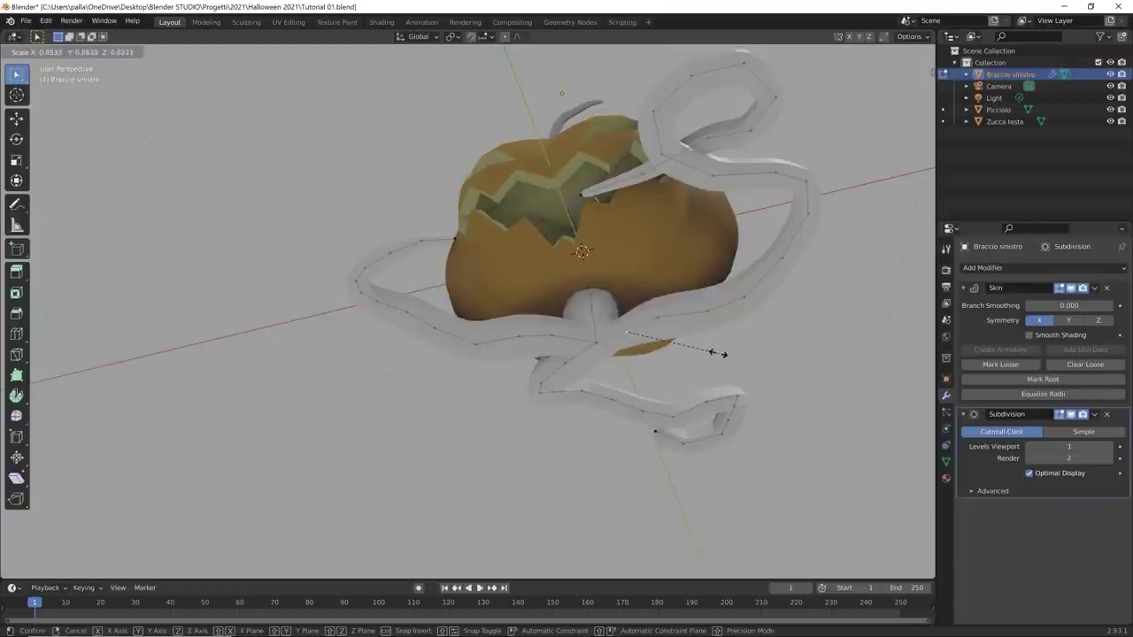
click(726, 352)
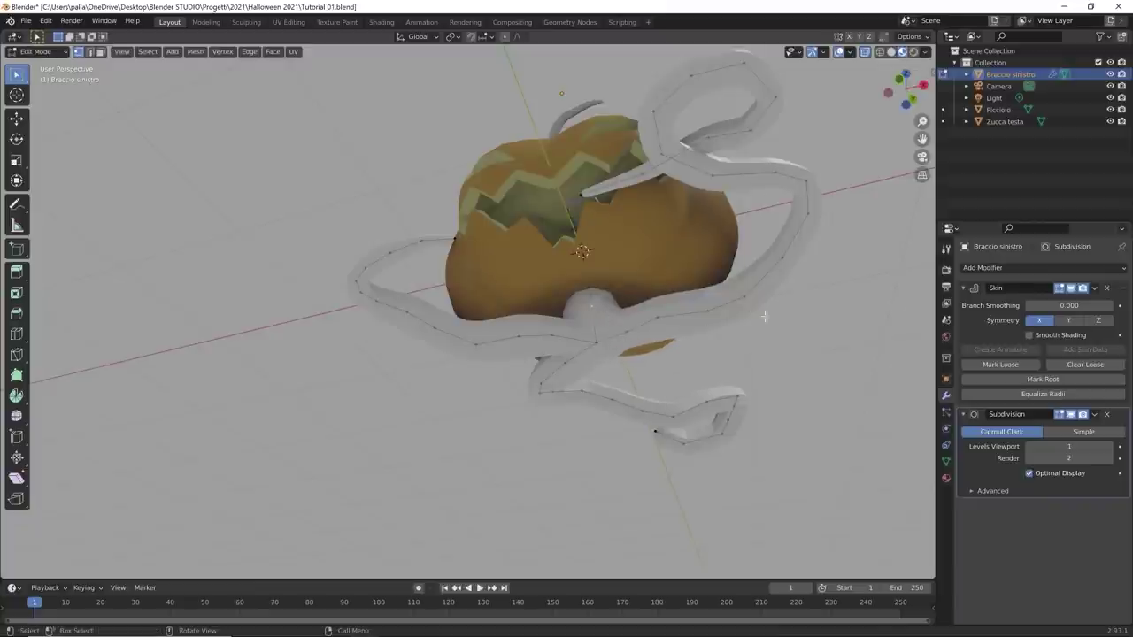
key(ctrl+a)
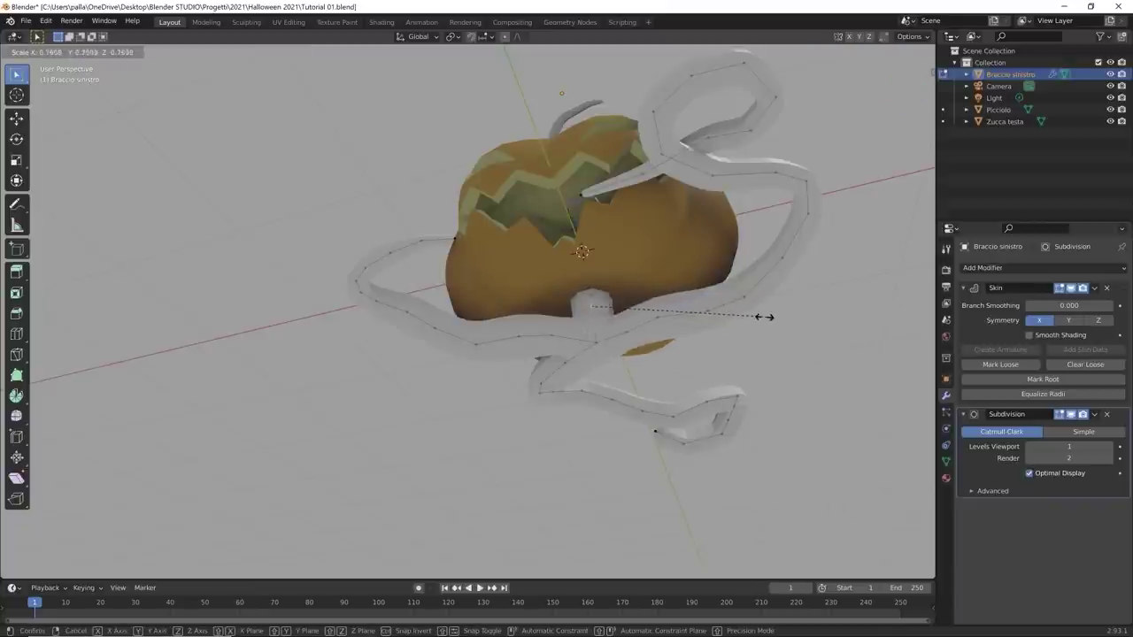
click(779, 317)
middle_drag(779, 321, 615, 408)
middle_drag(600, 359, 595, 379)
Step: Undo a skin resize, extrude a vine vertex upward and set its skin to 1.333
key(ctrl+a)
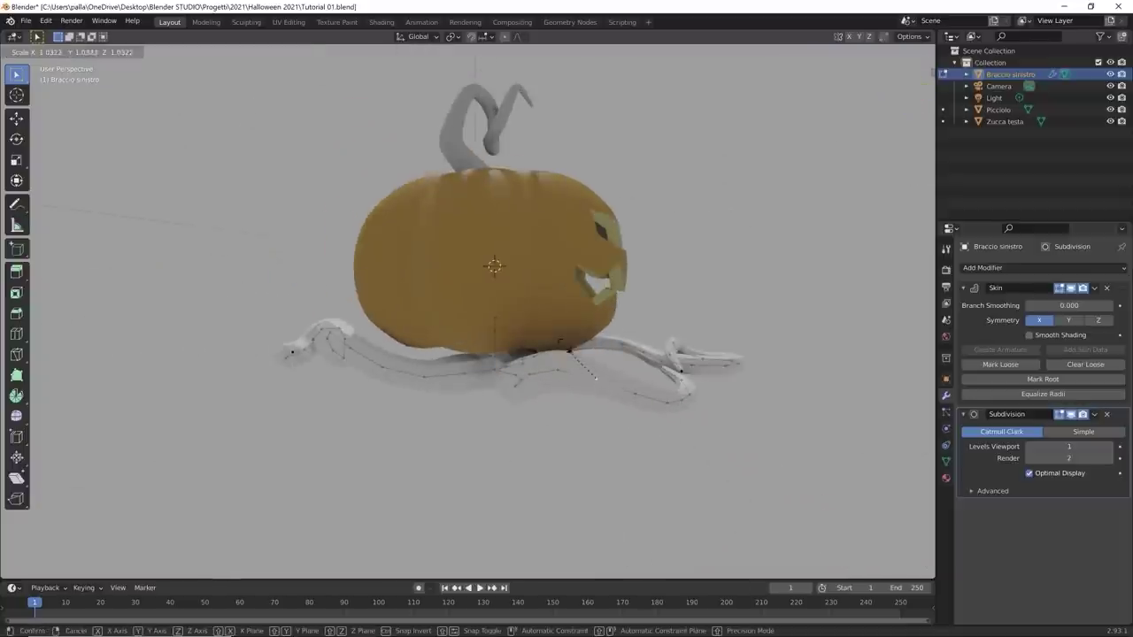
click(592, 283)
key(ctrl+z)
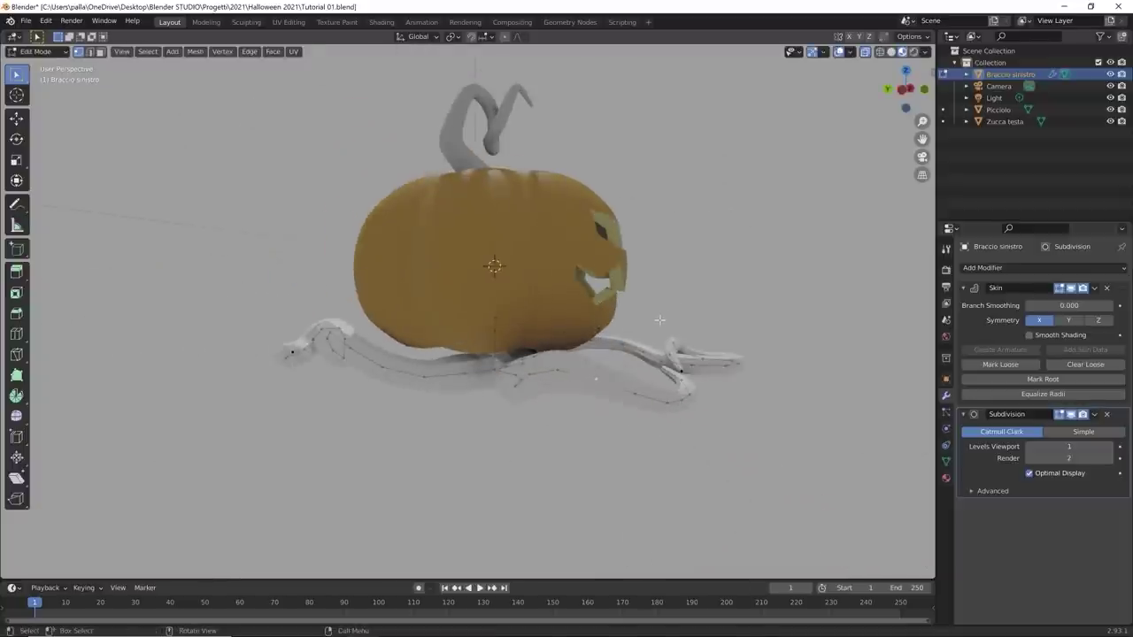
key(e)
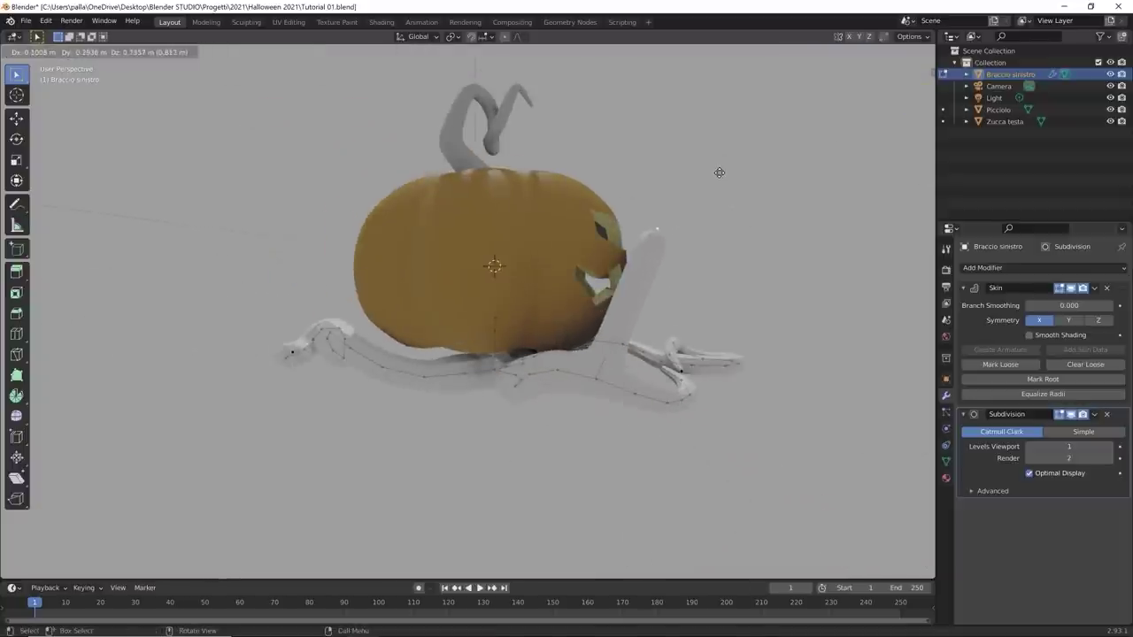
click(718, 172)
middle_drag(622, 276, 688, 385)
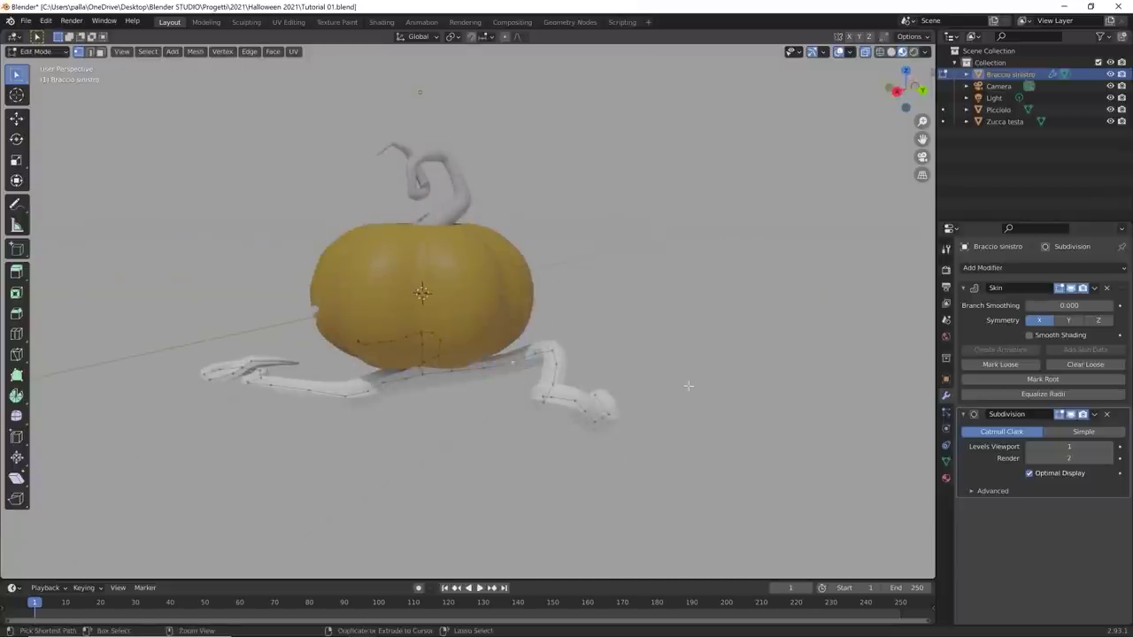
key(ctrl+a)
click(743, 356)
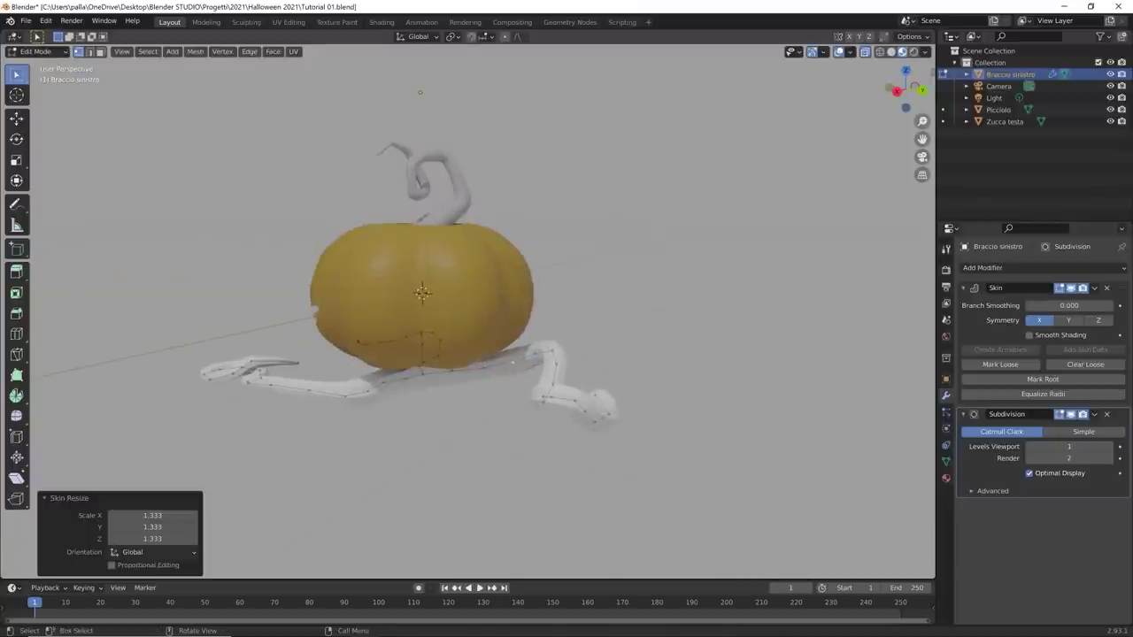
Step: Resize the skins of two more vine vertices
click(494, 372)
key(ctrl+a)
click(608, 308)
click(542, 362)
middle_drag(542, 361, 721, 386)
key(ctrl+a)
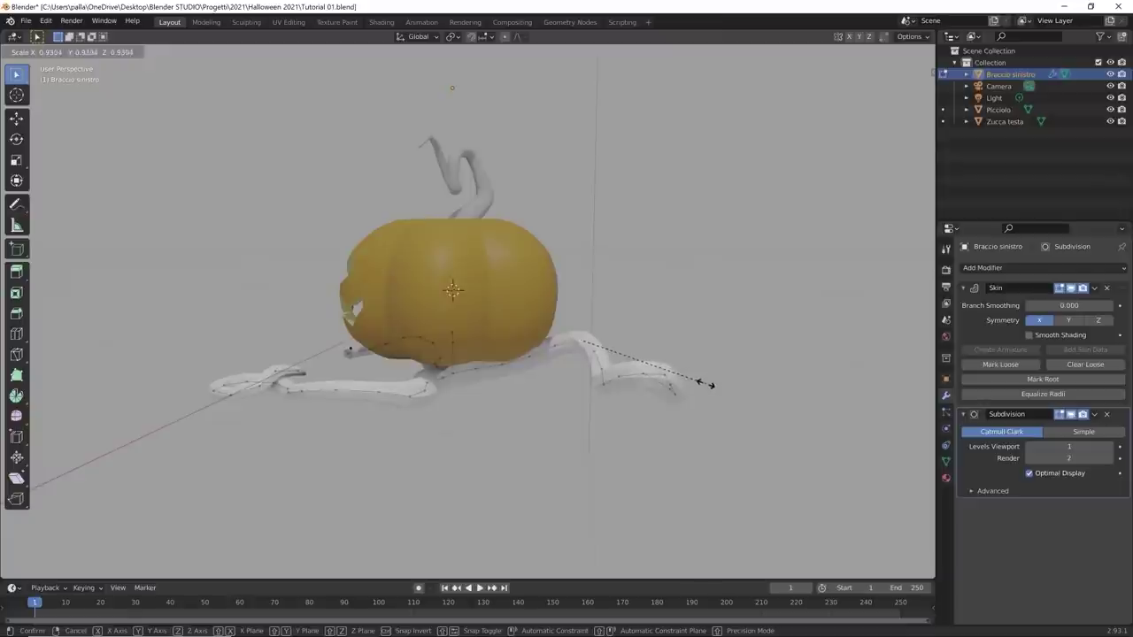
click(713, 383)
Step: Taper another vine vertex's skin through 0.703, 0.688 and 0.623
click(595, 350)
key(ctrl+a)
click(617, 363)
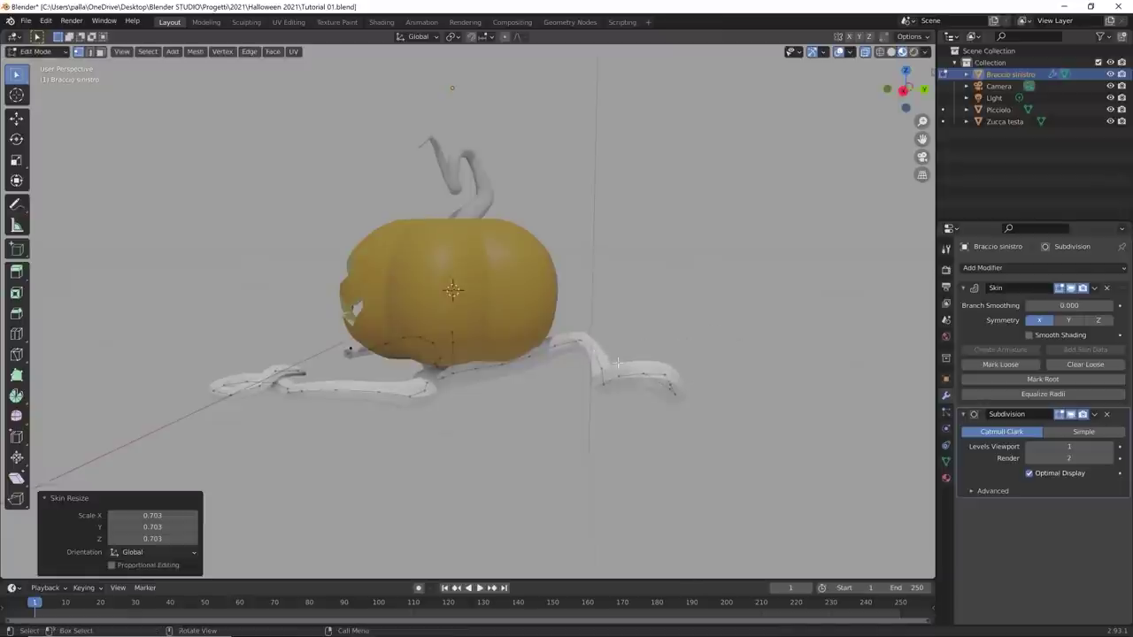
key(ctrl+a)
click(687, 332)
key(ctrl+a)
click(677, 339)
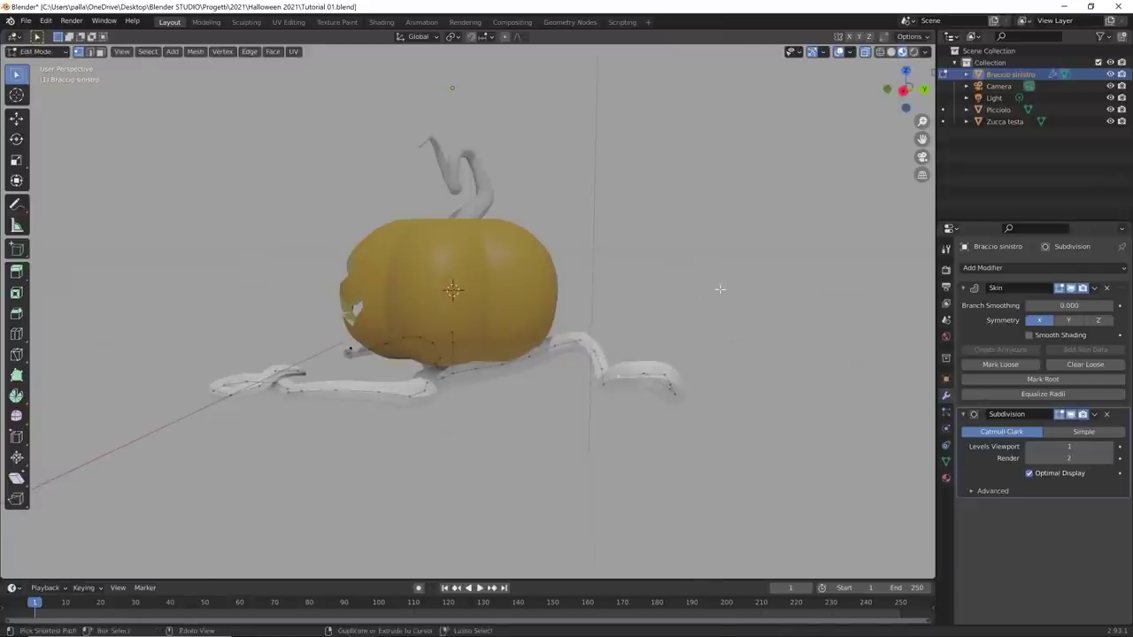
key(ctrl+a)
right_click(653, 380)
Step: Resize the skins of further vine vertices near the bent ends
middle_drag(652, 381, 715, 357)
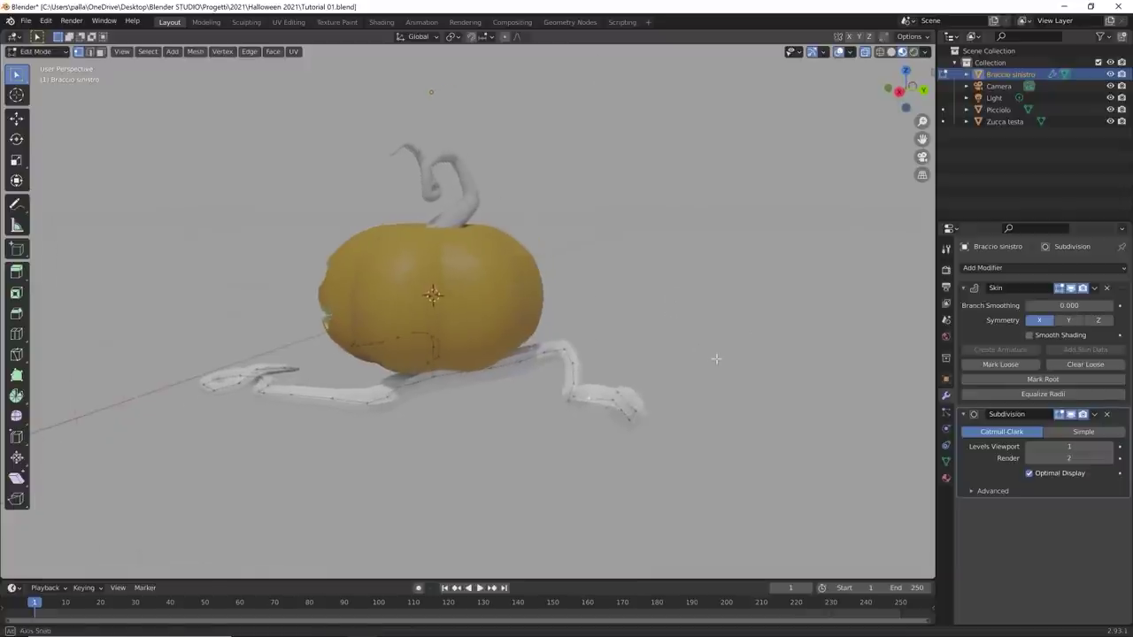
key(ctrl+a)
click(696, 328)
click(614, 409)
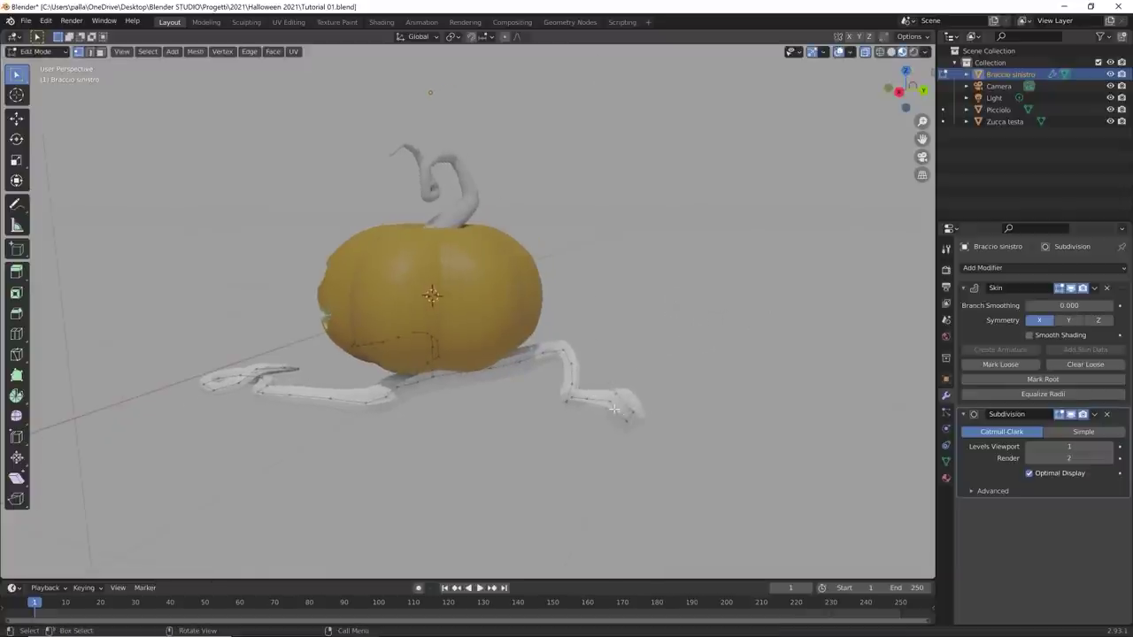
key(ctrl+a)
middle_drag(599, 465, 508, 461)
Step: Shrink the skins of two foot vertices, the second to about 0.496
click(495, 451)
key(s)
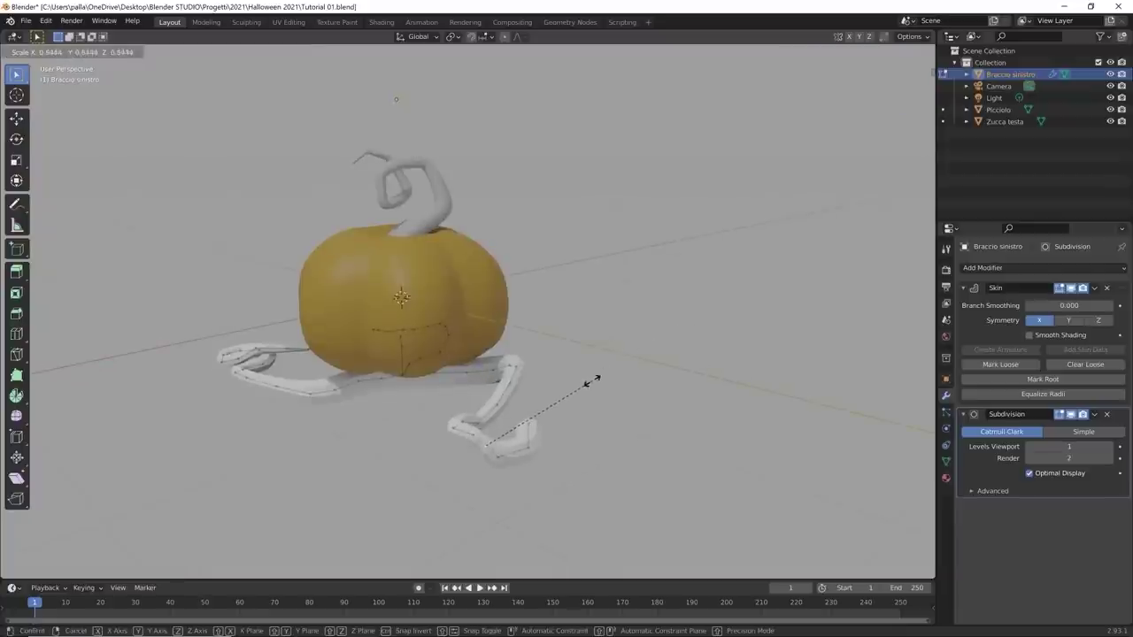
click(591, 382)
click(504, 462)
key(s)
click(585, 390)
Step: Taper the foot-tip and neighbouring foot vertex skins to fine points
click(532, 455)
key(ctrl+a)
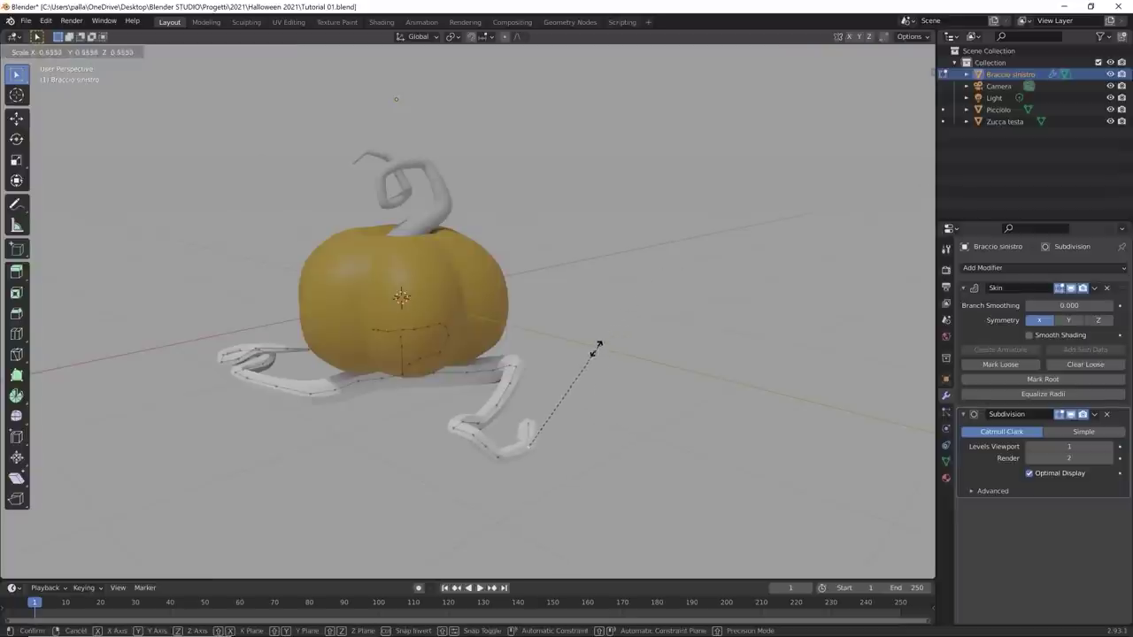
click(582, 362)
click(533, 422)
key(ctrl+a)
click(546, 397)
middle_drag(546, 397, 602, 392)
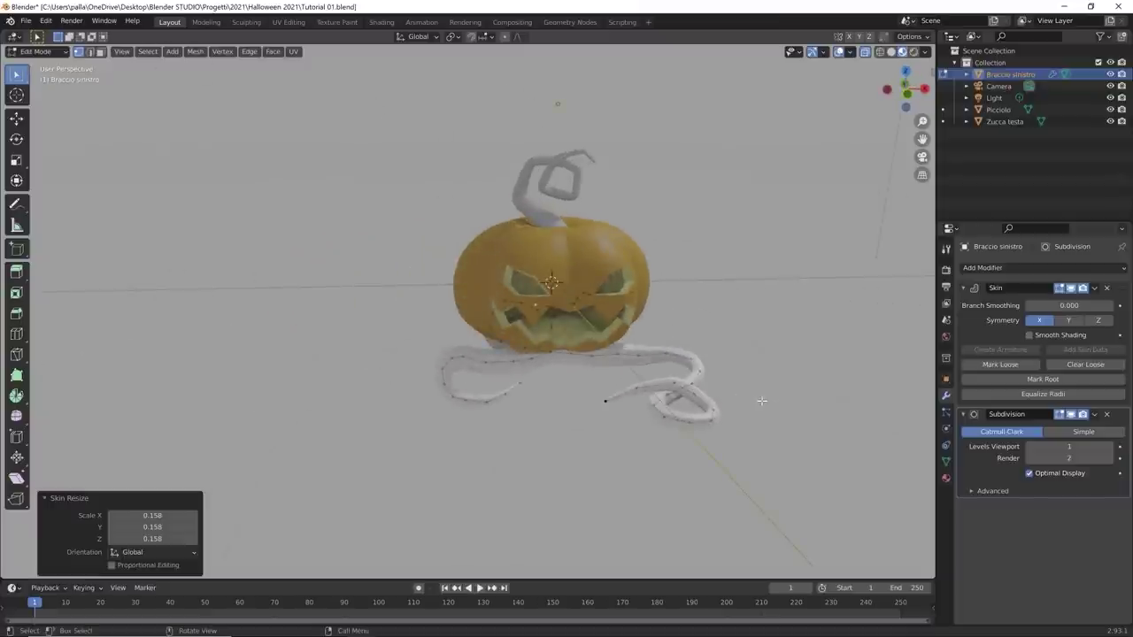
Step: Return to Object Mode and bring up the object's context menu
key(Tab)
middle_drag(779, 404, 681, 364)
right_click(658, 338)
click(657, 338)
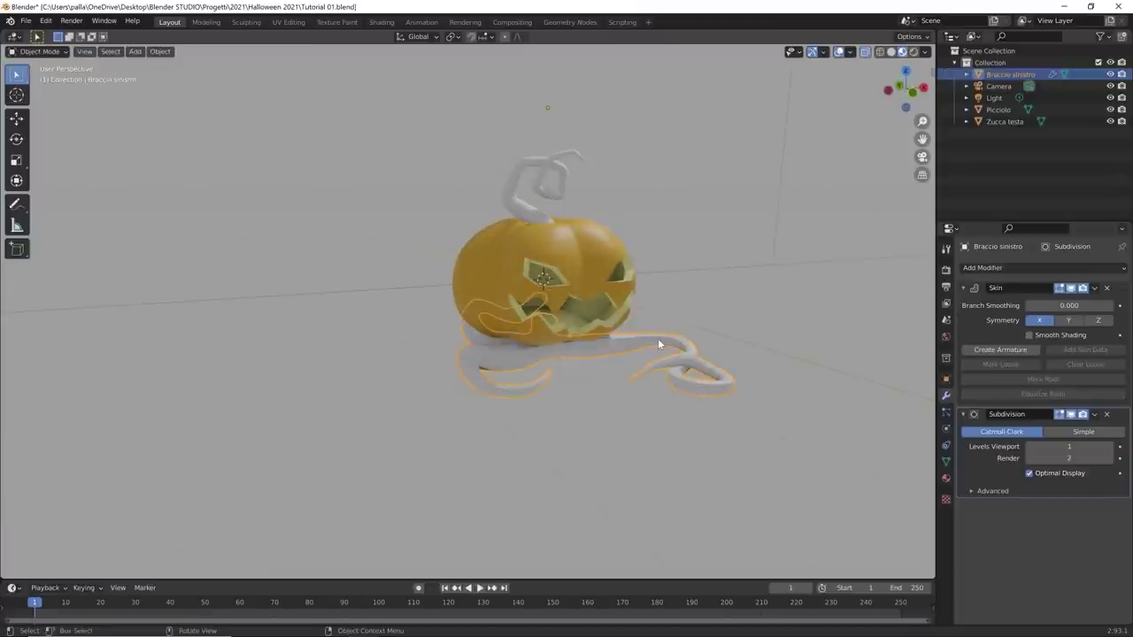
click(731, 307)
middle_drag(633, 356, 437, 466)
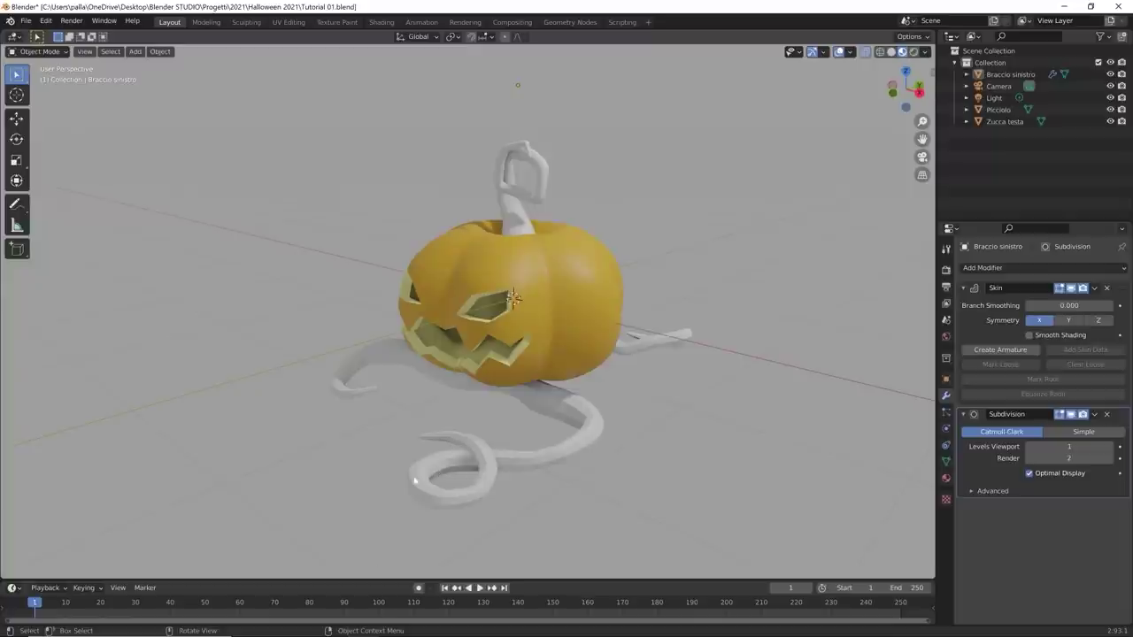
middle_drag(423, 516, 492, 408)
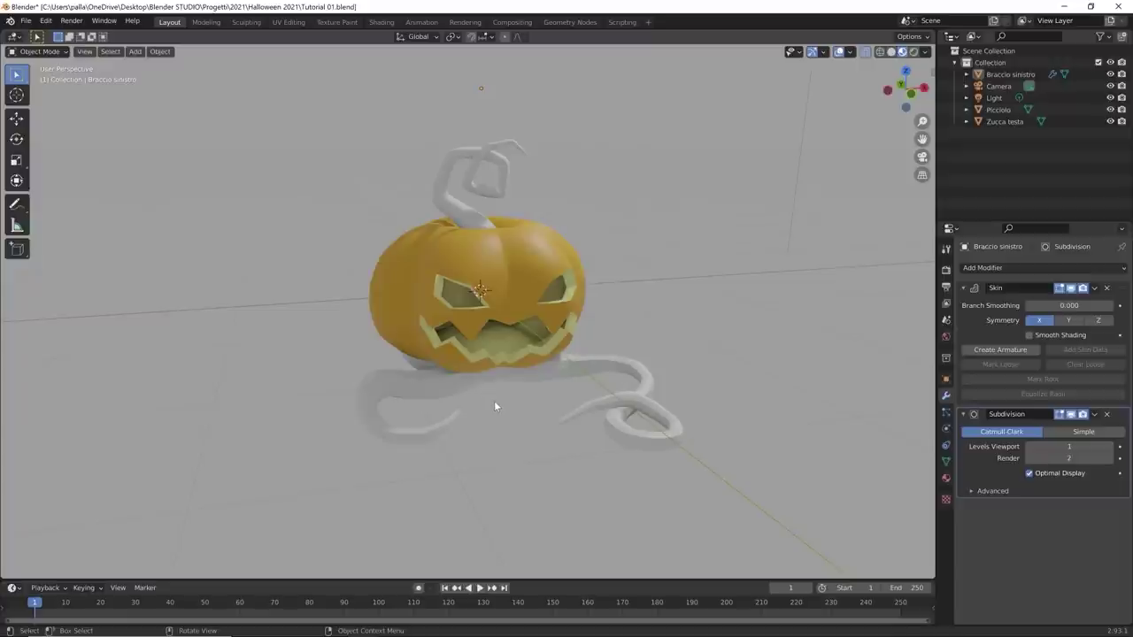
middle_drag(809, 375, 538, 422)
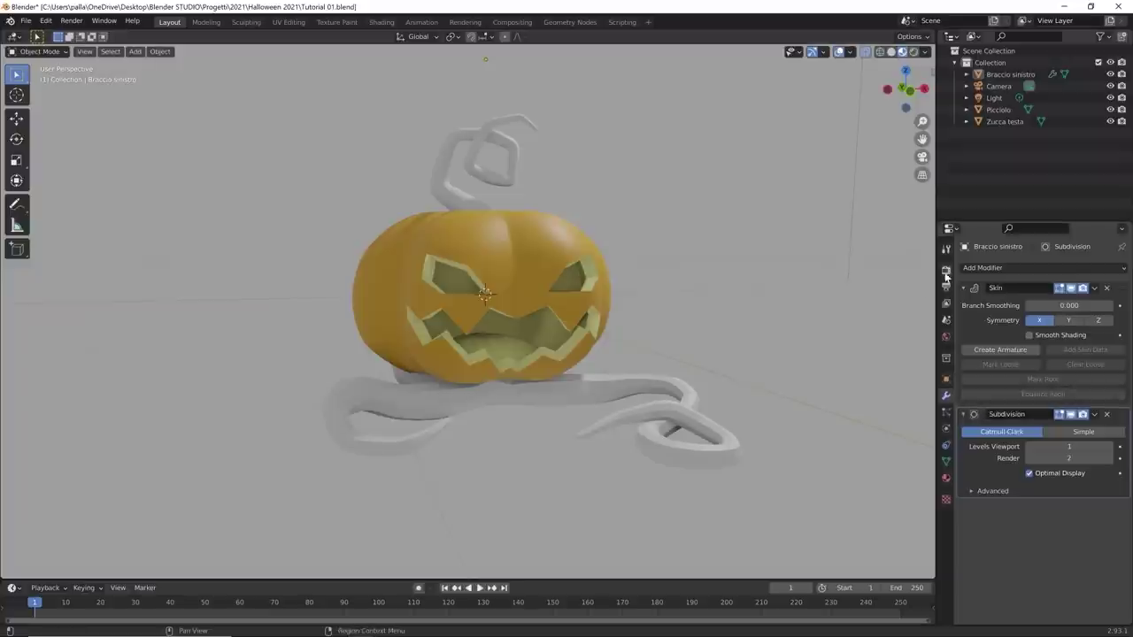
Step: Toggle the Skin modifier's viewport display off and back on
click(1072, 289)
click(1072, 290)
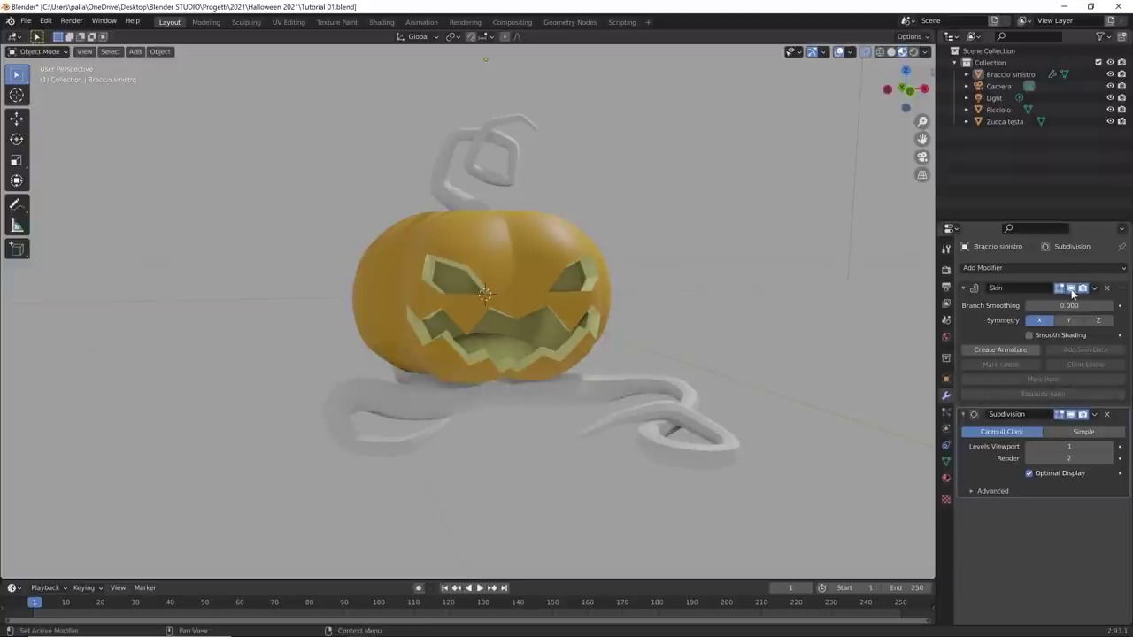
middle_drag(695, 379, 637, 365)
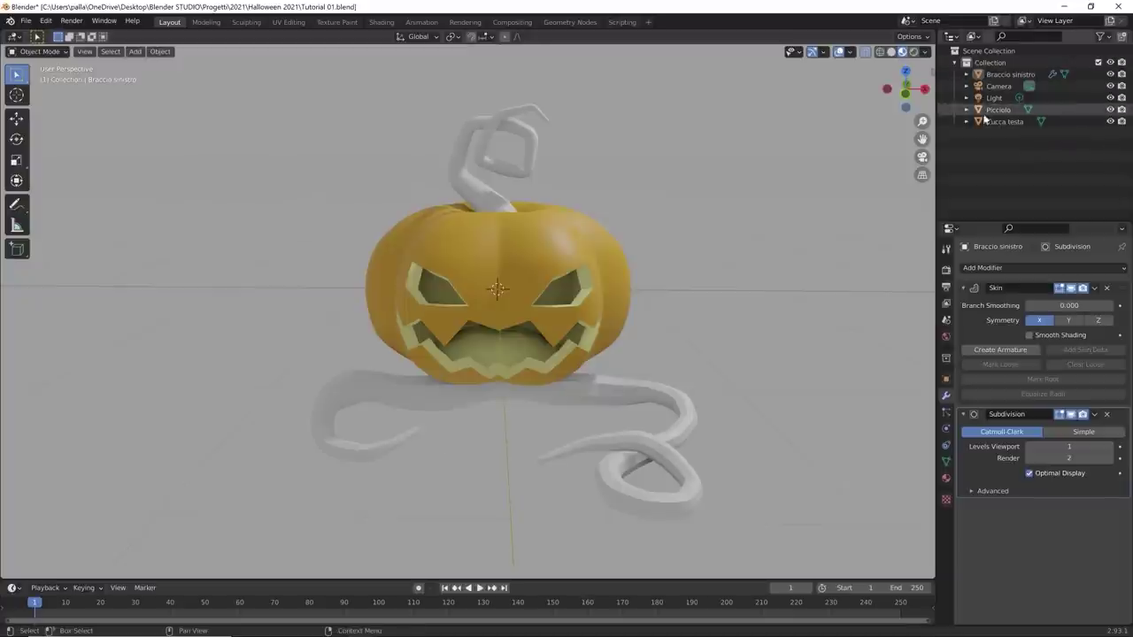
Step: Rename the Braccio sinistro object to 'Braccia' in the Outliner
double_click(1009, 74)
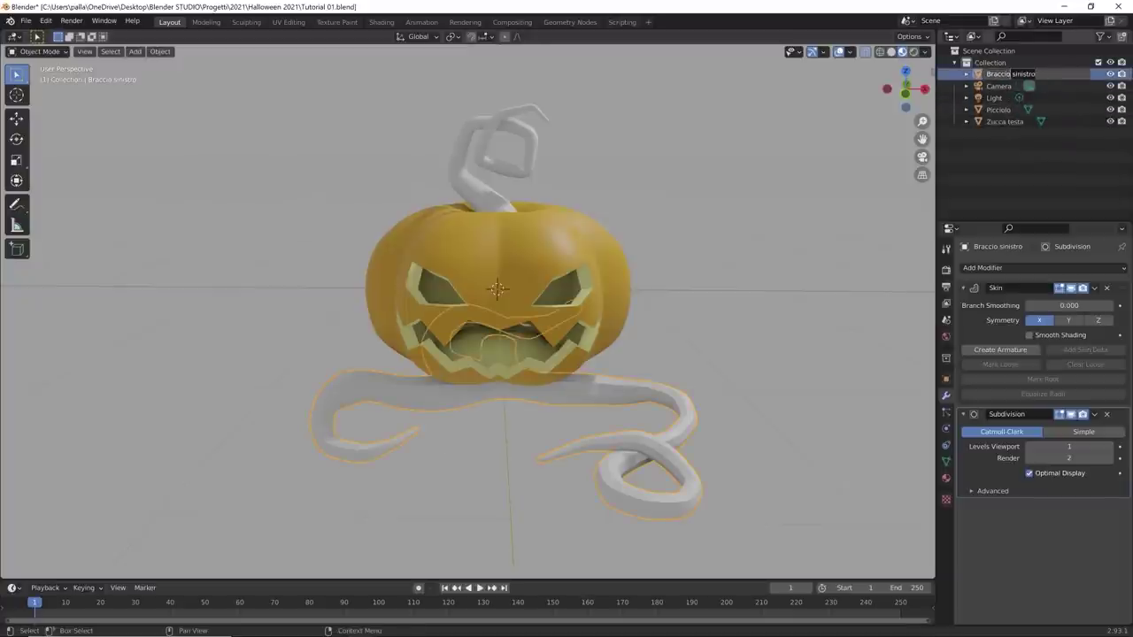
text(Braccia)
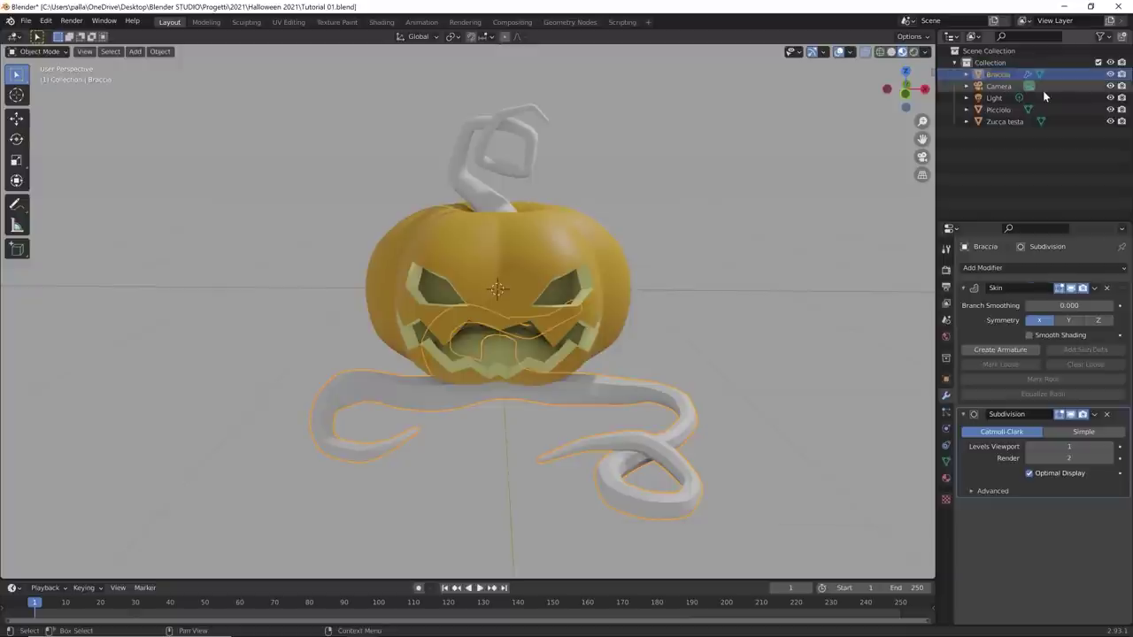
key(Return)
click(1040, 167)
right_click(1029, 150)
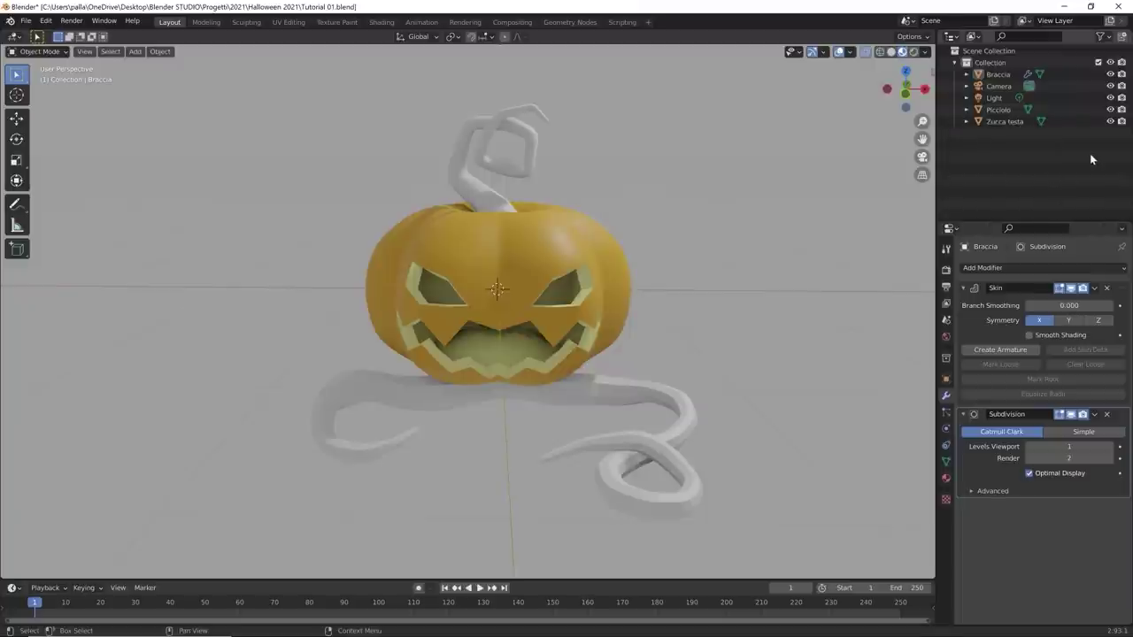
key(shift+a)
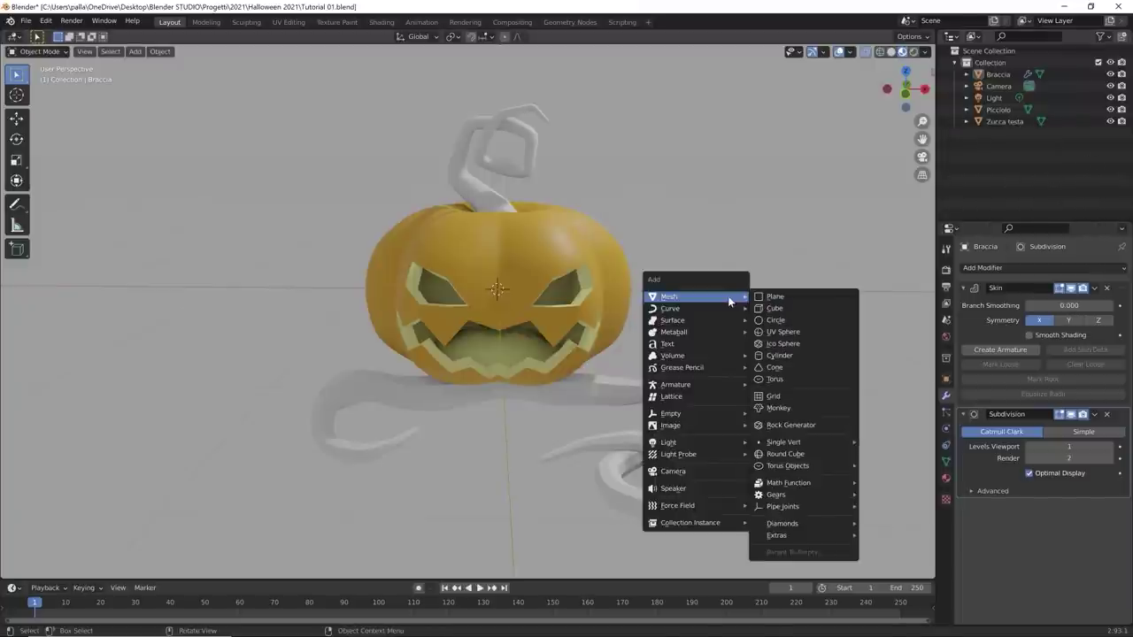
Step: Add a Plane mesh and move it up along Z
click(779, 297)
scroll(673, 319, down, 2)
middle_drag(663, 329, 681, 345)
key(g)
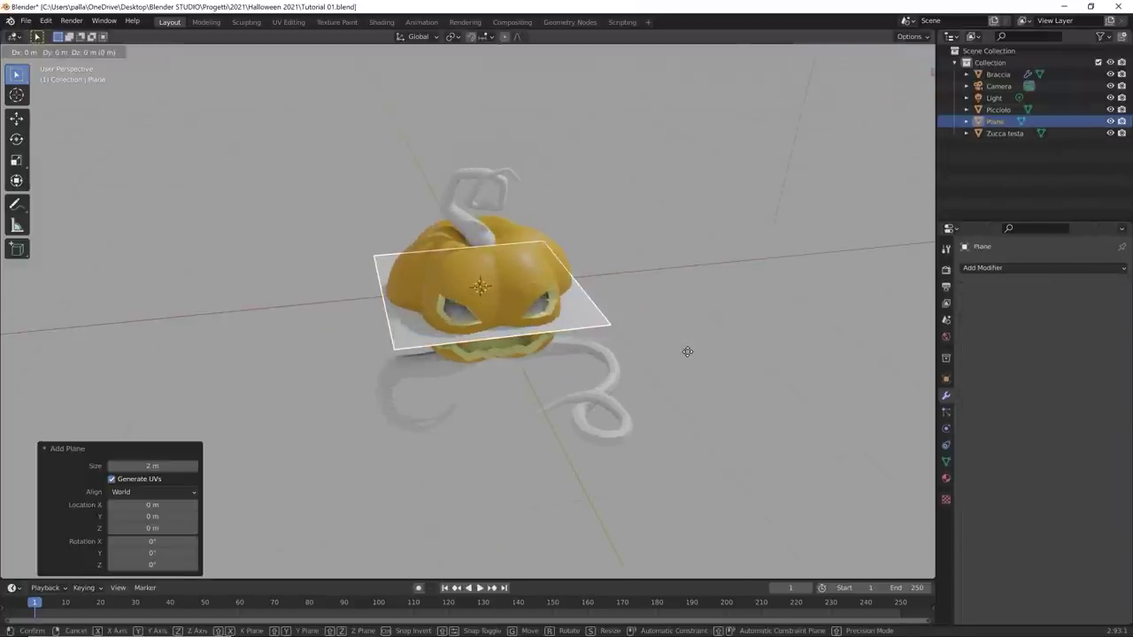
key(z)
click(698, 229)
Step: Merge the plane's vertices at center, lower the vertex to Z 0.35081 m, and hide Zucca testa
key(Tab)
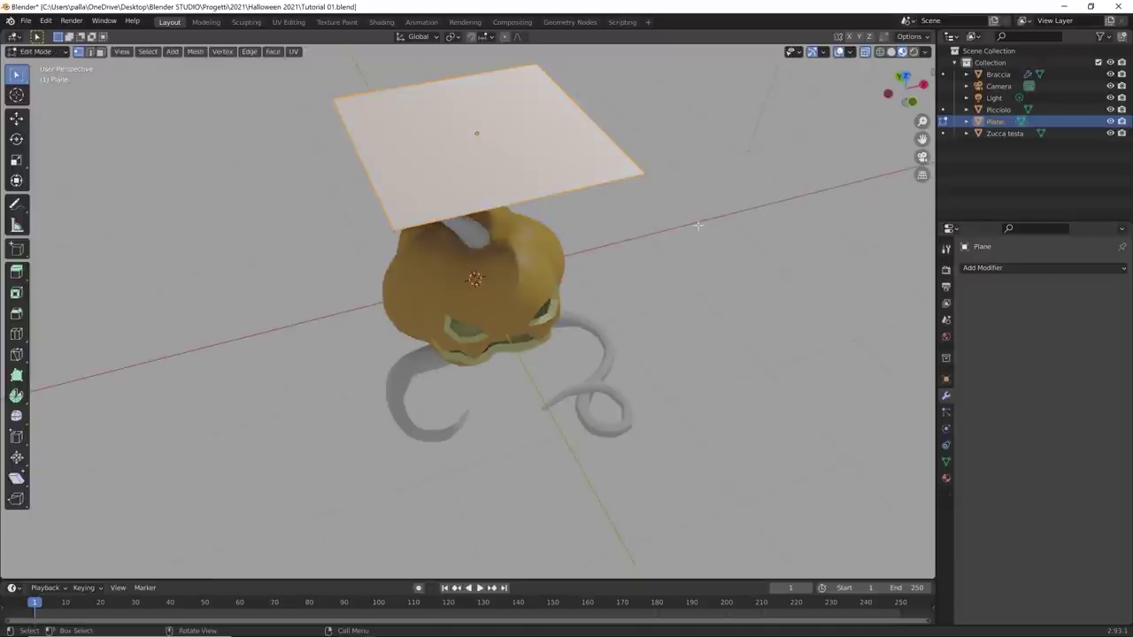
key(m)
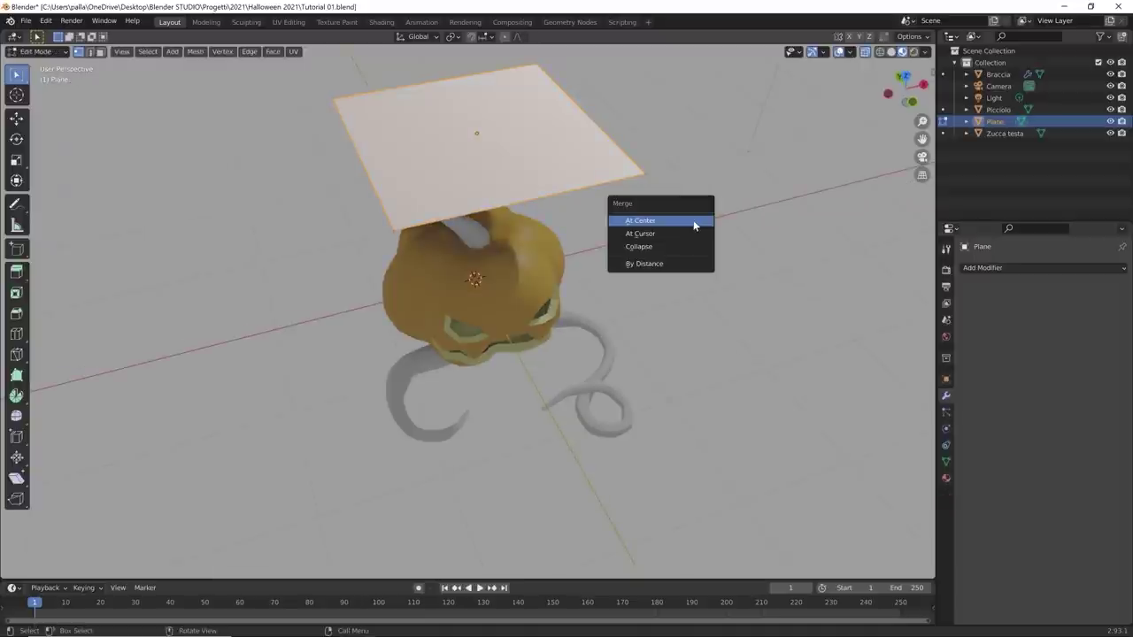
click(664, 225)
middle_drag(548, 228, 527, 174)
key(g)
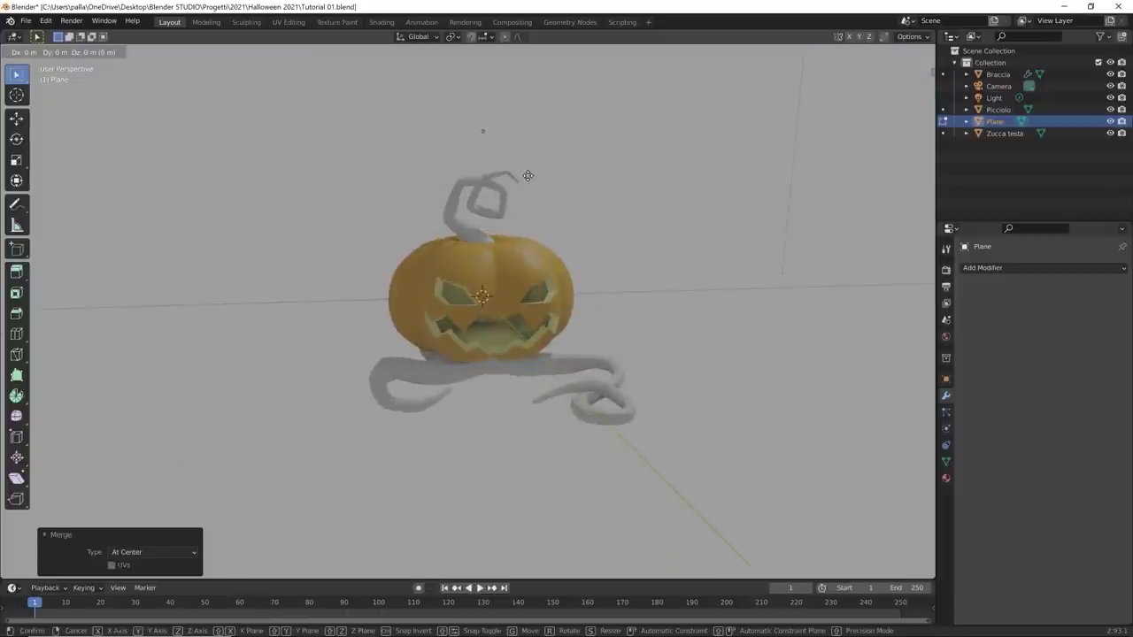
key(z)
click(532, 429)
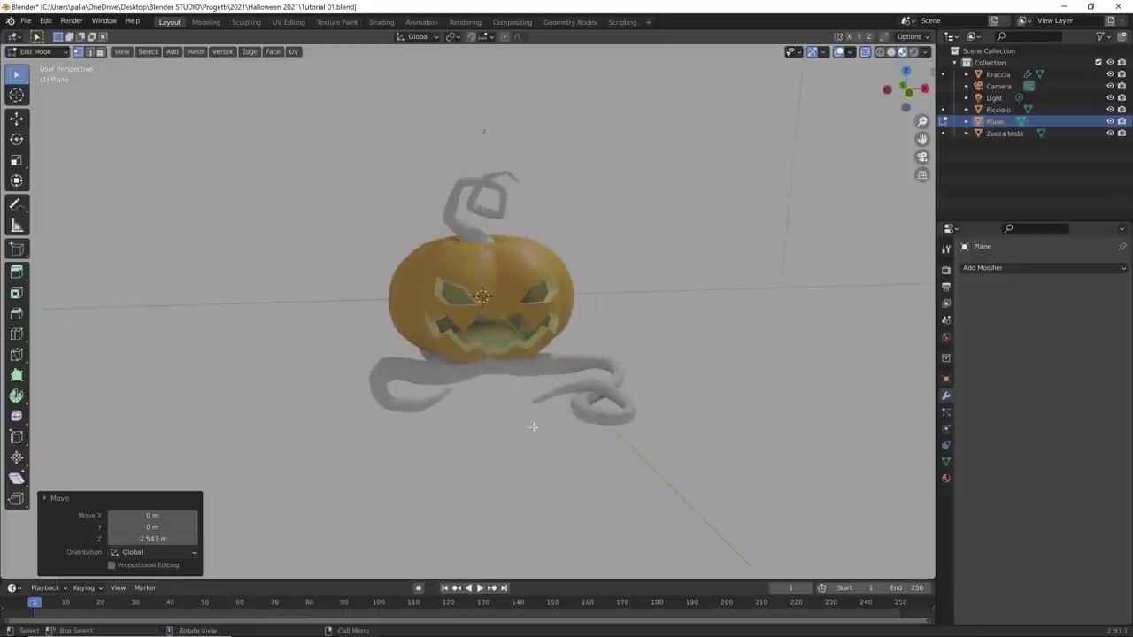
middle_drag(531, 426, 521, 478)
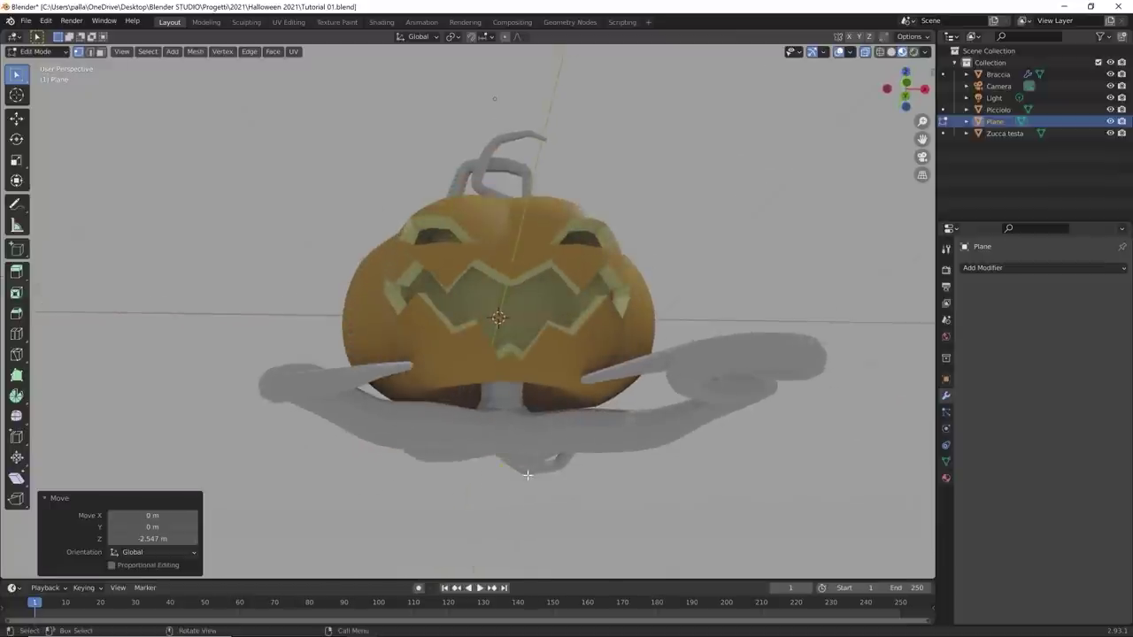
key(g)
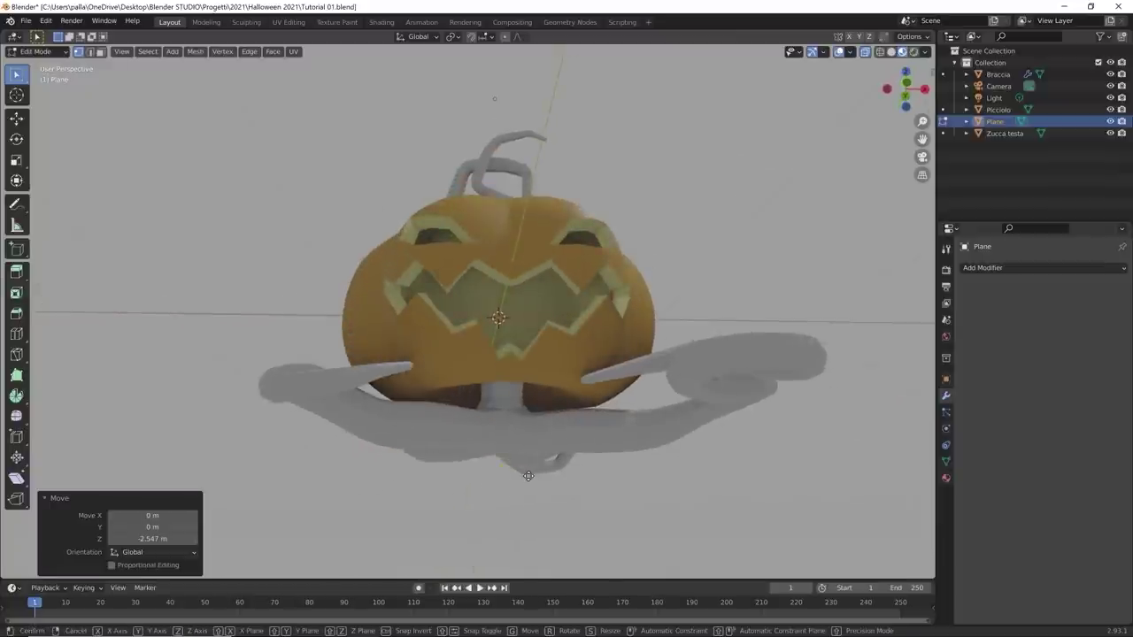
click(531, 416)
middle_drag(519, 436, 510, 449)
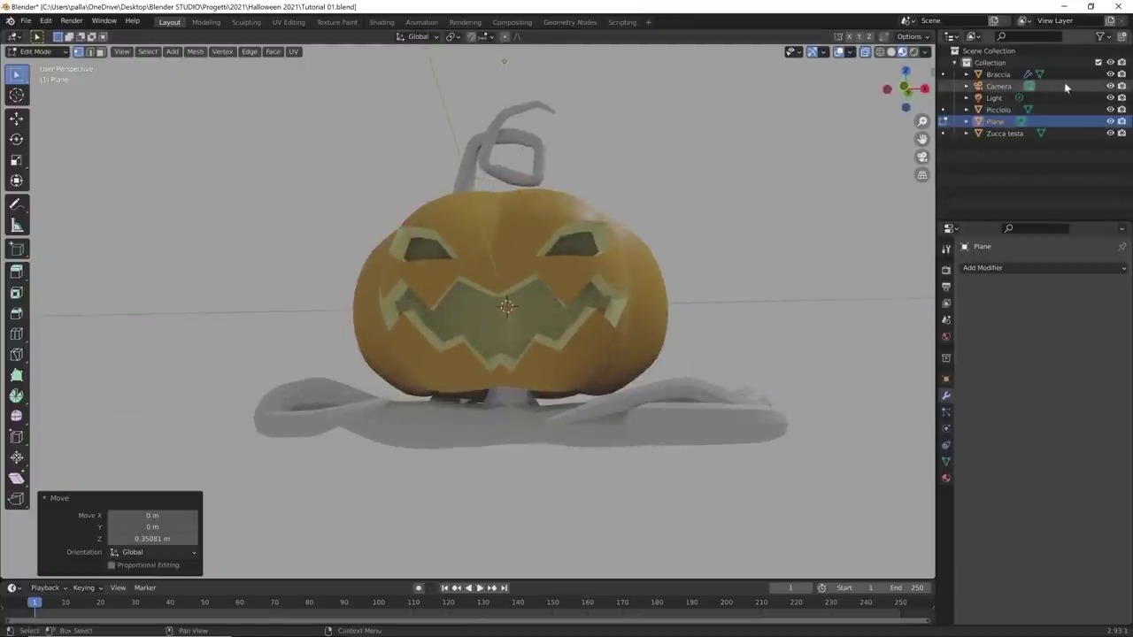
click(1111, 133)
Step: Hide the Picciolo stem and raise the starting vertex vertically near the vine joint
middle_drag(531, 318, 531, 346)
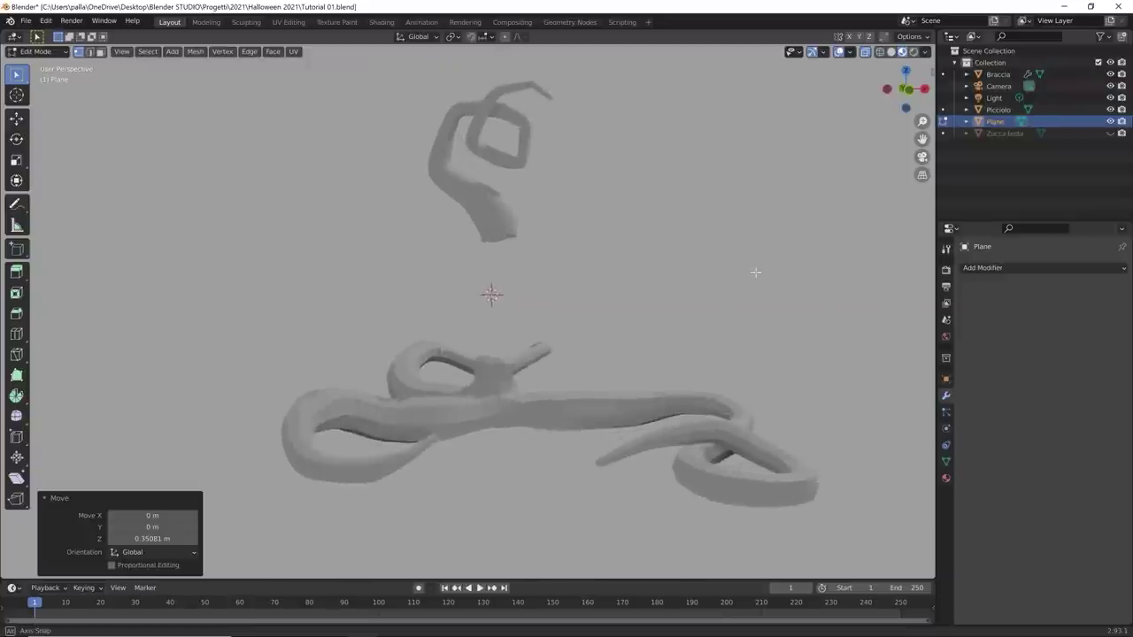
click(1111, 109)
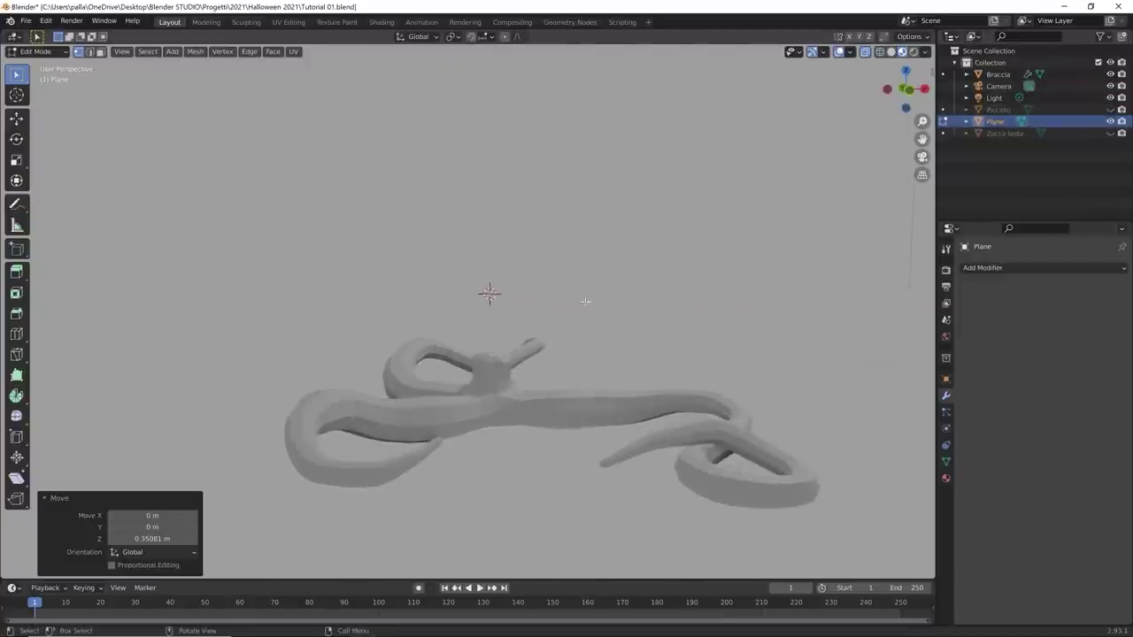
scroll(498, 376, up, 5)
middle_drag(507, 384, 596, 444)
key(g)
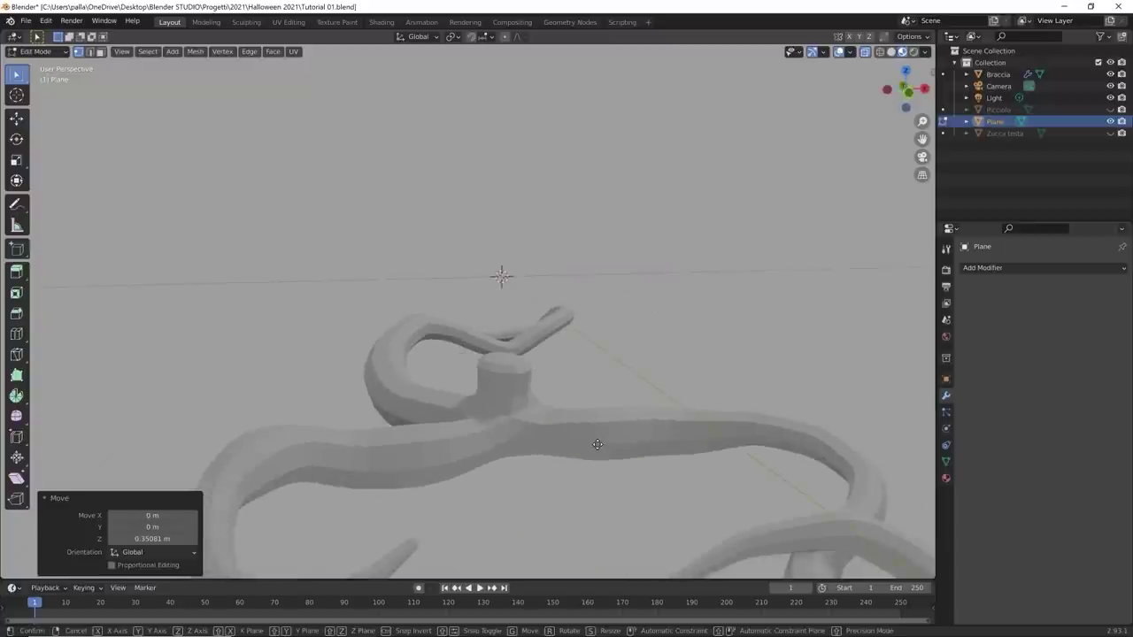
key(z)
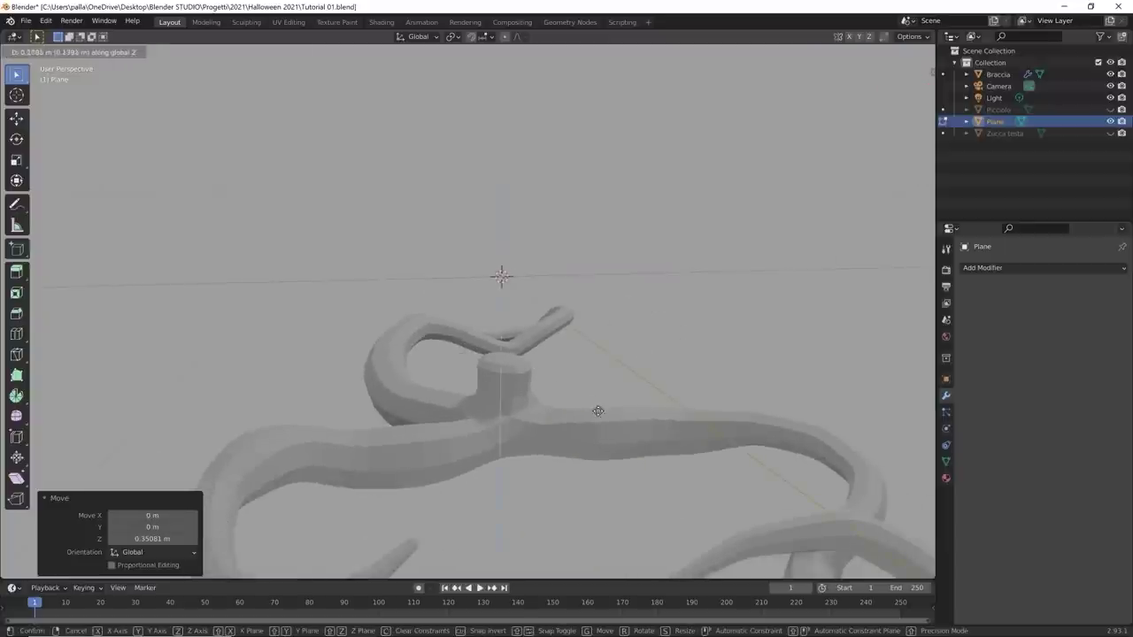
click(602, 408)
Step: In top view, position the vertex over the center of the vine joint
middle_drag(602, 408, 551, 412)
key(KP_7)
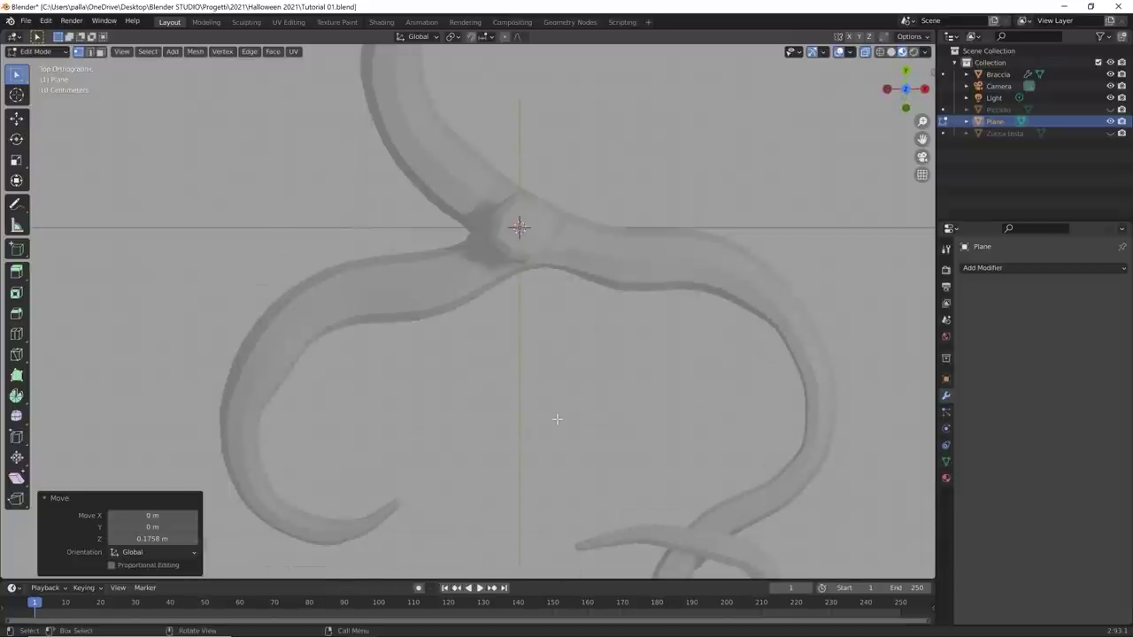
key(g)
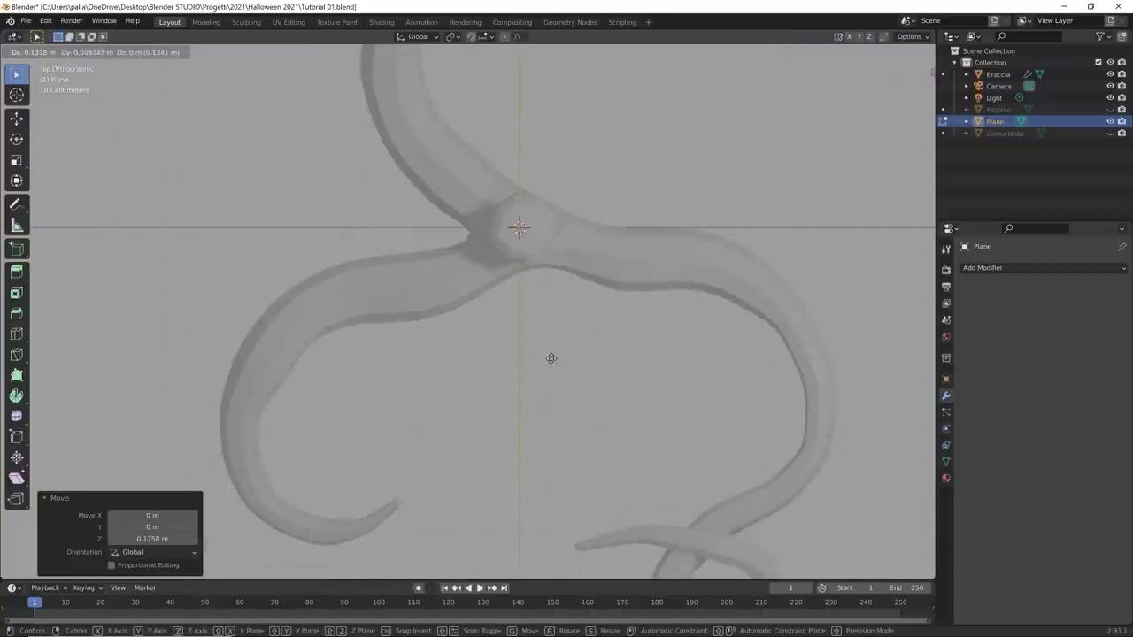
click(551, 358)
middle_drag(552, 358, 534, 304)
key(KP_7)
scroll(536, 306, up, 4)
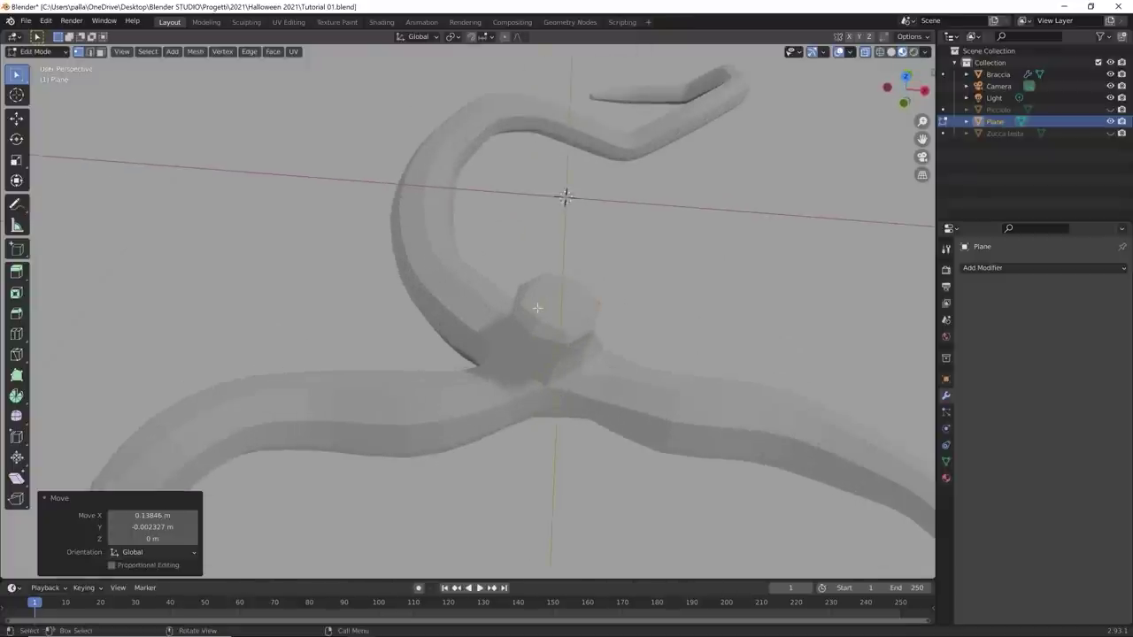
key(g)
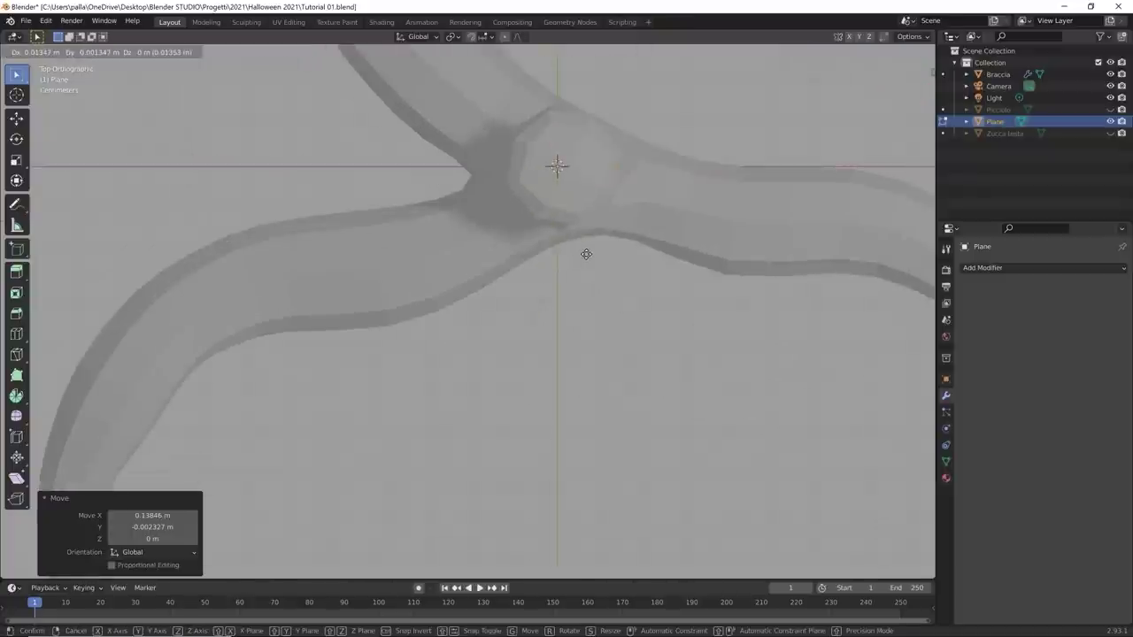
click(581, 260)
Step: Add a new vertex straight up from the point and adjust it in front view
middle_drag(582, 260, 600, 217)
key(KP_1)
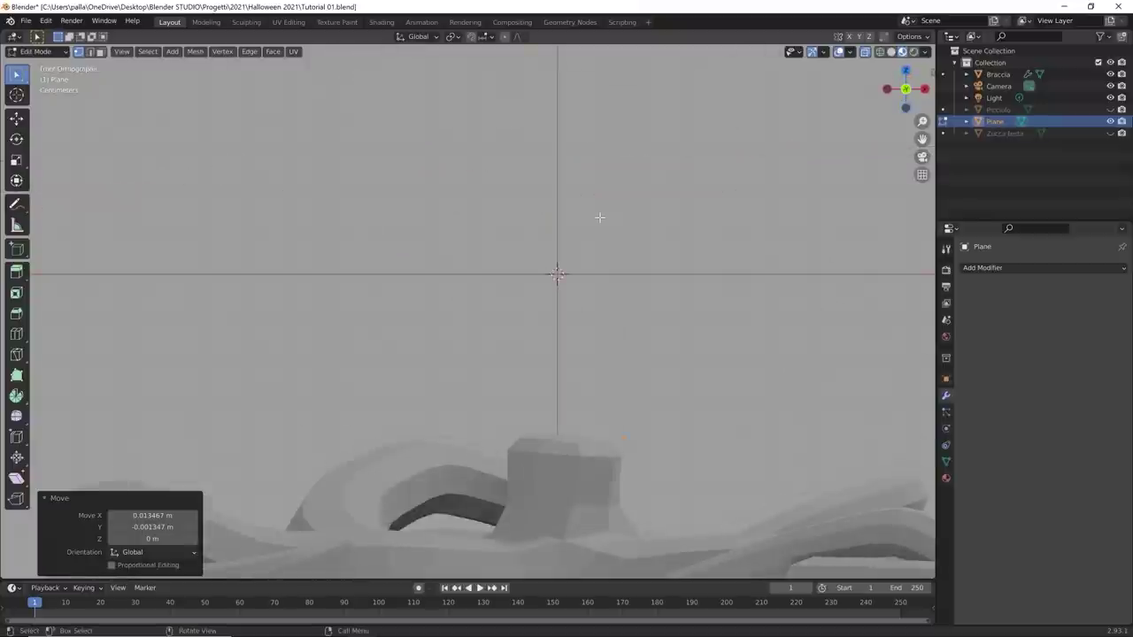
middle_drag(646, 401, 611, 341)
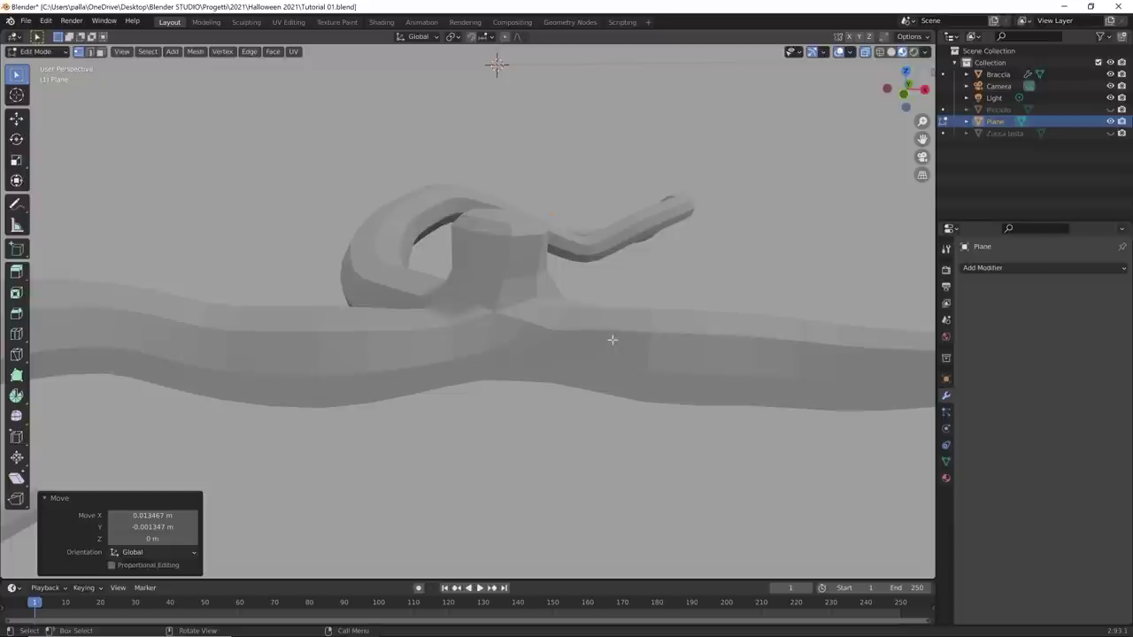
key(g)
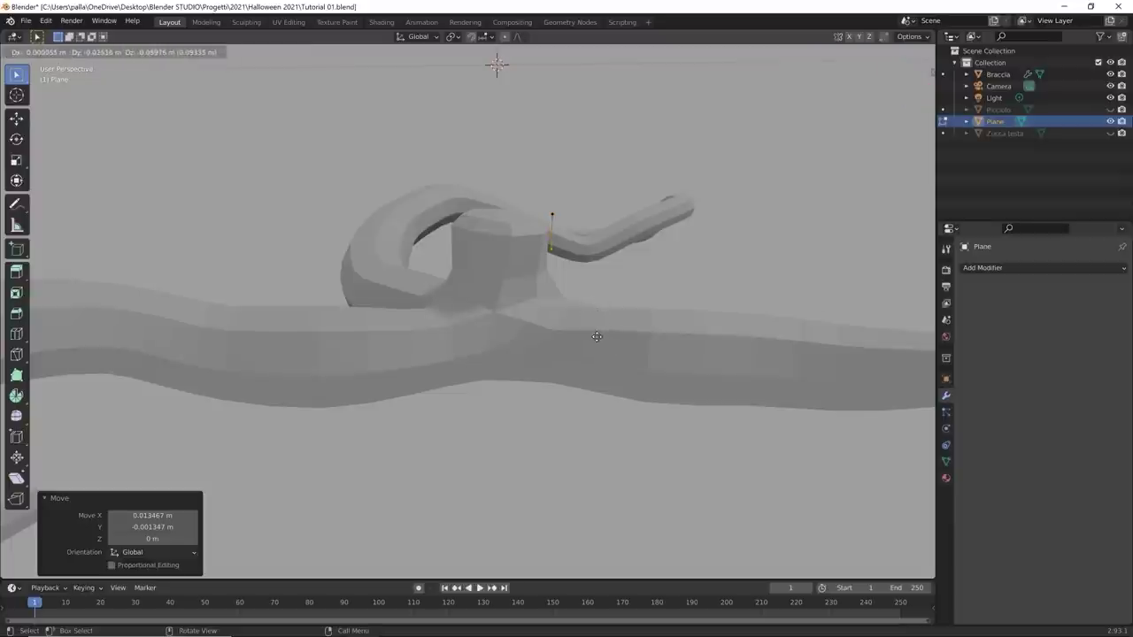
key(z)
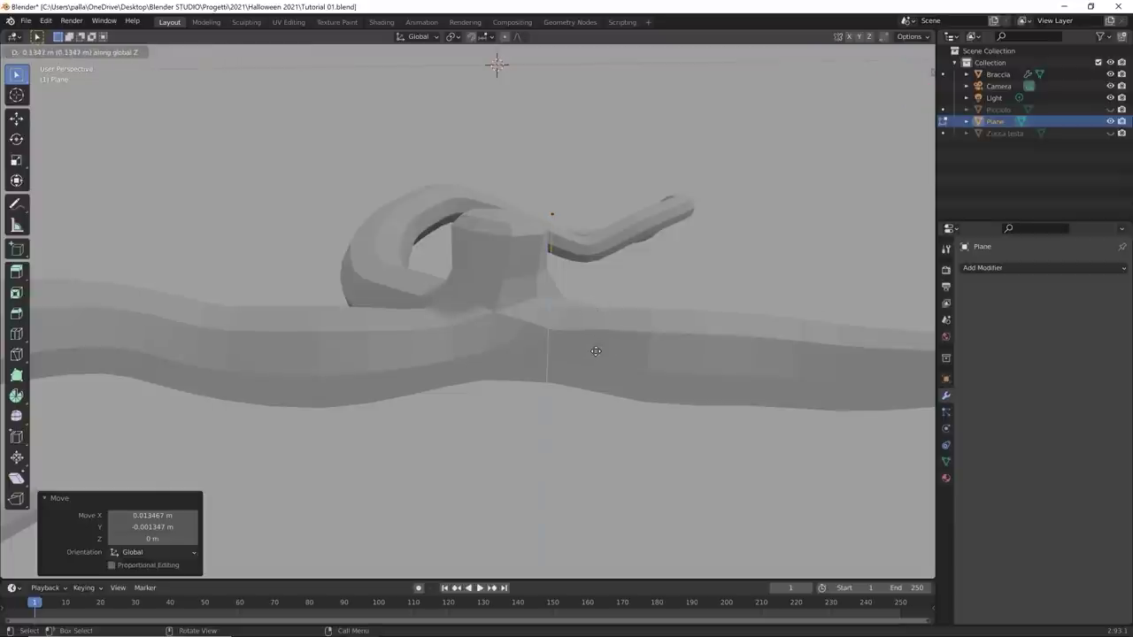
click(595, 352)
key(KP_1)
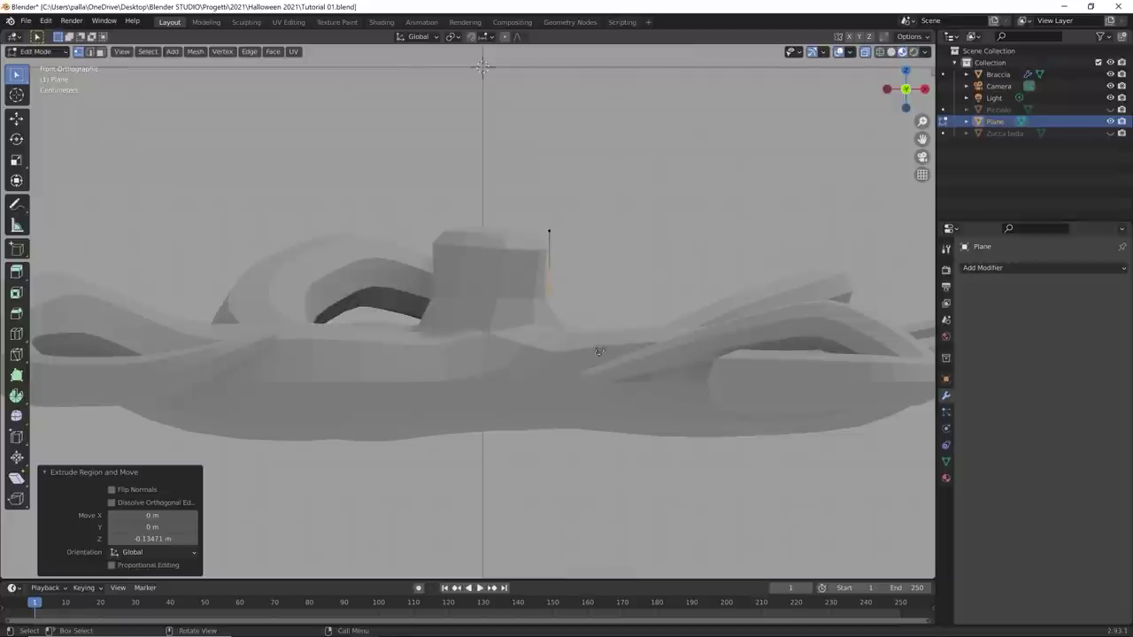
key(g)
click(616, 382)
key(g)
click(646, 391)
Step: In top view, extend the tendril chain sideways with several new vertices
middle_drag(638, 392, 593, 482)
key(KP_7)
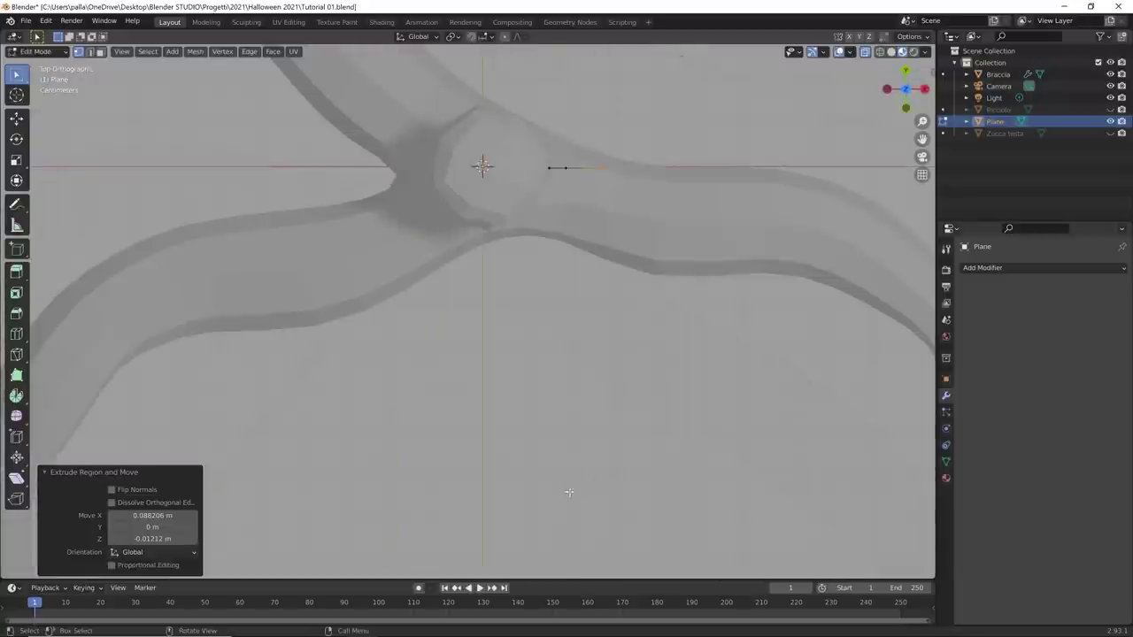
key(g)
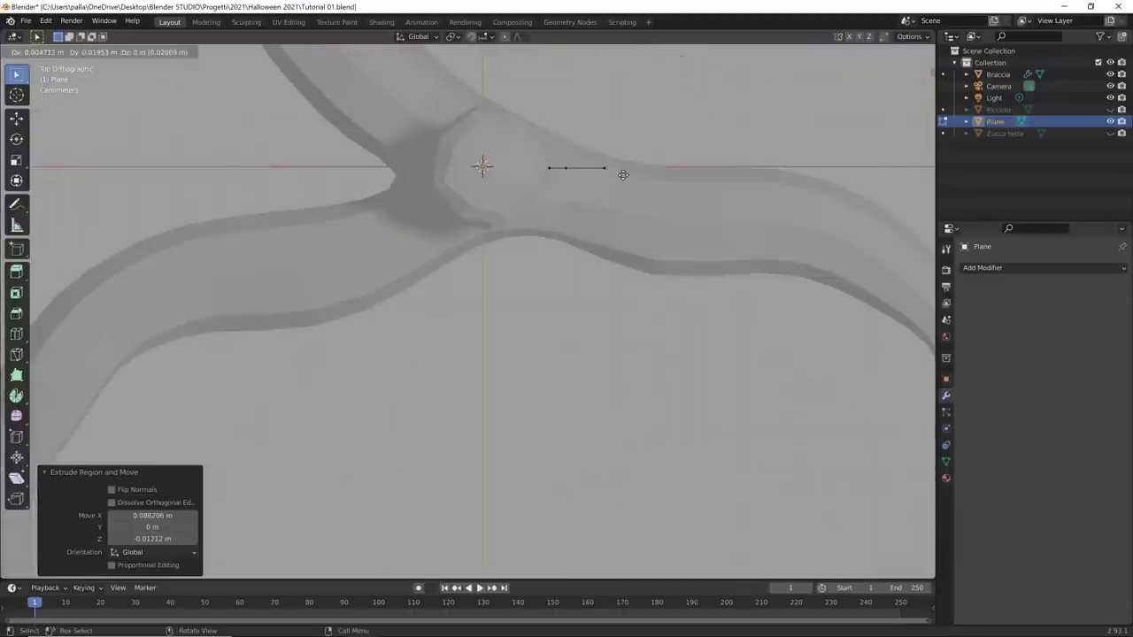
click(623, 175)
key(g)
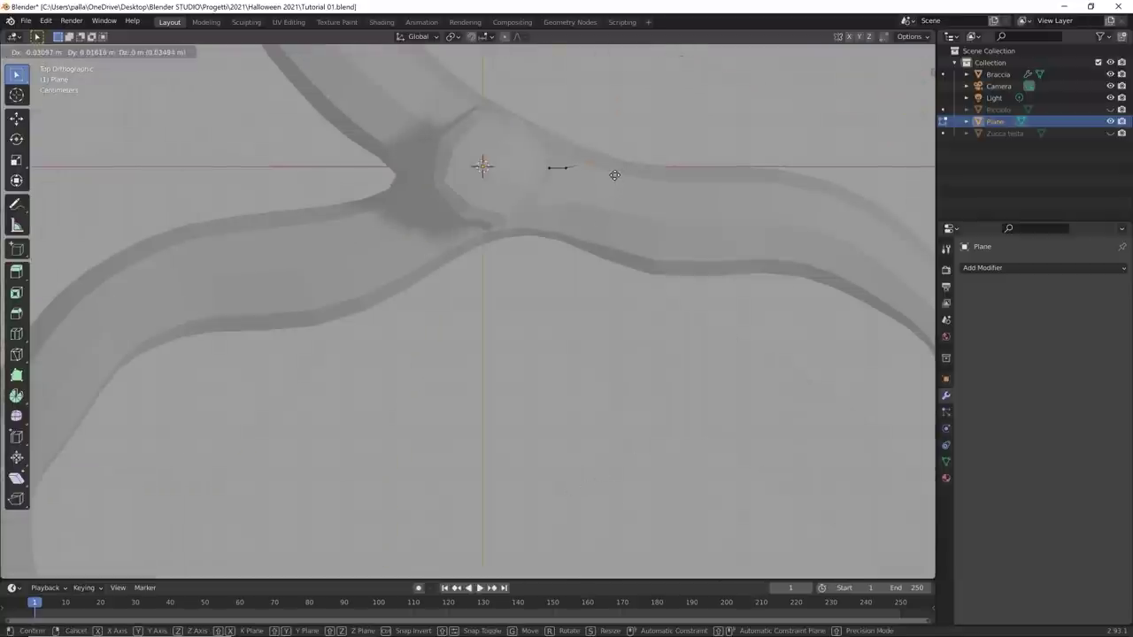
click(572, 174)
key(g)
click(586, 168)
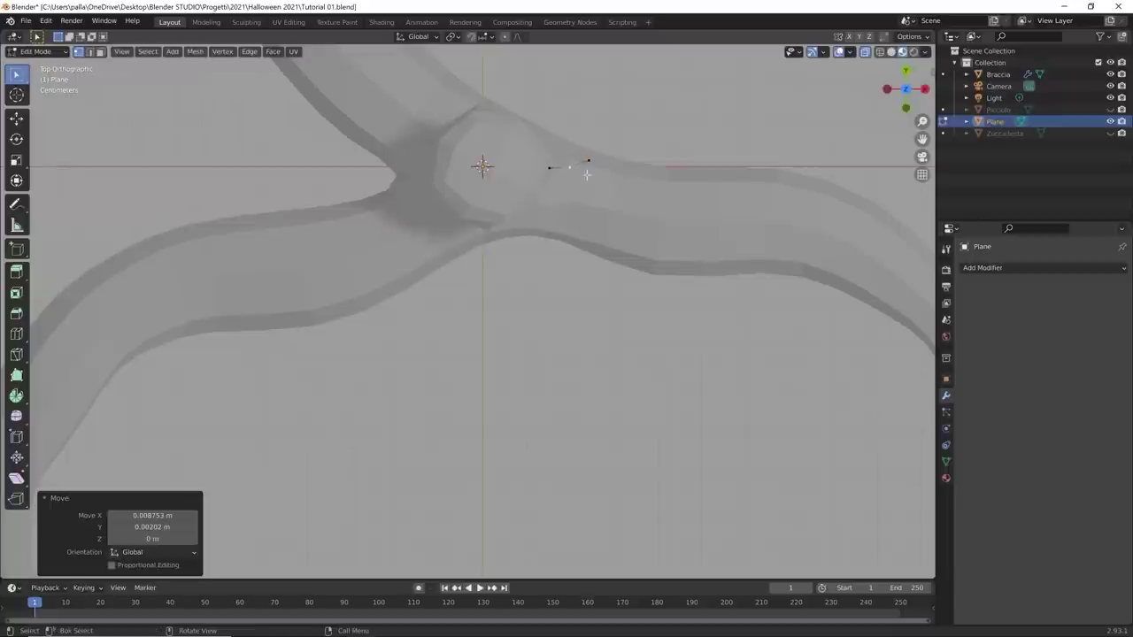
key(g)
click(607, 165)
key(g)
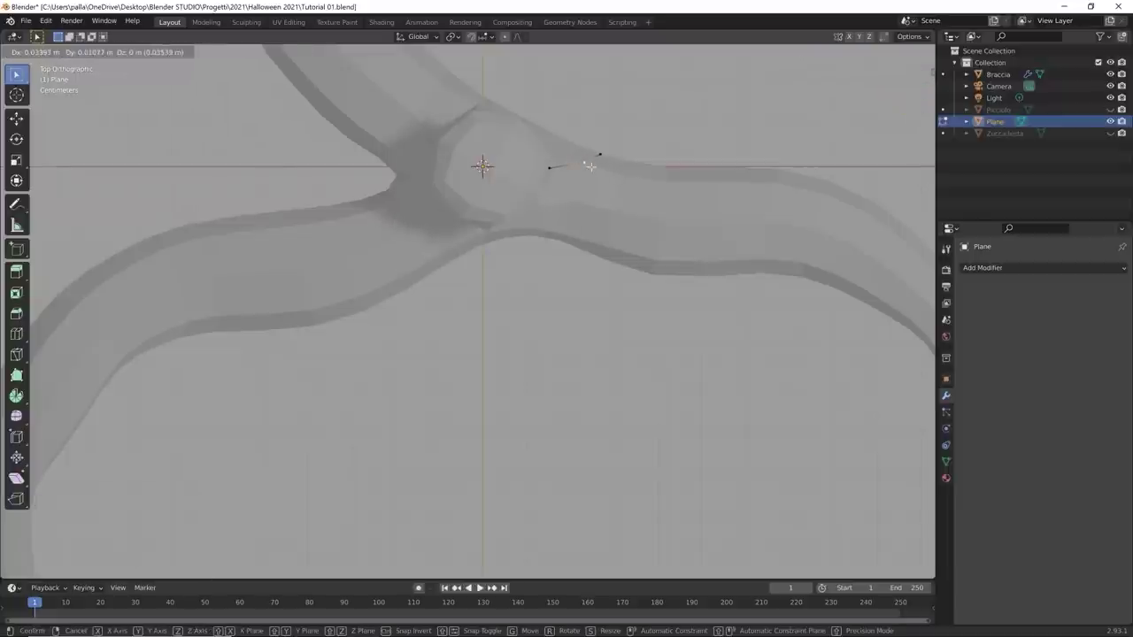
click(597, 166)
key(g)
click(624, 168)
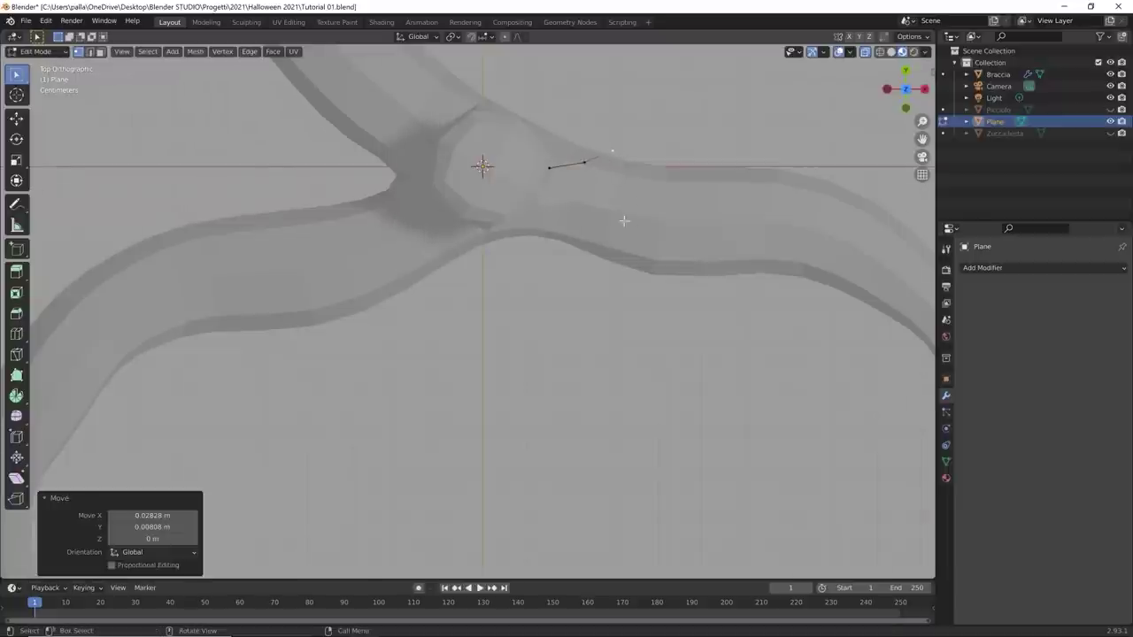
Step: Extend the chain downward from the stem toward the vine
middle_drag(624, 220, 552, 376)
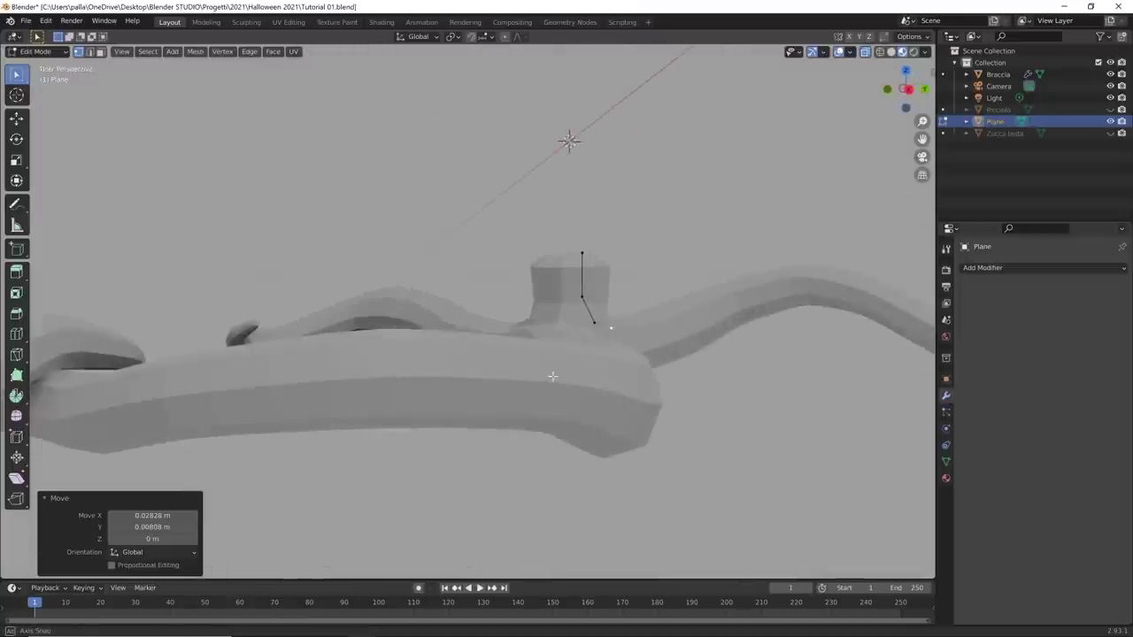
key(g)
click(625, 418)
middle_drag(625, 418, 445, 436)
key(g)
click(463, 433)
key(g)
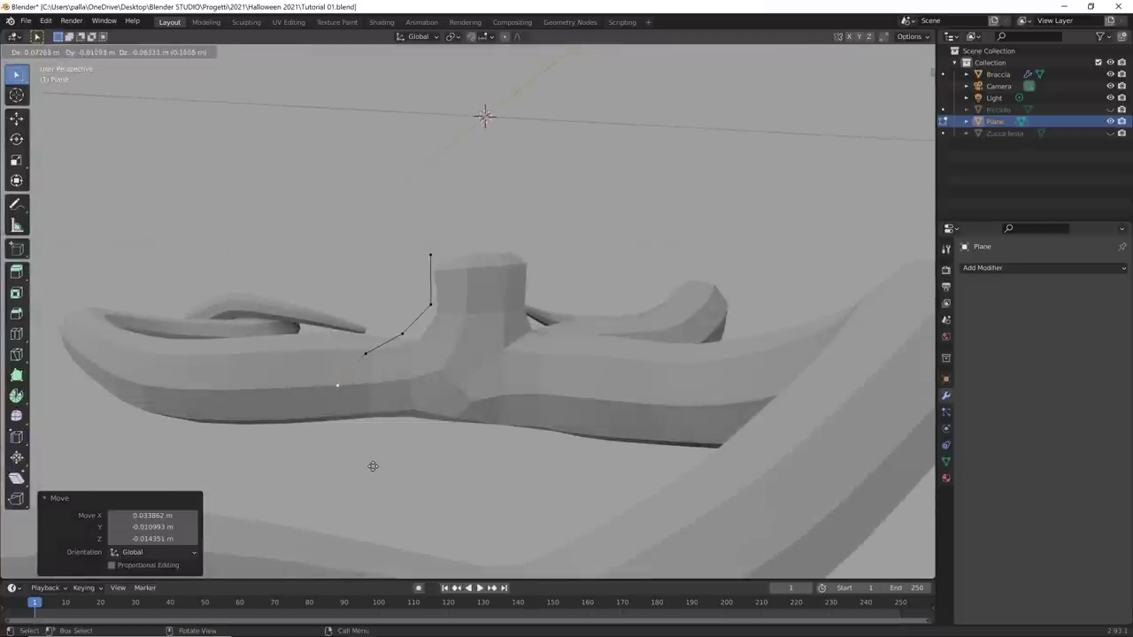
click(372, 467)
middle_drag(374, 468, 488, 452)
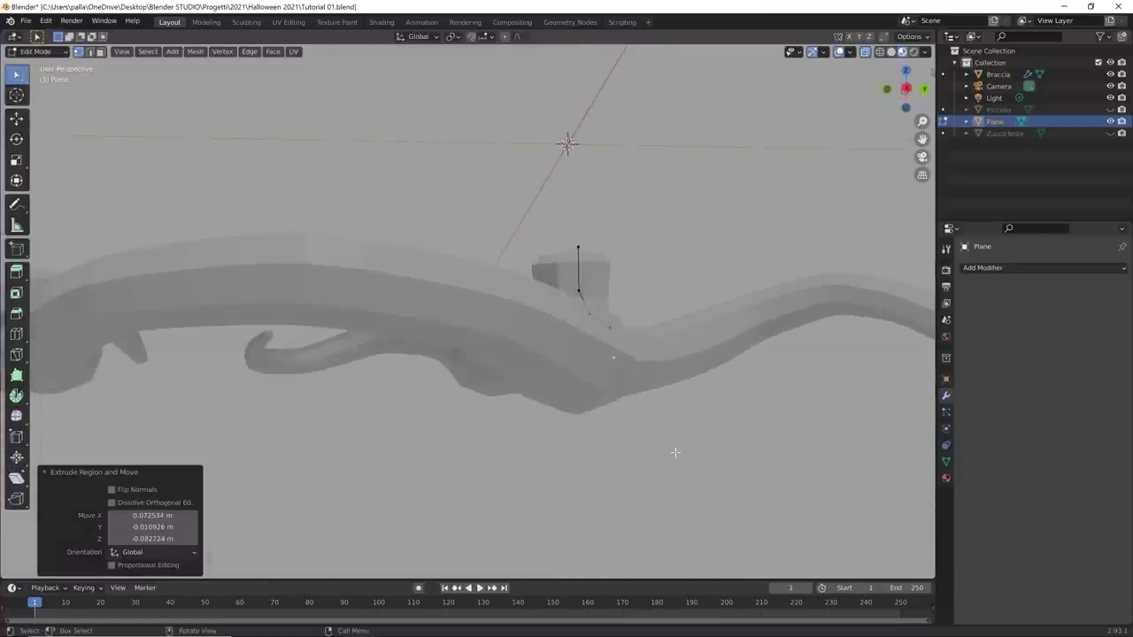
key(g)
click(673, 487)
middle_drag(670, 480, 611, 456)
Step: Bring the chain's end over the vine and extrude vertices around and along it
click(587, 361)
key(g)
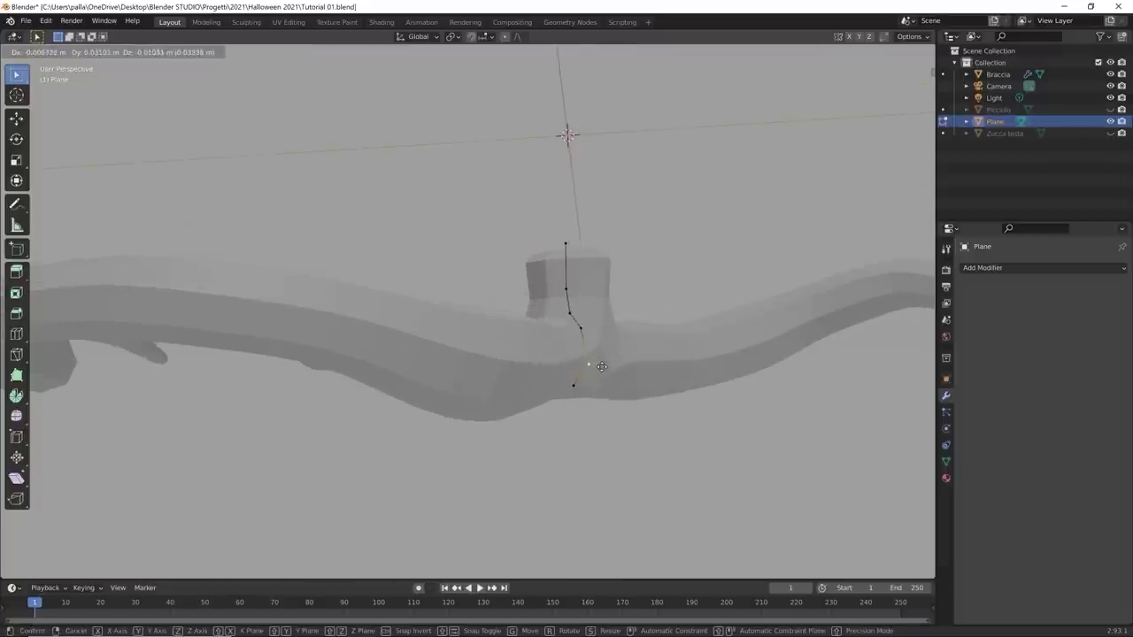
click(597, 361)
middle_drag(598, 360, 683, 456)
key(g)
click(579, 399)
key(e)
click(578, 428)
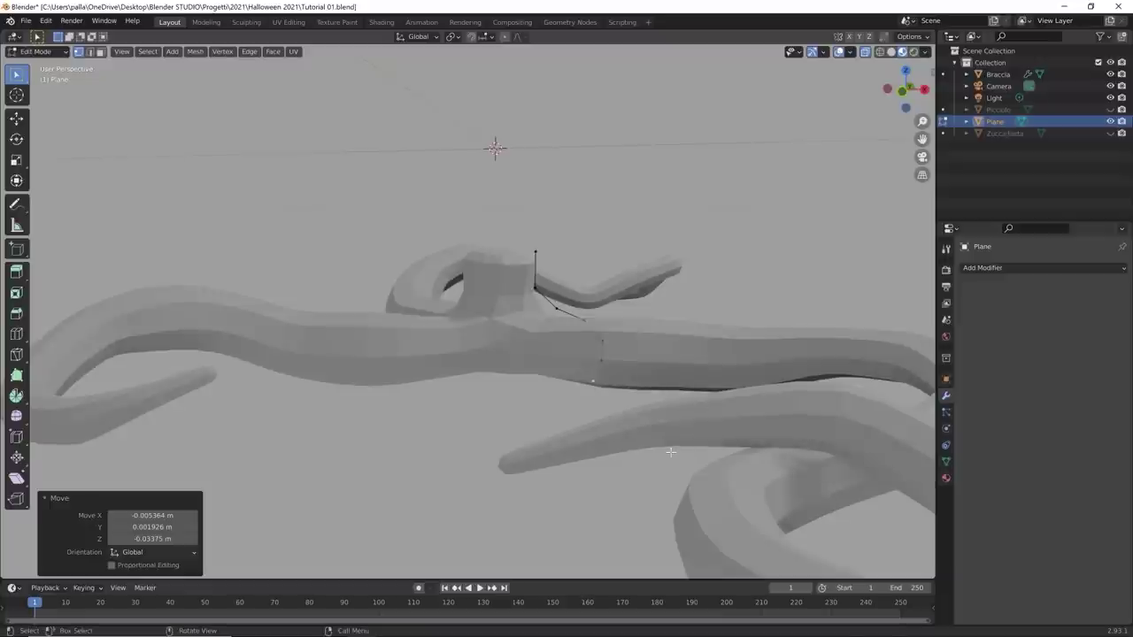
key(e)
click(619, 362)
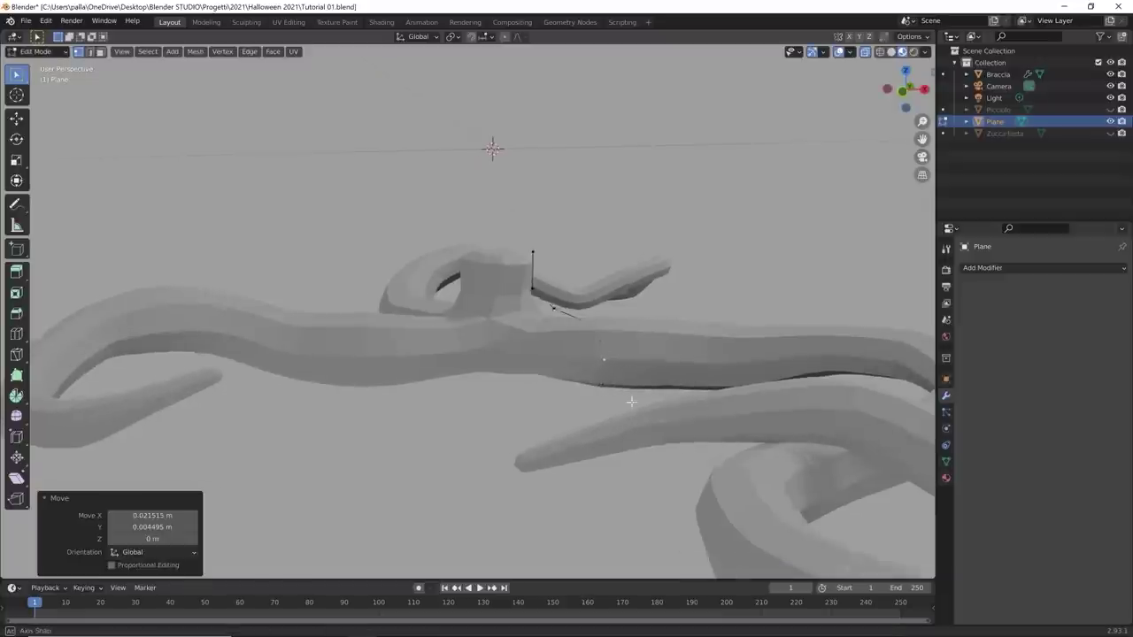
middle_drag(626, 404, 511, 439)
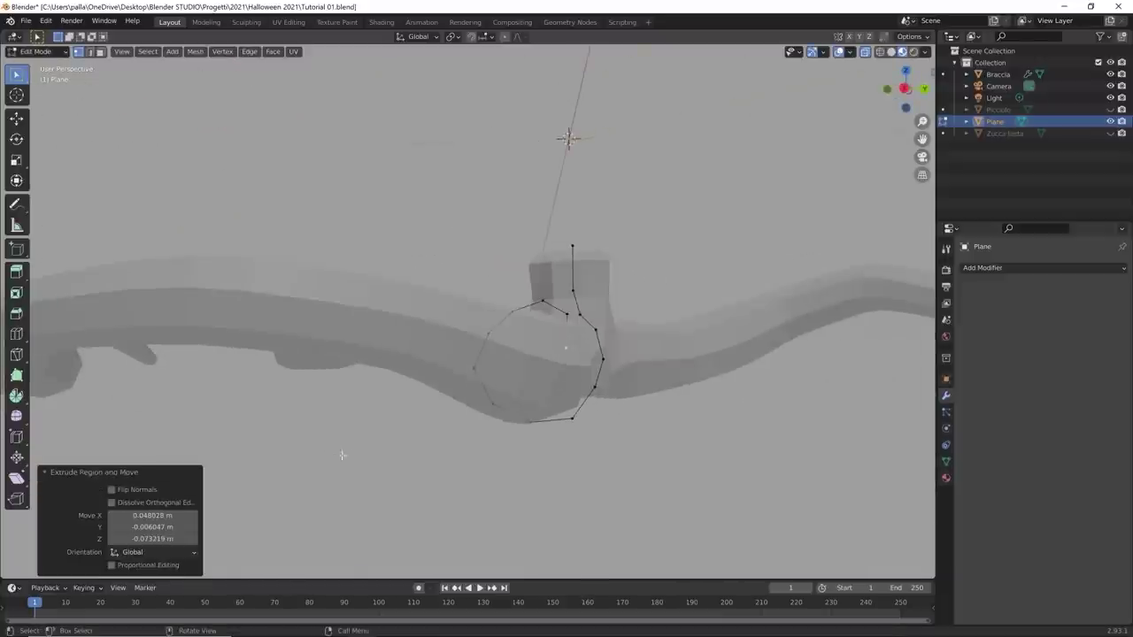
Step: Extrude and reposition vertices to form the first loop around the vine branch
key(e)
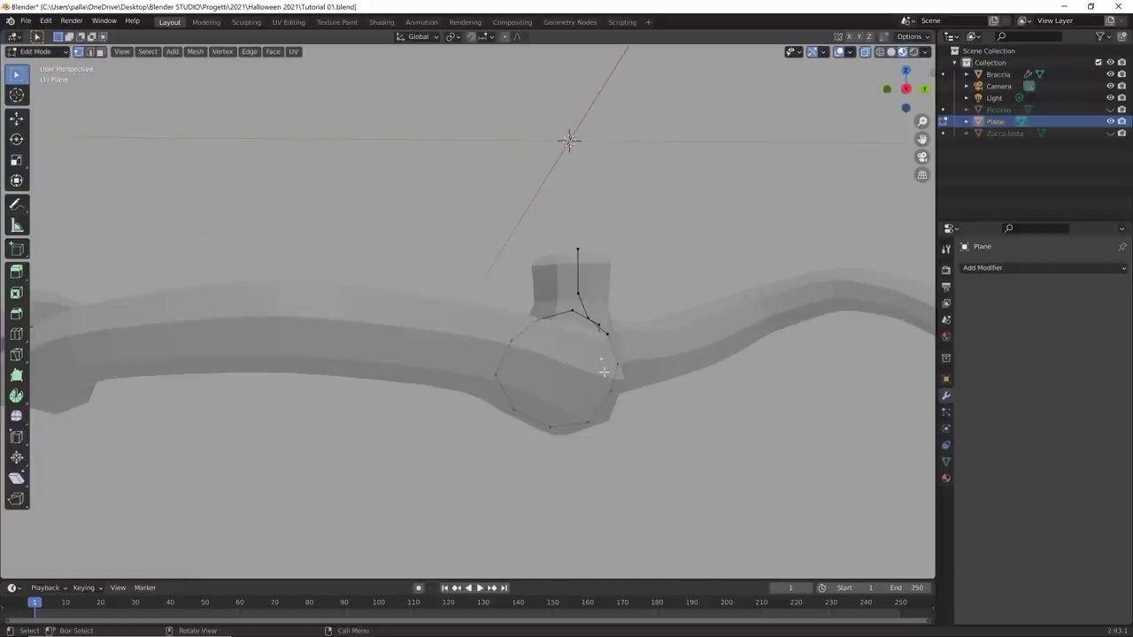
click(626, 366)
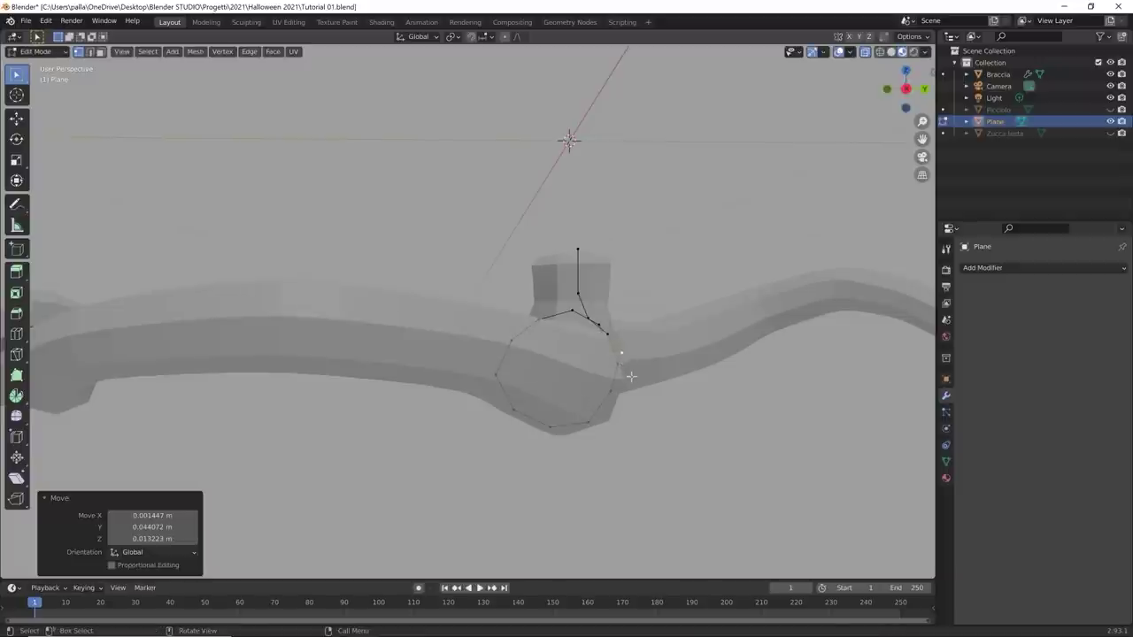
middle_drag(629, 371, 720, 438)
key(g)
click(722, 452)
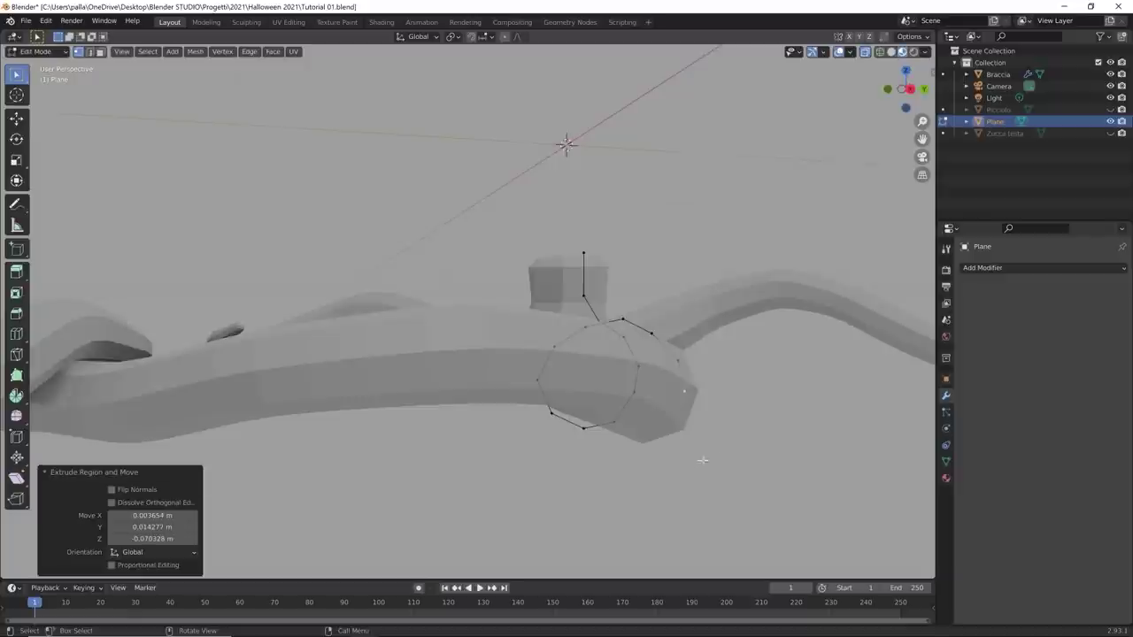
middle_drag(703, 458, 676, 455)
click(622, 327)
key(g)
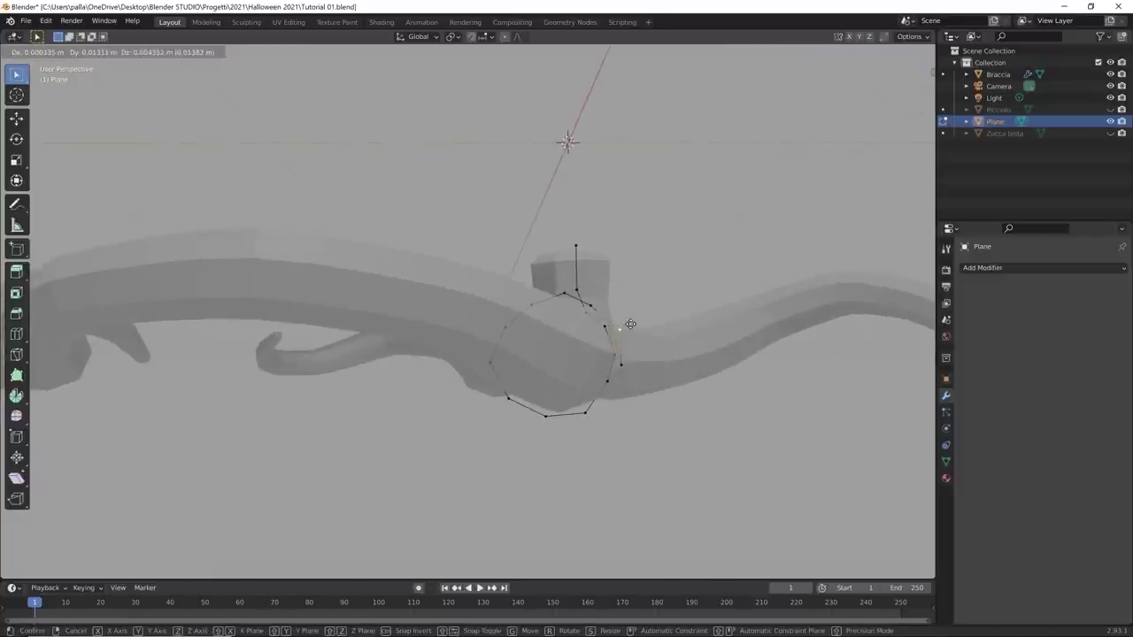
click(620, 326)
key(e)
click(615, 299)
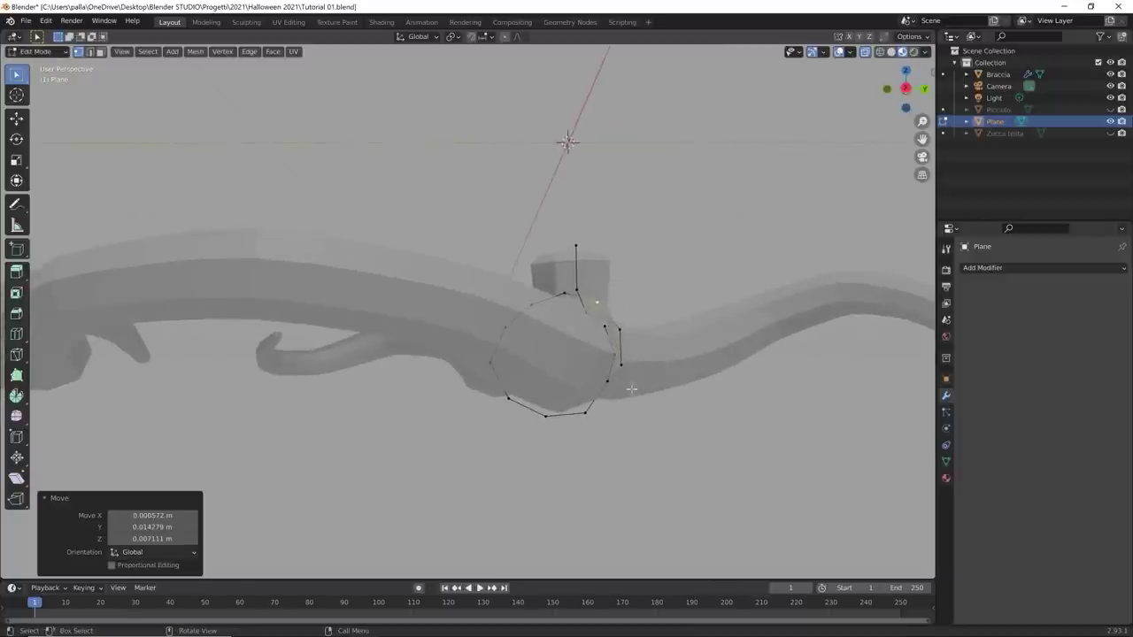
Step: Extrude from the lower end vertex and adjust several spiral vertices in vertex select mode
click(631, 404)
key(e)
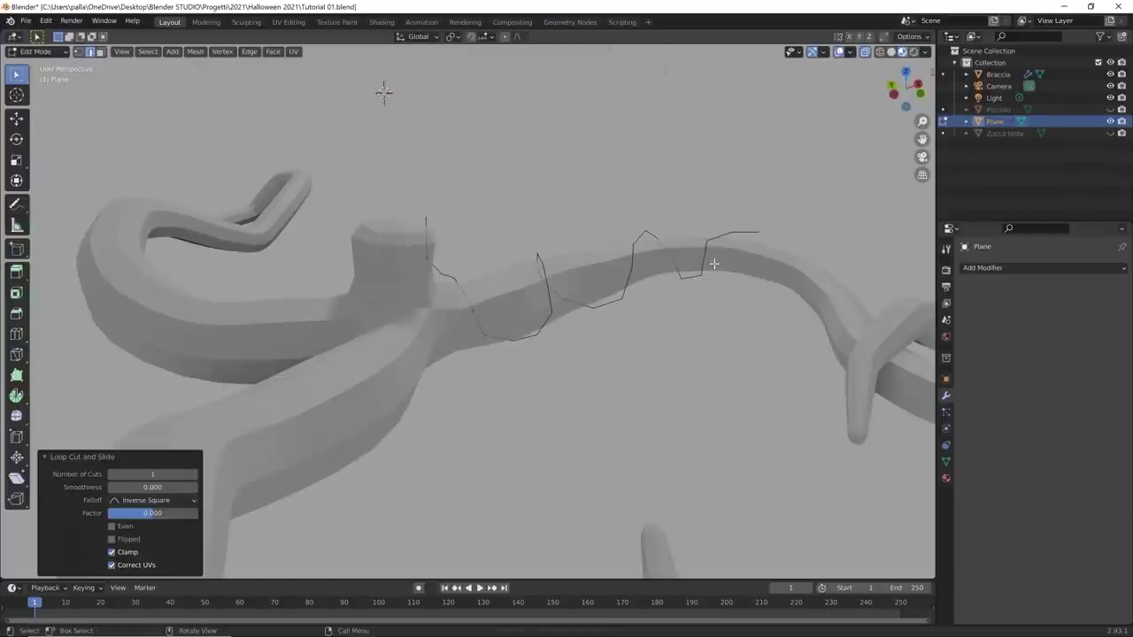
key(1)
key(g)
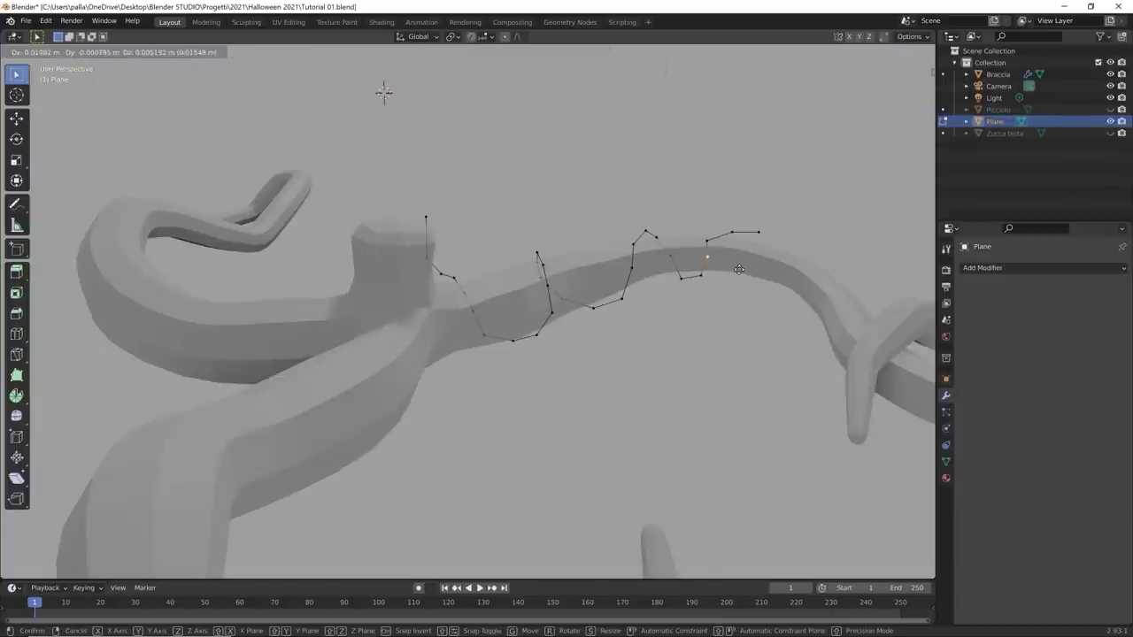
click(729, 270)
middle_drag(692, 306, 717, 288)
key(g)
click(763, 343)
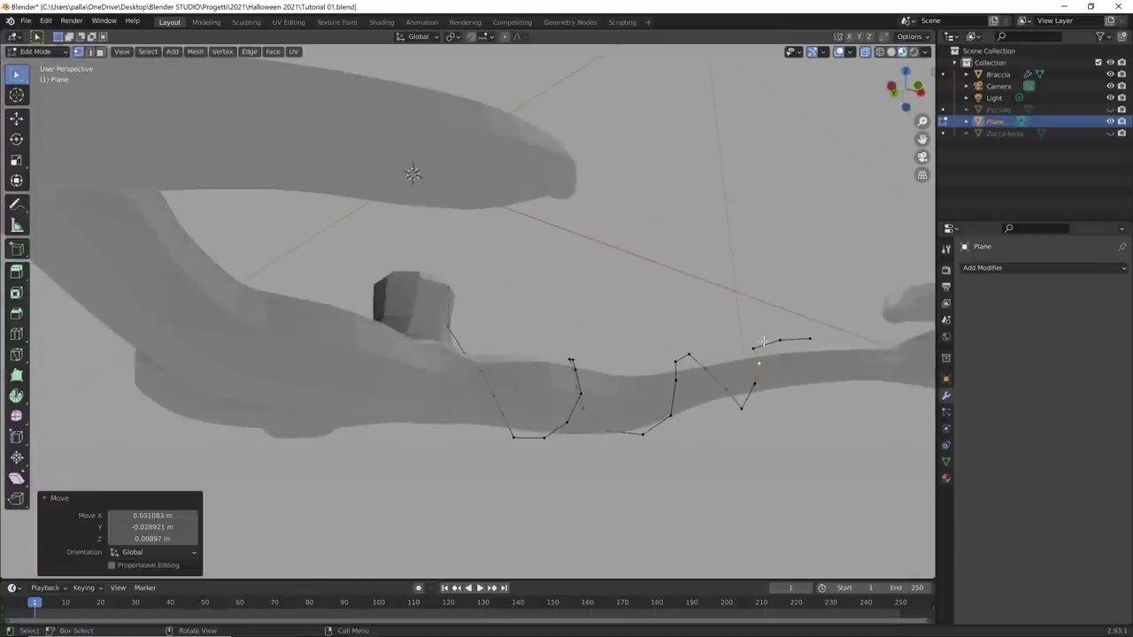
key(g)
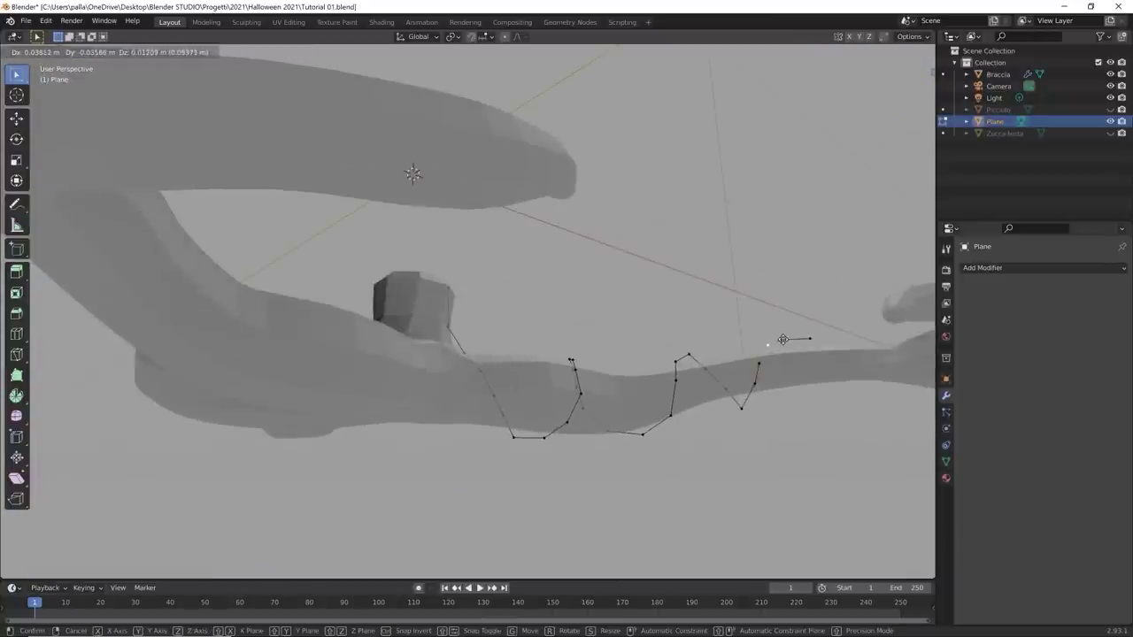
click(783, 339)
key(g)
click(754, 410)
Step: Tweak the spiral, add a final end vertex, and return to Object Mode
middle_drag(754, 410, 626, 385)
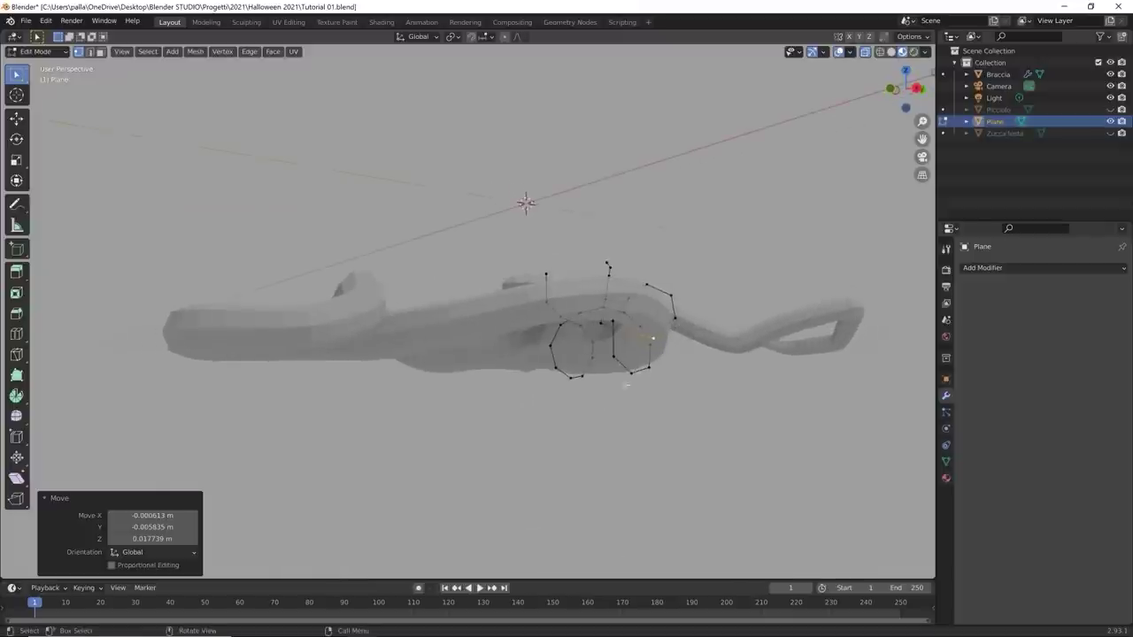
key(g)
click(655, 345)
middle_drag(655, 345, 723, 329)
click(720, 316)
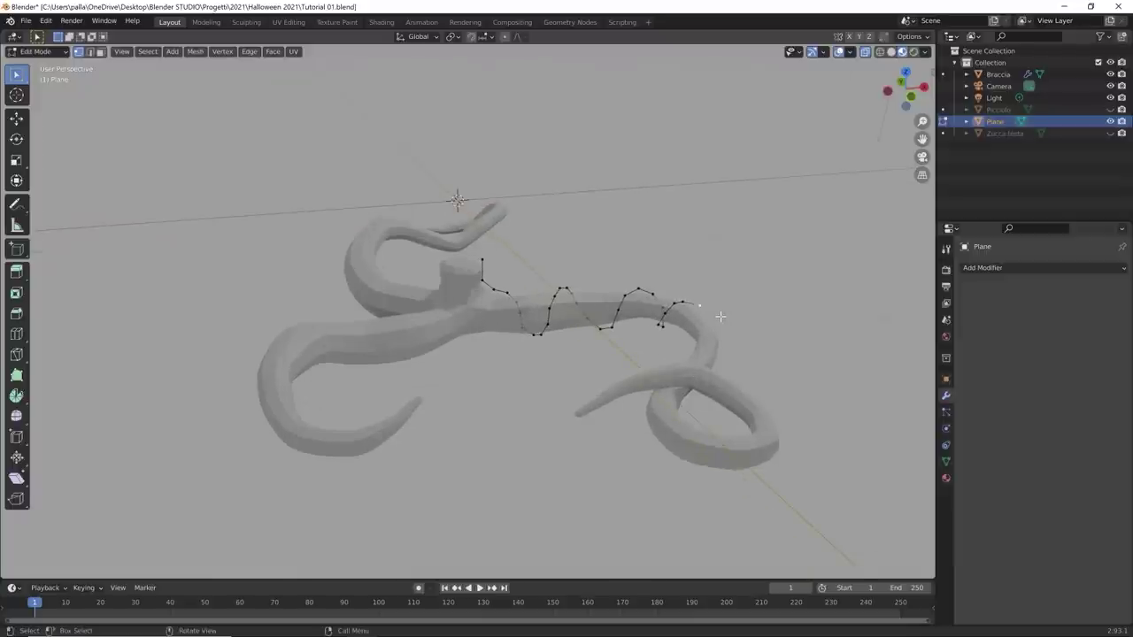
key(e)
click(733, 328)
middle_drag(739, 349, 594, 374)
key(Tab)
Step: Add Skin and Subdivision Surface modifiers to the tendril chain
click(1004, 268)
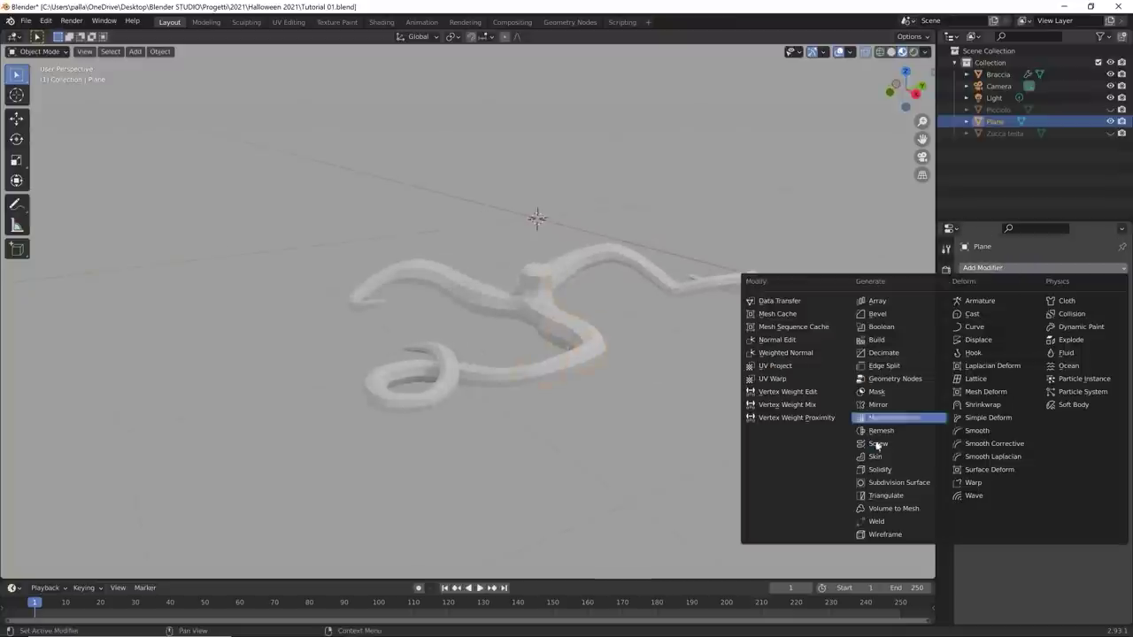
click(876, 456)
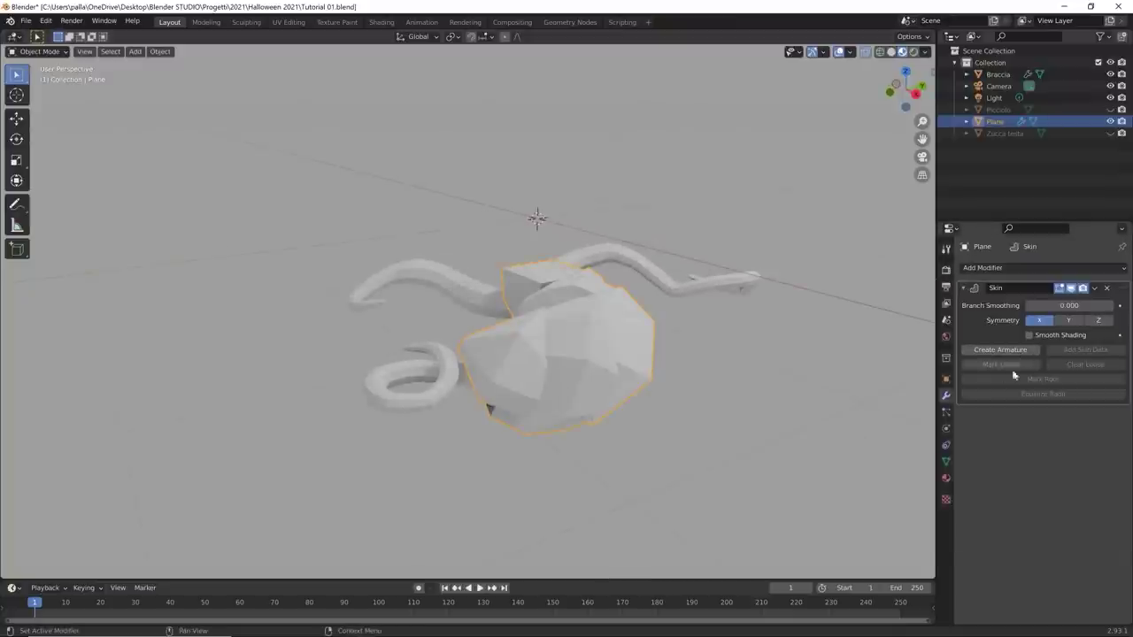
click(1002, 268)
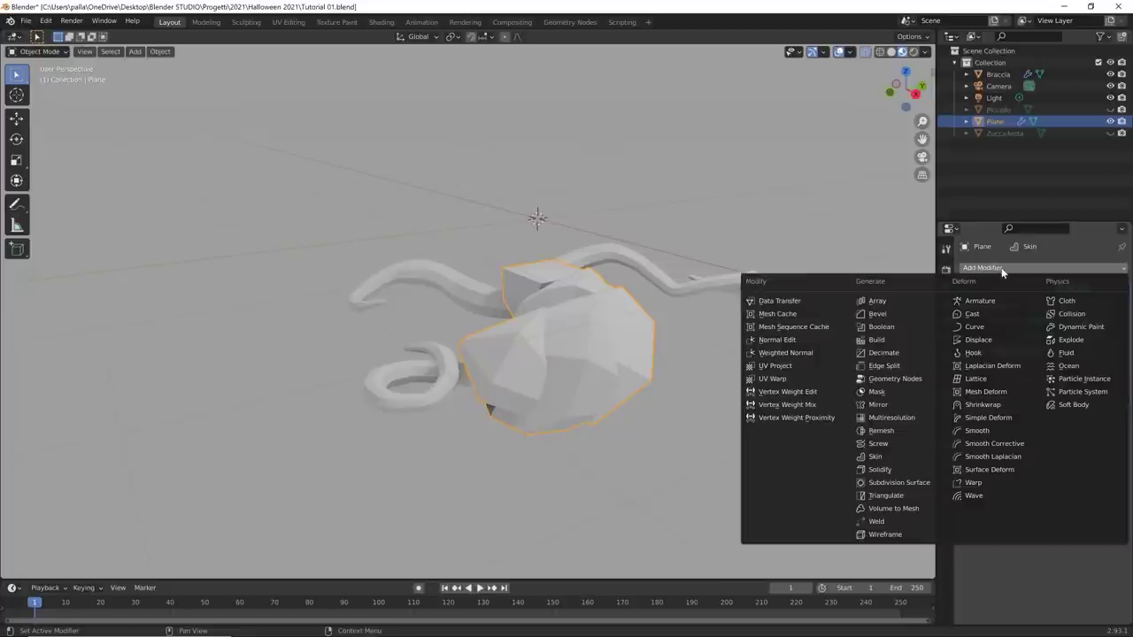
click(901, 482)
Step: In Edit Mode, shrink the skin radius to about 0.0996 with Ctrl+A
key(Tab)
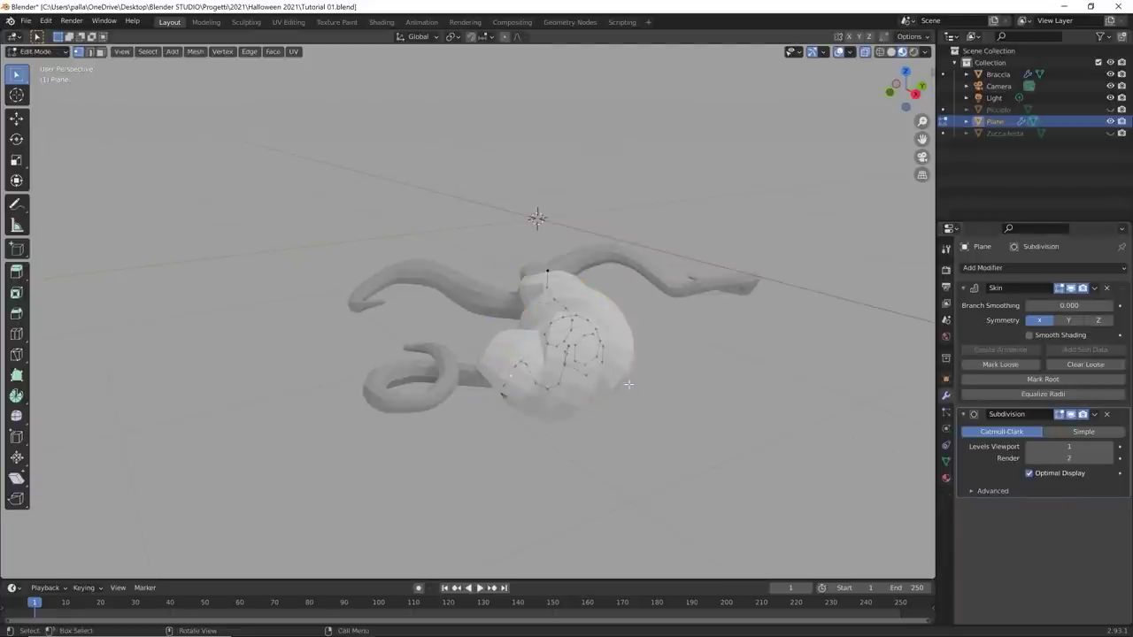
middle_drag(624, 384, 680, 390)
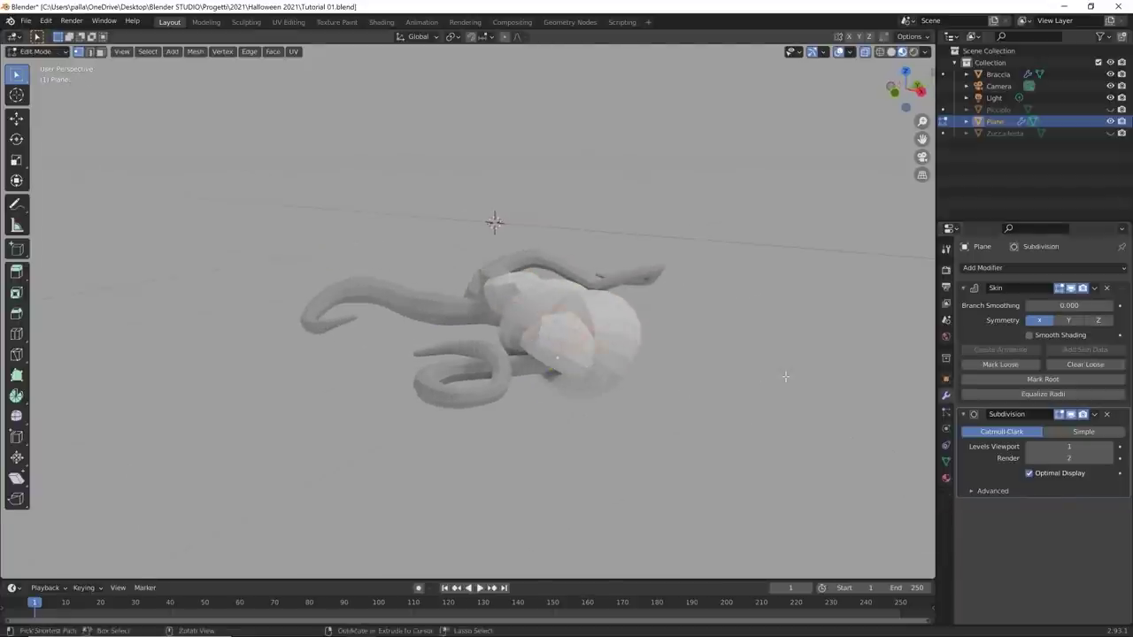
key(ctrl+a)
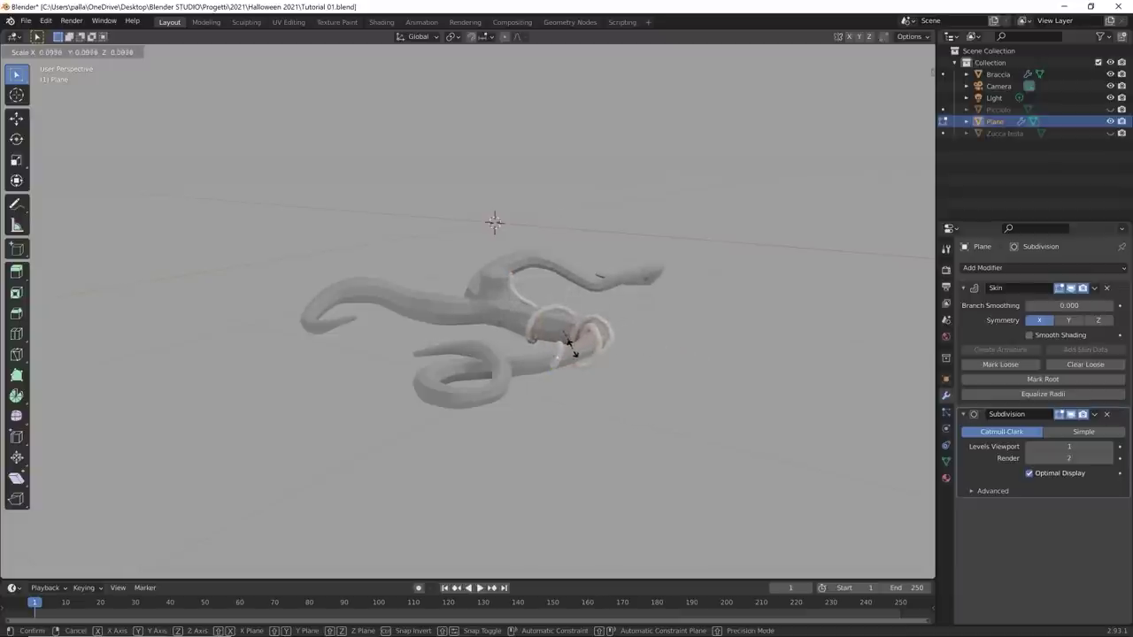
Step: Confirm the thinner tendril and return to Object Mode to inspect it
click(574, 351)
middle_drag(602, 430, 701, 440)
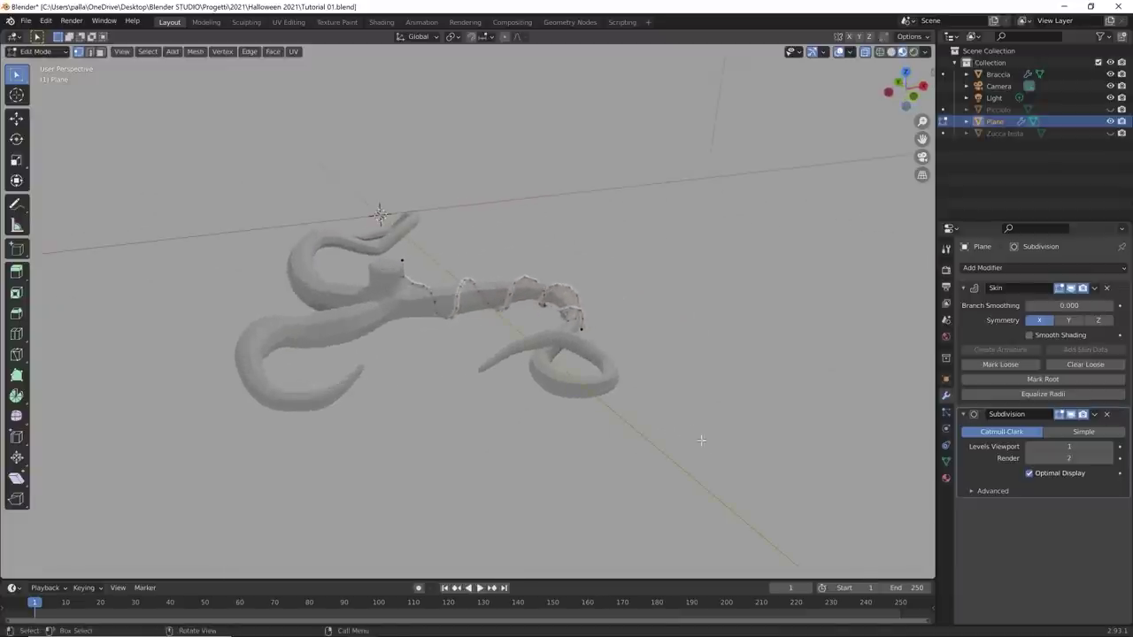
key(Tab)
click(649, 359)
mouse_move(650, 359)
middle_down()
mouse_move(556, 341)
mouse_move(482, 349)
mouse_move(400, 314)
mouse_move(354, 337)
mouse_move(524, 368)
mouse_move(571, 327)
mouse_move(648, 375)
middle_up()
Step: Back in Edit Mode, scale selected tendril vertices, thinning one to about 0.863
key(Tab)
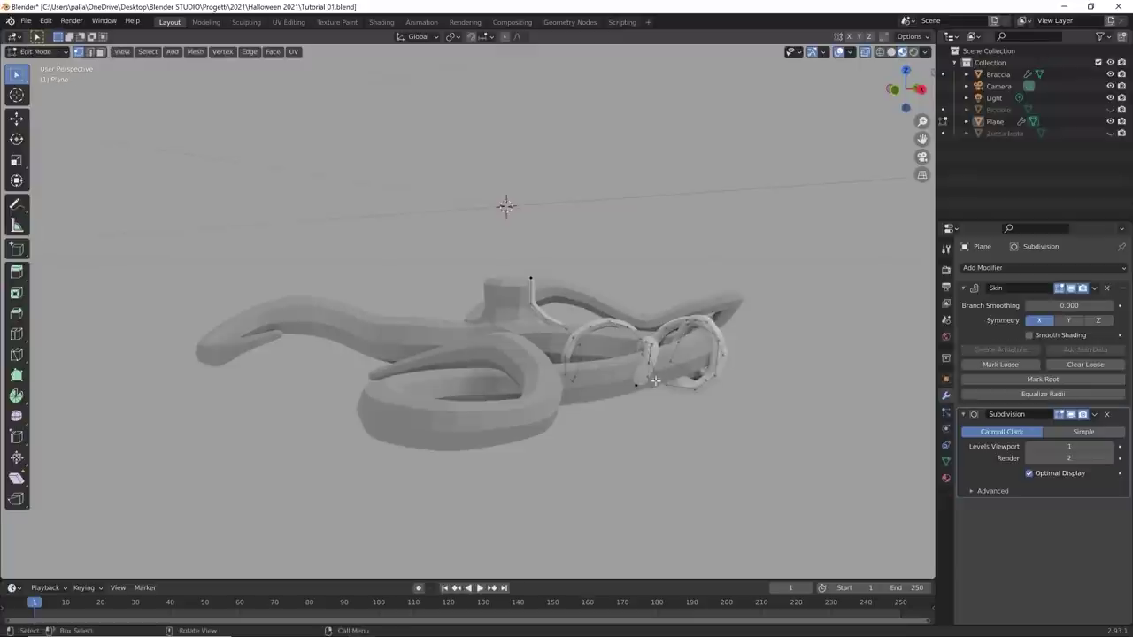
key(s)
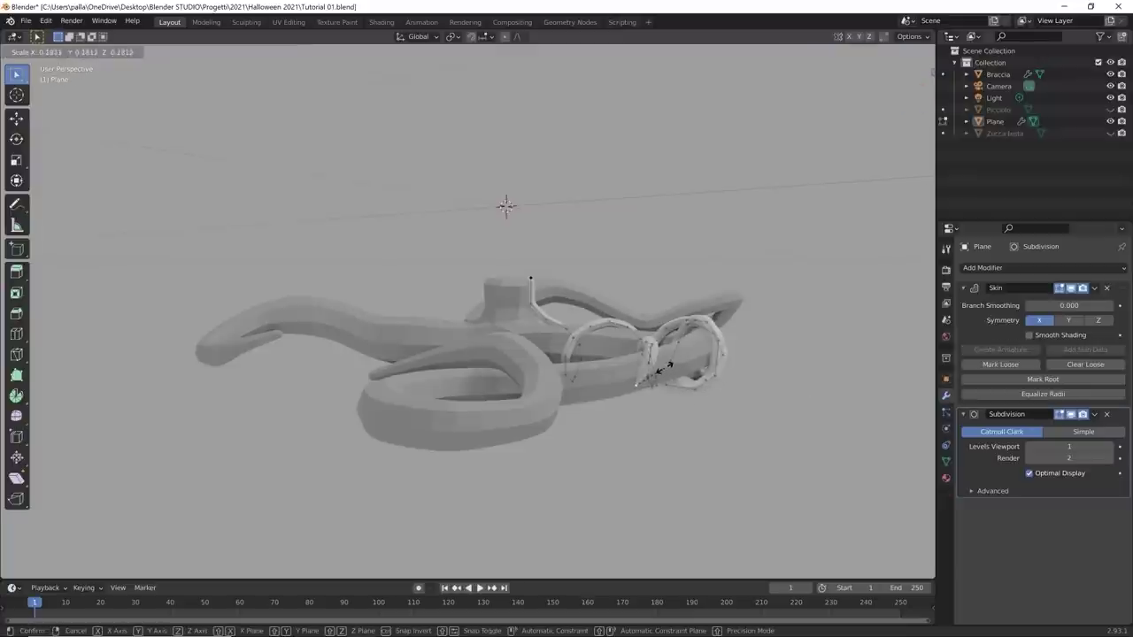
click(659, 366)
middle_drag(653, 367, 720, 413)
scroll(724, 407, up, 4)
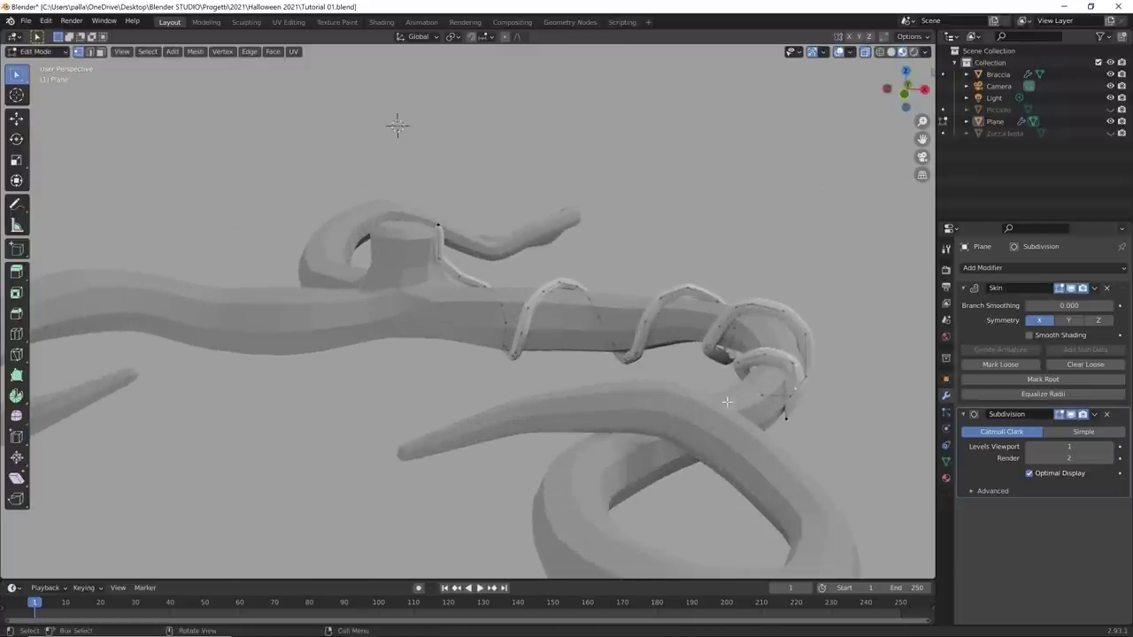
key(s)
click(823, 395)
key(s)
click(830, 344)
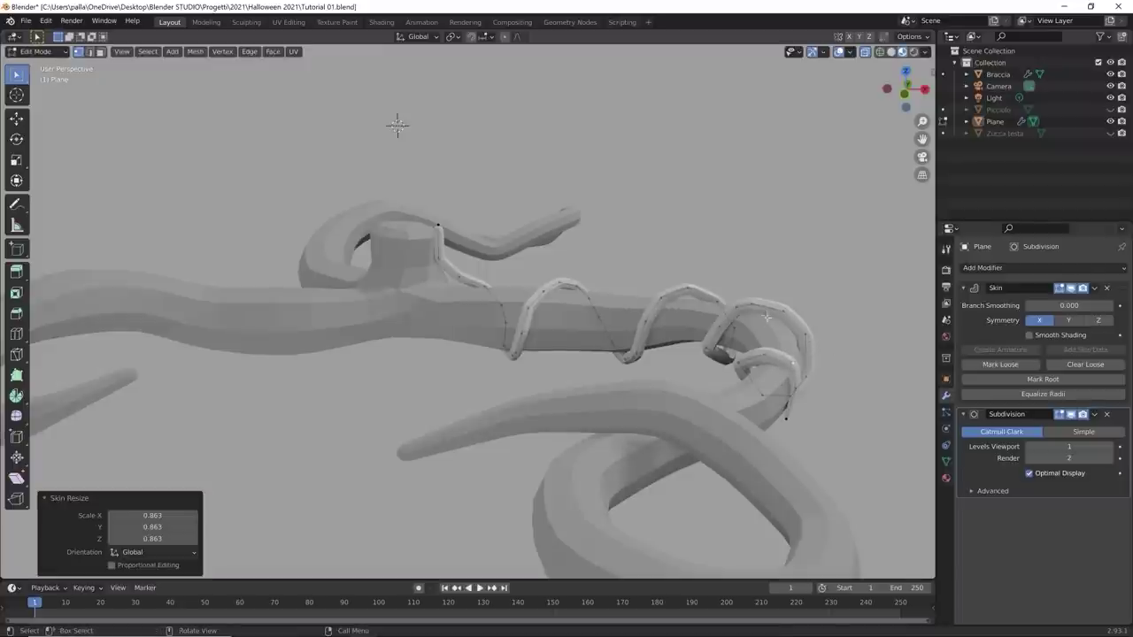
Step: Skin-resize several coil vertices with Ctrl+A, thickening one to about 1.774
key(ctrl+a)
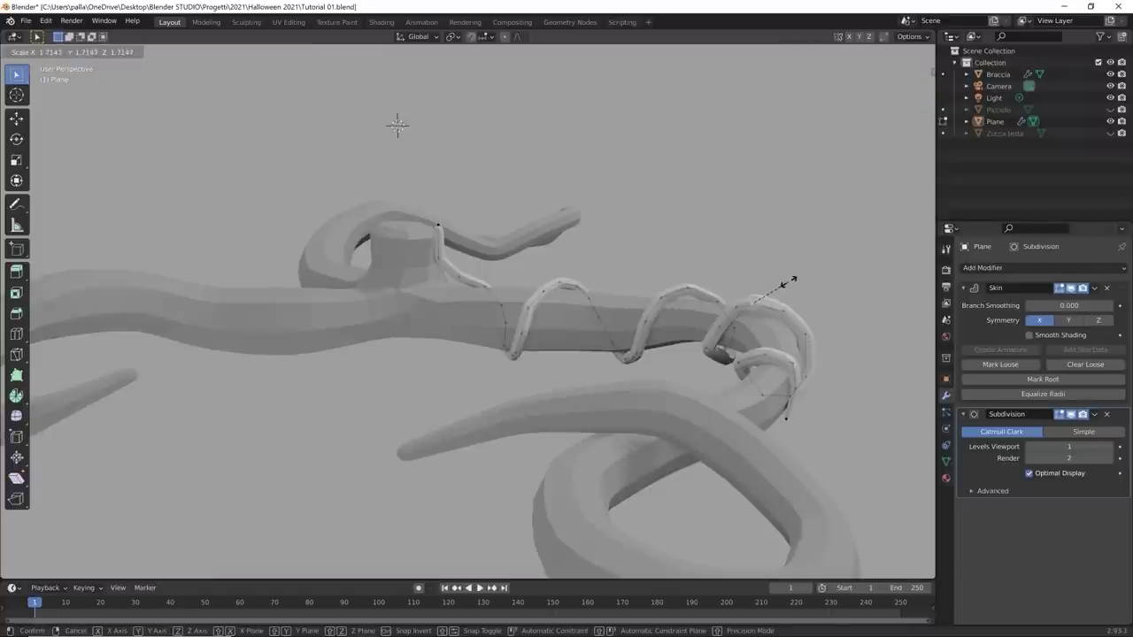
click(787, 282)
key(ctrl+a)
click(686, 264)
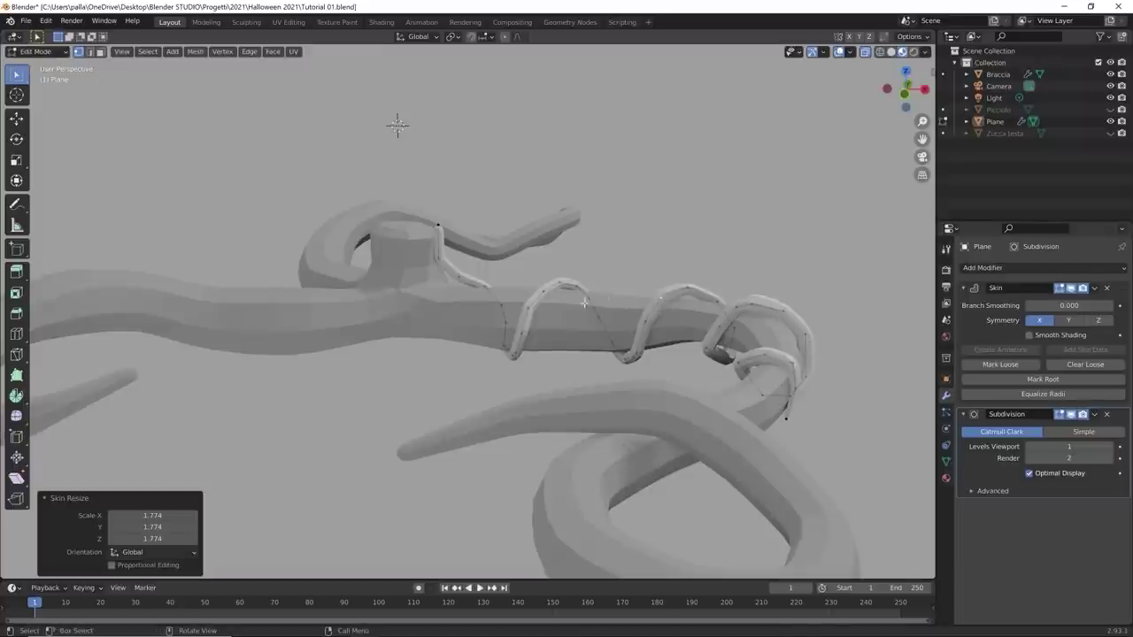
key(ctrl+a)
click(619, 298)
key(ctrl+a)
click(549, 330)
key(ctrl+a)
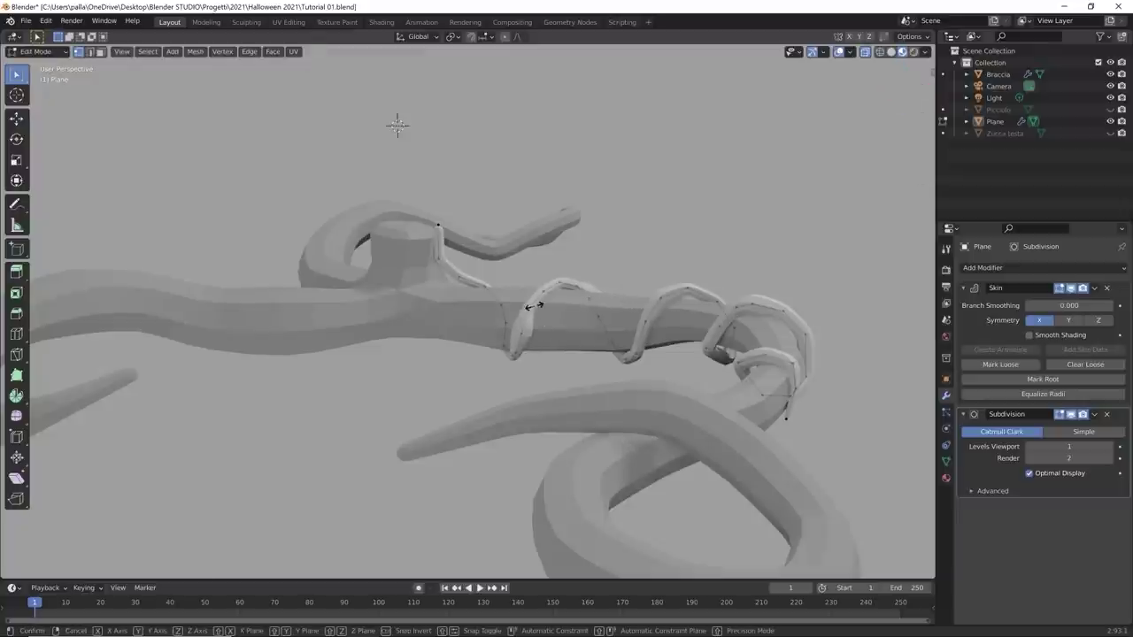
click(539, 309)
scroll(649, 355, down, 3)
middle_drag(649, 355, 606, 427)
middle_drag(590, 266, 679, 284)
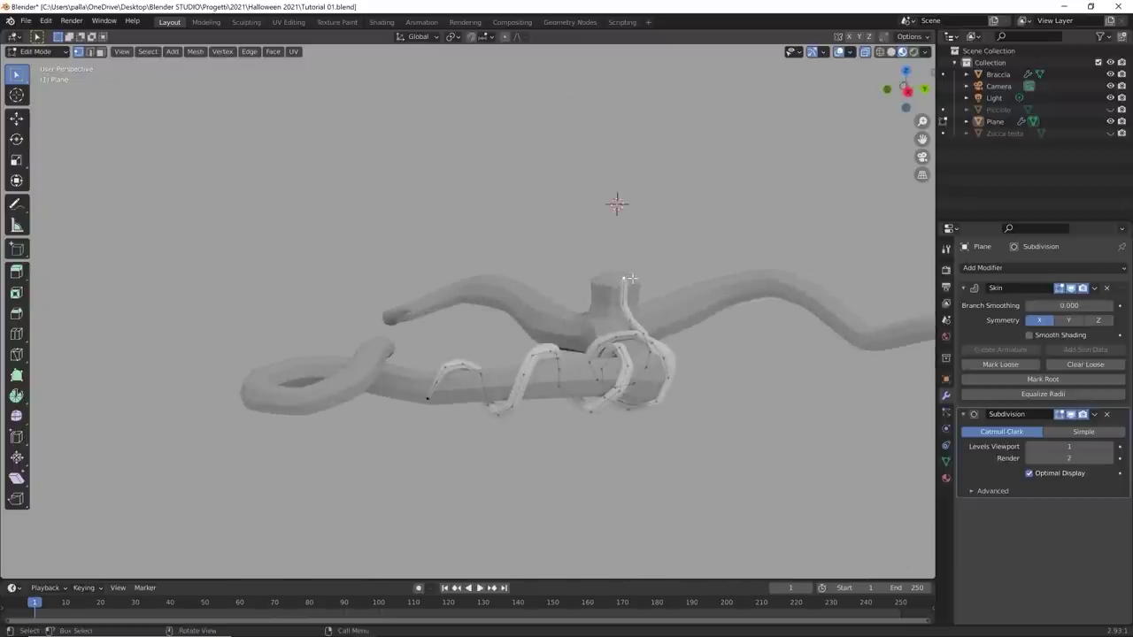
Step: Raise the tendril's top tip vertex straight up along Z
key(g)
key(z)
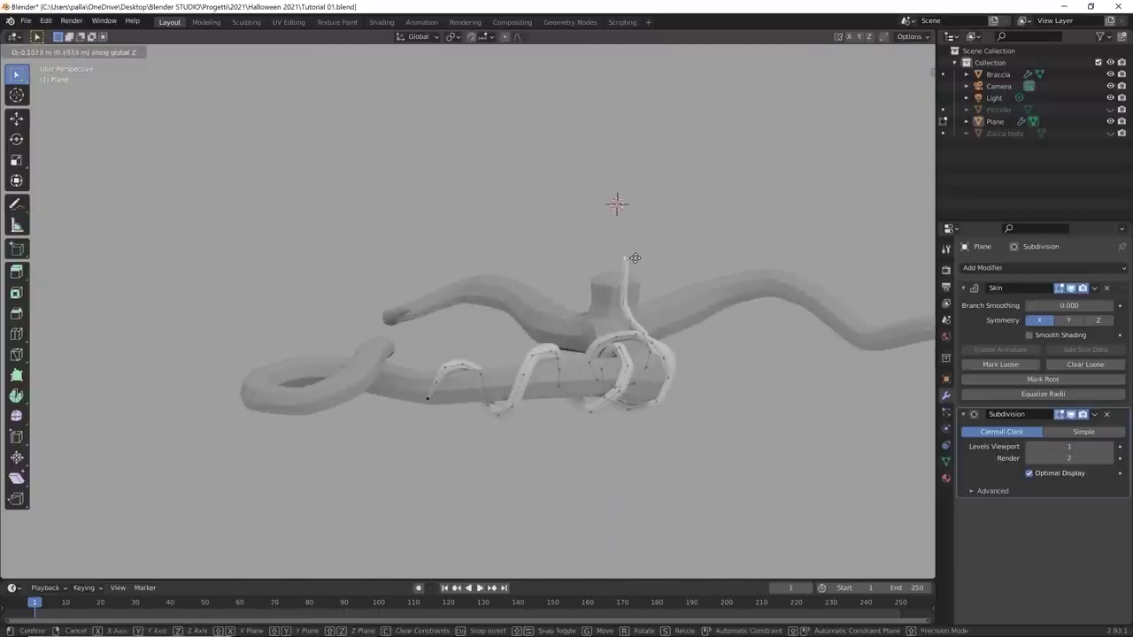
click(635, 258)
middle_drag(600, 258, 552, 291)
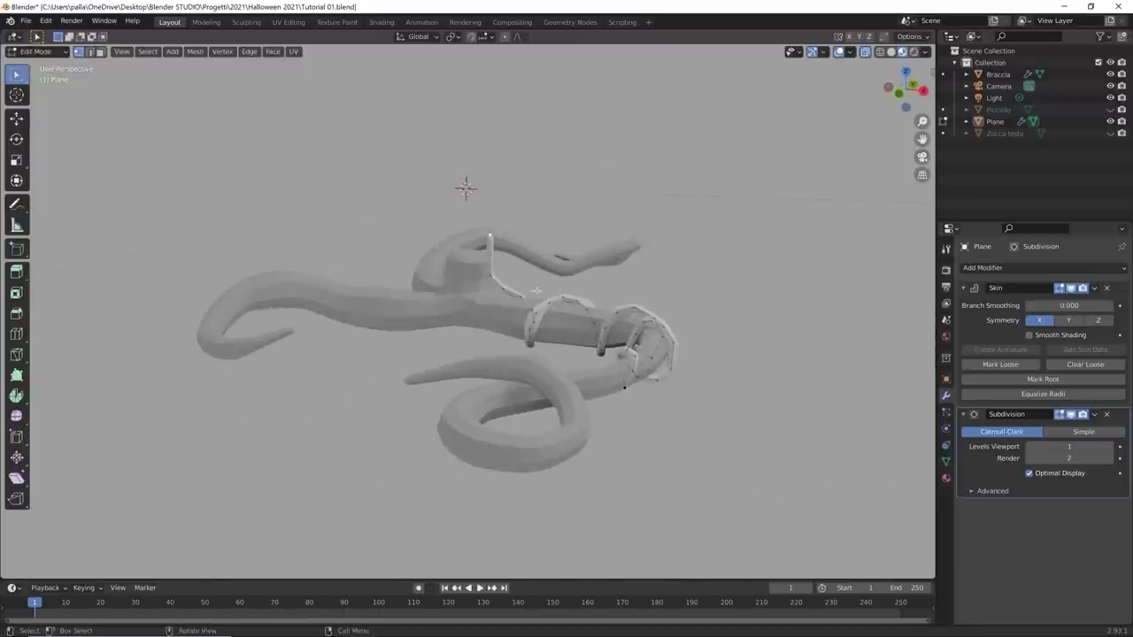
Step: Skin-resize the vertices near the tip, trying about 2.605 then settling at 1.642
key(ctrl+a)
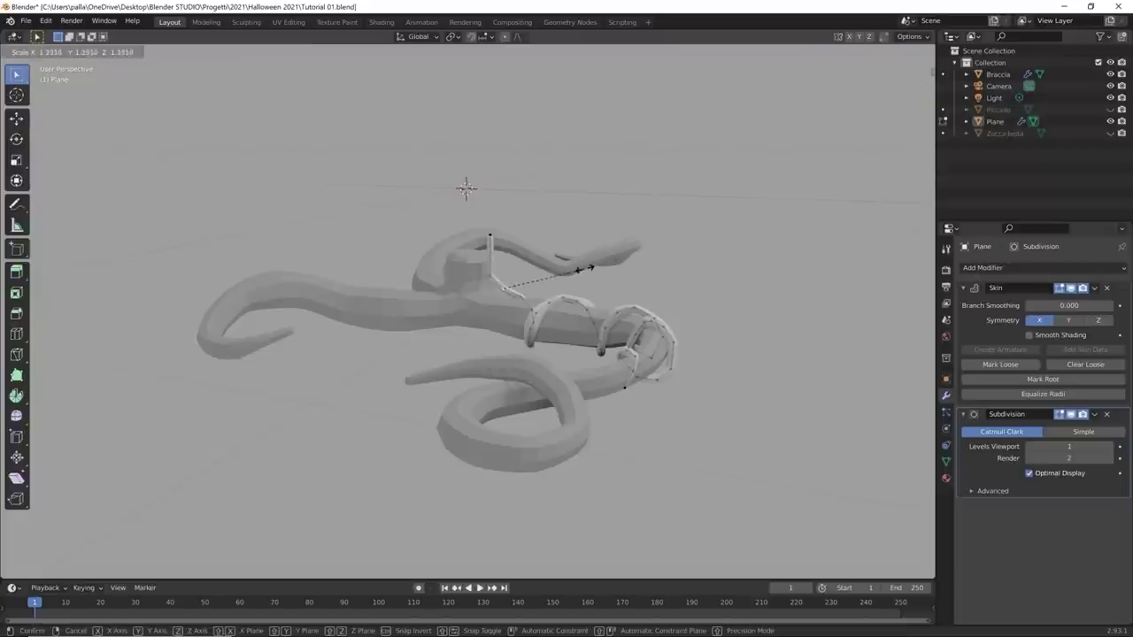
click(626, 254)
key(ctrl+a)
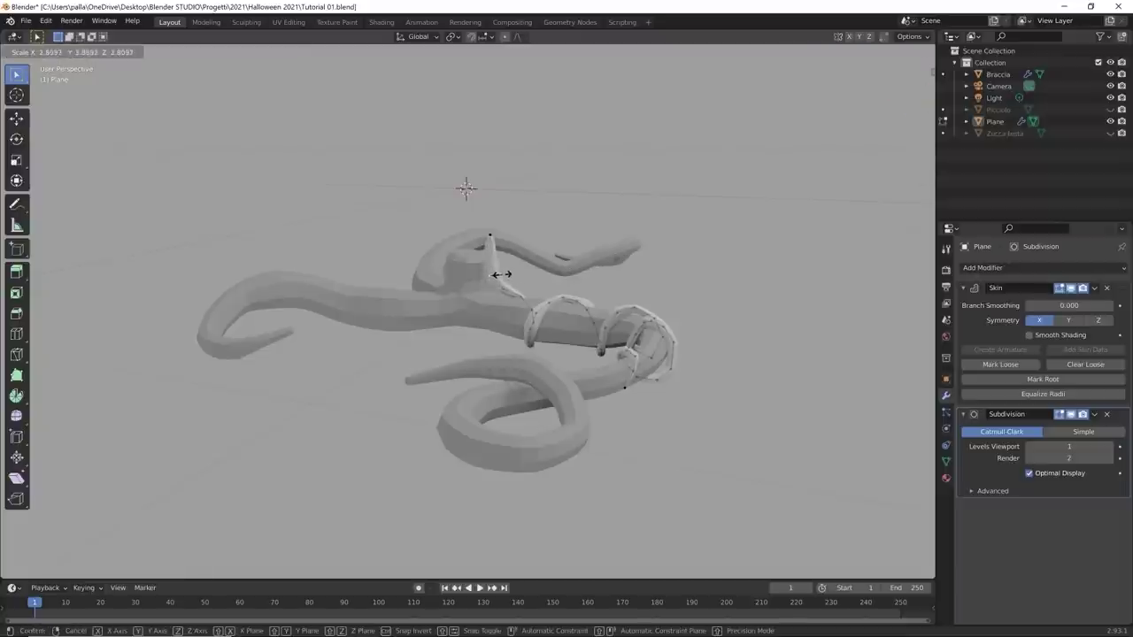
click(501, 275)
key(ctrl+a)
click(634, 303)
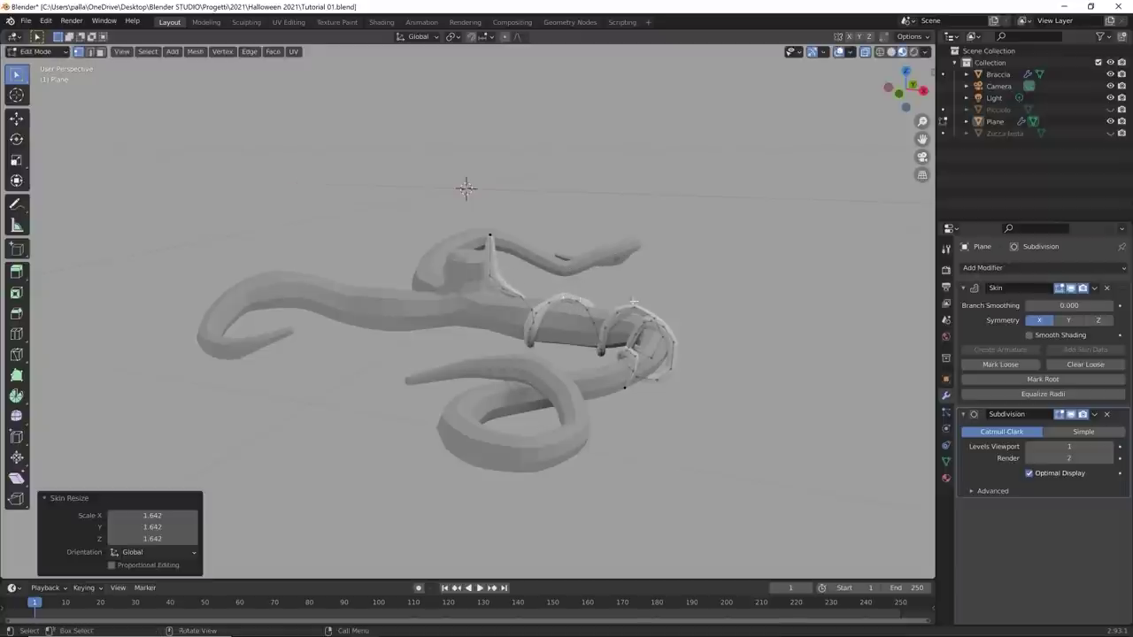
key(ctrl+a)
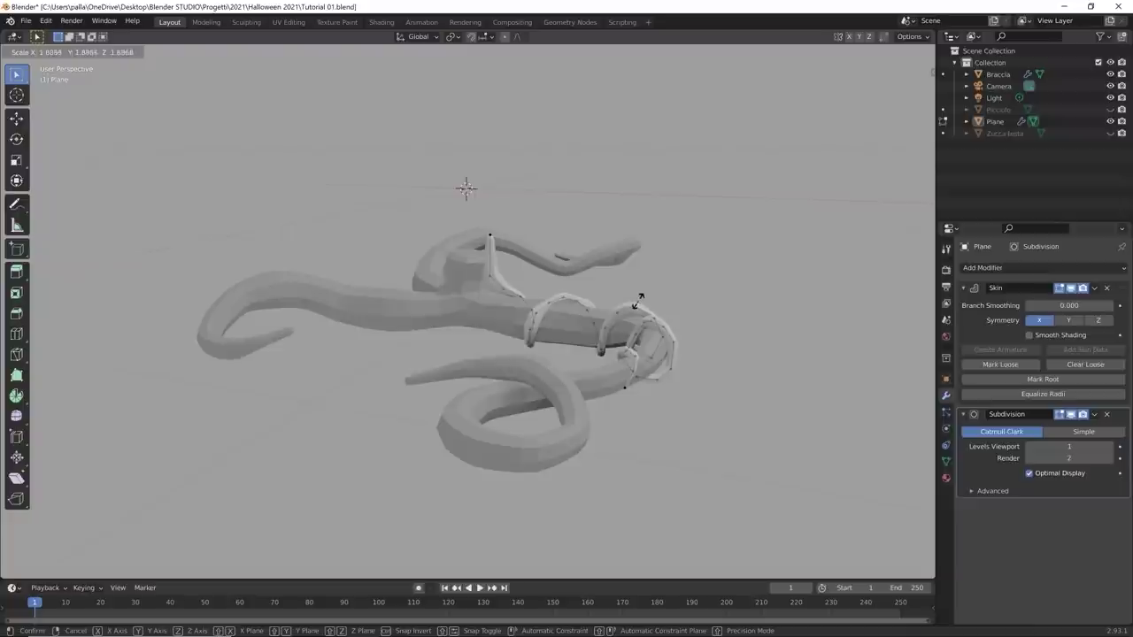
click(638, 301)
middle_drag(689, 303, 742, 426)
key(ctrl+a)
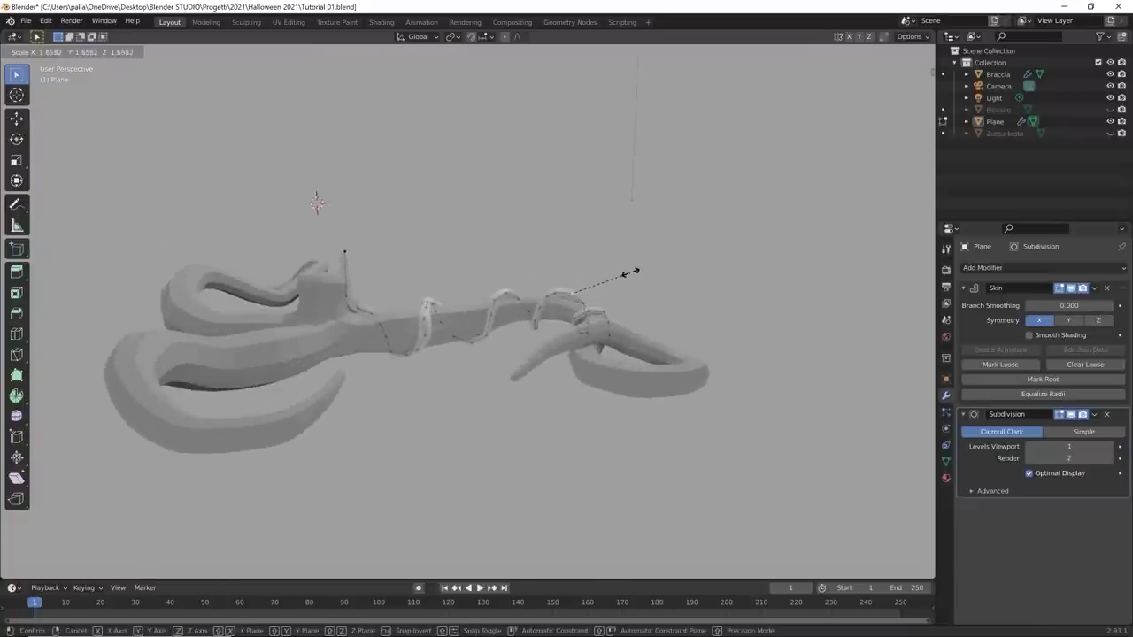
click(630, 272)
middle_drag(642, 292, 594, 376)
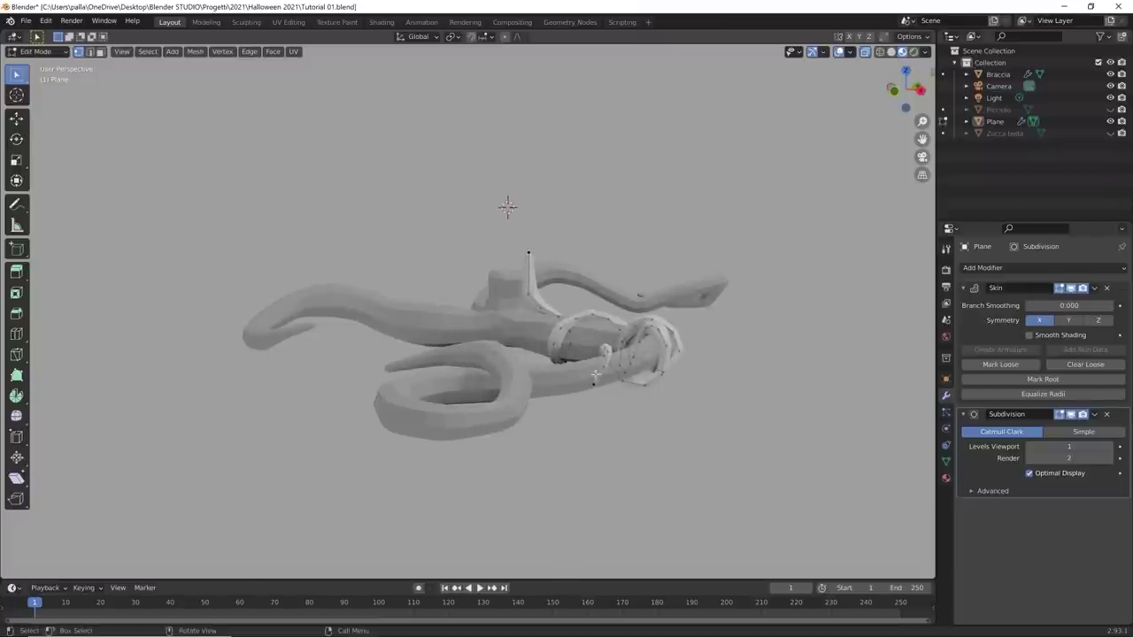
Step: Scale all of the Plane tendril's skin radii down to 0.548, then return to Object Mode
key(Tab)
middle_drag(605, 452, 573, 379)
click(586, 330)
key(Tab)
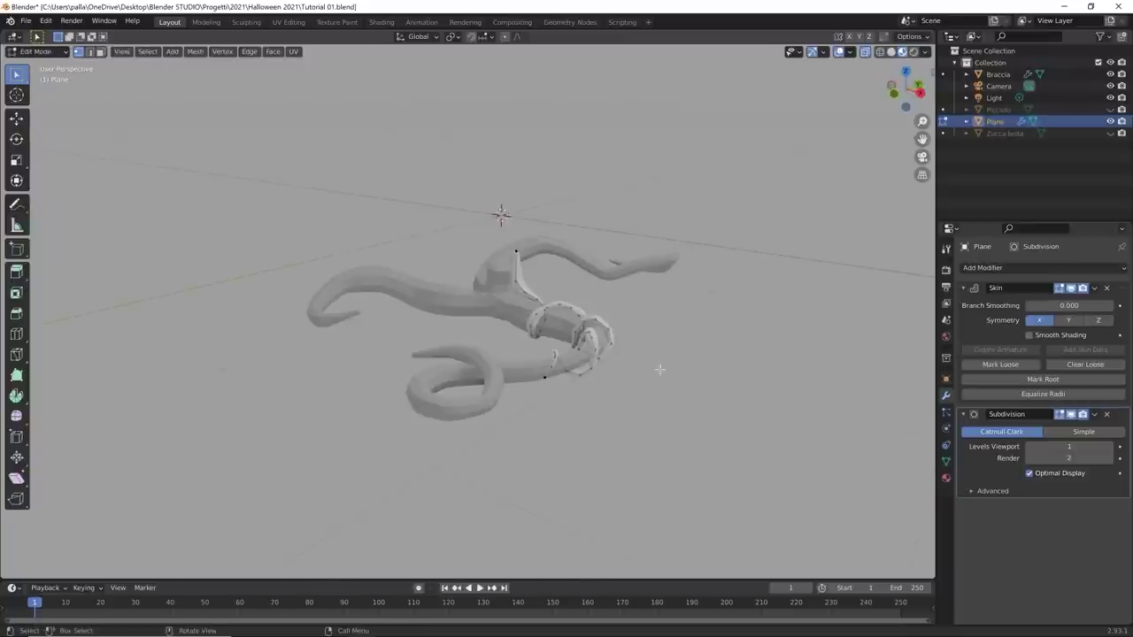
middle_drag(659, 369, 690, 385)
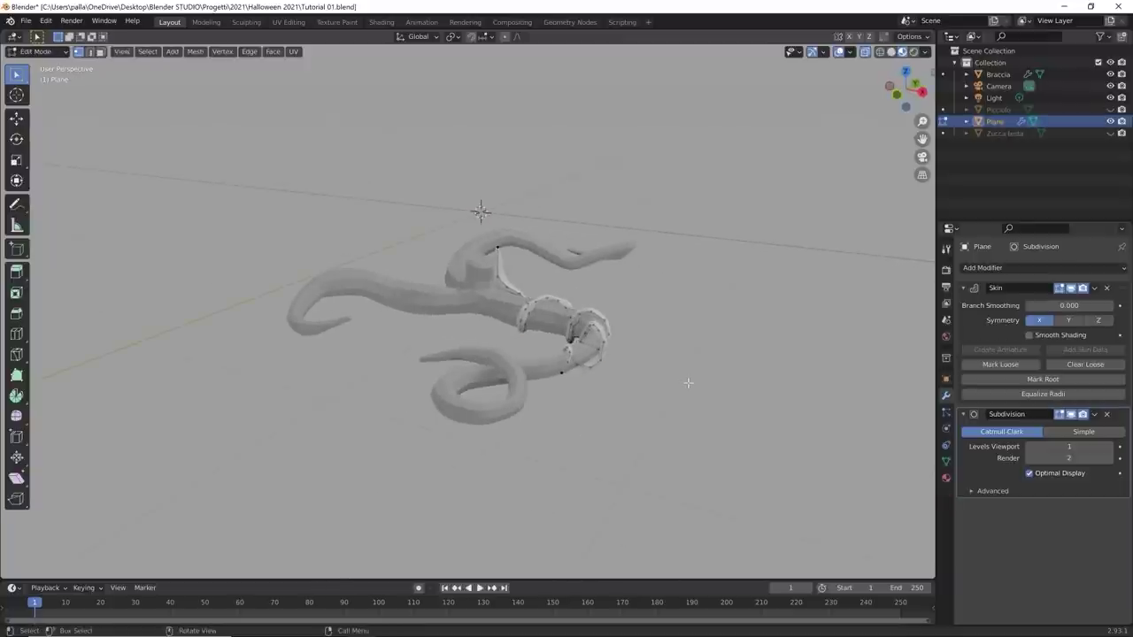
key(s)
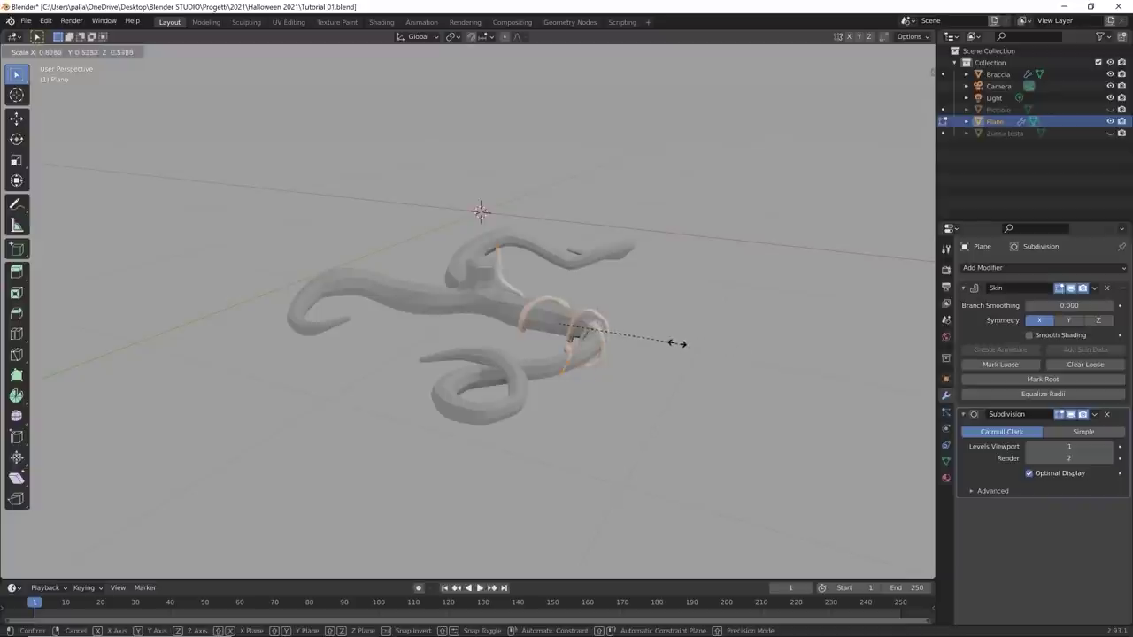
click(673, 336)
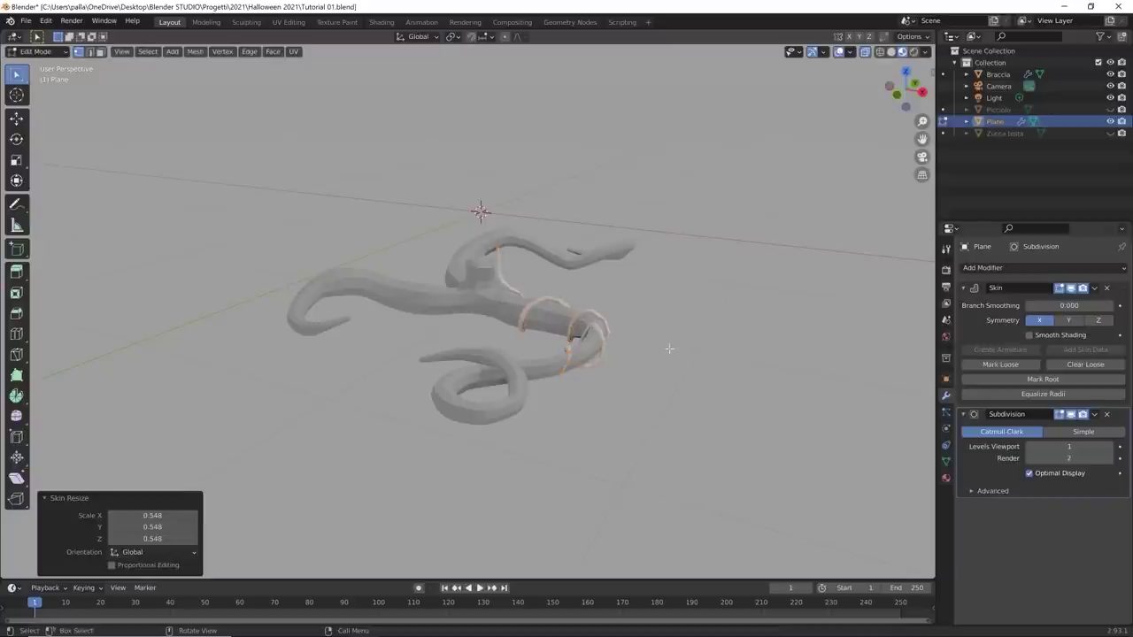
key(Tab)
middle_drag(634, 392, 444, 421)
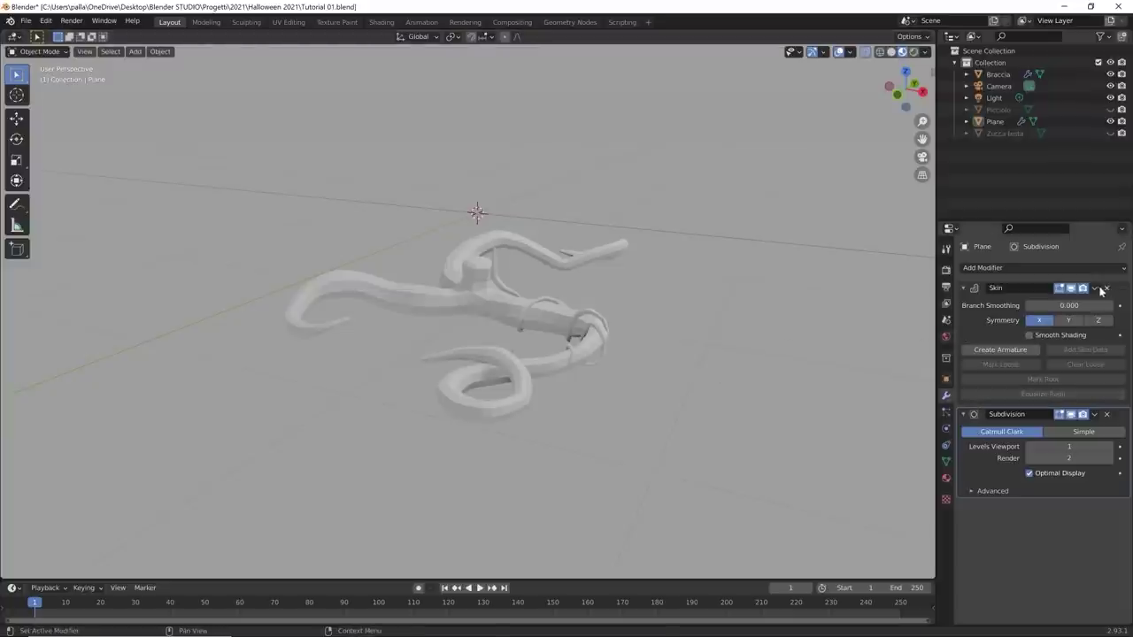
Step: Apply the tendril's Skin modifier and then its Subdivision modifier
click(1095, 289)
click(1091, 302)
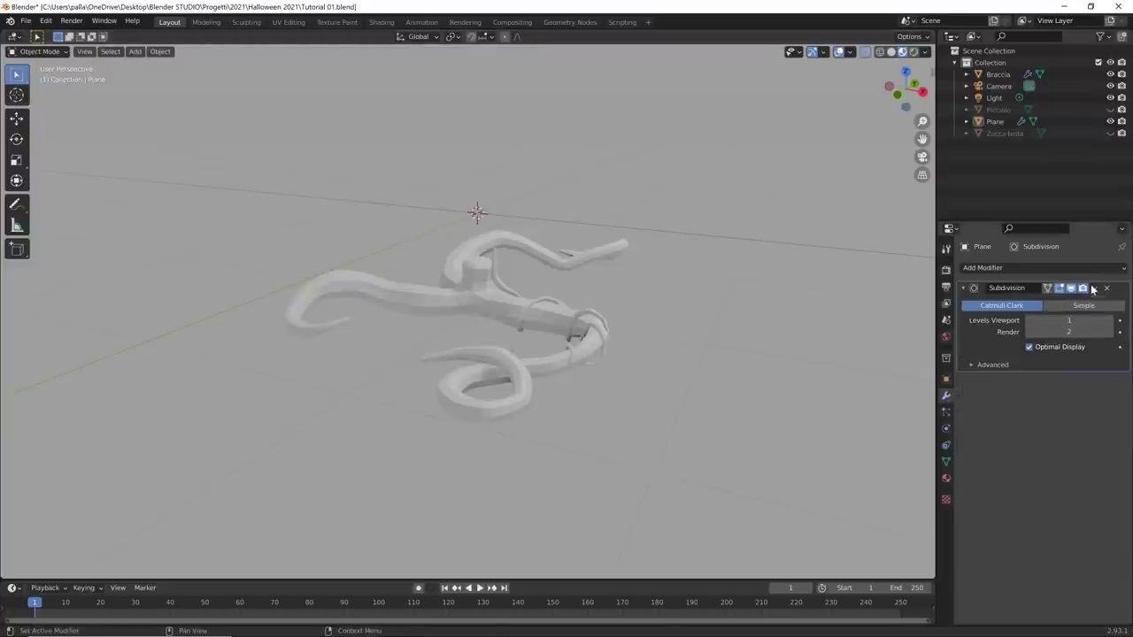
click(1096, 288)
click(1090, 302)
Step: Enter Edit Mode on the Plane tendril with X-ray turned off
click(595, 315)
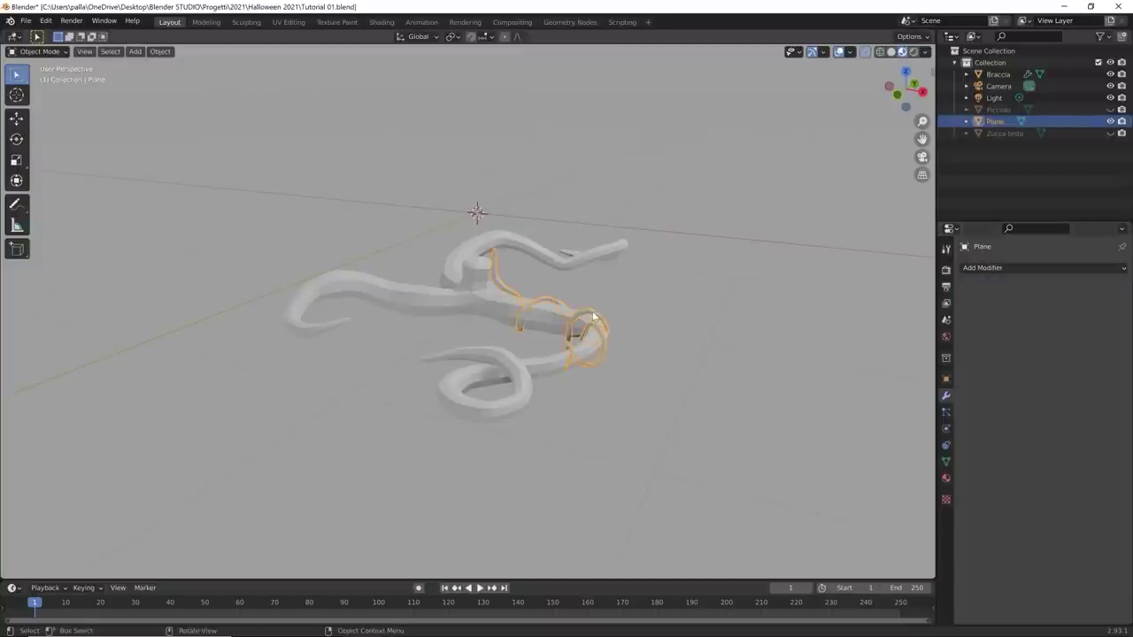
scroll(593, 316, up, 3)
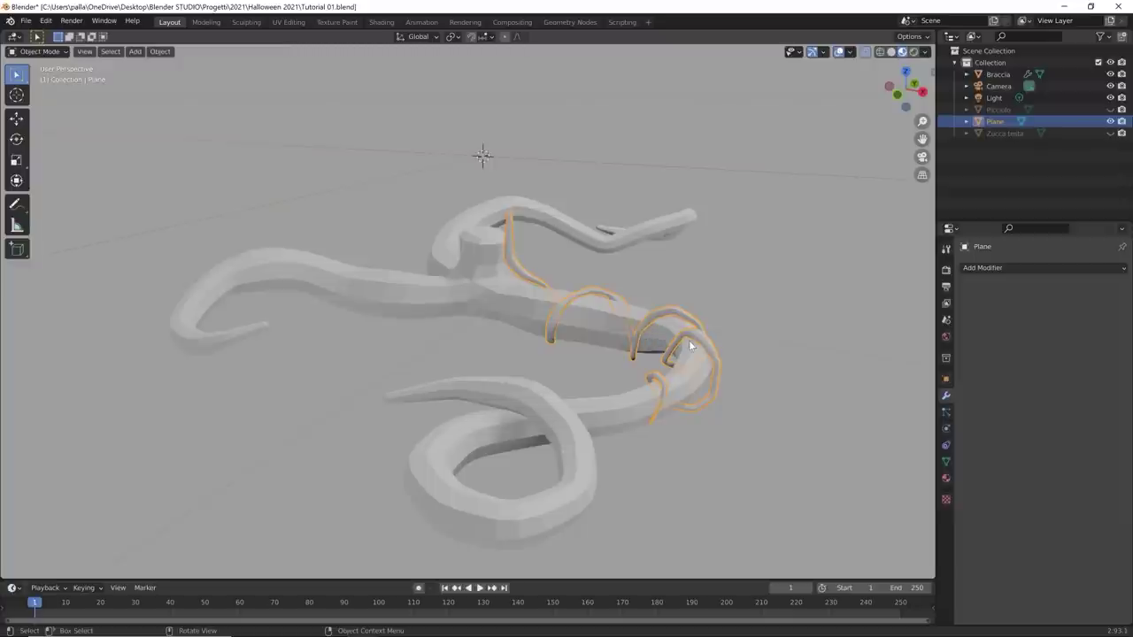
key(Tab)
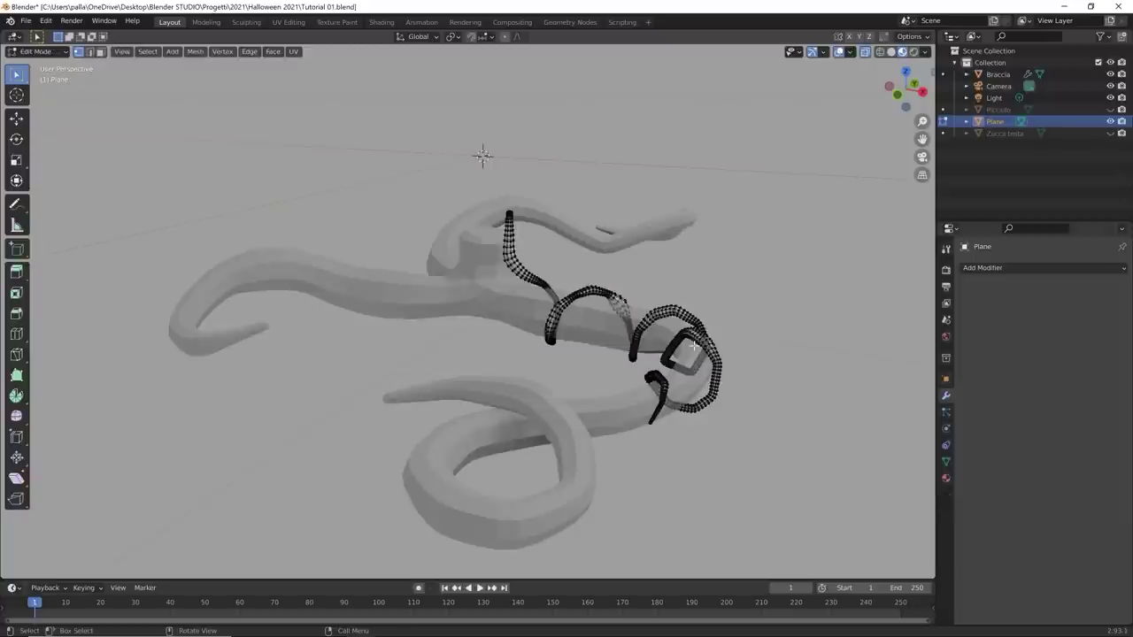
scroll(733, 349, up, 2)
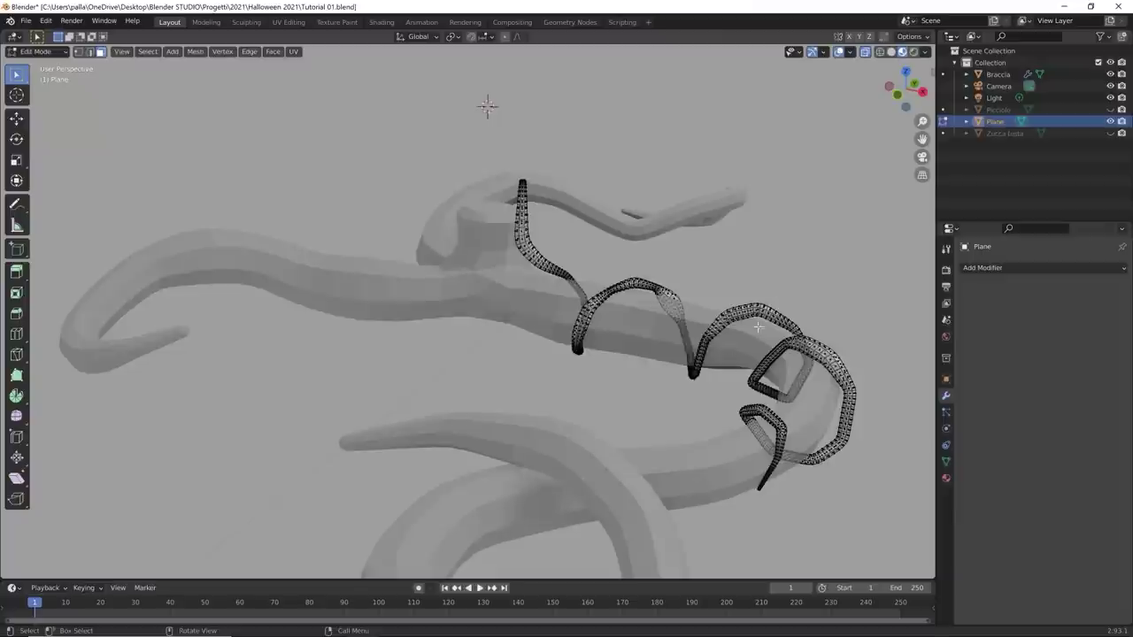
click(867, 52)
middle_drag(735, 346, 556, 374)
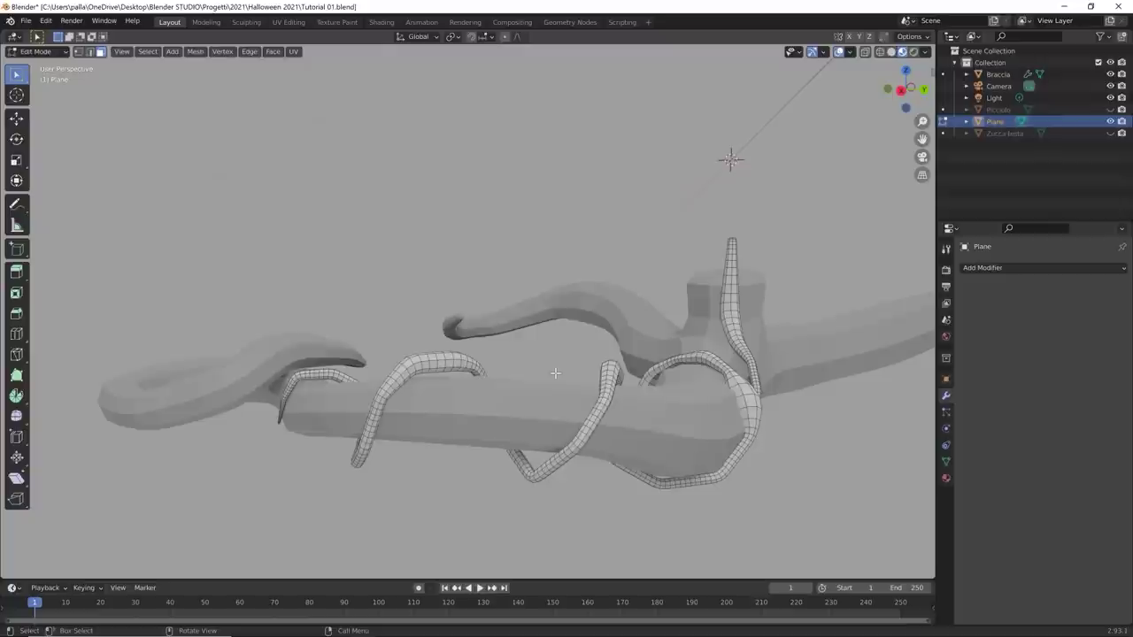
middle_drag(443, 400, 649, 281)
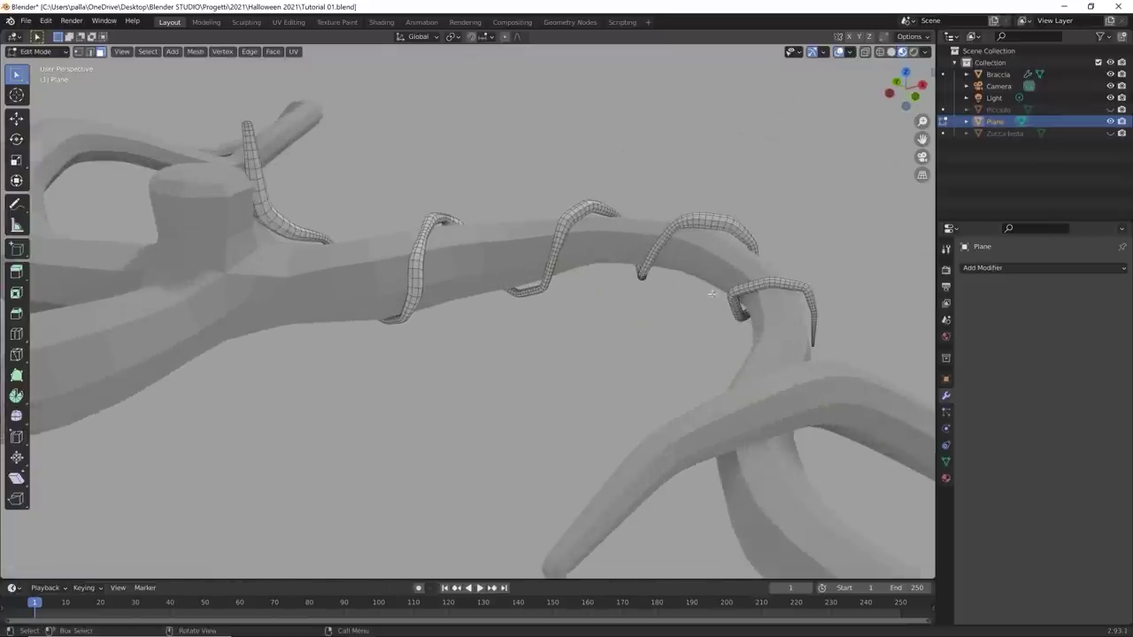
scroll(458, 392, up, 5)
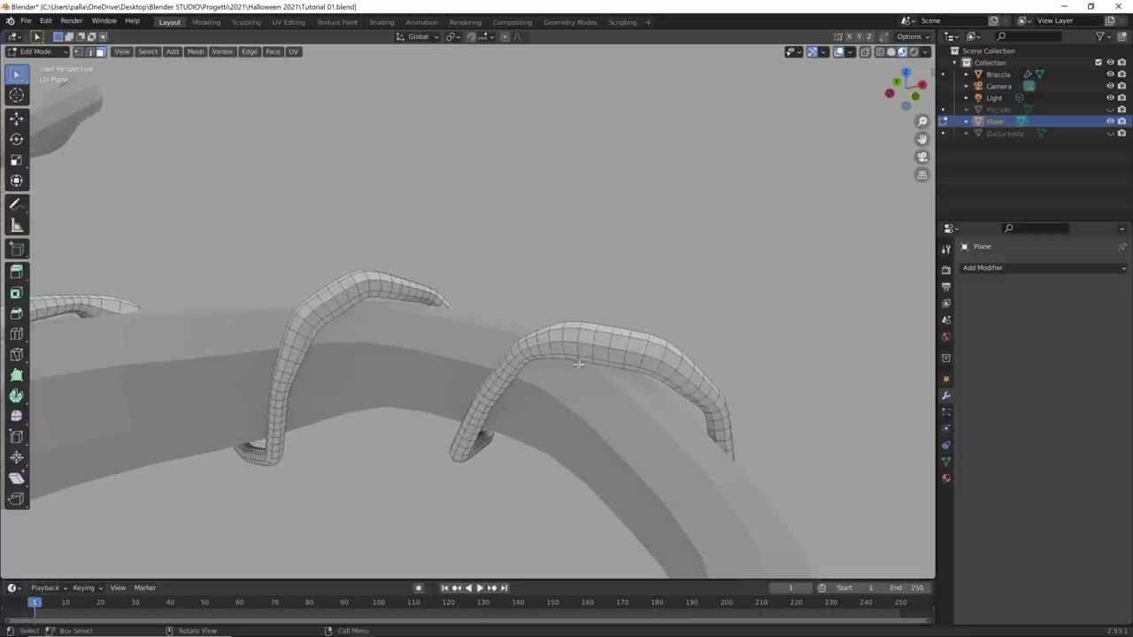
Step: In edge select mode, dissolve the first two edge loops on the tendril arch
key(2)
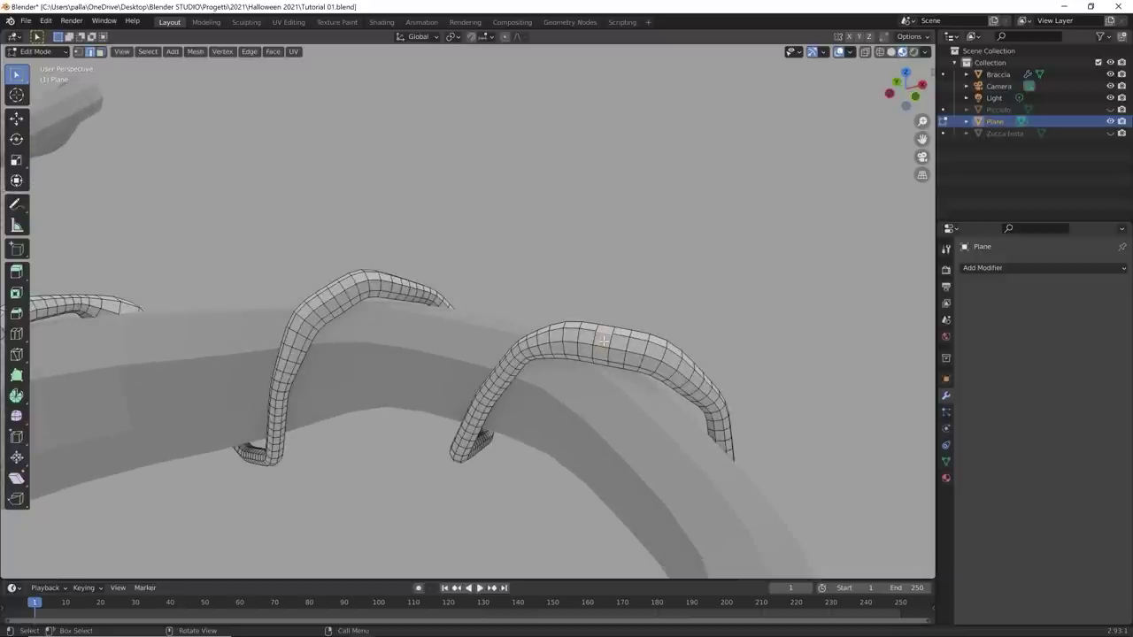
key(alt)
right_click(630, 348)
click(627, 527)
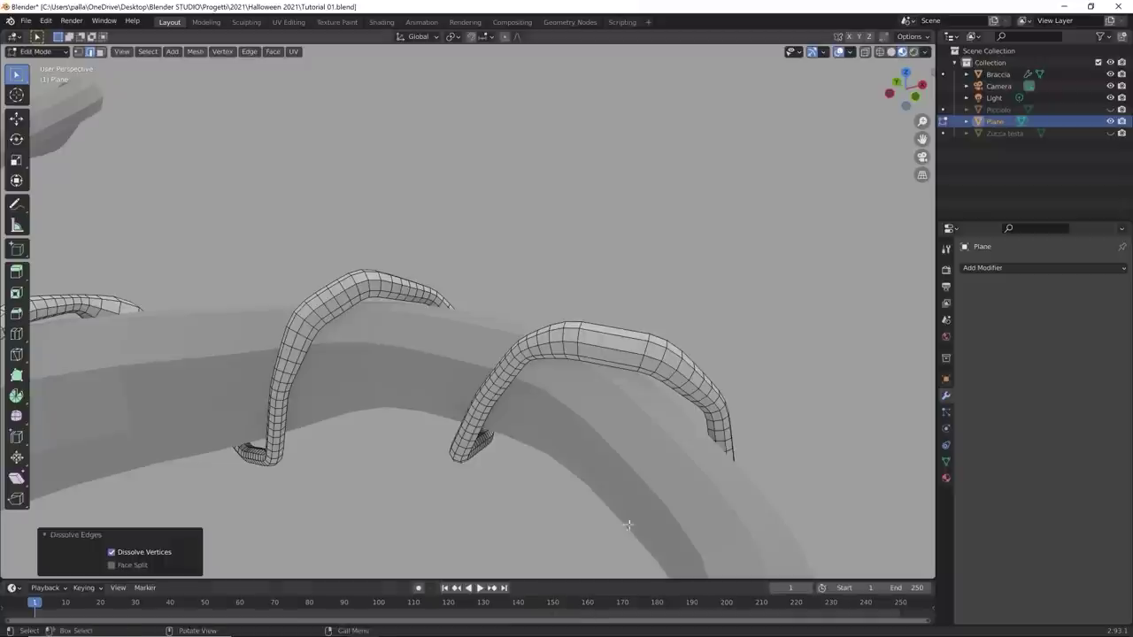
middle_drag(677, 408, 488, 369)
key(alt)
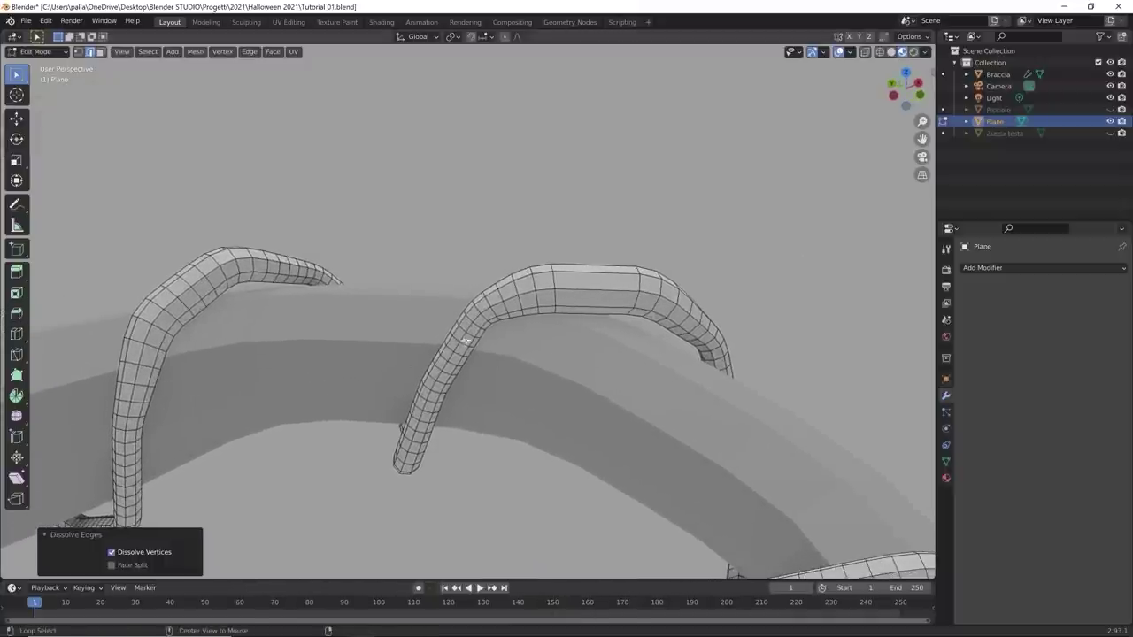
alt+click(470, 347)
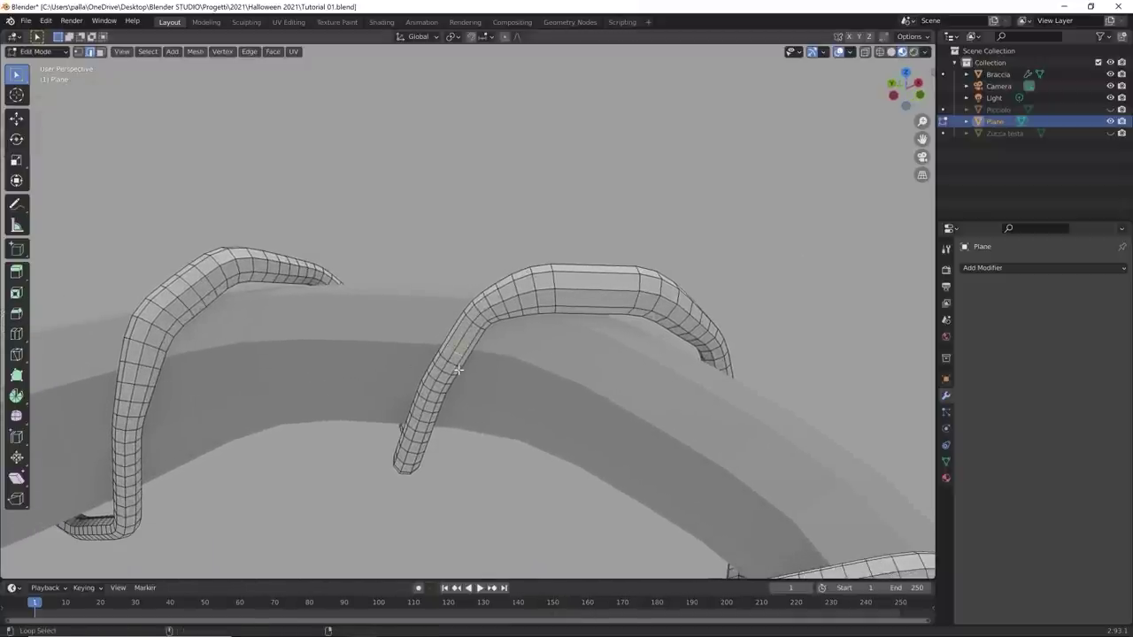
alt+click(449, 377)
right_click(443, 390)
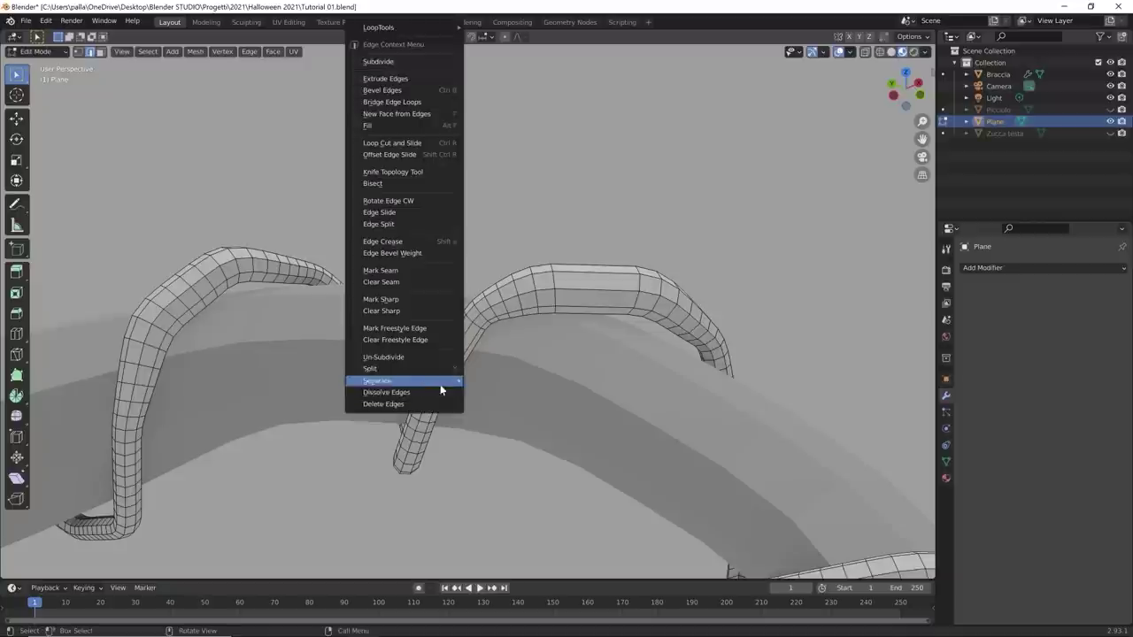
click(423, 400)
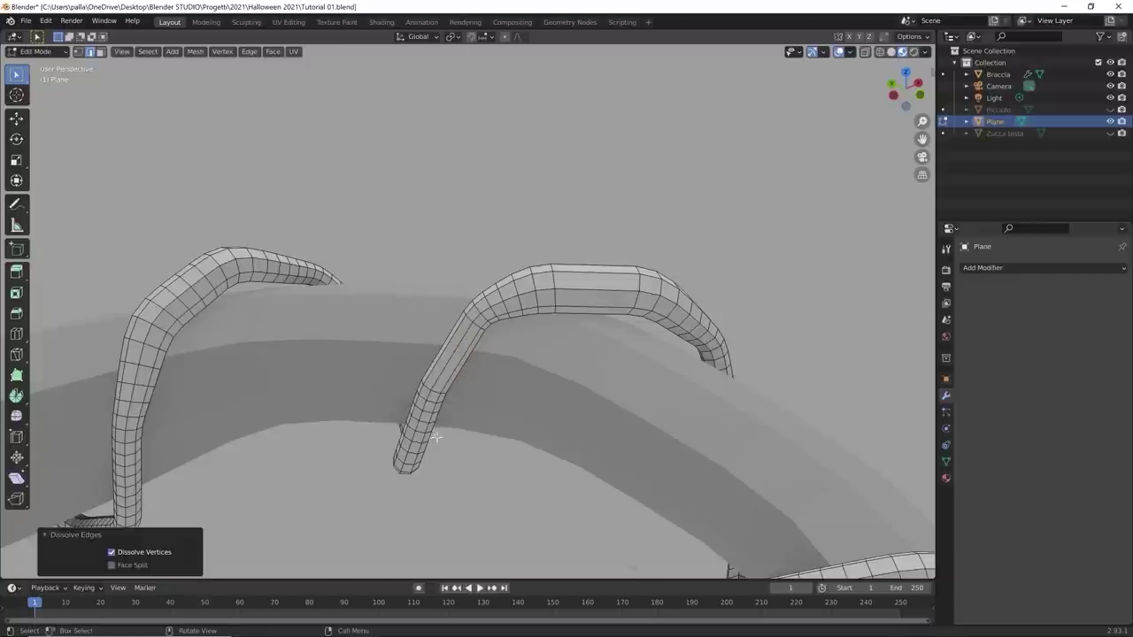
Step: Dissolve an edge loop near the arch's tip on the tendril leg
middle_drag(435, 438, 412, 477)
click(377, 527)
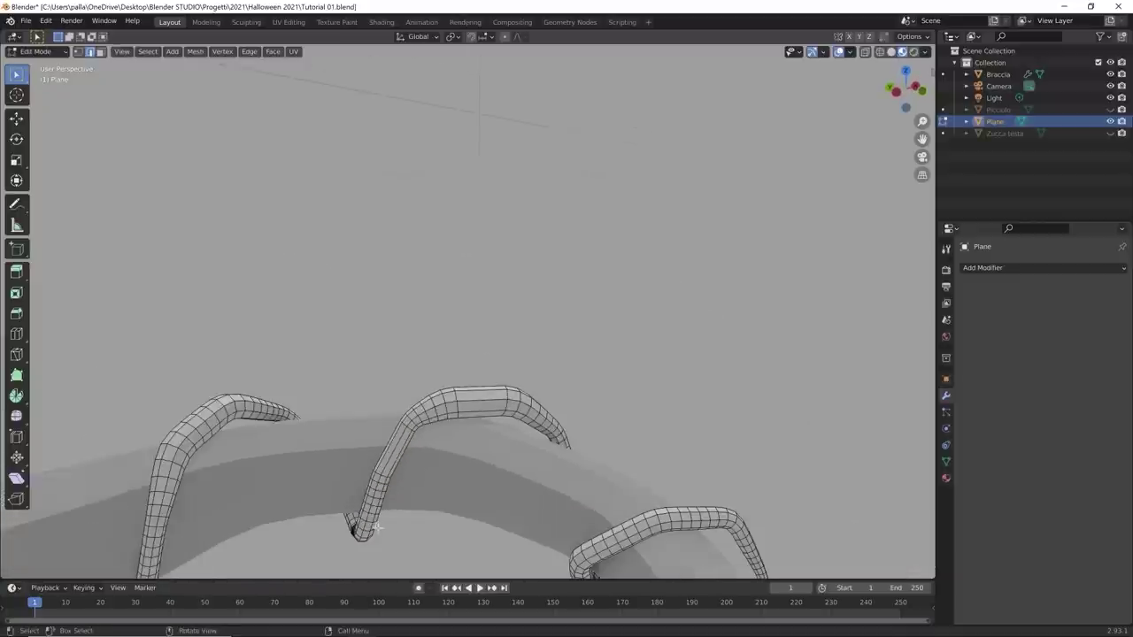
scroll(373, 520, up, 8)
scroll(374, 518, down, 6)
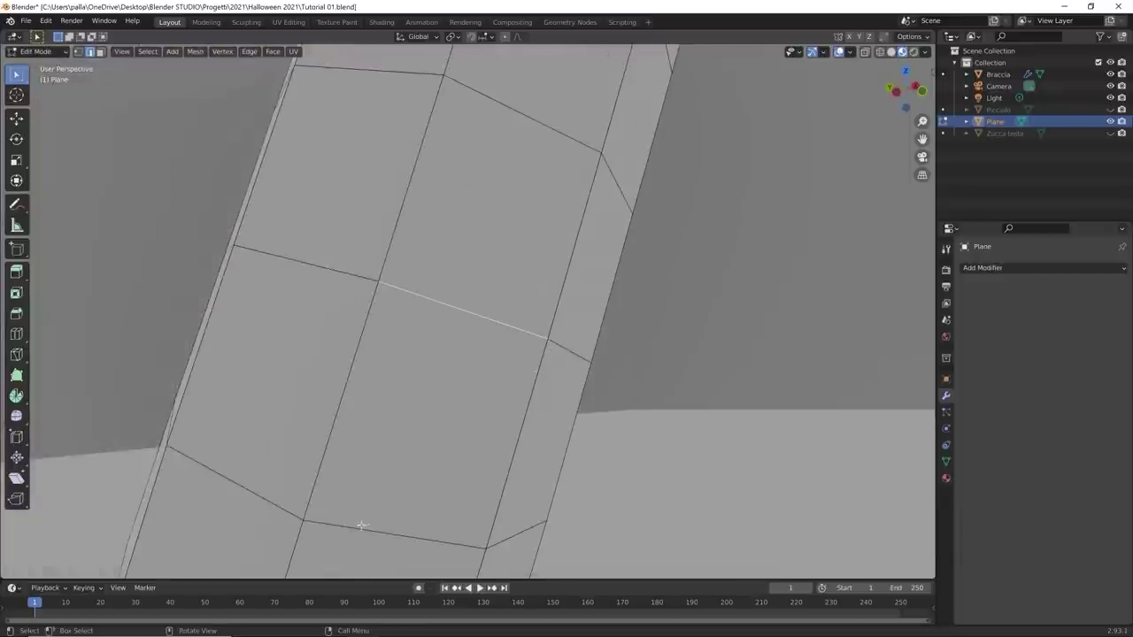
scroll(389, 469, down, 3)
middle_drag(412, 444, 472, 309)
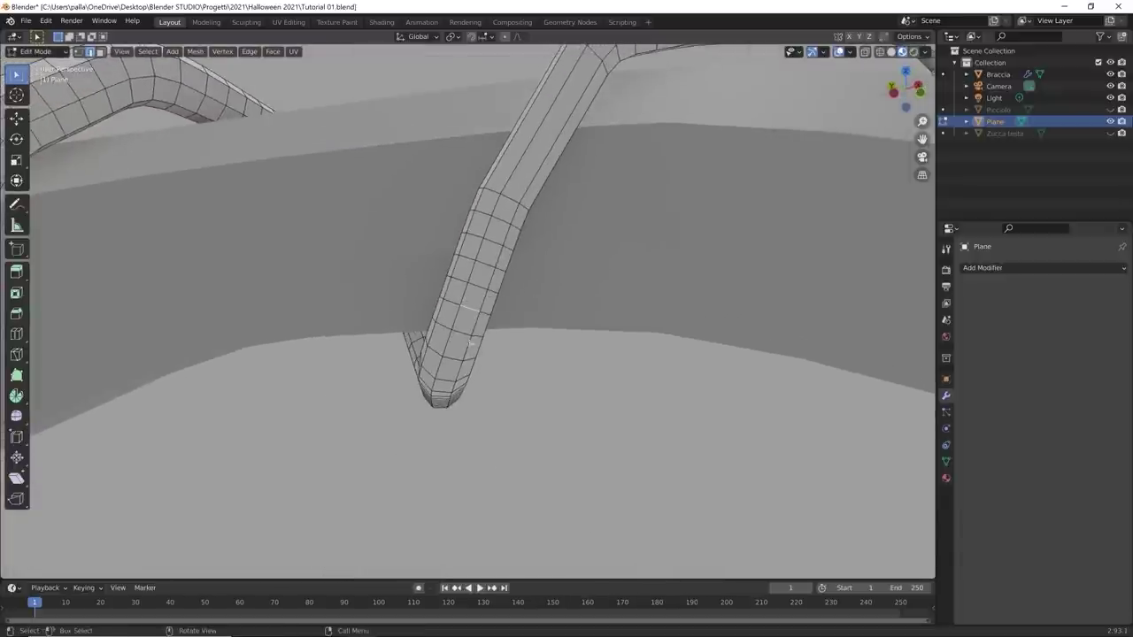
right_click(490, 248)
click(458, 397)
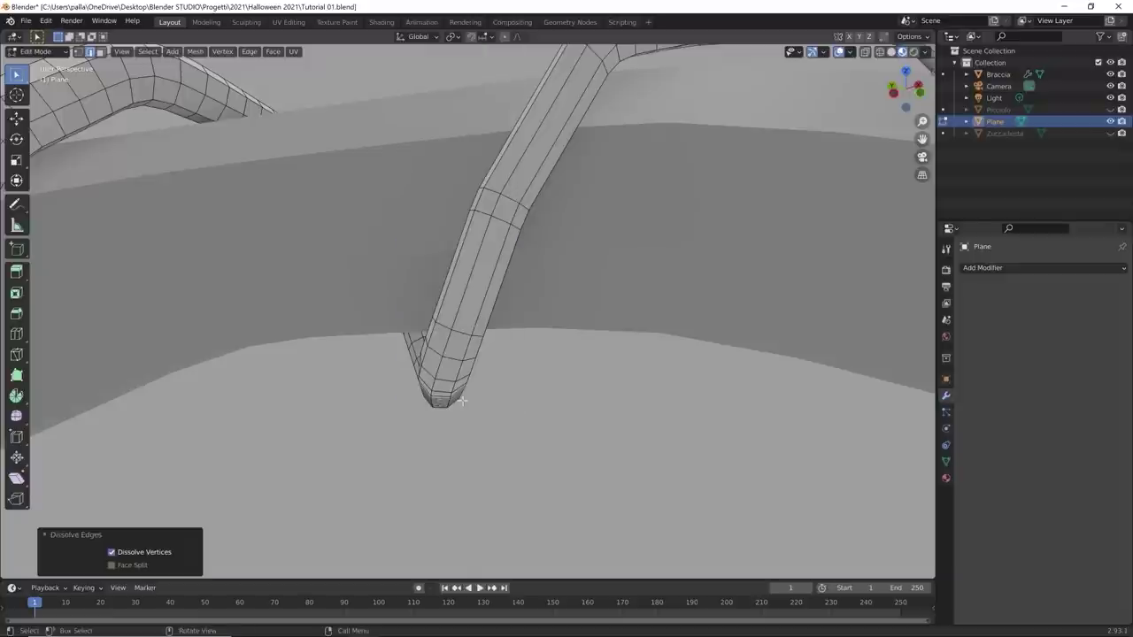
Step: Dissolve another edge loop and pick the next loop on the coil
scroll(460, 400, down, 4)
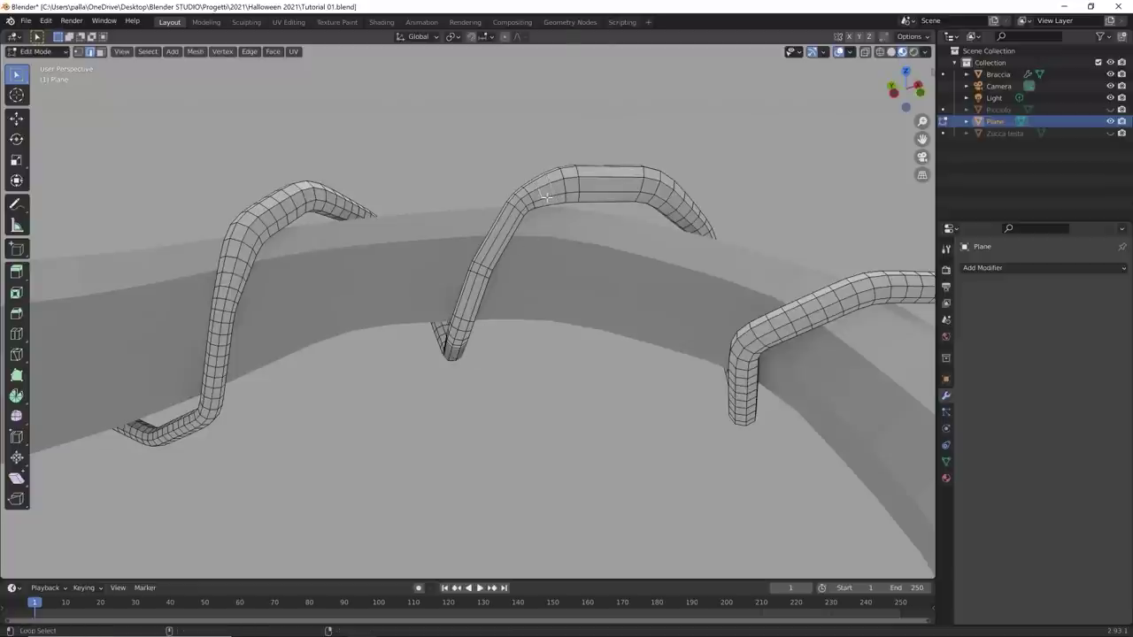
right_click(546, 196)
click(520, 359)
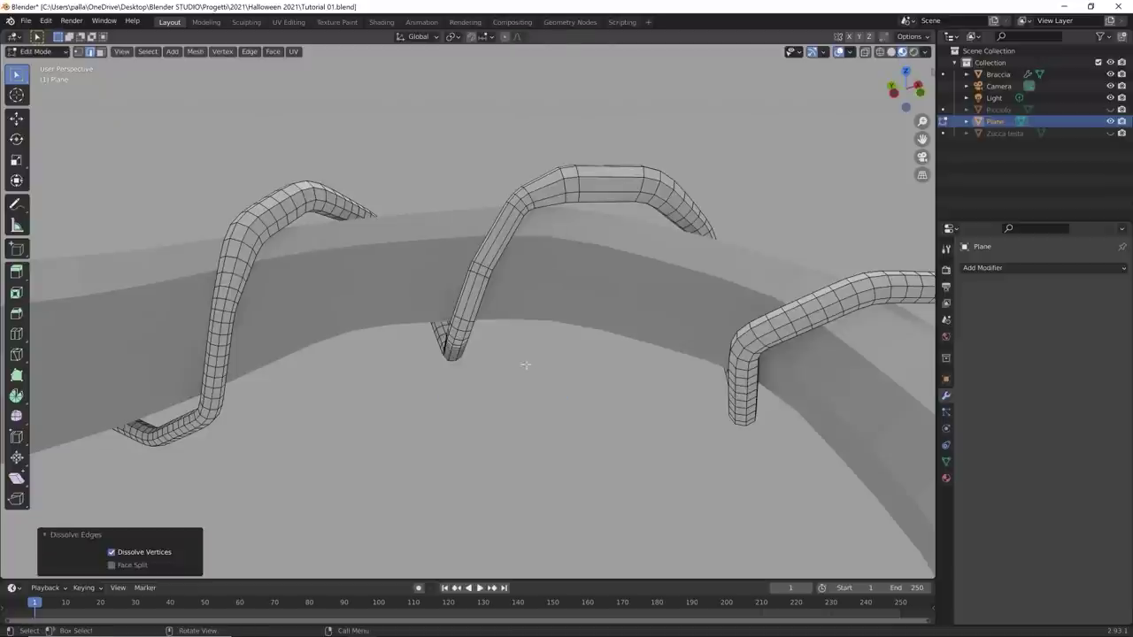
middle_drag(526, 365, 522, 390)
scroll(522, 390, up, 6)
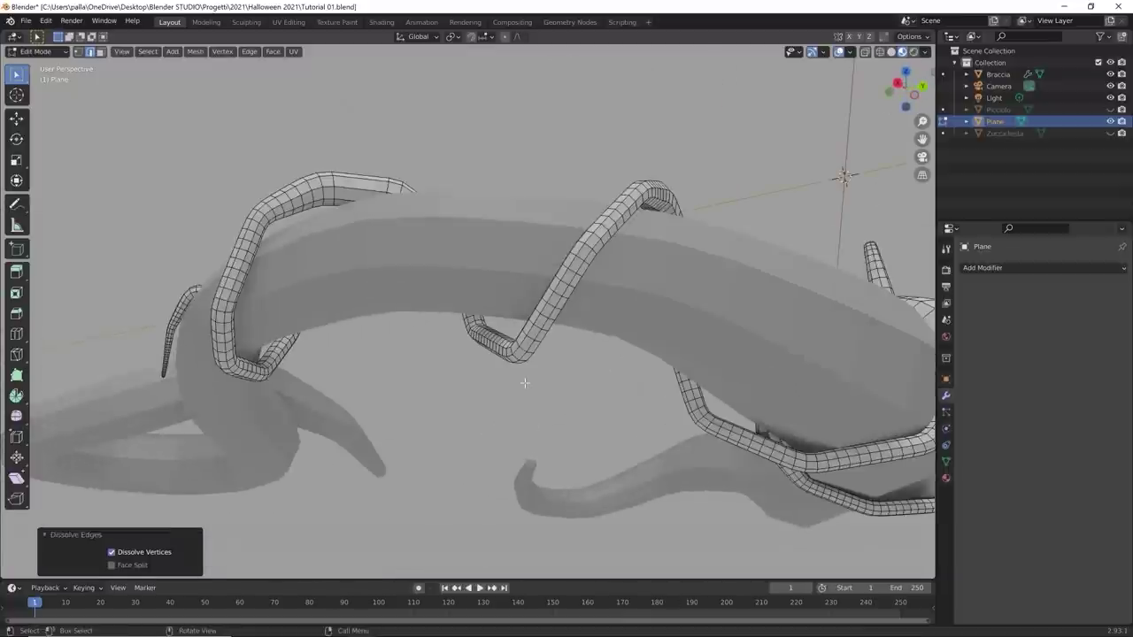
alt+click(571, 354)
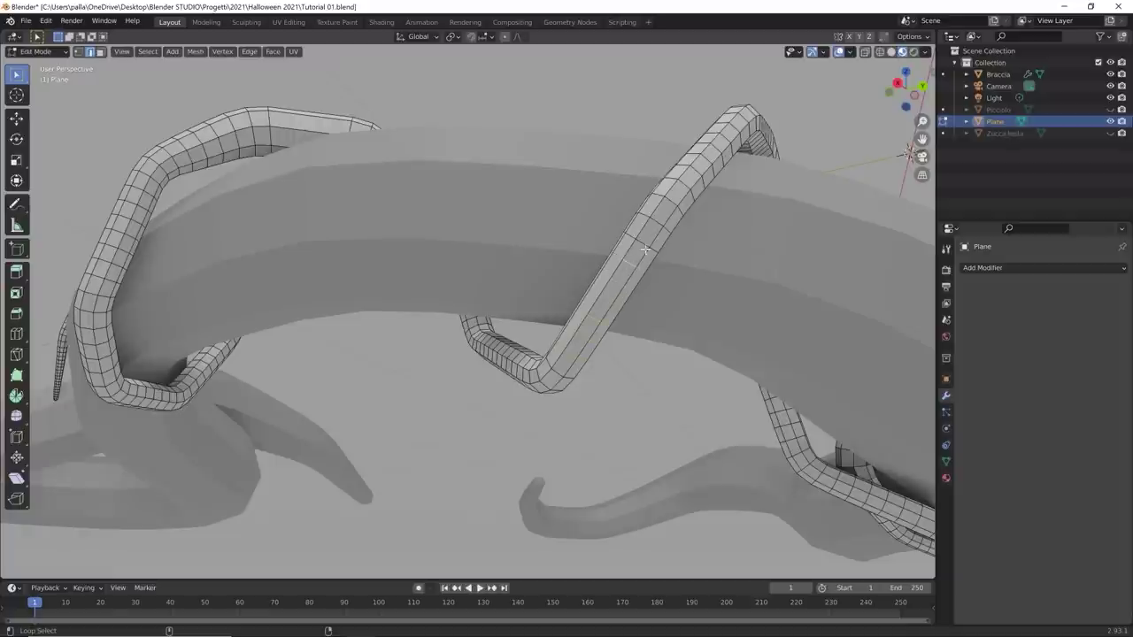
Step: Dissolve three more edge loops on the tendril coils and ring coil
right_click(660, 224)
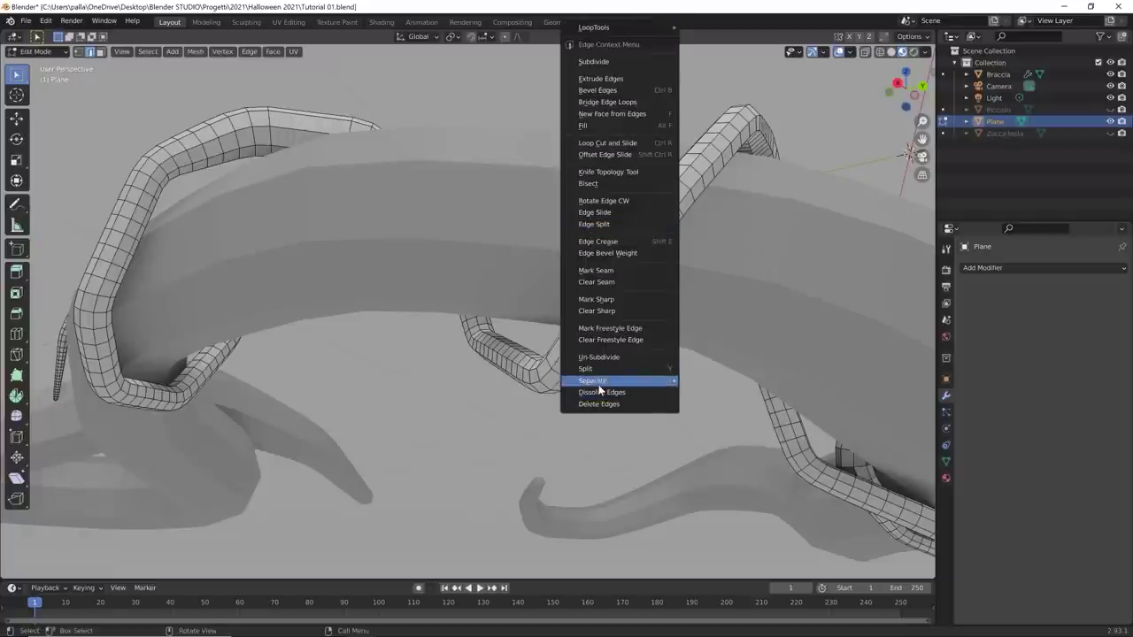
click(593, 391)
middle_drag(651, 374, 610, 412)
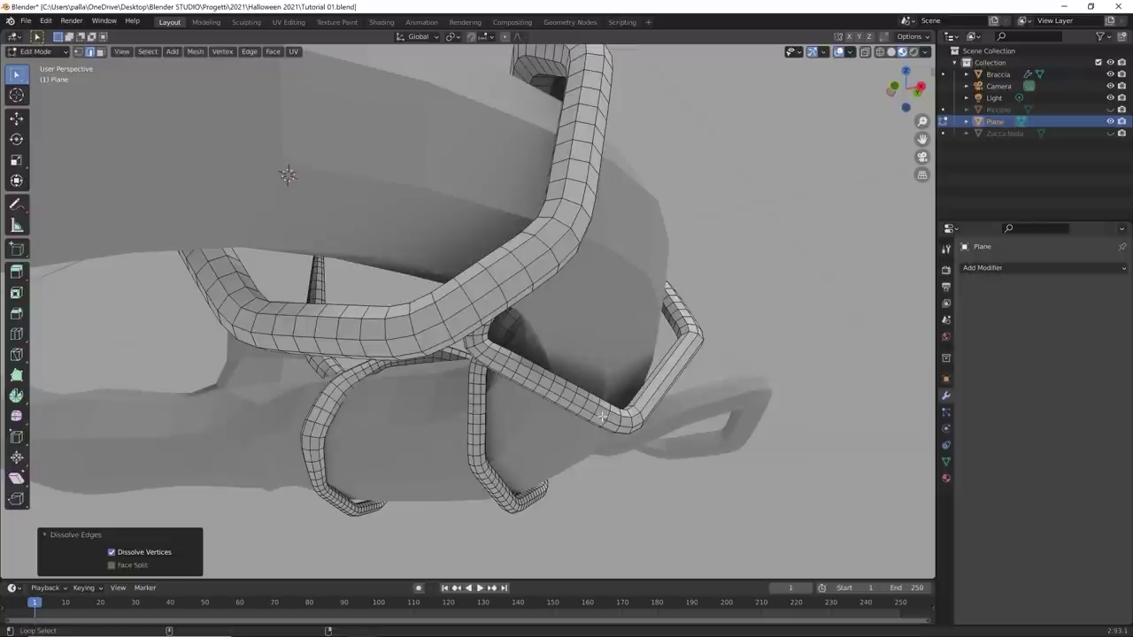
alt+click(591, 409)
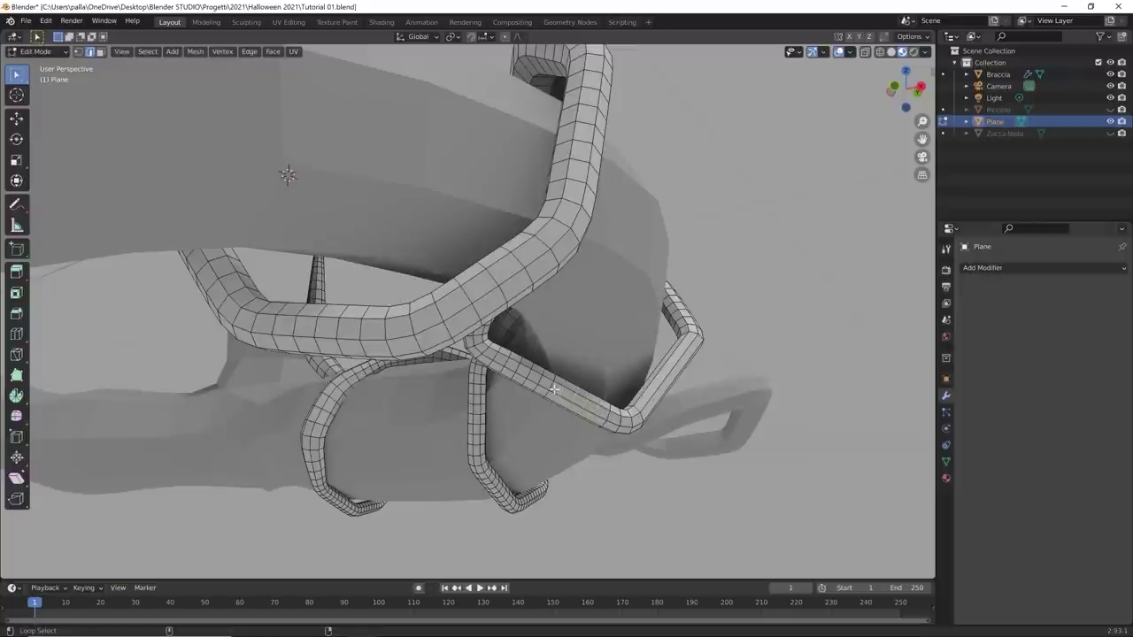
right_click(522, 375)
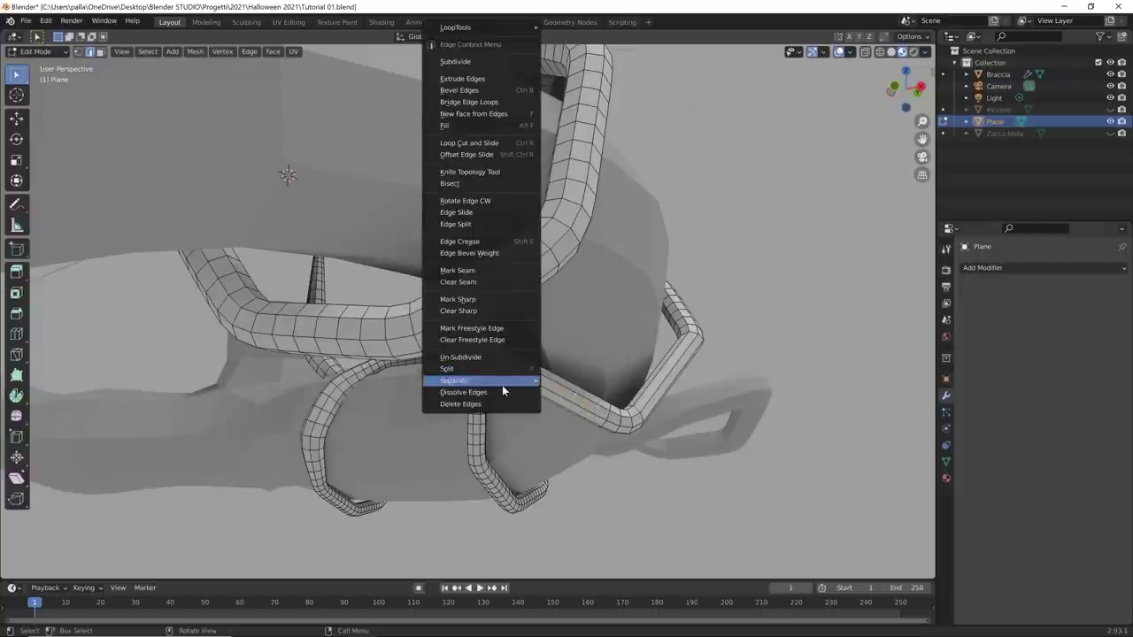
click(483, 393)
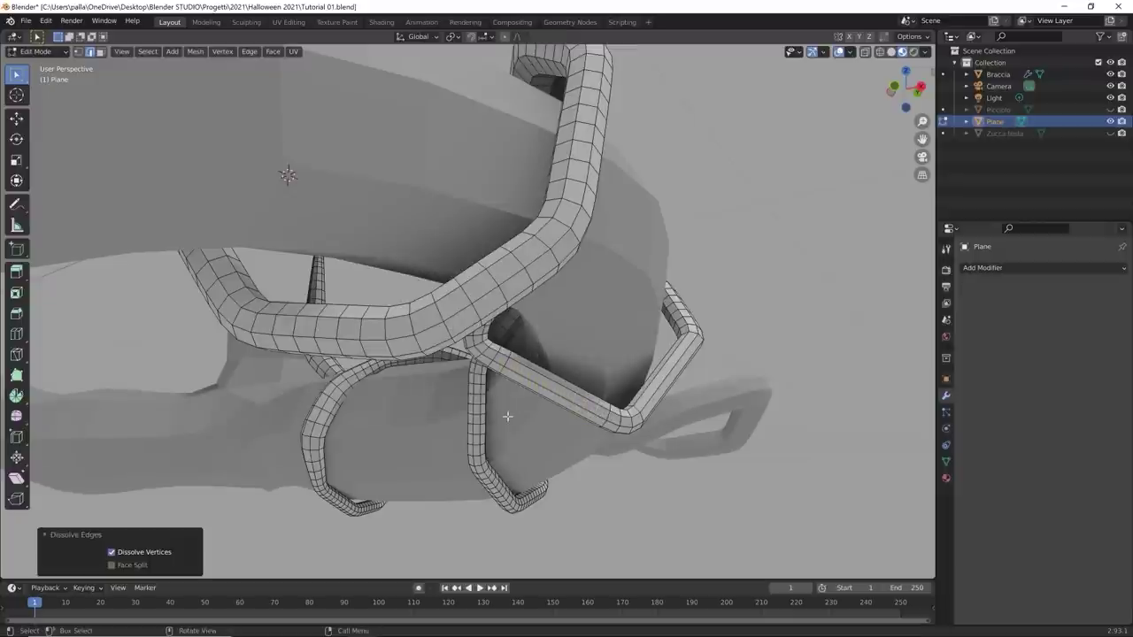
middle_drag(507, 416, 454, 390)
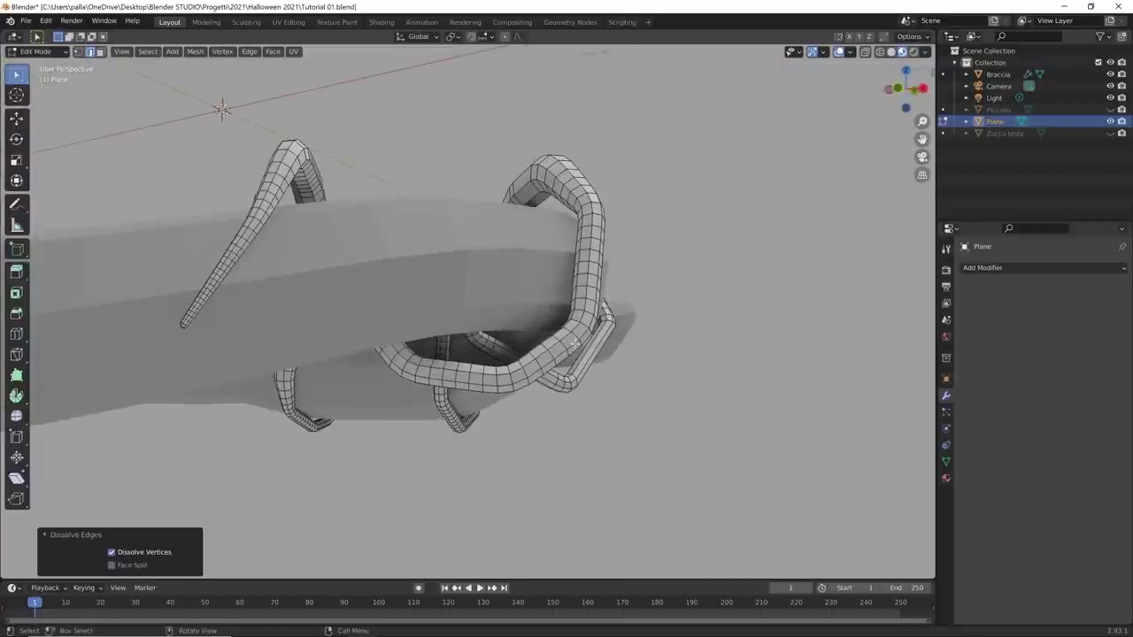
alt+click(567, 350)
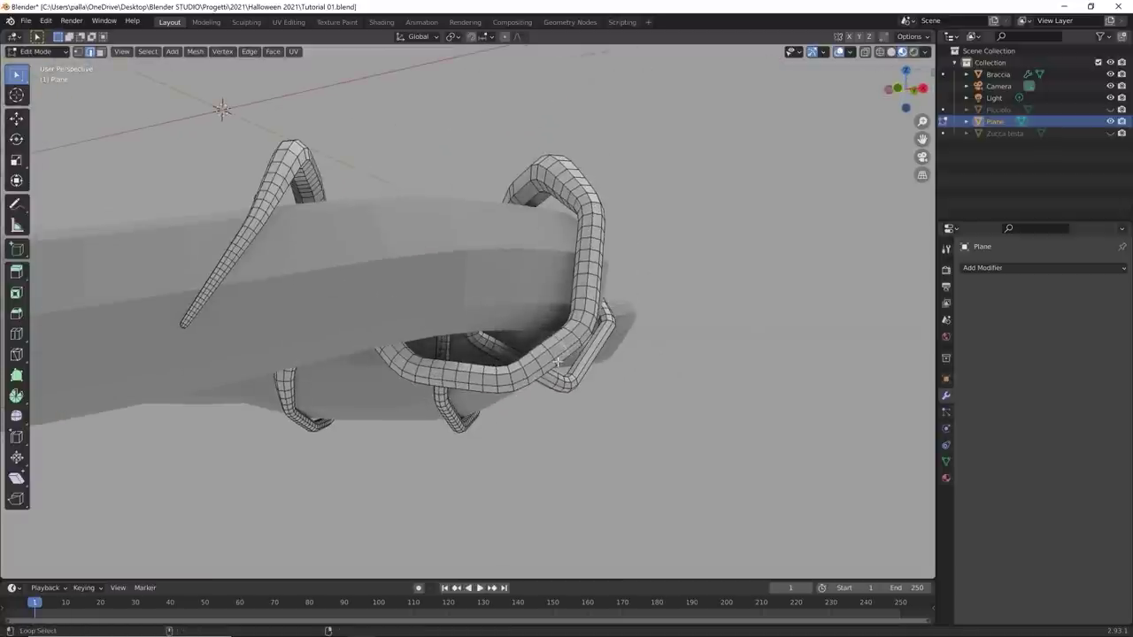
right_click(542, 370)
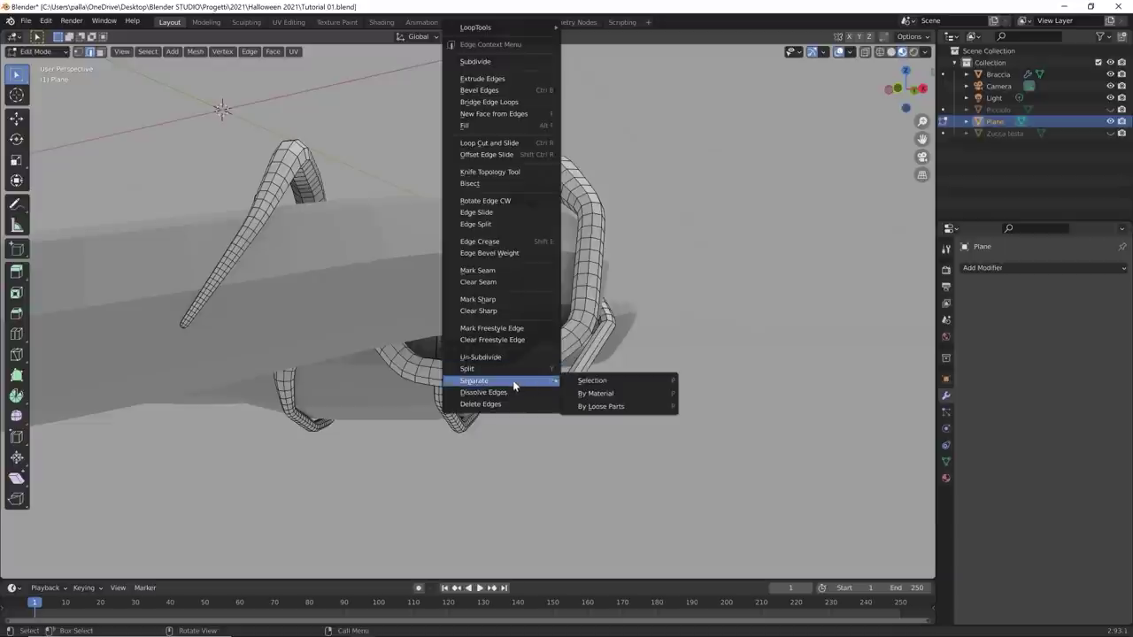
click(518, 393)
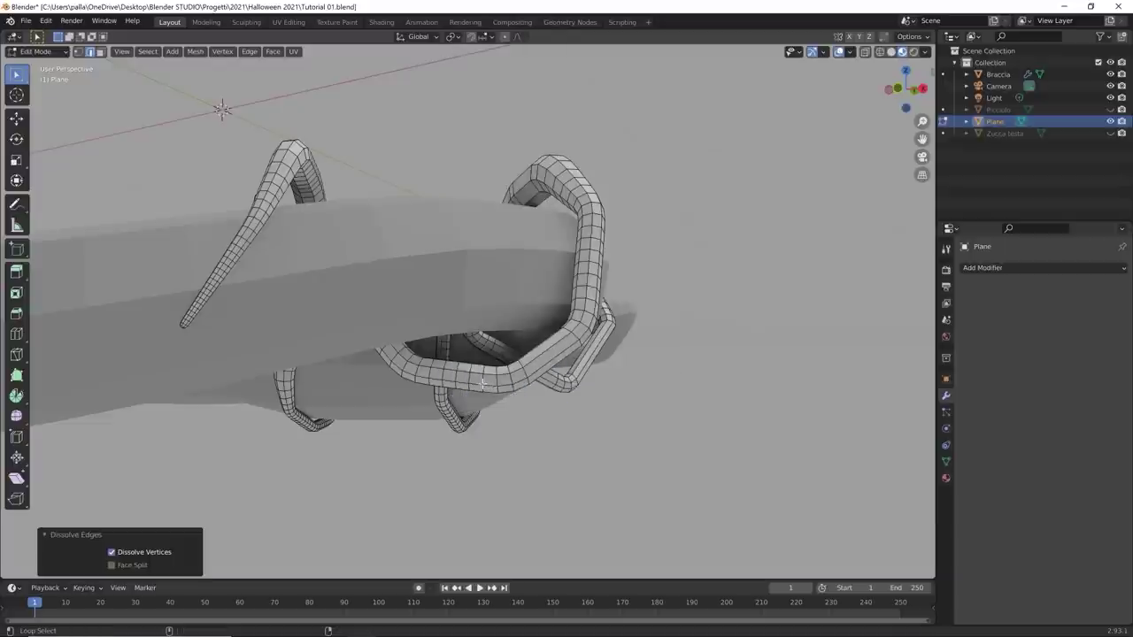
Step: Dissolve two further edge loops on the ring coil
alt+click(472, 380)
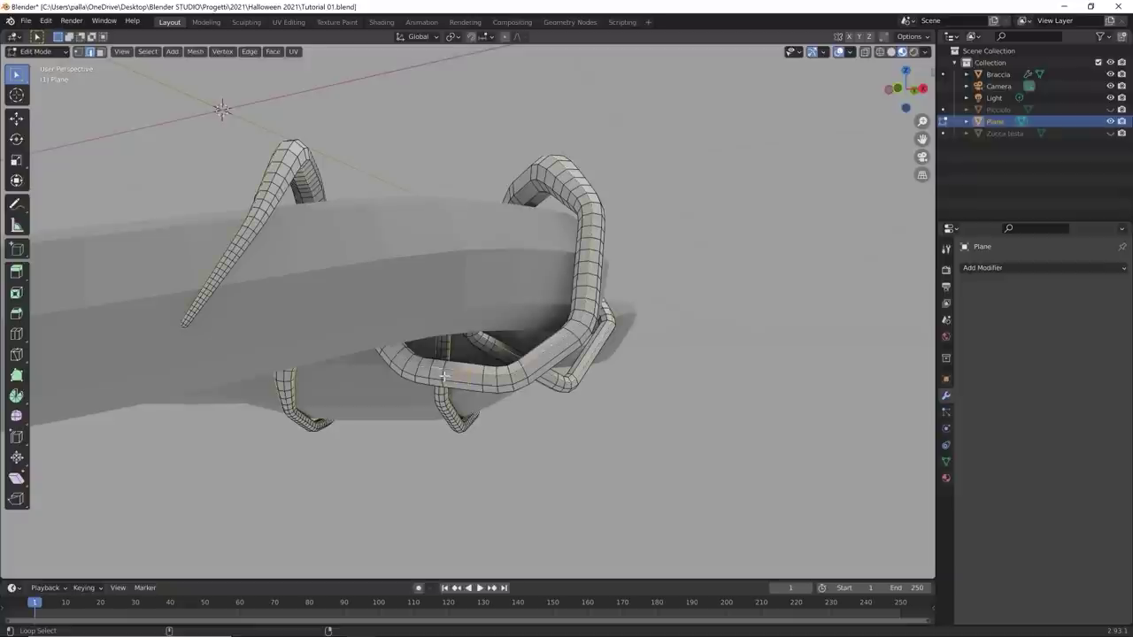
alt+click(441, 377)
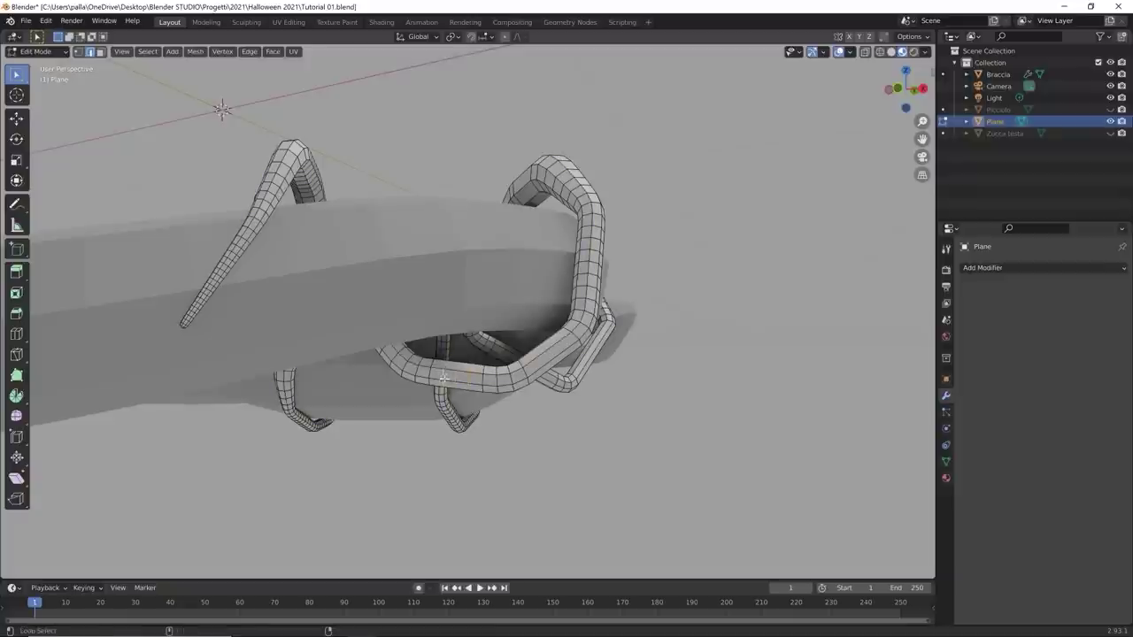
right_click(436, 376)
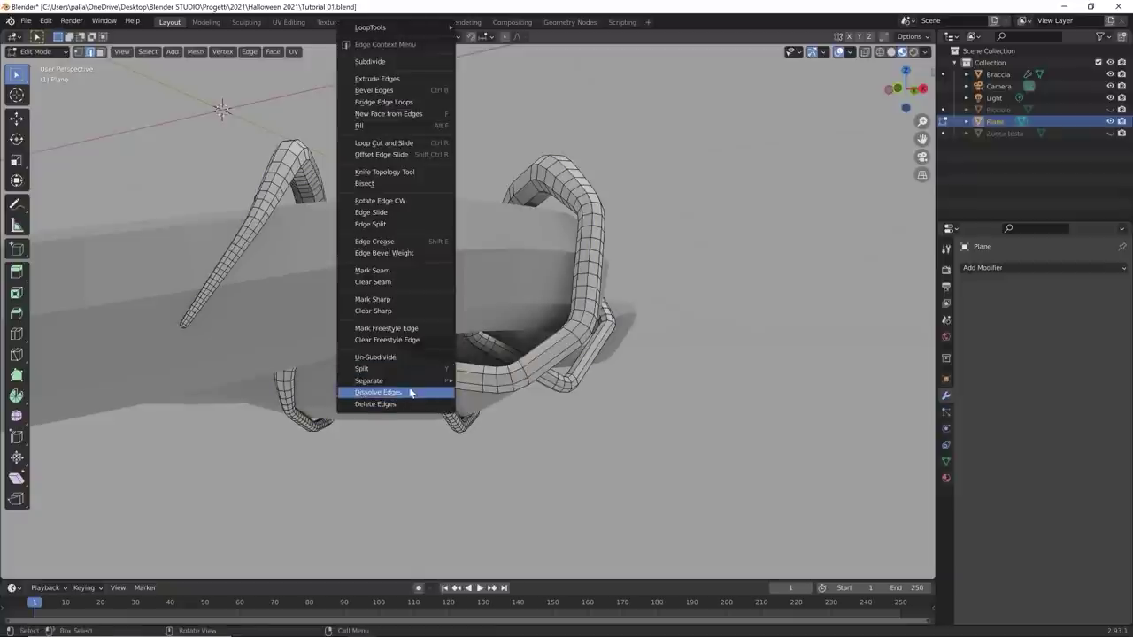
click(414, 393)
middle_drag(413, 393, 505, 375)
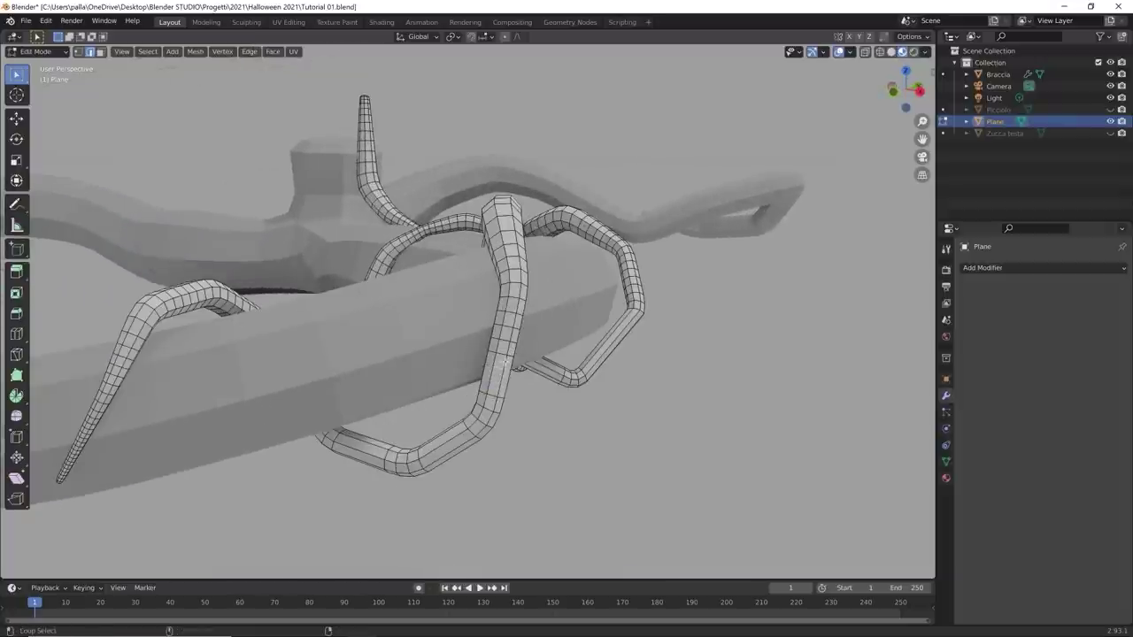
right_click(513, 315)
click(485, 392)
Step: Dissolve an edge loop on the tendril arch, then view the tapered end
middle_drag(486, 391, 573, 363)
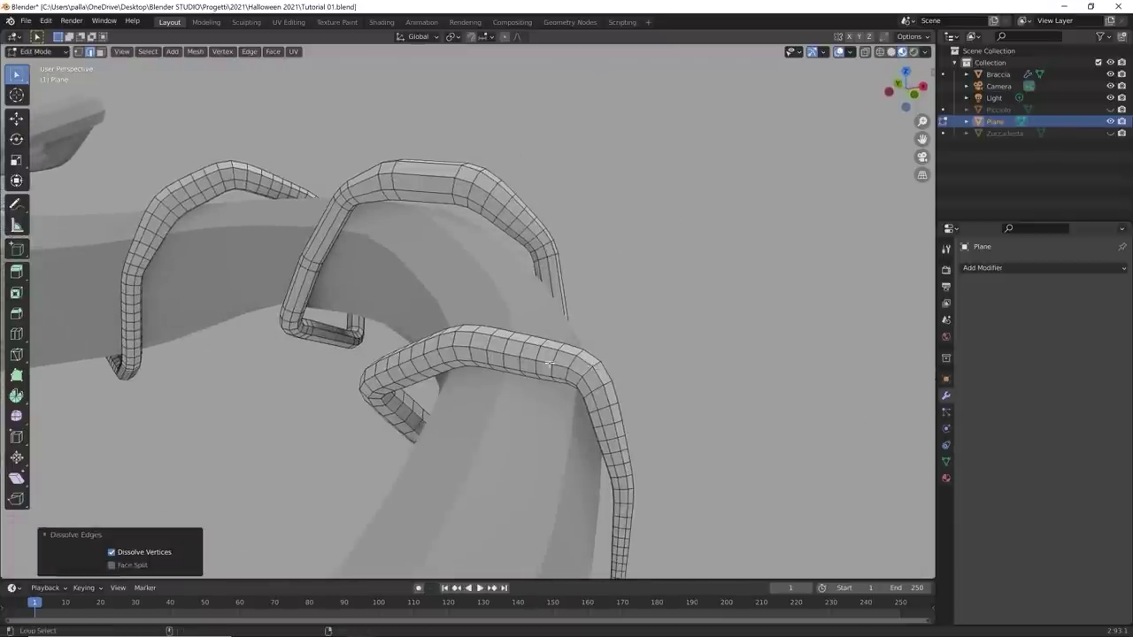
key(k)
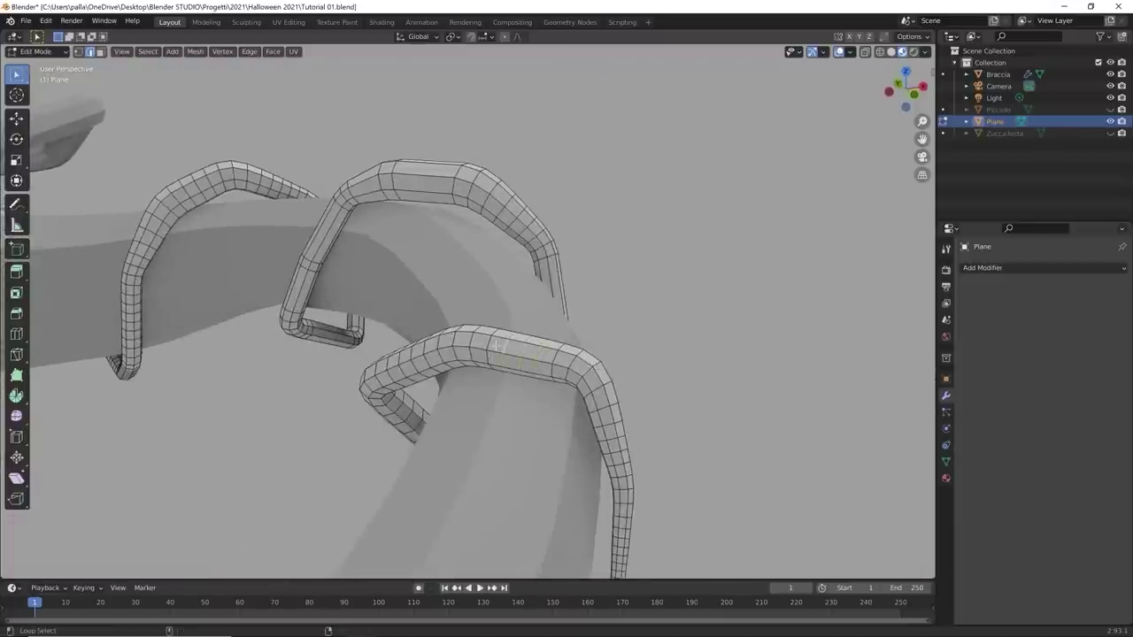
alt+click(493, 347)
right_click(463, 352)
click(434, 395)
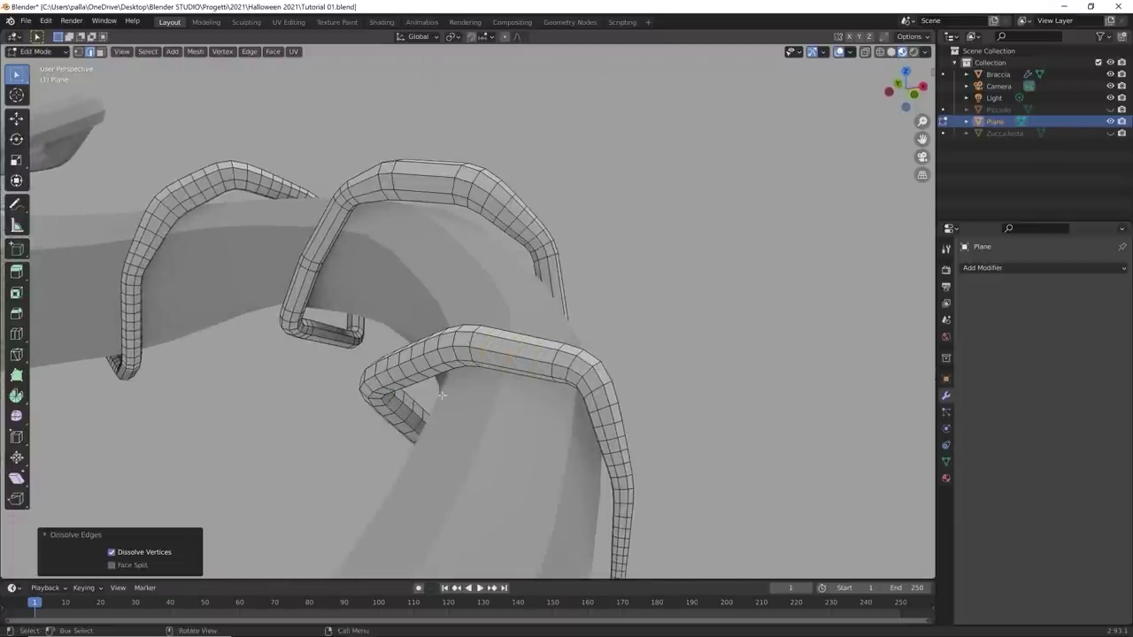
middle_drag(442, 395, 742, 467)
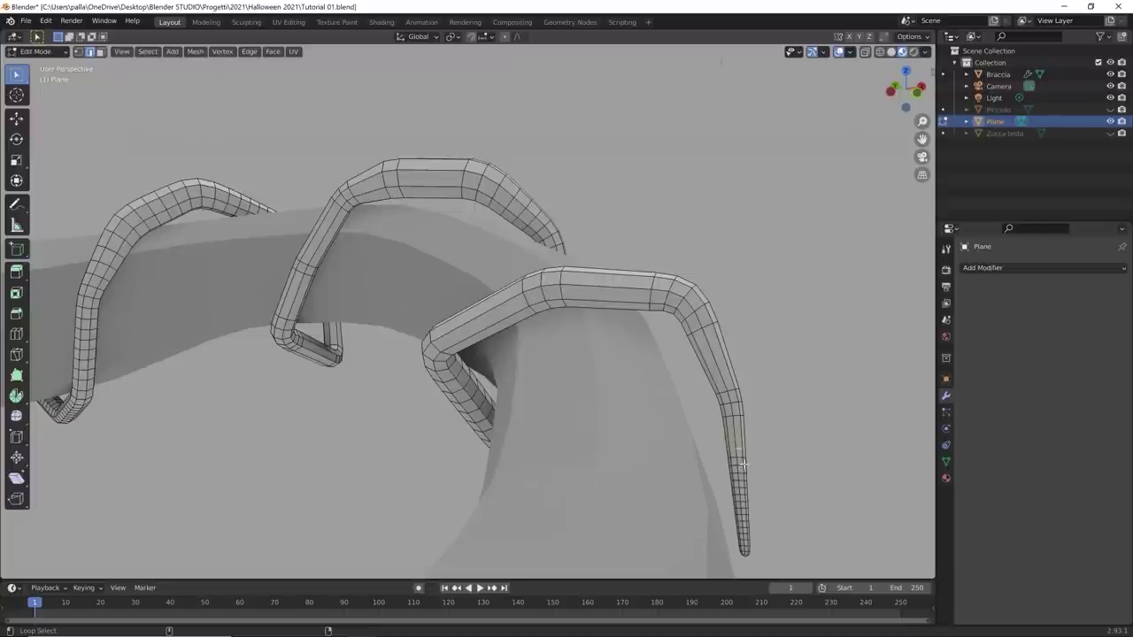
scroll(678, 405, up, 4)
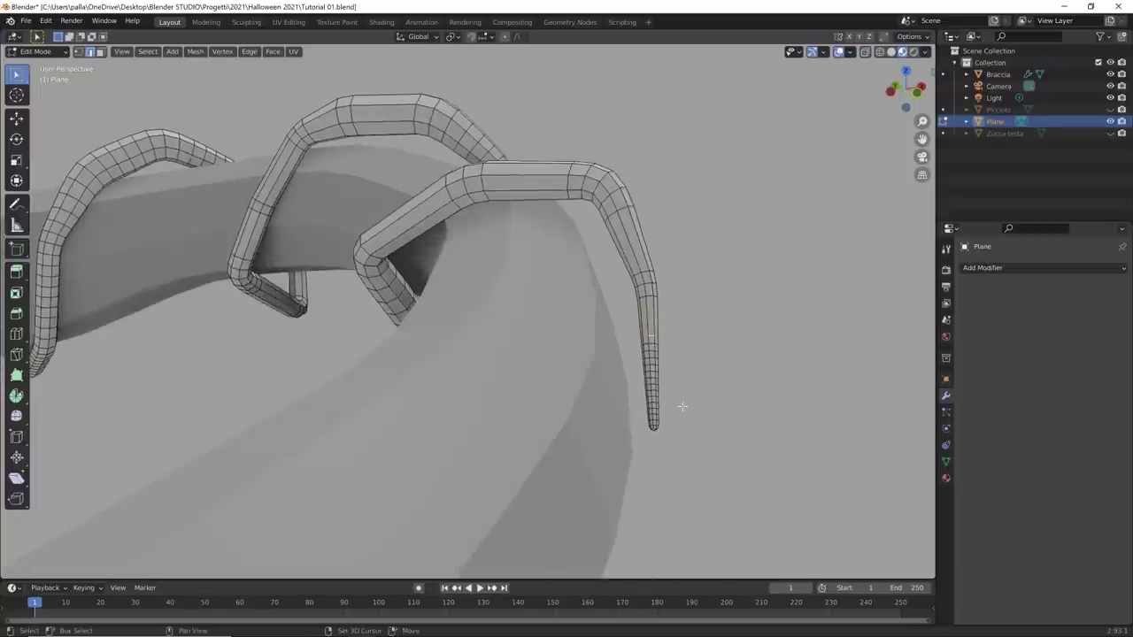
scroll(713, 393, down, 2)
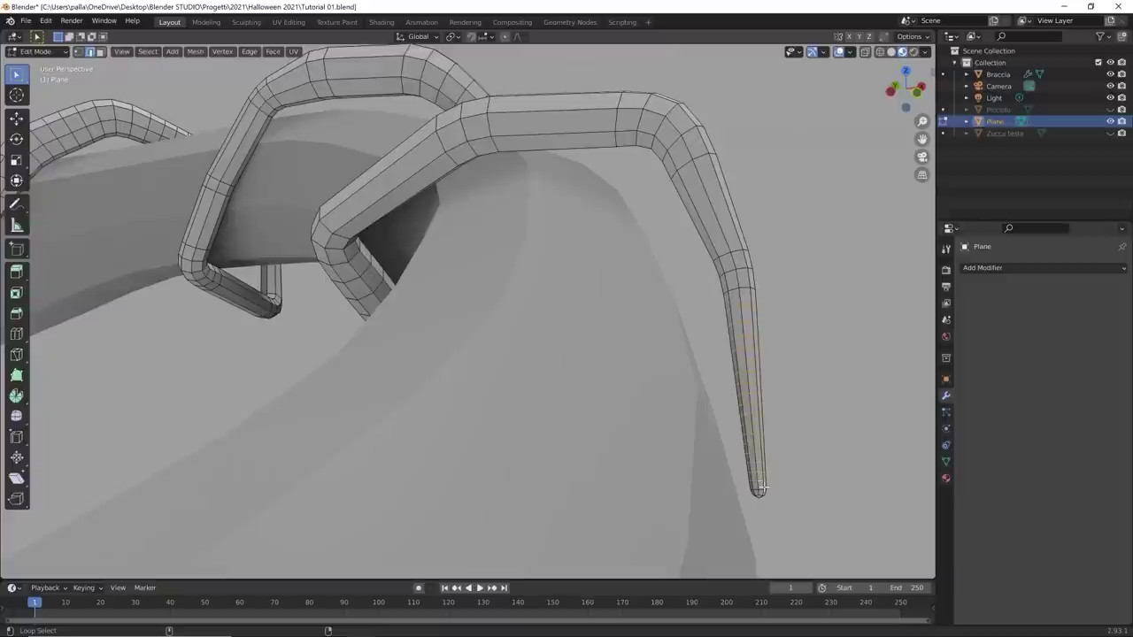
Step: Dissolve the selected edges at the Plane spiral's tip
right_click(762, 487)
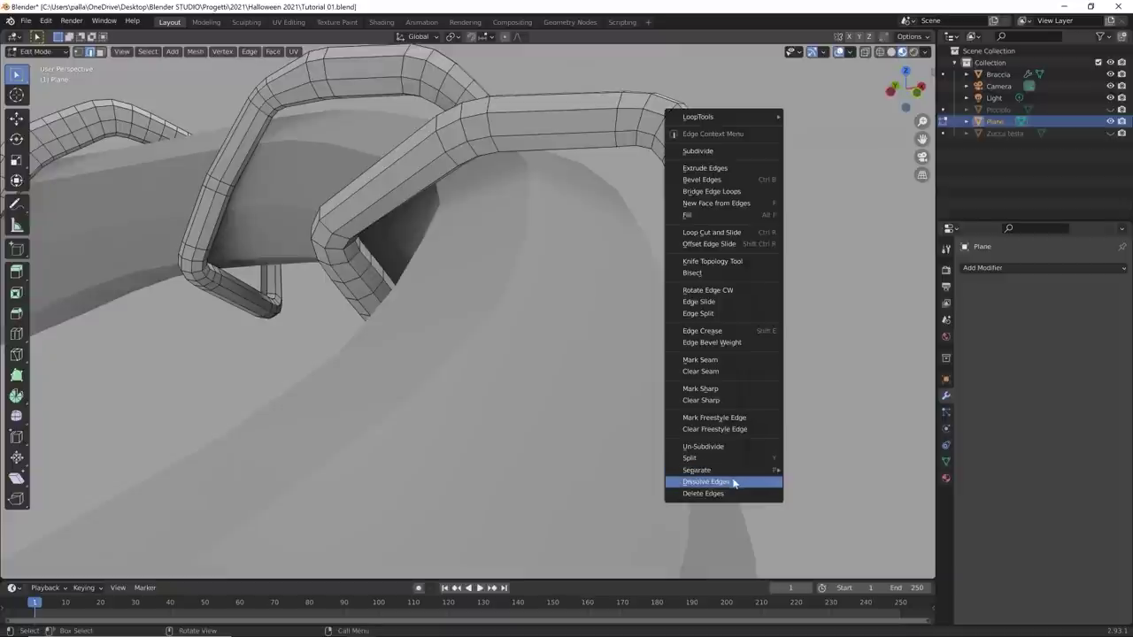
click(734, 484)
middle_drag(694, 424, 486, 399)
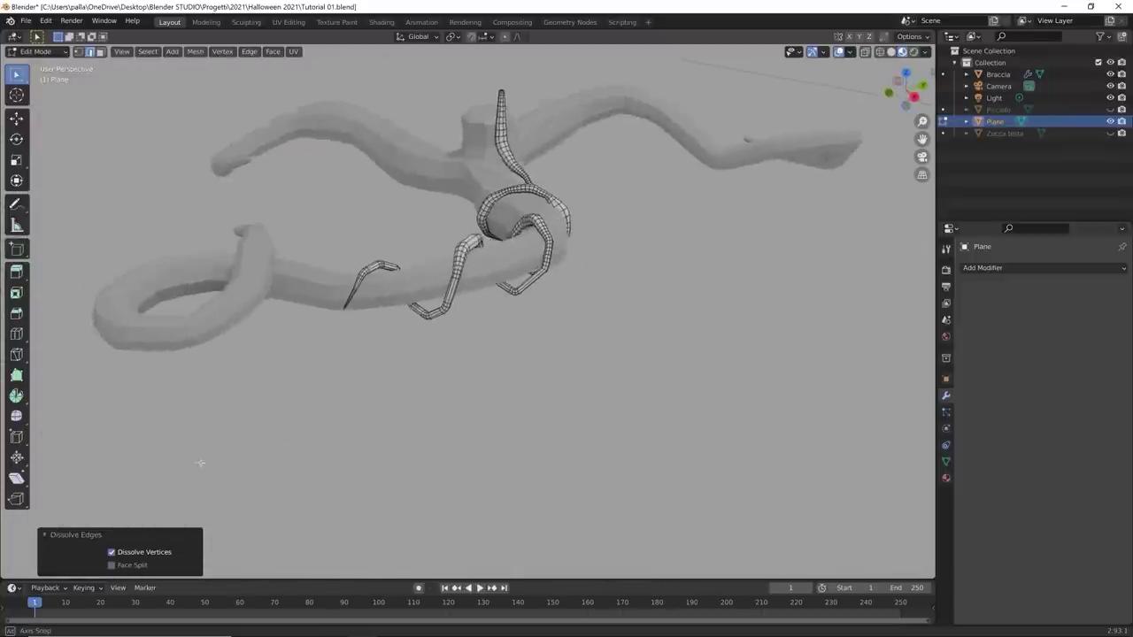
Step: Shade the Plane spiral smooth in Object Mode, then return to its Edit Mode
key(Tab)
scroll(511, 357, down, 5)
key(Tab)
key(Tab)
scroll(467, 357, up, 4)
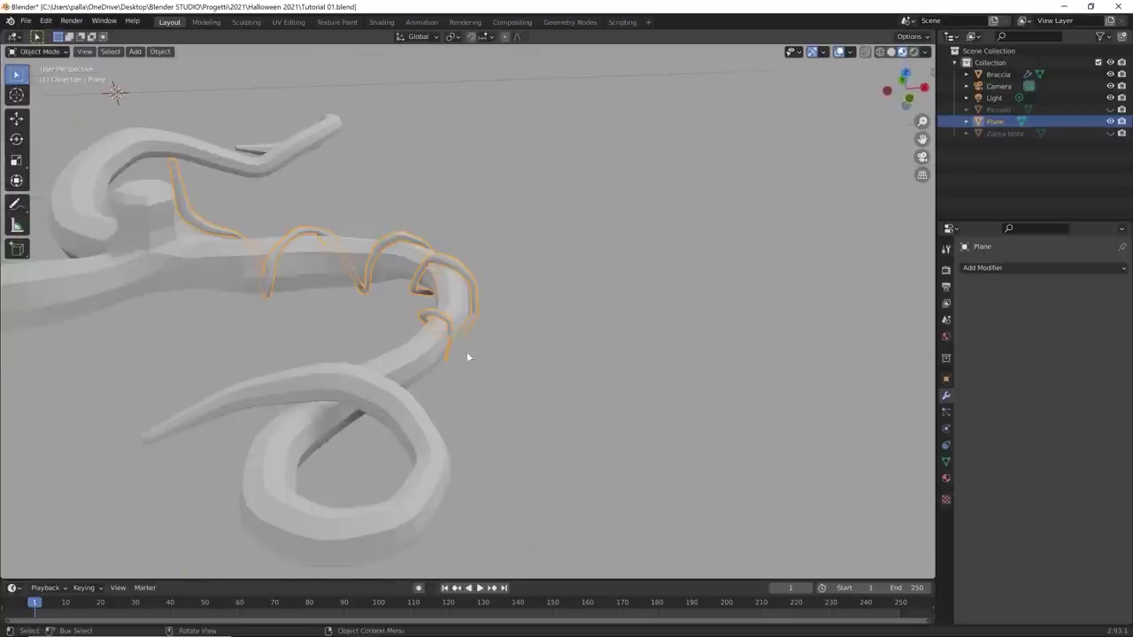
right_click(456, 275)
click(452, 275)
scroll(511, 248, down, 5)
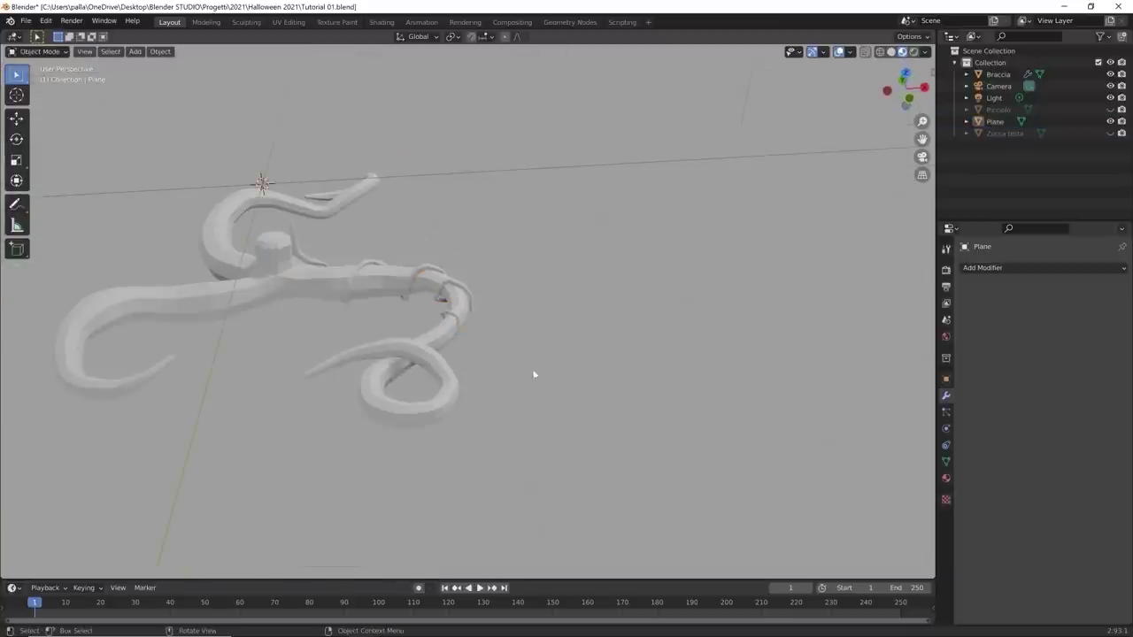
middle_drag(534, 375, 408, 363)
scroll(455, 324, up, 5)
middle_drag(455, 324, 372, 302)
key(Tab)
key(Tab)
Step: Apply Braccia's Skin modifier, then replace Subdivision with a level 1 one and apply it
click(349, 315)
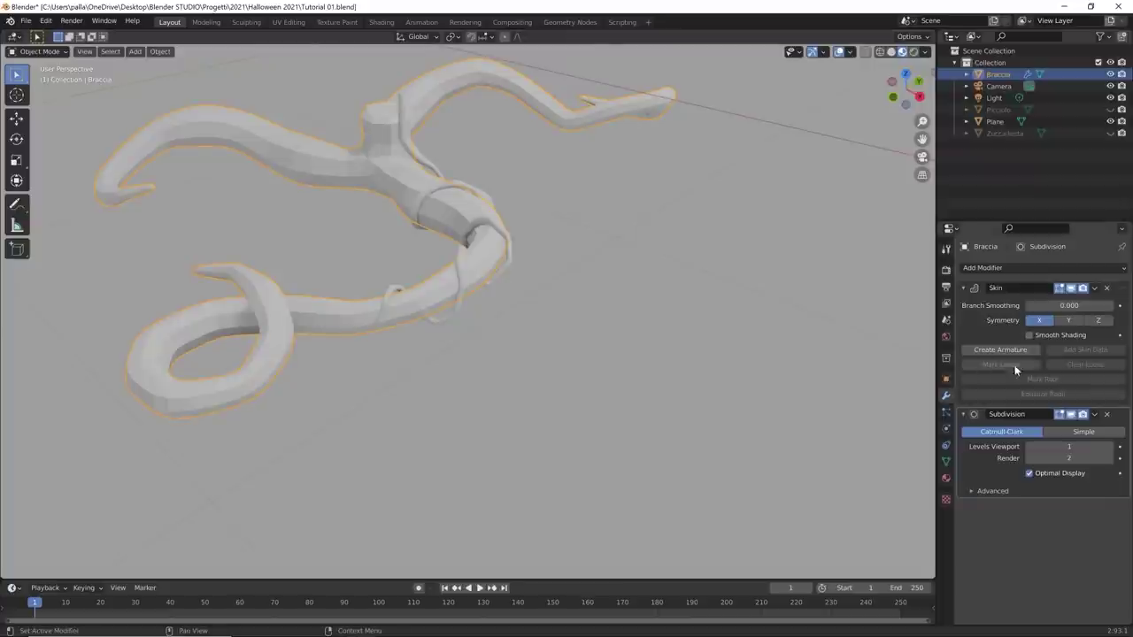
click(1095, 288)
click(1082, 302)
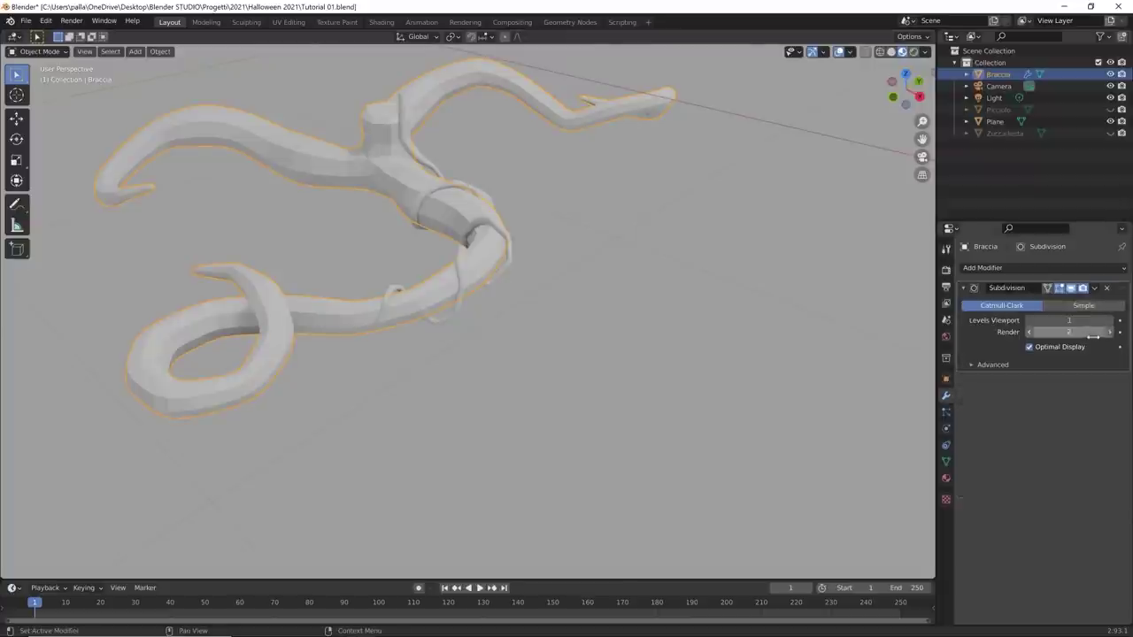
click(1107, 289)
key(ctrl+1)
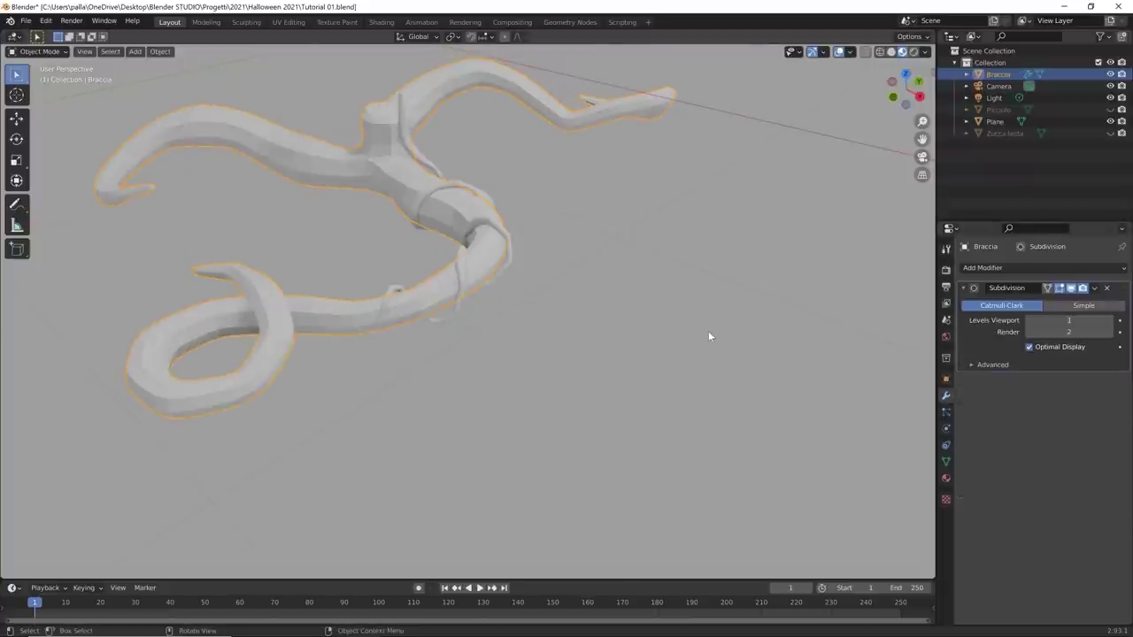
click(1095, 288)
click(1082, 302)
Step: Shade the Braccia tentacles smooth and deselect them
right_click(322, 330)
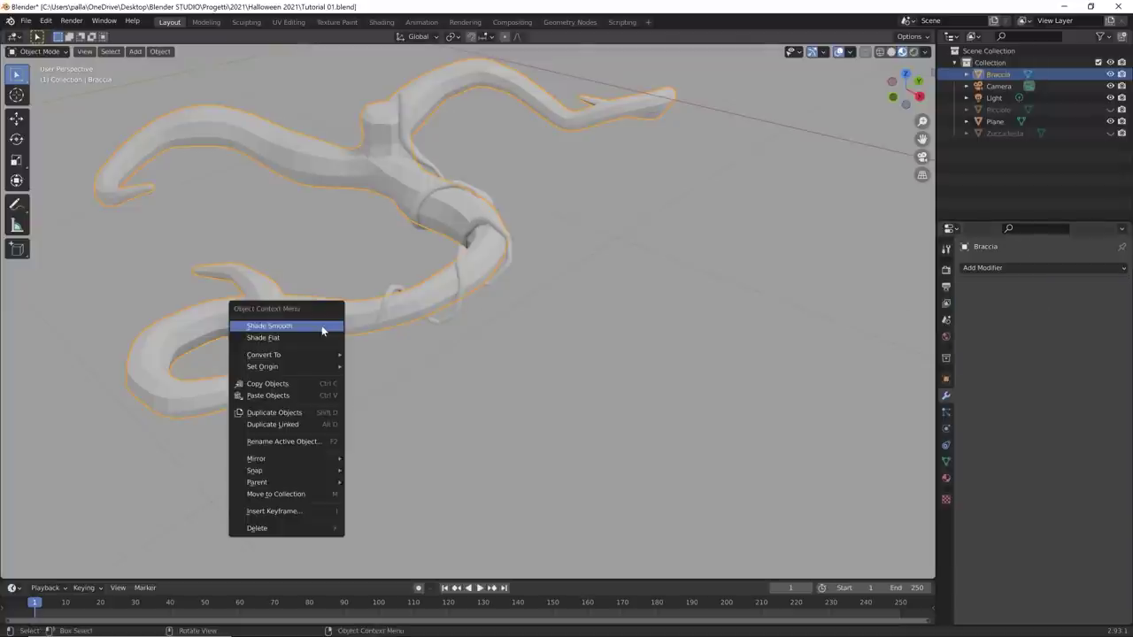
click(322, 331)
click(434, 360)
middle_drag(434, 360, 488, 380)
Step: Delete the top cap faces of the Braccia stub in Edit Mode
key(Tab)
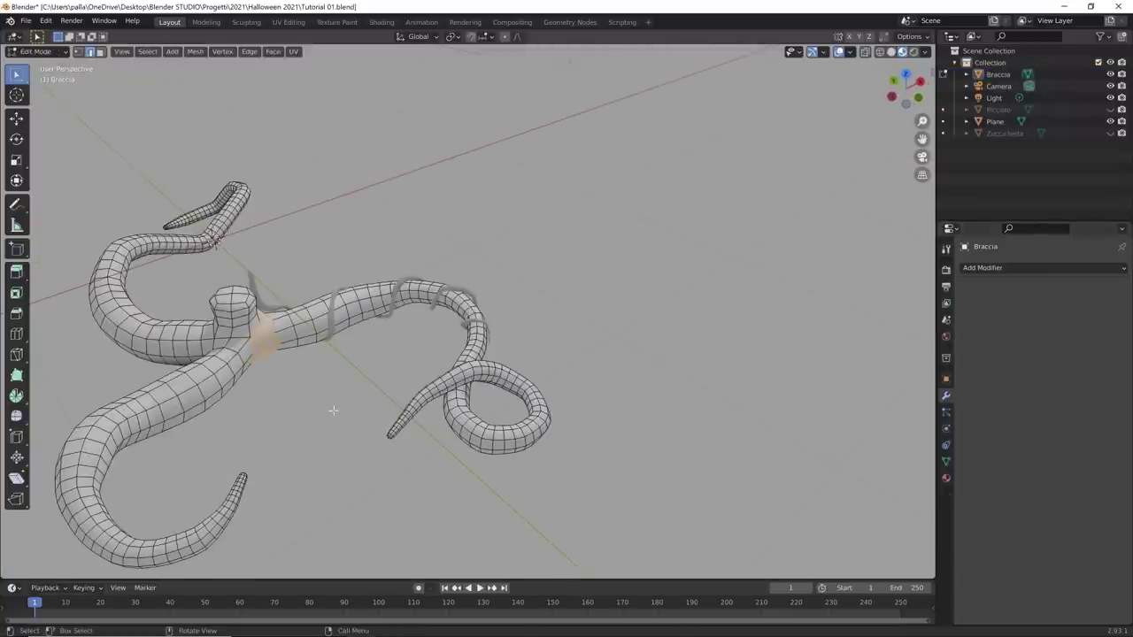
scroll(333, 410, down, 5)
middle_drag(333, 410, 438, 373)
scroll(385, 336, up, 3)
scroll(88, 159, up, 2)
scroll(536, 330, up, 2)
scroll(446, 316, up, 2)
scroll(438, 386, down, 3)
scroll(421, 341, up, 3)
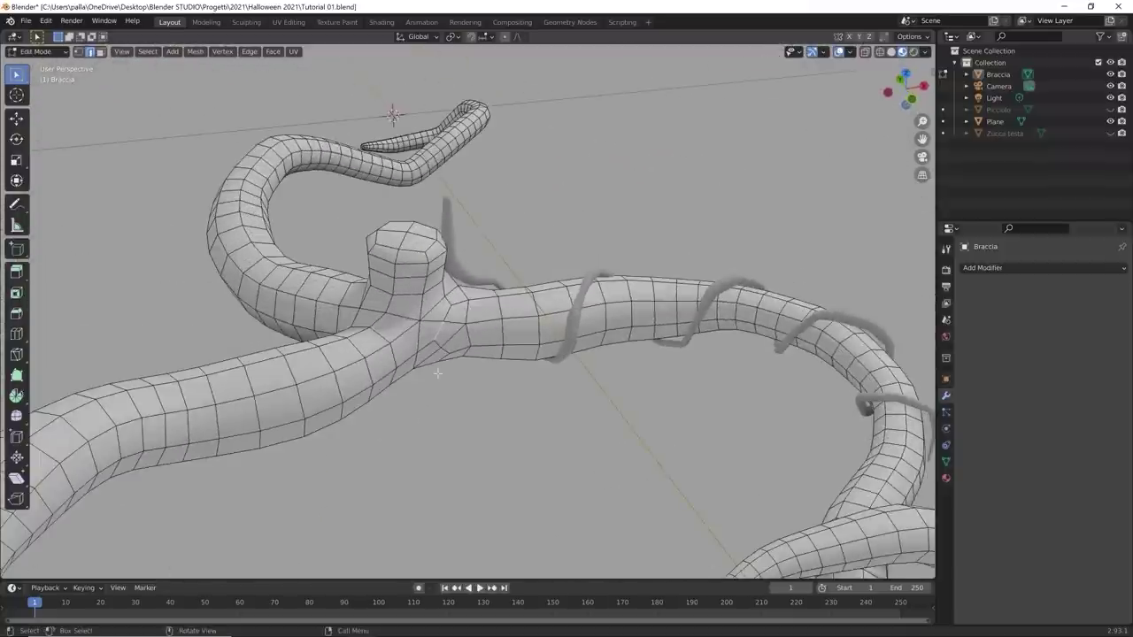
scroll(437, 373, down, 5)
scroll(492, 336, up, 8)
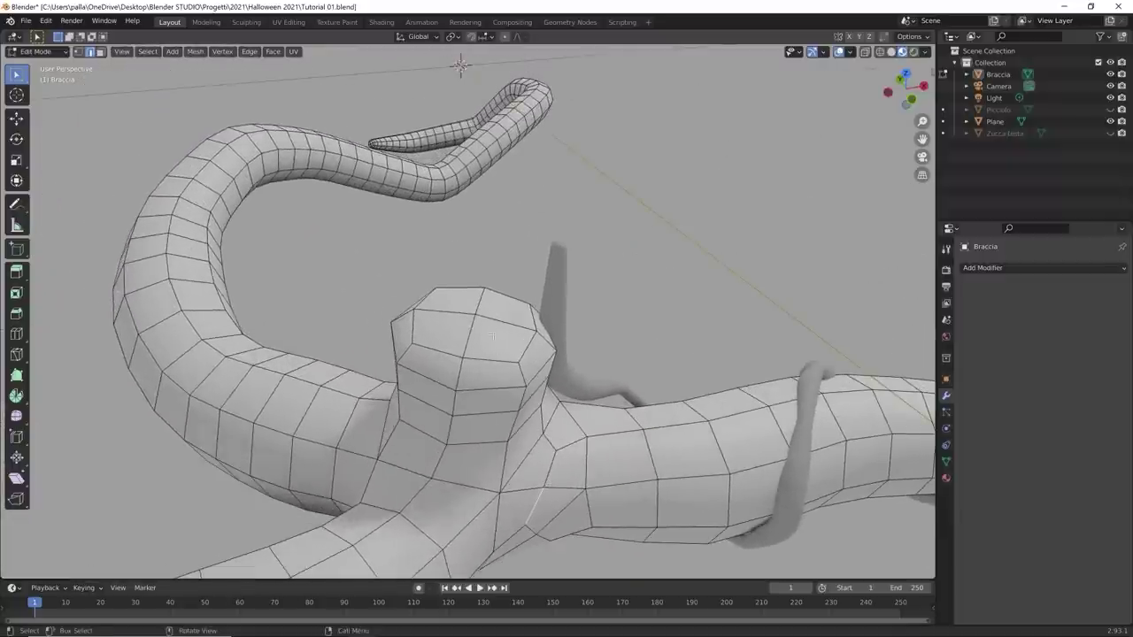
key(3)
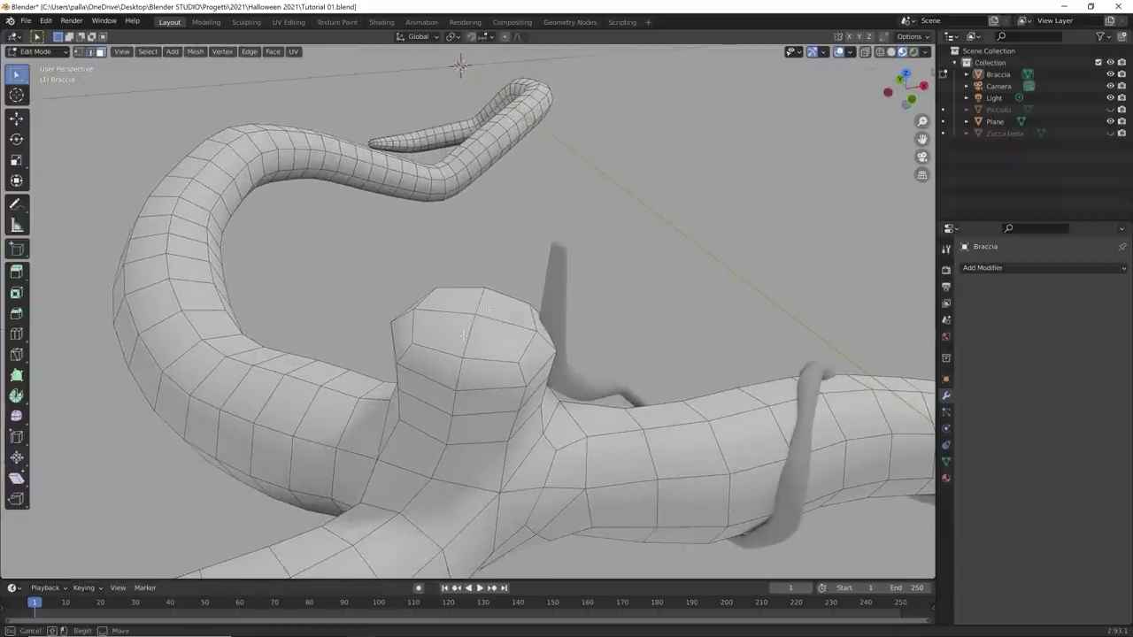
click(489, 319)
key(x)
click(436, 331)
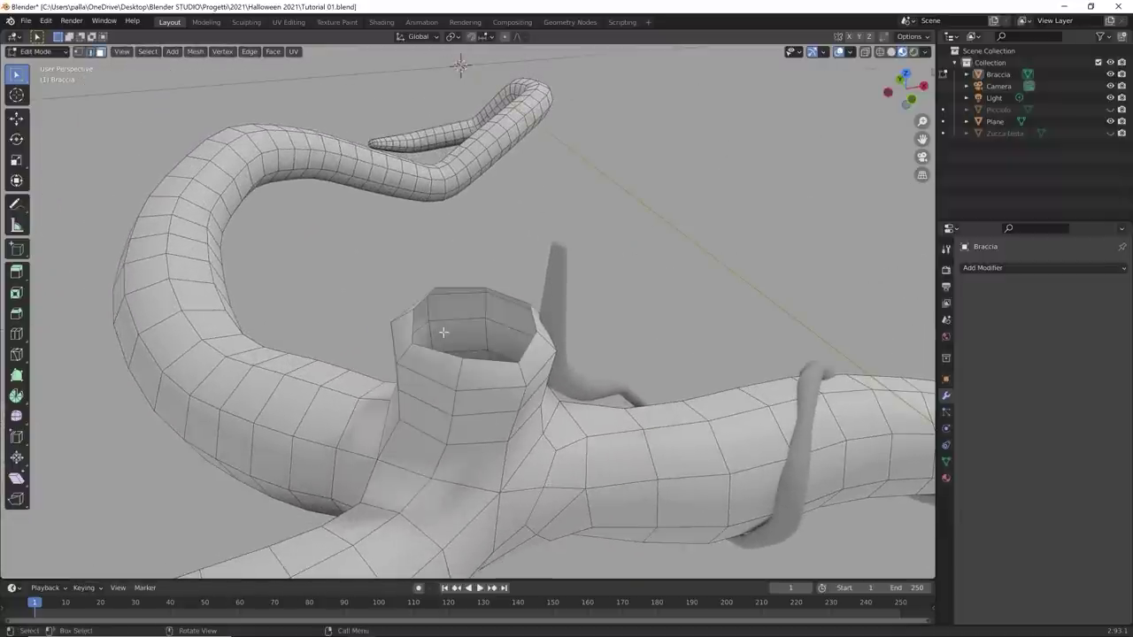
Step: Scale the stub's open top rim loop to 1.252
key(2)
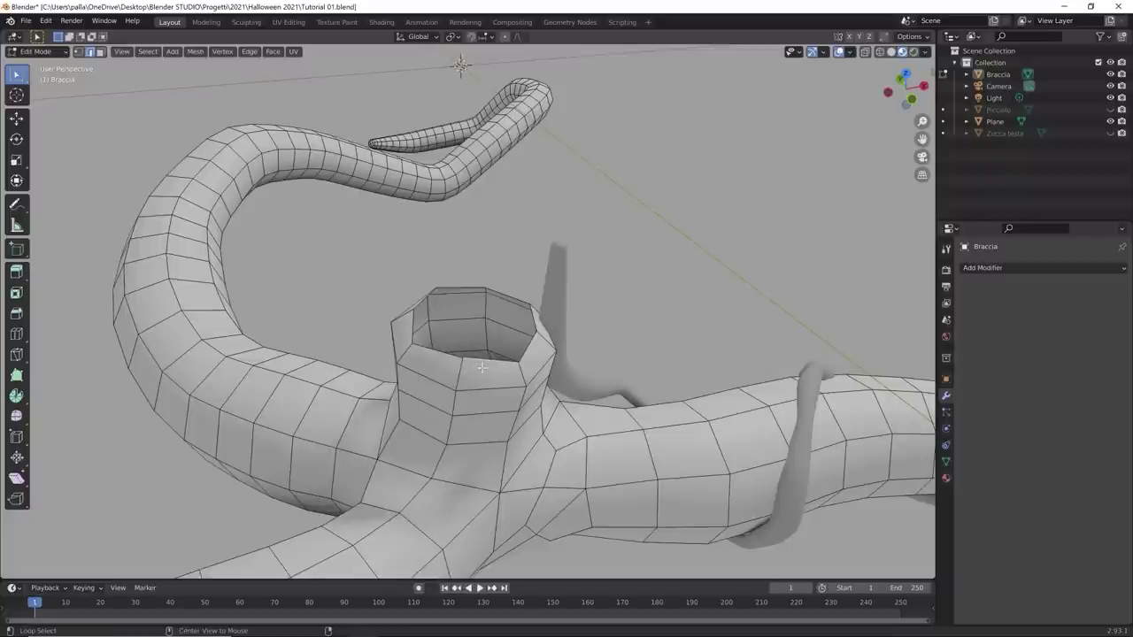
alt+click(482, 366)
key(s)
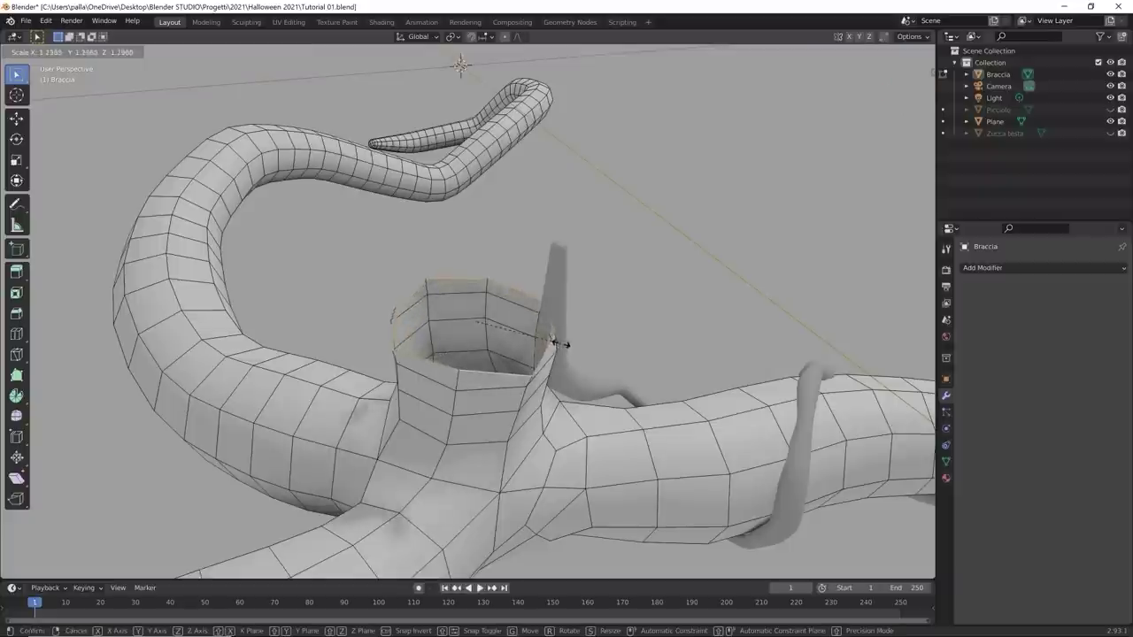
click(561, 346)
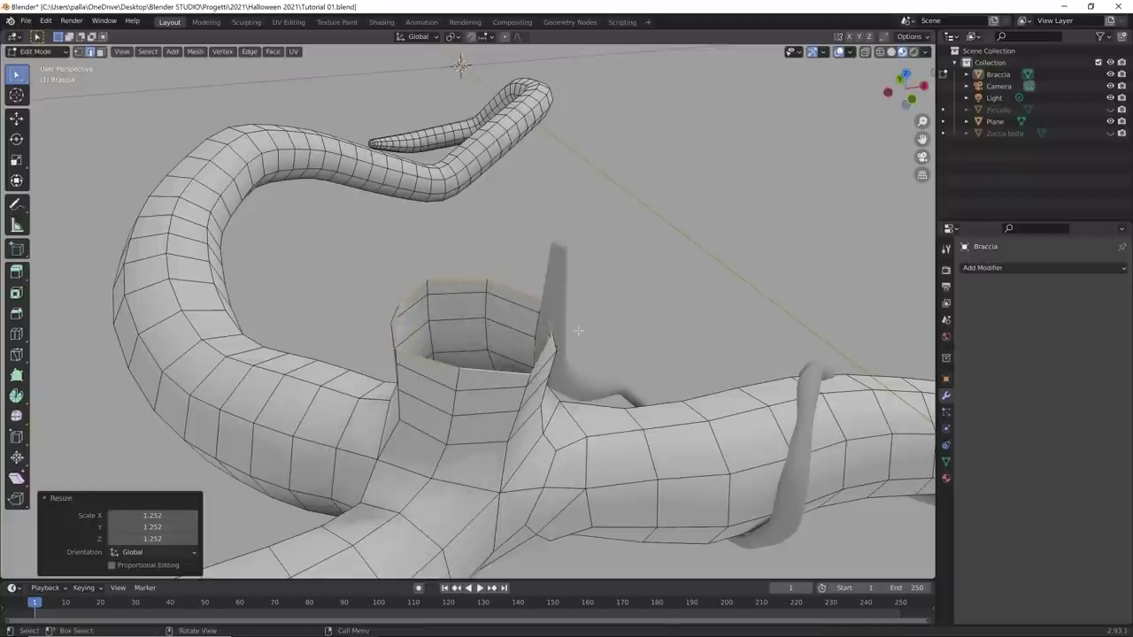
Step: Switch to editing the Plane spiral, zoomed in on its tip
key(Tab)
click(553, 283)
key(Tab)
middle_drag(575, 296, 561, 278)
scroll(572, 307, up, 3)
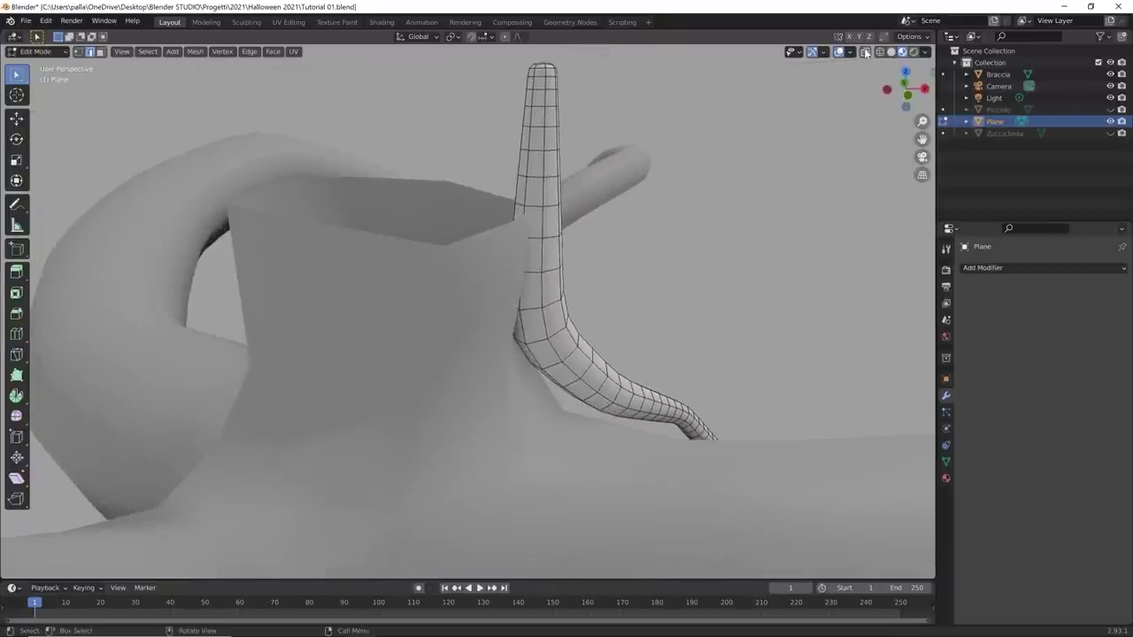
Step: With X-Ray on, box-select the spiral's tapered tip vertices and delete their faces
click(865, 53)
key(1)
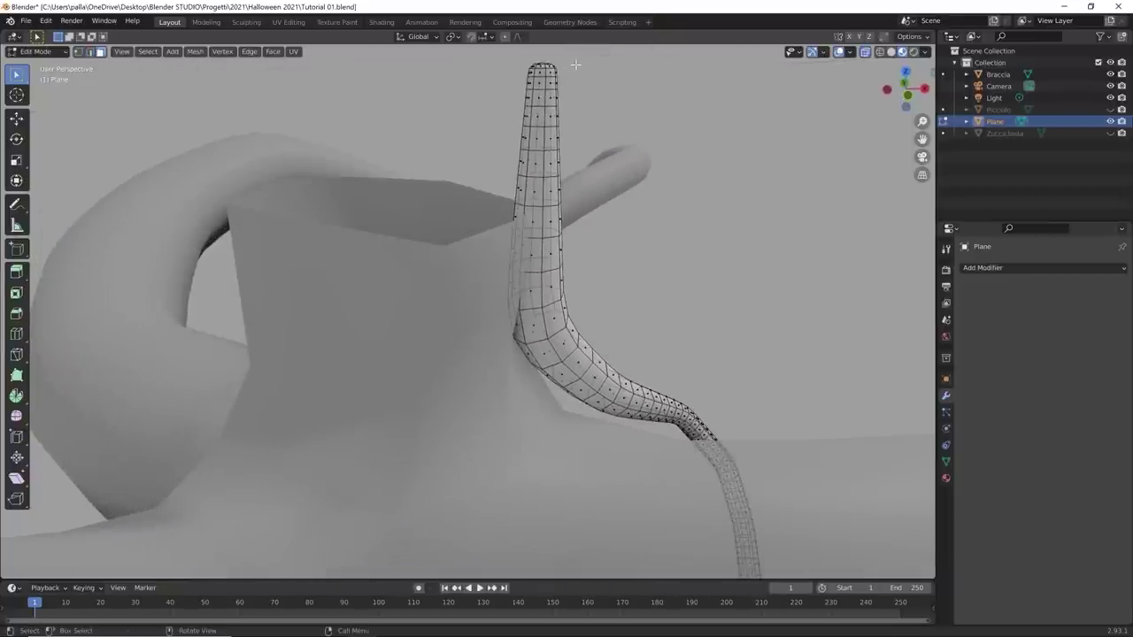
drag(572, 63, 495, 174)
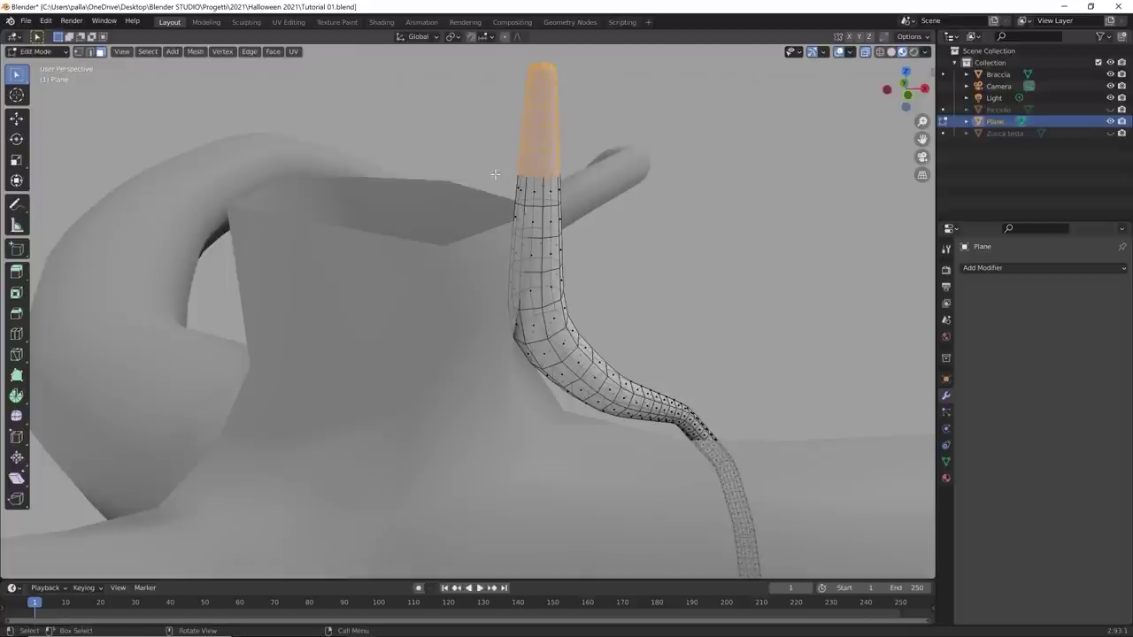
key(x)
click(496, 173)
middle_drag(496, 174, 521, 192)
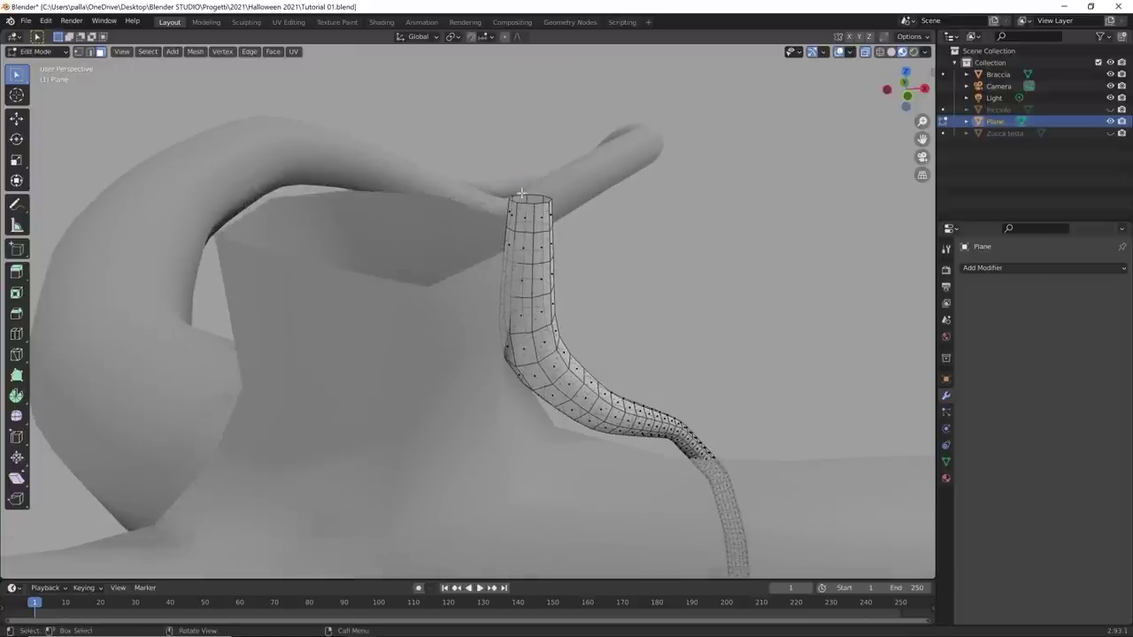
Step: Return to Object Mode and select the Braccia tentacles
key(2)
scroll(694, 209, down, 5)
middle_drag(694, 208, 665, 280)
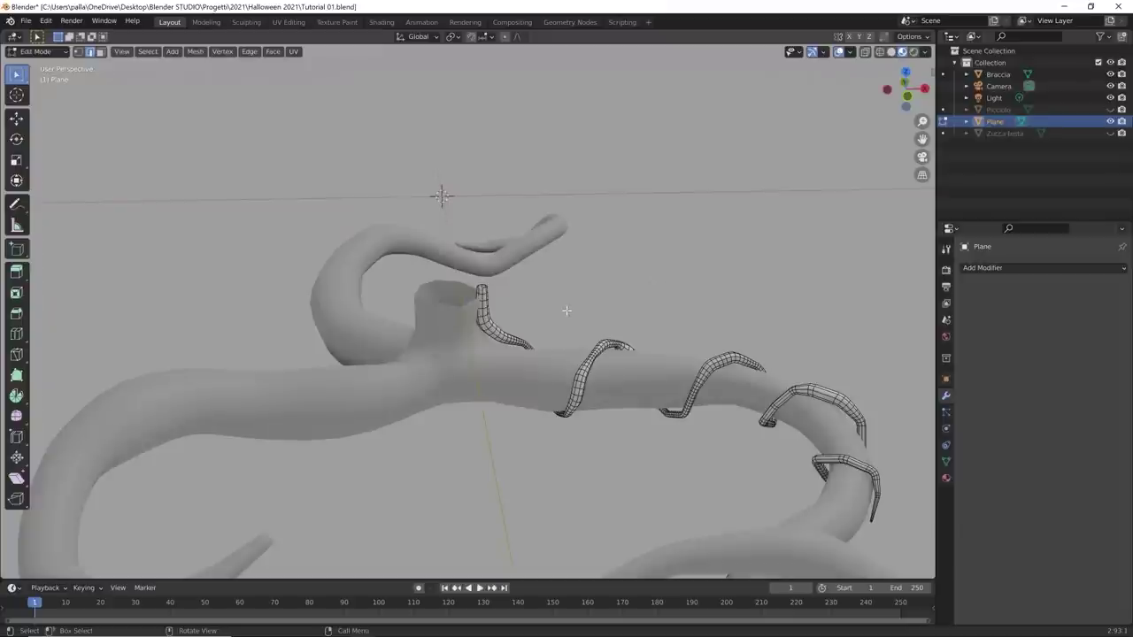
middle_drag(567, 310, 572, 360)
key(Tab)
scroll(572, 361, down, 5)
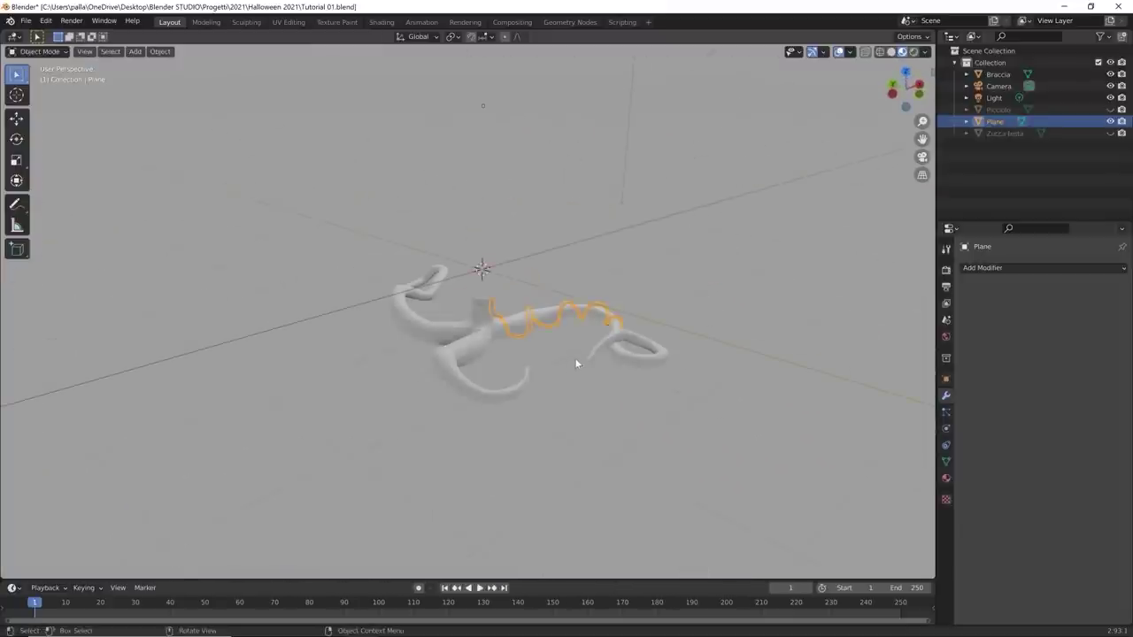
click(576, 363)
middle_drag(640, 410, 540, 383)
click(502, 323)
Step: Select all of Braccia in Edit Mode and make a split left area an image editor
key(Tab)
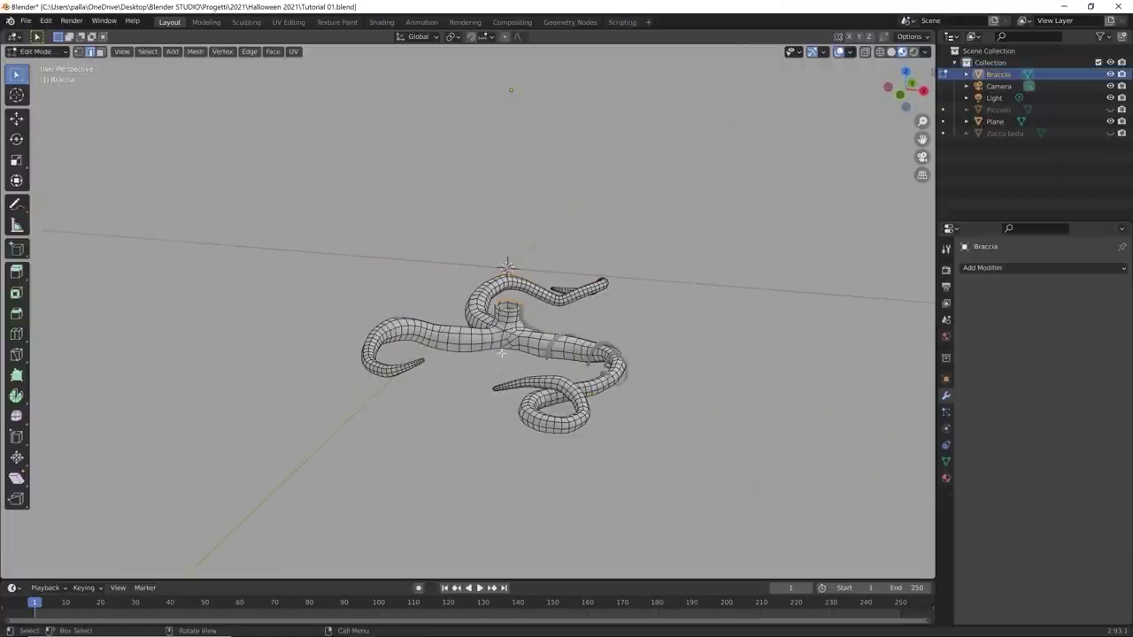
scroll(501, 352, up, 5)
scroll(551, 383, down, 2)
key(a)
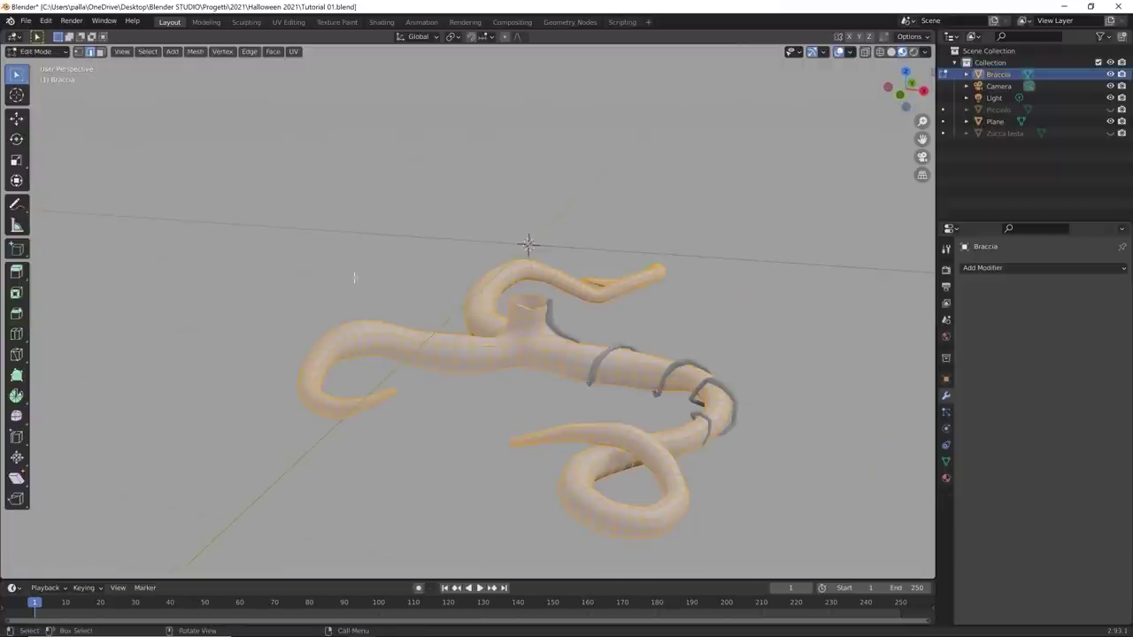
drag(4, 39, 392, 89)
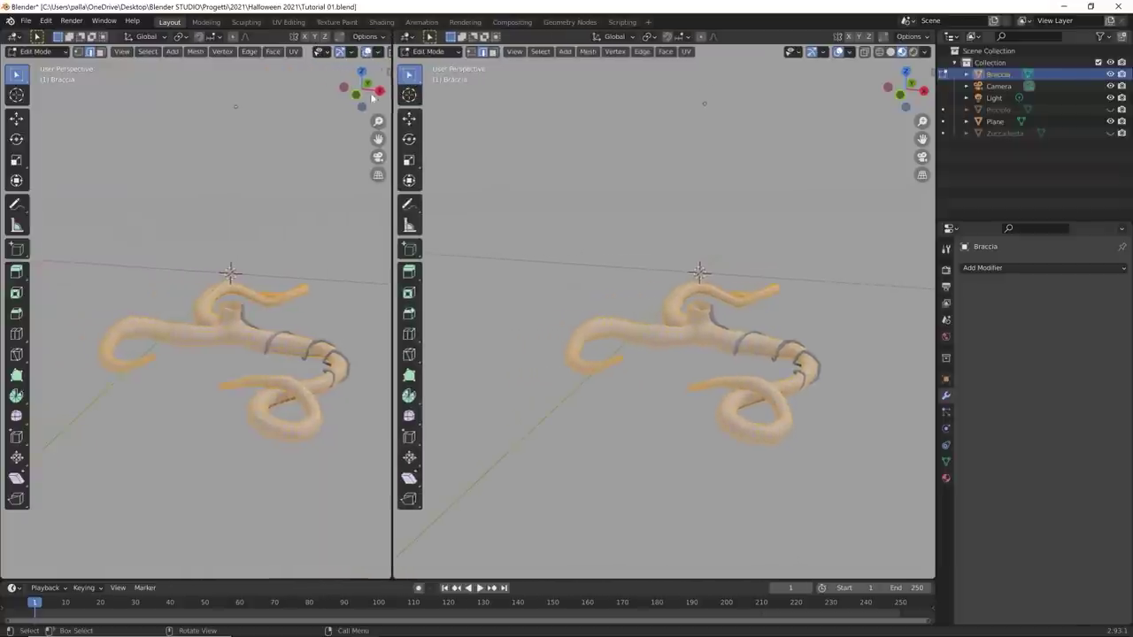
click(14, 36)
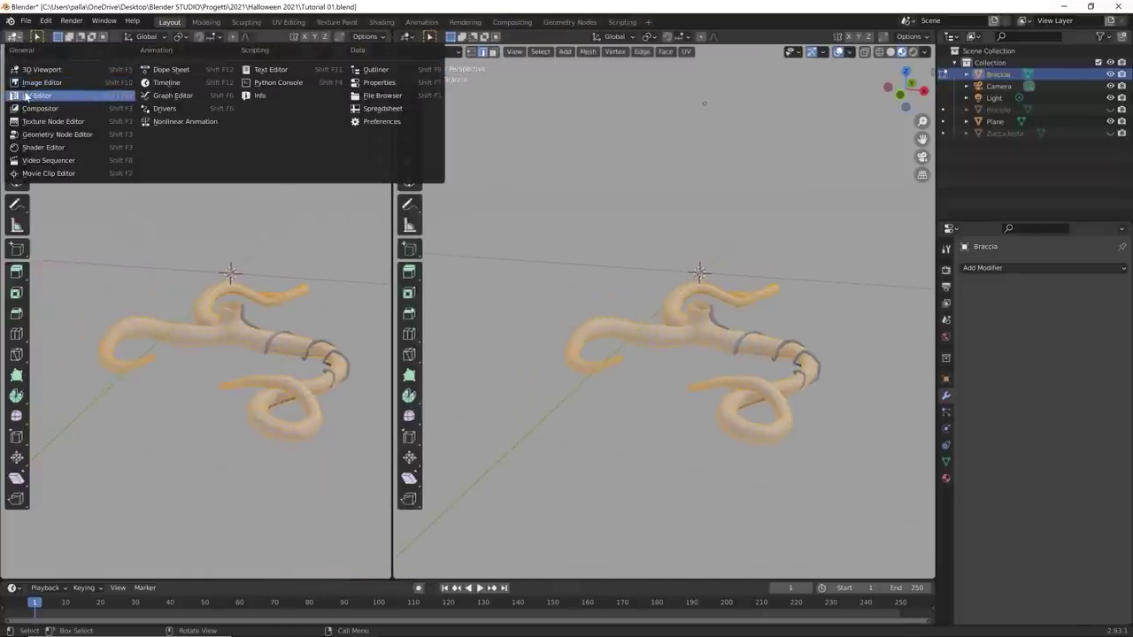
click(29, 86)
scroll(212, 306, up, 5)
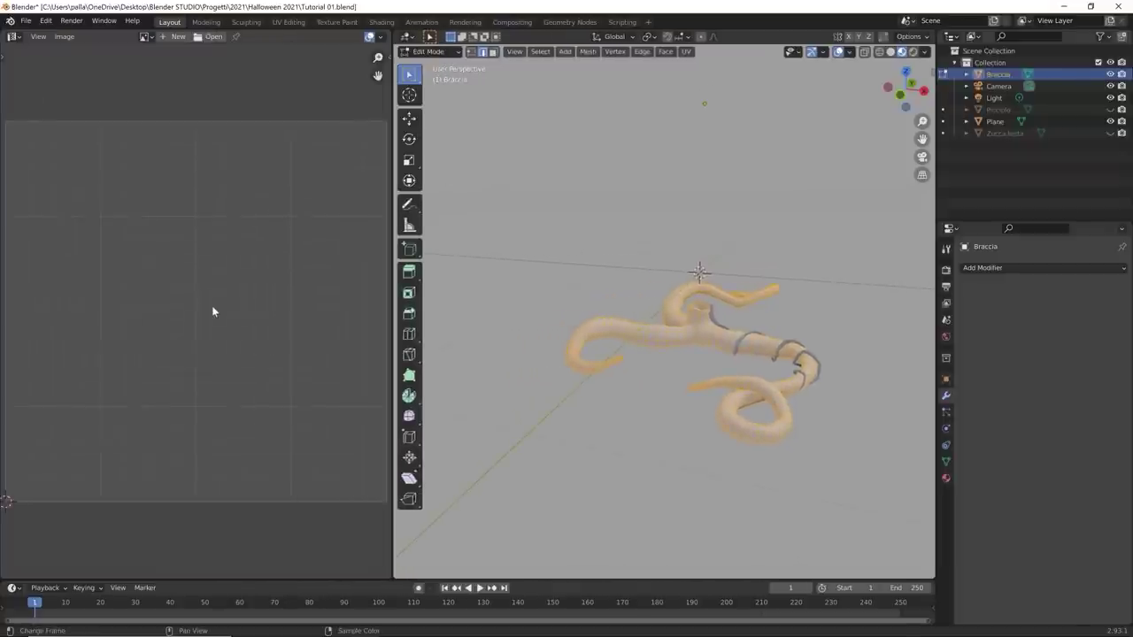
Step: Unwrap Braccia with Smart UV Project at a 66° angle limit and inspect the islands
key(u)
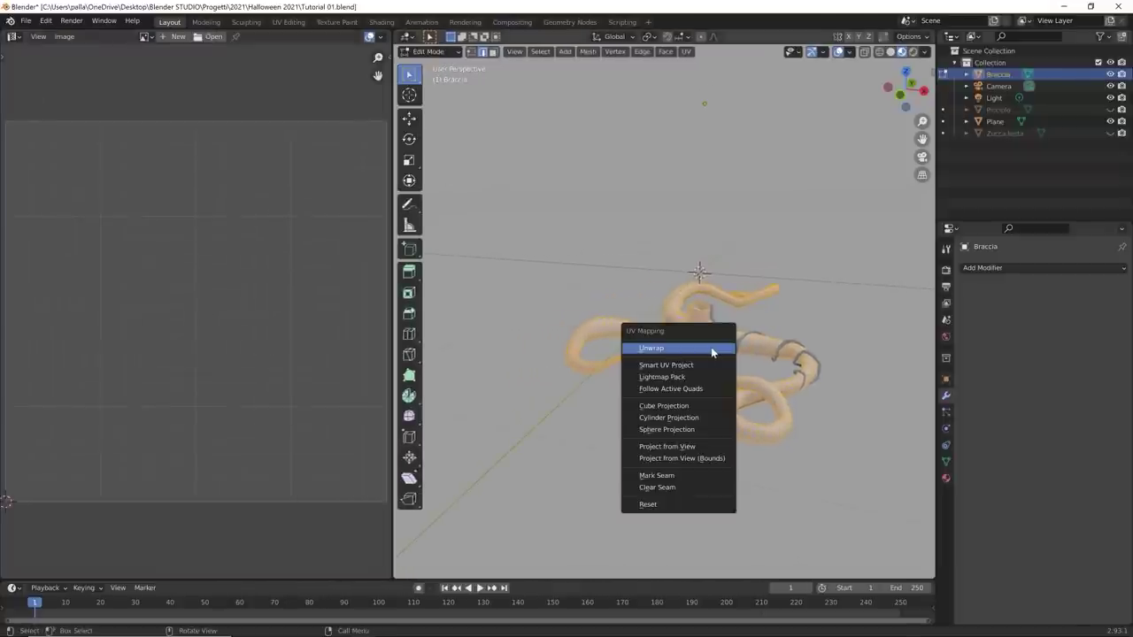
click(678, 369)
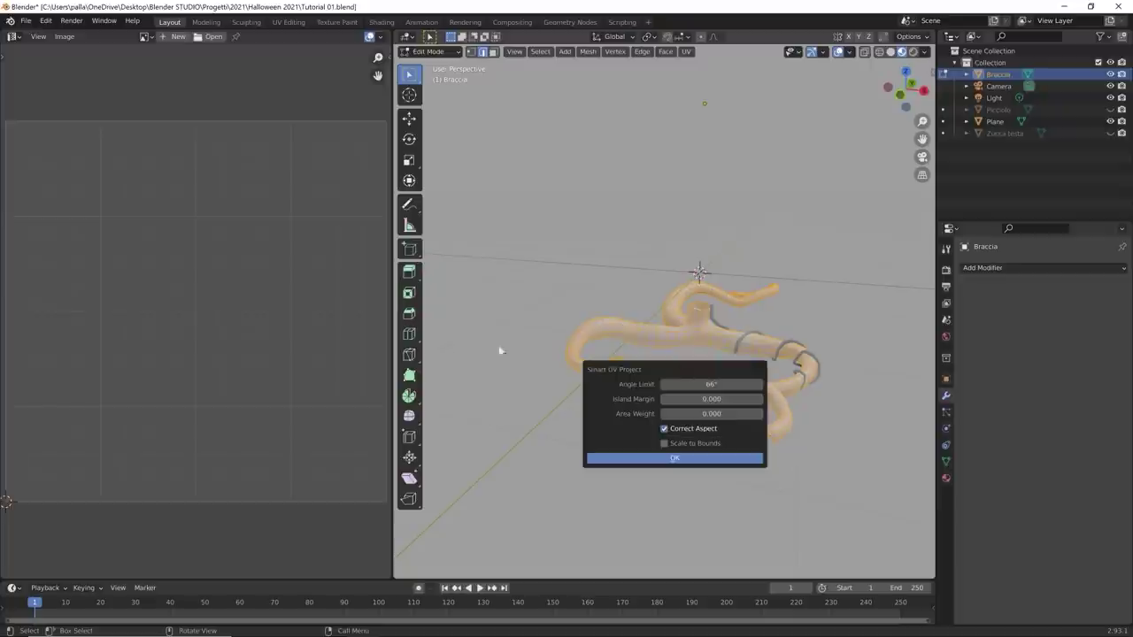
click(674, 457)
scroll(241, 357, down, 1)
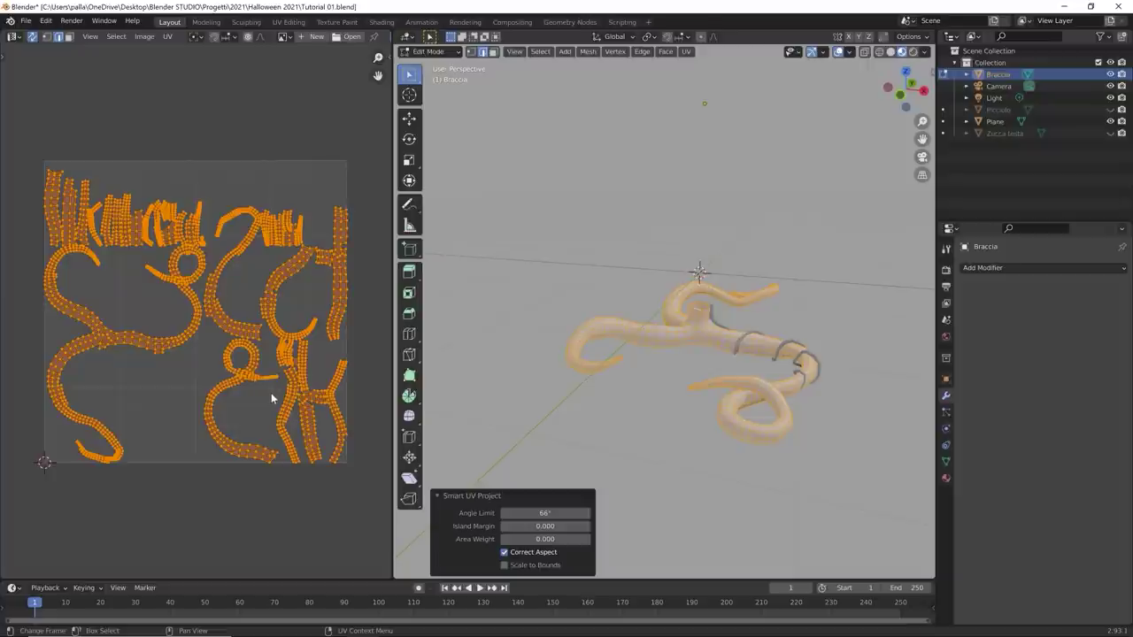
scroll(215, 311, up, 6)
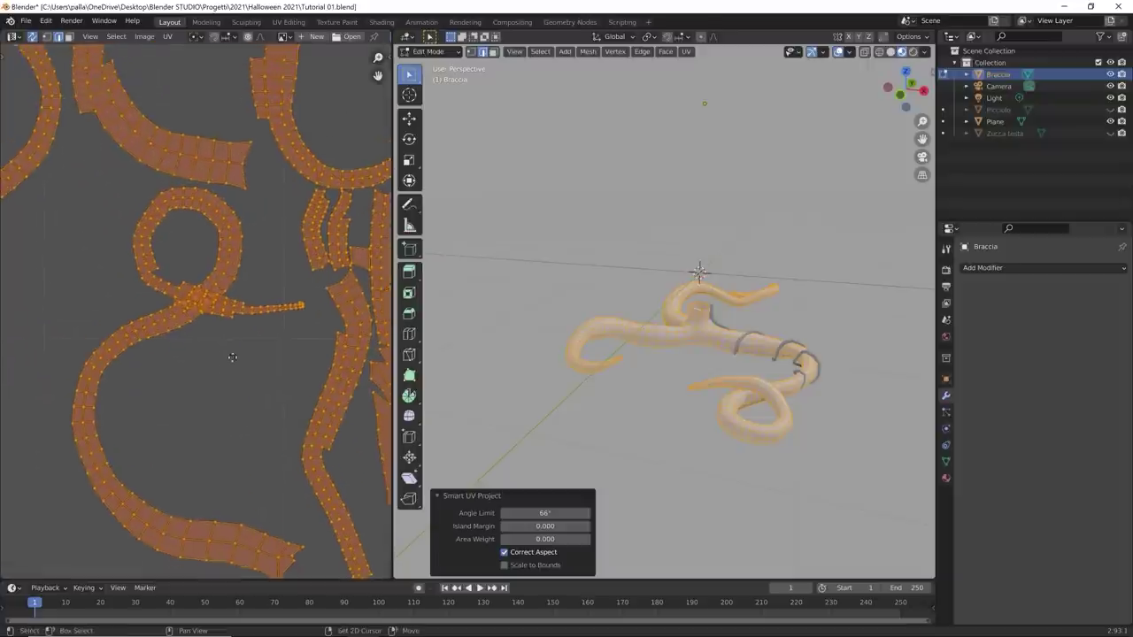
scroll(228, 362, up, 5)
scroll(225, 306, down, 3)
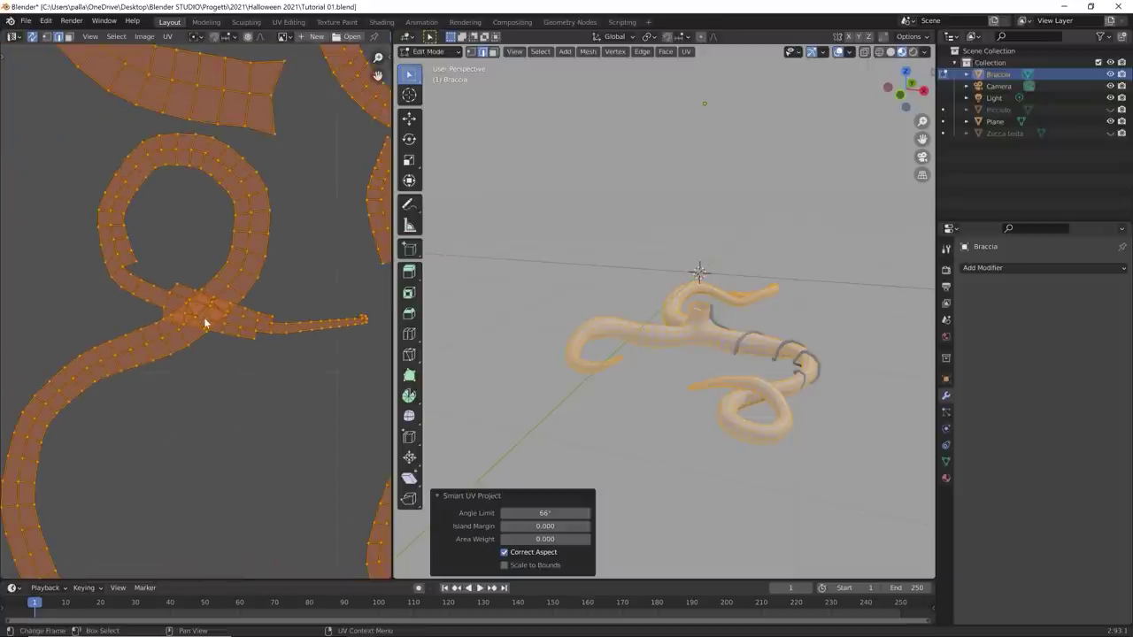
scroll(204, 325, down, 2)
scroll(207, 336, up, 4)
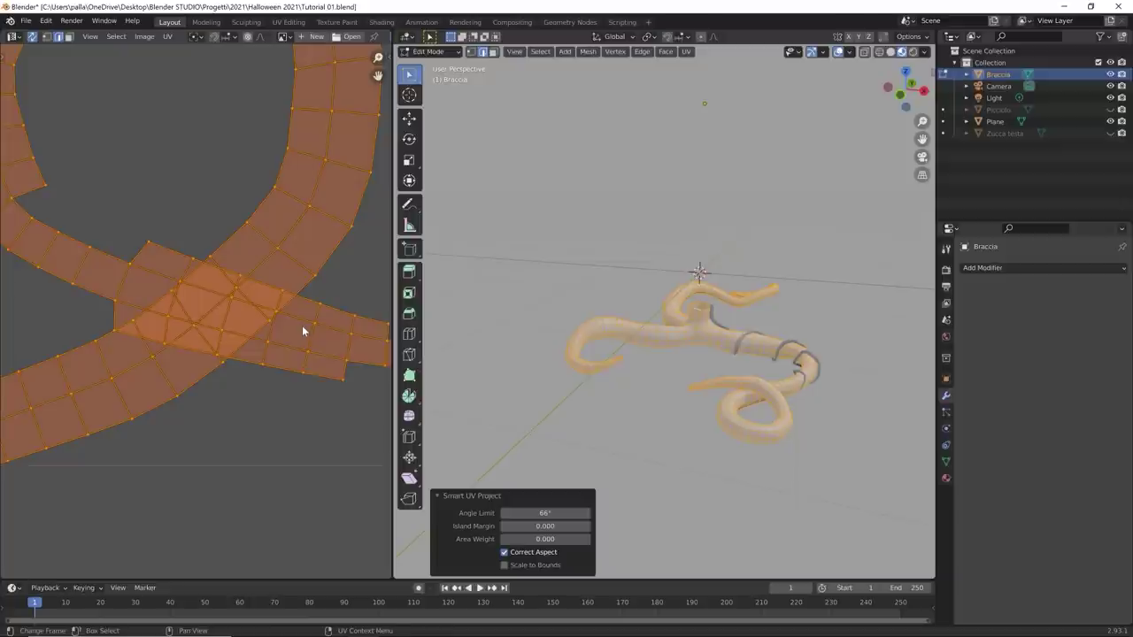
scroll(233, 349, down, 2)
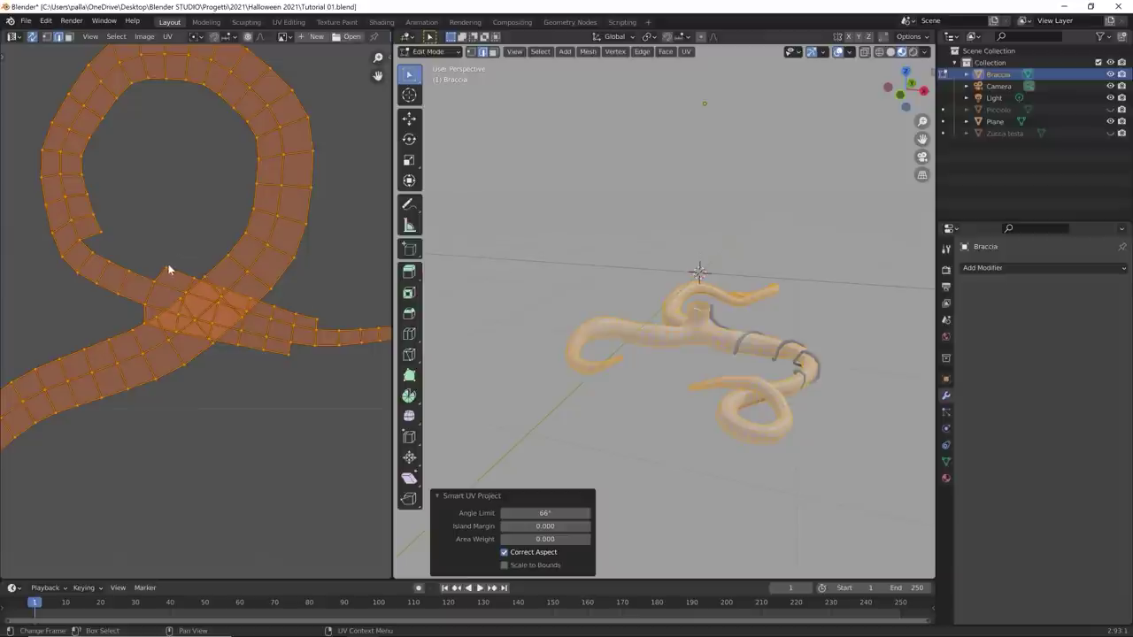
scroll(199, 292, down, 2)
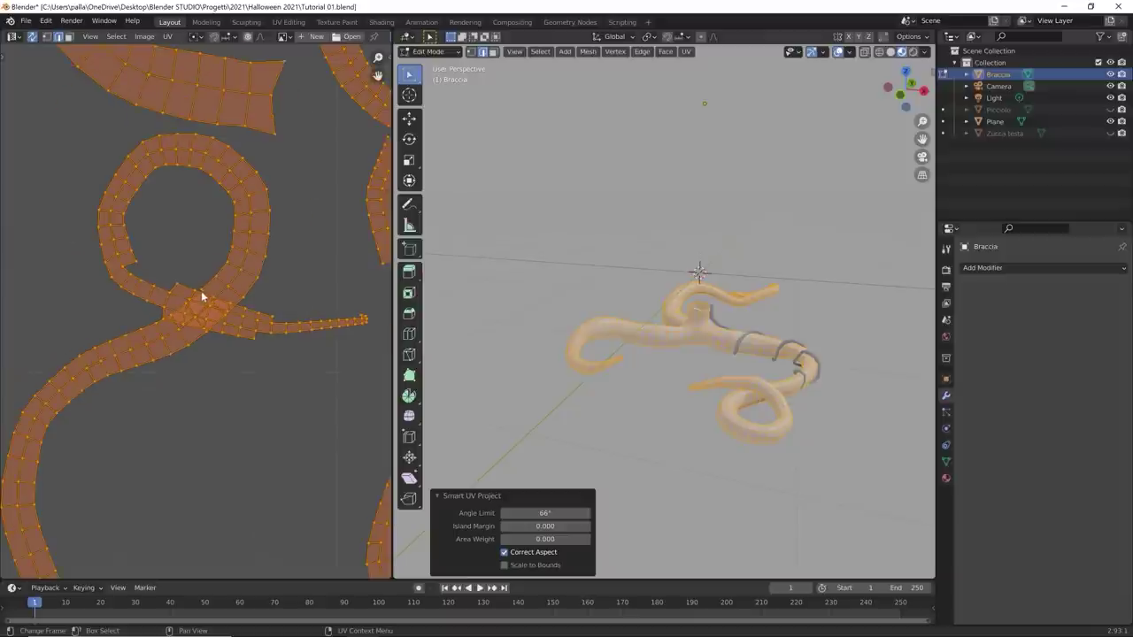
Step: Select the short tail strip and its junction faces in the UV Editor
drag(372, 311, 287, 357)
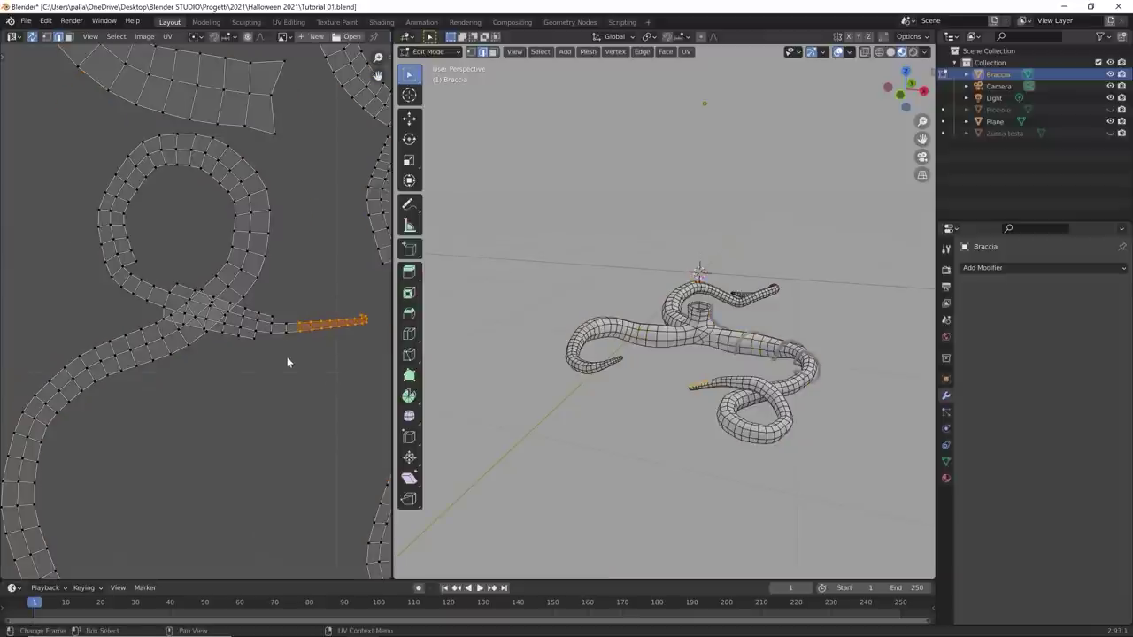
shift+drag(314, 292, 253, 366)
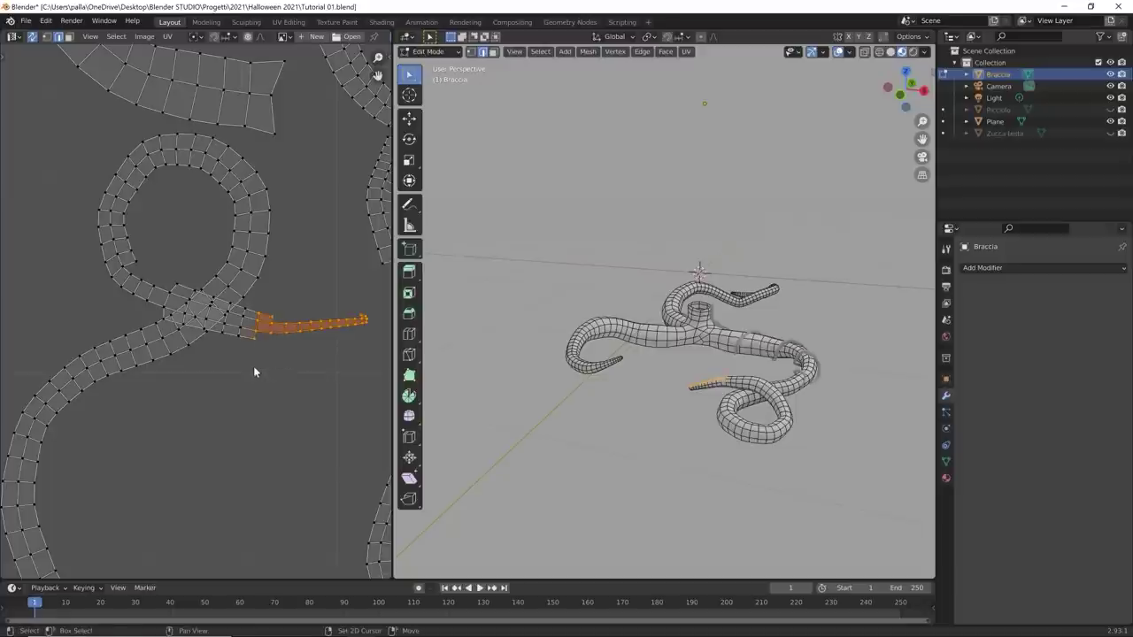
scroll(251, 358, up, 2)
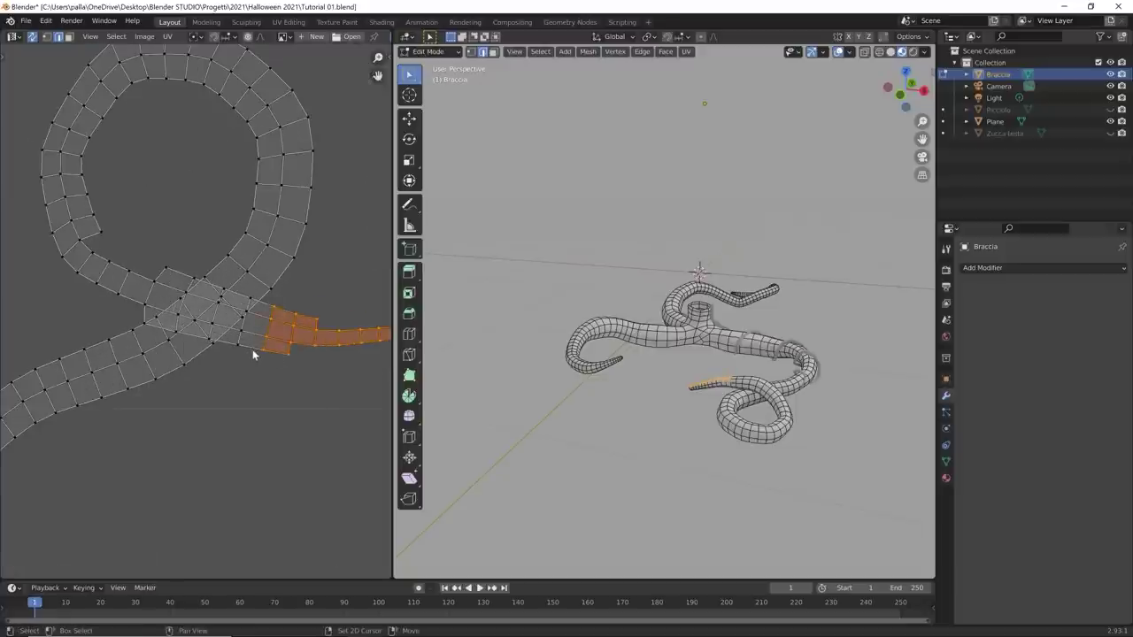
scroll(253, 354, up, 4)
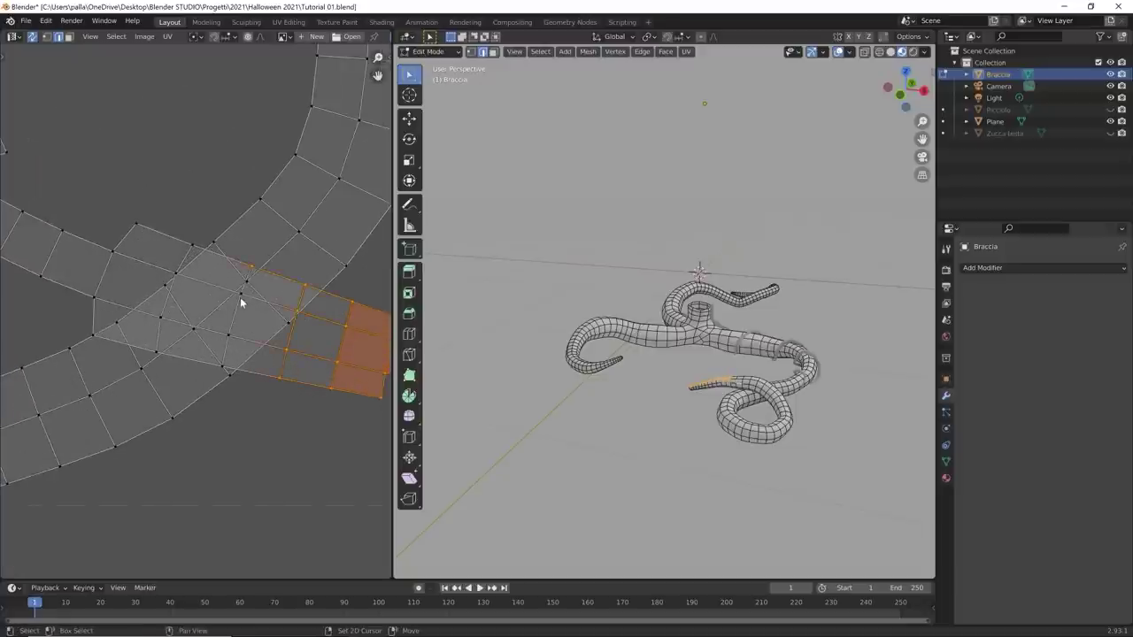
shift+click(235, 331)
shift+click(188, 246)
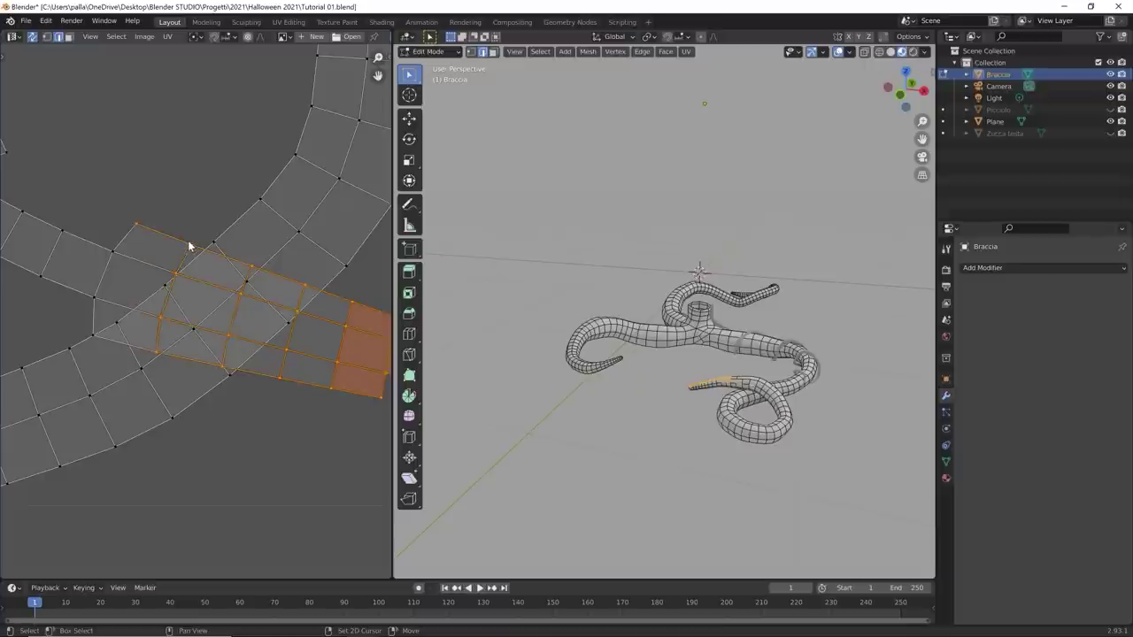
shift+click(110, 265)
scroll(161, 326, down, 2)
scroll(196, 334, down, 4)
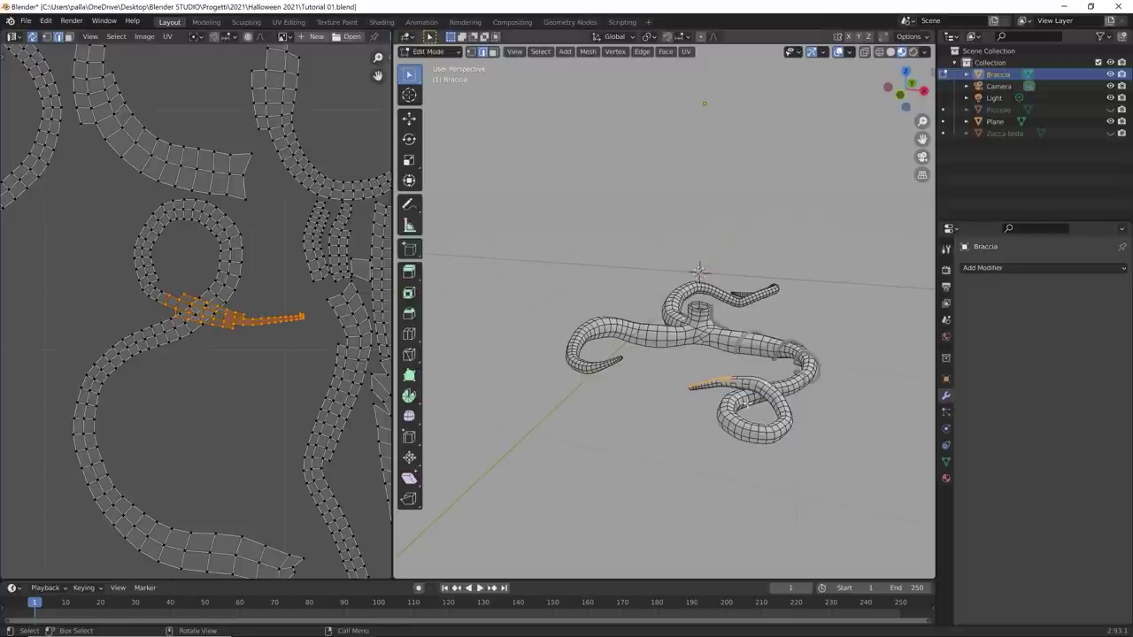
Step: Mark a seam on an edge loop near the tentacle loop crossing
middle_drag(672, 390, 611, 380)
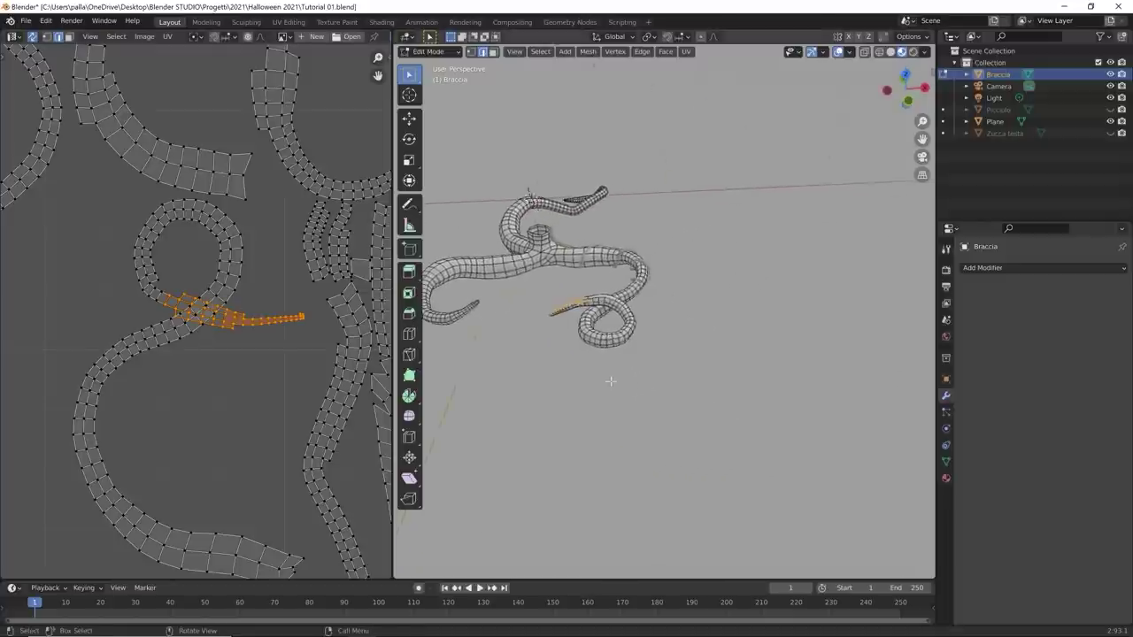
scroll(611, 381, up, 8)
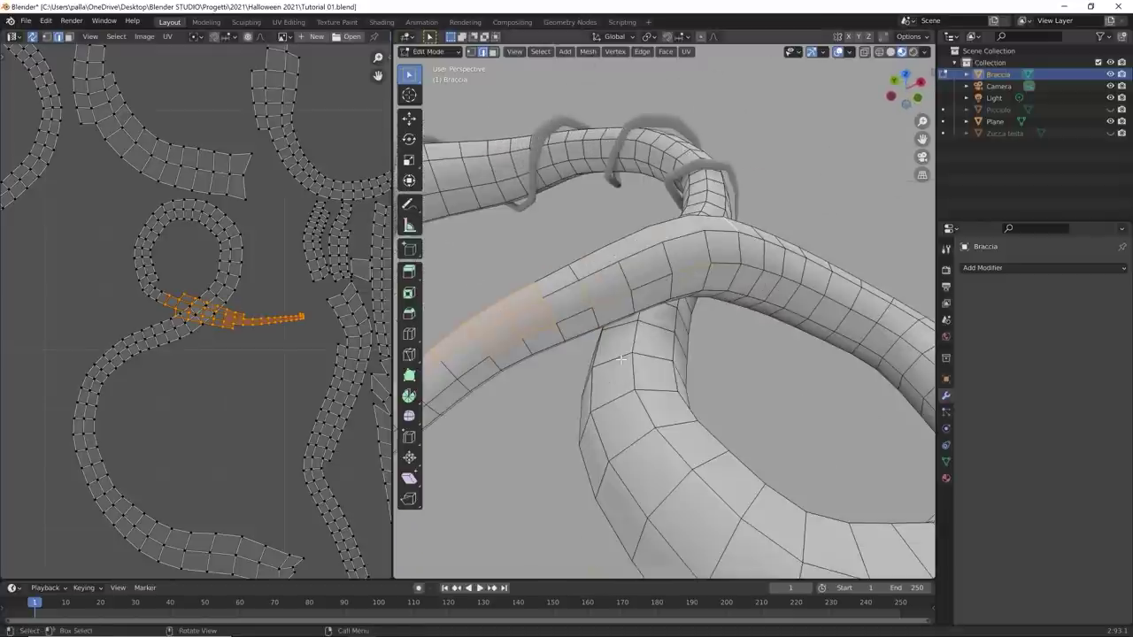
scroll(617, 360, down, 6)
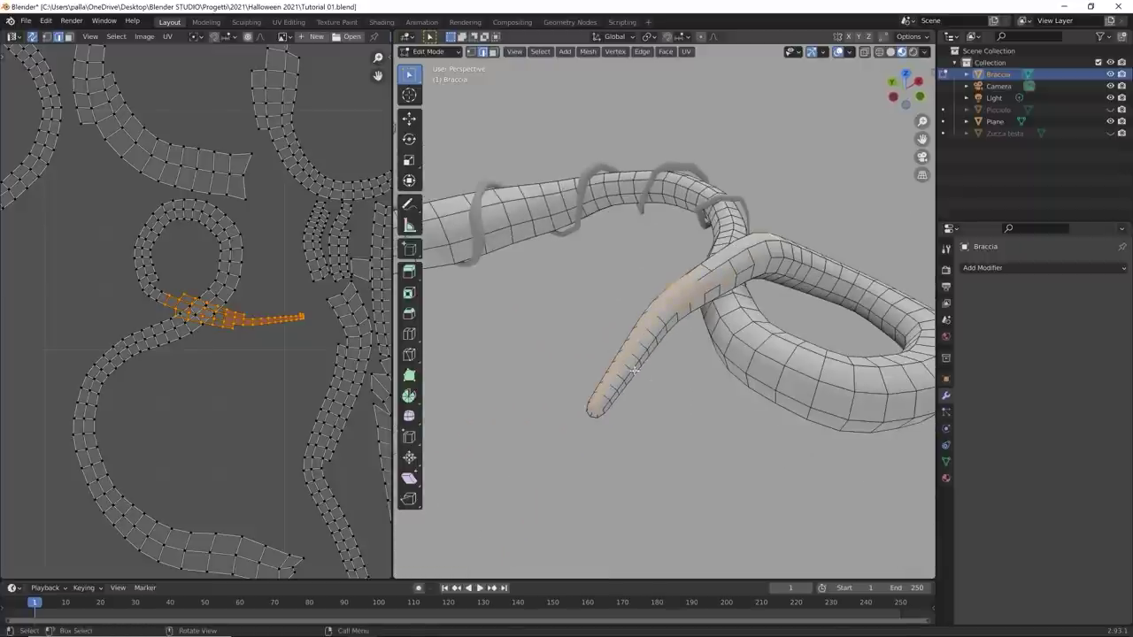
click(686, 375)
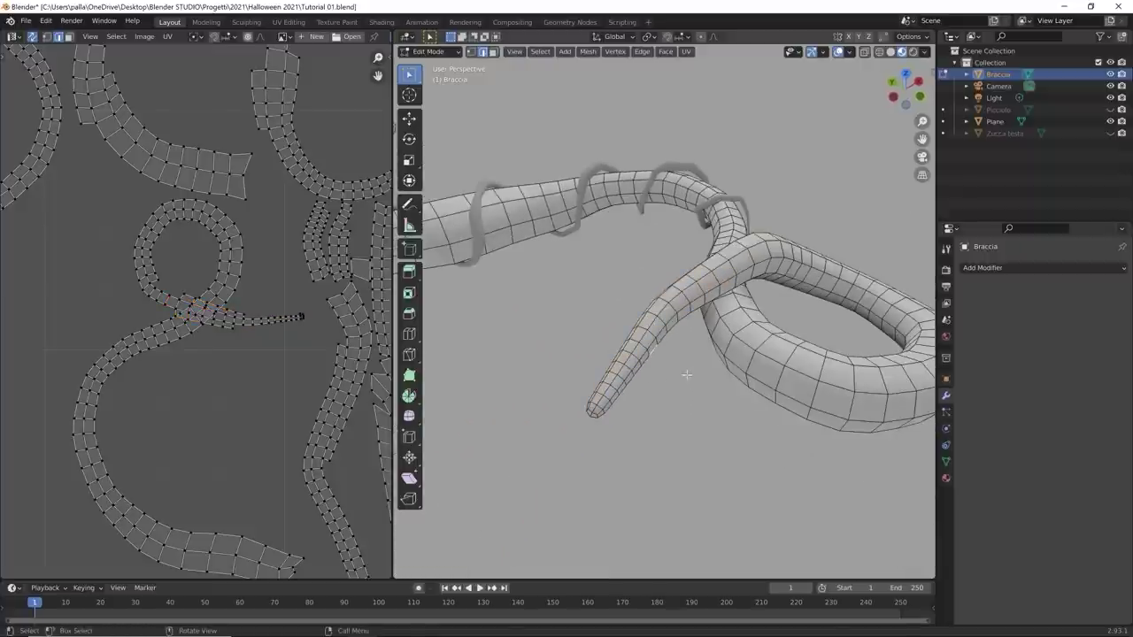
middle_drag(678, 374, 646, 324)
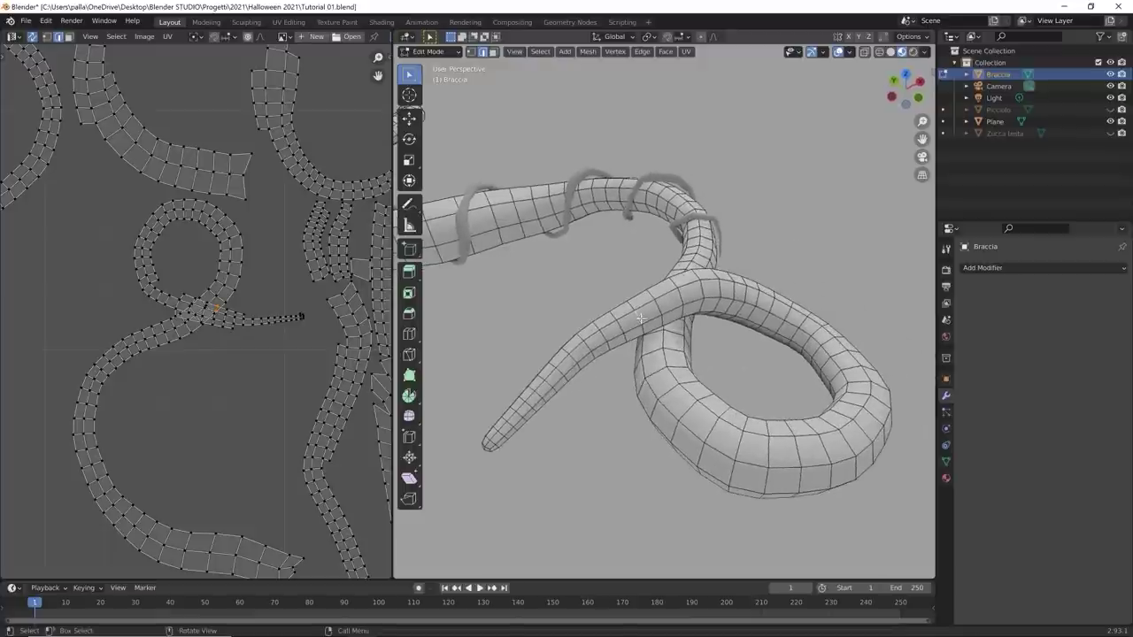
click(640, 317)
alt+click(663, 312)
right_click(660, 309)
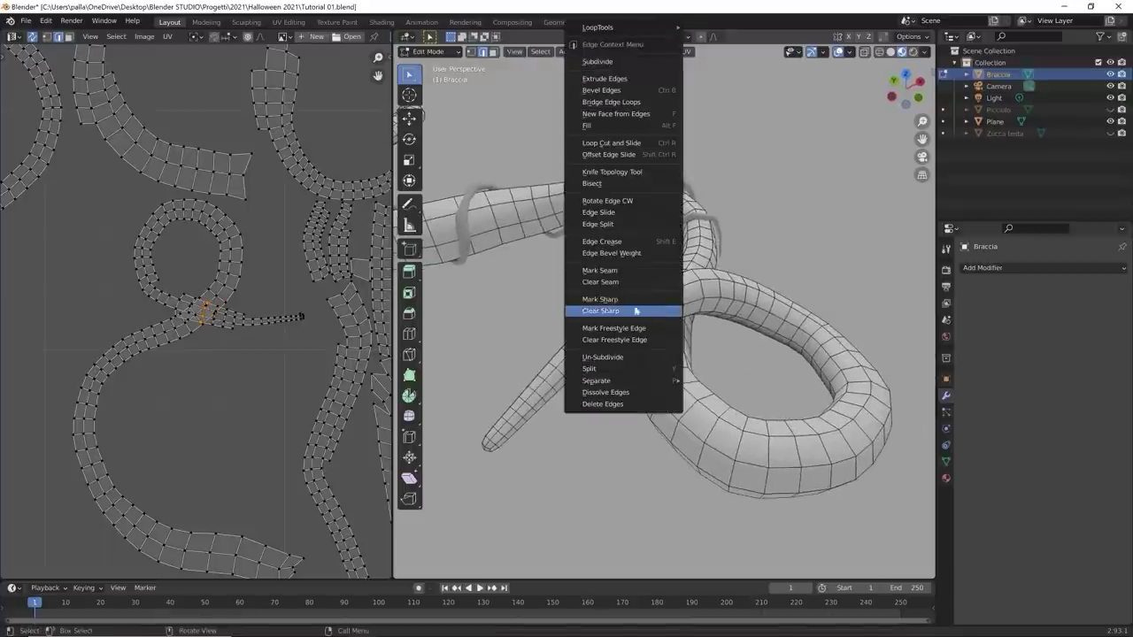
click(602, 270)
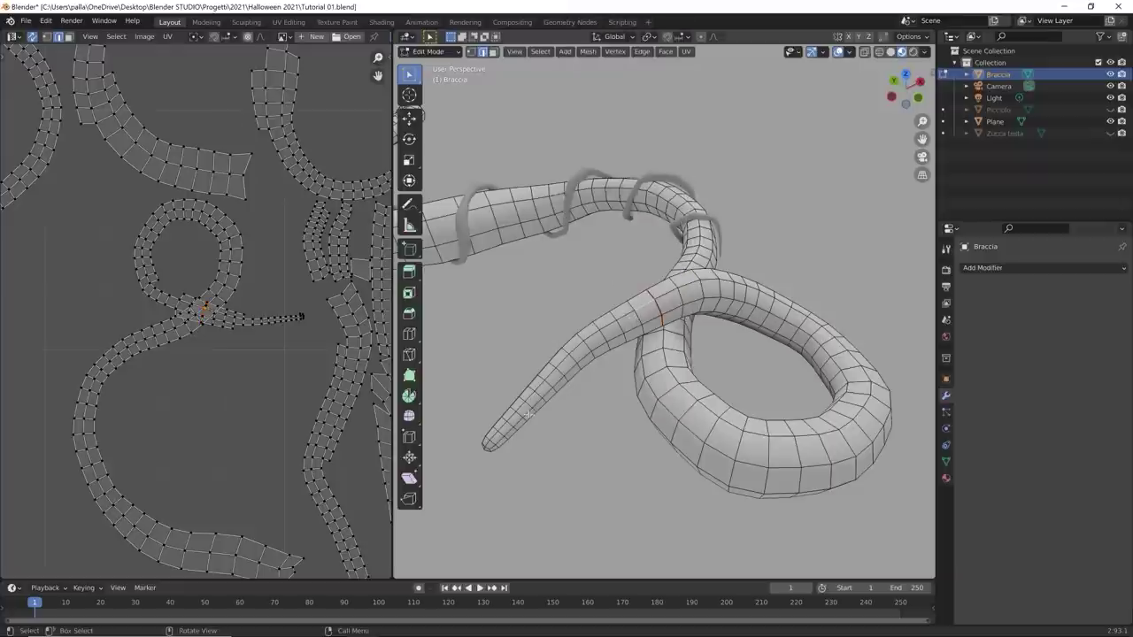
Step: Select the edge loop around the thin arm and zoom in on its junction
shift+click(617, 328)
ctrl+click(639, 326)
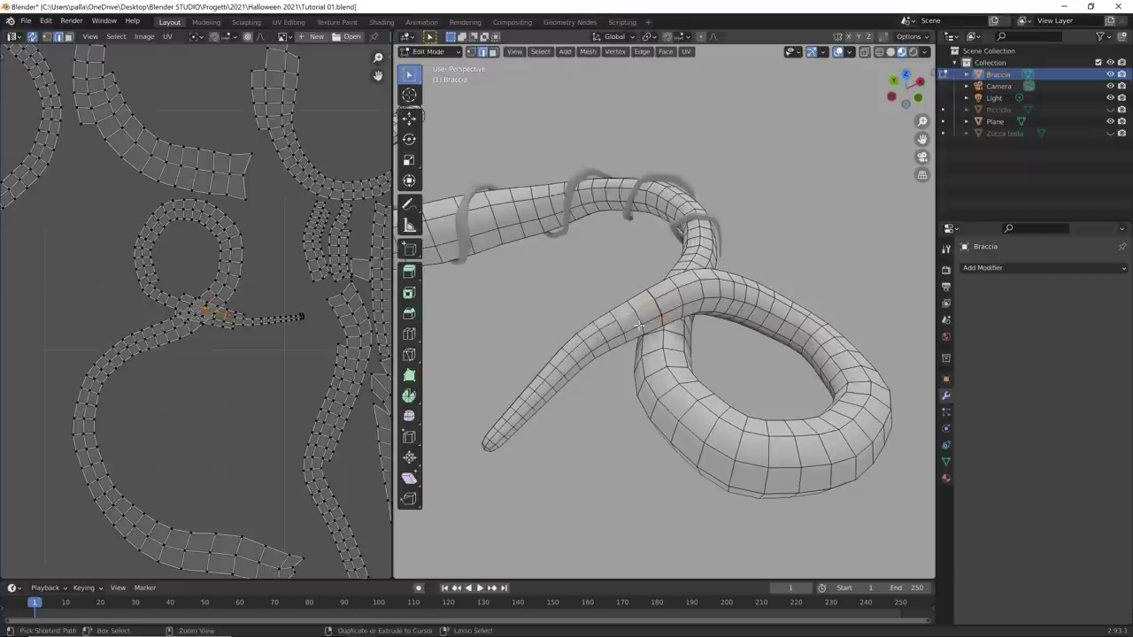
ctrl+click(640, 326)
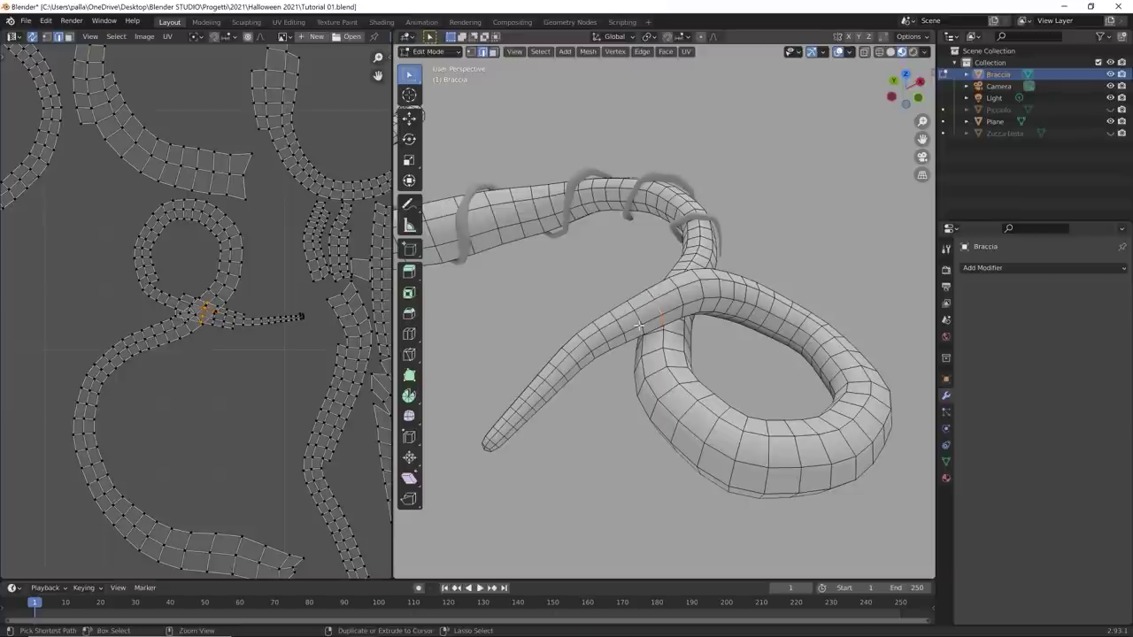
click(620, 460)
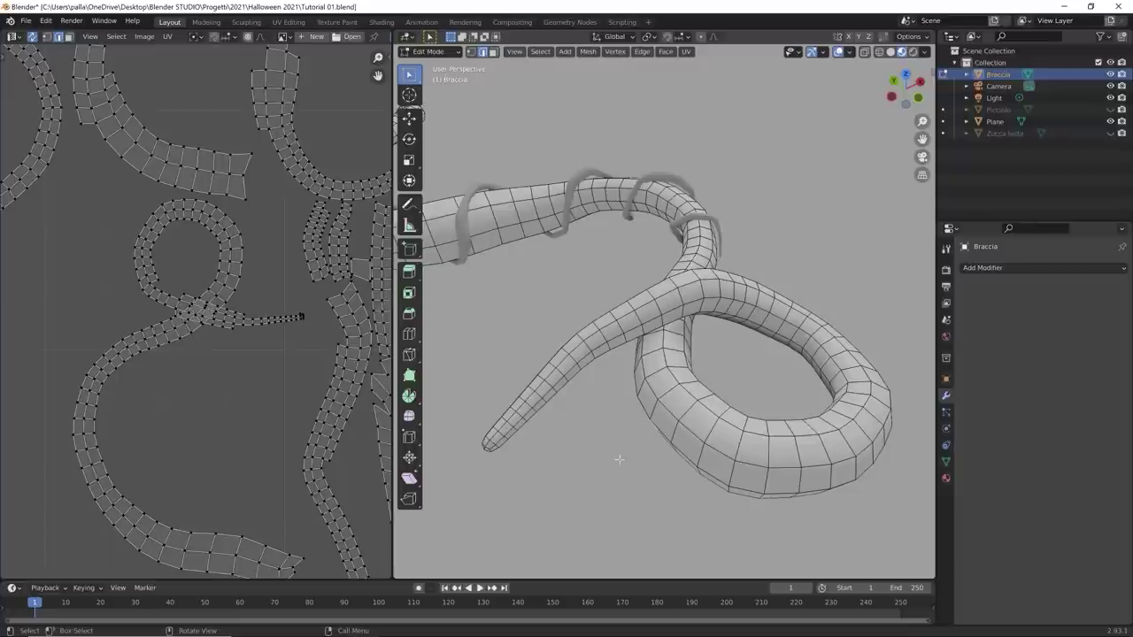
alt+click(652, 329)
middle_drag(706, 325, 728, 330)
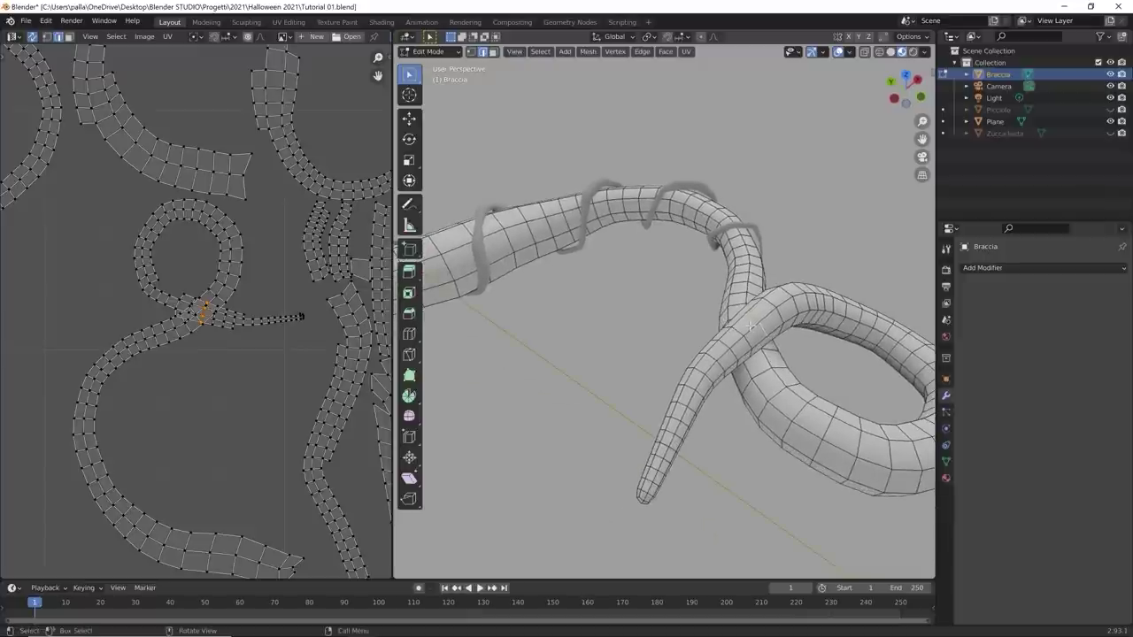
Step: Mark seams on two edge loops near the thin arm's junction
right_click(751, 326)
click(715, 322)
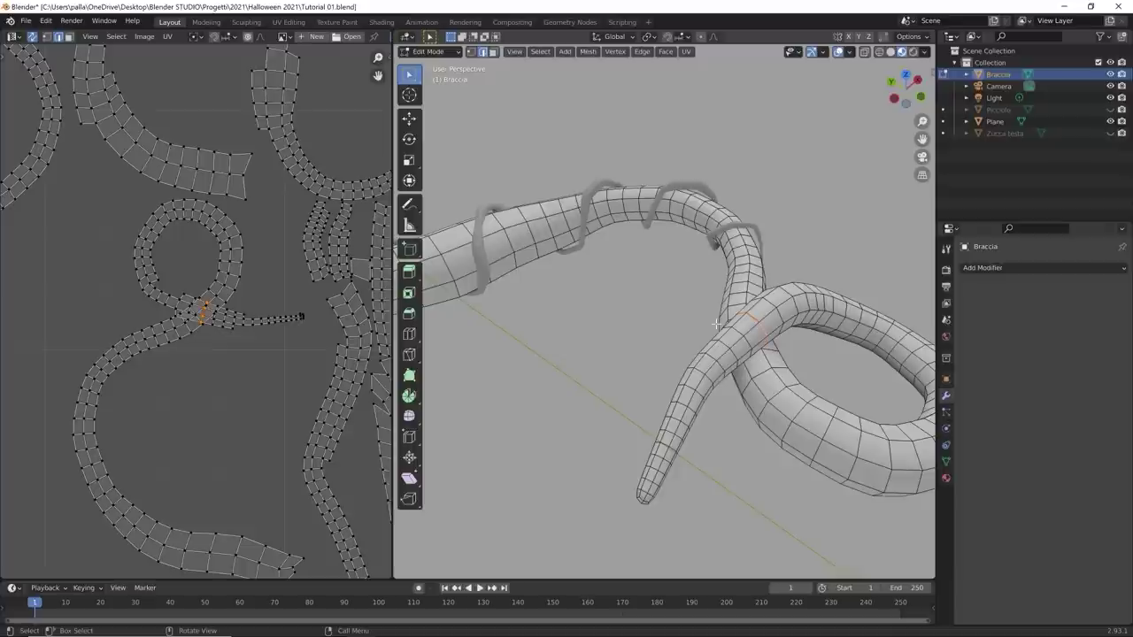
click(784, 316)
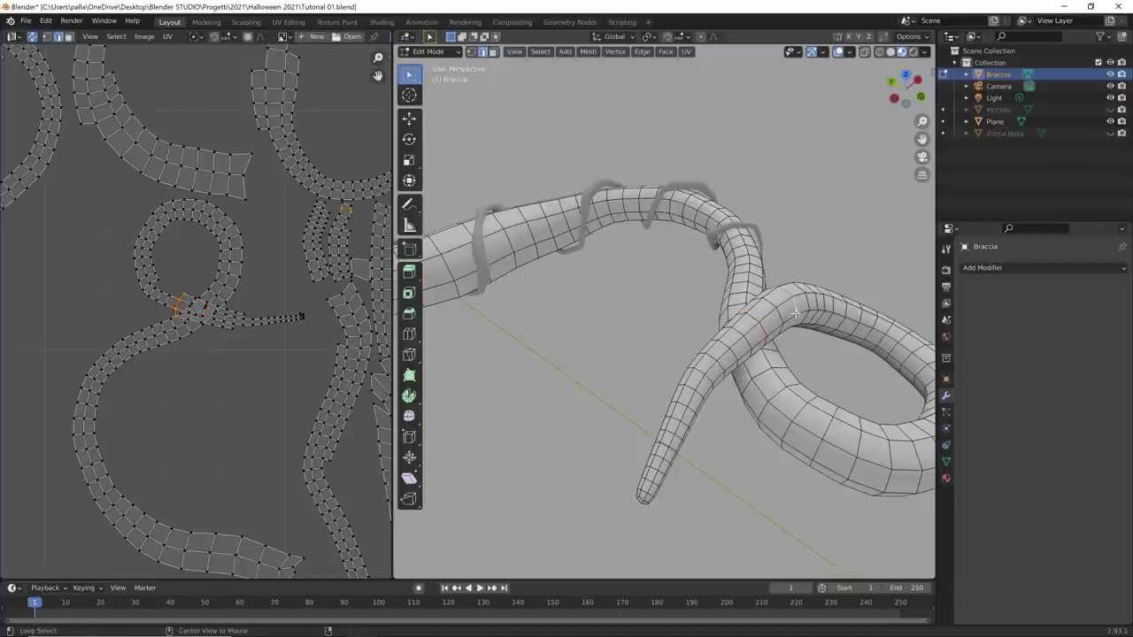
key(ctrl+e)
click(788, 309)
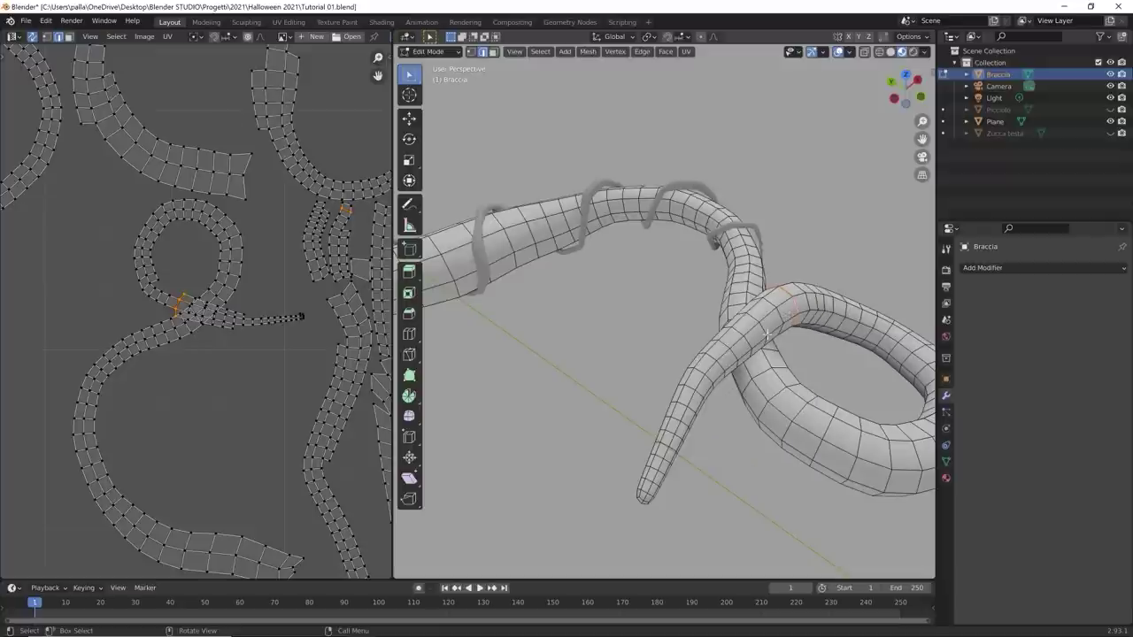
Step: Mark a shortest-path seam running lengthwise along the arm toward its tip
middle_drag(788, 314, 750, 285)
click(724, 165)
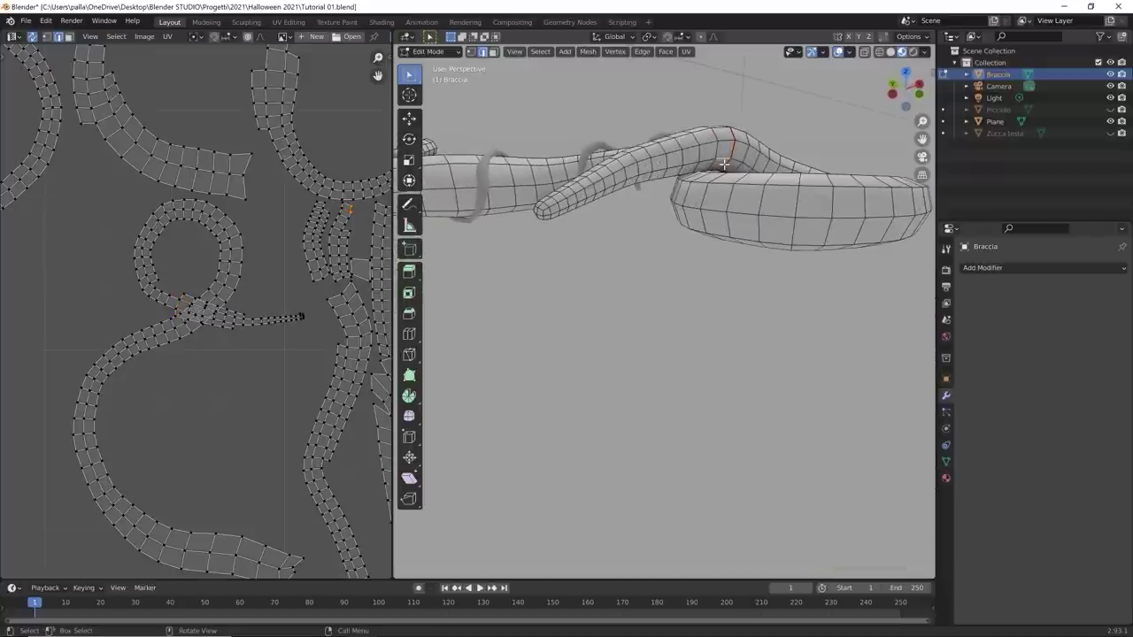
ctrl+click(706, 166)
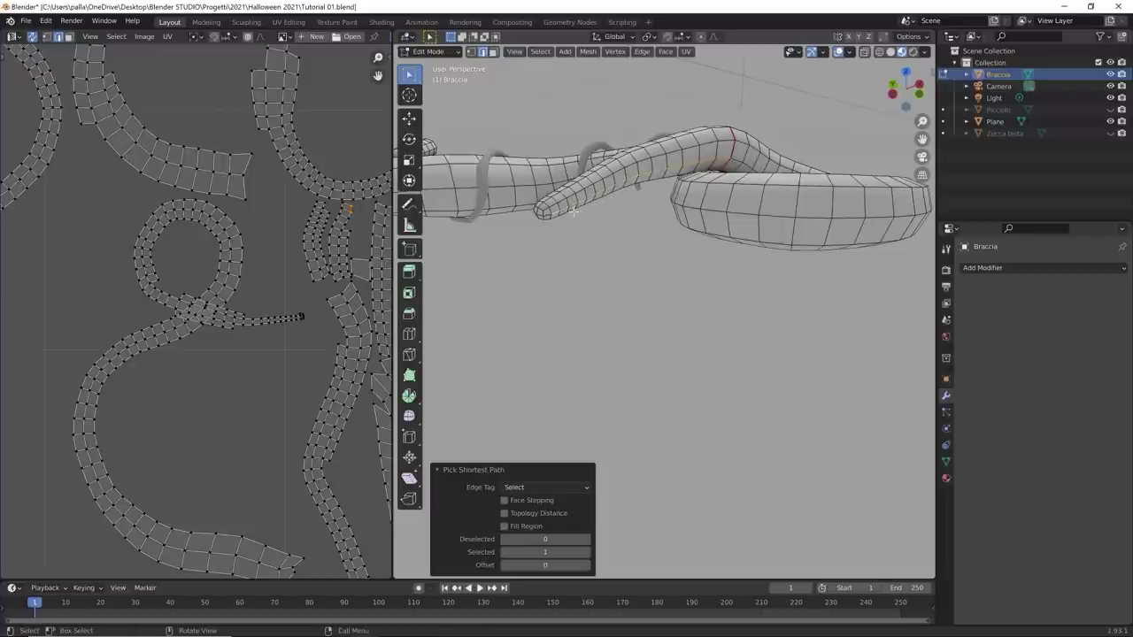
key(ctrl+e)
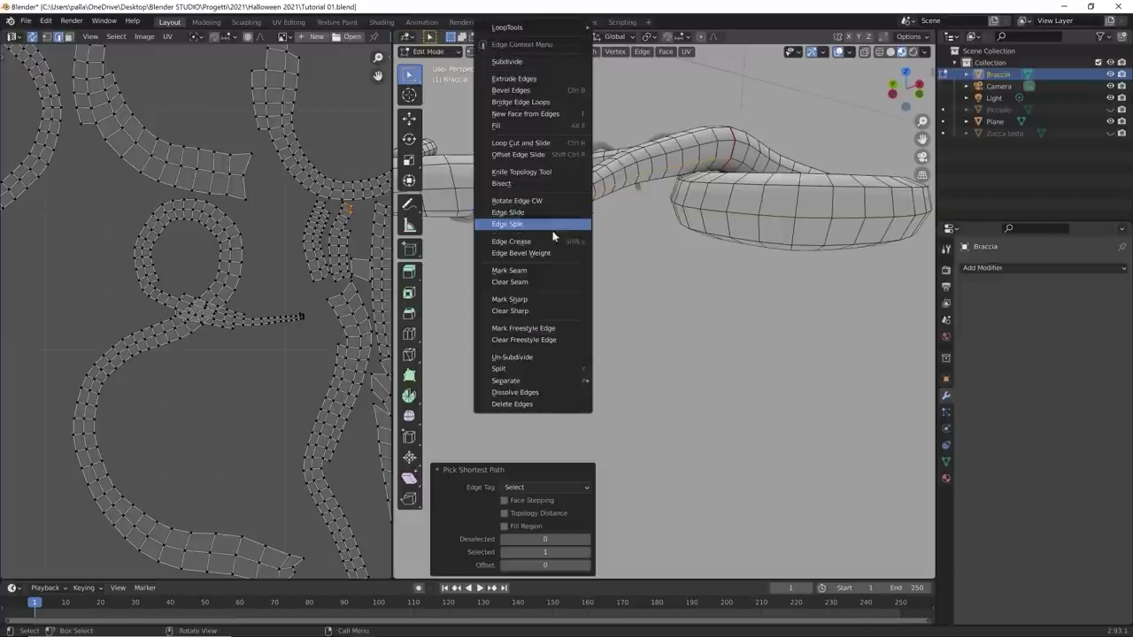
click(536, 269)
click(555, 216)
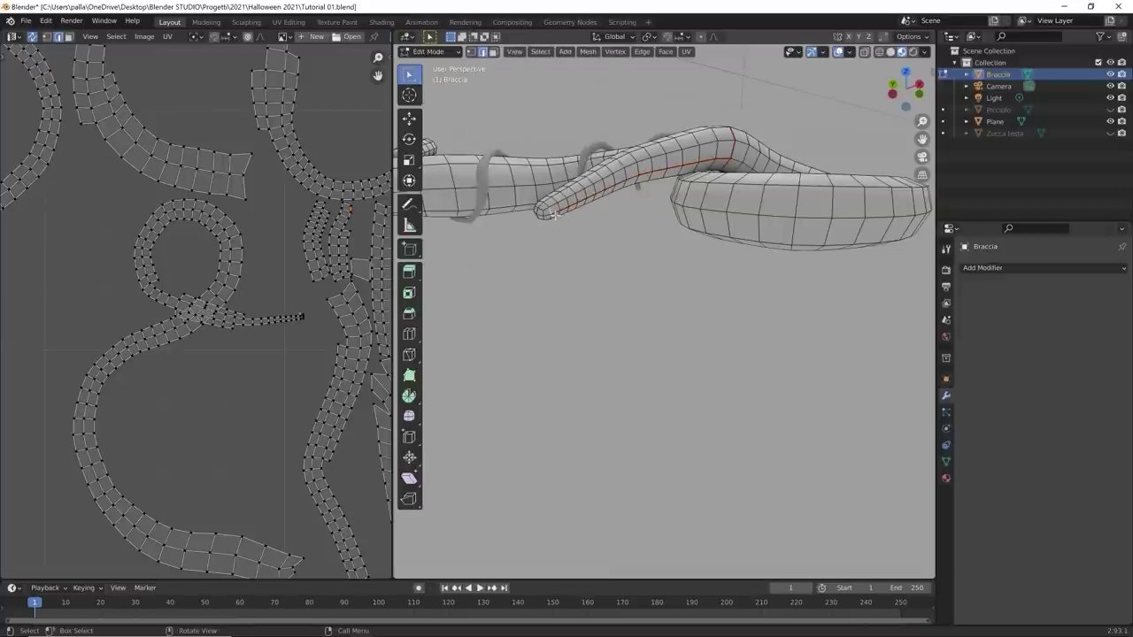
right_click(556, 217)
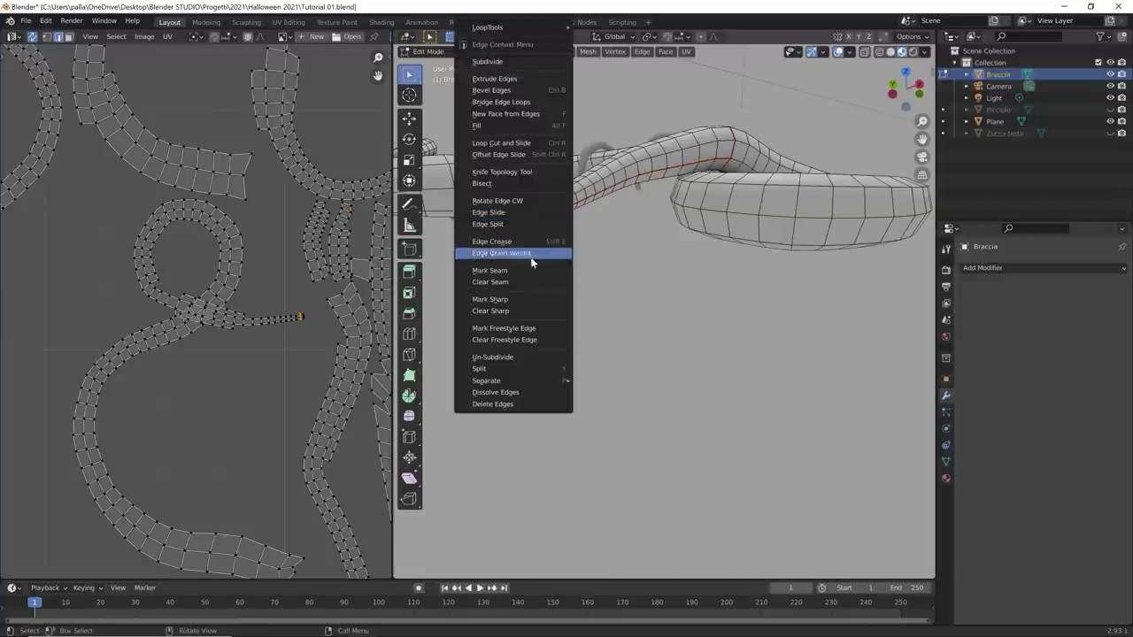
click(509, 270)
Step: Finish the seam down to the arm tip and select an edge on the arm's loop
middle_drag(579, 239, 639, 331)
click(673, 456)
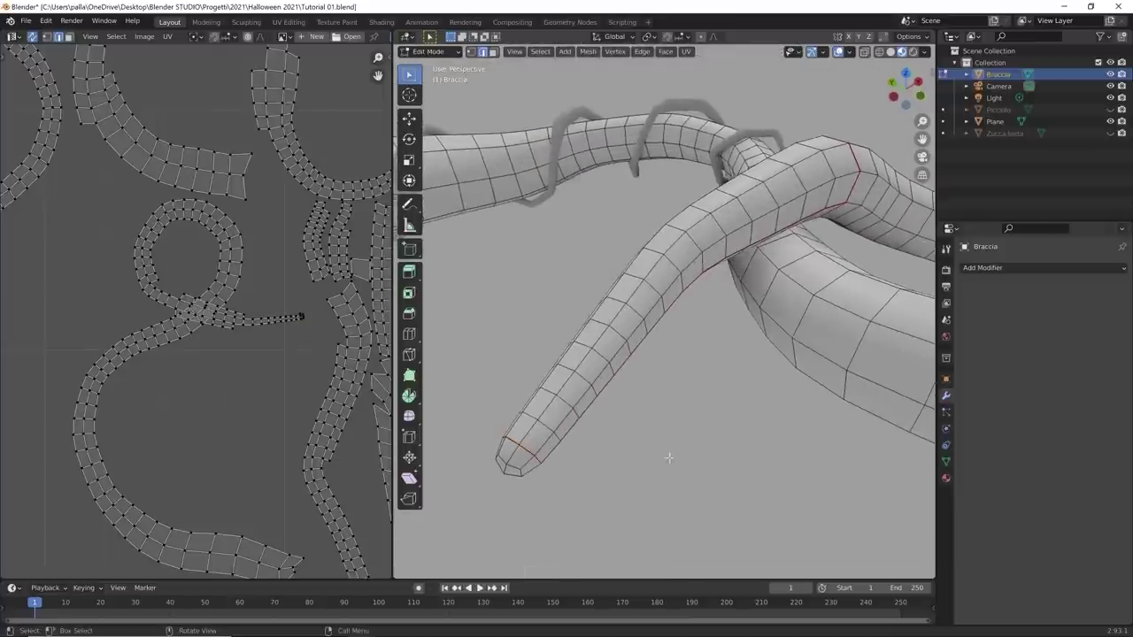
middle_drag(673, 456, 703, 257)
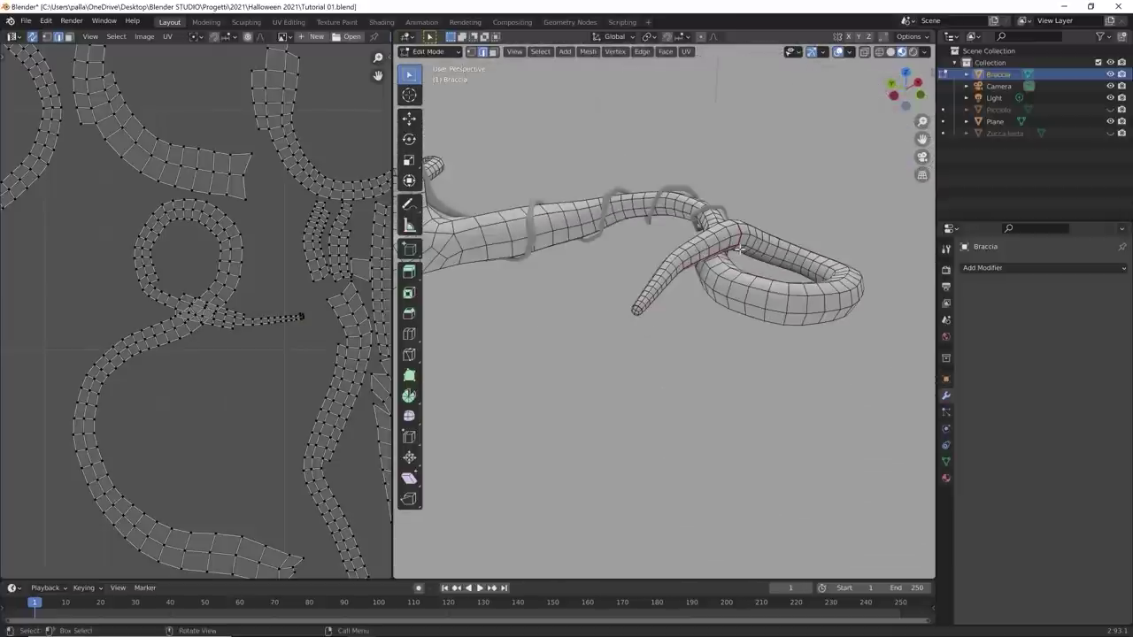
ctrl+click(744, 241)
middle_drag(759, 264, 440, 138)
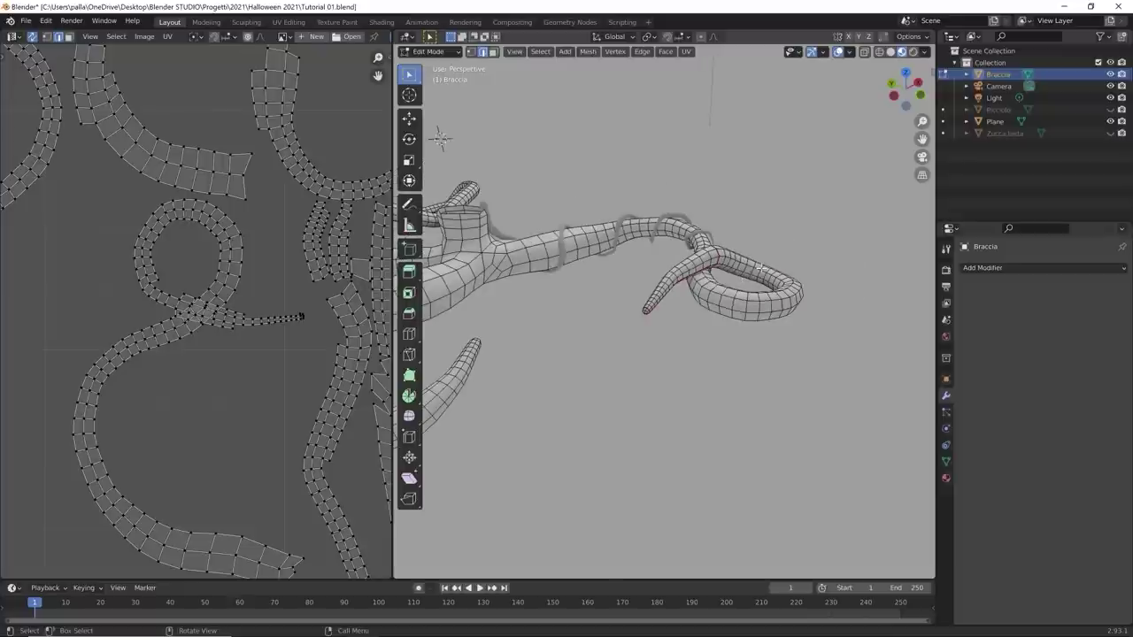
ctrl+click(760, 266)
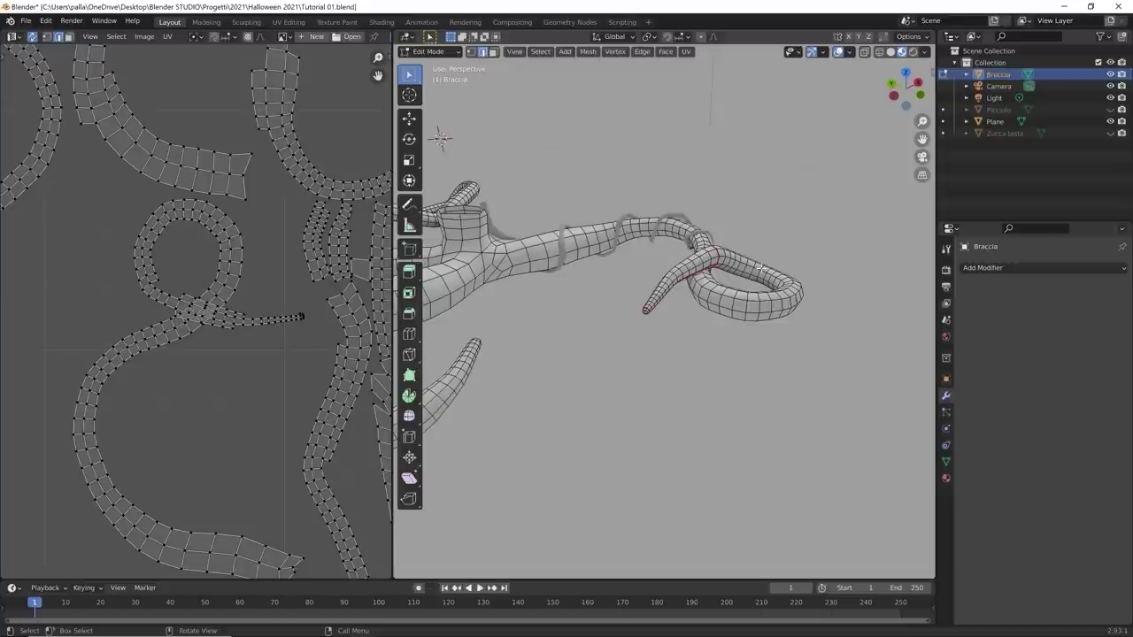
Step: Select all of the Braccia arm mesh and unwrap it with Smart UV Project
key(a)
key(u)
click(757, 264)
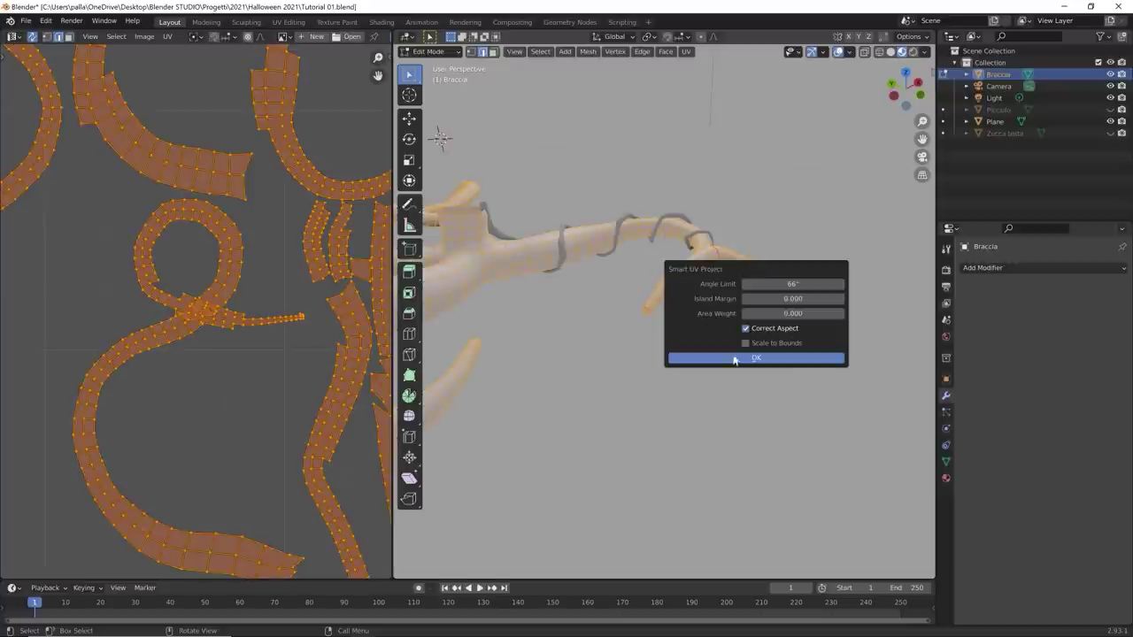
click(722, 359)
Step: Inspect the new UV islands, then leave Edit Mode and select the spiral Plane
scroll(236, 355, down, 2)
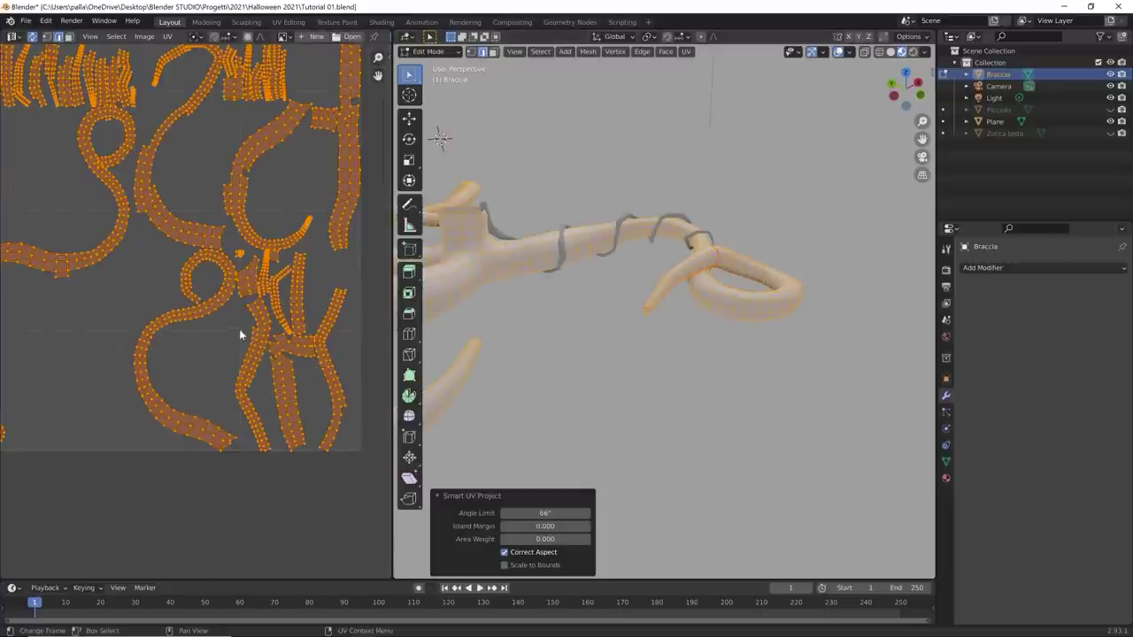
scroll(239, 334, down, 4)
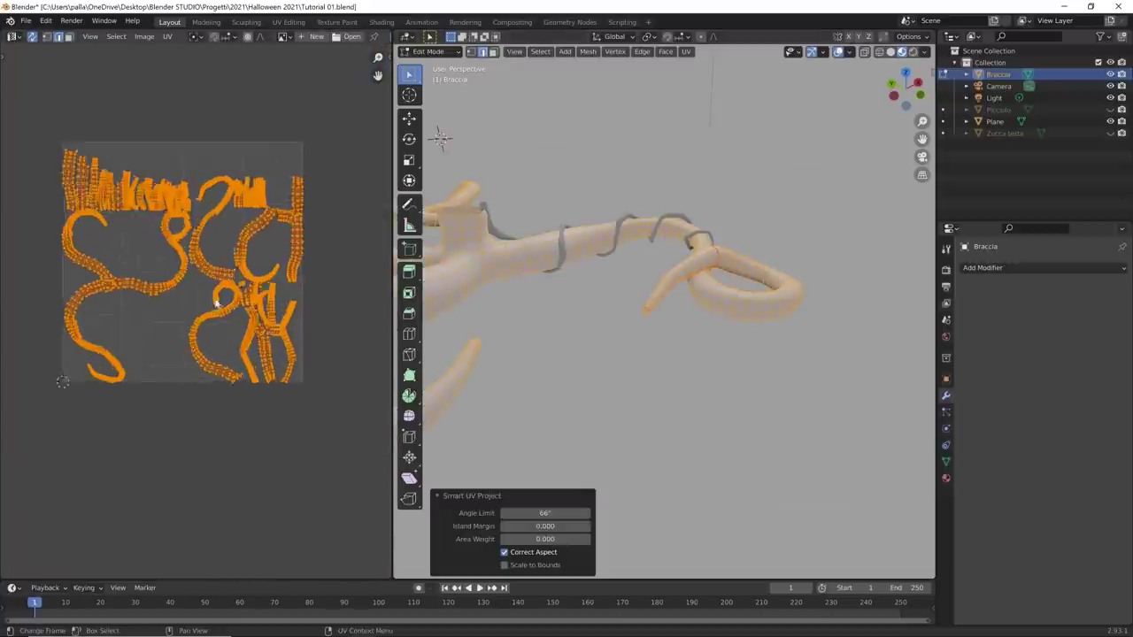
scroll(216, 304, up, 5)
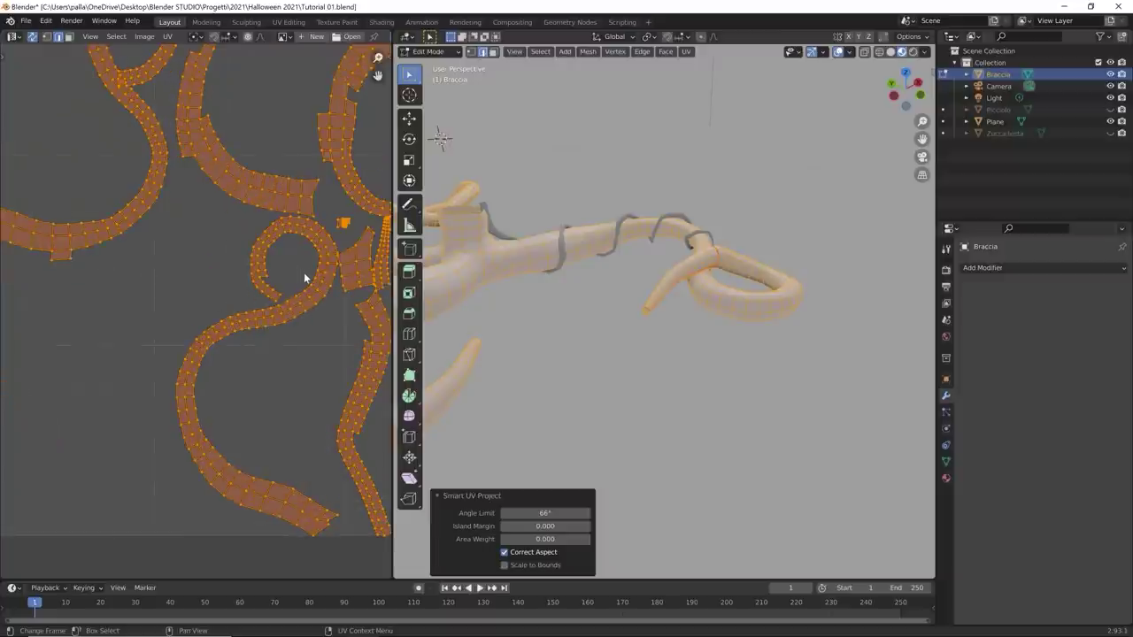
scroll(304, 278, down, 3)
scroll(305, 278, down, 2)
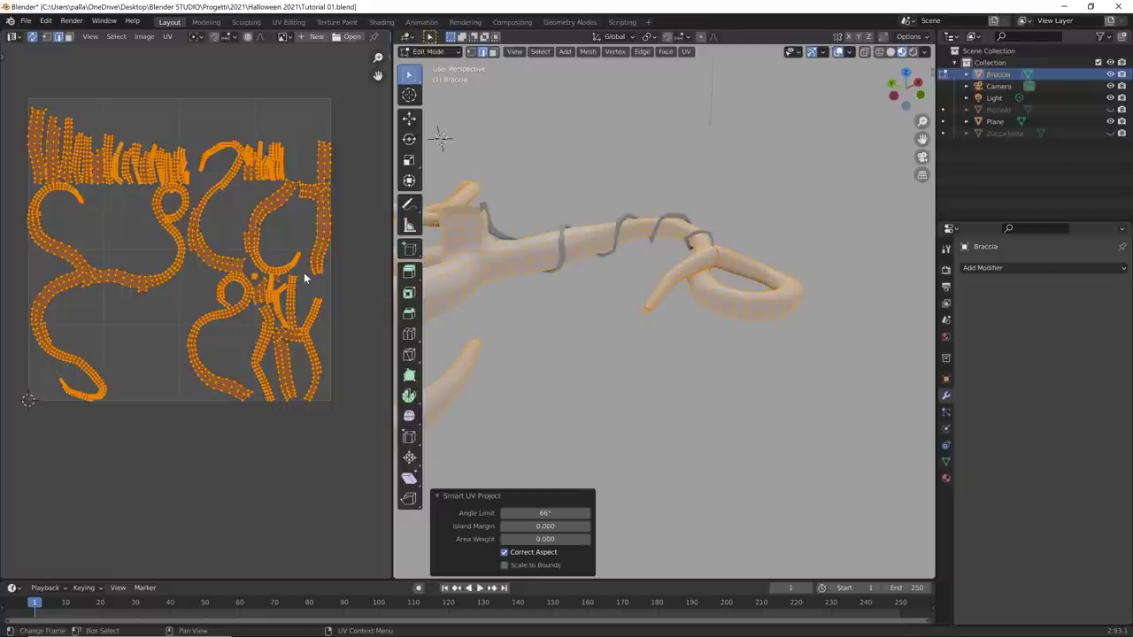
middle_drag(460, 265, 611, 328)
scroll(611, 326, up, 3)
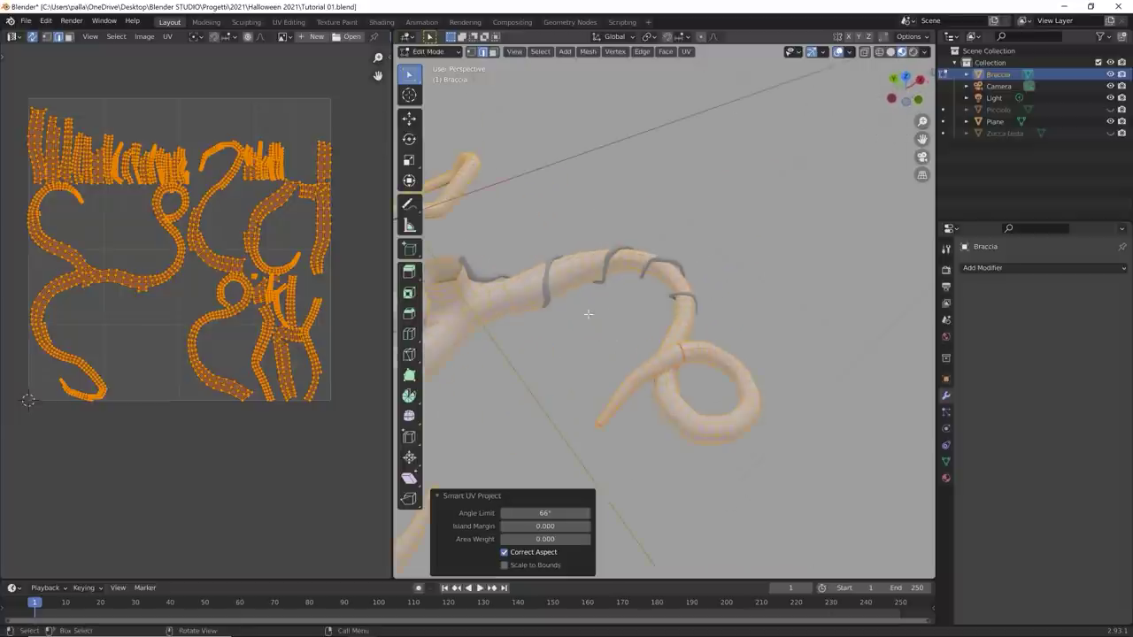
key(Tab)
click(547, 270)
Step: In Edit Mode, select a short edge loop on the spiral Plane's rings and dissolve it
key(Tab)
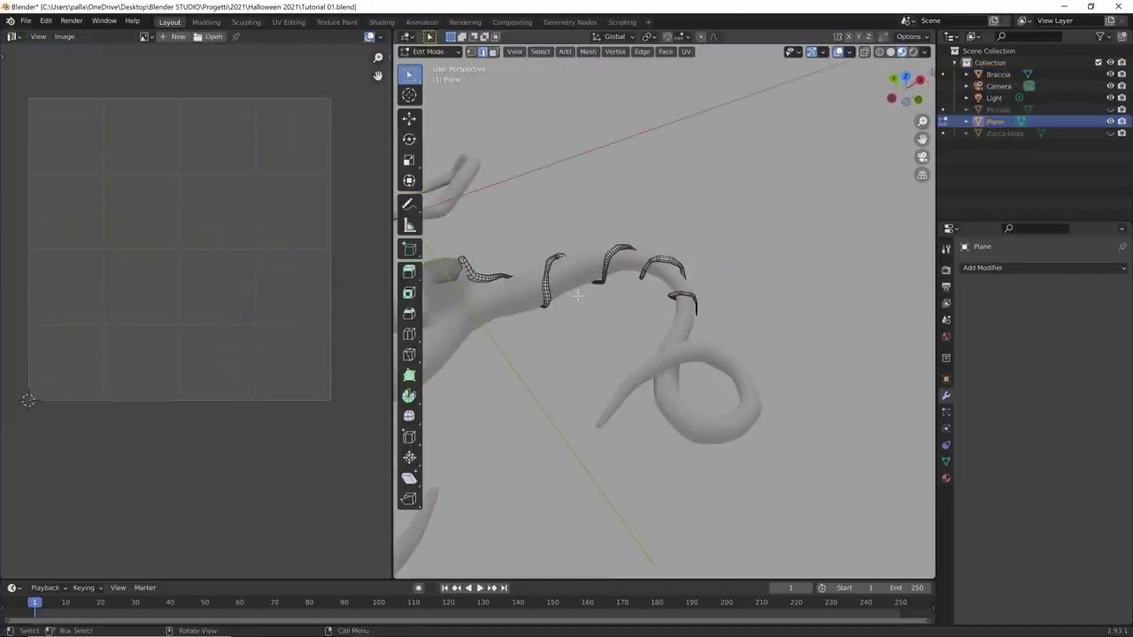
middle_drag(551, 270, 665, 354)
scroll(539, 314, up, 4)
scroll(655, 354, up, 4)
scroll(676, 373, down, 3)
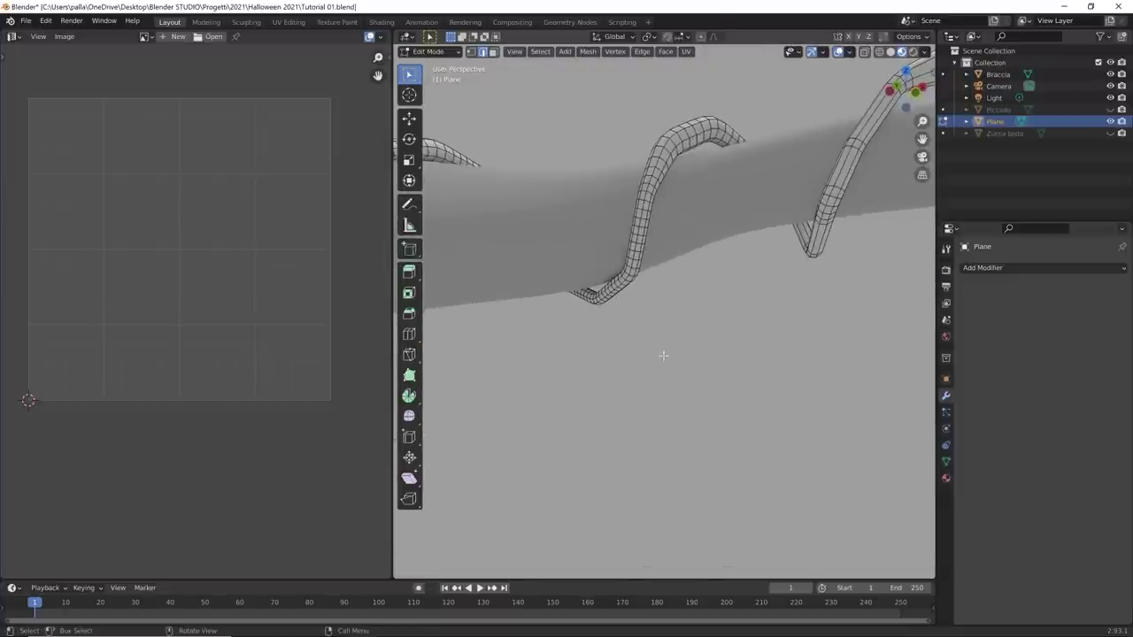
alt+click(649, 223)
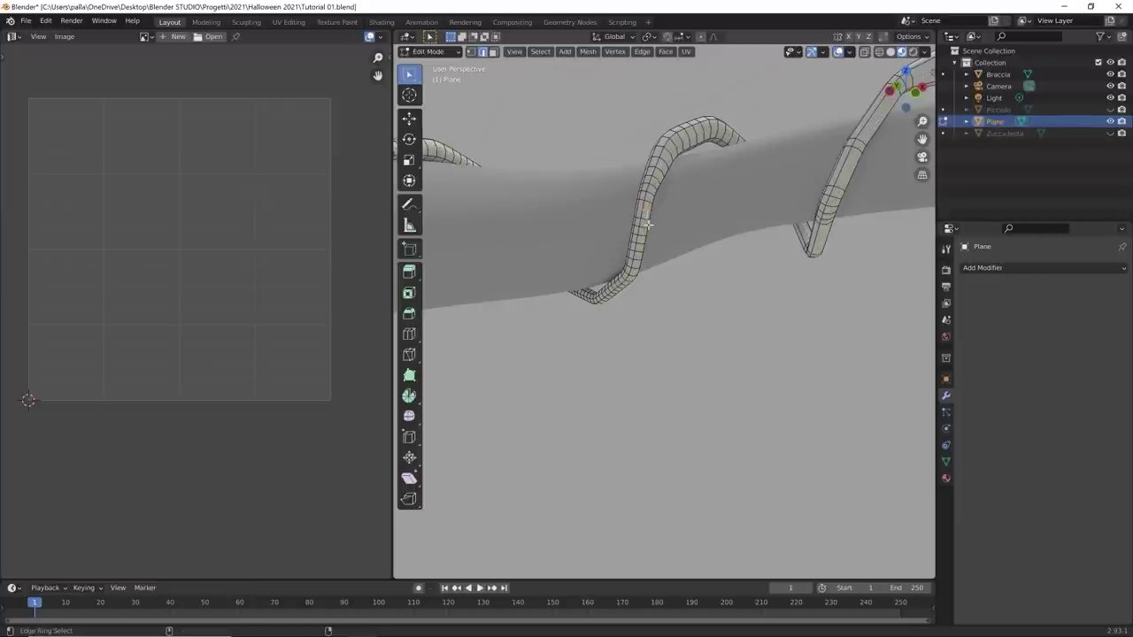
alt+click(649, 225)
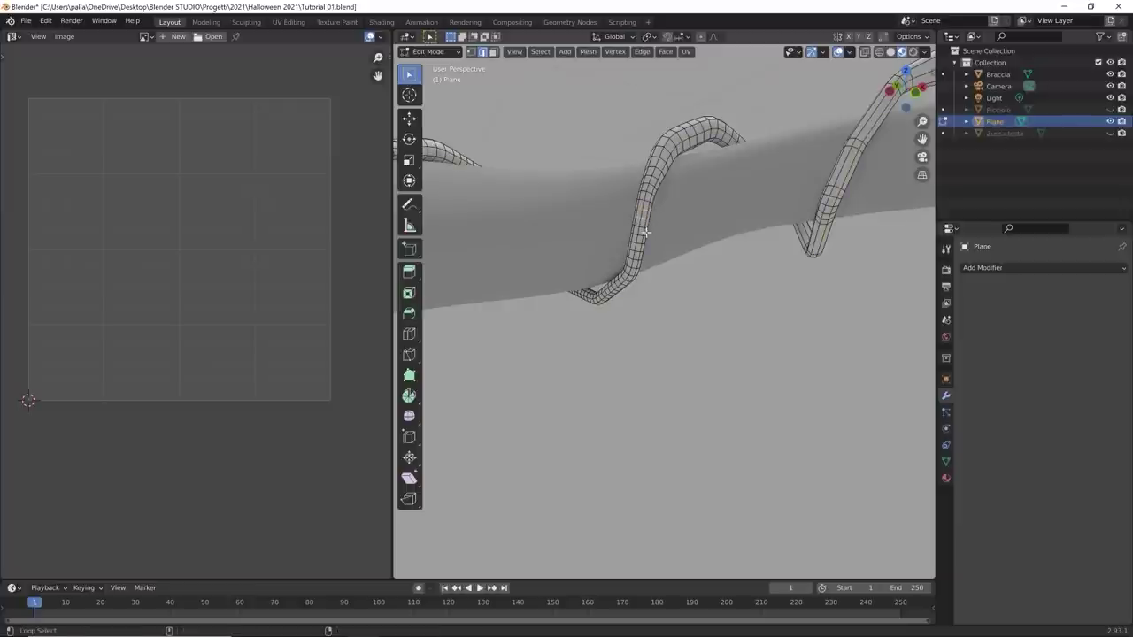
alt+click(643, 250)
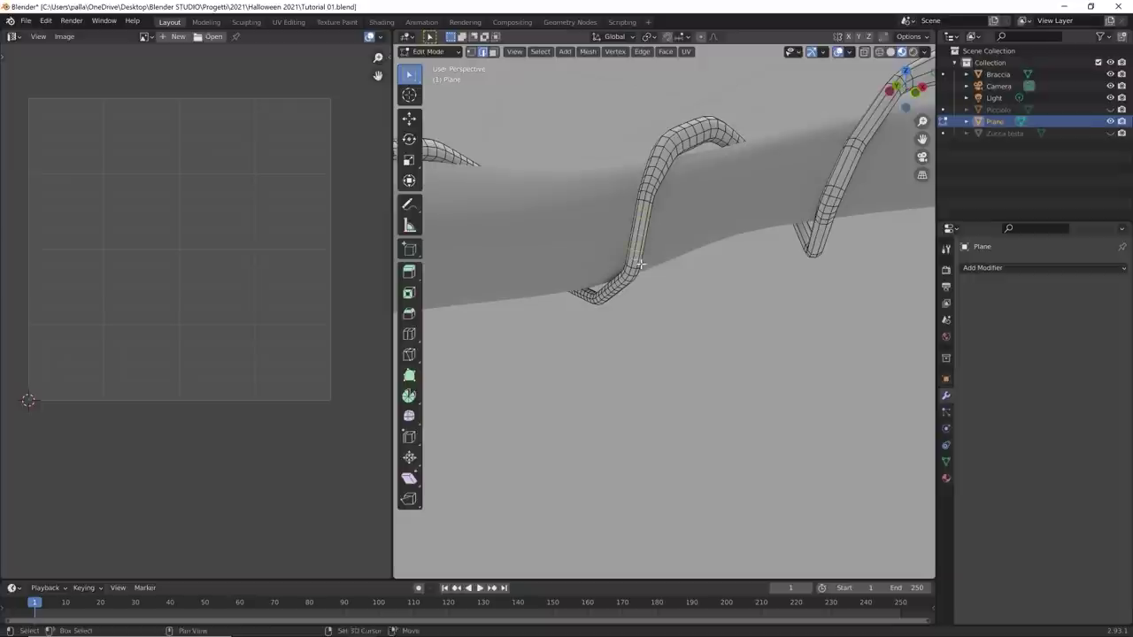
right_click(760, 324)
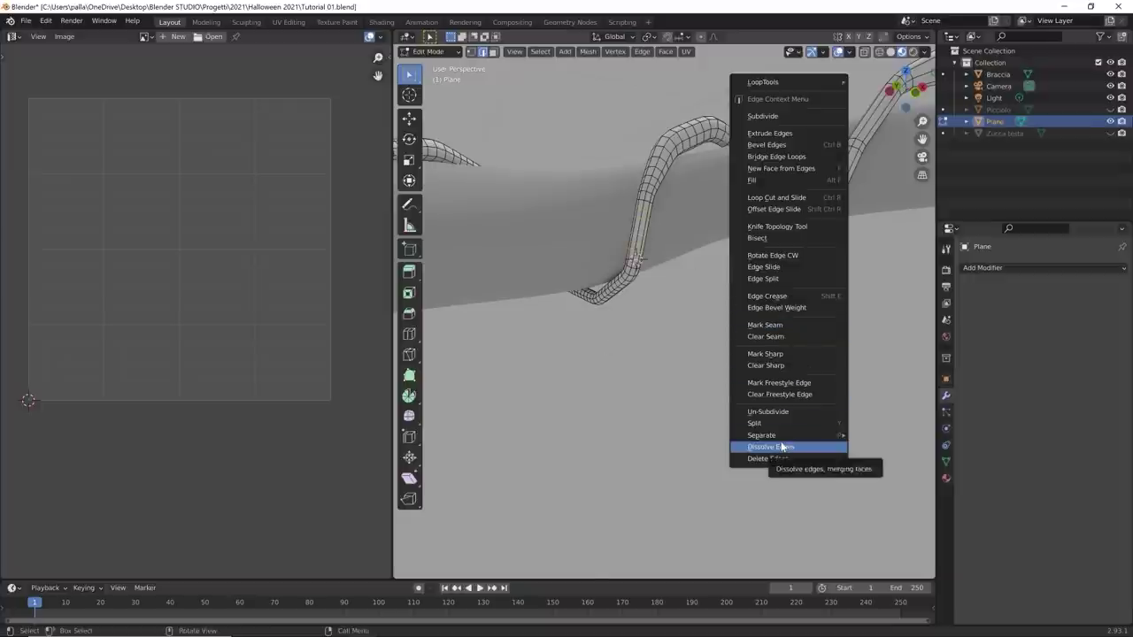
click(783, 447)
Step: Dissolve a second ring edge loop with Ctrl+E, then return the Plane to Object Mode
middle_drag(729, 398, 656, 253)
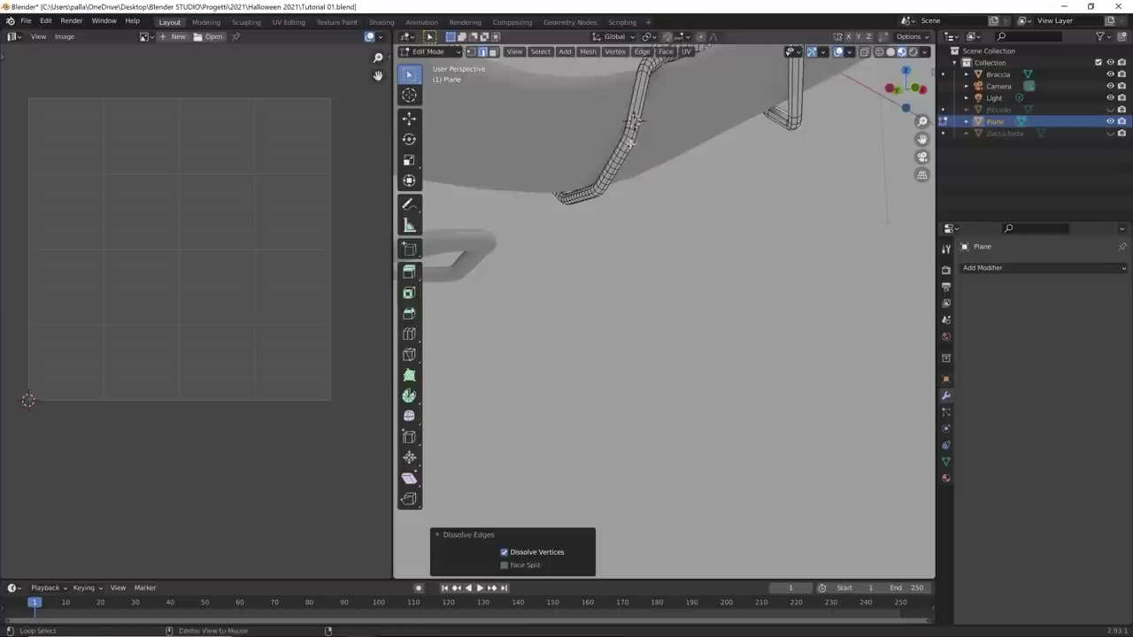
alt+click(627, 155)
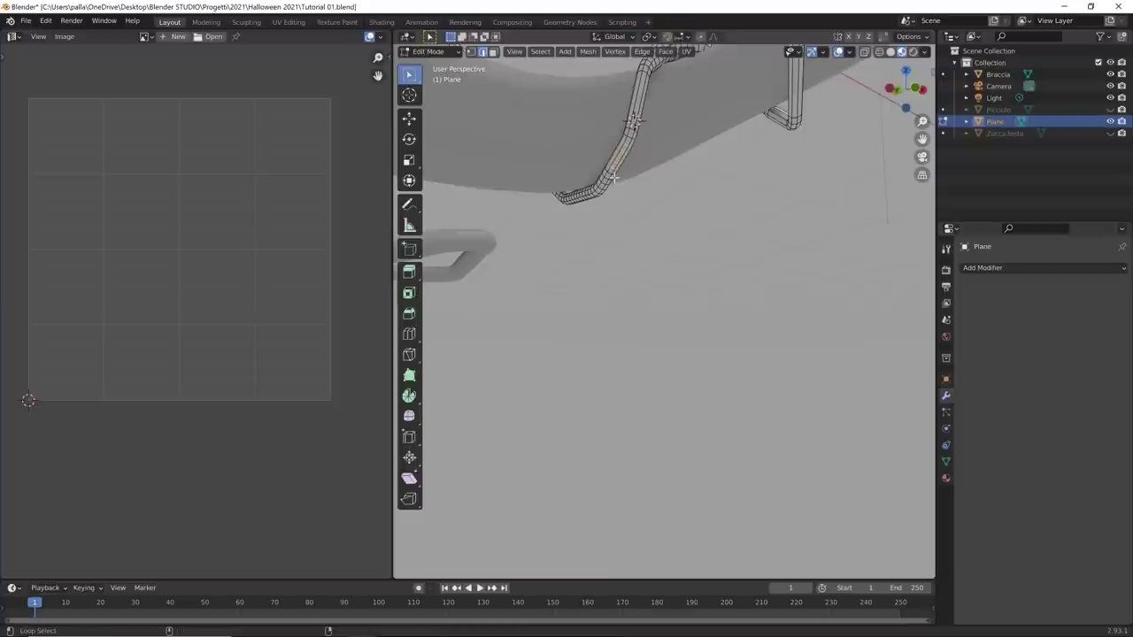
key(ctrl+e)
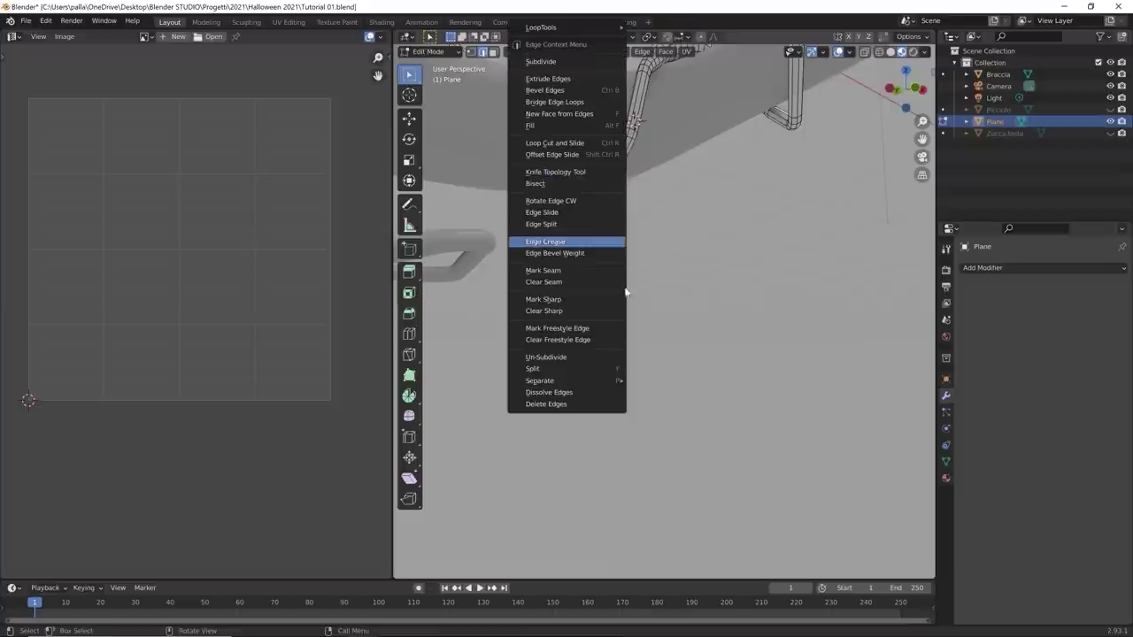
click(565, 395)
scroll(645, 356, down, 3)
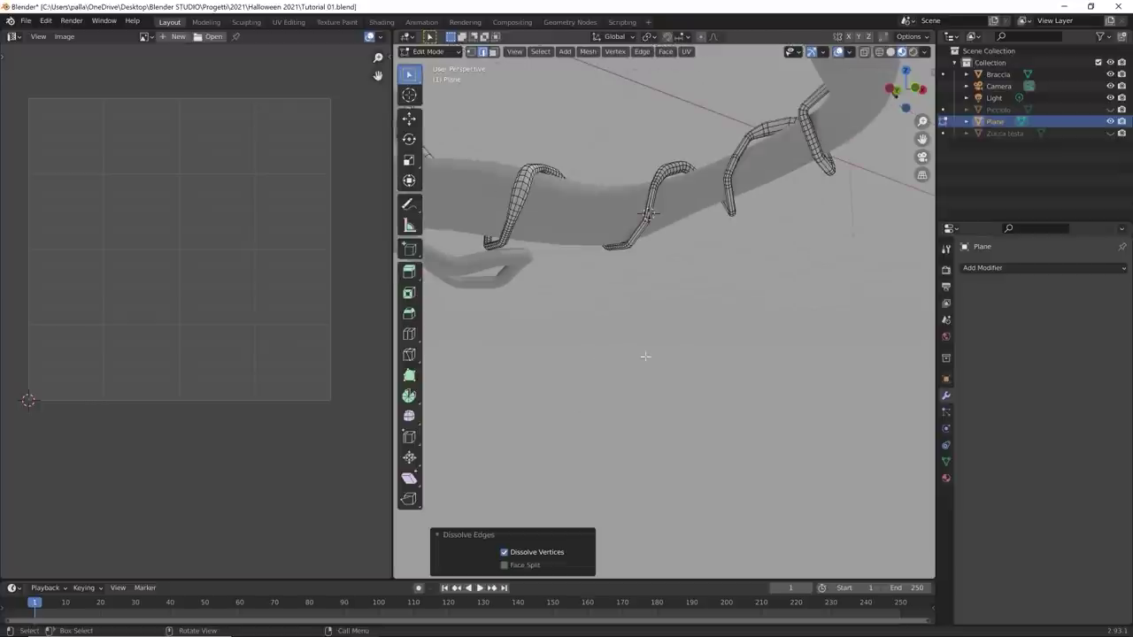
middle_drag(655, 319, 618, 327)
key(Tab)
click(708, 384)
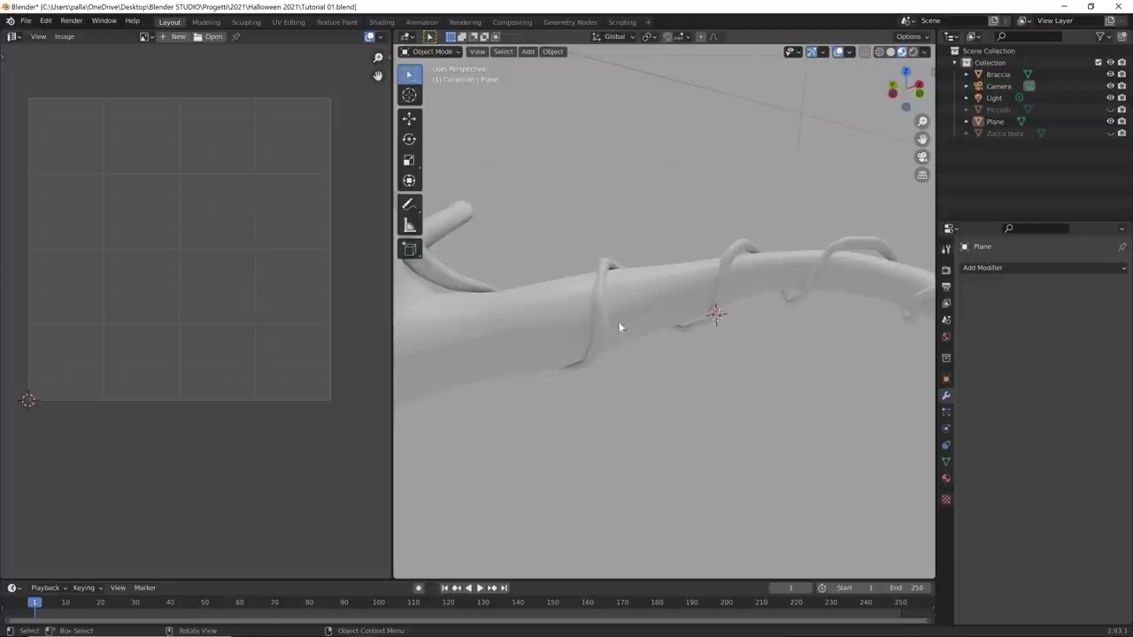
click(598, 310)
Step: Select all of the Plane's mesh and unwrap it with Smart UV Project
key(Tab)
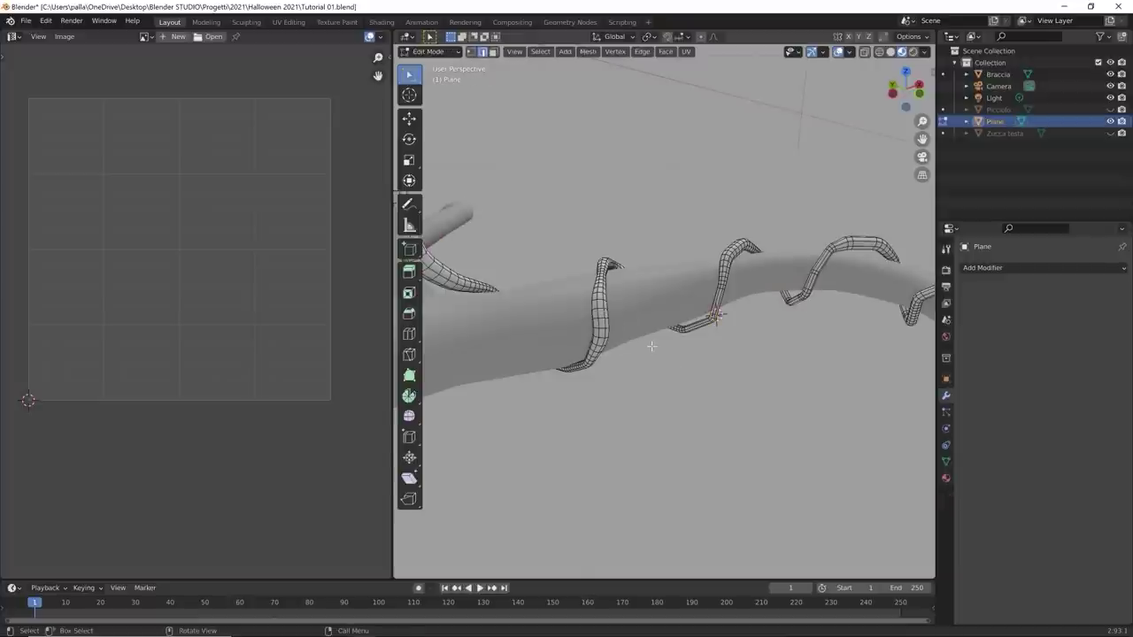
key(a)
scroll(654, 345, down, 3)
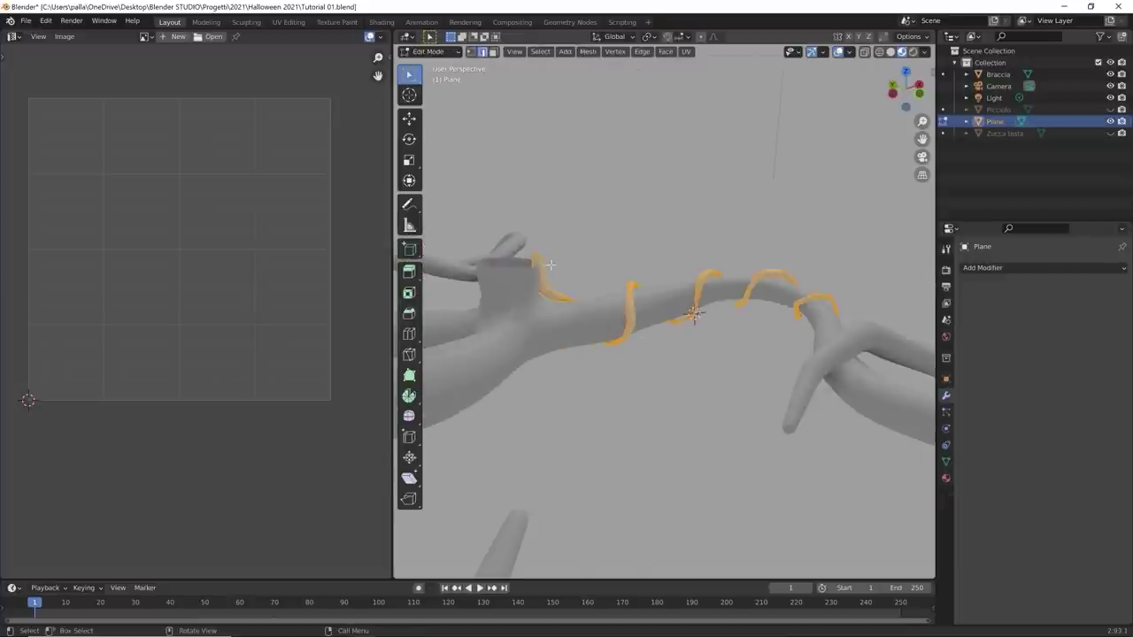
middle_drag(550, 264, 565, 278)
key(u)
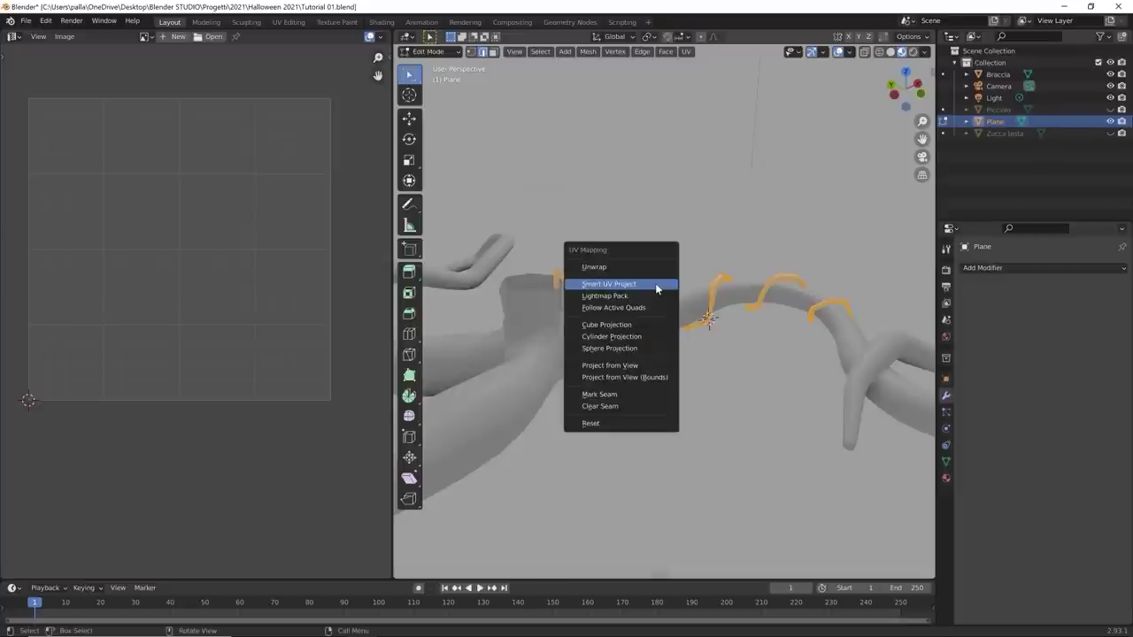
click(656, 284)
click(572, 379)
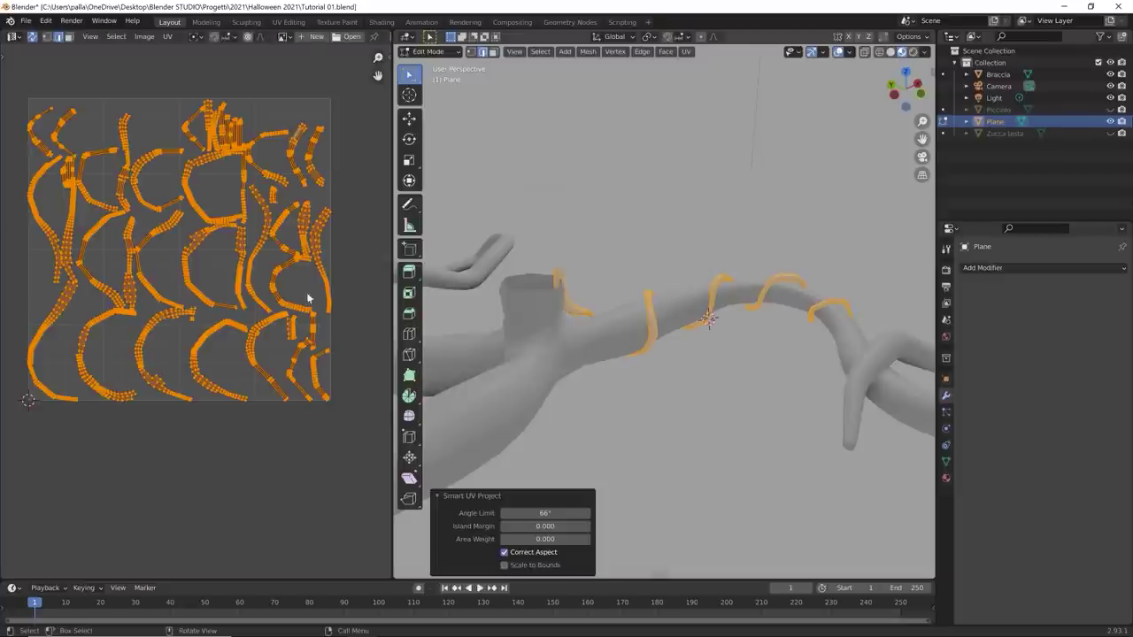
scroll(263, 247, up, 5)
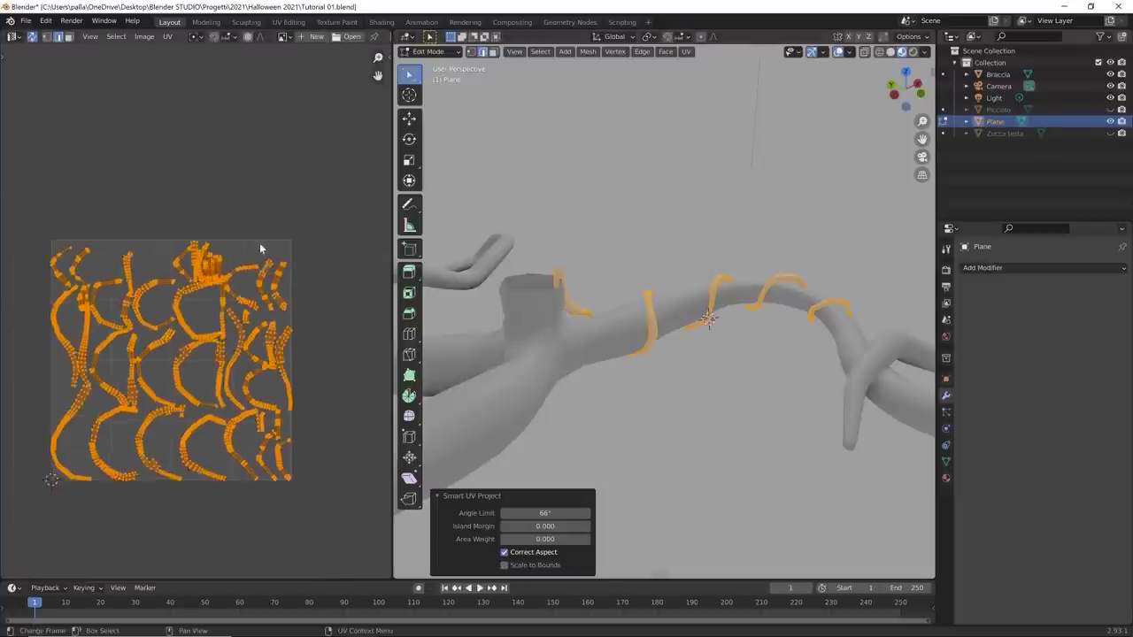
scroll(266, 241, up, 2)
scroll(260, 270, down, 6)
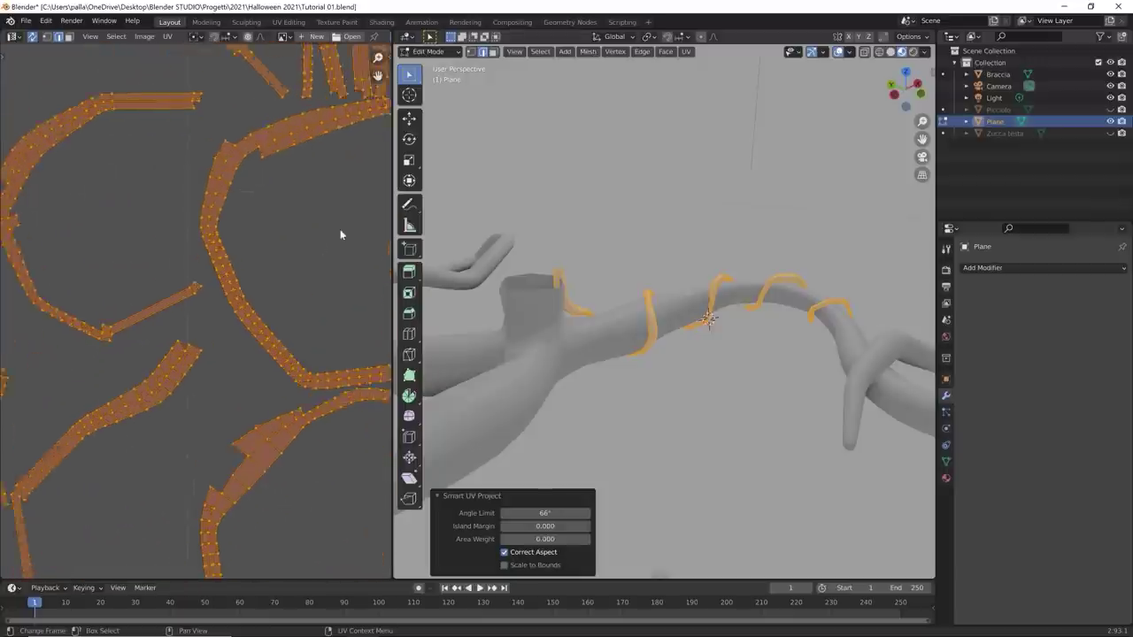
scroll(223, 328, up, 5)
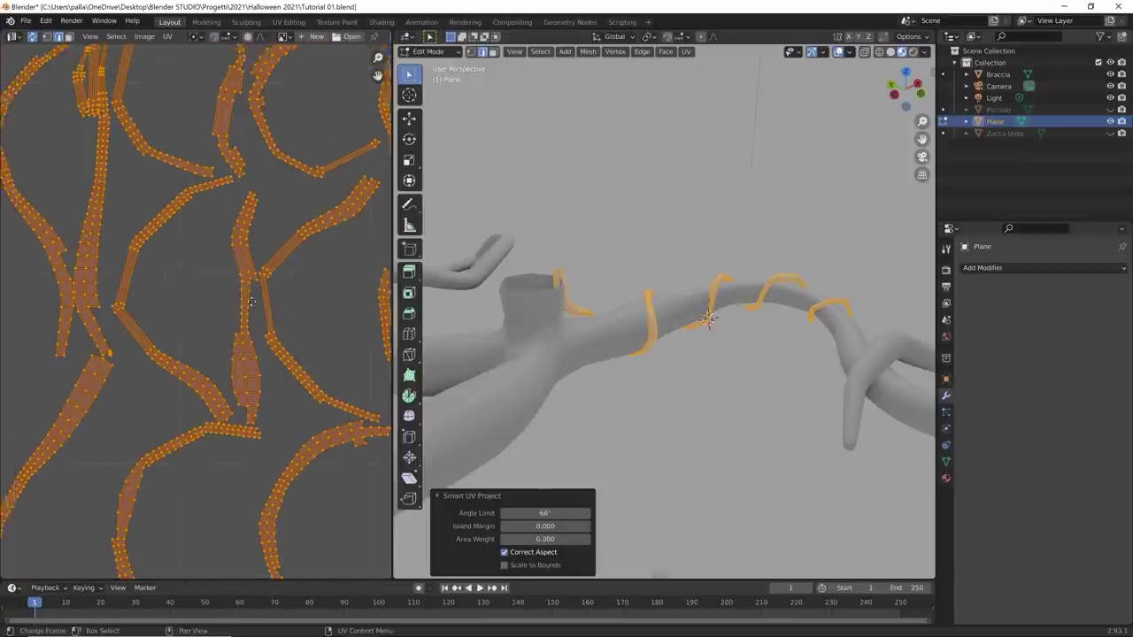
middle_drag(155, 206, 195, 286)
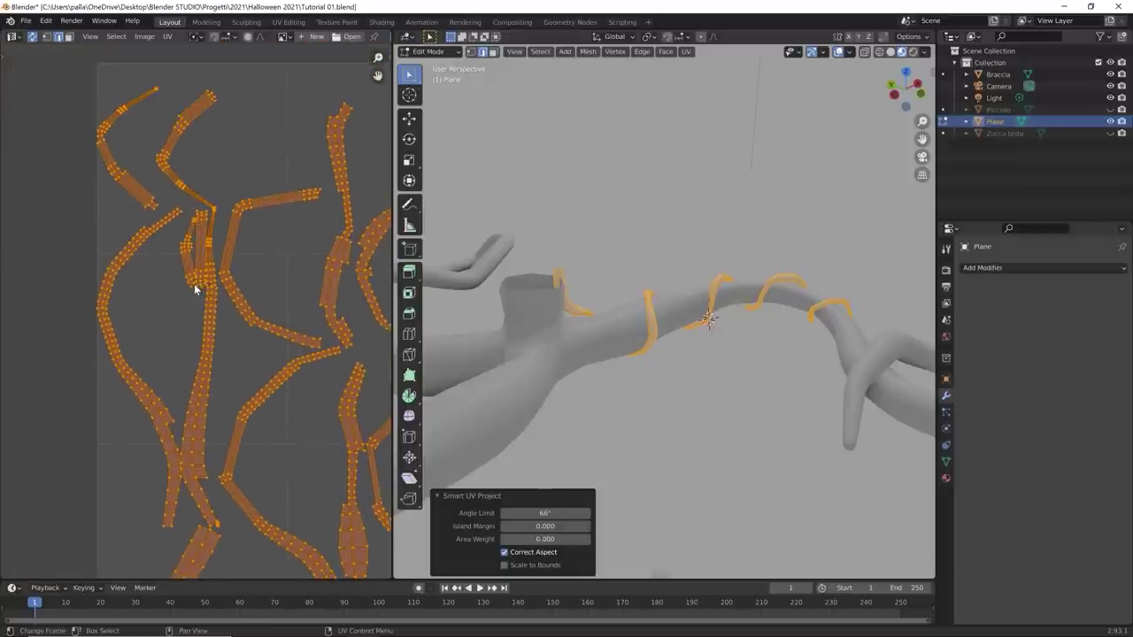
Step: After trying 0.010 and 0.000, set the Island Margin to 0.005 and clear the selection
click(586, 526)
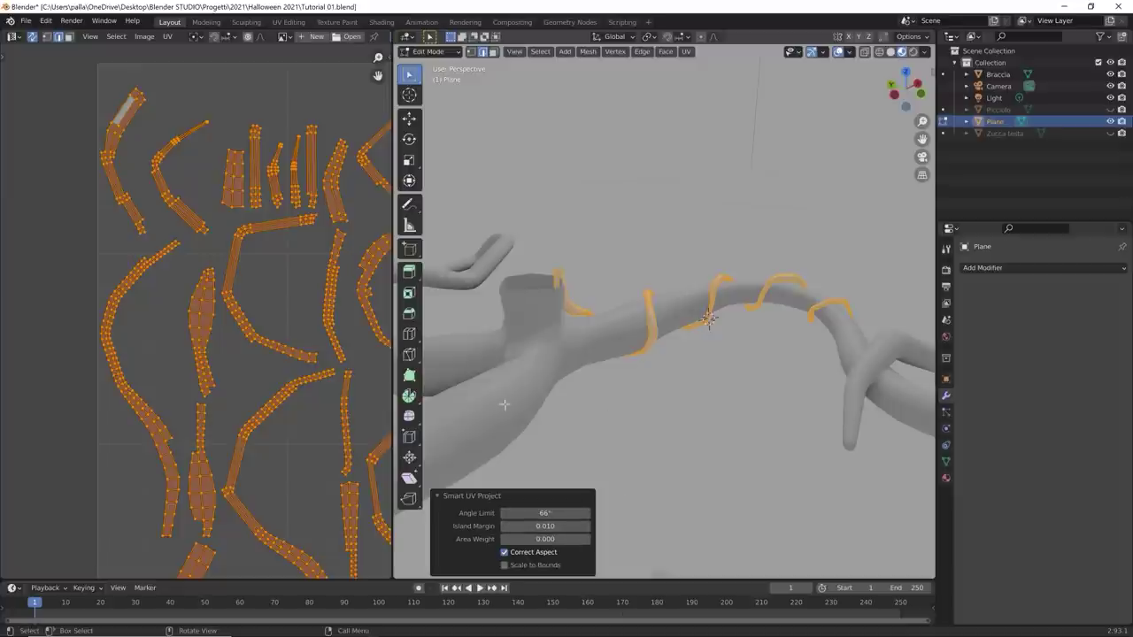
scroll(249, 379, down, 4)
scroll(304, 271, up, 6)
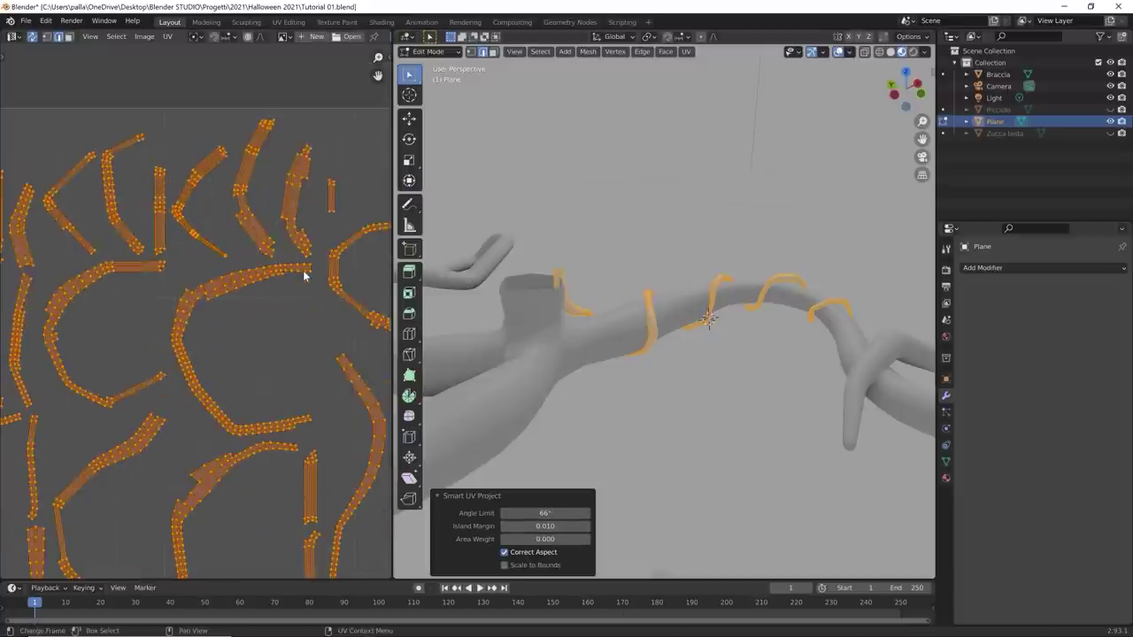
click(504, 528)
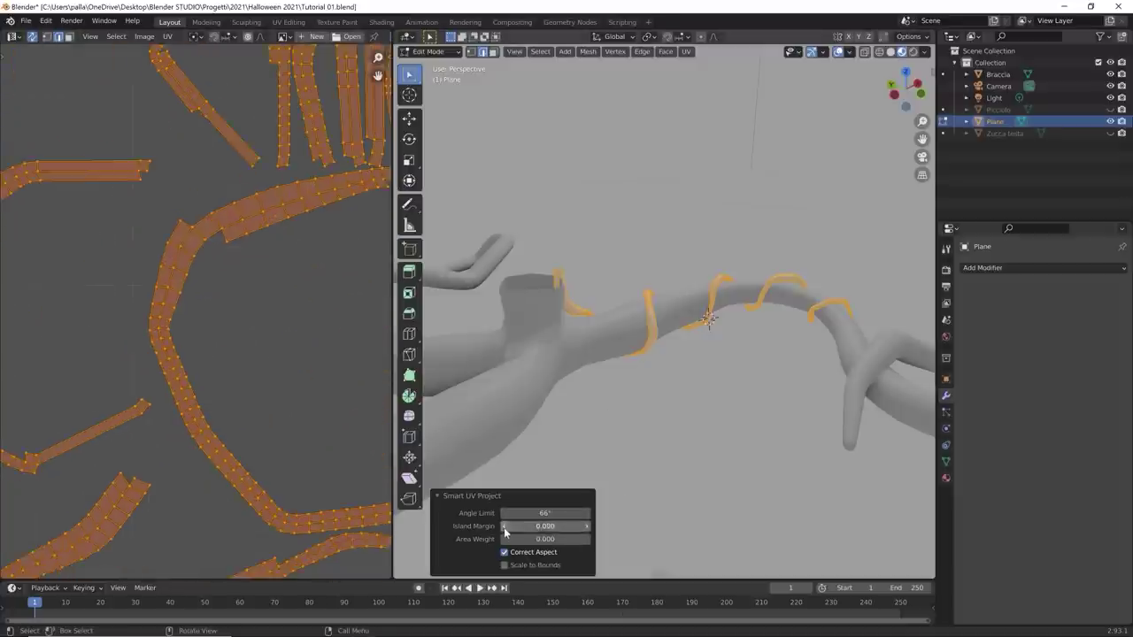
scroll(252, 291, down, 2)
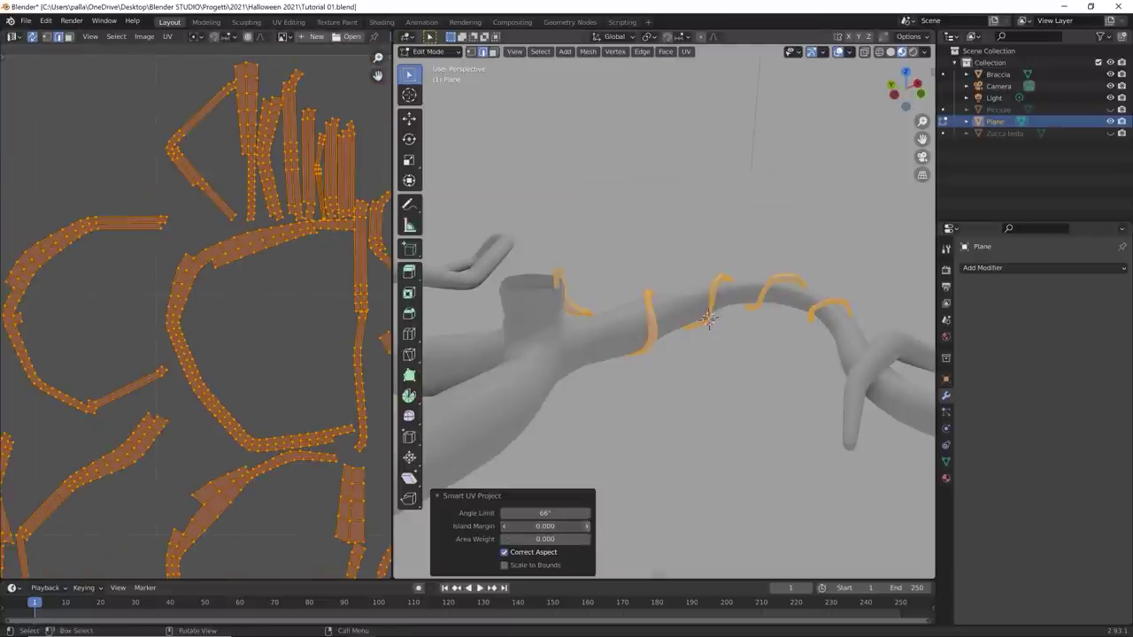
click(588, 526)
click(545, 525)
key(ctrl+a)
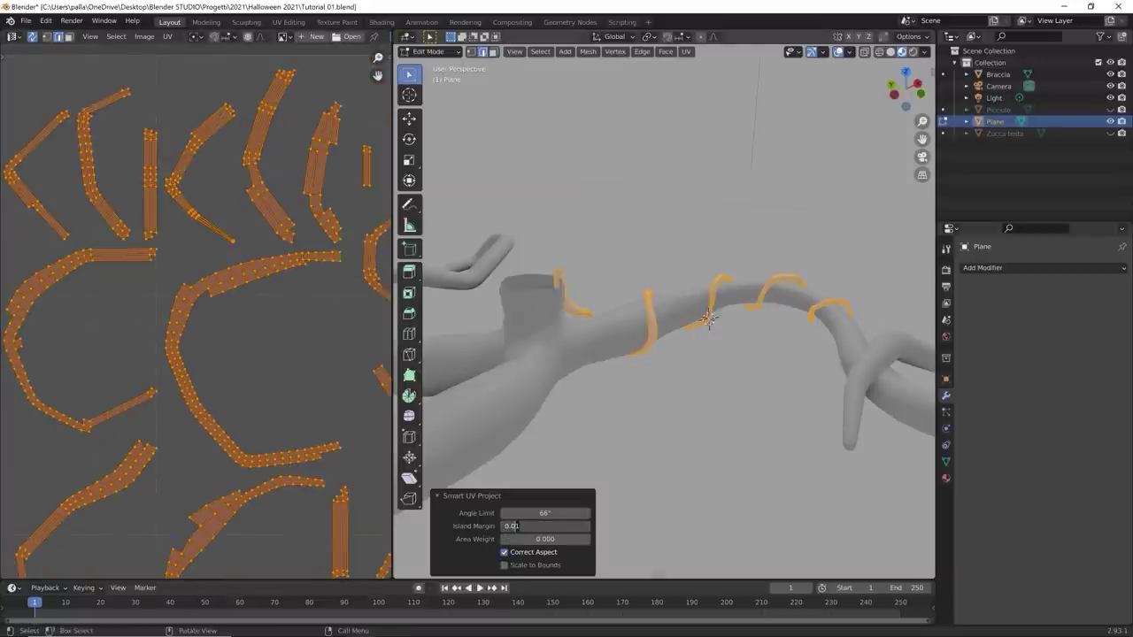
key(BackSpace)
text(05)
key(Return)
scroll(321, 318, down, 5)
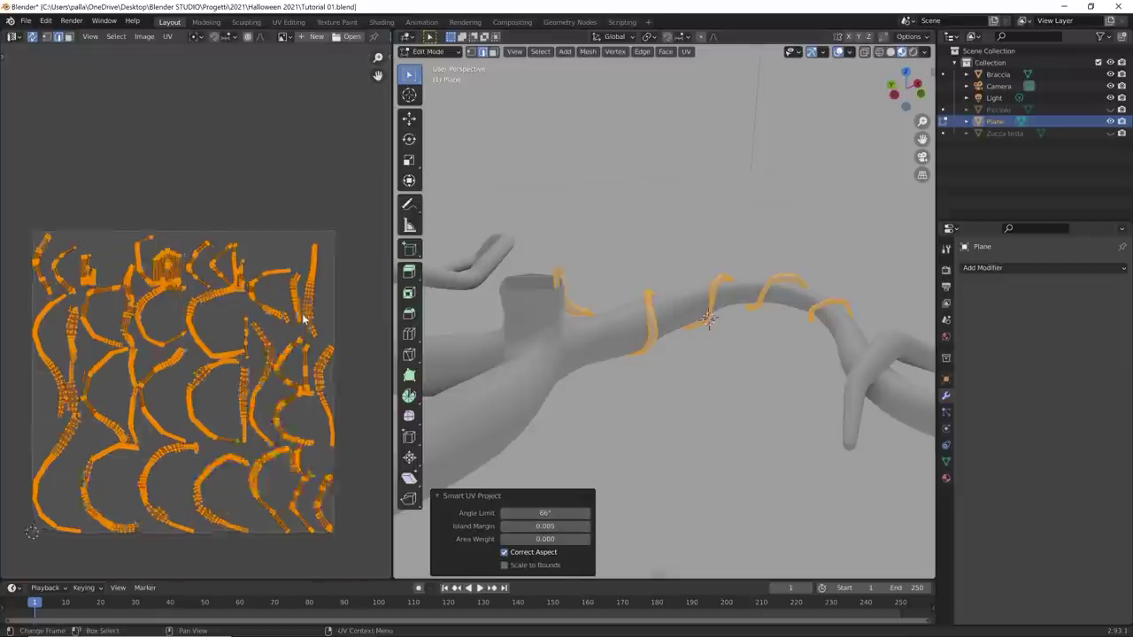
click(349, 321)
Step: Return the tentacle Plane to Object Mode and deselect it
scroll(620, 399, down, 4)
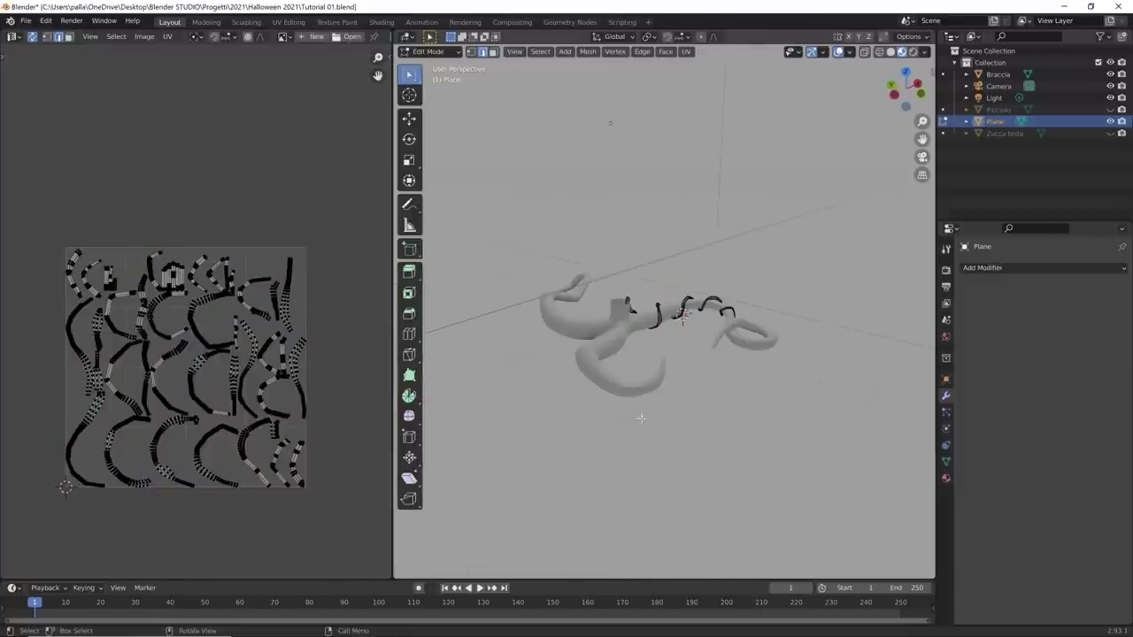
middle_drag(619, 399, 620, 421)
key(Tab)
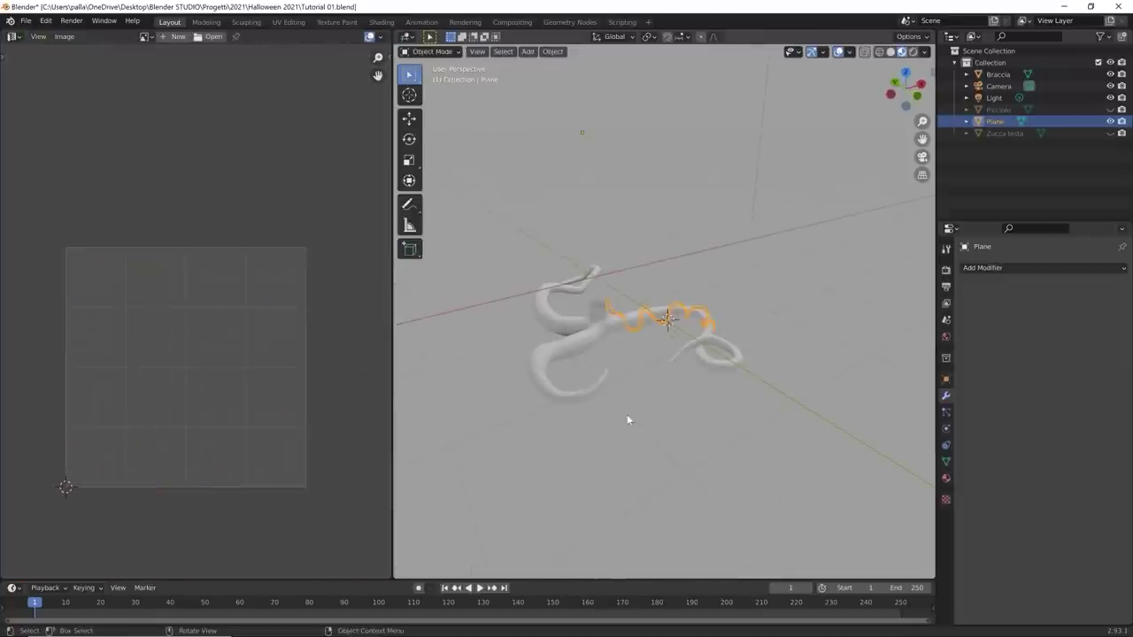
scroll(630, 412, up, 3)
click(608, 416)
scroll(605, 418, down, 3)
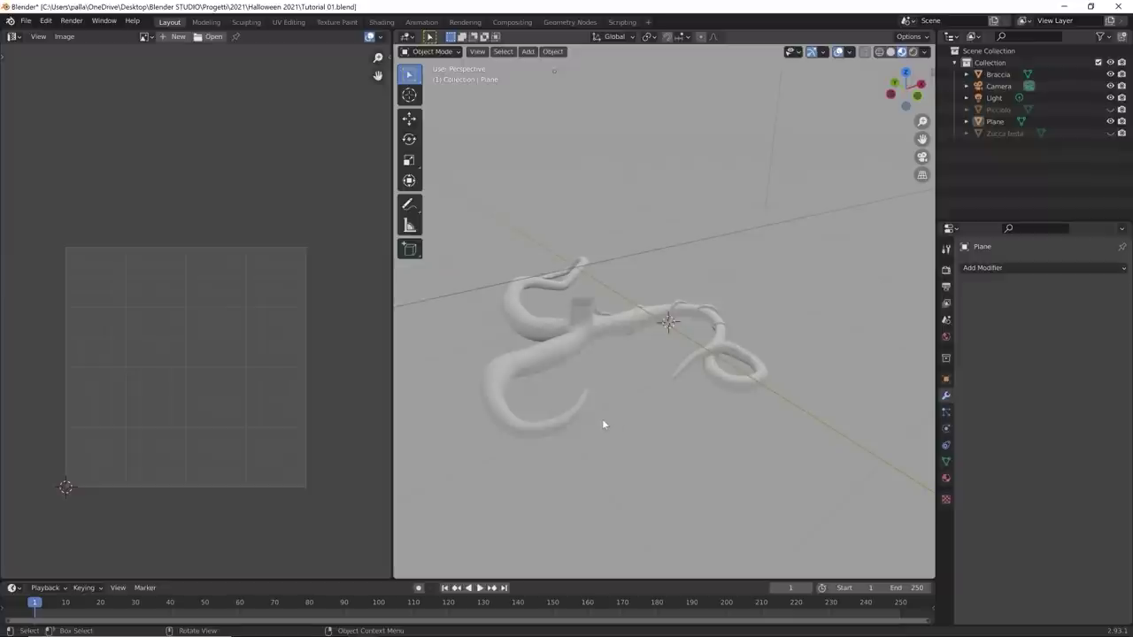
mouse_move(602, 419)
middle_down()
mouse_move(496, 448)
mouse_move(598, 427)
mouse_move(586, 426)
middle_up()
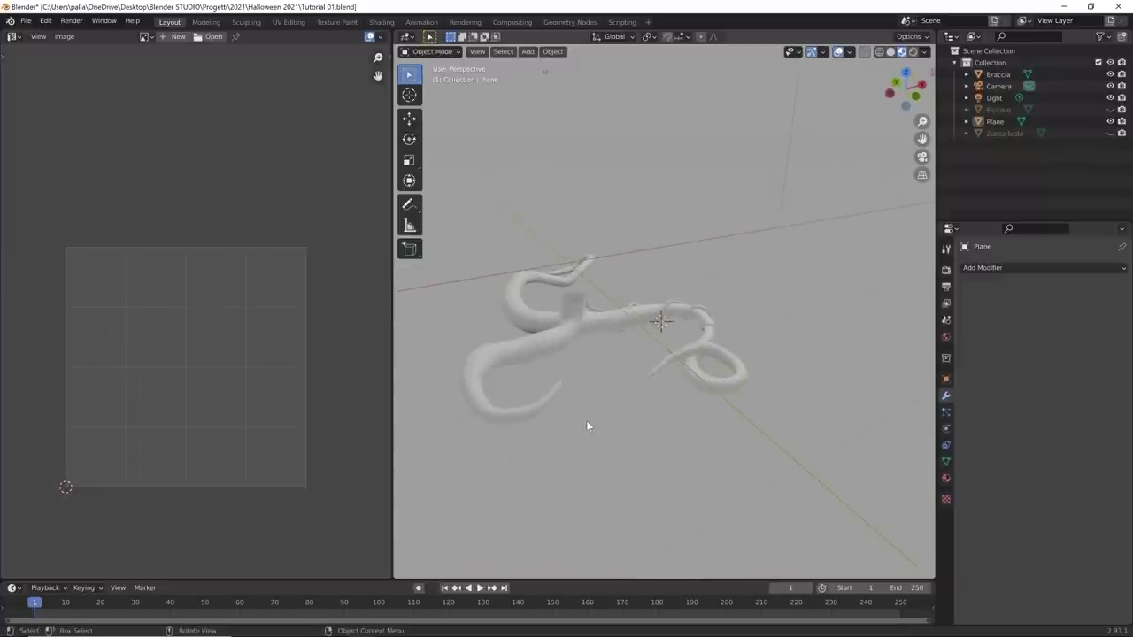
Step: Make the Zucca testa pumpkin head and the Picciolo stem visible in the outliner
click(1111, 133)
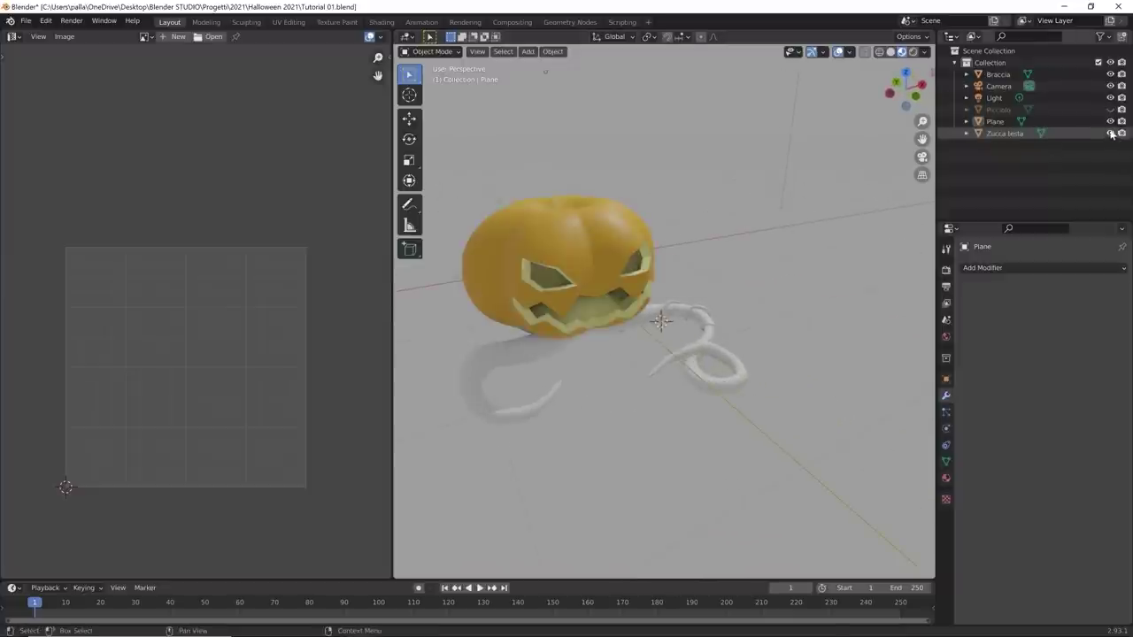
click(1110, 110)
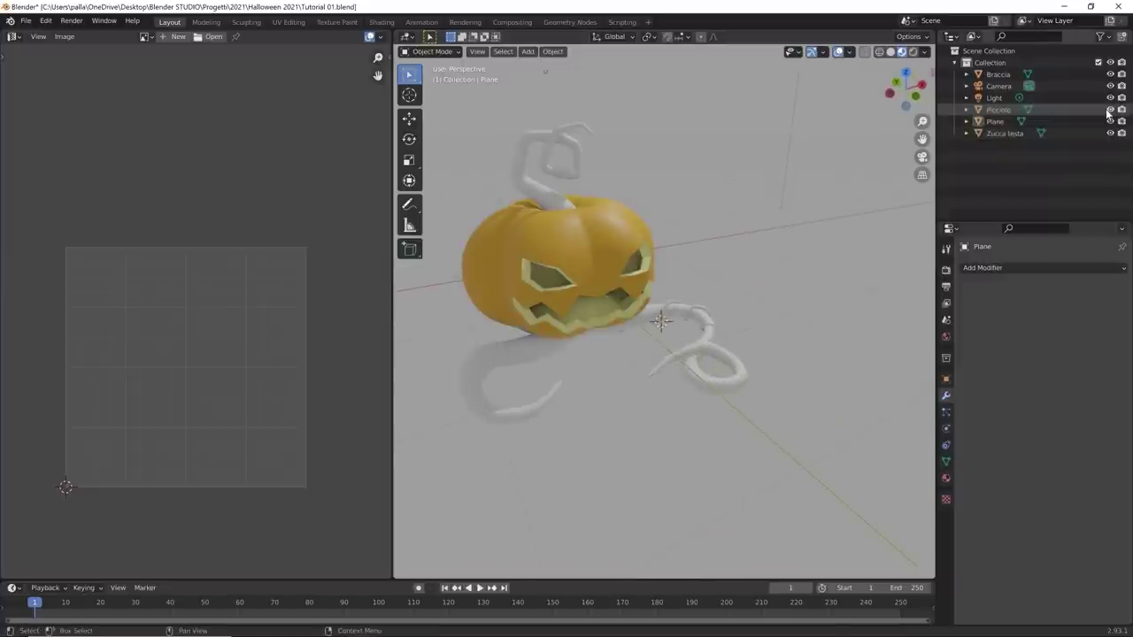
scroll(622, 374, down, 6)
middle_drag(582, 368, 534, 391)
scroll(608, 358, up, 5)
Step: Merge the Image Editor area into the 3D viewport so it fills the left side
drag(398, 37, 204, 177)
middle_drag(488, 266, 664, 363)
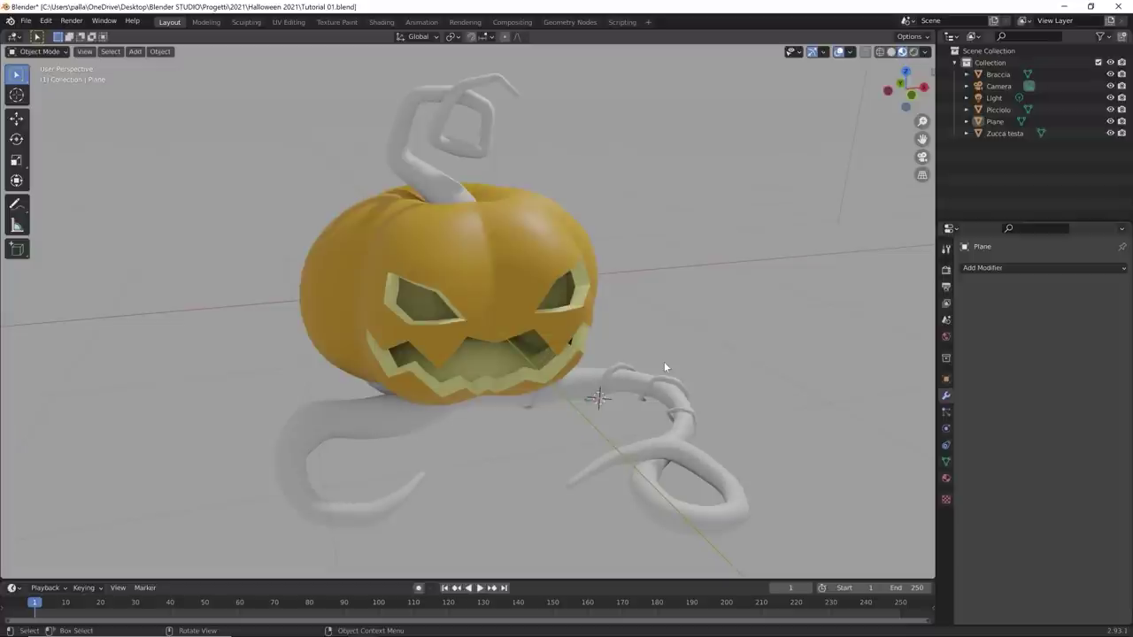
scroll(531, 358, down, 3)
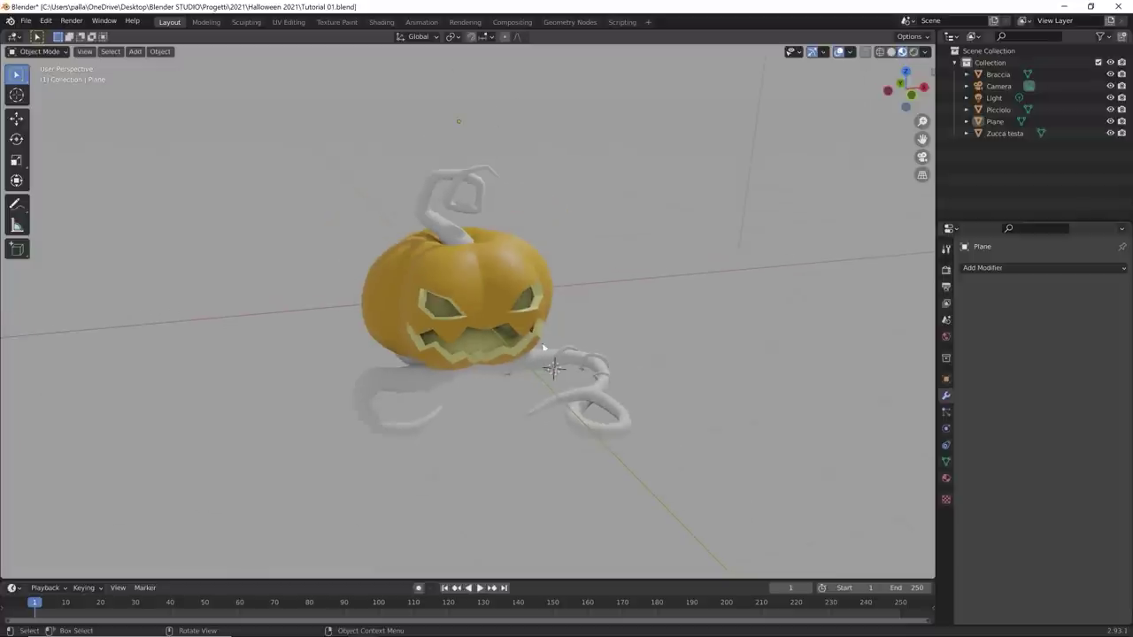
middle_drag(522, 359, 549, 326)
scroll(549, 325, up, 2)
click(492, 216)
right_click(492, 216)
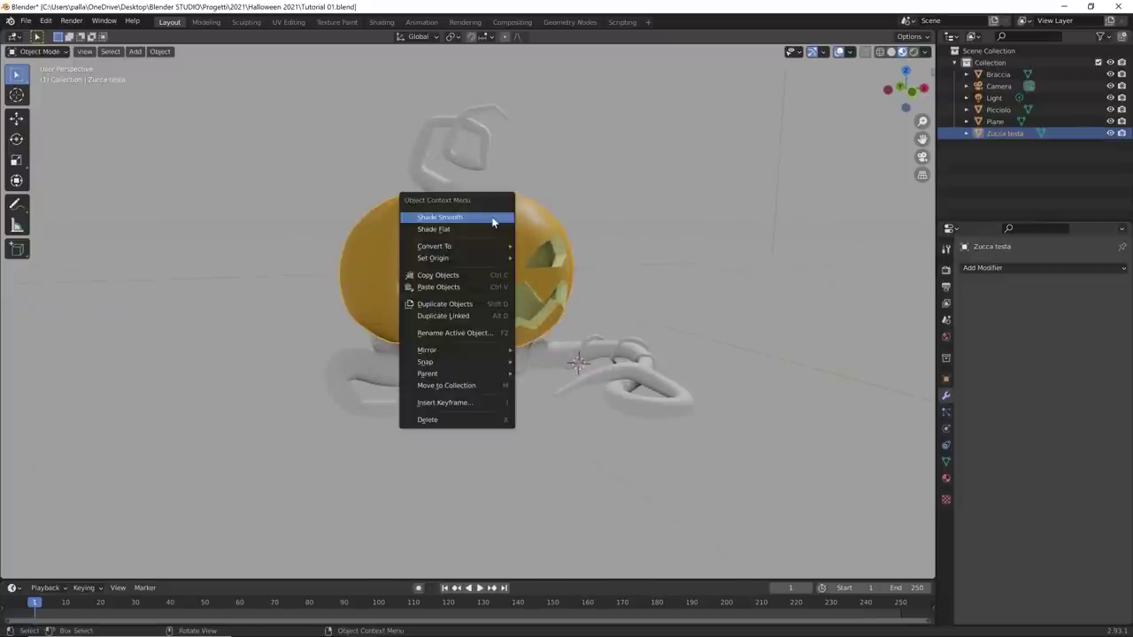
mouse_move(460, 258)
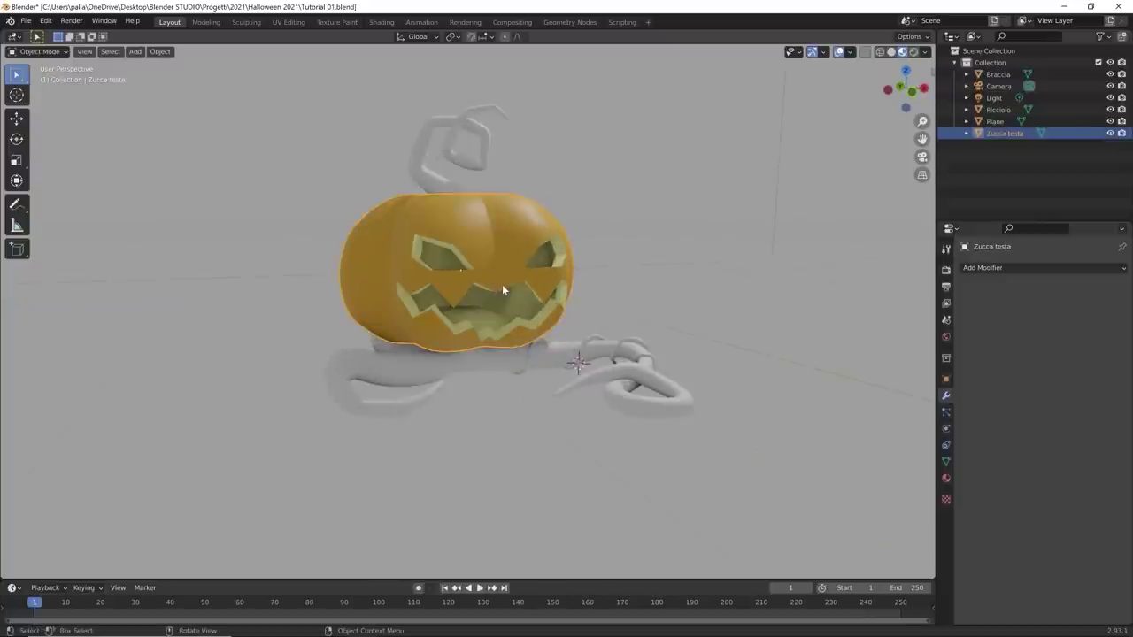
key(shift+s)
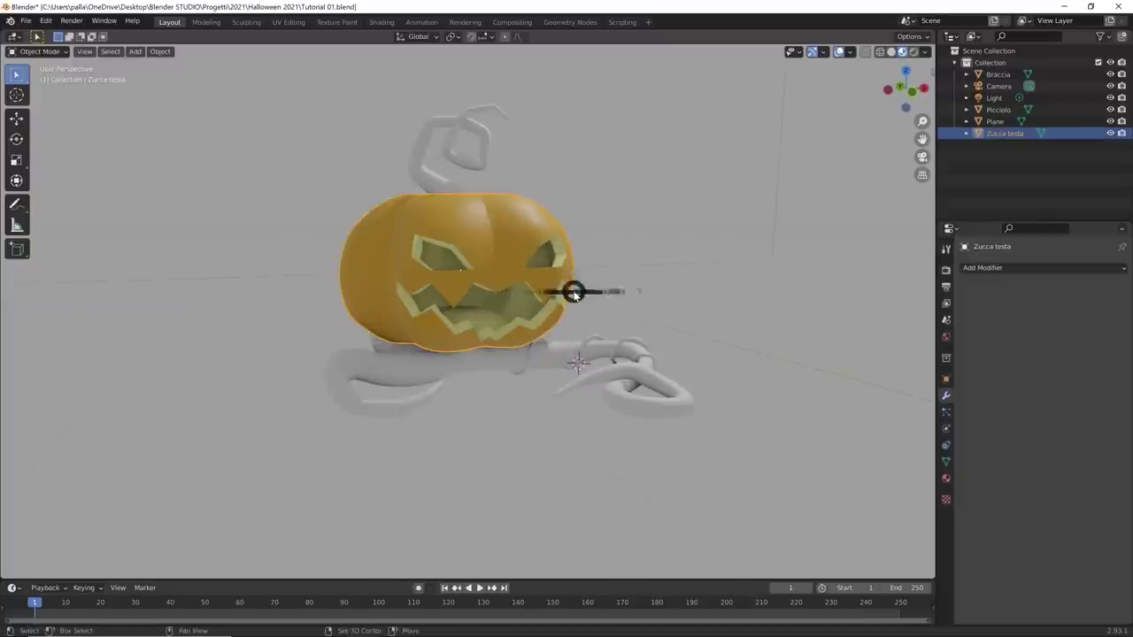
click(720, 238)
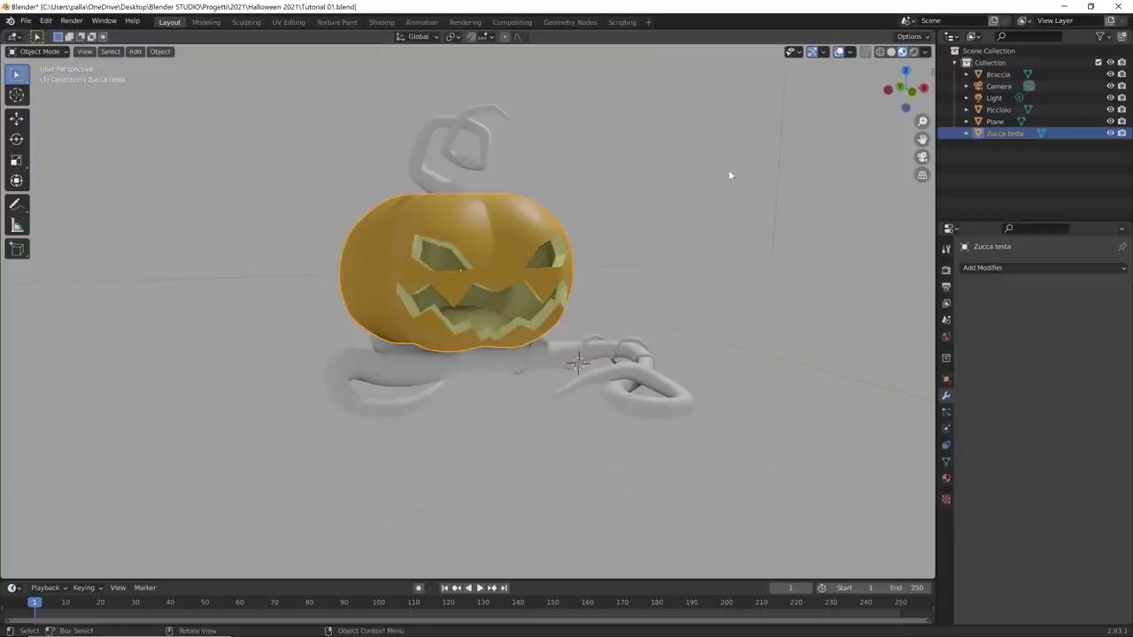
middle_drag(617, 381, 573, 278)
scroll(573, 273, up, 4)
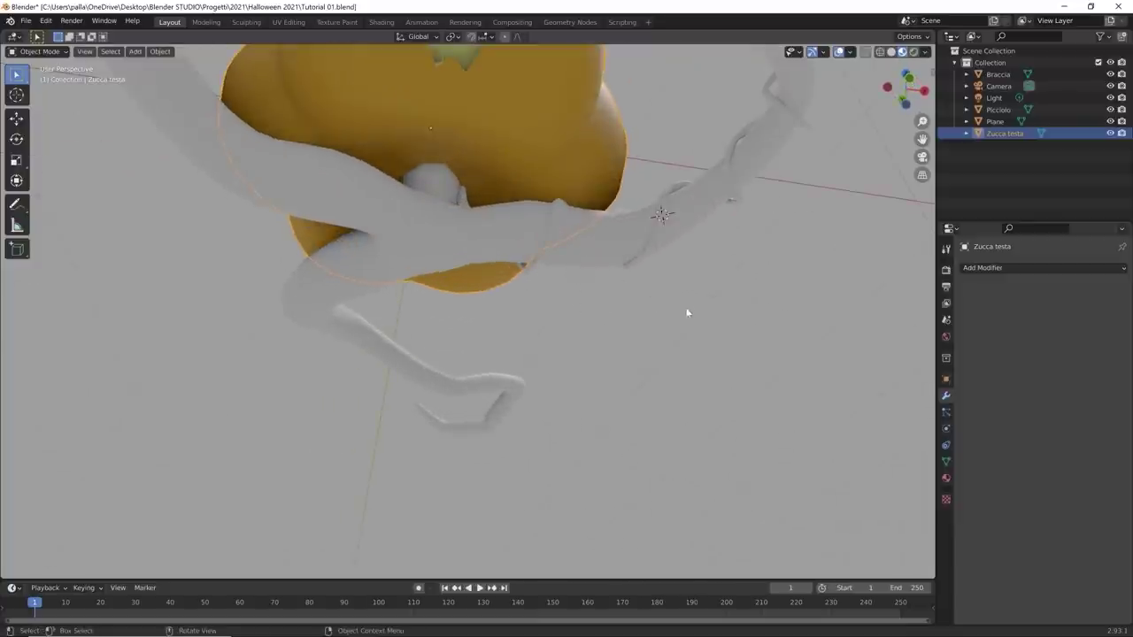
middle_drag(687, 312, 526, 271)
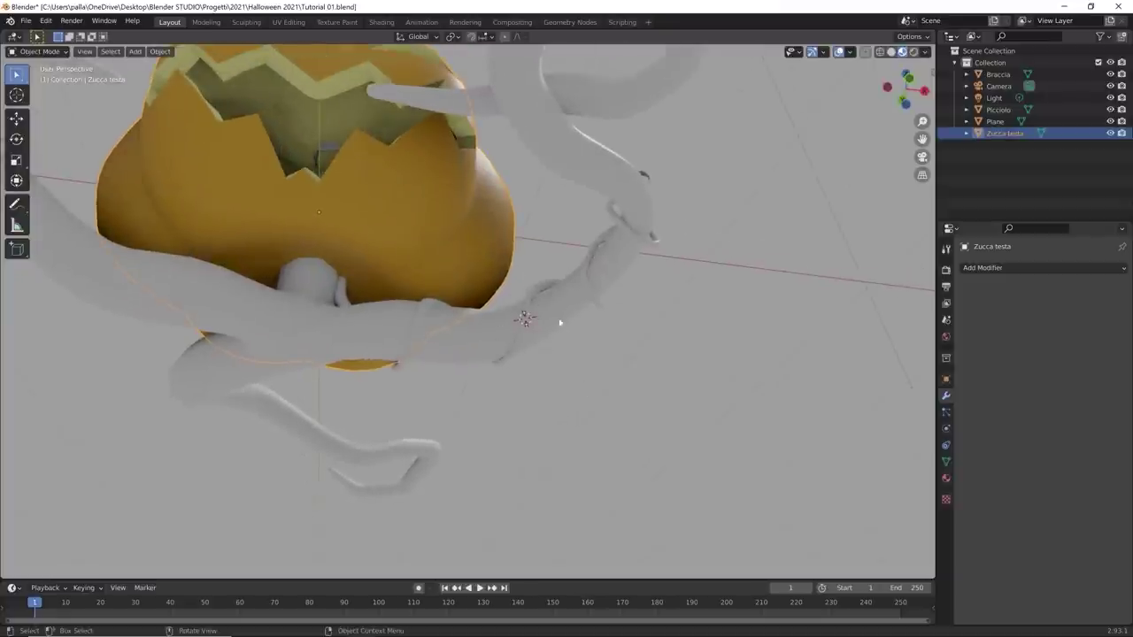
scroll(522, 337, down, 5)
middle_drag(511, 369, 576, 437)
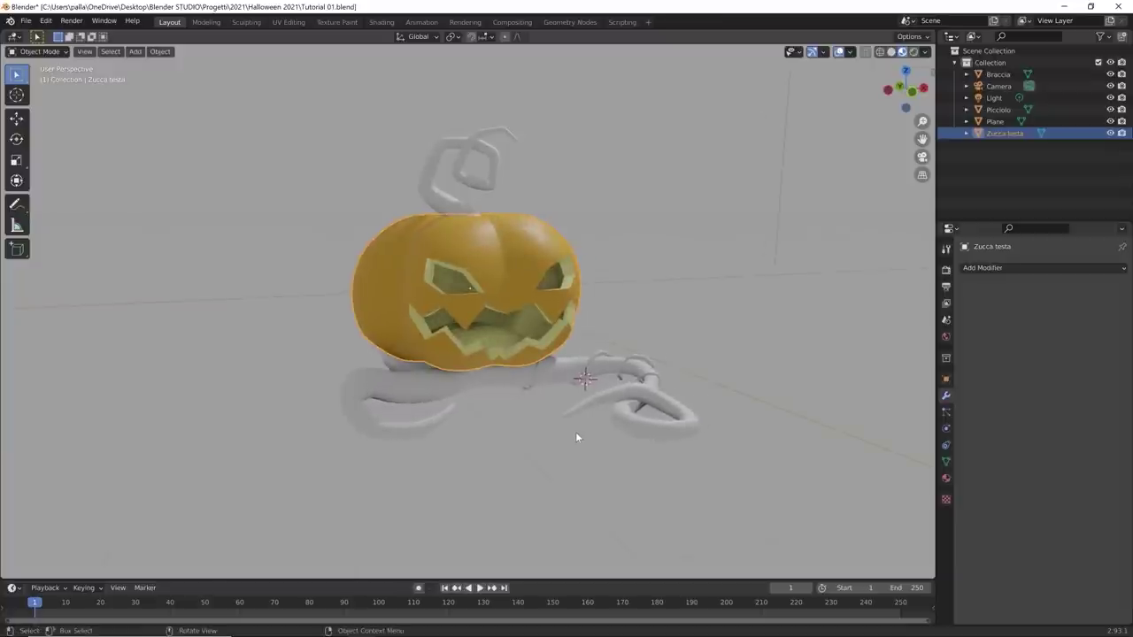
Step: Deselect everything and snap the 3D cursor to the world origin with Shift+S
key(alt+a)
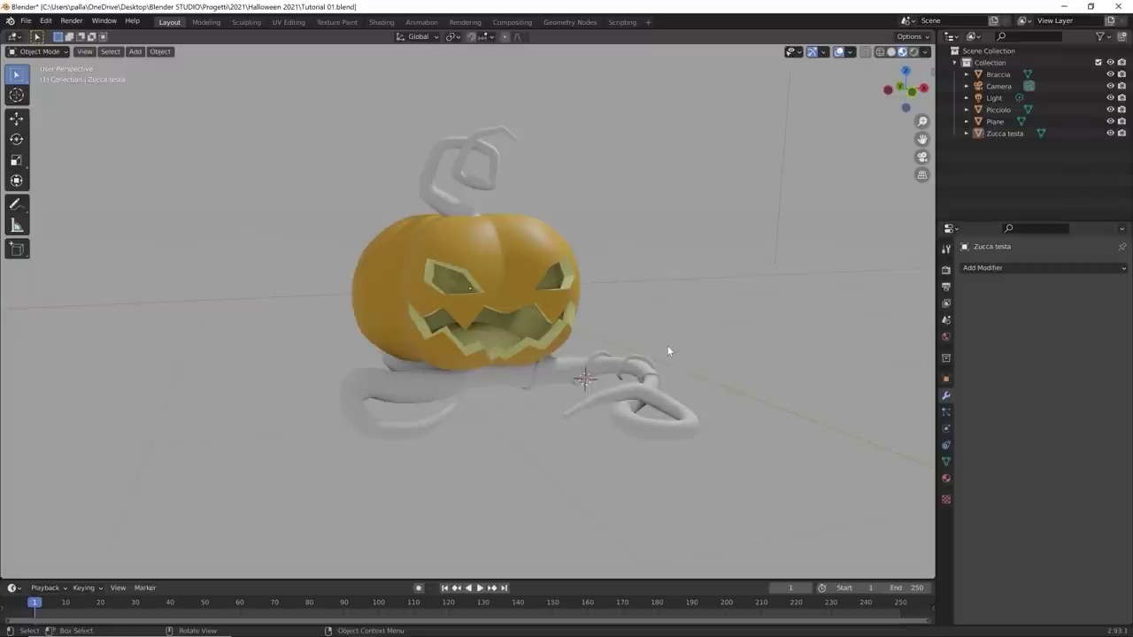
key(shift+s)
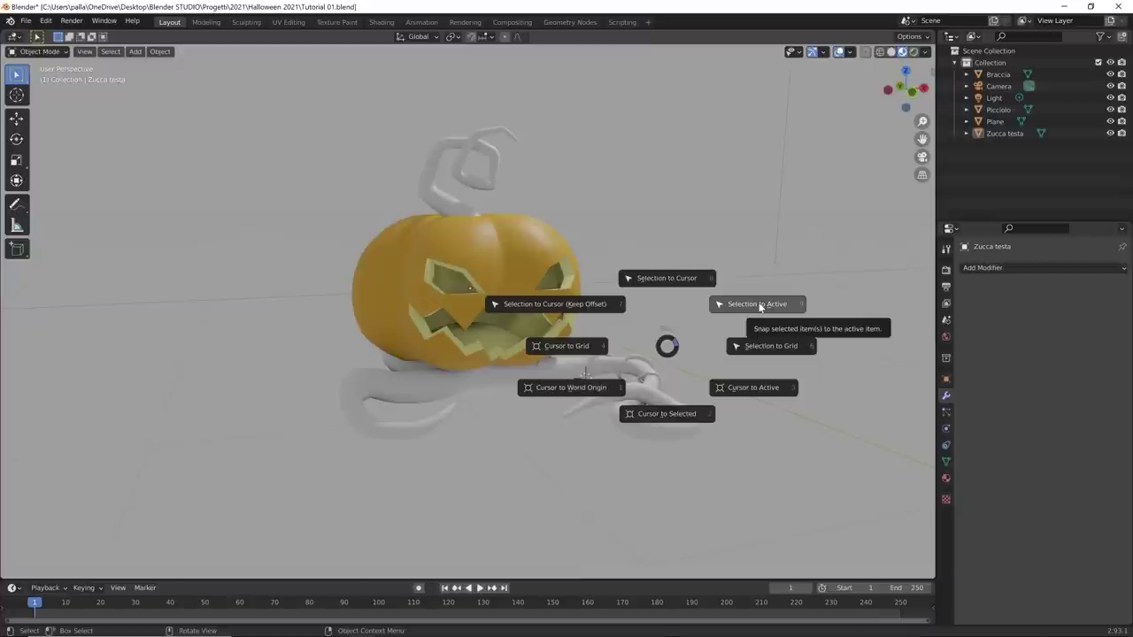
click(571, 389)
mouse_move(464, 370)
middle_down()
mouse_move(463, 355)
mouse_move(439, 347)
mouse_move(462, 345)
mouse_move(468, 387)
middle_up()
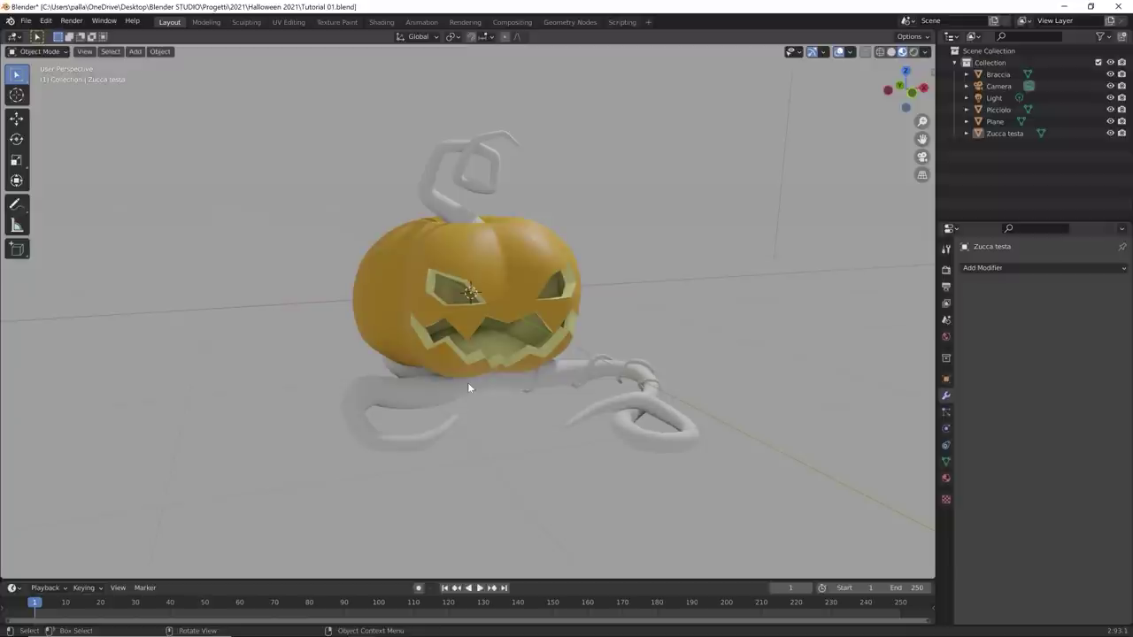
Step: Add a Point light at the 3D cursor inside the pumpkin
key(shift+a)
mouse_move(469, 386)
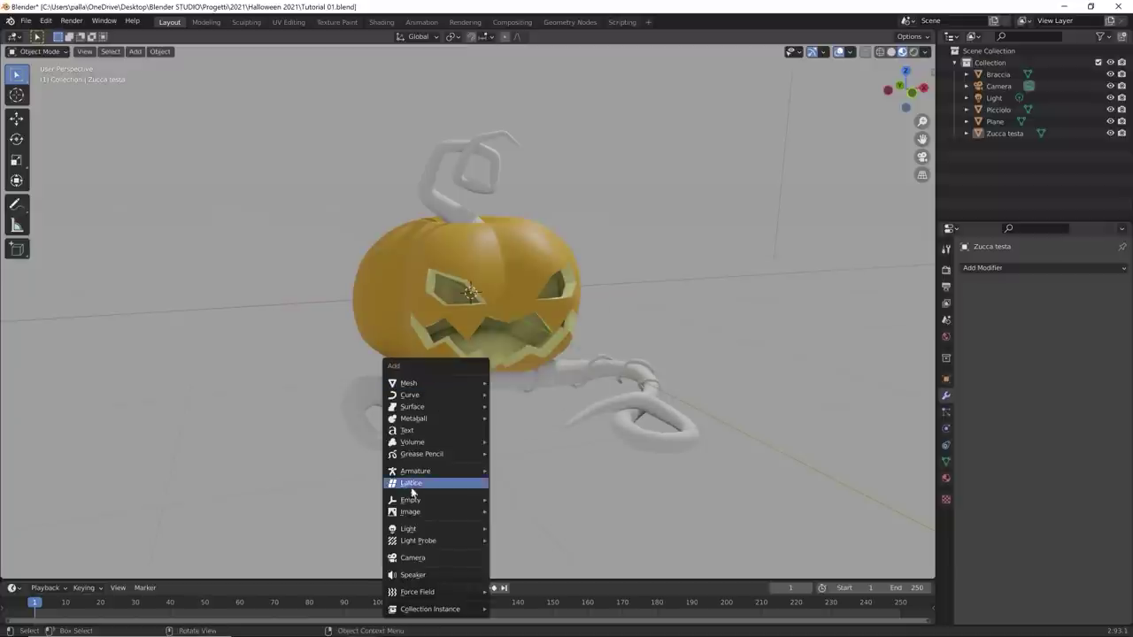
mouse_move(416, 529)
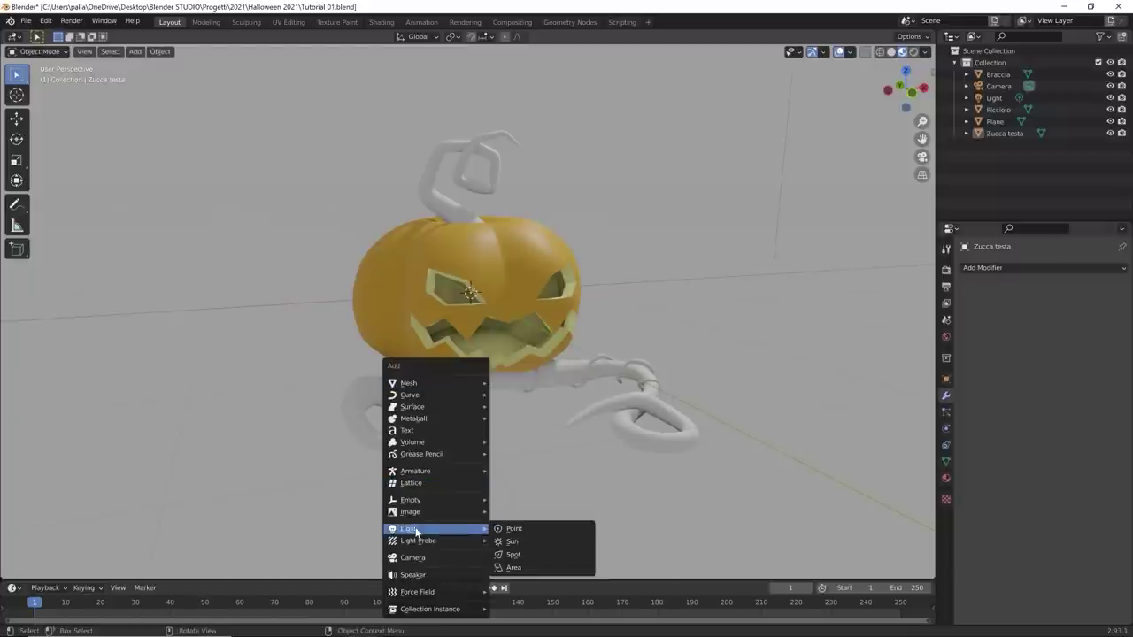
click(515, 530)
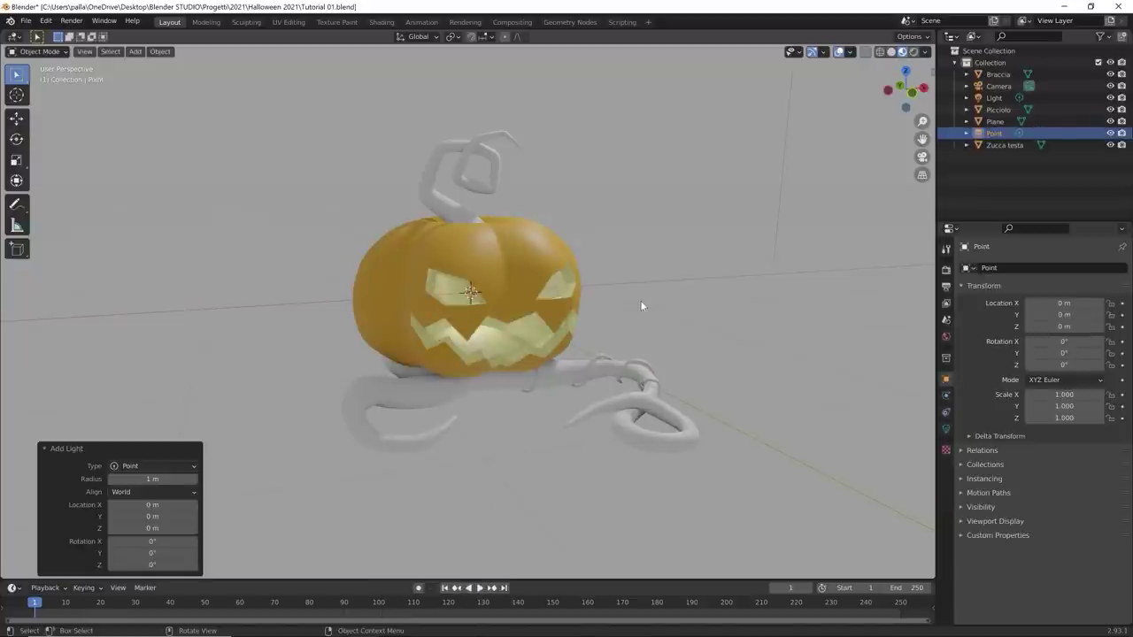
Step: Give the Point light an orange colour and 17.1 W of power
click(945, 429)
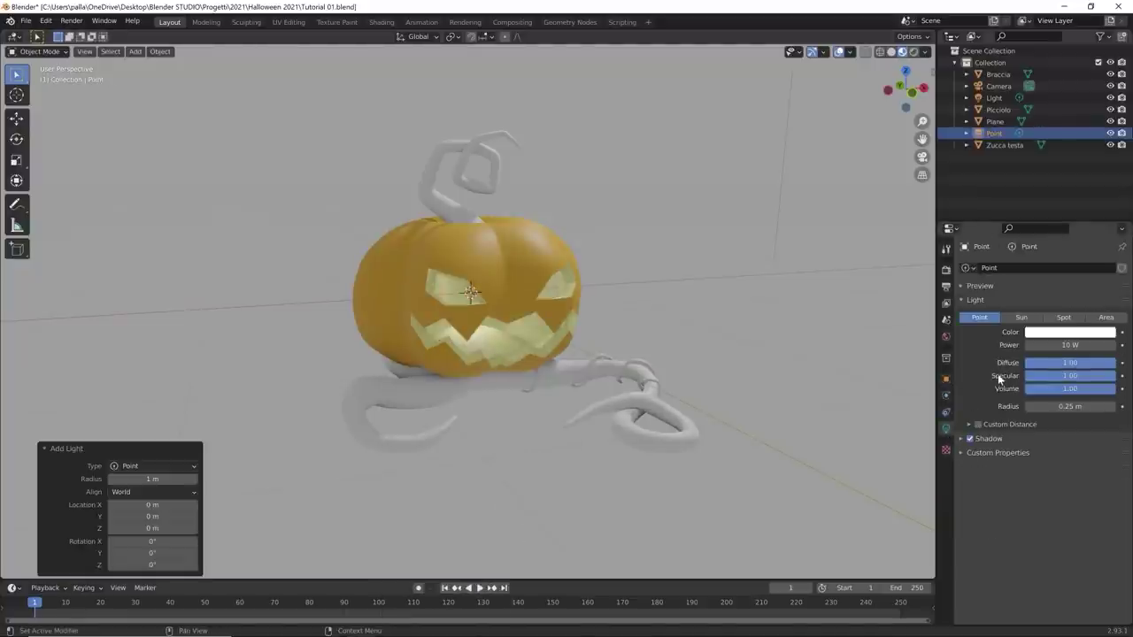
click(1069, 332)
click(1045, 235)
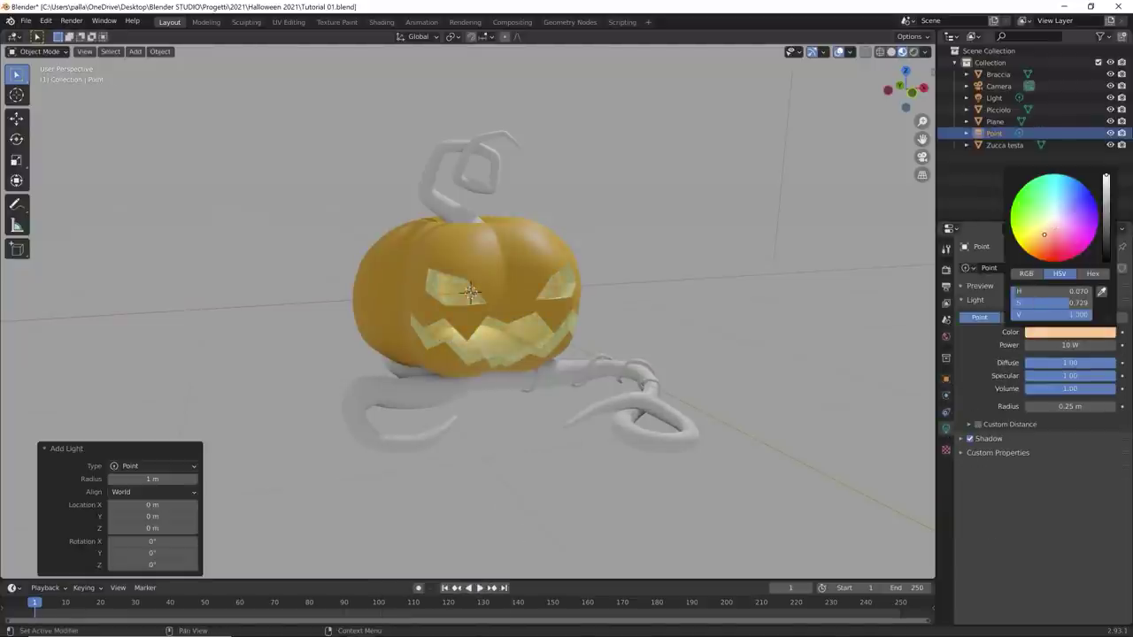
drag(1045, 235, 1044, 237)
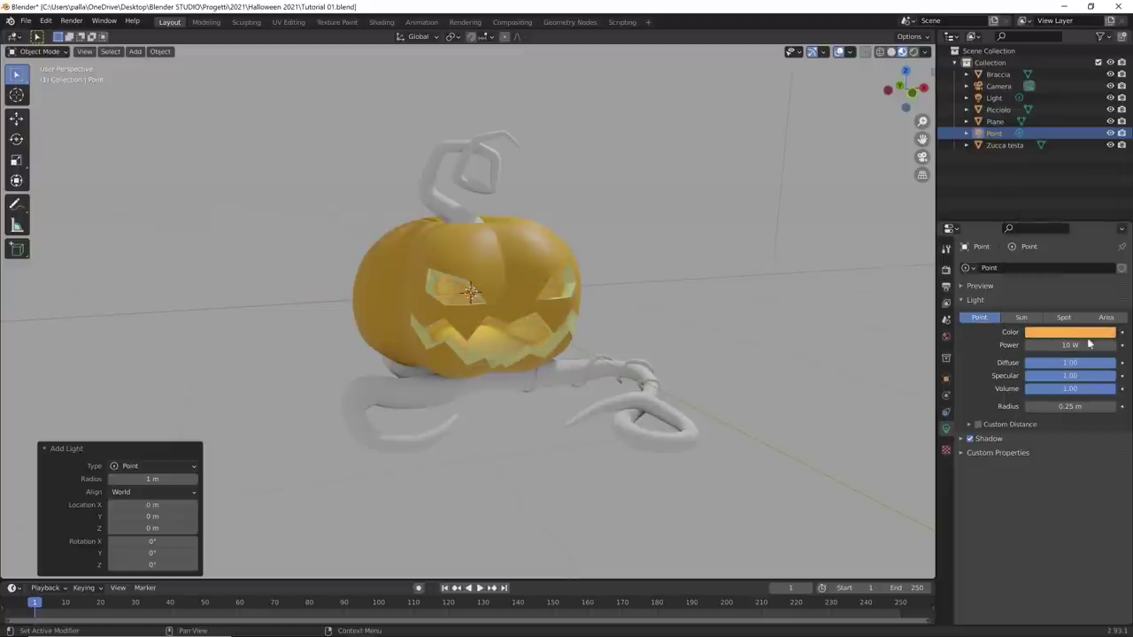
drag(1089, 344, 1117, 345)
mouse_move(703, 314)
middle_down()
mouse_move(663, 307)
mouse_move(678, 293)
mouse_move(722, 299)
mouse_move(706, 308)
middle_up()
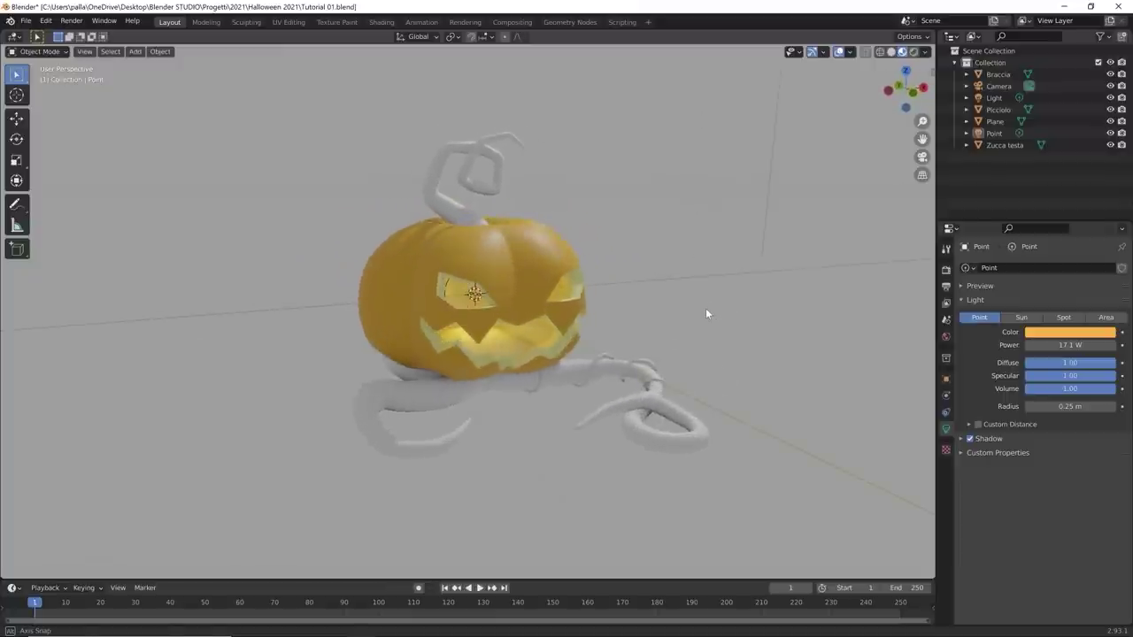
click(567, 239)
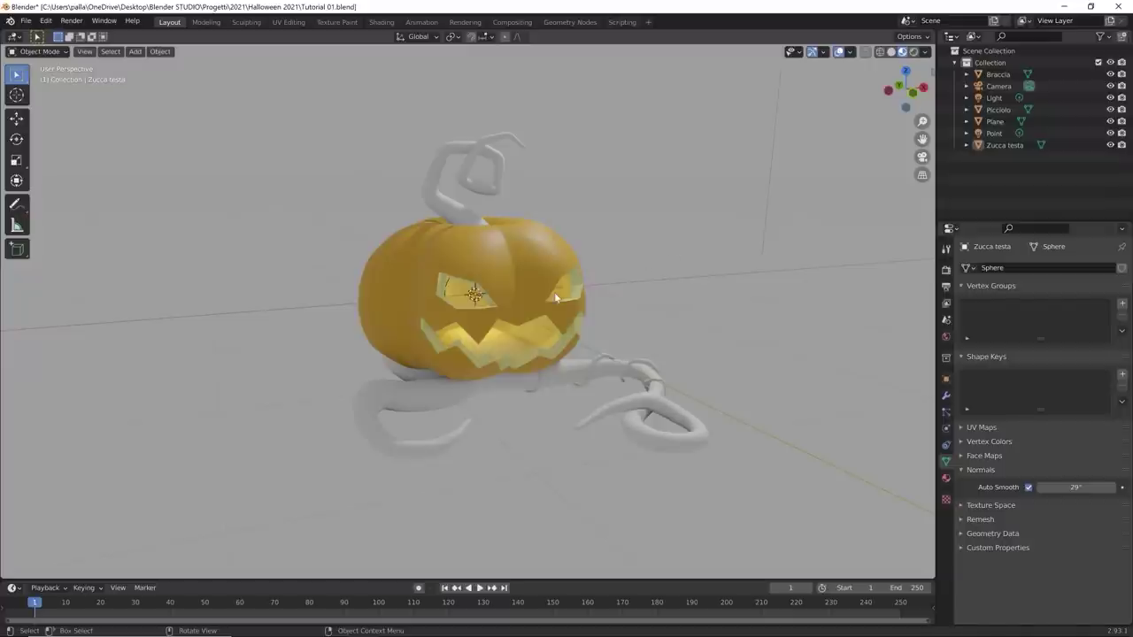
Step: Turn on Face Orientation in Viewport Overlays and zoom in on the red pumpkin faces
click(850, 53)
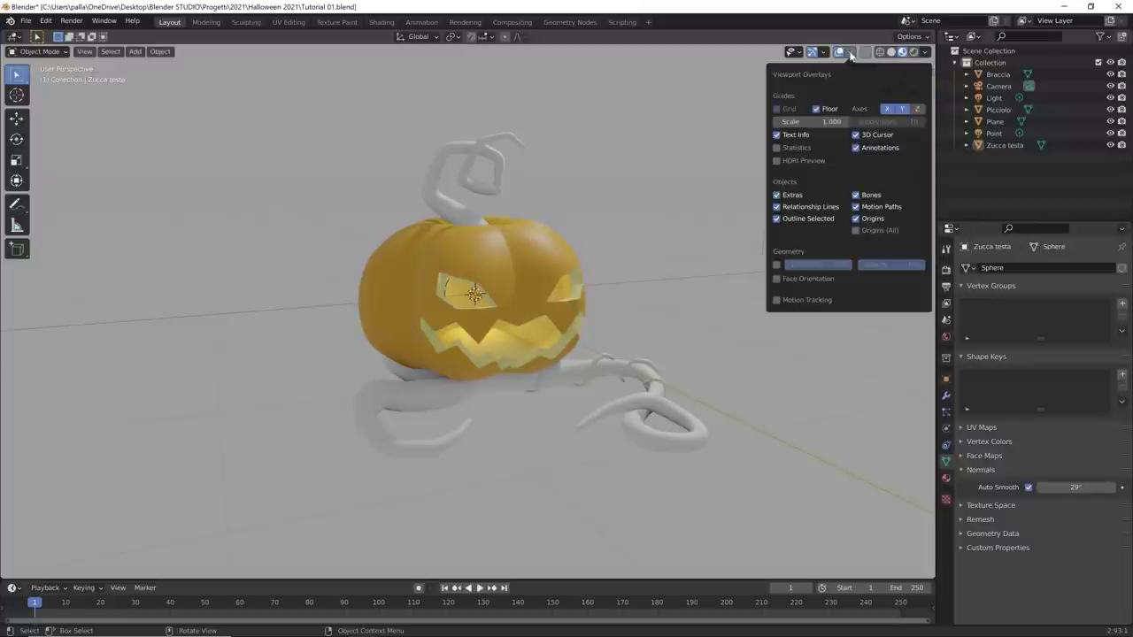
click(777, 279)
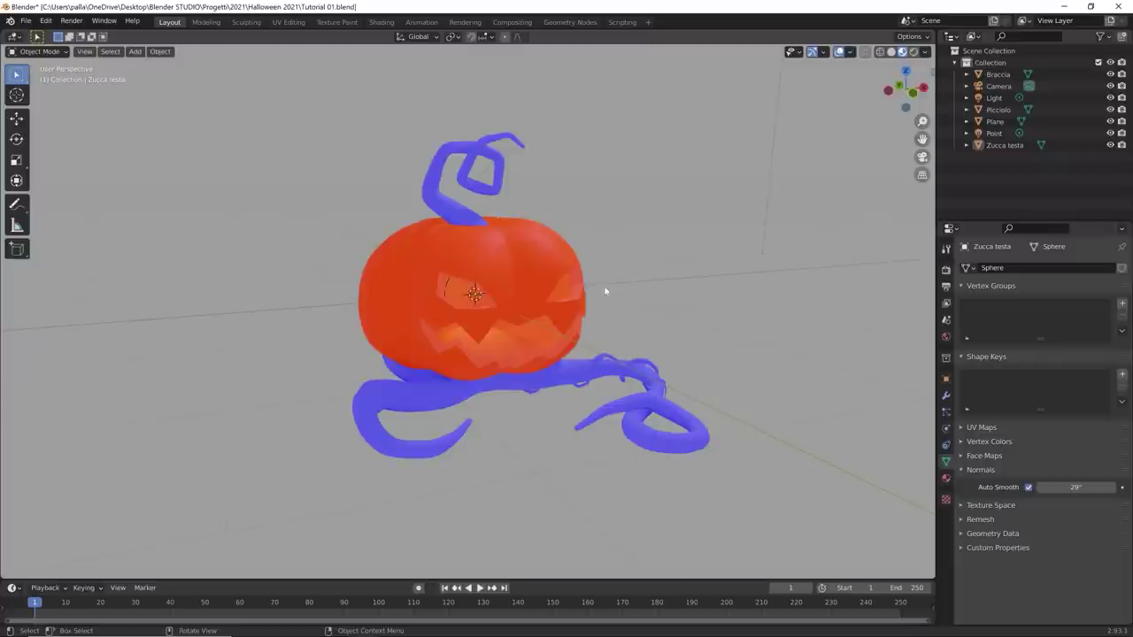
middle_drag(580, 235, 611, 246)
scroll(599, 242, up, 3)
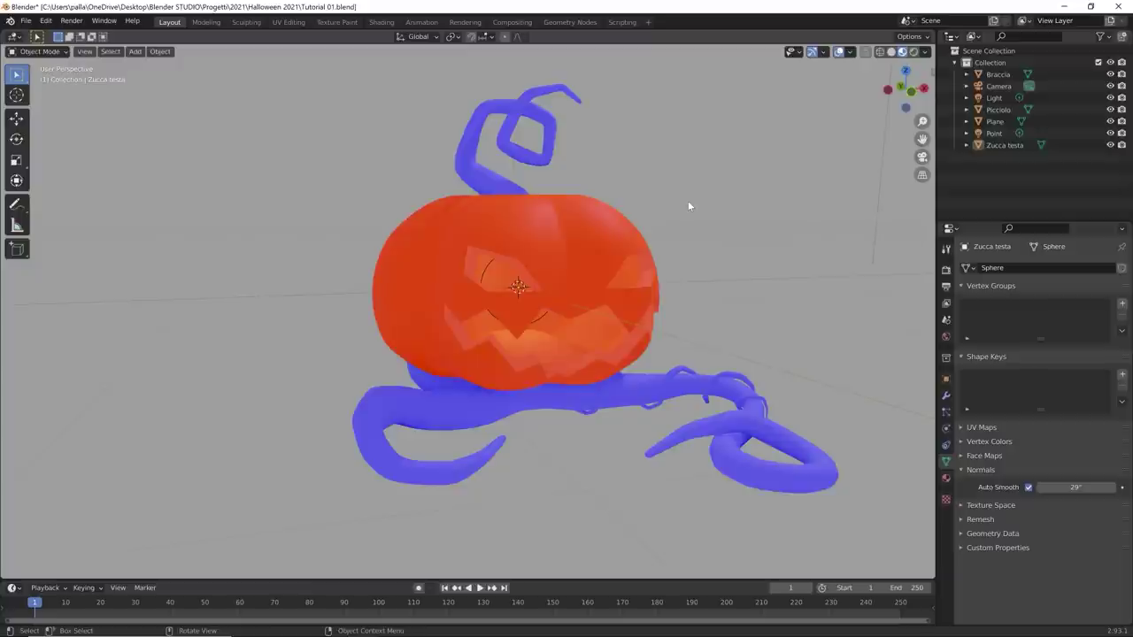
Step: Select the whole pumpkin head mesh and flip its normals outward with F3
click(560, 260)
key(Tab)
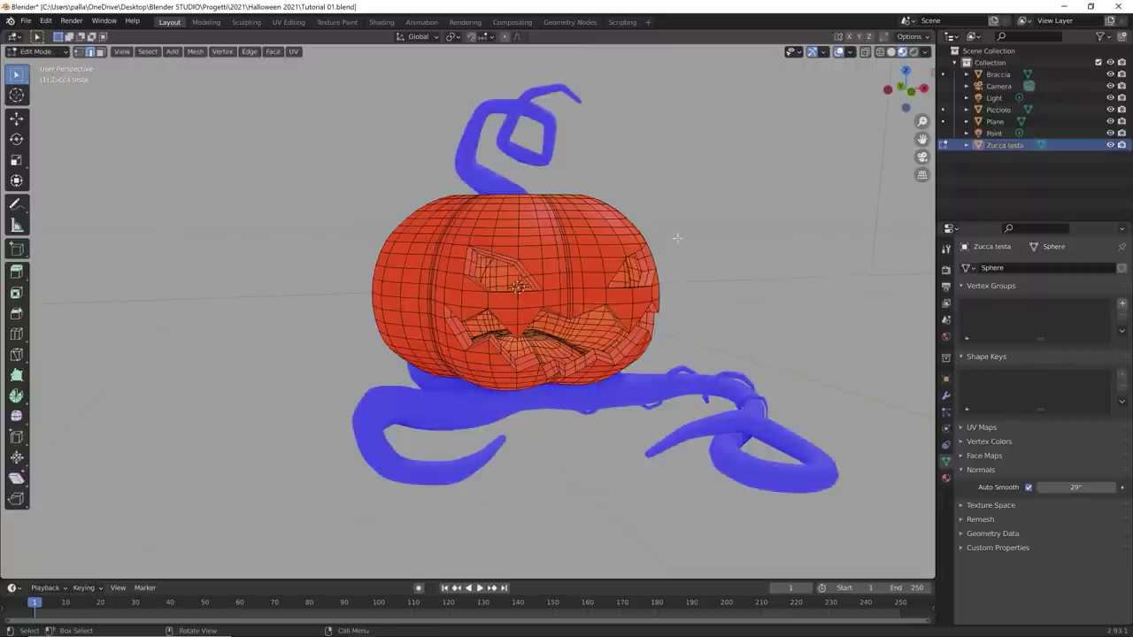
key(Tab)
key(Tab)
key(a)
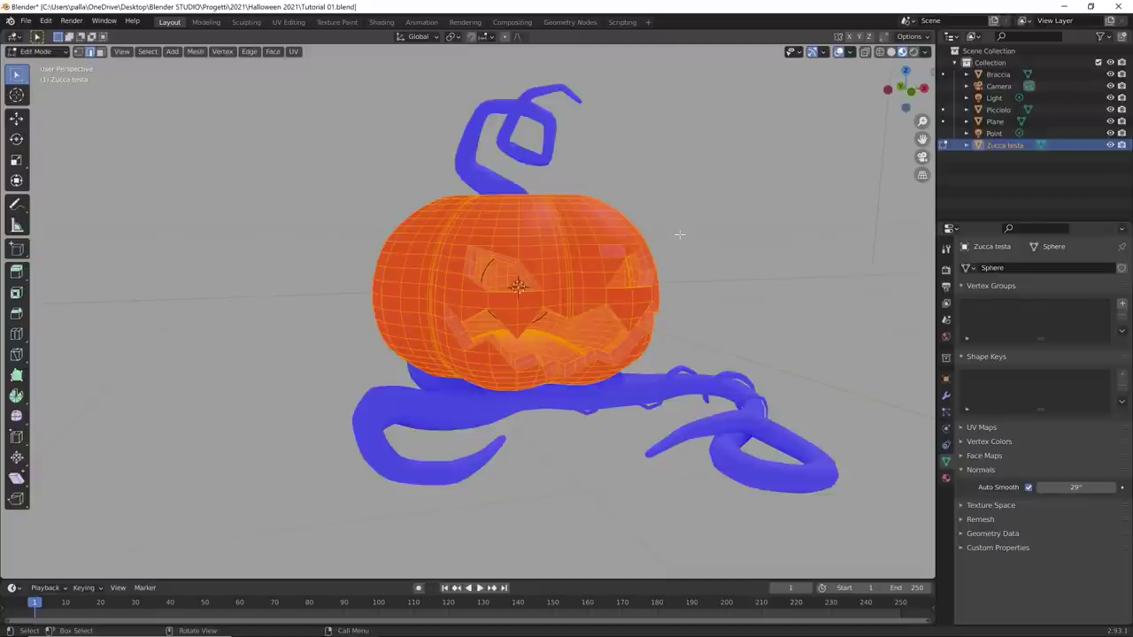
key(F3)
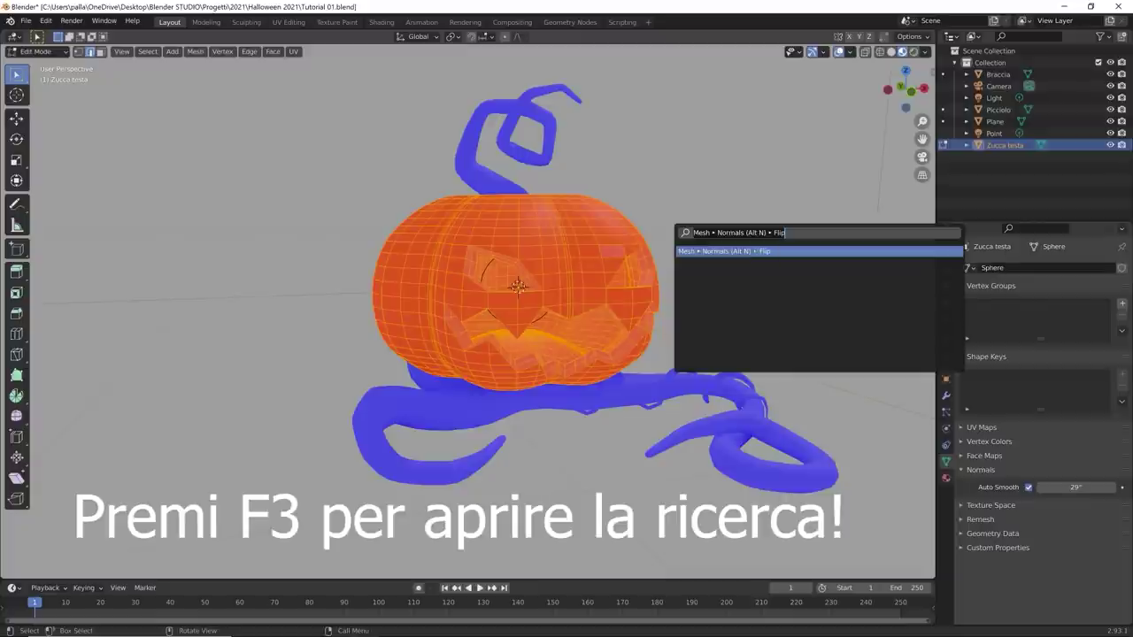
click(792, 251)
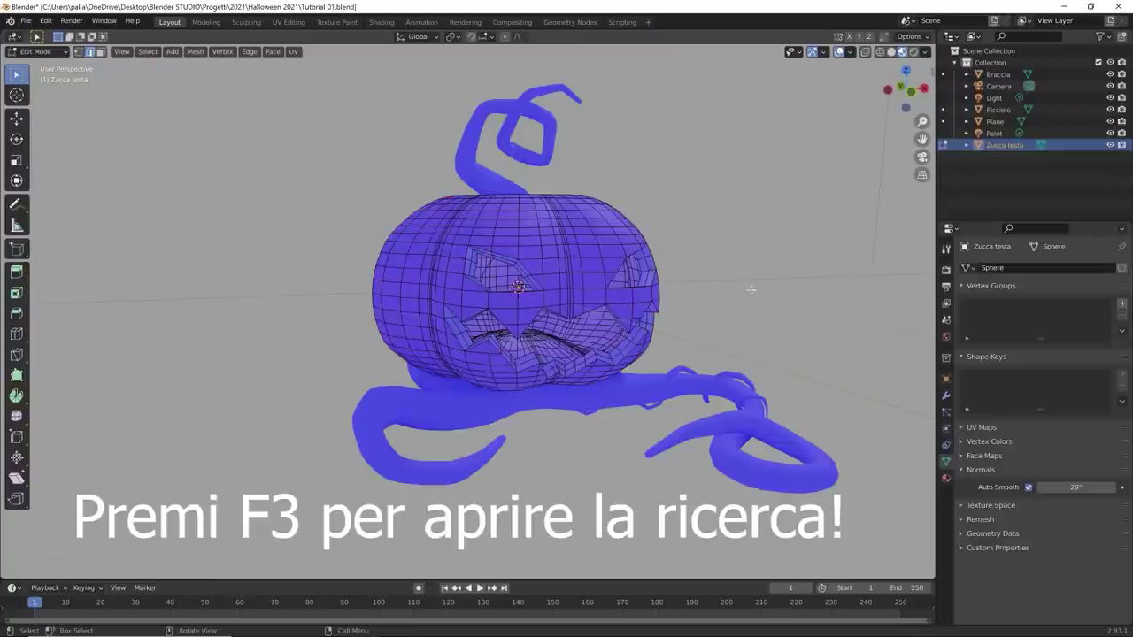
middle_drag(751, 289, 627, 306)
key(Tab)
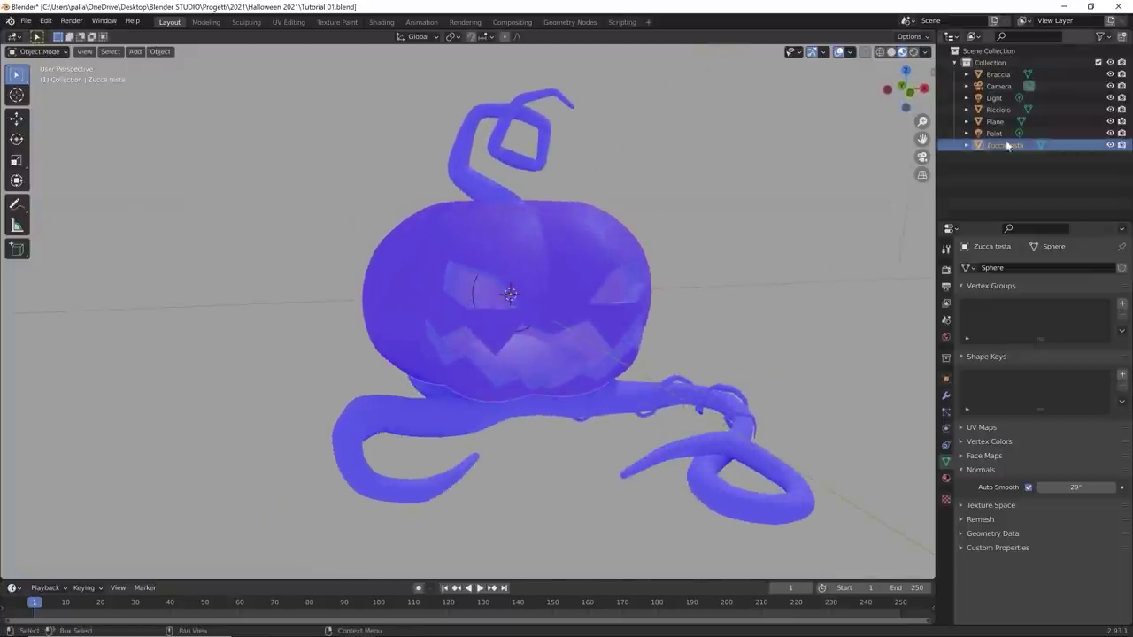
Step: Temporarily hide Zucca testa to inspect the tentacles, then show it again
click(1110, 145)
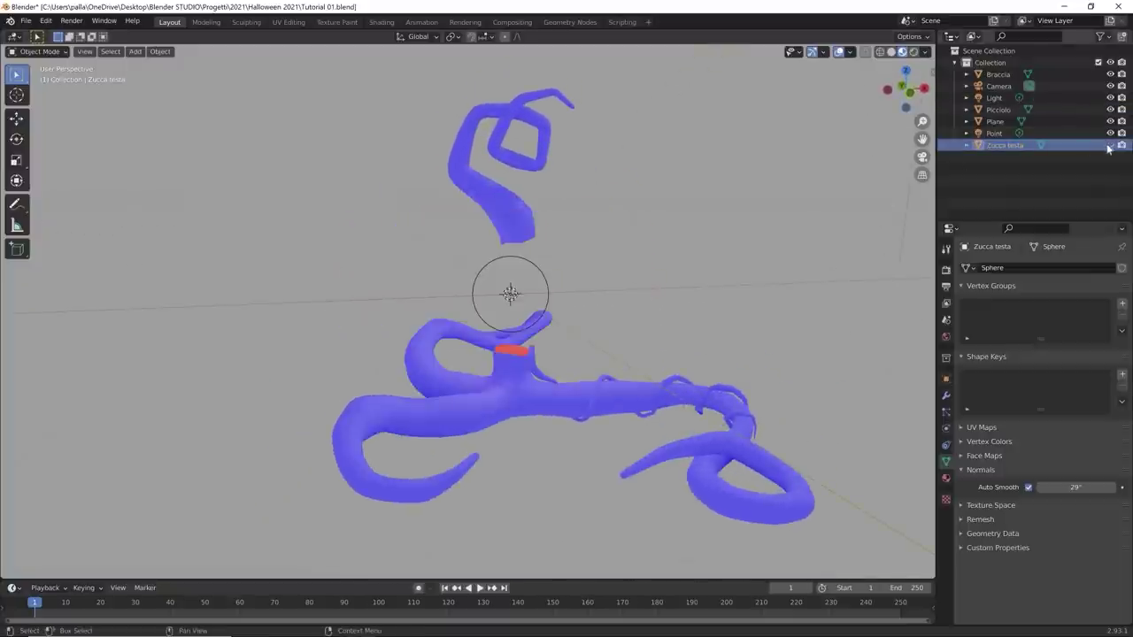
middle_drag(673, 362, 561, 304)
scroll(518, 440, up, 4)
scroll(582, 286, up, 3)
scroll(553, 314, up, 2)
scroll(563, 301, down, 5)
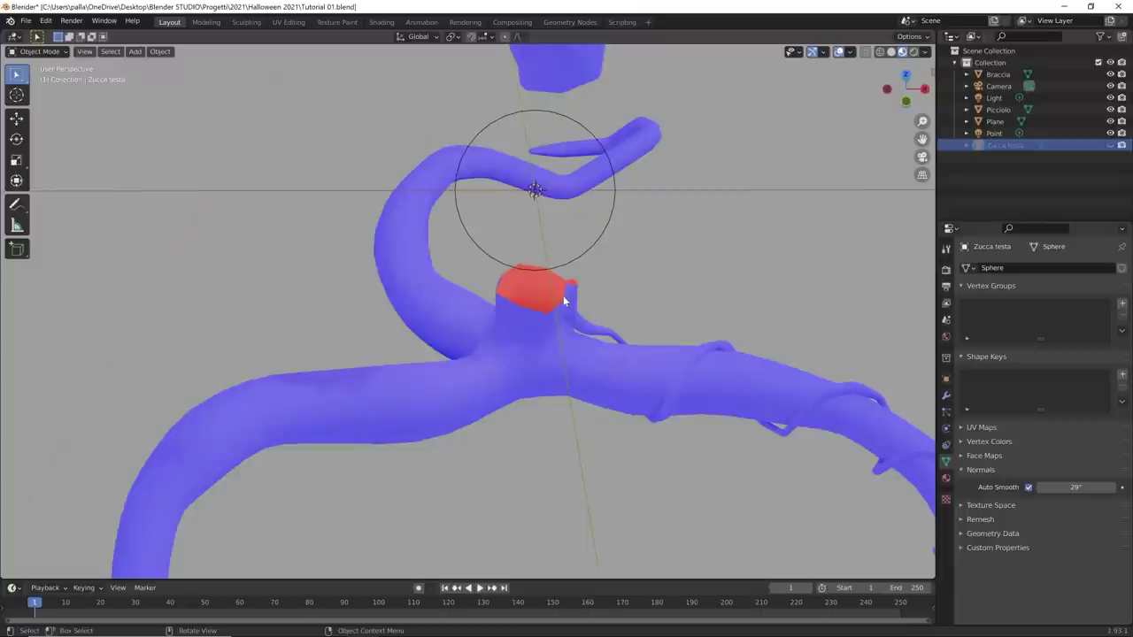
scroll(571, 314, down, 5)
middle_drag(576, 322, 630, 300)
click(1111, 145)
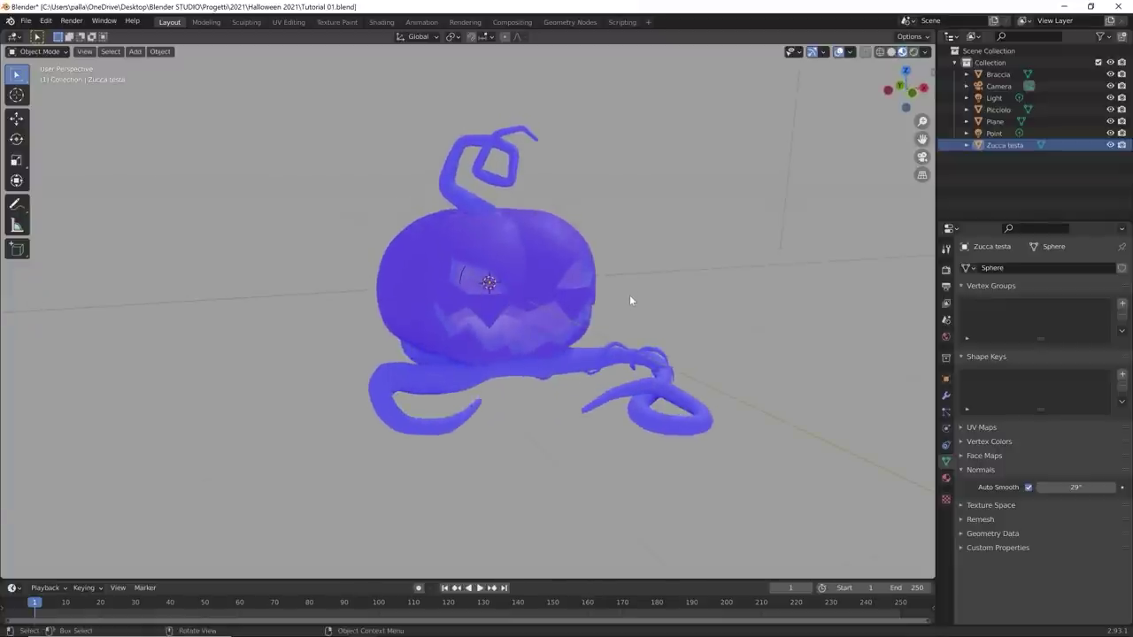
Step: Turn off the Face Orientation overlay and split the 3D view into two side-by-side views
key(Tab)
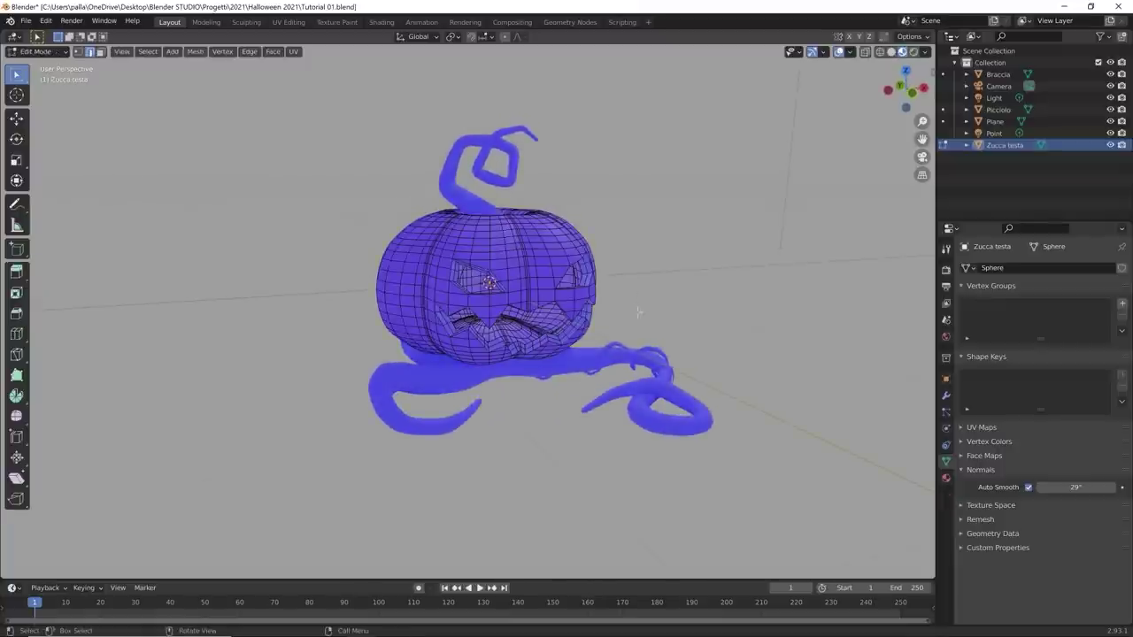
key(Tab)
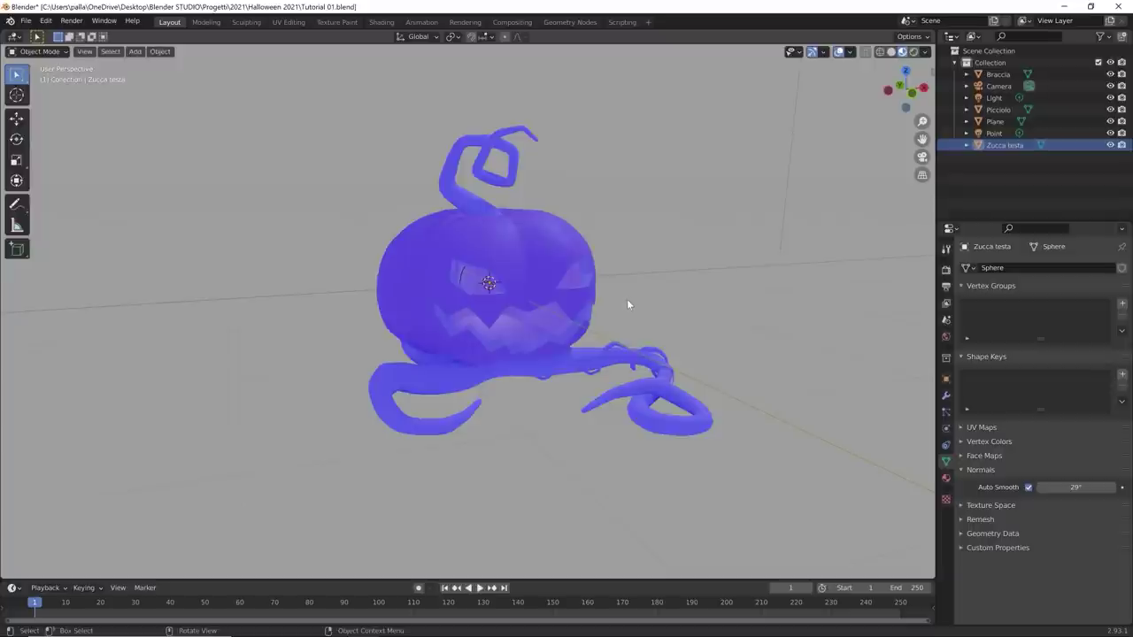
click(849, 51)
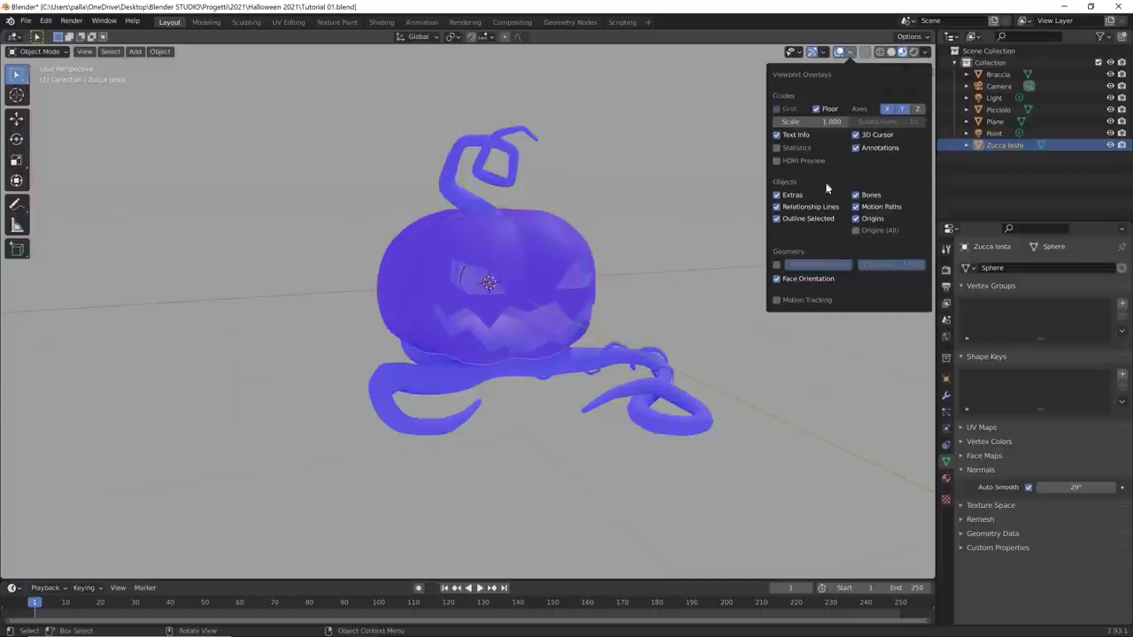
click(777, 280)
click(639, 285)
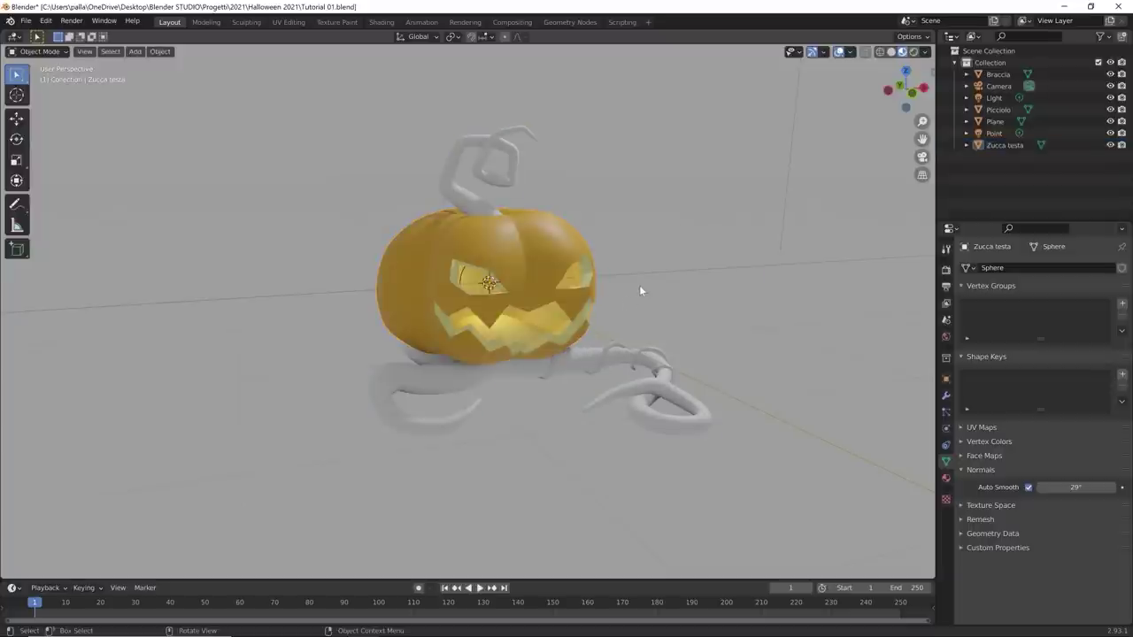
middle_drag(639, 285, 660, 309)
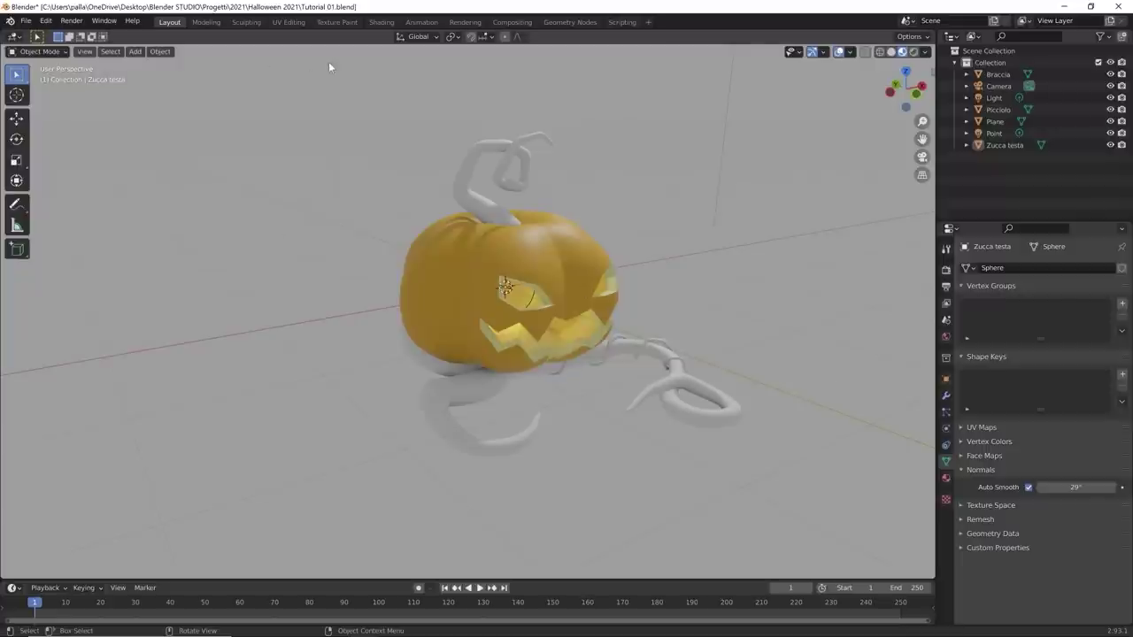
drag(4, 44, 366, 55)
Step: Change the left area to a Shader Editor and hide its sidebar
click(15, 37)
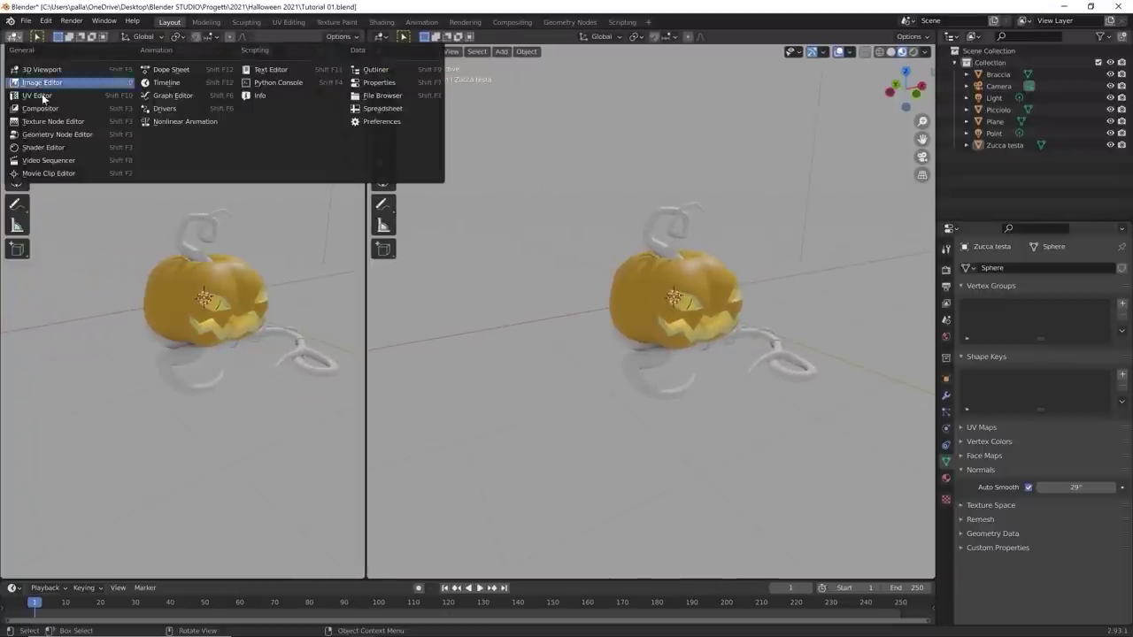
click(49, 148)
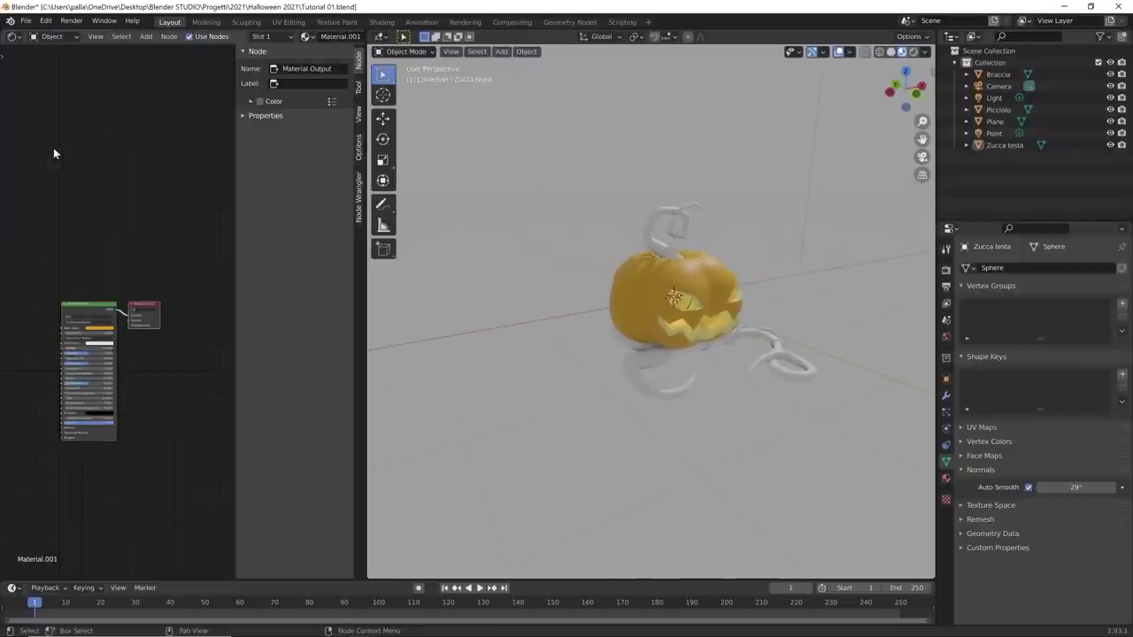
key(n)
middle_drag(264, 275, 127, 276)
scroll(100, 279, up, 2)
scroll(89, 265, up, 1)
scroll(742, 320, up, 2)
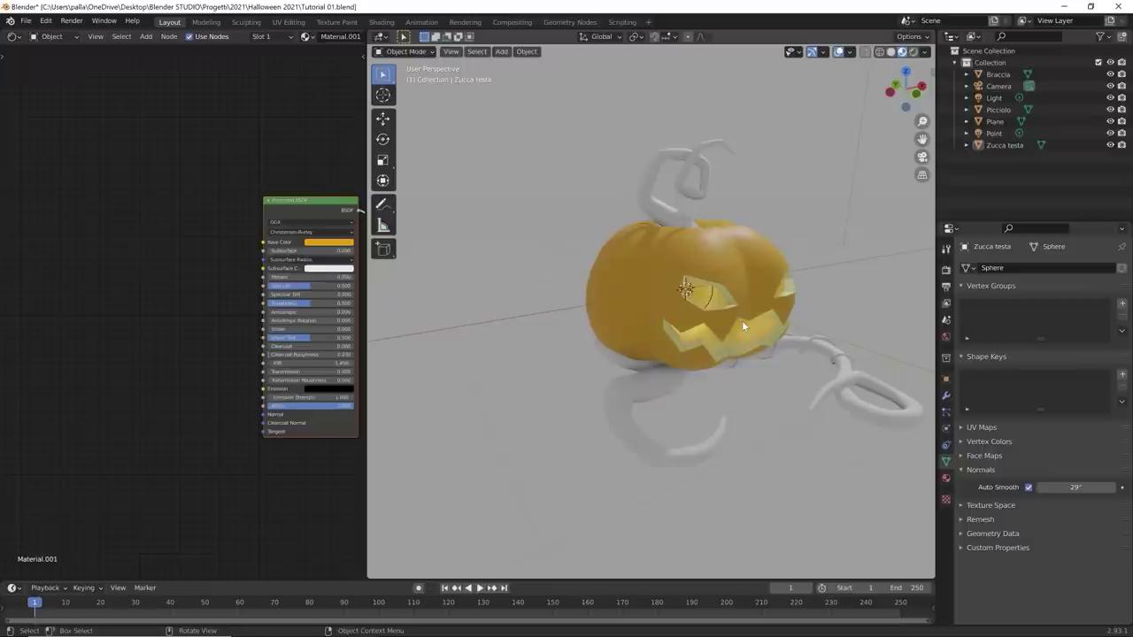
Step: Select the pumpkin head in the right 3D view with viewport overlays hidden
middle_drag(735, 322, 682, 336)
scroll(666, 314, up, 2)
scroll(667, 313, down, 2)
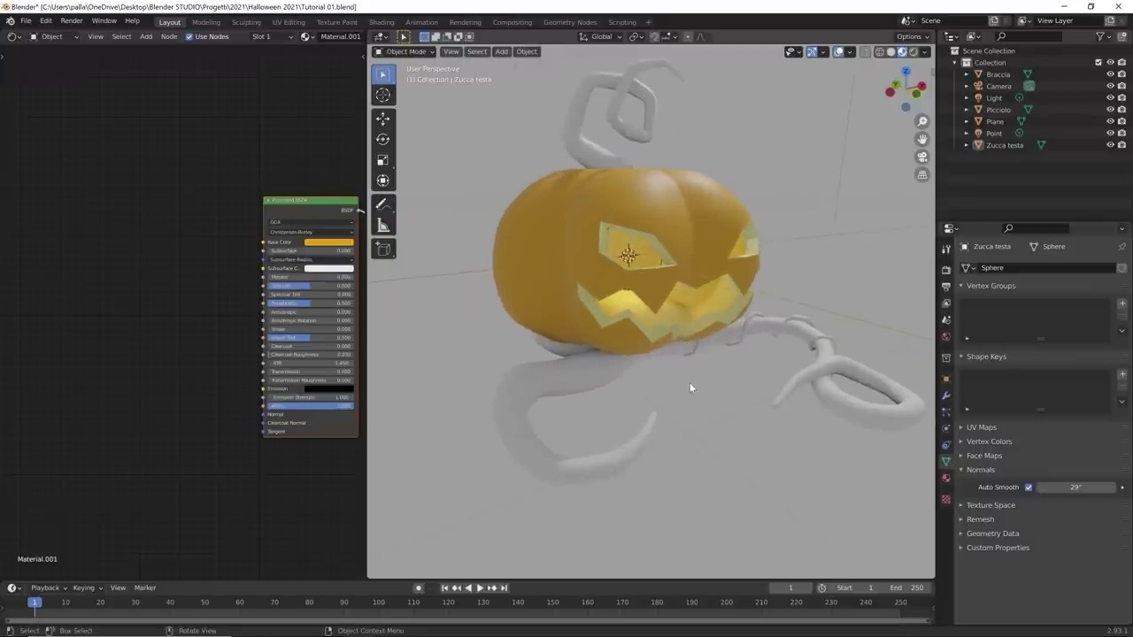
click(840, 52)
middle_drag(713, 224, 761, 162)
click(840, 51)
click(692, 196)
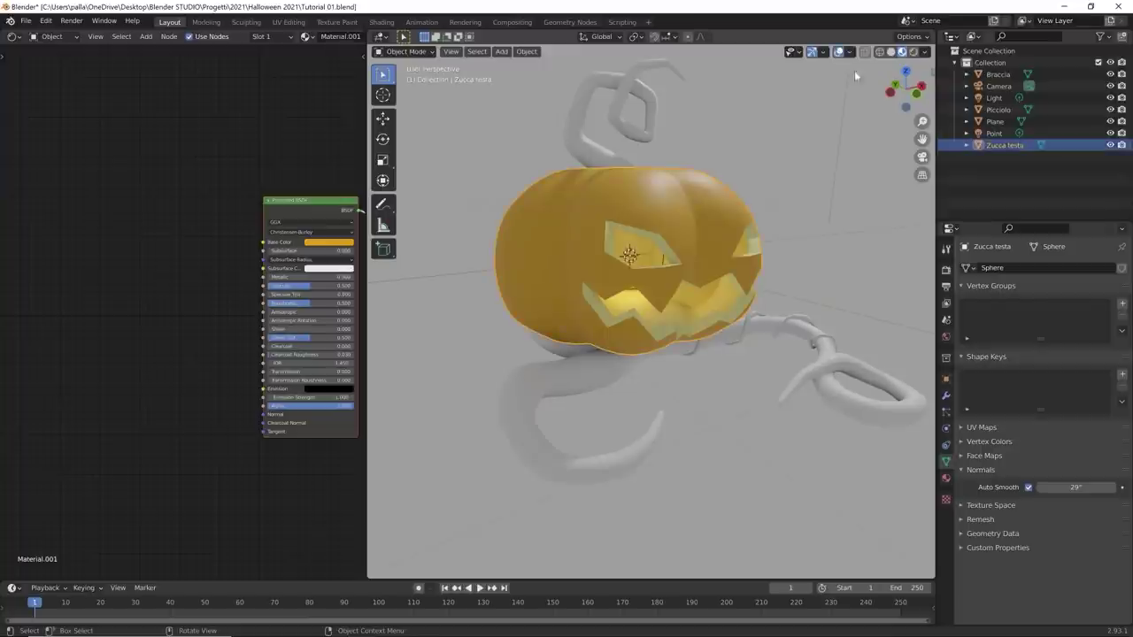
click(839, 52)
mouse_move(834, 166)
middle_down()
mouse_move(796, 170)
mouse_move(812, 172)
middle_up()
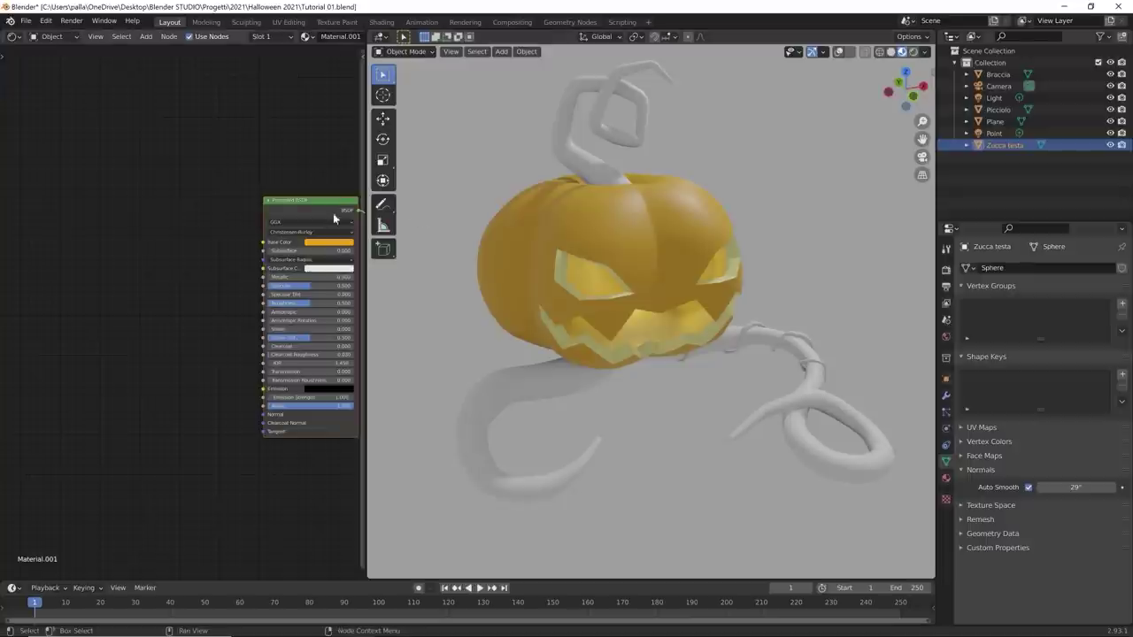
Step: Reveal Material Output, frame the Principled BSDF node, and open its orange Base Color picker
drag(332, 212, 281, 202)
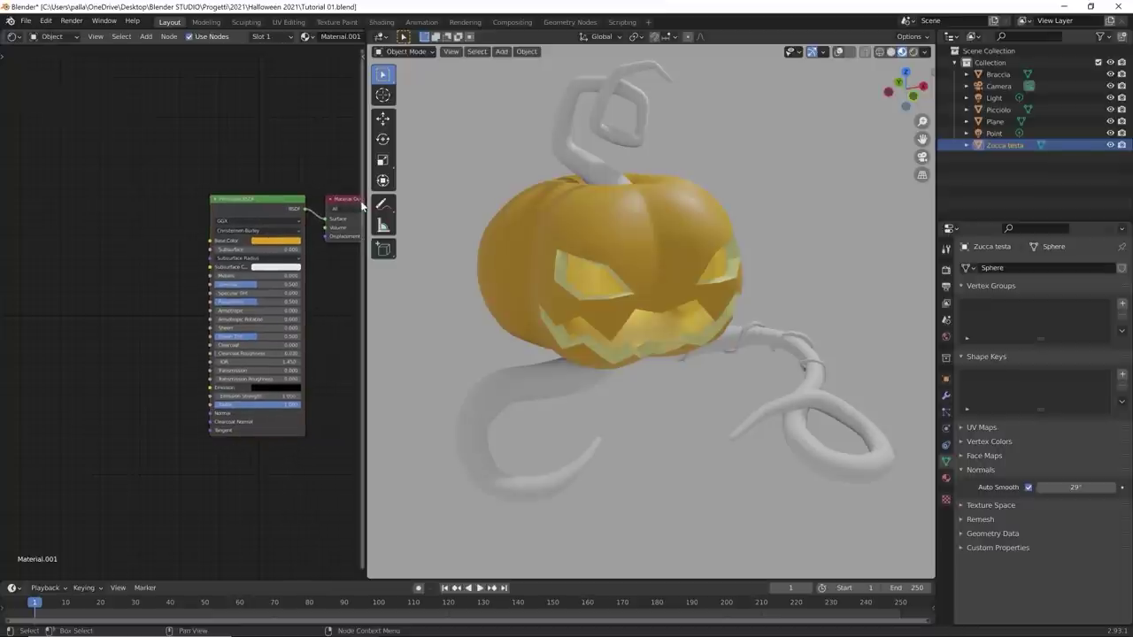
scroll(269, 241, up, 3)
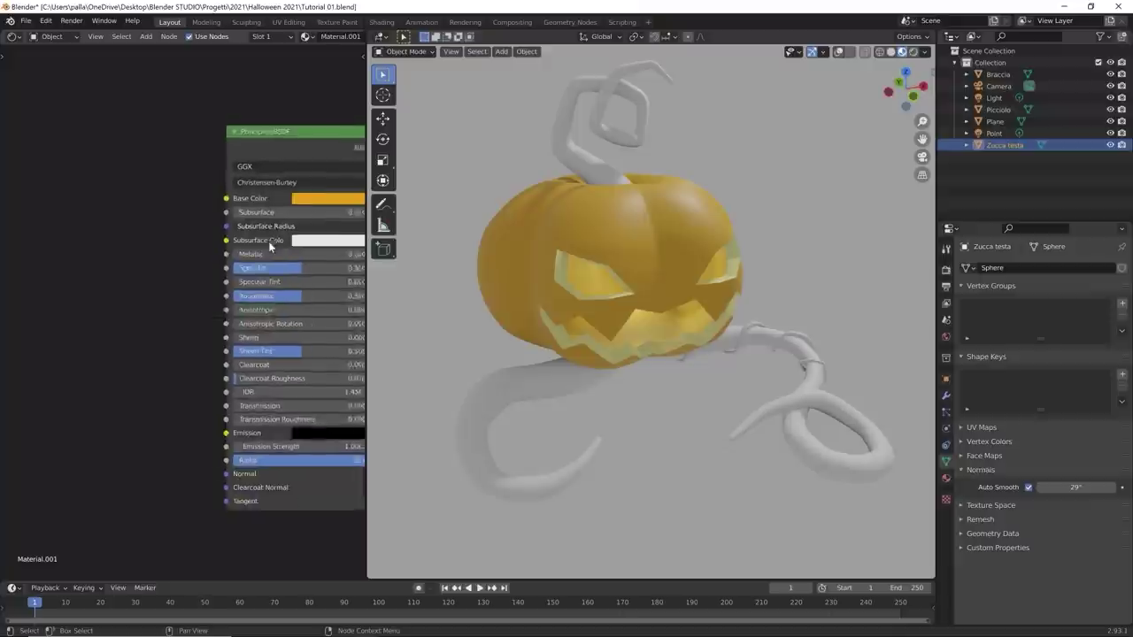
key(KP_Decimal)
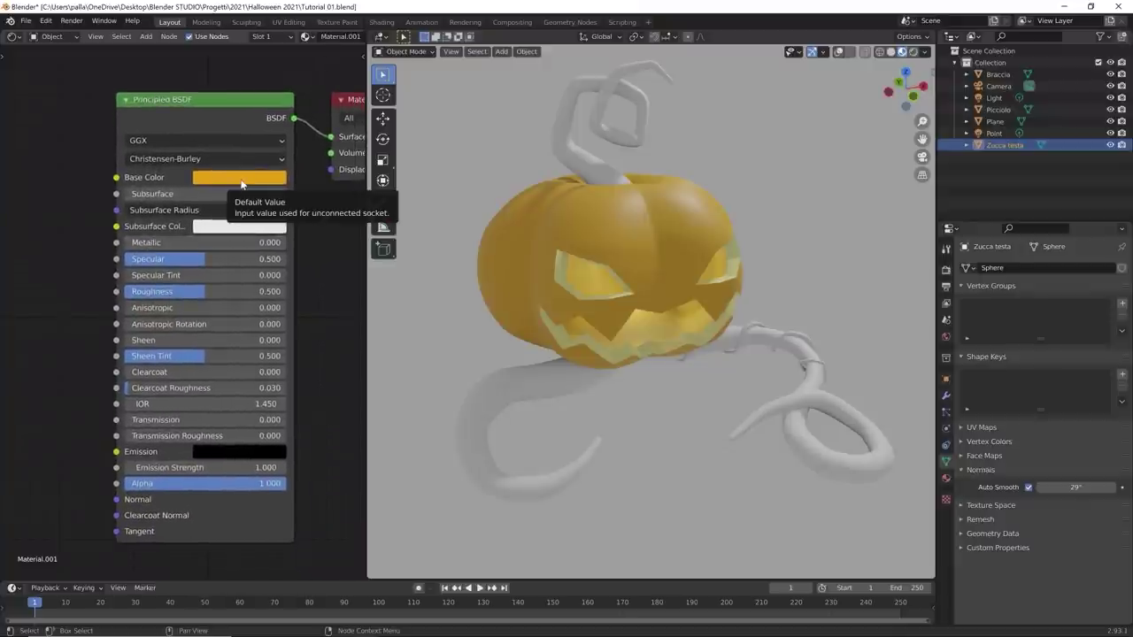
click(241, 178)
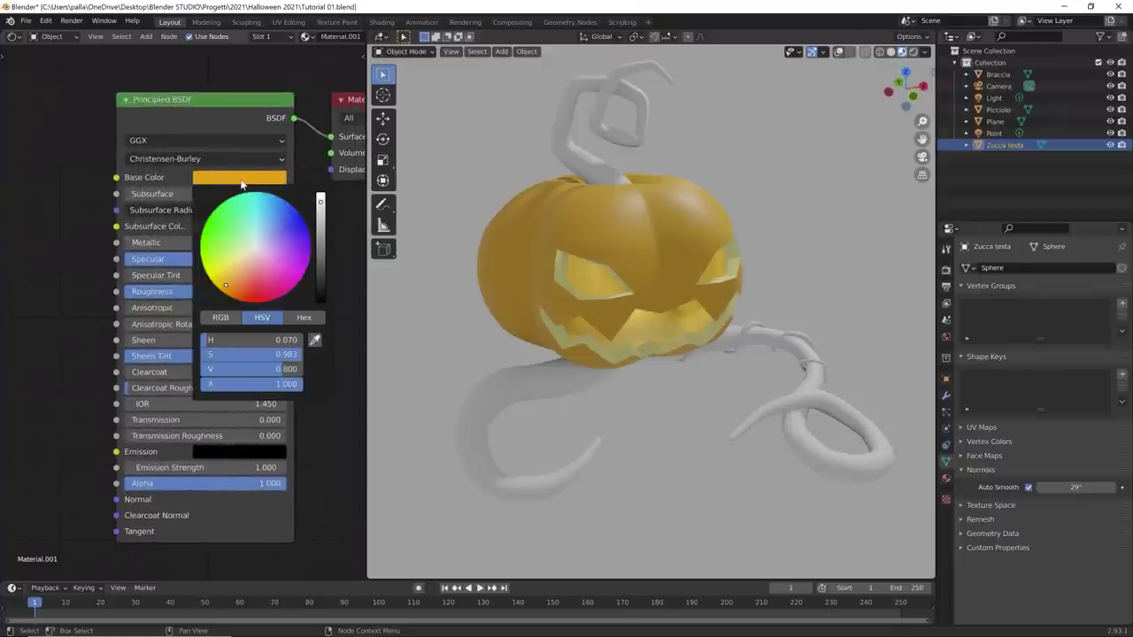
scroll(203, 314, down, 2)
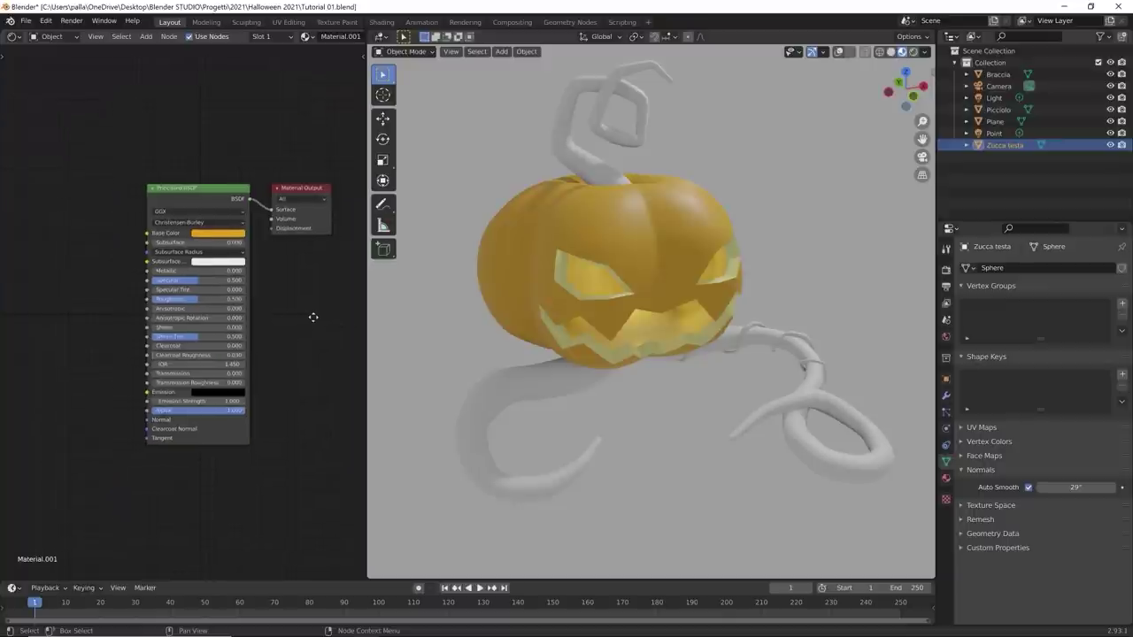
Step: Orbit the pumpkin view and drag the editor border right to widen the Shader Editor
middle_drag(314, 316, 351, 314)
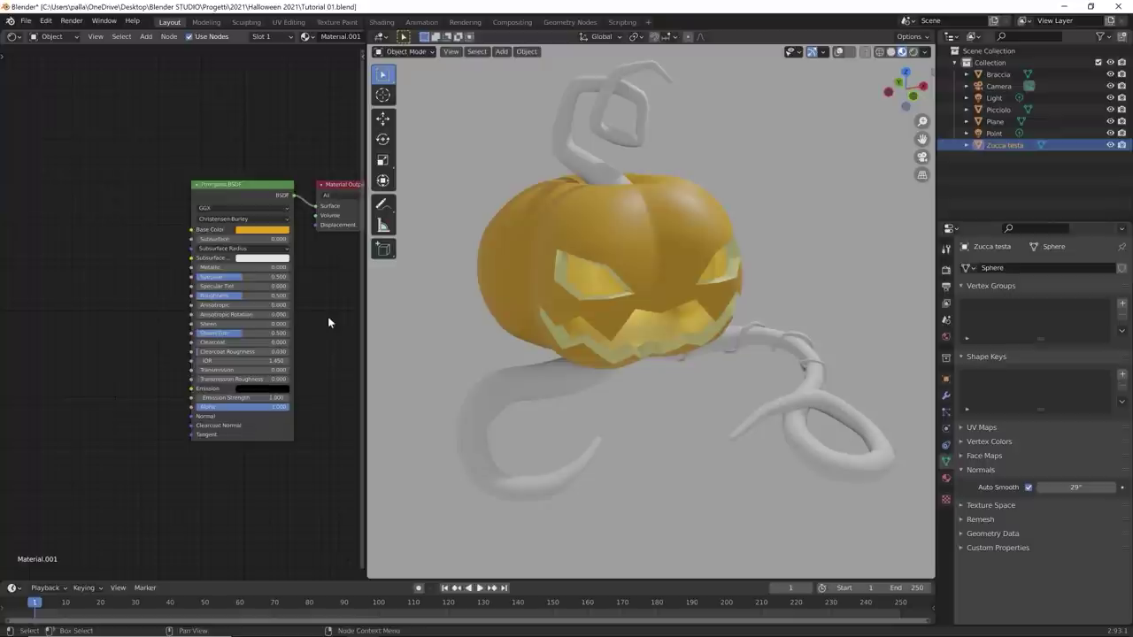
mouse_move(524, 327)
middle_down()
mouse_move(576, 286)
mouse_move(576, 323)
mouse_move(463, 314)
mouse_move(539, 324)
mouse_move(531, 329)
middle_up()
middle_drag(718, 245, 648, 349)
mouse_move(652, 321)
middle_down()
mouse_move(715, 309)
mouse_move(652, 321)
mouse_move(702, 326)
mouse_move(666, 327)
middle_up()
scroll(655, 321, up, 4)
scroll(660, 323, down, 2)
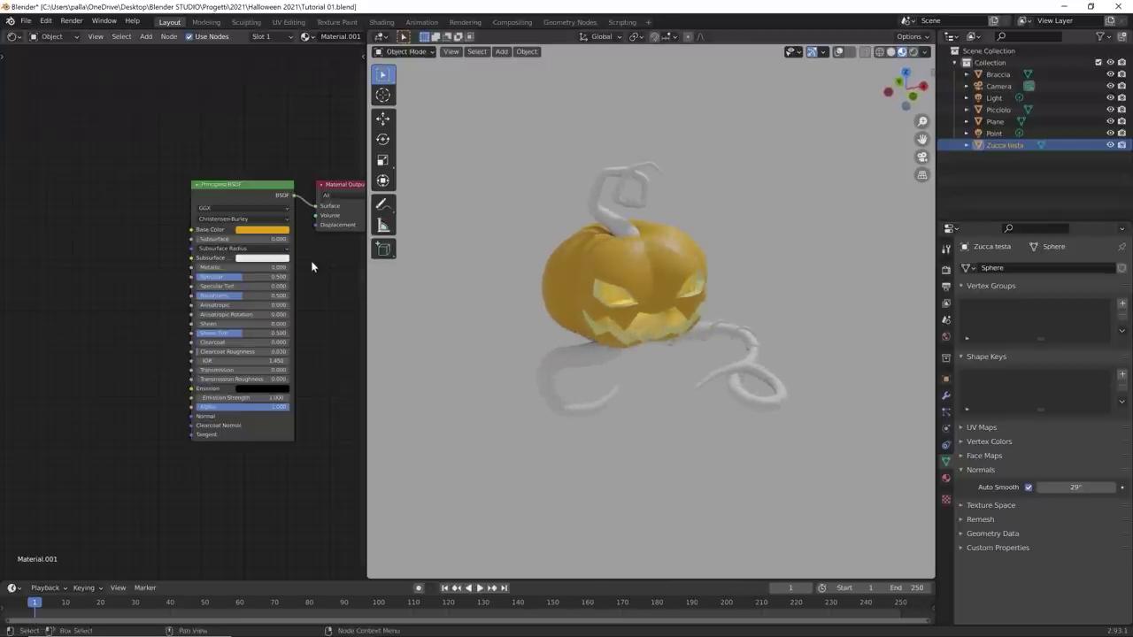
ctrl+scroll(214, 251, left, 2)
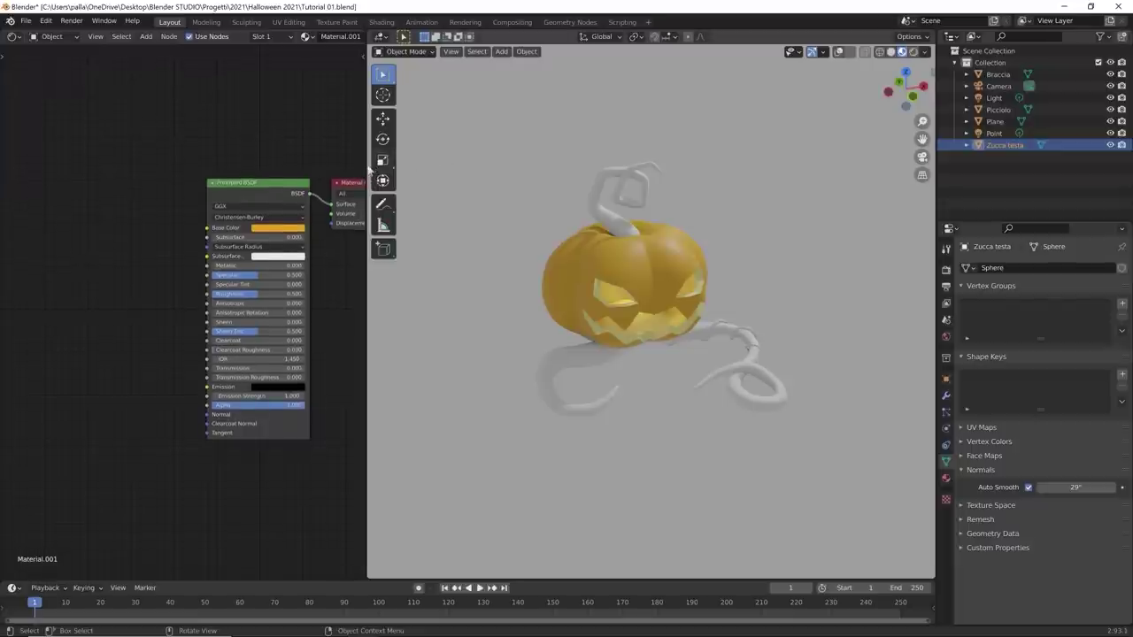
drag(368, 164, 513, 168)
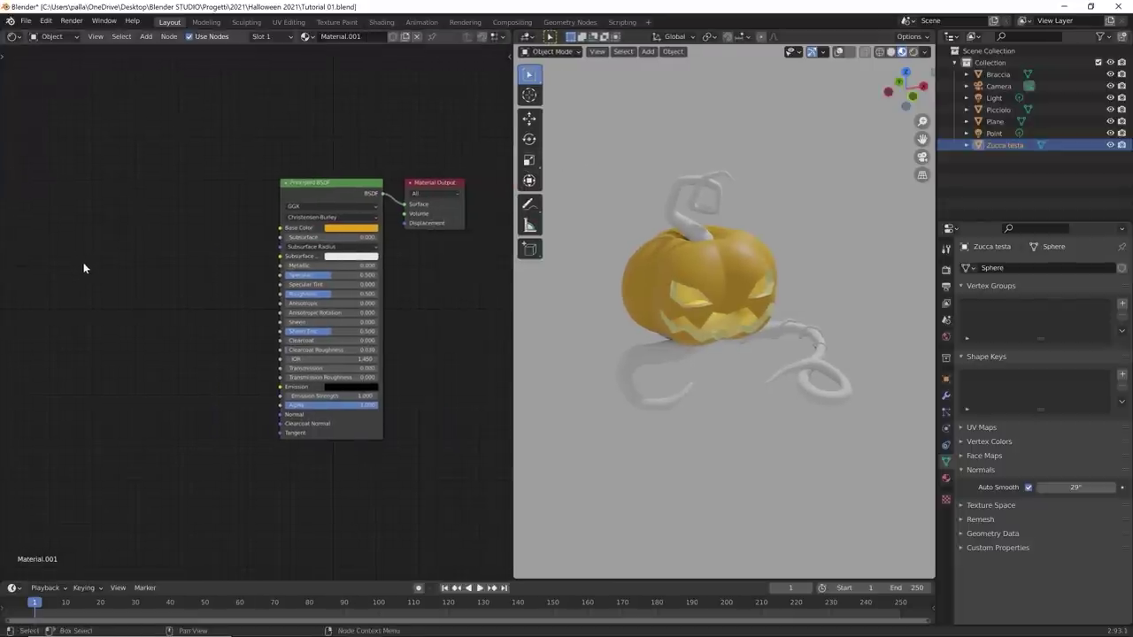
Step: Add an Image Texture node and place it left of the Principled BSDF
key(shift+a)
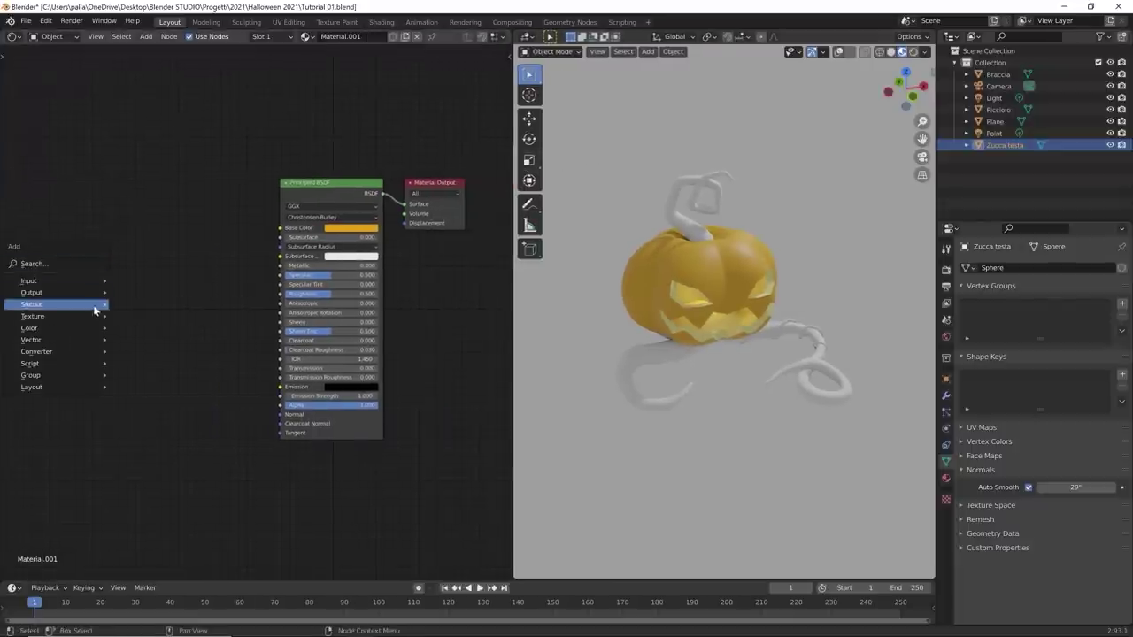
mouse_move(92, 316)
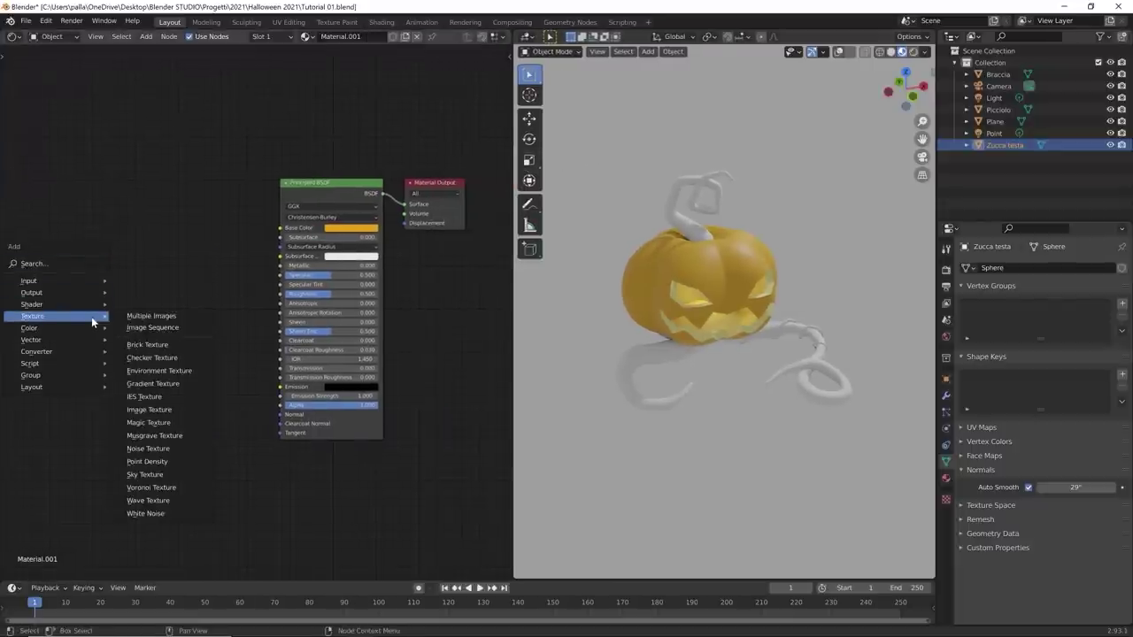
click(169, 410)
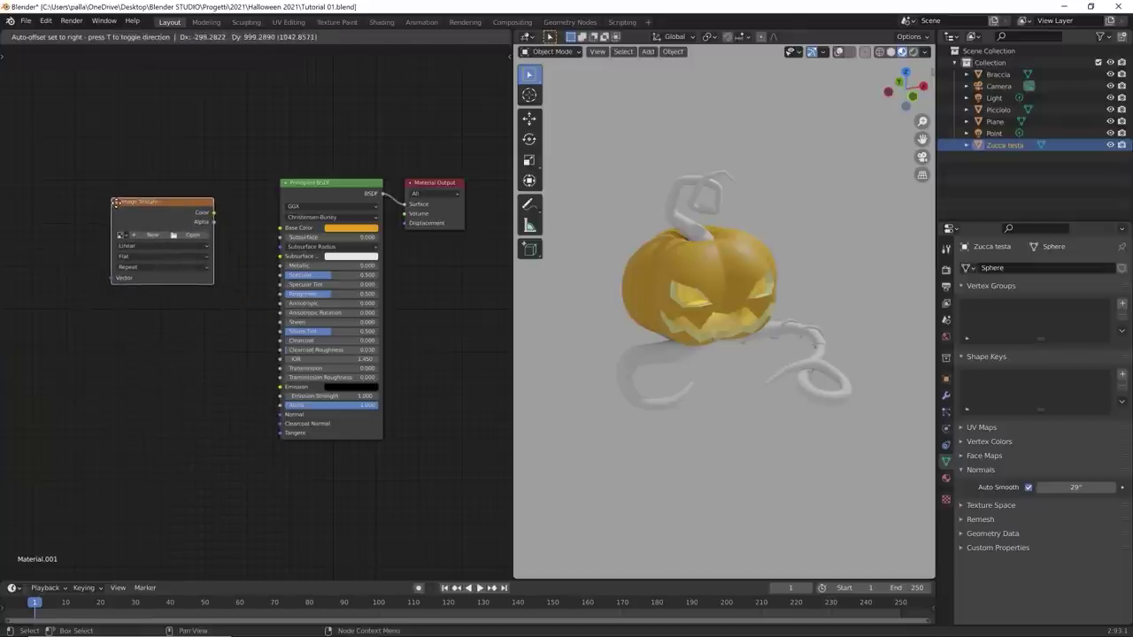
click(103, 186)
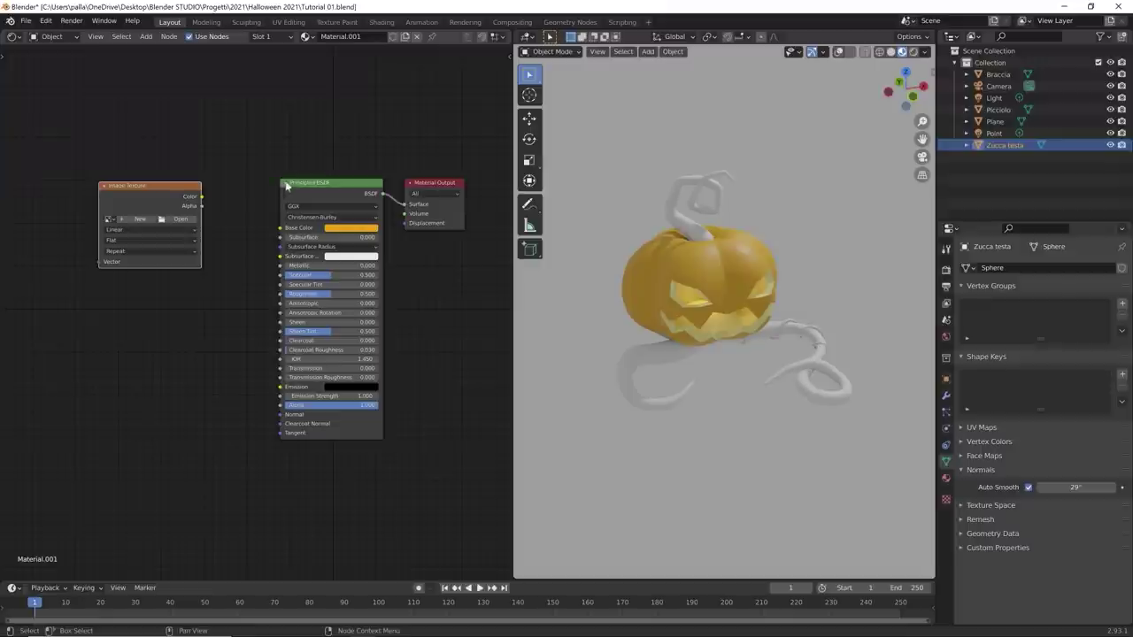
drag(308, 185, 293, 187)
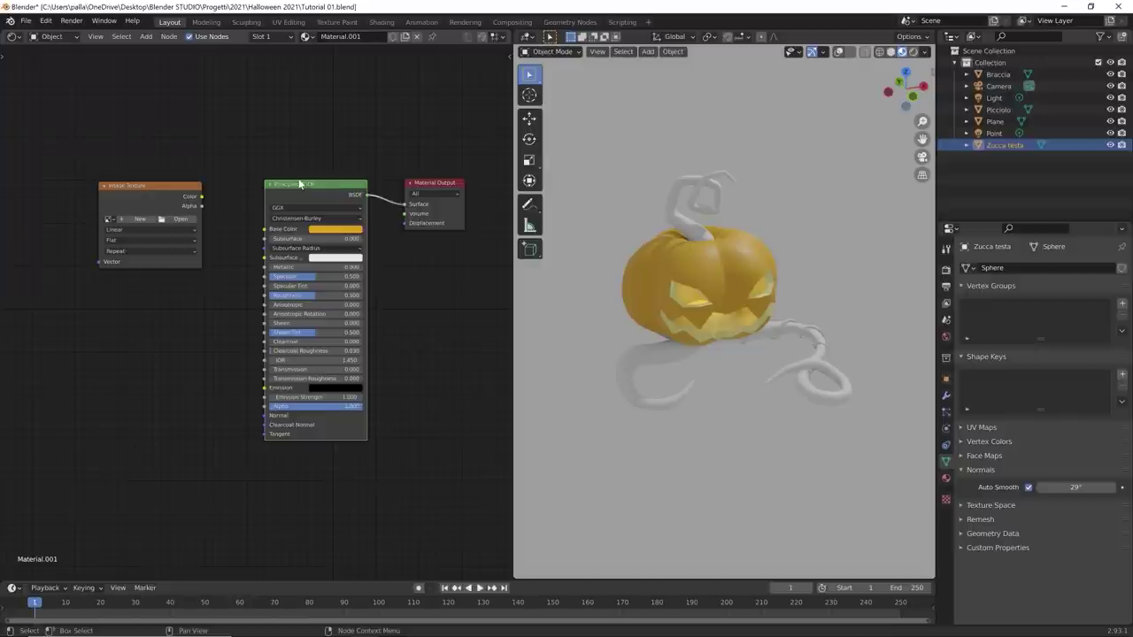
drag(182, 187, 179, 225)
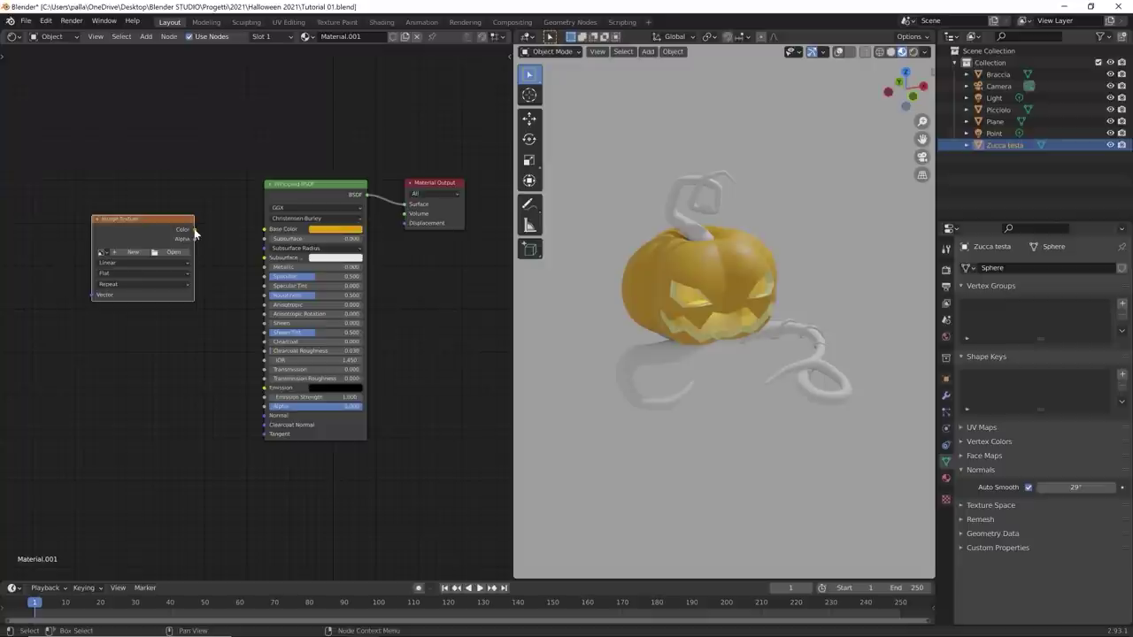
Step: Link the Image Texture Color to Base Color, turning the pumpkin black
drag(196, 231, 264, 233)
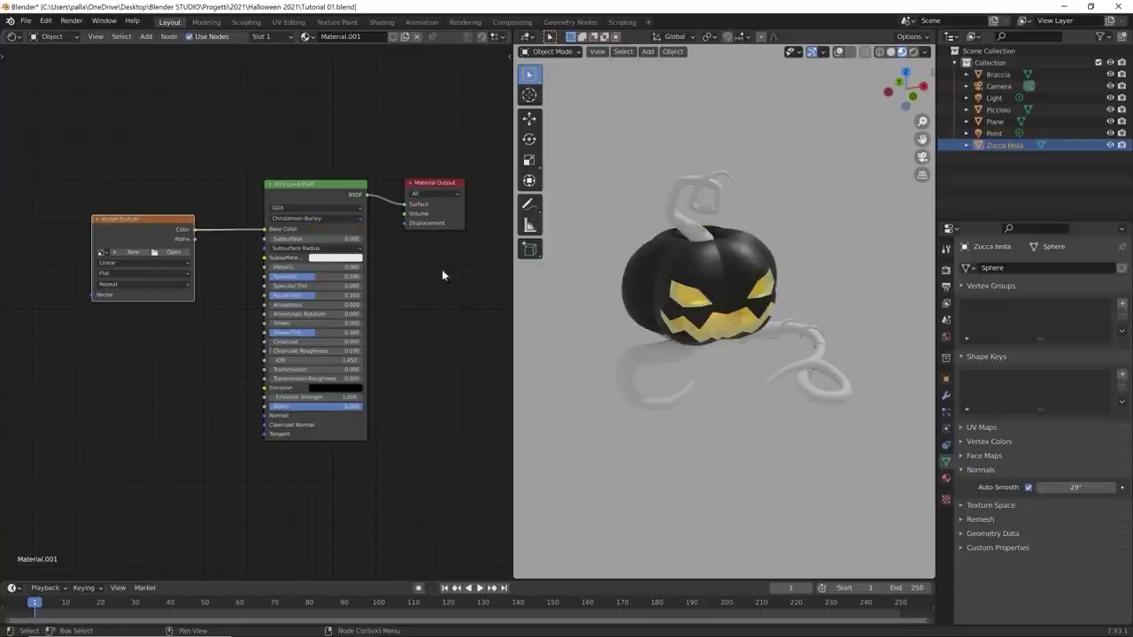
scroll(761, 294, up, 3)
mouse_move(761, 294)
middle_down()
mouse_move(752, 290)
mouse_move(778, 288)
mouse_move(762, 285)
middle_up()
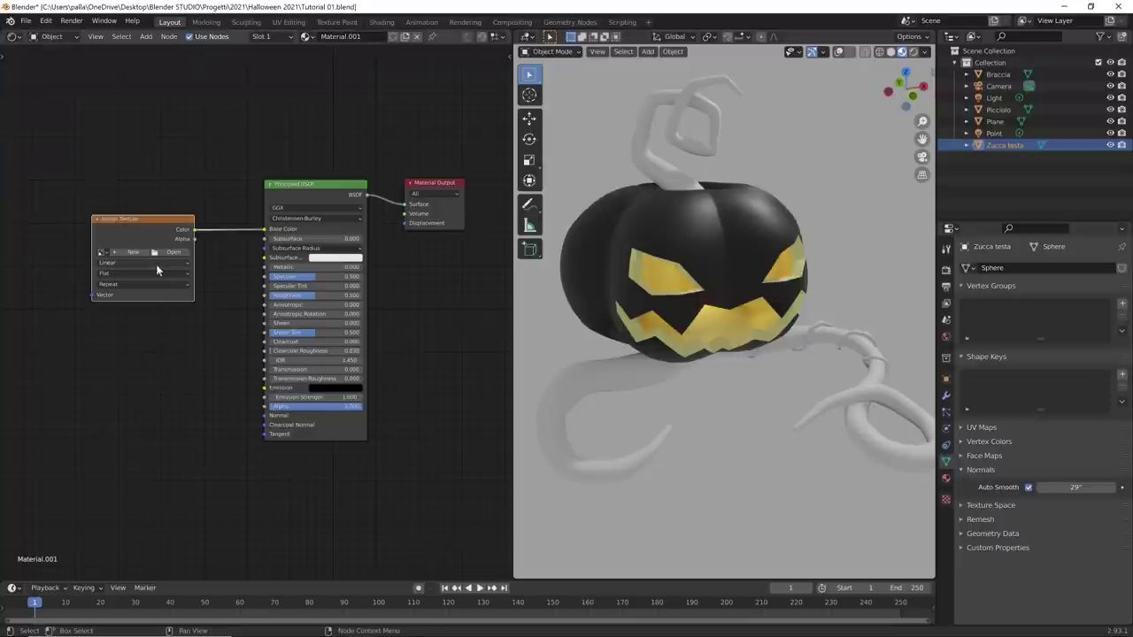
Step: Create a new image on the Image Texture node sized 2048 × 2048
key(g)
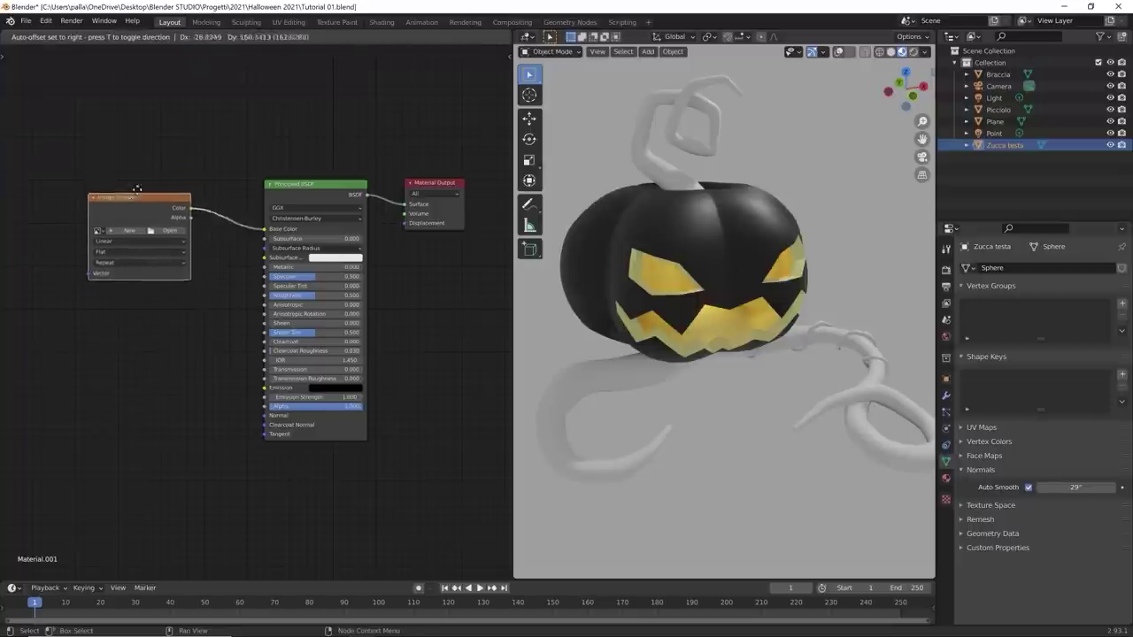
click(144, 199)
click(135, 241)
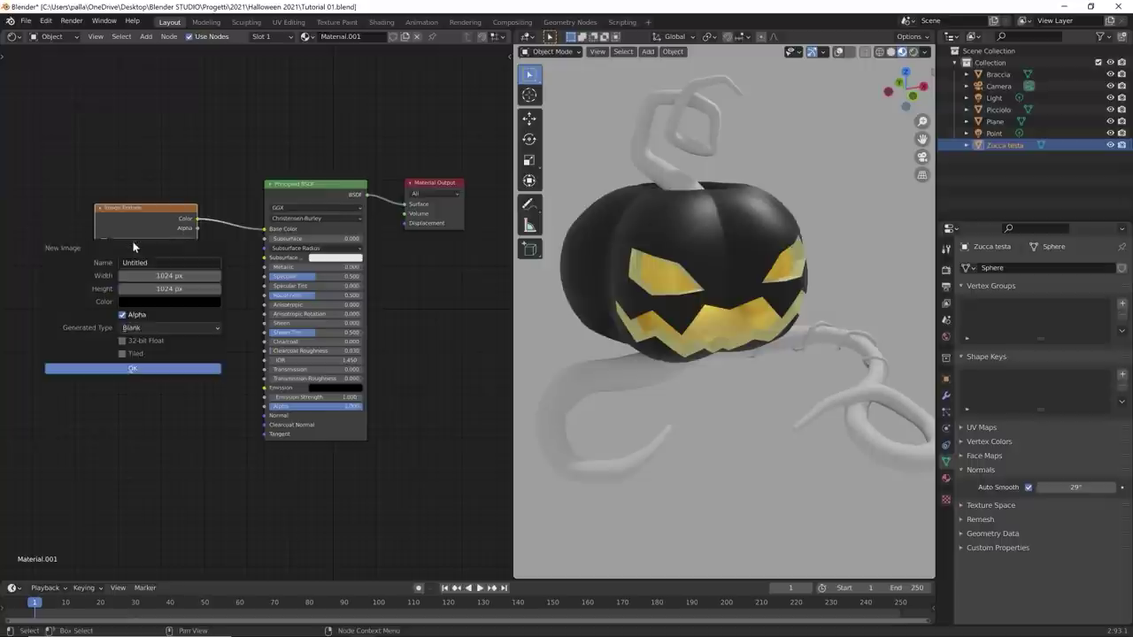
click(167, 275)
key(BackSpace)
text(2048)
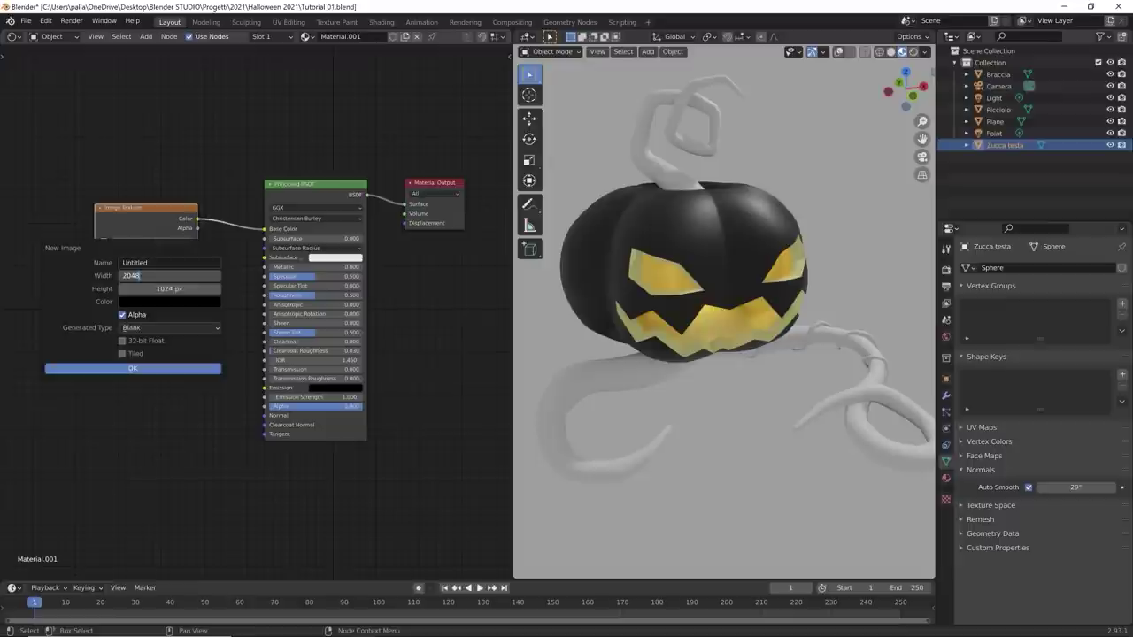
key(Tab)
key(BackSpace)
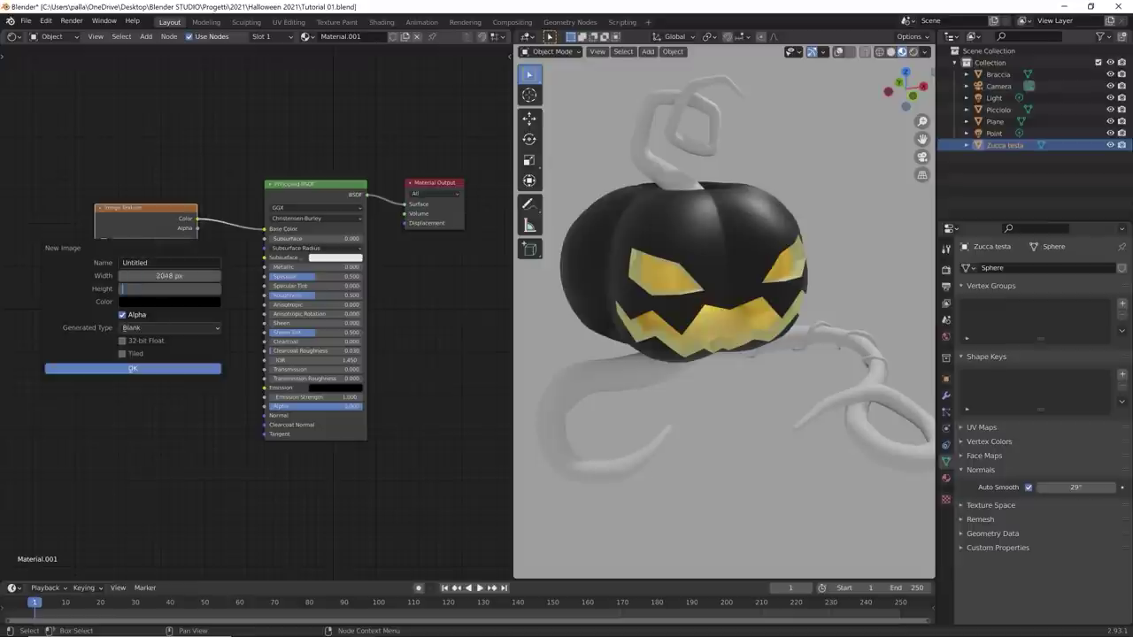
text(2048)
key(Tab)
Step: Name the new image 'Zucca pittura'
key(BackSpace)
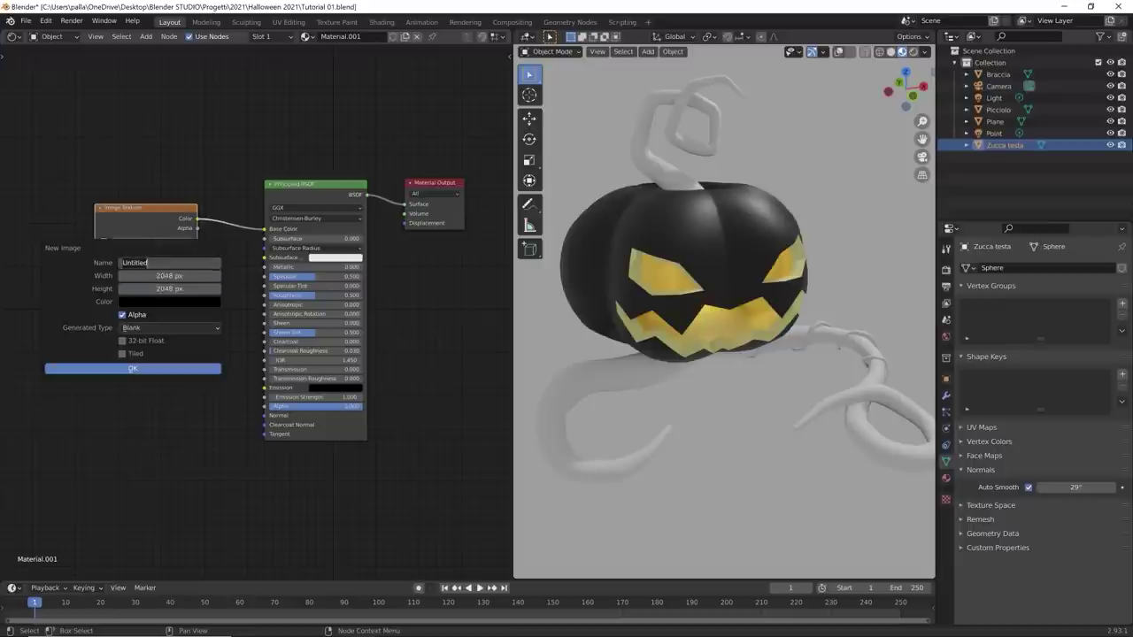
text(ZUCCA)
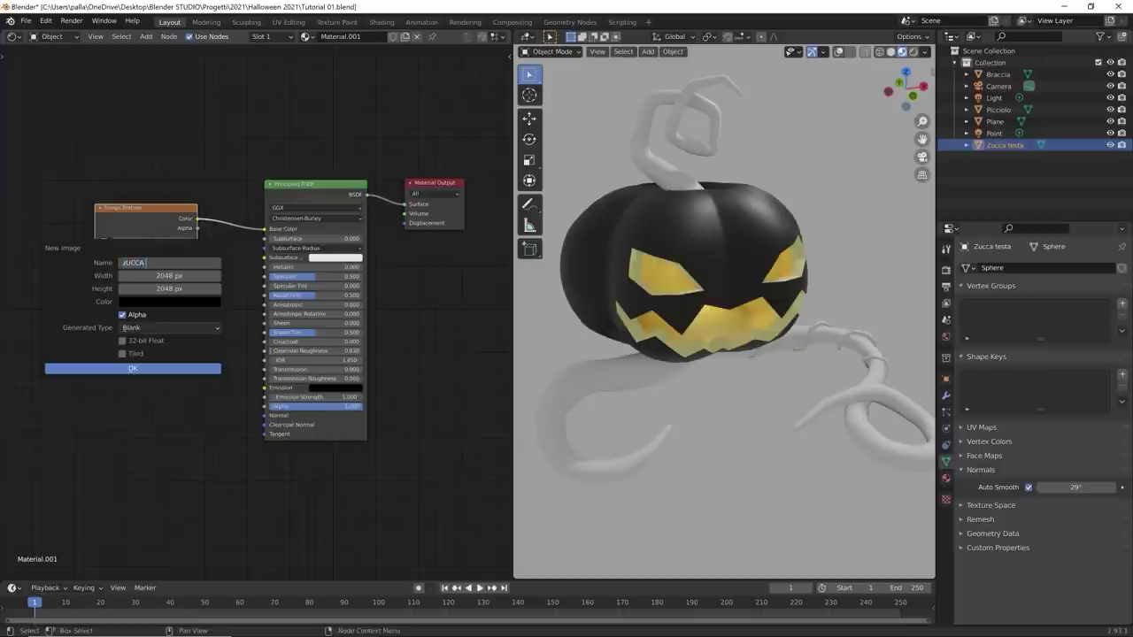
key(BackSpace)
key(BackSpace)
key(BackSpace)
key(BackSpace)
key(BackSpace)
text(Zucca pittura)
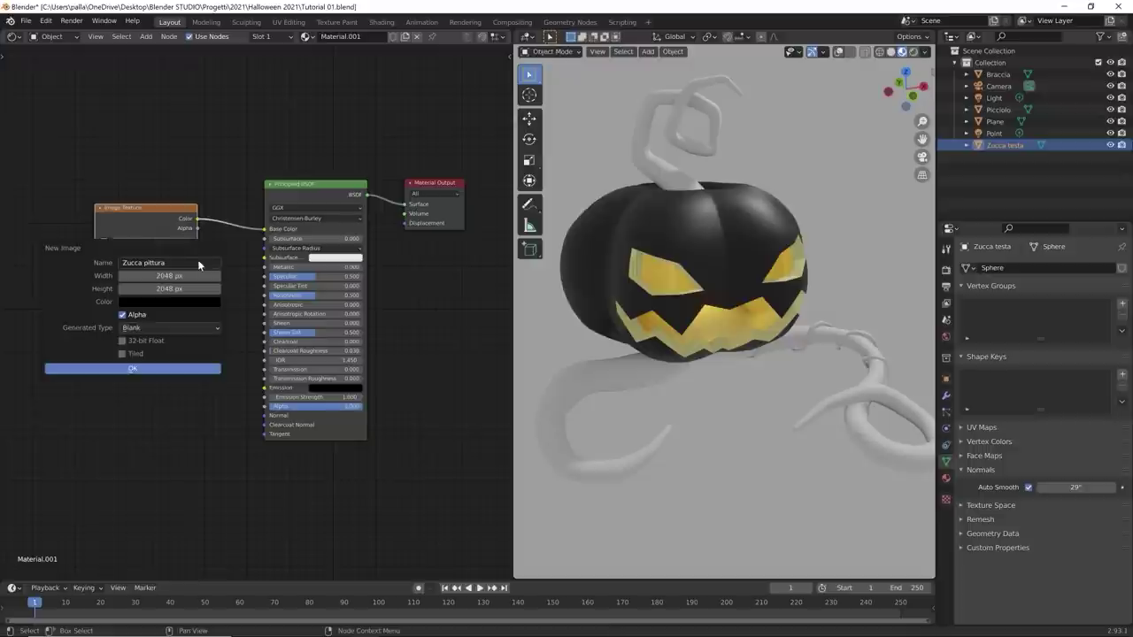
key(Return)
Step: Give the image a saturated orange fill without alpha and create it
click(191, 304)
click(198, 303)
drag(220, 212, 223, 152)
drag(159, 196, 150, 204)
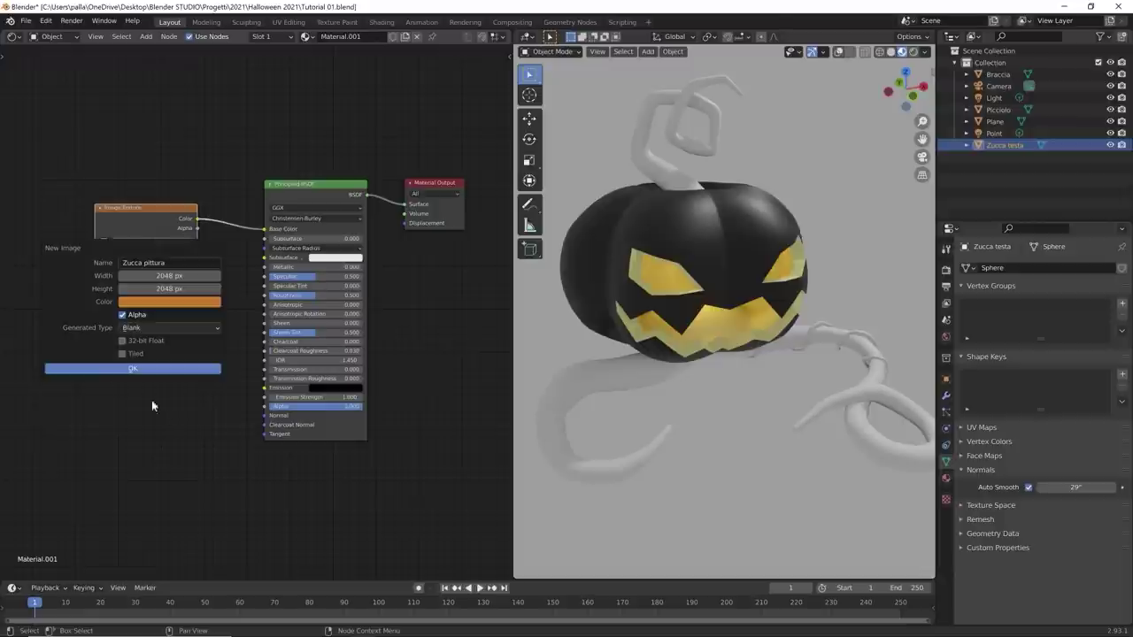
click(122, 315)
click(145, 369)
middle_drag(646, 346, 660, 324)
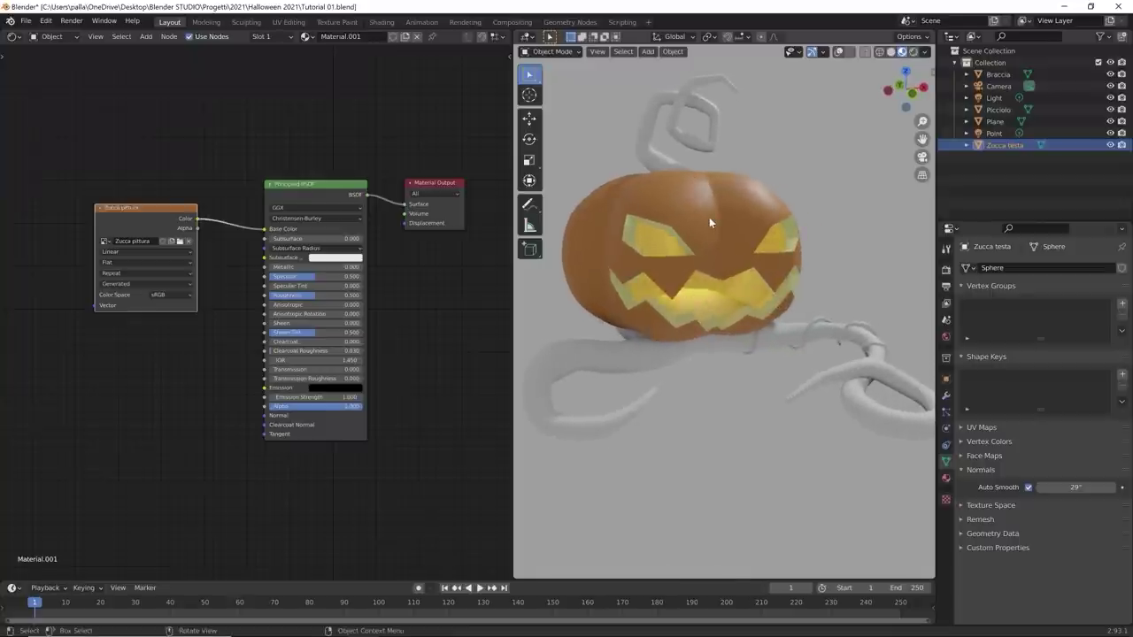
Step: Join the Shader Editor into the 3D Viewport and recentre the orange pumpkin in front view
middle_drag(709, 217, 723, 239)
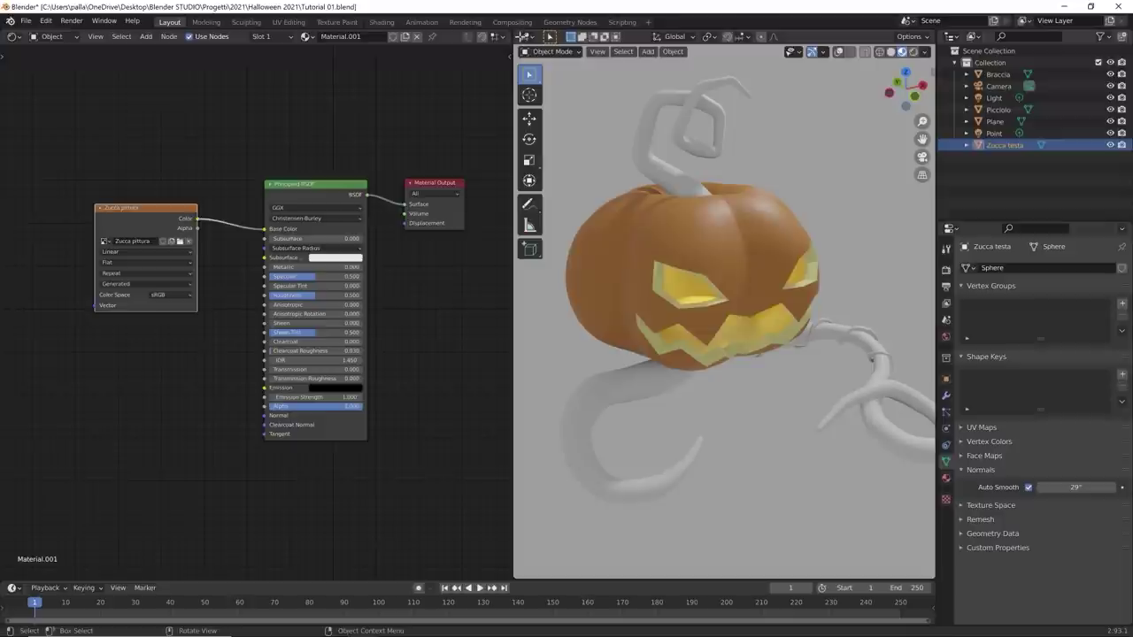
drag(519, 35, 503, 41)
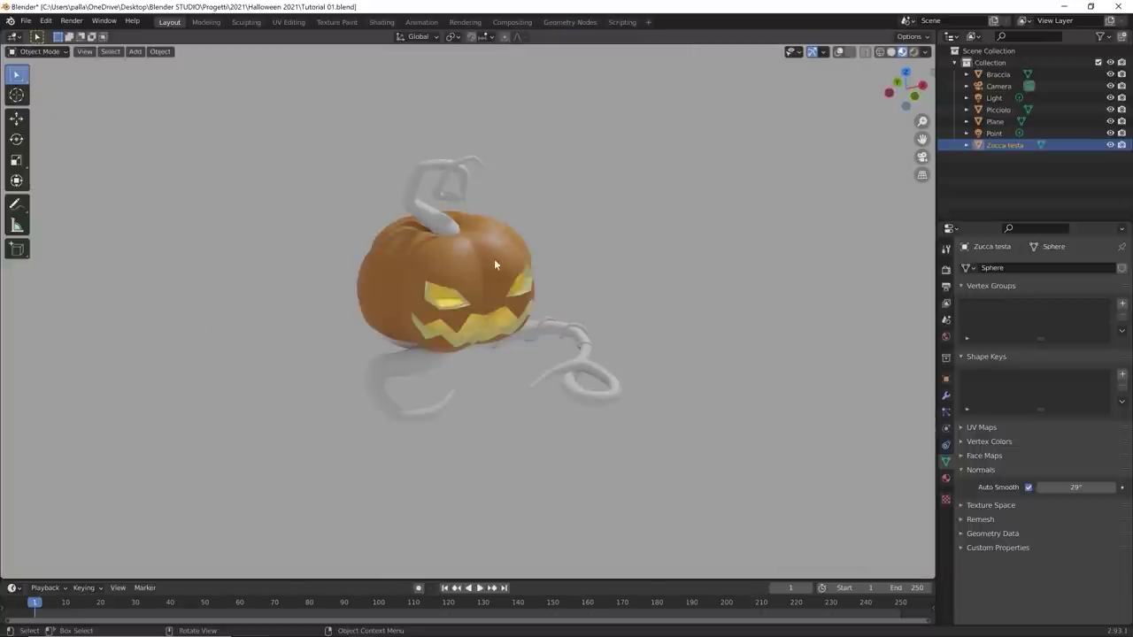
key(KP_1)
shift+middle_drag(488, 260, 525, 333)
scroll(557, 323, up, 3)
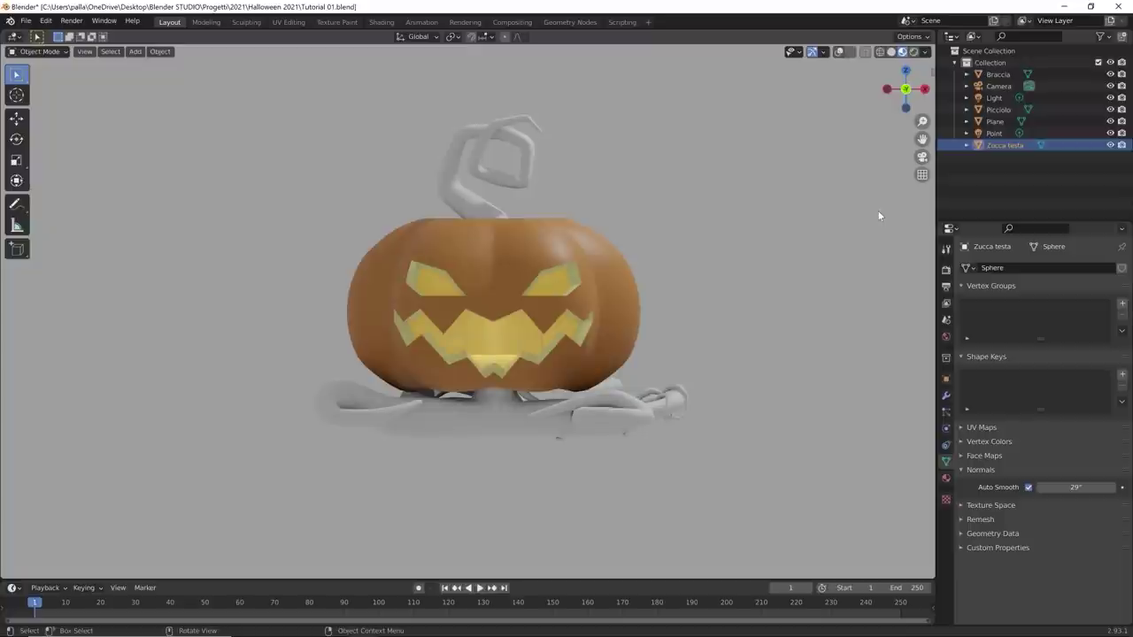
middle_drag(601, 286, 598, 348)
Step: Hide the Picciolo stem and rename the Plane object to 'rampicante'
middle_drag(536, 288, 534, 405)
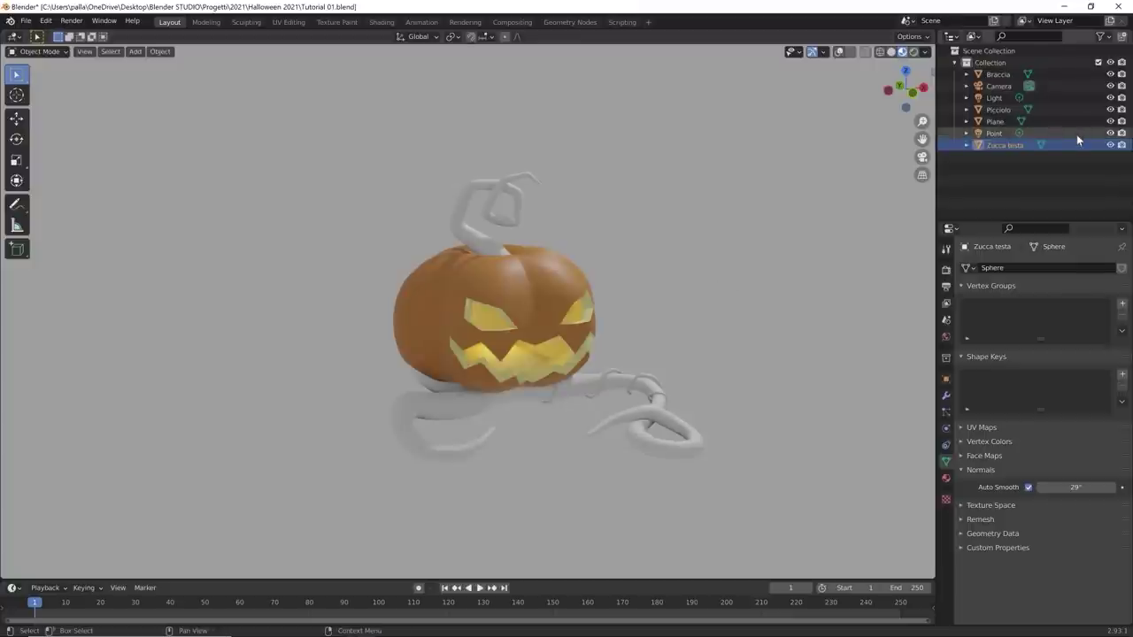
click(1110, 109)
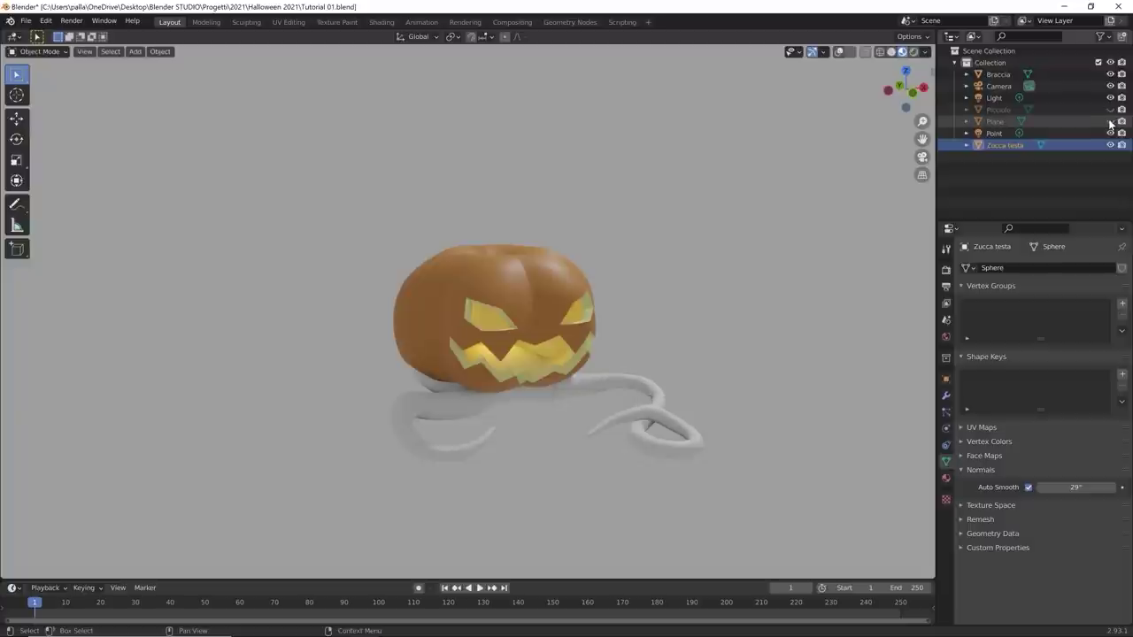
double_click(995, 121)
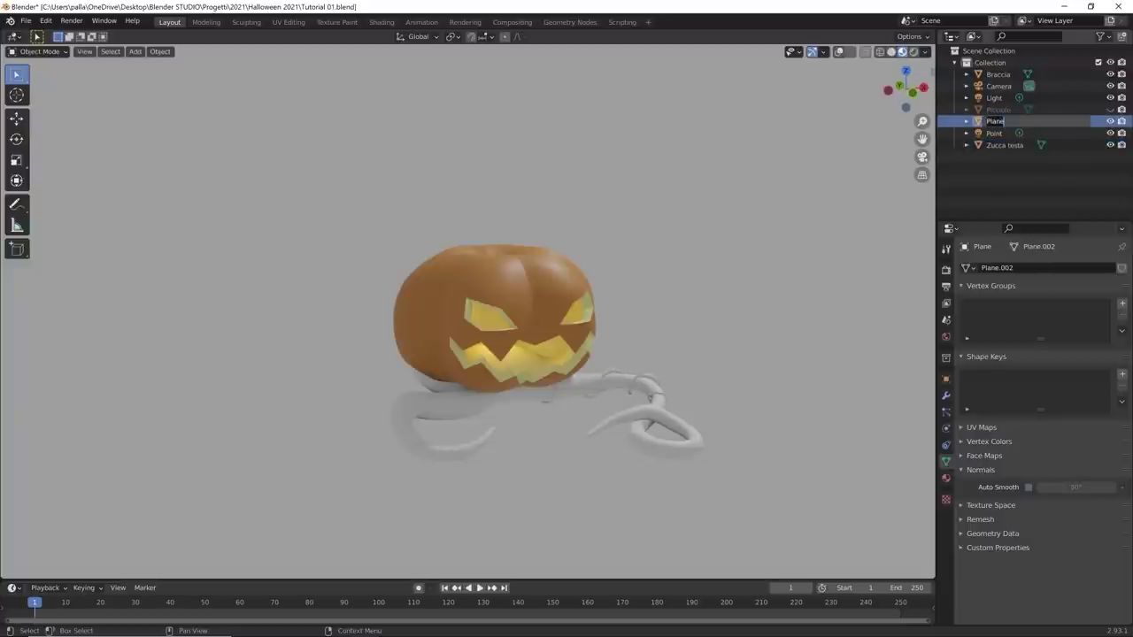
key(BackSpace)
text(ram)
key(BackSpace)
key(BackSpace)
text(cante)
key(Return)
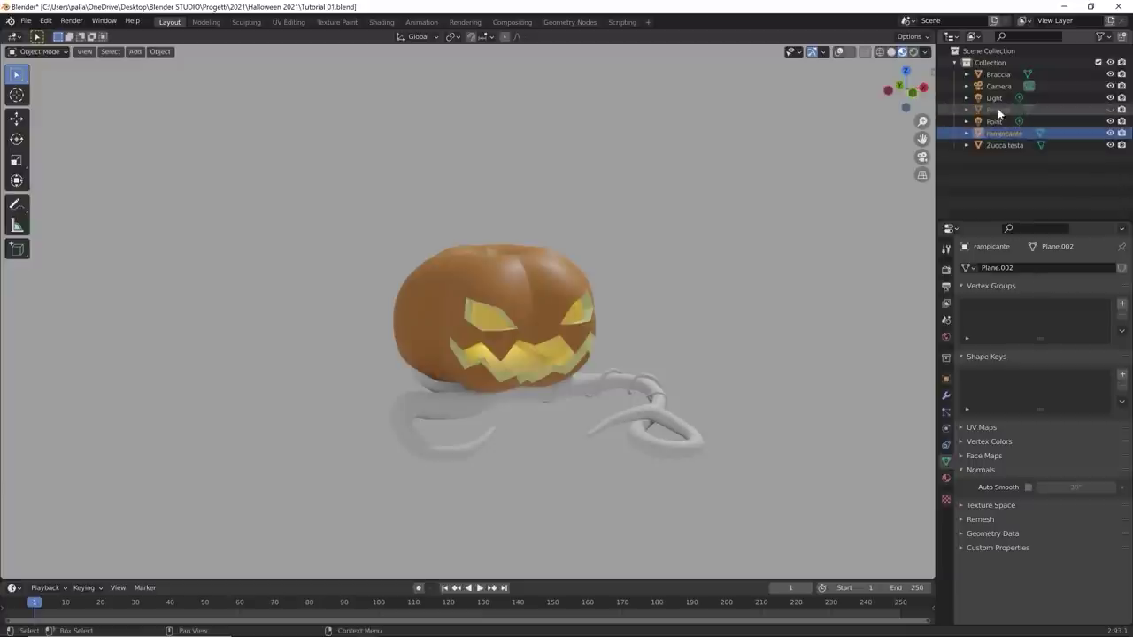
Step: Hide Braccia and rampicante, then zoom in on the pumpkin in front view
click(1001, 75)
click(1111, 74)
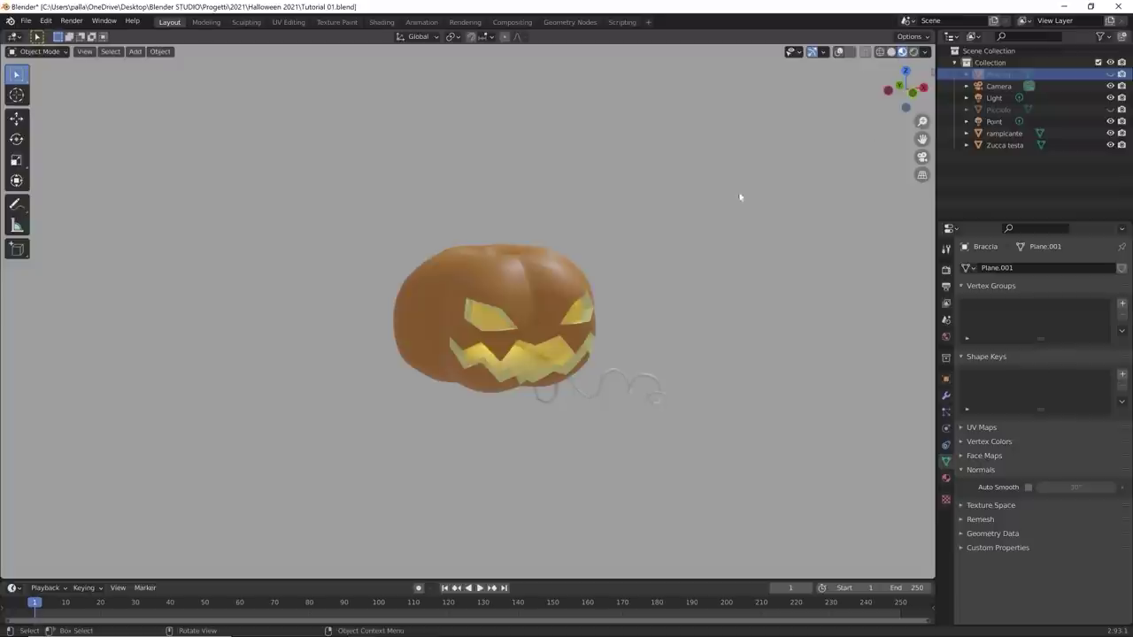
click(1110, 133)
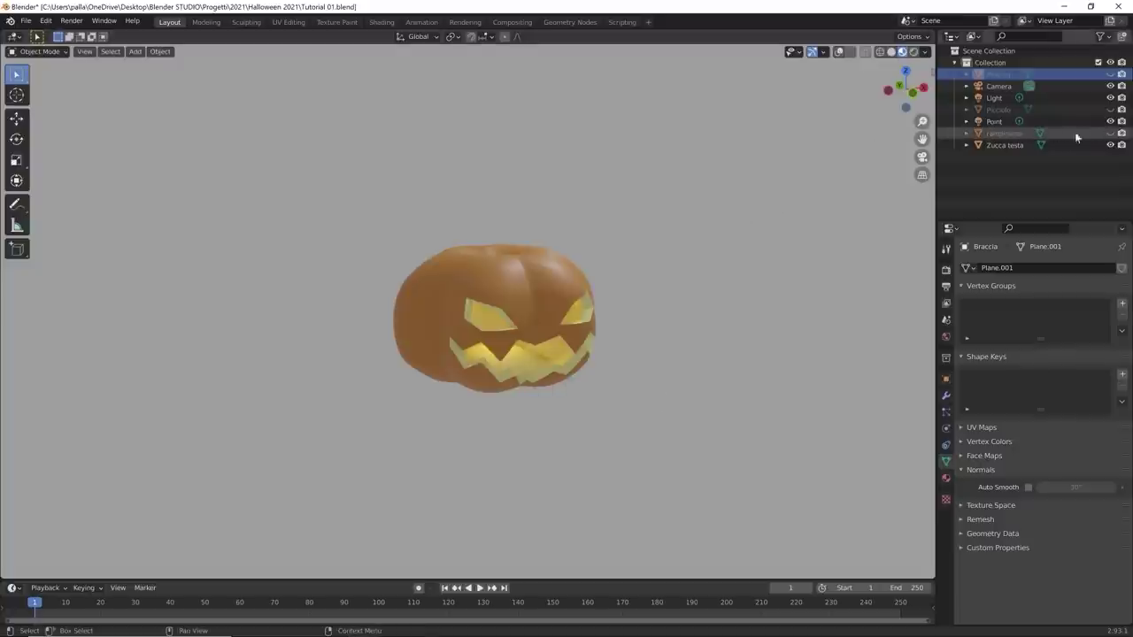
middle_drag(615, 232, 536, 261)
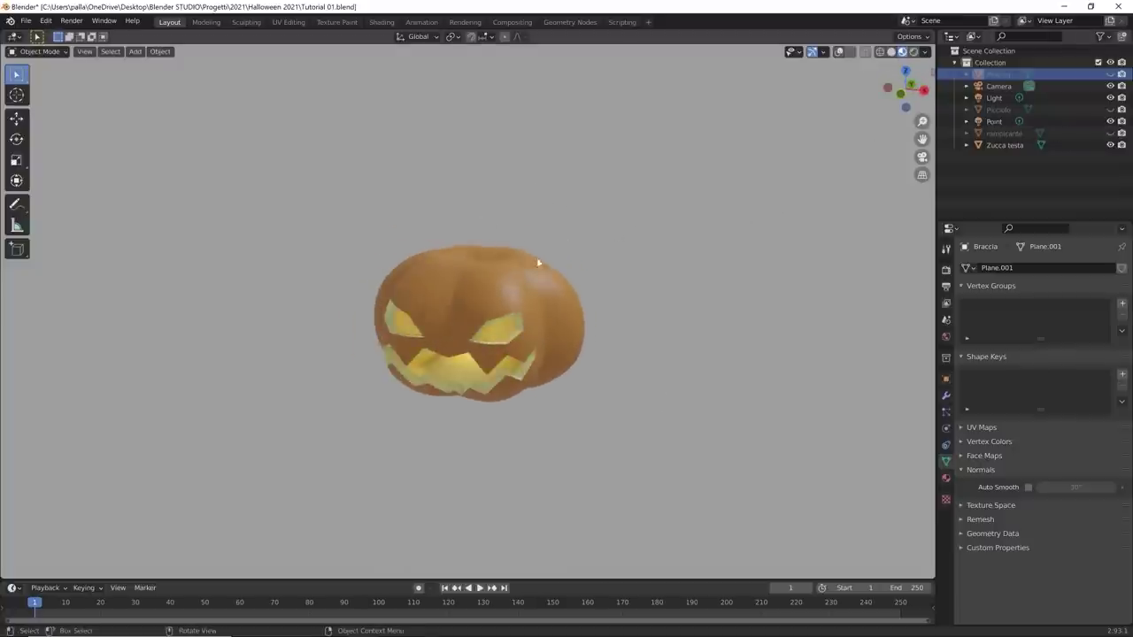
key(KP_1)
scroll(494, 299, up, 2)
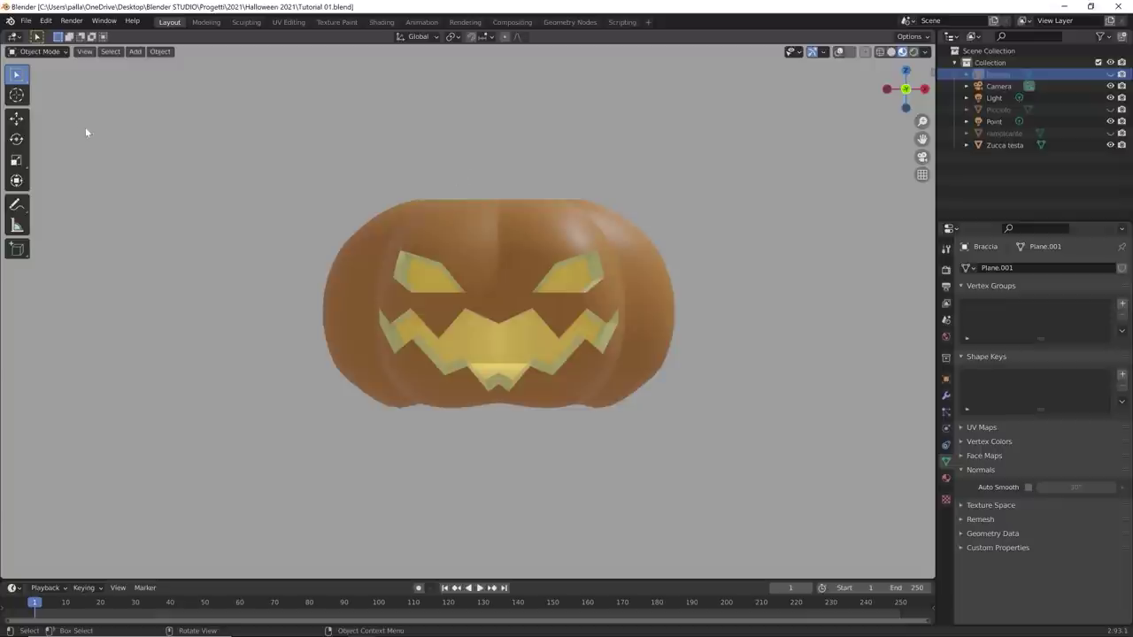
Step: Put the Zucca testa head into Texture Paint mode with overlays and texture slots shown
click(32, 54)
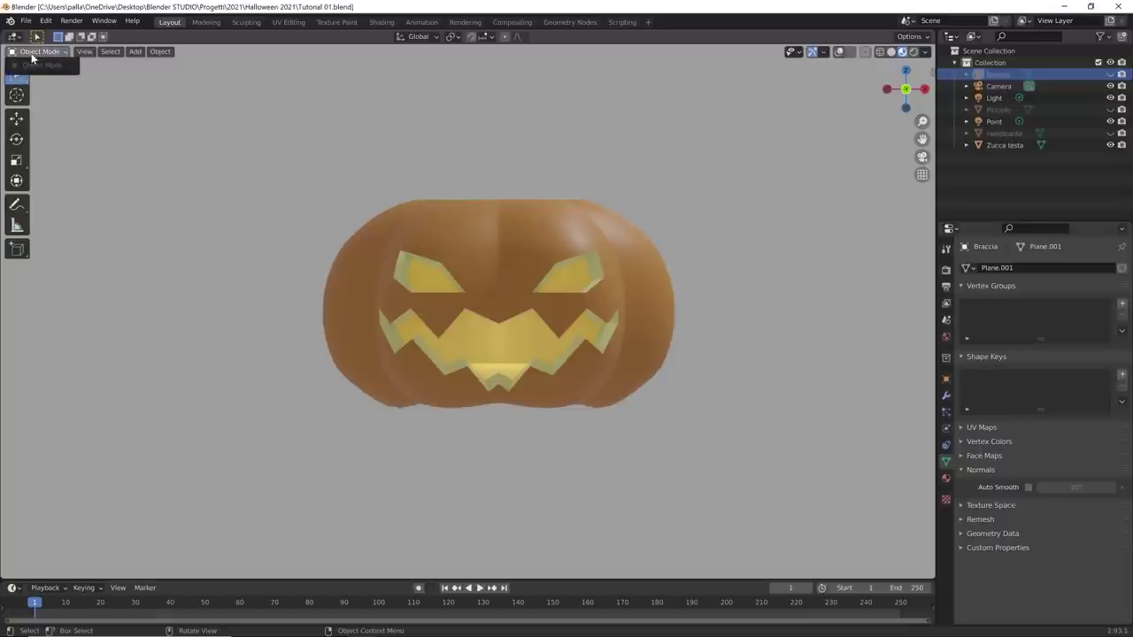
click(412, 215)
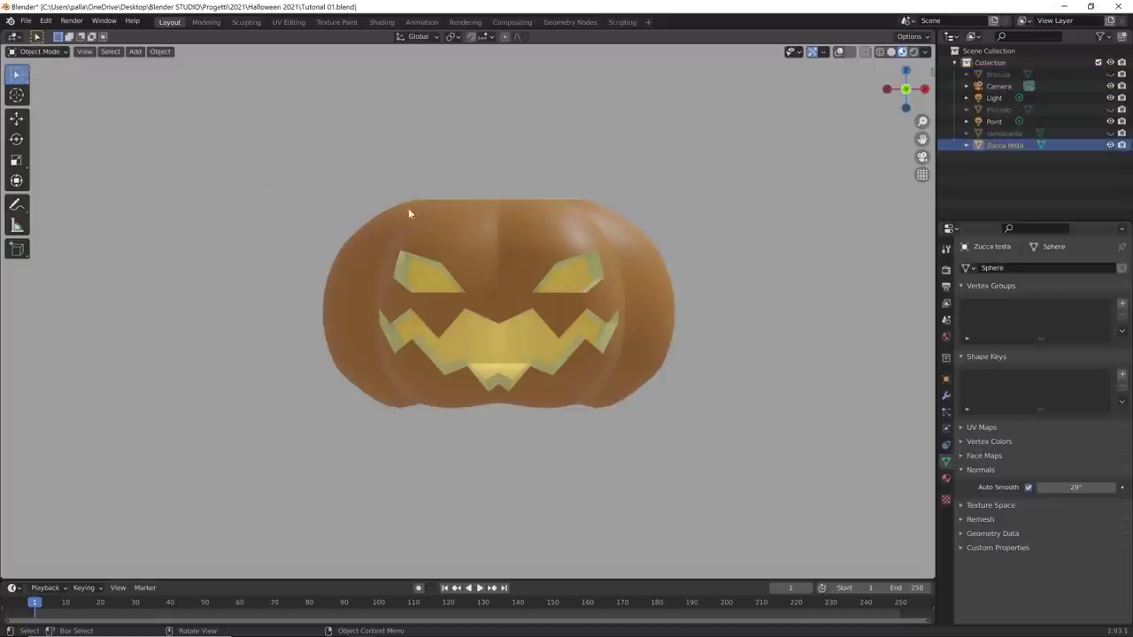
click(840, 51)
click(39, 51)
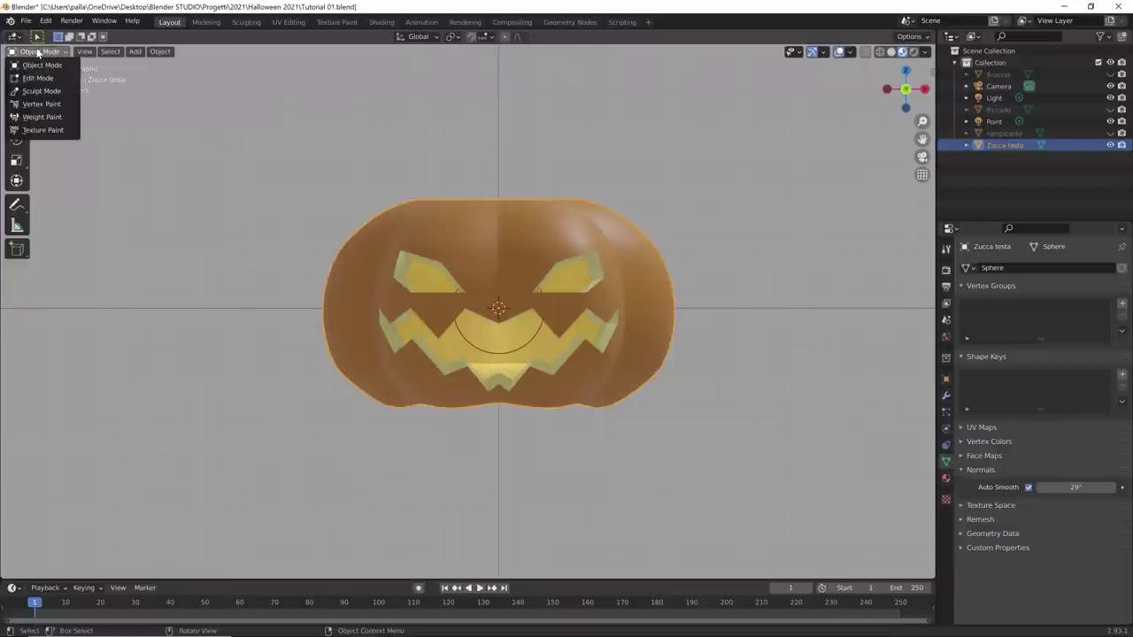
click(45, 130)
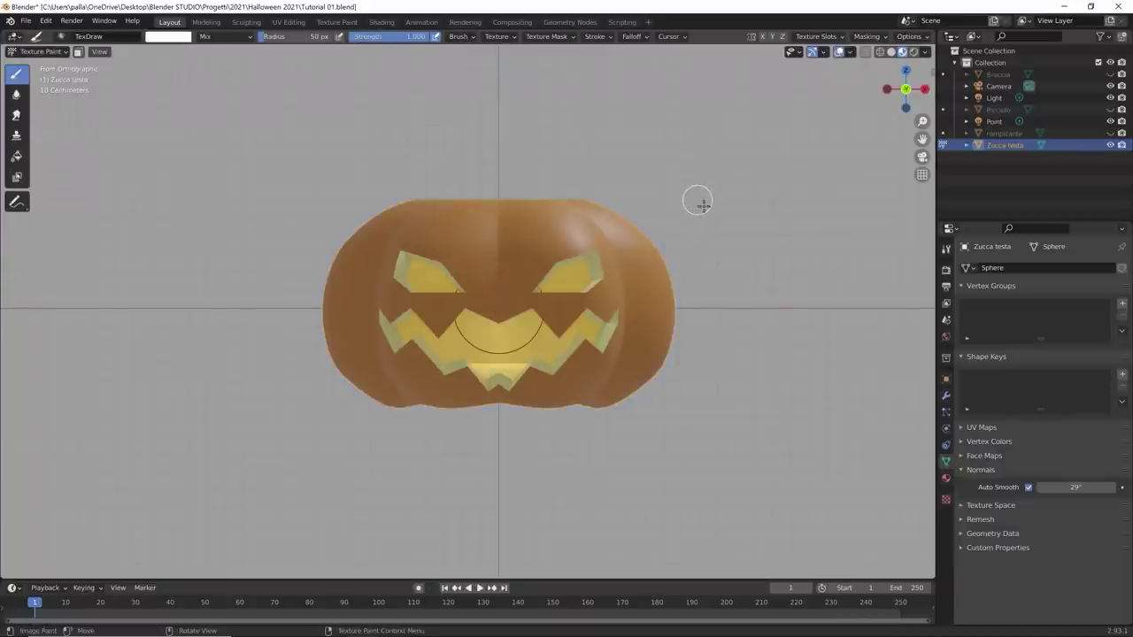
click(946, 250)
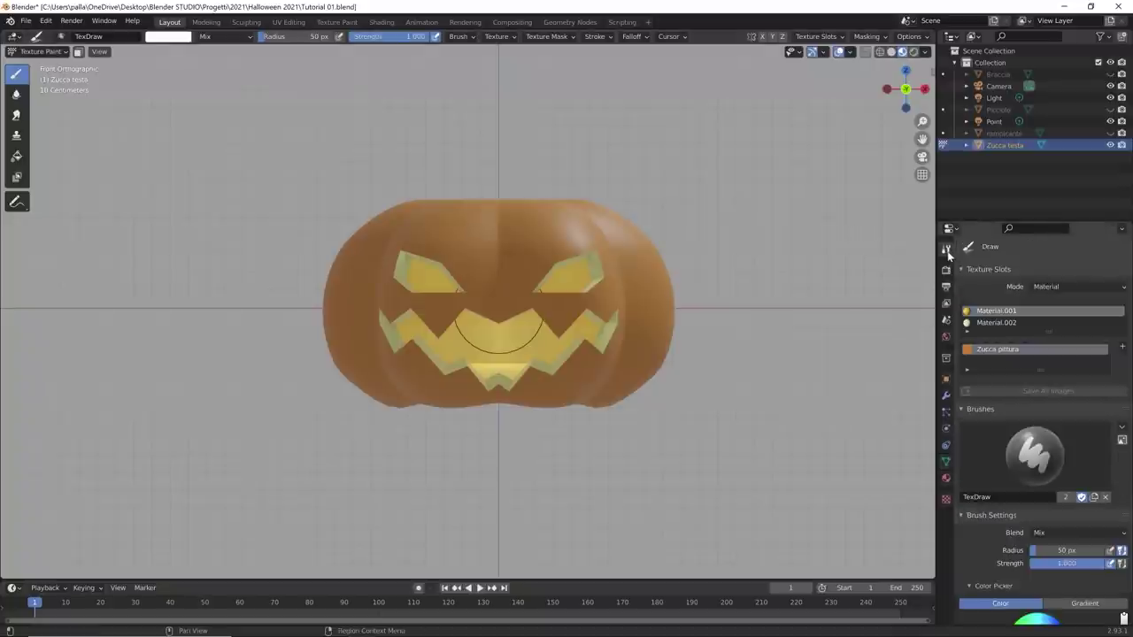
Step: Rename the material slots to Esterno Zucca and Interno Zucca, viewed in Solid shading
double_click(996, 311)
key(BackSpace)
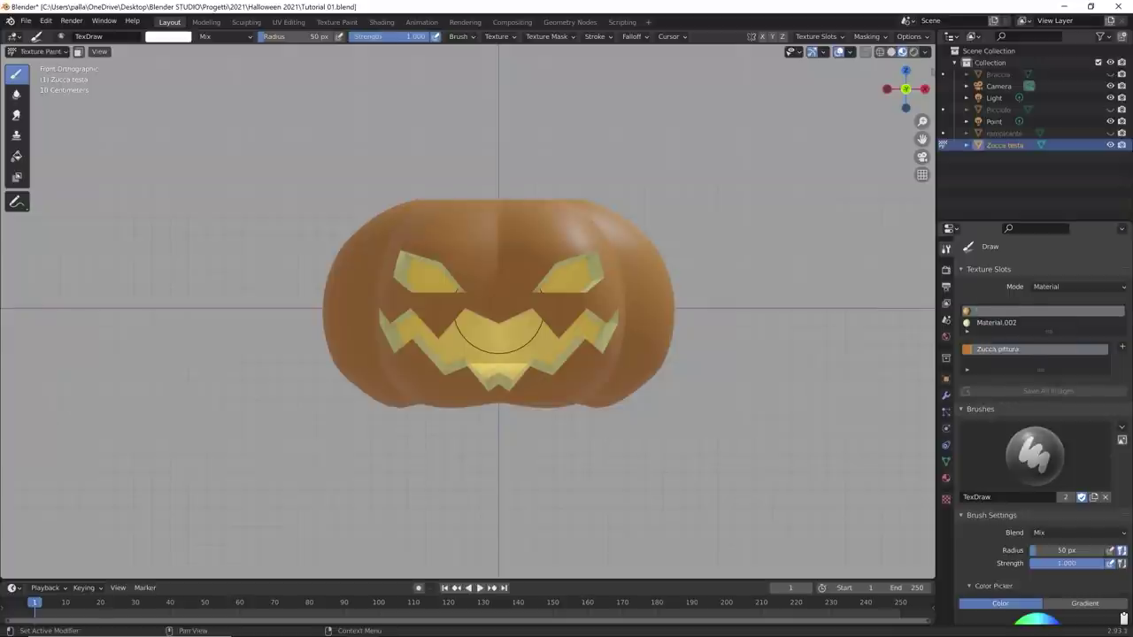
text(Esterno Zucca)
click(996, 323)
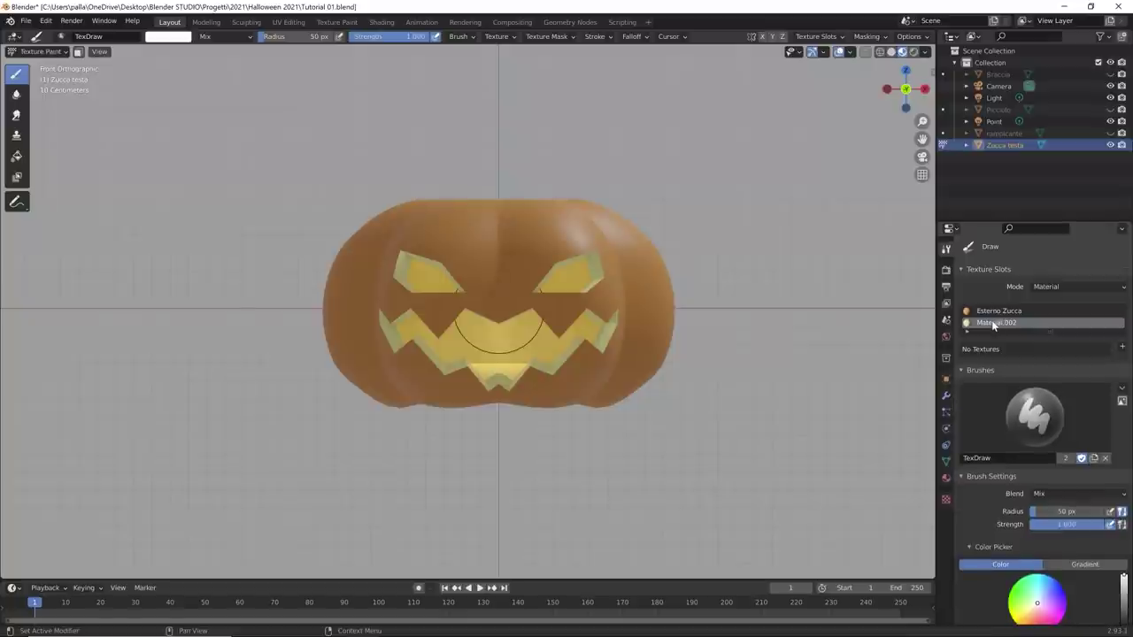
double_click(994, 323)
key(BackSpace)
text(Interno Zucca)
click(1005, 312)
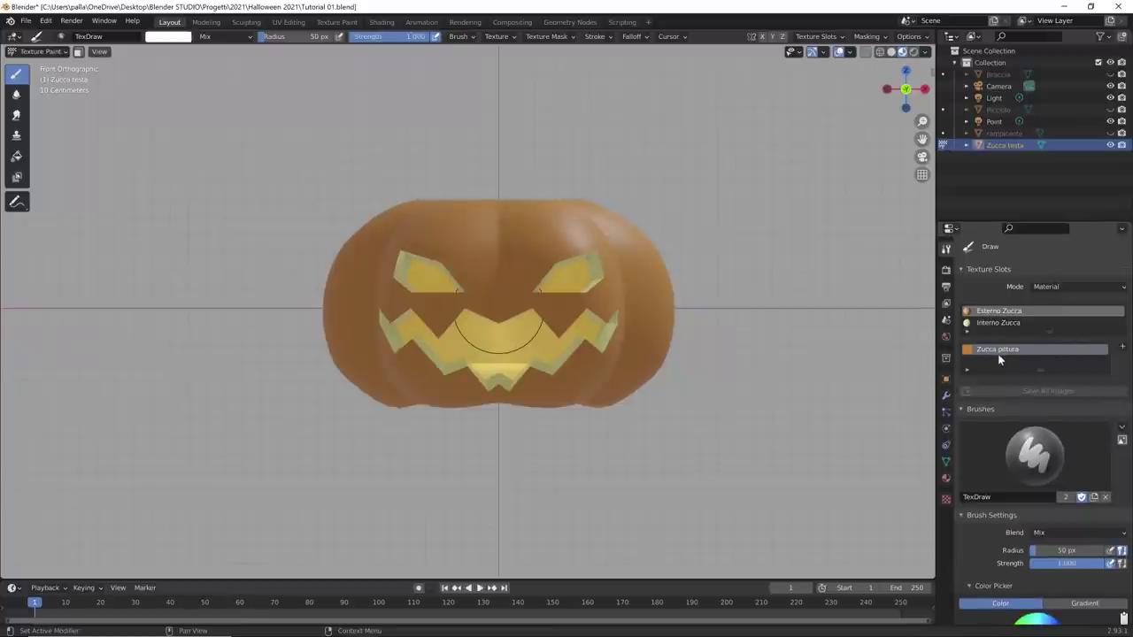
mouse_move(718, 367)
middle_down()
mouse_move(736, 394)
mouse_move(784, 409)
mouse_move(753, 420)
mouse_move(872, 124)
middle_up()
click(892, 52)
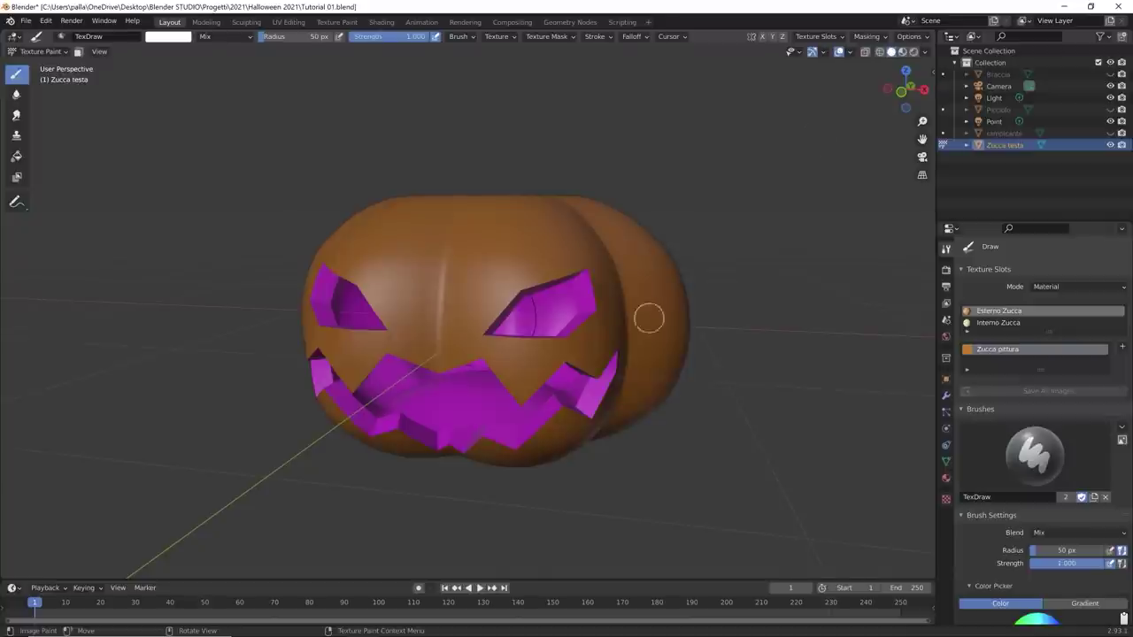
Step: Make Interno Zucca the paint slot and split the 3D view into two equal halves
mouse_move(495, 406)
middle_down()
mouse_move(629, 423)
mouse_move(548, 403)
middle_up()
click(983, 323)
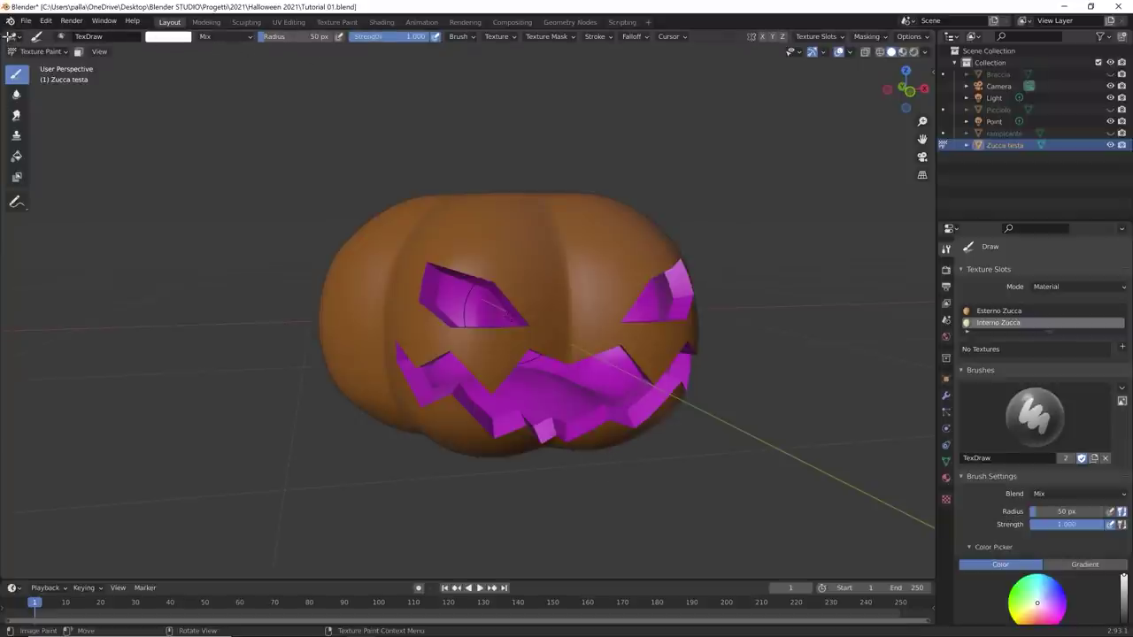
drag(4, 35, 98, 37)
drag(240, 29, 443, 75)
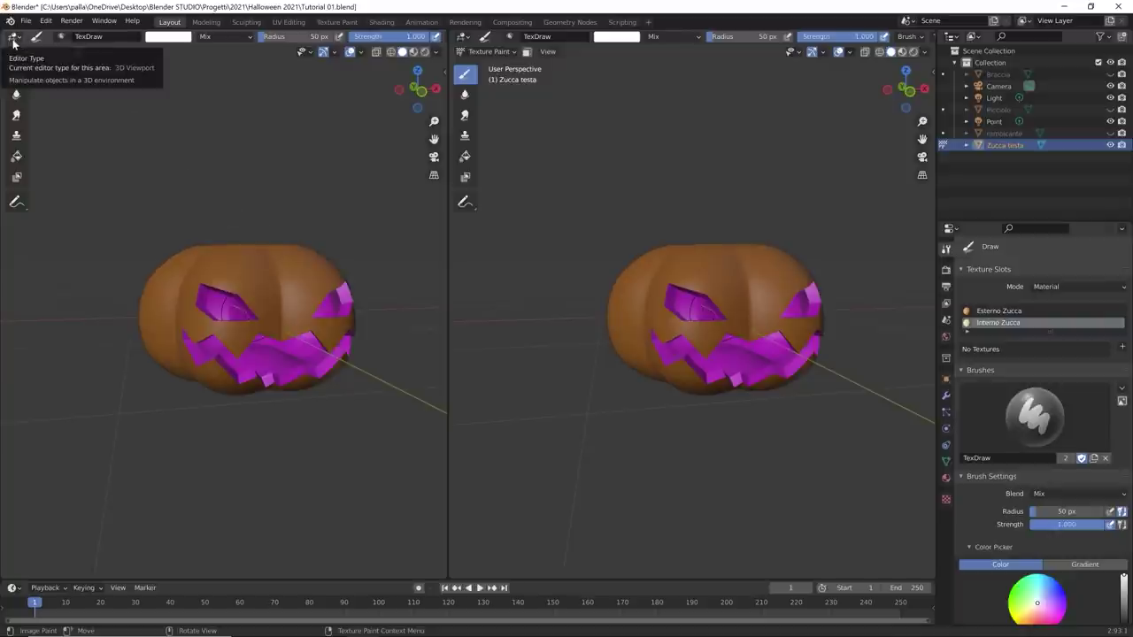
Step: Turn the left area into a Shader Editor centred on the material nodes
click(14, 39)
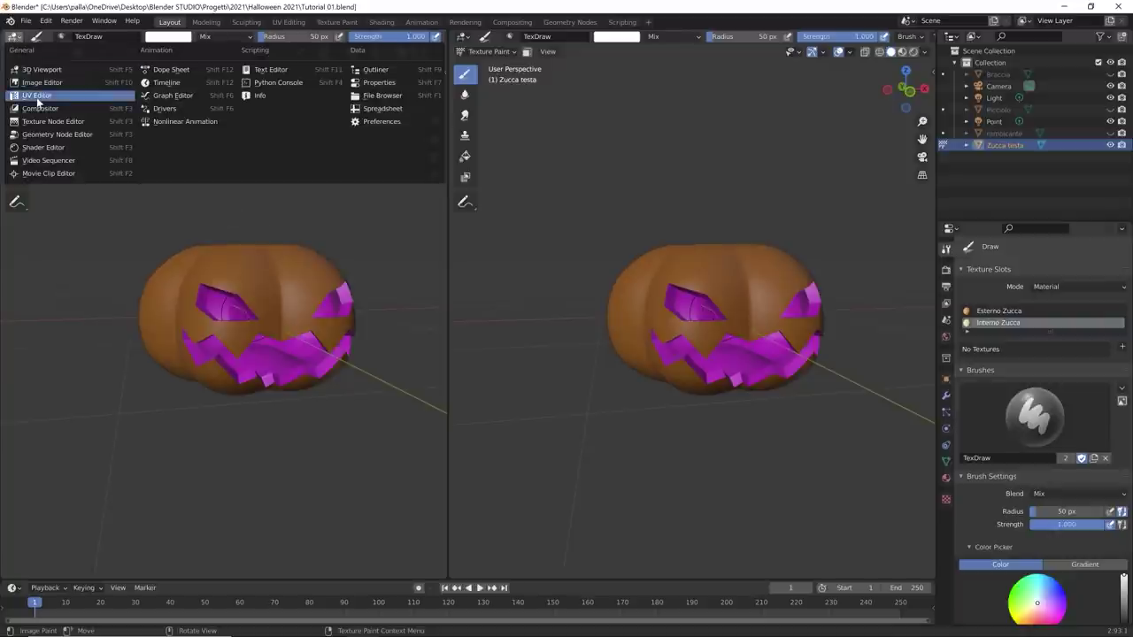
click(44, 146)
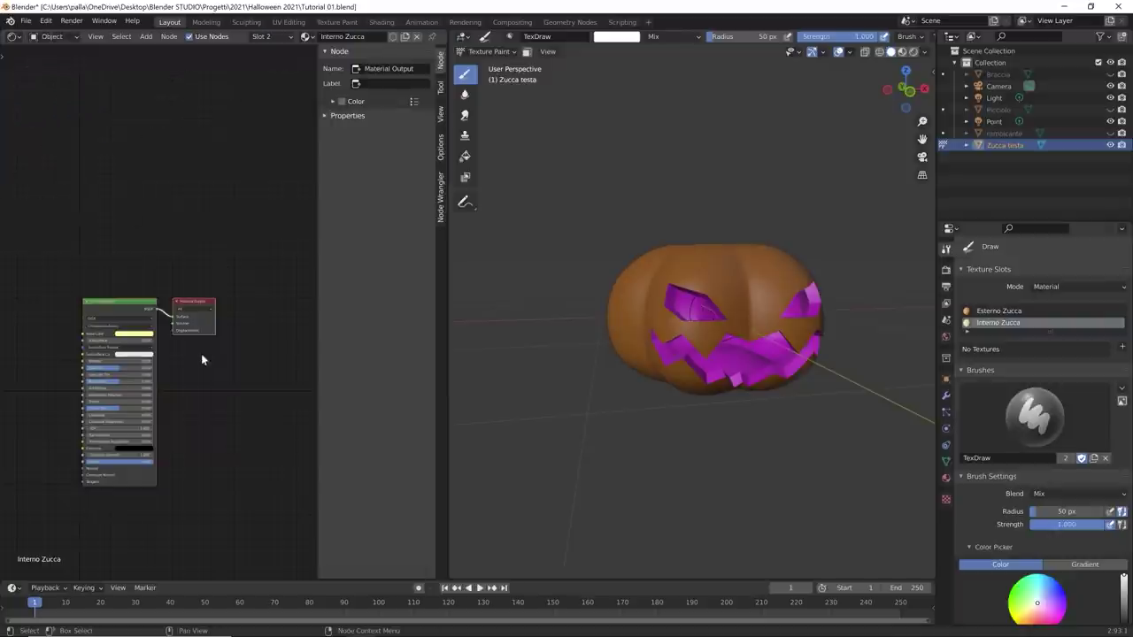
middle_drag(201, 358, 255, 296)
key(n)
middle_drag(280, 384, 387, 404)
scroll(390, 434, up, 2)
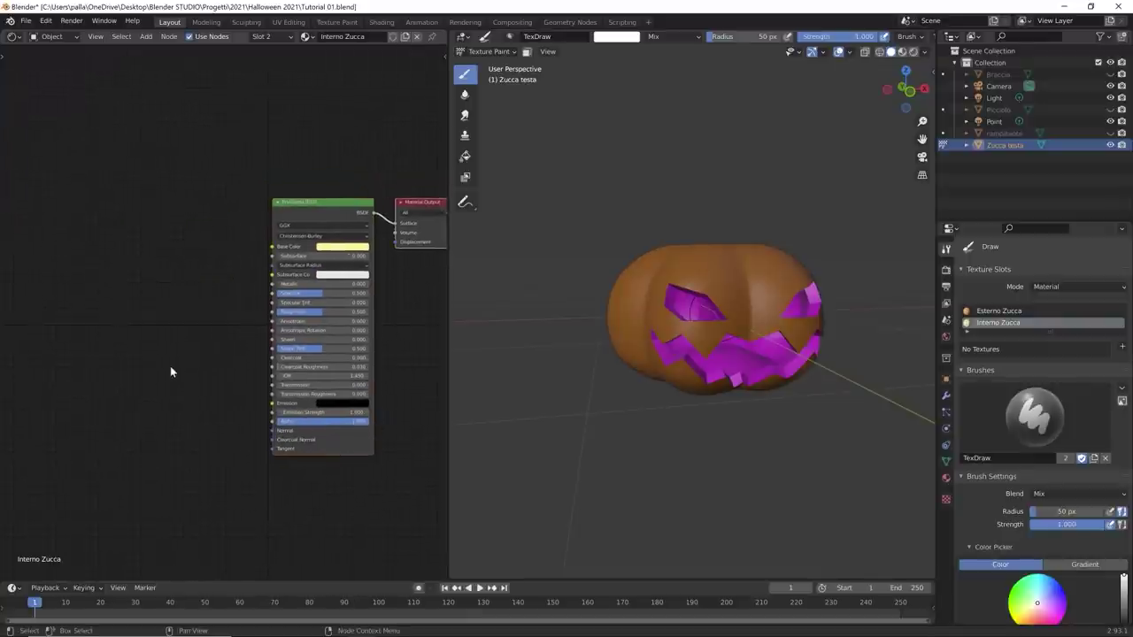
Step: Add an Image Texture node feeding Interno Zucca's Base Color
key(shift+a)
mouse_move(159, 420)
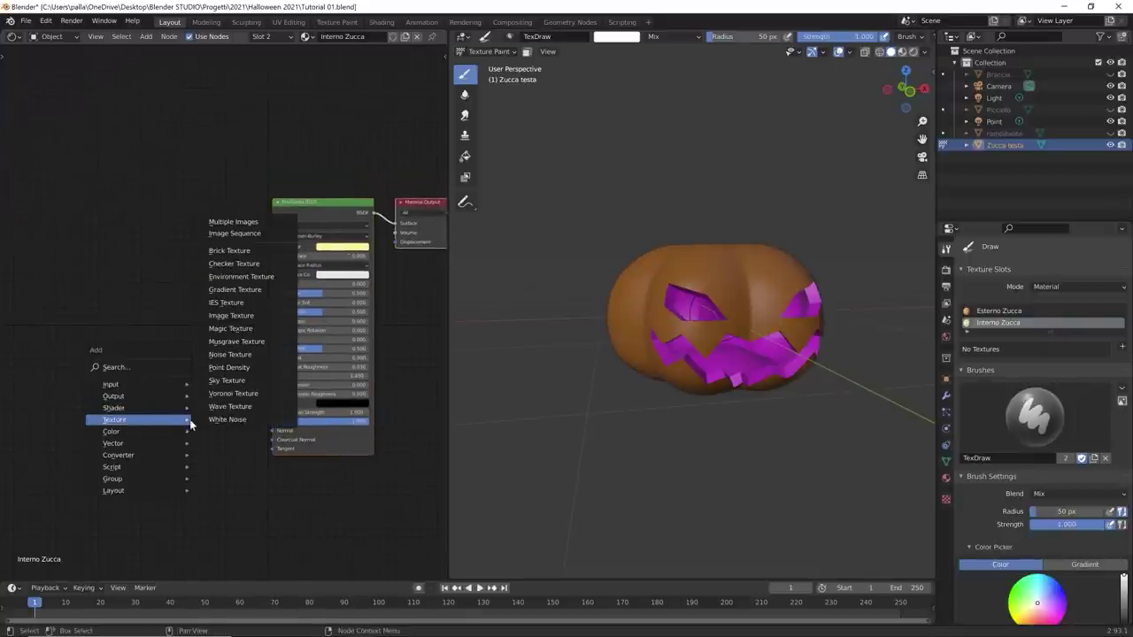
click(231, 315)
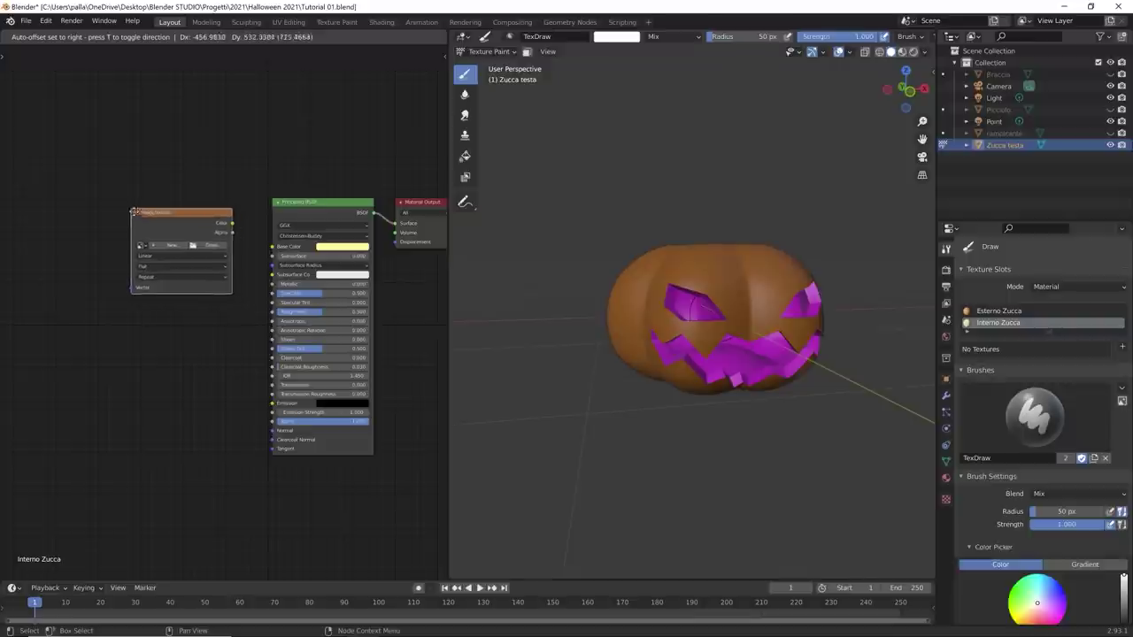
click(150, 237)
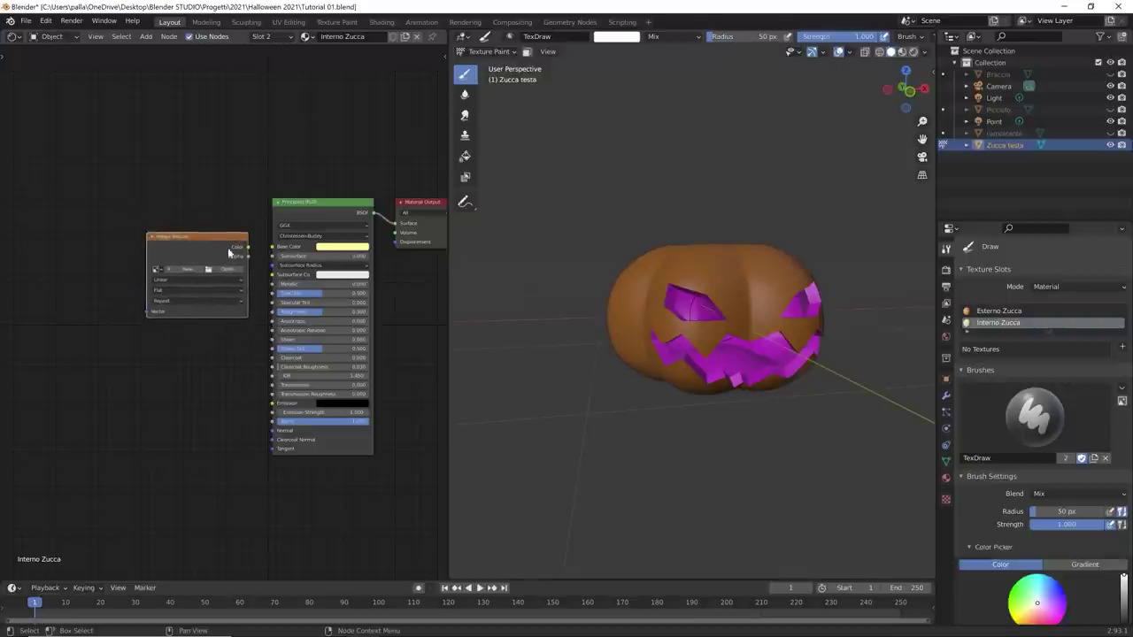
drag(247, 247, 273, 246)
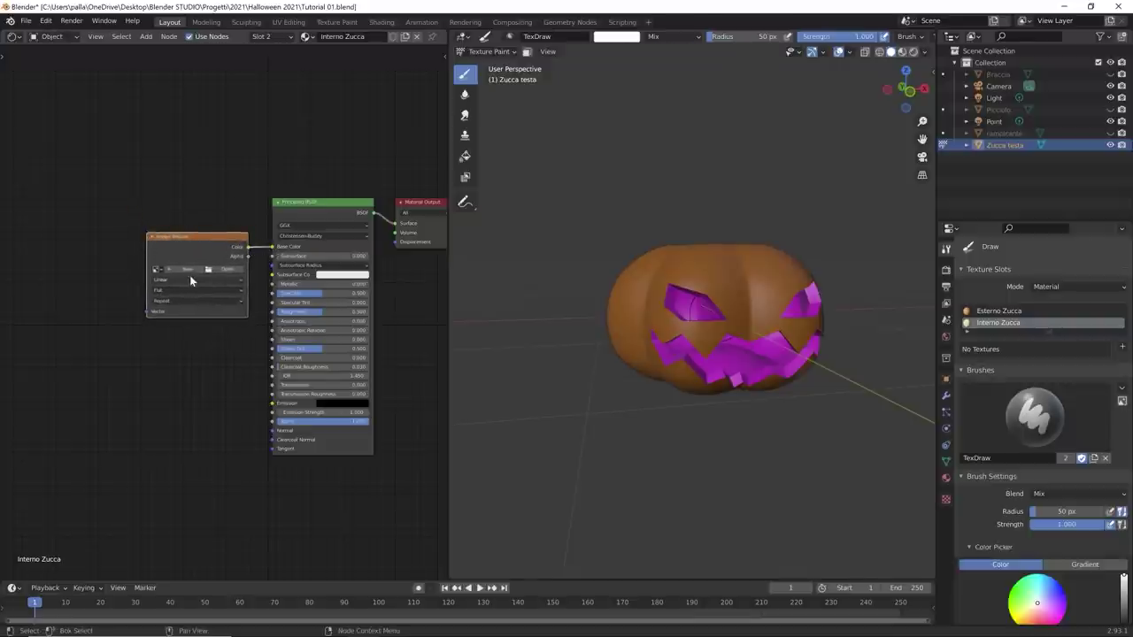
Step: Start a new 2048 × 2048 image named 'Zucca interno dipingere'
click(187, 271)
click(217, 304)
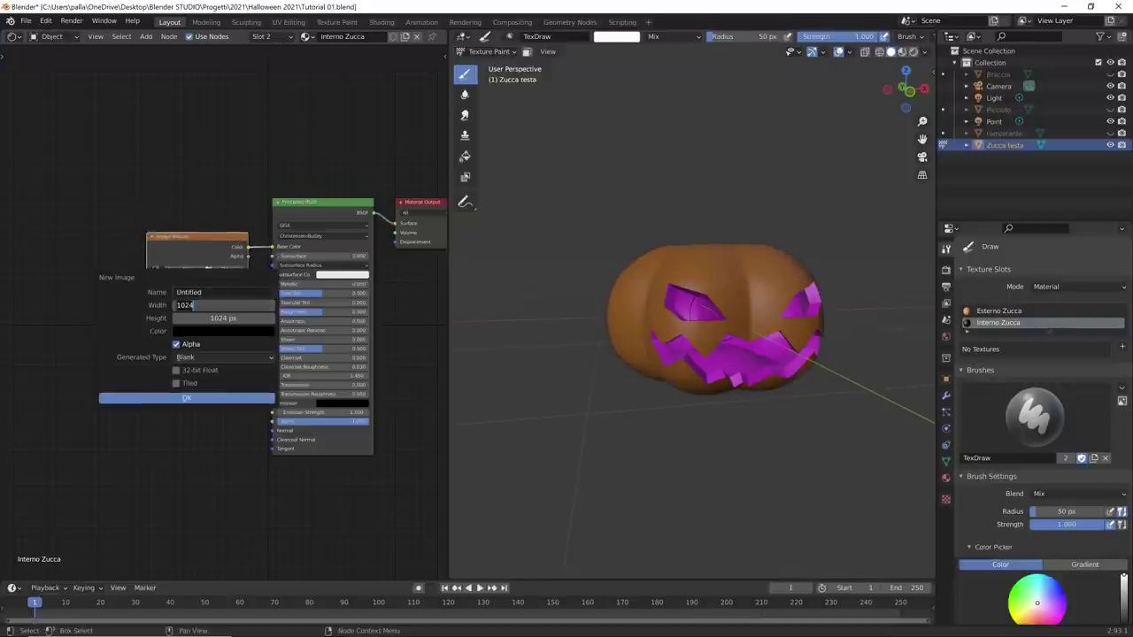
text(2048)
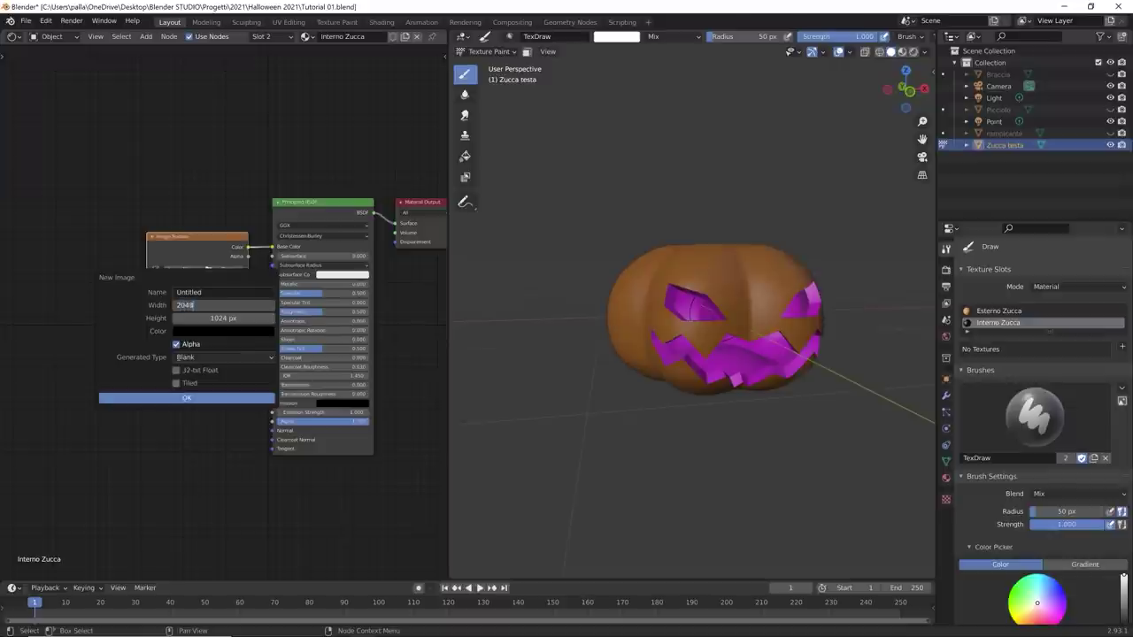
key(Tab)
text(2)
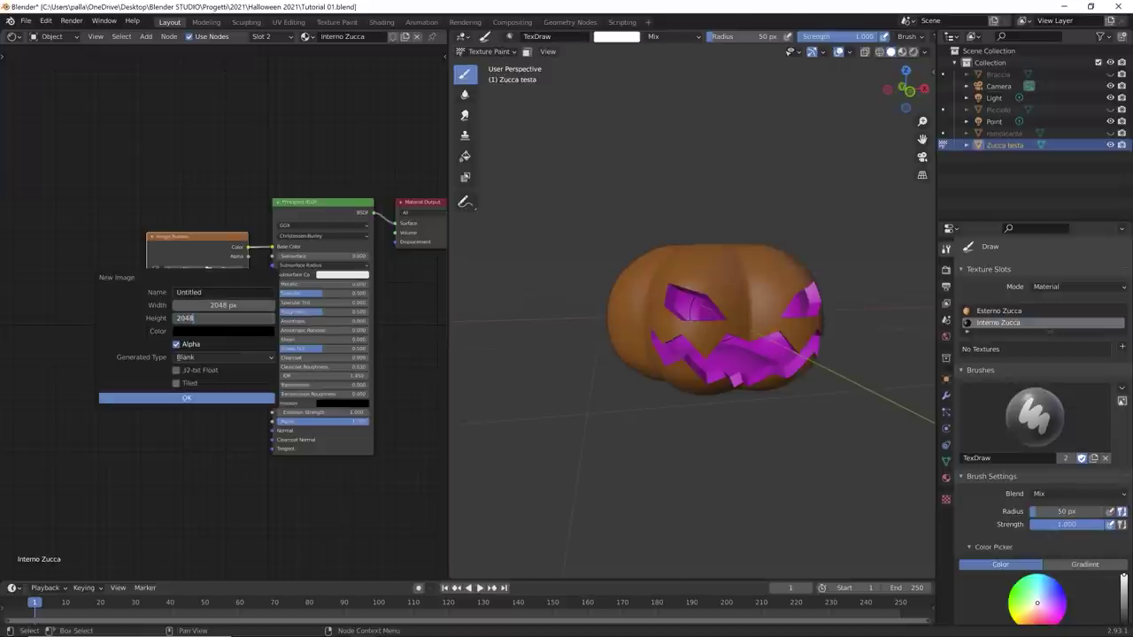
text(048)
key(Tab)
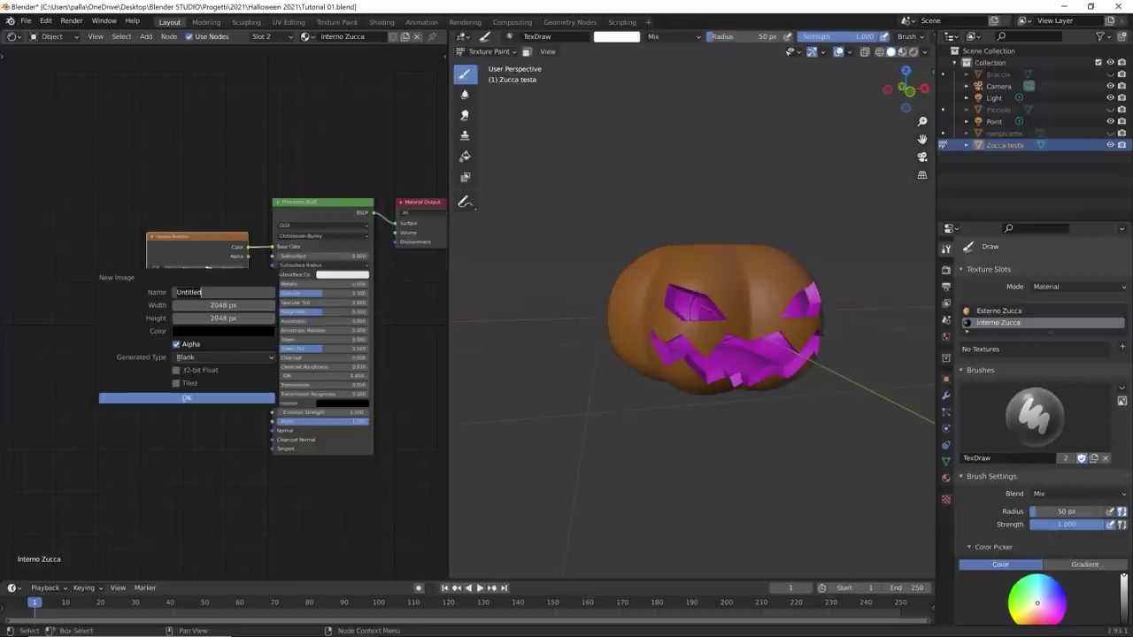
key(BackSpace)
text(Zucca inte)
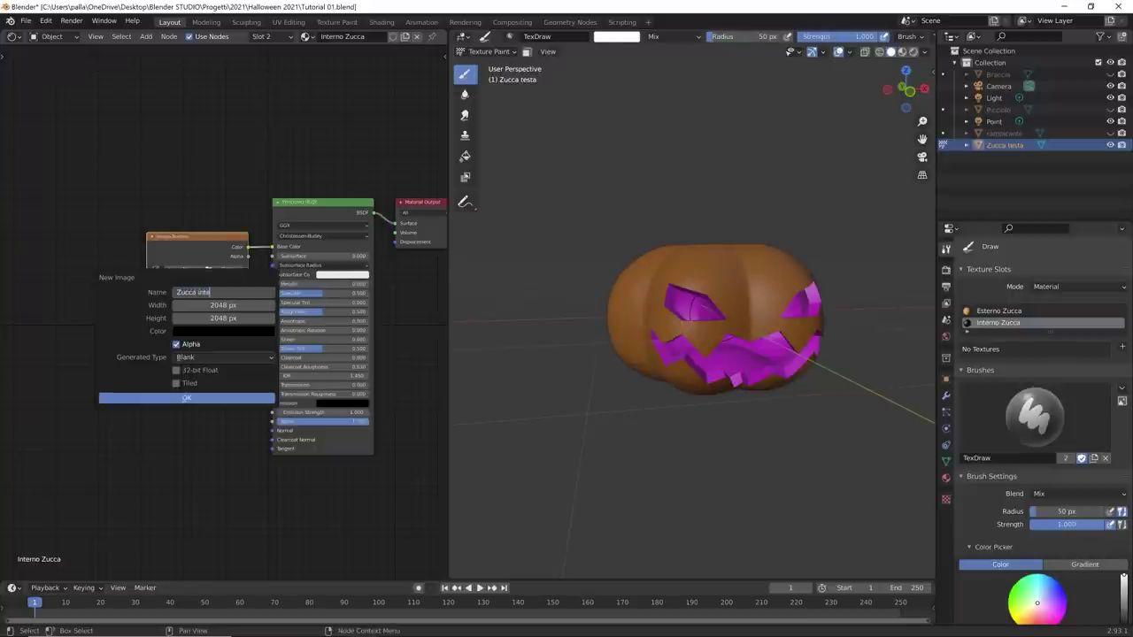
text(rno dipingere)
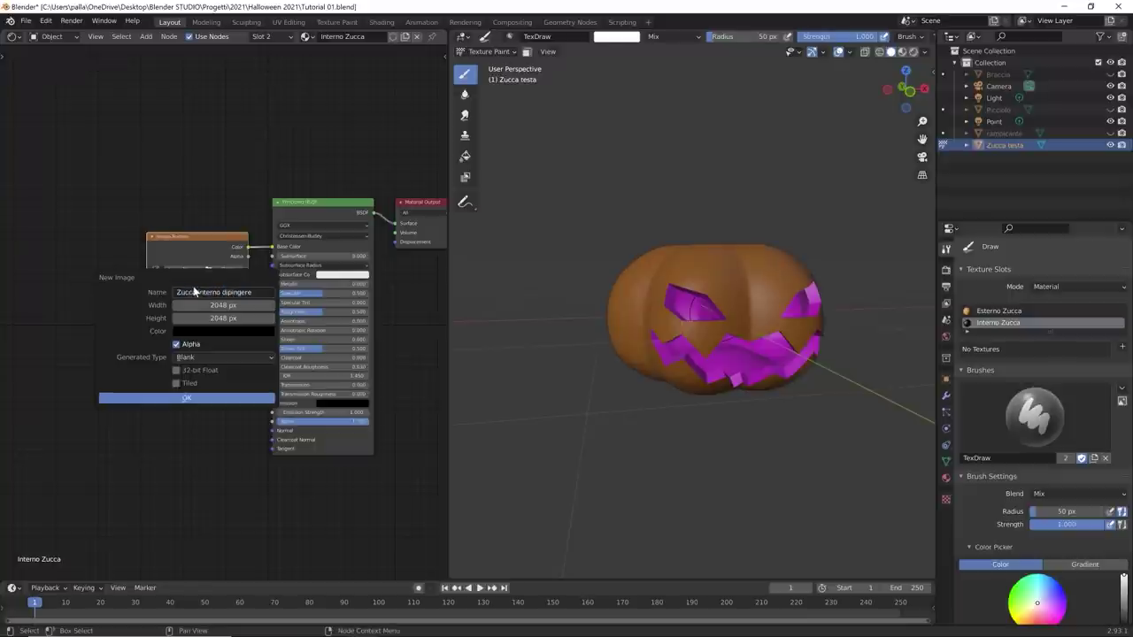
Step: Give the new image a pale yellow fill and create it
click(210, 331)
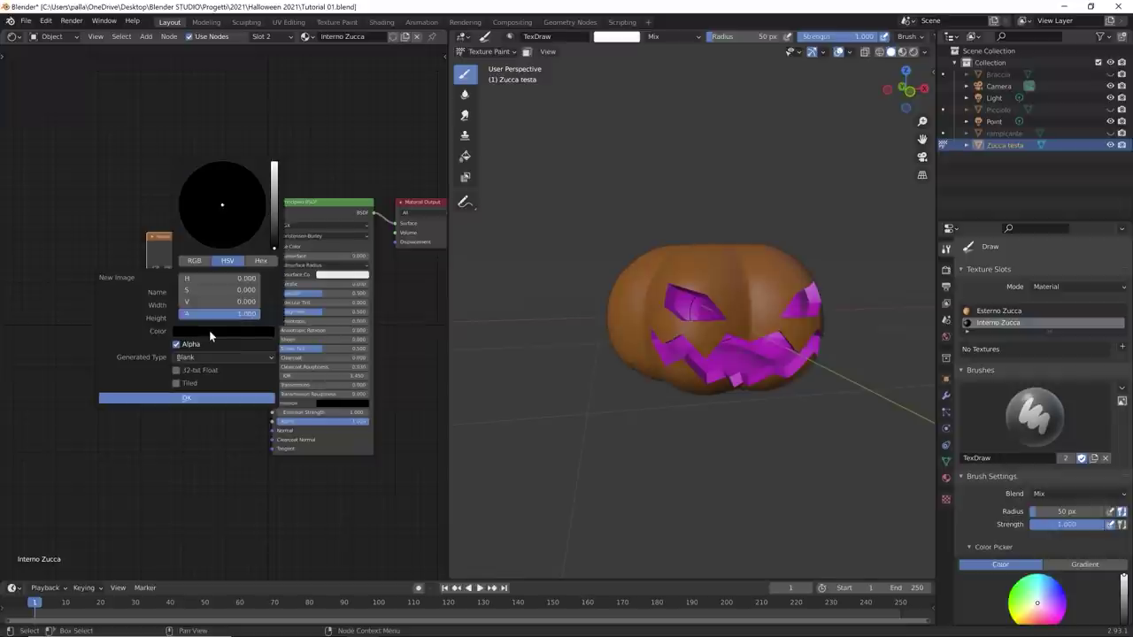
drag(277, 218, 199, 234)
drag(278, 197, 275, 168)
drag(197, 233, 211, 220)
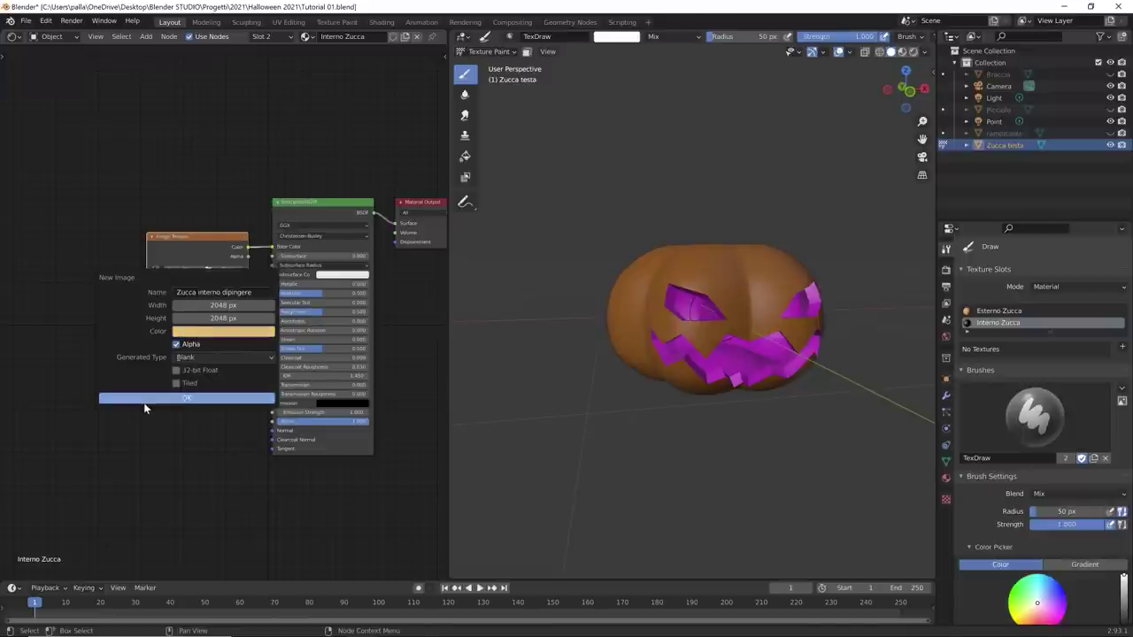
click(184, 399)
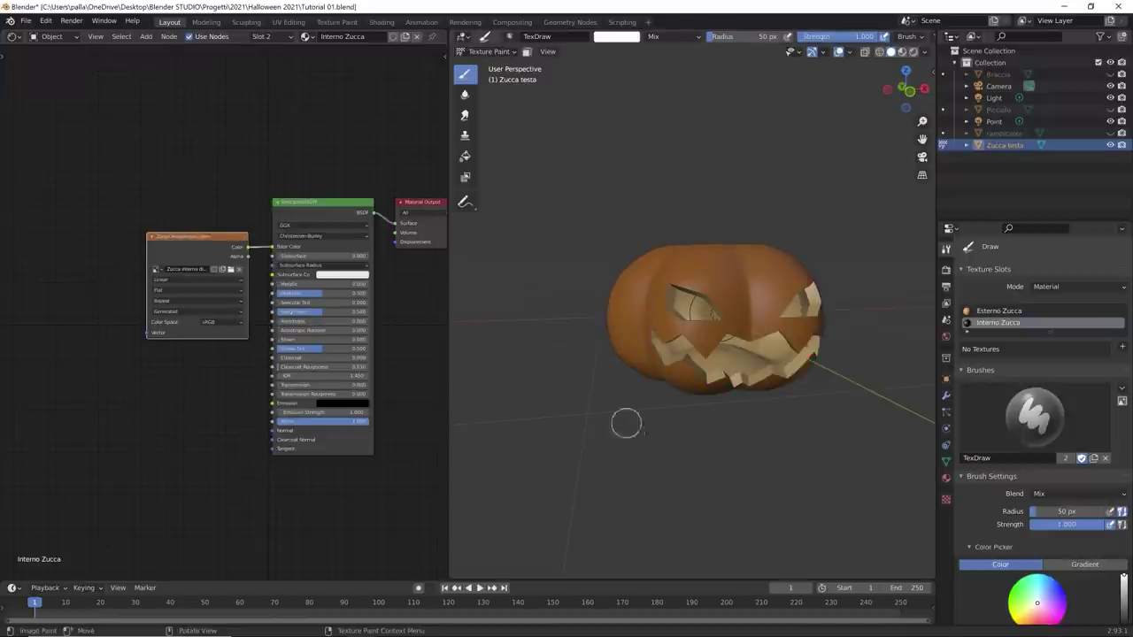
Step: Join the Shader Editor back into the 3D view and make Esterno Zucca the paint slot
mouse_move(767, 451)
middle_down()
mouse_move(758, 438)
mouse_move(760, 449)
middle_up()
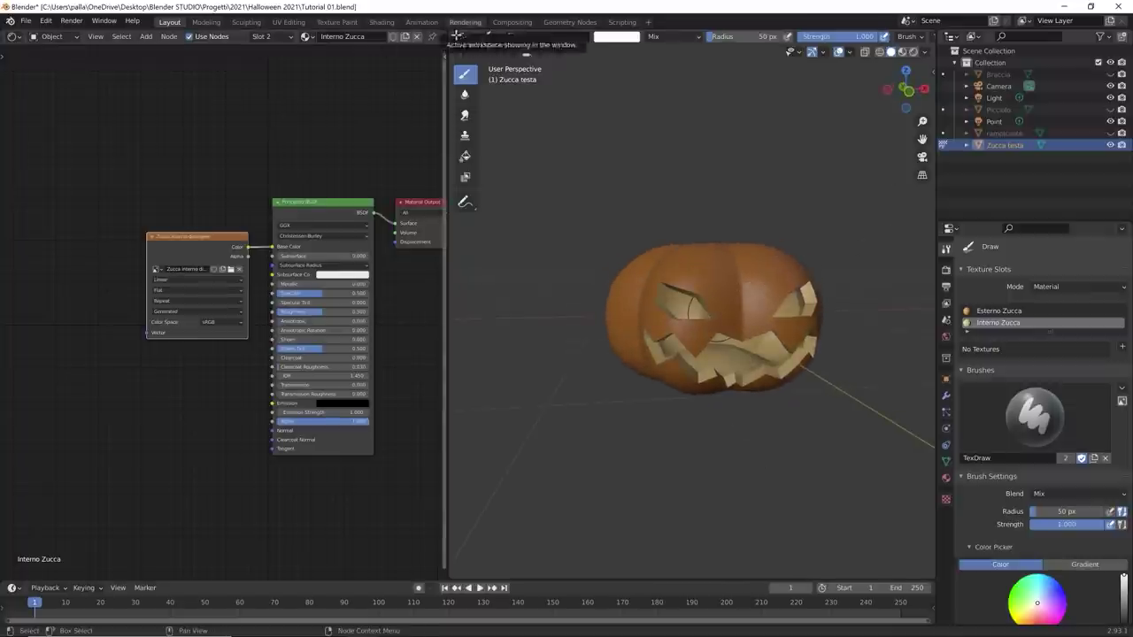
drag(449, 30, 417, 139)
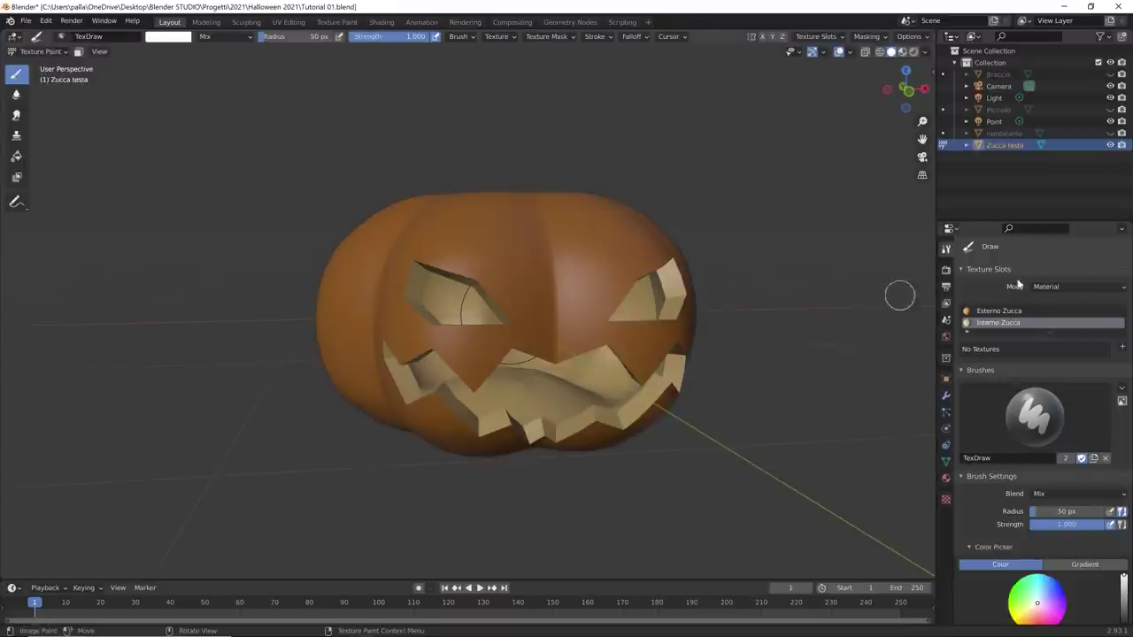
click(1005, 312)
Step: Enable Size Pressure on the TexDraw brush radius
mouse_move(611, 449)
middle_down()
mouse_move(576, 447)
mouse_move(602, 443)
middle_up()
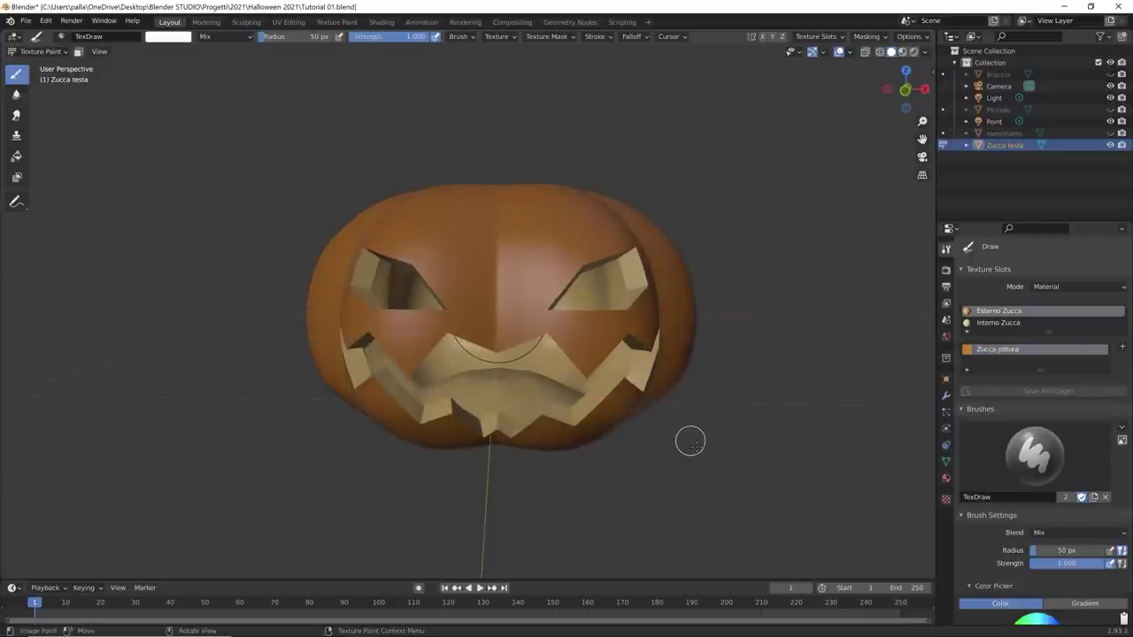
middle_drag(688, 440, 617, 429)
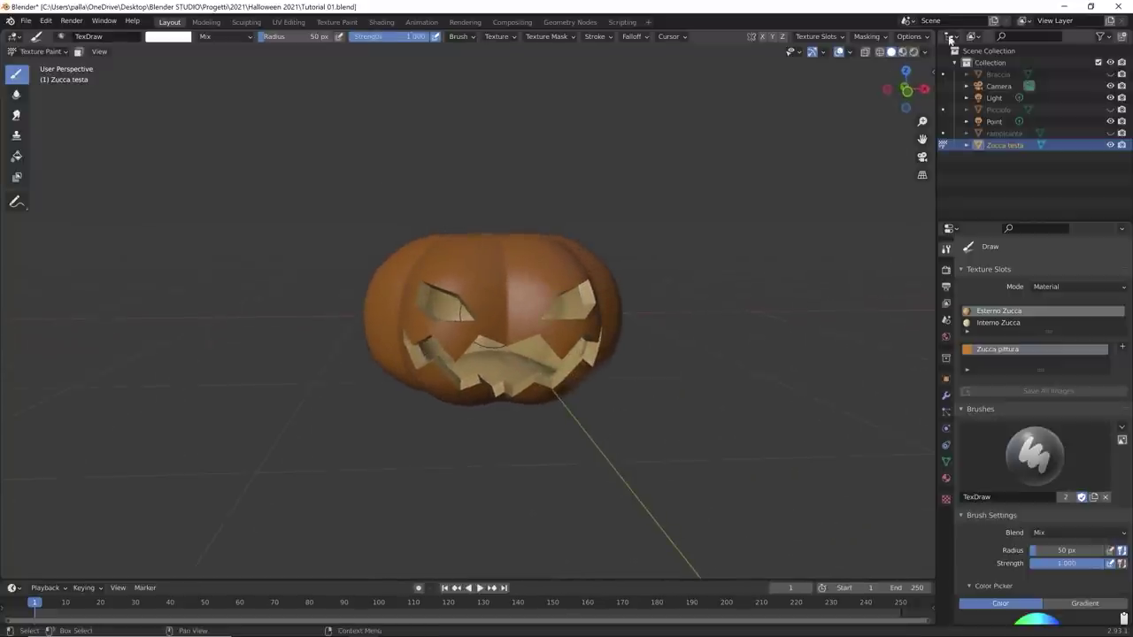
scroll(1084, 381, down, 4)
scroll(1081, 387, down, 1)
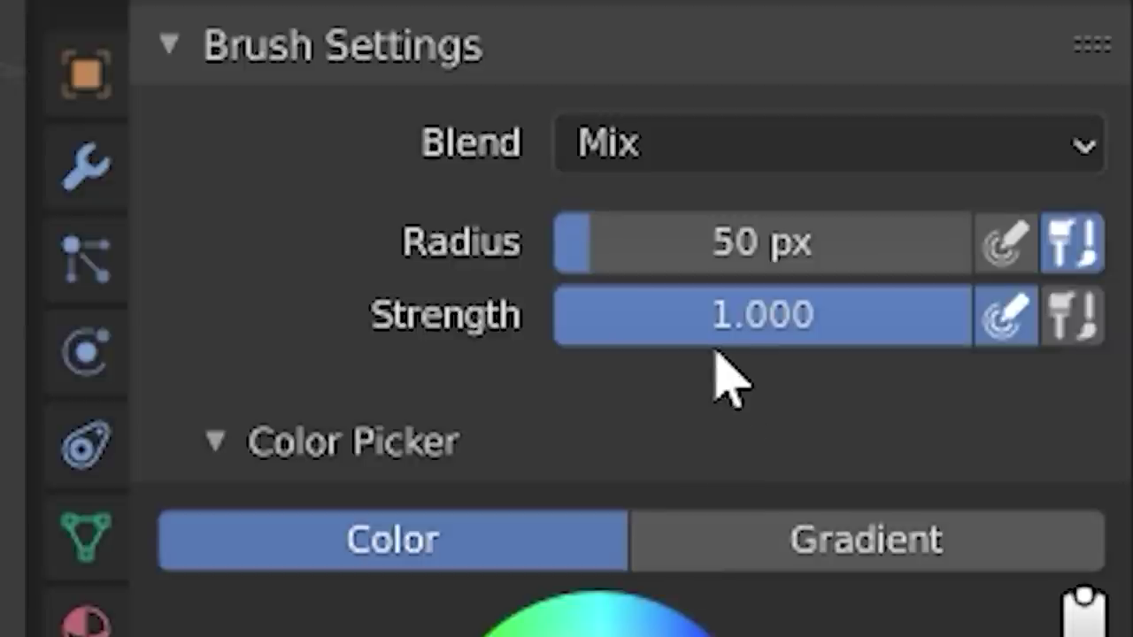
drag(743, 317, 991, 350)
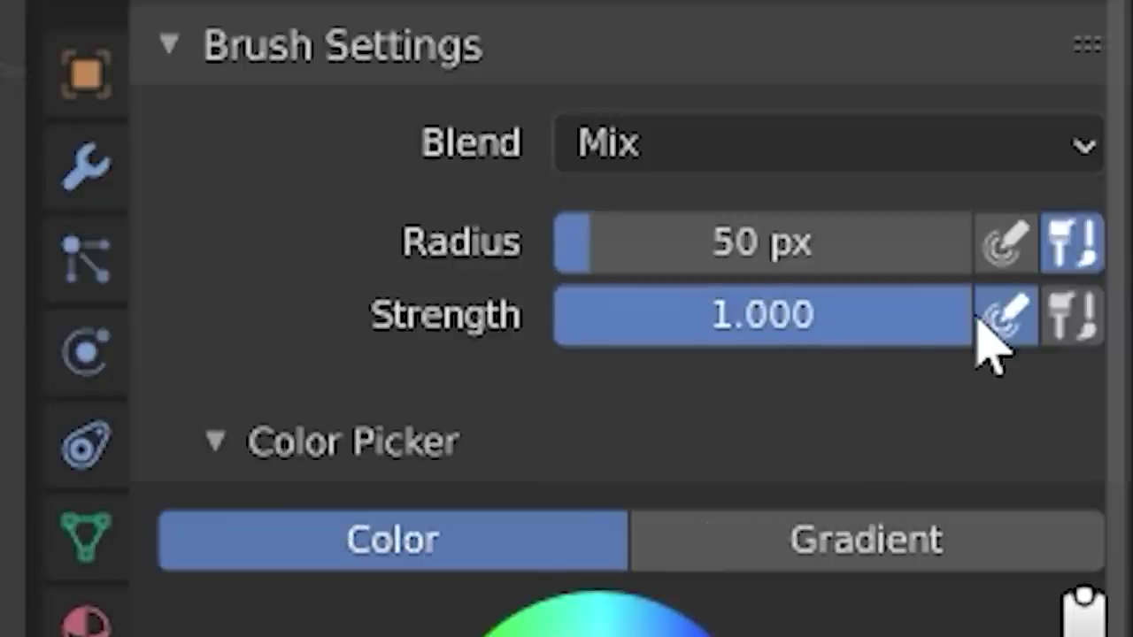
click(1018, 253)
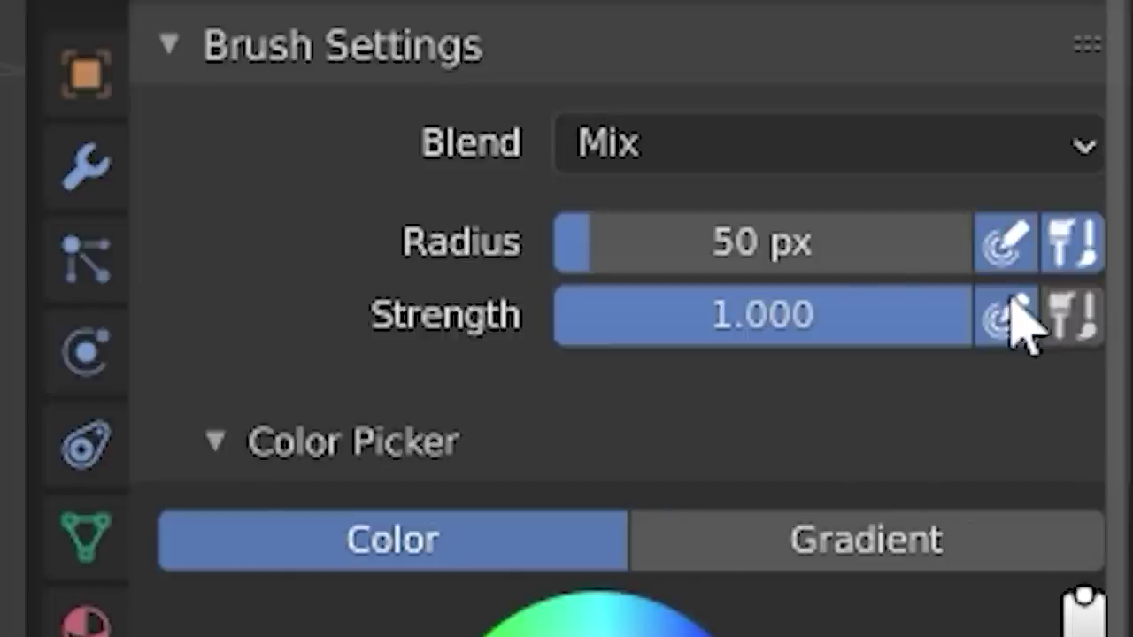
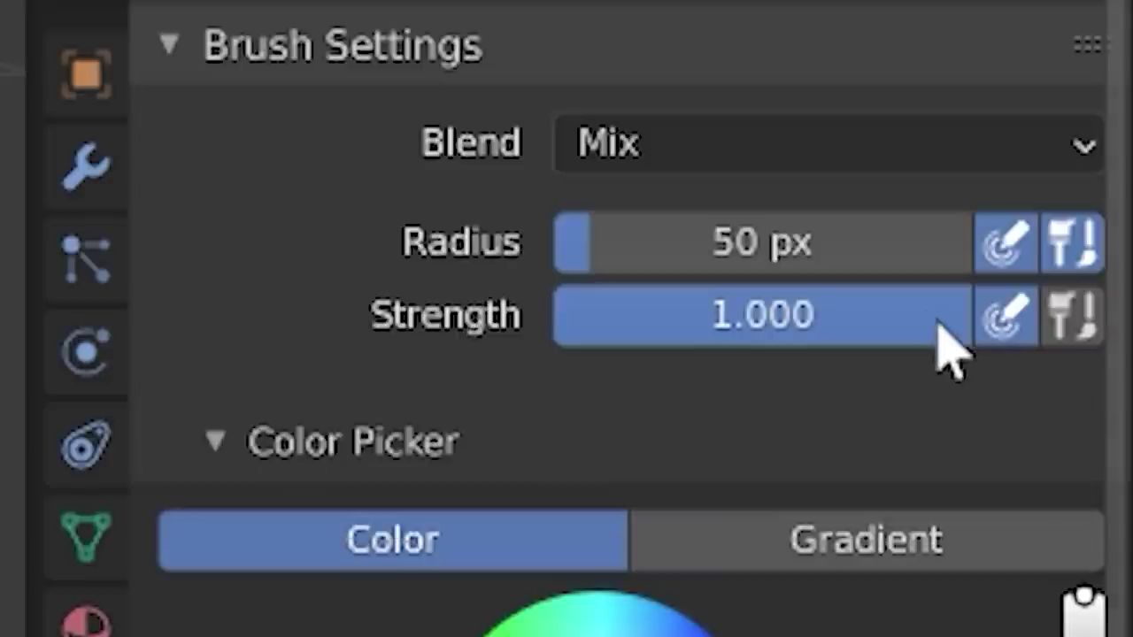
Step: Set the brush to strength 0.082, radius 99 px and Darken blending, then test-paint a stroke
drag(940, 324, 604, 324)
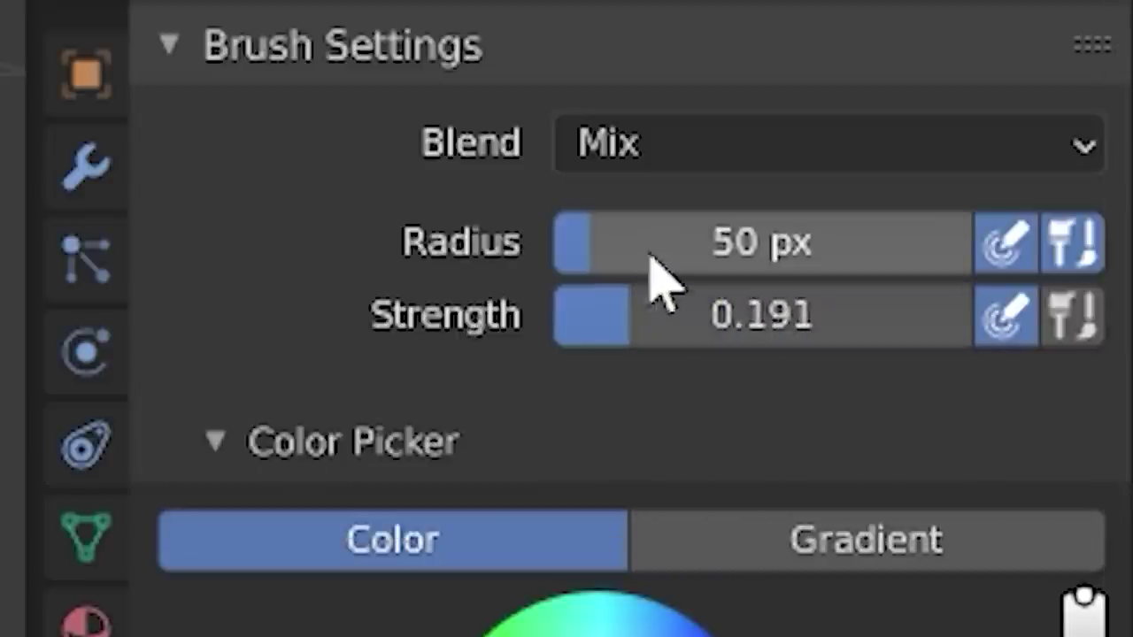
drag(649, 253, 693, 253)
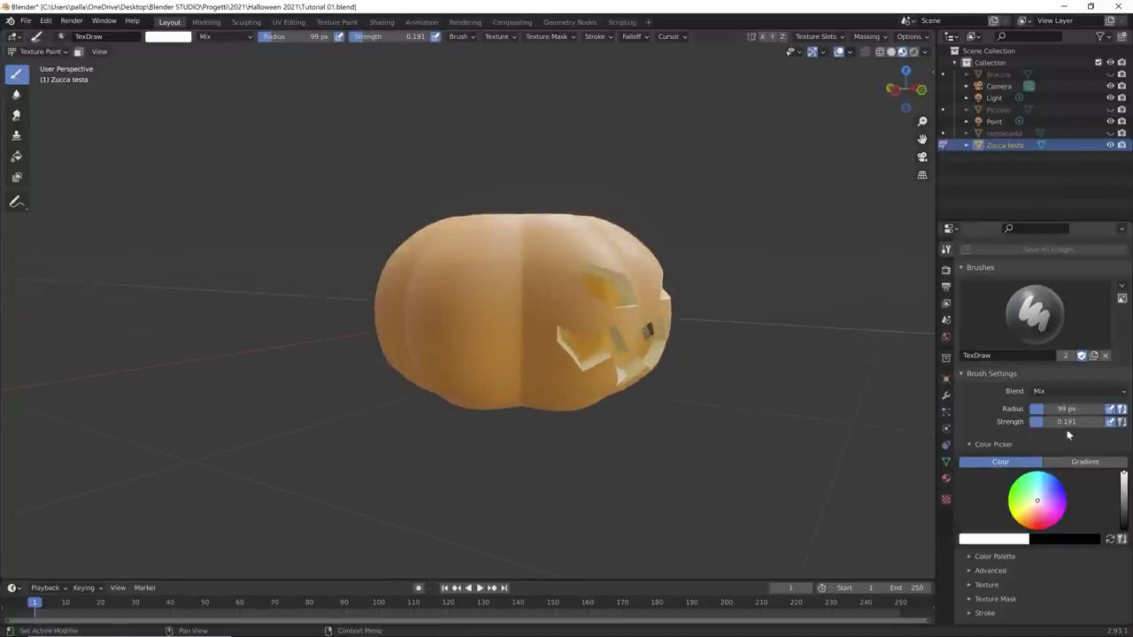
drag(1067, 422, 1045, 423)
click(1066, 392)
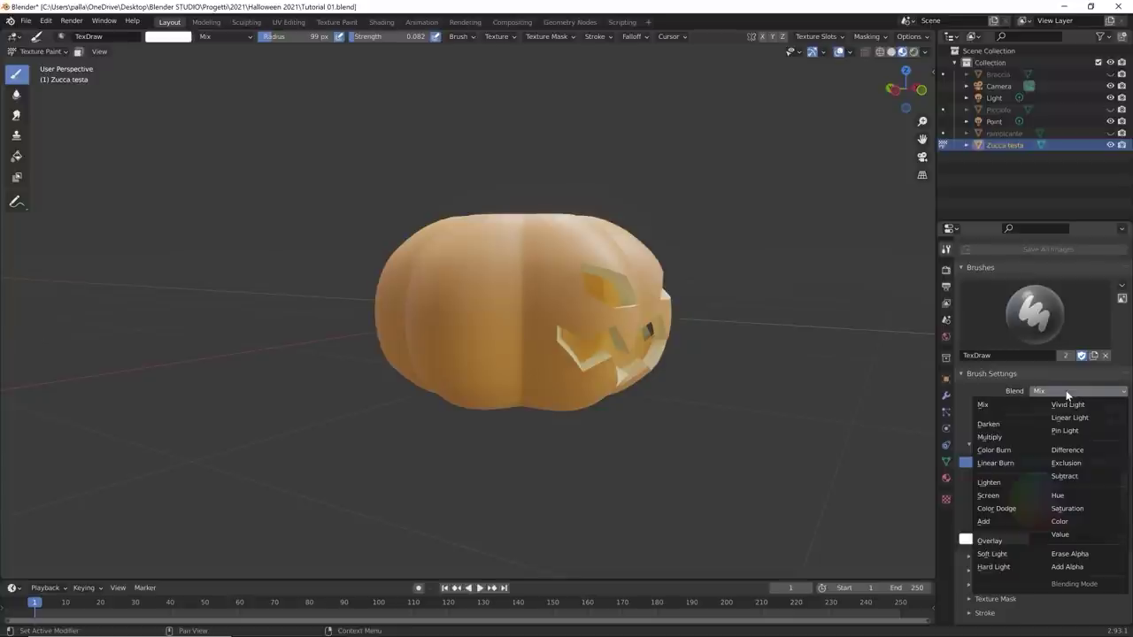
click(990, 425)
drag(519, 253, 516, 366)
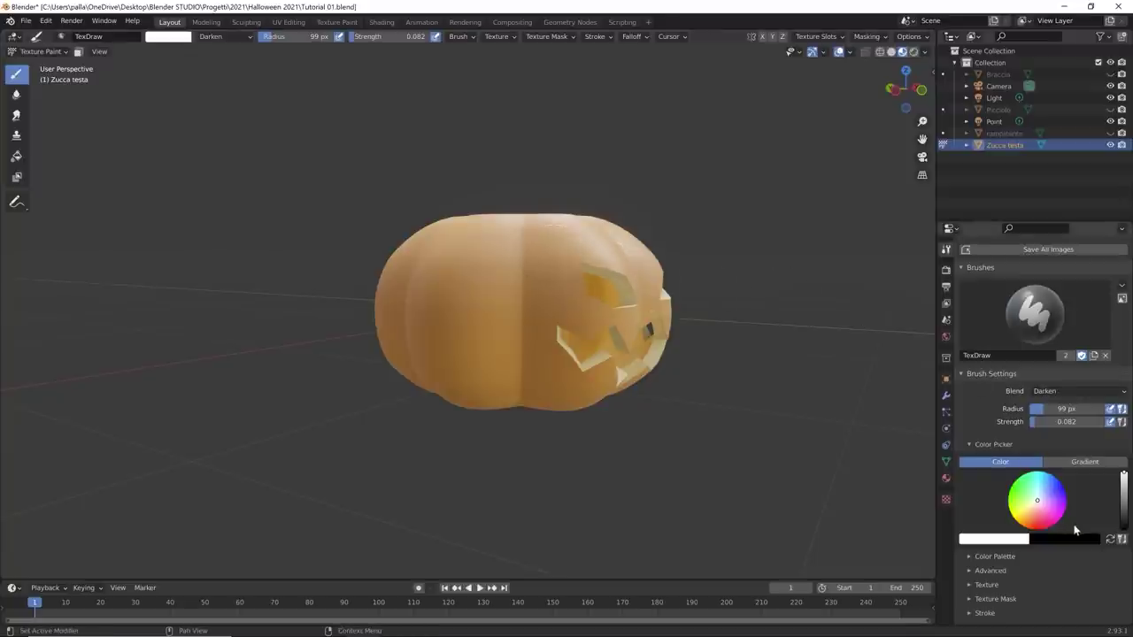
Step: Pick a dark brown-orange brush colour (H 0.062, S 0.843, V 0.330)
click(1018, 544)
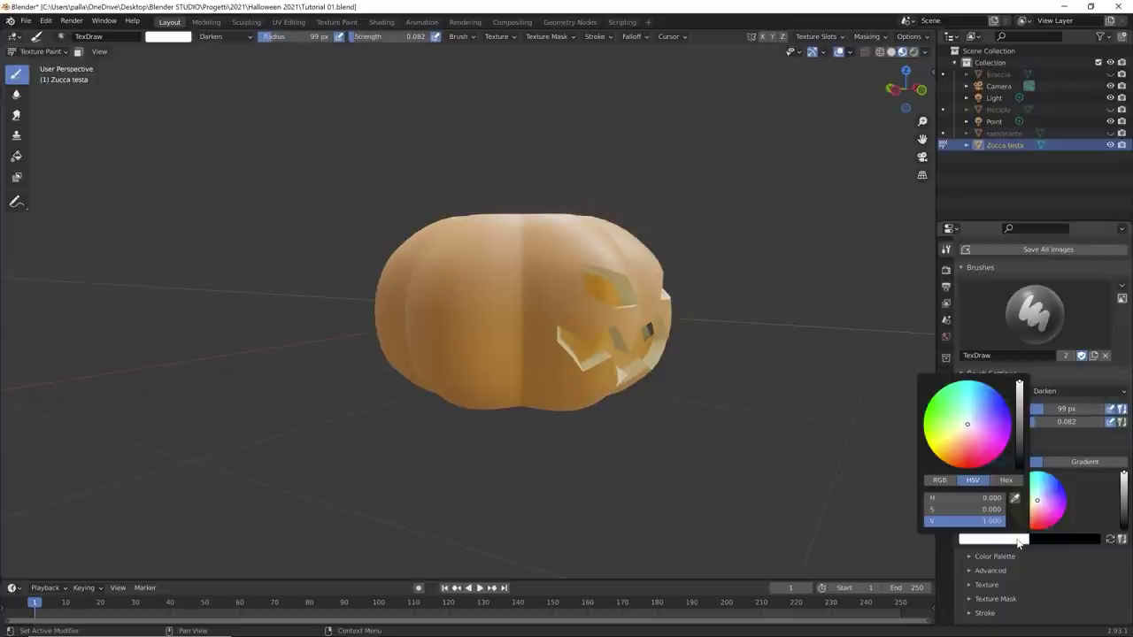
drag(1020, 429, 1019, 459)
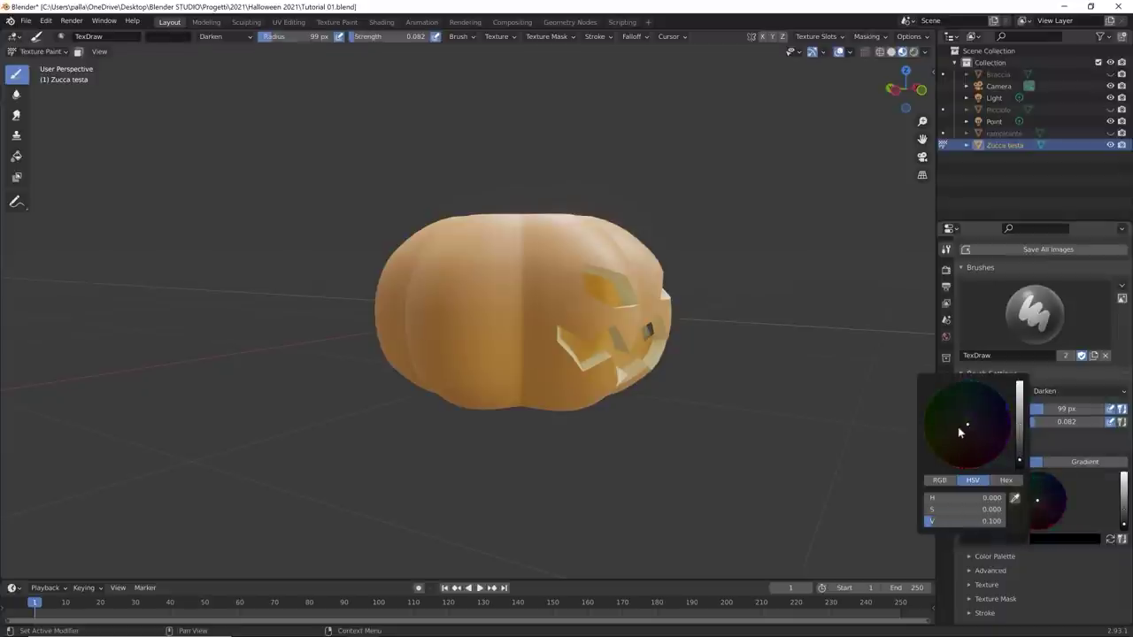
drag(959, 432, 957, 451)
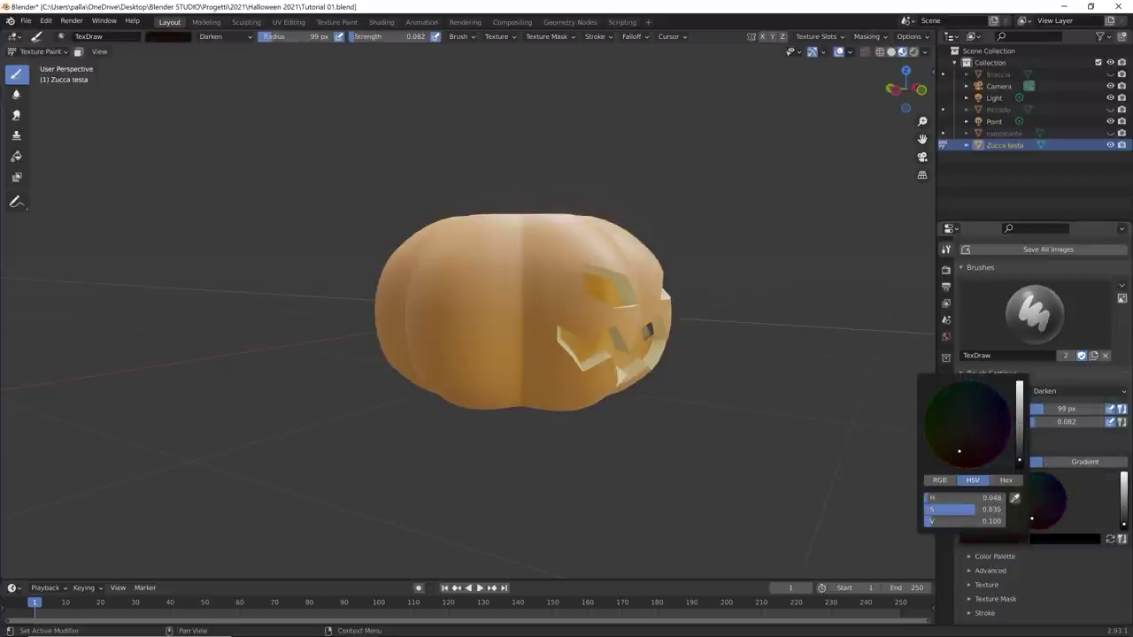
drag(1017, 466, 1012, 412)
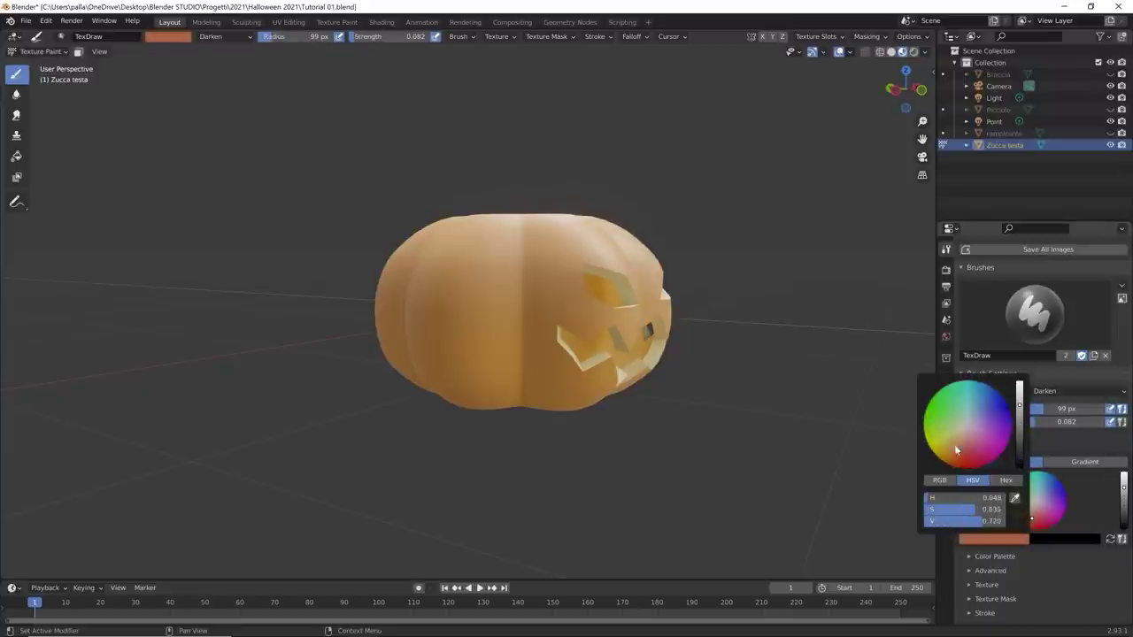
drag(956, 451, 952, 450)
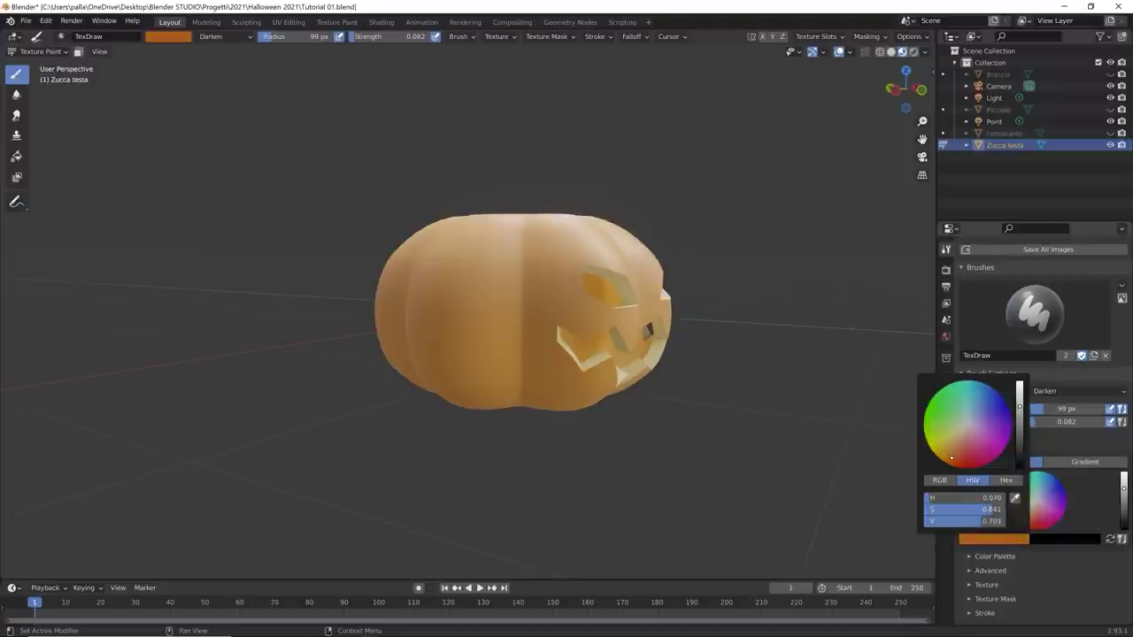
drag(1018, 407, 1019, 438)
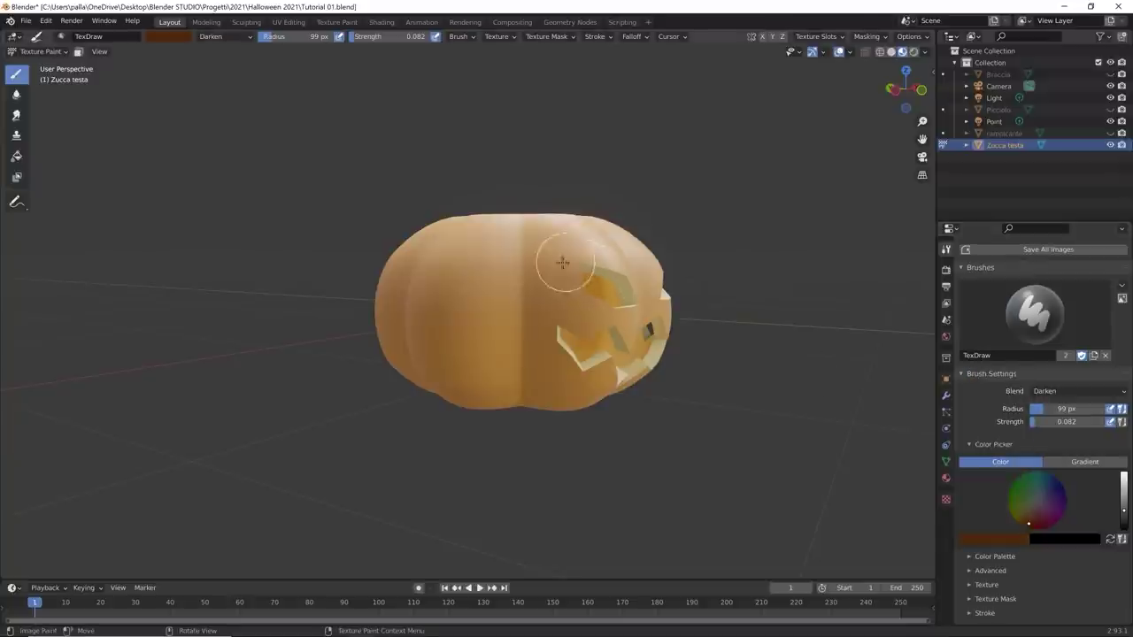
Step: Paint dark streaks on the groove and upper lobe, undoing the heavy full-strength stroke
mouse_move(561, 260)
mouse_down()
mouse_move(529, 262)
mouse_move(526, 356)
mouse_move(517, 243)
mouse_move(534, 358)
mouse_up()
middle_drag(533, 359, 552, 318)
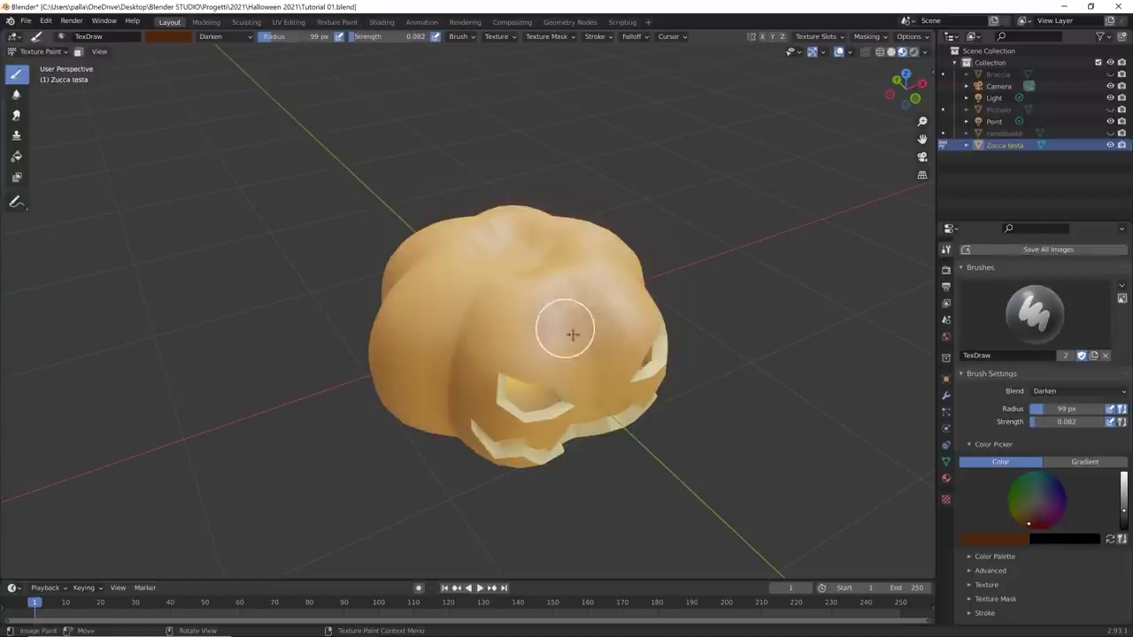
mouse_move(572, 334)
mouse_down()
mouse_move(620, 329)
mouse_move(665, 346)
mouse_up()
right_click(622, 335)
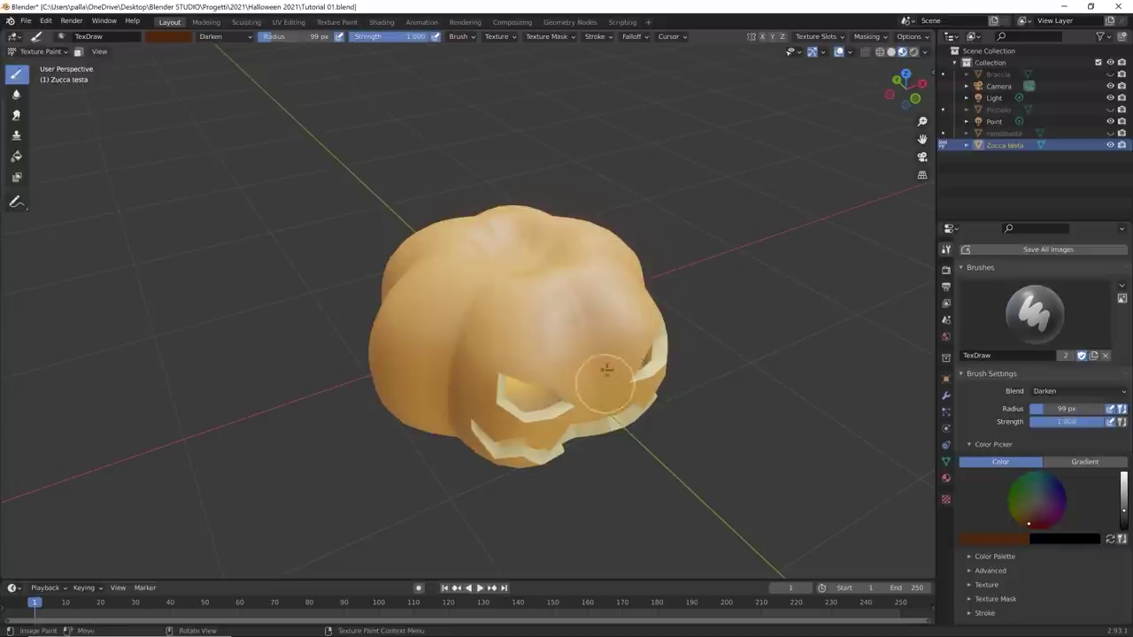
mouse_move(591, 331)
mouse_down()
mouse_move(501, 315)
mouse_move(512, 330)
mouse_move(564, 338)
mouse_move(600, 323)
mouse_move(594, 299)
mouse_move(533, 318)
mouse_move(457, 307)
mouse_move(455, 338)
mouse_move(448, 332)
mouse_move(498, 317)
mouse_up()
key(ctrl+z)
Step: Lower the brush strength to 0.231 and turn the view toward the carved face
middle_drag(537, 328, 540, 305)
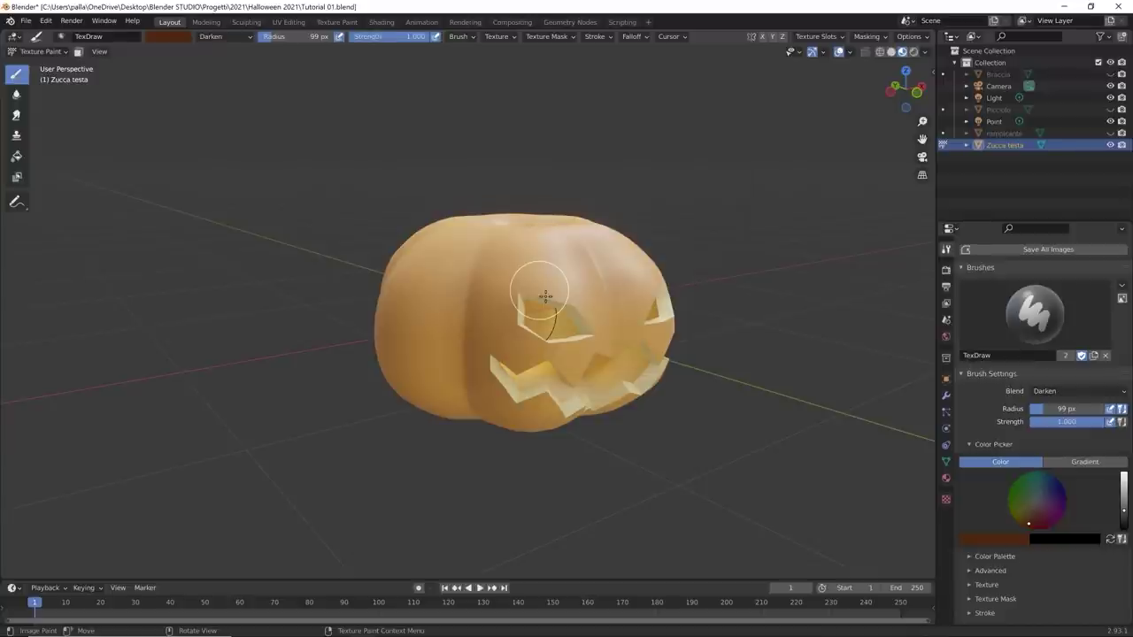
middle_drag(642, 366, 572, 307)
right_click(573, 307)
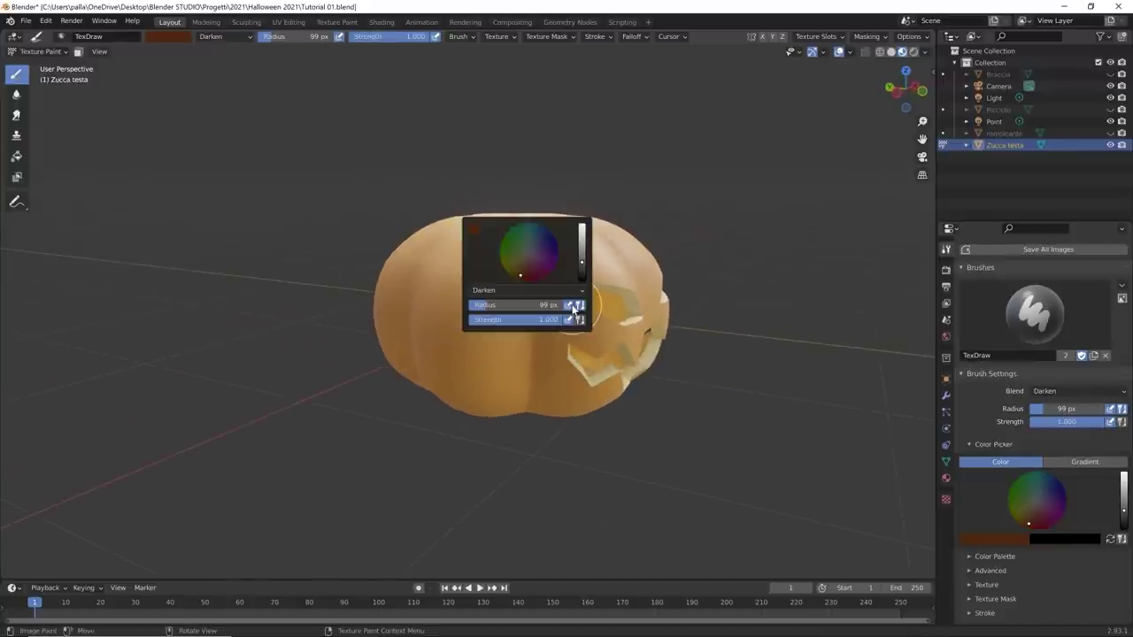
drag(525, 329, 495, 319)
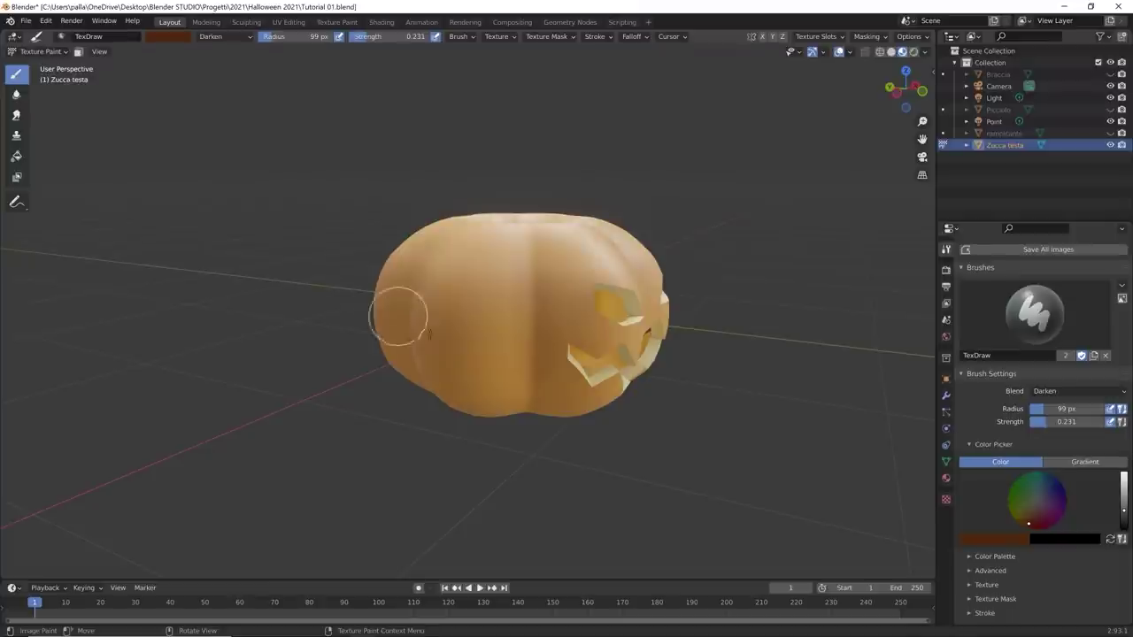
middle_drag(635, 371, 575, 365)
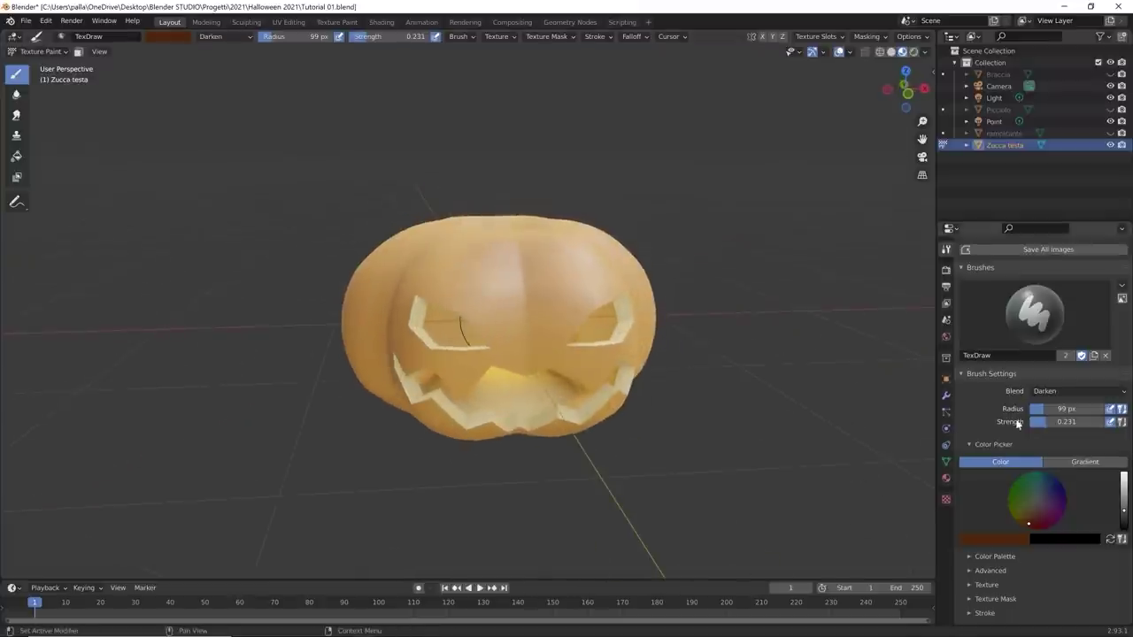
scroll(1027, 426, down, 2)
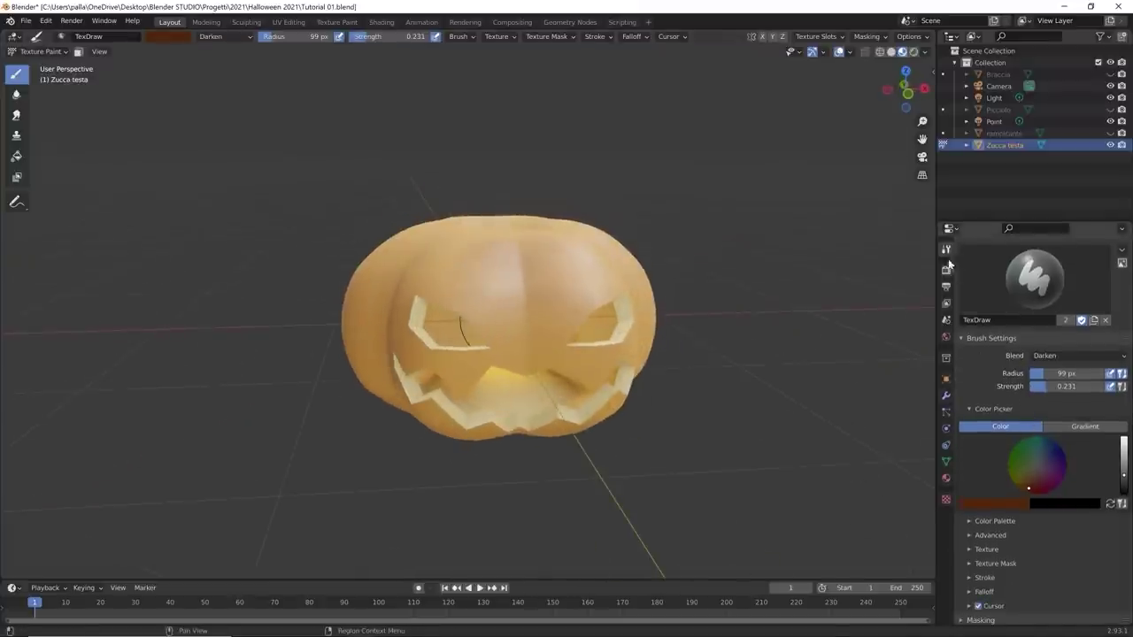
scroll(1038, 373, down, 2)
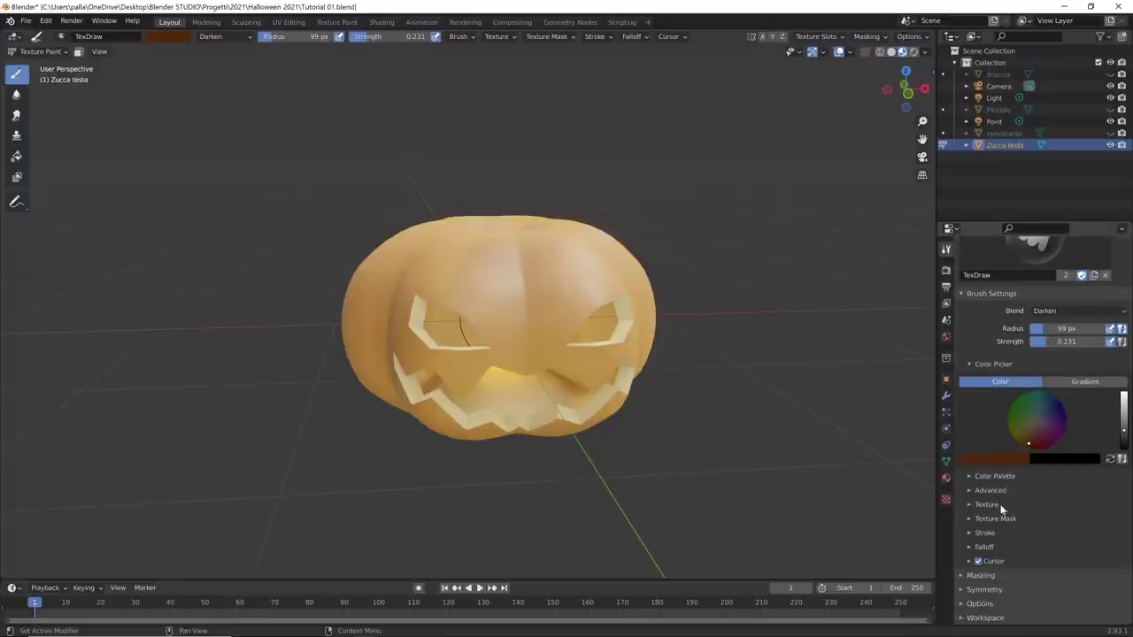
Step: Enable X mirror symmetry, raise strength to 0.631 and paint mirrored brown streaks down the grooves
click(960, 592)
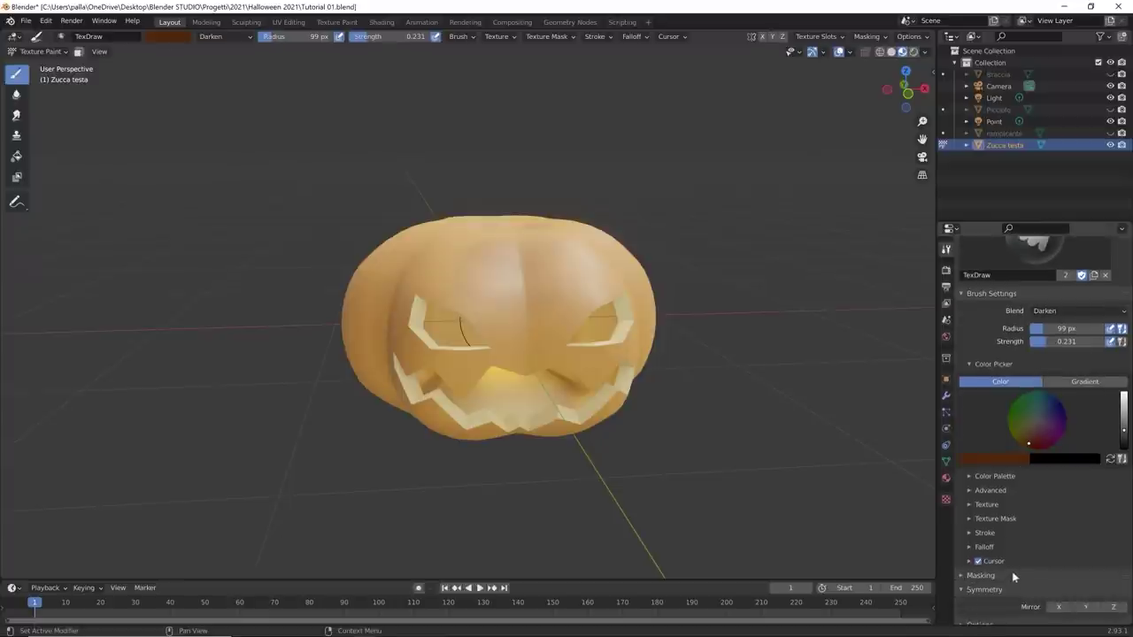
scroll(1018, 589, down, 1)
click(1058, 585)
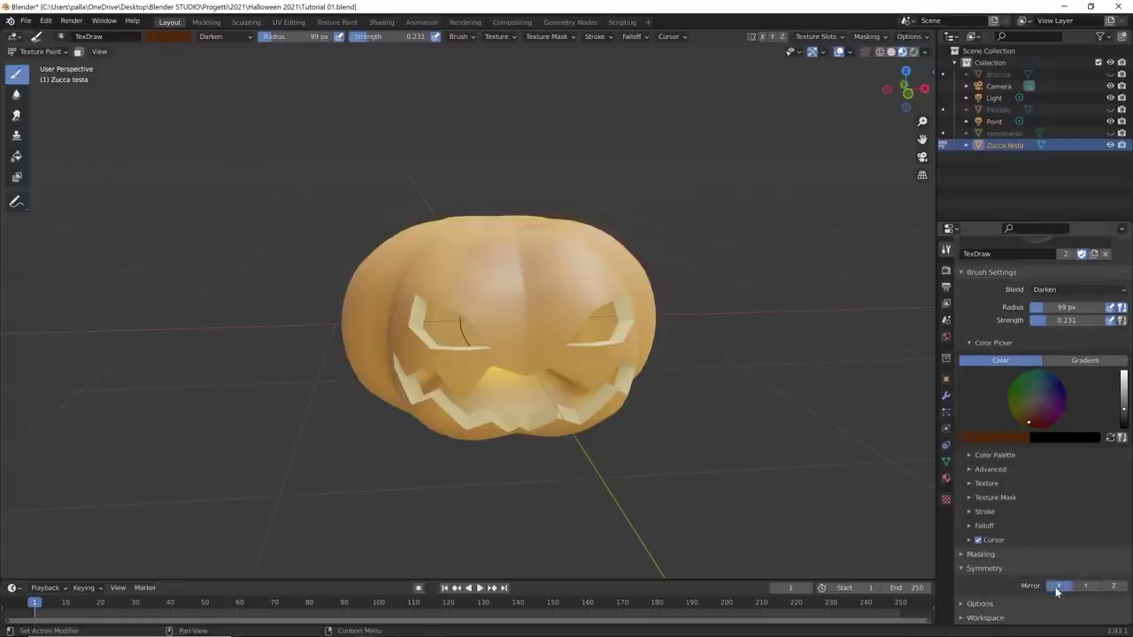
middle_drag(720, 434, 675, 410)
right_click(674, 410)
drag(618, 423, 654, 424)
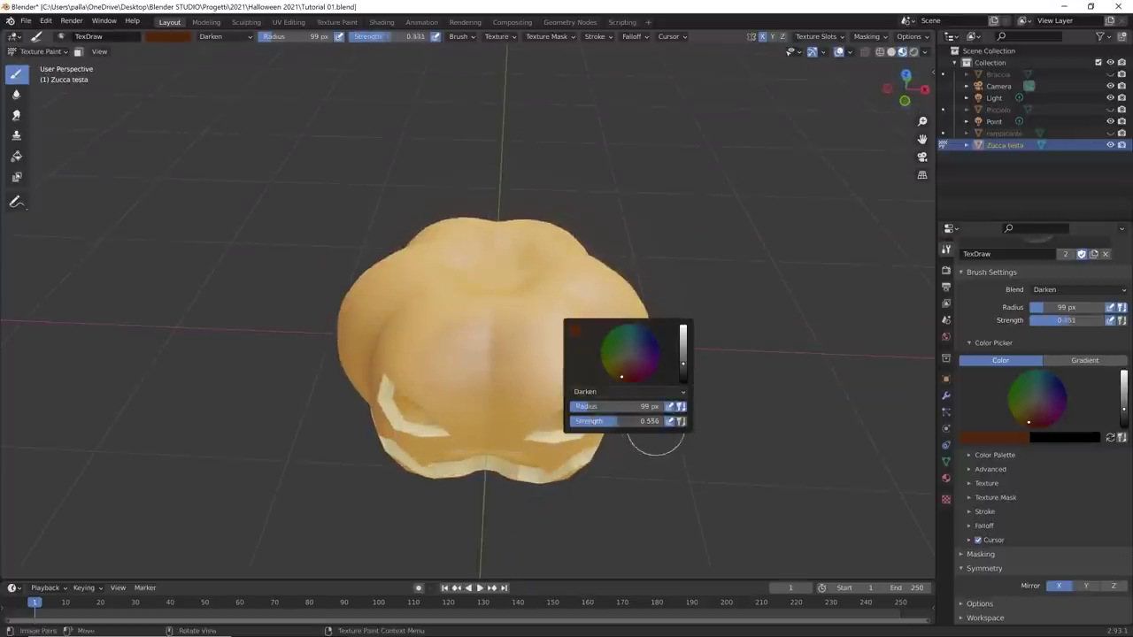
mouse_move(526, 361)
mouse_down()
mouse_move(560, 350)
mouse_move(609, 332)
mouse_move(589, 303)
mouse_up()
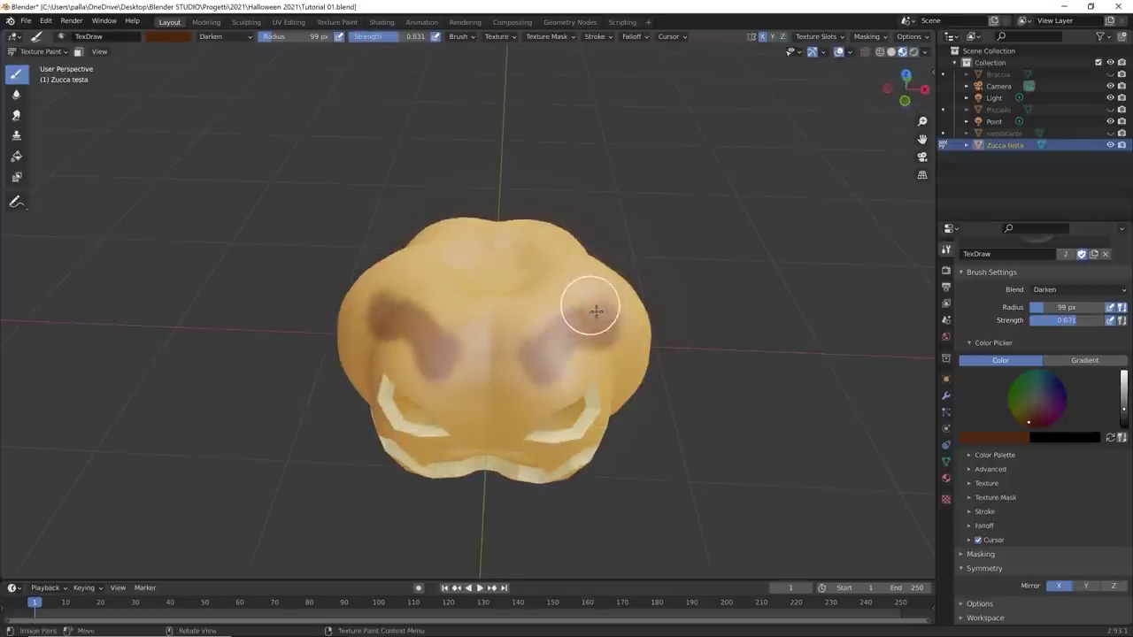
mouse_move(589, 303)
middle_down()
mouse_move(614, 443)
mouse_move(696, 449)
middle_up()
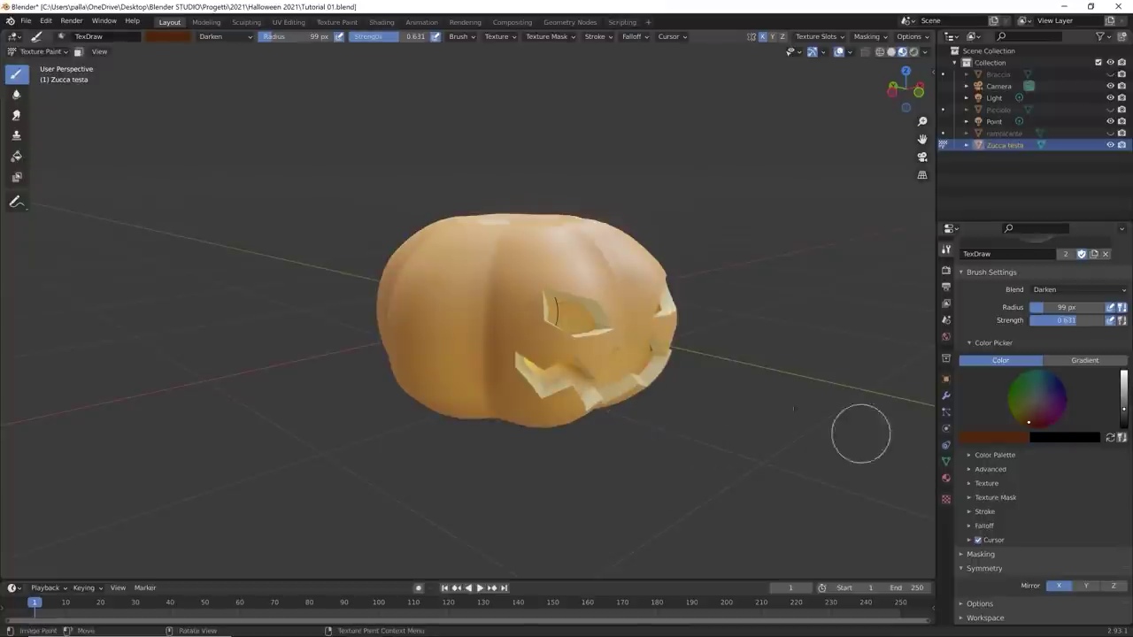
Step: Lower the strength to 0.097 and add faint mirrored streaks on the pumpkin's top
right_click(675, 400)
drag(652, 412, 603, 413)
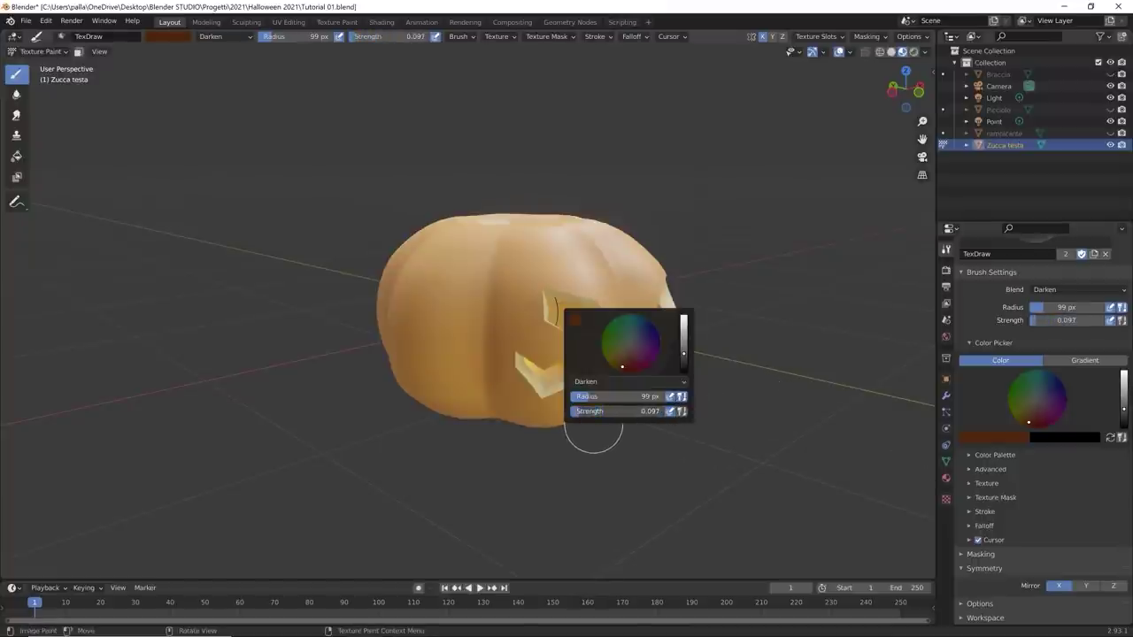
middle_drag(596, 451, 655, 447)
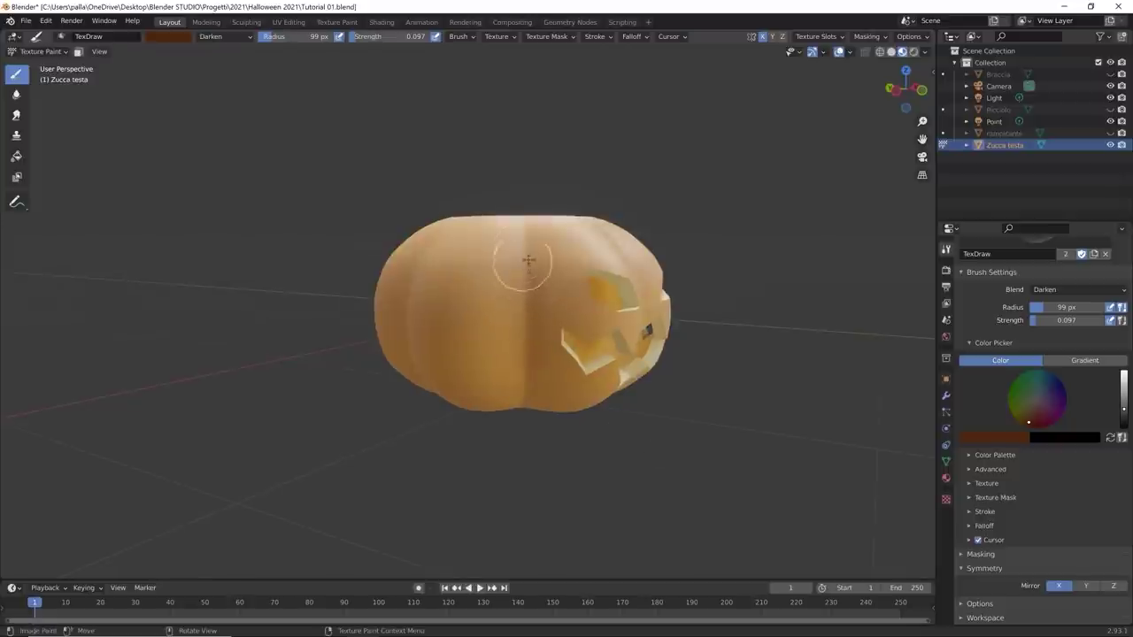
mouse_move(523, 398)
middle_down()
mouse_move(509, 286)
mouse_move(517, 324)
mouse_move(501, 303)
mouse_move(522, 331)
mouse_move(531, 447)
mouse_move(523, 274)
middle_up()
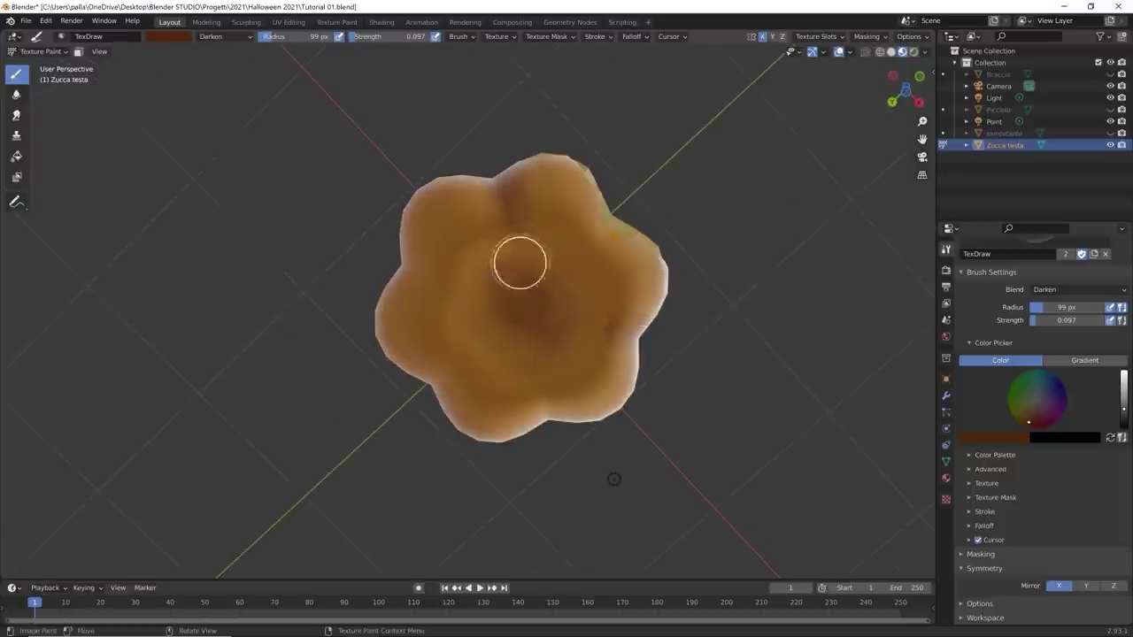
drag(518, 260, 529, 252)
middle_drag(486, 200, 515, 300)
middle_drag(526, 402, 506, 366)
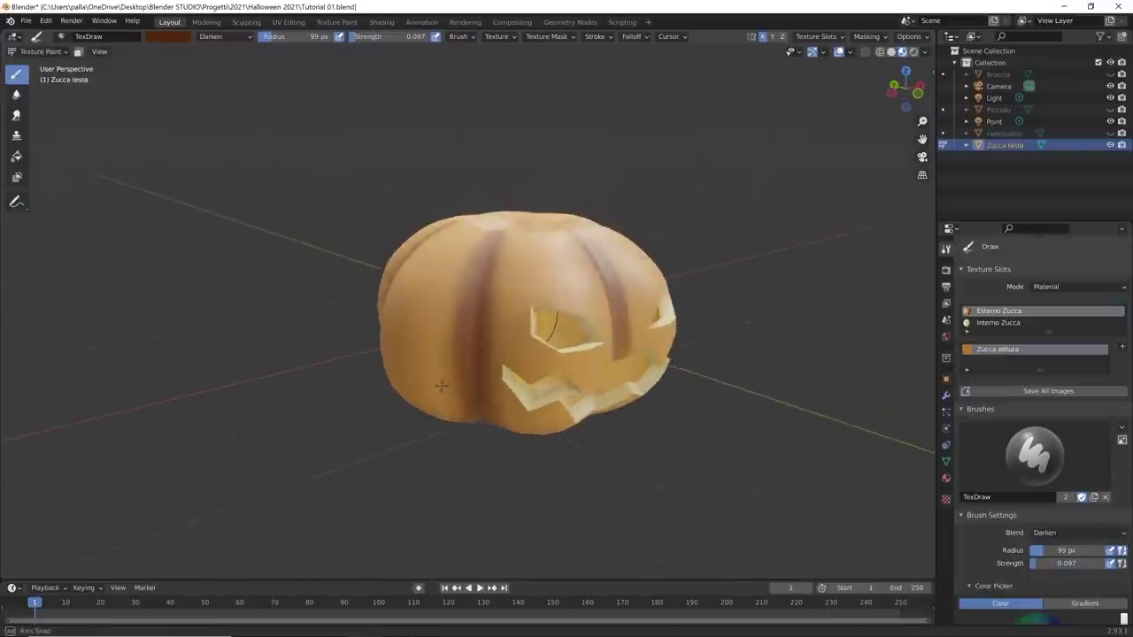
mouse_move(381, 398)
middle_down()
mouse_move(341, 403)
mouse_move(152, 272)
middle_up()
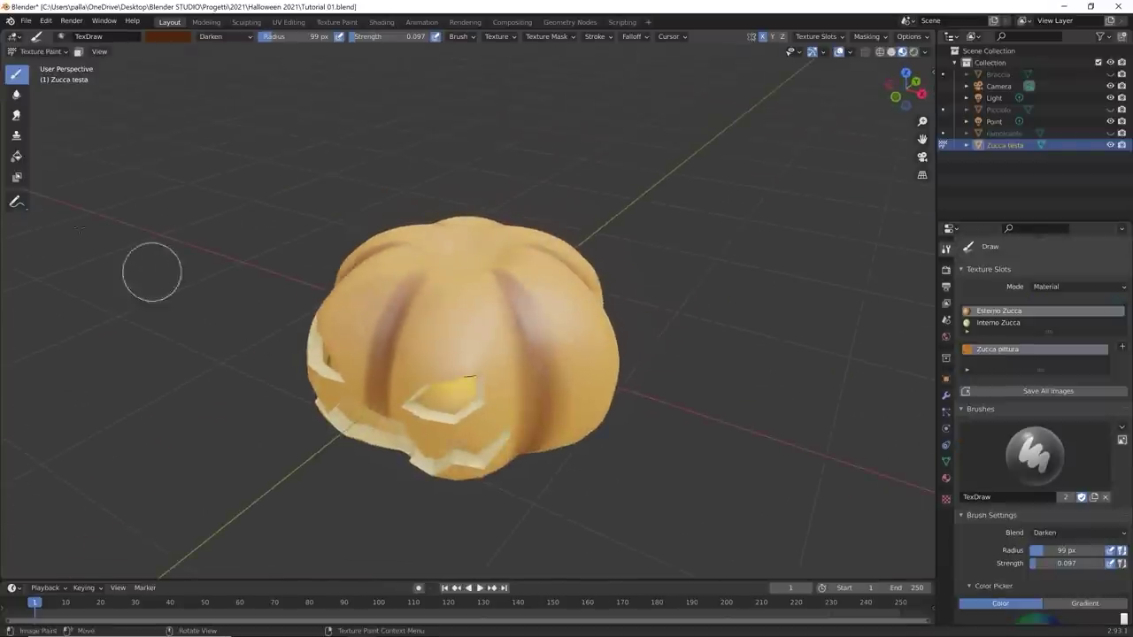
Step: Switch to the Smear brush at radius 244 px, strength 0.363, and soften the groove stripes
click(15, 117)
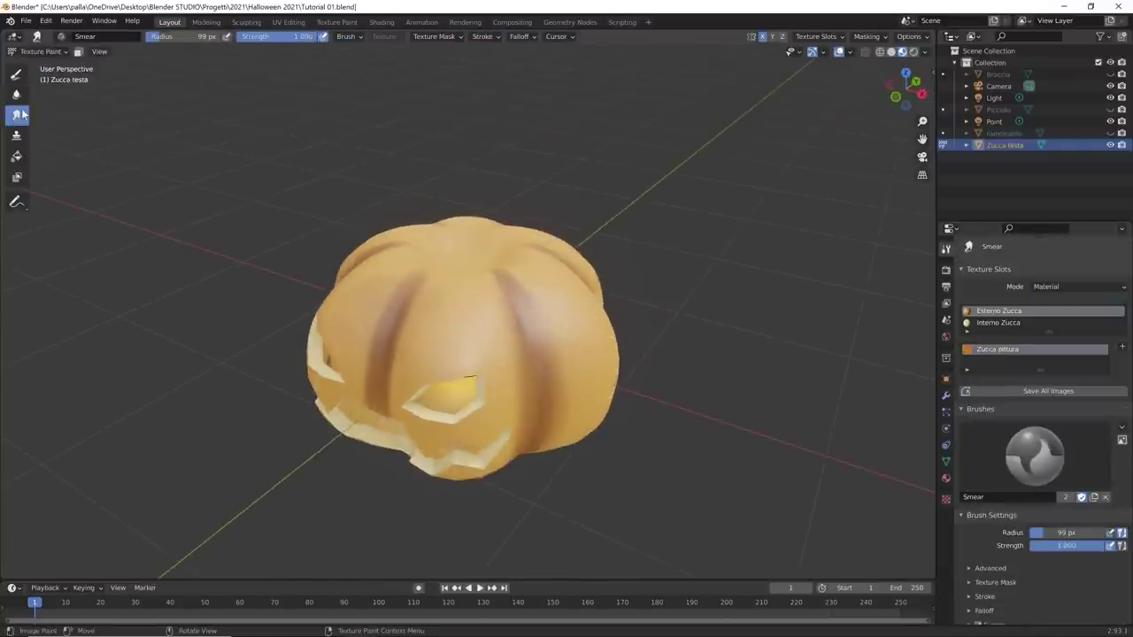
mouse_move(552, 371)
mouse_down()
mouse_move(584, 371)
mouse_move(467, 386)
mouse_up()
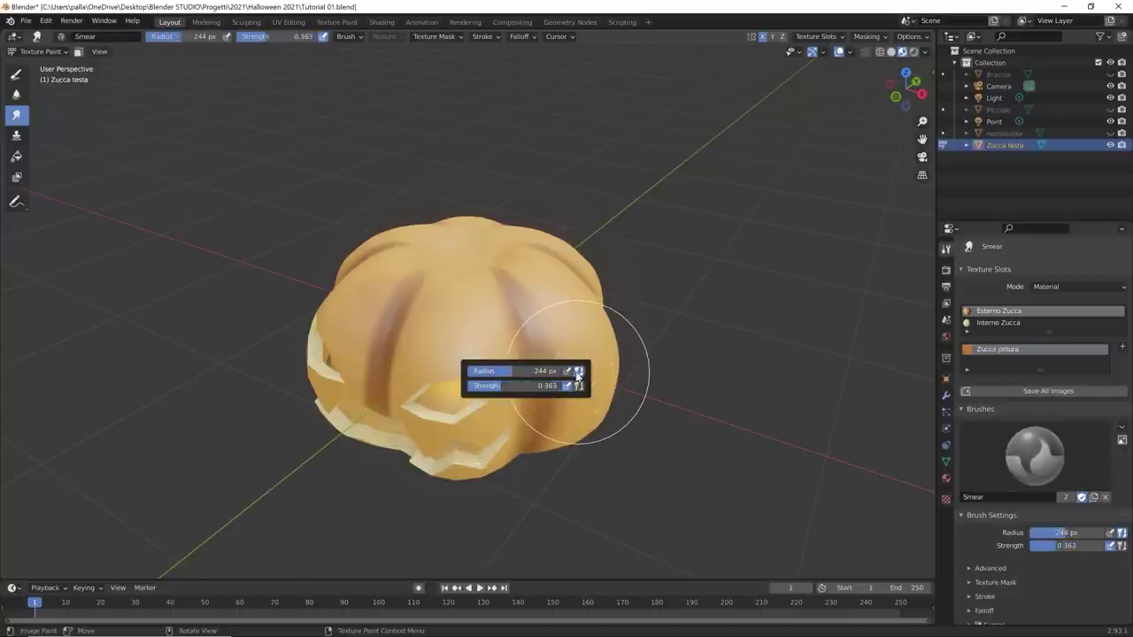
middle_drag(497, 390, 521, 268)
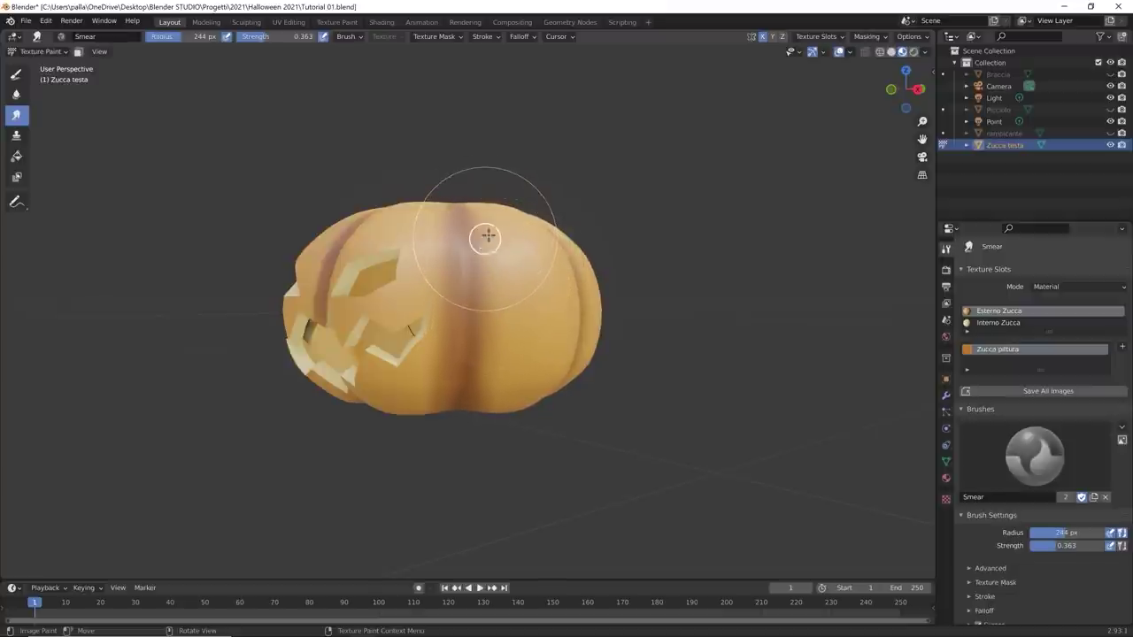
middle_drag(490, 229, 410, 268)
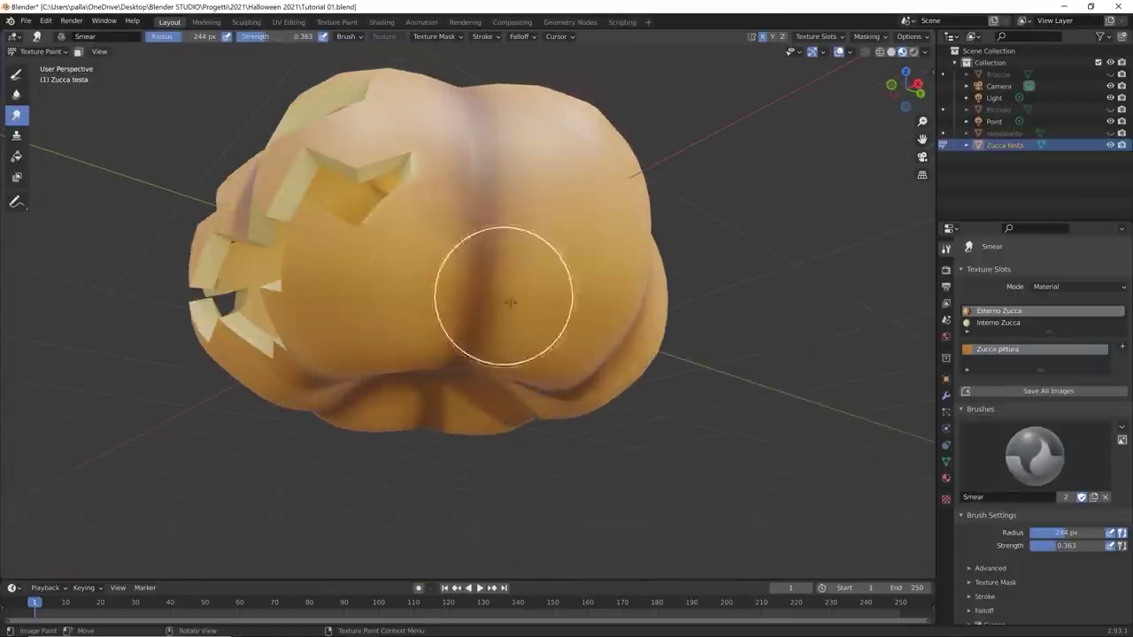
middle_drag(510, 303, 601, 351)
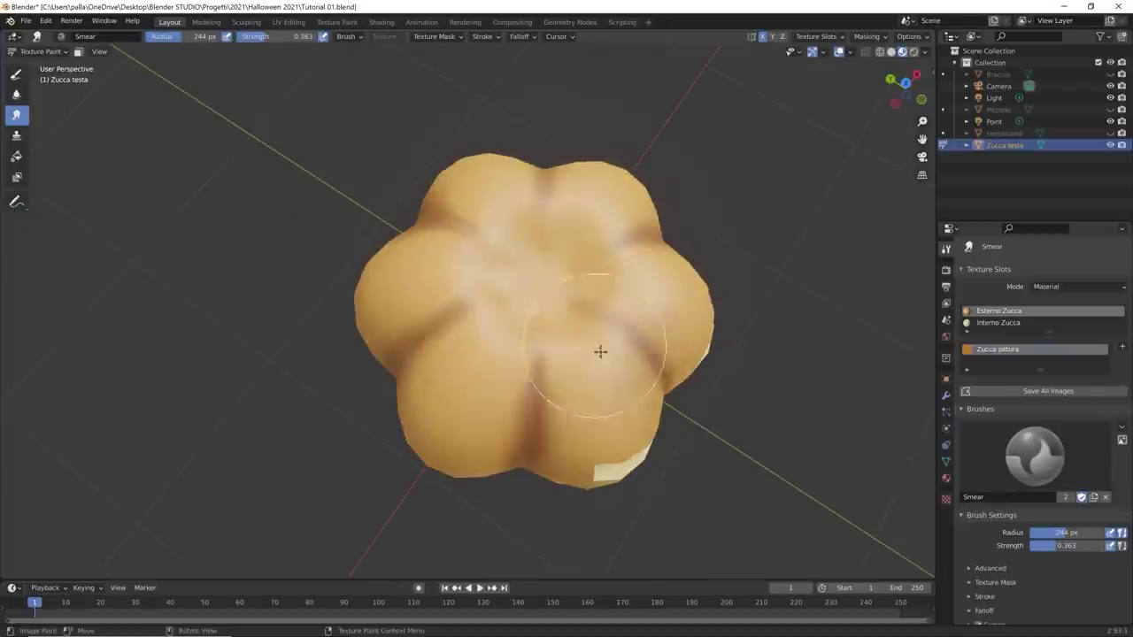
middle_drag(541, 310, 540, 237)
Step: Keep smearing the stripes around the pumpkin, resizing the brush with the bracket keys
scroll(540, 237, up, 2)
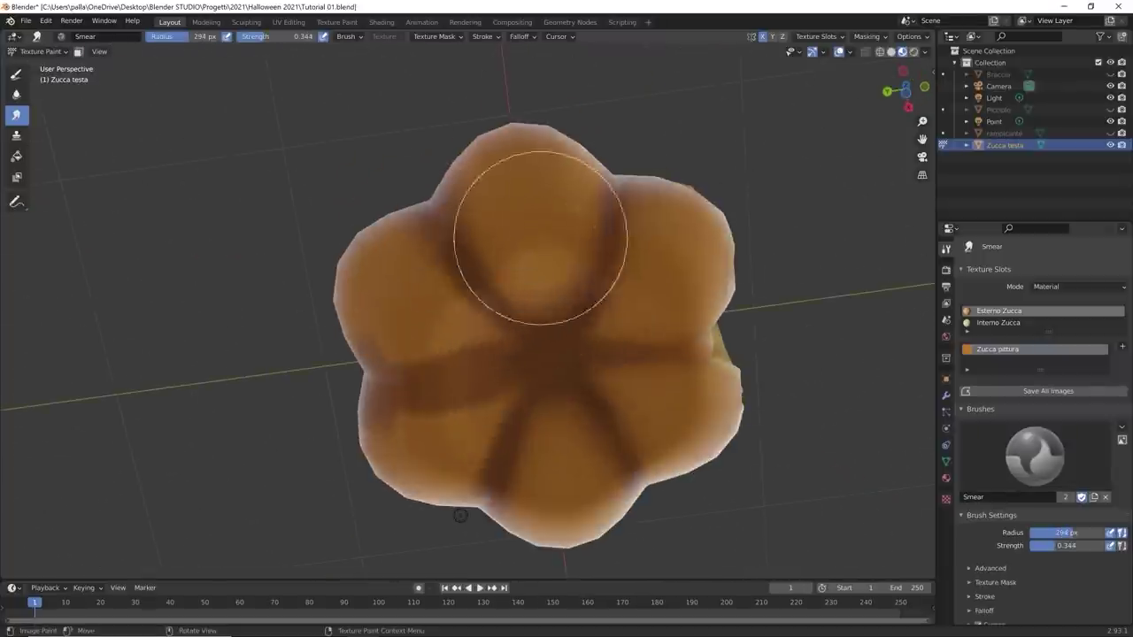
mouse_move(428, 264)
middle_down()
mouse_move(478, 372)
mouse_move(617, 313)
mouse_move(501, 275)
mouse_move(482, 306)
mouse_move(493, 304)
mouse_move(480, 240)
mouse_move(461, 269)
mouse_move(45, 316)
middle_up()
scroll(617, 314, down, 3)
scroll(566, 292, up, 3)
key(bracketleft)
key(bracketleft)
scroll(493, 304, down, 2)
scroll(481, 240, up, 1)
scroll(462, 269, up, 2)
key(bracketright)
key(bracketright)
key(bracketright)
scroll(461, 269, down, 2)
Step: Switch back to the TexDraw brush and frame a side view of the pumpkin
click(16, 74)
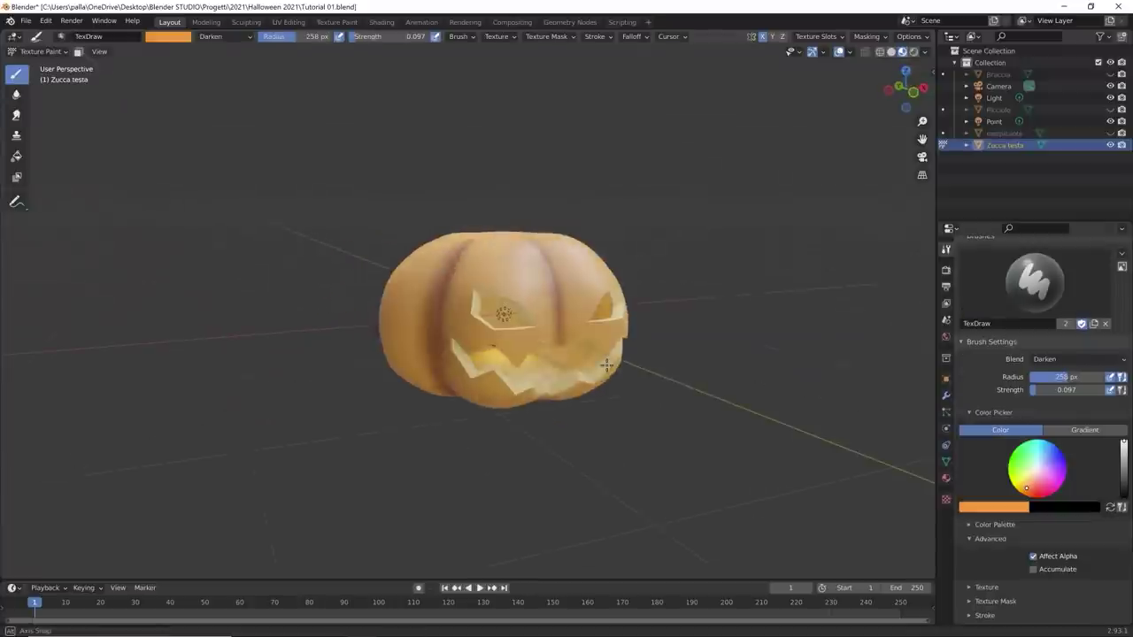
mouse_move(496, 310)
middle_down()
mouse_move(509, 310)
mouse_move(575, 222)
middle_up()
scroll(632, 71, down, 3)
middle_drag(632, 70, 665, 354)
scroll(610, 416, up, 3)
scroll(640, 356, up, 3)
scroll(665, 354, down, 2)
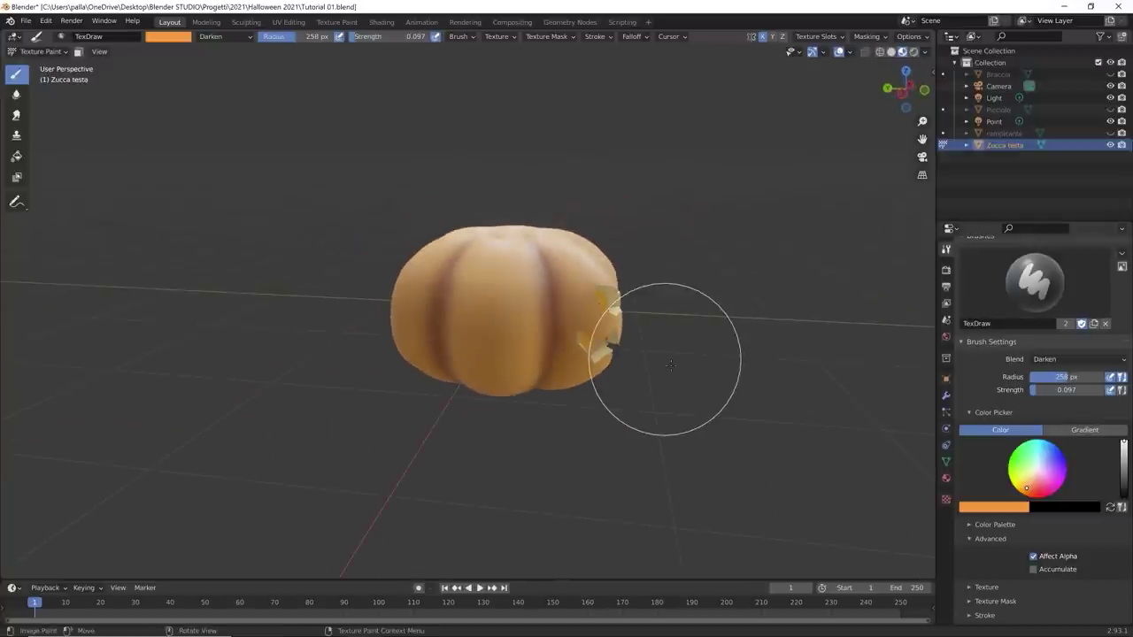
Step: Set the blend to Lighten and make the colour a paler orange (H 0.100, S 0.544, V 0.973)
click(1098, 360)
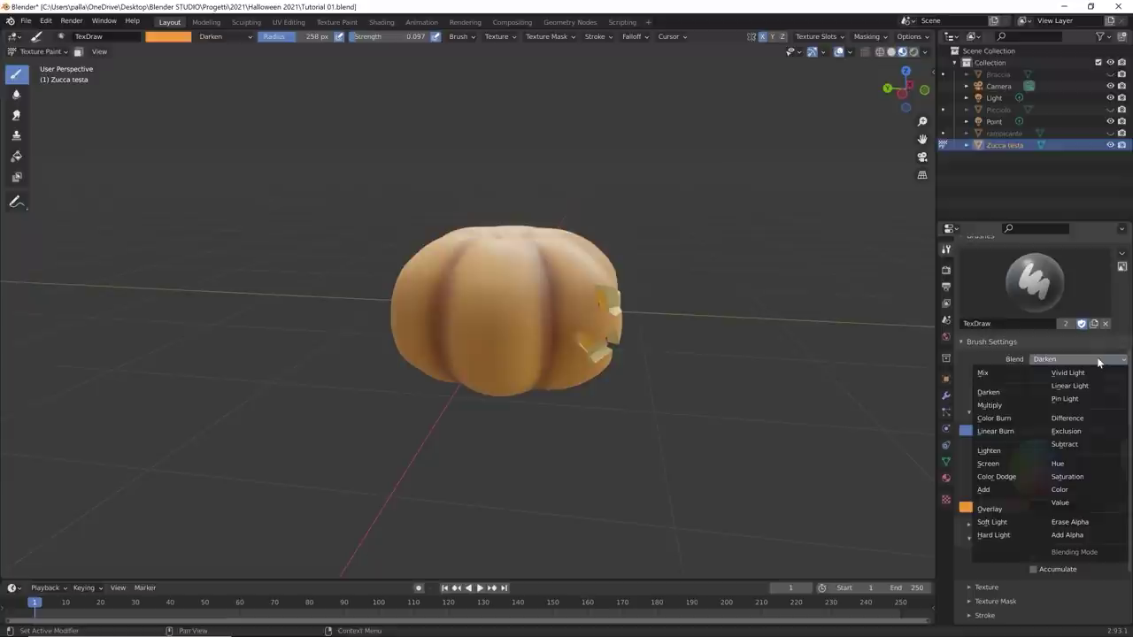
click(990, 453)
click(1013, 508)
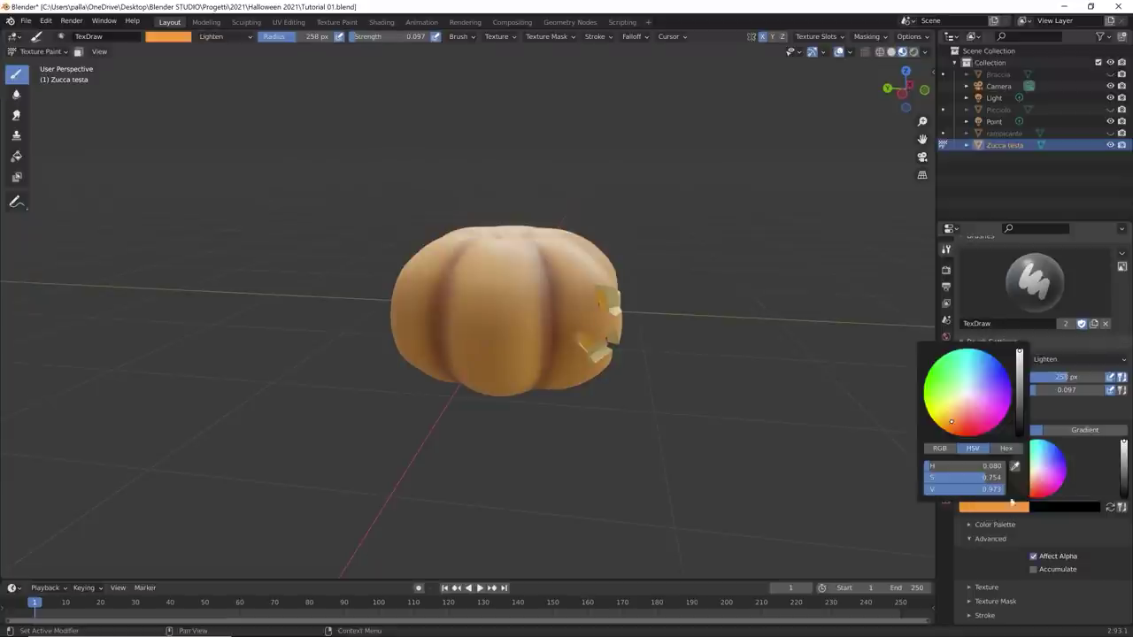
mouse_move(952, 418)
mouse_down()
mouse_move(963, 403)
mouse_move(951, 413)
mouse_up()
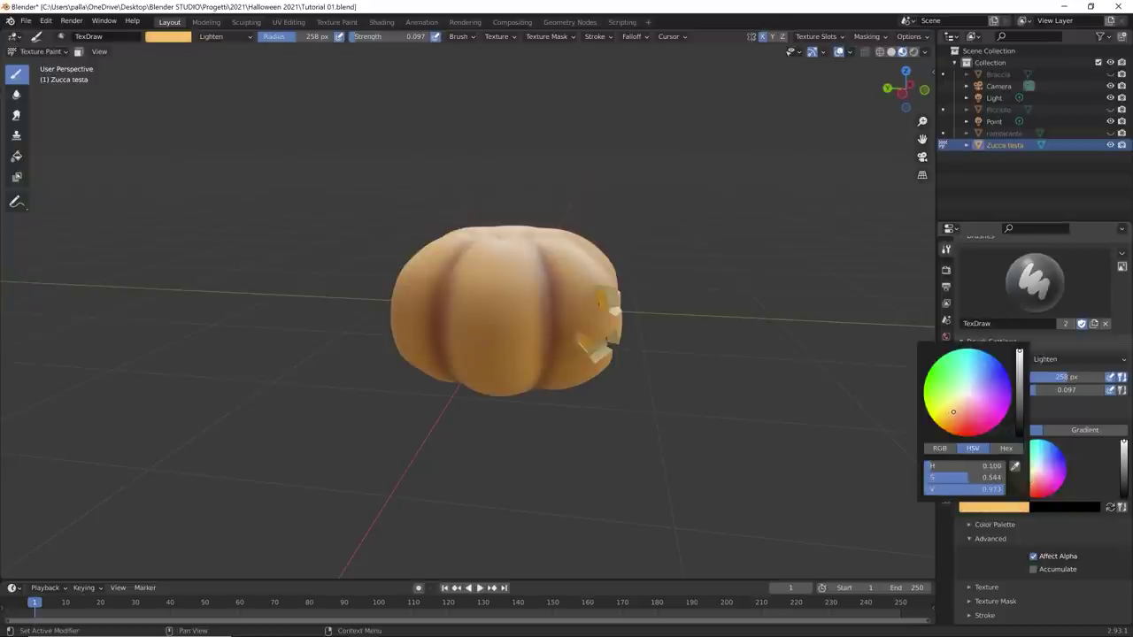
Step: Tint the colour pale yellow, shrink the radius to about 157 px and highlight the middle lobe
drag(1020, 355, 1019, 354)
drag(954, 414, 954, 411)
right_click(513, 328)
drag(513, 322, 448, 322)
scroll(501, 434, up, 3)
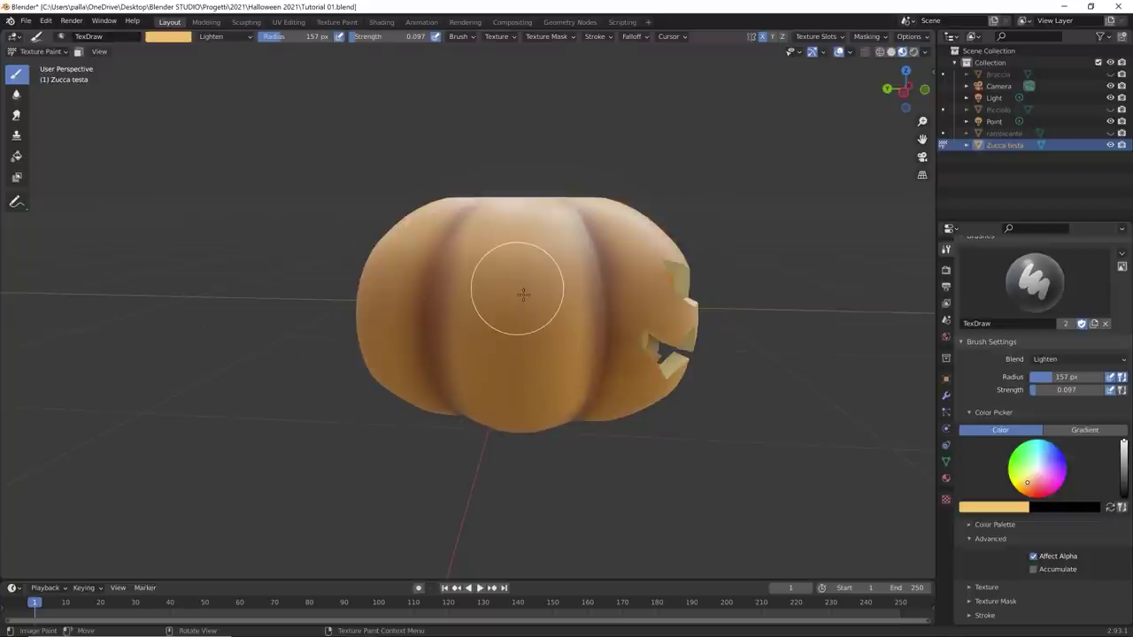
mouse_move(517, 287)
mouse_down()
mouse_move(523, 355)
mouse_move(522, 268)
mouse_move(528, 362)
mouse_move(519, 288)
mouse_move(514, 348)
mouse_move(523, 284)
mouse_move(532, 424)
mouse_move(538, 266)
mouse_move(519, 385)
mouse_move(530, 385)
mouse_move(532, 271)
mouse_move(493, 354)
mouse_move(524, 388)
mouse_up()
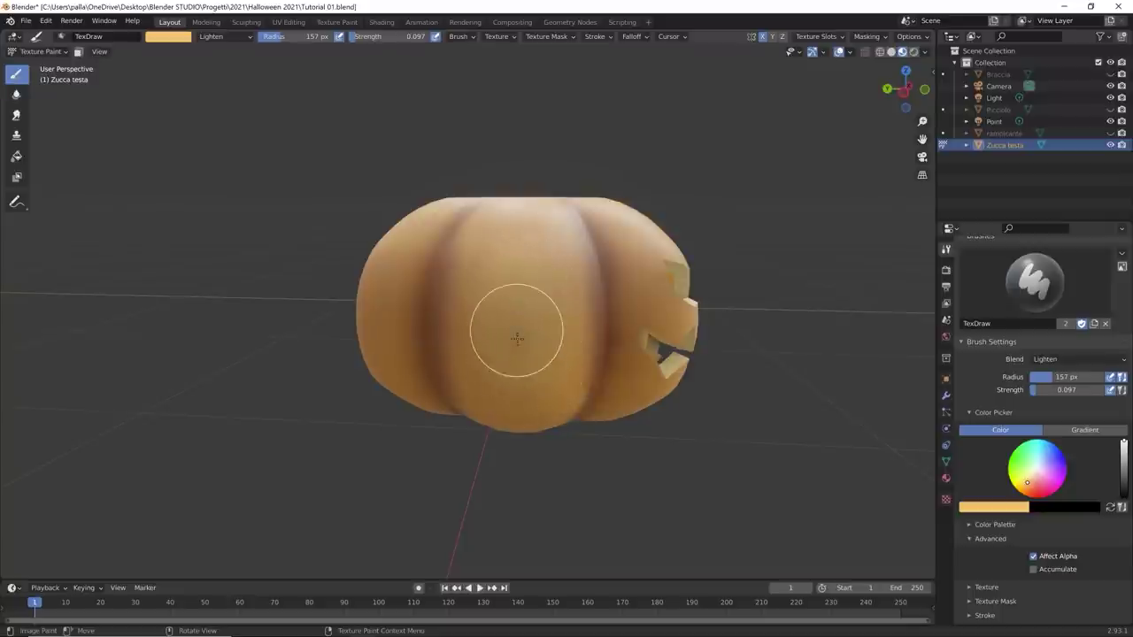
Step: Raise the brush strength to 0.172 while working around the pumpkin's lobes
scroll(517, 337, down, 3)
middle_drag(551, 313, 548, 388)
scroll(548, 387, up, 3)
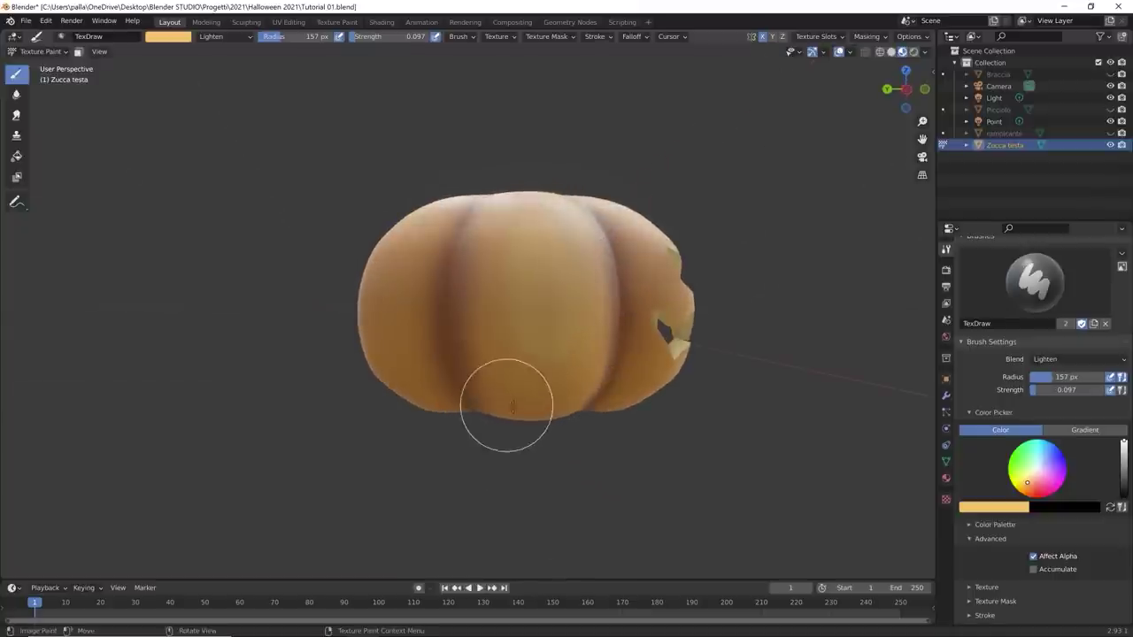
right_click(509, 391)
drag(497, 401, 502, 401)
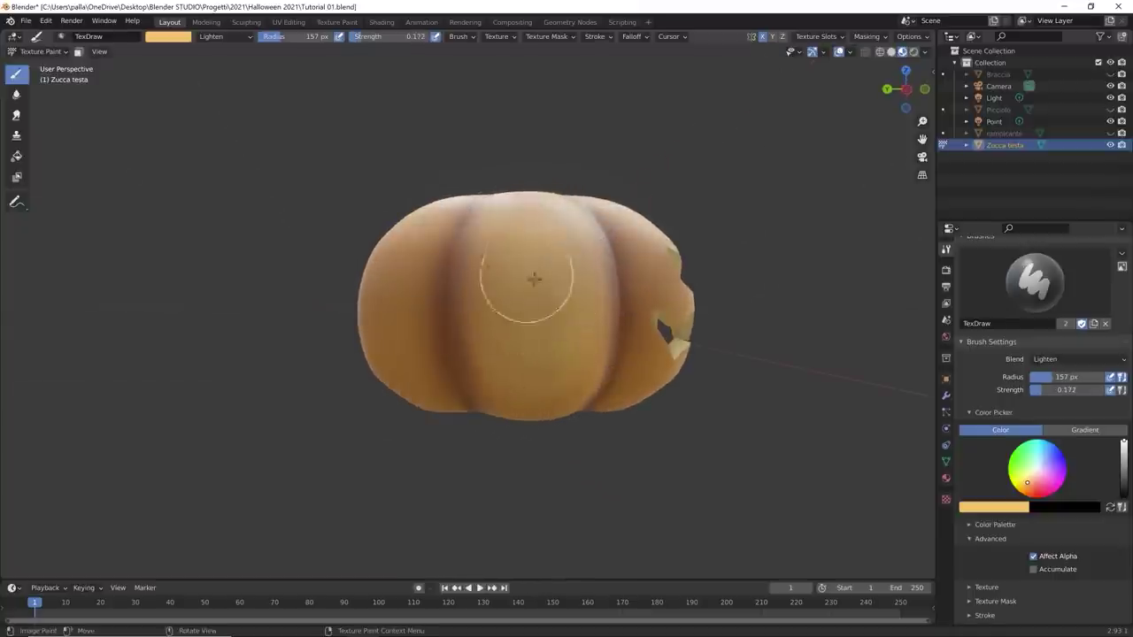
middle_drag(534, 279, 474, 352)
middle_drag(478, 304, 515, 346)
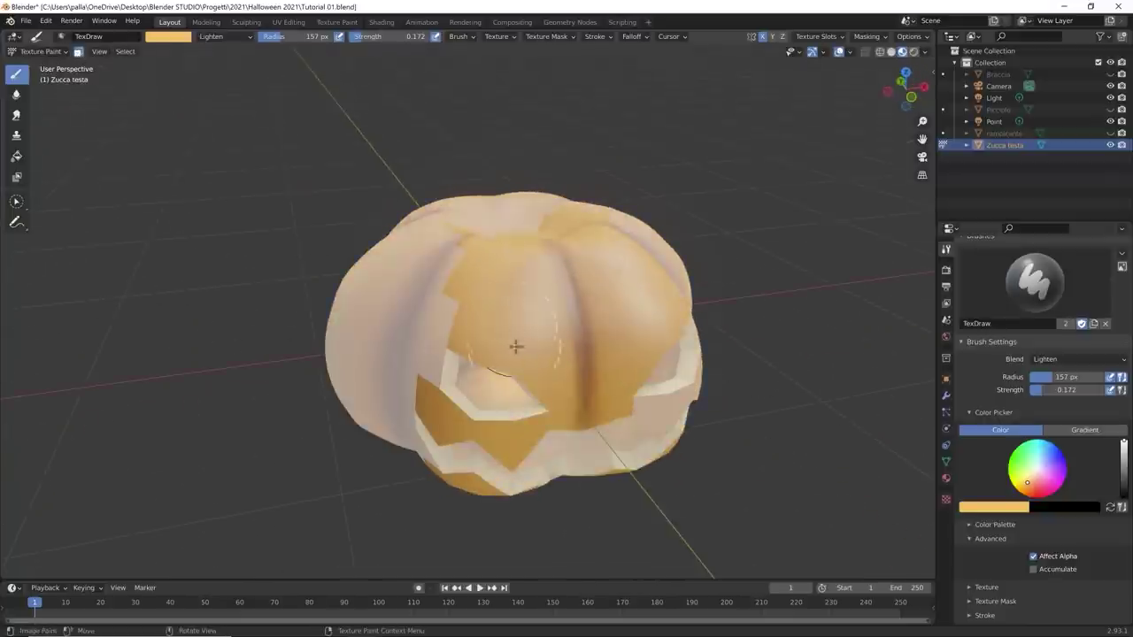
mouse_move(154, 91)
middle_down()
mouse_move(501, 324)
mouse_move(451, 316)
mouse_move(461, 292)
mouse_move(416, 221)
mouse_move(265, 132)
middle_up()
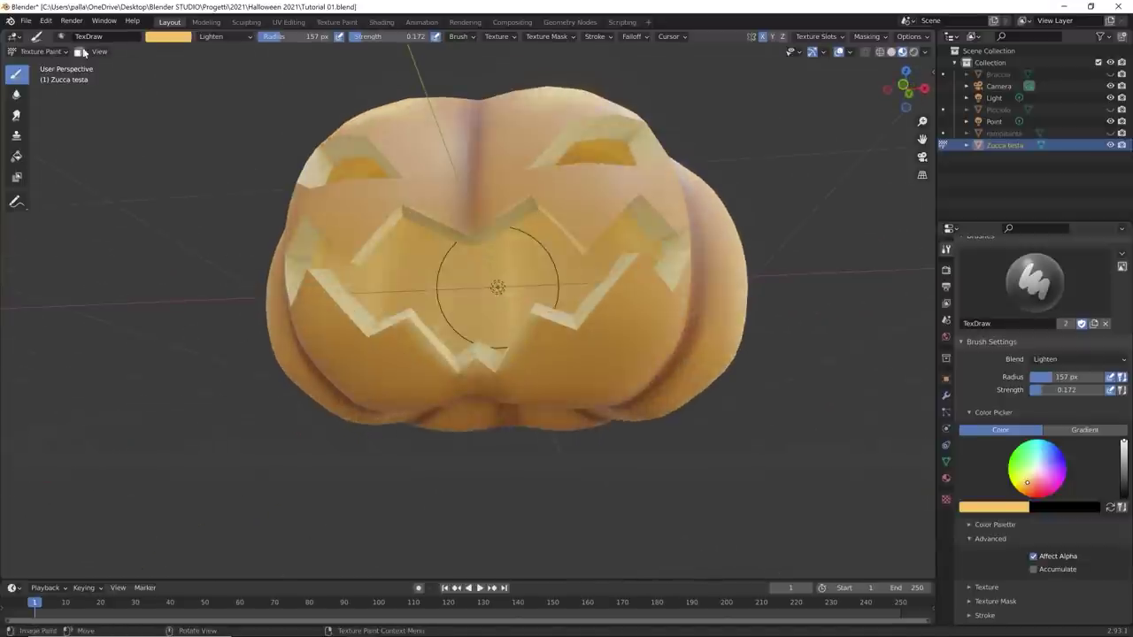
mouse_move(497, 288)
middle_down()
mouse_move(581, 355)
mouse_move(501, 263)
mouse_move(543, 266)
mouse_move(575, 301)
mouse_move(519, 273)
mouse_move(488, 425)
mouse_move(80, 75)
mouse_move(620, 443)
middle_up()
scroll(1036, 460, down, 5)
click(1004, 582)
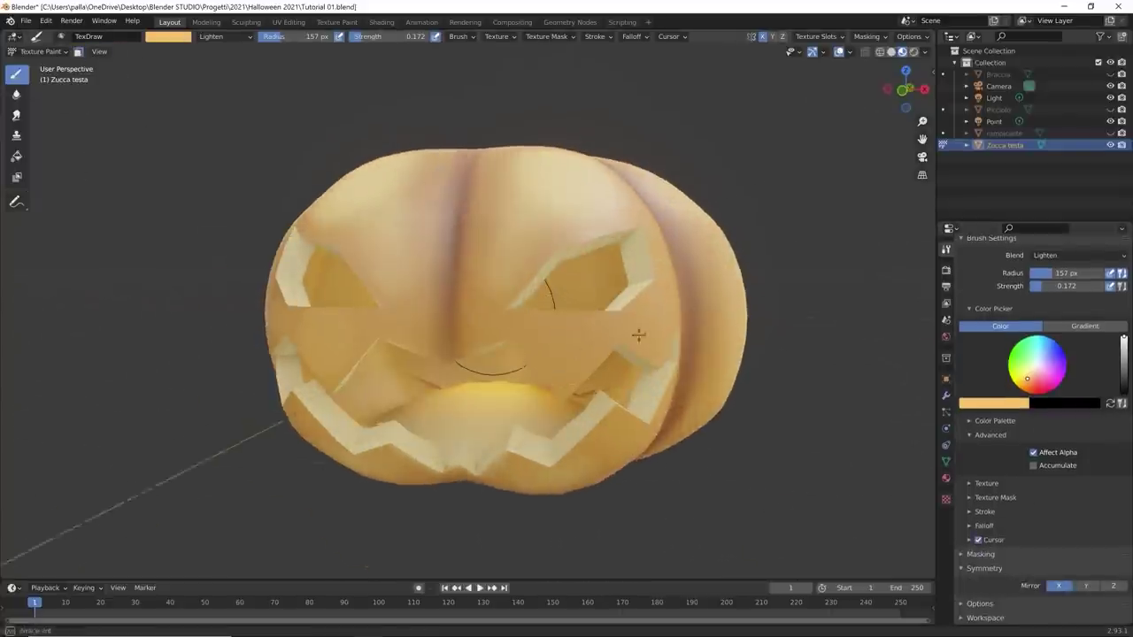
middle_drag(638, 334, 516, 258)
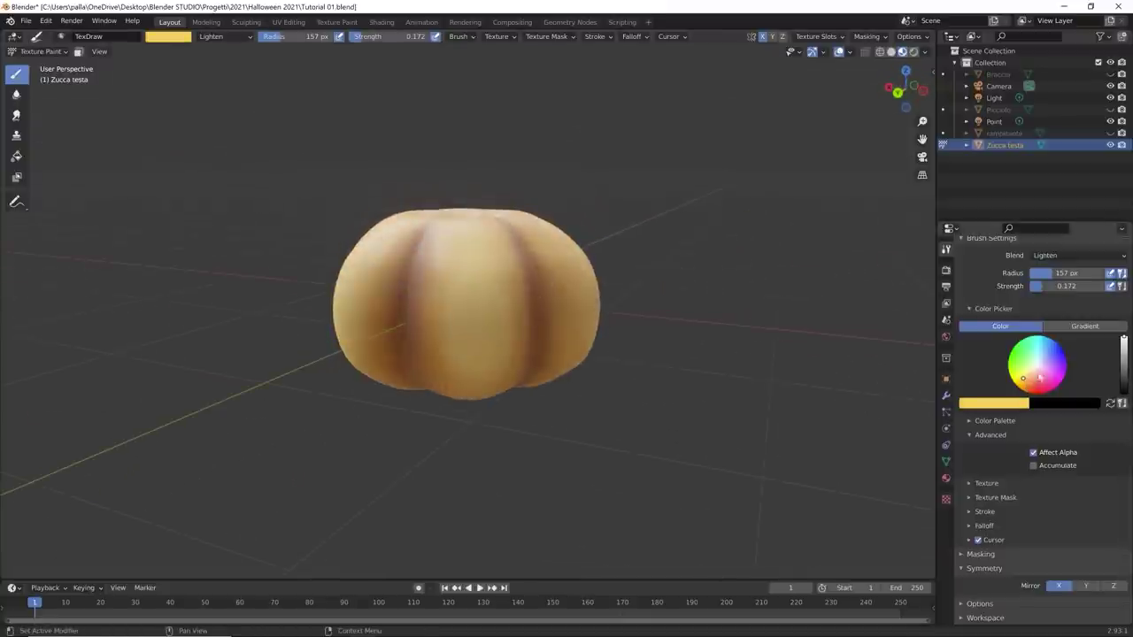
Step: Brighten the yellow, raise strength to 0.203, and show the Scene World viewport background
drag(1028, 379, 1022, 374)
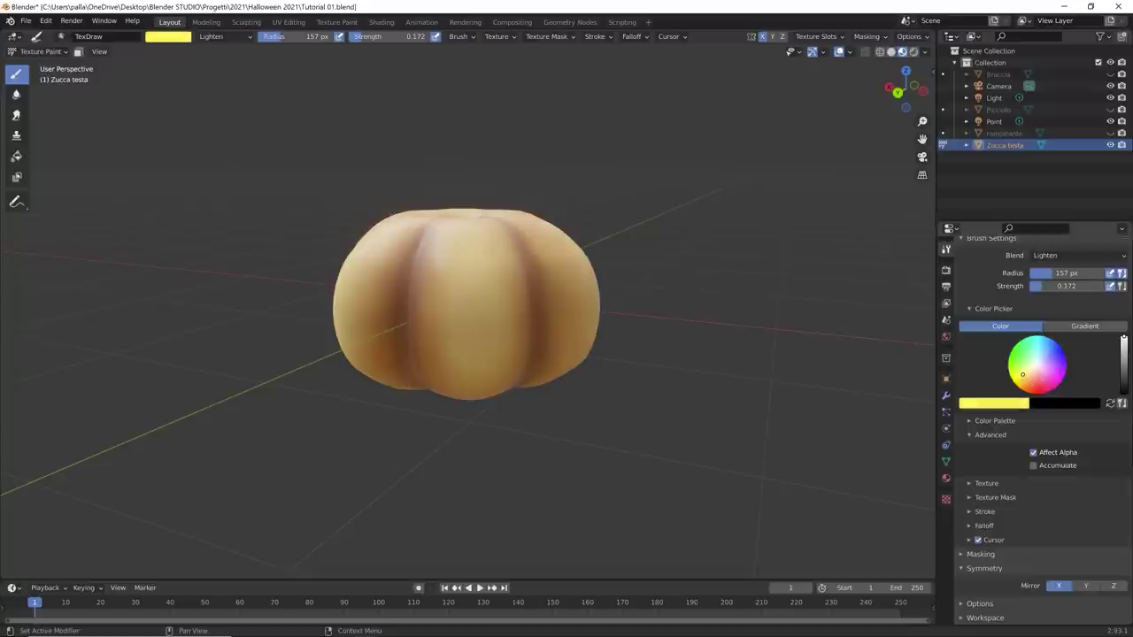
right_click(442, 336)
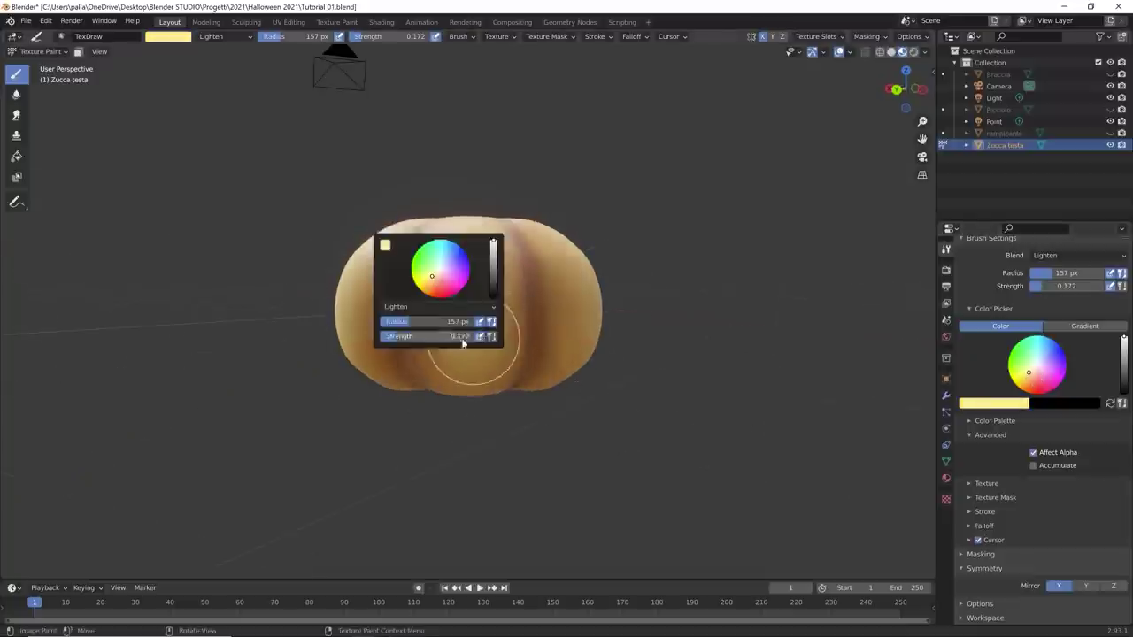
drag(434, 342, 456, 342)
mouse_move(463, 303)
middle_down()
mouse_move(487, 296)
mouse_move(437, 295)
mouse_move(451, 256)
mouse_move(435, 313)
mouse_move(546, 349)
mouse_move(468, 283)
mouse_move(498, 275)
mouse_move(440, 330)
middle_up()
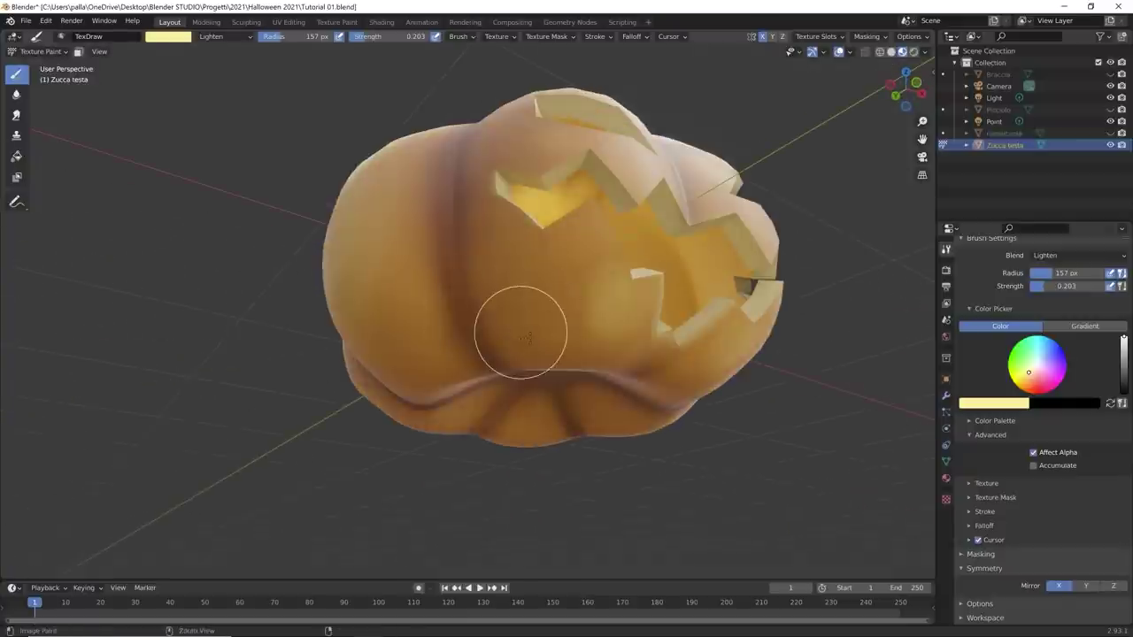
mouse_move(500, 245)
middle_down()
mouse_move(460, 292)
mouse_move(478, 346)
mouse_move(495, 266)
middle_up()
click(925, 51)
click(857, 123)
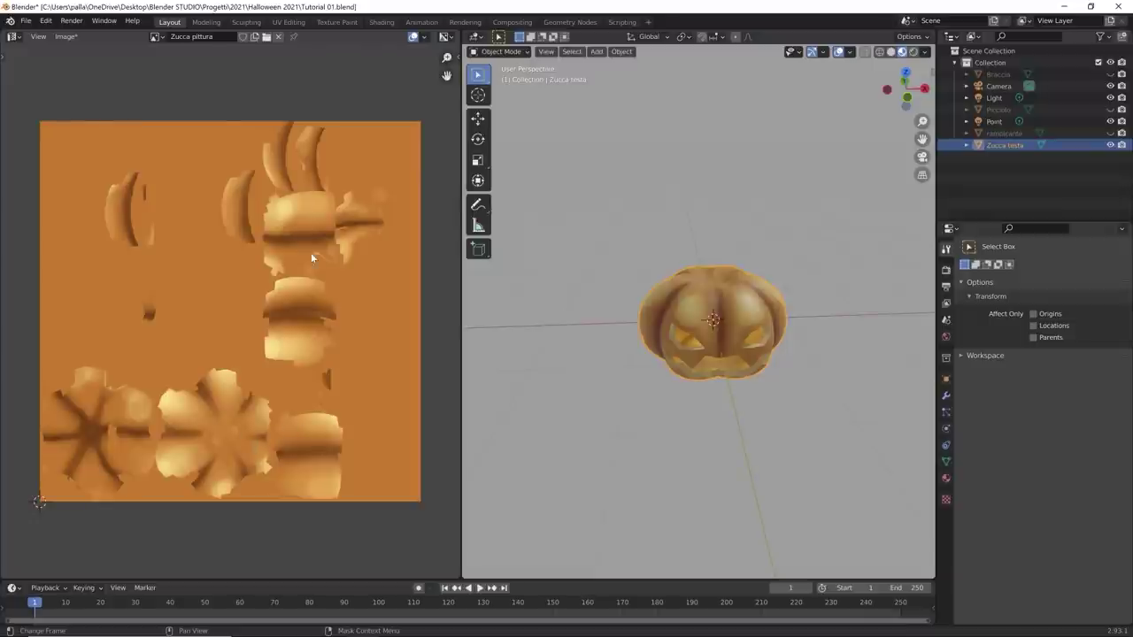
Step: Check the UV layout in Edit Mode, return to Object Mode, and inspect the finished reference pumpkin
key(Tab)
middle_drag(791, 409, 734, 384)
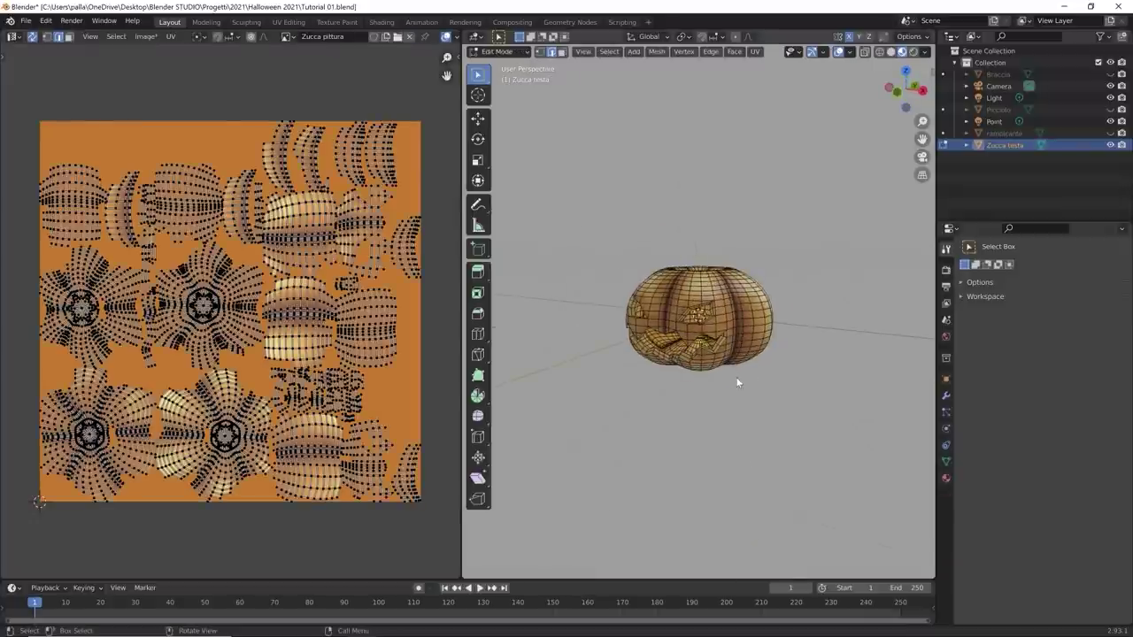
key(Tab)
scroll(737, 382, up, 4)
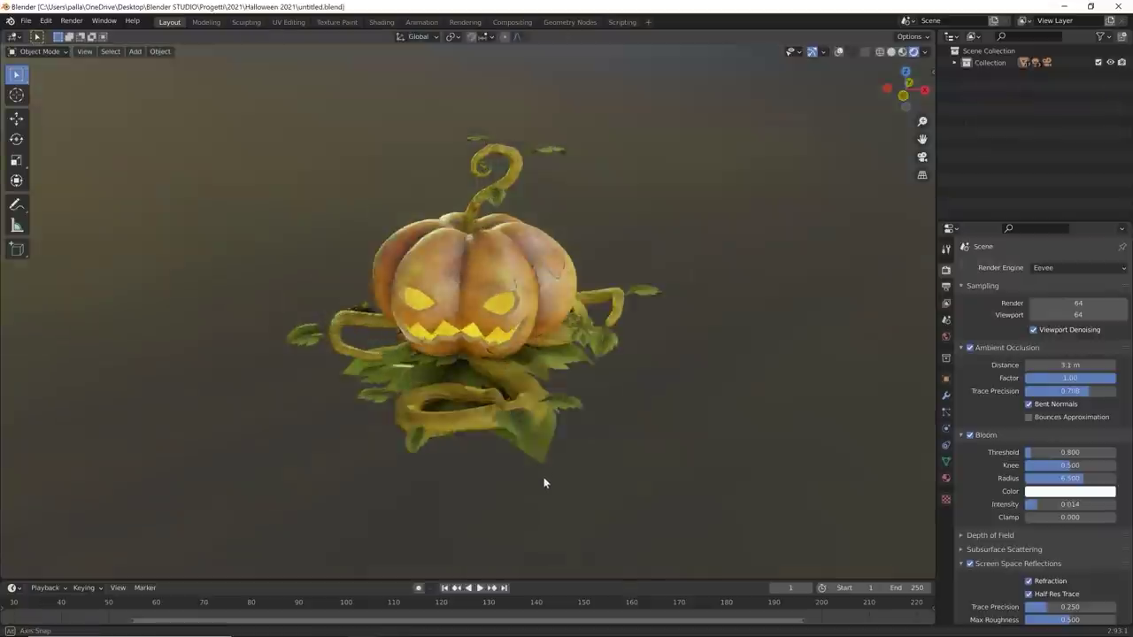
middle_drag(544, 479, 561, 455)
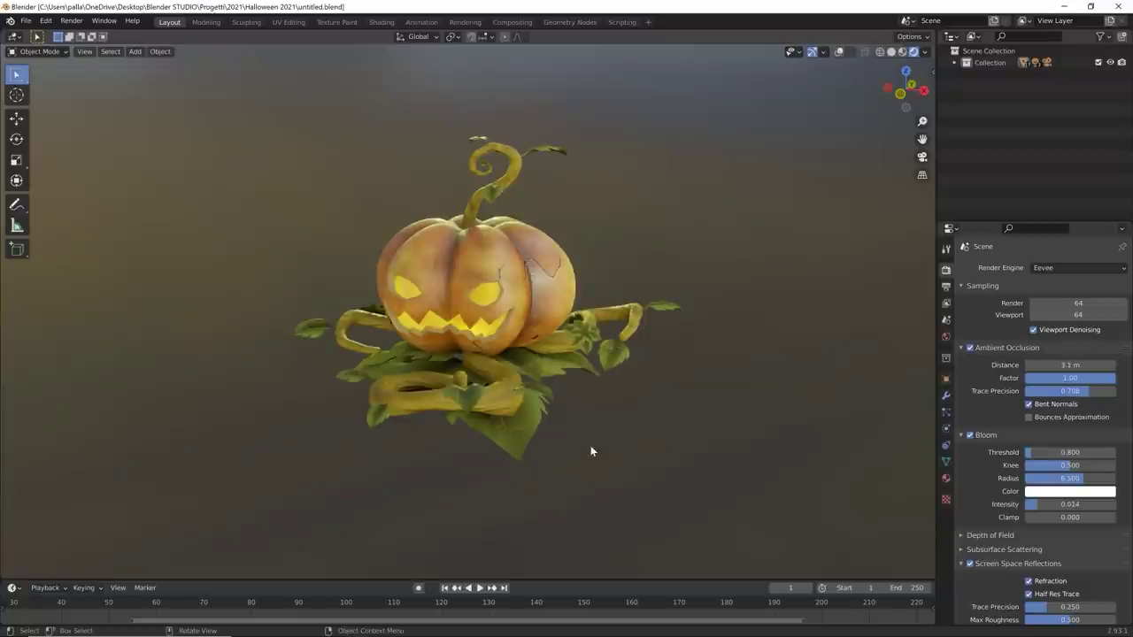
mouse_move(278, 486)
middle_down()
mouse_move(266, 480)
mouse_move(344, 496)
mouse_move(368, 460)
mouse_move(331, 473)
mouse_move(377, 475)
mouse_move(298, 497)
middle_up()
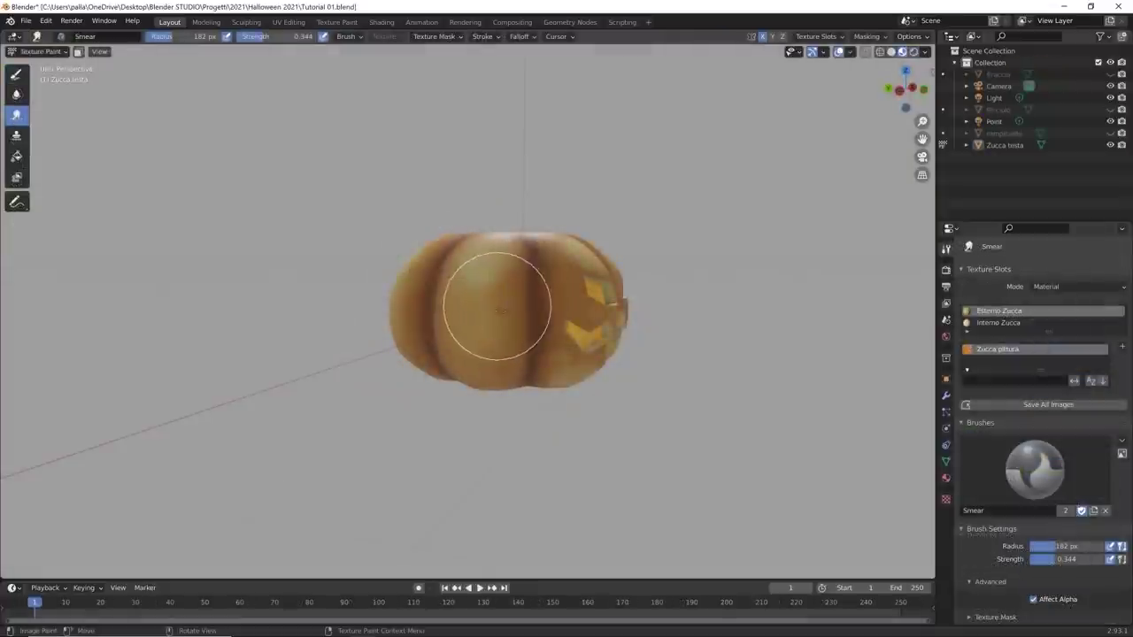
Step: Smear the upper lobe, then turn the left area into a Shader Editor without sidebar
mouse_move(497, 303)
mouse_down()
mouse_move(488, 296)
mouse_move(506, 279)
mouse_up()
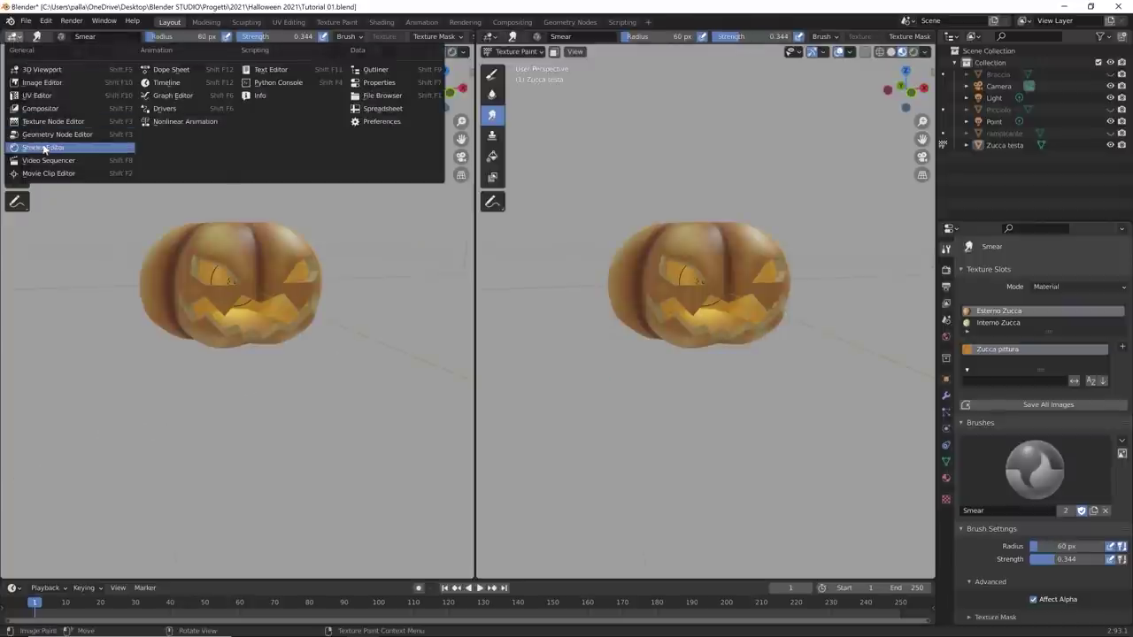
click(44, 149)
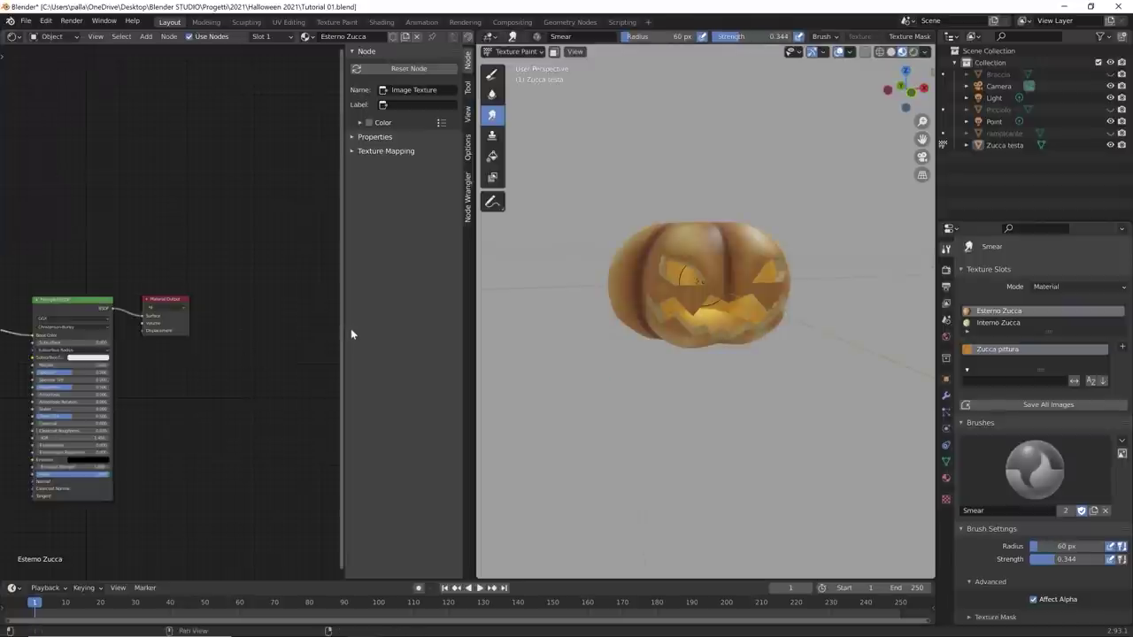
key(n)
key(Home)
scroll(218, 339, up, 3)
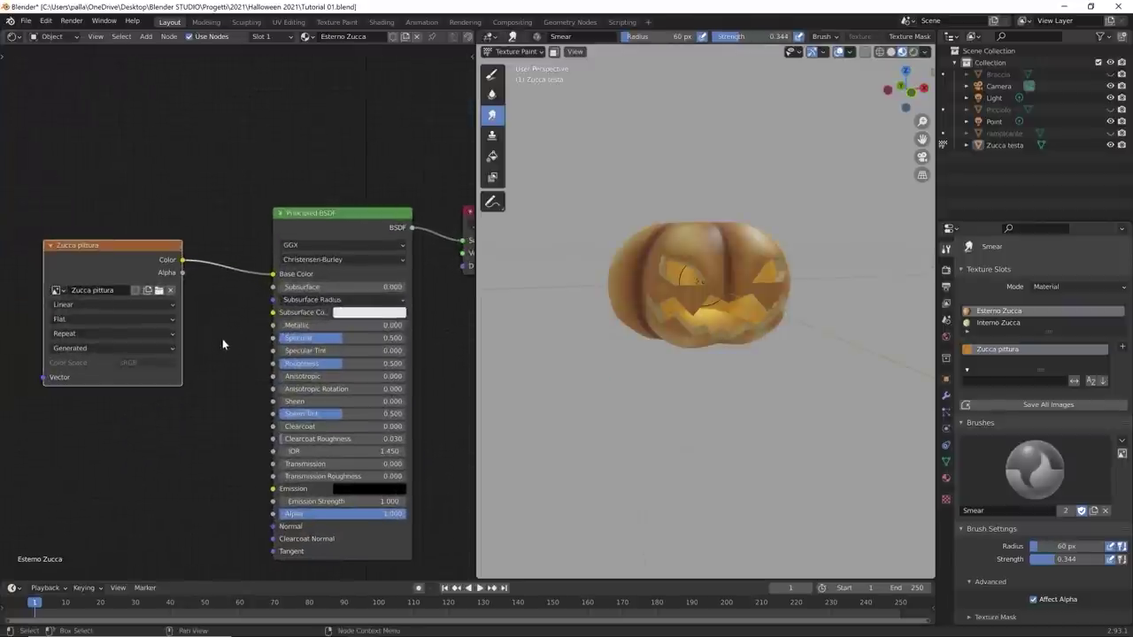
Step: Move the Zucca pittura image node up and to the left
drag(127, 248, 116, 166)
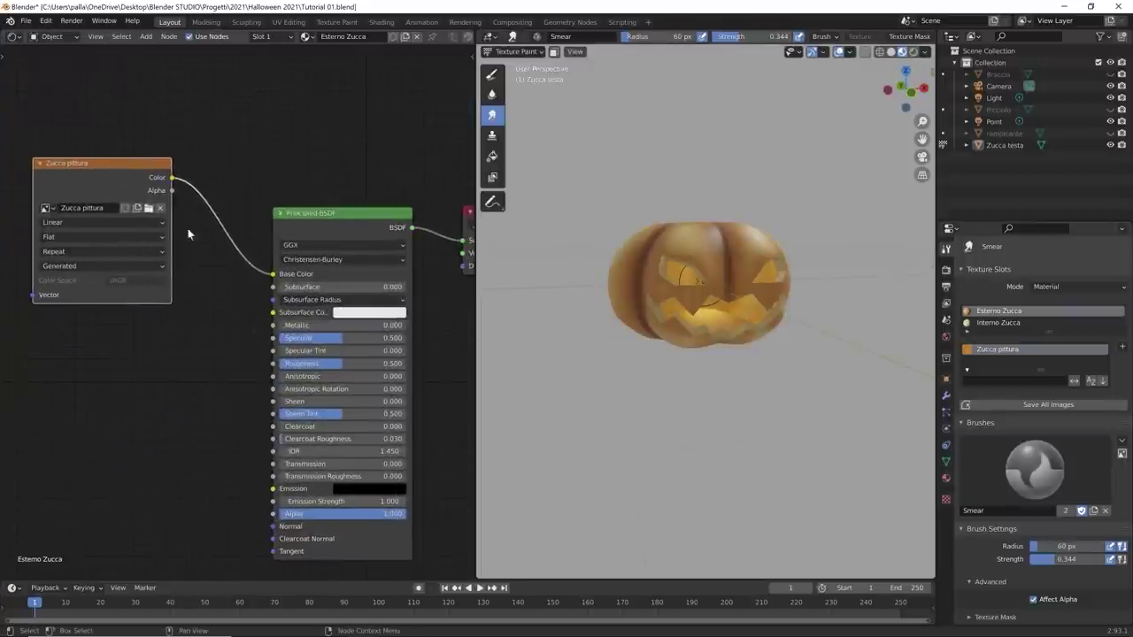
scroll(632, 296, up, 3)
middle_drag(632, 296, 637, 298)
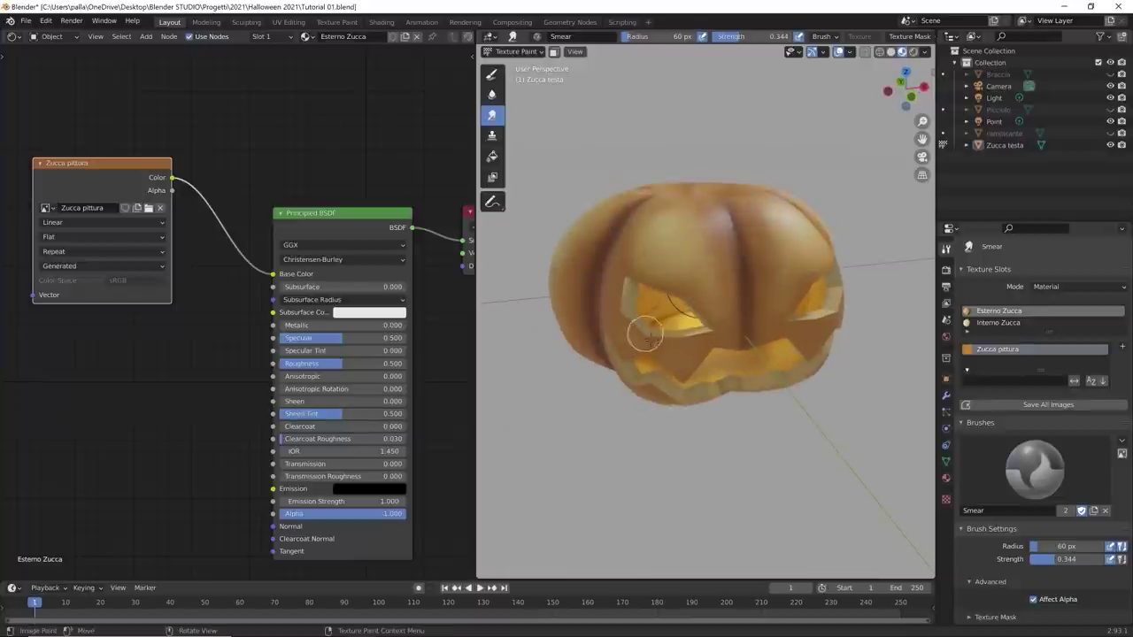
drag(114, 164, 99, 159)
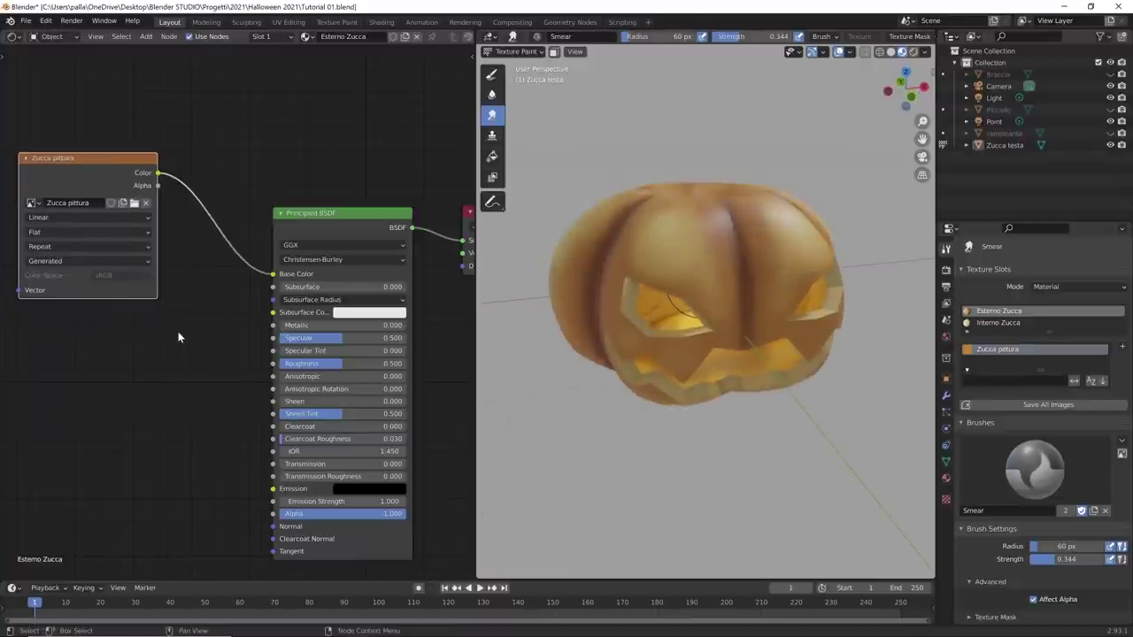
Step: Add a Noise Texture node, trying and then removing a link to Base Color
key(shift+a)
mouse_move(164, 337)
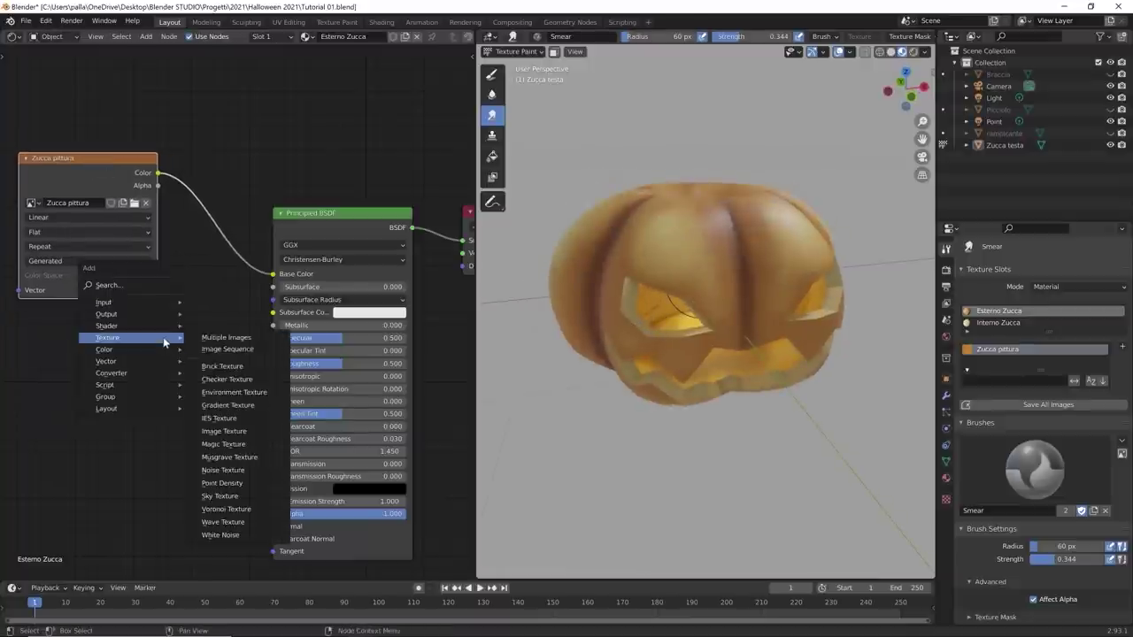
click(233, 475)
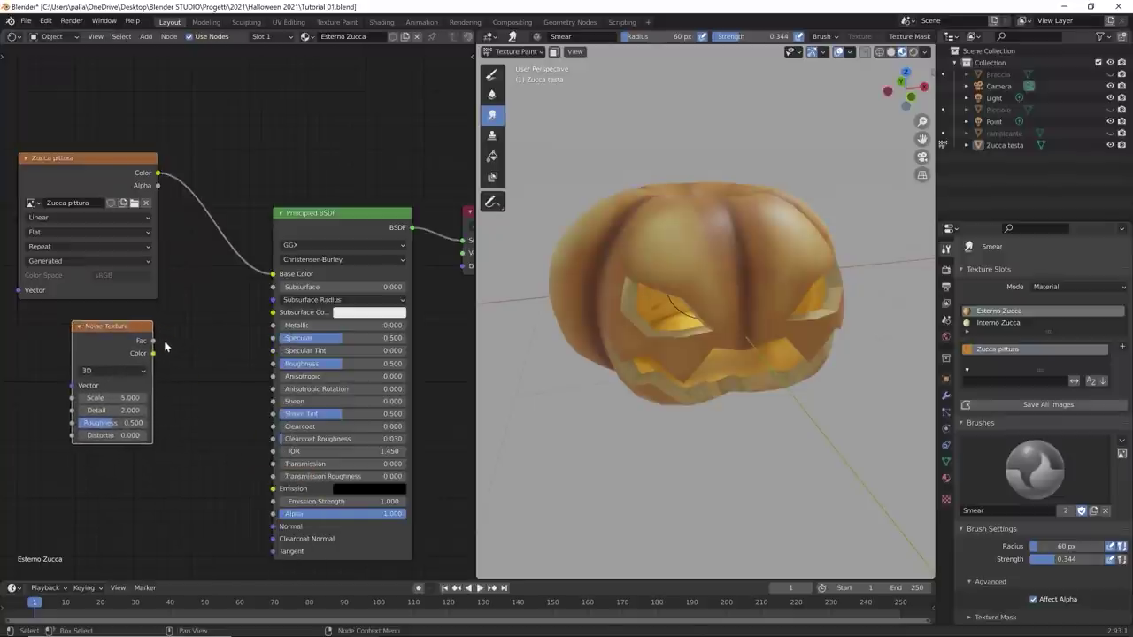
drag(156, 353, 160, 354)
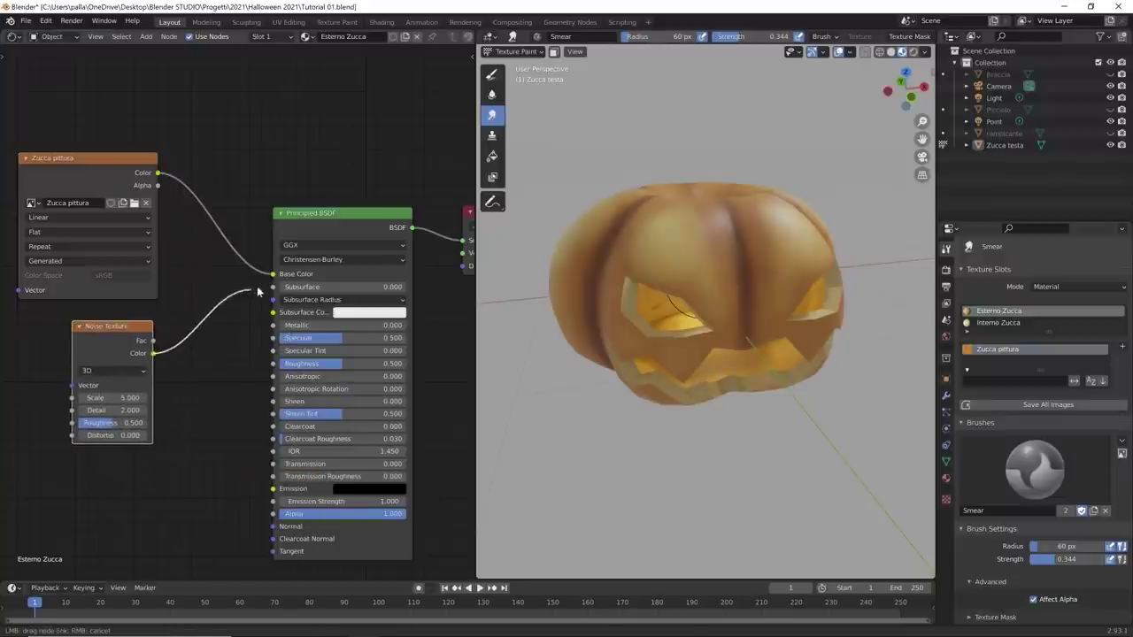
drag(257, 291, 272, 276)
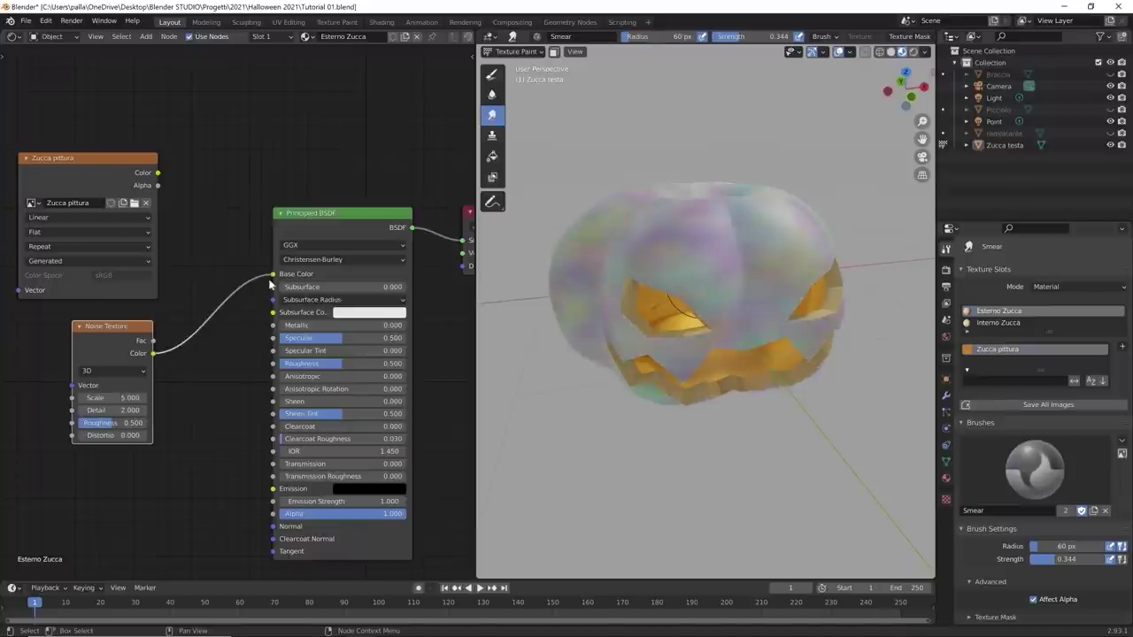
drag(273, 277, 251, 285)
drag(167, 355, 156, 358)
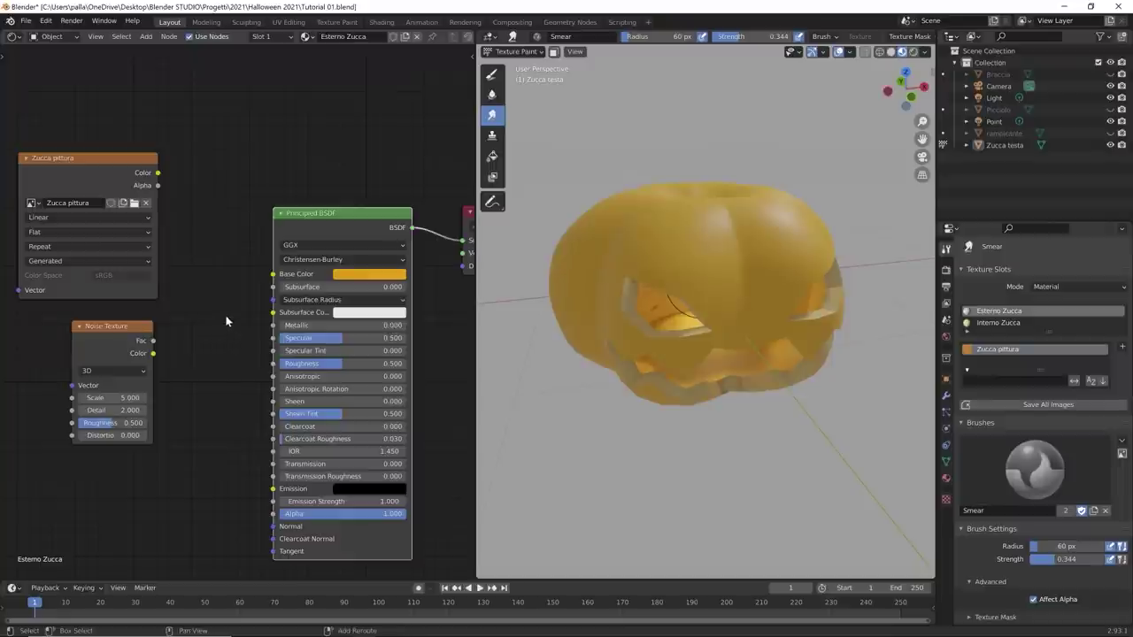
Step: Search 'mix' to add a MixRGB node beside Principled BSDF and wire it to Base Color
key(shift+a)
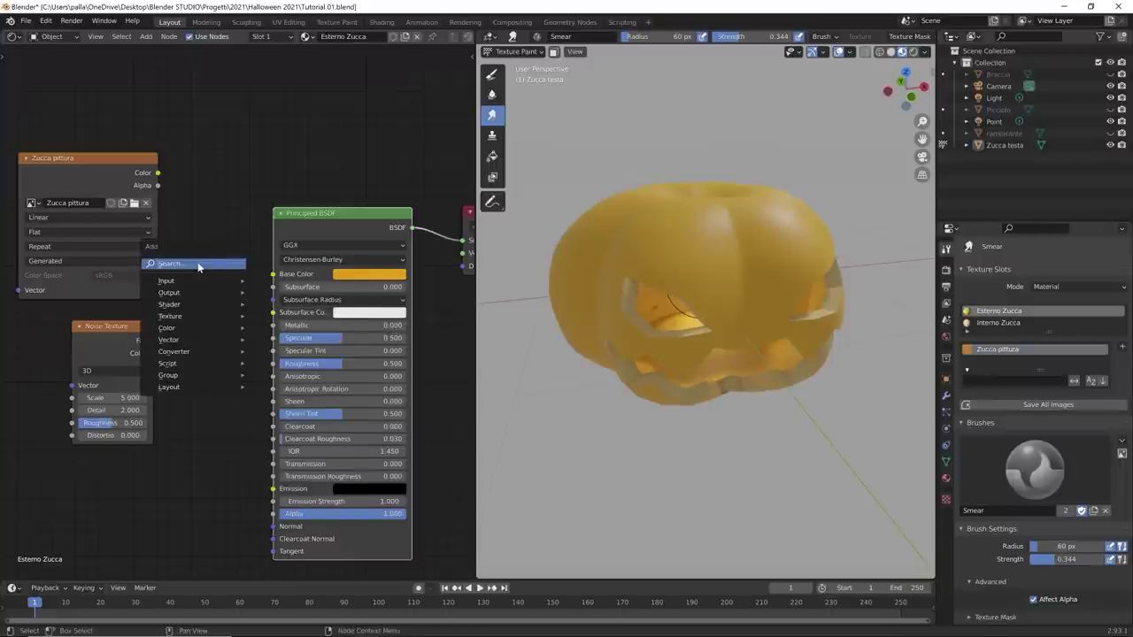
click(191, 261)
text(mix)
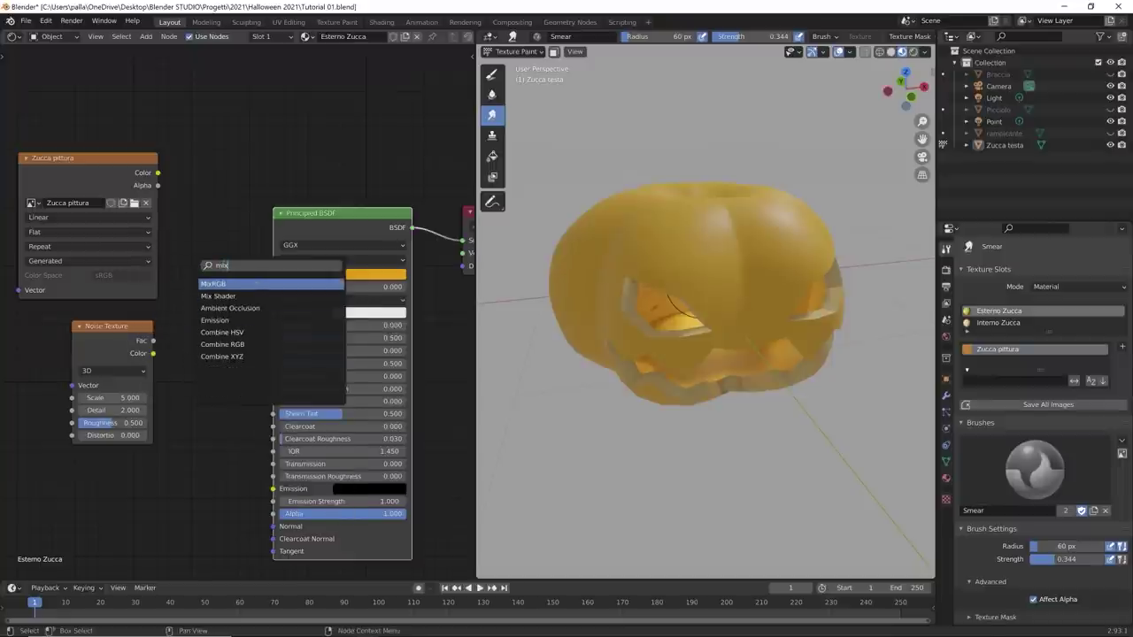
key(Return)
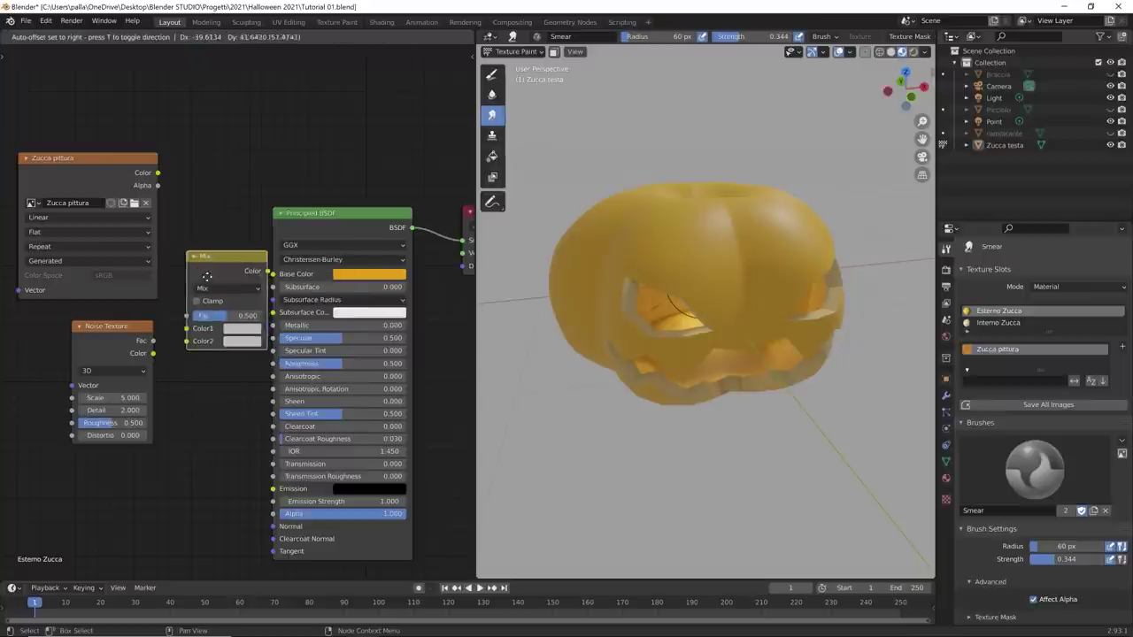
click(197, 282)
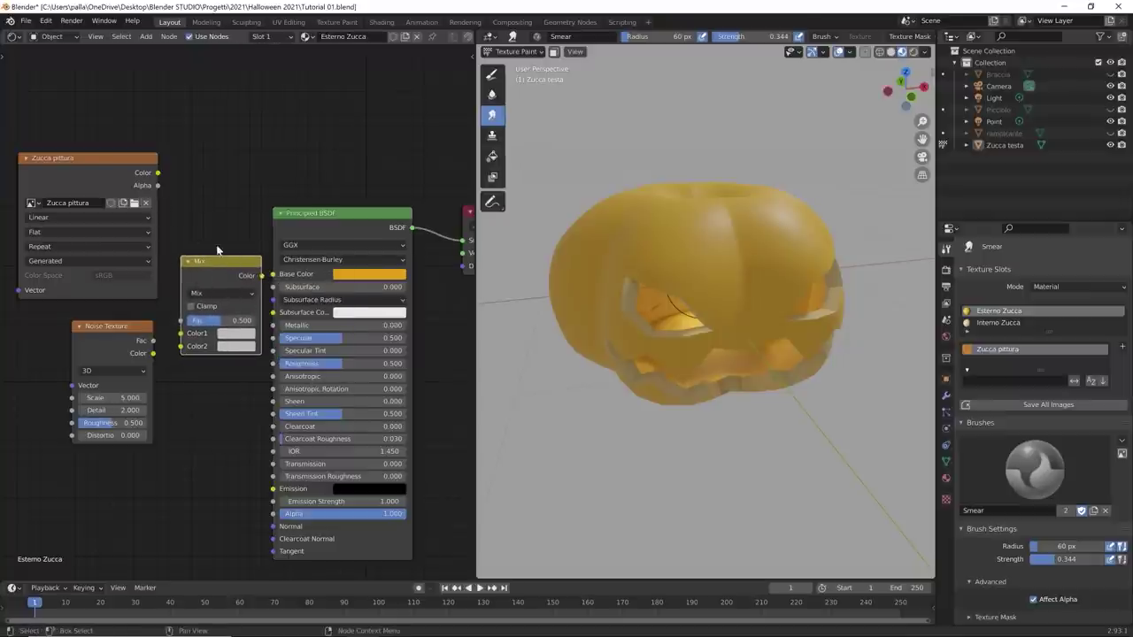
drag(220, 258, 273, 274)
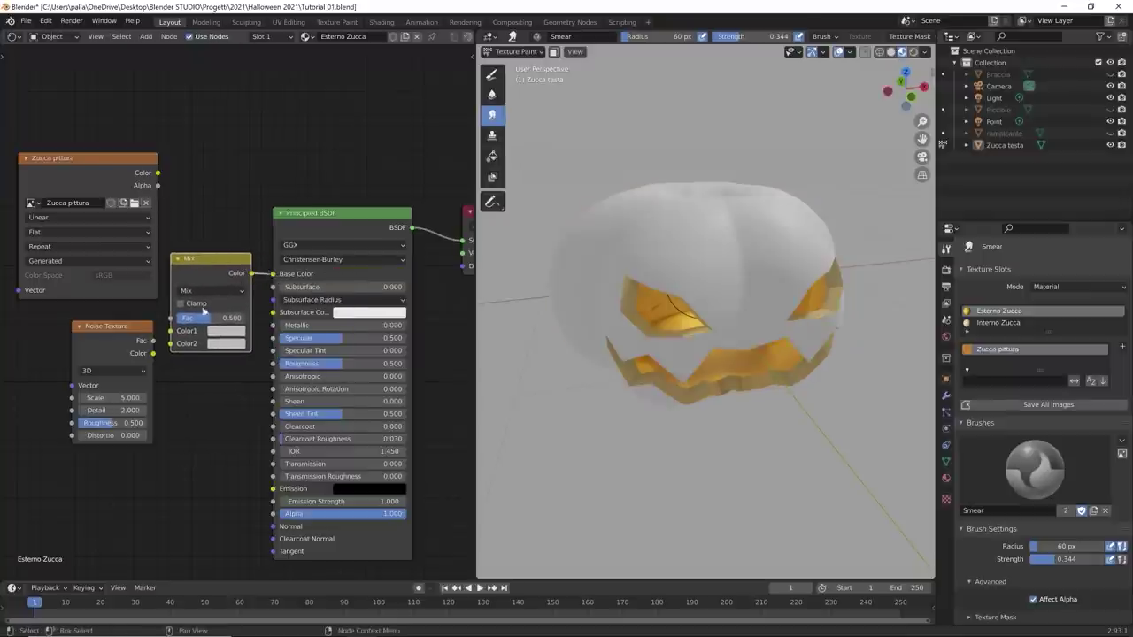
Step: Wire the Mix output to Base Color, Zucca pittura Color into Color1, noise Color into Color2
mouse_move(127, 329)
mouse_down()
mouse_move(105, 332)
mouse_move(170, 343)
mouse_up()
drag(148, 197, 119, 205)
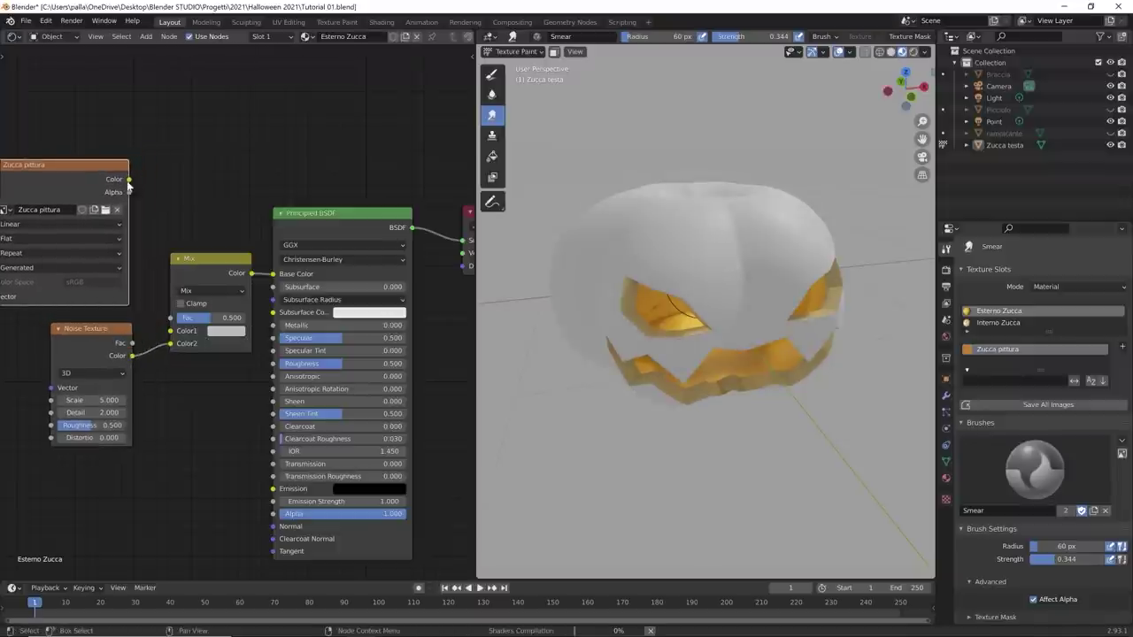
drag(171, 329, 129, 179)
scroll(189, 445, down, 2)
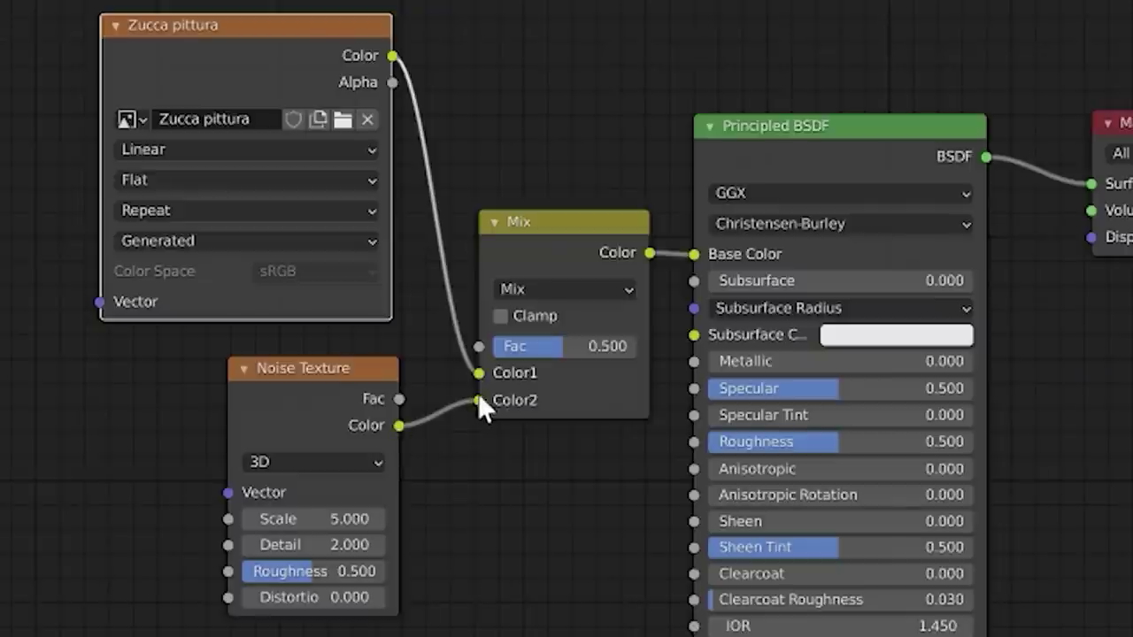
Step: Replace the noise Color link on Mix Color2 with the Noise Texture Fac output
drag(478, 398, 404, 422)
click(398, 404)
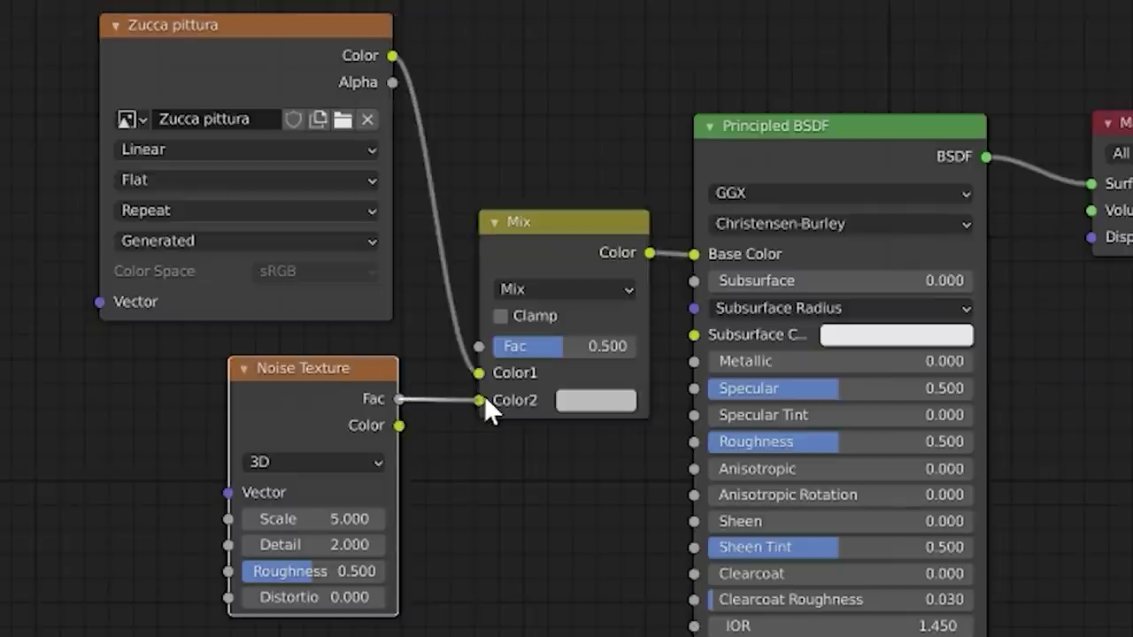
drag(484, 396, 486, 399)
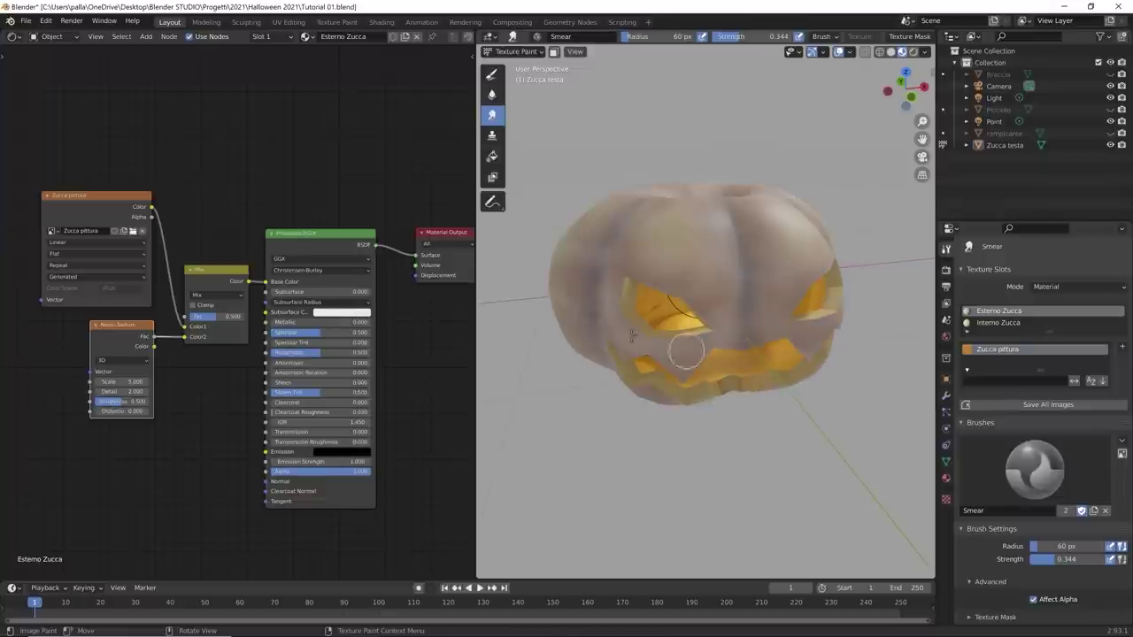
mouse_move(658, 371)
middle_down()
mouse_move(702, 343)
mouse_move(615, 363)
mouse_move(673, 354)
middle_up()
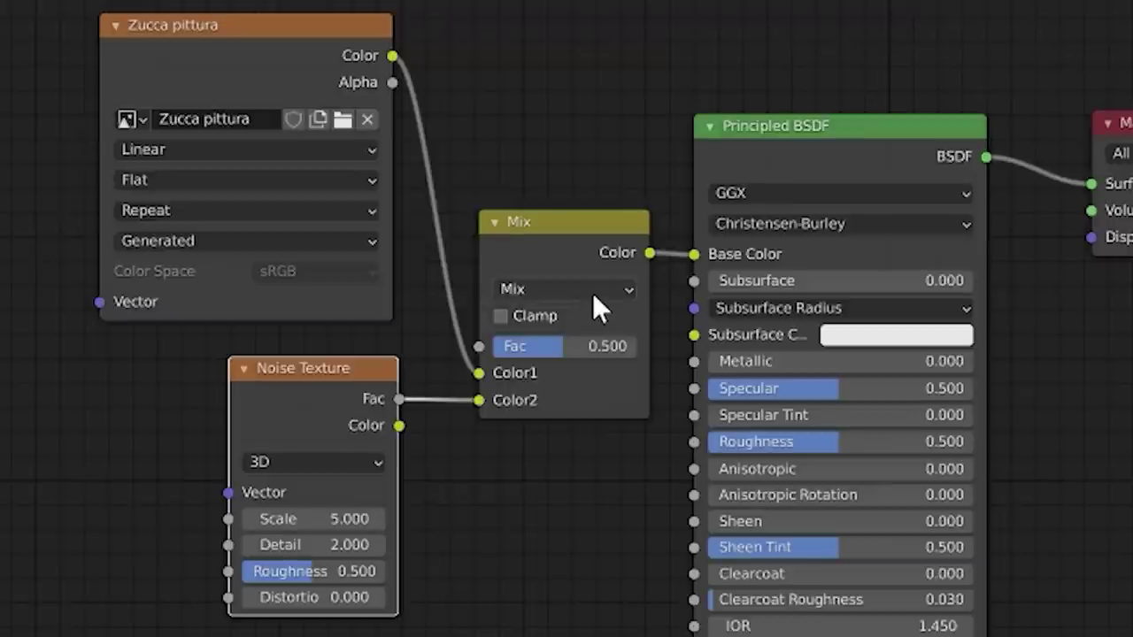
Step: Set the Mix node blend mode to Multiply with Fac at 1.000
click(595, 295)
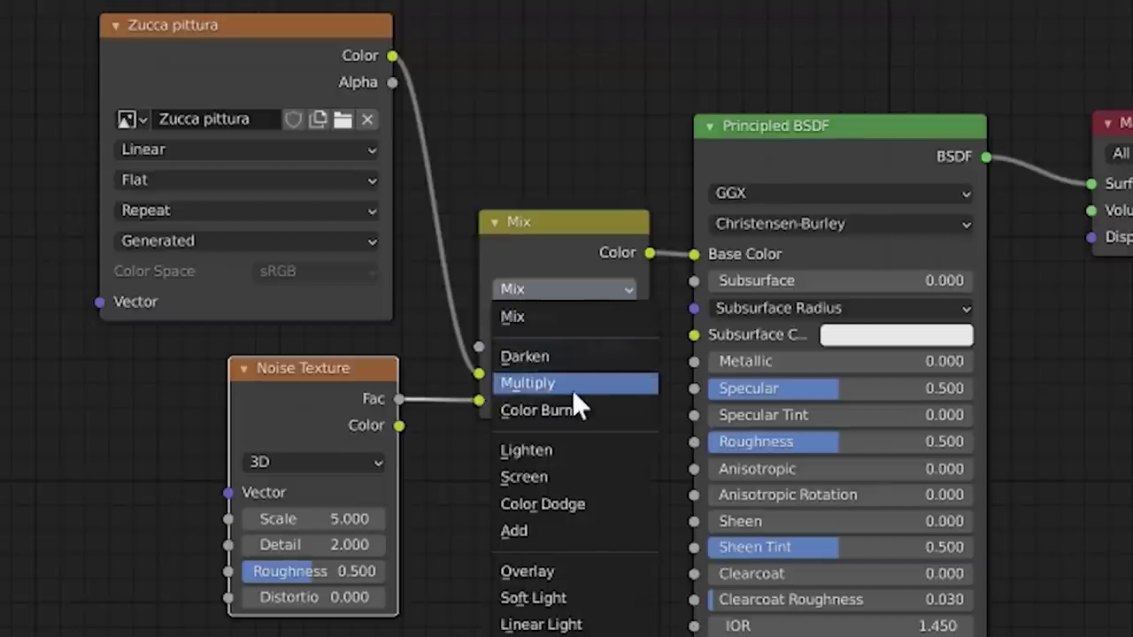
click(544, 382)
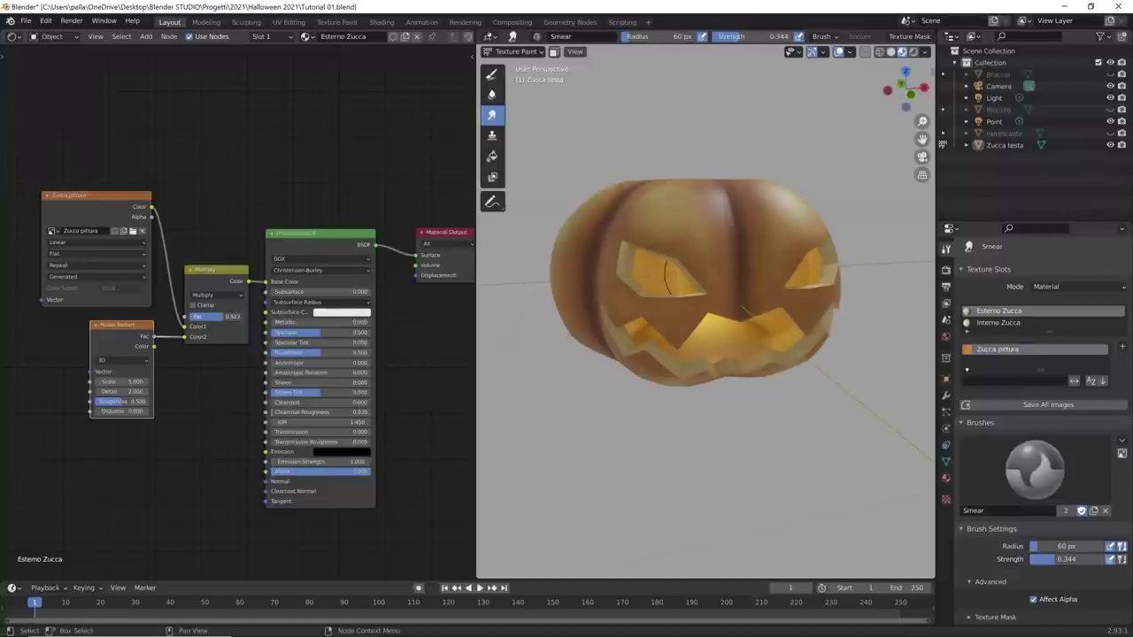
drag(212, 316, 244, 317)
middle_drag(592, 374, 639, 407)
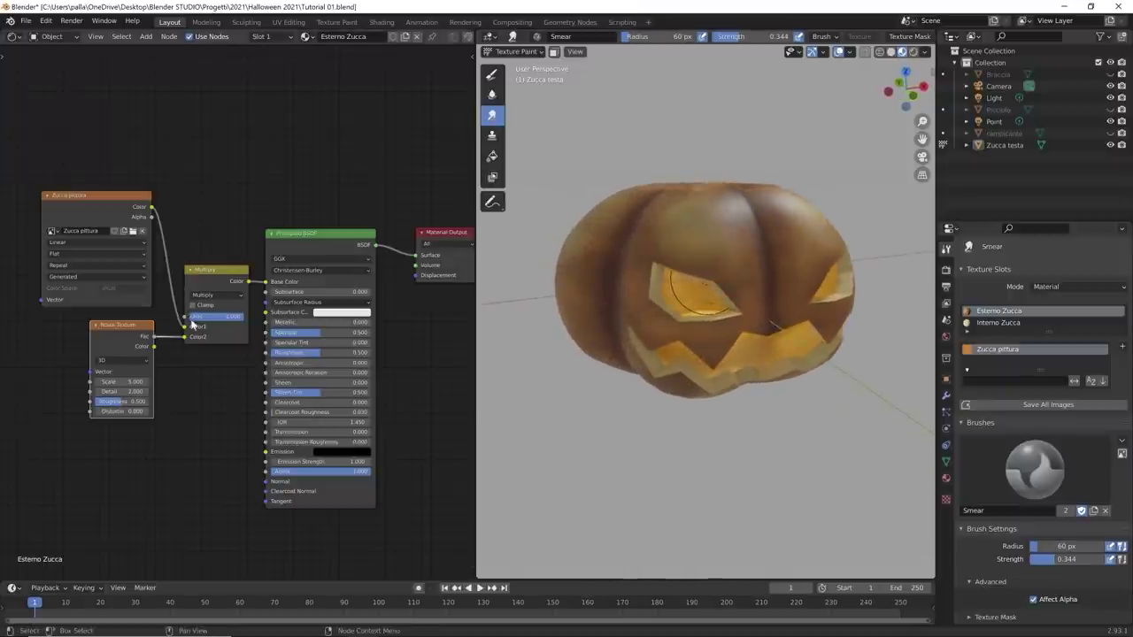
Step: Unhook the image colour, lower noise Scale to 2.500, and plug Zucca pittura Alpha into Fac
drag(185, 328, 168, 289)
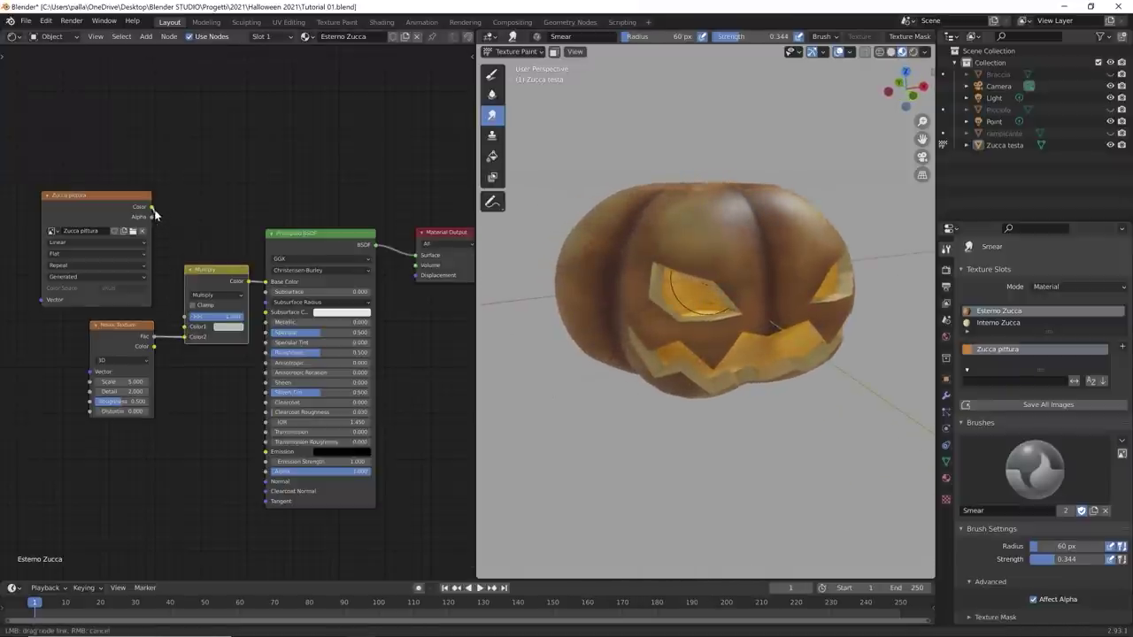
drag(151, 208, 152, 209)
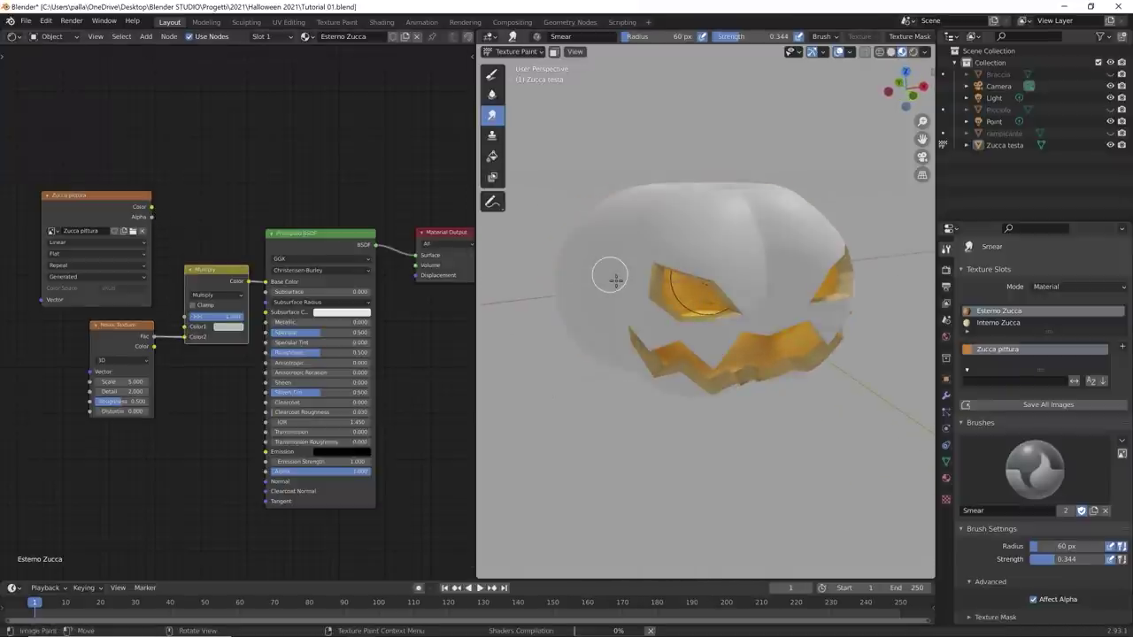
middle_drag(613, 275, 540, 296)
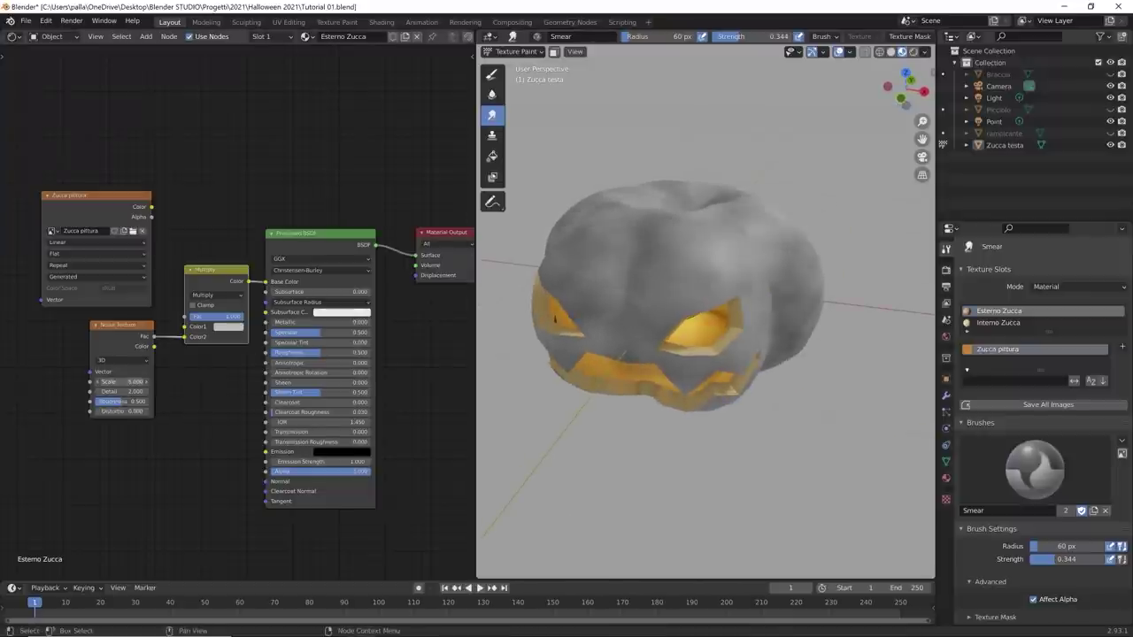
mouse_move(119, 381)
mouse_down()
mouse_move(93, 381)
mouse_move(160, 381)
mouse_move(120, 401)
mouse_up()
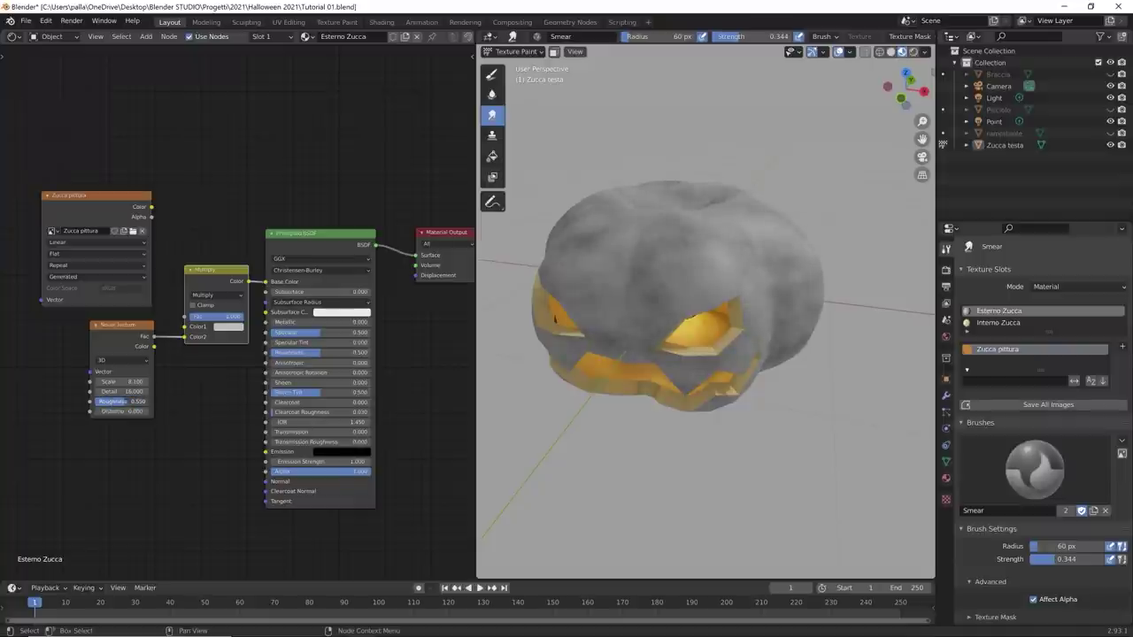
drag(153, 216, 185, 334)
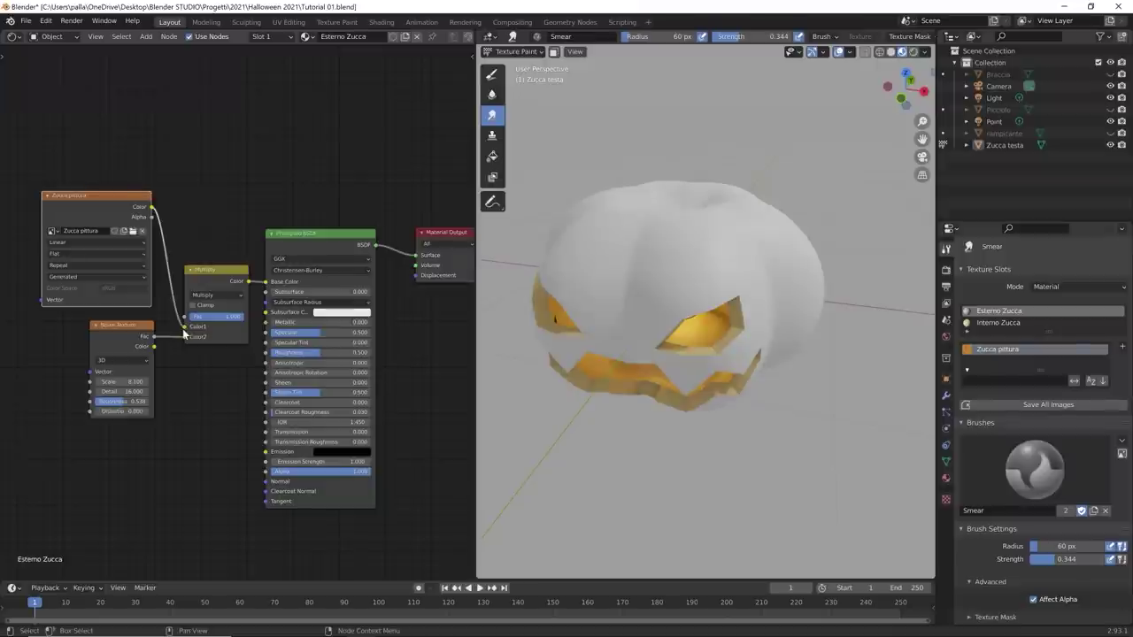
mouse_move(658, 336)
middle_down()
mouse_move(711, 277)
mouse_move(675, 329)
mouse_move(637, 336)
mouse_move(589, 311)
mouse_move(607, 321)
middle_up()
scroll(601, 344, down, 4)
Step: Raise the noise Roughness, and revert a Scale change of 6.400 back to 8.100
scroll(607, 322, up, 5)
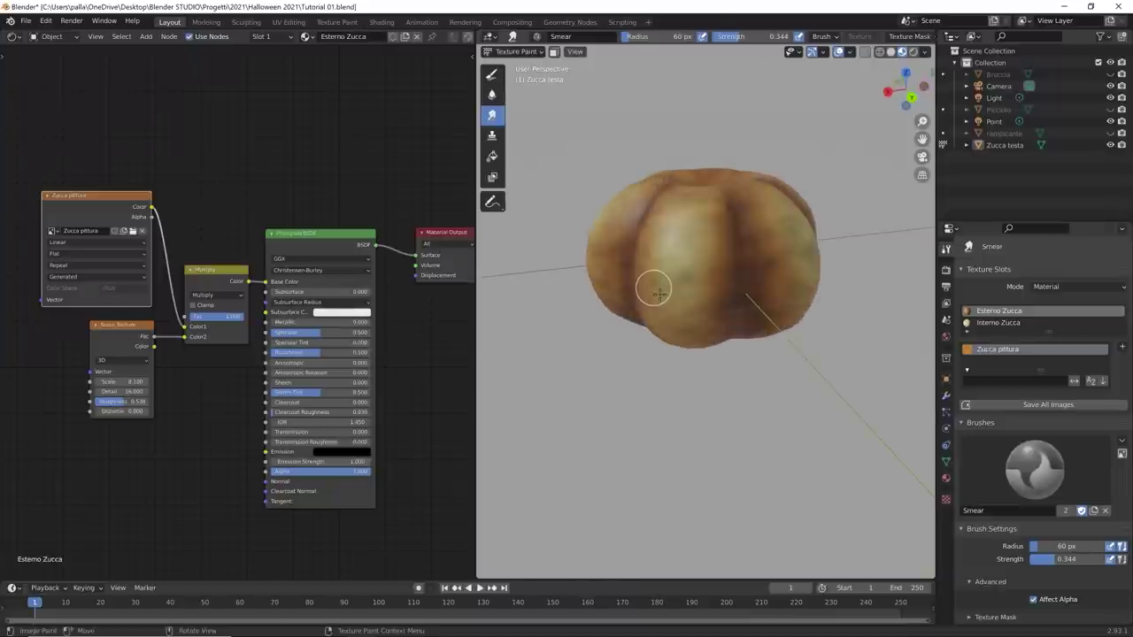
middle_drag(652, 283, 696, 303)
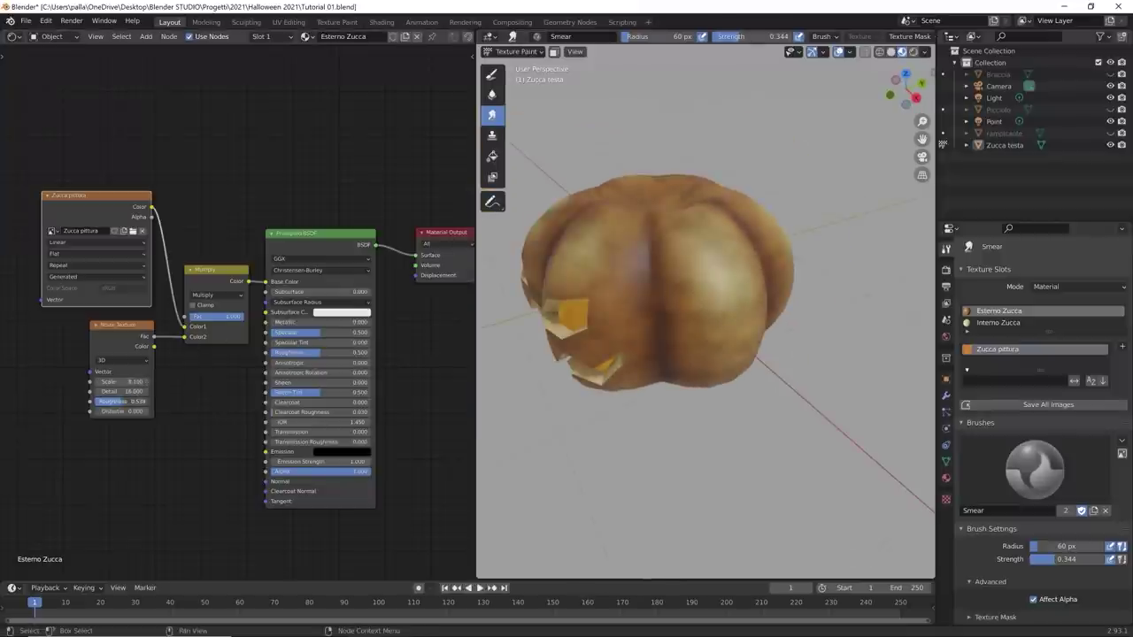
drag(120, 401, 147, 401)
mouse_move(575, 346)
middle_down()
mouse_move(693, 336)
mouse_move(557, 346)
middle_up()
scroll(693, 337, up, 3)
drag(149, 386, 119, 386)
key(ctrl+z)
scroll(693, 361, down, 4)
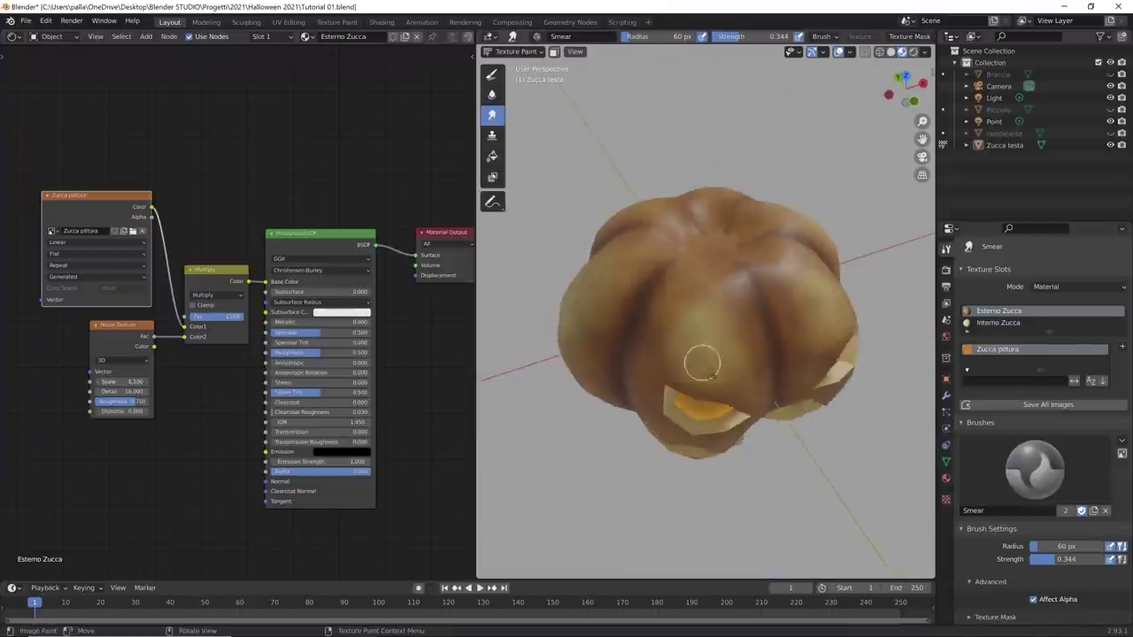
Step: Move the Multiply node up beside the Zucca pittura image node
middle_drag(693, 361, 650, 399)
scroll(659, 365, down, 3)
drag(204, 275, 195, 208)
scroll(691, 292, up, 3)
middle_drag(690, 292, 675, 324)
scroll(776, 278, up, 3)
scroll(760, 281, down, 2)
scroll(709, 335, up, 3)
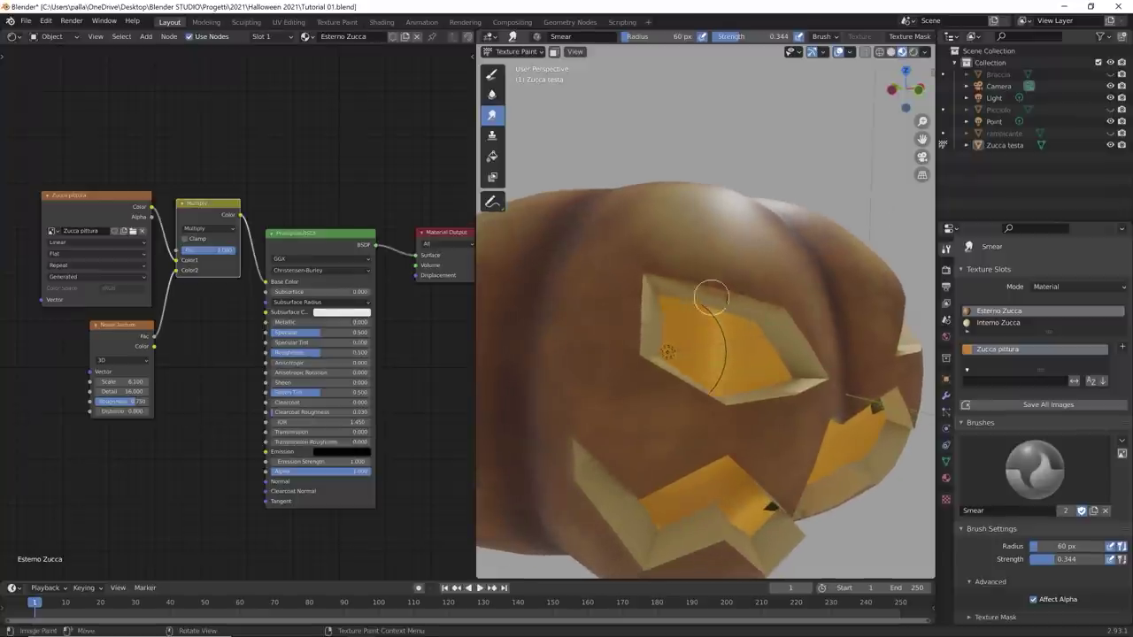
Step: Reposition the Noise Texture node and link its Fac to the Principled BSDF Roughness
drag(134, 335, 120, 336)
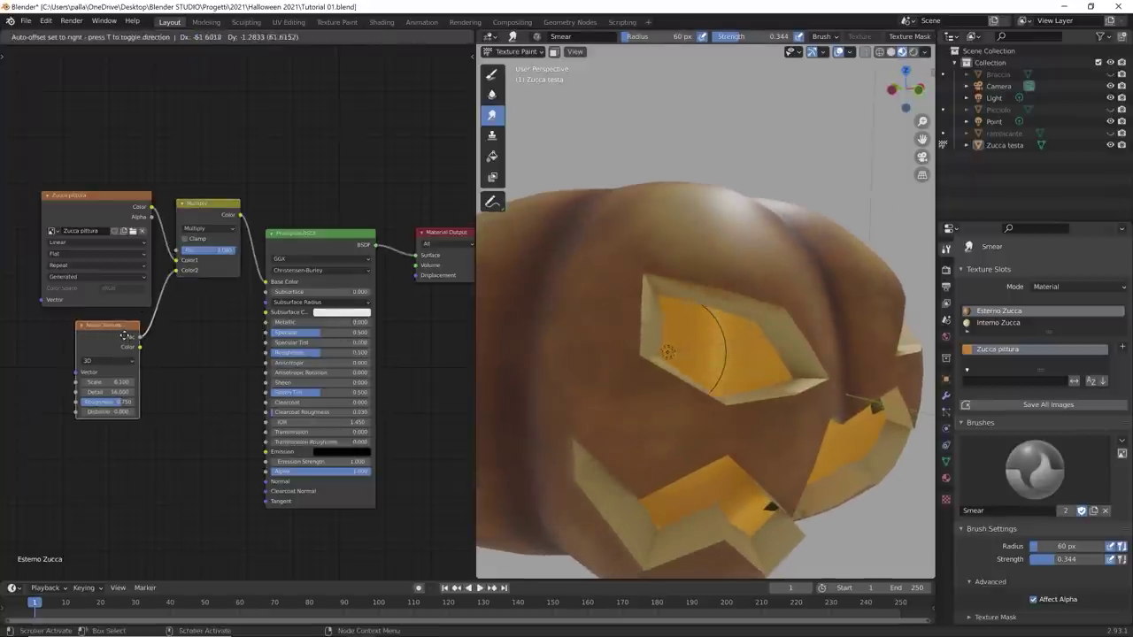
middle_drag(571, 271, 716, 318)
scroll(750, 273, down, 4)
scroll(651, 358, up, 6)
scroll(721, 313, up, 3)
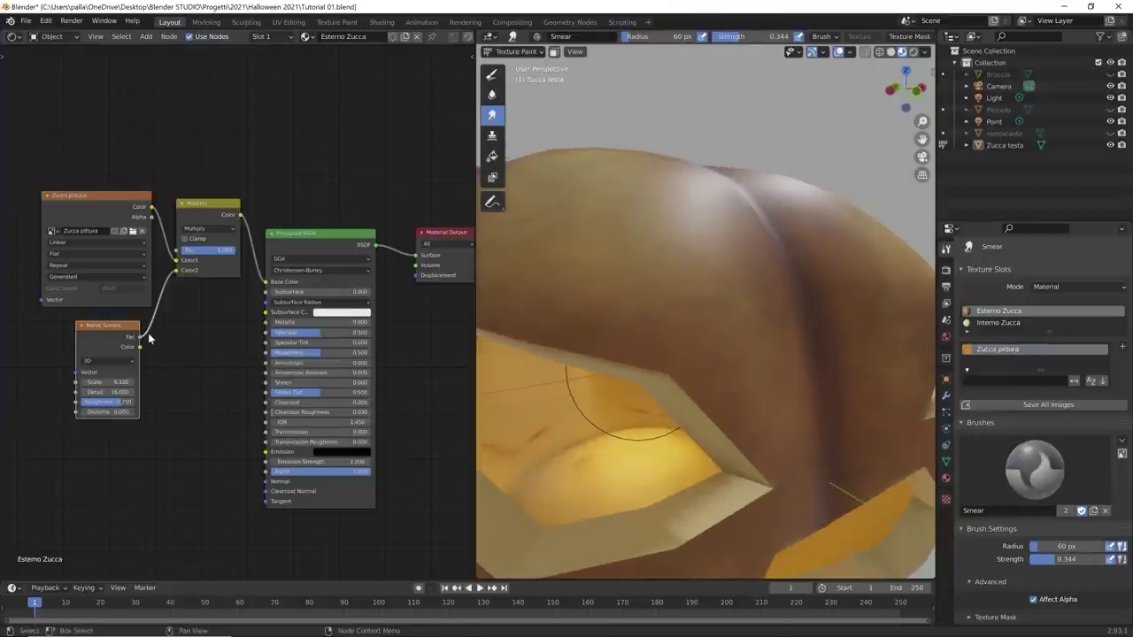
drag(129, 333, 262, 355)
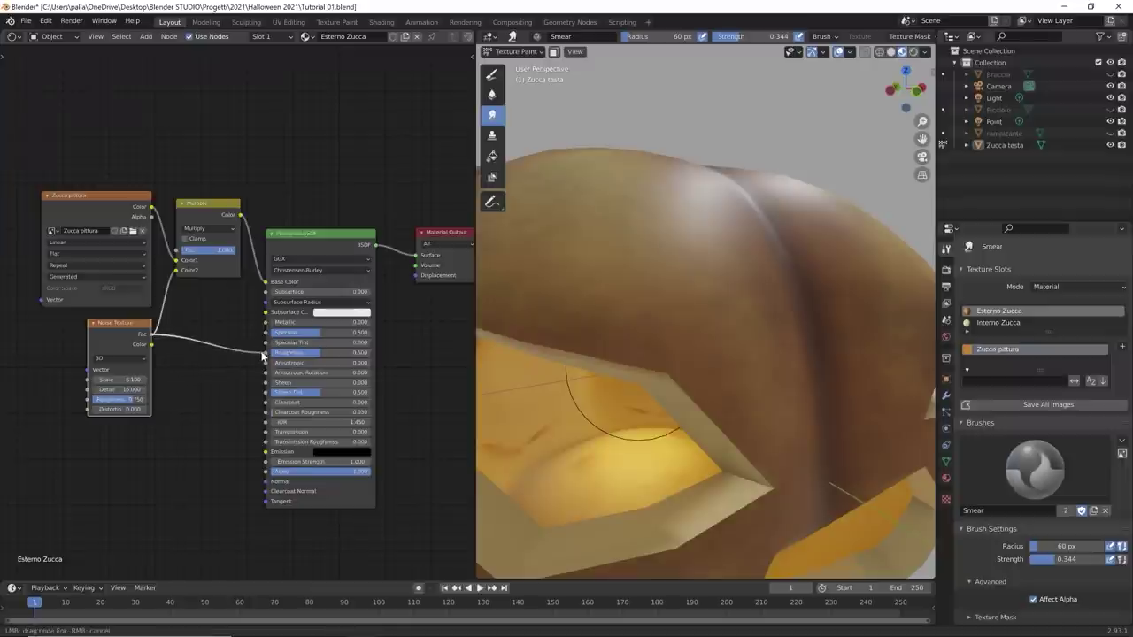
drag(262, 355, 262, 355)
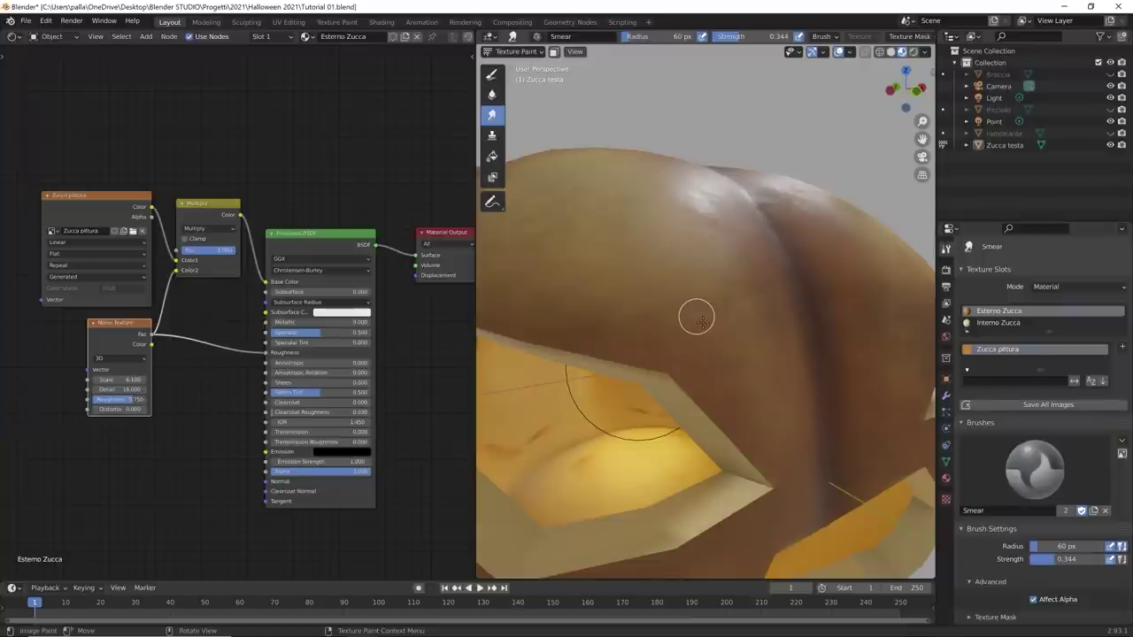
Step: Check the pumpkin's varied shine and shift the Noise Texture node left
scroll(697, 319, down, 7)
mouse_move(700, 320)
middle_down()
mouse_move(752, 338)
mouse_move(687, 352)
mouse_move(672, 337)
mouse_move(722, 340)
mouse_move(678, 334)
mouse_move(704, 326)
mouse_move(719, 335)
mouse_move(701, 337)
mouse_move(712, 372)
mouse_move(715, 331)
mouse_move(688, 331)
mouse_move(711, 315)
mouse_move(703, 298)
middle_up()
scroll(706, 330, up, 2)
scroll(669, 332, down, 3)
scroll(699, 329, up, 2)
scroll(703, 298, up, 2)
scroll(673, 314, down, 1)
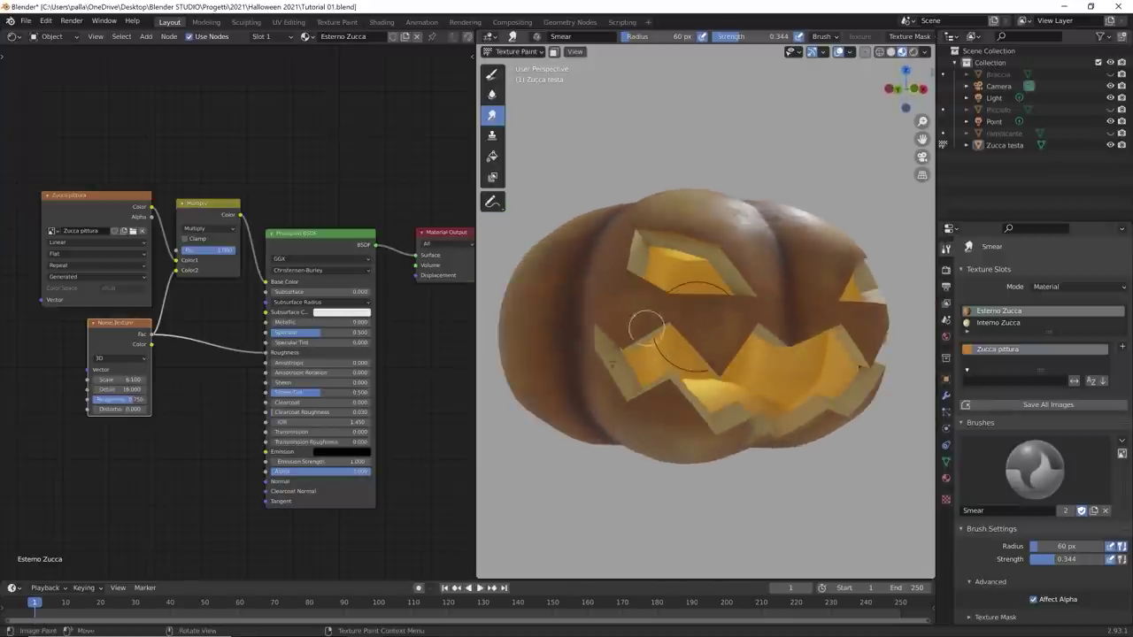
mouse_move(138, 325)
mouse_down()
mouse_move(240, 455)
mouse_move(142, 342)
mouse_up()
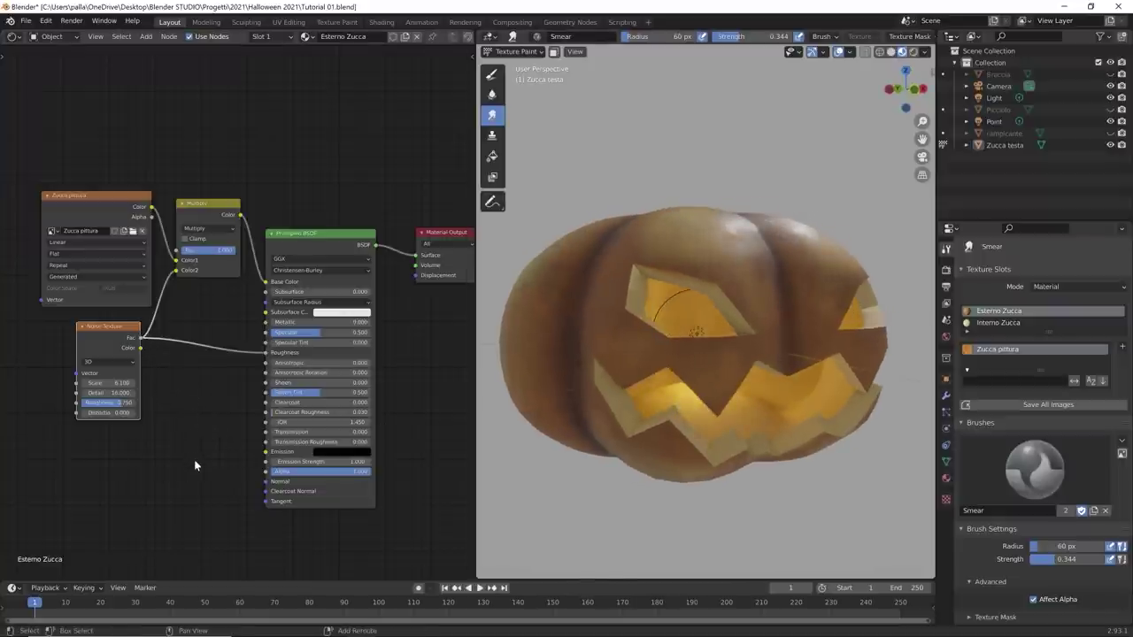
Step: Add a Bump node via search 'bum' and place it below the shader
key(shift+a)
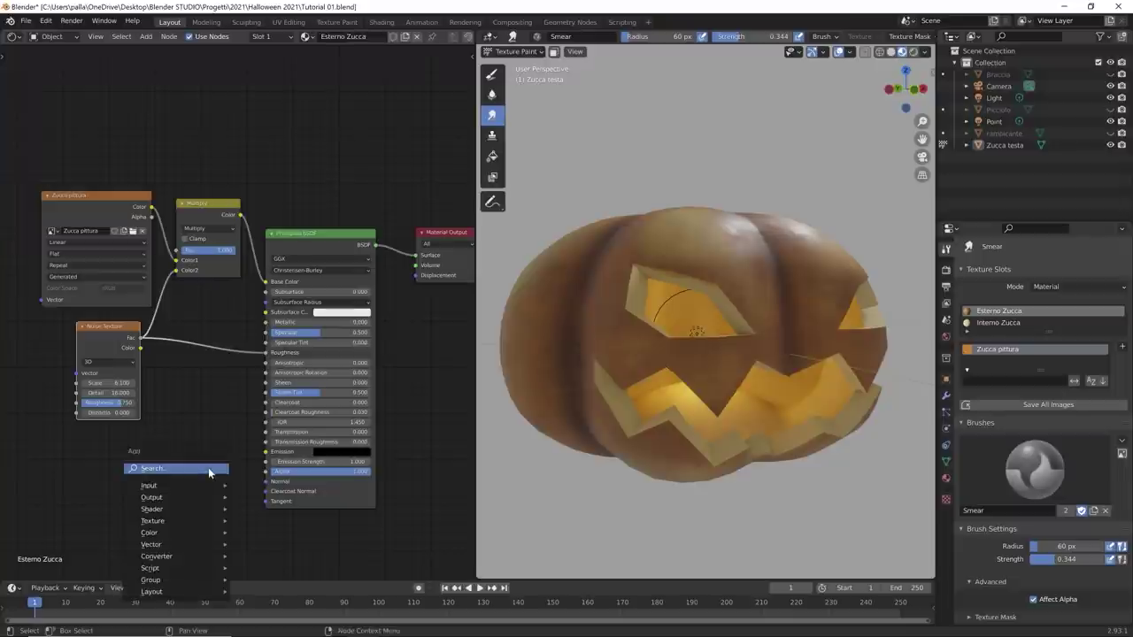
click(208, 468)
text(bum)
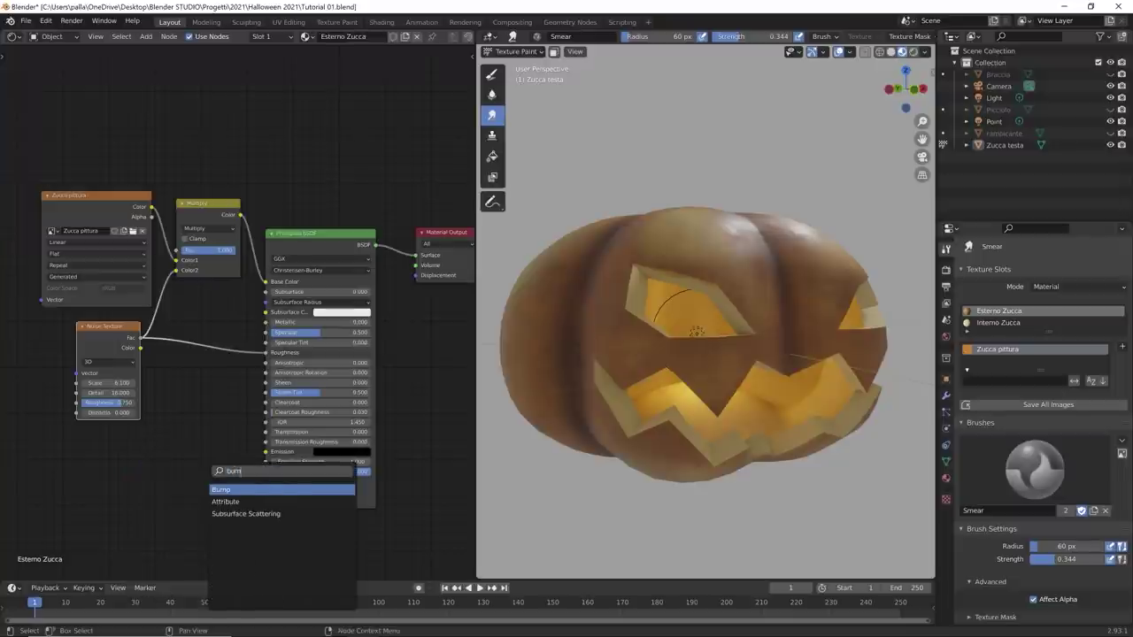
key(Return)
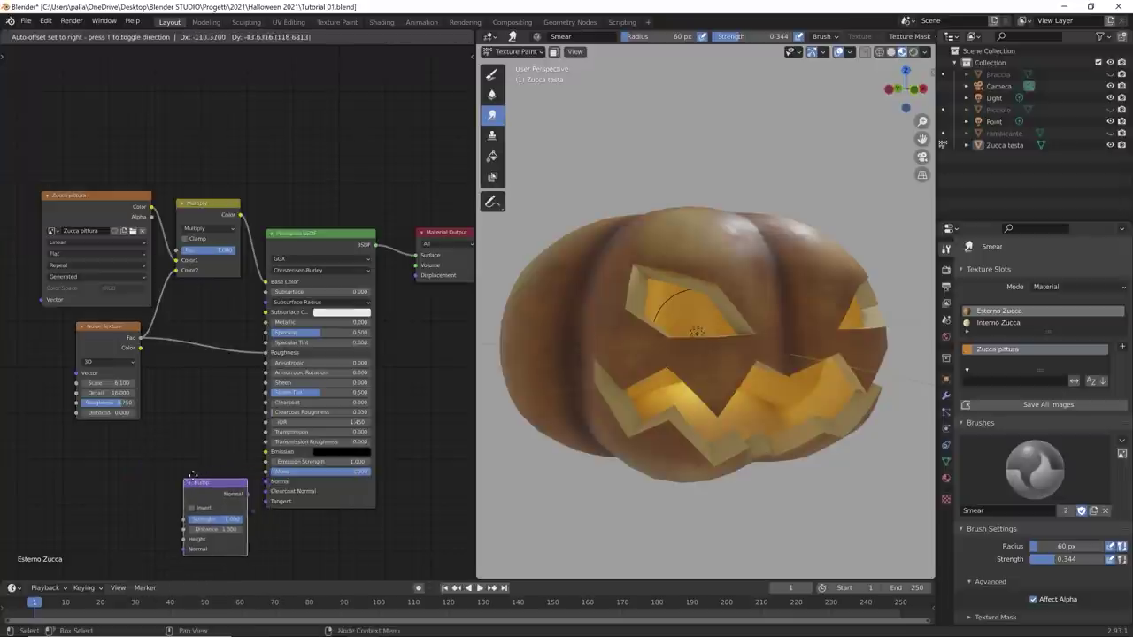
click(192, 472)
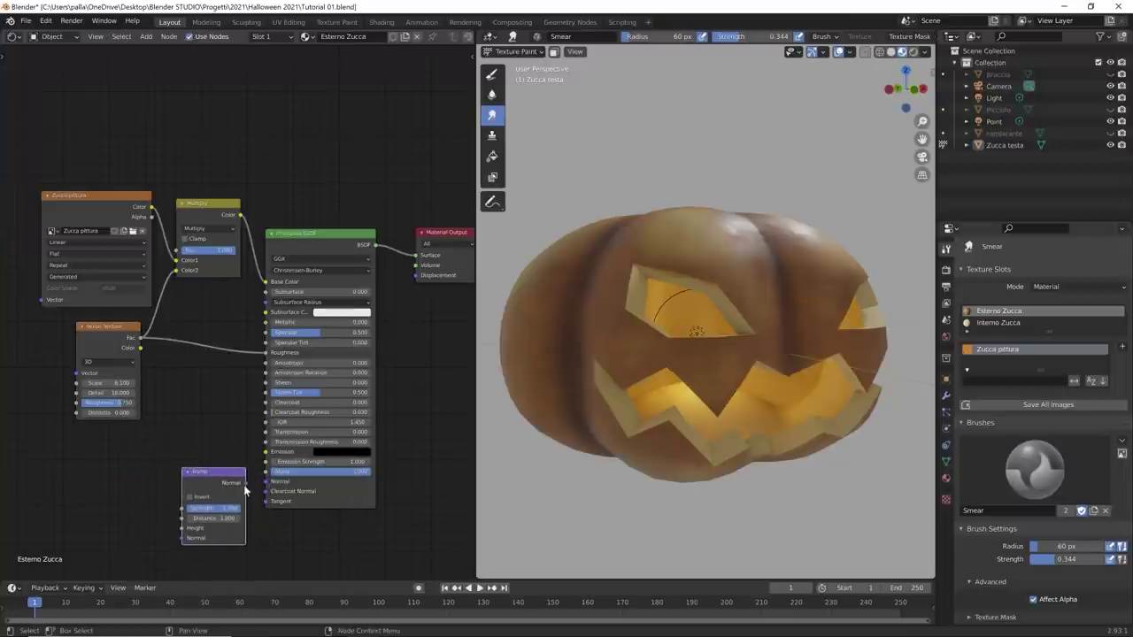
Step: Connect the Bump Normal output to the Principled BSDF Normal input
mouse_move(245, 483)
mouse_down()
mouse_move(265, 483)
mouse_move(244, 475)
mouse_up()
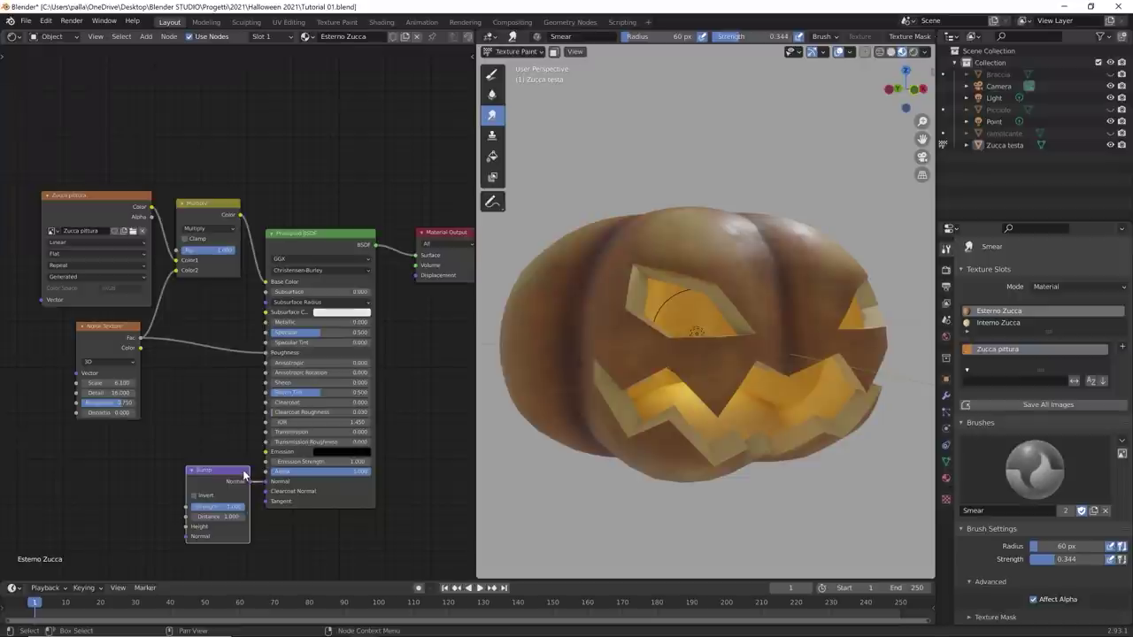
scroll(628, 395, down, 5)
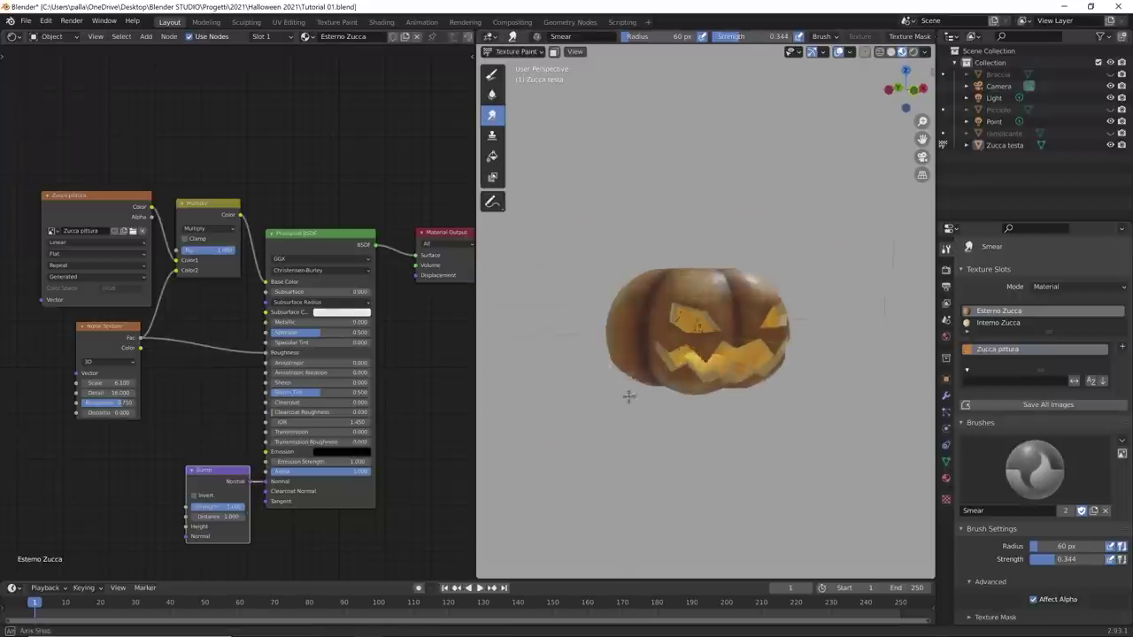
middle_drag(627, 395, 587, 352)
scroll(731, 309, up, 8)
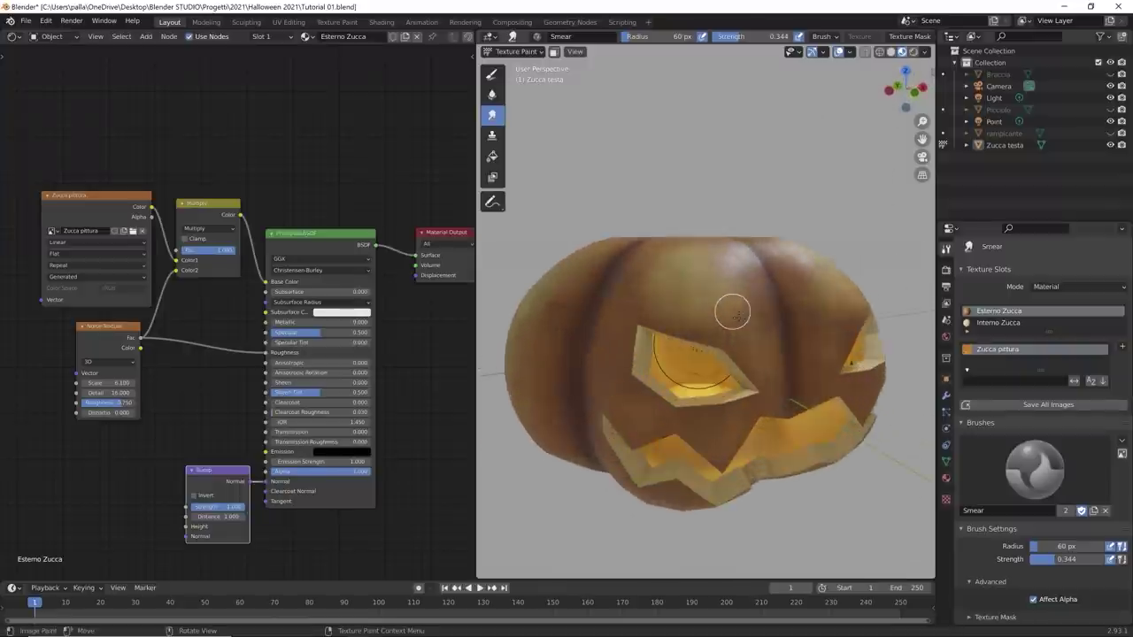
scroll(713, 309, up, 5)
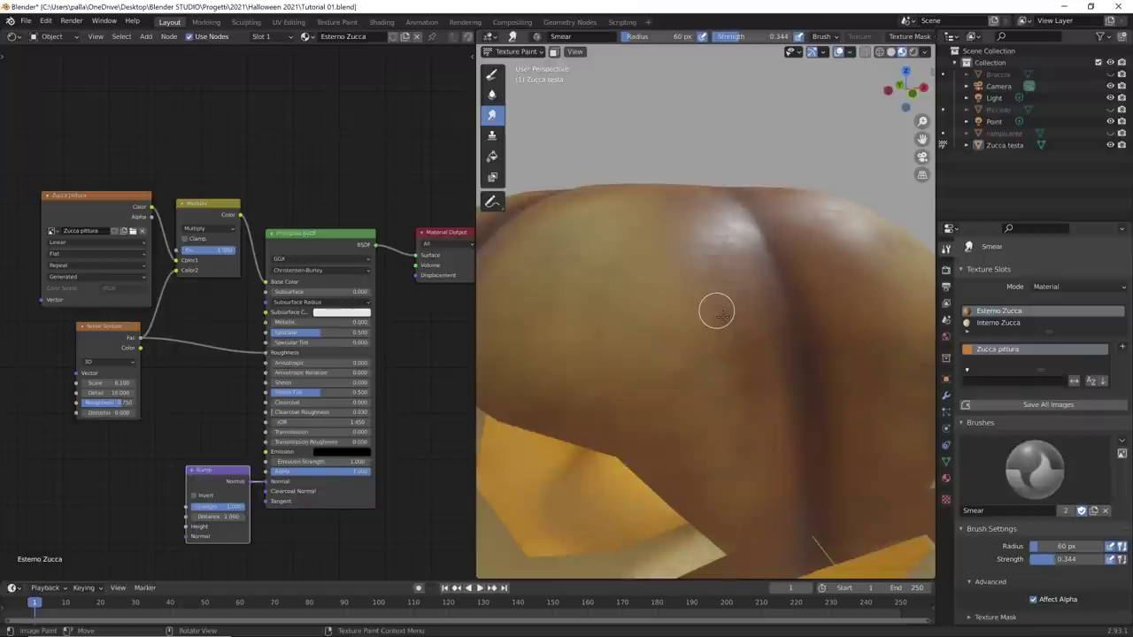
scroll(713, 309, down, 5)
Step: Feed the Noise Texture Fac into Bump Height and start adjusting bump Strength
drag(134, 336, 184, 527)
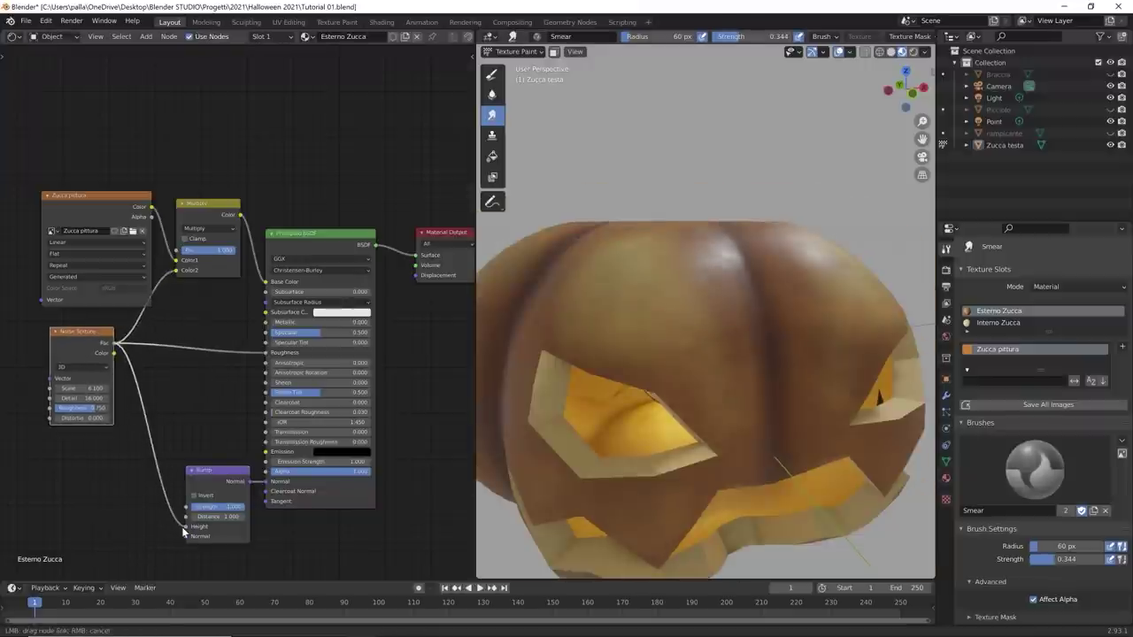
middle_drag(714, 372, 536, 309)
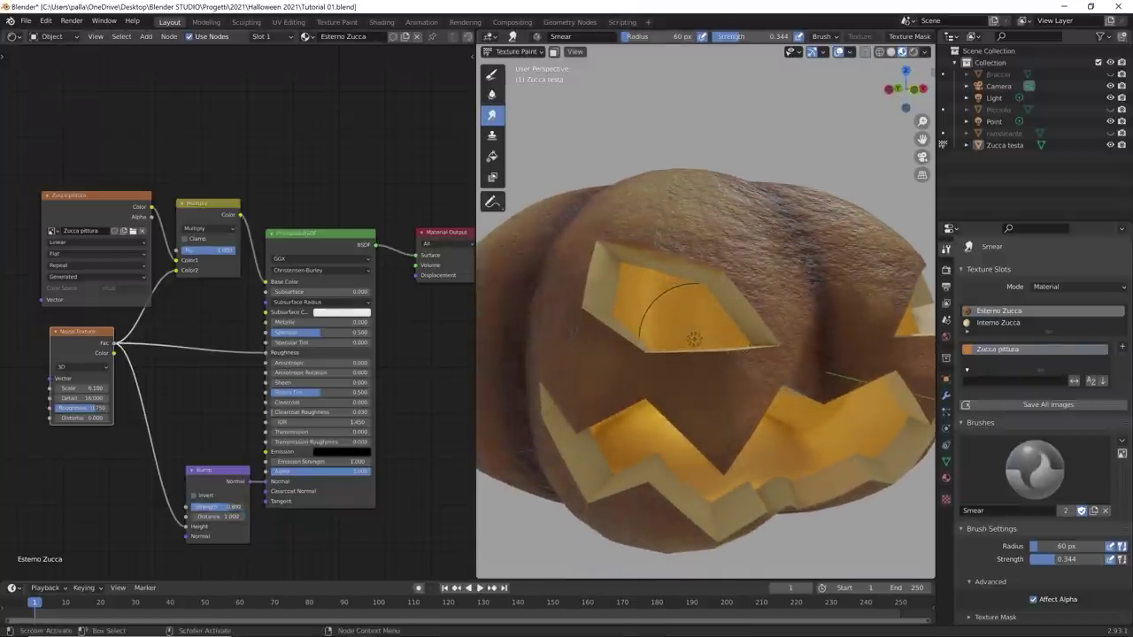
drag(213, 507, 187, 506)
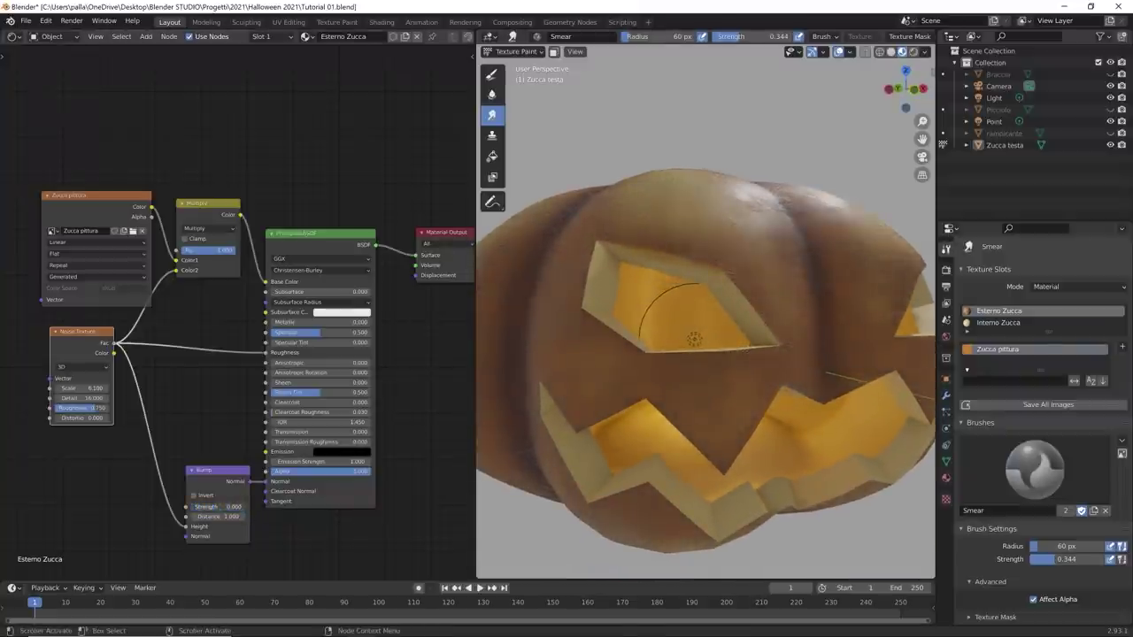
scroll(653, 372, up, 5)
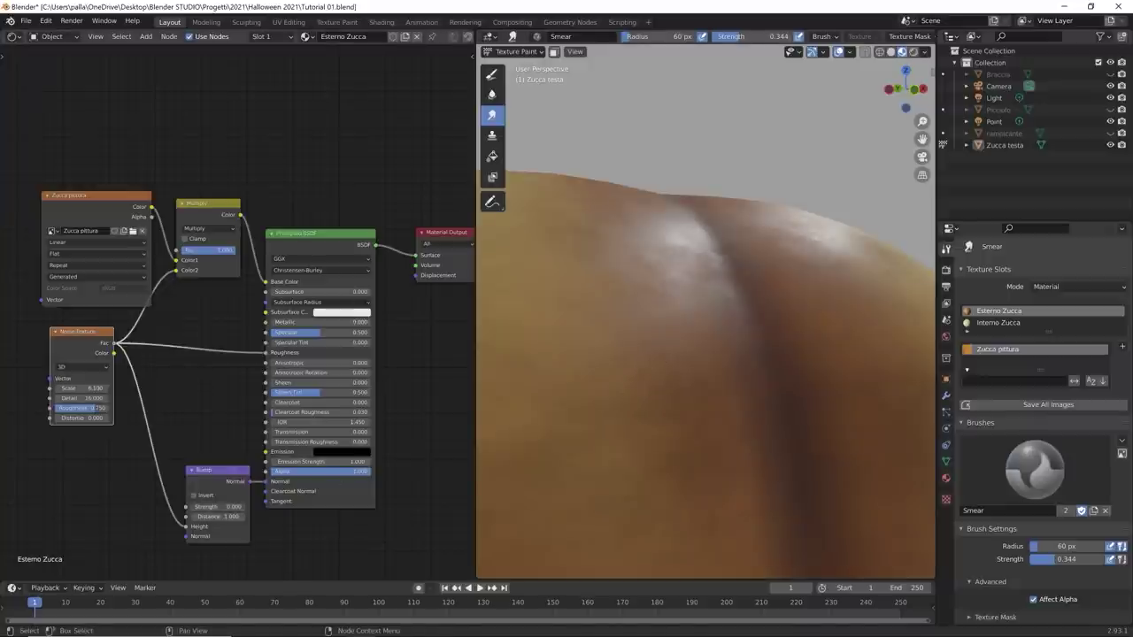
drag(217, 507, 232, 506)
Step: Set the Bump Strength and Distance both to 0.100
mouse_move(217, 507)
mouse_down()
mouse_move(228, 506)
mouse_move(177, 516)
mouse_move(242, 522)
mouse_up()
scroll(572, 441, down, 5)
middle_drag(645, 392, 700, 404)
scroll(681, 449, down, 4)
scroll(663, 415, up, 2)
scroll(670, 434, down, 4)
scroll(665, 481, up, 5)
scroll(660, 461, down, 6)
scroll(700, 405, up, 5)
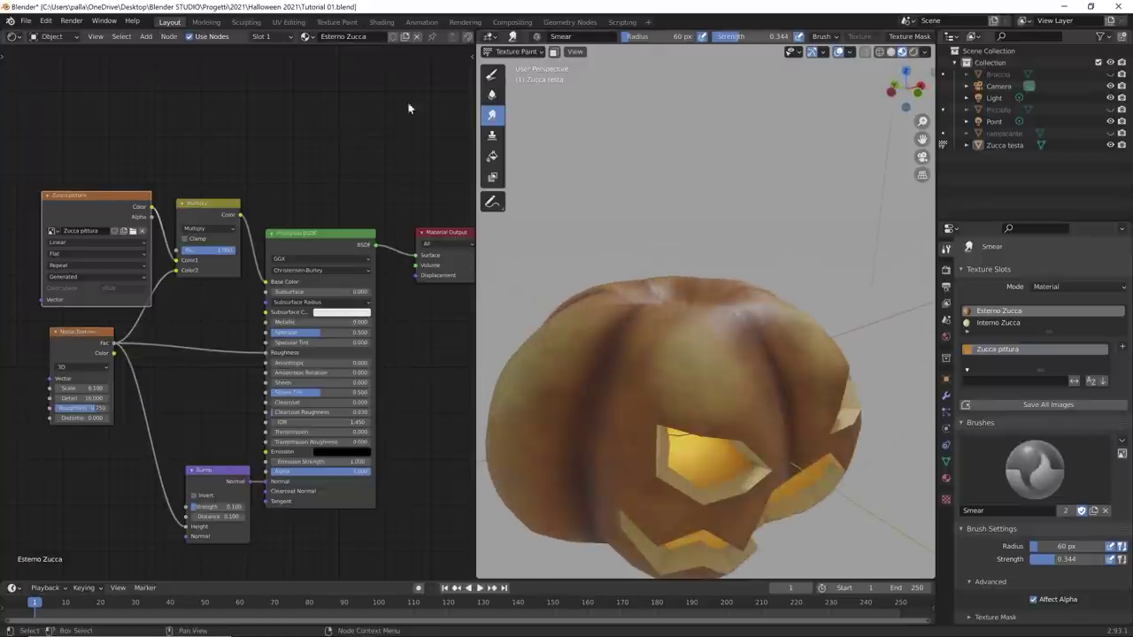
Step: Join the Shader Editor into the 3D Viewport and orbit around the jack-o'-lantern
drag(476, 32, 266, 195)
scroll(487, 396, down, 5)
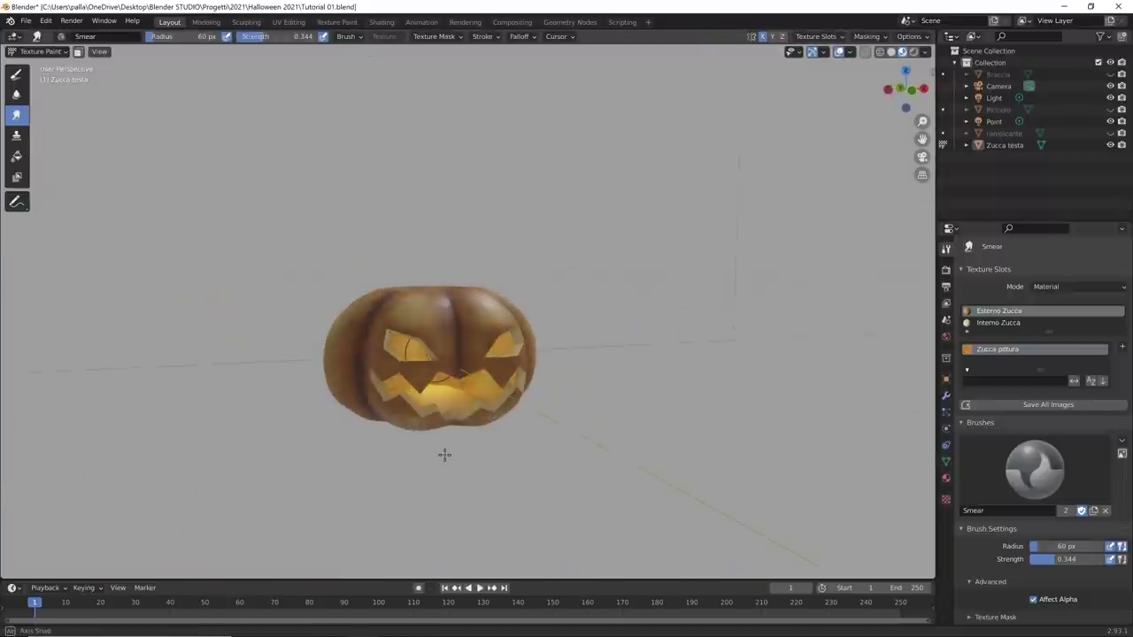
middle_drag(443, 455, 564, 366)
scroll(523, 425, up, 5)
scroll(545, 412, down, 3)
scroll(512, 353, up, 4)
scroll(511, 353, down, 2)
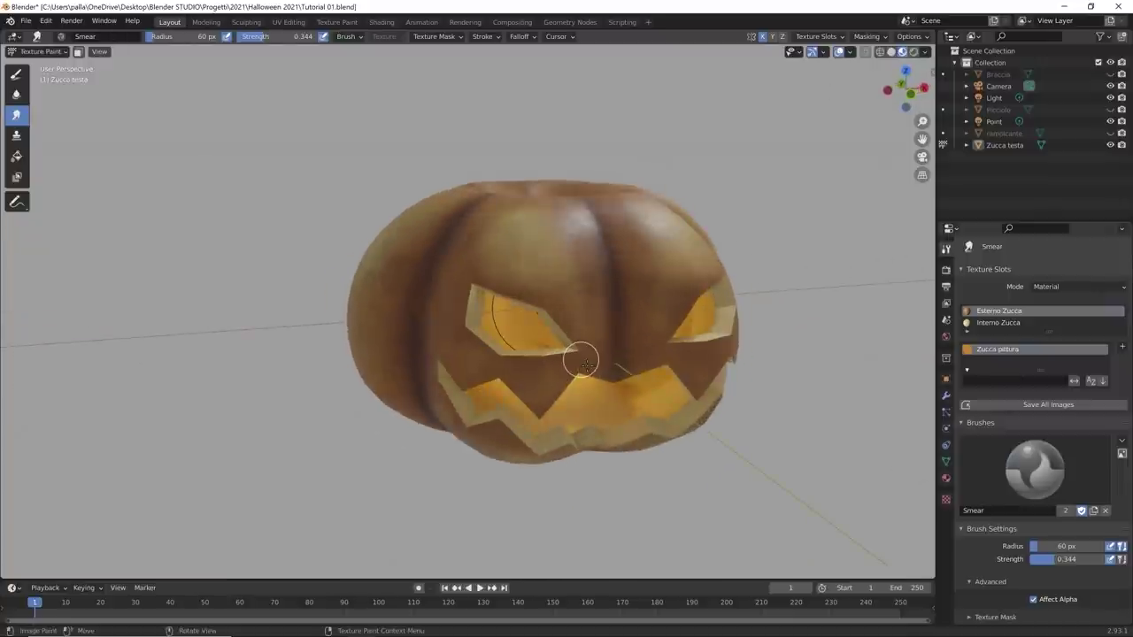
scroll(628, 338, up, 1)
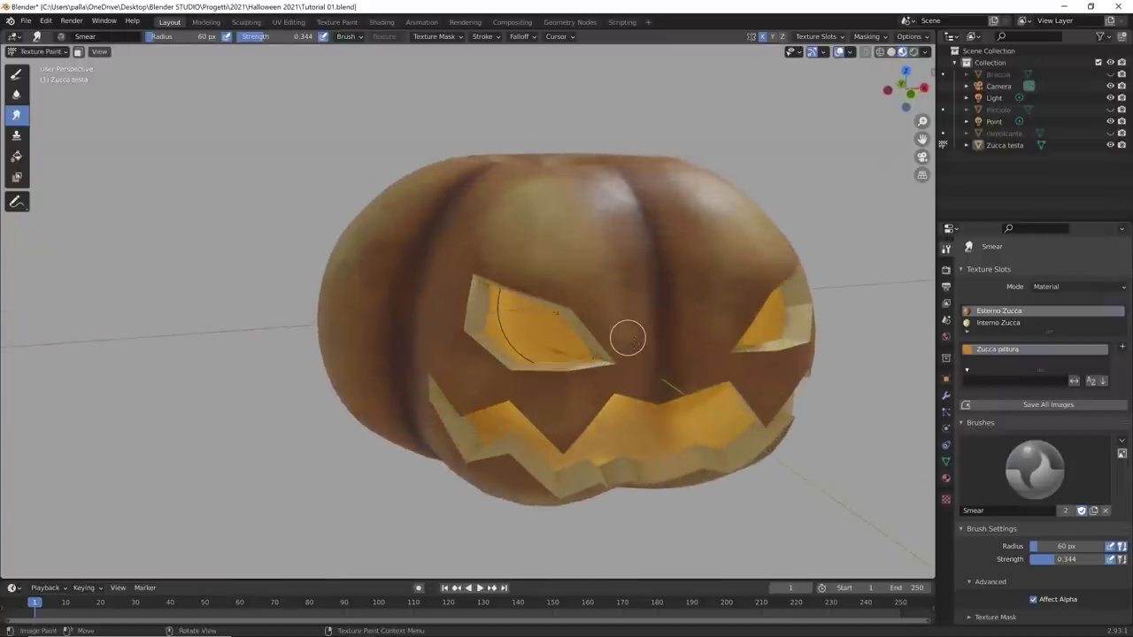
mouse_move(628, 336)
middle_down()
mouse_move(551, 341)
mouse_move(549, 319)
middle_up()
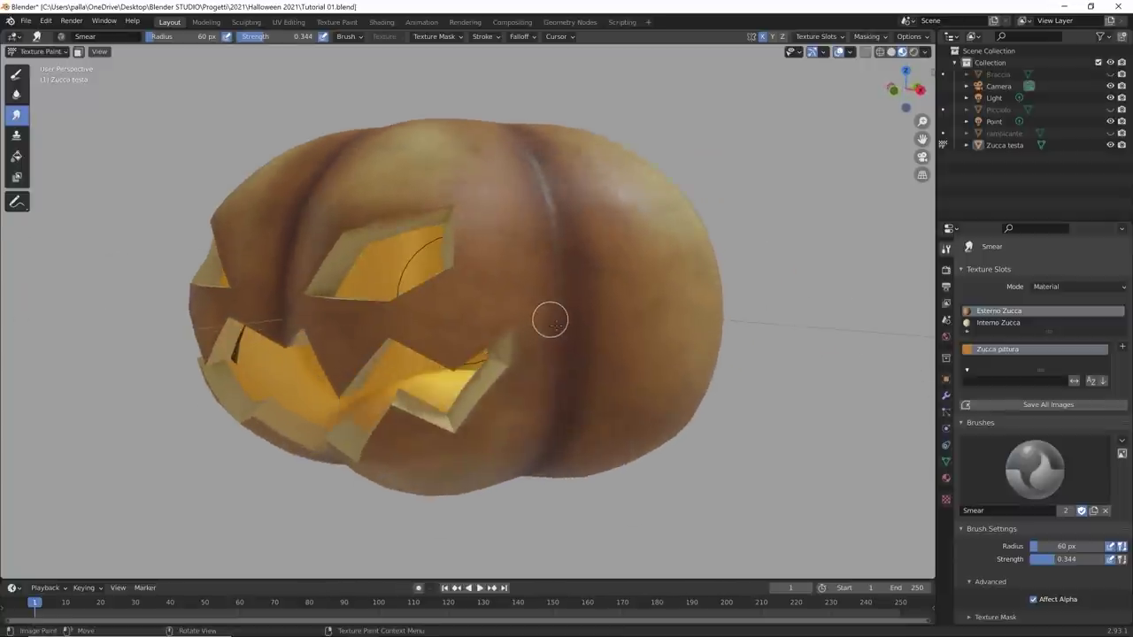
Step: Switch to the TexDraw brush and set its blend mode to Darken
click(16, 75)
middle_drag(671, 281, 809, 384)
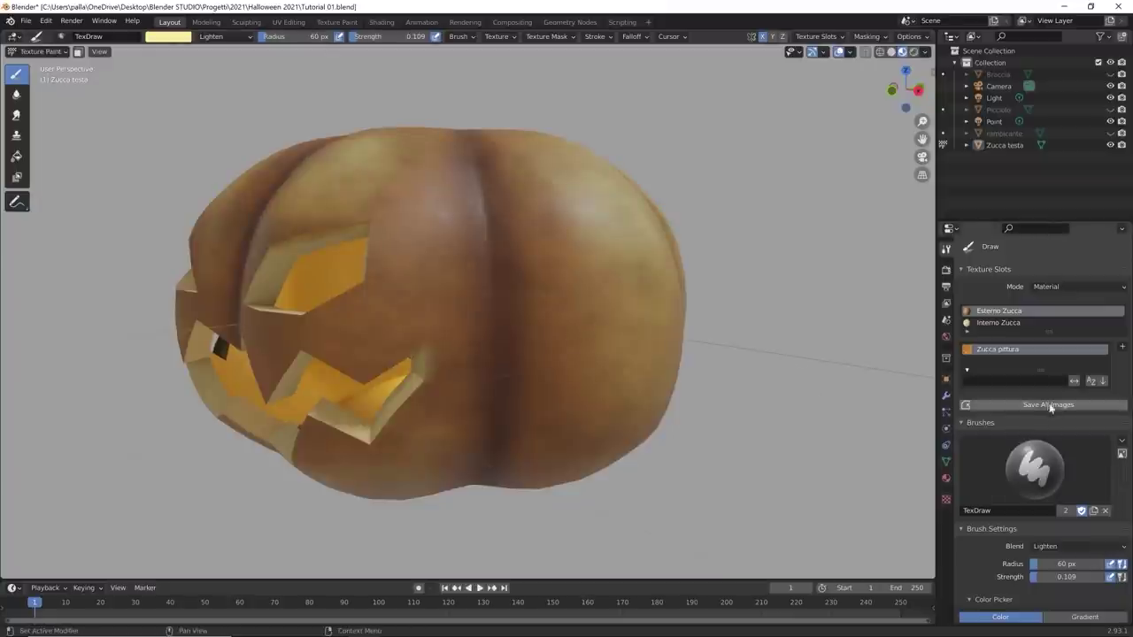
scroll(1027, 432, down, 4)
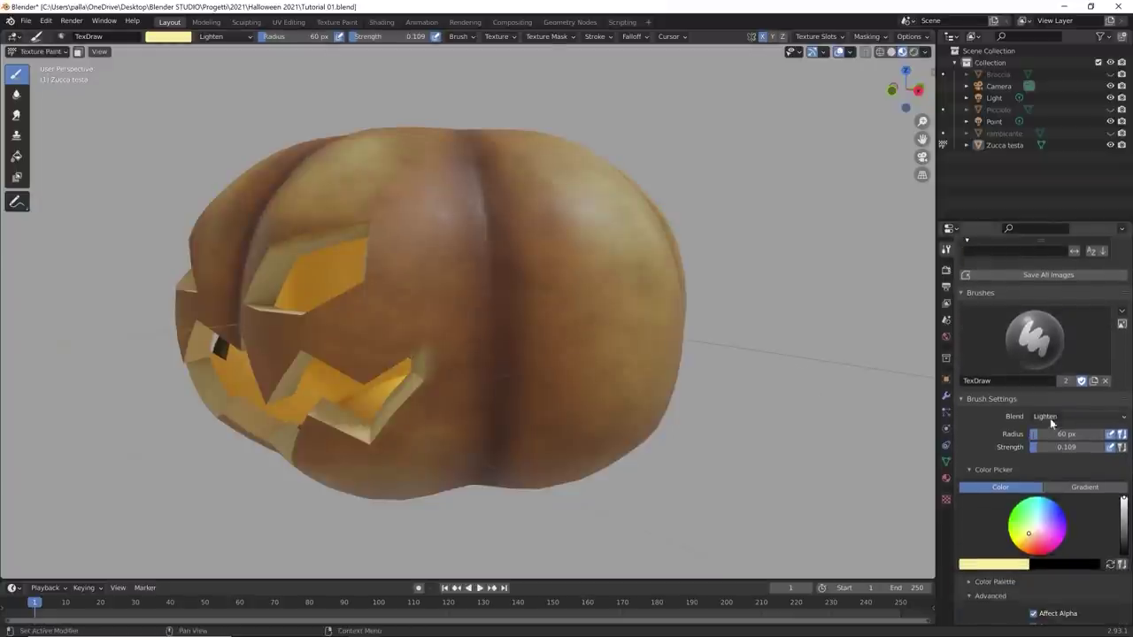
click(1050, 418)
click(989, 449)
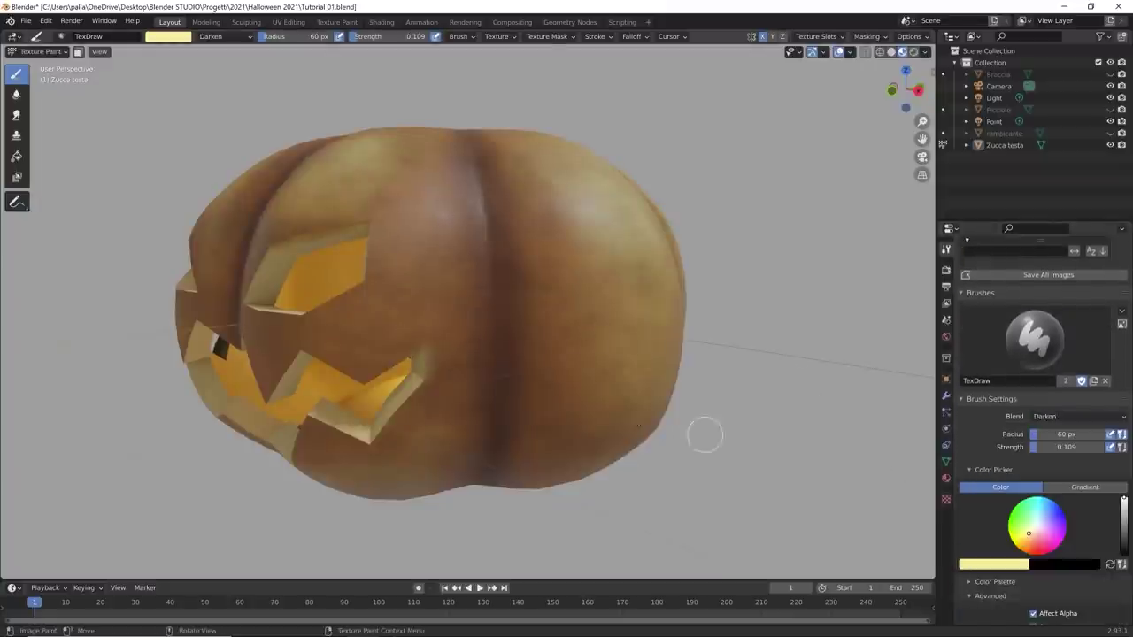
middle_drag(513, 398, 522, 374)
scroll(523, 354, up, 2)
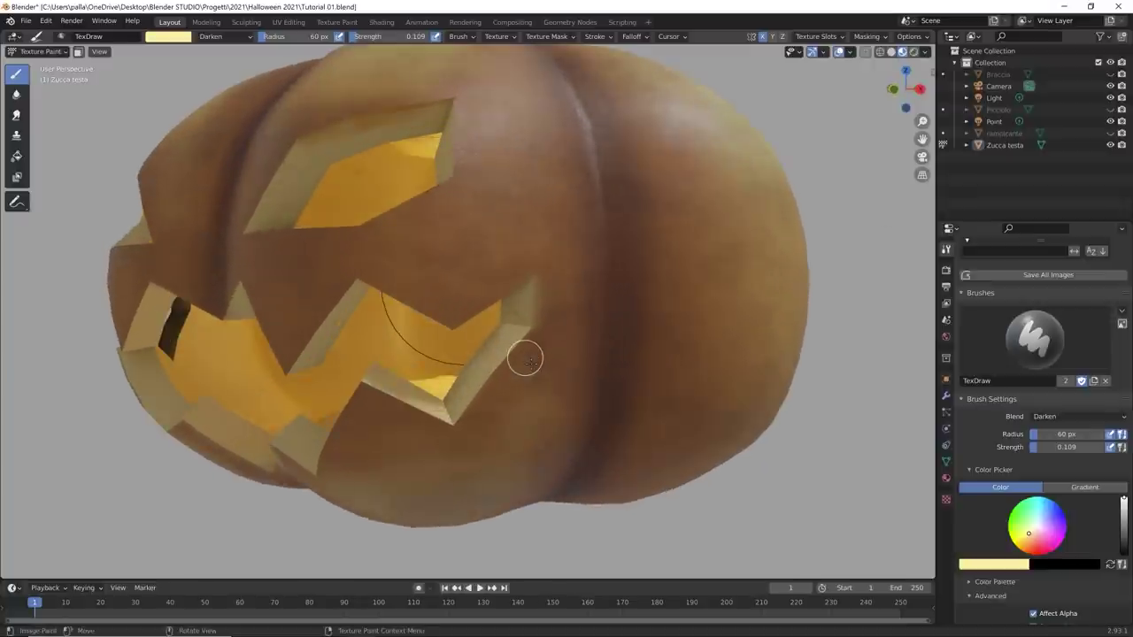
Step: Shrink the brush radius to 18 px with strength at 1.000
right_click(529, 346)
drag(519, 343, 425, 342)
drag(496, 357, 462, 356)
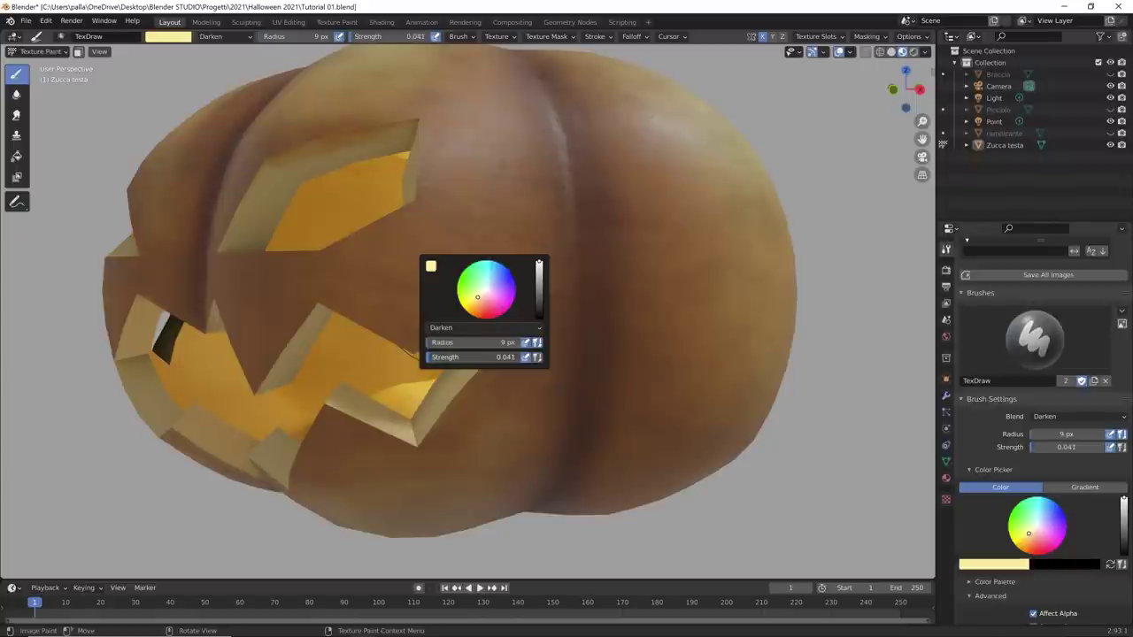
mouse_move(519, 413)
middle_down()
mouse_move(565, 432)
mouse_move(646, 192)
middle_up()
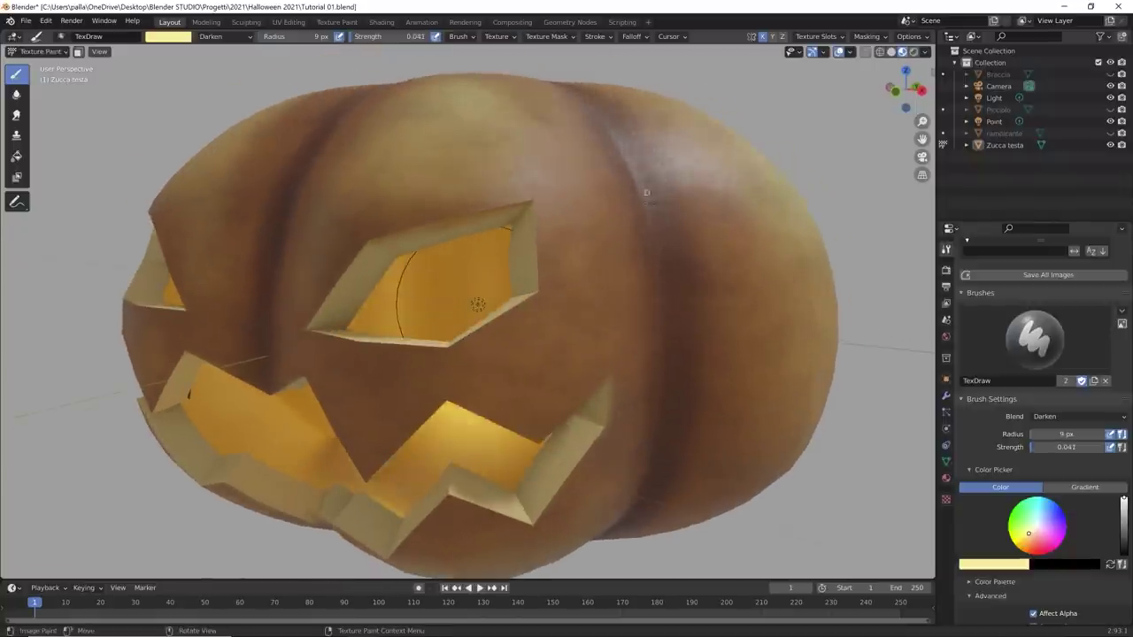
scroll(623, 322, up, 10)
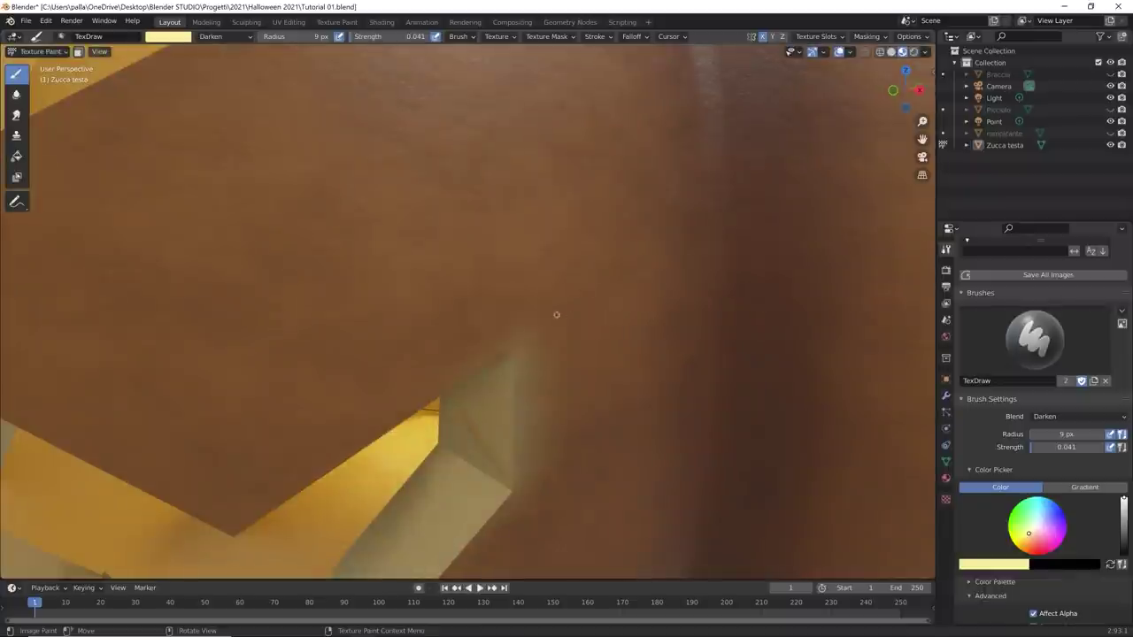
right_click(524, 343)
ctrl+scroll(501, 341, up, 3)
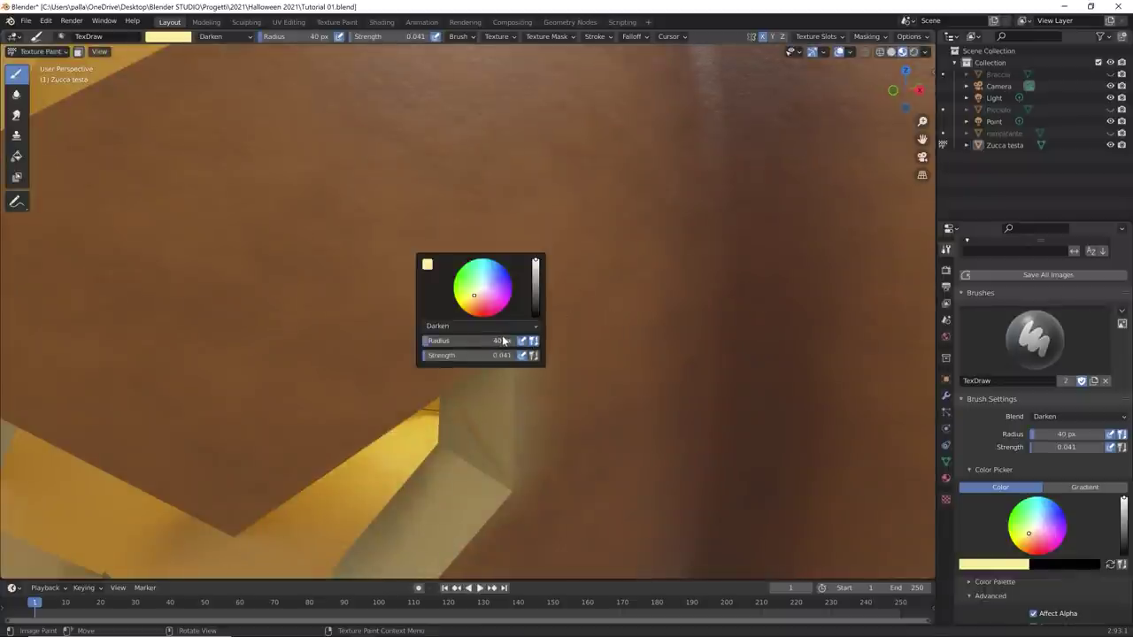
right_click(517, 339)
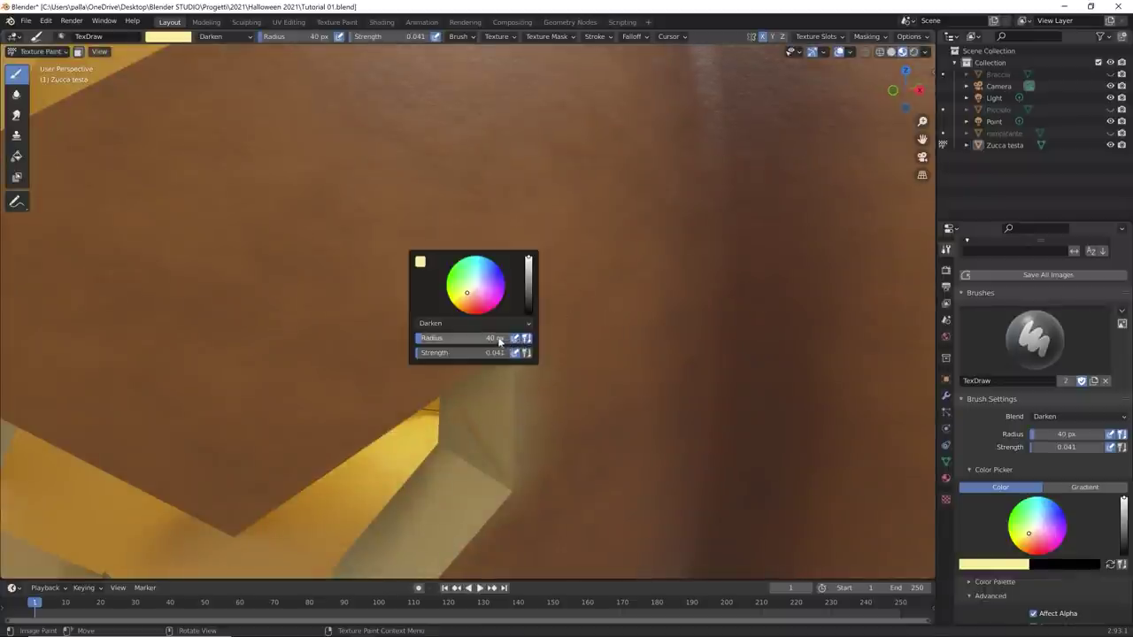
mouse_move(500, 342)
mouse_down()
mouse_move(481, 344)
mouse_move(575, 358)
mouse_up()
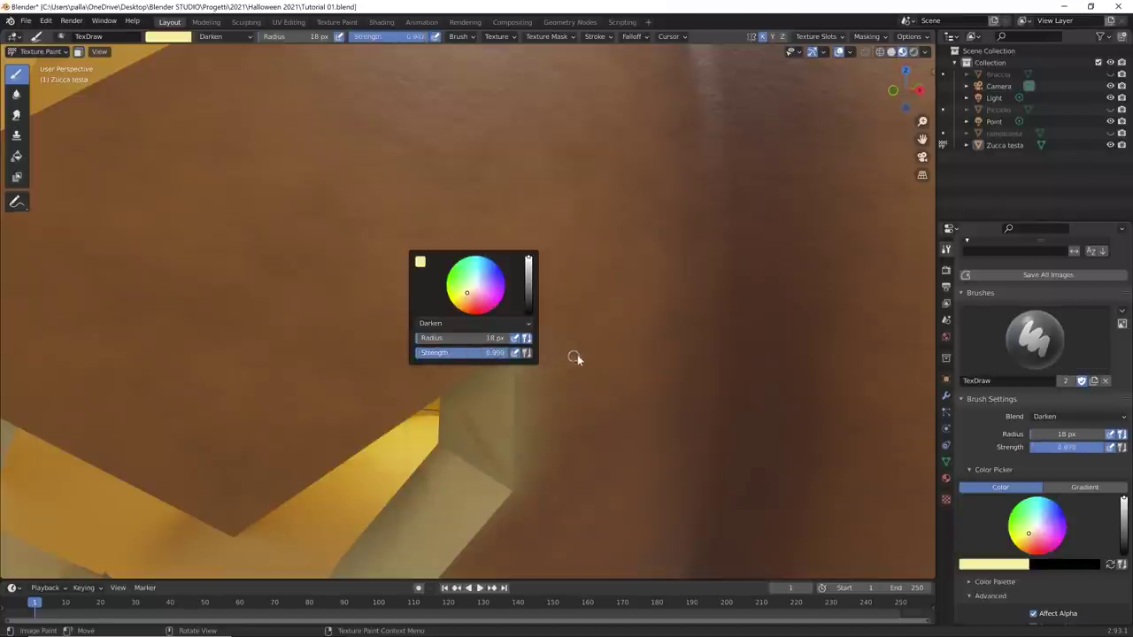
Step: Swap brush colours and set the primary to near-black brown (H 0.081, S 0.779, V 0.117)
click(1110, 564)
click(1018, 564)
click(1019, 478)
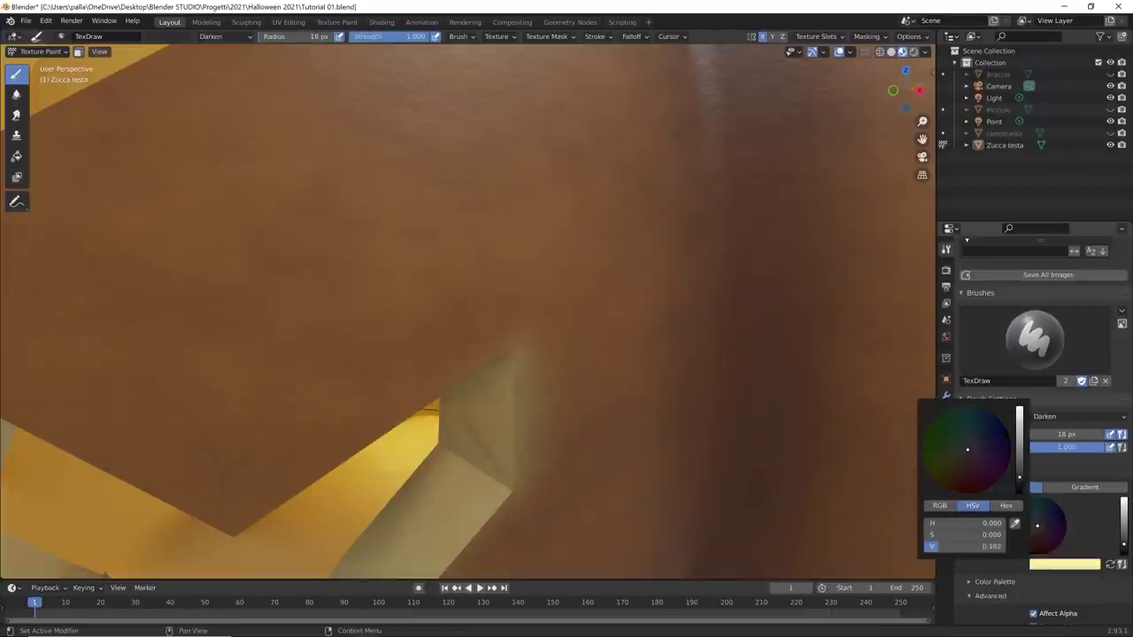
key(ctrl+v)
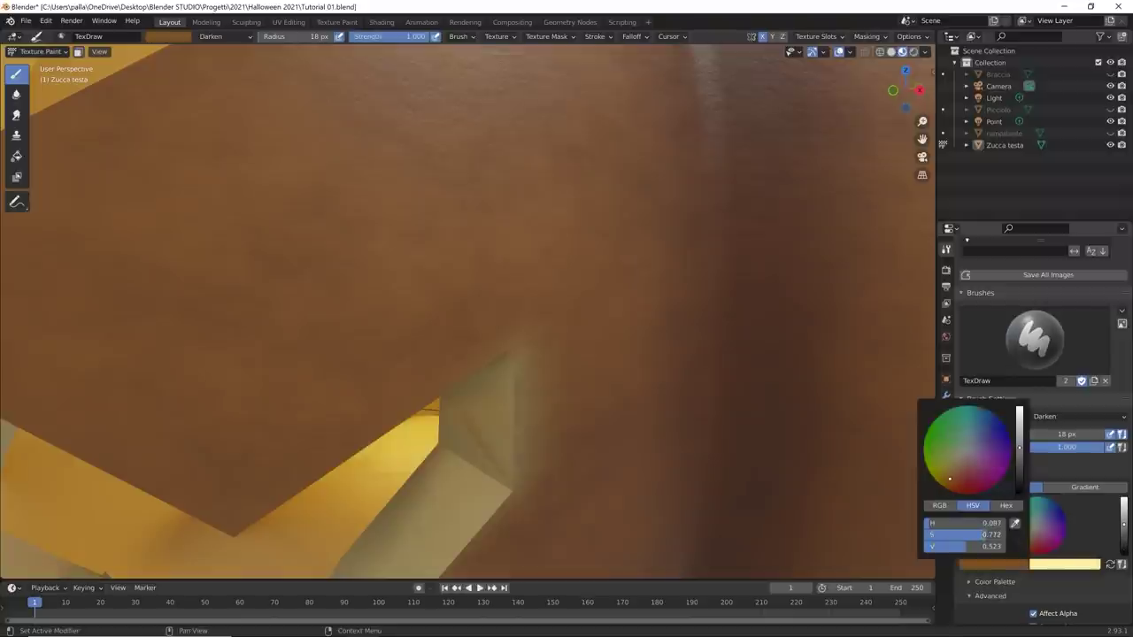
drag(950, 479, 960, 481)
drag(1020, 450, 1019, 429)
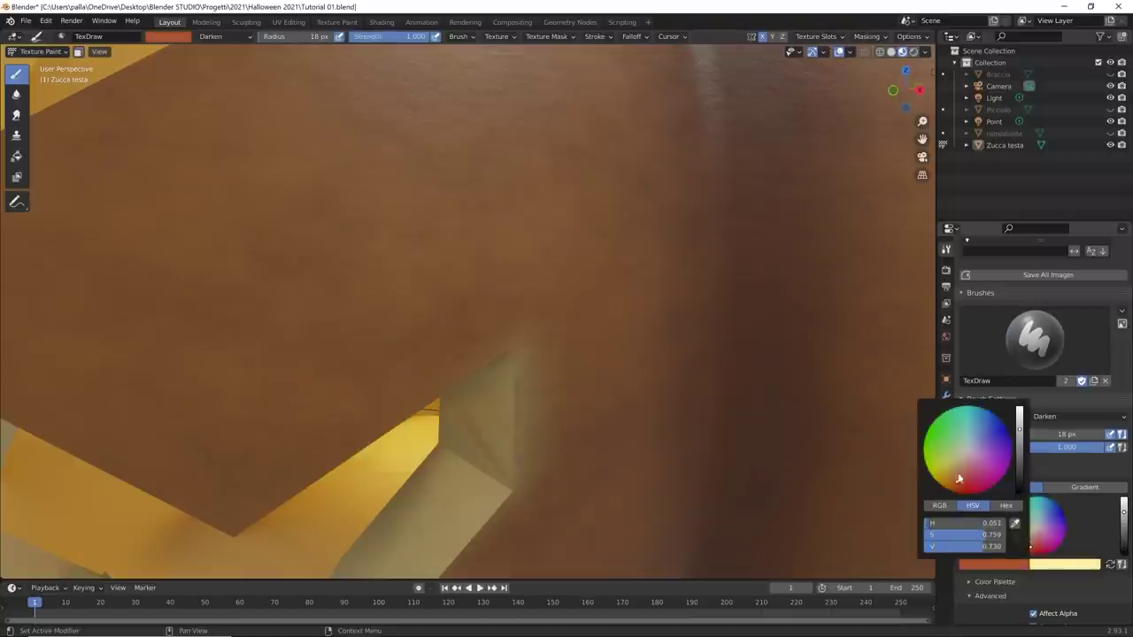
drag(957, 481, 949, 480)
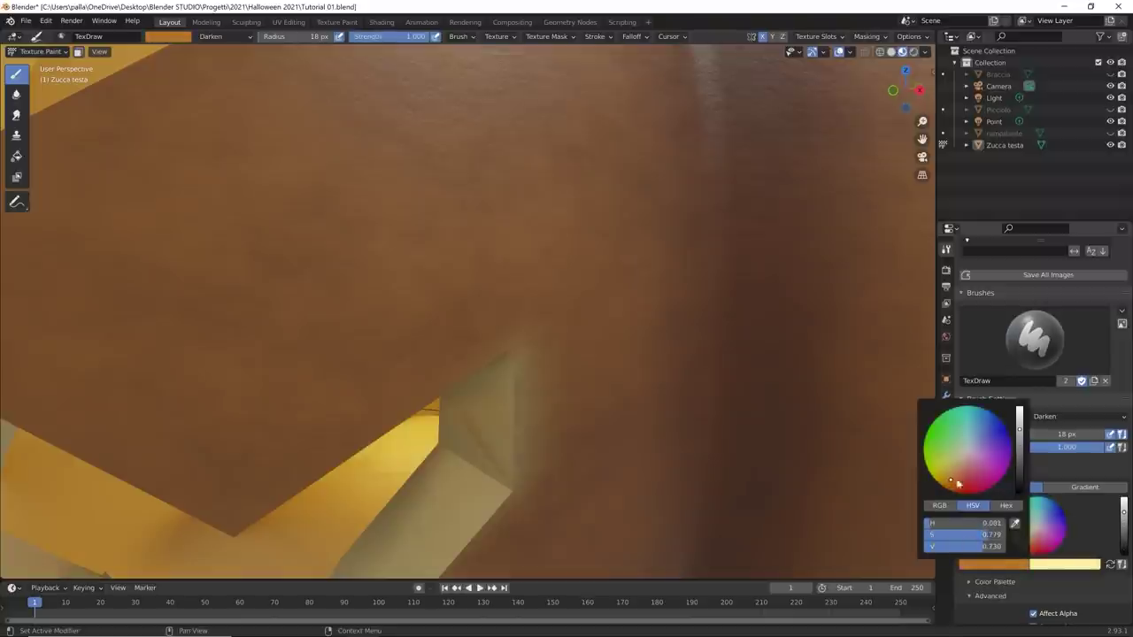
drag(1020, 432, 1020, 476)
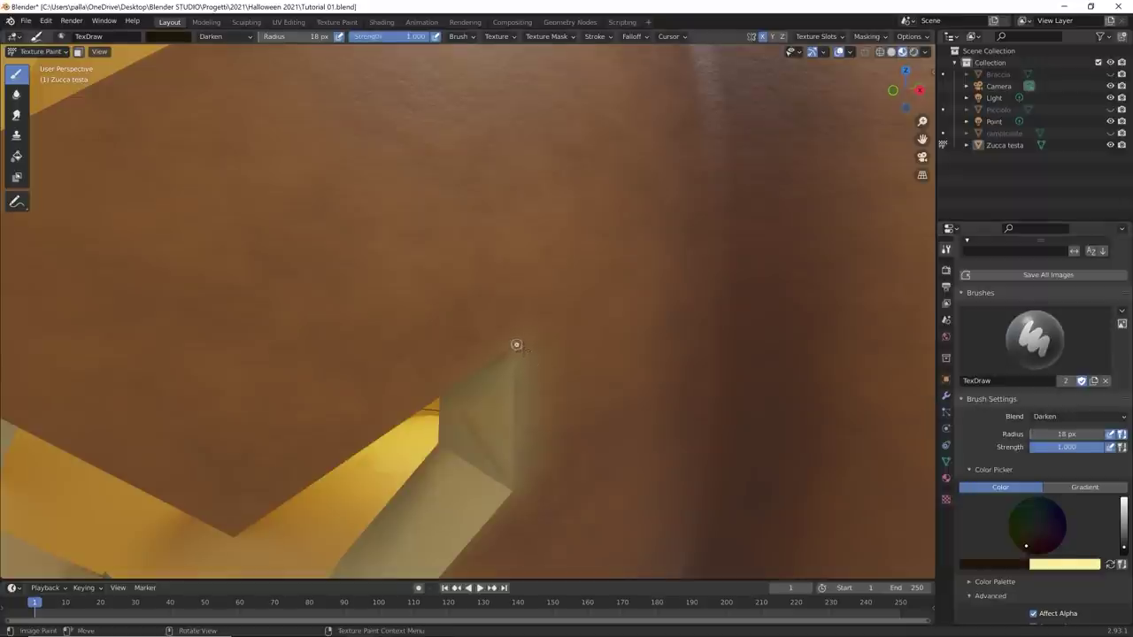
Step: Paint a dark crack line rising from the eye corner and extend it up-right
drag(538, 317, 551, 307)
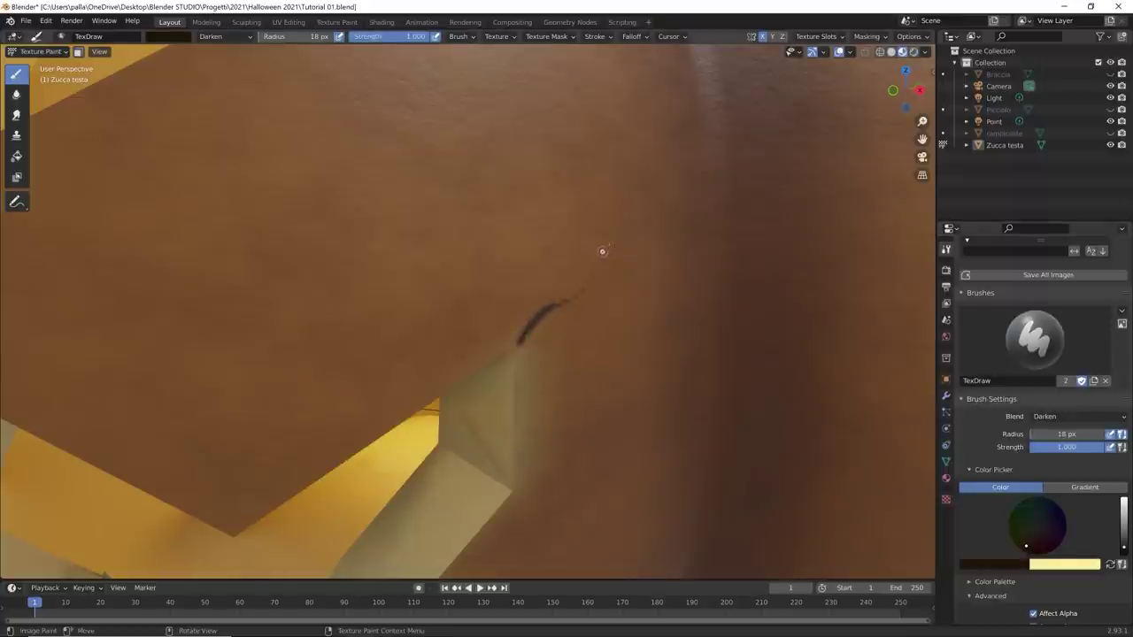
mouse_move(610, 241)
mouse_down()
mouse_move(582, 304)
mouse_move(516, 347)
mouse_move(575, 303)
mouse_move(542, 317)
mouse_up()
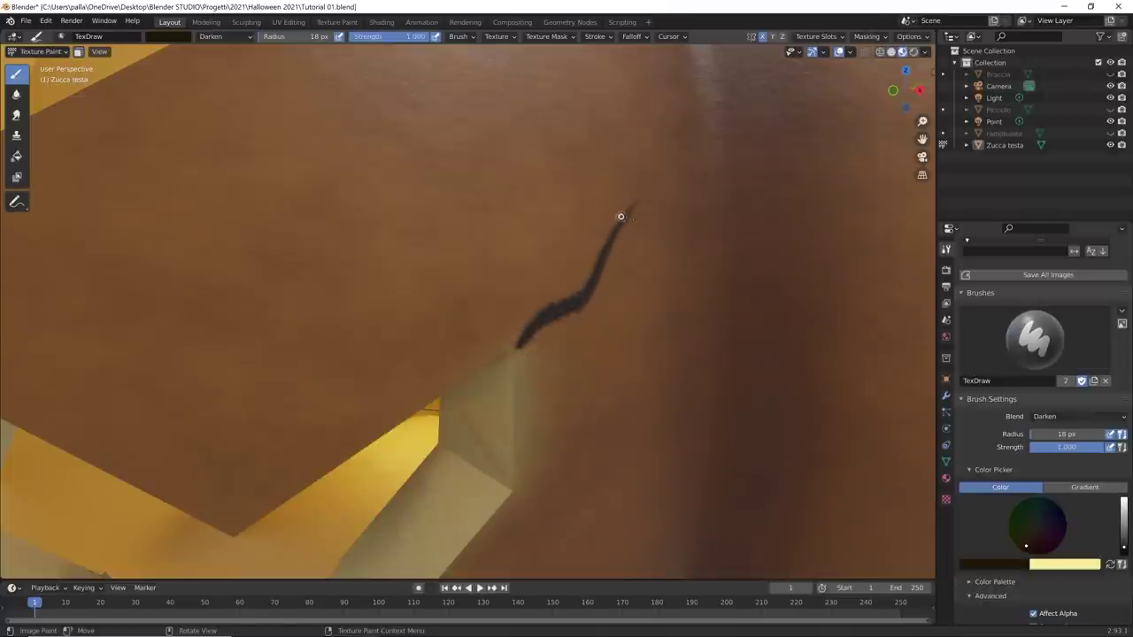
drag(640, 196, 671, 189)
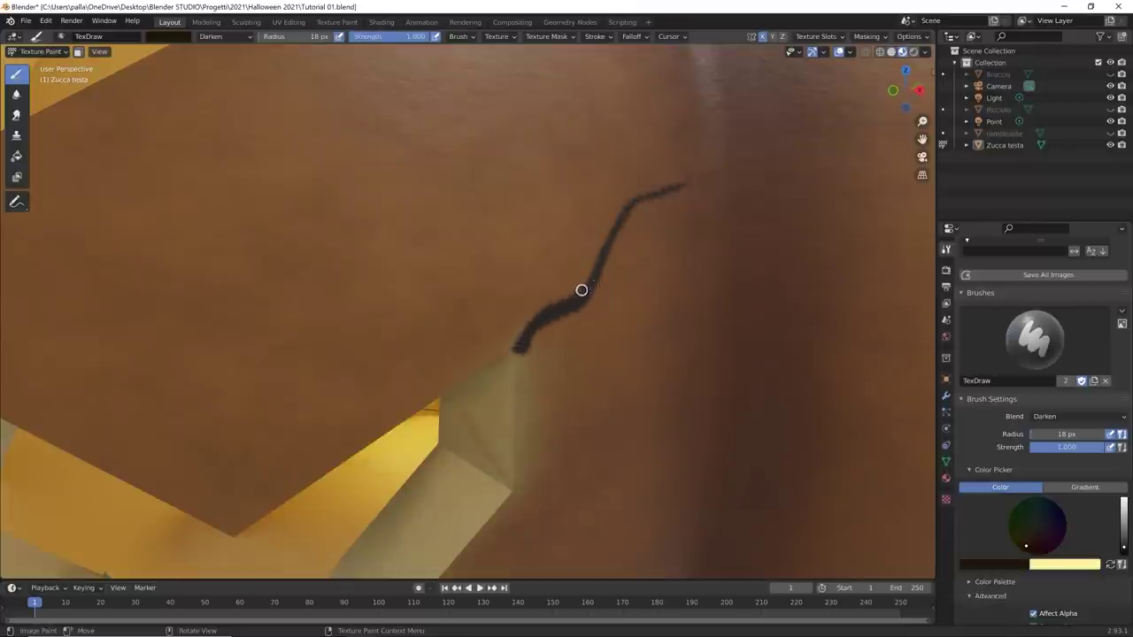
drag(581, 290, 605, 240)
key(KP_Decimal)
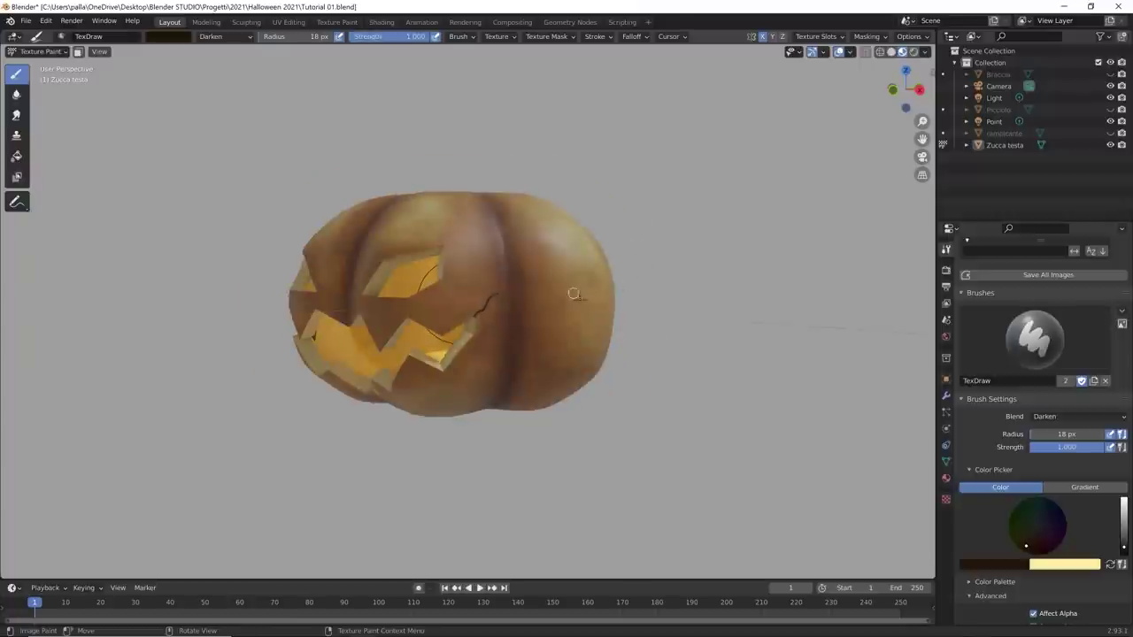
mouse_move(576, 293)
middle_down()
mouse_move(592, 298)
mouse_move(559, 313)
middle_up()
scroll(592, 298, up, 4)
scroll(557, 312, up, 5)
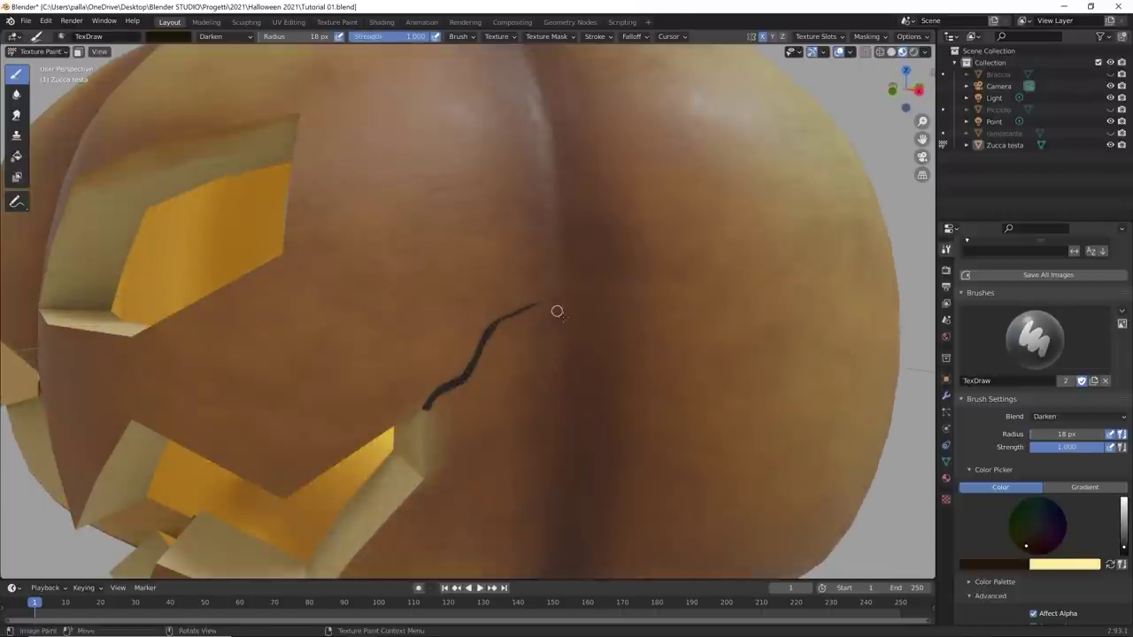
Step: Paint a branch off the crack toward the upper right, thickening the junction
mouse_move(475, 361)
mouse_down()
mouse_move(518, 362)
mouse_move(579, 320)
mouse_up()
mouse_move(523, 365)
mouse_down()
mouse_move(490, 361)
mouse_move(460, 379)
mouse_move(479, 364)
mouse_up()
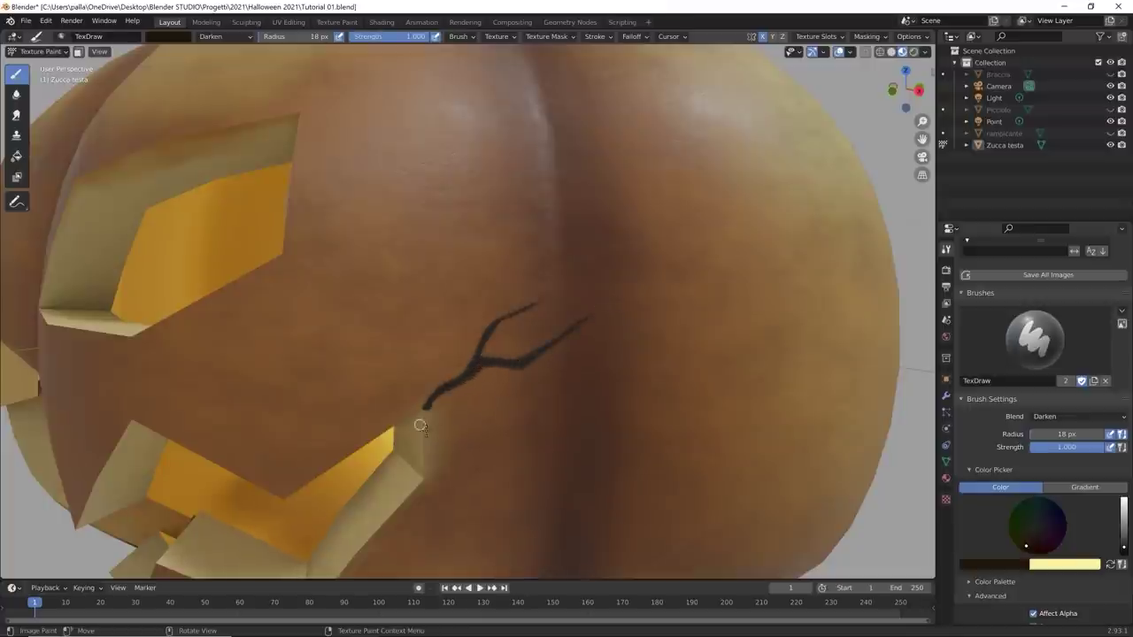
scroll(421, 427, down, 6)
mouse_move(446, 430)
middle_down()
mouse_move(486, 422)
mouse_move(514, 389)
mouse_move(519, 306)
middle_up()
scroll(484, 407, up, 3)
scroll(544, 387, up, 4)
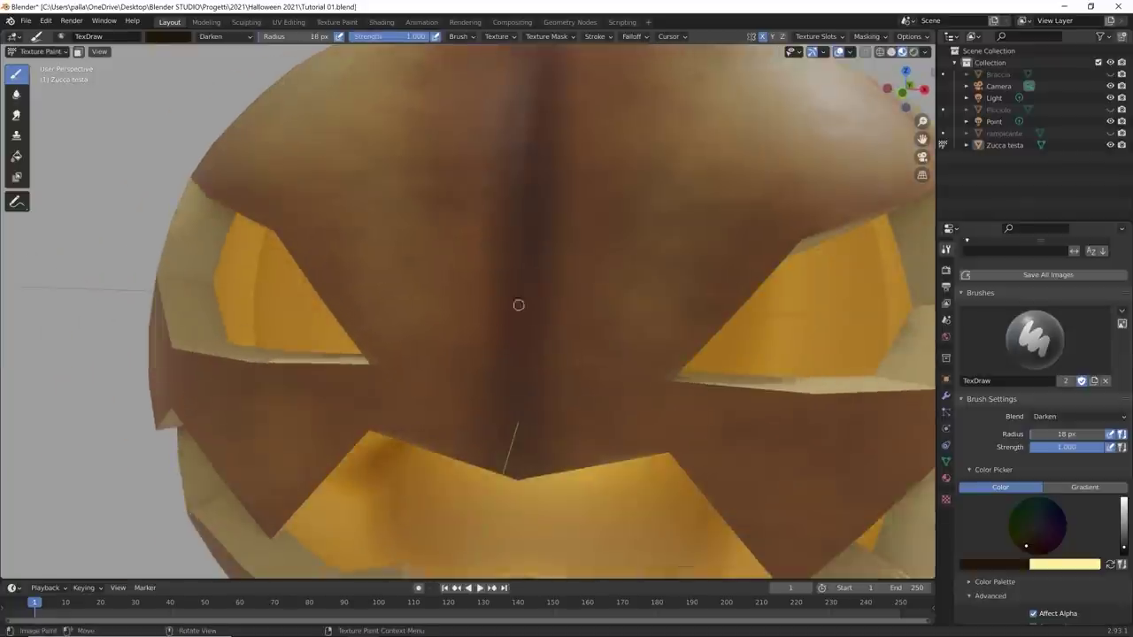
scroll(609, 255, up, 2)
middle_drag(609, 256, 587, 286)
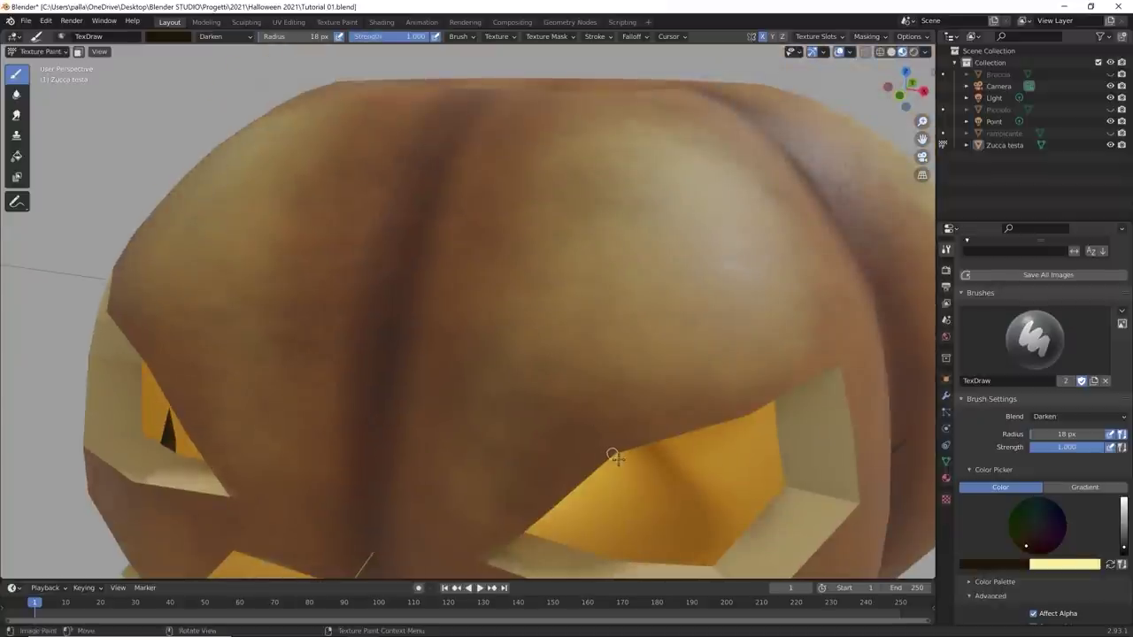
Step: Undo a crack above the mouth with its mirrored copy, then return to brush settings
drag(613, 451, 619, 391)
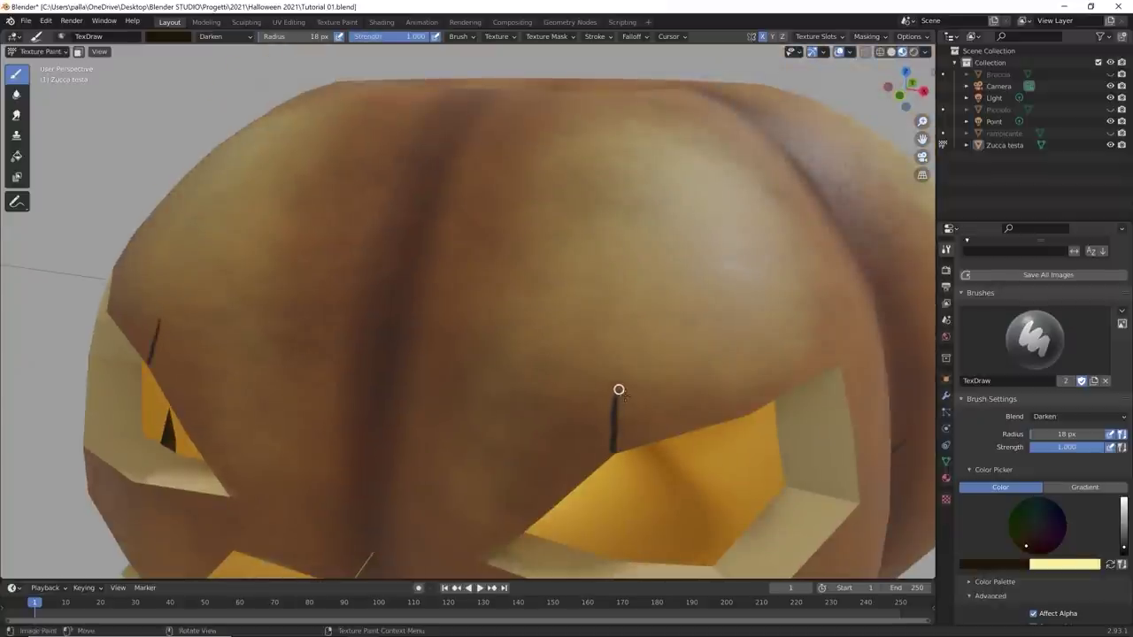
key(ctrl+z)
scroll(632, 387, down, 10)
mouse_move(575, 439)
middle_down()
mouse_move(632, 425)
mouse_move(579, 419)
mouse_move(641, 428)
mouse_move(599, 413)
mouse_move(633, 416)
middle_up()
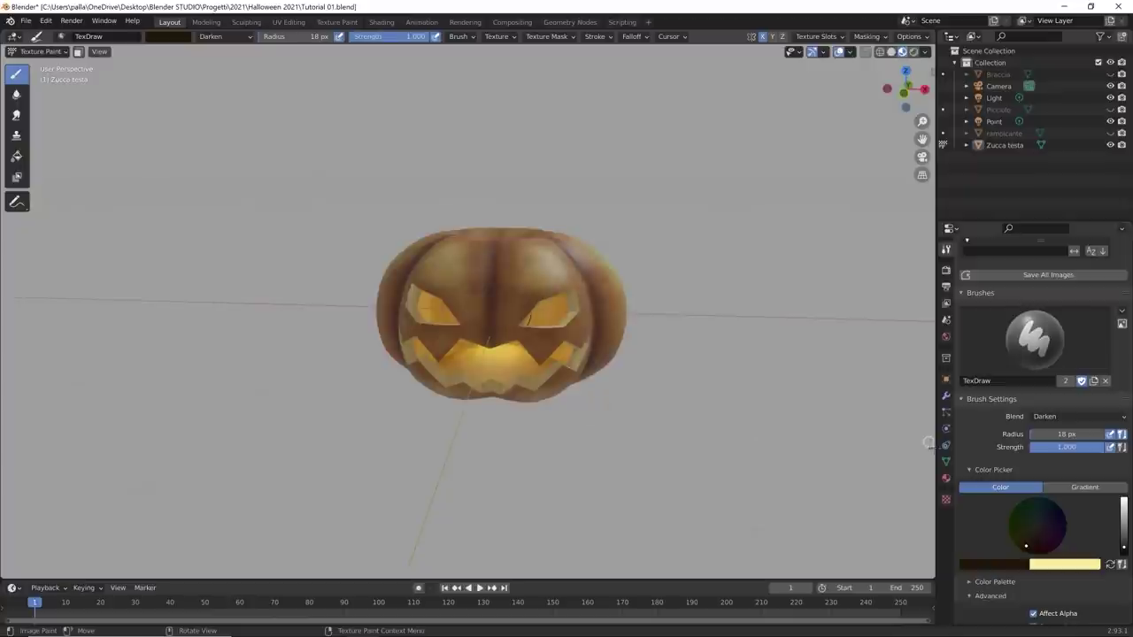
click(944, 397)
click(946, 249)
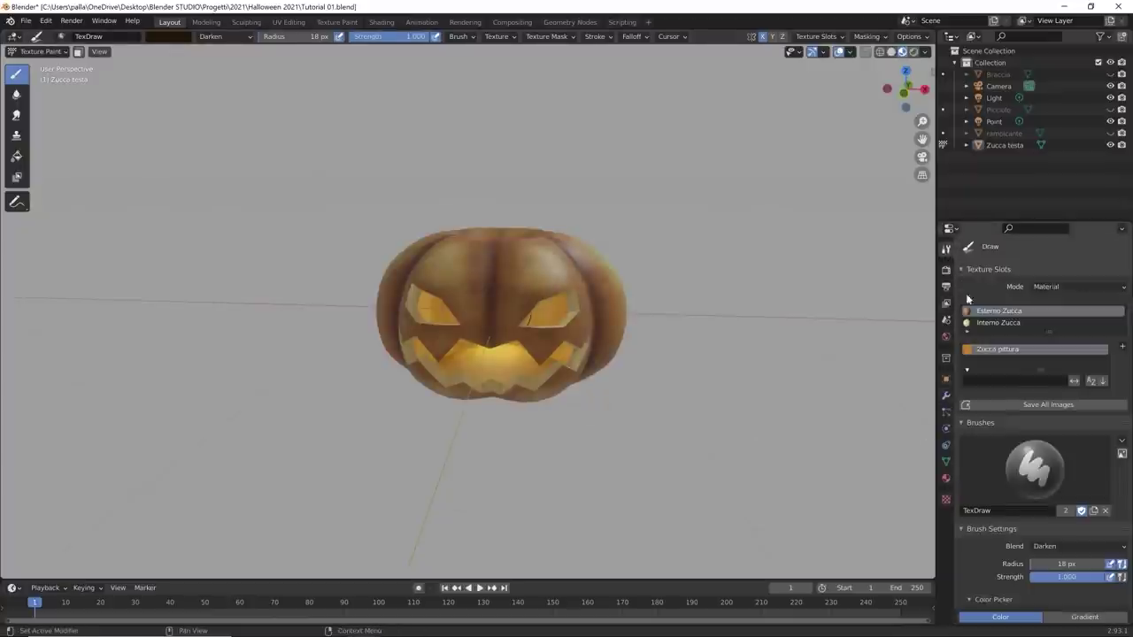
scroll(968, 300, down, 8)
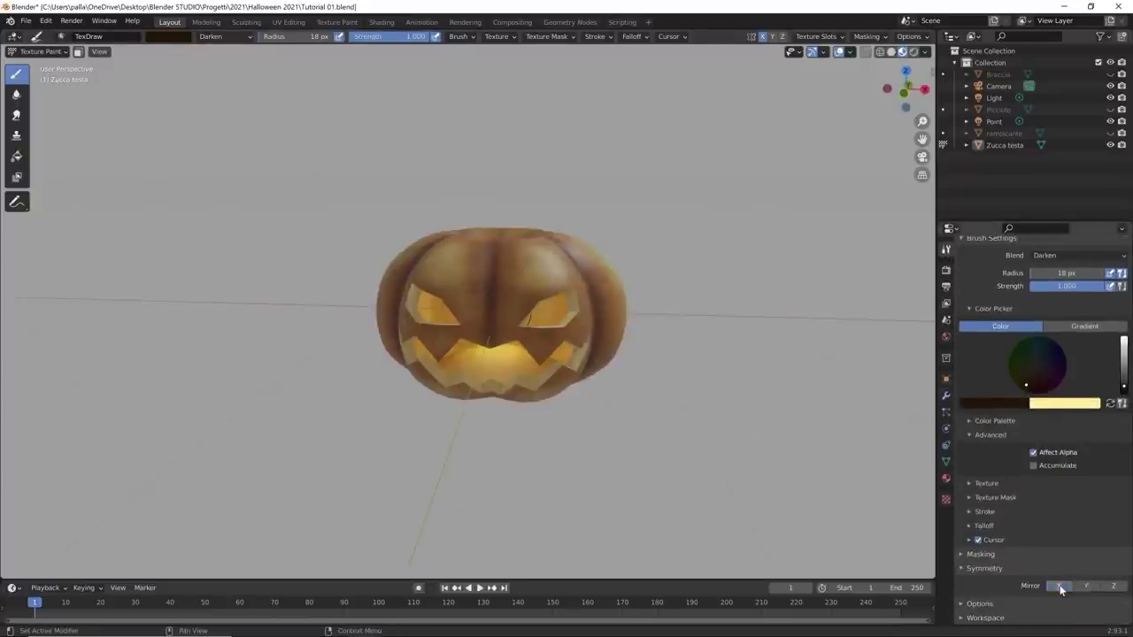
Step: Paint dark cracks rising from the eye-hole corner, with a short branch to the right
scroll(553, 390, up, 7)
middle_drag(566, 380, 505, 374)
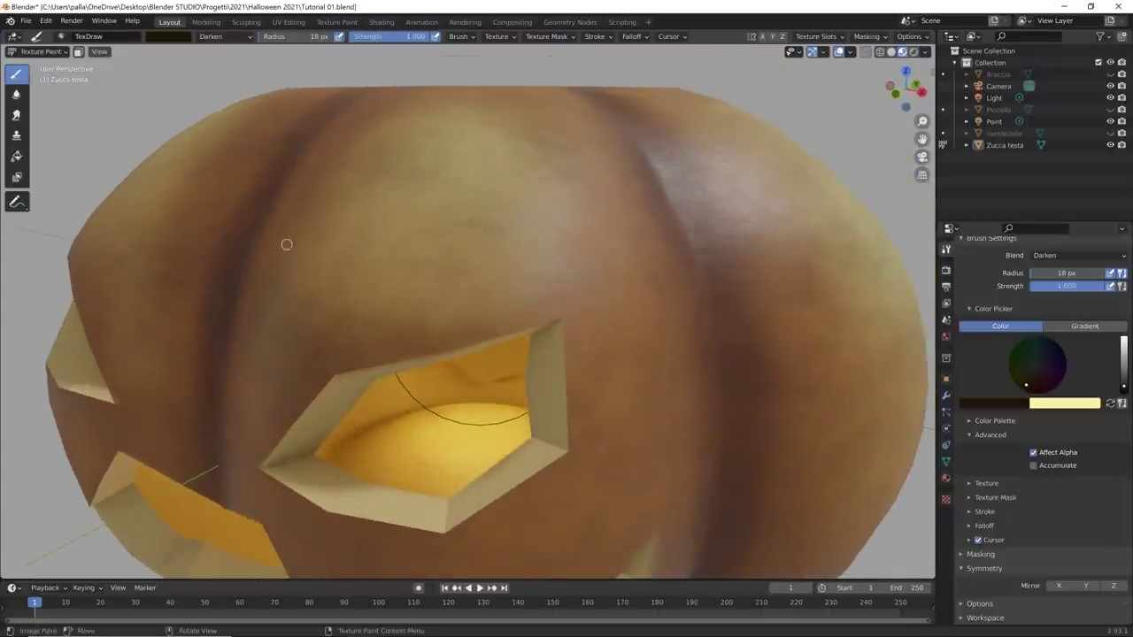
mouse_move(563, 318)
mouse_down()
mouse_move(616, 249)
mouse_move(683, 266)
mouse_move(633, 257)
mouse_move(675, 228)
mouse_up()
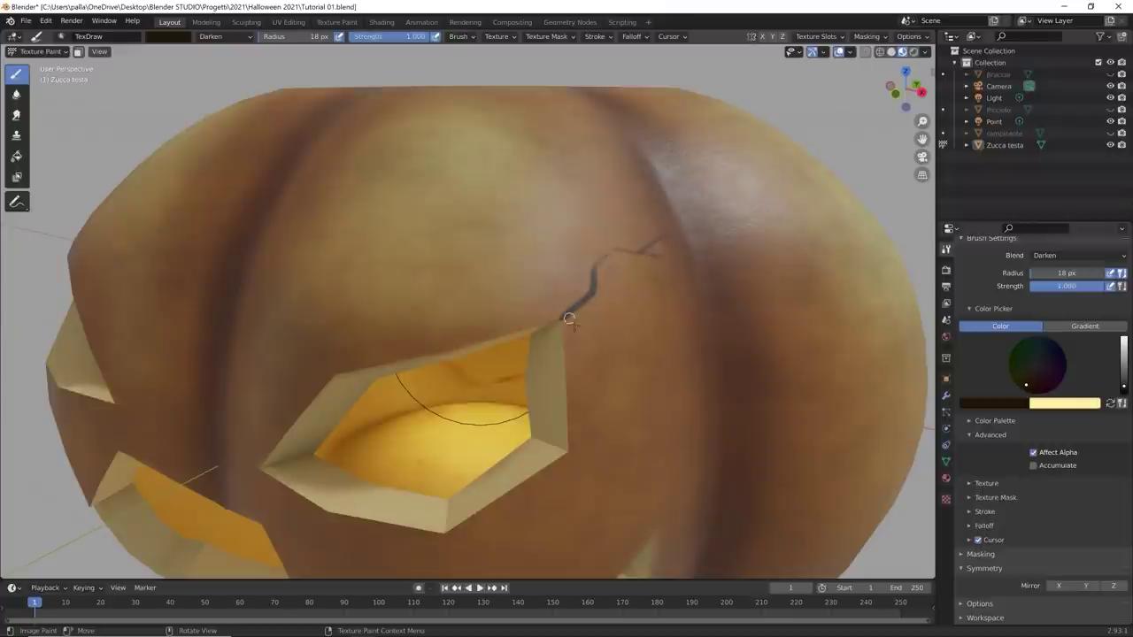
mouse_move(564, 323)
mouse_down()
mouse_move(589, 298)
mouse_move(602, 260)
mouse_move(623, 256)
mouse_up()
scroll(623, 256, down, 8)
middle_drag(607, 324, 544, 347)
scroll(495, 325, up, 4)
scroll(544, 346, up, 4)
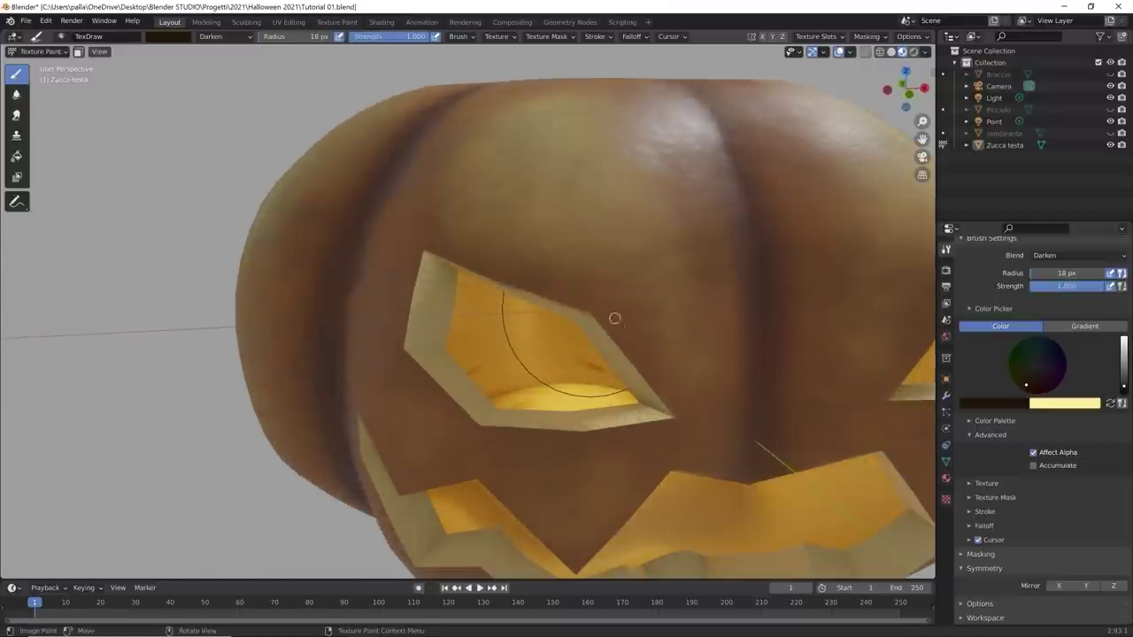
mouse_move(598, 304)
mouse_down()
mouse_move(619, 268)
mouse_move(615, 198)
mouse_move(618, 251)
mouse_move(658, 200)
mouse_up()
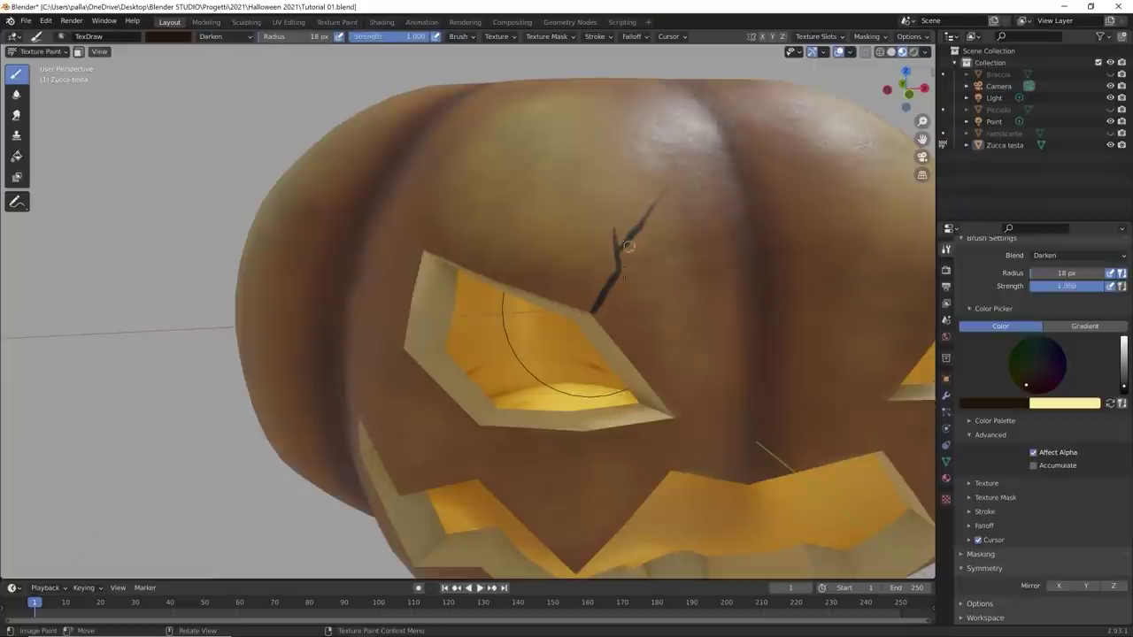
drag(604, 298, 638, 293)
Step: Add dark crack strokes near the mouth and on the pumpkin's top
scroll(546, 389, down, 5)
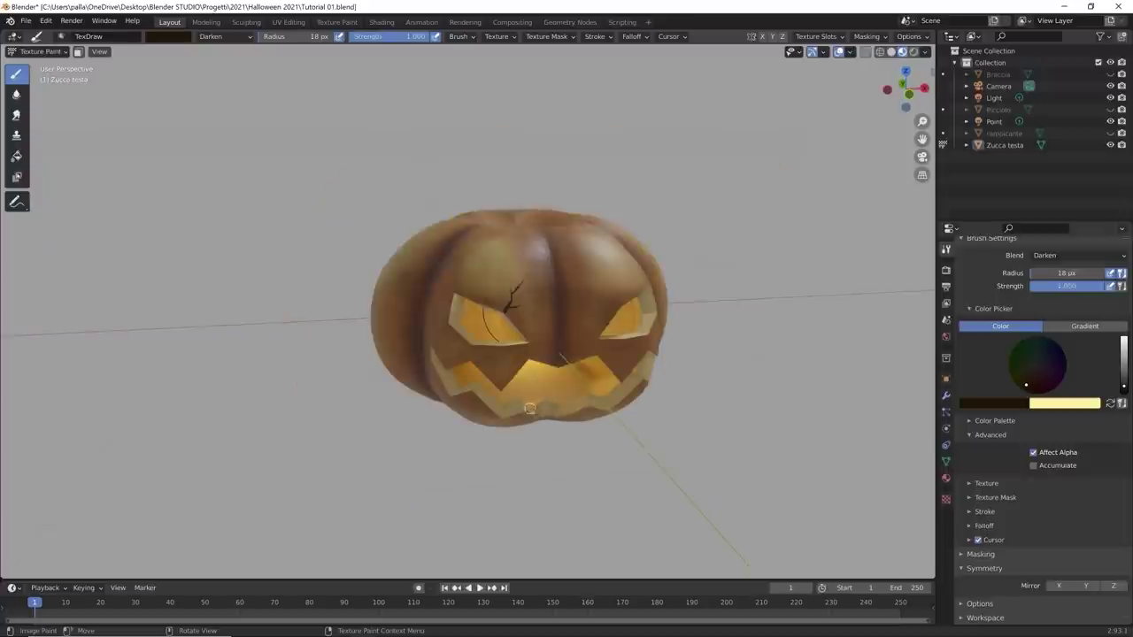
middle_drag(529, 408, 506, 376)
scroll(504, 373, up, 5)
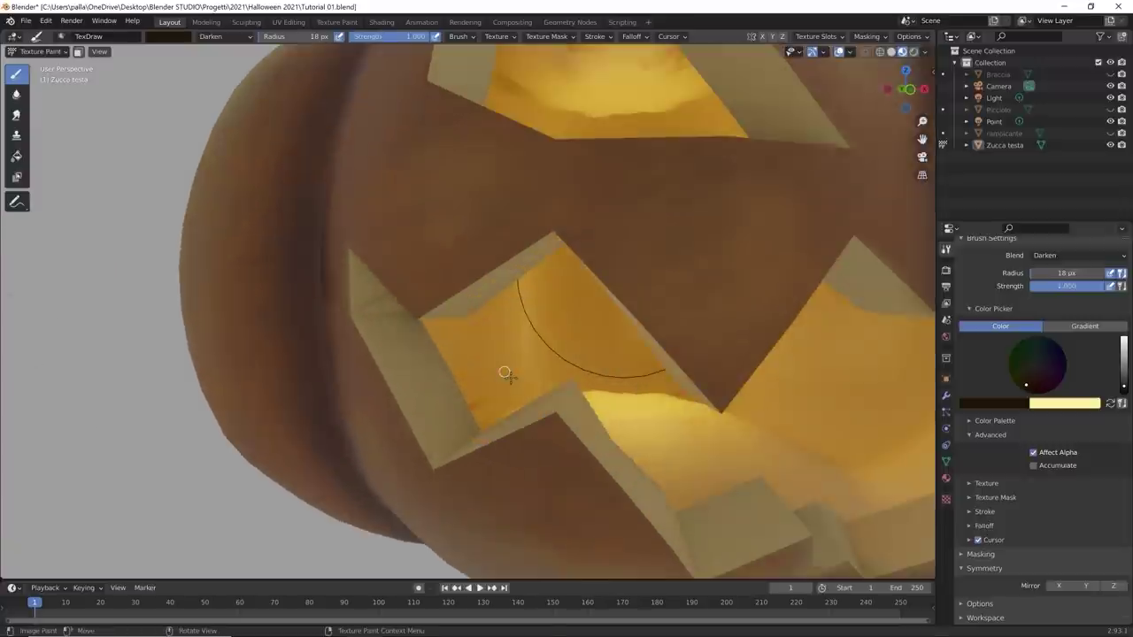
mouse_move(554, 141)
mouse_down()
mouse_move(534, 180)
mouse_move(487, 213)
mouse_move(523, 203)
mouse_move(545, 223)
mouse_up()
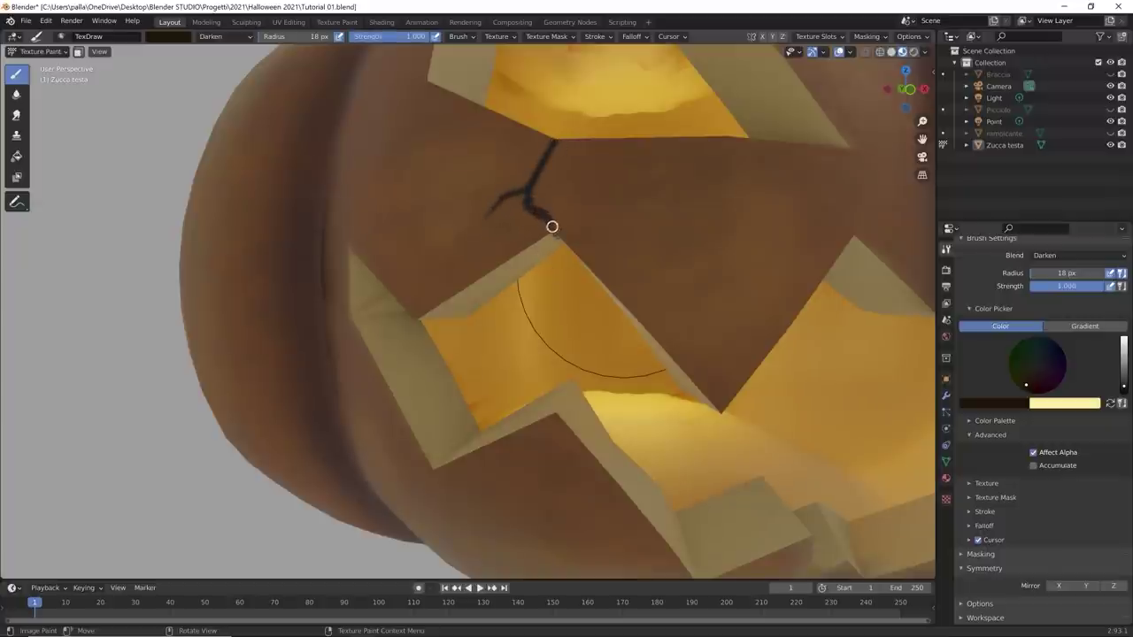
scroll(548, 292, down, 7)
mouse_move(549, 305)
middle_down()
mouse_move(516, 339)
mouse_move(540, 315)
middle_up()
scroll(555, 302, up, 3)
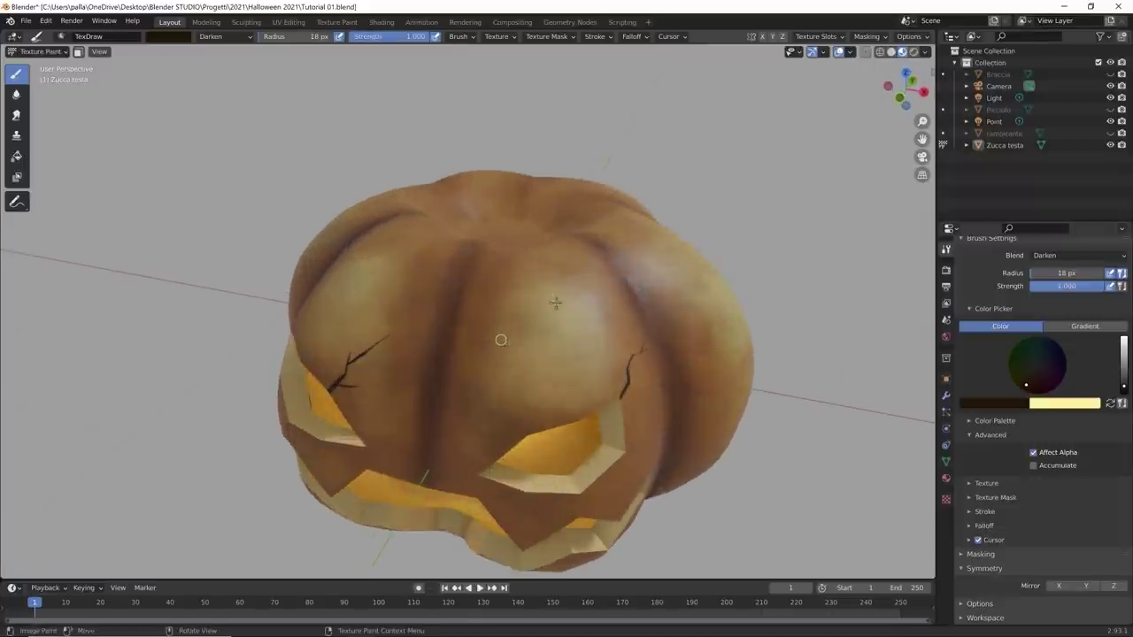
drag(510, 311, 543, 287)
Step: Paint a dark crack on the pumpkin's front
scroll(549, 292, down, 4)
mouse_move(550, 291)
middle_down()
mouse_move(623, 317)
mouse_move(549, 280)
middle_up()
scroll(559, 269, up, 3)
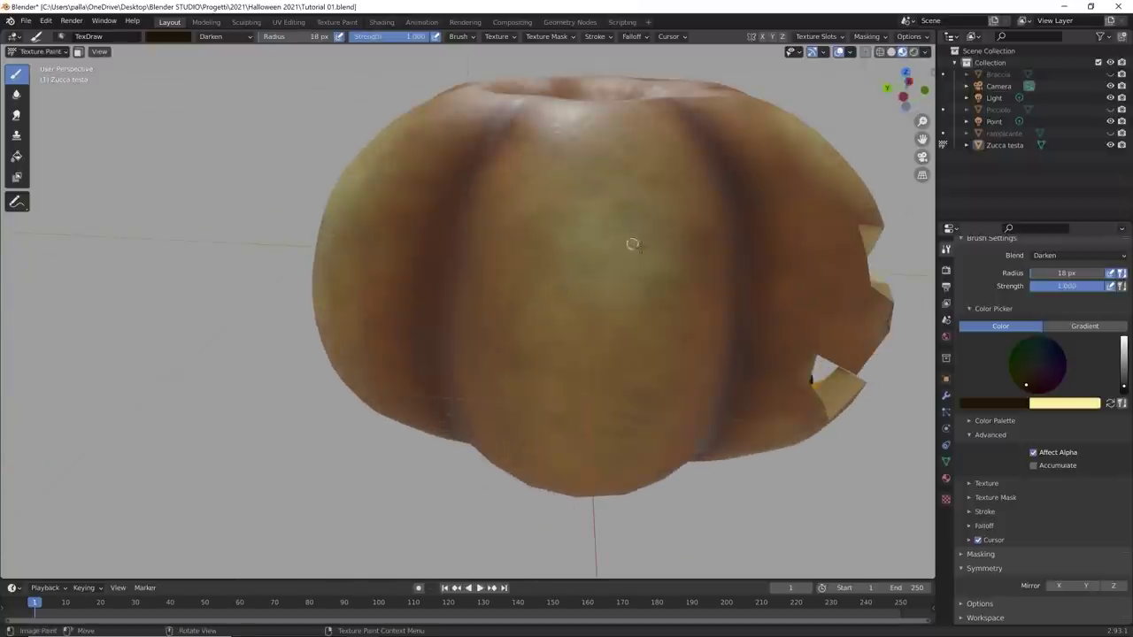
mouse_move(628, 247)
mouse_down()
mouse_move(577, 266)
mouse_move(602, 265)
mouse_move(593, 281)
mouse_move(552, 272)
mouse_up()
Step: Paint a thick dark crack running down from the eye corner
scroll(516, 298, down, 5)
mouse_move(516, 298)
middle_down()
mouse_move(301, 333)
mouse_move(302, 272)
middle_up()
scroll(301, 333, up, 5)
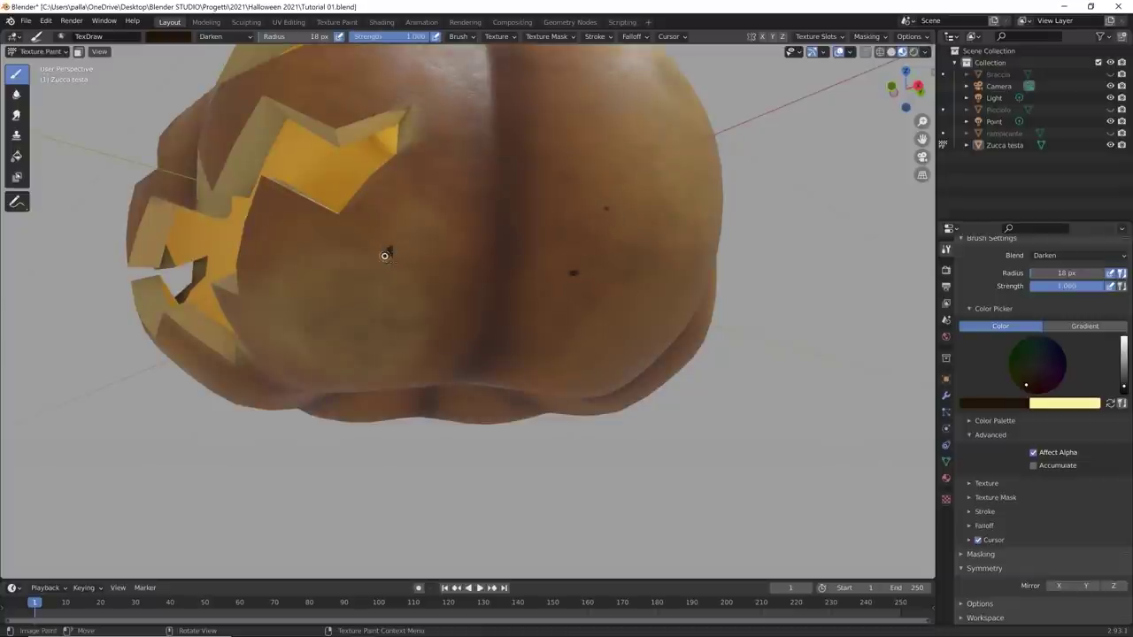
middle_drag(385, 256, 476, 334)
scroll(360, 283, down, 5)
scroll(476, 334, up, 5)
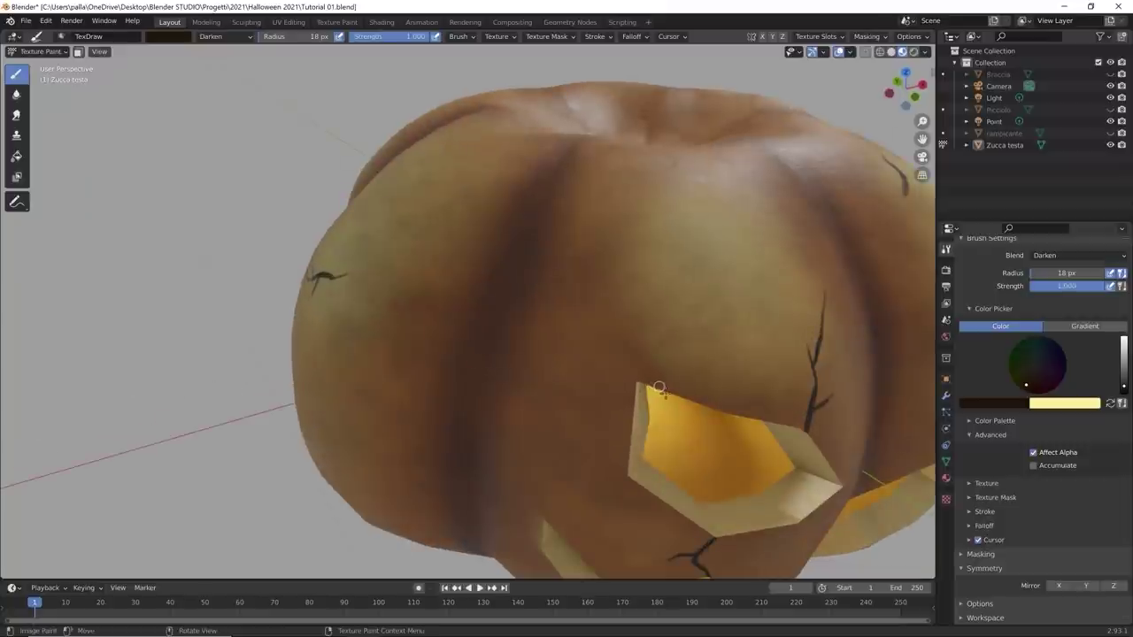
middle_drag(655, 390, 627, 409)
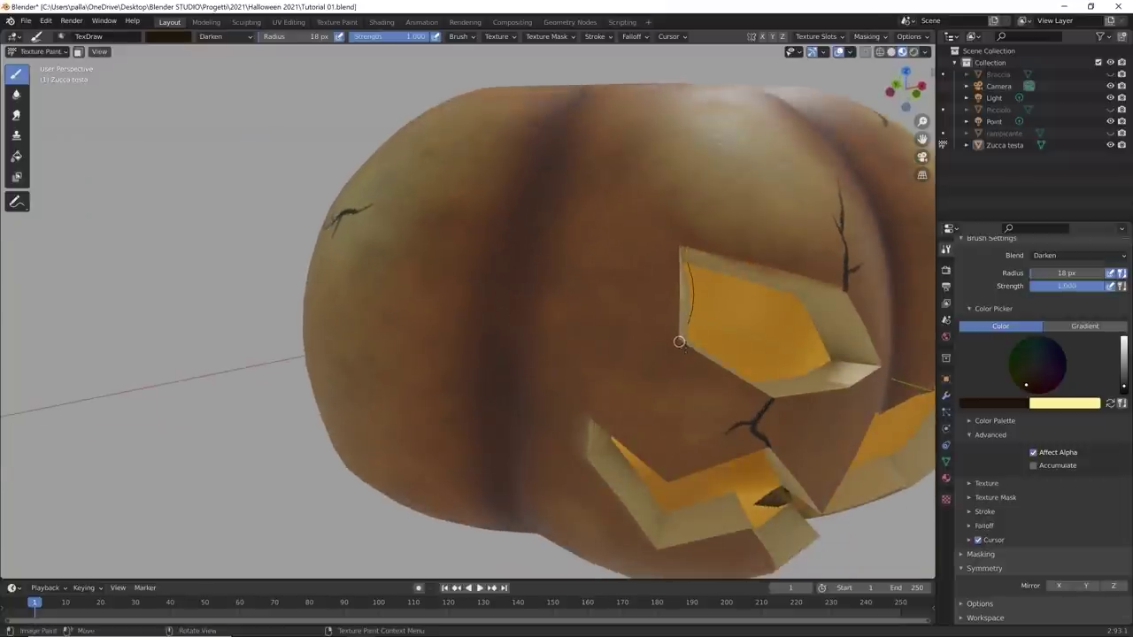
mouse_move(680, 342)
mouse_down()
mouse_move(636, 363)
mouse_move(629, 394)
mouse_up()
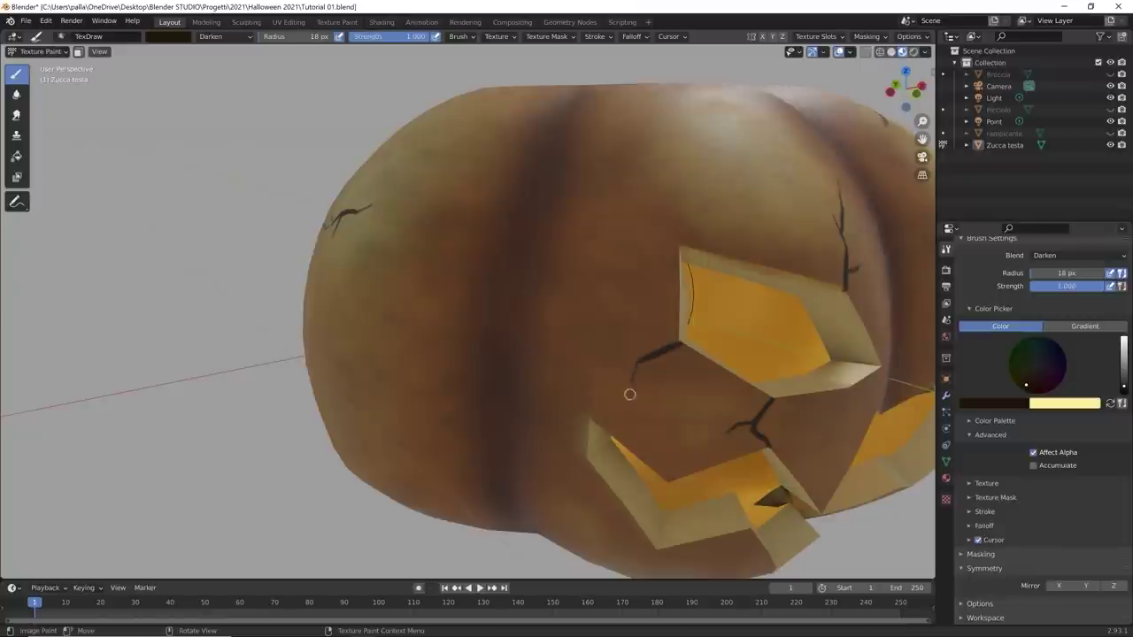
mouse_move(674, 339)
mouse_down()
mouse_move(637, 362)
mouse_move(580, 361)
mouse_up()
Step: Add a short dark crack and a small dark spot on the pumpkin's side
scroll(643, 366, down, 6)
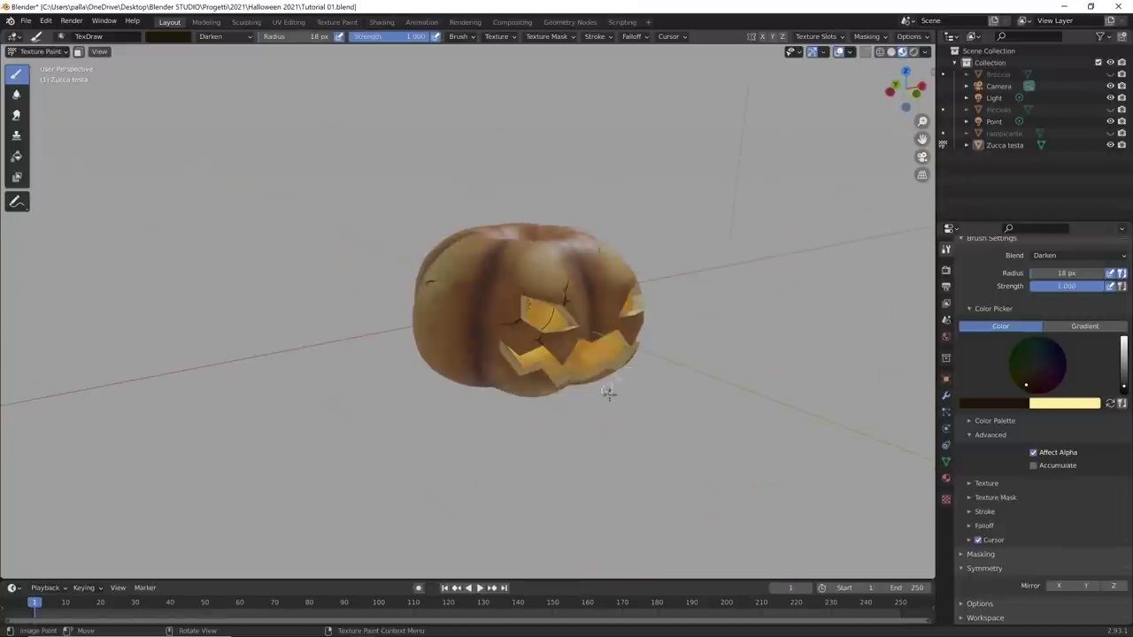
mouse_move(608, 393)
middle_down()
mouse_move(575, 363)
mouse_move(410, 386)
middle_up()
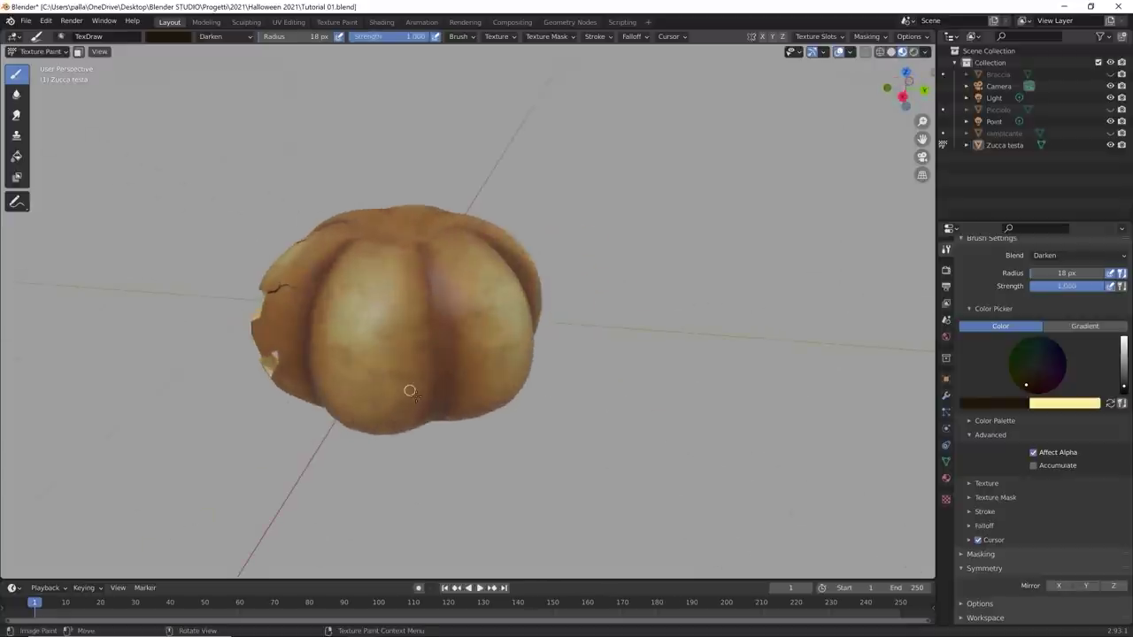
drag(499, 315, 487, 314)
click(358, 332)
scroll(394, 296, down, 2)
middle_drag(395, 295, 495, 341)
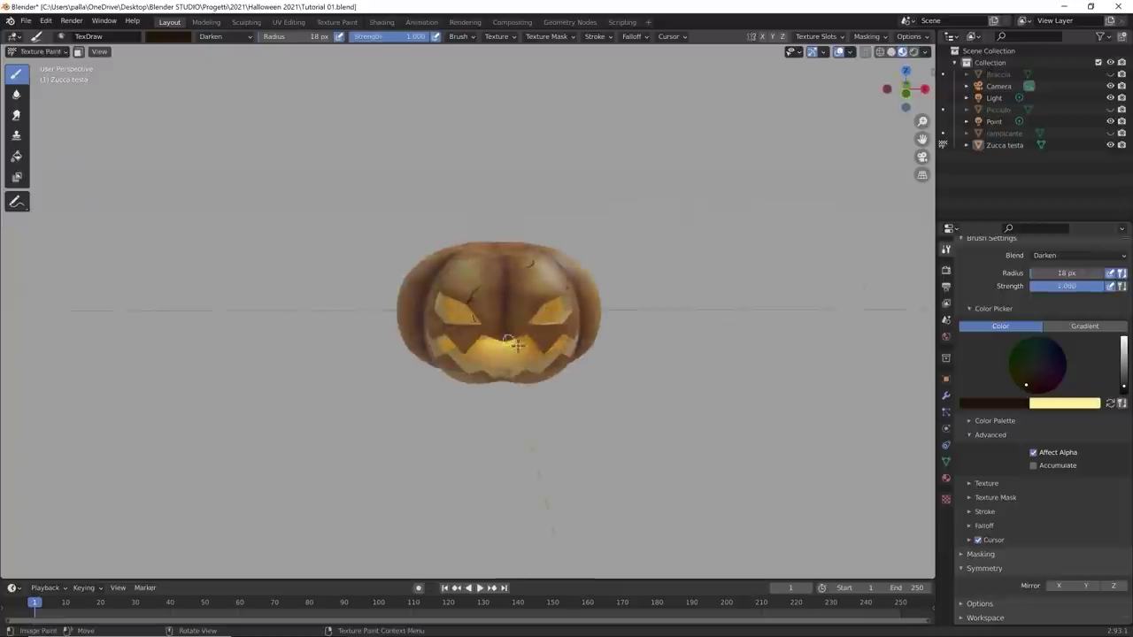
scroll(500, 346, up, 5)
scroll(509, 350, down, 1)
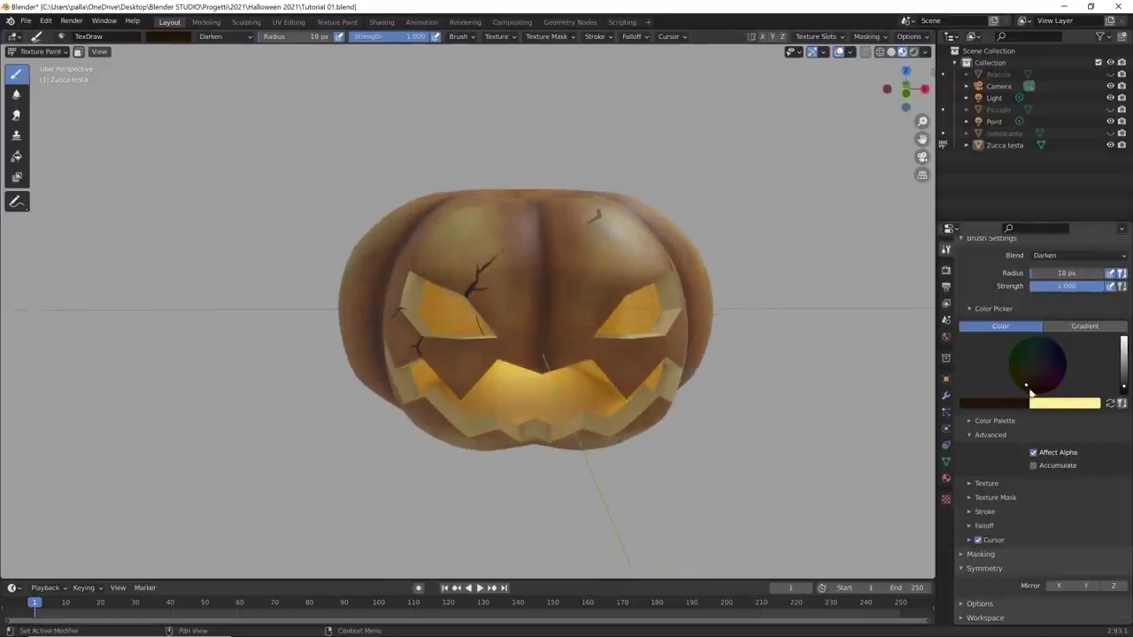
scroll(1084, 346, up, 2)
Step: Set the TexDraw blend to Lighten, swap colours, and tune the colour to pale orange
click(1062, 292)
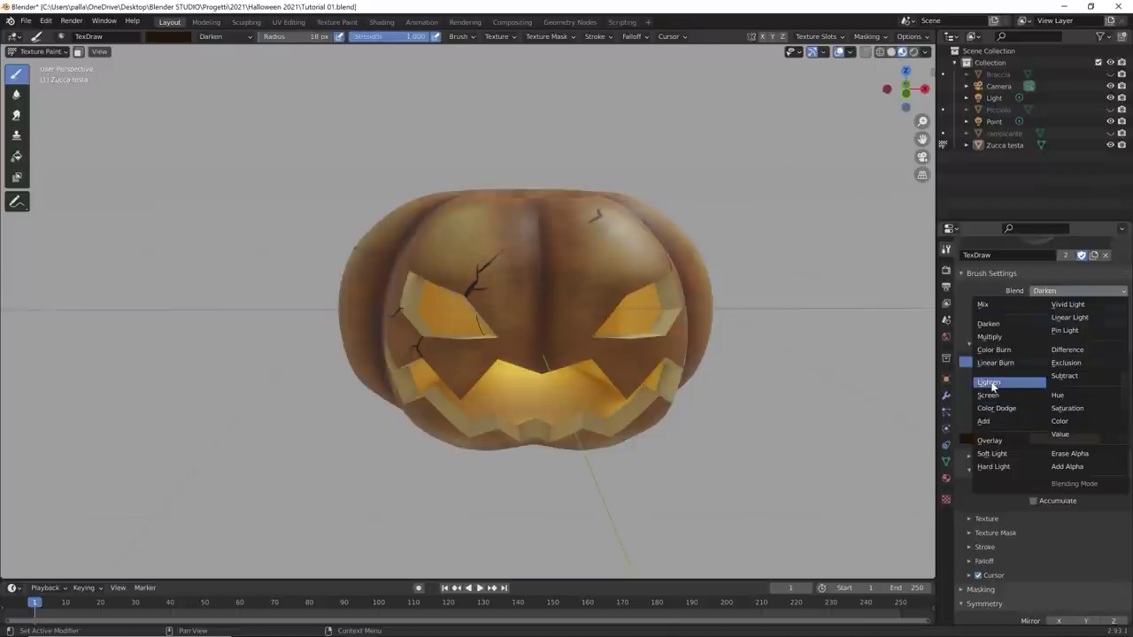
click(992, 386)
key(ctrl+v)
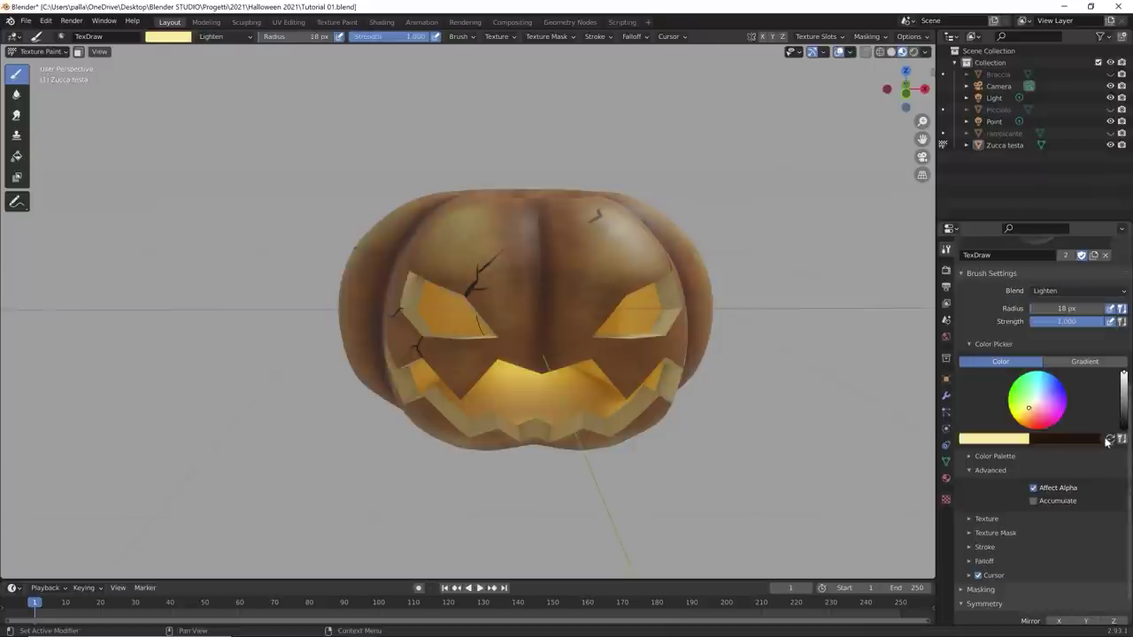
click(1018, 440)
mouse_move(973, 335)
mouse_down()
mouse_move(945, 347)
mouse_move(960, 361)
mouse_move(949, 354)
mouse_up()
mouse_move(1019, 285)
mouse_down()
mouse_move(1020, 305)
mouse_move(1020, 285)
mouse_up()
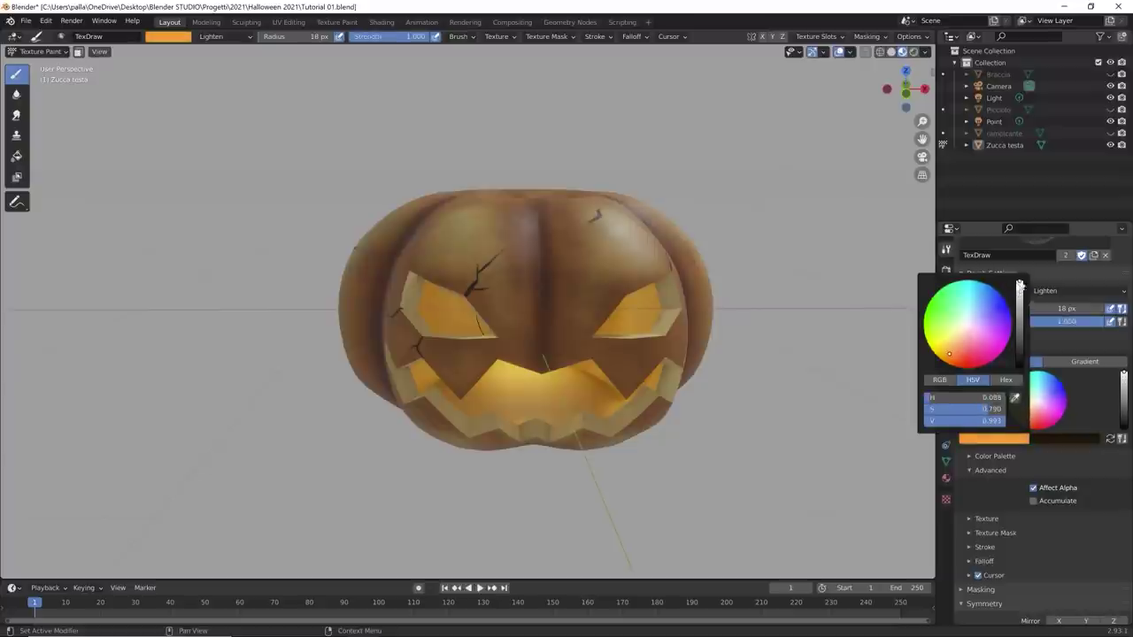
drag(950, 357, 952, 345)
scroll(518, 278, up, 8)
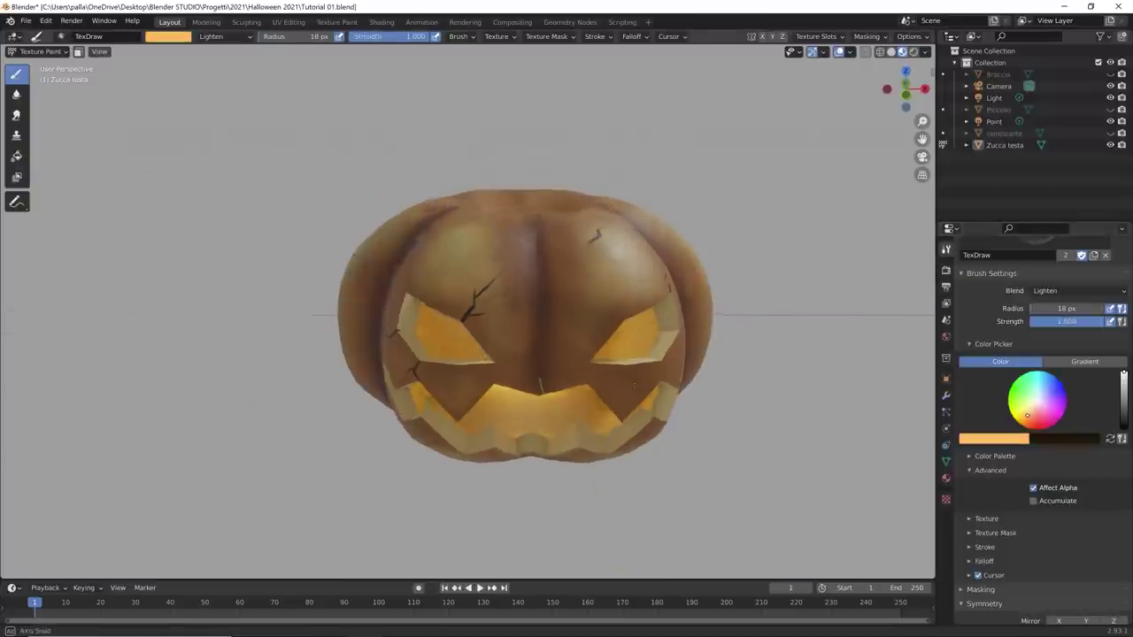
scroll(565, 341, up, 4)
Step: Orbit and zoom around the pumpkin to a close-up of a dark crack
scroll(564, 341, down, 4)
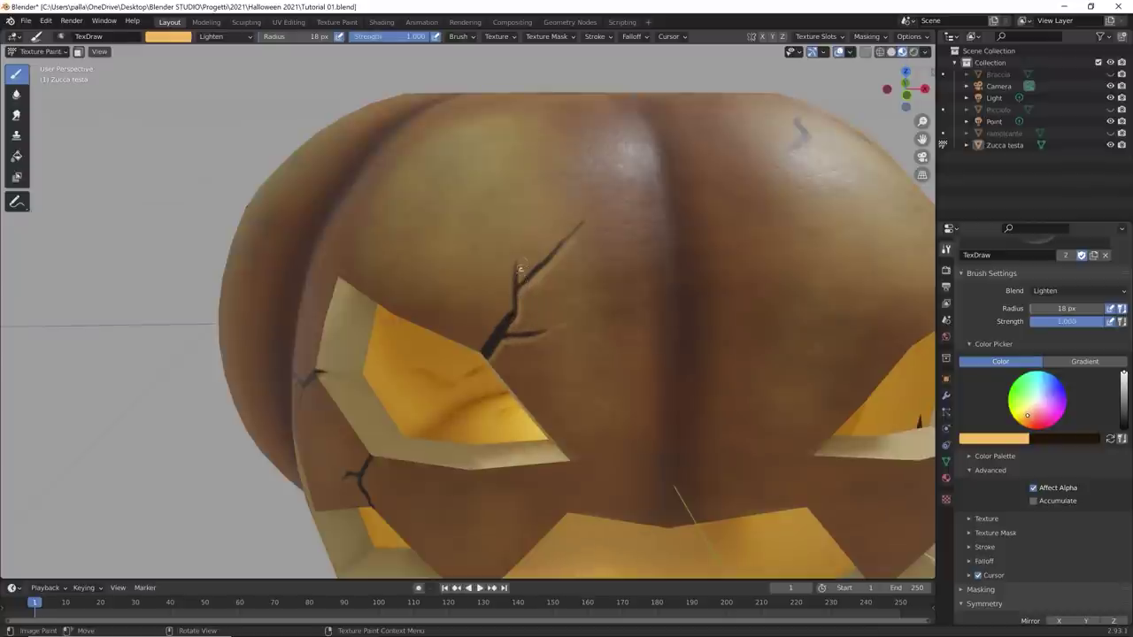
scroll(537, 327, down, 8)
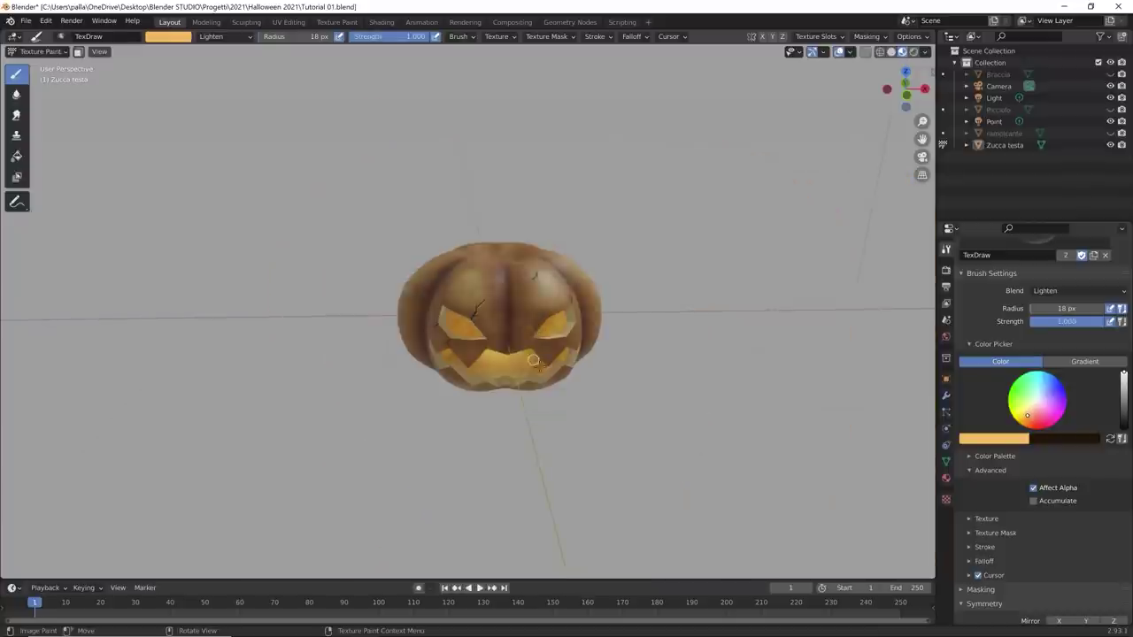
middle_drag(537, 327, 599, 291)
scroll(549, 336, up, 8)
scroll(565, 375, up, 2)
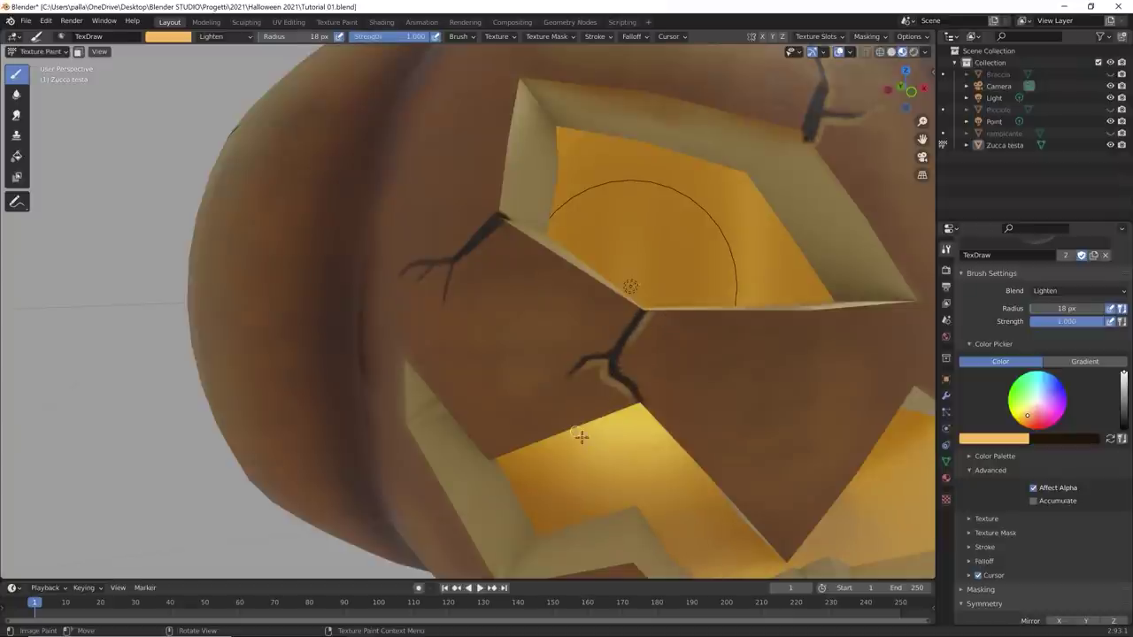
middle_drag(581, 435, 629, 361)
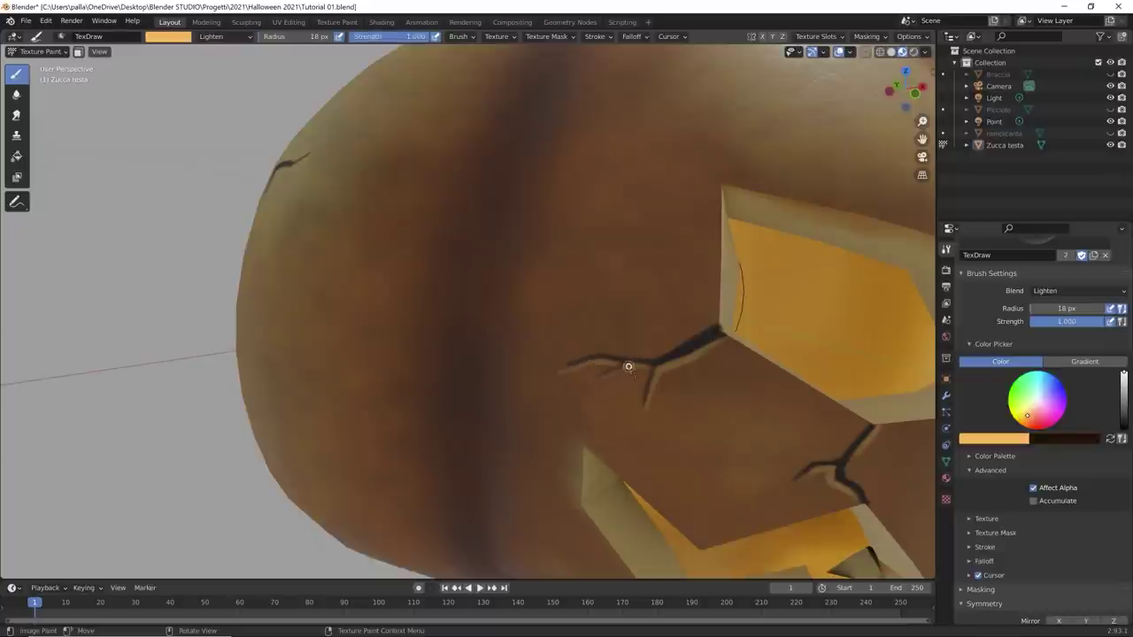
scroll(556, 405, down, 8)
mouse_move(552, 410)
middle_down()
mouse_move(490, 419)
mouse_move(464, 400)
middle_up()
scroll(465, 400, up, 5)
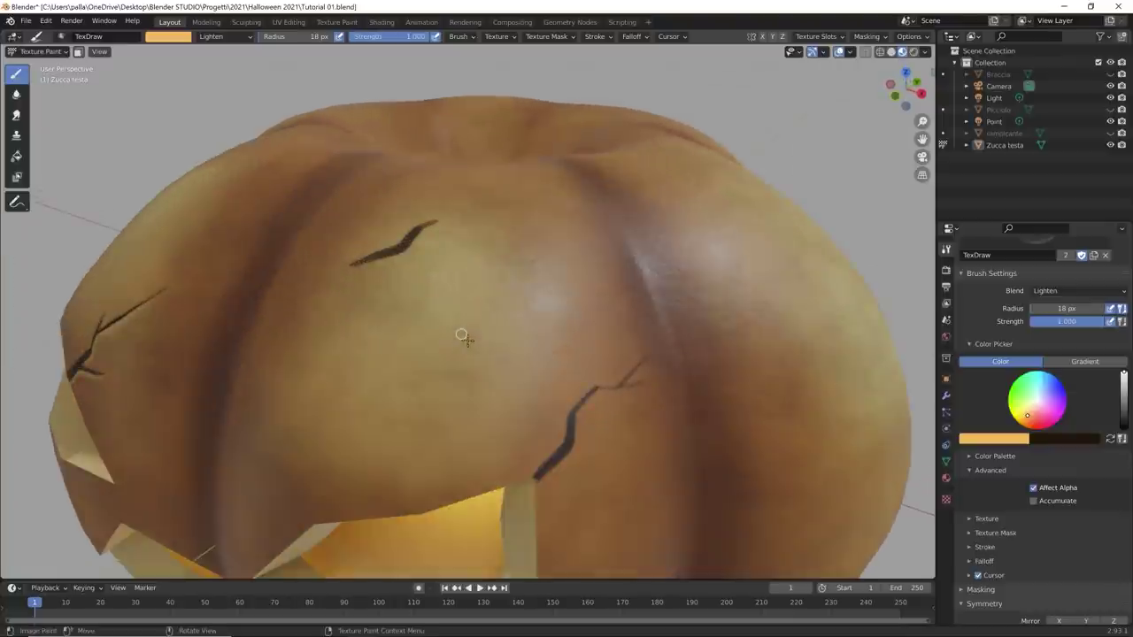
middle_drag(463, 328, 480, 386)
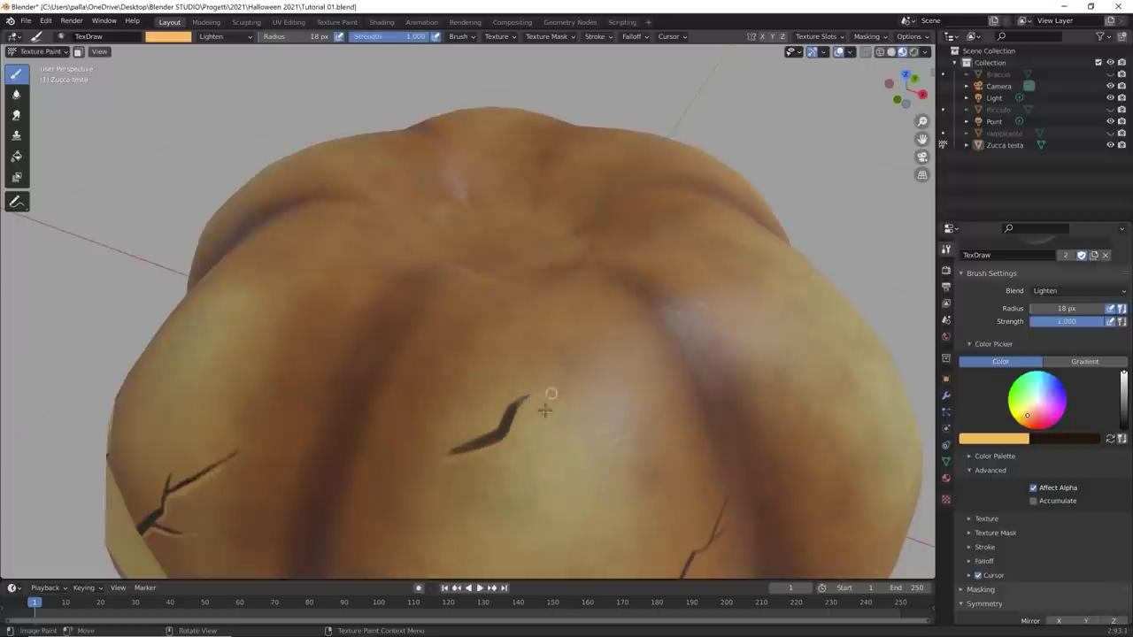
scroll(405, 490, down, 5)
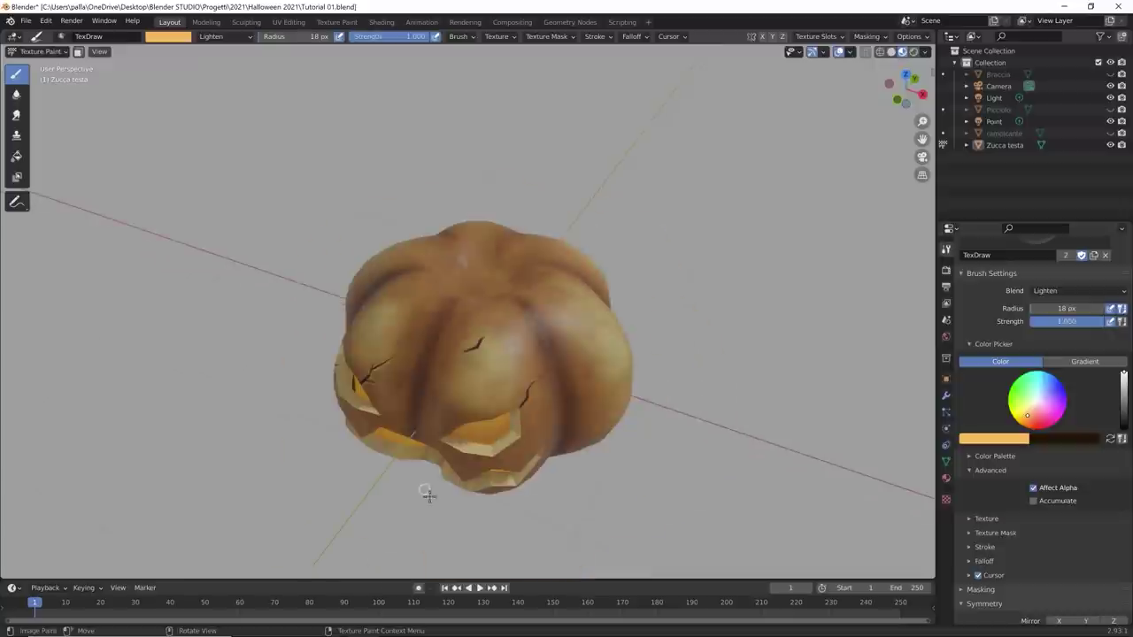
middle_drag(428, 493, 455, 478)
scroll(469, 420, up, 5)
scroll(469, 420, down, 5)
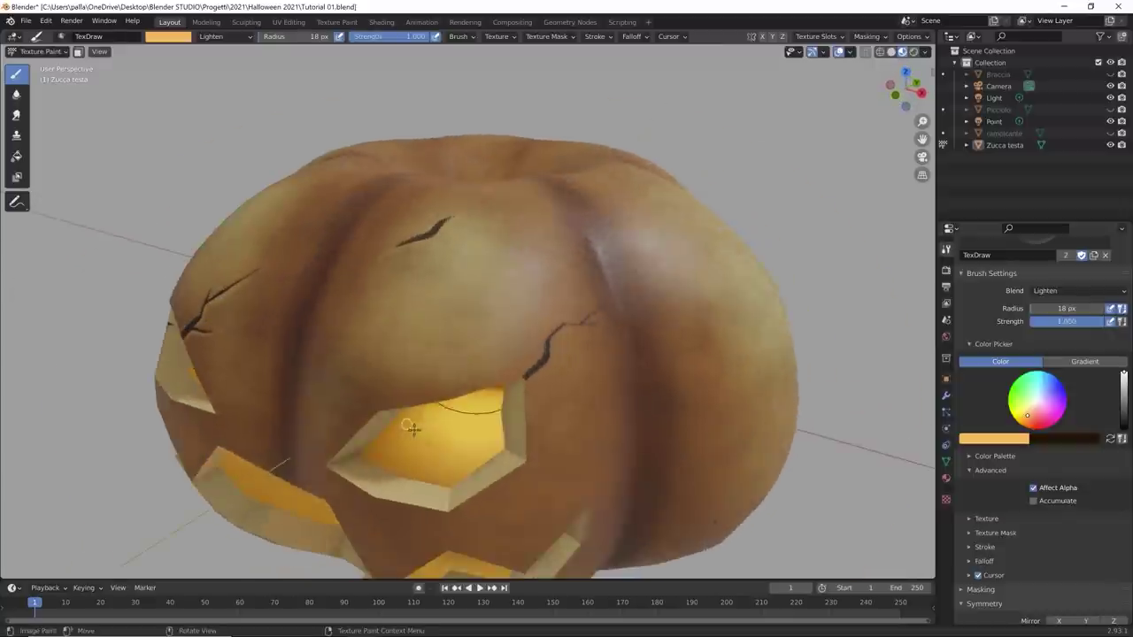
scroll(412, 425, up, 6)
scroll(413, 425, down, 3)
middle_drag(496, 423, 578, 419)
scroll(578, 419, up, 3)
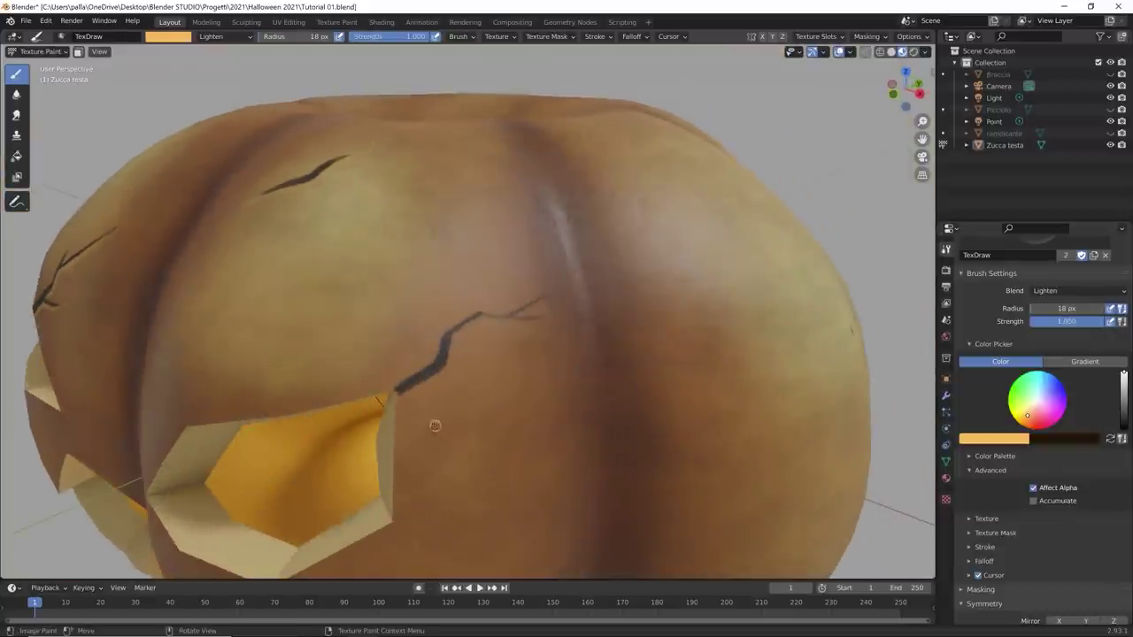
Step: Paint a pale orange highlight along the edge of the dark crack
mouse_move(400, 403)
mouse_down()
mouse_move(447, 369)
mouse_move(463, 328)
mouse_move(455, 333)
mouse_move(476, 319)
mouse_move(523, 321)
mouse_up()
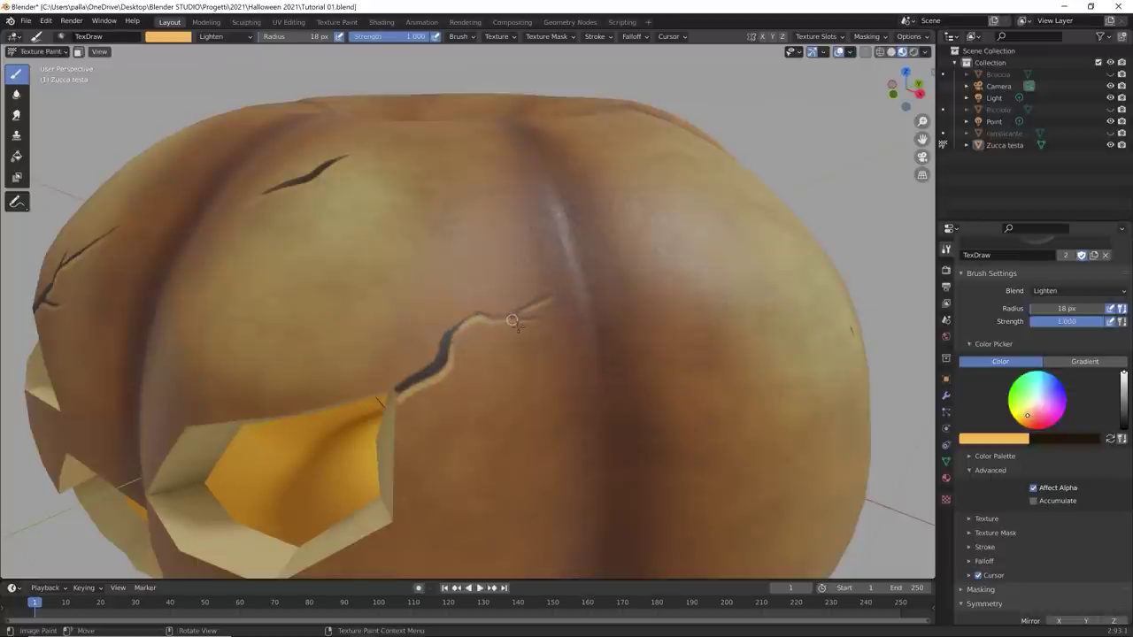
scroll(522, 317, down, 5)
middle_drag(522, 317, 516, 343)
scroll(516, 344, up, 5)
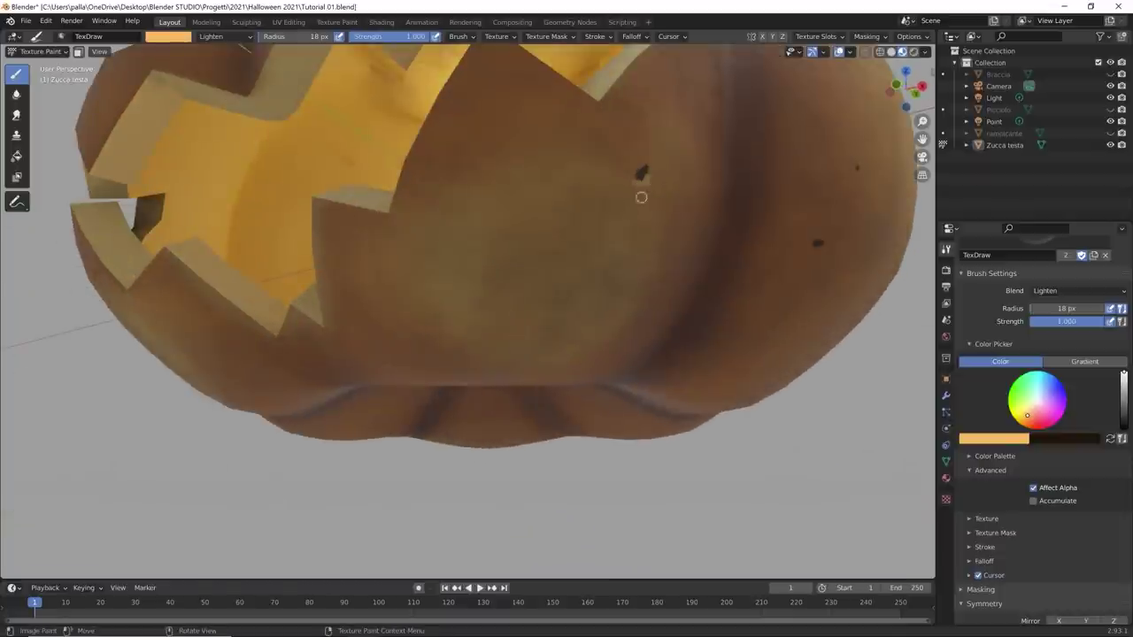
middle_drag(642, 197, 610, 277)
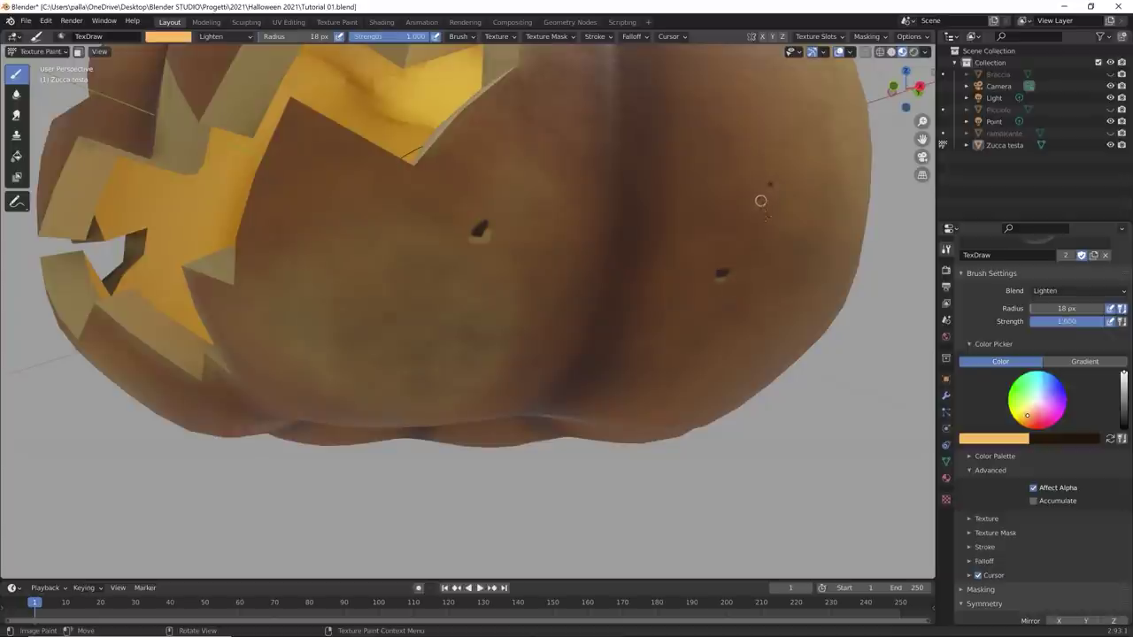
scroll(761, 201, down, 8)
middle_drag(703, 286, 697, 327)
middle_drag(684, 342, 516, 354)
scroll(516, 354, up, 5)
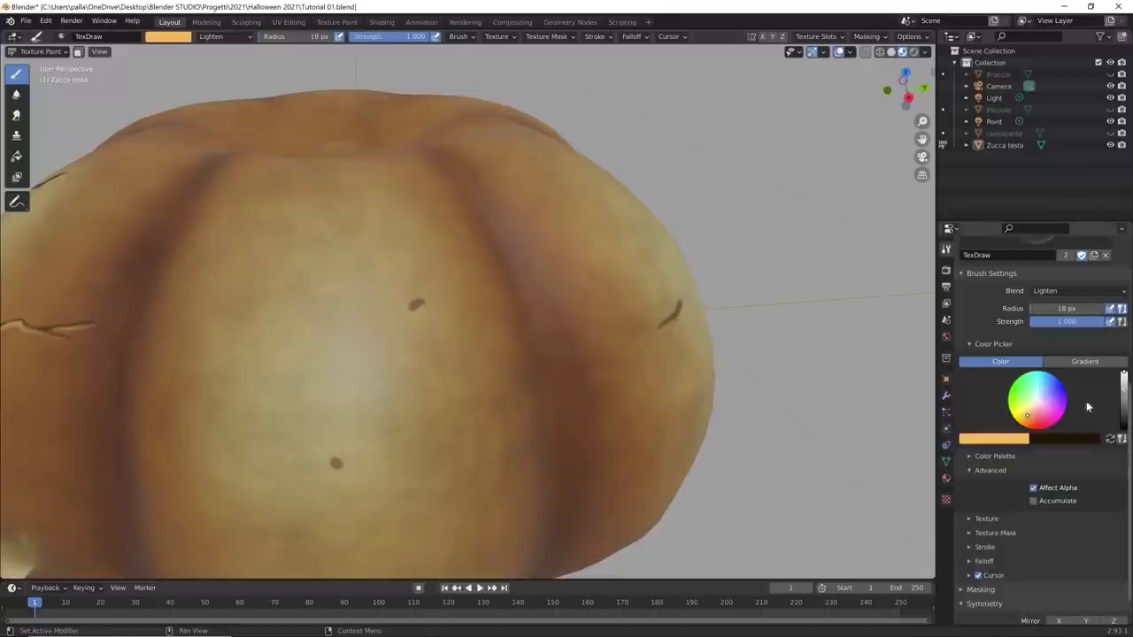
Step: Make the brush colour pale peach and lighten the lower end of a dark crack
drag(1025, 417, 1034, 408)
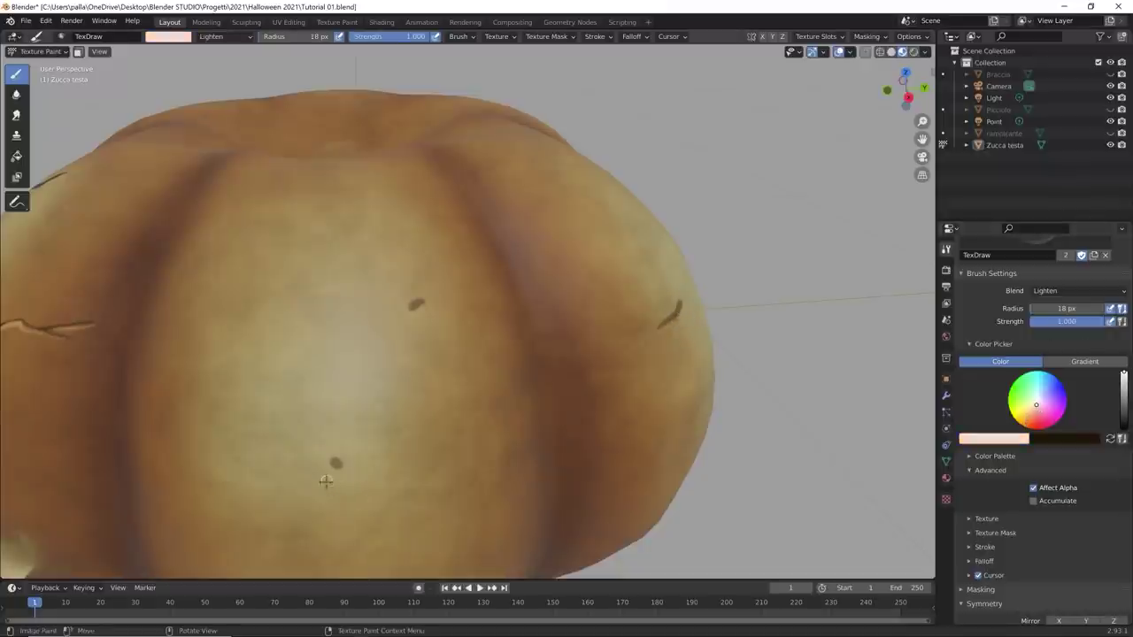
drag(1041, 407, 1032, 406)
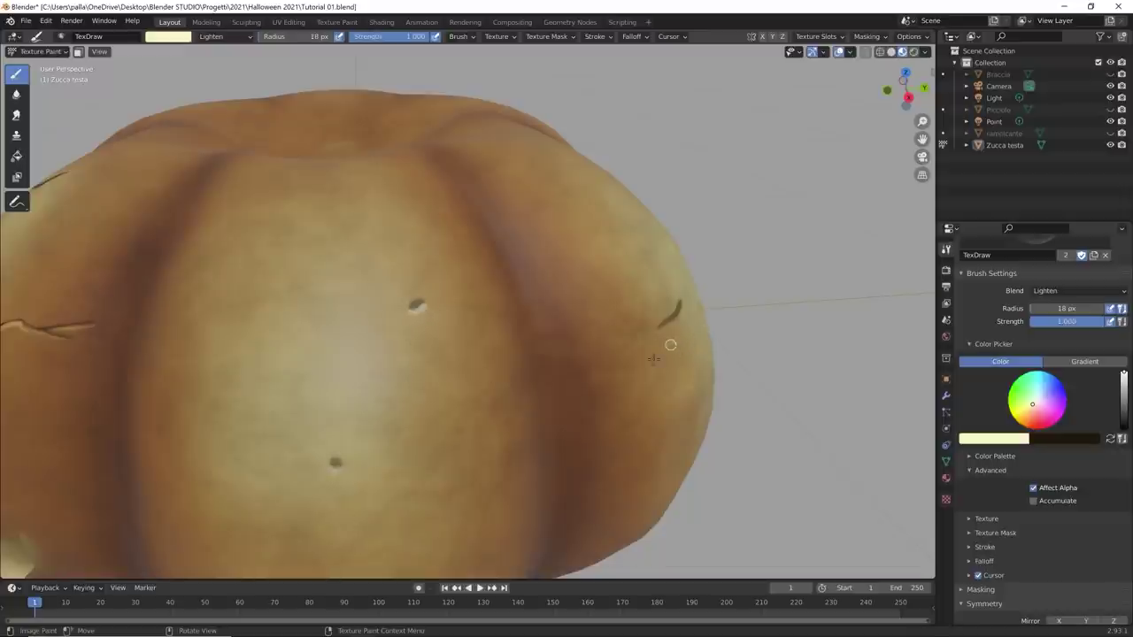
middle_drag(670, 345, 522, 359)
drag(506, 367, 527, 360)
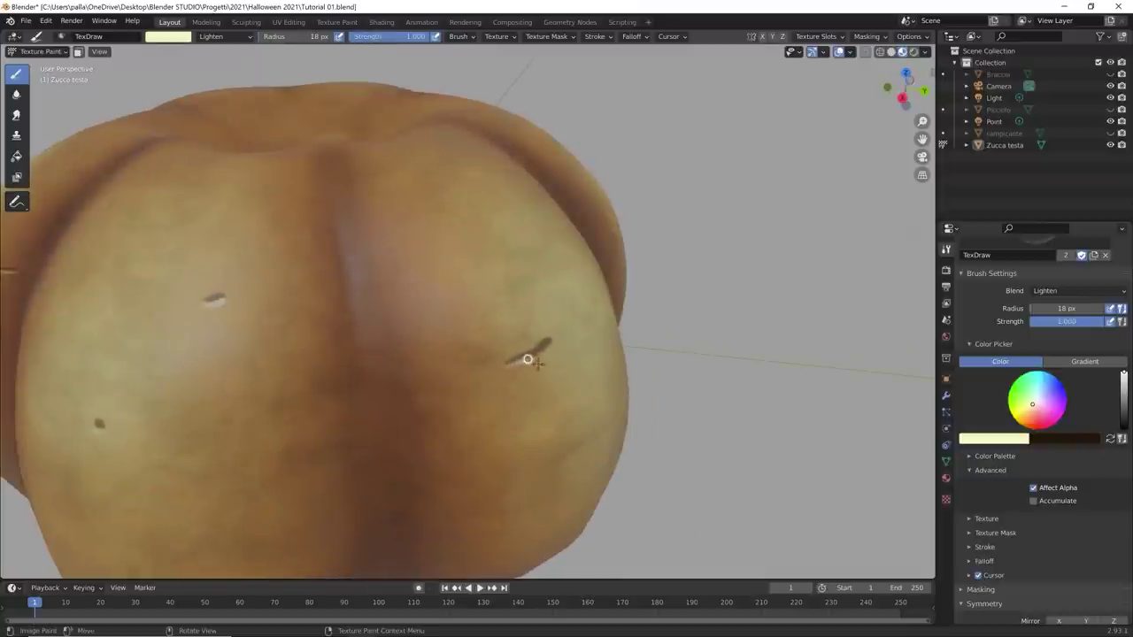
Step: Lighten another stray part of a crack stroke to thin it
scroll(543, 352, down, 6)
middle_drag(544, 352, 469, 356)
middle_drag(573, 392, 576, 342)
scroll(576, 342, up, 6)
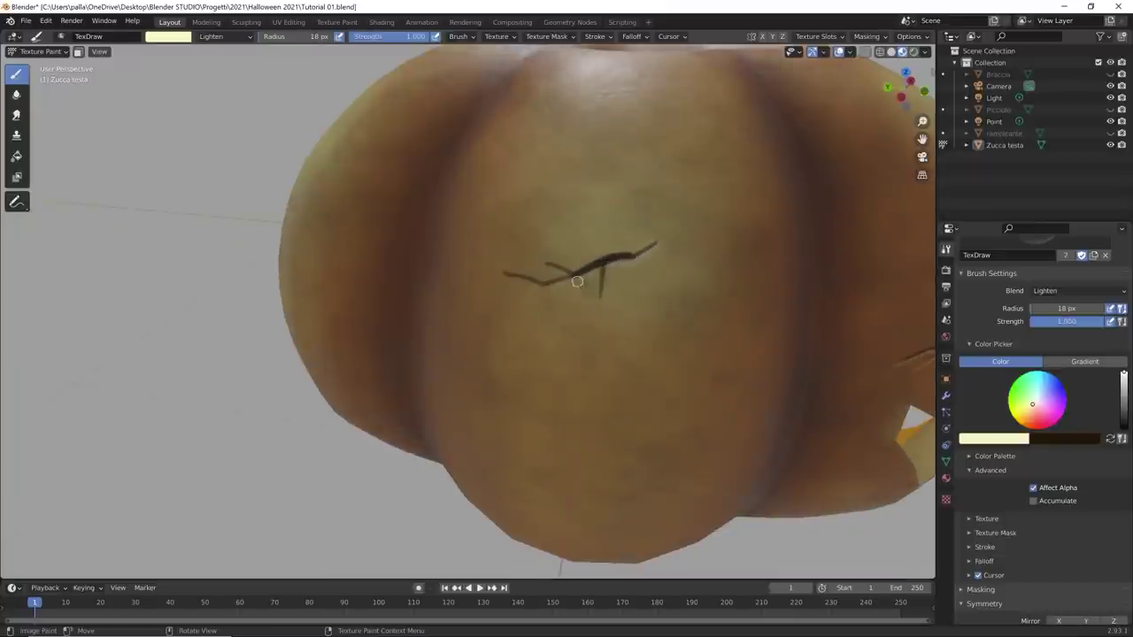
drag(577, 282, 599, 271)
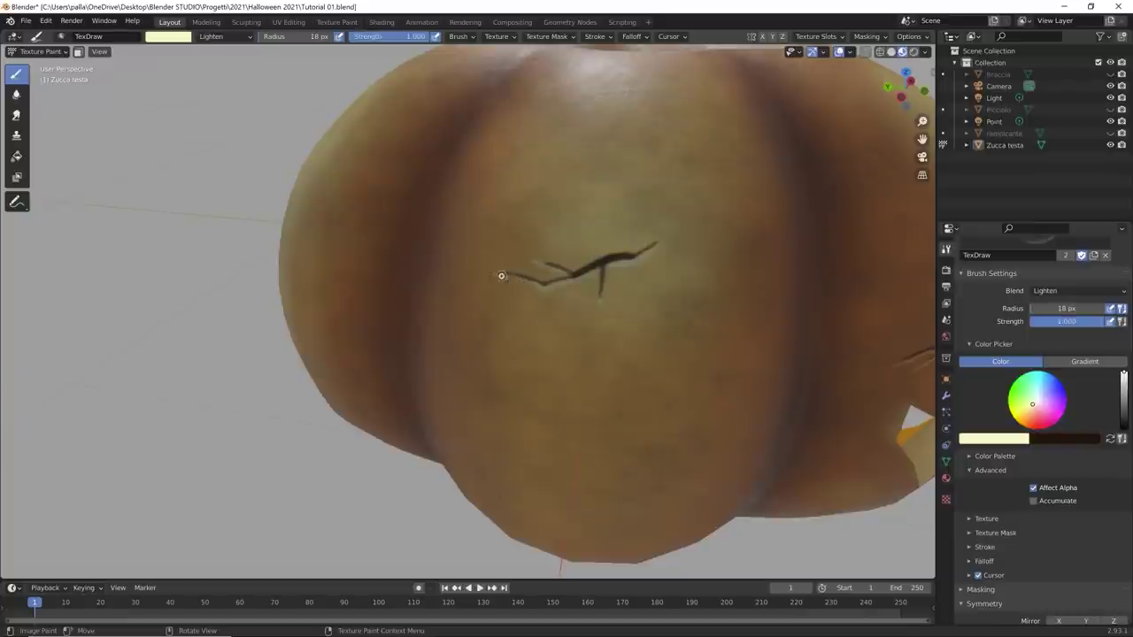
scroll(447, 301, down, 8)
middle_drag(470, 392, 764, 362)
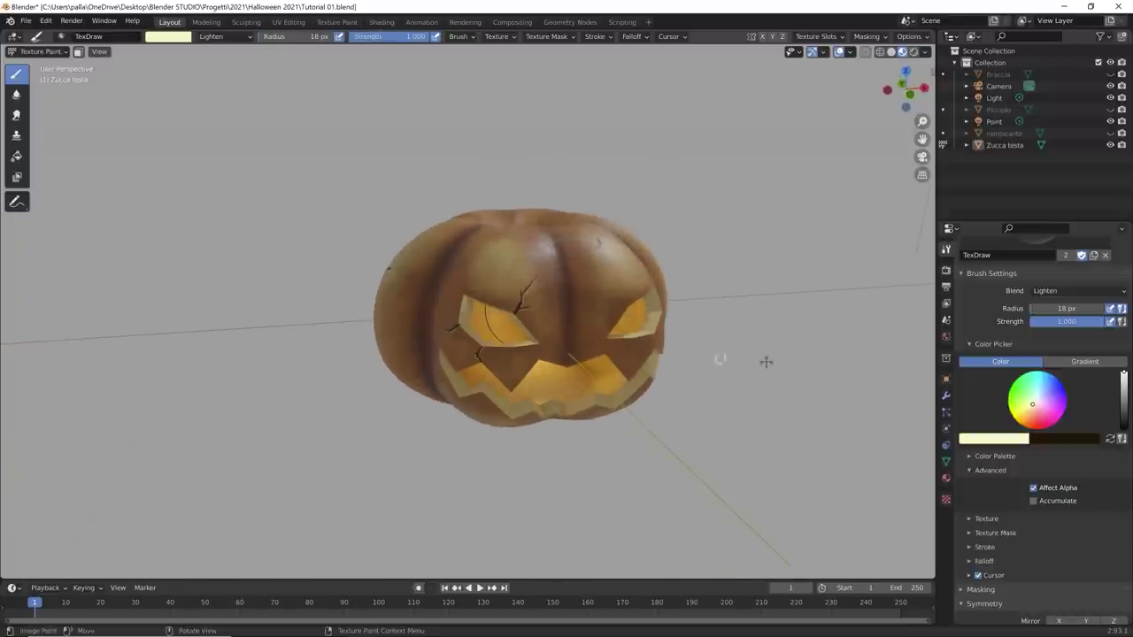
Step: Target the Interno Zucca texture slot and split the viewport to show a Shader Editor
scroll(974, 372, up, 5)
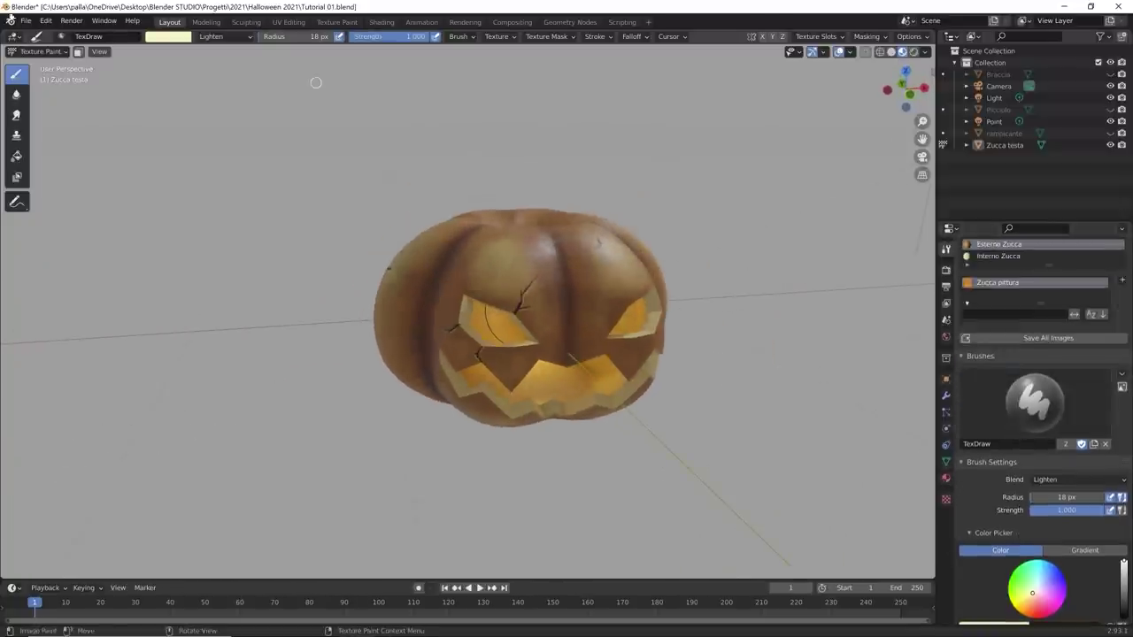
click(998, 256)
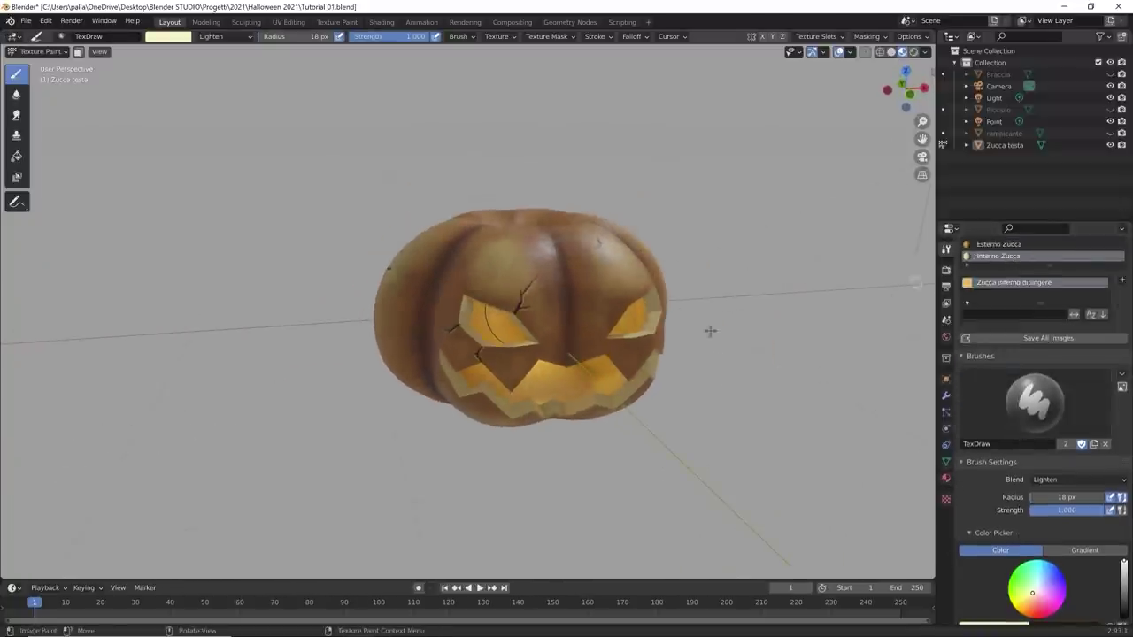
middle_drag(575, 392, 524, 373)
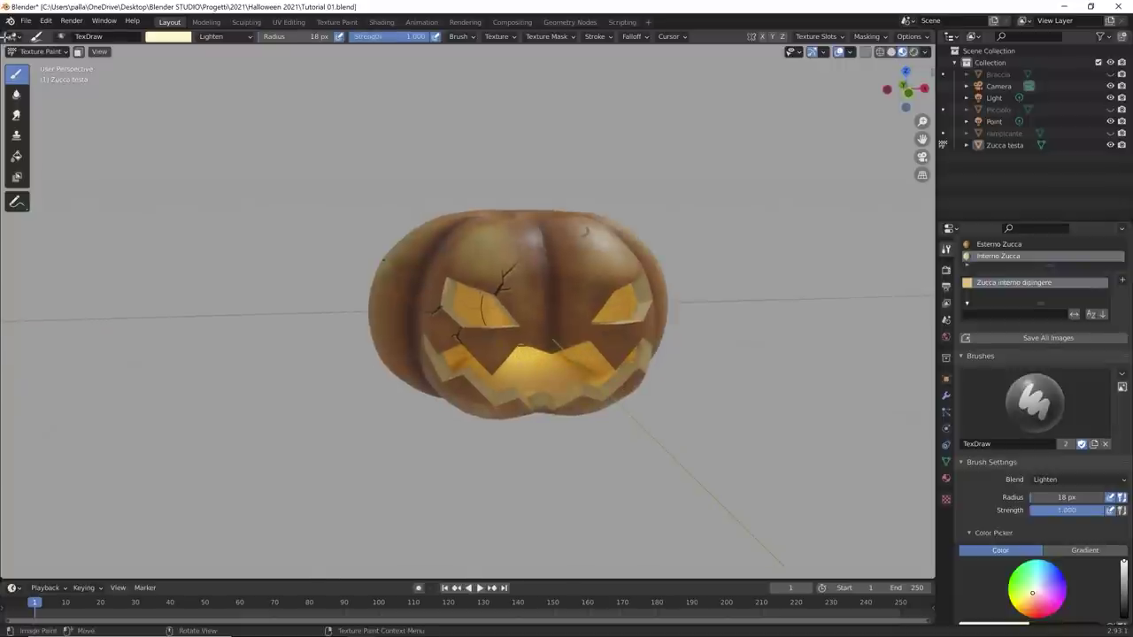
drag(5, 33, 431, 71)
scroll(723, 302, up, 5)
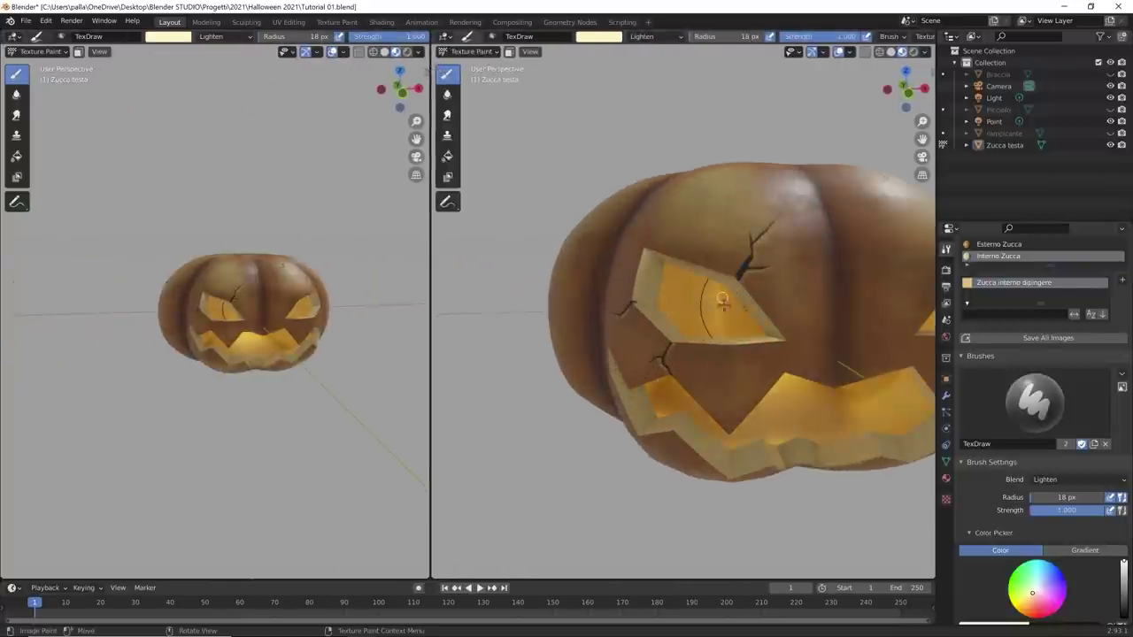
scroll(724, 302, down, 3)
mouse_move(723, 302)
middle_down()
mouse_move(691, 306)
mouse_move(708, 306)
middle_up()
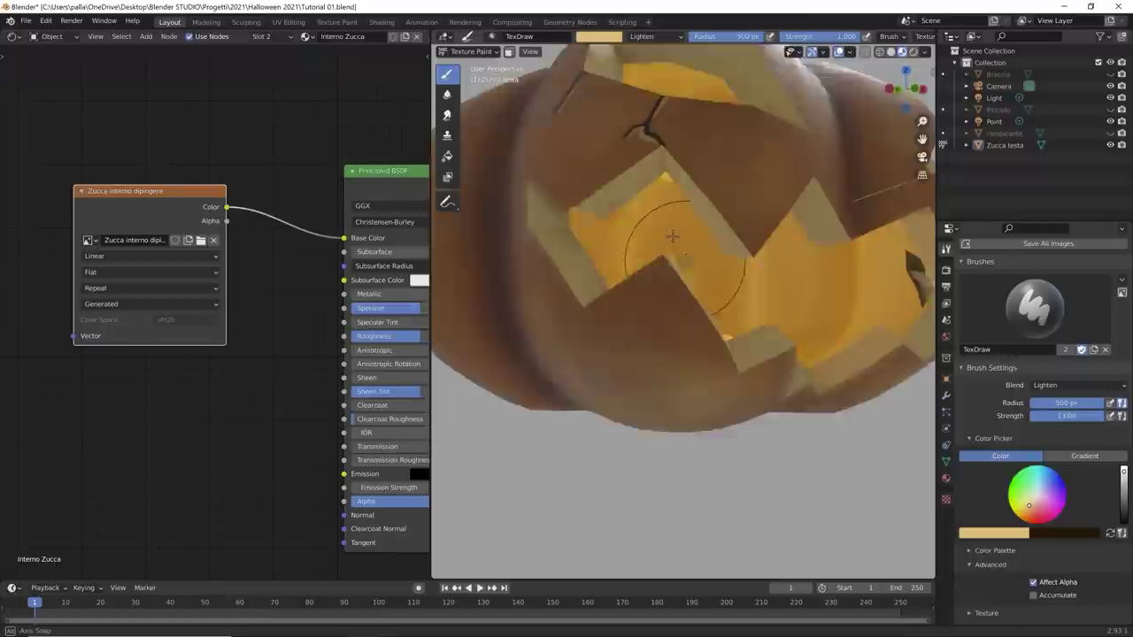
middle_drag(672, 236, 680, 221)
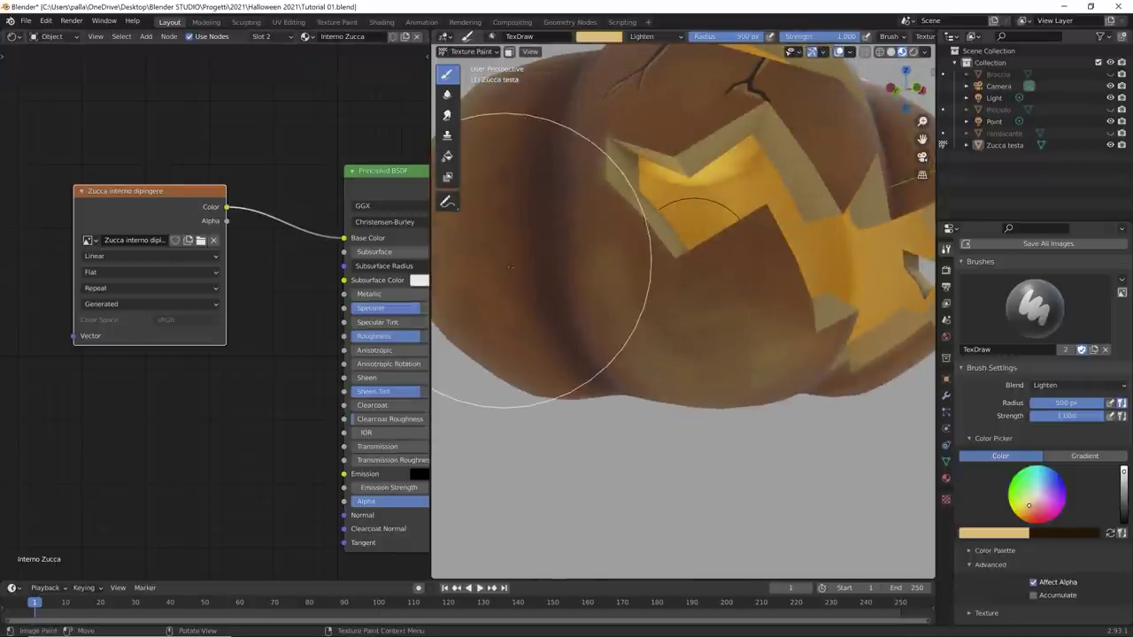
key(shift+space)
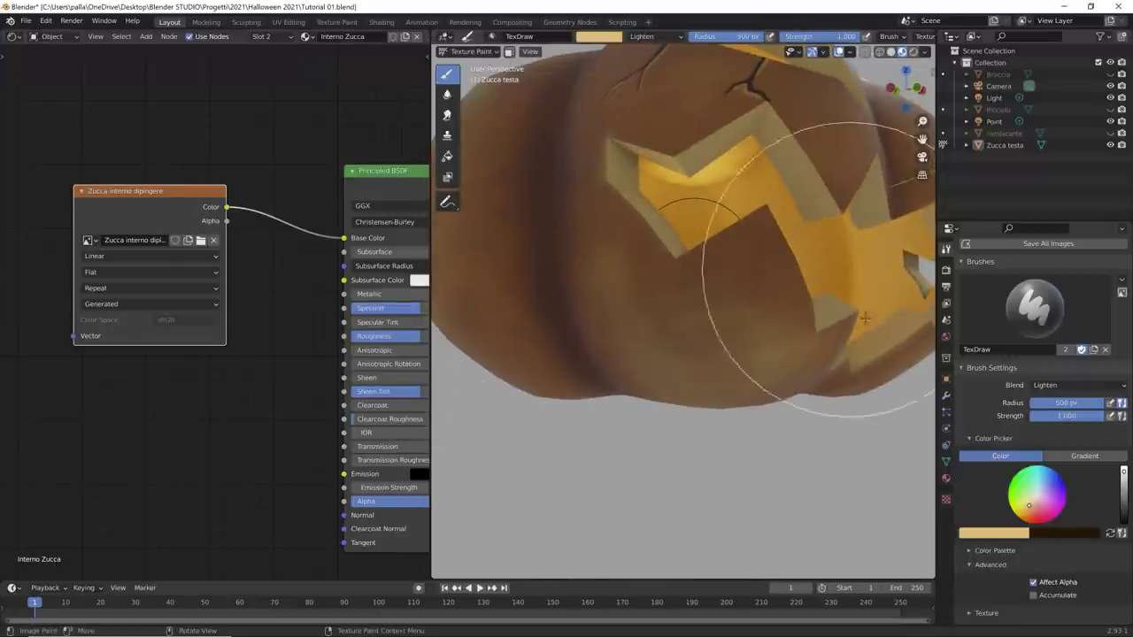
mouse_move(787, 303)
middle_down()
mouse_move(783, 390)
mouse_move(708, 481)
mouse_move(696, 379)
middle_up()
scroll(746, 371, up, 3)
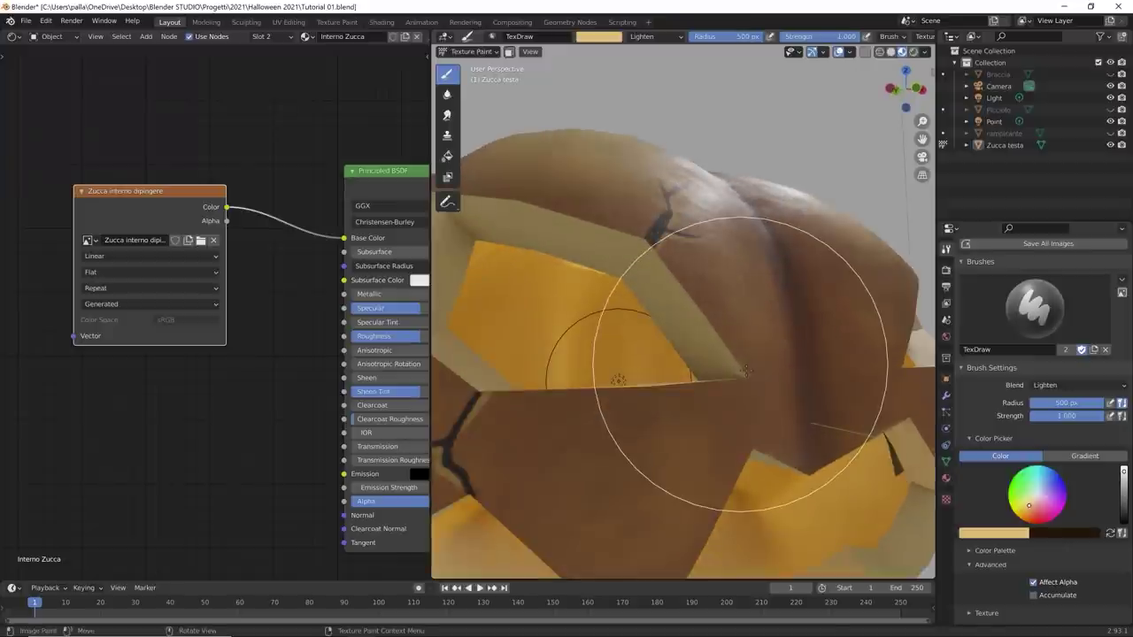
Step: Set the brush to 34 px radius and 0.856 strength, and darken its colour
right_click(615, 283)
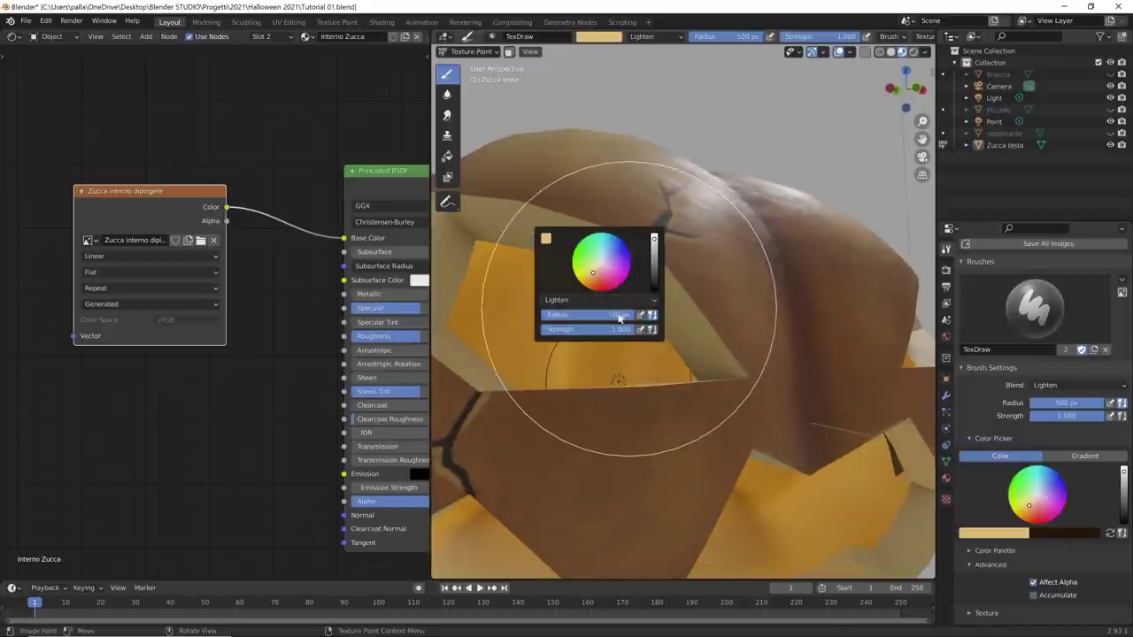
drag(620, 315, 541, 316)
drag(631, 330, 576, 316)
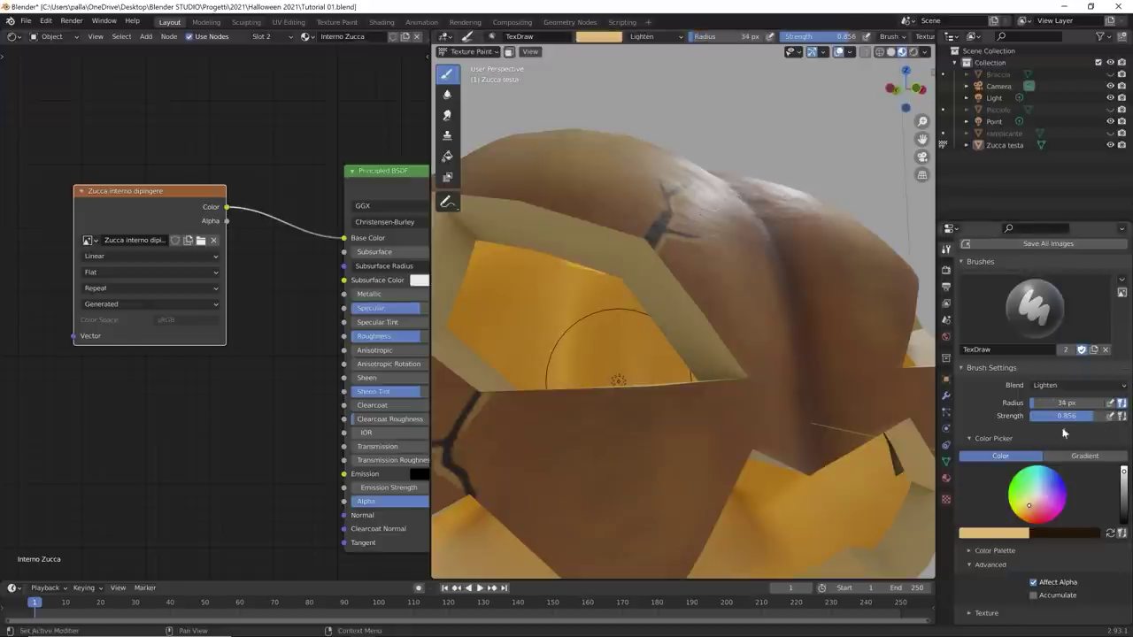
scroll(1027, 312, up, 2)
scroll(1026, 312, up, 3)
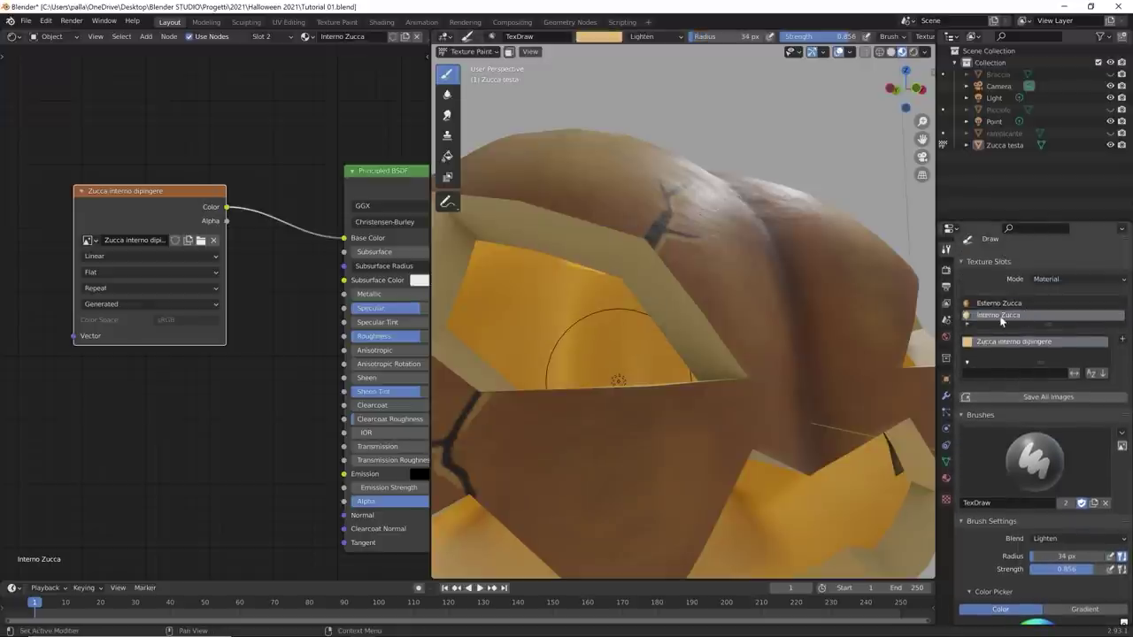
scroll(1025, 345, down, 5)
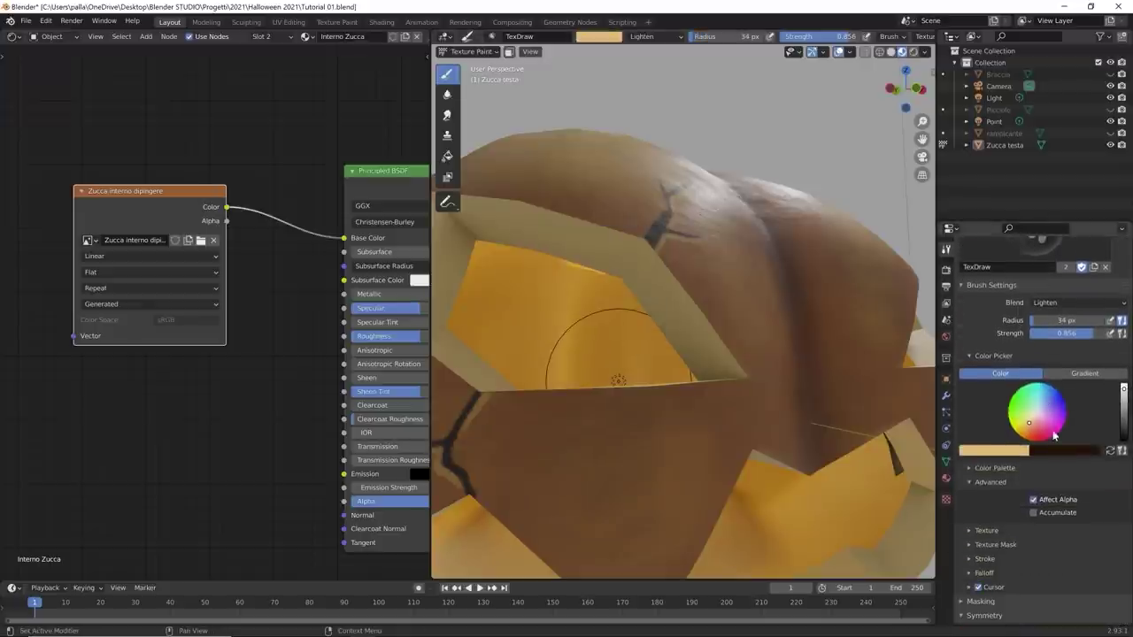
drag(1124, 395, 1124, 420)
Step: Switch the brush to Darken mode and paint a crack down to the orange cut face
click(1046, 303)
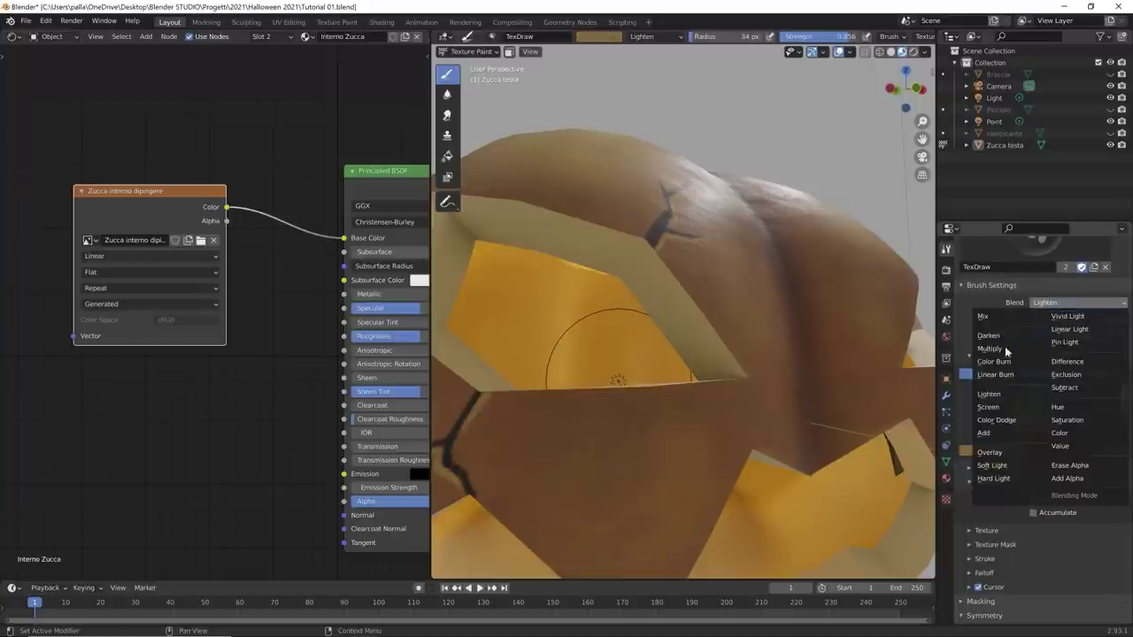
click(989, 336)
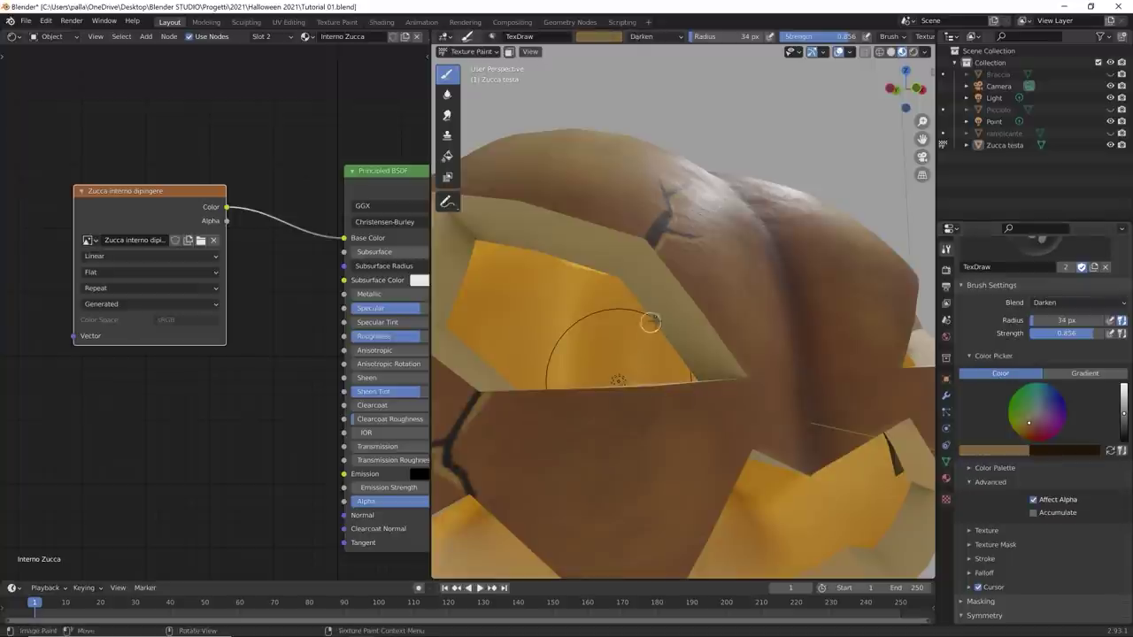
drag(656, 241, 623, 296)
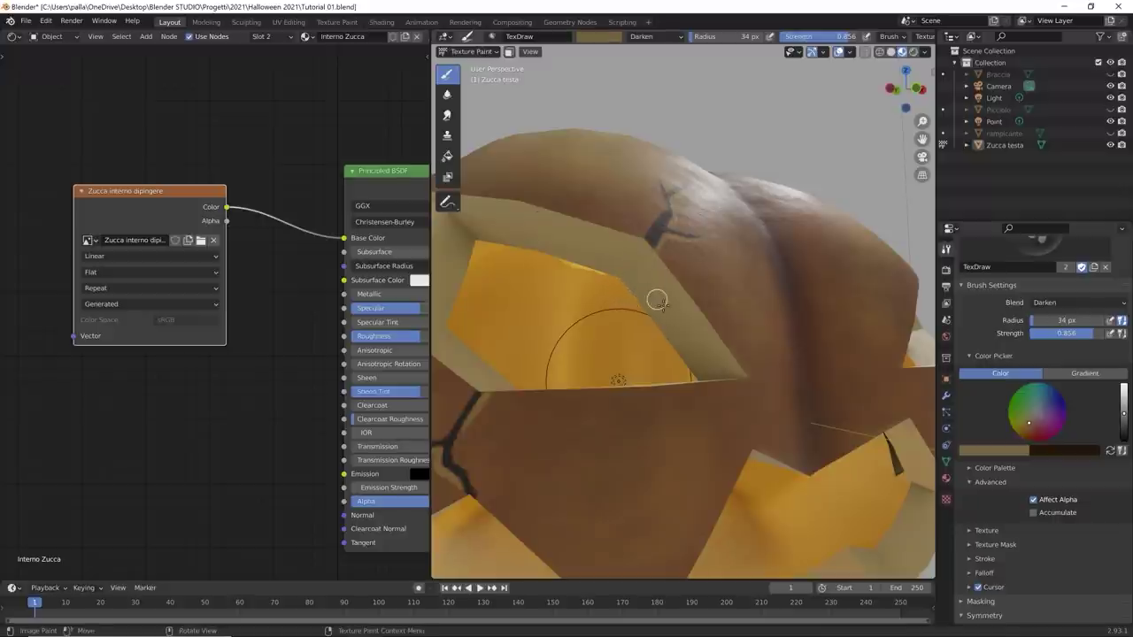
right_click(650, 301)
mouse_move(652, 235)
mouse_down()
mouse_move(624, 260)
mouse_move(656, 232)
mouse_move(641, 253)
mouse_up()
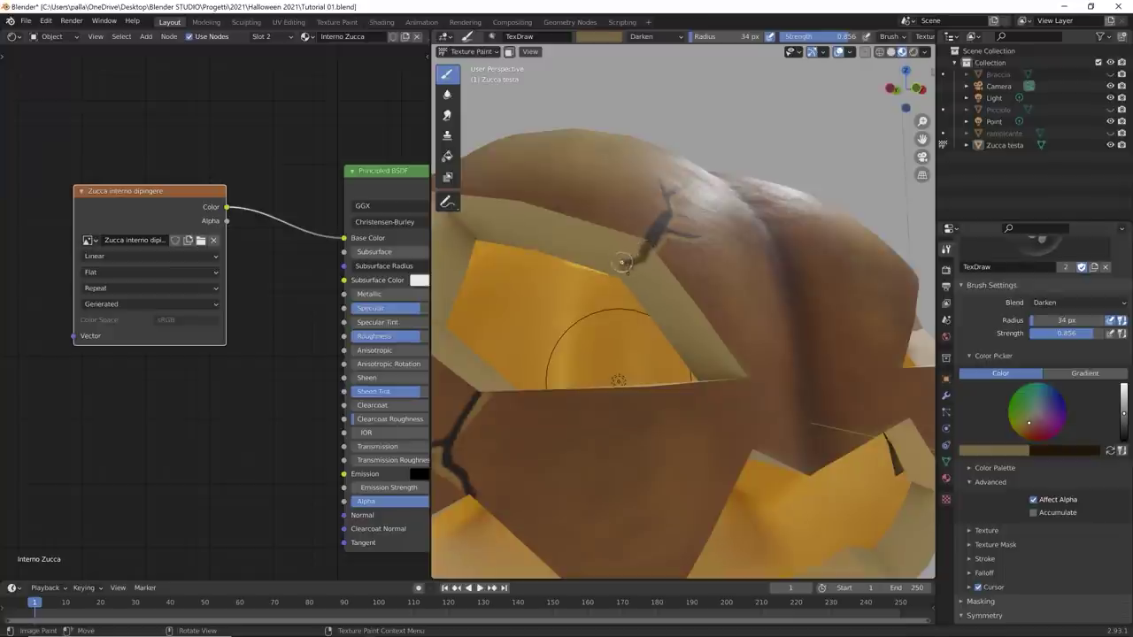
drag(598, 289, 605, 271)
Step: Reduce the brush radius to 26 px and darken cracks below and along the eye hole
scroll(612, 266, down, 6)
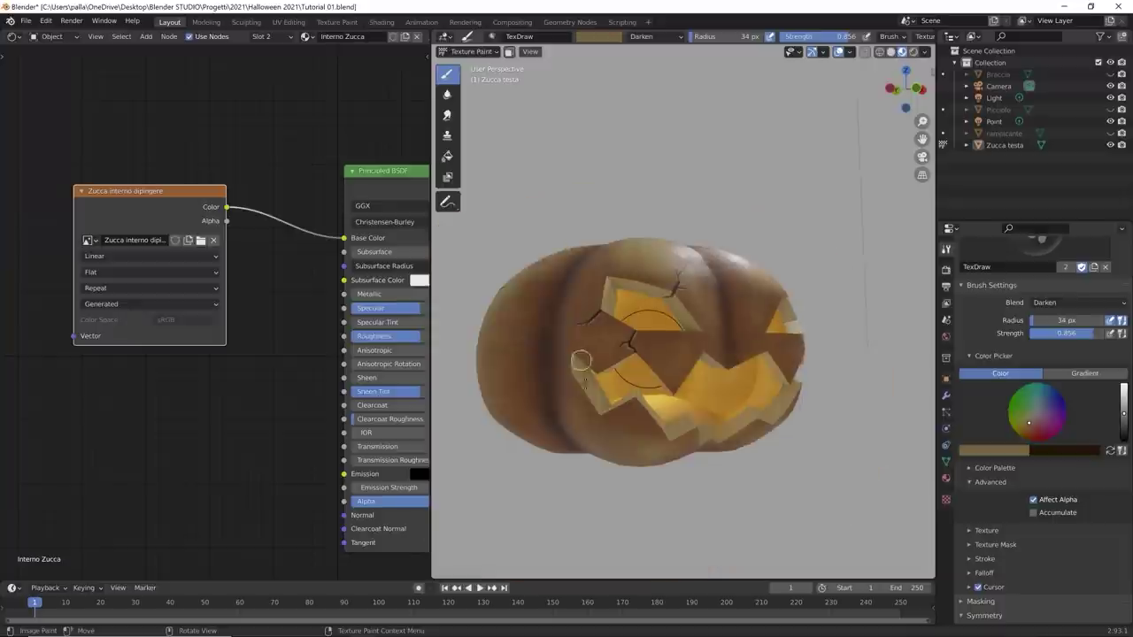
mouse_move(612, 266)
middle_down()
mouse_move(548, 410)
mouse_move(585, 447)
middle_up()
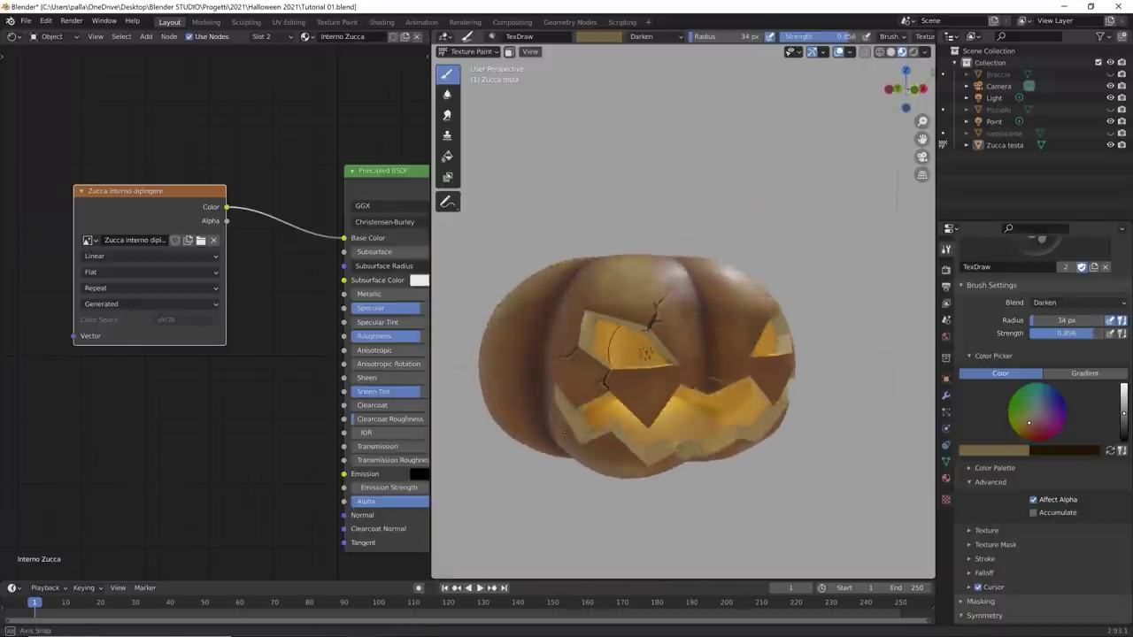
scroll(592, 457, up, 6)
scroll(673, 328, down, 5)
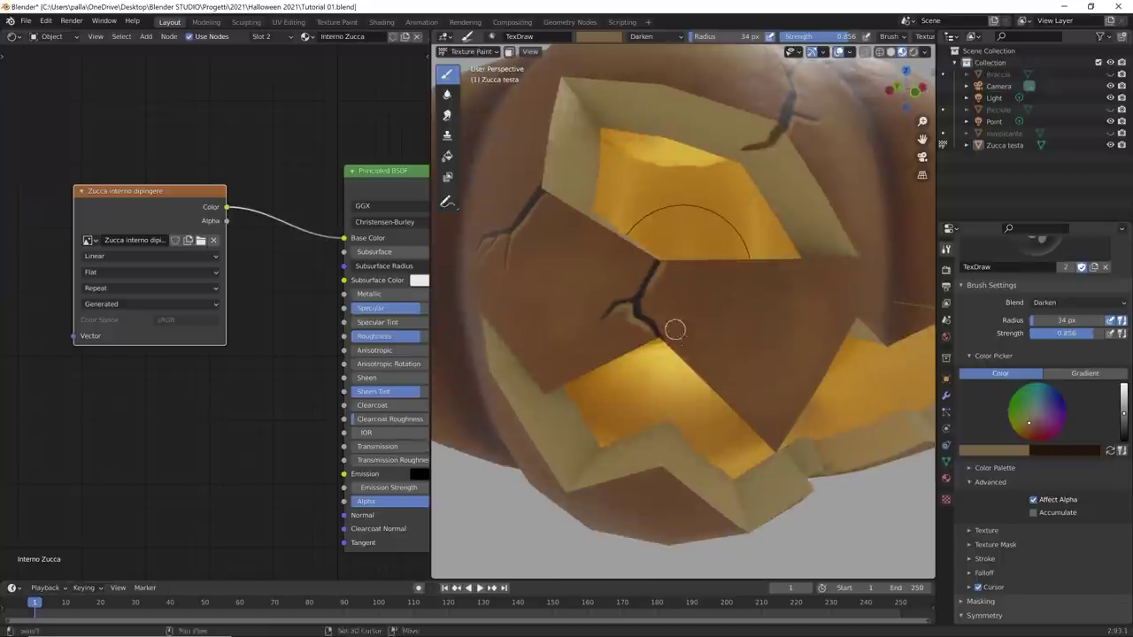
middle_drag(673, 328, 673, 372)
scroll(673, 354, up, 5)
middle_drag(665, 415, 680, 379)
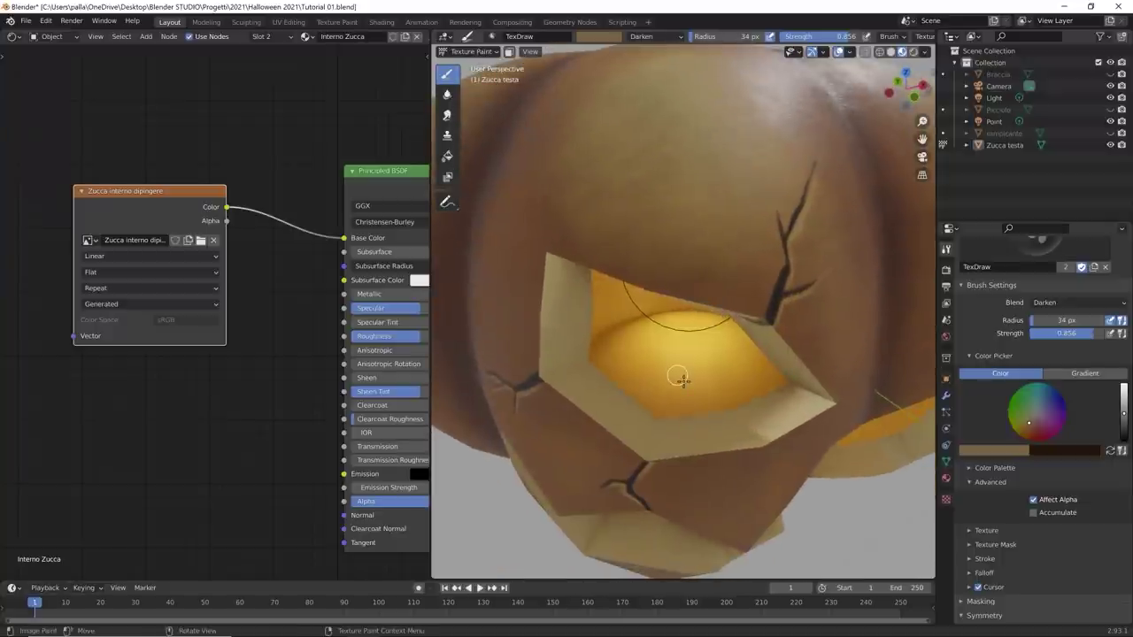
right_click(718, 448)
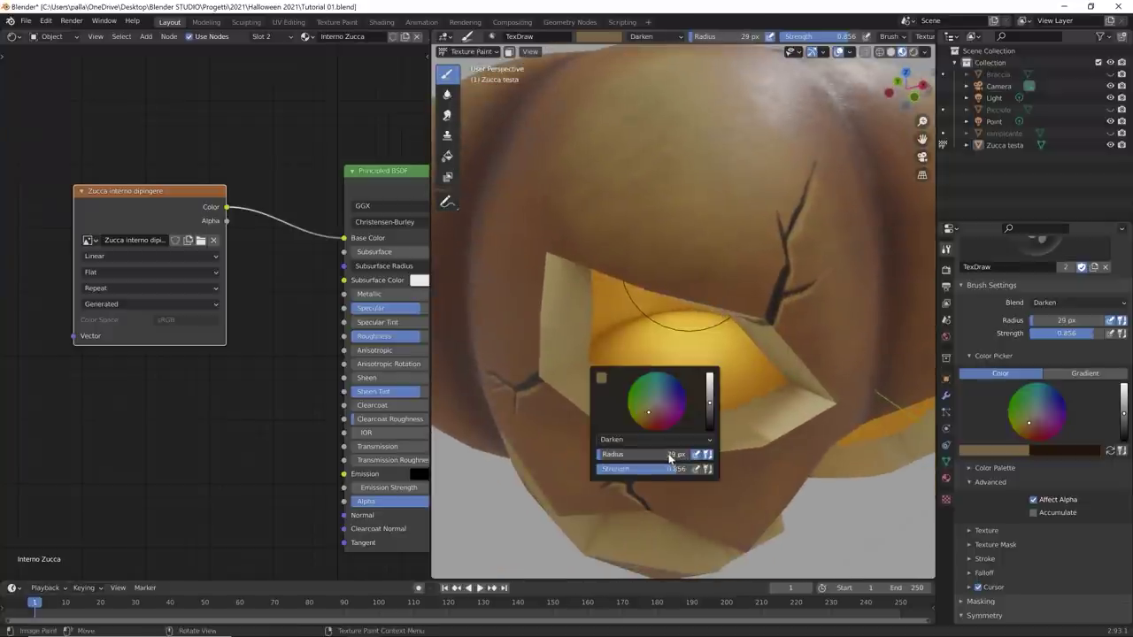
drag(671, 457, 657, 457)
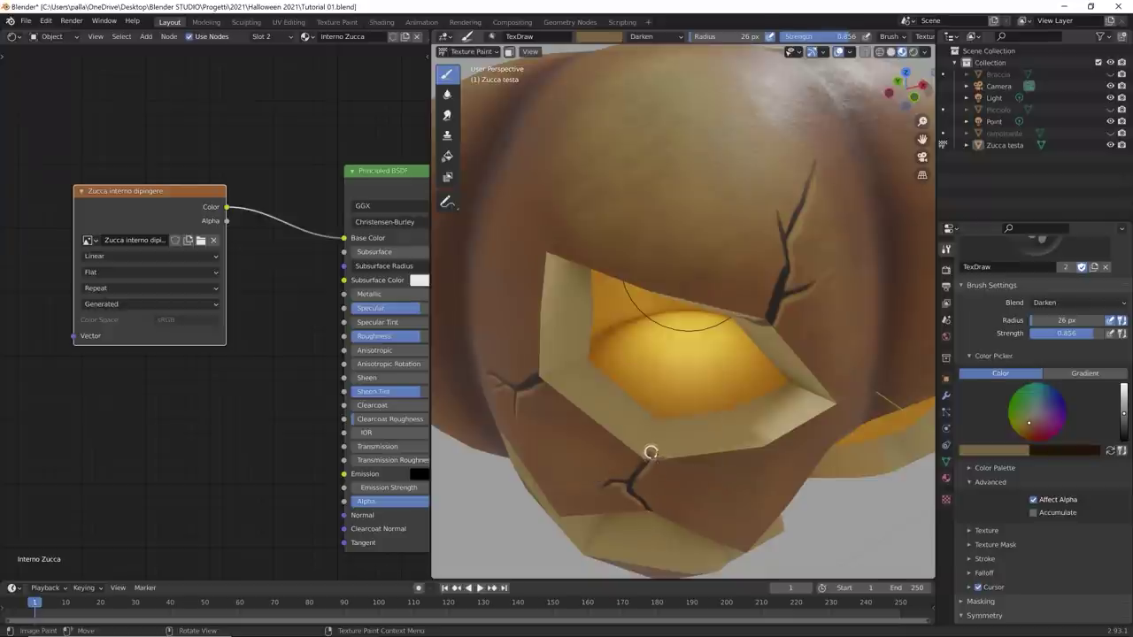
drag(677, 427, 649, 460)
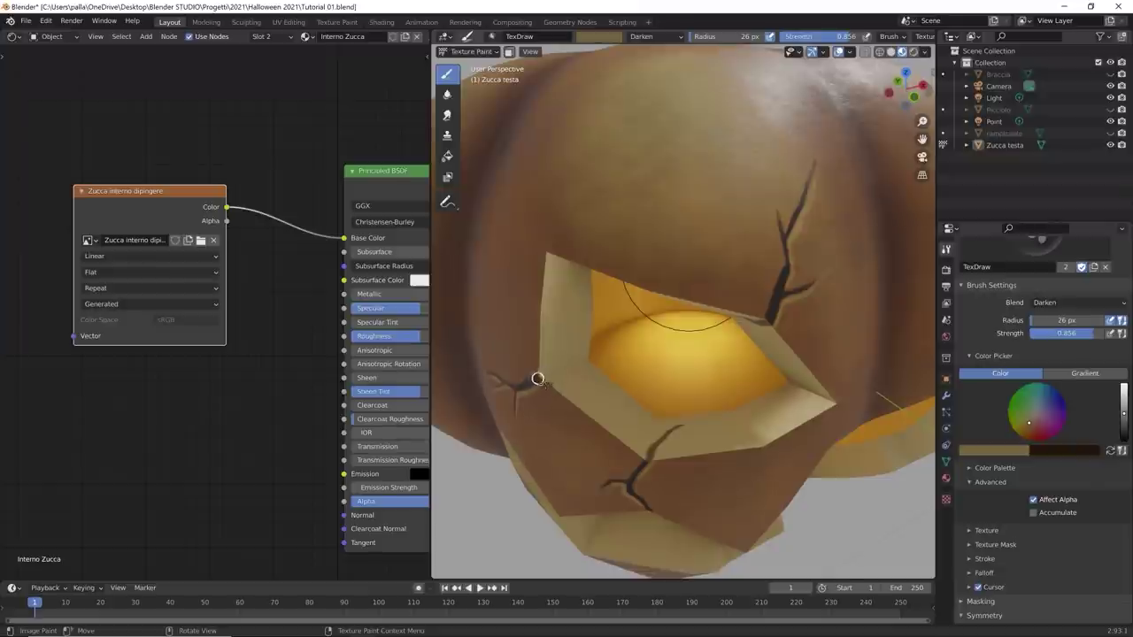
drag(537, 379, 575, 347)
Step: Paint a dark crack along the other eye's inner cut edge
scroll(573, 349, down, 10)
middle_drag(579, 346, 701, 228)
scroll(701, 228, up, 6)
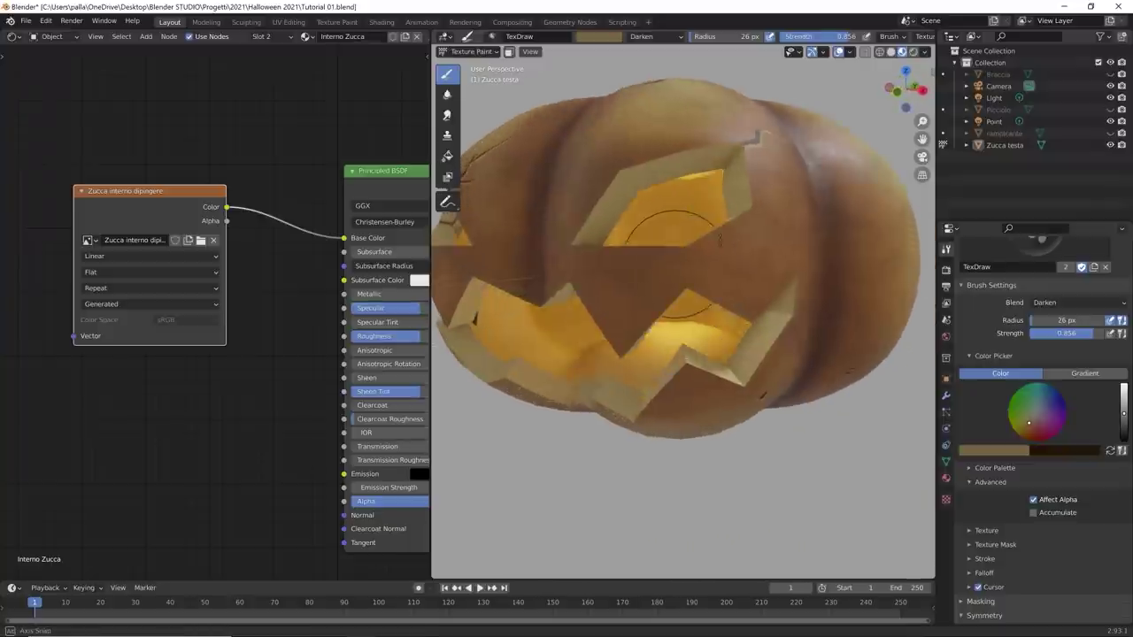
scroll(767, 247, up, 3)
middle_drag(791, 112, 749, 153)
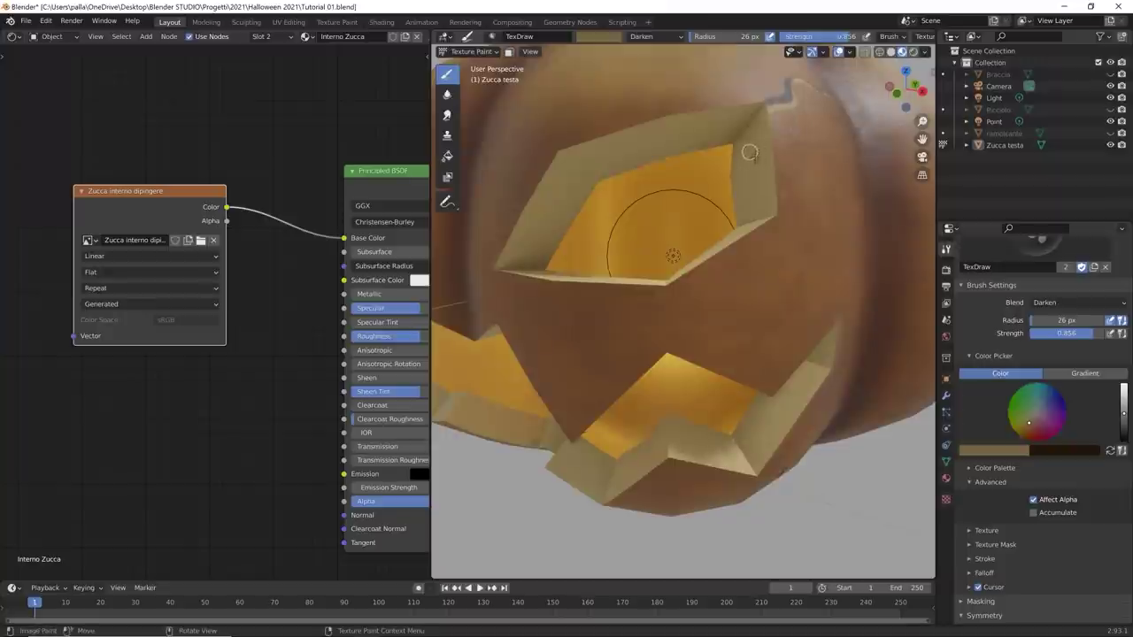
drag(763, 107, 737, 141)
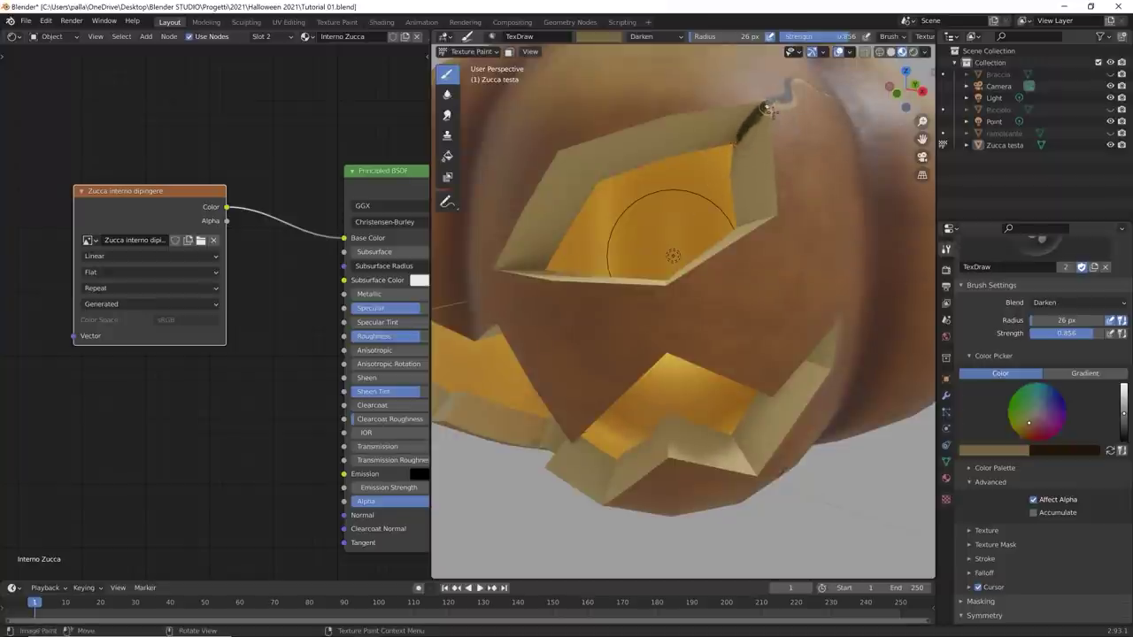
scroll(673, 256, down, 8)
middle_drag(672, 256, 549, 328)
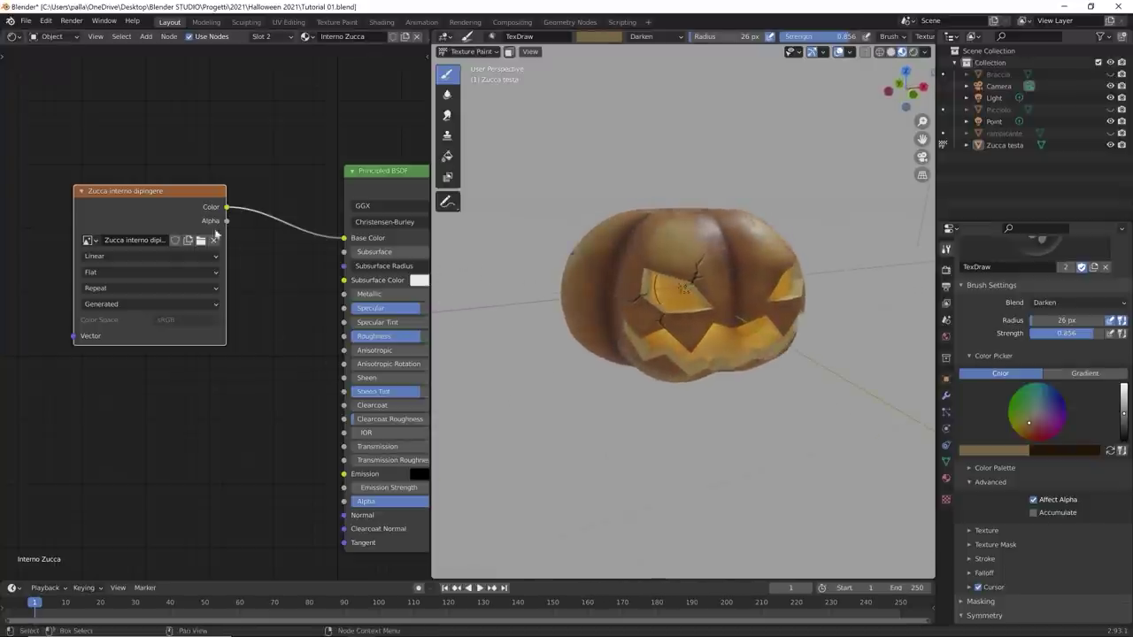
Step: Reposition the interior image texture node in the Shader Editor
drag(196, 194, 212, 145)
scroll(740, 336, down, 3)
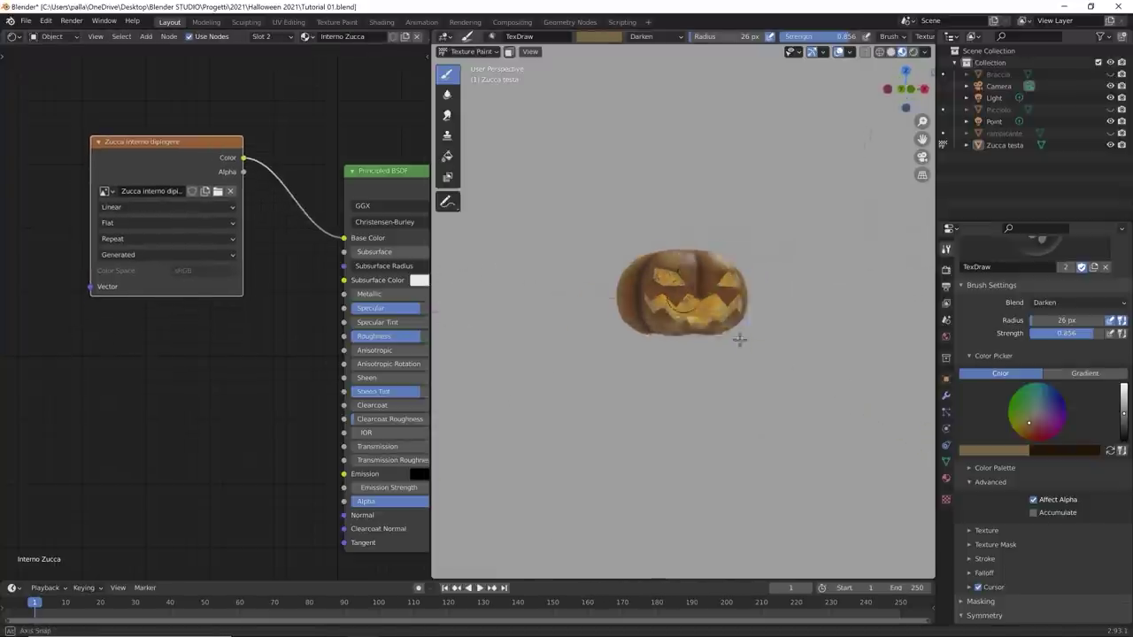
middle_drag(741, 337, 751, 326)
scroll(750, 326, up, 8)
scroll(531, 363, down, 5)
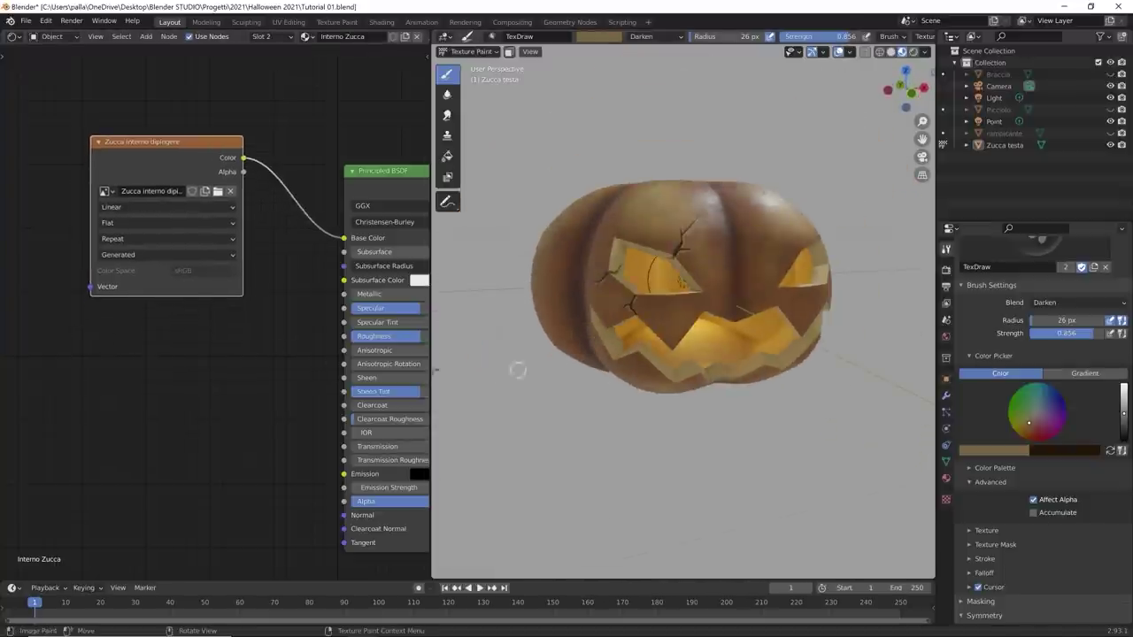
Step: Insert a MixRGB node set to Multiply into the interior image's Base Color link
drag(196, 159, 165, 151)
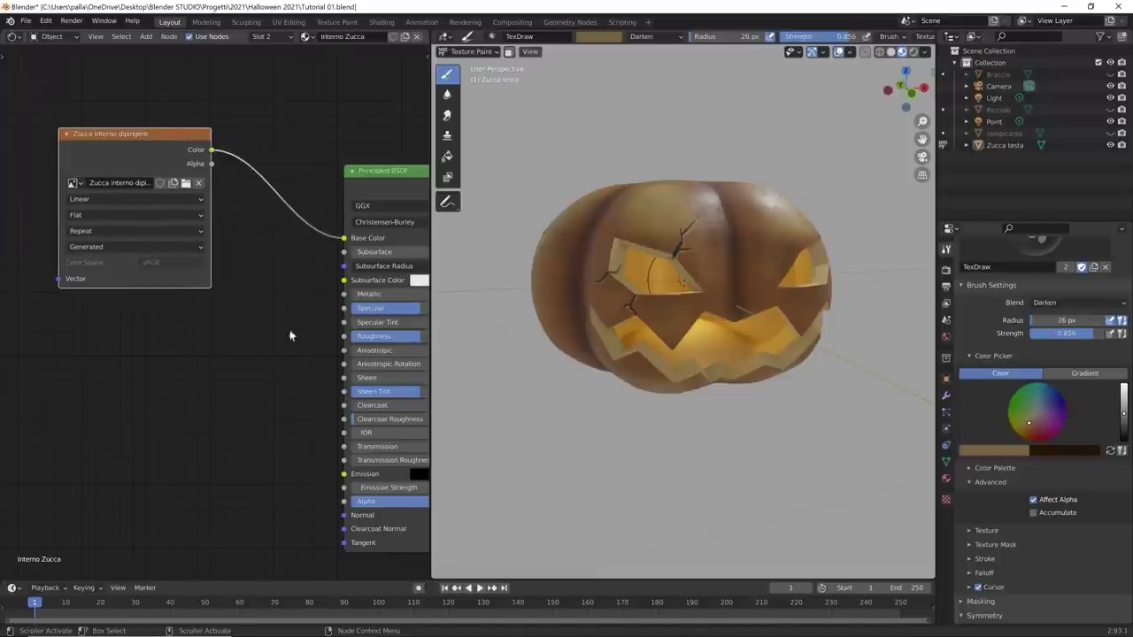
key(shift+a)
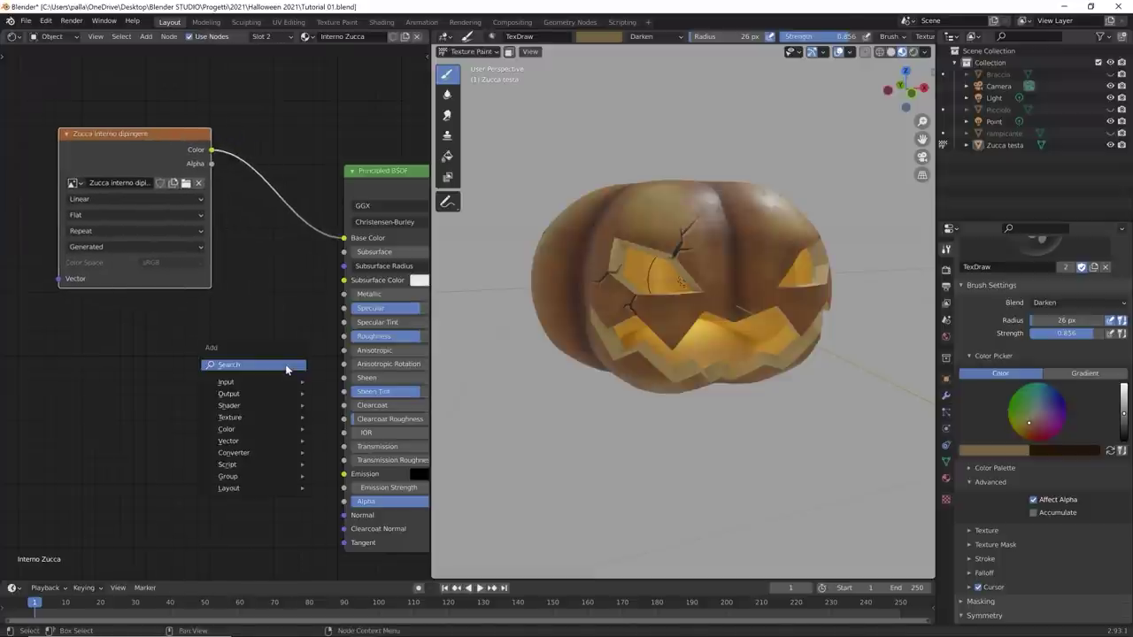
click(286, 370)
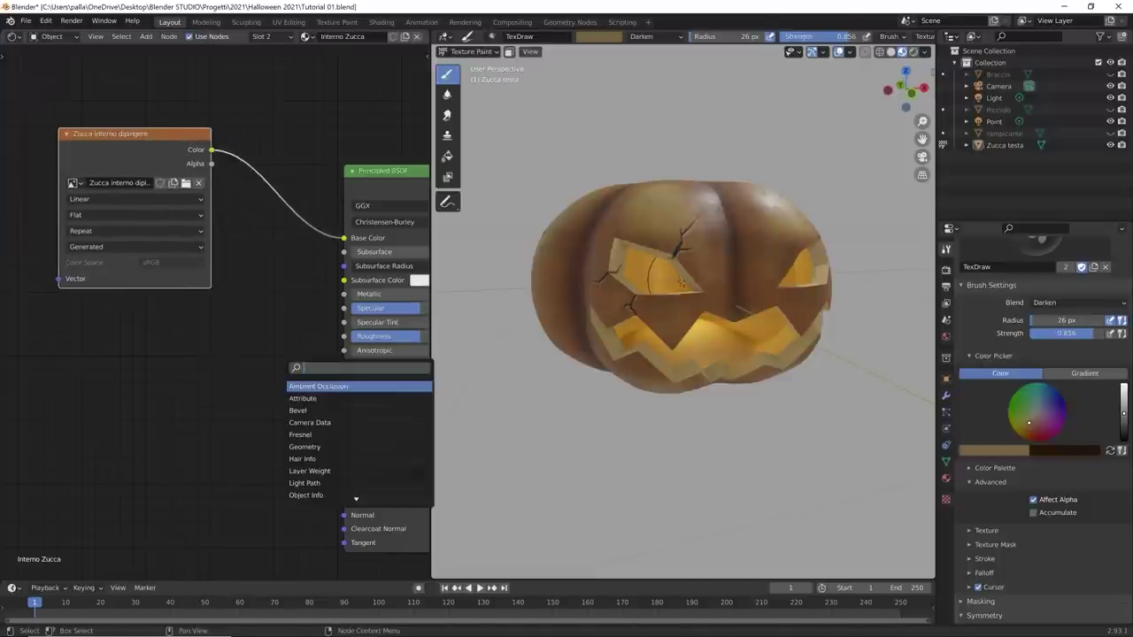
text(mix)
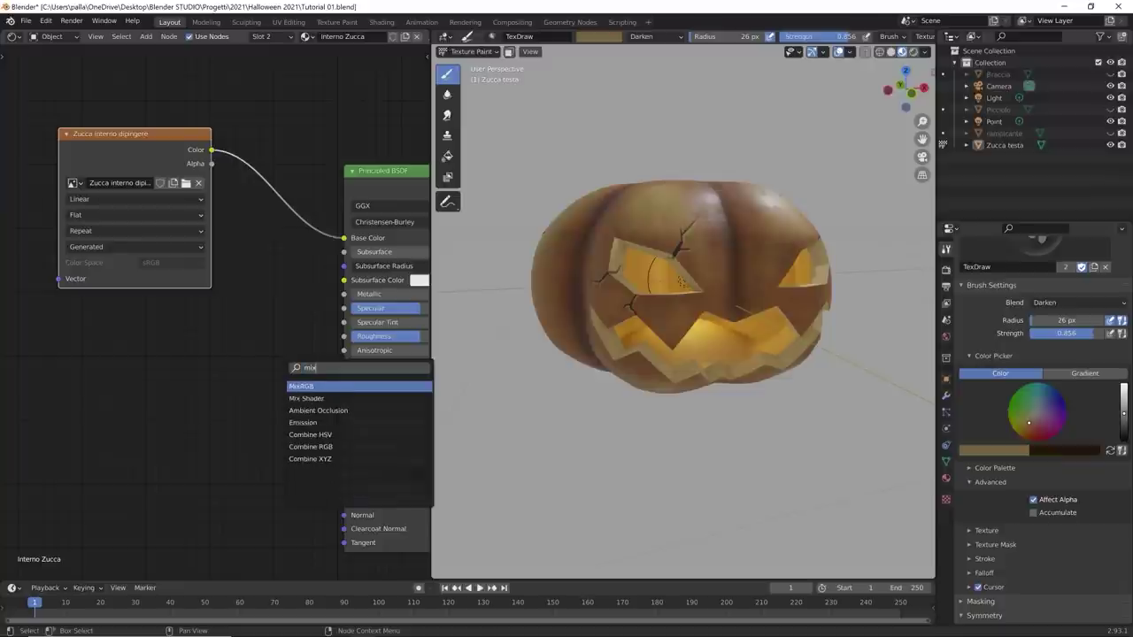
key(Return)
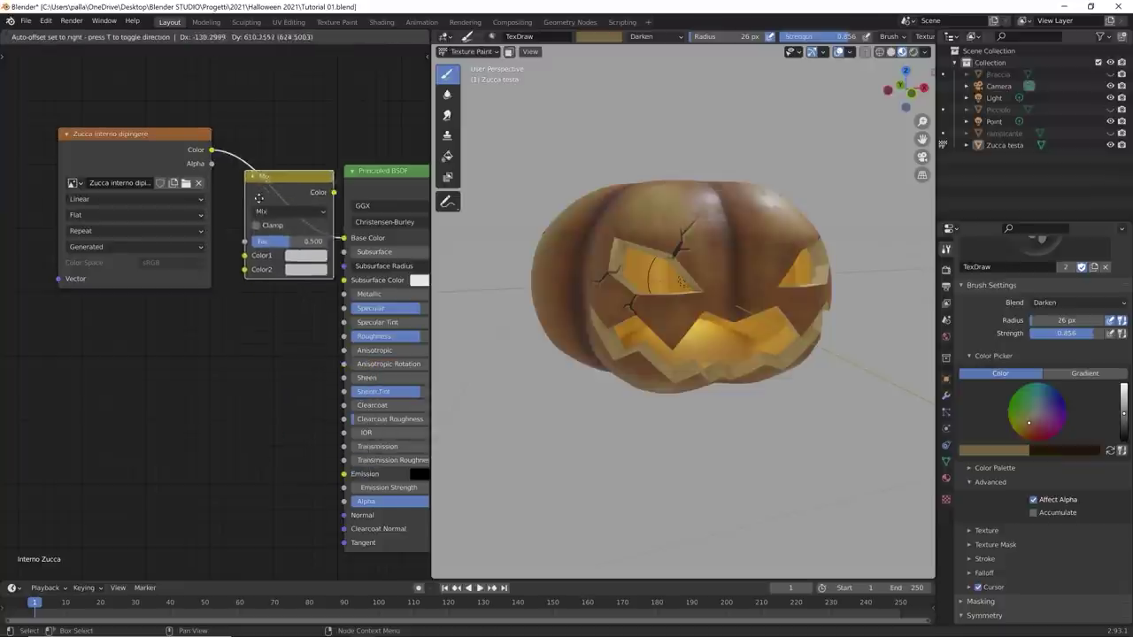
click(250, 196)
click(296, 209)
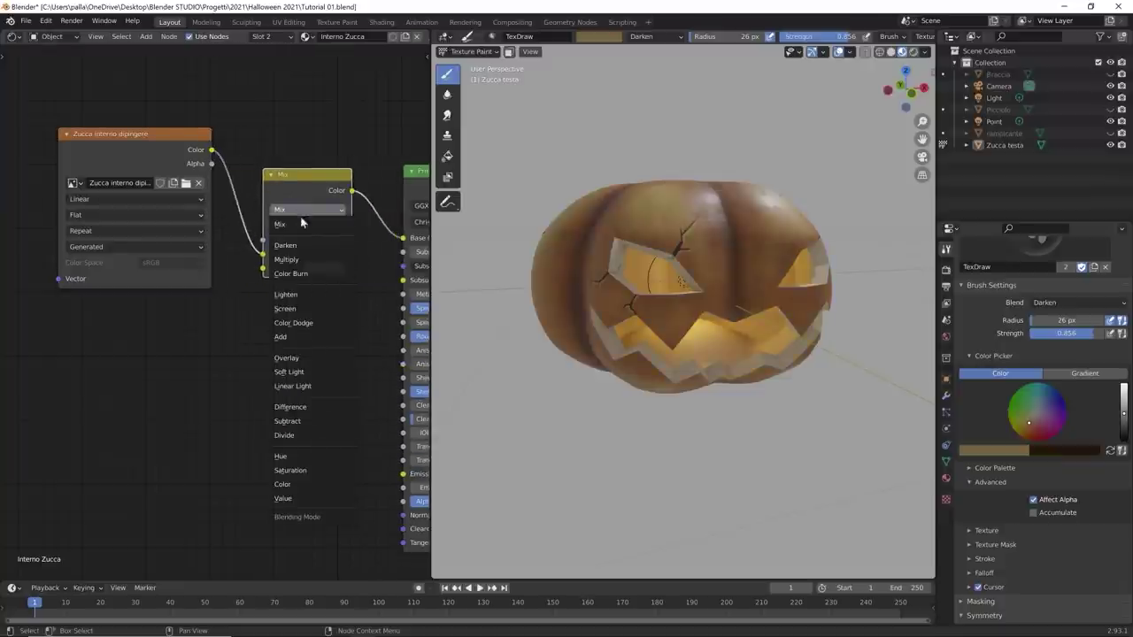
click(299, 259)
Step: Raise the Multiply factor to 1.000 and feed a new Noise Texture's Fac into Color2
drag(195, 168, 174, 152)
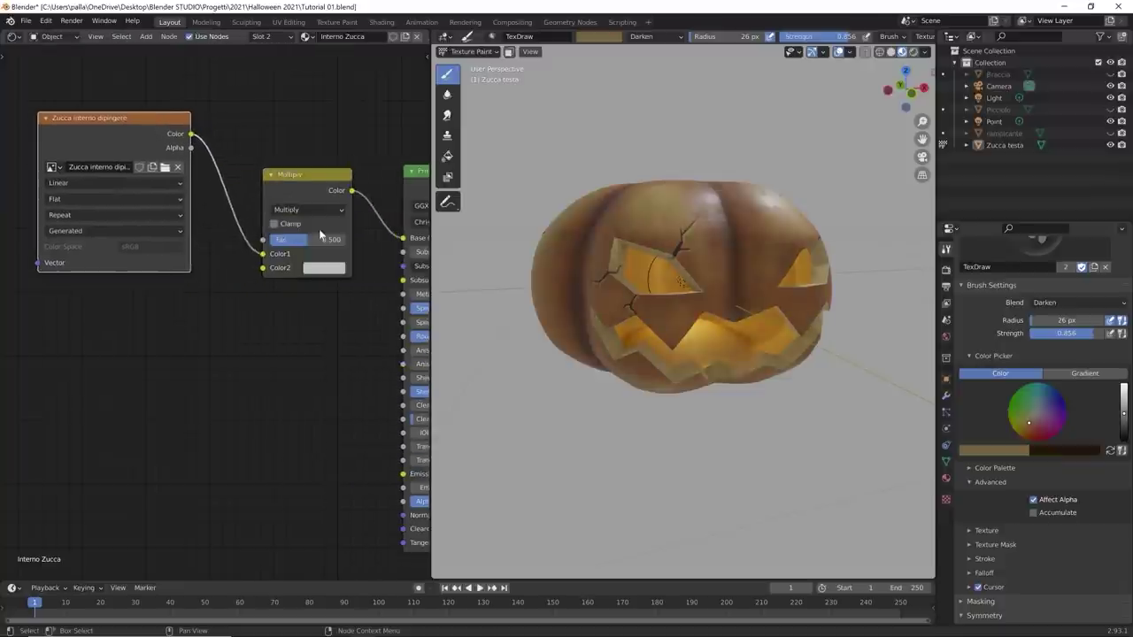
drag(306, 239, 350, 239)
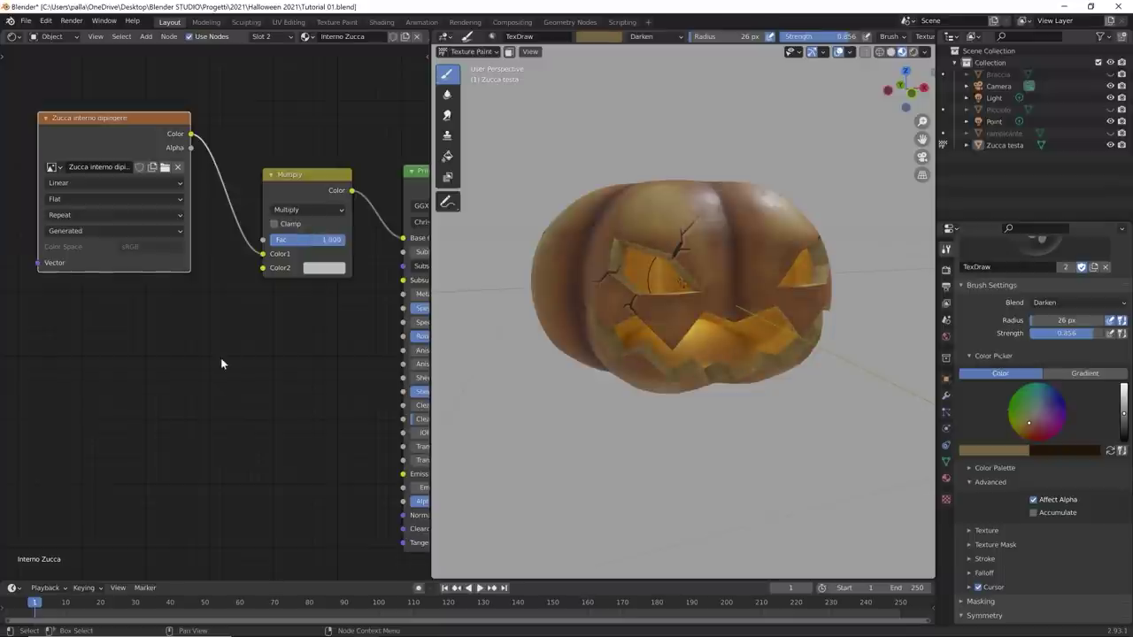
key(shift+a)
mouse_move(203, 412)
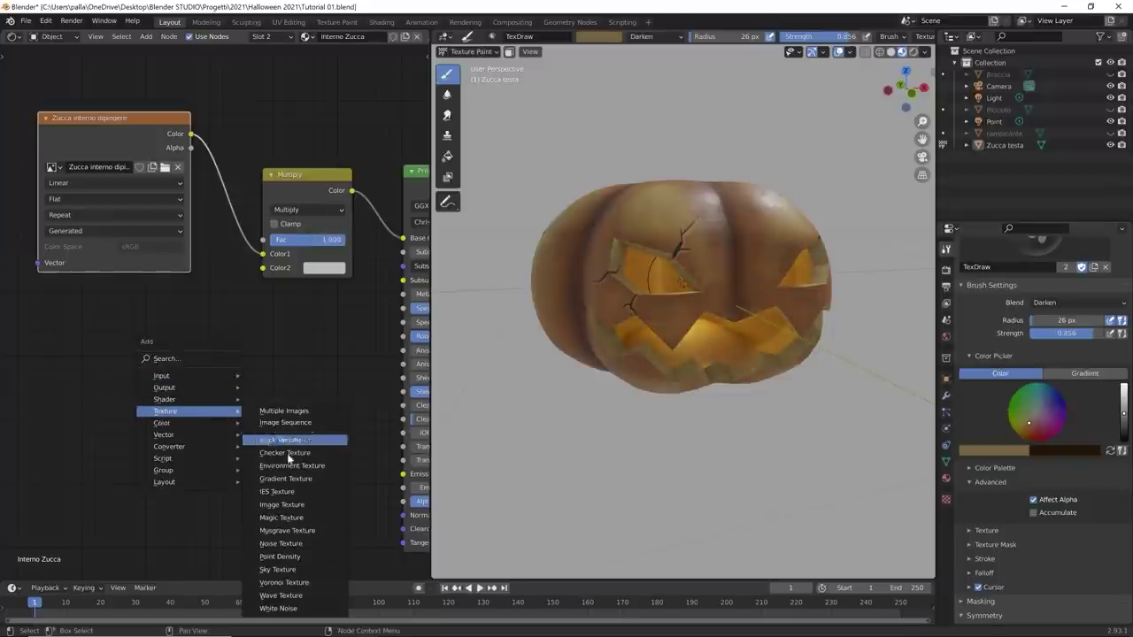
click(282, 544)
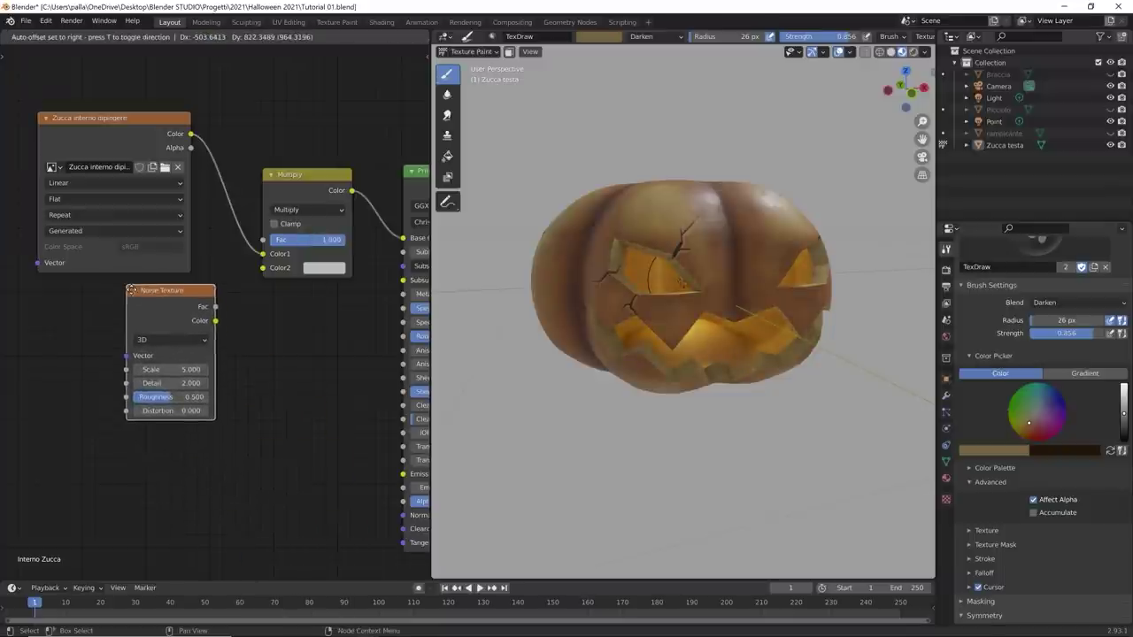
click(131, 290)
drag(215, 307, 263, 268)
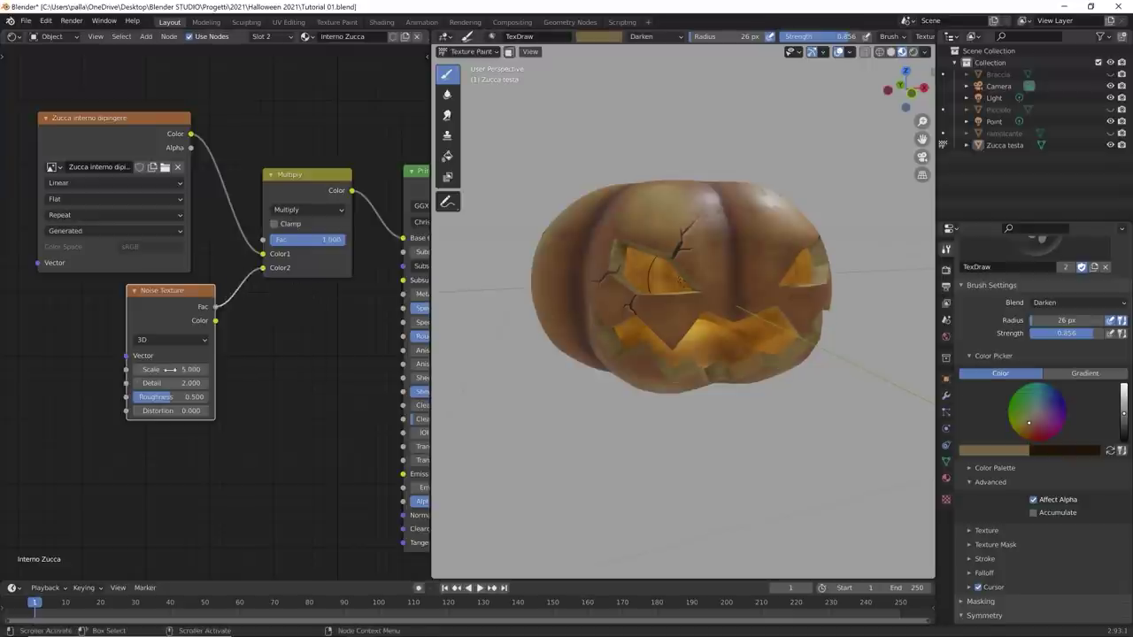
Step: Set the Noise Texture to Scale 59, Detail 16, Distortion 0 and Roughness 1
drag(169, 383, 230, 369)
drag(154, 369, 159, 369)
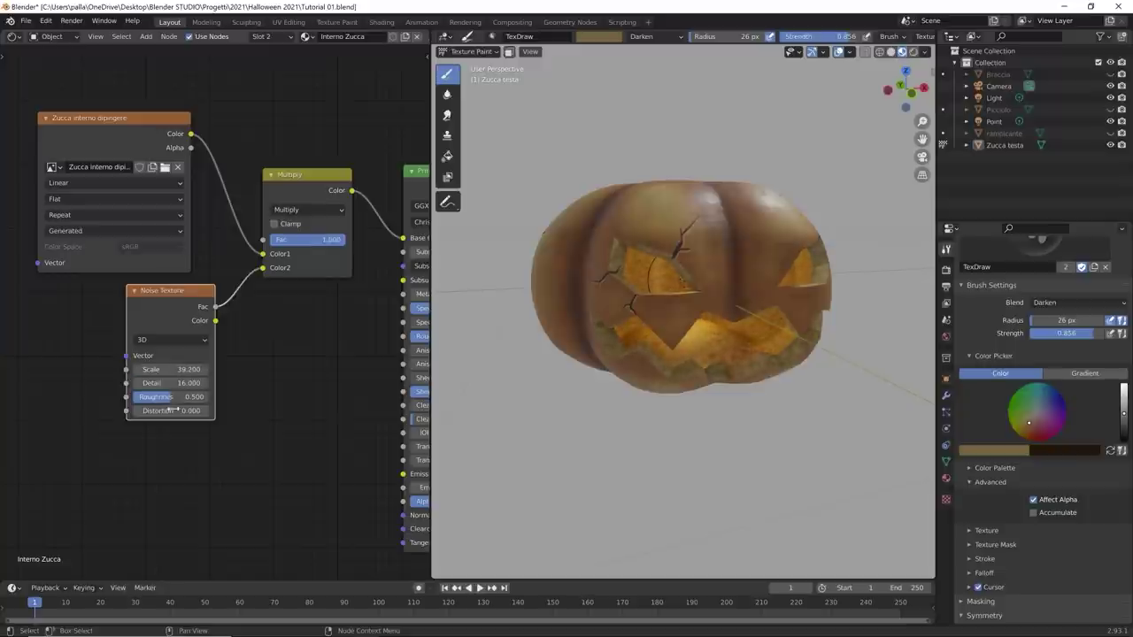
click(159, 411)
text(0.0)
key(Return)
click(168, 382)
text(0)
key(Return)
click(168, 396)
text(1)
key(Return)
Step: Lower the Multiply factor to 0.663 and inspect the mottled carvings on the pumpkin
drag(305, 239, 324, 239)
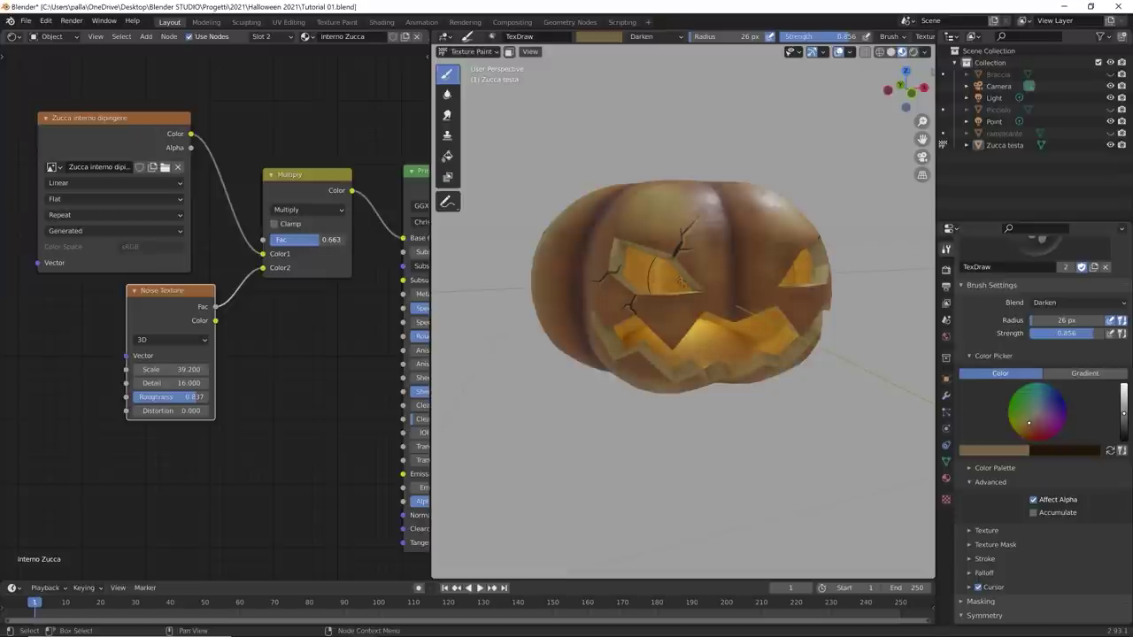
drag(323, 239, 329, 239)
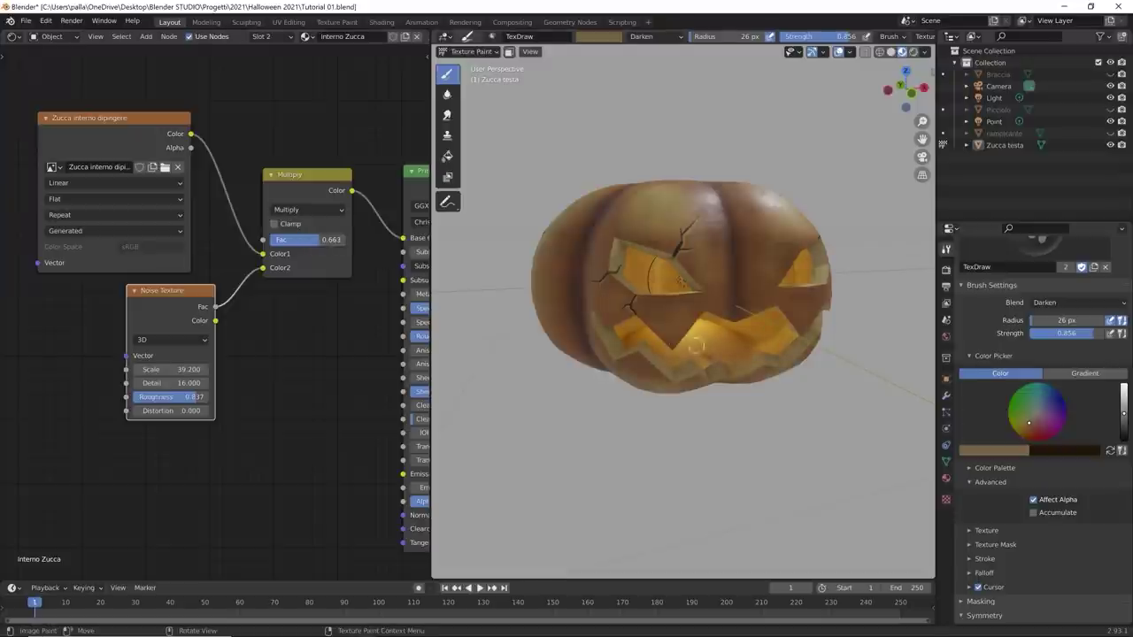
middle_drag(699, 354, 679, 412)
scroll(697, 396, up, 5)
scroll(679, 412, up, 3)
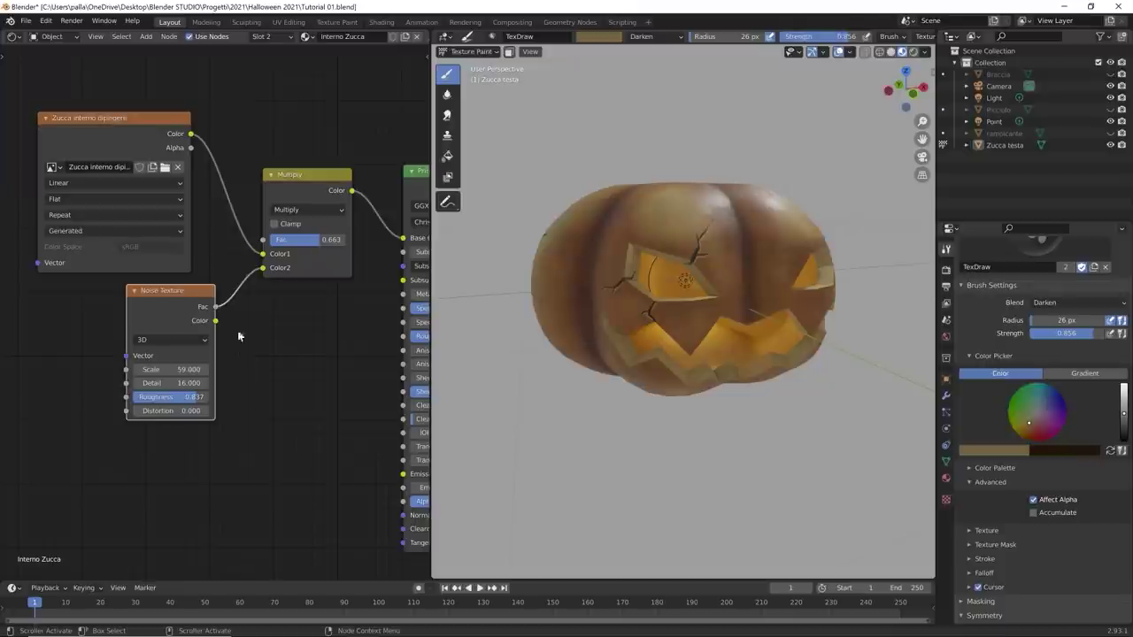
scroll(325, 458, down, 2)
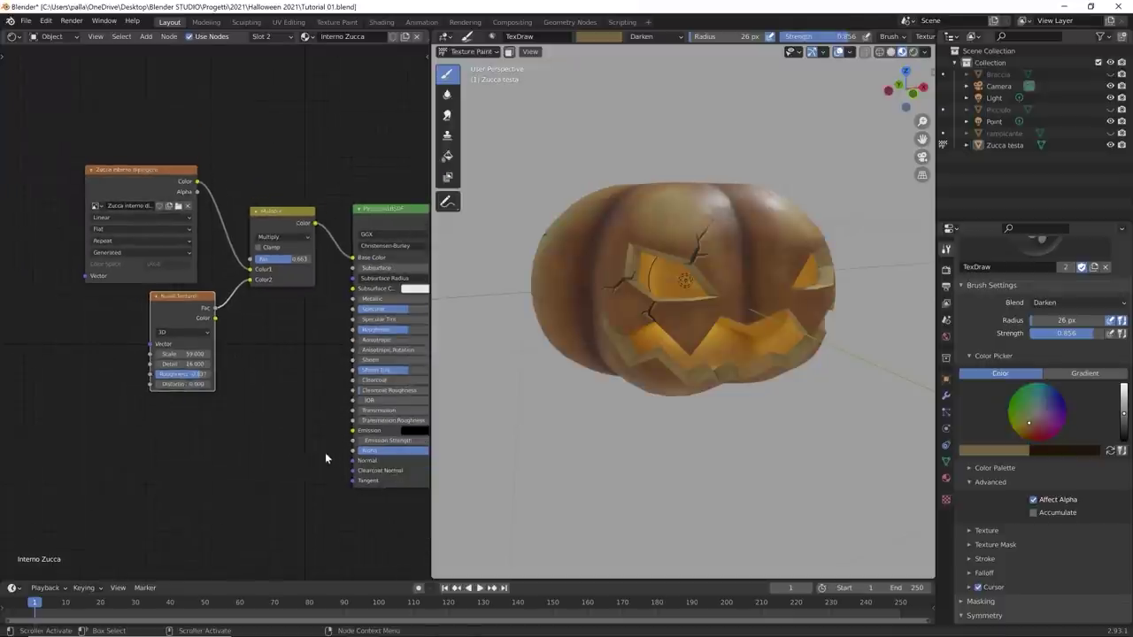
Step: Add a Bump node beside the shader, wire it into the Principled BSDF Normal, and reposition the Noise Texture
key(shift+a)
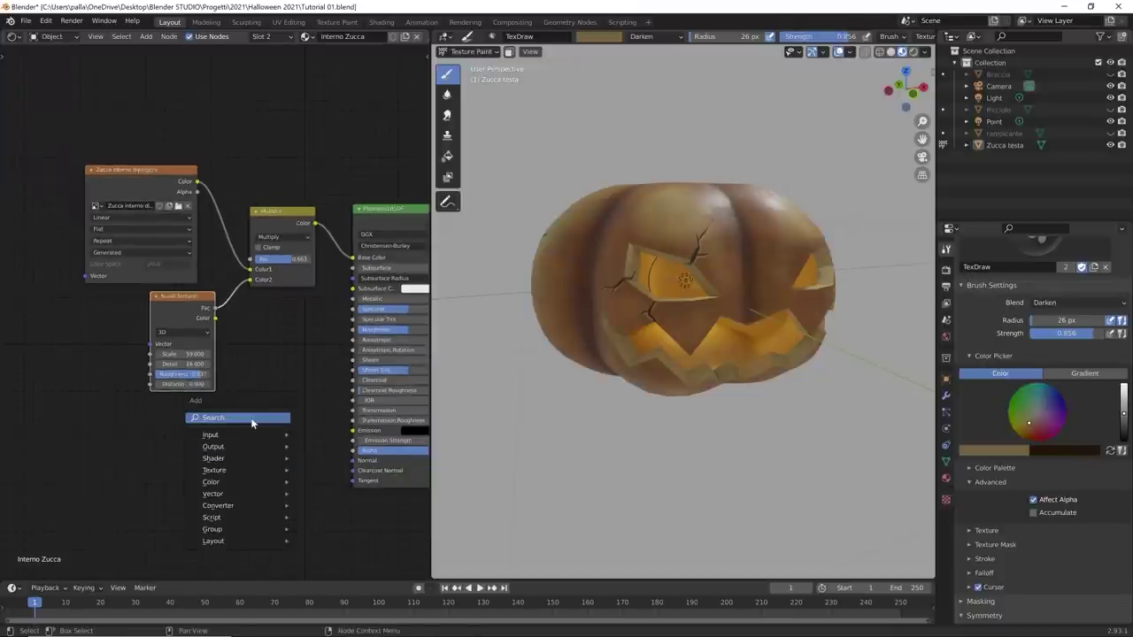
click(251, 420)
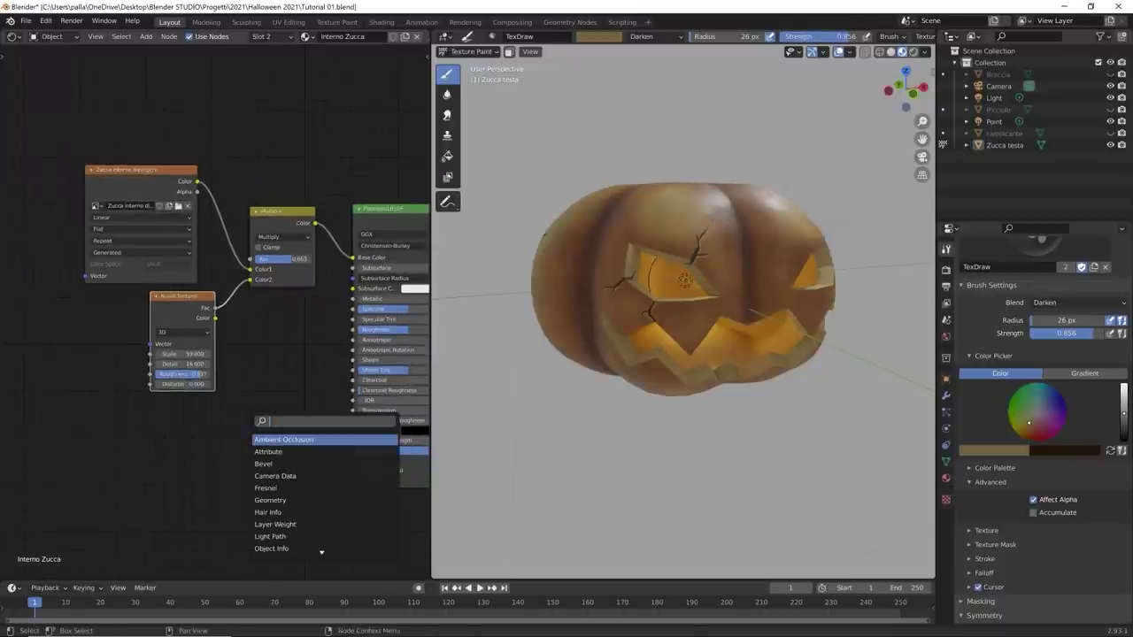
text(bump)
key(Return)
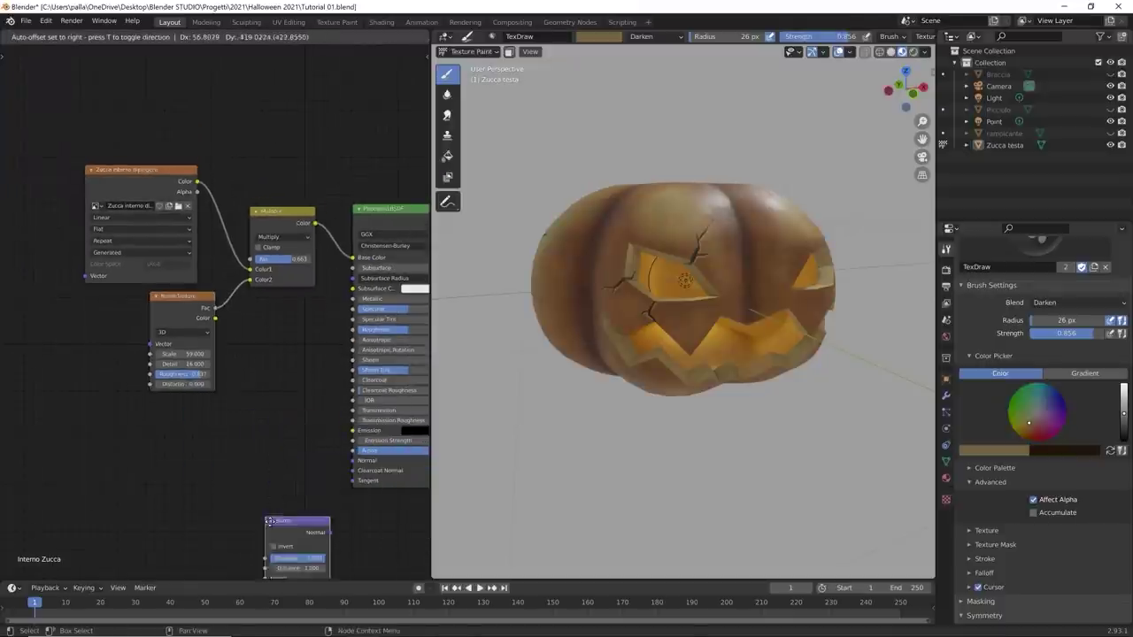
click(279, 447)
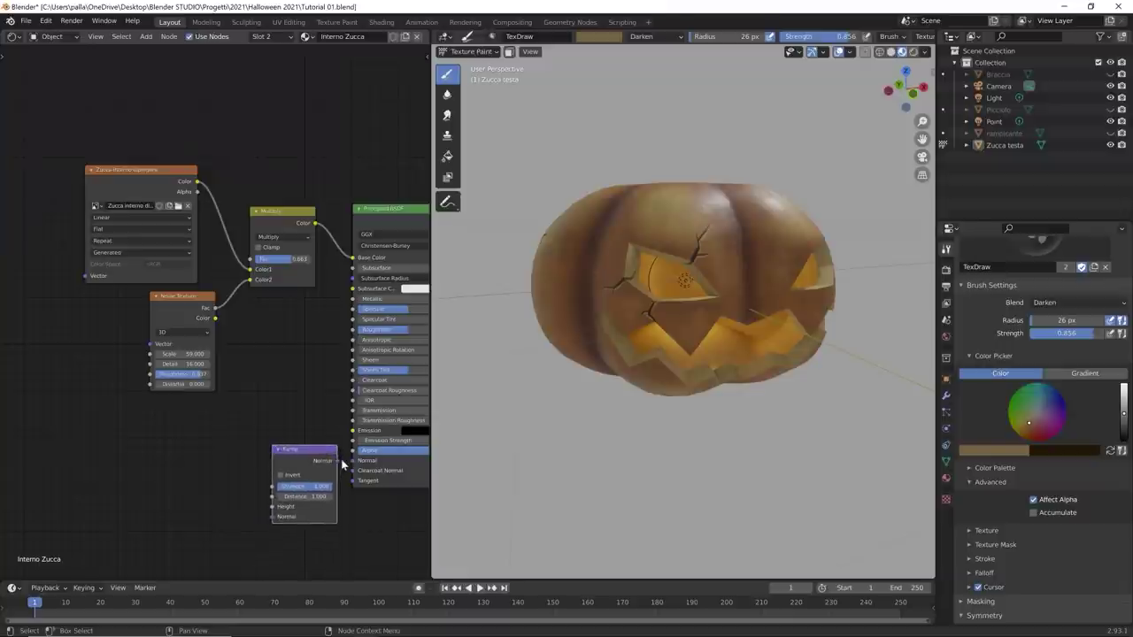
drag(342, 463, 352, 461)
mouse_move(203, 322)
mouse_down()
mouse_move(124, 385)
mouse_move(188, 416)
mouse_move(272, 507)
mouse_up()
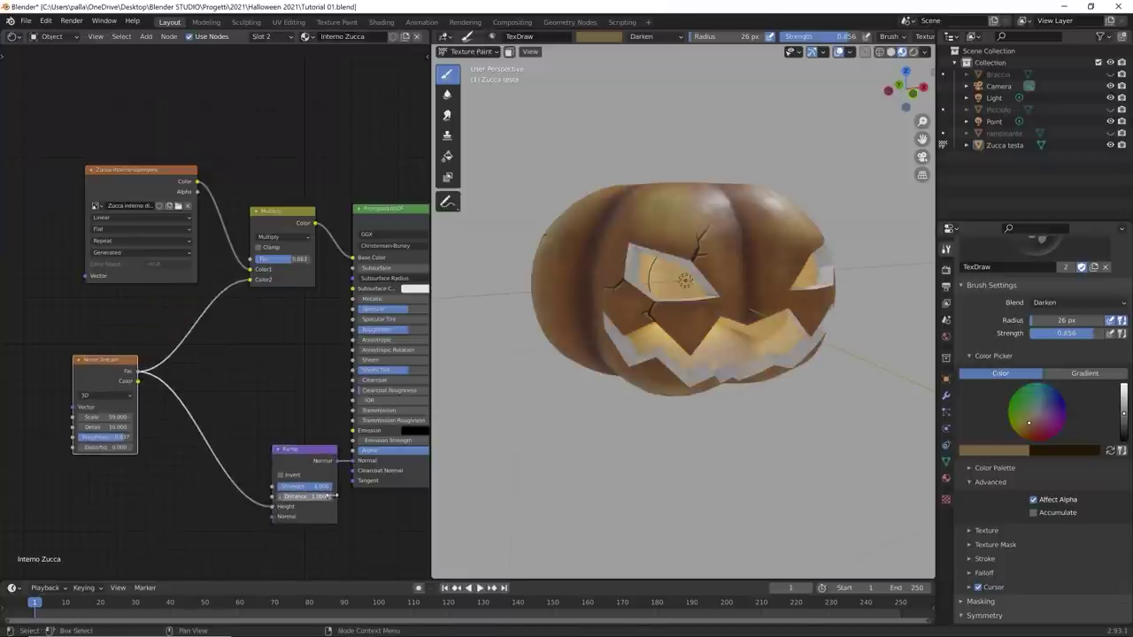
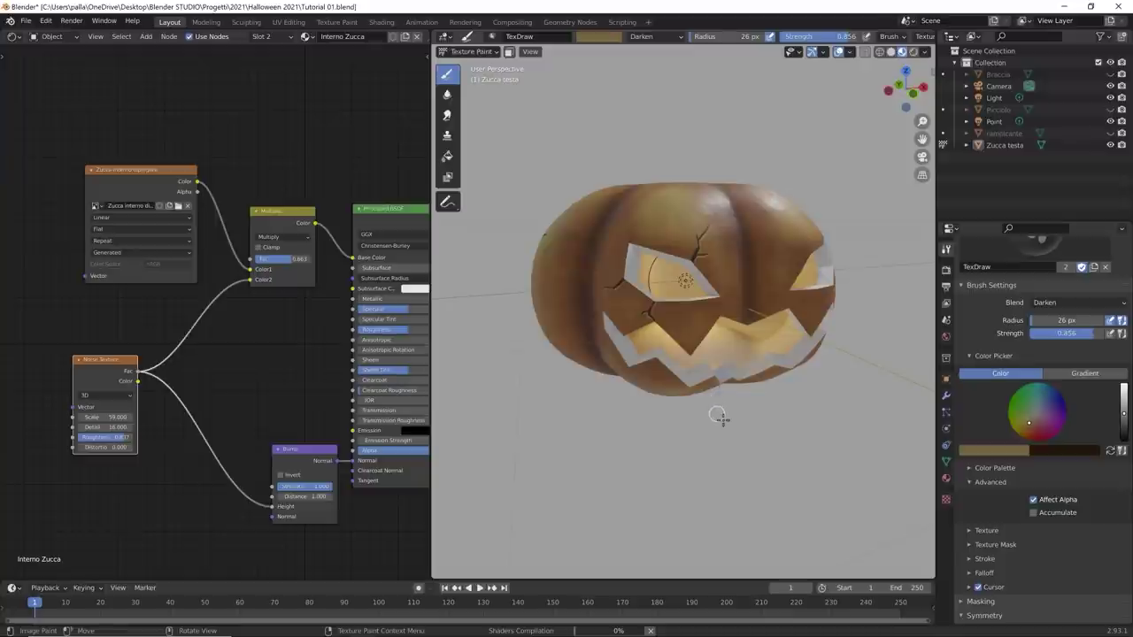
Step: Lower the interior bump Distance and try a noise Scale of 6.5, then undo it
scroll(719, 416, up, 6)
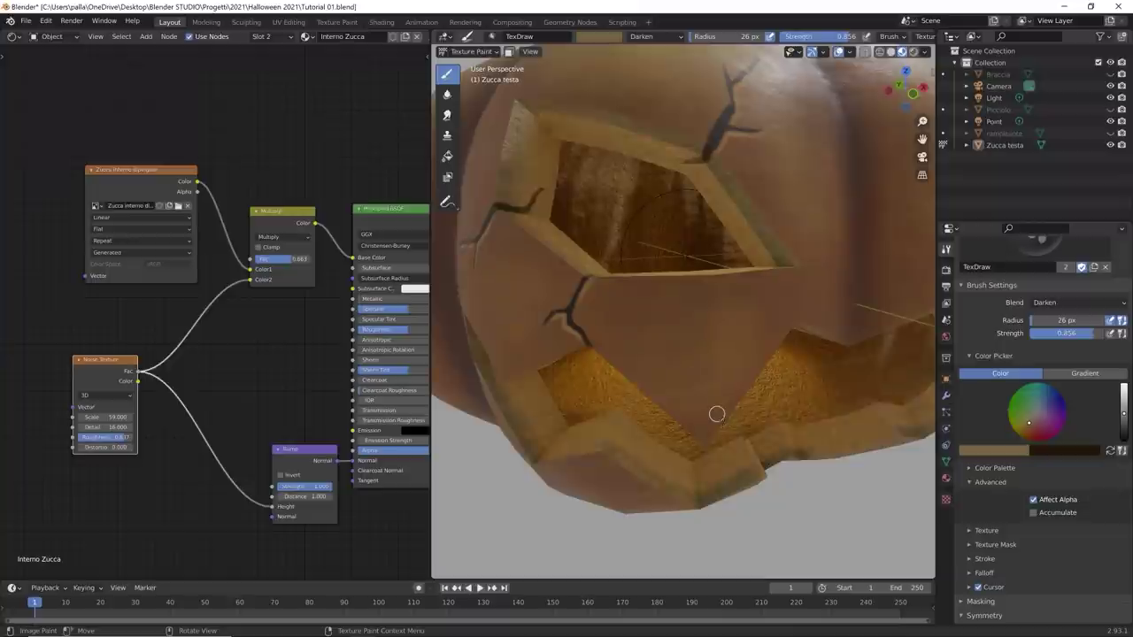
mouse_move(297, 498)
mouse_down()
mouse_move(270, 498)
mouse_move(287, 486)
mouse_move(266, 486)
mouse_up()
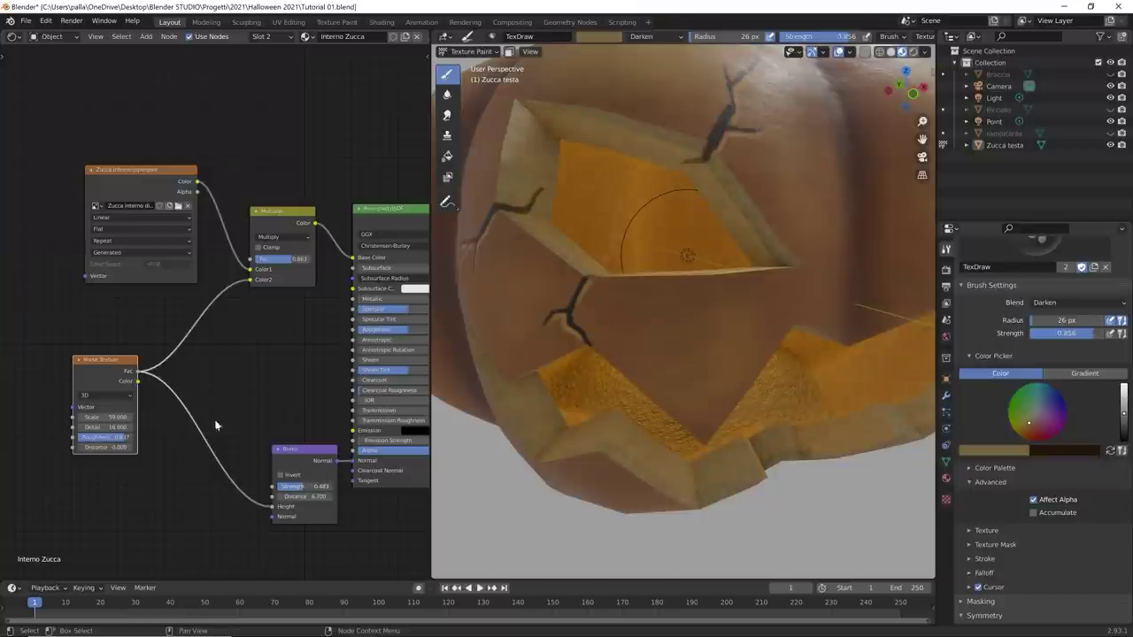
drag(104, 417, 110, 417)
click(104, 417)
text(6.5)
key(Return)
key(ctrl+z)
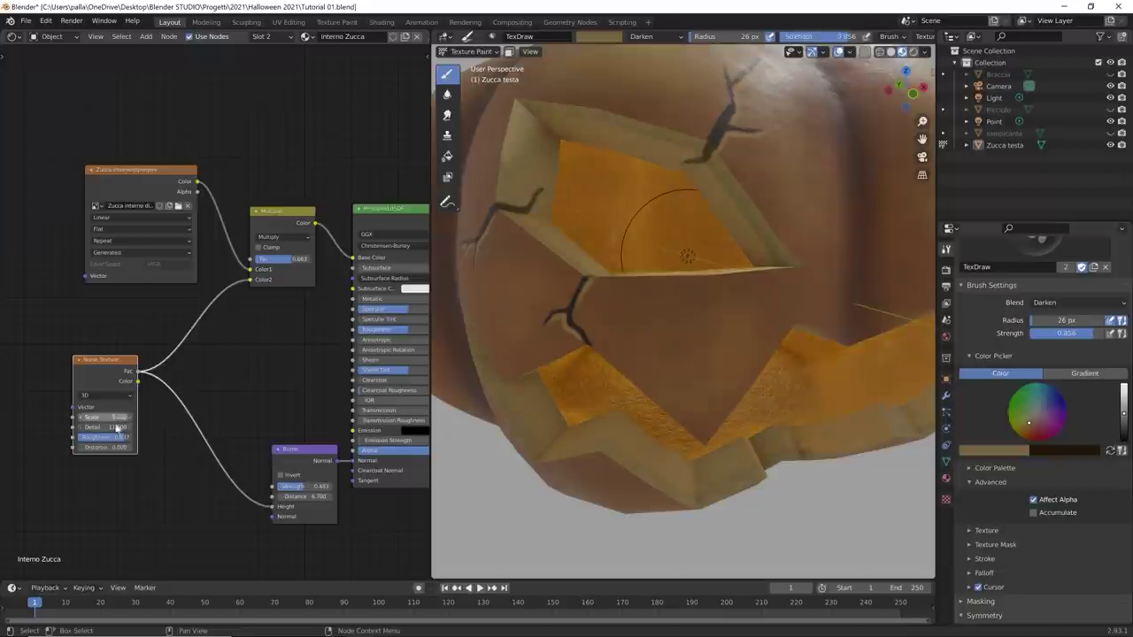
Step: Raise the noise Detail and lower the noise Roughness for a grainier interior texture
drag(116, 429, 142, 429)
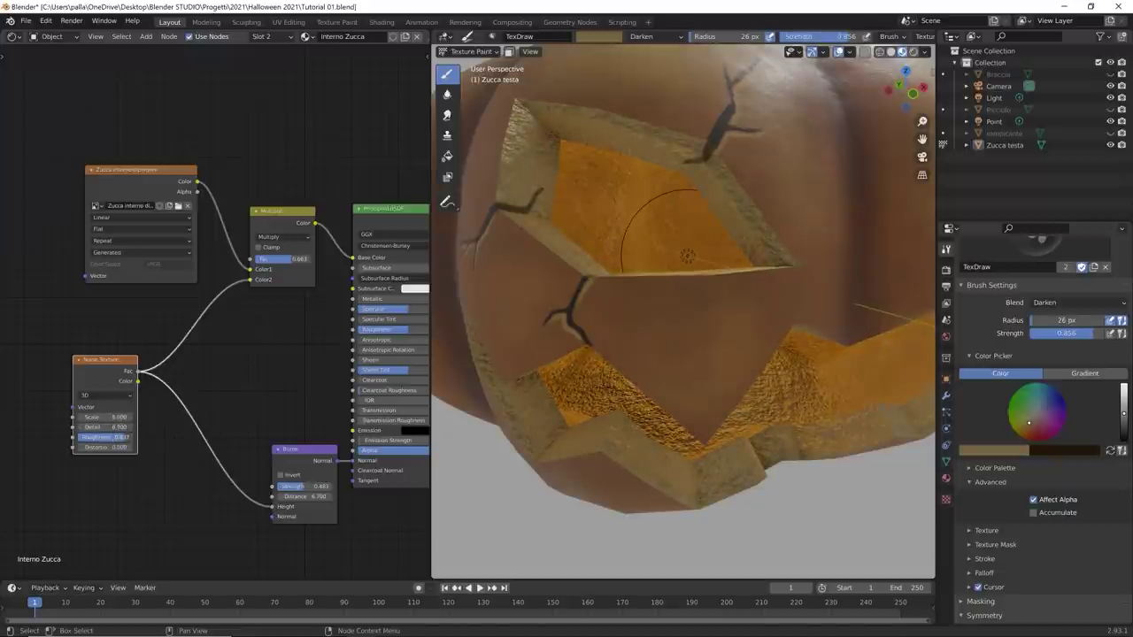
drag(116, 437, 92, 437)
scroll(650, 417, down, 8)
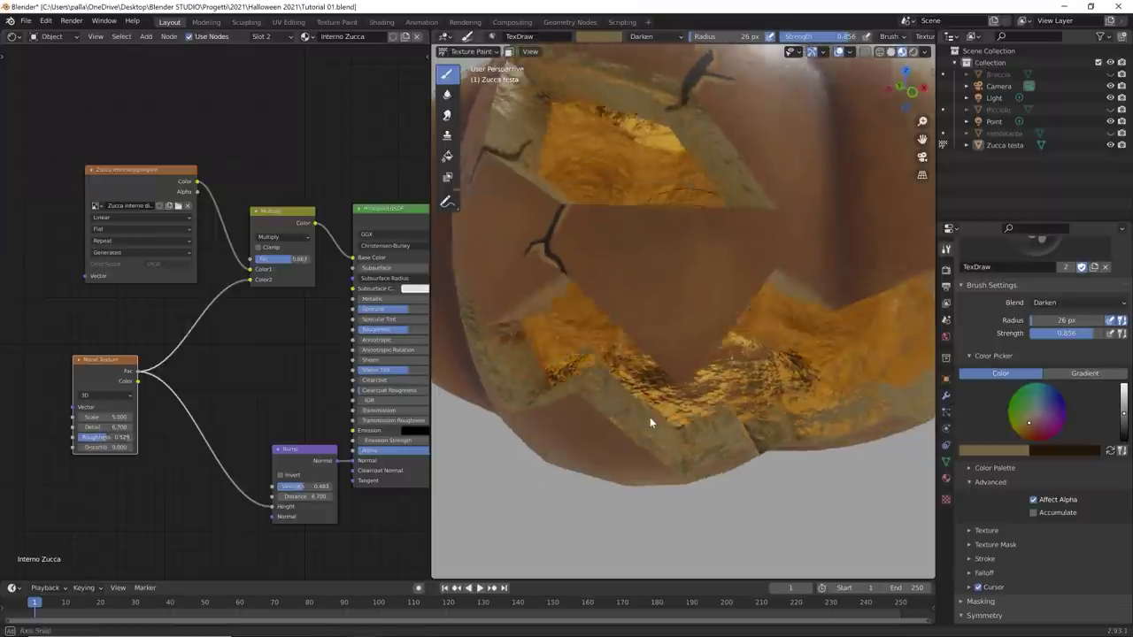
mouse_move(647, 430)
middle_down()
mouse_move(597, 424)
mouse_move(634, 433)
middle_up()
scroll(630, 418, up, 8)
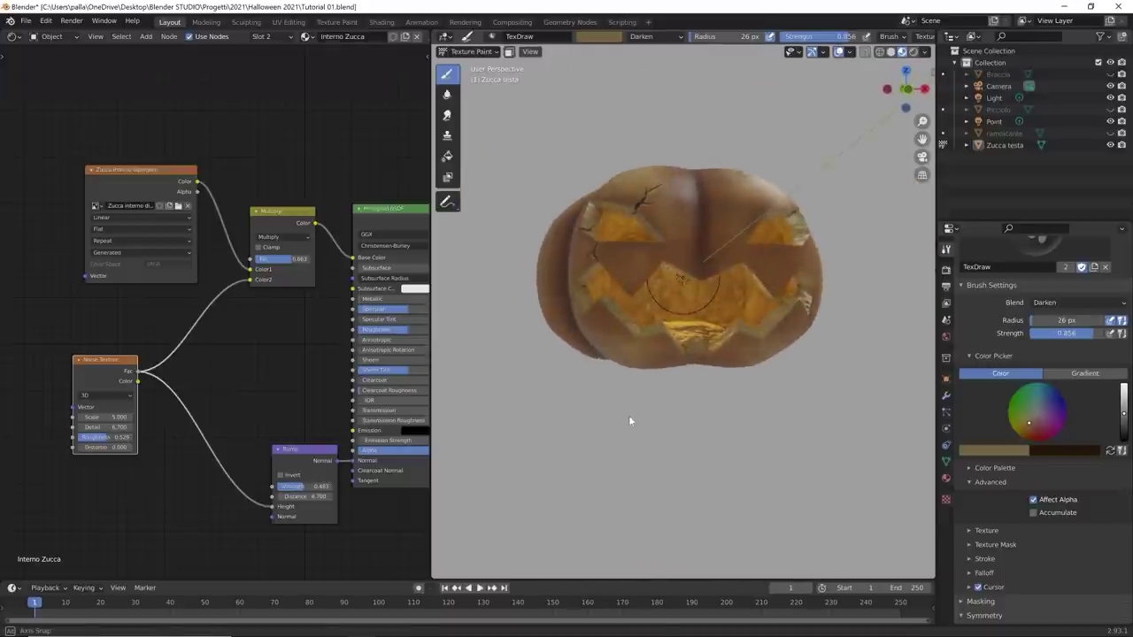
middle_drag(661, 385, 653, 381)
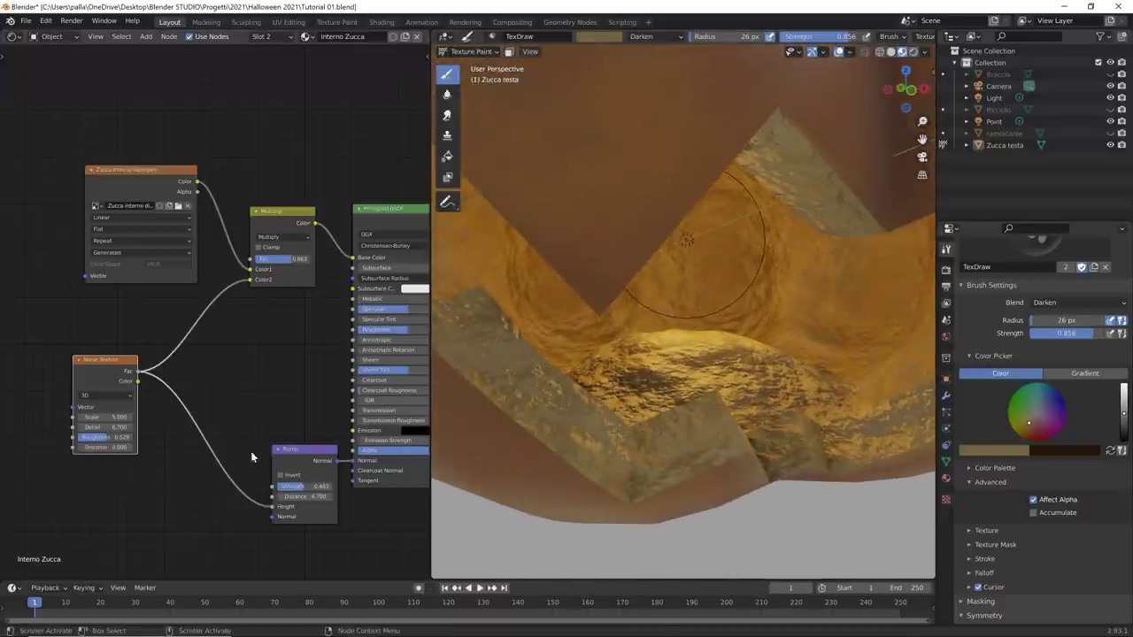
Step: Push the noise Scale higher, reduce Bump Strength and drop Roughness to about 0.37
drag(97, 416, 168, 416)
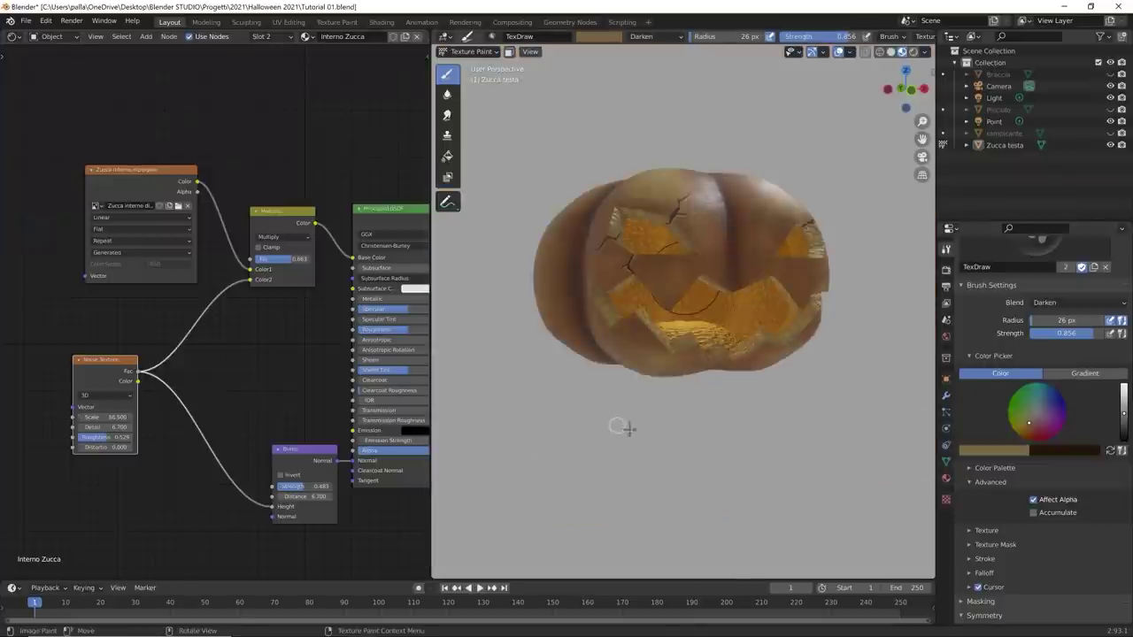
middle_drag(622, 428, 645, 428)
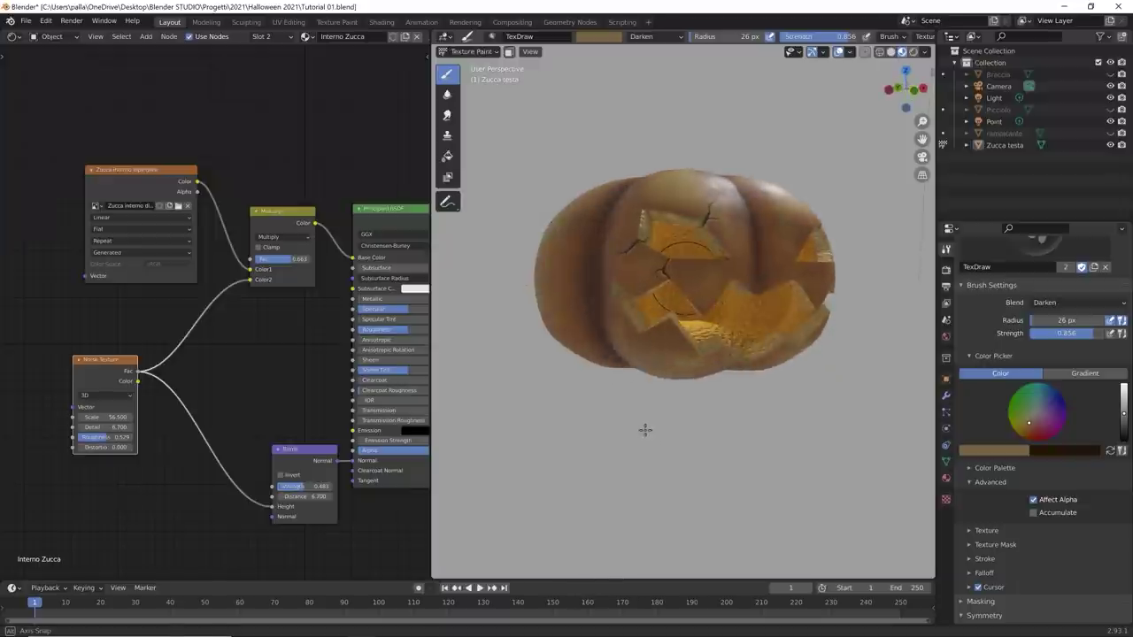
drag(105, 416, 111, 416)
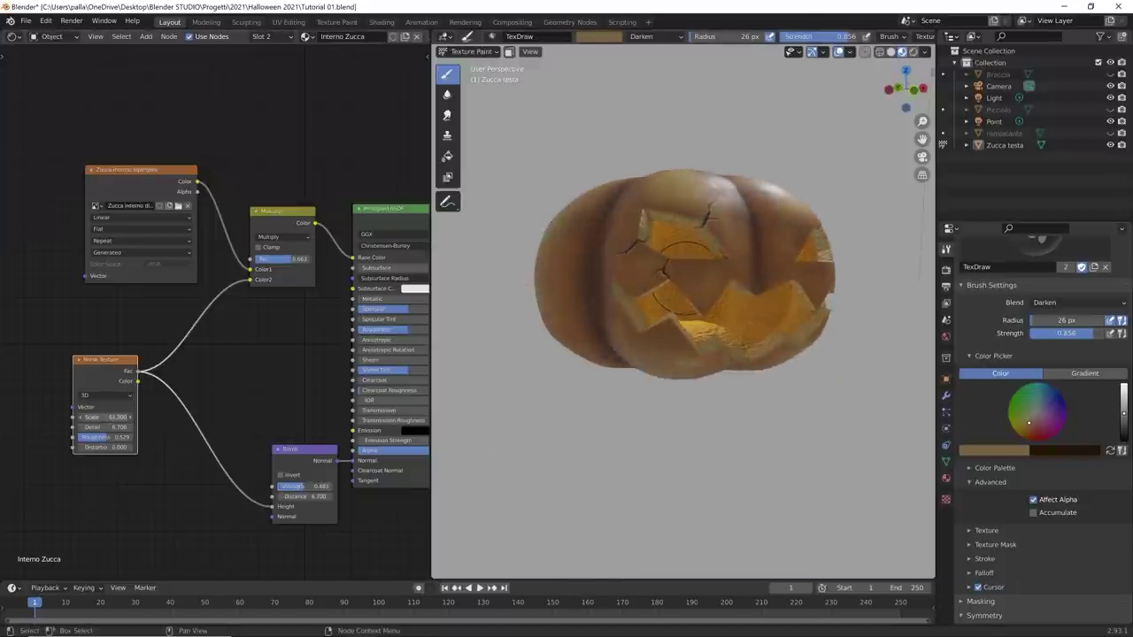
mouse_move(296, 486)
mouse_down()
mouse_move(270, 486)
mouse_move(292, 486)
mouse_up()
drag(106, 437, 92, 438)
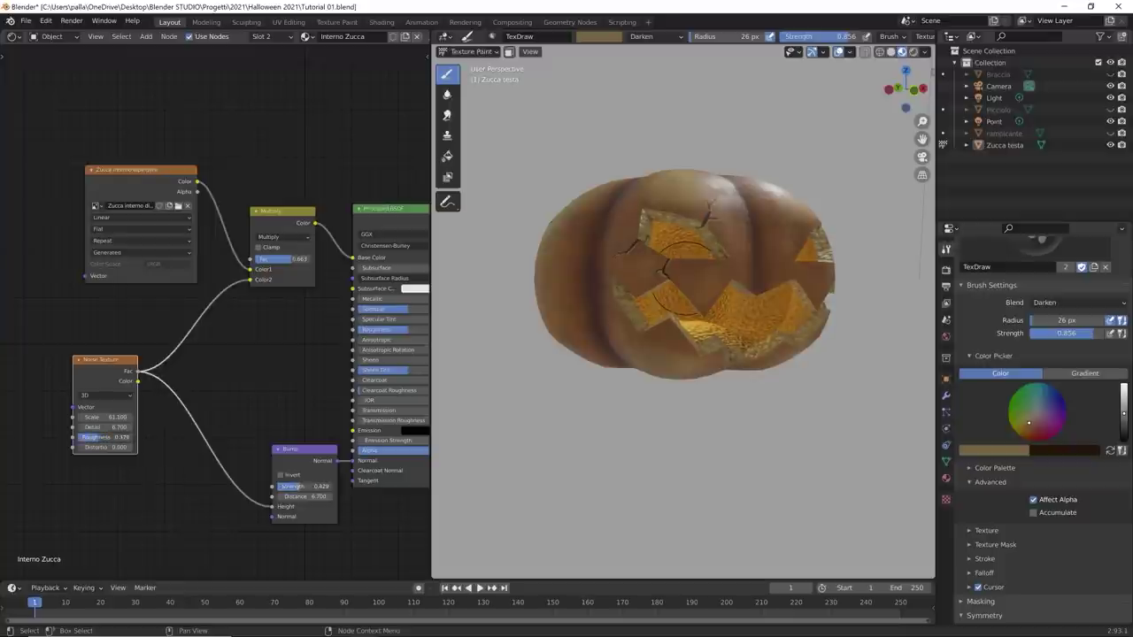
drag(92, 437, 89, 437)
middle_drag(584, 412, 558, 431)
Step: Settle on noise Detail 13.4, Scale 20 and Bump Distance 0.200
scroll(558, 431, up, 3)
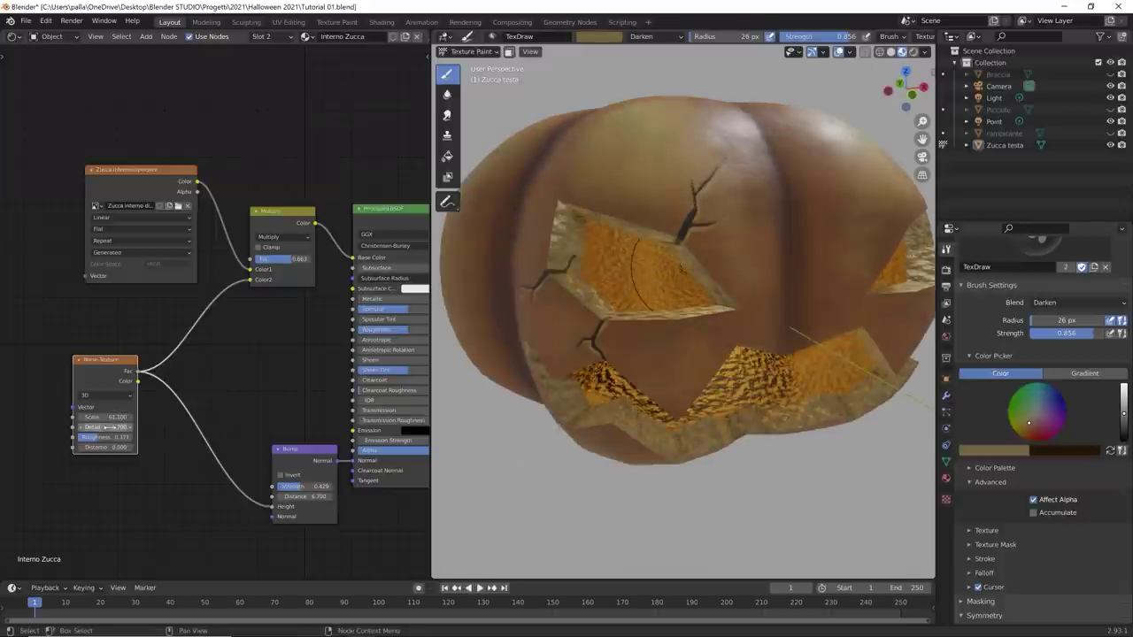
mouse_move(111, 427)
mouse_down()
mouse_move(103, 417)
mouse_move(115, 417)
mouse_up()
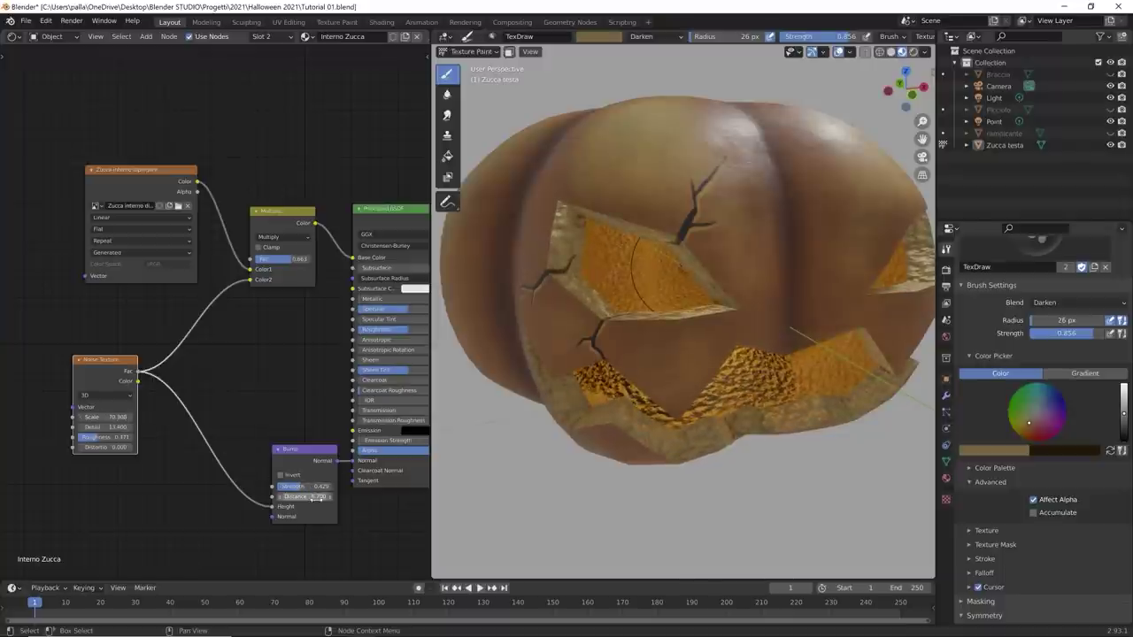
mouse_move(305, 497)
mouse_down()
mouse_move(293, 496)
mouse_move(295, 486)
mouse_up()
scroll(721, 481, down, 5)
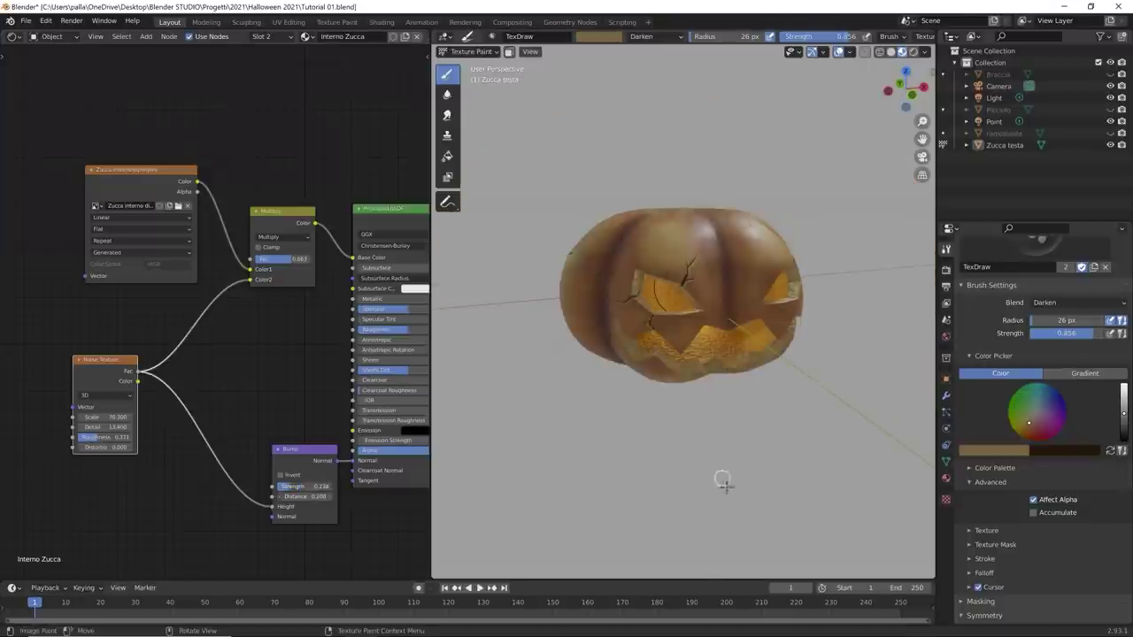
middle_drag(670, 455, 493, 440)
scroll(493, 440, up, 3)
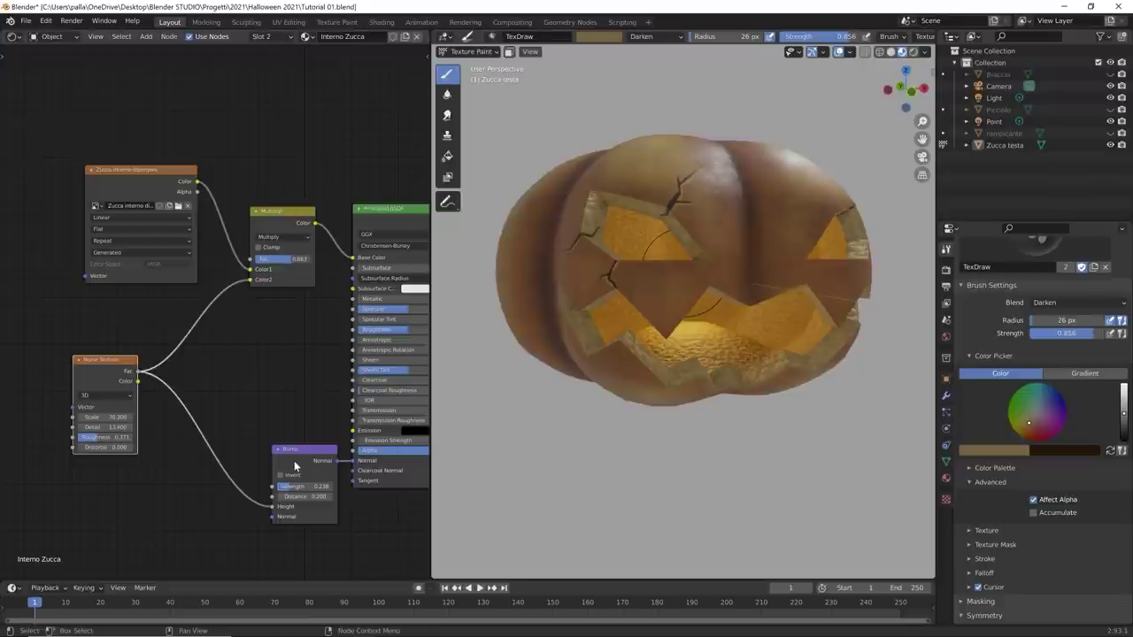
mouse_move(104, 417)
mouse_down()
mouse_move(120, 417)
mouse_move(53, 417)
mouse_move(69, 417)
mouse_up()
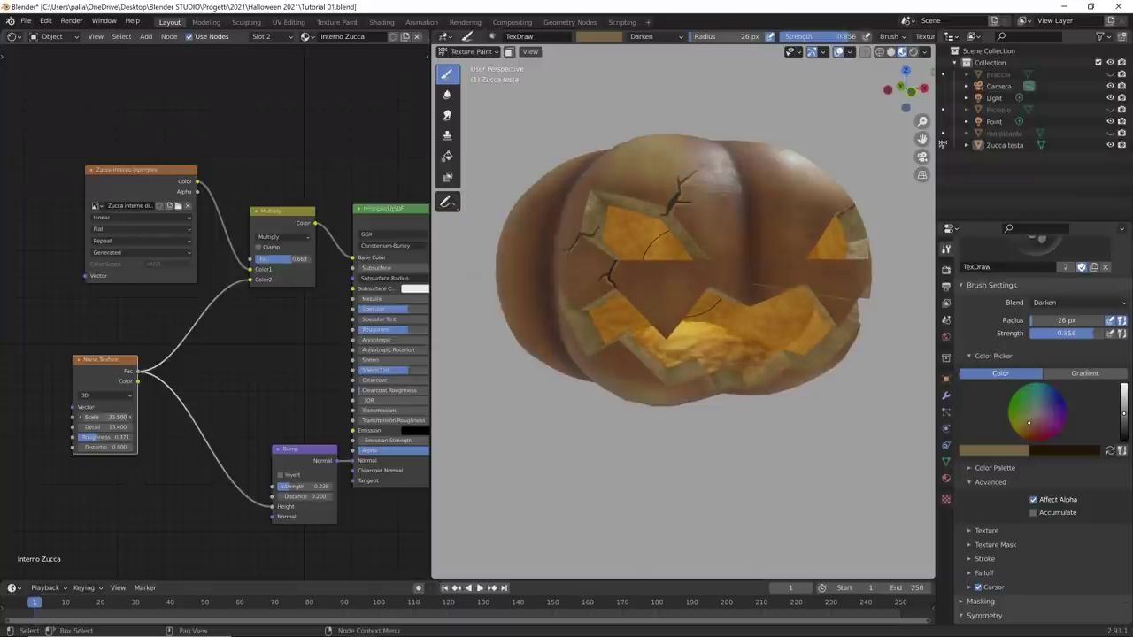
scroll(710, 440, down, 5)
middle_drag(678, 480, 695, 461)
scroll(717, 481, up, 3)
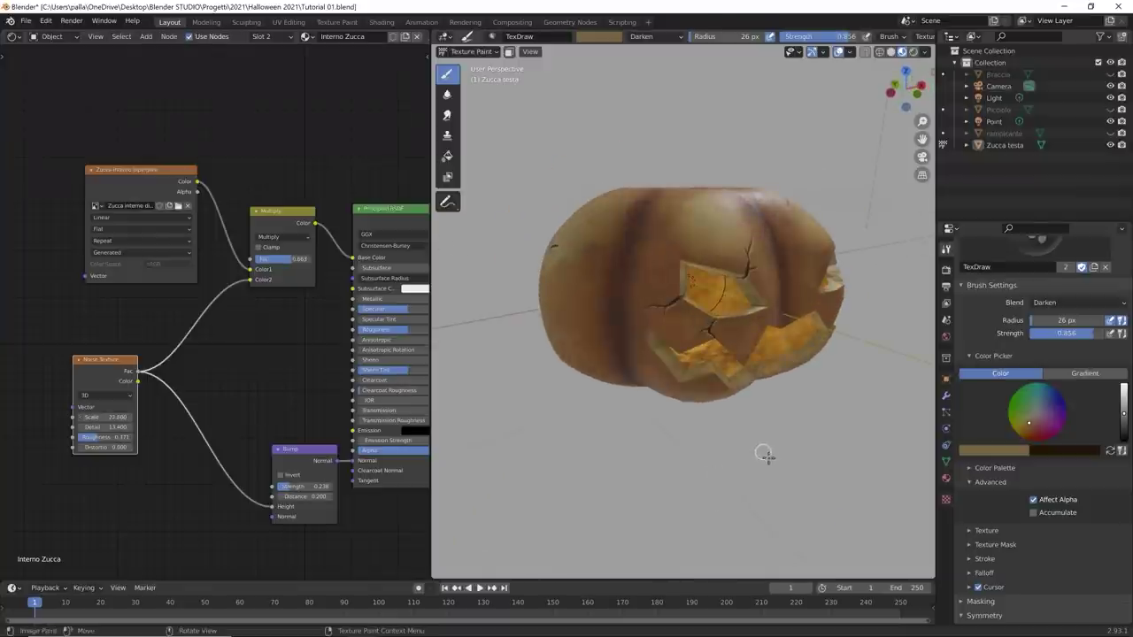
Step: Maximize the 3D view and unhide the Picciolo stem object
key(ctrl+space)
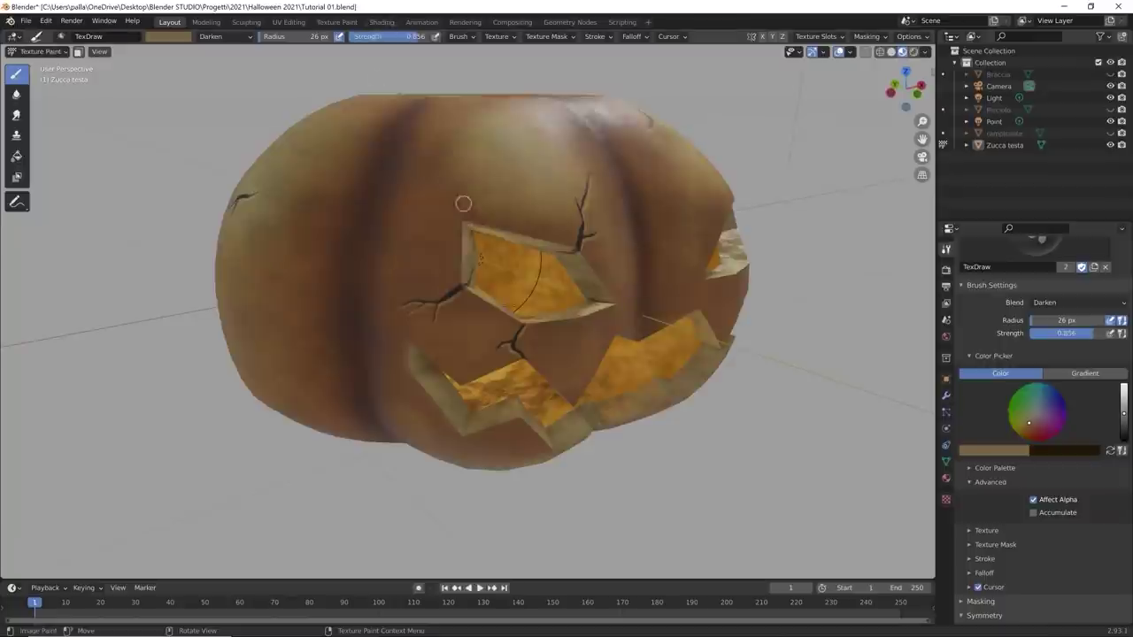
scroll(529, 385, down, 3)
mouse_move(530, 385)
middle_down()
mouse_move(443, 404)
mouse_move(531, 390)
middle_up()
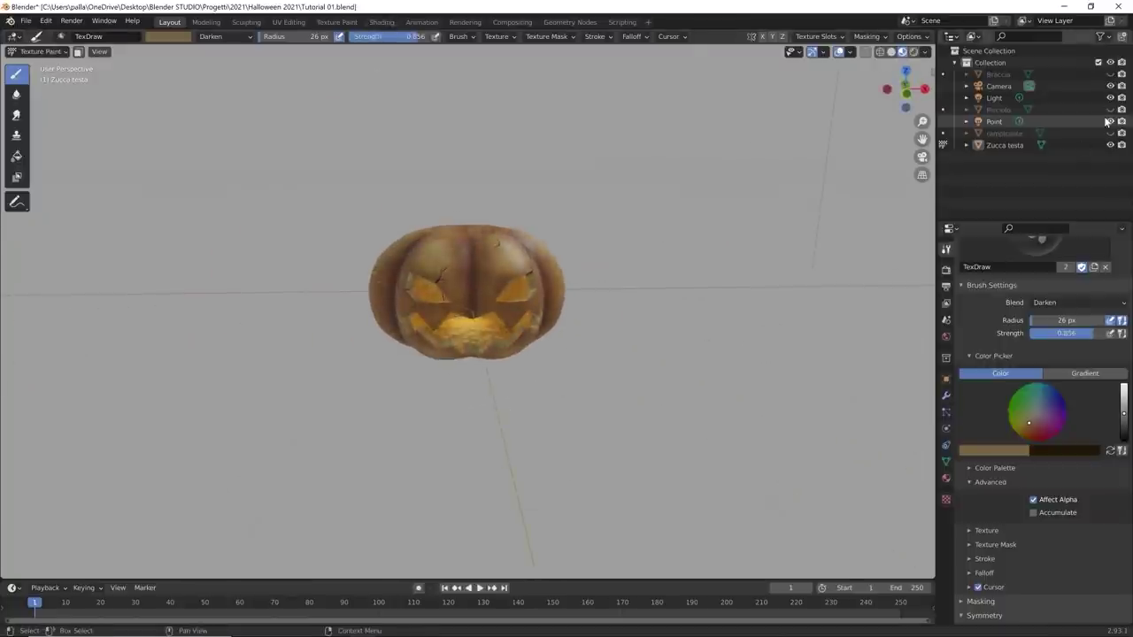
click(1109, 109)
middle_drag(746, 243, 708, 301)
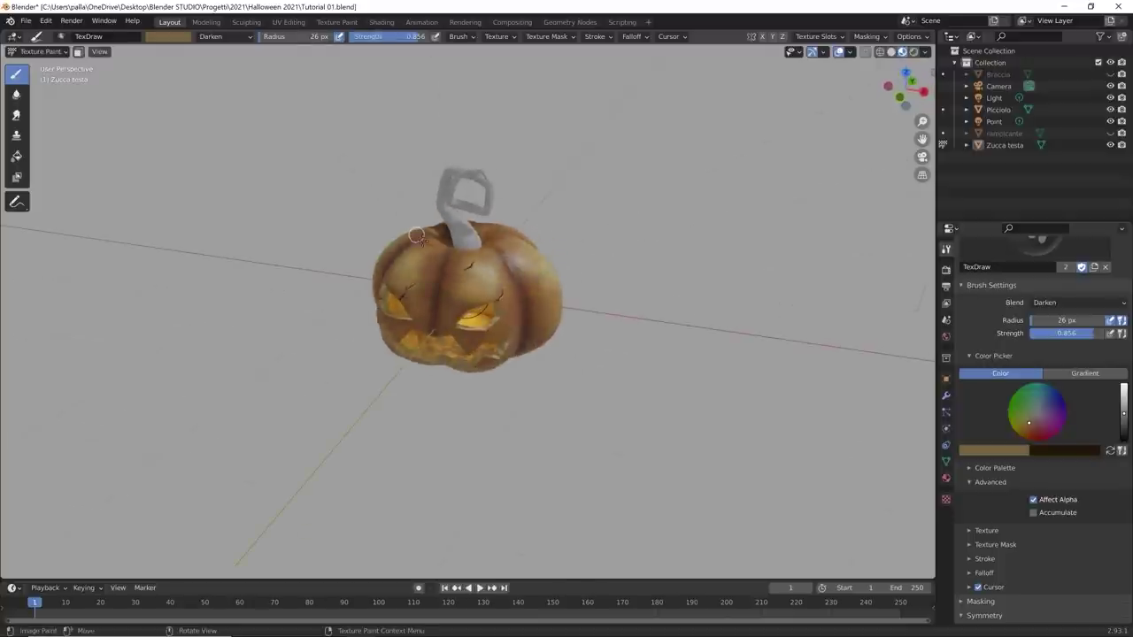
Step: Switch from Texture Paint to Object Mode and select the Picciolo stem
click(40, 50)
click(38, 61)
mouse_move(141, 123)
middle_down()
mouse_move(531, 172)
mouse_move(455, 198)
middle_up()
click(441, 206)
click(662, 205)
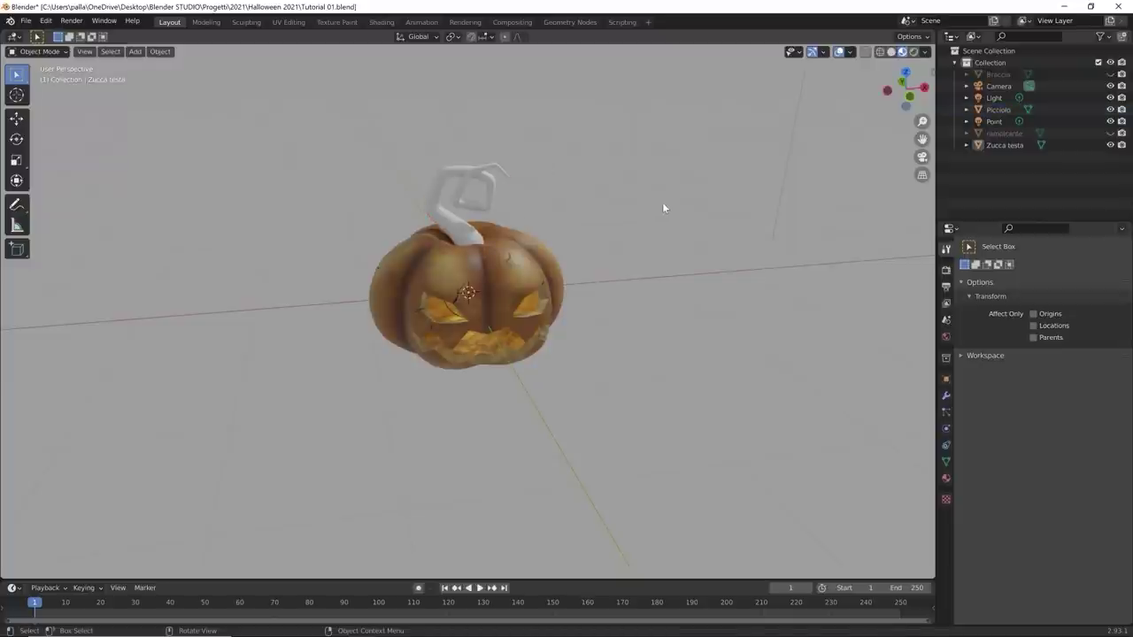
middle_drag(596, 257, 665, 327)
scroll(647, 324, up, 3)
scroll(617, 309, down, 3)
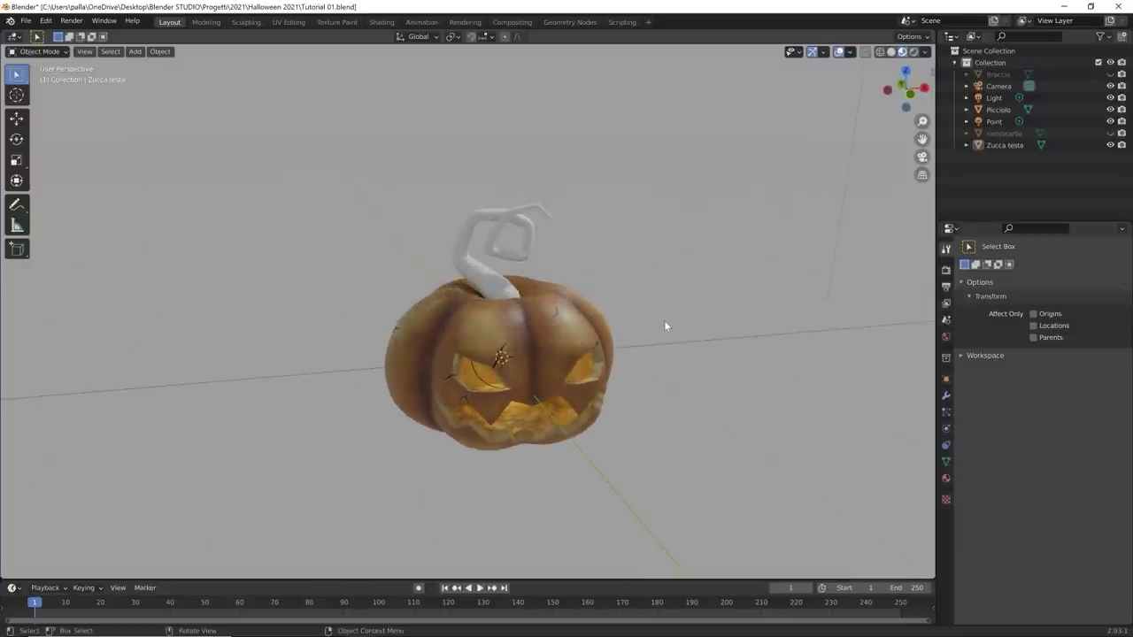
click(508, 280)
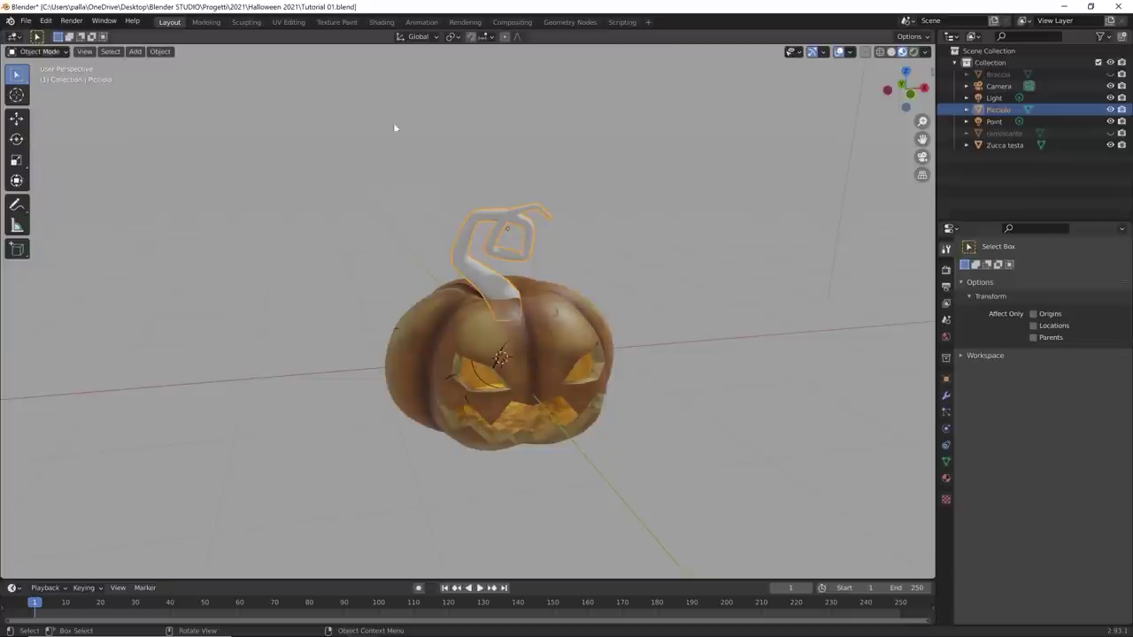
Step: Create a new material for the stem named Picciolo
click(945, 478)
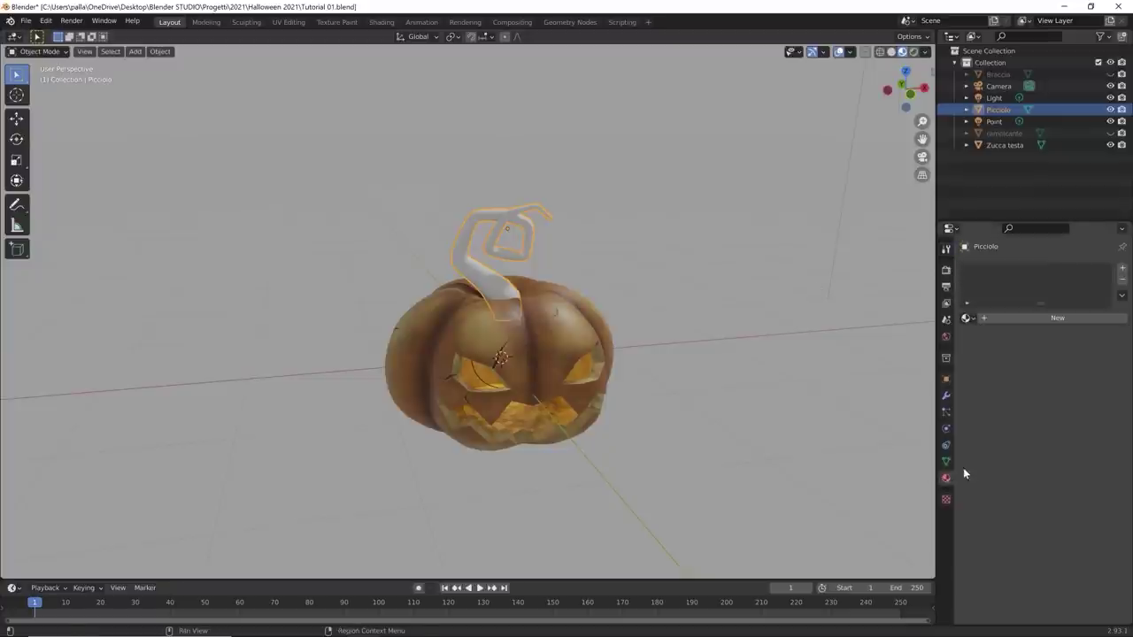
click(1000, 318)
double_click(1007, 271)
text(Pi)
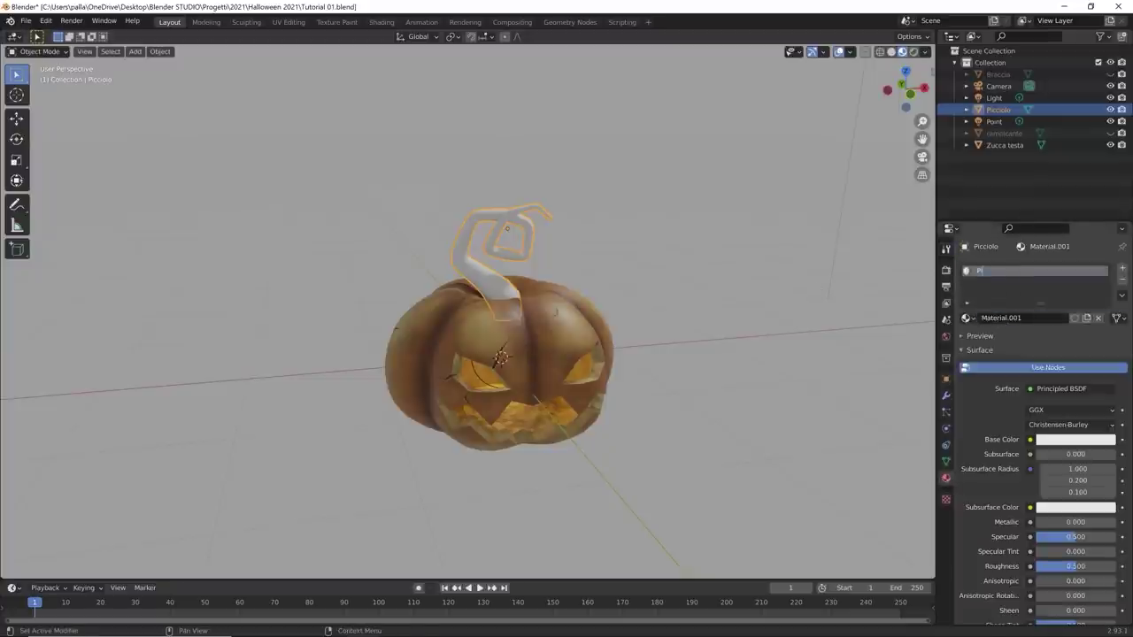
text(cciolo)
key(Return)
Step: Give Picciolo a yellow base colour and Specular 0.312, and split the viewport in two
click(1076, 440)
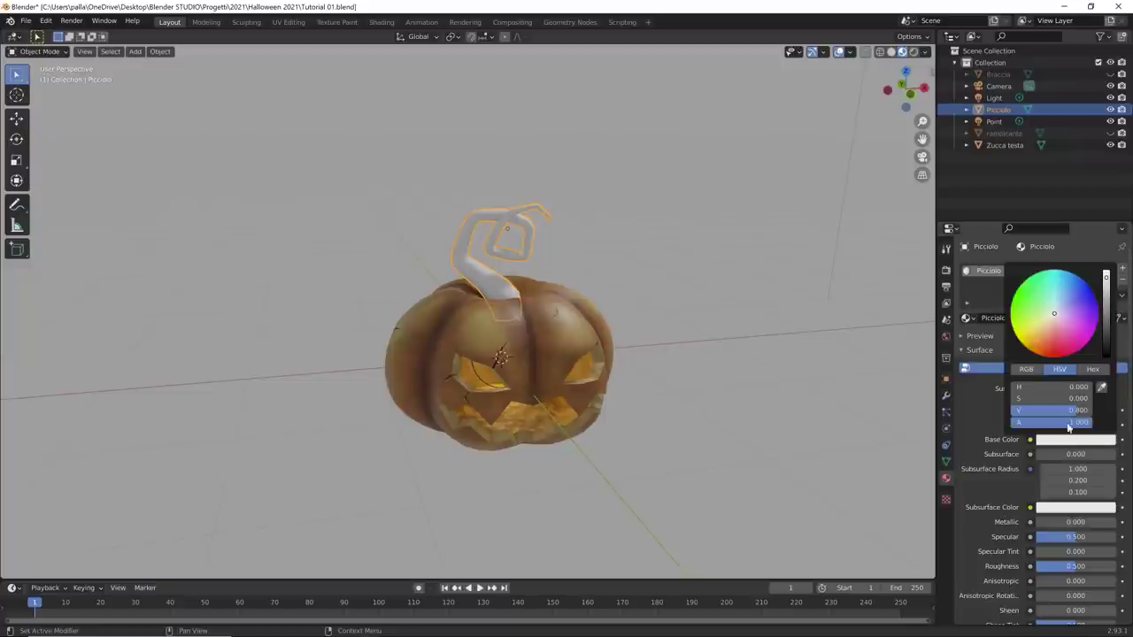
drag(1054, 314, 1029, 337)
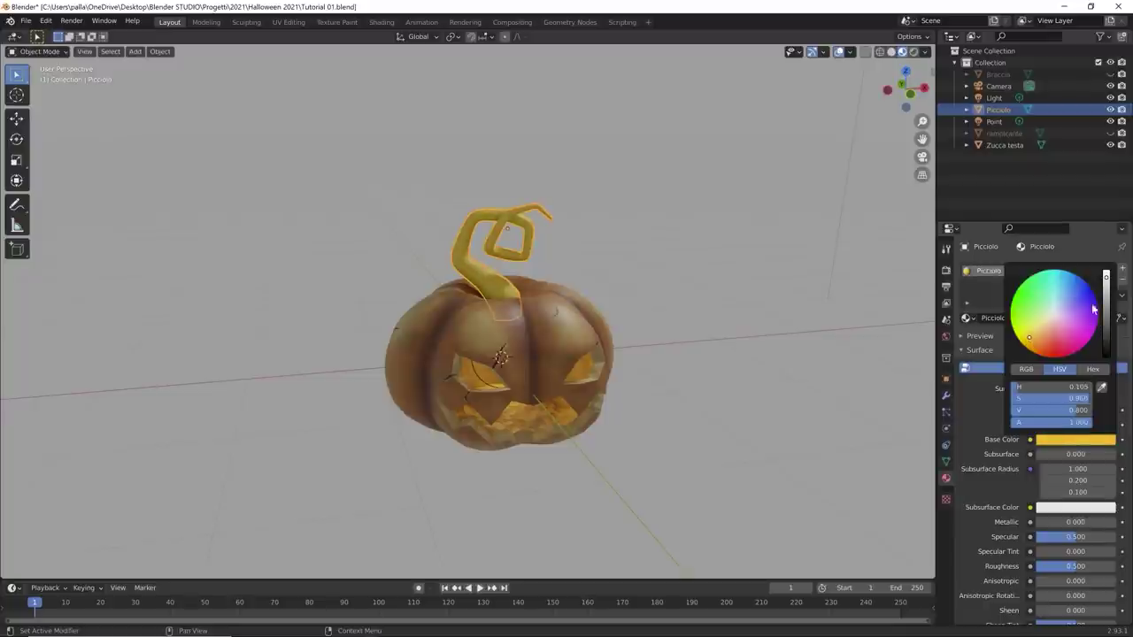
drag(1107, 278, 1105, 283)
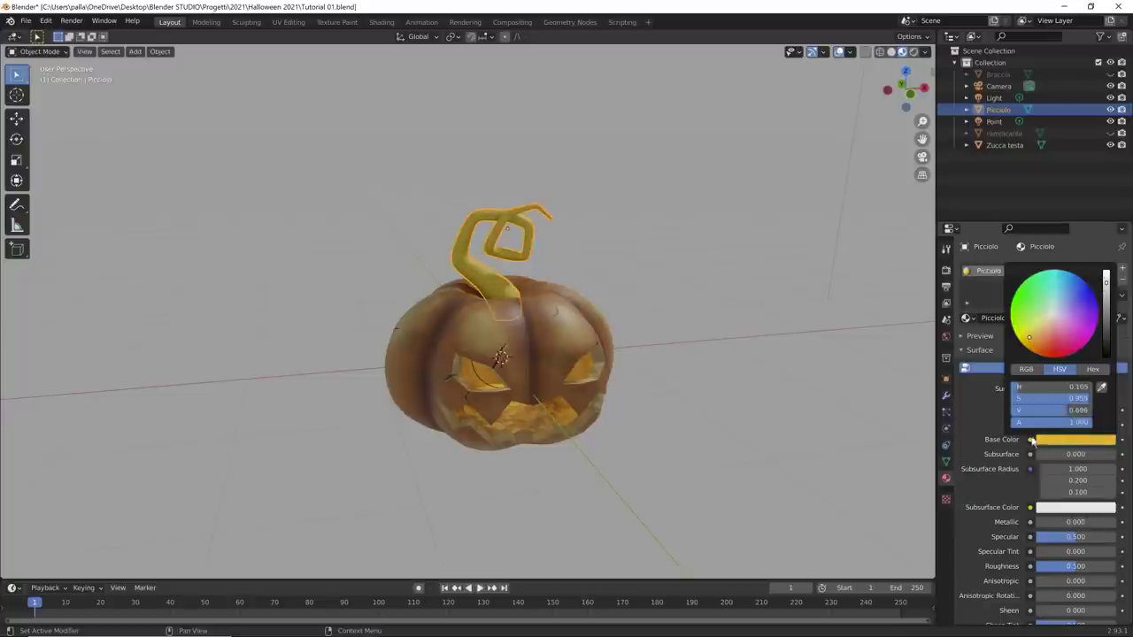
drag(1066, 537, 1050, 537)
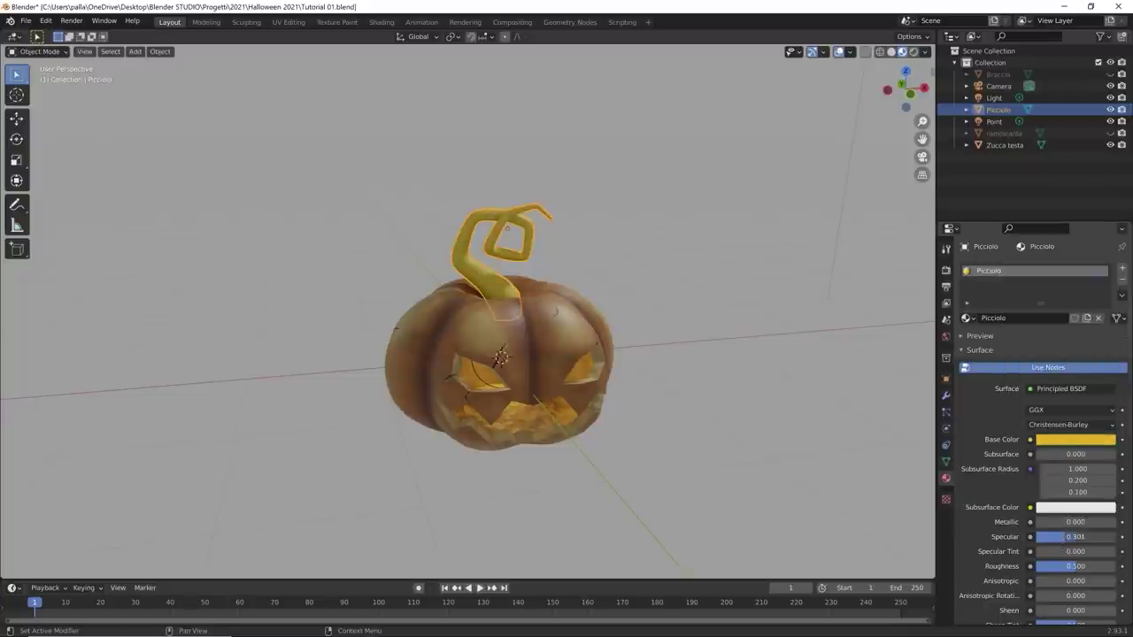
middle_drag(763, 465, 666, 470)
click(674, 309)
middle_drag(674, 309, 571, 340)
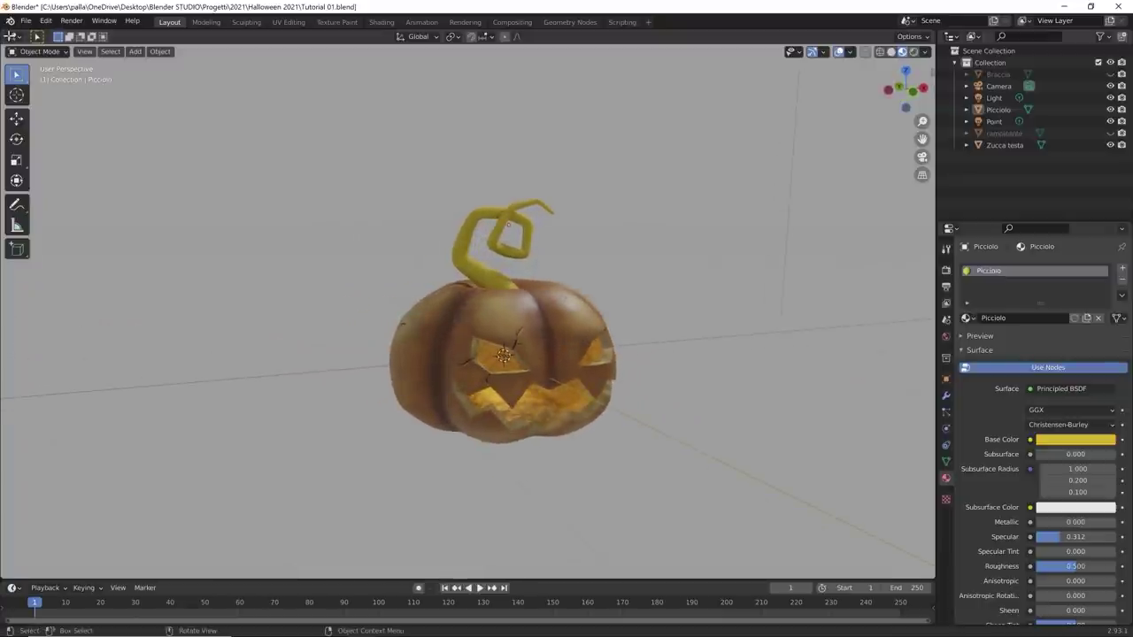
drag(3, 47, 347, 97)
Step: Turn the left view into a Shader Editor framed on the stem's Principled BSDF
click(14, 36)
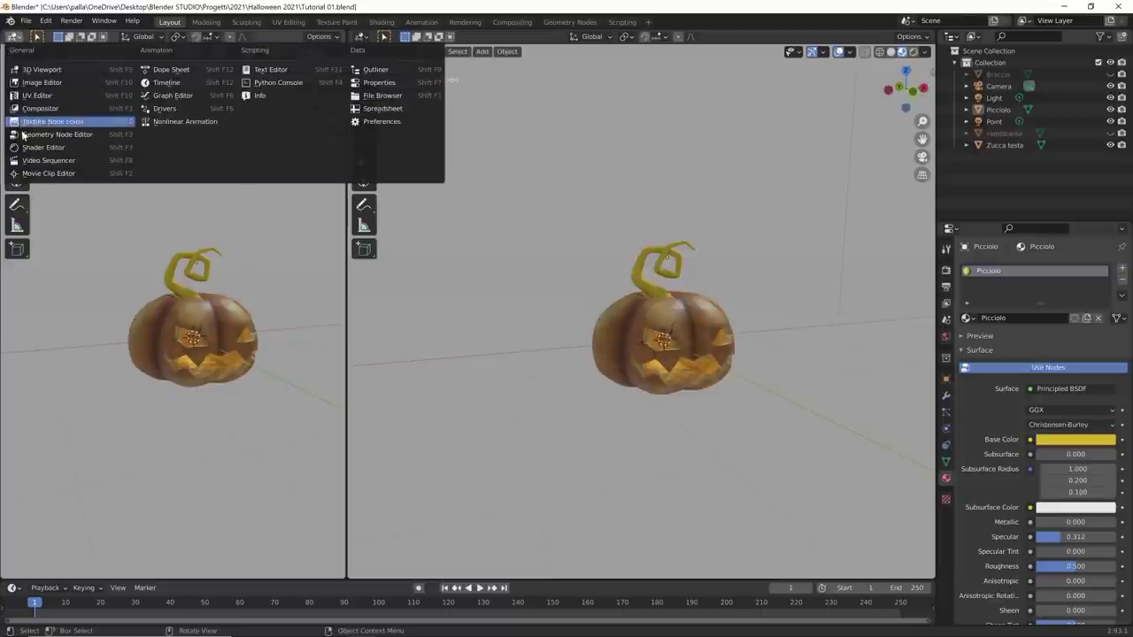
click(39, 118)
key(n)
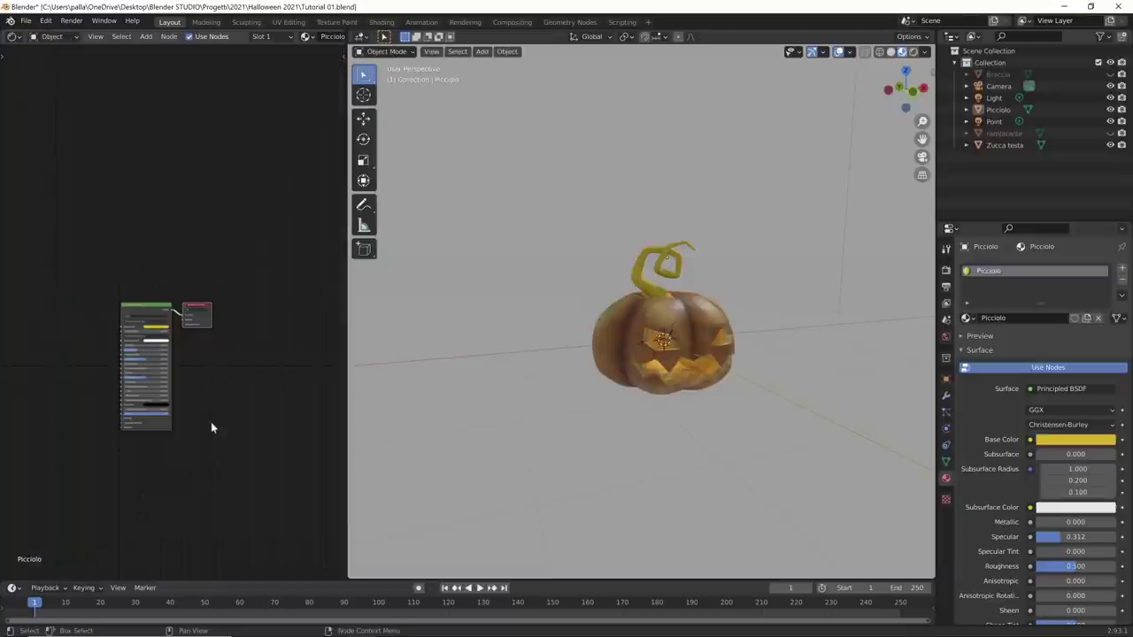
middle_drag(211, 421, 303, 379)
scroll(303, 379, up, 4)
key(Home)
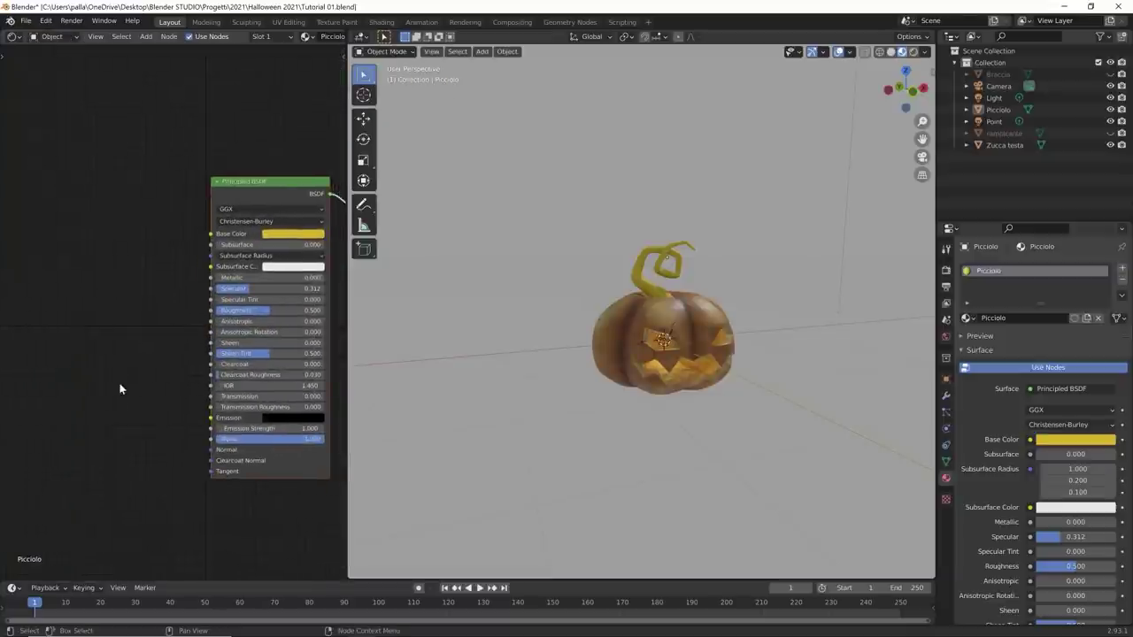
Step: Add a MixRGB node and connect its output to the Base Color
key(shift+a)
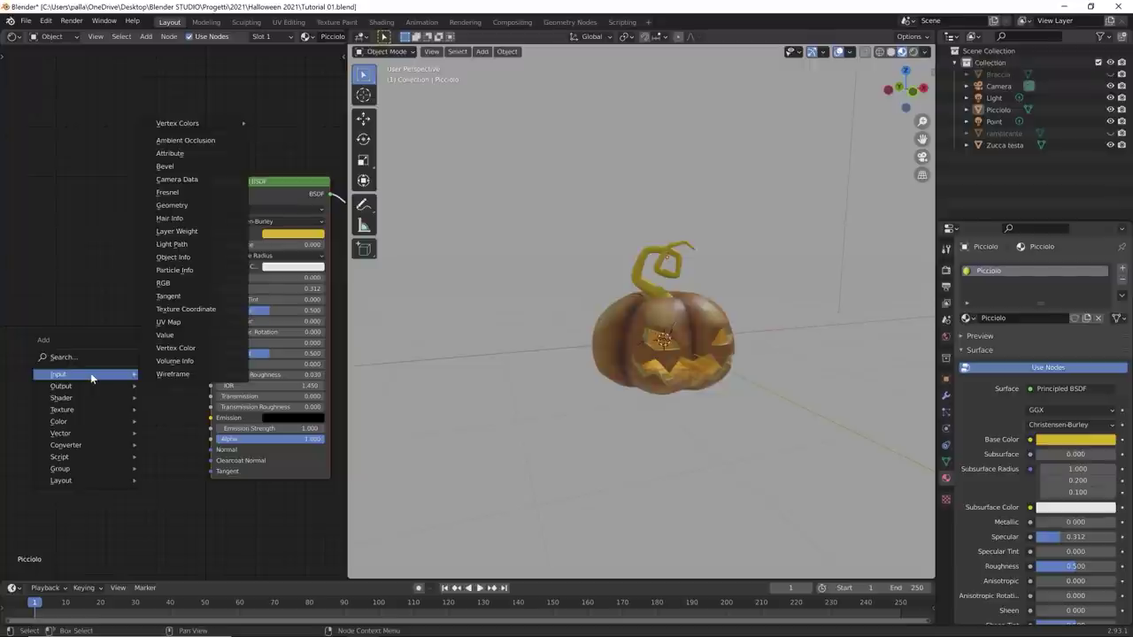
mouse_move(85, 398)
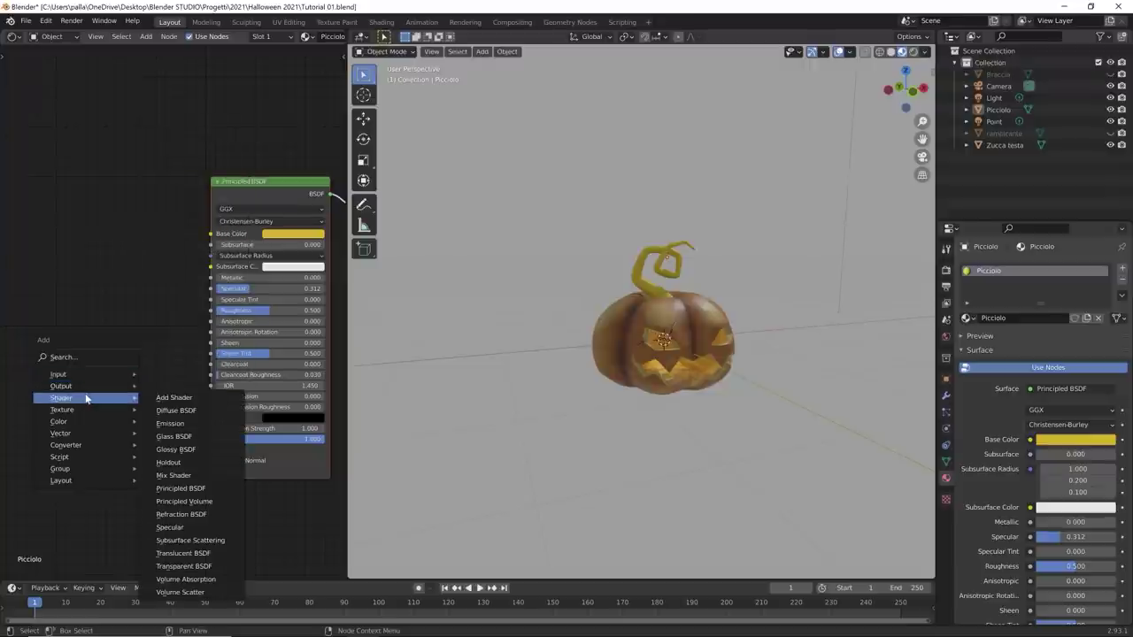
click(80, 358)
text(mix)
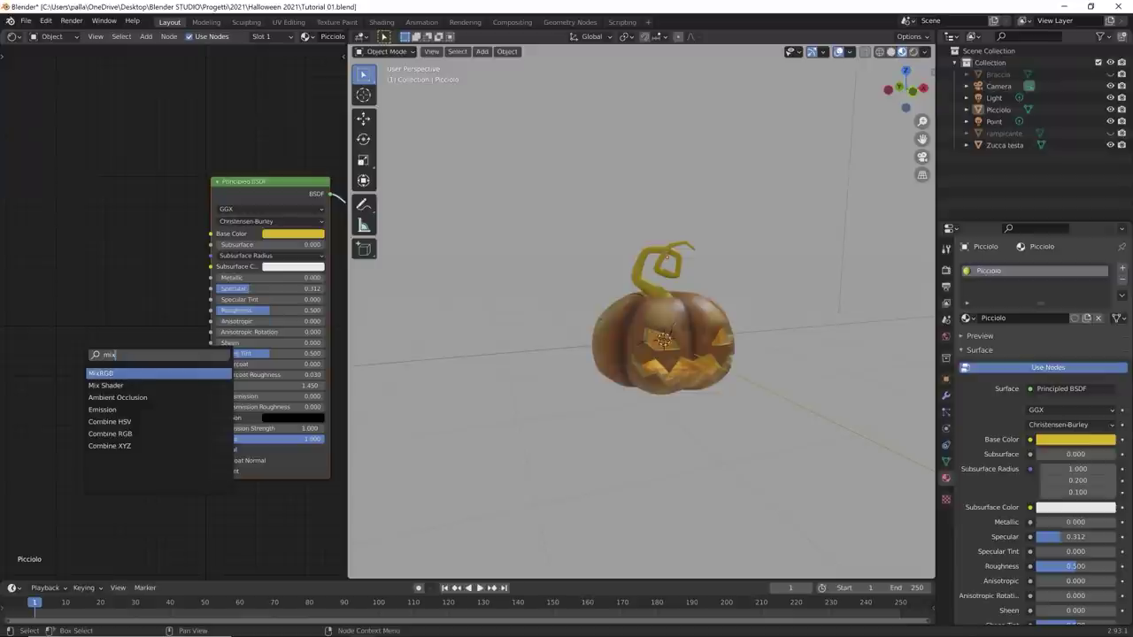
key(Return)
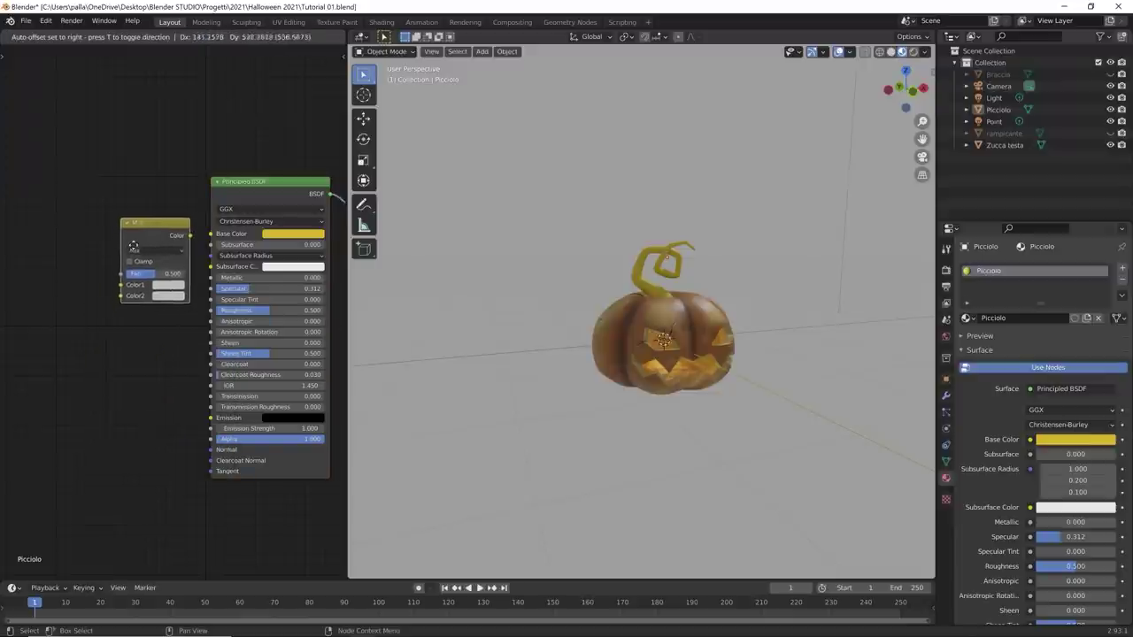
click(134, 245)
drag(193, 233, 211, 234)
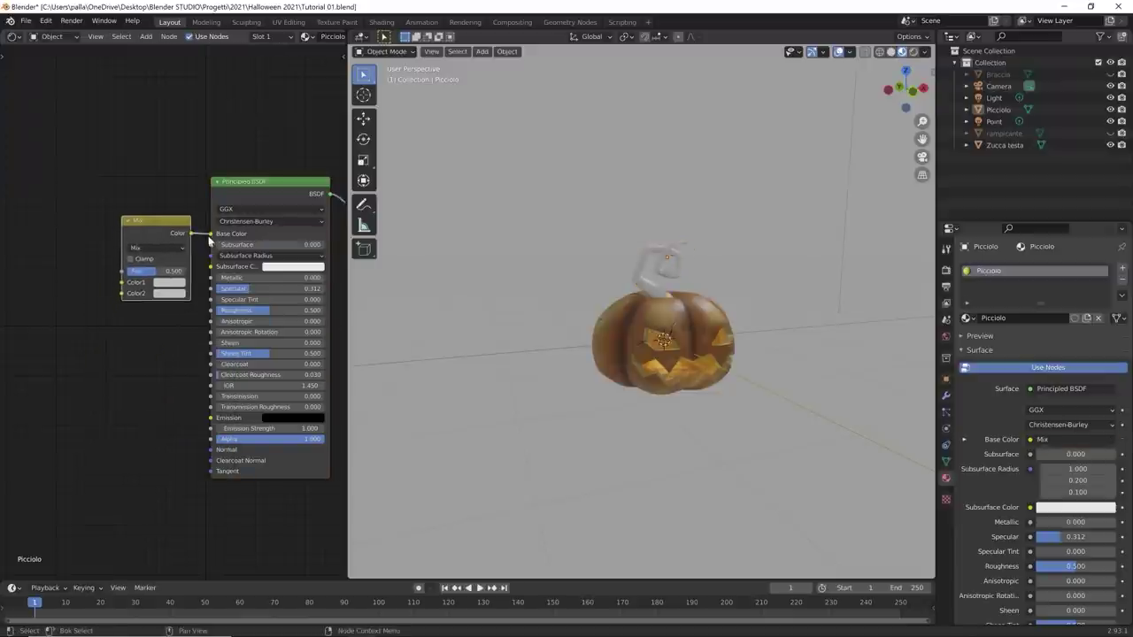
click(164, 283)
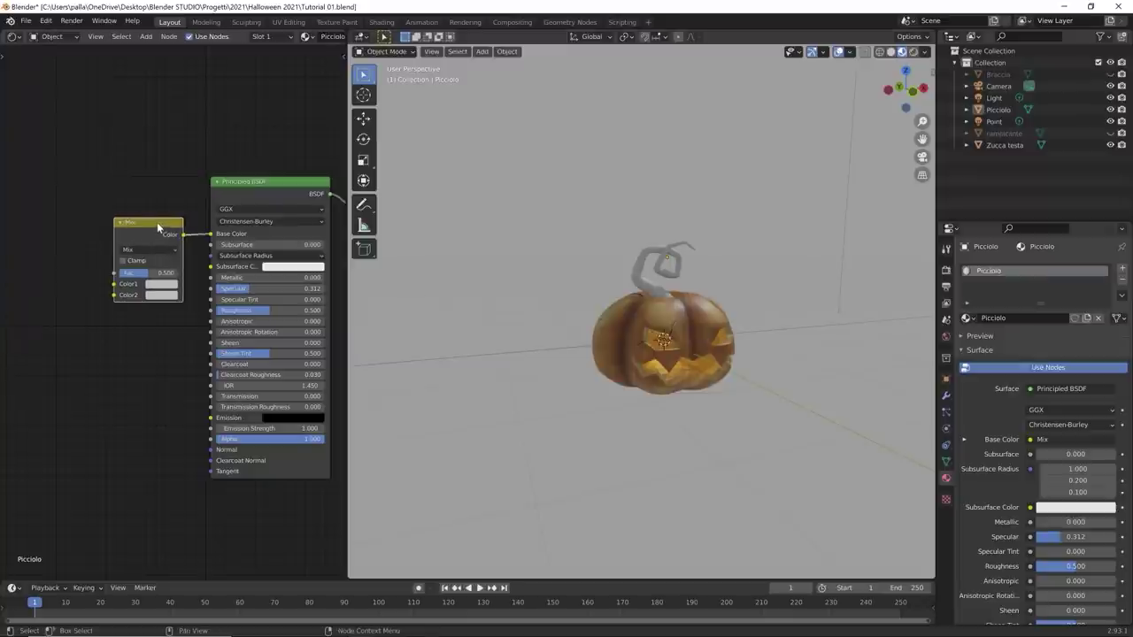
drag(156, 222, 165, 226)
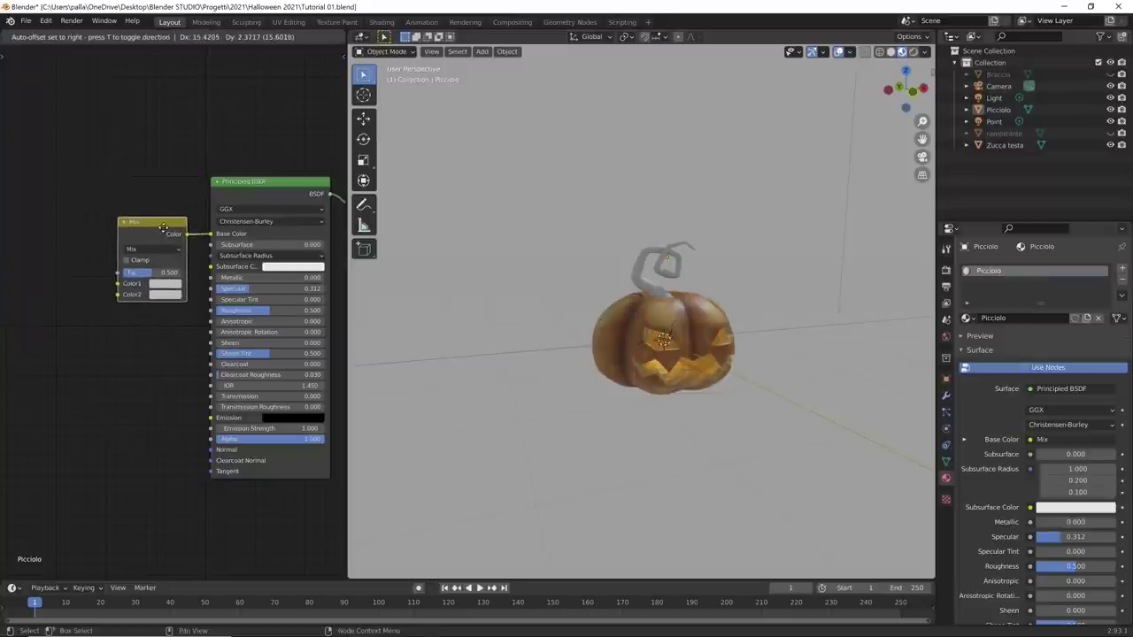
Step: Set the Mix node's blend to Multiply with a light green Color1
click(163, 287)
drag(186, 177, 171, 178)
drag(233, 162, 234, 175)
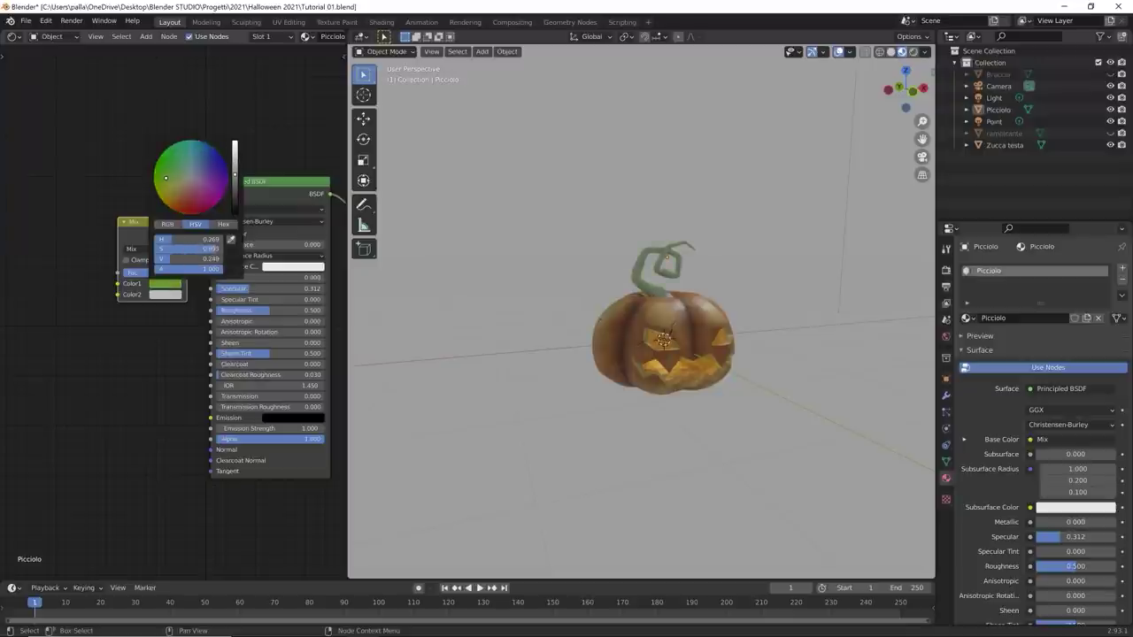
click(148, 249)
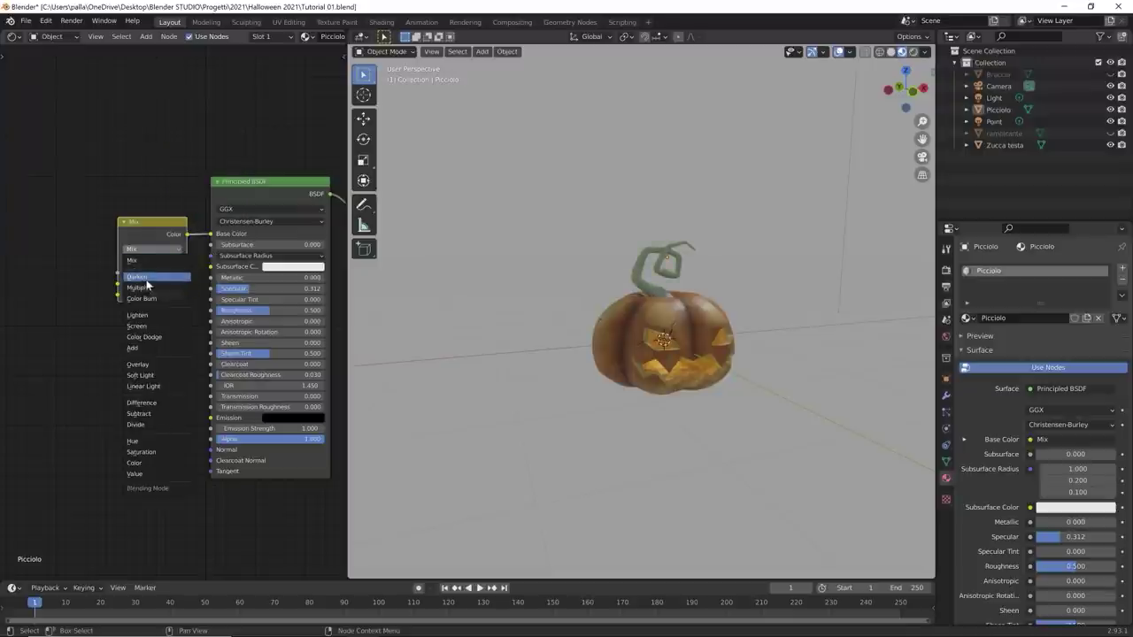
click(148, 276)
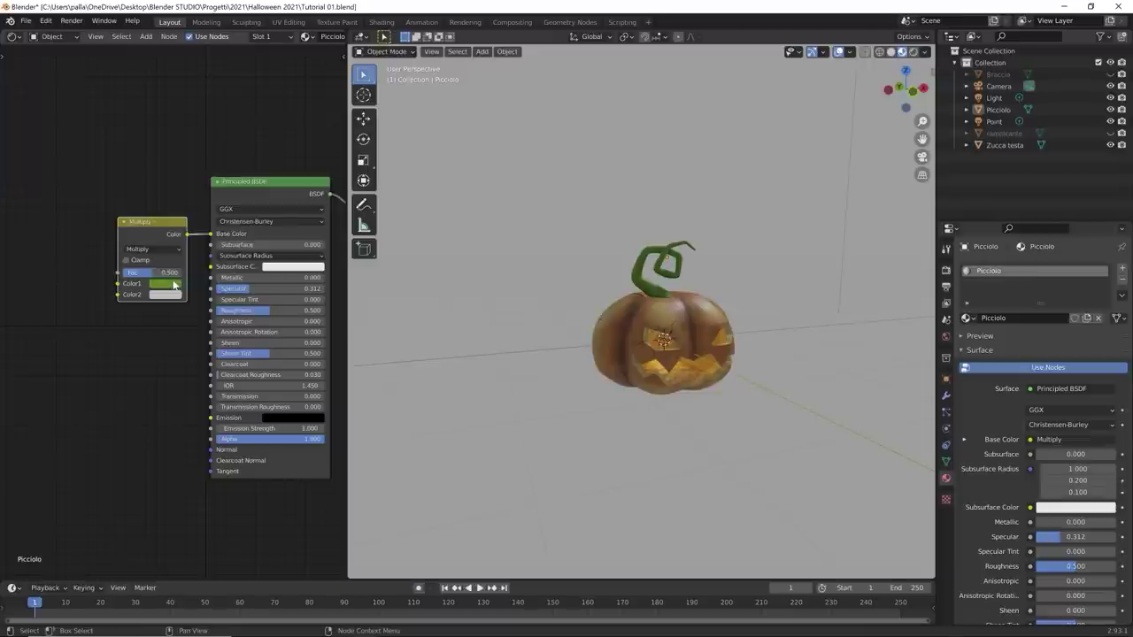
click(165, 283)
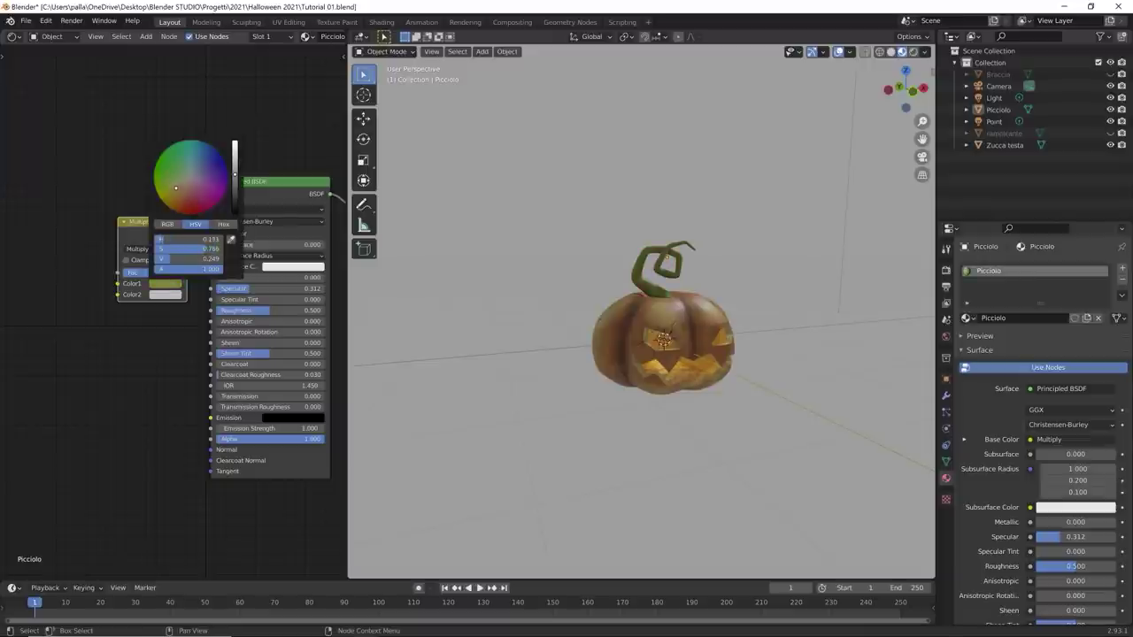
drag(235, 187, 235, 175)
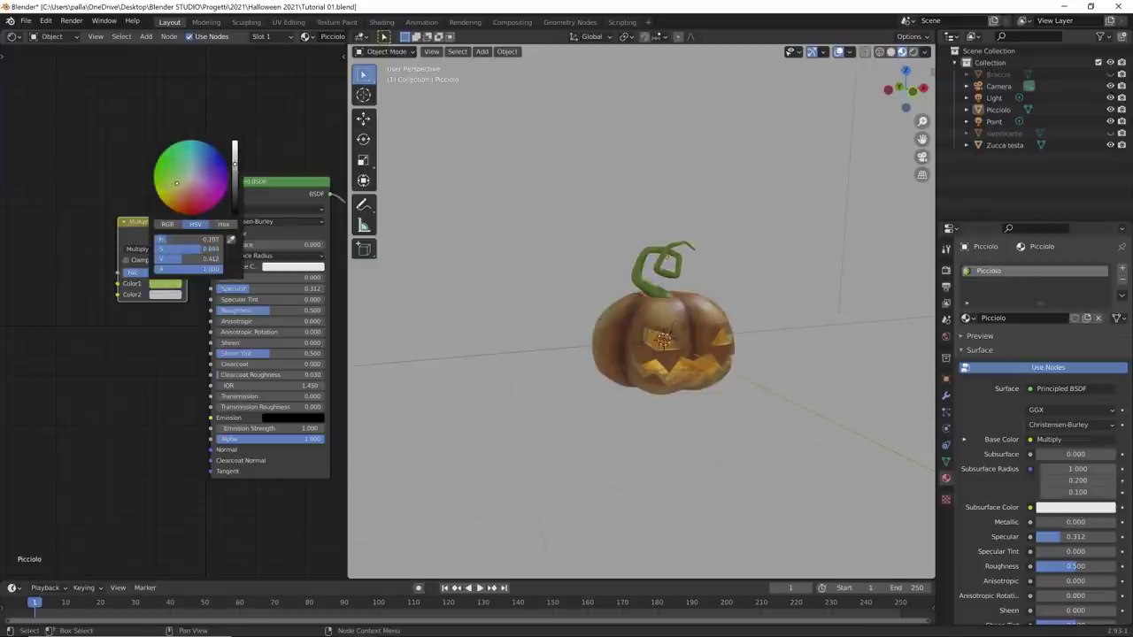
drag(234, 163, 235, 156)
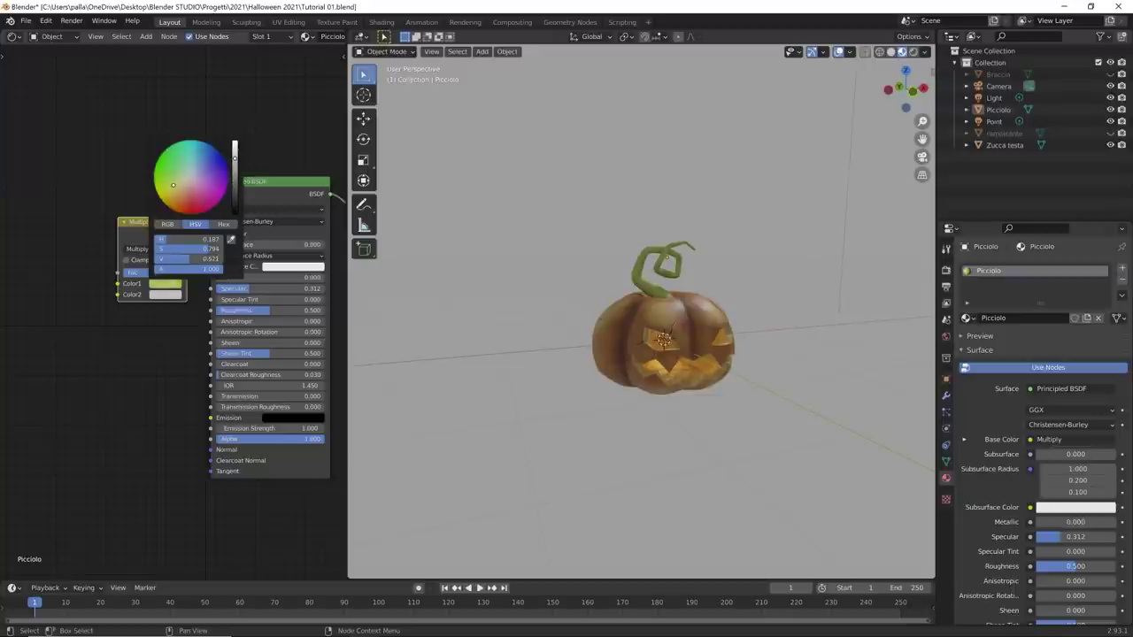
scroll(568, 275, up, 5)
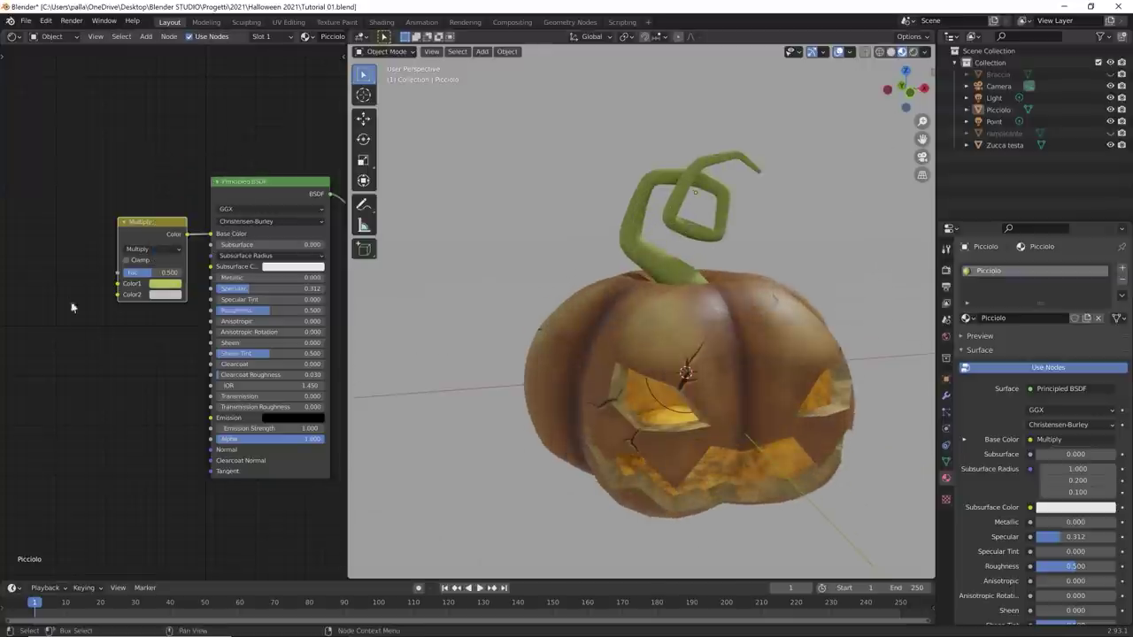
Step: Add a Noise Texture and feed its Fac into the Multiply node's Color2
key(shift+a)
mouse_move(88, 393)
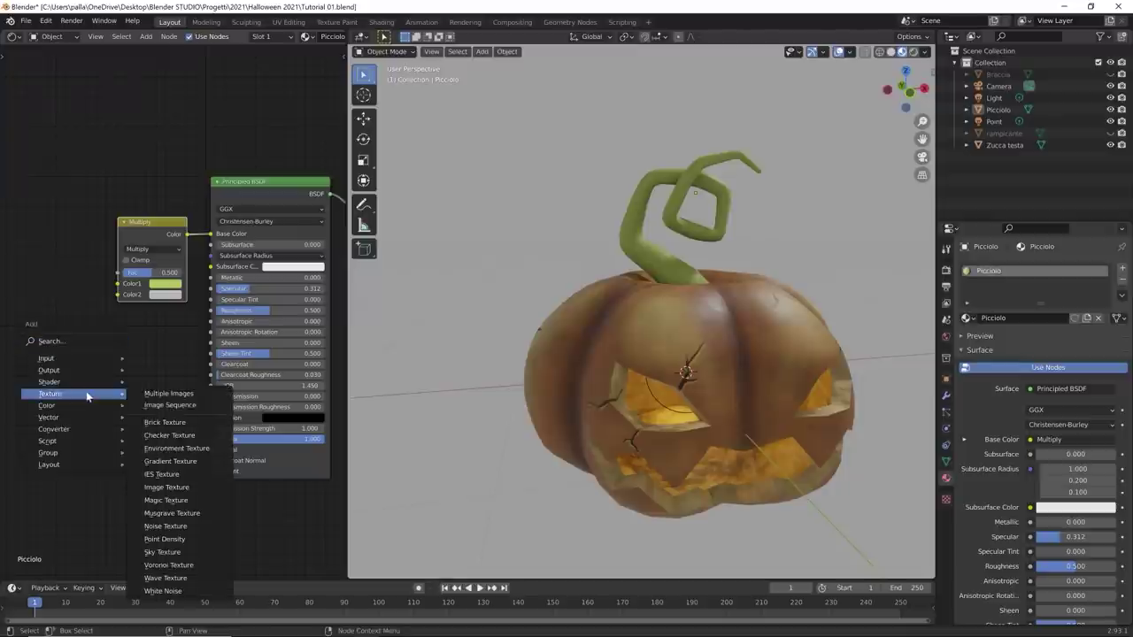
click(182, 523)
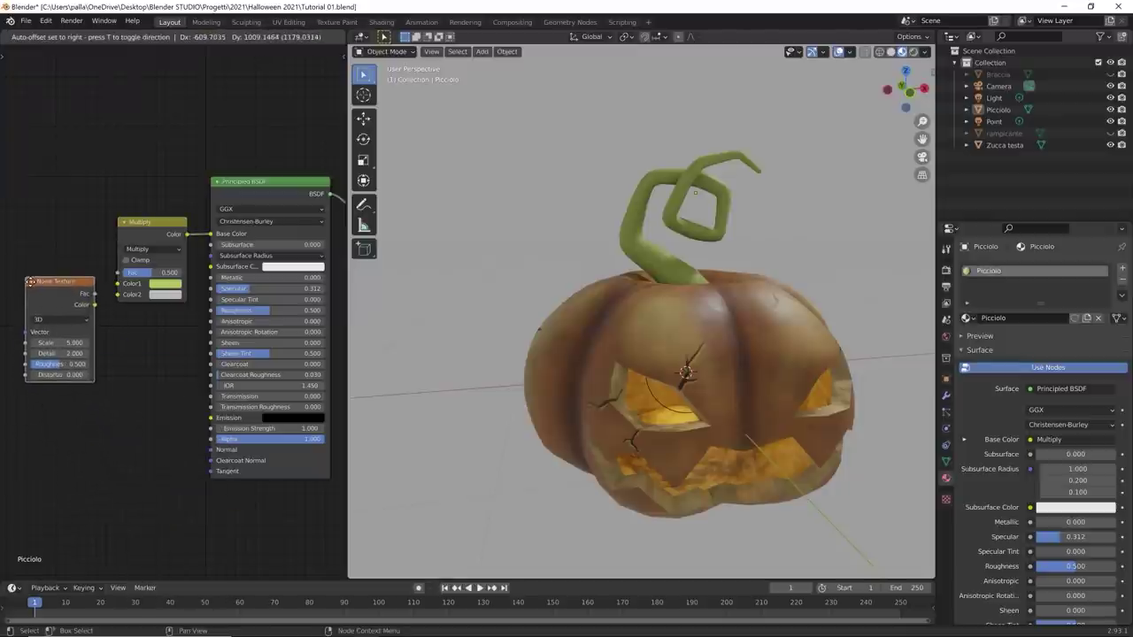
click(36, 278)
drag(97, 293, 118, 294)
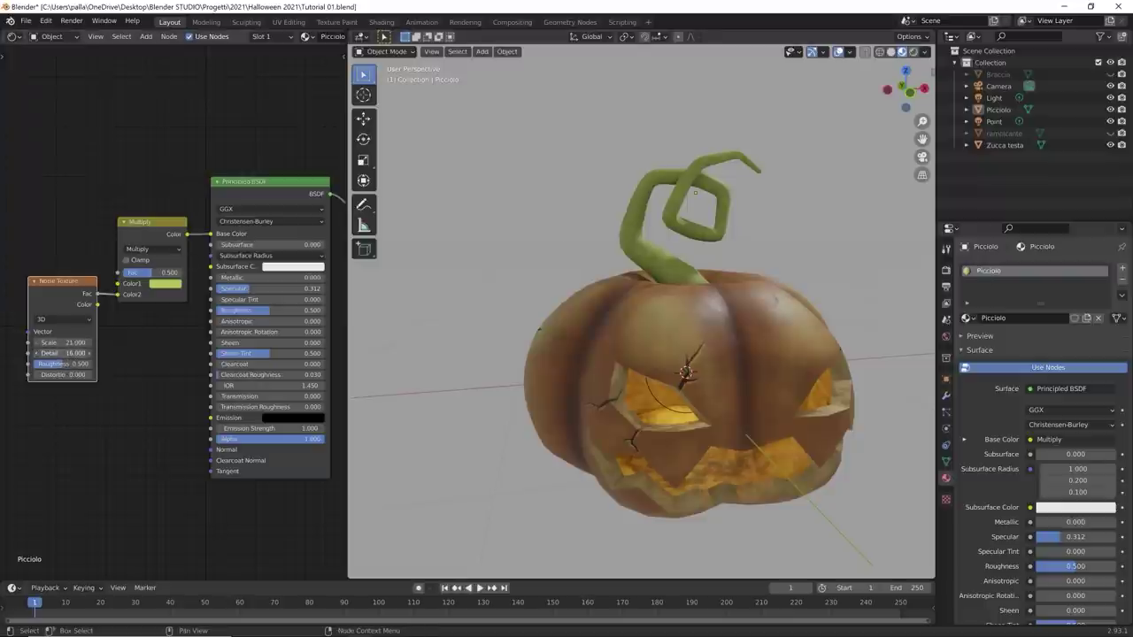
Step: Connect the noise Color to the stem's Roughness and set Scale 21, Detail 16
middle_drag(827, 274, 750, 314)
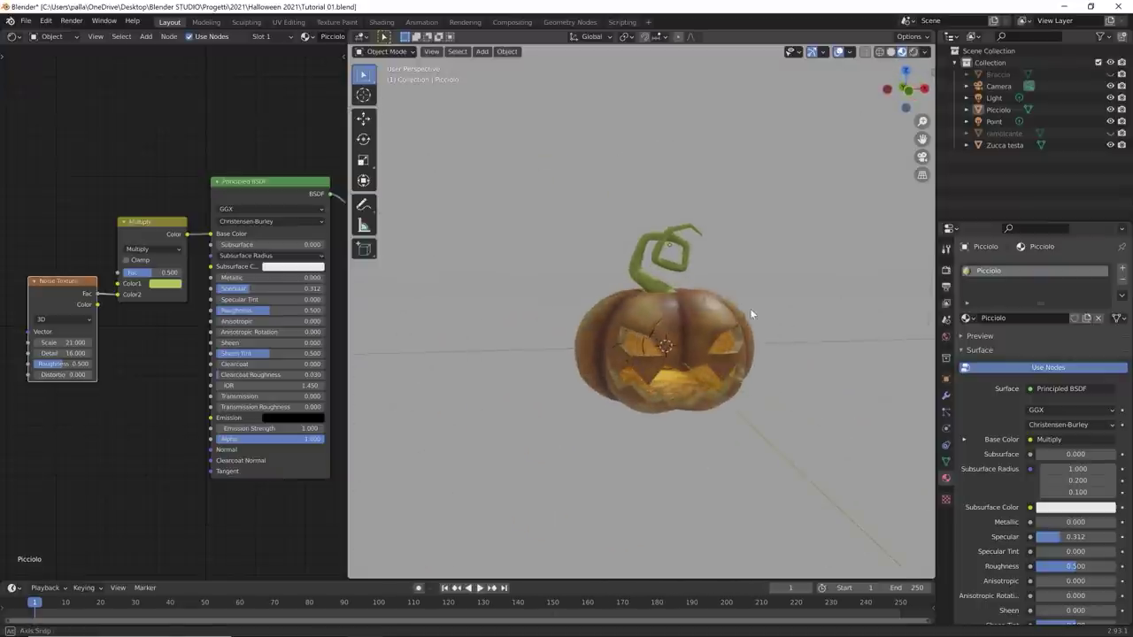
scroll(750, 312, up, 5)
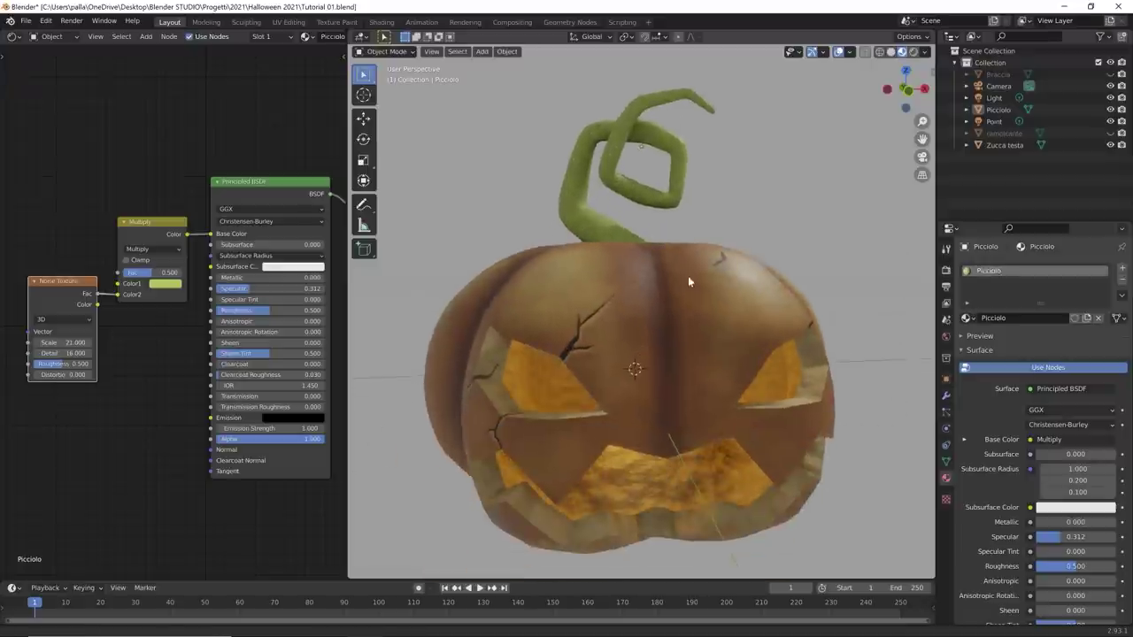
drag(92, 290, 209, 314)
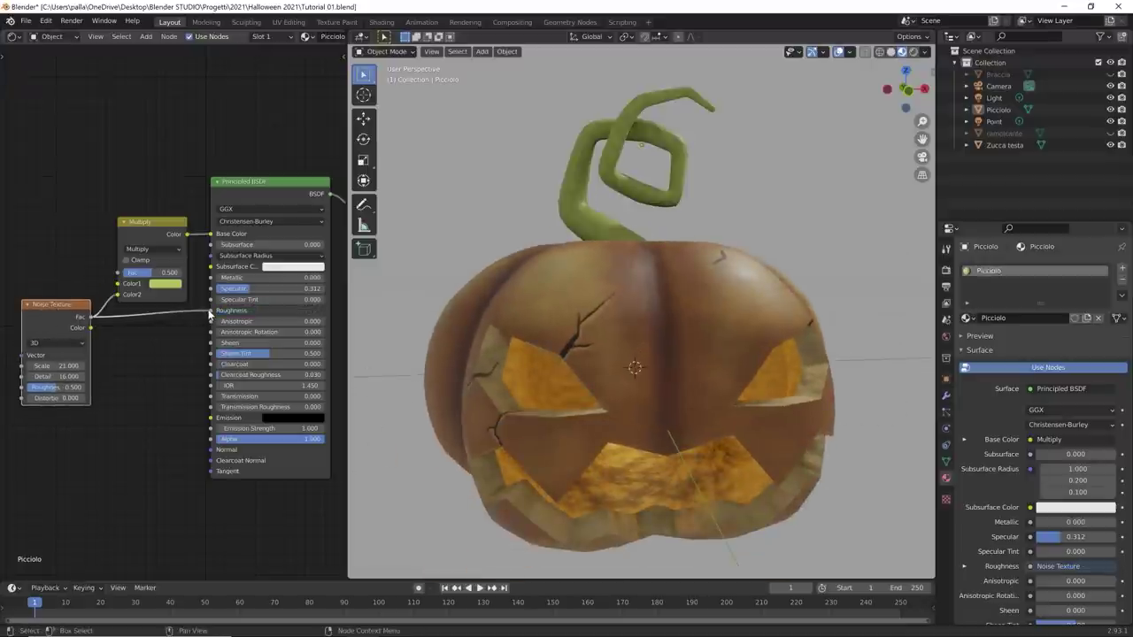
middle_drag(640, 296, 726, 310)
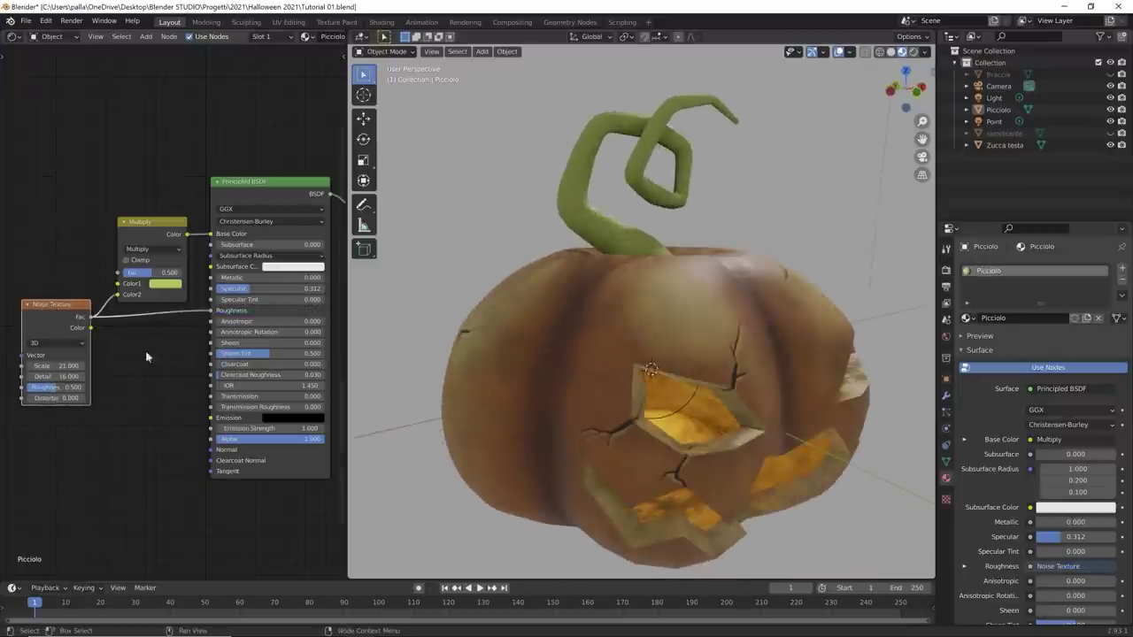
drag(91, 327, 164, 416)
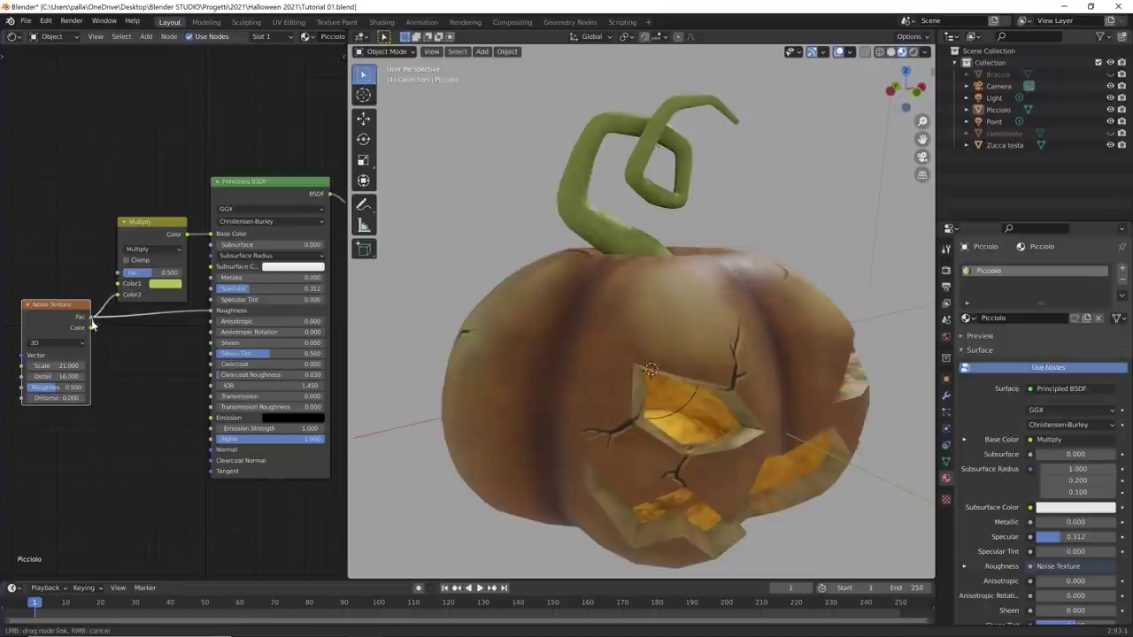
drag(93, 325, 92, 325)
Step: Add a Bump node into the shader's Normal, with the noise Fac driving its Height
key(shift+a)
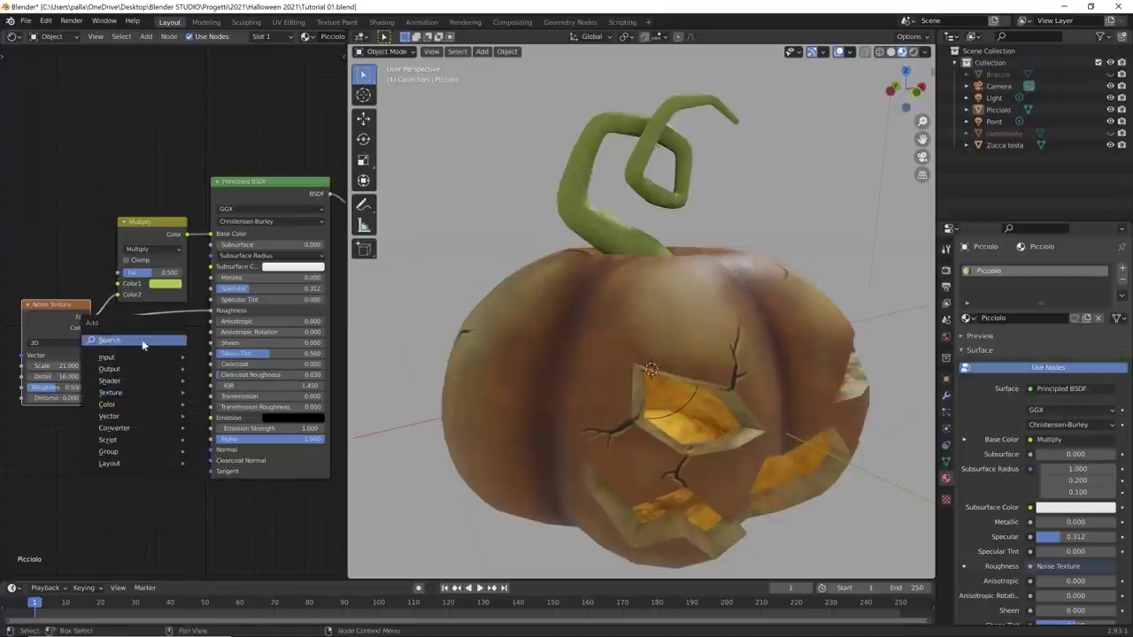
click(151, 341)
text(bump)
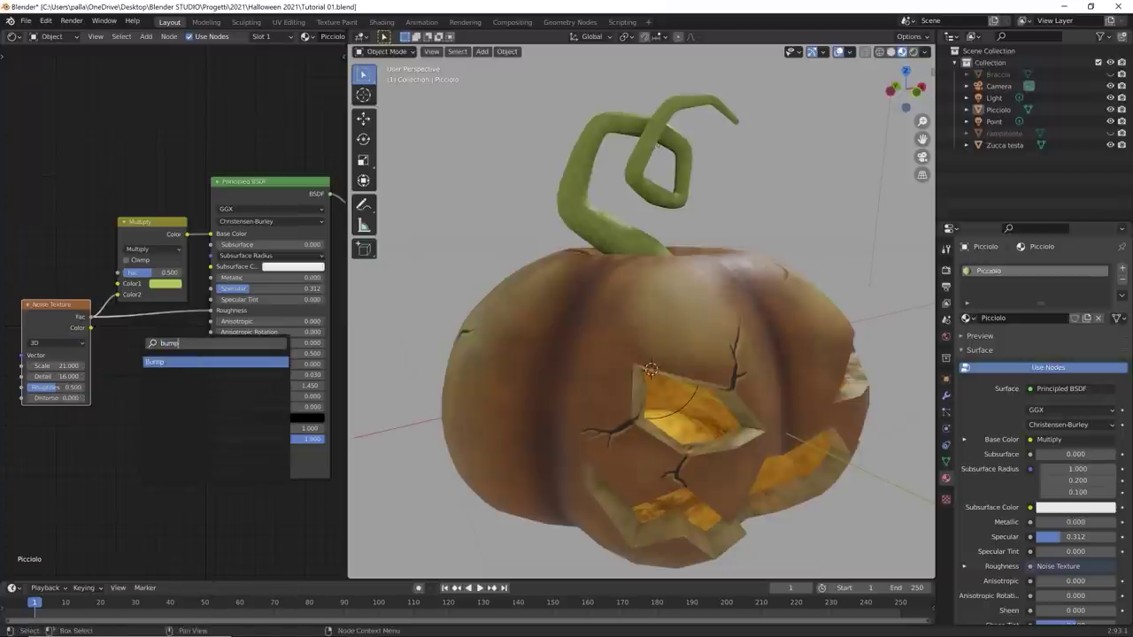
key(Return)
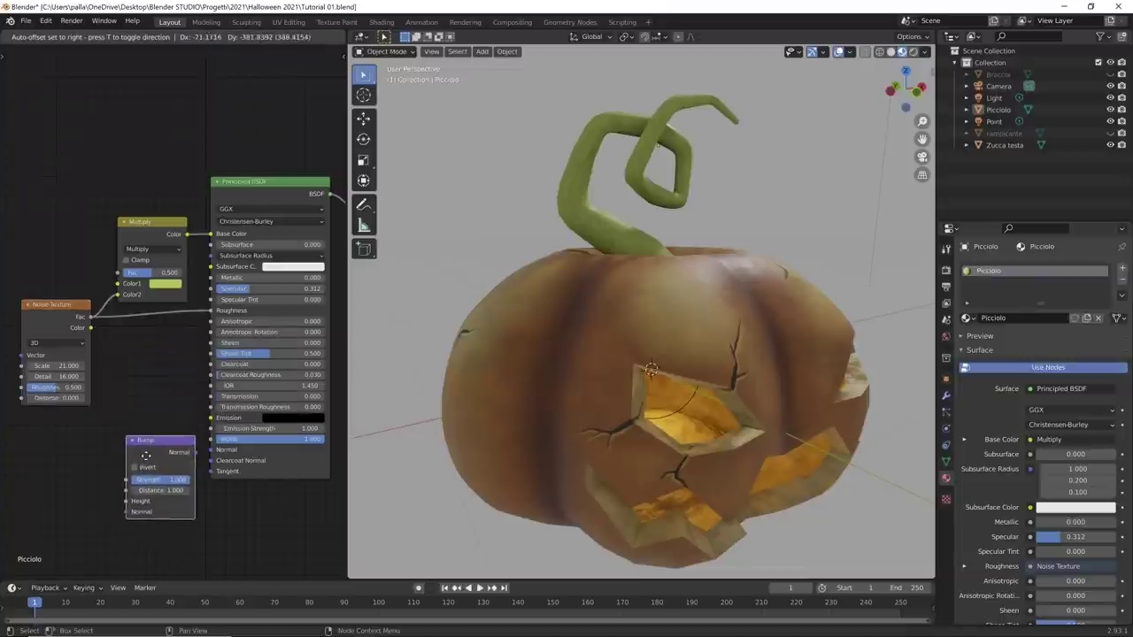
click(196, 451)
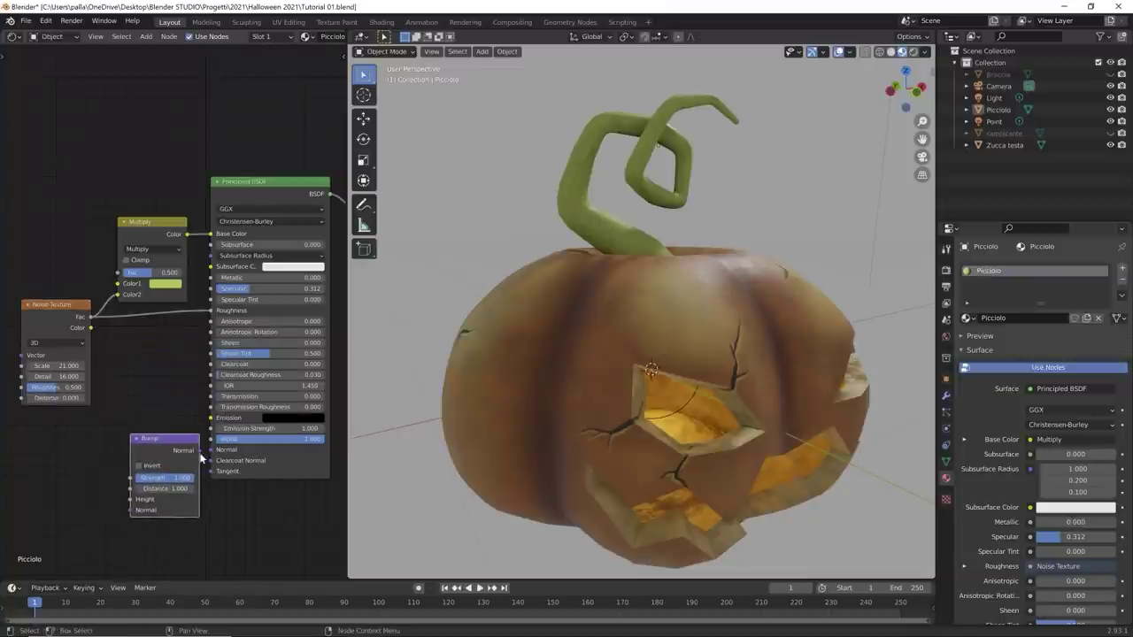
drag(199, 452, 212, 449)
drag(92, 318, 190, 481)
Step: Lower the Noise Texture Scale to 0.2
double_click(71, 368)
text(0.2)
key(Return)
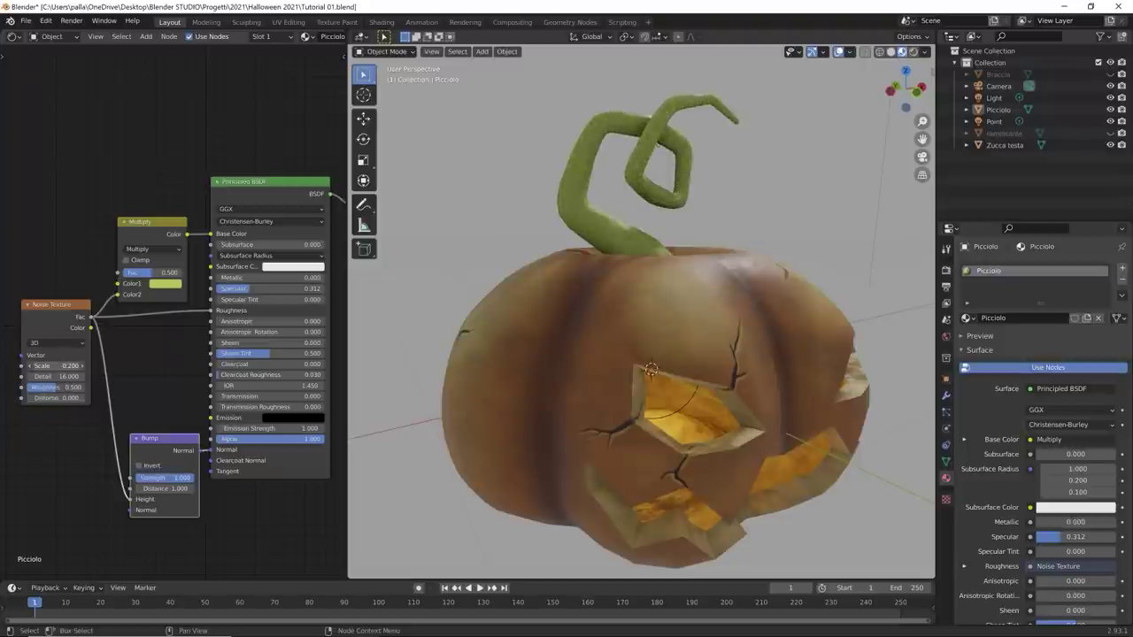
middle_drag(543, 324, 637, 345)
scroll(679, 338, up, 3)
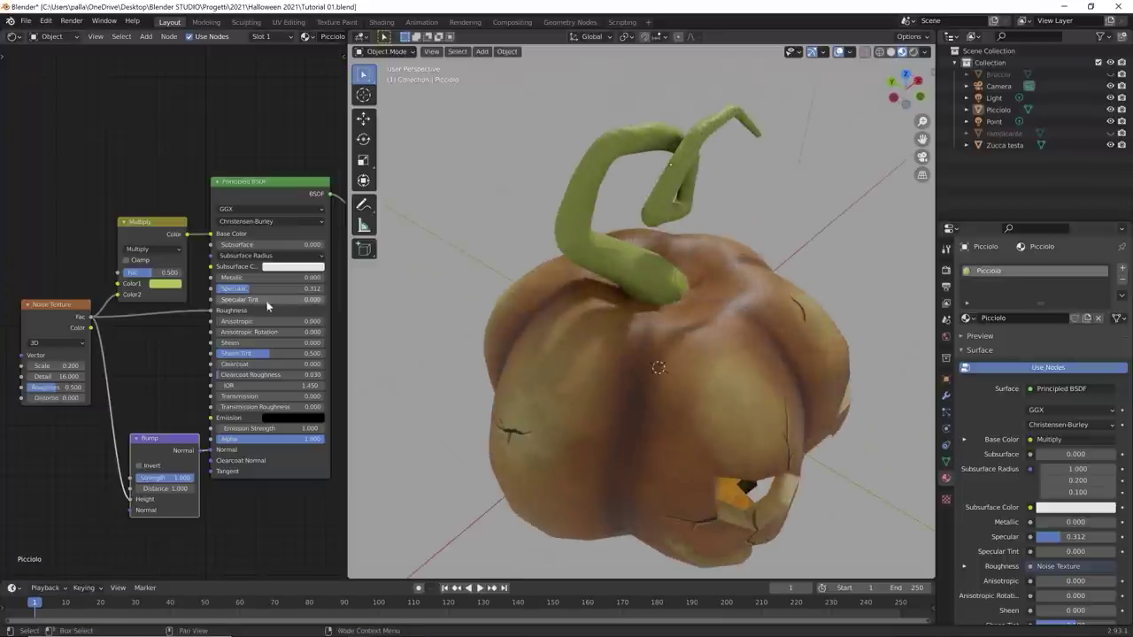
Step: Darken the stem's Multiply Color1 to Value 0.378 for a deeper olive green
click(170, 284)
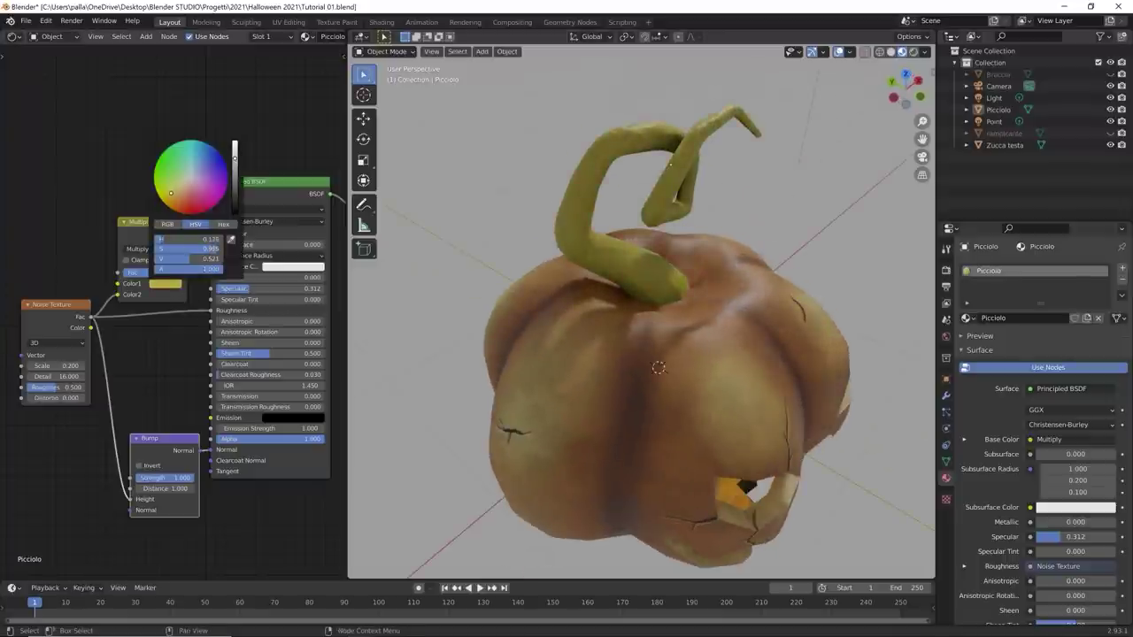
drag(231, 160, 235, 166)
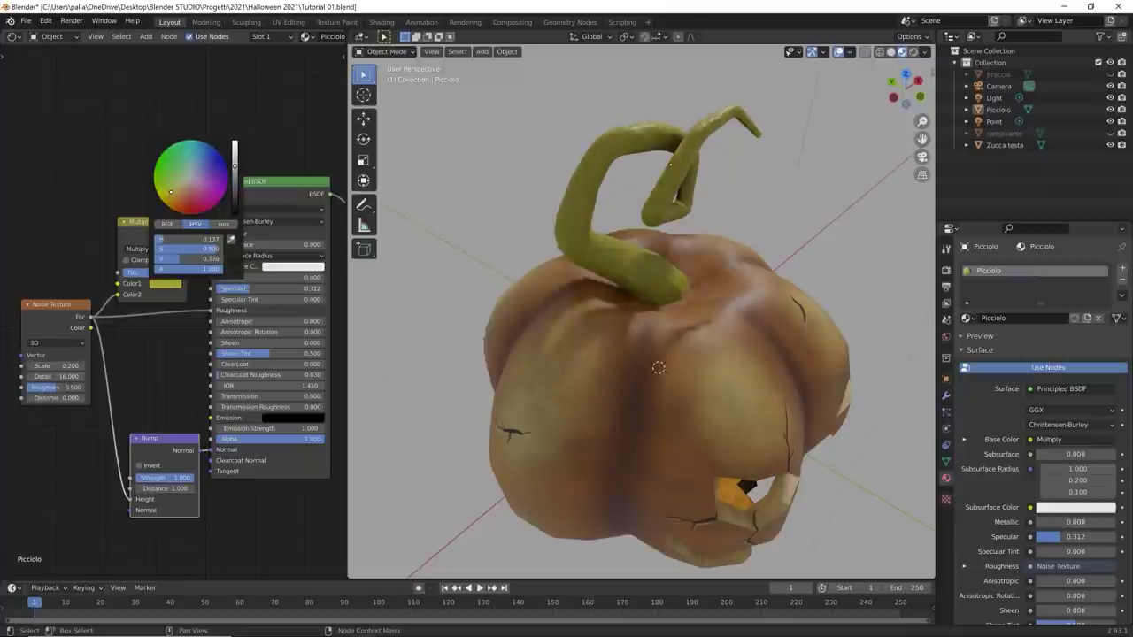
mouse_move(549, 319)
middle_down()
mouse_move(518, 298)
mouse_move(591, 340)
mouse_move(544, 318)
mouse_move(595, 318)
mouse_move(625, 341)
mouse_move(432, 336)
mouse_move(392, 53)
mouse_move(512, 383)
mouse_move(500, 332)
mouse_move(549, 321)
middle_up()
scroll(519, 298, down, 4)
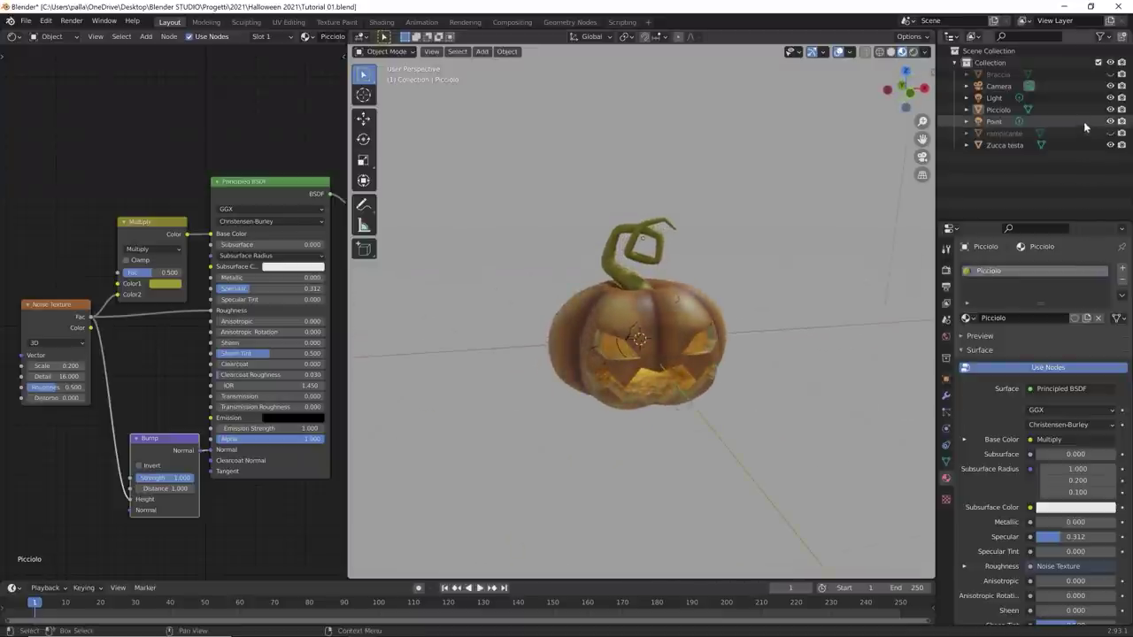
Step: Unhide the Braccia arms and assign them the Picciolo material
click(1110, 75)
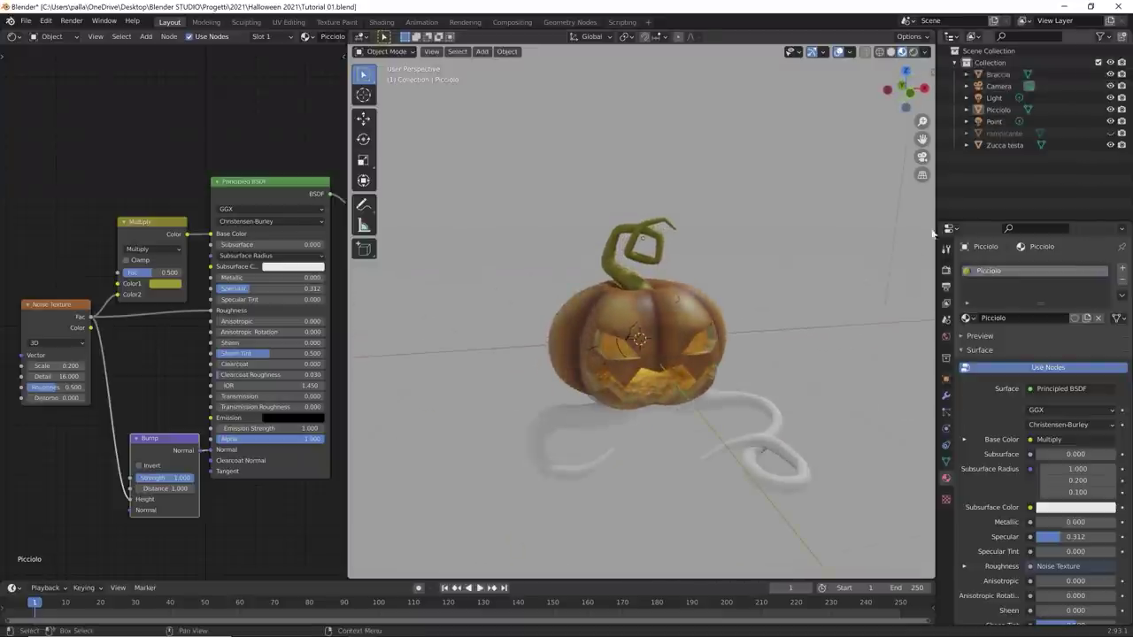
click(709, 396)
click(967, 318)
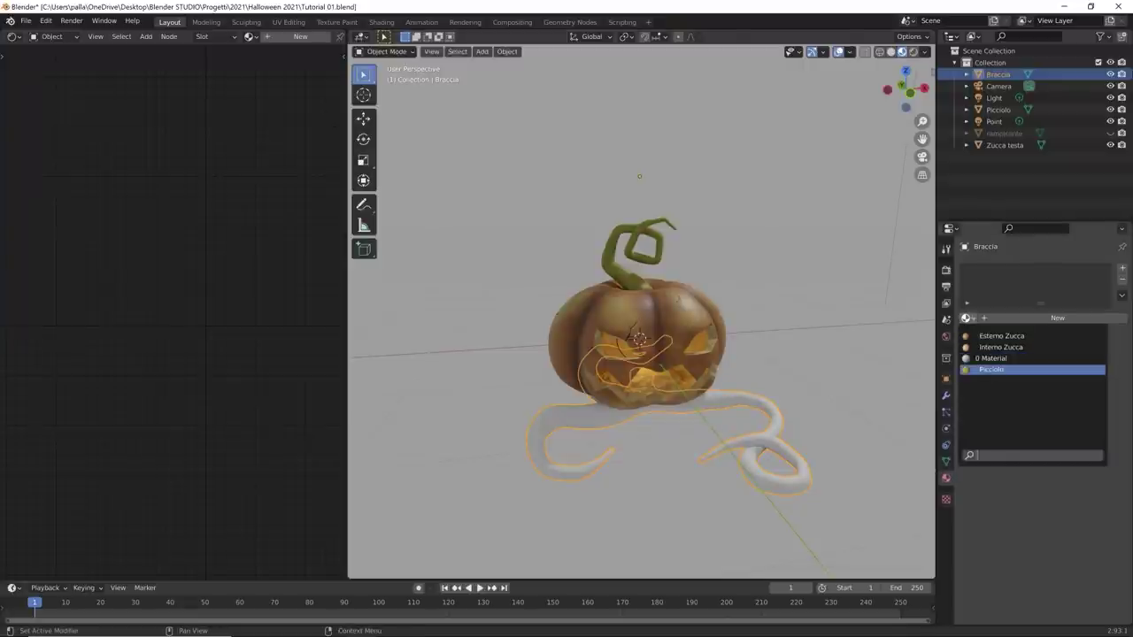
click(982, 370)
middle_drag(817, 359, 699, 410)
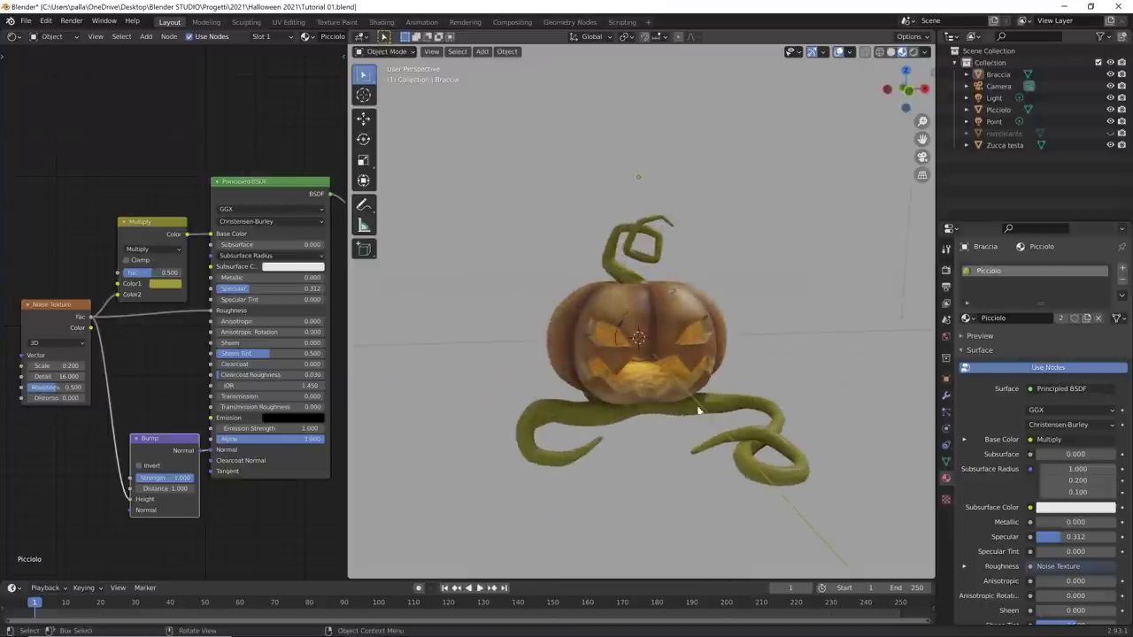
mouse_move(650, 466)
middle_down()
mouse_move(755, 481)
mouse_move(779, 455)
mouse_move(670, 459)
middle_up()
Step: Close the Shader Editor so the 3D viewport spans the left side
drag(350, 46, 177, 266)
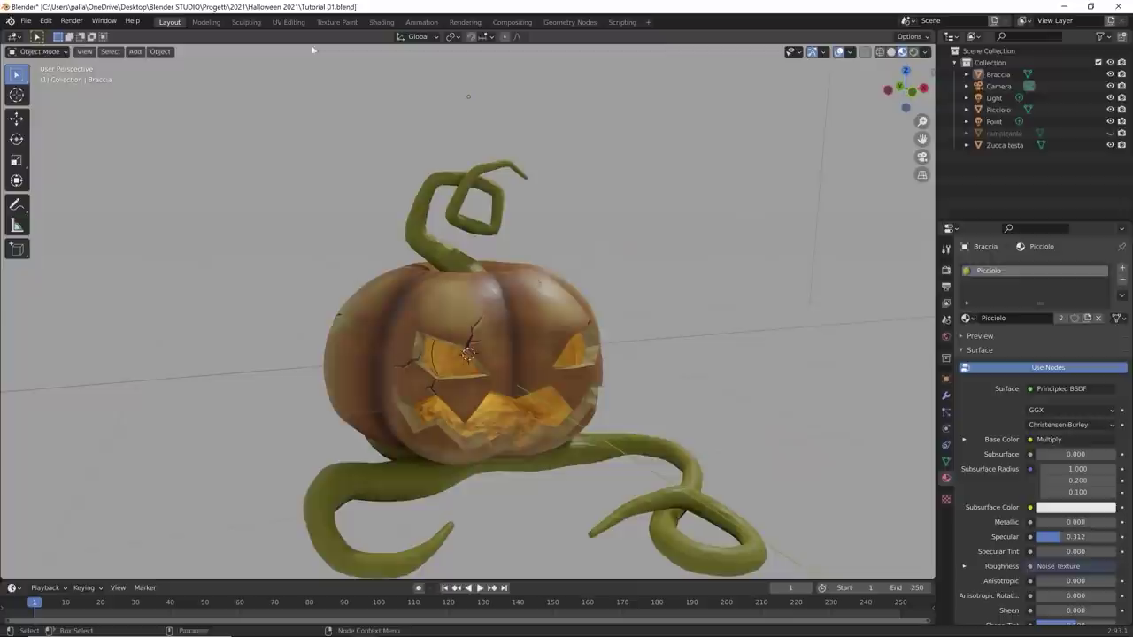
mouse_move(390, 409)
middle_down()
mouse_move(316, 399)
mouse_move(415, 406)
mouse_move(385, 407)
middle_up()
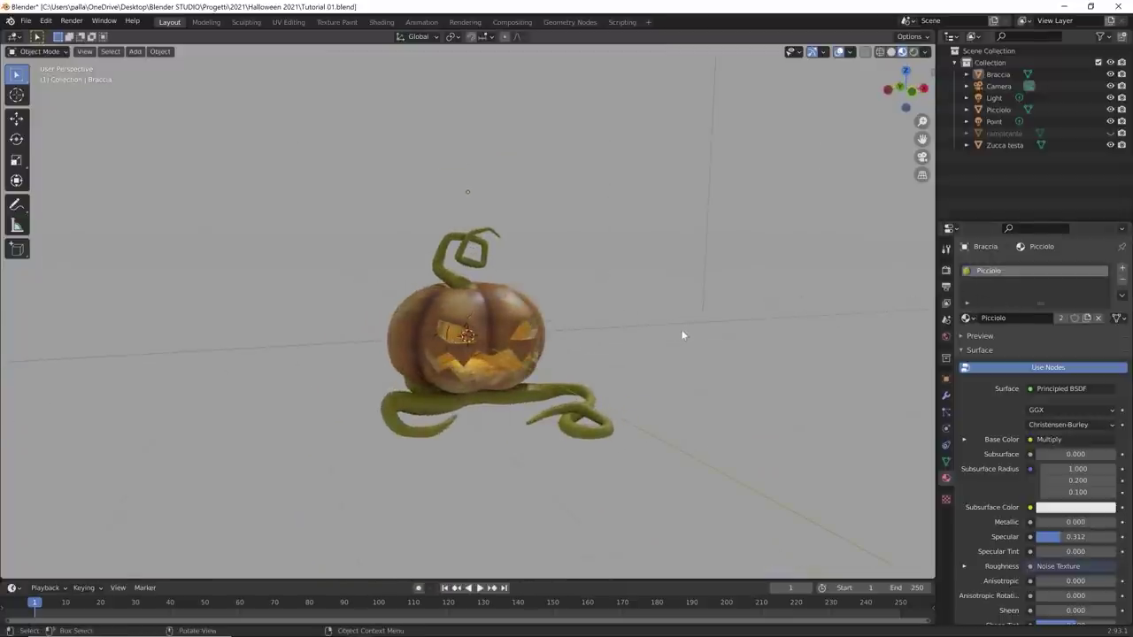
mouse_move(634, 359)
middle_down()
mouse_move(571, 366)
mouse_move(530, 353)
mouse_move(622, 363)
middle_up()
scroll(622, 362, up, 3)
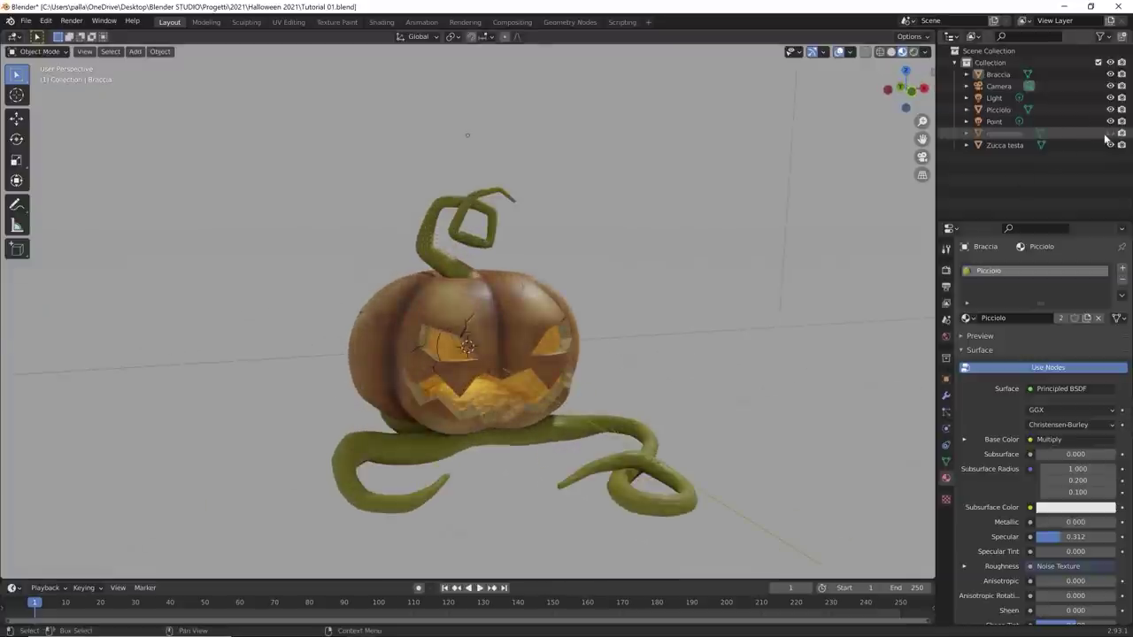
middle_drag(726, 297, 741, 331)
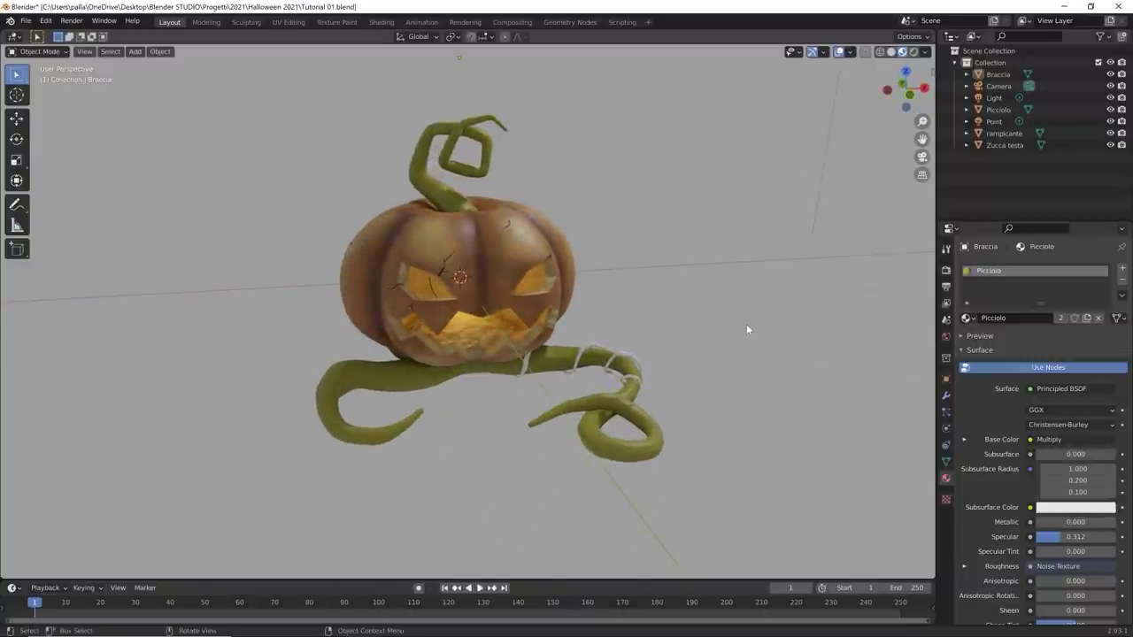
Step: Give the rampicante vine a Picciolo copy named 'rampicante piccolo' and split the viewport
click(1004, 133)
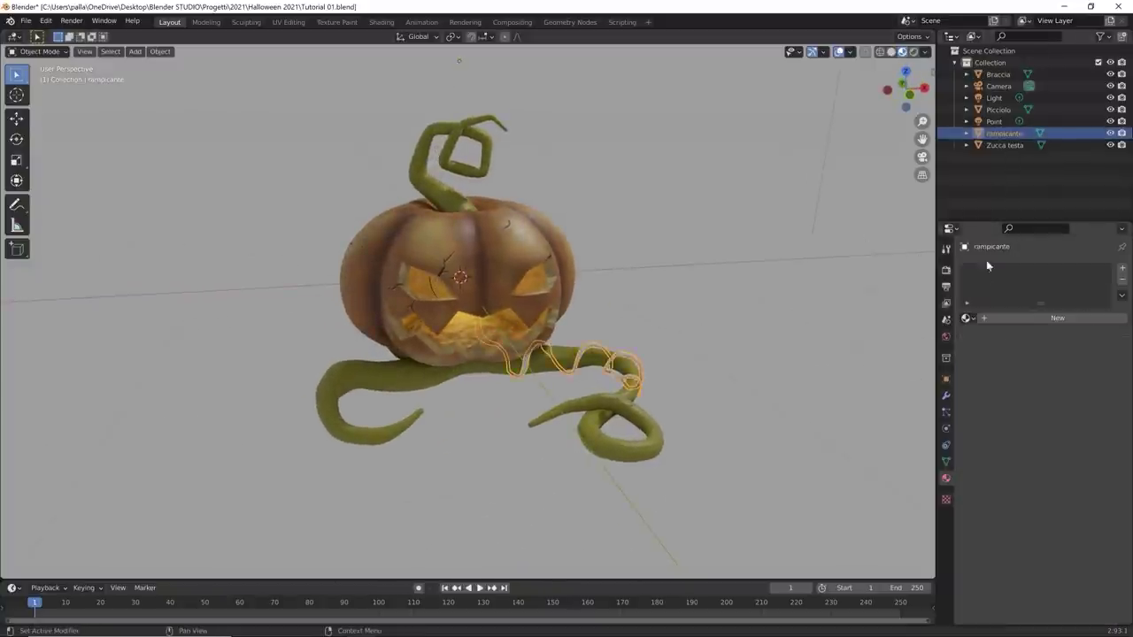
click(968, 318)
click(987, 370)
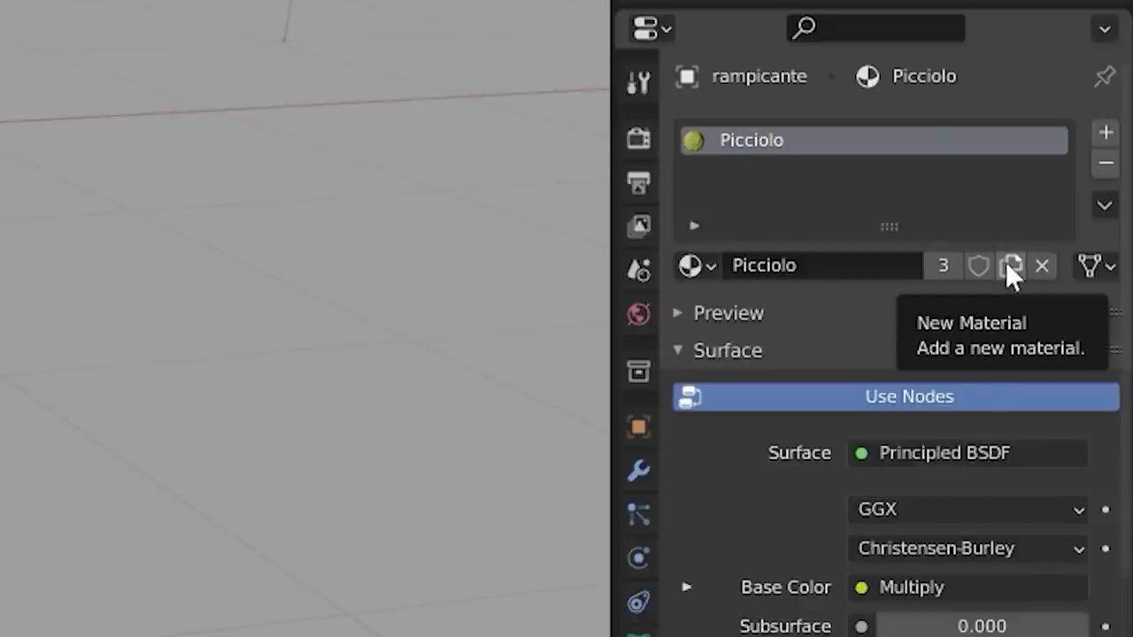
click(1009, 264)
double_click(770, 140)
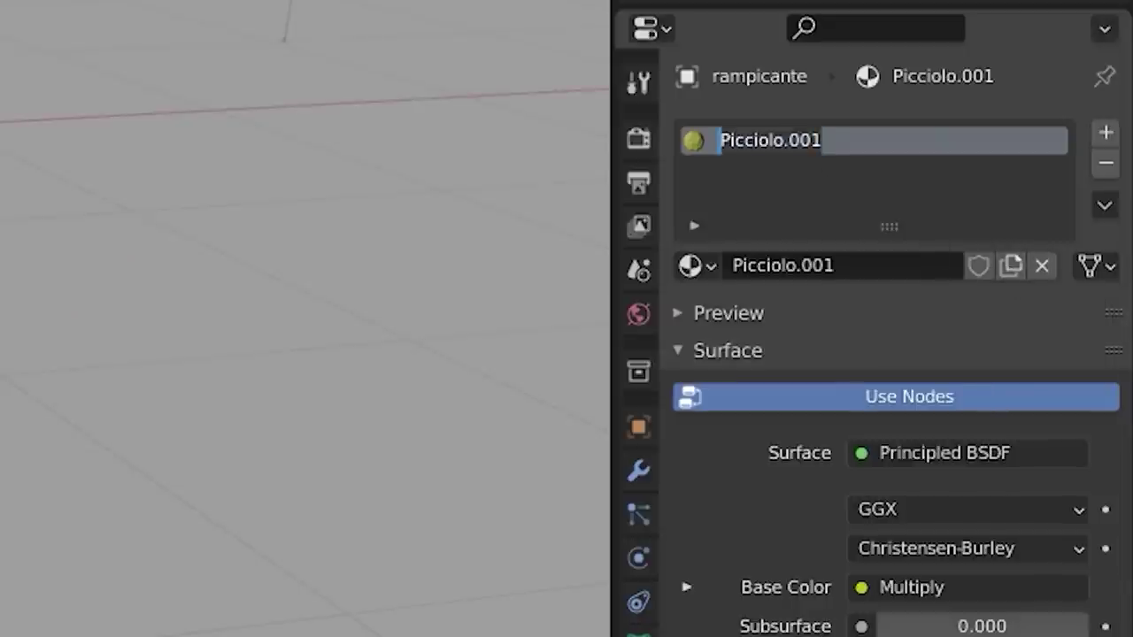
text(rampicante p)
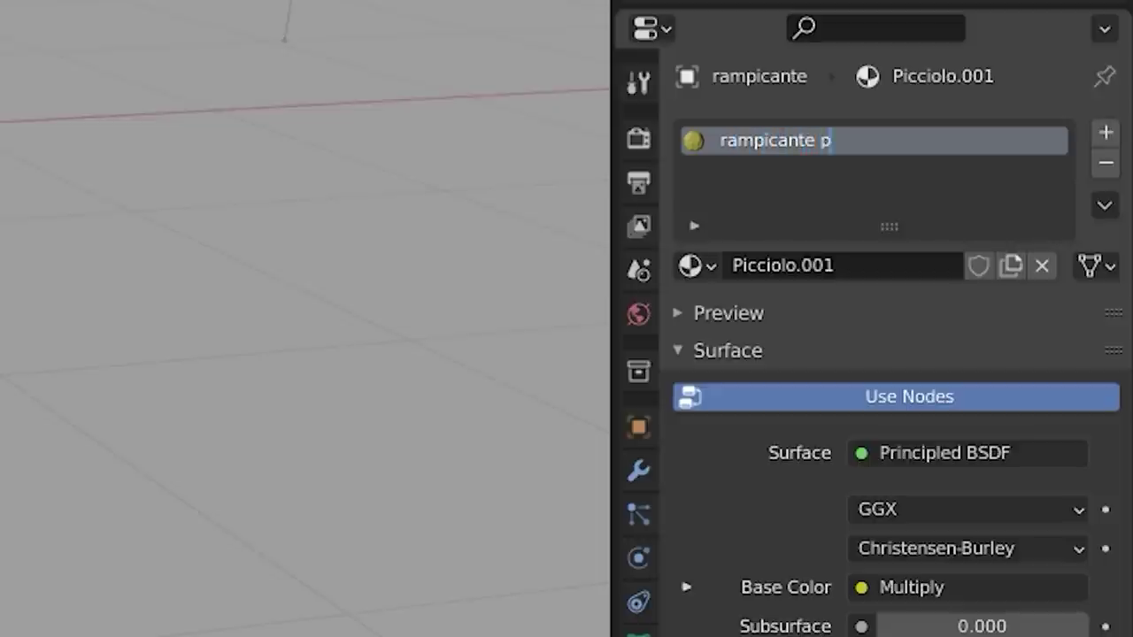
text(iccolo)
key(Return)
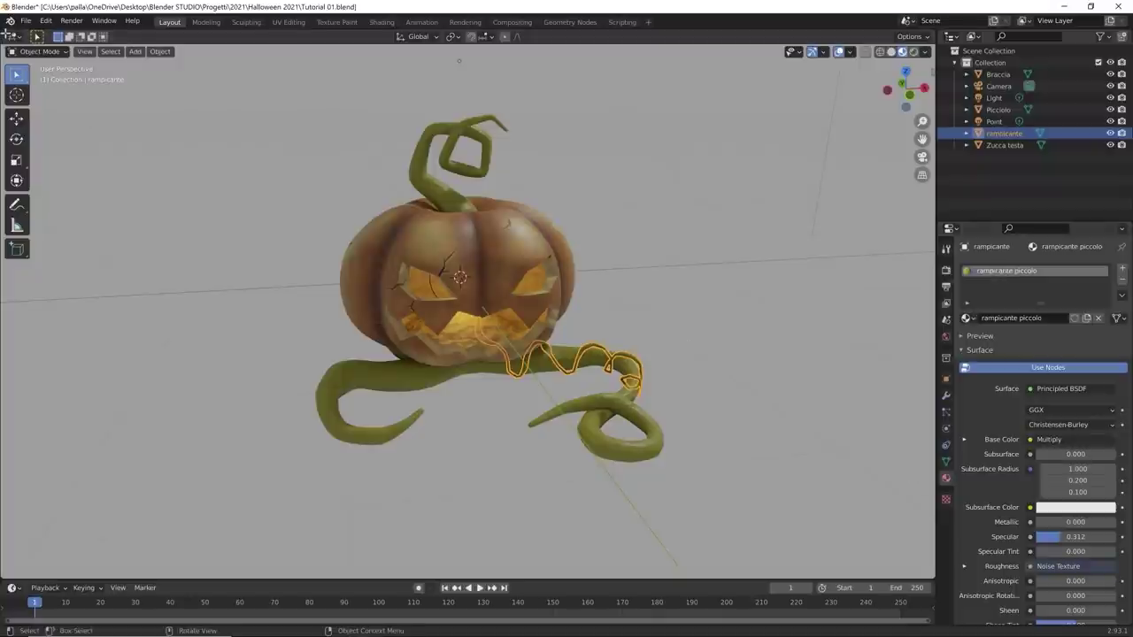
drag(5, 36, 433, 53)
Step: Turn the left area into a Shader Editor showing the Noise Texture and Multiply nodes
click(14, 36)
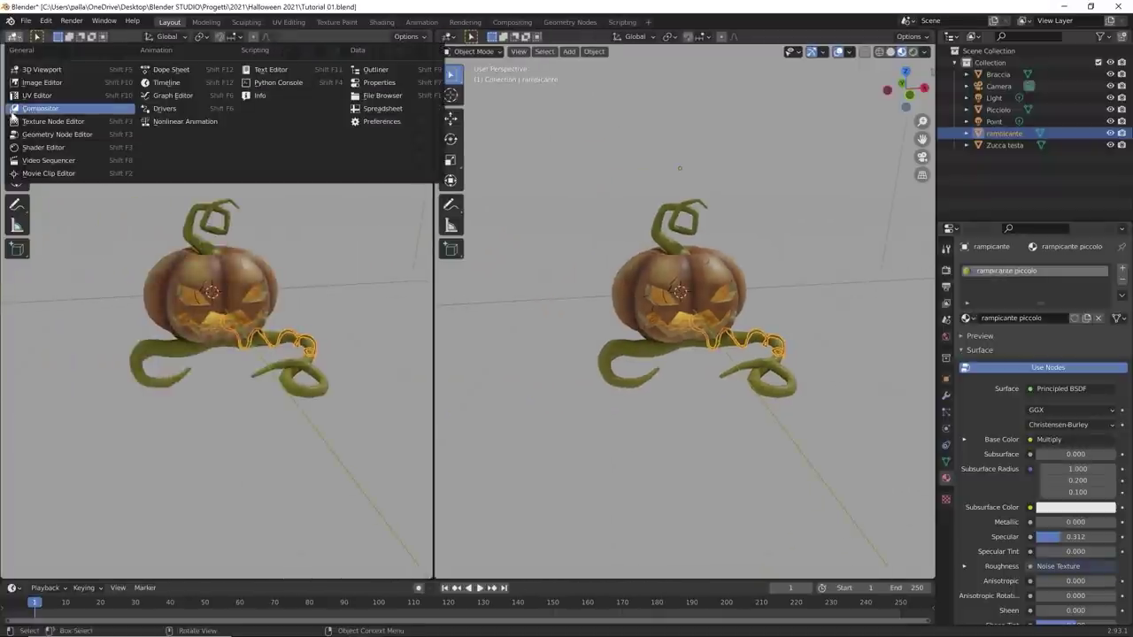
click(40, 146)
middle_drag(16, 361, 38, 362)
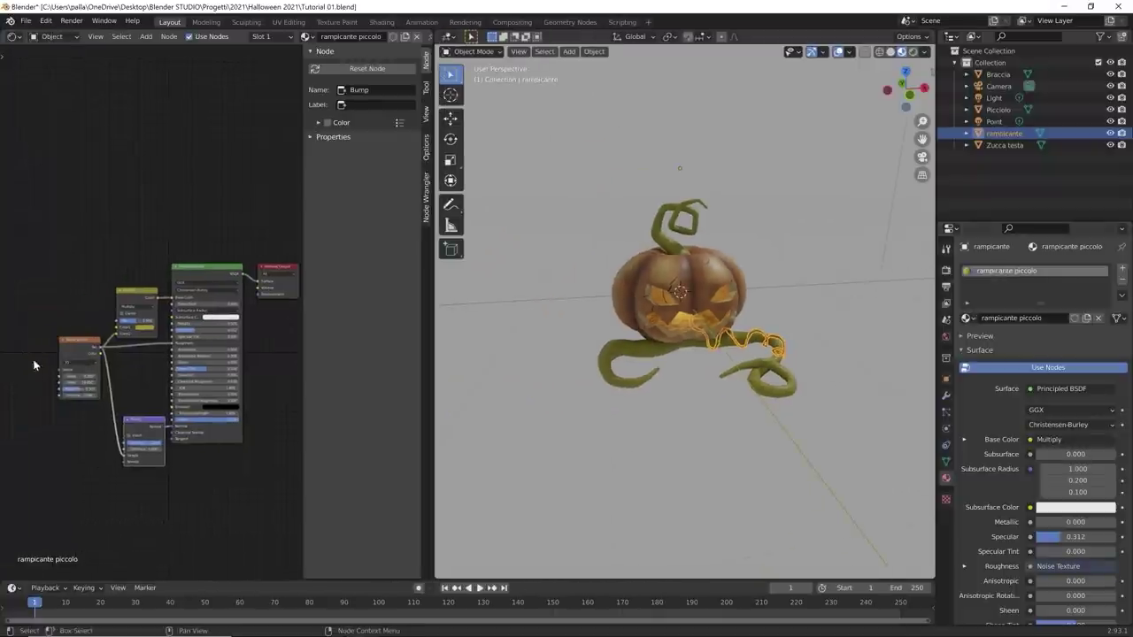
scroll(28, 392, up, 5)
ctrl+scroll(212, 321, right, 2)
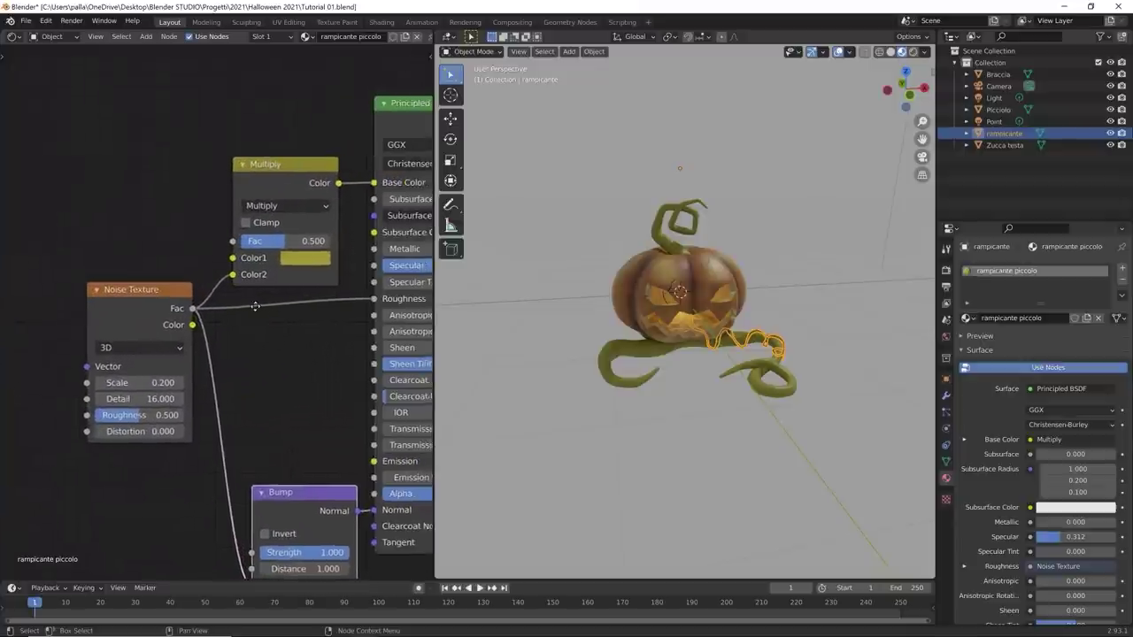
scroll(212, 322, up, 2)
Step: Shift the Multiply node's Color1 toward orange-brown in the HSV picker
click(338, 239)
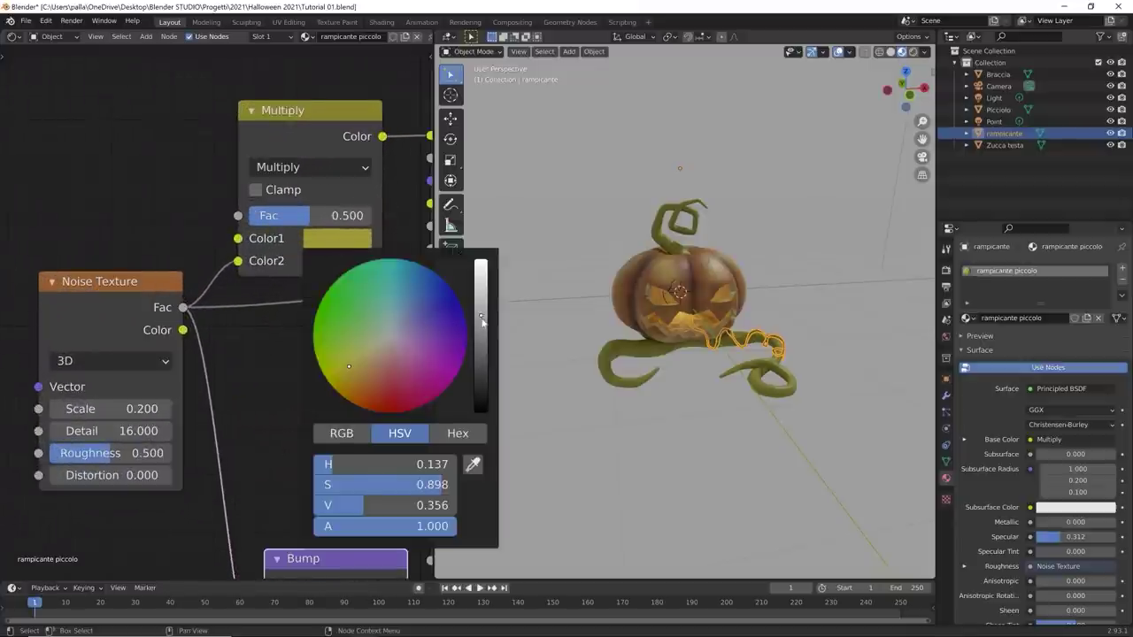
scroll(422, 332, down, 2)
click(815, 303)
middle_drag(815, 303, 385, 278)
scroll(766, 336, up, 3)
click(337, 239)
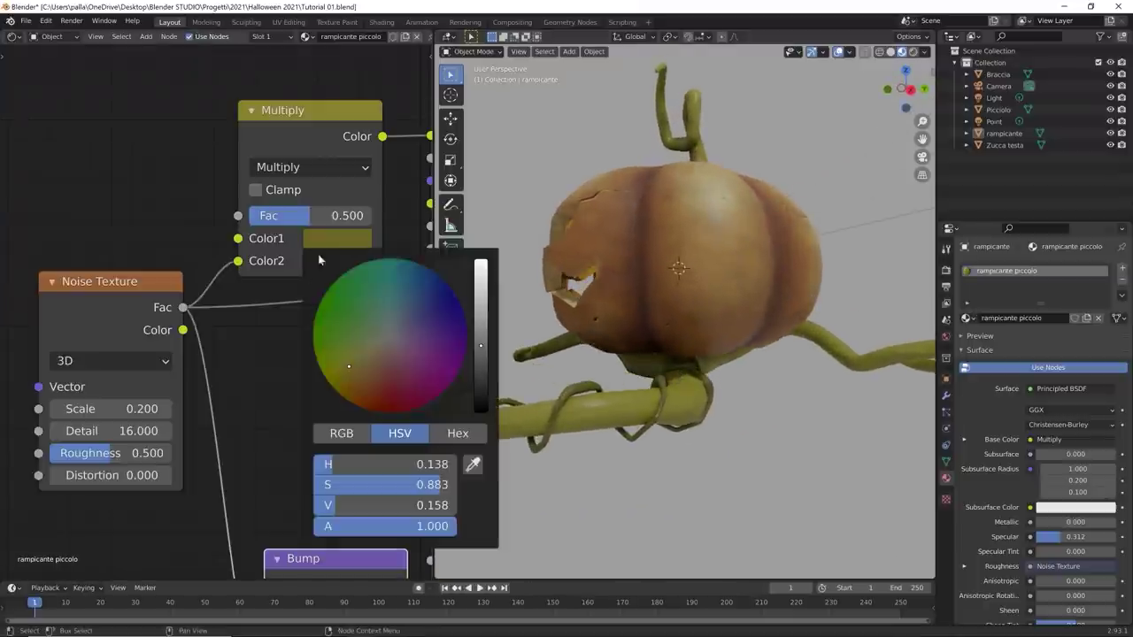
drag(353, 368, 370, 380)
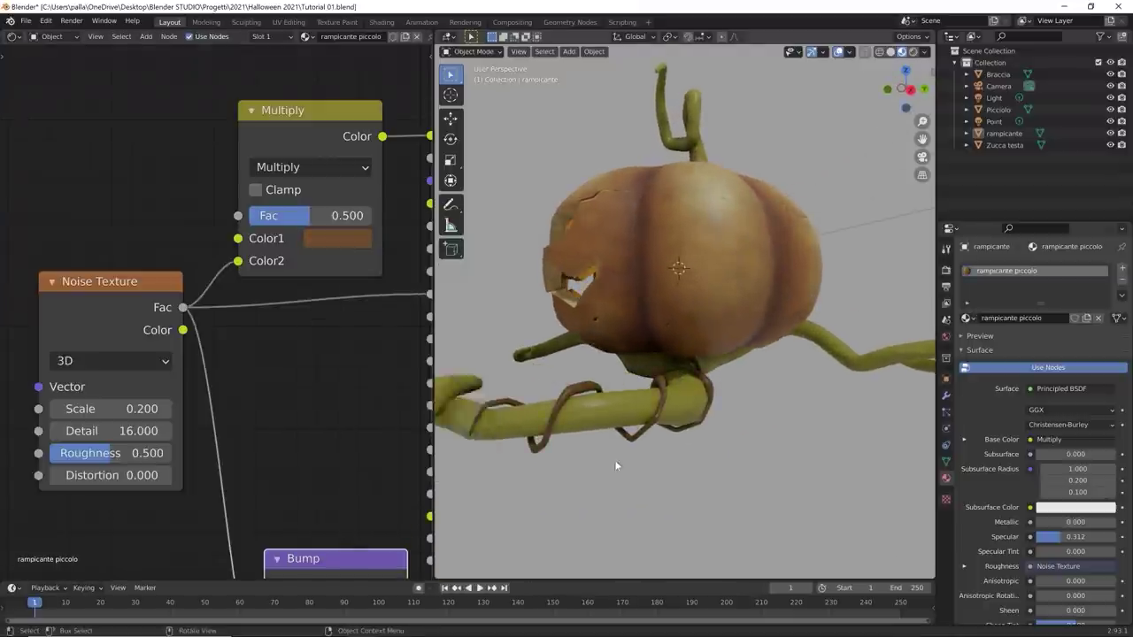
scroll(615, 460, down, 3)
middle_drag(614, 460, 578, 404)
scroll(578, 405, up, 5)
Step: Retune Color1 to olive, then adjust its hue and darken it to deep green
click(310, 238)
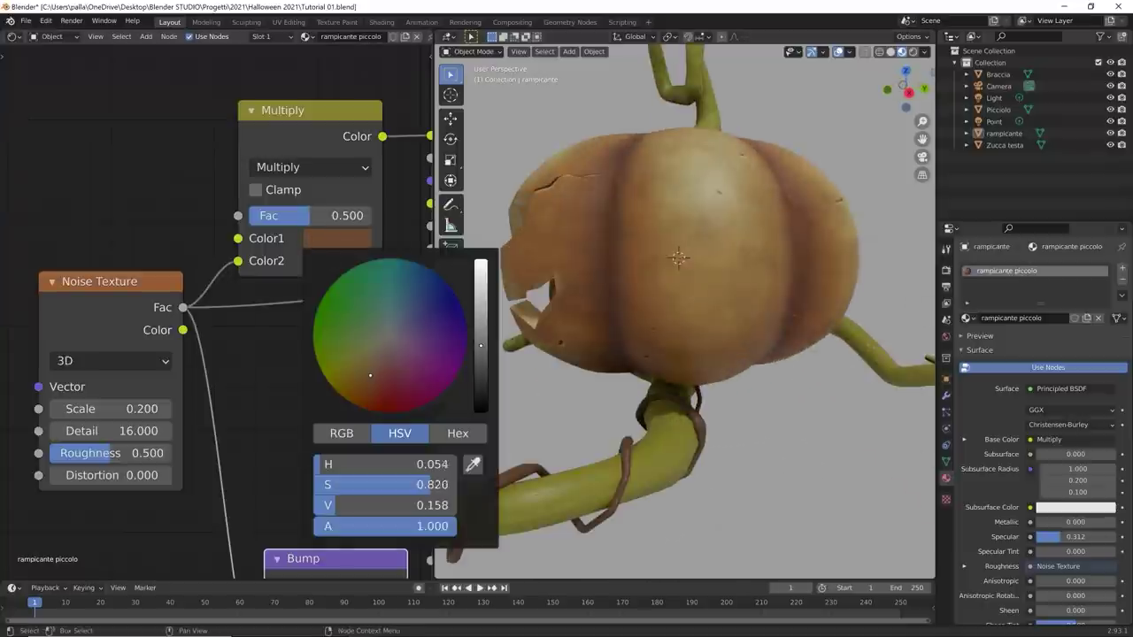
mouse_move(369, 380)
mouse_down()
mouse_move(343, 340)
mouse_move(362, 352)
mouse_up()
ctrl+scroll(448, 327, up, 4)
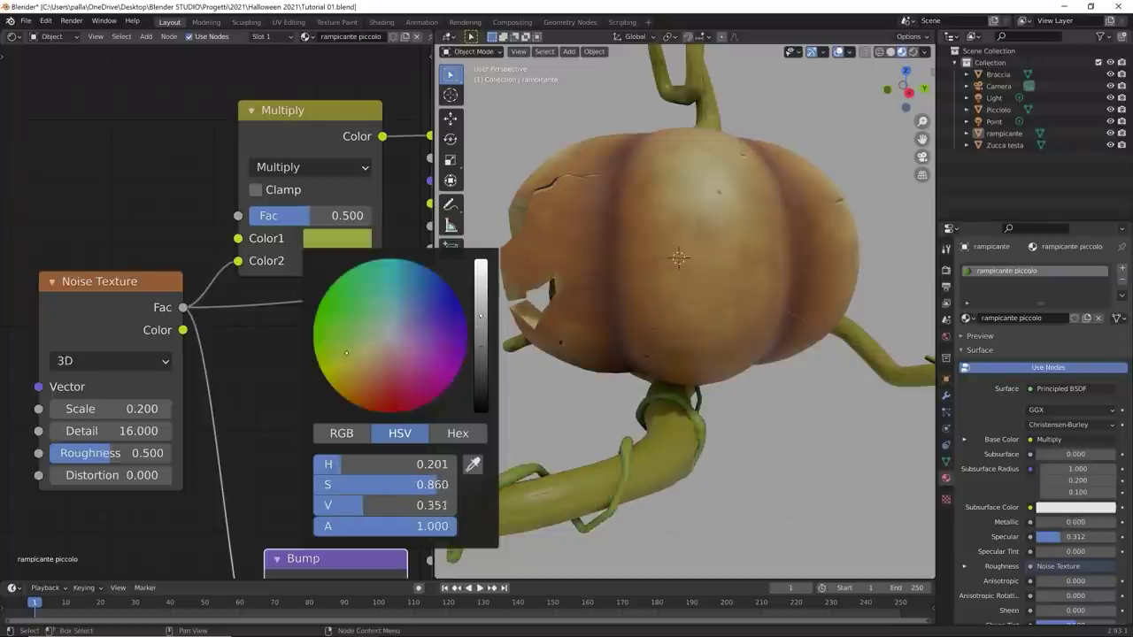
scroll(699, 445, down, 4)
middle_drag(693, 414, 708, 485)
click(332, 244)
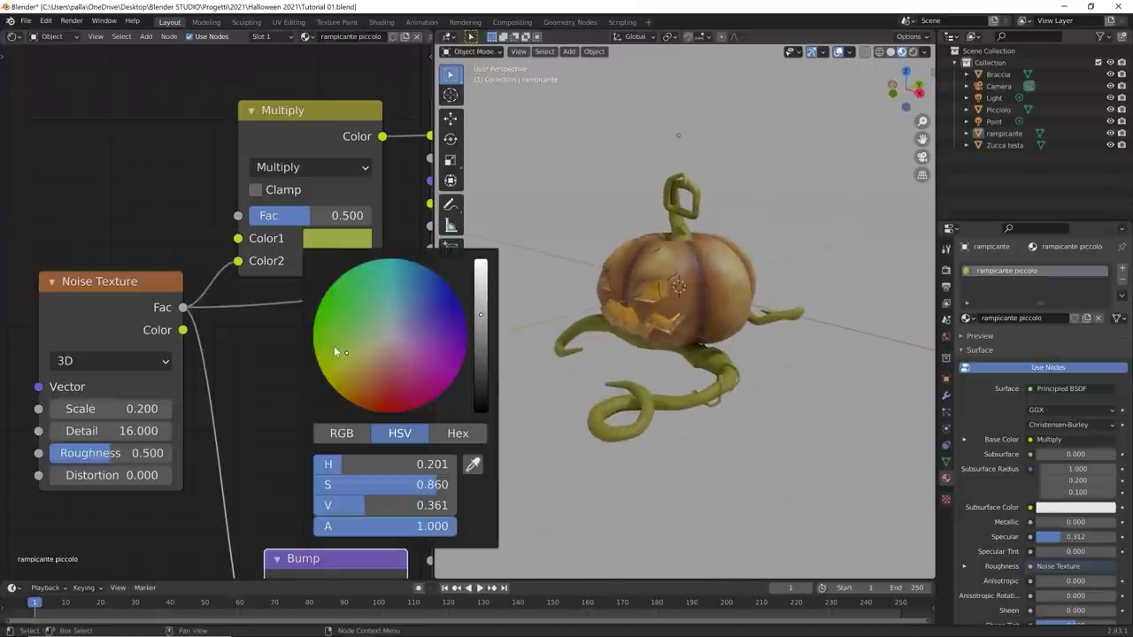
mouse_move(334, 347)
mouse_down()
mouse_move(348, 353)
mouse_move(343, 382)
mouse_move(348, 345)
mouse_move(367, 359)
mouse_up()
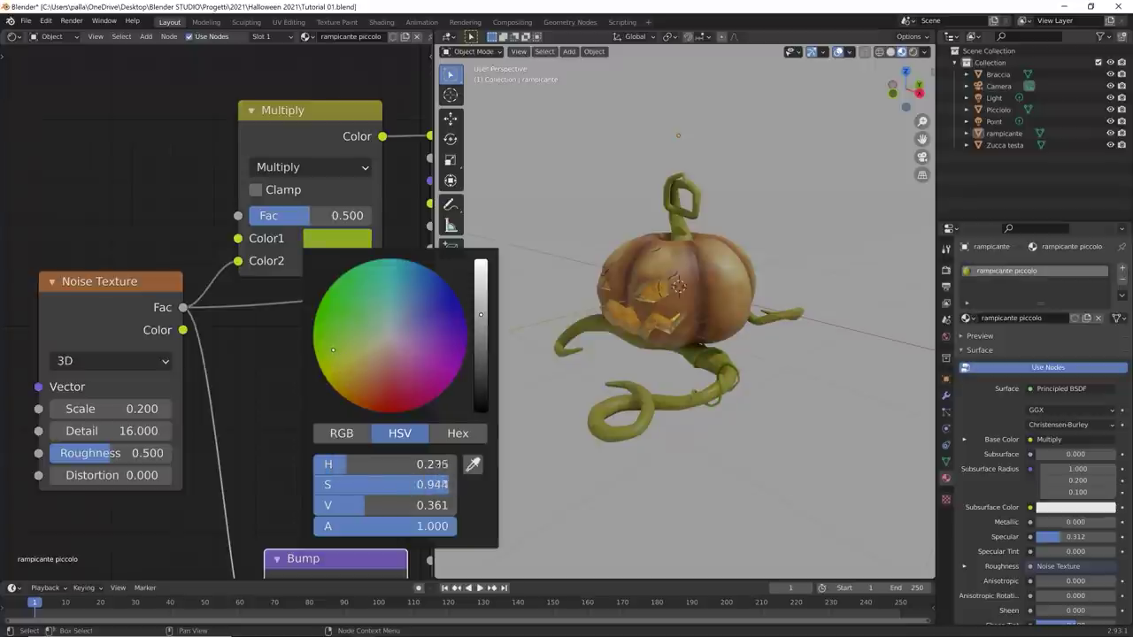
drag(478, 304, 480, 351)
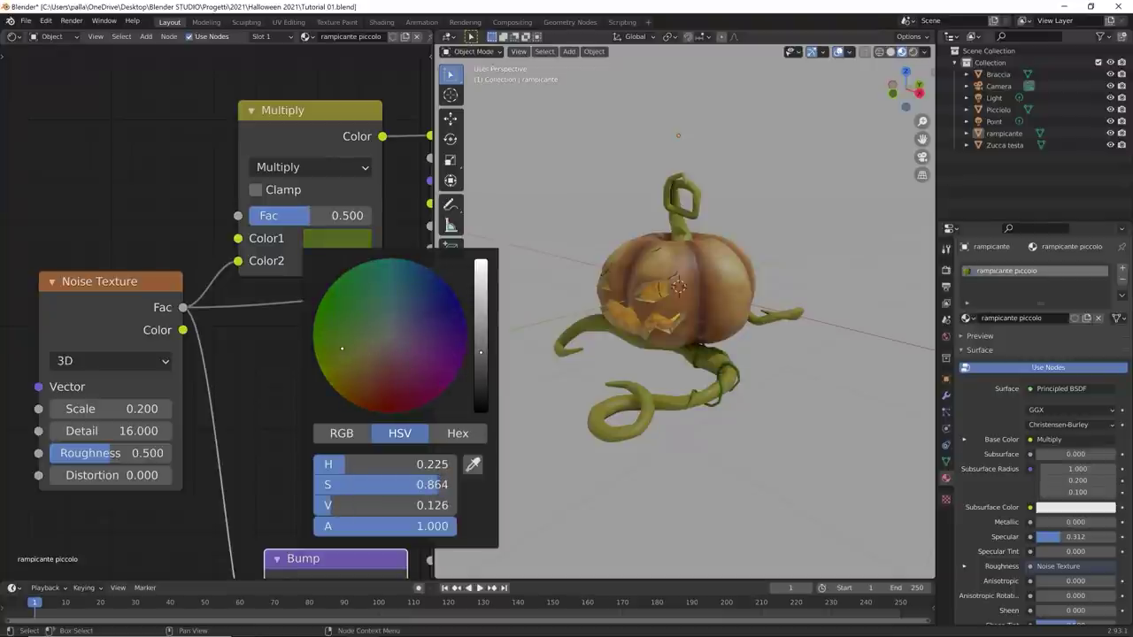
Step: Lower the rampicante vine's Specular to 0.114 and rejoin the viewport over the shader editor
middle_drag(709, 481, 757, 485)
scroll(749, 416, up, 8)
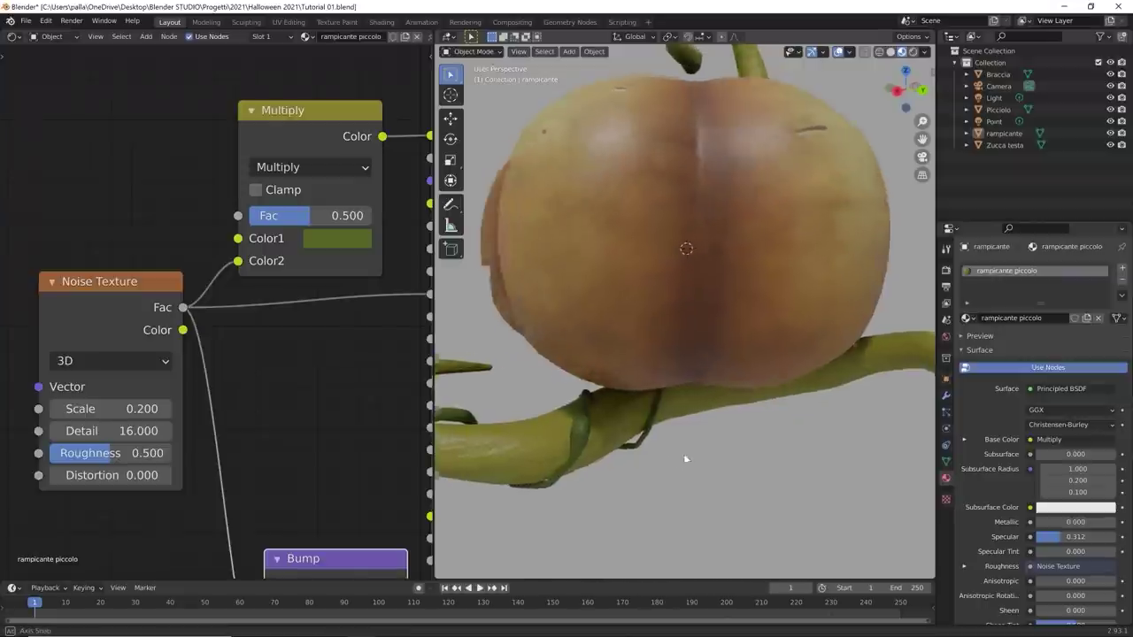
middle_drag(683, 453, 748, 418)
click(559, 440)
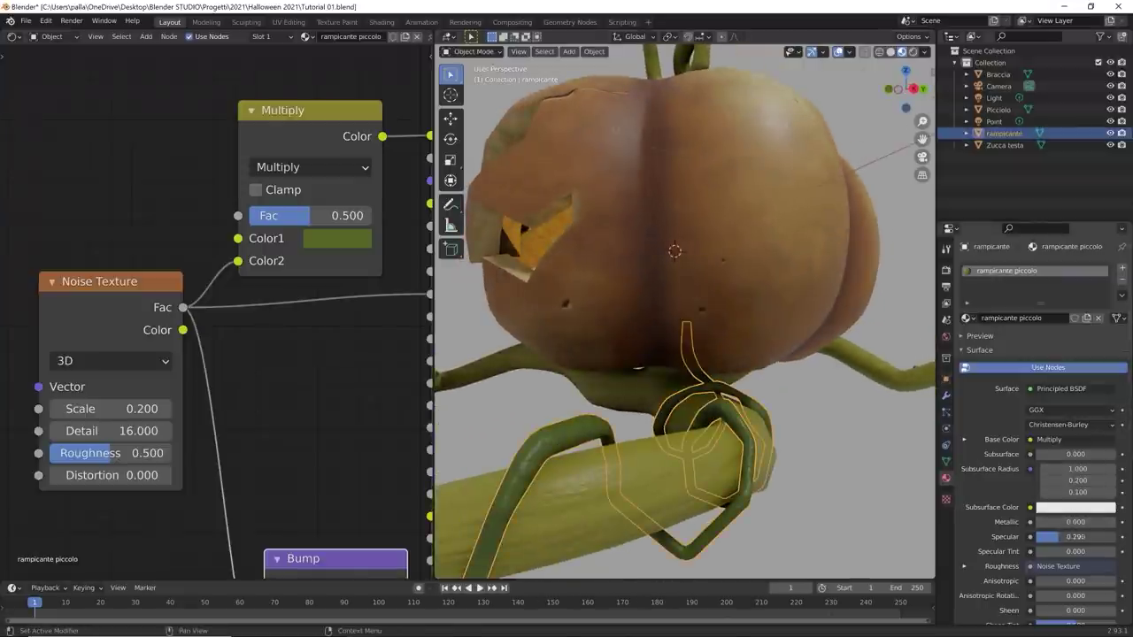
drag(1075, 537, 1058, 537)
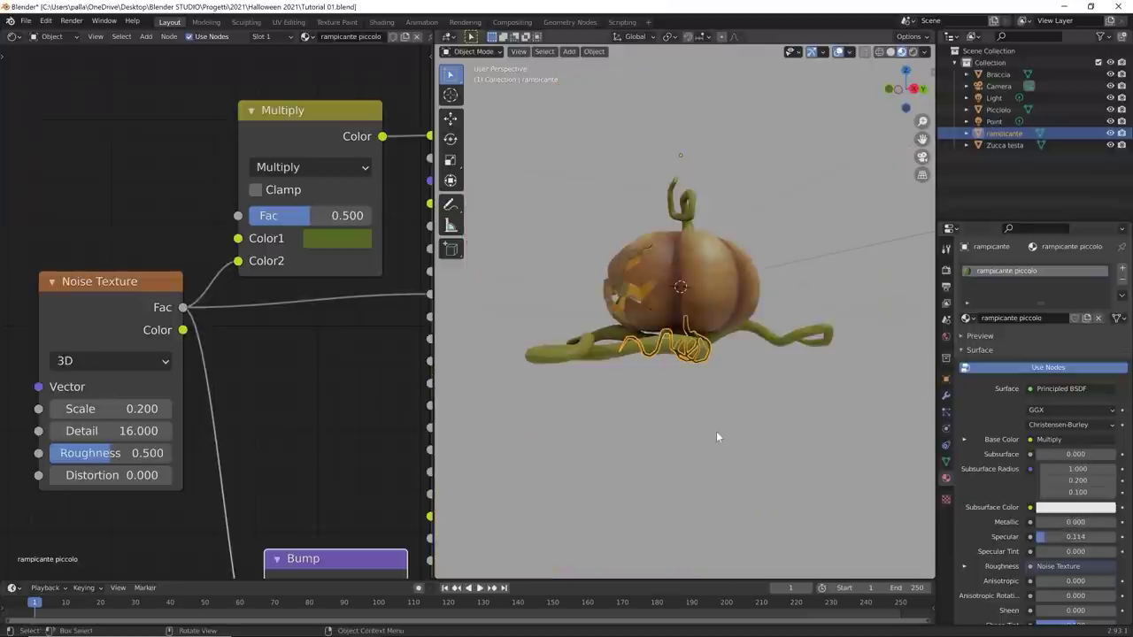
middle_drag(716, 431, 761, 436)
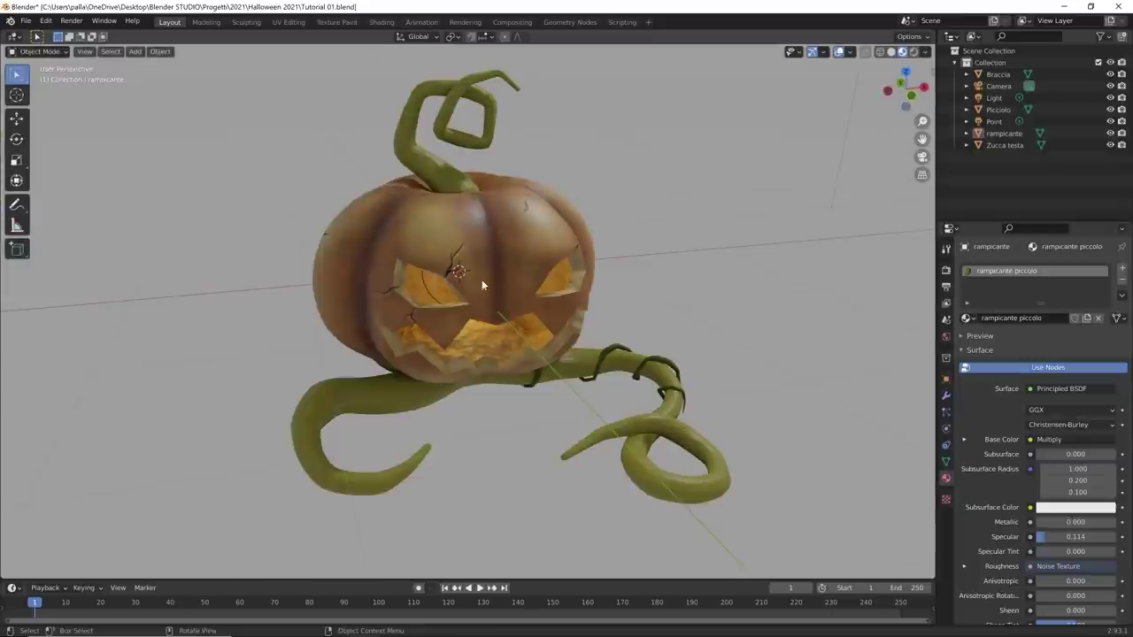
middle_drag(482, 280, 551, 327)
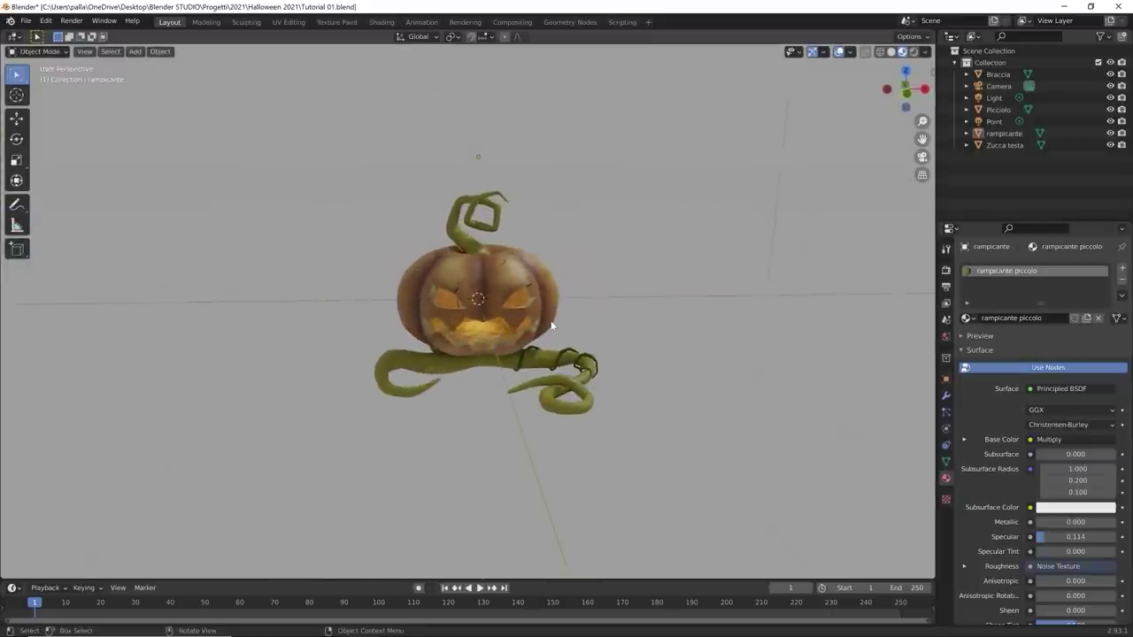
Step: Switch to the Numpad 1 front orthographic view and orbit around the jack-o'-lantern
key(KP_1)
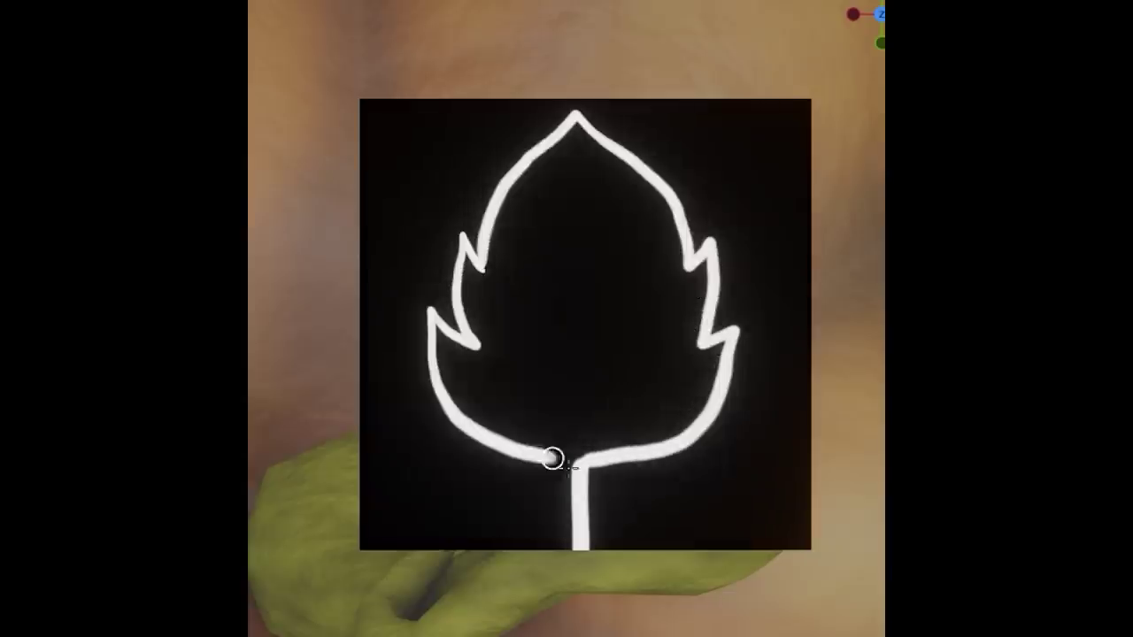
mouse_move(554, 457)
mouse_down()
mouse_move(435, 329)
mouse_move(483, 385)
mouse_up()
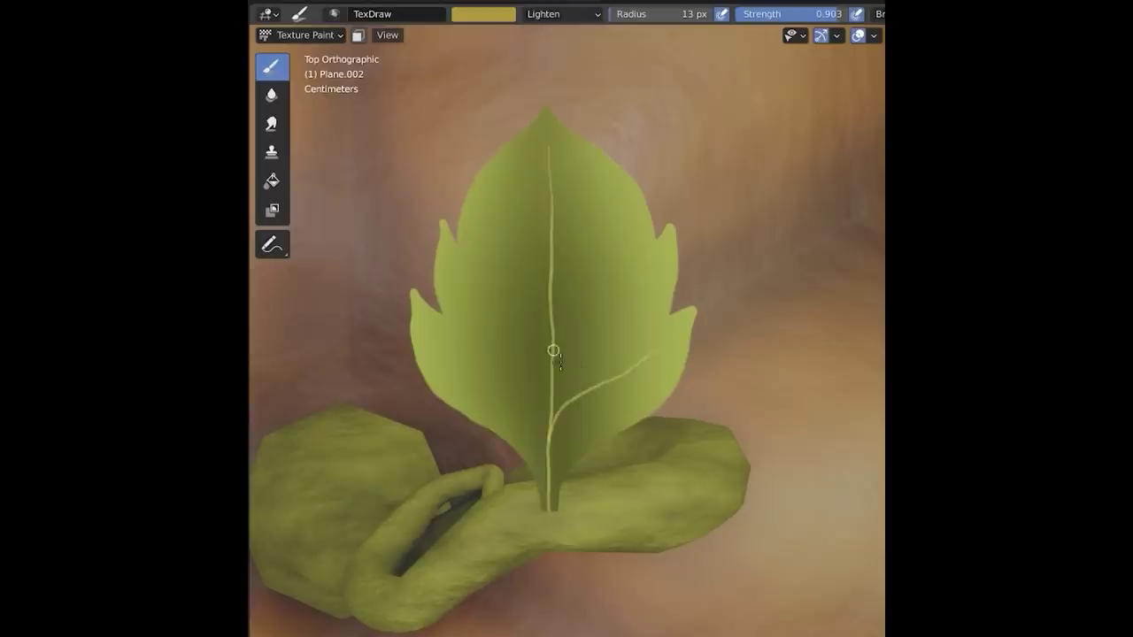
mouse_move(553, 352)
mouse_down()
mouse_move(543, 303)
mouse_move(458, 250)
mouse_up()
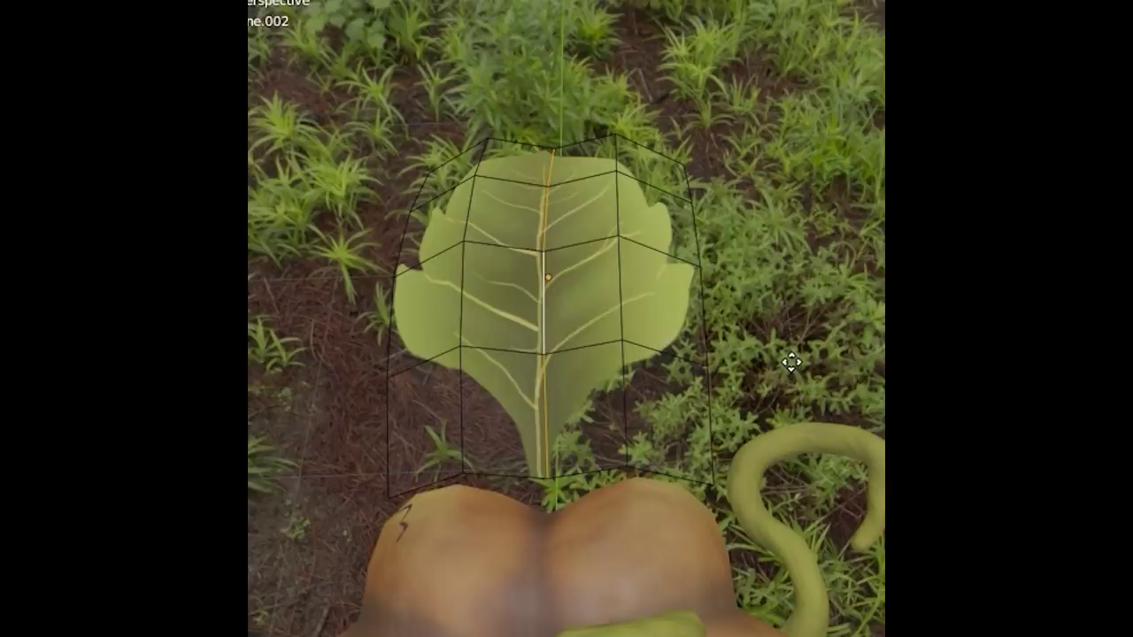
drag(753, 376, 726, 397)
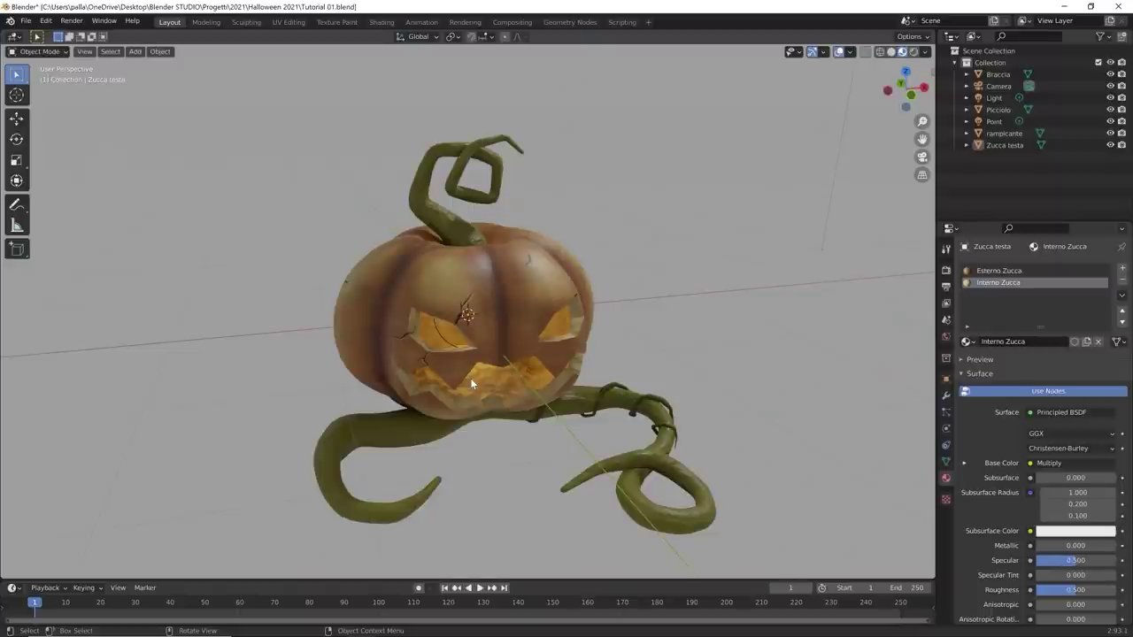
mouse_move(436, 392)
middle_down()
mouse_move(393, 399)
mouse_move(386, 386)
mouse_move(481, 399)
mouse_move(426, 390)
mouse_move(442, 387)
middle_up()
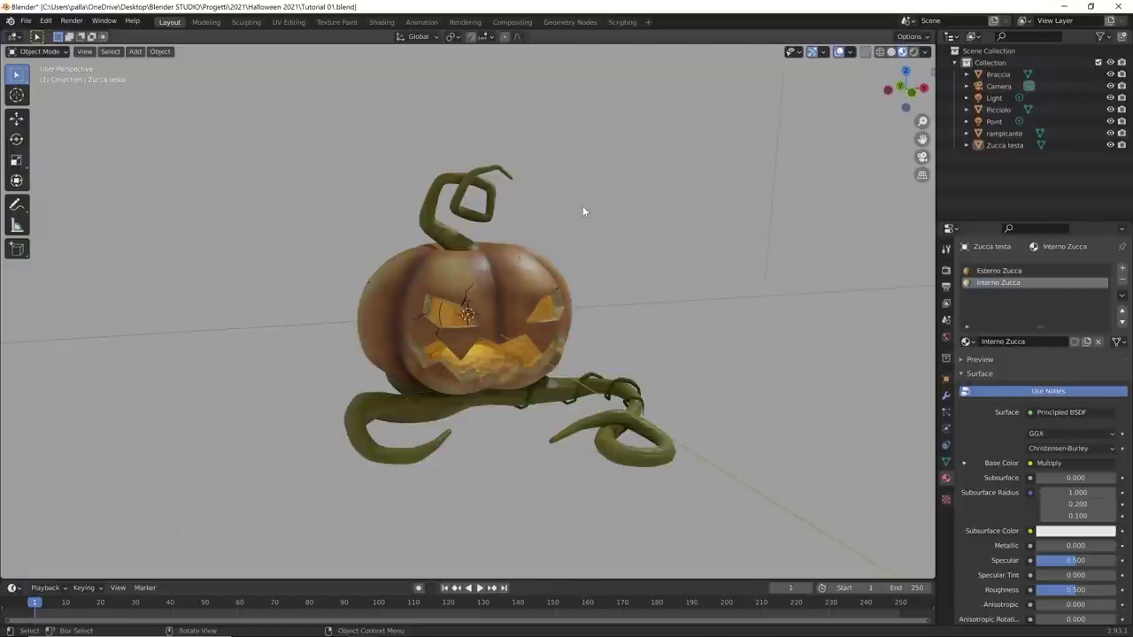
Step: Hide rampicante, Zucca testa, Braccia and Picciolo in the Outliner
click(1109, 133)
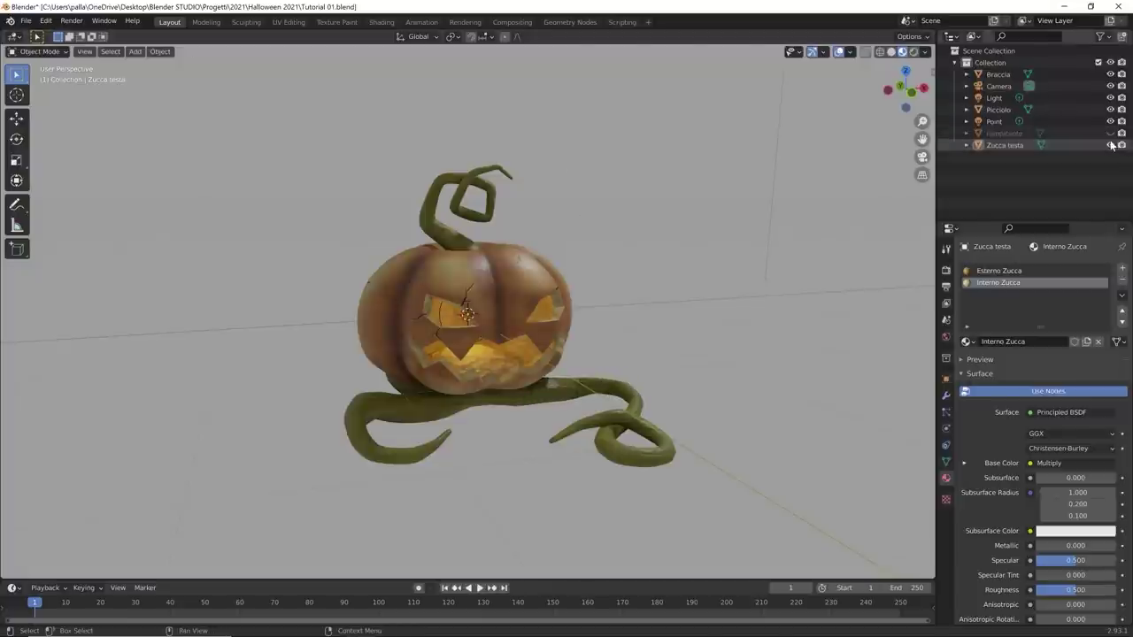
click(1110, 145)
click(1110, 74)
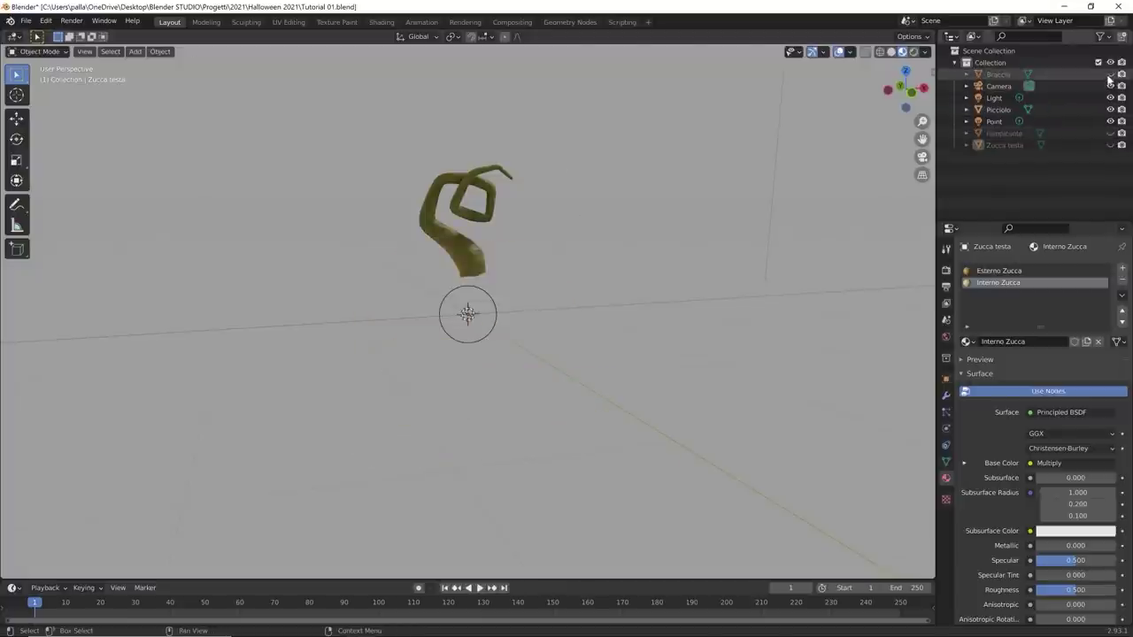
click(1110, 109)
middle_drag(659, 212, 593, 270)
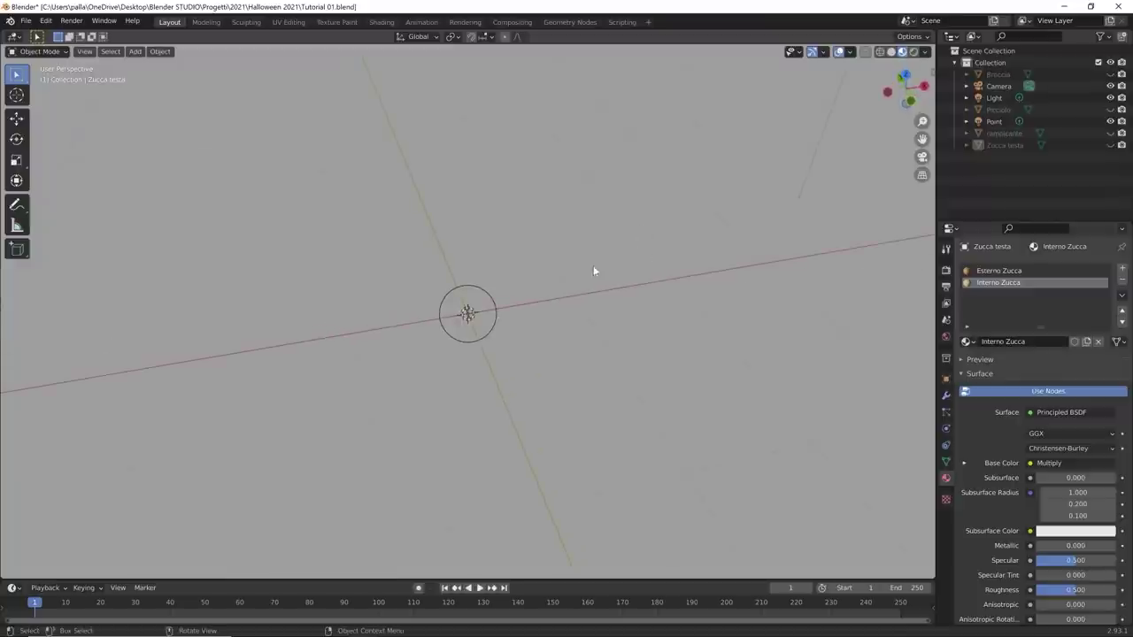
Step: Add a Plane mesh and raise it along Z
key(shift+a)
mouse_move(580, 271)
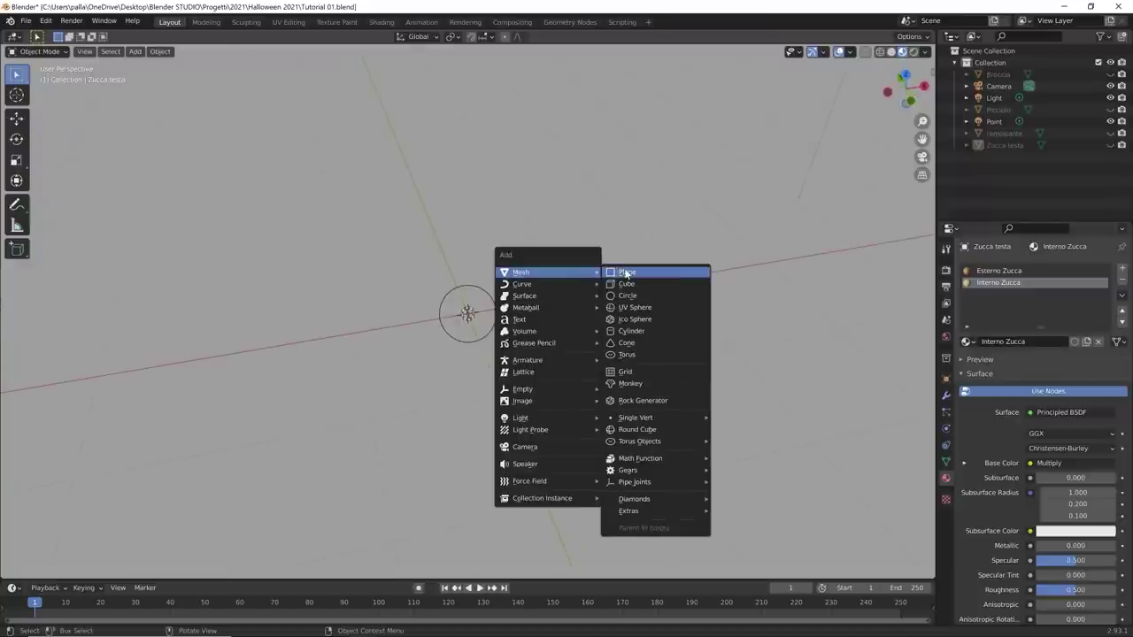
click(623, 270)
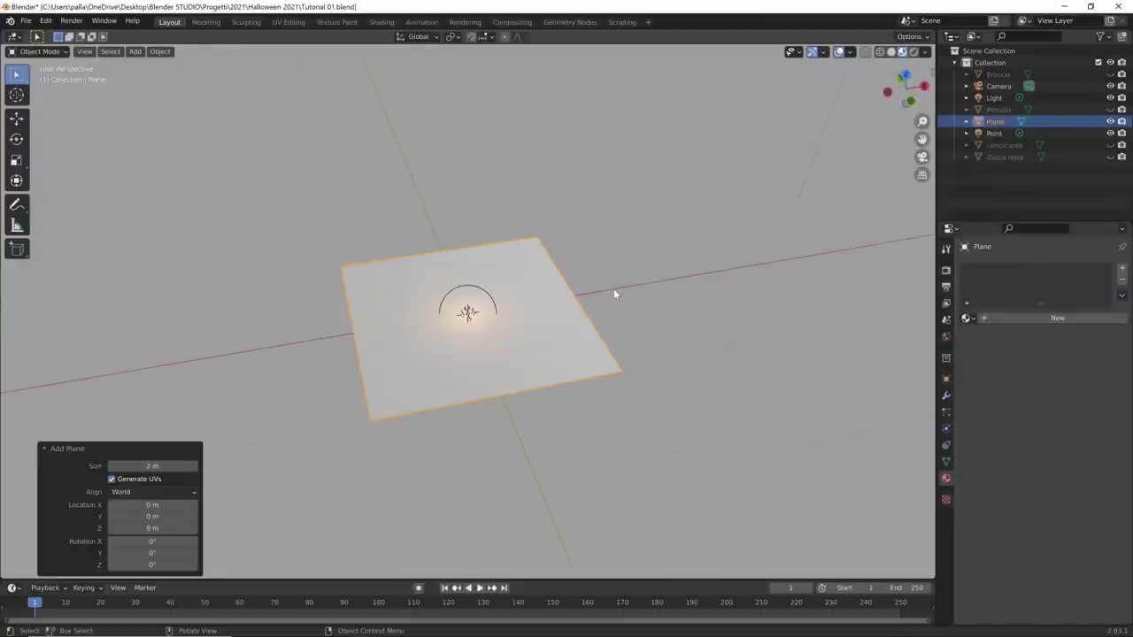
key(g)
key(z)
click(601, 197)
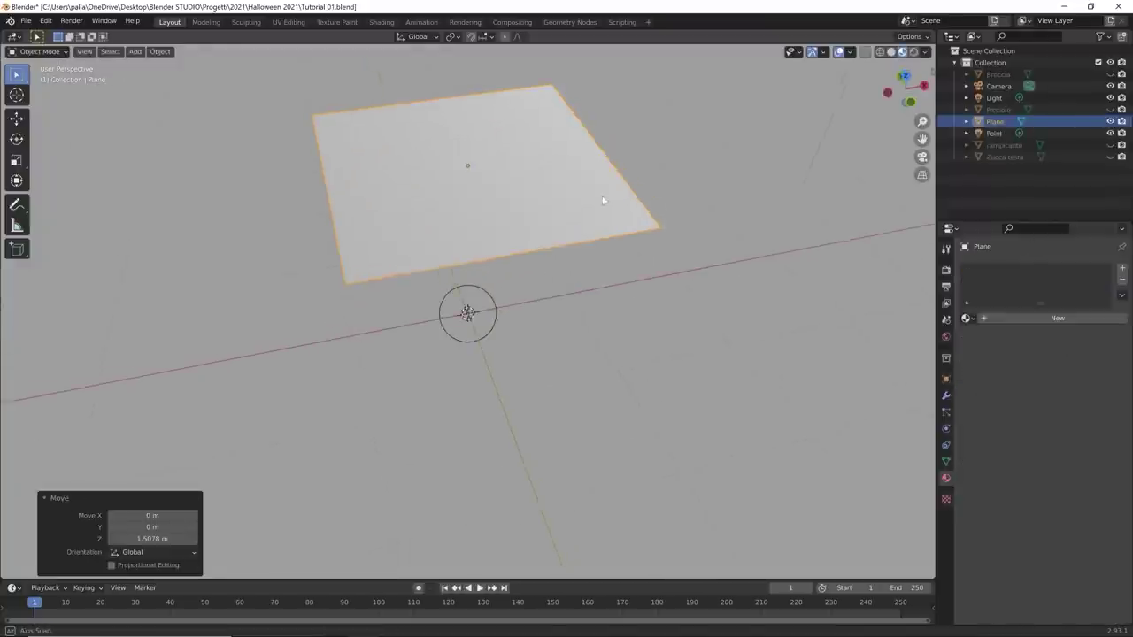
Step: Reselect the plane and split the 3D view into two side-by-side views
middle_drag(601, 197, 669, 212)
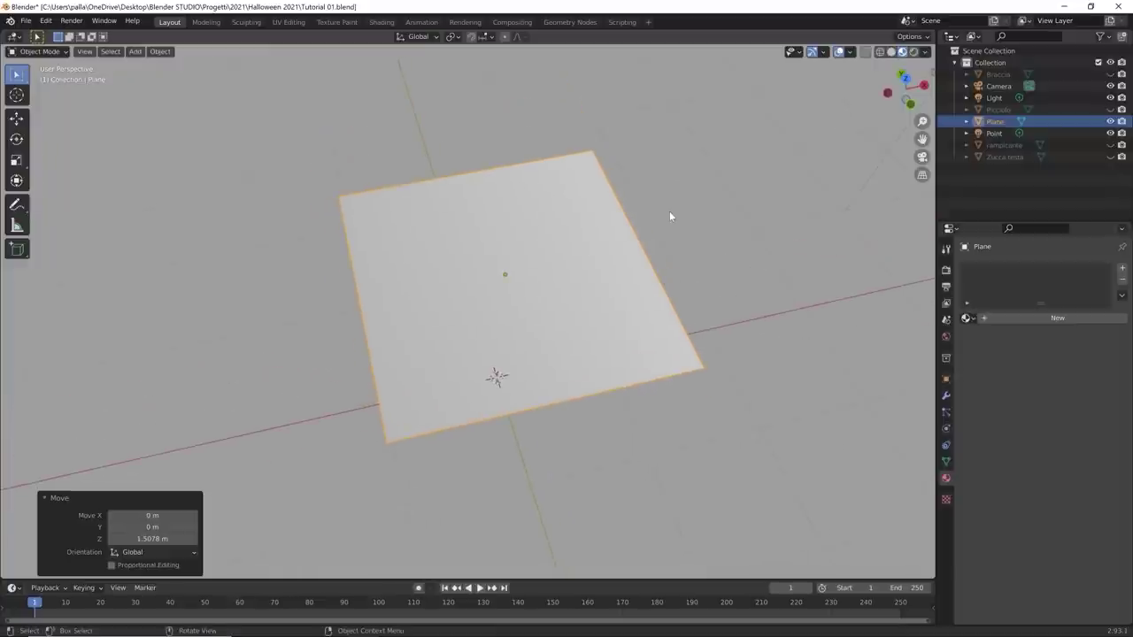
click(670, 215)
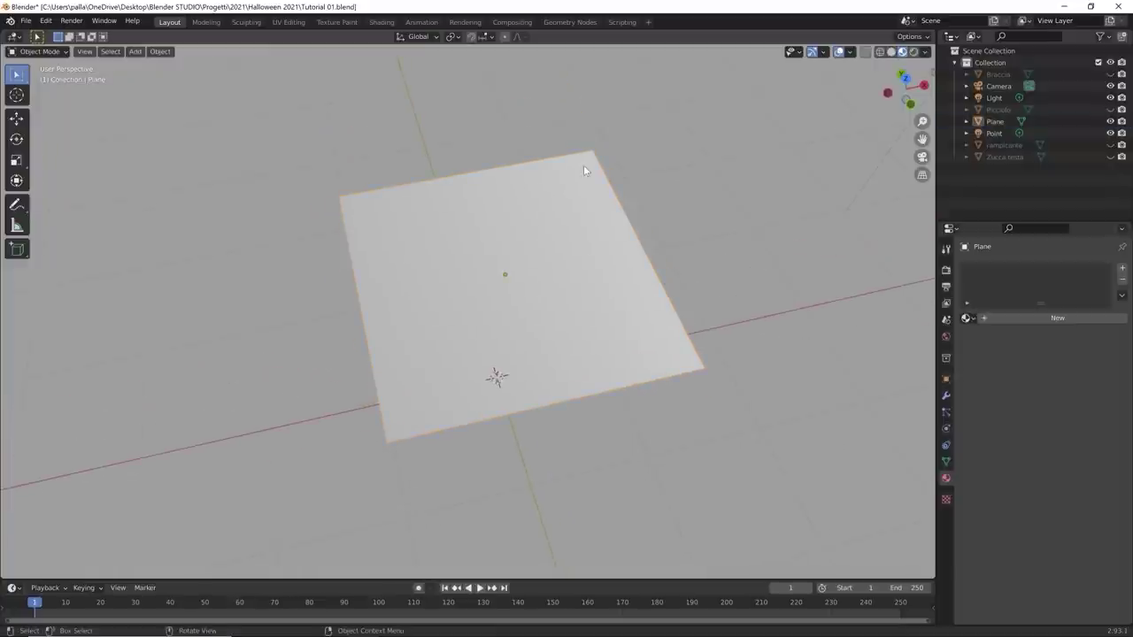
key(alt+a)
middle_drag(530, 233, 366, 203)
click(530, 252)
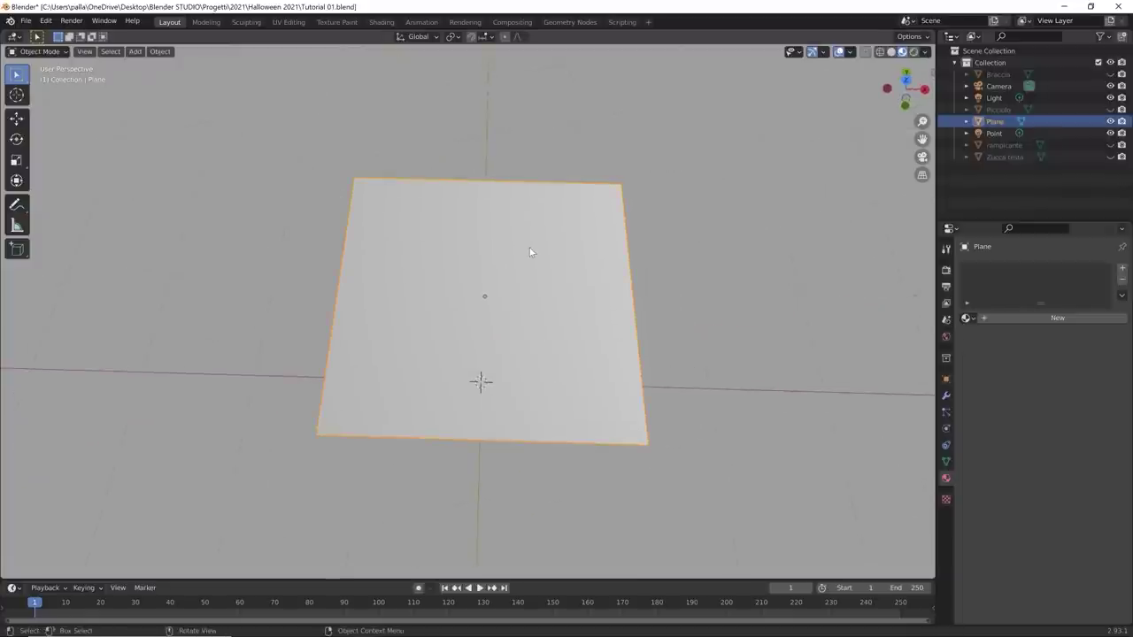
drag(6, 37, 535, 59)
Step: Create a new material on the plane named 'Foglia'
click(14, 36)
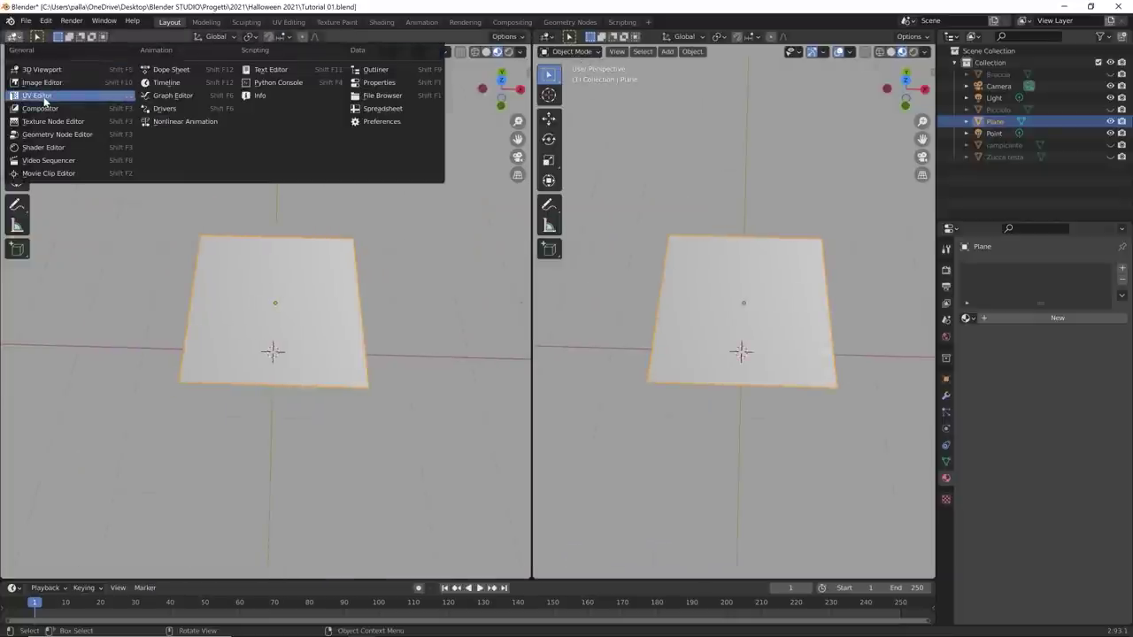
click(989, 320)
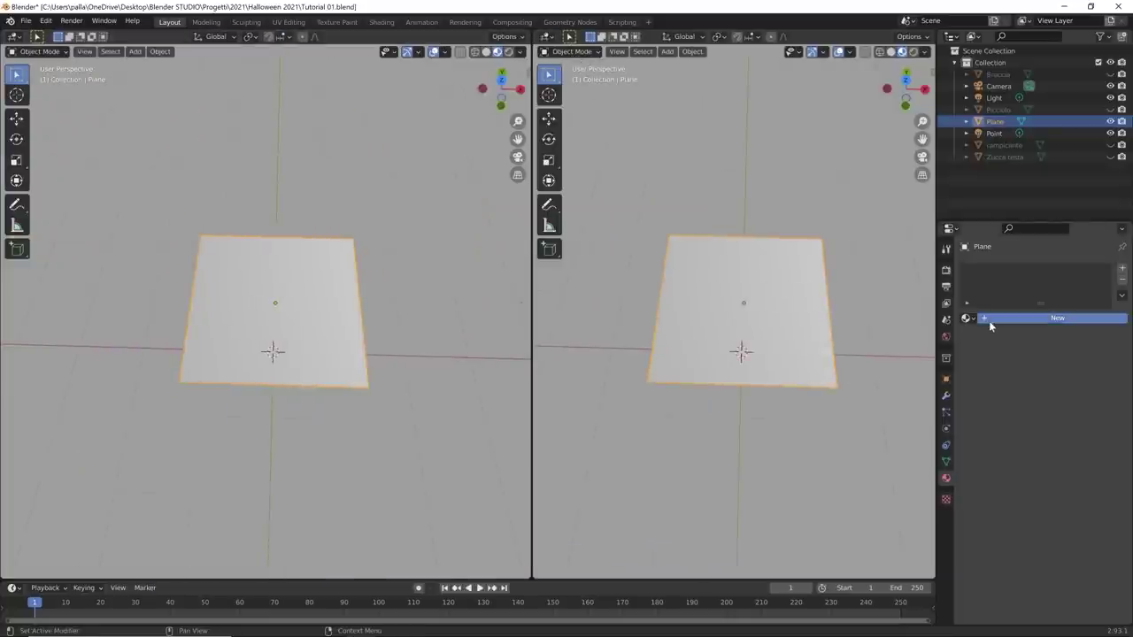
double_click(990, 271)
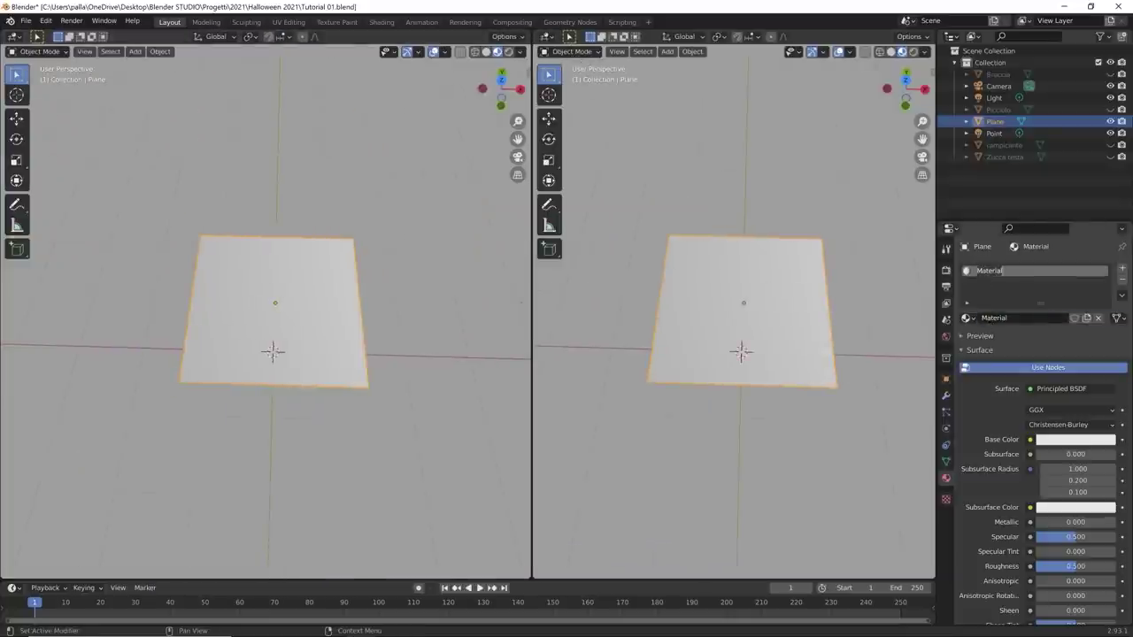
text(Foglia)
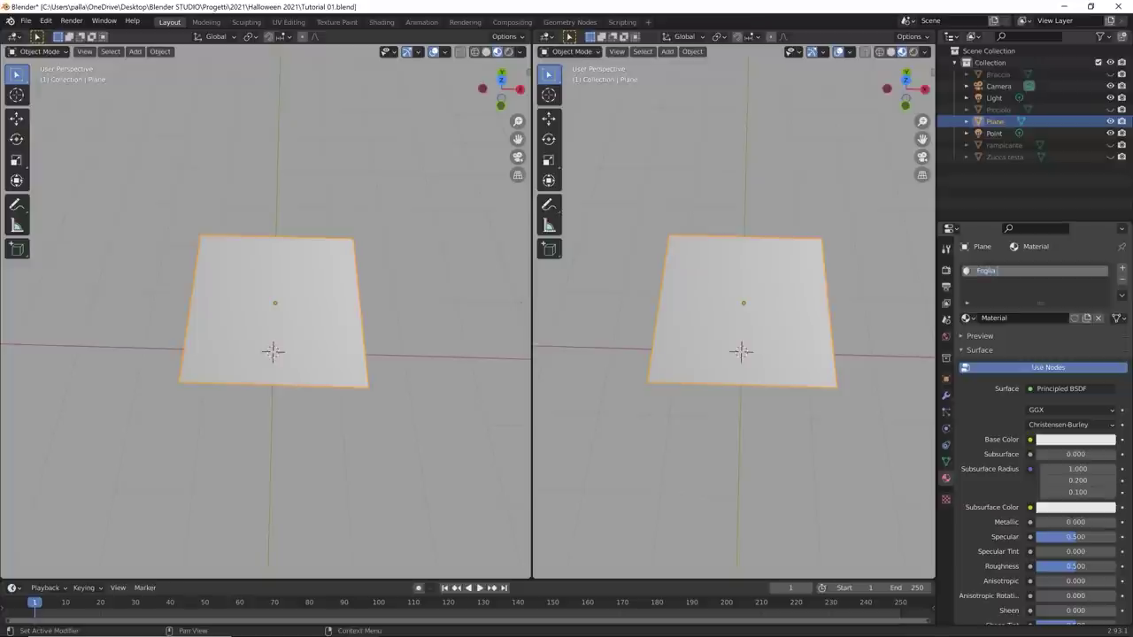
key(Return)
Step: Turn the left area into a Shader Editor framing Foglia's Principled BSDF nodes
click(13, 37)
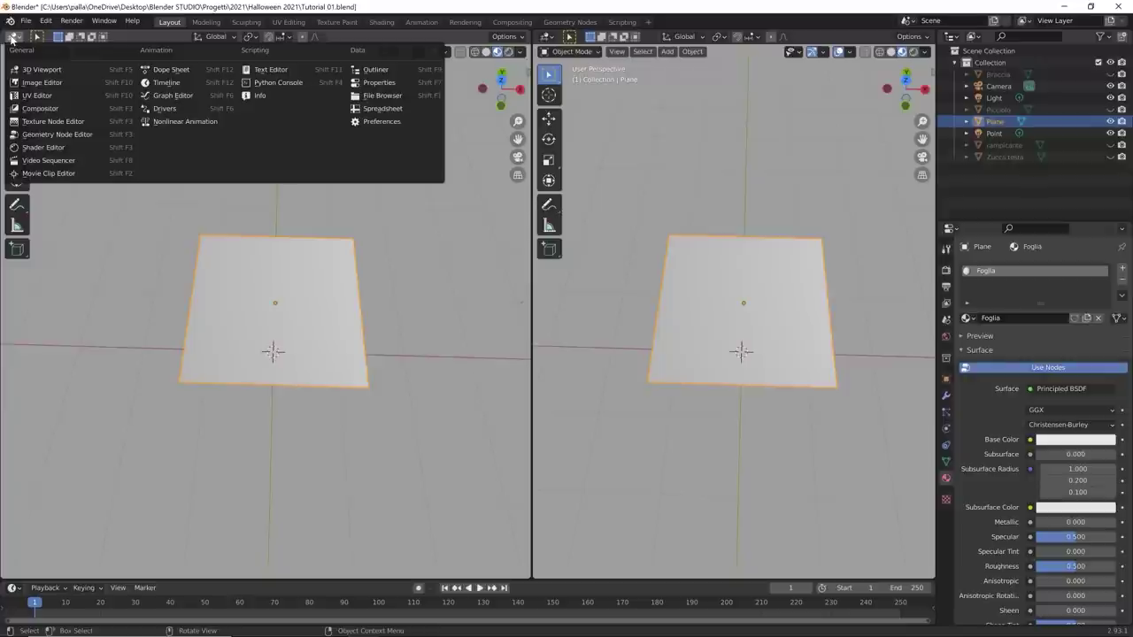
click(51, 148)
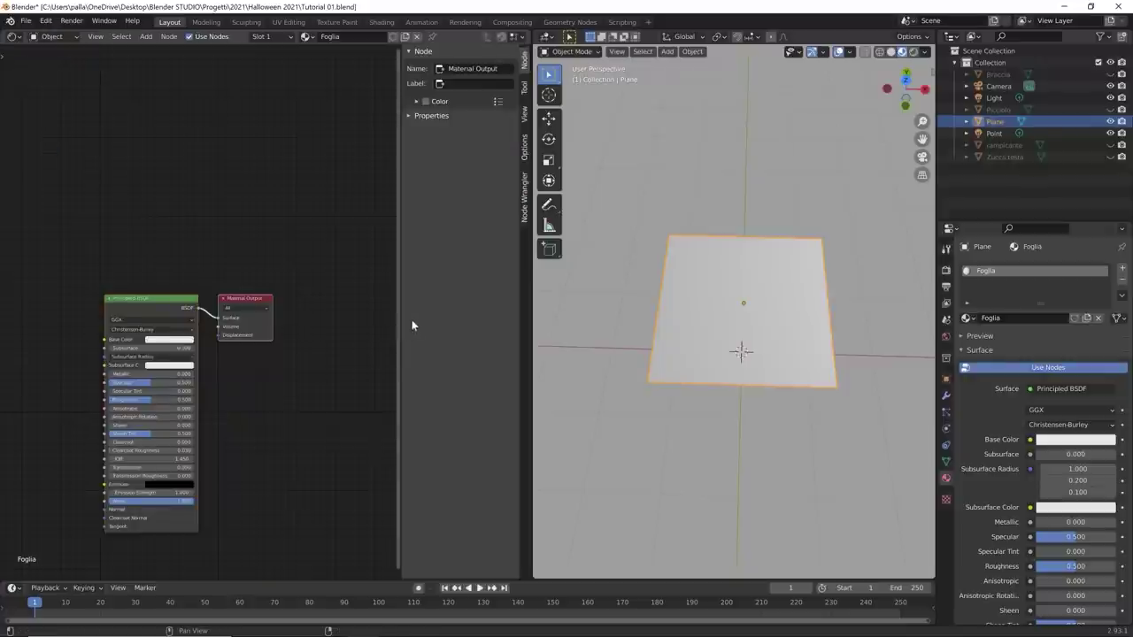
key(n)
key(Home)
key(shift+a)
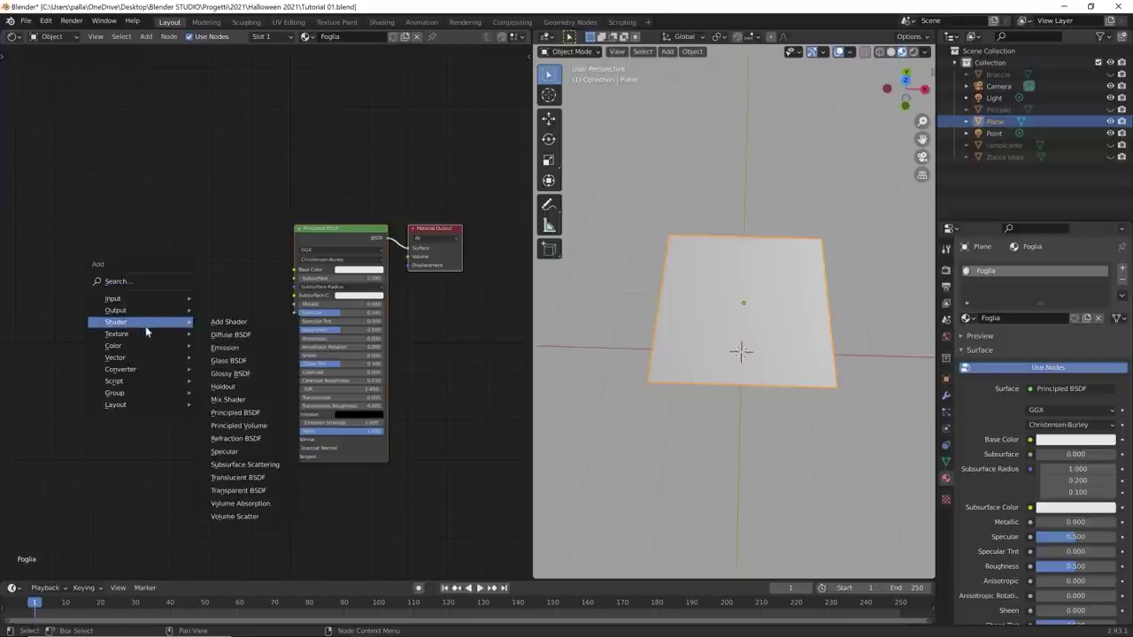
key(shift+a)
Step: Add an Image Texture node left of the Principled BSDF
mouse_move(169, 342)
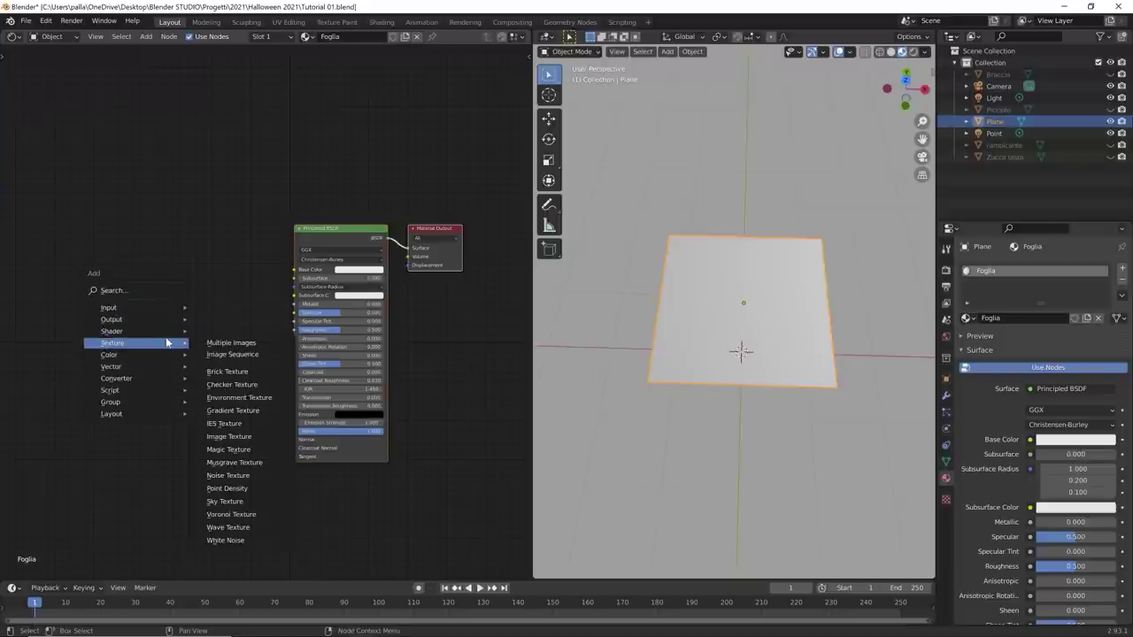
click(240, 438)
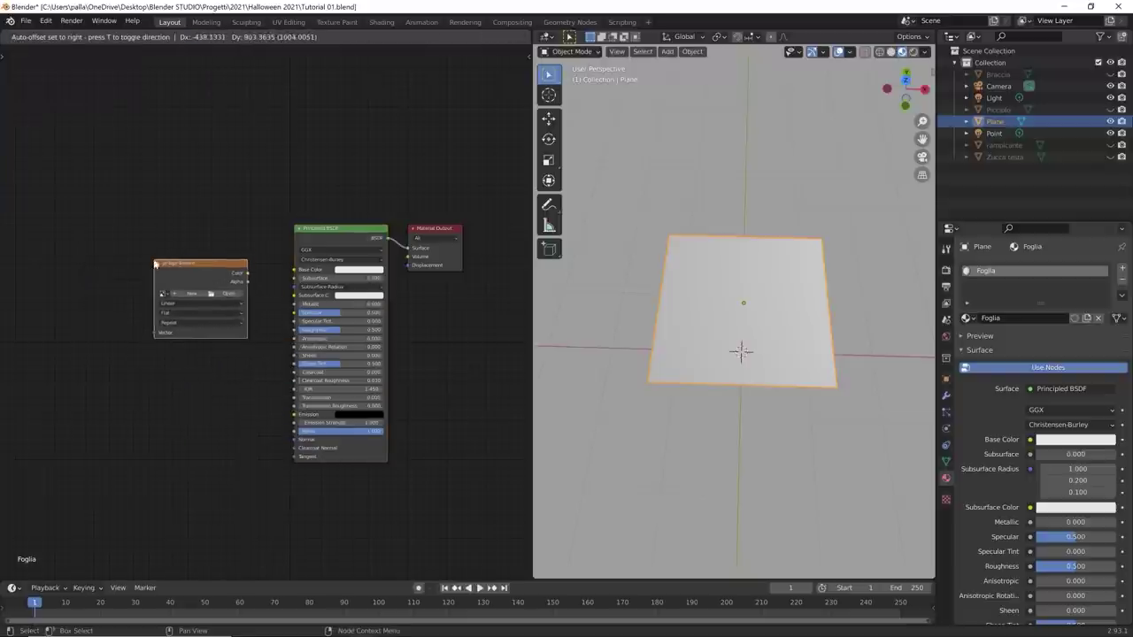
click(196, 300)
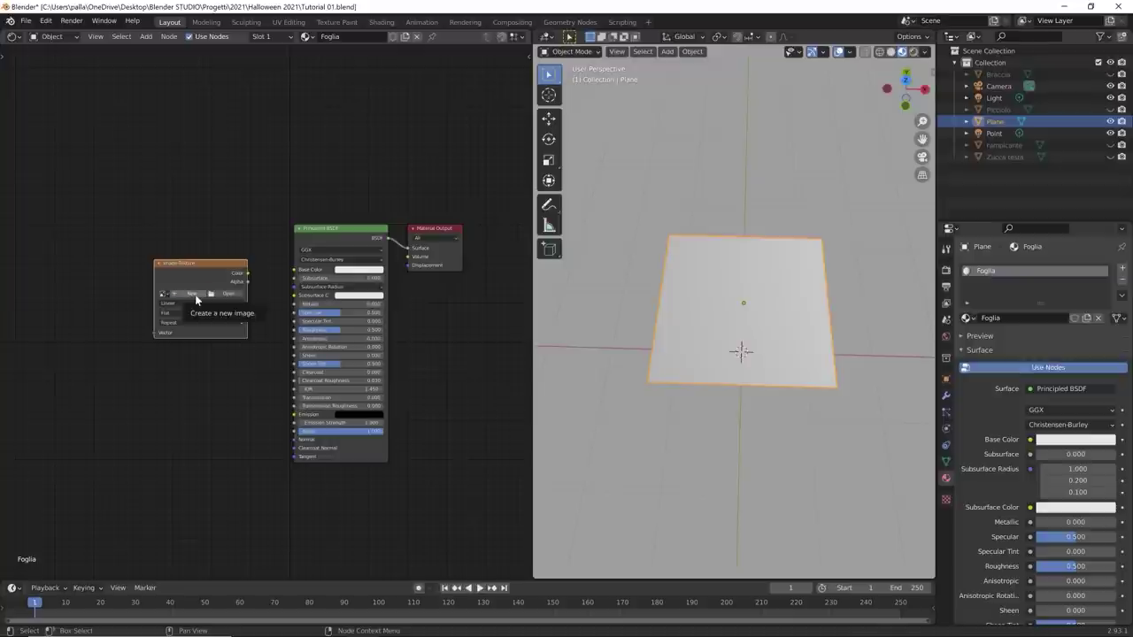
Step: Create a blank 2048×2048 image named 'foglia alpha' and wire its Color to Base Color
click(195, 297)
click(215, 328)
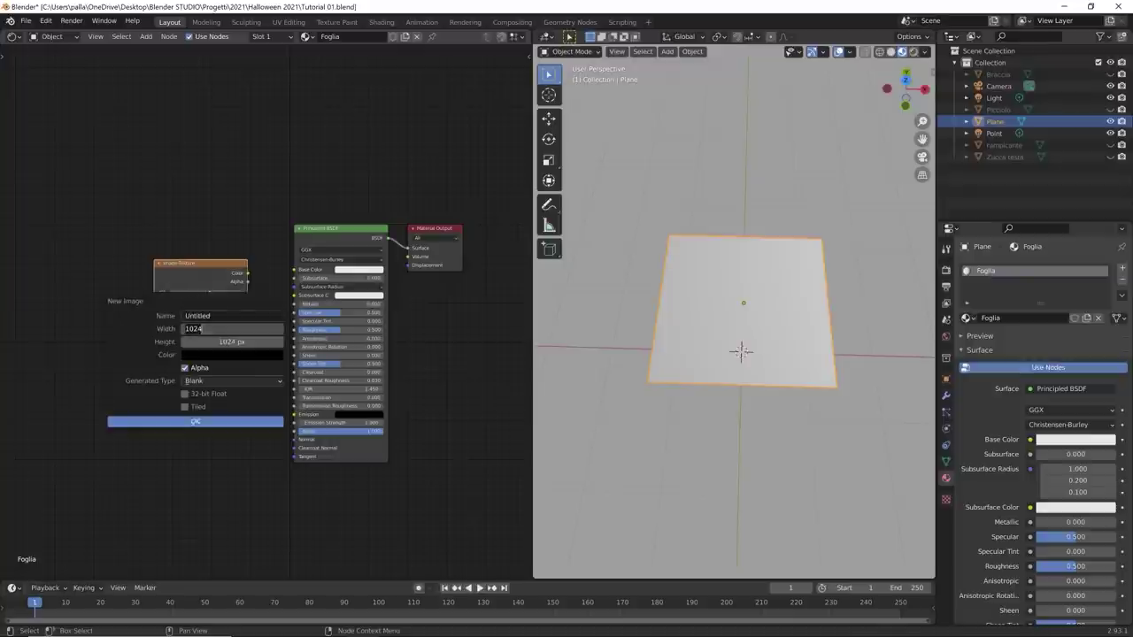
text(2048)
click(232, 342)
text(2048)
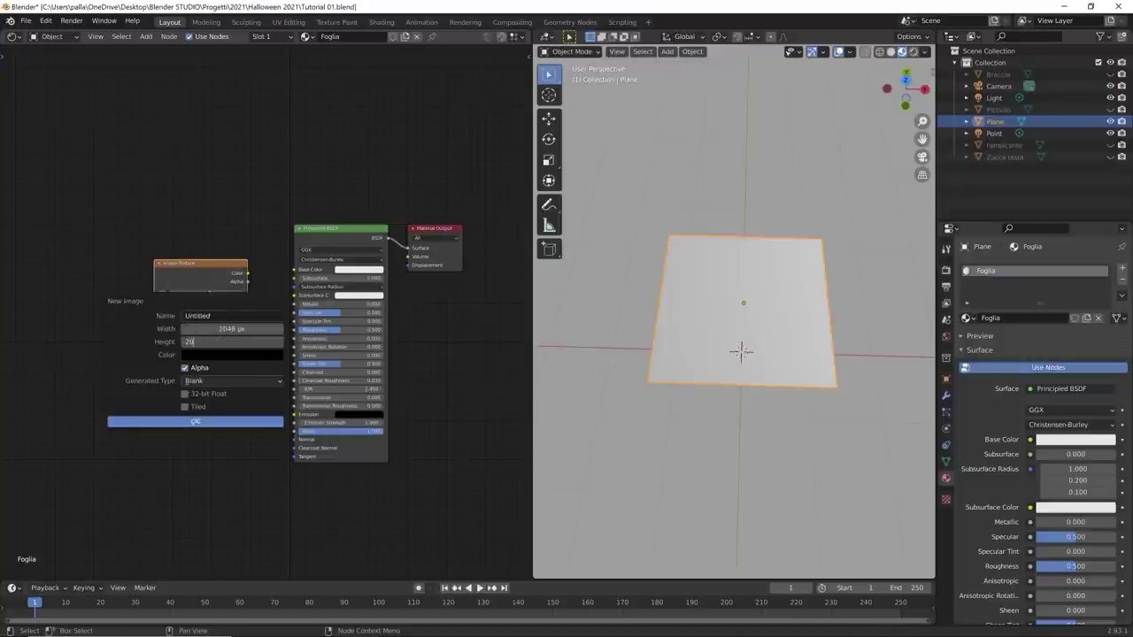
click(232, 316)
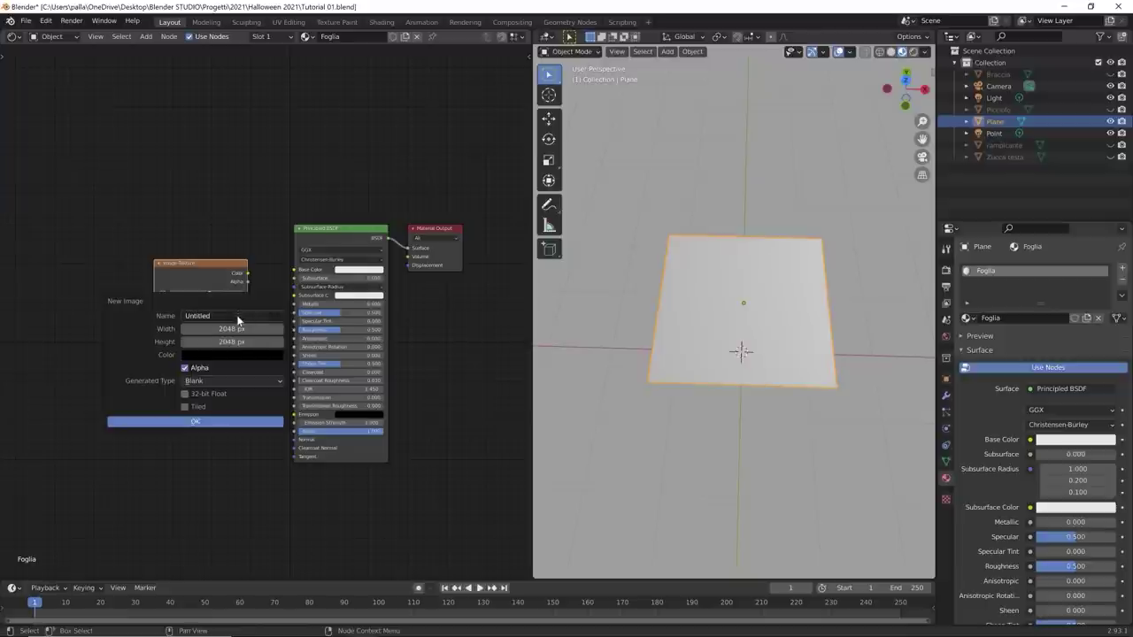
key(BackSpace)
text(foglia alpha)
key(Return)
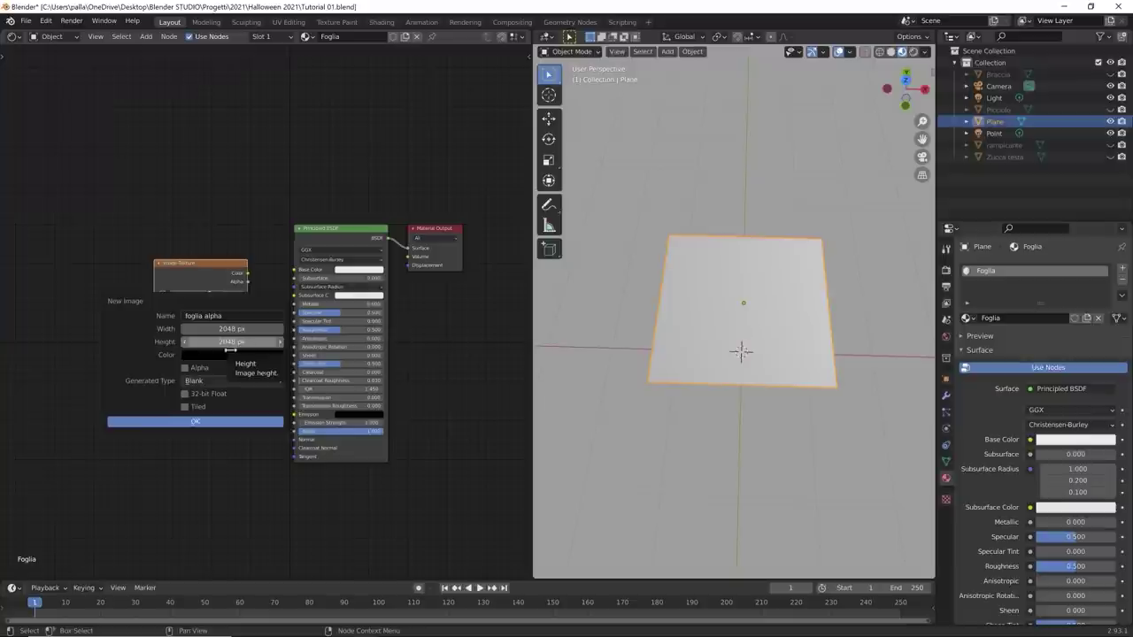
click(203, 422)
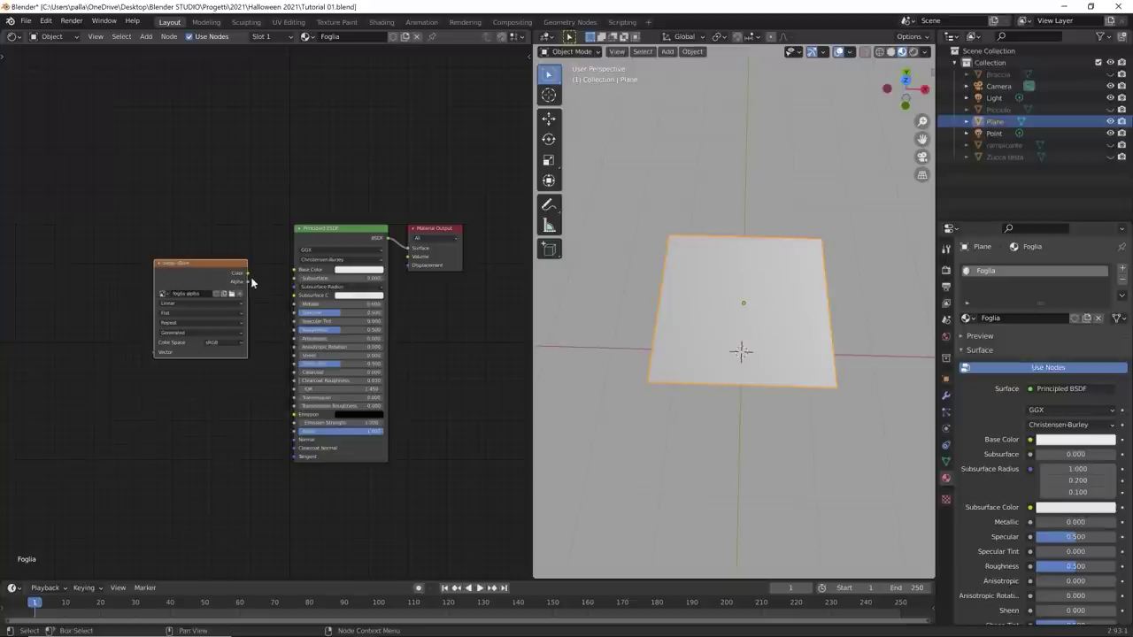
drag(247, 273, 295, 269)
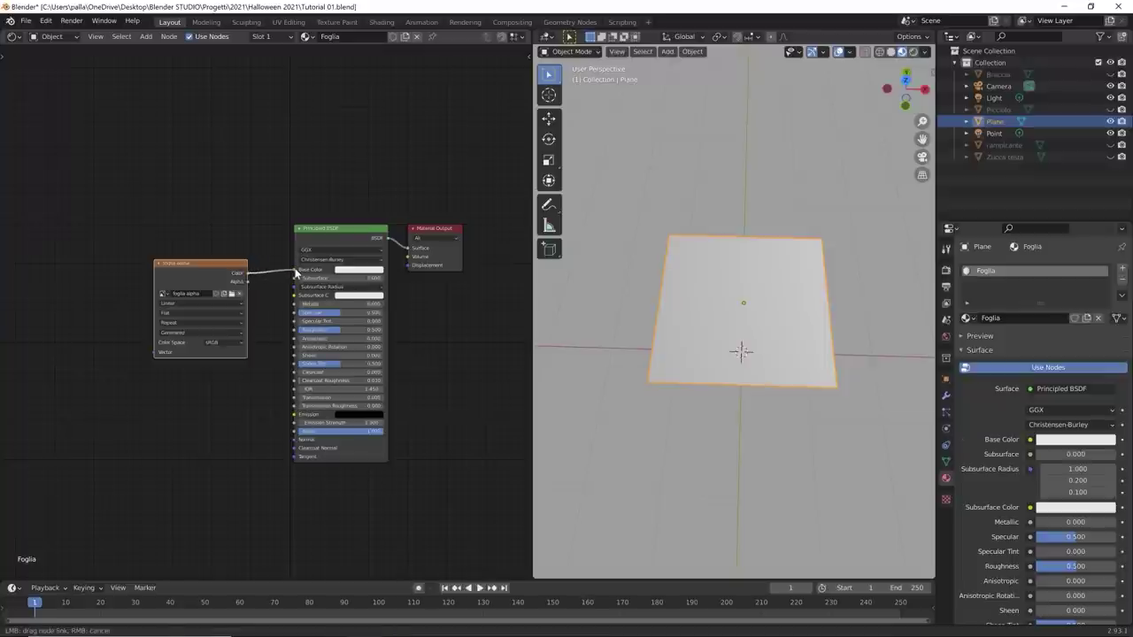
Step: View the black plane from the top in Material Preview, with the 3D view filling the left area
key(KP_7)
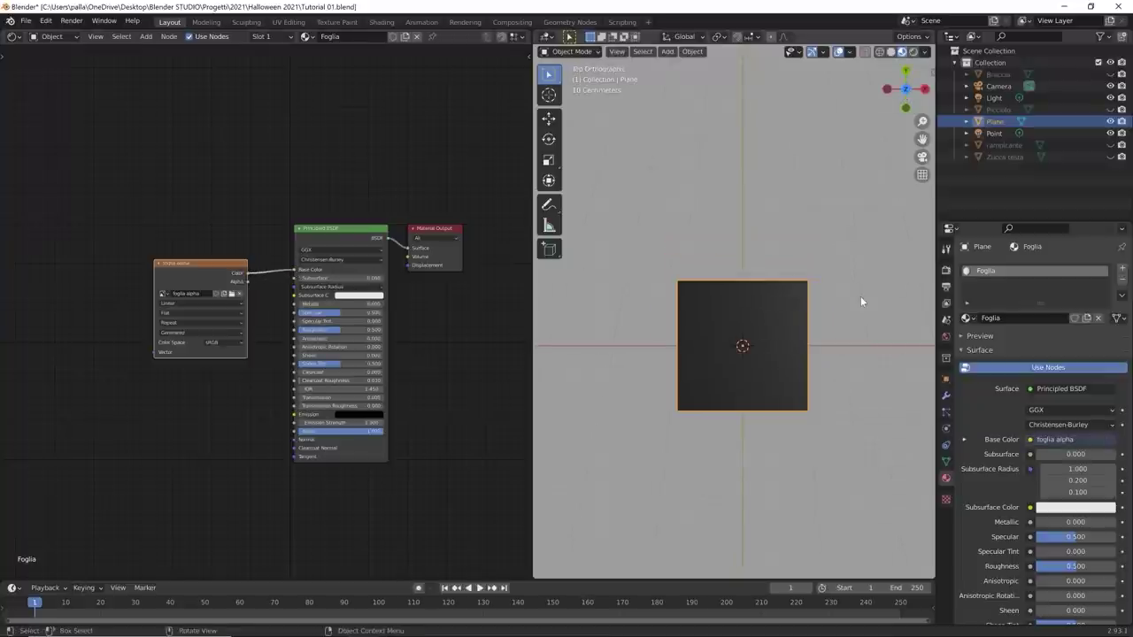
scroll(764, 426, up, 3)
click(902, 51)
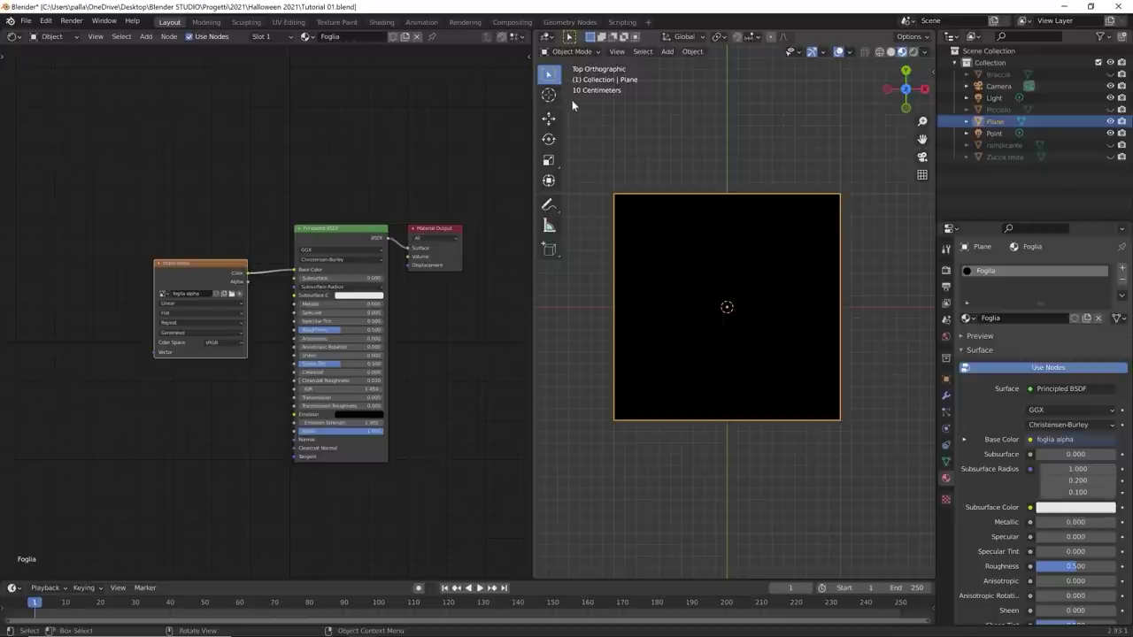
drag(536, 36, 462, 40)
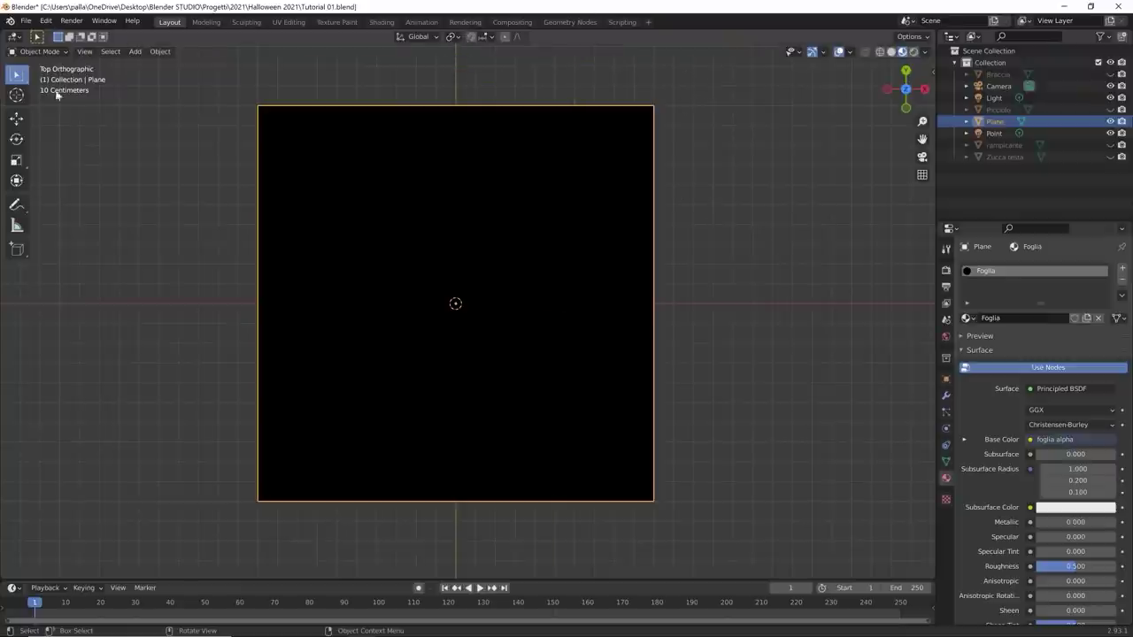
Step: Enter Texture Paint with a white brush, Mix blend, strength 1
click(40, 52)
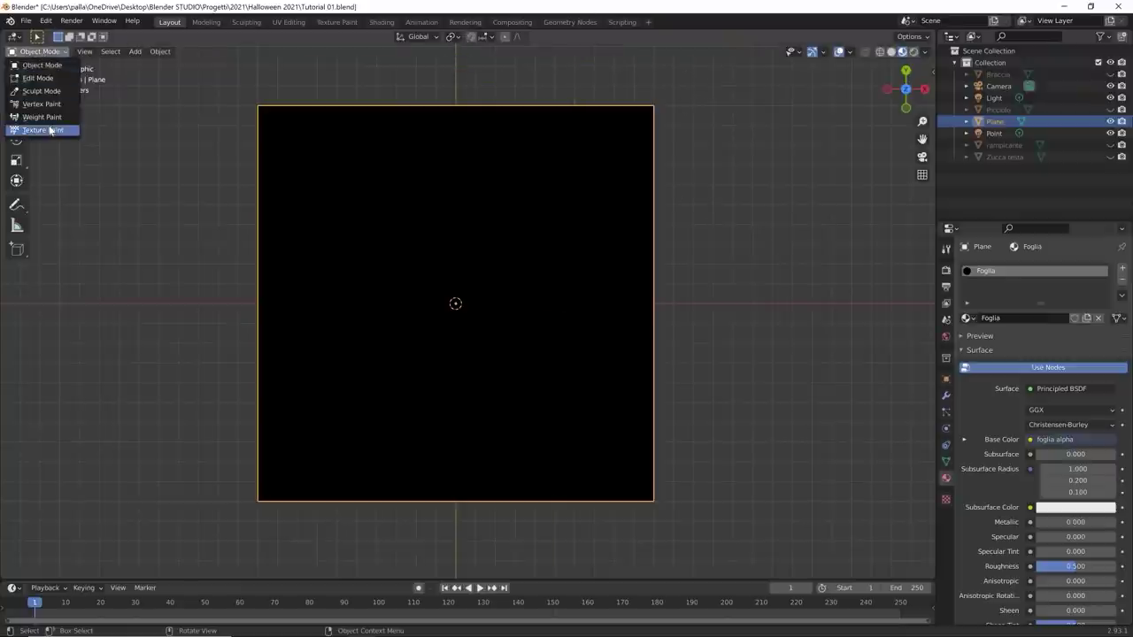
click(49, 126)
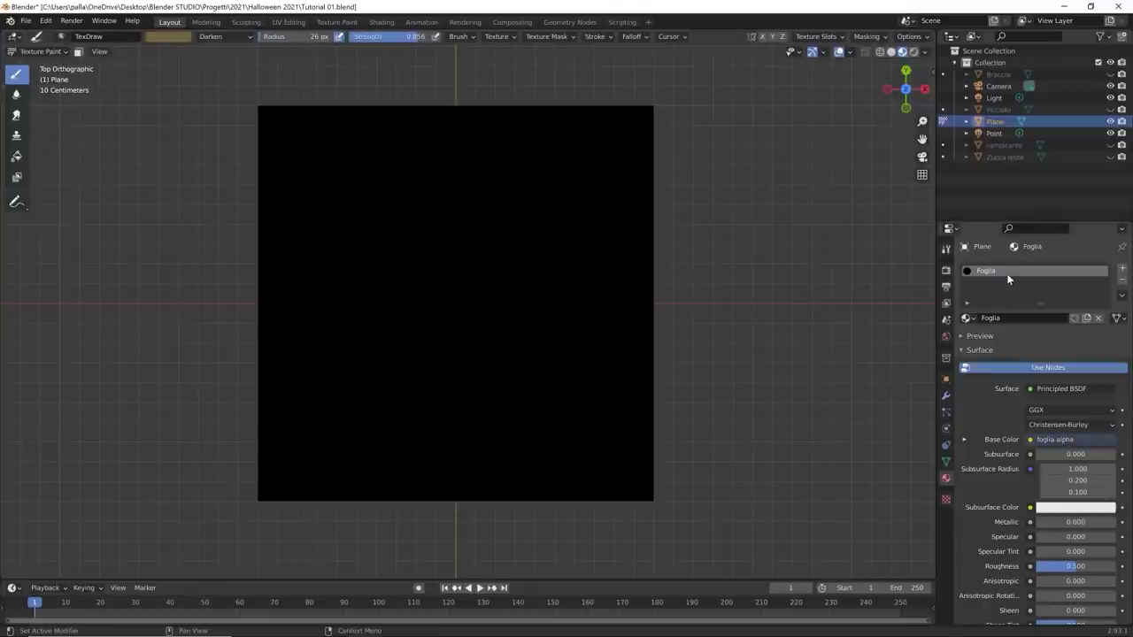
click(946, 248)
scroll(1068, 414, down, 3)
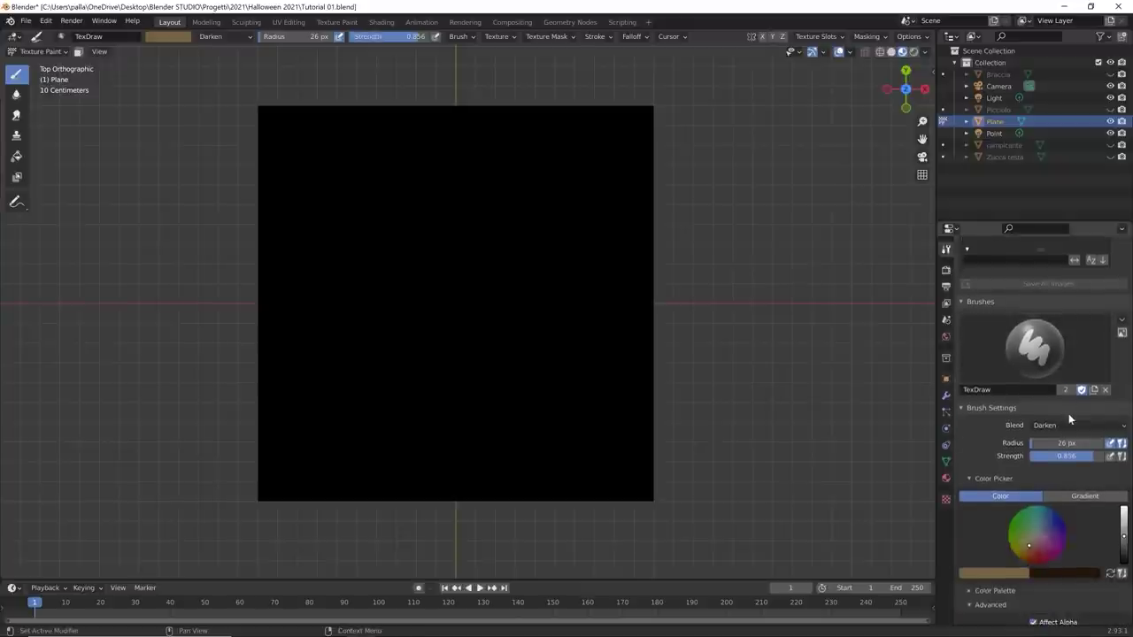
scroll(1069, 414, down, 3)
drag(1124, 438, 1125, 402)
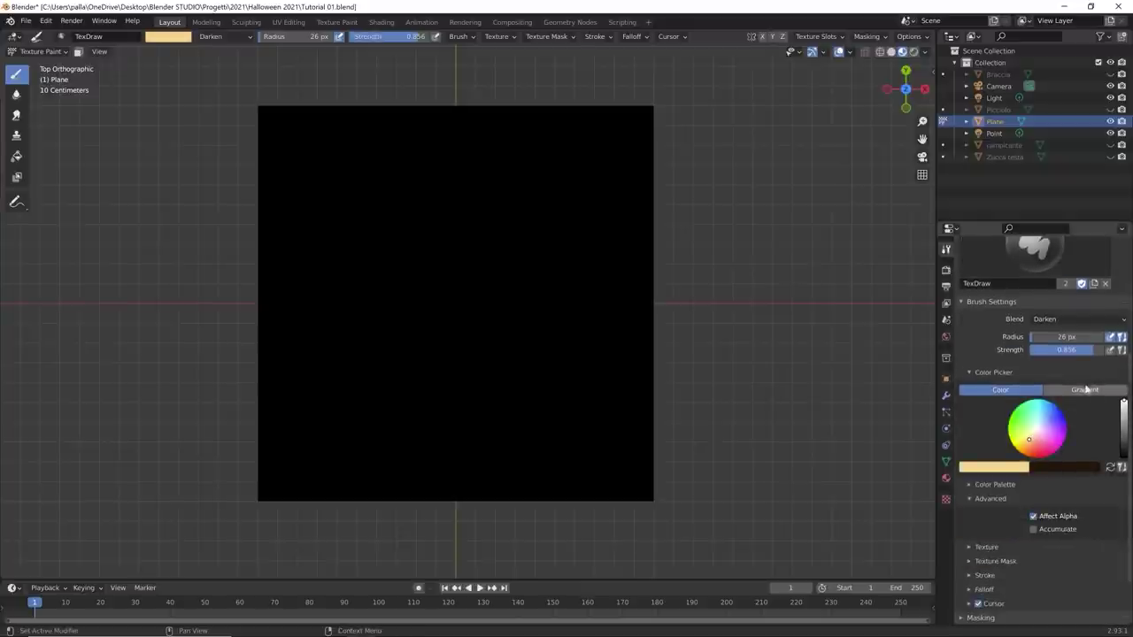
drag(1066, 350, 1106, 351)
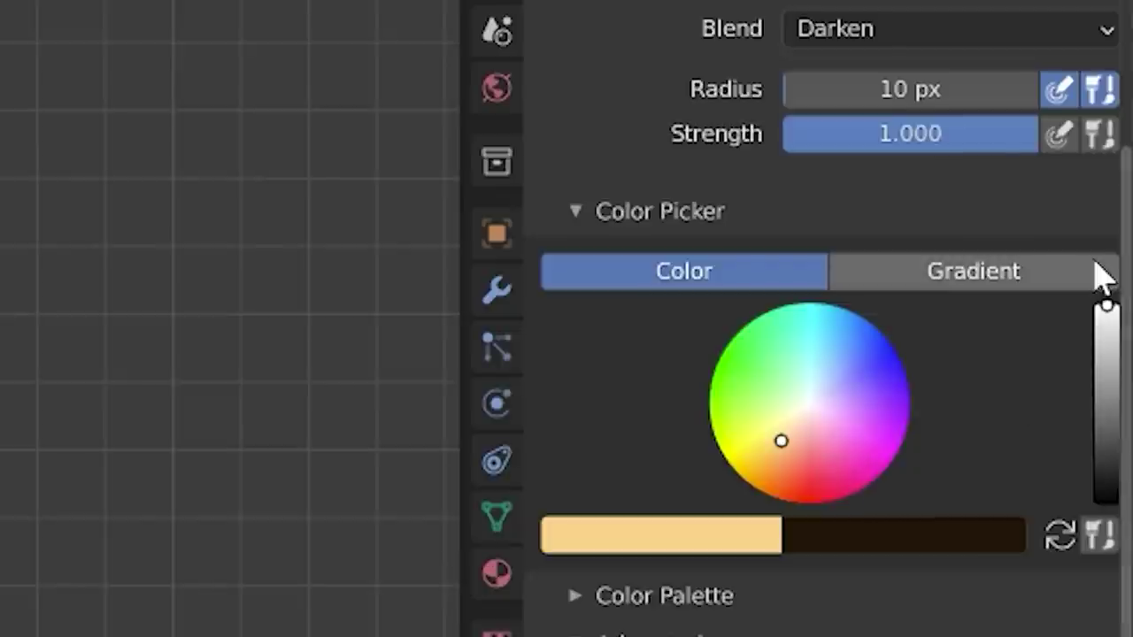
click(875, 25)
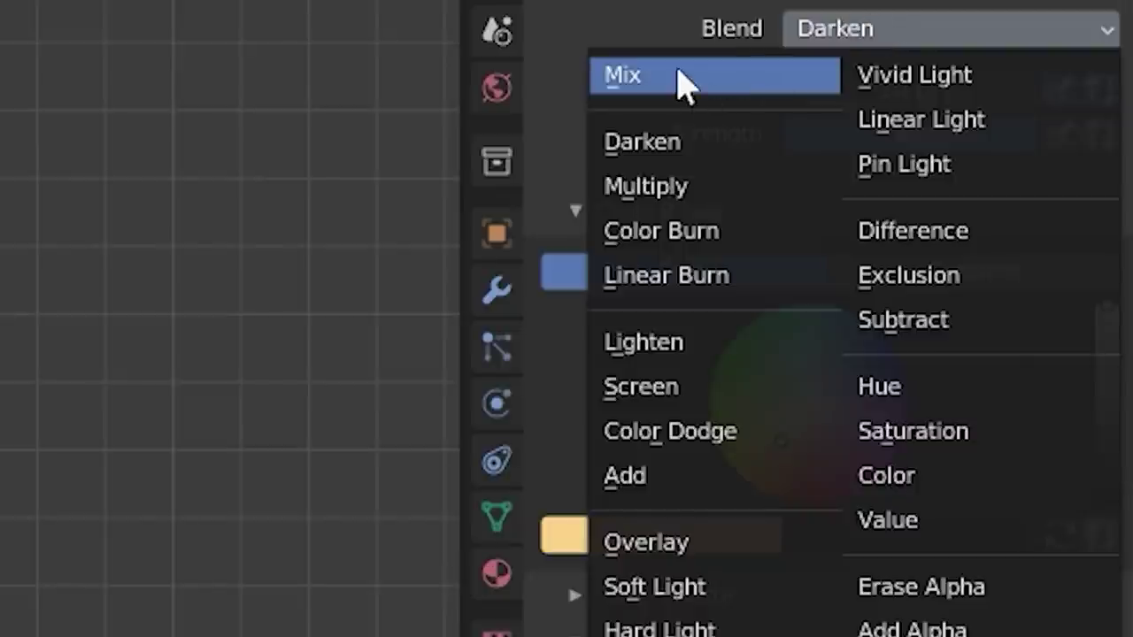
click(688, 78)
click(749, 542)
drag(753, 204, 748, 9)
click(575, 148)
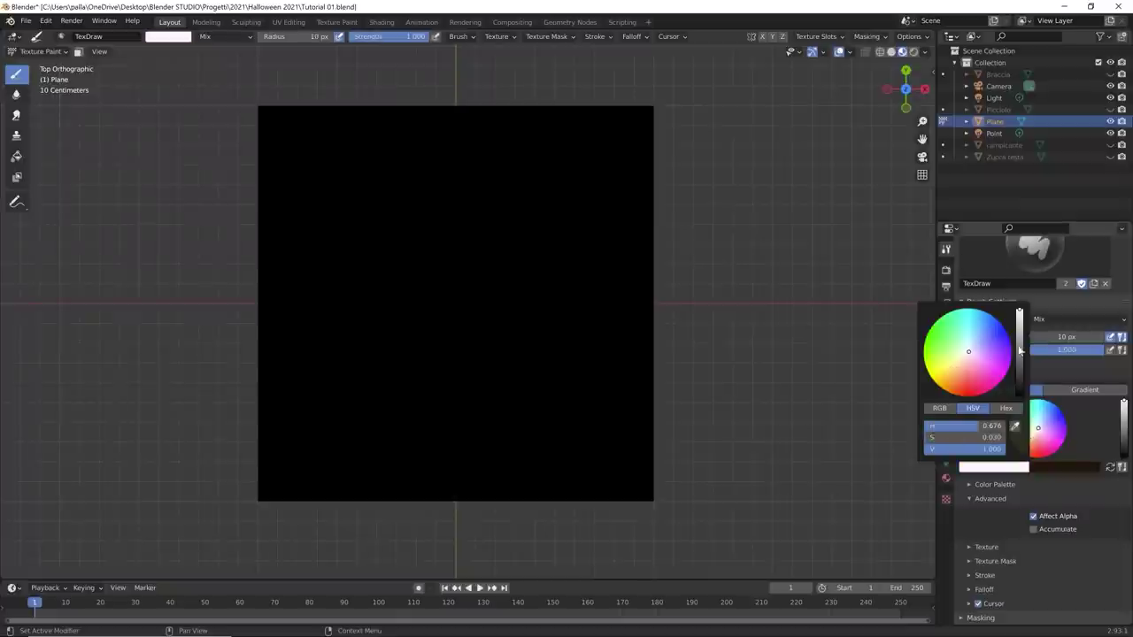
drag(1021, 350, 1019, 395)
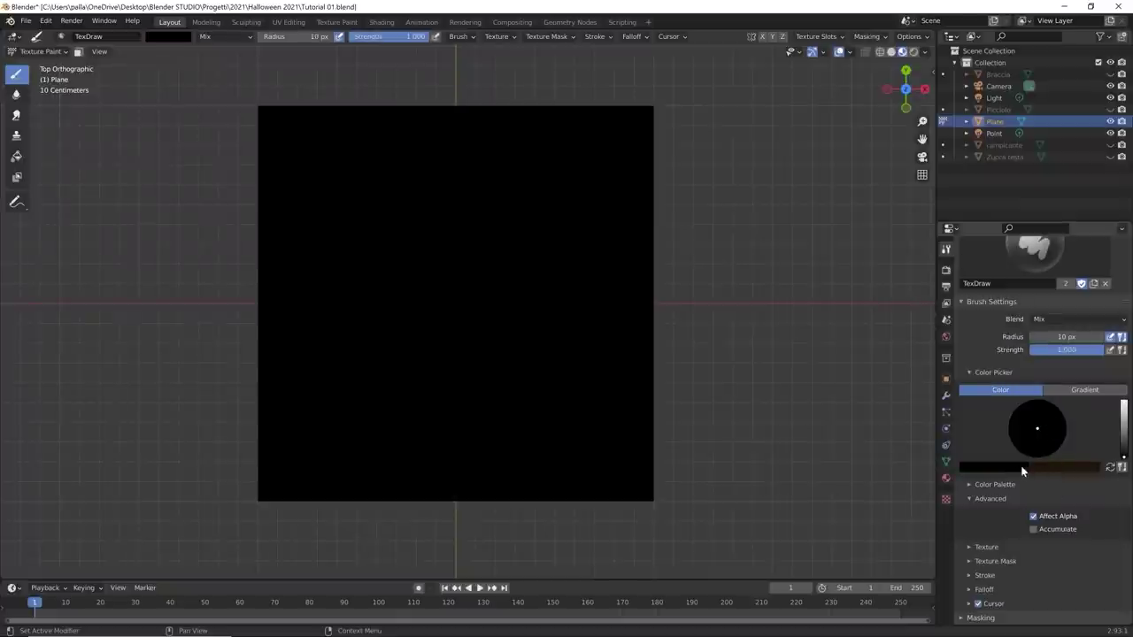
drag(1124, 439, 1124, 403)
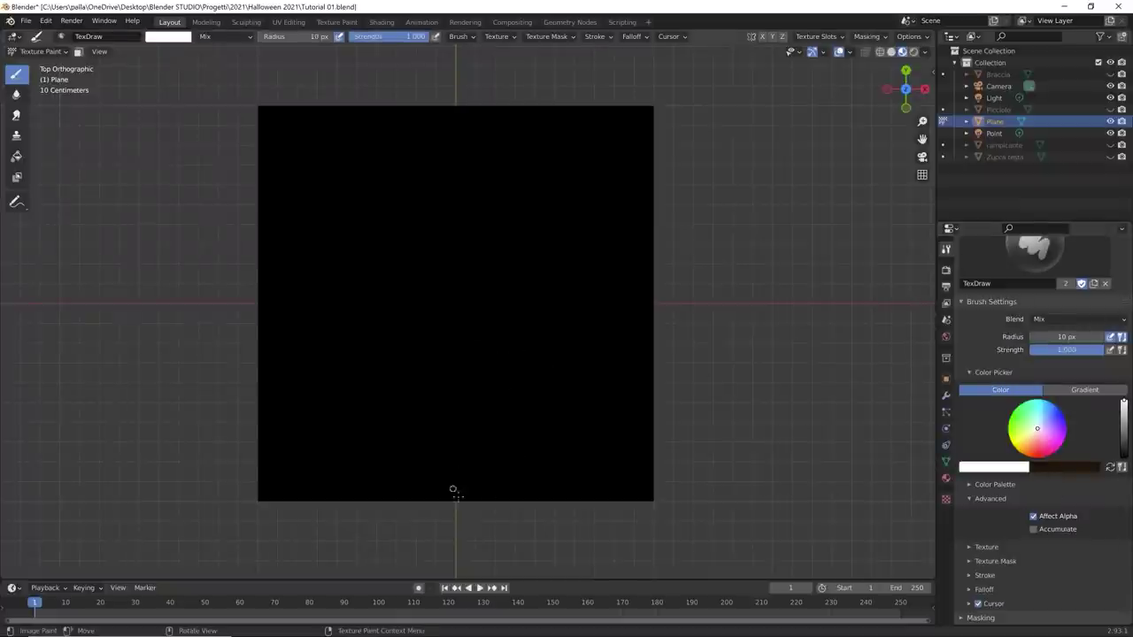
Step: Paint the white leaf stem and outline, then fill the leaf shape with a 27 px brush
drag(452, 501, 454, 461)
key(ctrl+z)
mouse_move(456, 501)
mouse_down()
mouse_move(456, 453)
mouse_move(458, 517)
mouse_up()
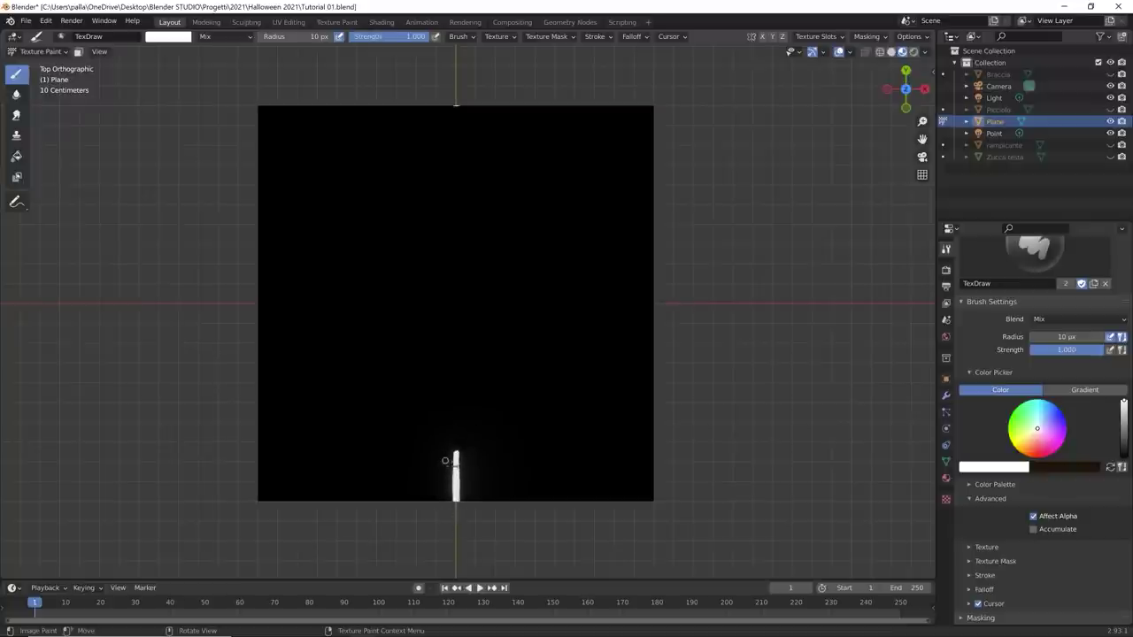
mouse_move(456, 454)
mouse_down()
mouse_move(554, 266)
mouse_move(395, 197)
mouse_move(460, 451)
mouse_up()
right_click(496, 358)
drag(460, 354, 405, 240)
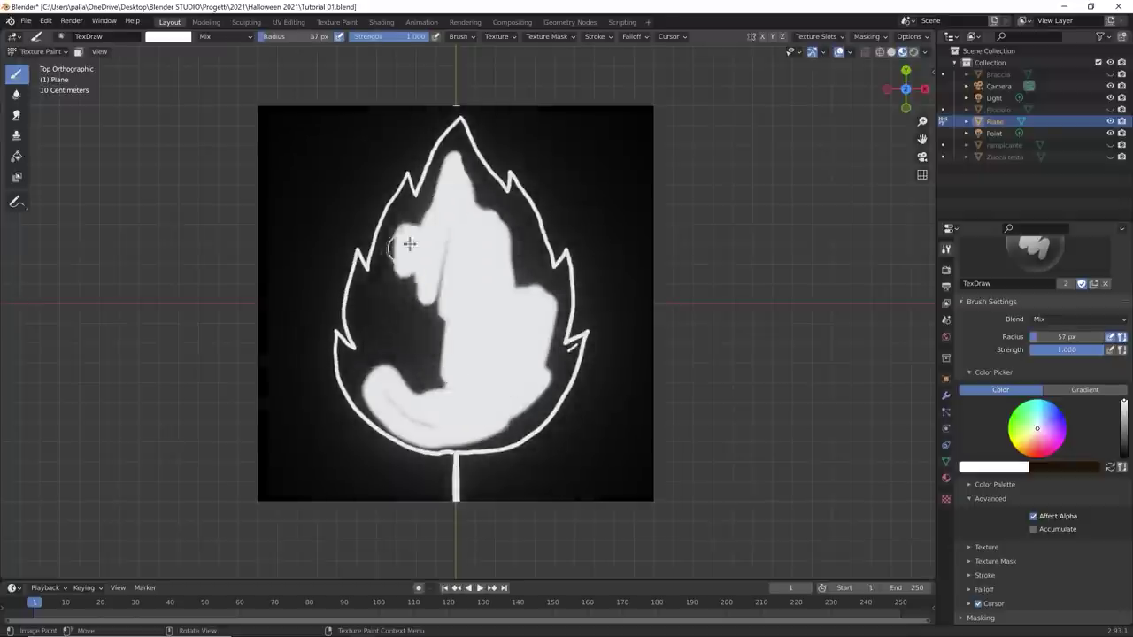
right_click(499, 363)
drag(498, 357, 482, 357)
mouse_move(531, 195)
mouse_down()
mouse_move(549, 266)
mouse_move(487, 183)
mouse_move(576, 354)
mouse_move(460, 333)
mouse_move(387, 240)
mouse_move(358, 354)
mouse_move(425, 453)
mouse_up()
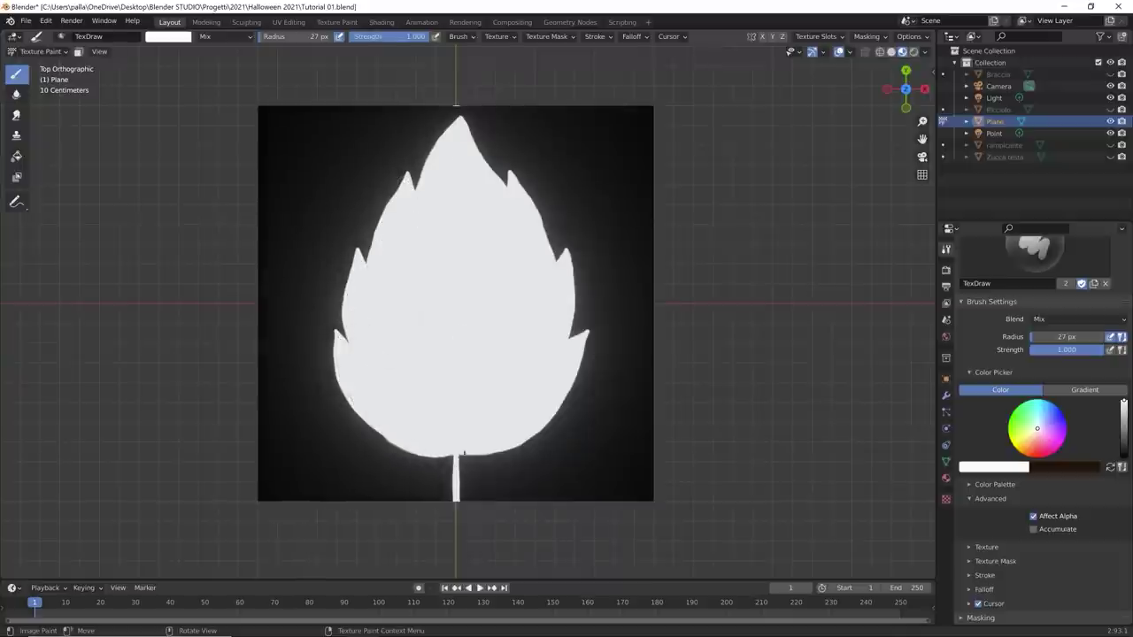
Step: Trim the leaf edges with black strokes, then swap the brush back to white
key(x)
right_click(475, 357)
mouse_move(531, 190)
mouse_down()
mouse_move(549, 227)
mouse_move(450, 127)
mouse_move(402, 181)
mouse_move(337, 340)
mouse_up()
key(x)
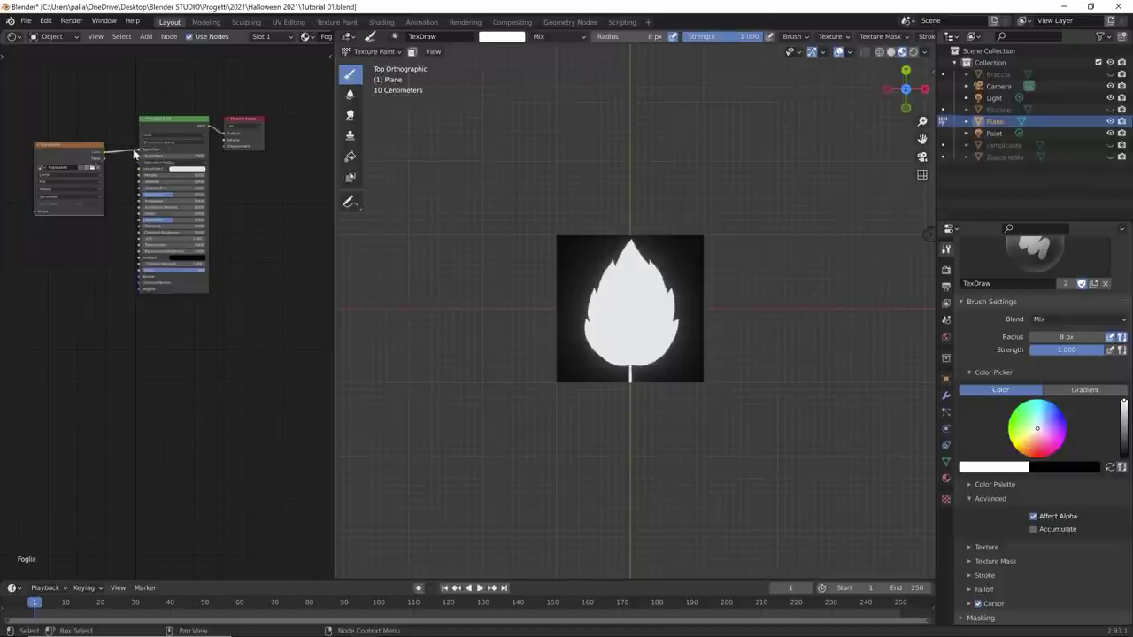
Step: Rewire the foglia alpha image from Base Color to the Principled BSDF's Alpha
drag(141, 150, 100, 261)
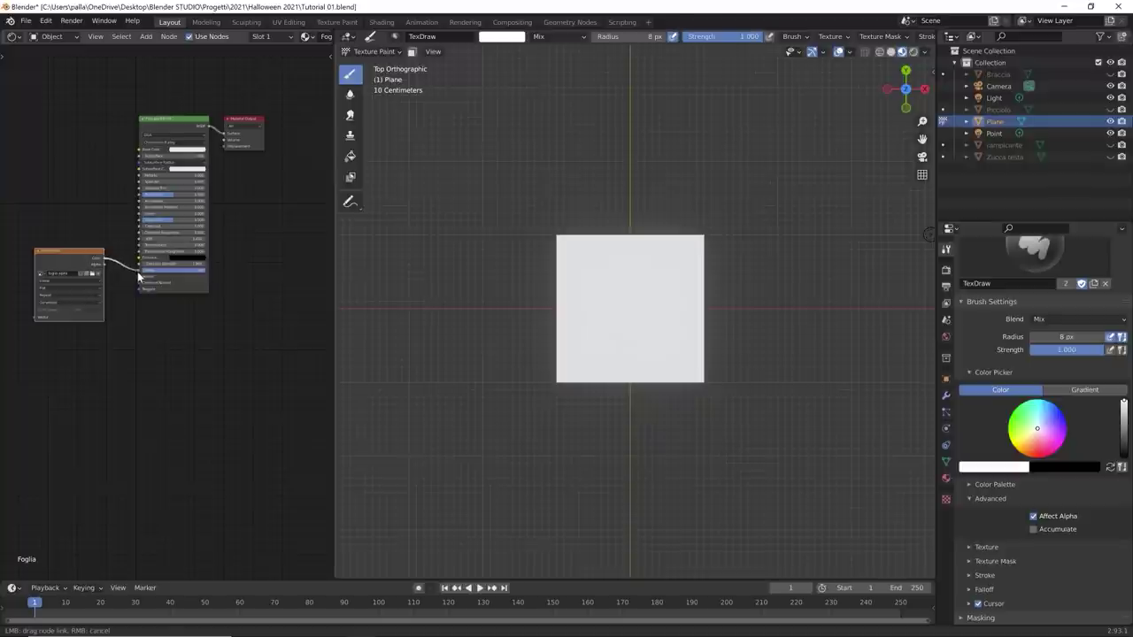
drag(105, 258, 138, 270)
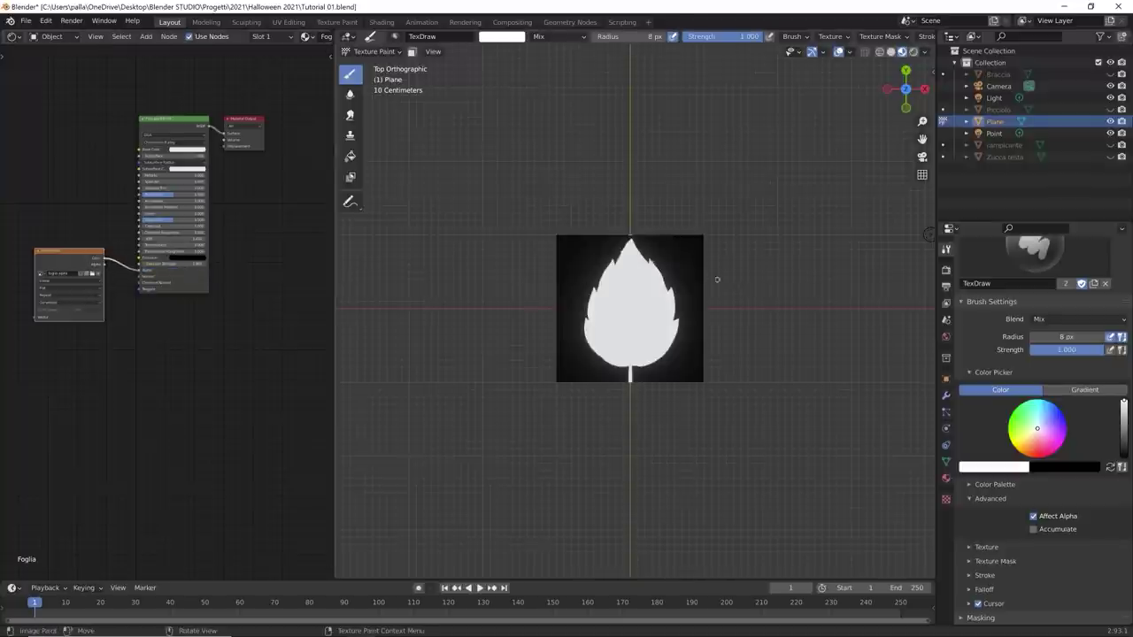
mouse_move(686, 304)
middle_down()
mouse_move(632, 242)
mouse_move(663, 278)
mouse_move(662, 263)
mouse_move(721, 270)
middle_up()
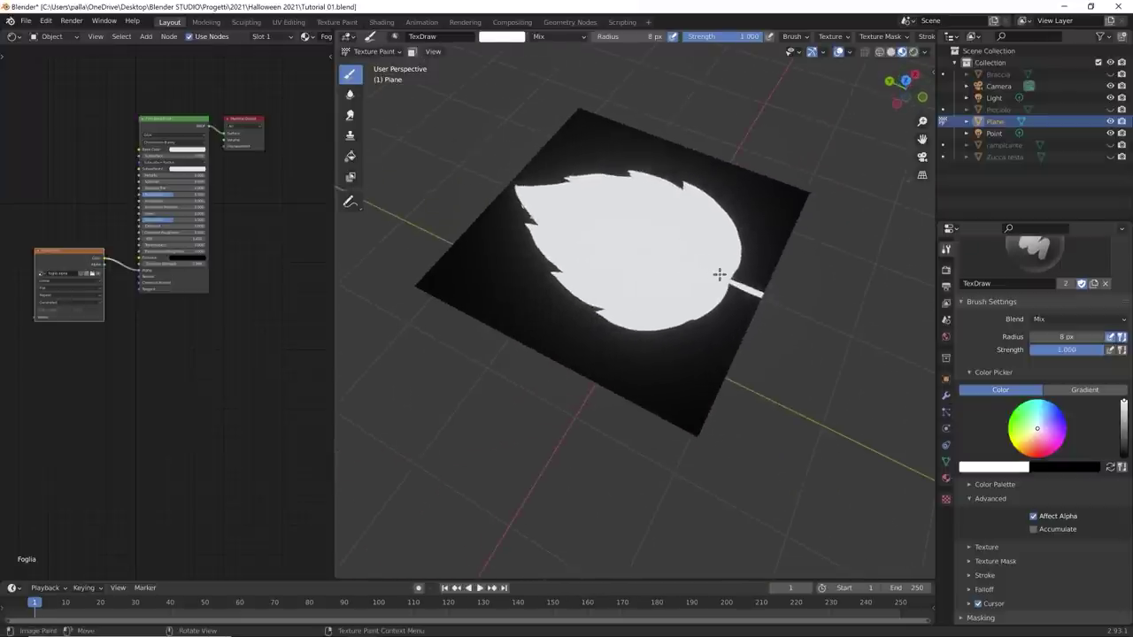
Step: Set the Foglia material's Blend Mode and Shadow Mode to Alpha Hashed
click(946, 478)
scroll(1064, 406, down, 10)
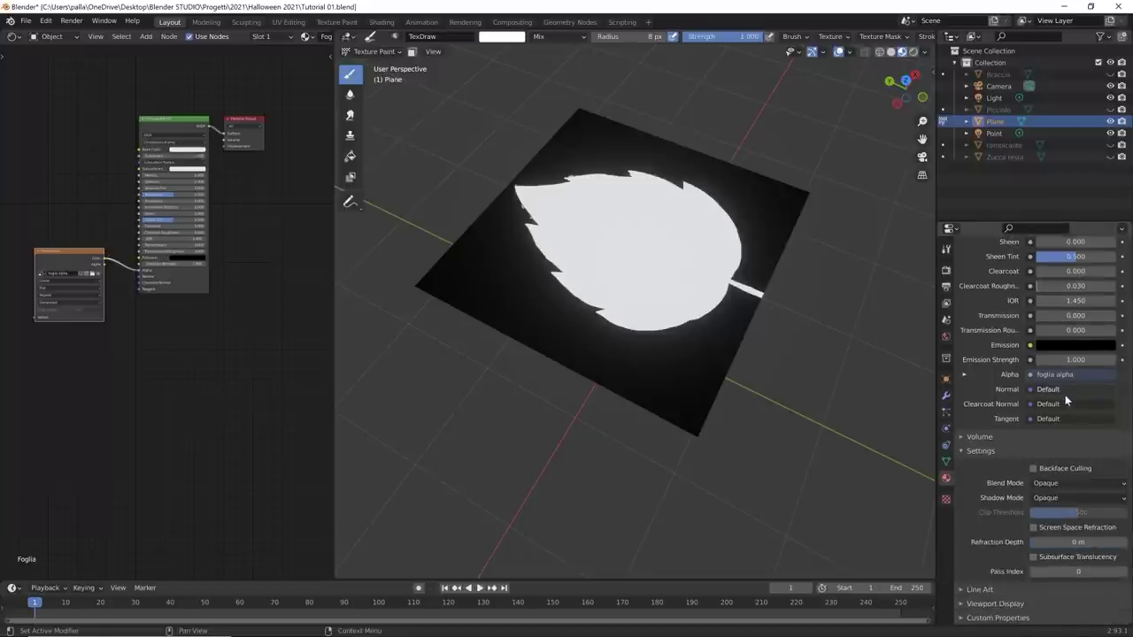
click(1059, 486)
click(1062, 483)
click(1058, 526)
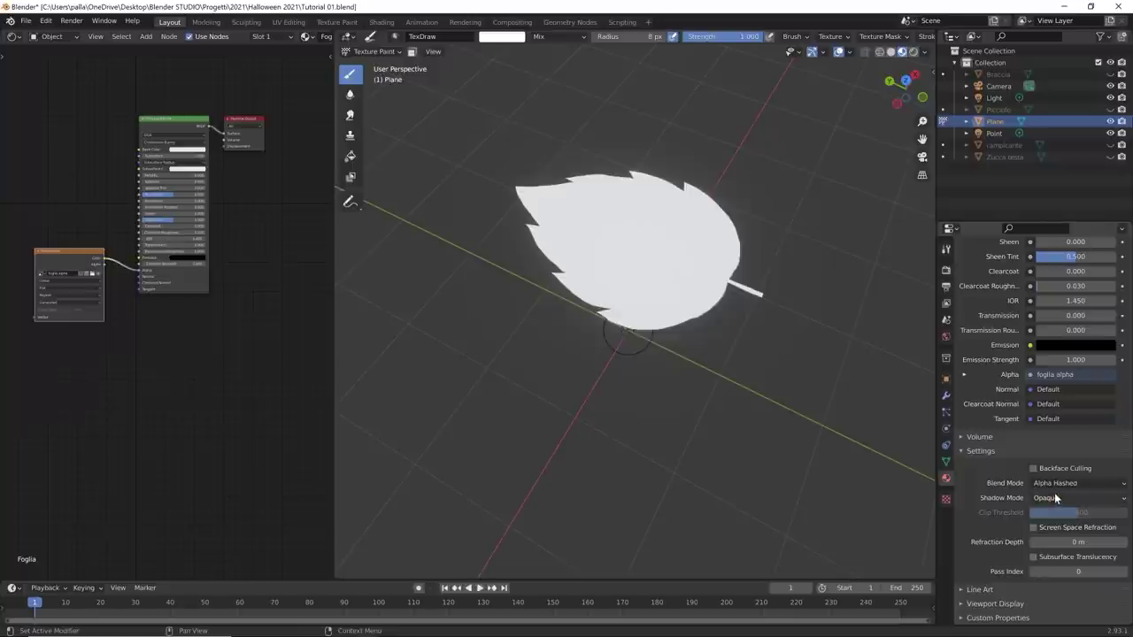
click(1055, 496)
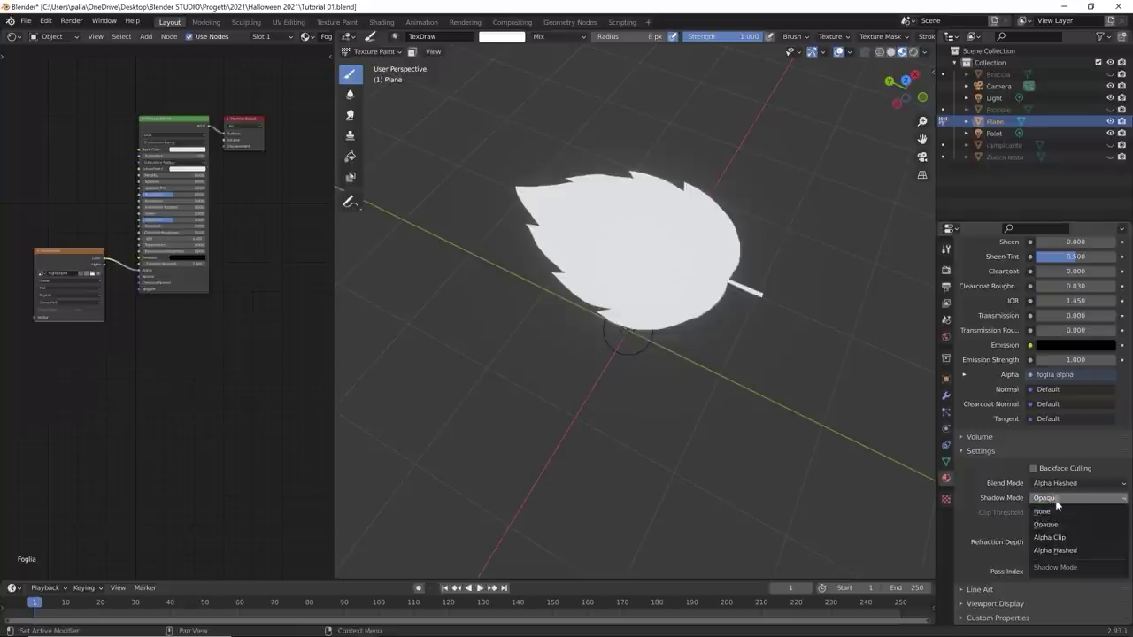
click(1056, 551)
middle_drag(673, 425, 617, 390)
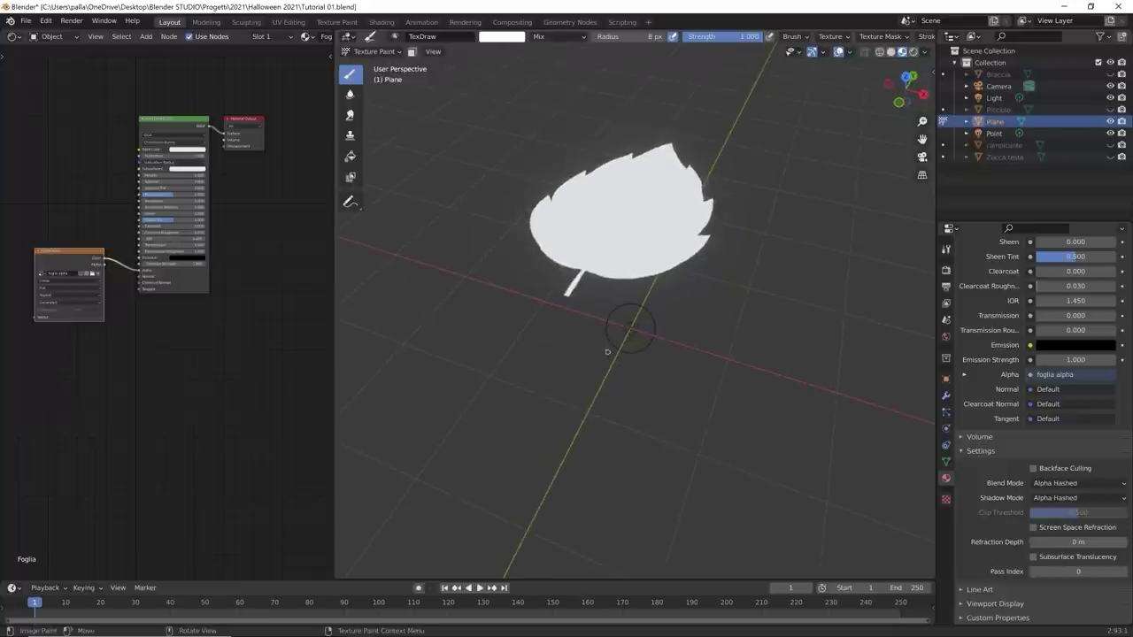
Step: Duplicate the Image Texture node above the original, wire it to Base Color, and unlink its image
middle_drag(607, 351, 609, 376)
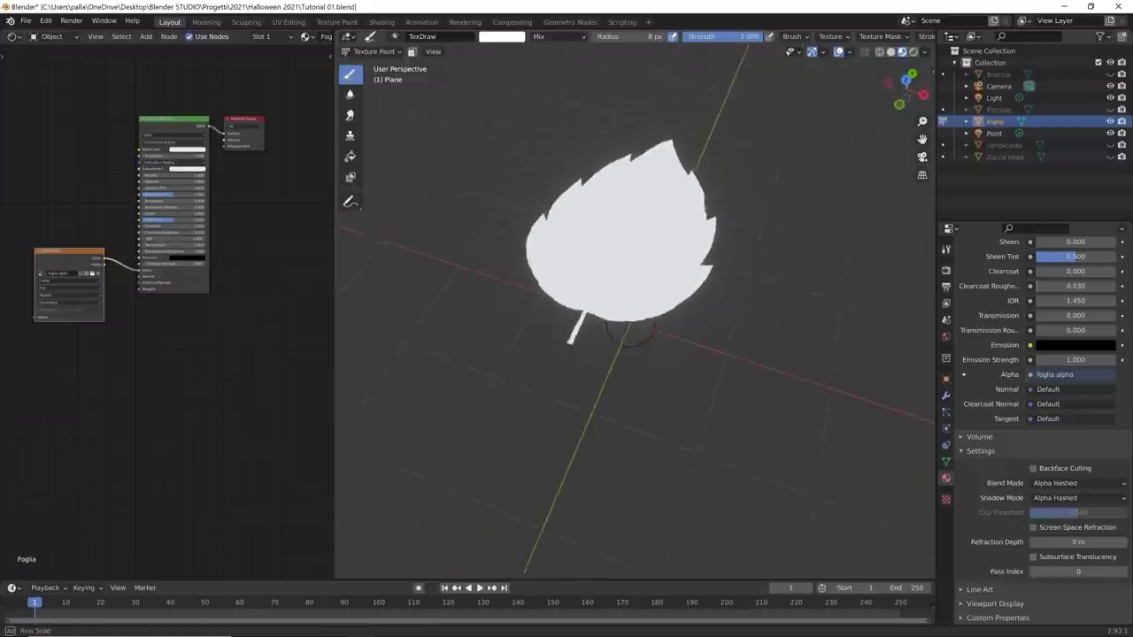
middle_drag(629, 332, 647, 338)
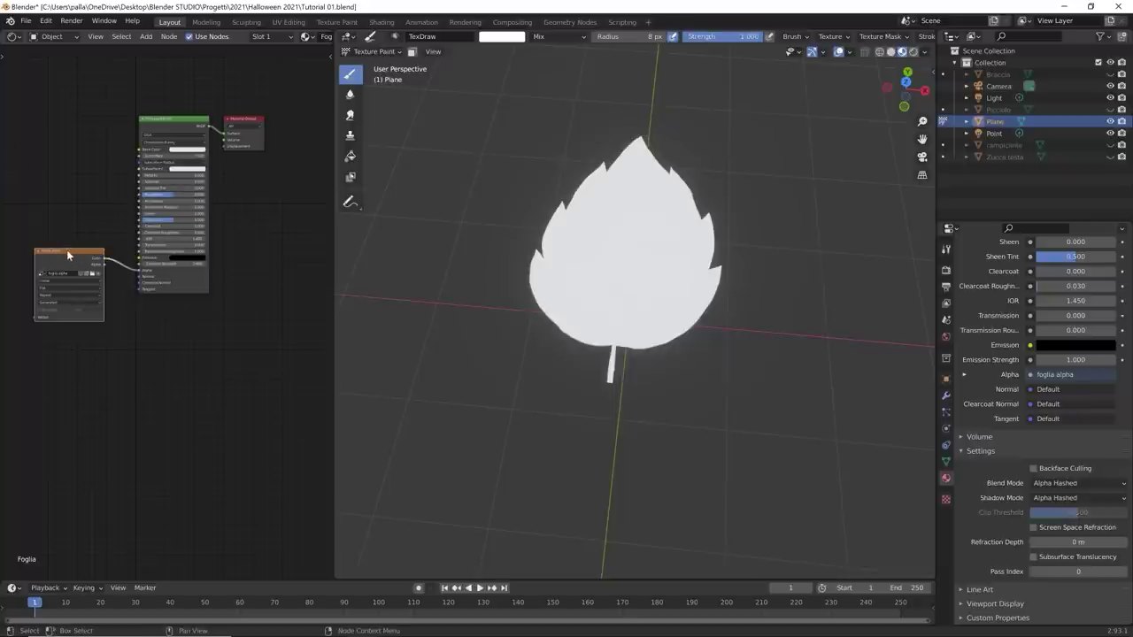
drag(76, 253, 61, 256)
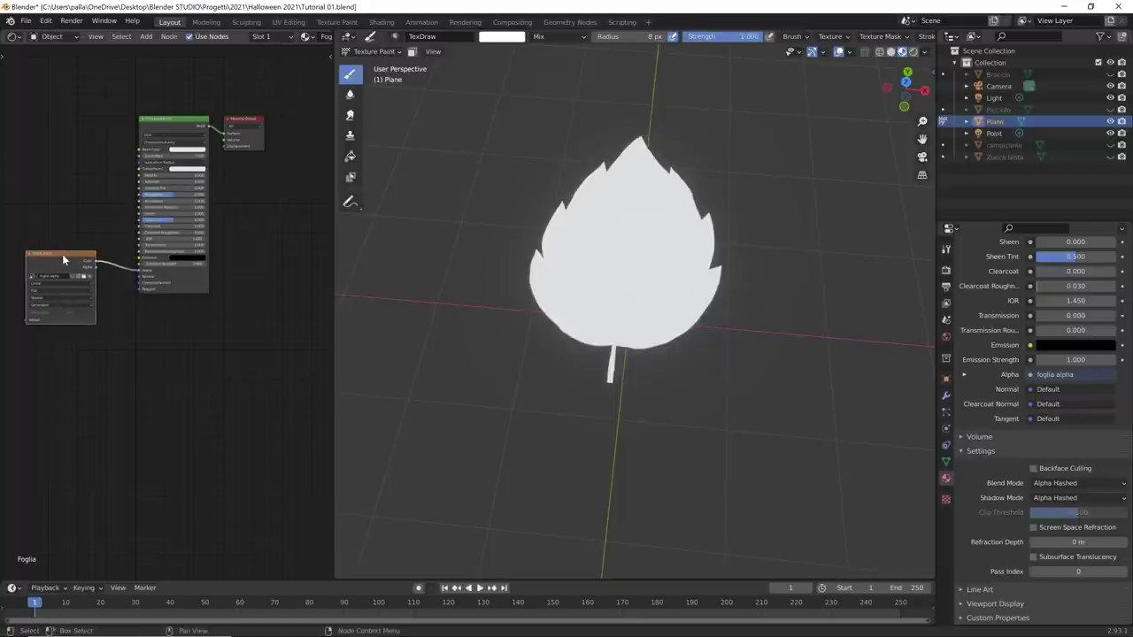
key(shift+d)
click(87, 151)
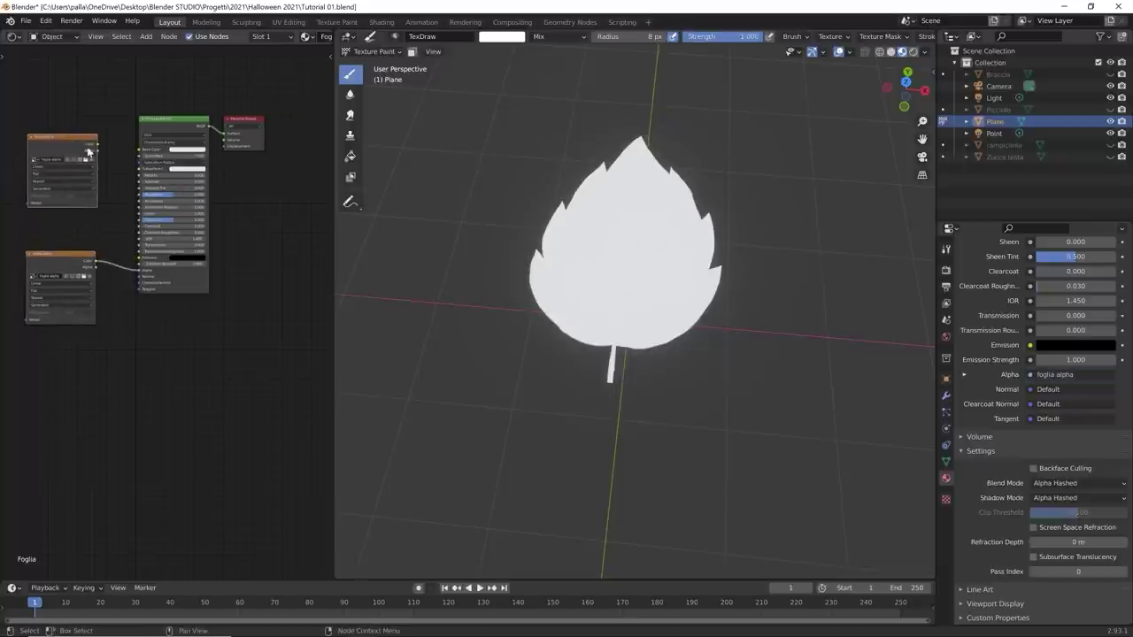
drag(97, 145, 135, 157)
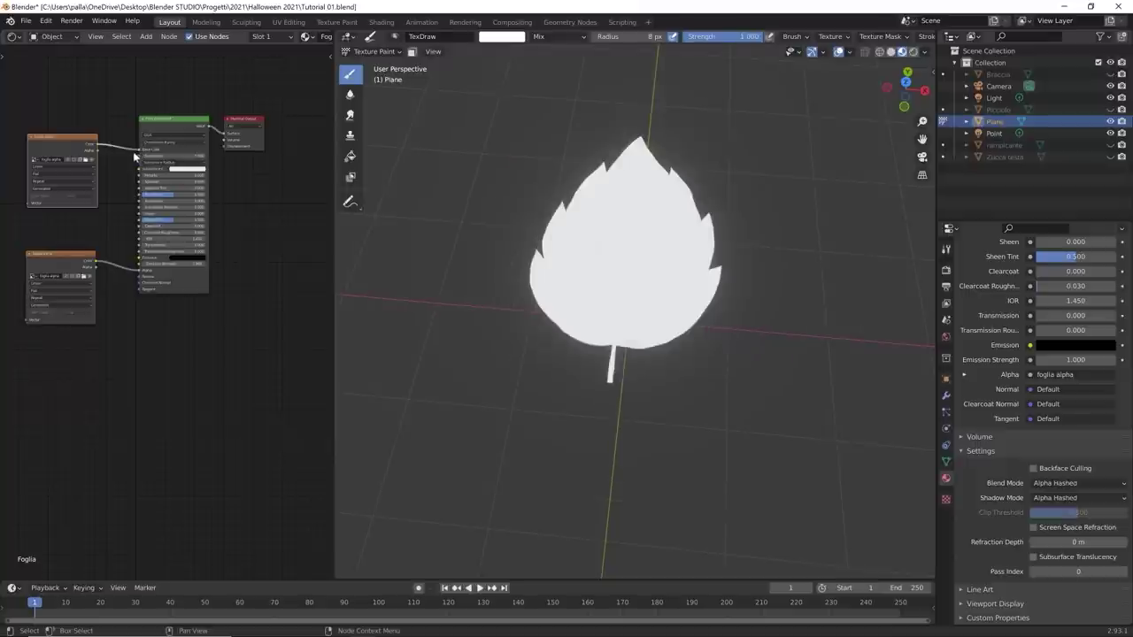
click(93, 160)
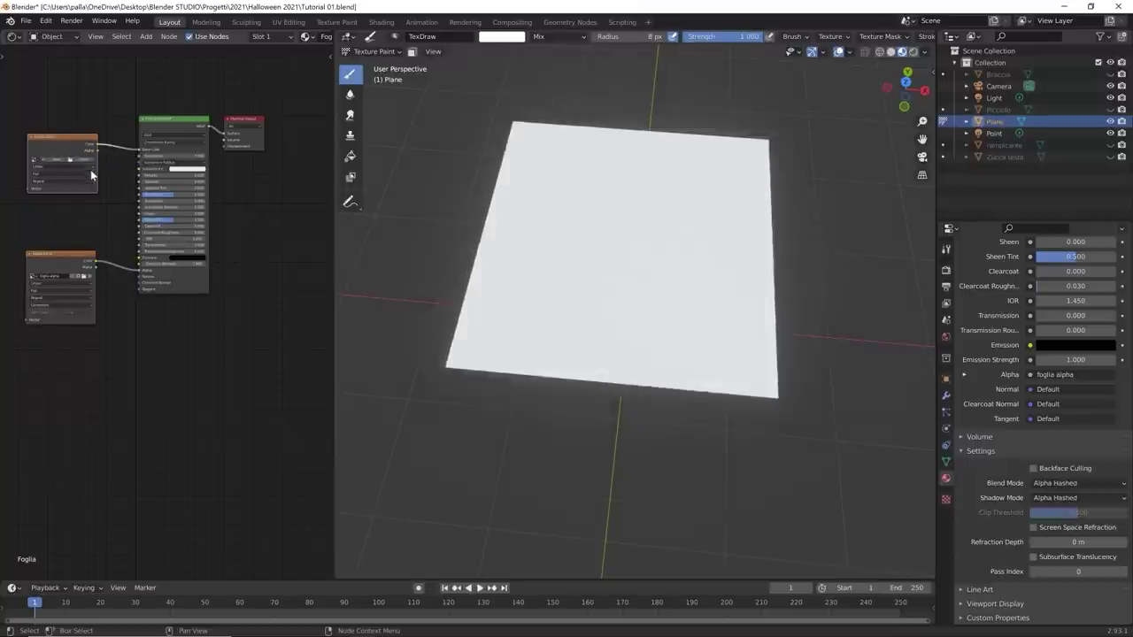
Step: Create a new 2048 px olive-green image named 'Foglia color' on the copied Image Texture node
middle_drag(656, 222, 682, 310)
click(56, 159)
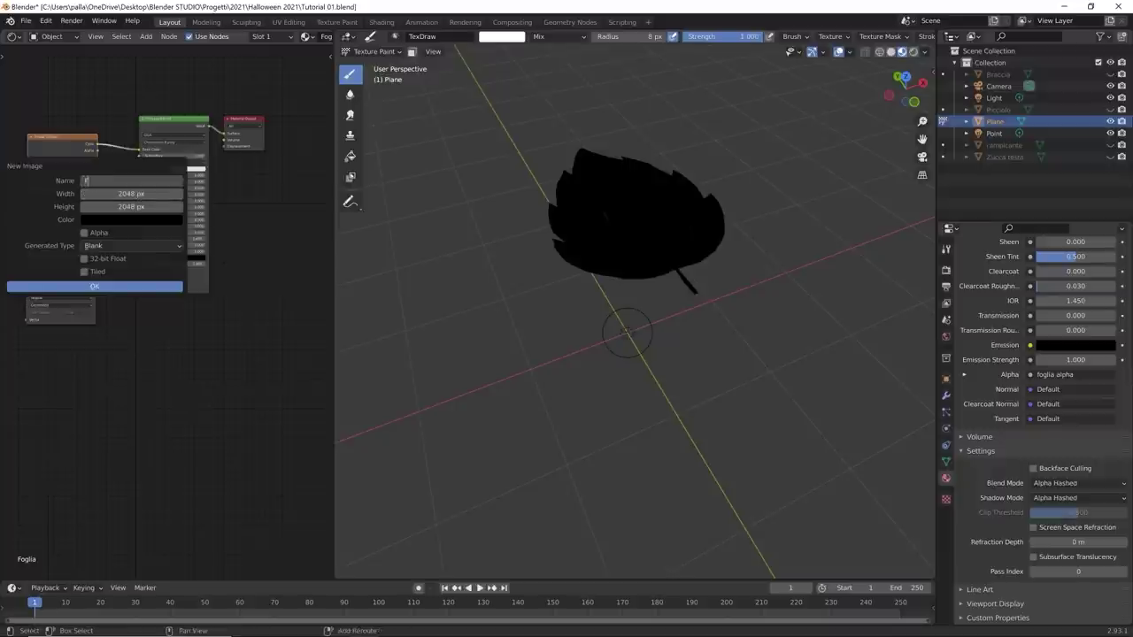
text(Foglia color)
key(Return)
click(150, 221)
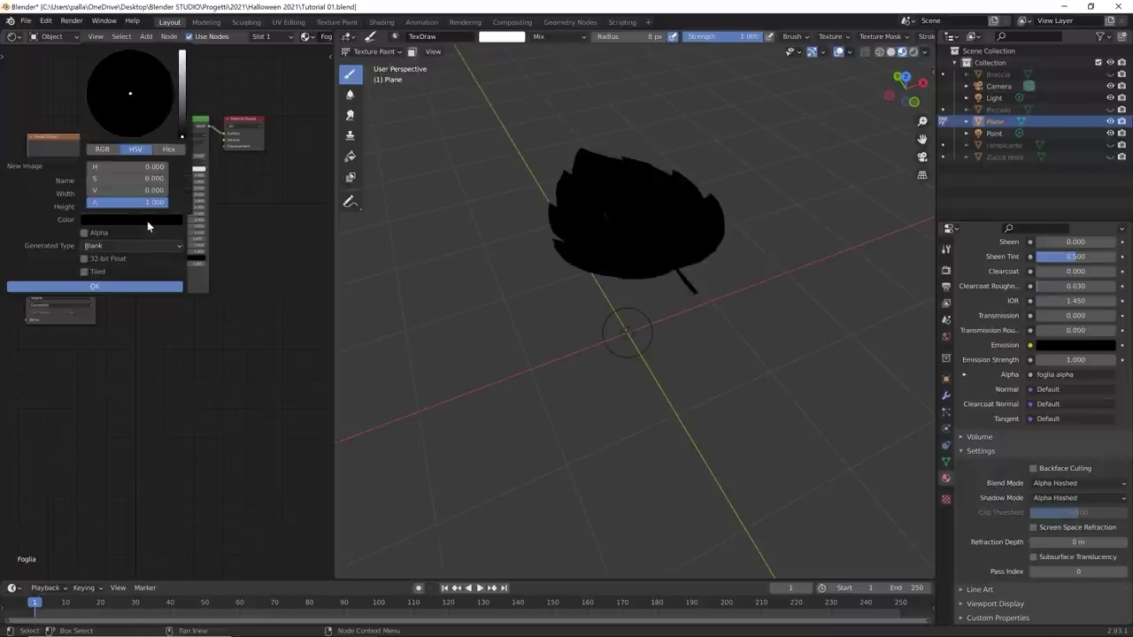
click(183, 108)
drag(138, 113, 105, 108)
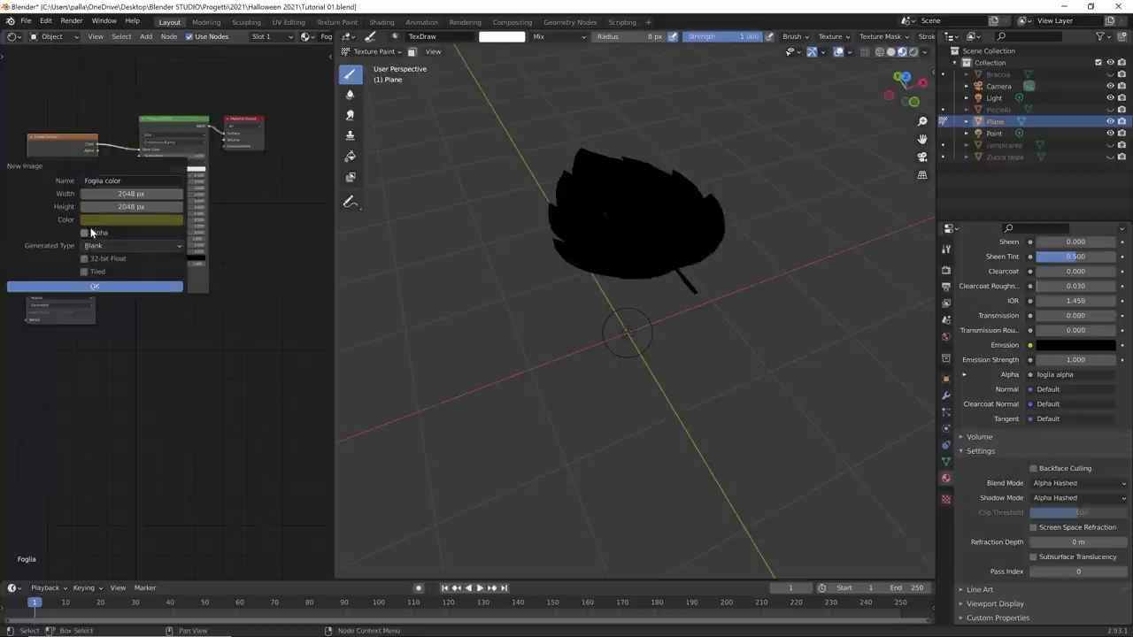
click(104, 281)
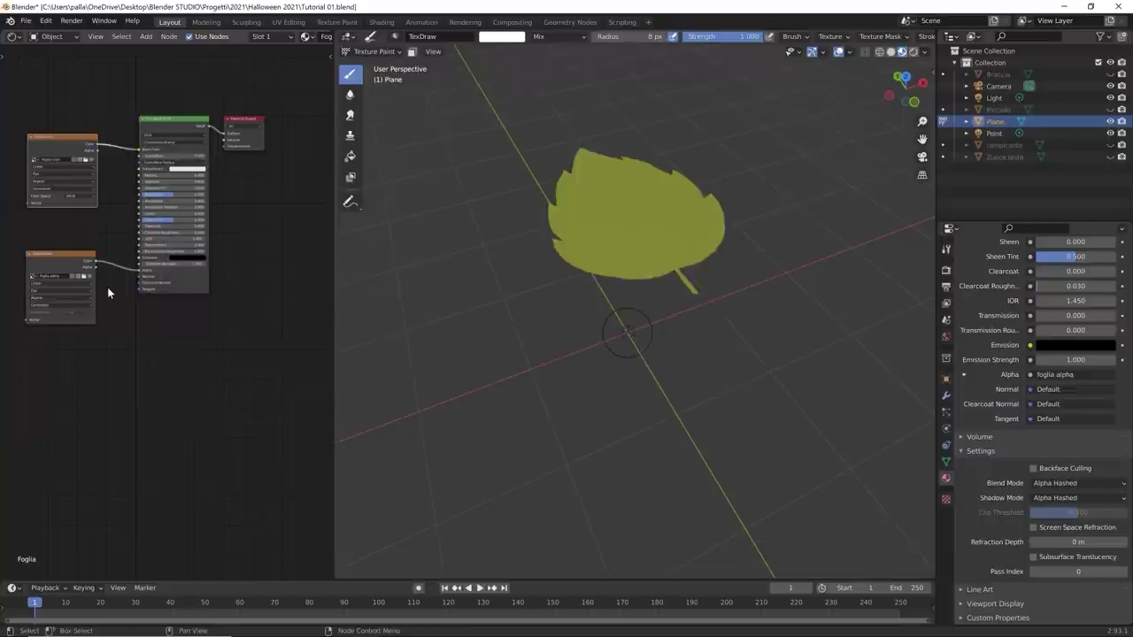
Step: Toggle the leaf plane in and out of Edit Mode and snap to top view
middle_drag(404, 260, 651, 239)
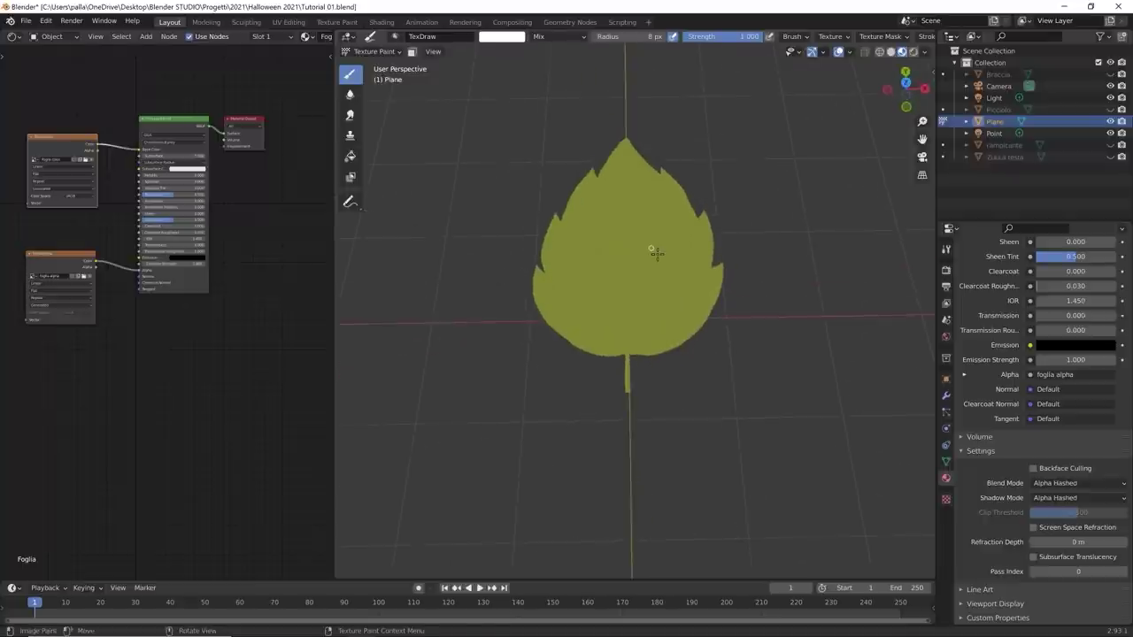
key(Tab)
mouse_move(663, 250)
middle_down()
mouse_move(861, 168)
mouse_move(682, 222)
mouse_move(641, 251)
middle_up()
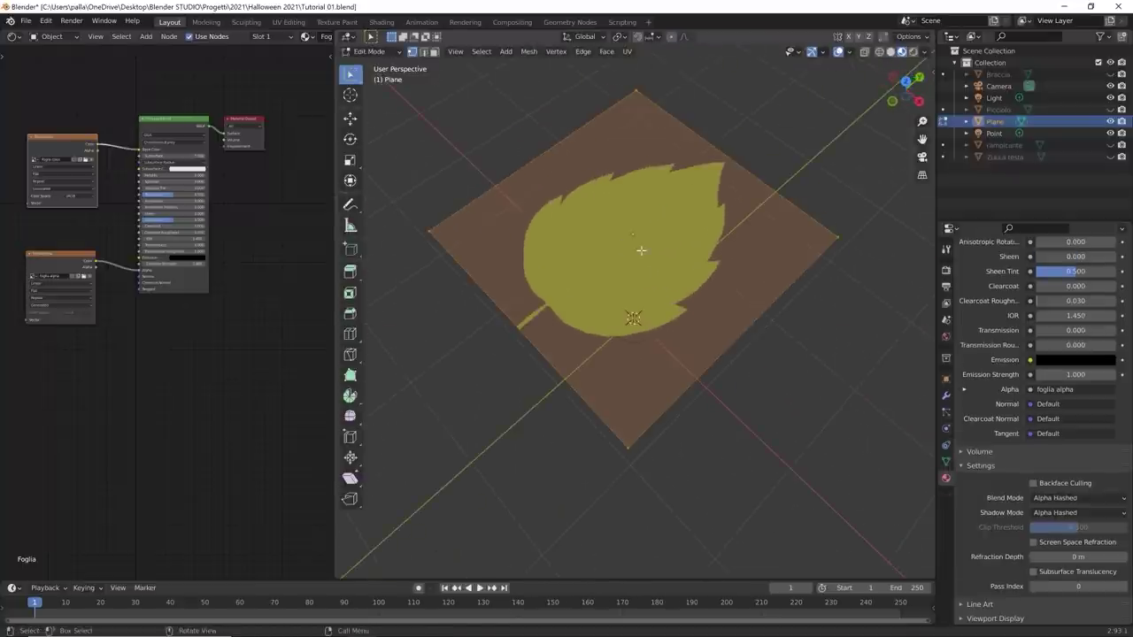
key(Tab)
key(KP_7)
scroll(672, 239, up, 2)
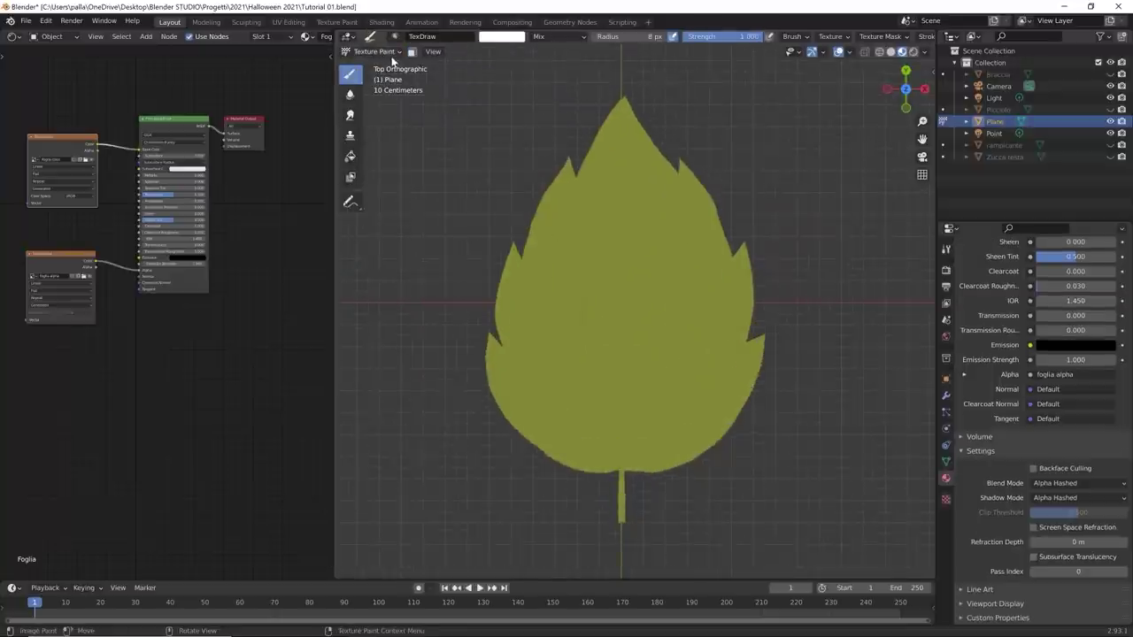
Step: Shift the brush colour toward a pale yellow-green in the quick brush settings
scroll(977, 429, up, 5)
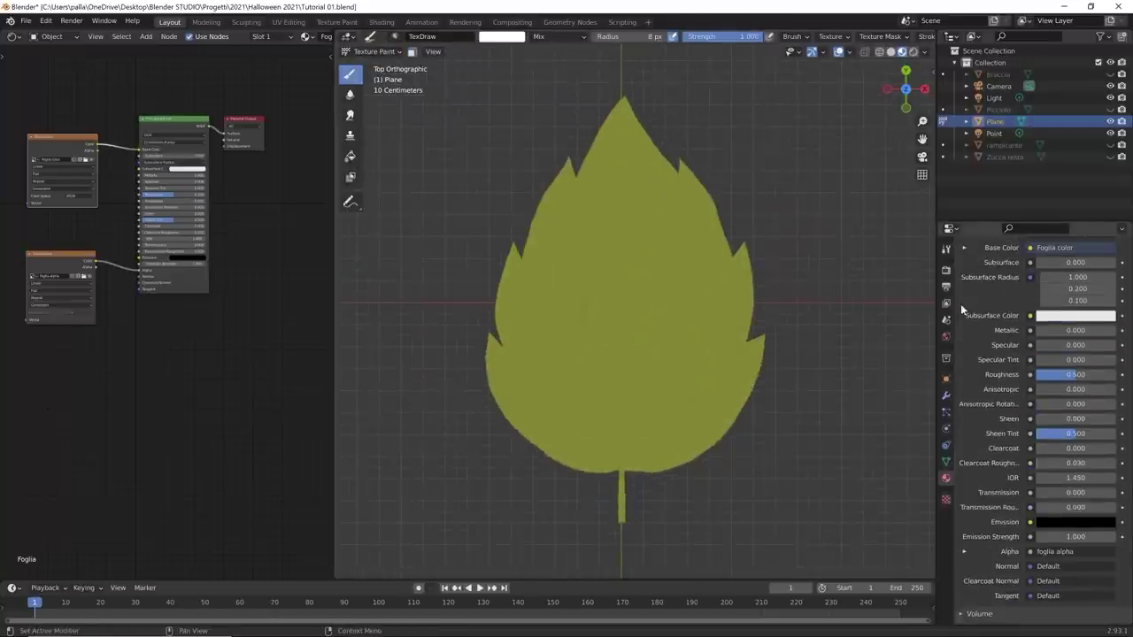
click(946, 248)
scroll(1040, 330, up, 5)
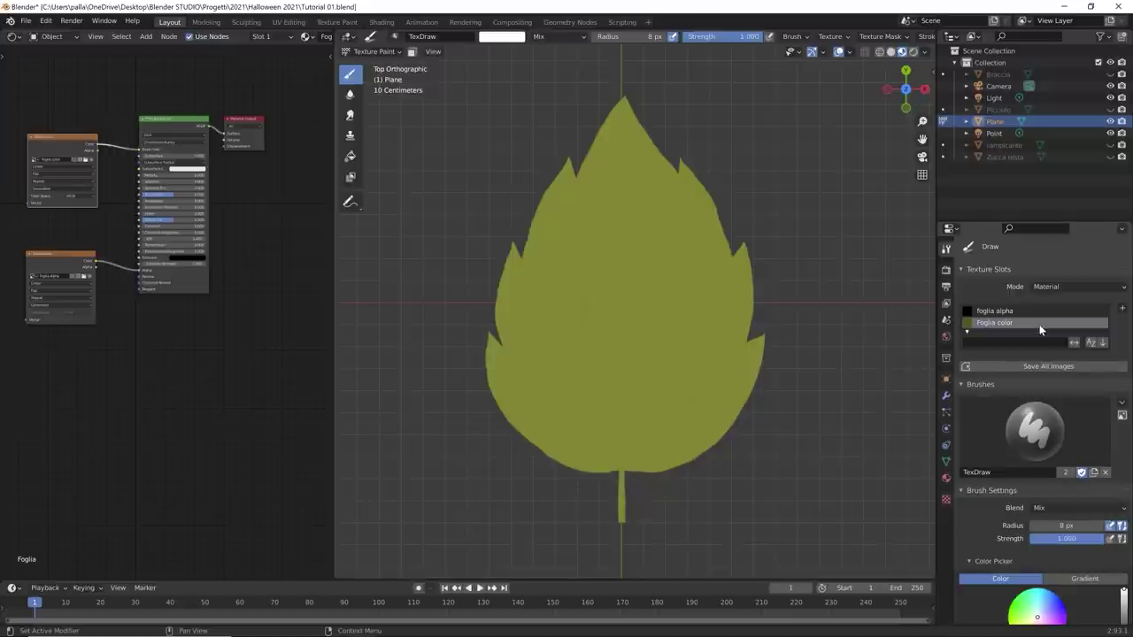
right_click(670, 334)
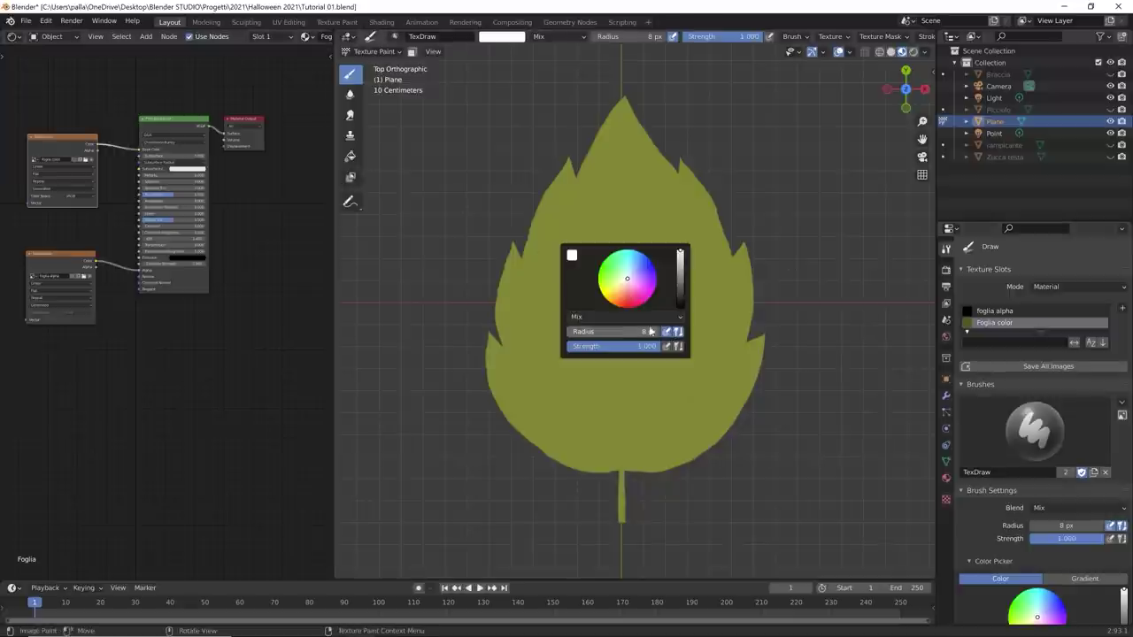
click(618, 288)
mouse_move(607, 288)
mouse_down()
mouse_move(680, 285)
mouse_move(681, 274)
mouse_up()
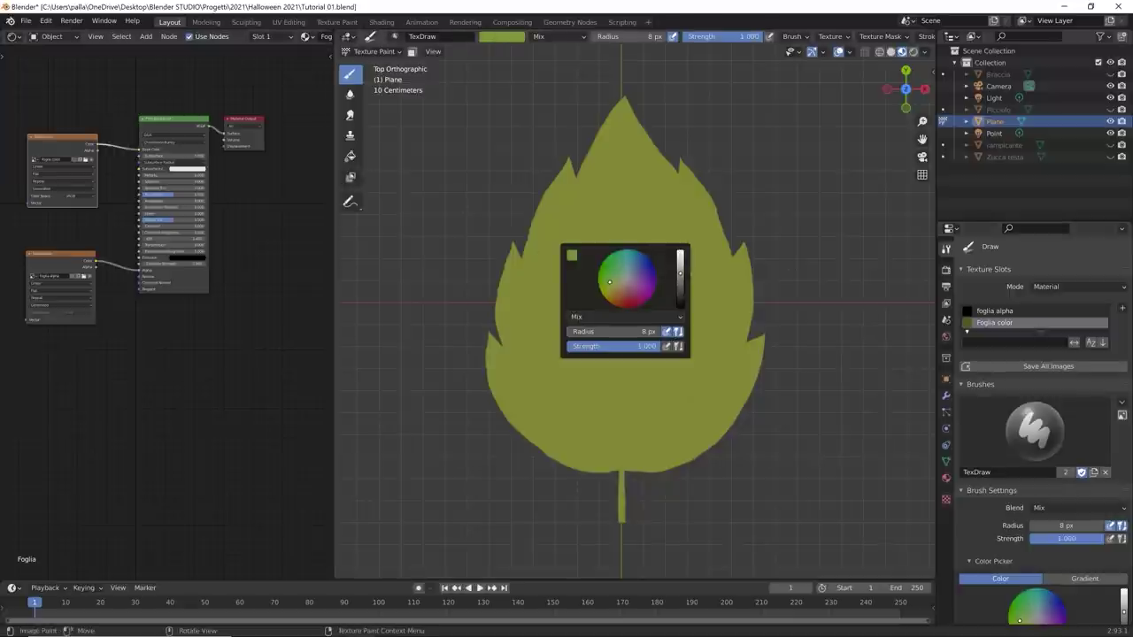
drag(609, 281, 610, 289)
drag(680, 274, 655, 292)
scroll(1081, 514, down, 5)
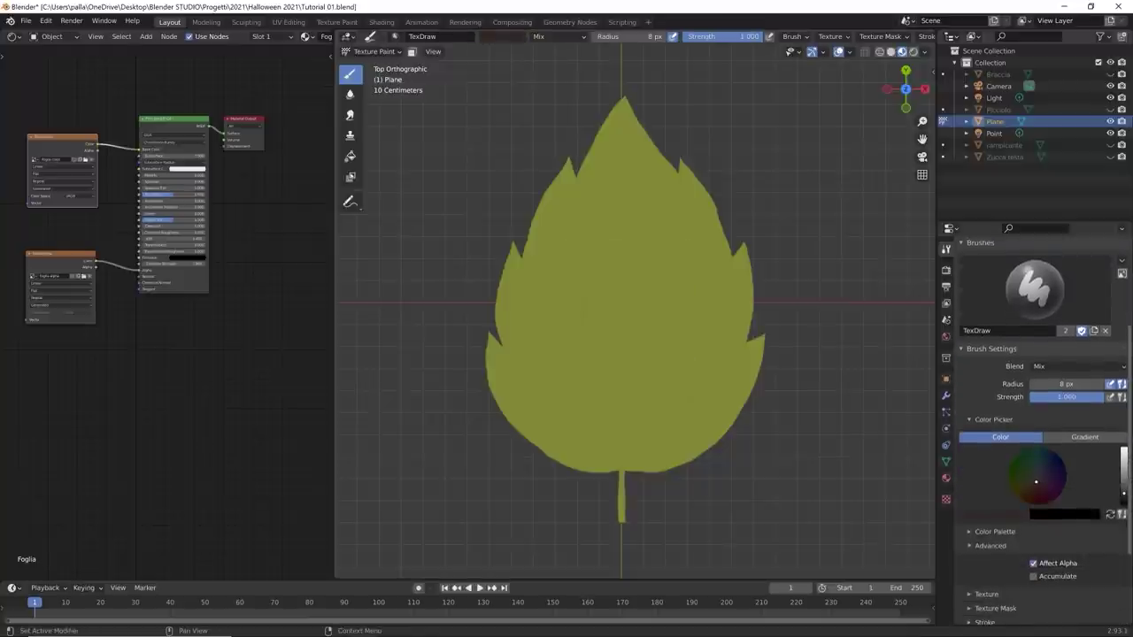
Step: Sample the leaf's olive colour with the eyedropper and paint the leaf centre darker
click(1081, 514)
click(1089, 475)
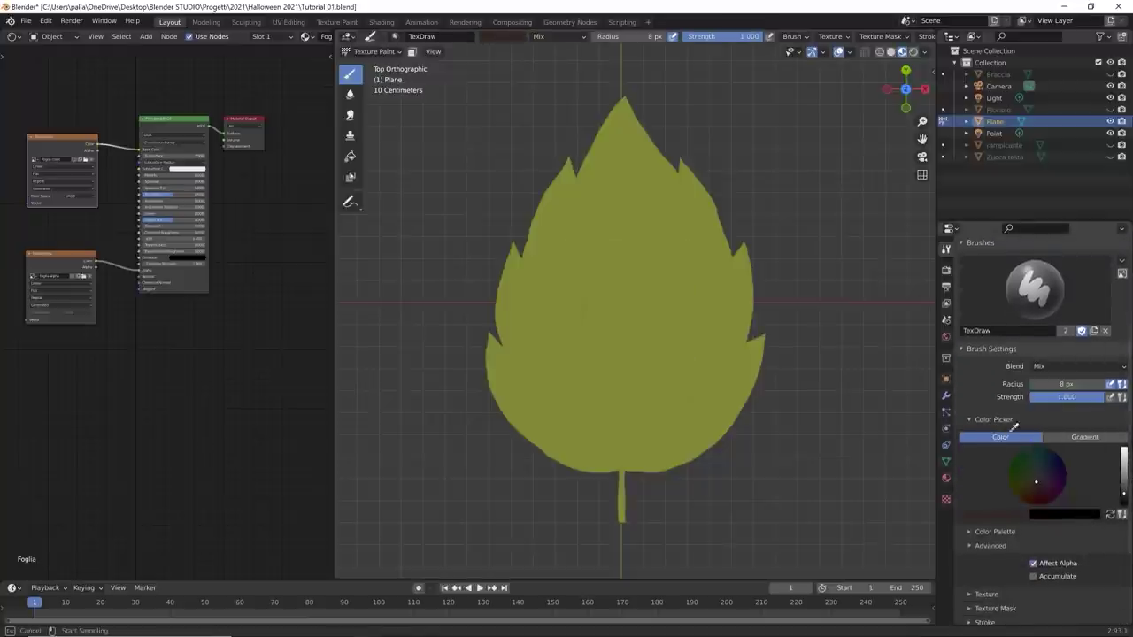
click(672, 300)
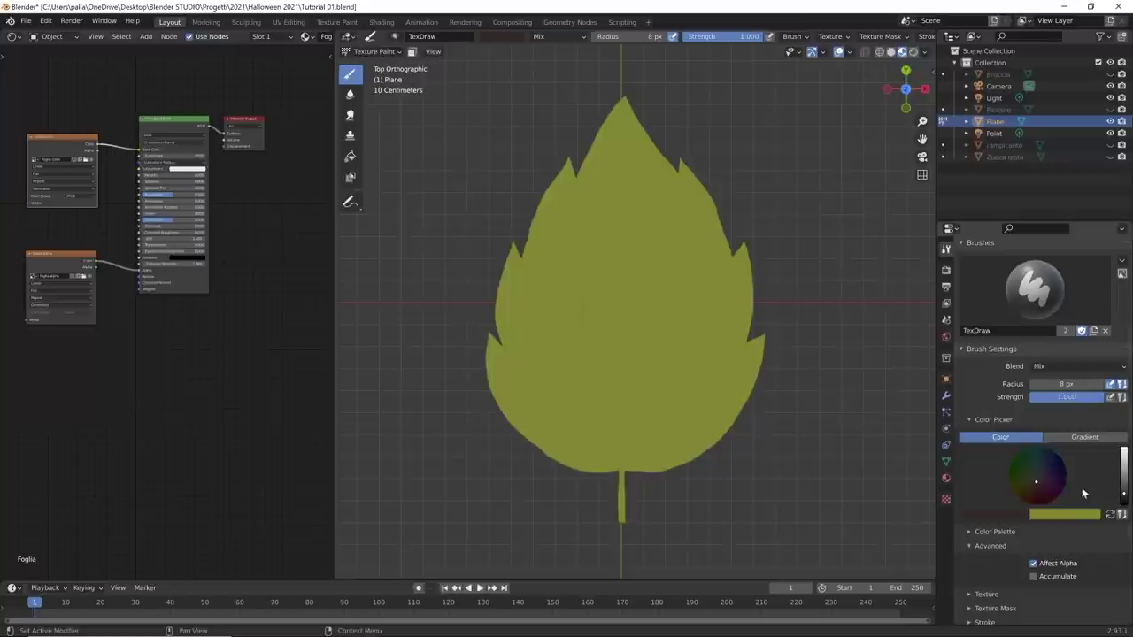
click(1080, 516)
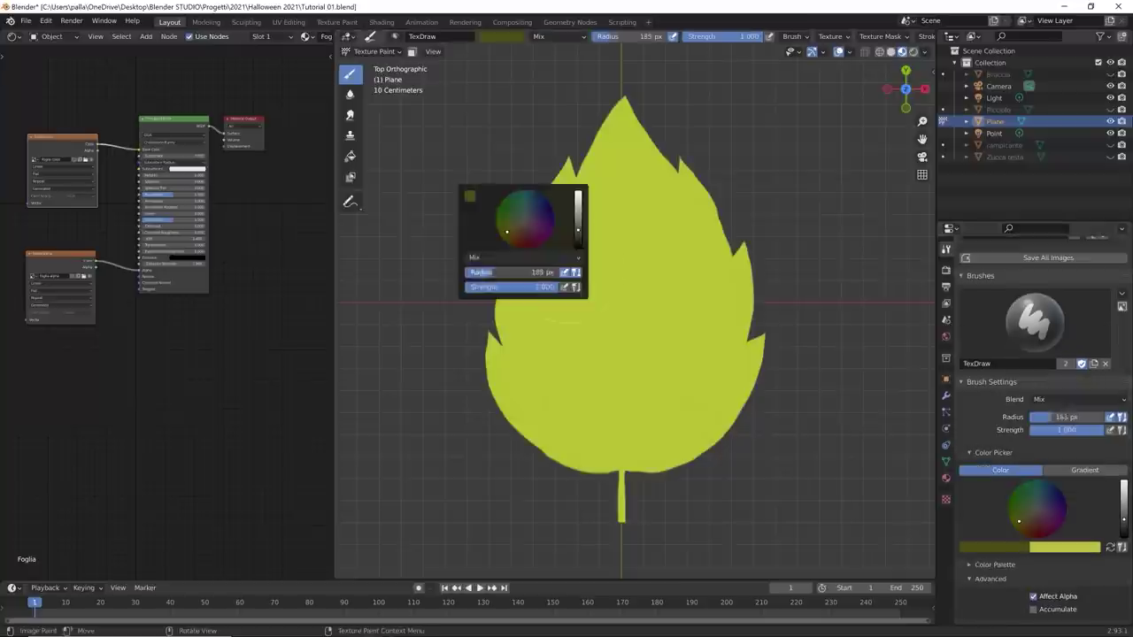
mouse_move(640, 221)
mouse_down()
mouse_move(641, 421)
mouse_move(610, 178)
mouse_move(591, 417)
mouse_move(628, 258)
mouse_up()
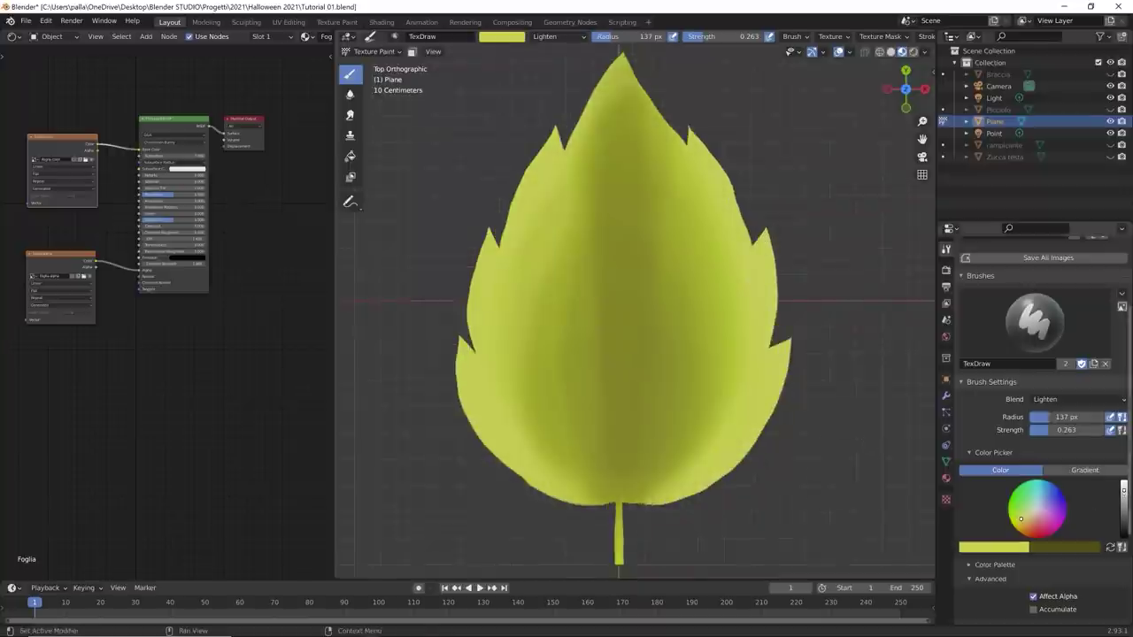
Step: Paint a pale yellow midrib and side veins with a 20 px Lighten brush
right_click(575, 292)
mouse_move(622, 80)
mouse_down()
mouse_move(632, 392)
mouse_move(717, 305)
mouse_up()
drag(619, 310, 542, 283)
mouse_move(655, 345)
mouse_down()
mouse_move(717, 336)
mouse_move(706, 457)
mouse_move(566, 305)
mouse_move(531, 349)
mouse_move(611, 464)
mouse_up()
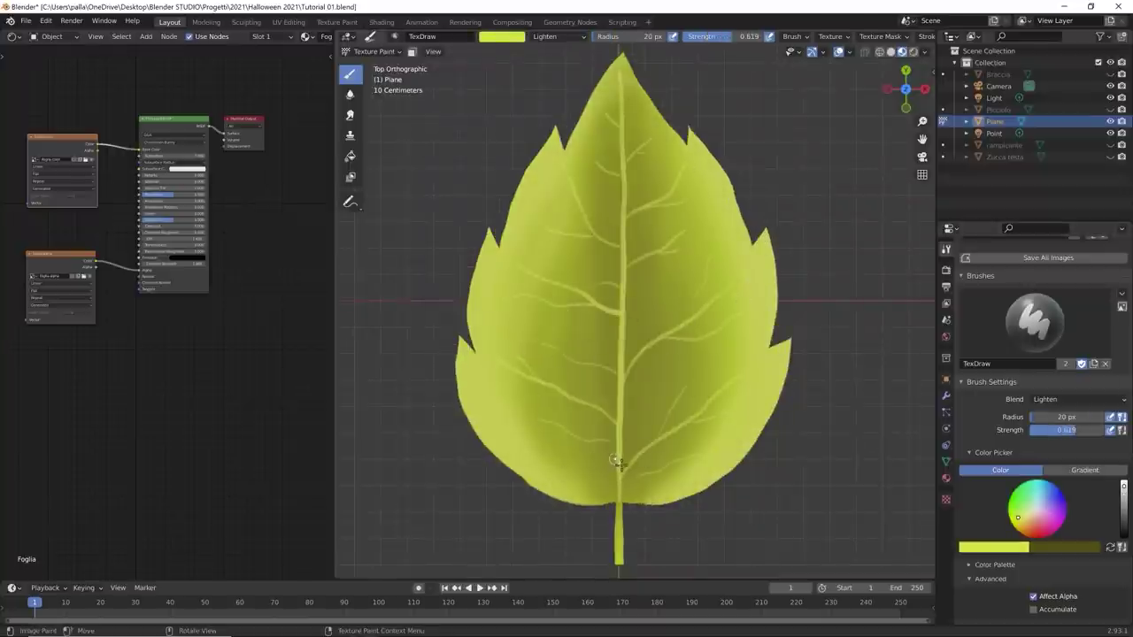
scroll(652, 413, down, 3)
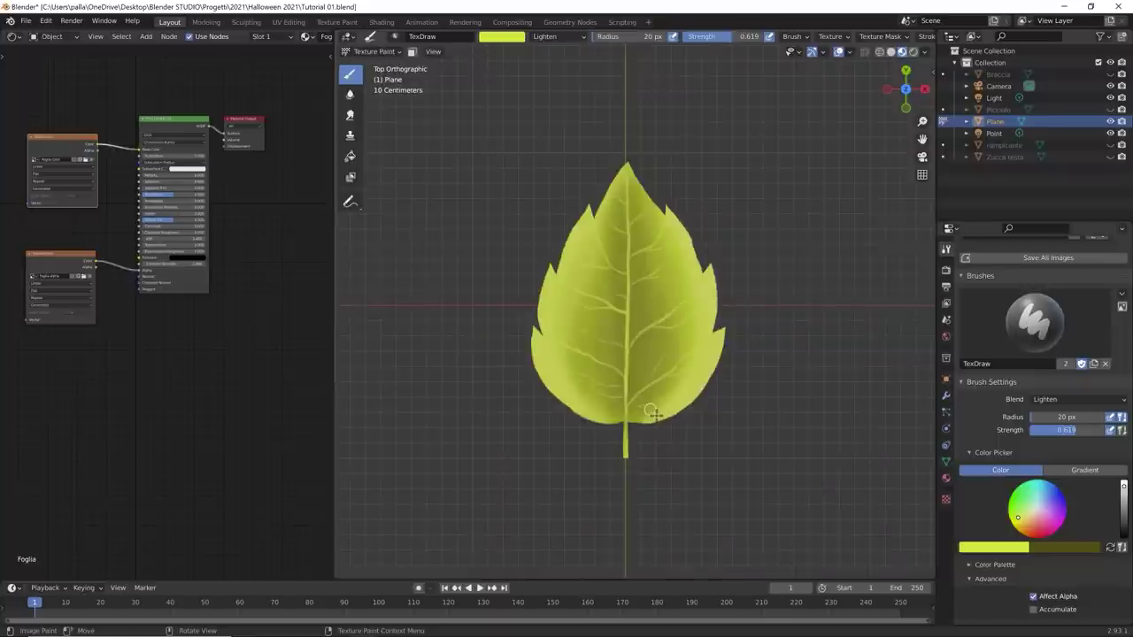
scroll(652, 412, up, 3)
Step: Insert a MixRGB node set to Multiply between the Foglia color image and the BSDF
middle_drag(143, 108, 197, 233)
drag(115, 266, 77, 228)
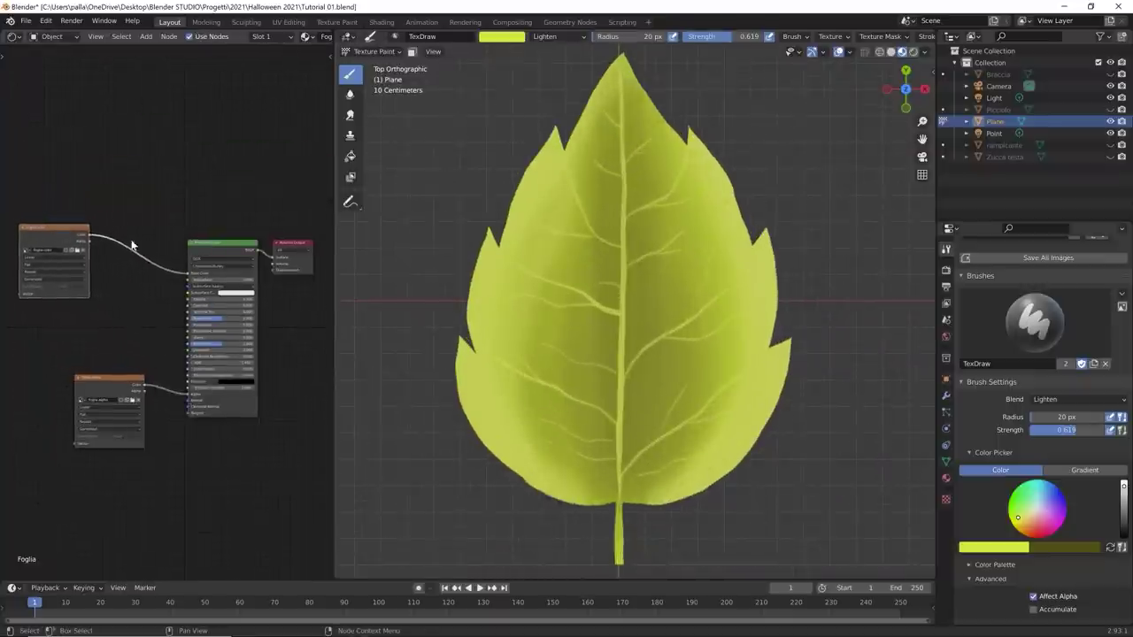
key(shift+a)
click(115, 215)
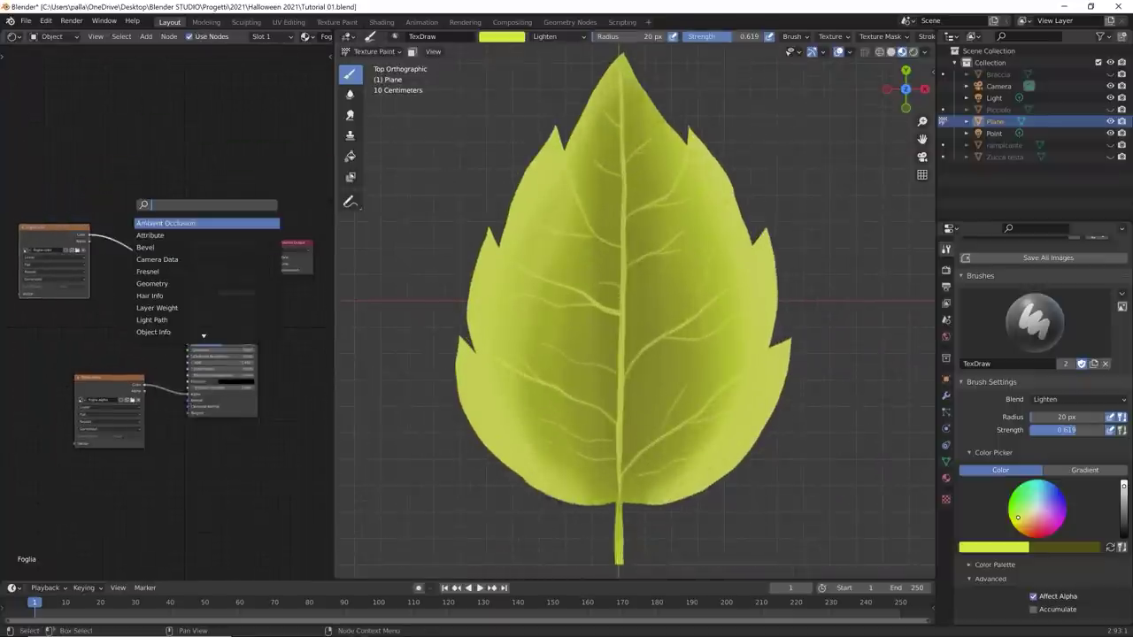
text(mix)
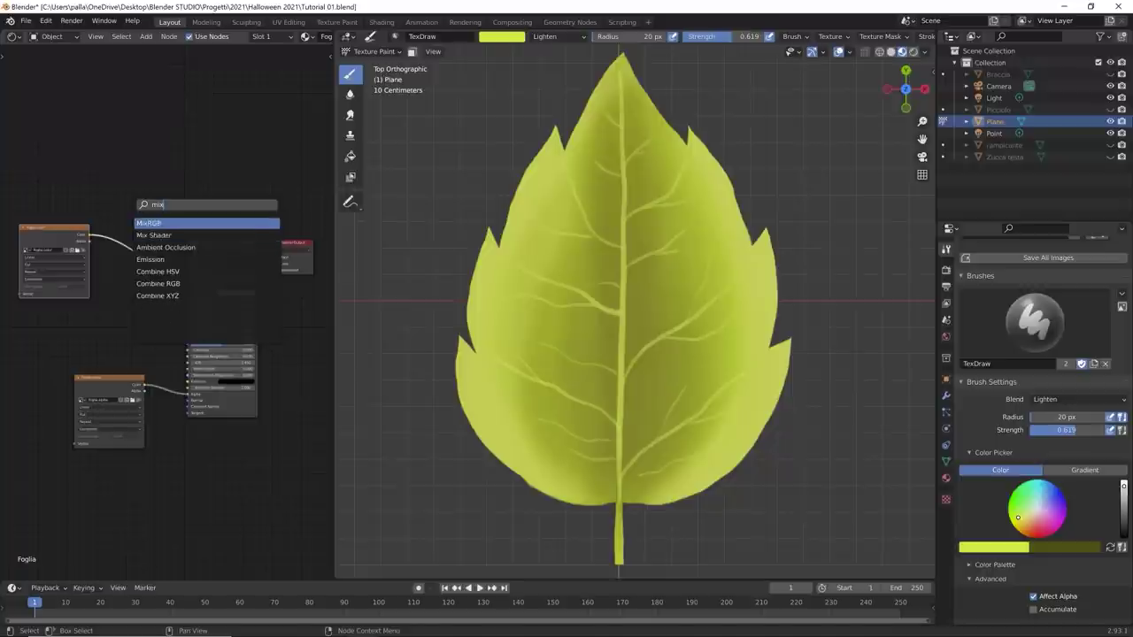
key(Return)
click(144, 263)
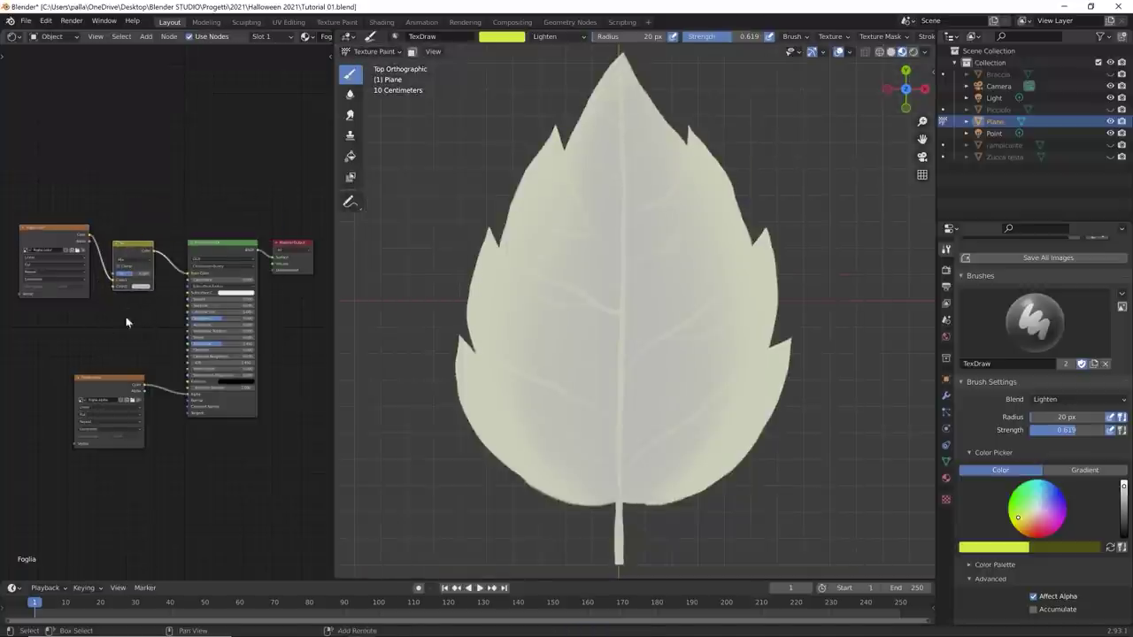
click(133, 259)
click(132, 282)
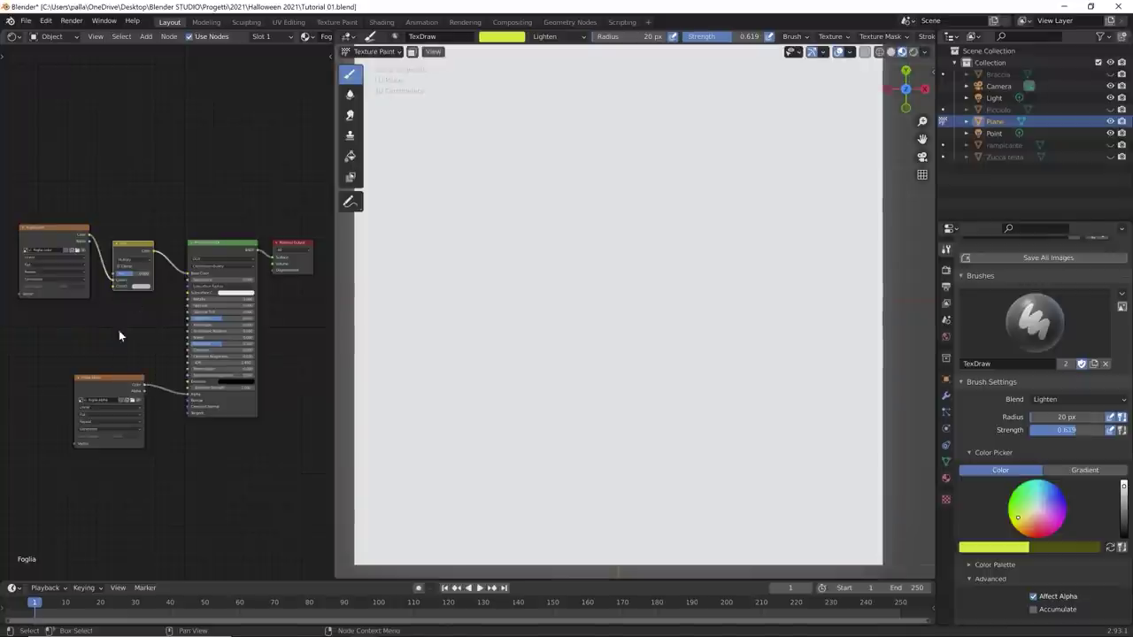
key(shift+a)
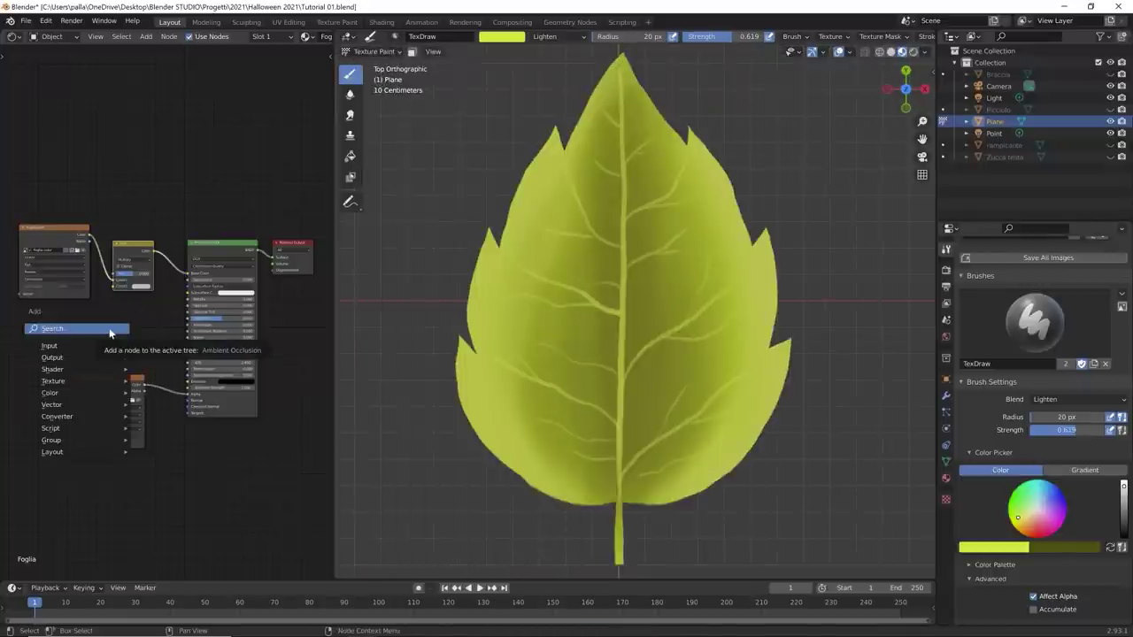
mouse_move(92, 382)
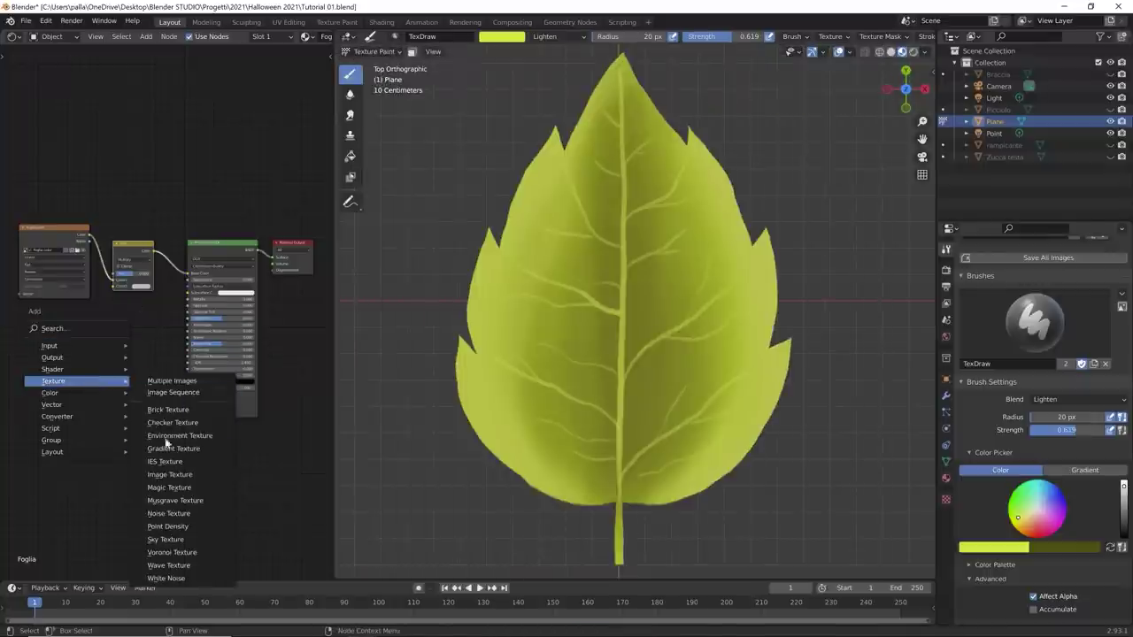
Step: Add a Noise Texture into the Mix node's colour input and tune factor and noise values
click(168, 513)
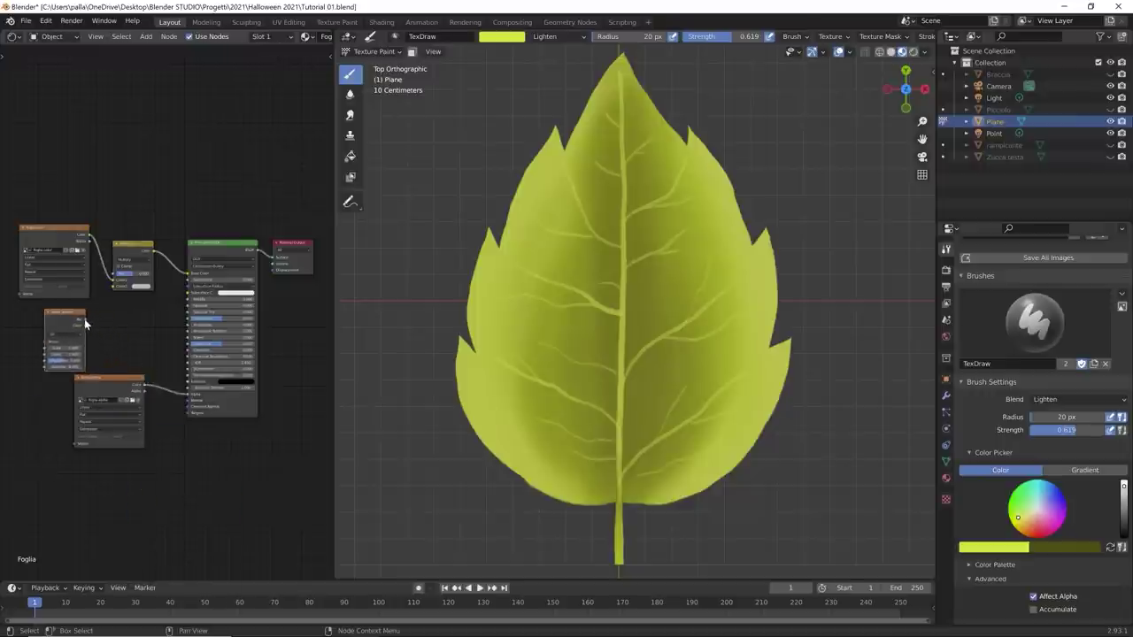
drag(84, 324, 97, 295)
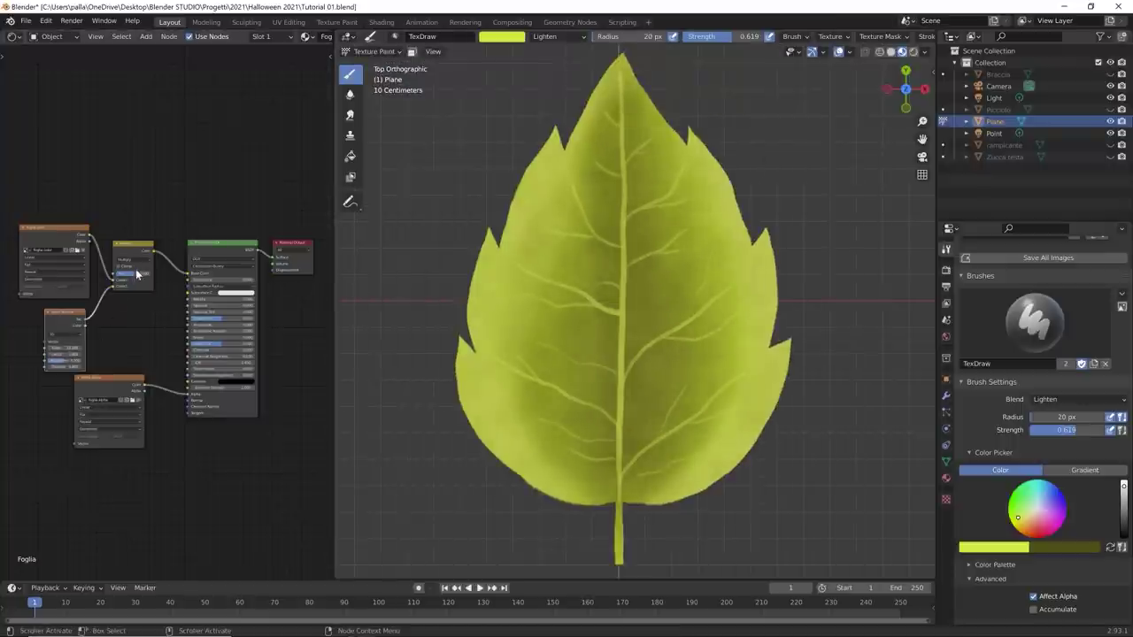
drag(138, 275, 149, 275)
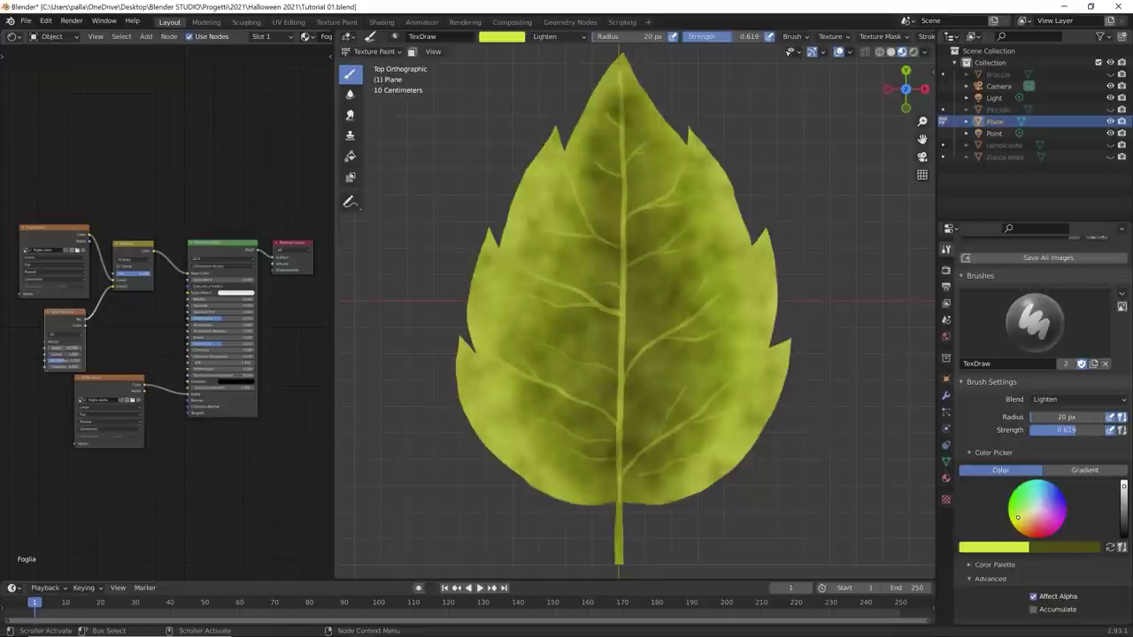
mouse_move(69, 360)
mouse_down()
mouse_move(90, 348)
mouse_move(72, 368)
mouse_up()
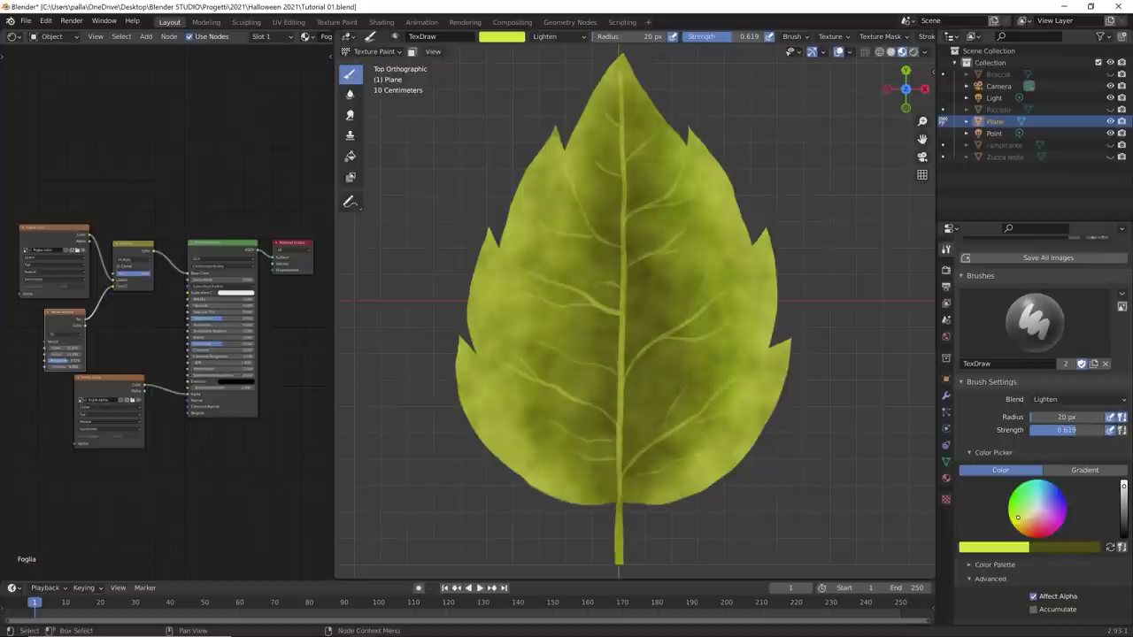
Step: Try Lighten and another blend mode for the noise mix, then lower its strength
click(134, 262)
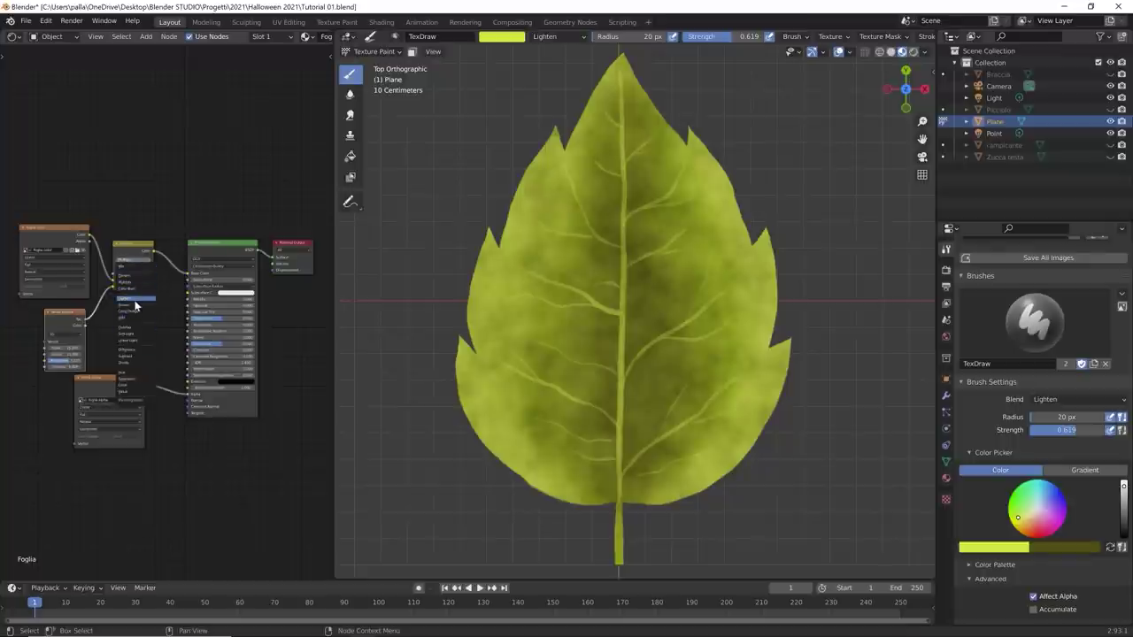
click(134, 302)
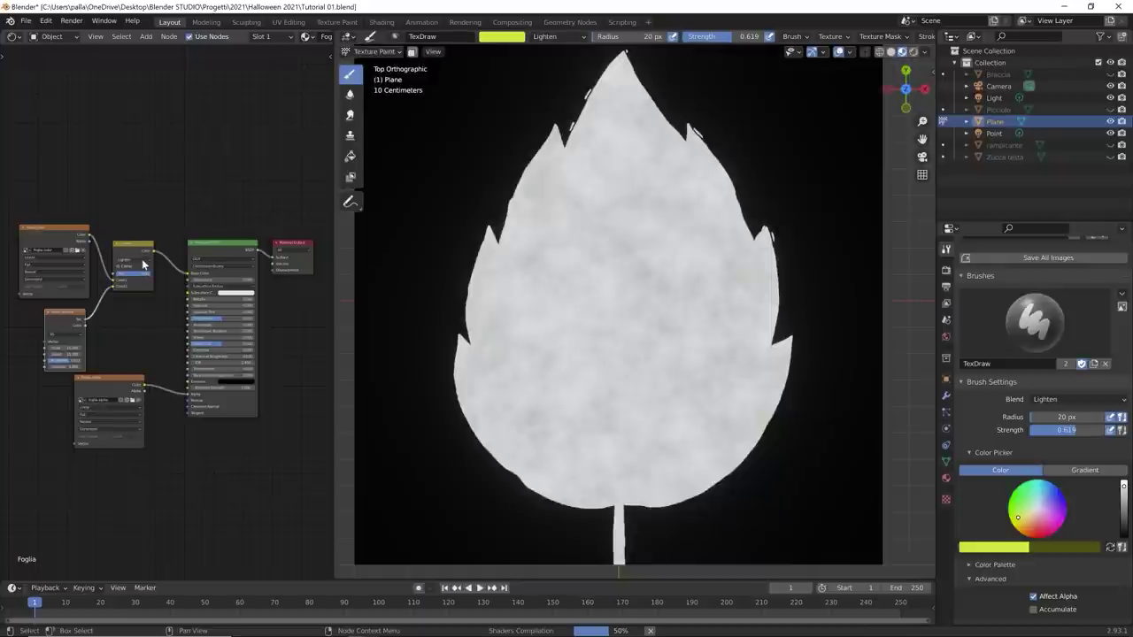
click(142, 264)
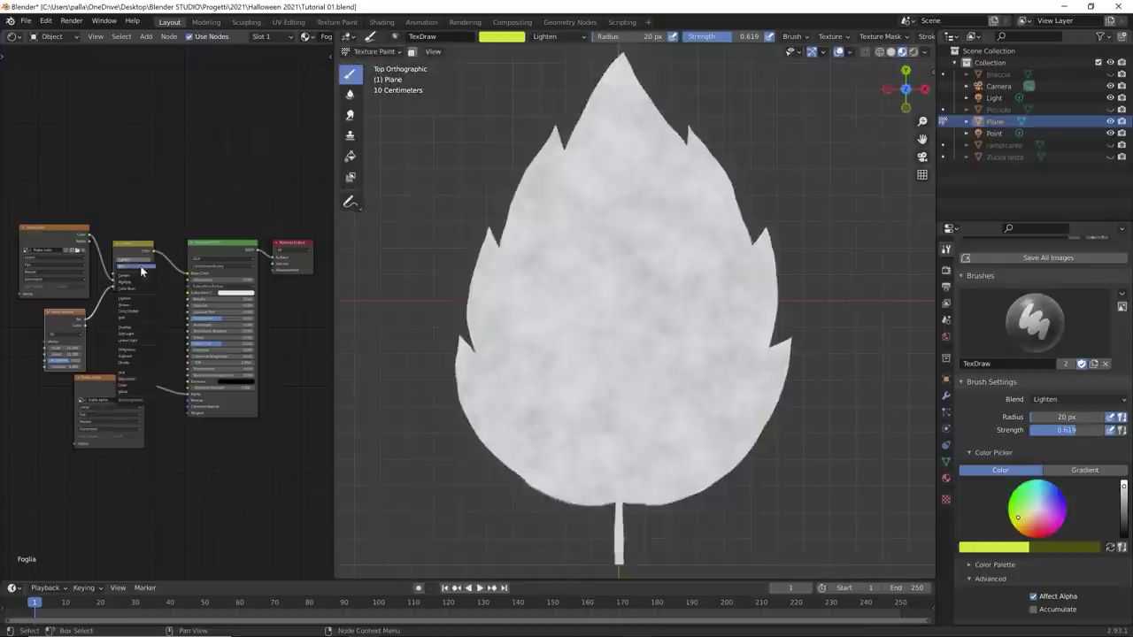
click(133, 342)
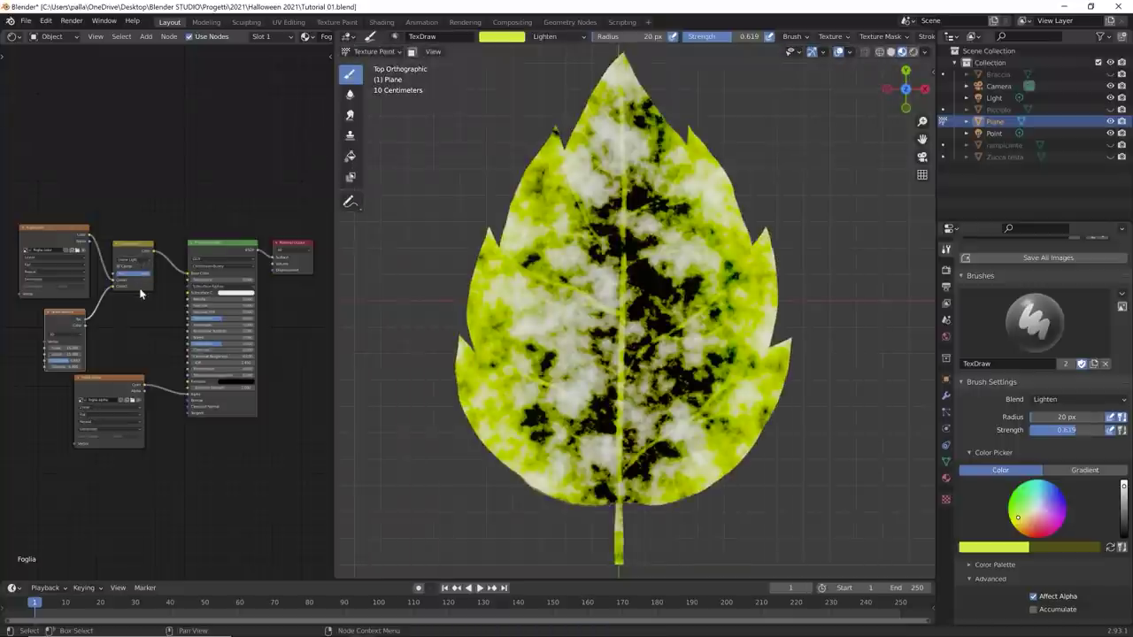
mouse_move(142, 282)
mouse_down()
mouse_move(98, 282)
mouse_move(133, 273)
mouse_up()
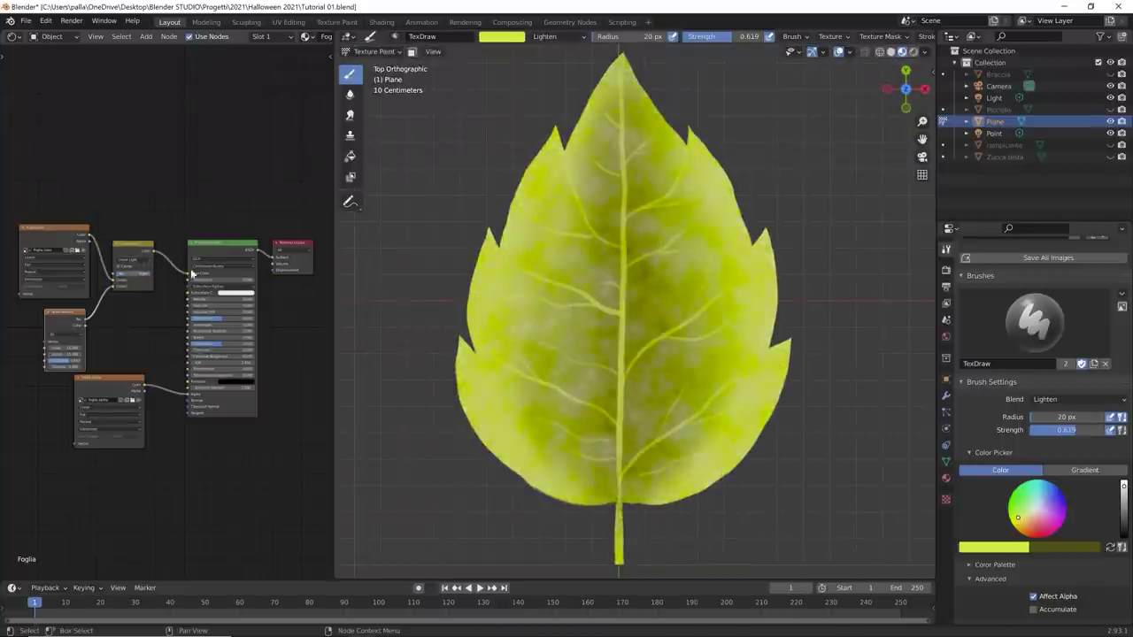
scroll(663, 362, down, 3)
middle_drag(663, 362, 648, 324)
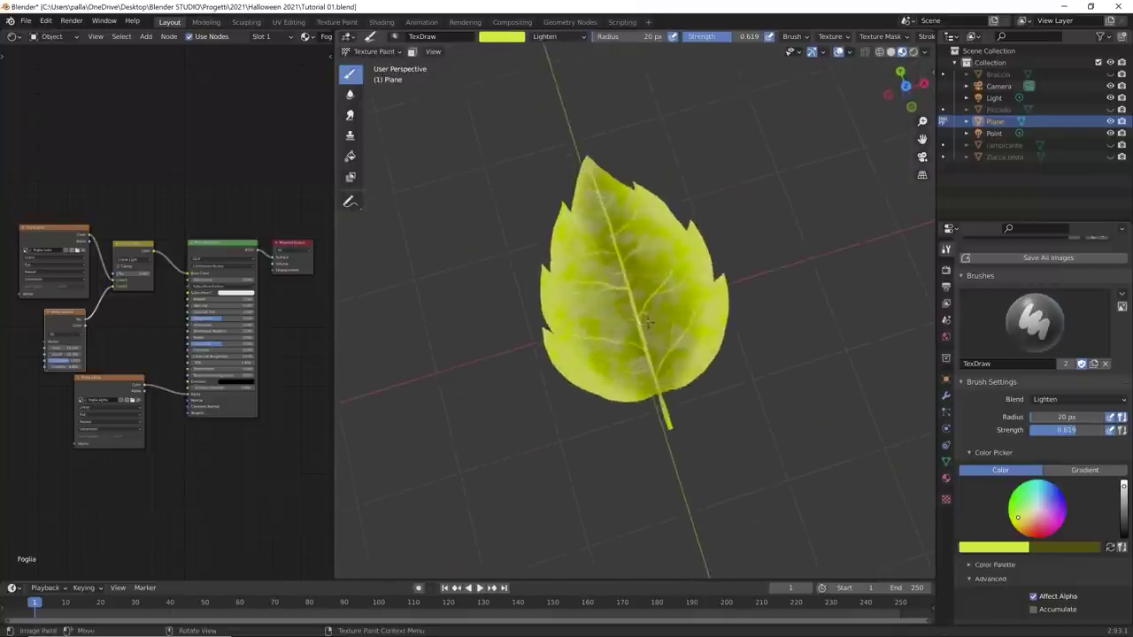
Step: Join the Shader Editor area into the 3D Viewport and view the leaf edge-on
scroll(648, 324, up, 5)
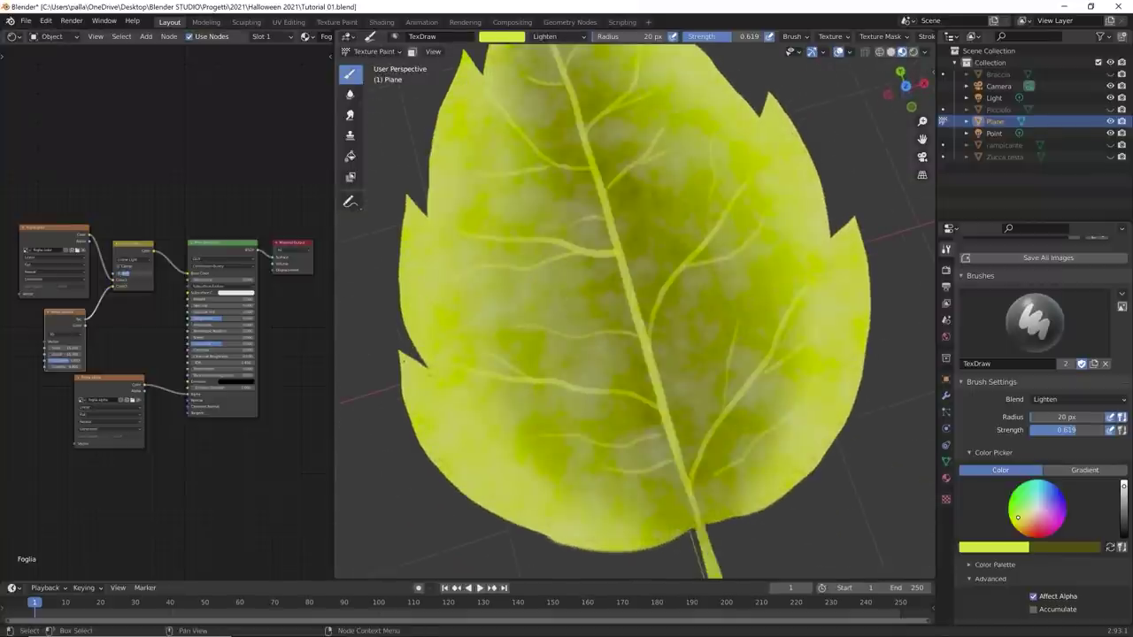
scroll(634, 310, down, 6)
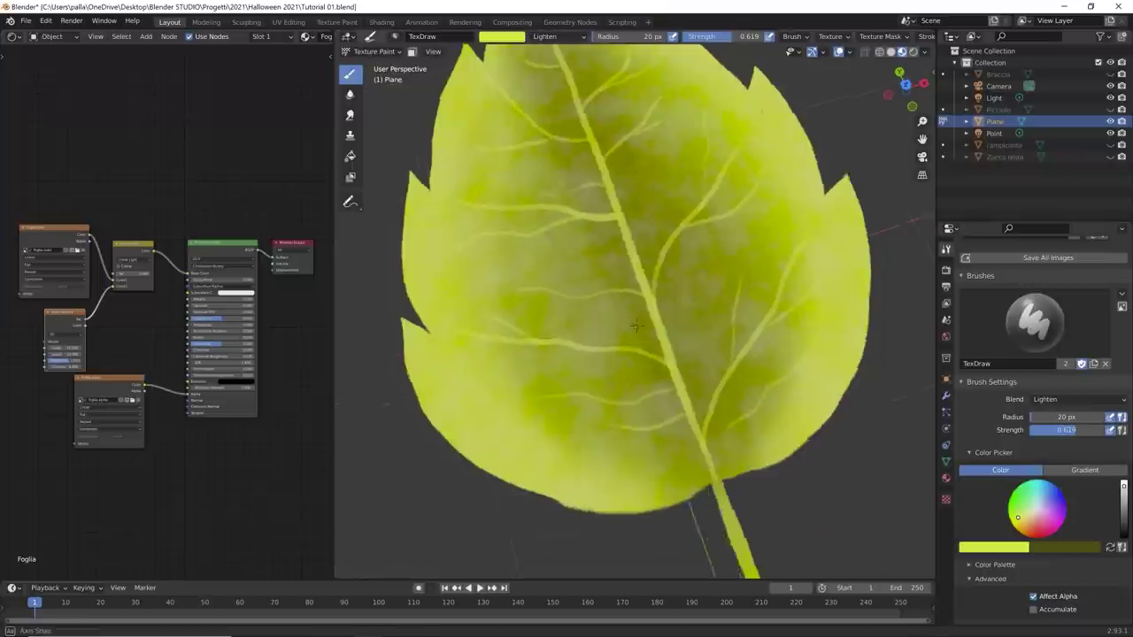
middle_drag(673, 372, 682, 292)
scroll(779, 360, up, 5)
scroll(729, 349, down, 5)
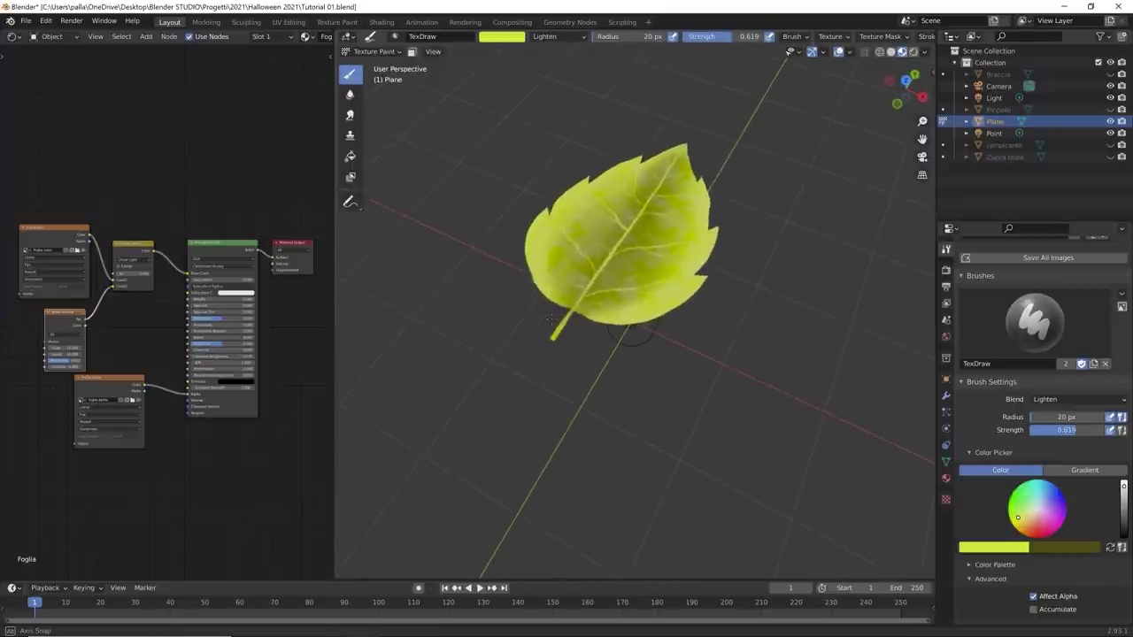
drag(339, 32, 213, 62)
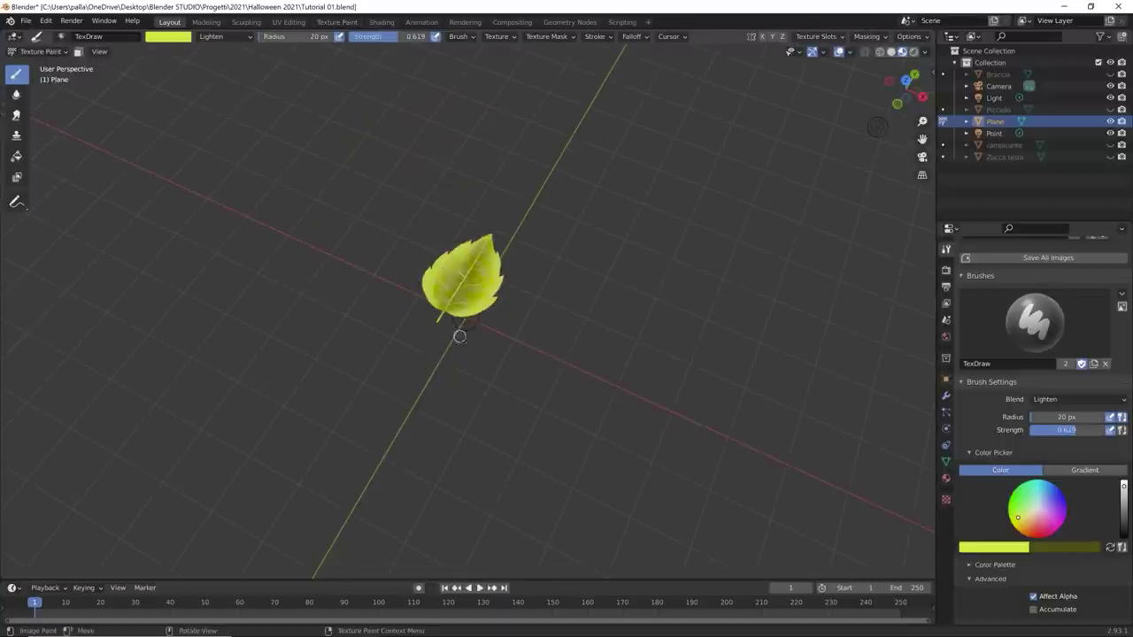
middle_drag(213, 62, 618, 400)
scroll(519, 312, up, 3)
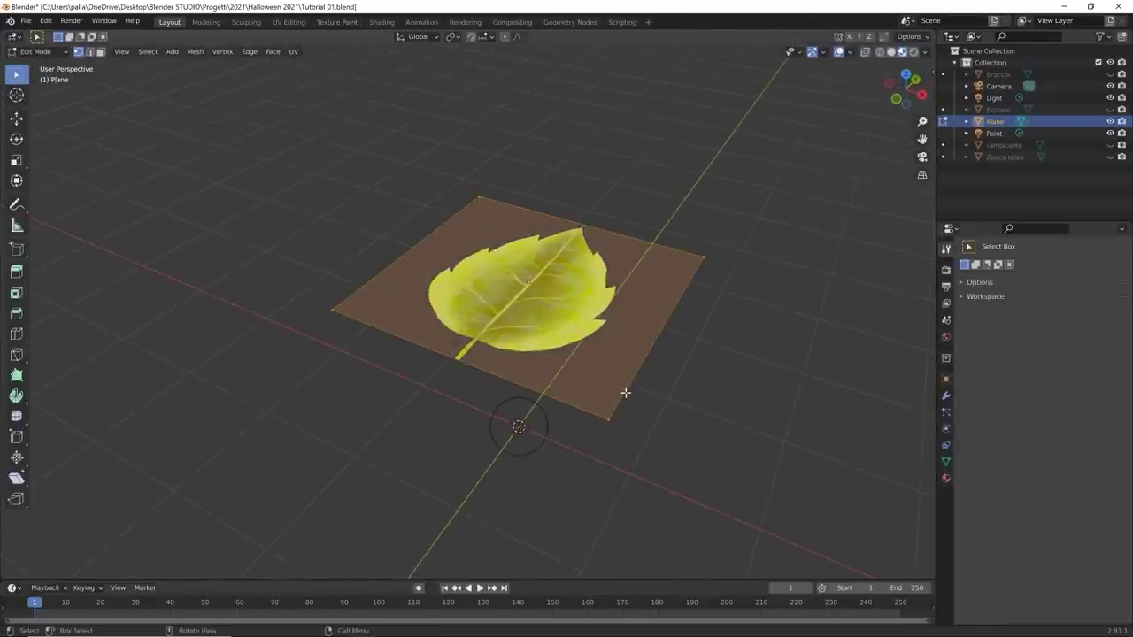
Step: Add a centred loop cut across the plane and bevel it into a wide strip
middle_drag(625, 392, 649, 380)
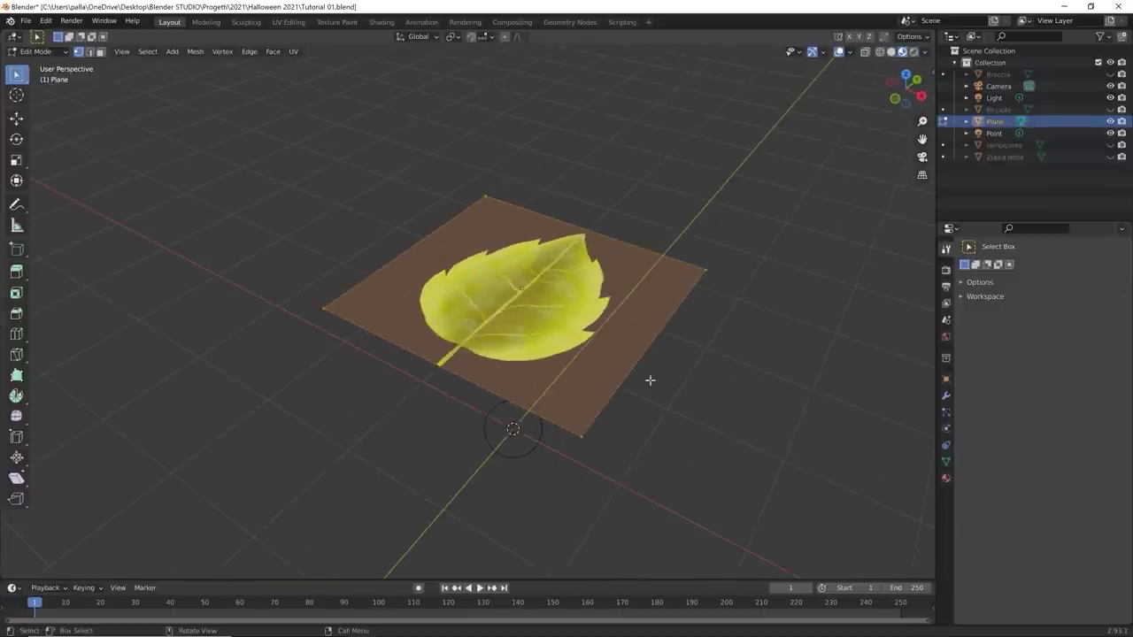
key(ctrl+r)
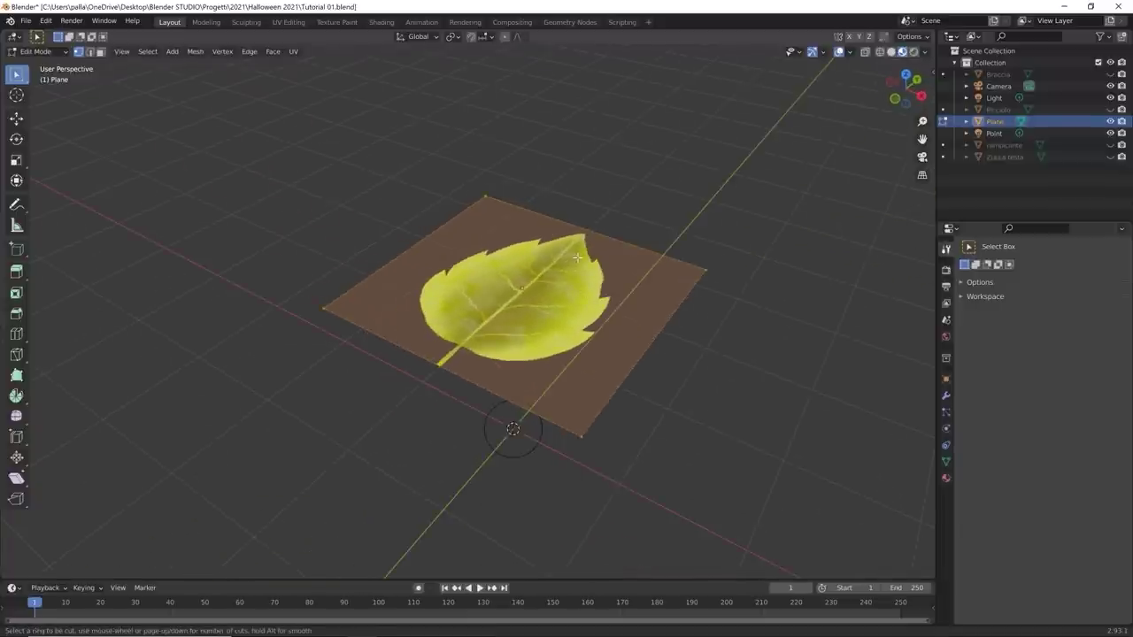
click(577, 258)
right_click(593, 252)
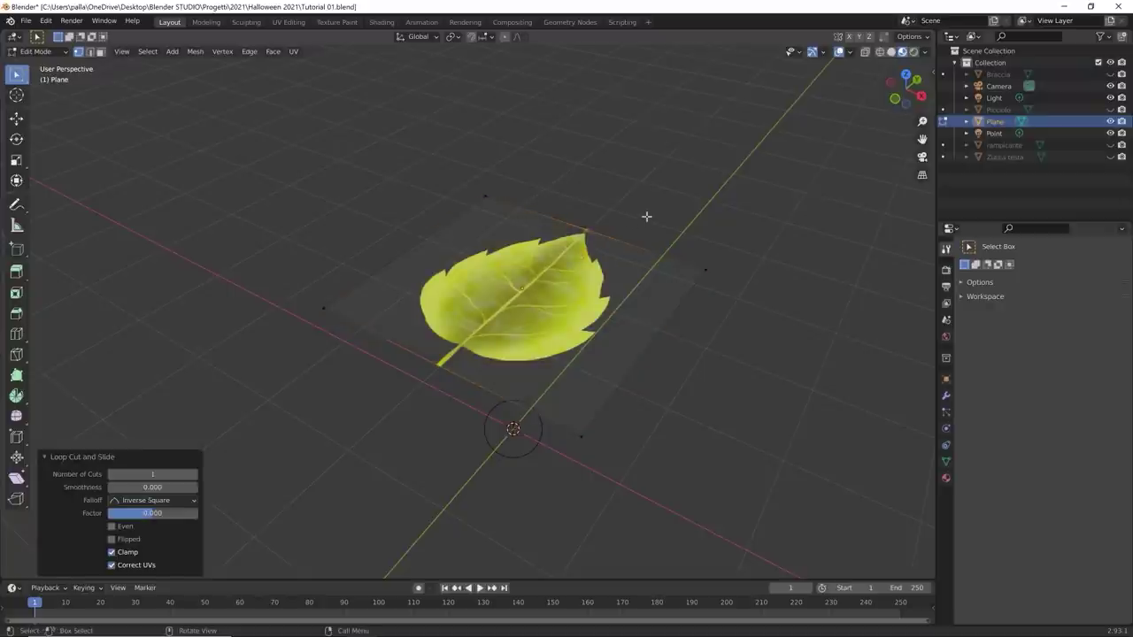
key(ctrl+b)
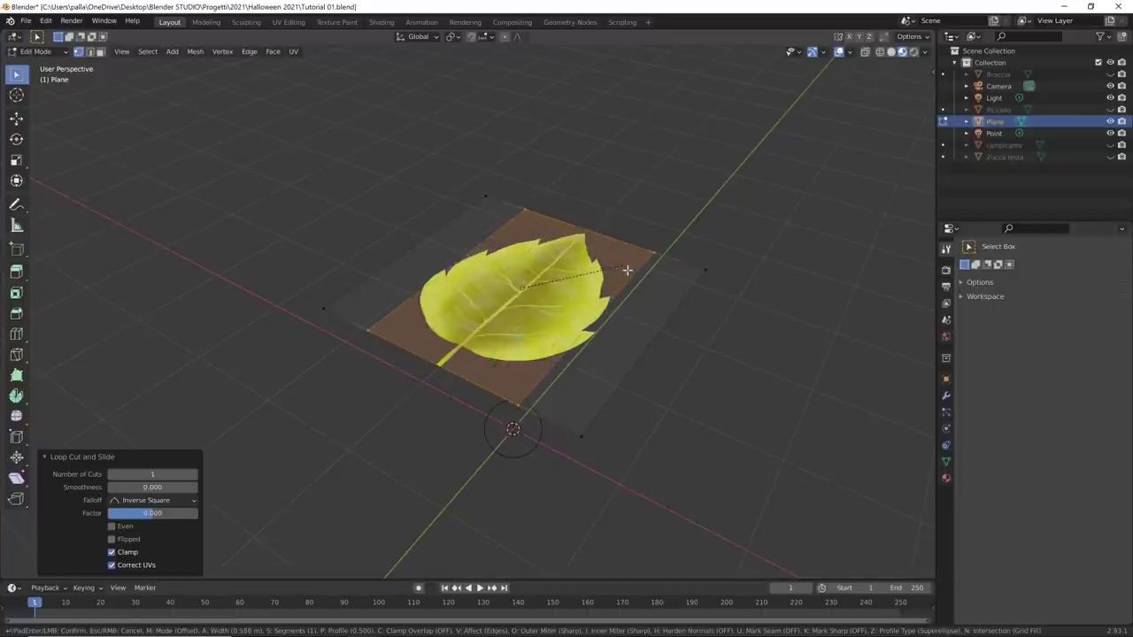
click(678, 276)
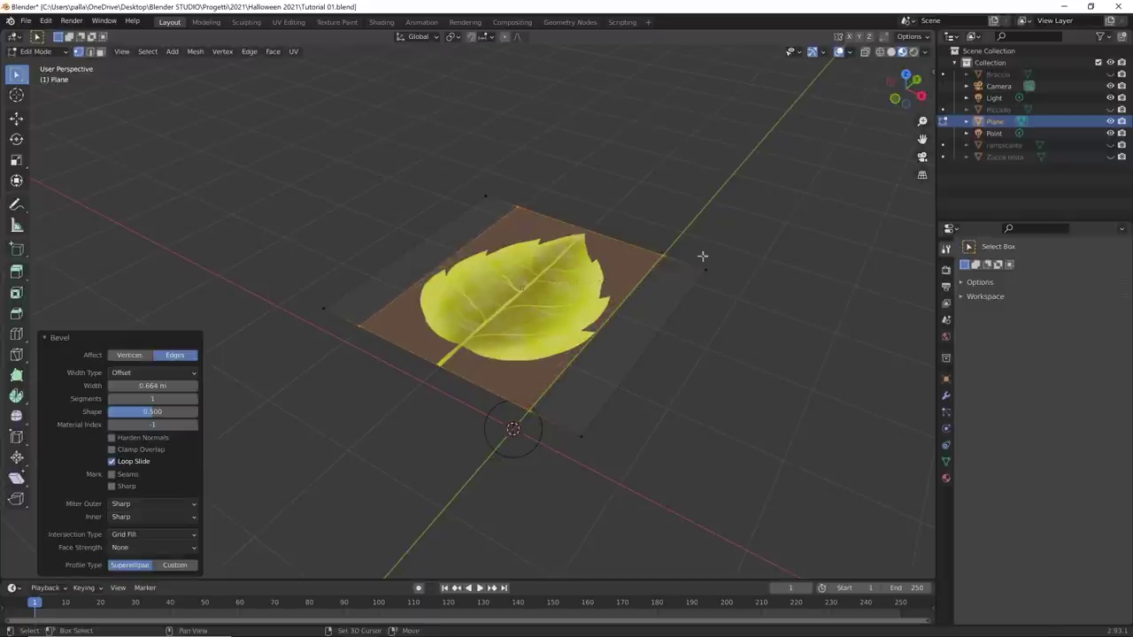
Step: Delete the two empty outer strip faces beside the leaf in face select mode
click(712, 214)
key(3)
click(666, 308)
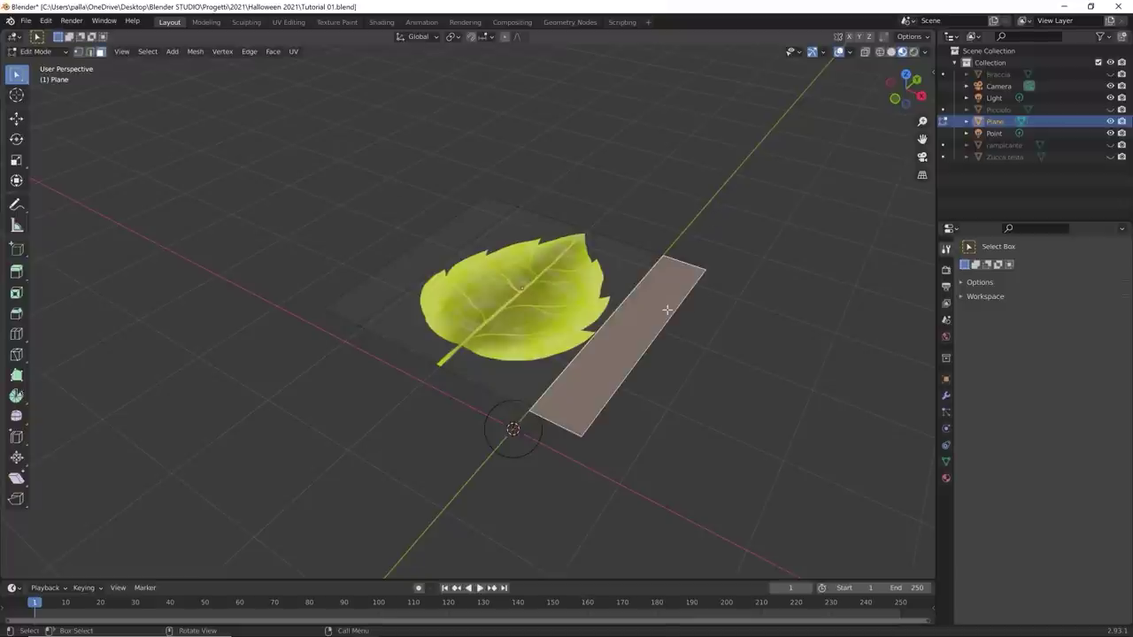
shift+click(452, 238)
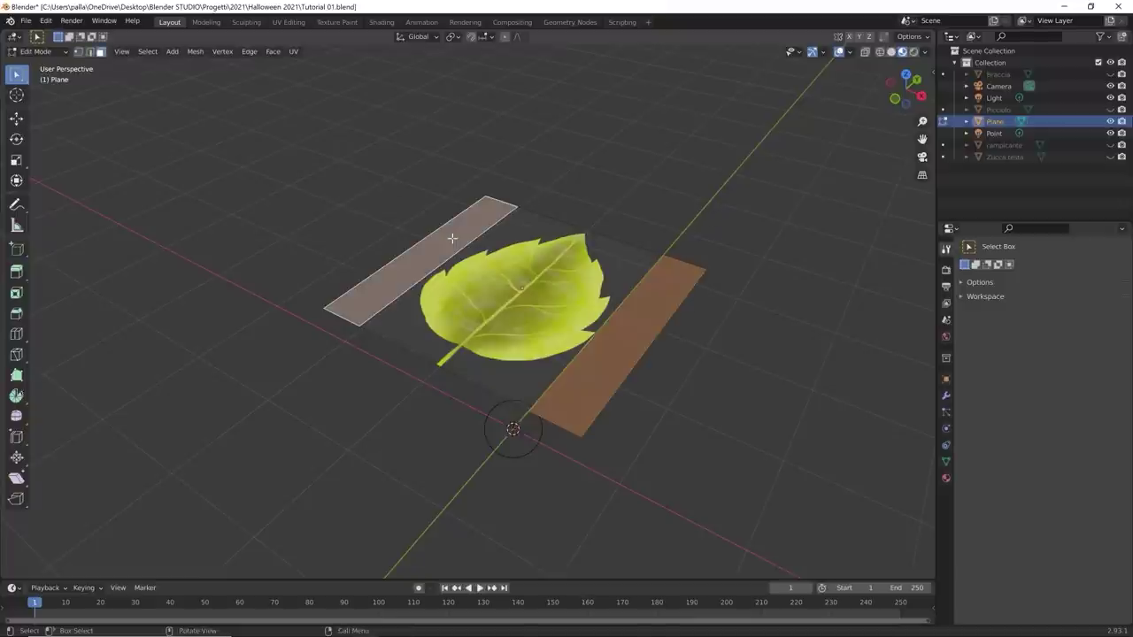
key(x)
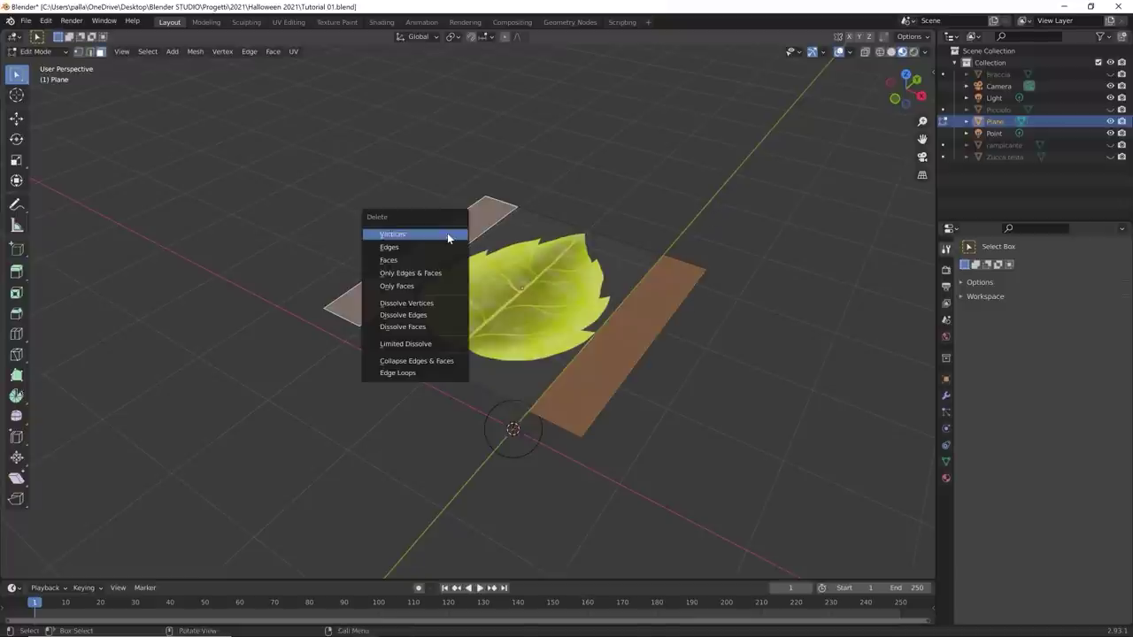
click(389, 259)
middle_drag(415, 261, 515, 318)
key(ctrl+r)
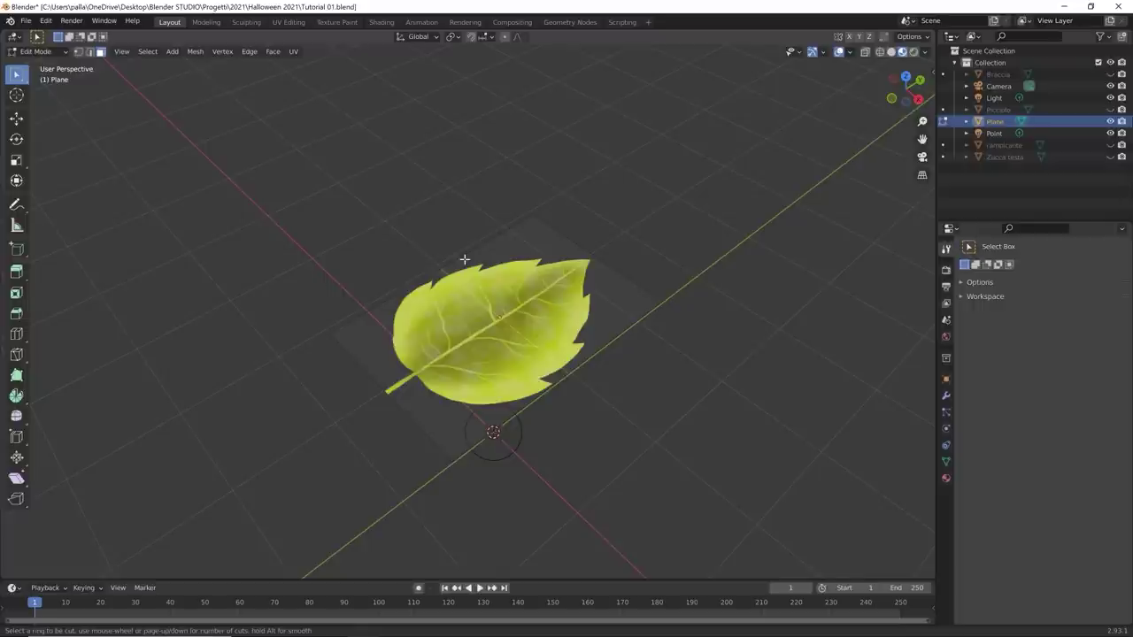
scroll(465, 259, up, 3)
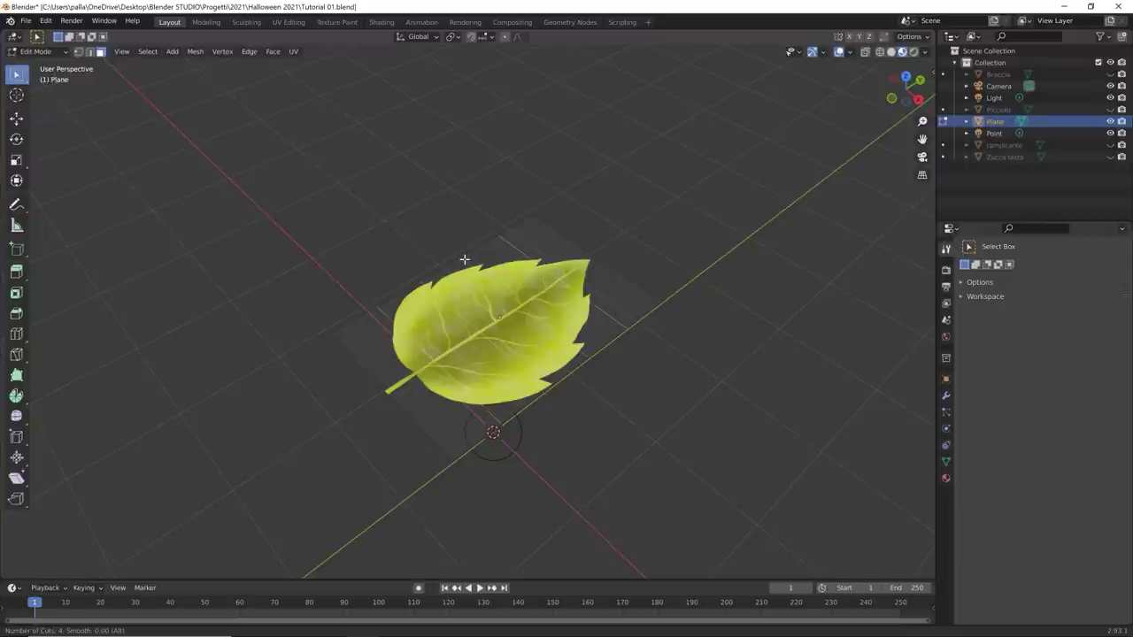
Step: Divide the leaf plane with four even loop cuts plus centred cuts in the other direction
click(465, 259)
right_click(464, 260)
middle_drag(678, 380, 546, 337)
key(ctrl+r)
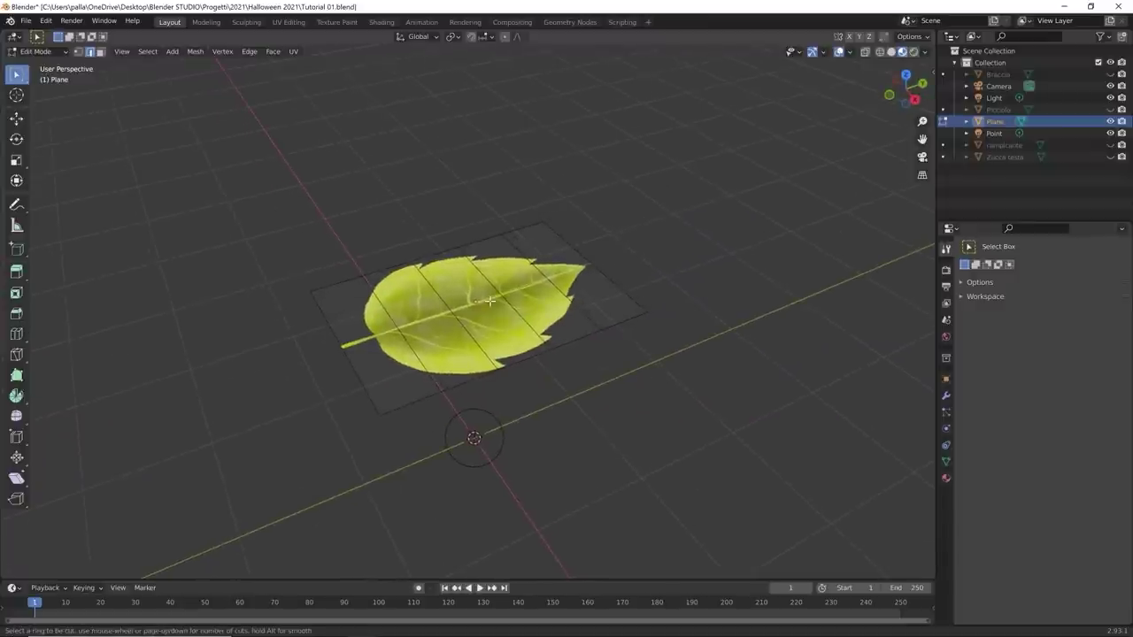
click(489, 301)
right_click(490, 302)
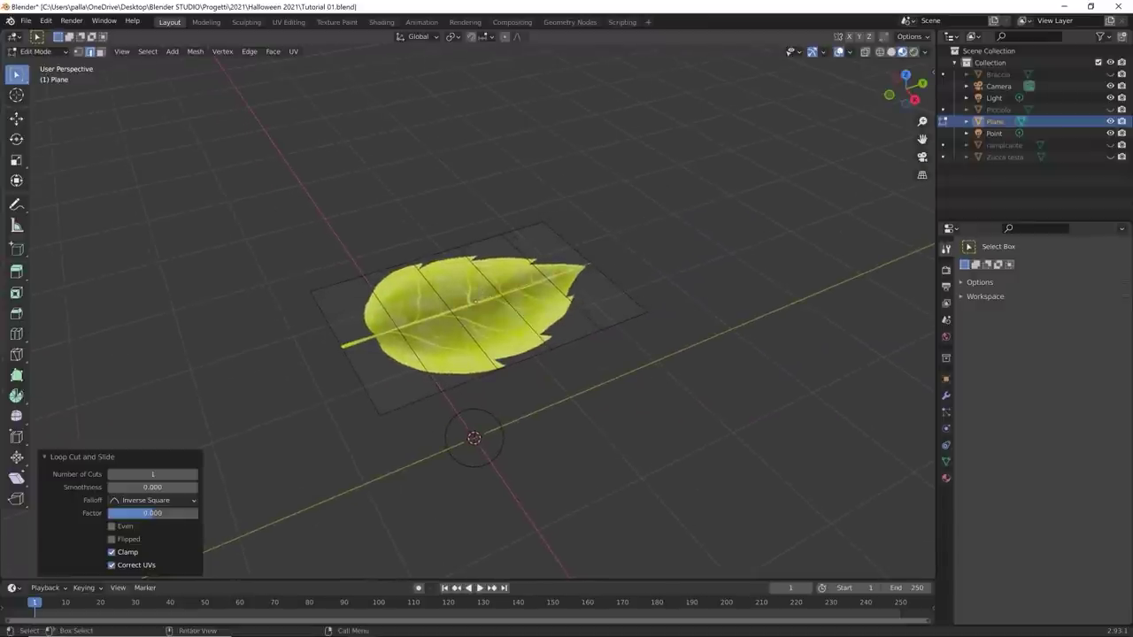
click(645, 276)
key(ctrl+r)
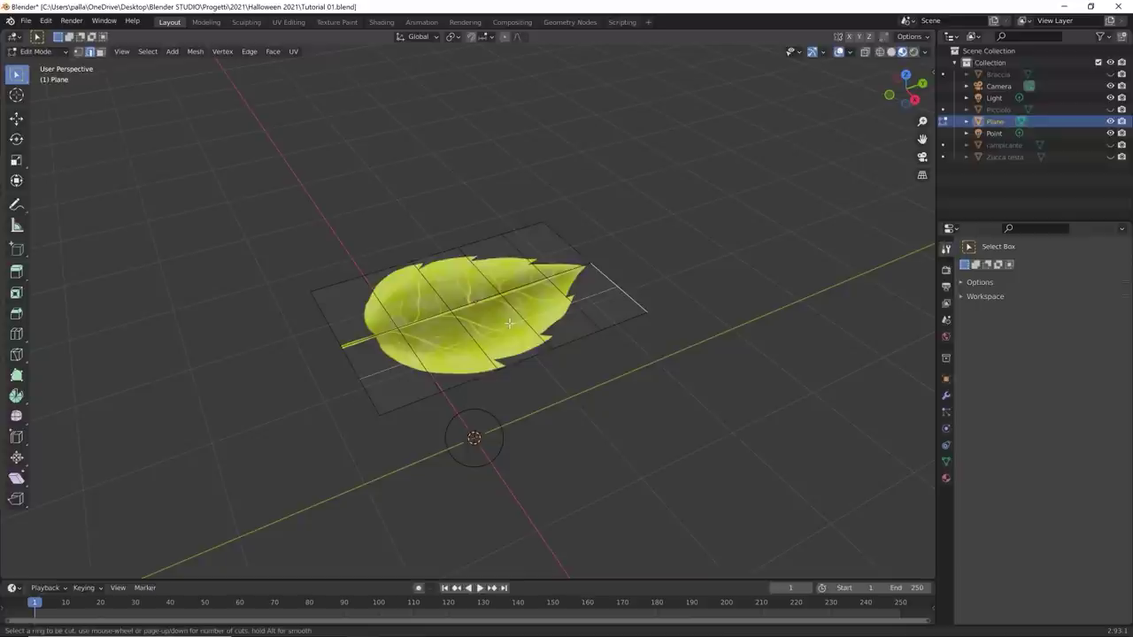
click(509, 324)
right_click(509, 324)
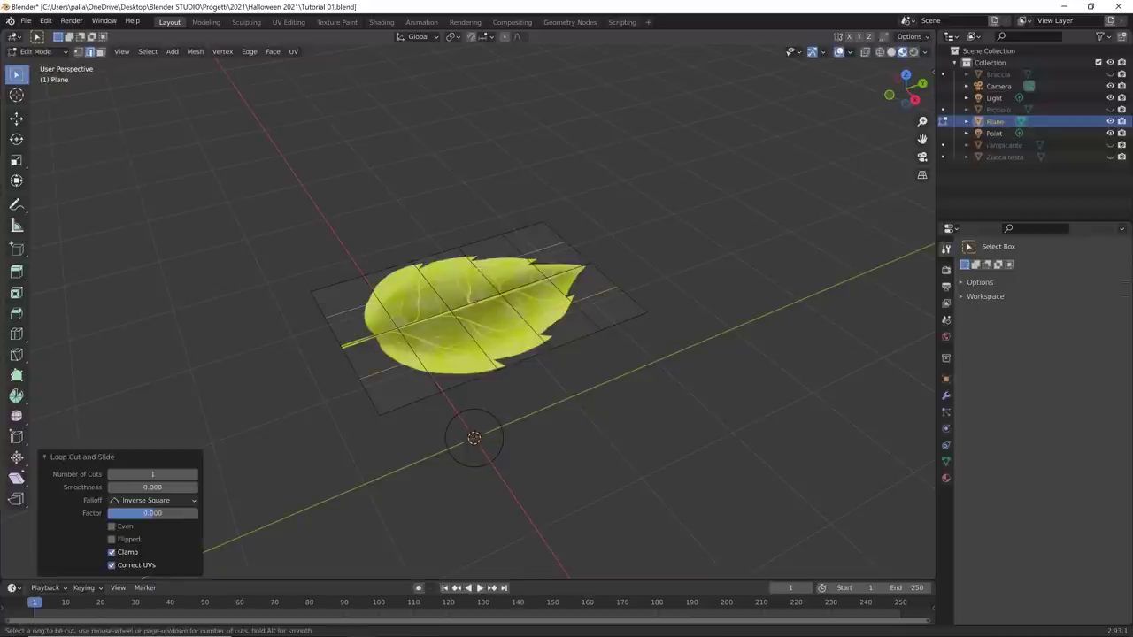
middle_drag(538, 313, 549, 309)
scroll(557, 309, up, 2)
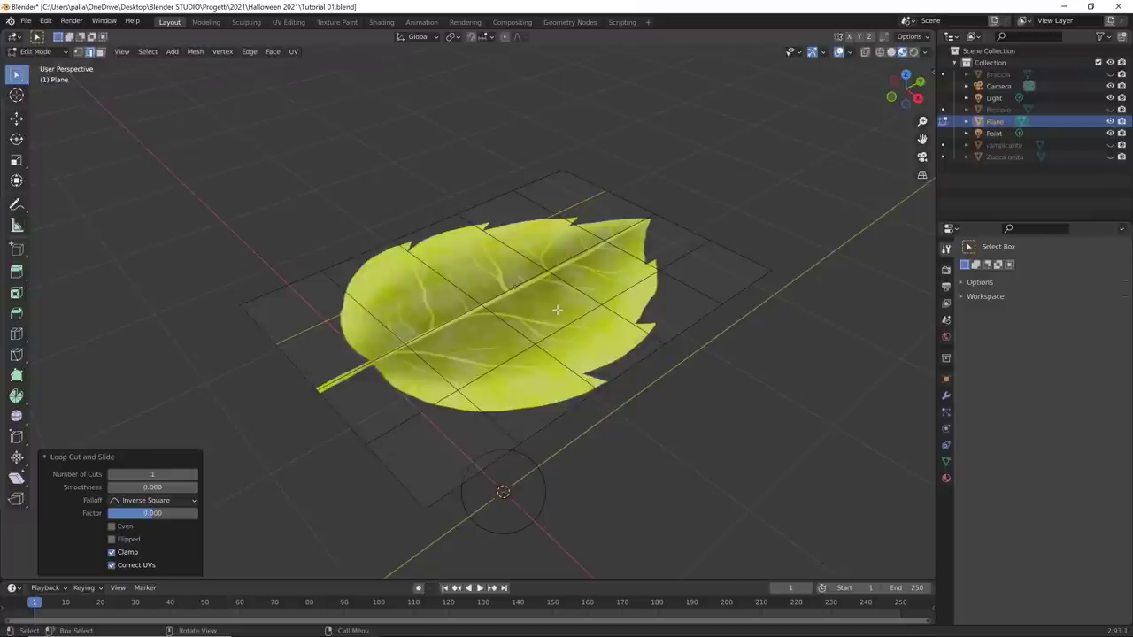
Step: Raise a middle edge loop about 0.257 m along Z and bevel it with 2 segments
alt+click(634, 293)
scroll(634, 293, down, 2)
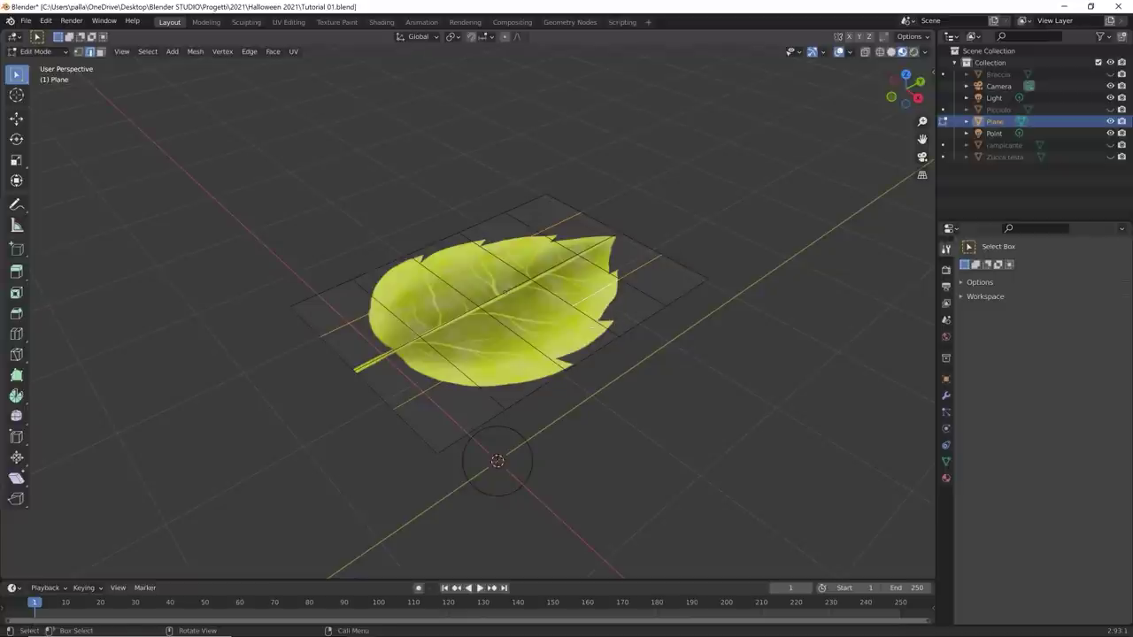
key(g)
key(z)
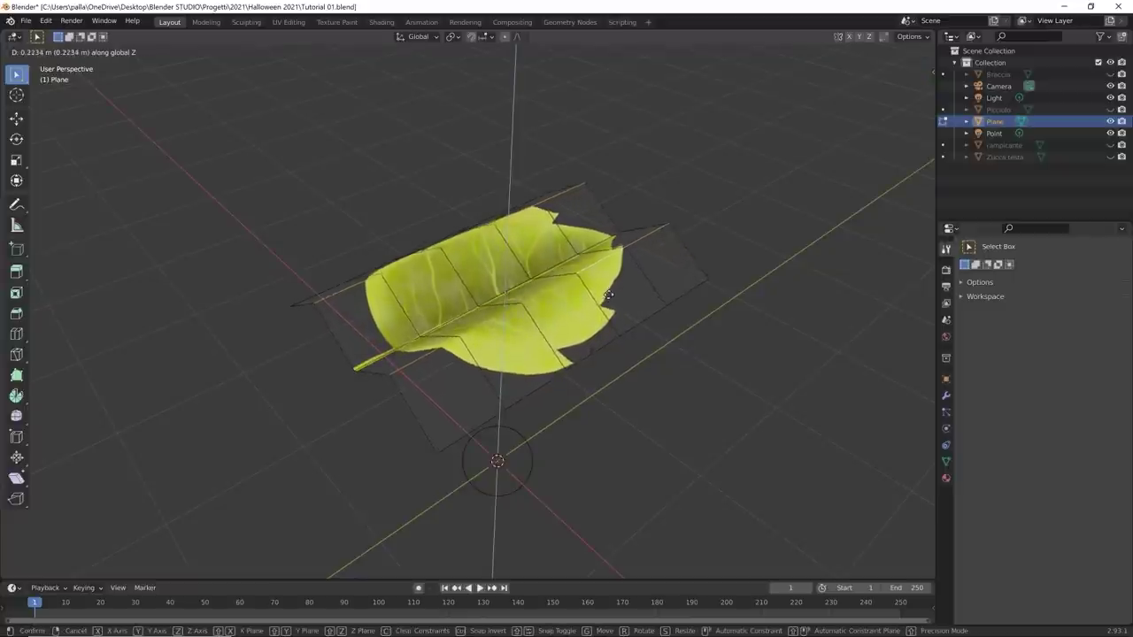
click(611, 289)
middle_drag(610, 289, 641, 339)
key(ctrl+b)
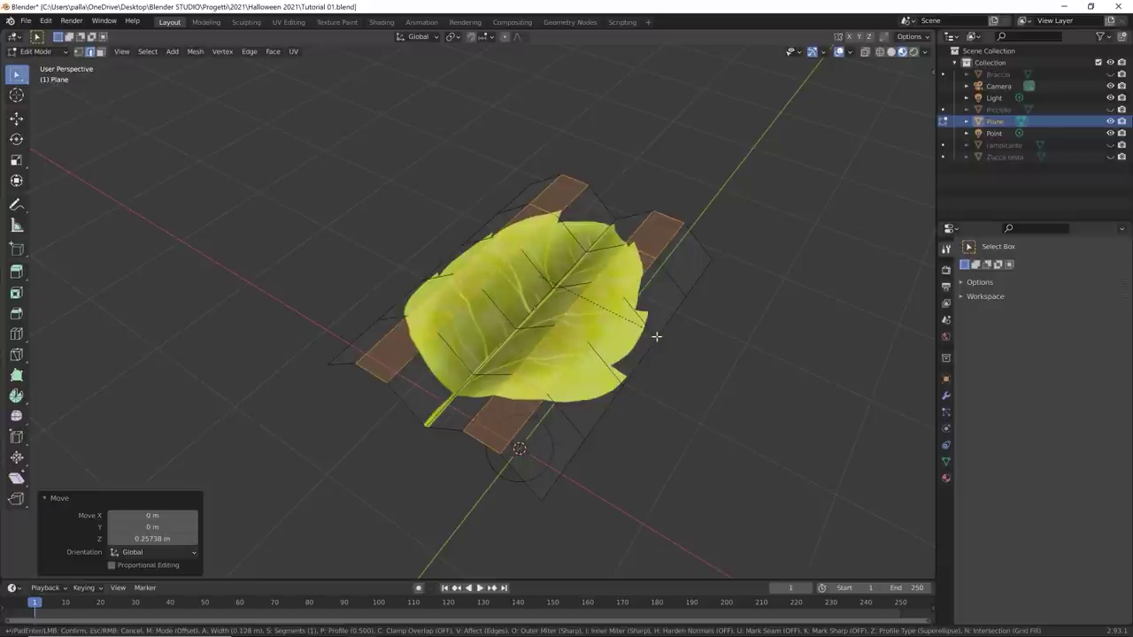
scroll(656, 336, up, 1)
click(656, 336)
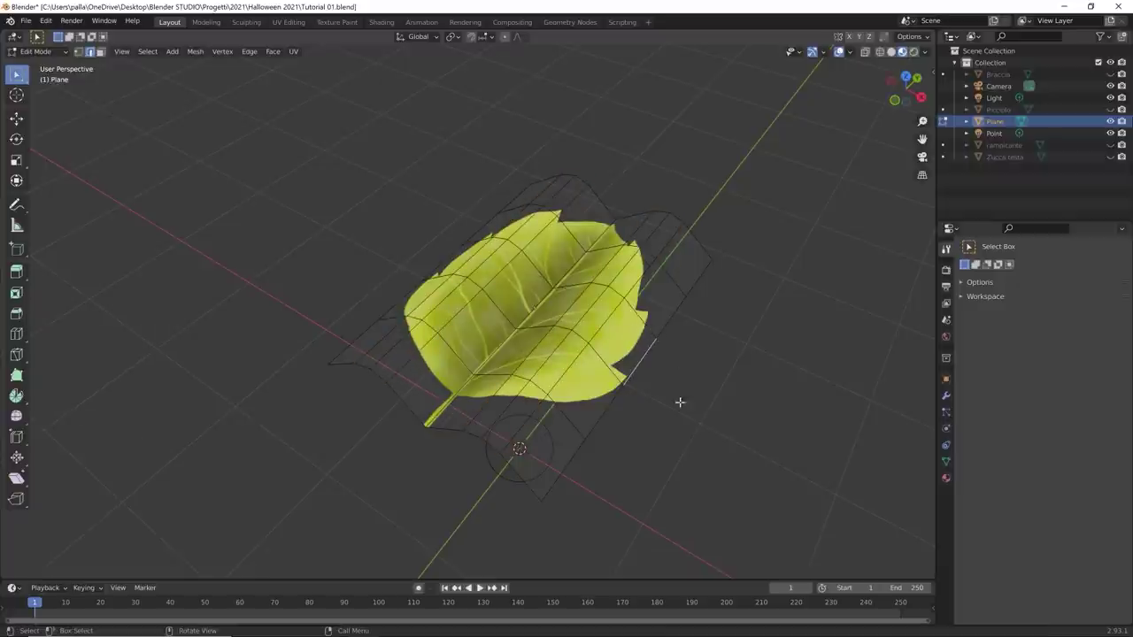
middle_drag(678, 399, 531, 390)
Step: Curl the leaf further with a 37.8° proportional-editing rotation in Right view
click(505, 37)
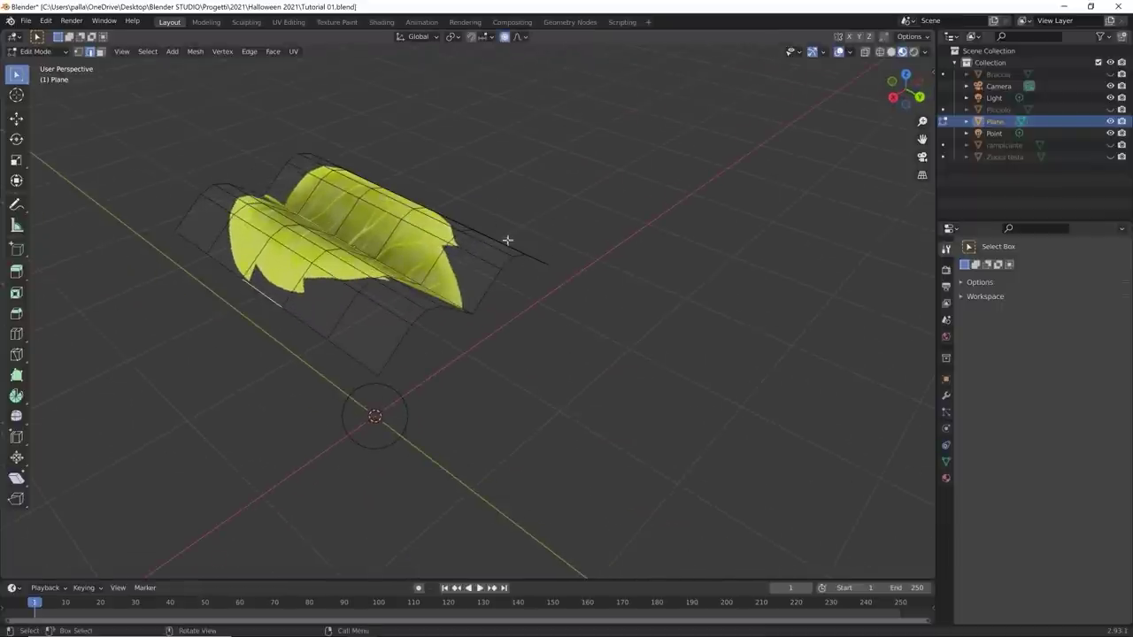
middle_drag(508, 241, 539, 377)
key(KP_3)
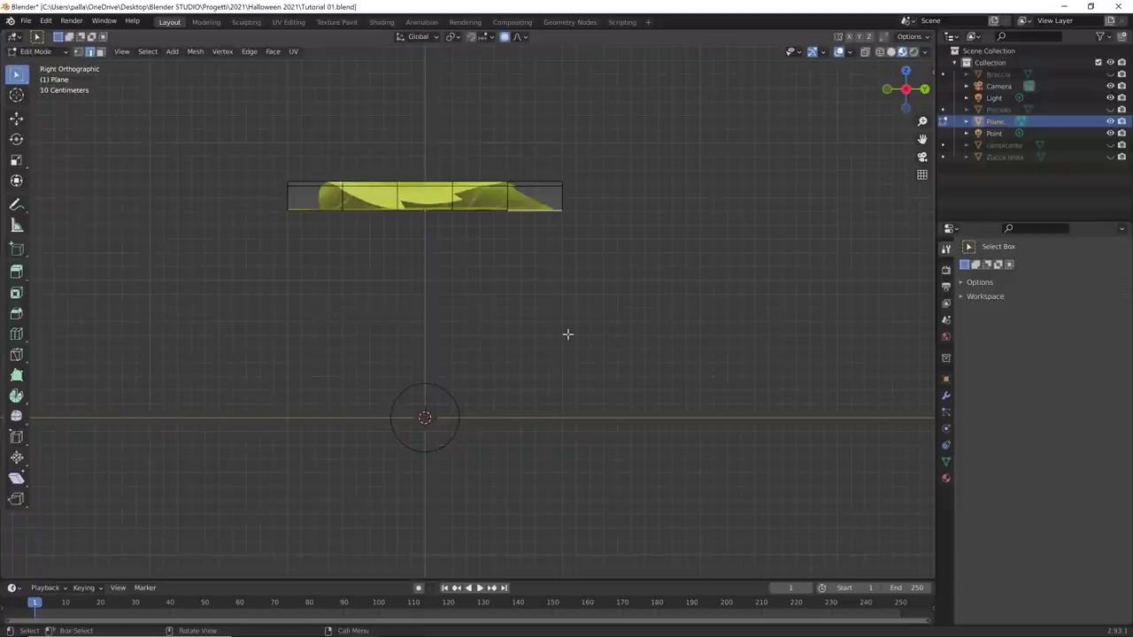
key(r)
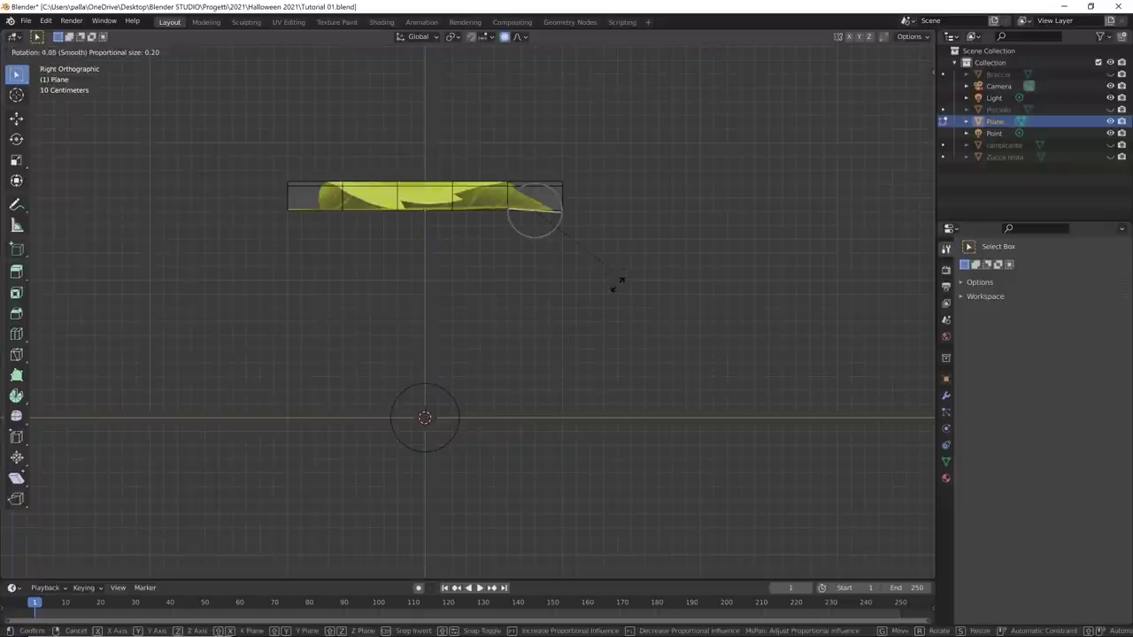
scroll(614, 283, down, 15)
scroll(615, 293, down, 4)
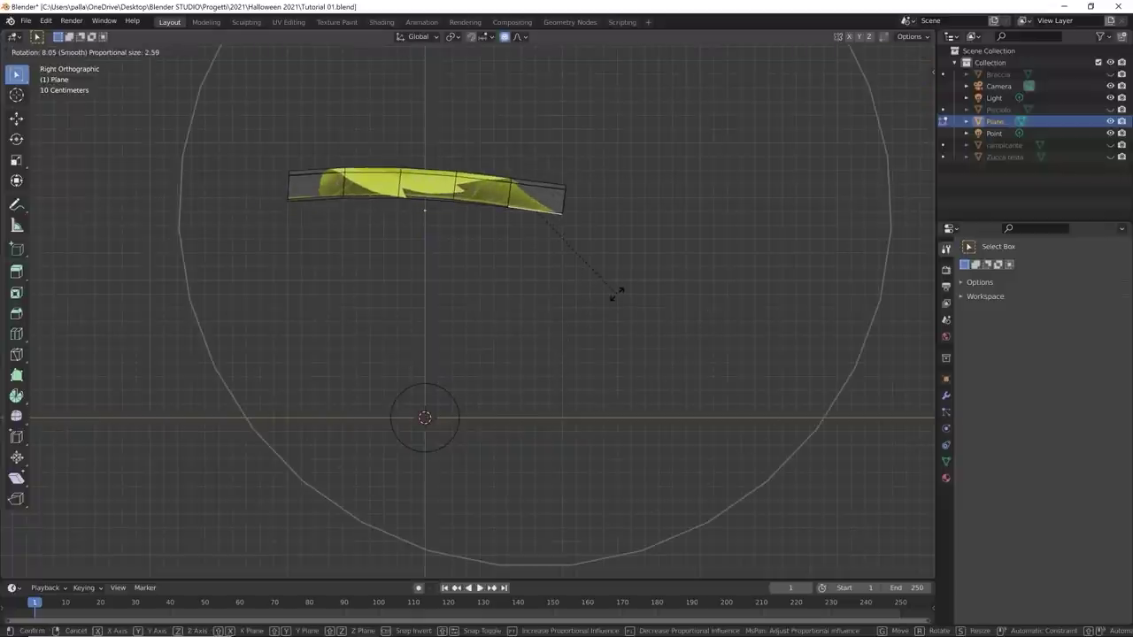
click(554, 273)
mouse_move(557, 273)
middle_down()
mouse_move(470, 327)
mouse_move(567, 359)
mouse_move(617, 390)
mouse_move(594, 387)
middle_up()
Step: Switch the leaf plane back to Object Mode
key(ctrl+Tab)
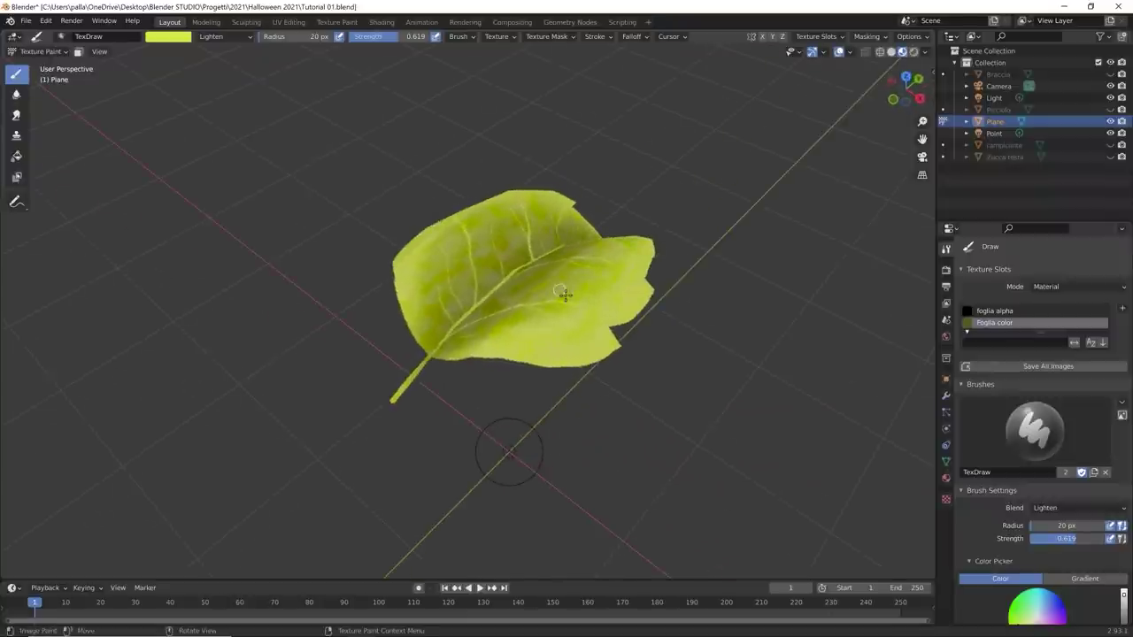
click(40, 51)
click(35, 66)
mouse_move(567, 261)
middle_down()
mouse_move(577, 253)
mouse_move(559, 265)
middle_up()
Step: Apply Shade Smooth to the curved leaf plane and orbit to inspect it
right_click(463, 303)
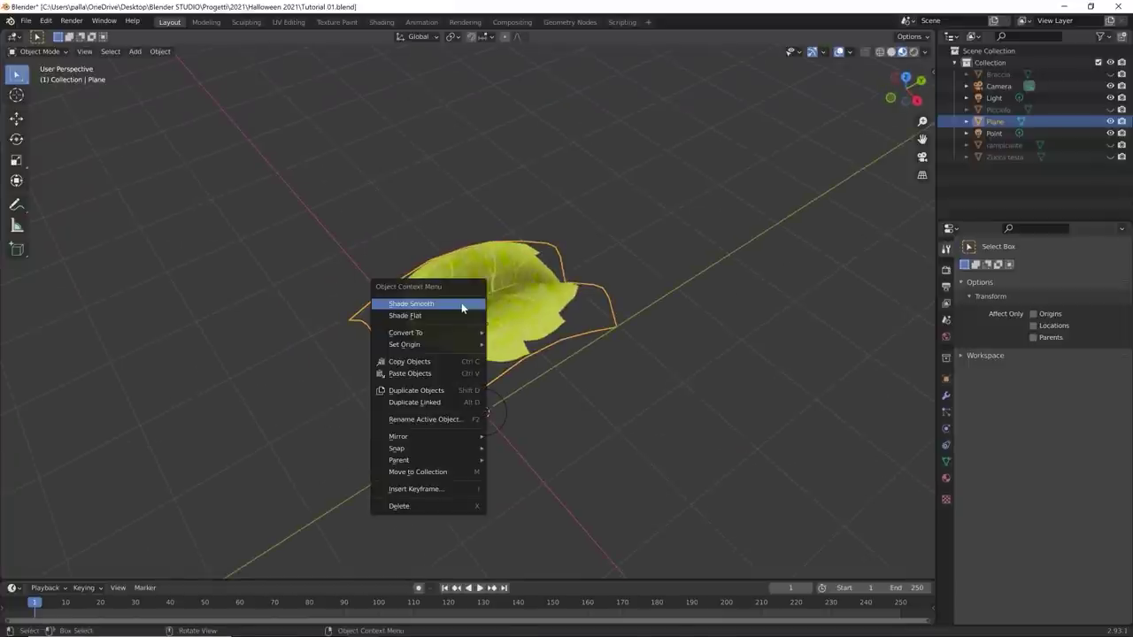
key(alt+a)
middle_drag(512, 288, 529, 325)
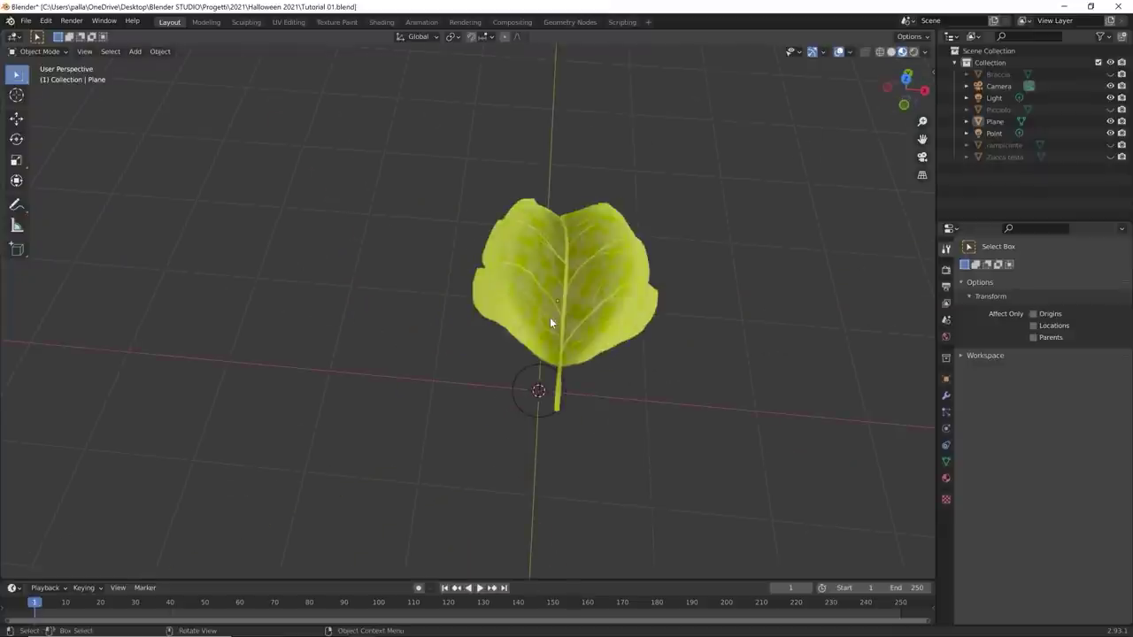
middle_drag(549, 322, 441, 310)
scroll(440, 310, down, 2)
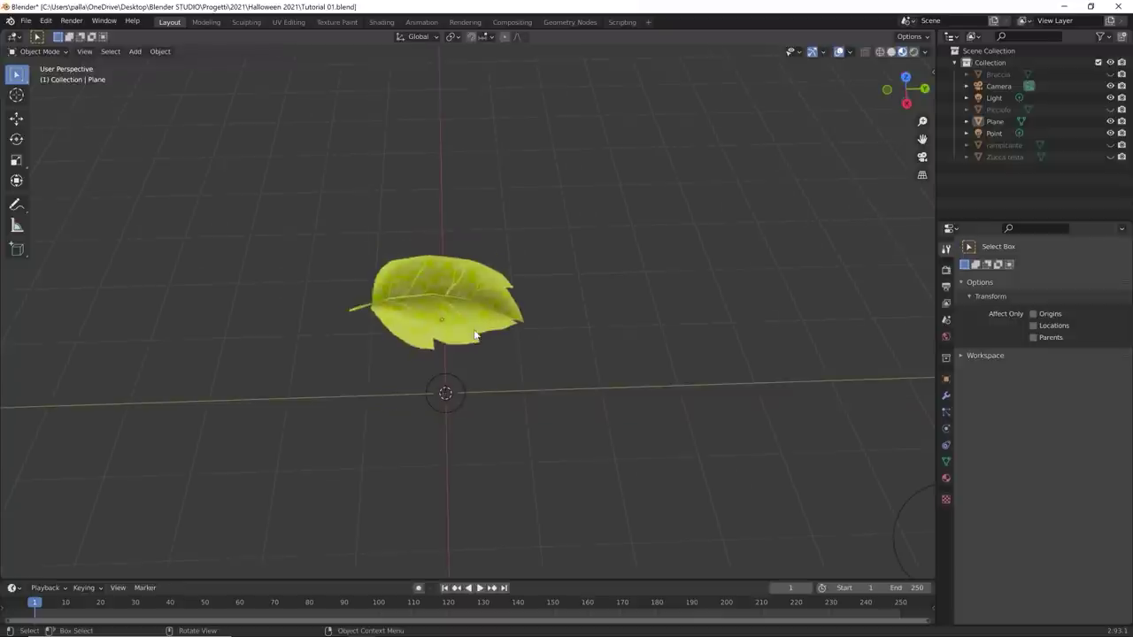
middle_drag(351, 354, 286, 338)
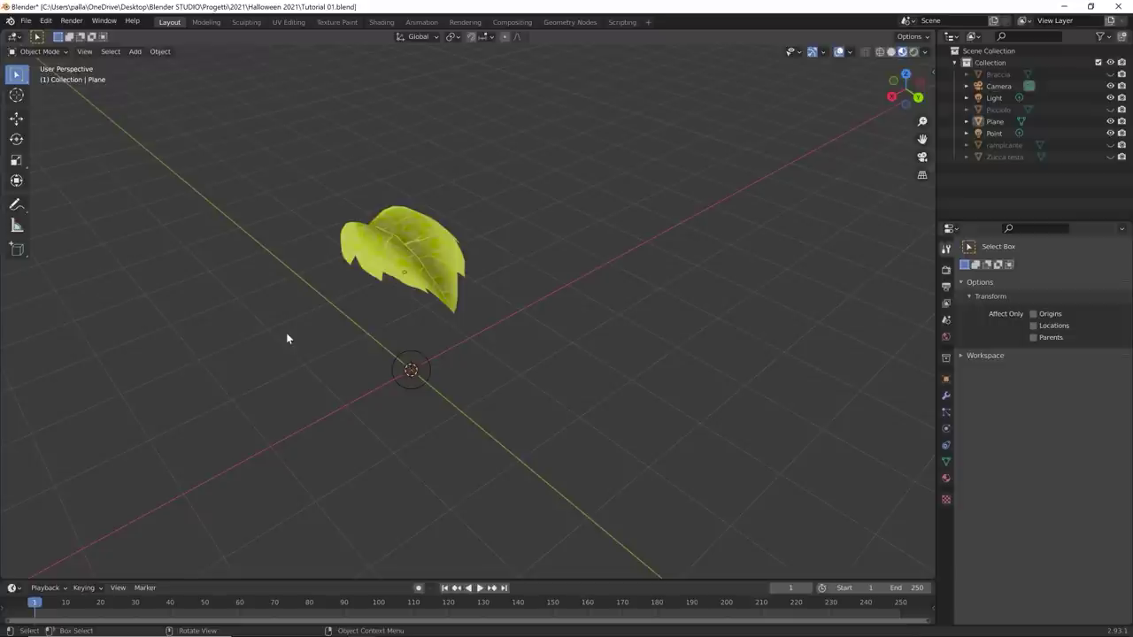
Step: Snap the 3D cursor to the leaf's stem-tip vertex in Edit Mode, then return to Object Mode
middle_drag(387, 298, 489, 362)
key(Tab)
scroll(496, 358, up, 5)
scroll(496, 358, down, 3)
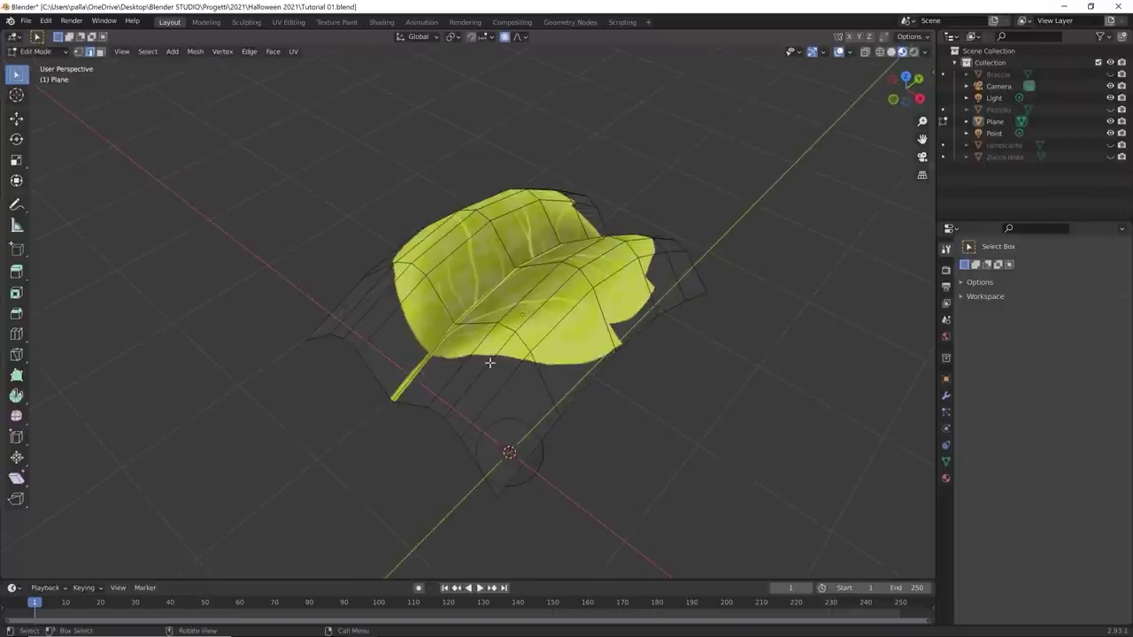
middle_drag(392, 423, 482, 370)
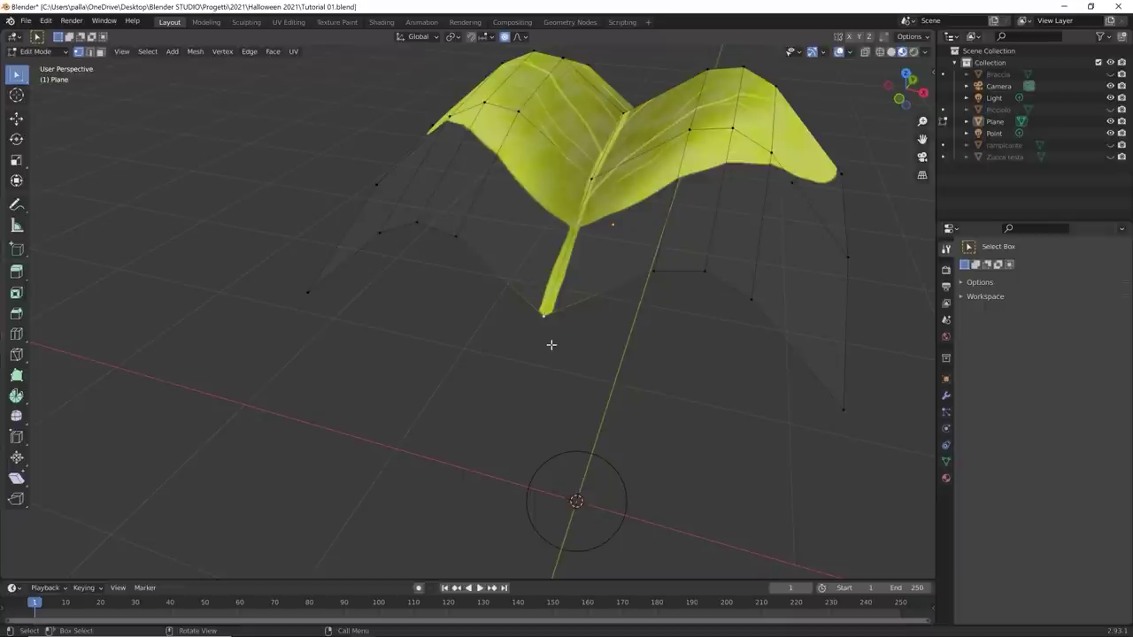
key(shift+s)
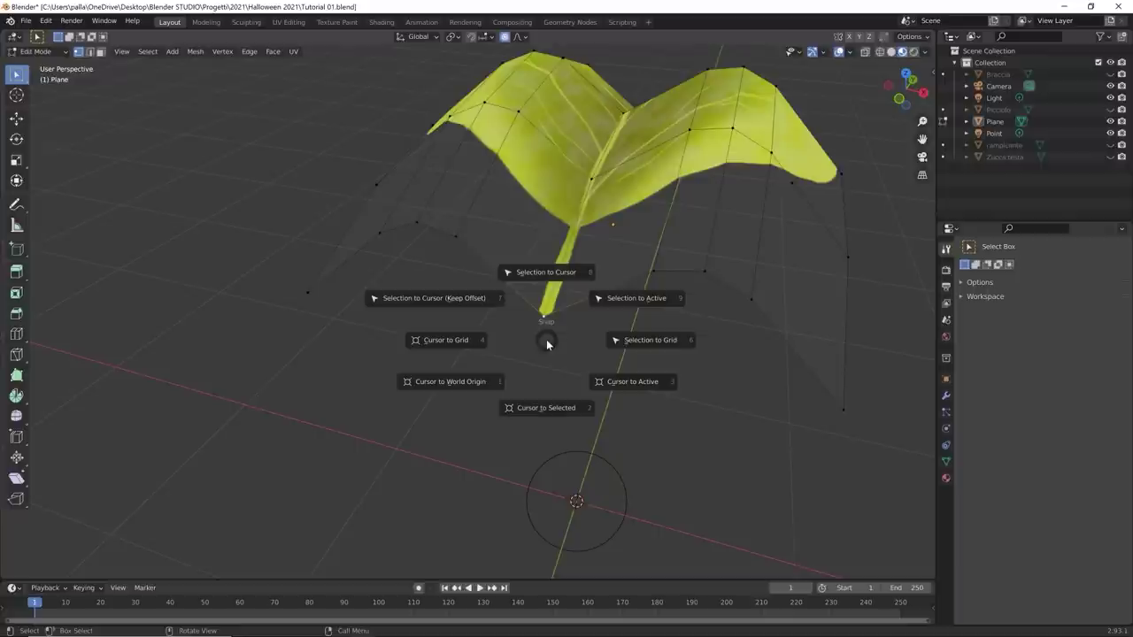
click(545, 410)
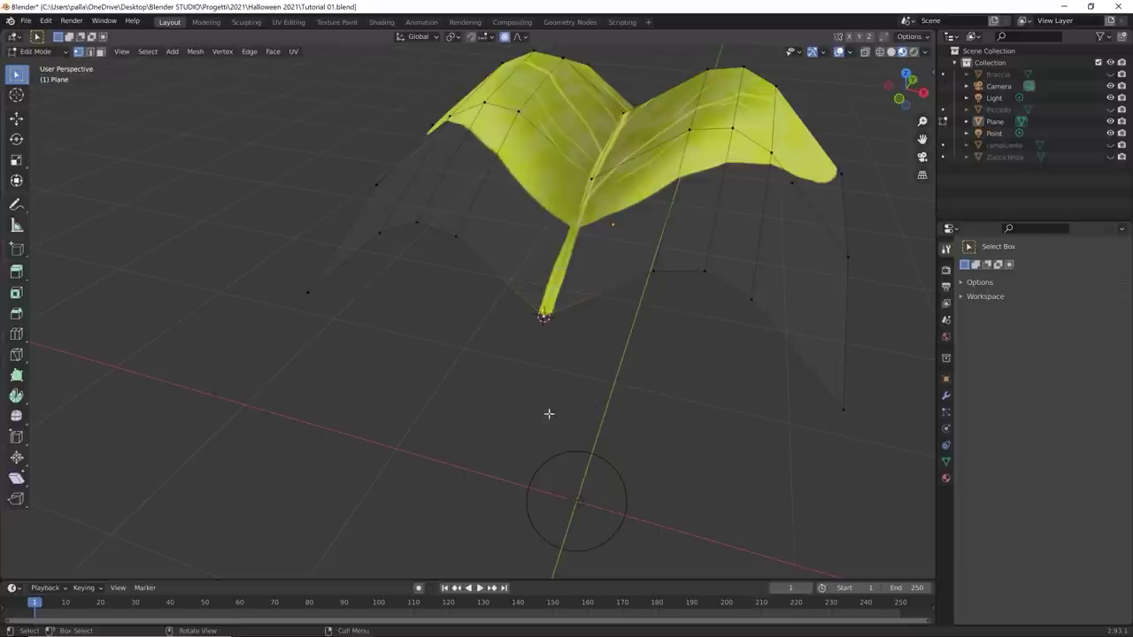
mouse_move(548, 398)
middle_down()
mouse_move(586, 392)
mouse_move(535, 395)
middle_up()
key(Tab)
Step: Set the leaf's origin to the 3D cursor at its stem tip
scroll(590, 217, down, 3)
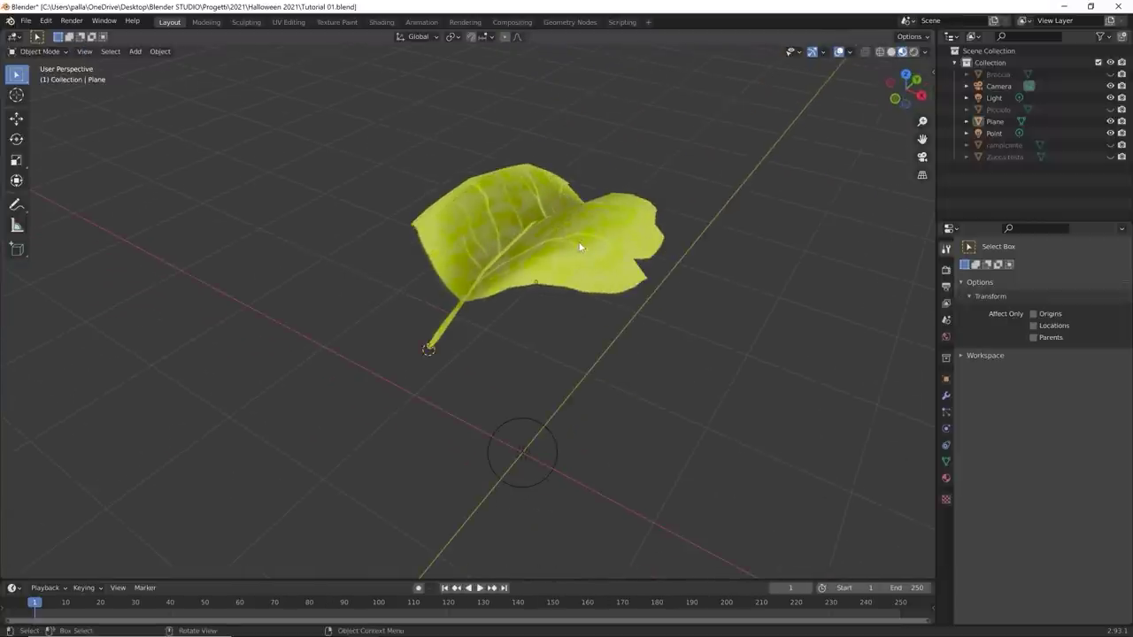
middle_drag(567, 247, 597, 272)
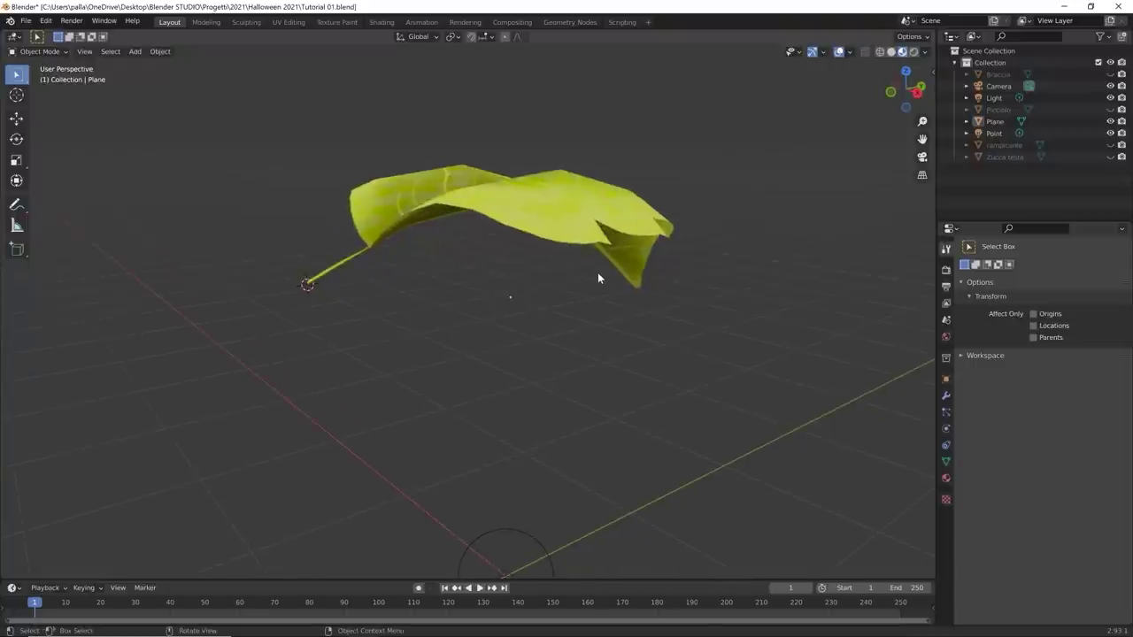
right_click(556, 196)
key(Escape)
click(589, 203)
right_click(588, 201)
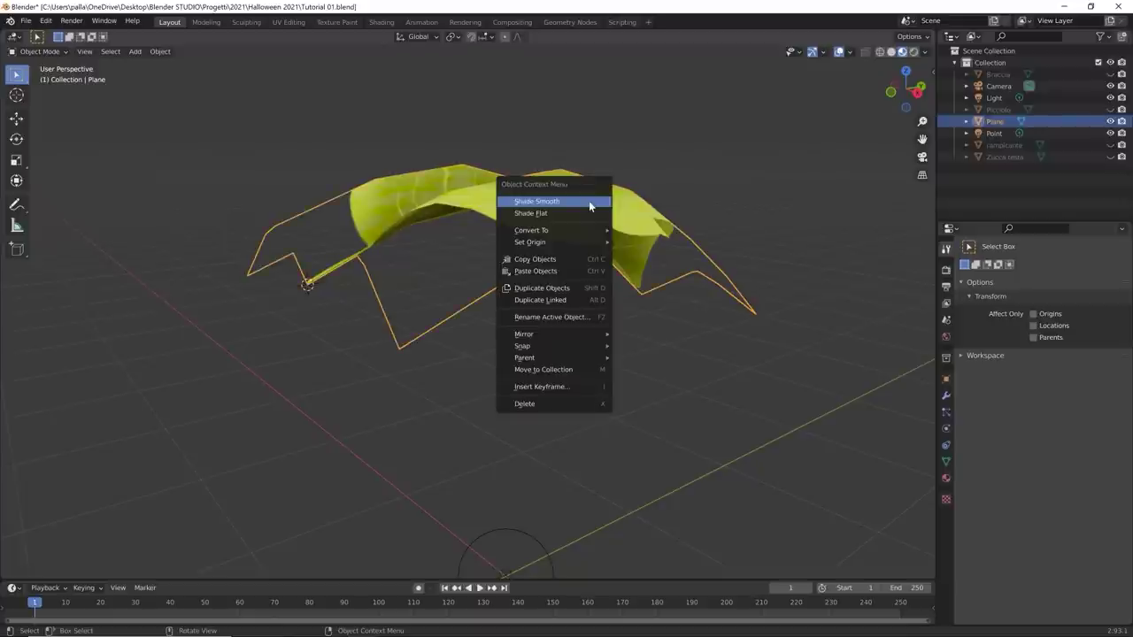
mouse_move(577, 243)
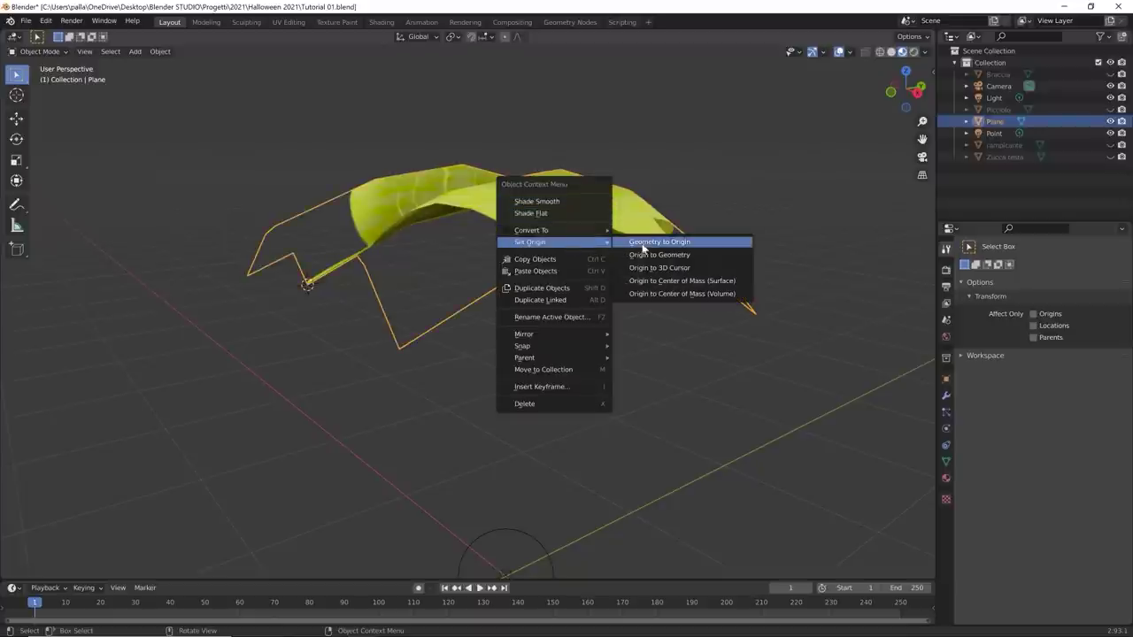
click(681, 275)
Step: Send the 3D cursor back to the world origin and return to Object Mode
middle_drag(455, 331, 506, 379)
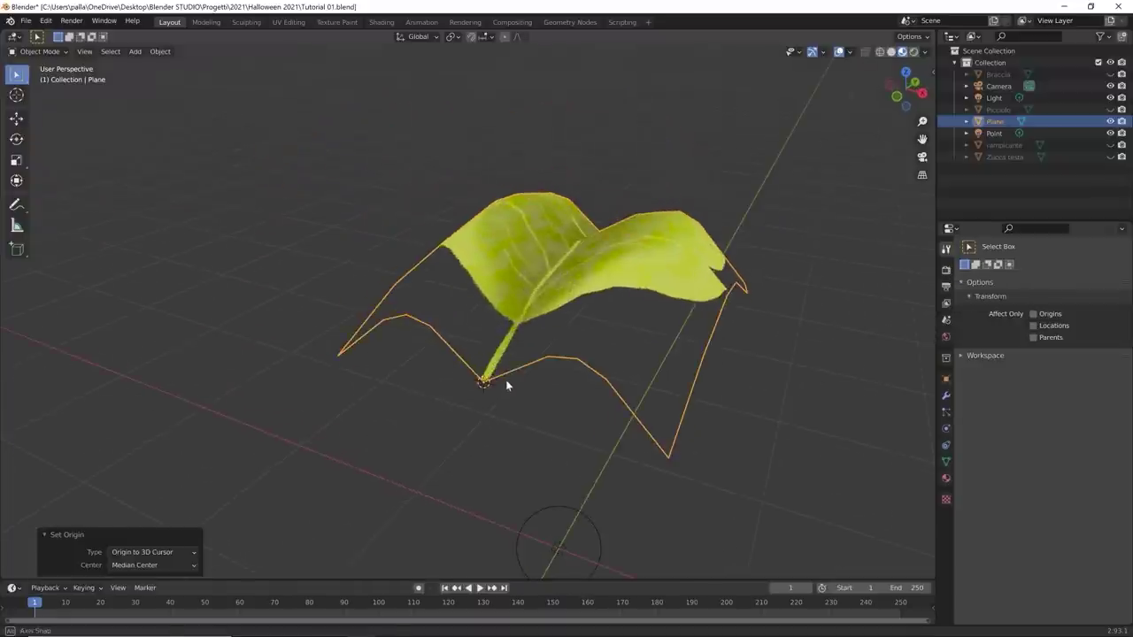
key(Tab)
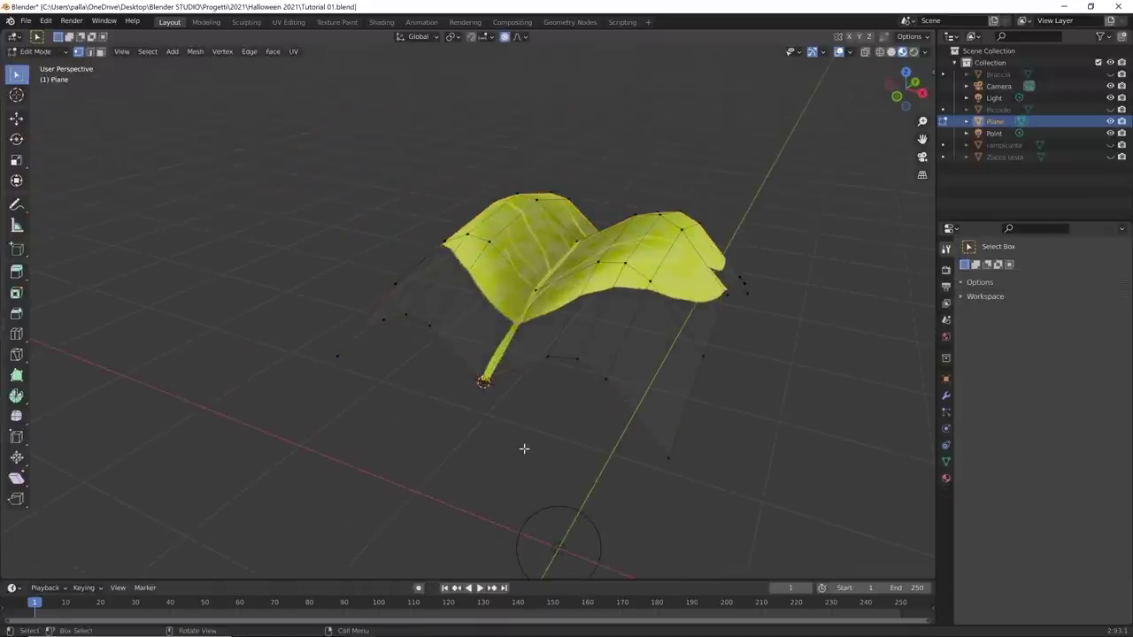
mouse_move(524, 449)
middle_down()
mouse_move(642, 465)
mouse_move(523, 450)
middle_up()
key(shift+s)
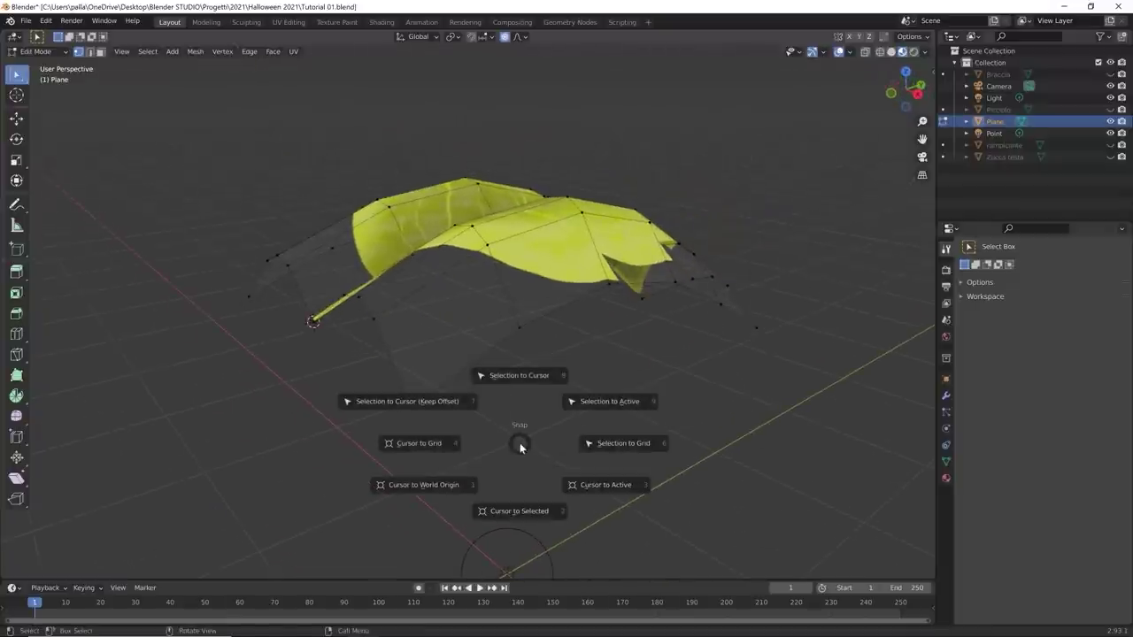
click(422, 485)
scroll(472, 414, down, 3)
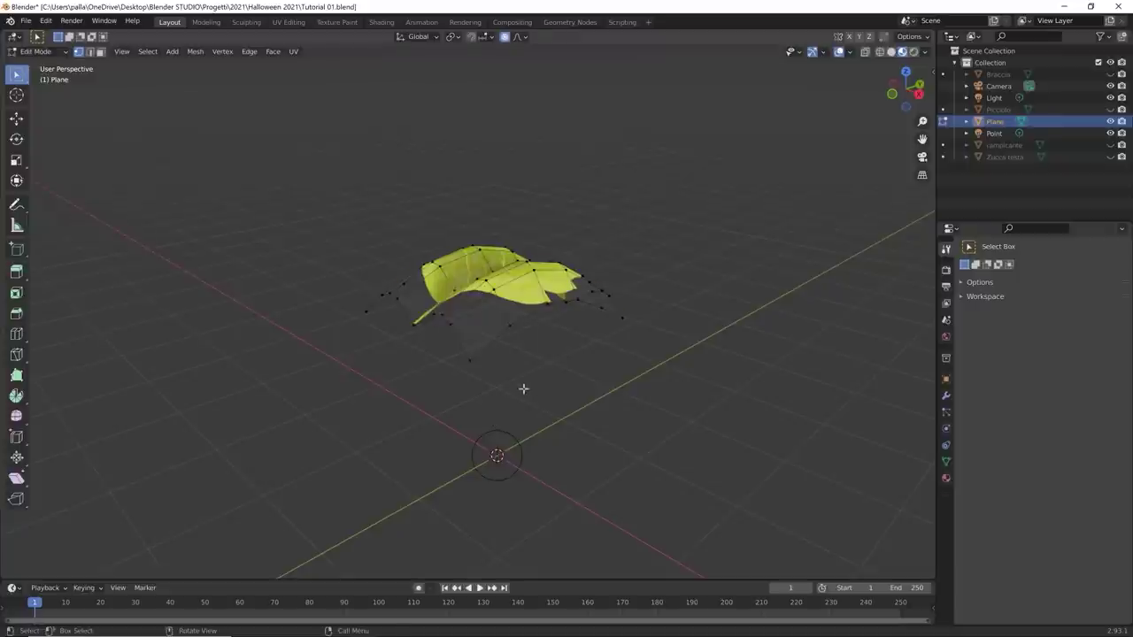
key(Tab)
Step: Rotate the leaf around the global Z axis
middle_drag(534, 369, 415, 326)
key(r)
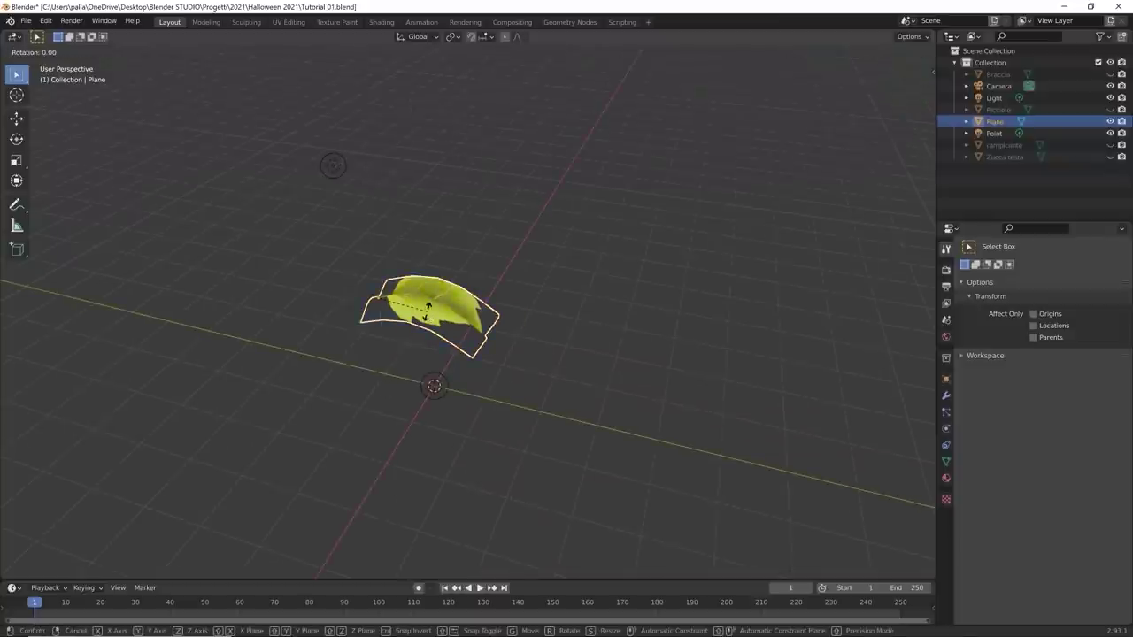
key(z)
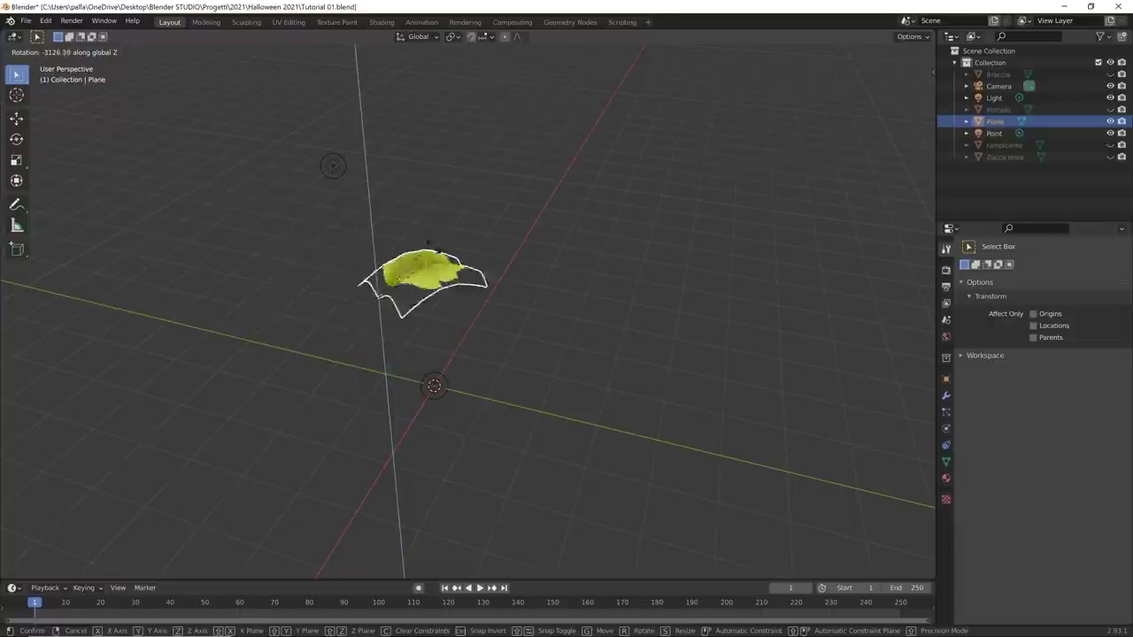
click(536, 346)
scroll(536, 363, down, 3)
Step: In front view, move the leaf higher and to the right
key(KP_1)
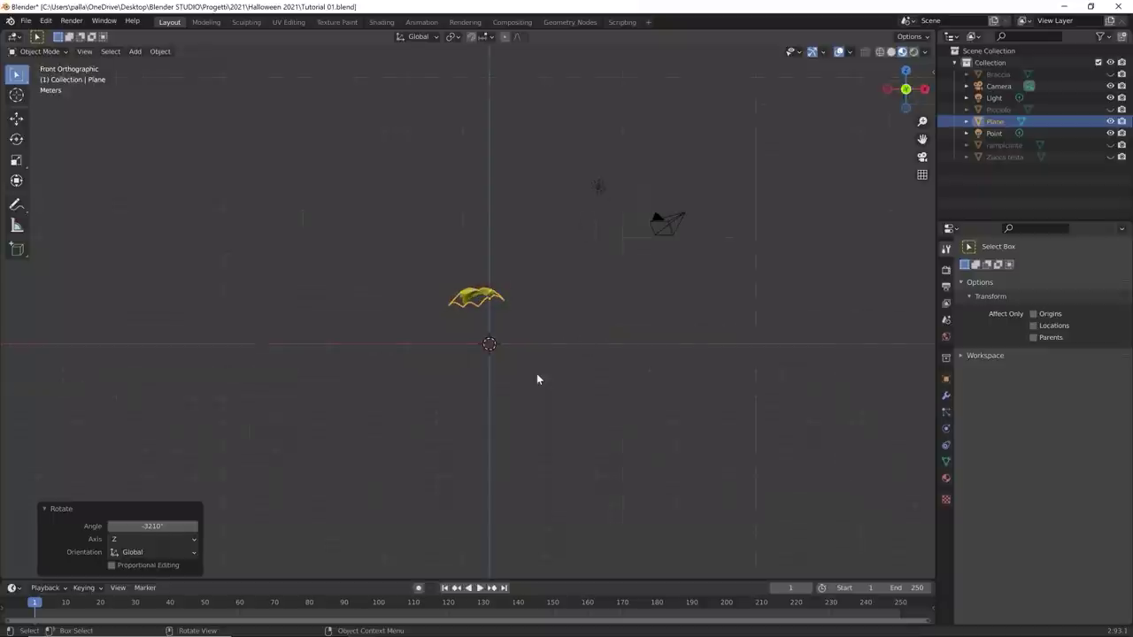
key(g)
click(689, 256)
middle_drag(690, 256, 576, 342)
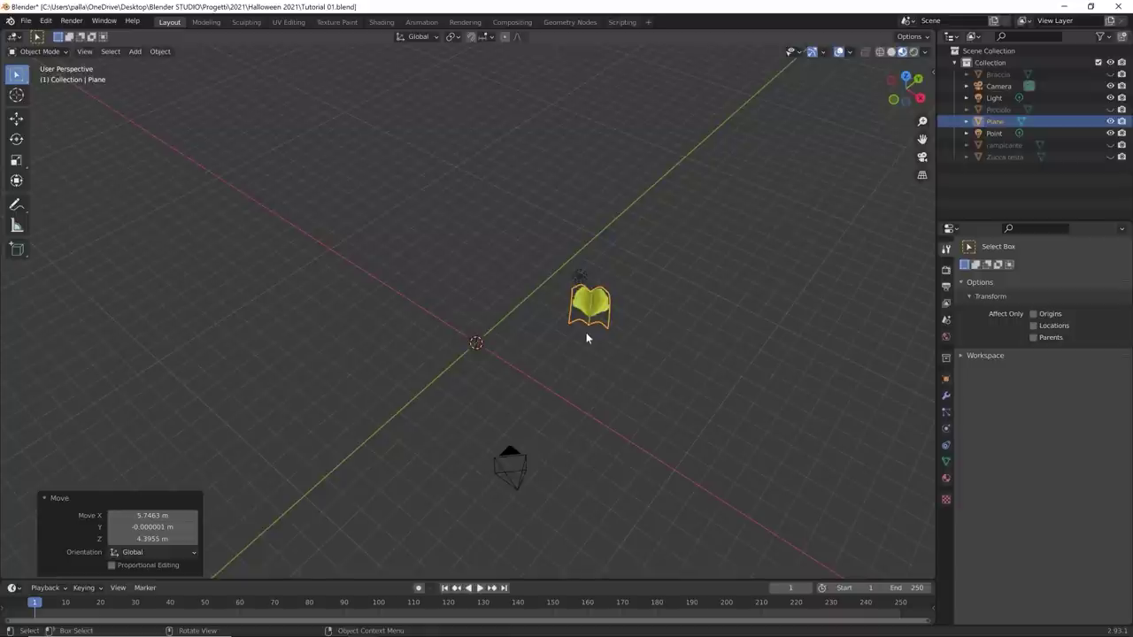
Step: Unhide the rampicante, Zucca testa, Braccia and Picciolo objects in the outliner
click(1110, 144)
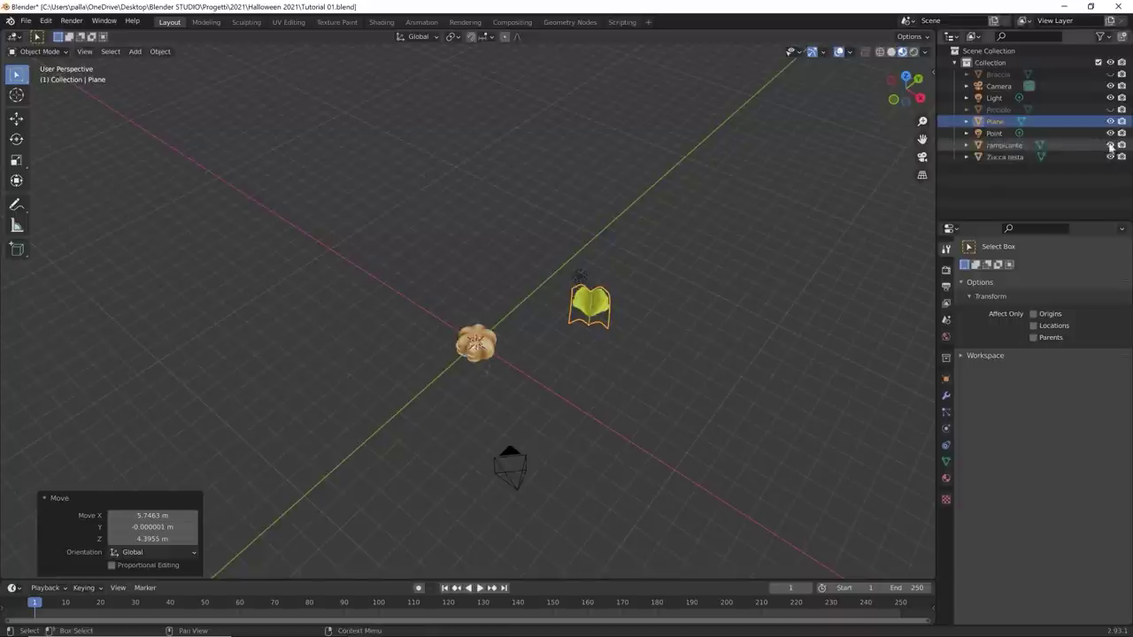
click(1110, 74)
click(1110, 109)
middle_drag(691, 284, 736, 273)
Step: Move the leaf next to the pumpkin and scale it to 0.515
key(g)
click(670, 369)
scroll(535, 358, up, 5)
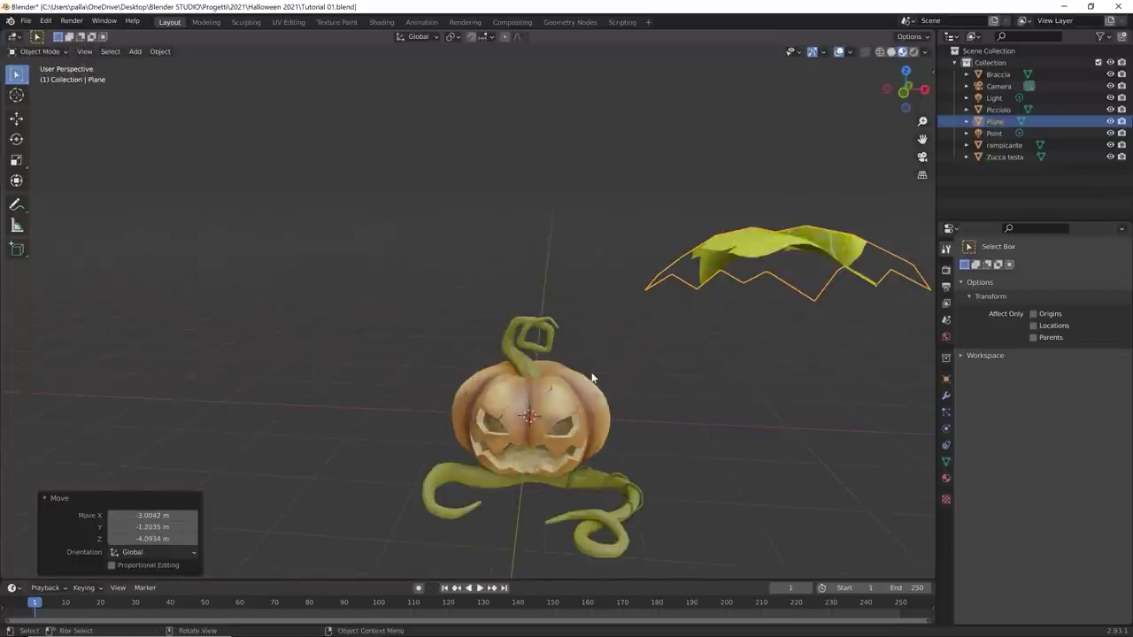
scroll(640, 387, down, 4)
middle_drag(639, 389, 687, 456)
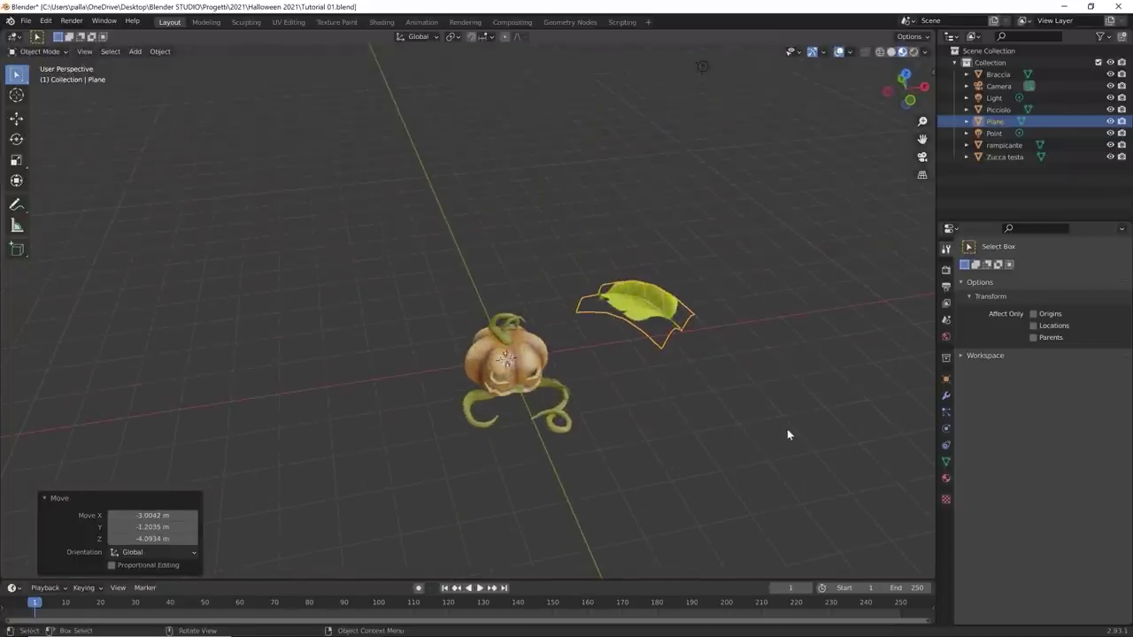
key(s)
click(726, 378)
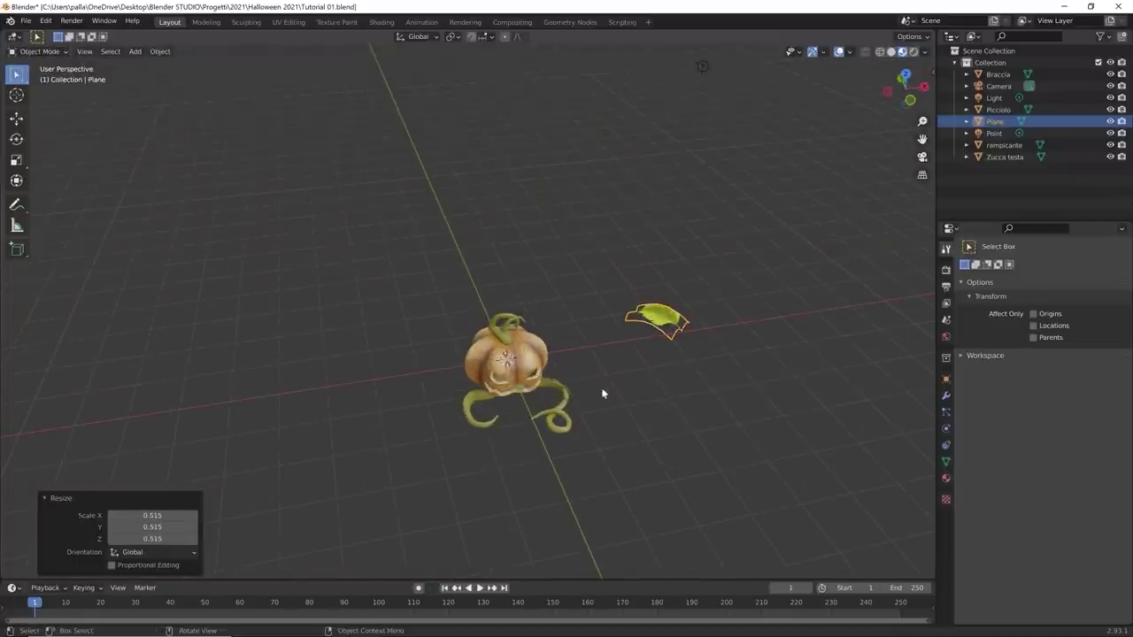
middle_drag(603, 393, 583, 333)
scroll(557, 349, up, 3)
scroll(590, 387, down, 3)
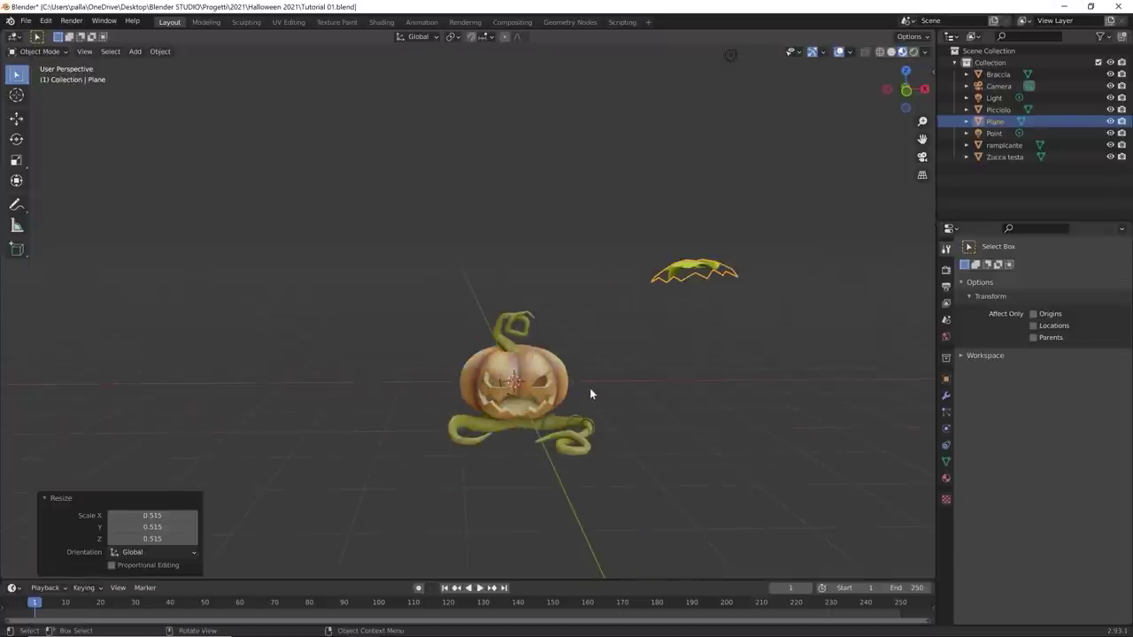
middle_drag(589, 388, 689, 415)
key(KP_7)
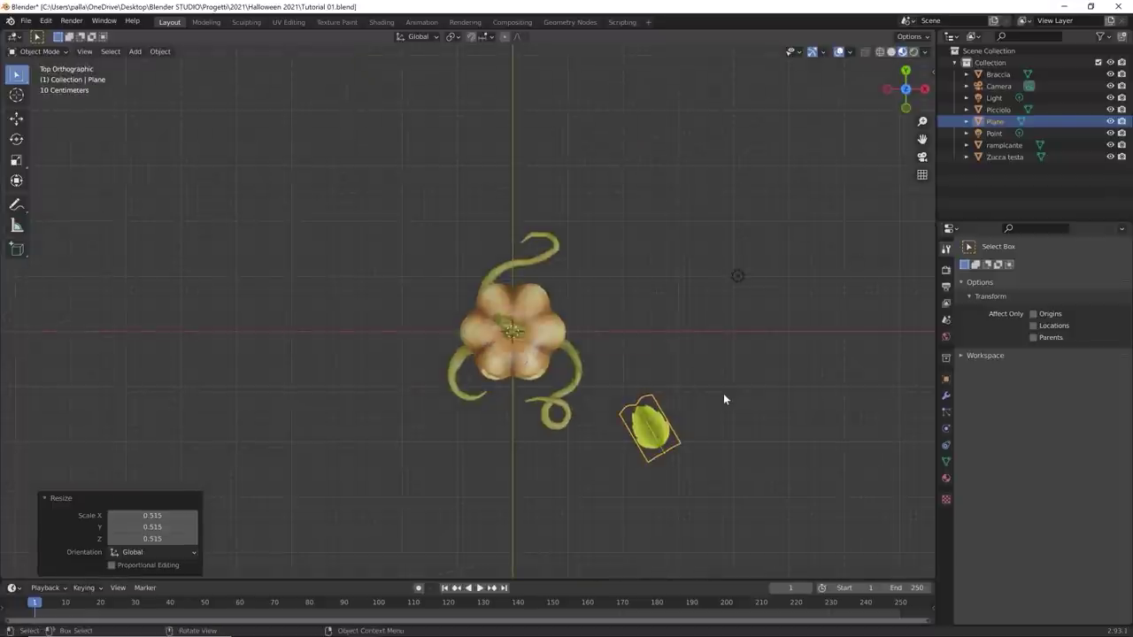
Step: Rotate the leaf 60.1° in top view and place a first duplicate just above it
key(r)
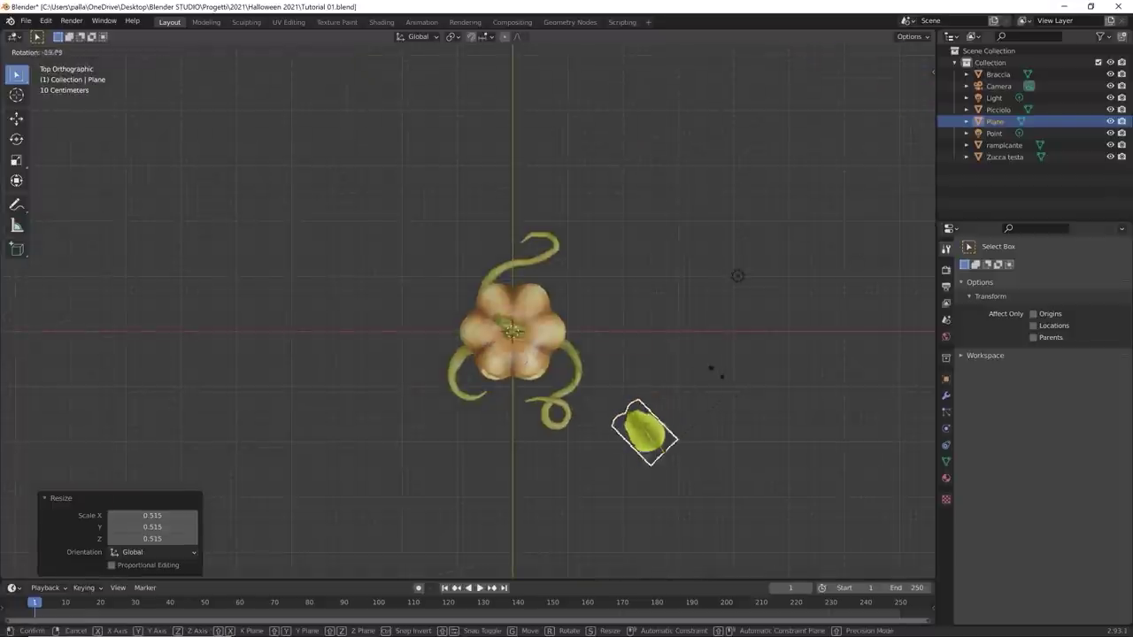
click(643, 359)
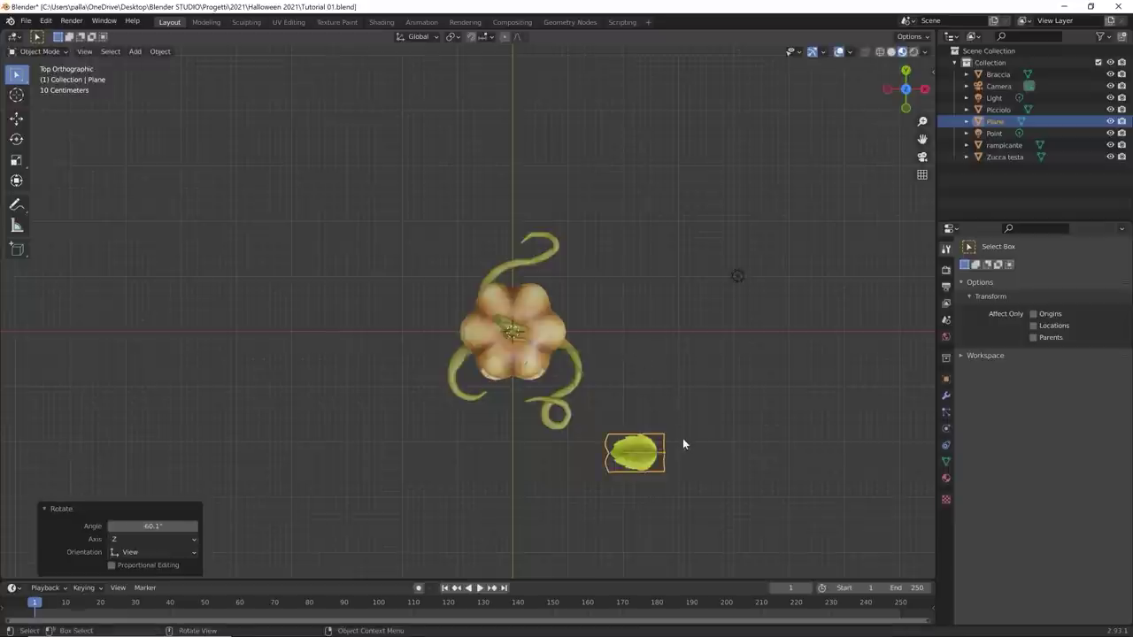
key(shift+d)
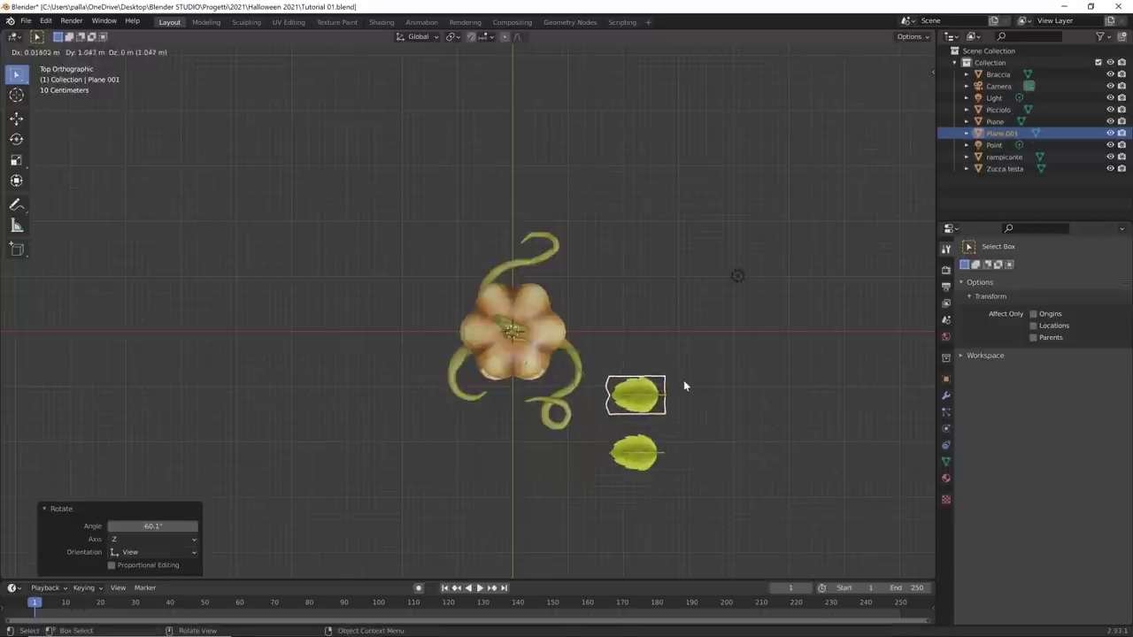
click(684, 380)
Step: Add four more leaf copies up the column through Plane.005, then select the bottom leaf, Plane
key(shift+d)
click(688, 321)
key(shift+d)
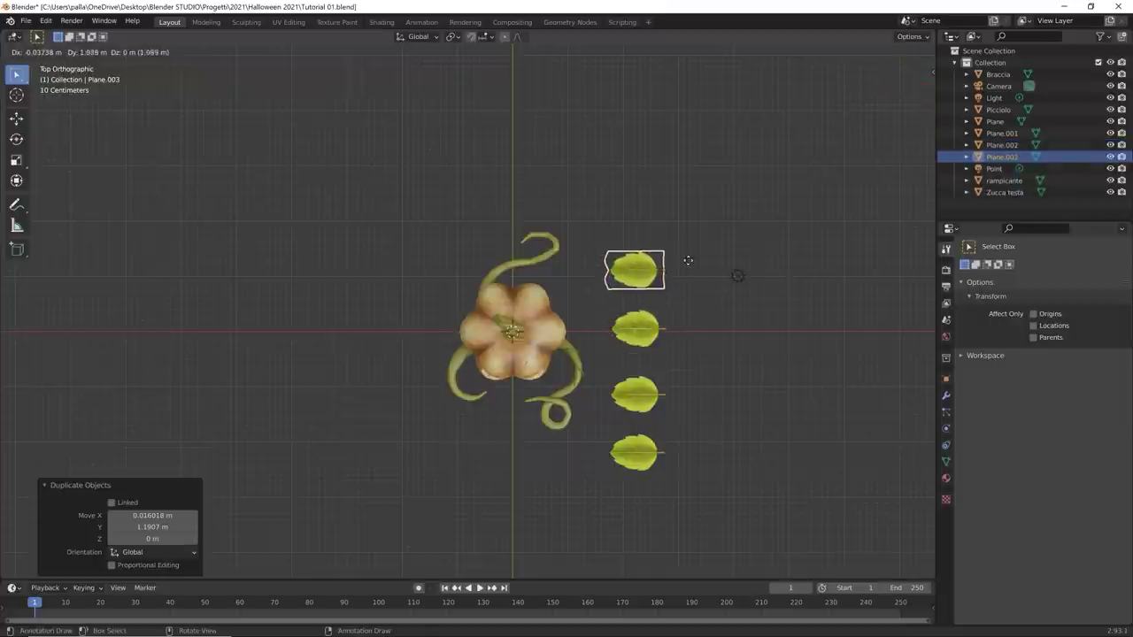
click(685, 247)
key(shift+d)
click(682, 182)
key(shift+d)
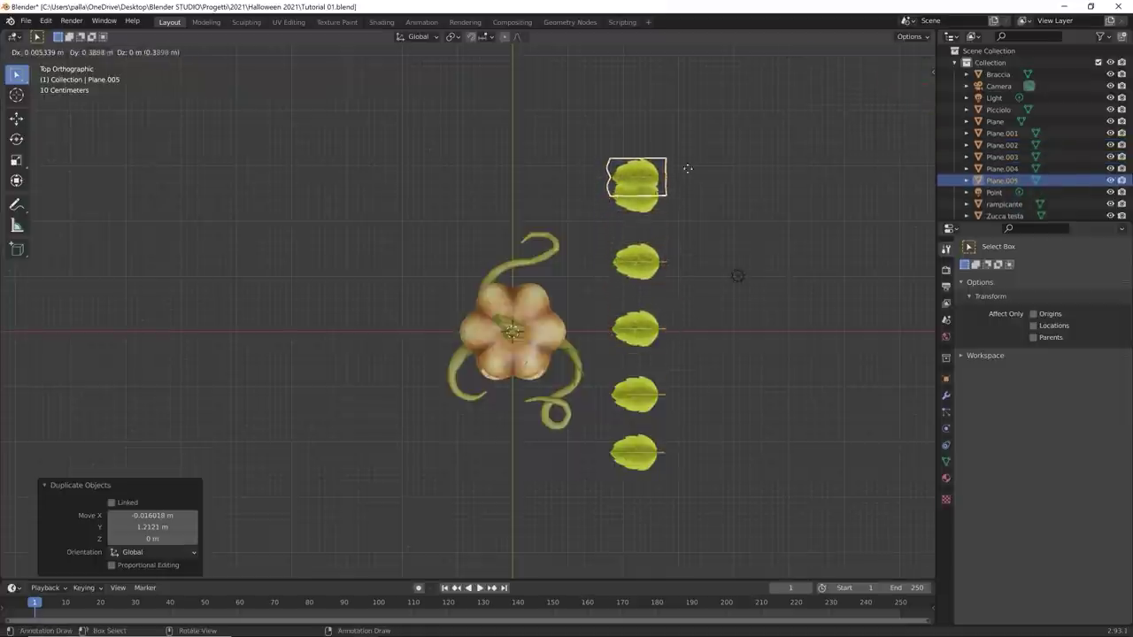
click(680, 113)
middle_drag(681, 113, 703, 238)
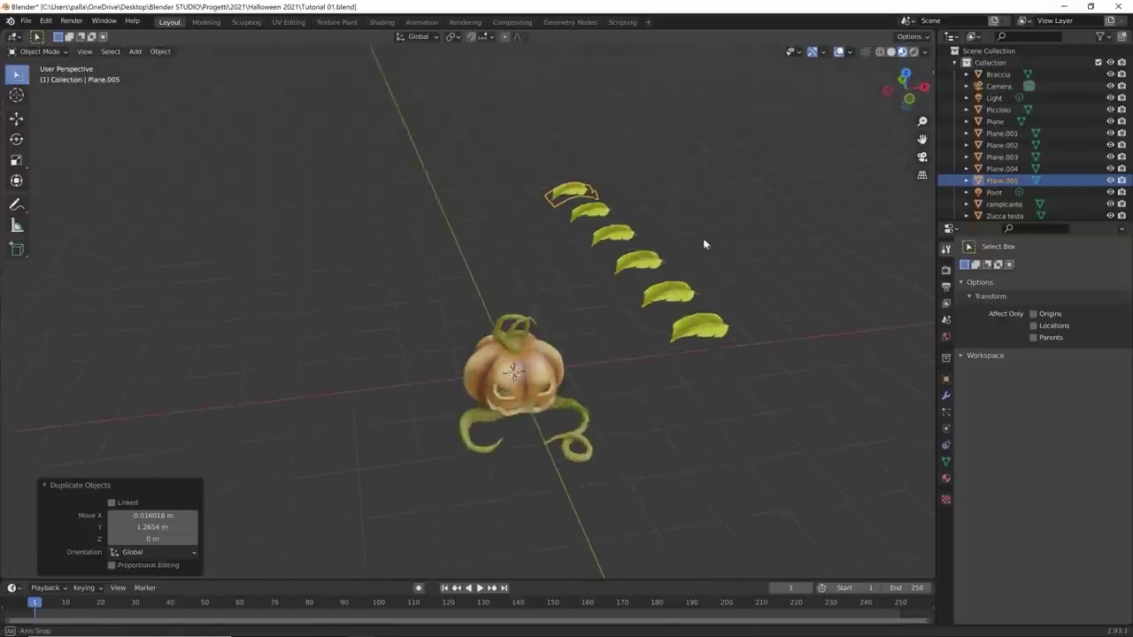
click(695, 332)
middle_drag(624, 373, 553, 346)
Step: Place the 3D cursor on the tip of the pumpkin's curled stem with the Cursor tool
scroll(523, 341, up, 8)
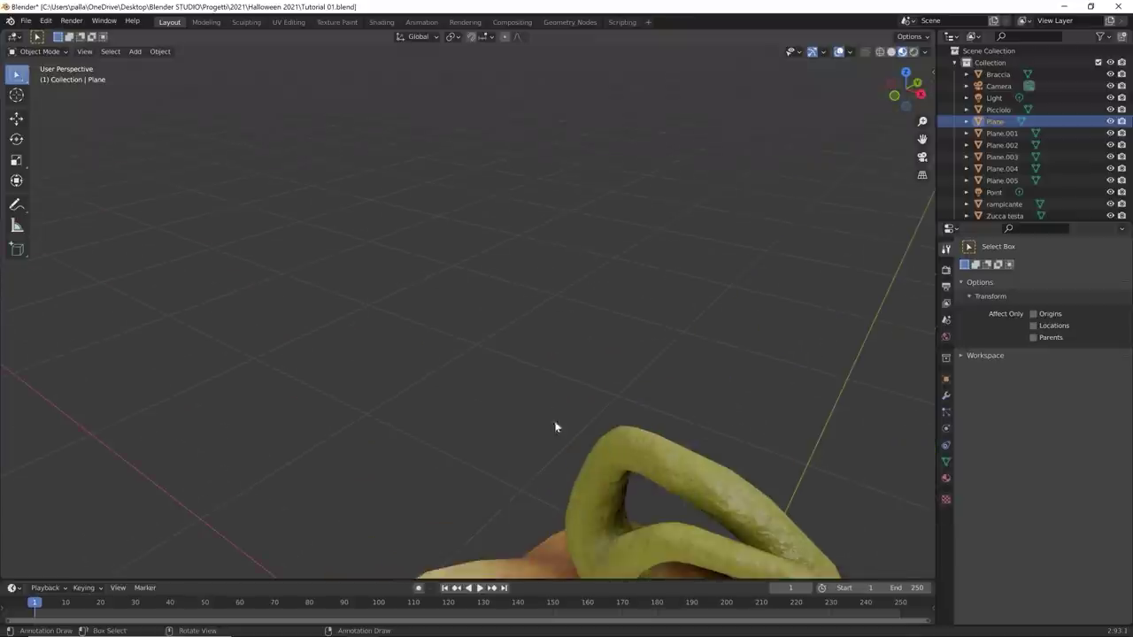
shift+middle_drag(589, 407, 526, 258)
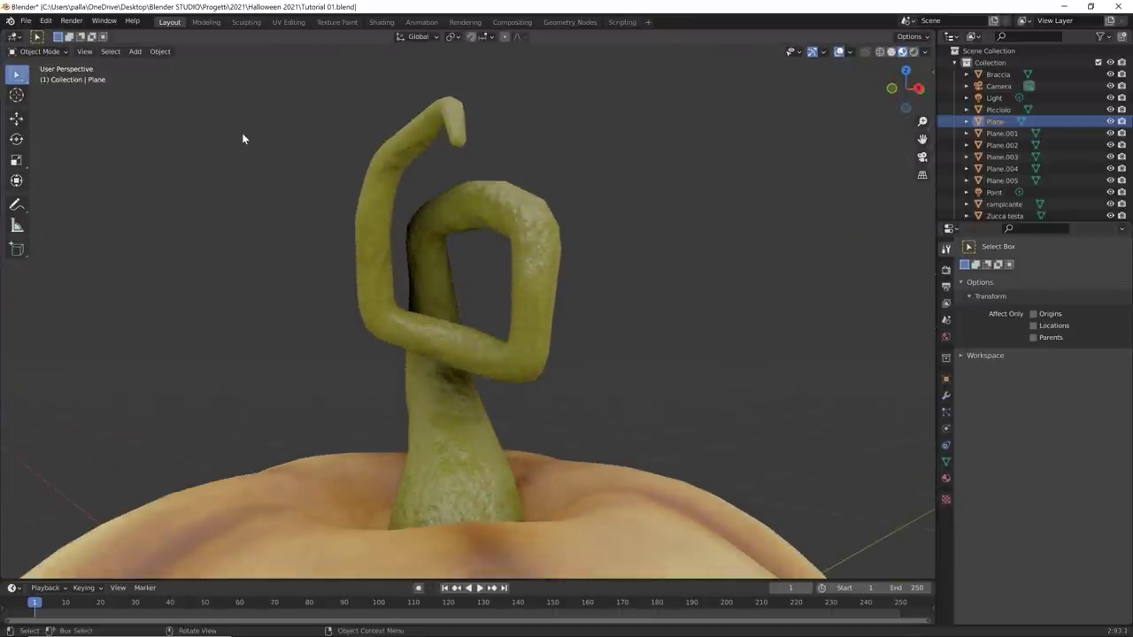
click(17, 96)
click(459, 143)
scroll(508, 210, down, 5)
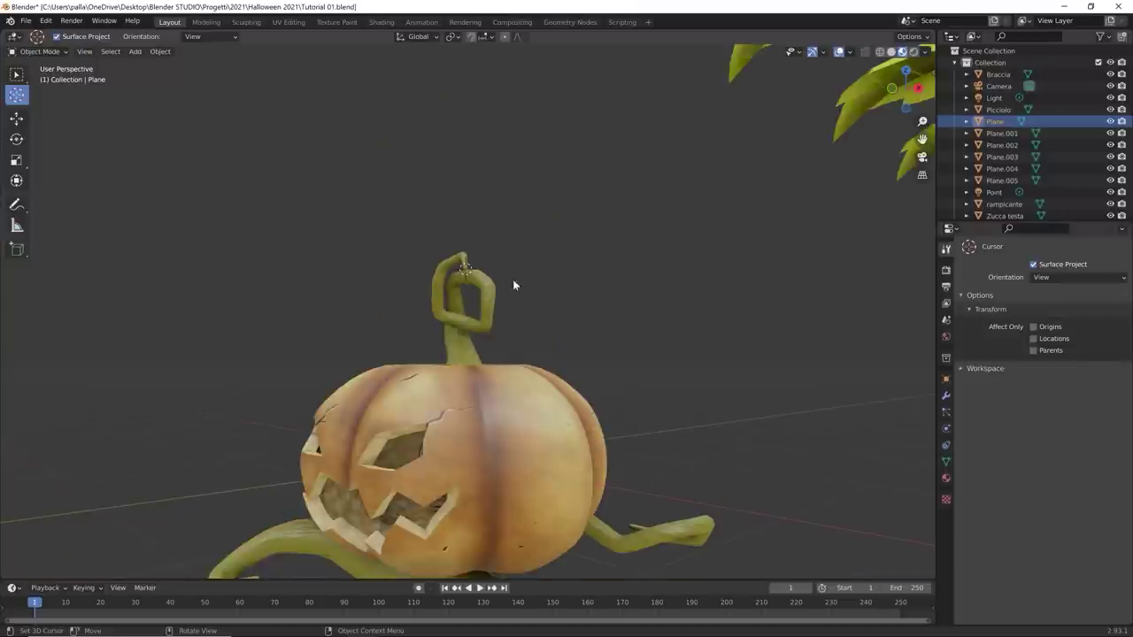
Step: Switch back to the Select Box tool and bring up snapping for the selected leaf
middle_drag(390, 199, 511, 298)
scroll(493, 263, up, 3)
scroll(493, 263, up, 2)
scroll(505, 304, up, 4)
scroll(517, 302, down, 2)
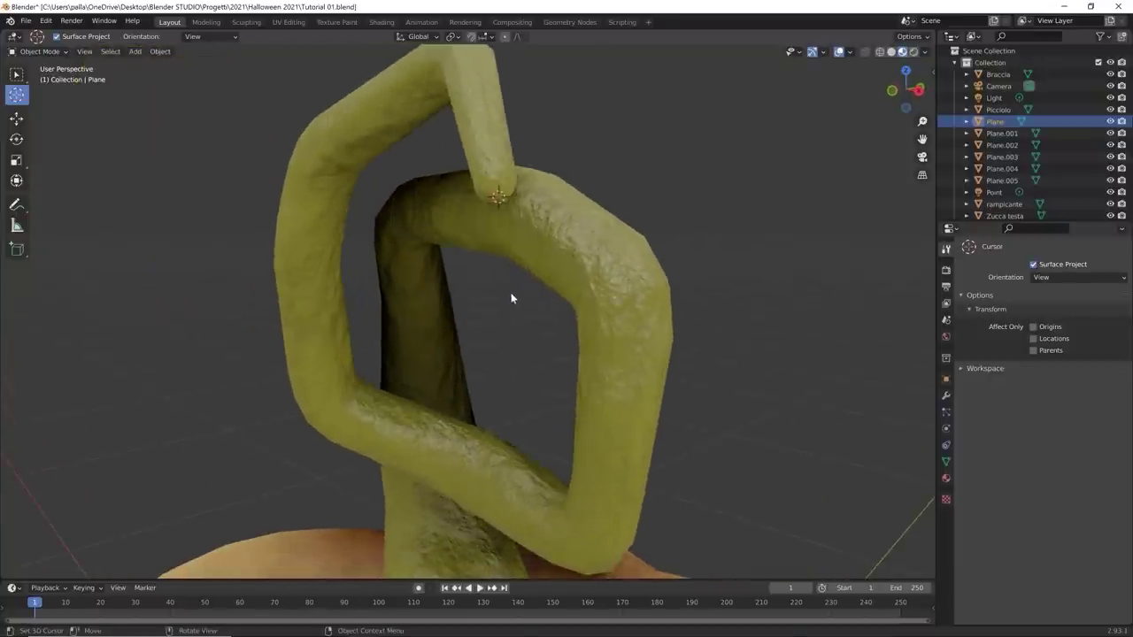
scroll(510, 298, down, 7)
middle_drag(525, 385, 349, 297)
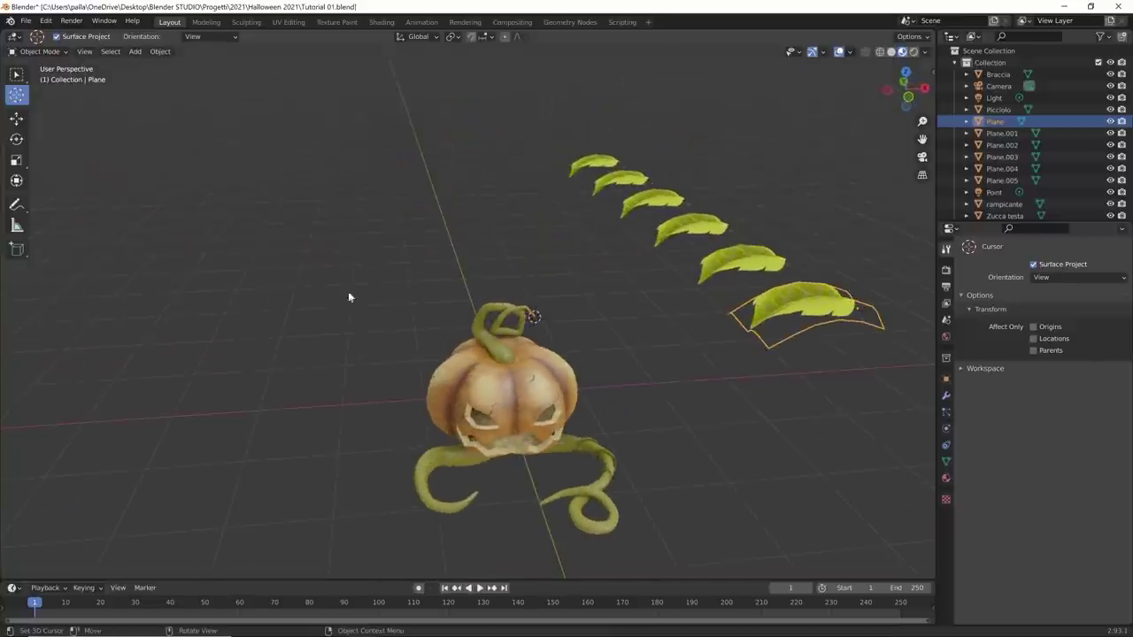
click(18, 76)
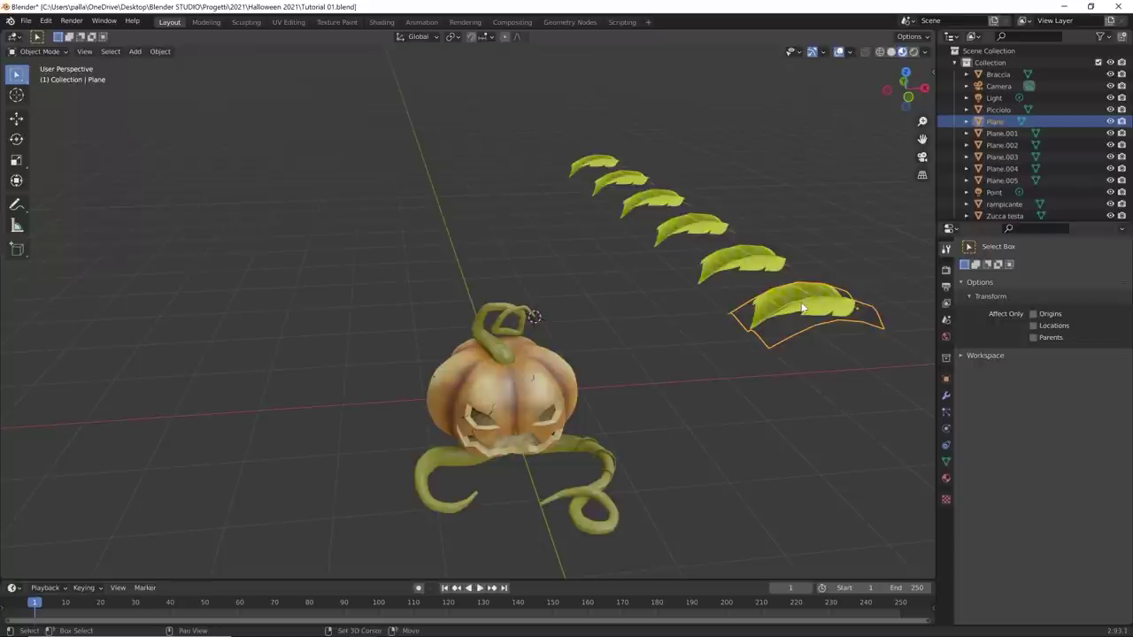
key(shift+s)
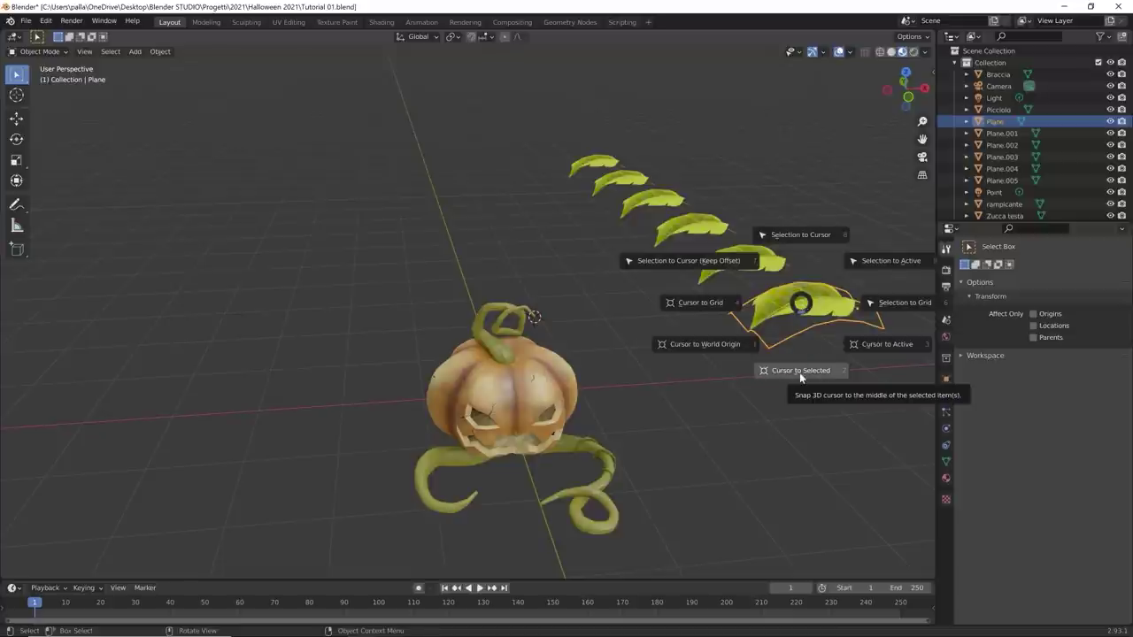
Step: Snap the leaf onto the stem tip and rotate it 152° around Z
click(801, 234)
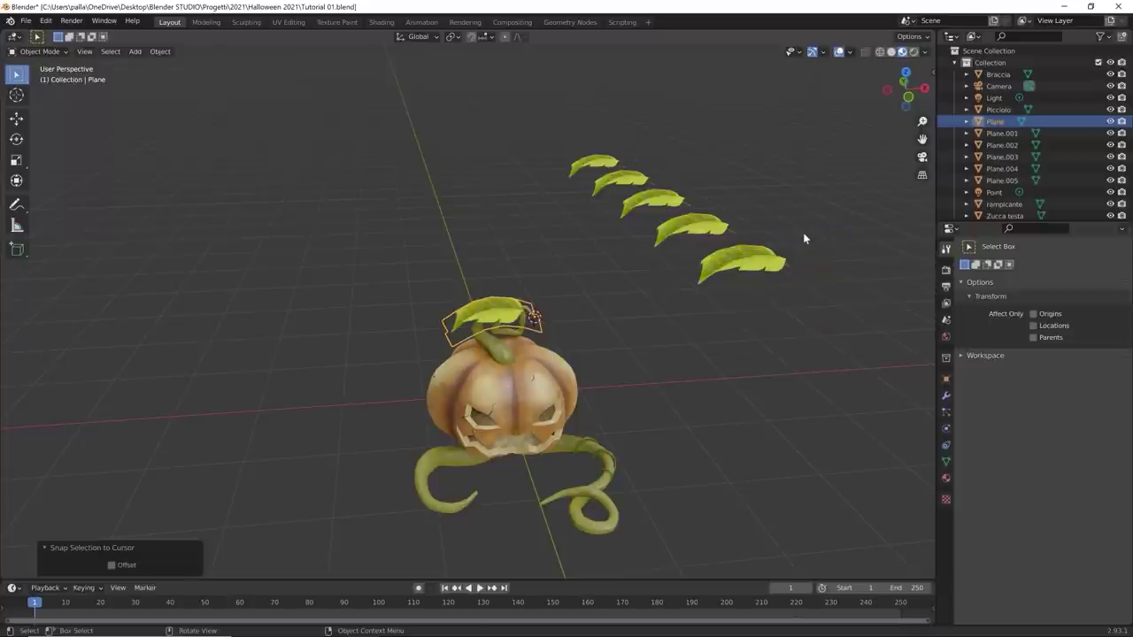
middle_drag(804, 236, 533, 286)
scroll(531, 343, up, 6)
scroll(544, 322, down, 5)
scroll(537, 282, up, 2)
scroll(537, 282, down, 4)
middle_drag(559, 369, 565, 387)
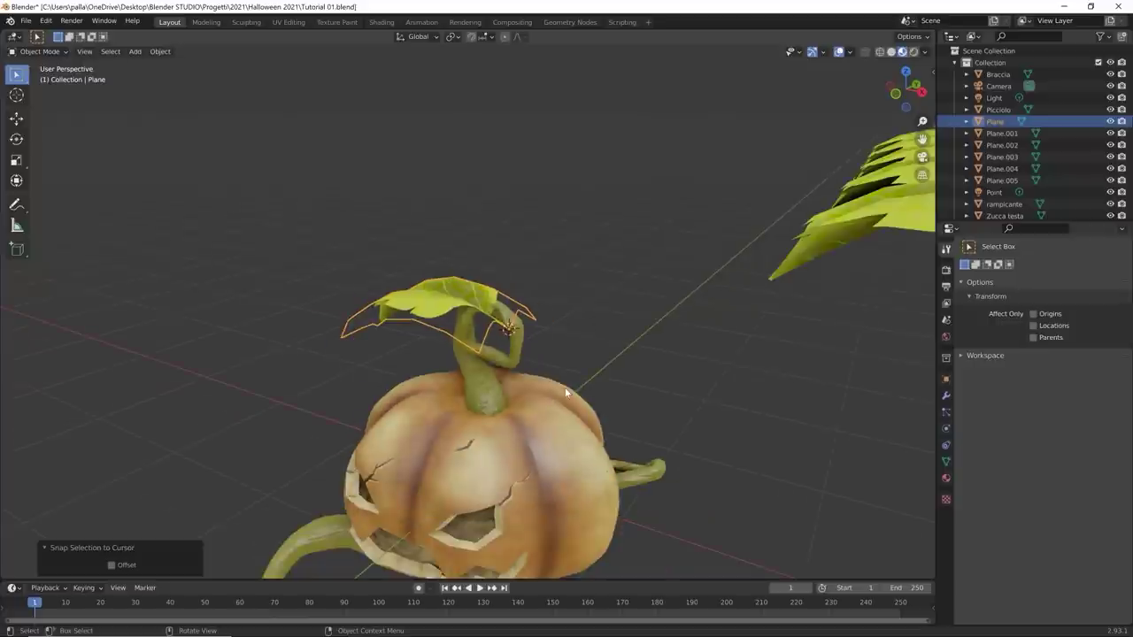
key(r)
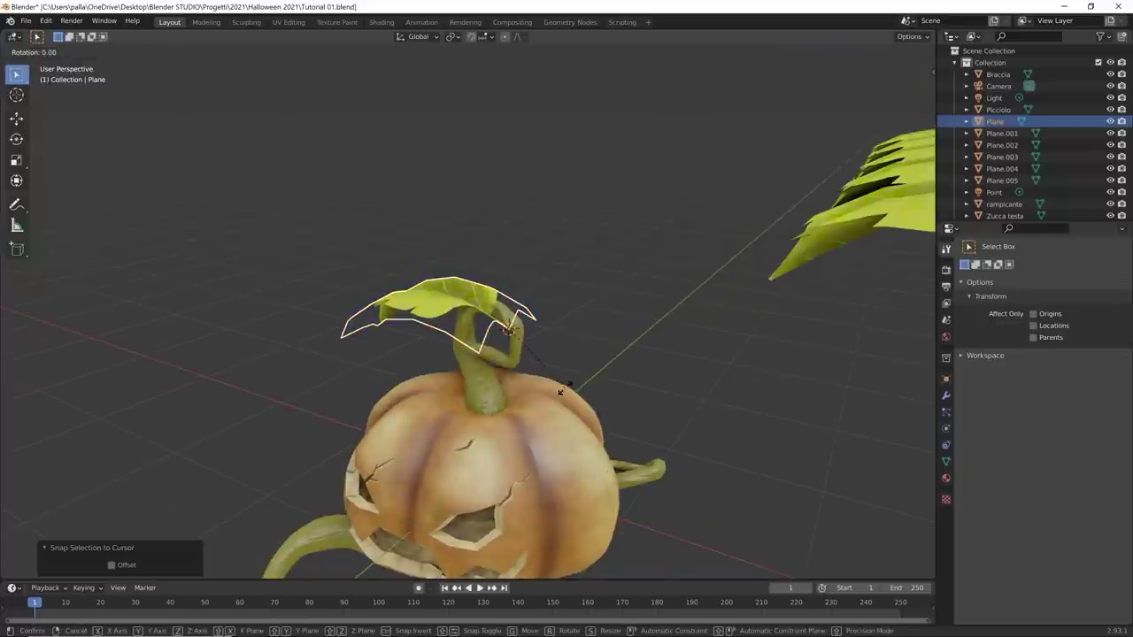
key(z)
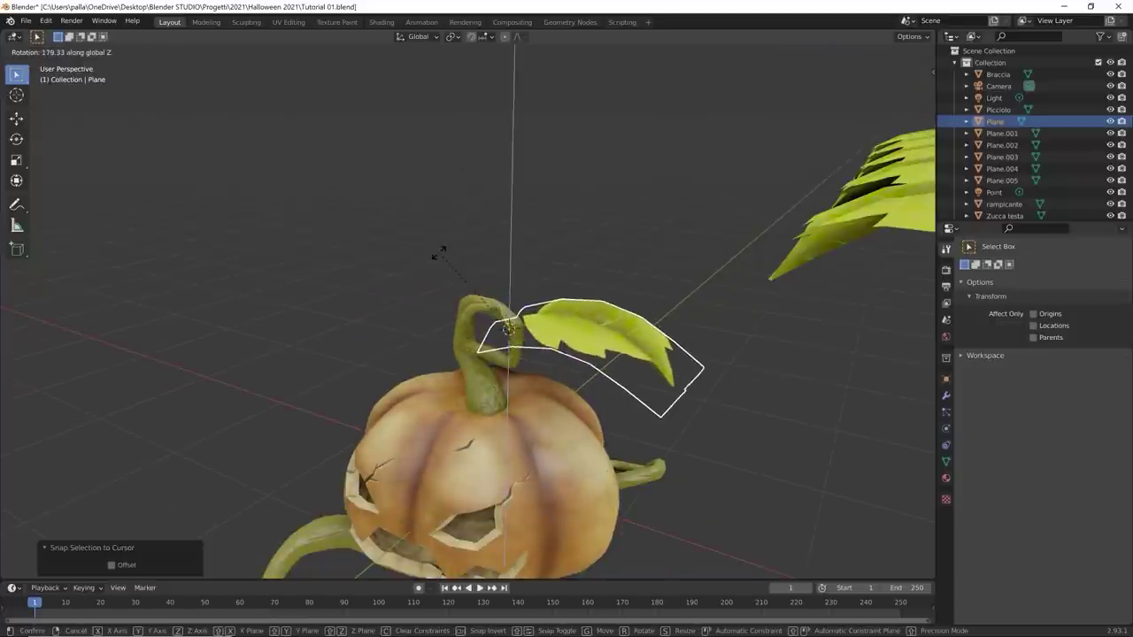
click(705, 439)
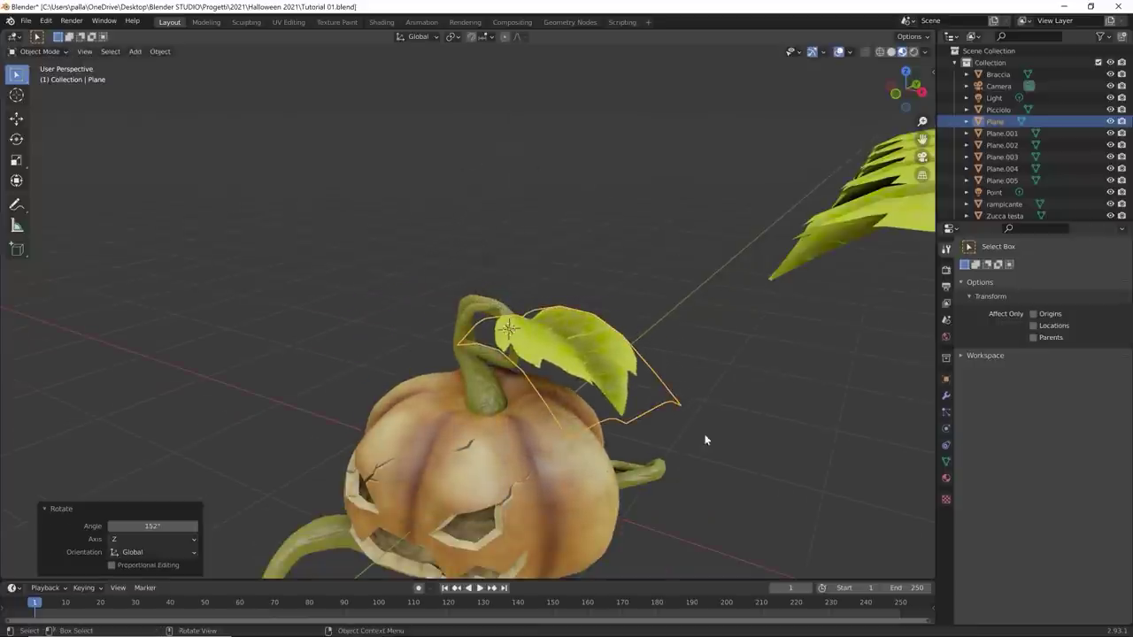
Step: Tilt the leaf toward the view and scale it down to 0.551
middle_drag(706, 440, 768, 421)
key(r)
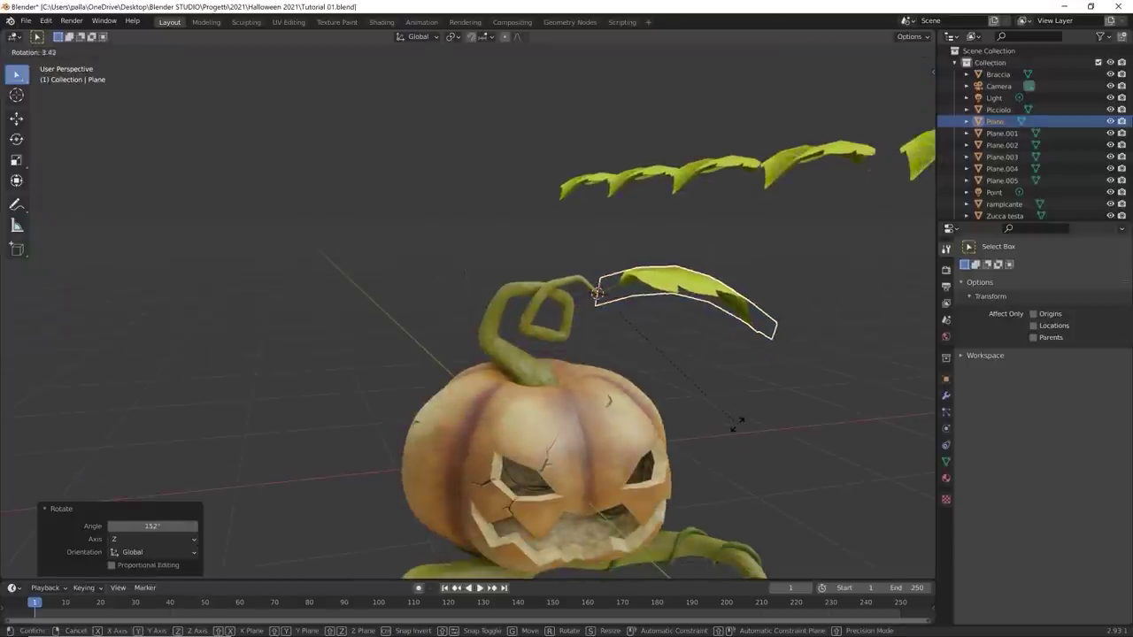
click(623, 561)
middle_drag(623, 561, 701, 523)
key(s)
click(603, 447)
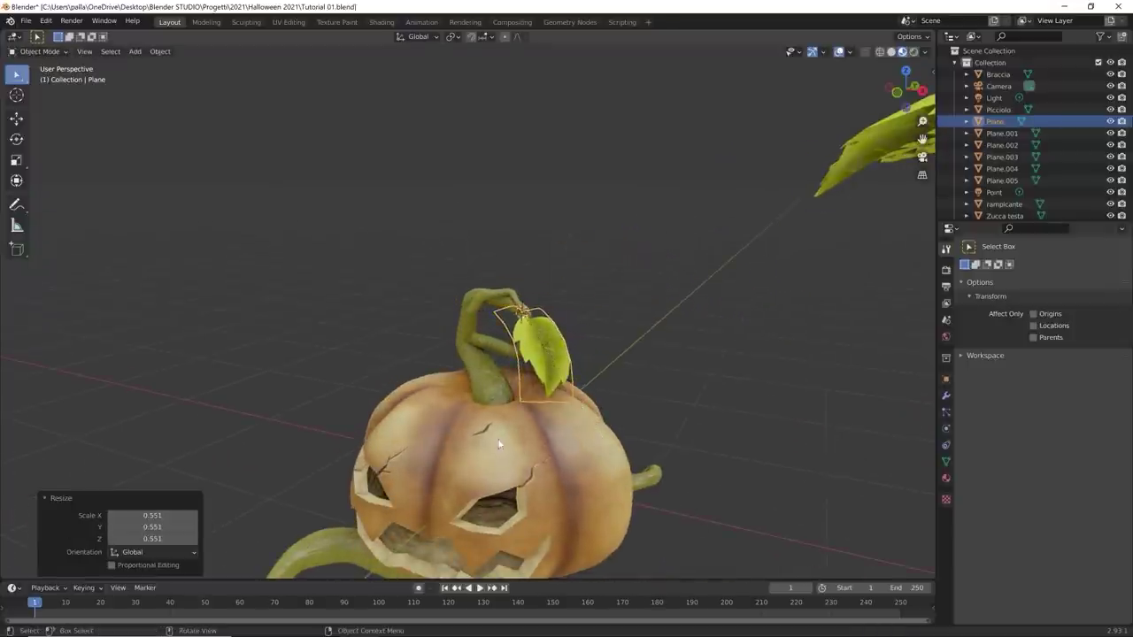
Step: Give the leaf small extra rotations of -14° and -5° on X, then deselect it
middle_drag(603, 446, 468, 410)
scroll(468, 411, up, 1)
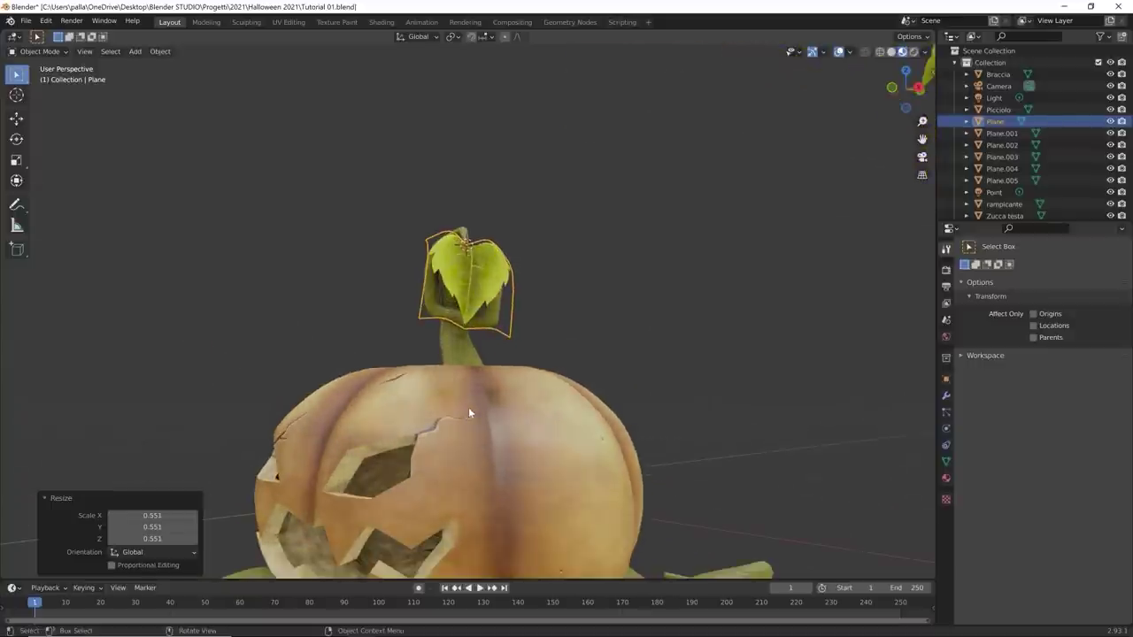
key(r)
click(465, 359)
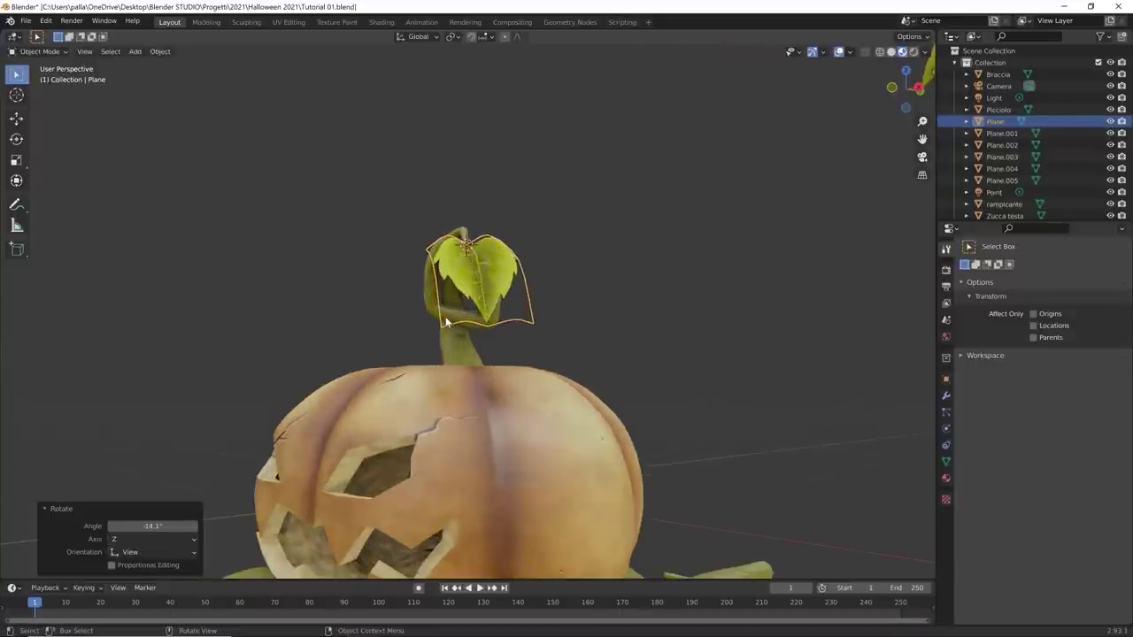
key(r)
key(x)
click(496, 372)
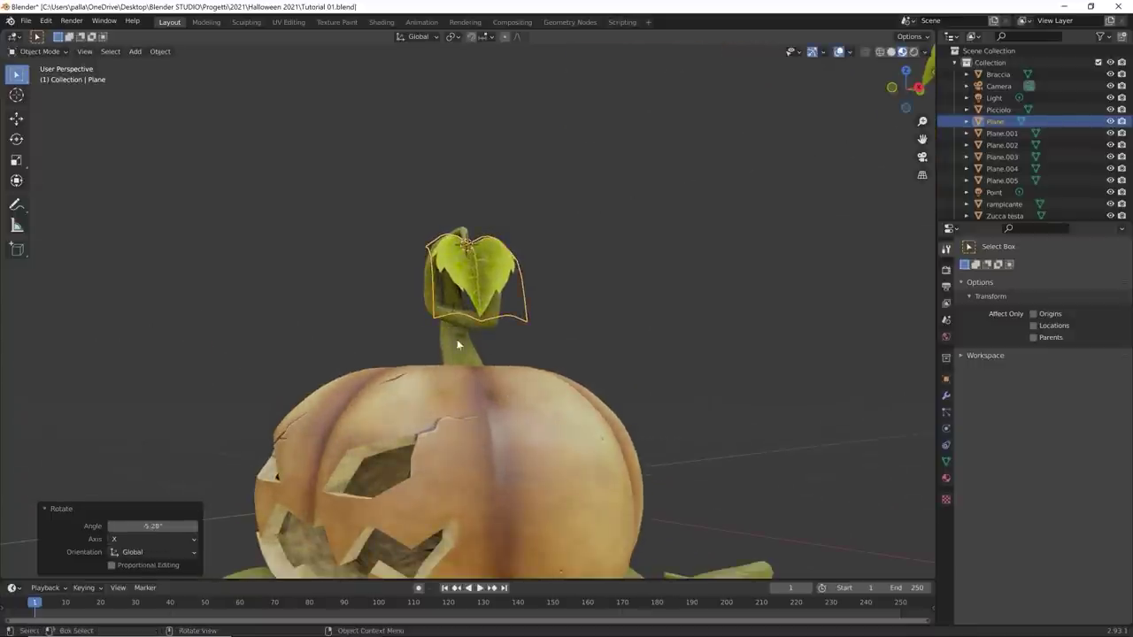
middle_drag(496, 372, 716, 342)
click(741, 330)
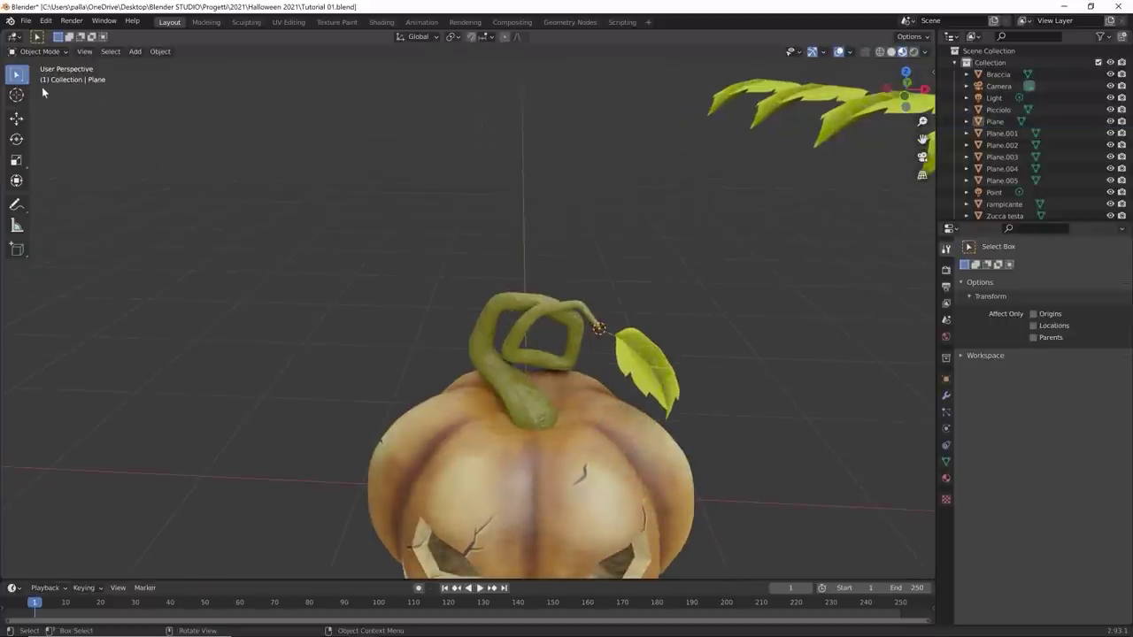
Step: Place the 3D cursor on a spot on the right-hand vine
click(15, 94)
middle_drag(467, 353, 501, 290)
scroll(443, 286, down, 4)
scroll(461, 377, up, 5)
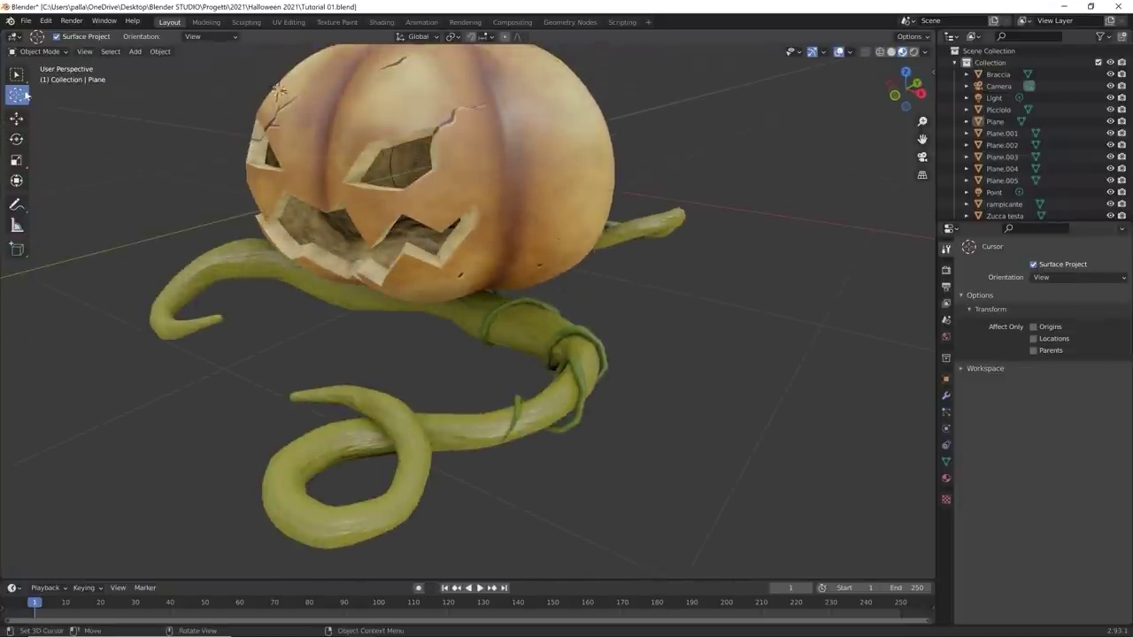
click(583, 384)
Step: Snap Plane.001 onto the marked vine spot
click(16, 74)
scroll(476, 251, down, 10)
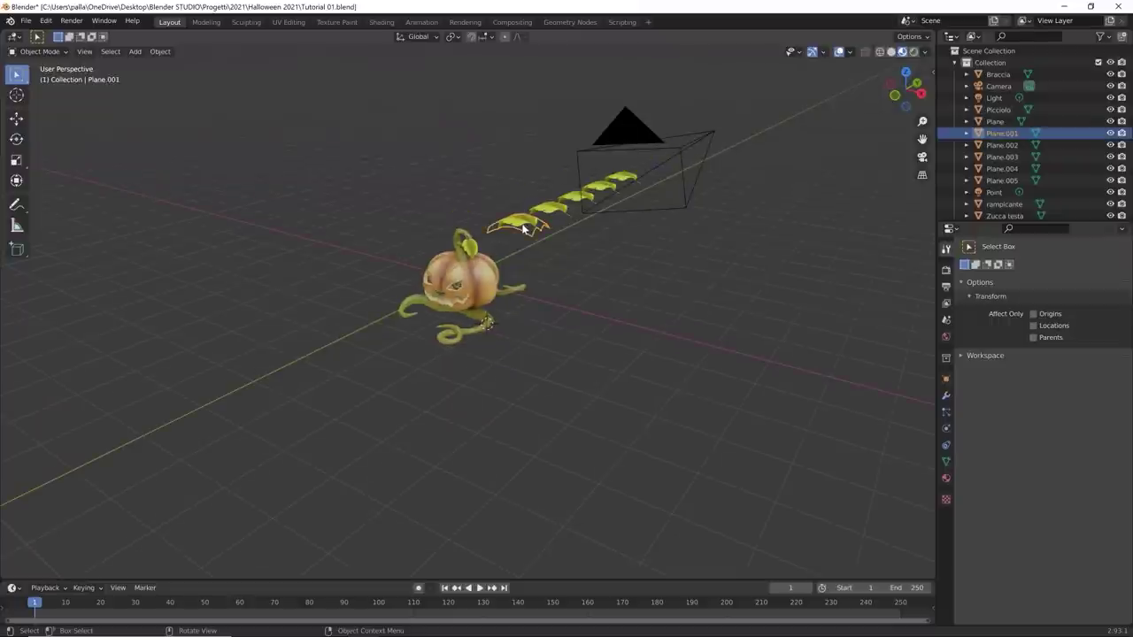
key(shift+s)
click(523, 157)
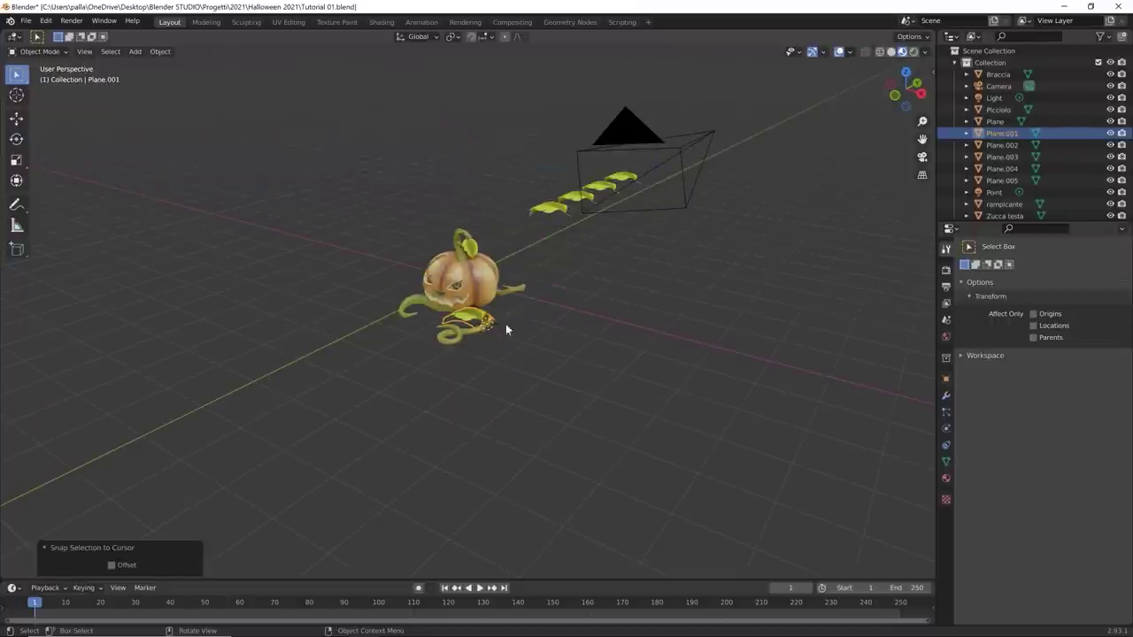
scroll(511, 358, up, 6)
Step: Rotate the second leaf 177° around Z, scale it to 0.3503, and deselect it
key(r)
key(z)
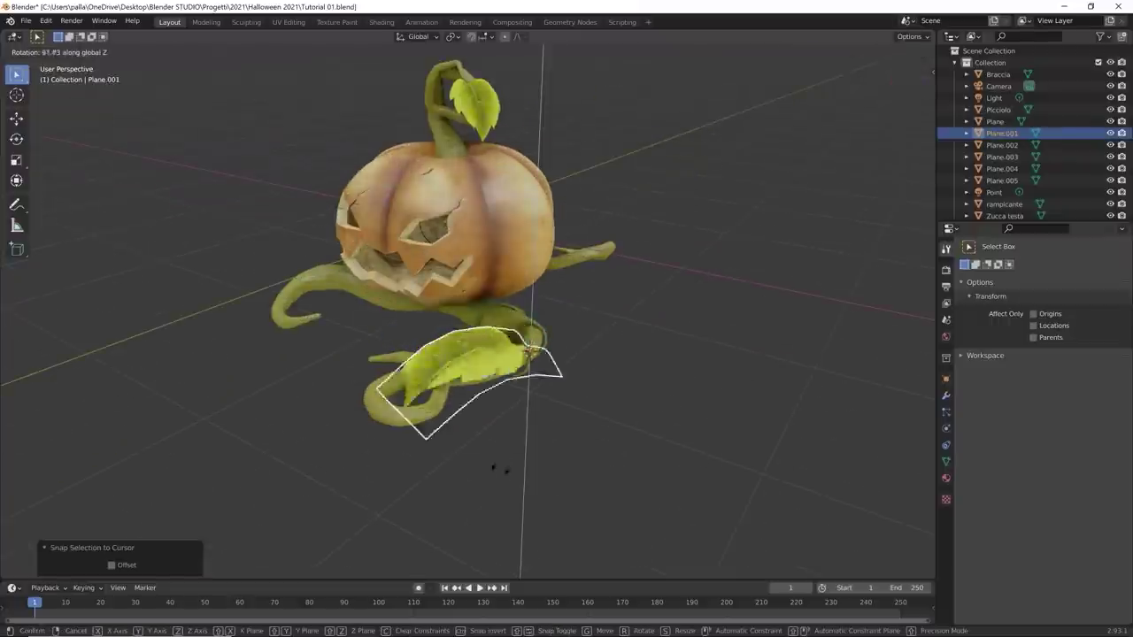
click(744, 355)
key(s)
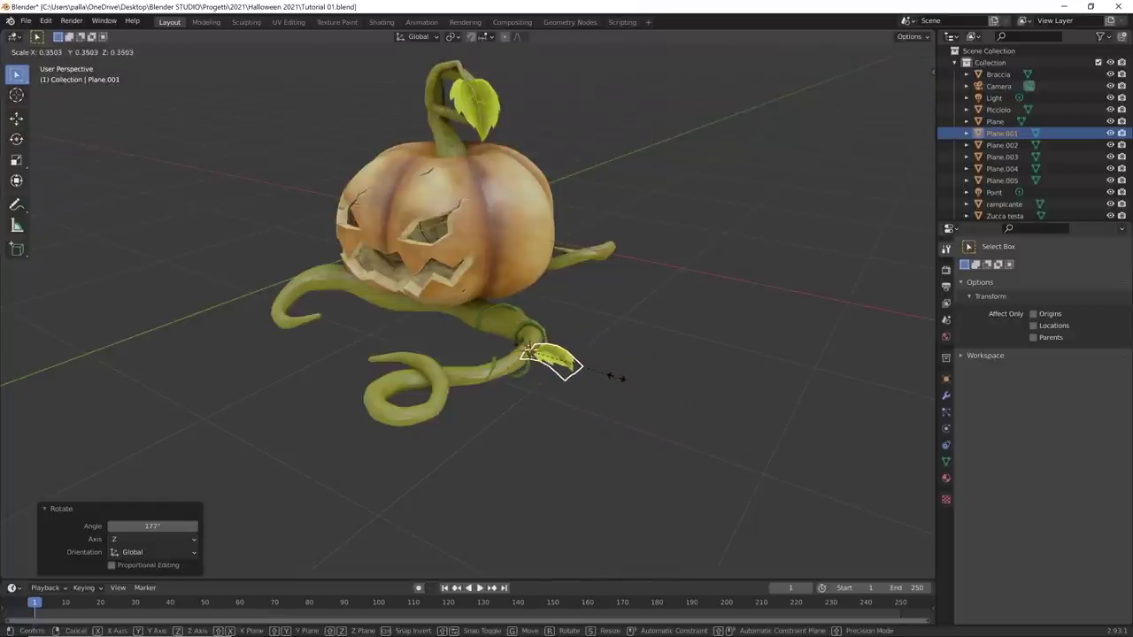
click(615, 379)
click(652, 333)
Step: Return to the Cursor tool and frame the lower vines and leaf row
scroll(632, 388, down, 5)
middle_drag(632, 384, 613, 429)
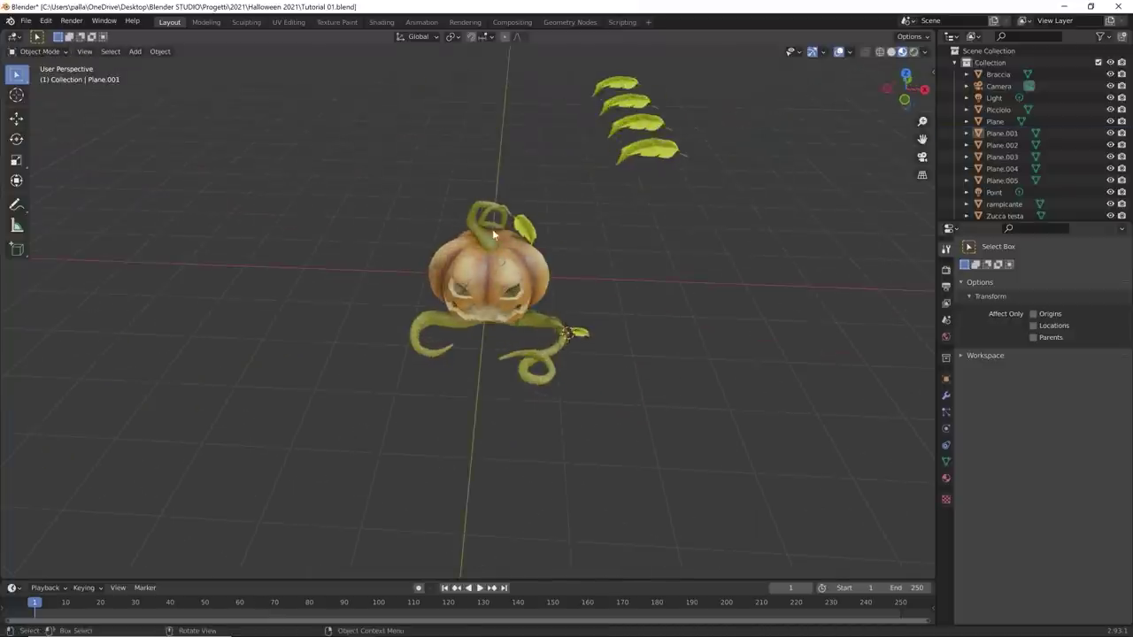
click(16, 95)
scroll(591, 404, up, 5)
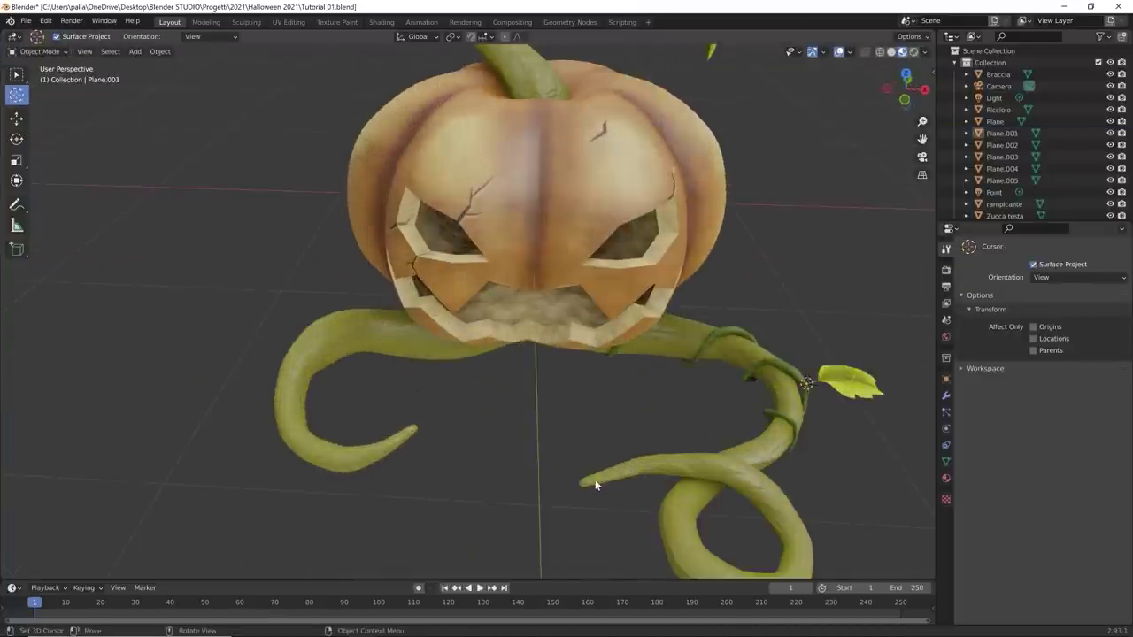
middle_drag(625, 498, 728, 436)
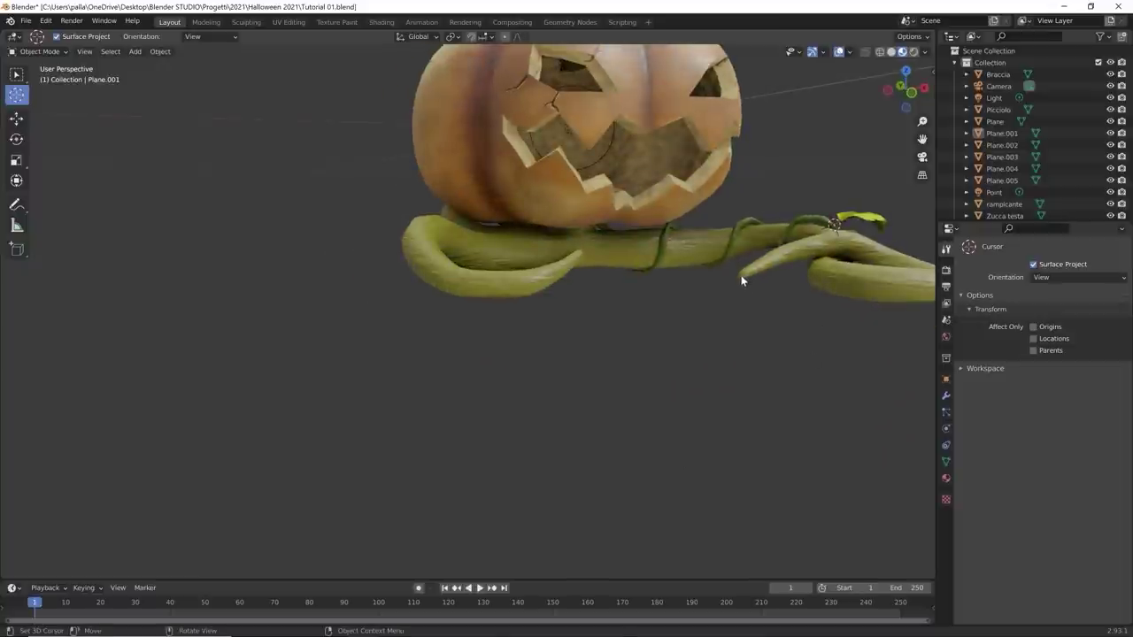
scroll(742, 350, down, 6)
middle_drag(742, 350, 567, 372)
Step: Snap Plane.002 onto the lower vine, turn it 20° about Z, and scale it to 0.393
key(w)
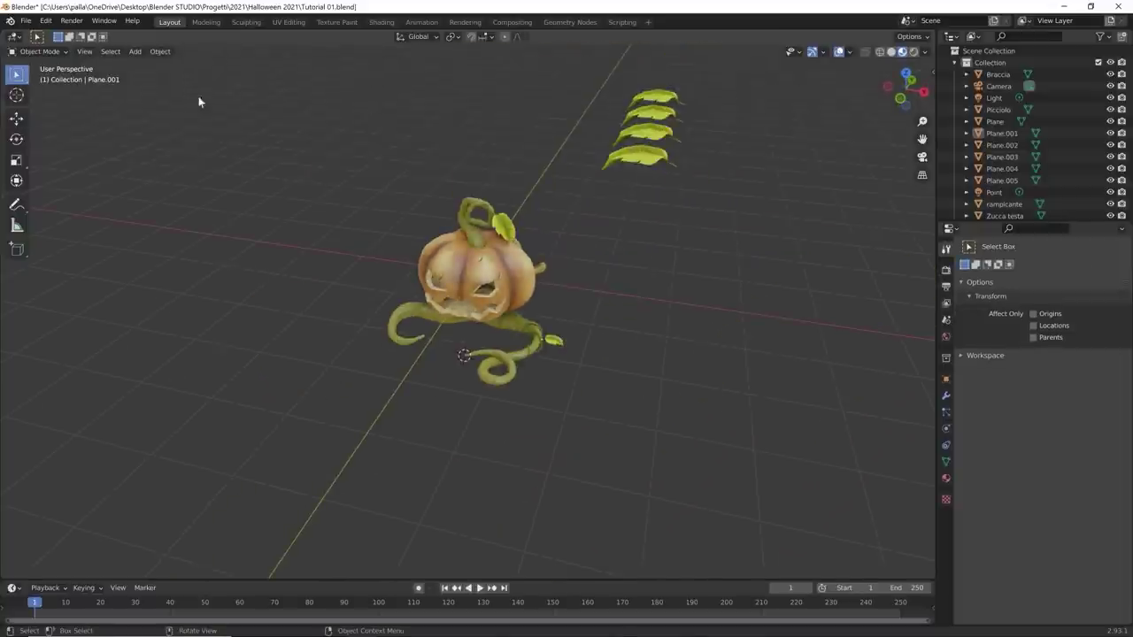
key(shift+s)
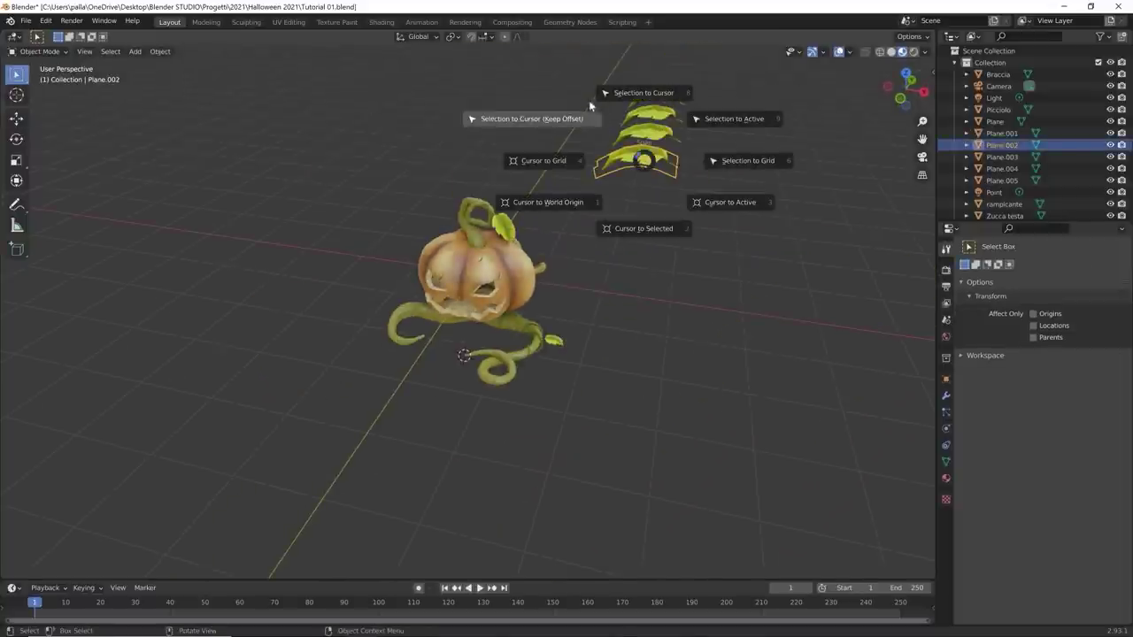
click(643, 96)
middle_drag(566, 382, 593, 389)
scroll(593, 390, up, 6)
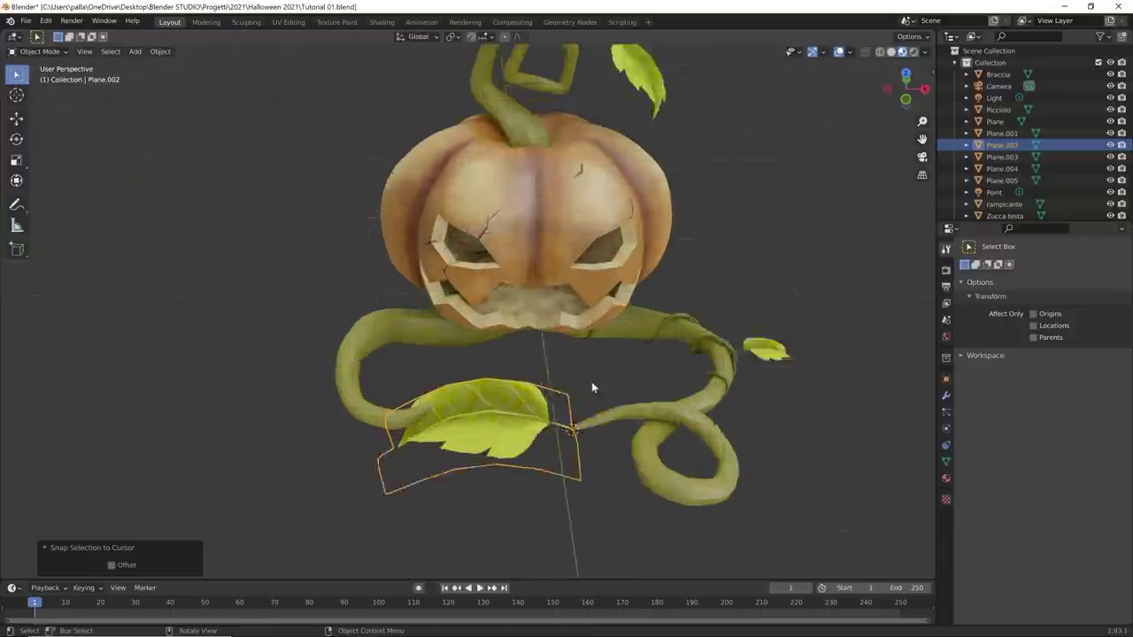
key(r)
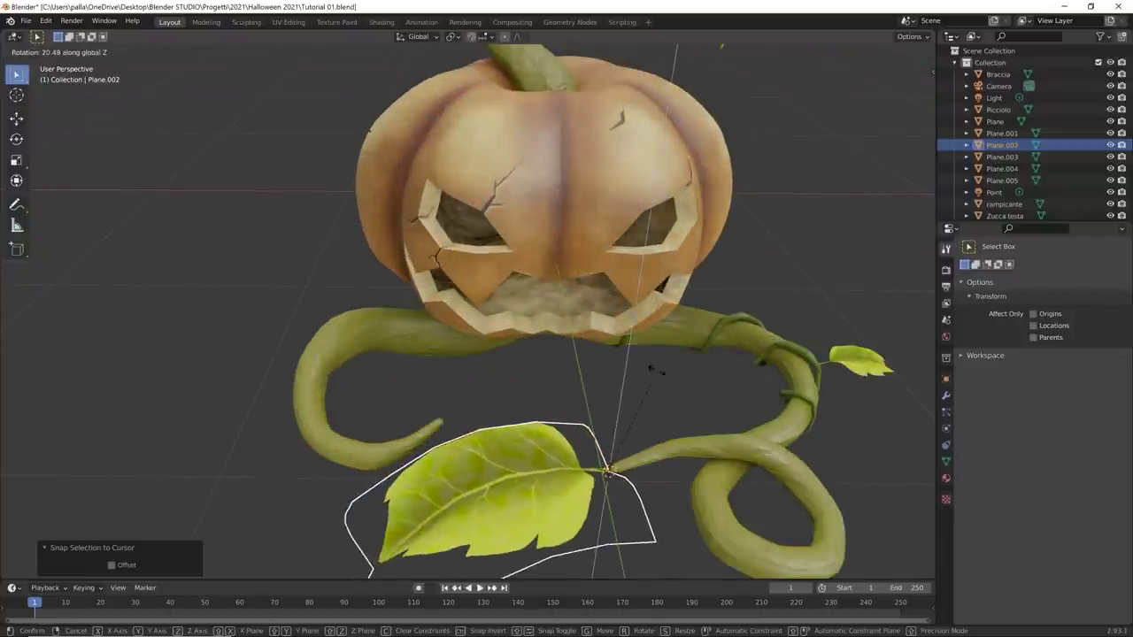
click(655, 371)
key(s)
click(691, 437)
Step: Rotate the third leaf to a new angle, enlarge it by 1.48, then deselect it
middle_drag(691, 437, 646, 407)
key(r)
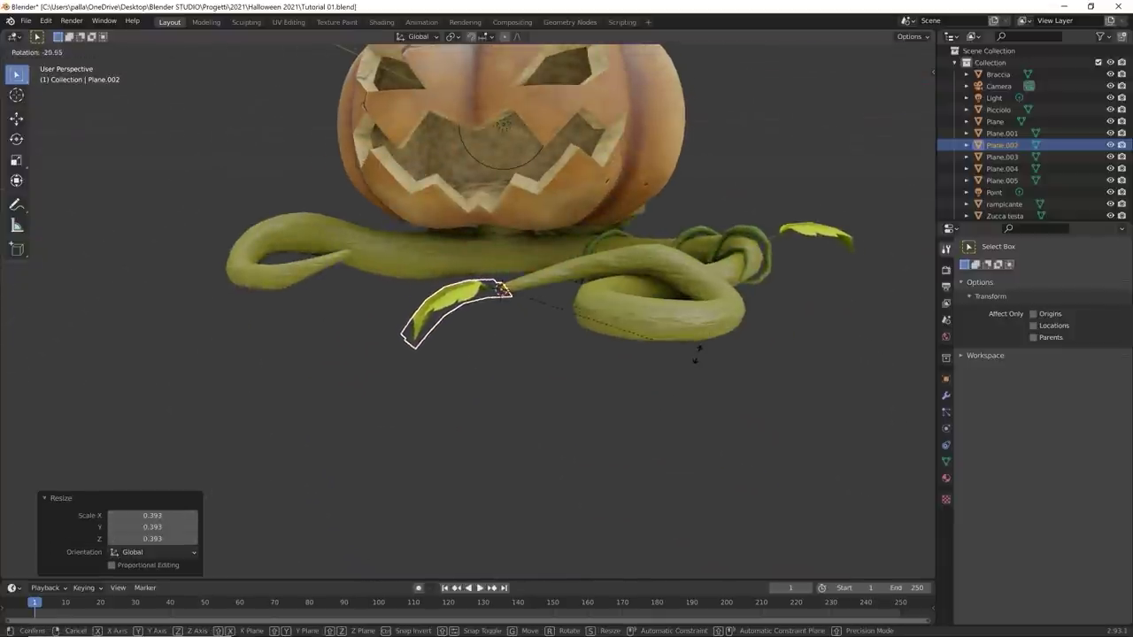
click(696, 354)
scroll(551, 398, down, 5)
middle_drag(552, 397, 593, 445)
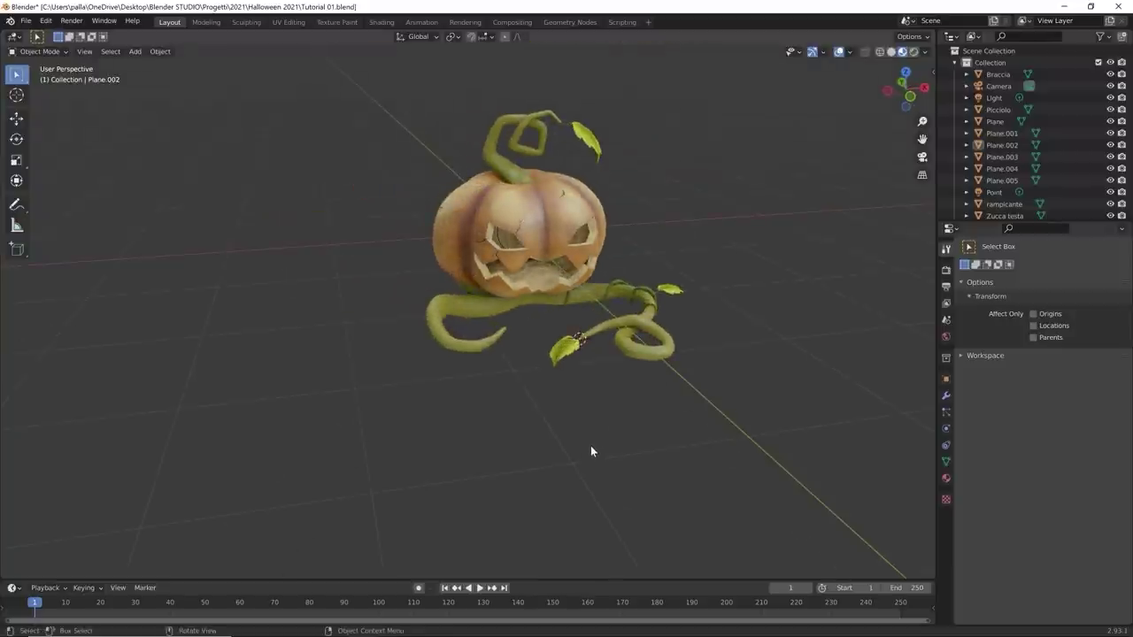
click(564, 349)
key(s)
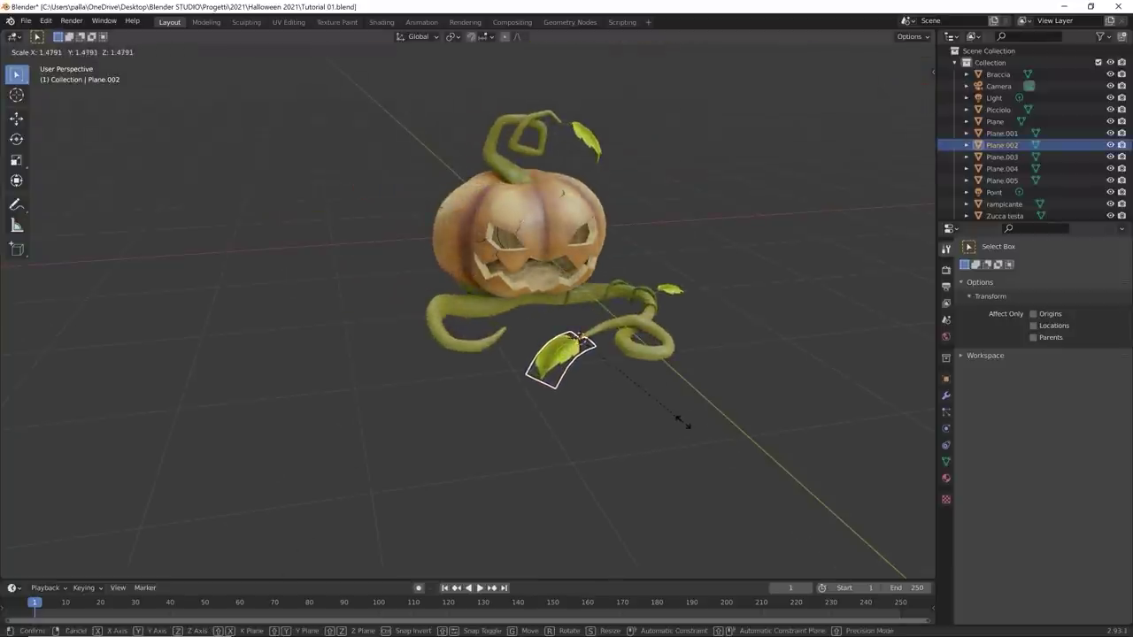
click(700, 406)
click(697, 403)
Step: Briefly select and deselect the Braccia vine while viewing the pumpkin and remaining leaves
scroll(696, 403, down, 5)
middle_drag(670, 412, 568, 405)
scroll(572, 385, up, 3)
click(470, 358)
click(571, 407)
scroll(583, 409, down, 3)
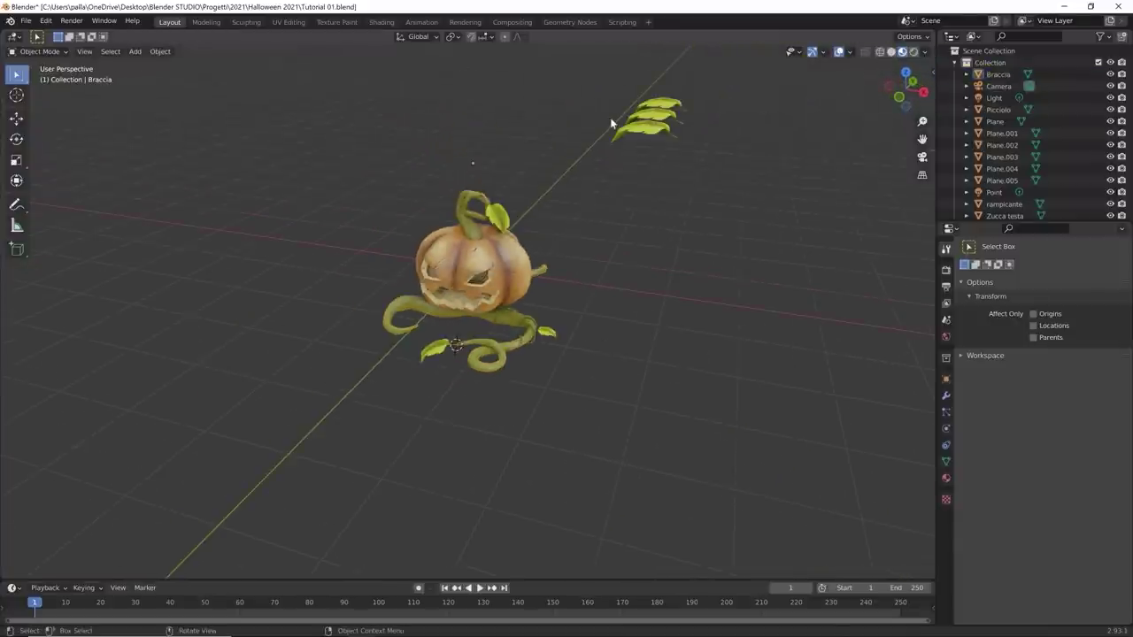
scroll(500, 355, up, 8)
scroll(500, 360, down, 10)
scroll(500, 360, up, 6)
Step: Select a leaf beside the vines and shrink it to 0.35
middle_drag(500, 360, 619, 387)
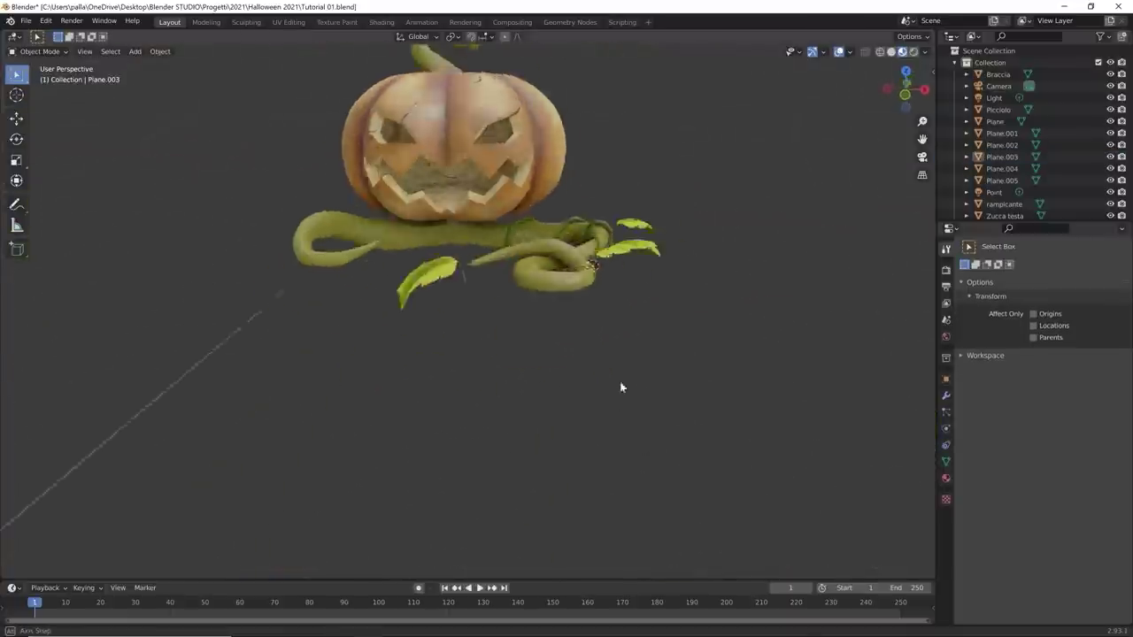
scroll(620, 387, up, 3)
key(r)
click(709, 437)
middle_drag(709, 436, 531, 354)
scroll(461, 222, up, 8)
scroll(461, 222, down, 10)
click(587, 210)
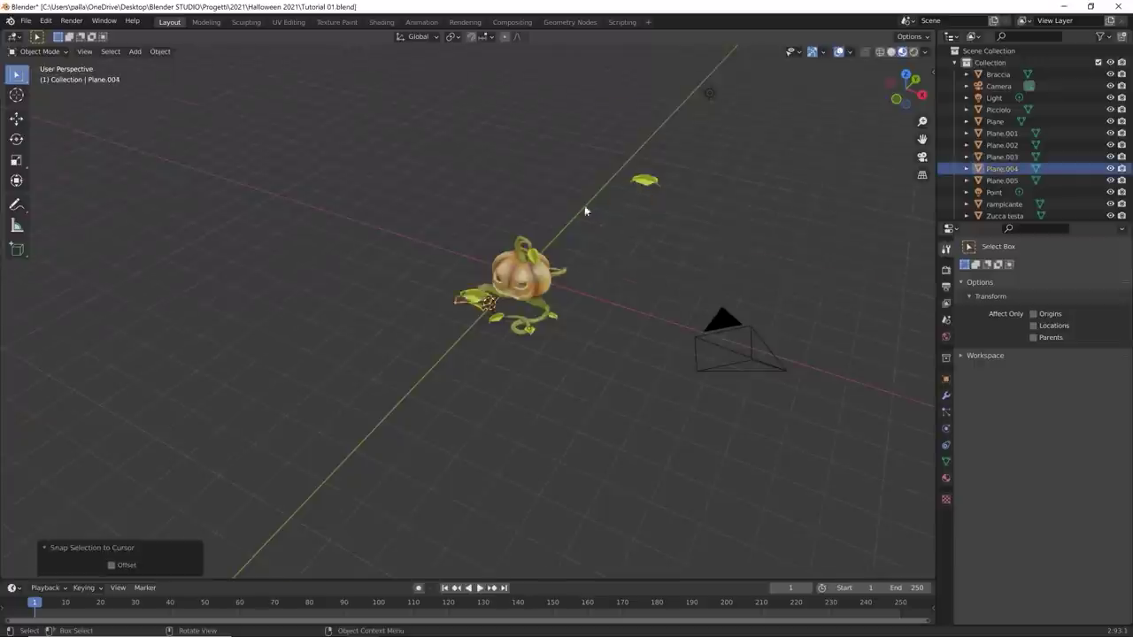
scroll(736, 277, up, 10)
text(s.35)
key(Return)
Step: Duplicate the leaf and reposition the copy along the vine
scroll(737, 277, down, 6)
key(shift+d)
click(514, 309)
key(g)
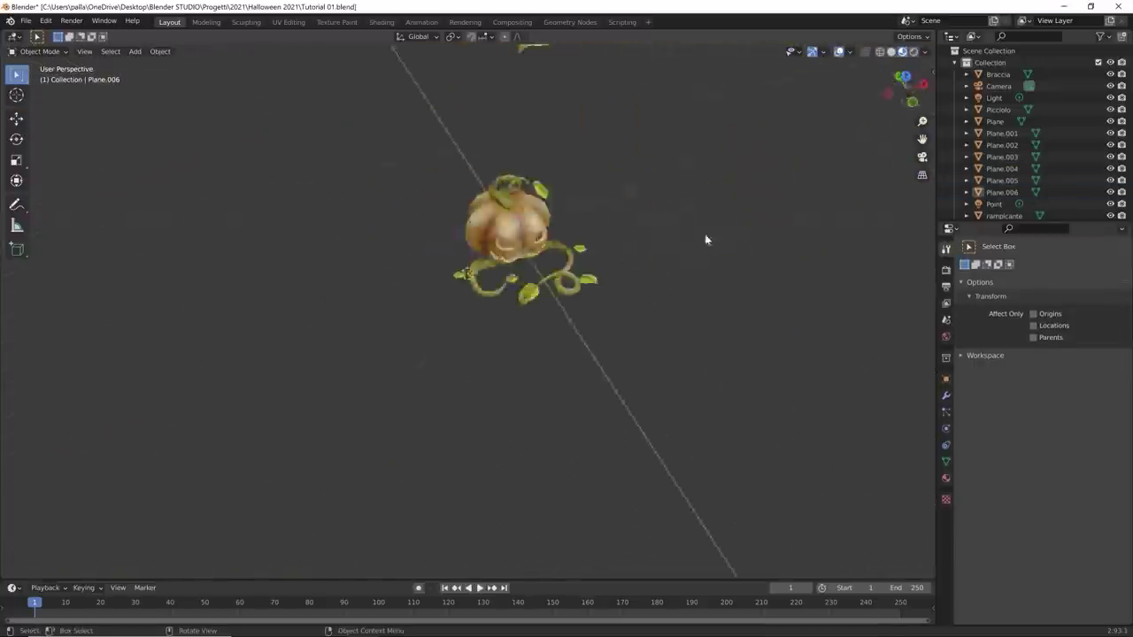
click(647, 151)
middle_drag(647, 152, 643, 257)
scroll(643, 257, up, 4)
Step: Duplicate the leaf, snap the copy to the 3D cursor, and shrink it
key(shift+d)
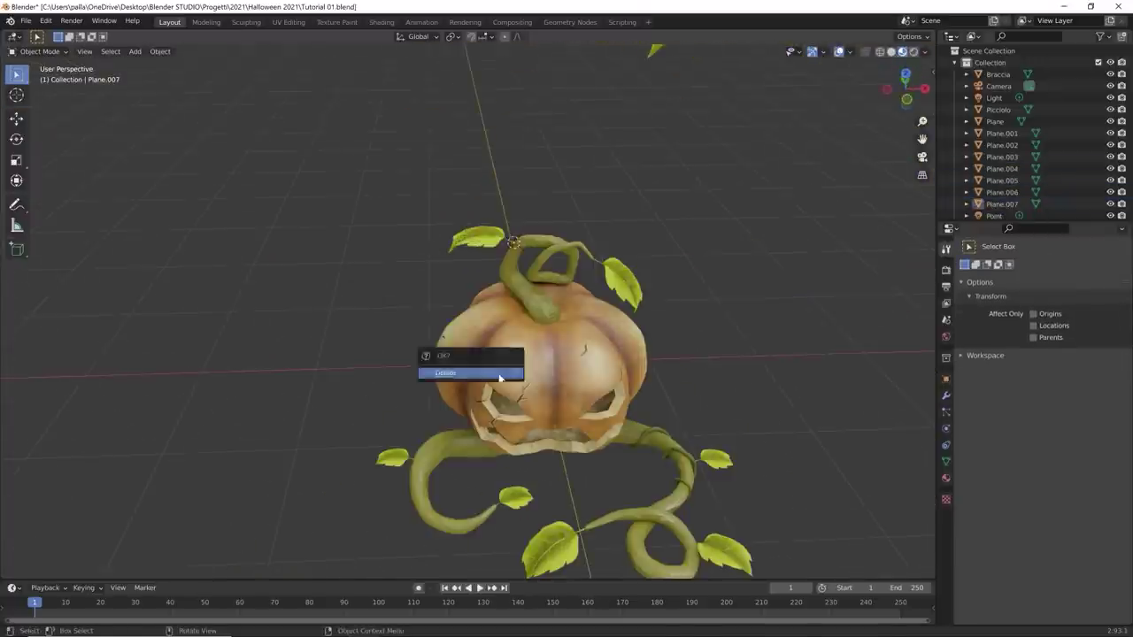
middle_drag(531, 265, 461, 354)
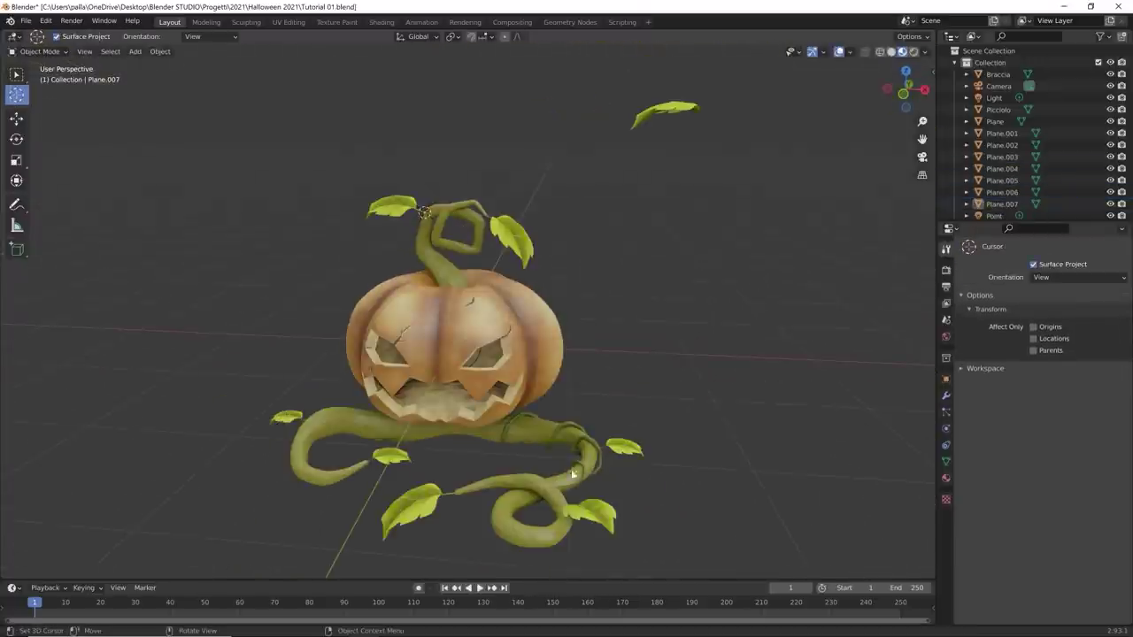
key(shift+d)
key(Escape)
key(shift+s)
key(s)
click(410, 190)
scroll(410, 190, down, 4)
Step: Make another leaf copy, place it at the 3D cursor, and resize it
key(shift+d)
key(Escape)
key(shift+s)
click(561, 139)
key(s)
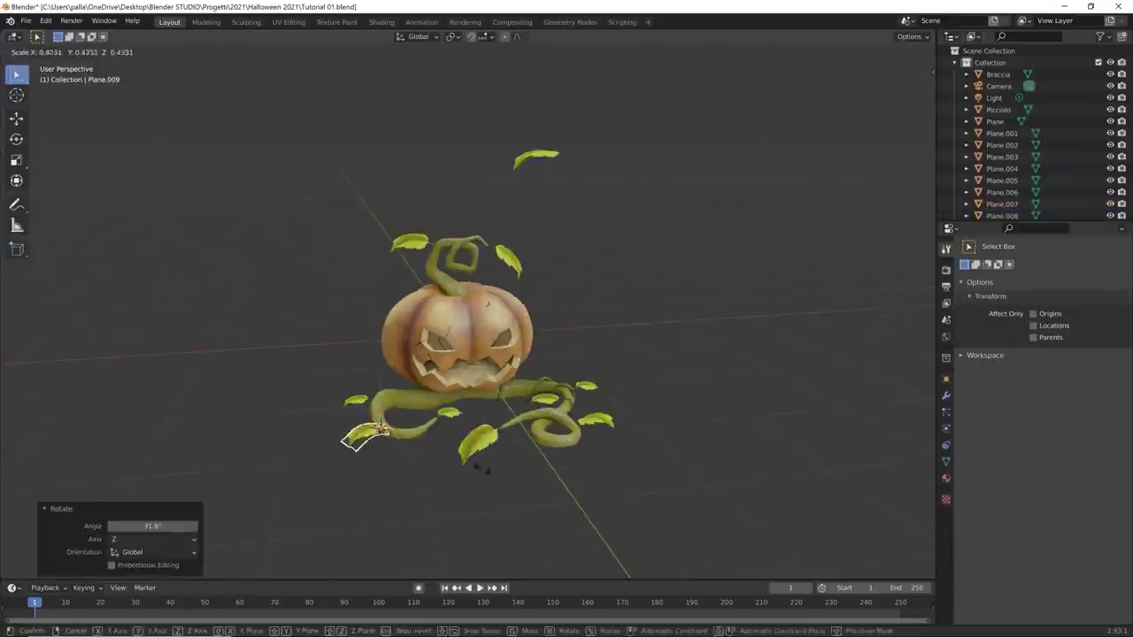
middle_drag(496, 398, 434, 471)
scroll(452, 478, down, 3)
scroll(468, 483, up, 3)
scroll(468, 483, up, 4)
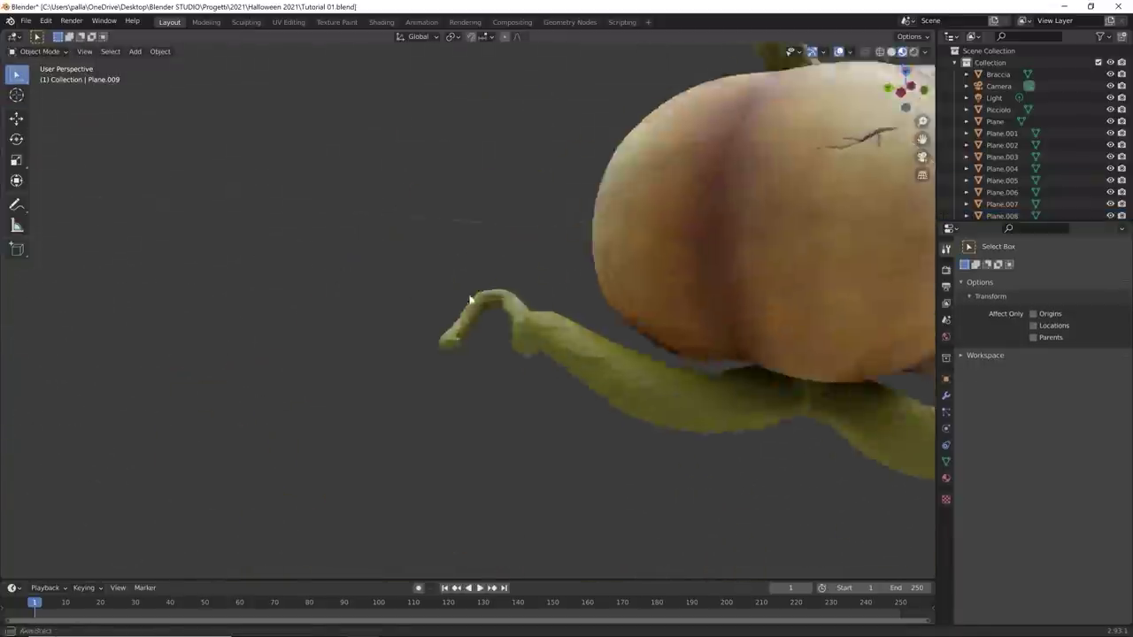
scroll(468, 483, down, 5)
Step: Place the 3D cursor at the vine's tip and duplicate a selected leaf there
click(16, 94)
scroll(453, 326, up, 5)
scroll(549, 221, down, 5)
key(shift+d)
click(549, 222)
scroll(597, 418, up, 4)
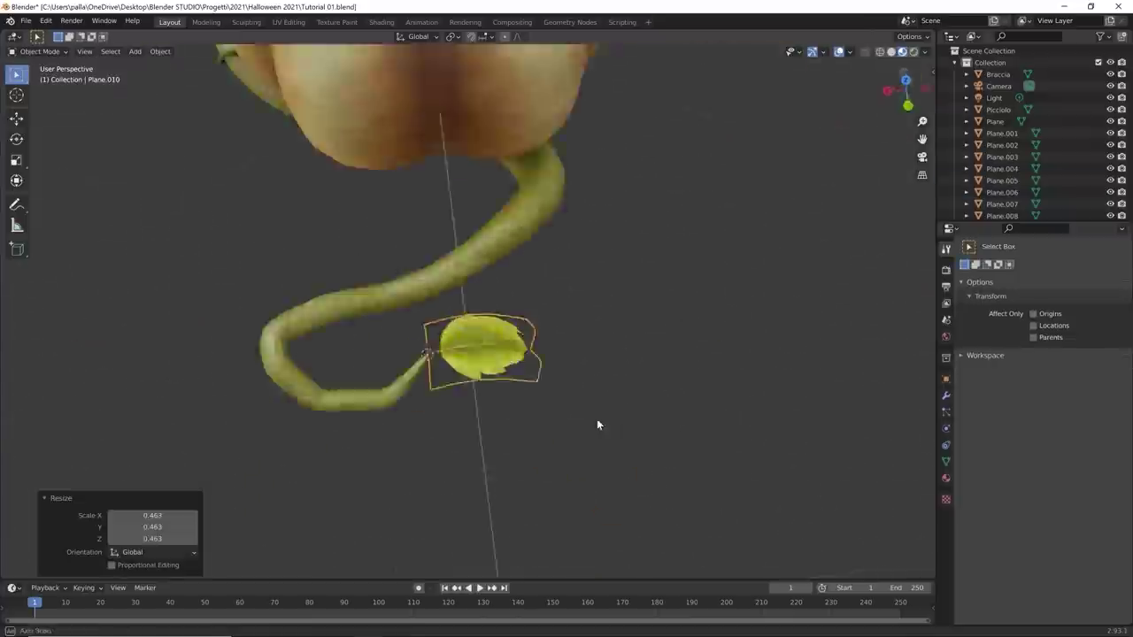
scroll(591, 437, down, 4)
middle_drag(597, 419, 531, 460)
scroll(590, 437, up, 5)
scroll(531, 460, down, 5)
Step: Duplicate a leaf once more and snap the copy to the 3D cursor
key(shift+d)
key(Escape)
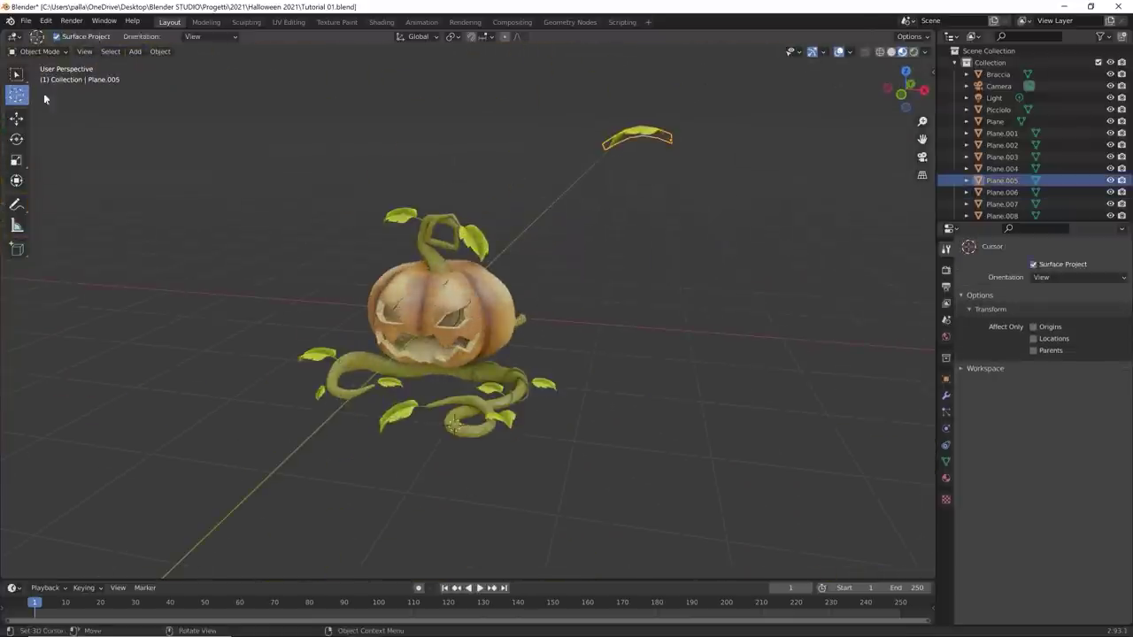
key(shift+s)
click(570, 398)
scroll(570, 493, up, 3)
scroll(569, 493, up, 2)
Step: Delete the stray floating leaf above the pumpkin
click(557, 517)
key(Delete)
scroll(676, 444, down, 5)
Step: Reset the 3D cursor to the world origin and show an overlay-free view of the pumpkin
key(grave)
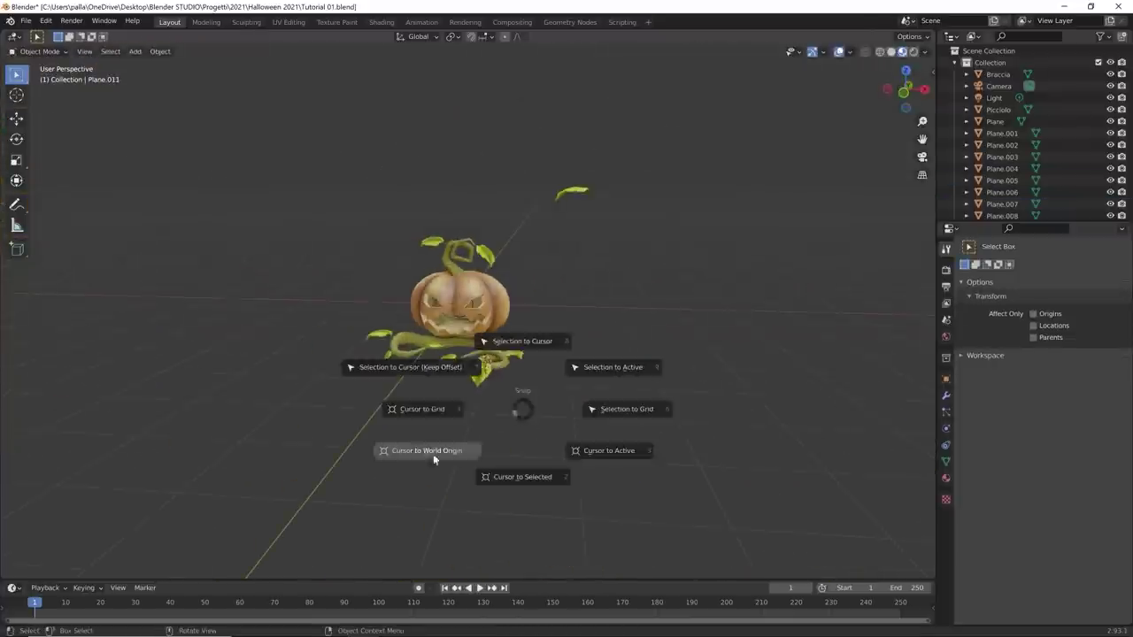
click(432, 454)
key(KP_0)
key(shift+alt+z)
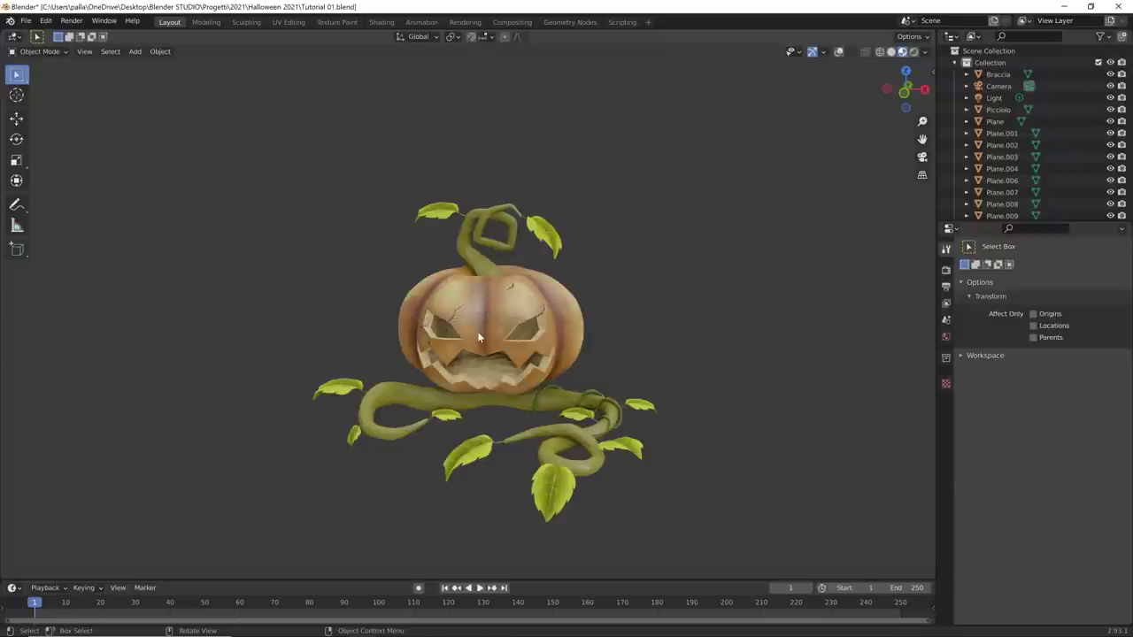
scroll(478, 337, up, 4)
scroll(478, 336, down, 4)
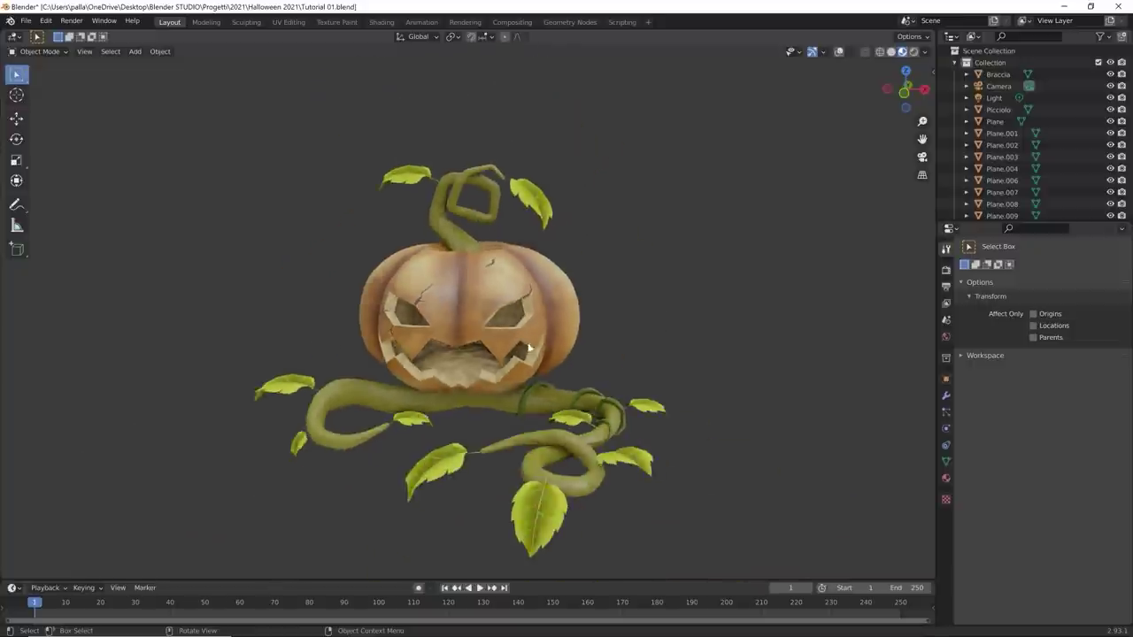
middle_drag(478, 337, 512, 333)
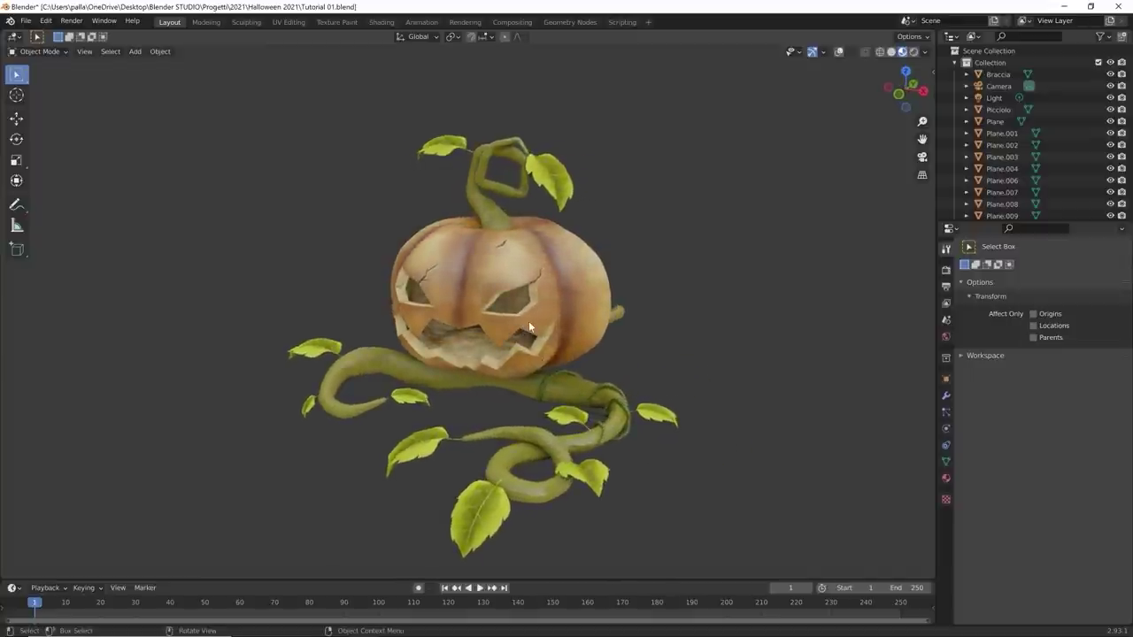
scroll(529, 320, down, 3)
scroll(532, 319, up, 2)
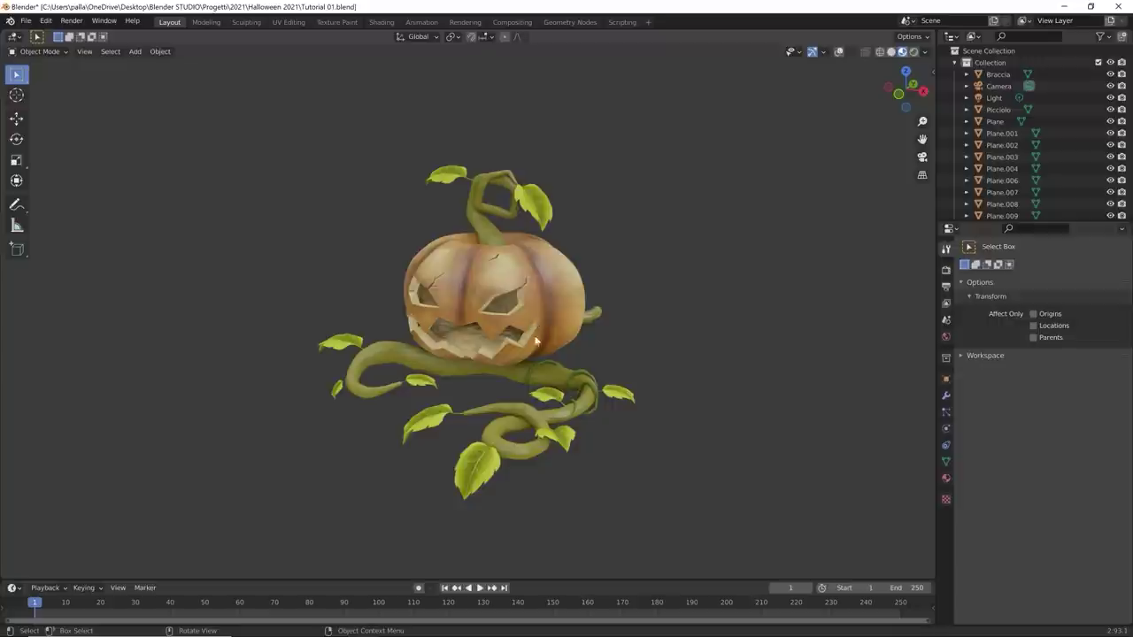
middle_drag(553, 365, 599, 361)
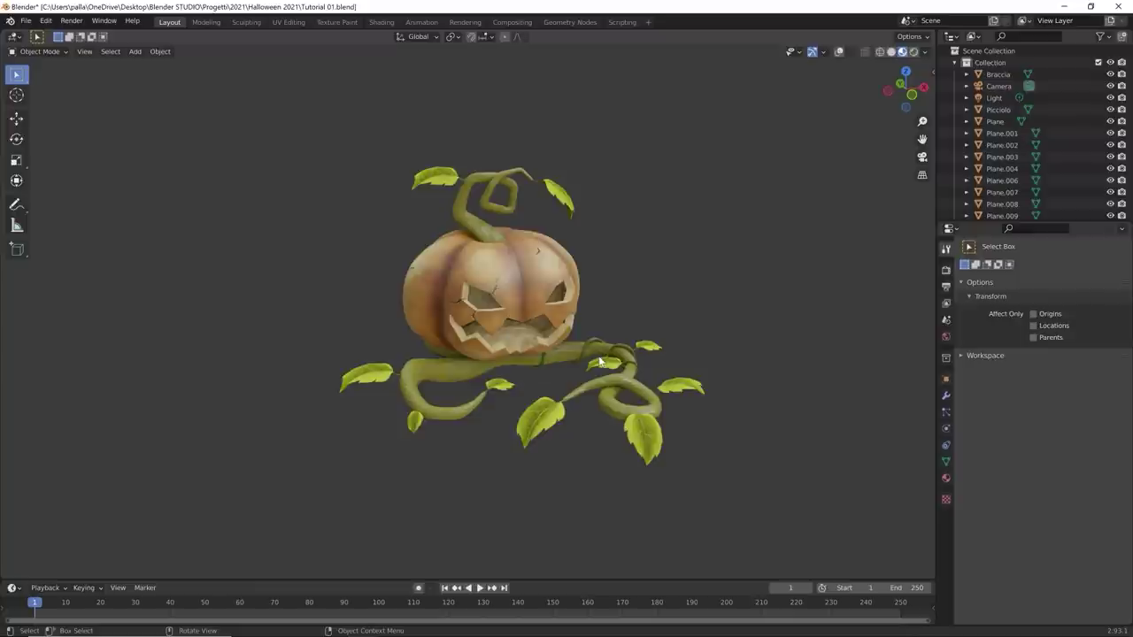
scroll(599, 361, down, 5)
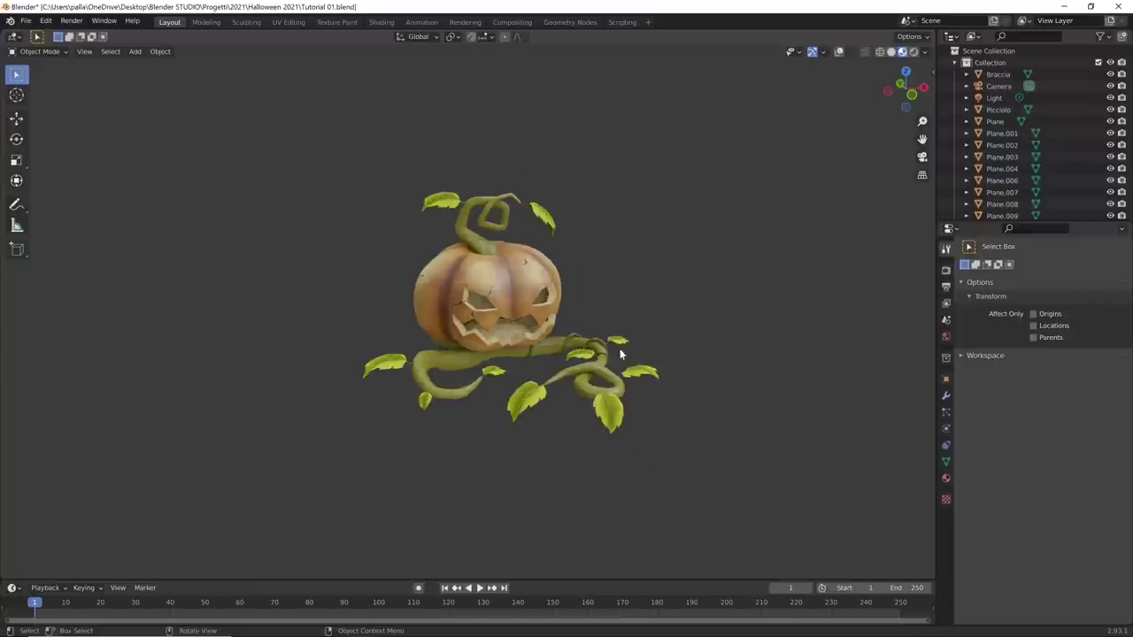
mouse_move(587, 353)
middle_down()
mouse_move(467, 355)
mouse_move(573, 356)
middle_up()
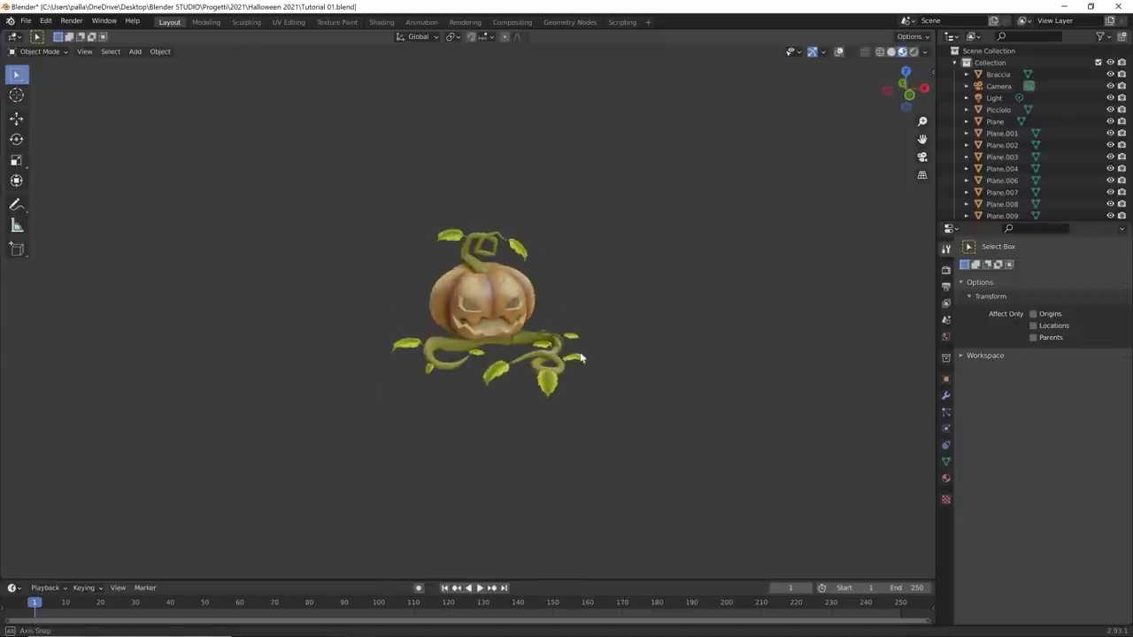
scroll(581, 352, up, 4)
scroll(582, 352, down, 2)
scroll(578, 359, up, 1)
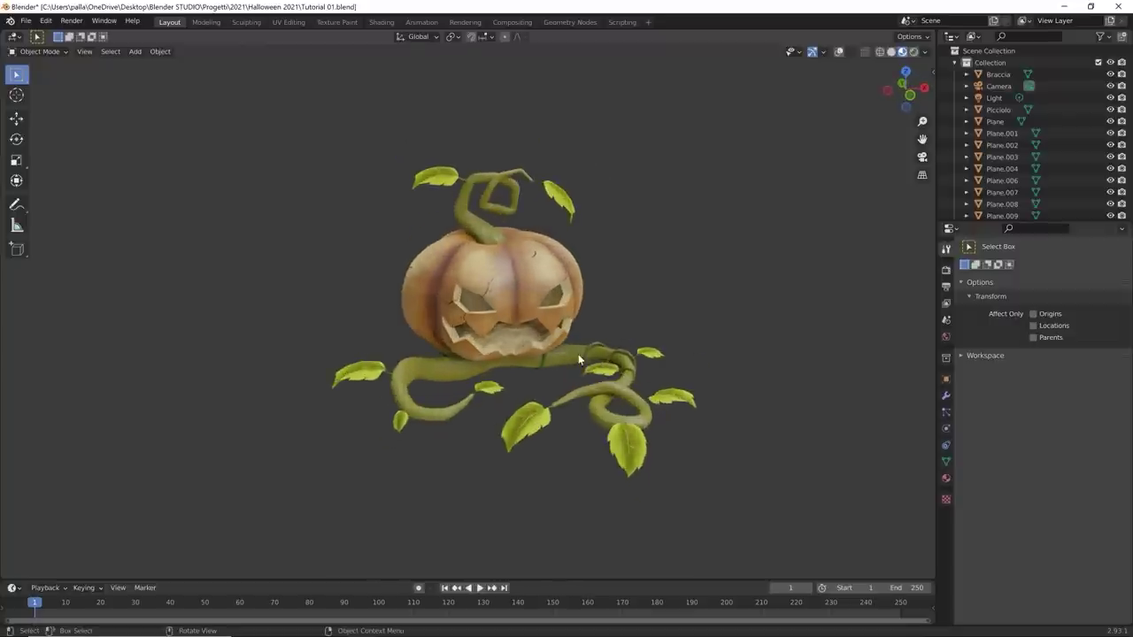
scroll(578, 354, down, 3)
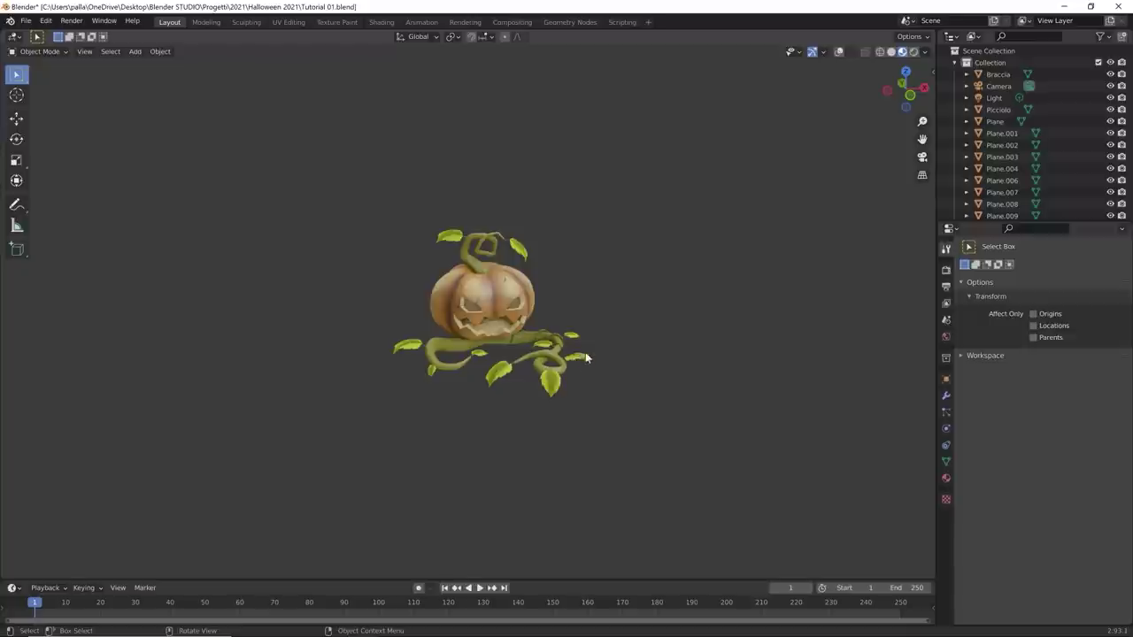
scroll(584, 314, down, 1)
scroll(584, 315, up, 2)
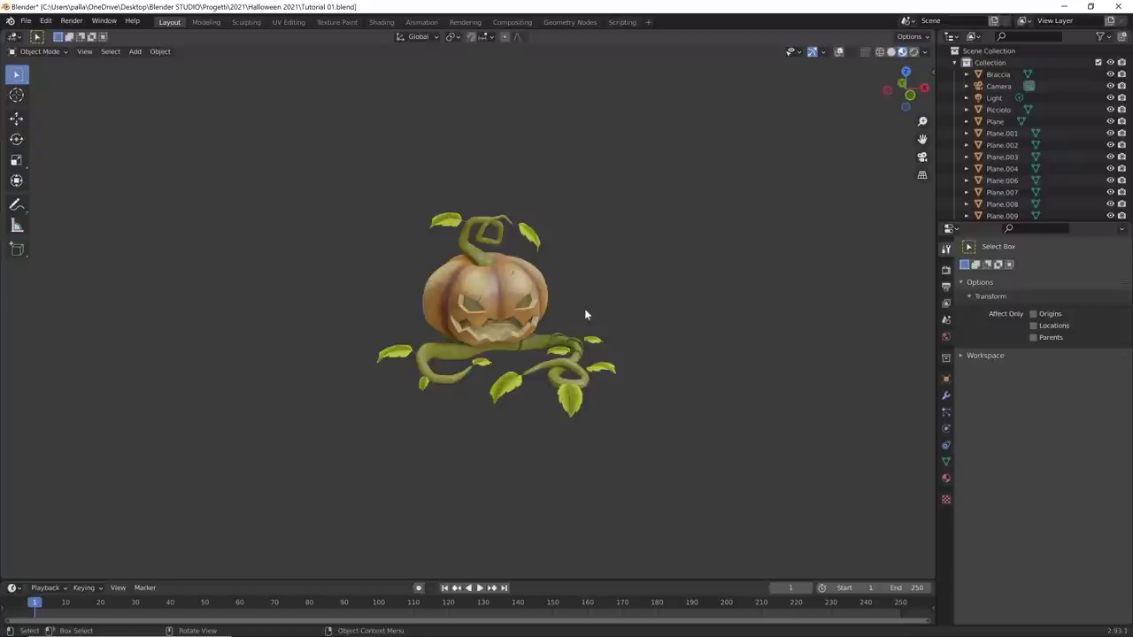
mouse_move(577, 386)
middle_down()
mouse_move(700, 351)
mouse_move(584, 387)
middle_up()
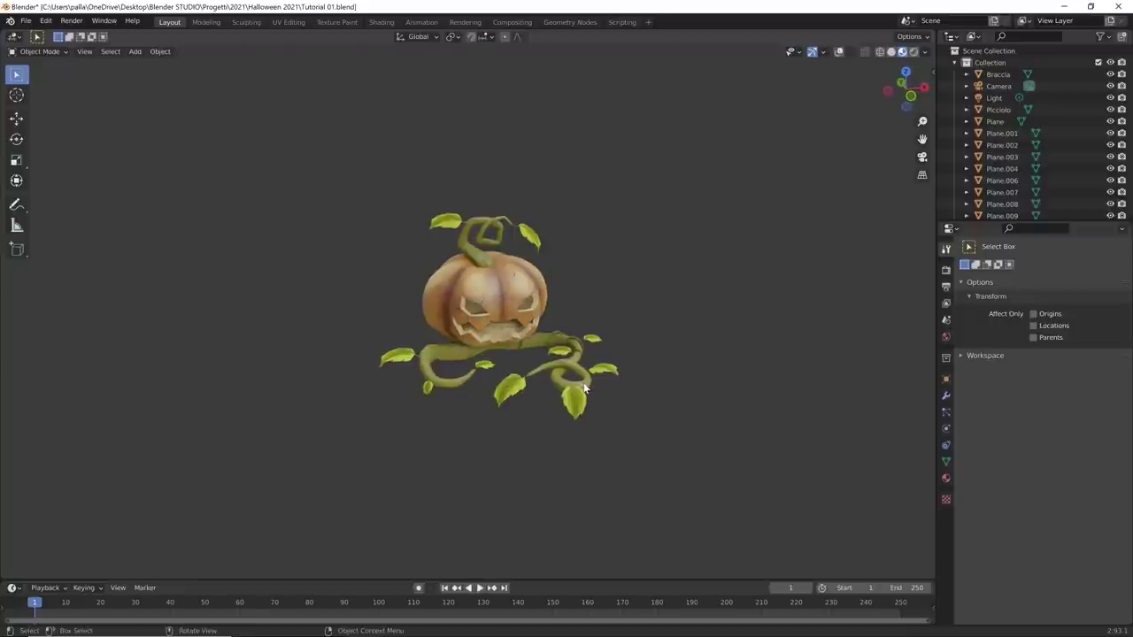
scroll(585, 387, up, 2)
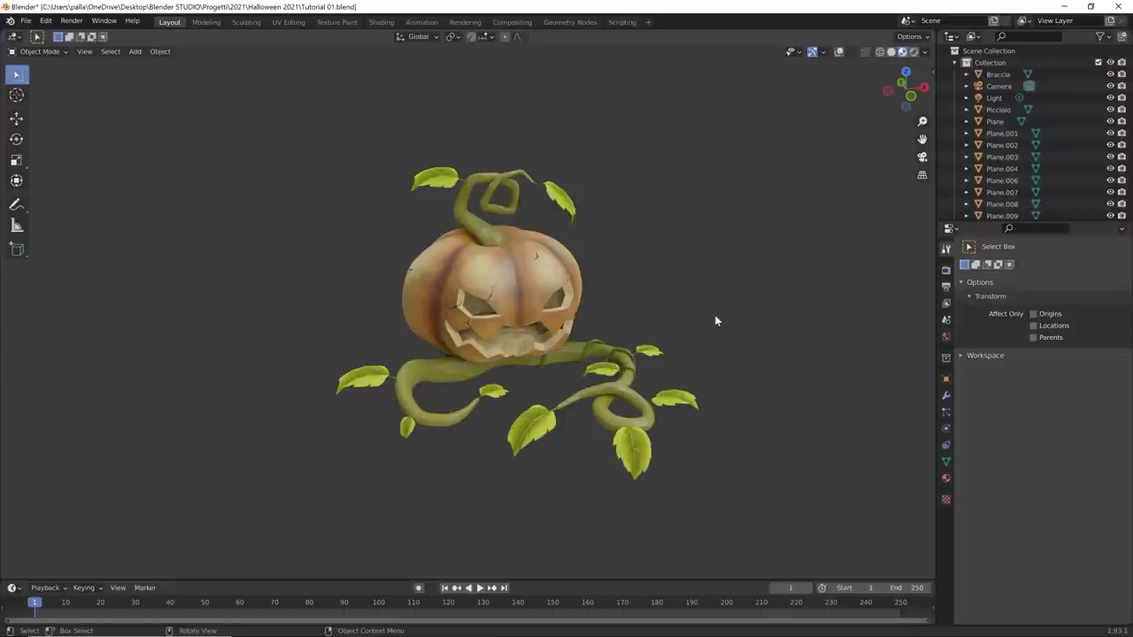
scroll(716, 321, down, 4)
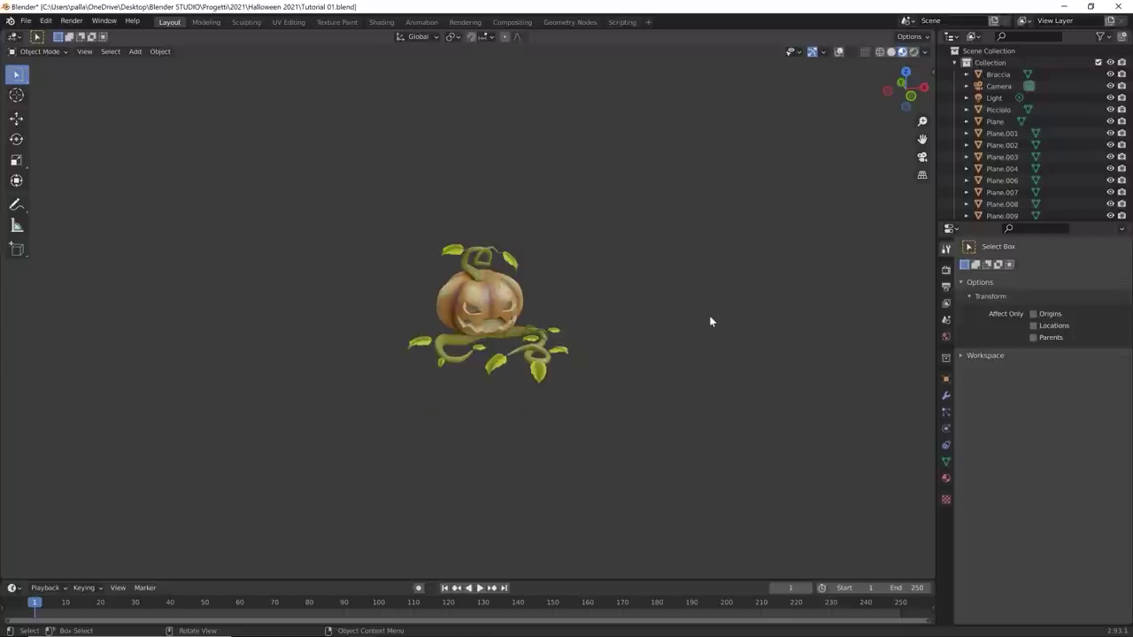
Step: Add a mesh plane and move it straight up along Z above the pumpkin
key(shift+a)
mouse_move(709, 316)
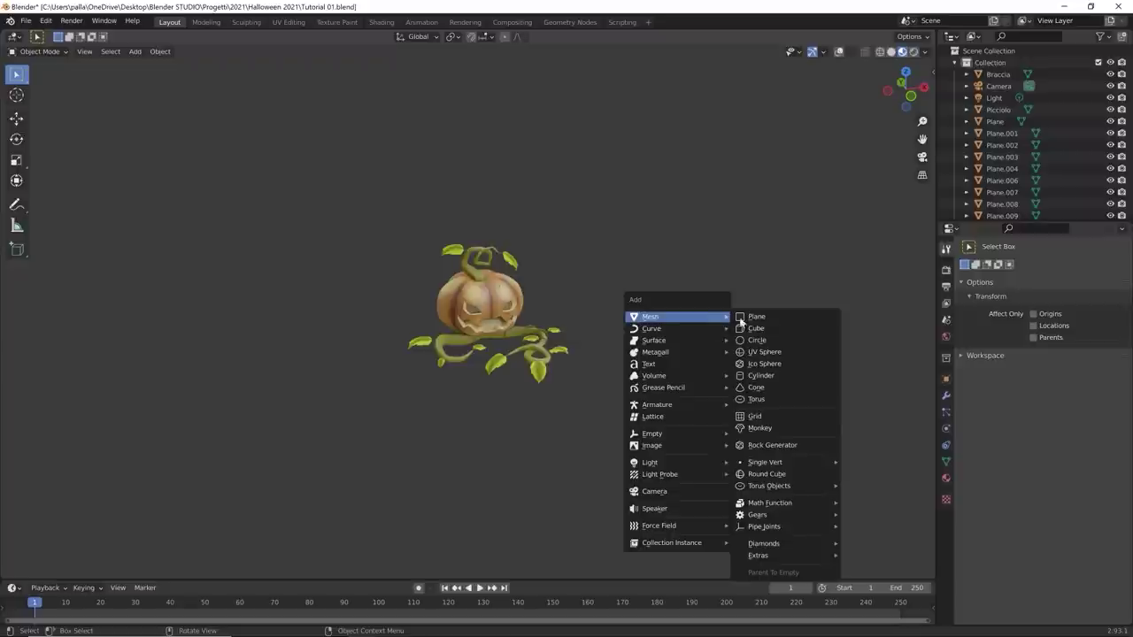
click(754, 316)
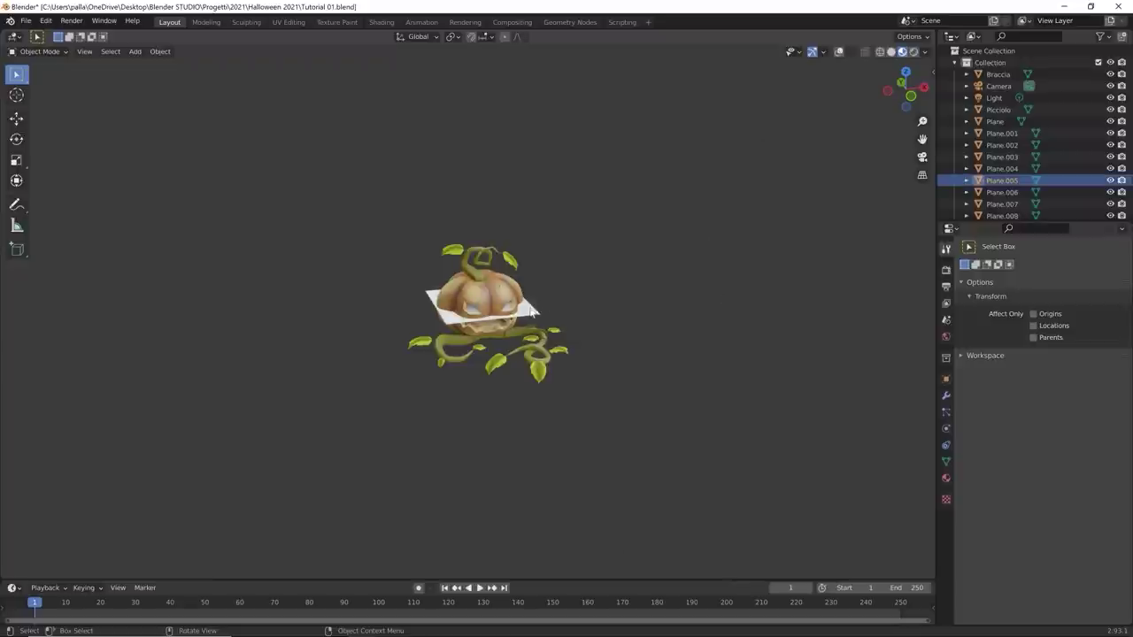
key(g)
key(z)
click(542, 184)
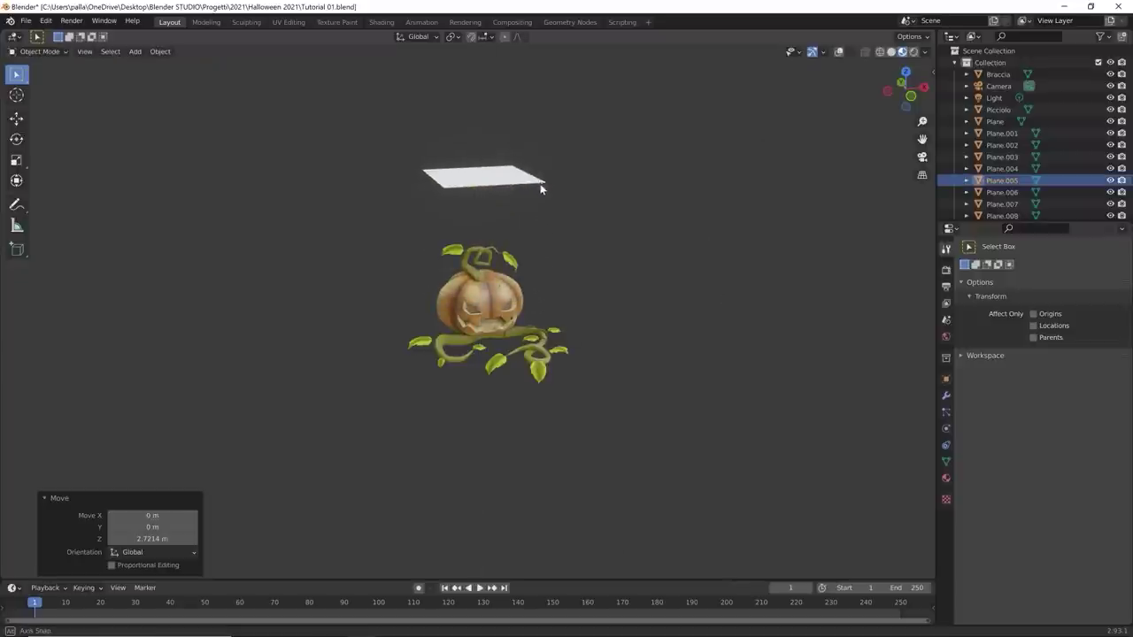
Step: Turn overlays back on and give the plane a new material named 'Foglie base'
middle_drag(542, 184, 840, 59)
click(839, 54)
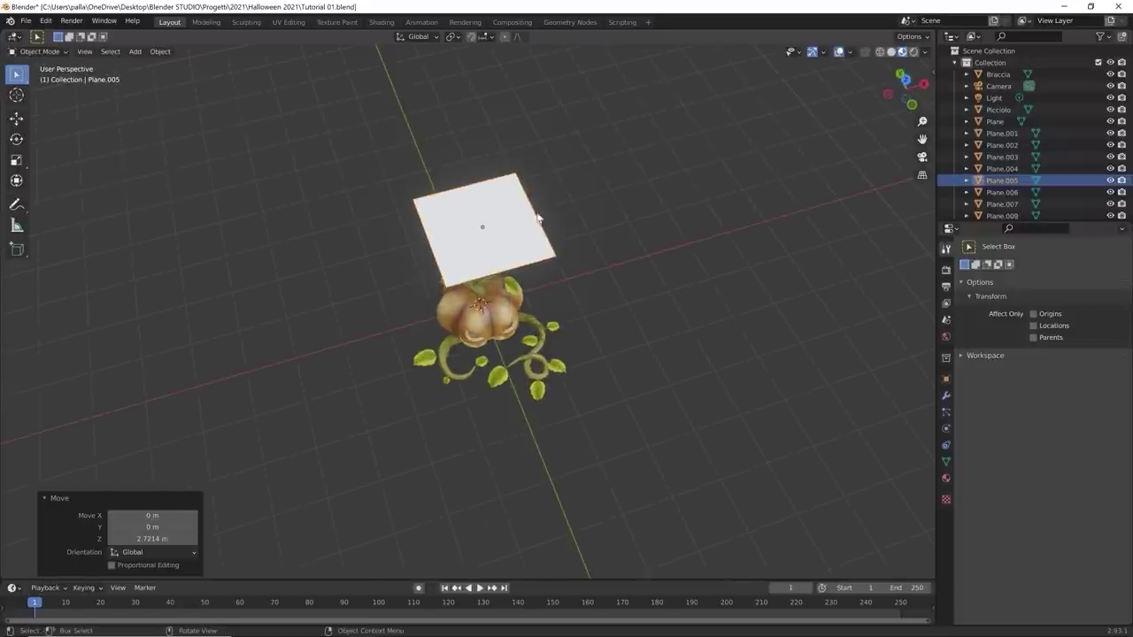
scroll(514, 219, up, 3)
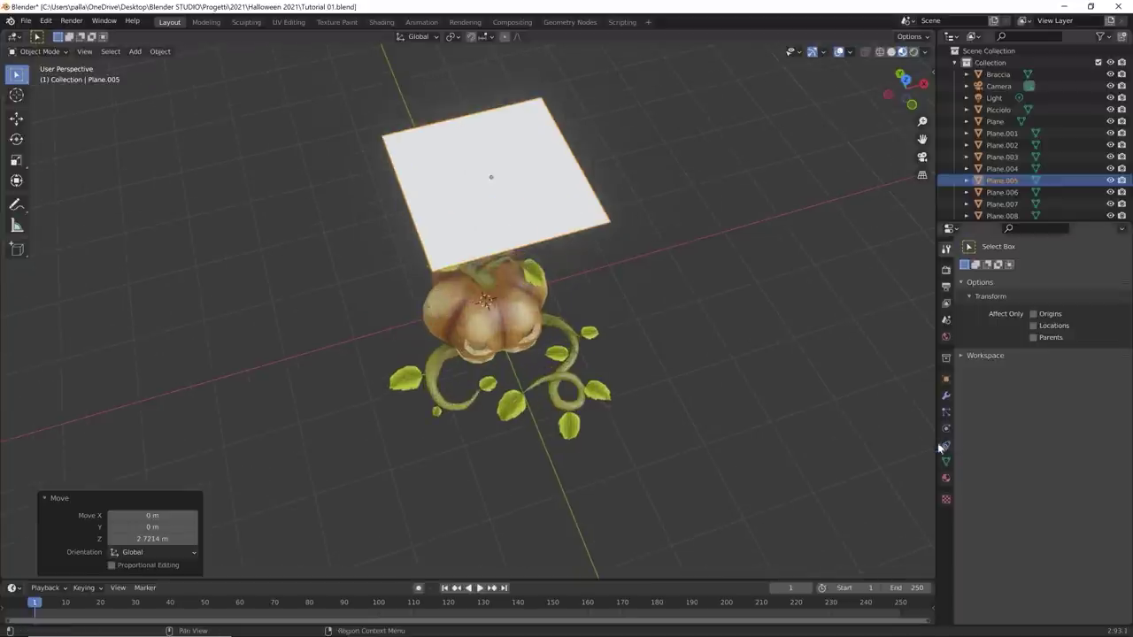
click(945, 478)
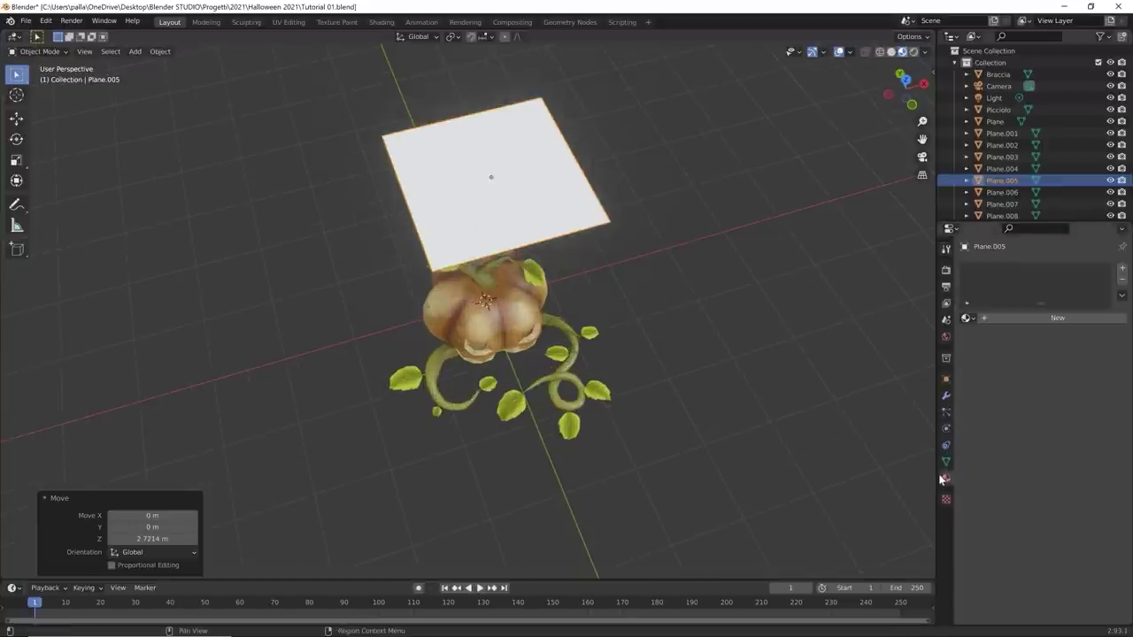
click(987, 316)
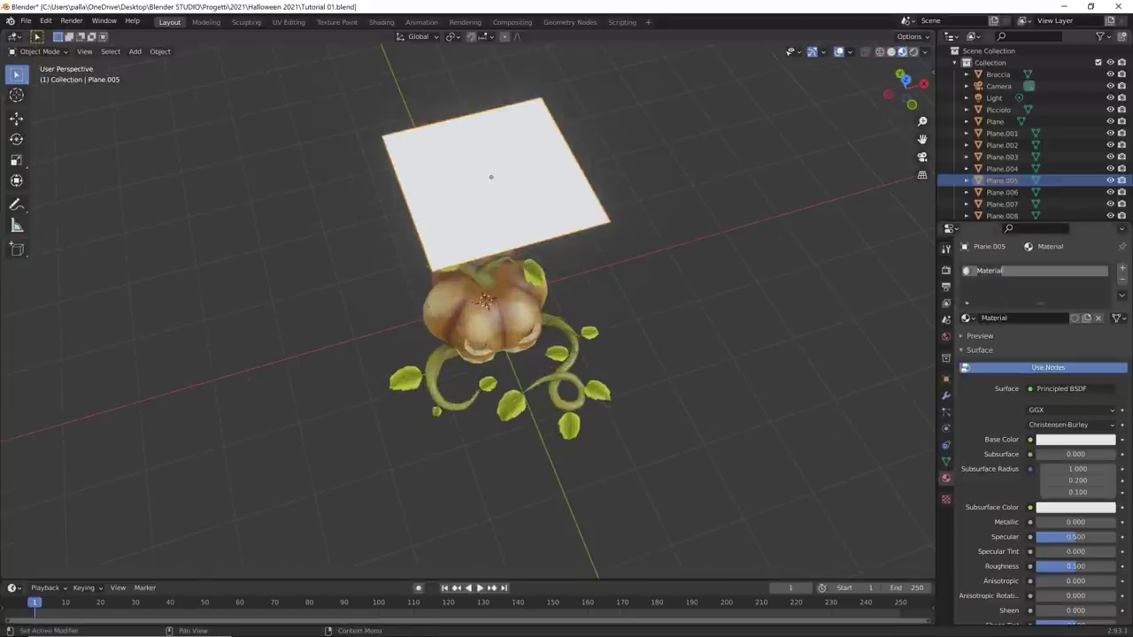
text(Foglie bas)
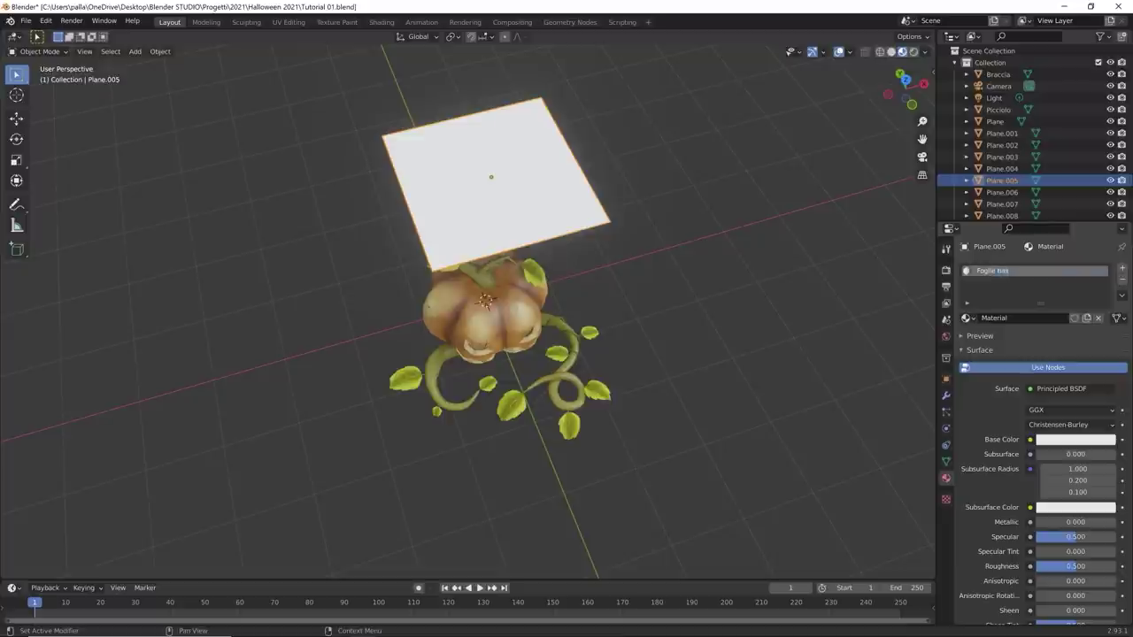
text(e)
key(Return)
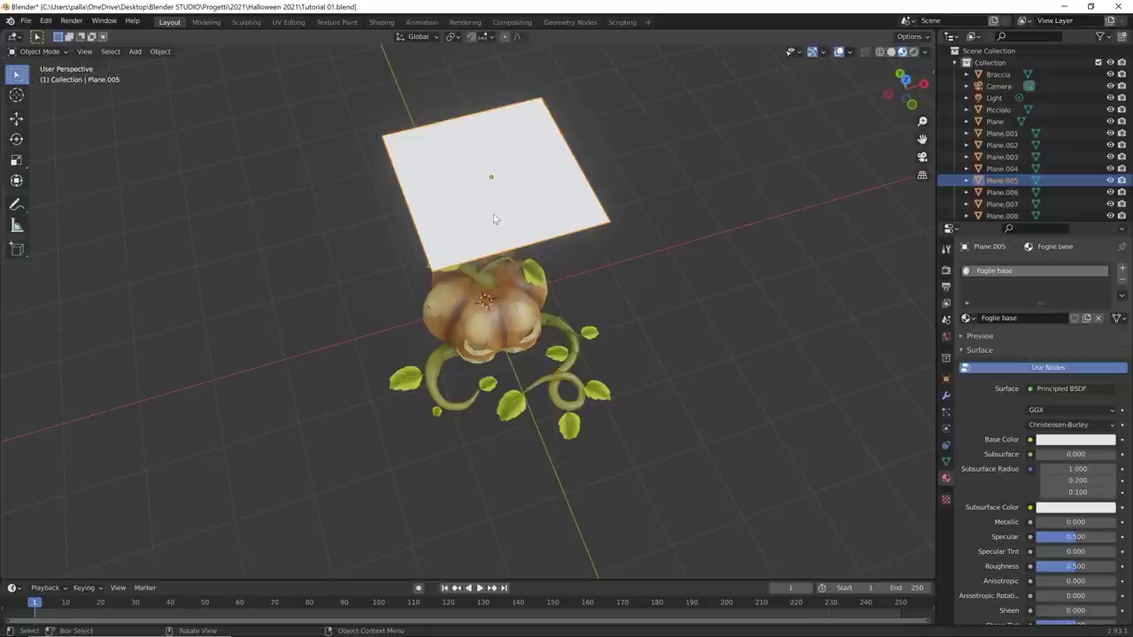
Step: Create a new collection in the Outliner and name it 'foglia'
key(KP_7)
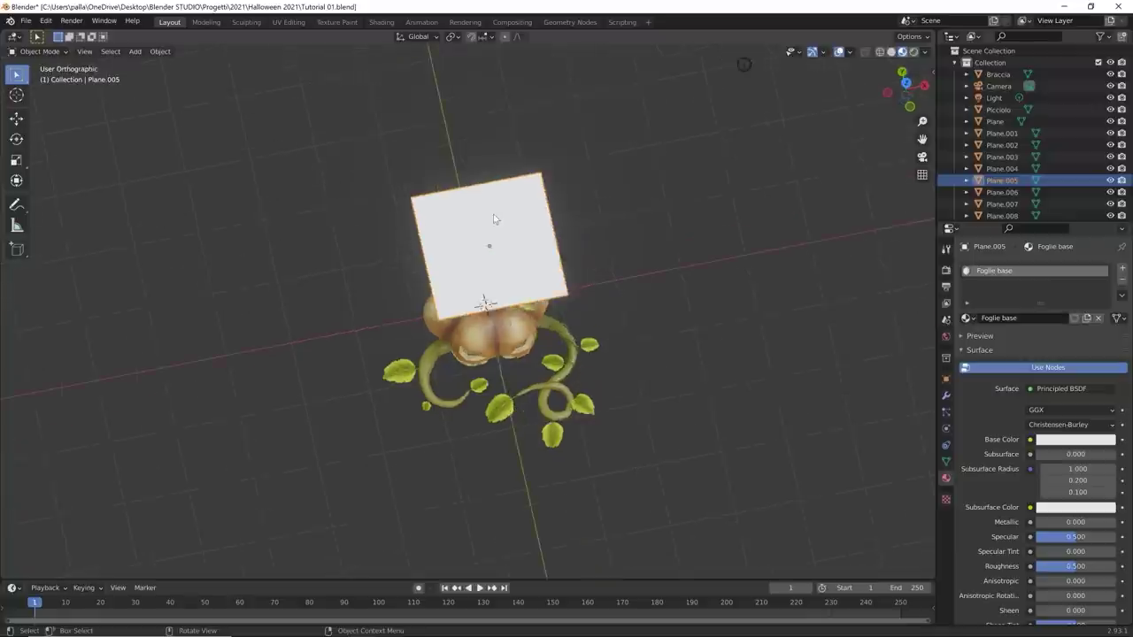
scroll(470, 319, up, 3)
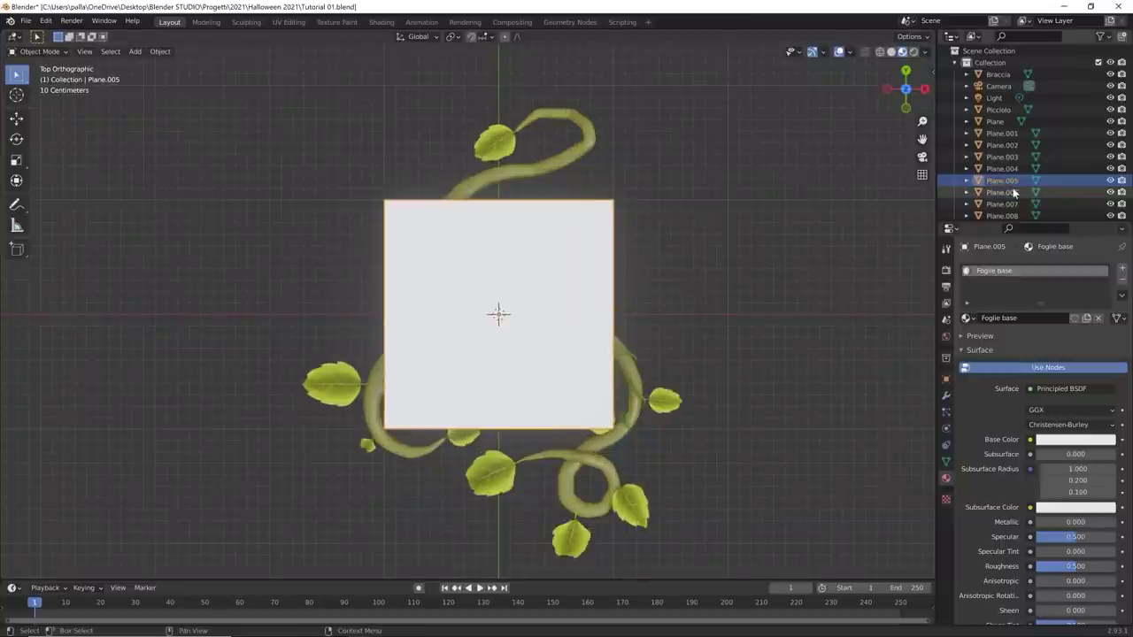
click(1001, 134)
scroll(1001, 138, down, 2)
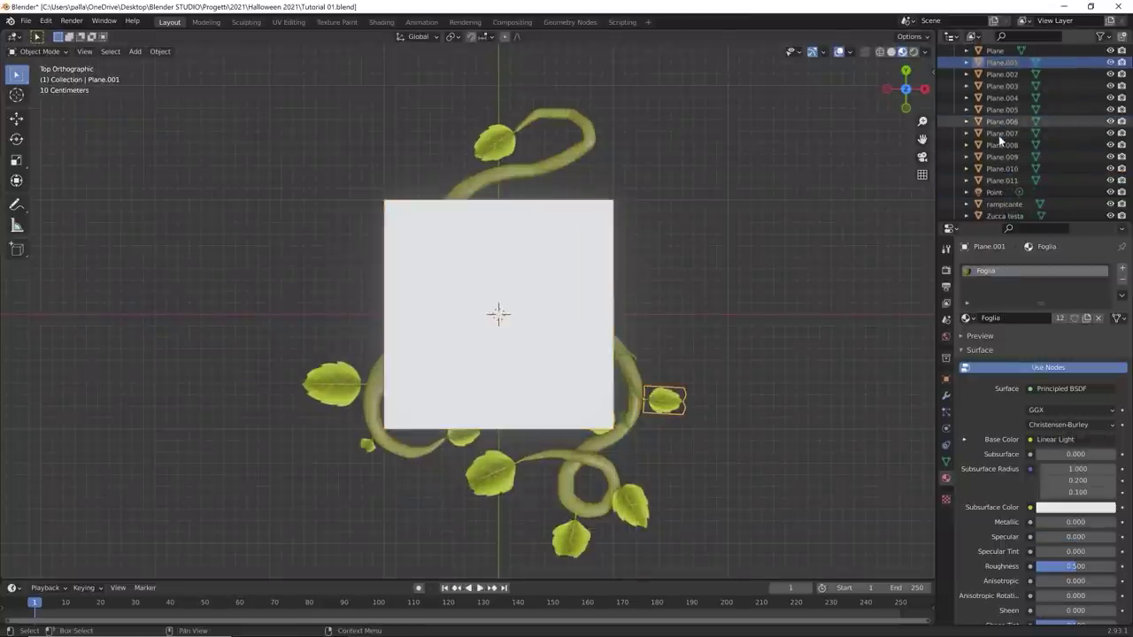
scroll(999, 136, up, 4)
click(955, 62)
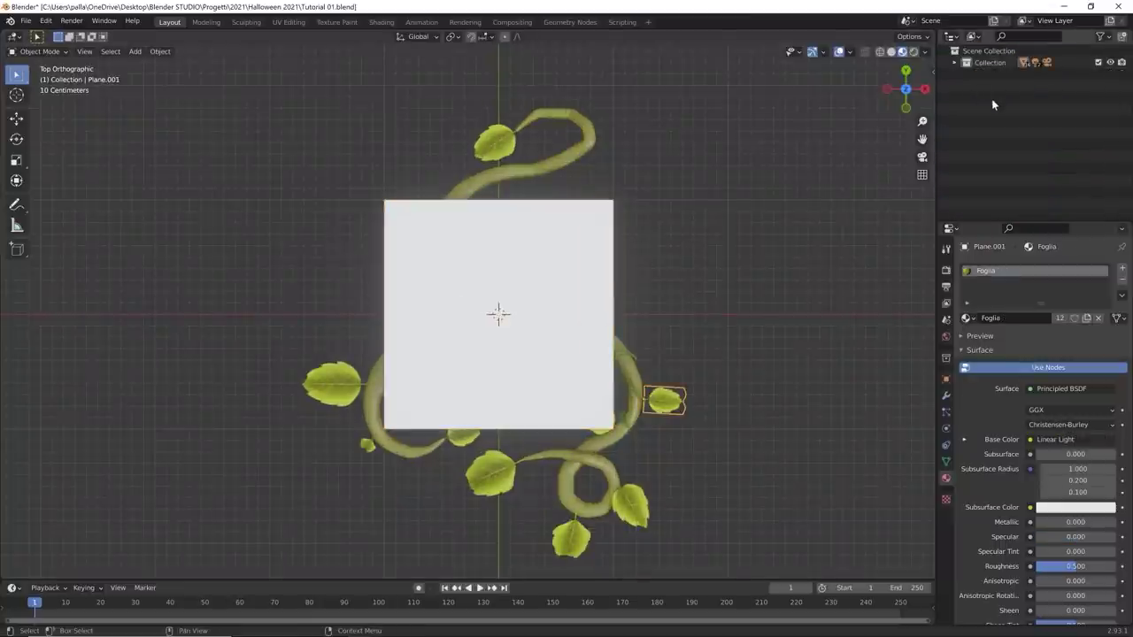
right_click(991, 98)
click(954, 107)
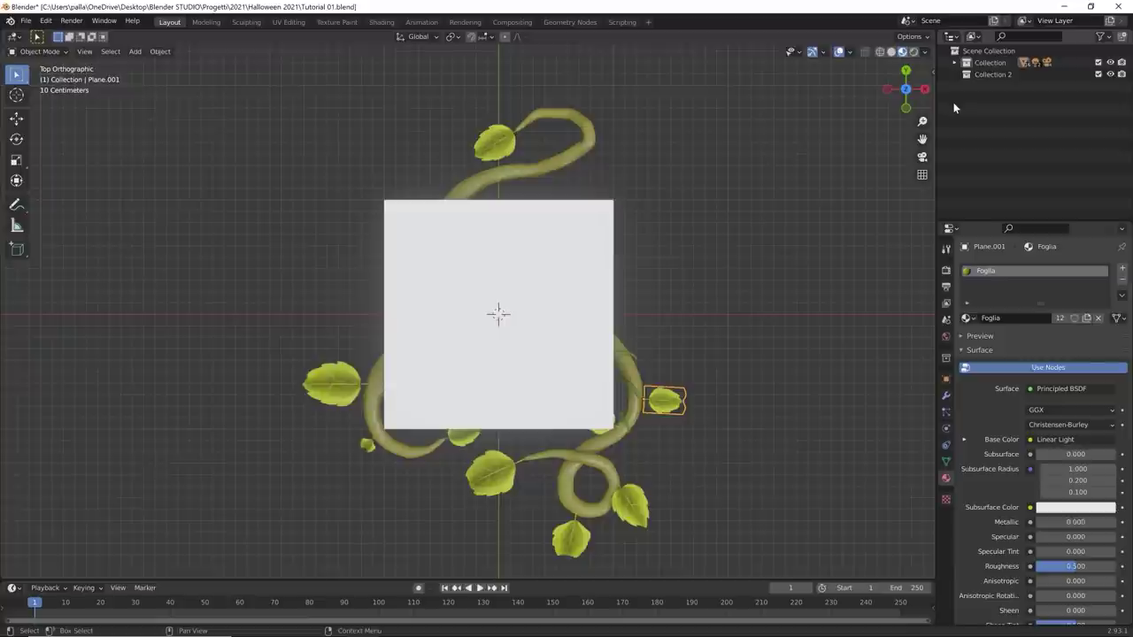
click(1003, 74)
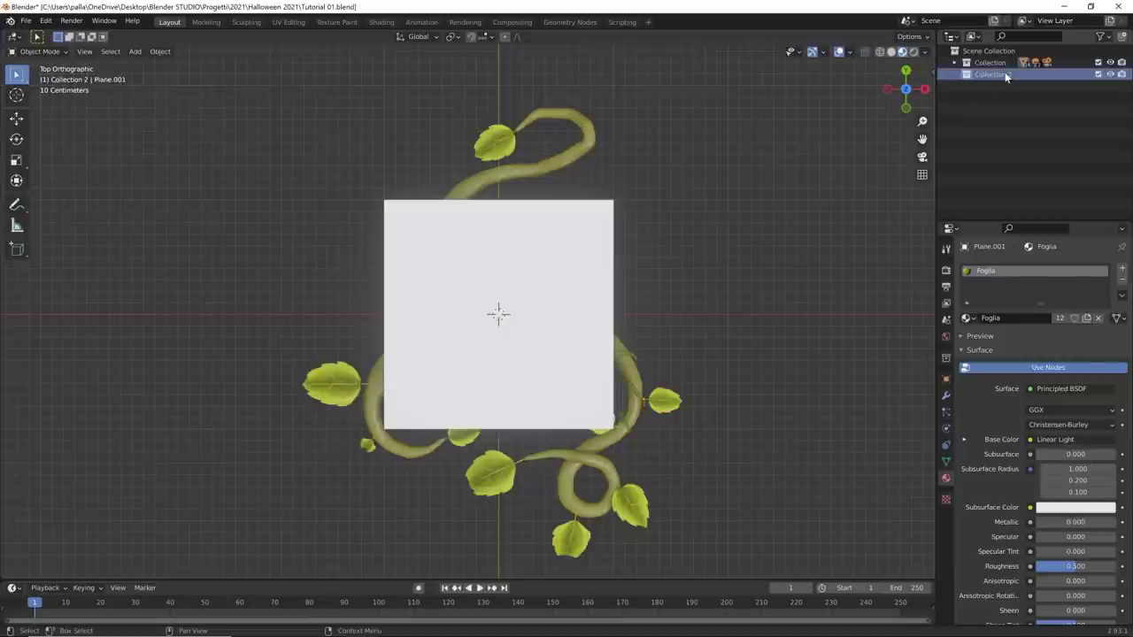
double_click(1005, 74)
text(foglie)
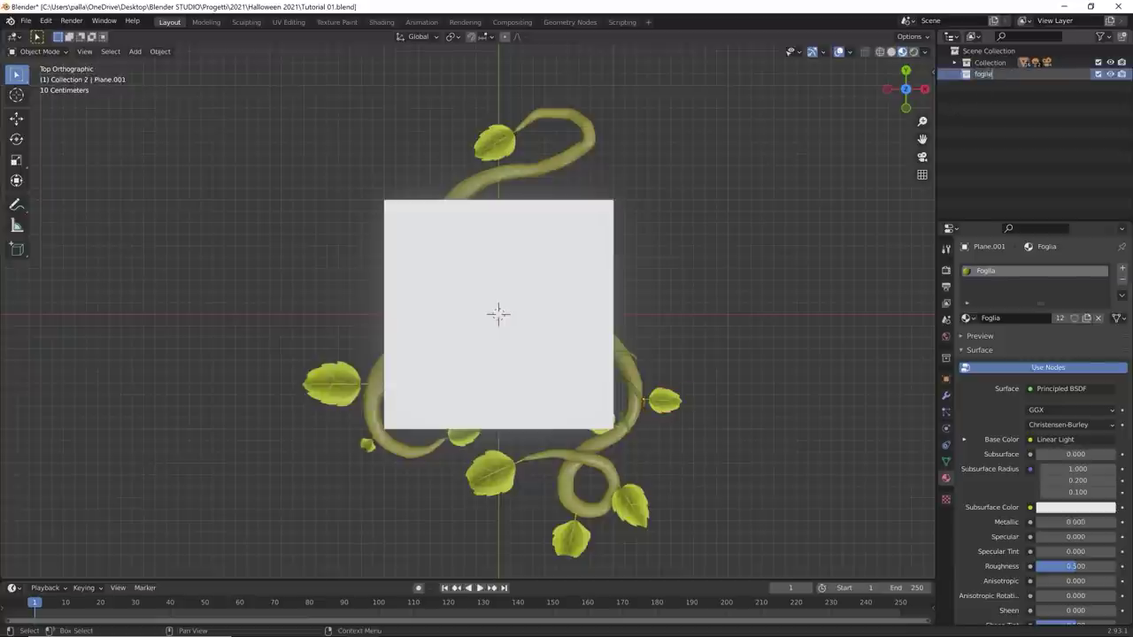
text(lia)
key(Return)
Step: Rename the large white plane Plane.005 to 'Foglia 2'
click(955, 62)
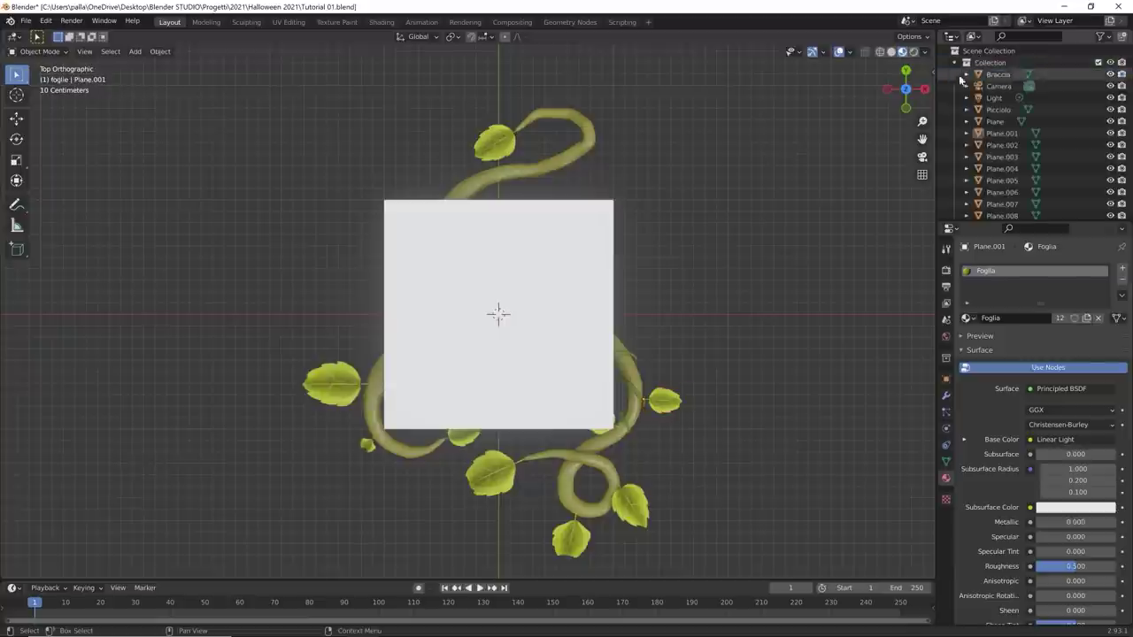
click(1001, 133)
click(999, 122)
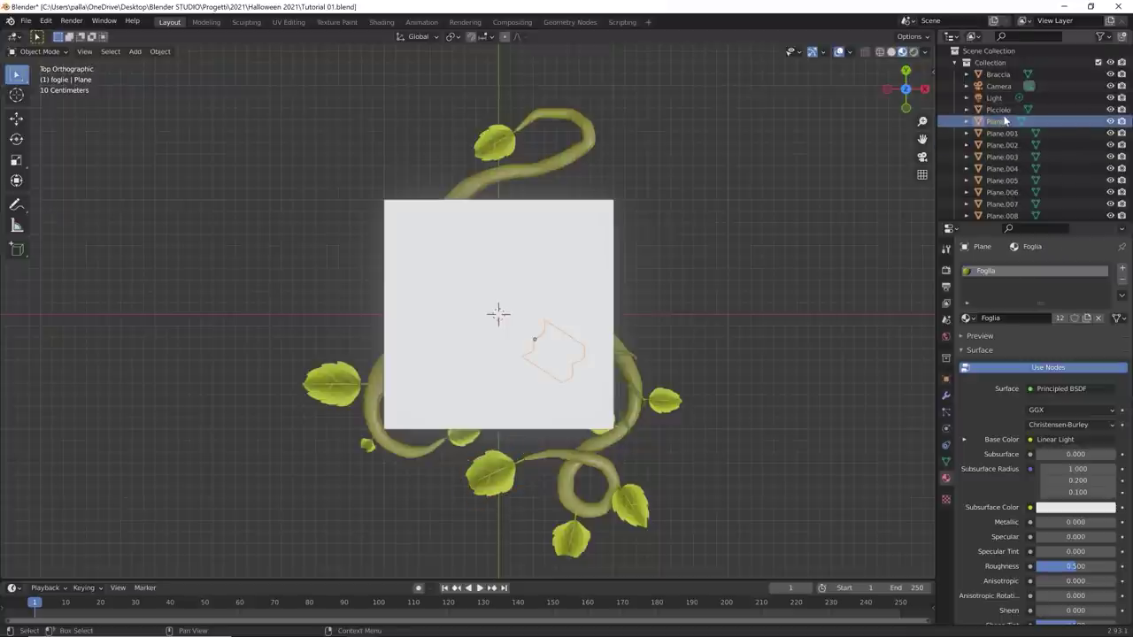
scroll(1004, 129, down, 5)
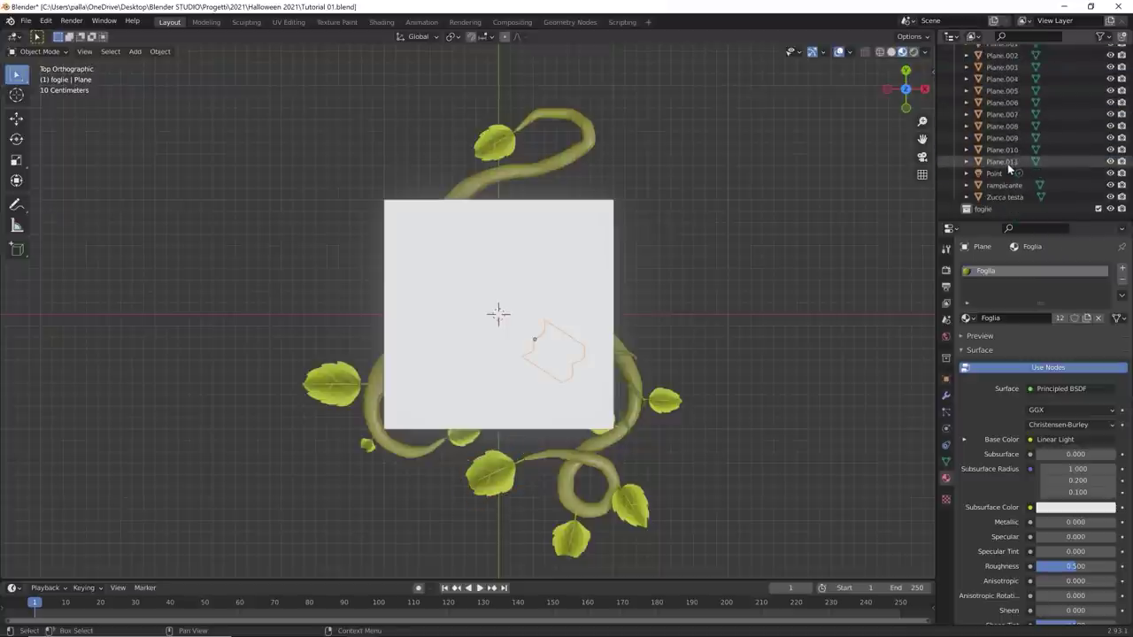
shift+click(1001, 161)
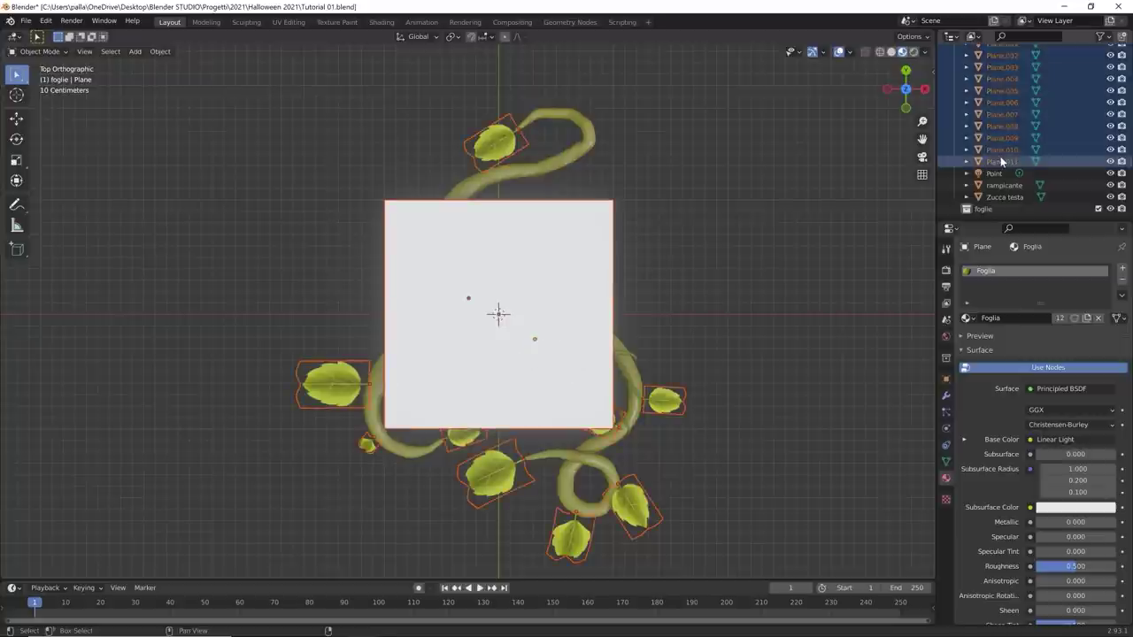
shift+click(567, 232)
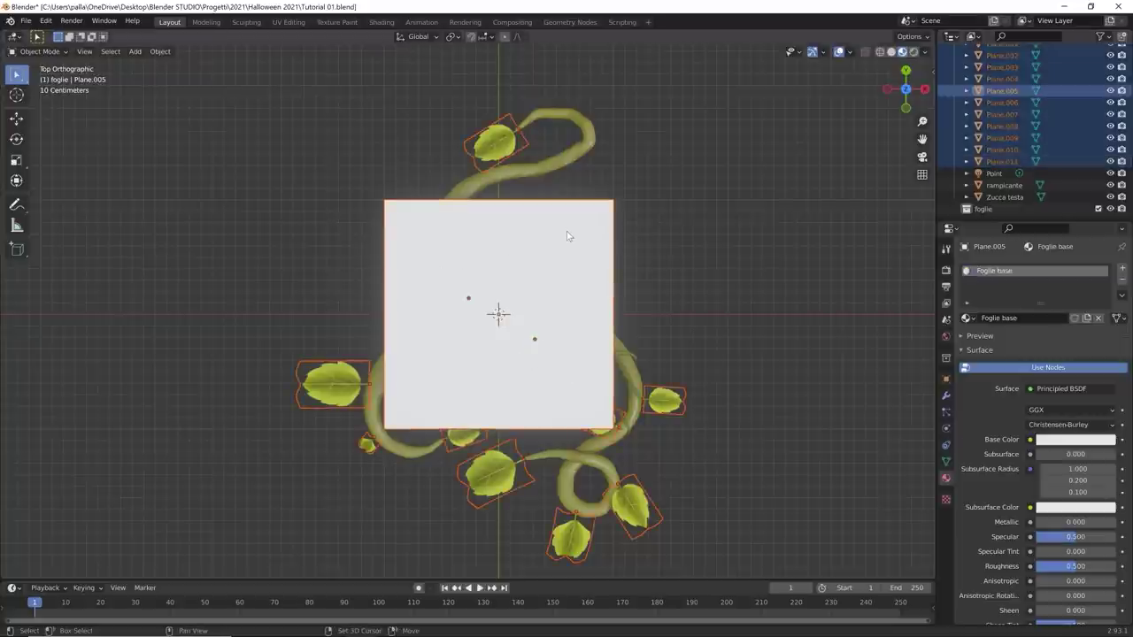
click(996, 91)
scroll(1018, 126, up, 2)
key(BackSpace)
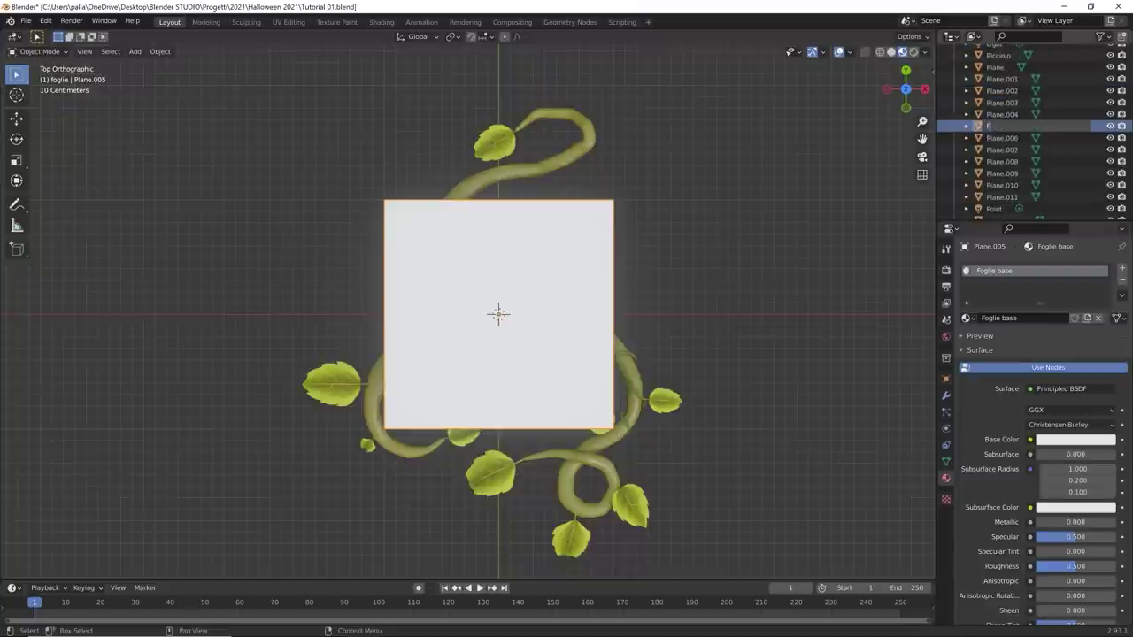
text(Foglia 2)
key(Return)
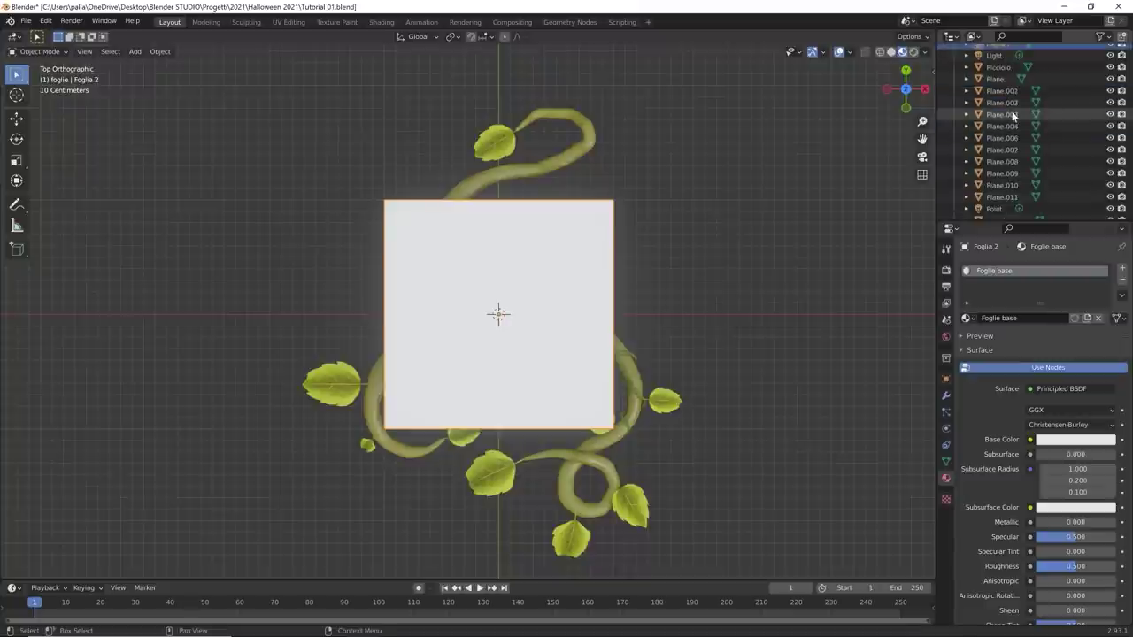
Step: Drag all the leaf planes, including Plane, into the new leaf collection
click(998, 91)
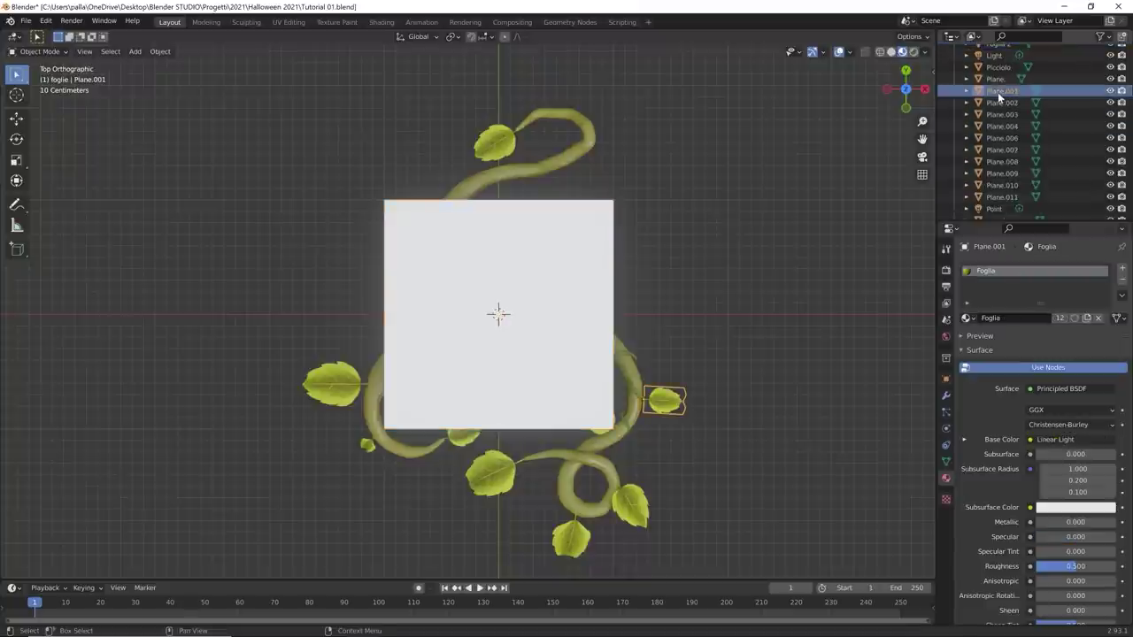
shift+click(1005, 197)
scroll(1004, 196, down, 2)
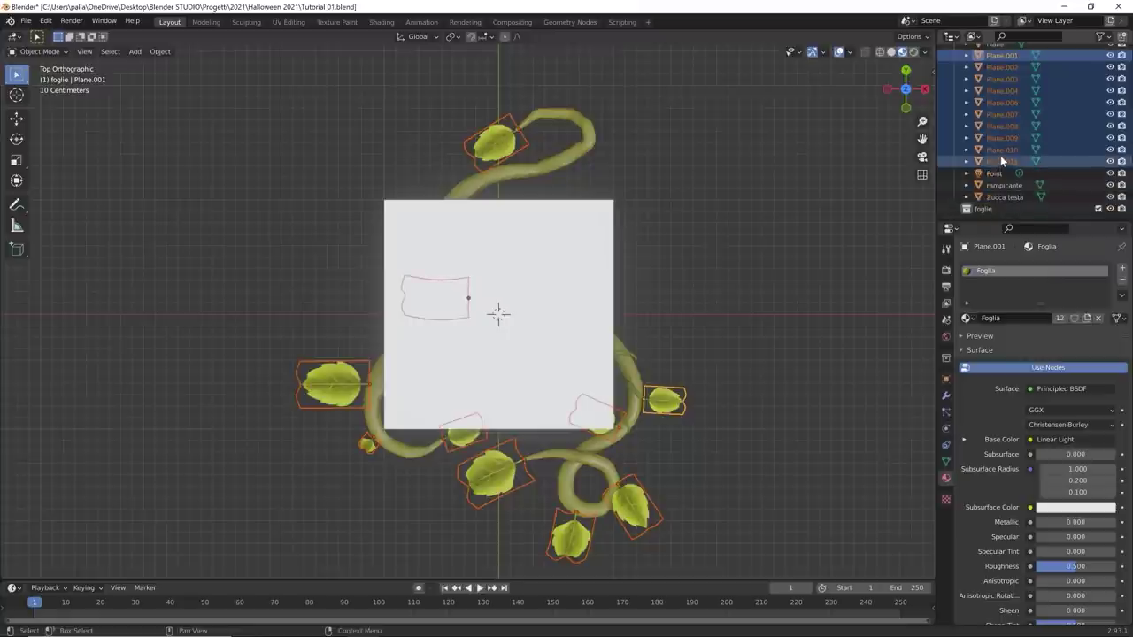
drag(1000, 155, 981, 214)
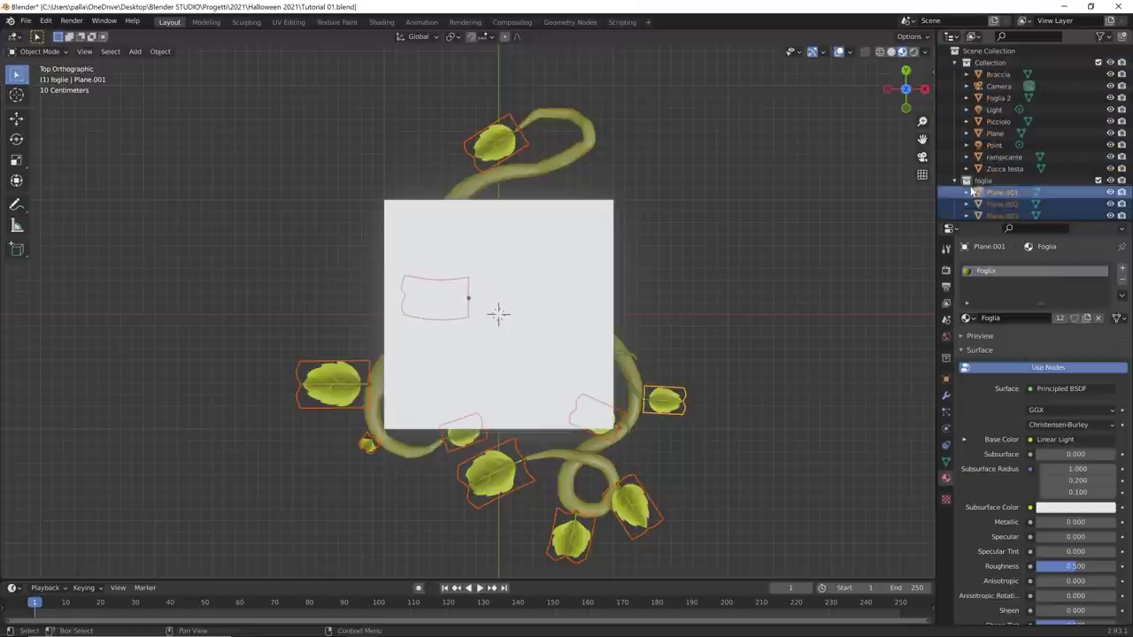
click(954, 181)
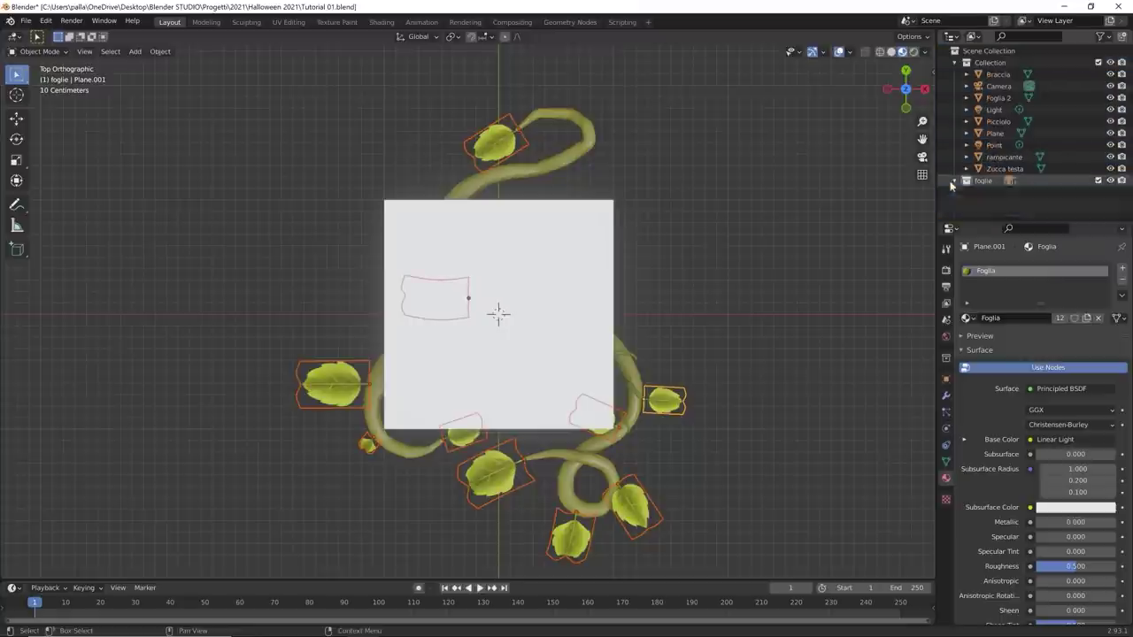
click(993, 133)
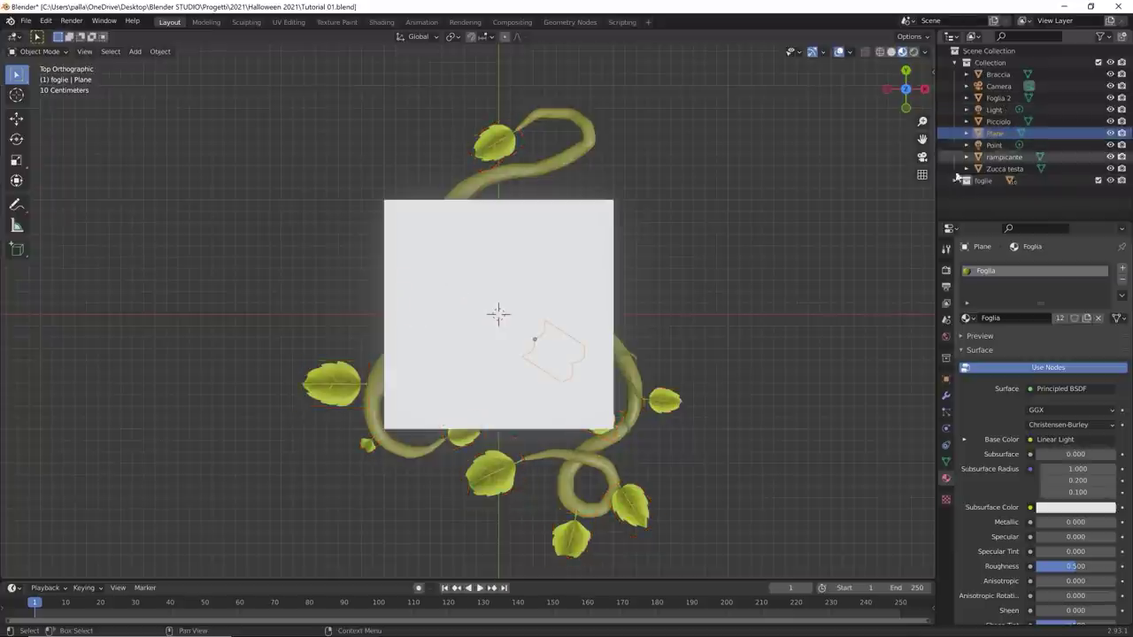
middle_drag(801, 284, 827, 204)
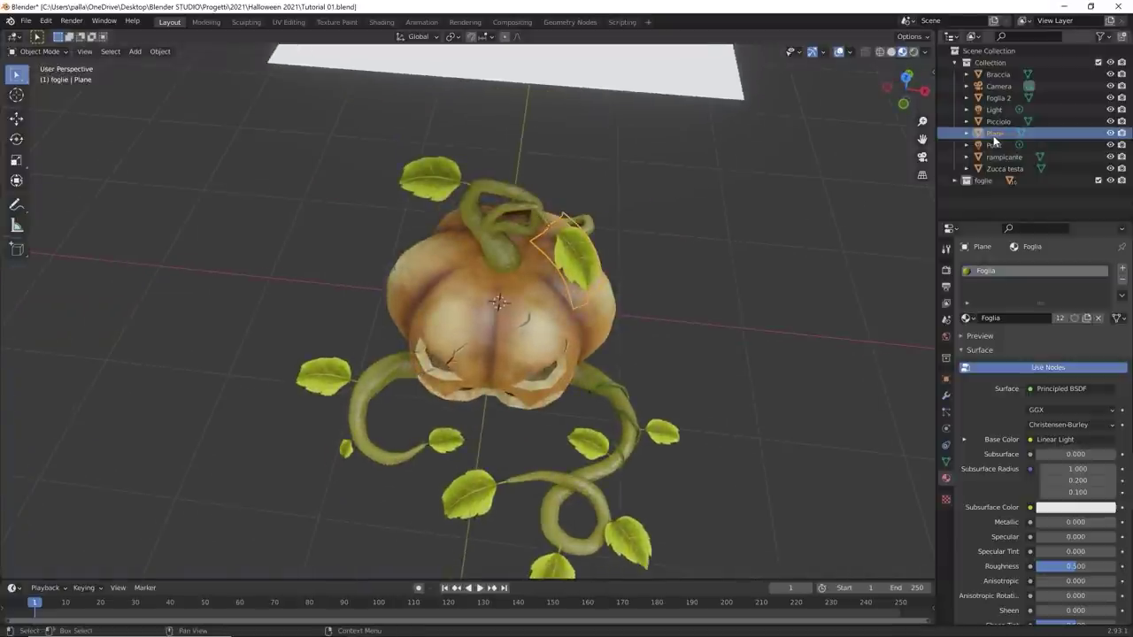
drag(996, 142, 985, 181)
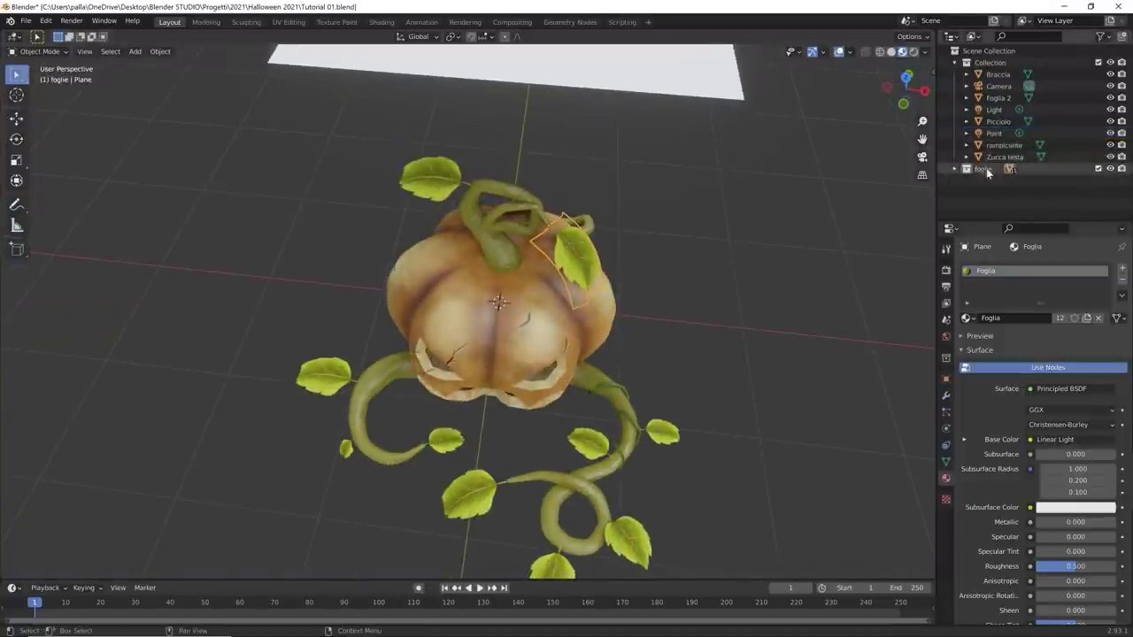
click(999, 97)
Step: Frame Foglia 2 from above and make the left half of a split viewport a Shader Editor
key(KP_Decimal)
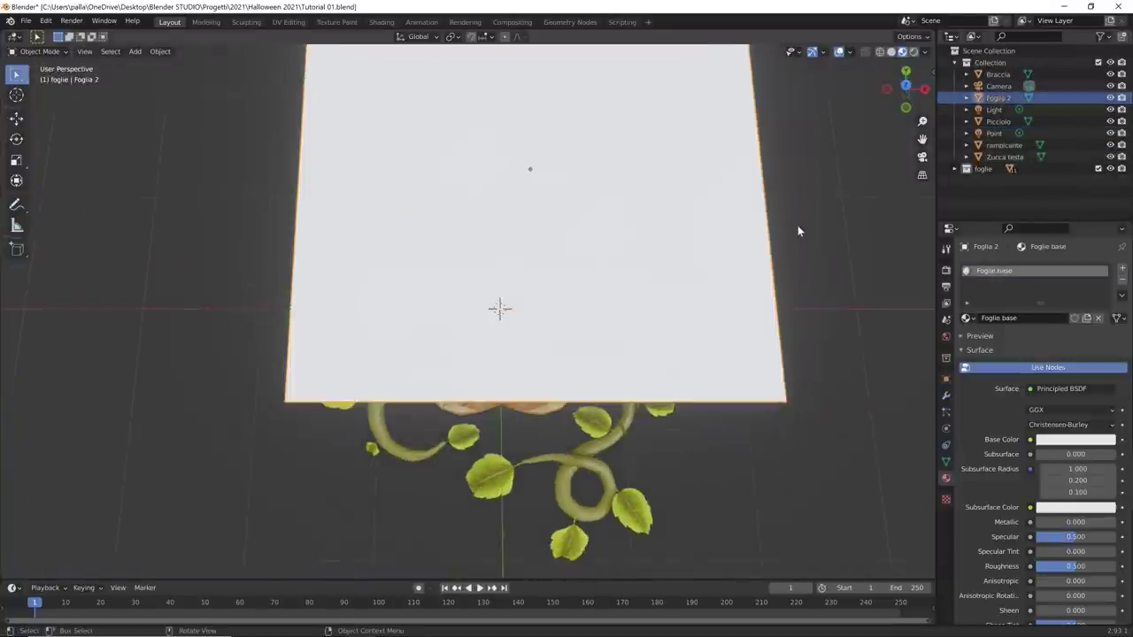
key(KP_7)
scroll(708, 256, up, 2)
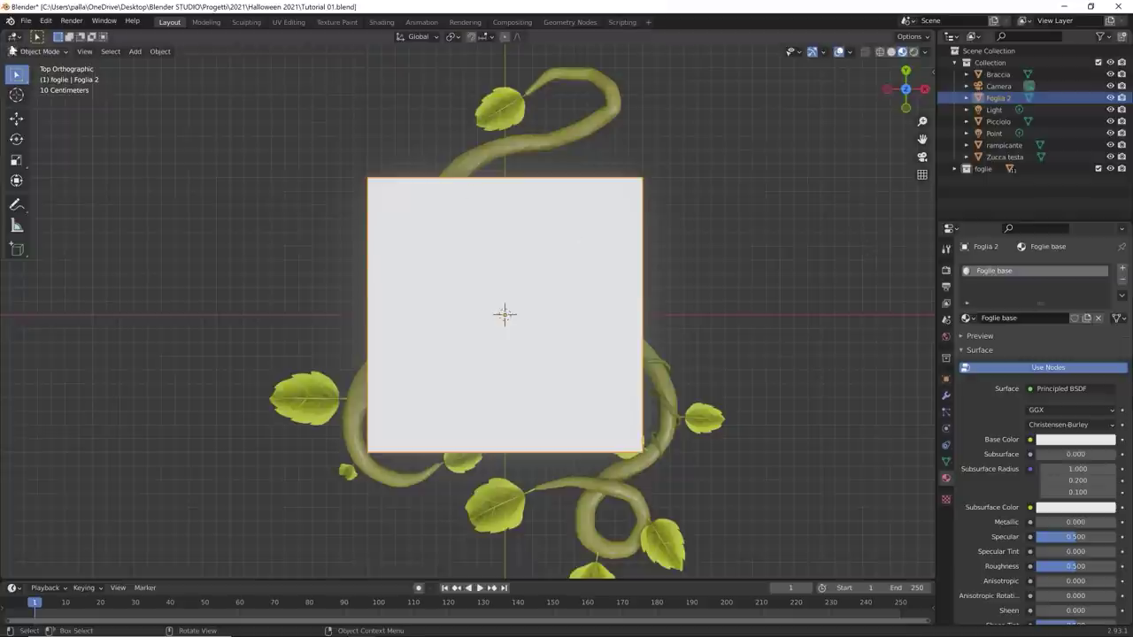
drag(8, 36, 443, 53)
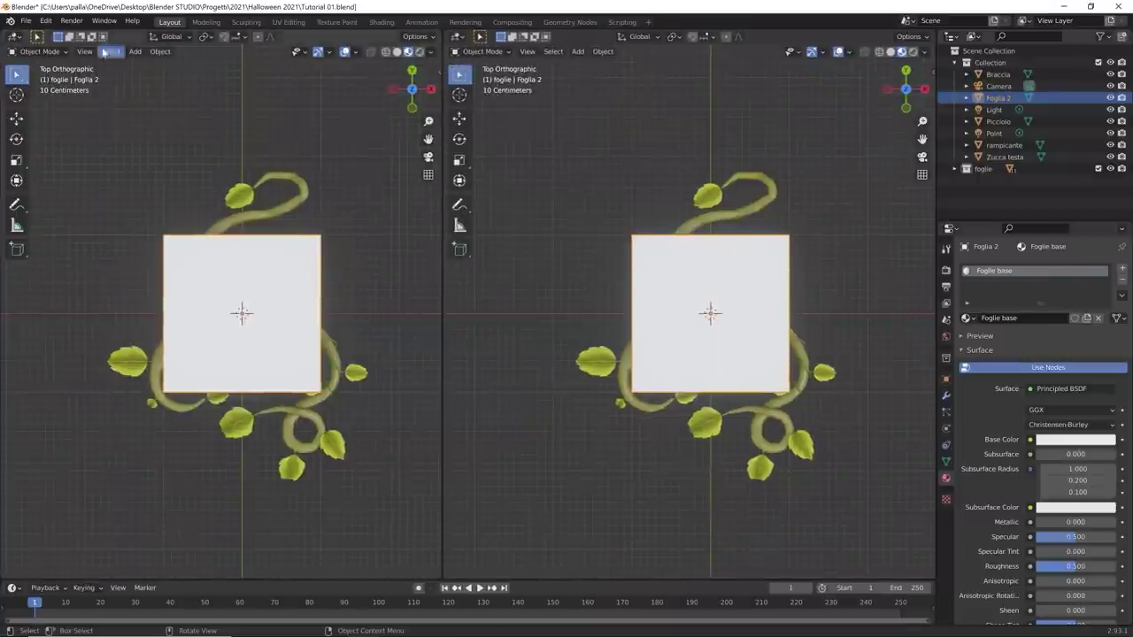
click(15, 37)
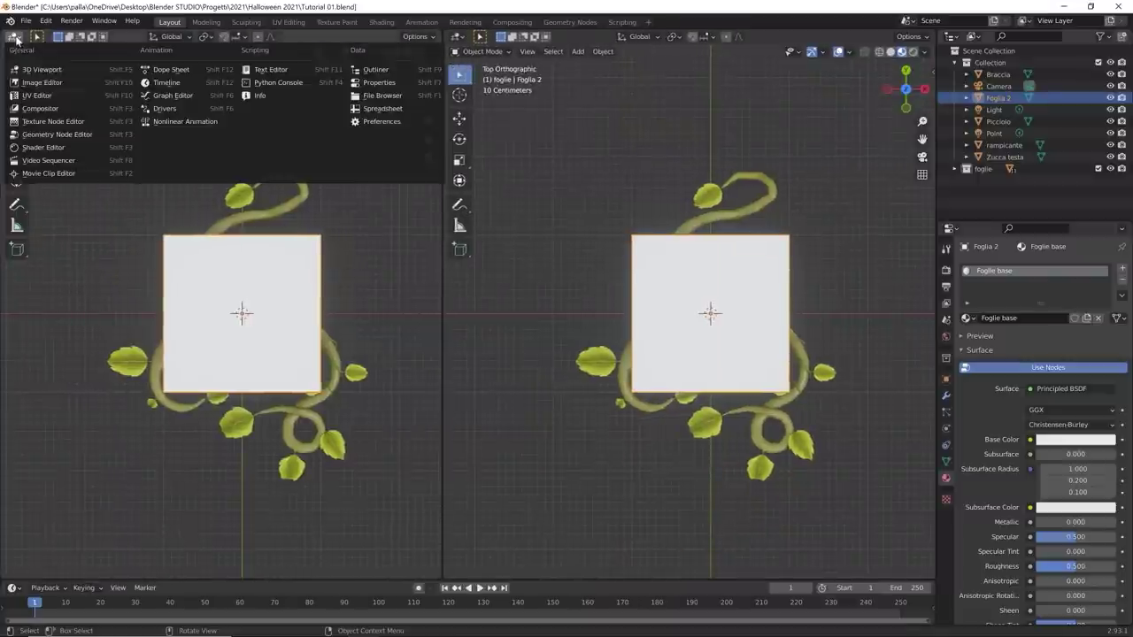
click(44, 147)
Step: Feed Base Color from an Image Texture with a new image named 'foglia'
key(n)
scroll(349, 299, up, 4)
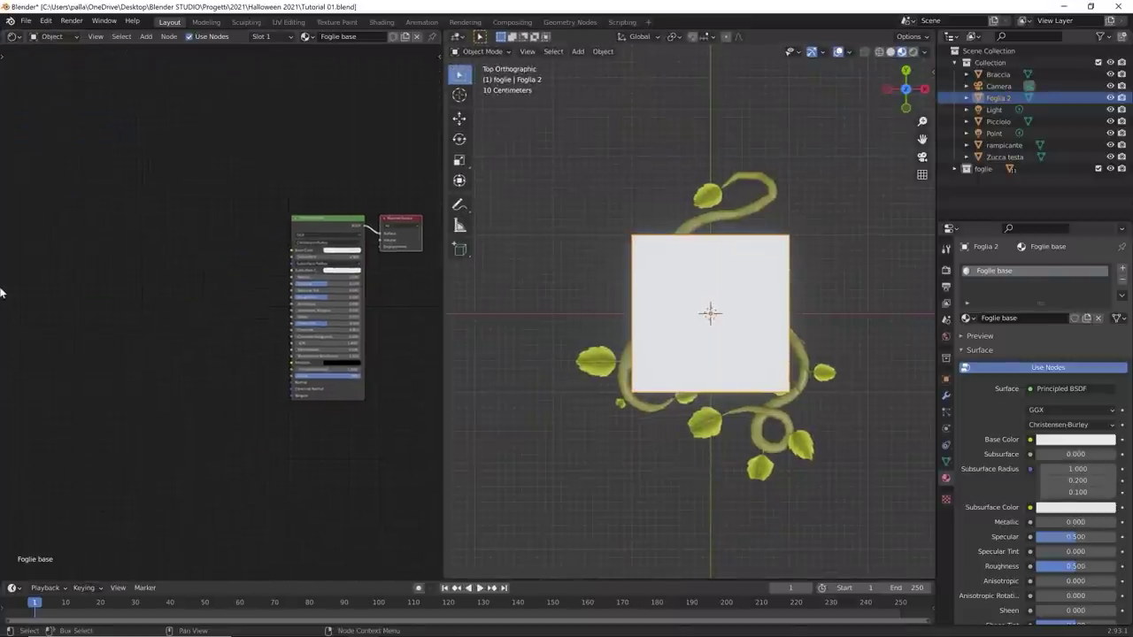
middle_drag(202, 324, 132, 367)
key(ctrl+t)
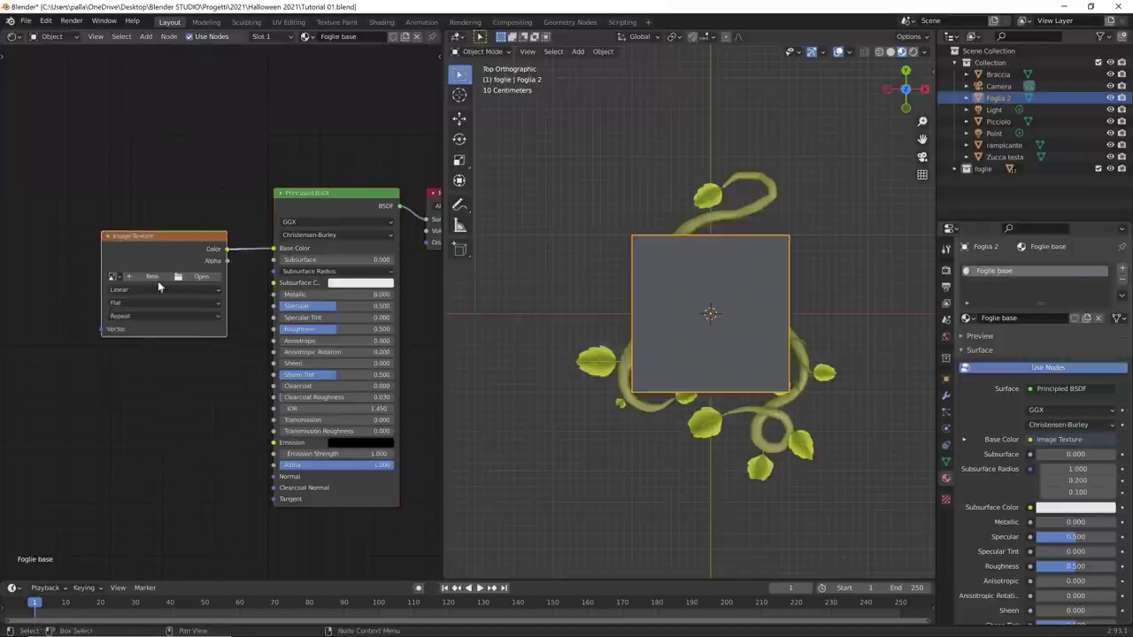
click(150, 275)
text(foglia)
key(Return)
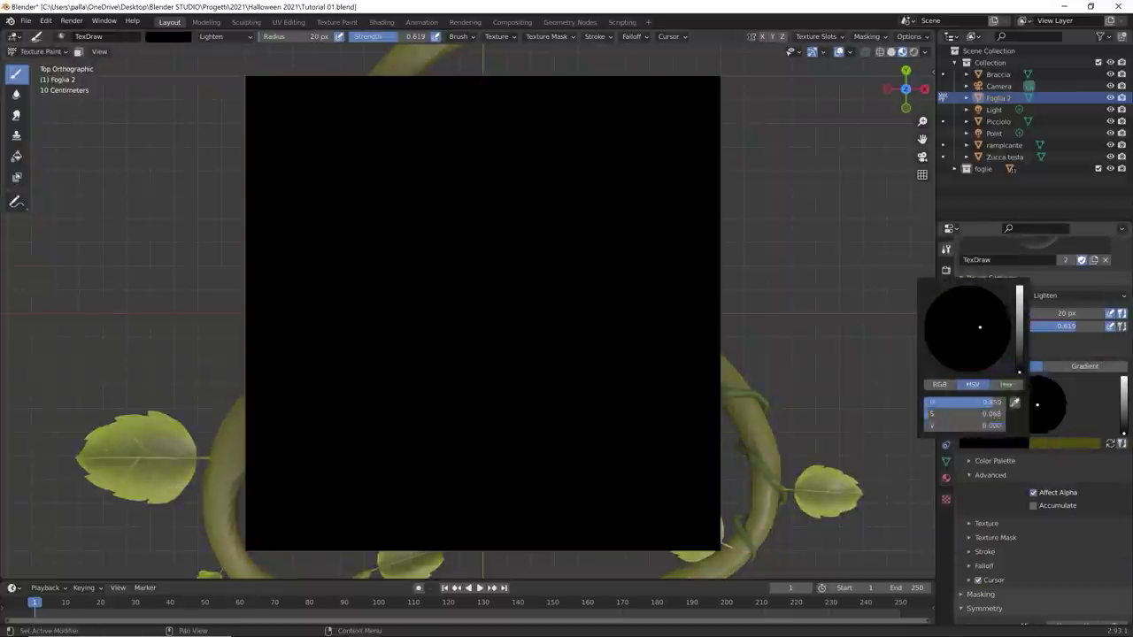
Step: Paint the leaf's stem, outline and white fill with a 36 px brush, plus black edge notches
drag(487, 552, 470, 526)
key(ctrl+z)
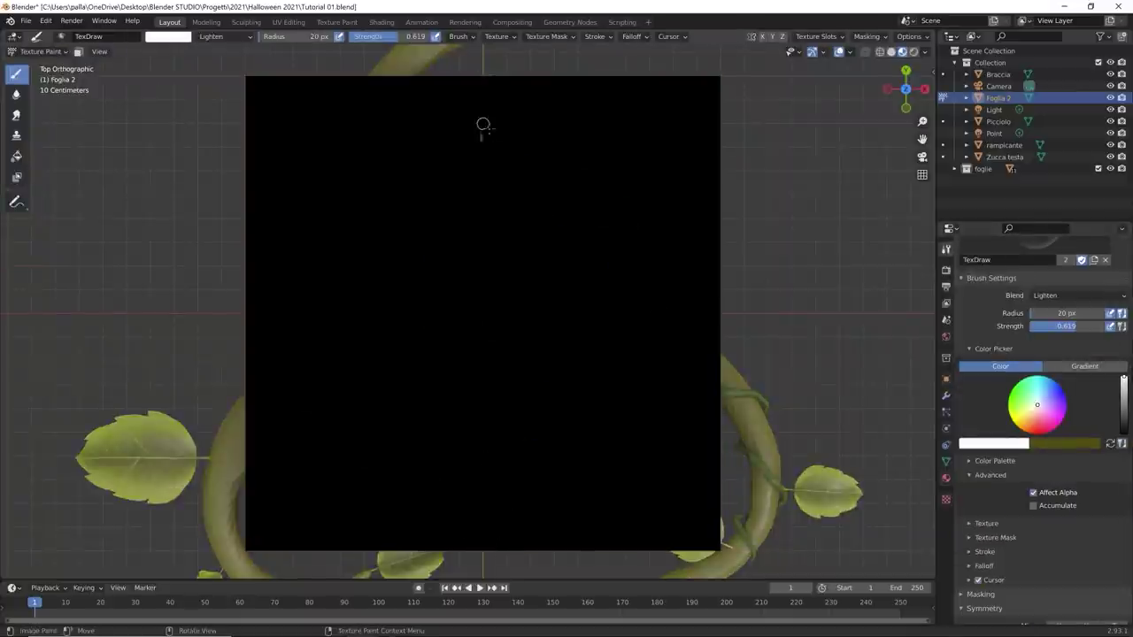
drag(483, 120, 485, 549)
mouse_move(486, 548)
mouse_down()
mouse_move(538, 481)
mouse_move(309, 405)
mouse_move(519, 253)
mouse_up()
right_click(519, 322)
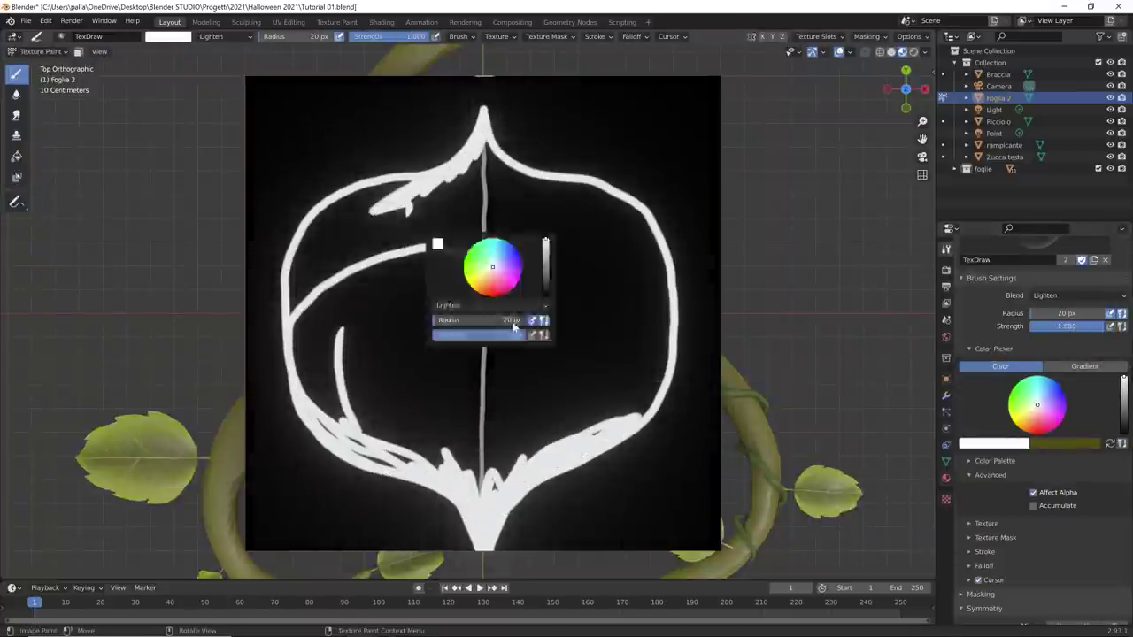
drag(519, 321, 531, 321)
mouse_move(478, 265)
mouse_down()
mouse_move(662, 368)
mouse_move(596, 185)
mouse_move(531, 265)
mouse_move(318, 371)
mouse_move(400, 334)
mouse_move(443, 443)
mouse_up()
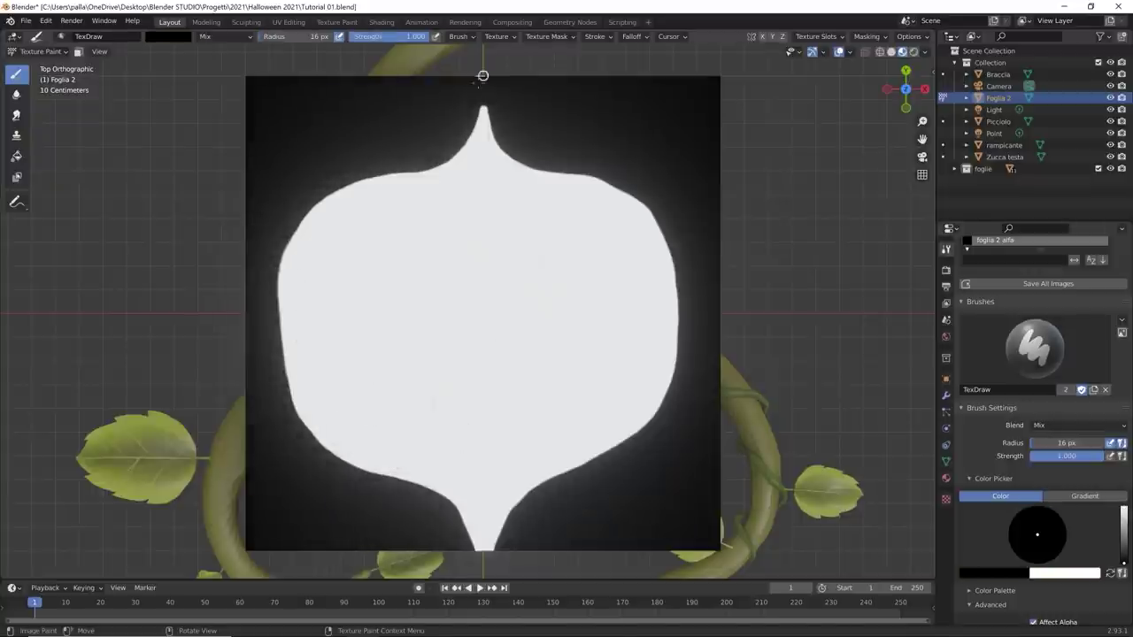
drag(482, 106, 489, 158)
drag(678, 346, 655, 442)
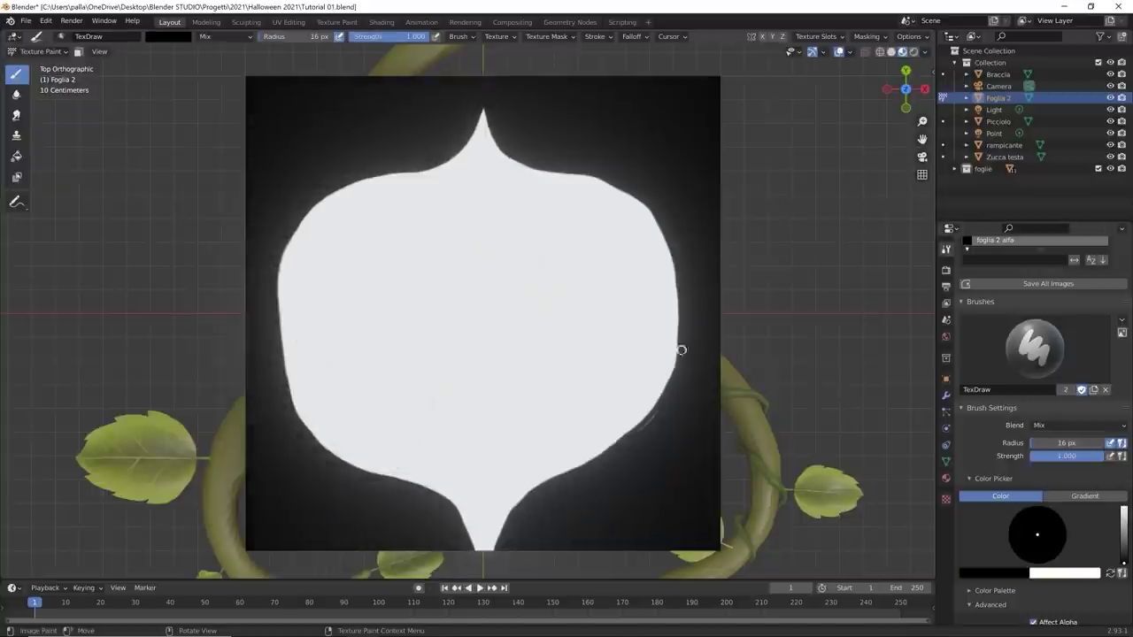
drag(659, 229, 619, 285)
mouse_move(678, 340)
mouse_down()
mouse_move(634, 274)
mouse_move(635, 386)
mouse_move(586, 453)
mouse_move(546, 332)
mouse_move(581, 182)
mouse_move(371, 220)
mouse_move(336, 183)
mouse_move(378, 323)
mouse_move(388, 462)
mouse_up()
Step: Hide the pumpkin, then paint lighter yellow tones and five bright veins across the leaf
scroll(554, 331, down, 3)
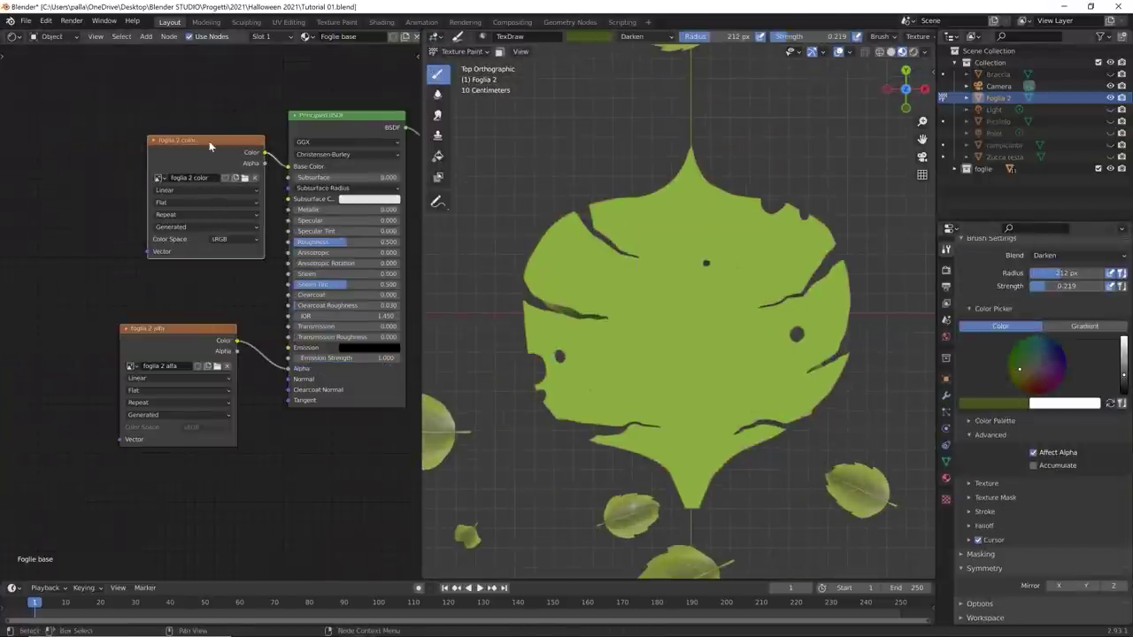
key(ctrl+s)
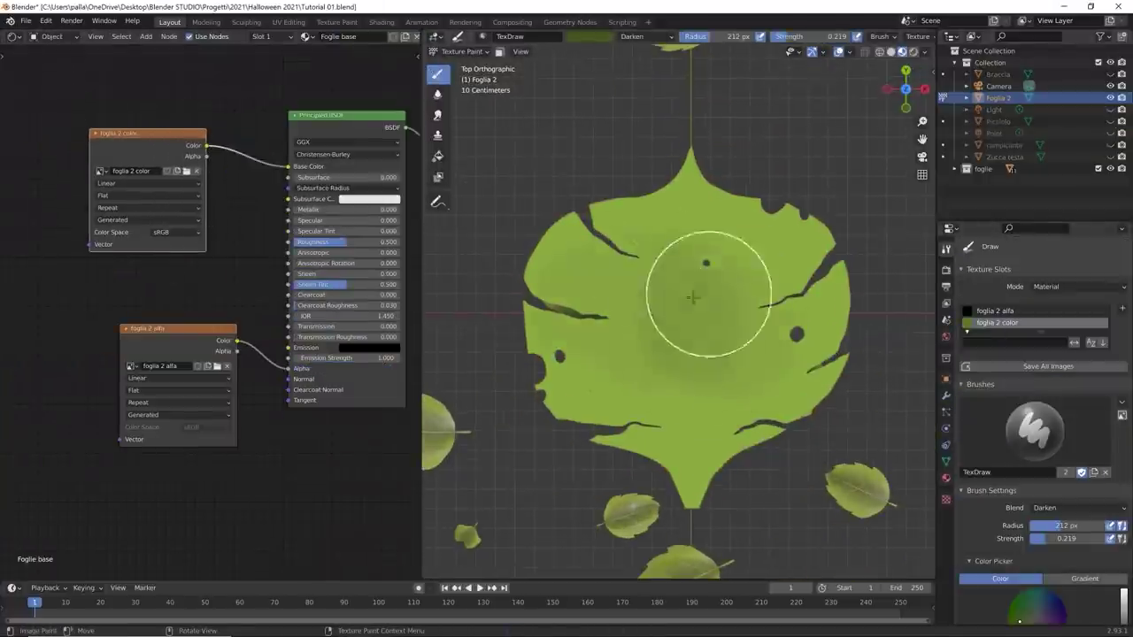
scroll(1036, 442, down, 5)
mouse_move(761, 266)
mouse_down()
mouse_move(652, 114)
mouse_move(580, 284)
mouse_up()
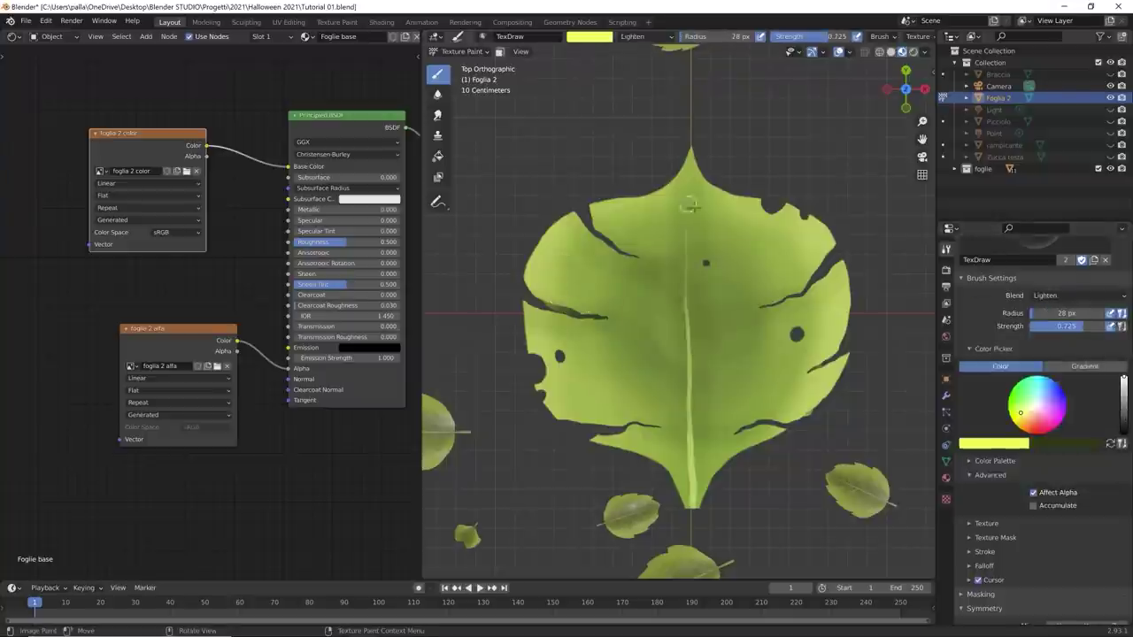
drag(689, 206, 760, 310)
drag(690, 372, 805, 394)
drag(687, 239, 749, 230)
drag(682, 336, 606, 315)
drag(685, 367, 572, 358)
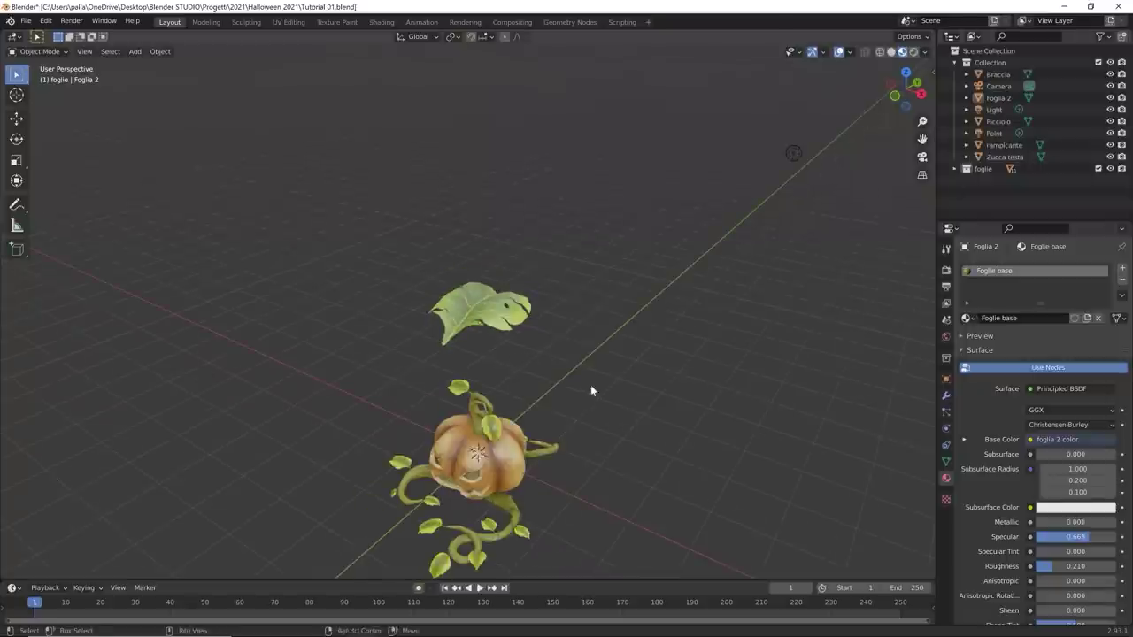
Step: Edit Foglia 2's vertices and snap the 3D cursor to its tip vertex
middle_drag(590, 384, 604, 348)
scroll(619, 267, down, 4)
click(594, 178)
scroll(635, 233, up, 3)
key(Tab)
key(1)
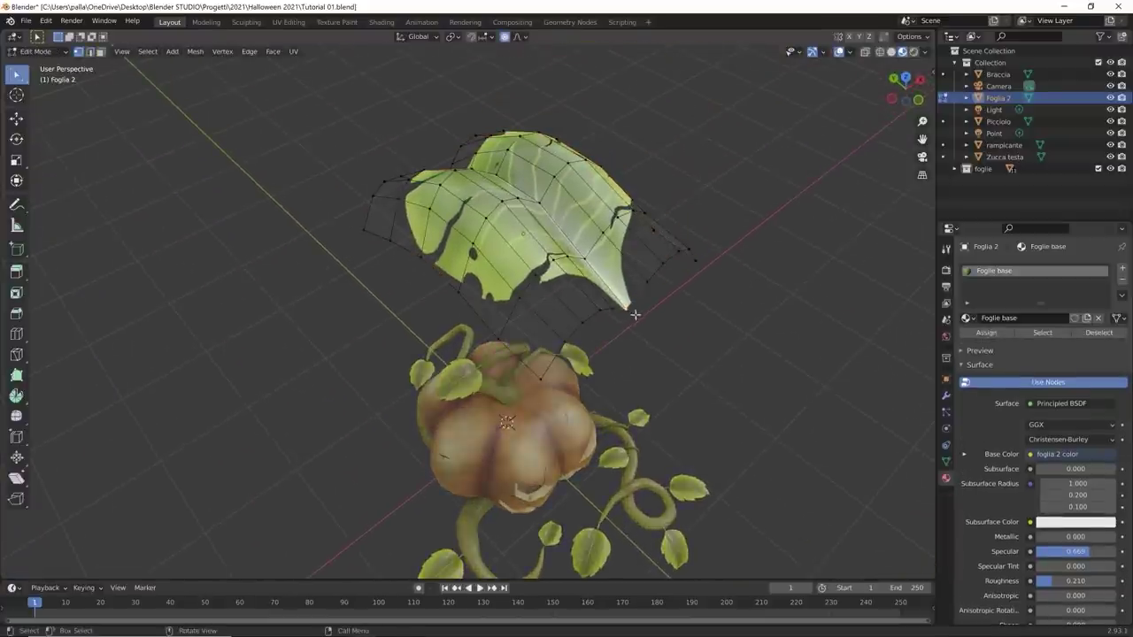
key(g)
right_click(544, 258)
key(shift+s)
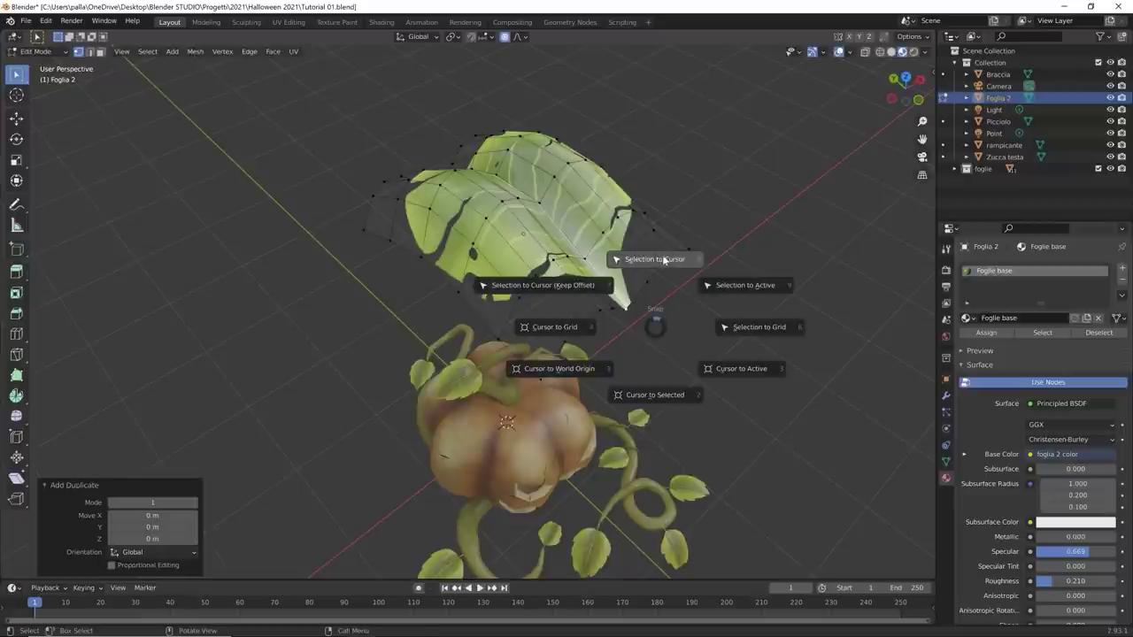
click(655, 394)
Step: Set the leaf's origin to the 3D cursor, then reset the cursor to the world origin
key(Tab)
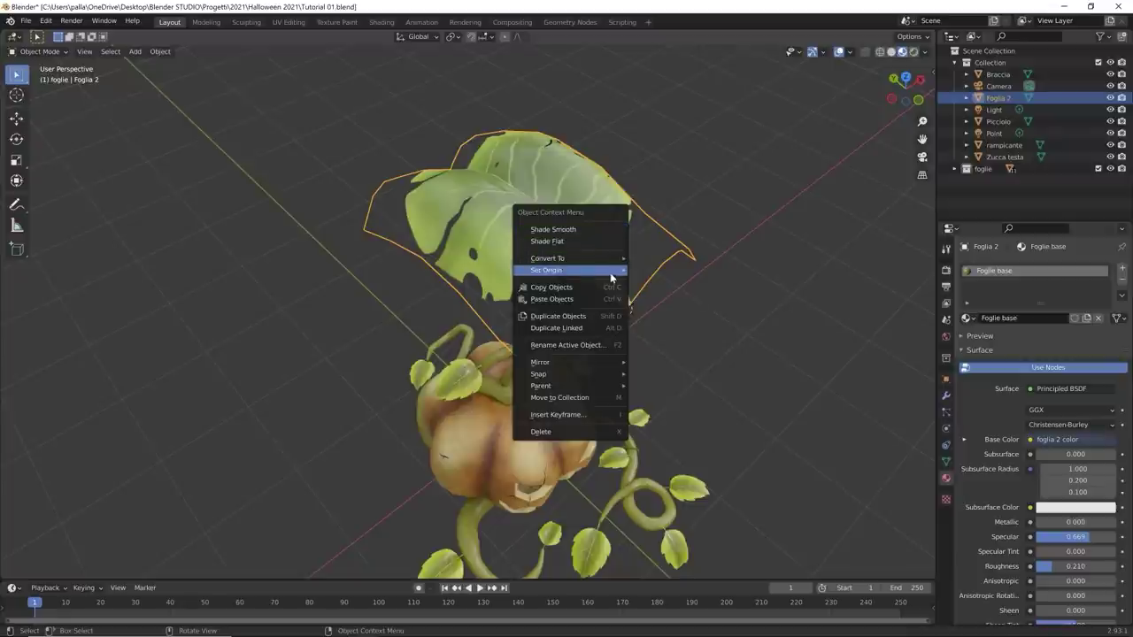
mouse_move(611, 271)
click(676, 298)
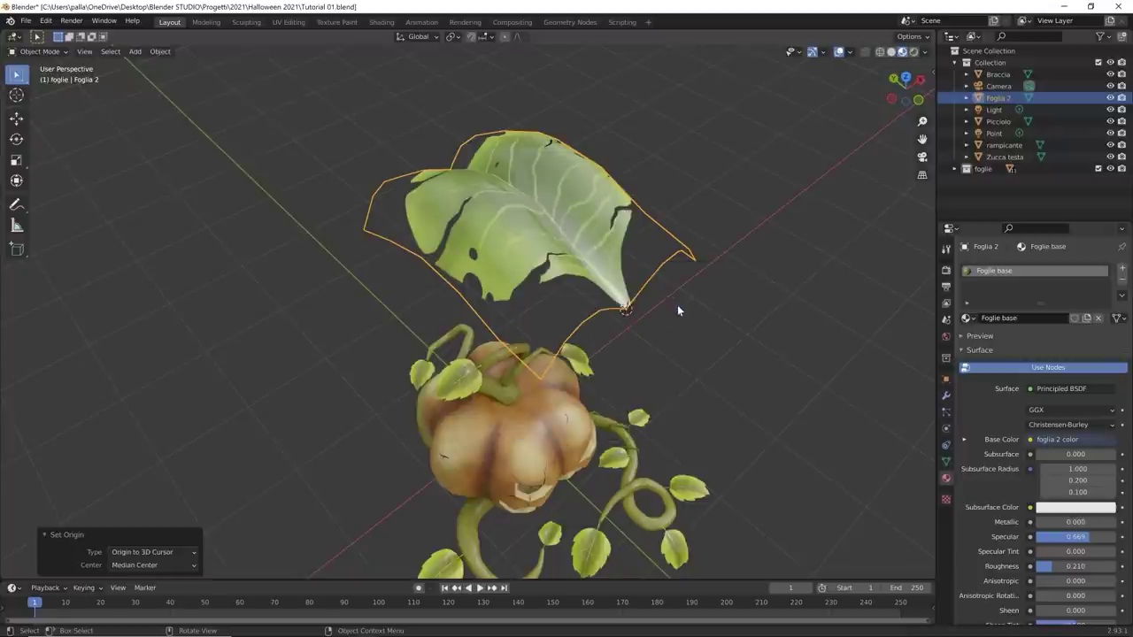
key(shift+s)
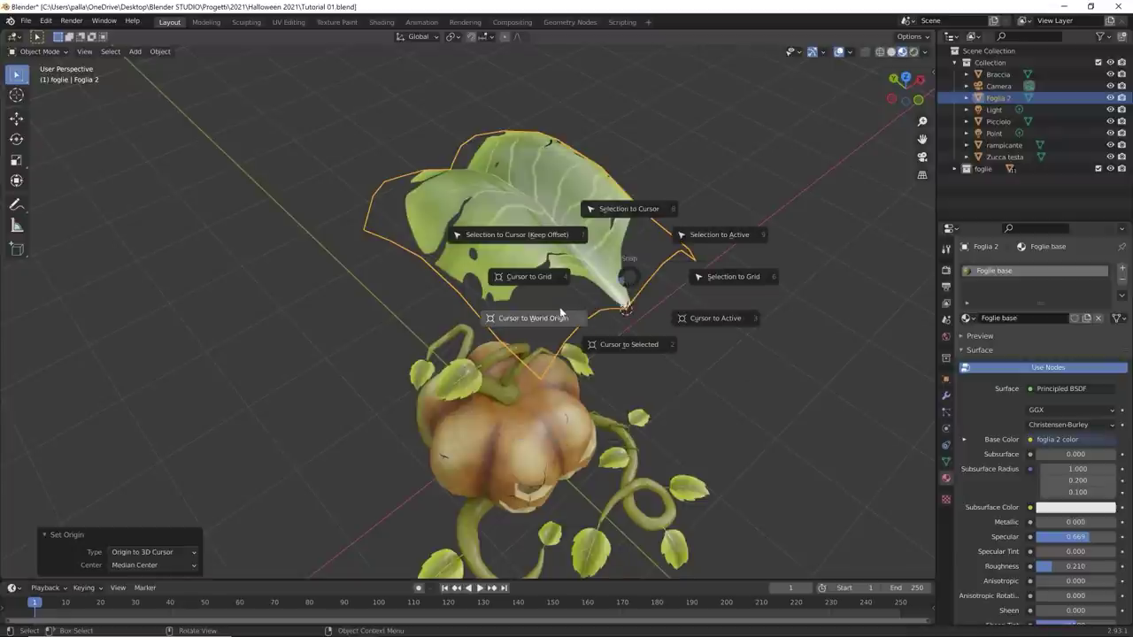
click(531, 316)
Step: Move the leaf up-right of the pumpkin, lower its Specular to about 0.24, and duplicate it
middle_drag(699, 387, 640, 352)
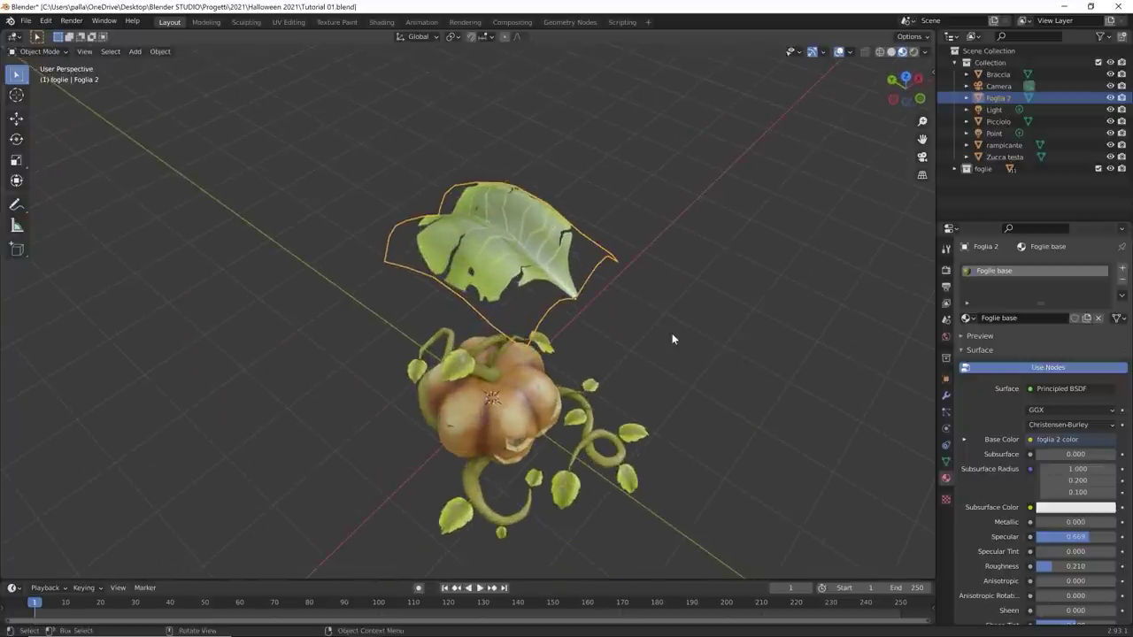
key(KP_7)
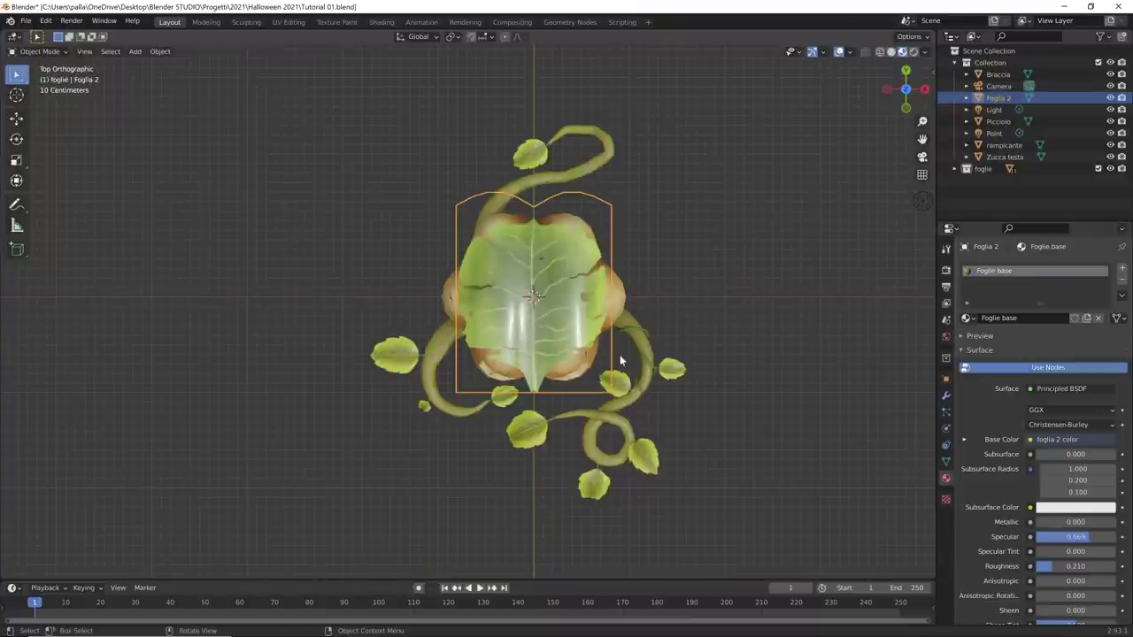
key(g)
click(779, 306)
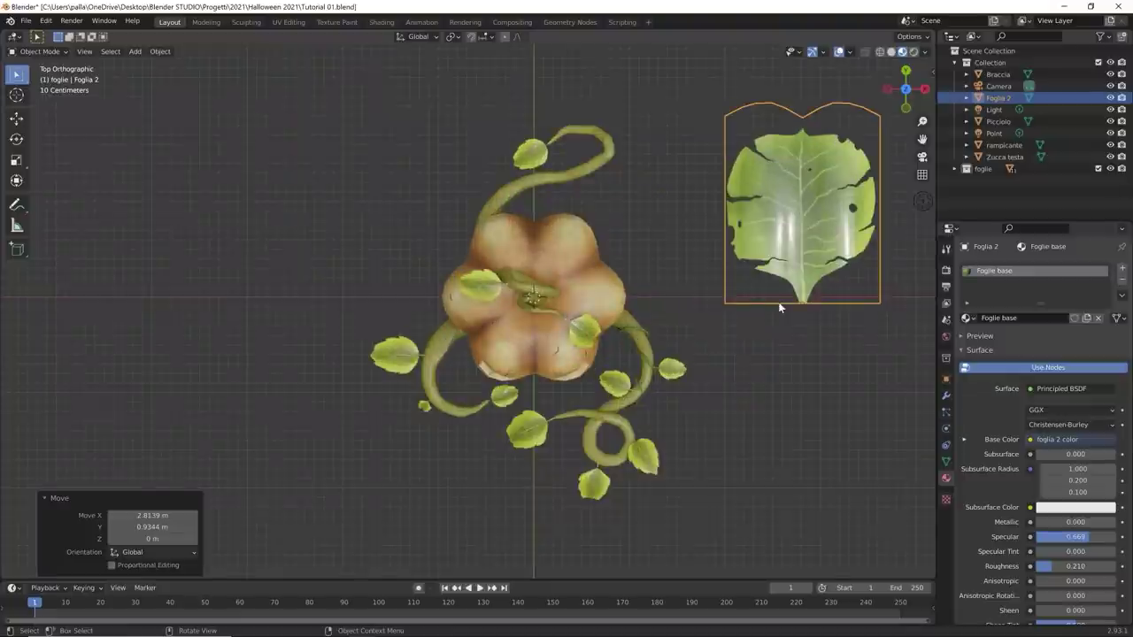
shift+middle_drag(778, 302, 585, 361)
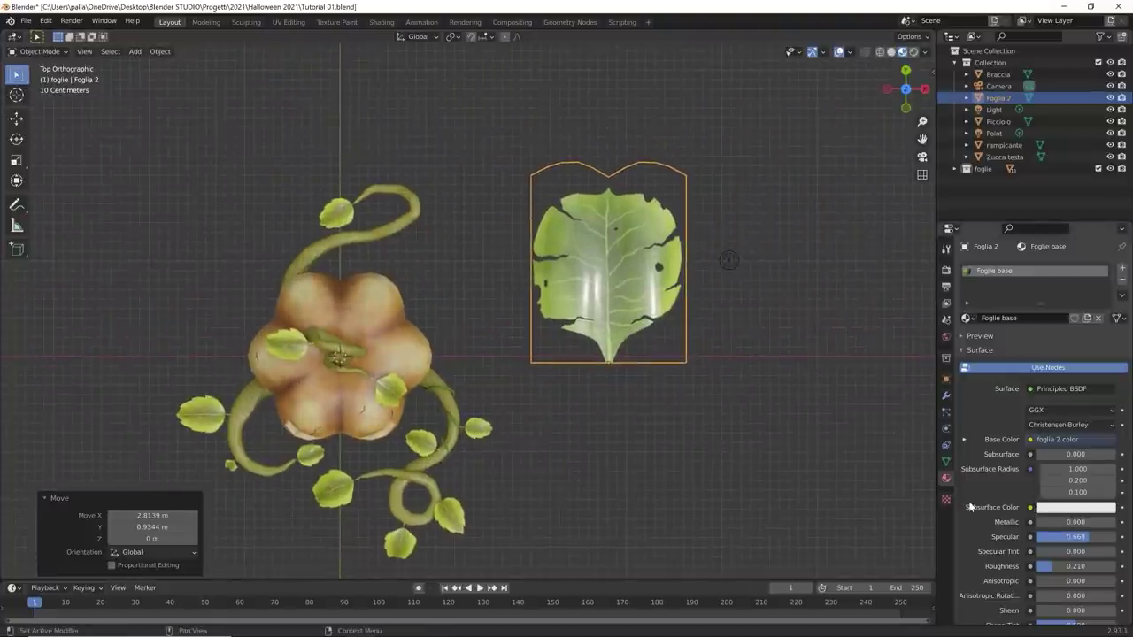
scroll(1009, 509, down, 3)
drag(1090, 454, 1054, 454)
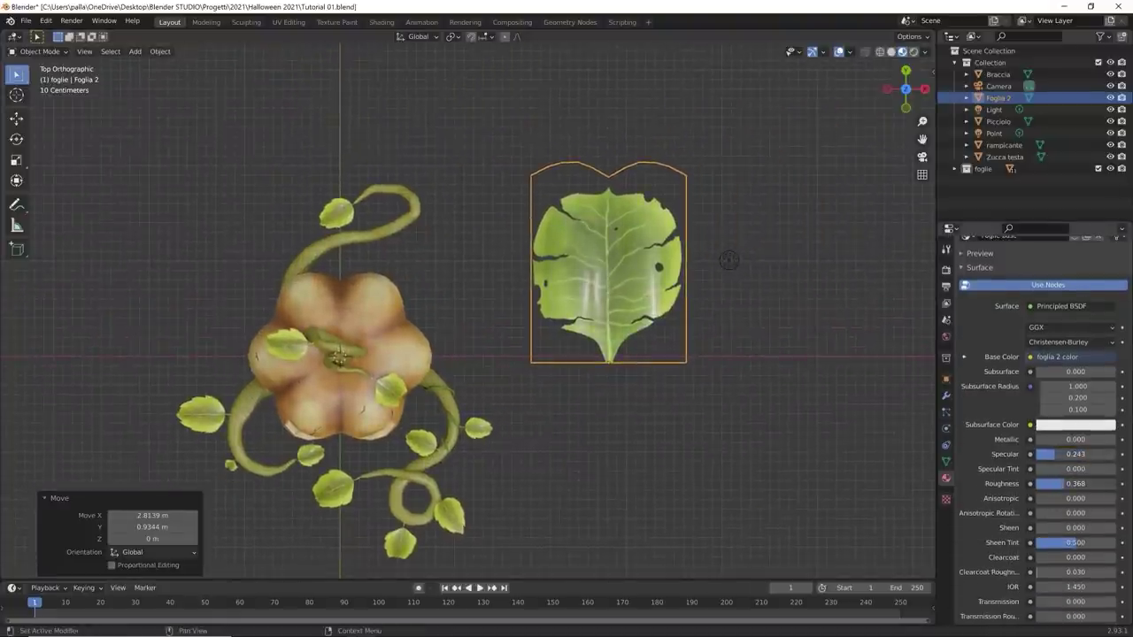
middle_drag(729, 259, 842, 342)
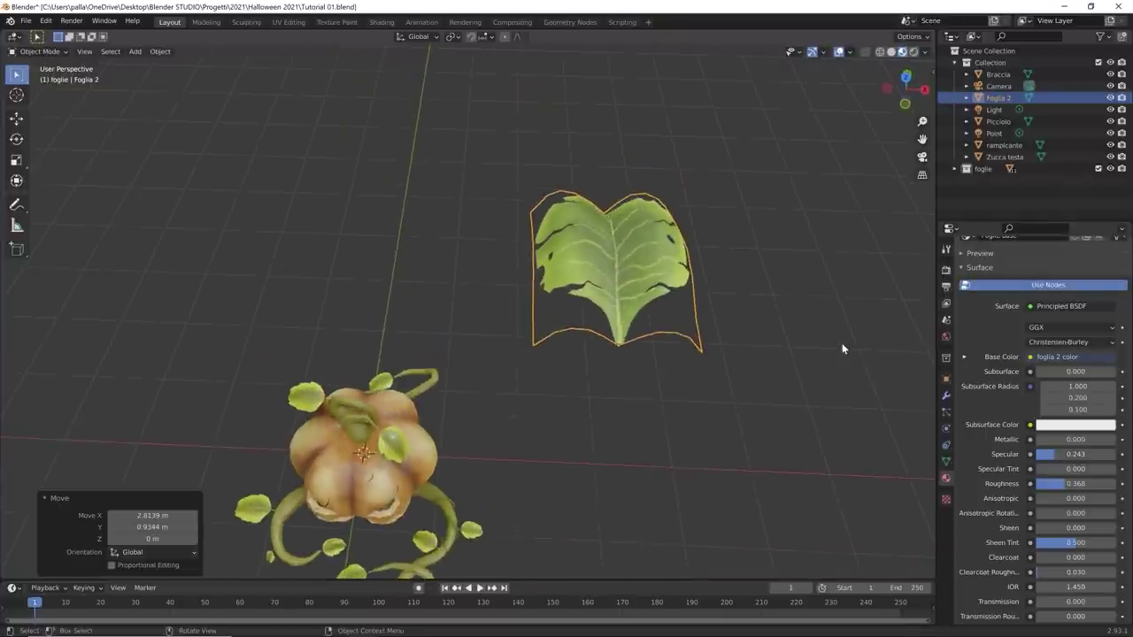
key(KP_7)
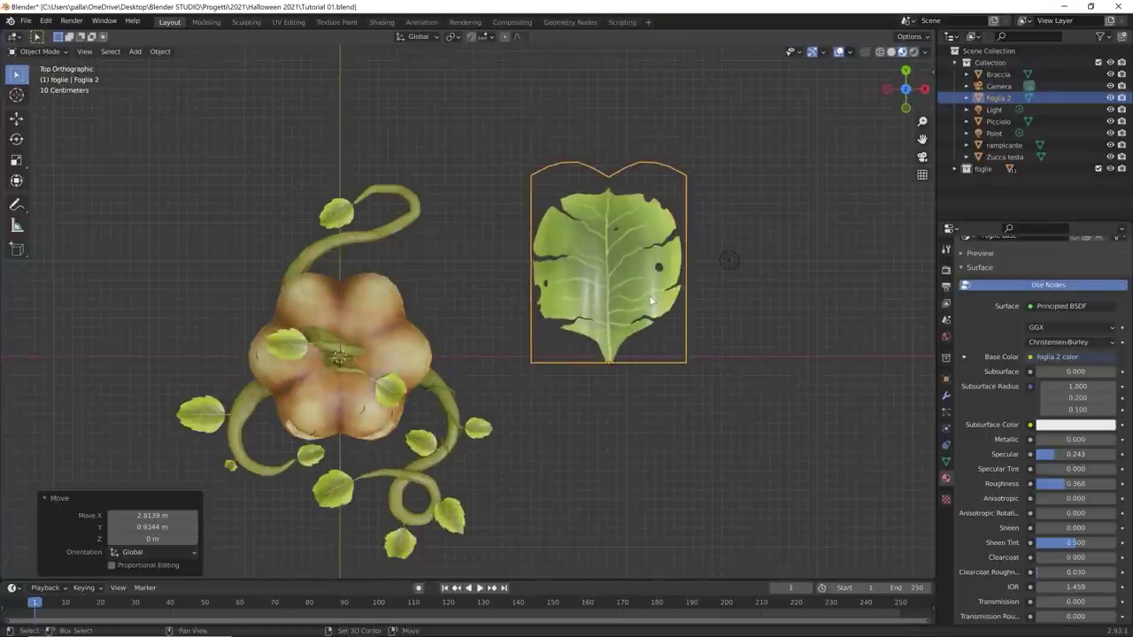
key(shift+d)
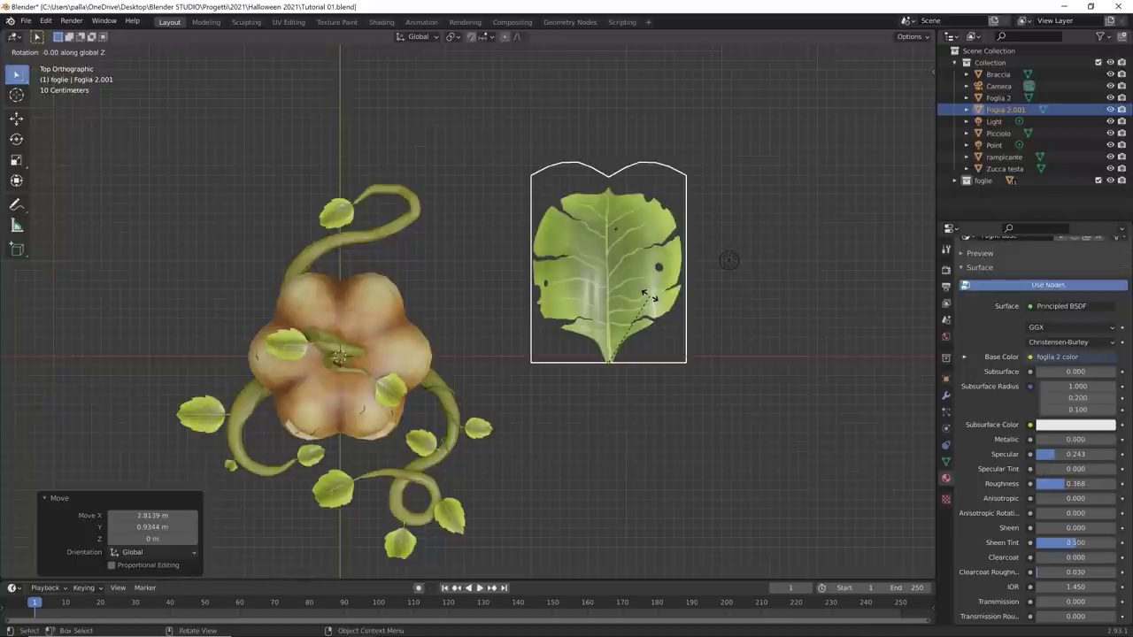
Step: Confirm the rotated second leaf and add a third copy rotated around the shared tip
click(668, 550)
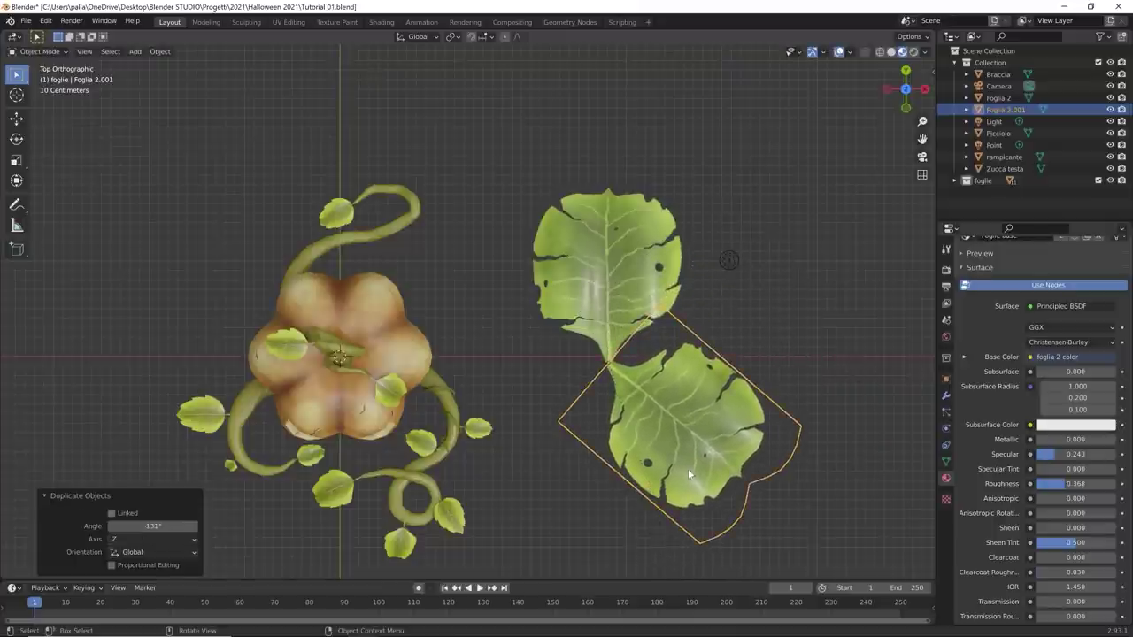
key(shift+d)
key(r)
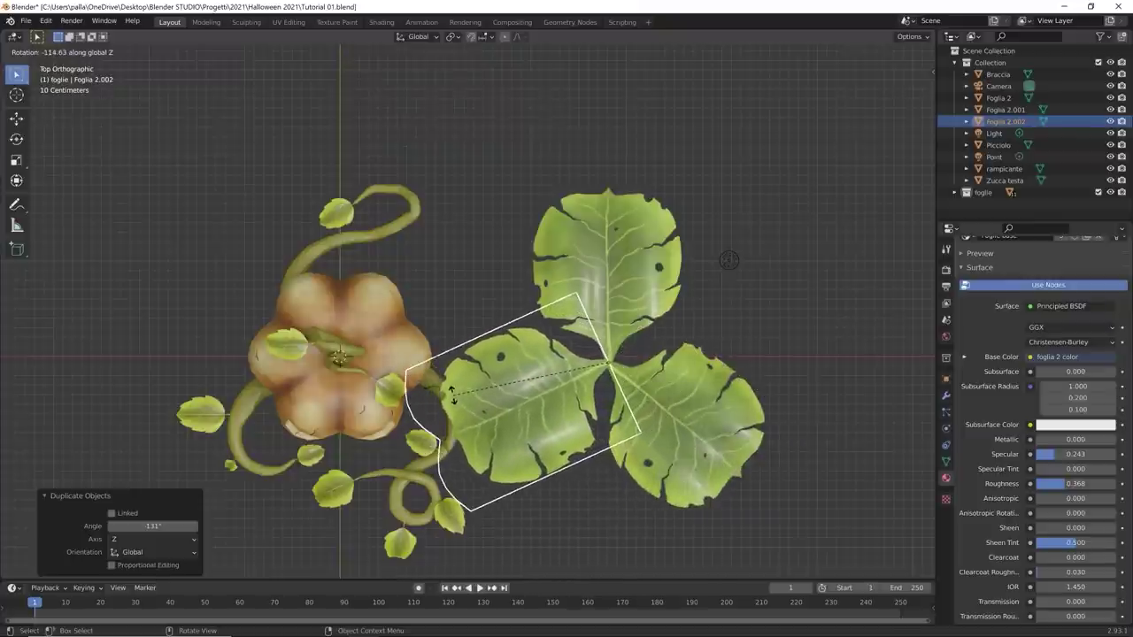
click(453, 400)
Step: Inspect the cluster, then turn the lower-right leaf about its Z axis
middle_drag(675, 409, 653, 297)
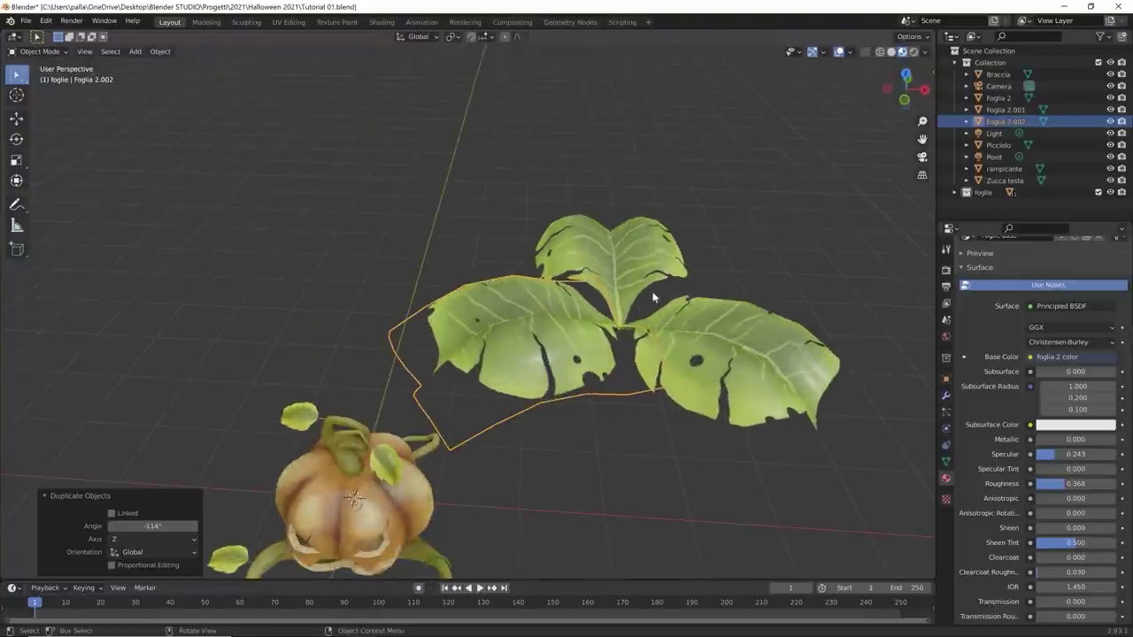
click(789, 256)
middle_drag(789, 256, 670, 354)
scroll(670, 354, up, 4)
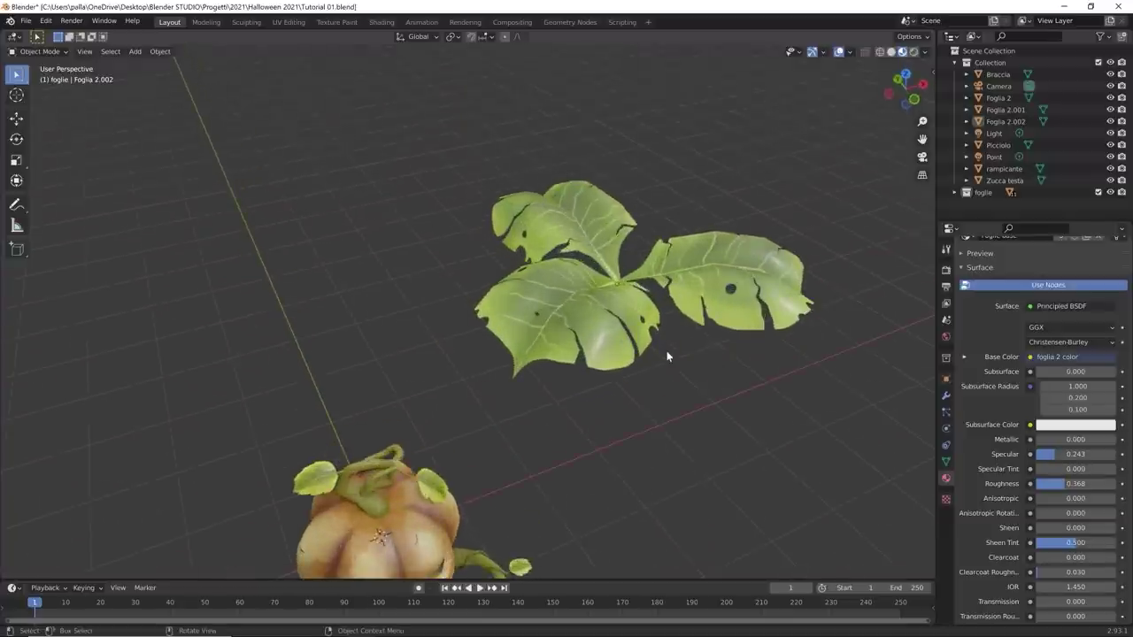
middle_drag(674, 397, 660, 352)
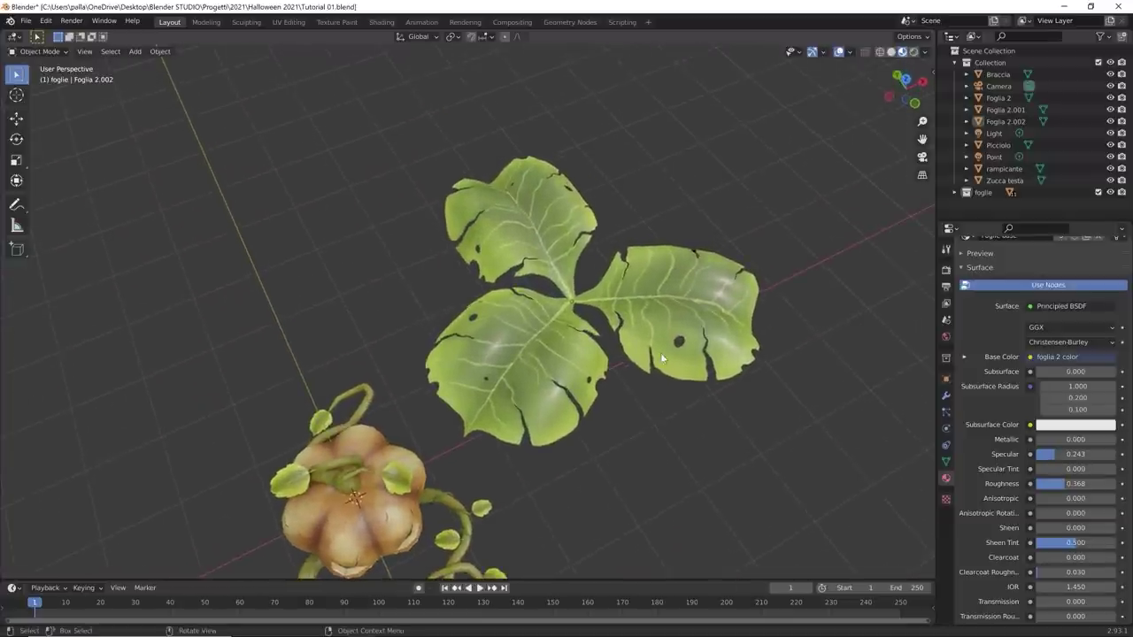
key(KP_7)
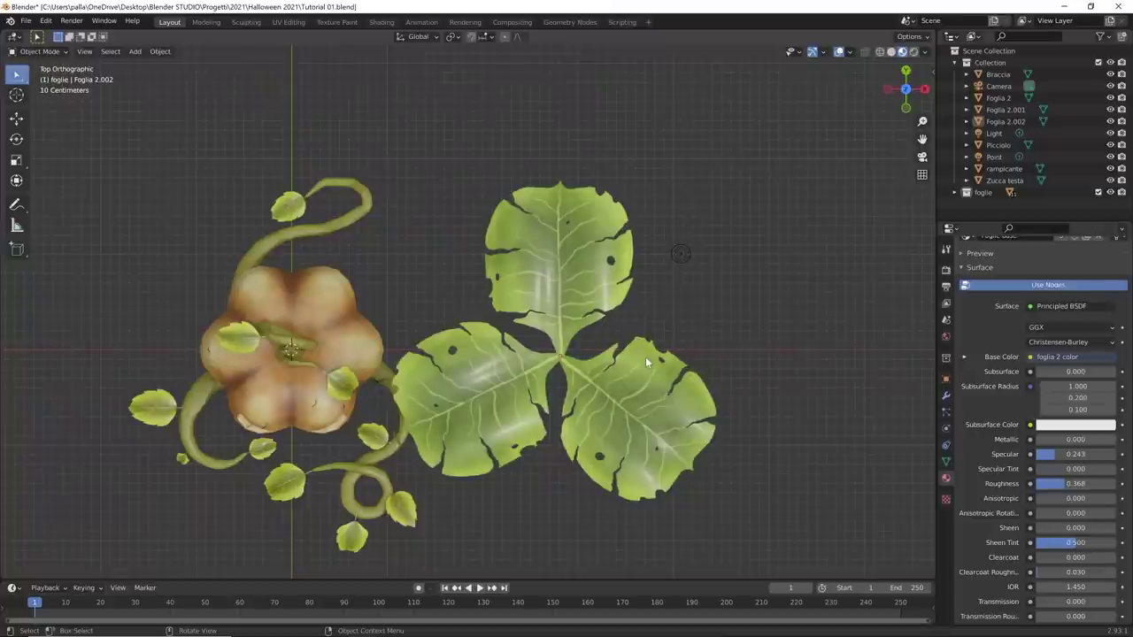
drag(698, 177, 459, 458)
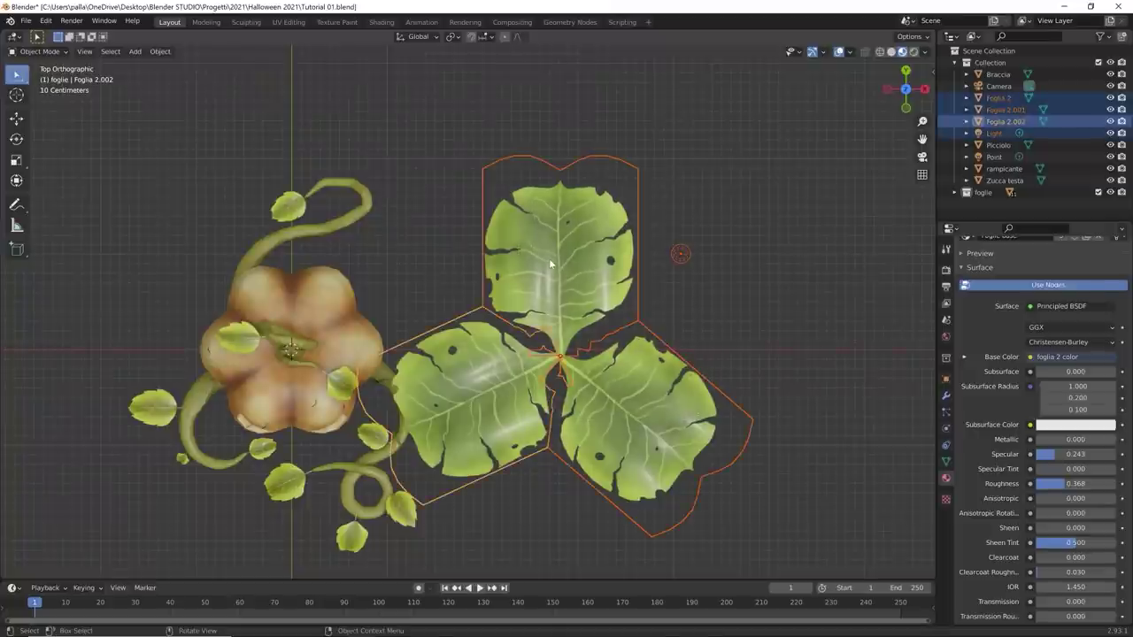
click(642, 411)
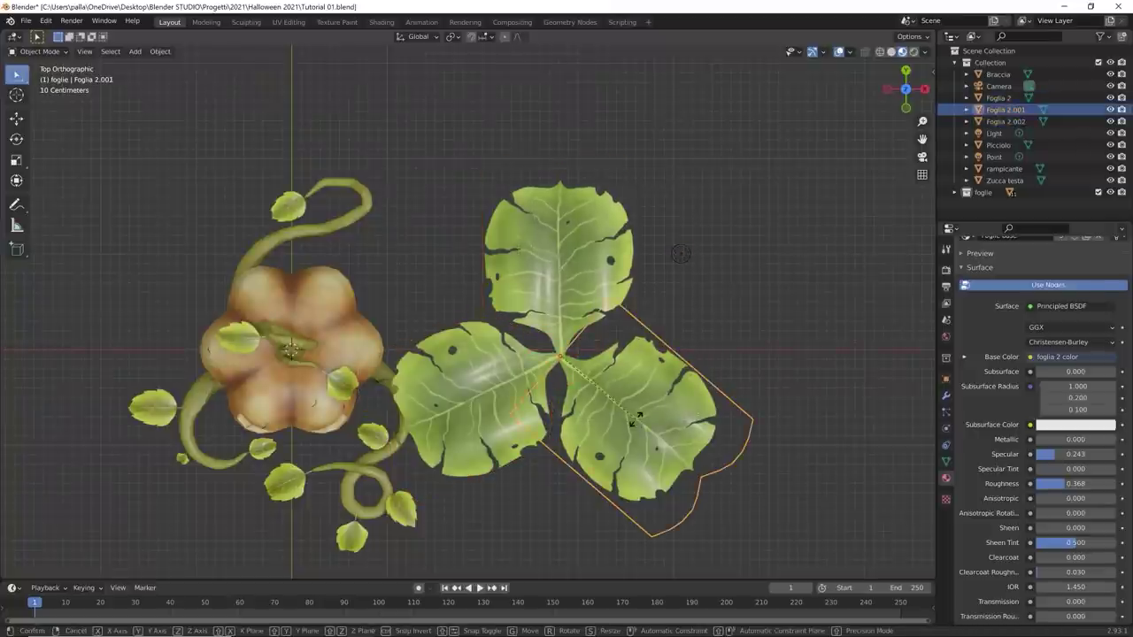
key(r)
key(z)
key(z)
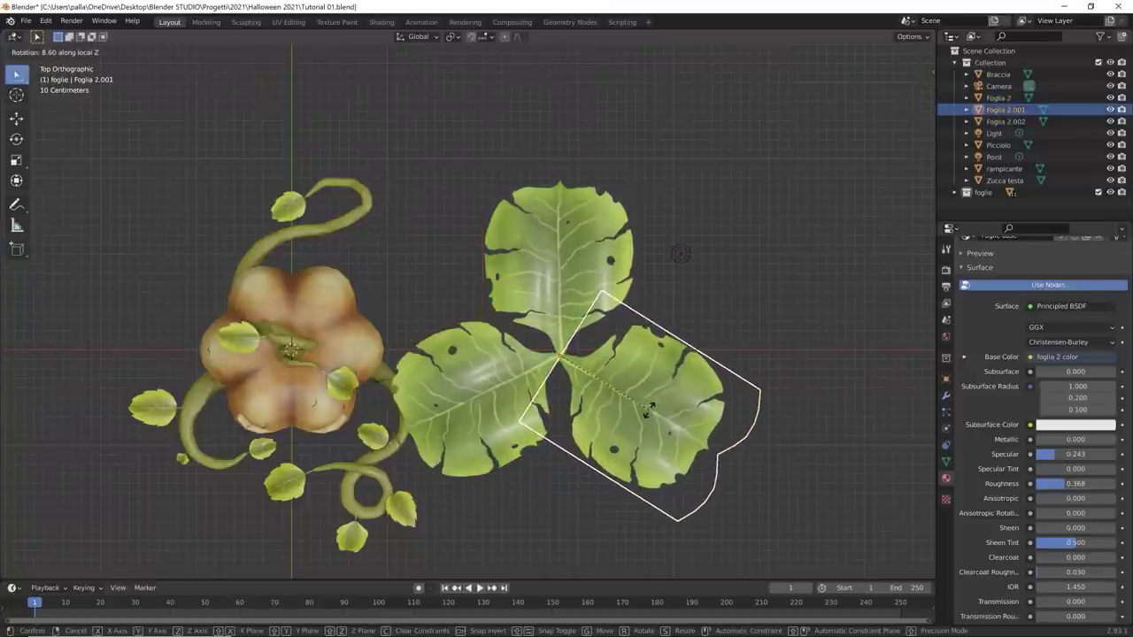
click(649, 407)
Step: Fine-tune the left and lower-right leaf angles, then select all three leaves
click(735, 209)
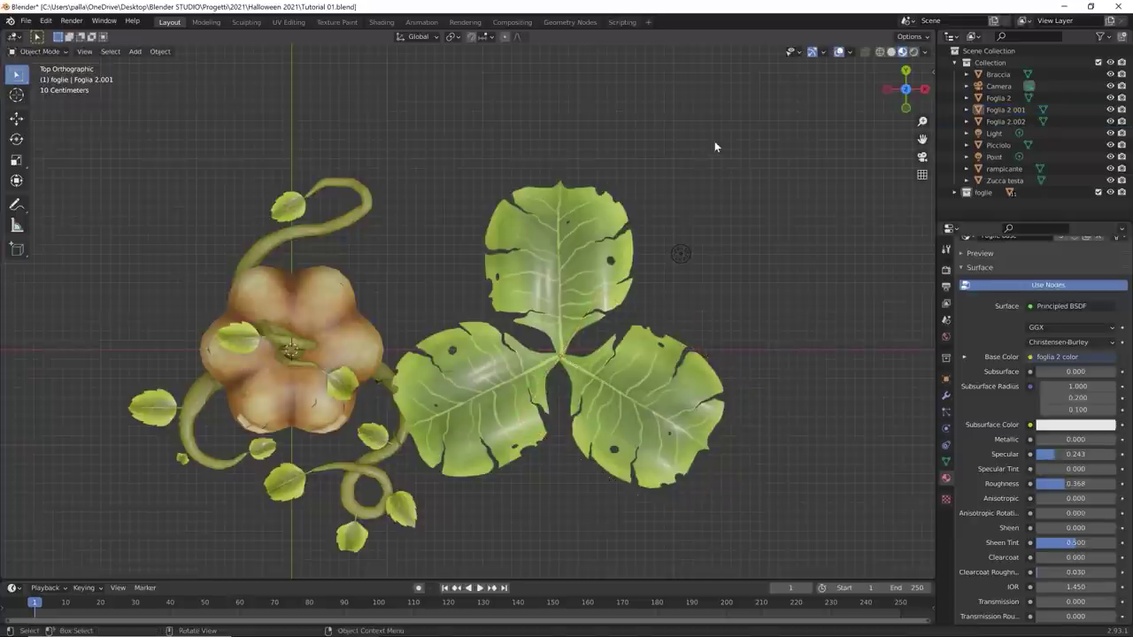
click(600, 384)
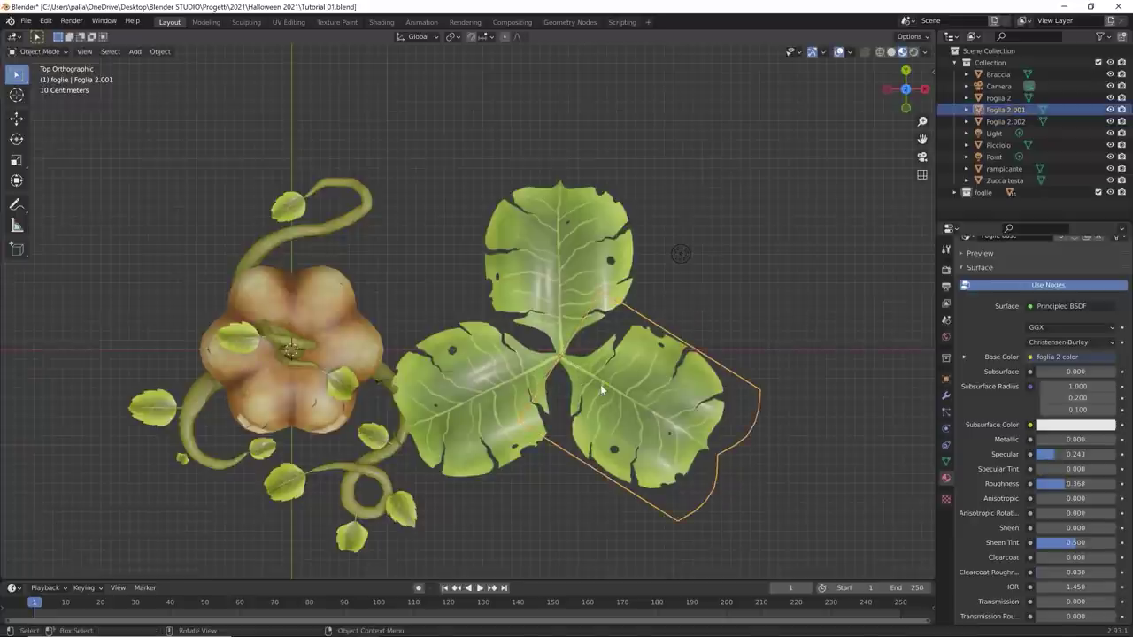
click(482, 379)
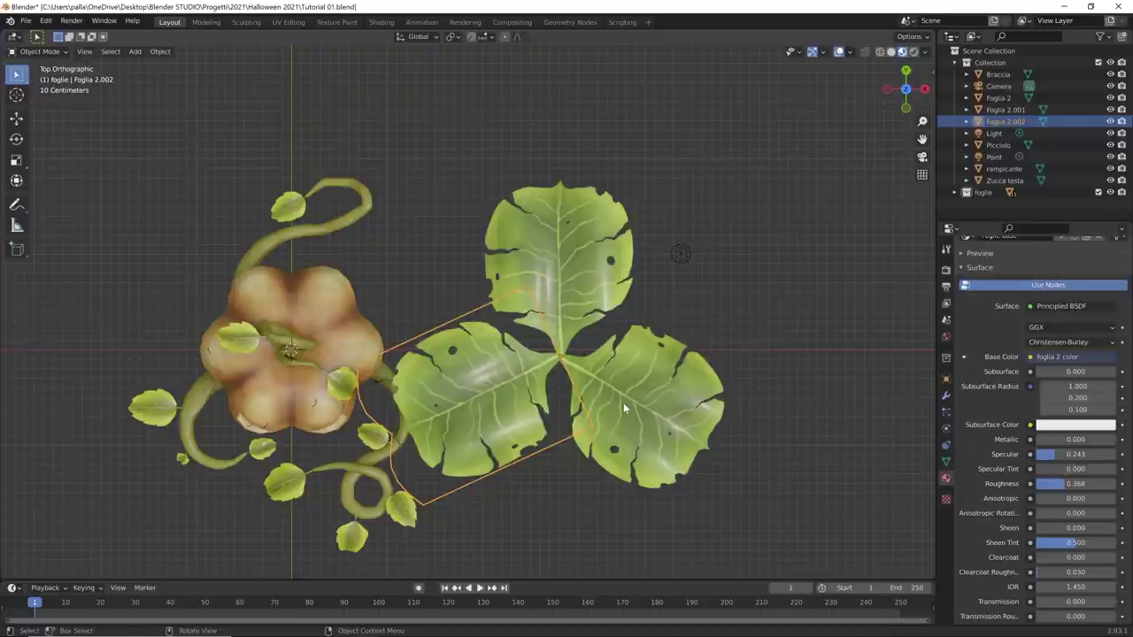
key(r)
click(637, 413)
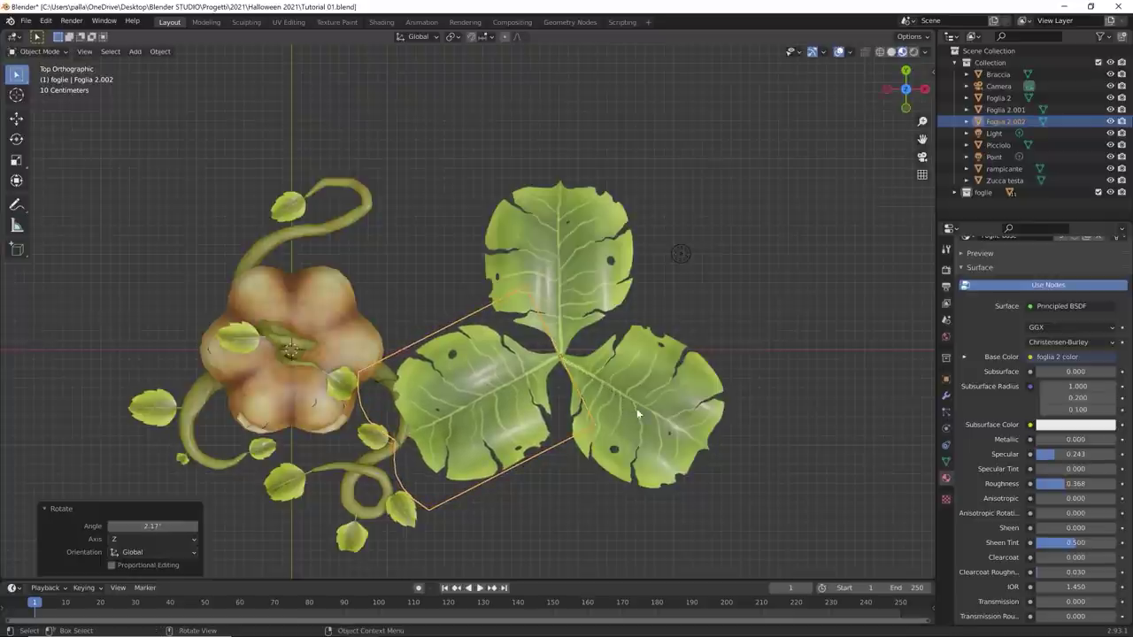
click(636, 408)
key(r)
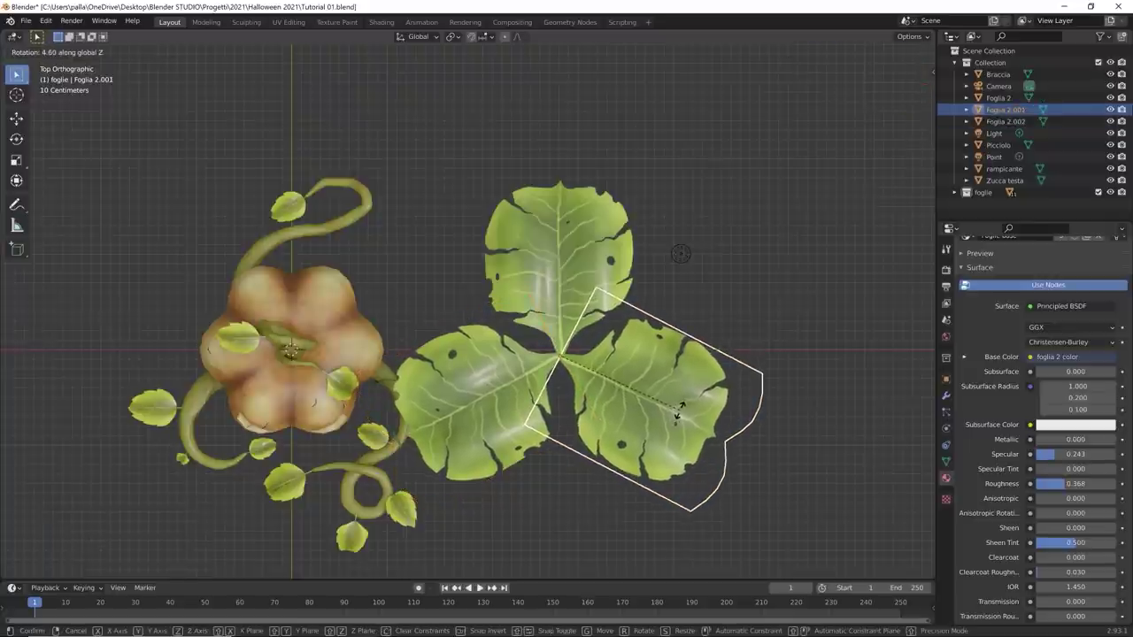
click(680, 406)
click(694, 326)
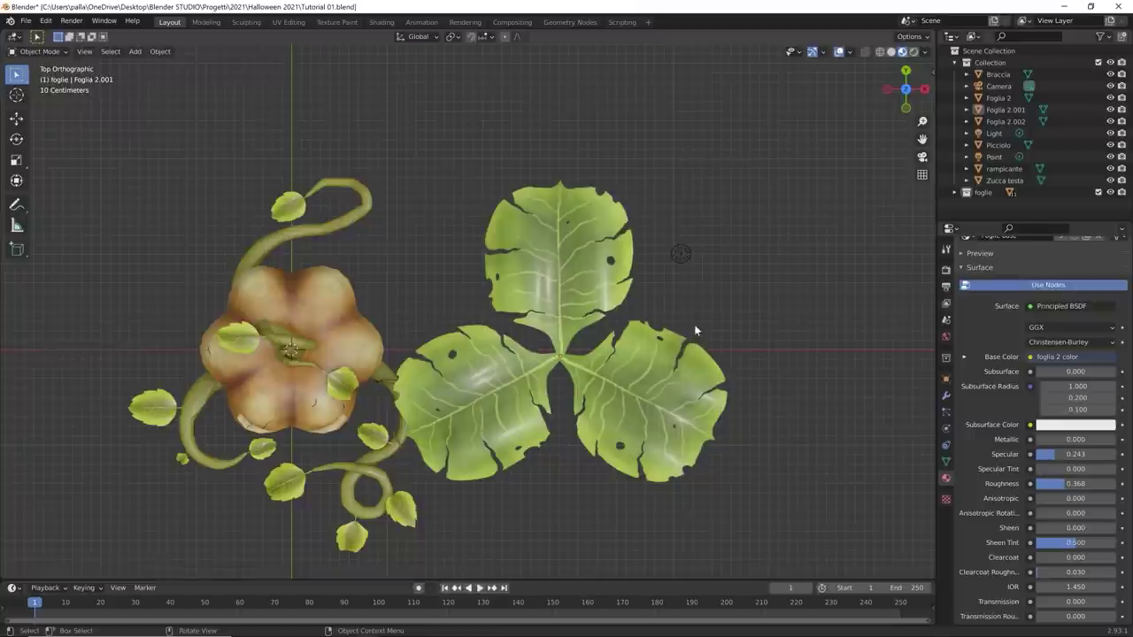
drag(699, 248, 505, 434)
Step: Join the three leaves into one object and enter Edit Mode
right_click(565, 396)
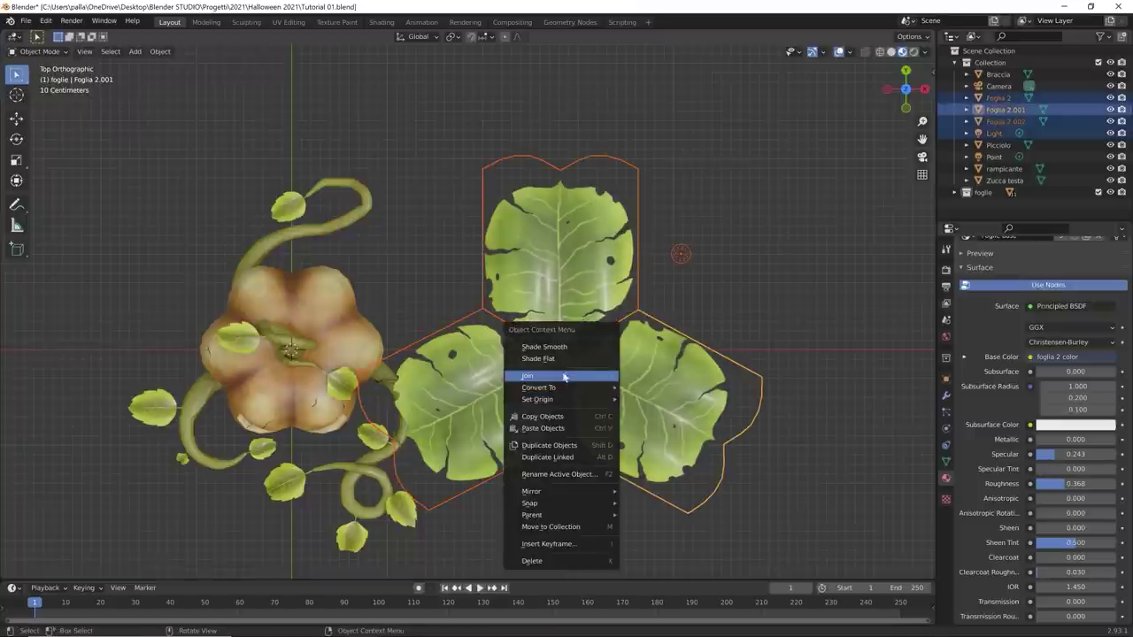
click(559, 377)
middle_drag(559, 377, 649, 388)
key(Tab)
key(Tab)
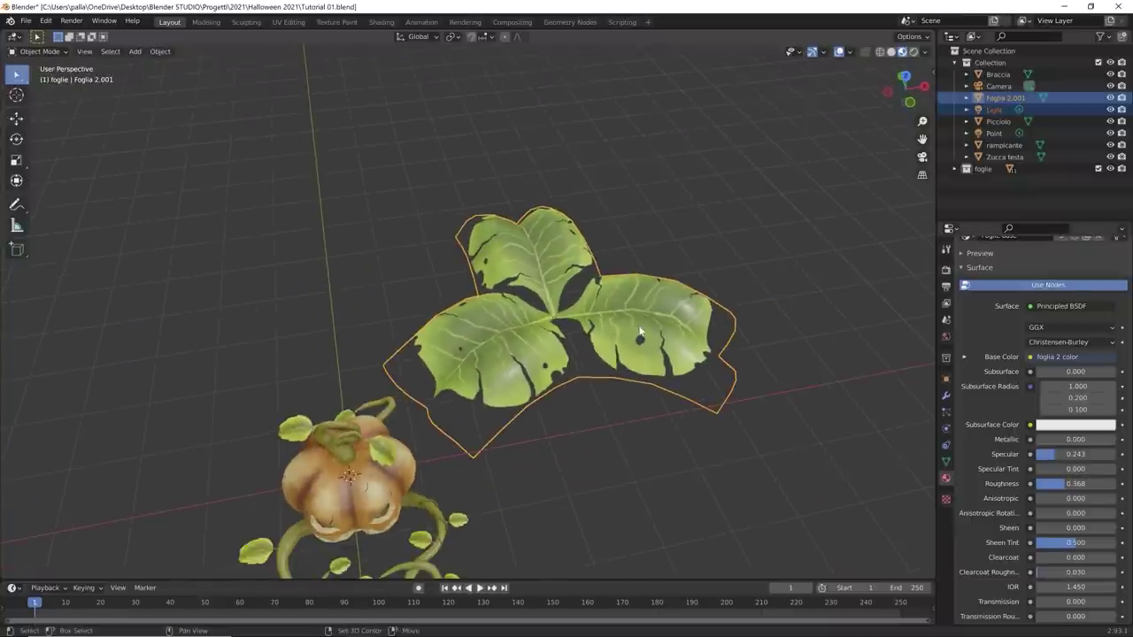
Step: Duplicate the leaf cluster straight up along Z and scale the copy to 0.658
key(shift+d)
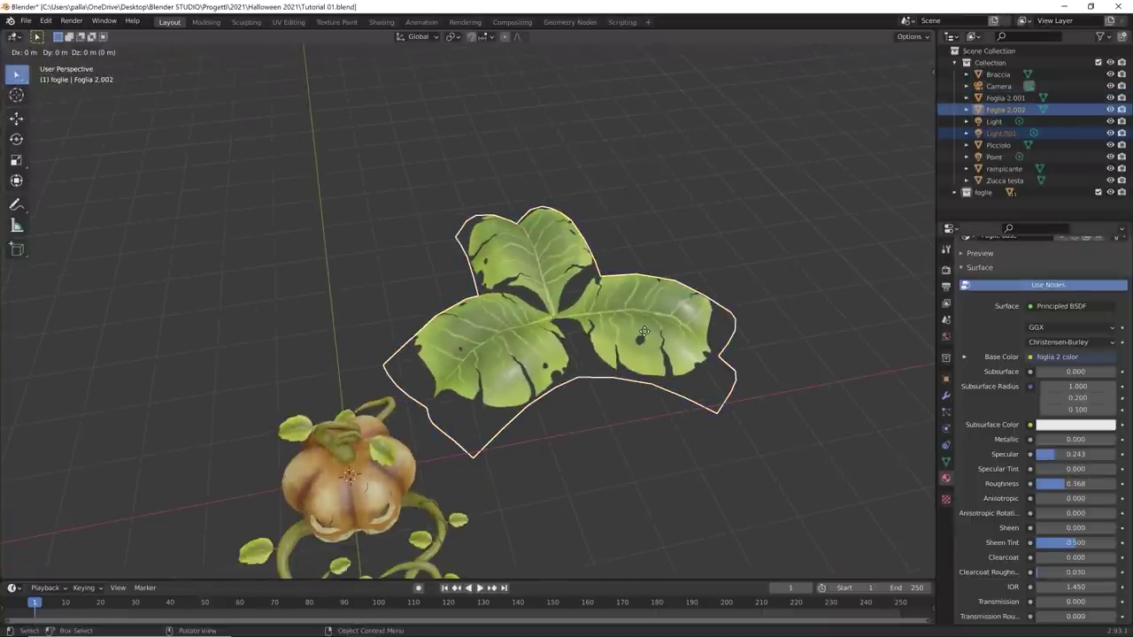
key(z)
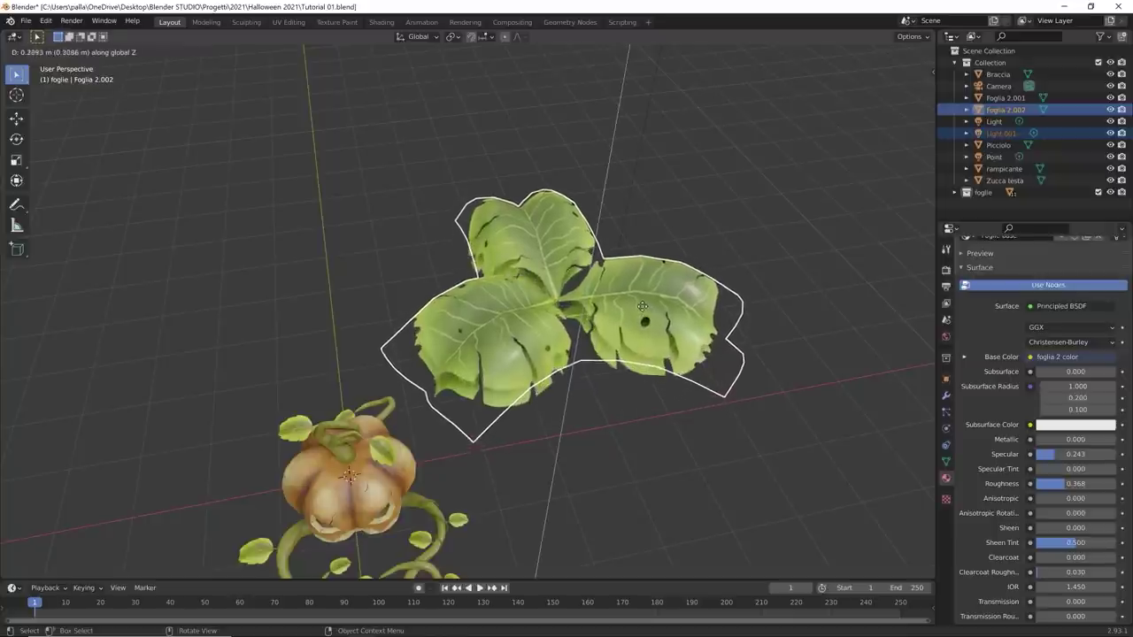
click(638, 301)
key(s)
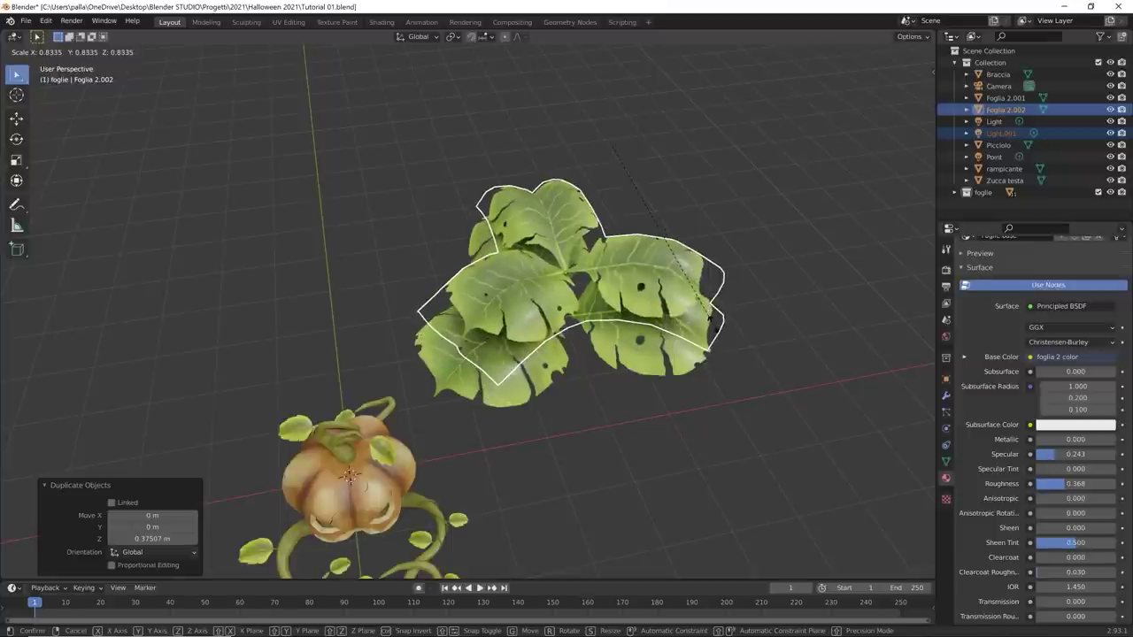
click(715, 330)
key(ctrl+z)
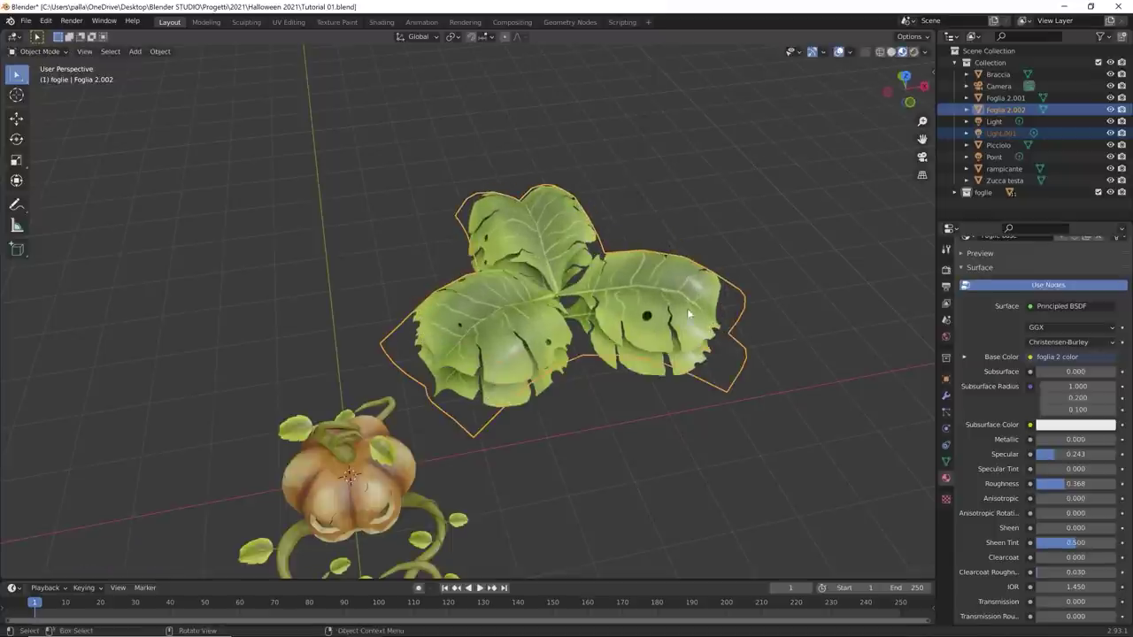
click(669, 229)
click(608, 296)
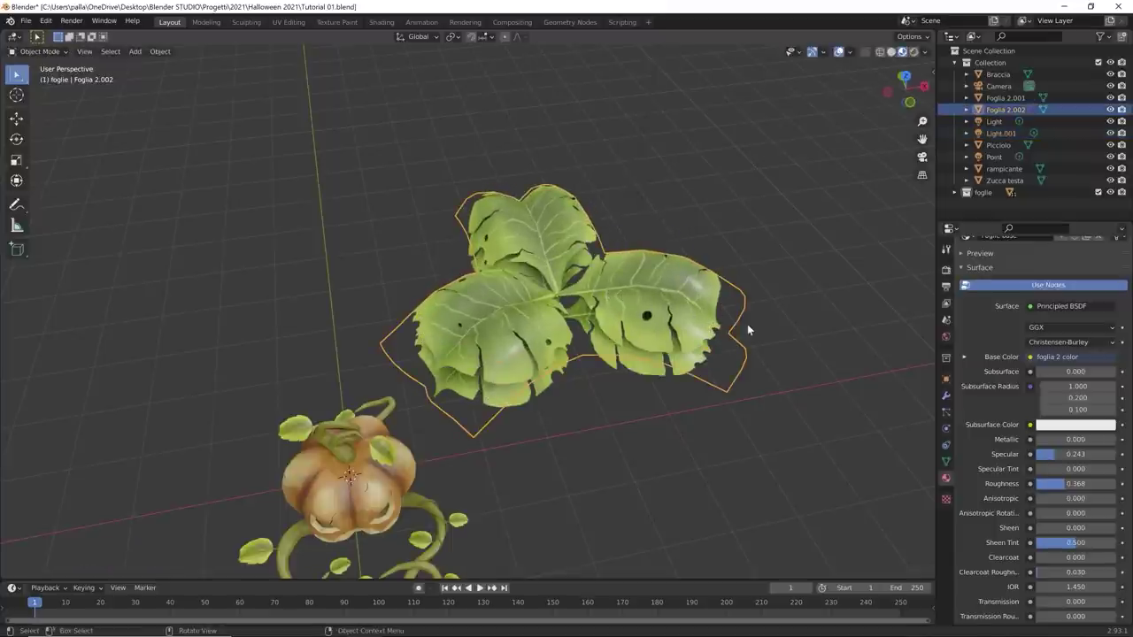
key(s)
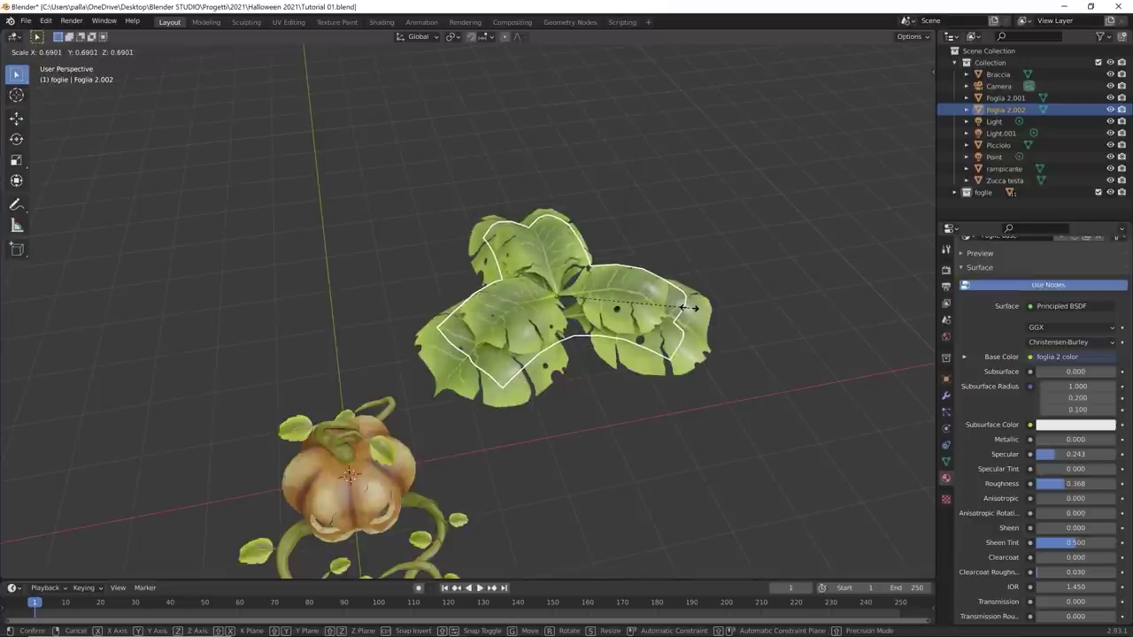
click(682, 308)
middle_drag(682, 308, 567, 288)
Step: Lift and bend the copied leaves' vertices with smooth proportional editing
key(Tab)
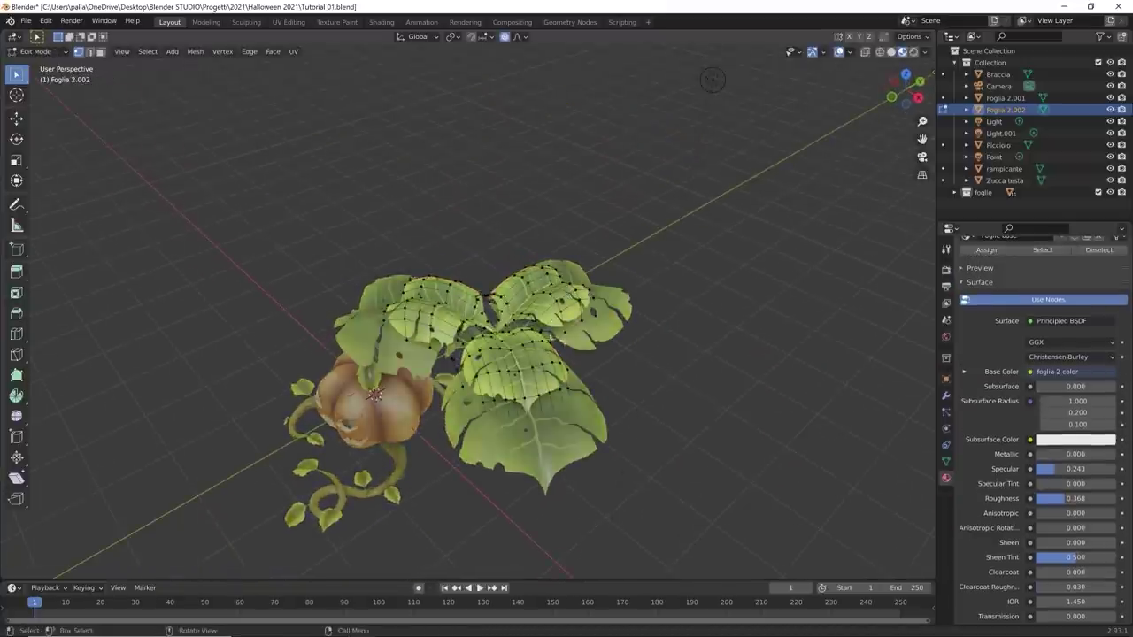
middle_drag(551, 337, 634, 322)
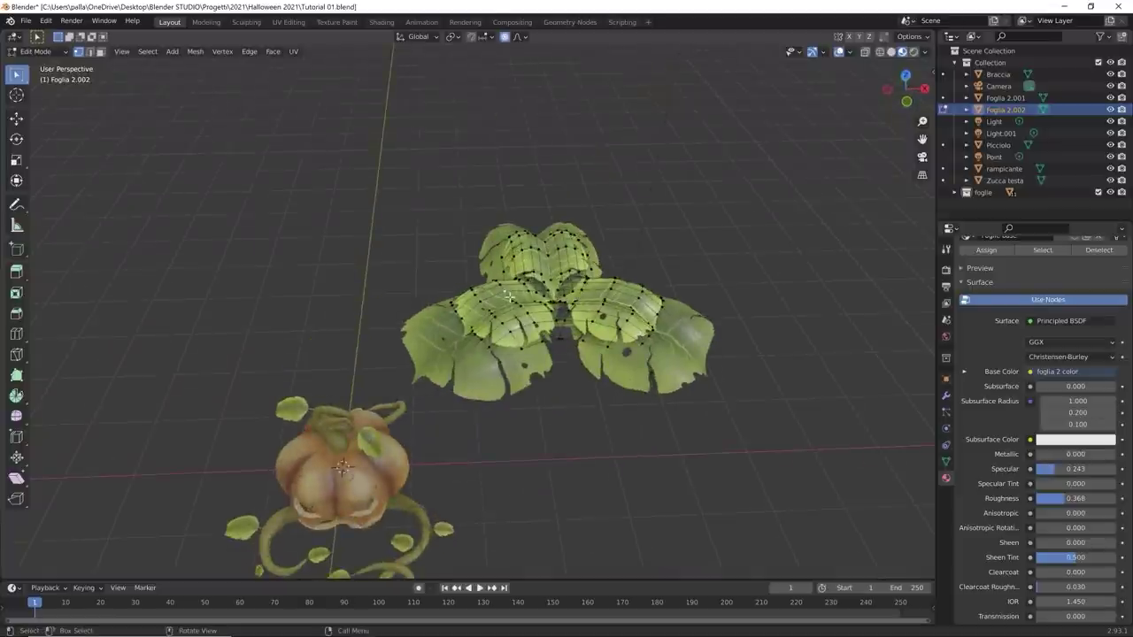
key(g)
key(z)
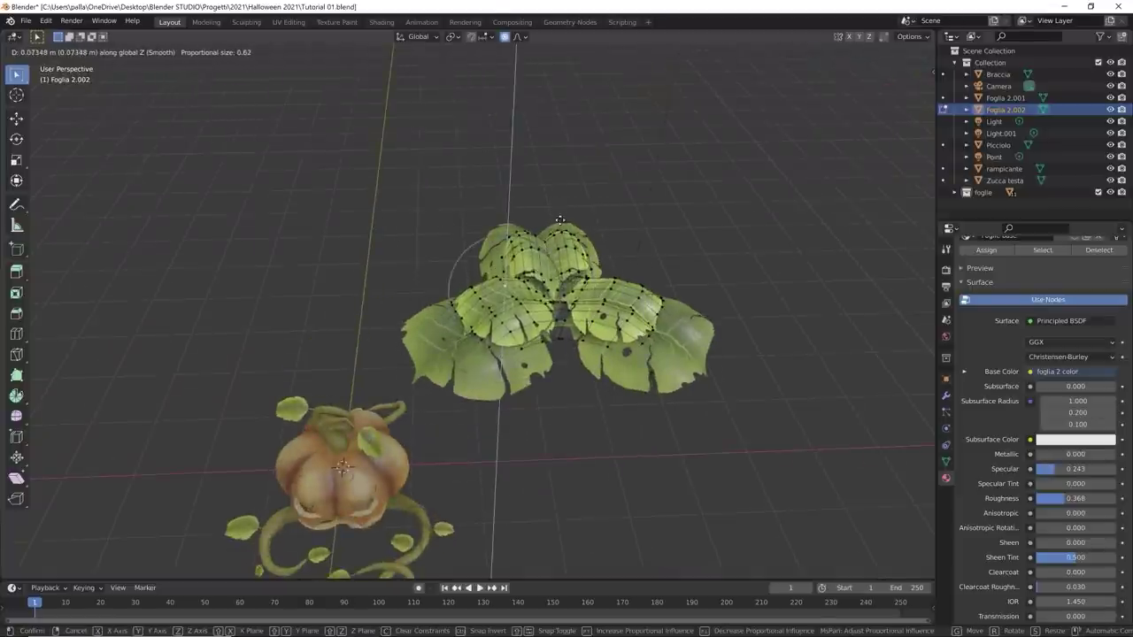
click(559, 213)
key(g)
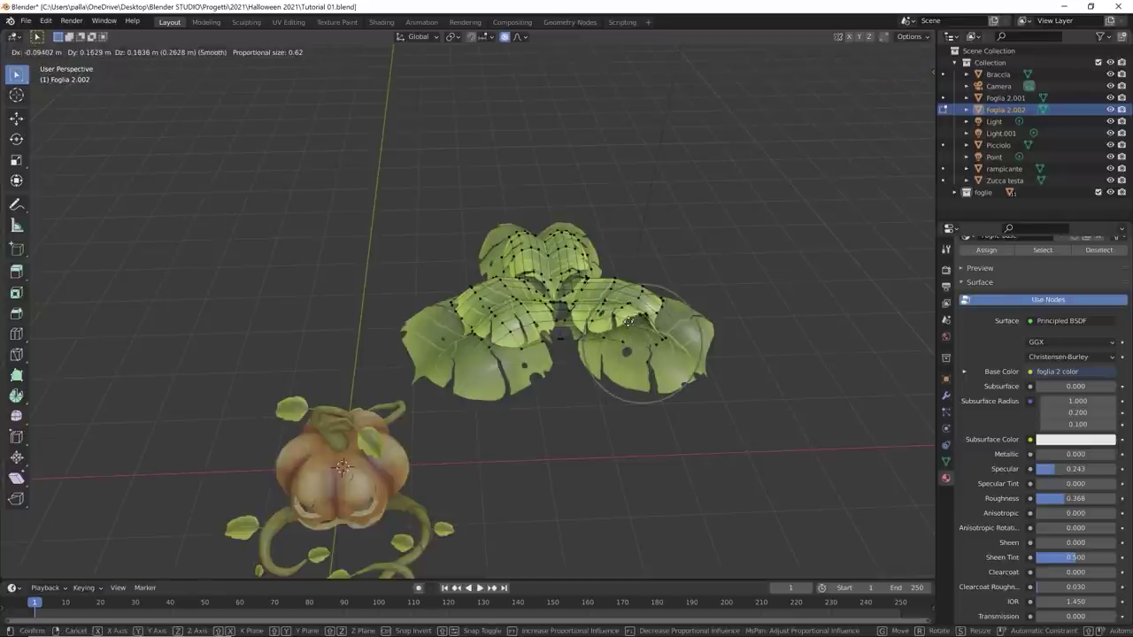
click(633, 330)
key(g)
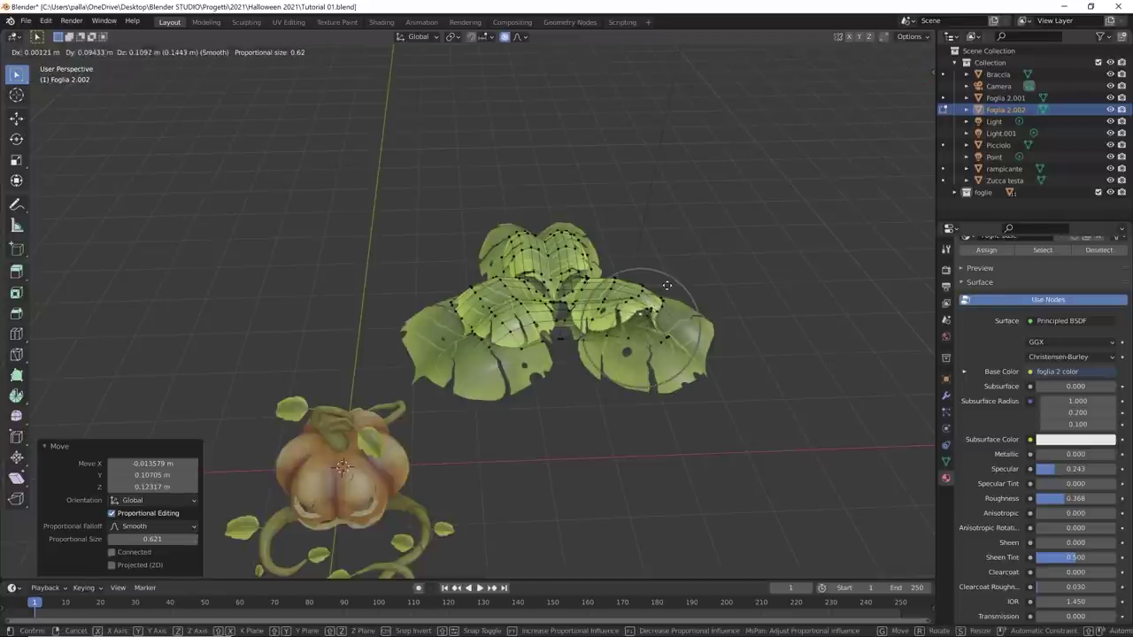
right_click(665, 301)
key(g)
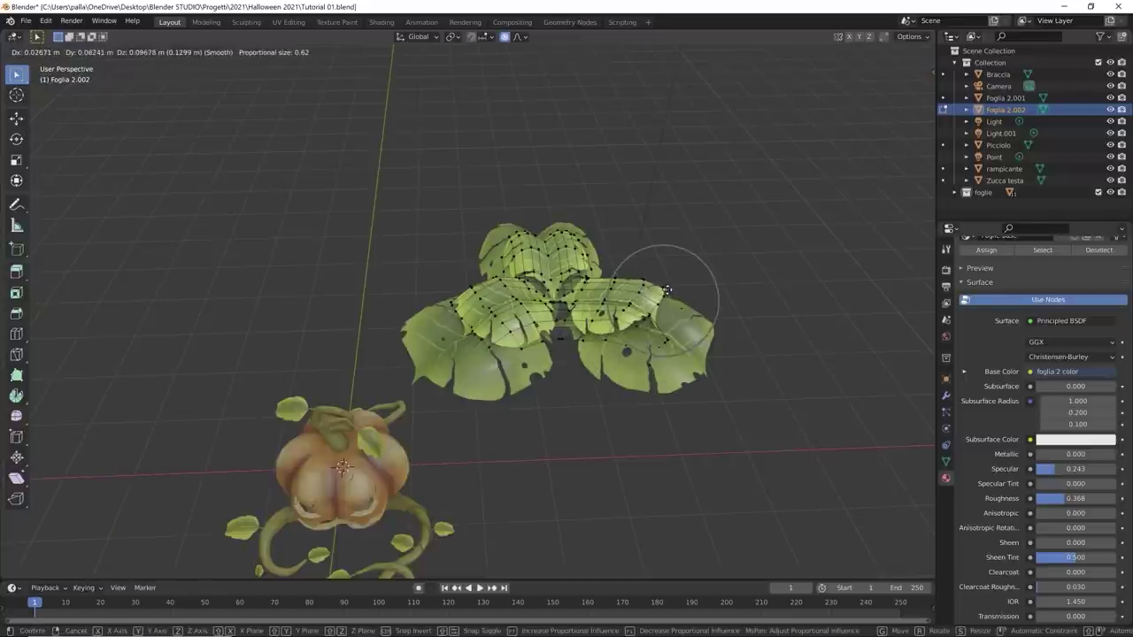
click(664, 300)
Step: Curl further parts of the leaf edges by moving individual vertices with soft falloff
middle_drag(664, 301, 584, 310)
key(g)
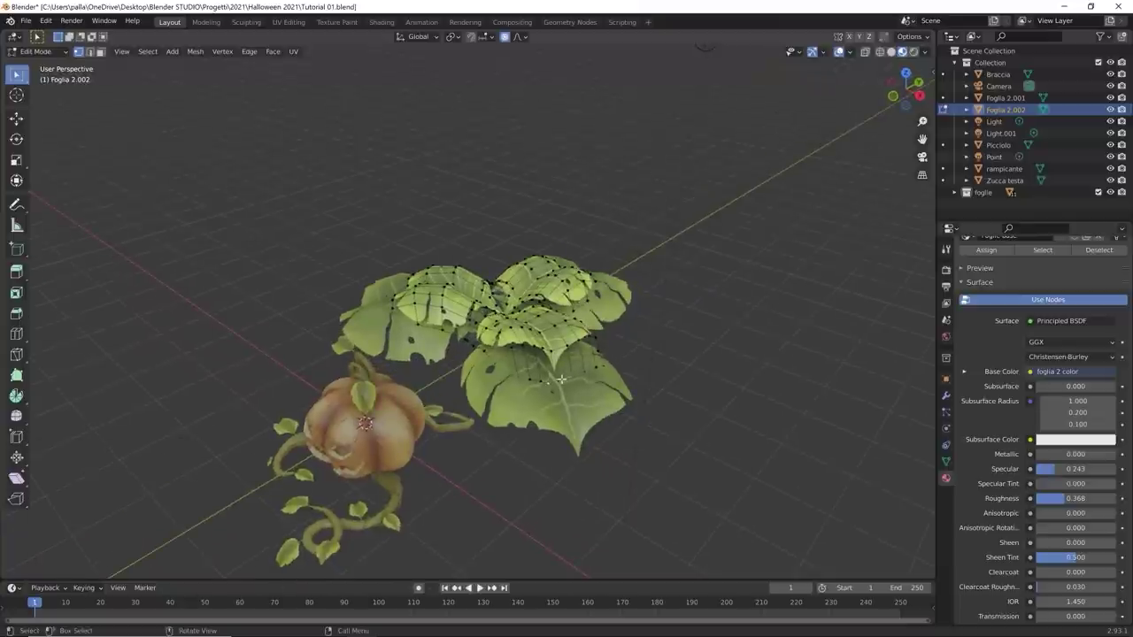
click(572, 352)
middle_drag(572, 352, 470, 227)
key(g)
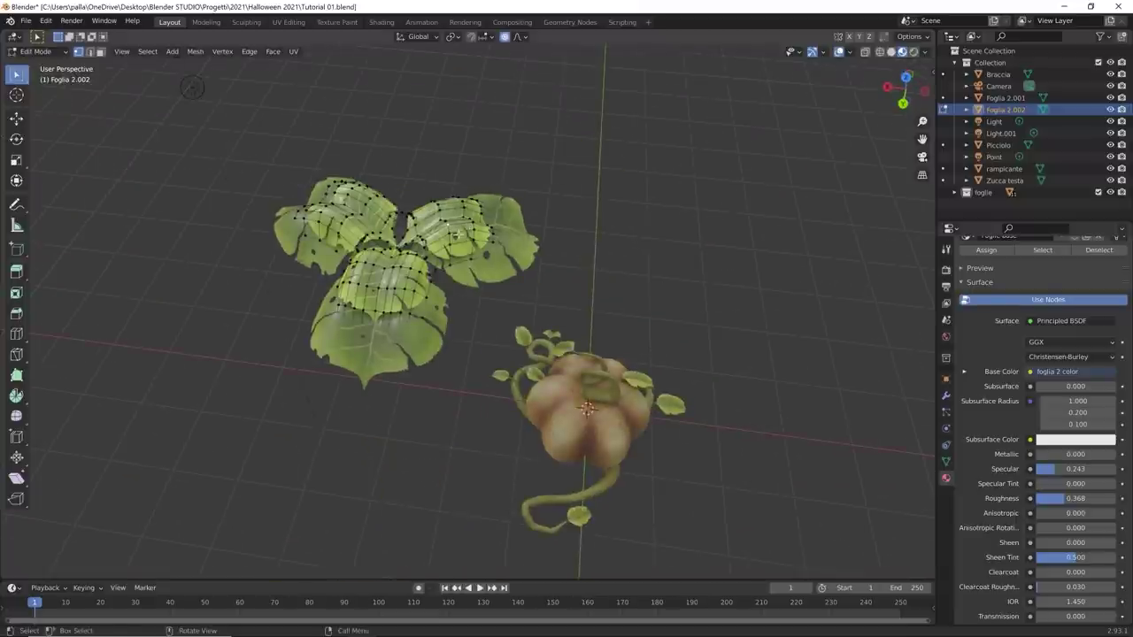
click(457, 247)
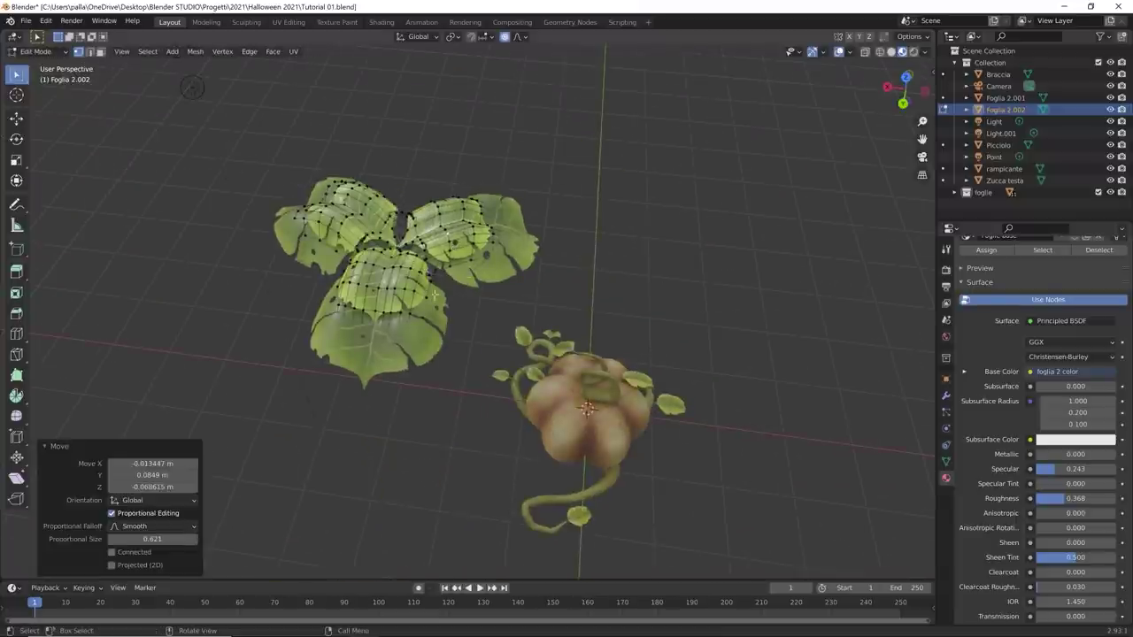
click(510, 241)
key(g)
click(510, 239)
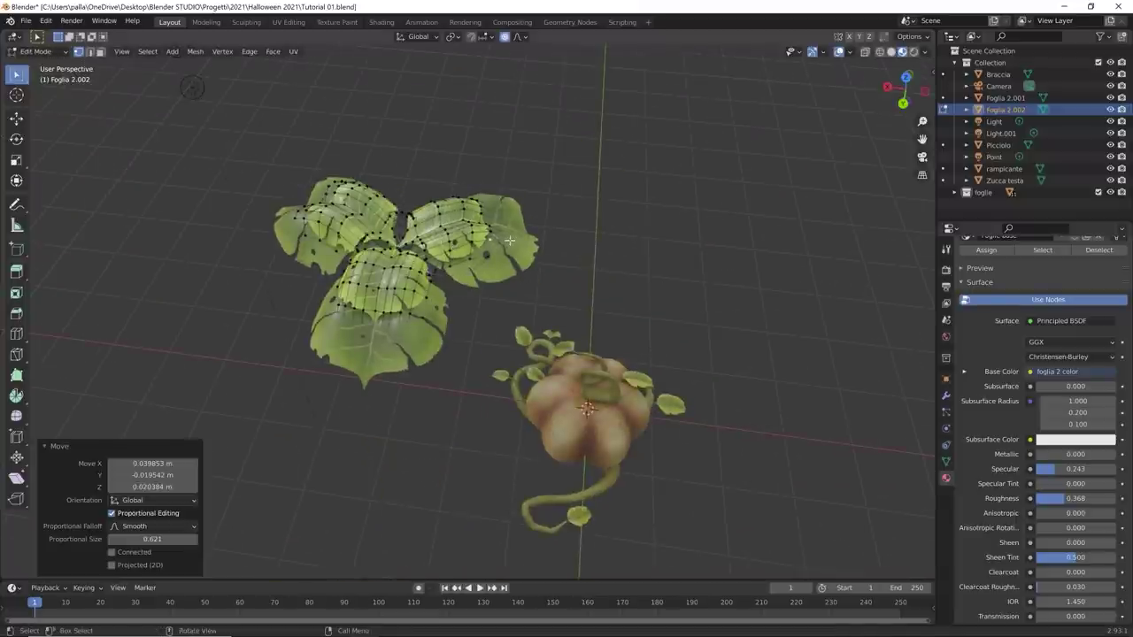
key(g)
click(502, 236)
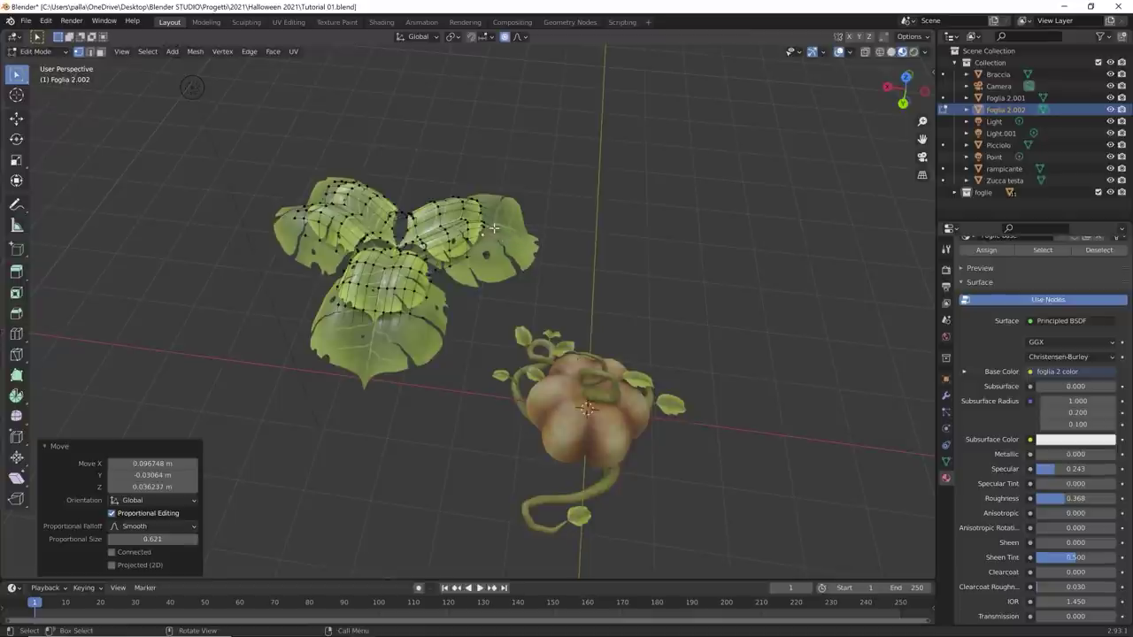
key(g)
click(478, 227)
Step: Pull the front leaf into a wide soft bend, then return to Object Mode and select the cluster
middle_drag(478, 227, 484, 289)
key(g)
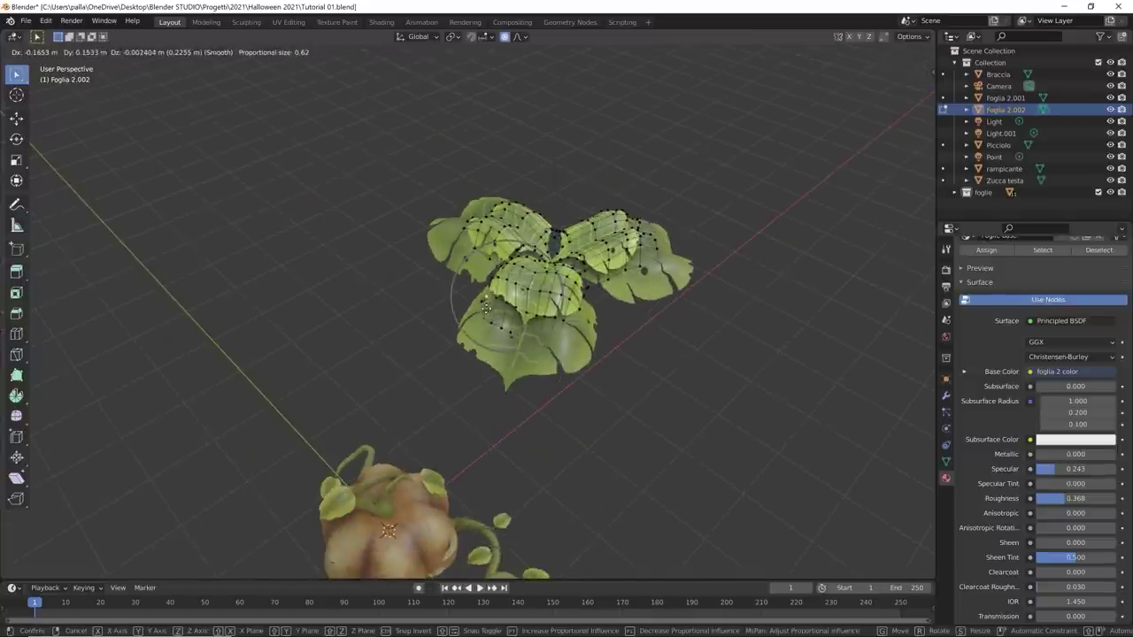
click(527, 336)
click(522, 342)
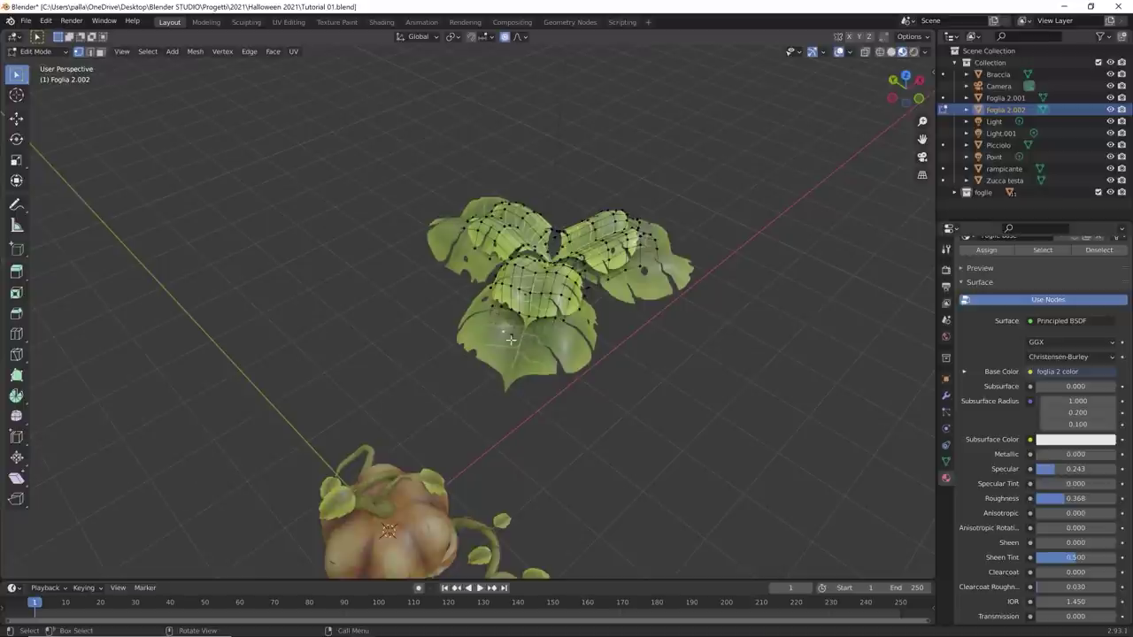
key(g)
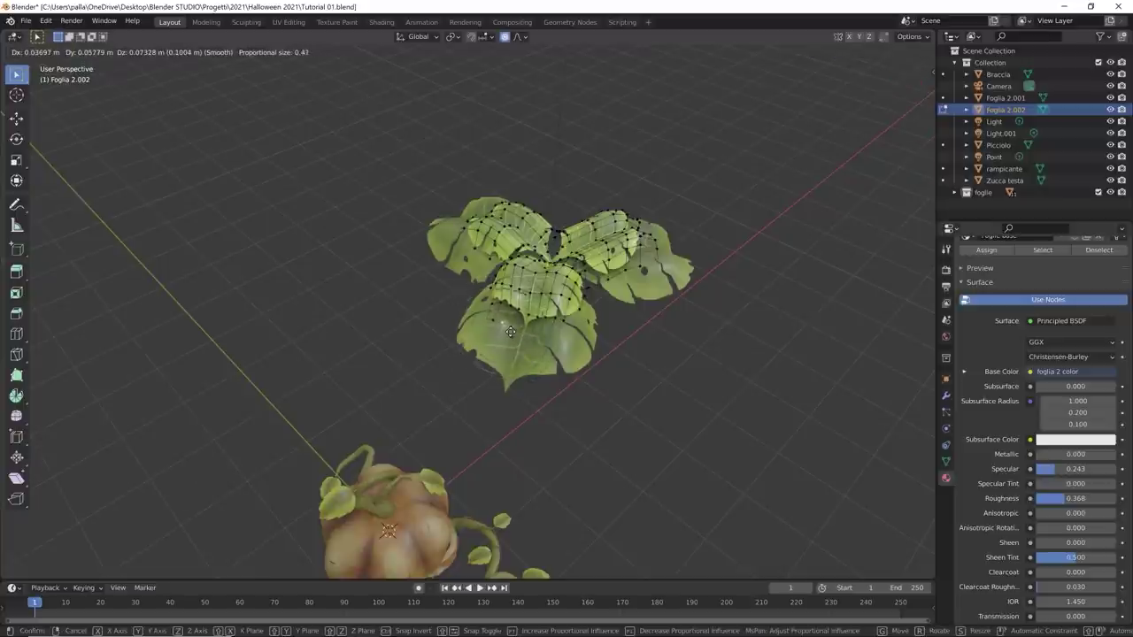
scroll(510, 331, down, 11)
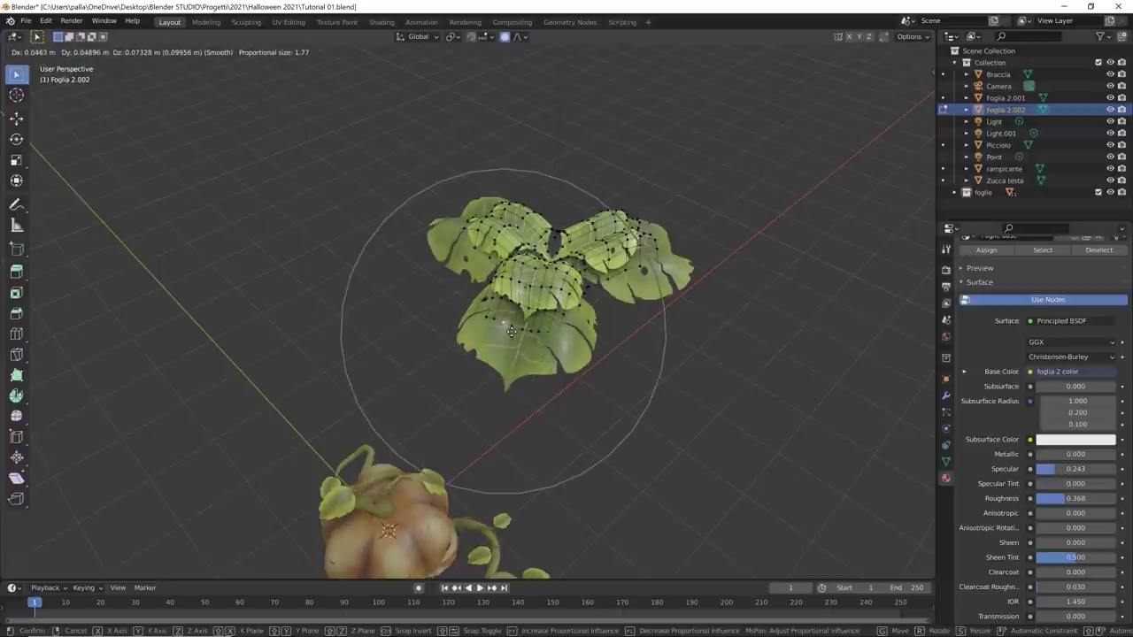
click(510, 331)
middle_drag(691, 343, 620, 352)
key(Tab)
middle_drag(683, 304, 683, 390)
click(530, 255)
Step: Turn the upper leaf cluster 55.9° about the Z axis
key(r)
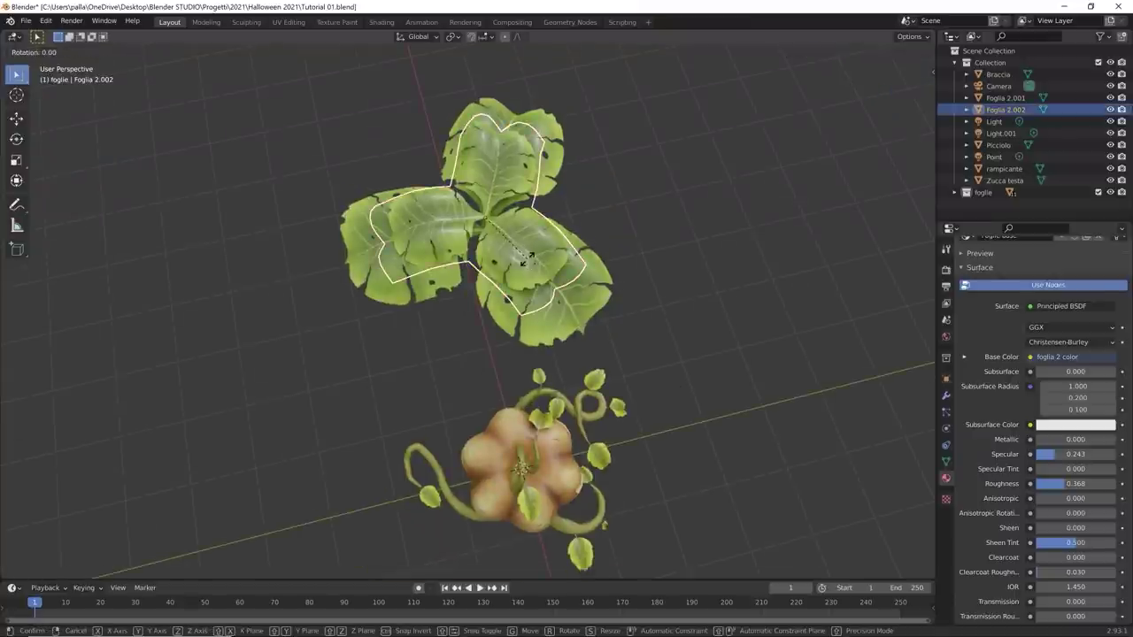
key(z)
click(619, 201)
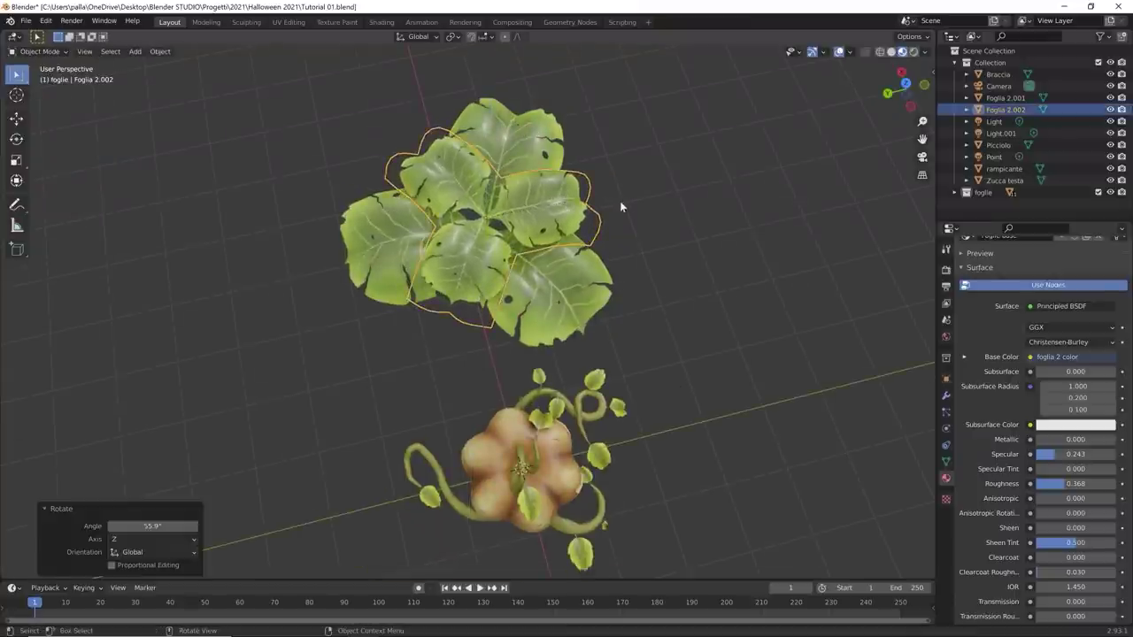
click(620, 201)
middle_drag(620, 201, 534, 399)
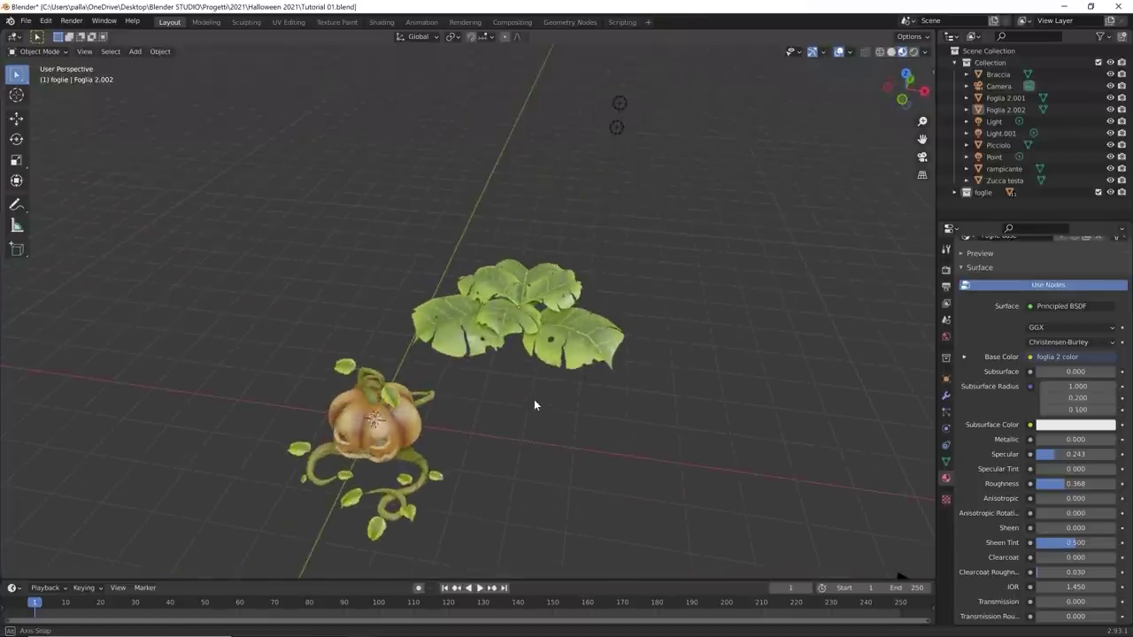
drag(618, 252, 431, 367)
Step: Select both leaf clusters and join them into a single object
middle_drag(431, 368, 548, 371)
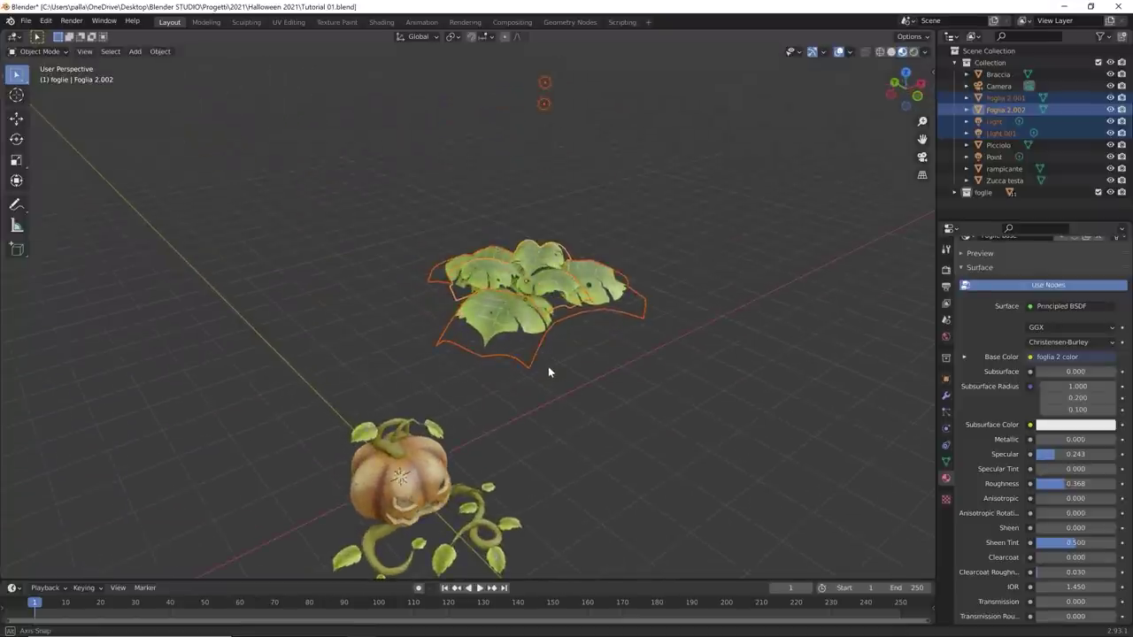
key(g)
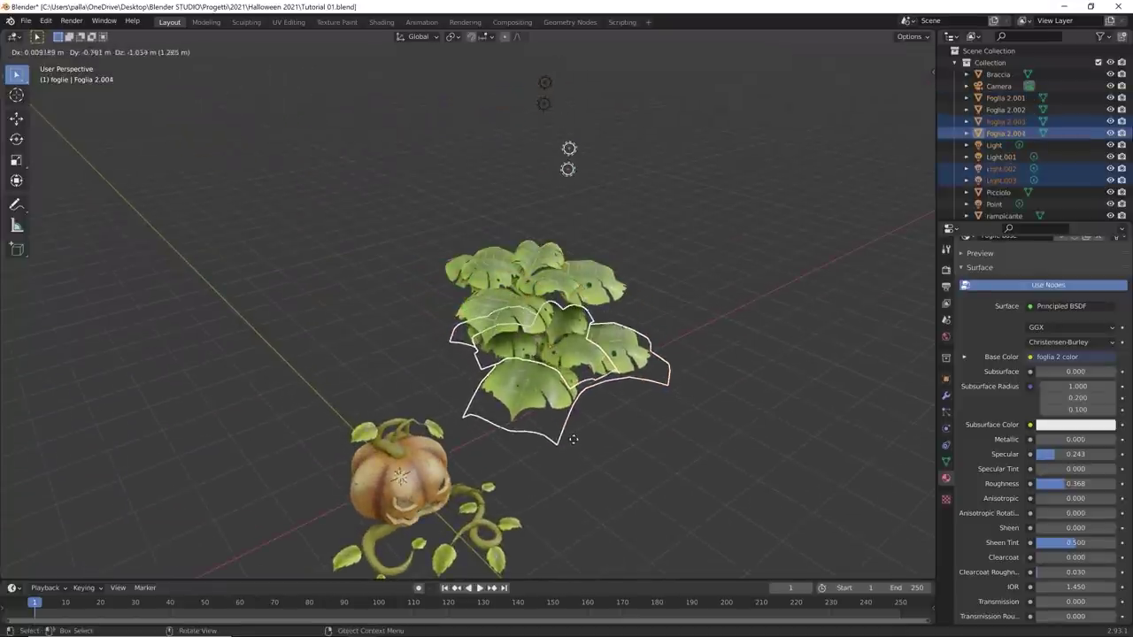
click(573, 433)
key(ctrl+z)
right_click(584, 281)
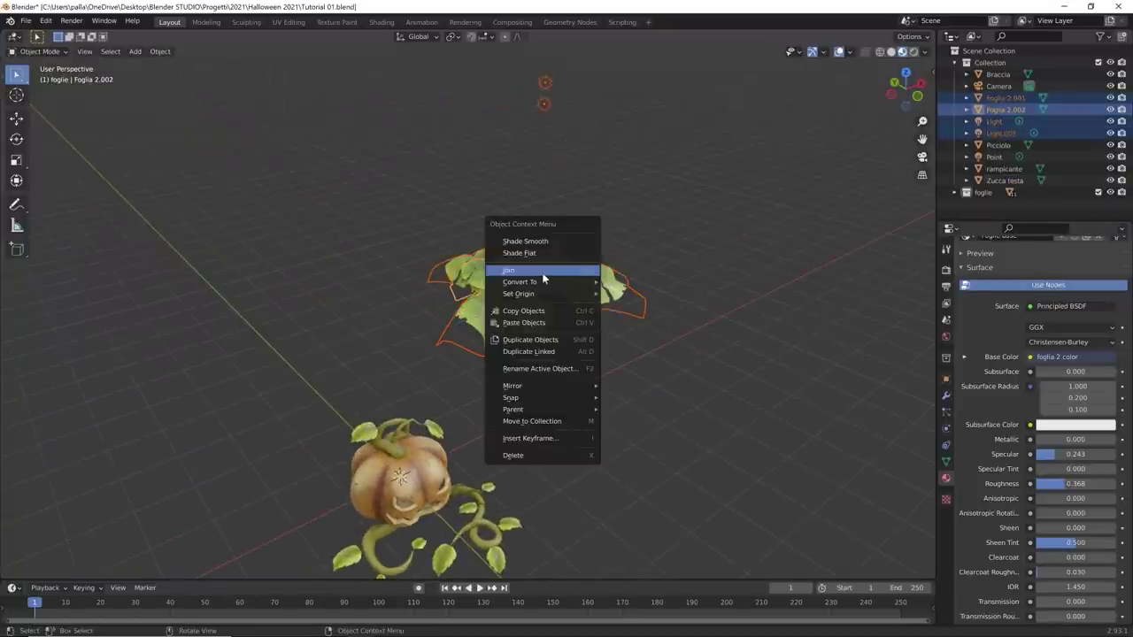
click(543, 276)
Step: Duplicate the joined leaves and place the copy up and to the right
key(shift+d)
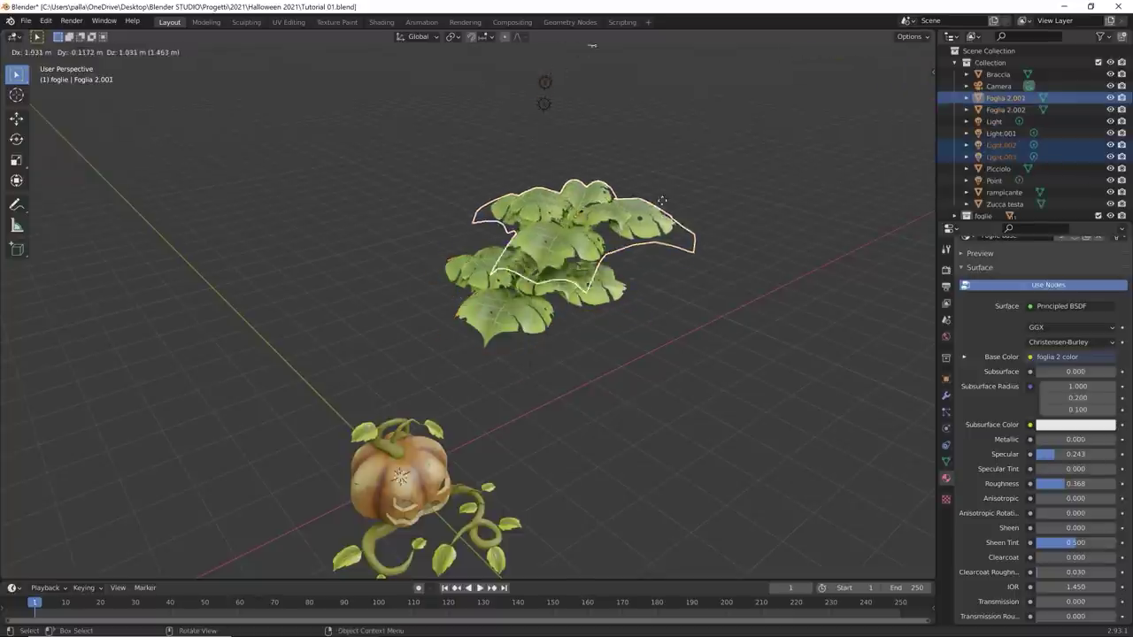
click(728, 168)
click(544, 301)
middle_drag(572, 374, 534, 292)
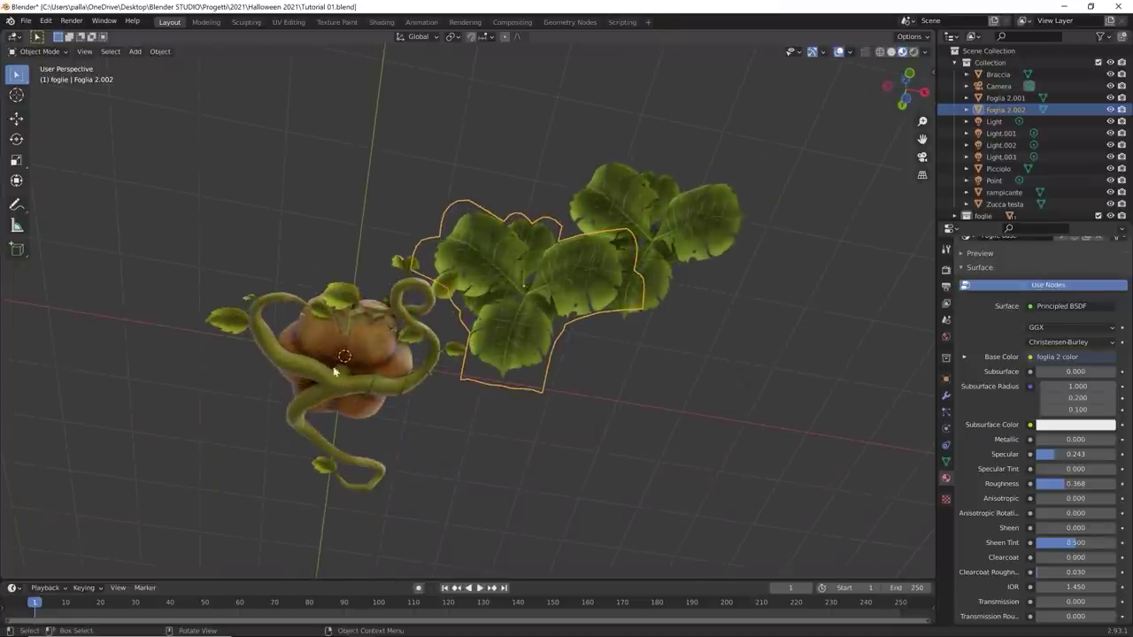
Step: Place the 3D cursor under the pumpkin and snap the selected leaves to it
click(16, 94)
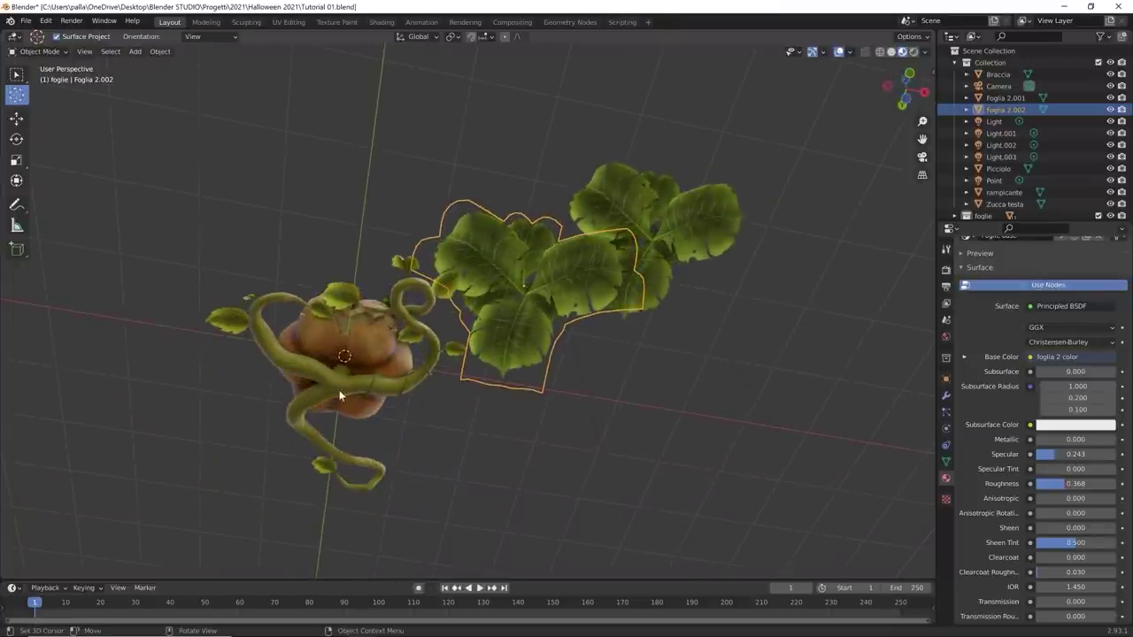
middle_drag(334, 386, 587, 237)
scroll(580, 270, down, 5)
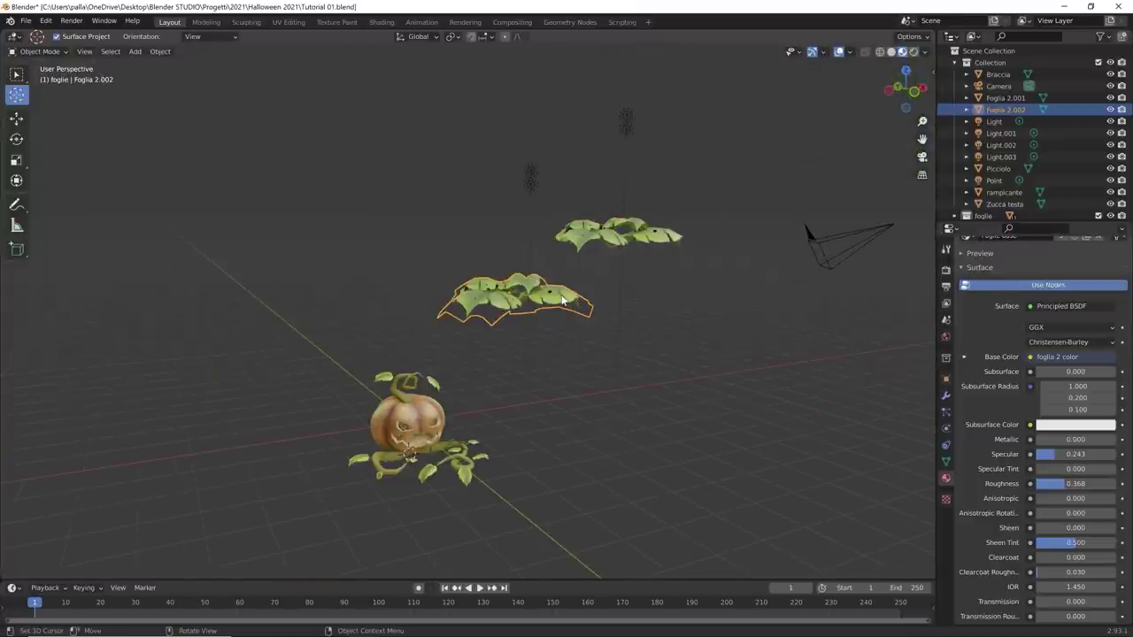
key(shift+s)
click(563, 228)
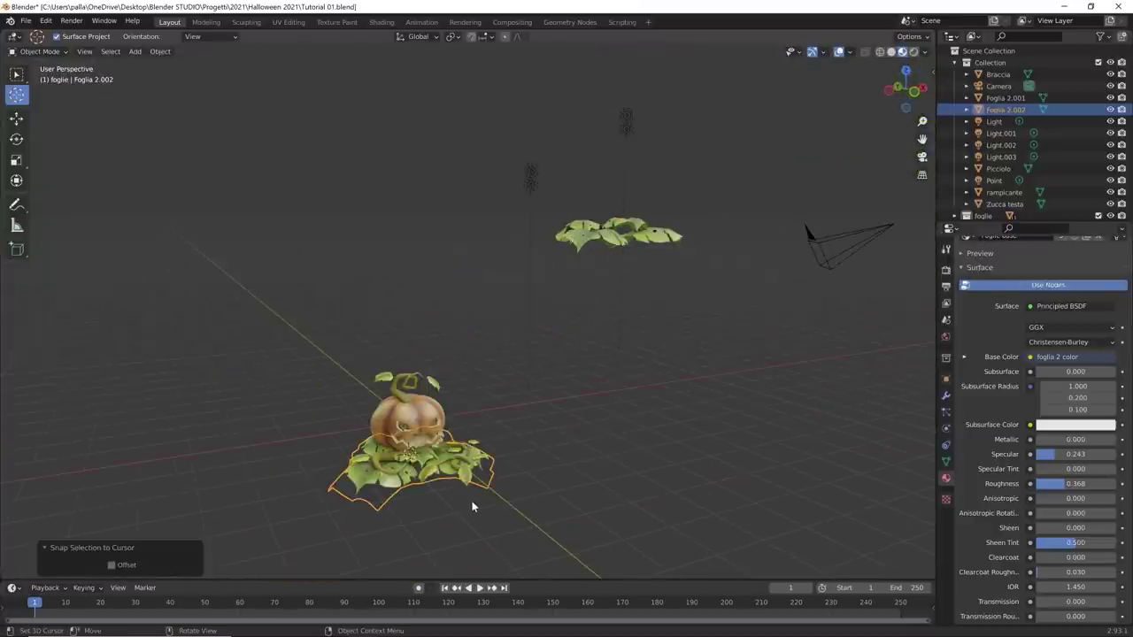
middle_drag(473, 507, 754, 325)
scroll(606, 351, up, 5)
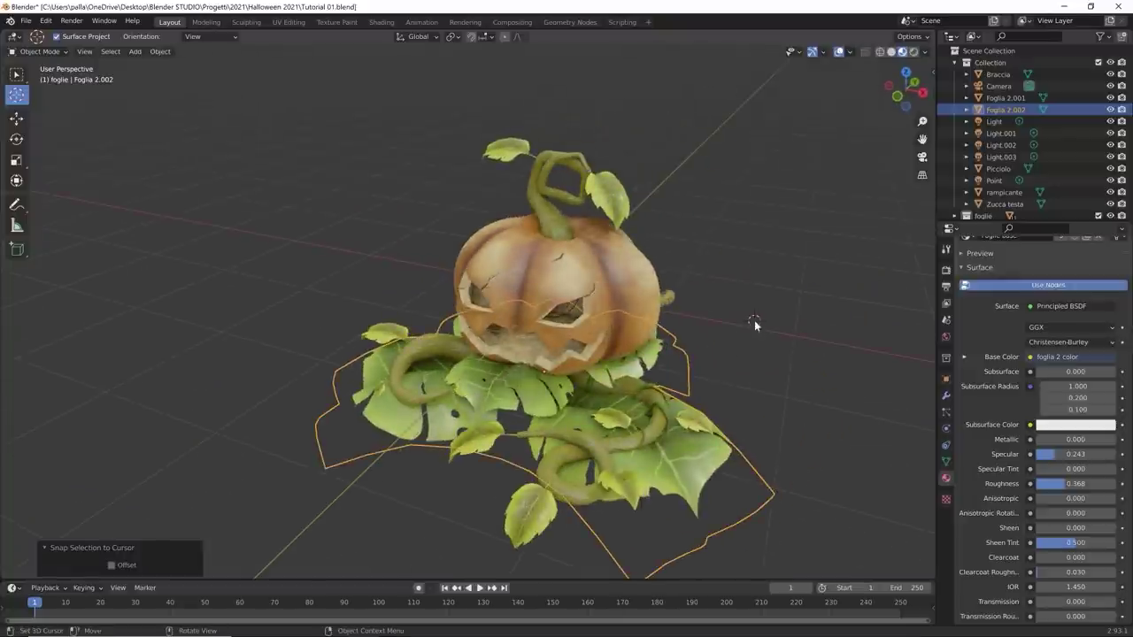
Step: Select the front leaf cluster Foglia 2.002 and lower it along Z
key(w)
click(313, 250)
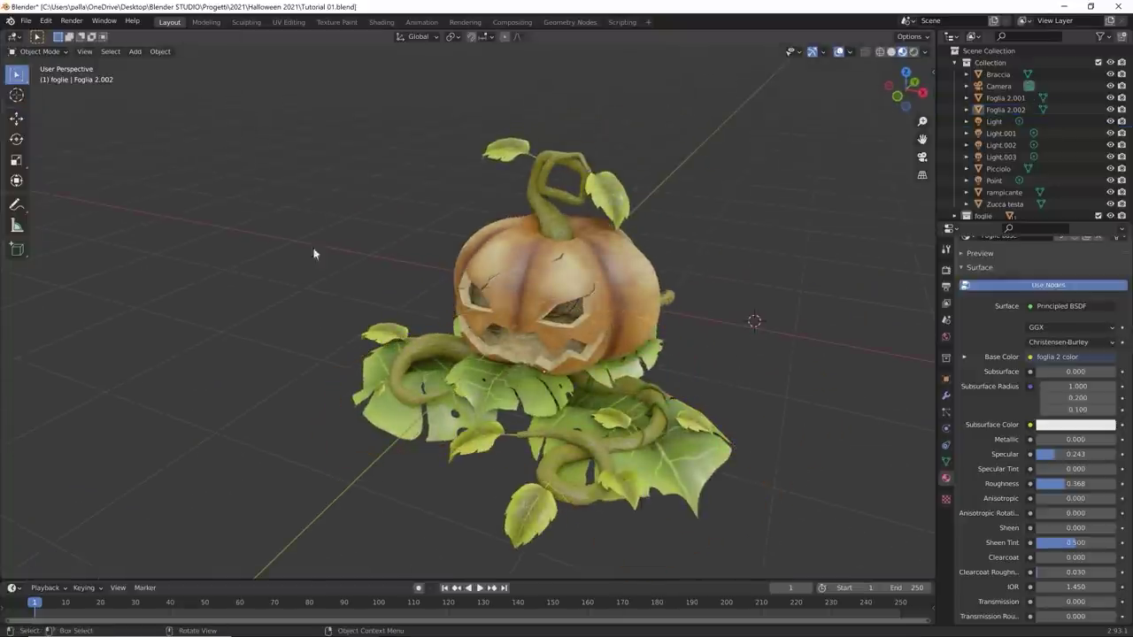
middle_drag(314, 250, 386, 256)
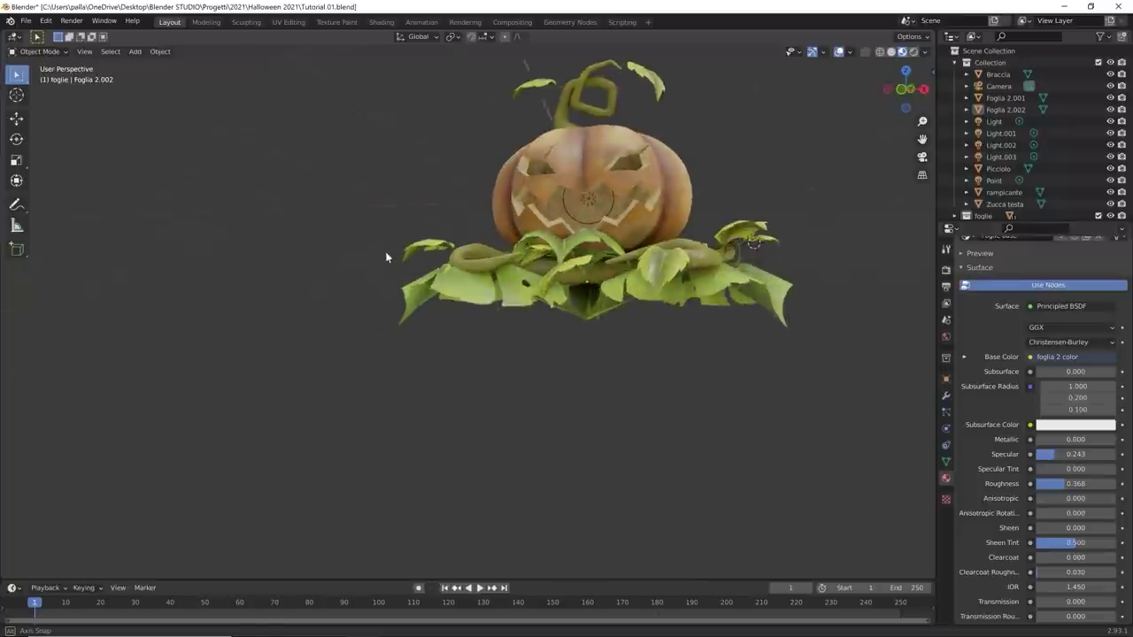
click(457, 303)
key(g)
key(z)
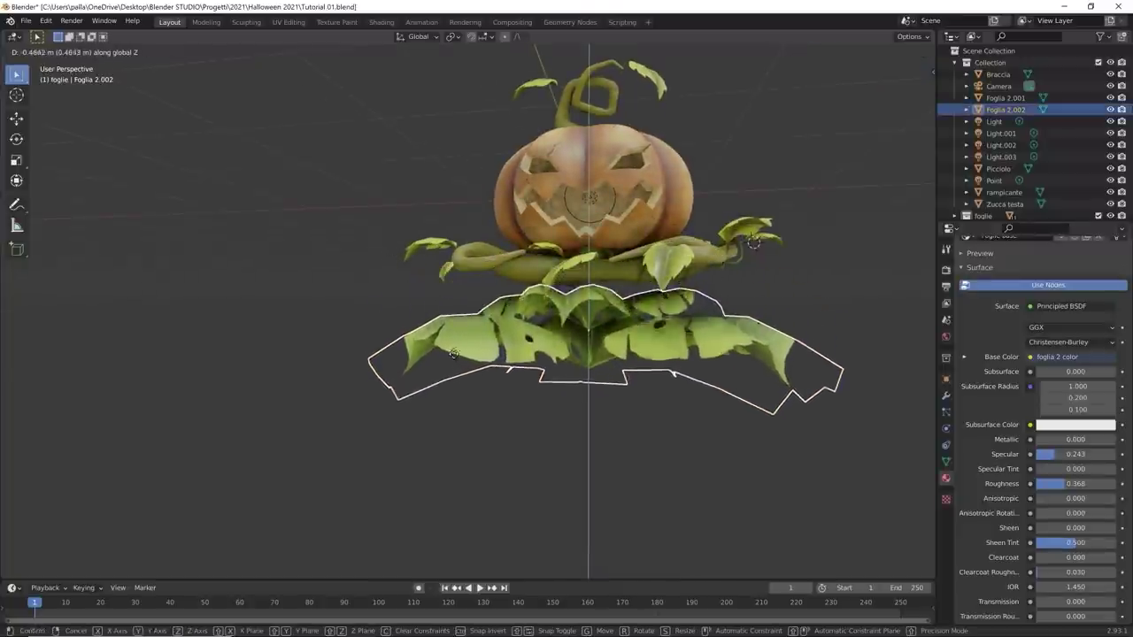
click(454, 335)
click(549, 402)
middle_drag(548, 401, 576, 460)
Step: Scale Foglia 2.002 to 0.659 and raise it about 0.16 m along Z
click(642, 443)
key(s)
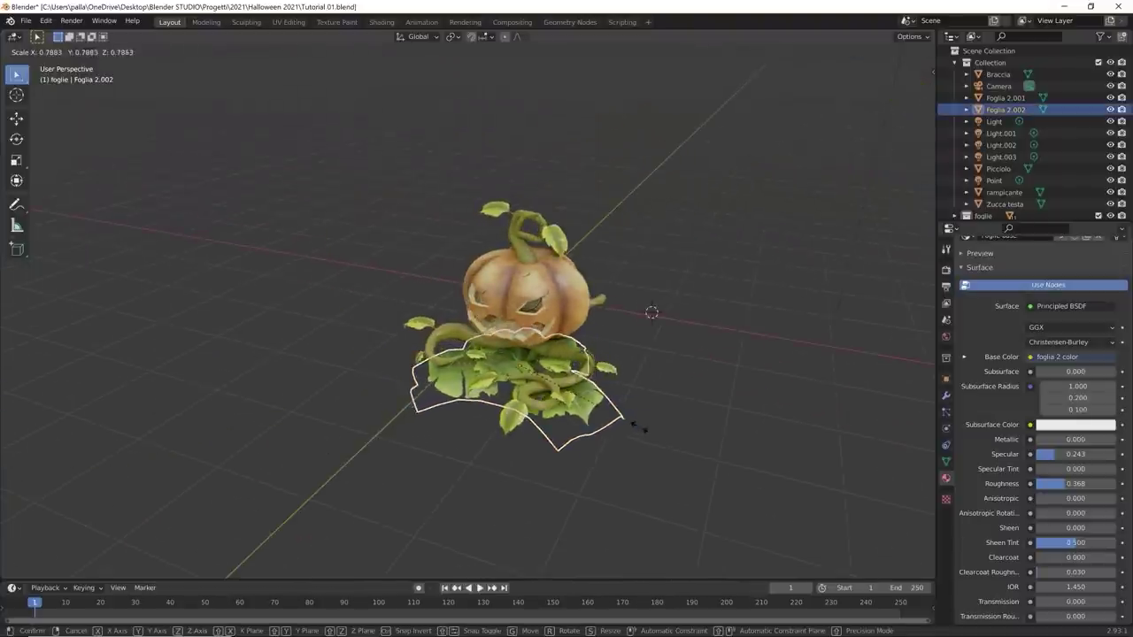
click(619, 417)
middle_drag(620, 416, 618, 433)
key(g)
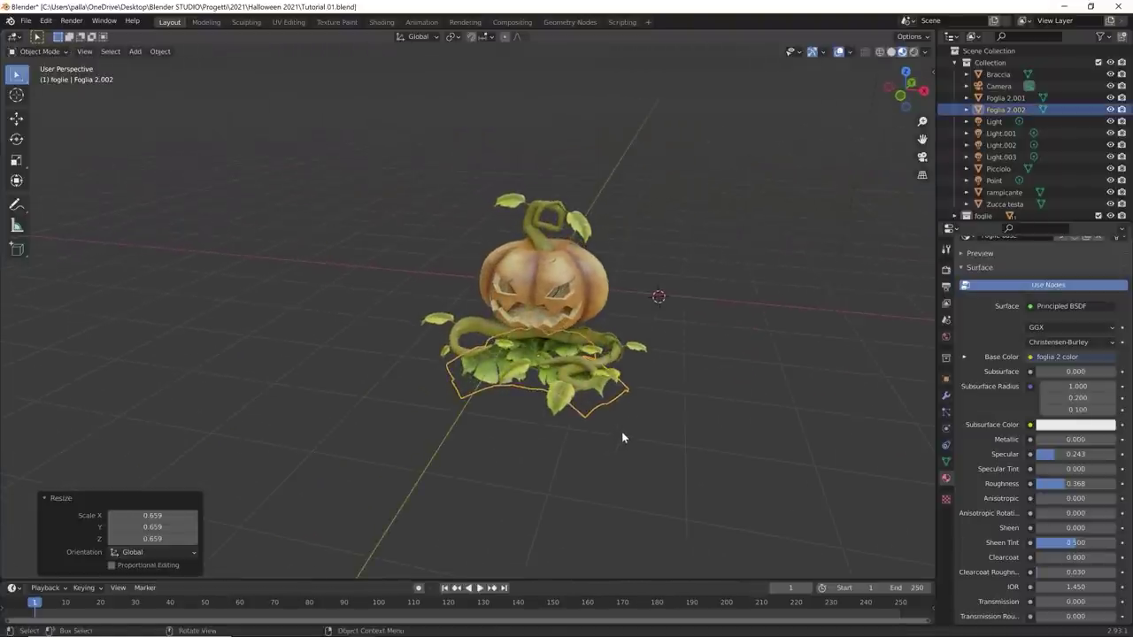
key(z)
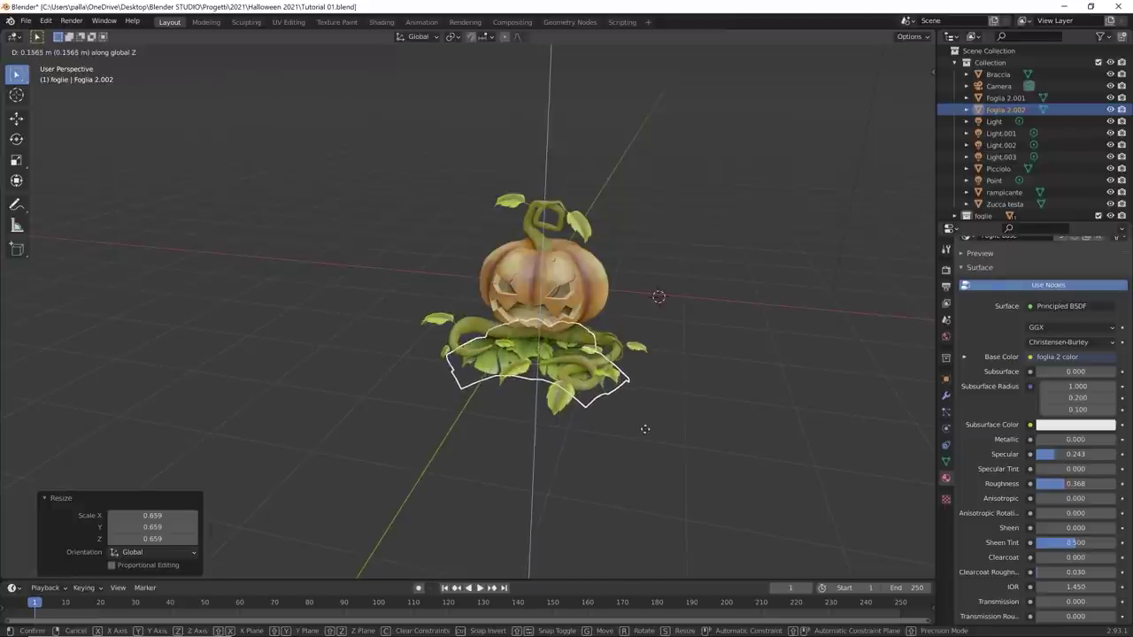
click(655, 416)
click(662, 409)
middle_drag(663, 409, 602, 423)
middle_drag(655, 426, 568, 432)
scroll(616, 423, down, 3)
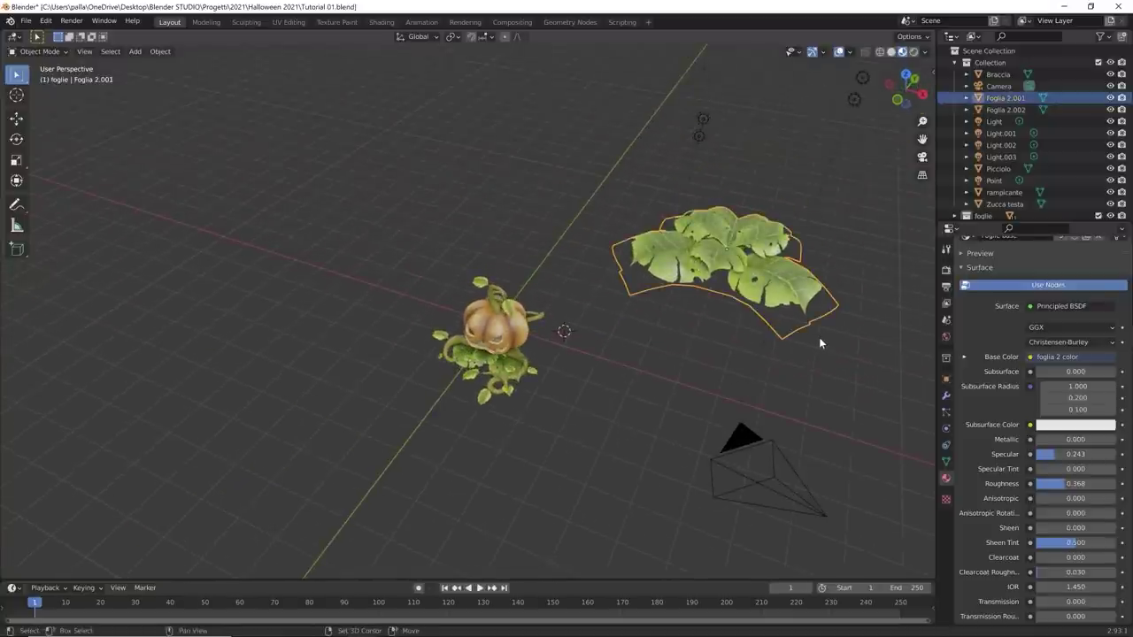
Step: Duplicate the floating leaf cluster to create Foglia 2.003
key(shift+d)
click(449, 264)
scroll(509, 431, up, 8)
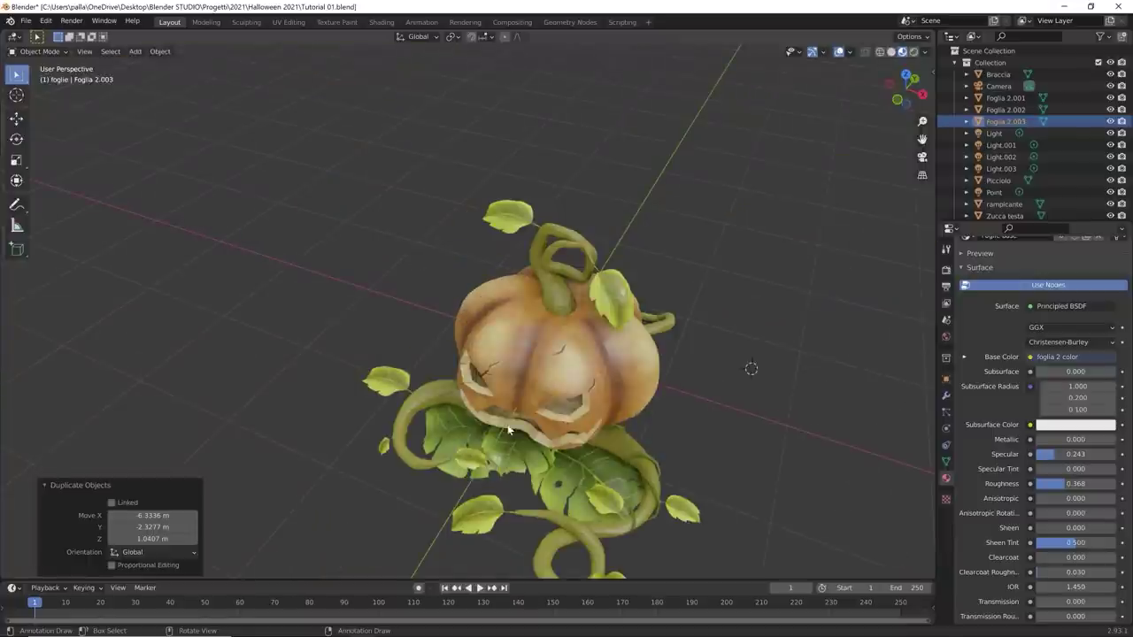
scroll(505, 416, down, 4)
scroll(592, 392, up, 9)
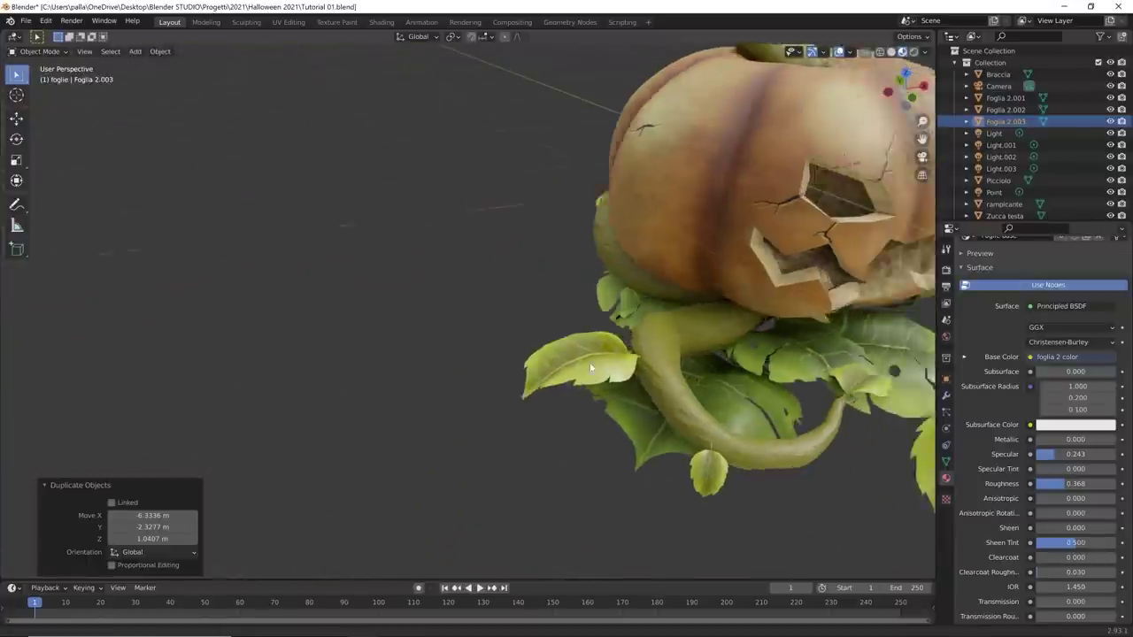
middle_drag(592, 367, 509, 359)
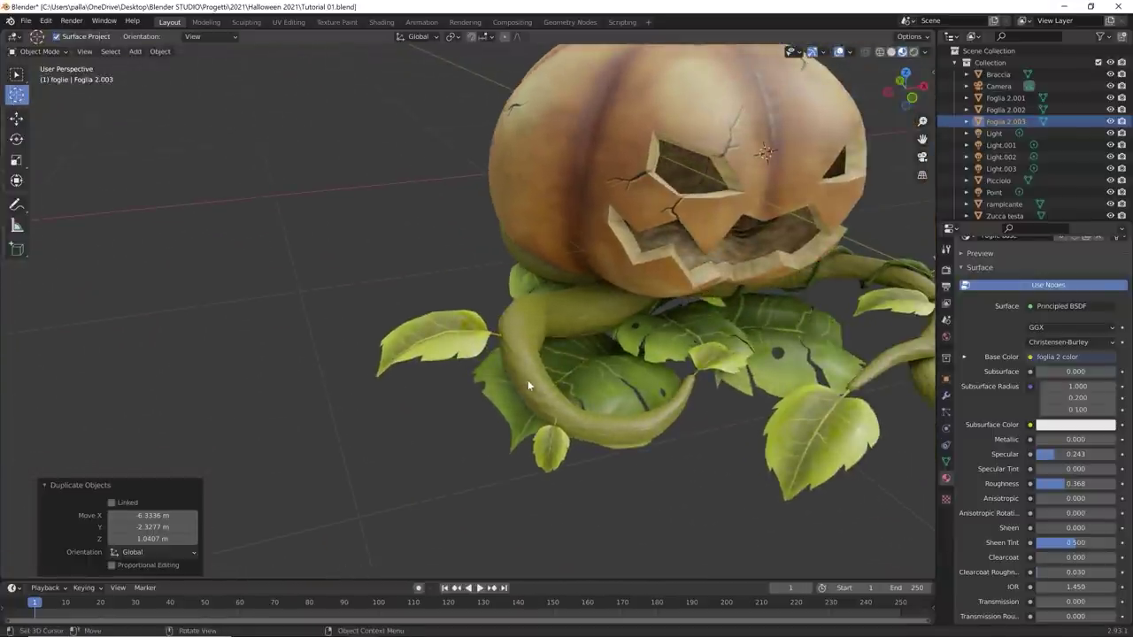
scroll(531, 379, down, 4)
middle_drag(628, 368, 618, 380)
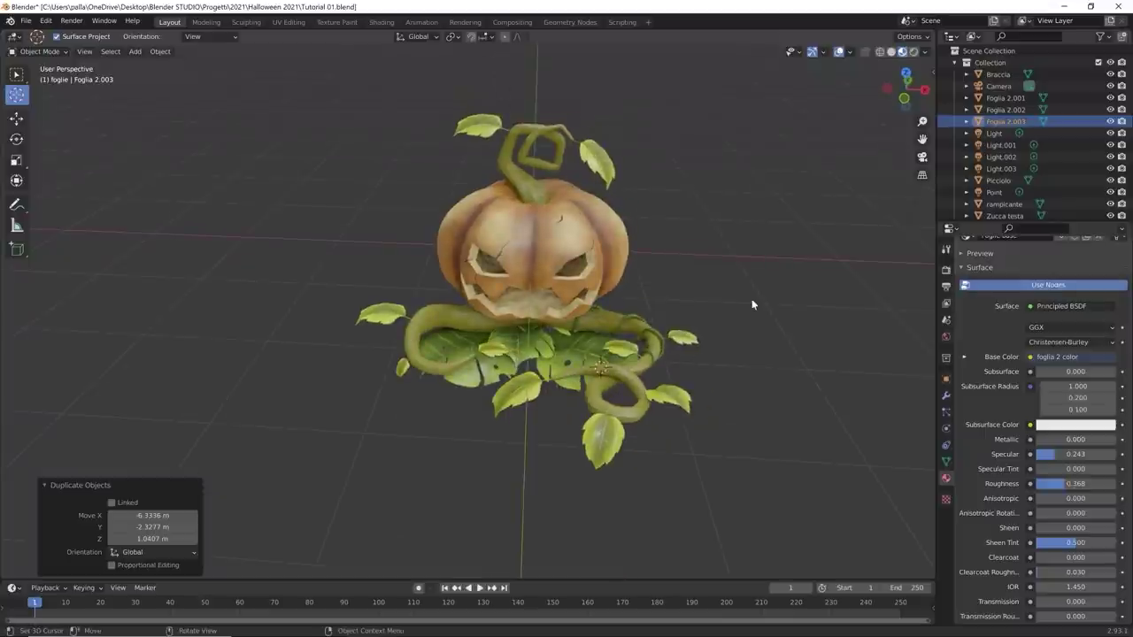
scroll(400, 198, down, 5)
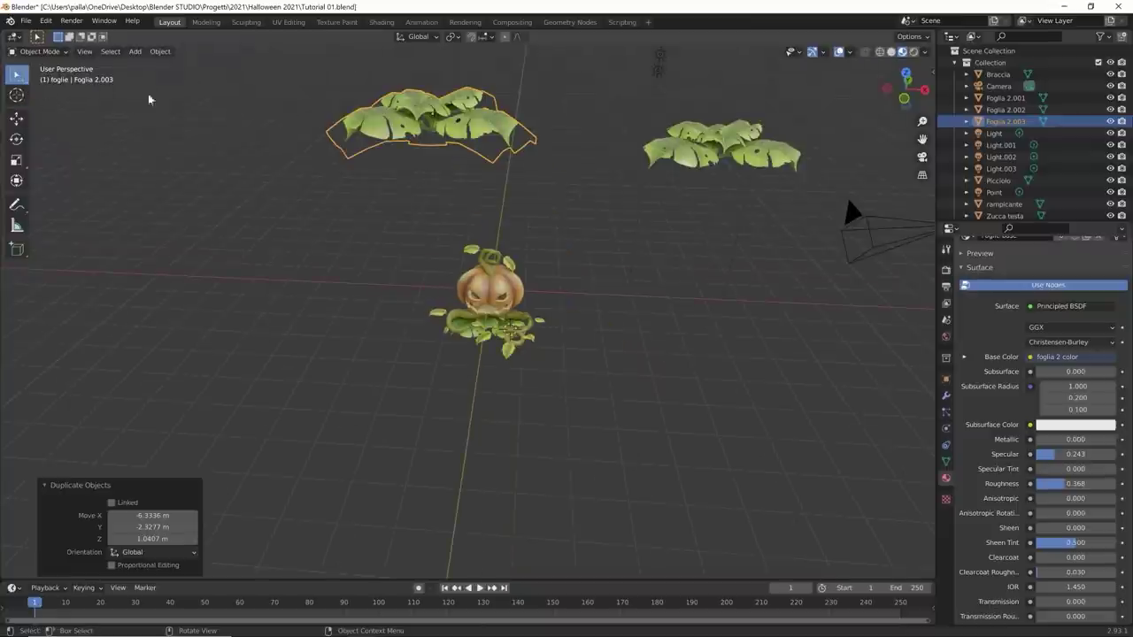
Step: Snap the new leaf copy to the 3D cursor and scale it to 0.122
key(shift+s)
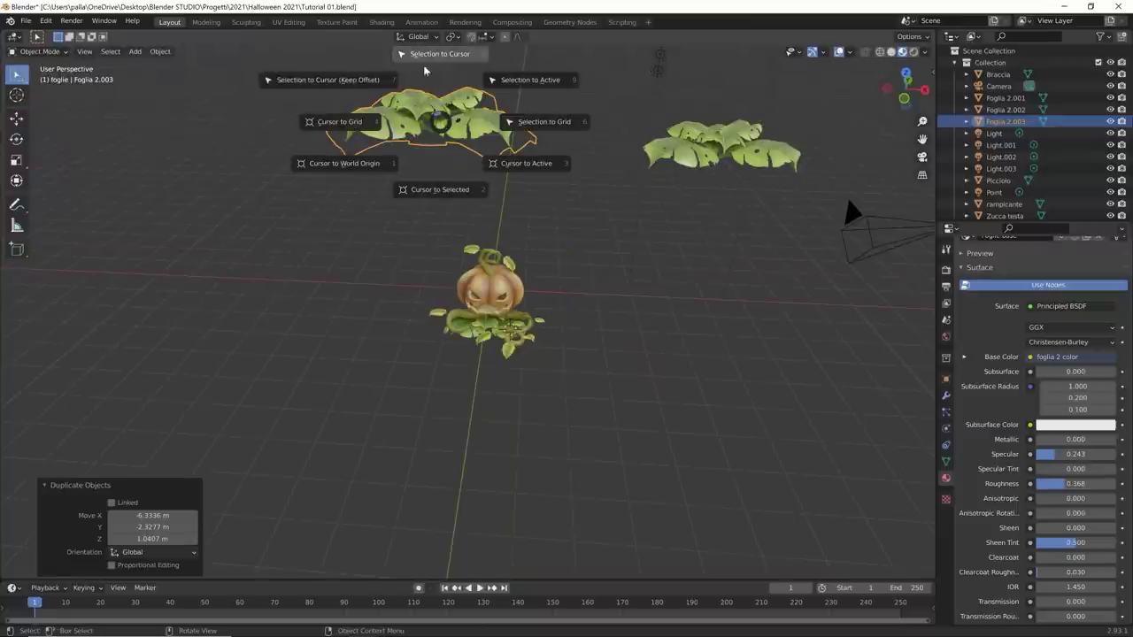
click(424, 54)
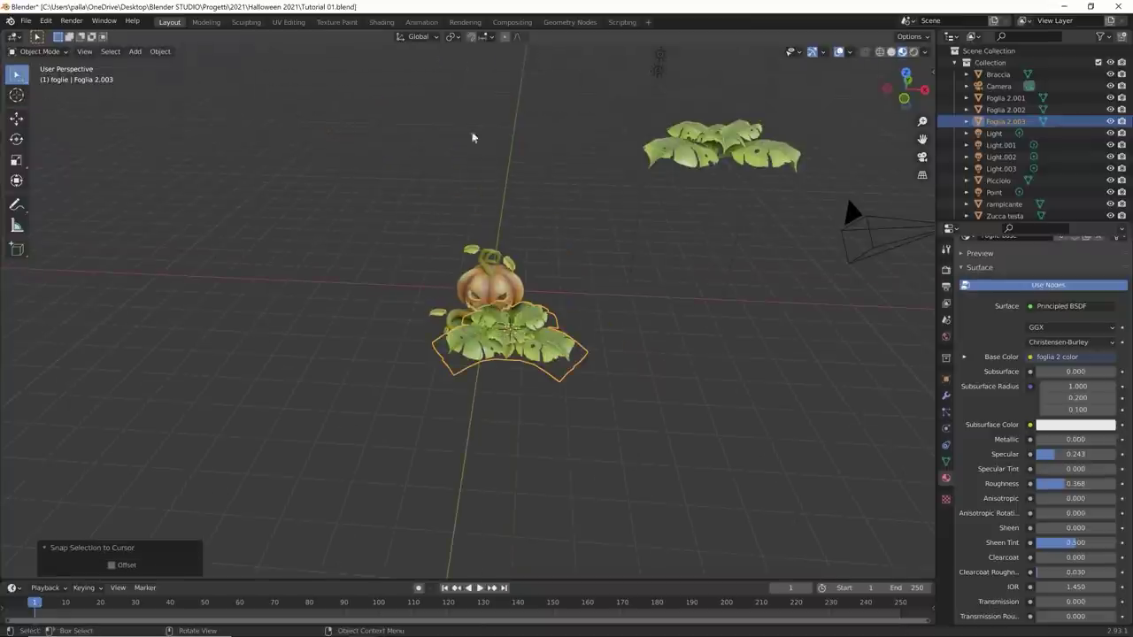
scroll(646, 443, up, 5)
key(s)
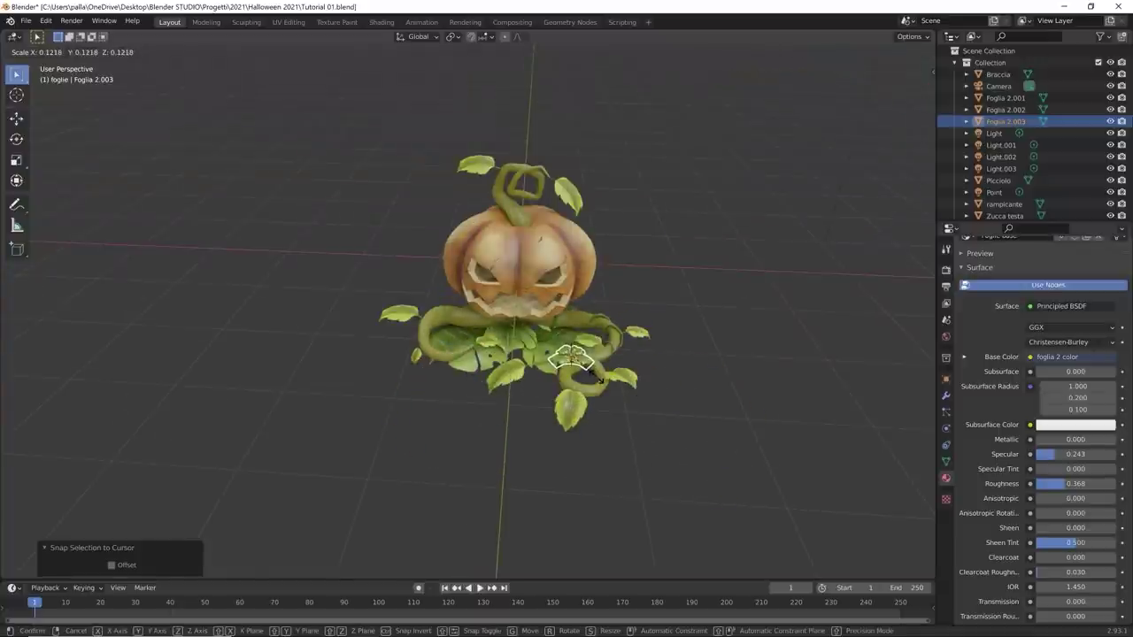
click(602, 370)
scroll(752, 440, up, 4)
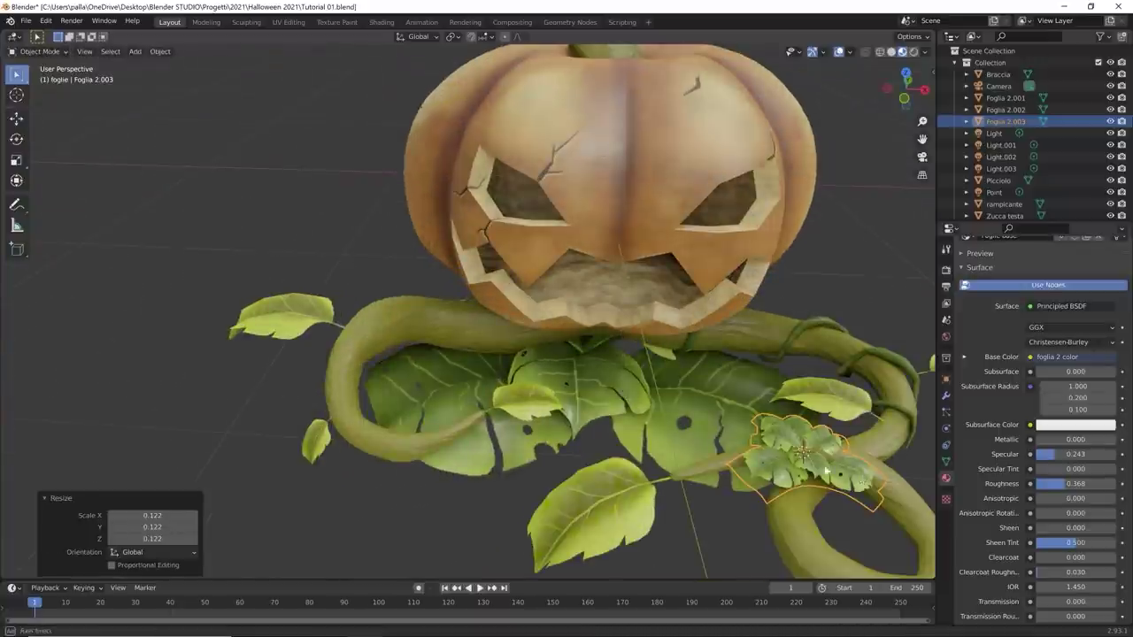
middle_drag(802, 447, 712, 431)
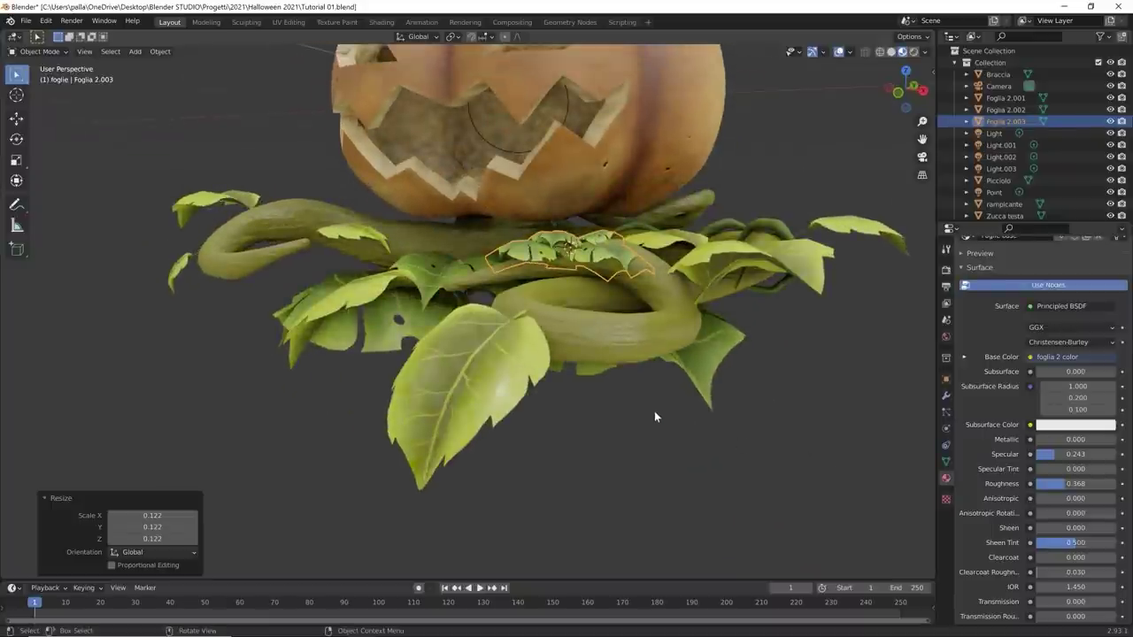
Step: Lift the small leaf copy about 0.02 m on Z and scale it to 0.970
key(g)
key(z)
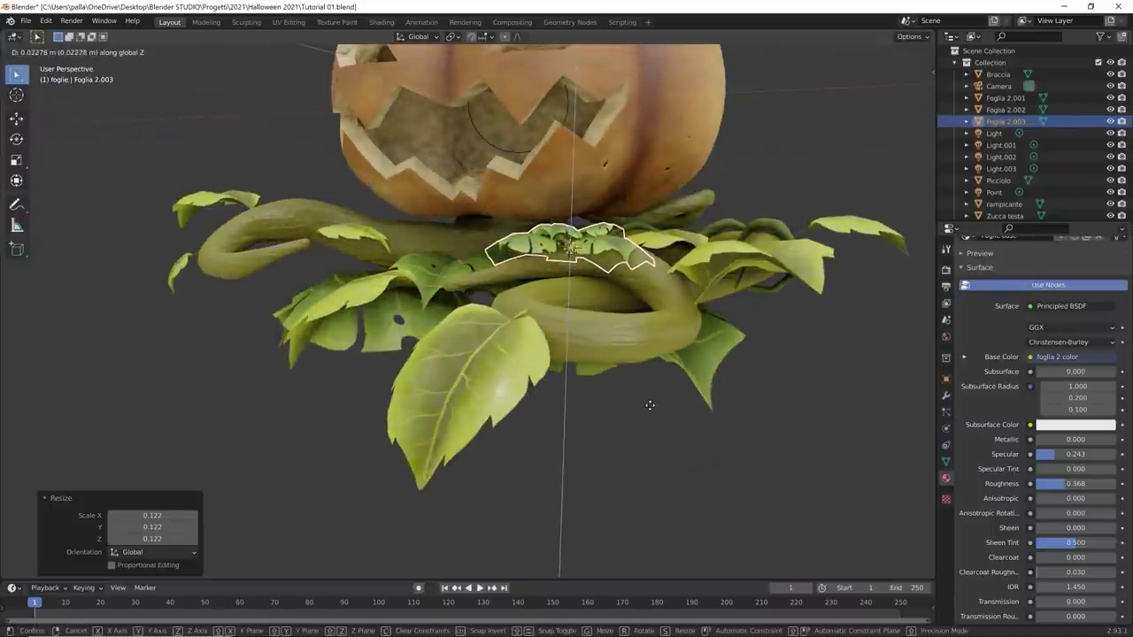
click(642, 405)
middle_drag(639, 406, 668, 453)
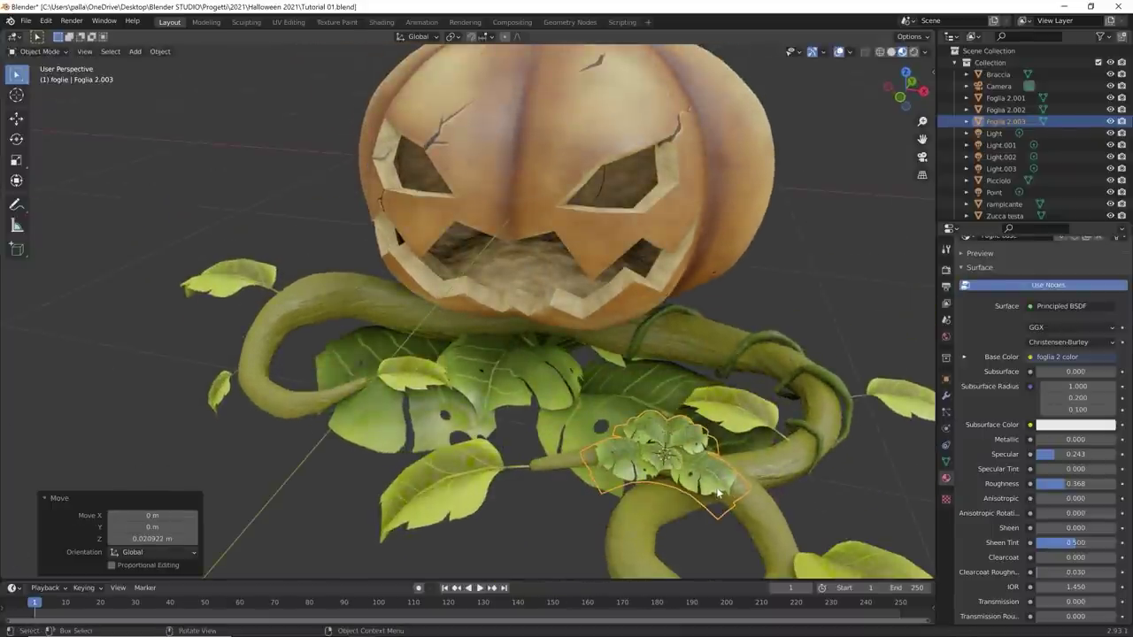
key(s)
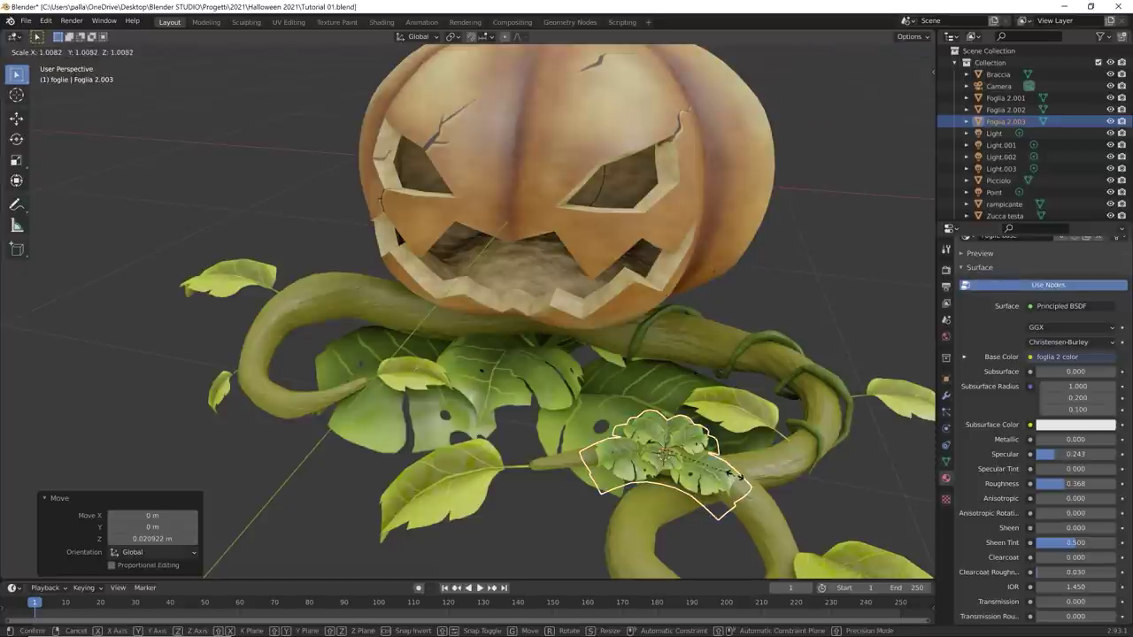
click(734, 476)
key(s)
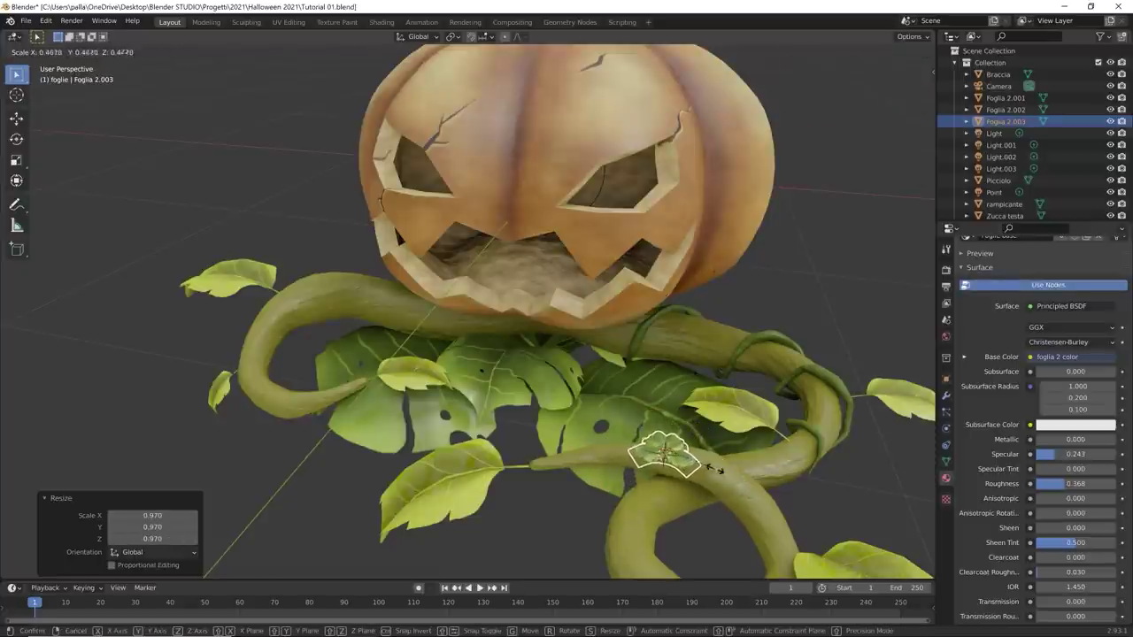
right_click(717, 471)
click(809, 278)
scroll(809, 279, down, 5)
middle_drag(662, 397, 717, 427)
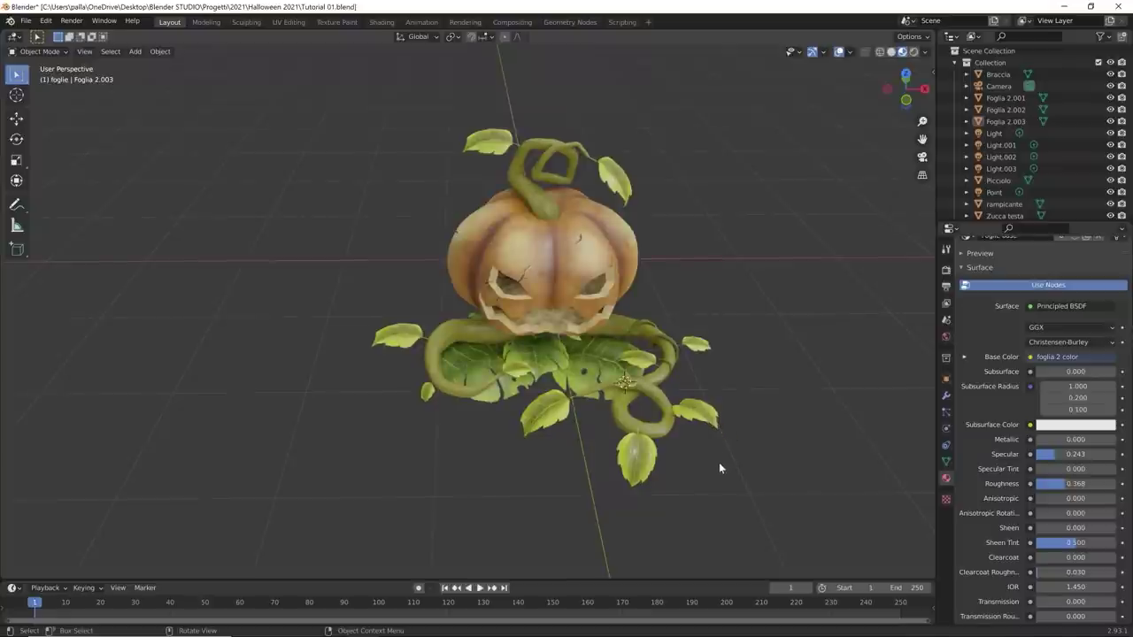
Step: Select the pumpkin head Zucca testa and switch the viewport to Rendered shading
click(836, 54)
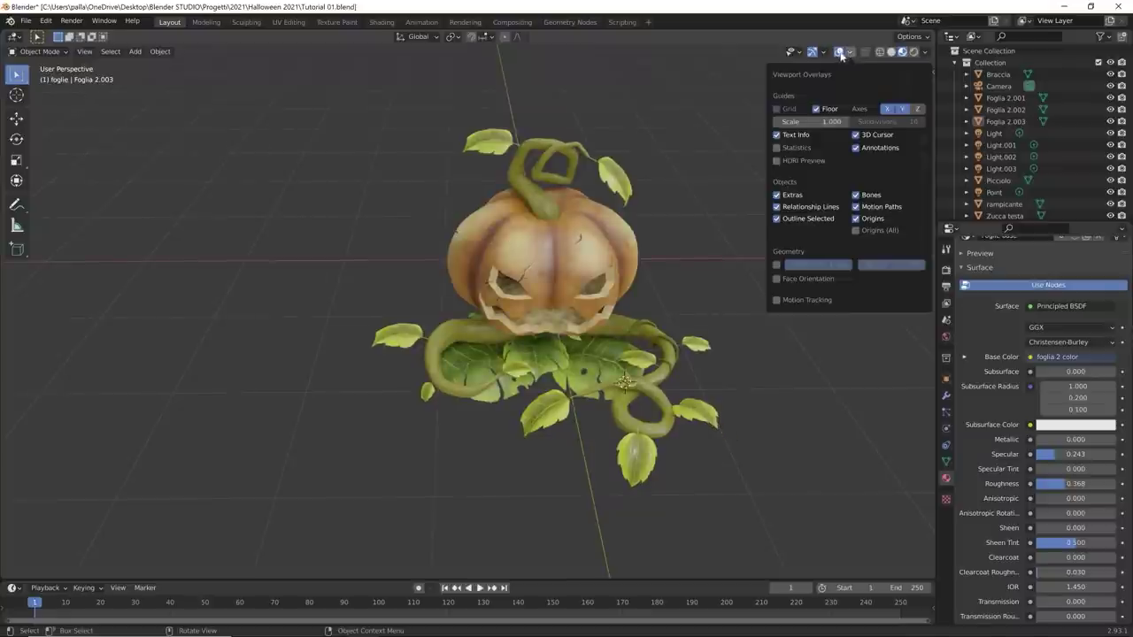
middle_drag(613, 220, 529, 292)
click(530, 267)
scroll(530, 267, up, 4)
scroll(532, 279, down, 3)
click(914, 52)
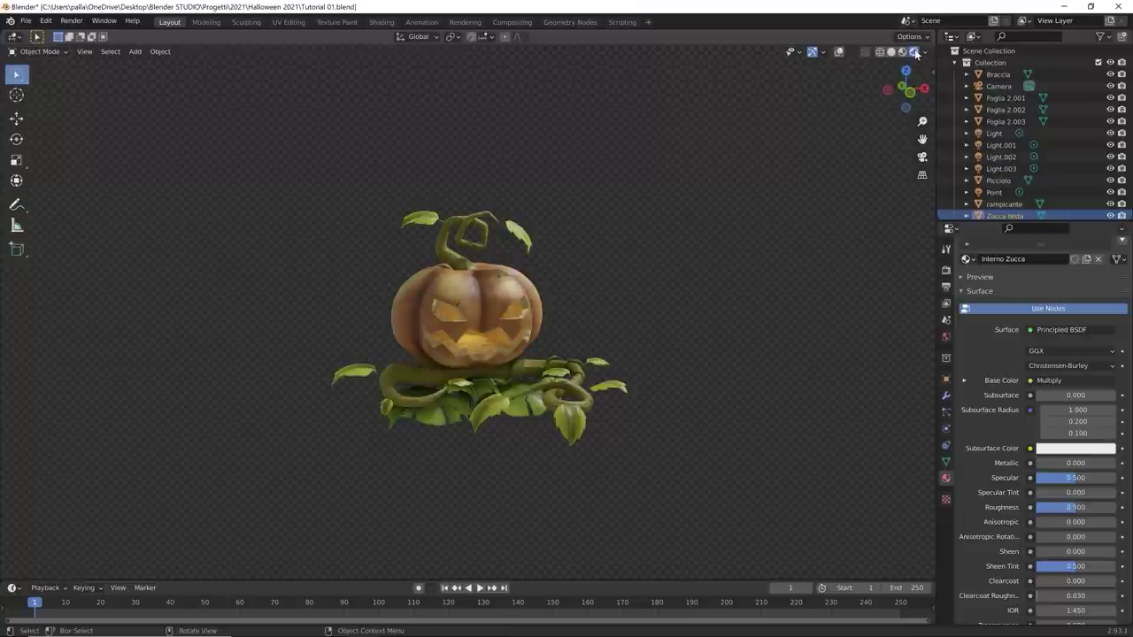
middle_drag(666, 253, 510, 330)
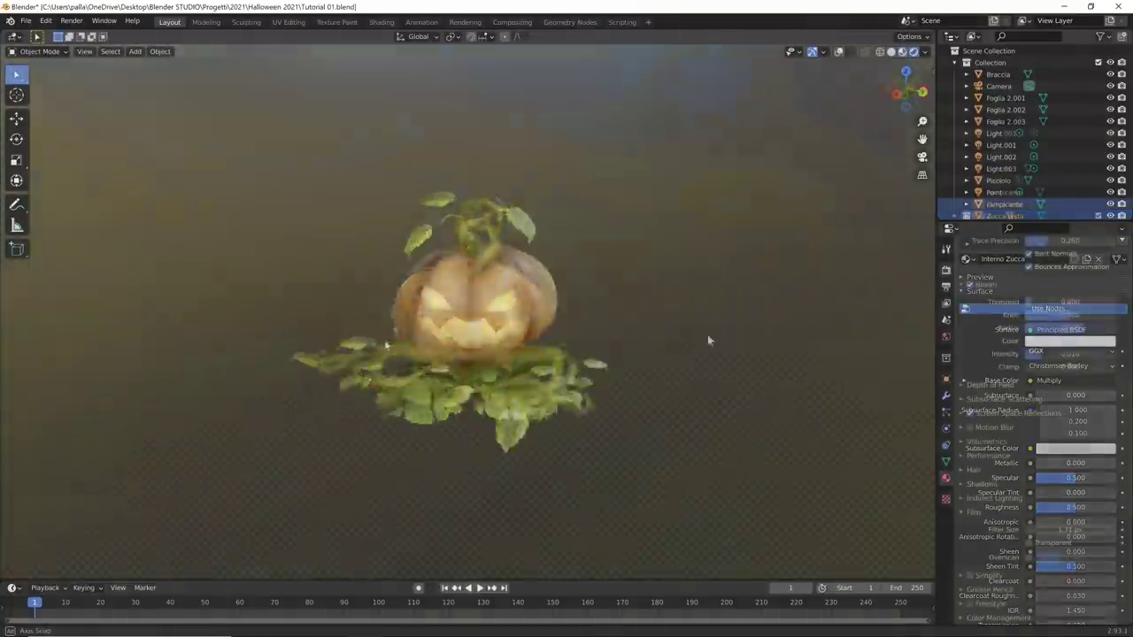
scroll(255, 317, up, 2)
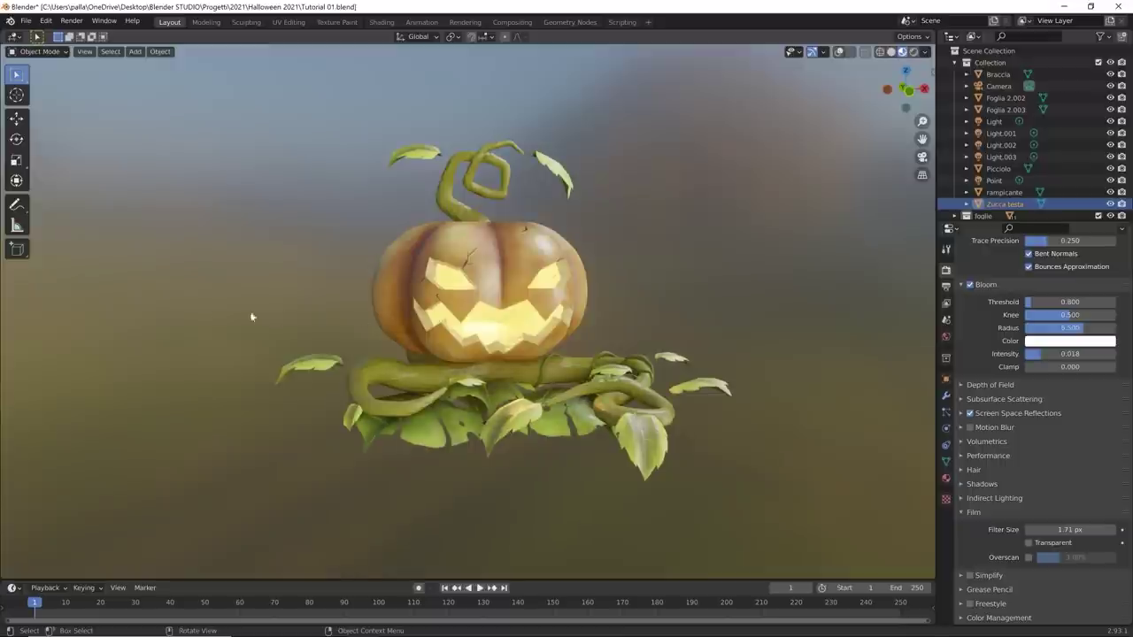